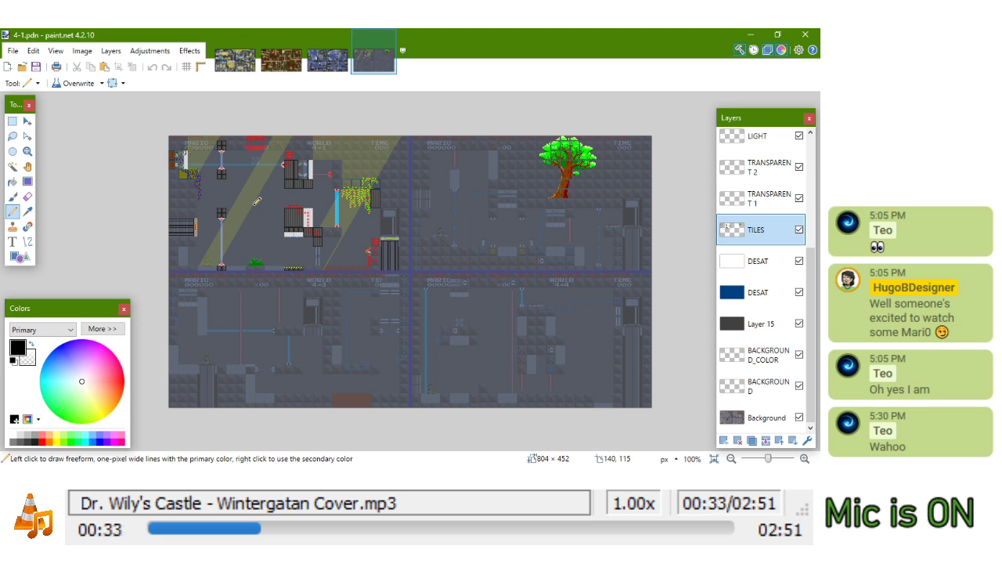
# Check the 3-1 level image for reference and examine the vine-covered tiles in the first room of 4-1
pyautogui.click(327, 61)
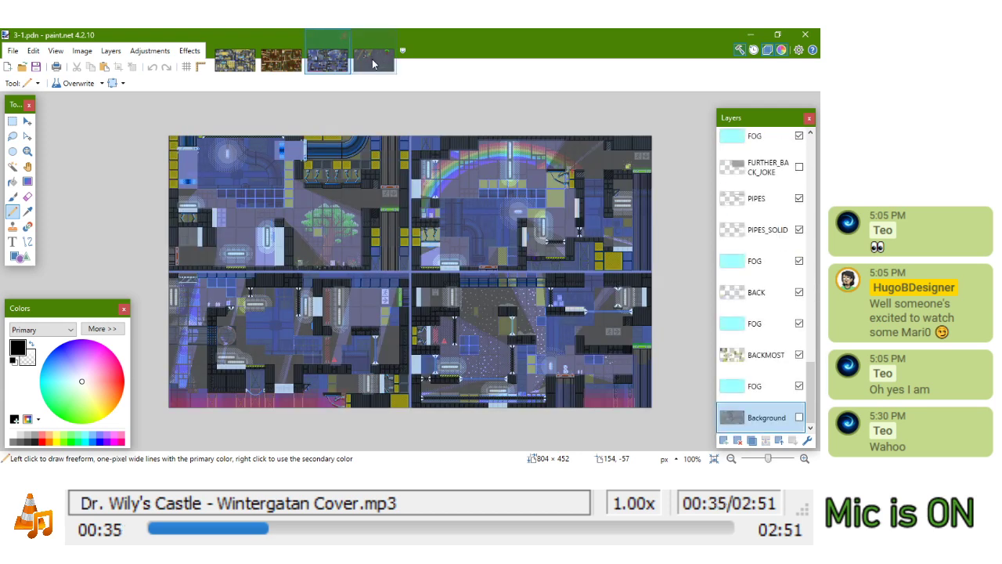
pyautogui.click(372, 63)
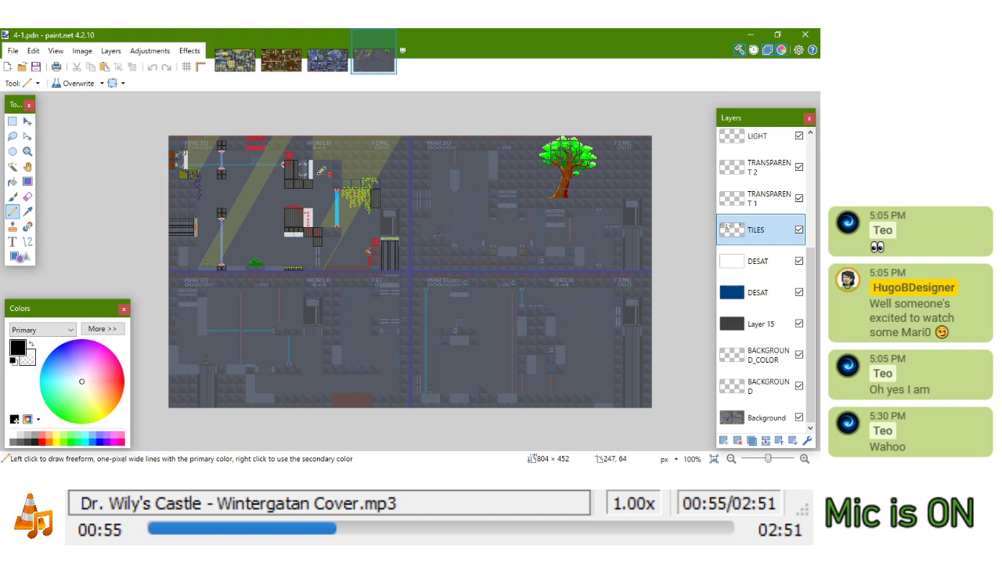
pyautogui.scroll(6, 194, 166)
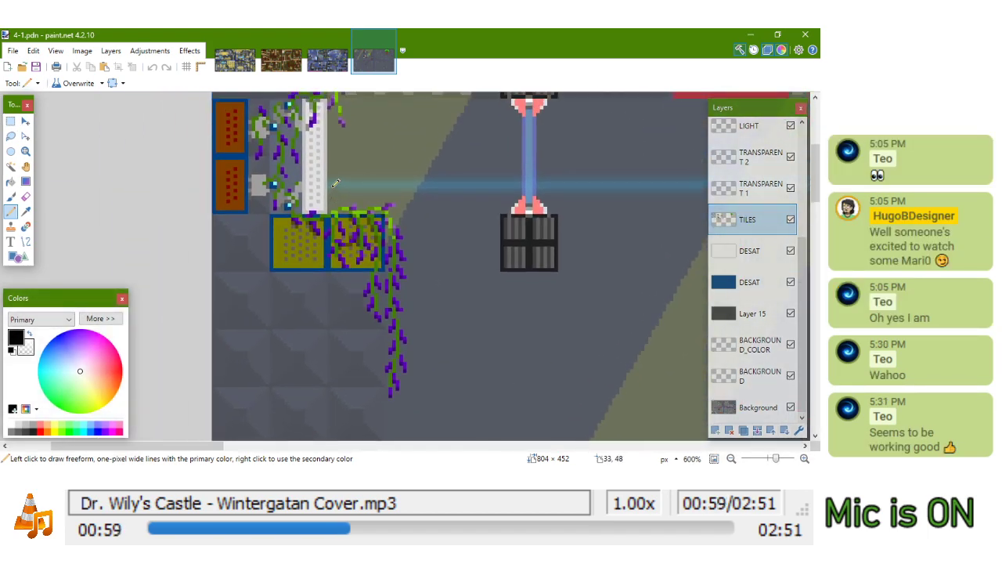
pyautogui.scroll(-1, 335, 182)
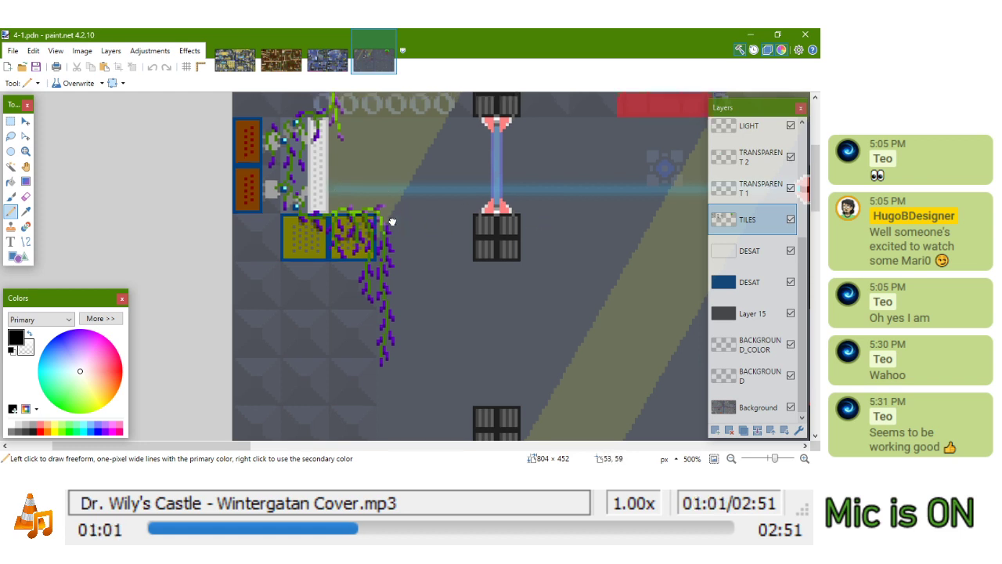
pyautogui.scroll(2, 383, 235)
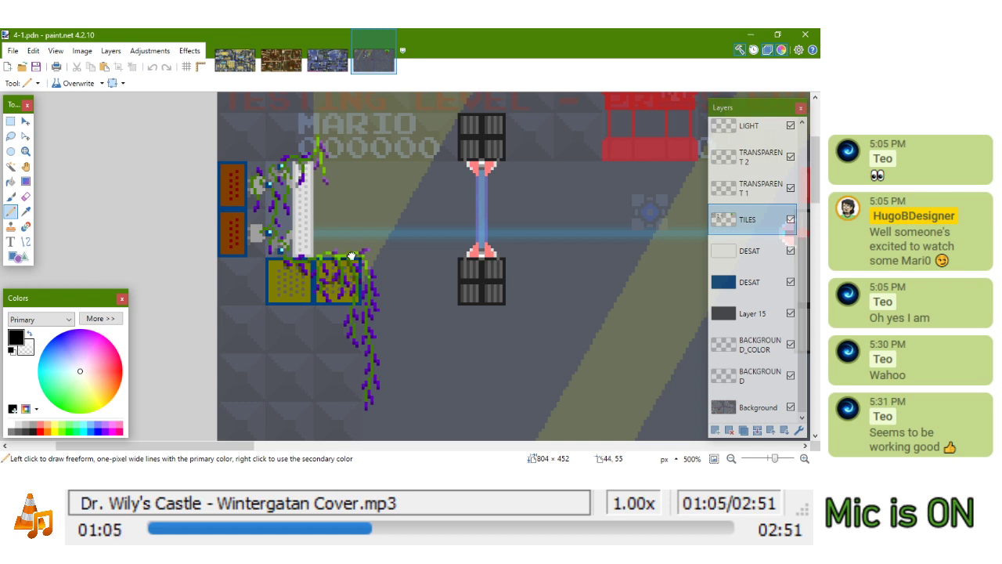
pyautogui.hscroll(2, 335, 221)
pyautogui.scroll(-1, 335, 221)
pyautogui.scroll(-1, 331, 231)
pyautogui.hscroll(-1, 331, 231)
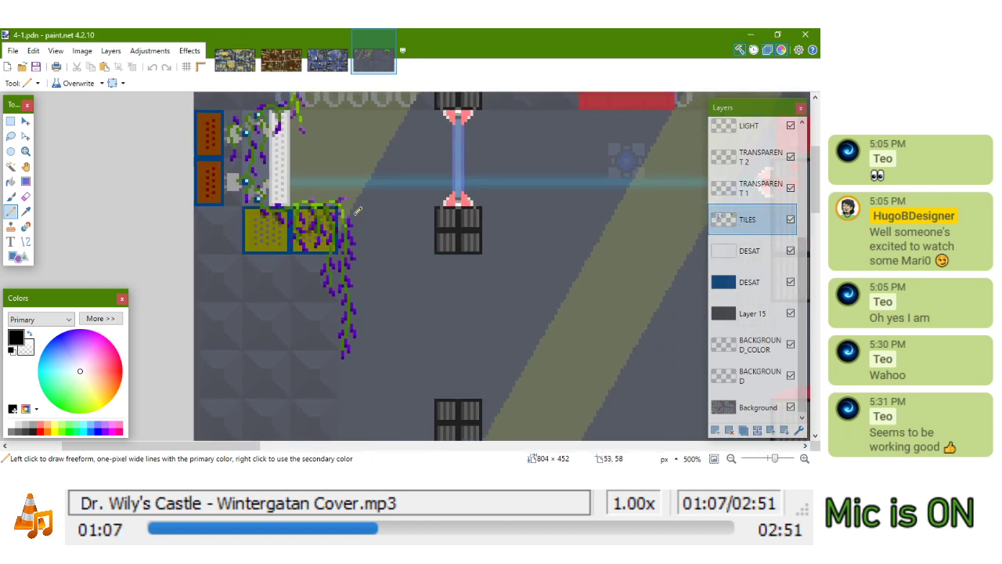
pyautogui.scroll(-3, 357, 211)
pyautogui.moveTo(357, 211); pyautogui.dragTo(291, 224)
pyautogui.click(10, 122)
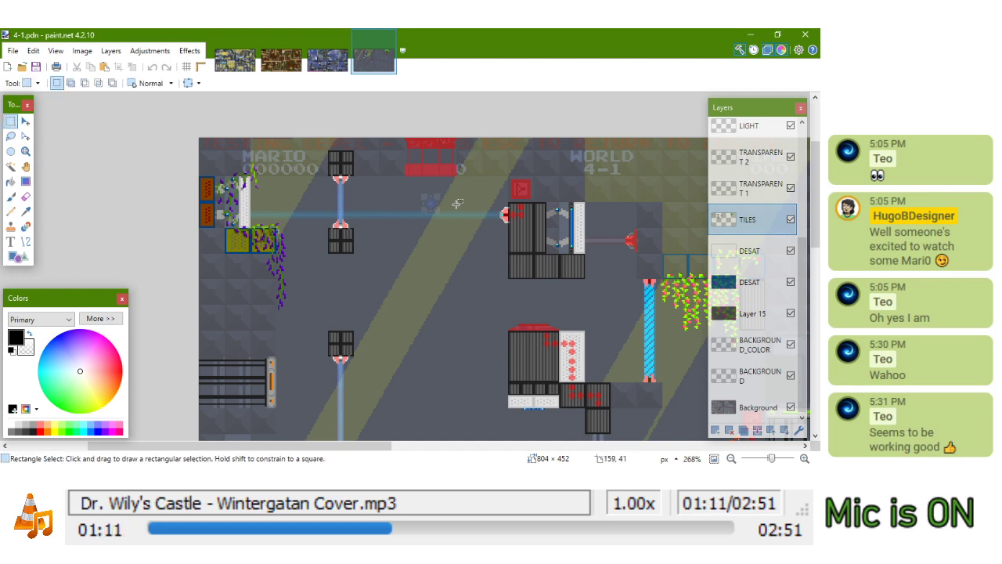
pyautogui.scroll(-2, 455, 205)
# Look over the tilework of the upper levels in the 1-1 image and compare it with the vine corner in 4-1
pyautogui.click(235, 60)
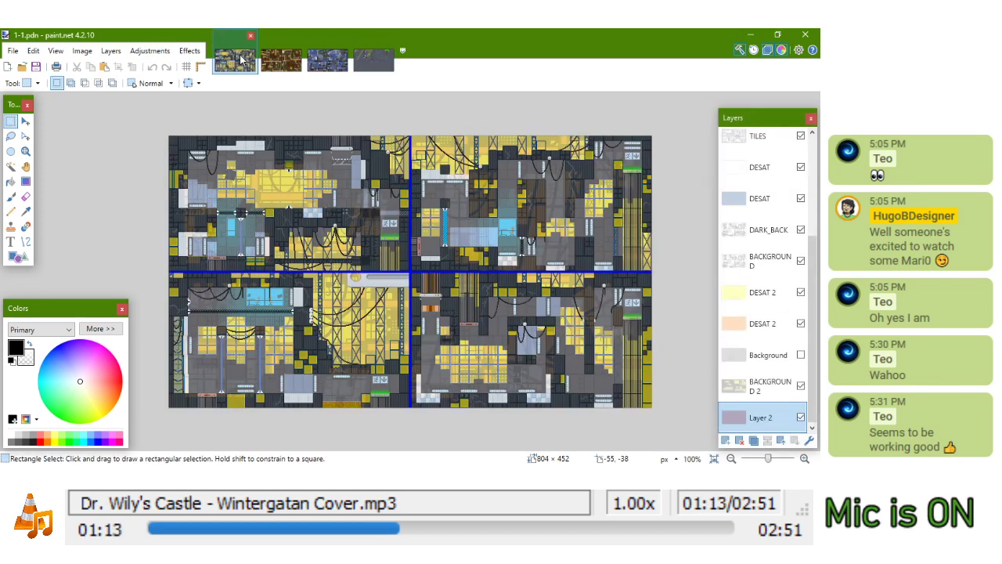
pyautogui.scroll(1, 175, 167)
pyautogui.scroll(1, 341, 185)
pyautogui.moveTo(513, 196); pyautogui.dragTo(331, 246)
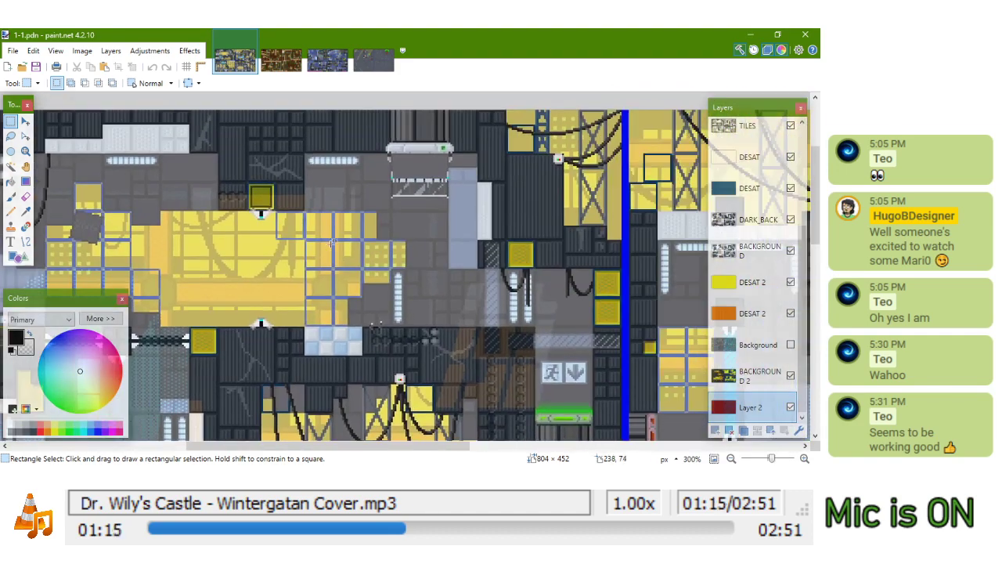
pyautogui.moveTo(435, 224); pyautogui.dragTo(430, 249)
pyautogui.click(373, 60)
pyautogui.scroll(4, 368, 194)
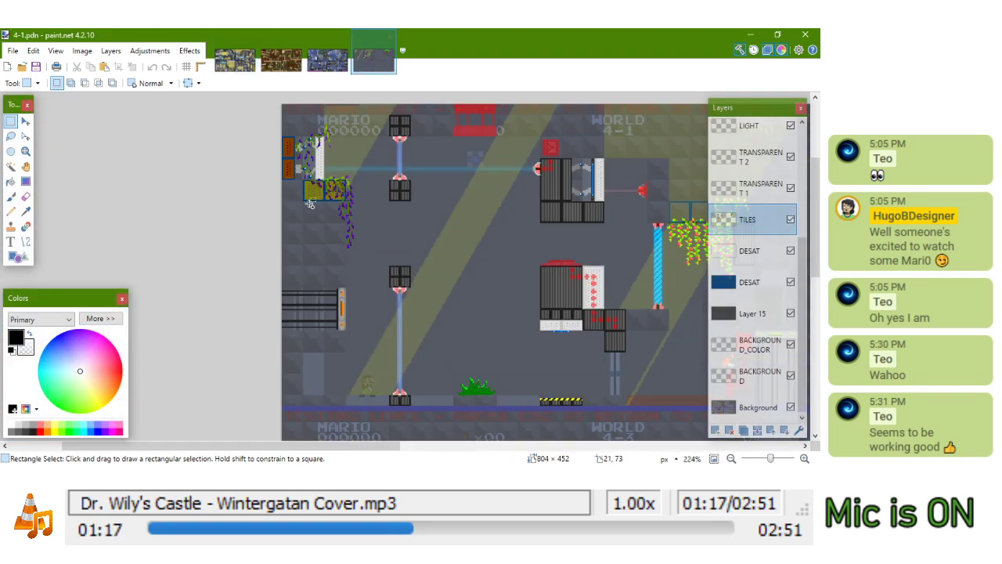
pyautogui.scroll(-4, 303, 221)
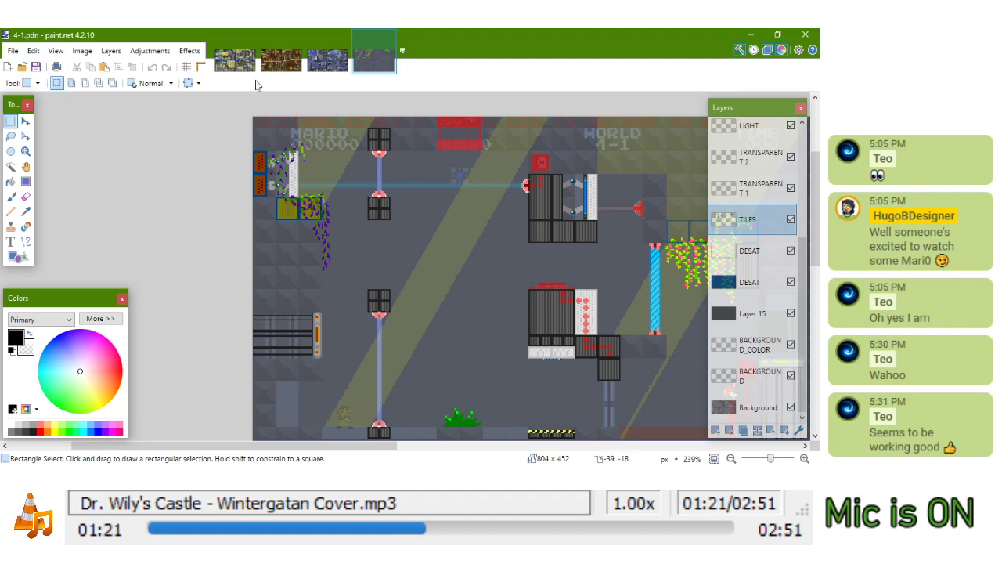
# In the 1-1 image, select the 16 × 32 px cracked metal panel beside the lower-right level's shaft and copy it from the TILES layer
pyautogui.click(235, 59)
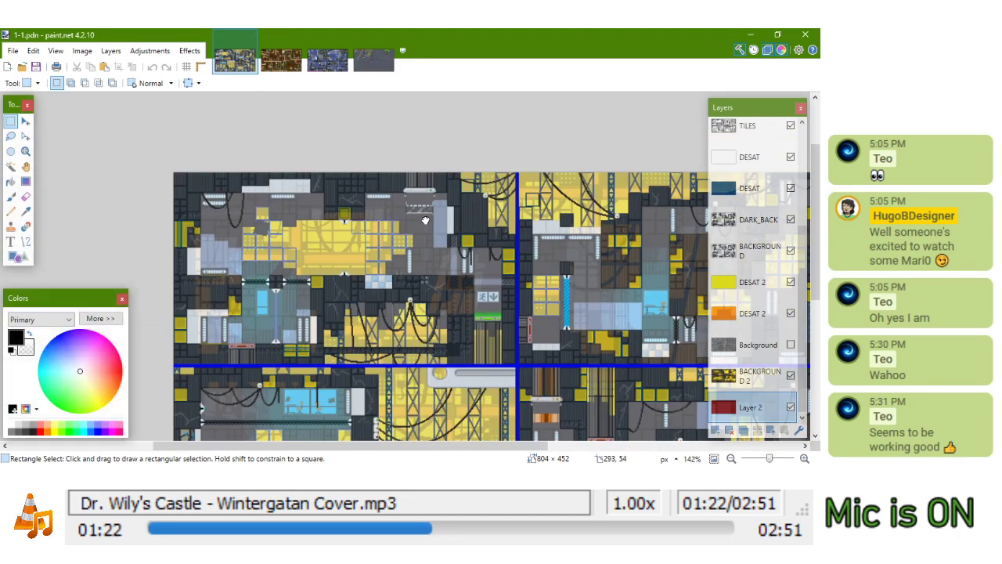
pyautogui.moveTo(425, 219); pyautogui.dragTo(217, 199)
pyautogui.scroll(2, 421, 191)
pyautogui.scroll(-2, 421, 191)
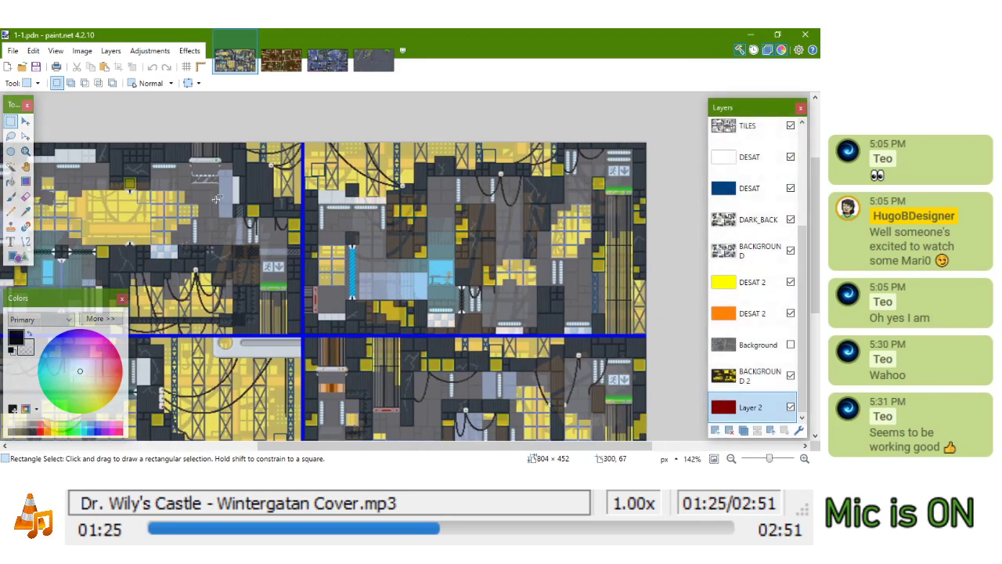
pyautogui.moveTo(407, 271); pyautogui.dragTo(445, 166)
pyautogui.scroll(6, 403, 245)
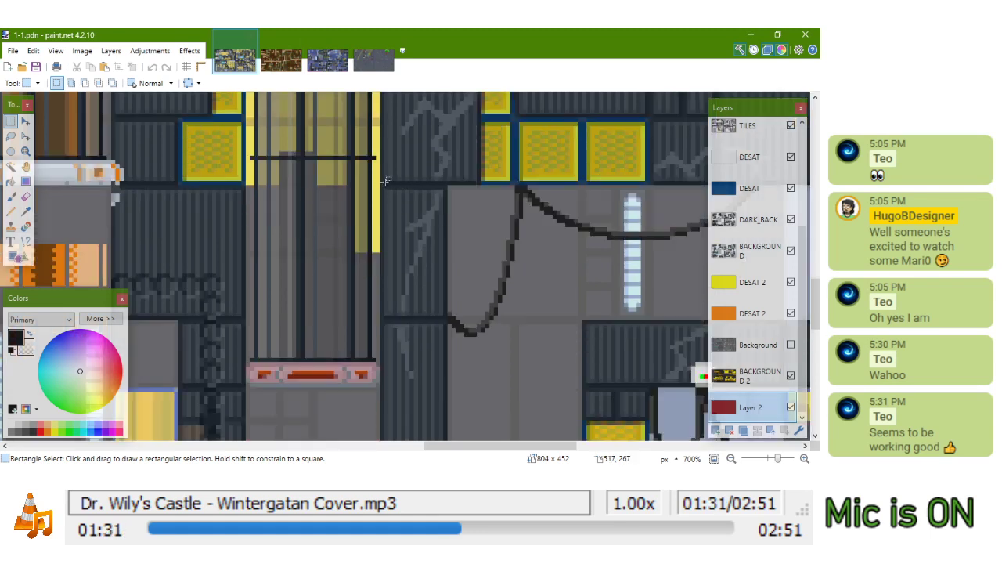
pyautogui.moveTo(382, 186); pyautogui.dragTo(448, 319)
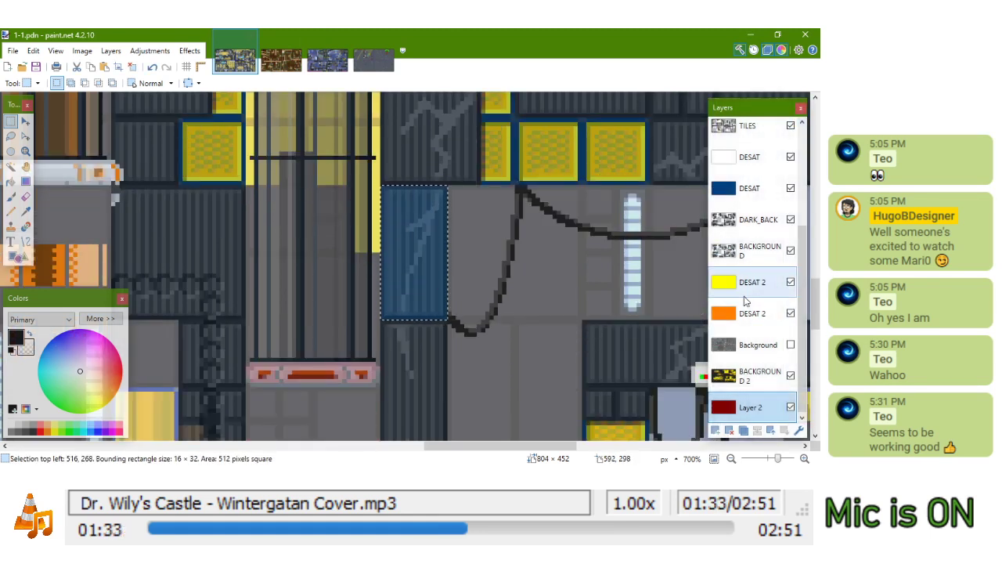
pyautogui.scroll(3, 745, 300)
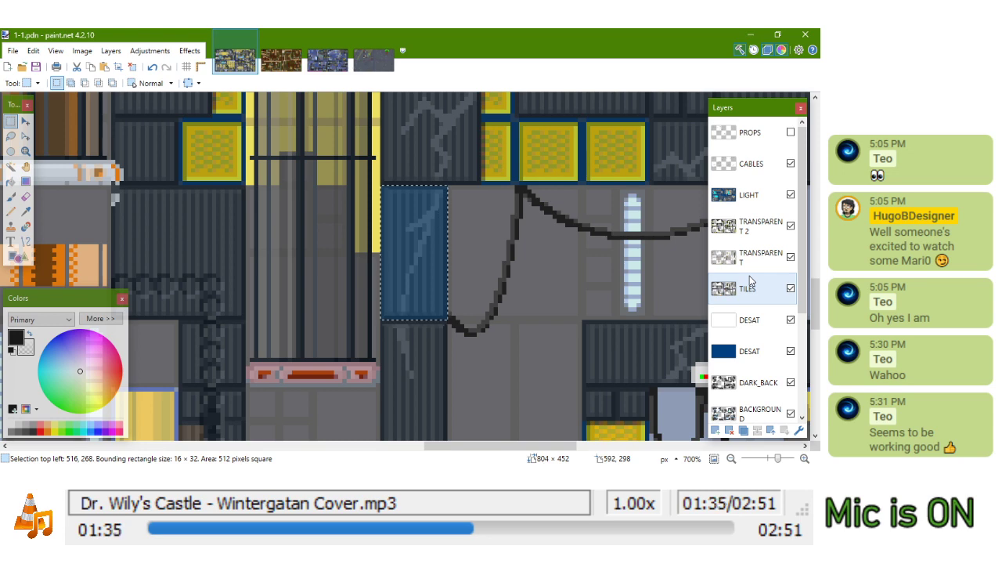
pyautogui.click(753, 288)
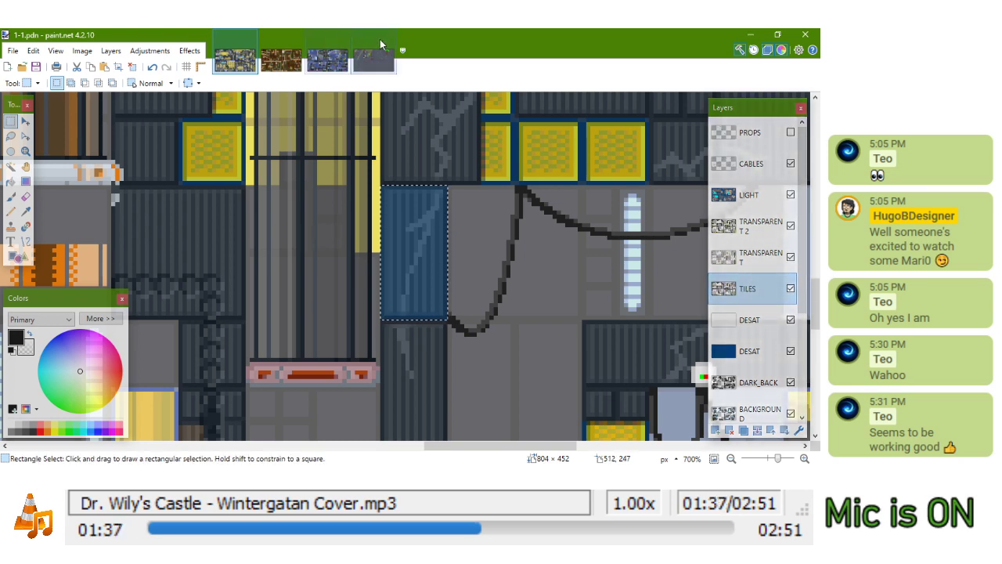
# Paste the cracked panel into 4-1 as a new layer and place it at 32, 72, directly beneath the vine-covered yellow tile
pyautogui.click(376, 59)
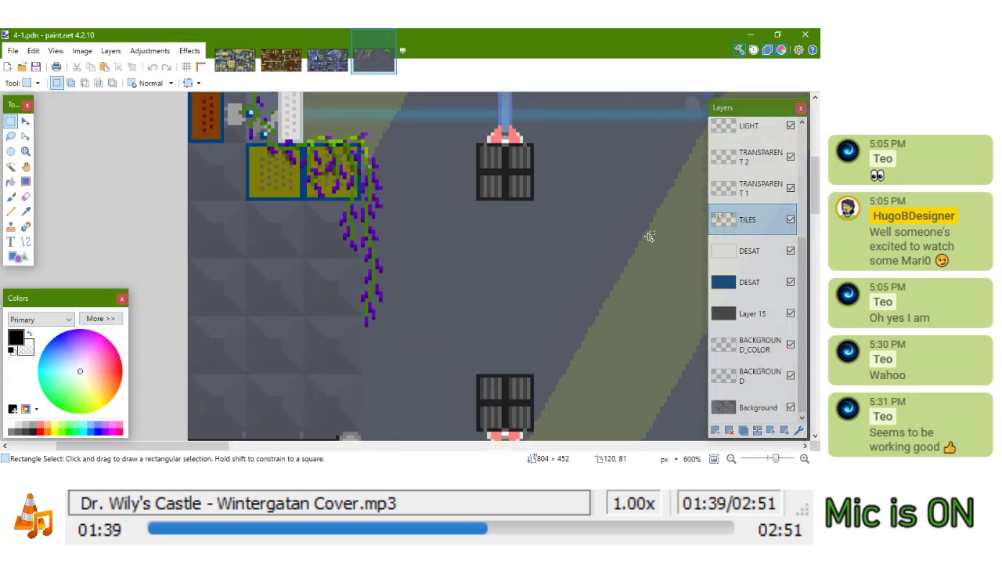
pyautogui.hotkey('ctrl', 'shift', 'v')
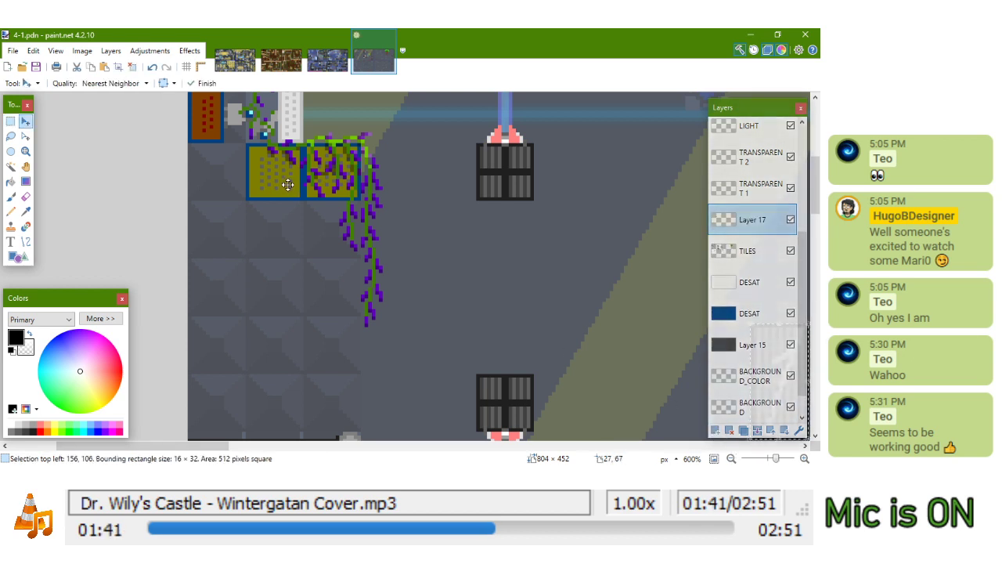
pyautogui.moveTo(565, 330); pyautogui.dragTo(119, 210)
pyautogui.press('Up')
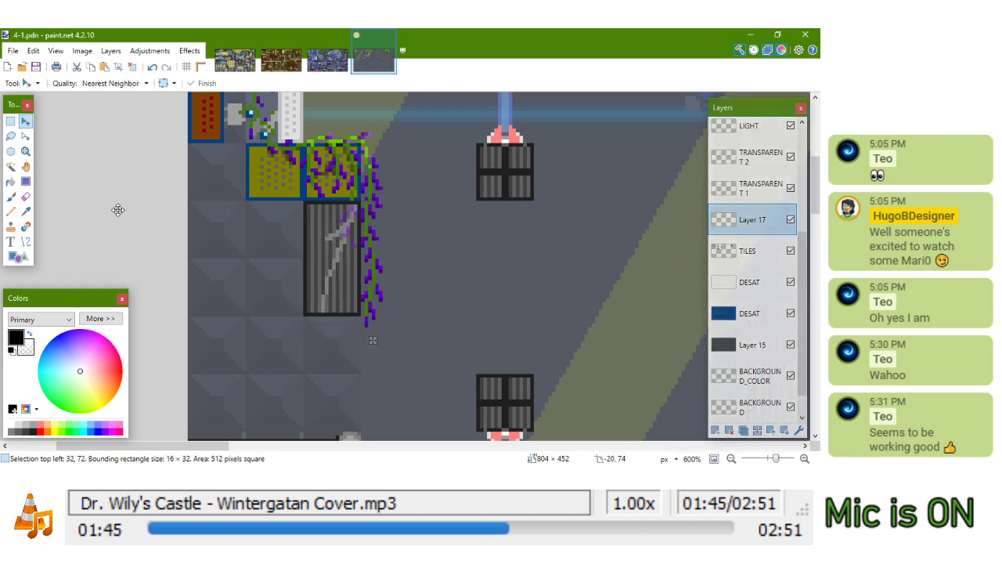
pyautogui.moveTo(337, 243)
pyautogui.mouseDown()
pyautogui.moveTo(247, 246)
pyautogui.moveTo(342, 242)
pyautogui.mouseUp()
pyautogui.hotkey('ctrl', 'd')
# Move the pasted panel's layer below TILES and clear the parts of it that the existing vines and tiles cover
pyautogui.moveTo(750, 221); pyautogui.dragTo(748, 252)
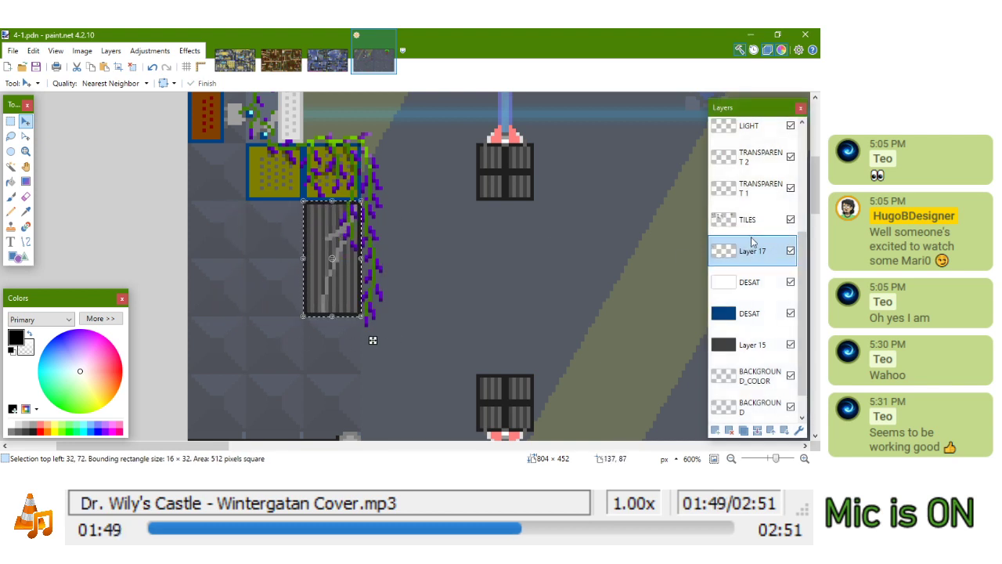
pyautogui.click(751, 225)
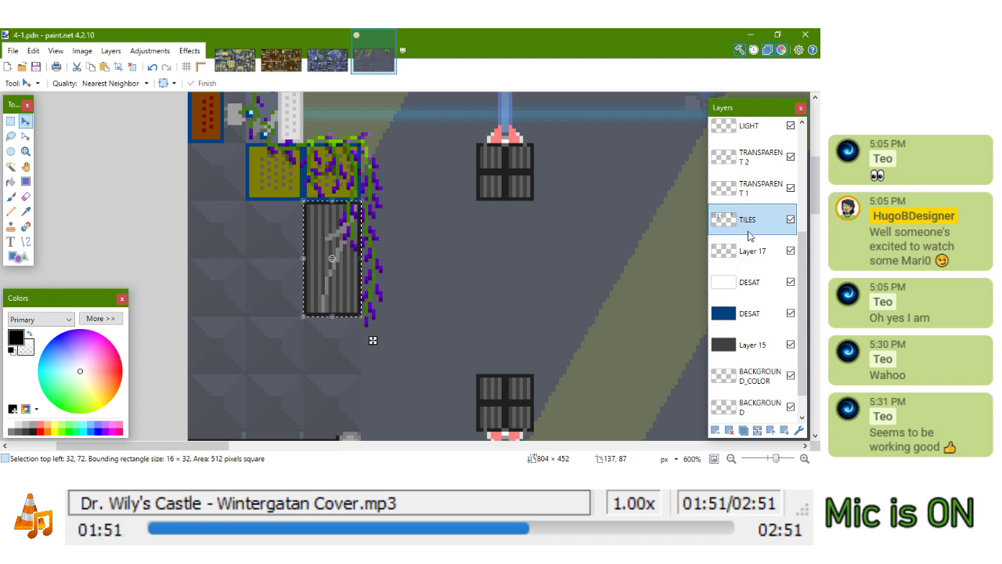
pyautogui.hotkey('ctrl', 'd')
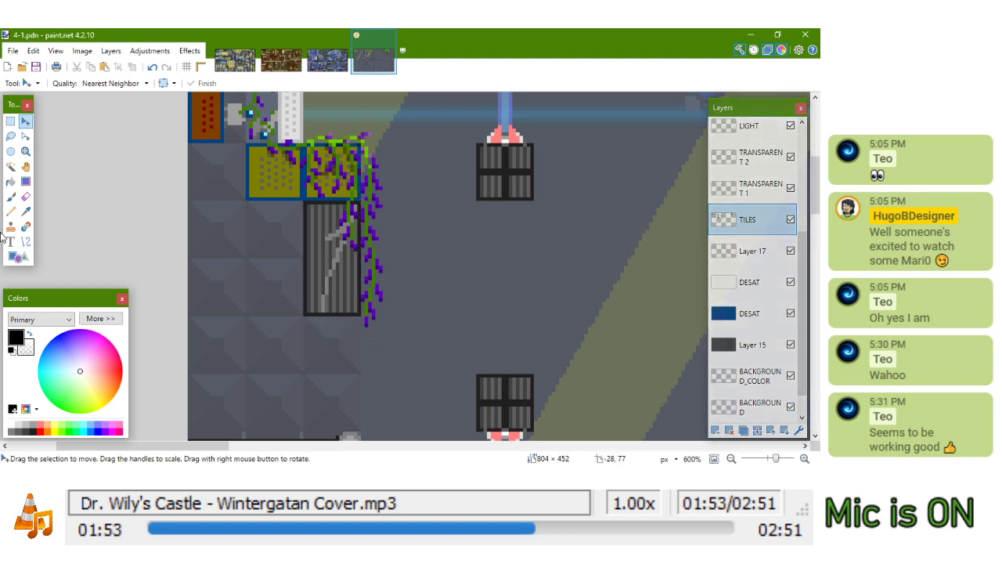
pyautogui.click(11, 167)
pyautogui.click(471, 229)
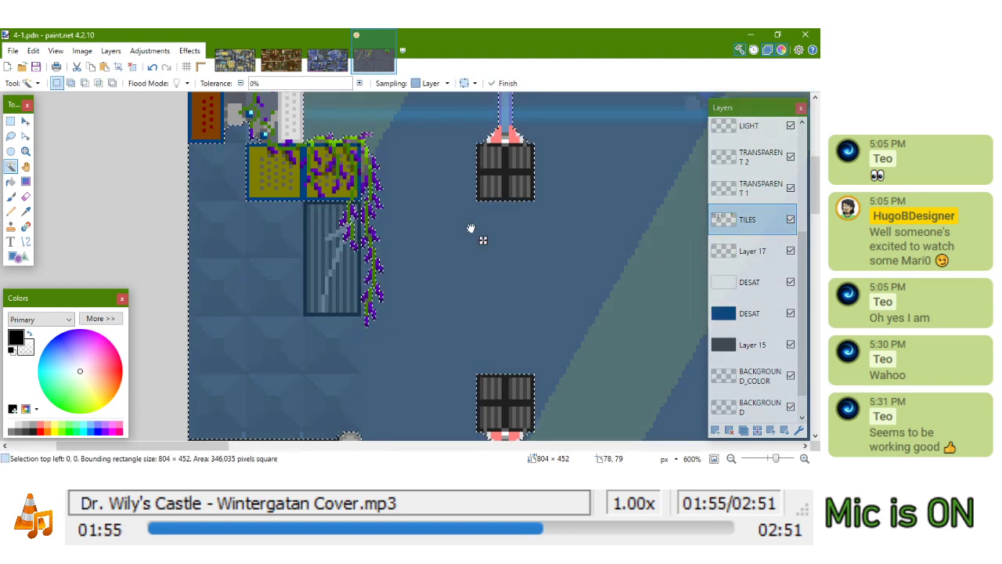
pyautogui.hotkey('ctrl', 'i')
pyautogui.click(759, 251)
pyautogui.hotkey('ctrl', 'd')
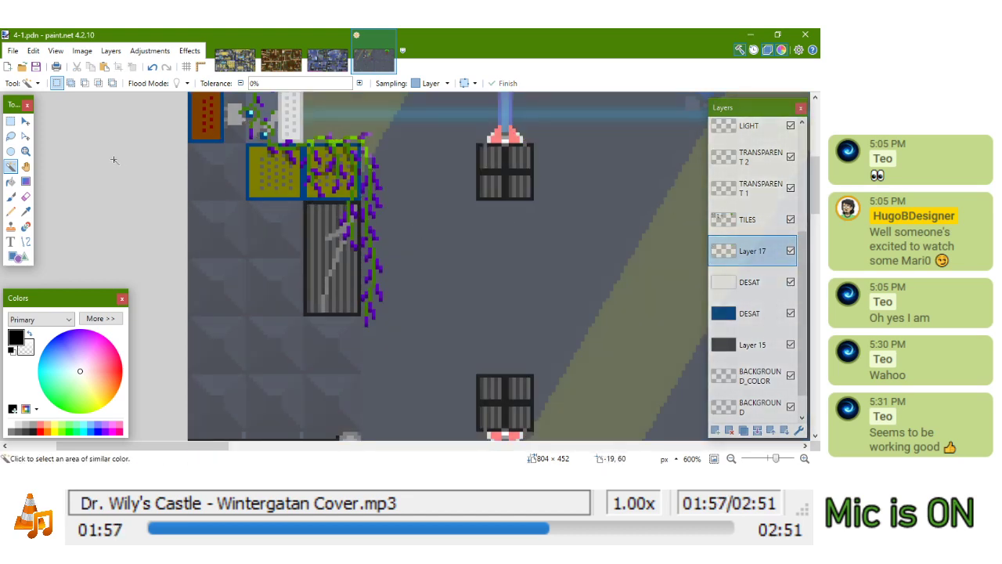
# Move the pasted panel's layer above TILES and merge it down, toggling TILES off and on to check the merge
pyautogui.moveTo(752, 251); pyautogui.dragTo(751, 217)
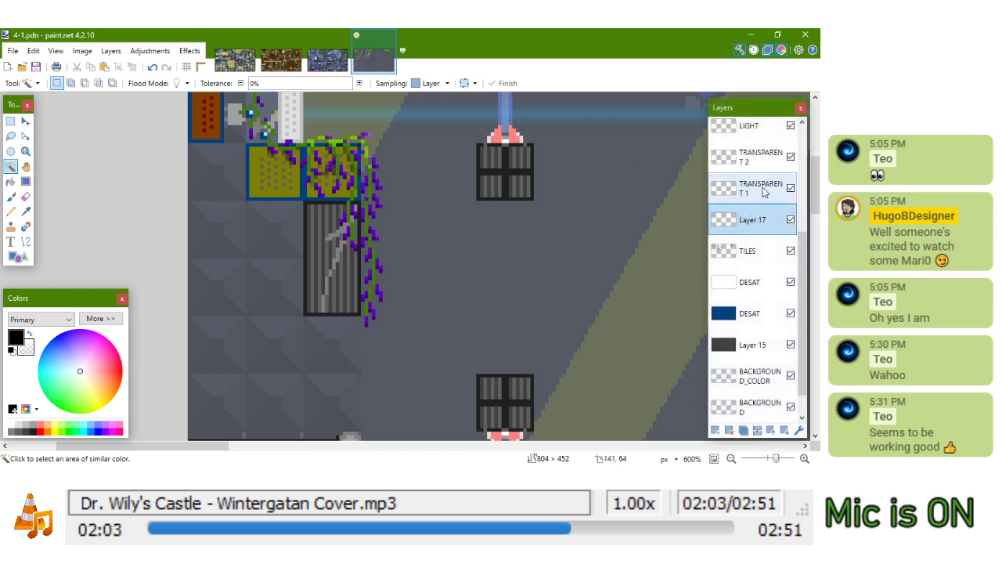
pyautogui.click(758, 429)
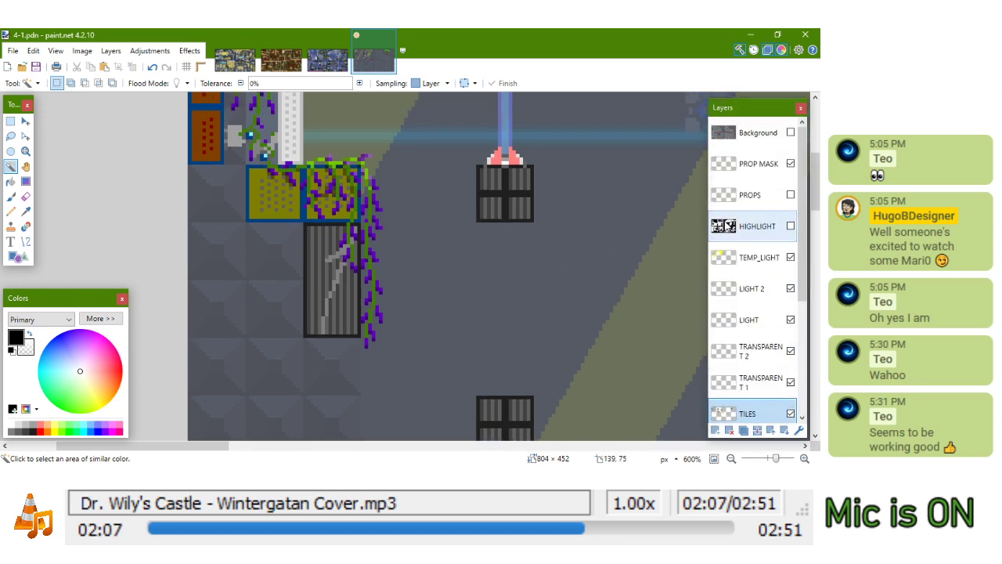
pyautogui.scroll(-3, 755, 262)
pyautogui.click(790, 294)
pyautogui.click(790, 325)
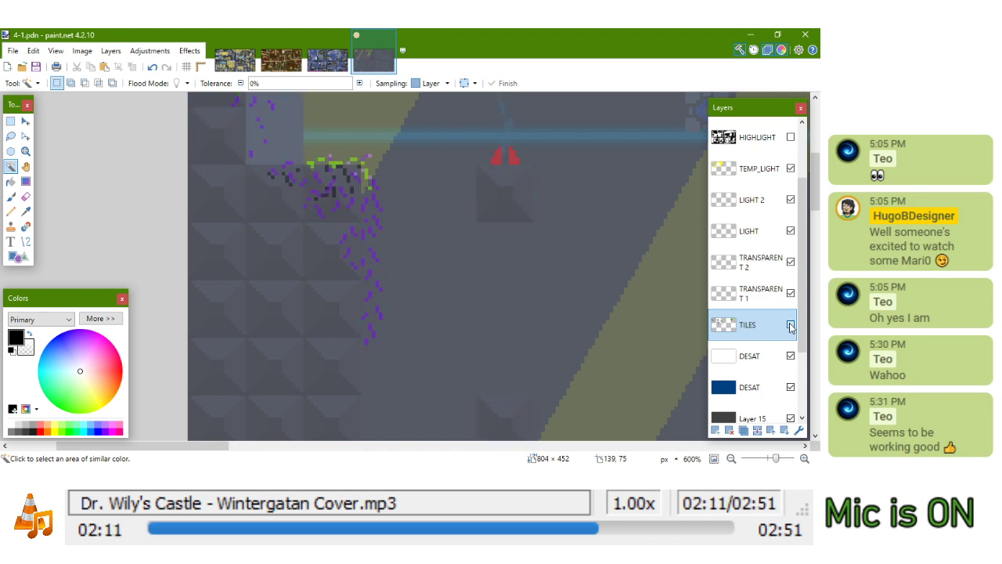
pyautogui.click(791, 326)
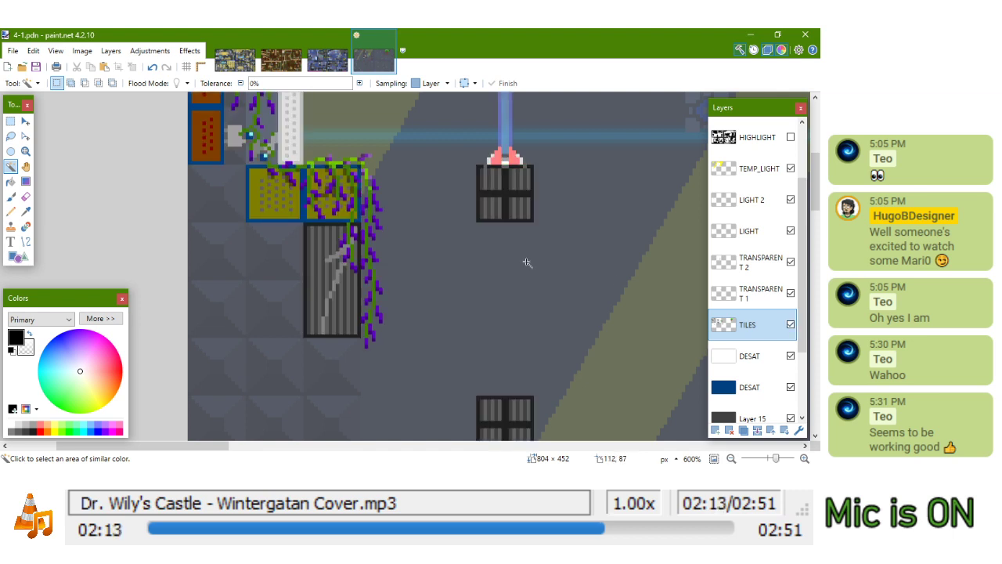
pyautogui.press('s')
pyautogui.scroll(-4, 416, 221)
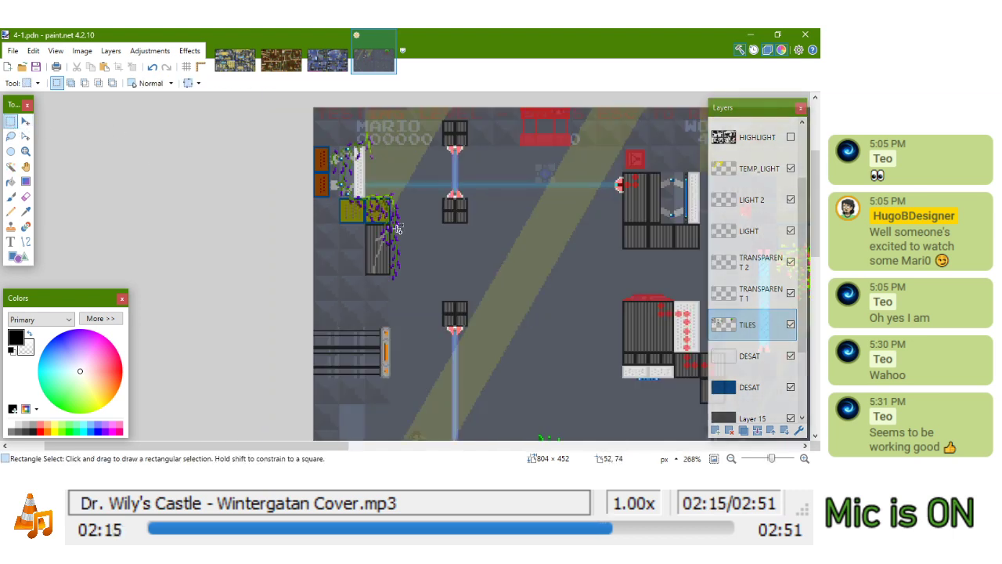
pyautogui.scroll(8, 401, 234)
pyautogui.scroll(-5, 384, 244)
pyautogui.scroll(-2, 383, 244)
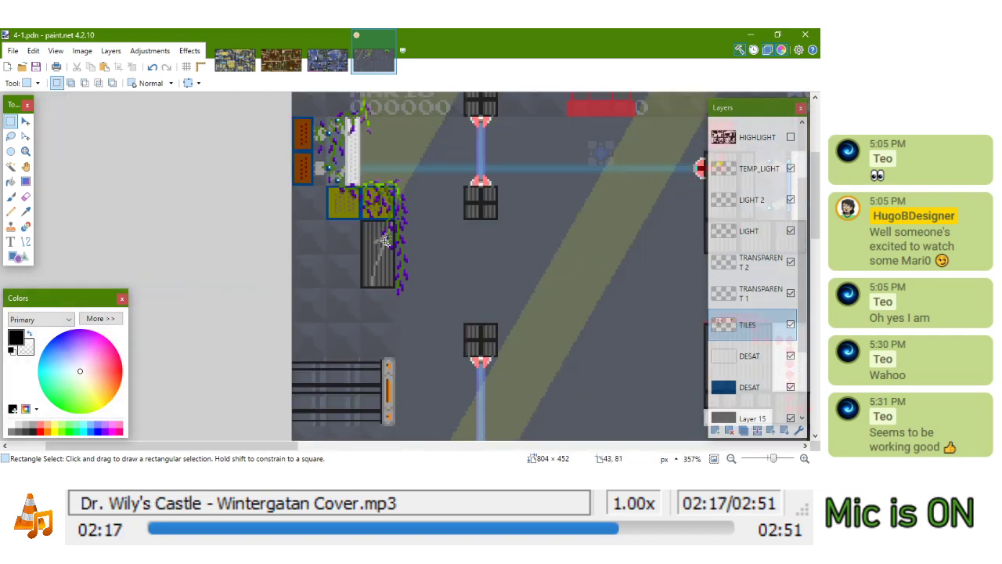
pyautogui.scroll(4, 383, 247)
pyautogui.scroll(-4, 381, 254)
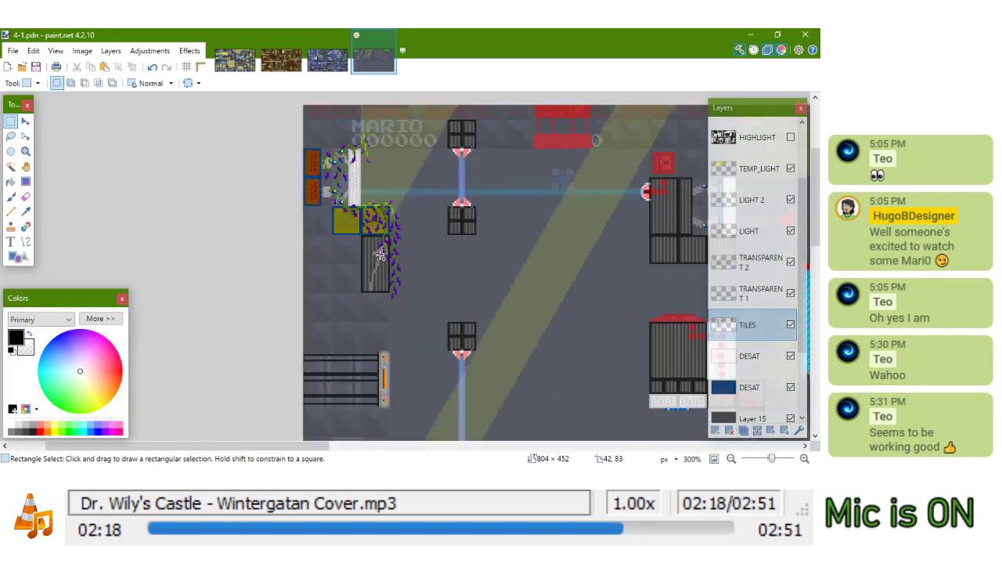
# Switch to the Pencil tool and sample the grey of the panel's crack as the primary colour
pyautogui.click(10, 212)
pyautogui.scroll(6, 347, 290)
pyautogui.scroll(3, 407, 227)
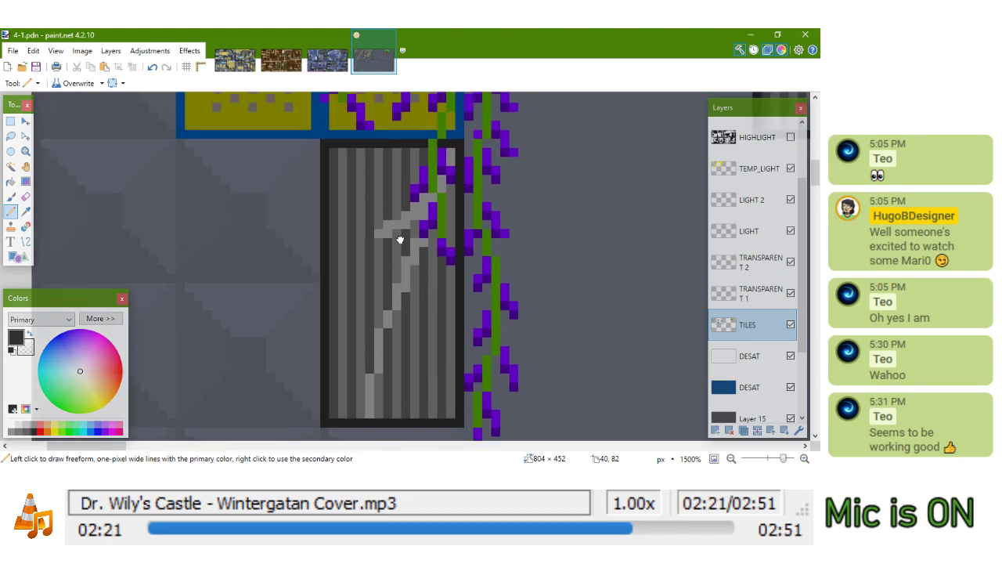
pyautogui.press('k')
pyautogui.click(391, 293)
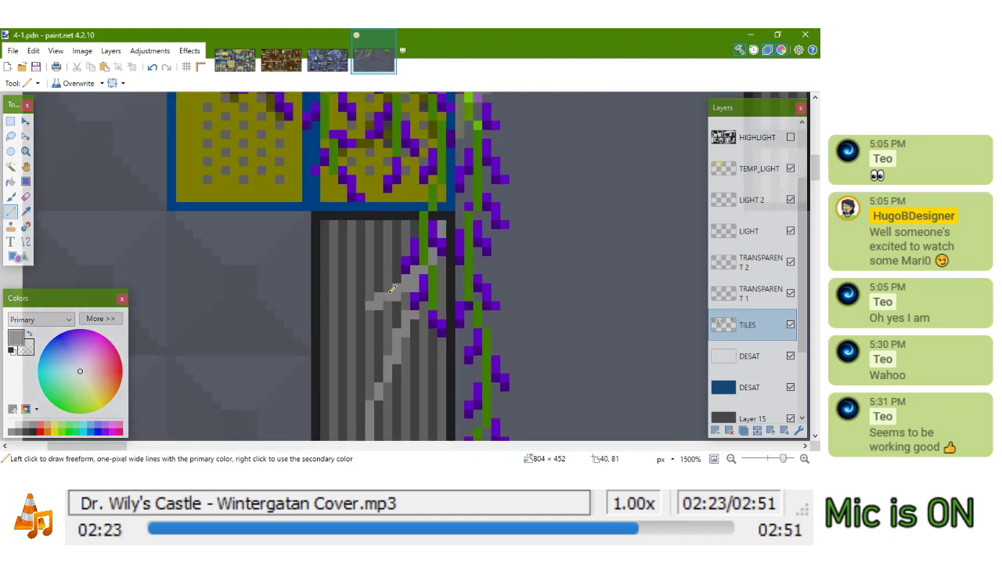
pyautogui.scroll(-8, 392, 289)
pyautogui.moveTo(456, 281); pyautogui.dragTo(408, 261)
pyautogui.scroll(4, 489, 161)
pyautogui.scroll(-5, 513, 149)
pyautogui.moveTo(562, 198); pyautogui.dragTo(589, 201)
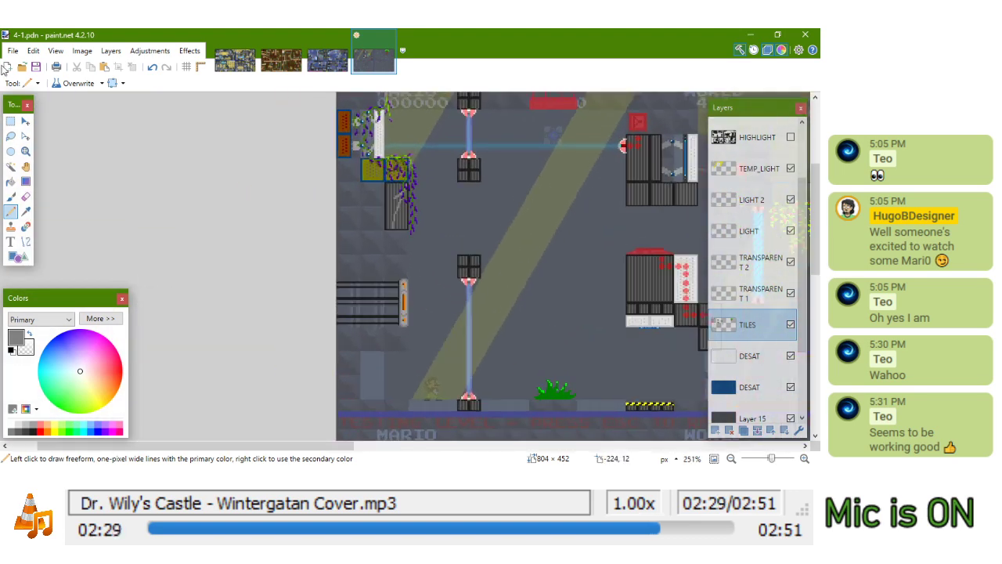
# Look through the 1-1 image for cracked dark panels and damaged yellow tiles that could be reused
pyautogui.click(235, 61)
pyautogui.press('s')
pyautogui.scroll(-5, 376, 201)
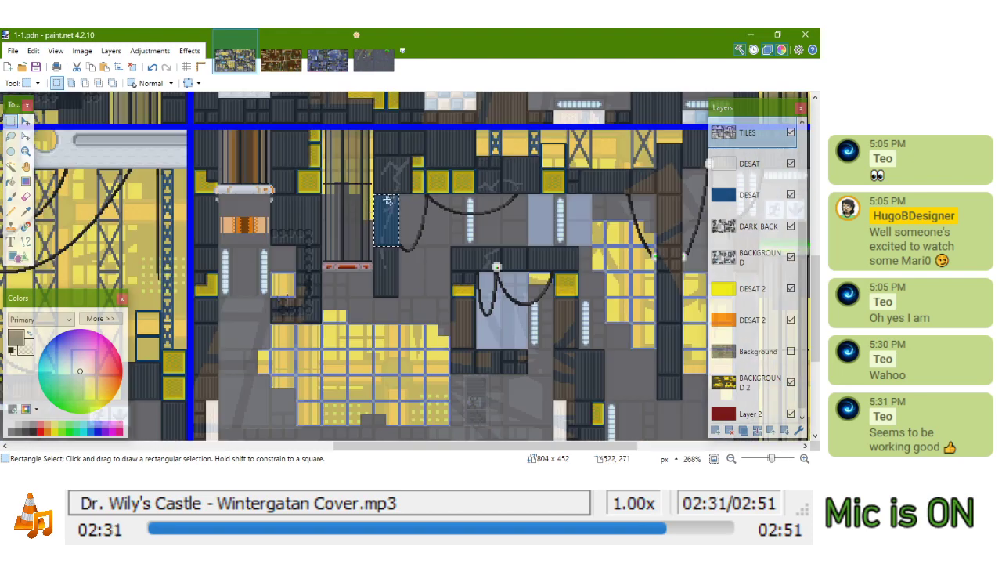
pyautogui.scroll(4, 405, 177)
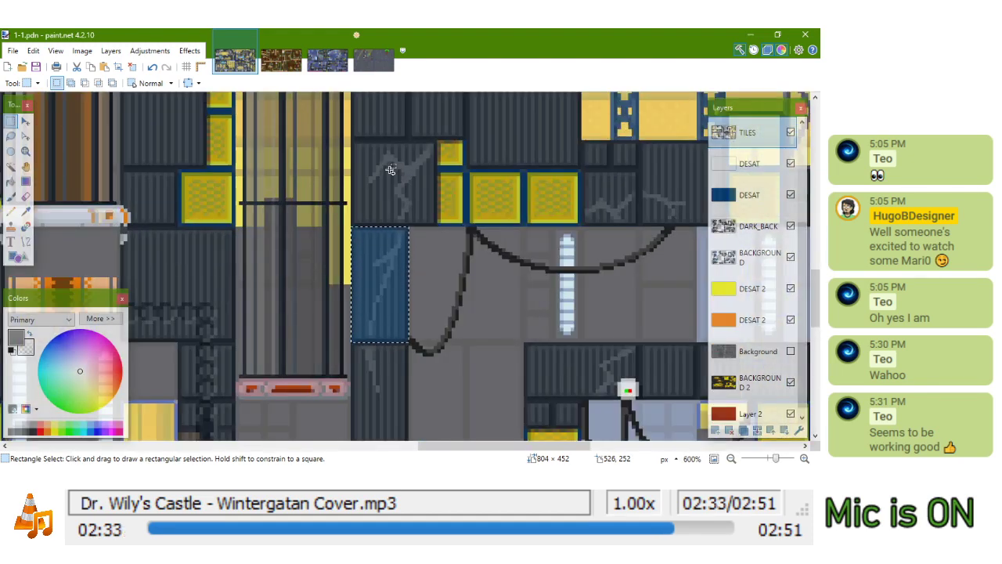
pyautogui.scroll(-4, 390, 170)
pyautogui.scroll(4, 387, 173)
pyautogui.scroll(4, 384, 175)
pyautogui.moveTo(384, 176)
pyautogui.mouseDown()
pyautogui.moveTo(378, 218)
pyautogui.moveTo(363, 206)
pyautogui.moveTo(413, 229)
pyautogui.moveTo(407, 239)
pyautogui.moveTo(380, 190)
pyautogui.mouseUp()
pyautogui.scroll(-6, 397, 260)
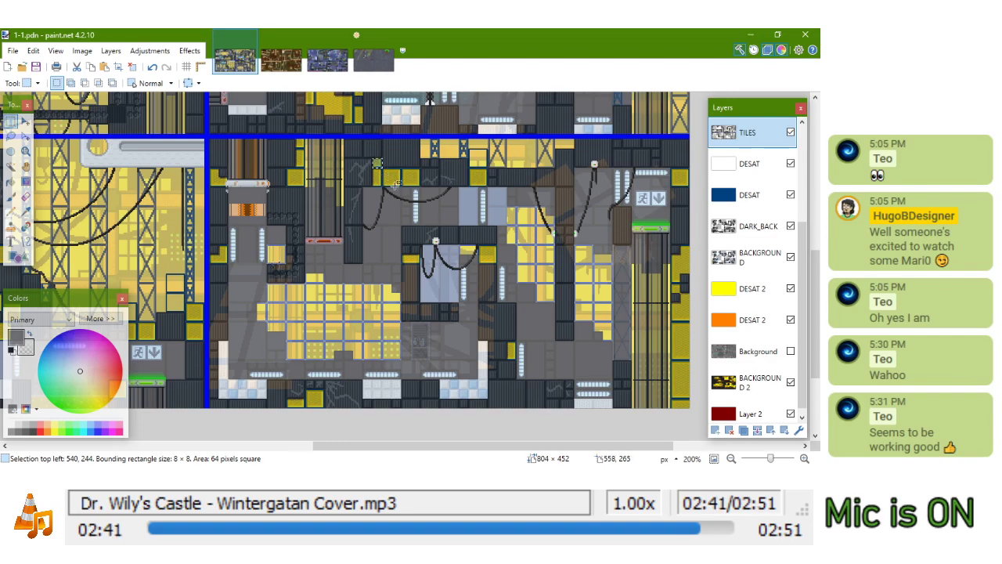
pyautogui.moveTo(370, 251); pyautogui.dragTo(406, 220)
pyautogui.moveTo(320, 259); pyautogui.dragTo(463, 253)
pyautogui.scroll(5, 511, 329)
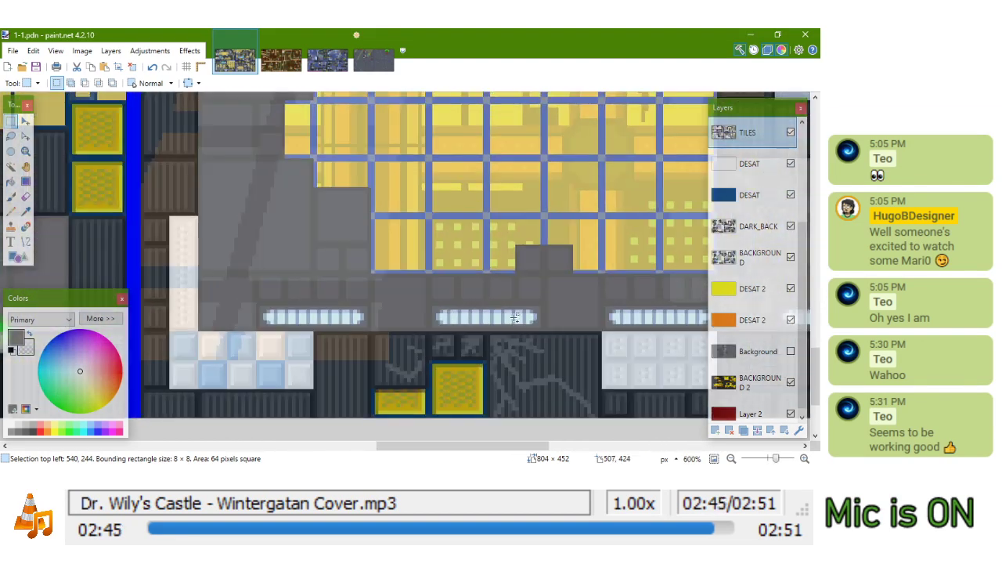
pyautogui.scroll(-2, 513, 328)
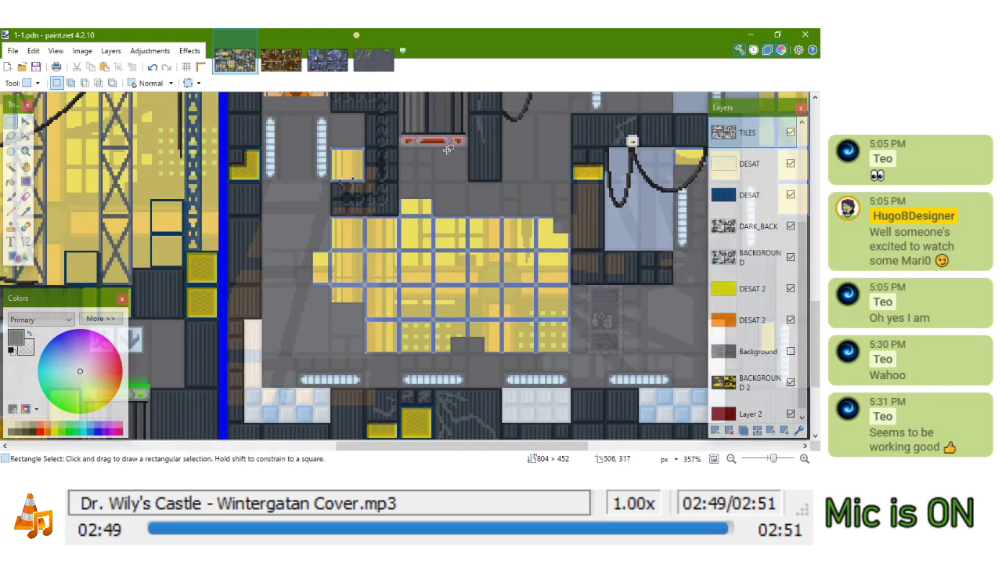
pyautogui.scroll(-2, 437, 136)
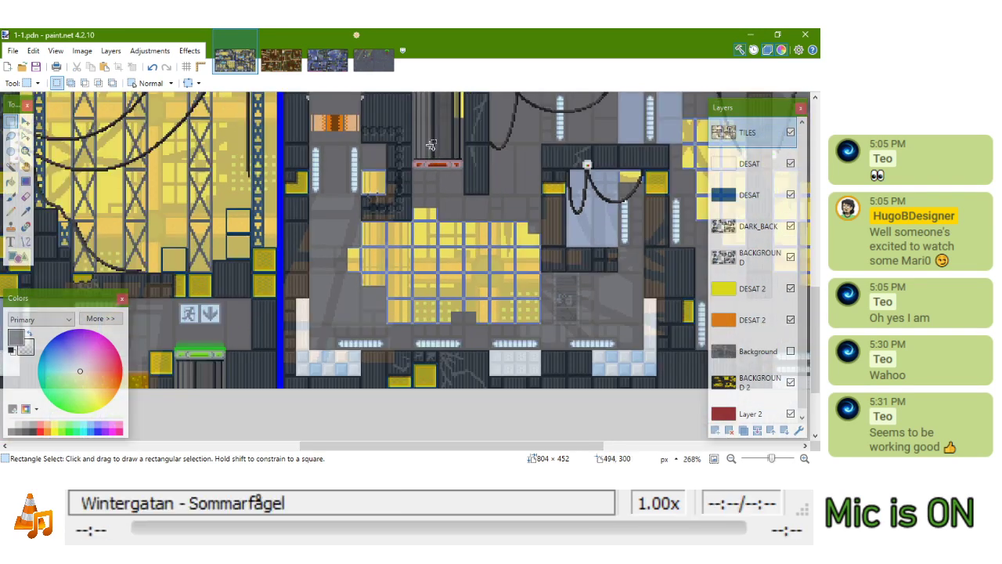
pyautogui.moveTo(431, 142); pyautogui.dragTo(438, 176)
pyautogui.click(436, 352)
pyautogui.moveTo(443, 354)
pyautogui.mouseDown()
pyautogui.moveTo(396, 389)
pyautogui.moveTo(471, 358)
pyautogui.moveTo(443, 364)
pyautogui.mouseUp()
pyautogui.click(446, 364)
pyautogui.click(434, 339)
pyautogui.scroll(-3, 433, 339)
pyautogui.moveTo(285, 285); pyautogui.dragTo(378, 273)
# Select and copy the 32 × 16 cracked panel with the broken yellow tile at 272, 380 in 1-1
pyautogui.scroll(8, 378, 274)
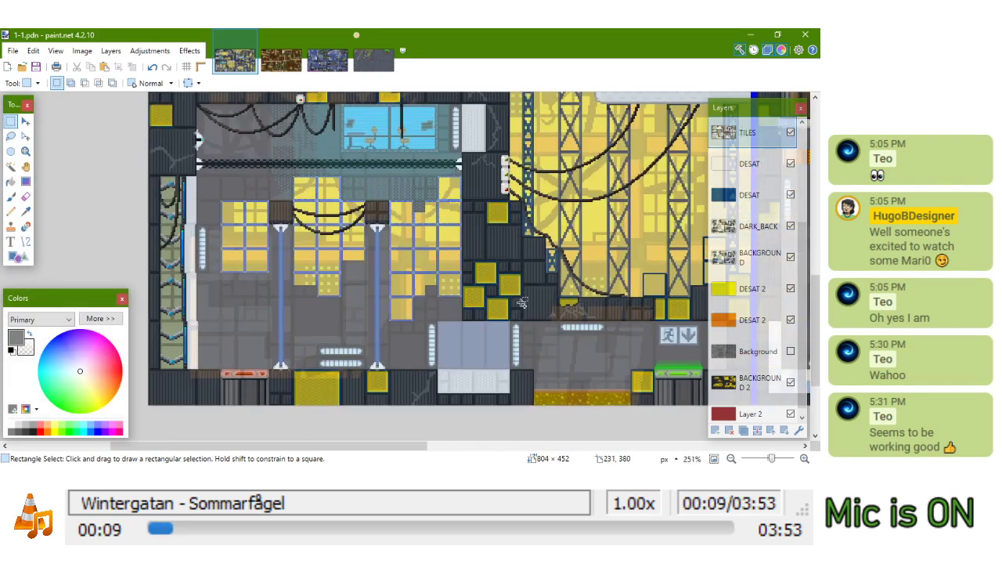
pyautogui.scroll(-1, 567, 316)
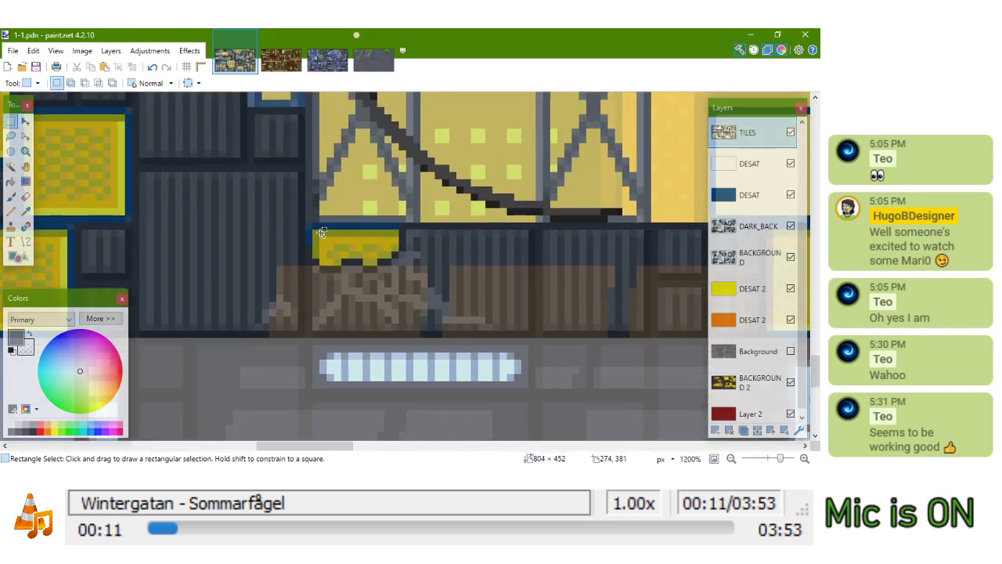
pyautogui.moveTo(306, 224); pyautogui.dragTo(534, 335)
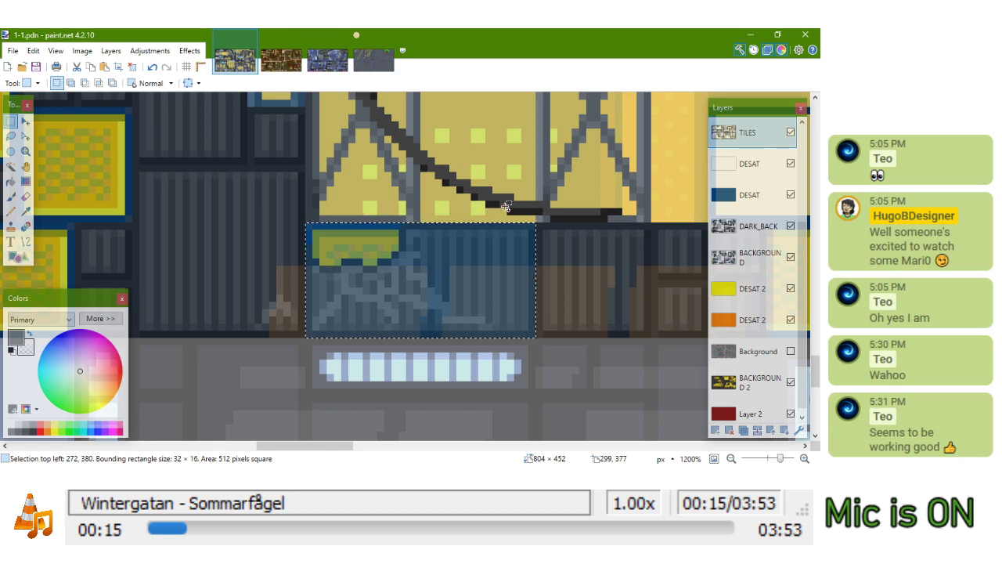
# Paste the cracked panel into the TILES layer of 4-1 and park it at 83, 85, between the two emitter blocks
pyautogui.click(373, 60)
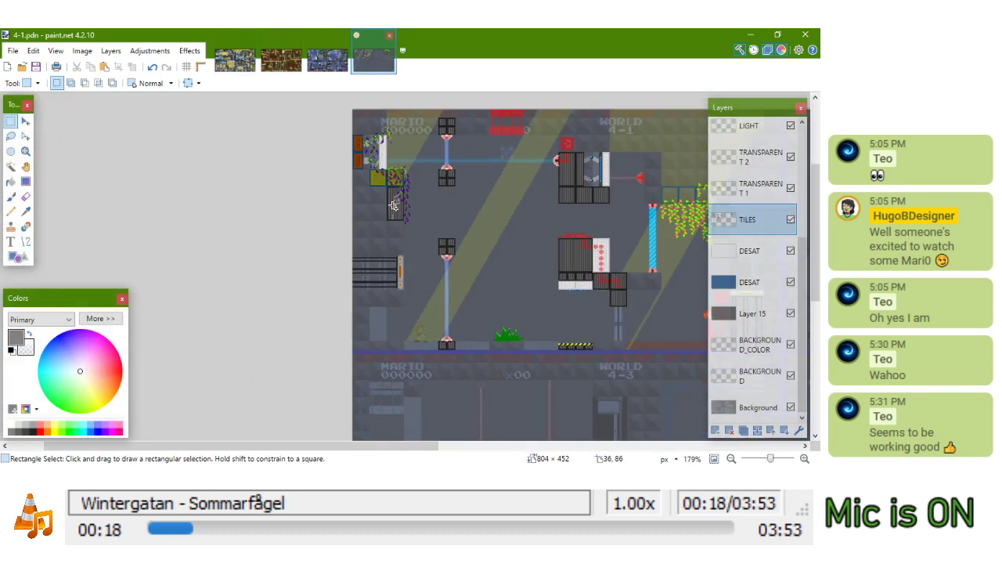
pyautogui.scroll(8, 433, 231)
pyautogui.hotkey('ctrl', 'v')
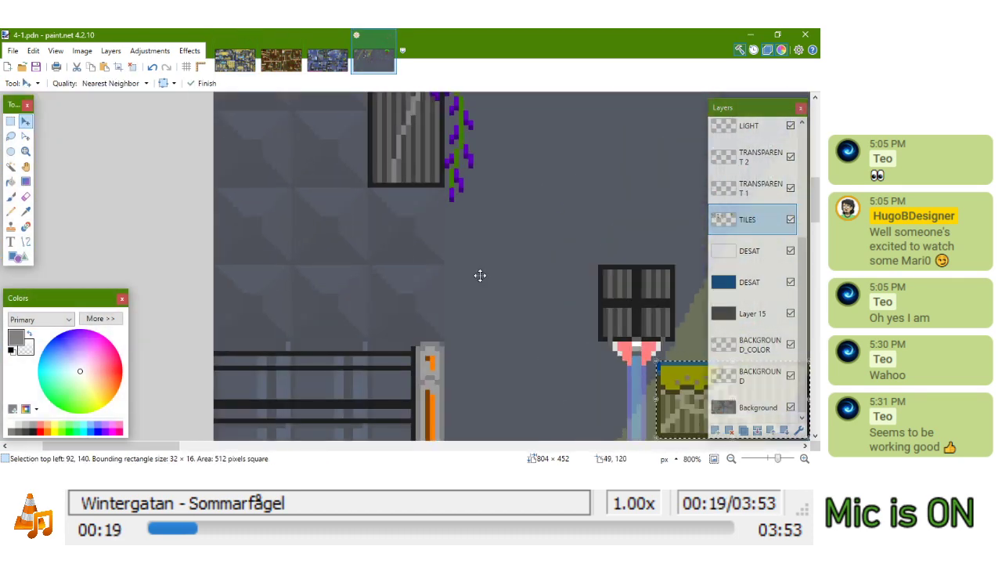
pyautogui.moveTo(663, 405); pyautogui.dragTo(527, 202)
pyautogui.scroll(-4, 438, 250)
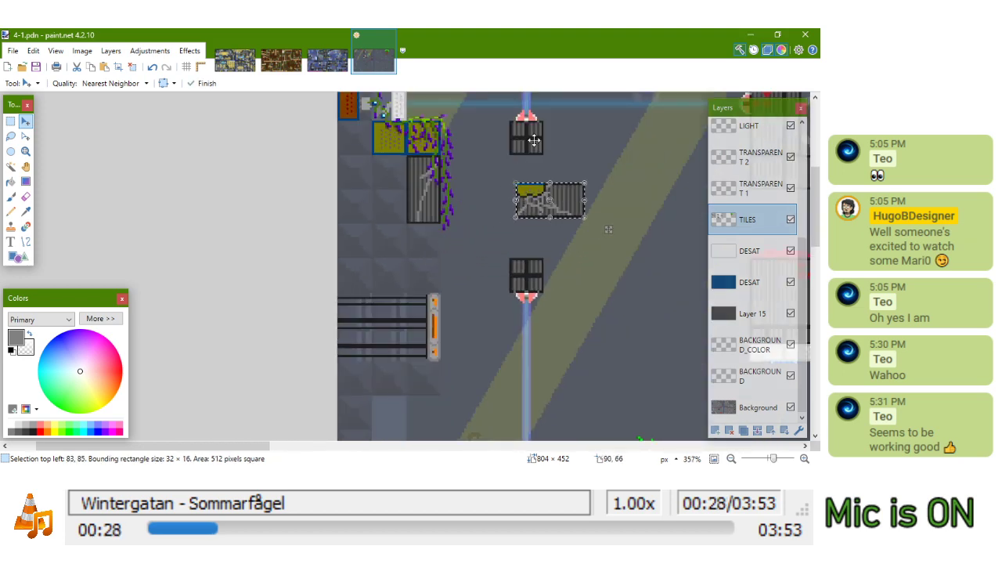
pyautogui.scroll(3, 532, 139)
pyautogui.click(9, 123)
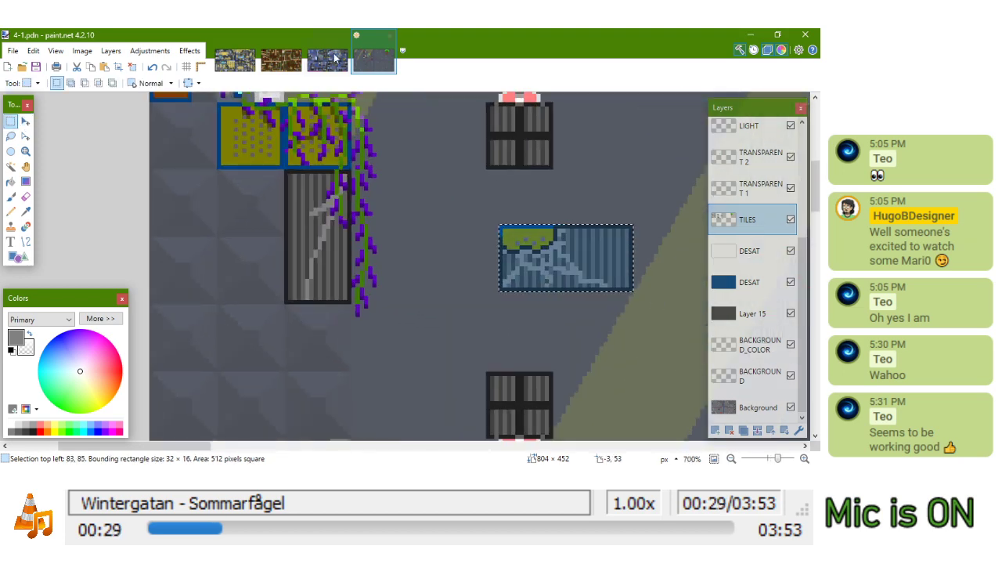
# Select the plain 16 × 16 striped panel at 320, 72 in 3-1 and copy it from the TILES layer
pyautogui.click(331, 61)
pyautogui.scroll(4, 363, 174)
pyautogui.scroll(4, 357, 175)
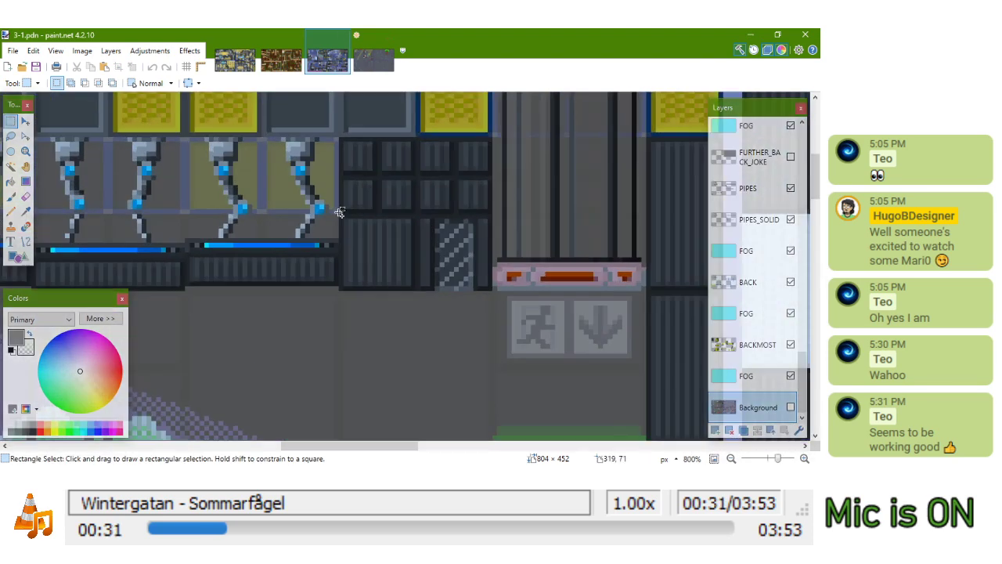
pyautogui.moveTo(339, 214); pyautogui.dragTo(414, 300)
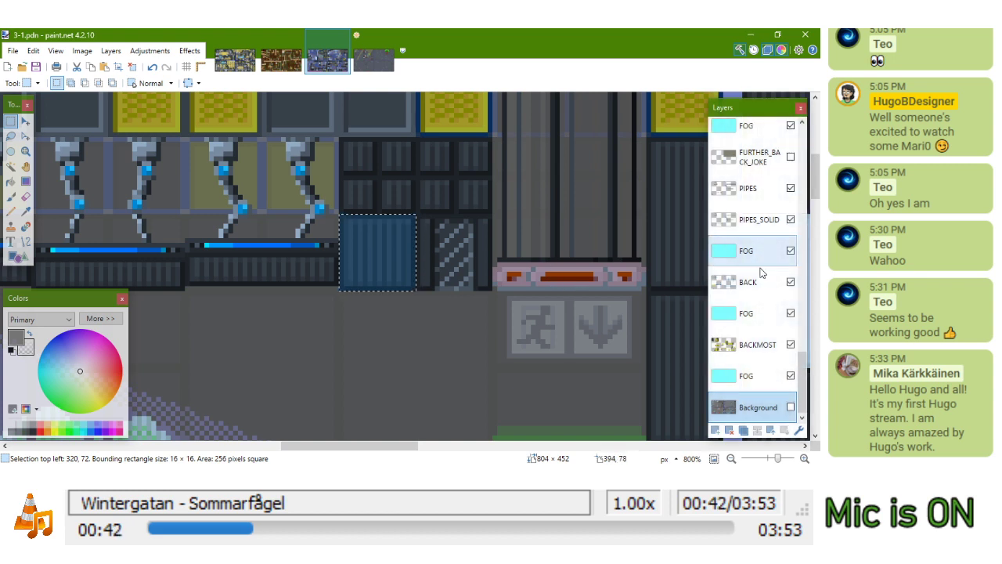
pyautogui.scroll(5, 748, 185)
pyautogui.scroll(6, 751, 195)
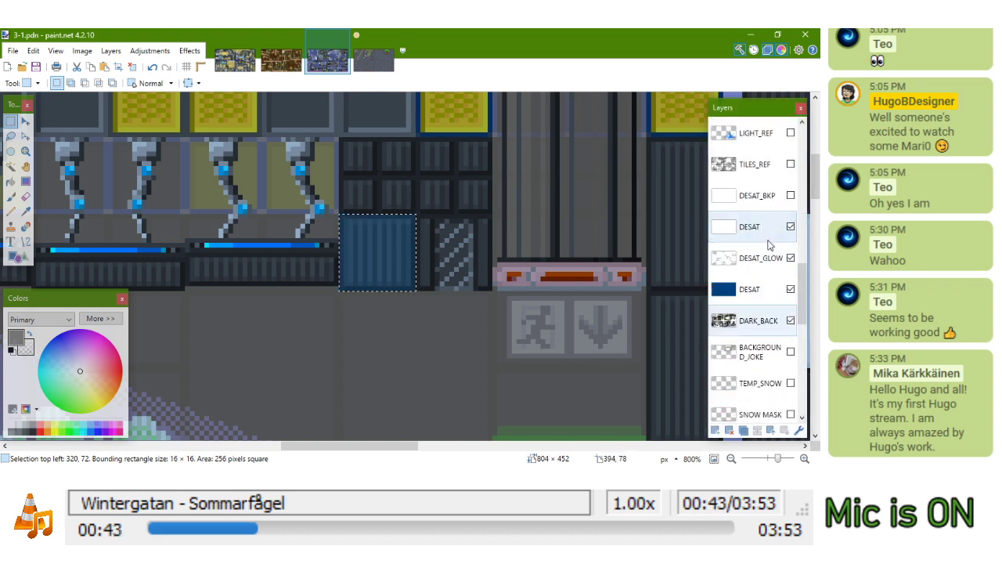
pyautogui.scroll(6, 767, 237)
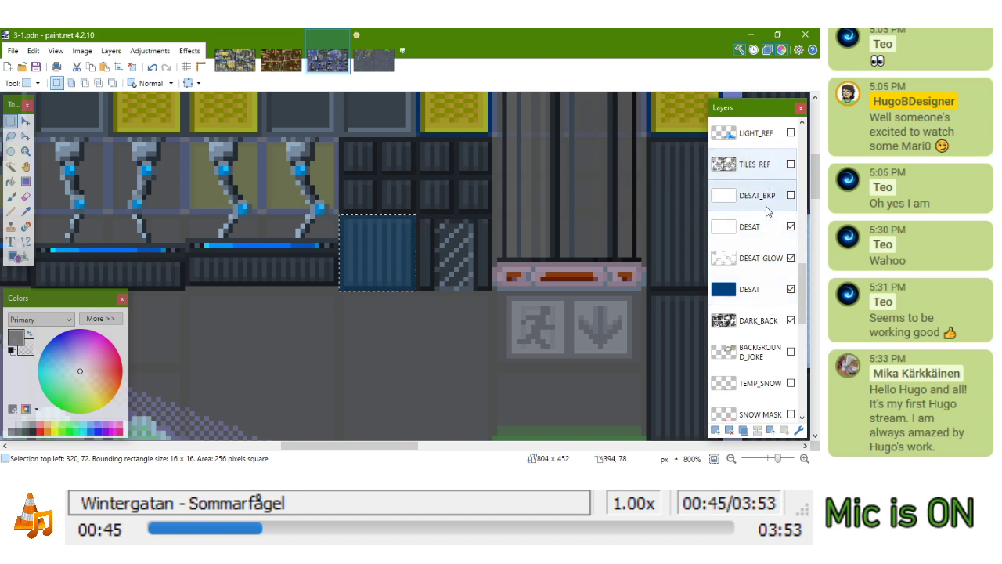
pyautogui.click(765, 158)
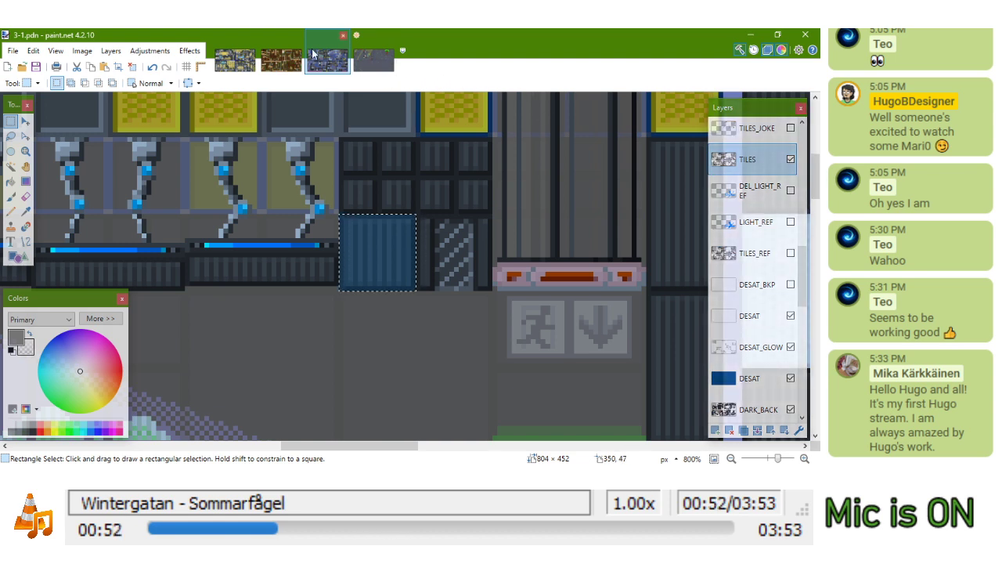
# Paste the striped panel into 4-1, place it at 32, 104 directly beneath the tall cracked panel, and deselect it
pyautogui.click(373, 60)
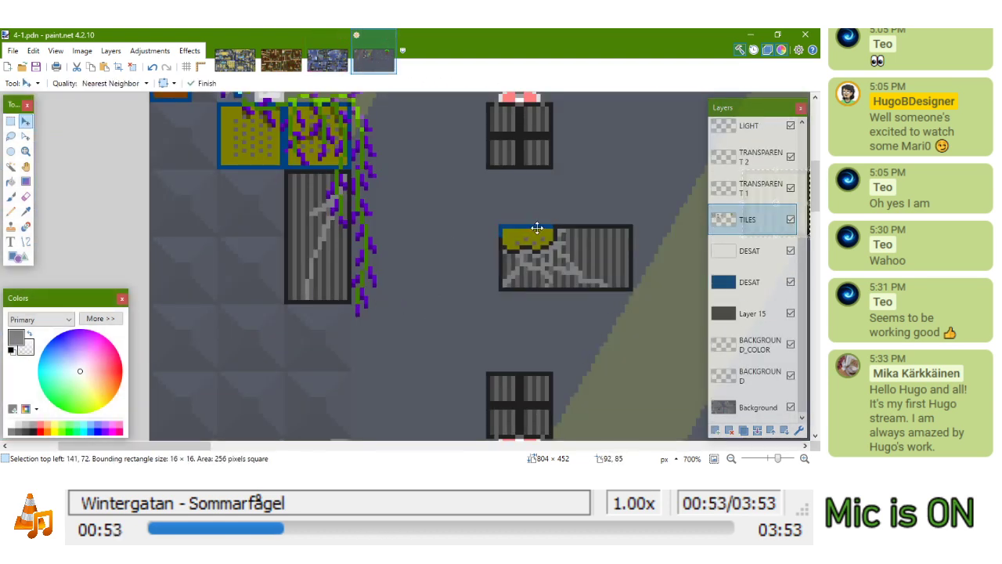
pyautogui.moveTo(550, 224); pyautogui.dragTo(184, 352)
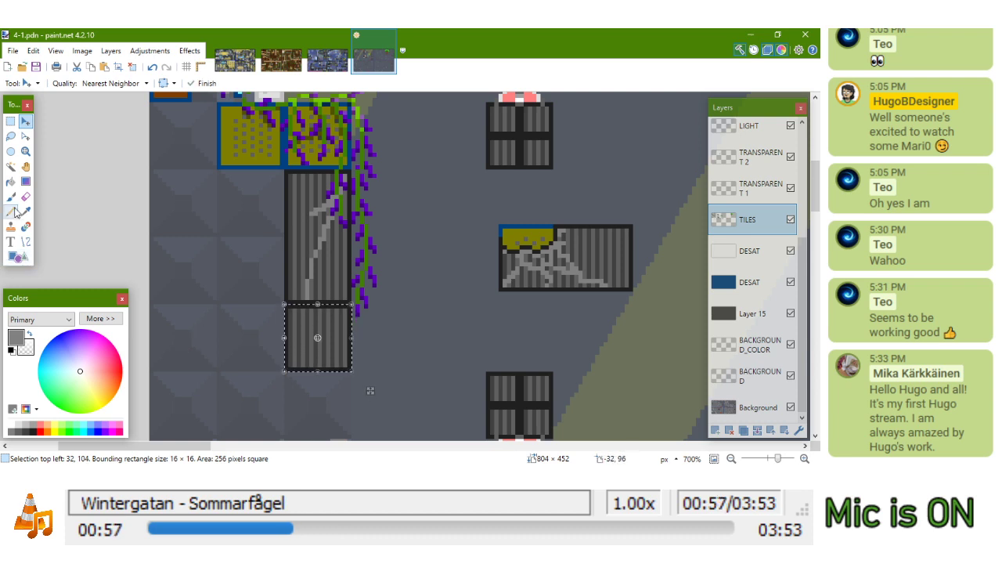
pyautogui.click(10, 122)
pyautogui.click(478, 215)
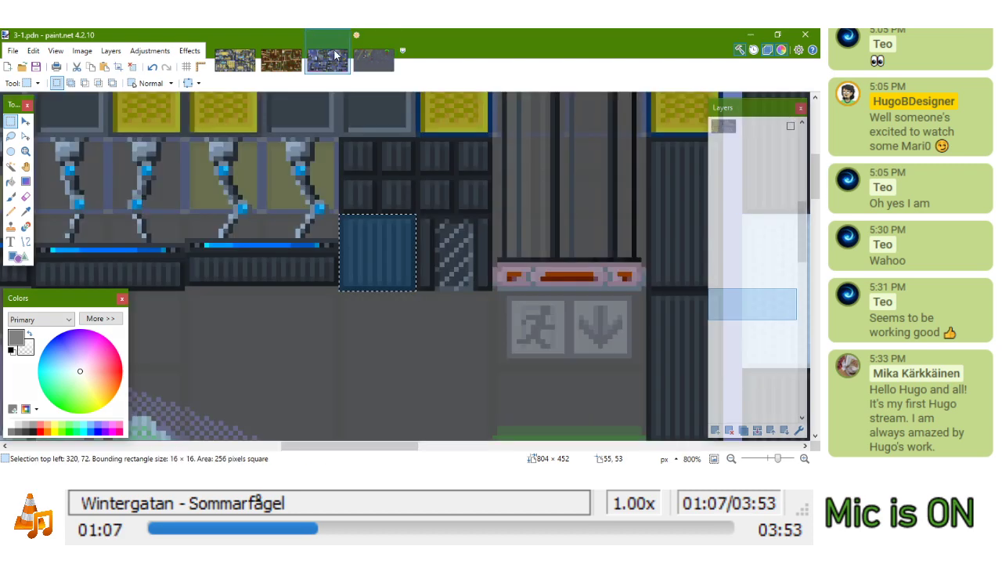
# Try pasting the framed 16 × 16 tile at 336, 40 in 3-1 into 4-1 near the striped panel
pyautogui.click(330, 63)
pyautogui.scroll(5, 438, 300)
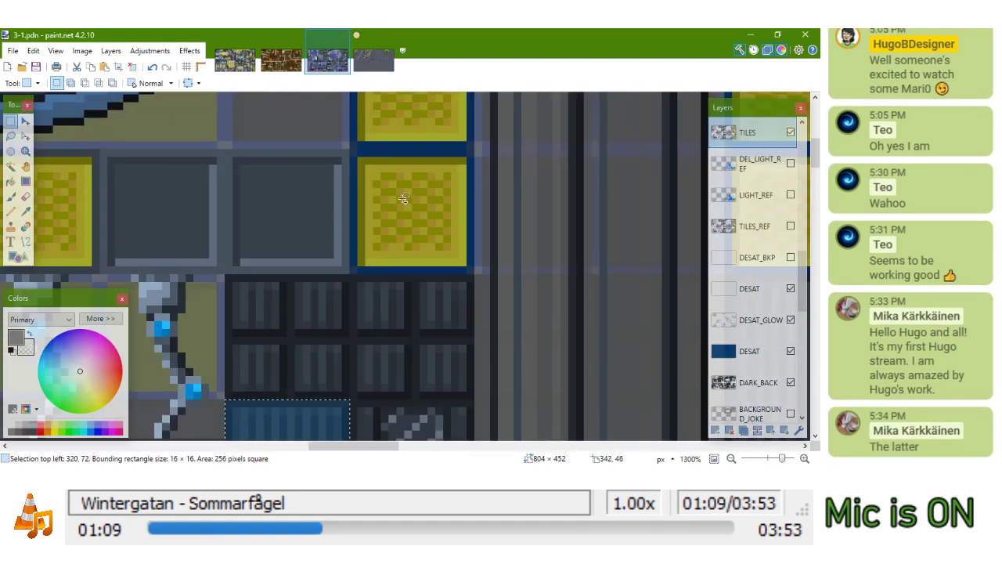
pyautogui.moveTo(350, 150)
pyautogui.mouseDown()
pyautogui.moveTo(412, 211)
pyautogui.moveTo(503, 266)
pyautogui.mouseUp()
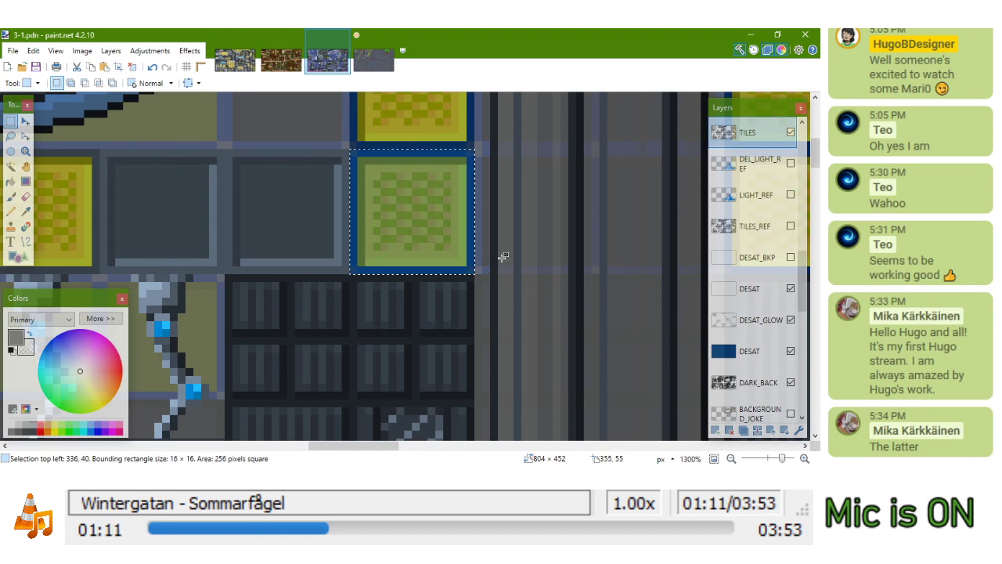
pyautogui.click(390, 59)
pyautogui.hotkey('ctrl', 'v')
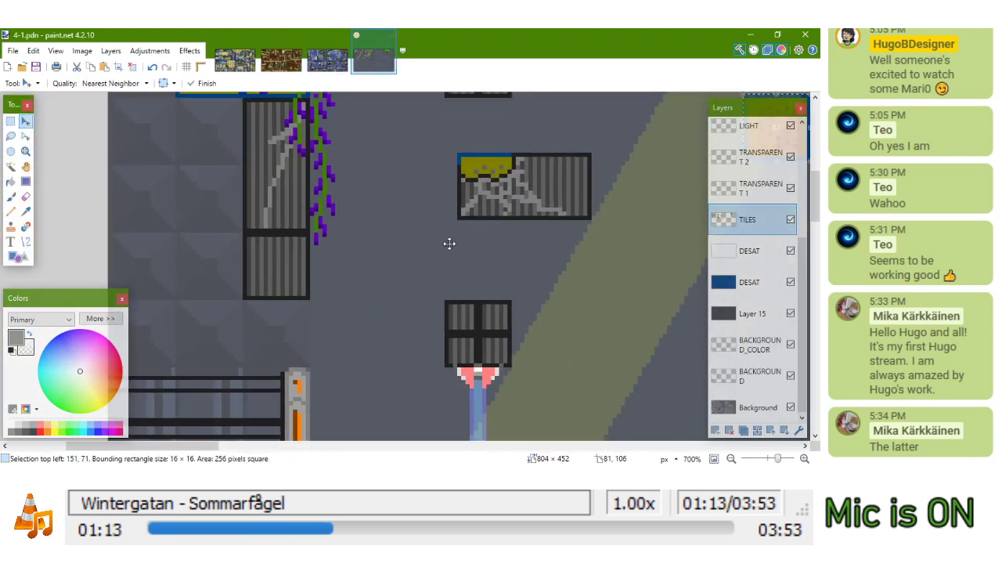
pyautogui.moveTo(345, 266); pyautogui.dragTo(230, 345)
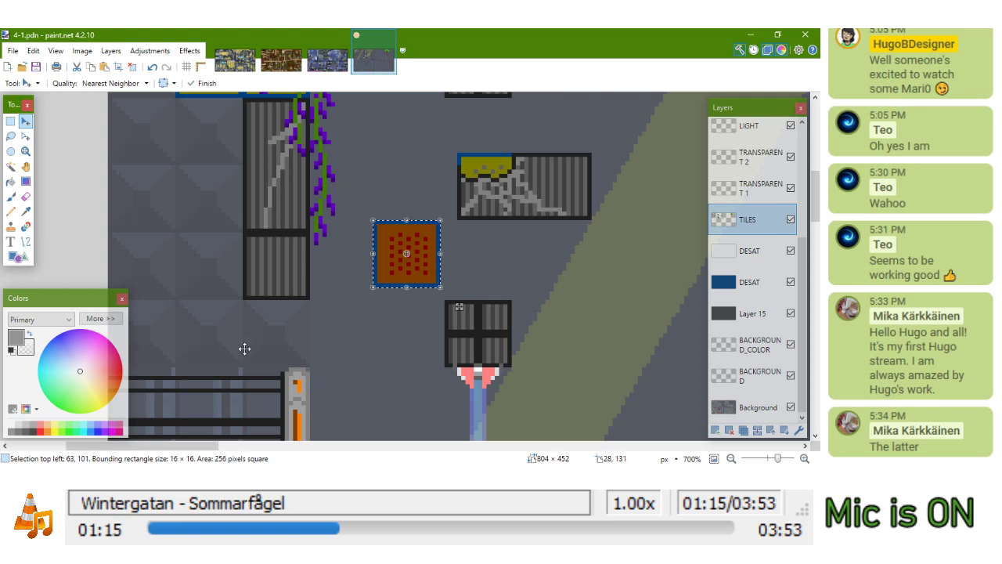
pyautogui.scroll(-4, 345, 377)
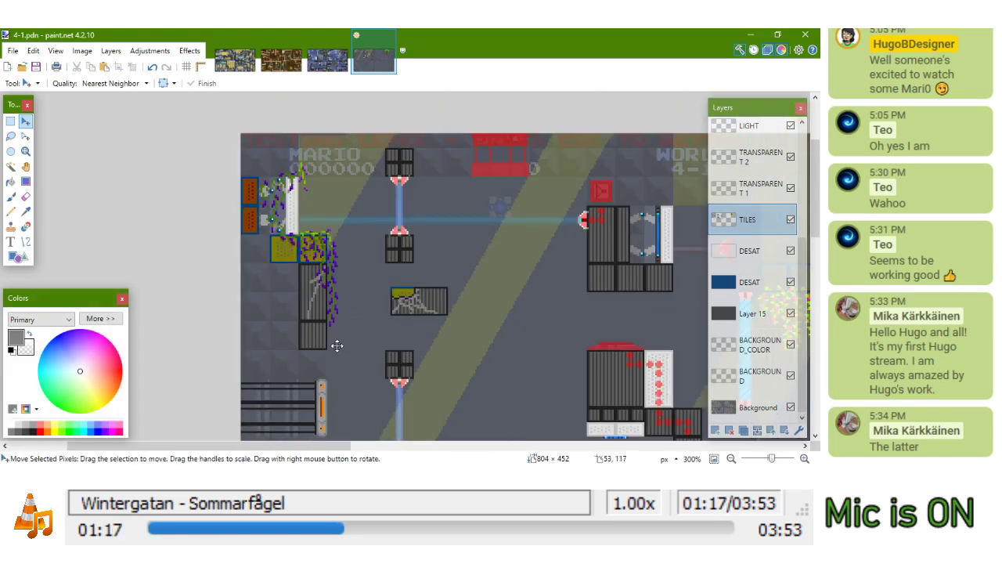
# Fill the two orange tiles at the left edge of 4-1 with the yellow sampled from the dotted tile below them
pyautogui.scroll(-3, 390, 298)
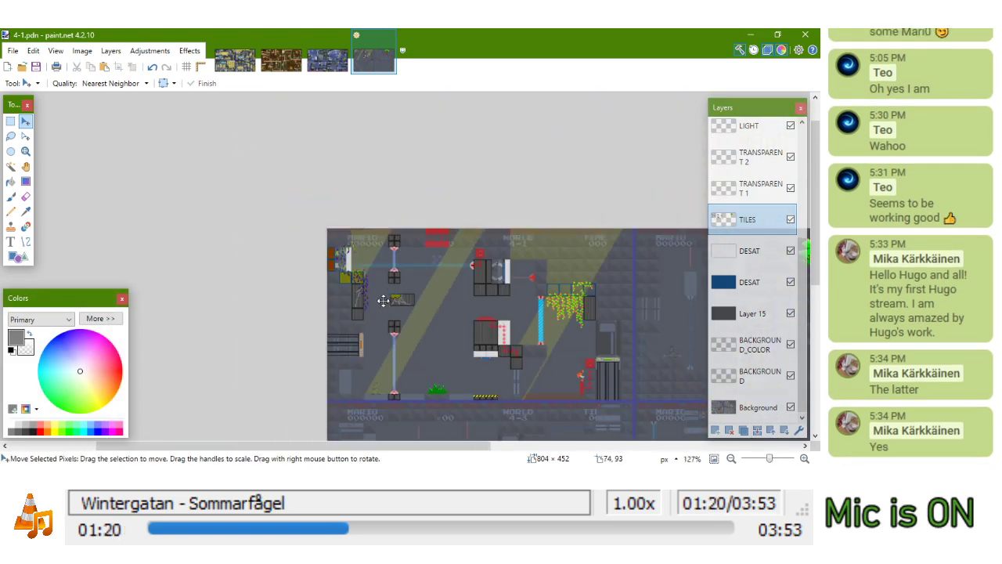
pyautogui.scroll(8, 386, 299)
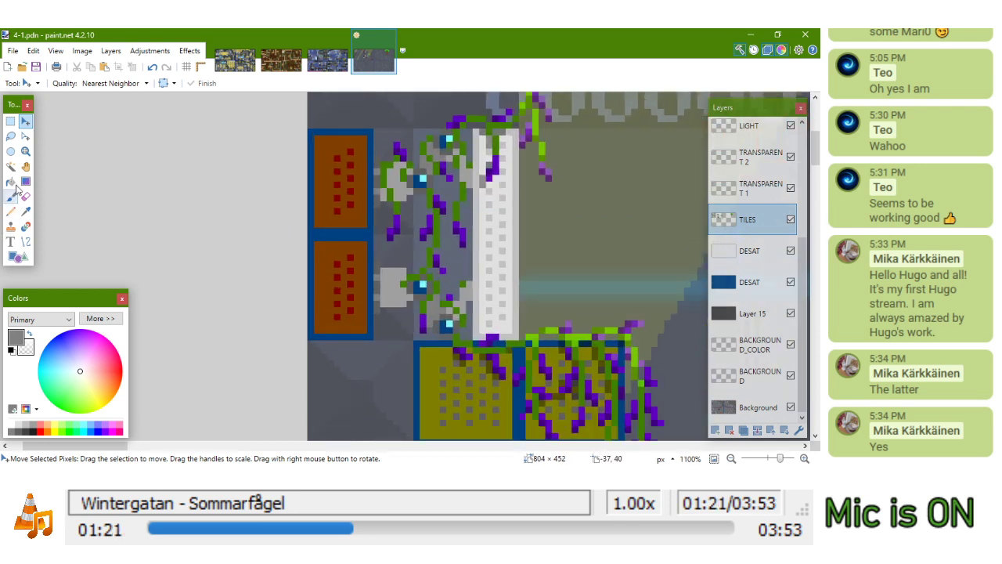
pyautogui.click(12, 181)
pyautogui.moveTo(268, 228); pyautogui.dragTo(277, 100)
pyautogui.moveTo(396, 249); pyautogui.dragTo(402, 266)
pyautogui.press('k')
pyautogui.click(443, 281)
pyautogui.click(340, 143)
pyautogui.scroll(3, 329, 235)
pyautogui.click(323, 201)
# Select only the red dots inside the two recoloured yellow tiles, using a rectangular selection refined with the Magic Wand
pyautogui.click(10, 122)
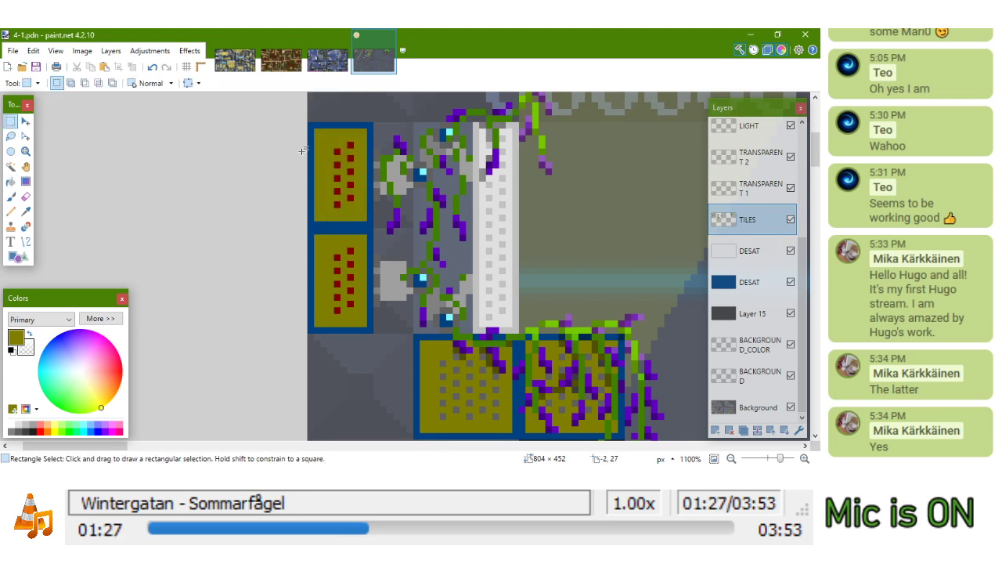
pyautogui.moveTo(326, 133)
pyautogui.mouseDown()
pyautogui.moveTo(368, 220)
pyautogui.moveTo(332, 250)
pyautogui.moveTo(367, 325)
pyautogui.mouseUp()
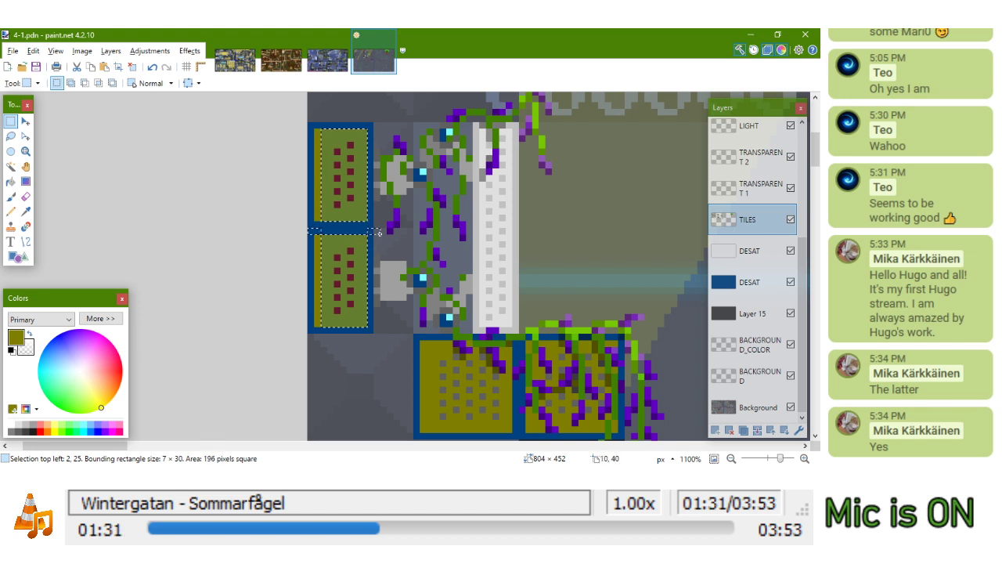
pyautogui.click(12, 170)
pyautogui.click(337, 192)
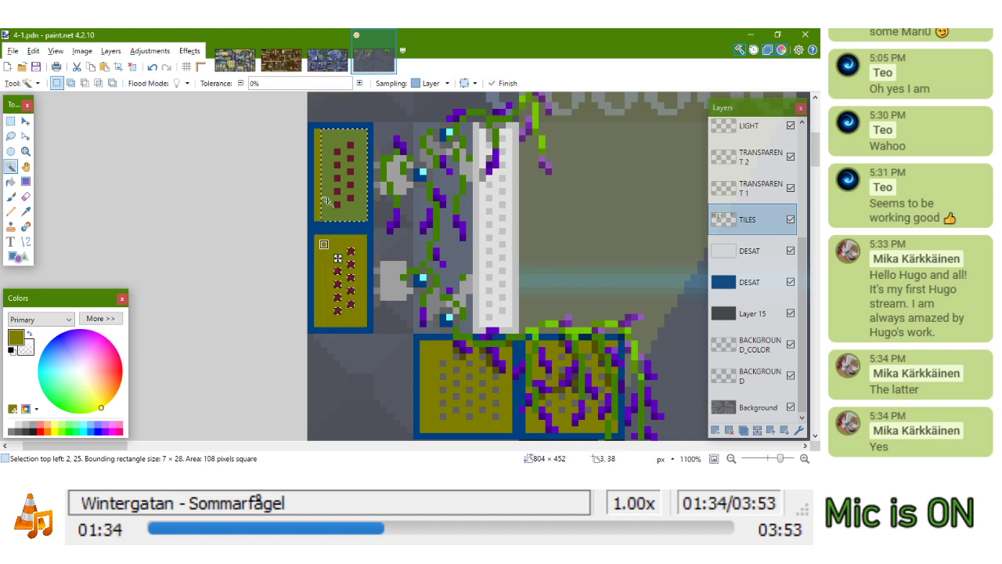
# Recolour the selected dots with a filled rectangle in the dark grey sampled from the neighbouring yellow tile's dots, and deselect
pyautogui.click(17, 258)
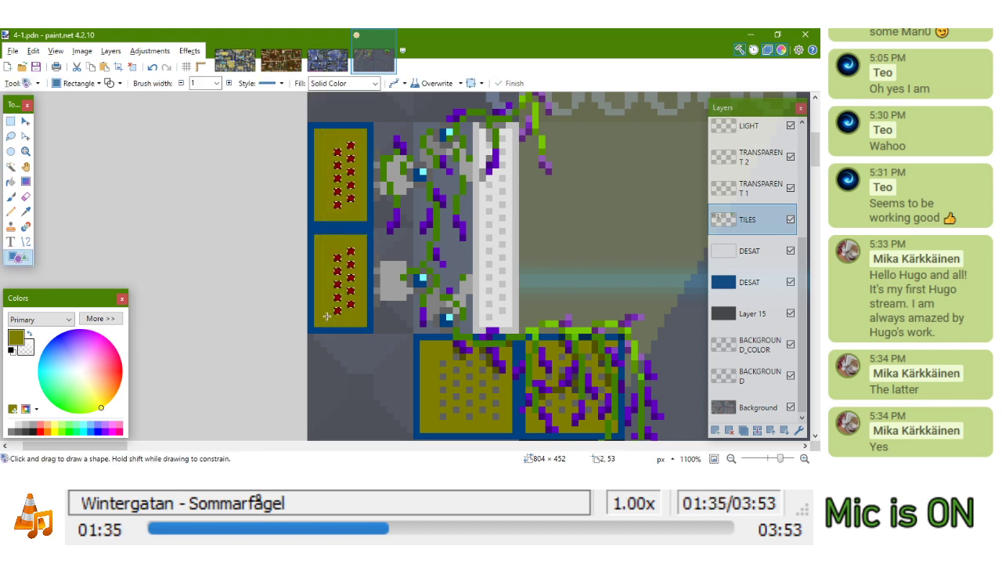
pyautogui.moveTo(327, 317); pyautogui.dragTo(314, 284)
pyautogui.press('k')
pyautogui.click(429, 342)
pyautogui.moveTo(303, 195); pyautogui.dragTo(303, 241)
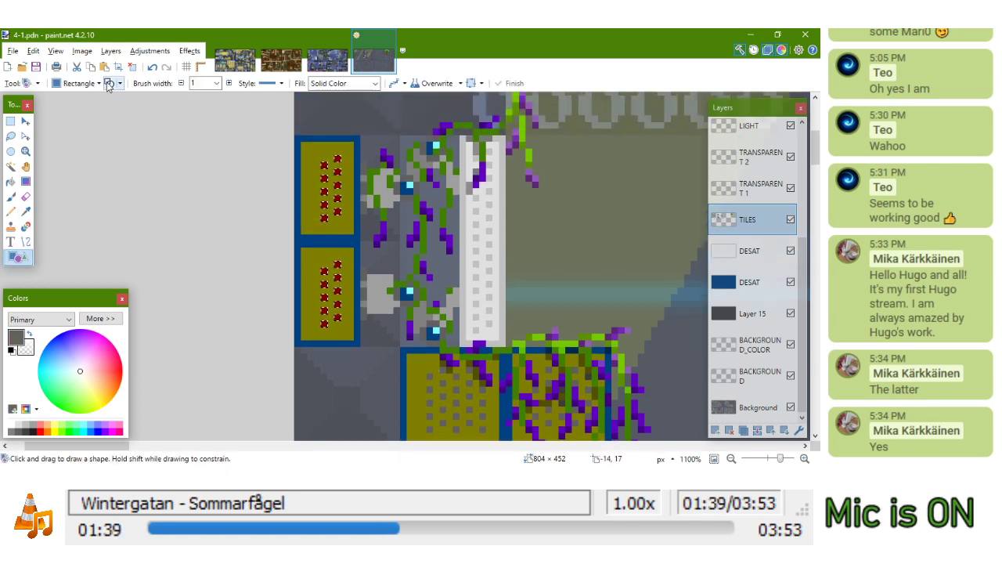
pyautogui.moveTo(300, 135); pyautogui.dragTo(374, 353)
pyautogui.press('Return')
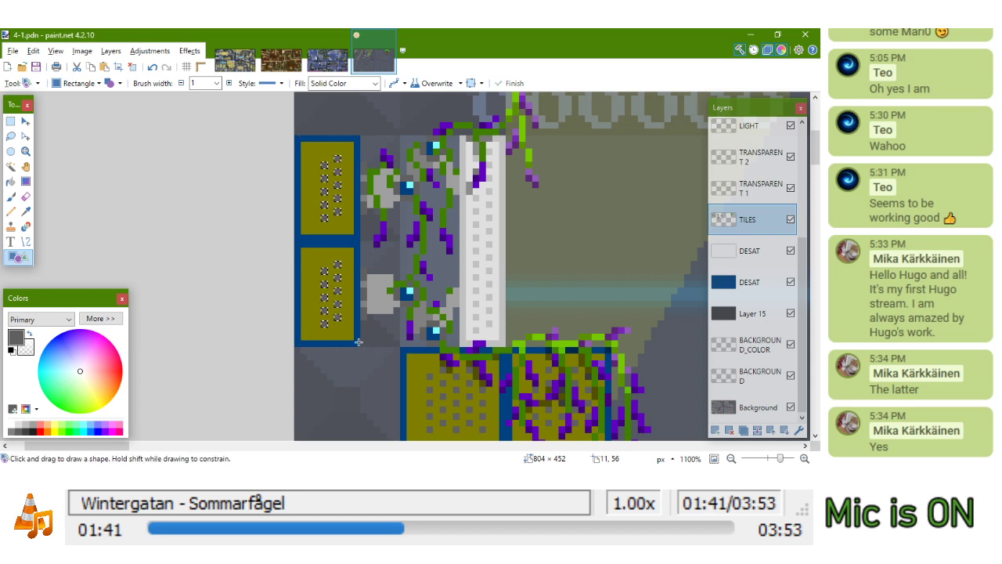
pyautogui.hotkey('ctrl', 'd')
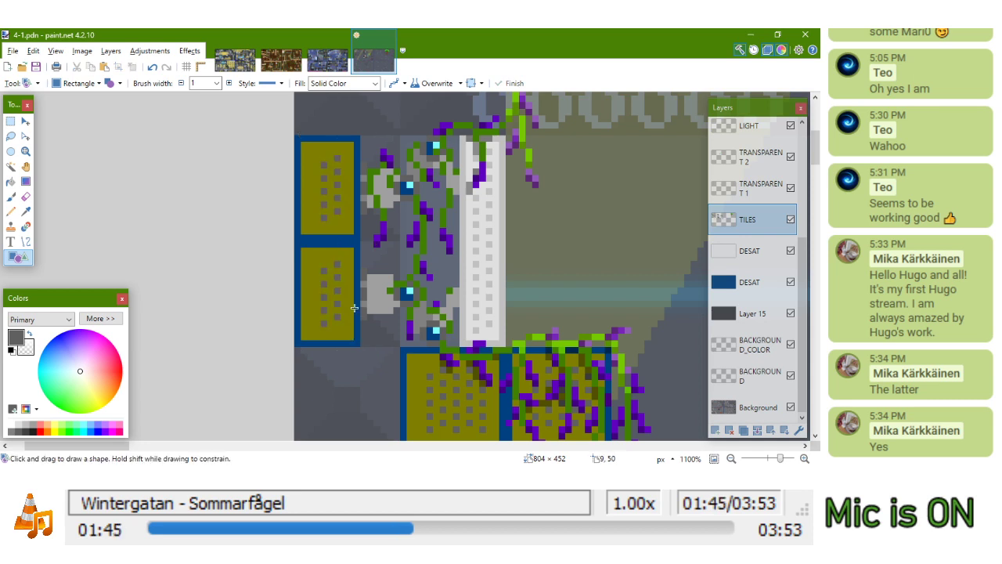
pyautogui.press('XF86AudioLowerVolume')
pyautogui.press('XF86AudioLowerVolume')
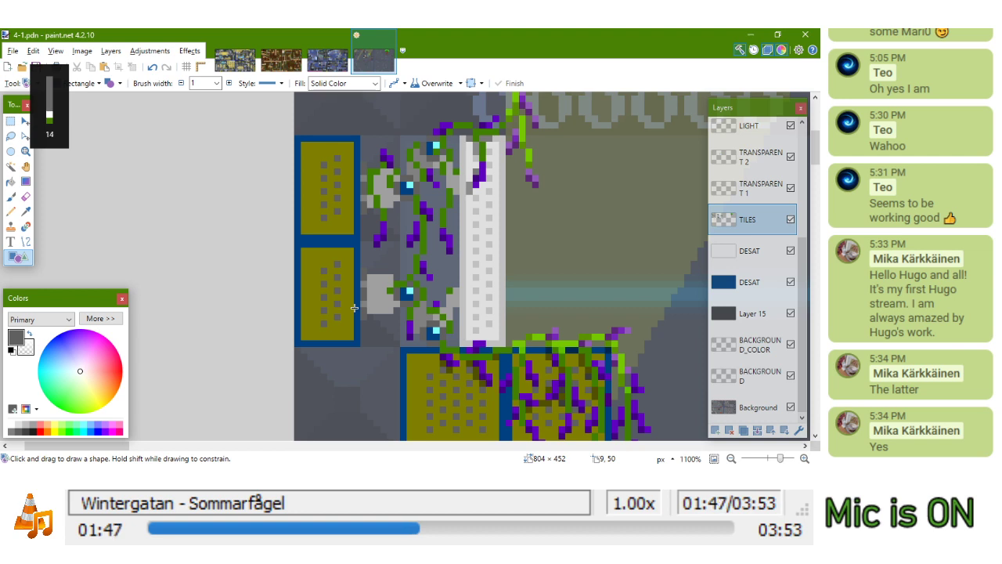
pyautogui.moveTo(261, 231); pyautogui.dragTo(279, 184)
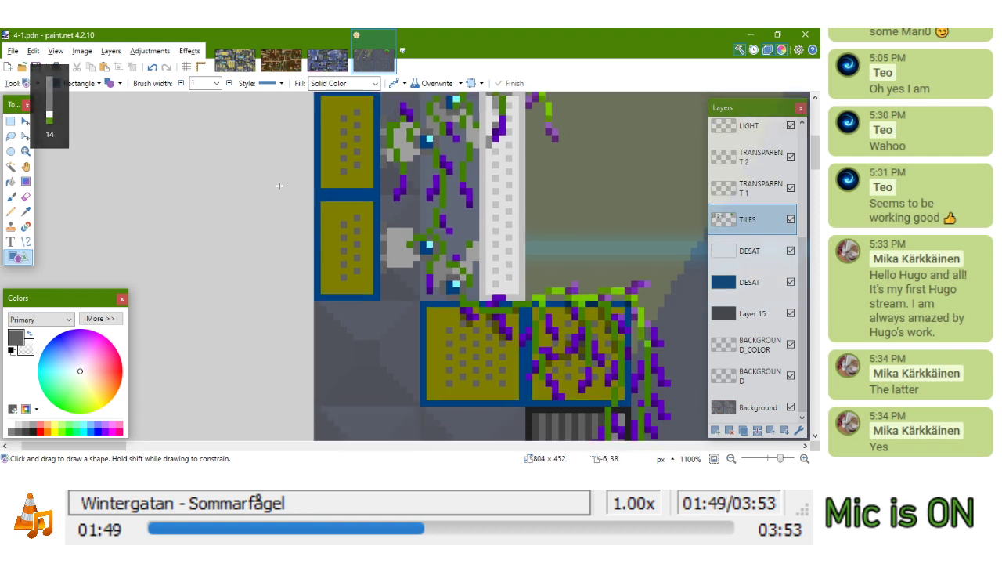
# Paste the framed 16 × 16 dotted tile from 3-1 into 4-1, just below the right end of the cracked panel at 109, 107
pyautogui.scroll(-5, 331, 212)
pyautogui.moveTo(352, 266); pyautogui.dragTo(360, 228)
pyautogui.scroll(1, 360, 228)
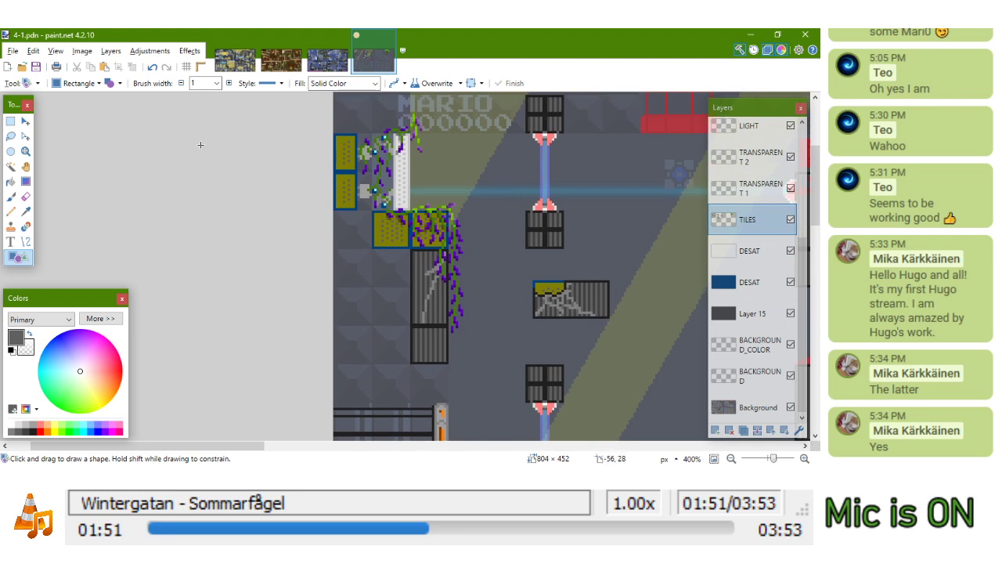
pyautogui.click(10, 122)
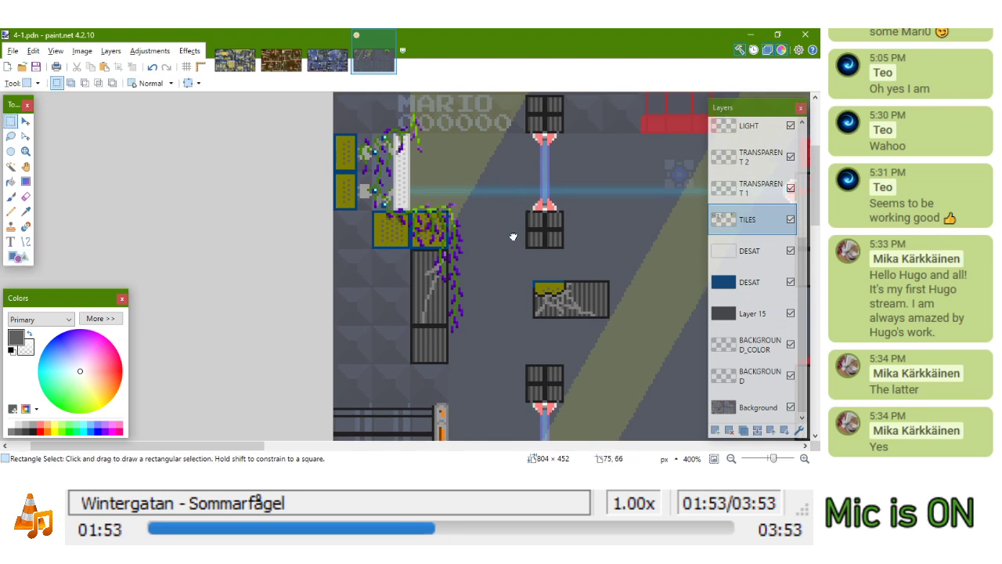
pyautogui.moveTo(515, 234); pyautogui.dragTo(450, 184)
pyautogui.click(327, 55)
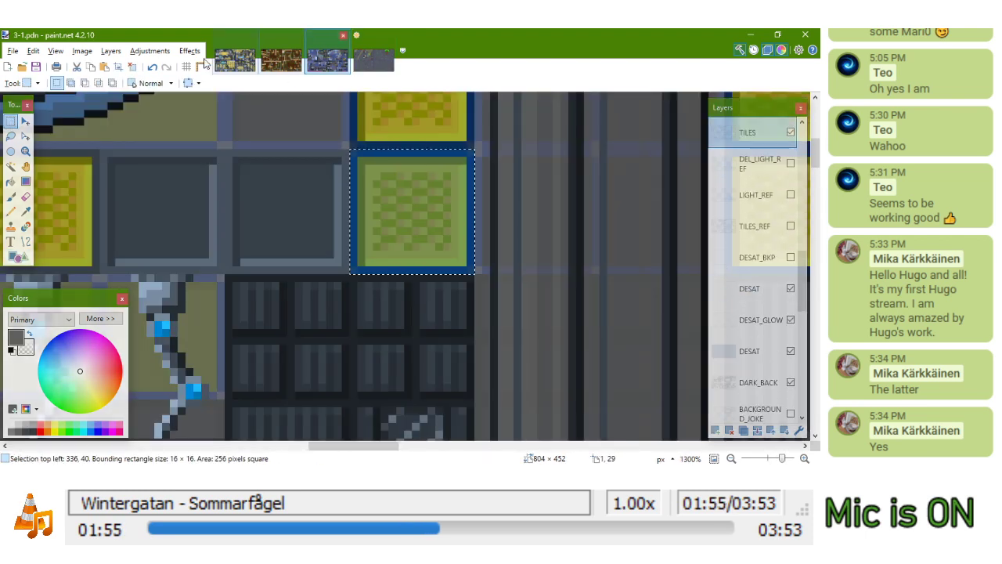
pyautogui.click(389, 69)
pyautogui.scroll(4, 479, 311)
pyautogui.hotkey('ctrl', 'v')
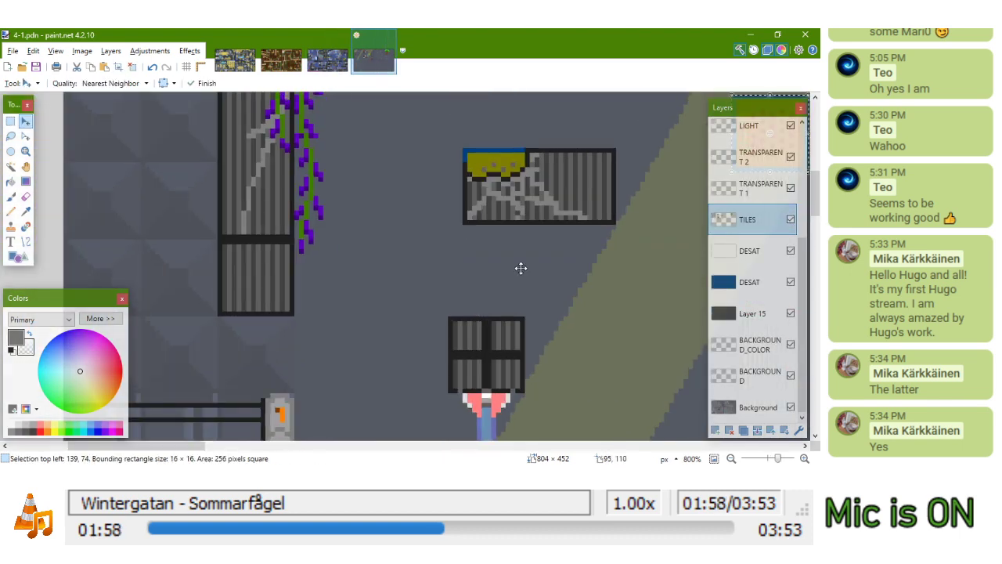
pyautogui.scroll(-4, 517, 276)
pyautogui.moveTo(647, 196); pyautogui.dragTo(575, 274)
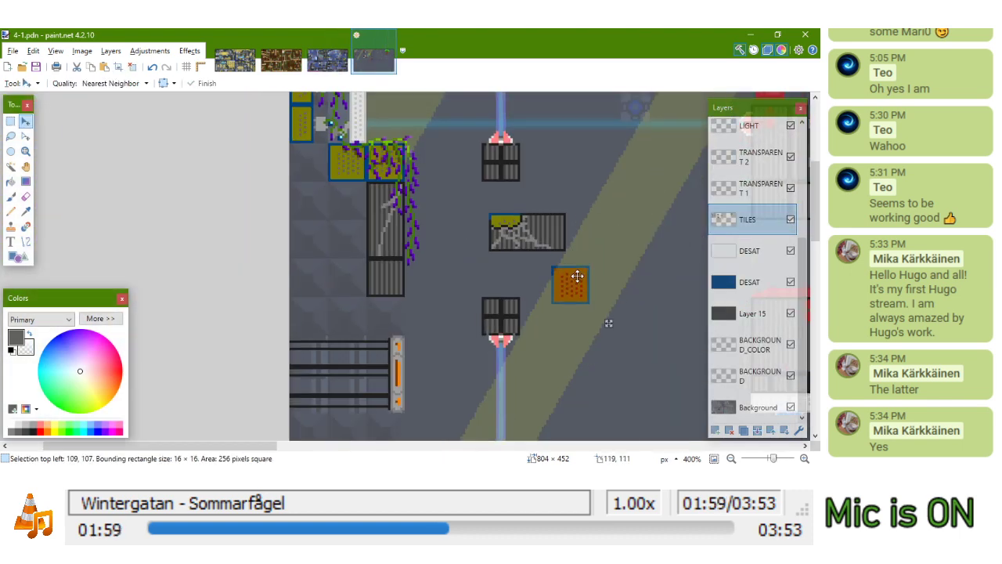
# Select the pasted tile's orange interior with the Magic Wand and fill it with the yellow sampled from the dotted tile beside the vines
pyautogui.scroll(3, 573, 272)
pyautogui.click(10, 166)
pyautogui.click(549, 264)
pyautogui.click(10, 181)
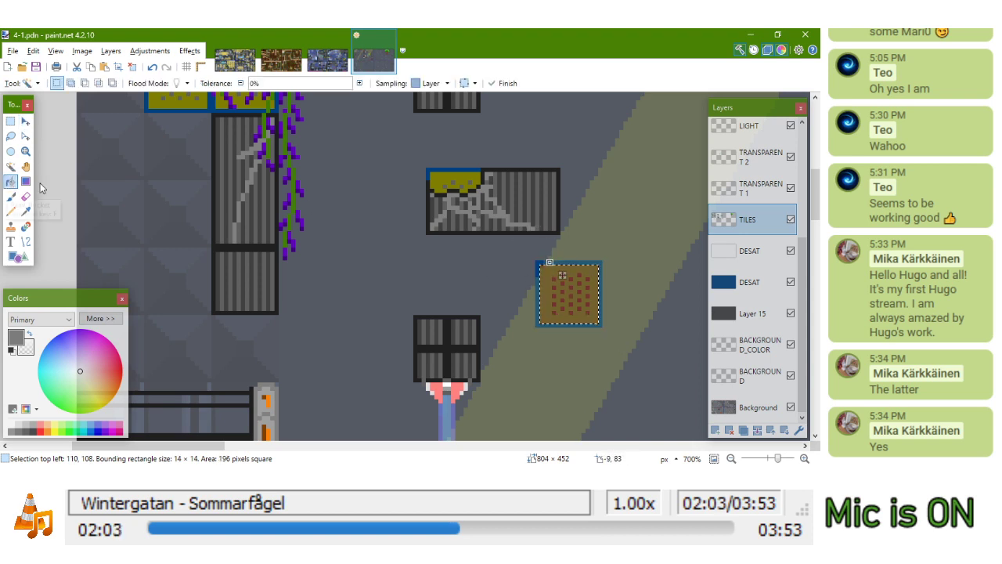
pyautogui.scroll(2, 220, 249)
pyautogui.press('k')
pyautogui.click(157, 129)
pyautogui.click(540, 299)
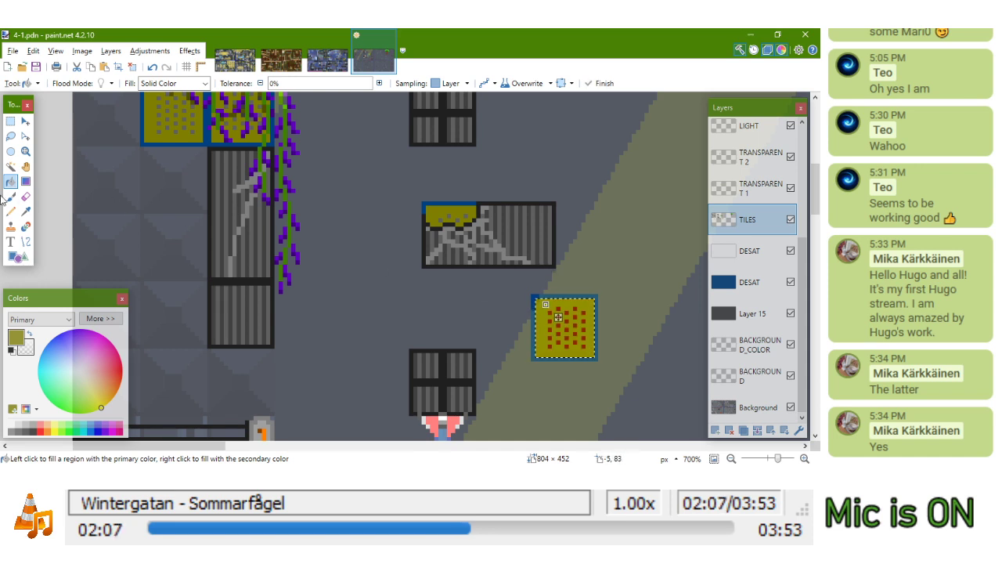
# Select the tile's red dots with the Magic Wand, recolour them with the grey sampled from the finished yellow tile's dots, and deselect
pyautogui.click(11, 166)
pyautogui.click(548, 306)
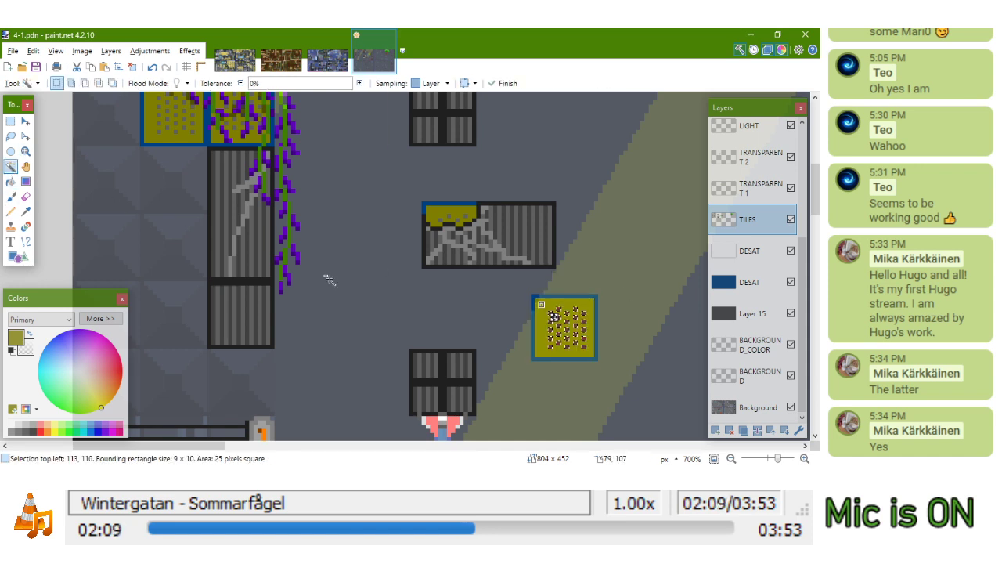
pyautogui.click(11, 258)
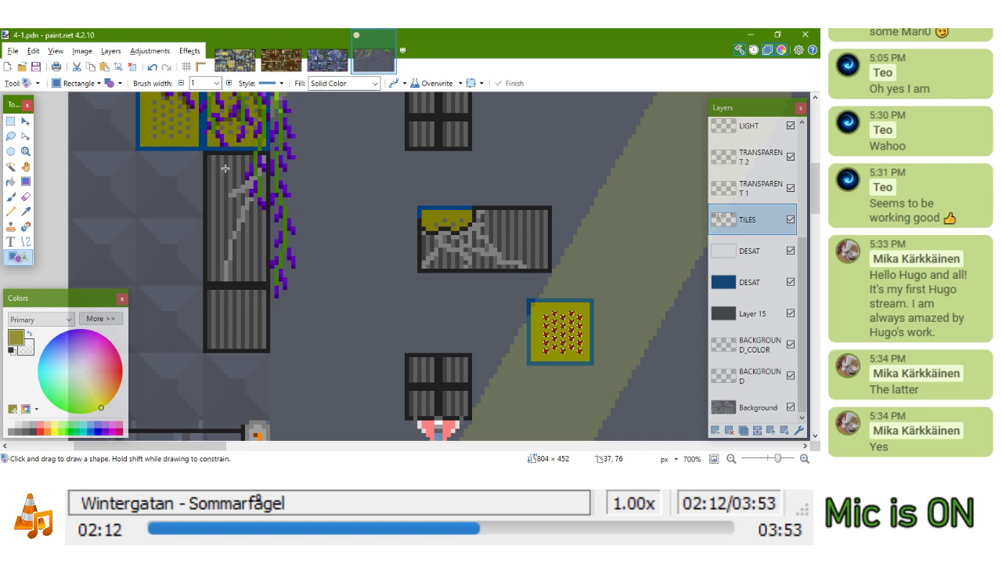
pyautogui.press('k')
pyautogui.click(176, 125)
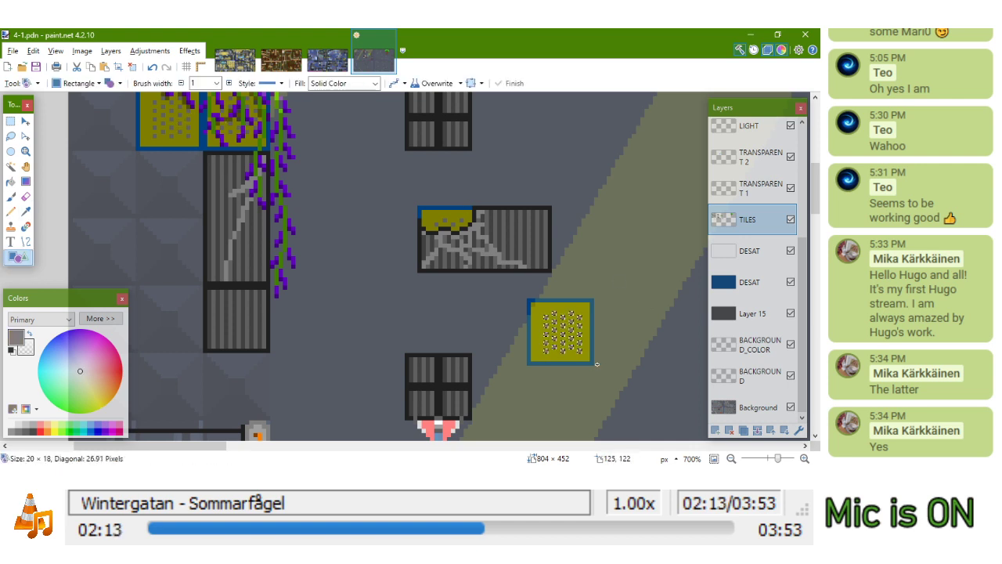
pyautogui.press('BackSpace')
pyautogui.hotkey('ctrl', 'd')
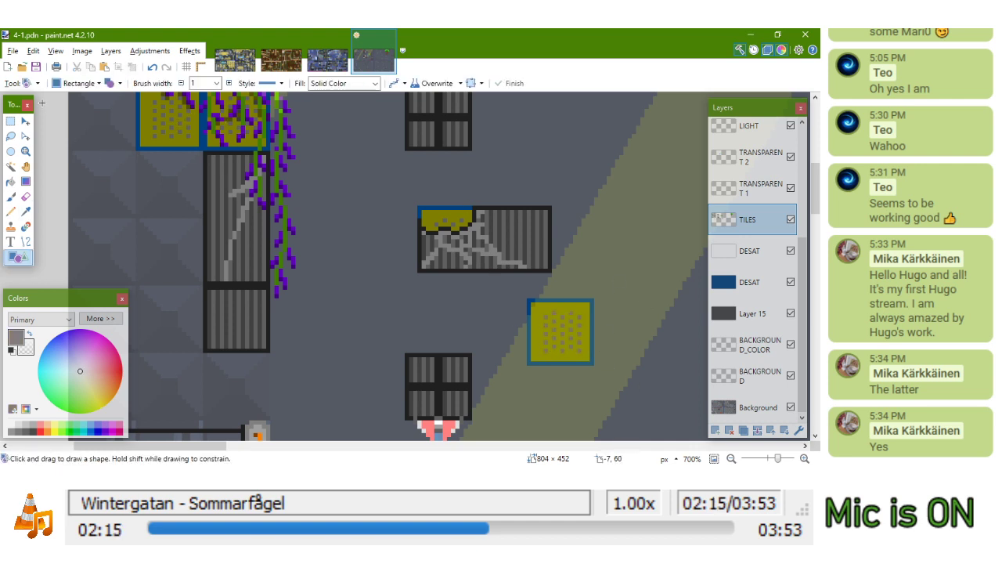
# Copy the upper-right 12 × 8 part of the yellow tile onto the upper-right corner of the lower striped panel at 36, 104
pyautogui.scroll(2, 561, 309)
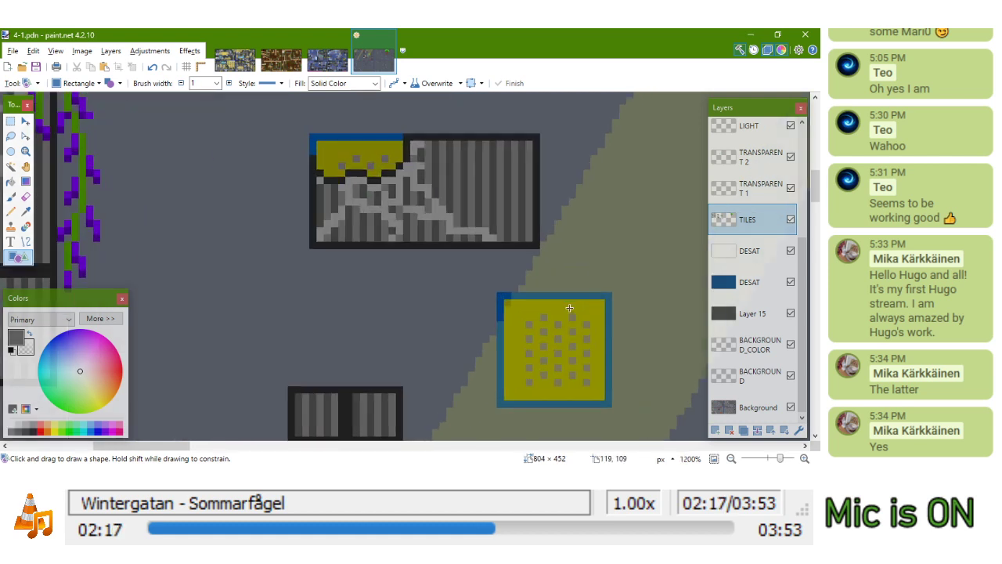
pyautogui.scroll(-1, 561, 309)
pyautogui.moveTo(615, 295); pyautogui.dragTo(543, 368)
pyautogui.press('s')
pyautogui.moveTo(611, 299); pyautogui.dragTo(544, 347)
pyautogui.moveTo(366, 315); pyautogui.dragTo(532, 291)
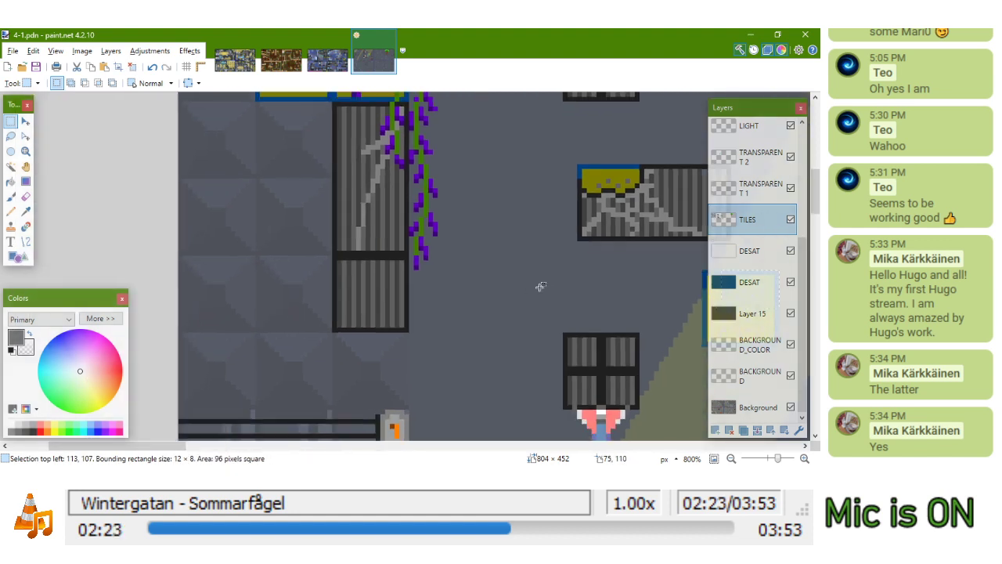
pyautogui.scroll(3, 378, 271)
pyautogui.press('m')
pyautogui.moveTo(687, 289); pyautogui.dragTo(273, 273)
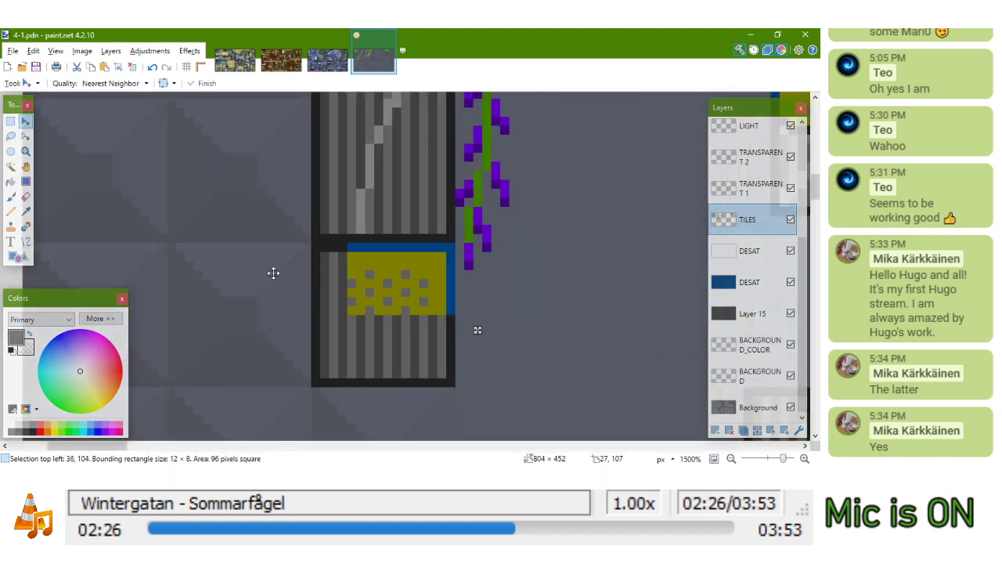
# Draw a jagged diagonal break line across the copied yellow patch with the Pencil, using the dark colour sampled from the panel's frame
pyautogui.click(14, 212)
pyautogui.scroll(-1, 363, 266)
pyautogui.press('k')
pyautogui.click(338, 246)
pyautogui.moveTo(353, 236)
pyautogui.mouseDown()
pyautogui.moveTo(368, 236)
pyautogui.moveTo(373, 256)
pyautogui.mouseUp()
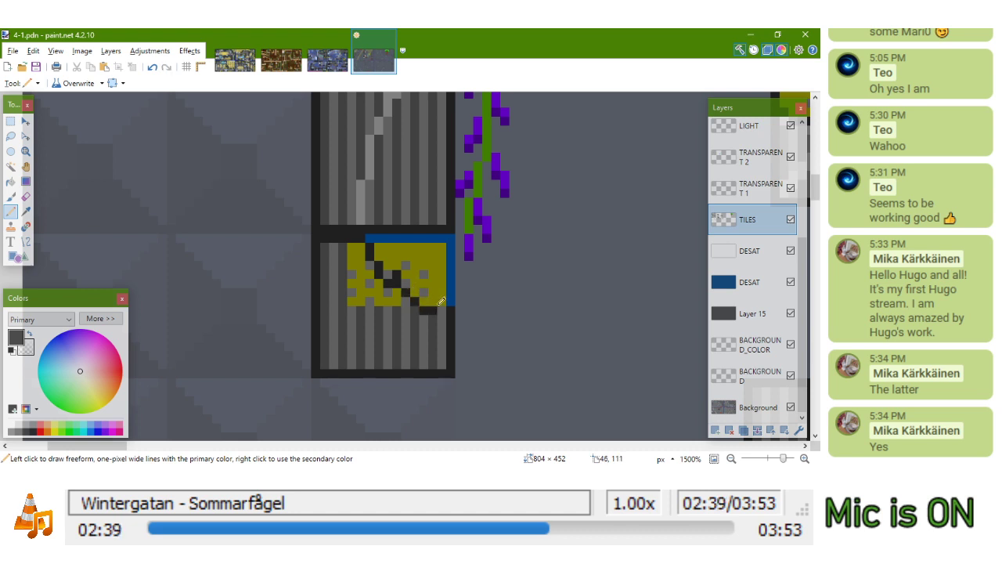
pyautogui.moveTo(376, 293); pyautogui.dragTo(385, 284)
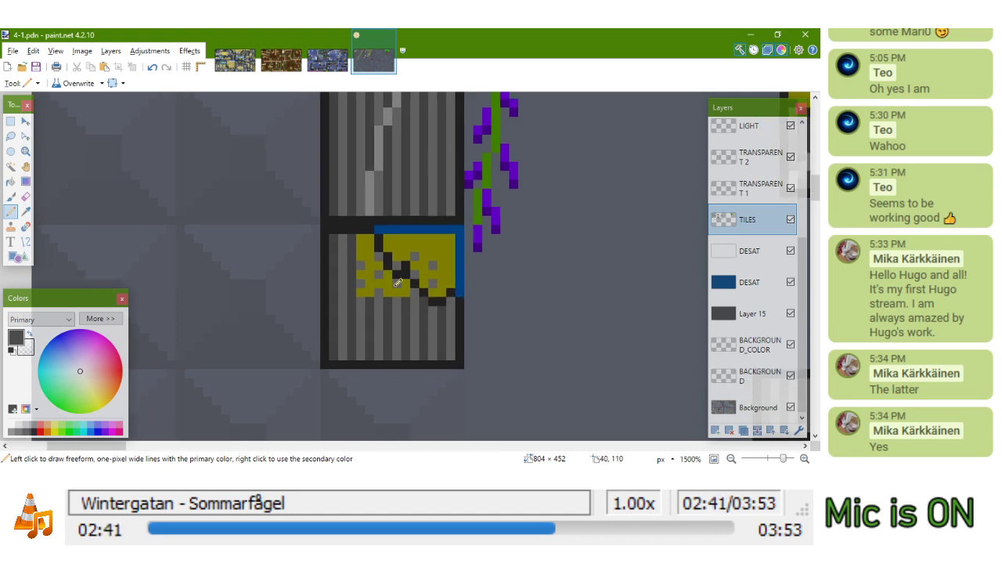
# Repaint the yellow pixels directly below the break line as vertical stripes, using the greys sampled from the striped panel
pyautogui.press('k')
pyautogui.click(406, 285)
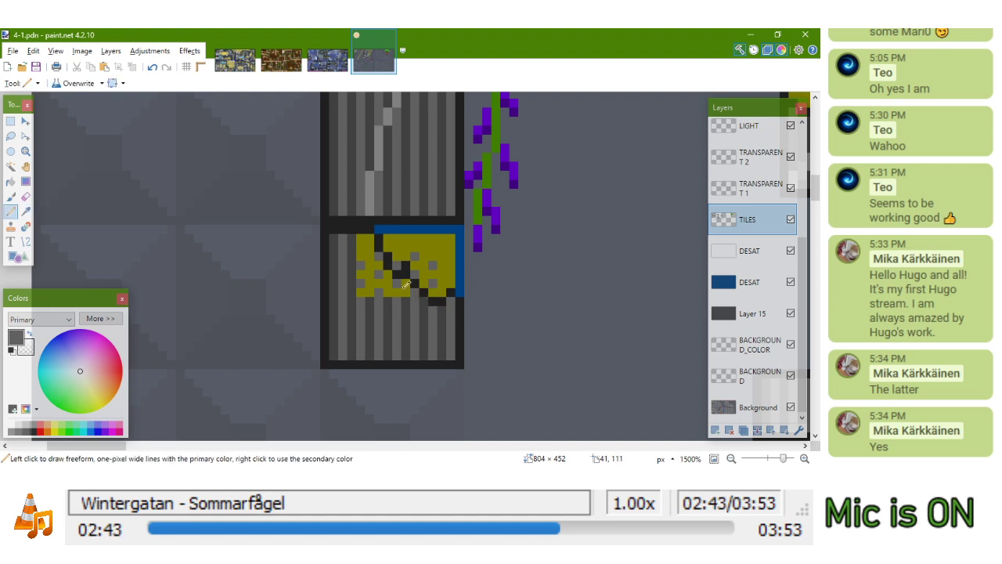
pyautogui.press('k')
pyautogui.click(399, 287)
pyautogui.press('k')
pyautogui.click(385, 299)
pyautogui.press('k')
pyautogui.click(384, 265)
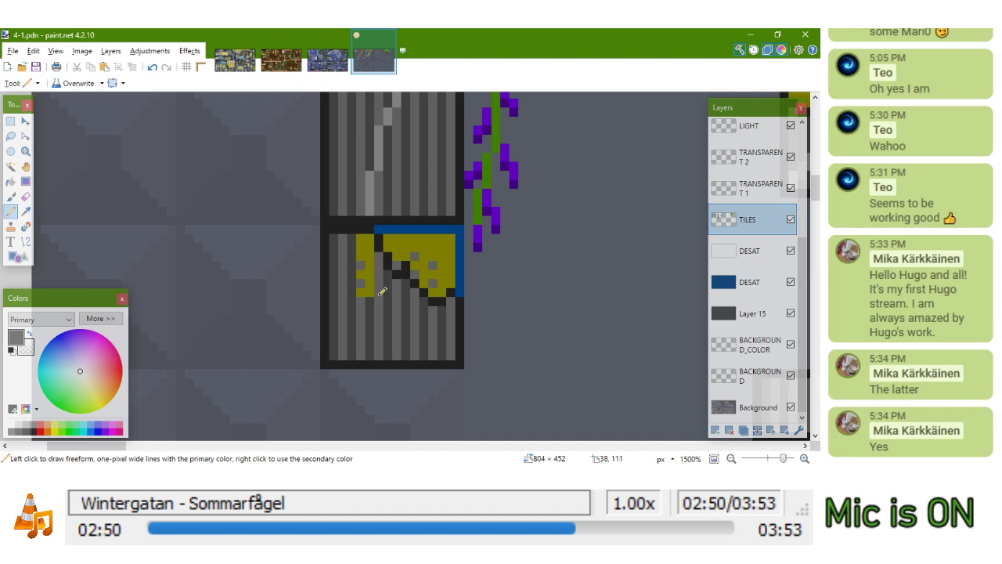
# Cover the remaining yellow columns along the patch's left edge with the panel's sampled stripe greys
pyautogui.press('k')
pyautogui.click(371, 296)
pyautogui.moveTo(375, 233); pyautogui.dragTo(376, 292)
pyautogui.press('k')
pyautogui.click(382, 265)
pyautogui.press('k')
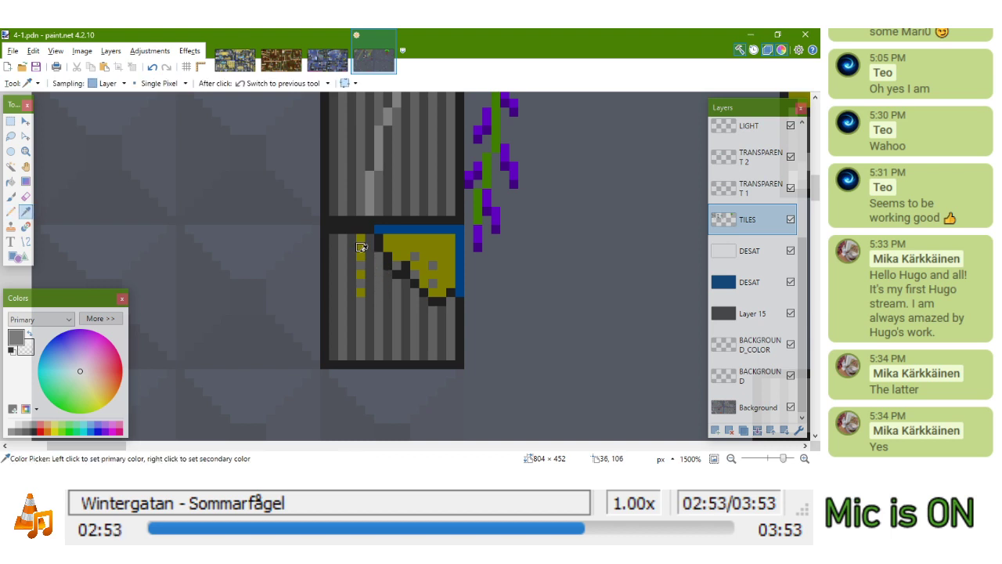
pyautogui.click(361, 301)
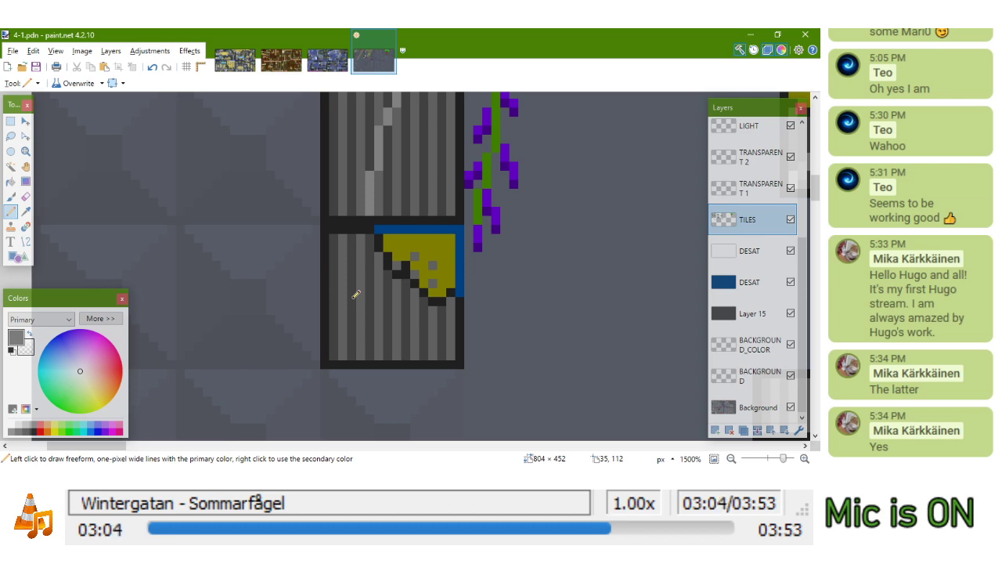
pyautogui.moveTo(375, 277); pyautogui.dragTo(364, 304)
# Sample the yellow inside the striped panel's broken corner as the Pencil colour
pyautogui.scroll(-11, 358, 301)
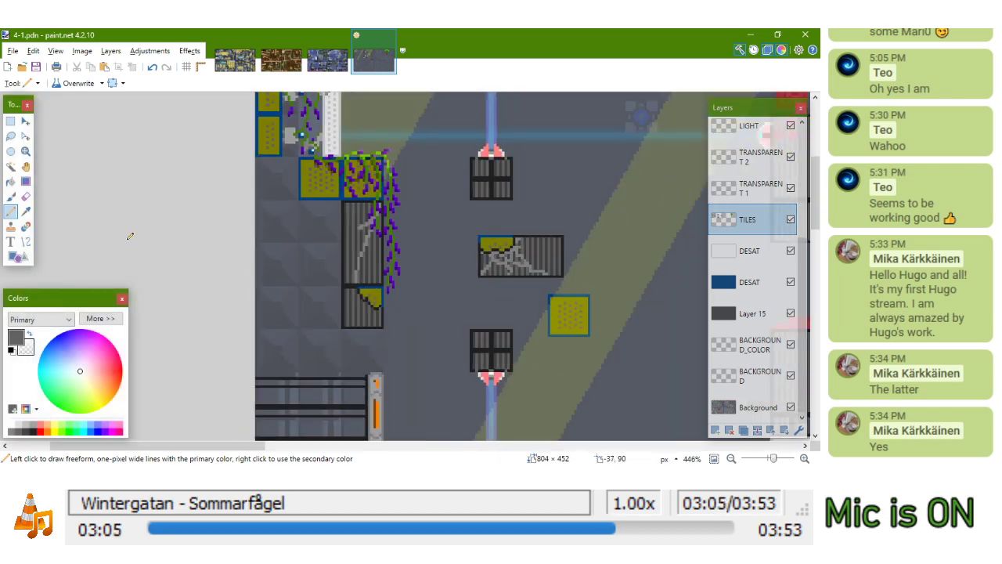
pyautogui.scroll(7, 348, 301)
pyautogui.scroll(3, 396, 325)
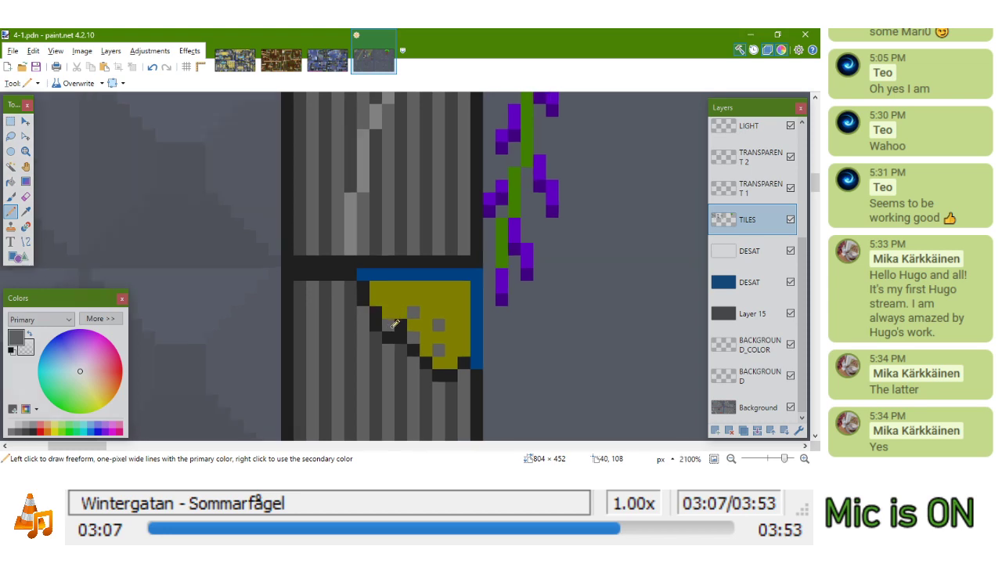
pyautogui.scroll(-3, 395, 324)
pyautogui.scroll(2, 399, 324)
pyautogui.scroll(4, 398, 317)
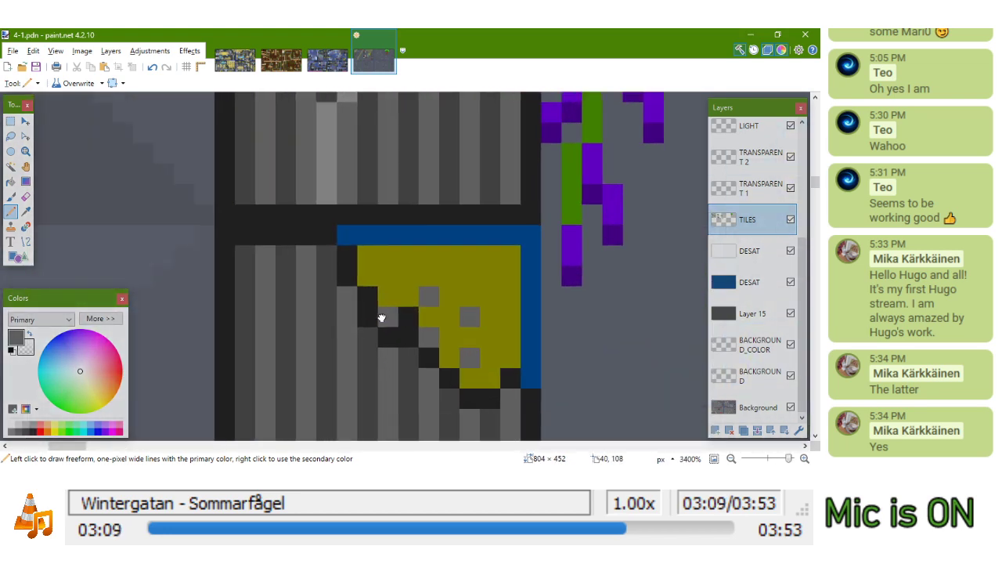
pyautogui.press('k')
pyautogui.click(390, 276)
pyautogui.scroll(-8, 390, 276)
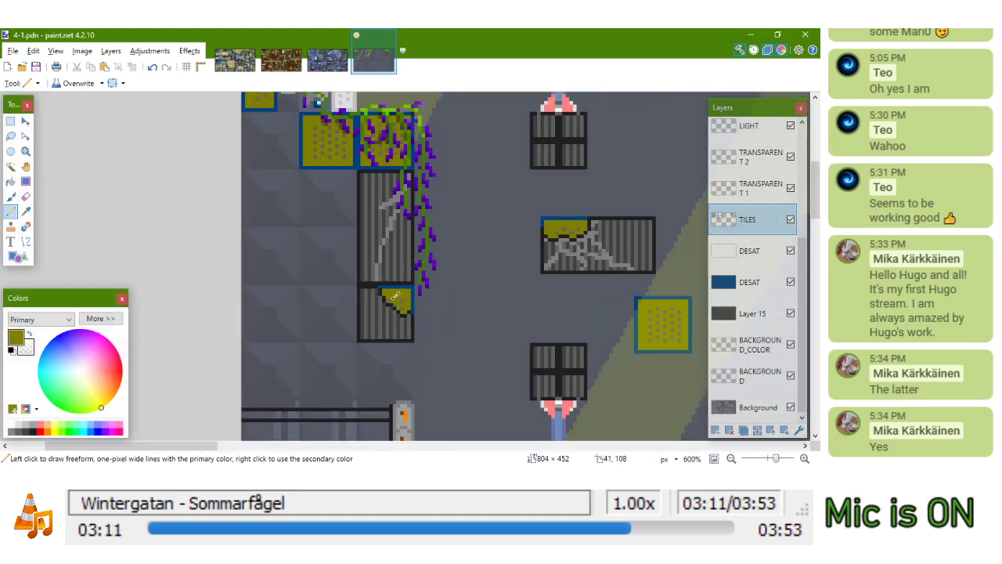
pyautogui.scroll(4, 390, 321)
pyautogui.scroll(-5, 389, 321)
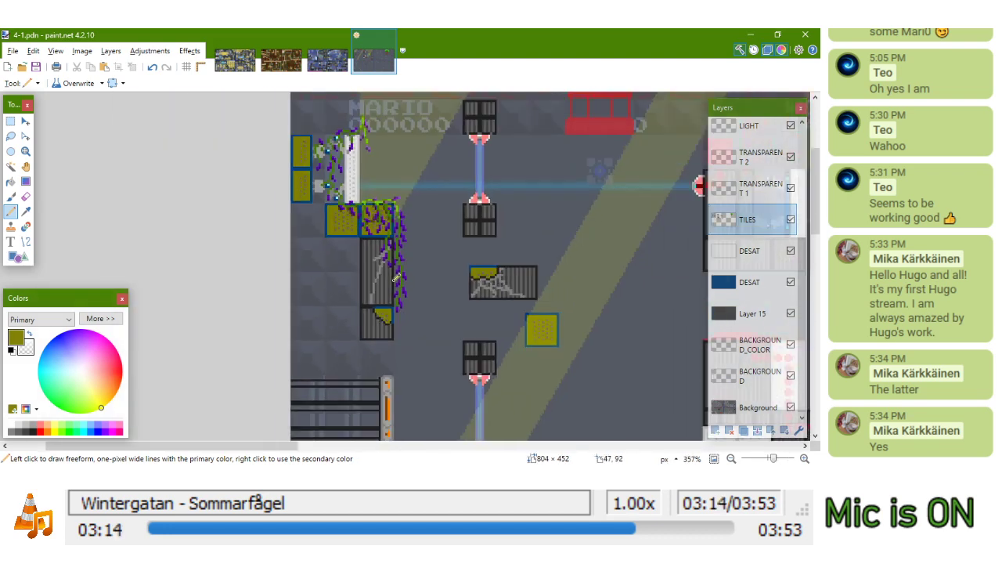
# In 1-1, select the square 16 × 16 dark striped tile at 248, 356
pyautogui.moveTo(391, 286); pyautogui.dragTo(307, 292)
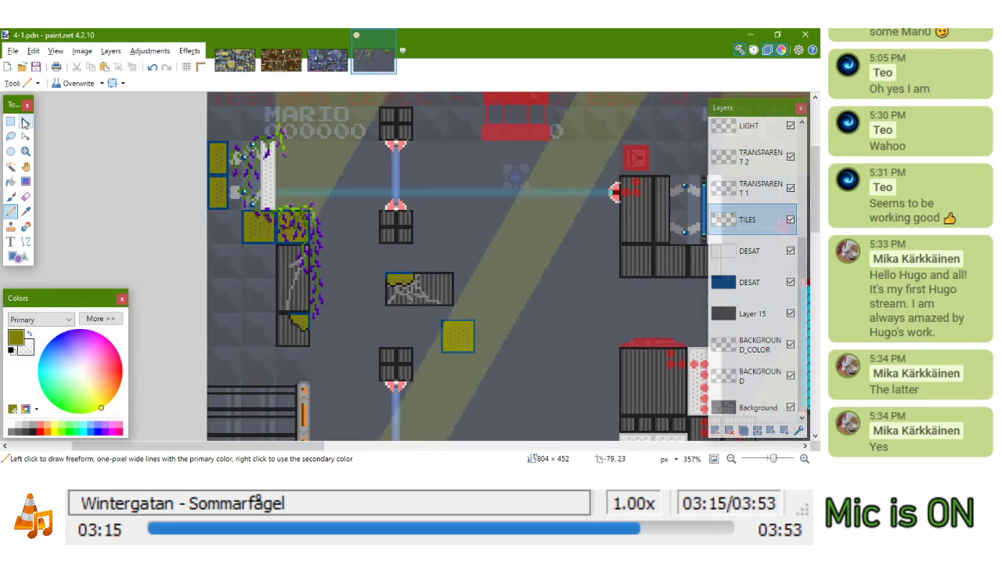
pyautogui.press('s')
pyautogui.scroll(-2, 367, 284)
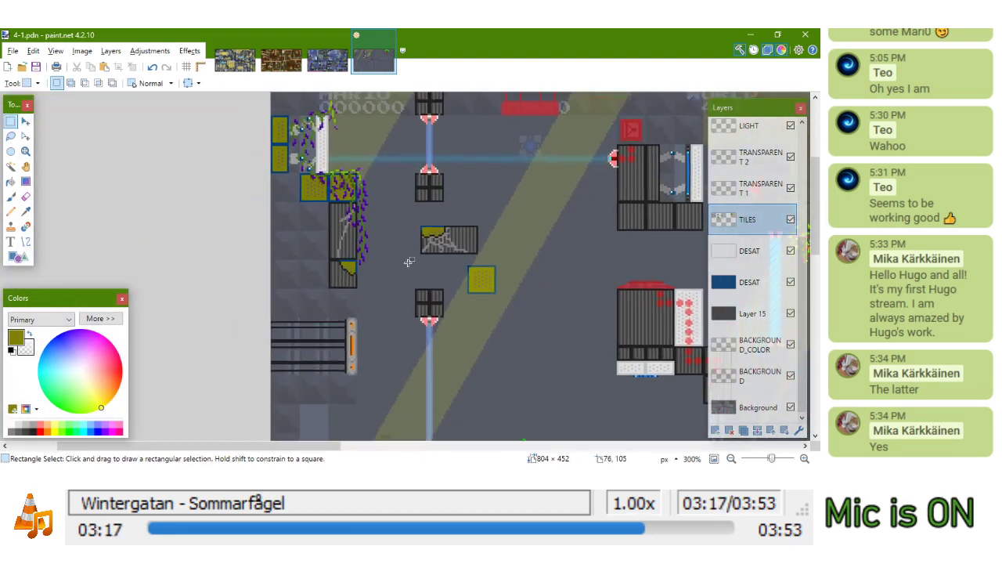
pyautogui.click(235, 61)
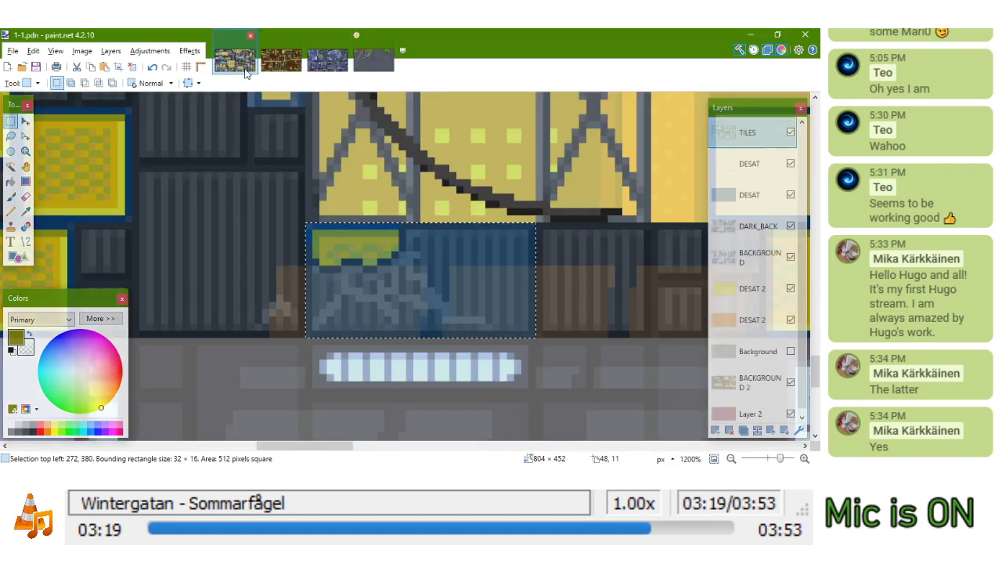
pyautogui.scroll(-3, 373, 308)
pyautogui.scroll(7, 372, 308)
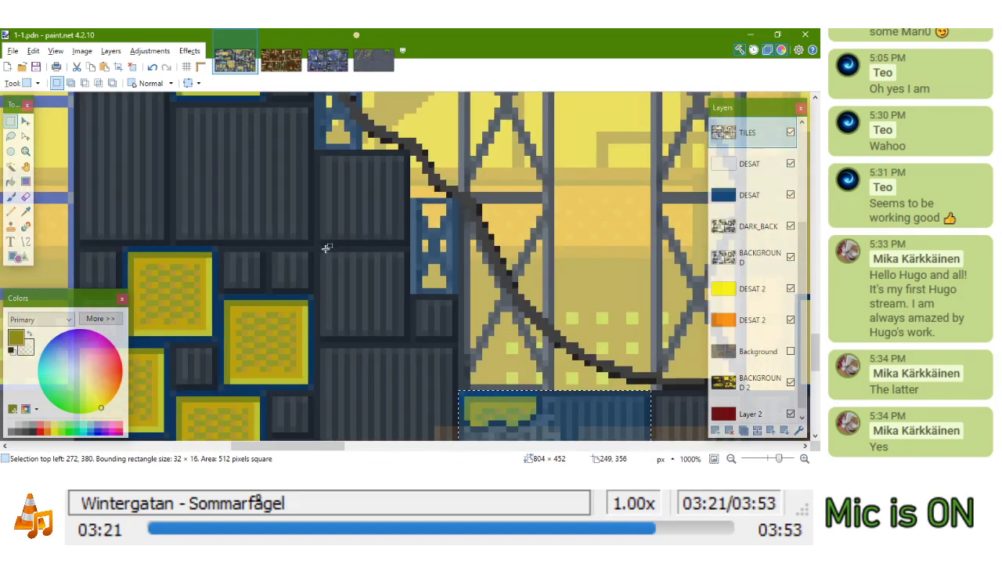
pyautogui.moveTo(315, 247); pyautogui.dragTo(409, 344)
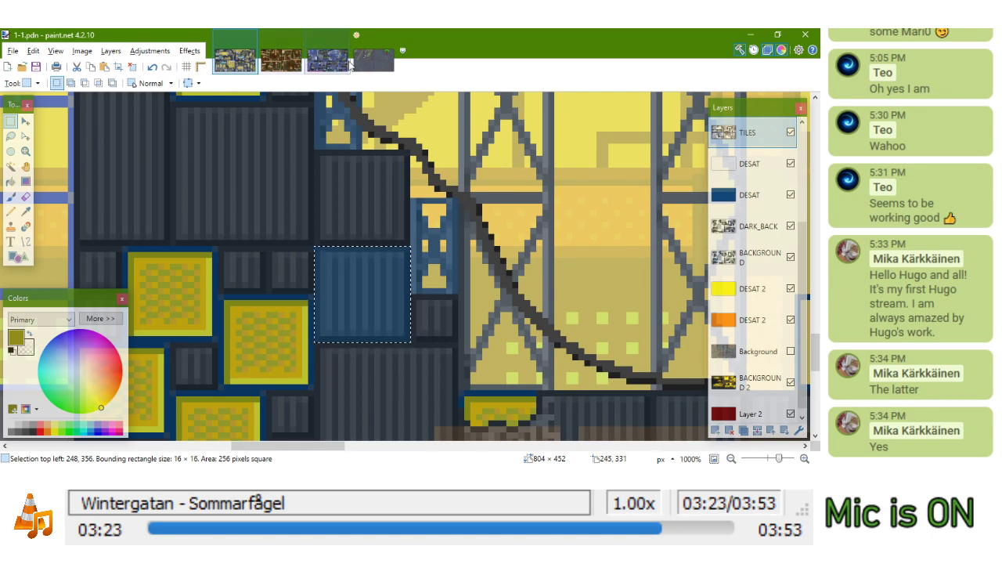
# Paste the striped tile into 4-1 and place it directly below the panel with the yellow corner at 32, 120
pyautogui.click(373, 60)
pyautogui.scroll(4, 358, 296)
pyautogui.hotkey('ctrl', 'v')
pyautogui.moveTo(549, 294); pyautogui.dragTo(205, 223)
pyautogui.moveTo(268, 326); pyautogui.dragTo(217, 346)
pyautogui.scroll(-4, 227, 321)
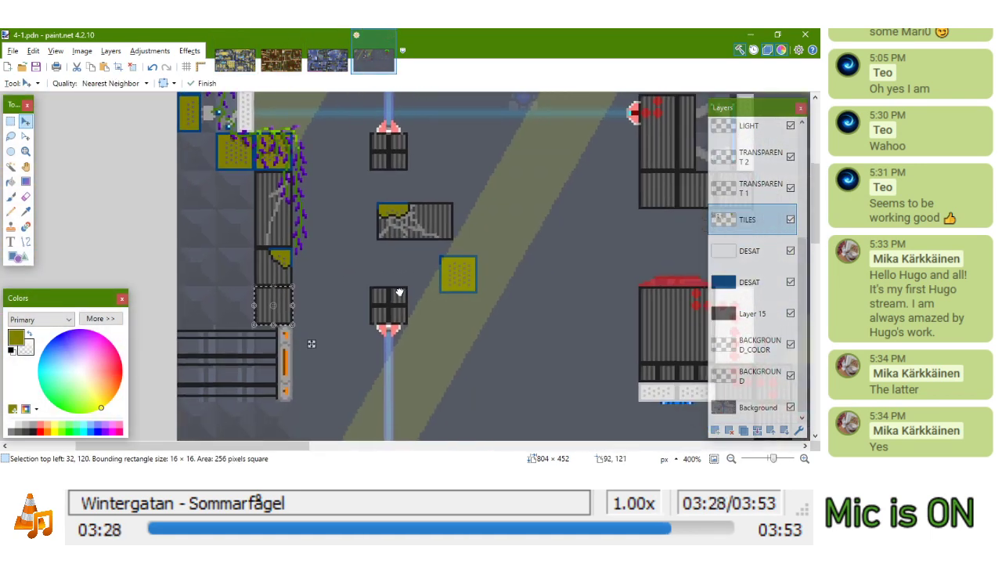
# Place another copy of the striped tile just right of the cracked panel and deselect it
pyautogui.moveTo(417, 302); pyautogui.dragTo(648, 224)
pyautogui.hotkey('ctrl', 'd')
pyautogui.scroll(2, 231, 279)
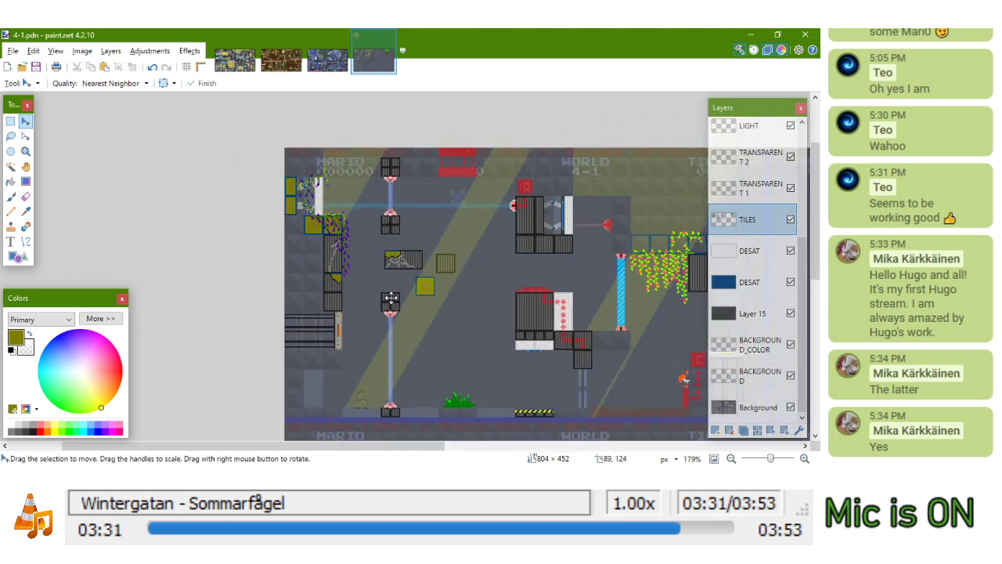
pyautogui.scroll(2, 356, 227)
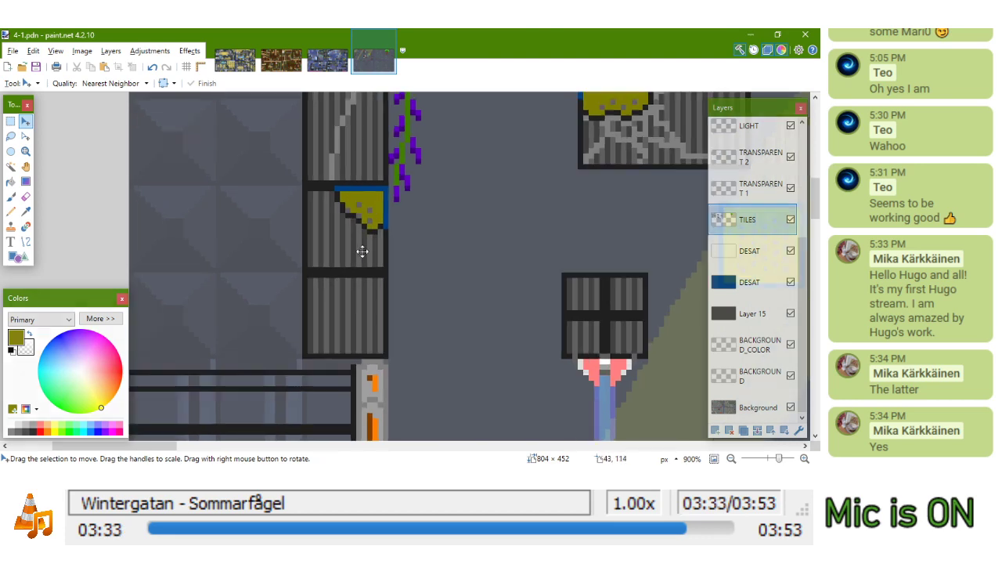
# Examine the cracked vertical panel beside the vines and the broken yellow corner beneath it
pyautogui.scroll(4, 287, 258)
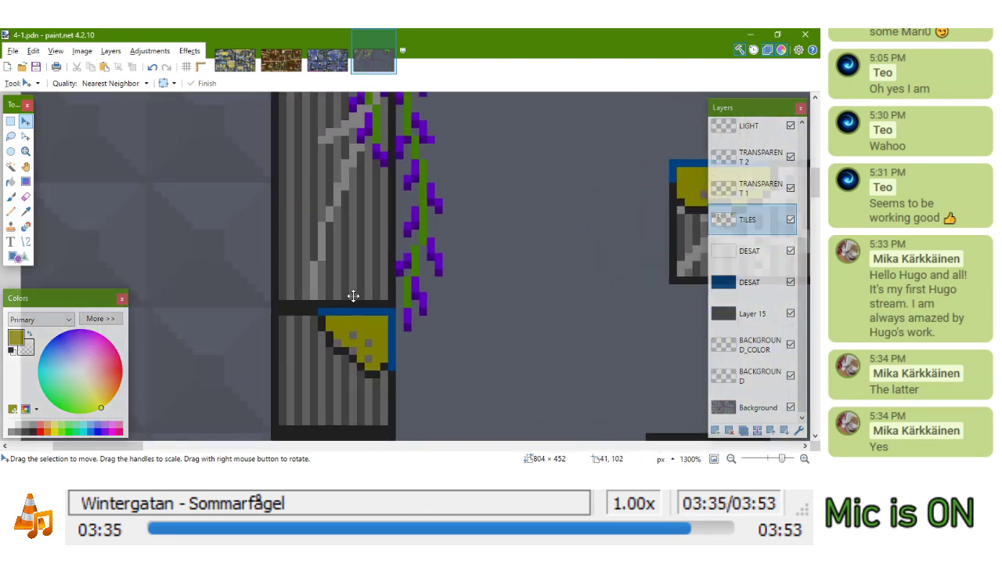
pyautogui.scroll(-4, 331, 288)
pyautogui.click(10, 121)
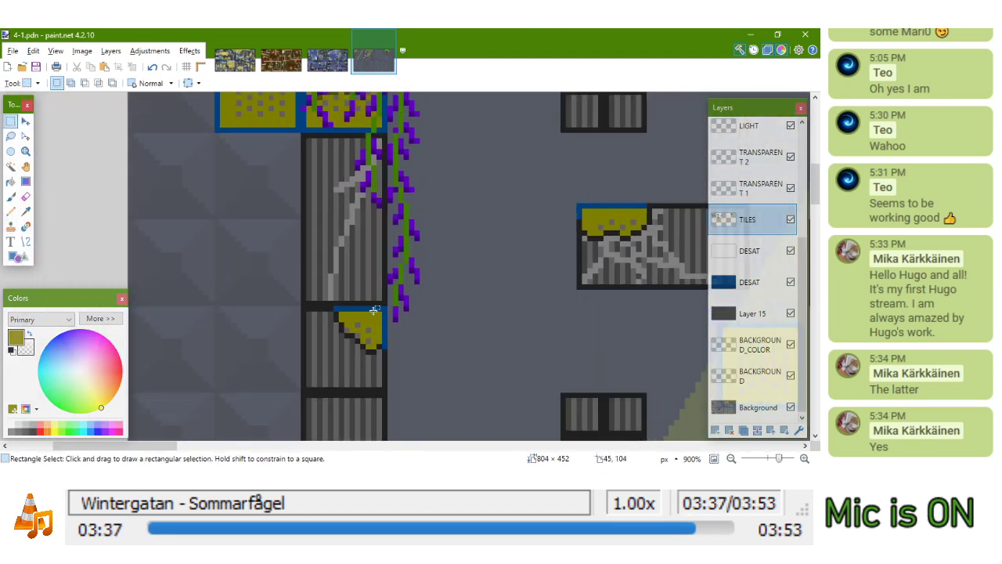
pyautogui.scroll(-3, 359, 321)
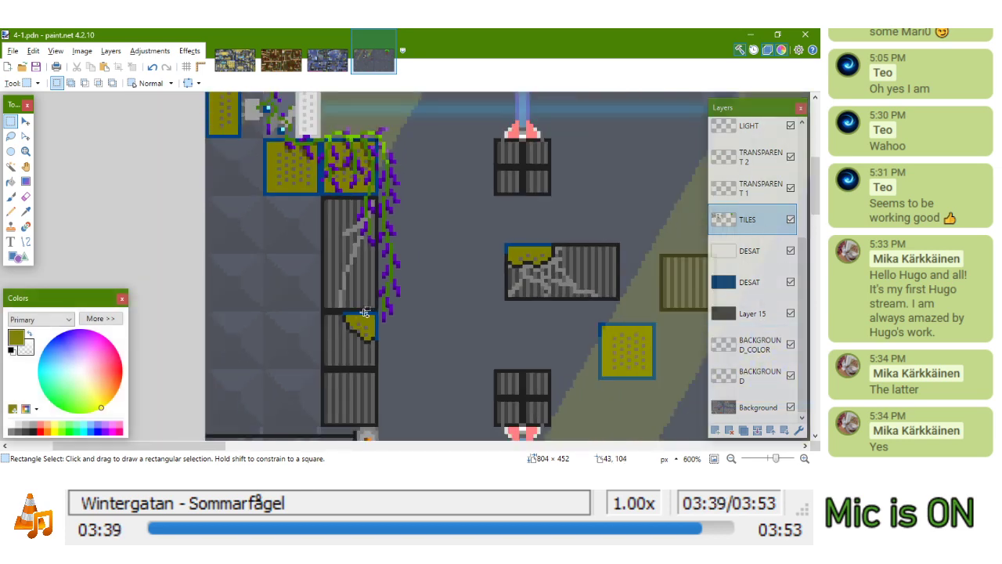
pyautogui.scroll(1, 376, 207)
pyautogui.scroll(-1, 376, 207)
pyautogui.scroll(-1, 367, 223)
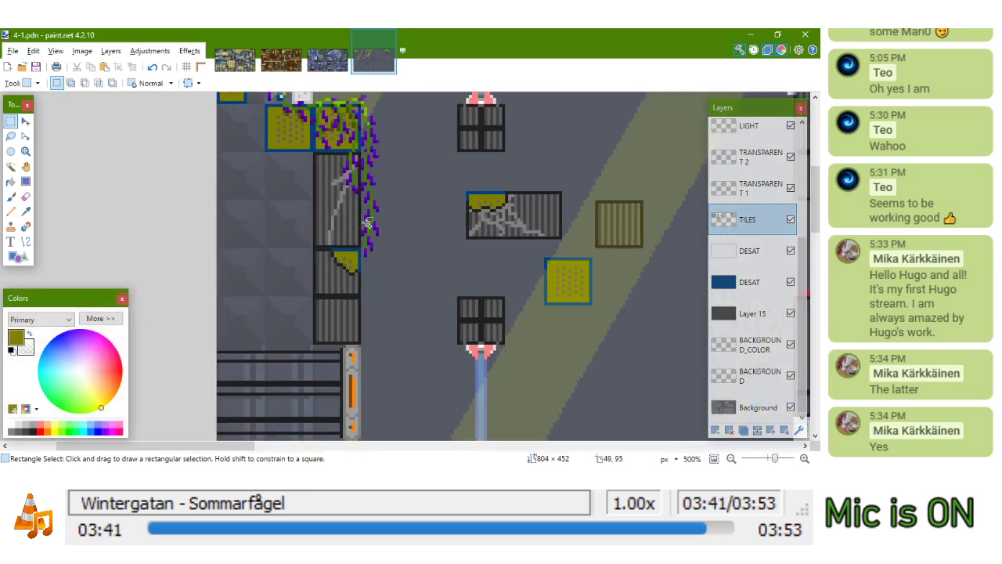
pyautogui.scroll(4, 367, 223)
pyautogui.scroll(-5, 252, 226)
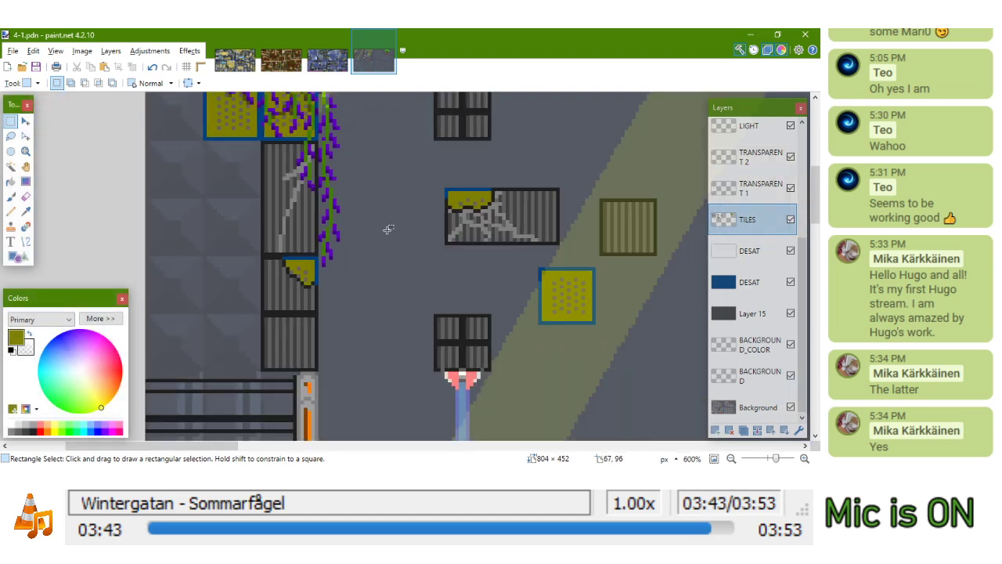
pyautogui.moveTo(388, 230); pyautogui.dragTo(376, 290)
pyautogui.scroll(4, 268, 213)
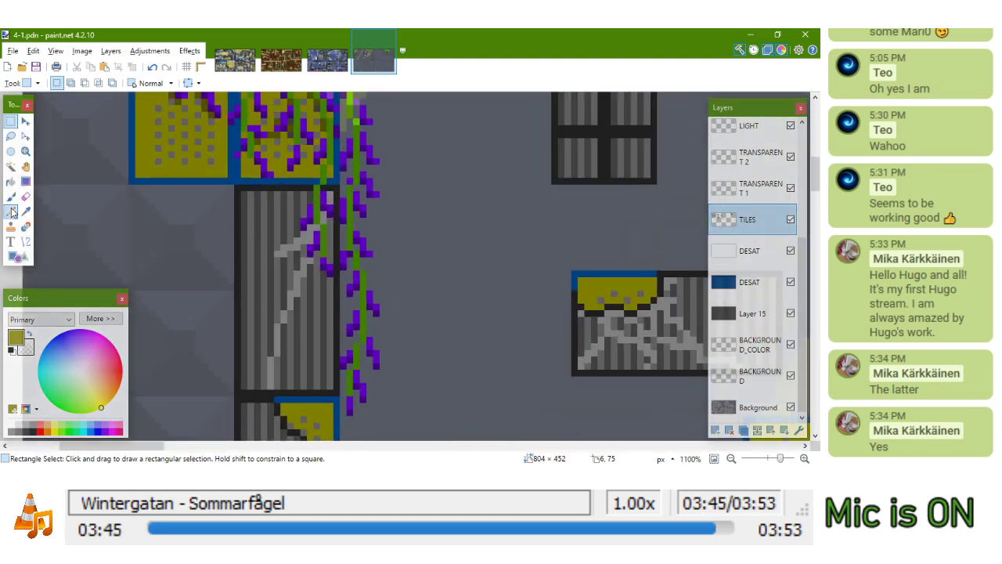
# Sample the panel's stripe greys and paint over the crack in the tall vertical panel with the Pencil
pyautogui.click(11, 211)
pyautogui.scroll(3, 191, 230)
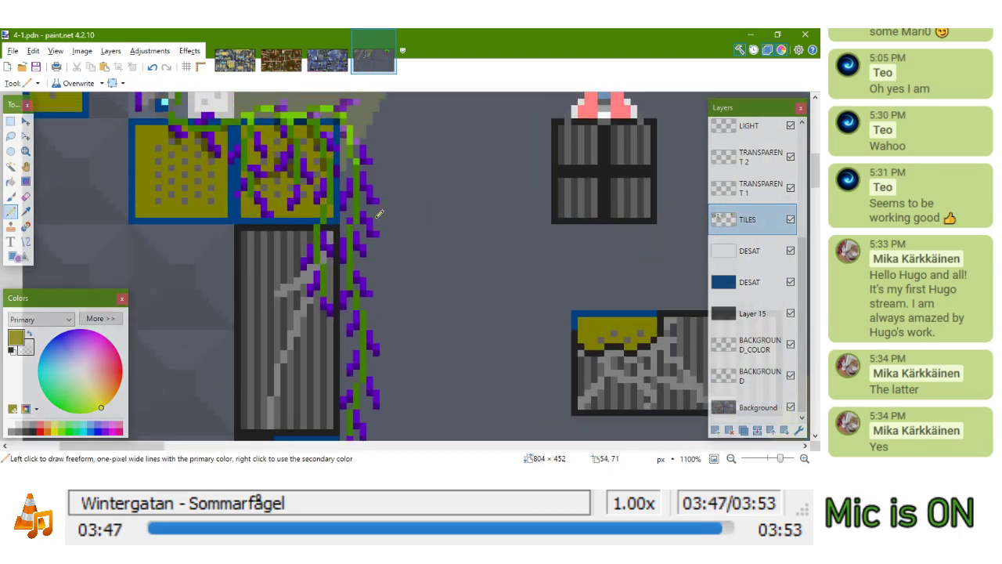
pyautogui.moveTo(369, 222); pyautogui.dragTo(397, 203)
pyautogui.press('k')
pyautogui.click(356, 240)
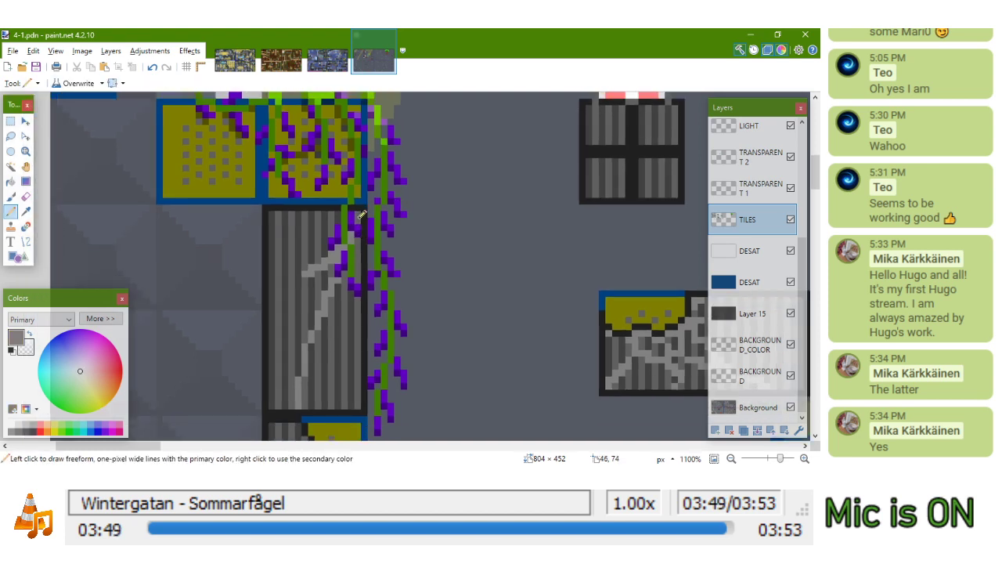
pyautogui.press('k')
pyautogui.click(351, 253)
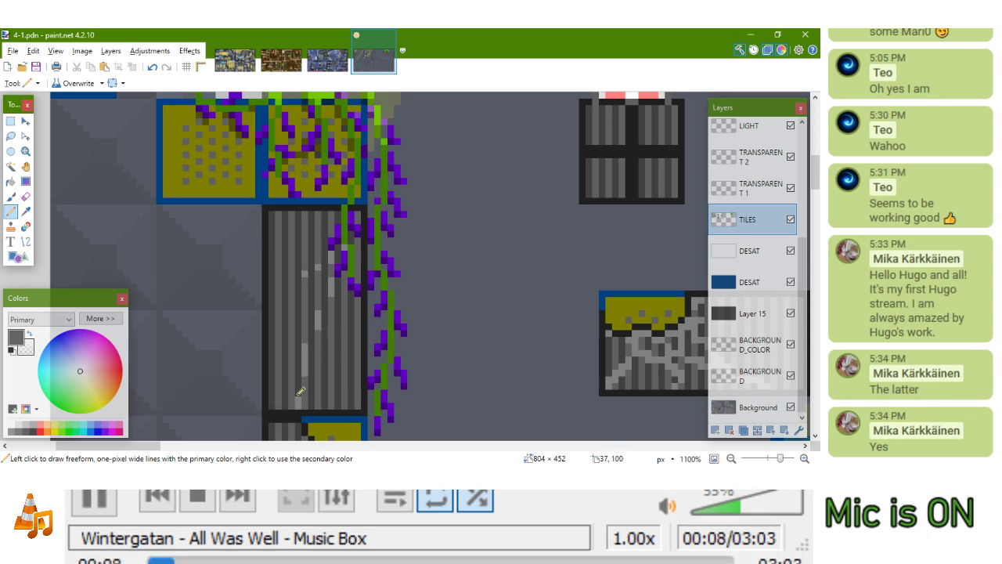
# Cover the remaining crack pixels with 1-pixel vertical lines matching the panel's stripes
pyautogui.press('o')
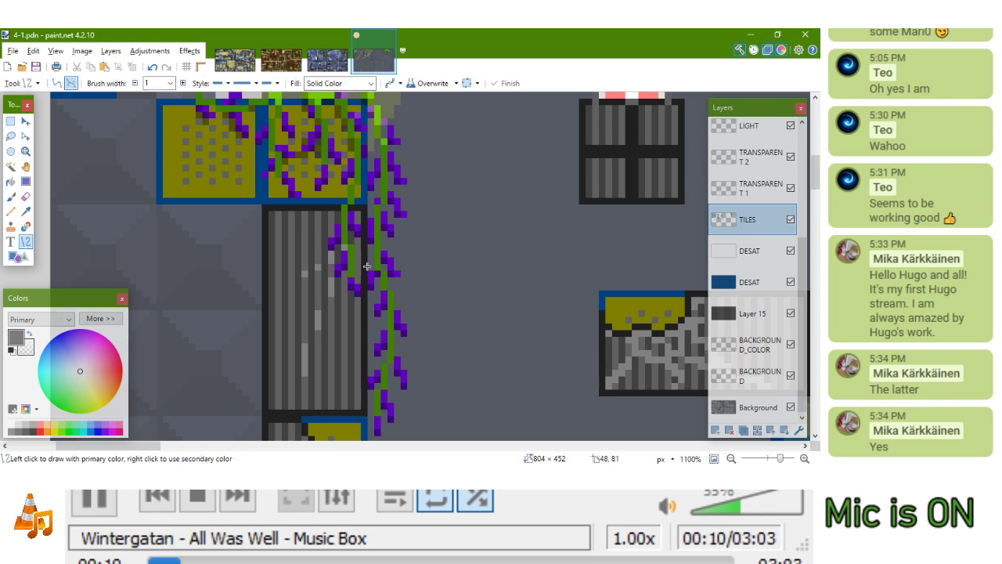
pyautogui.moveTo(302, 273); pyautogui.dragTo(306, 372)
pyautogui.moveTo(319, 255)
pyautogui.mouseDown()
pyautogui.moveTo(320, 353)
pyautogui.moveTo(332, 266)
pyautogui.moveTo(332, 319)
pyautogui.mouseUp()
pyautogui.press('Return')
pyautogui.press('Return')
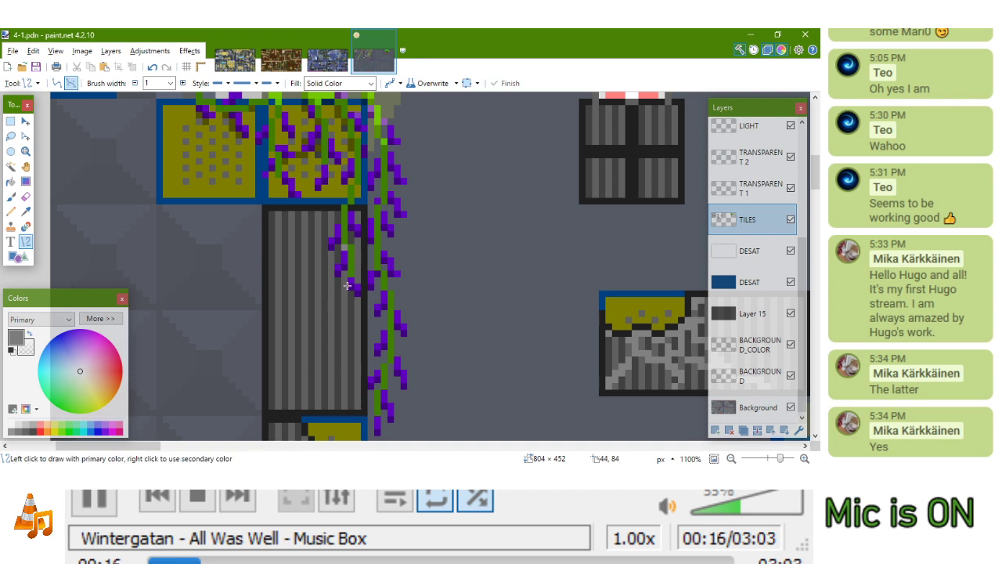
# Retouch the last stray crack pixel between the vines so it matches the panel's stripes
pyautogui.scroll(5, 350, 283)
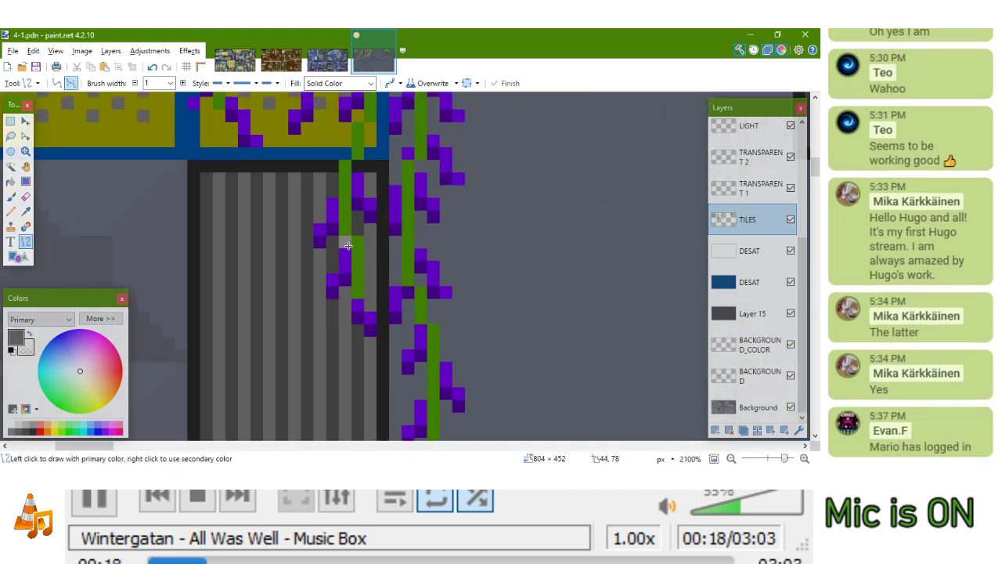
pyautogui.moveTo(344, 239)
pyautogui.mouseDown()
pyautogui.moveTo(345, 257)
pyautogui.moveTo(347, 244)
pyautogui.mouseUp()
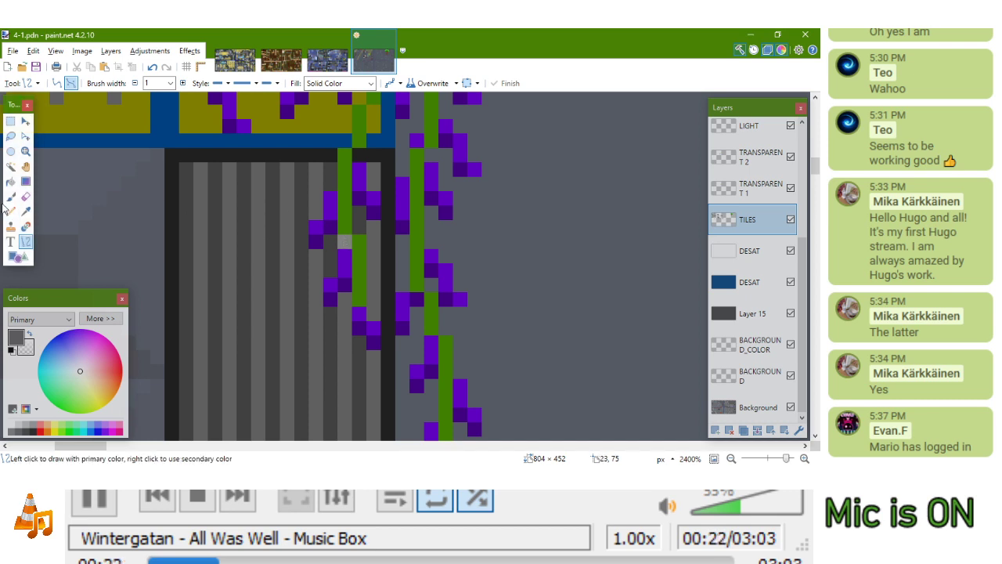
pyautogui.press('p')
pyautogui.scroll(-4, 350, 239)
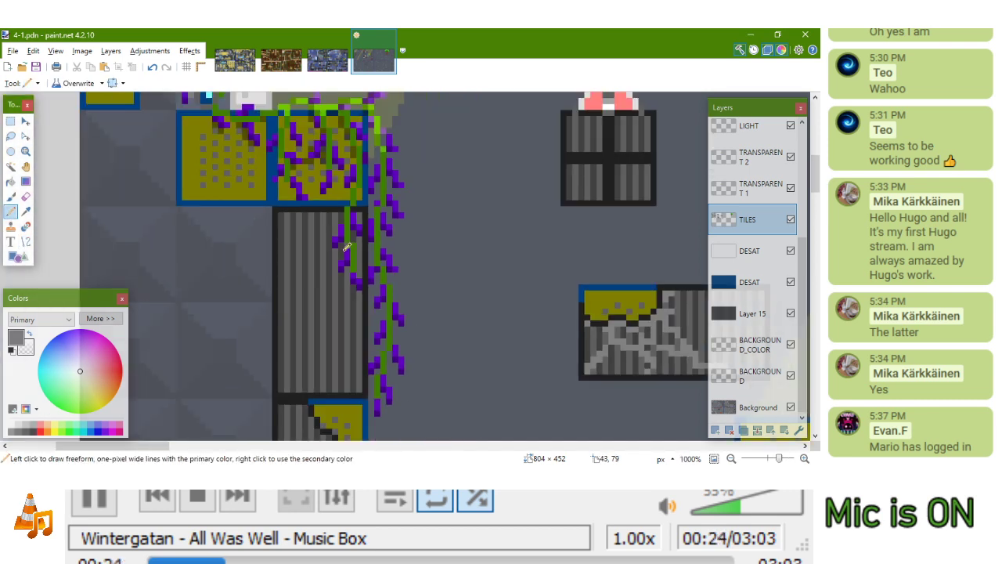
pyautogui.scroll(4, 383, 203)
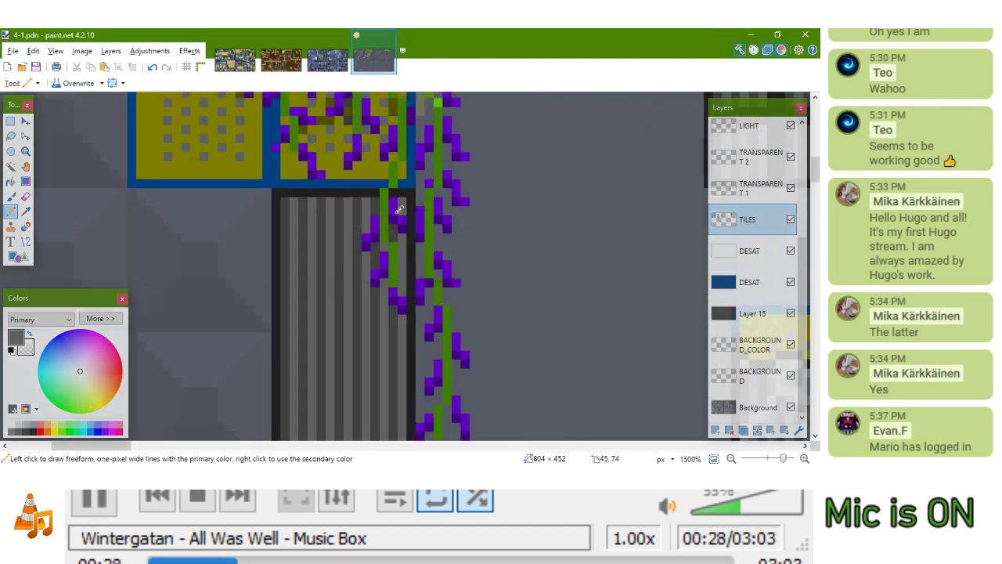
pyautogui.scroll(-2, 399, 211)
# Sample the dark outline colour and draw a jagged diagonal break across the tall panel's corner, directly above the yellow corner
pyautogui.moveTo(345, 266); pyautogui.dragTo(237, 207)
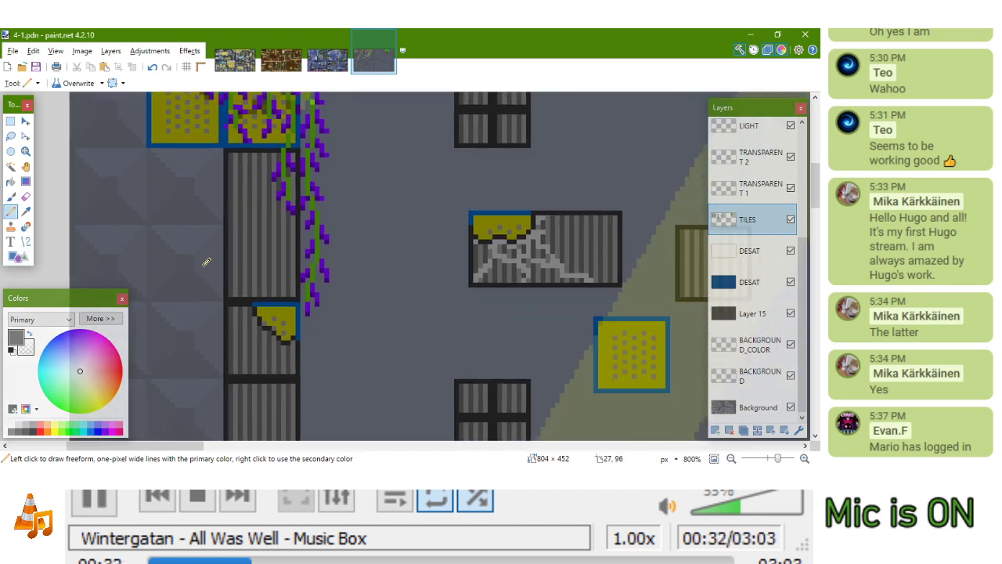
pyautogui.scroll(3, 208, 259)
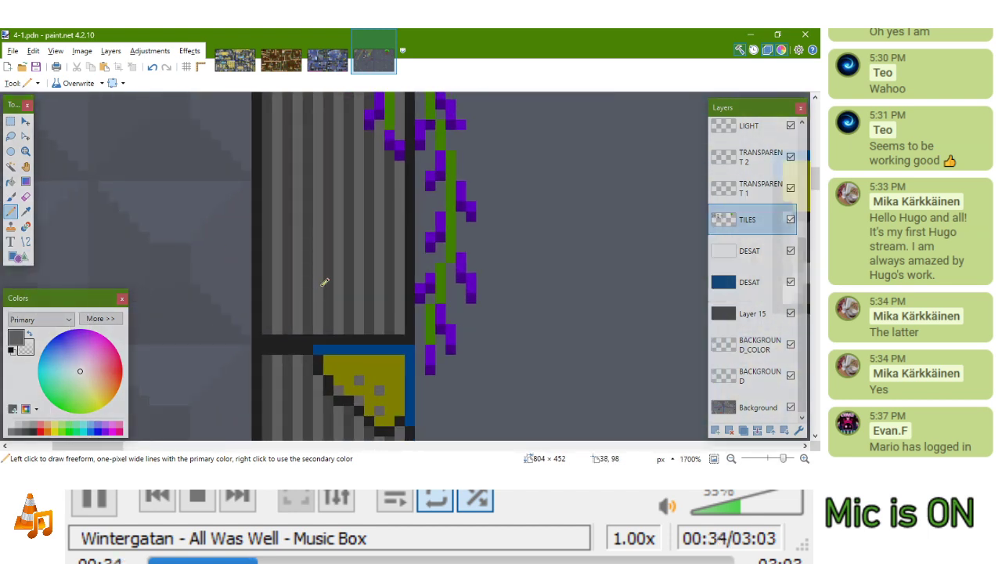
pyautogui.moveTo(395, 279); pyautogui.dragTo(351, 239)
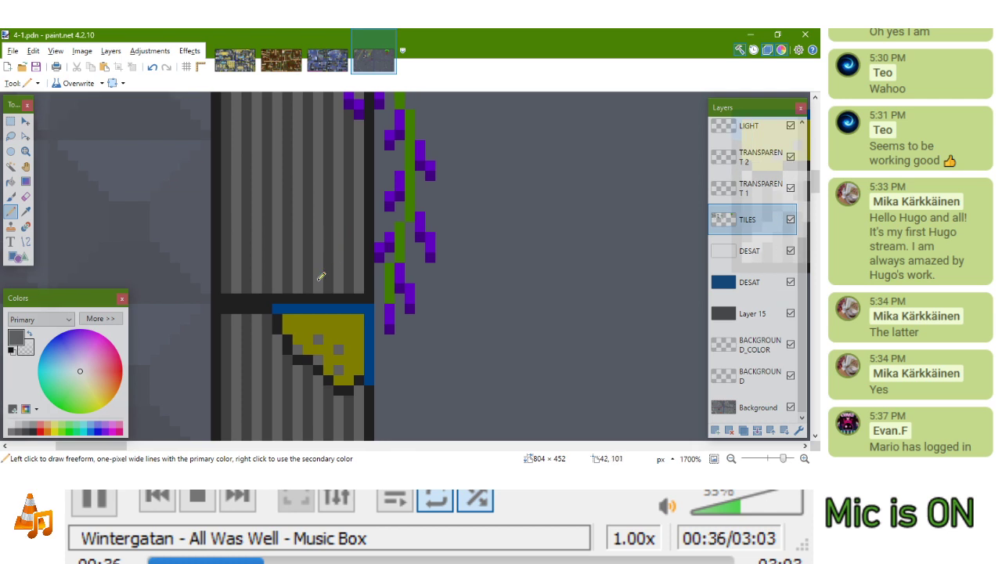
pyautogui.press('k')
pyautogui.click(272, 297)
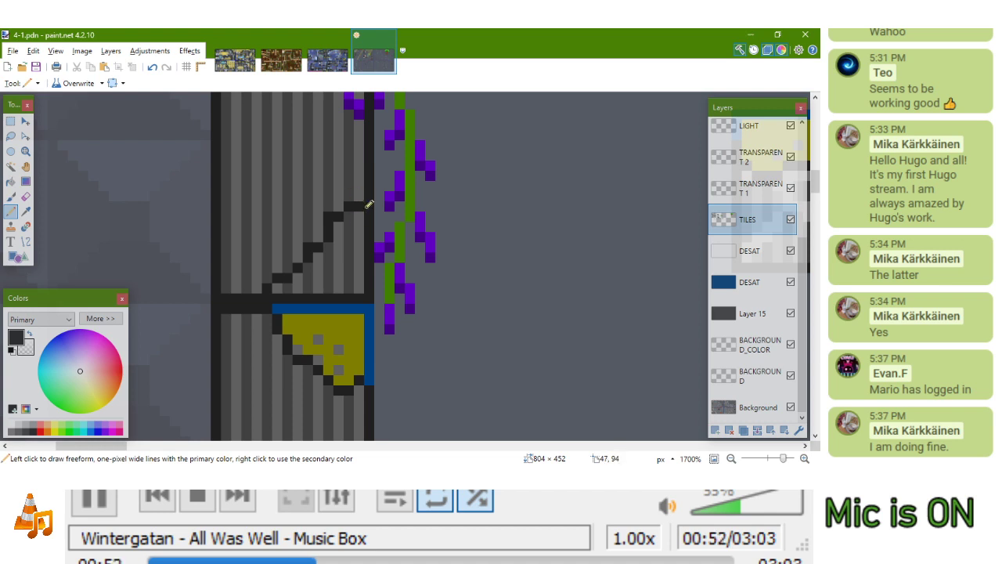
pyautogui.scroll(-4, 367, 207)
pyautogui.moveTo(371, 236); pyautogui.dragTo(240, 241)
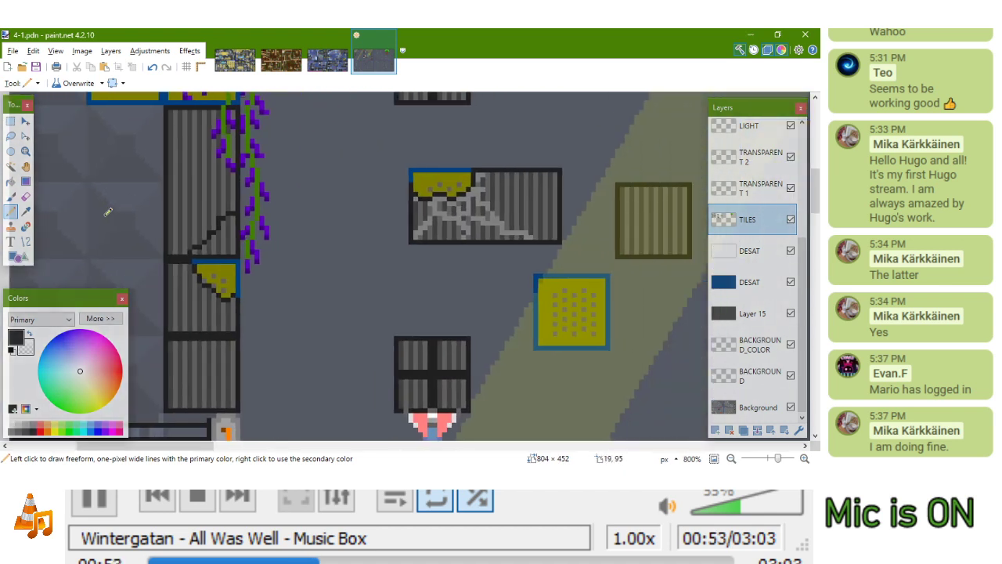
# Select the 11 × 10 stepped triangular area enclosed by the jagged break and the panel's edges, at 37, 94
pyautogui.click(10, 121)
pyautogui.scroll(4, 188, 242)
pyautogui.moveTo(297, 171); pyautogui.dragTo(298, 294)
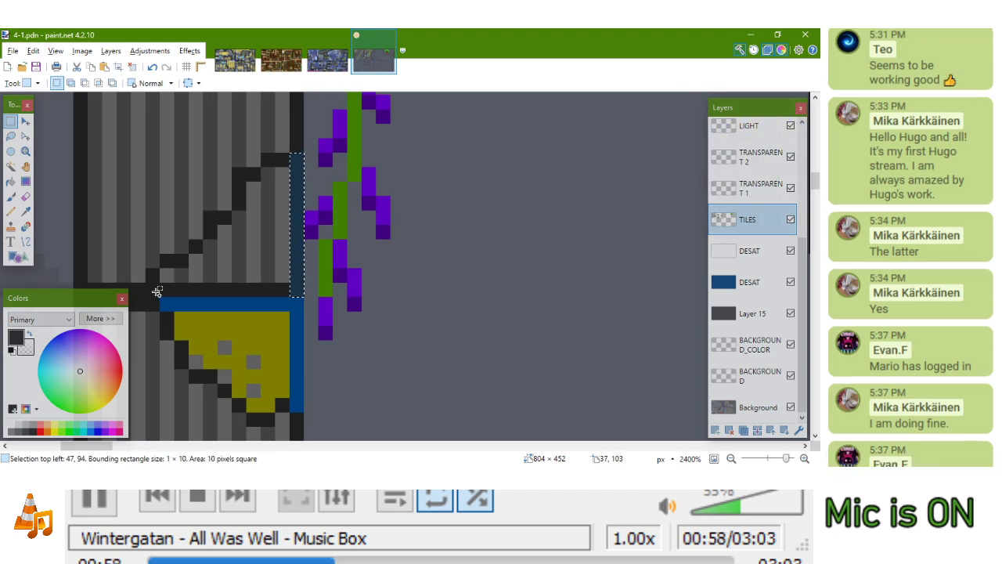
pyautogui.moveTo(147, 290); pyautogui.dragTo(267, 291)
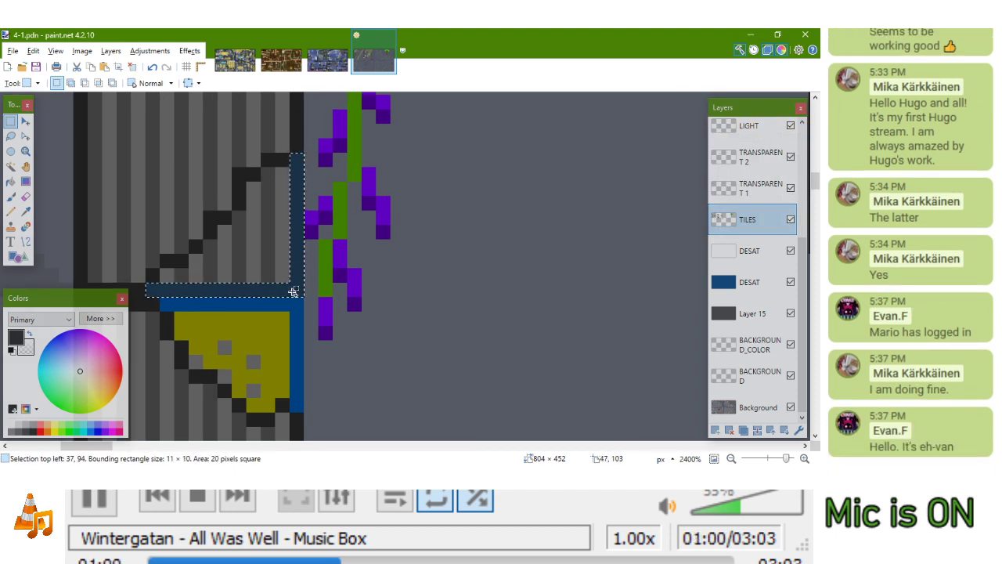
pyautogui.moveTo(166, 272); pyautogui.dragTo(276, 280)
pyautogui.moveTo(189, 254); pyautogui.dragTo(246, 270)
pyautogui.moveTo(207, 243); pyautogui.dragTo(289, 261)
pyautogui.moveTo(224, 230); pyautogui.dragTo(281, 227)
pyautogui.moveTo(256, 188); pyautogui.dragTo(285, 198)
# Fill the selected triangular area with the yellow dotted, blue-edged panel artwork and save the image
pyautogui.scroll(-5, 285, 198)
pyautogui.press('m')
pyautogui.press('m')
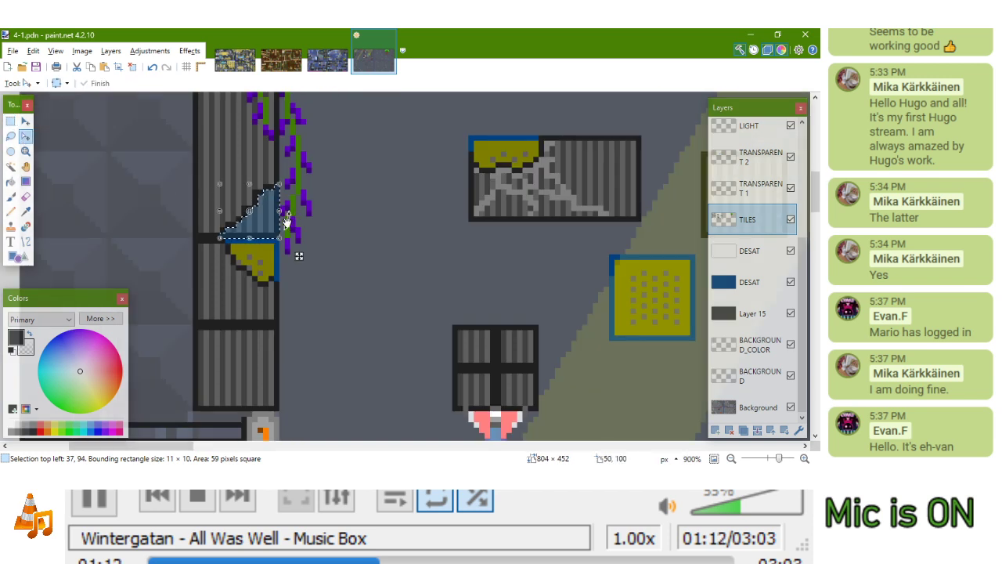
pyautogui.moveTo(264, 222)
pyautogui.mouseDown()
pyautogui.moveTo(671, 313)
pyautogui.moveTo(683, 326)
pyautogui.moveTo(407, 296)
pyautogui.moveTo(259, 227)
pyautogui.moveTo(266, 217)
pyautogui.moveTo(335, 257)
pyautogui.moveTo(268, 219)
pyautogui.mouseUp()
pyautogui.press('m')
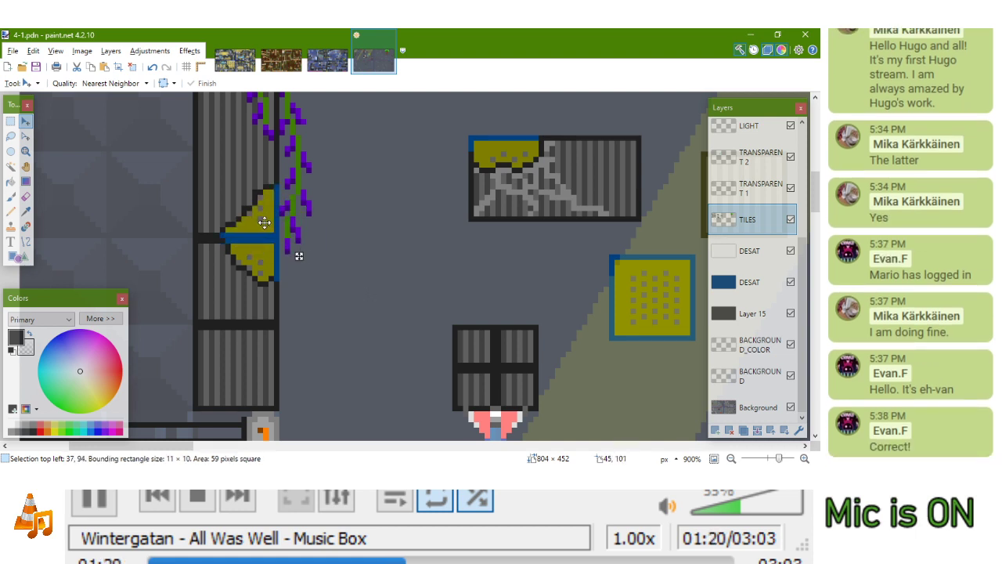
pyautogui.scroll(-5, 270, 200)
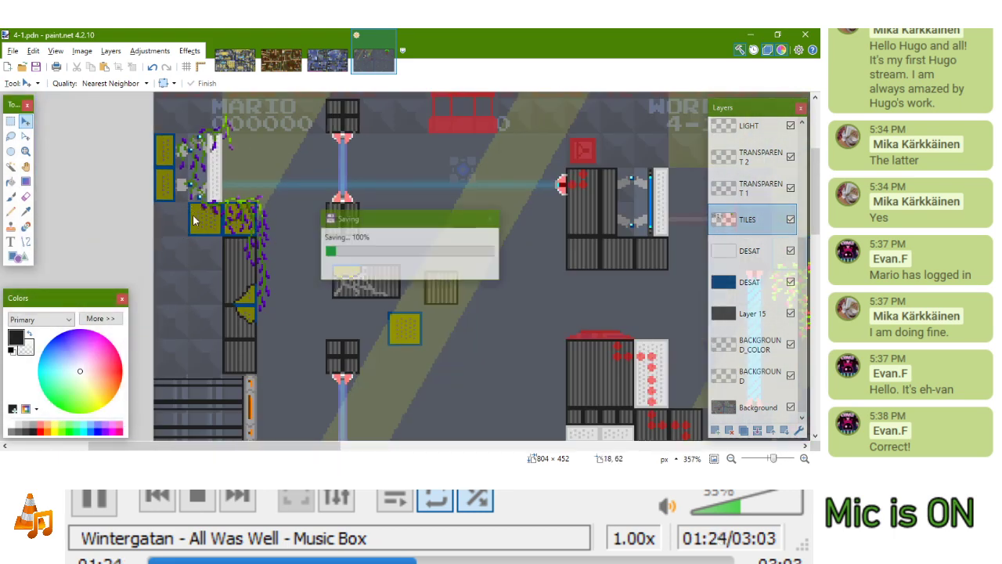
# Examine the 4-1 room's tiles, from the vine-covered panels to the laser emitters and the far structures
pyautogui.scroll(-3, 377, 153)
pyautogui.scroll(4, 274, 188)
pyautogui.scroll(-4, 403, 183)
pyautogui.moveTo(469, 189); pyautogui.dragTo(269, 209)
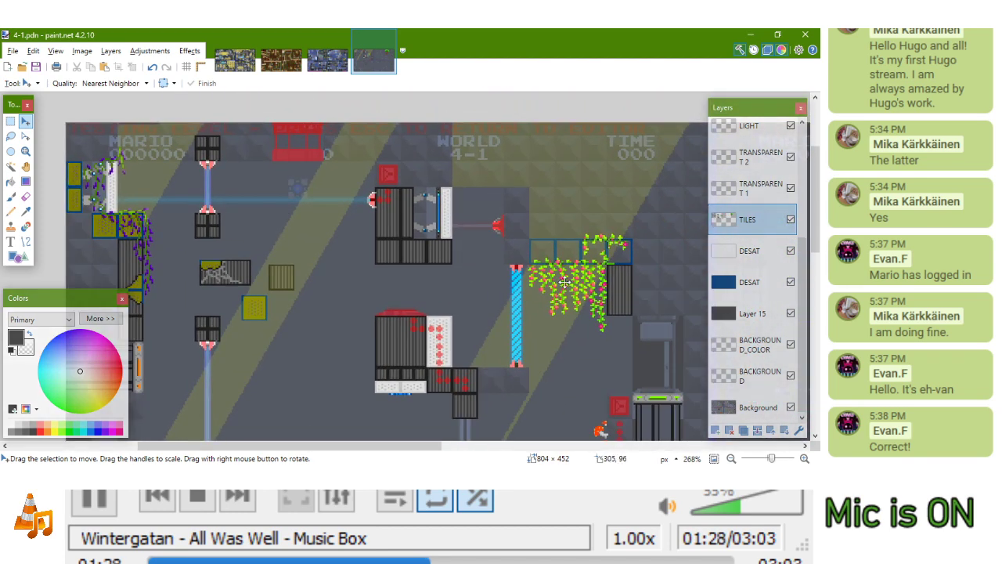
pyautogui.click(11, 211)
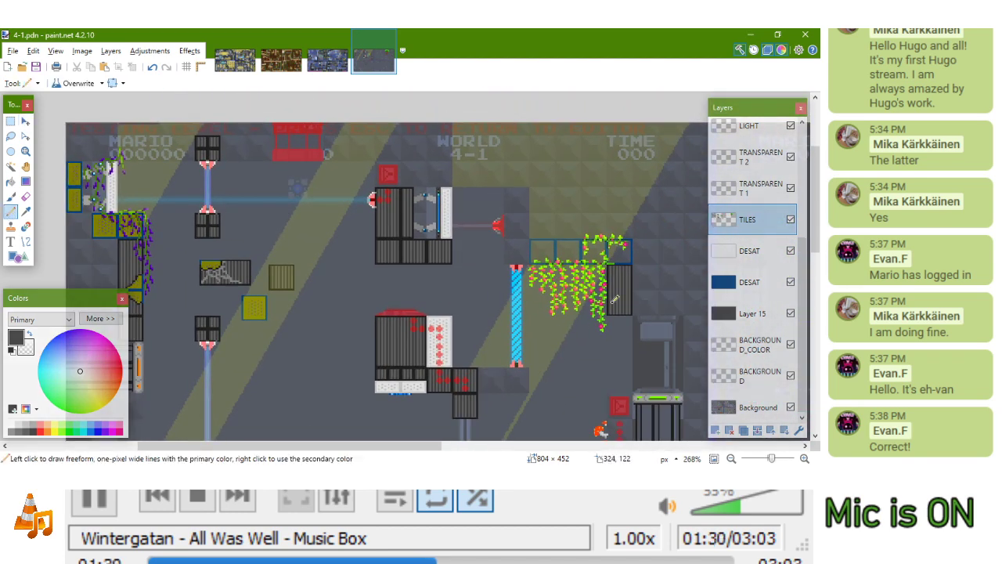
pyautogui.scroll(4, 613, 233)
pyautogui.scroll(-5, 627, 251)
pyautogui.moveTo(557, 259); pyautogui.dragTo(757, 170)
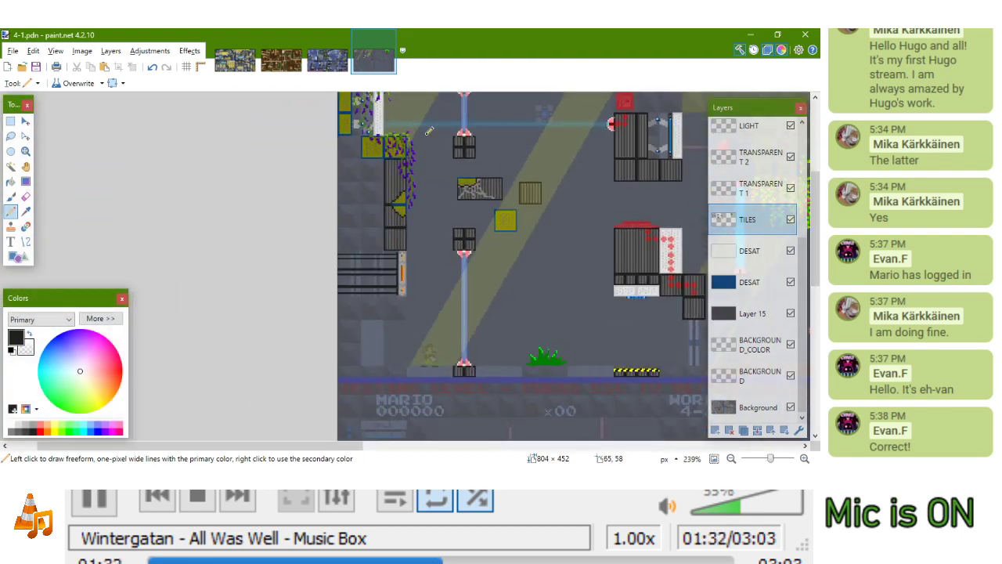
pyautogui.scroll(6, 399, 124)
pyautogui.scroll(-4, 441, 219)
pyautogui.moveTo(437, 227)
pyautogui.mouseDown()
pyautogui.moveTo(381, 302)
pyautogui.moveTo(212, 281)
pyautogui.moveTo(225, 261)
pyautogui.mouseUp()
pyautogui.scroll(4, 119, 213)
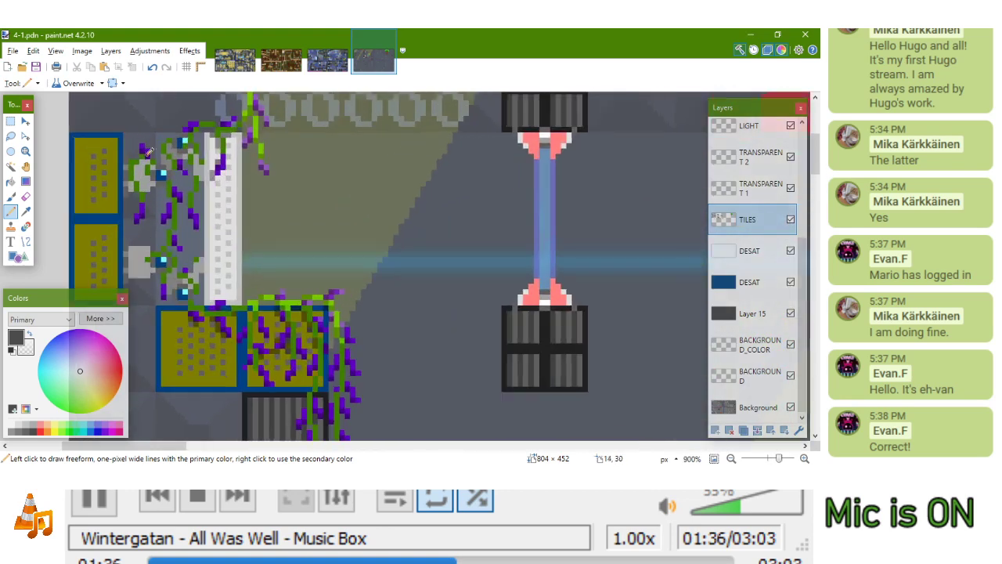
pyautogui.scroll(-6, 125, 202)
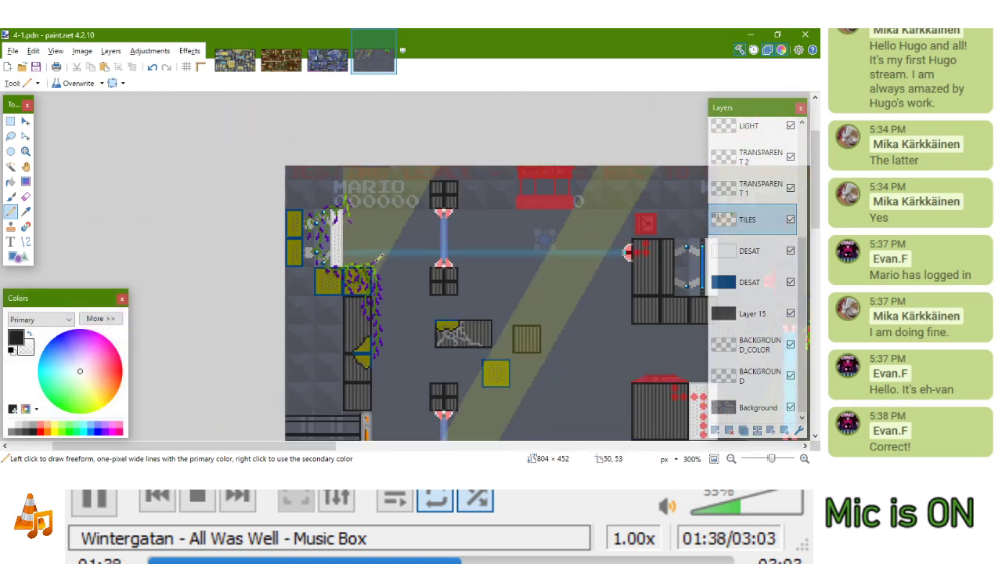
# Examine the 1-1 and 3-1 level images for structural tiles that can be reused around the vine-covered panels in 4-1
pyautogui.click(10, 122)
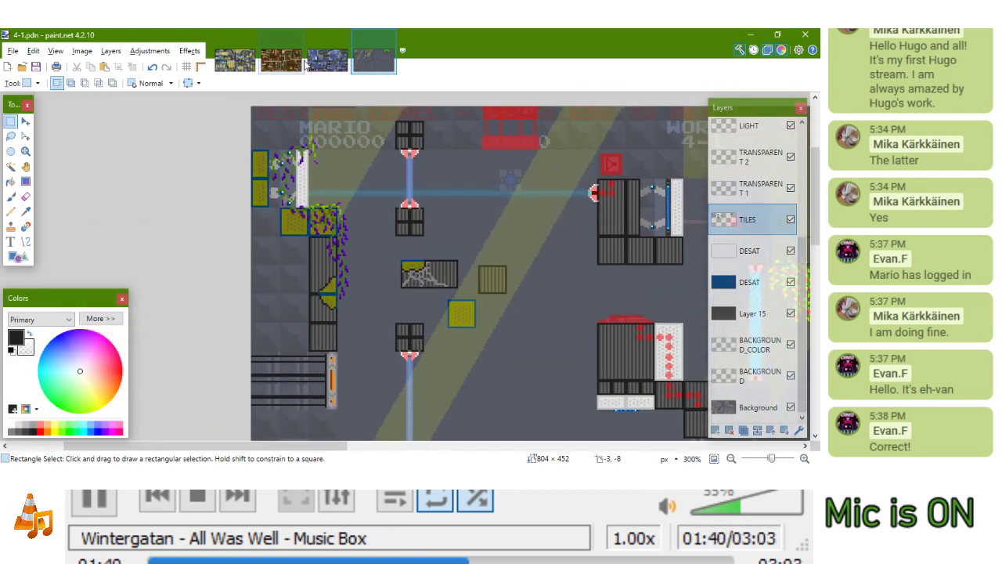
pyautogui.click(235, 60)
pyautogui.scroll(-5, 258, 337)
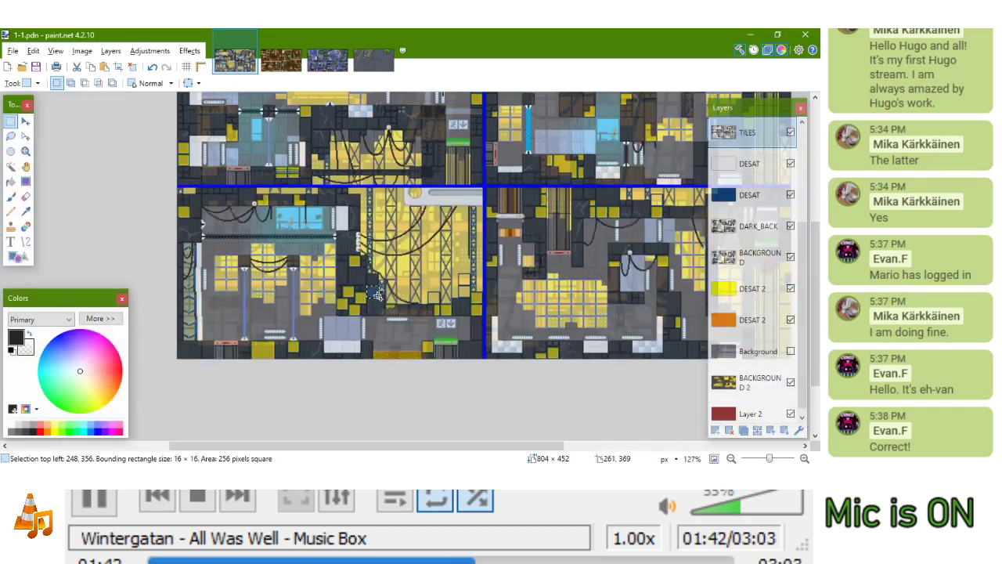
pyautogui.scroll(3, 258, 337)
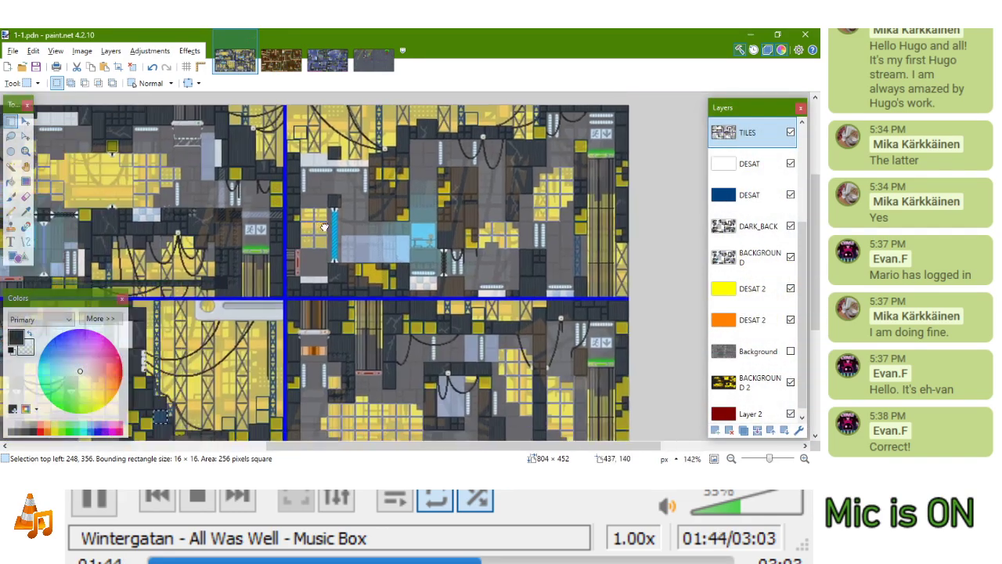
pyautogui.scroll(6, 400, 226)
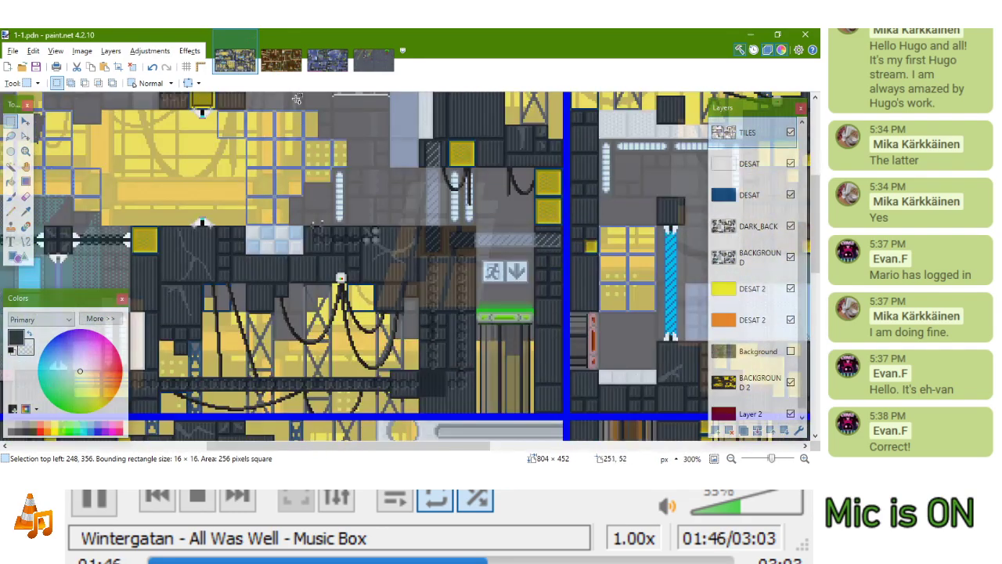
pyautogui.click(331, 67)
pyautogui.scroll(-10, 458, 331)
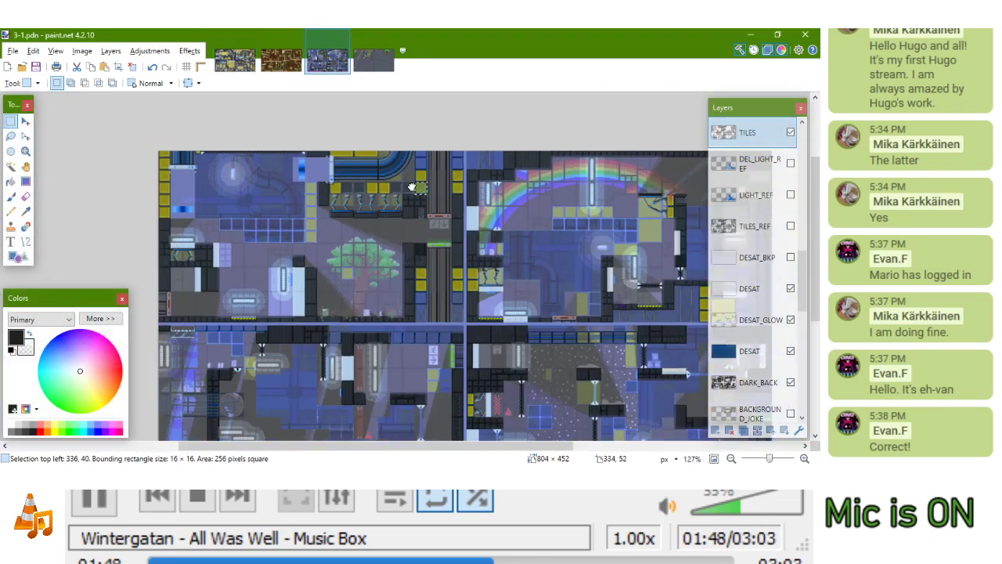
pyautogui.scroll(4, 429, 266)
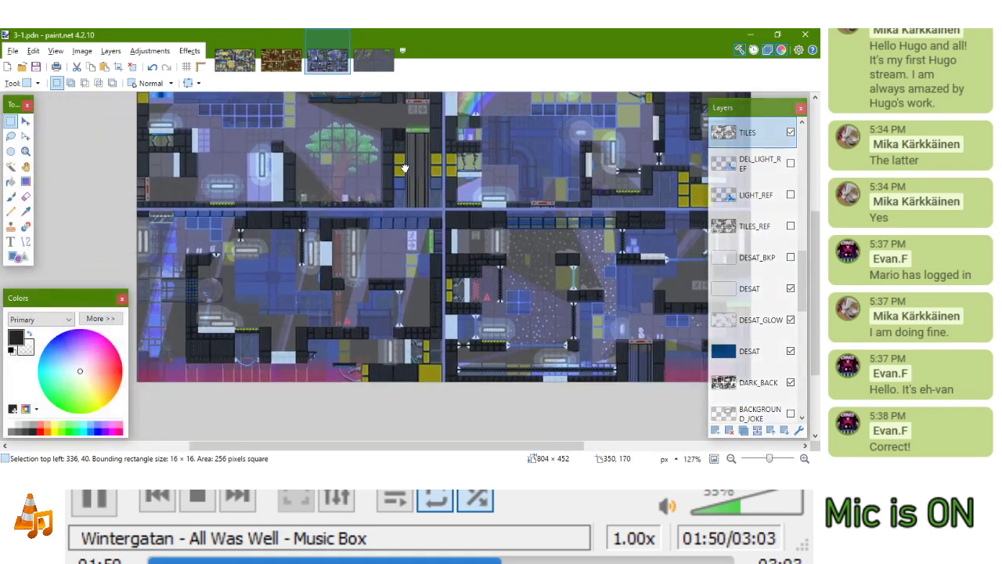
pyautogui.scroll(-4, 239, 252)
pyautogui.scroll(3, 361, 201)
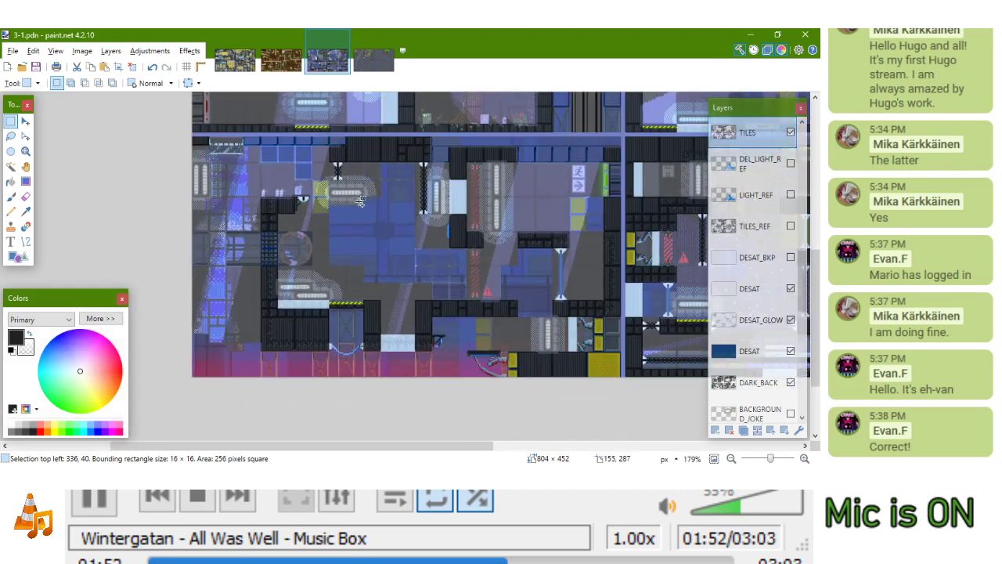
pyautogui.scroll(2, 360, 201)
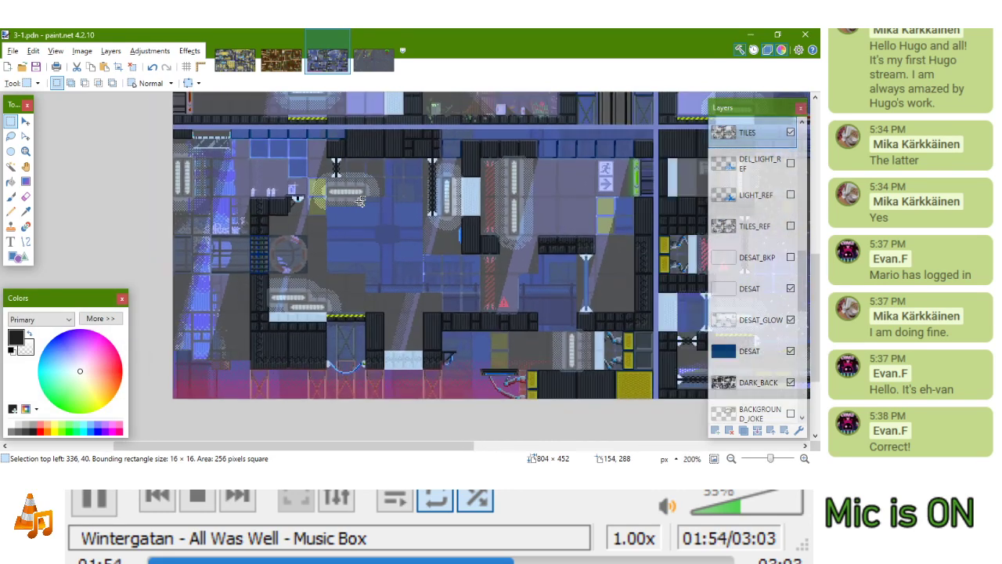
pyautogui.click(373, 60)
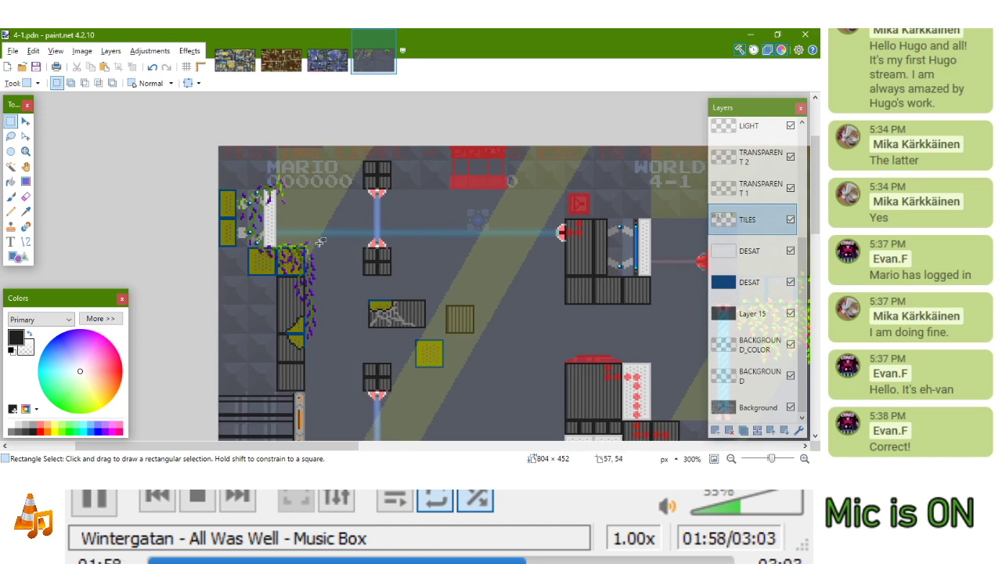
pyautogui.moveTo(333, 245); pyautogui.dragTo(369, 205)
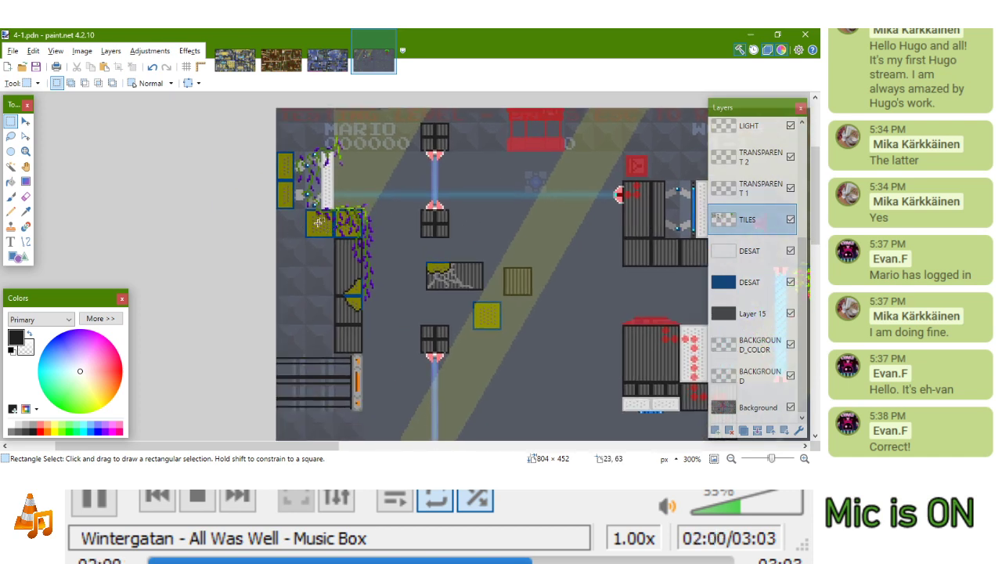
# Select and copy the 16 × 32 cross-braced girder at 684, 176 in the 3-1 image
pyautogui.click(326, 66)
pyautogui.moveTo(331, 284); pyautogui.dragTo(115, 397)
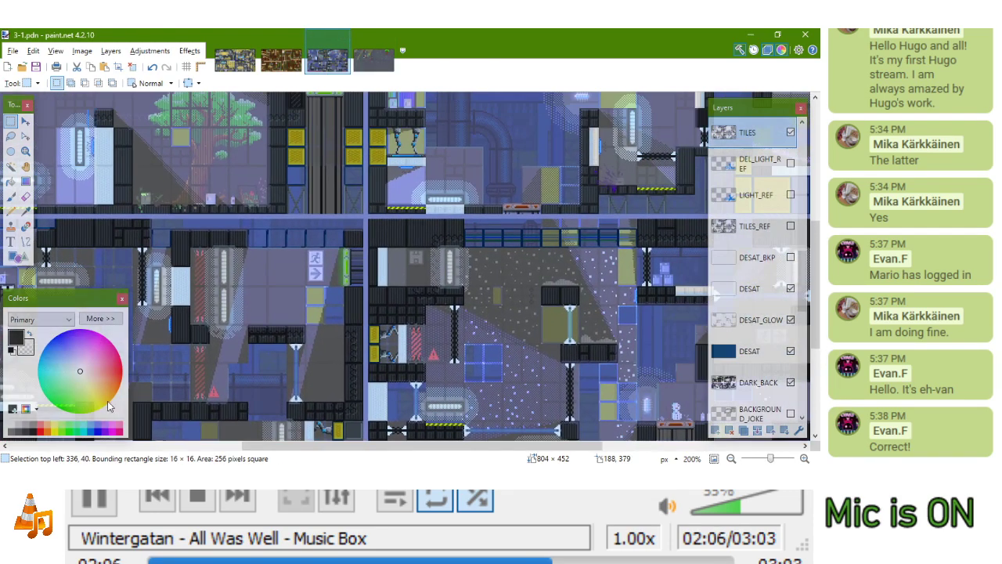
pyautogui.moveTo(490, 346); pyautogui.dragTo(223, 303)
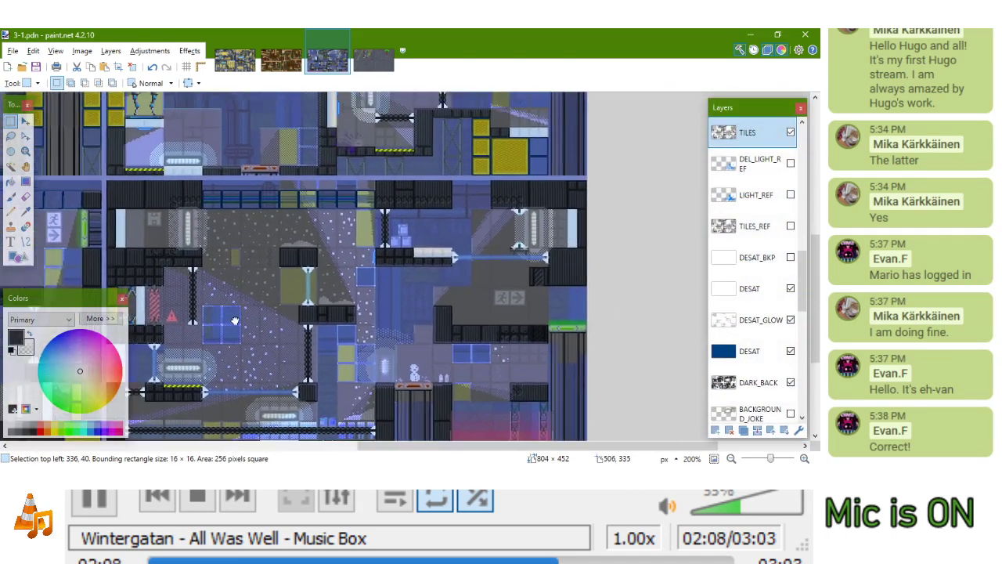
pyautogui.keyDown('ctrl'); pyautogui.scroll(6, 426, 156); pyautogui.keyUp('ctrl')
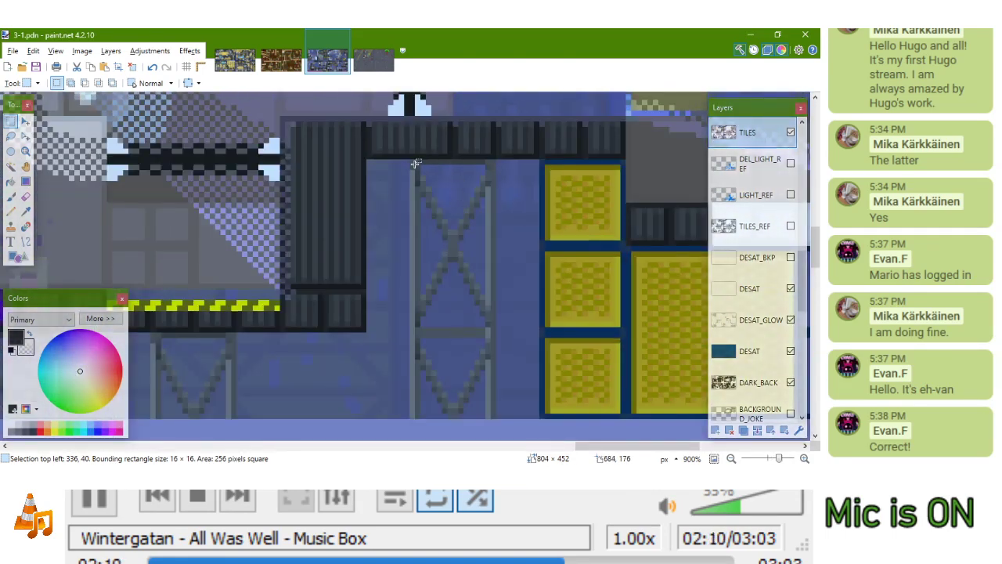
pyautogui.moveTo(416, 164); pyautogui.dragTo(493, 327)
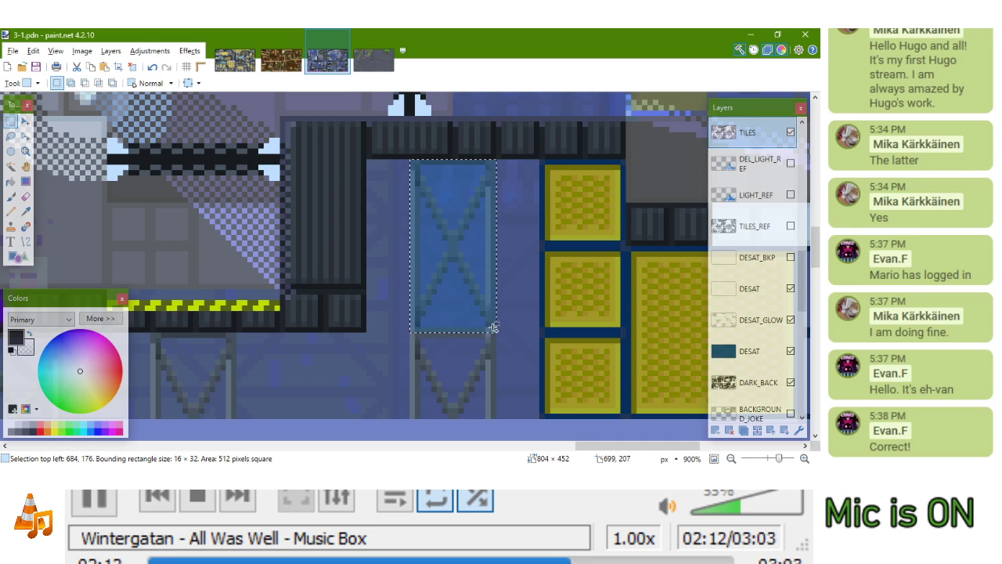
# Paste the cross-braced girder into the 4-1 image at 8, 72, beside the tall striped panel
pyautogui.click(373, 54)
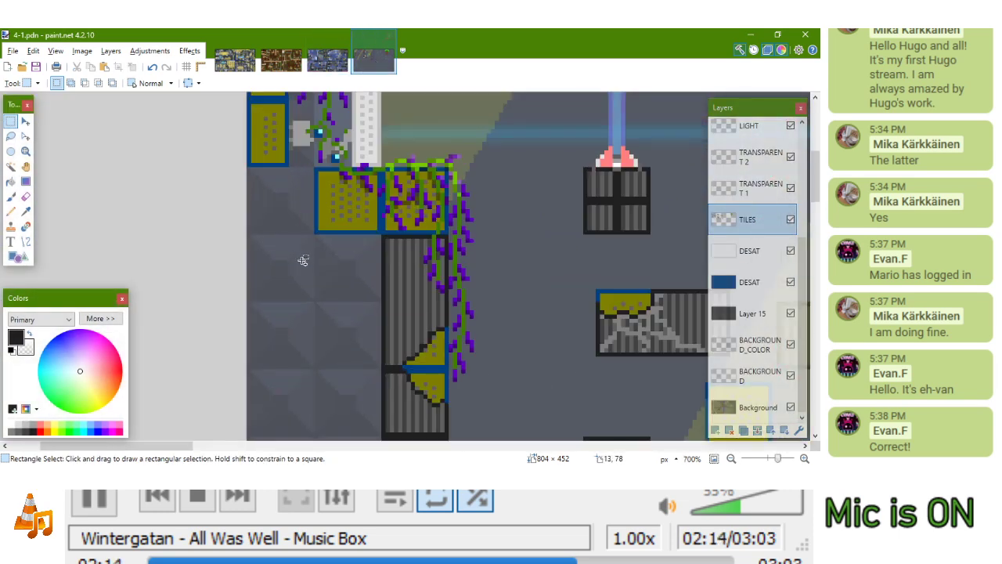
pyautogui.hotkey('ctrl', 'v')
pyautogui.moveTo(211, 268); pyautogui.dragTo(87, 252)
pyautogui.keyDown('ctrl'); pyautogui.scroll(-4, 372, 185); pyautogui.keyUp('ctrl')
pyautogui.scroll(2, 368, 195)
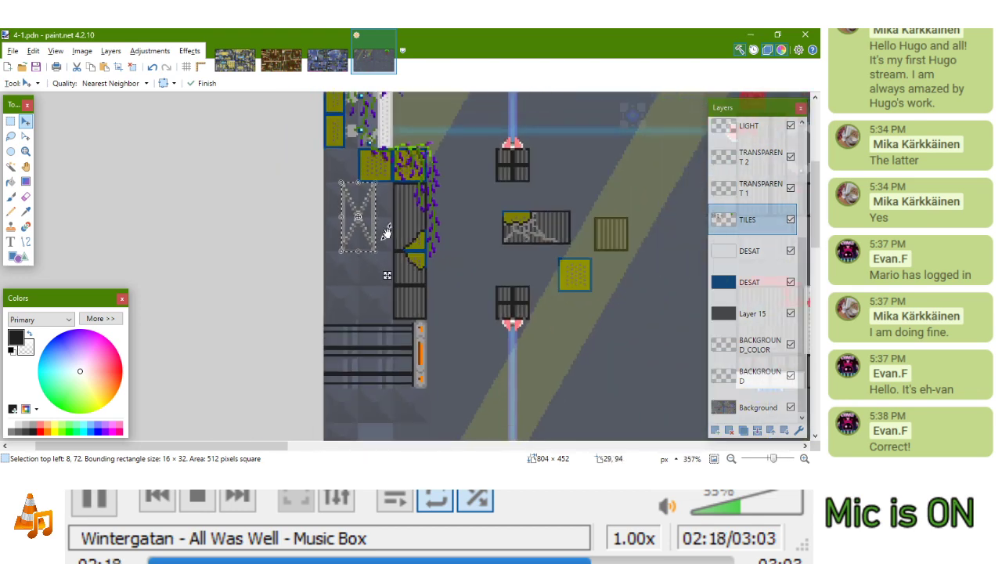
pyautogui.keyDown('ctrl'); pyautogui.scroll(1, 379, 230); pyautogui.keyUp('ctrl')
pyautogui.keyDown('ctrl'); pyautogui.scroll(-3, 380, 230); pyautogui.keyUp('ctrl')
pyautogui.moveTo(379, 230); pyautogui.dragTo(395, 201)
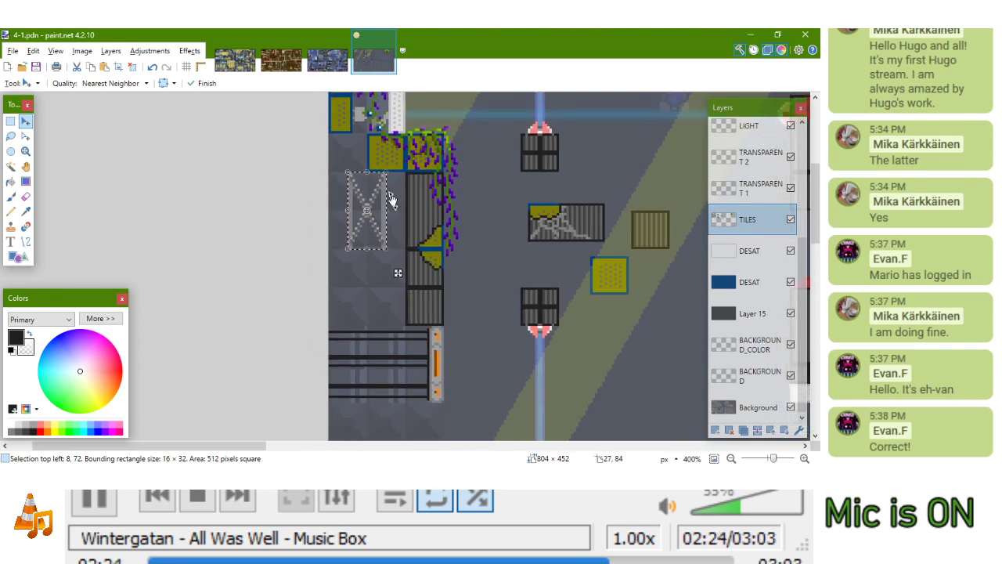
pyautogui.press('s')
# Copy the 16 × 16 yellow dotted panel at 109, 107 and place the copy at 0, 56, above the girder
pyautogui.scroll(-2, 438, 184)
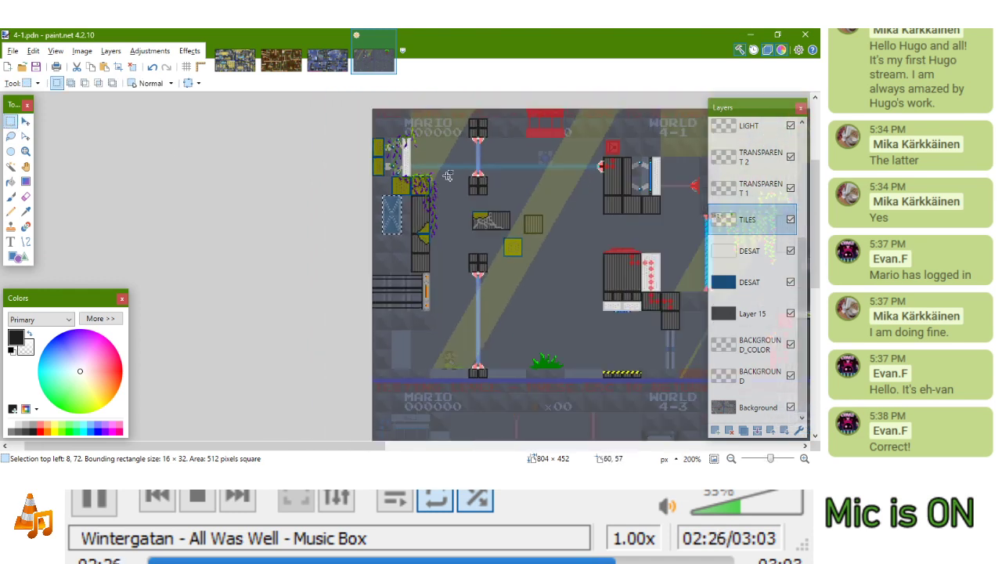
pyautogui.scroll(2, 310, 216)
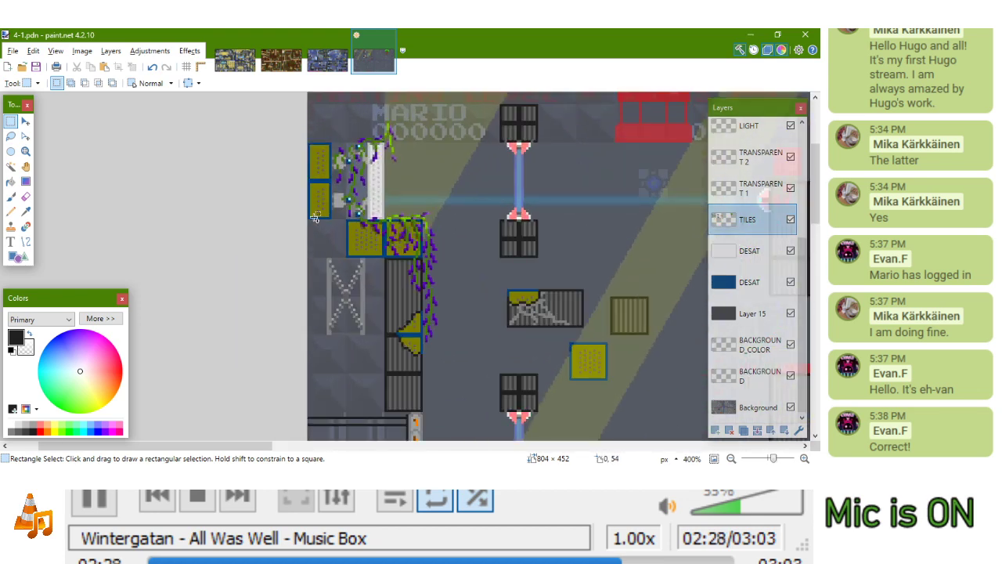
pyautogui.scroll(-2, 310, 217)
pyautogui.scroll(2, 322, 205)
pyautogui.scroll(4, 554, 349)
pyautogui.moveTo(536, 301); pyautogui.dragTo(611, 376)
pyautogui.scroll(-3, 611, 376)
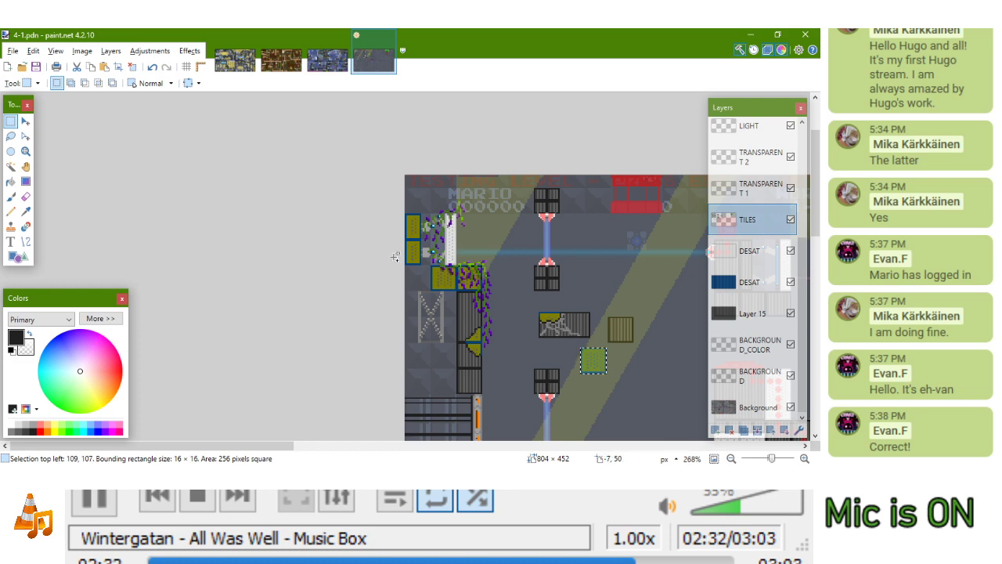
pyautogui.scroll(7, 408, 266)
pyautogui.press('m')
pyautogui.moveTo(697, 426); pyautogui.dragTo(151, 190)
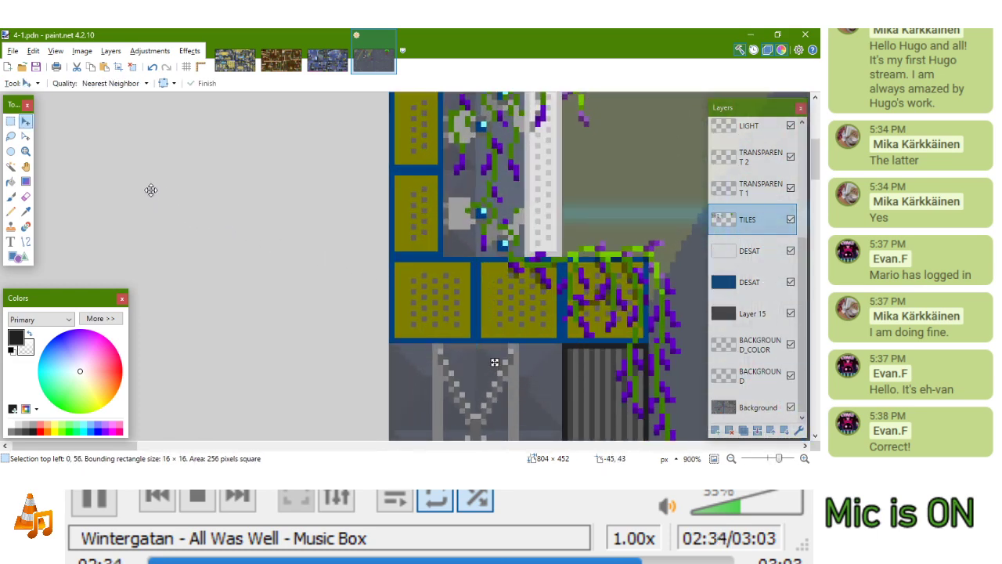
# Select the 16 × 16 cross-braced frame at 112, 64 in the 2-1 image and copy it from the TILES layer
pyautogui.scroll(-4, 230, 221)
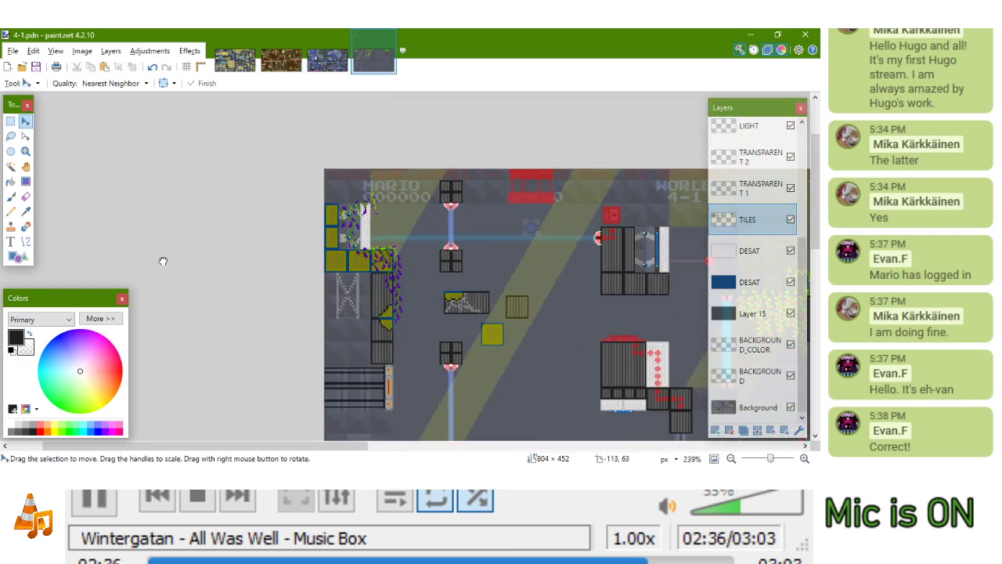
pyautogui.scroll(3, 291, 314)
pyautogui.moveTo(381, 347); pyautogui.dragTo(378, 299)
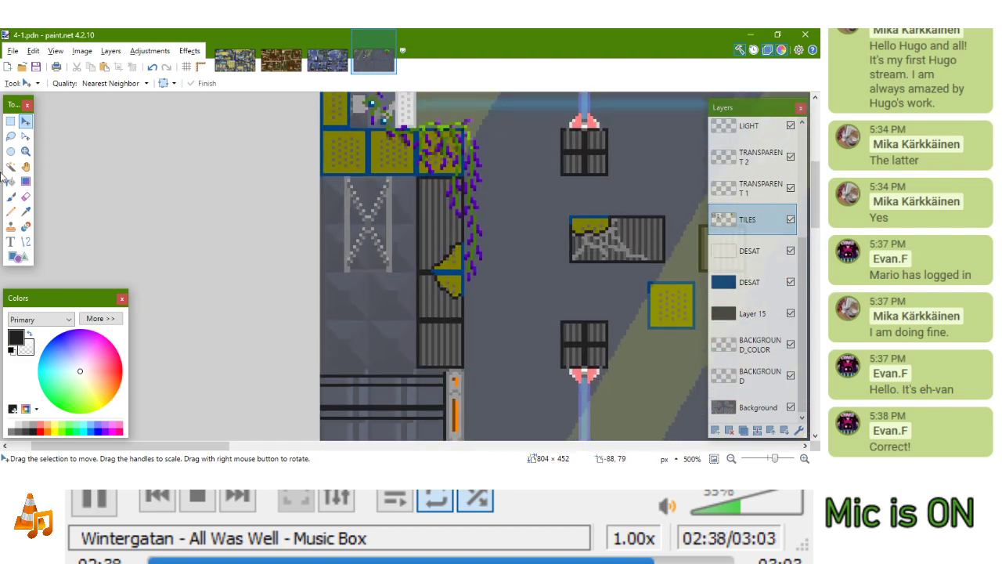
pyautogui.click(11, 123)
pyautogui.click(281, 61)
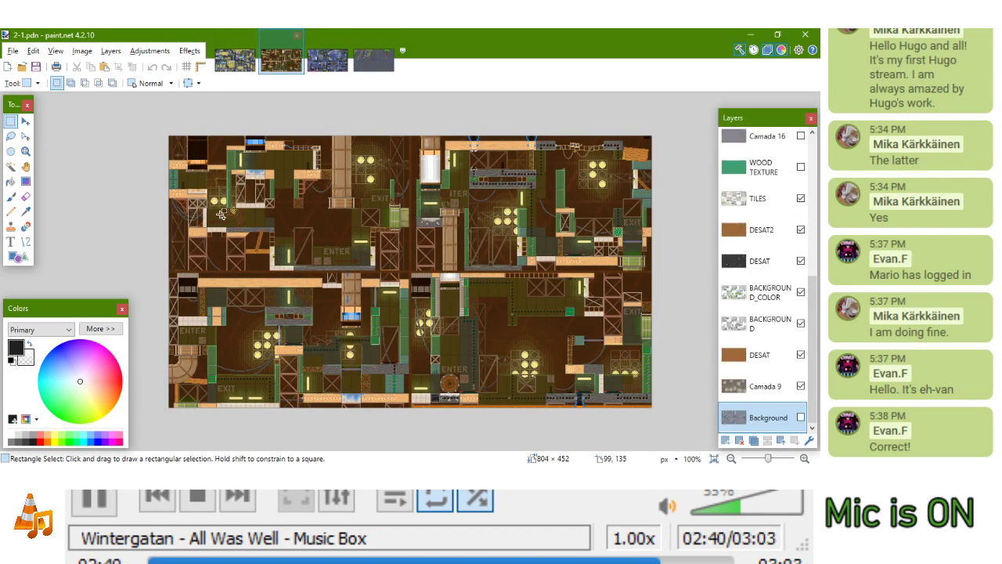
pyautogui.scroll(3, 252, 172)
pyautogui.scroll(6, 253, 172)
pyautogui.moveTo(223, 165); pyautogui.dragTo(298, 235)
pyautogui.scroll(3, 756, 235)
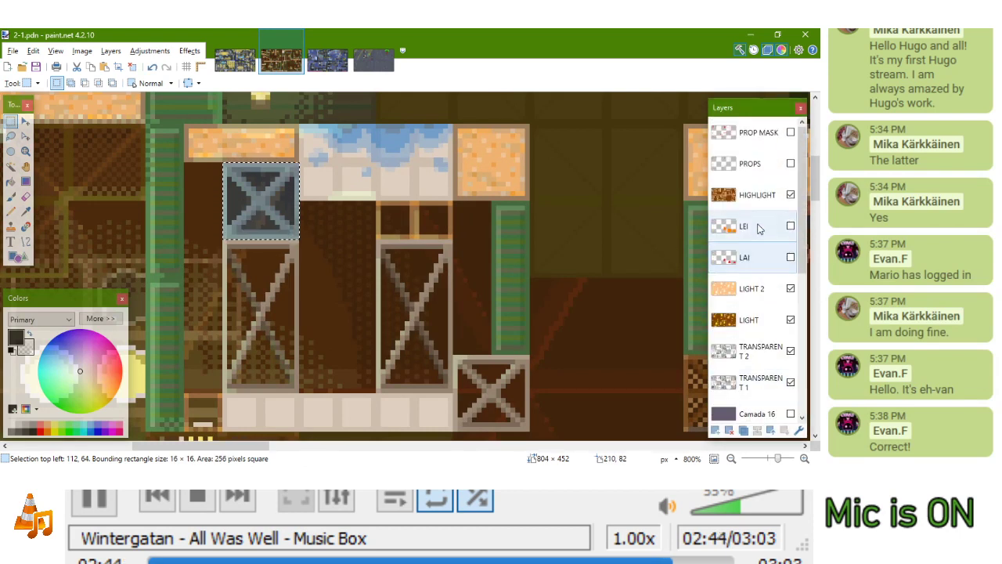
pyautogui.click(754, 296)
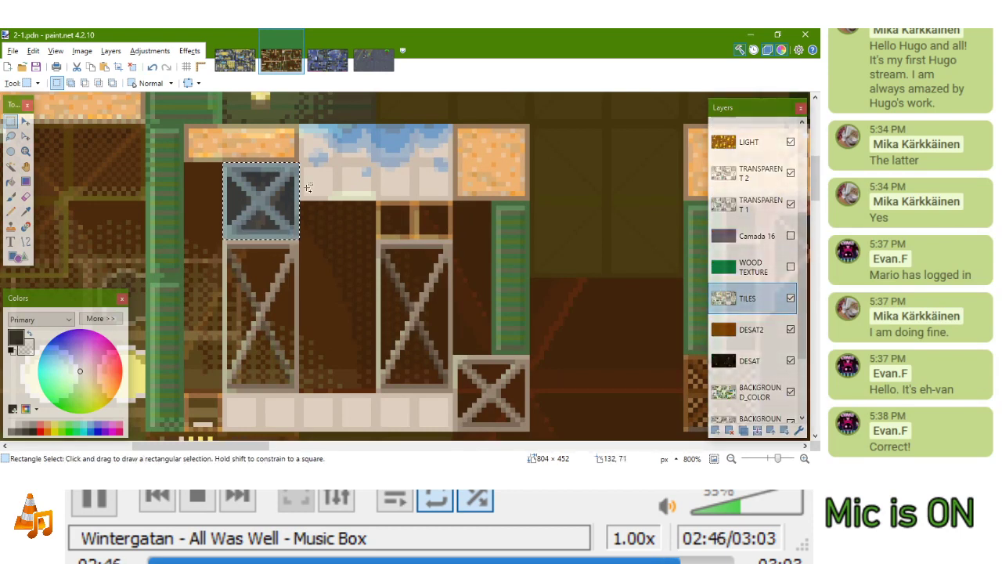
# Paste the square cross-braced frame into the 4-1 image directly below the tall girder
pyautogui.click(376, 61)
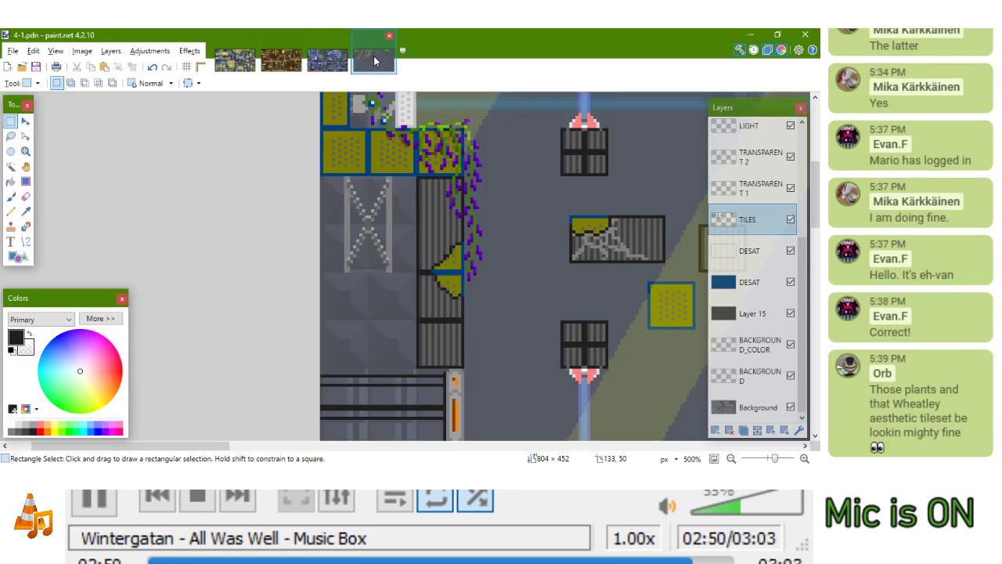
pyautogui.scroll(4, 376, 203)
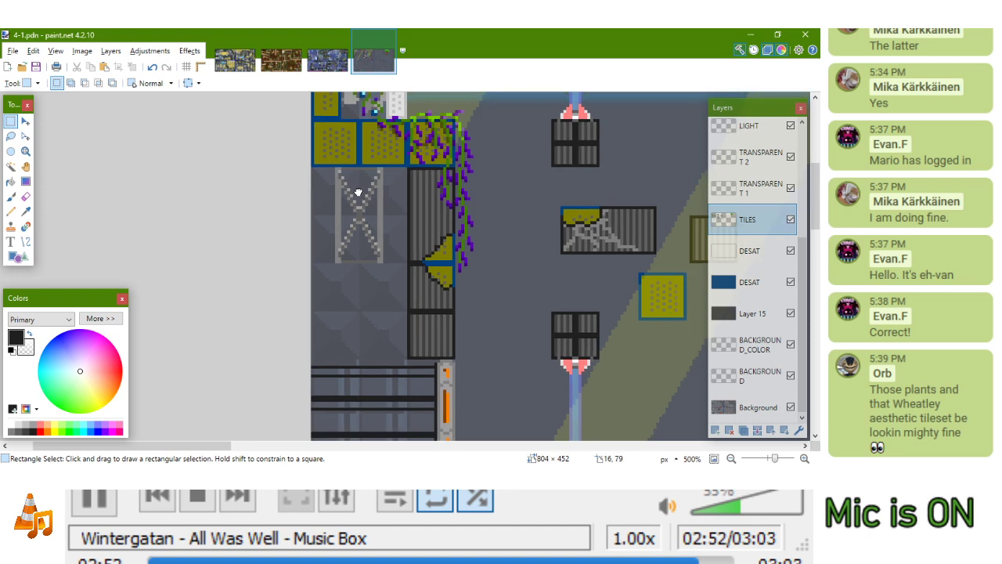
pyautogui.hotkey('ctrl', 'v')
pyautogui.moveTo(521, 265); pyautogui.dragTo(127, 327)
pyautogui.moveTo(153, 266); pyautogui.dragTo(139, 340)
pyautogui.scroll(-4, 179, 315)
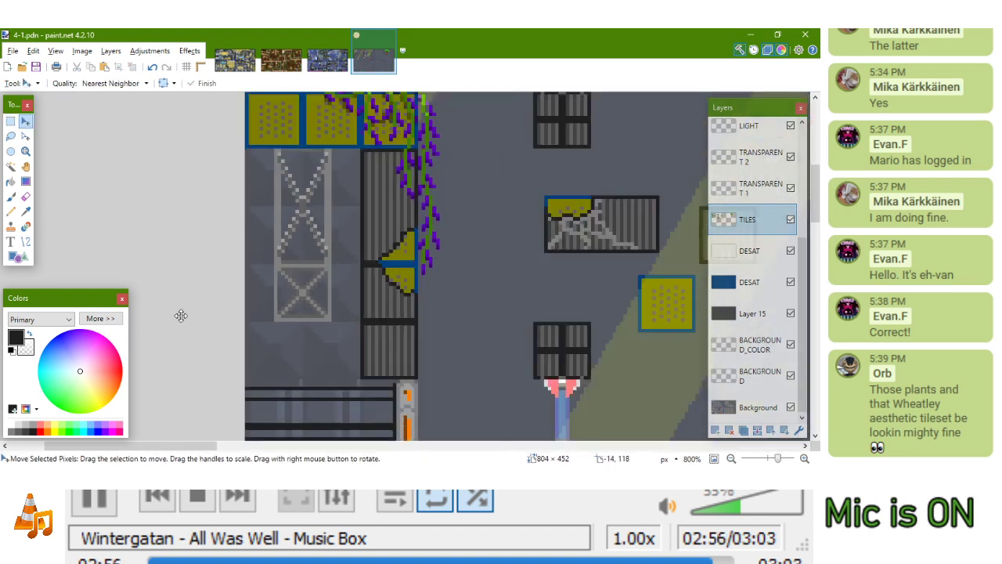
# Sample the girder's light grey and draw a one-pixel highlight line along the upper-left arm of the square frame's cross
pyautogui.click(26, 241)
pyautogui.scroll(5, 290, 243)
pyautogui.moveTo(291, 243); pyautogui.dragTo(300, 208)
pyautogui.press('k')
pyautogui.click(325, 204)
pyautogui.scroll(3, 325, 334)
pyautogui.moveTo(345, 326)
pyautogui.mouseDown()
pyautogui.moveTo(289, 271)
pyautogui.moveTo(305, 285)
pyautogui.mouseUp()
pyautogui.press('Return')
# Draw matching light grey highlight lines along the frame's rising diagonal and the lower-right arm of its cross
pyautogui.moveTo(407, 284); pyautogui.dragTo(282, 405)
pyautogui.press('Return')
pyautogui.press('Return')
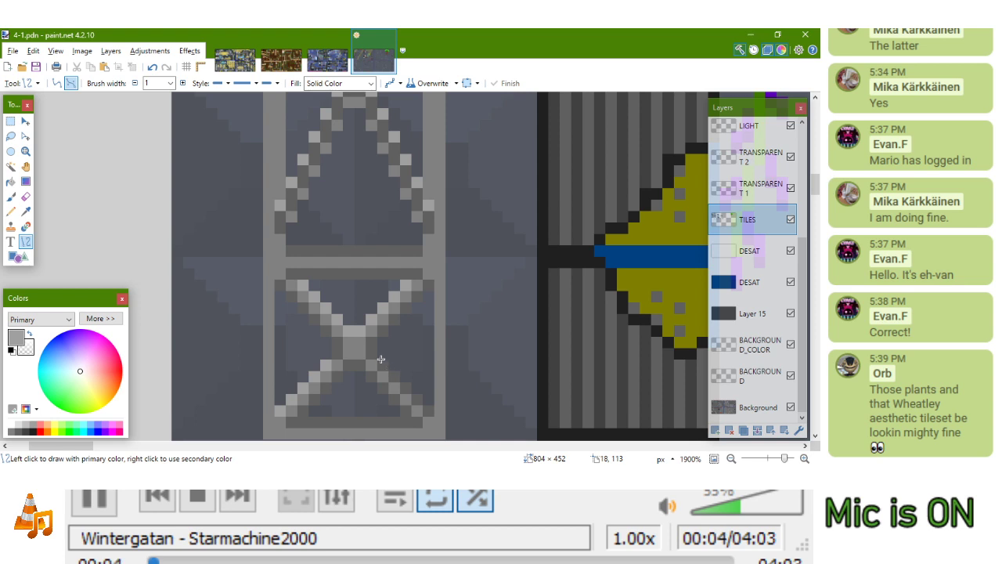
pyautogui.moveTo(381, 360); pyautogui.dragTo(426, 411)
pyautogui.press('Return')
pyautogui.scroll(-5, 417, 363)
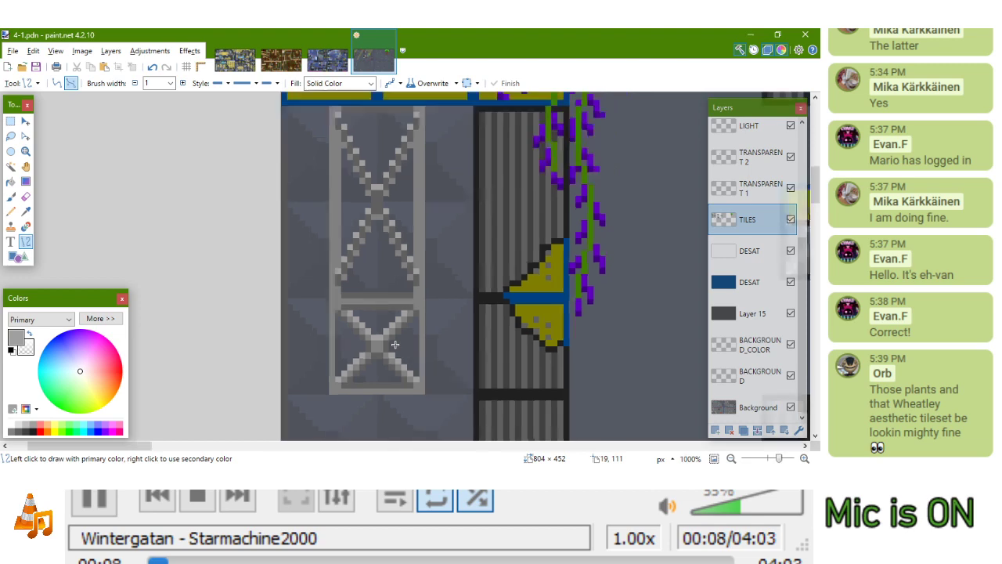
pyautogui.scroll(-3, 331, 326)
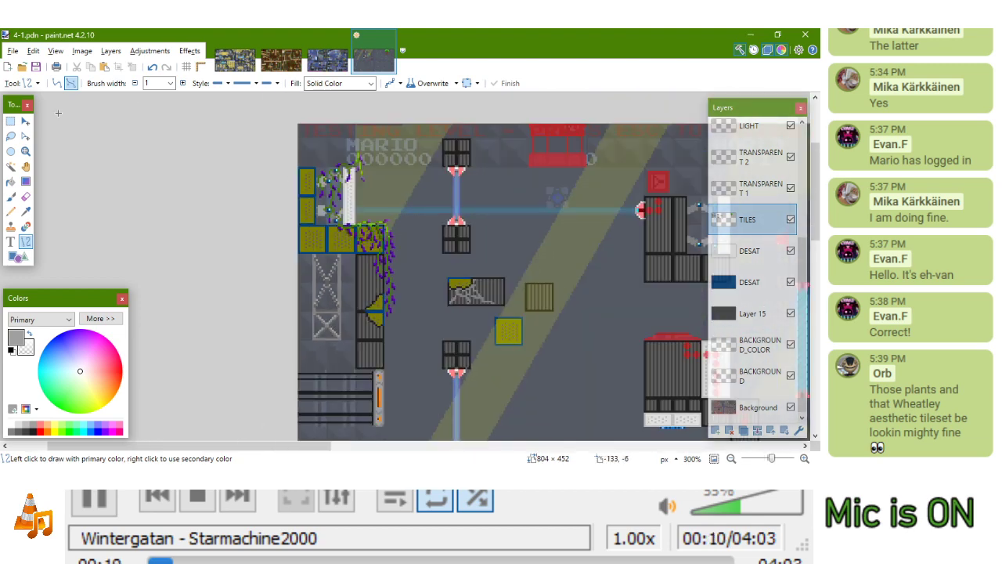
# Select the 16 × 16 dark four-pane tile at 580, 136 in the 3-1 image and copy it from the TILES layer
pyautogui.click(10, 121)
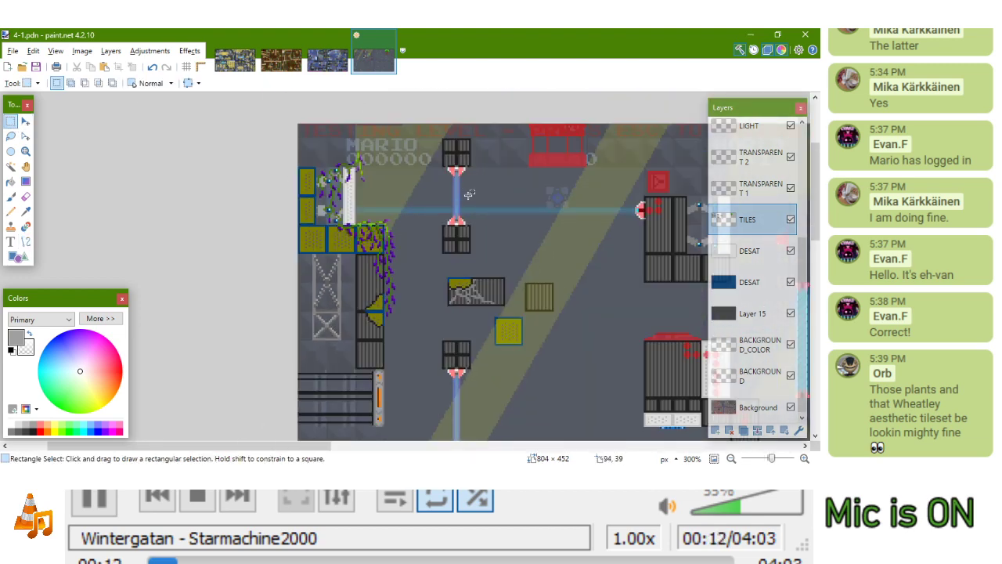
pyautogui.scroll(-3, 469, 194)
pyautogui.click(279, 49)
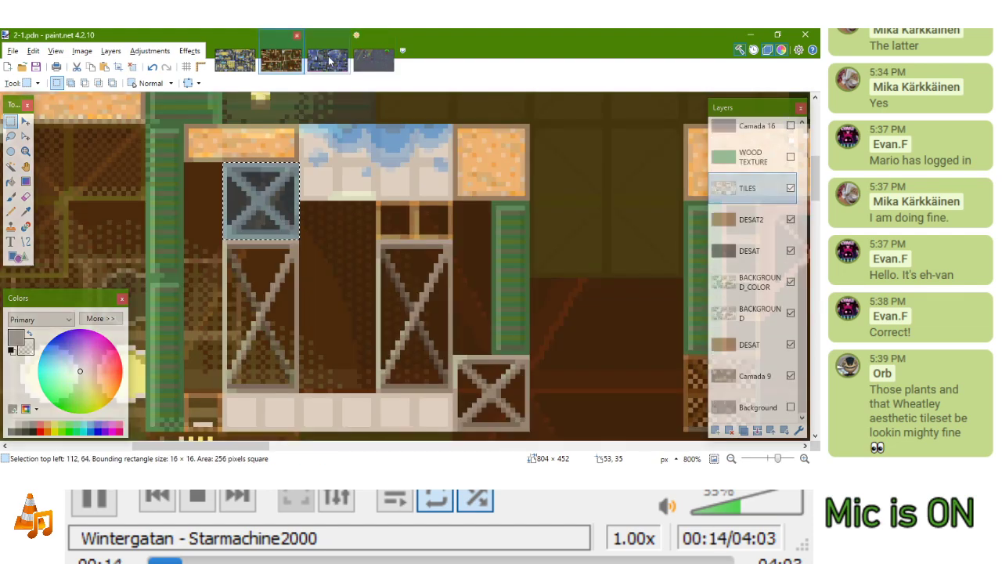
pyautogui.click(326, 63)
pyautogui.scroll(-4, 347, 251)
pyautogui.moveTo(512, 244); pyautogui.dragTo(525, 344)
pyautogui.scroll(-2, 525, 345)
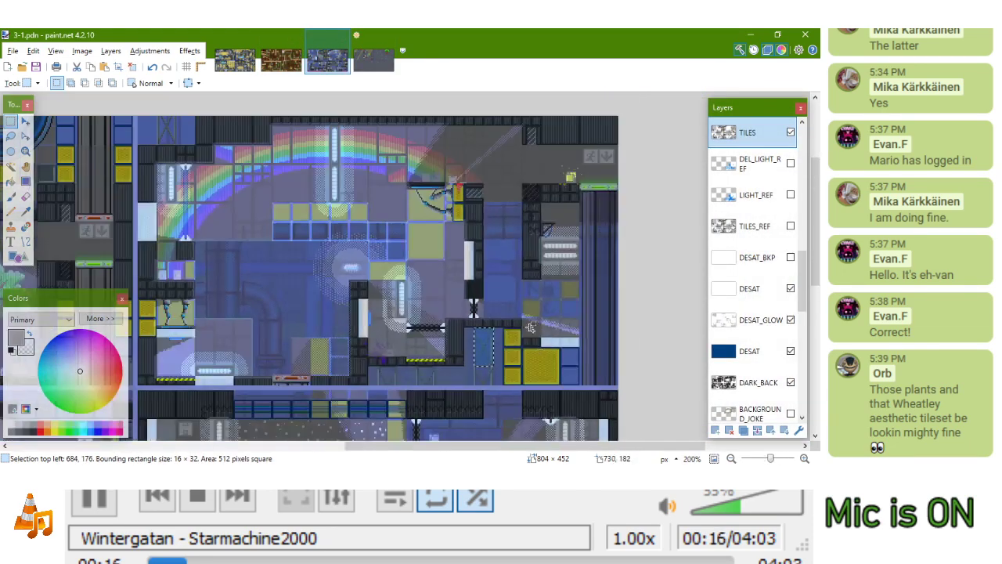
pyautogui.scroll(5, 480, 278)
pyautogui.moveTo(360, 257); pyautogui.dragTo(448, 341)
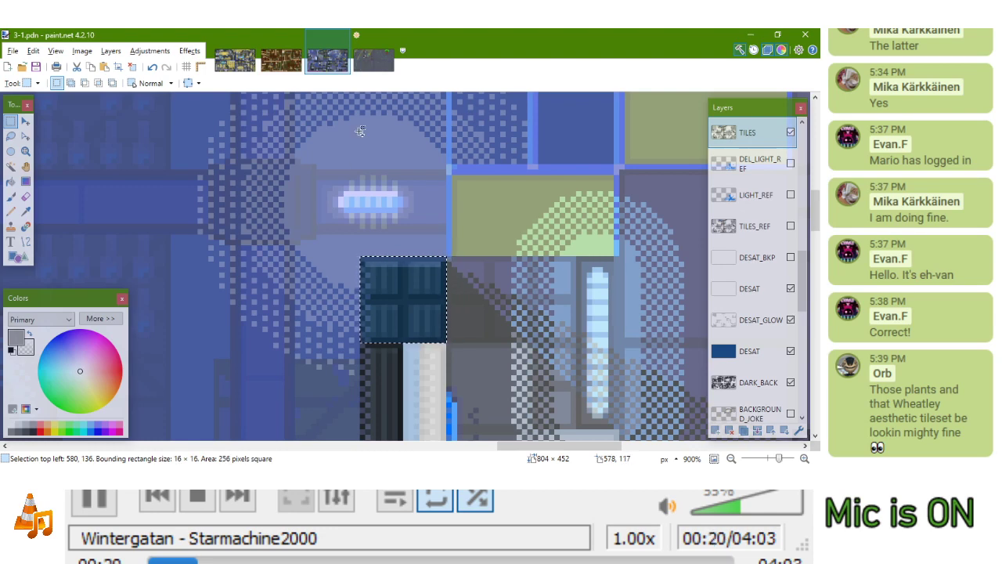
# Paste the four-pane tile into the 4-1 image at 16, 120, between the cross-braced frame and the dark horizontal rails
pyautogui.click(362, 63)
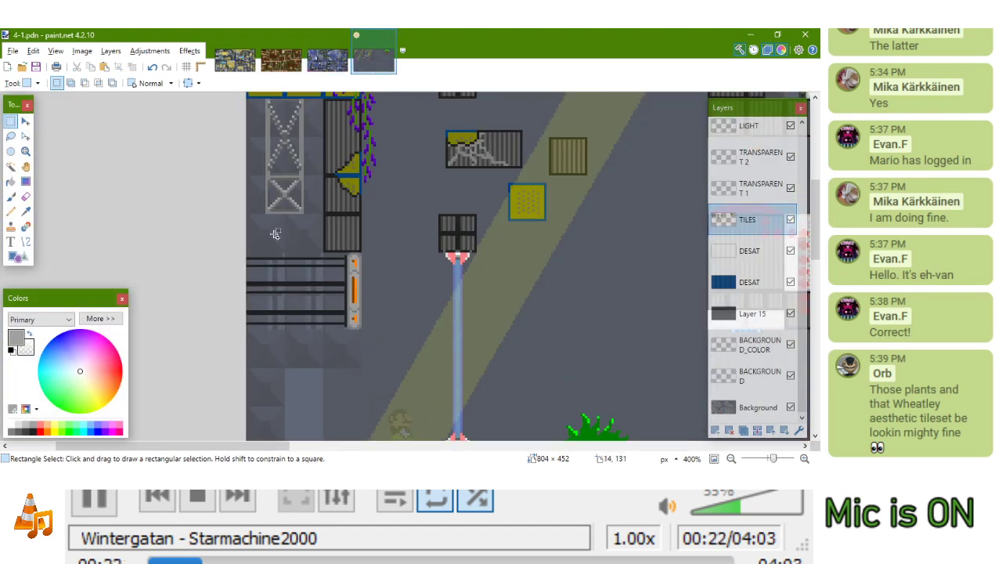
pyautogui.scroll(3, 292, 252)
pyautogui.hotkey('ctrl', 'v')
pyautogui.moveTo(530, 344); pyautogui.dragTo(126, 280)
pyautogui.moveTo(192, 266); pyautogui.dragTo(148, 268)
# Select the 16 × 16 blue-bordered yellow perforated tile at 336, 40 in the 3-1 image and copy it
pyautogui.scroll(-1, 148, 268)
pyautogui.click(327, 63)
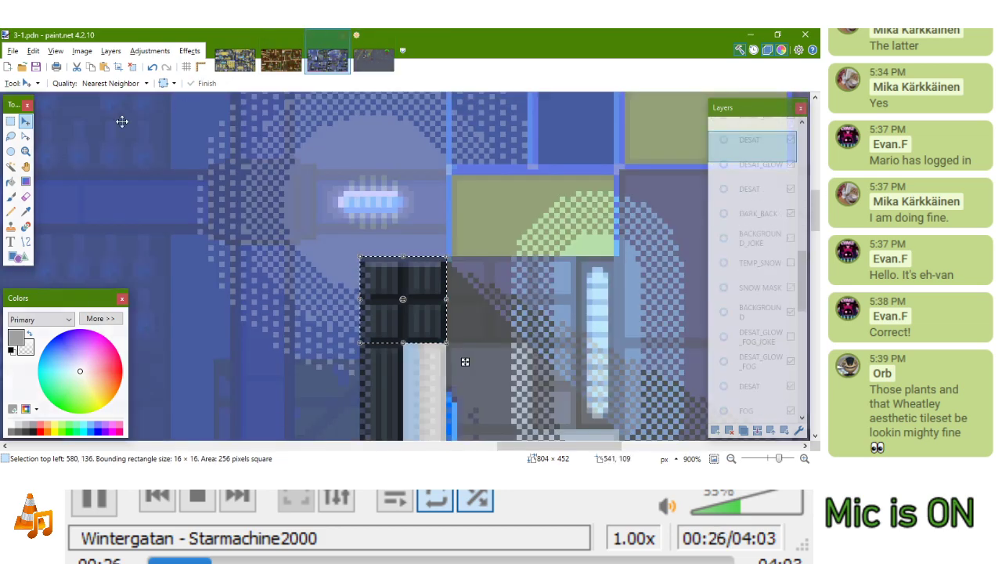
pyautogui.press('s')
pyautogui.scroll(-8, 328, 243)
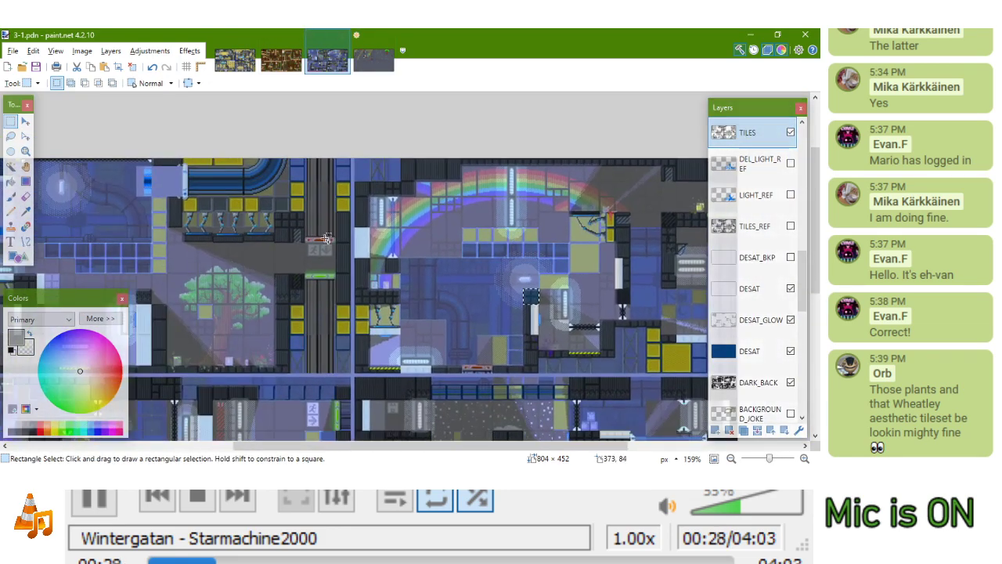
pyautogui.scroll(8, 329, 243)
pyautogui.moveTo(302, 188); pyautogui.dragTo(395, 278)
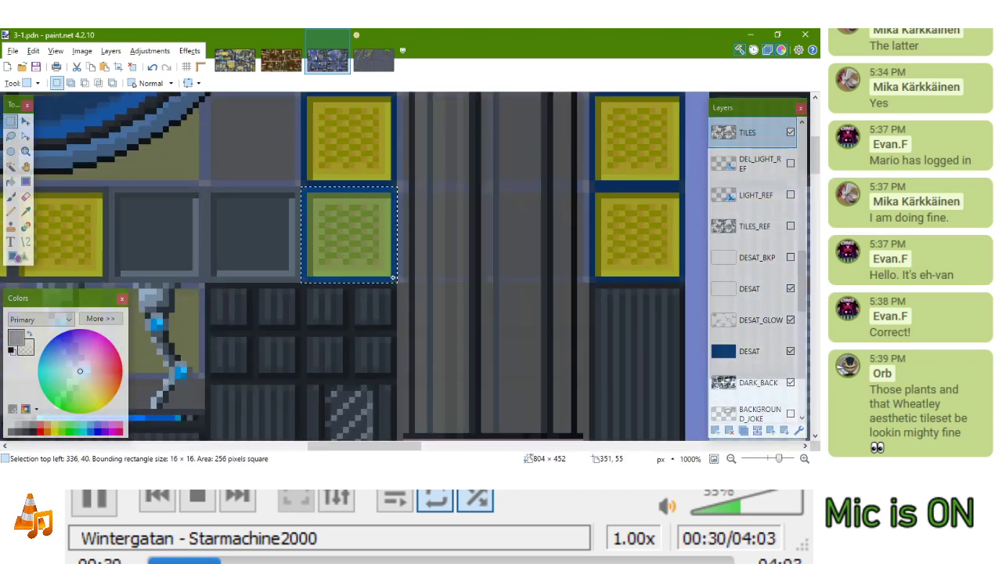
# Paste the blue-bordered perforated tile over the four-pane tile at 16, 120 in the 4-1 image
pyautogui.click(373, 59)
pyautogui.scroll(3, 340, 273)
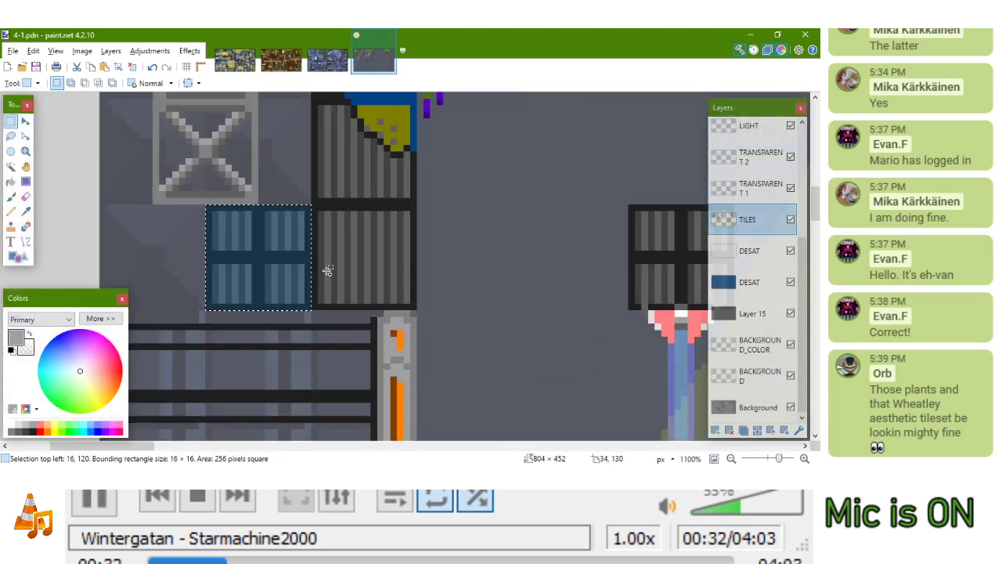
pyautogui.hotkey('ctrl', 'v')
pyautogui.moveTo(259, 281); pyautogui.dragTo(137, 320)
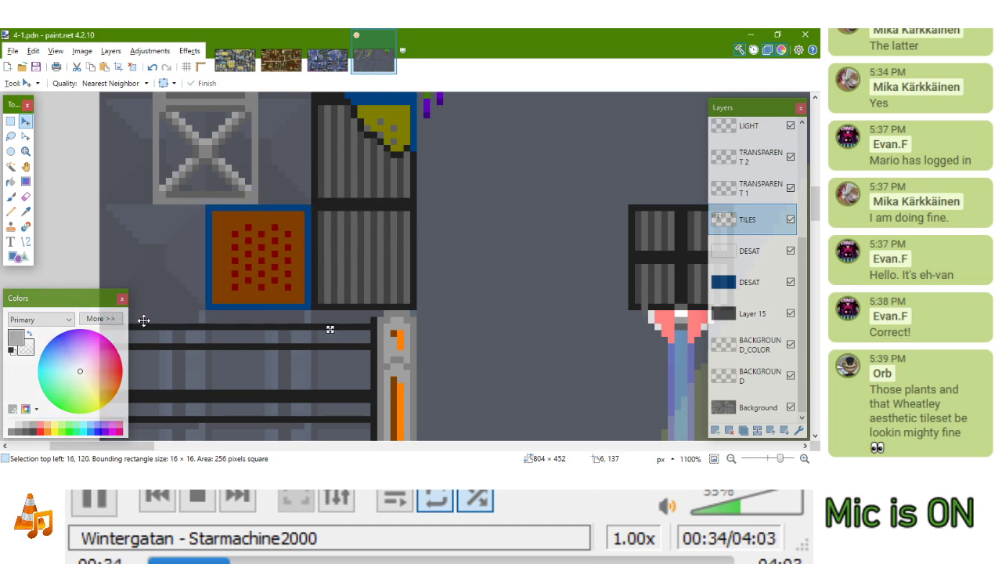
# Select a 16 × 16 yellow perforated tile with a dark grey border above the robotic arms in the 3-1 image and copy it
pyautogui.scroll(-3, 298, 302)
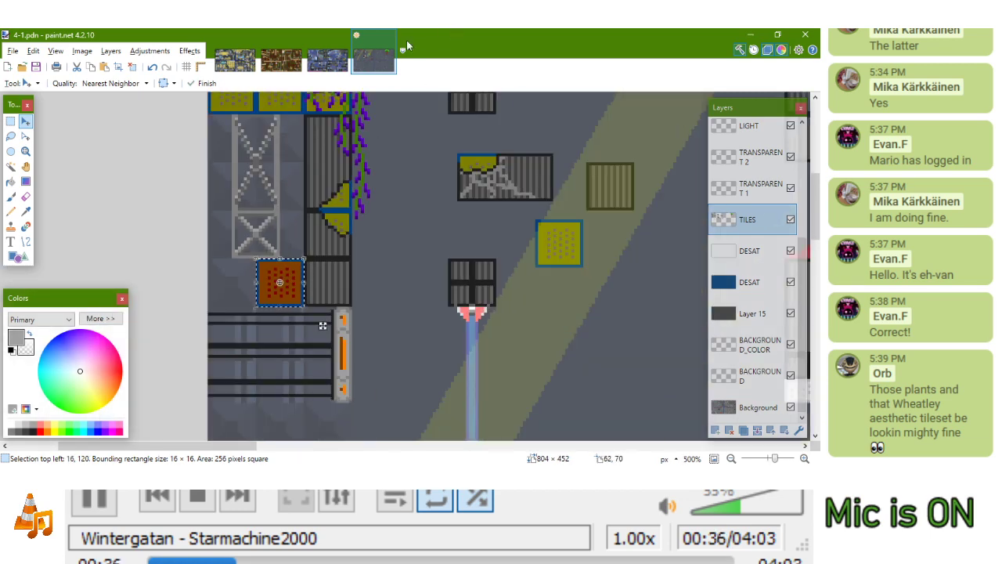
pyautogui.click(328, 59)
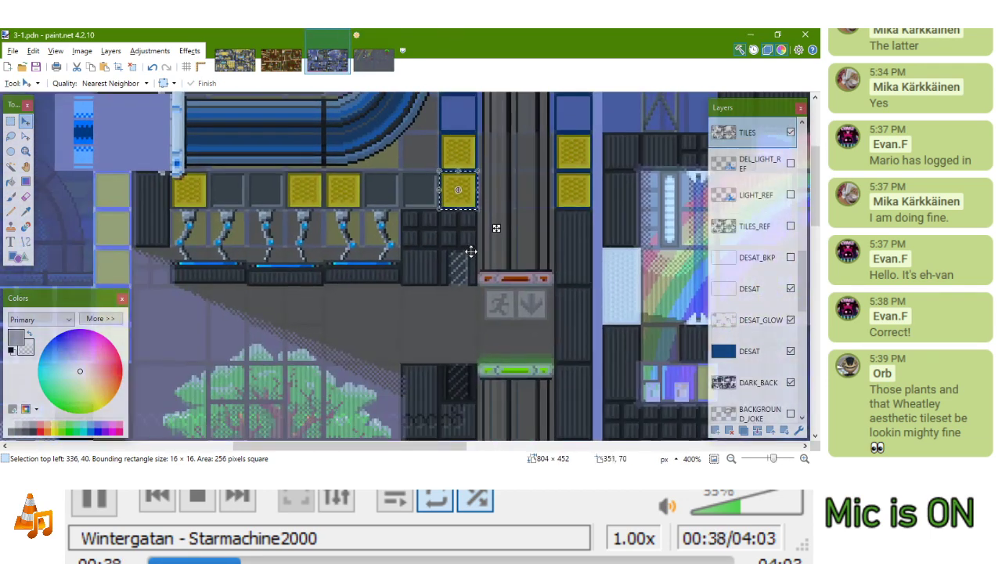
pyautogui.scroll(-2, 470, 252)
pyautogui.scroll(1, 388, 272)
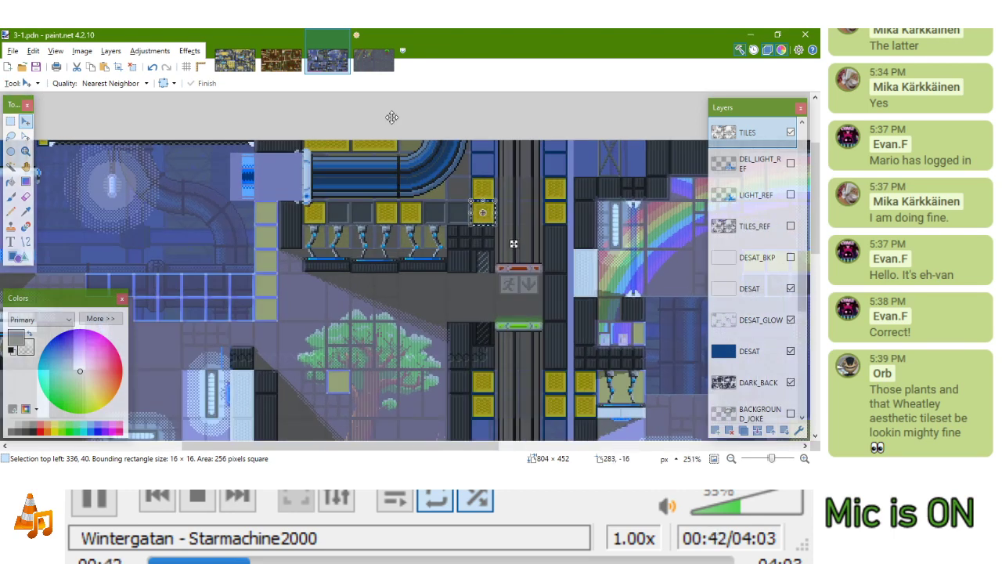
pyautogui.scroll(5, 306, 186)
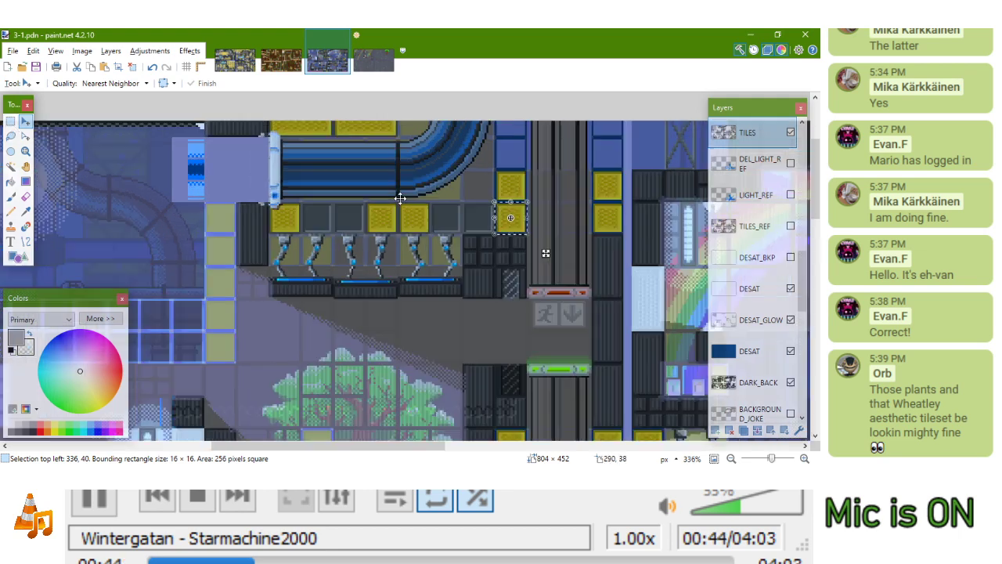
pyautogui.click(10, 123)
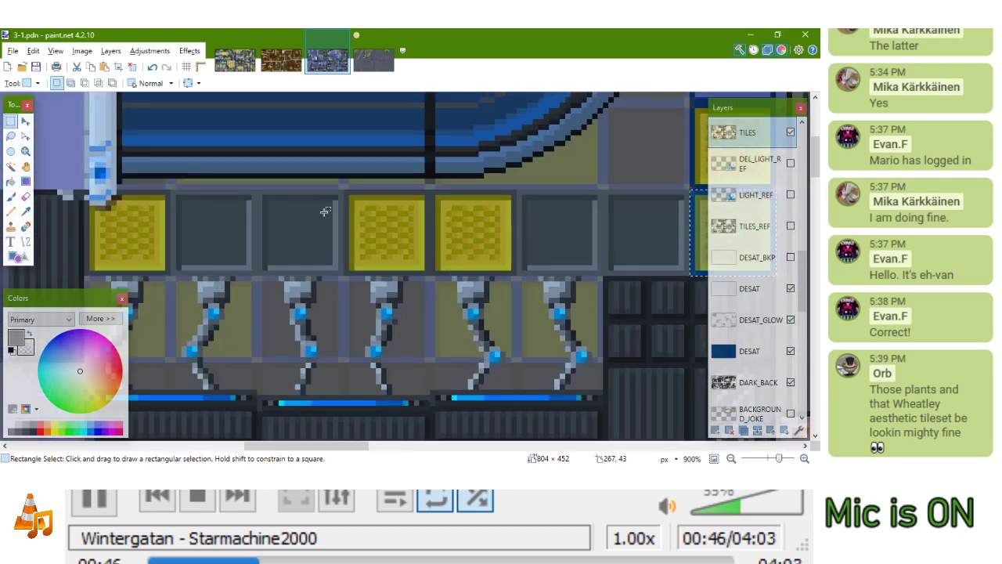
pyautogui.moveTo(344, 195); pyautogui.dragTo(421, 289)
pyautogui.moveTo(348, 190); pyautogui.dragTo(428, 271)
# Paste the grey-bordered perforated tile into the 4-1 image at 157, 79, in the open area beyond the striped crate
pyautogui.click(362, 56)
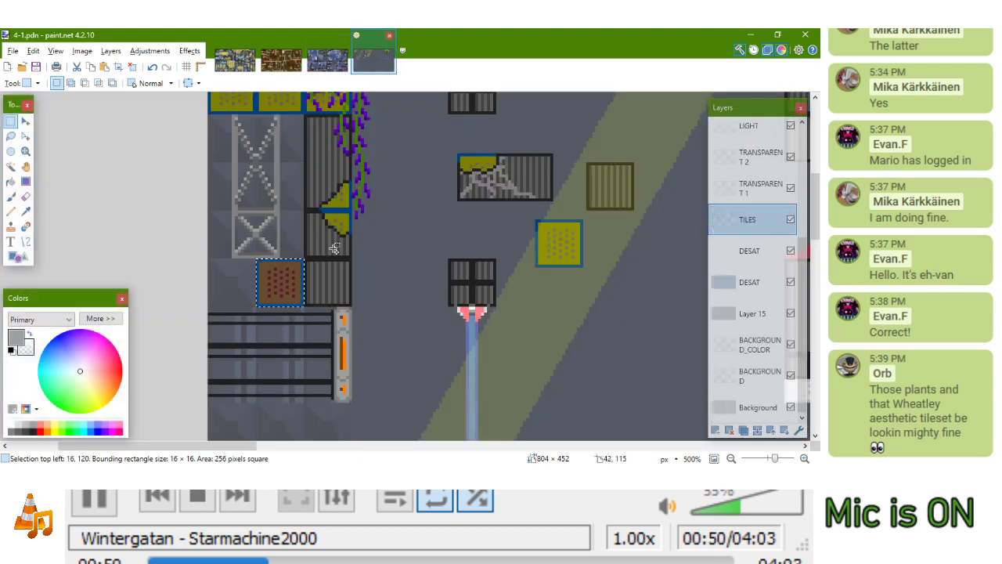
pyautogui.scroll(3, 318, 257)
pyautogui.hotkey('ctrl', 'v')
pyautogui.scroll(-3, 405, 360)
pyautogui.moveTo(530, 302); pyautogui.dragTo(268, 198)
pyautogui.hotkey('ctrl', 'z')
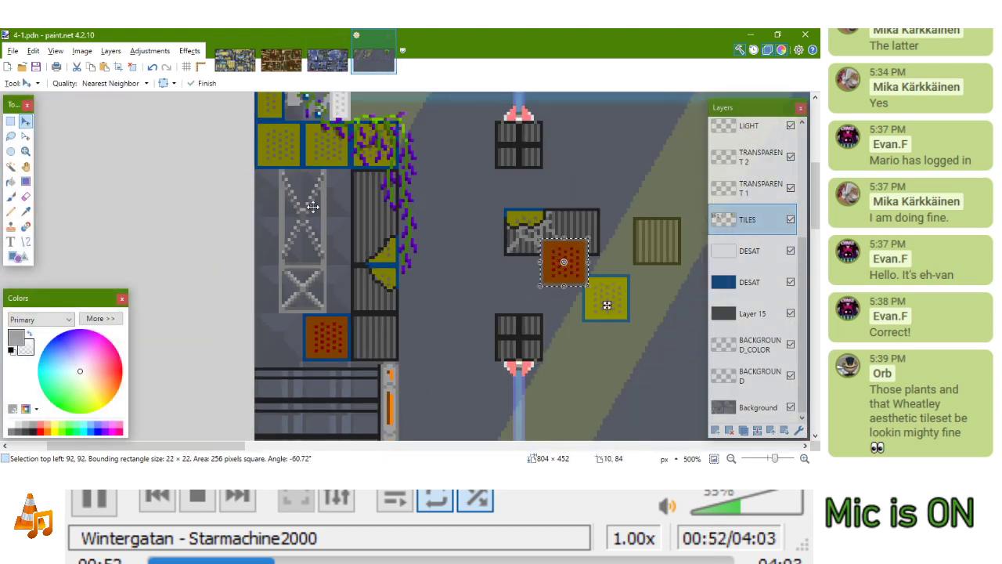
pyautogui.moveTo(607, 304); pyautogui.dragTo(369, 380)
pyautogui.hotkey('ctrl', 'v')
pyautogui.moveTo(583, 227); pyautogui.dragTo(309, 314)
pyautogui.moveTo(398, 252); pyautogui.dragTo(362, 347)
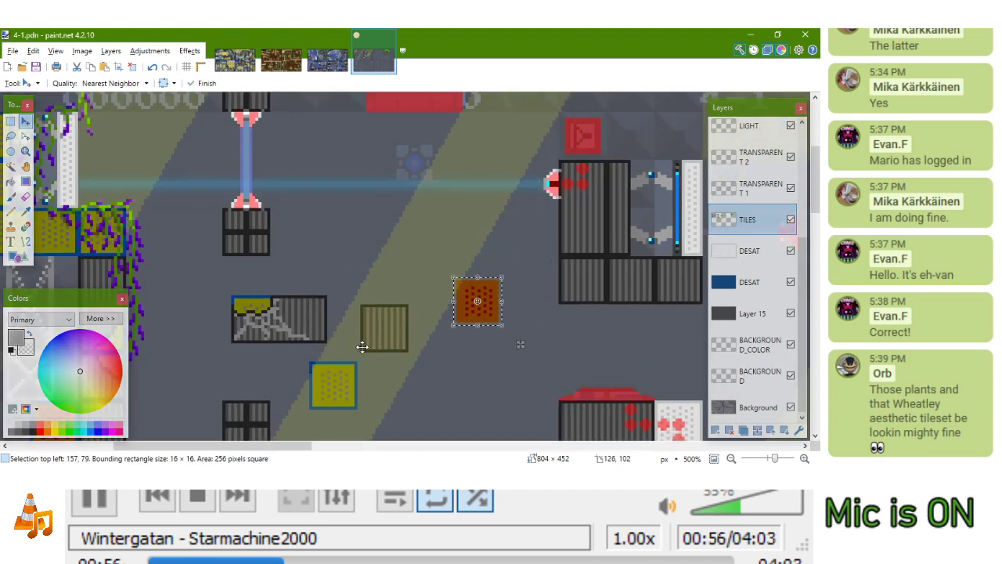
# Sample the pasted tile's grey border and draw a one-pixel unfilled rectangle over the blue border of the row's leftmost yellow tile
pyautogui.click(11, 213)
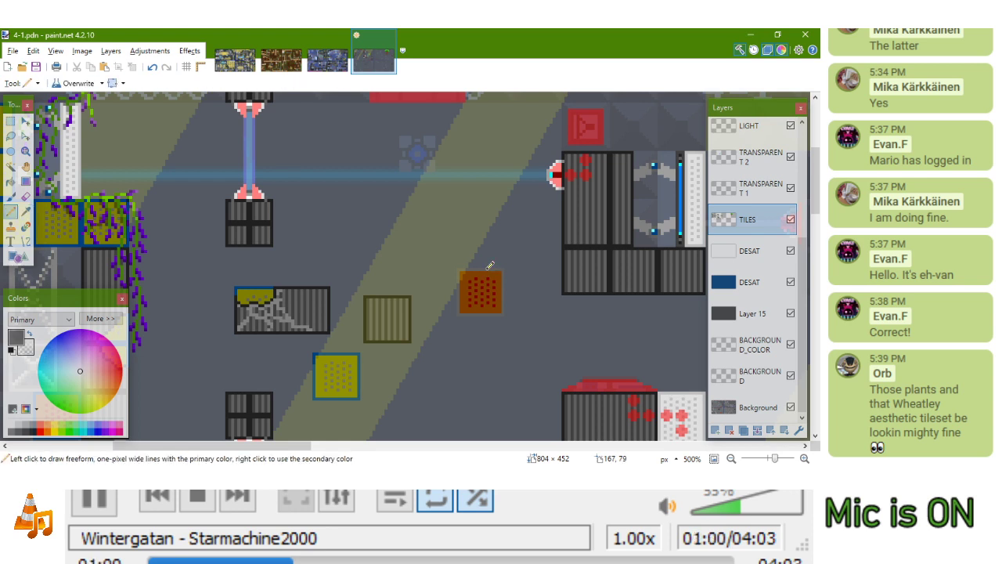
pyautogui.hscroll(-5, 385, 247)
pyautogui.press('o')
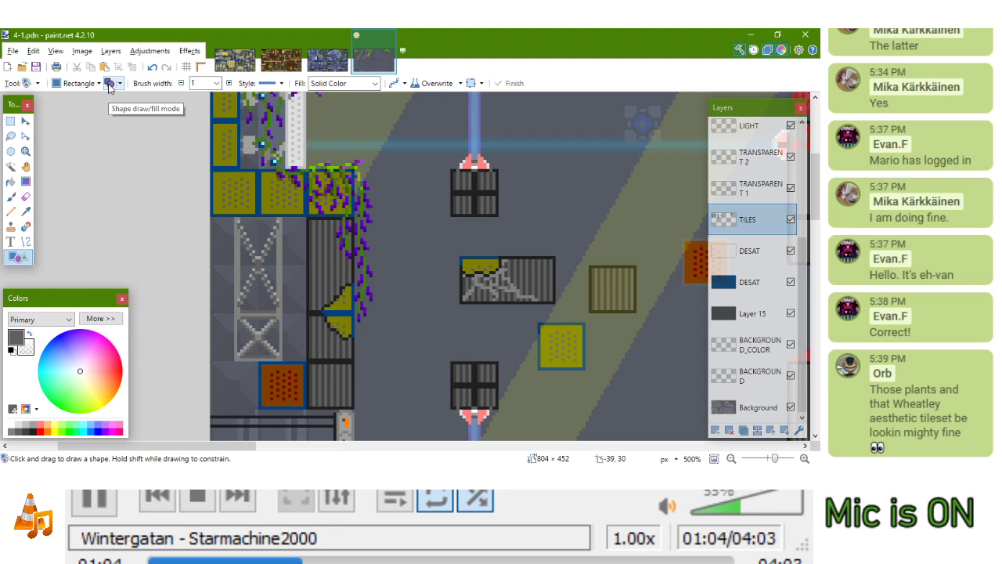
pyautogui.click(109, 83)
pyautogui.scroll(5, 208, 168)
pyautogui.moveTo(212, 170); pyautogui.dragTo(326, 283)
pyautogui.press('Return')
pyautogui.scroll(-3, 292, 347)
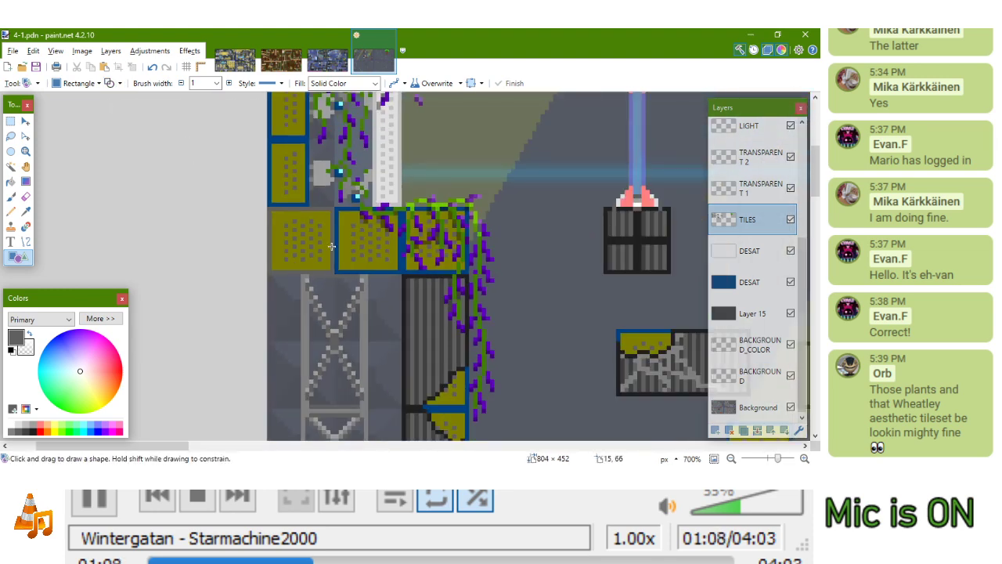
# Cover the blue borders and divider of the two half-width yellow tiles above with the same grey one-pixel outlines
pyautogui.moveTo(292, 348); pyautogui.dragTo(310, 335)
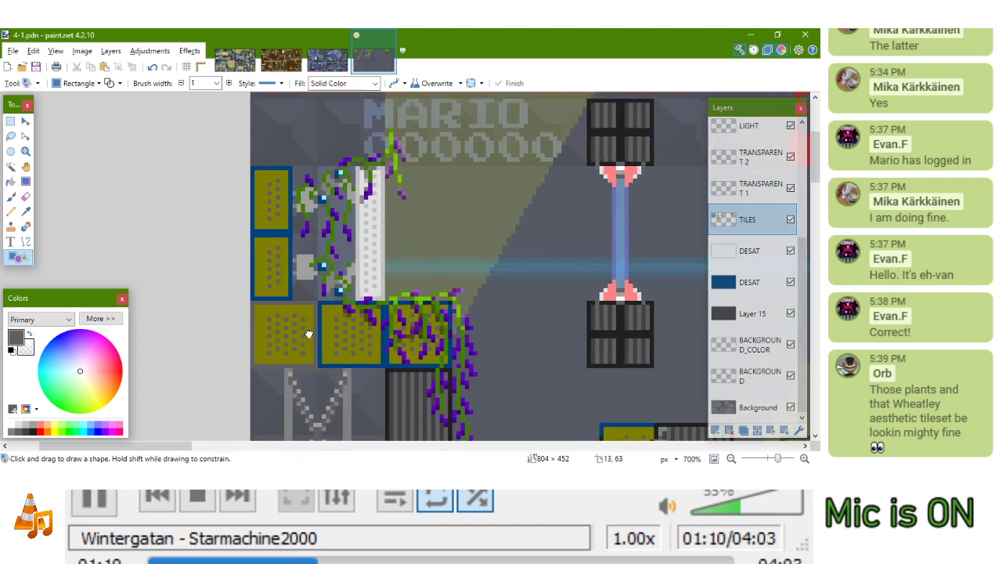
pyautogui.scroll(2, 249, 258)
pyautogui.moveTo(254, 151); pyautogui.dragTo(311, 345)
pyautogui.press('Return')
pyautogui.moveTo(259, 247); pyautogui.dragTo(304, 251)
pyautogui.press('Return')
pyautogui.moveTo(343, 290); pyautogui.dragTo(289, 110)
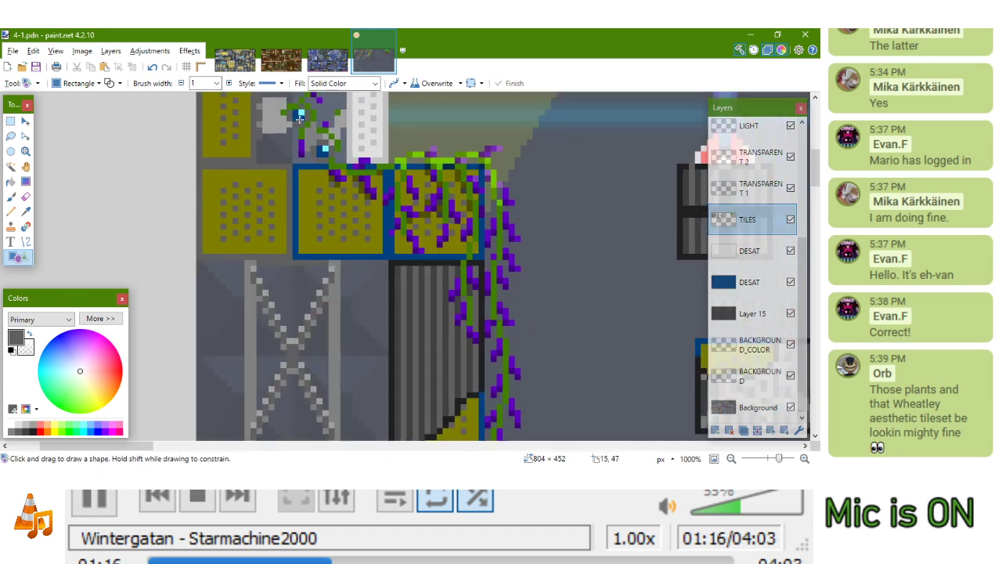
pyautogui.scroll(4, 389, 173)
pyautogui.scroll(-7, 432, 280)
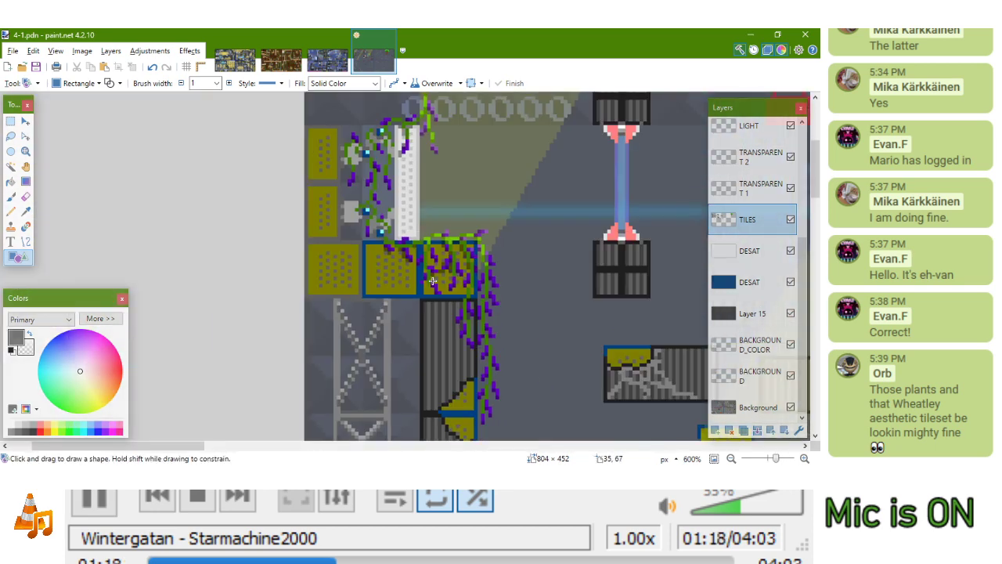
pyautogui.scroll(-4, 432, 280)
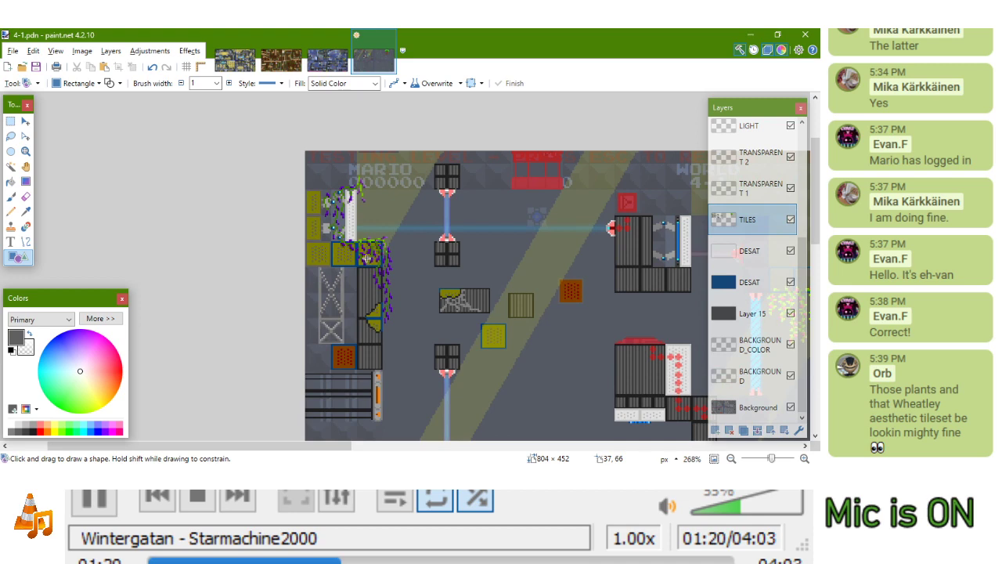
pyautogui.scroll(-2, 347, 243)
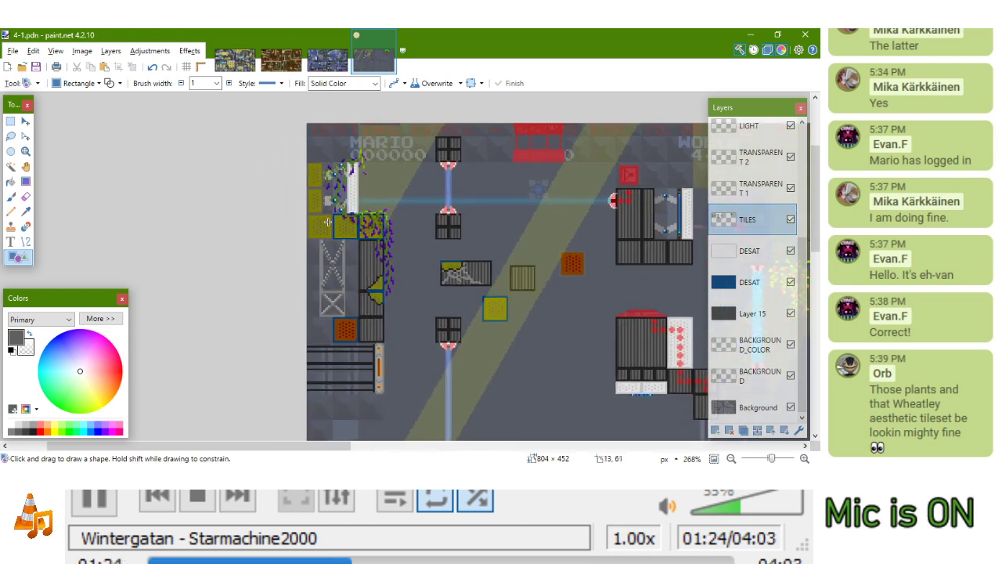
# Select the 16 × 16 blank dark panel at 256, 40 in the 3-1 image and copy it from the TILES layer
pyautogui.scroll(5, 348, 329)
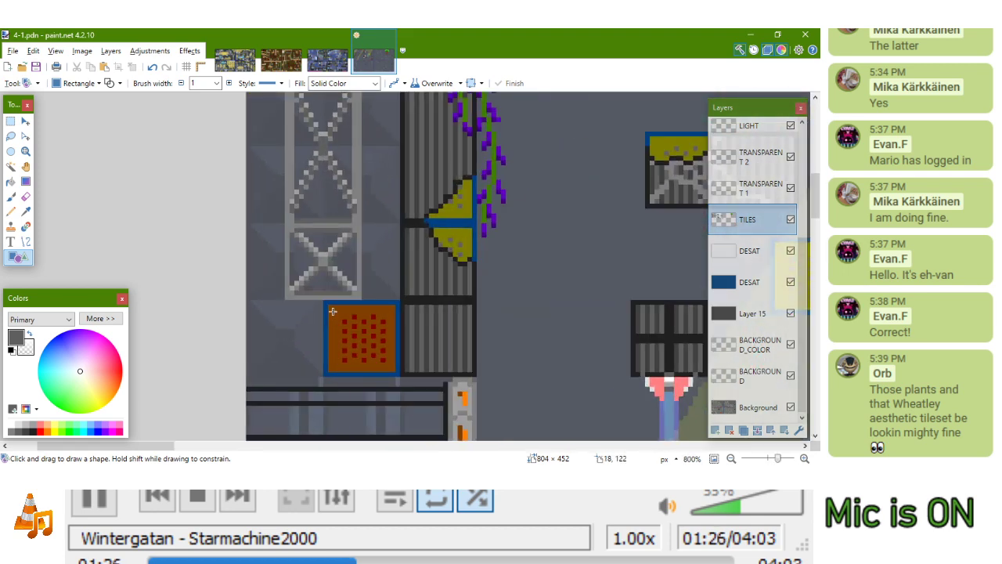
pyautogui.click(10, 124)
pyautogui.scroll(-4, 297, 219)
pyautogui.scroll(3, 632, 185)
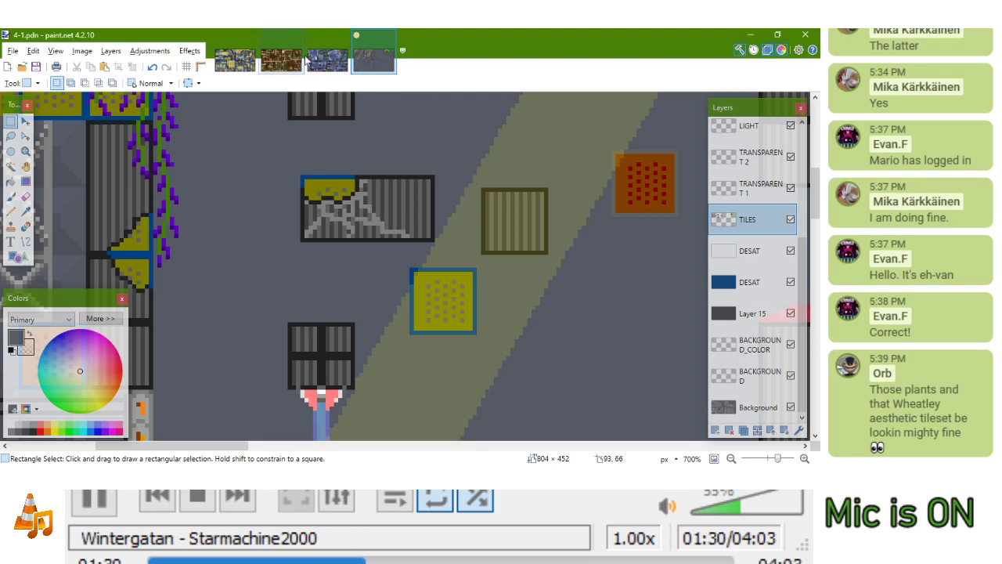
pyautogui.click(338, 63)
pyautogui.scroll(2, 475, 367)
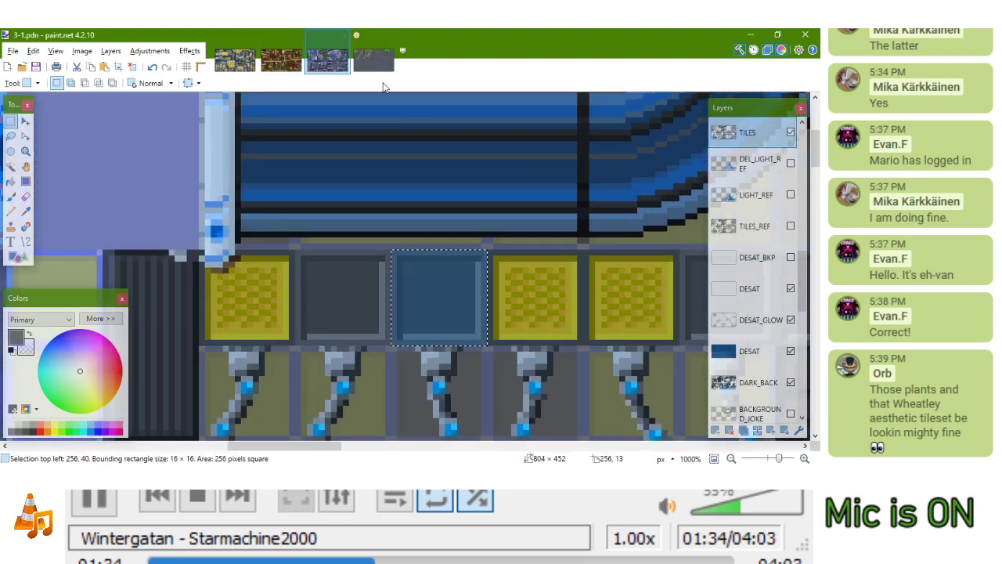
# Paste the blank panel into the 4-1 image over the orange tile at 16, 120 and place a second copy directly beside it at the image edge
pyautogui.click(374, 60)
pyautogui.scroll(-4, 307, 202)
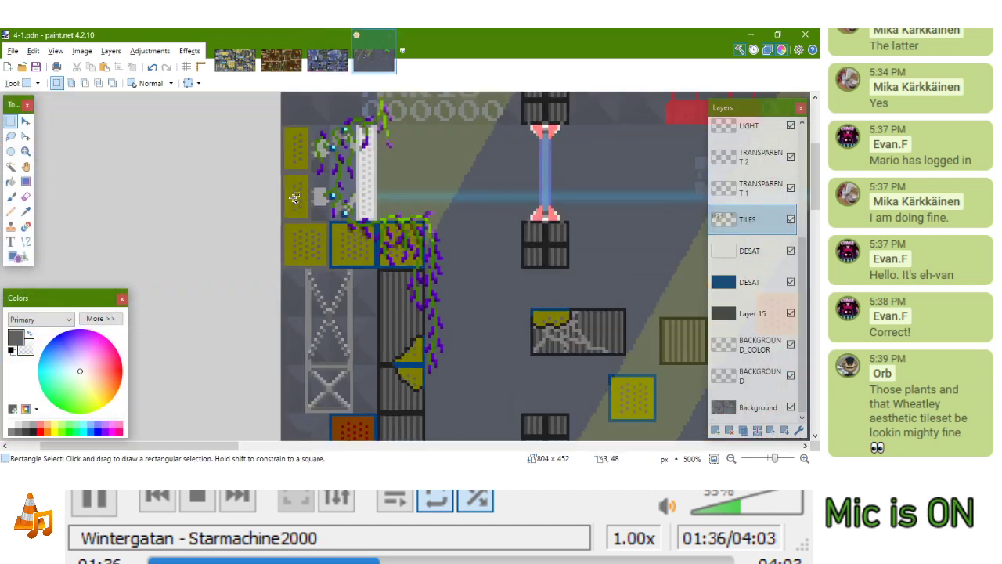
pyautogui.scroll(6, 317, 307)
pyautogui.moveTo(358, 318); pyautogui.dragTo(445, 179)
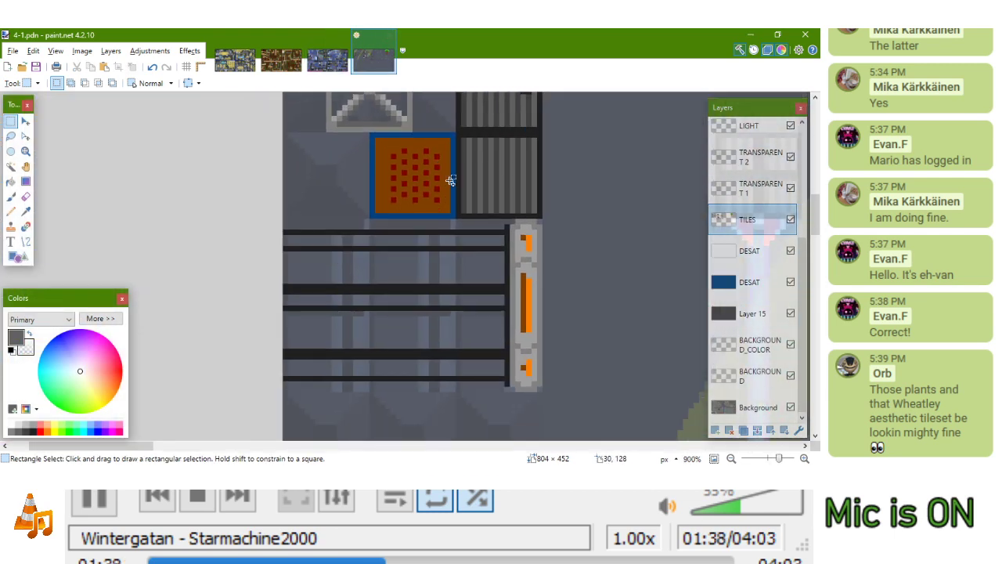
pyautogui.hotkey('ctrl', 'v')
pyautogui.moveTo(581, 262); pyautogui.dragTo(224, 306)
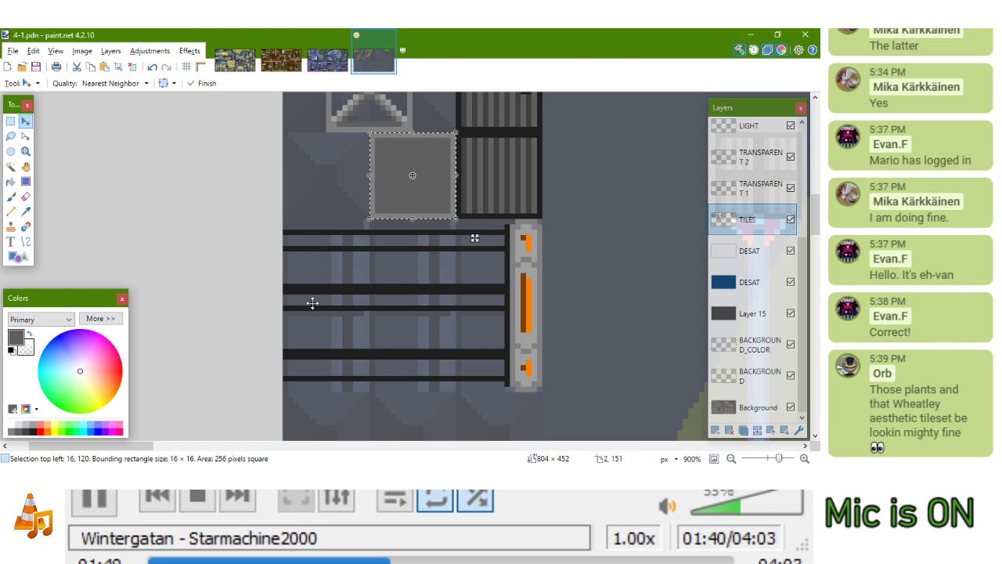
pyautogui.moveTo(384, 326); pyautogui.dragTo(286, 331)
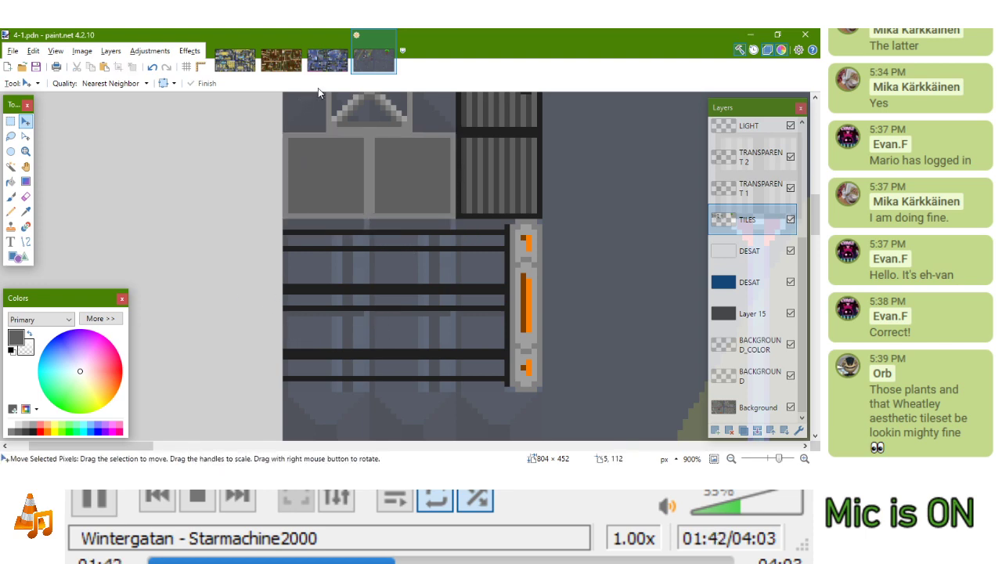
# Copy the blank panel's TRANSPARENT 1 shading from the 3-1 image and paste it over both blank panels in 4-1's TRANSPARENT 1 layer
pyautogui.click(325, 62)
pyautogui.scroll(5, 767, 212)
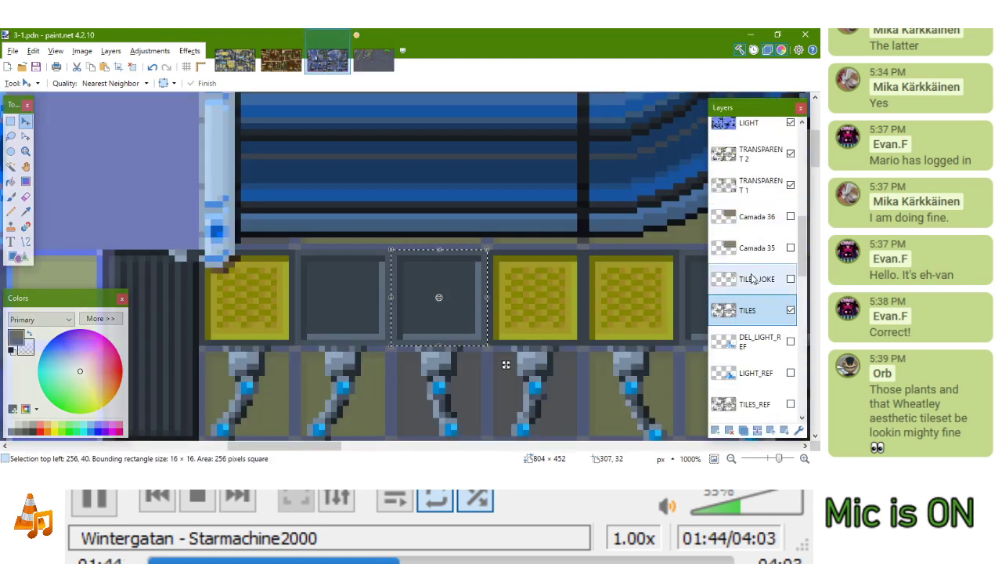
pyautogui.click(759, 184)
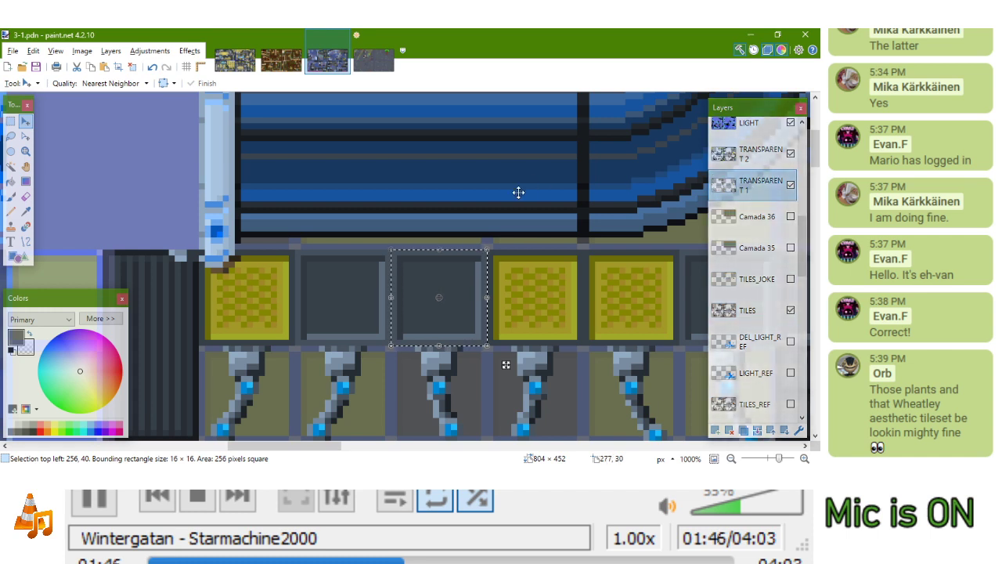
pyautogui.click(372, 67)
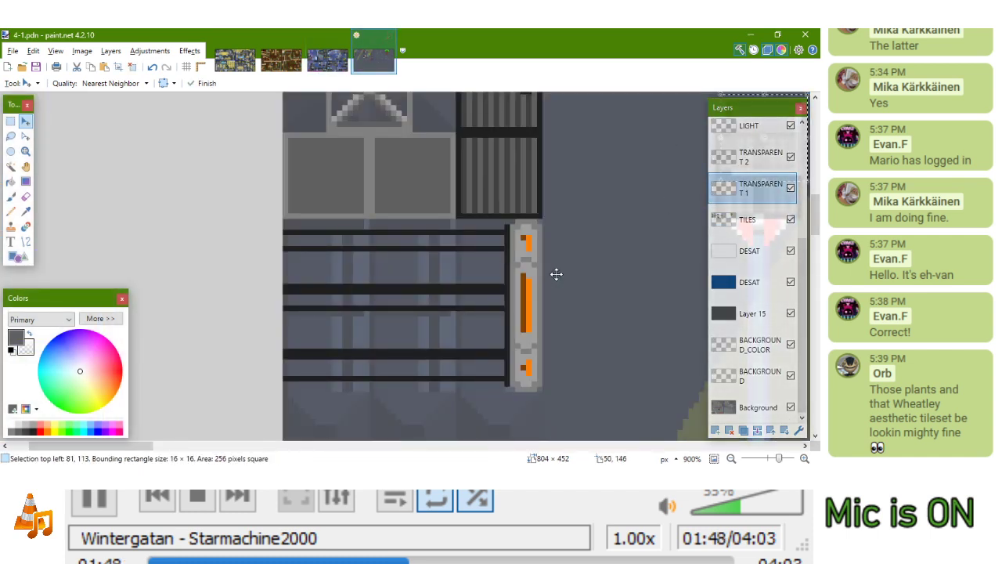
pyautogui.moveTo(485, 254)
pyautogui.mouseDown()
pyautogui.moveTo(476, 228)
pyautogui.moveTo(474, 238)
pyautogui.mouseUp()
pyautogui.moveTo(330, 313); pyautogui.dragTo(234, 313)
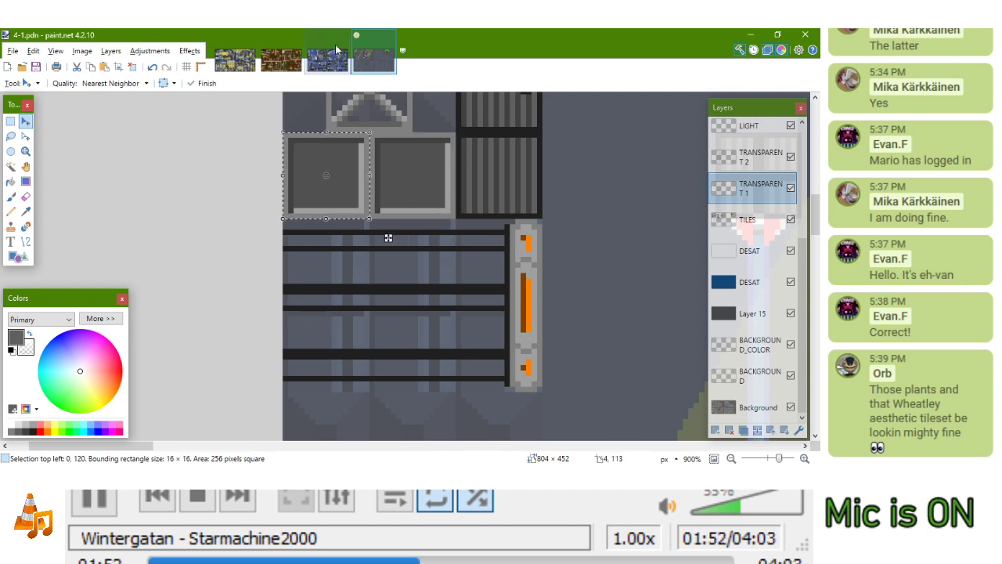
# Copy the panel's TRANSPARENT 2 shading from 3-1 and paste it over the two blank panels on 4-1's TRANSPARENT 2 layer
pyautogui.click(337, 49)
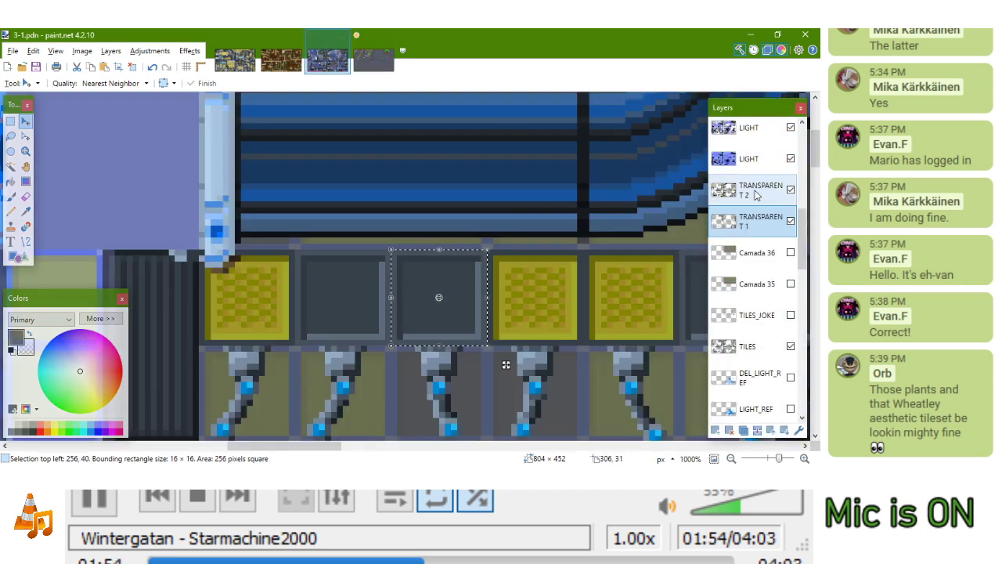
pyautogui.hotkey('ctrl', 'Tab')
pyautogui.click(746, 157)
pyautogui.hotkey('ctrl', 'v')
pyautogui.moveTo(622, 240); pyautogui.dragTo(269, 284)
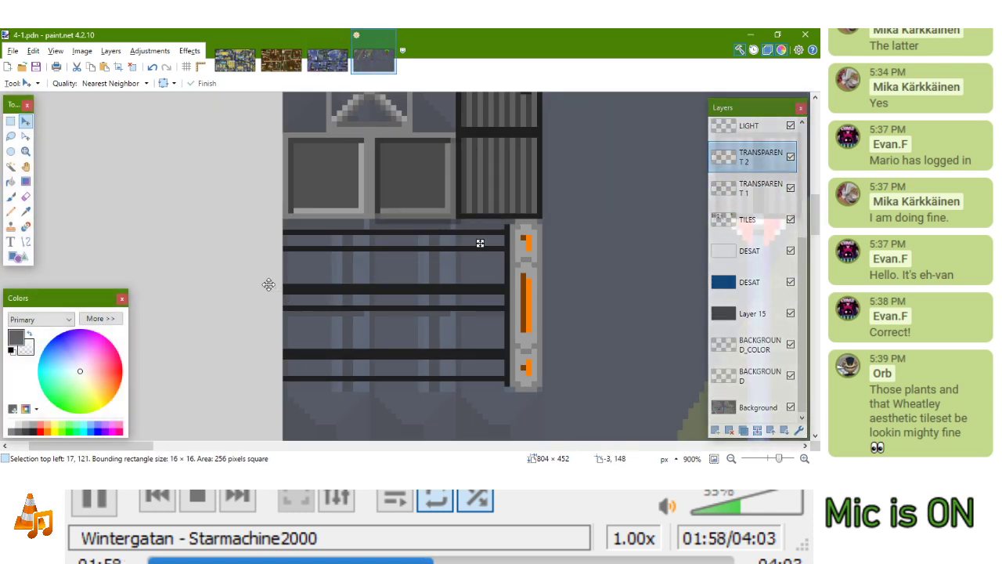
pyautogui.moveTo(480, 296); pyautogui.dragTo(388, 301)
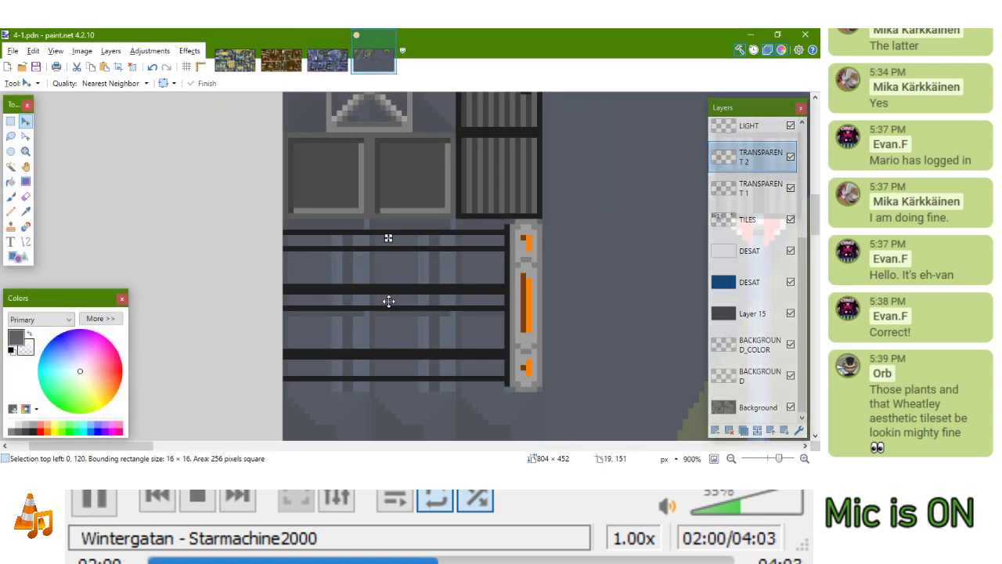
# Select the 32 × 16 pair of blank panels and place a copy of its TRANSPARENT 2 shading below the pipes at 0, 169
pyautogui.scroll(-5, 388, 300)
pyautogui.moveTo(422, 274); pyautogui.dragTo(409, 262)
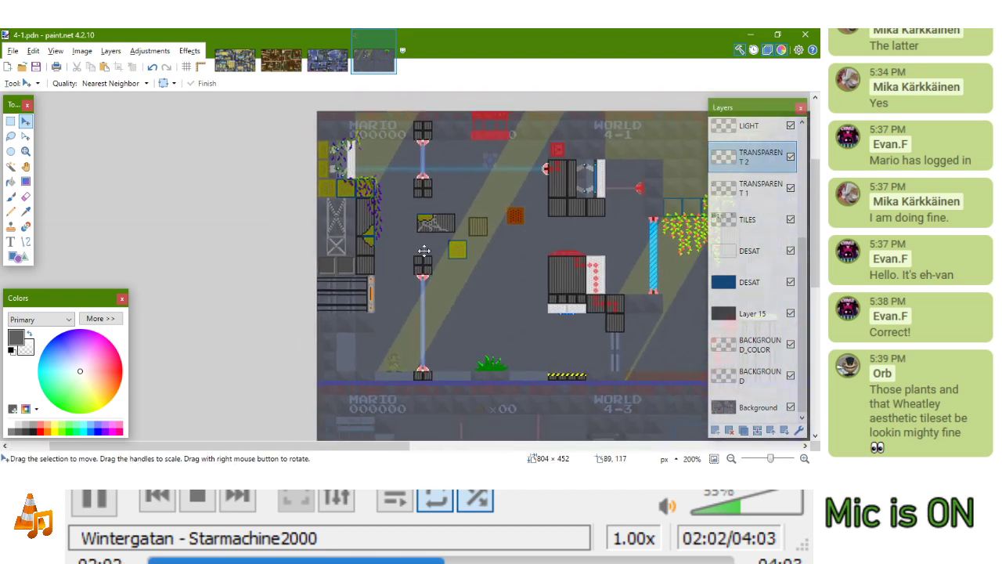
pyautogui.click(11, 122)
pyautogui.scroll(6, 317, 293)
pyautogui.moveTo(319, 151); pyautogui.dragTo(449, 411)
pyautogui.press('m')
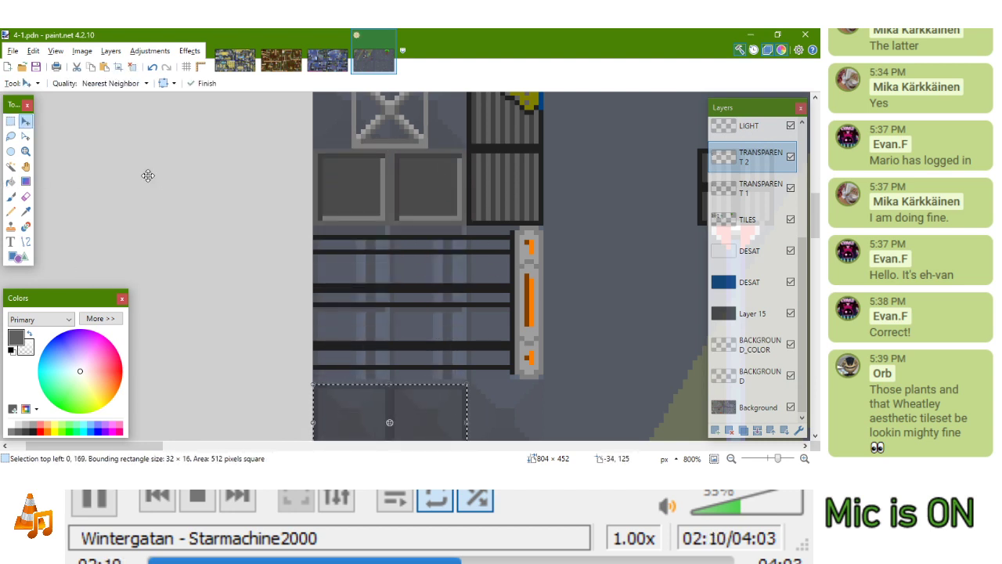
# Move the selection back over the upper panel pair and copy its TRANSPARENT 1 shading to the spot below the pipes
pyautogui.click(25, 137)
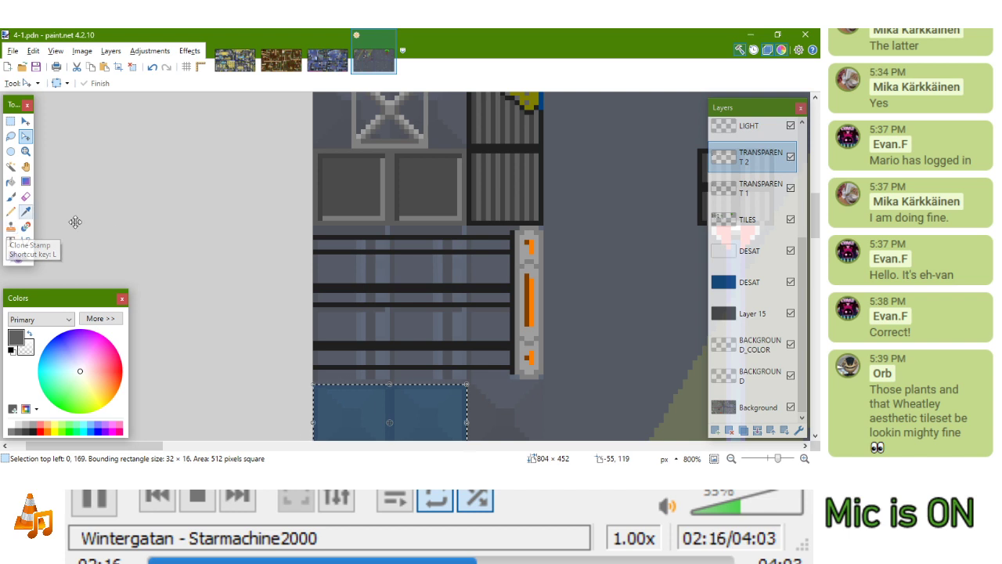
pyautogui.moveTo(298, 238); pyautogui.dragTo(250, 137)
pyautogui.click(751, 188)
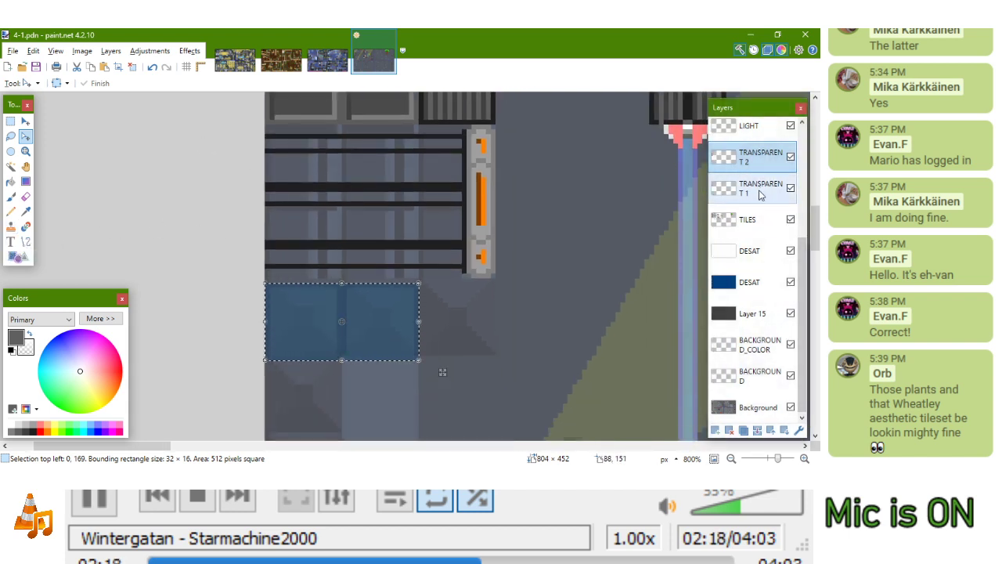
pyautogui.moveTo(379, 329); pyautogui.dragTo(390, 382)
pyautogui.press('m')
# Return the selection to the upper panel pair and copy its TILES artwork below the pipes at 0, 168
pyautogui.click(25, 136)
pyautogui.moveTo(398, 420); pyautogui.dragTo(397, 190)
pyautogui.click(724, 220)
pyautogui.press('m')
pyautogui.moveTo(371, 144); pyautogui.dragTo(368, 412)
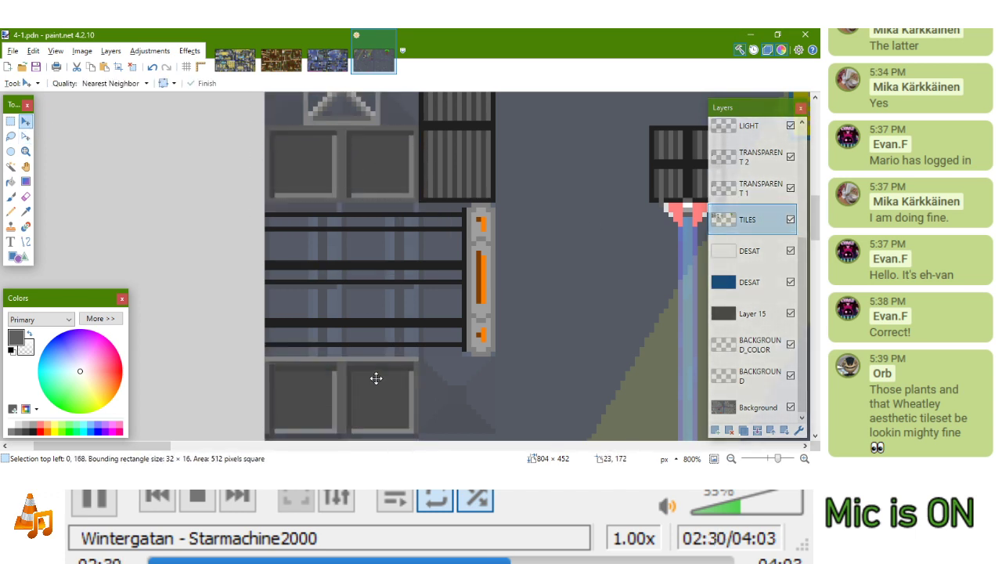
# Select a 35 × 19 area around the lower panel pair and shift its TRANSPARENT 1 shading up one pixel to match the tiles
pyautogui.scroll(-4, 371, 335)
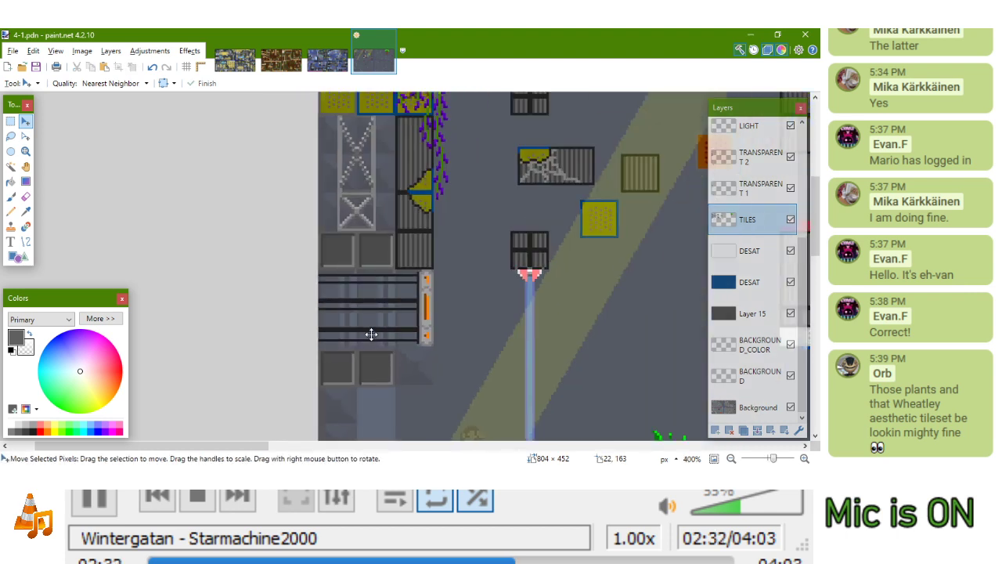
pyautogui.scroll(4, 383, 373)
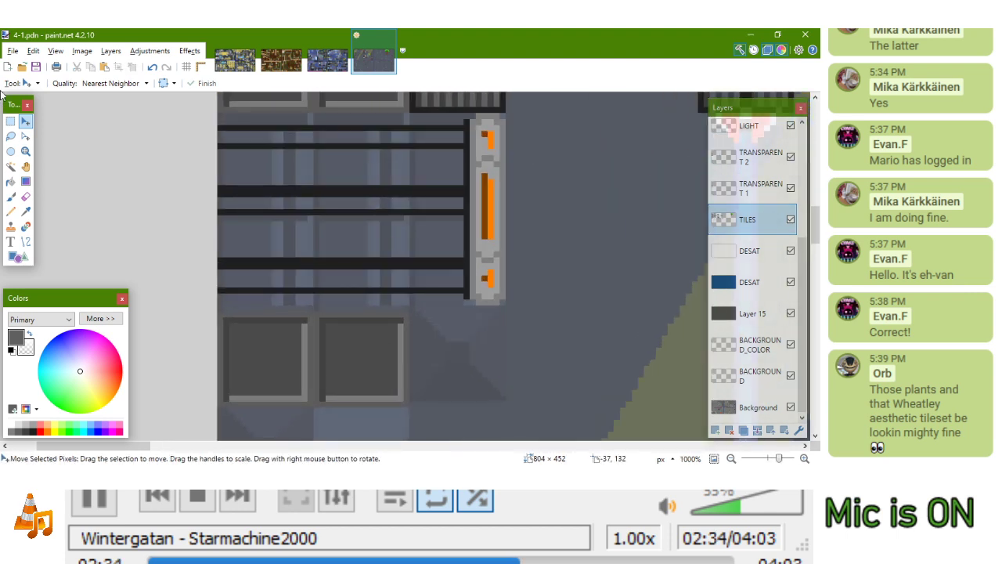
pyautogui.click(11, 122)
pyautogui.moveTo(335, 220); pyautogui.dragTo(378, 124)
pyautogui.moveTo(470, 210); pyautogui.dragTo(211, 324)
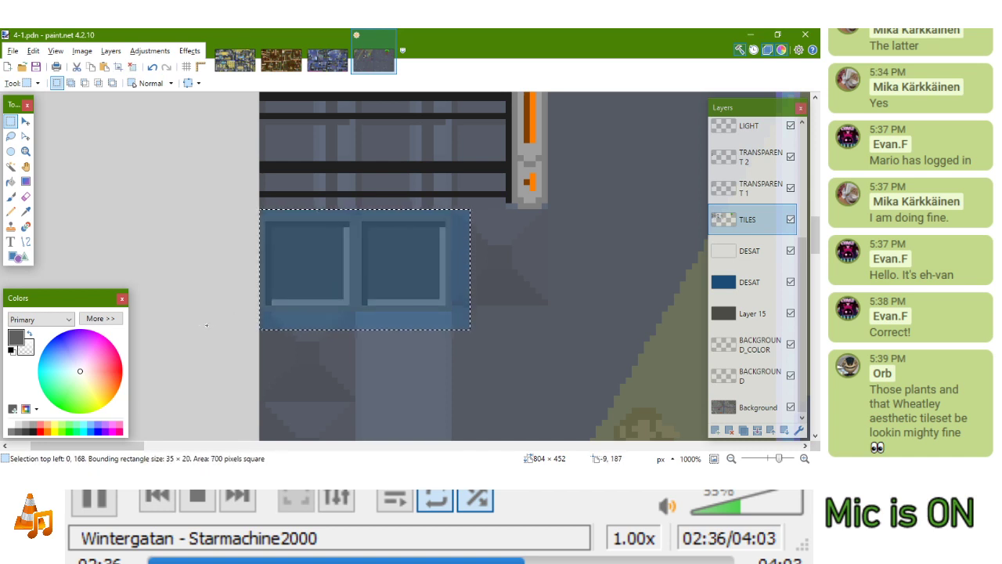
pyautogui.moveTo(487, 186); pyautogui.dragTo(195, 215)
pyautogui.click(25, 121)
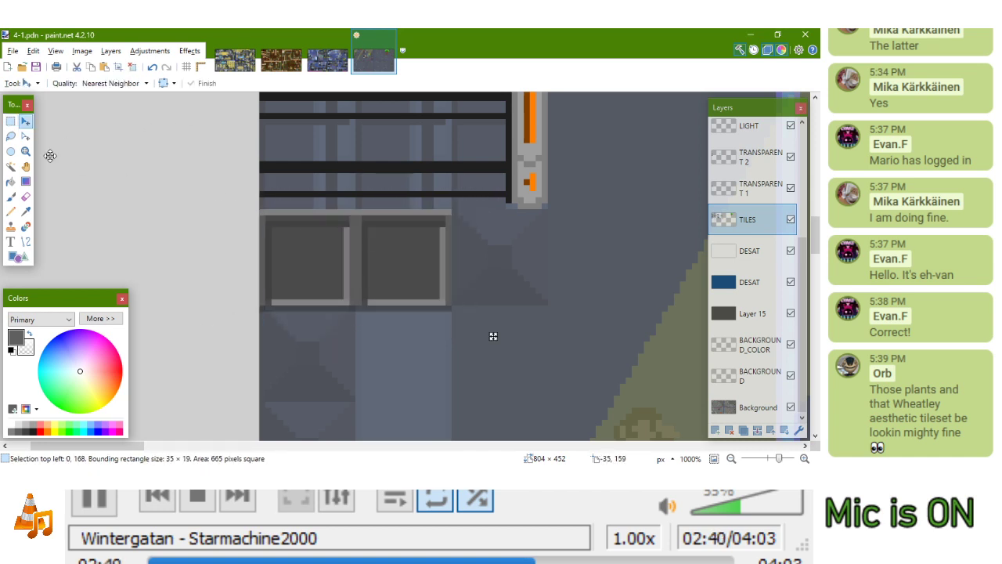
pyautogui.click(25, 135)
pyautogui.click(751, 188)
pyautogui.click(26, 122)
pyautogui.click(25, 135)
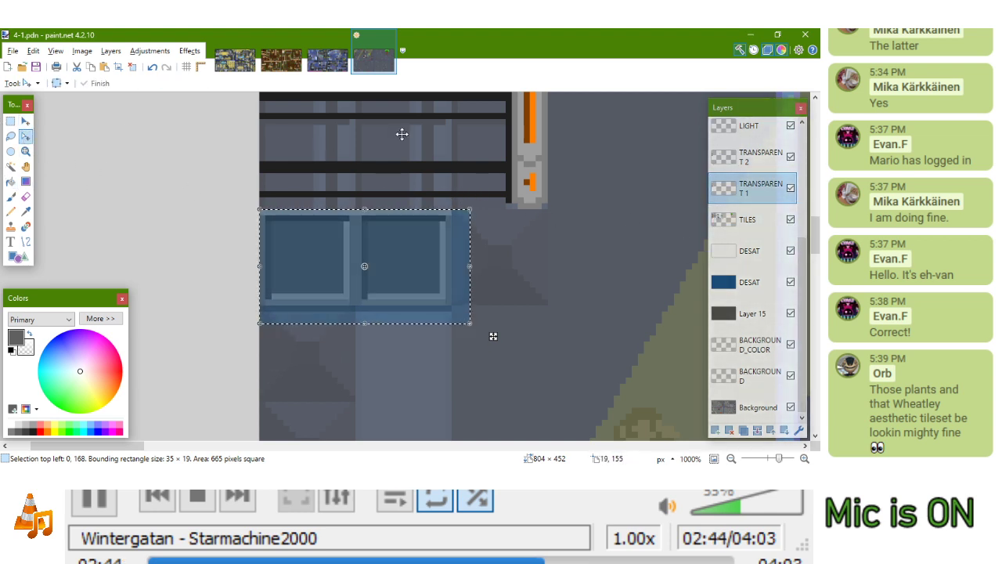
# Lower the selection outline one pixel and shift the panel pair's TRANSPARENT 2 shading up one pixel
pyautogui.press('Down')
pyautogui.click(757, 159)
pyautogui.click(25, 122)
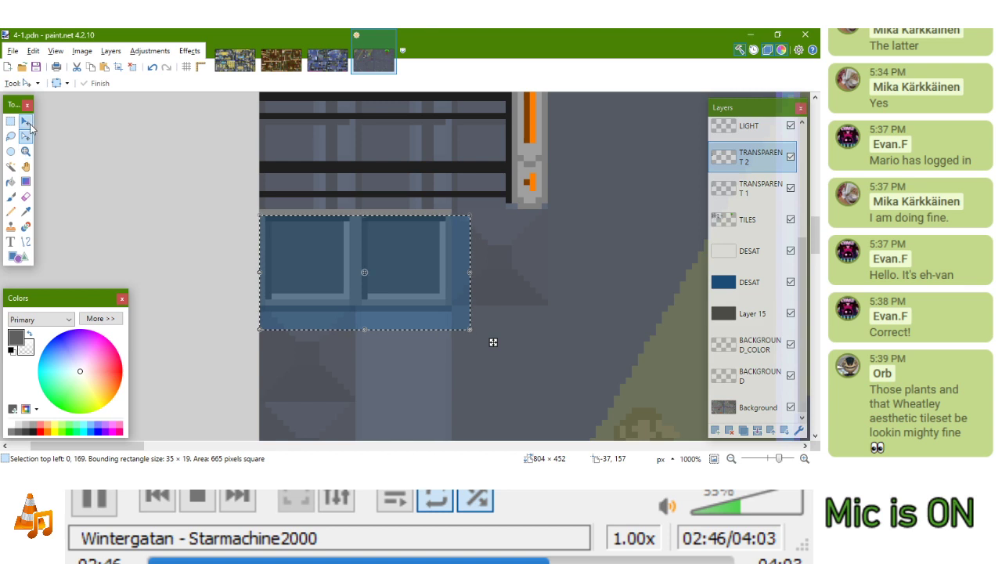
pyautogui.press('Up')
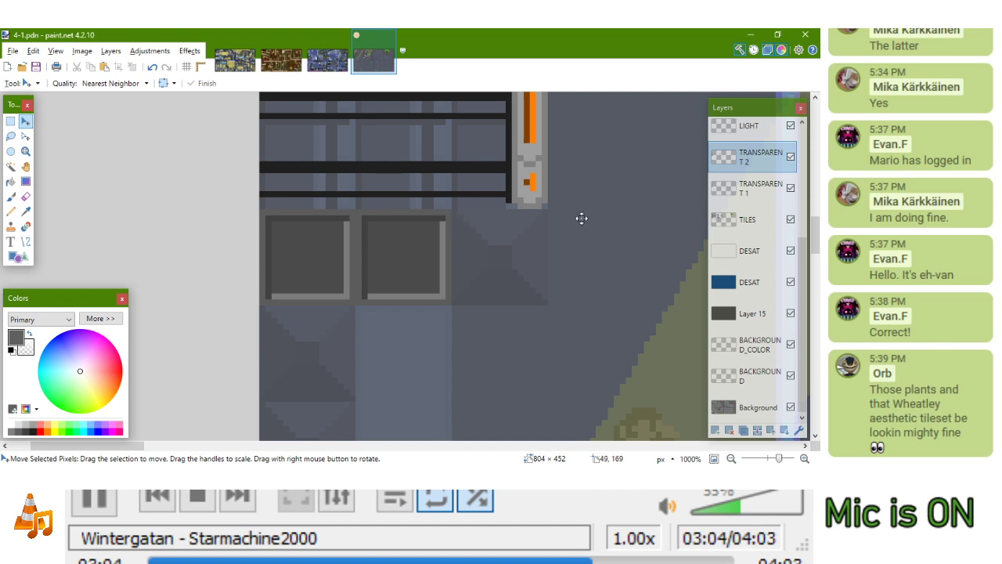
# Select the 16 × 16 striped dark tile at 32, 120, directly above the pipe's end cap
pyautogui.scroll(-5, 582, 219)
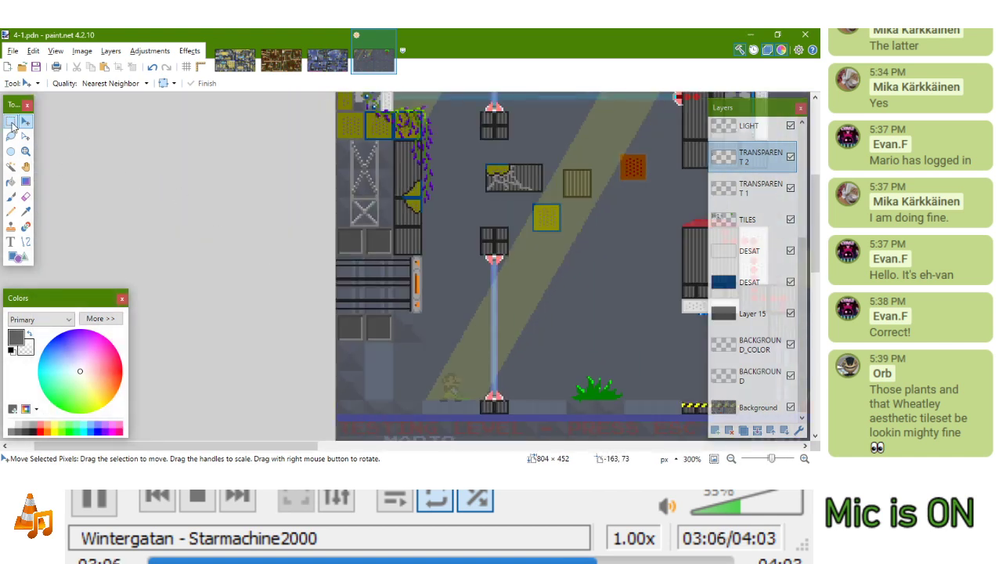
pyautogui.click(11, 122)
pyautogui.scroll(5, 385, 161)
pyautogui.moveTo(373, 163); pyautogui.dragTo(467, 256)
pyautogui.scroll(-3, 460, 202)
pyautogui.scroll(3, 451, 306)
pyautogui.hotkey('ctrl', 'v')
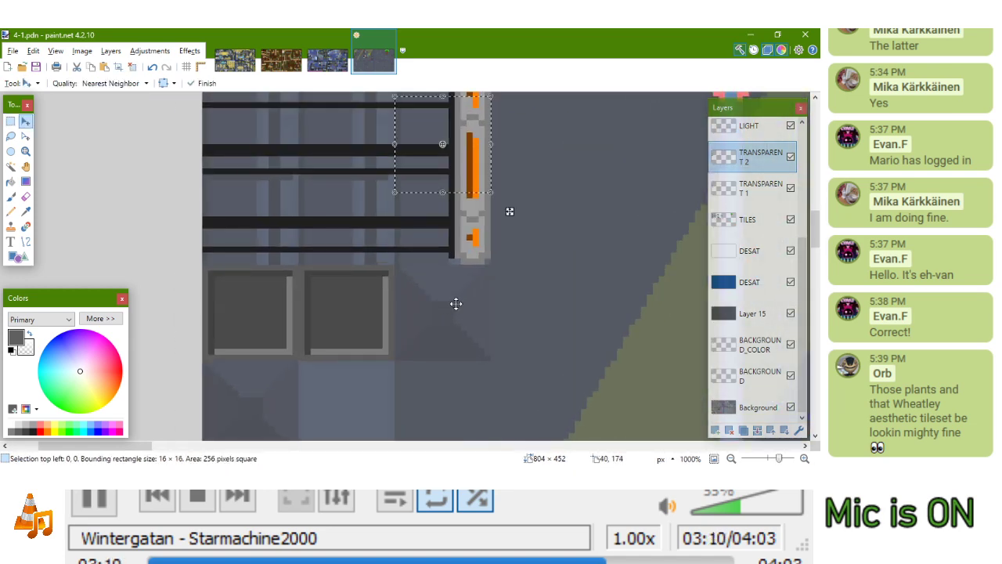
pyautogui.moveTo(439, 134); pyautogui.dragTo(443, 319)
pyautogui.hotkey('ctrl', 'z')
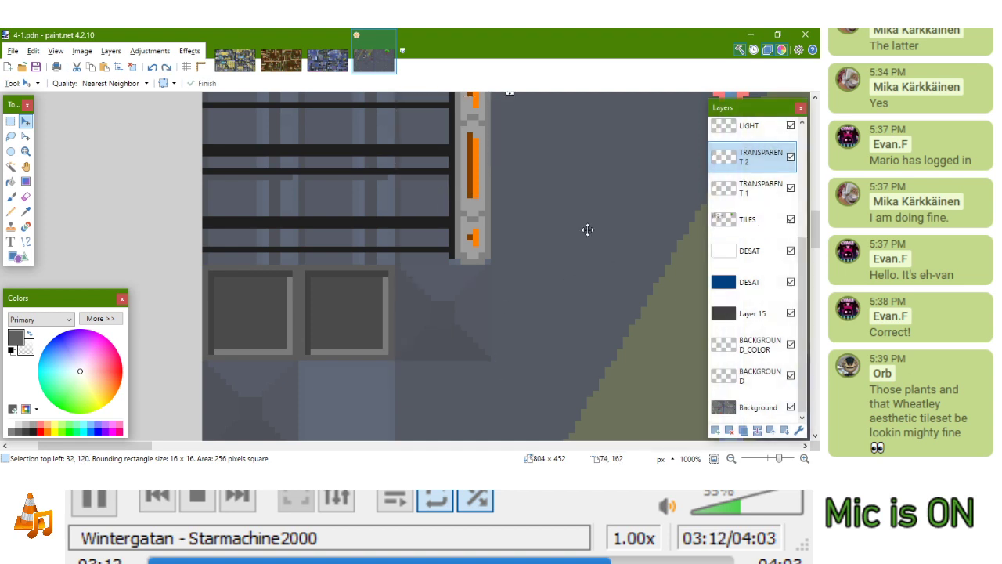
# Copy the selected striped tile on the TILES layer to 32, 168, directly below the pipe's end cap
pyautogui.scroll(-3, 686, 223)
pyautogui.click(756, 218)
pyautogui.moveTo(492, 188); pyautogui.dragTo(493, 316)
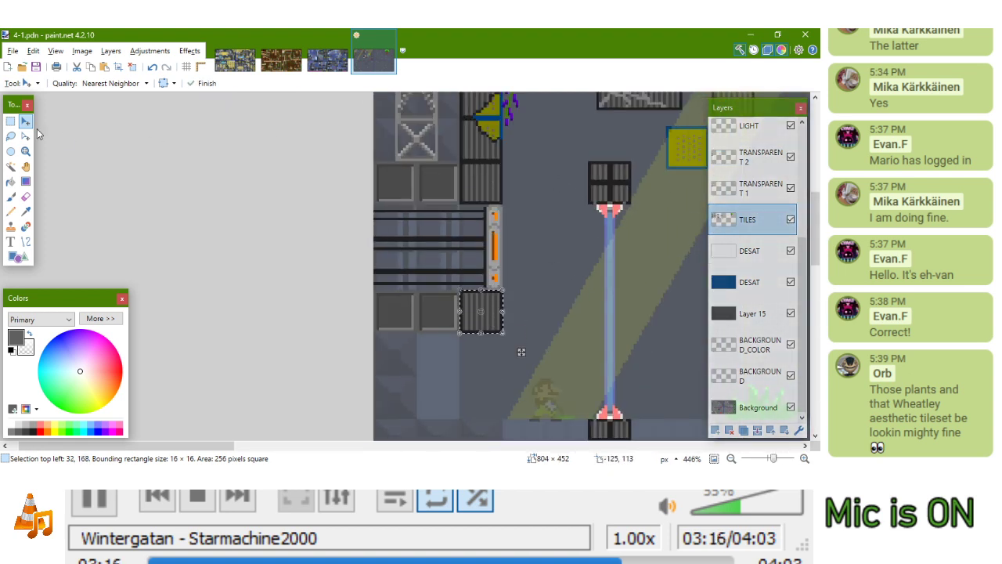
# Select the 21 × 32 area holding the pipes' orange-lit end cap and move it one pixel right to 28, 136
pyautogui.click(10, 123)
pyautogui.scroll(3, 473, 213)
pyautogui.moveTo(542, 195); pyautogui.dragTo(424, 371)
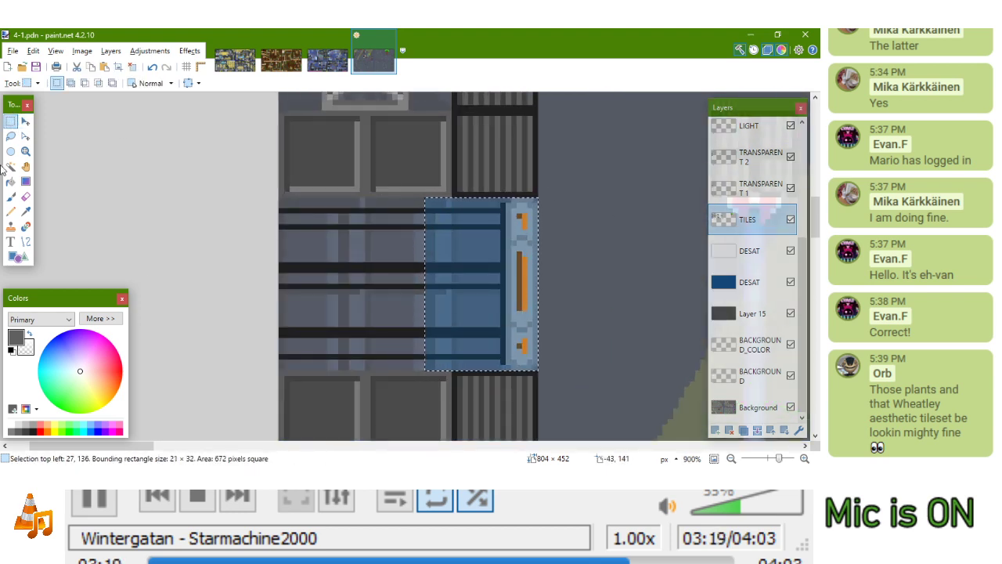
pyautogui.click(25, 122)
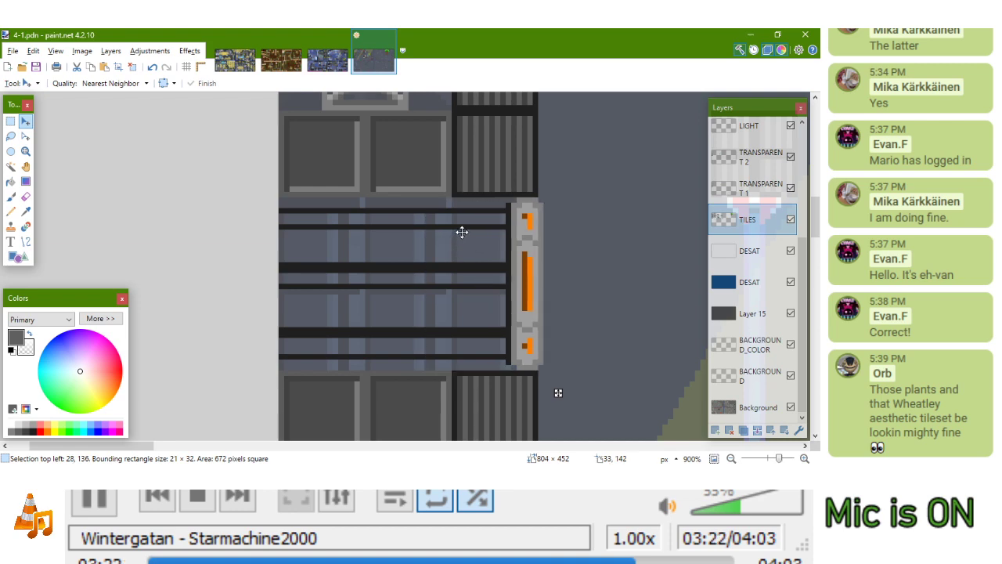
# In the 3-1 image, select the 96 × 16 strip of platforms beneath the robotic legs at 224, 72
pyautogui.scroll(-4, 459, 231)
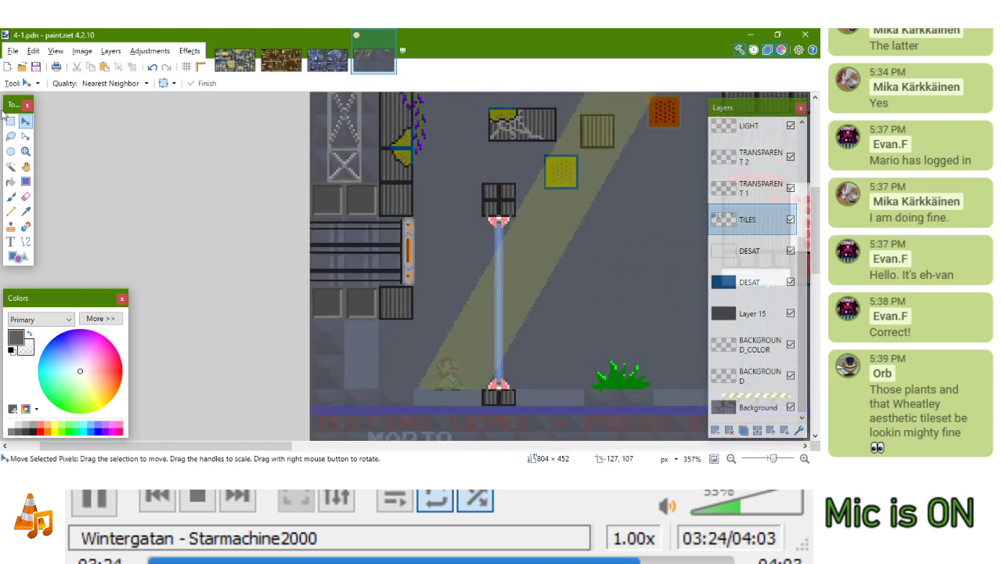
pyautogui.click(10, 122)
pyautogui.scroll(-3, 427, 231)
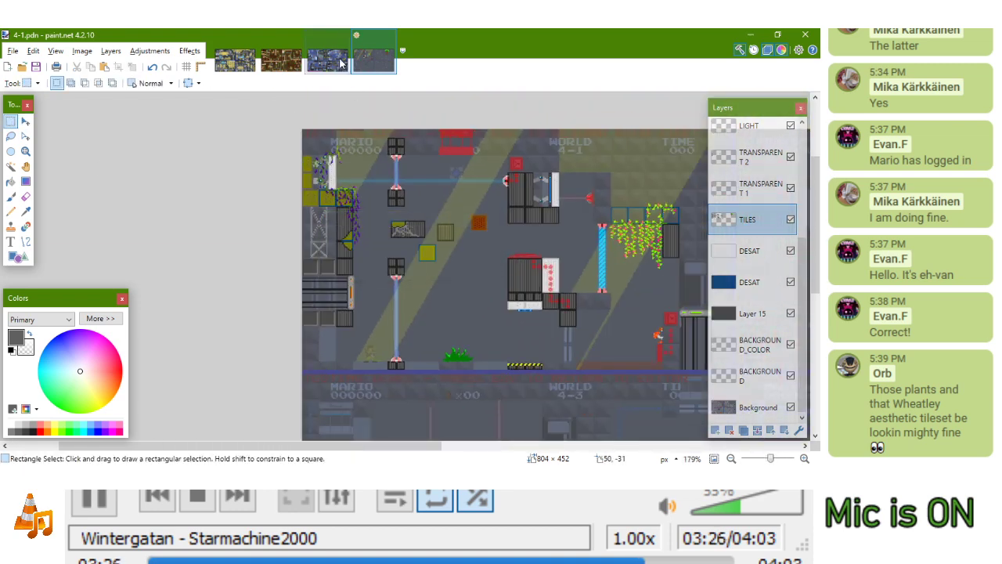
pyautogui.click(340, 64)
pyautogui.scroll(5, 464, 346)
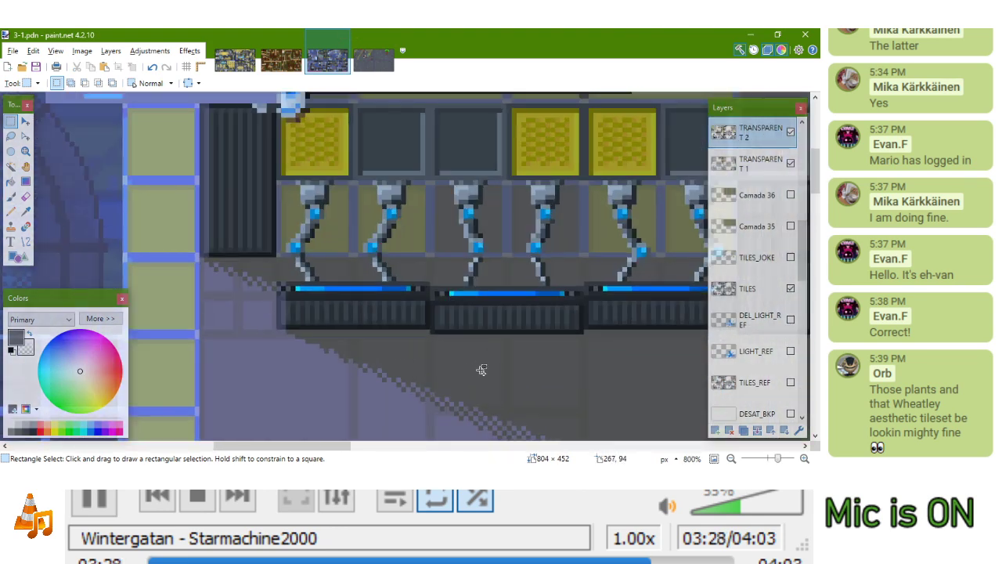
pyautogui.moveTo(327, 284); pyautogui.dragTo(488, 283)
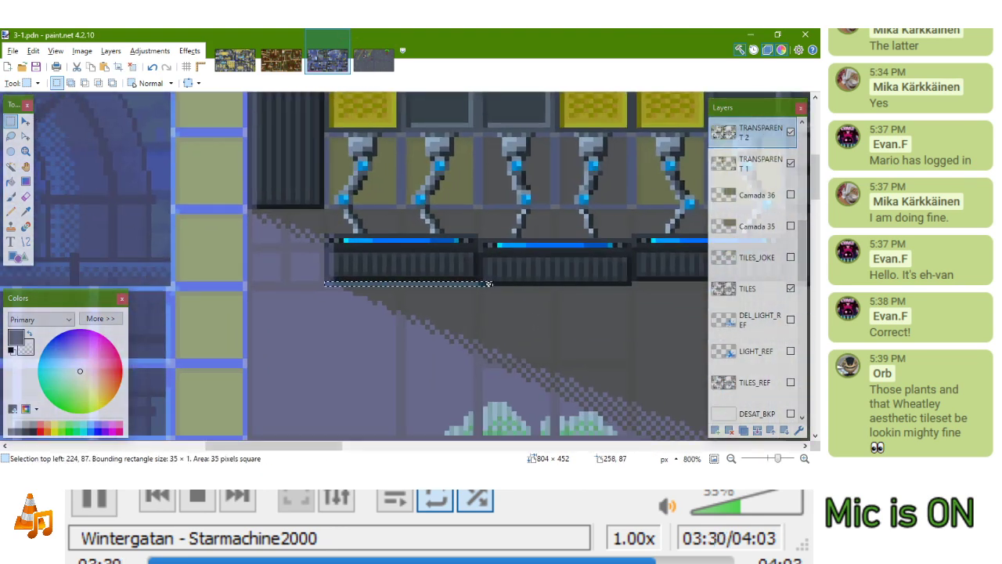
pyautogui.scroll(-5, 508, 281)
pyautogui.scroll(5, 569, 279)
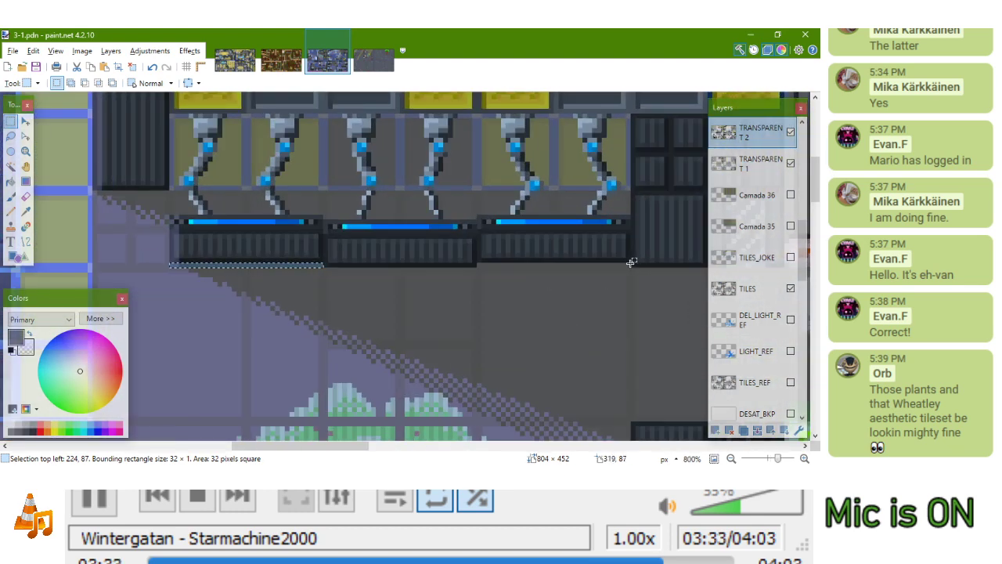
pyautogui.moveTo(630, 263); pyautogui.dragTo(173, 190)
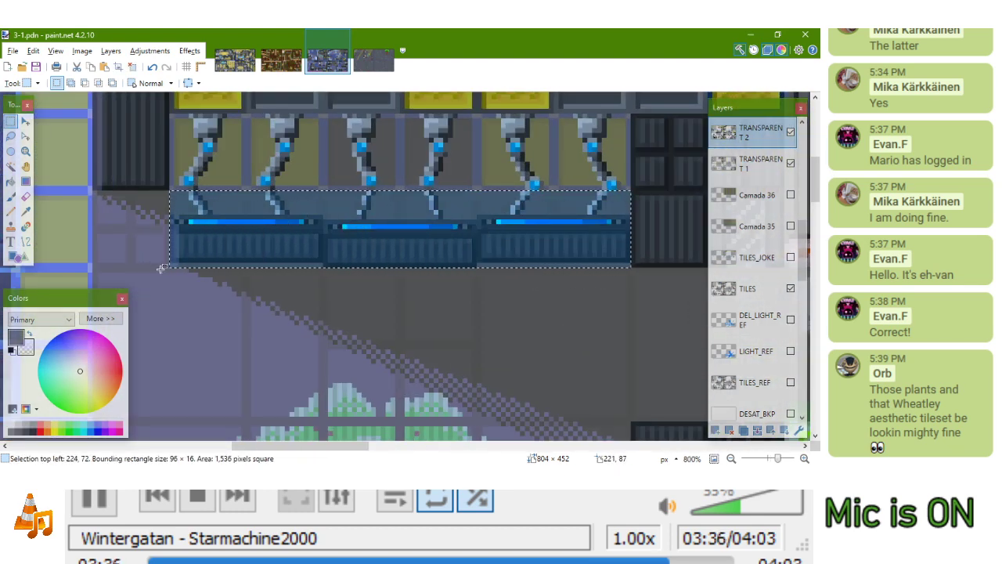
pyautogui.scroll(5, 293, 266)
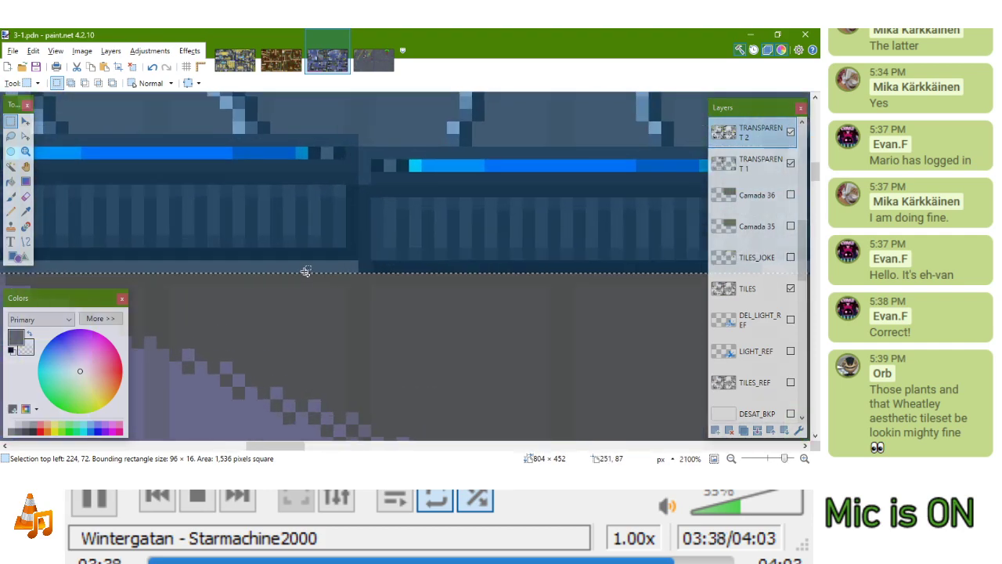
# Switch to Mari0's level editor and look through levels 3-3, 3-2 and 3-1
pyautogui.hotkey('alt', 'Tab')
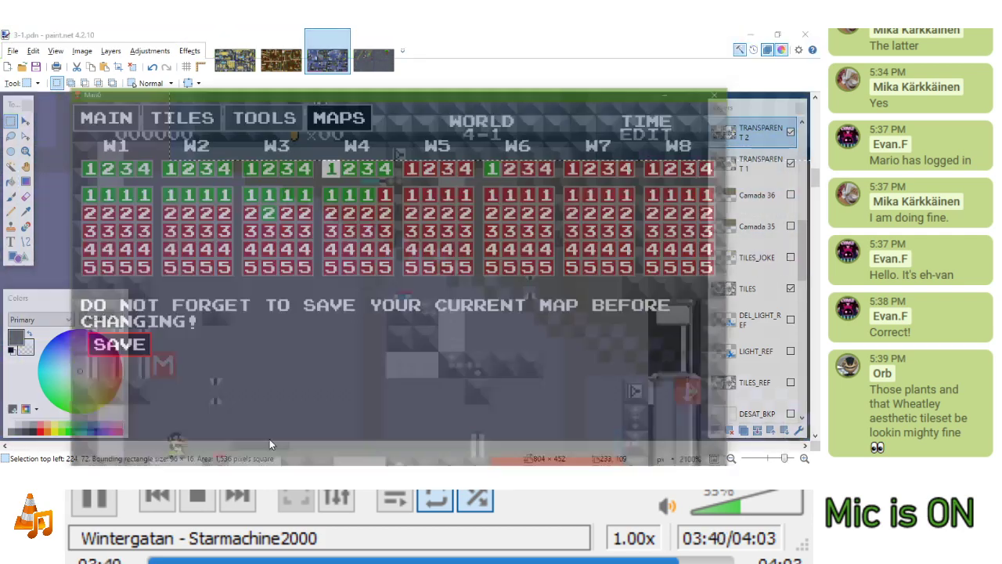
pyautogui.click(287, 130)
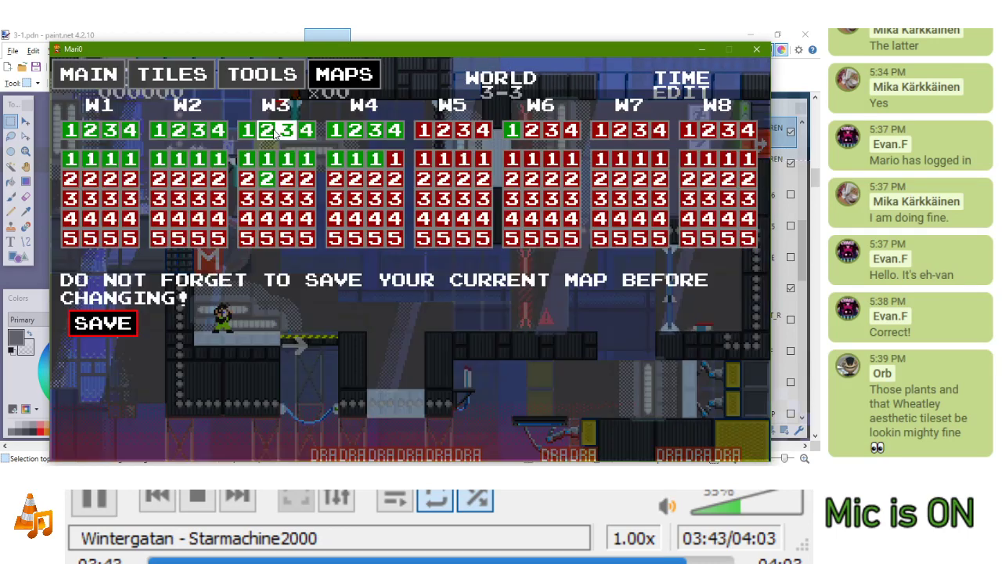
pyautogui.click(267, 131)
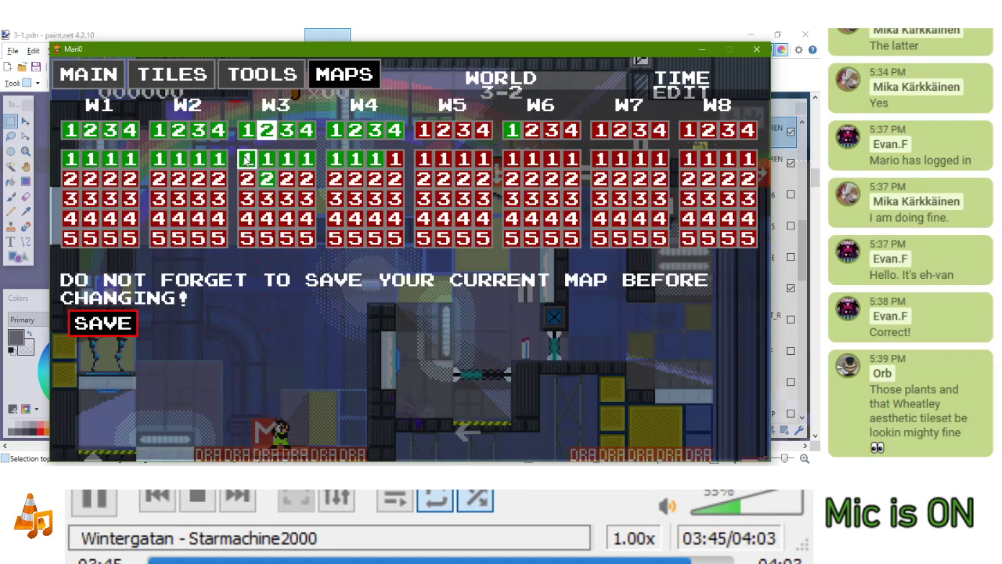
pyautogui.click(246, 158)
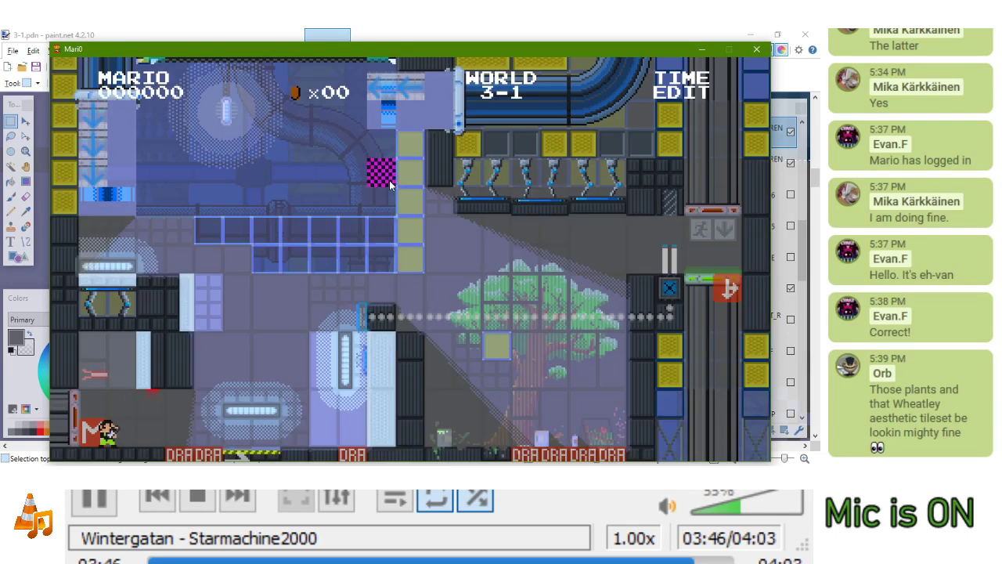
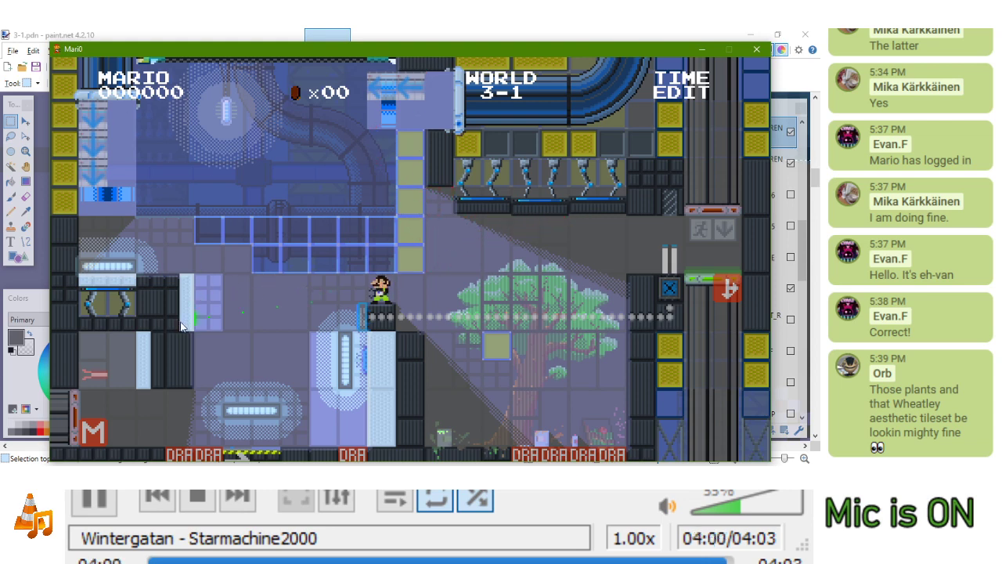
# Load level 3-2 and examine its layout by placing and walking the character around it
pyautogui.press('Escape')
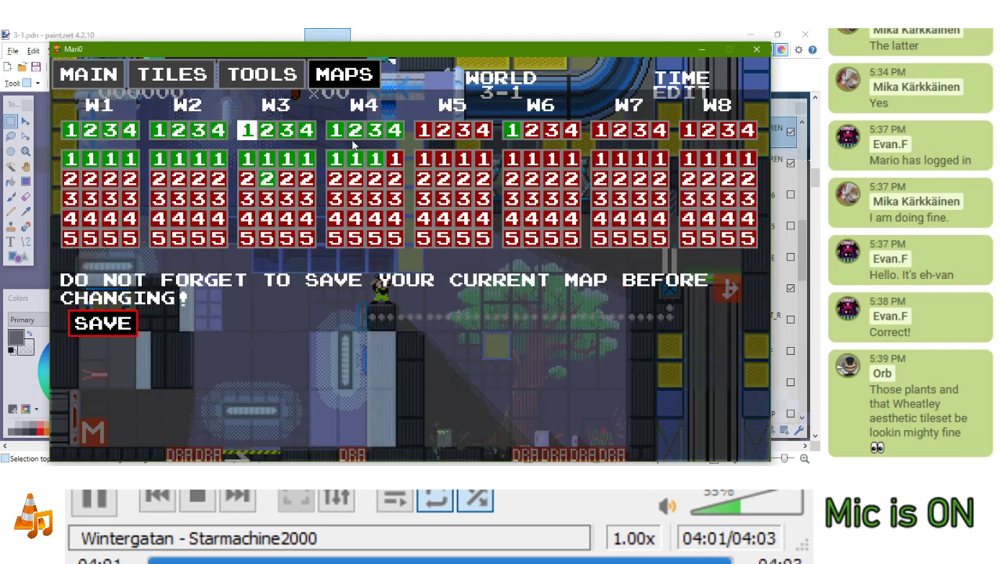
pyautogui.click(275, 136)
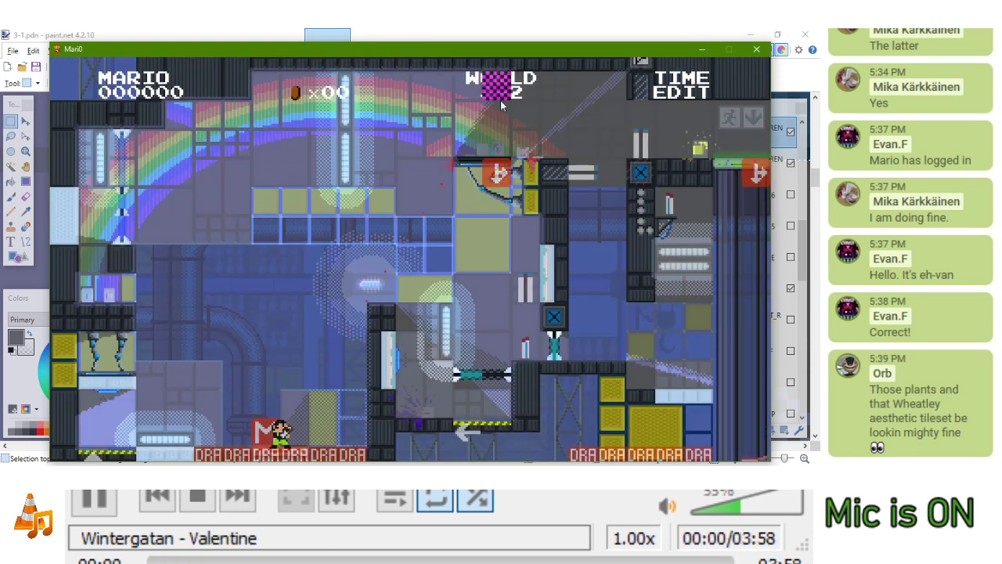
pyautogui.middleClick(533, 174)
pyautogui.press('a')
pyautogui.press('Left')
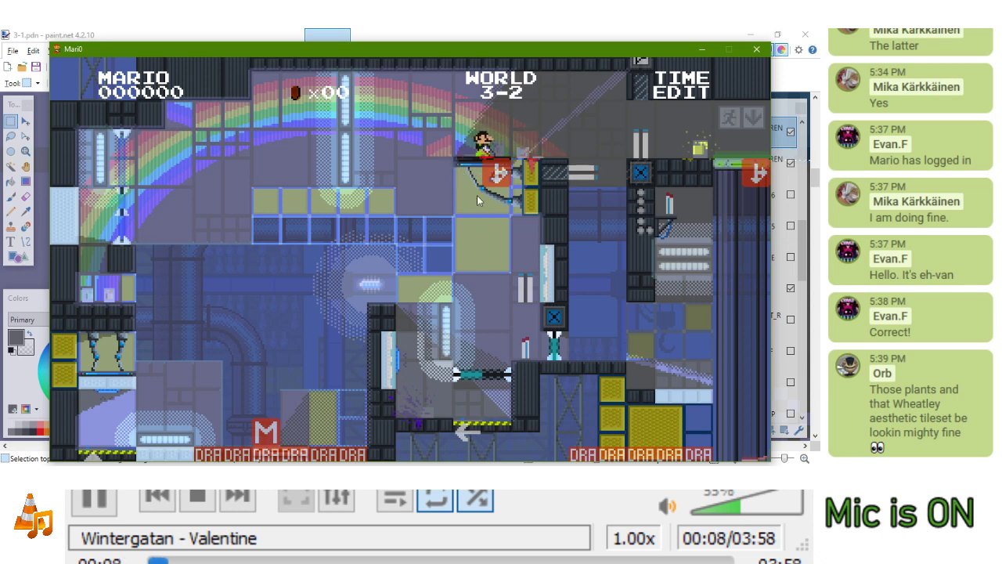
pyautogui.press('Right')
pyautogui.press('Left')
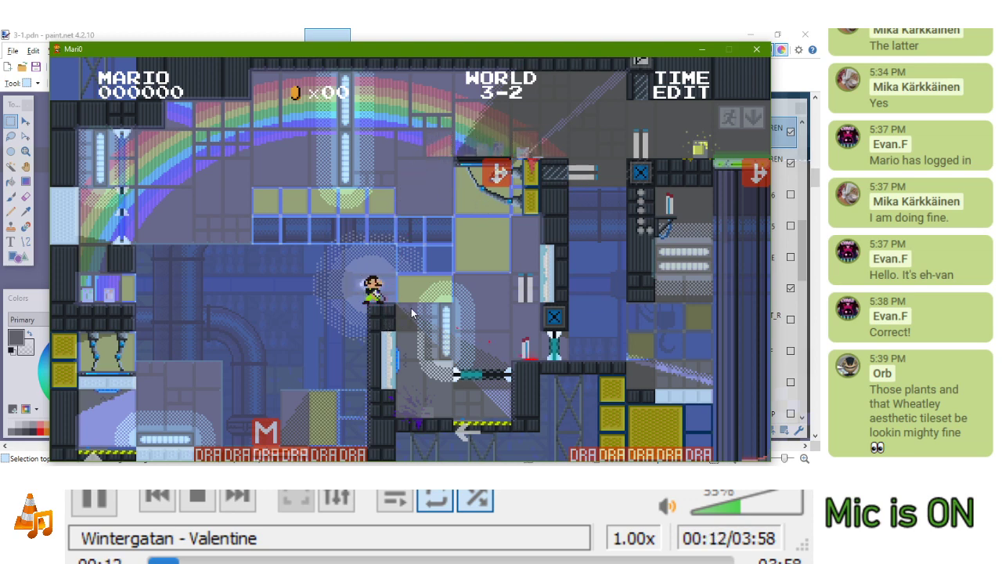
# Load levels 3-3 and 3-4 in turn and examine their tile layouts
pyautogui.press('m')
pyautogui.click(285, 133)
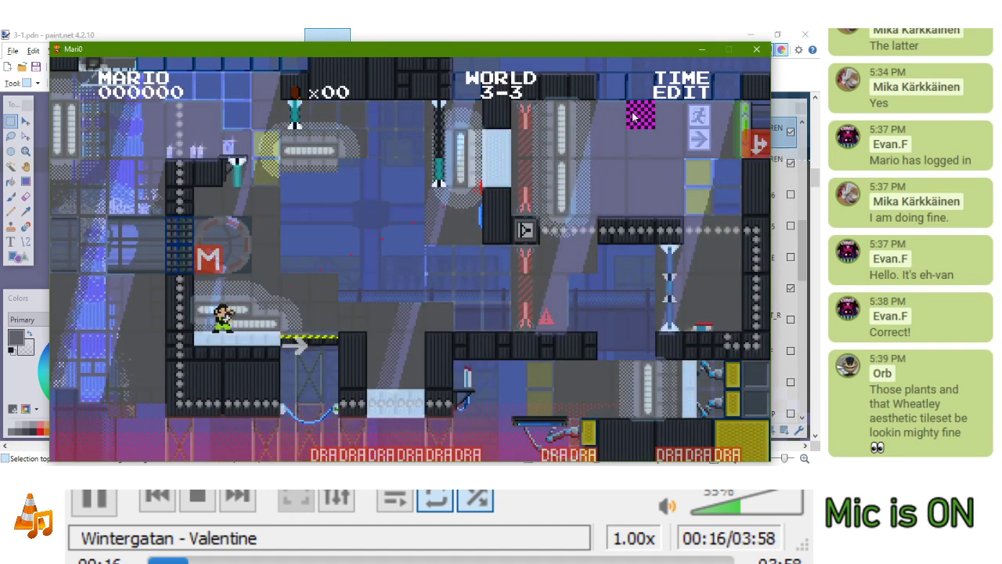
pyautogui.rightClick(726, 166)
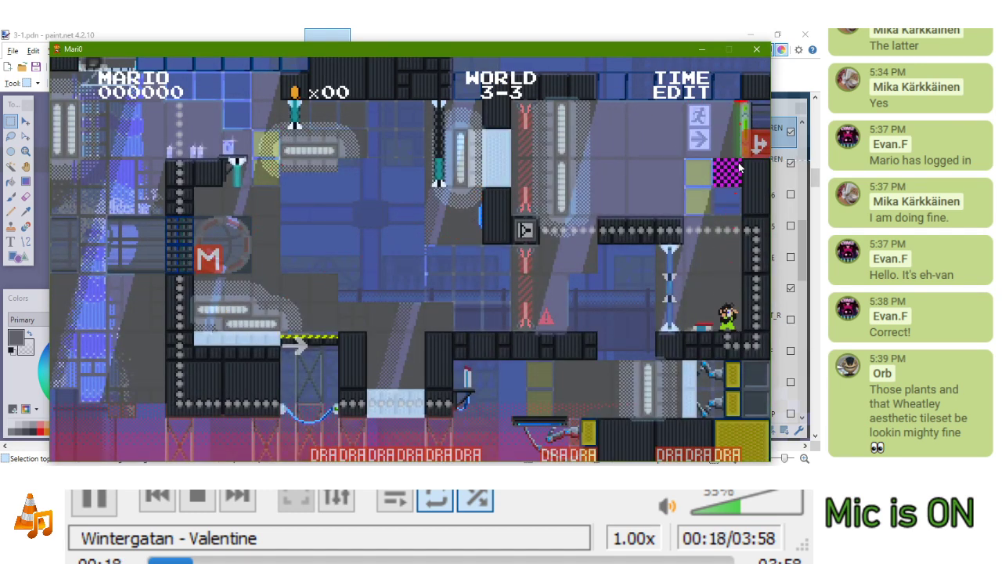
pyautogui.press('a')
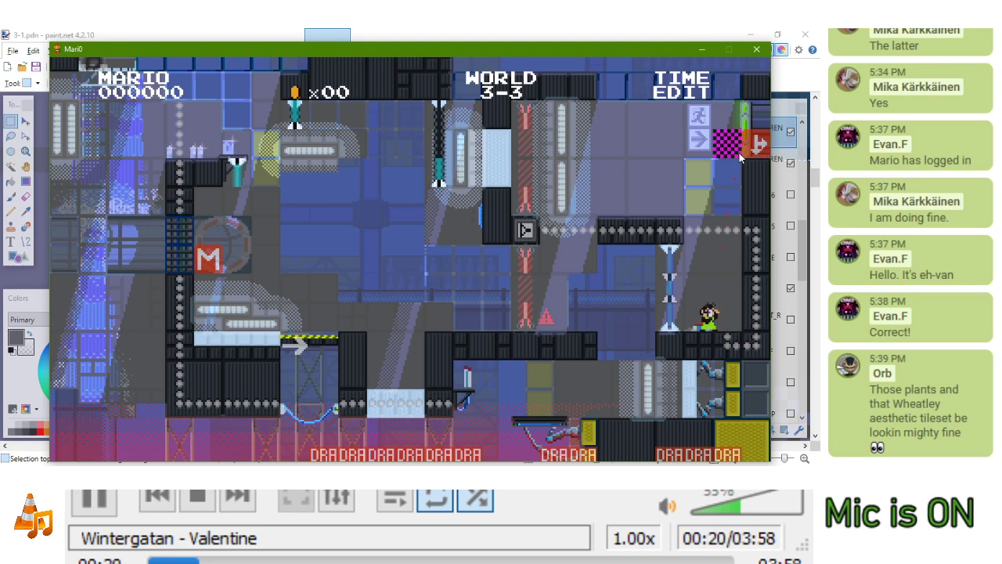
pyautogui.press('m')
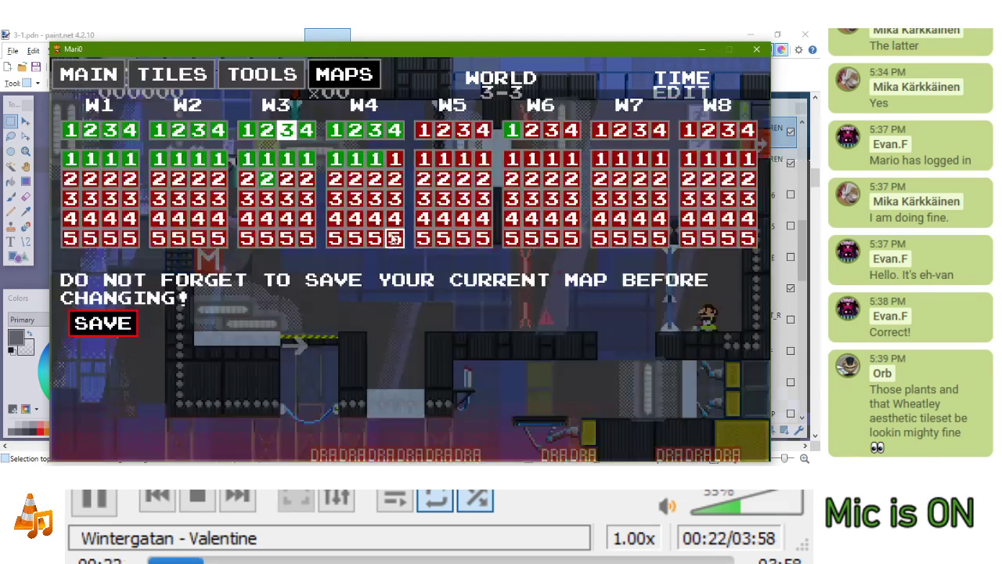
pyautogui.click(307, 130)
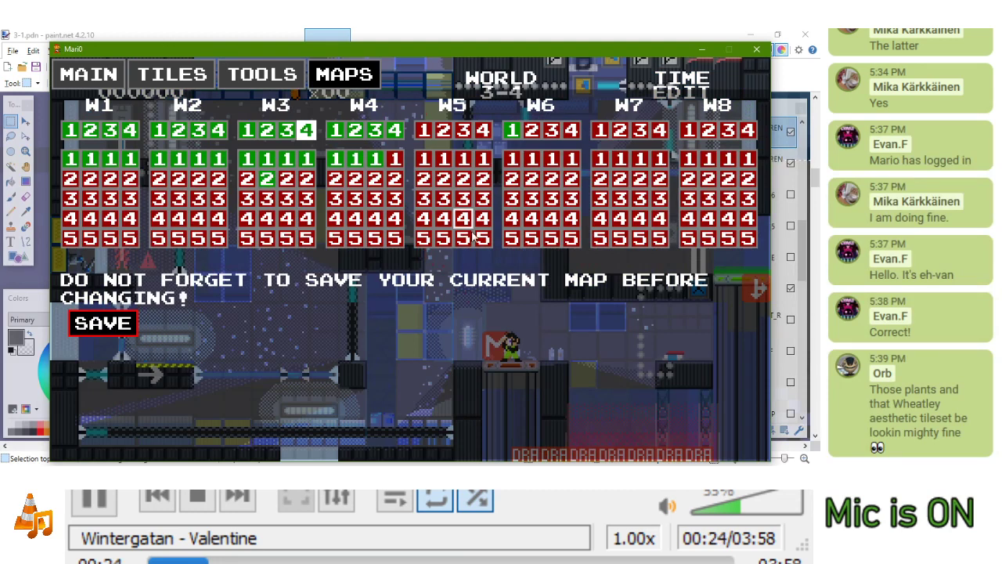
pyautogui.press('m')
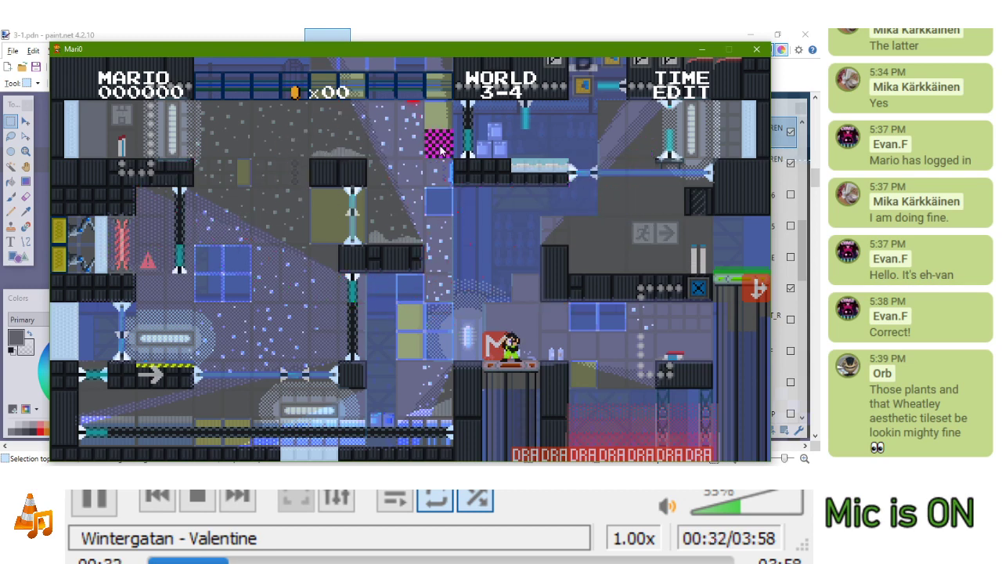
# Load level 2-3 and examine its layout with the character placed on its upper platforms
pyautogui.press('Escape')
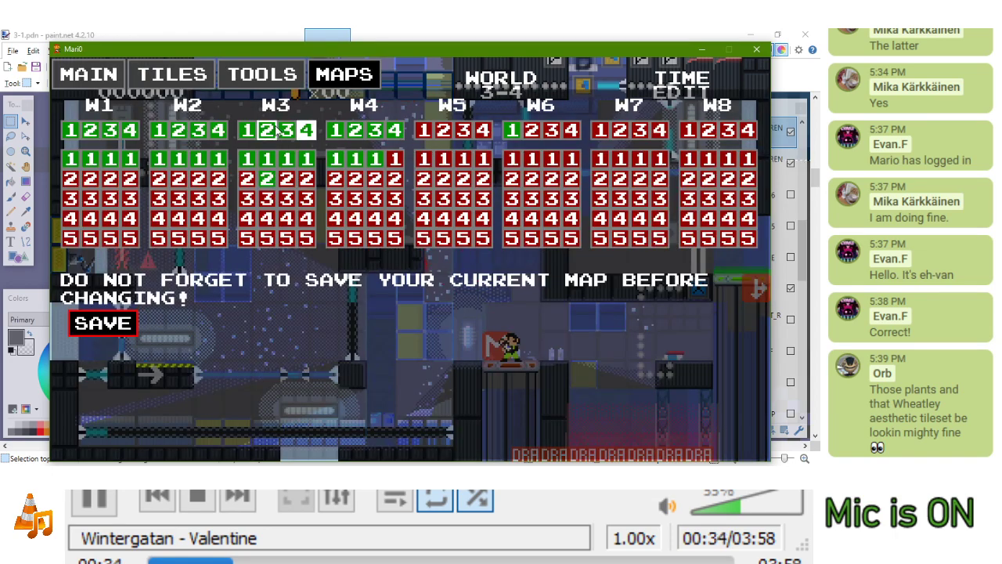
pyautogui.click(270, 130)
pyautogui.click(199, 131)
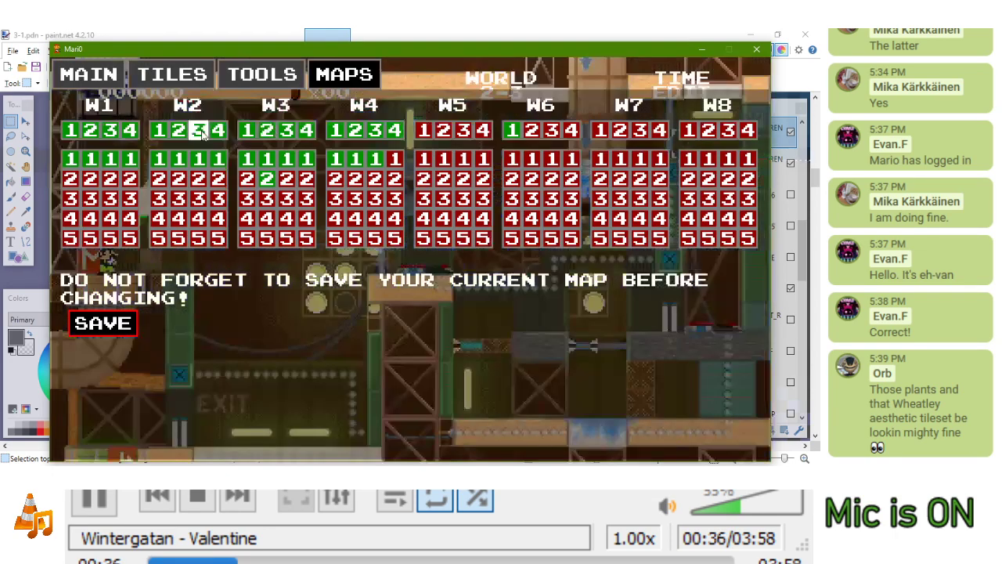
pyautogui.press('Escape')
pyautogui.rightClick(476, 126)
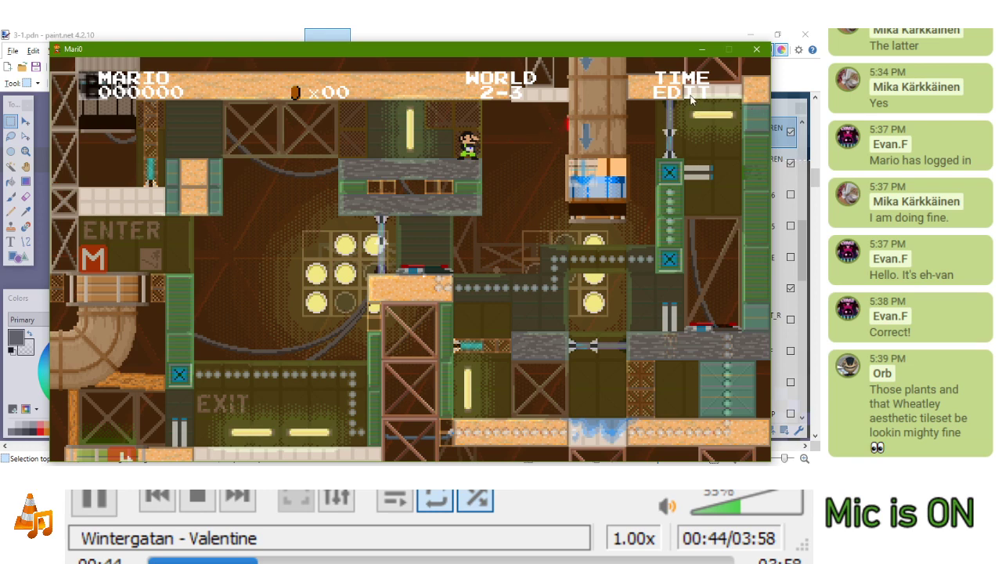
pyautogui.click(668, 129)
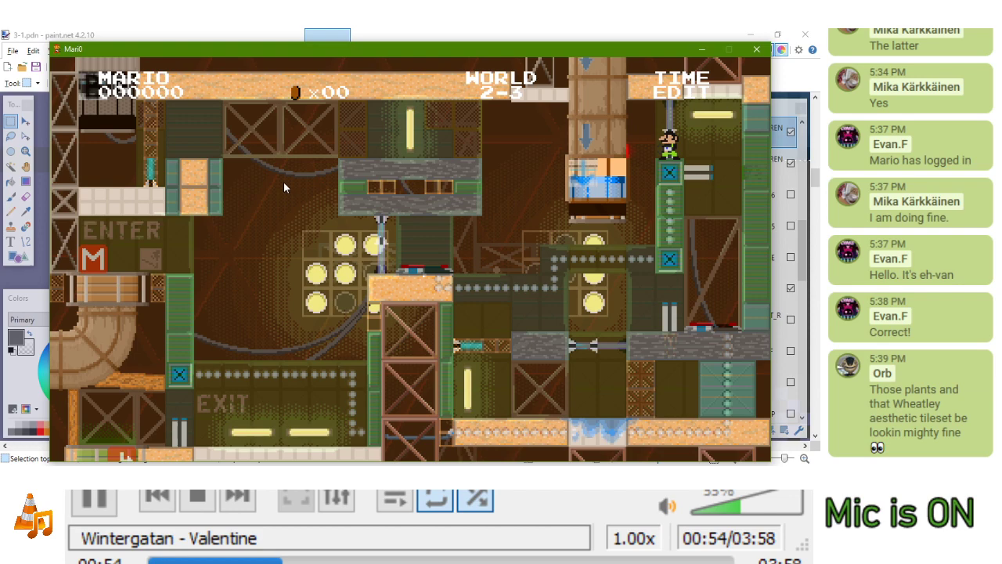
# Look at level 2-2, reload level 4-1 and minimise Mari0 to return to paint.net
pyautogui.press('Escape')
pyautogui.click(180, 131)
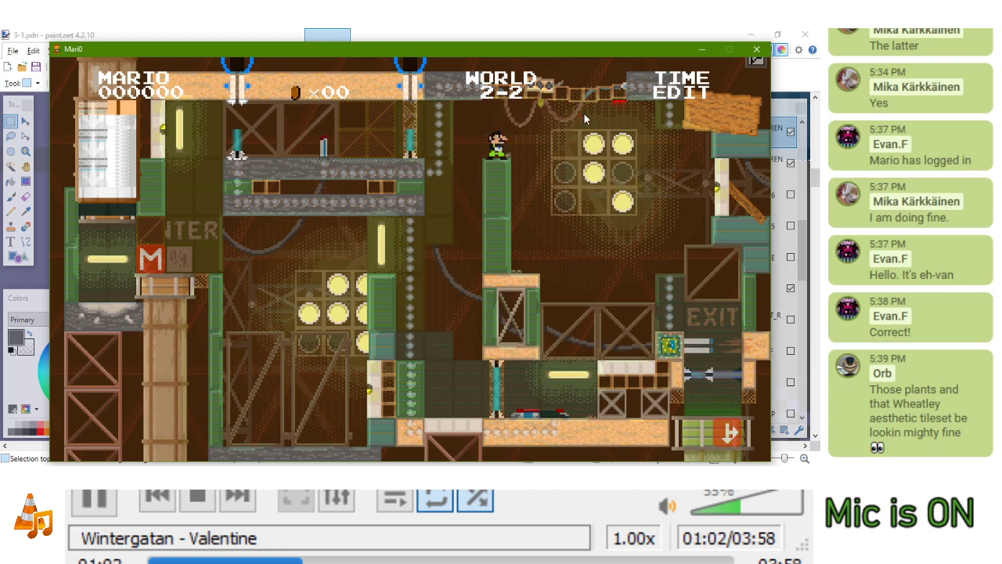
pyautogui.press('Escape')
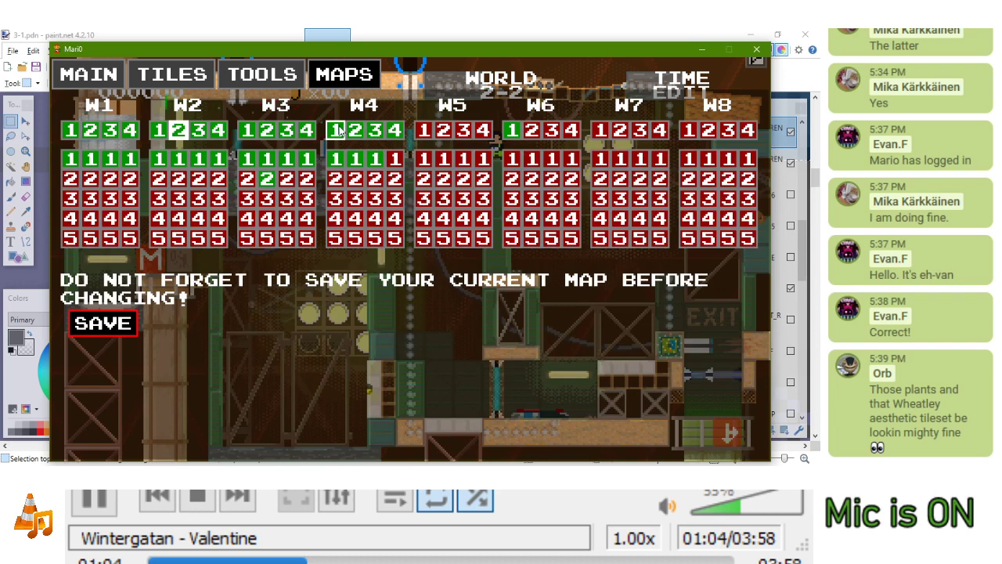
pyautogui.click(335, 130)
pyautogui.click(702, 50)
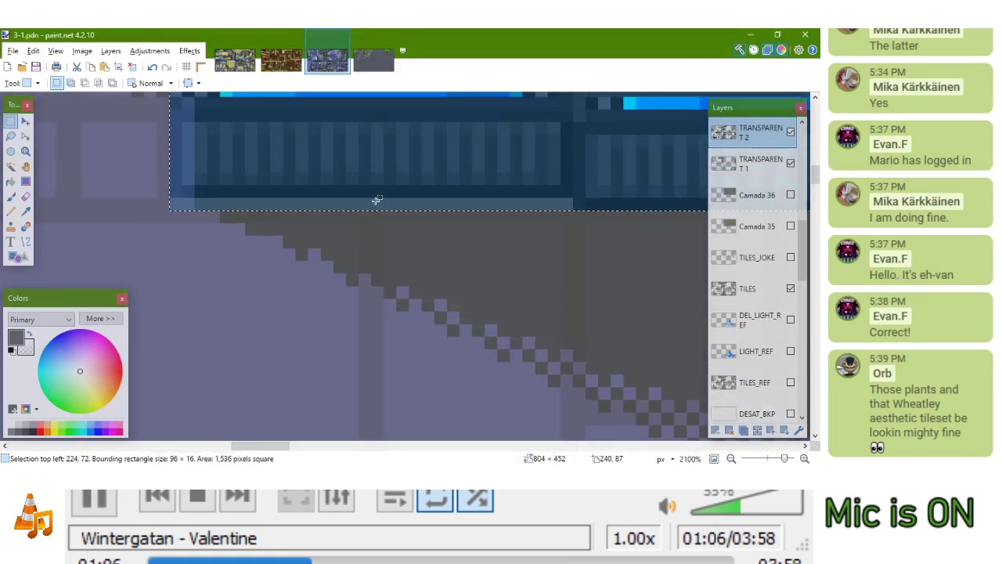
# Examine the pipes' orange-lit end cap and the surrounding tiles in the 4-1 image
pyautogui.click(373, 59)
pyautogui.scroll(3, 443, 266)
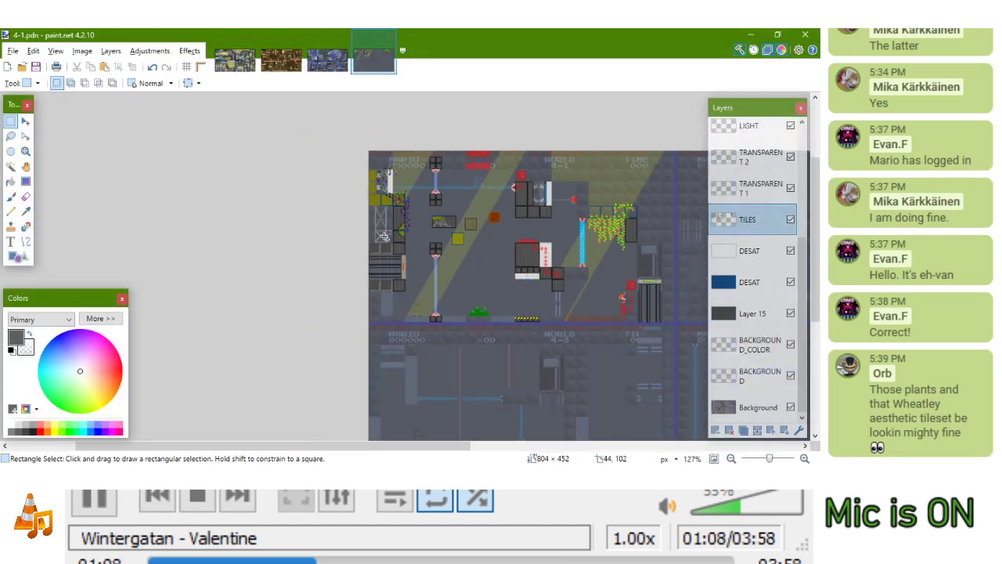
pyautogui.scroll(4, 444, 266)
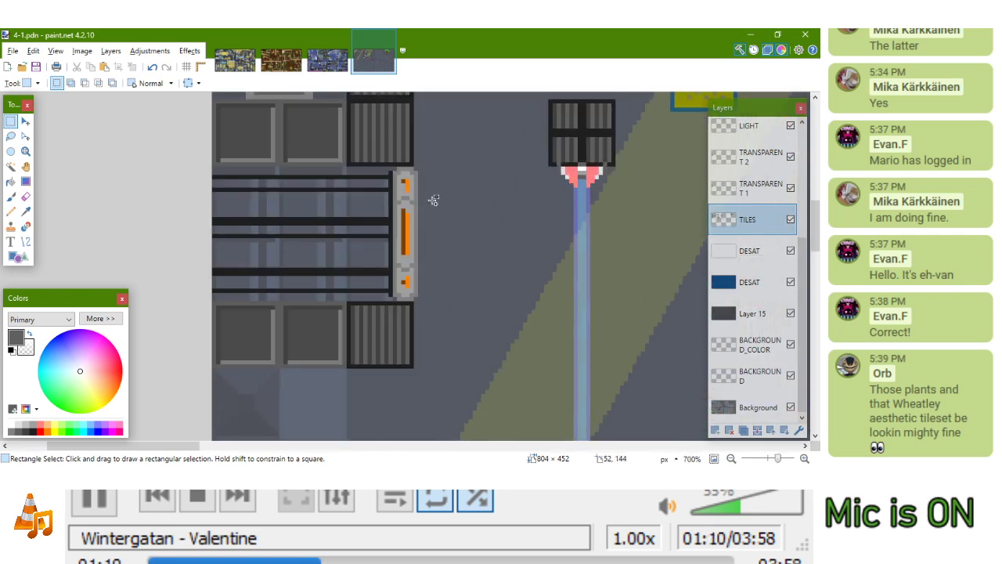
pyautogui.scroll(-5, 414, 306)
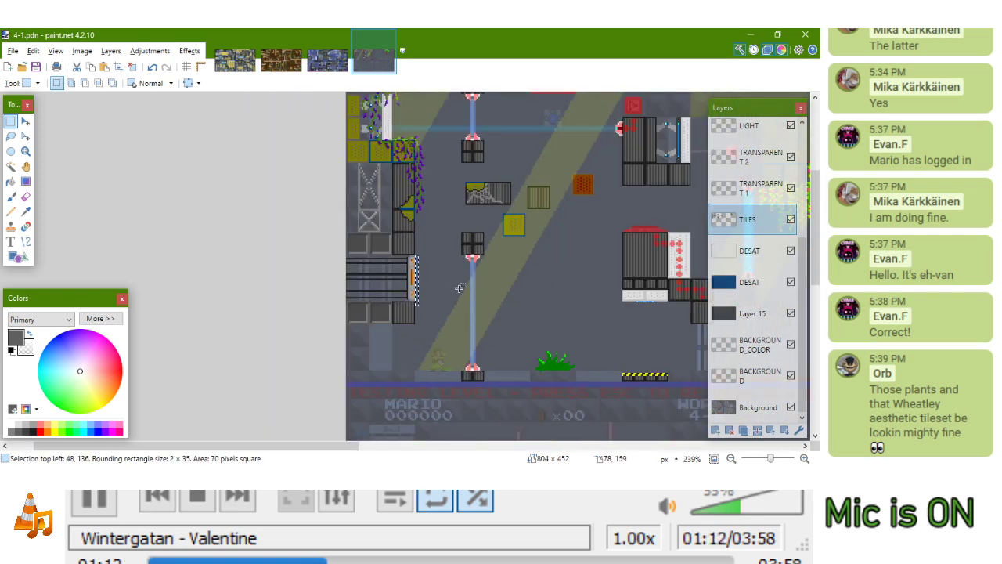
pyautogui.scroll(-1, 404, 326)
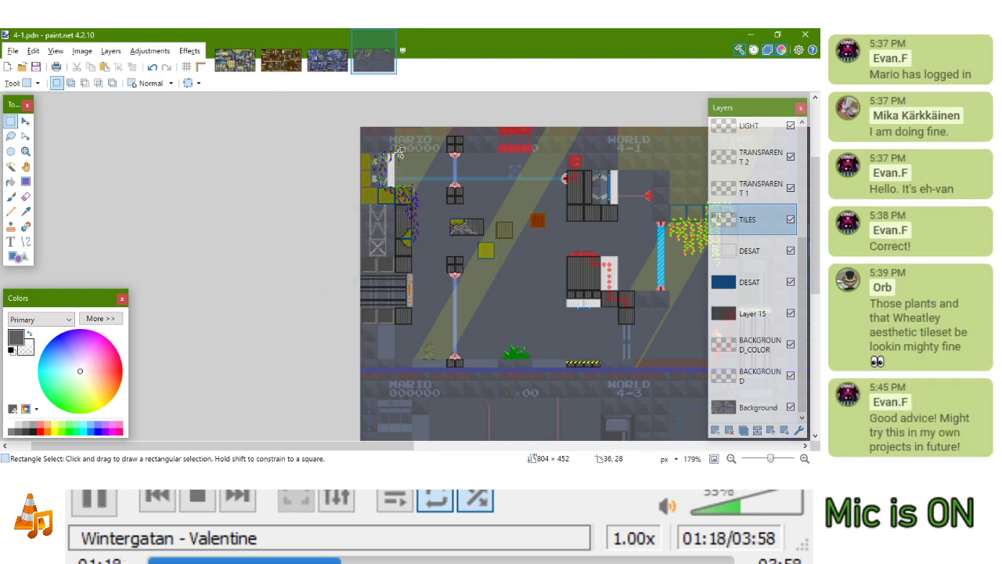
# Compare the level artwork in the 3-1 image with the 4-1 image, looking for reusable tiles
pyautogui.click(348, 63)
pyautogui.scroll(-4, 397, 243)
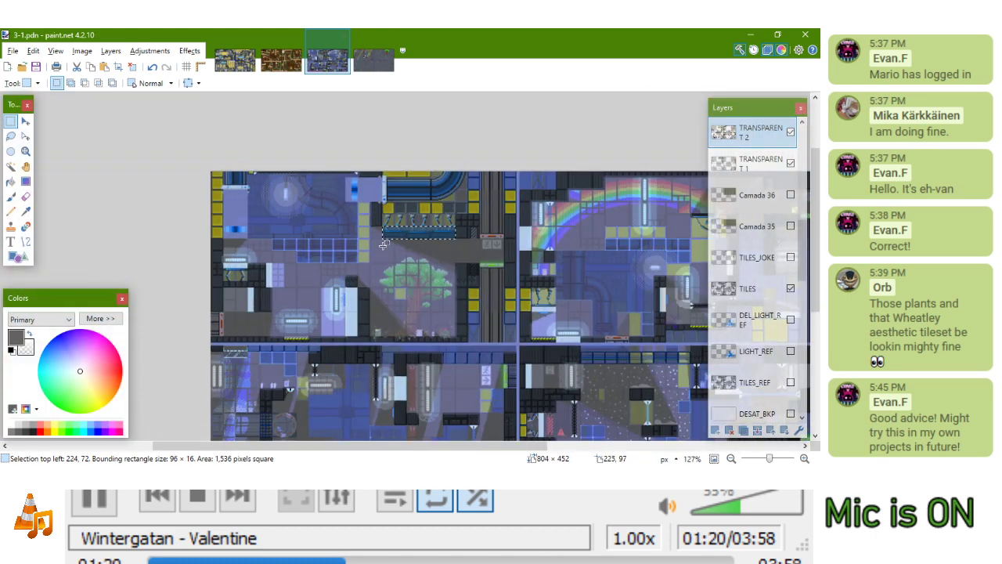
pyautogui.moveTo(389, 423); pyautogui.dragTo(429, 219)
pyautogui.moveTo(428, 273); pyautogui.dragTo(377, 168)
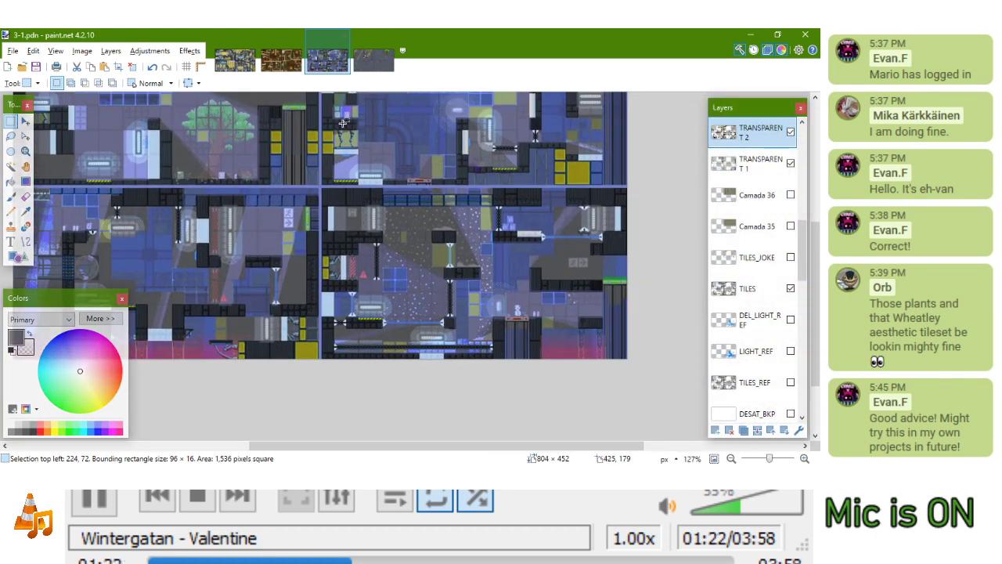
pyautogui.click(373, 60)
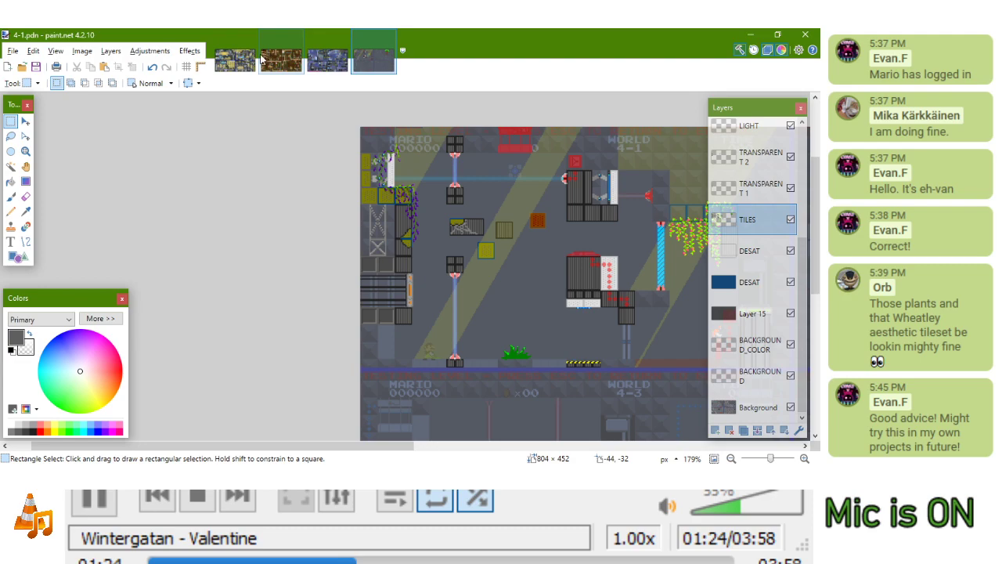
pyautogui.click(327, 60)
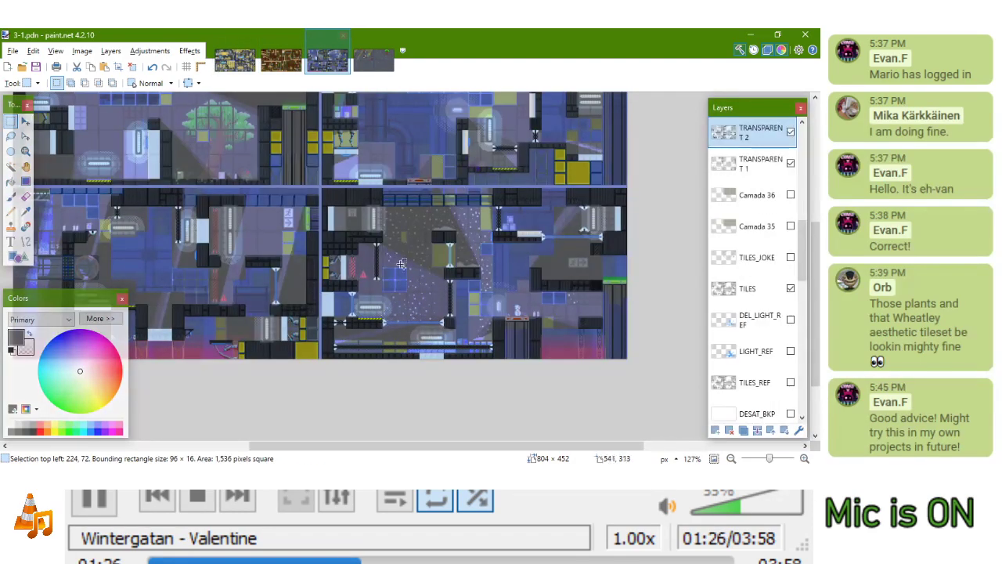
pyautogui.scroll(2, 198, 210)
pyautogui.scroll(-3, 294, 310)
pyautogui.moveTo(396, 192); pyautogui.dragTo(456, 242)
pyautogui.click(375, 65)
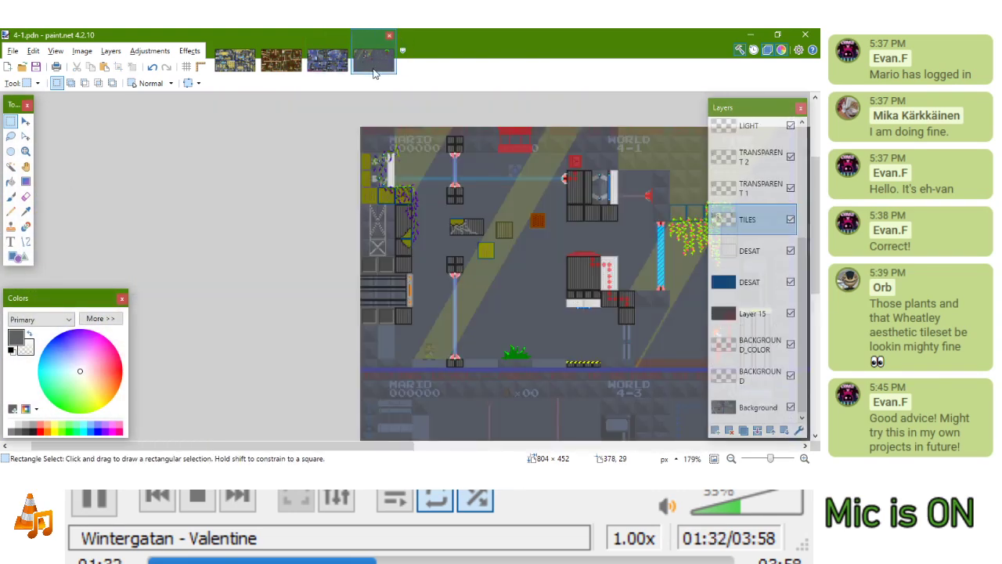
# In the 3-1 image, select the 16 × 32 light panel at 240, 268 and copy it
pyautogui.click(332, 64)
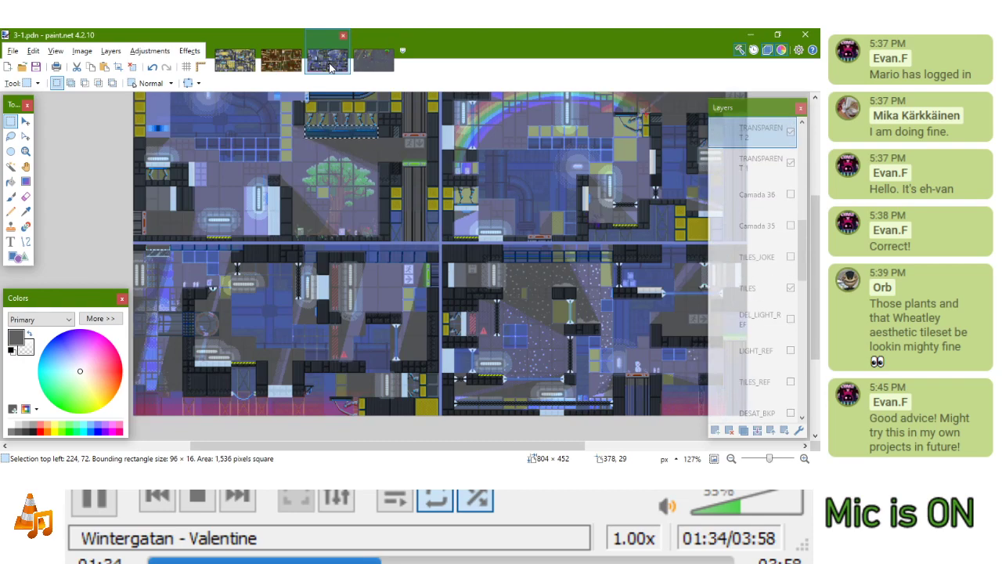
pyautogui.scroll(6, 321, 234)
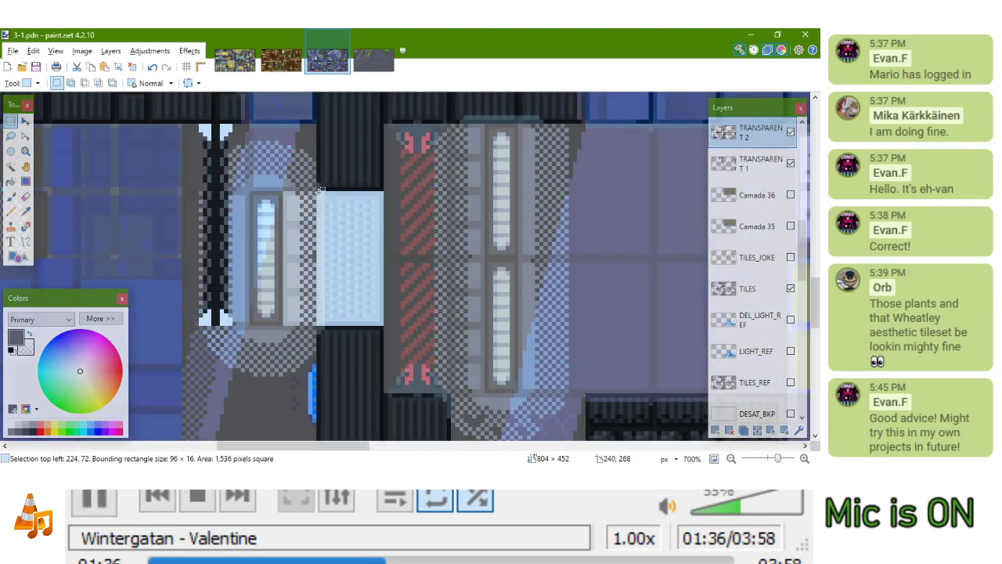
pyautogui.moveTo(319, 191); pyautogui.dragTo(382, 324)
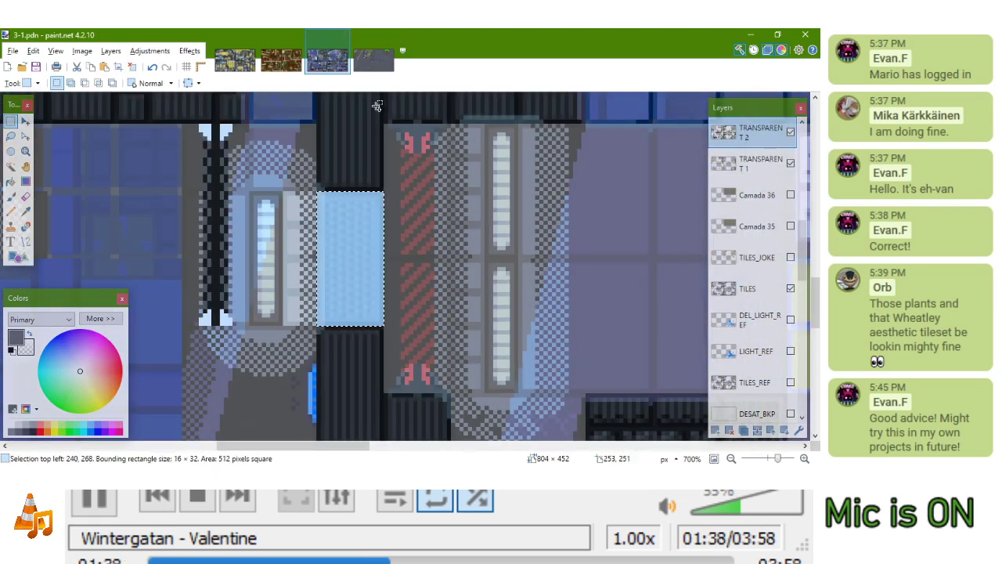
pyautogui.hotkey('ctrl', 'c')
pyautogui.click(374, 60)
pyautogui.scroll(5, 389, 317)
pyautogui.hotkey('ctrl', 'v')
pyautogui.moveTo(515, 328); pyautogui.dragTo(130, 226)
pyautogui.hotkey('ctrl', 'z')
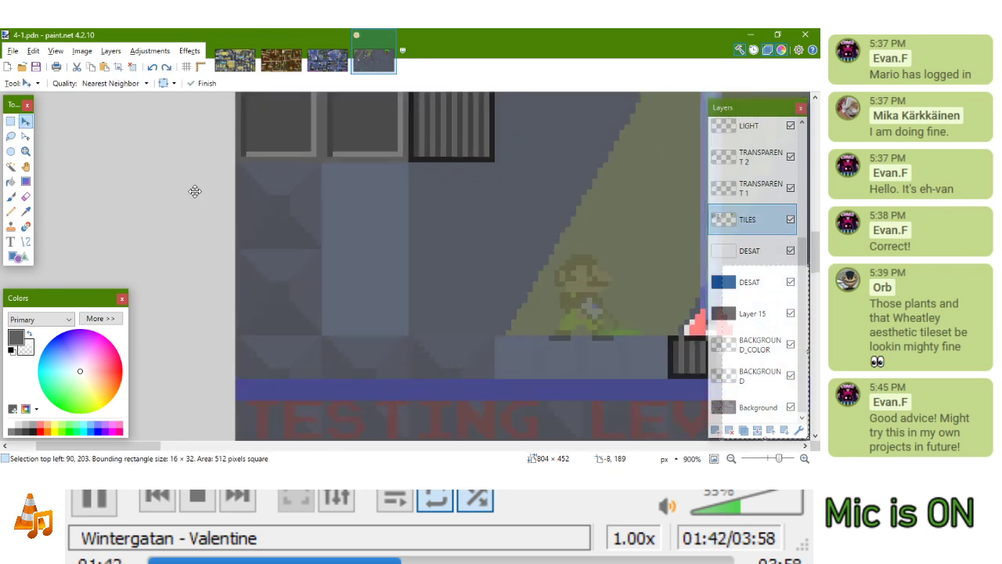
pyautogui.hotkey('ctrl', 'z')
# Copy the selected panel from the TILES layer of 3-1 and paste it directly beneath the dark crates on the TILES layer of 4-1
pyautogui.click(321, 55)
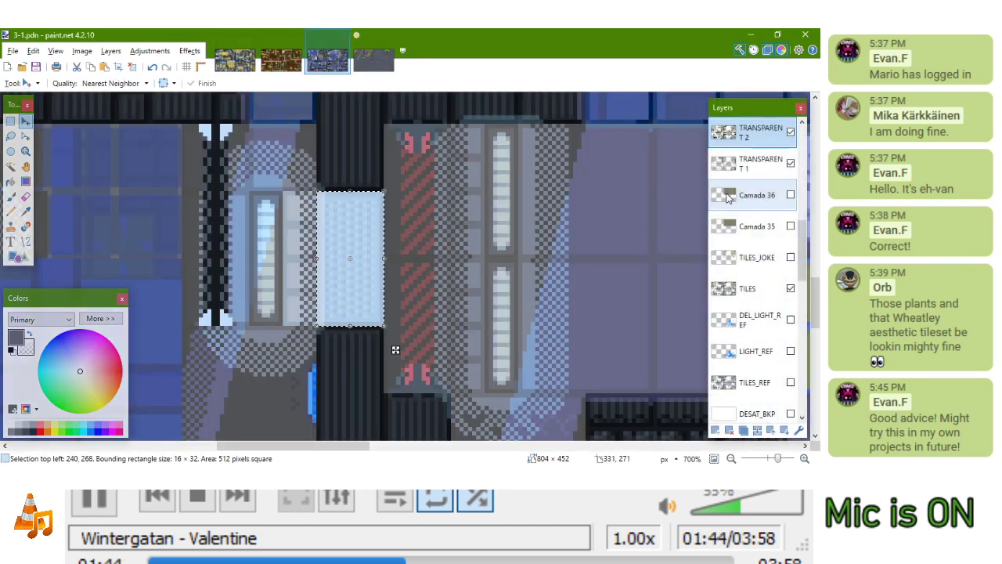
pyautogui.click(749, 288)
pyautogui.click(374, 55)
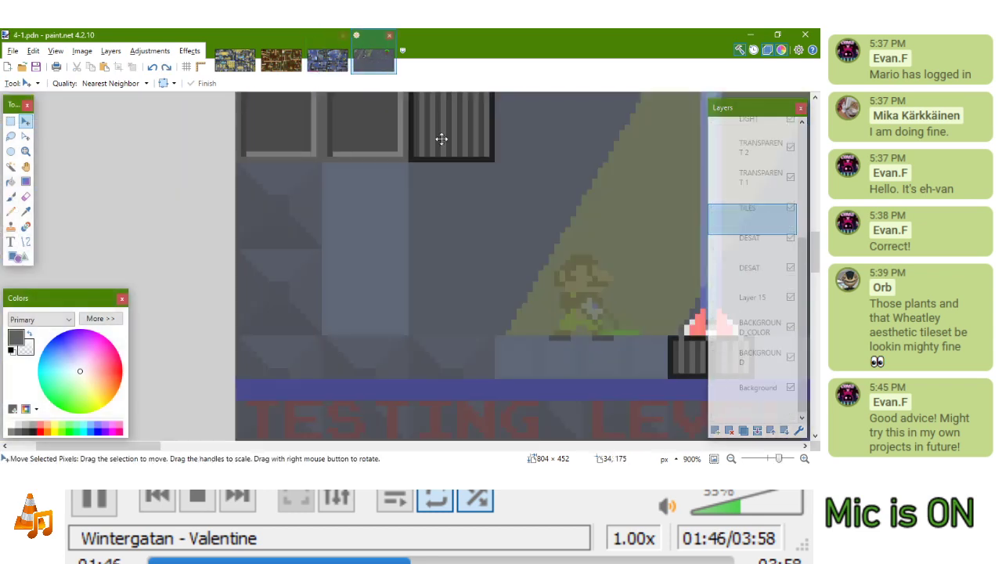
pyautogui.hotkey('ctrl', 'v')
pyautogui.moveTo(230, 260); pyautogui.dragTo(154, 186)
pyautogui.scroll(-1, 310, 322)
pyautogui.scroll(-3, 309, 323)
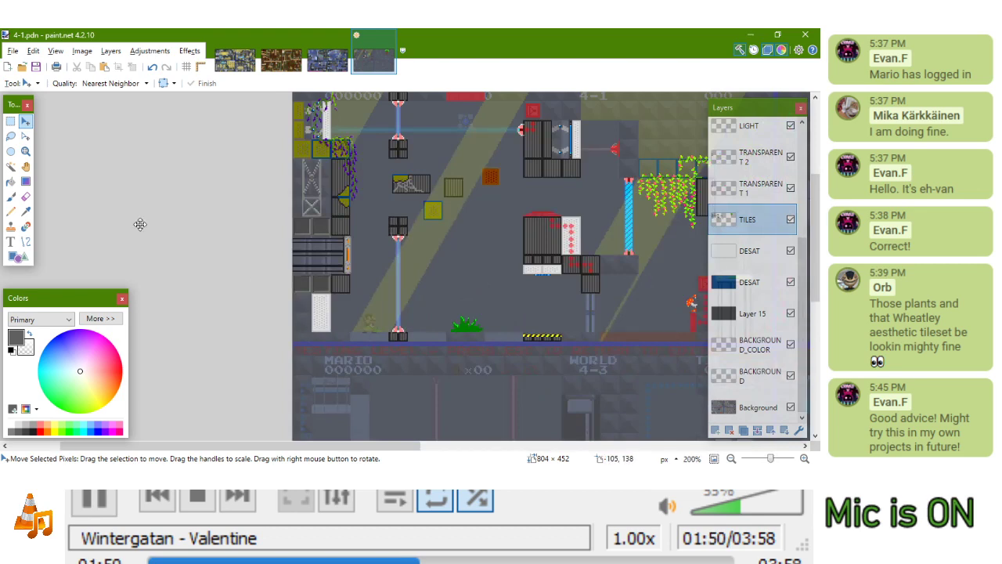
pyautogui.click(11, 213)
pyautogui.scroll(7, 318, 311)
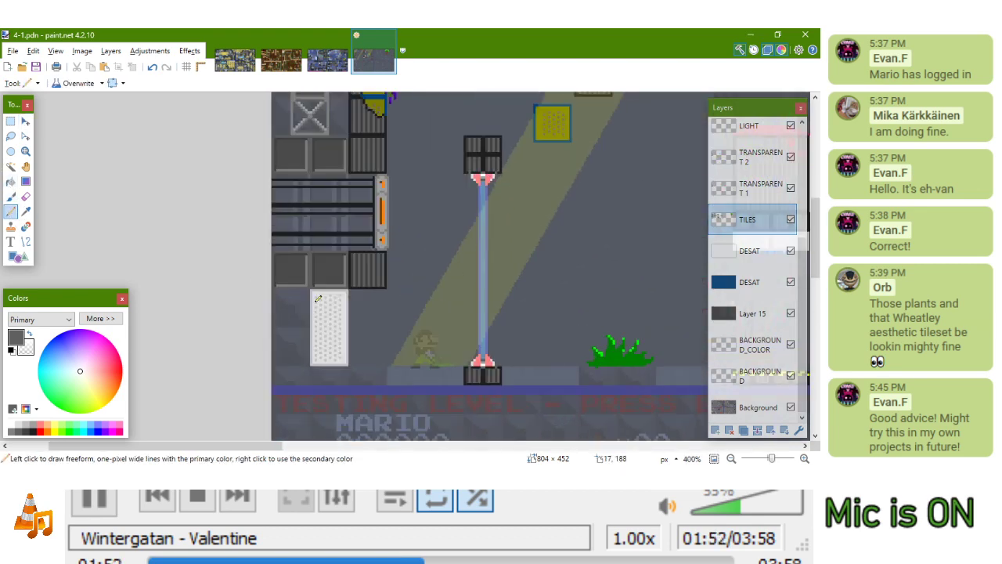
pyautogui.moveTo(354, 280); pyautogui.dragTo(374, 214)
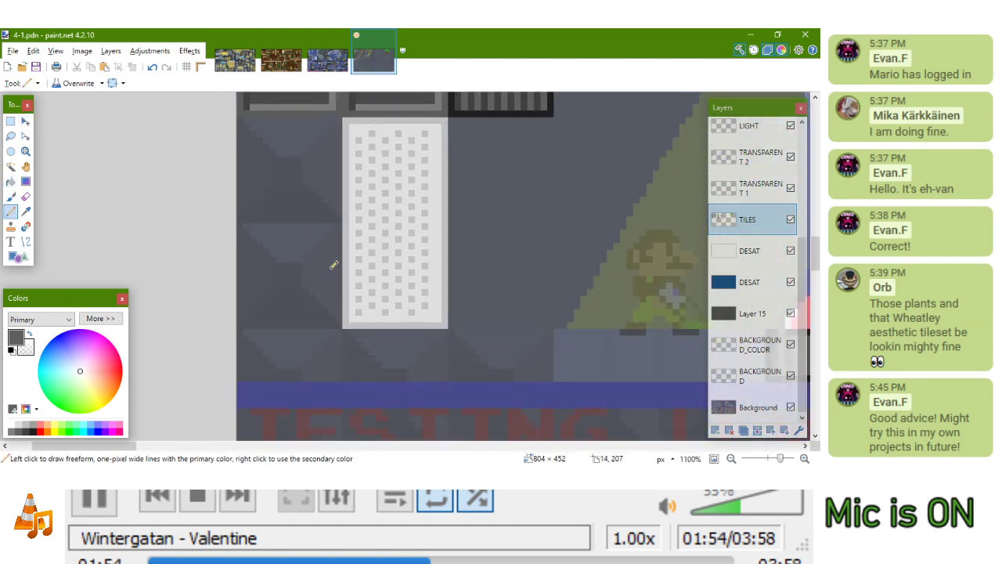
pyautogui.moveTo(332, 267); pyautogui.dragTo(350, 237)
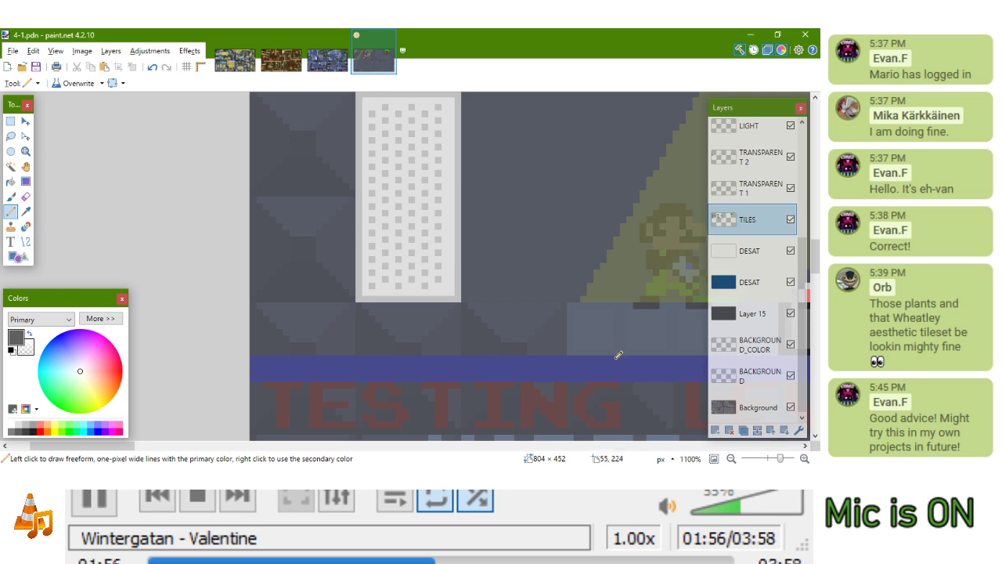
# Copy the panel's TRANSPARENT 1 pixels from 3-1 and paste them into TRANSPARENT 1 of 4-1, aligned over the panel at 16, 184
pyautogui.click(327, 60)
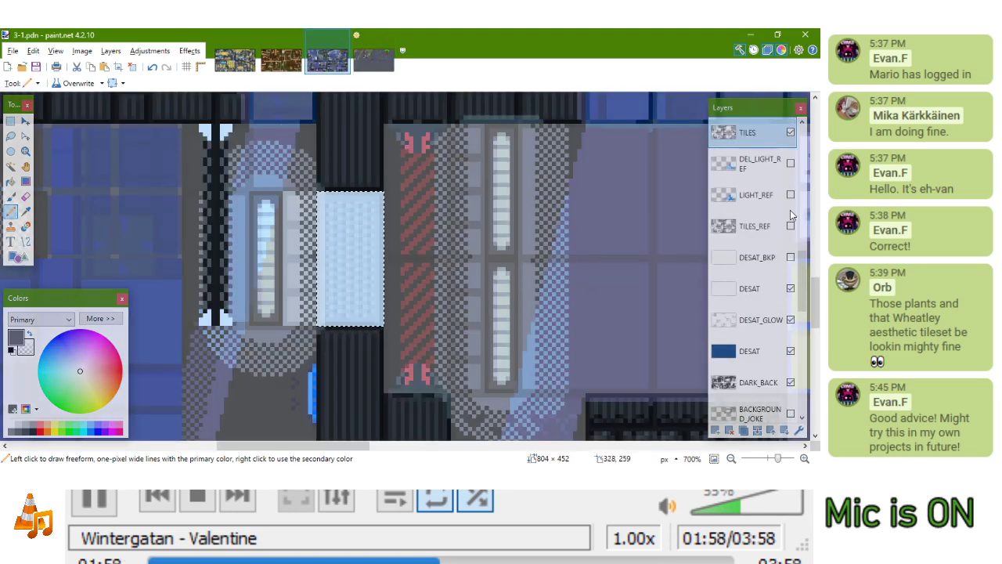
pyautogui.click(758, 221)
pyautogui.scroll(3, 763, 199)
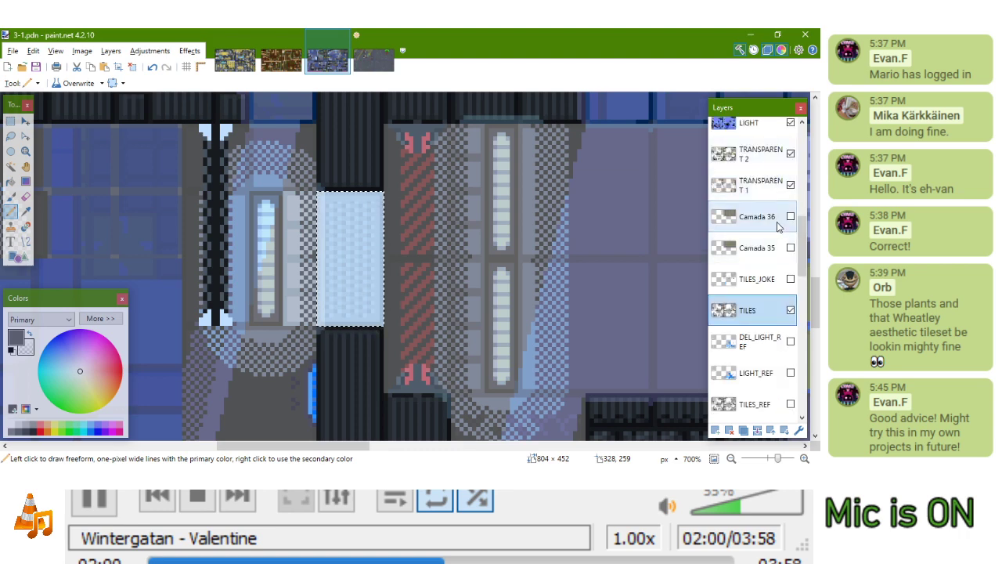
pyautogui.click(767, 188)
pyautogui.hotkey('ctrl', 'Tab')
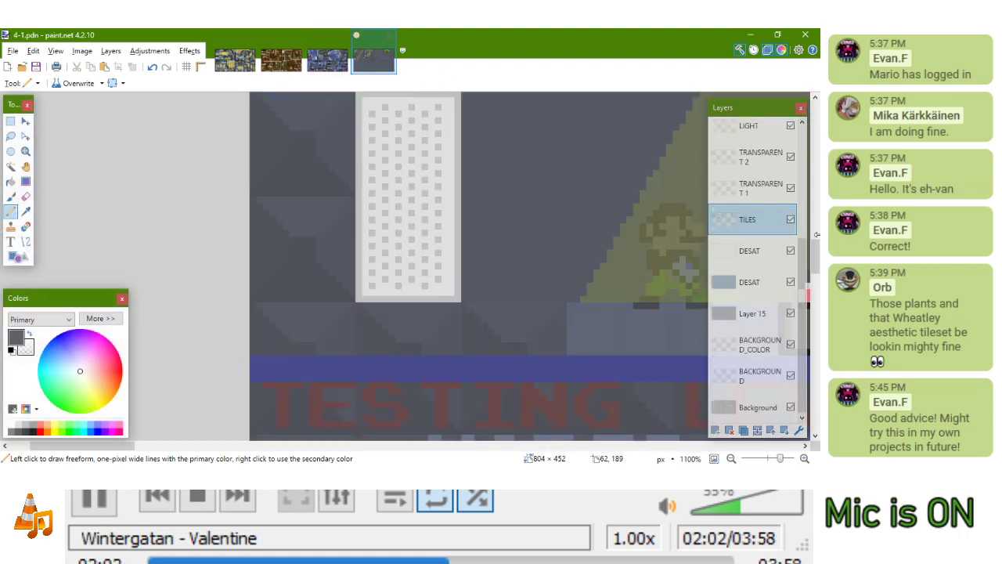
pyautogui.click(761, 190)
pyautogui.press('m')
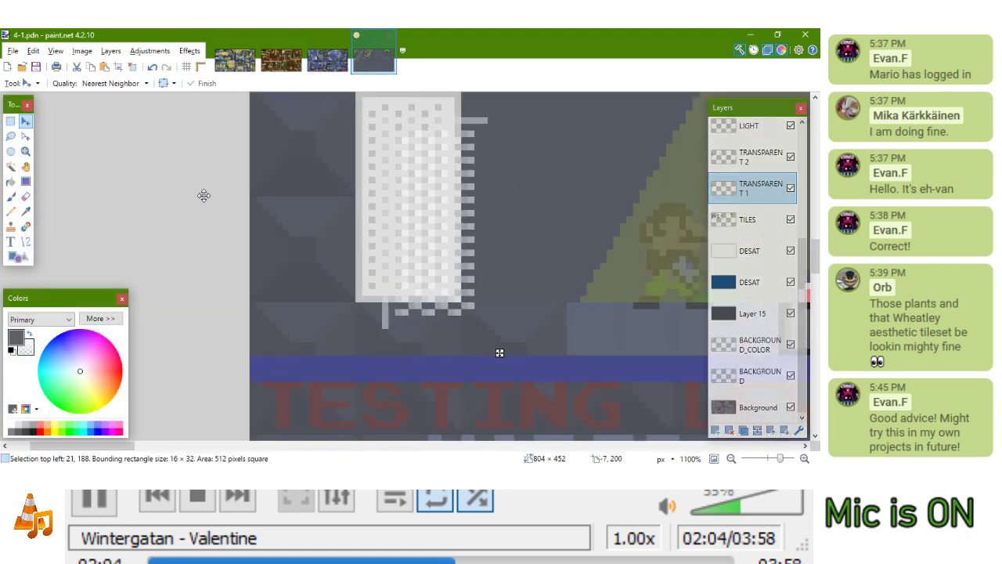
pyautogui.press('Left')
pyautogui.press('Up')
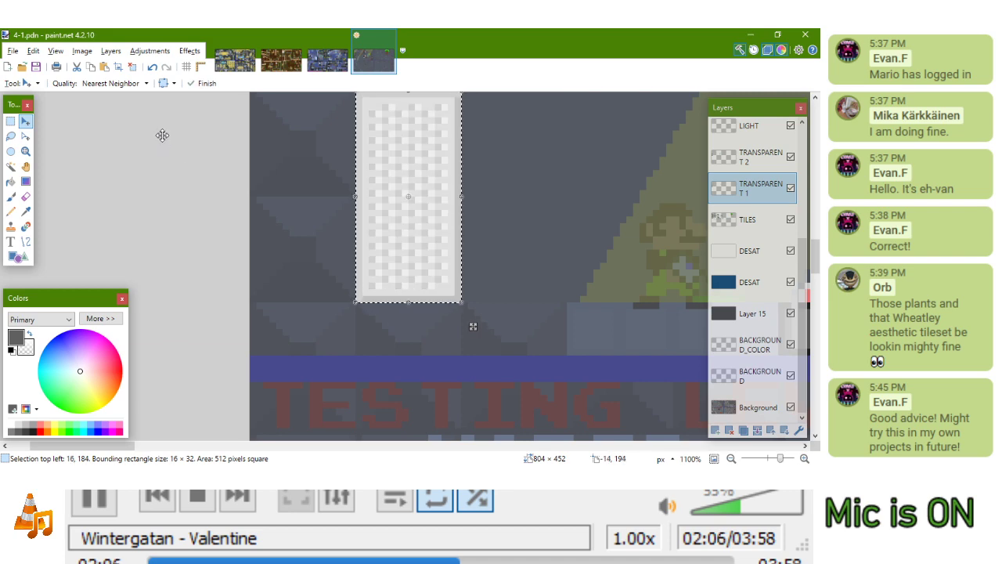
# Copy the panel's TRANSPARENT 2 pixels from 3-1, paste them over the panel on TRANSPARENT 2 of 4-1, and deselect
pyautogui.click(327, 60)
pyautogui.click(761, 191)
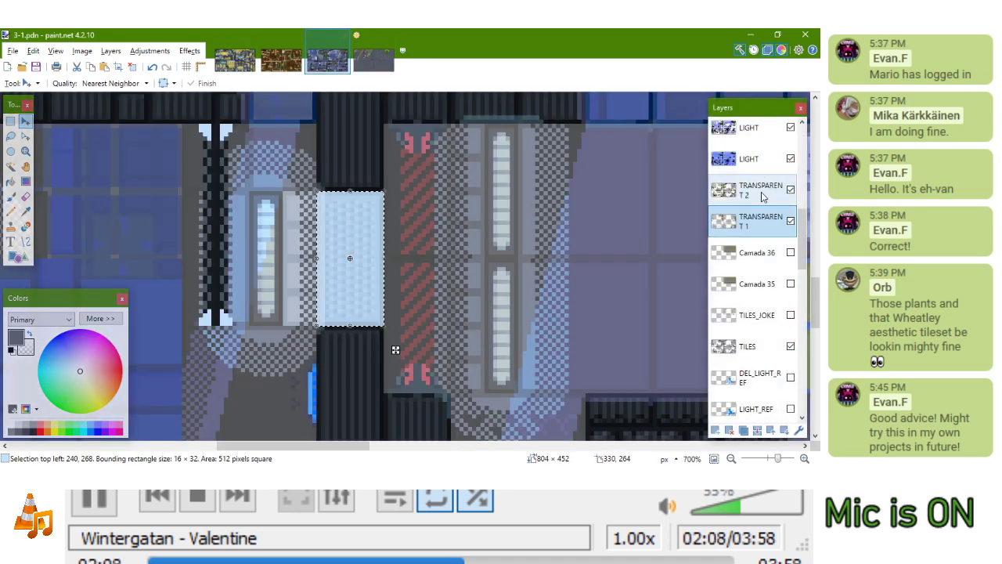
pyautogui.click(373, 61)
pyautogui.click(755, 157)
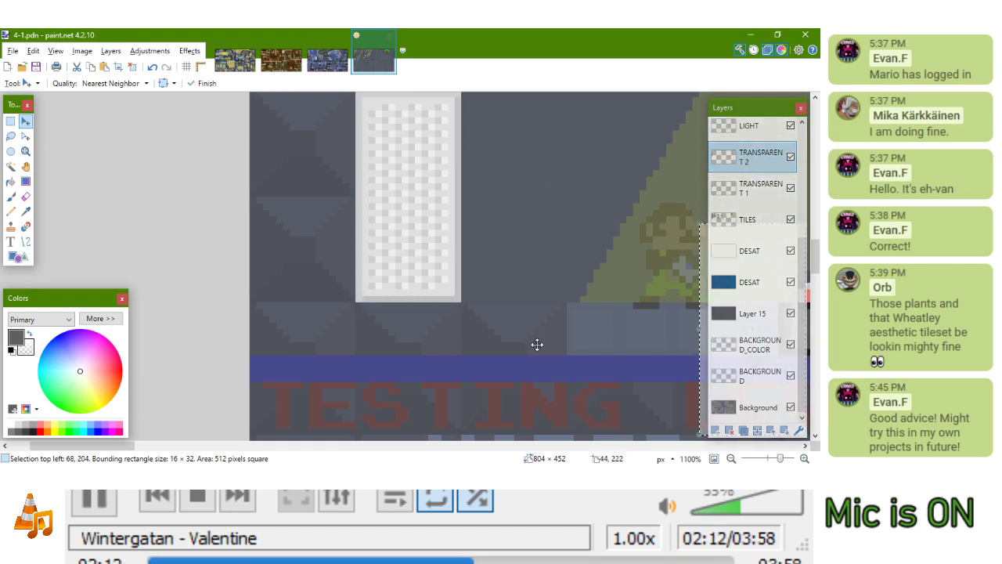
pyautogui.hotkey('ctrl', 'd')
pyautogui.scroll(-4, 367, 314)
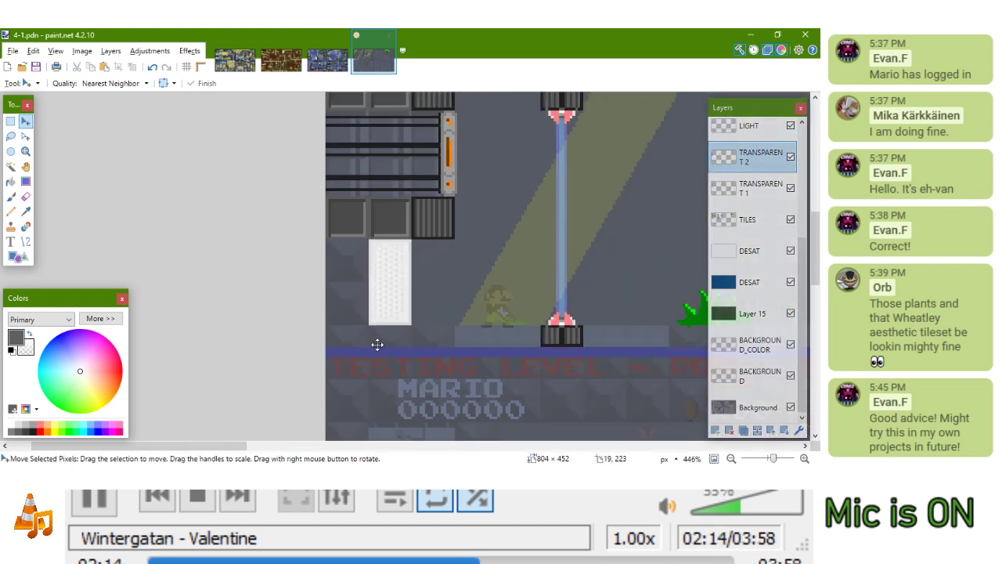
# Select the panel's light inner surface around the dots on the TILES layer with the Magic Wand
pyautogui.click(748, 220)
pyautogui.click(10, 166)
pyautogui.scroll(3, 397, 281)
pyautogui.click(412, 294)
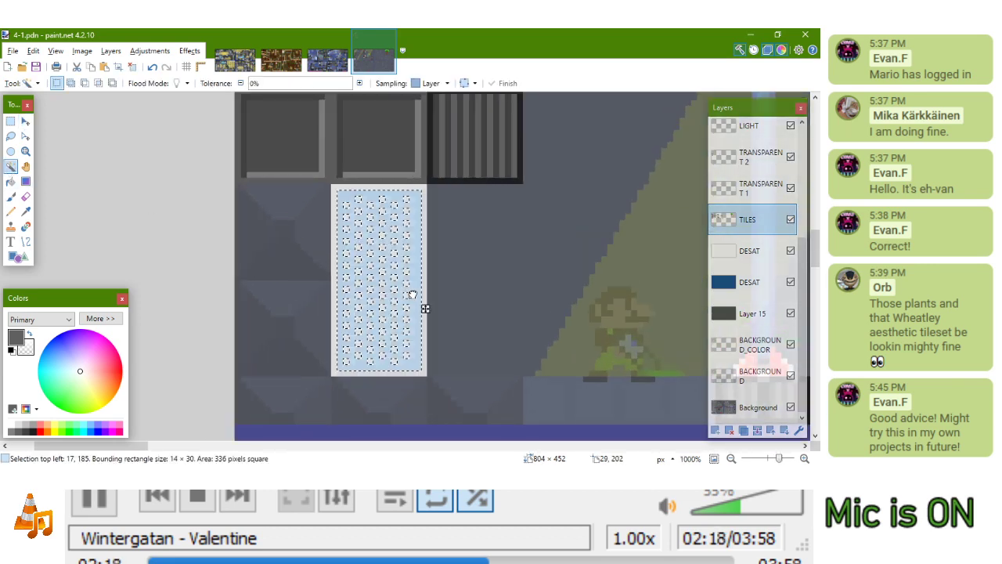
# Try light orange FFC080 pencil strokes in the panel's lower right corner on the TILES layer
pyautogui.click(10, 211)
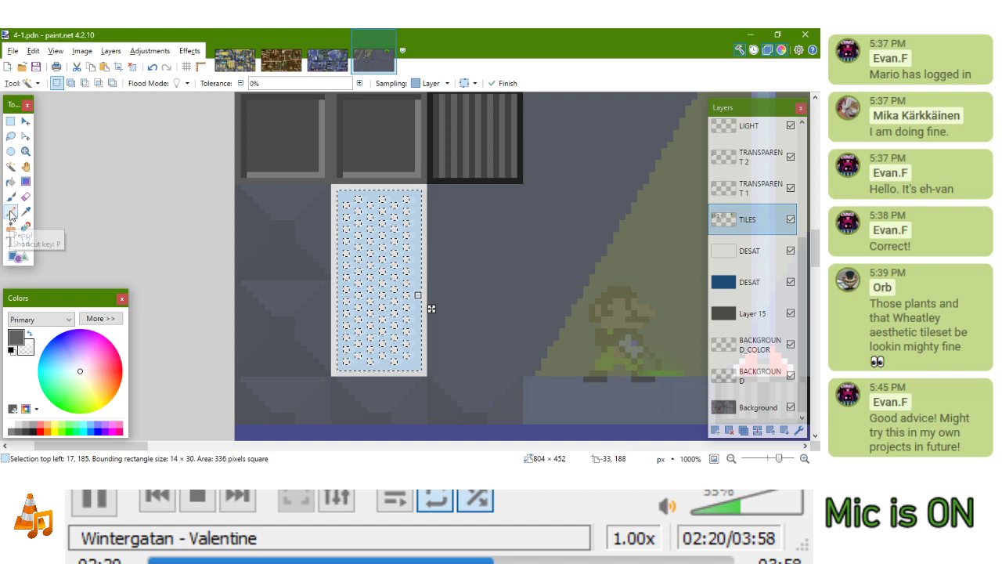
pyautogui.click(48, 425)
pyautogui.scroll(3, 374, 351)
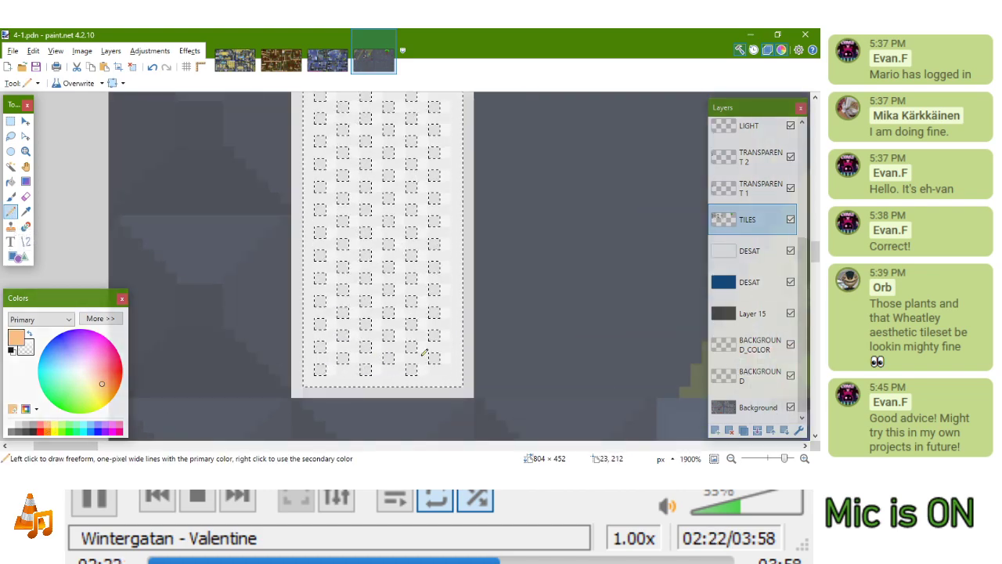
pyautogui.moveTo(446, 381); pyautogui.dragTo(449, 382)
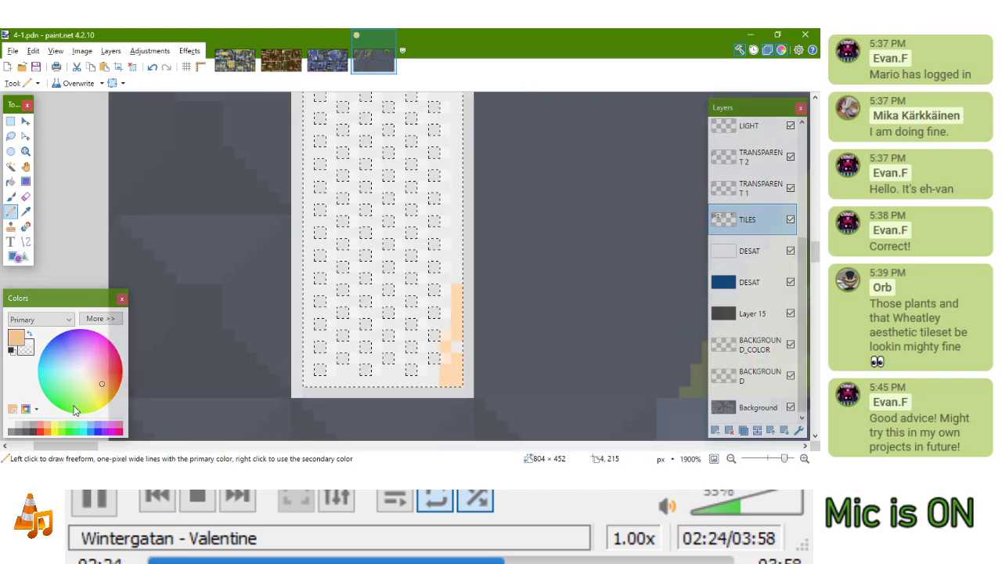
pyautogui.hotkey('ctrl', 'z')
# Try brown 804000 pencil strokes in the panel's lower right corner on the TILES layer
pyautogui.click(98, 318)
pyautogui.click(55, 403)
pyautogui.press('x')
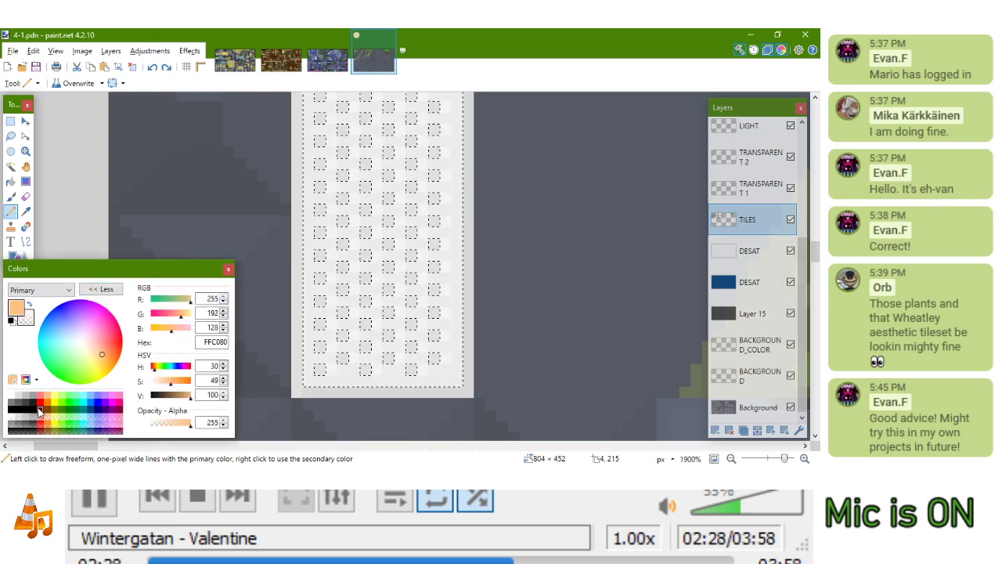
pyautogui.click(47, 413)
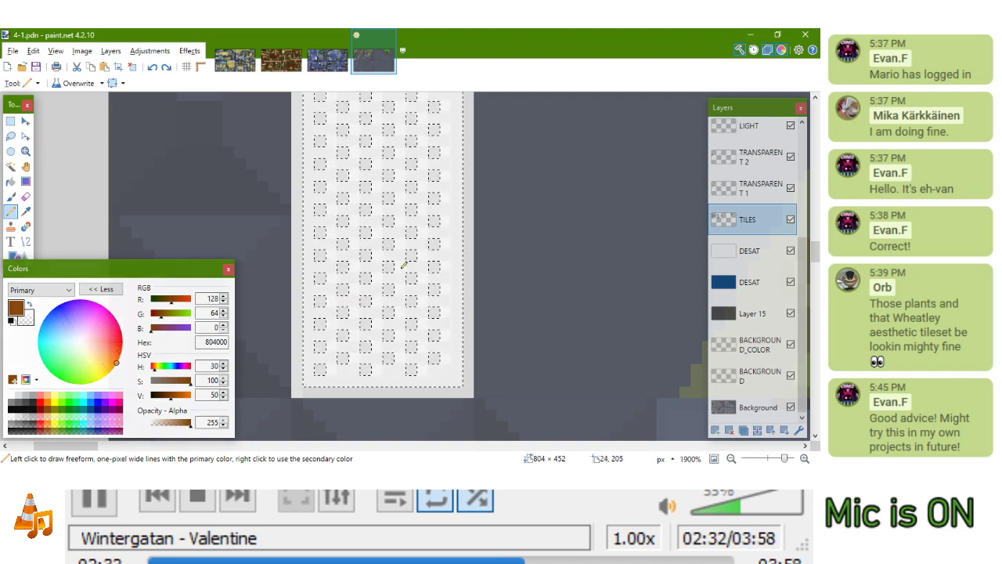
pyautogui.scroll(-3, 392, 342)
pyautogui.hotkey('ctrl', 'd')
pyautogui.scroll(-2, 485, 384)
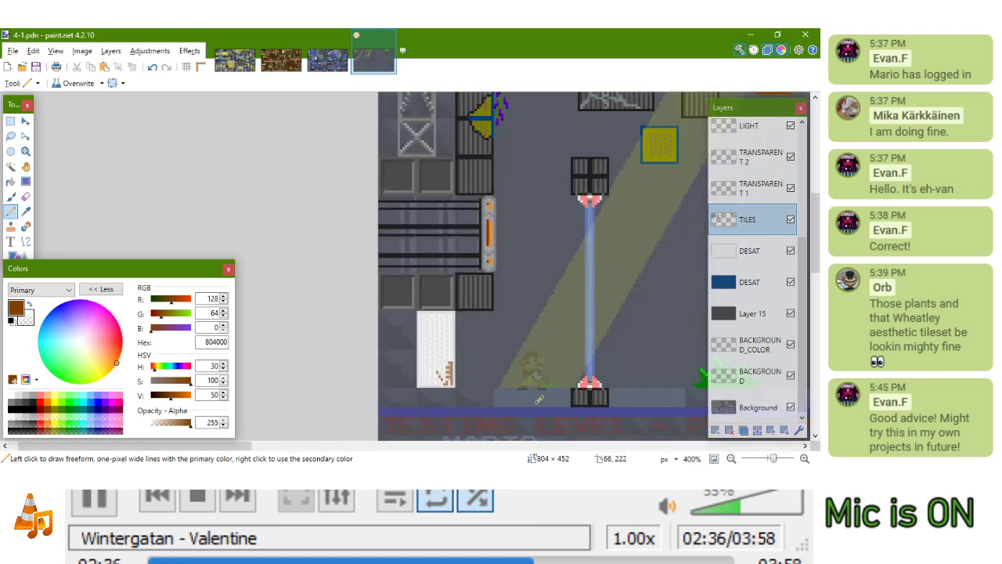
pyautogui.scroll(5, 419, 376)
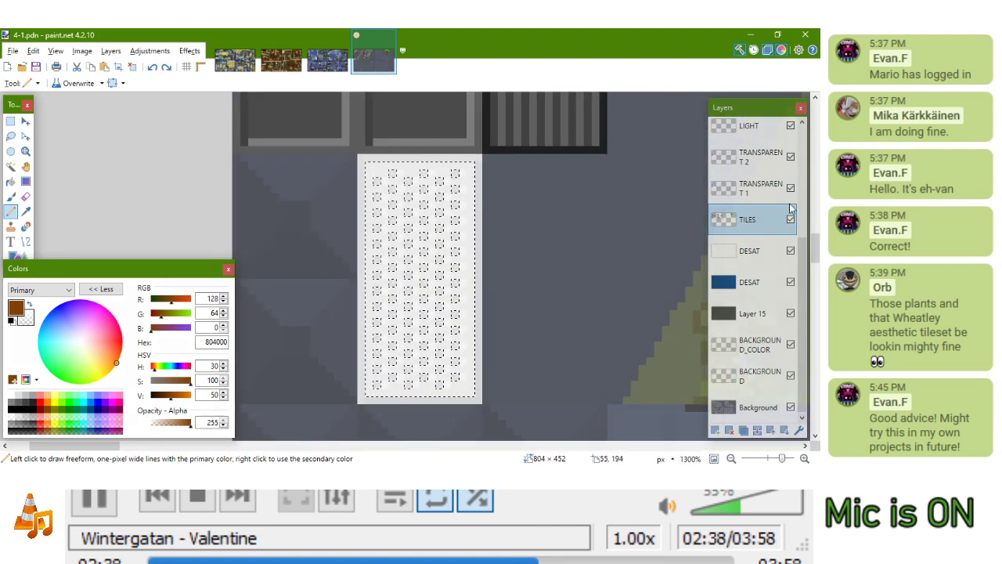
# Try brown 804000 and bright orange FF8000 pencil strokes in the panel's lower right corner on the TRANSPARENT 2 layer
pyautogui.click(755, 156)
pyautogui.moveTo(463, 395); pyautogui.dragTo(470, 313)
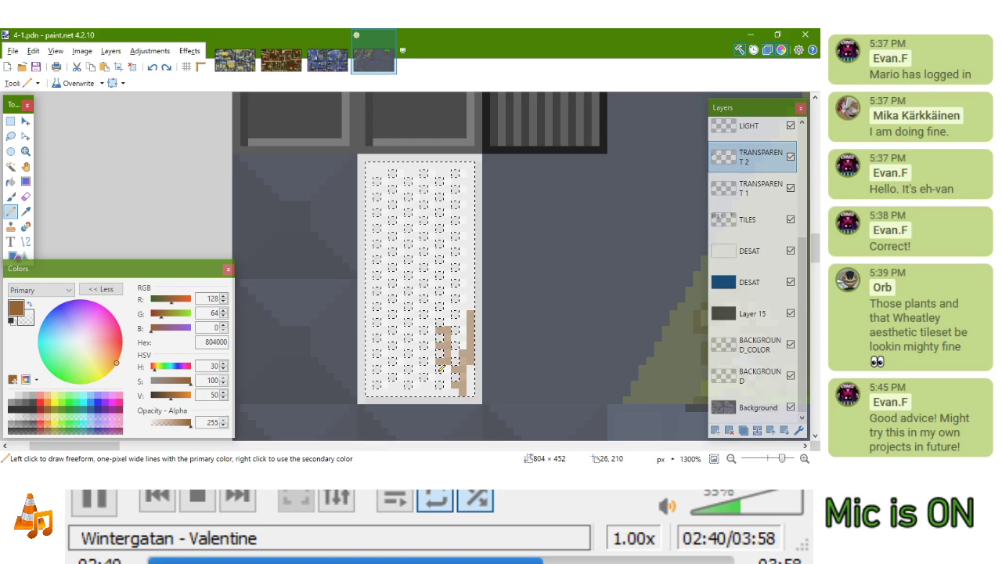
pyautogui.scroll(-4, 451, 382)
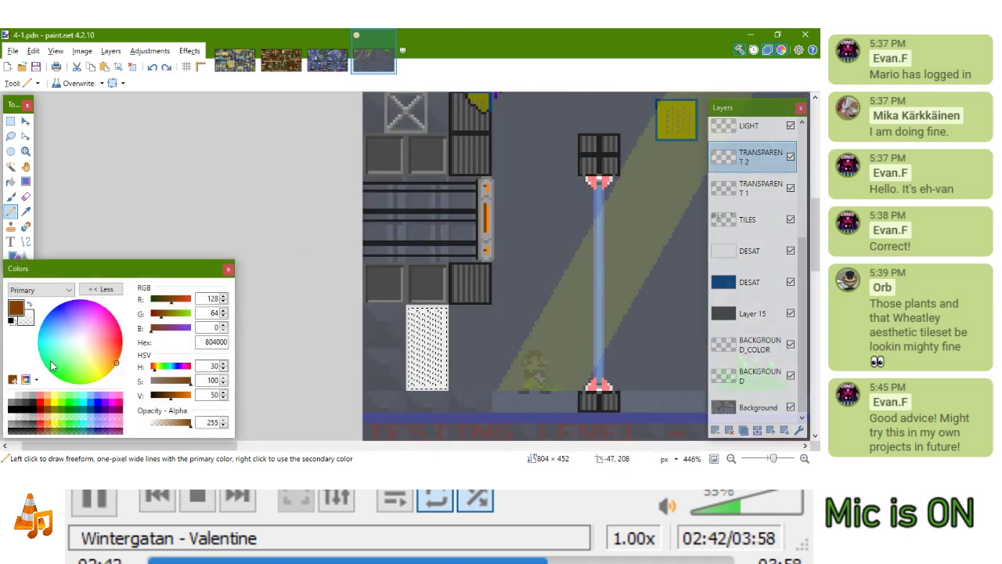
pyautogui.click(45, 404)
pyautogui.scroll(5, 405, 402)
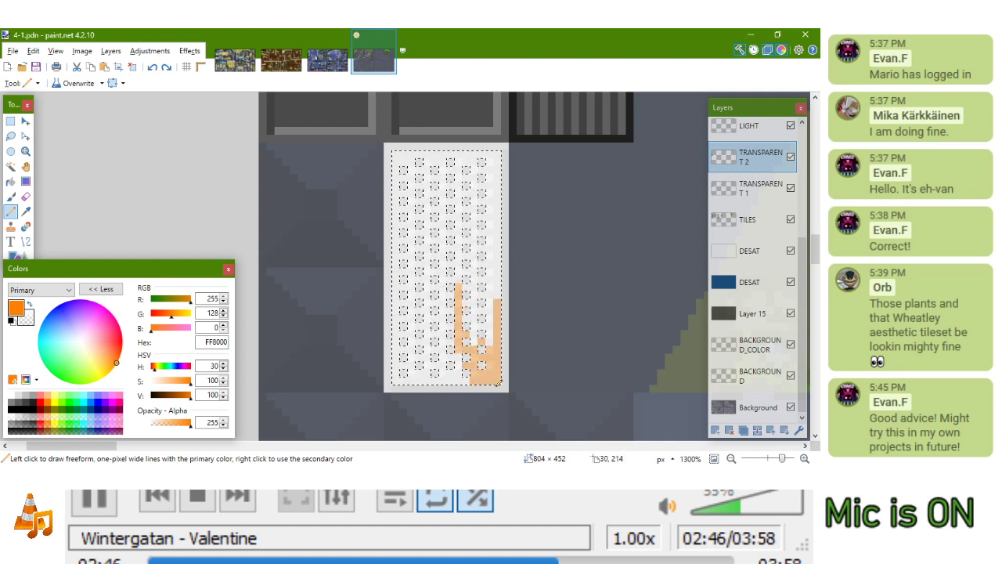
pyautogui.scroll(-6, 406, 377)
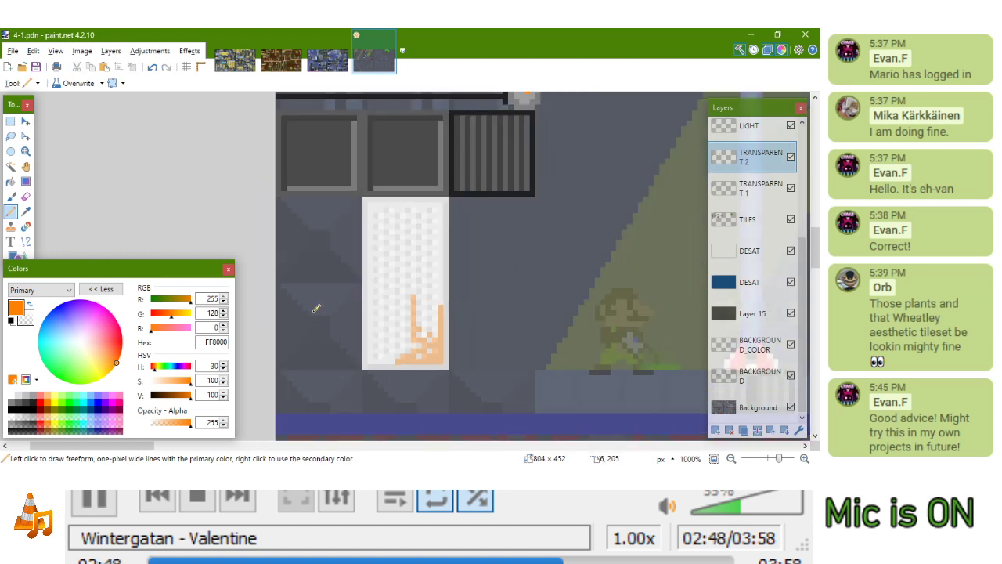
pyautogui.scroll(6, 333, 322)
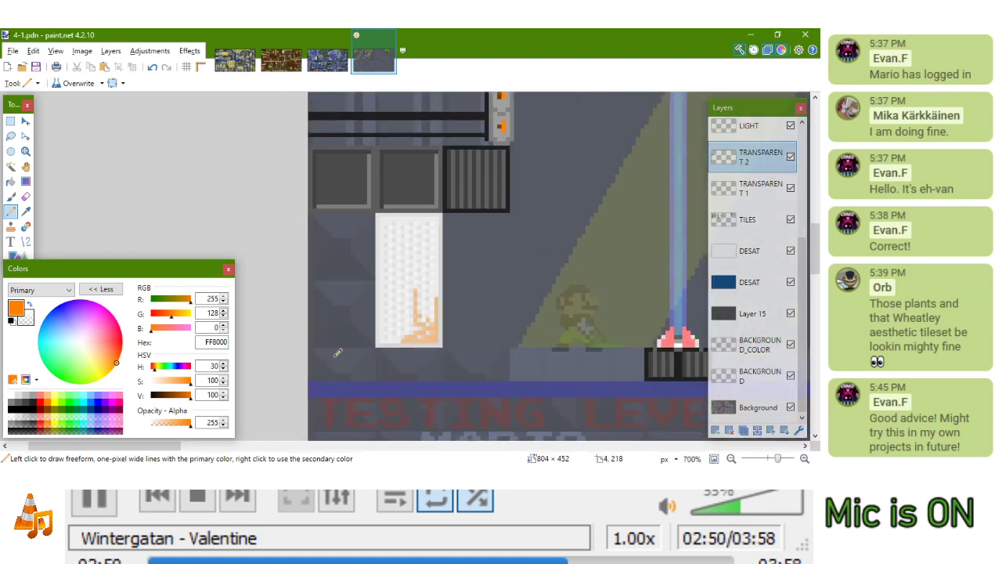
# Try orange FF8000 pencil strokes in the panel's lower right corner on the TILES and TRANSPARENT 1 layers
pyautogui.click(749, 205)
pyautogui.moveTo(510, 333); pyautogui.dragTo(514, 290)
pyautogui.hotkey('ctrl', 'z')
pyautogui.click(744, 199)
pyautogui.moveTo(489, 337)
pyautogui.mouseDown()
pyautogui.moveTo(490, 261)
pyautogui.moveTo(522, 335)
pyautogui.mouseUp()
pyautogui.hotkey('ctrl', 'z')
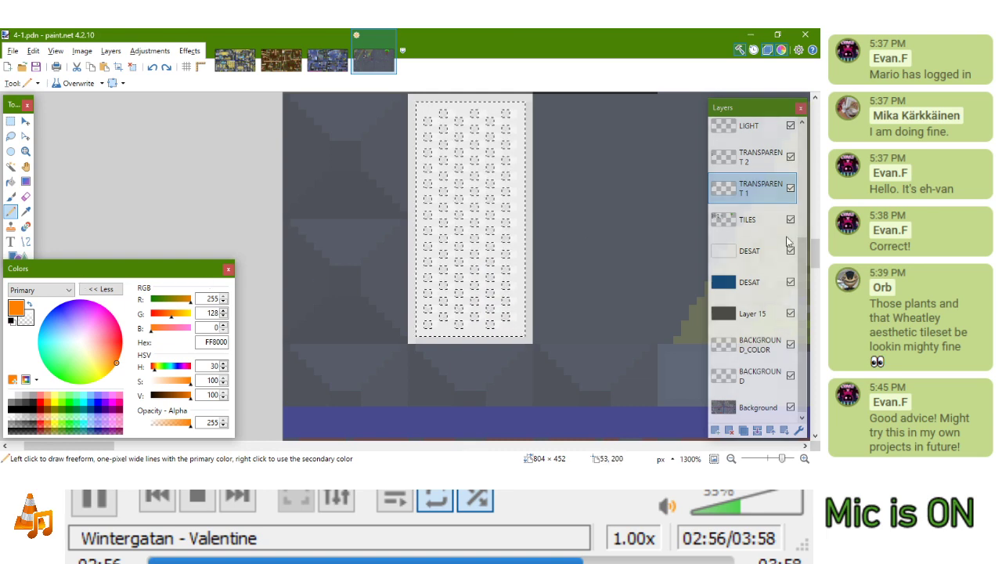
# Pencil uneven light orange FFC080 stains rising from the panel's bottom edge on the TRANSPARENT 2 layer
pyautogui.click(769, 166)
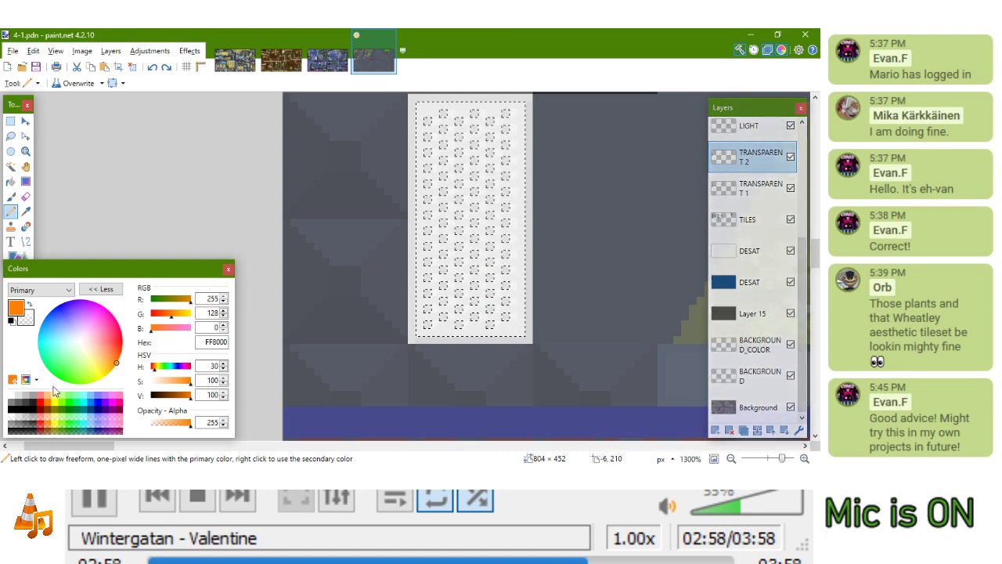
pyautogui.click(49, 399)
pyautogui.moveTo(505, 259)
pyautogui.mouseDown()
pyautogui.moveTo(509, 340)
pyautogui.moveTo(522, 328)
pyautogui.moveTo(507, 339)
pyautogui.moveTo(487, 306)
pyautogui.moveTo(510, 318)
pyautogui.moveTo(421, 334)
pyautogui.moveTo(430, 325)
pyautogui.moveTo(430, 338)
pyautogui.moveTo(438, 277)
pyautogui.moveTo(459, 340)
pyautogui.mouseUp()
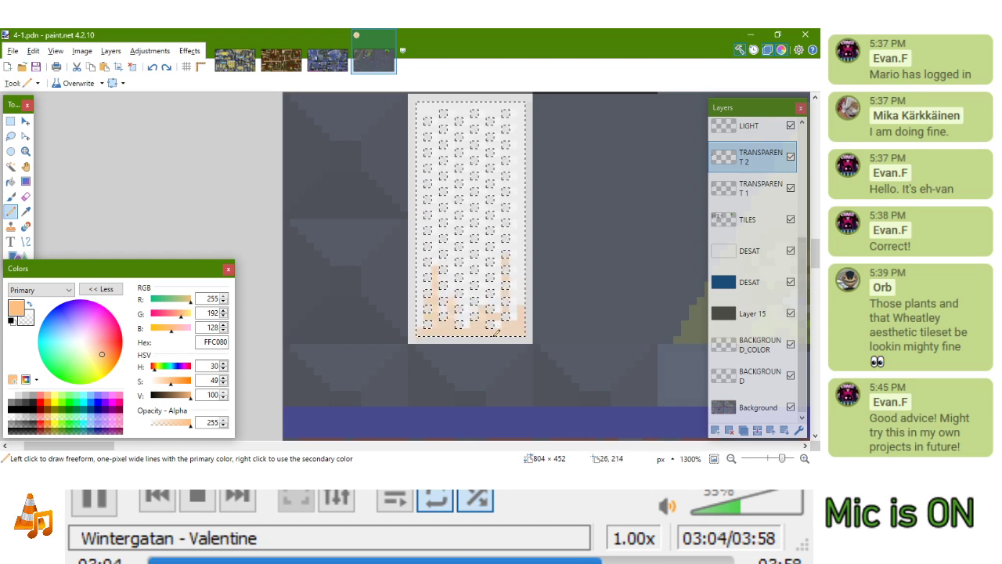
pyautogui.scroll(-8, 497, 329)
pyautogui.scroll(8, 503, 326)
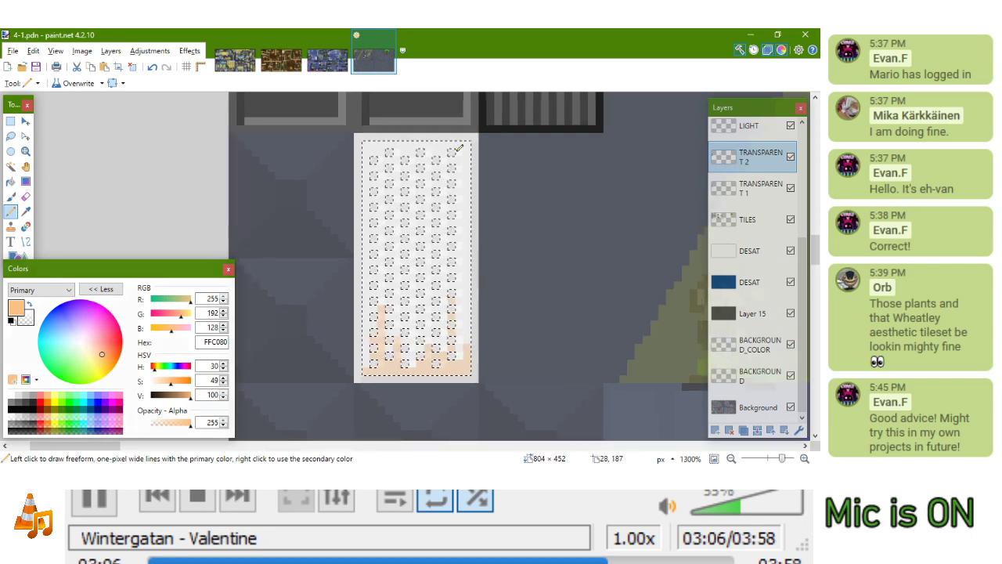
# Pencil light orange FFC080 stains running down from the panel's top edge on the TRANSPARENT 2 layer
pyautogui.moveTo(467, 145); pyautogui.dragTo(467, 206)
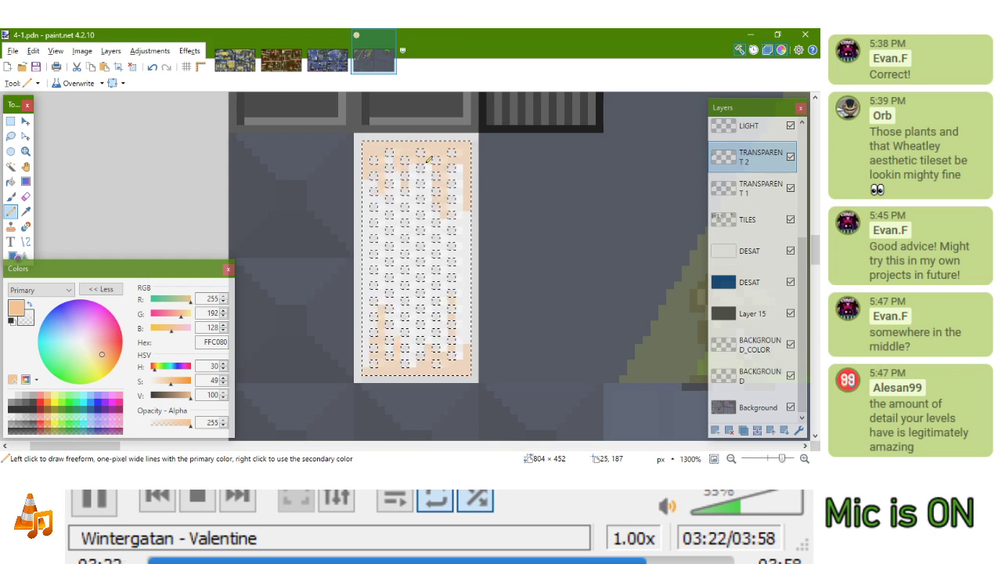
pyautogui.scroll(-5, 412, 175)
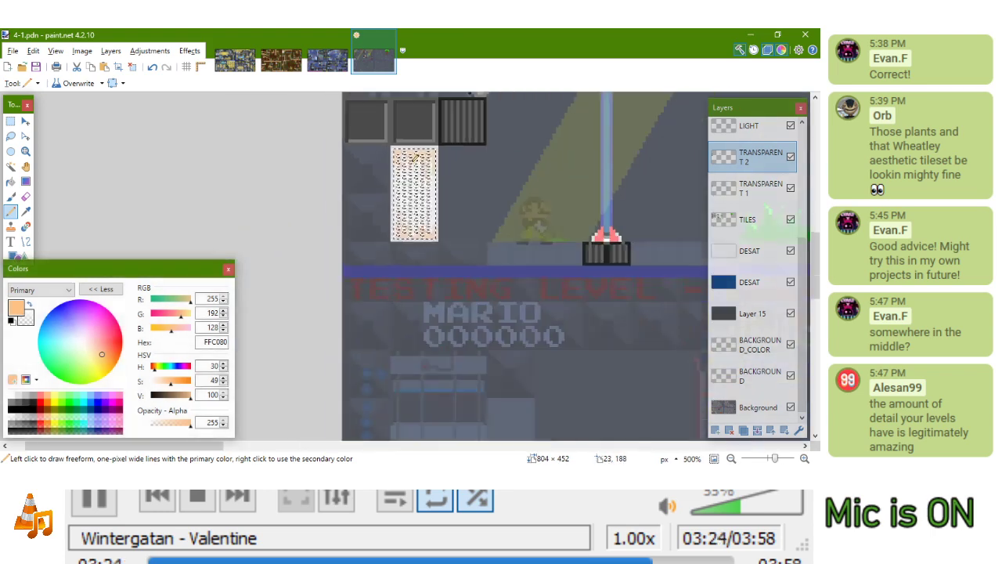
pyautogui.scroll(-3, 429, 166)
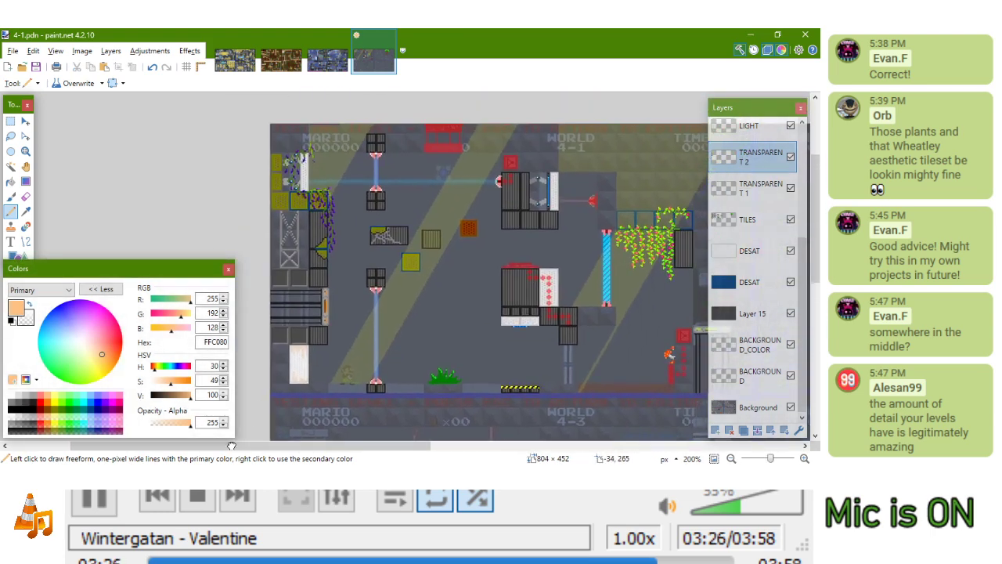
# Inspect the light orange stains on the white panel up close and at level scale
pyautogui.moveTo(240, 454); pyautogui.dragTo(409, 337)
pyautogui.scroll(7, 439, 258)
pyautogui.scroll(-6, 438, 255)
pyautogui.scroll(8, 437, 261)
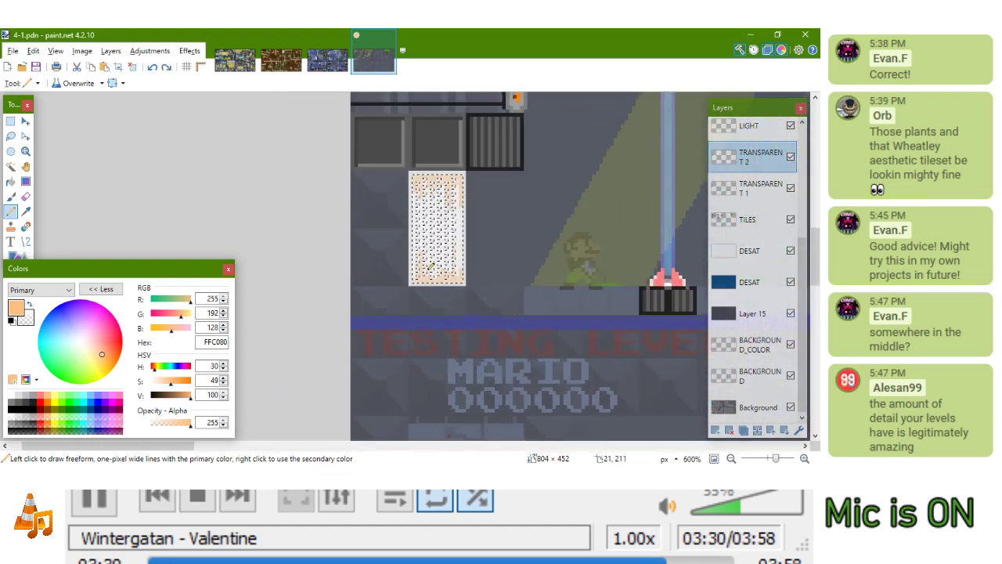
pyautogui.scroll(1, 452, 277)
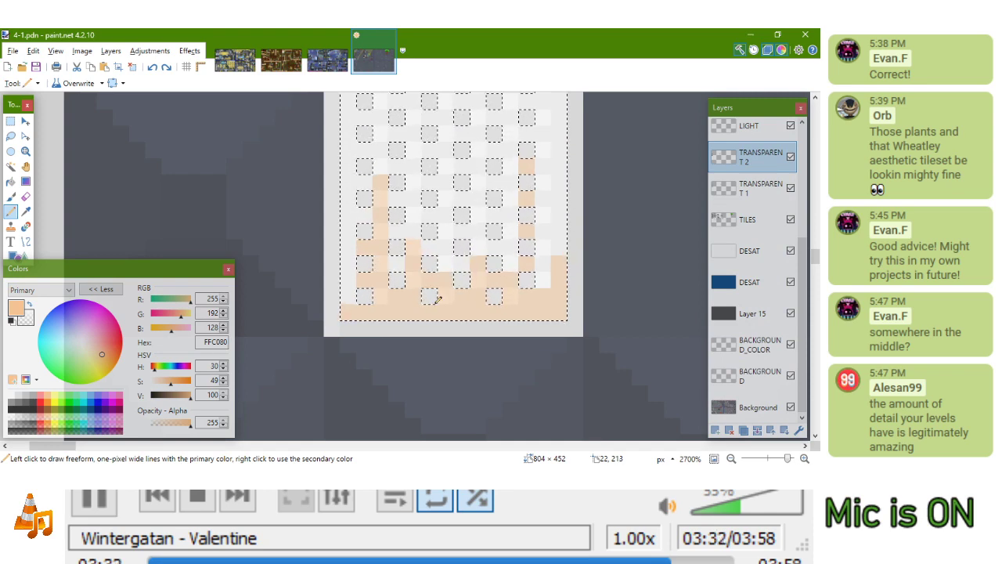
pyautogui.scroll(-10, 448, 227)
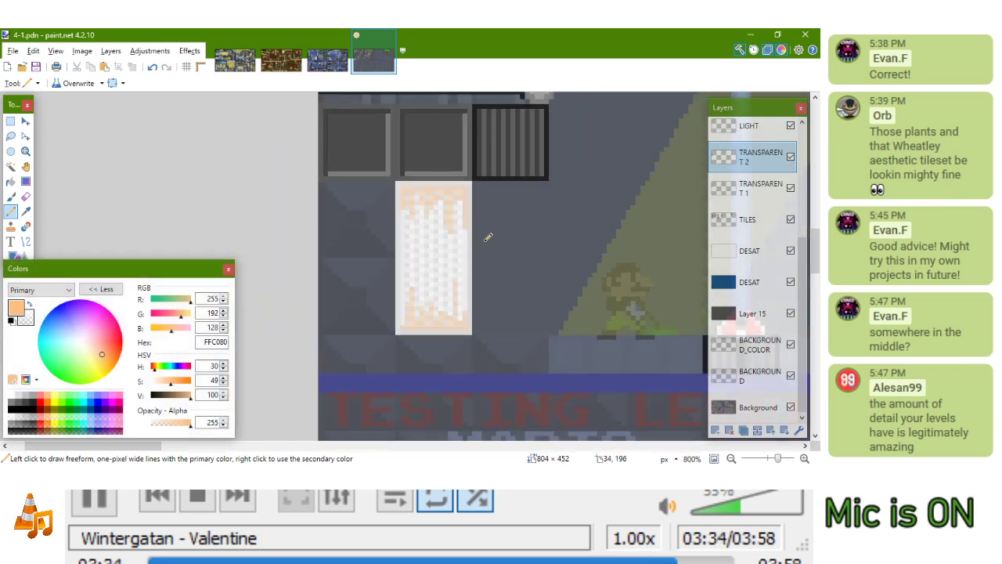
pyautogui.scroll(-5, 373, 314)
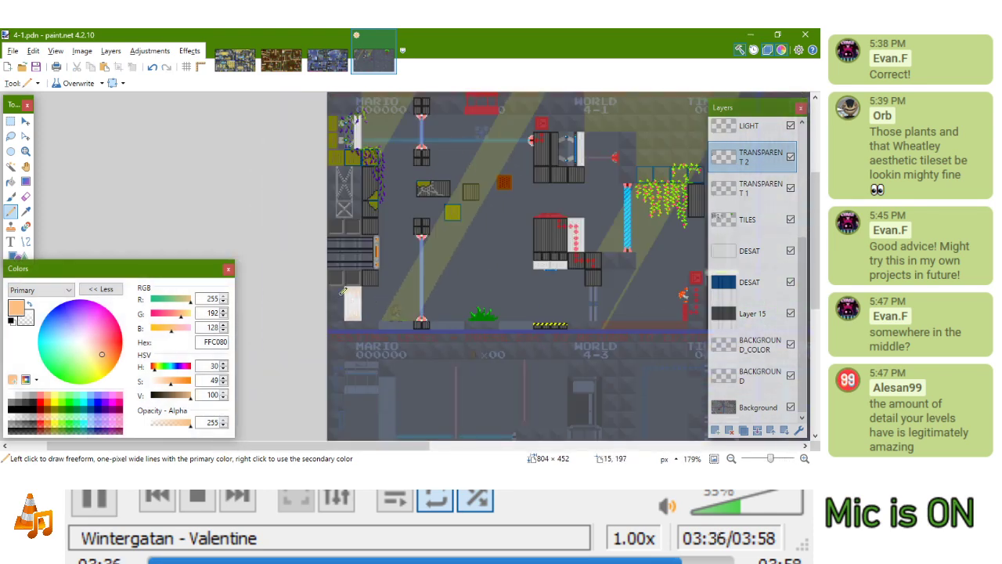
# Copy an 8 × 33 pixel girder section beneath the dark vent block in the 3-1 image and switch back to 4-1
pyautogui.click(11, 121)
pyautogui.moveTo(439, 231)
pyautogui.mouseDown()
pyautogui.moveTo(384, 271)
pyautogui.moveTo(392, 278)
pyautogui.moveTo(422, 256)
pyautogui.moveTo(373, 277)
pyautogui.mouseUp()
pyautogui.click(328, 55)
pyautogui.scroll(-5, 460, 275)
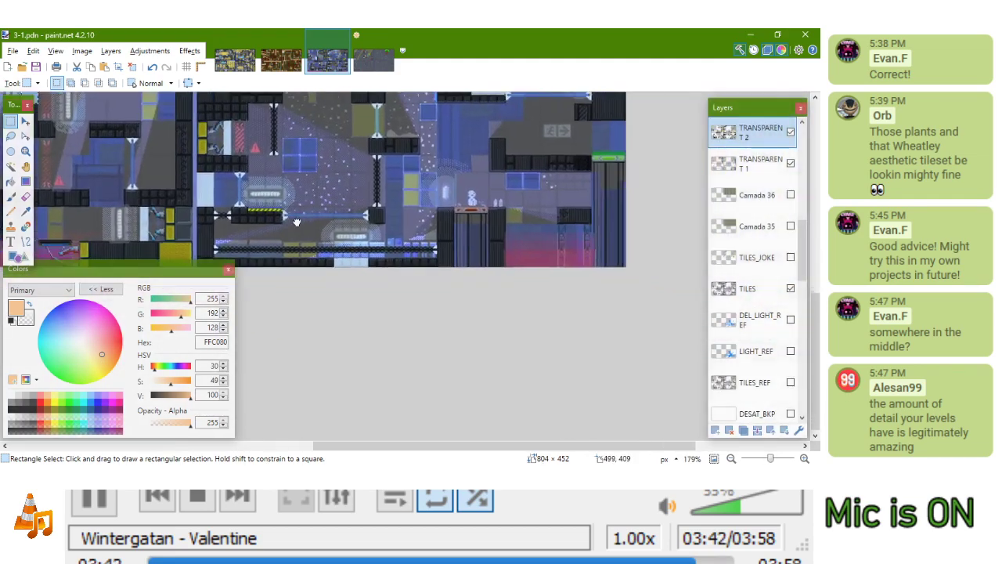
pyautogui.scroll(7, 574, 233)
pyautogui.moveTo(443, 162); pyautogui.dragTo(484, 355)
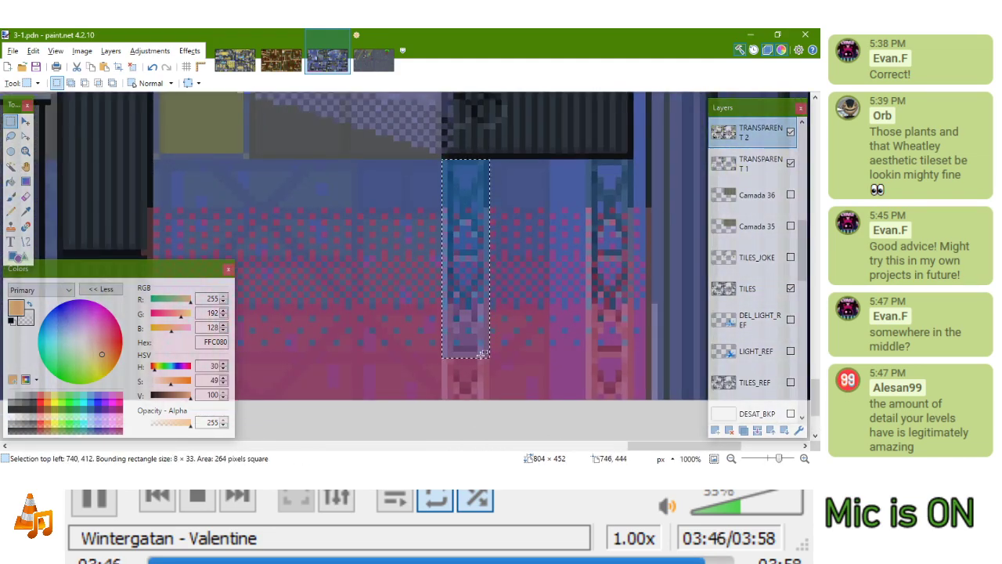
pyautogui.click(373, 61)
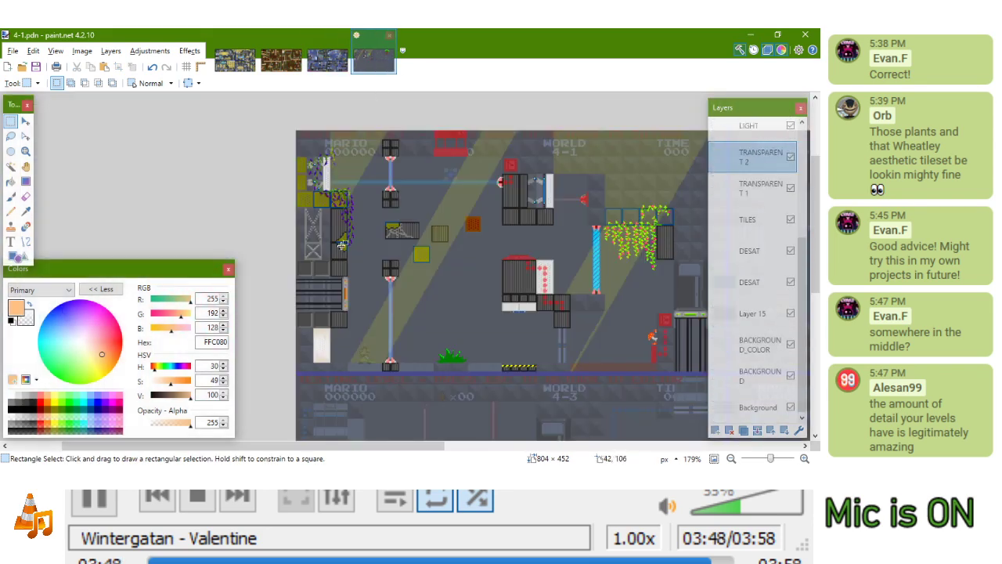
pyautogui.scroll(6, 341, 245)
pyautogui.hotkey('ctrl', 'v')
pyautogui.moveTo(249, 216); pyautogui.dragTo(170, 177)
pyautogui.hotkey('ctrl', 'z')
pyautogui.hotkey('ctrl', 'z')
pyautogui.scroll(-4, 645, 233)
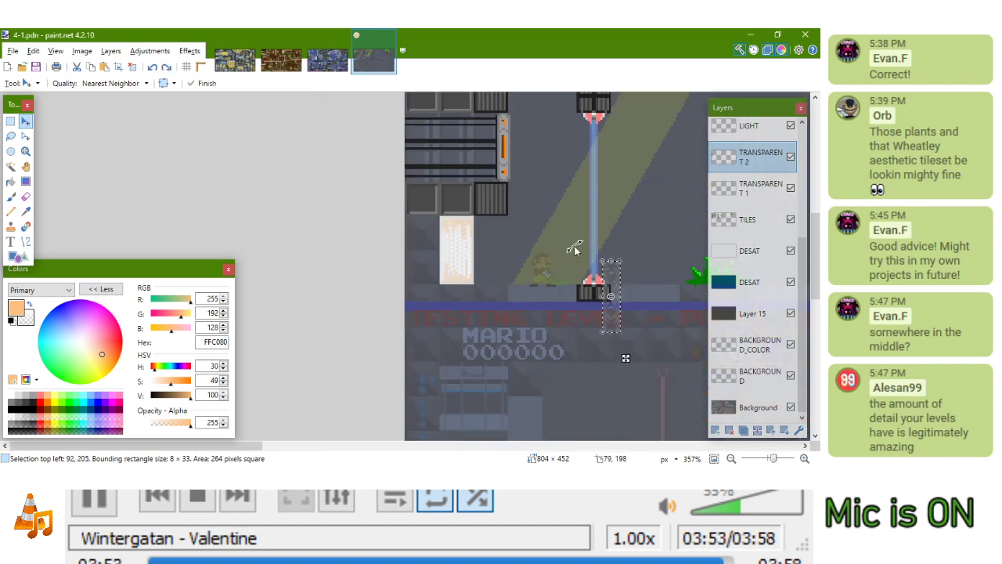
# Place the copied girder section on the TILES layer, against the level's left edge directly below the square tiles
pyautogui.click(764, 224)
pyautogui.scroll(1, 418, 244)
pyautogui.moveTo(167, 256); pyautogui.dragTo(162, 256)
pyautogui.moveTo(321, 364); pyautogui.dragTo(262, 225)
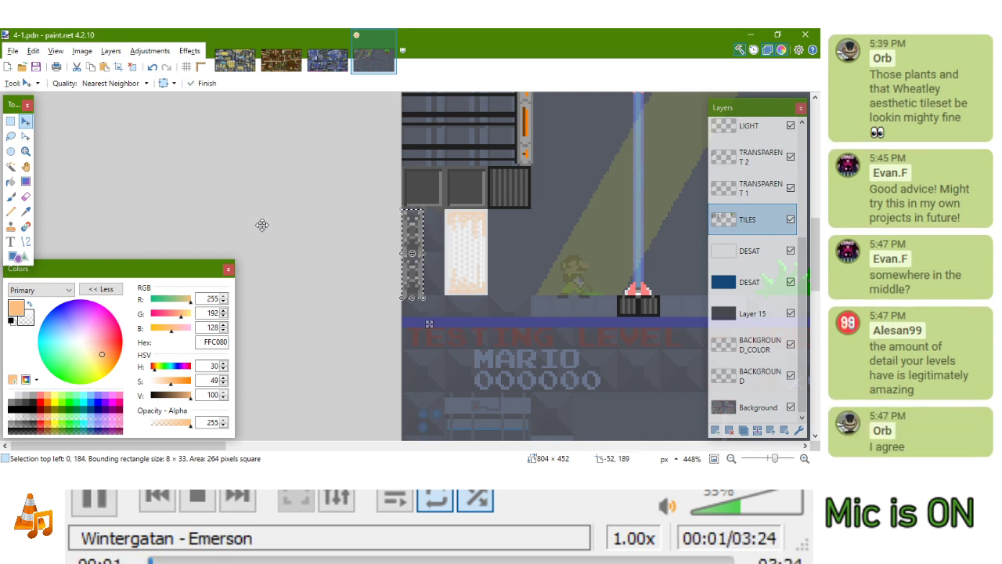
pyautogui.hotkey('ctrl', 'd')
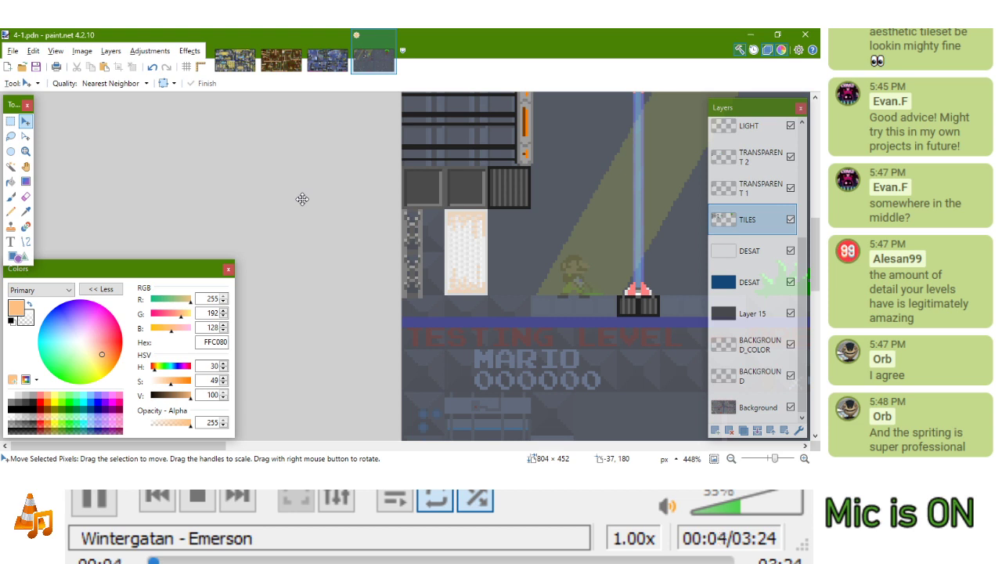
pyautogui.click(13, 122)
pyautogui.scroll(3, 423, 237)
pyautogui.scroll(-3, 374, 267)
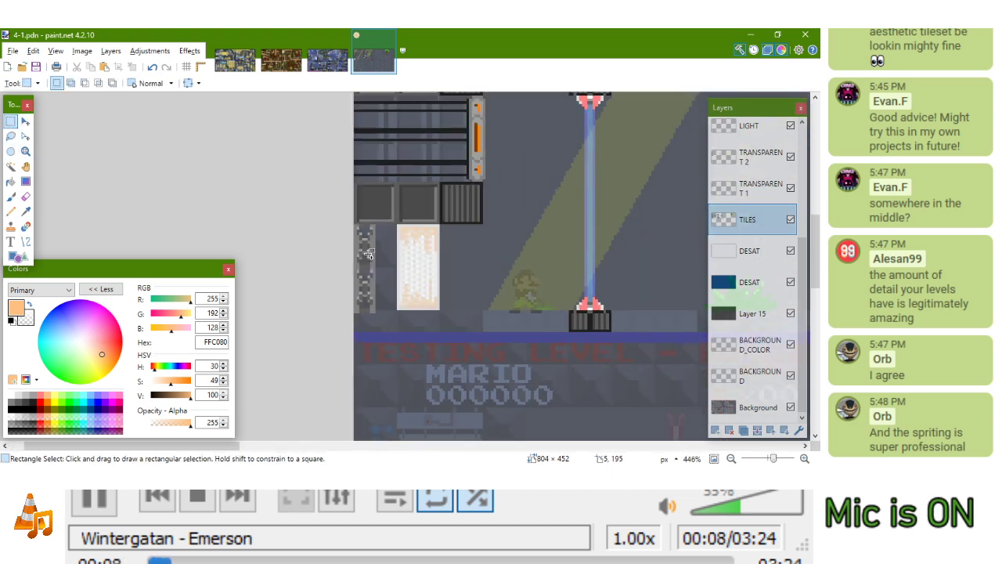
pyautogui.scroll(-5, 524, 196)
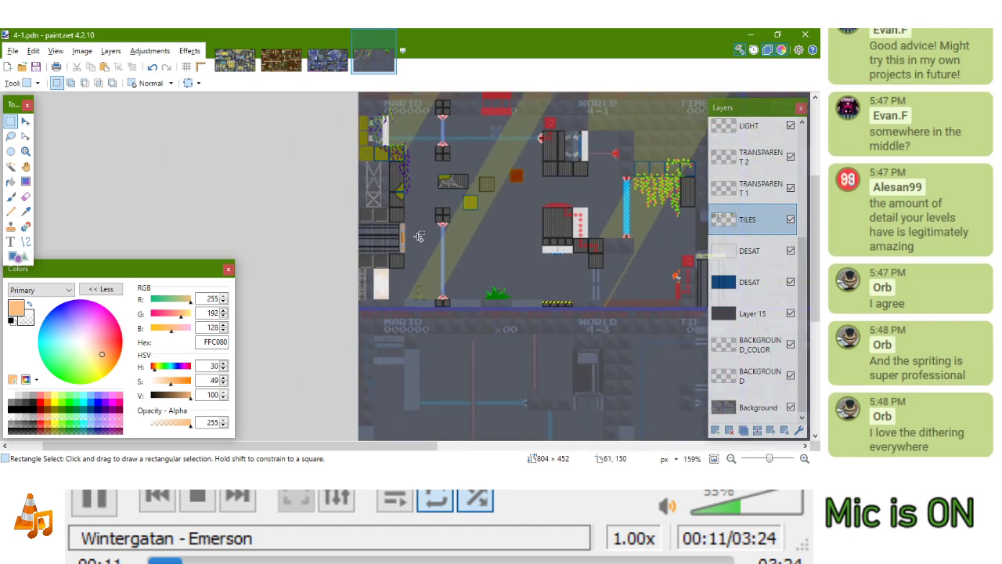
# Duplicate the upper 48 × 8 pixel half of the three-tile row down to the floor line beneath the girder and white panel
pyautogui.scroll(8, 329, 251)
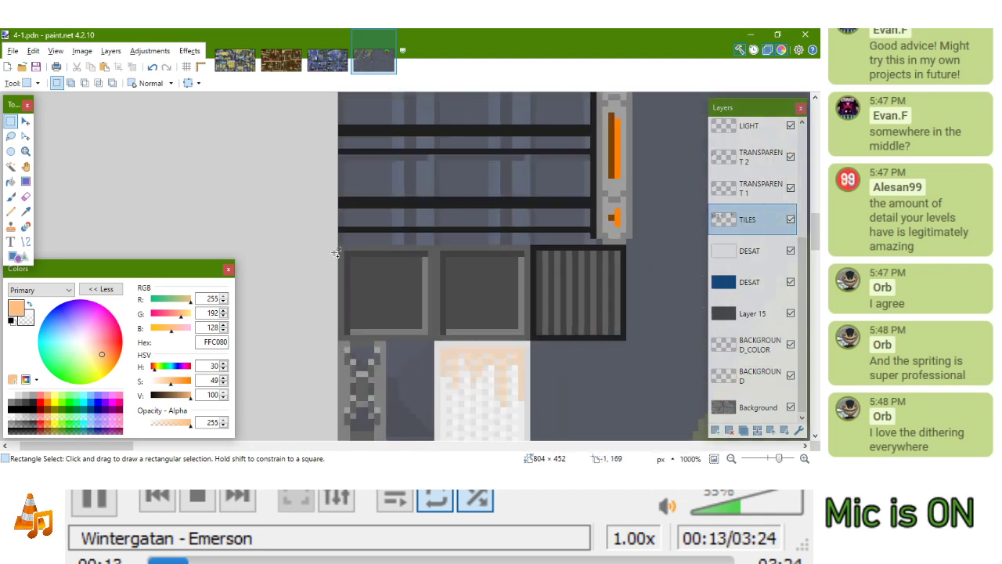
pyautogui.moveTo(336, 245); pyautogui.dragTo(625, 292)
pyautogui.scroll(-4, 577, 257)
pyautogui.scroll(4, 501, 285)
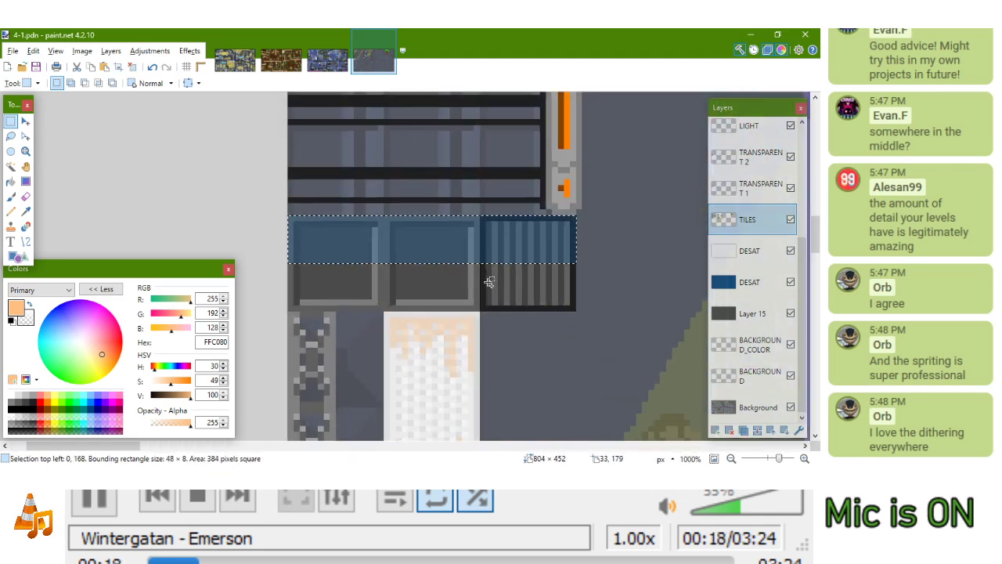
pyautogui.scroll(-4, 496, 178)
pyautogui.scroll(4, 489, 178)
pyautogui.scroll(-5, 489, 178)
pyautogui.press('m')
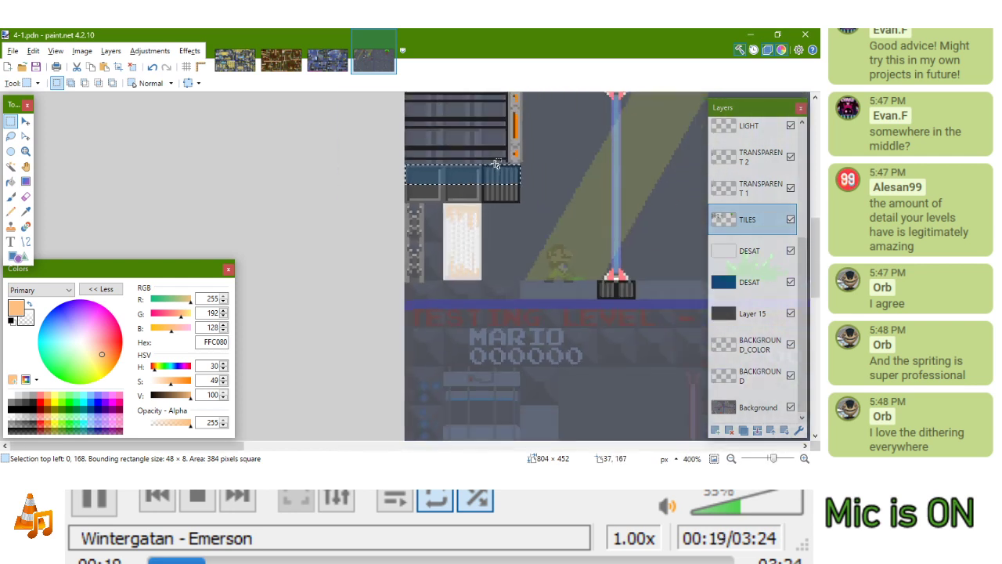
pyautogui.moveTo(487, 176); pyautogui.dragTo(487, 285)
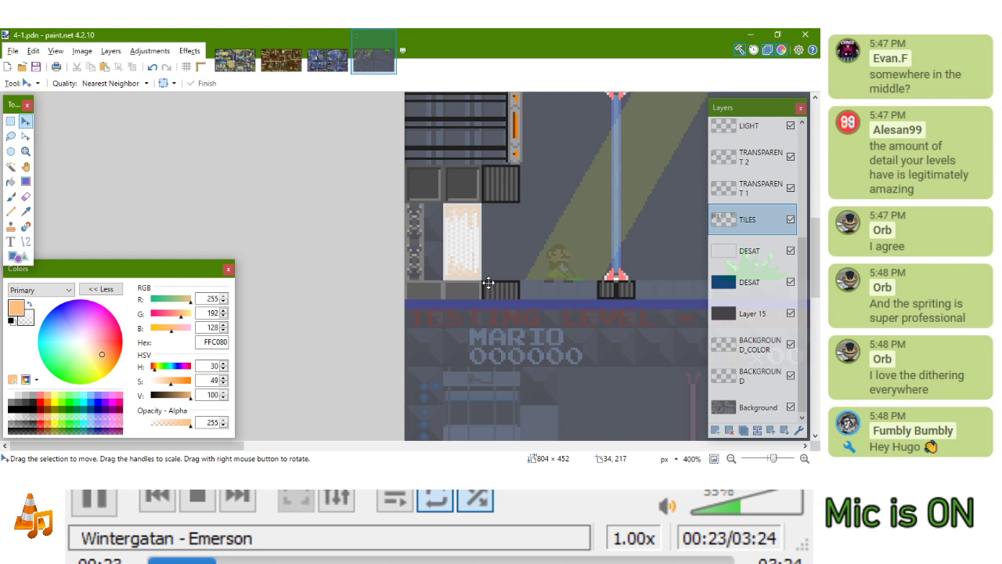
pyautogui.click(11, 121)
pyautogui.scroll(-3, 264, 291)
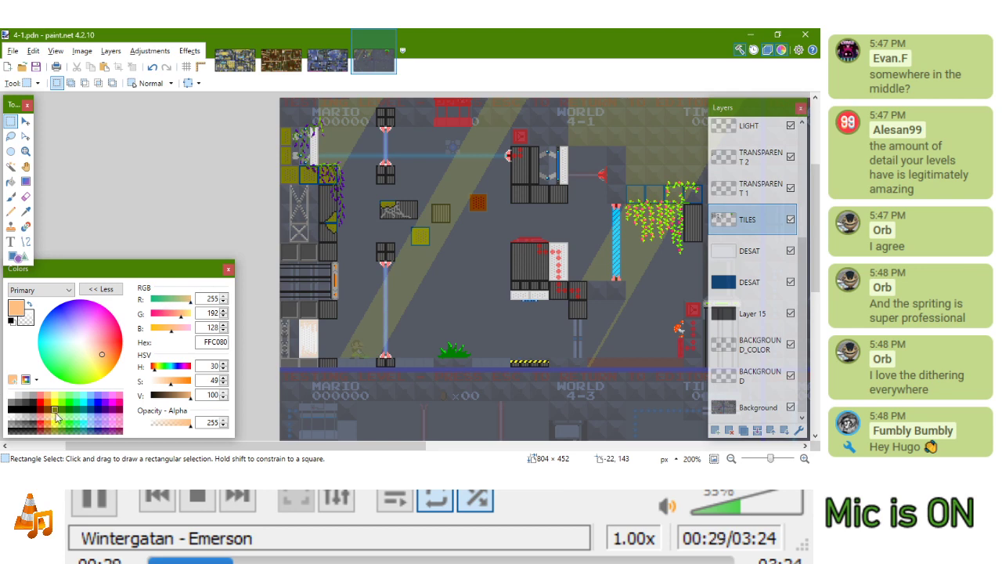
# Compare the girders under the vent block in the 3-1 image with the girders and tiles along the left side of 4-1
pyautogui.moveTo(493, 172); pyautogui.dragTo(387, 178)
pyautogui.moveTo(458, 207); pyautogui.dragTo(412, 218)
pyautogui.hscroll(-3, 412, 217)
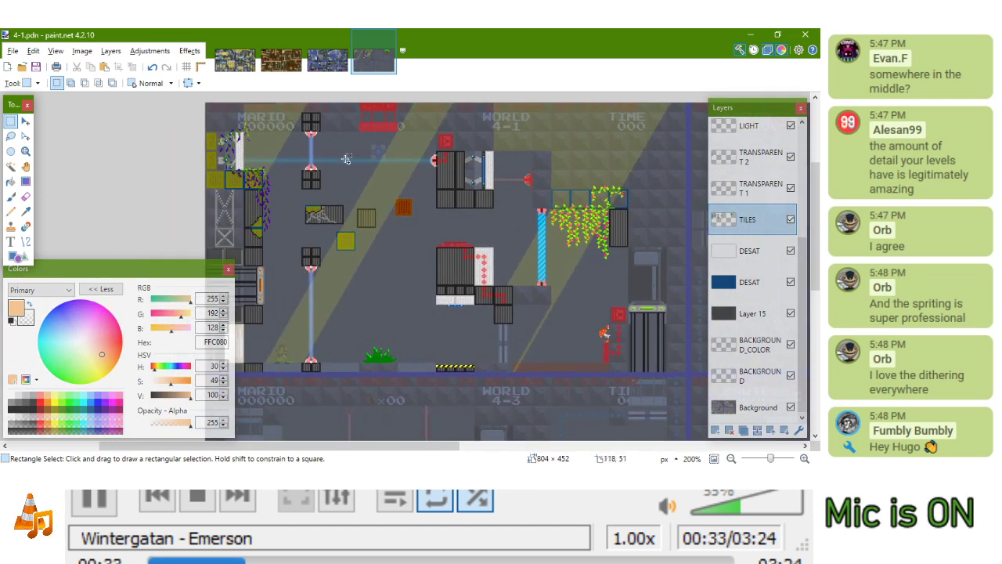
pyautogui.click(328, 61)
pyautogui.scroll(3, 517, 321)
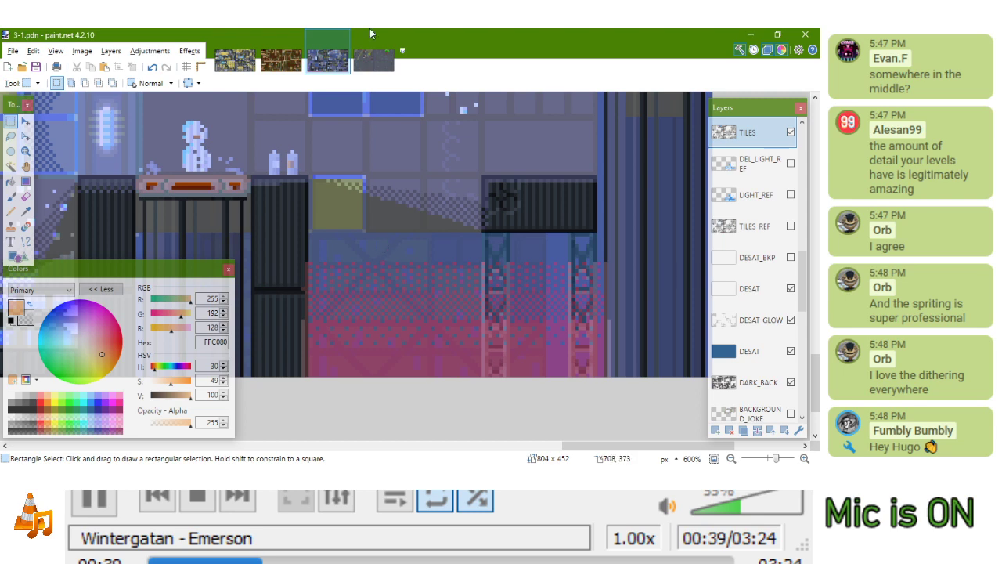
pyautogui.click(373, 61)
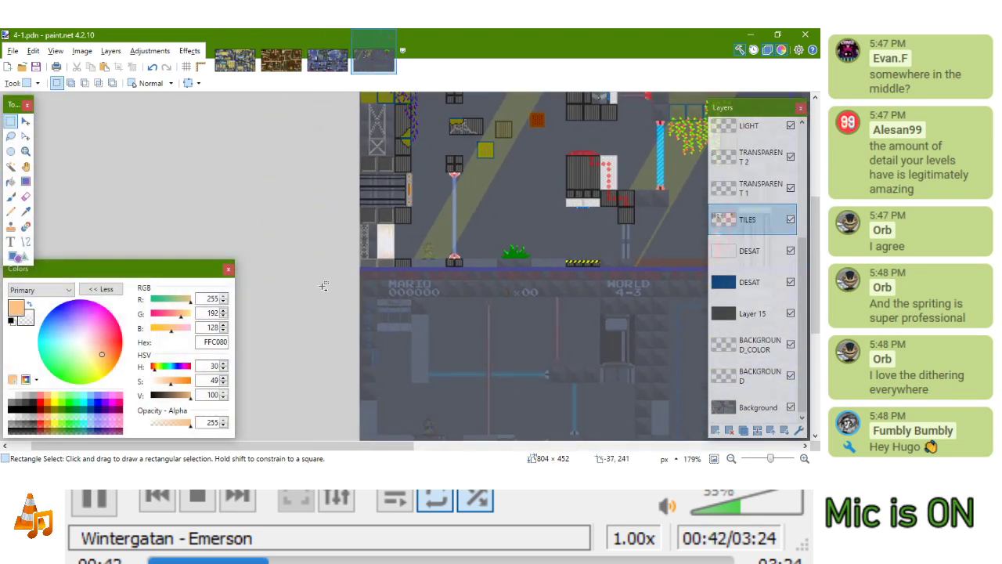
pyautogui.keyDown('ctrl'); pyautogui.scroll(3, 322, 286); pyautogui.keyUp('ctrl')
pyautogui.keyDown('ctrl'); pyautogui.scroll(2, 368, 289); pyautogui.keyUp('ctrl')
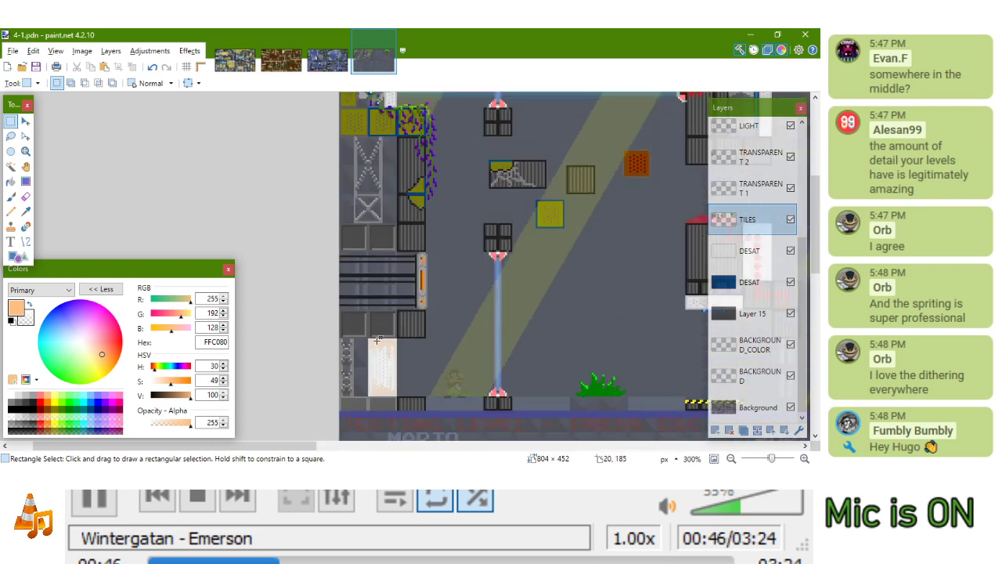
pyautogui.keyDown('ctrl'); pyautogui.scroll(4, 354, 352); pyautogui.keyUp('ctrl')
pyautogui.keyDown('ctrl'); pyautogui.scroll(-3, 353, 349); pyautogui.keyUp('ctrl')
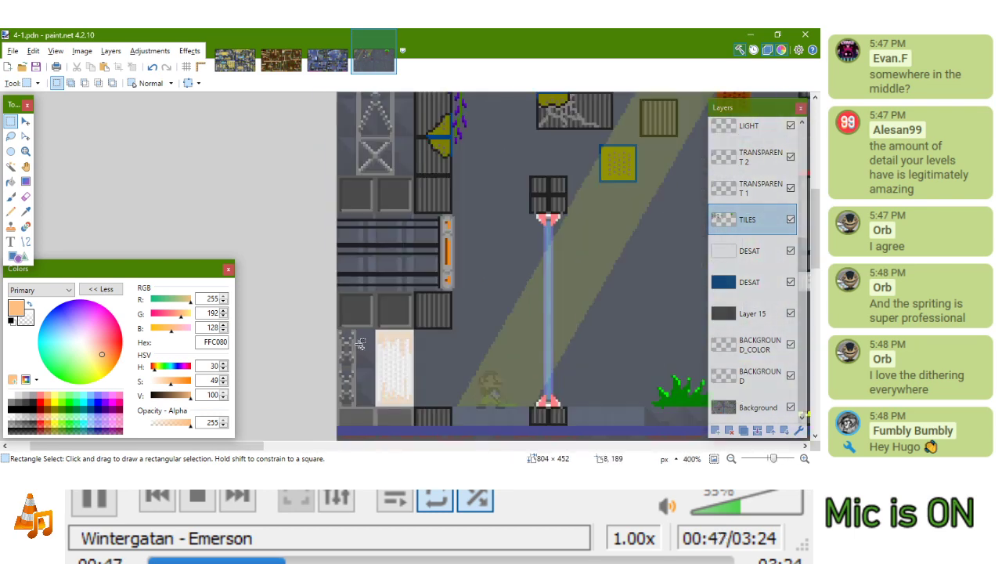
pyautogui.moveTo(362, 337); pyautogui.dragTo(359, 271)
pyautogui.moveTo(543, 208); pyautogui.dragTo(527, 396)
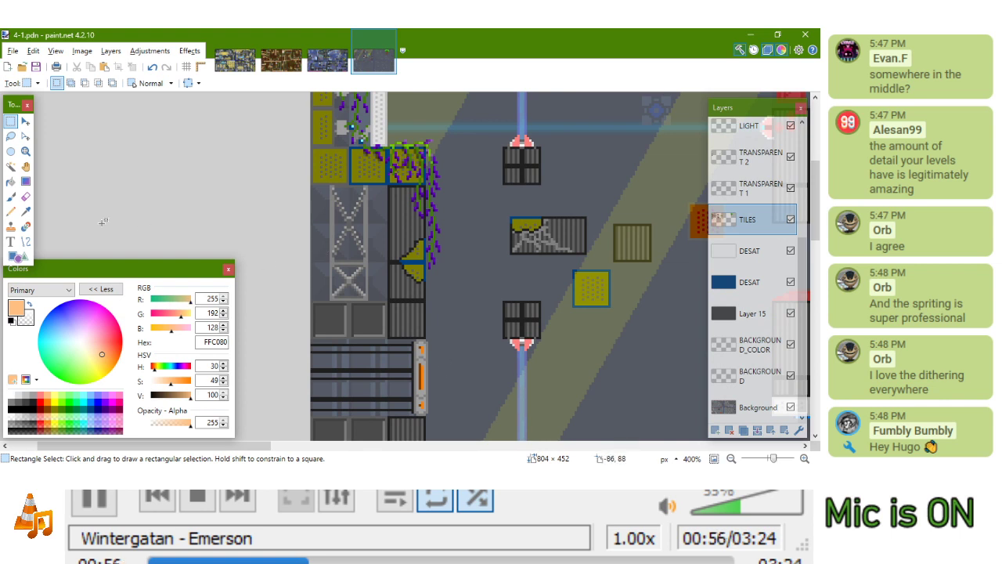
# Pencil a small dark red 800000 mark on the TILES layer at the joint between the two X-braced girder sections
pyautogui.click(11, 212)
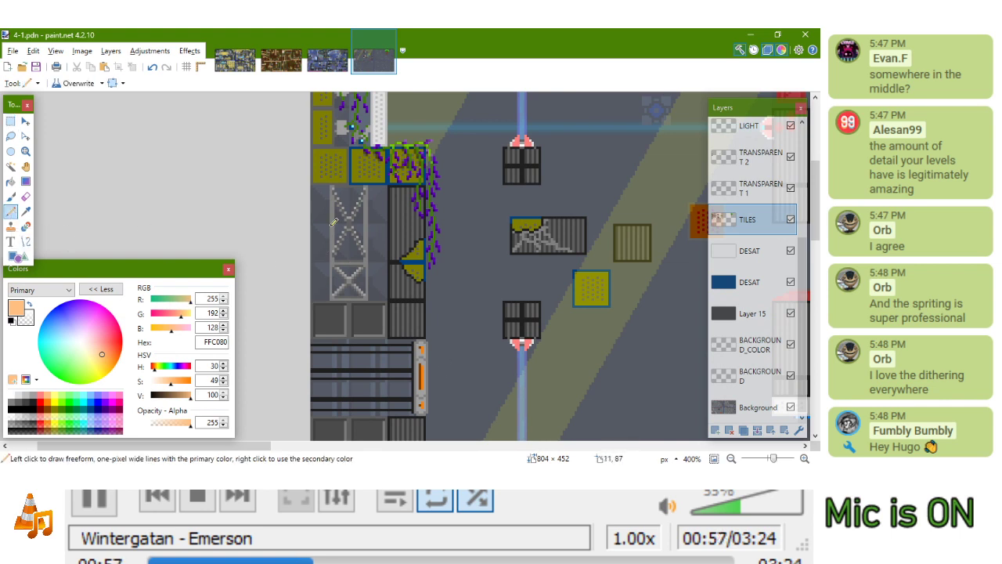
pyautogui.scroll(3, 316, 256)
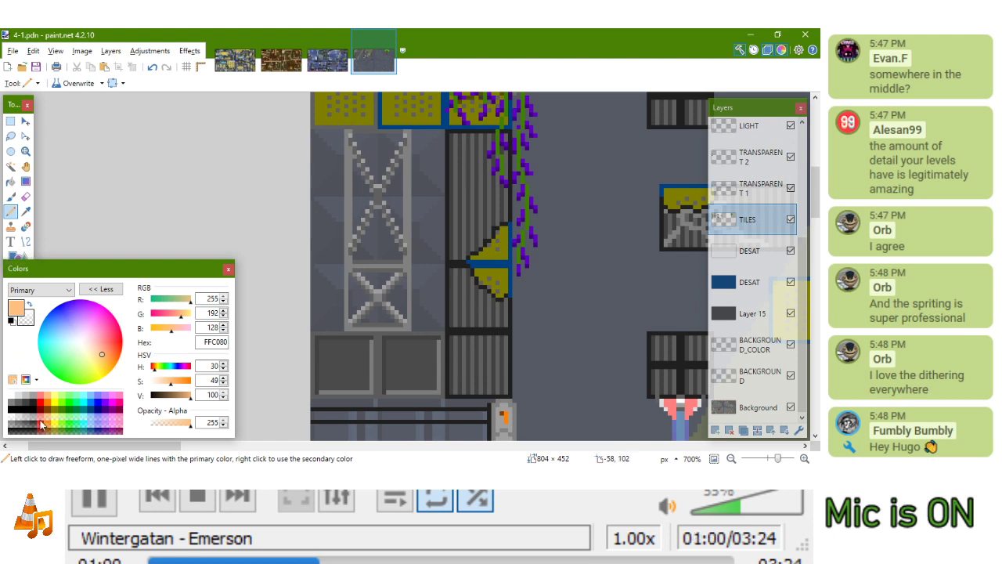
pyautogui.click(40, 410)
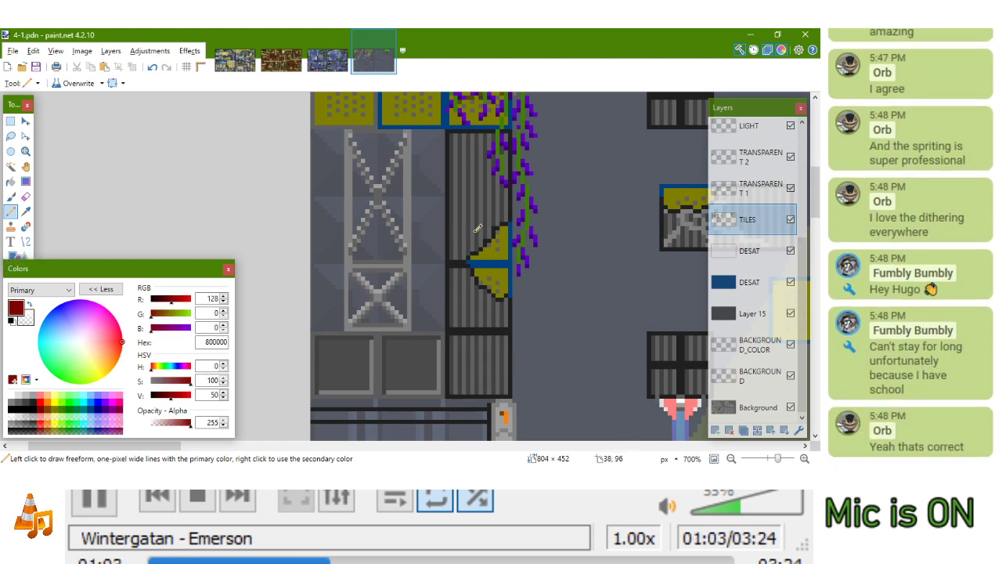
pyautogui.hscroll(-2, 478, 228)
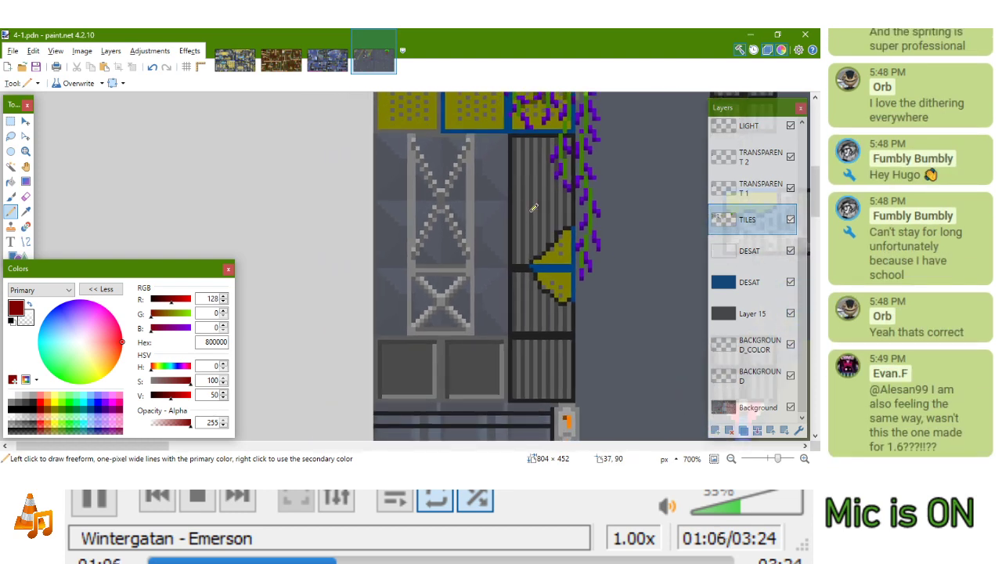
pyautogui.scroll(5, 575, 183)
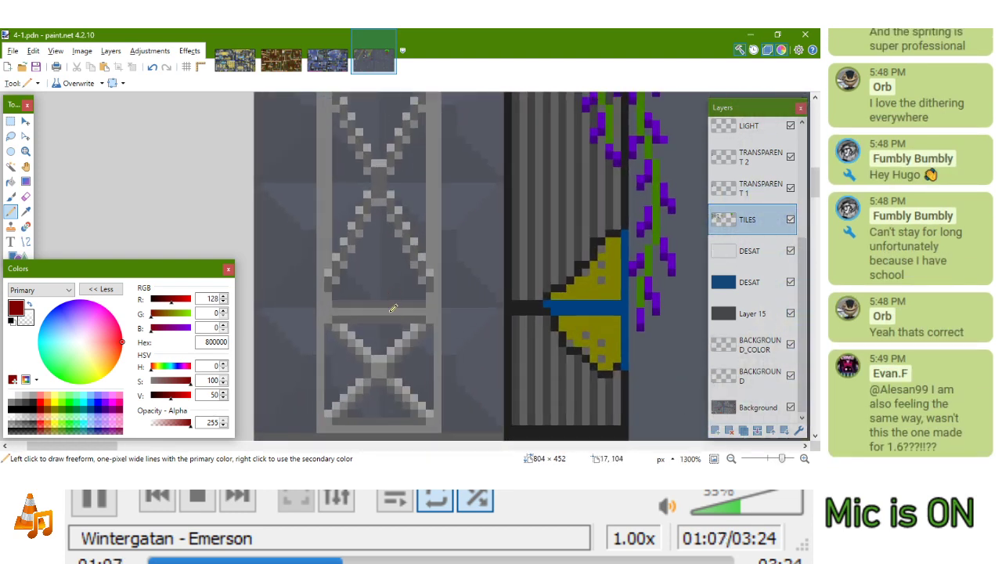
pyautogui.scroll(-4, 452, 307)
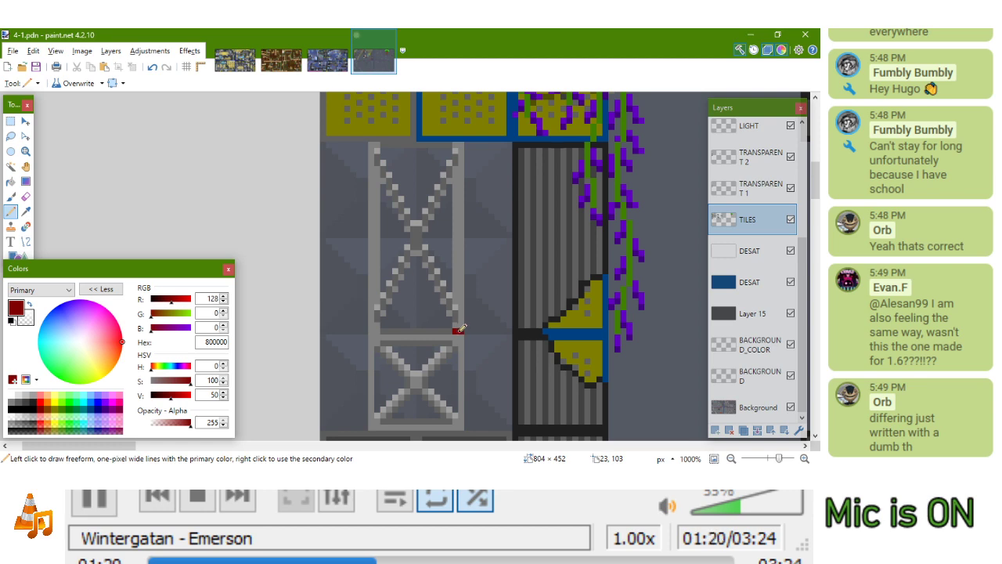
pyautogui.scroll(-7, 463, 319)
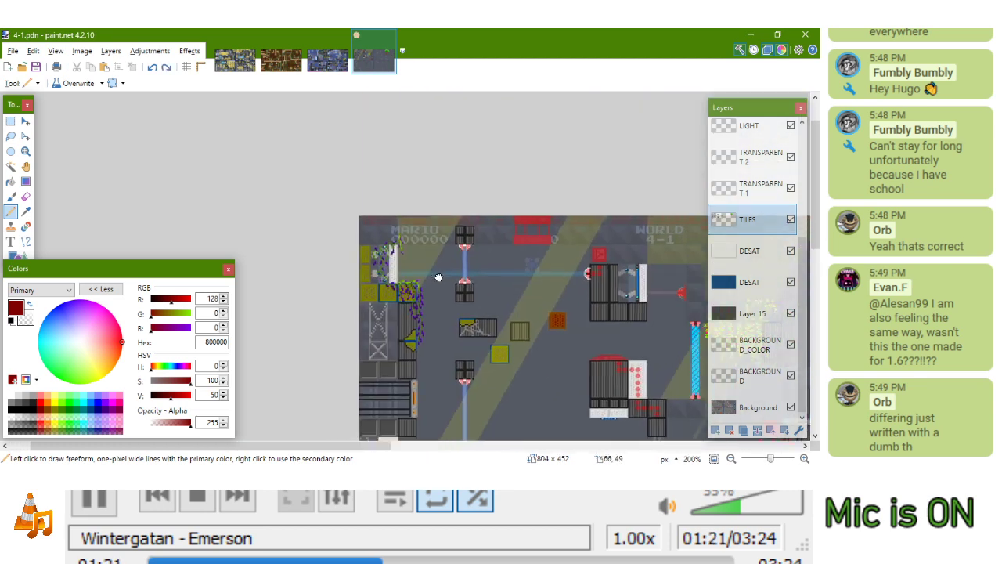
# Copy a 16-pixel-wide piece of the white panel strip below the stacked cubes in 3-1 and switch back to 4-1
pyautogui.click(11, 122)
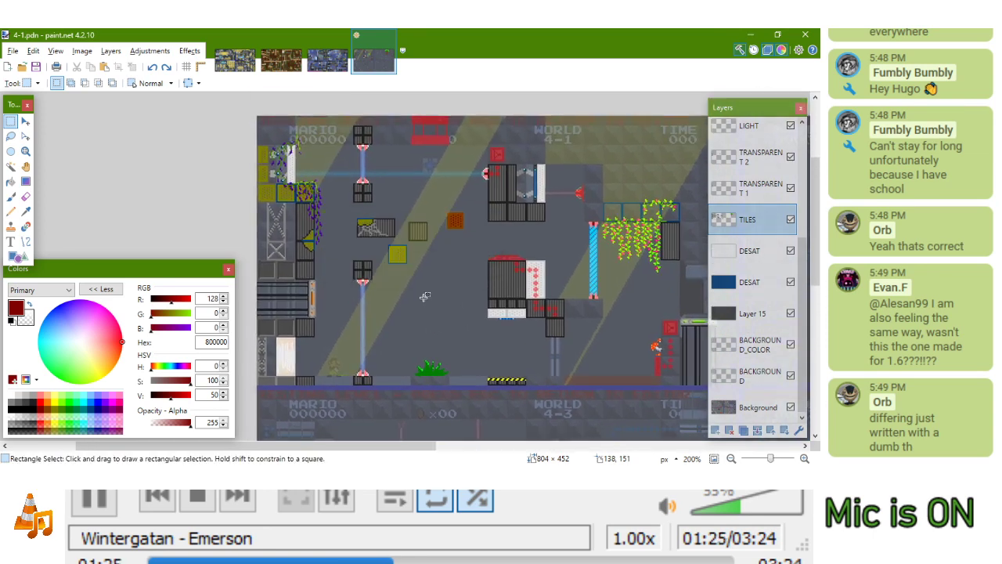
pyautogui.click(317, 59)
pyautogui.scroll(-4, 518, 252)
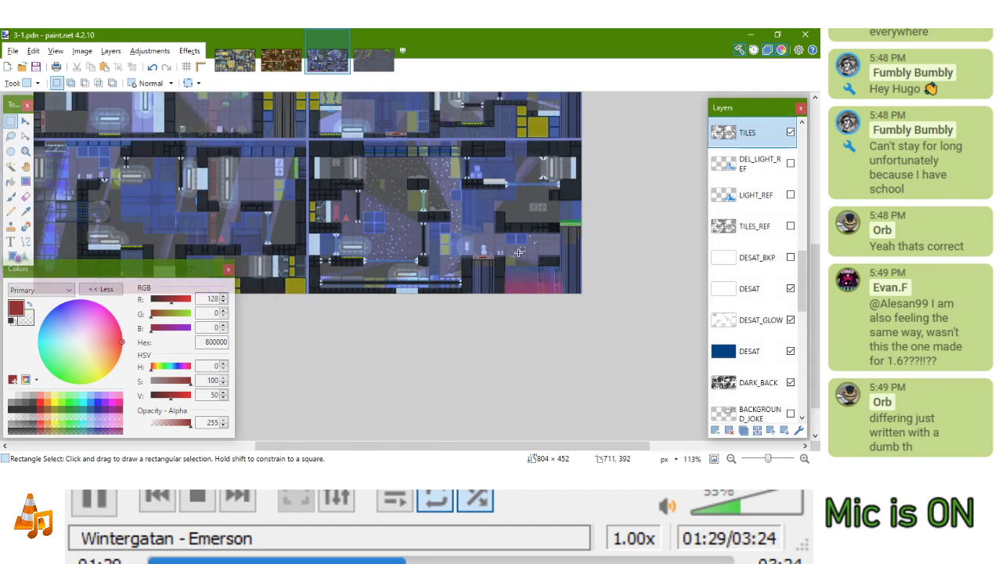
pyautogui.scroll(7, 518, 252)
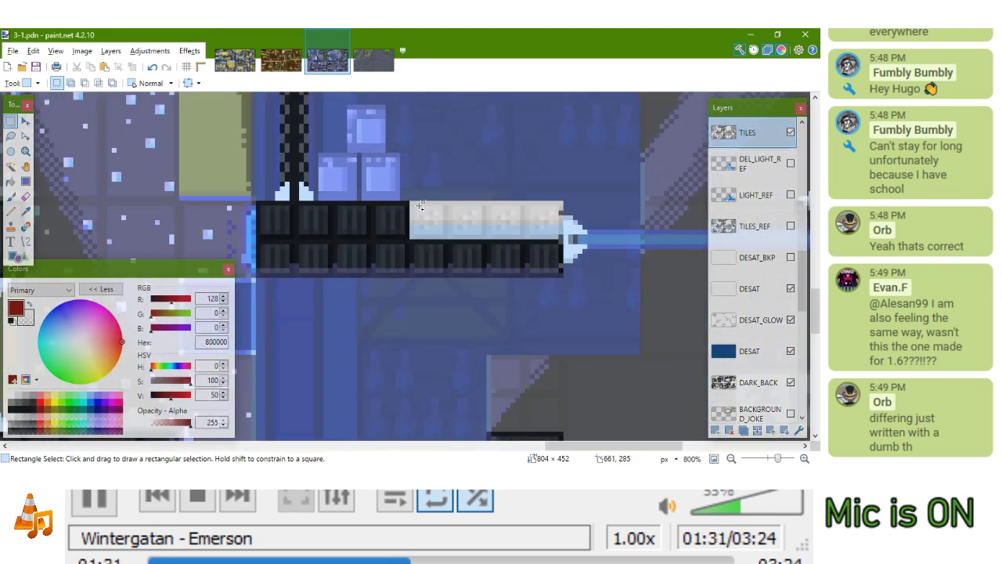
pyautogui.moveTo(410, 203); pyautogui.dragTo(485, 240)
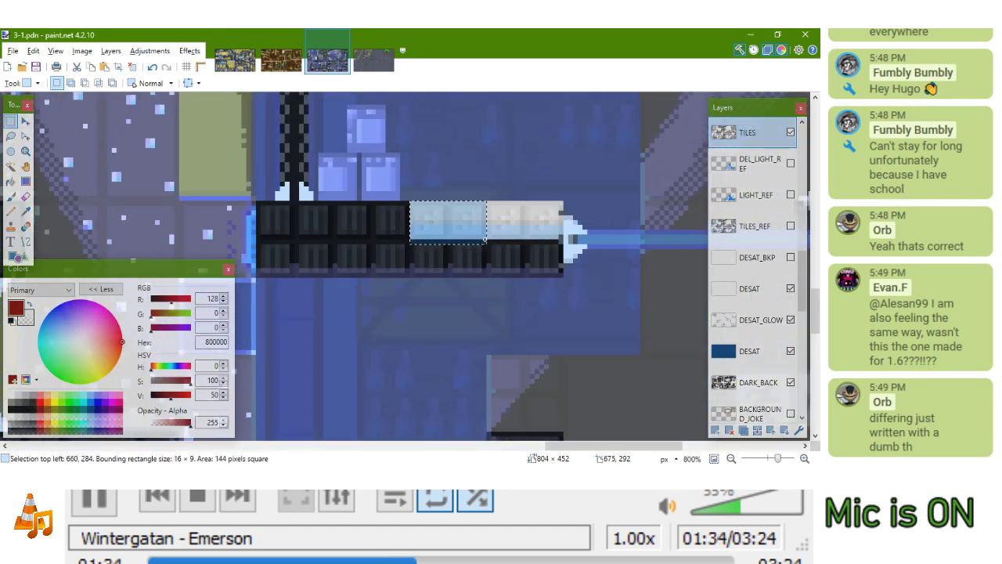
pyautogui.click(374, 59)
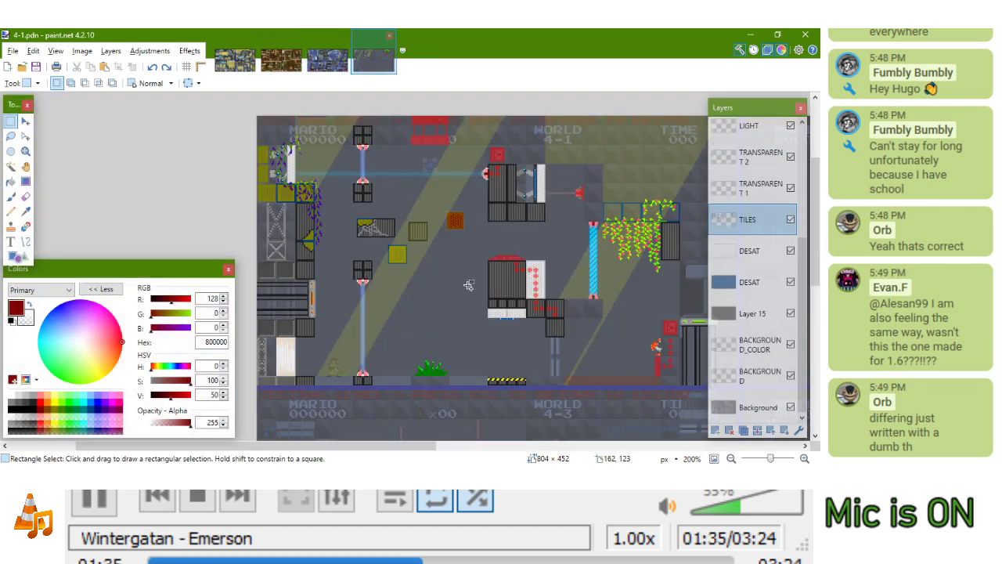
# Paste the dotted white panel strip into the floor line between the left girder and the laser base
pyautogui.moveTo(487, 317); pyautogui.dragTo(535, 322)
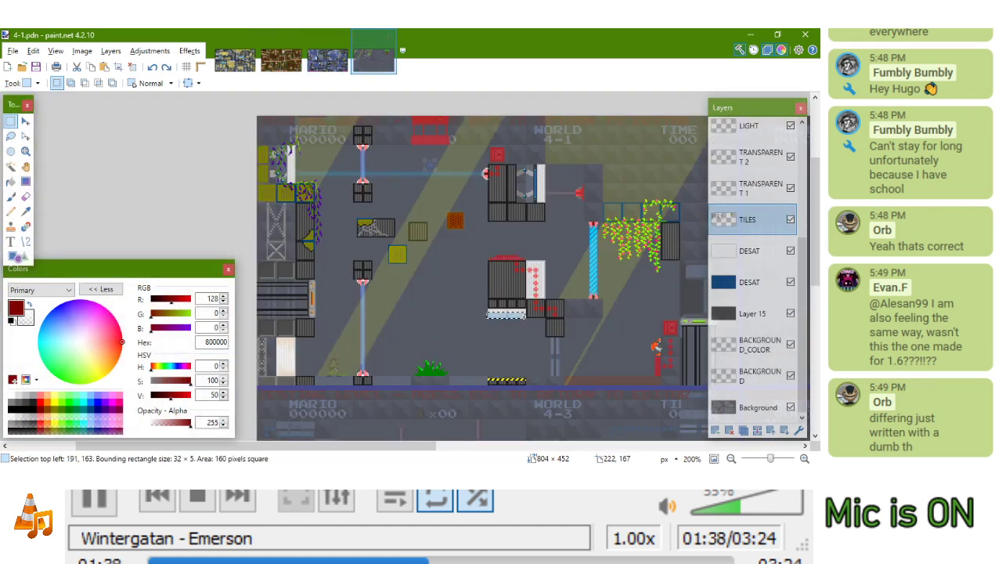
pyautogui.scroll(7, 332, 376)
pyautogui.hotkey('ctrl', 'v')
pyautogui.moveTo(316, 234); pyautogui.dragTo(350, 203)
pyautogui.scroll(-5, 347, 213)
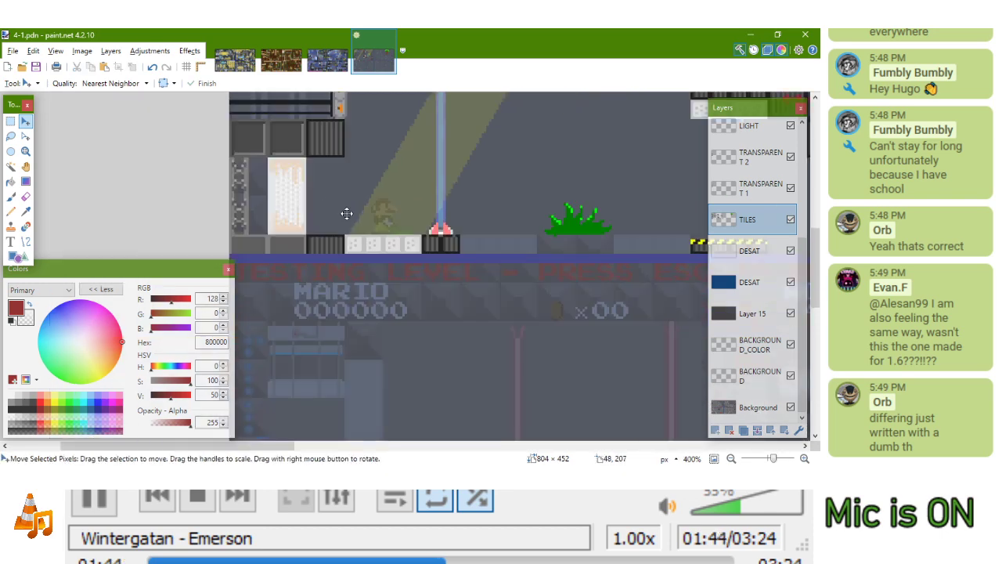
pyautogui.scroll(-2, 370, 206)
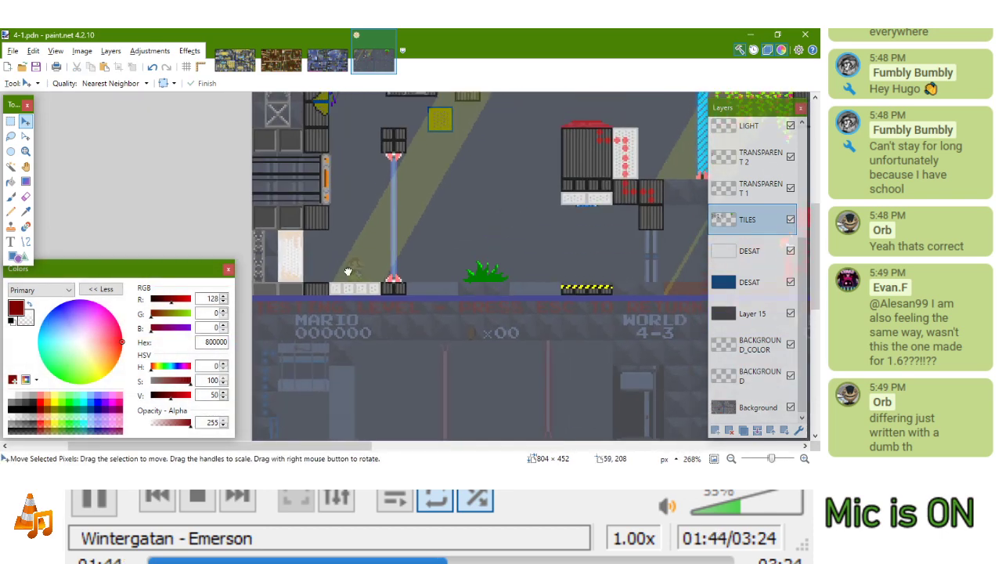
# Check 3-1 for panels and select the upper 32 × 8 pixel row of white-and-blue tiles in 1-1 on the TILES layer
pyautogui.click(323, 64)
pyautogui.press('s')
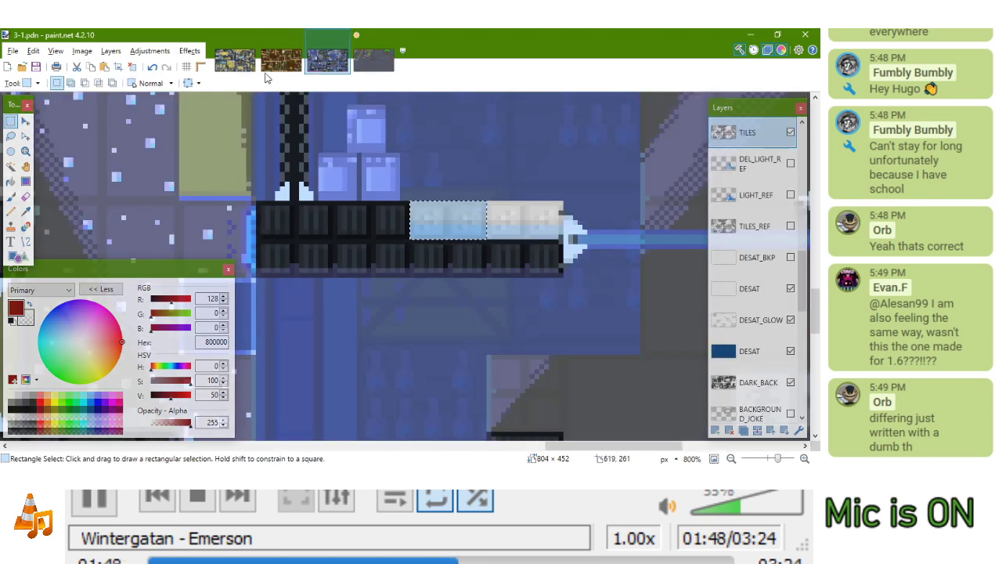
pyautogui.scroll(-6, 602, 245)
pyautogui.moveTo(435, 230); pyautogui.dragTo(552, 353)
pyautogui.click(235, 60)
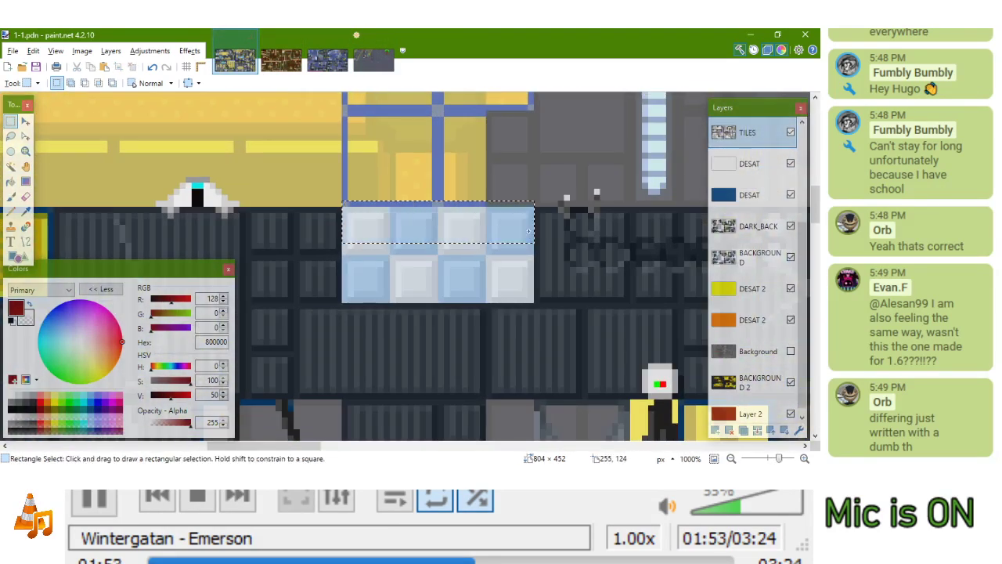
pyautogui.moveTo(534, 207); pyautogui.dragTo(346, 253)
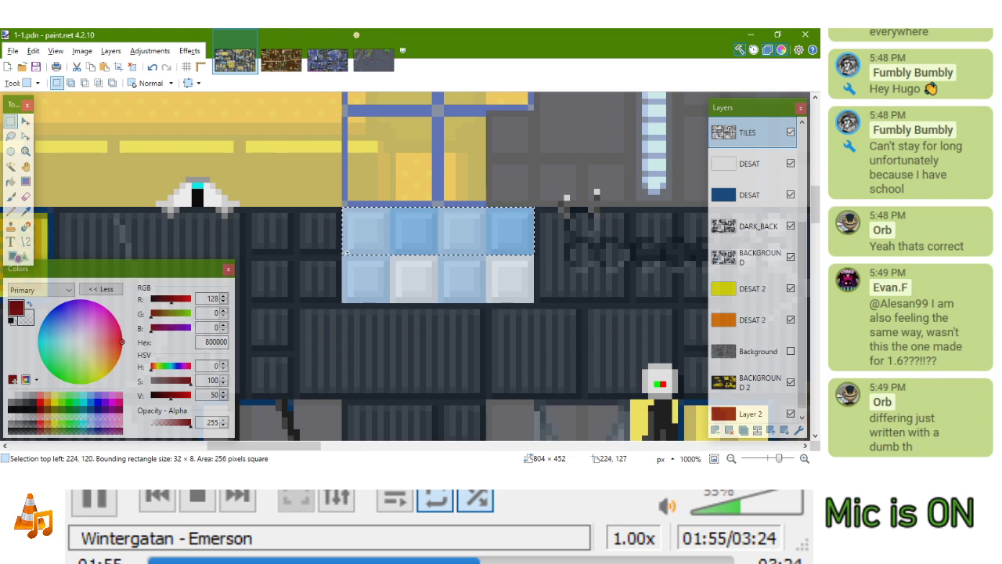
# Paste the white tile row into the 4-1 floor as three strips: on both sides of the laser base and beyond the green plant
pyautogui.click(374, 58)
pyautogui.hotkey('ctrl', 'v')
pyautogui.moveTo(570, 251); pyautogui.dragTo(524, 319)
pyautogui.moveTo(318, 395); pyautogui.dragTo(662, 340)
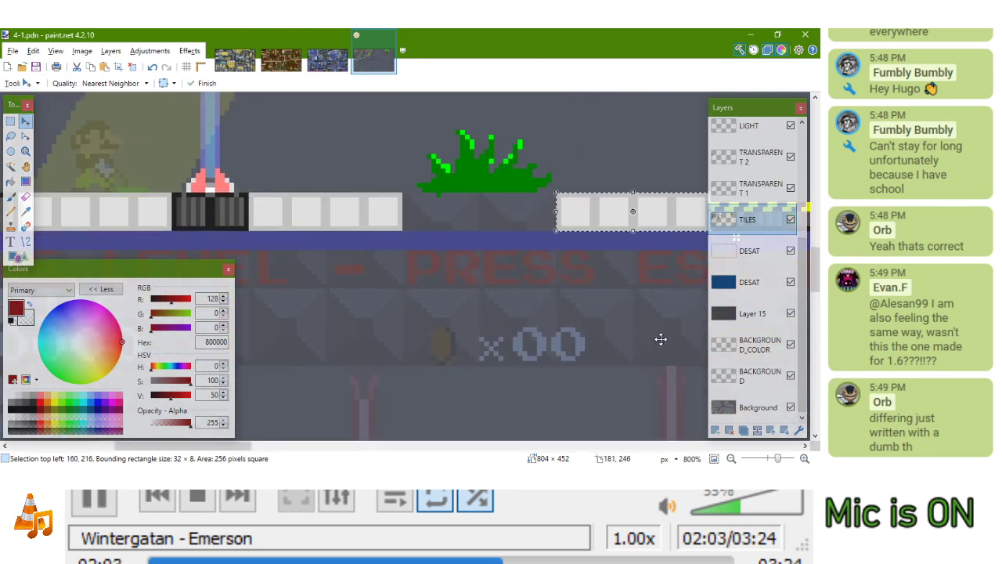
pyautogui.scroll(-5, 234, 162)
# Copy the same 32 × 8 pixel tile area from the TRANSPARENT layer of 1-1 and return to 4-1
pyautogui.click(327, 60)
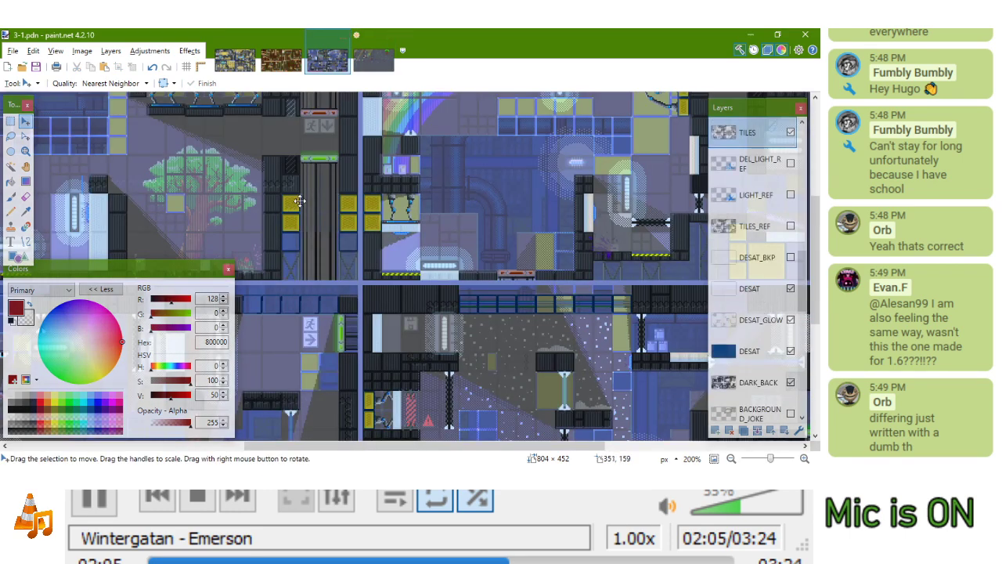
pyautogui.click(234, 60)
pyautogui.click(752, 190)
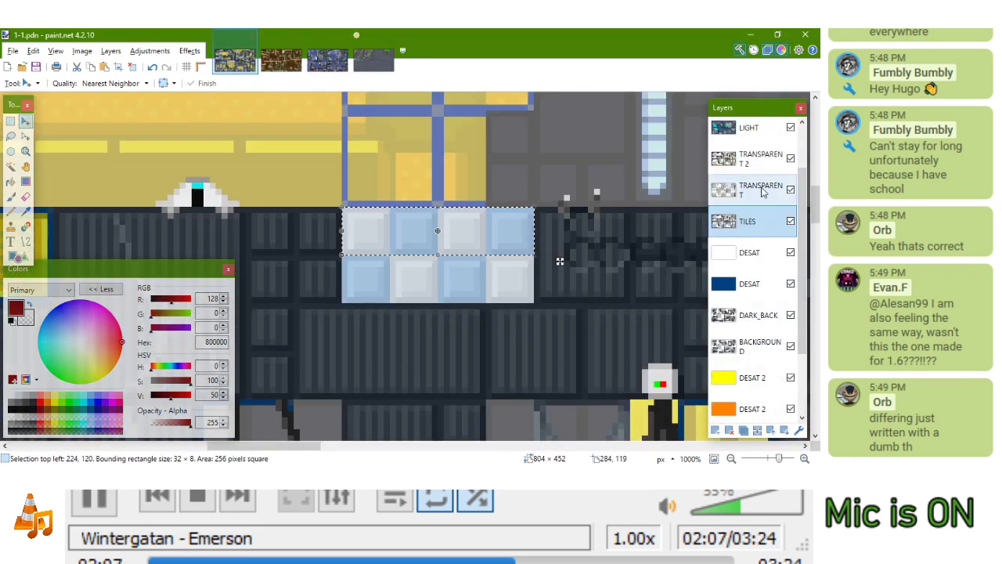
pyautogui.click(374, 61)
pyautogui.scroll(5, 486, 313)
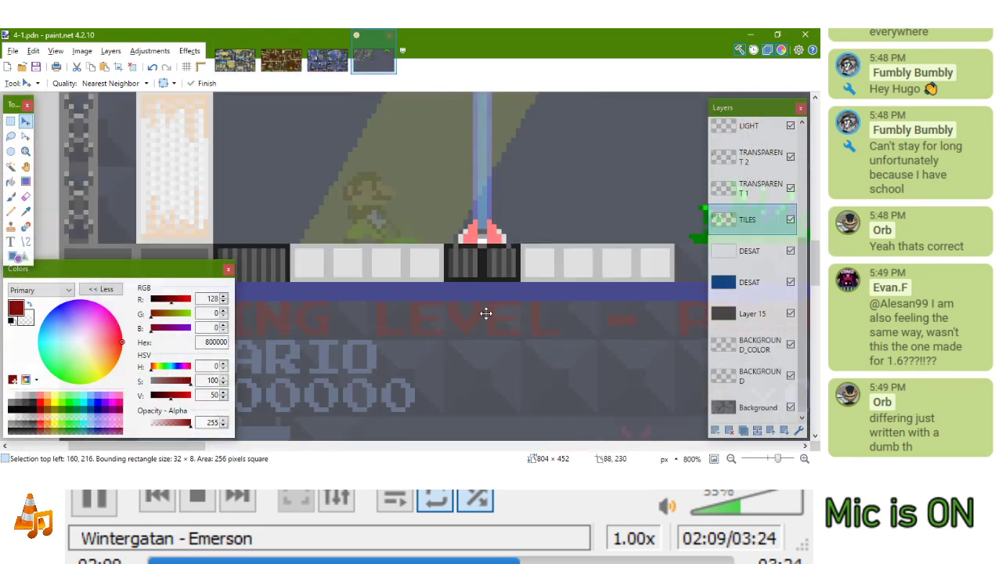
# Paste the copied bevel shading on the TRANSPARENT 1 layer and align a copy over each of the three white floor strips
pyautogui.click(761, 189)
pyautogui.hotkey('ctrl', 'v')
pyautogui.moveTo(539, 309); pyautogui.dragTo(214, 204)
pyautogui.scroll(-3, 209, 400)
pyautogui.scroll(-4, 468, 260)
pyautogui.scroll(1, 481, 243)
pyautogui.scroll(5, 505, 210)
pyautogui.scroll(-1, 532, 309)
pyautogui.moveTo(541, 319); pyautogui.dragTo(528, 235)
pyautogui.scroll(3, 528, 315)
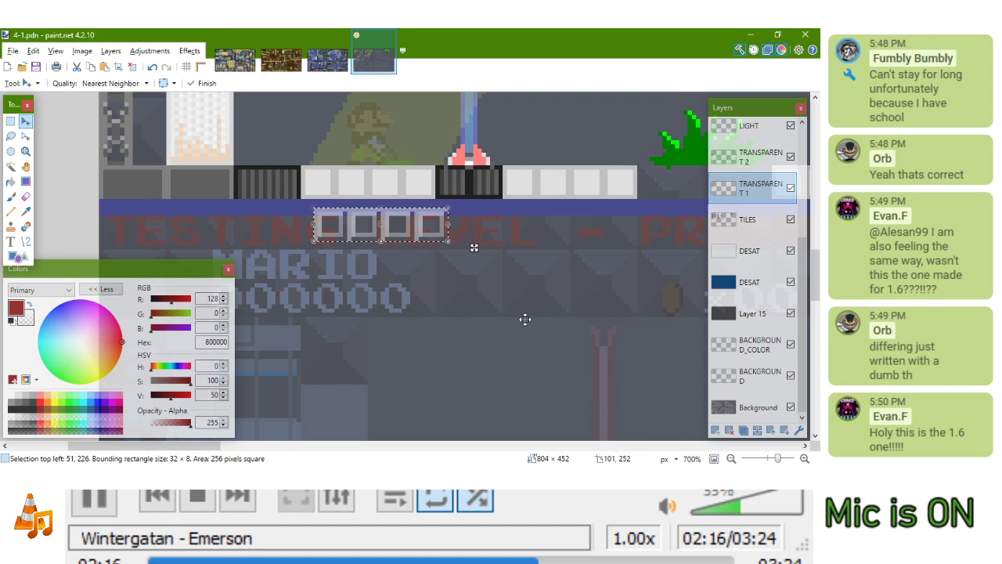
pyautogui.moveTo(531, 288); pyautogui.dragTo(527, 292)
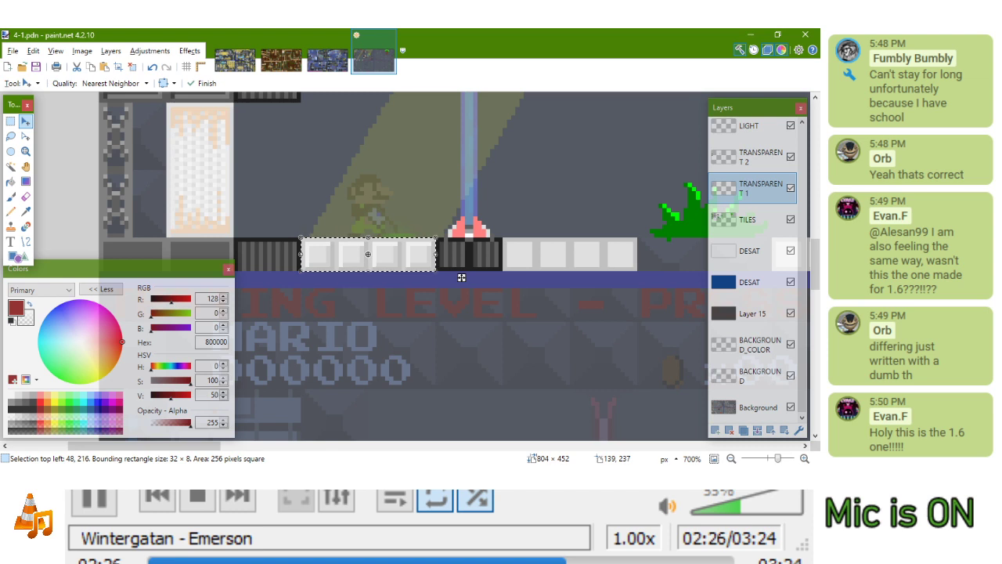
pyautogui.hscroll(-1, 446, 321)
pyautogui.moveTo(396, 306); pyautogui.dragTo(643, 296)
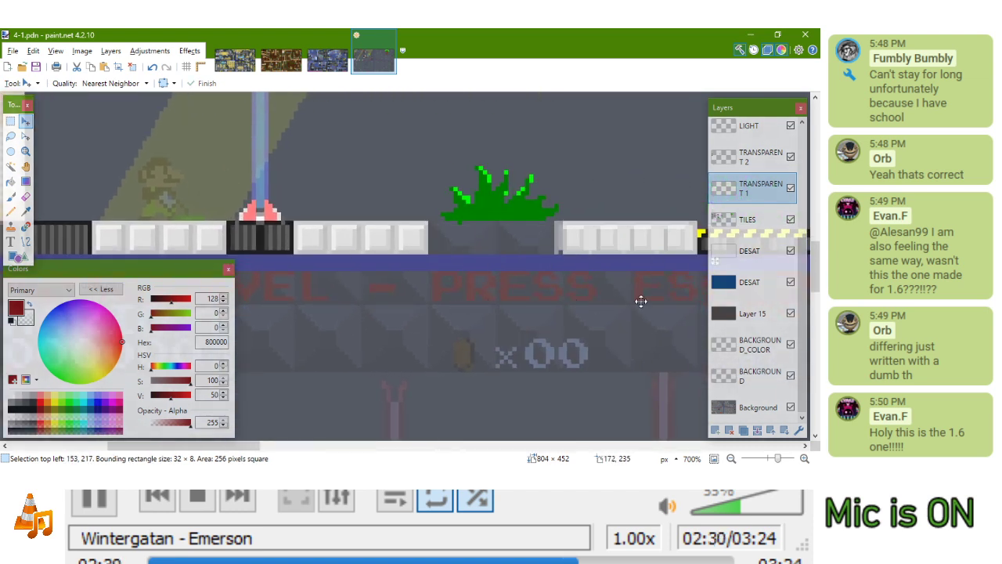
# Copy the 32 × 8 pixel tile area from the TRANSPARENT 2 layer of 1-1 and switch back to 4-1
pyautogui.click(281, 59)
pyautogui.click(229, 59)
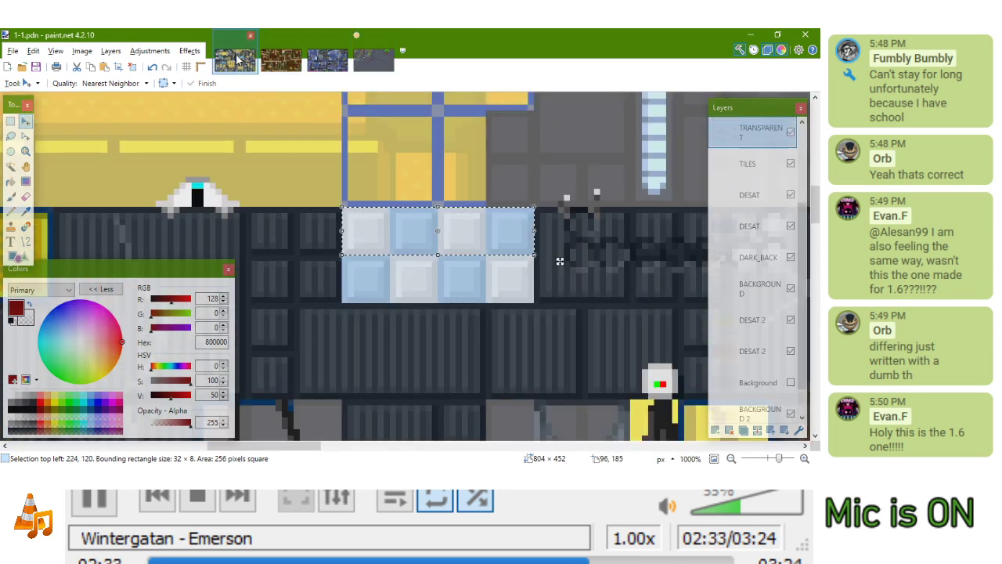
pyautogui.scroll(1, 747, 184)
pyautogui.click(756, 182)
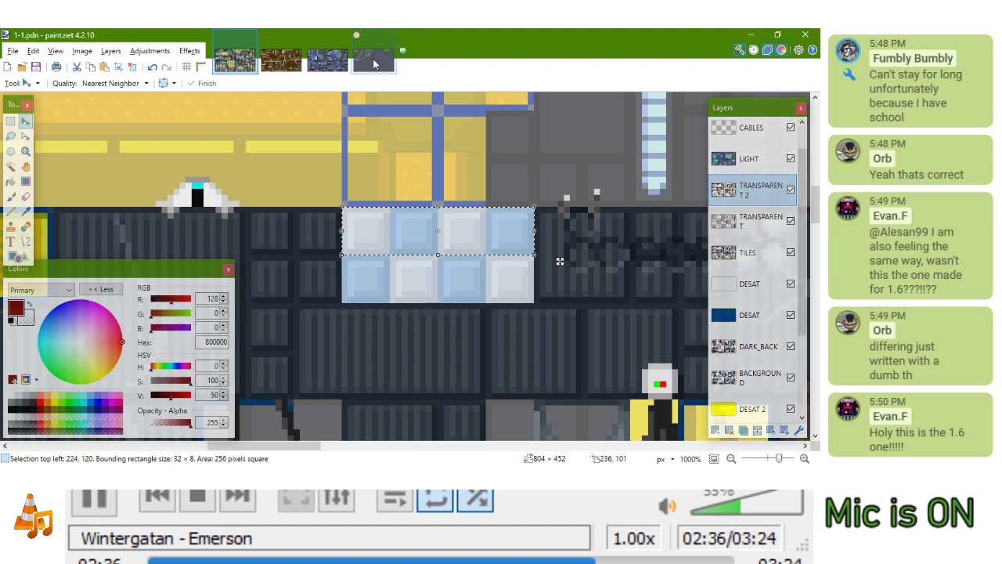
pyautogui.click(373, 64)
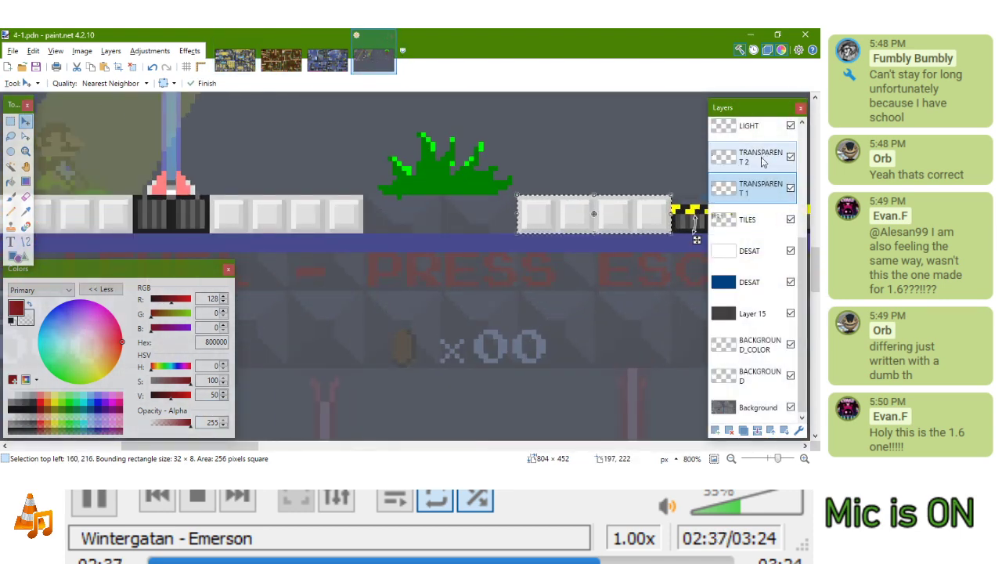
# Place the blue tile tint on the TRANSPARENT 2 layer over all three white floor strips and deselect
pyautogui.click(763, 161)
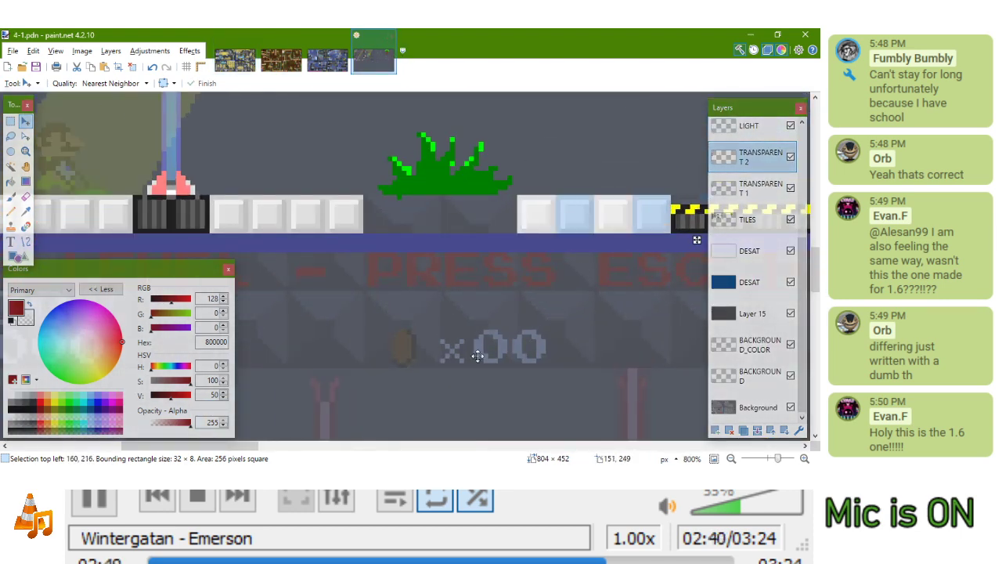
pyautogui.moveTo(438, 344); pyautogui.dragTo(500, 294)
pyautogui.moveTo(588, 277); pyautogui.dragTo(355, 283)
pyautogui.hotkey('ctrl', 'd')
# Examine the new floor tiles together with the platforms, pillars and left wall of the 4-1 level
pyautogui.scroll(-3, 373, 259)
pyautogui.moveTo(440, 249); pyautogui.dragTo(415, 340)
pyautogui.click(10, 122)
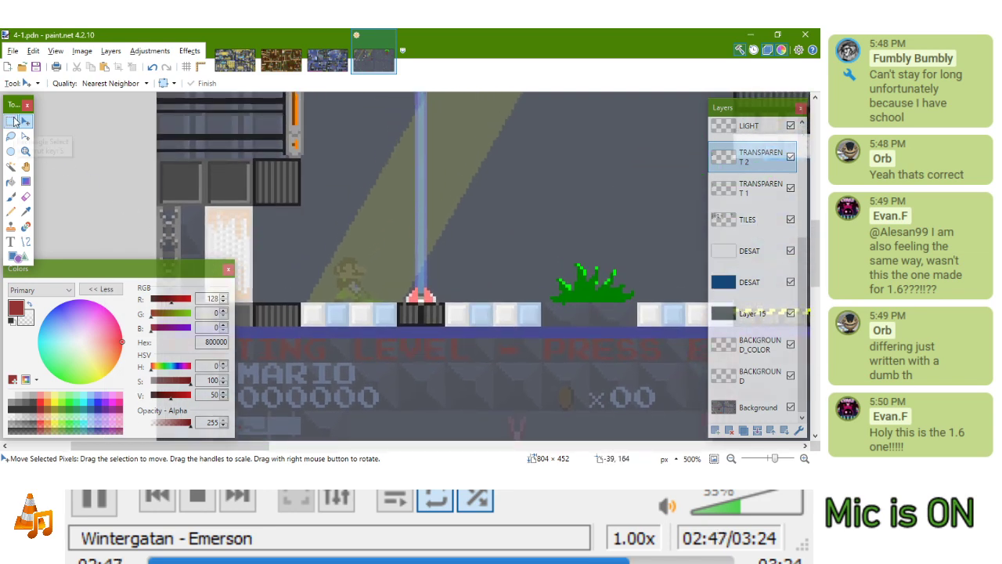
pyautogui.scroll(-3, 409, 239)
pyautogui.moveTo(418, 233); pyautogui.dragTo(429, 296)
pyautogui.moveTo(478, 192); pyautogui.dragTo(505, 277)
pyautogui.scroll(-3, 506, 278)
pyautogui.scroll(-1, 519, 266)
pyautogui.scroll(6, 504, 277)
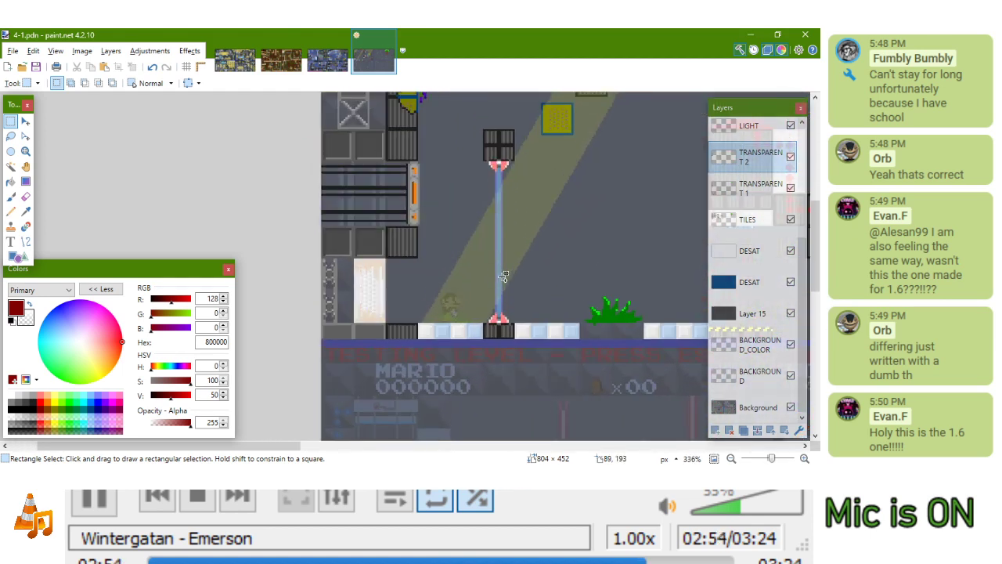
pyautogui.scroll(-5, 505, 277)
pyautogui.moveTo(544, 243); pyautogui.dragTo(441, 260)
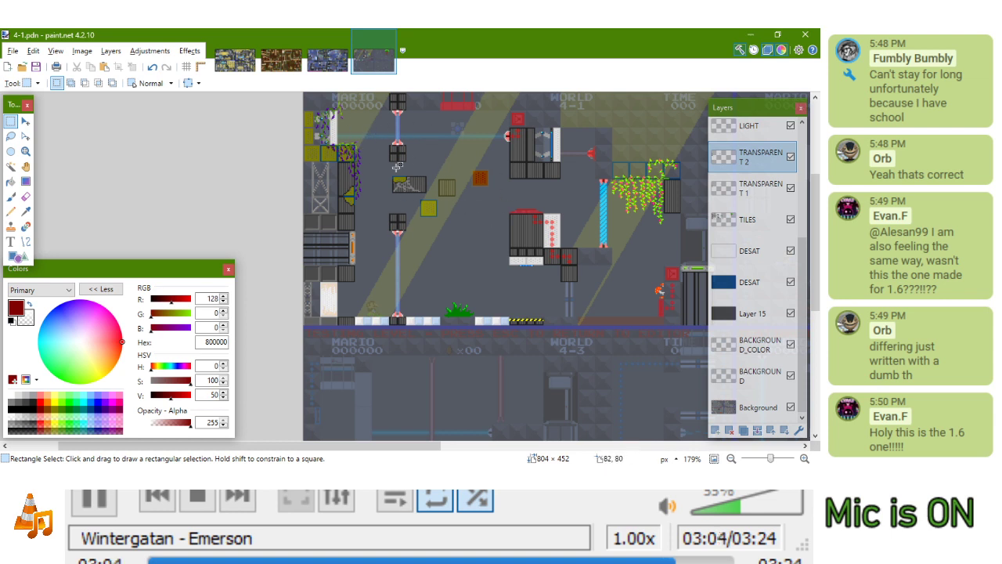
pyautogui.moveTo(483, 163); pyautogui.dragTo(460, 189)
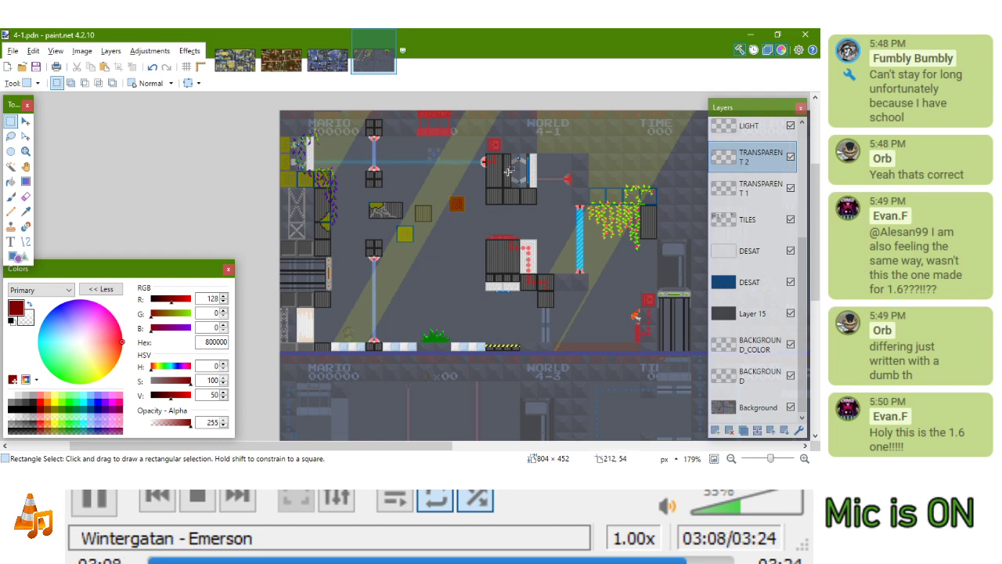
pyautogui.scroll(2, 293, 161)
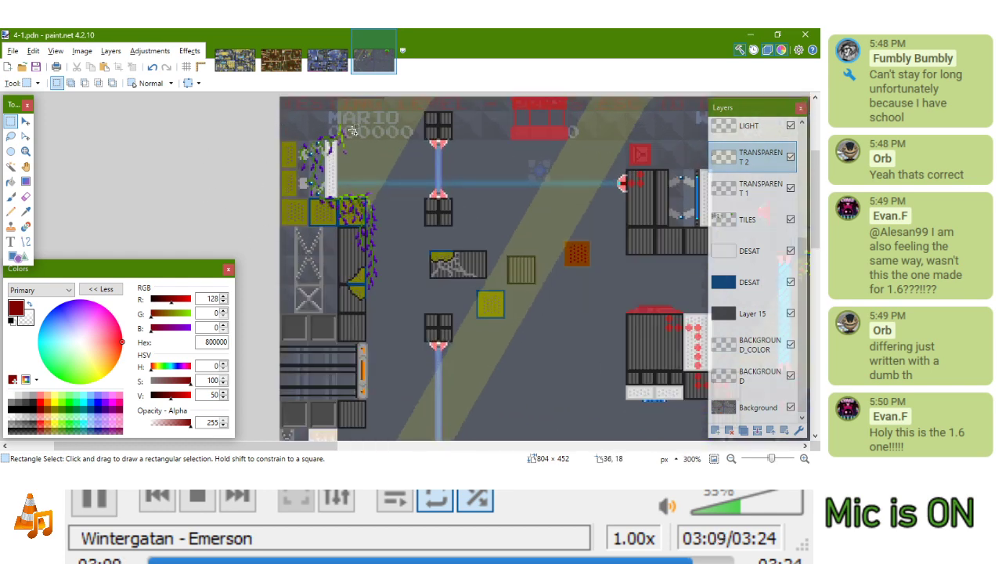
pyautogui.moveTo(477, 213); pyautogui.dragTo(500, 198)
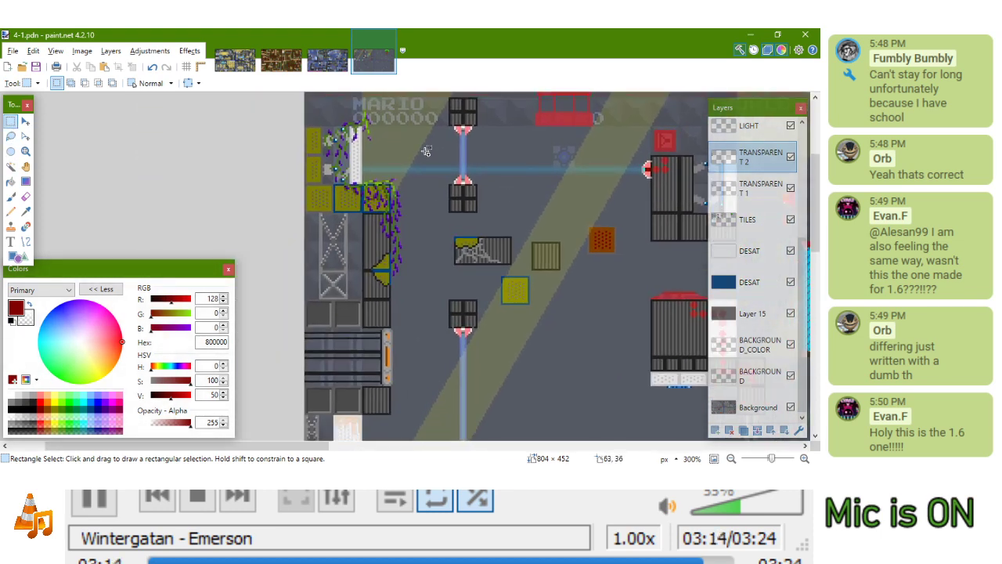
pyautogui.scroll(-3, 436, 188)
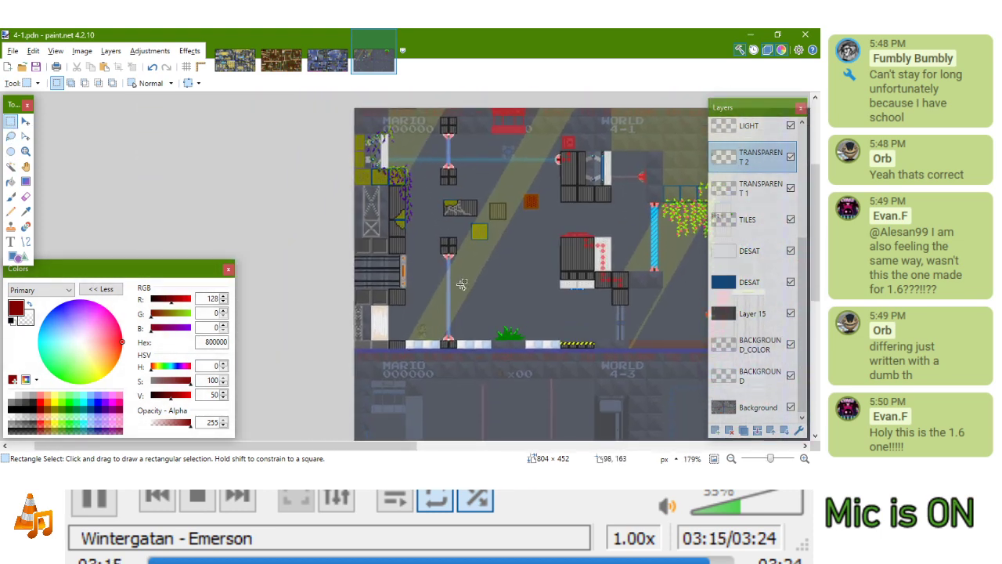
pyautogui.scroll(3, 451, 212)
pyautogui.scroll(-3, 474, 243)
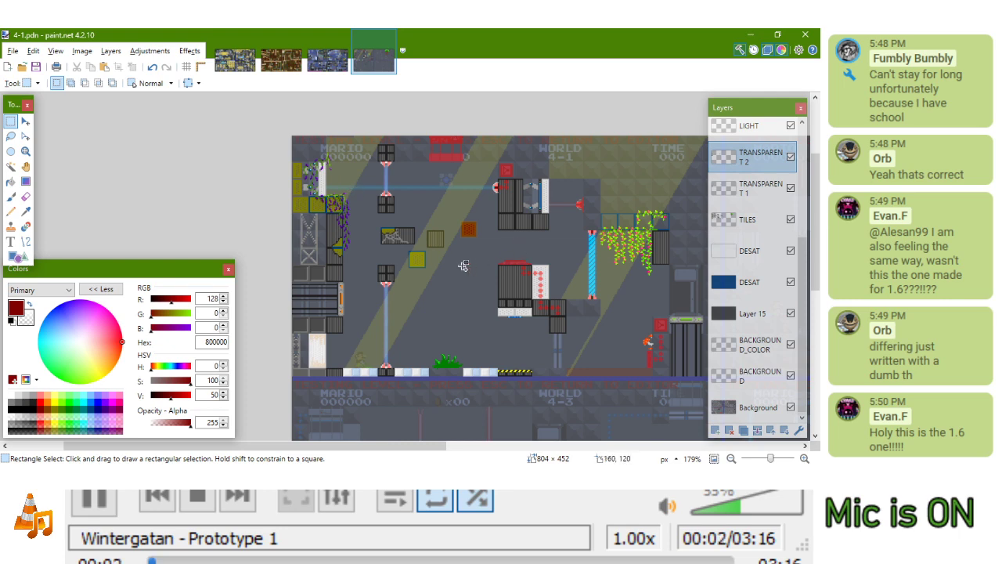
pyautogui.moveTo(469, 265); pyautogui.dragTo(537, 187)
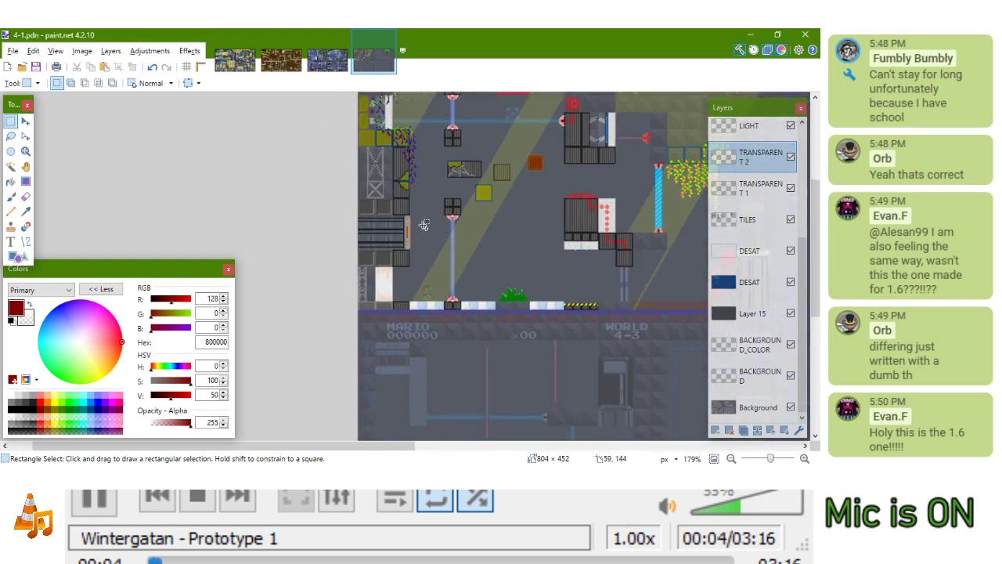
pyautogui.moveTo(427, 217); pyautogui.dragTo(468, 119)
pyautogui.scroll(2, 469, 149)
pyautogui.moveTo(469, 161); pyautogui.dragTo(318, 259)
pyautogui.scroll(-1, 368, 251)
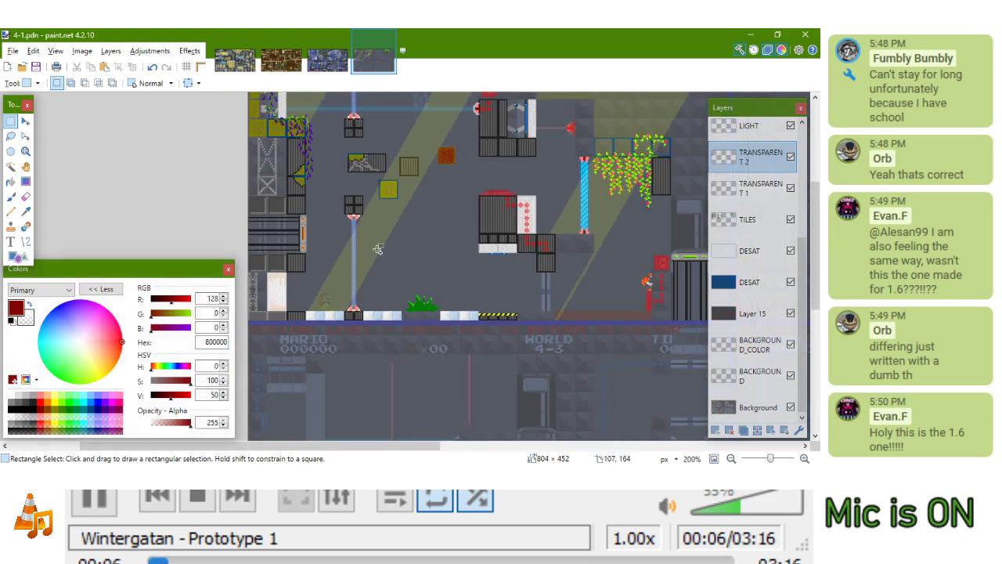
# Duplicate the 32 × 8 pixel dark girder row beneath the tall vent block on the TILES layer into the floor gap under the green plant
pyautogui.keyDown('ctrl'); pyautogui.scroll(5, 377, 245); pyautogui.keyUp('ctrl')
pyautogui.keyDown('ctrl'); pyautogui.scroll(4, 490, 206); pyautogui.keyUp('ctrl')
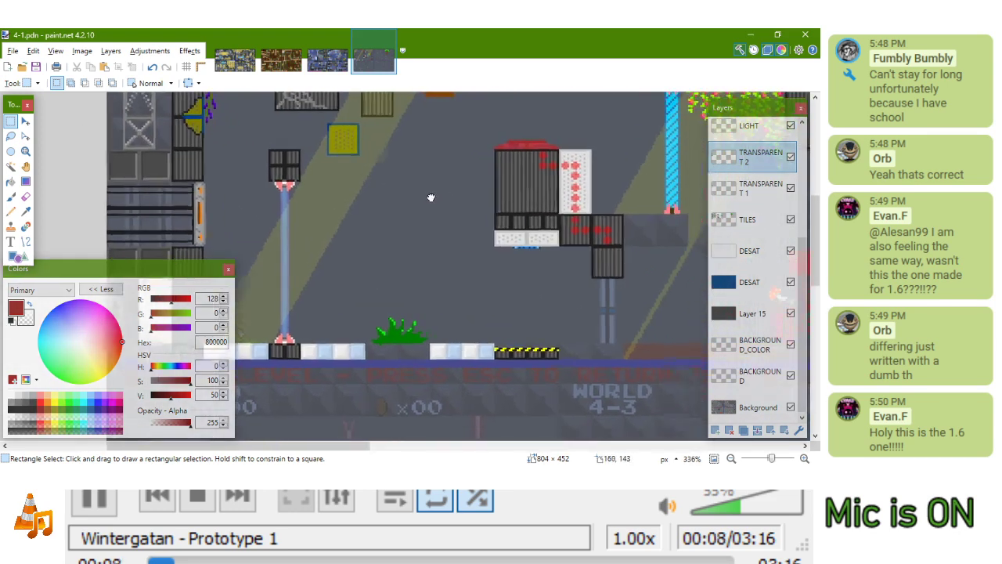
pyautogui.moveTo(426, 189); pyautogui.dragTo(568, 186)
pyautogui.keyDown('ctrl'); pyautogui.scroll(-4, 562, 183); pyautogui.keyUp('ctrl')
pyautogui.moveTo(497, 229); pyautogui.dragTo(491, 280)
pyautogui.press('m')
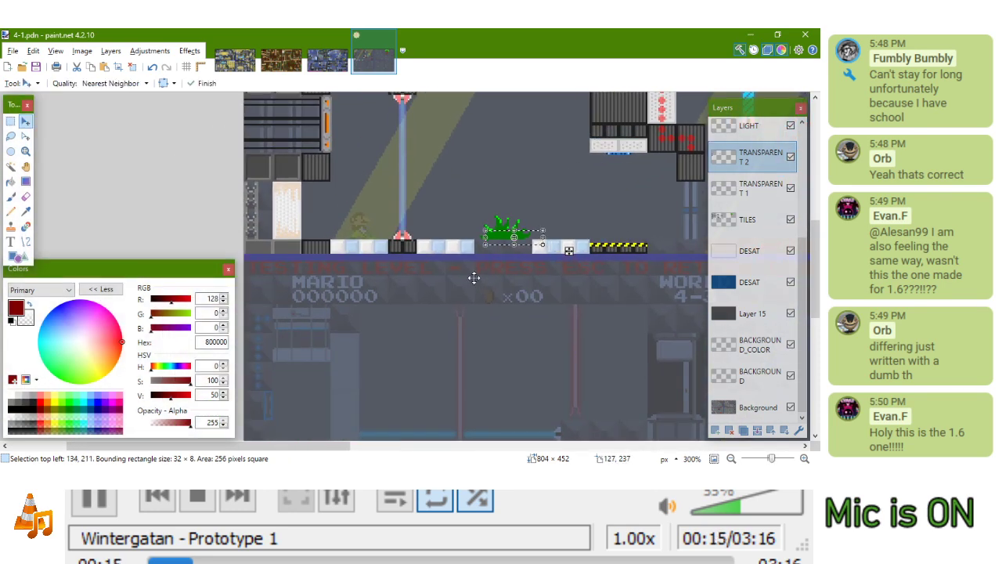
pyautogui.hotkey('ctrl', 'z')
pyautogui.click(748, 224)
pyautogui.keyDown('ctrl'); pyautogui.moveTo(631, 197); pyautogui.dragTo(515, 313); pyautogui.keyUp('ctrl')
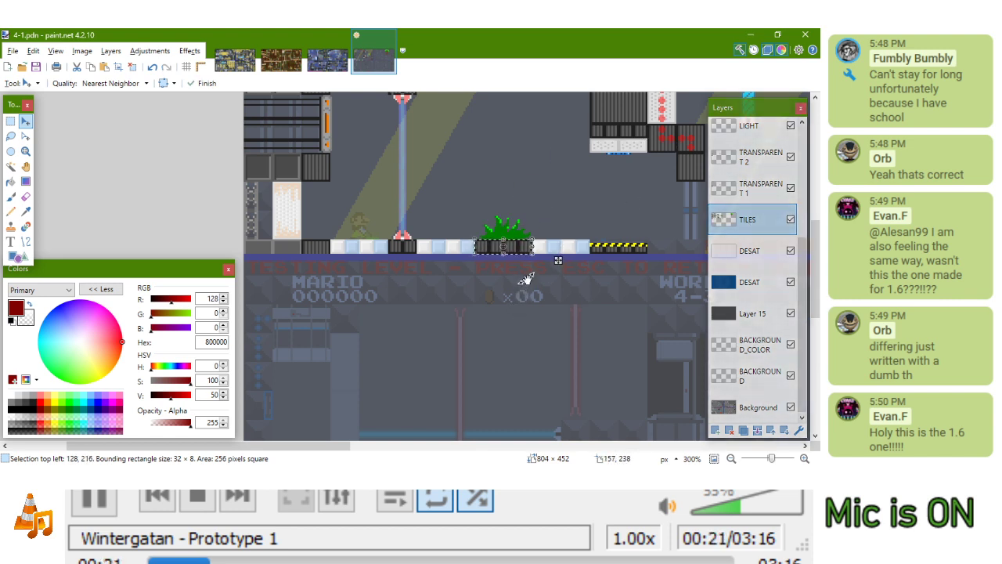
pyautogui.hotkey('ctrl', 'd')
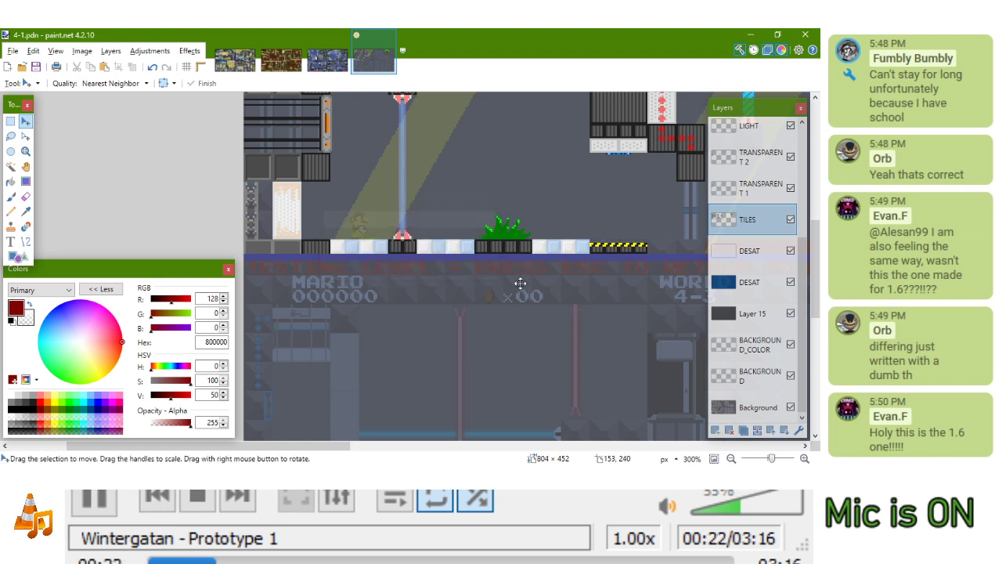
pyautogui.scroll(-3, 543, 220)
pyautogui.moveTo(541, 213); pyautogui.dragTo(398, 268)
pyautogui.scroll(1, 469, 221)
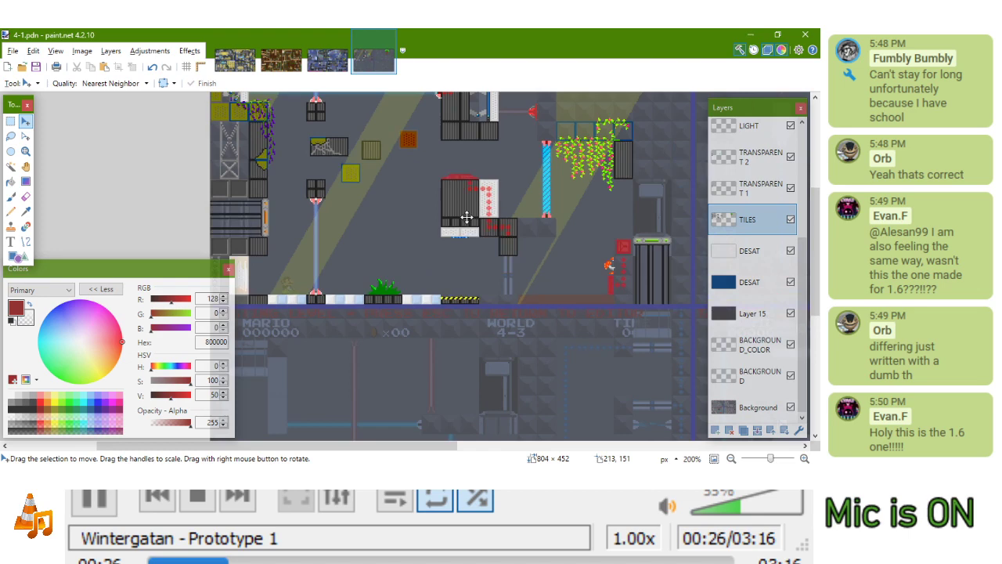
# Examine the tile layout of the 4-1 level image, from the vine-covered wall to the floating blocks and platforms, with Rectangle Select active
pyautogui.moveTo(470, 221); pyautogui.dragTo(496, 340)
pyautogui.scroll(-3, 495, 341)
pyautogui.scroll(5, 367, 304)
pyautogui.moveTo(367, 305); pyautogui.dragTo(423, 315)
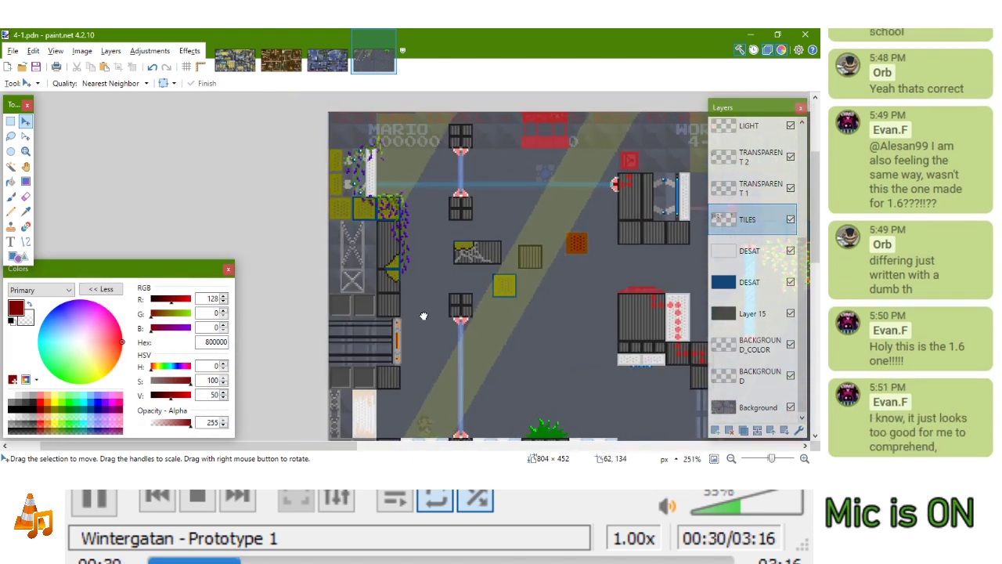
pyautogui.click(11, 122)
pyautogui.scroll(-2, 422, 183)
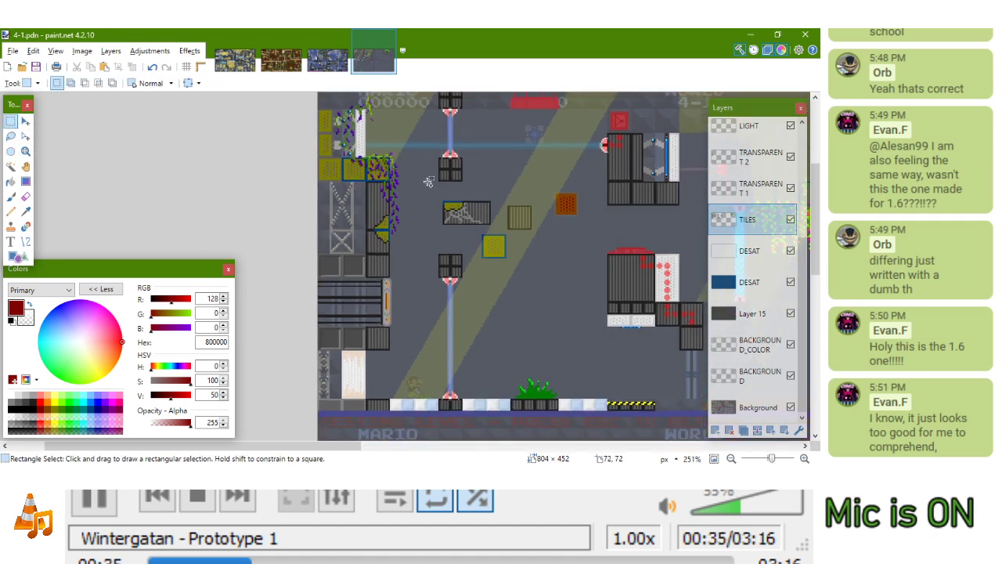
pyautogui.moveTo(493, 187); pyautogui.dragTo(426, 230)
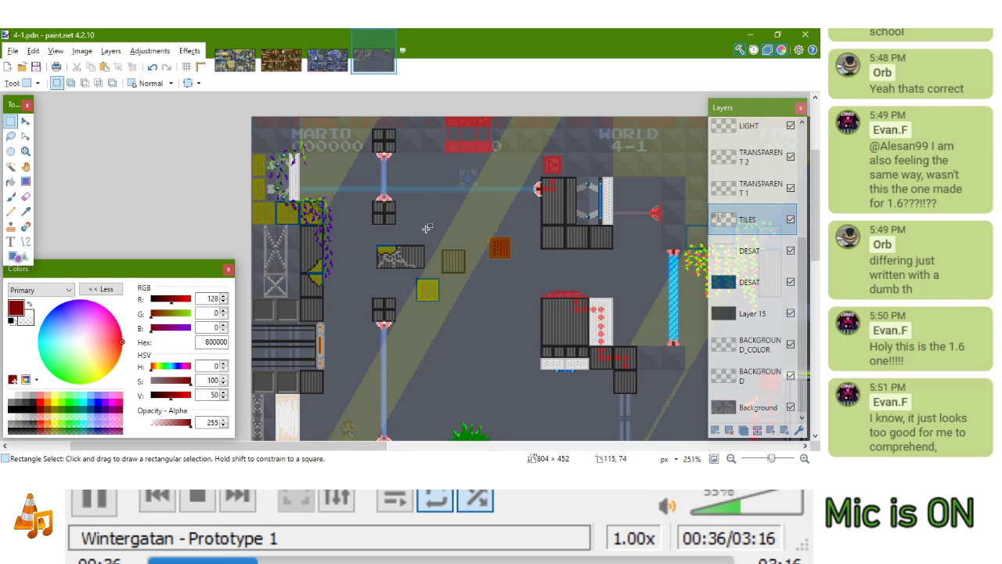
pyautogui.moveTo(336, 212); pyautogui.dragTo(427, 190)
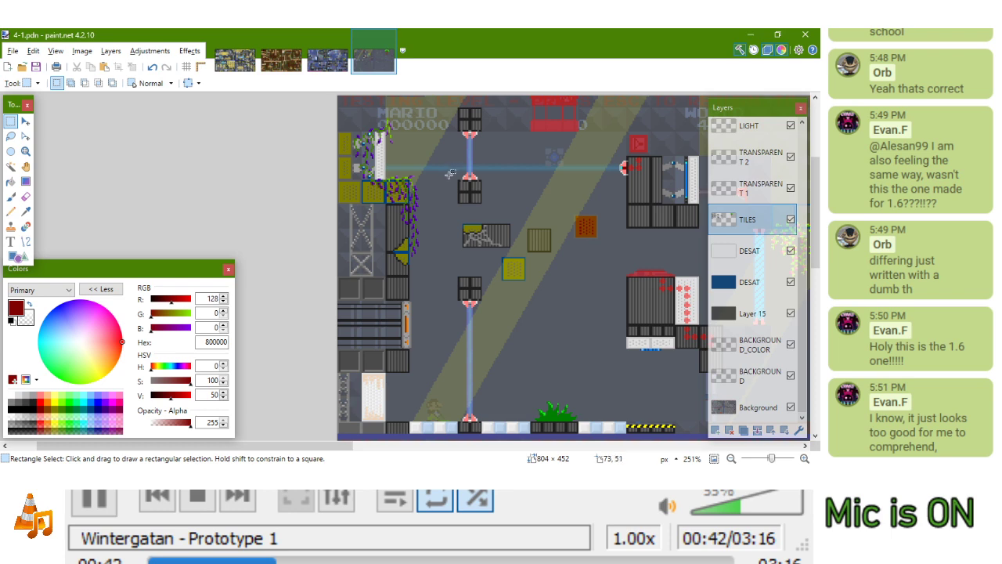
pyautogui.moveTo(533, 233); pyautogui.dragTo(372, 215)
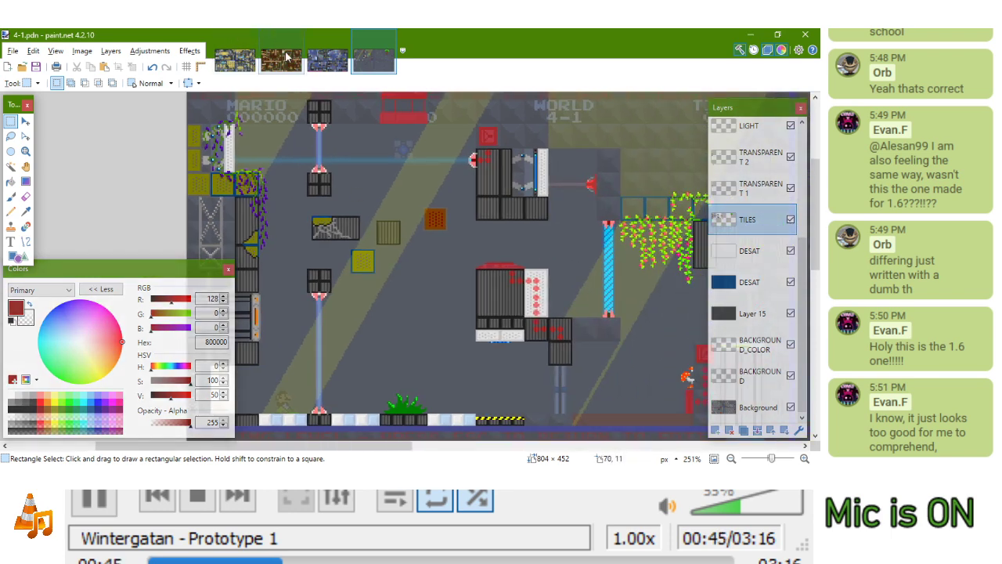
# Switch to the 1-1 image and examine the dark wall and brown beams beside the exit signs, marking the area with temporary selections
pyautogui.click(235, 62)
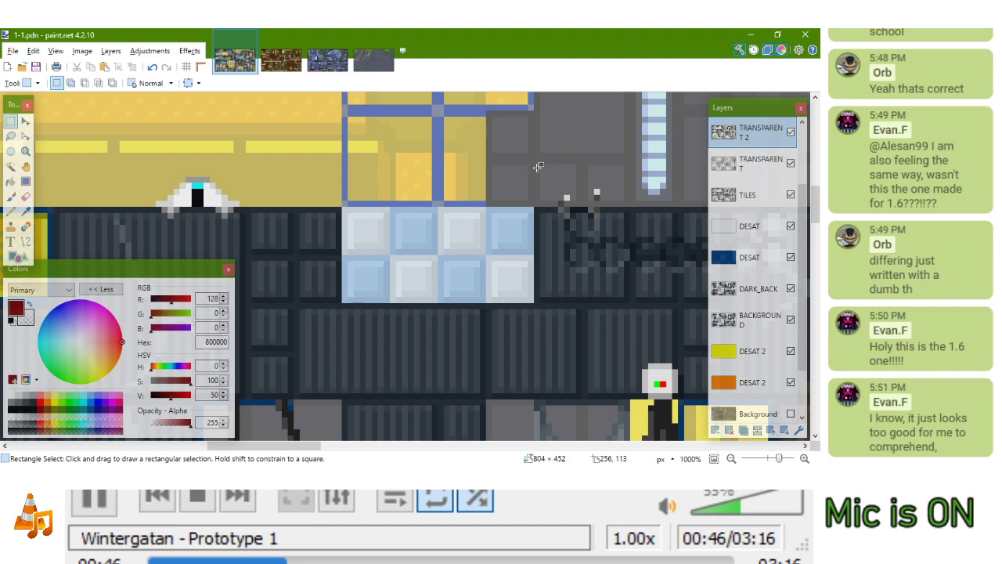
pyautogui.scroll(-10, 541, 165)
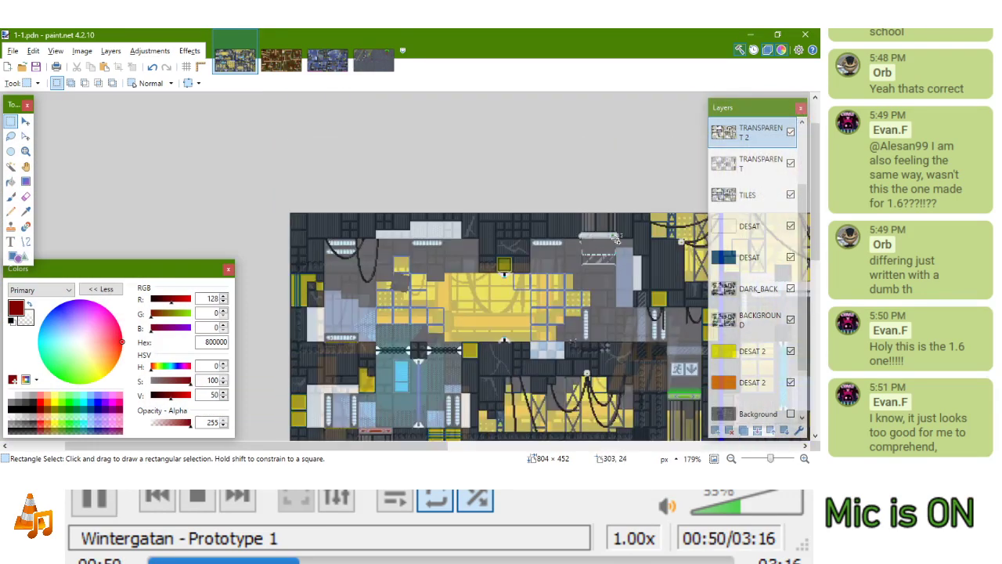
pyautogui.scroll(4, 545, 235)
pyautogui.scroll(2, 514, 296)
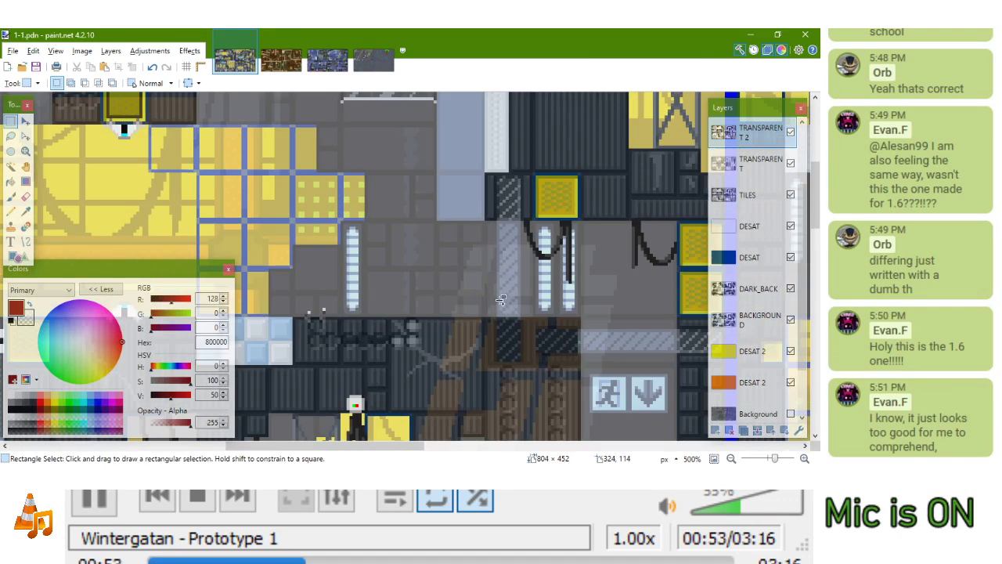
pyautogui.moveTo(504, 296); pyautogui.dragTo(530, 170)
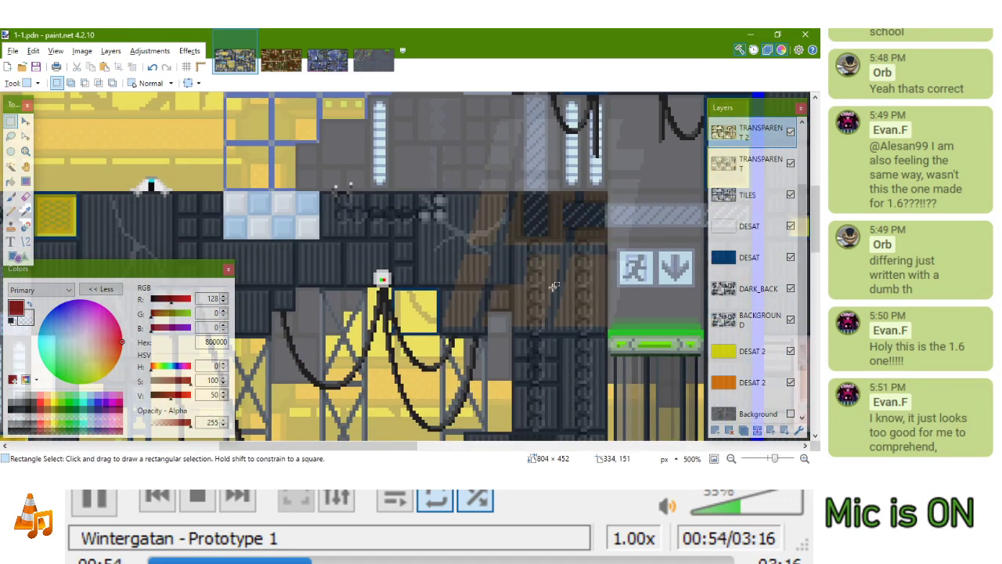
pyautogui.moveTo(593, 344); pyautogui.dragTo(435, 238)
pyautogui.hotkey('ctrl', 'd')
pyautogui.moveTo(610, 191); pyautogui.dragTo(419, 320)
pyautogui.click(448, 333)
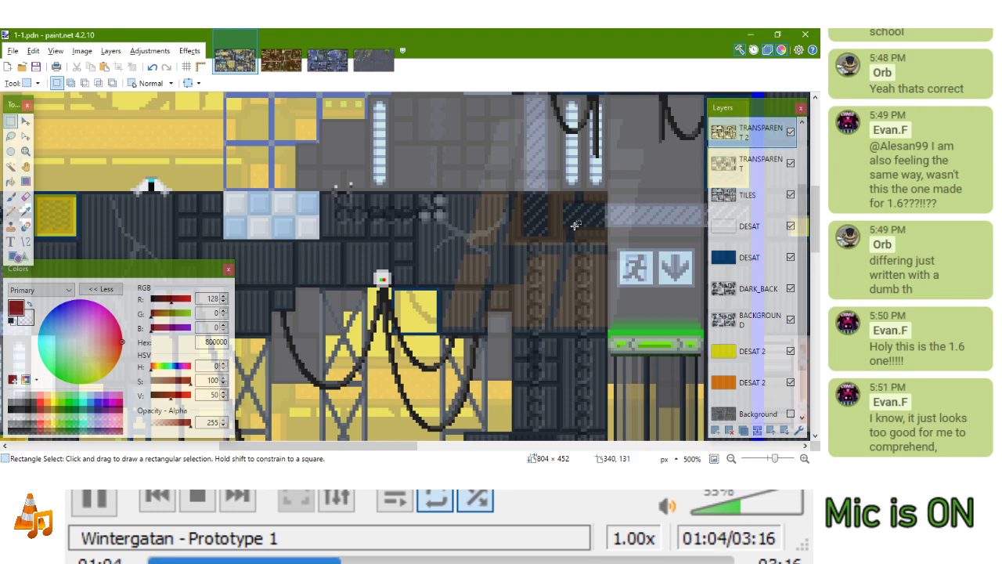
pyautogui.scroll(-4, 575, 226)
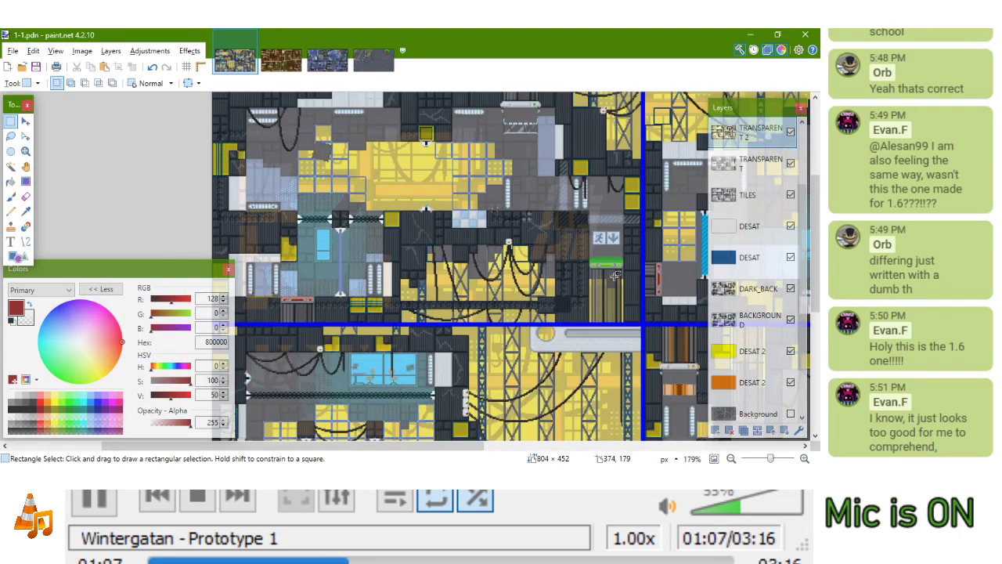
# Examine the 1-1 room below the blue divider, including its blue window, hanging cables and yellow panels
pyautogui.moveTo(615, 274); pyautogui.dragTo(574, 216)
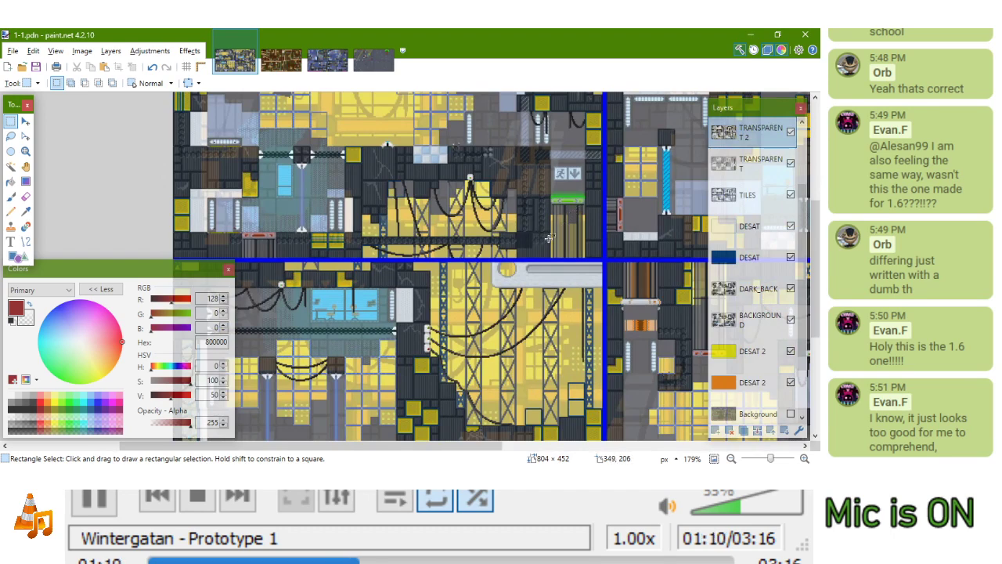
pyautogui.moveTo(448, 290); pyautogui.dragTo(529, 234)
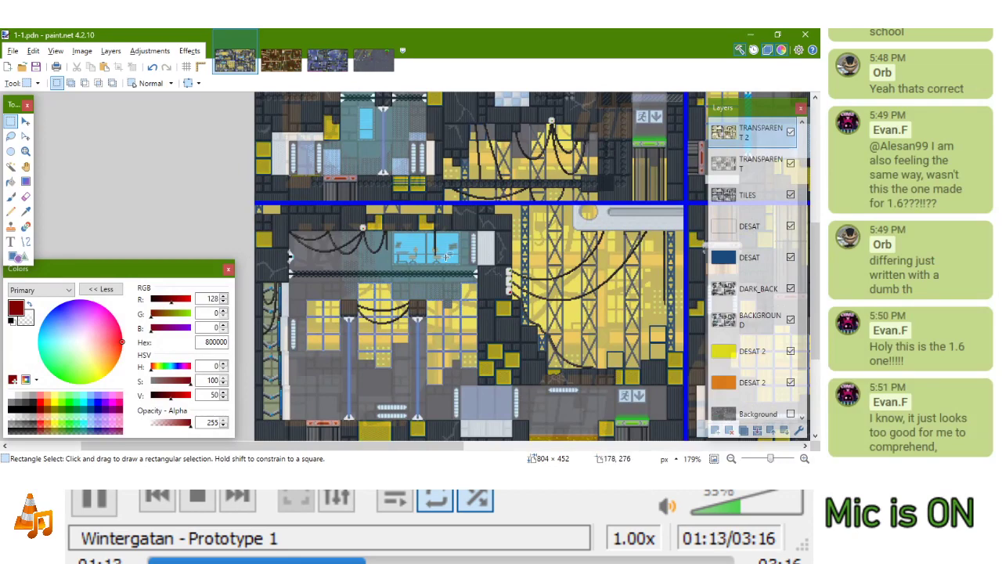
pyautogui.scroll(3, 289, 262)
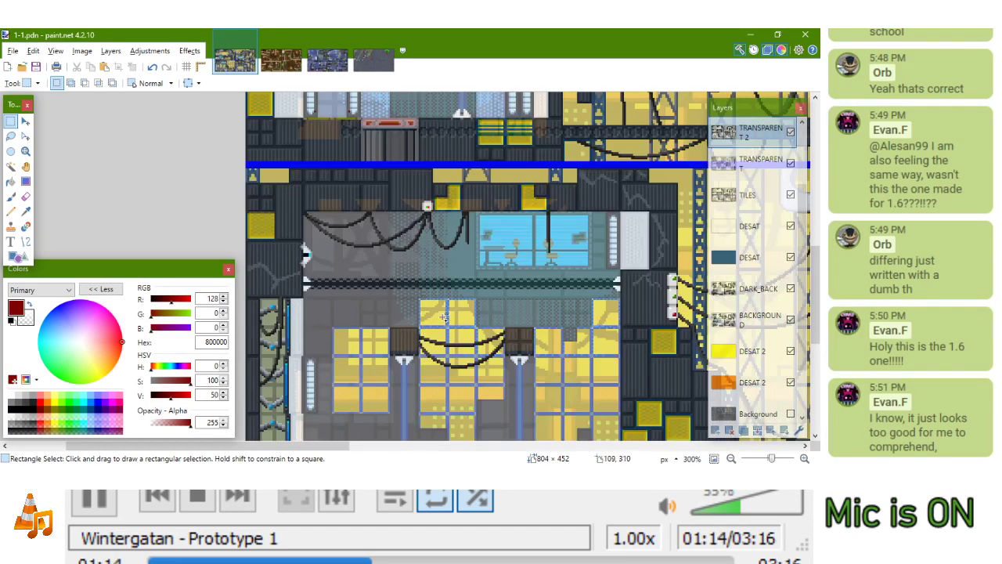
pyautogui.scroll(-4, 360, 223)
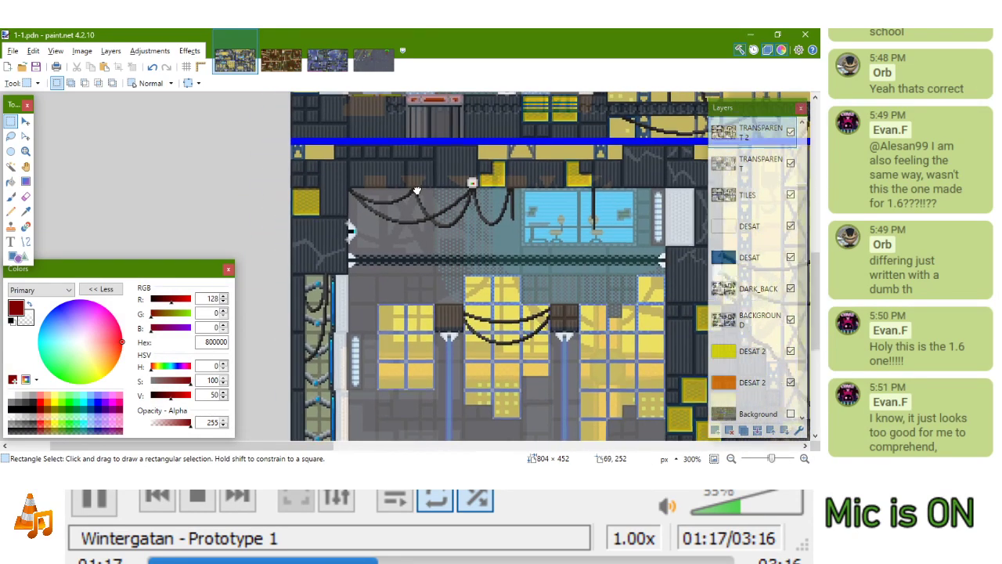
pyautogui.scroll(-2, 378, 290)
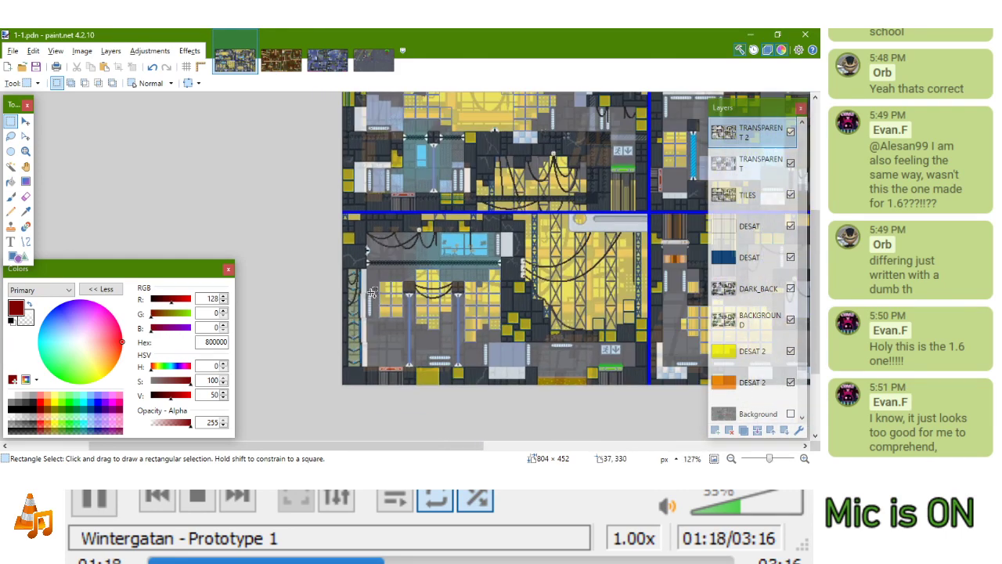
pyautogui.scroll(6, 374, 294)
pyautogui.scroll(-5, 377, 295)
pyautogui.moveTo(455, 223); pyautogui.dragTo(479, 191)
pyautogui.scroll(2, 478, 191)
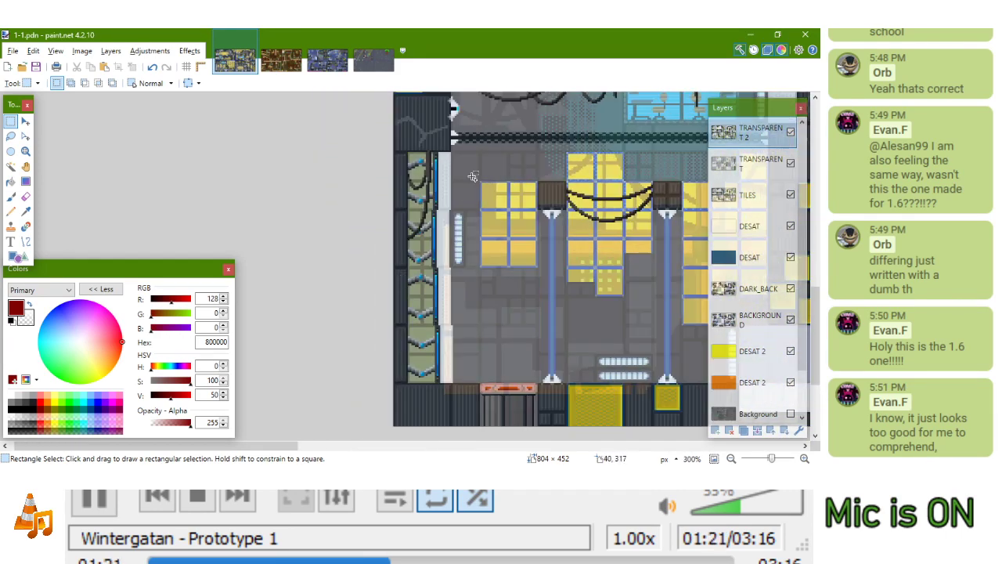
# Check the edge of the pale wall strip beside the cable shaft with one-pixel-wide selections, and clear the selection
pyautogui.scroll(2, 460, 192)
pyautogui.moveTo(454, 383); pyautogui.dragTo(454, 397)
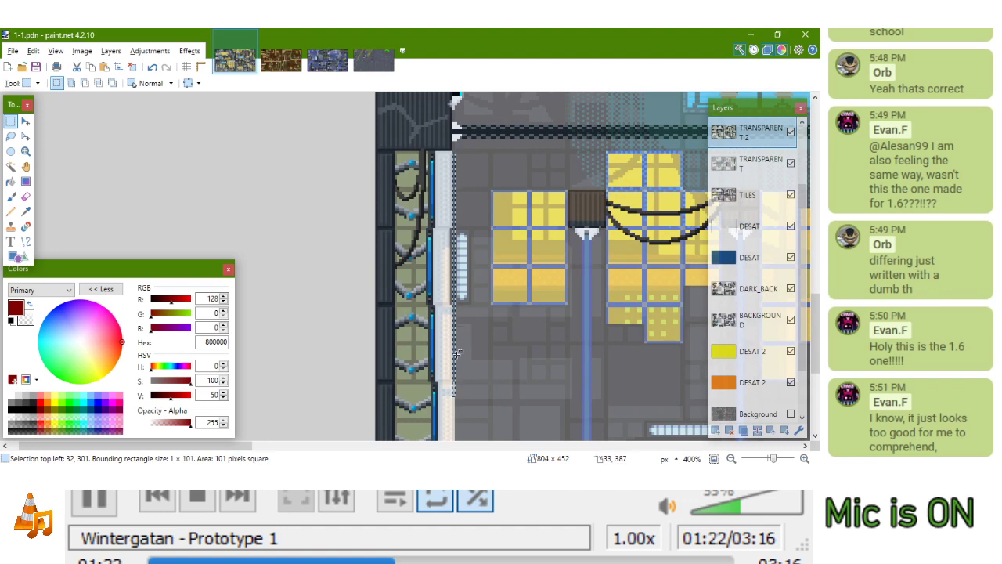
pyautogui.moveTo(460, 316); pyautogui.dragTo(477, 239)
pyautogui.moveTo(465, 168); pyautogui.dragTo(463, 313)
pyautogui.click(467, 161)
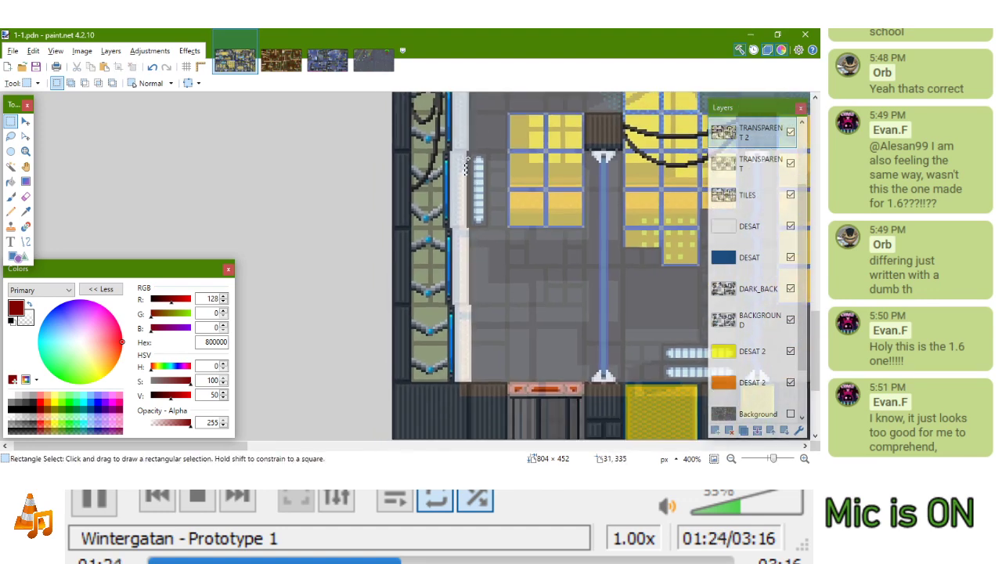
# Examine the yellow scaffolding area of the 1-1 image, including its trusses, hanging cables and broken wall edge
pyautogui.scroll(-3, 461, 175)
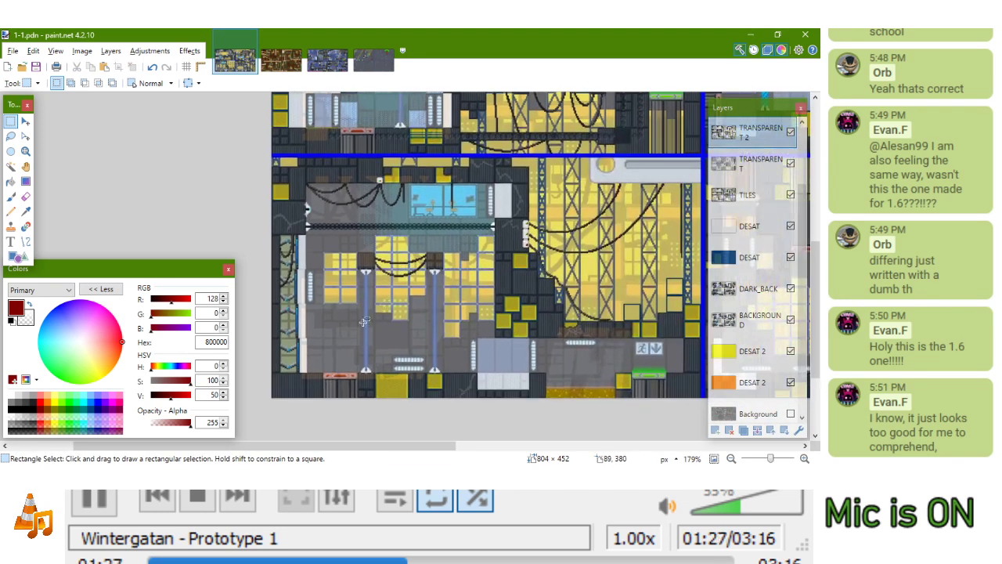
pyautogui.moveTo(504, 326); pyautogui.dragTo(340, 305)
pyautogui.scroll(3, 426, 217)
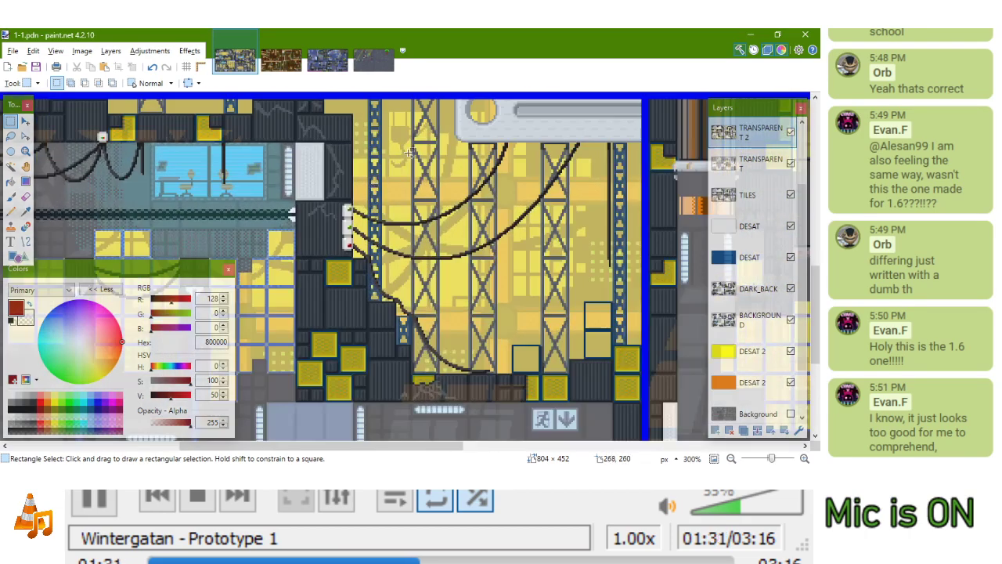
pyautogui.scroll(3, 550, 233)
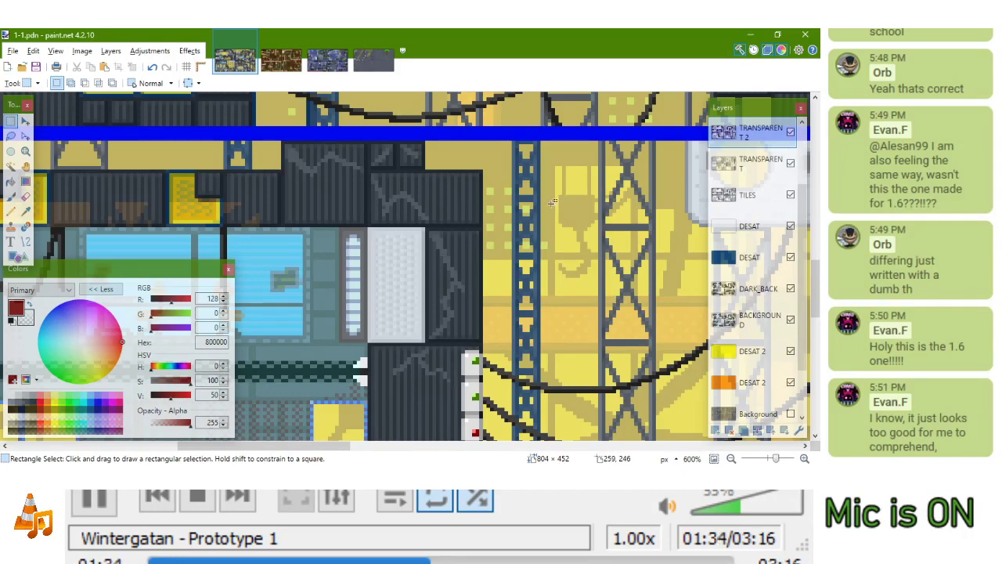
pyautogui.scroll(-8, 552, 202)
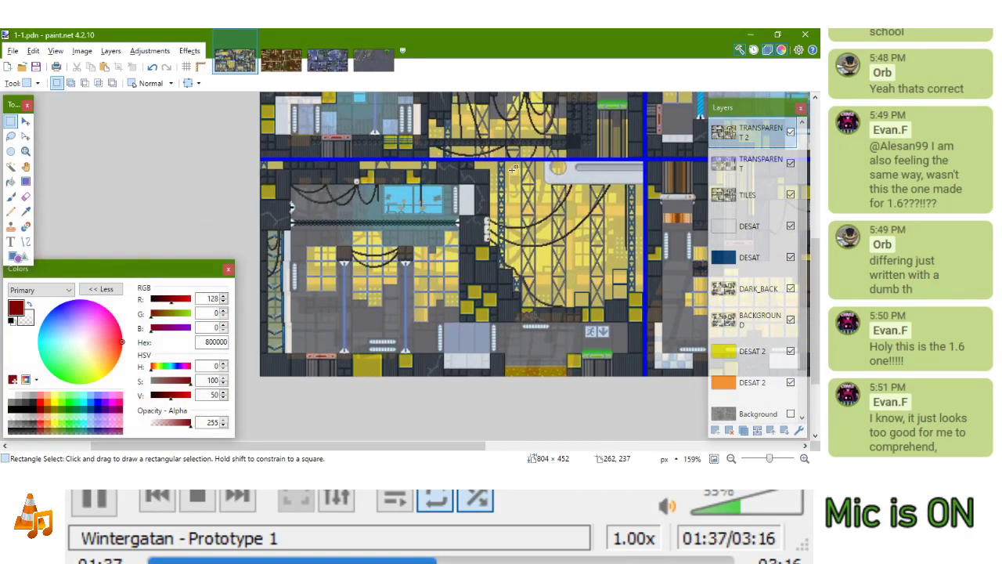
pyautogui.moveTo(557, 219); pyautogui.dragTo(551, 205)
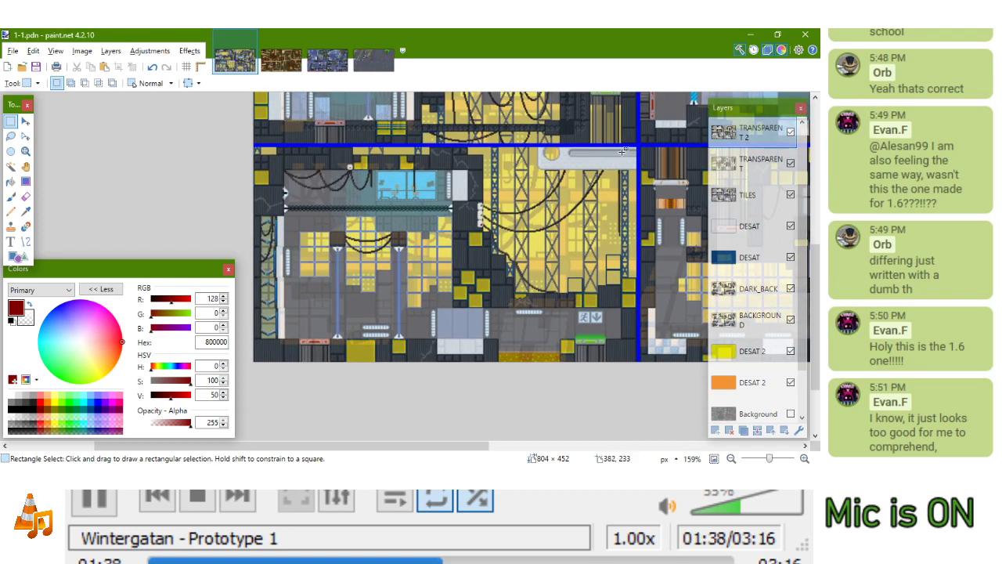
# Switch to Mari0 to check the original 4-1 level layout, and return to the 1-1 image in paint.net
pyautogui.hotkey('alt', 'Tab')
pyautogui.press('Escape')
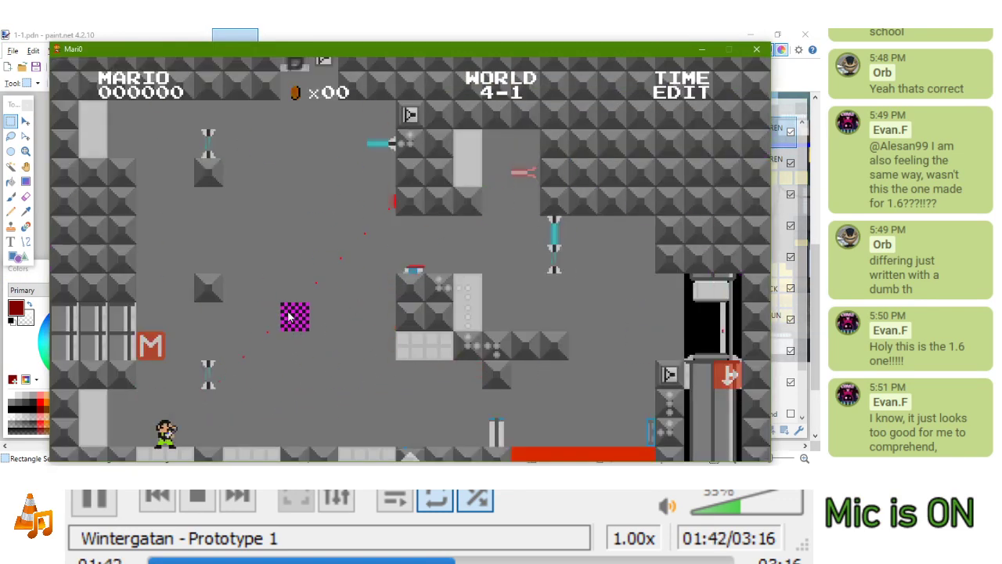
pyautogui.click(702, 49)
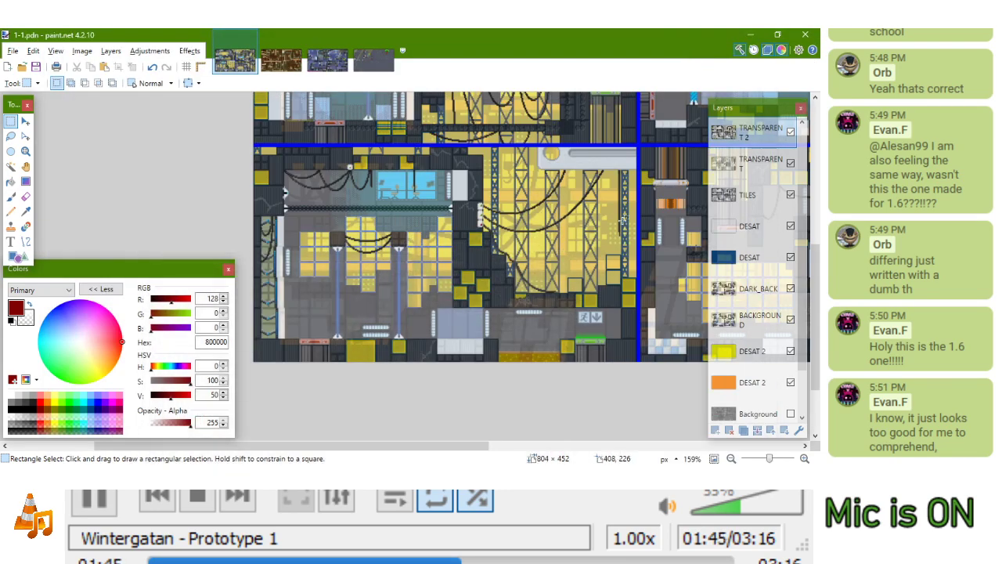
# Examine the first room of the 1-1 image above the blue divider, including its yellow background, glass panels and teal chamber
pyautogui.moveTo(589, 287)
pyautogui.mouseDown()
pyautogui.moveTo(465, 373)
pyautogui.moveTo(489, 404)
pyautogui.mouseUp()
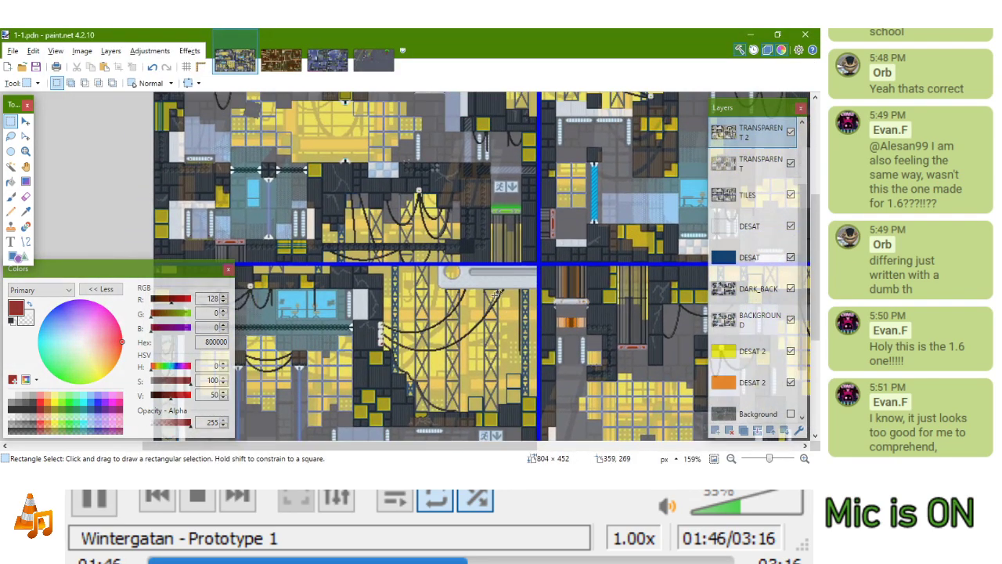
pyautogui.moveTo(499, 320); pyautogui.dragTo(543, 426)
pyautogui.hscroll(-1, 380, 290)
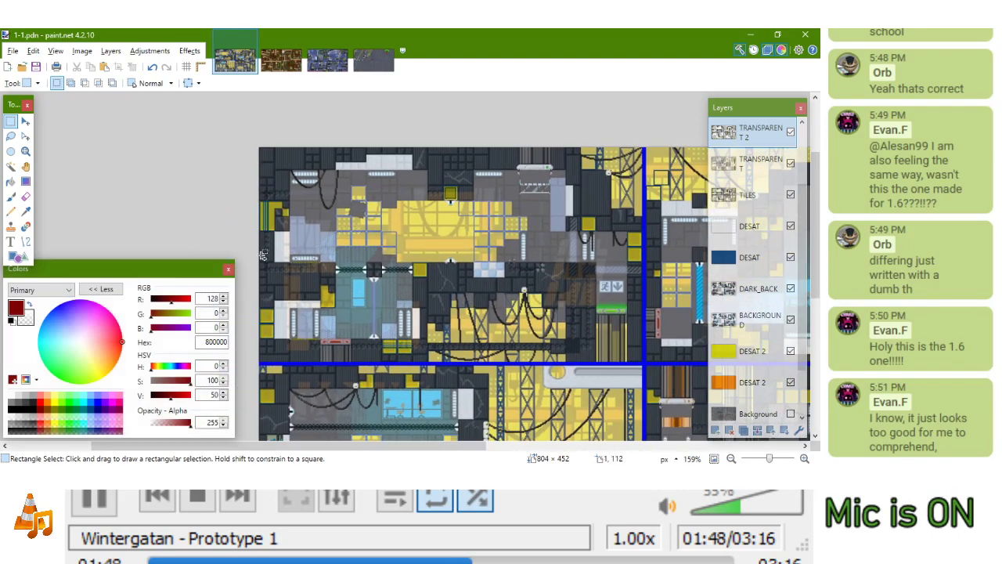
pyautogui.scroll(2, 263, 255)
pyautogui.scroll(2, 367, 213)
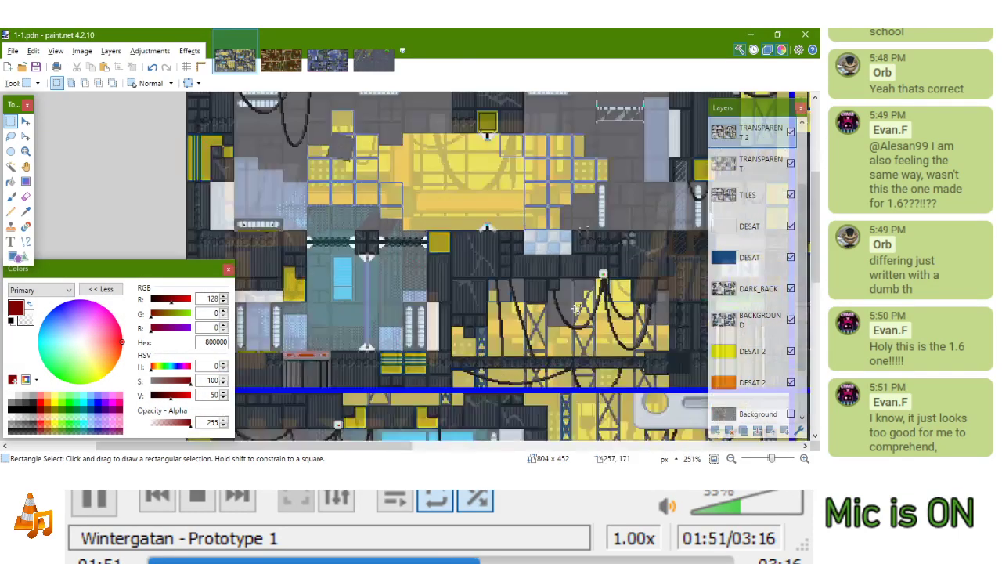
pyautogui.scroll(-2, 624, 312)
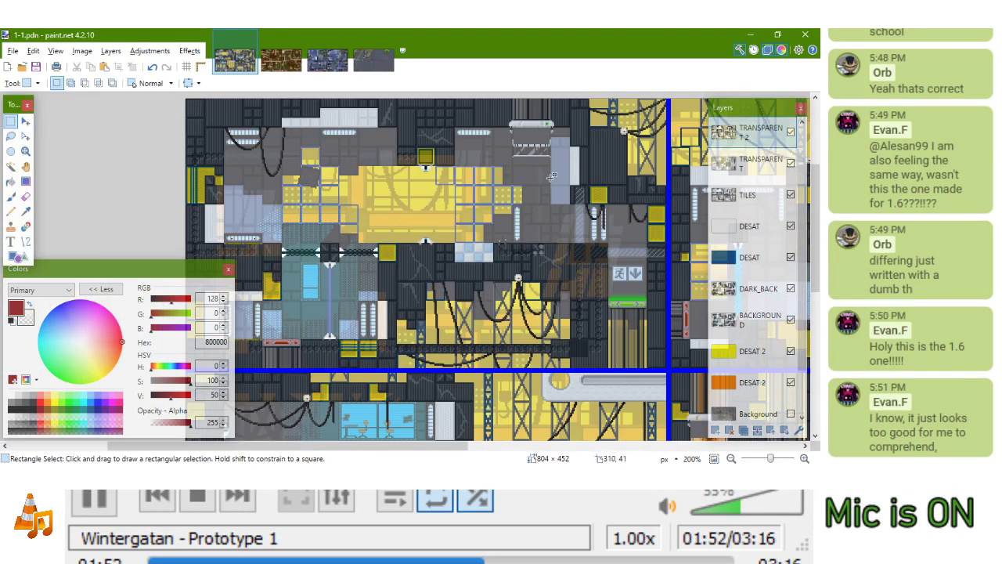
pyautogui.moveTo(562, 131); pyautogui.dragTo(560, 206)
pyautogui.moveTo(502, 260); pyautogui.dragTo(641, 183)
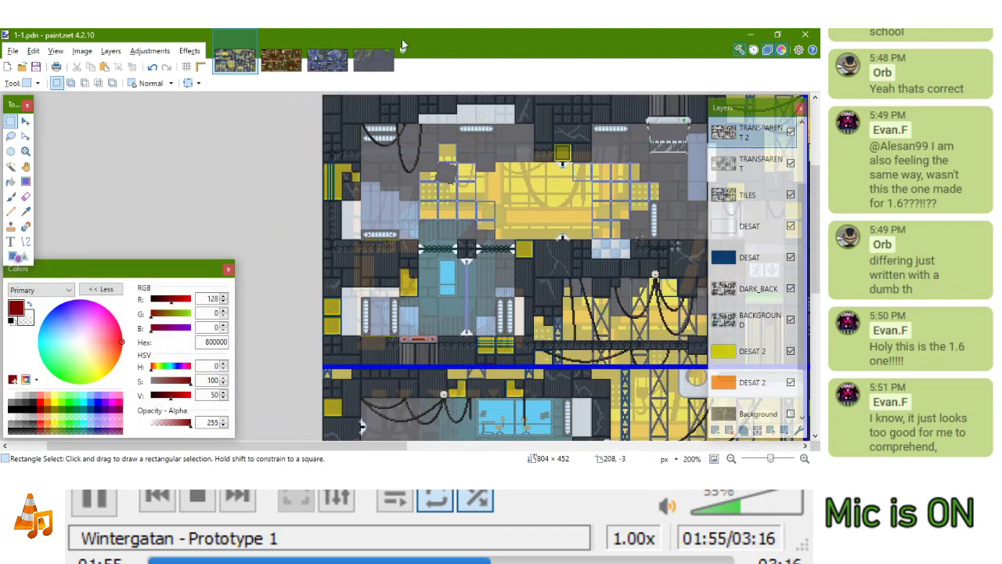
# Switch back to the 4-1 image and inspect its laser emitters, floating blocks and central platforms
pyautogui.click(374, 60)
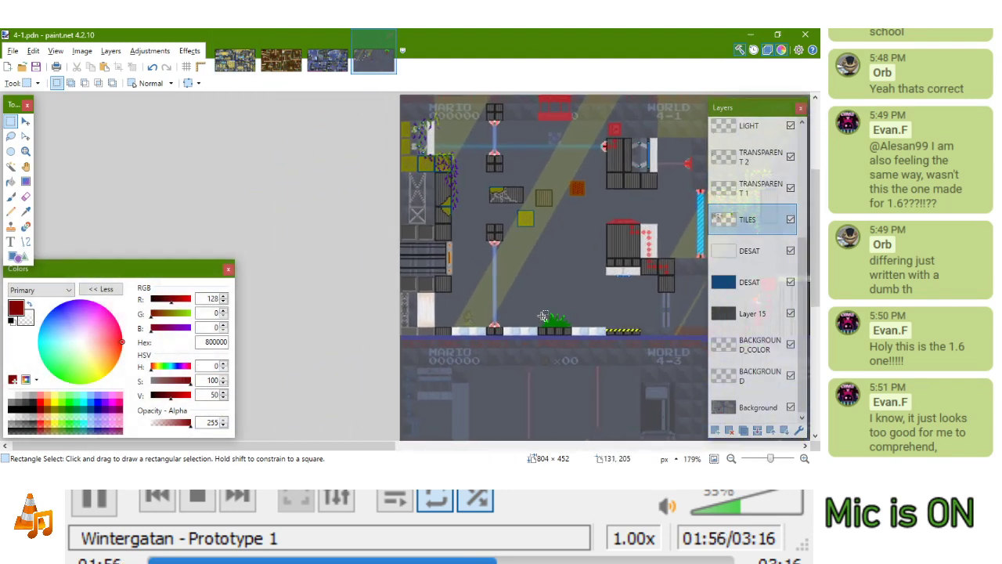
pyautogui.scroll(2, 508, 212)
pyautogui.moveTo(576, 216); pyautogui.dragTo(245, 234)
pyautogui.moveTo(600, 156); pyautogui.dragTo(649, 220)
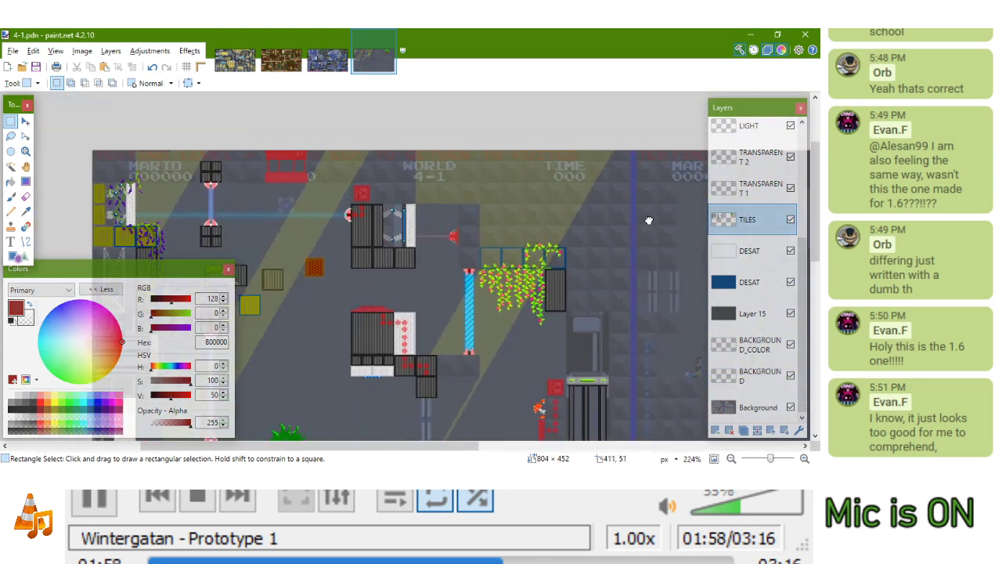
pyautogui.moveTo(323, 233); pyautogui.dragTo(502, 199)
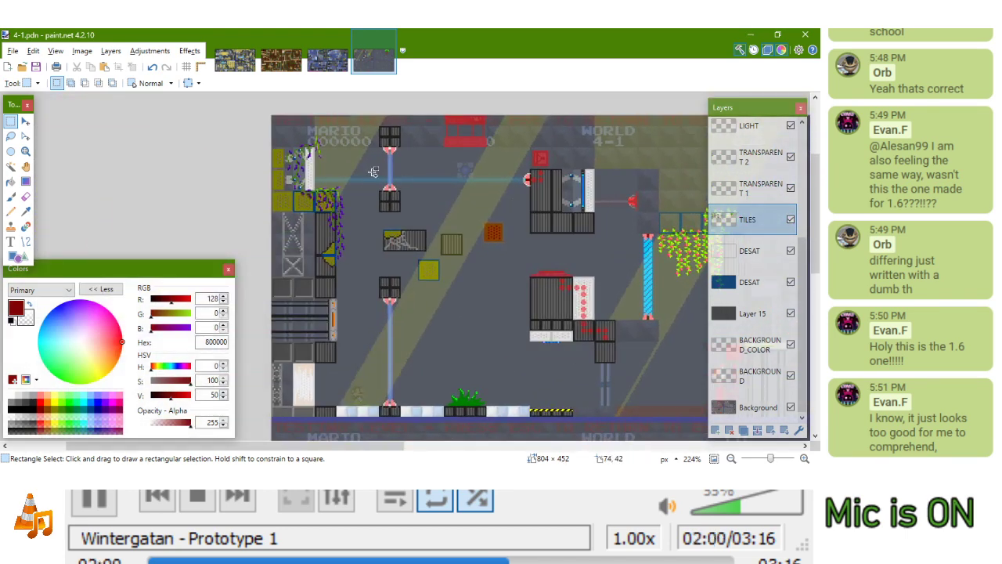
pyautogui.scroll(2, 501, 207)
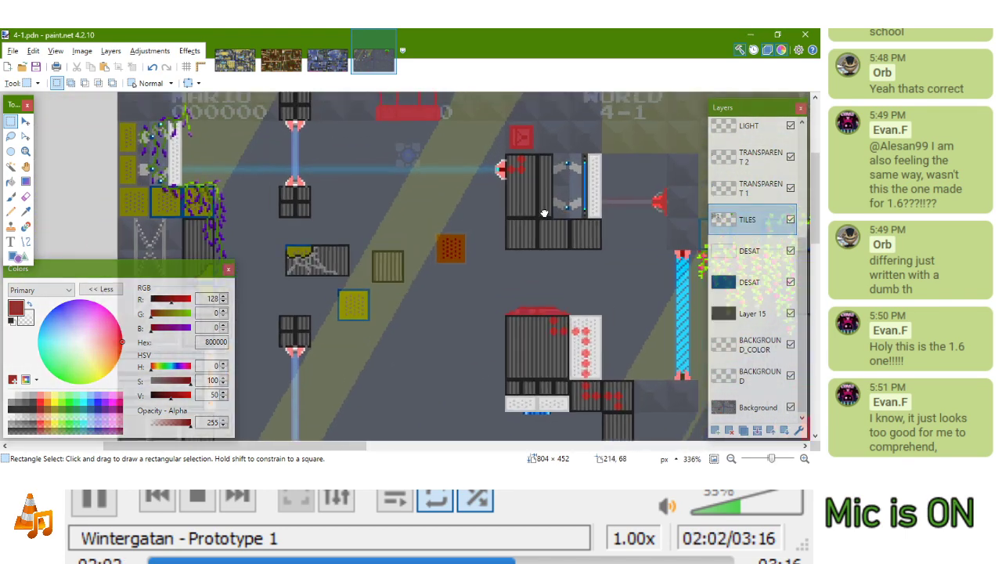
# Place a tall dark striped panel, two tiles high, on the TILES layer directly behind the red laser receiver above the blue bridge
pyautogui.scroll(3, 544, 213)
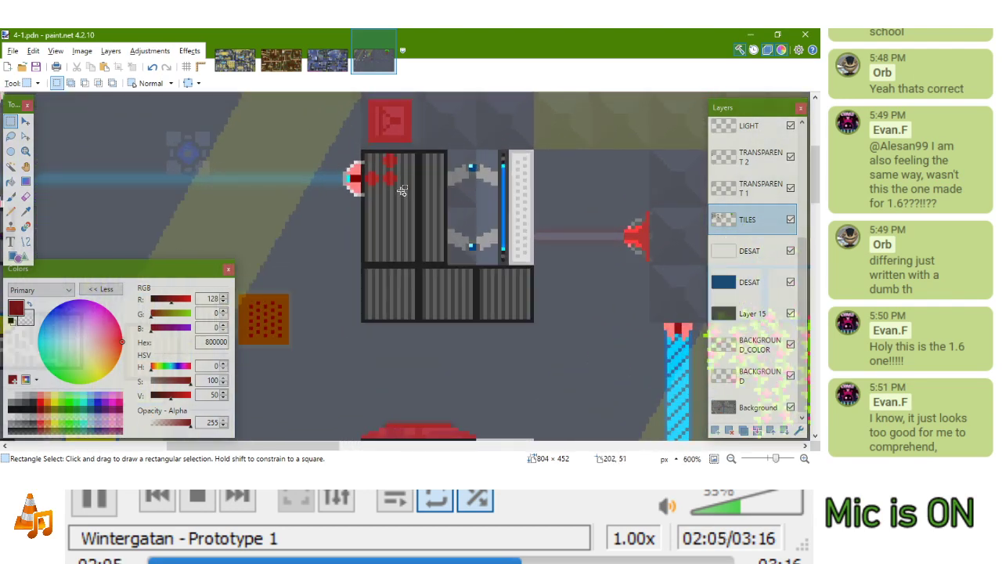
pyautogui.scroll(-3, 406, 196)
pyautogui.moveTo(443, 235); pyautogui.dragTo(489, 183)
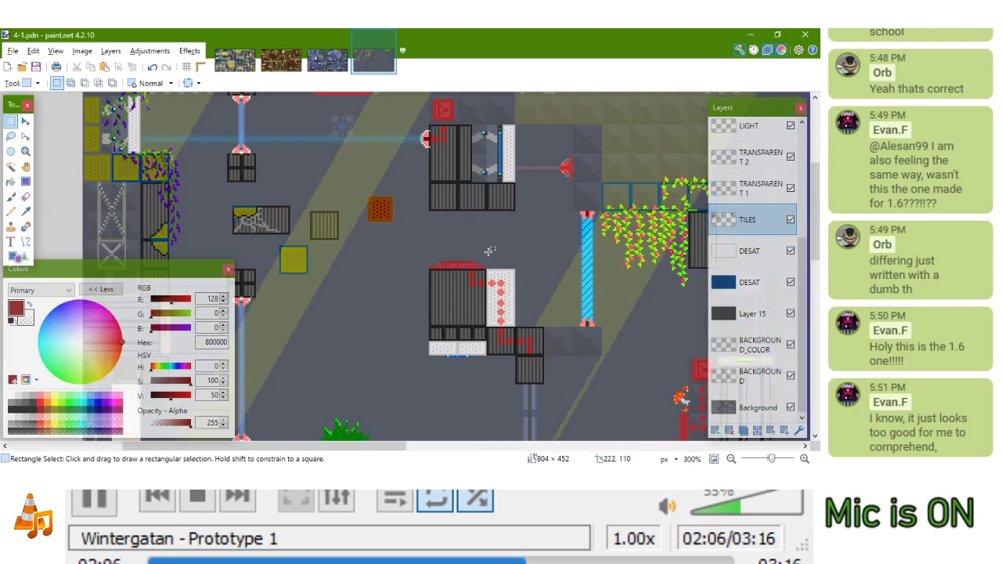
pyautogui.scroll(5, 573, 158)
pyautogui.moveTo(570, 143); pyautogui.dragTo(636, 366)
pyautogui.scroll(1, 617, 253)
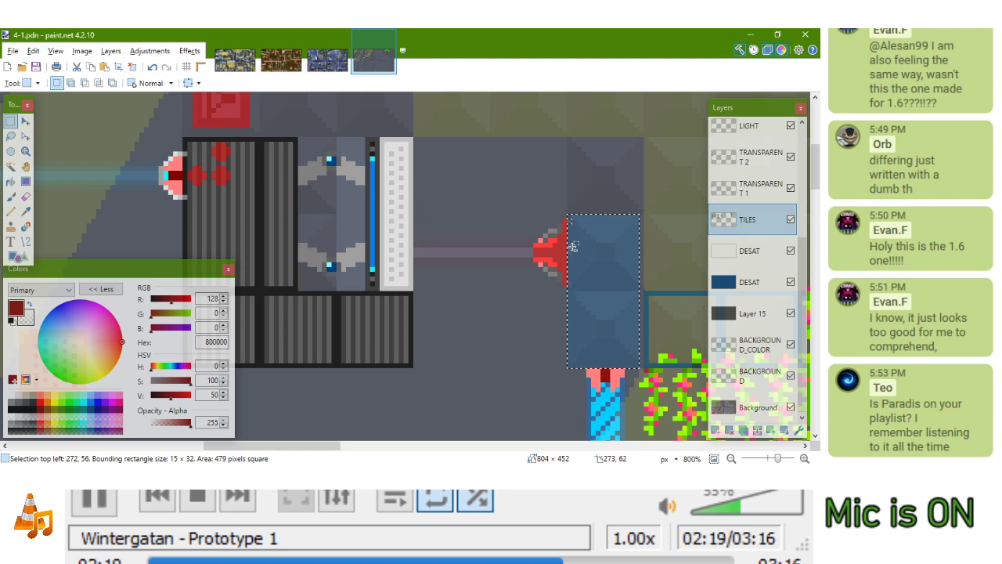
pyautogui.moveTo(570, 250)
pyautogui.mouseDown()
pyautogui.moveTo(557, 228)
pyautogui.moveTo(611, 180)
pyautogui.mouseUp()
pyautogui.scroll(-3, 534, 238)
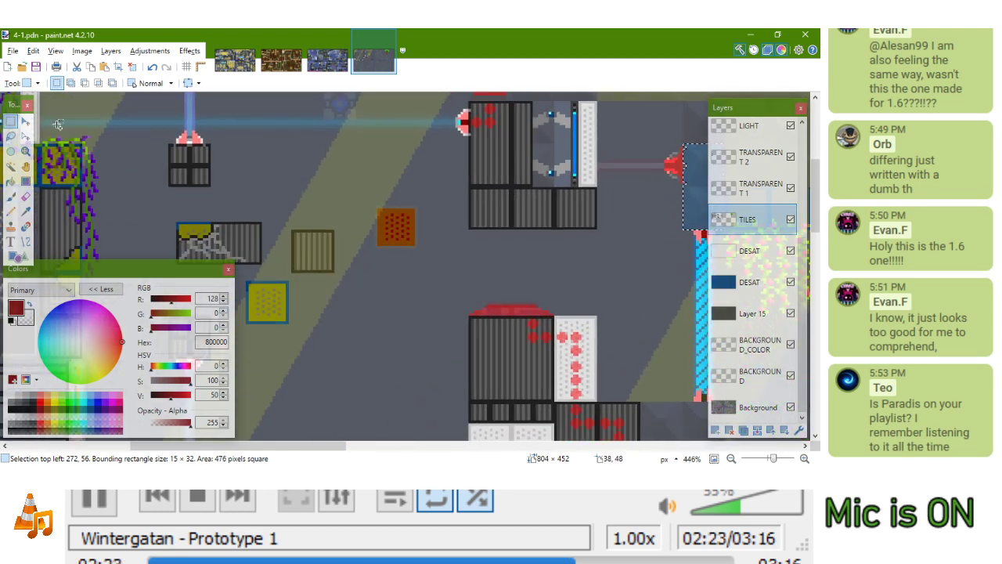
pyautogui.click(26, 137)
pyautogui.moveTo(647, 211); pyautogui.dragTo(604, 152)
pyautogui.moveTo(670, 139); pyautogui.dragTo(438, 285)
pyautogui.press('m')
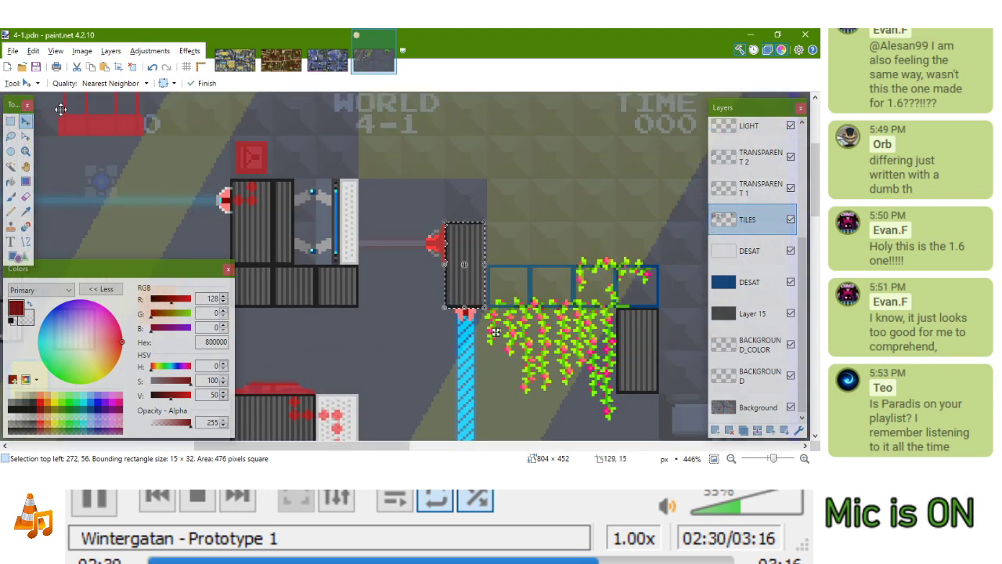
# Draw the missing dark outline along the tall panel's right edge in colour 202020, and save the image
pyautogui.click(28, 244)
pyautogui.scroll(3, 469, 188)
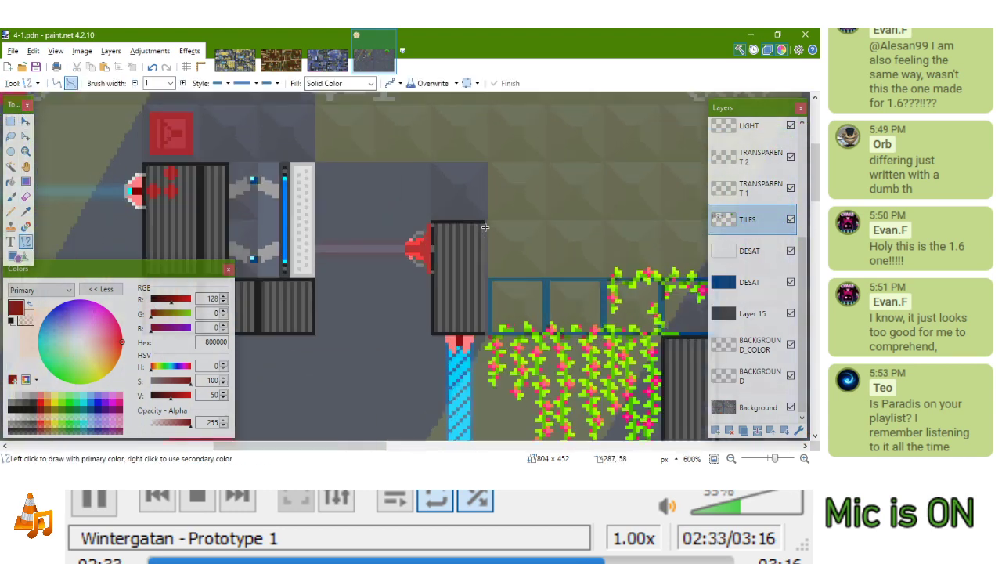
pyautogui.press('k')
pyautogui.click(467, 271)
pyautogui.moveTo(482, 271)
pyautogui.mouseDown()
pyautogui.moveTo(504, 135)
pyautogui.moveTo(520, 304)
pyautogui.mouseUp()
pyautogui.press('Return')
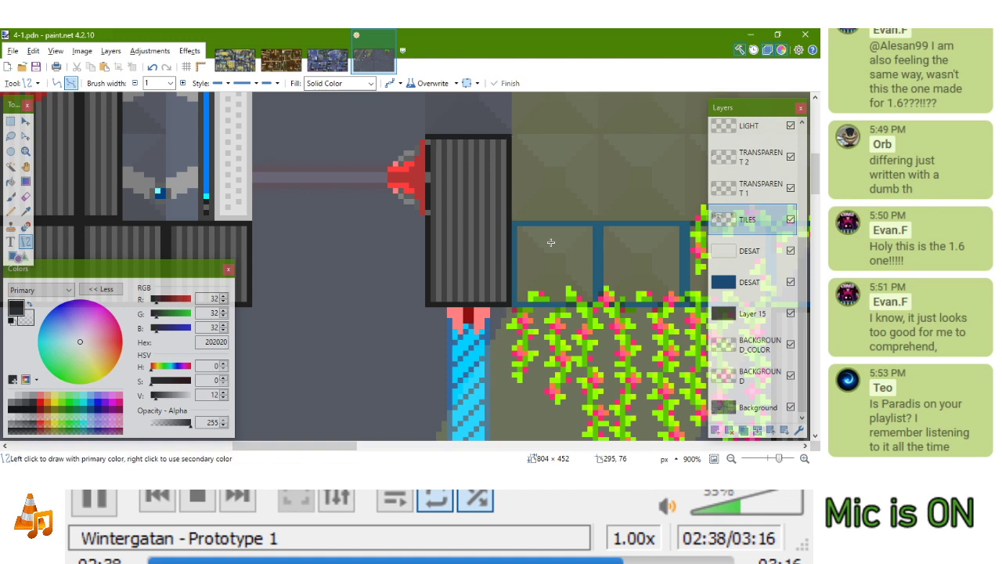
pyautogui.hotkey('ctrl', 's')
# Copy the single striped tile between the yellow and orange blocks and place the copy on top of the tall panel
pyautogui.scroll(-4, 446, 243)
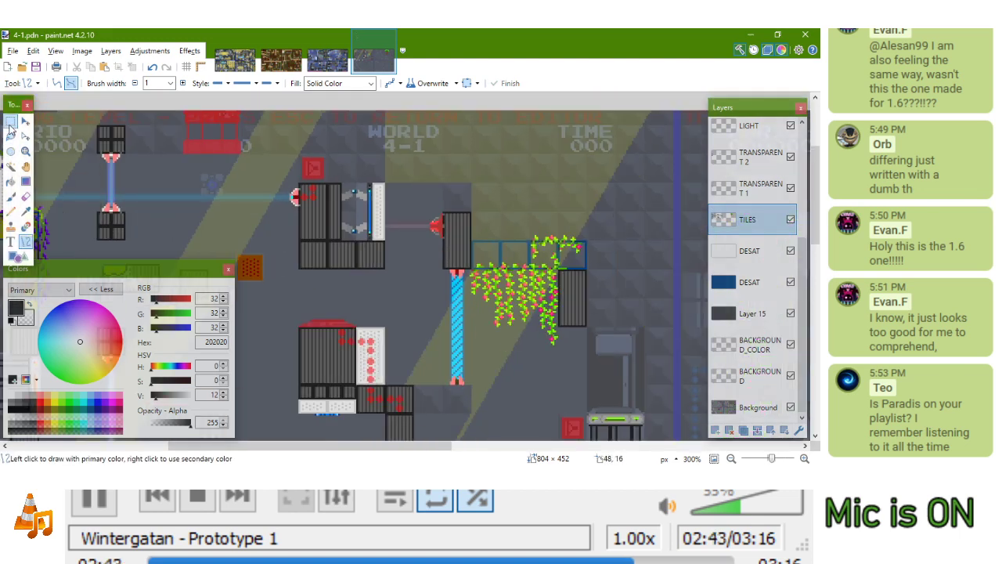
pyautogui.click(10, 122)
pyautogui.hscroll(-3, 291, 239)
pyautogui.scroll(-1, 327, 255)
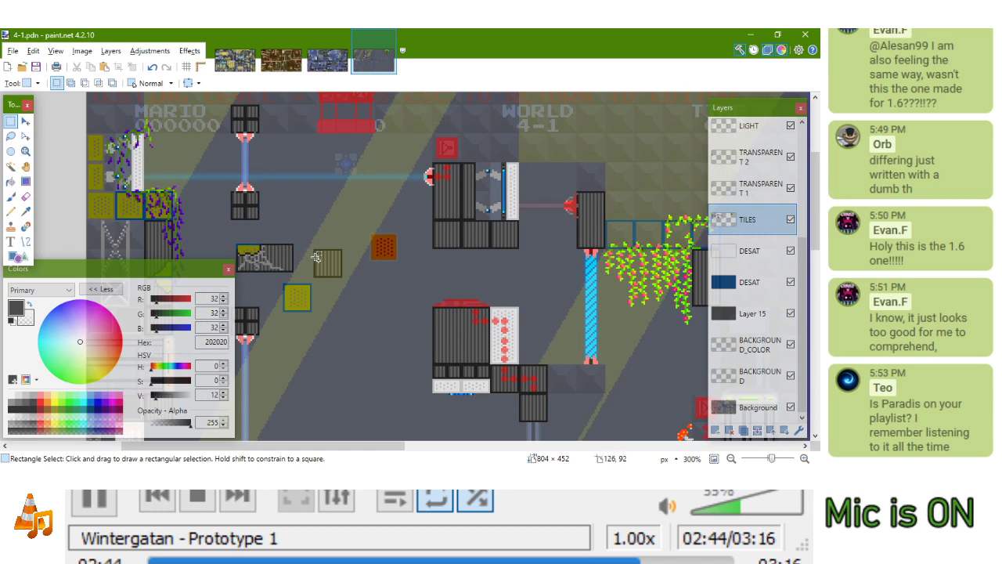
pyautogui.scroll(2, 257, 289)
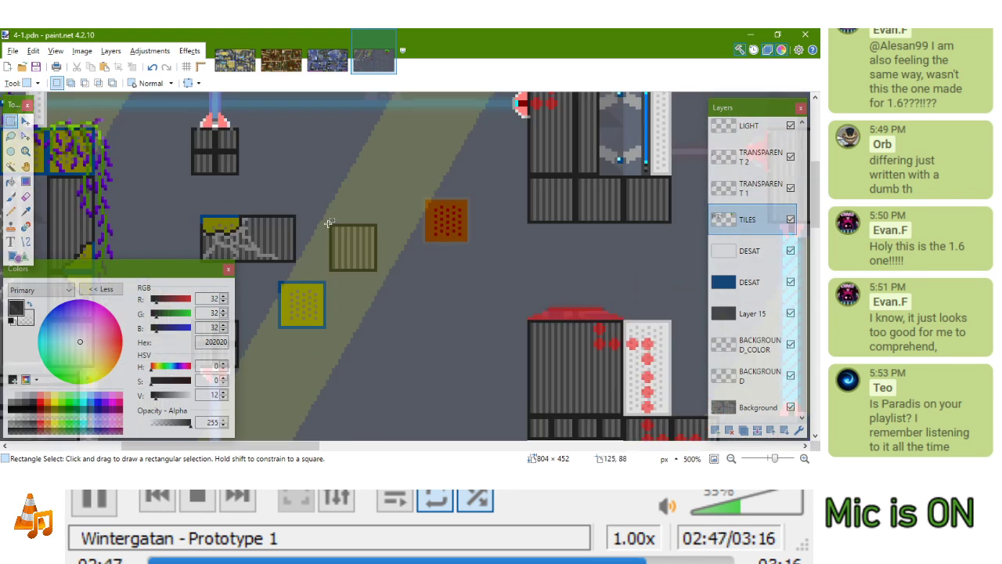
pyautogui.moveTo(330, 225); pyautogui.dragTo(380, 274)
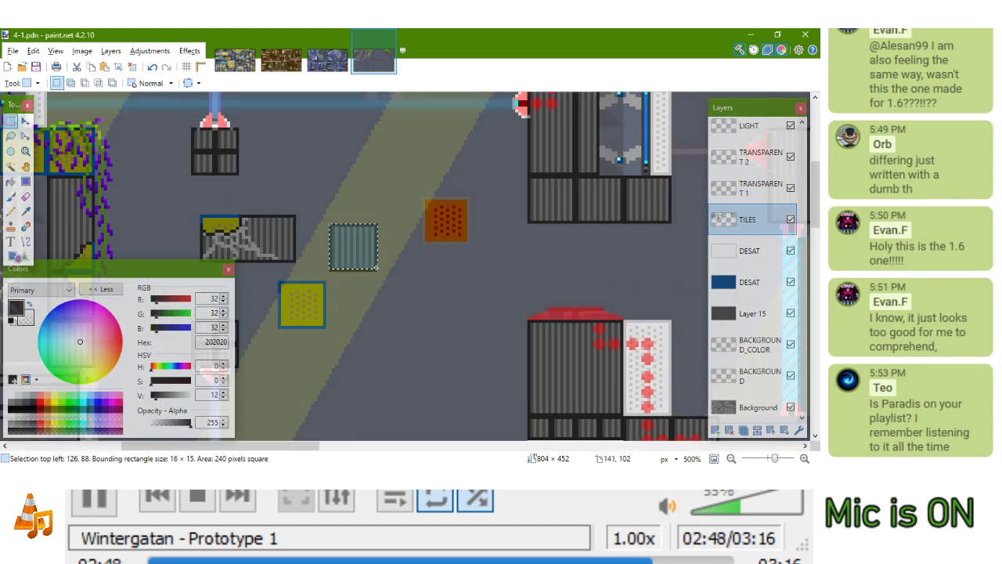
pyautogui.scroll(-2, 626, 227)
pyautogui.scroll(4, 436, 240)
pyautogui.hotkey('ctrl', 'v')
pyautogui.moveTo(438, 245); pyautogui.dragTo(480, 195)
pyautogui.moveTo(238, 379); pyautogui.dragTo(560, 335)
pyautogui.keyDown('ctrl'); pyautogui.scroll(-4, 427, 282); pyautogui.keyUp('ctrl')
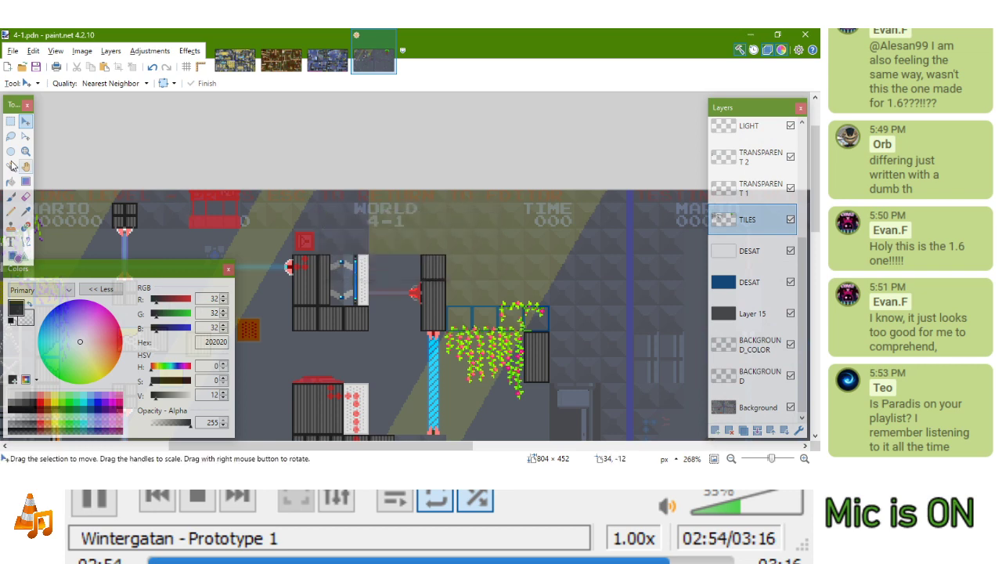
# Place another striped tile diagonally above the column's upper-left corner, and undo its 15° rotation
pyautogui.click(10, 121)
pyautogui.moveTo(374, 250); pyautogui.dragTo(423, 249)
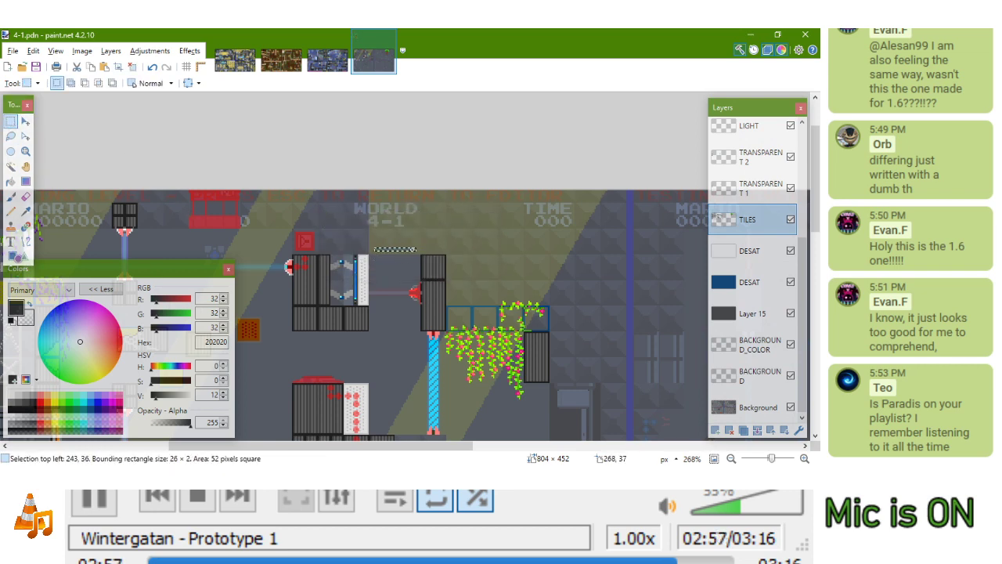
pyautogui.keyDown('ctrl'); pyautogui.scroll(4, 408, 245); pyautogui.keyUp('ctrl')
pyautogui.moveTo(434, 259)
pyautogui.mouseDown()
pyautogui.moveTo(499, 323)
pyautogui.moveTo(456, 254)
pyautogui.moveTo(410, 250)
pyautogui.moveTo(447, 208)
pyautogui.moveTo(422, 223)
pyautogui.mouseUp()
pyautogui.press('m')
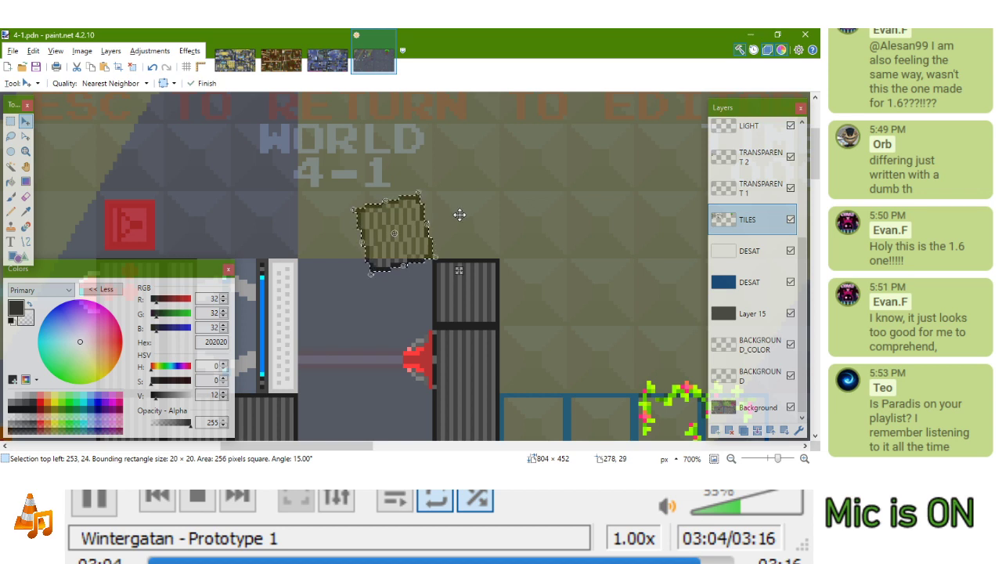
pyautogui.hotkey('ctrl', 'z')
pyautogui.moveTo(414, 219); pyautogui.dragTo(422, 220)
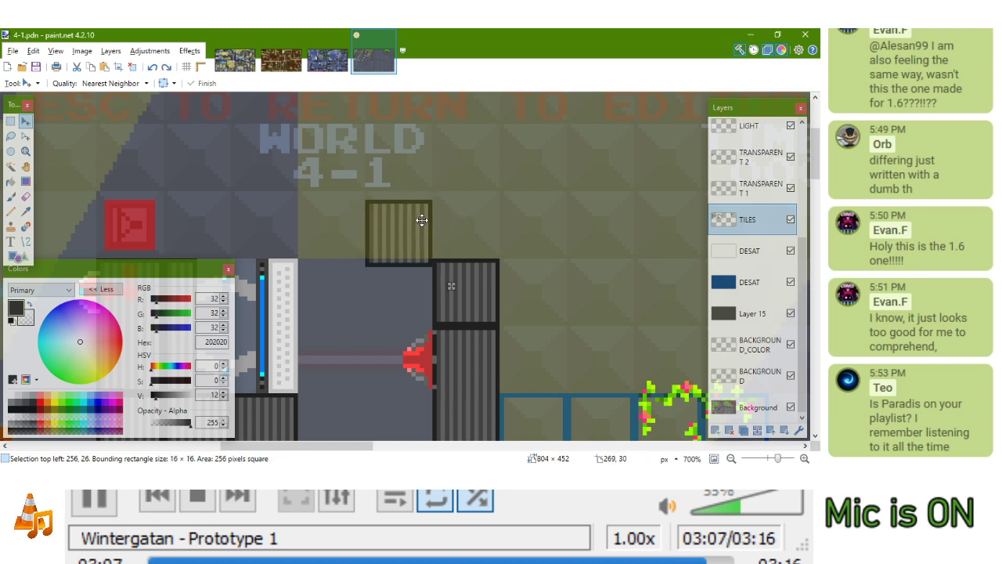
# Shift the right part of the new striped tile up by one pixel to give it a stepped, broken look
pyautogui.click(10, 121)
pyautogui.moveTo(404, 269); pyautogui.dragTo(433, 201)
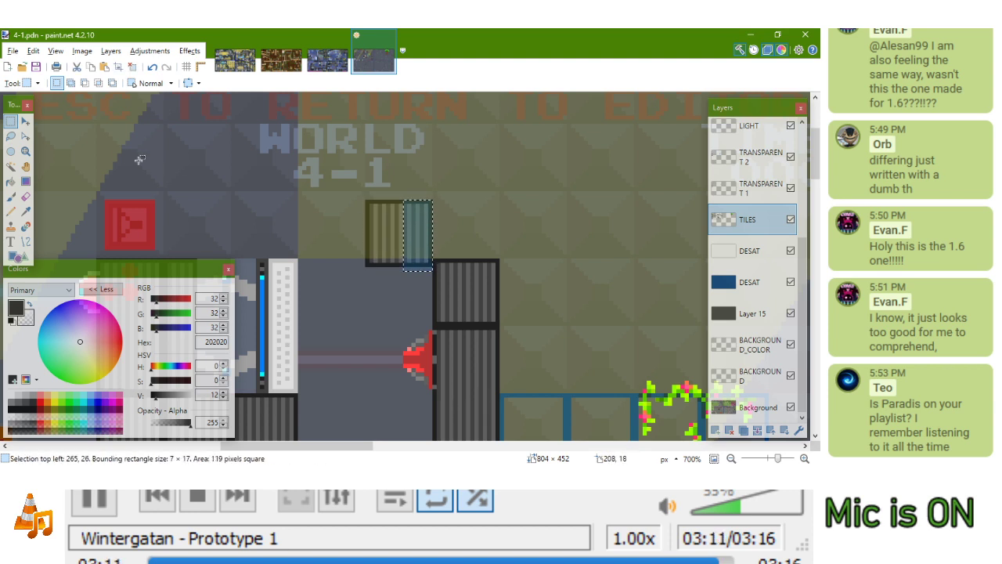
pyautogui.click(25, 121)
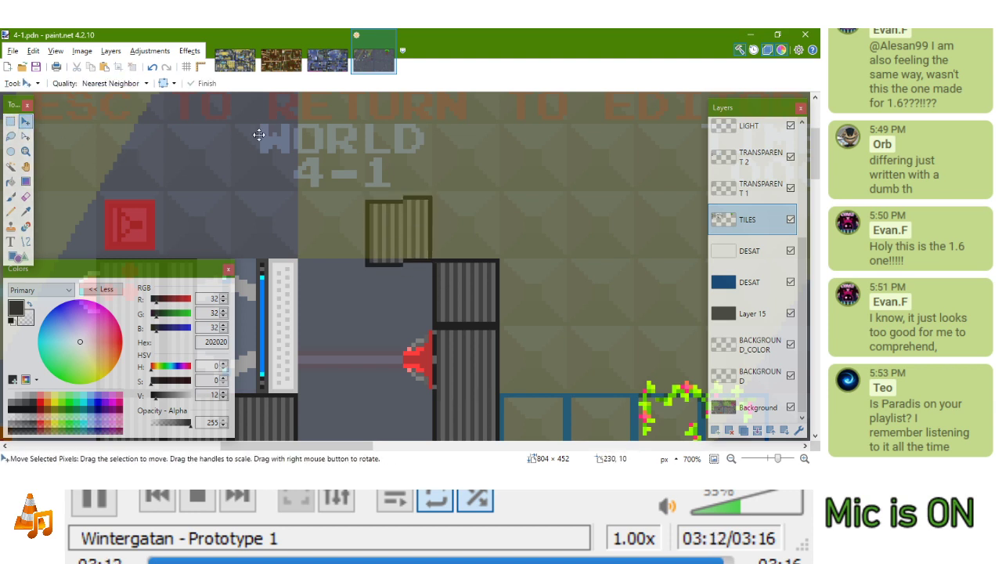
# Touch up the stepped tile's upper edge with the Pencil, extending its dark 202020 outline and patching the stripes with 404040
pyautogui.click(13, 210)
pyautogui.scroll(5, 396, 202)
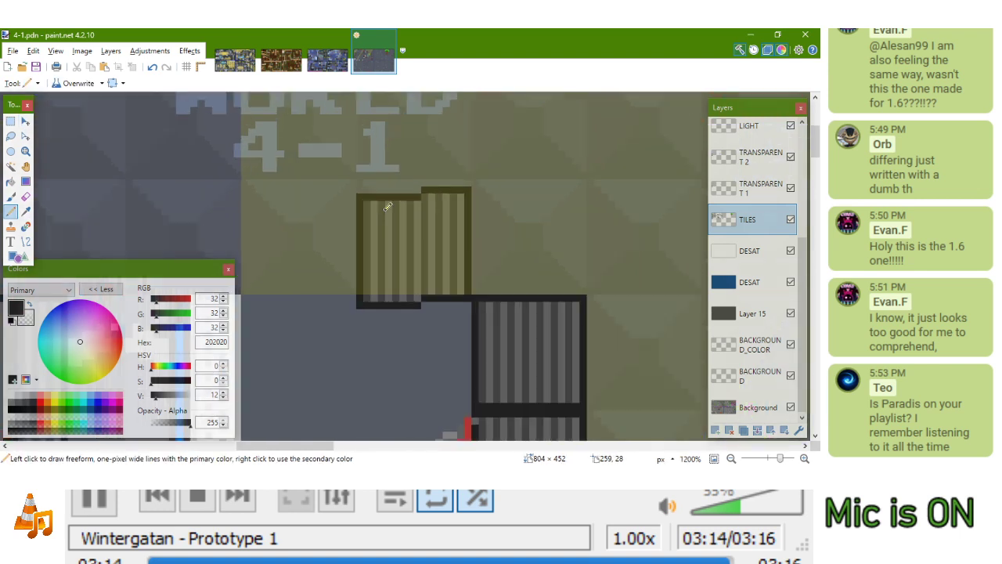
pyautogui.press('k')
pyautogui.click(424, 188)
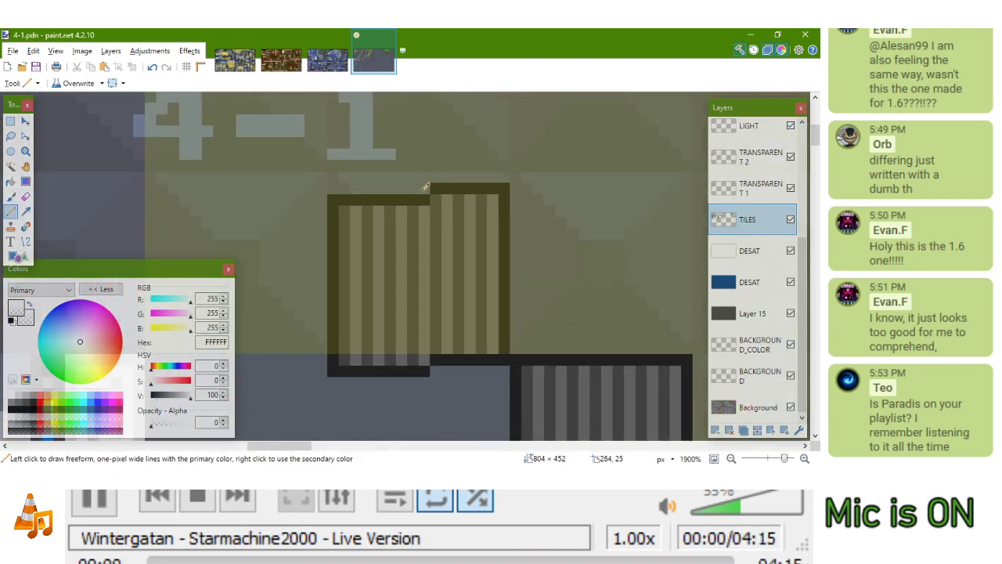
pyautogui.click(434, 188)
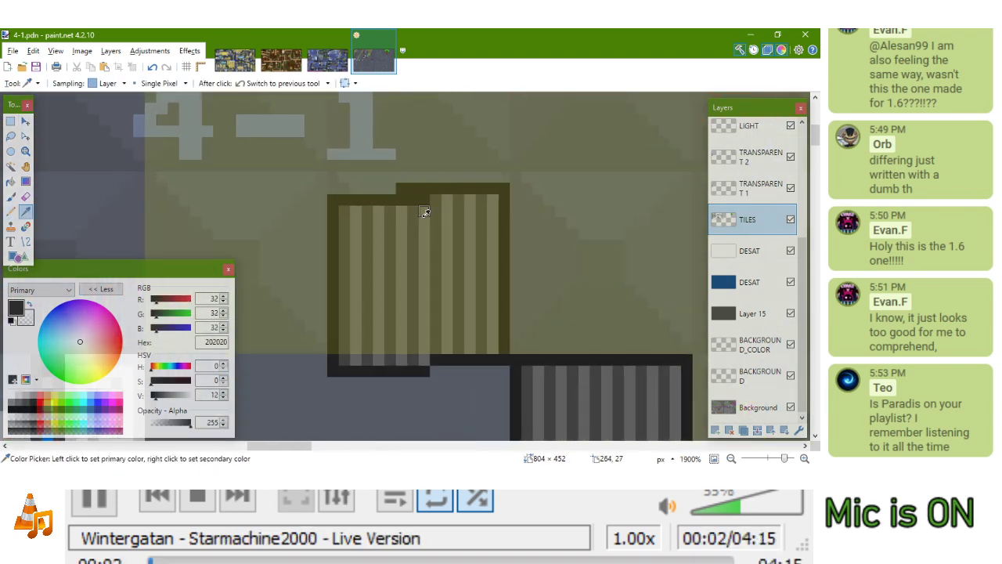
pyautogui.keyDown('ctrl'); pyautogui.click(425, 208); pyautogui.keyUp('ctrl')
pyautogui.keyDown('ctrl'); pyautogui.click(416, 193); pyautogui.keyUp('ctrl')
pyautogui.scroll(-6, 467, 194)
pyautogui.scroll(3, 455, 225)
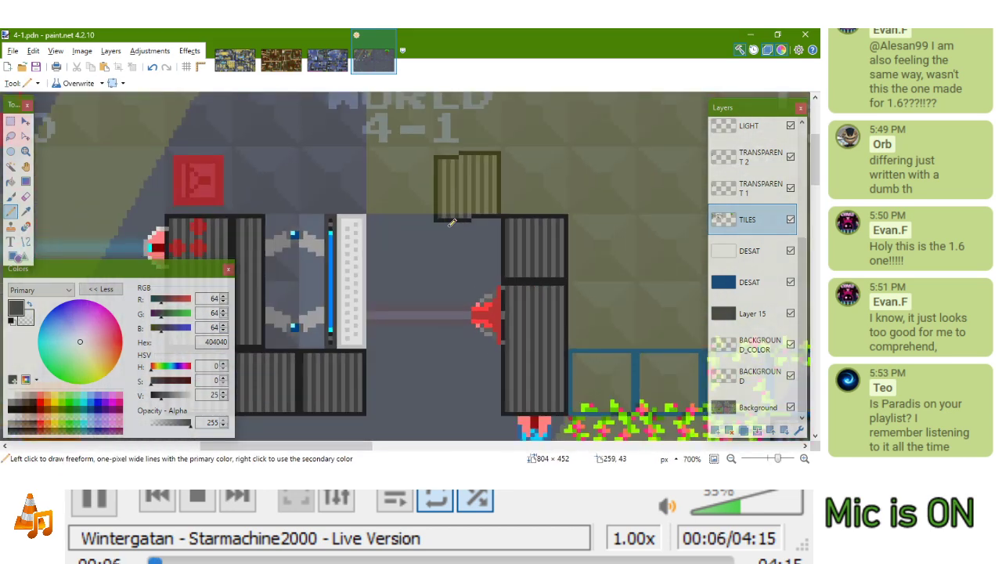
pyautogui.scroll(-1, 455, 225)
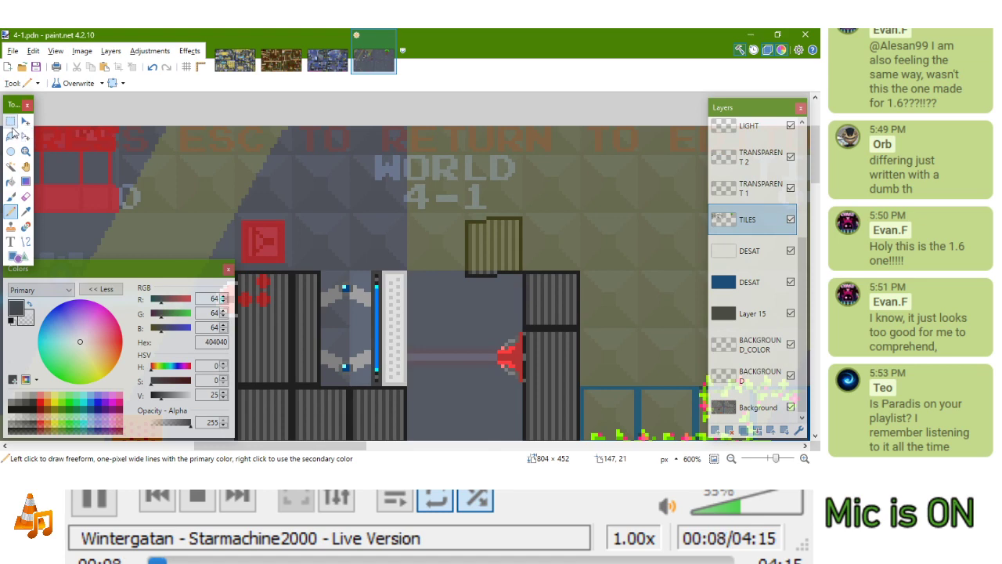
# Try placing a copy of the single striped tile in the empty space just below and right of the yellow tile
pyautogui.click(12, 122)
pyautogui.scroll(1, 537, 235)
pyautogui.scroll(-3, 537, 235)
pyautogui.scroll(3, 512, 277)
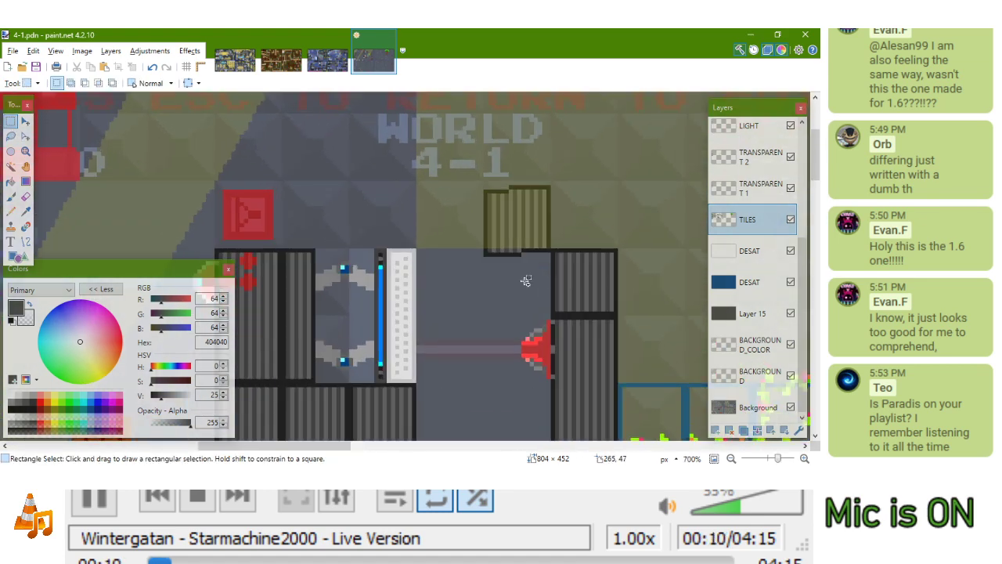
pyautogui.scroll(-4, 552, 266)
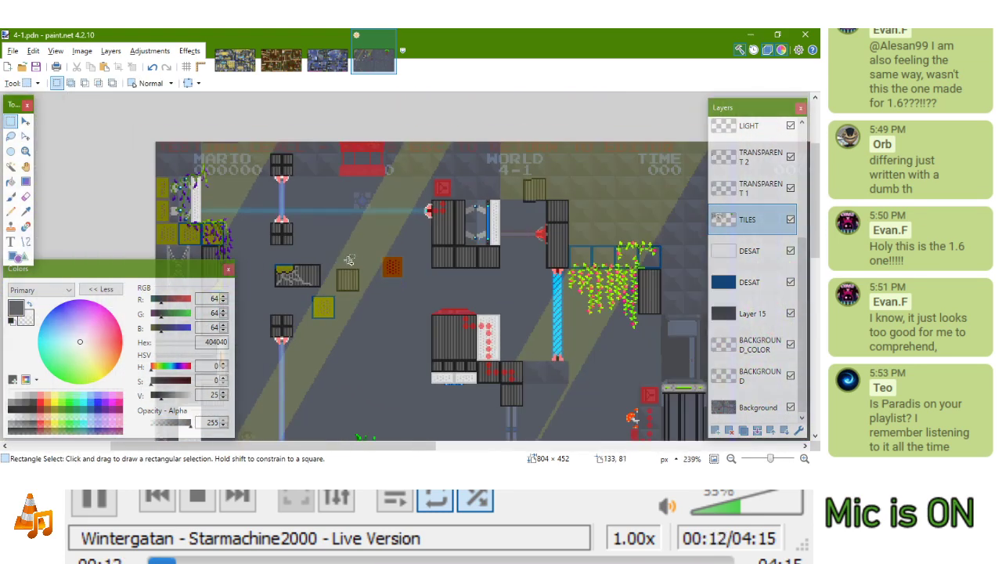
pyautogui.moveTo(349, 260); pyautogui.dragTo(372, 191)
pyautogui.scroll(4, 362, 196)
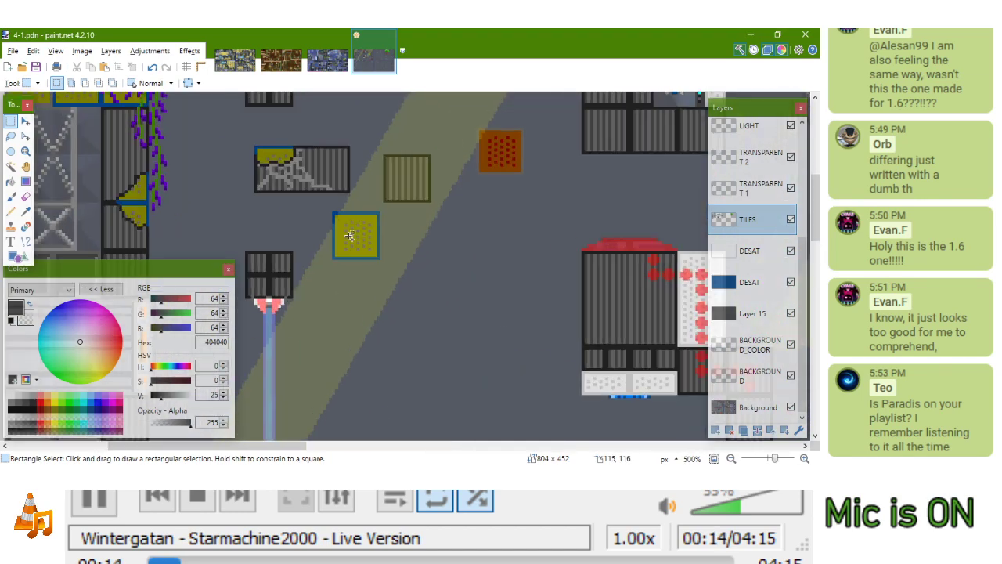
pyautogui.moveTo(418, 124); pyautogui.dragTo(488, 196)
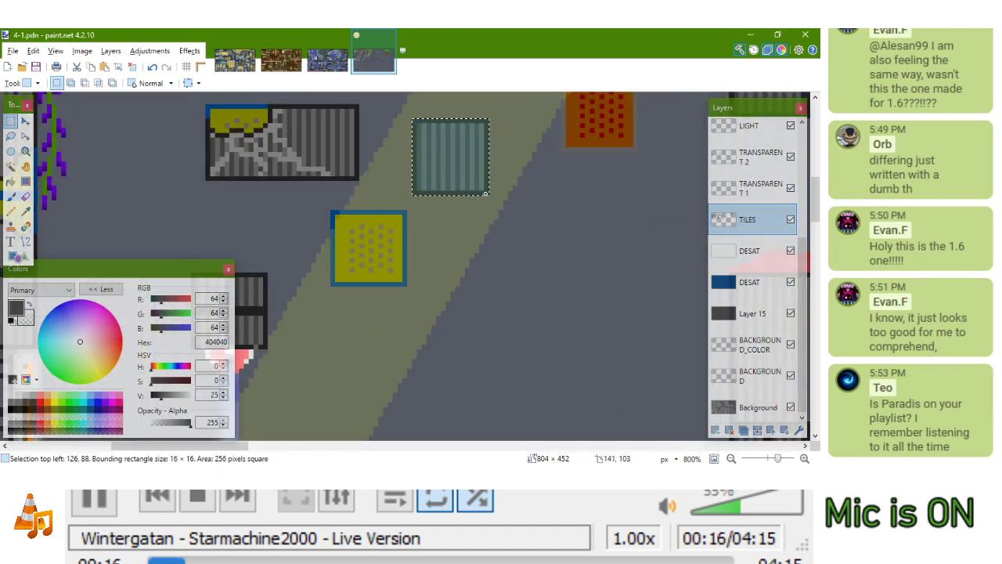
pyautogui.scroll(-4, 481, 200)
pyautogui.scroll(2, 380, 245)
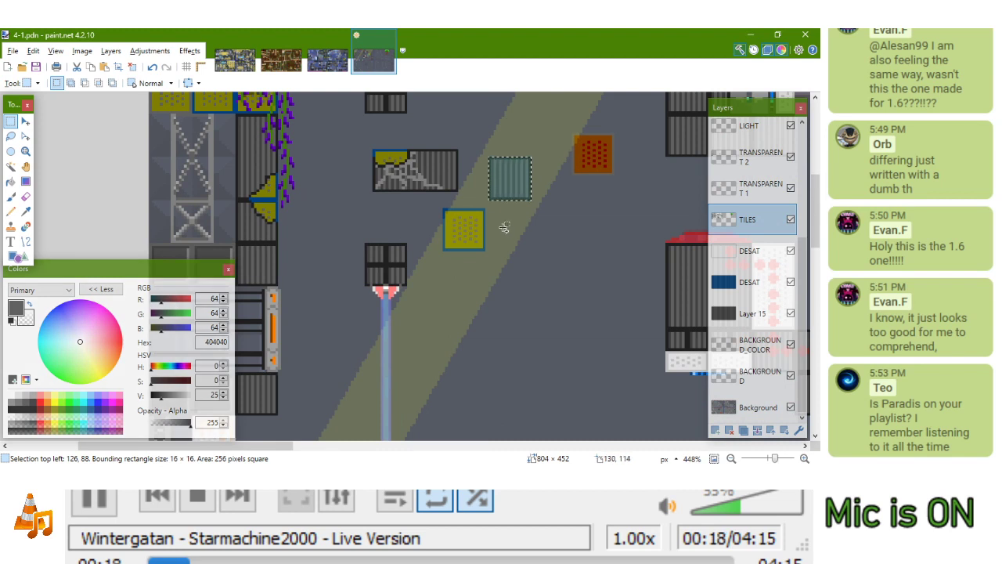
pyautogui.press('m')
pyautogui.moveTo(518, 182); pyautogui.dragTo(542, 249)
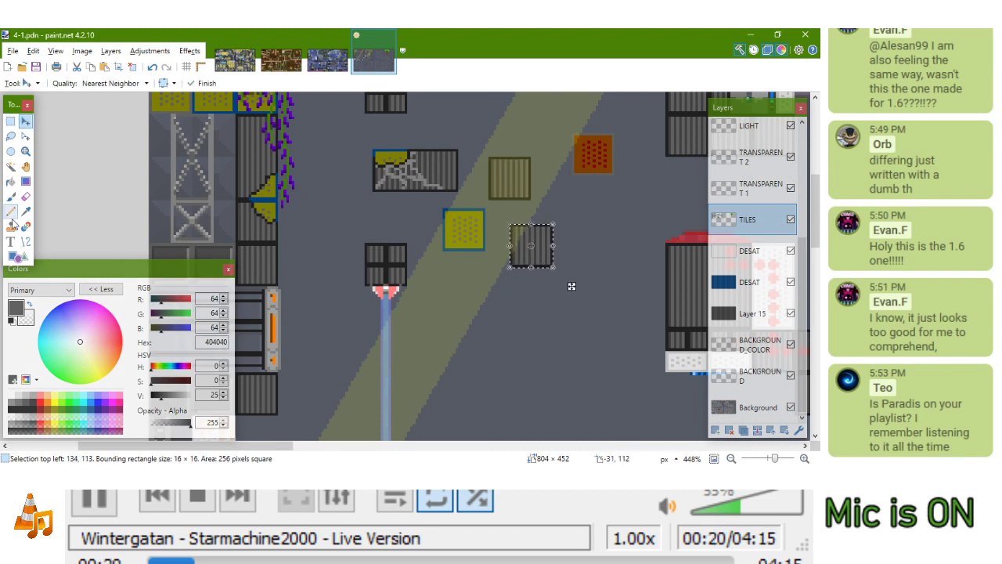
pyautogui.click(26, 242)
pyautogui.moveTo(400, 263); pyautogui.dragTo(390, 229)
pyautogui.press('k')
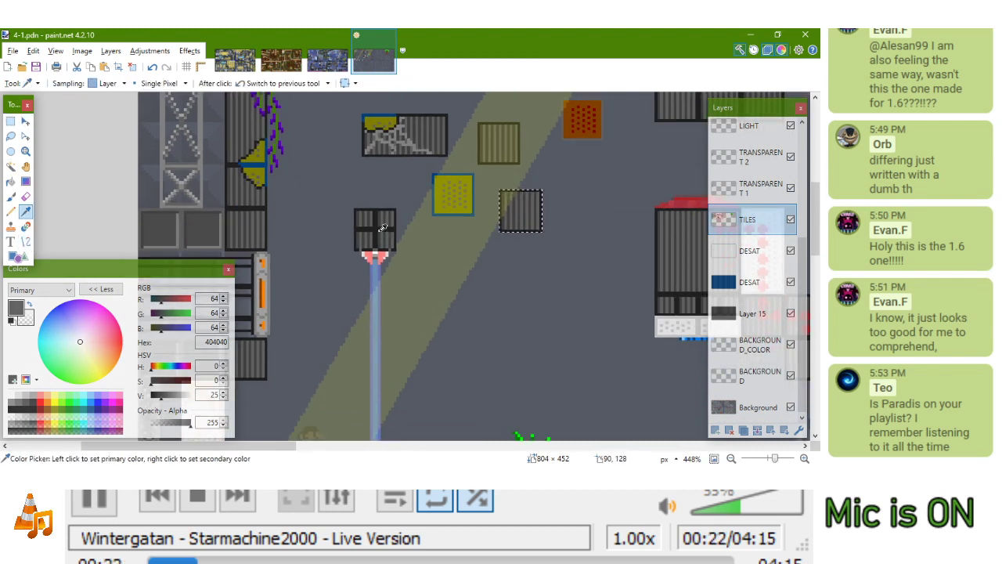
# Copy the four-panel tile above the lower laser emitter into the space beside the yellow tile, and save the image
pyautogui.click(10, 122)
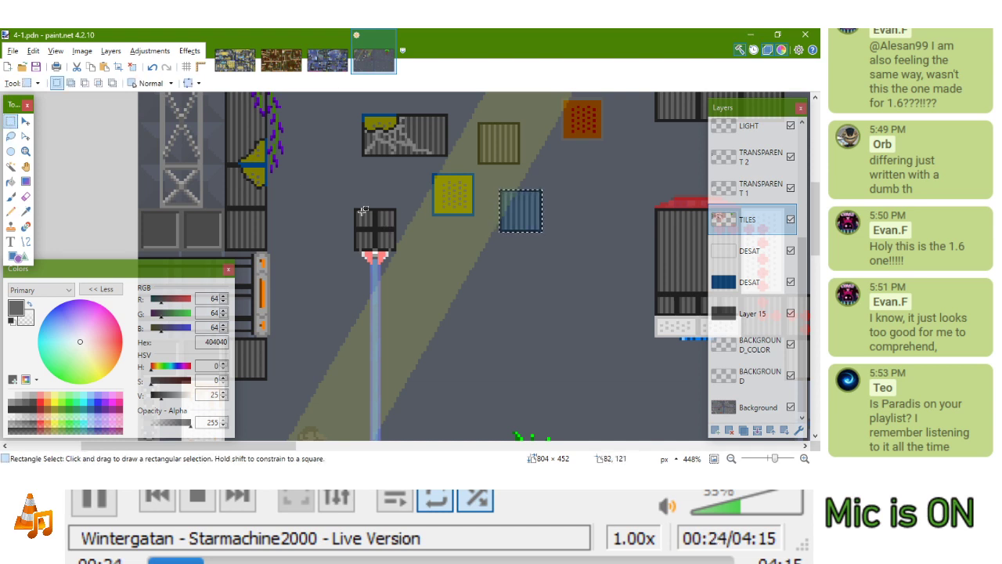
pyautogui.moveTo(357, 211); pyautogui.dragTo(554, 251)
pyautogui.press('m')
pyautogui.moveTo(589, 191); pyautogui.dragTo(484, 214)
pyautogui.hotkey('ctrl', 's')
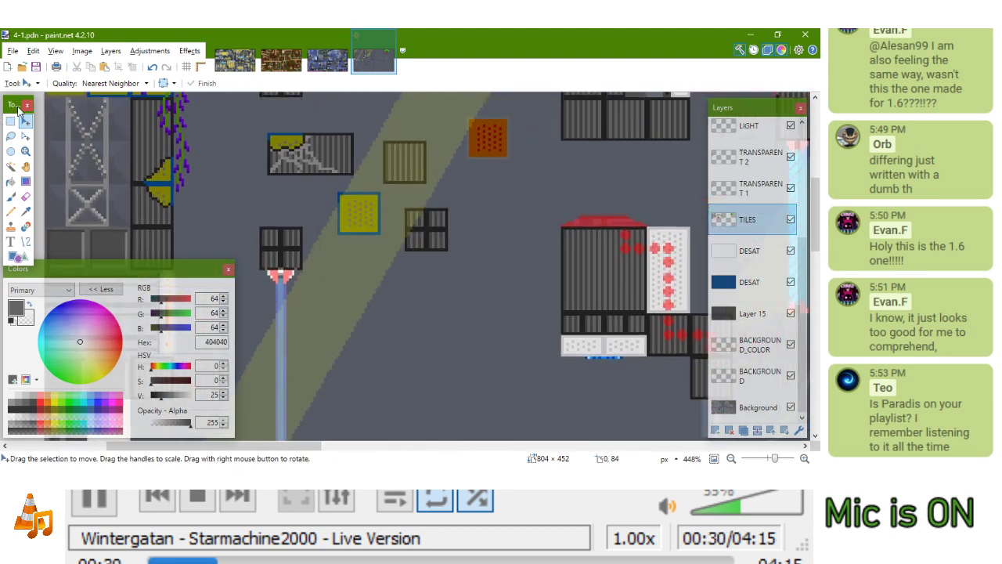
# Copy the spare four-panel tile and place the copy just left of the stepped striped tile, above the gap beside the white panel
pyautogui.click(10, 123)
pyautogui.scroll(5, 407, 186)
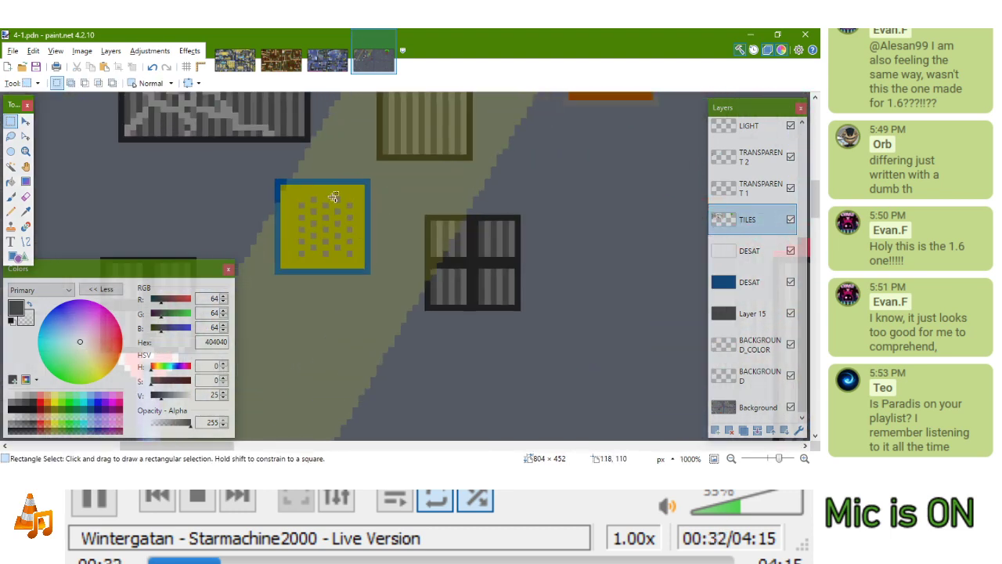
pyautogui.moveTo(425, 216); pyautogui.dragTo(520, 311)
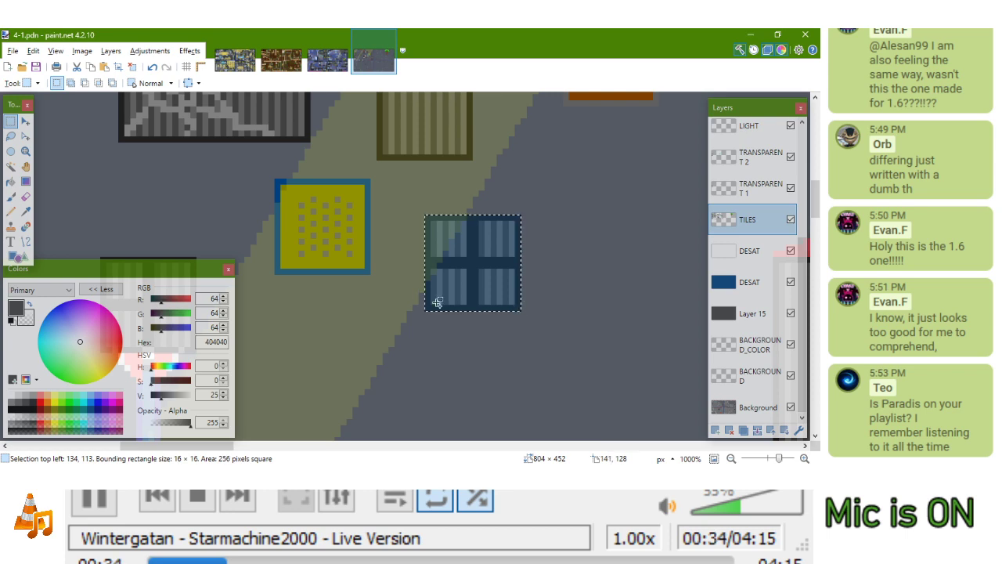
pyautogui.scroll(-6, 438, 295)
pyautogui.scroll(5, 480, 188)
pyautogui.hotkey('ctrl', 'v')
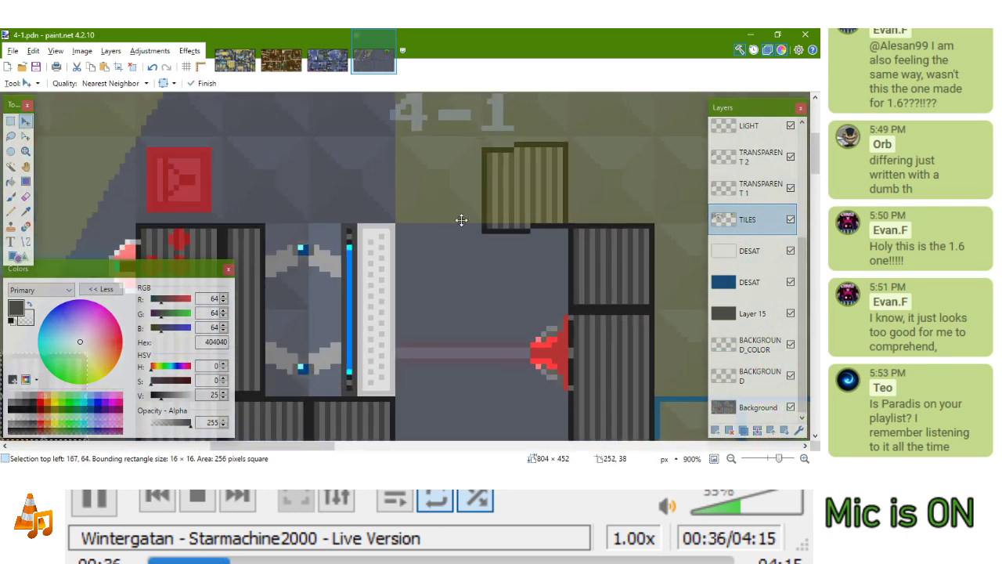
pyautogui.moveTo(443, 329); pyautogui.dragTo(506, 199)
pyautogui.moveTo(390, 292); pyautogui.dragTo(639, 293)
pyautogui.moveTo(536, 308); pyautogui.dragTo(620, 258)
pyautogui.moveTo(500, 274); pyautogui.dragTo(495, 241)
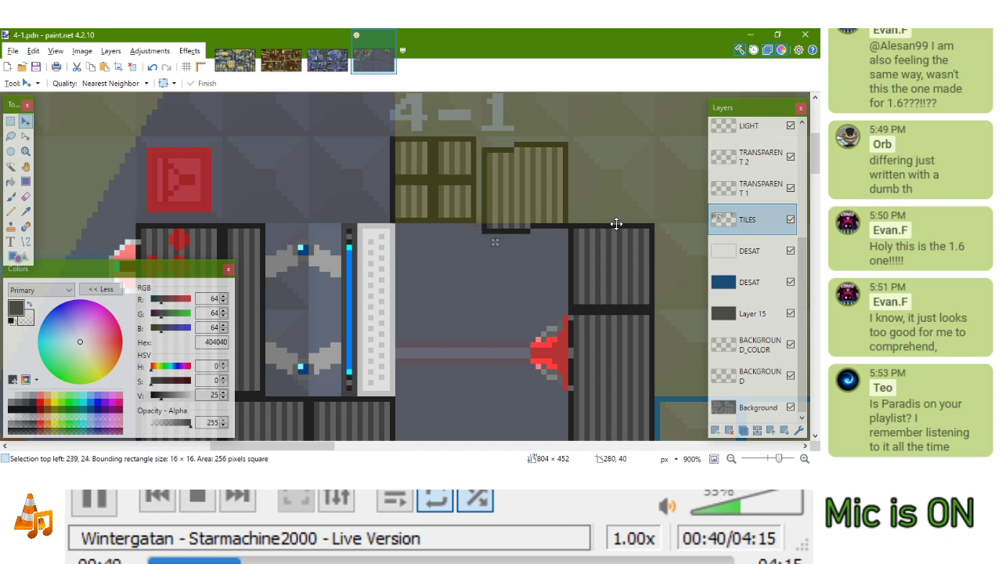
# Try rotating the copied four-panel tile slightly clockwise beside the stepped striped tile, and clear the selection
pyautogui.moveTo(493, 124); pyautogui.dragTo(471, 178)
pyautogui.hotkey('ctrl', 'd')
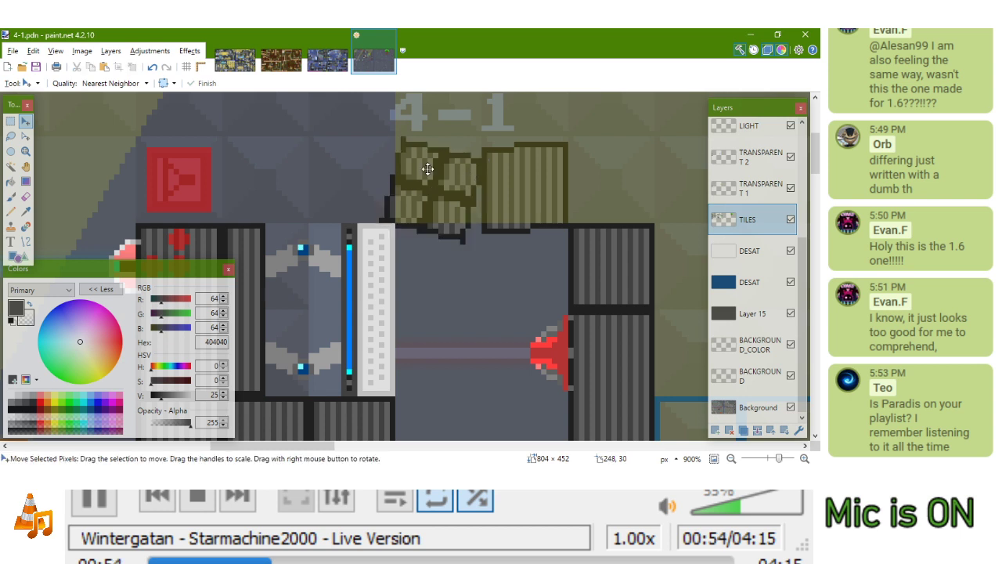
pyautogui.click(10, 211)
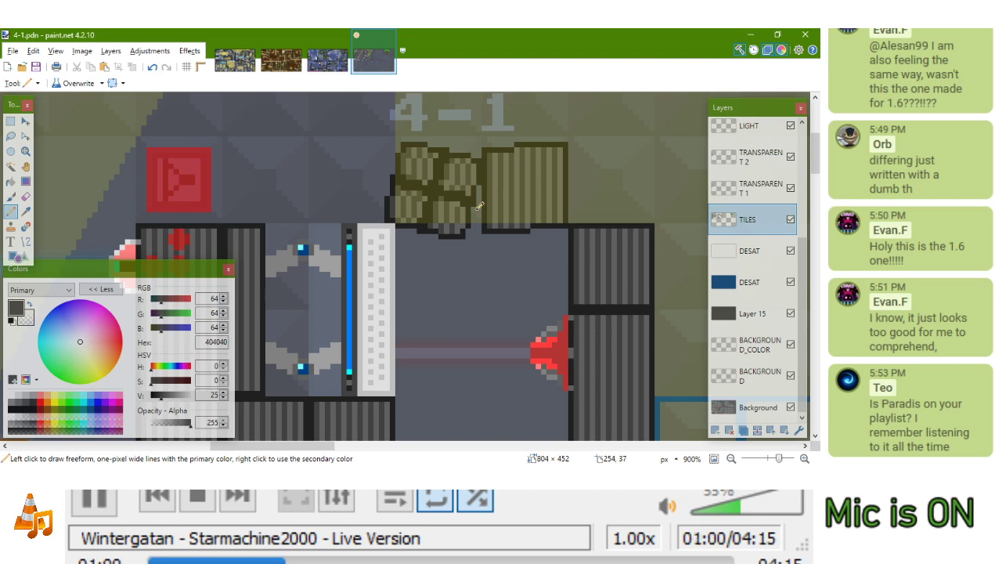
# Switch to the 1-1 image and examine how its dark panels, yellow tiles and broken blocks are arranged across the rooms
pyautogui.click(237, 55)
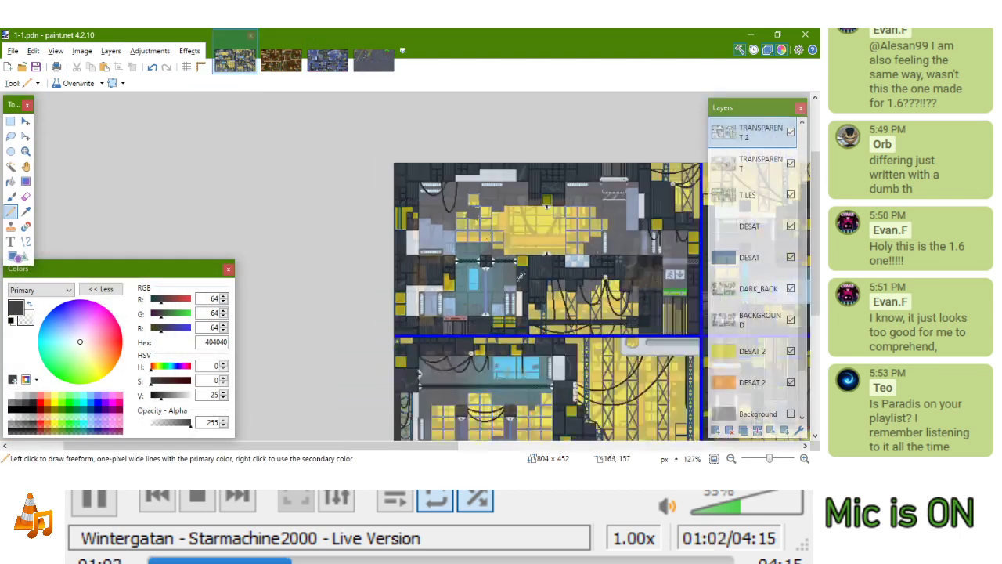
pyautogui.scroll(5, 442, 212)
pyautogui.scroll(-3, 473, 214)
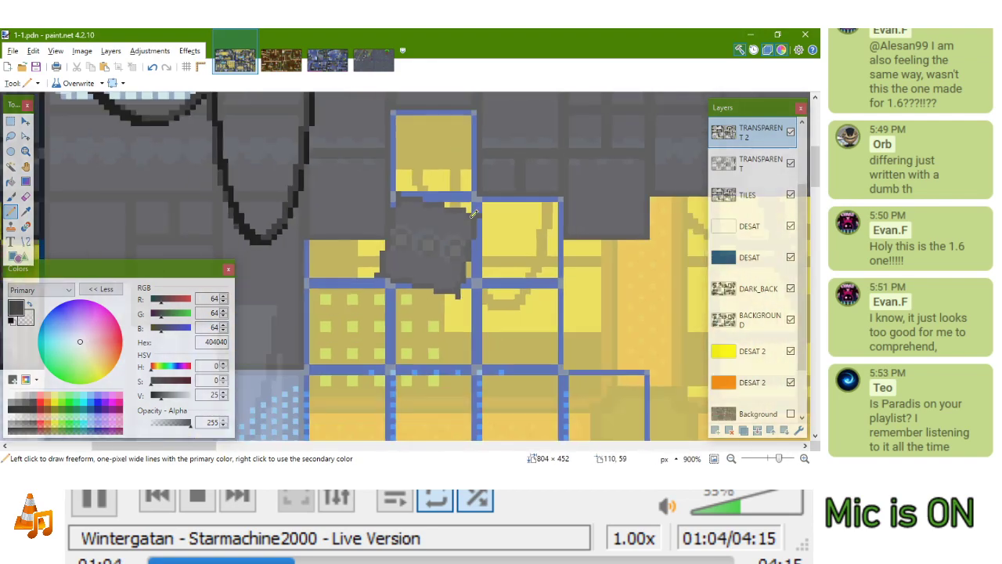
pyautogui.scroll(-10, 386, 218)
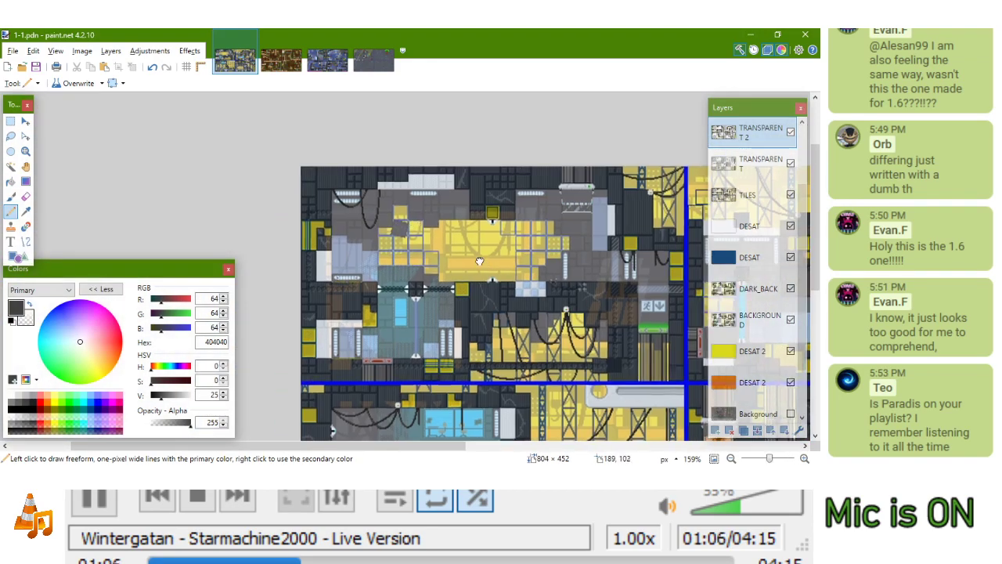
pyautogui.scroll(3, 472, 147)
pyautogui.moveTo(472, 147); pyautogui.dragTo(191, 140)
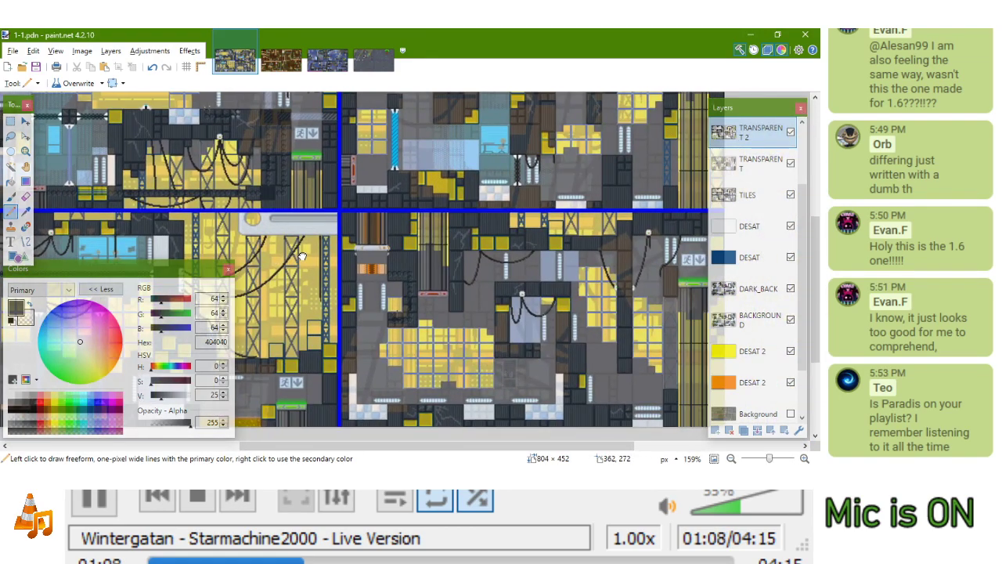
pyautogui.moveTo(519, 221); pyautogui.dragTo(569, 327)
pyautogui.moveTo(482, 291); pyautogui.dragTo(418, 178)
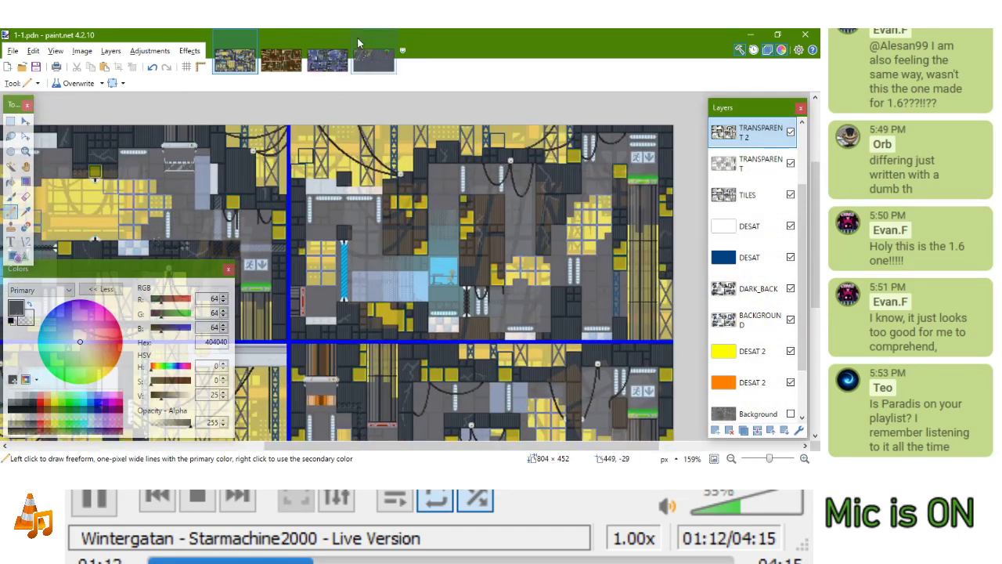
# Return to the 4-1 image and undo the rotation of the four-panel tile
pyautogui.click(373, 59)
pyautogui.scroll(-1, 480, 167)
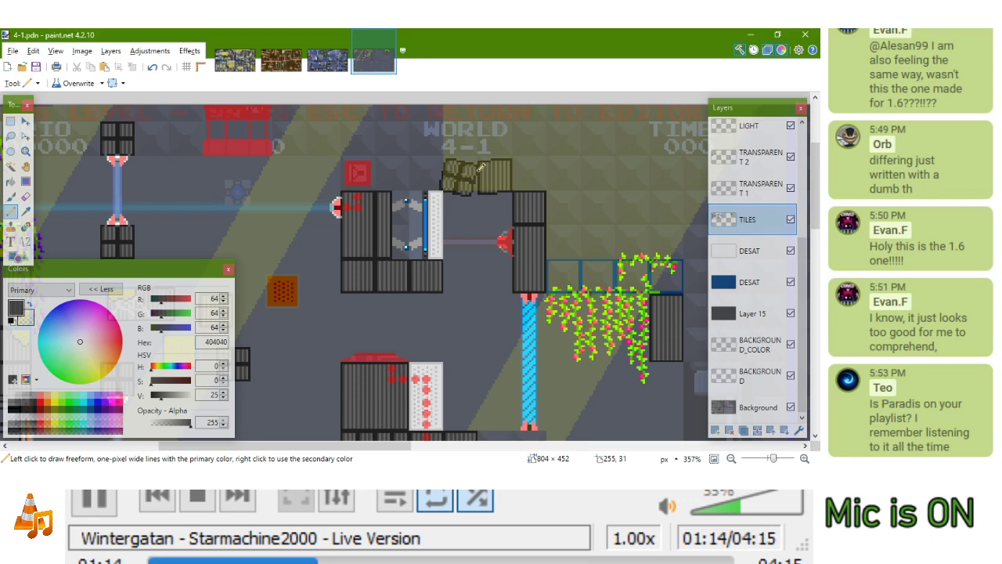
pyautogui.hotkey('ctrl', 'z')
pyautogui.hotkey('ctrl', 'z')
# In the 1-1 image, select and copy the 8 × 8 px yellow tile at the right edge, beside the shaft below the green light
pyautogui.click(11, 121)
pyautogui.click(332, 64)
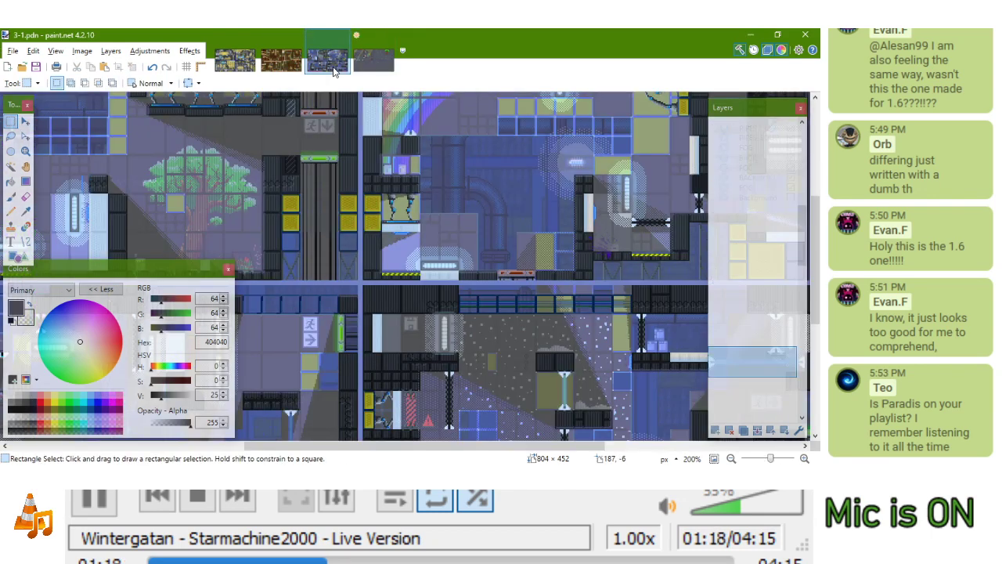
pyautogui.click(226, 64)
pyautogui.scroll(3, 426, 206)
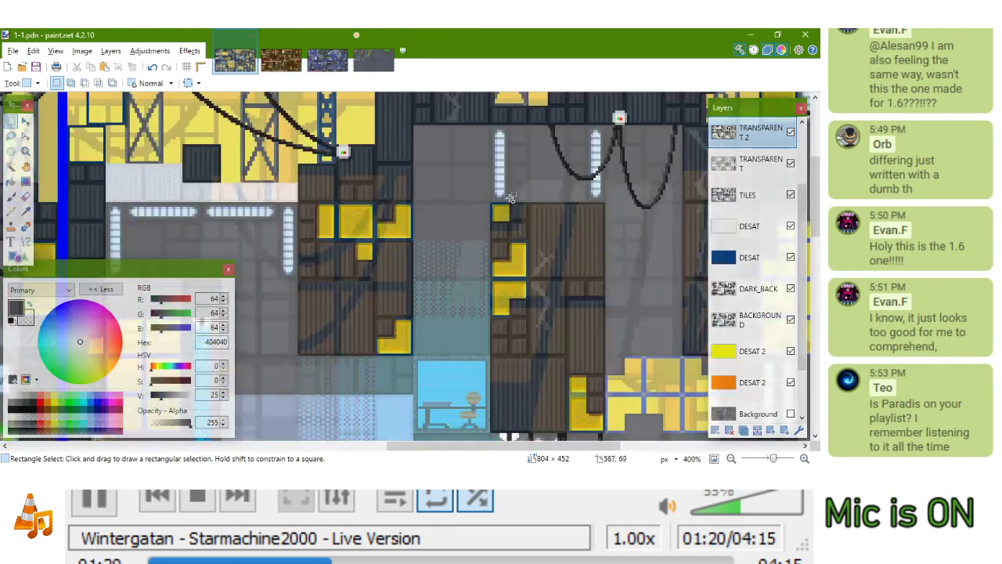
pyautogui.scroll(-3, 429, 216)
pyautogui.scroll(1, 430, 227)
pyautogui.moveTo(376, 293); pyautogui.dragTo(248, 251)
pyautogui.moveTo(553, 187); pyautogui.dragTo(489, 296)
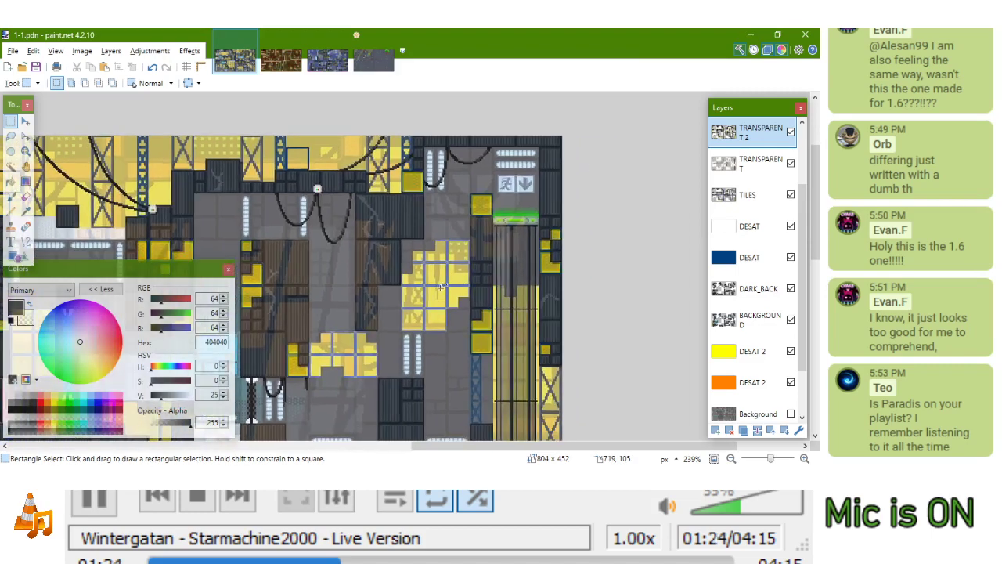
pyautogui.scroll(6, 579, 239)
pyautogui.moveTo(538, 233); pyautogui.dragTo(598, 290)
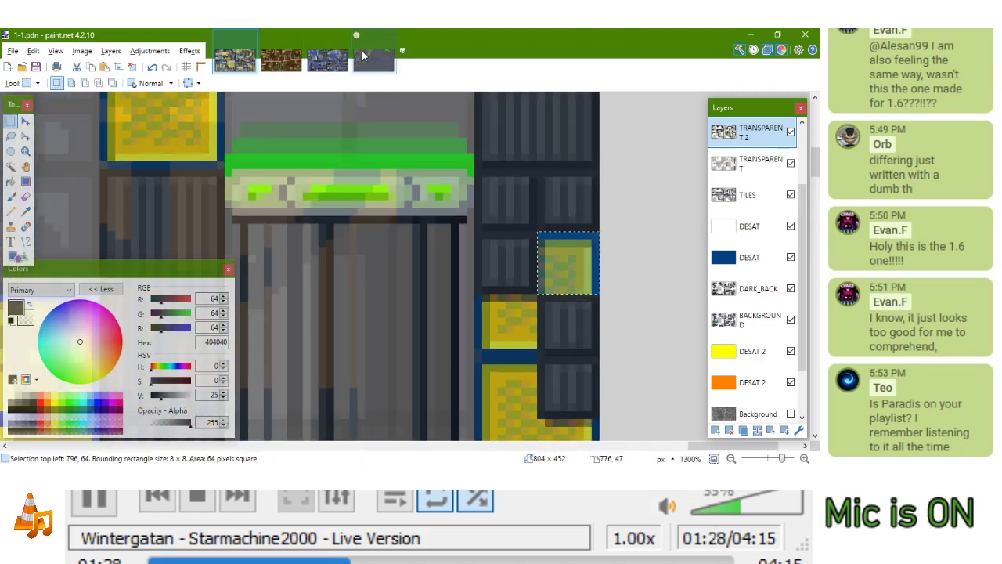
# Try placing the copied yellow tile over the upper-right panel of the four-panel tile in 4-1, and undo the placement
pyautogui.click(362, 56)
pyautogui.scroll(4, 450, 258)
pyautogui.hotkey('ctrl', 'v')
pyautogui.moveTo(449, 263); pyautogui.dragTo(239, 127)
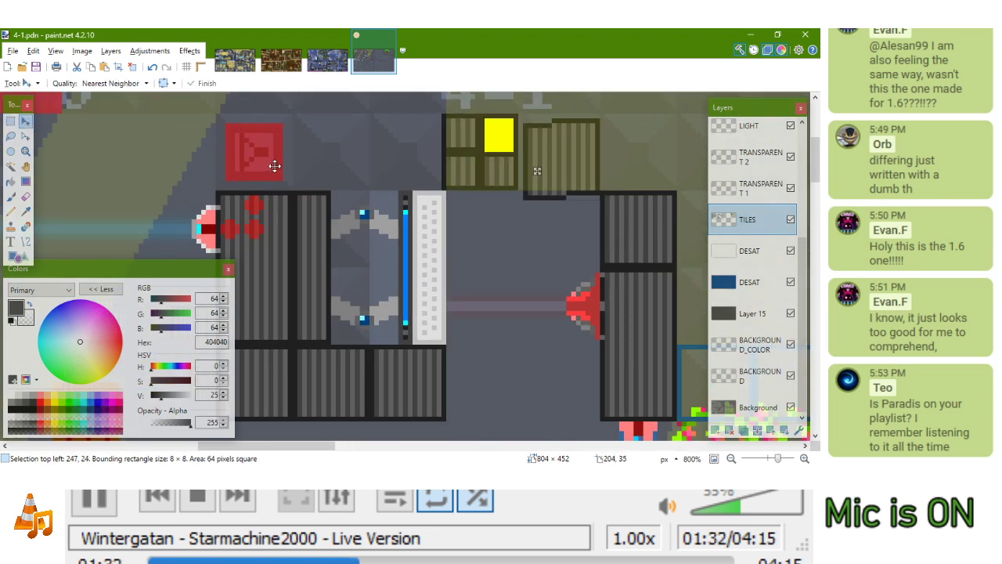
pyautogui.hotkey('ctrl', 'z')
pyautogui.hotkey('ctrl', 'z')
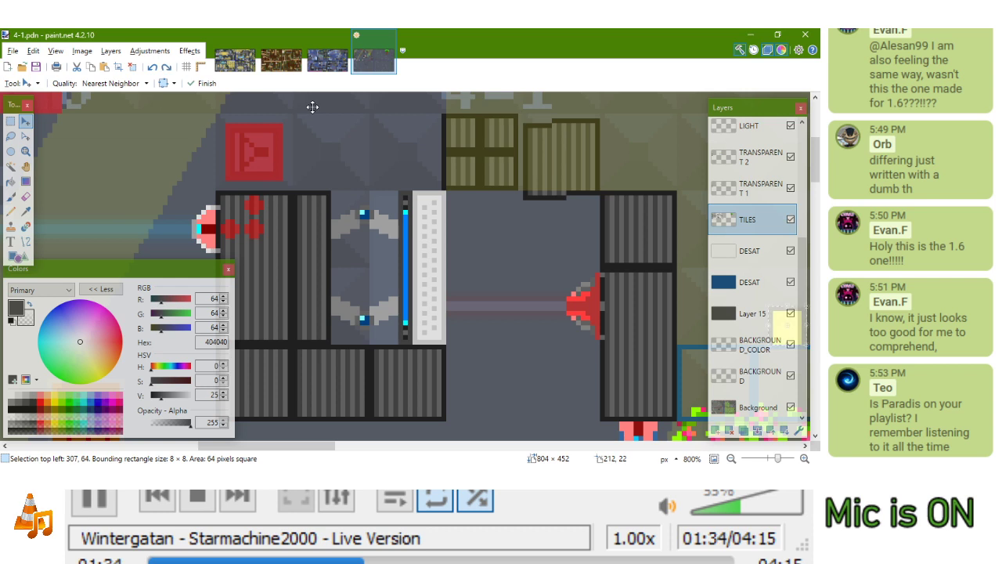
# Copy the same 8 × 8 px tile from 1-1 into the 4-1 TILES layer, covering the four-panel tile's upper-right panel
pyautogui.click(232, 67)
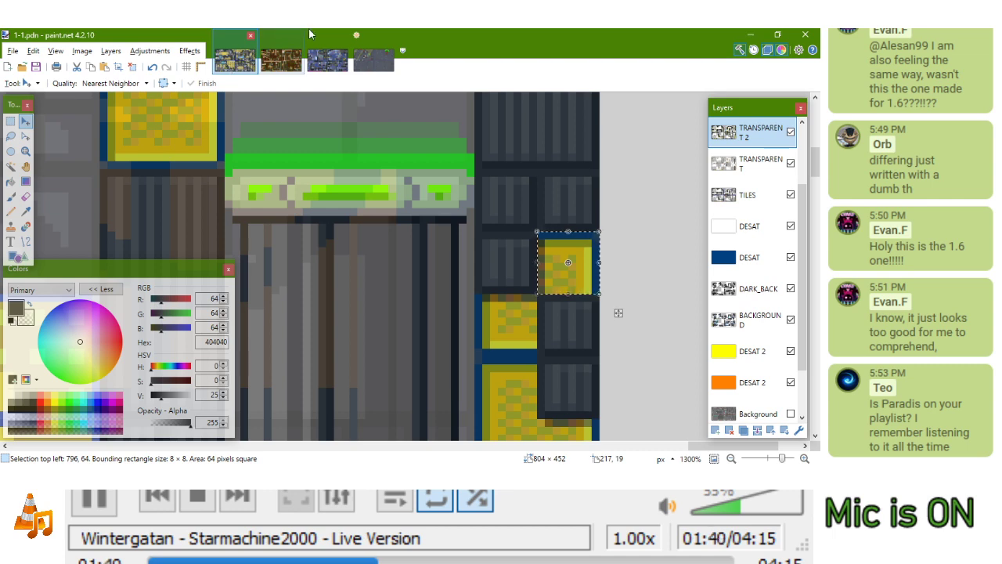
pyautogui.click(373, 59)
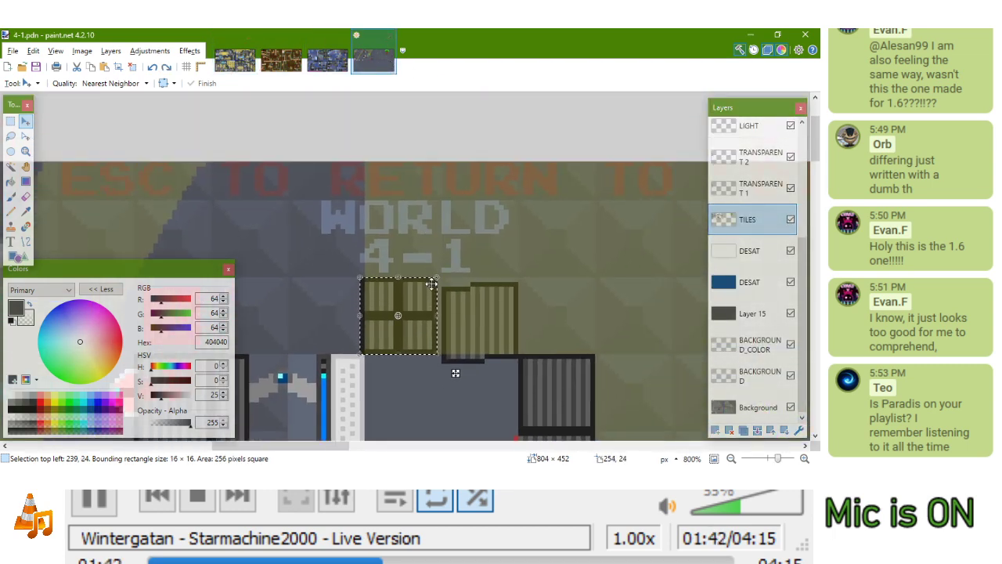
pyautogui.hotkey('ctrl', 'v')
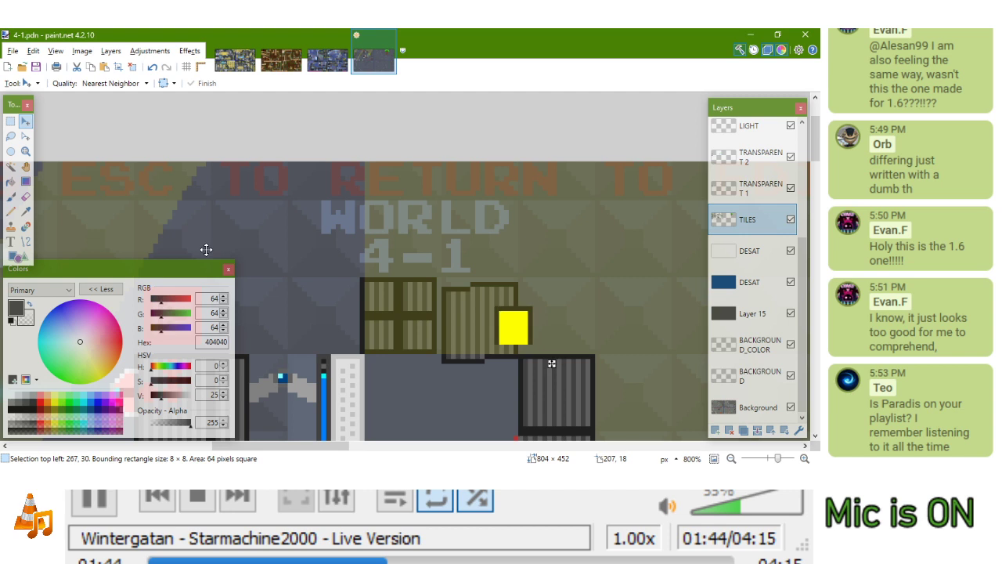
pyautogui.moveTo(551, 363); pyautogui.dragTo(455, 334)
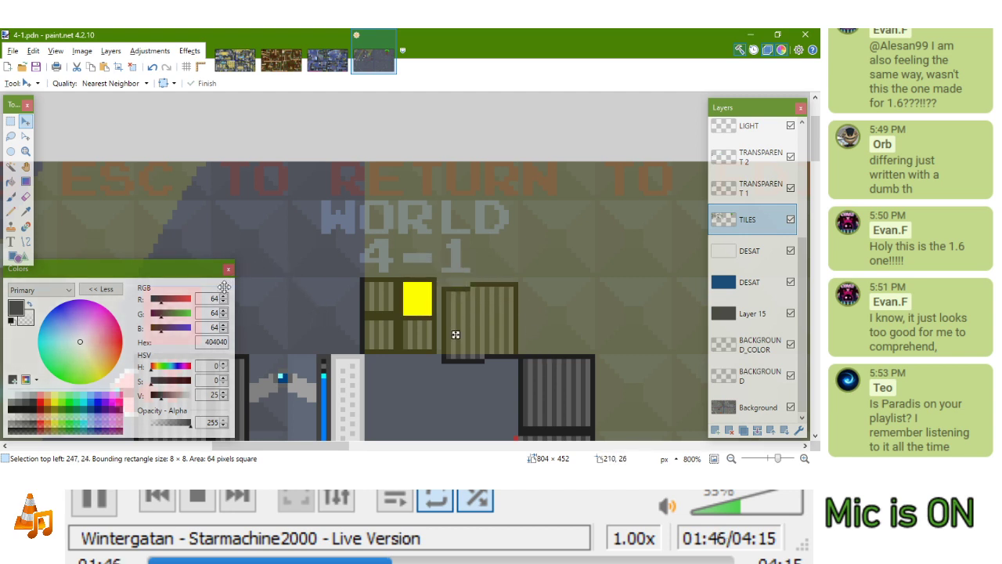
pyautogui.scroll(2, 431, 277)
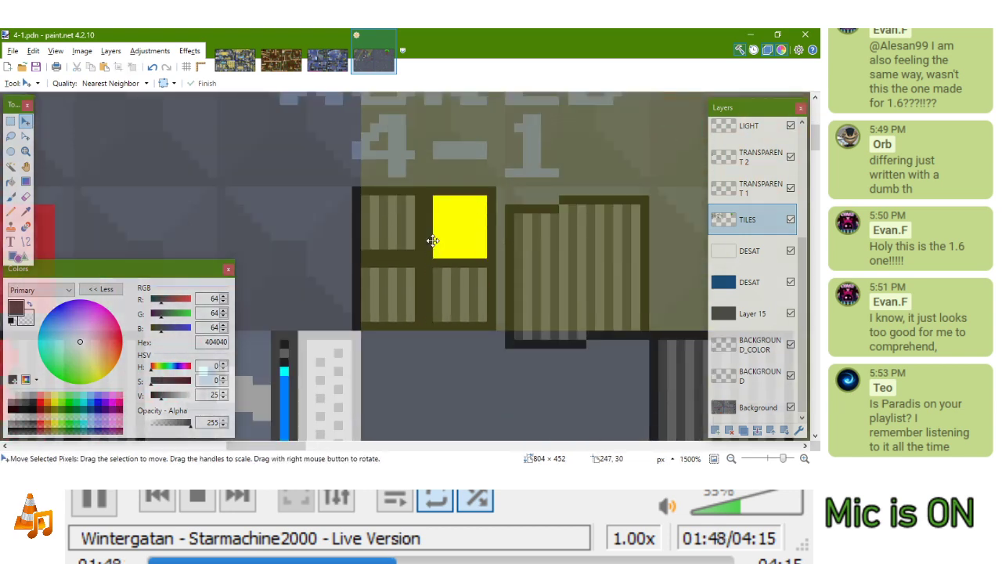
# In the 1-1 image, select the 16 × 16 px block of alternating dark panels and yellow tiles at the right edge, beside the shaft
pyautogui.click(10, 122)
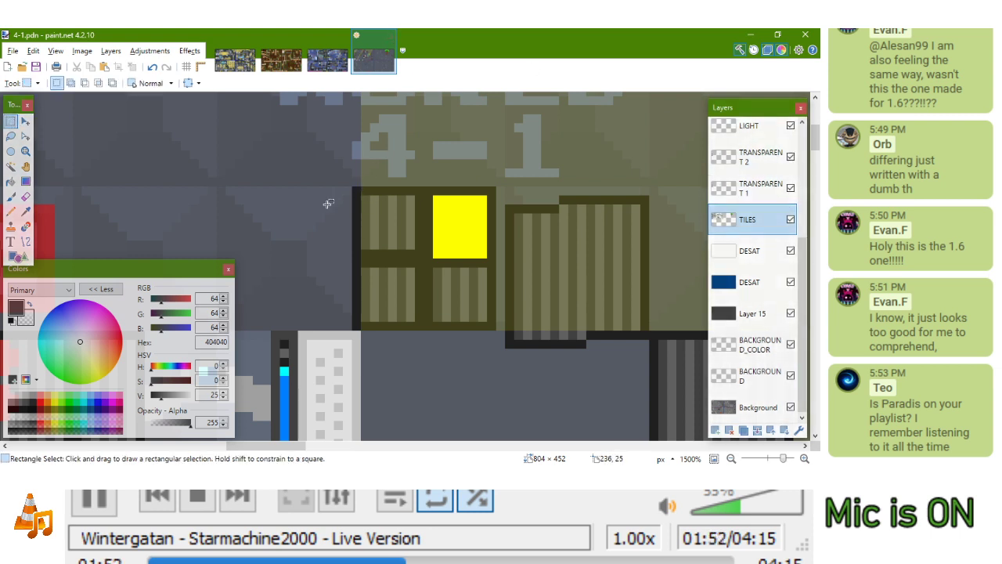
pyautogui.click(324, 60)
pyautogui.click(235, 60)
pyautogui.scroll(-5, 481, 255)
pyautogui.scroll(-3, 485, 260)
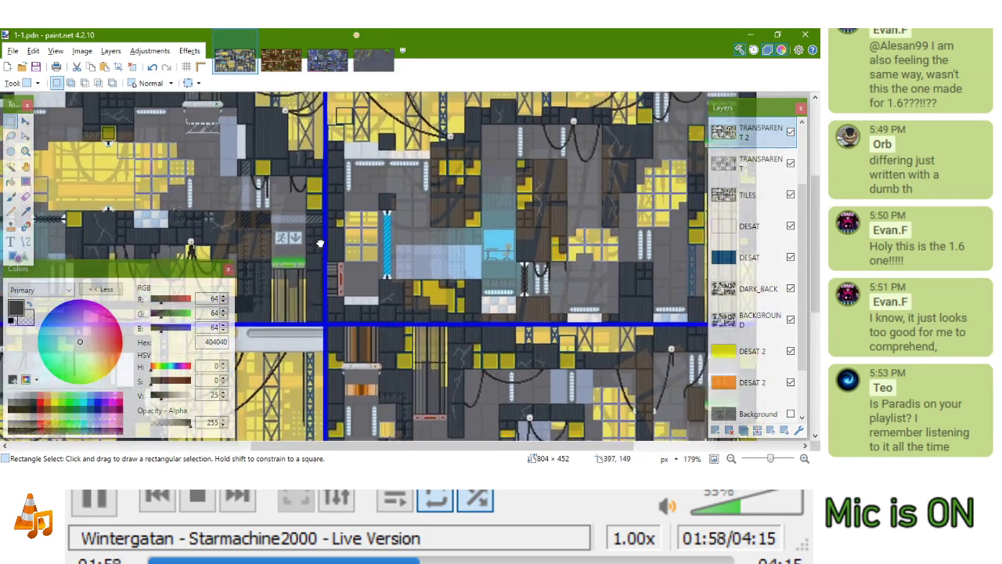
pyautogui.moveTo(320, 243); pyautogui.dragTo(630, 217)
pyautogui.moveTo(494, 245); pyautogui.dragTo(428, 202)
pyautogui.moveTo(488, 378); pyautogui.dragTo(330, 210)
pyautogui.moveTo(545, 173); pyautogui.dragTo(428, 312)
pyautogui.moveTo(484, 141); pyautogui.dragTo(416, 234)
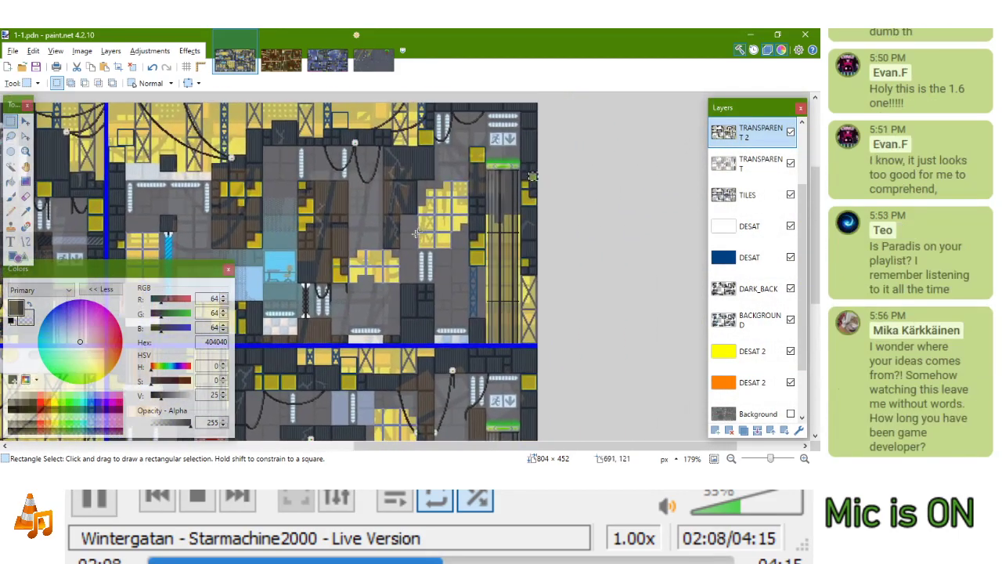
pyautogui.moveTo(531, 154); pyautogui.dragTo(454, 170)
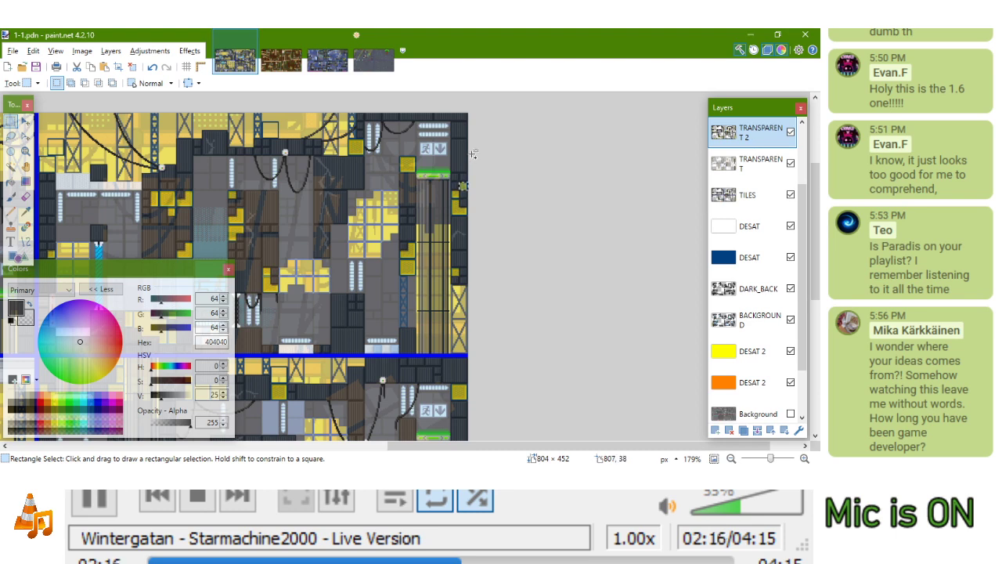
pyautogui.scroll(7, 472, 154)
pyautogui.moveTo(423, 214); pyautogui.dragTo(537, 323)
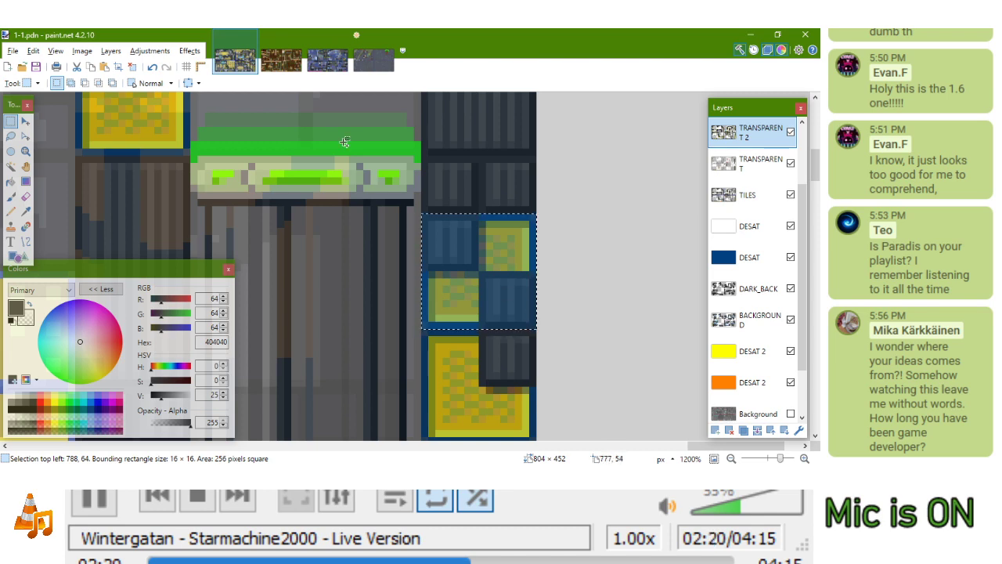
# Copy the selected block from 1-1's TRANSPARENT layer onto 4-1's TRANSPARENT 1 layer, aligning it exactly over the four-panel tile
pyautogui.click(374, 51)
pyautogui.click(763, 192)
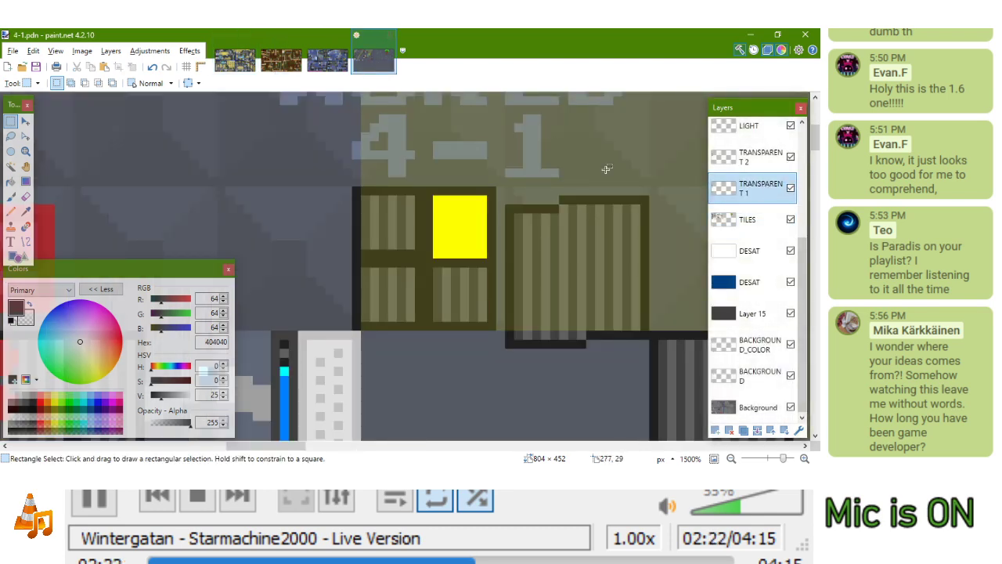
pyautogui.click(235, 60)
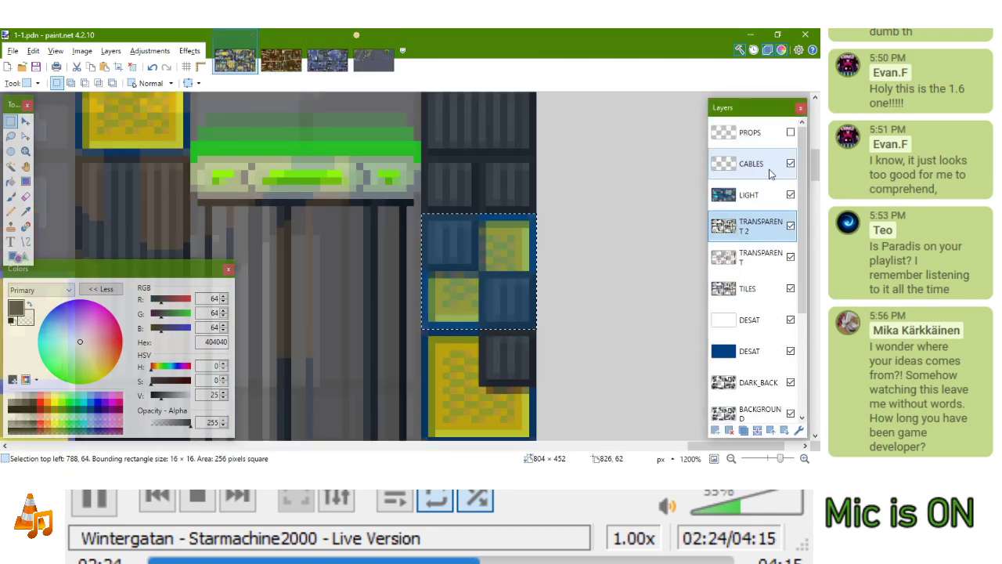
pyautogui.click(759, 165)
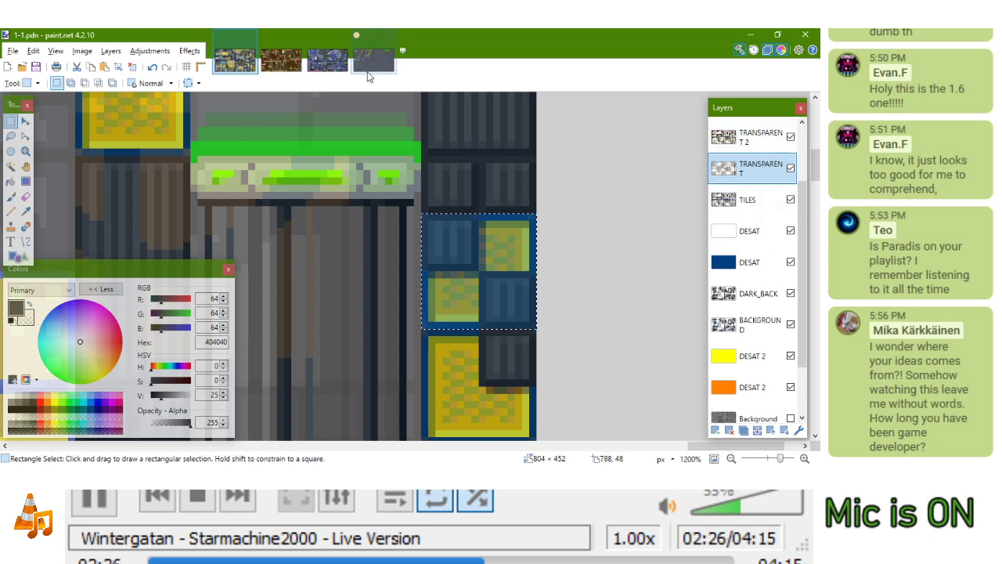
pyautogui.hotkey('ctrl', 'Tab')
pyautogui.hotkey('ctrl', 'v')
pyautogui.moveTo(504, 305); pyautogui.dragTo(196, 198)
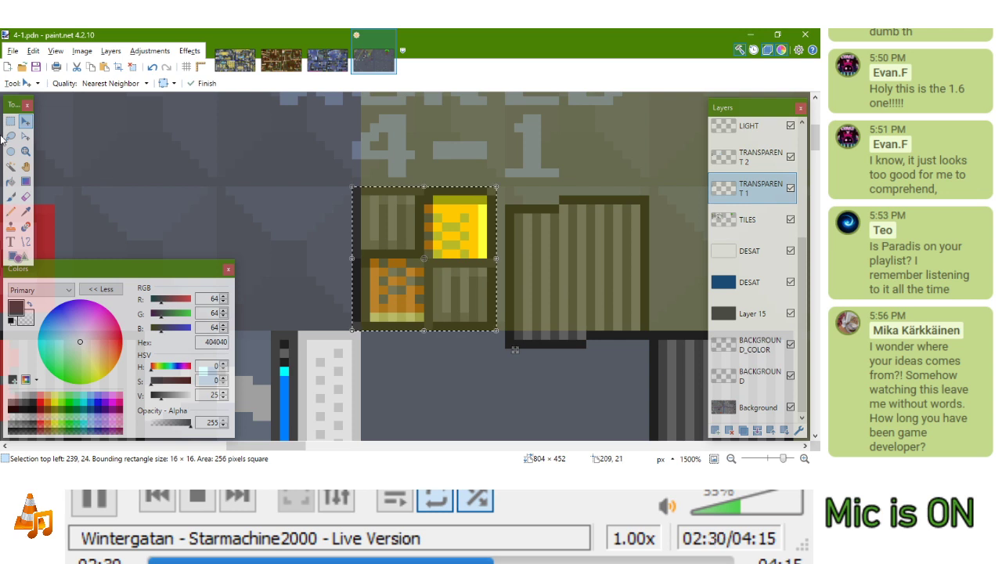
# Delete the 8 × 8 px orange texture covering the lower-left panel of the four-panel tile
pyautogui.press('s')
pyautogui.moveTo(355, 189); pyautogui.dragTo(411, 290)
pyautogui.press('m')
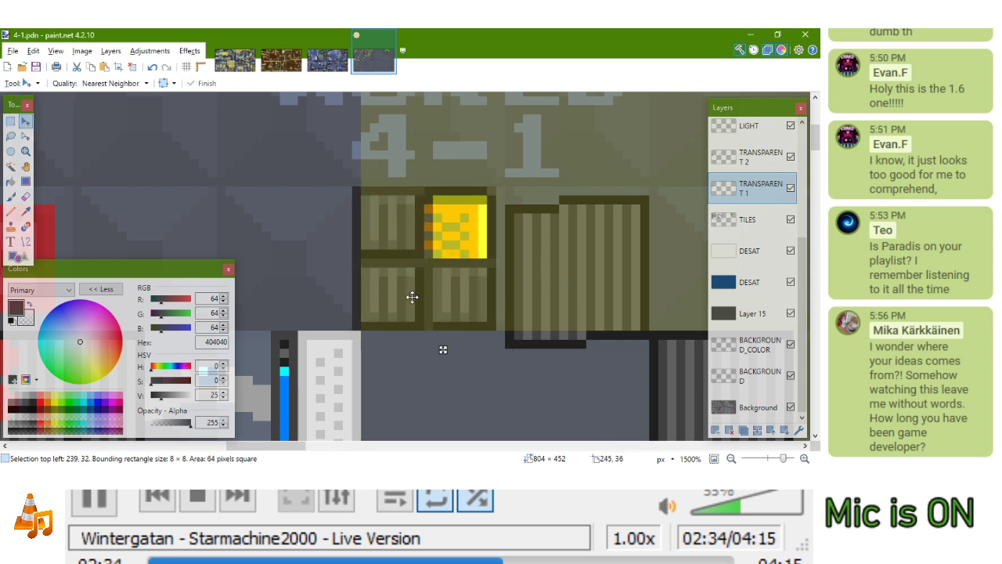
pyautogui.click(11, 121)
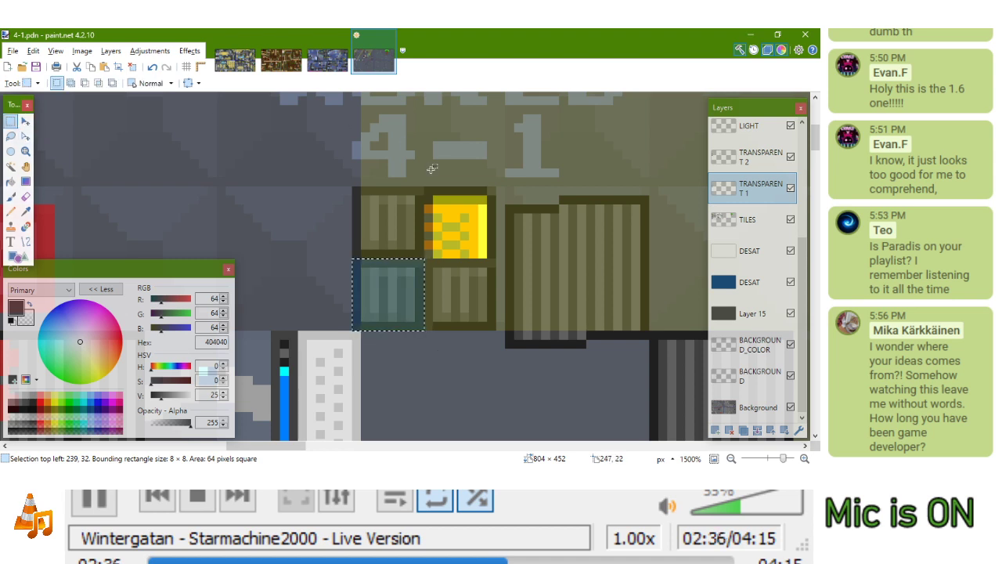
# Copy the same block from 1-1's TRANSPARENT 2 layer onto 4-1's TRANSPARENT 2 layer, align it over the four-panel tile, and deselect it
pyautogui.click(235, 60)
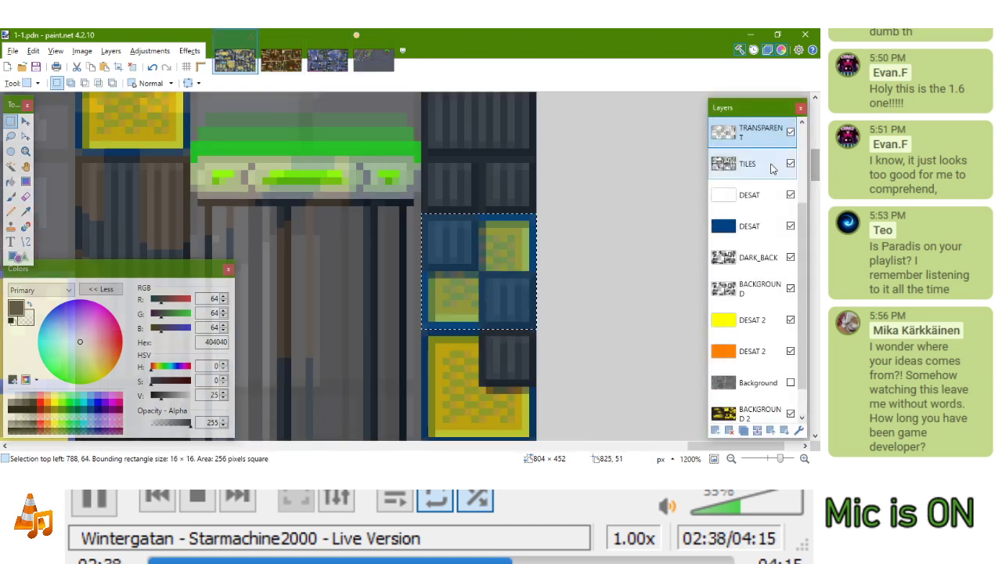
pyautogui.scroll(1, 754, 157)
pyautogui.click(744, 189)
pyautogui.click(373, 60)
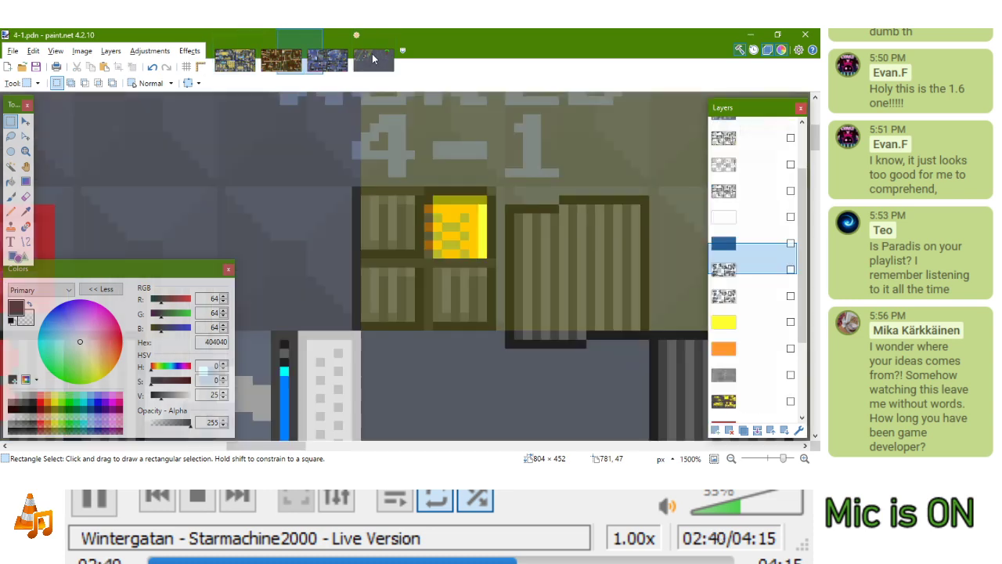
pyautogui.press('m')
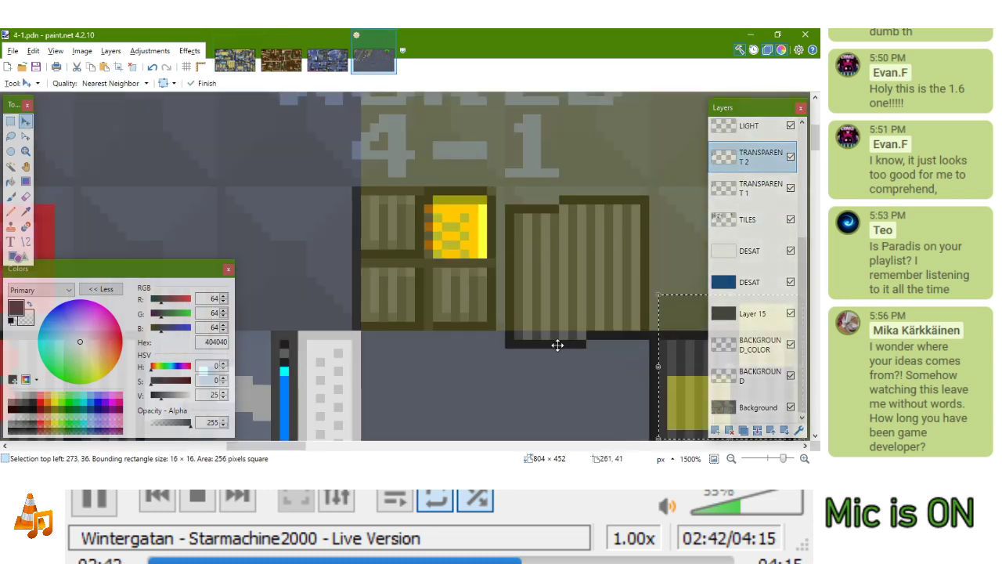
pyautogui.moveTo(557, 342); pyautogui.dragTo(242, 235)
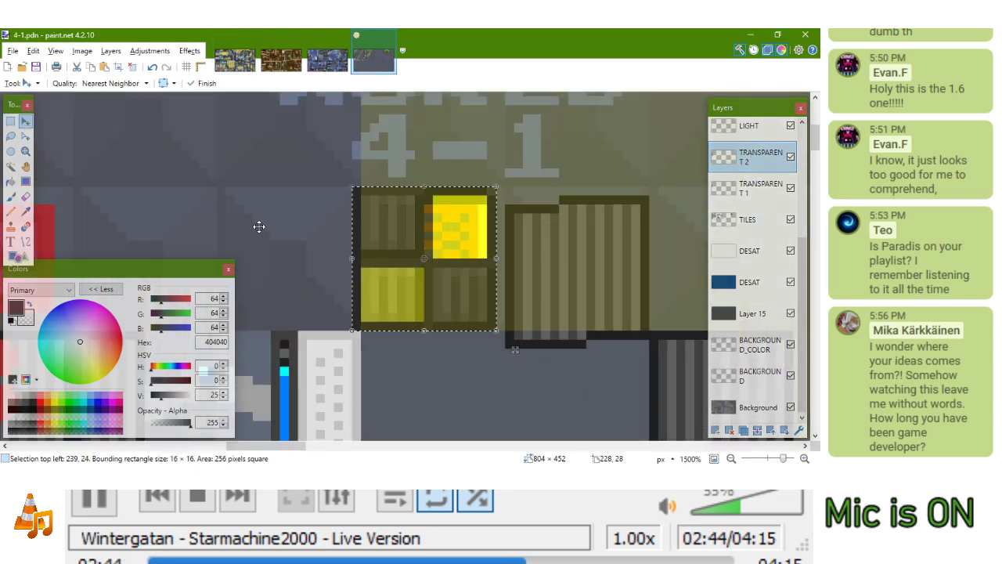
pyautogui.scroll(-6, 259, 226)
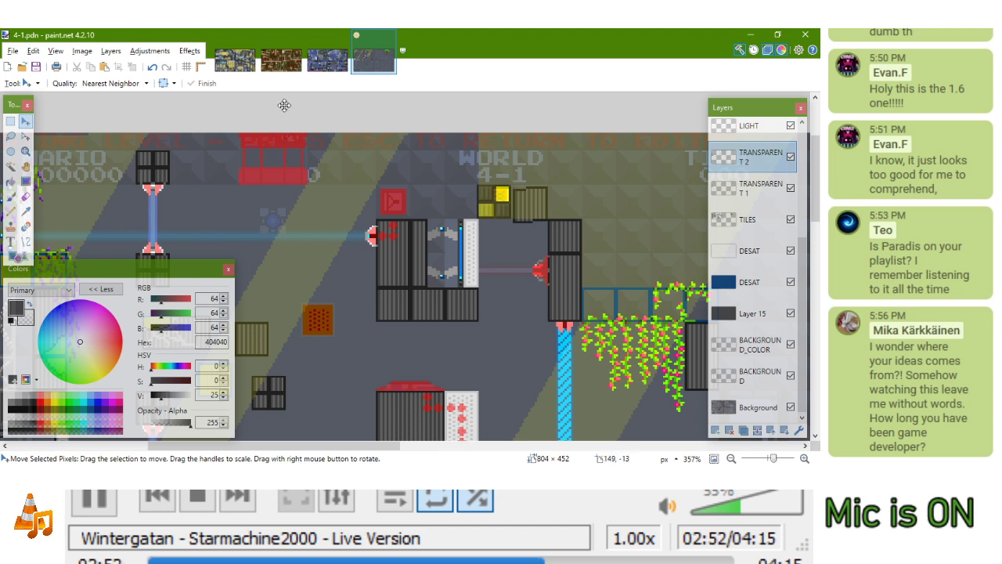
# On TRANSPARENT 2, move the four-panel tile's 8 × 8 px upper-left area 8 px down over the yellow lower-left panel, deselect and save
pyautogui.click(10, 121)
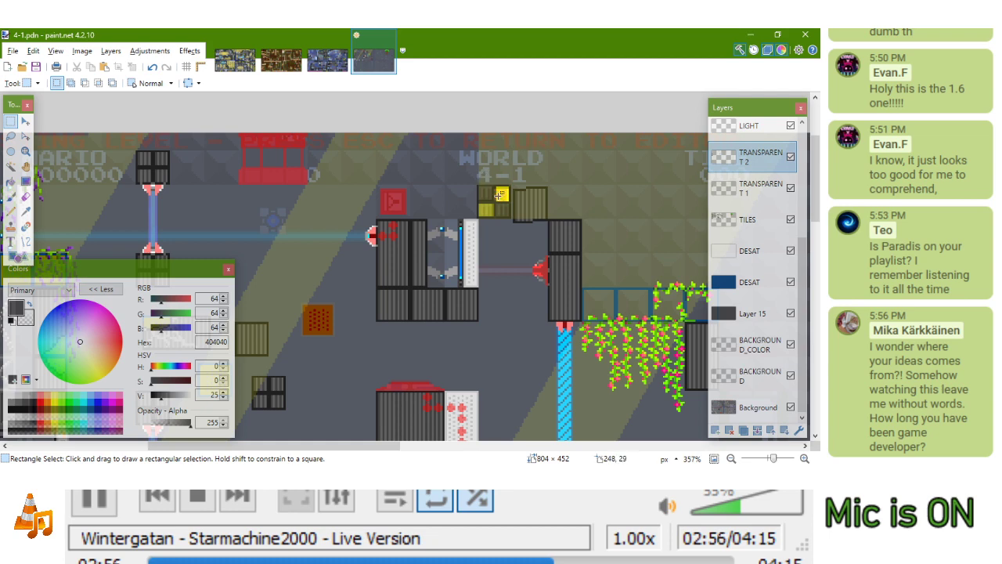
pyautogui.scroll(4, 497, 194)
pyautogui.moveTo(439, 161); pyautogui.dragTo(492, 213)
pyautogui.press('m')
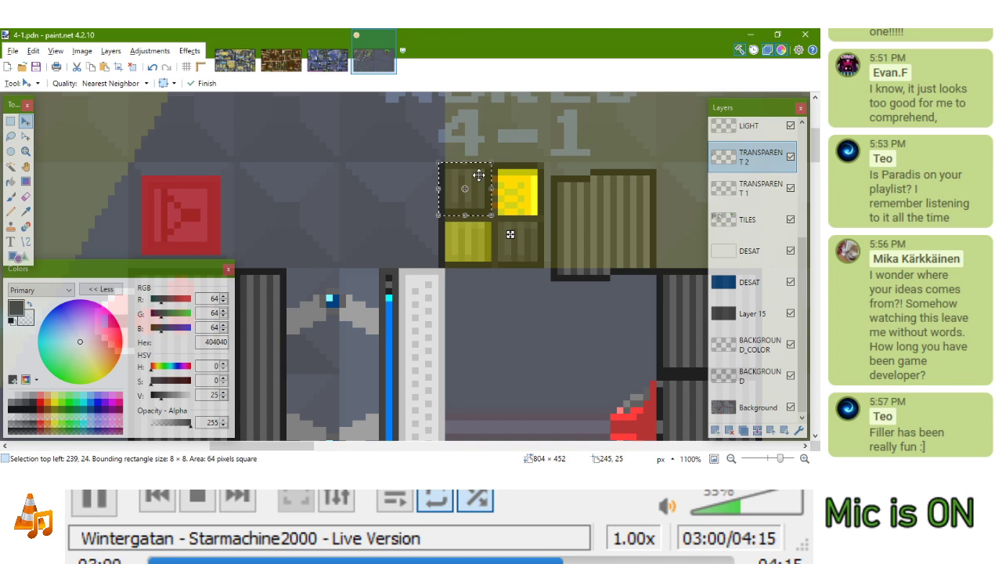
pyautogui.moveTo(482, 171); pyautogui.dragTo(477, 217)
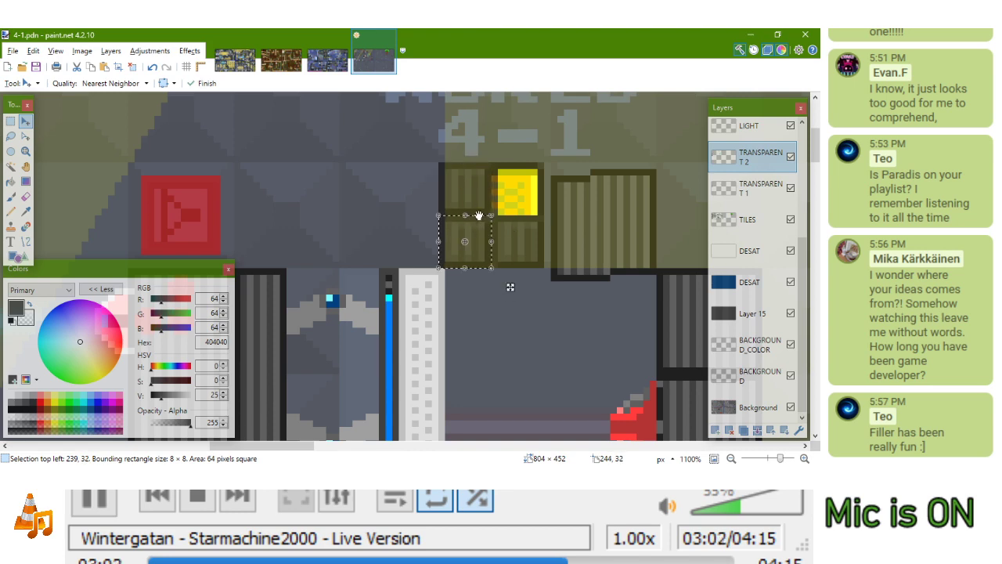
pyautogui.scroll(-3, 493, 195)
pyautogui.hotkey('ctrl', 's')
pyautogui.scroll(-3, 518, 207)
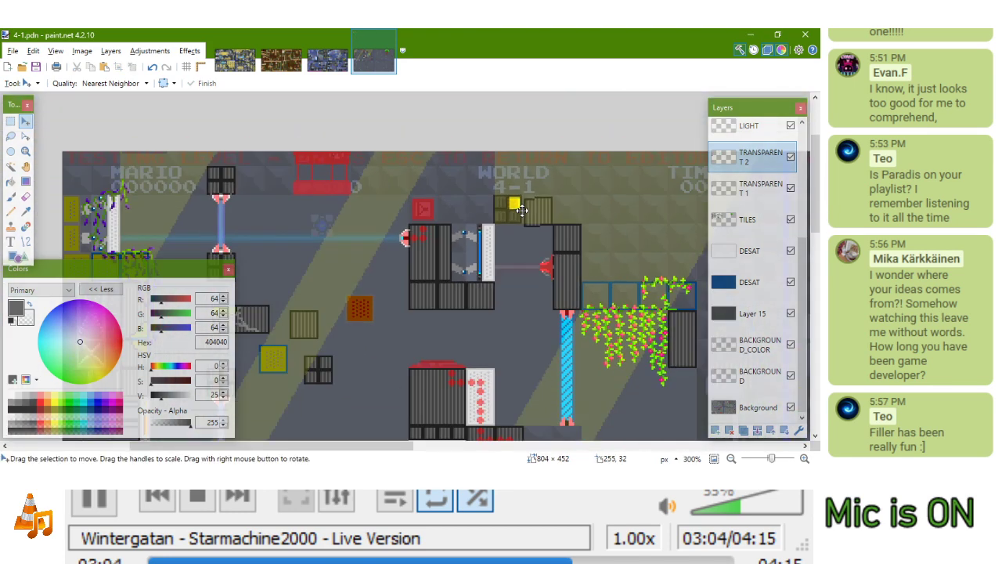
# Select the 16 × 16 px four-panel tile and, on the TILES layer, rotate it by -15° and shift it 2 px down
pyautogui.scroll(2, 540, 209)
pyautogui.scroll(4, 540, 209)
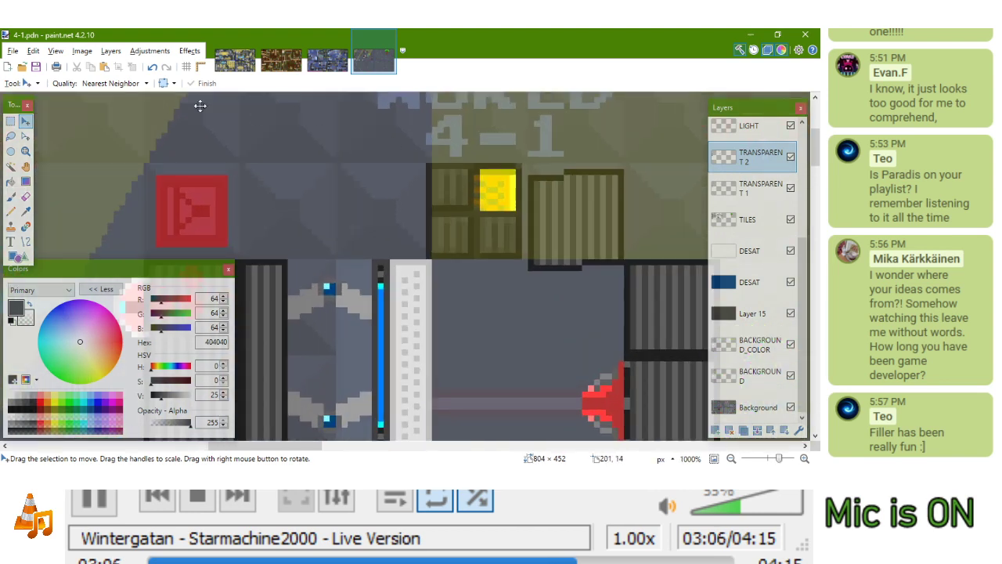
pyautogui.click(10, 121)
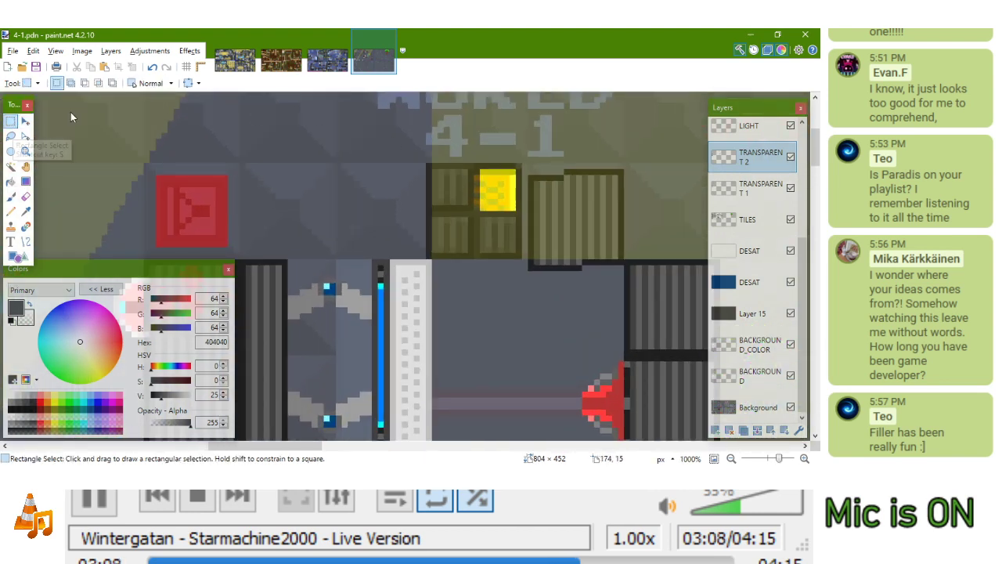
pyautogui.moveTo(429, 169); pyautogui.dragTo(522, 259)
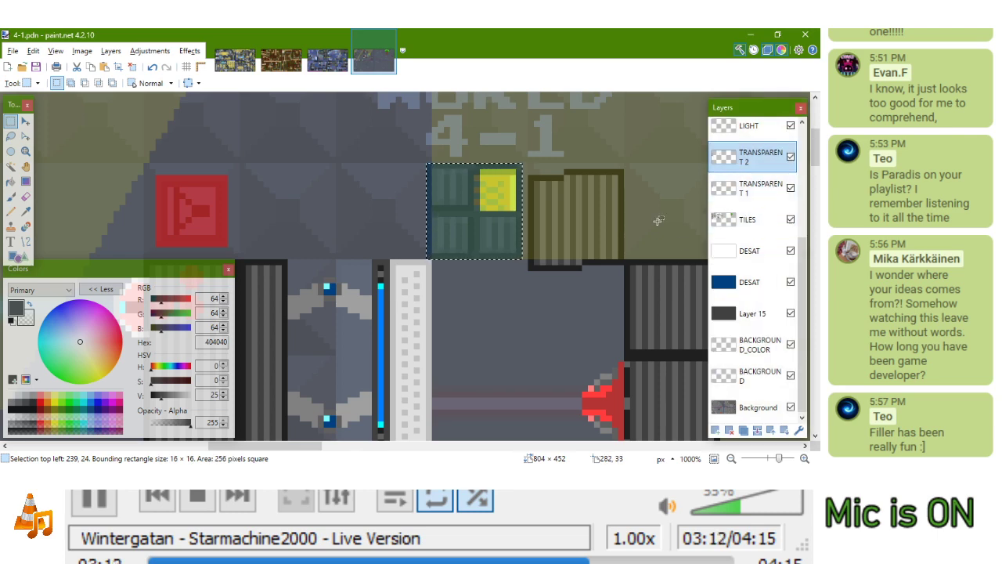
pyautogui.scroll(-3, 582, 210)
pyautogui.scroll(-1, 583, 210)
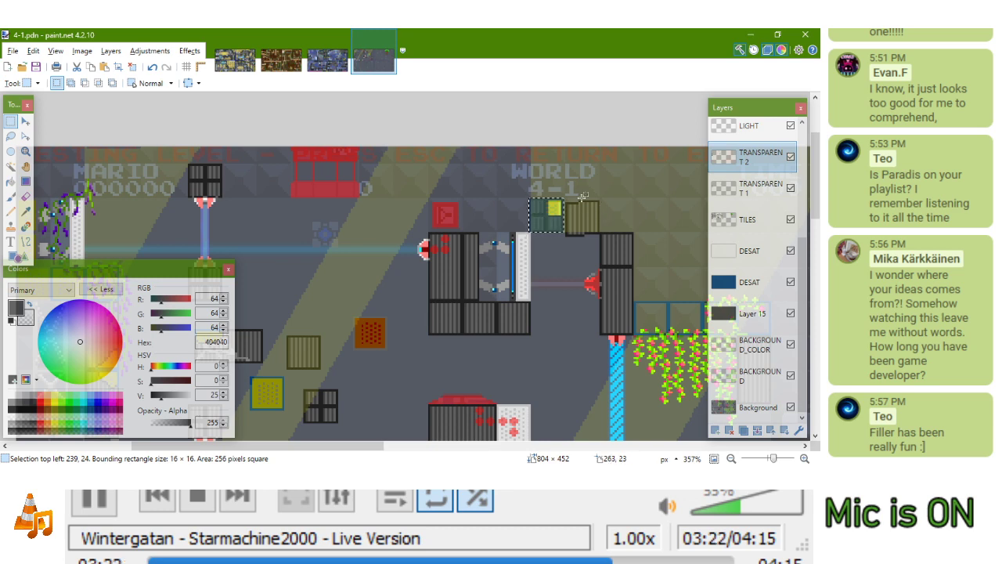
pyautogui.scroll(5, 605, 223)
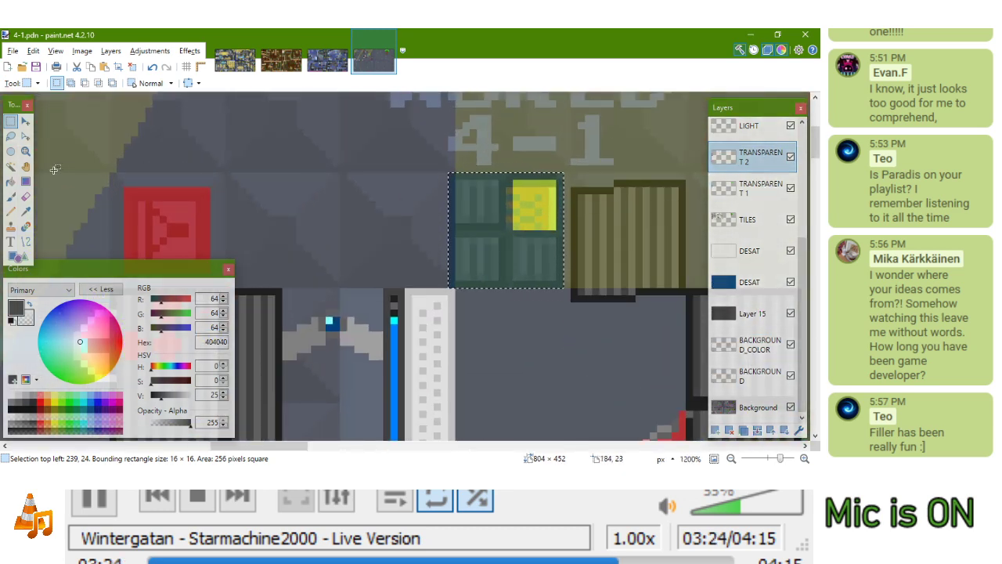
pyautogui.click(749, 220)
pyautogui.click(25, 121)
pyautogui.moveTo(540, 154); pyautogui.dragTo(583, 171)
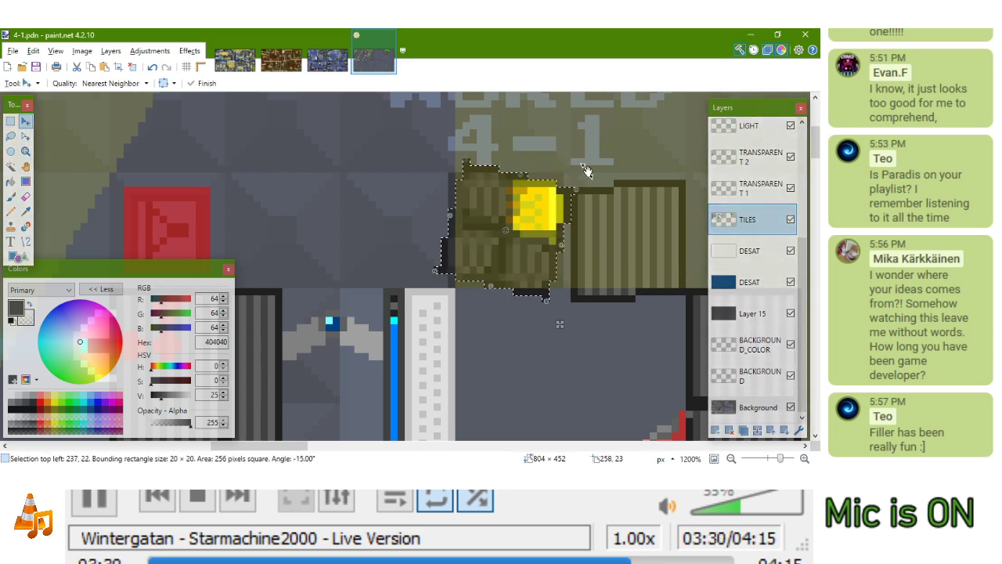
pyautogui.scroll(-5, 586, 170)
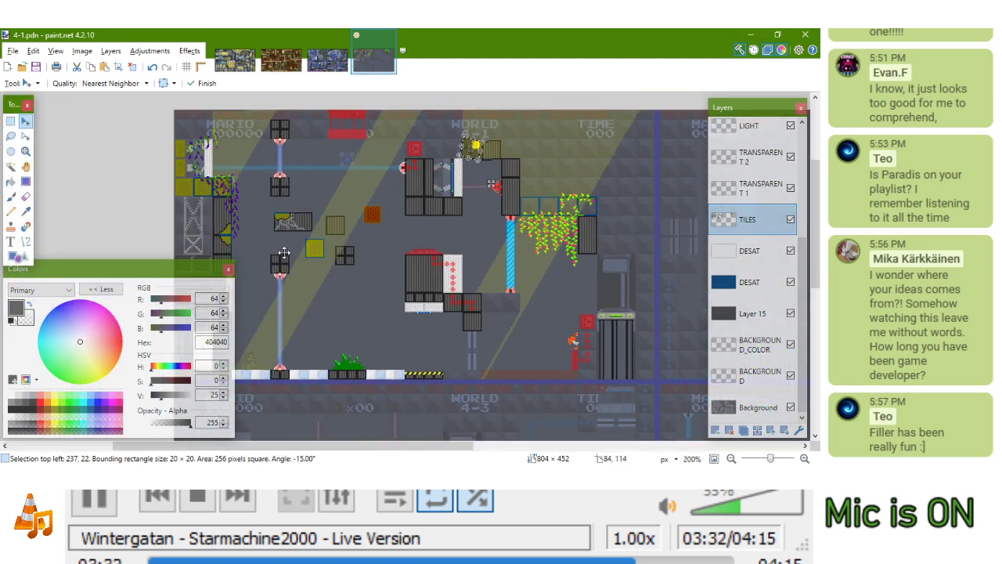
pyautogui.scroll(5, 525, 227)
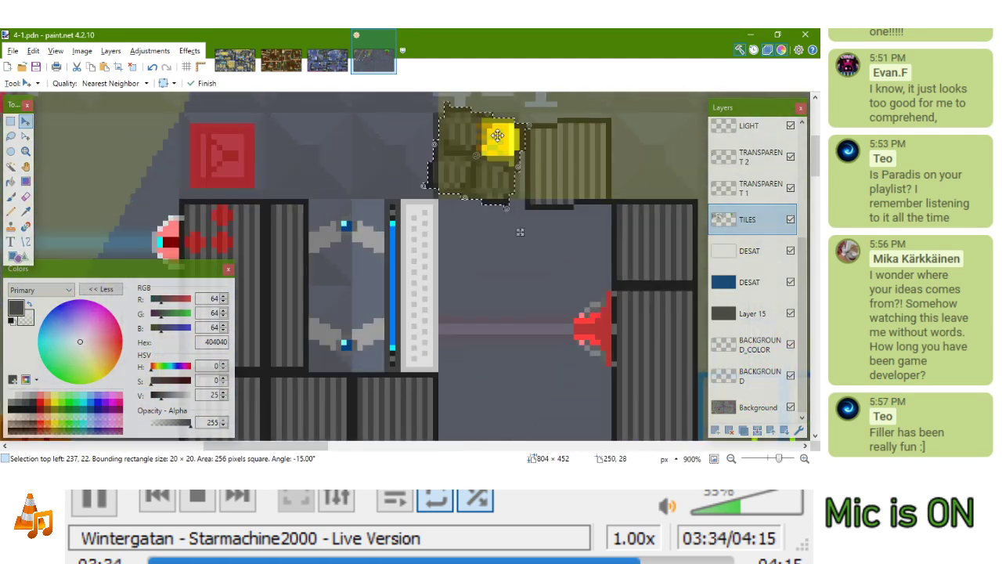
pyautogui.moveTo(522, 265); pyautogui.dragTo(522, 281)
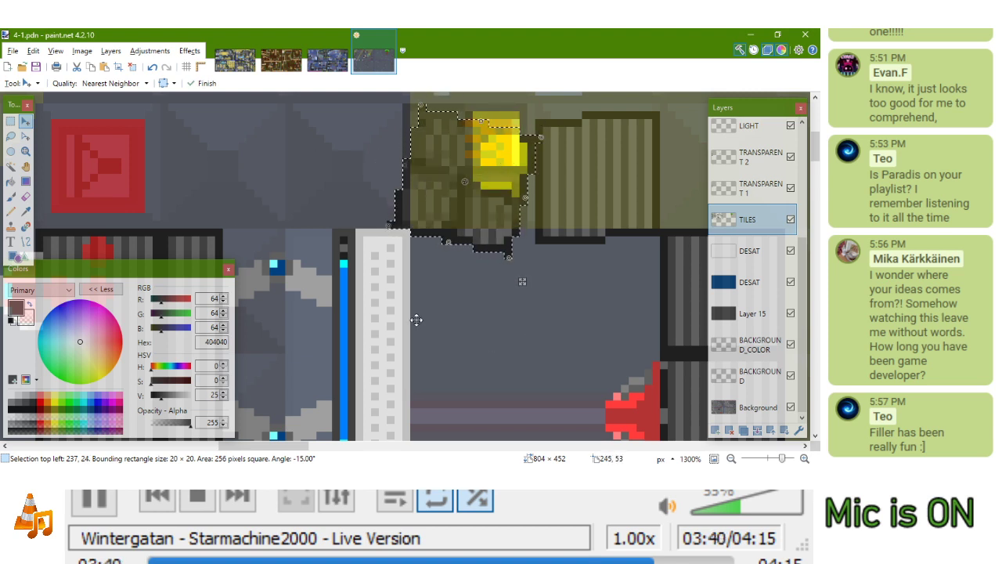
# Reselect the original 16 × 16 px tile area and, on TRANSPARENT 1, rotate its pixels by -15° and shift them 2 px down
pyautogui.click(10, 121)
pyautogui.moveTo(403, 104); pyautogui.dragTo(527, 229)
pyautogui.click(751, 188)
pyautogui.click(25, 121)
pyautogui.moveTo(563, 117); pyautogui.dragTo(521, 144)
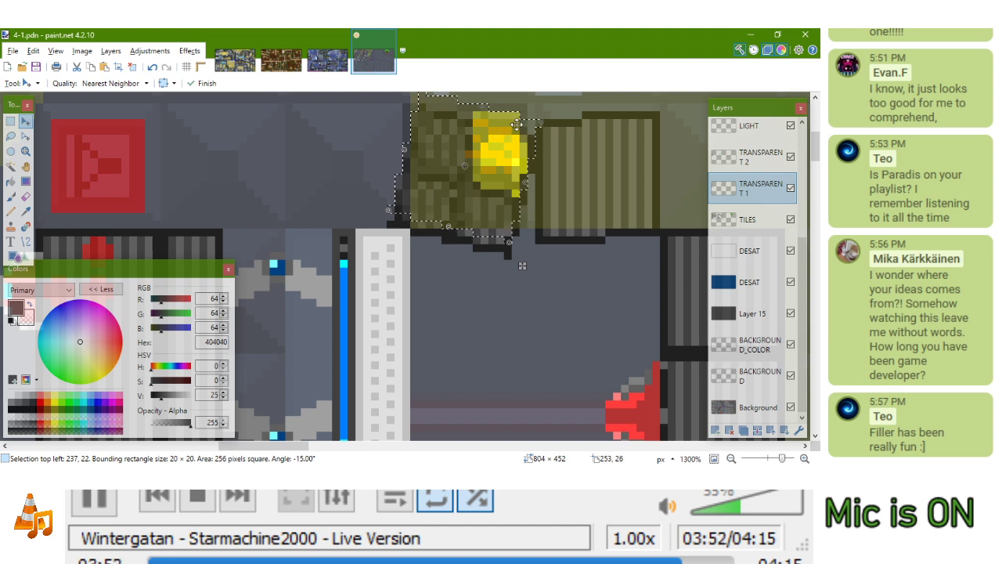
pyautogui.press('Down')
pyautogui.press('Down')
# Reselect the original 16 × 16 px area, rotate its TRANSPARENT 2 pixels to match the tilted tile, align them and deselect
pyautogui.click(11, 121)
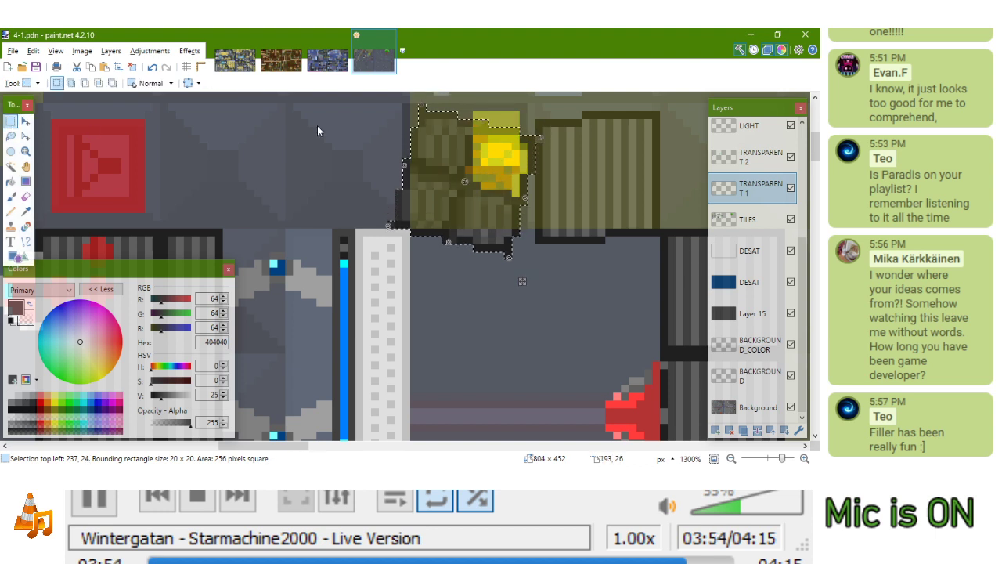
pyautogui.moveTo(404, 104); pyautogui.dragTo(527, 229)
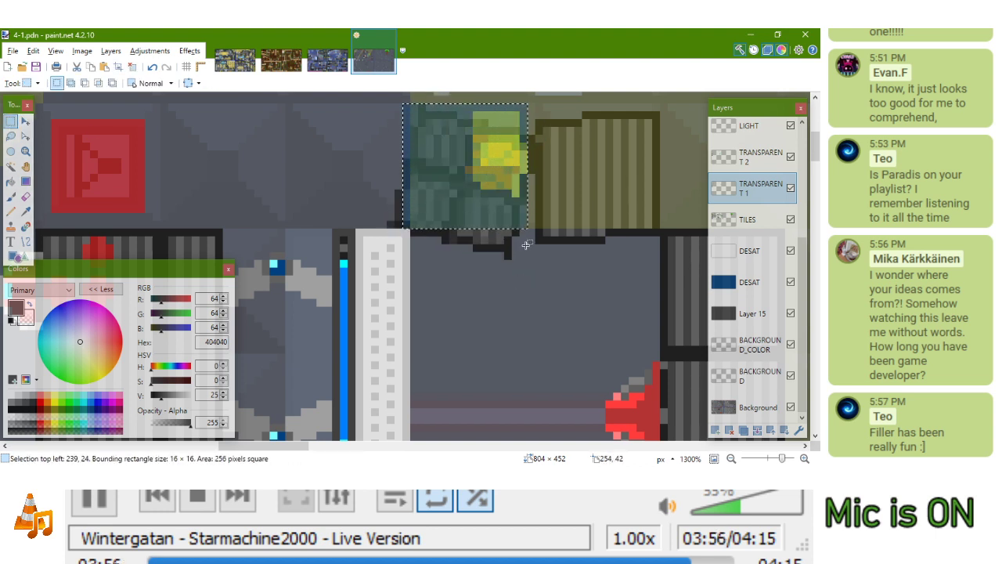
pyautogui.click(756, 157)
pyautogui.click(26, 121)
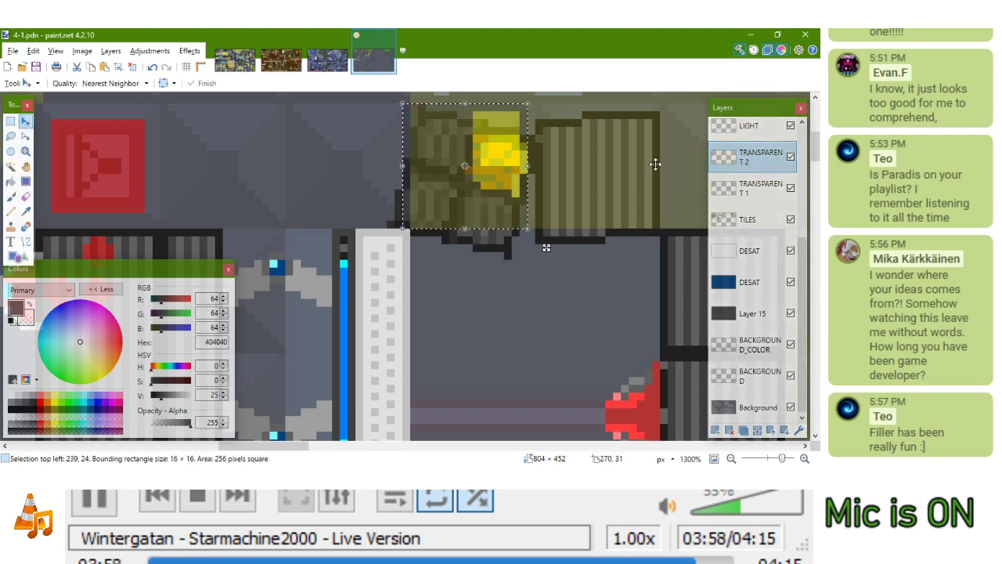
pyautogui.moveTo(552, 138); pyautogui.dragTo(559, 165)
pyautogui.hotkey('ctrl', 'd')
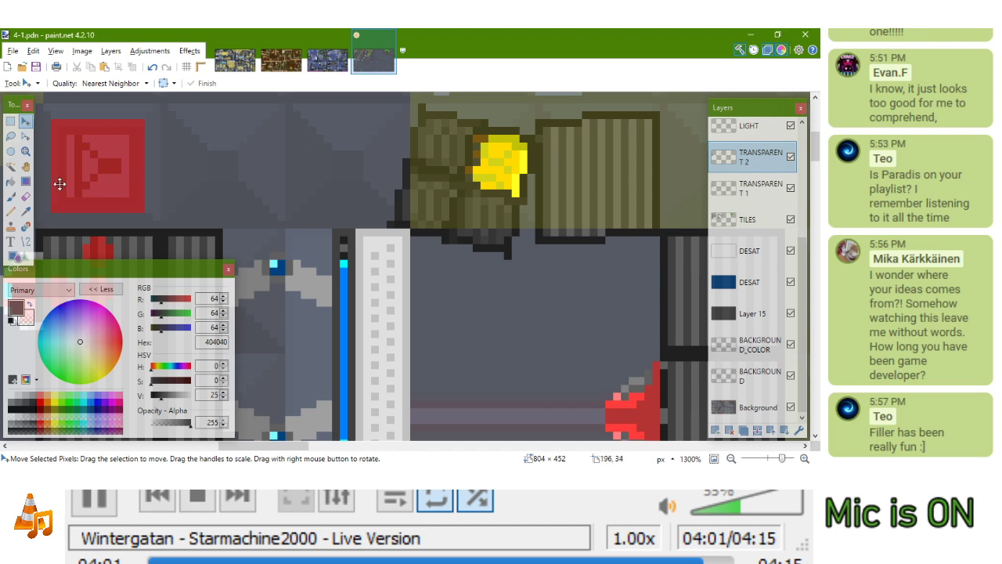
# With the Pencil, clear the stray corner pixels of the tilted tile across the TILES, TRANSPARENT 1 and TRANSPARENT 2 layers
pyautogui.click(10, 211)
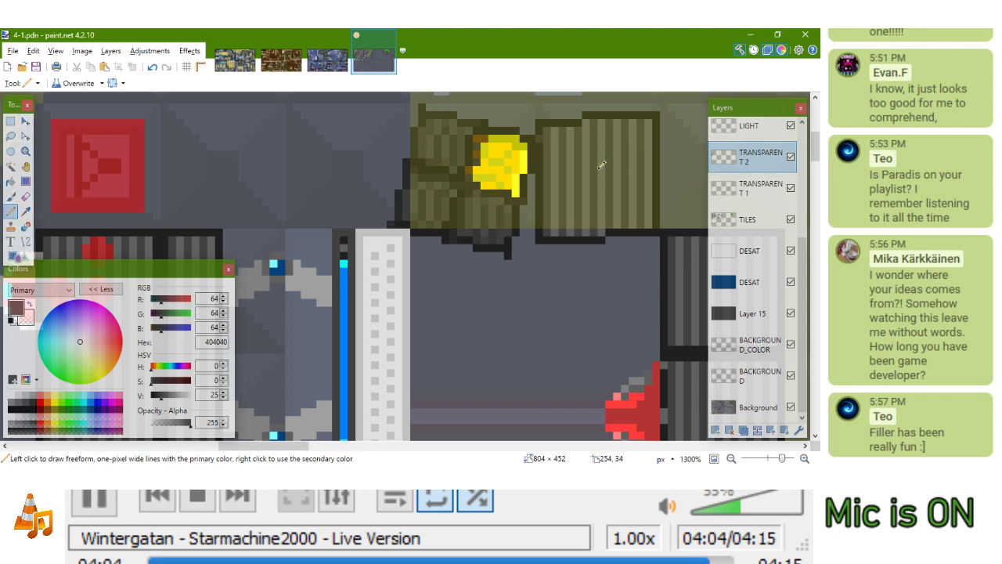
pyautogui.click(751, 188)
pyautogui.click(754, 219)
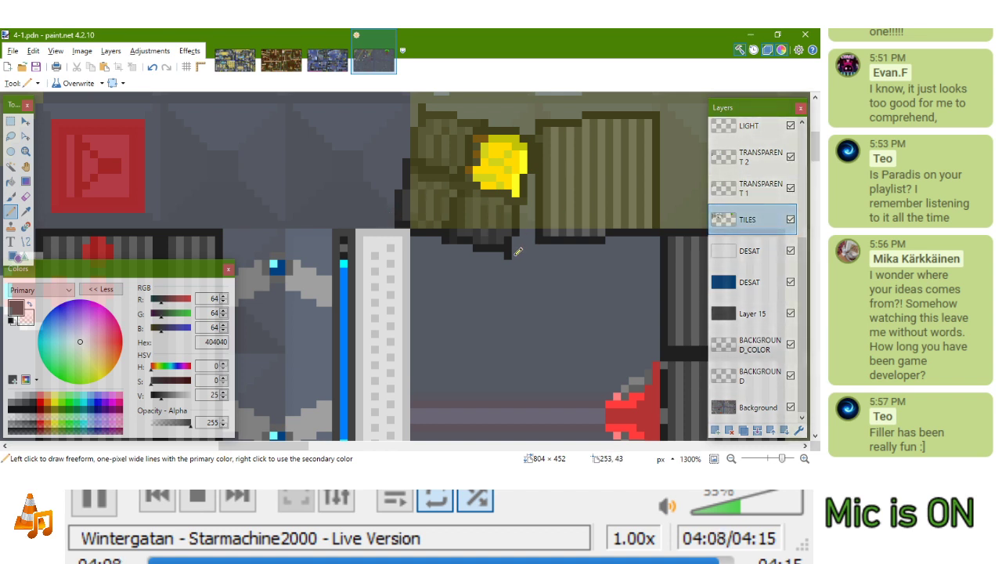
pyautogui.click(739, 188)
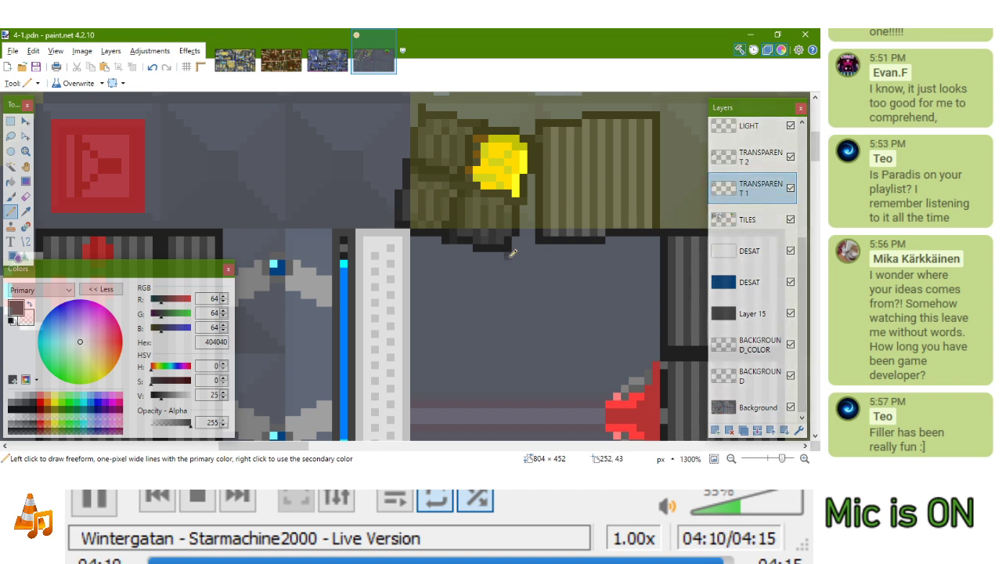
pyautogui.click(753, 159)
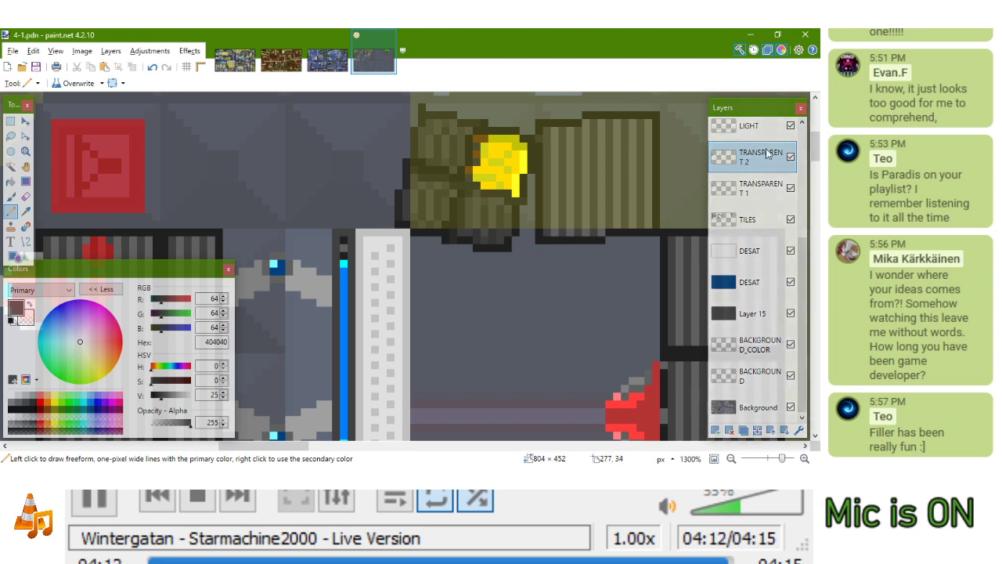
pyautogui.click(751, 187)
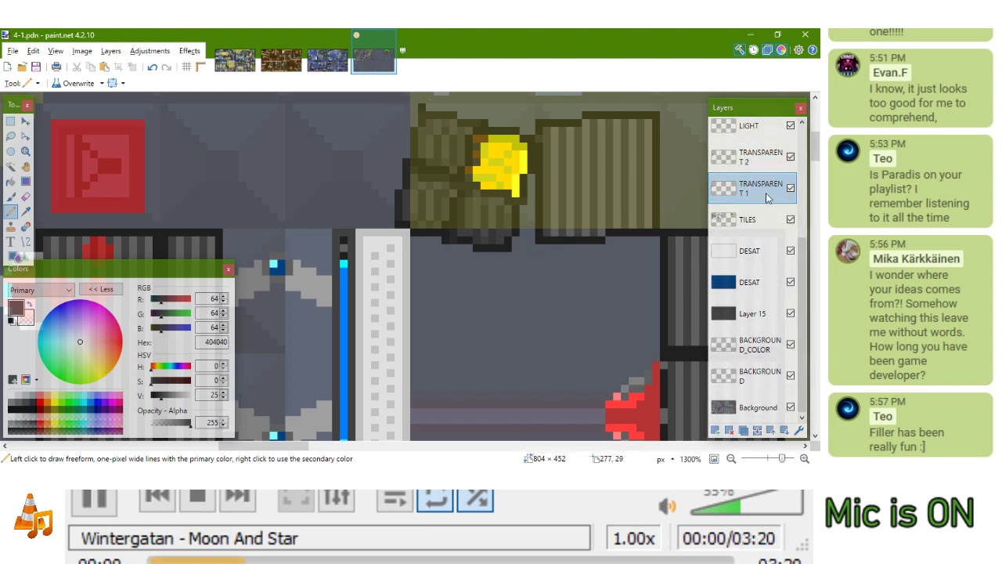
pyautogui.click(752, 220)
# Examine the tilted four-panel tile up close and against the surrounding level artwork
pyautogui.scroll(-6, 446, 93)
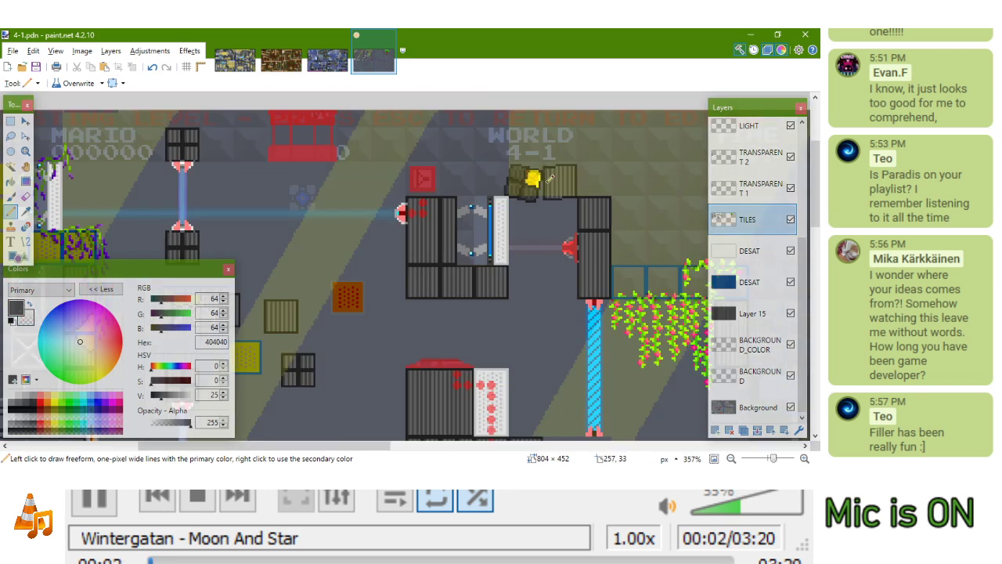
pyautogui.scroll(3, 531, 176)
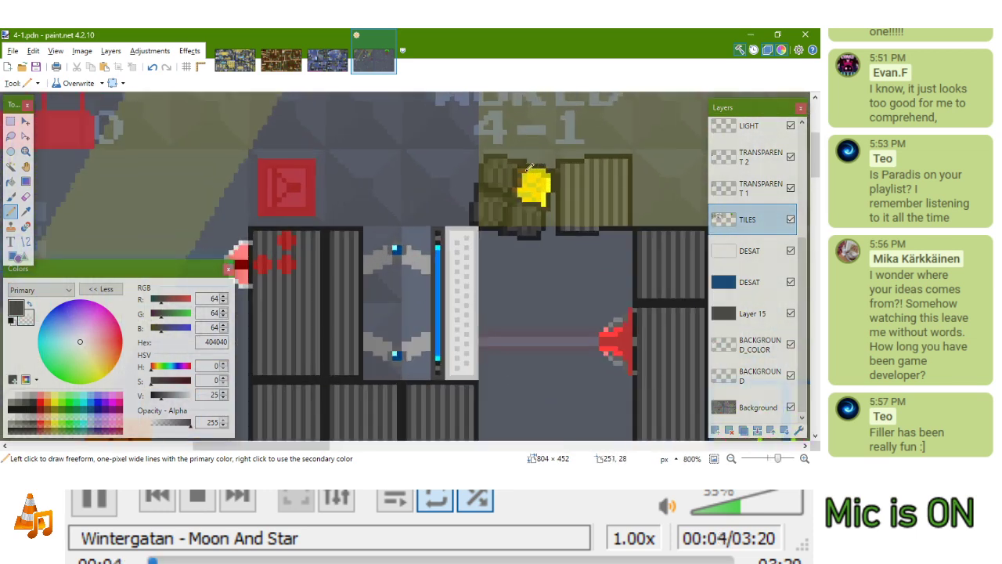
pyautogui.scroll(-2, 535, 185)
pyautogui.scroll(-1, 533, 184)
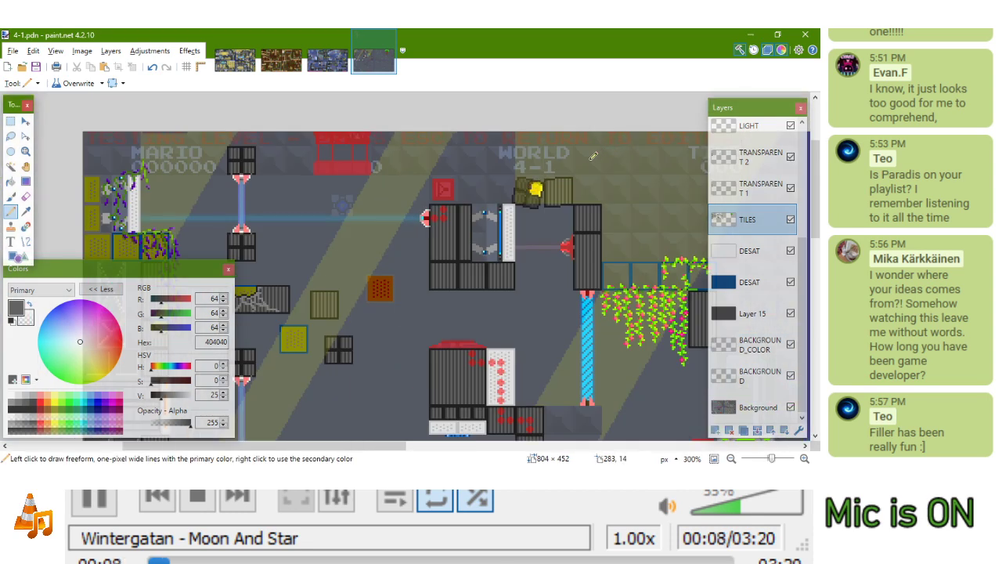
pyautogui.moveTo(592, 156); pyautogui.dragTo(435, 143)
pyautogui.moveTo(454, 97); pyautogui.dragTo(459, 165)
pyautogui.moveTo(422, 205); pyautogui.dragTo(498, 190)
pyautogui.moveTo(468, 241); pyautogui.dragTo(510, 181)
pyautogui.scroll(2, 505, 168)
pyautogui.scroll(-4, 505, 161)
pyautogui.scroll(3, 502, 161)
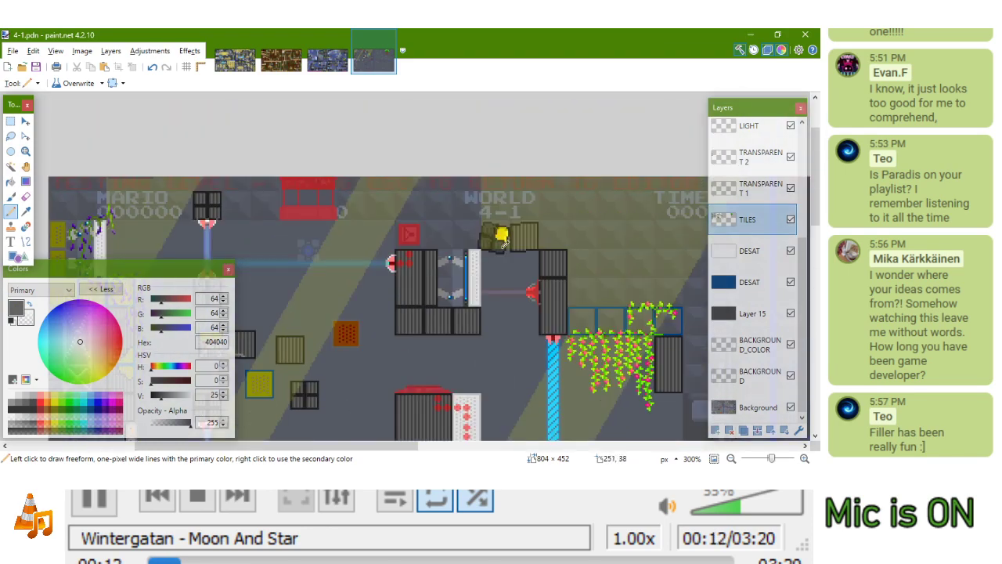
pyautogui.scroll(5, 505, 244)
pyautogui.scroll(-3, 505, 245)
pyautogui.scroll(7, 505, 246)
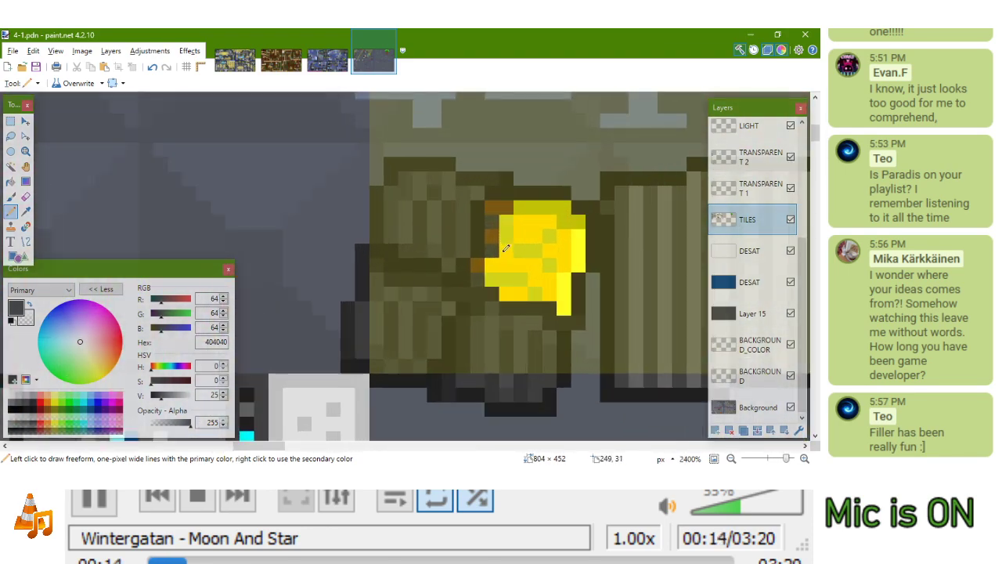
pyautogui.scroll(-6, 501, 209)
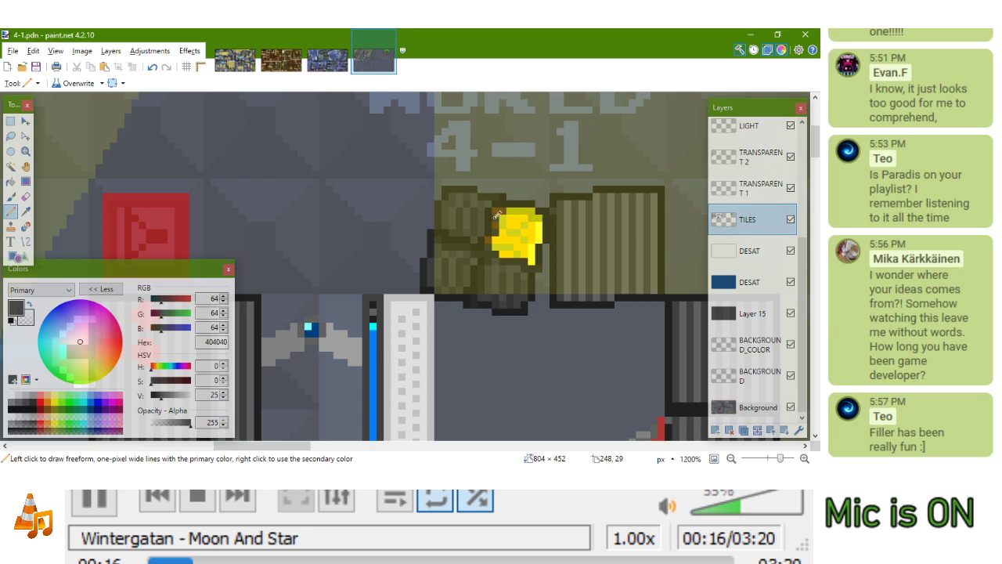
# On the TILES layer, sample the striped panel's 202020 outline colour and paint the gap pixel between it and the tilted tile
pyautogui.scroll(6, 525, 219)
pyautogui.scroll(-2, 523, 210)
pyautogui.scroll(2, 512, 211)
pyautogui.press('k')
pyautogui.click(504, 217)
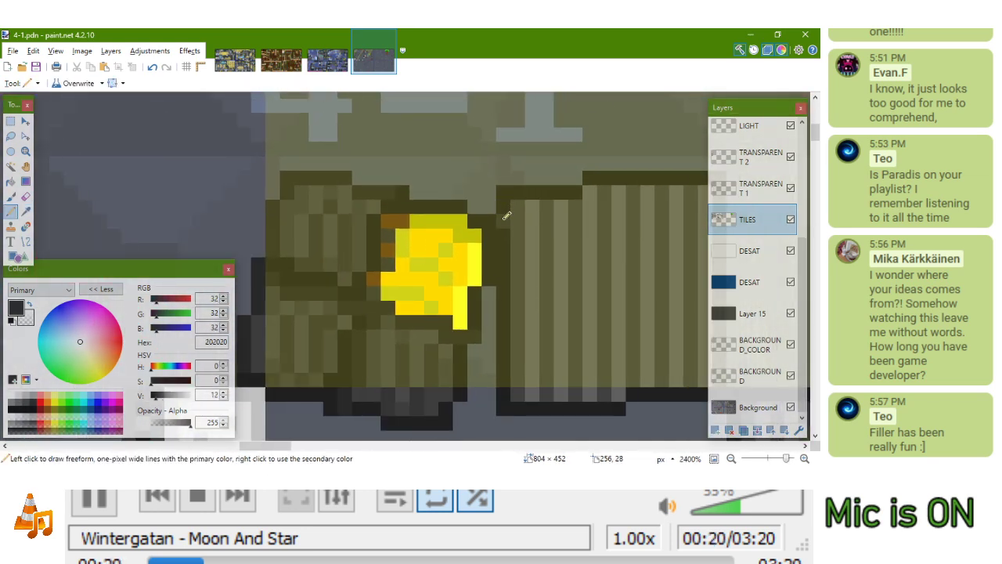
# Match the gap pixel on TRANSPARENT 1 and TRANSPARENT 2, using the colour sampled from the neighbouring outline on each layer
pyautogui.hotkey('alt', 'pageup')
pyautogui.press('k')
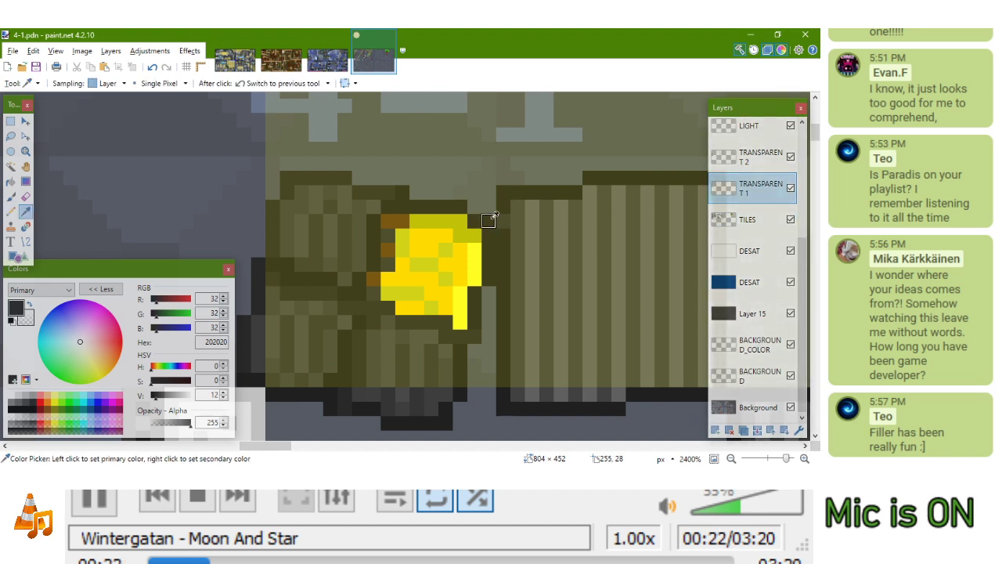
pyautogui.click(505, 214)
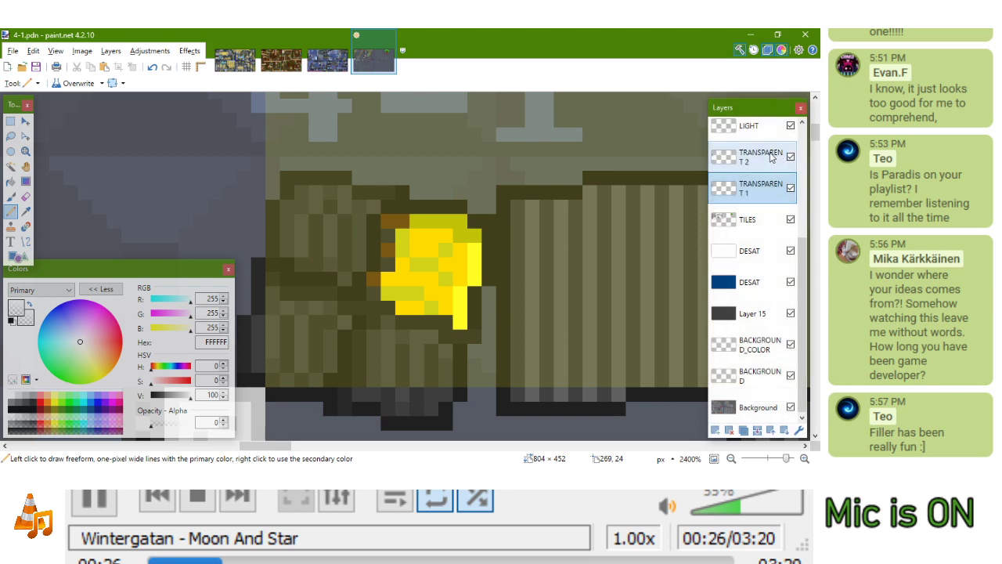
pyautogui.hotkey('alt', 'pageup')
pyautogui.press('k')
pyautogui.click(494, 216)
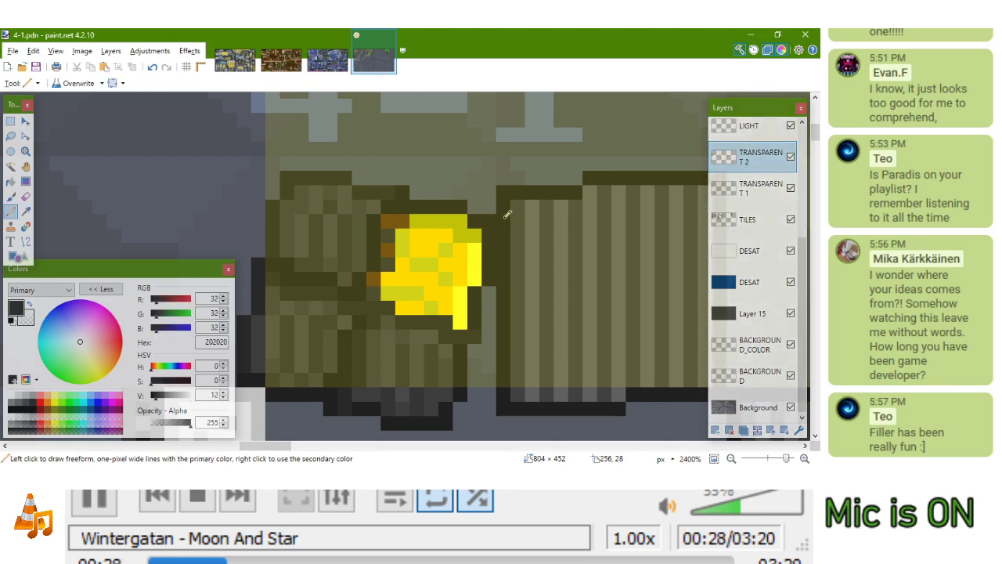
pyautogui.scroll(-10, 508, 214)
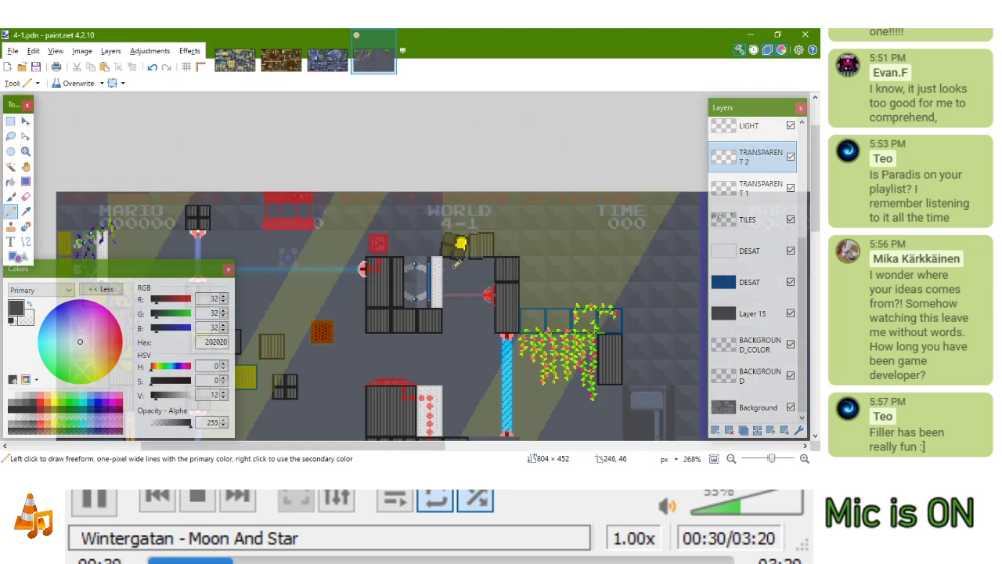
pyautogui.scroll(-2, 475, 257)
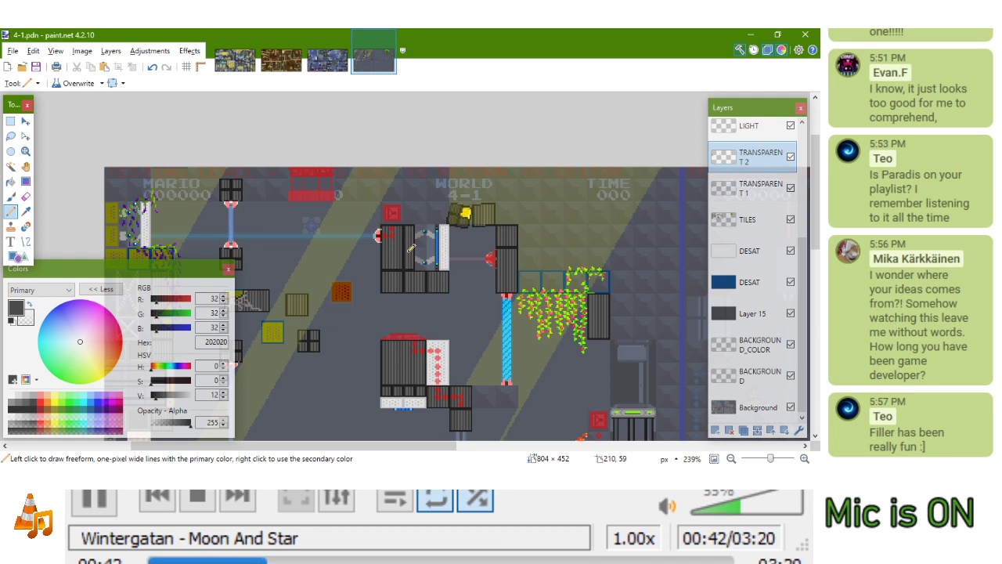
# Select the 16 × 16 pixel area around the upright four-panel tile next to the yellow tile
pyautogui.moveTo(445, 315); pyautogui.dragTo(407, 225)
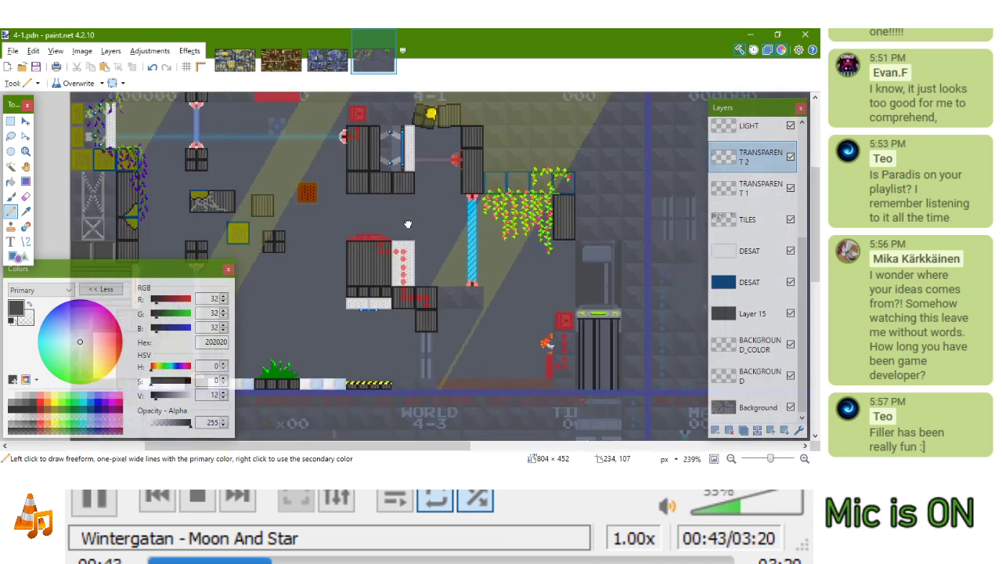
pyautogui.click(12, 121)
pyautogui.moveTo(342, 178); pyautogui.dragTo(366, 162)
pyautogui.scroll(6, 317, 206)
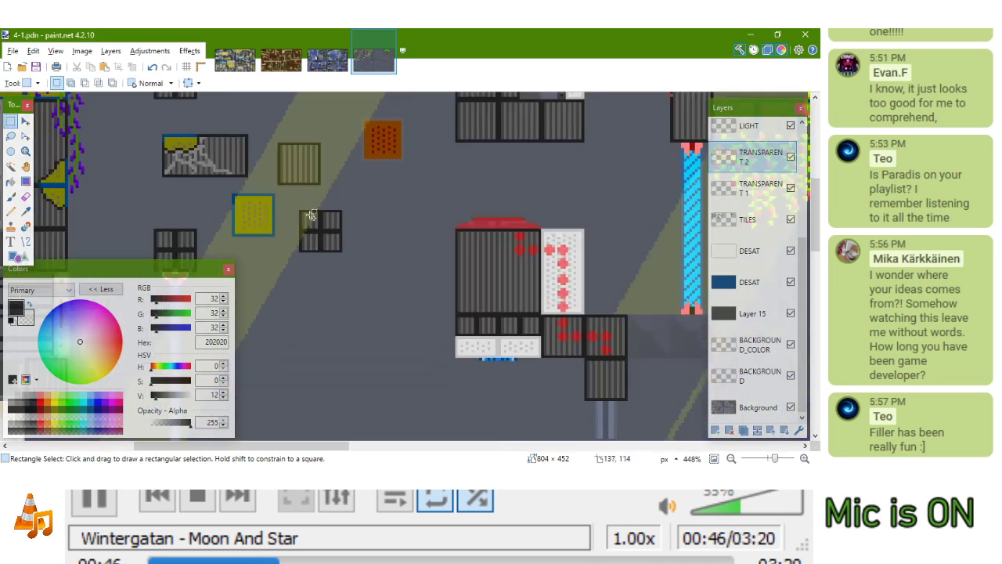
pyautogui.moveTo(292, 209); pyautogui.dragTo(366, 282)
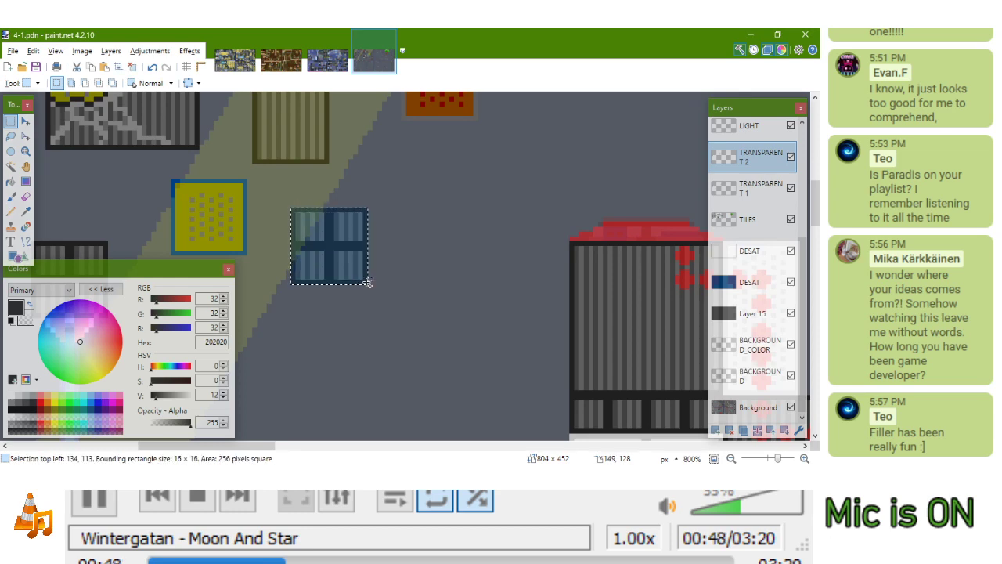
pyautogui.scroll(-8, 414, 261)
pyautogui.scroll(7, 479, 203)
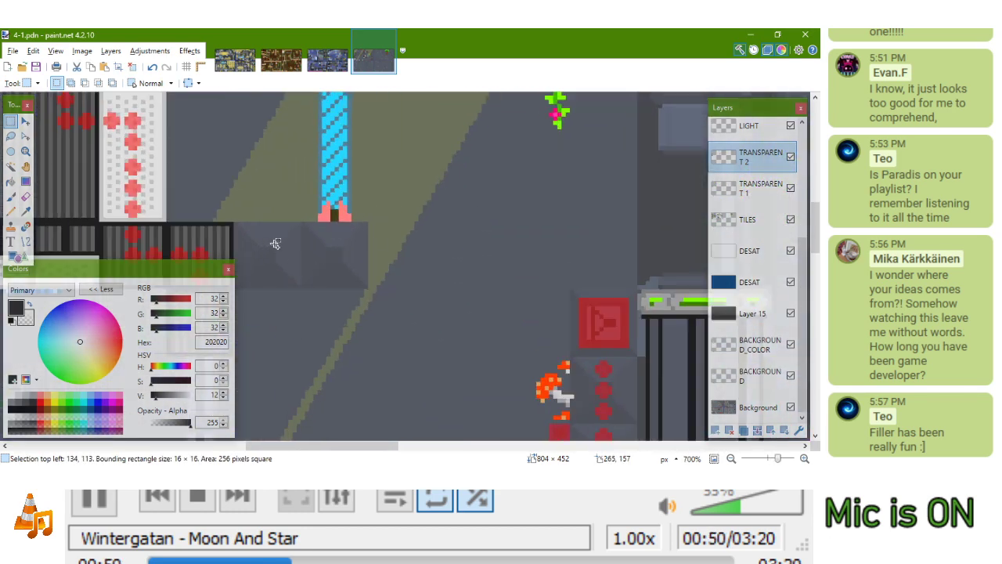
pyautogui.moveTo(270, 246); pyautogui.dragTo(434, 200)
pyautogui.hotkey('ctrl', 'v')
pyautogui.moveTo(200, 228); pyautogui.dragTo(521, 314)
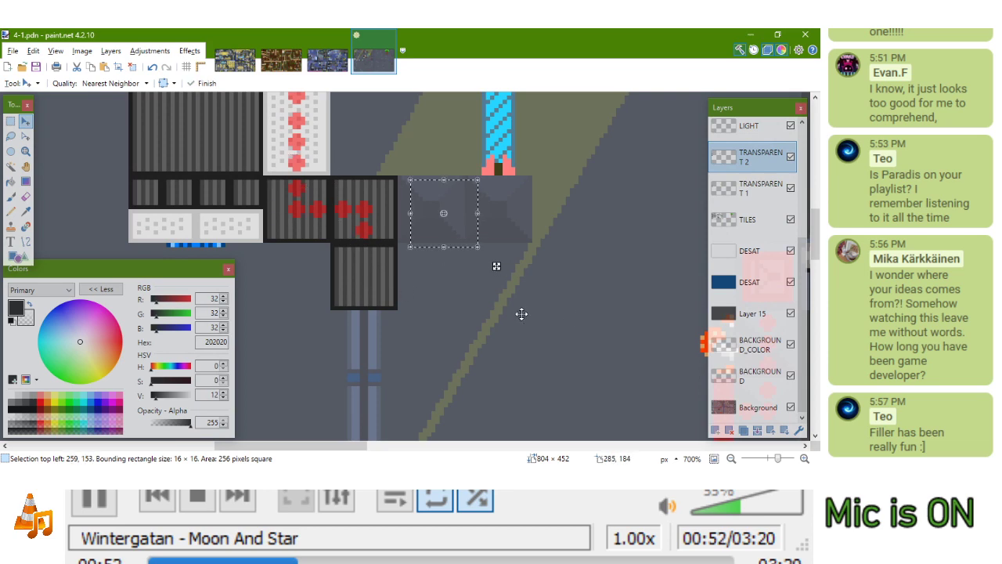
pyautogui.scroll(-5, 512, 313)
pyautogui.hotkey('ctrl', 'z')
pyautogui.hotkey('ctrl', 'z')
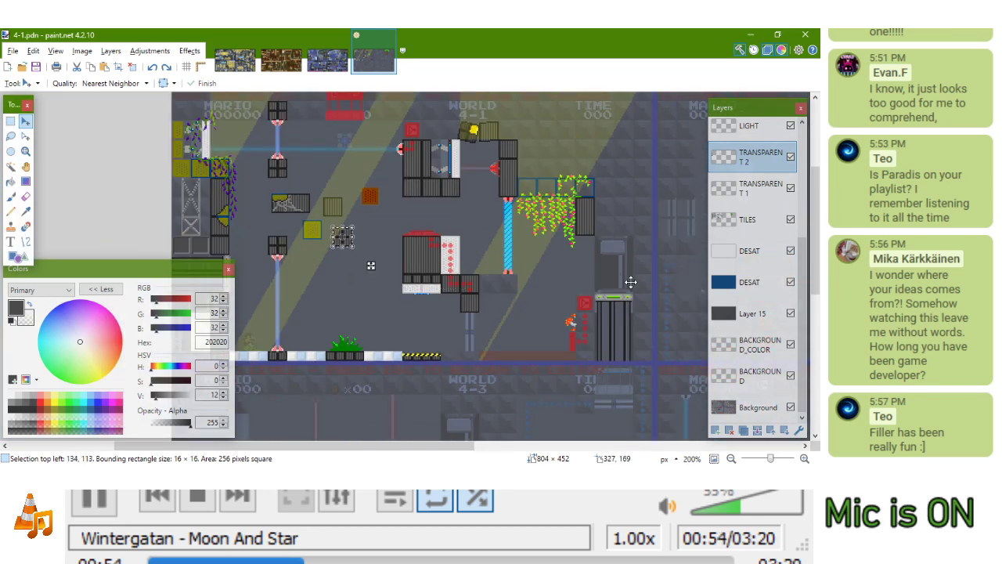
# Copy the selected four-panel tile on the TILES layer and place two copies side by side beneath the blue beam, extending the lower ledge
pyautogui.click(770, 228)
pyautogui.hotkey('ctrl', 'v')
pyautogui.moveTo(369, 301); pyautogui.dragTo(503, 347)
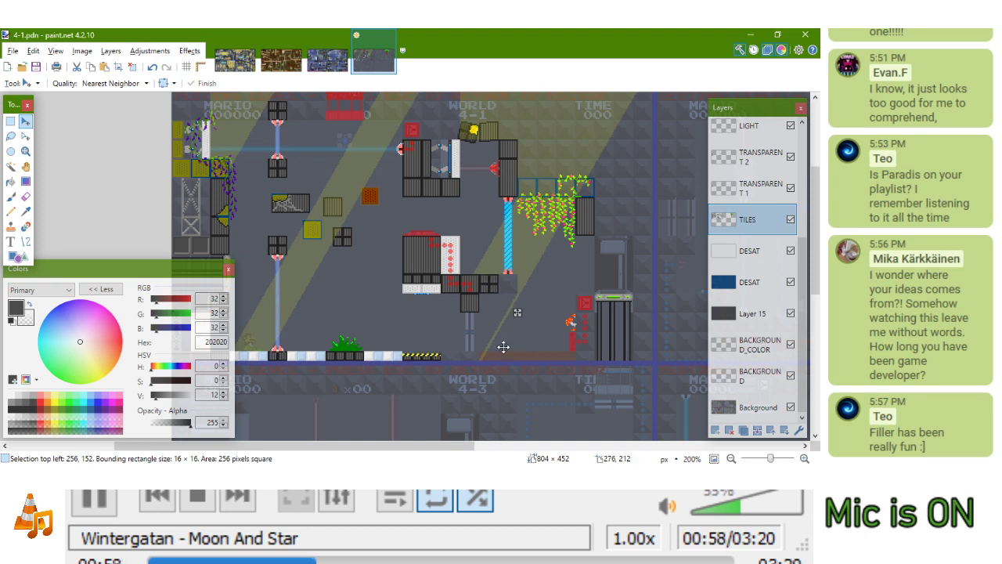
pyautogui.scroll(5, 482, 286)
pyautogui.moveTo(421, 302); pyautogui.dragTo(494, 305)
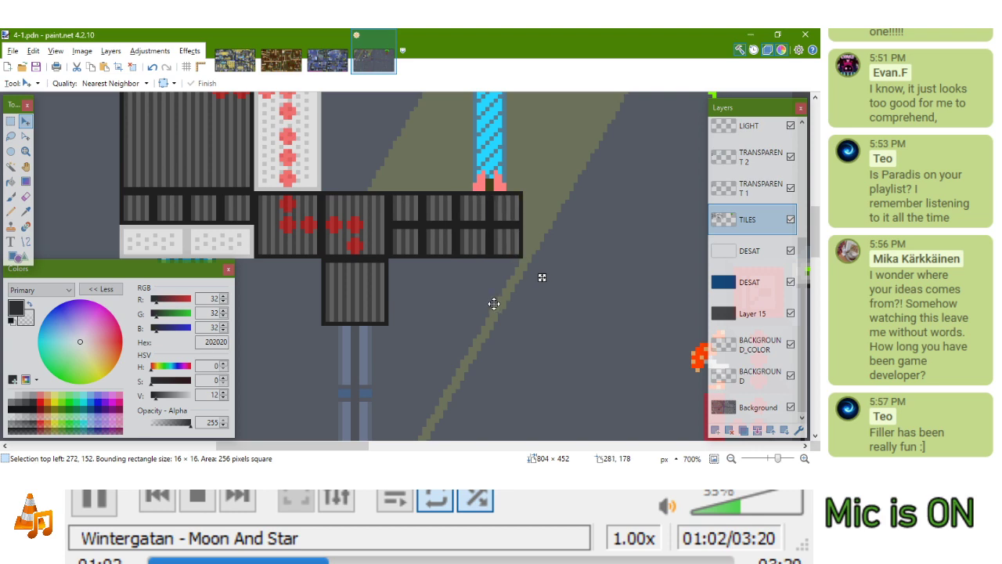
pyautogui.scroll(-4, 493, 304)
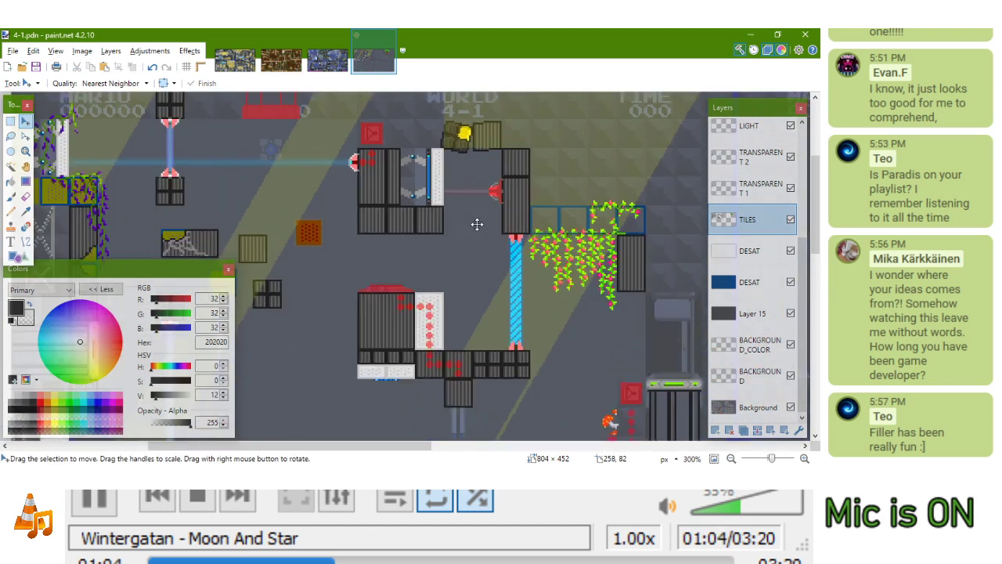
pyautogui.scroll(-1, 477, 224)
pyautogui.click(10, 123)
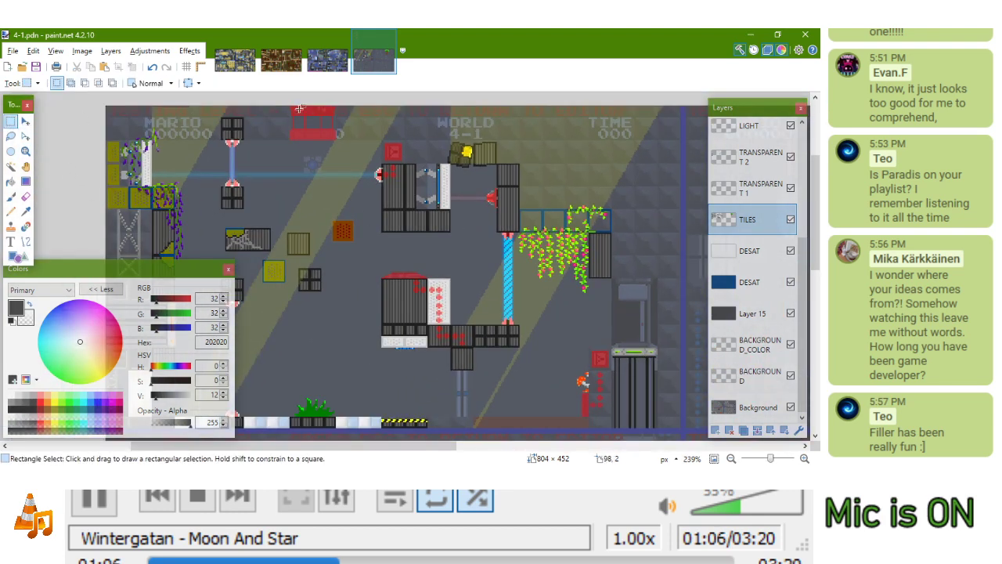
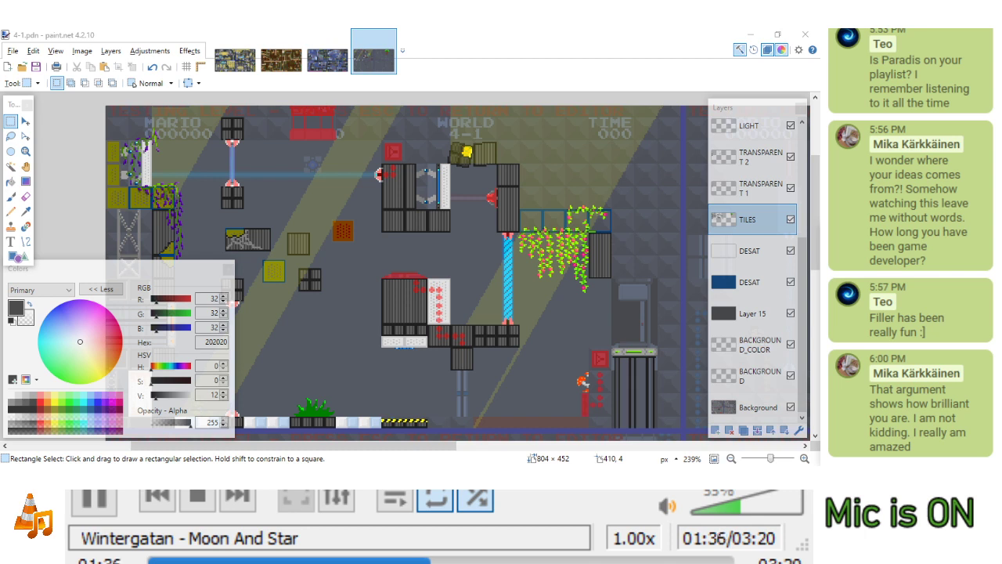
# Open the 1-1 level screenshot in the browser, copy the image and close the browser window
pyautogui.moveTo(908, 243); pyautogui.dragTo(454, 113)
pyautogui.doubleClick(452, 111)
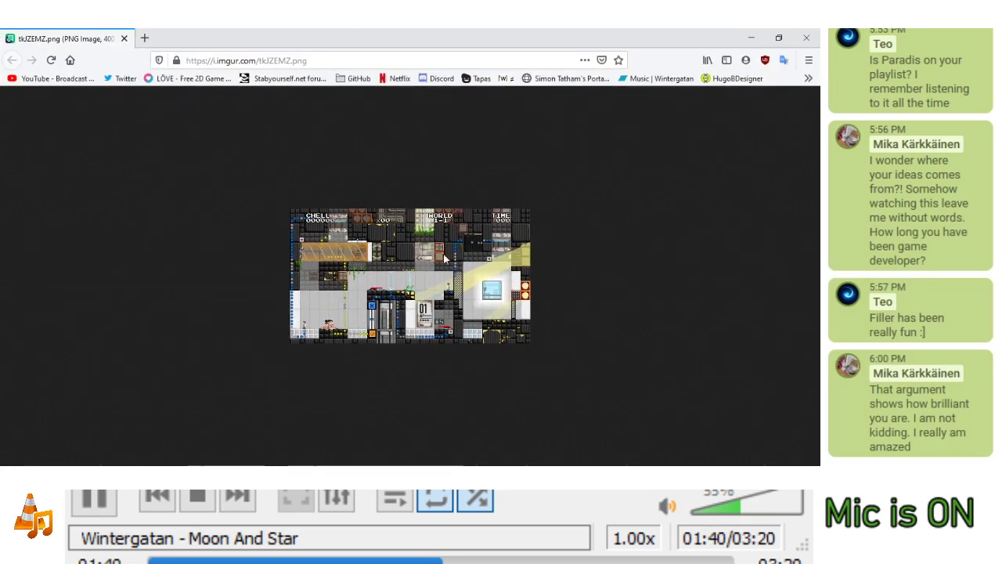
pyautogui.scroll(5, 411, 276)
pyautogui.scroll(-7, 411, 273)
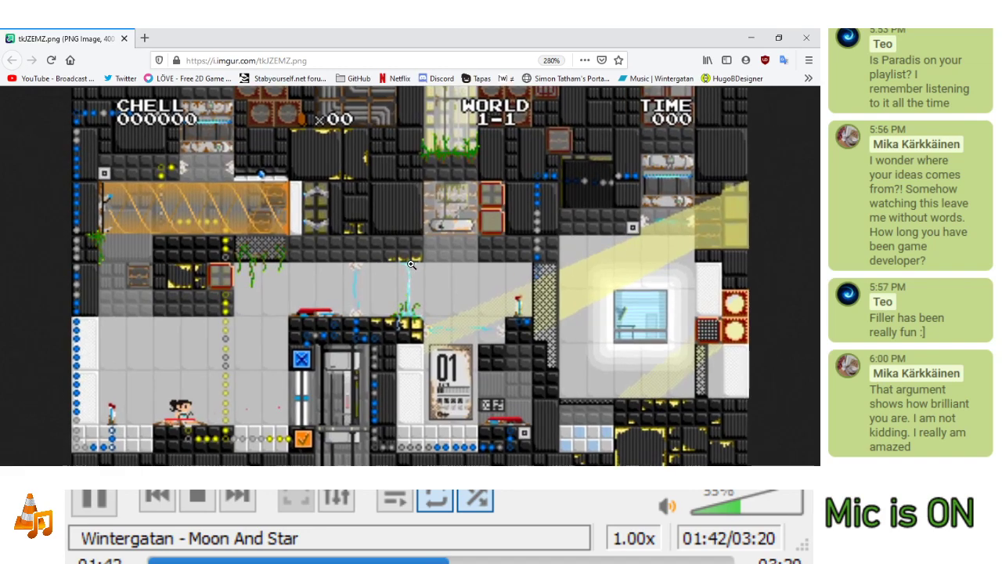
pyautogui.scroll(1, 415, 264)
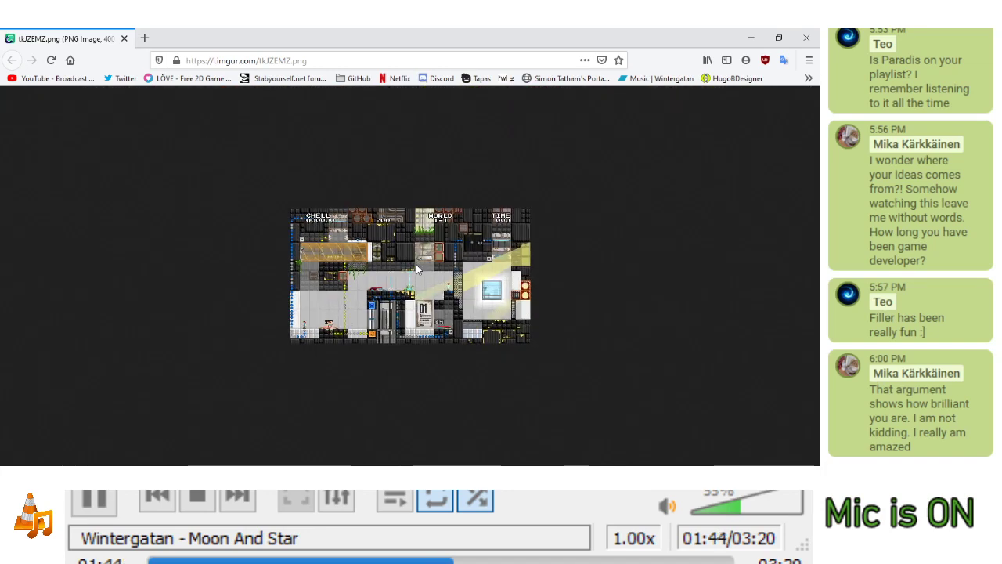
pyautogui.rightClick(416, 263)
pyautogui.click(439, 269)
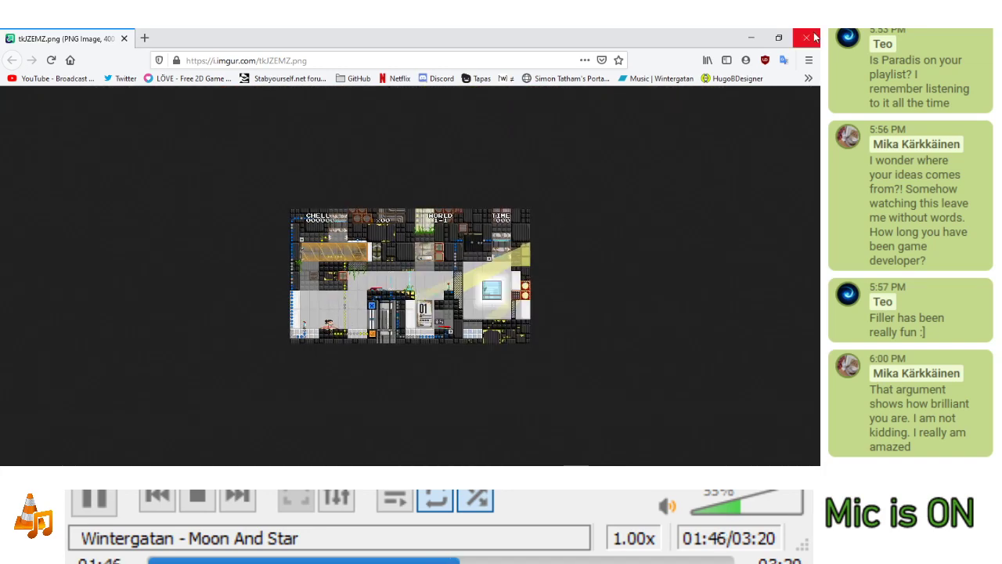
pyautogui.click(814, 34)
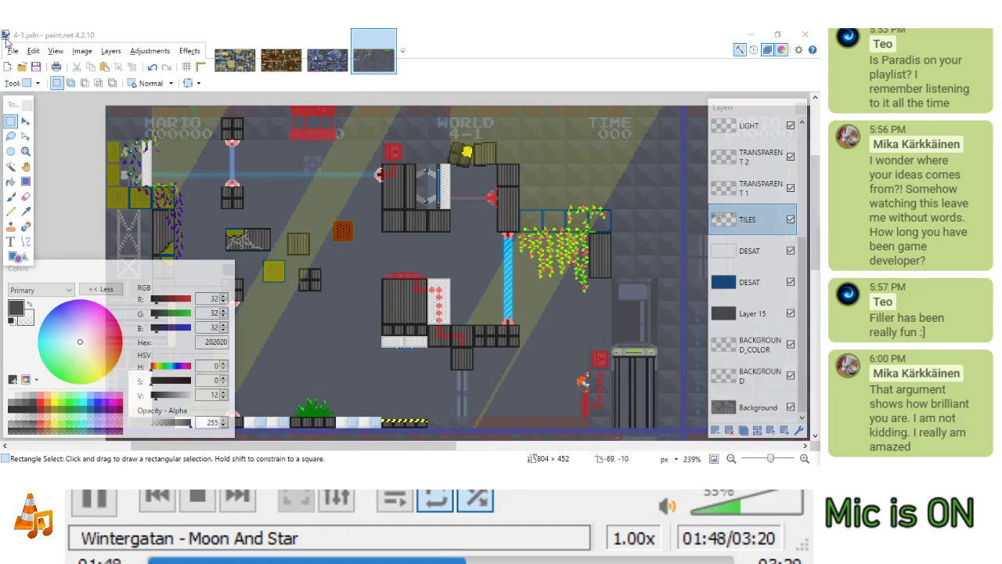
# Create a new 400 × 224 pixel image and paste the copied 1-1 screenshot into it
pyautogui.click(12, 50)
pyautogui.click(31, 67)
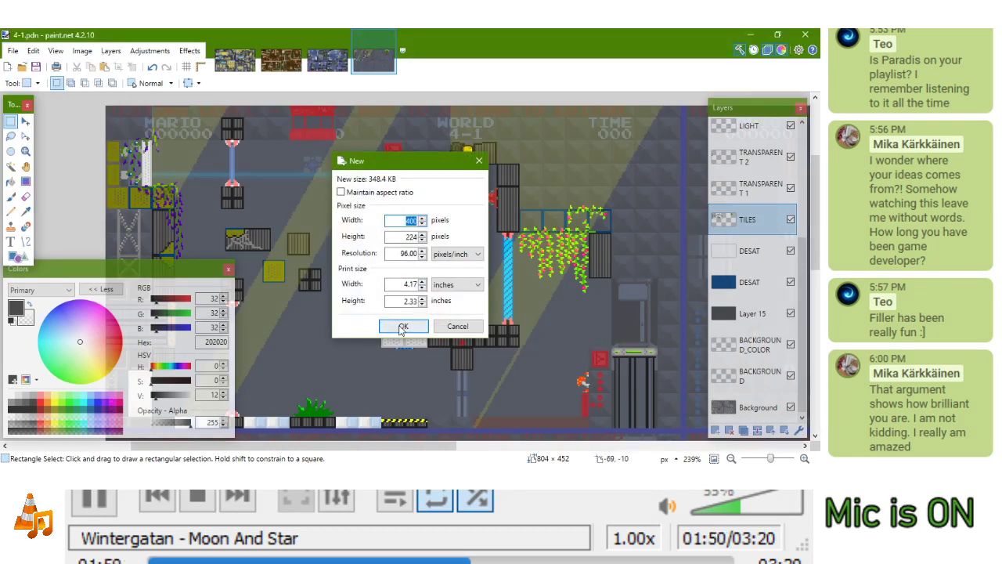
pyautogui.click(400, 327)
pyautogui.hotkey('ctrl', 'v')
pyautogui.scroll(3, 412, 274)
pyautogui.moveTo(412, 273); pyautogui.dragTo(501, 376)
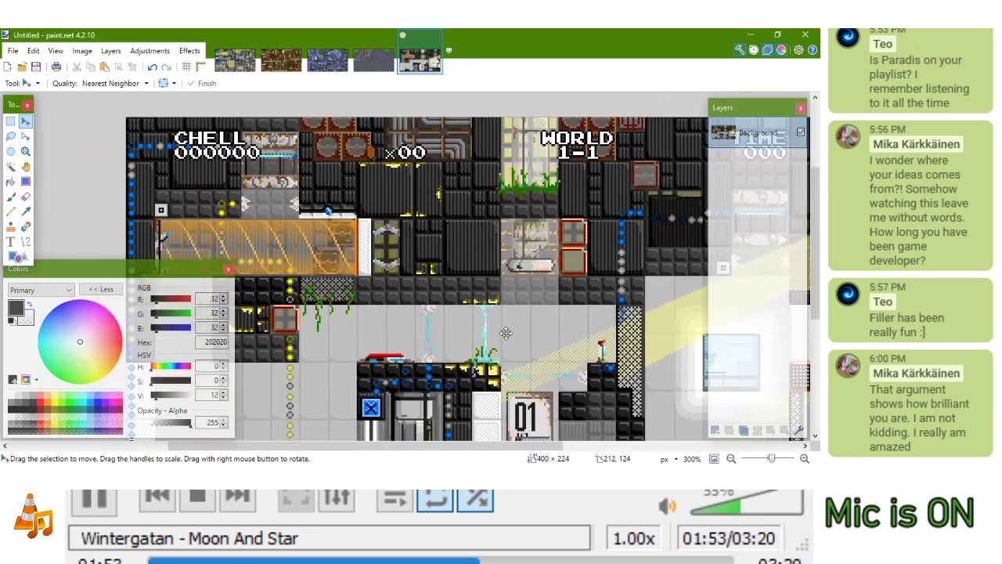
# Examine the 1-1 screenshot's tiles up close, from the grass ledge and dark panels to the rusty fan tiles
pyautogui.click(10, 122)
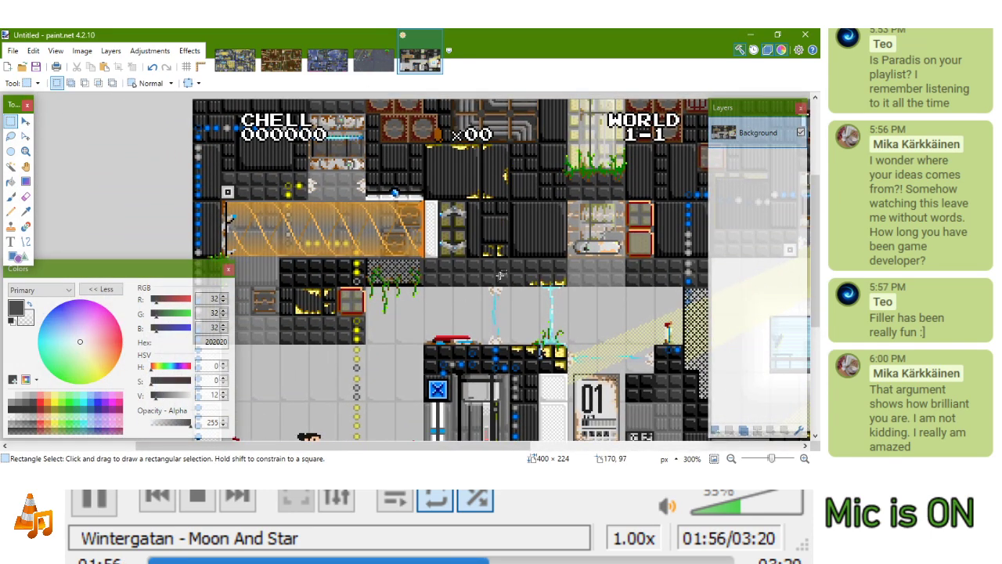
pyautogui.scroll(-1, 501, 274)
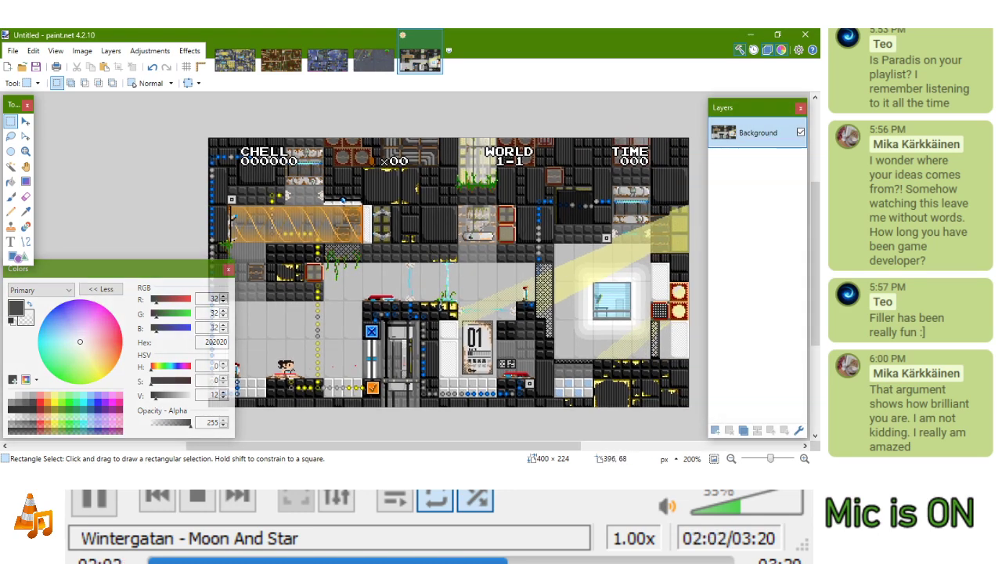
pyautogui.scroll(6, 396, 256)
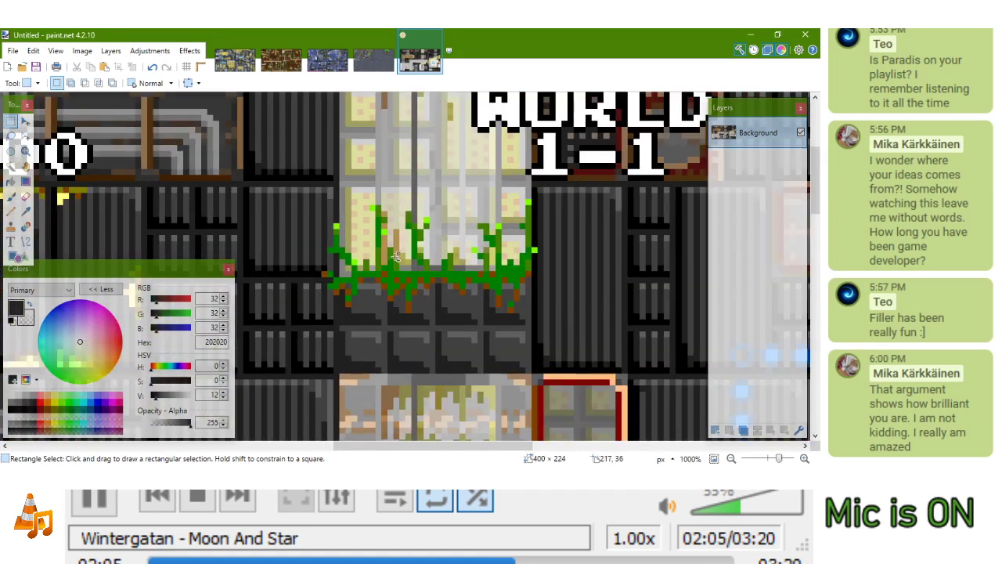
pyautogui.scroll(-3, 395, 256)
pyautogui.scroll(3, 407, 235)
pyautogui.scroll(-4, 427, 200)
pyautogui.moveTo(410, 265); pyautogui.dragTo(583, 181)
pyautogui.scroll(-2, 583, 182)
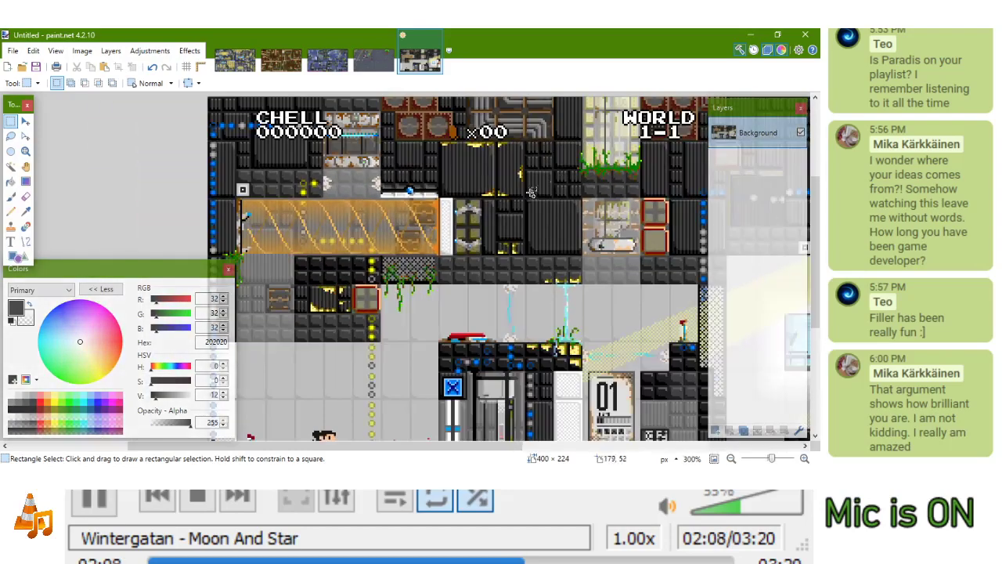
pyautogui.scroll(3, 571, 356)
pyautogui.scroll(-2, 571, 356)
pyautogui.scroll(6, 286, 186)
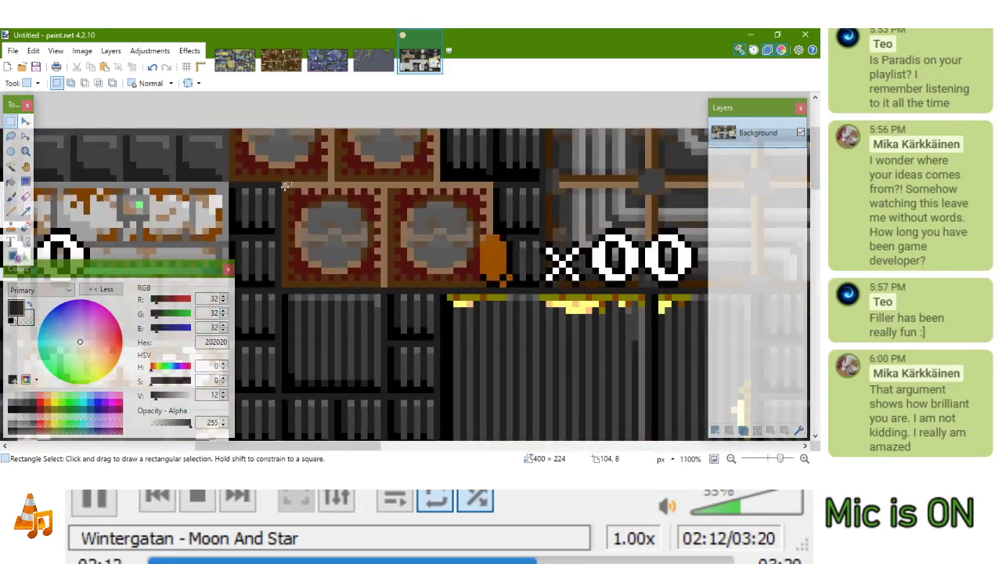
# Marquee one of the rusty fan tiles beside the coin counter to check its size, and clear the selection
pyautogui.moveTo(283, 184); pyautogui.dragTo(379, 283)
pyautogui.click(432, 269)
pyautogui.scroll(-10, 432, 269)
pyautogui.scroll(4, 383, 175)
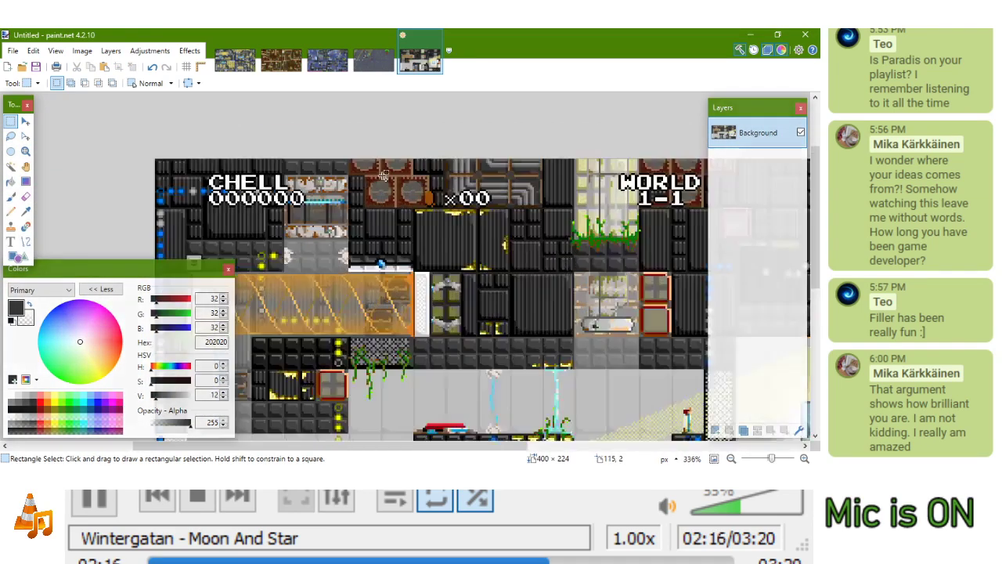
pyautogui.scroll(2, 384, 175)
pyautogui.scroll(-5, 381, 264)
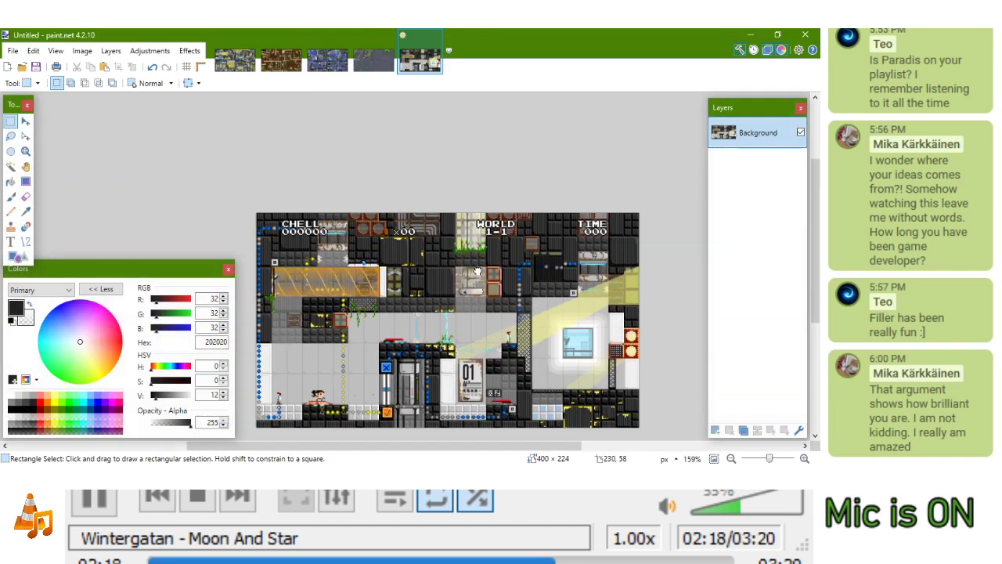
# Marquee the 16 × 16 red-framed tile near the WORLD 1-1 text to check its tile size
pyautogui.scroll(5, 432, 171)
pyautogui.moveTo(443, 182); pyautogui.dragTo(501, 242)
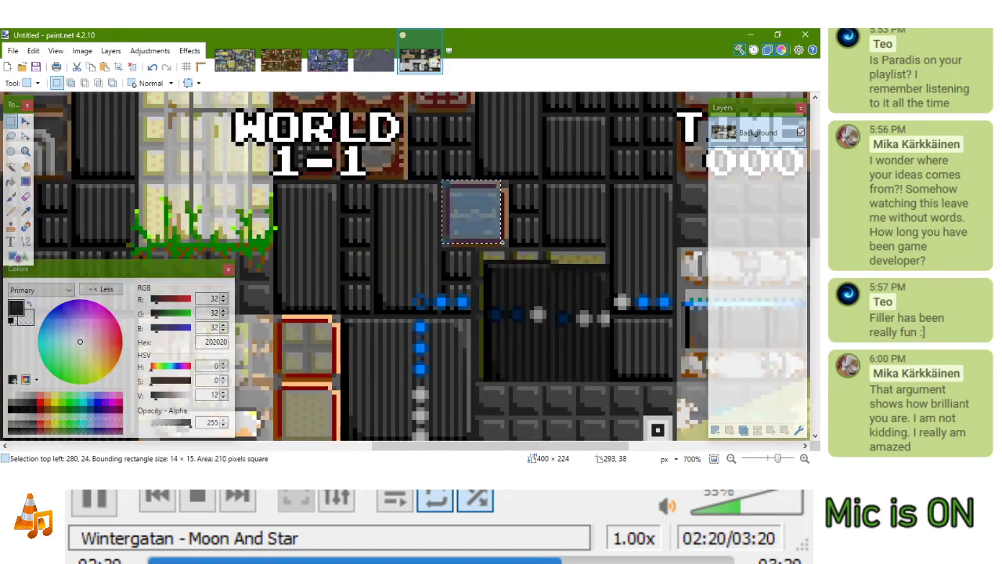
pyautogui.scroll(-3, 498, 231)
pyautogui.click(366, 63)
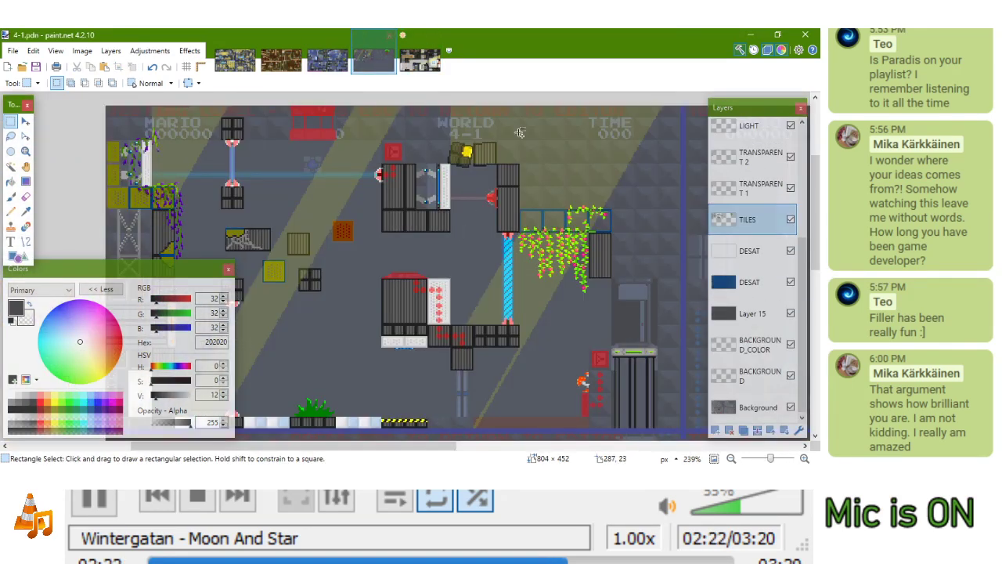
pyautogui.click(428, 54)
pyautogui.scroll(5, 485, 207)
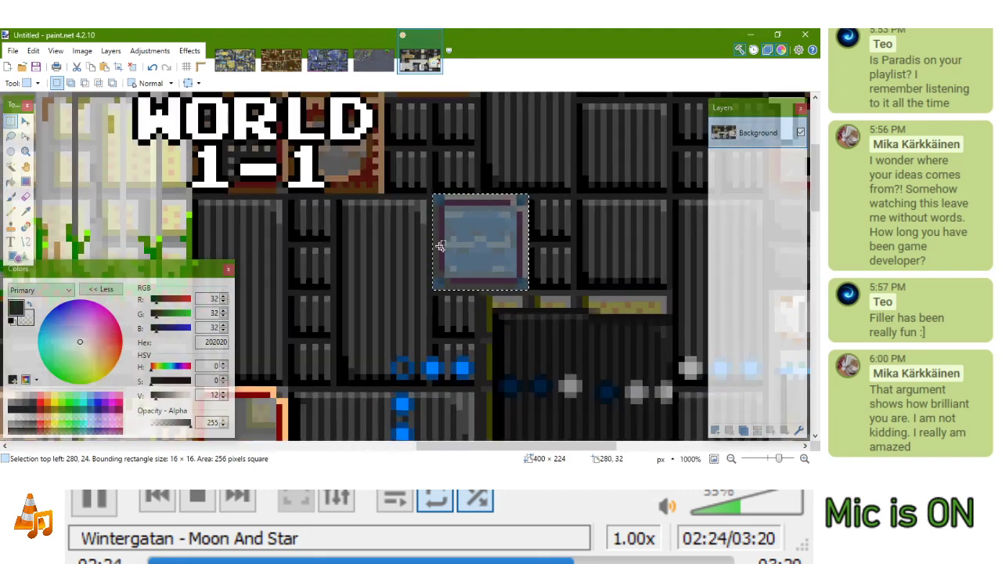
pyautogui.scroll(-2, 443, 249)
# In the 4-1 image, marquee the first blue-framed tile above the hanging vines to compare its size
pyautogui.click(371, 63)
pyautogui.scroll(5, 403, 170)
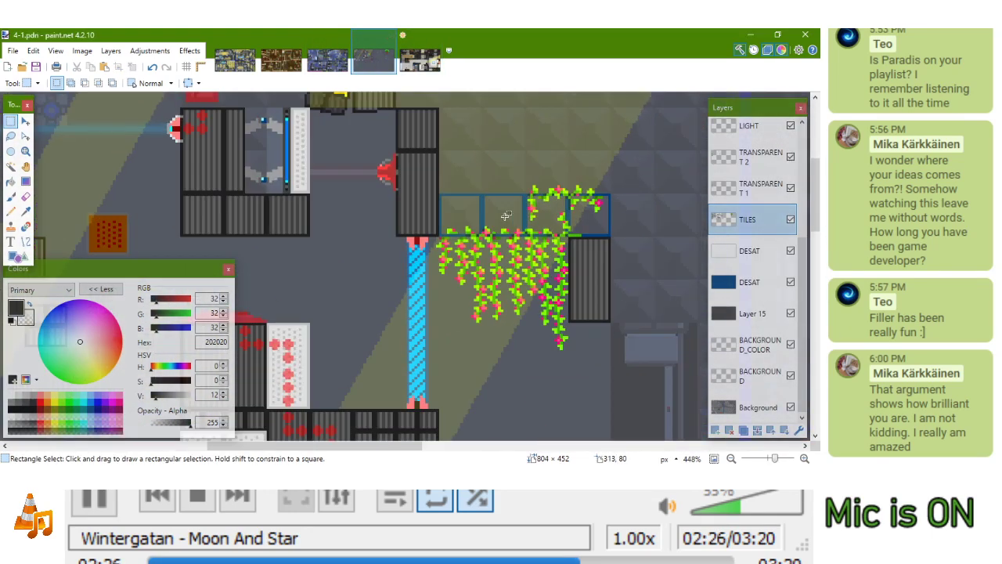
pyautogui.moveTo(407, 180); pyautogui.dragTo(506, 265)
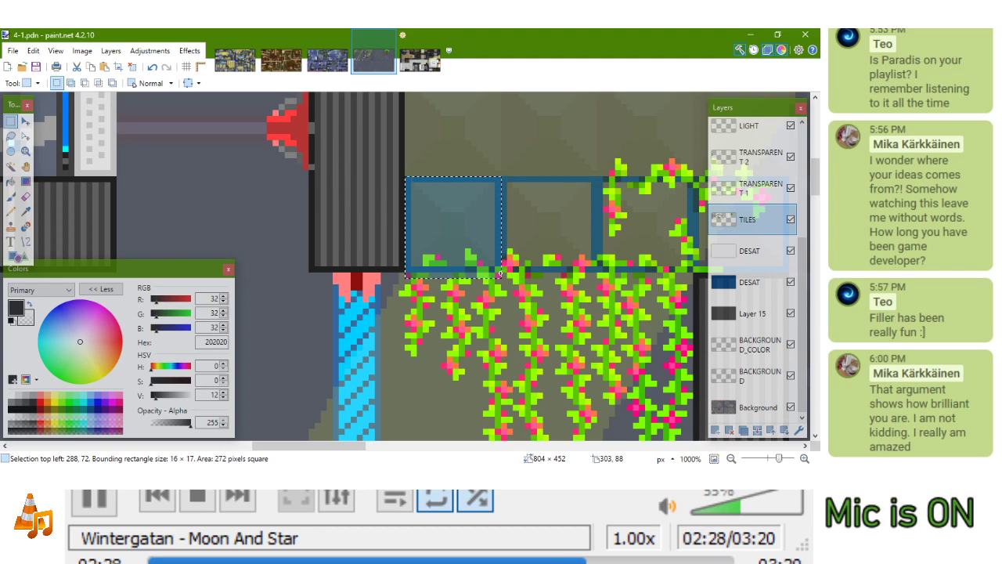
# Back in the 1-1 screenshot, marquee the 31 × 3 pixel yellow strip above the dark panel and inspect the yellow-edged tiles elsewhere
pyautogui.click(420, 61)
pyautogui.scroll(-4, 448, 189)
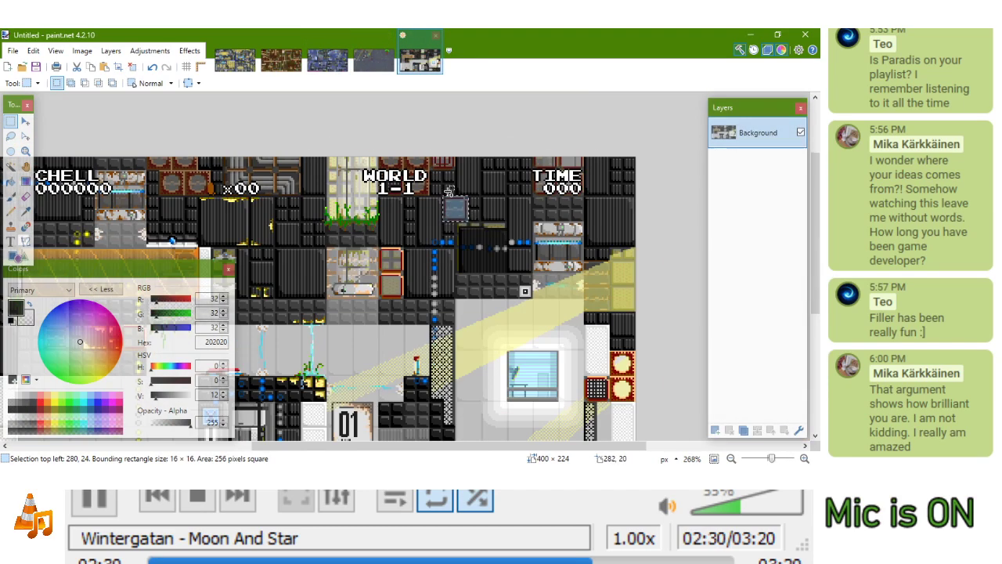
pyautogui.scroll(3, 448, 188)
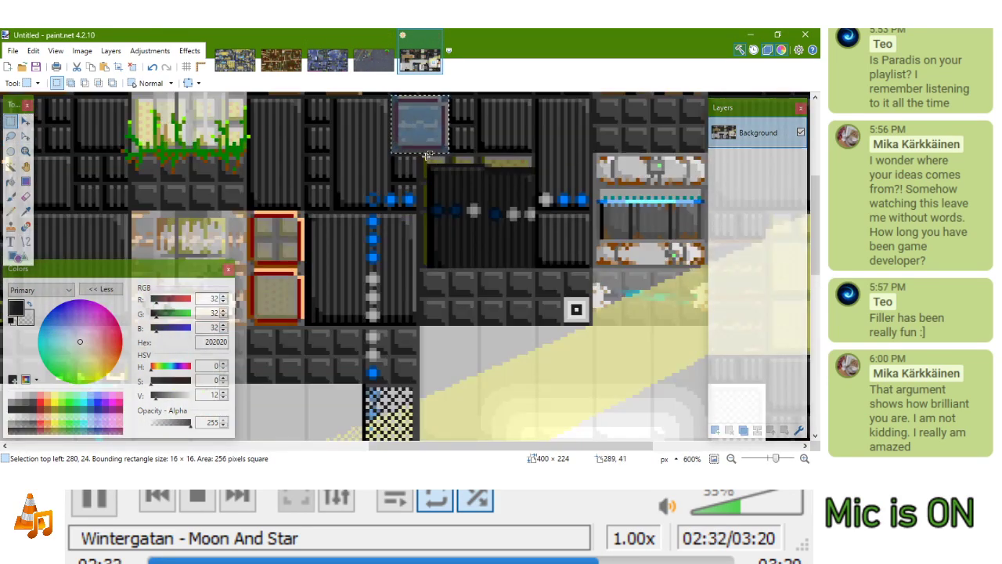
pyautogui.moveTo(426, 156); pyautogui.dragTo(534, 222)
pyautogui.moveTo(520, 259); pyautogui.dragTo(532, 263)
pyautogui.moveTo(531, 219); pyautogui.dragTo(534, 166)
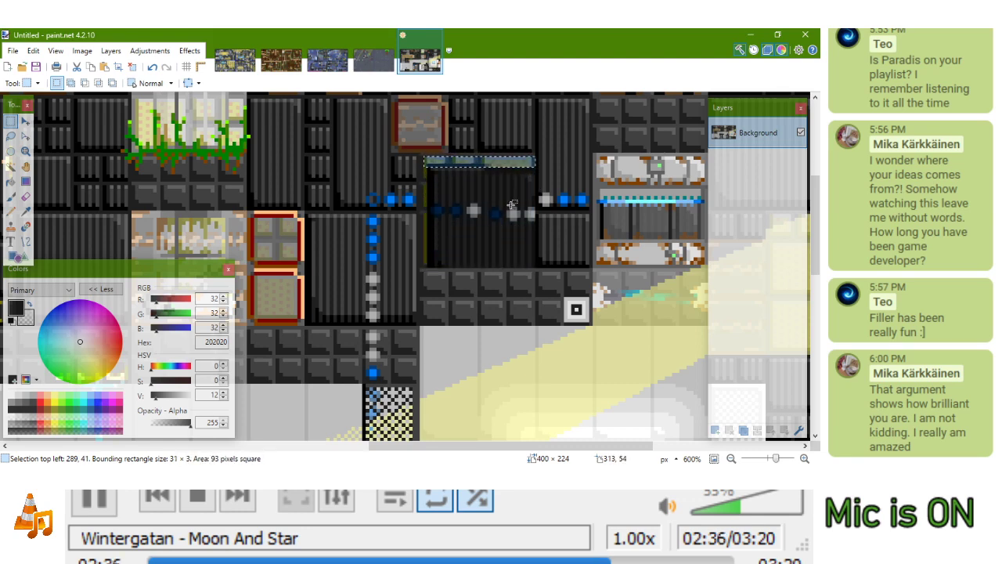
pyautogui.scroll(-6, 512, 205)
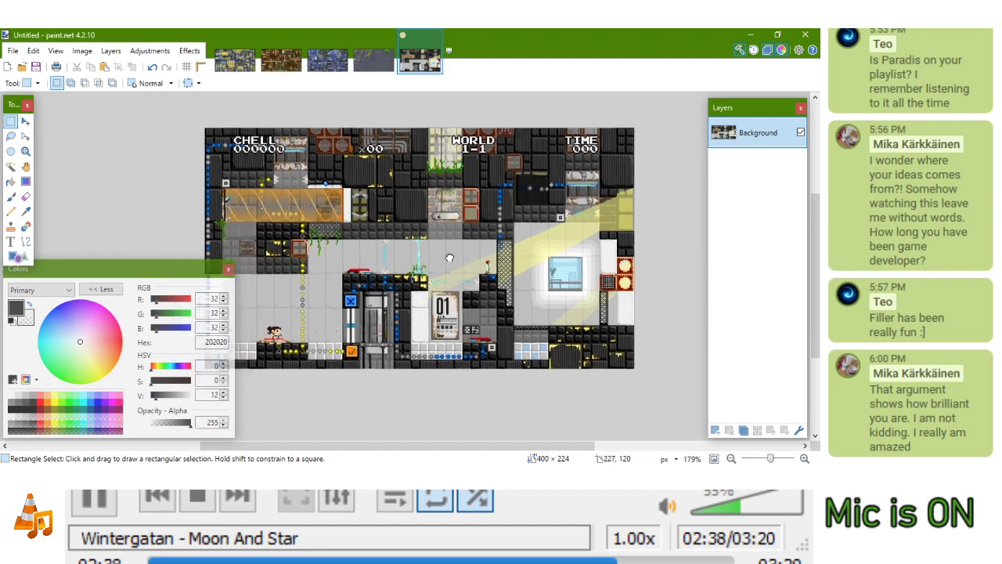
pyautogui.scroll(4, 444, 263)
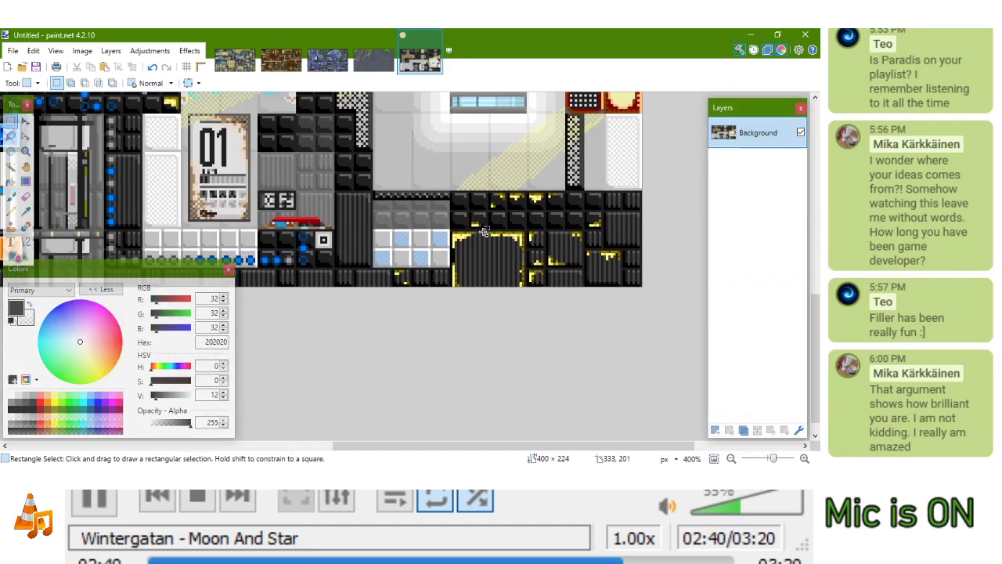
# Marquee the yellow-edged corner of the dark panel, 13 × 7 pixels, clear the selection, and inspect the yellow-damaged tiles under the plant
pyautogui.scroll(5, 484, 231)
pyautogui.moveTo(489, 227); pyautogui.dragTo(439, 253)
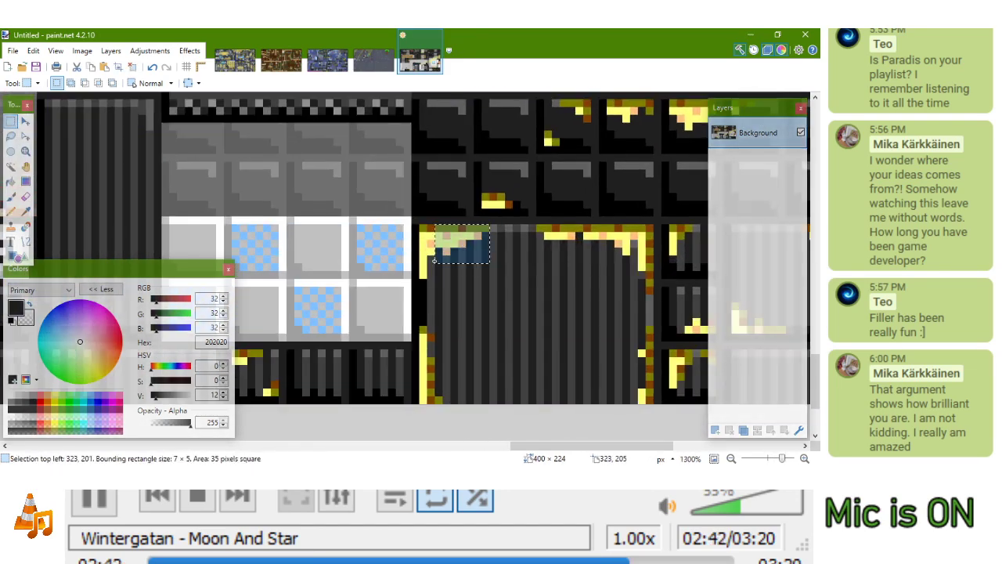
pyautogui.moveTo(511, 227); pyautogui.dragTo(415, 276)
pyautogui.scroll(-4, 458, 256)
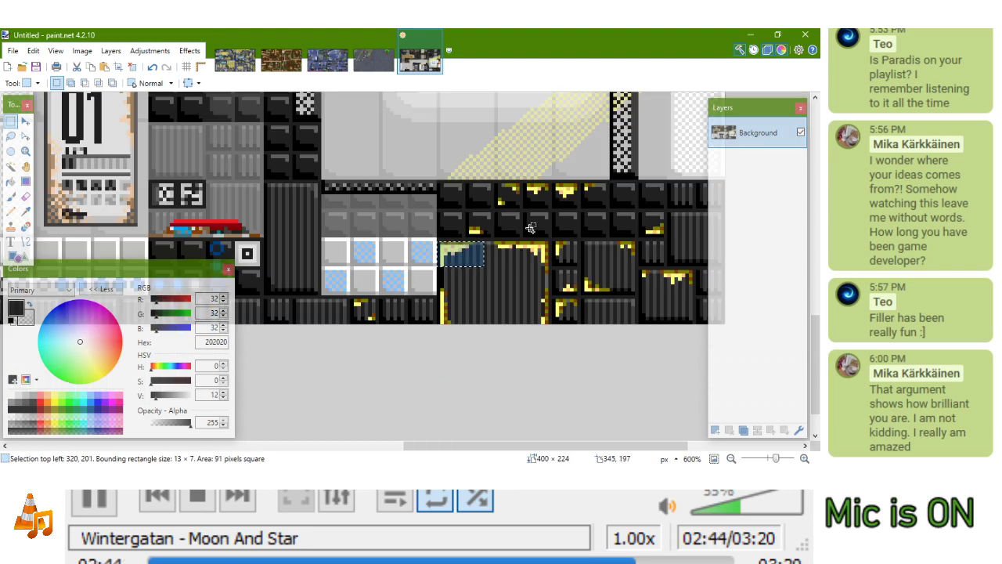
pyautogui.click(533, 213)
pyautogui.scroll(1, 532, 213)
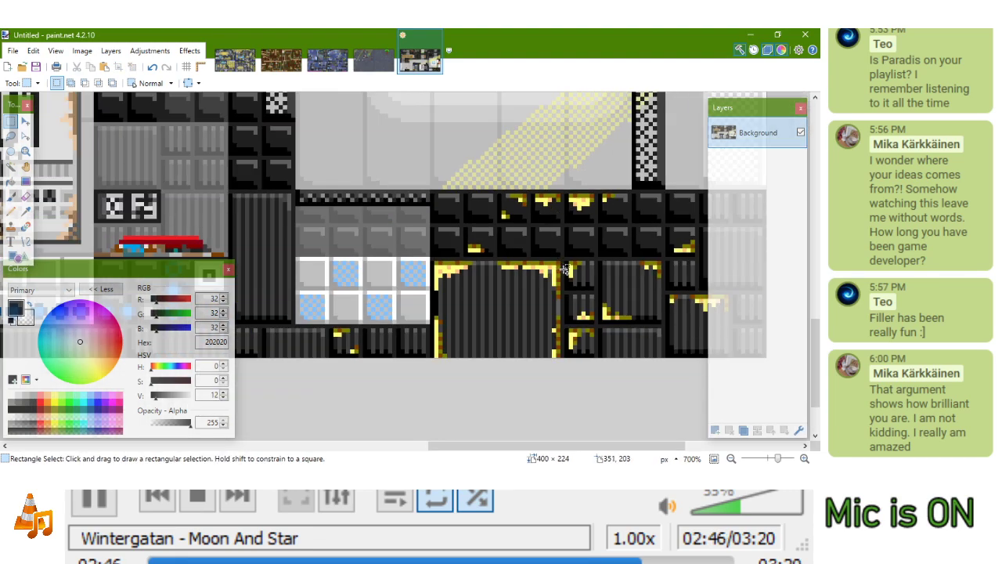
pyautogui.scroll(-6, 565, 269)
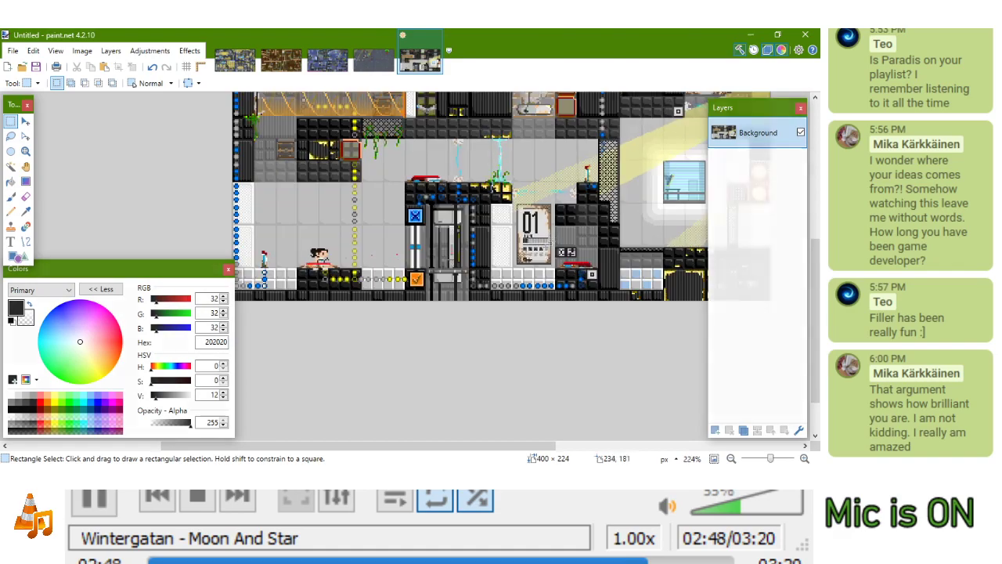
pyautogui.scroll(7, 504, 190)
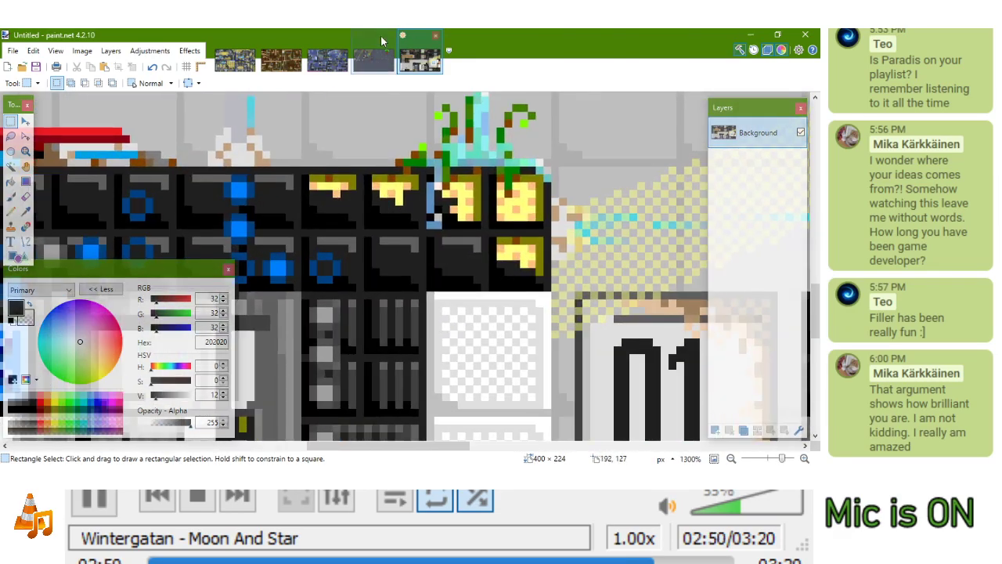
# Compare the broken yellow tile beside the purple vines in the 4-1 image with the yellow-damaged dark tiles in the 1-1 screenshot
pyautogui.click(381, 35)
pyautogui.scroll(-4, 415, 367)
pyautogui.scroll(4, 416, 367)
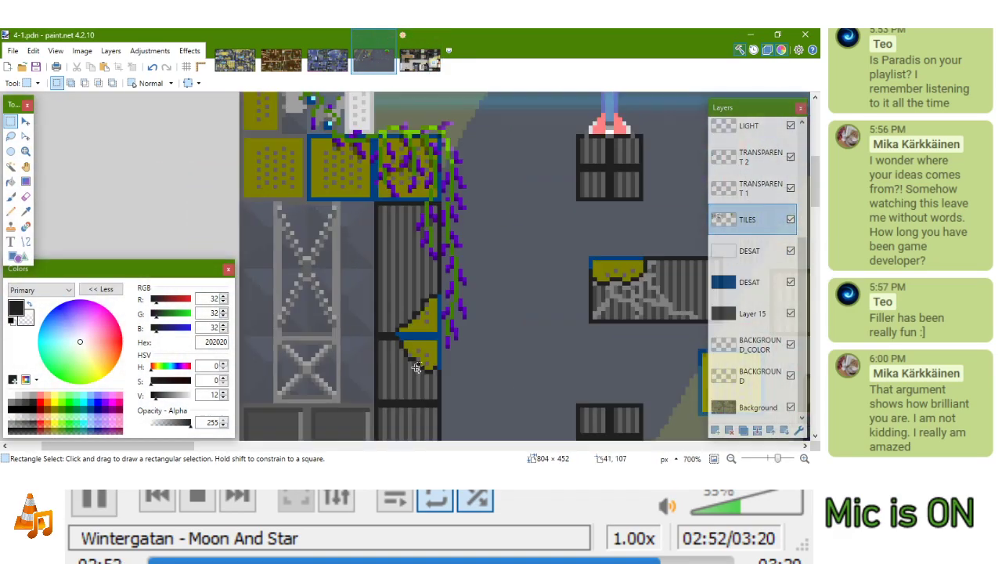
pyautogui.scroll(2, 416, 368)
pyautogui.scroll(-2, 415, 368)
pyautogui.click(420, 61)
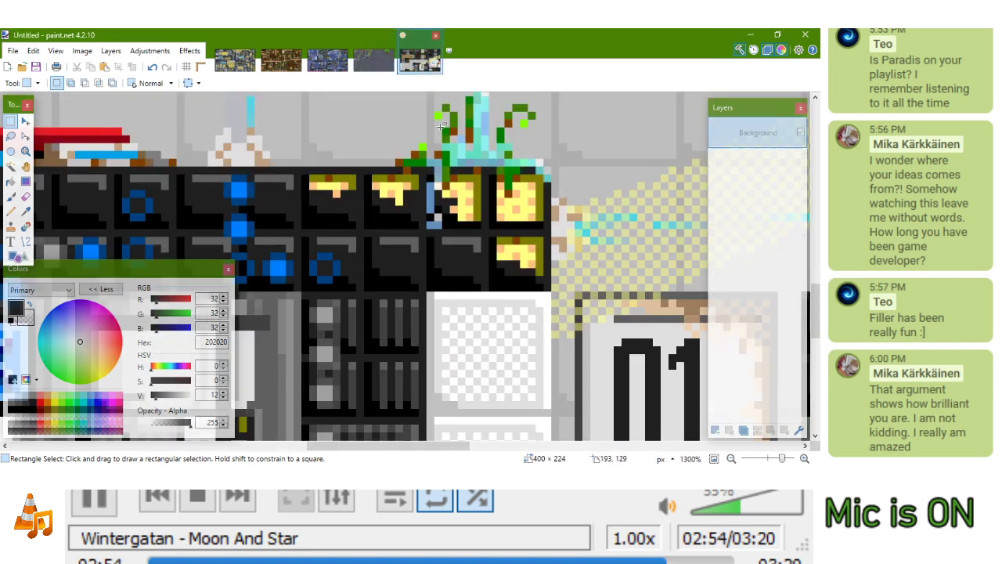
pyautogui.scroll(-2, 472, 247)
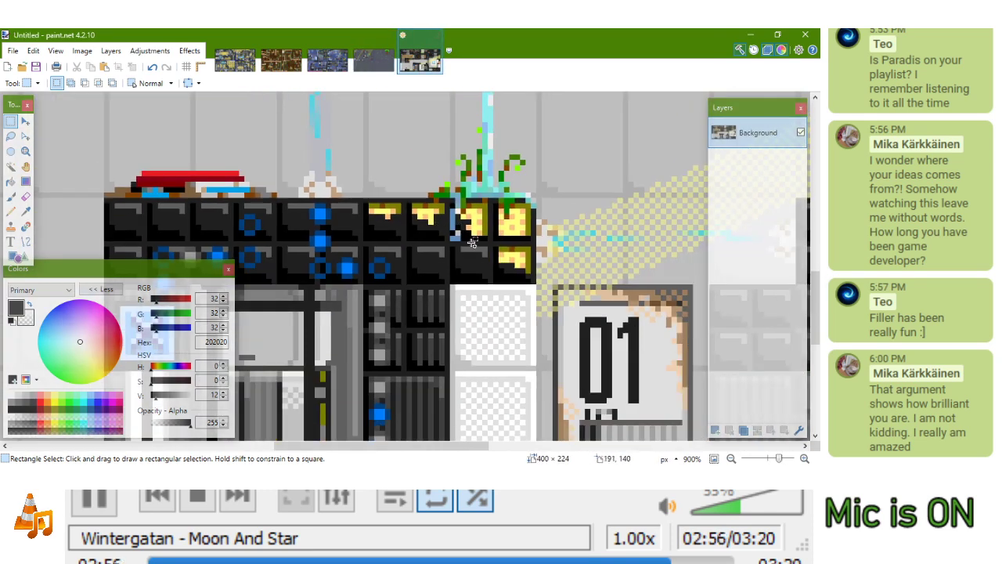
pyautogui.click(374, 61)
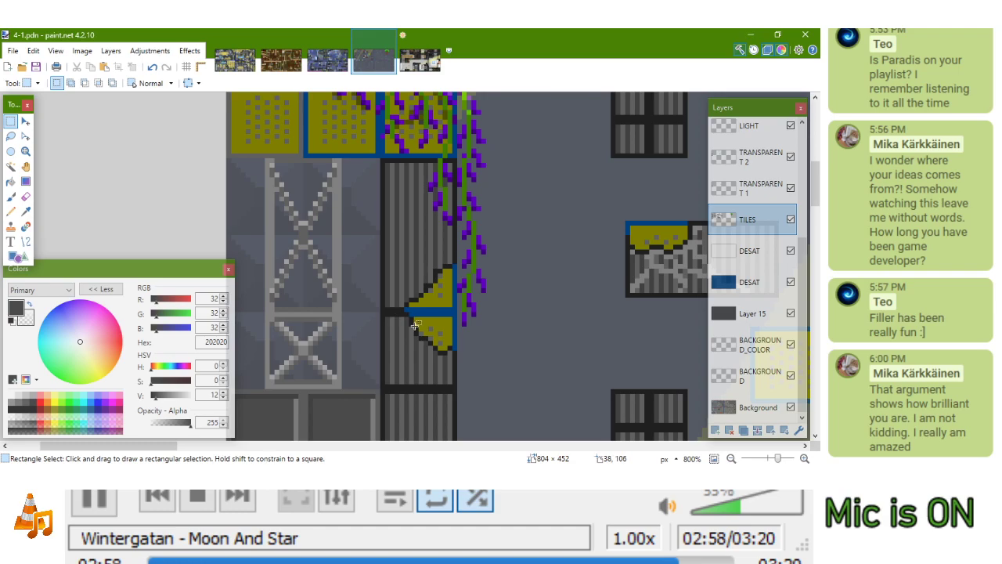
pyautogui.click(420, 61)
pyautogui.scroll(-2, 415, 213)
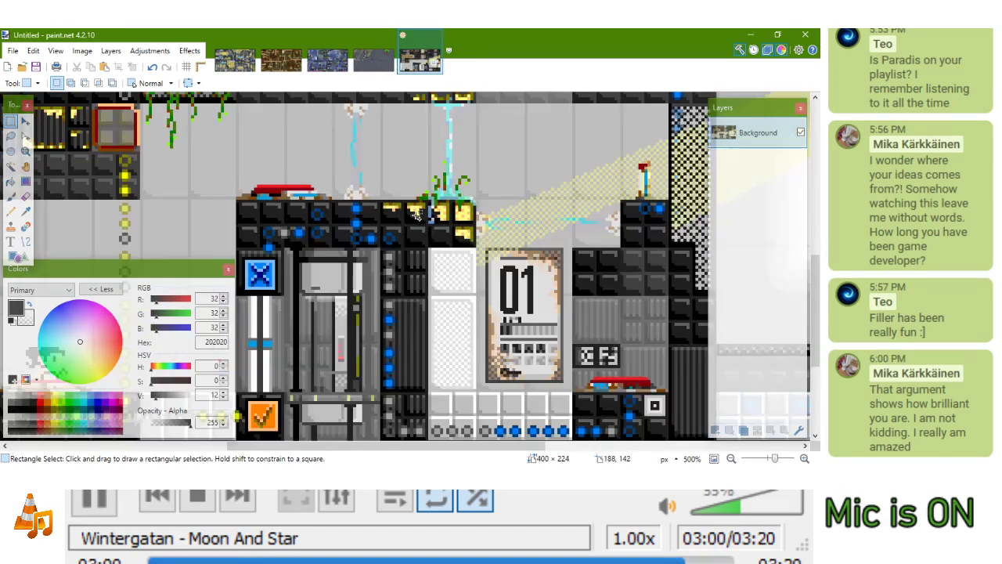
# Examine the vine-covered checkered grate in the 1-1 screenshot and compare it with the pink-flowered vines in the 4-1 image
pyautogui.scroll(-5, 416, 213)
pyautogui.scroll(6, 415, 268)
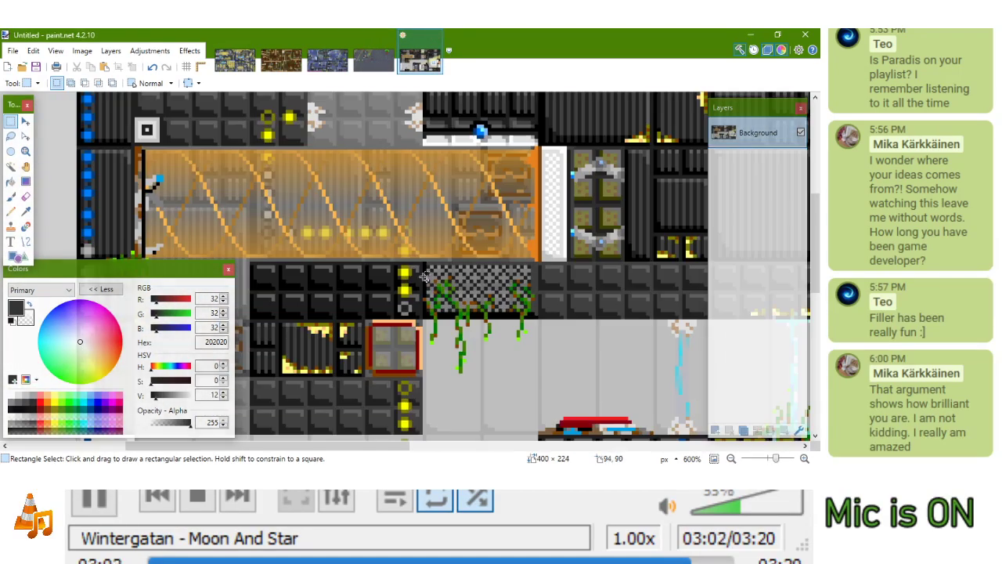
pyautogui.scroll(3, 416, 268)
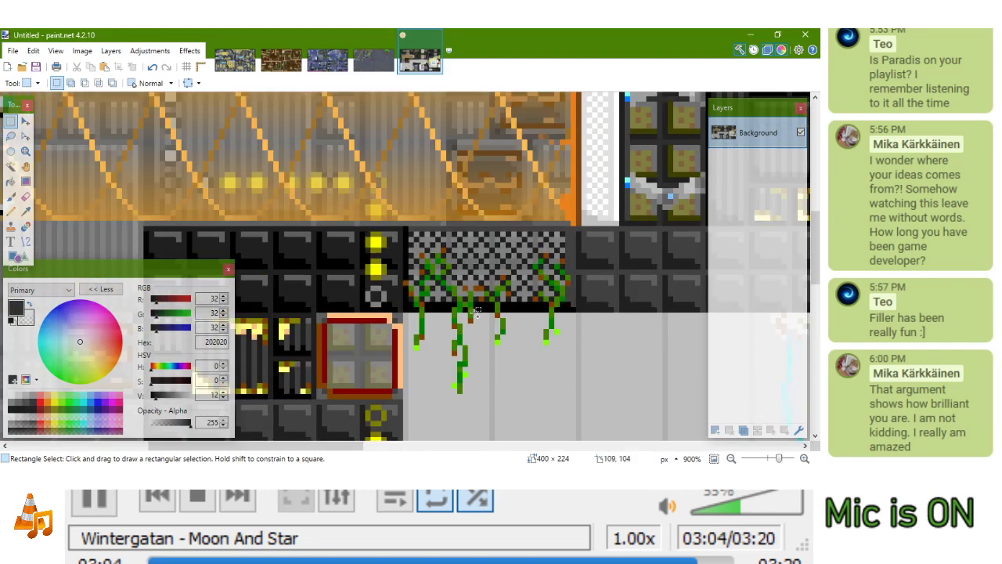
pyautogui.scroll(1, 476, 313)
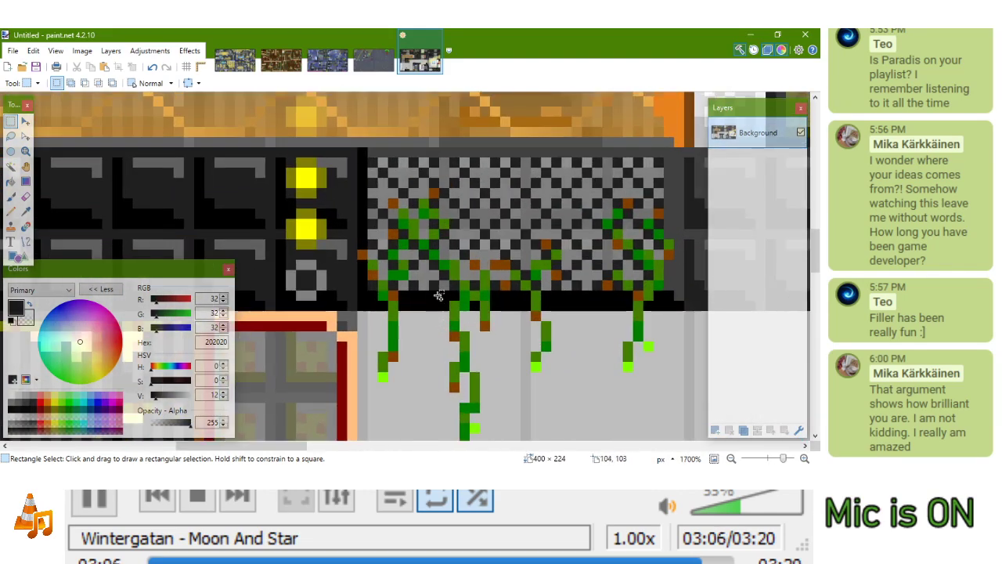
pyautogui.click(374, 60)
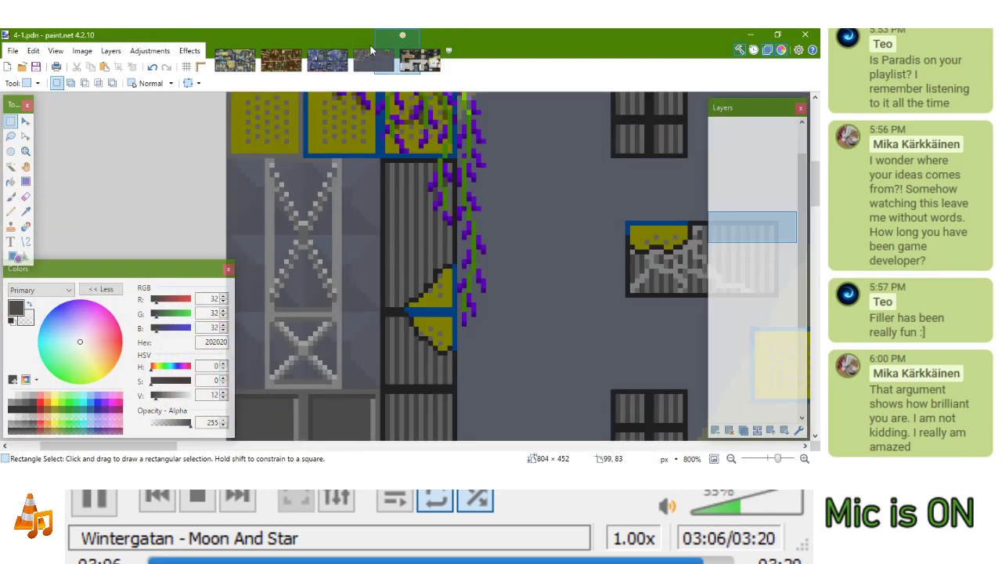
pyautogui.moveTo(627, 313); pyautogui.dragTo(259, 264)
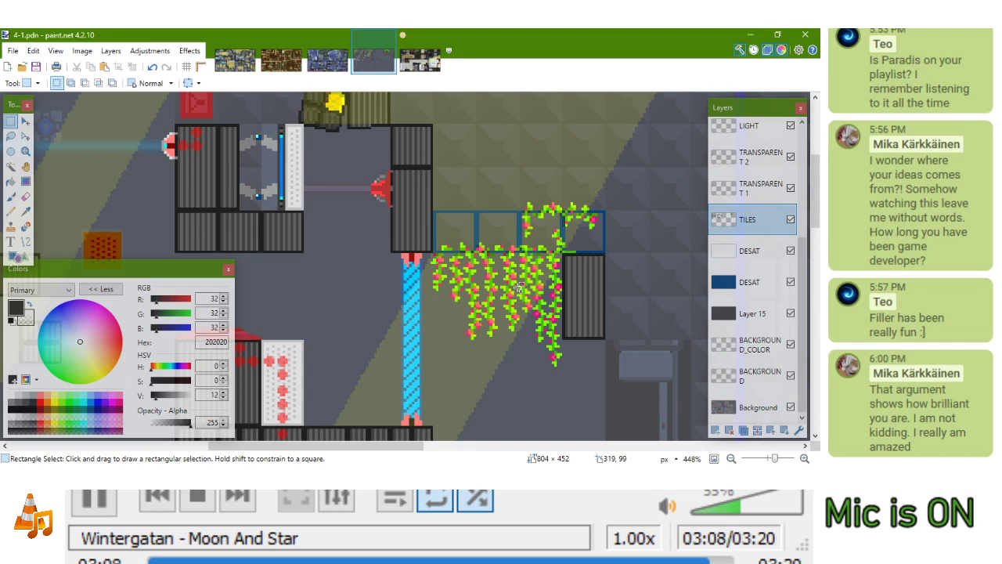
pyautogui.scroll(2, 516, 286)
pyautogui.click(427, 56)
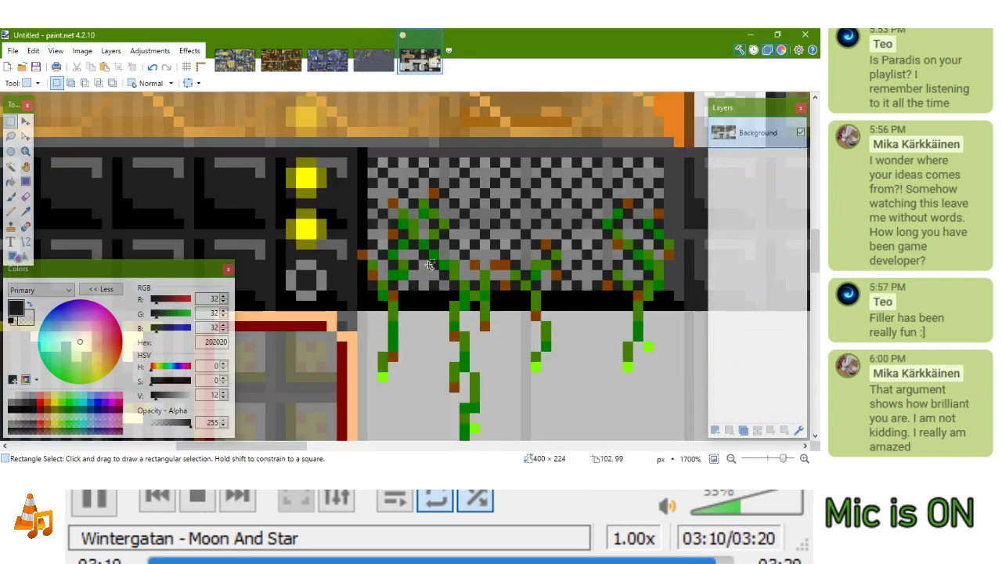
# Marquee a 131 × 172 pixel area of the 1-1 screenshot, clear it, and compare the overall tile layouts of both images
pyautogui.scroll(-5, 431, 258)
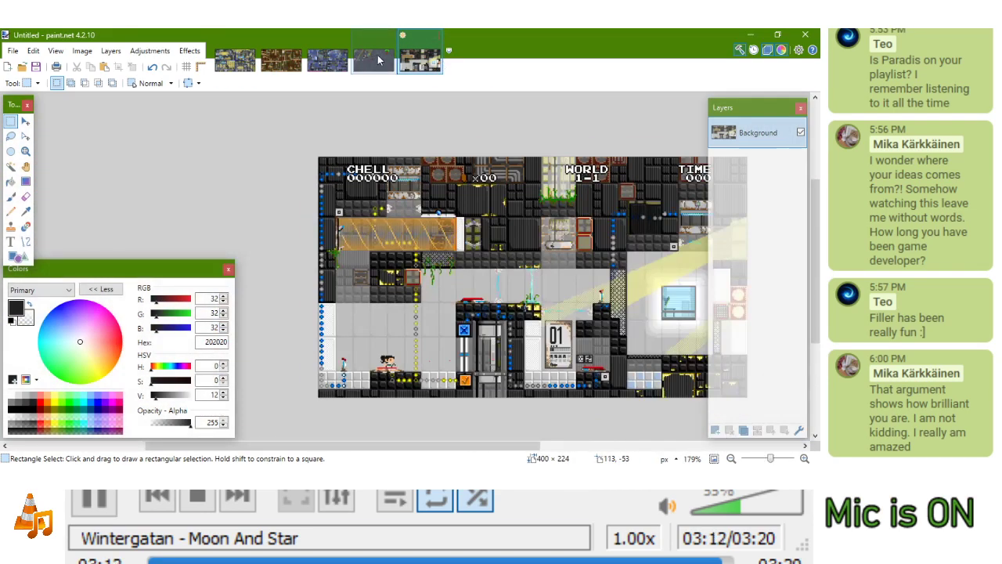
pyautogui.moveTo(436, 115); pyautogui.dragTo(576, 299)
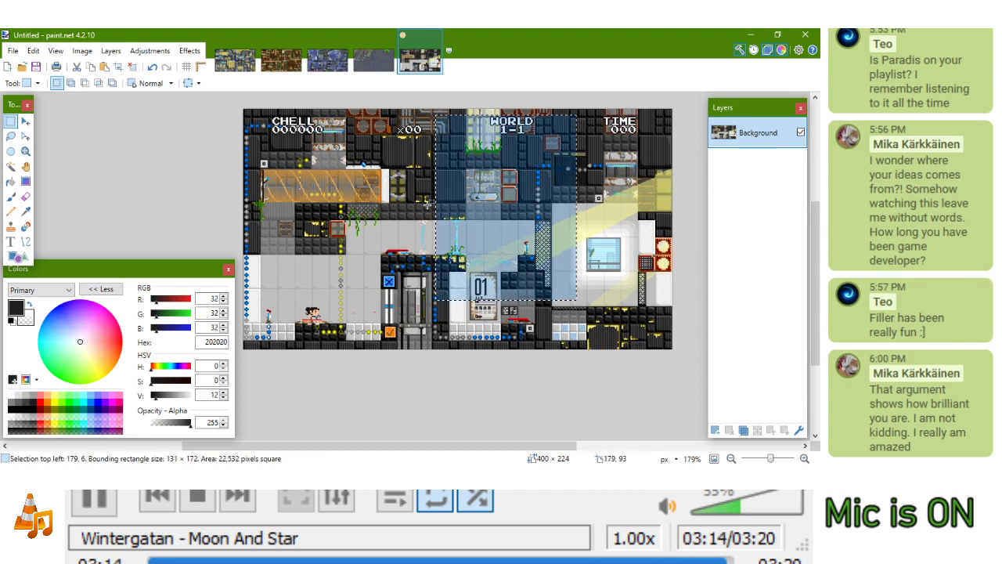
pyautogui.click(416, 196)
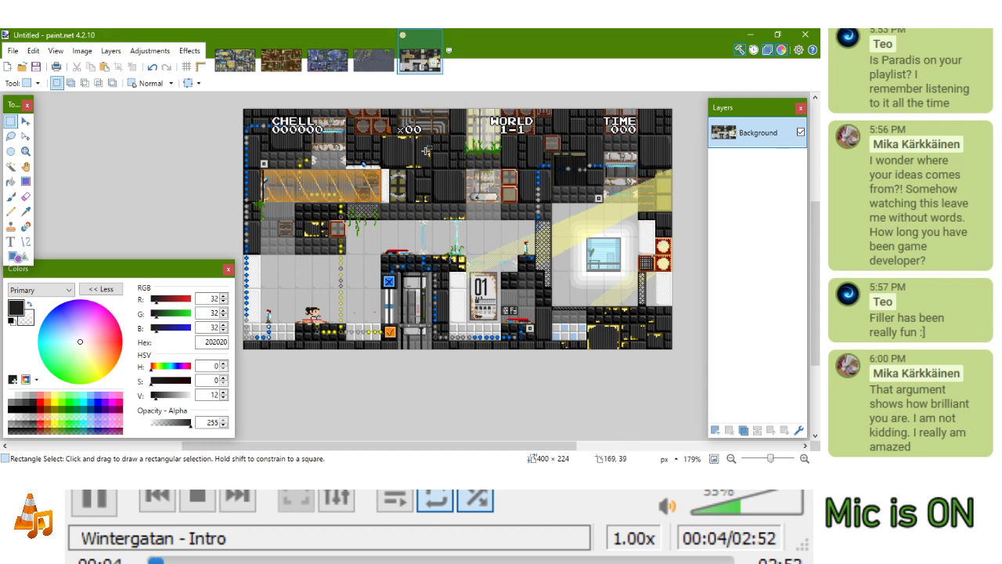
pyautogui.click(374, 61)
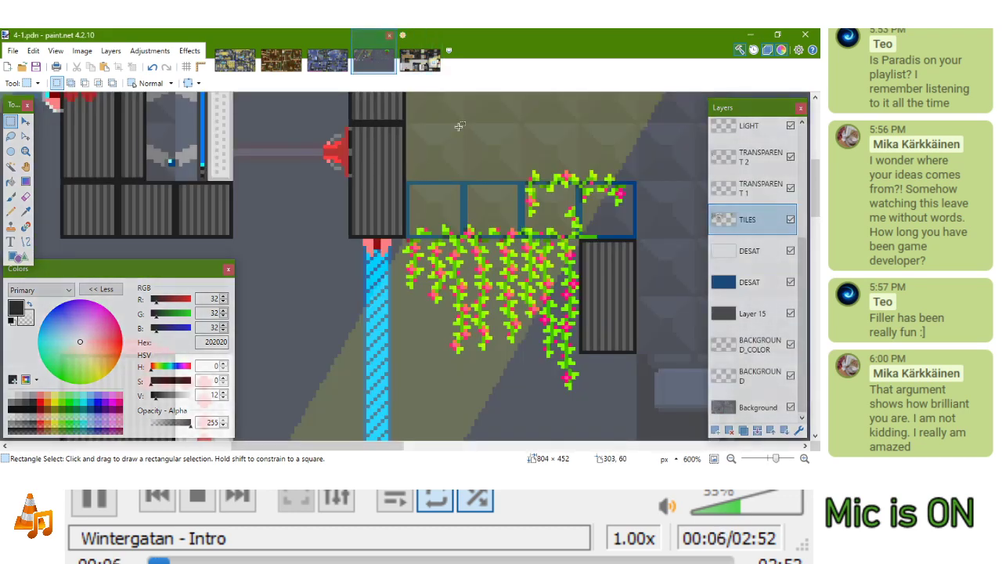
pyautogui.click(420, 61)
pyautogui.scroll(8, 415, 228)
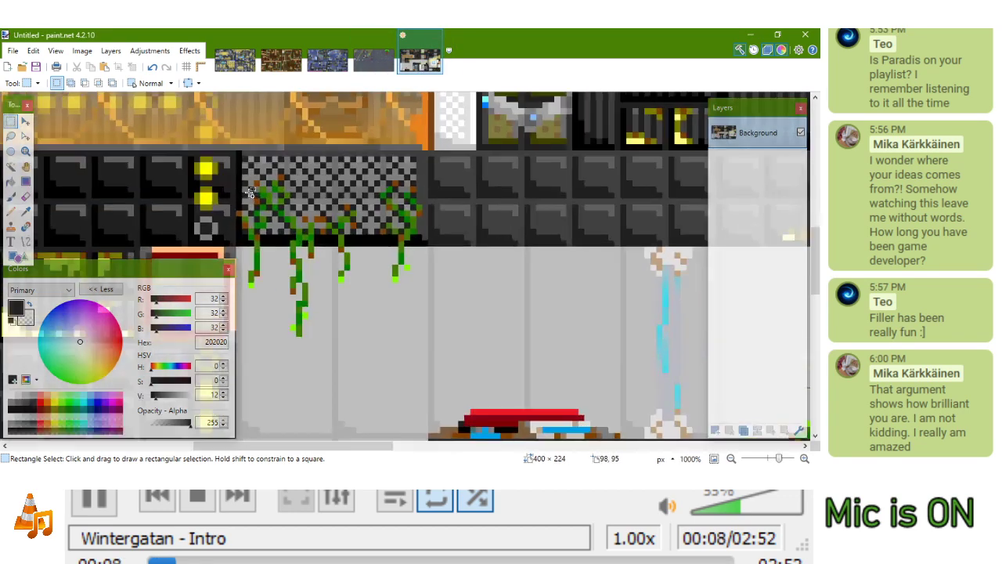
pyautogui.scroll(-5, 478, 384)
pyautogui.scroll(-1, 470, 274)
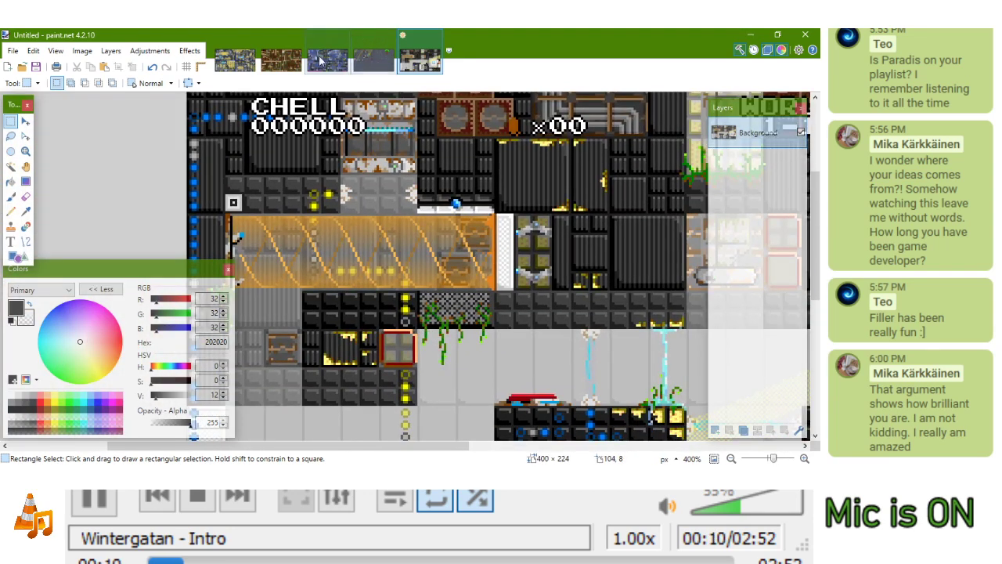
pyautogui.click(374, 61)
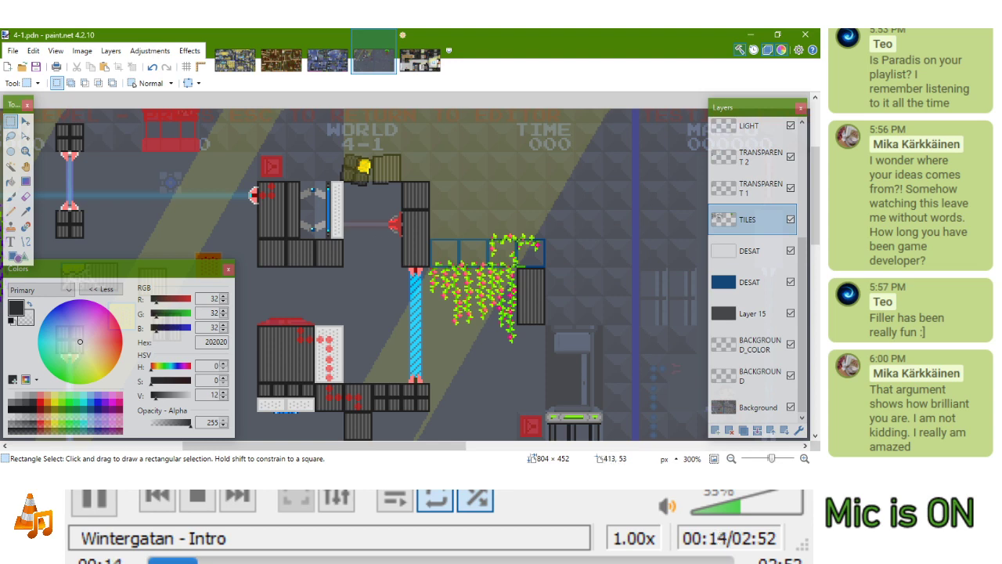
pyautogui.hotkey('alt', 'Tab')
pyautogui.moveTo(344, 259); pyautogui.dragTo(371, 221)
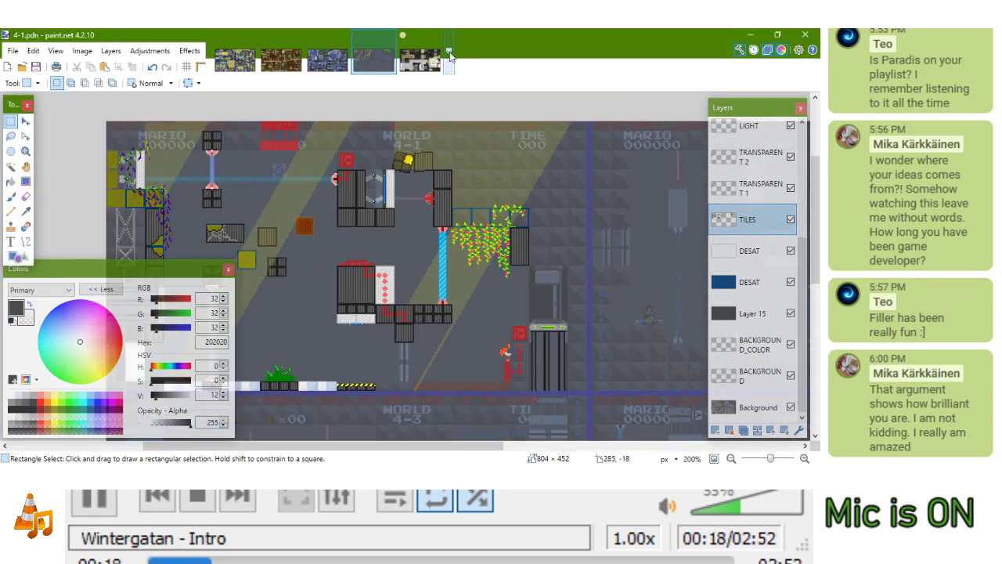
# In the 1-1 screenshot, marquee the lower red-framed round-light tile and the 16 × 15 pixel red-framed grate beside it to check their sizes
pyautogui.click(423, 61)
pyautogui.scroll(-4, 499, 272)
pyautogui.moveTo(527, 285); pyautogui.dragTo(361, 213)
pyautogui.moveTo(622, 270); pyautogui.dragTo(538, 222)
pyautogui.scroll(2, 538, 222)
pyautogui.keyDown('ctrl'); pyautogui.scroll(5, 537, 221); pyautogui.keyUp('ctrl')
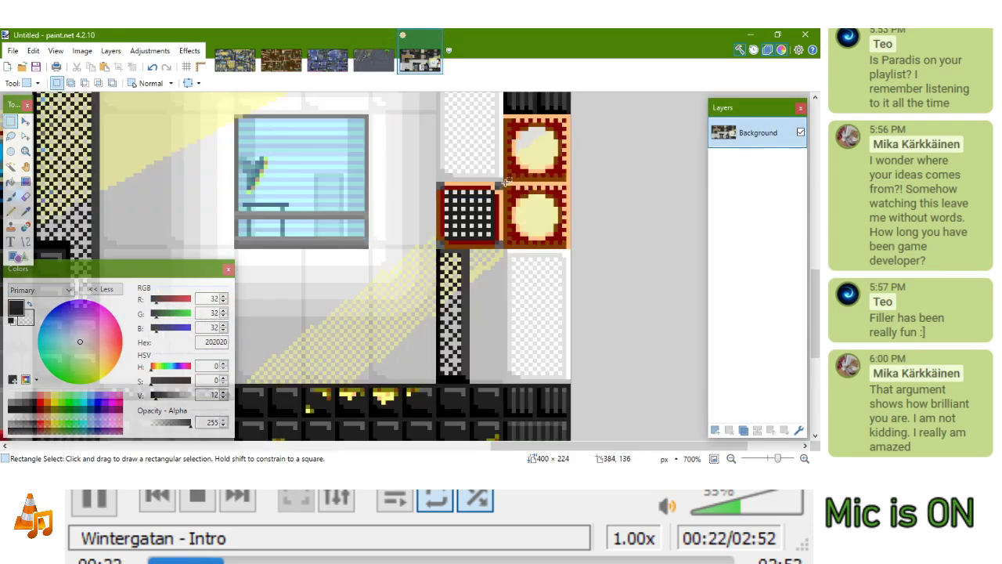
pyautogui.moveTo(503, 184); pyautogui.dragTo(569, 249)
pyautogui.moveTo(436, 185); pyautogui.dragTo(503, 245)
# Inspect the rusty pipe tiles below the TIME counter in the 1-1 screenshot
pyautogui.keyDown('ctrl'); pyautogui.scroll(-4, 538, 308); pyautogui.keyUp('ctrl')
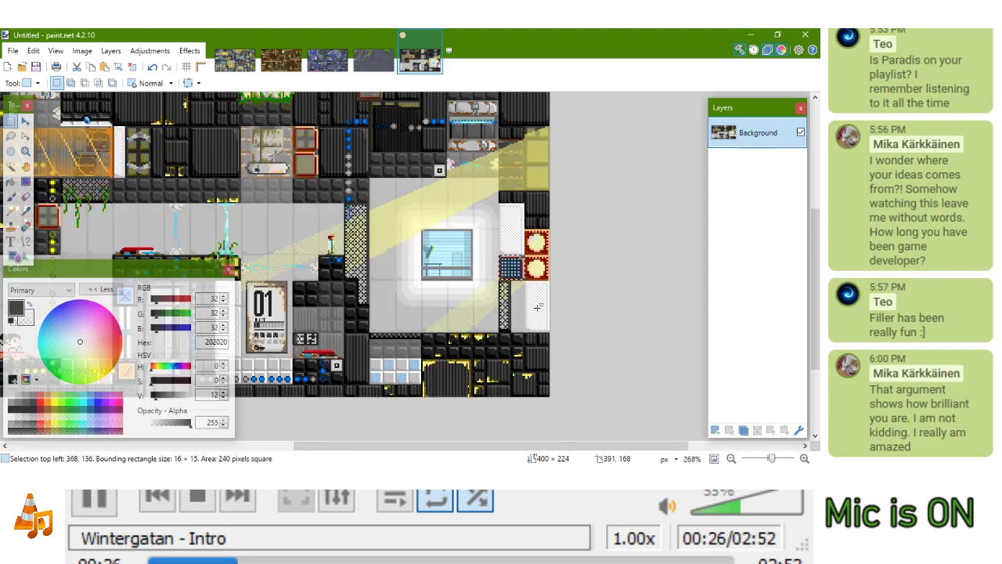
pyautogui.scroll(3, 537, 308)
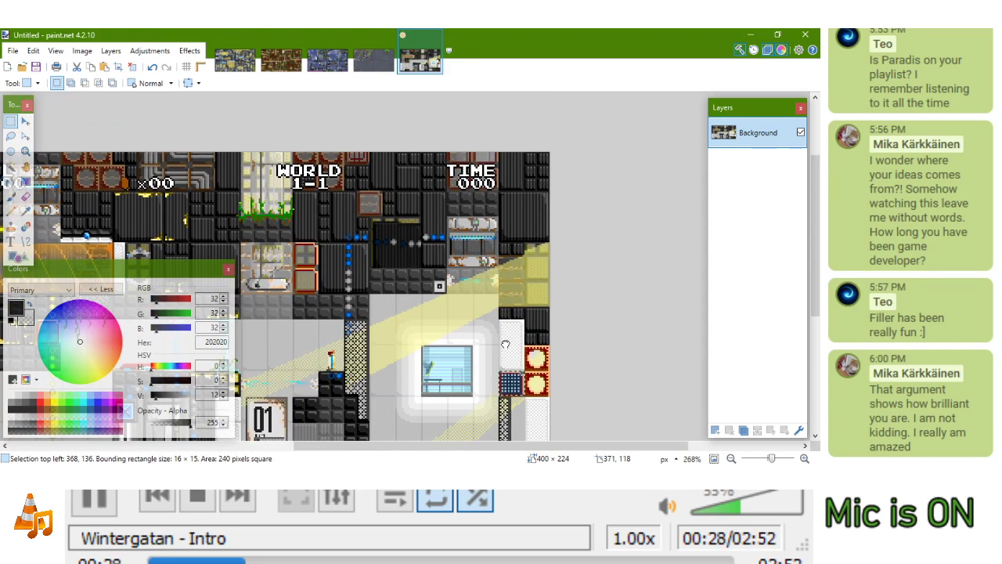
pyautogui.keyDown('ctrl'); pyautogui.scroll(6, 506, 344); pyautogui.keyUp('ctrl')
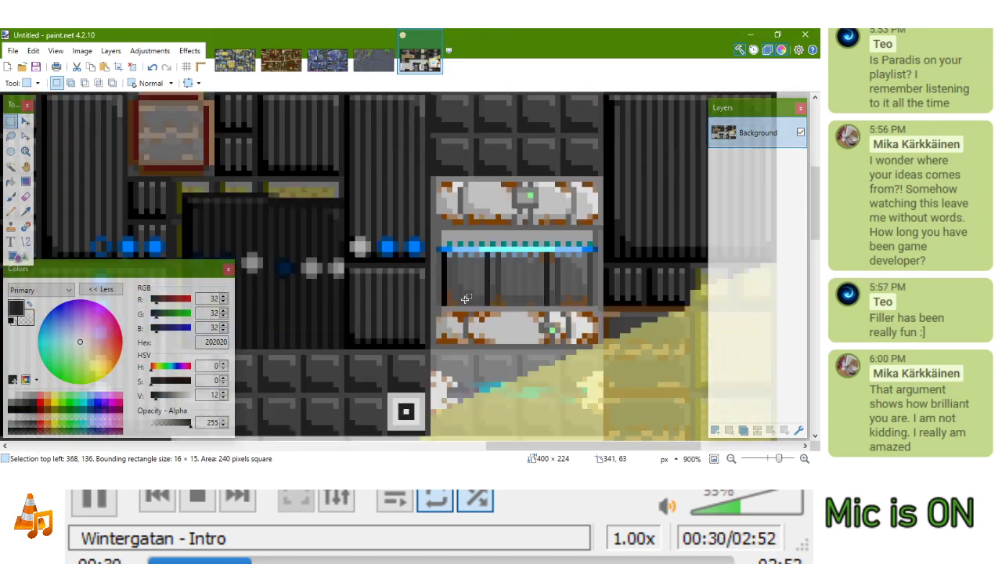
pyautogui.scroll(-3, 464, 300)
# Return to the 4-1 image and examine its overall tile layout, including the blue-framed tiles above the flowering vines
pyautogui.click(371, 62)
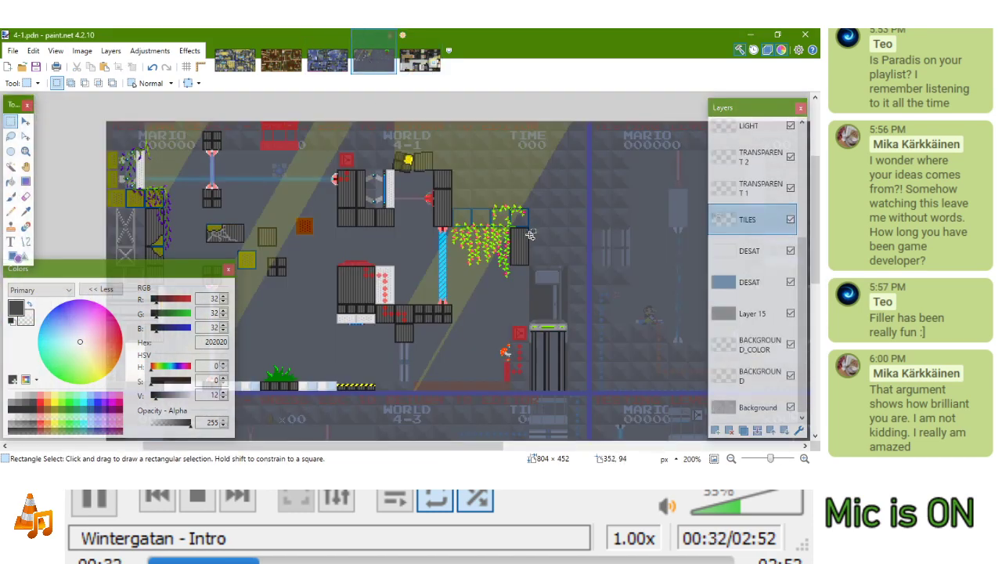
pyautogui.keyDown('ctrl'); pyautogui.scroll(-1, 530, 234); pyautogui.keyUp('ctrl')
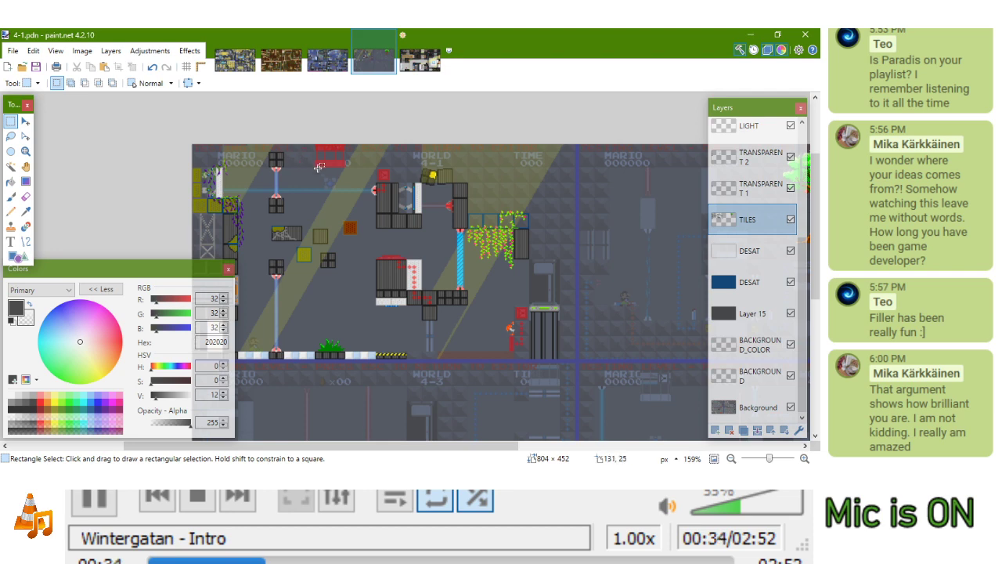
pyautogui.scroll(-1, 337, 172)
pyautogui.moveTo(369, 189); pyautogui.dragTo(470, 196)
pyautogui.moveTo(333, 162); pyautogui.dragTo(351, 238)
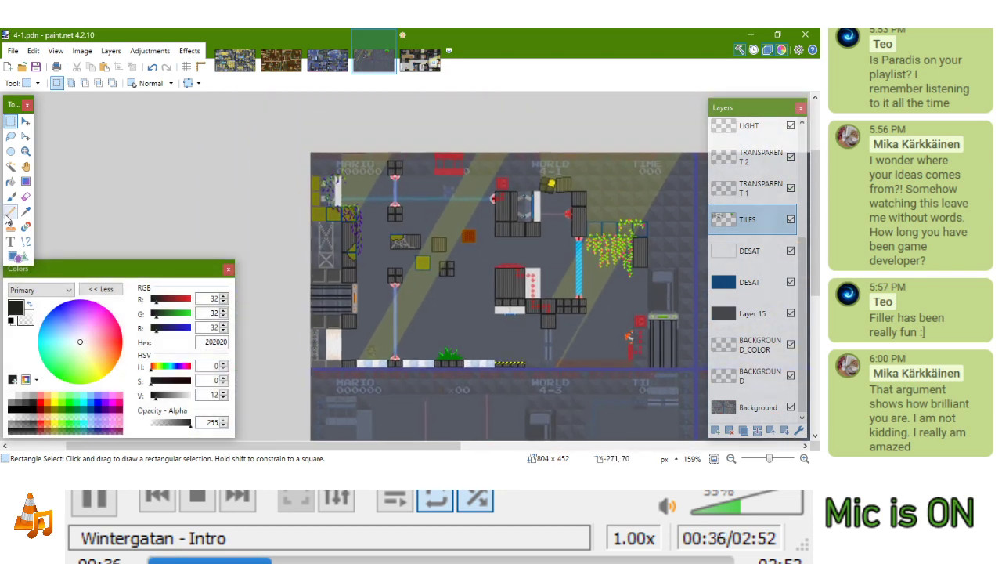
pyautogui.moveTo(480, 217); pyautogui.dragTo(433, 248)
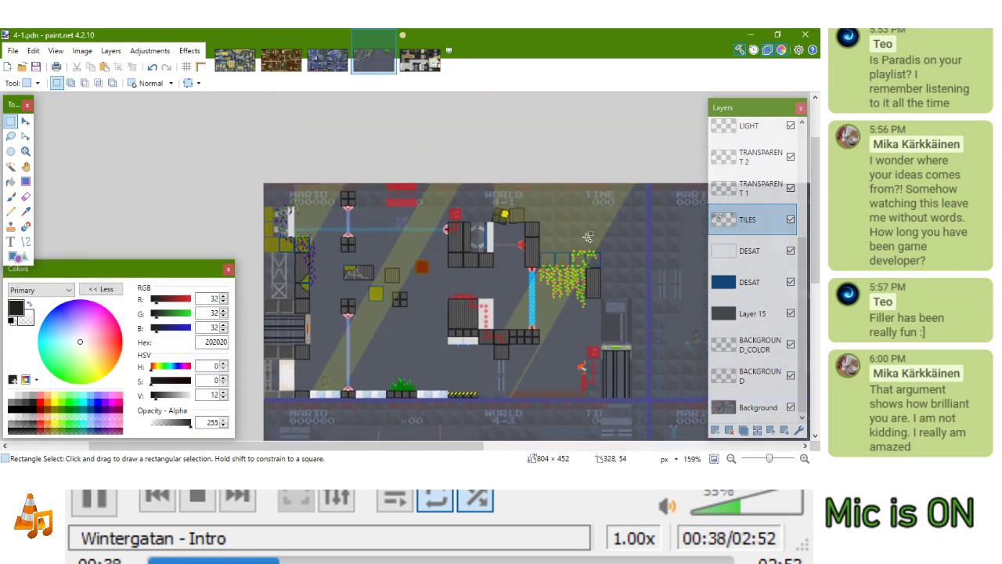
pyautogui.keyDown('ctrl'); pyautogui.scroll(3, 588, 237); pyautogui.keyUp('ctrl')
pyautogui.keyDown('ctrl'); pyautogui.scroll(-1, 579, 250); pyautogui.keyUp('ctrl')
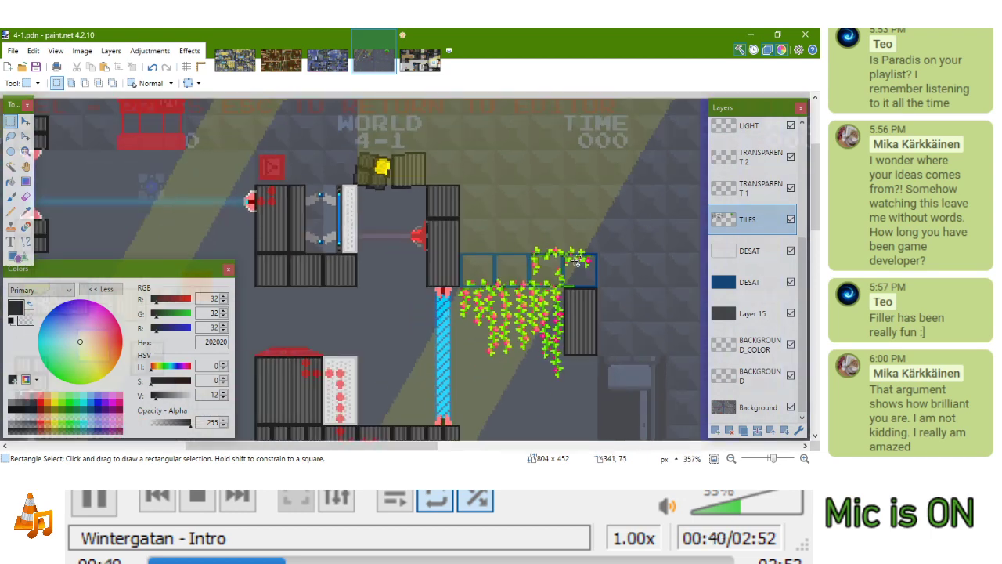
pyautogui.keyDown('ctrl'); pyautogui.scroll(-3, 577, 261); pyautogui.keyUp('ctrl')
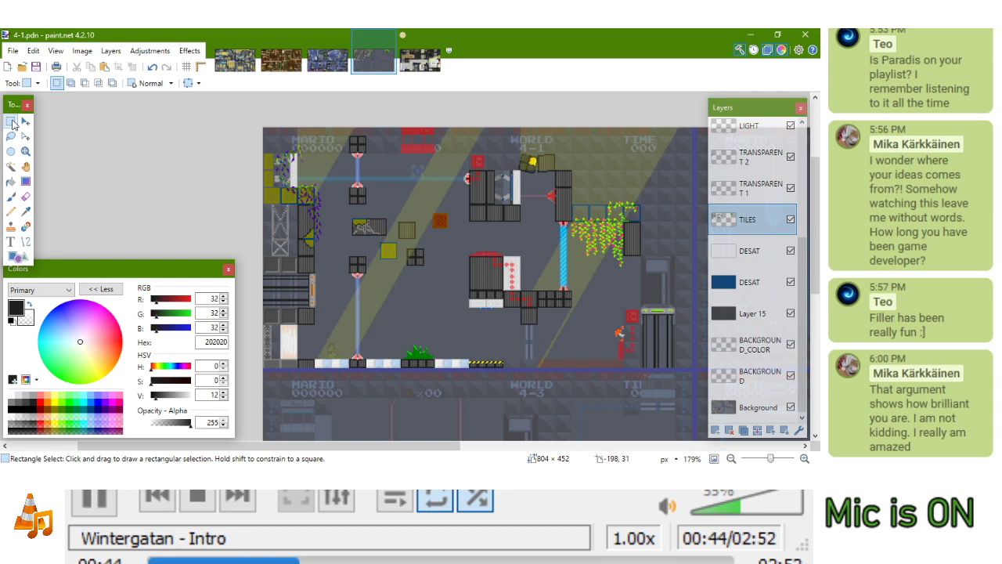
# Marquee the yellow tiles at the 4-1 level's upper-left edge, move the selected pixels to extend the column upward, and deselect
pyautogui.keyDown('ctrl'); pyautogui.scroll(4, 275, 218); pyautogui.keyUp('ctrl')
pyautogui.moveTo(263, 312); pyautogui.dragTo(319, 142)
pyautogui.press('m')
pyautogui.hotkey('ctrl', 'd')
pyautogui.keyDown('ctrl'); pyautogui.scroll(-6, 333, 249); pyautogui.keyUp('ctrl')
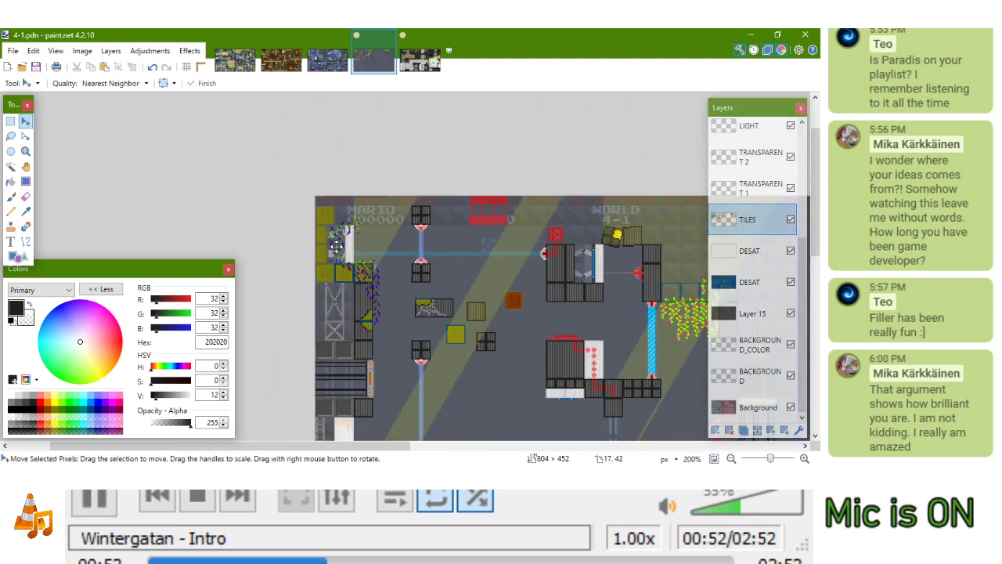
# Sample the vine's dark green 408000 and extend its stem with one-pixel Pencil strokes up through the MARIO text to the image's upper edge
pyautogui.keyDown('ctrl'); pyautogui.scroll(3, 335, 247); pyautogui.keyUp('ctrl')
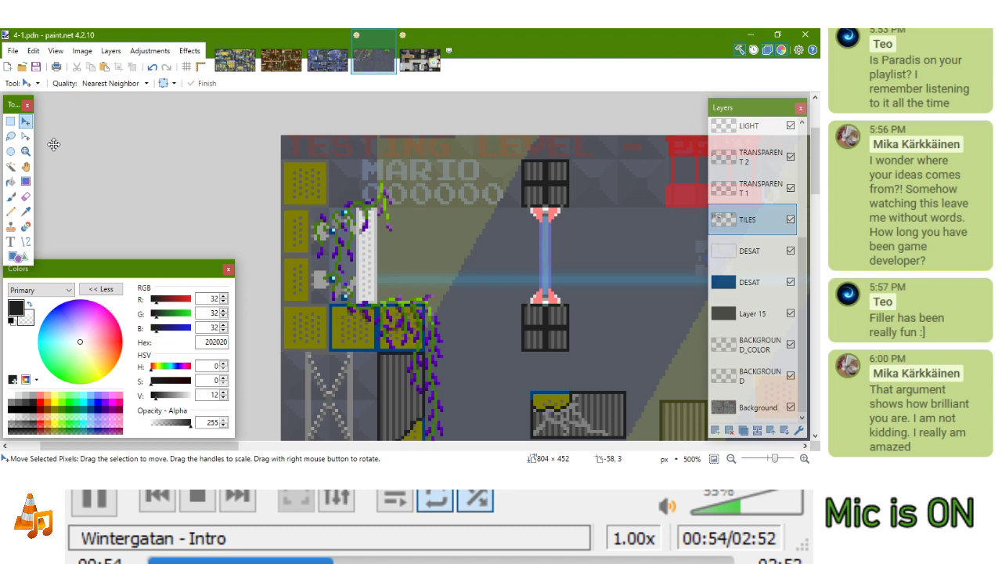
pyautogui.click(11, 211)
pyautogui.keyDown('ctrl'); pyautogui.scroll(3, 366, 154); pyautogui.keyUp('ctrl')
pyautogui.moveTo(365, 153); pyautogui.dragTo(341, 201)
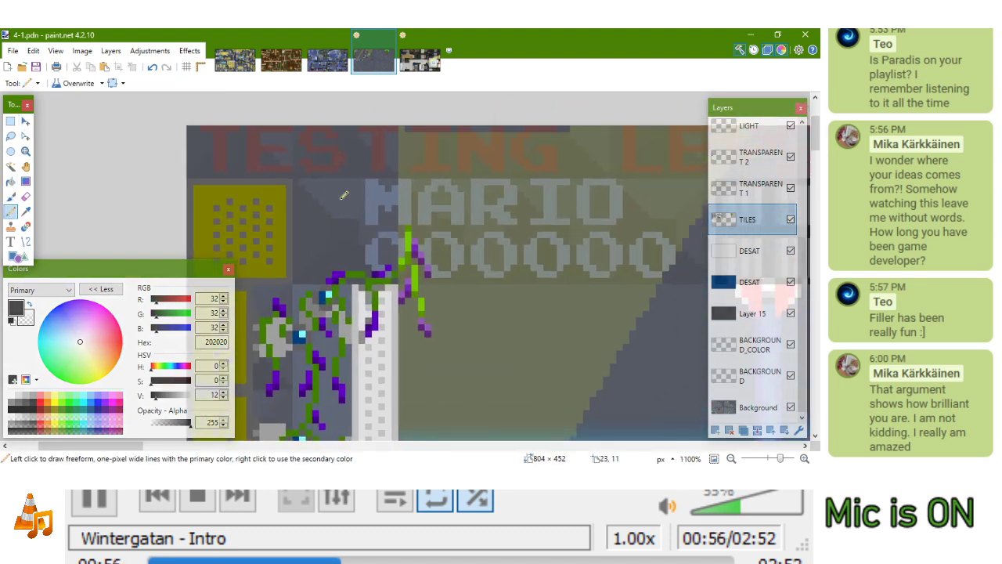
pyautogui.press('k')
pyautogui.click(407, 235)
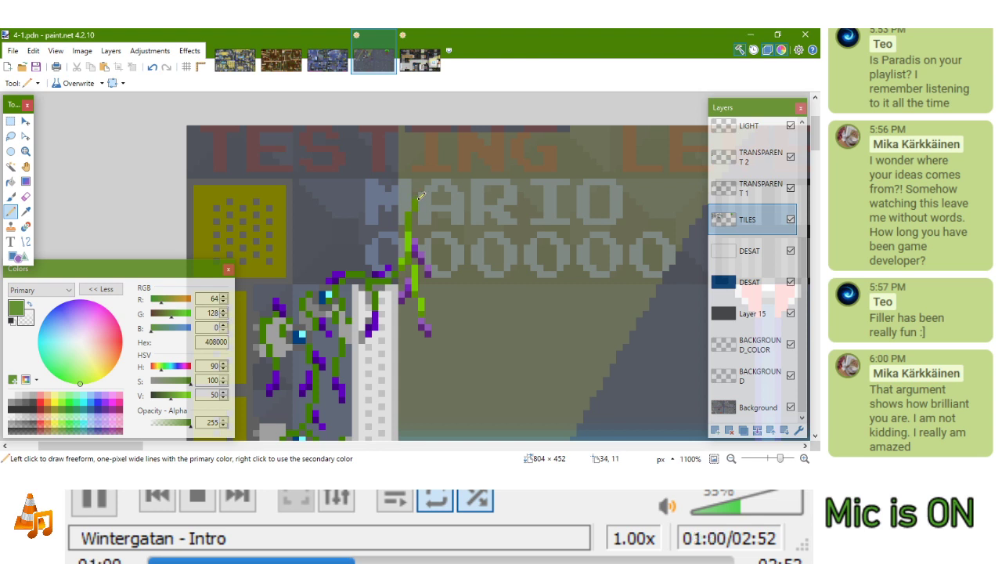
pyautogui.moveTo(417, 159); pyautogui.dragTo(410, 137)
pyautogui.scroll(-4, 397, 120)
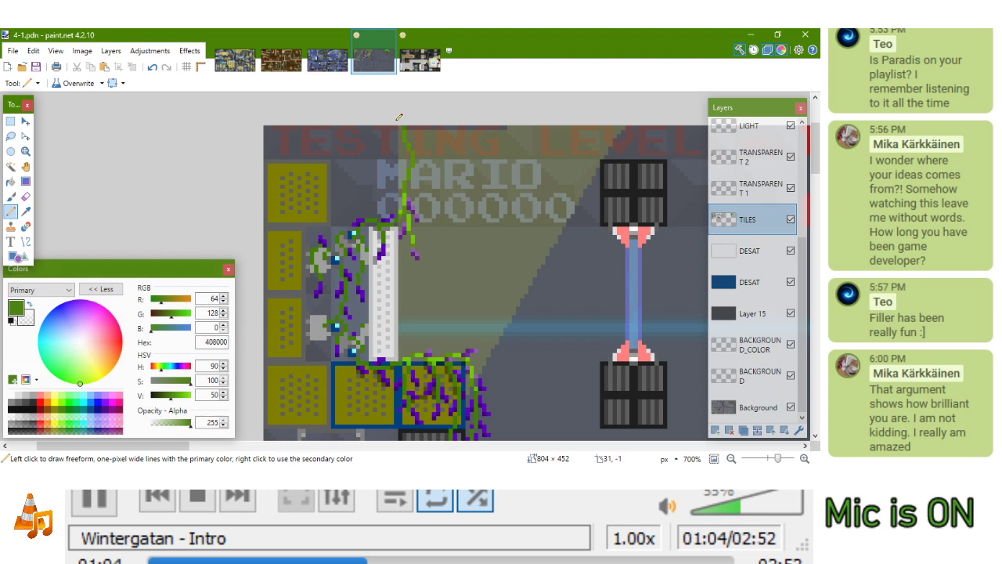
pyautogui.scroll(4, 397, 120)
pyautogui.scroll(-8, 412, 144)
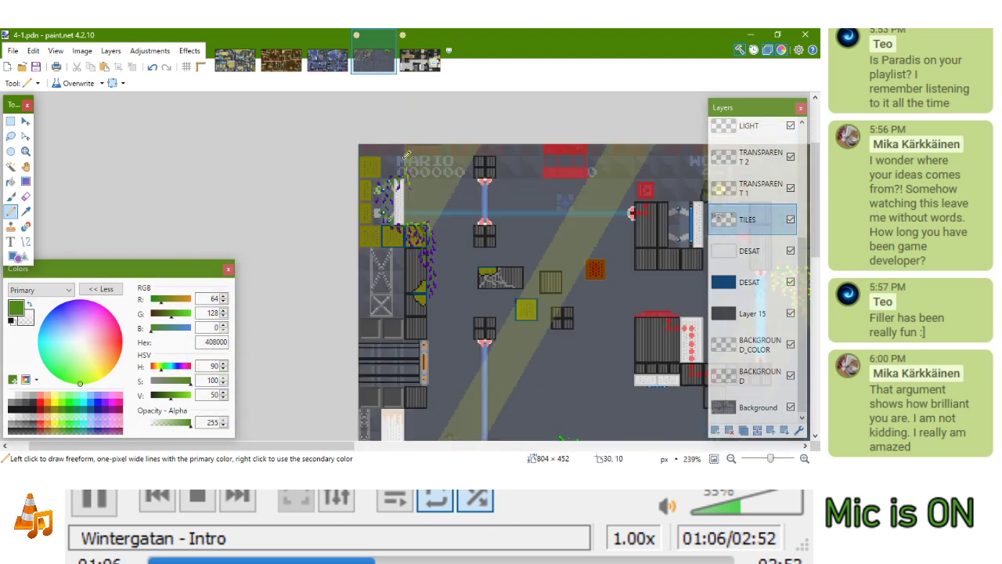
pyautogui.scroll(12, 419, 146)
pyautogui.scroll(-7, 413, 144)
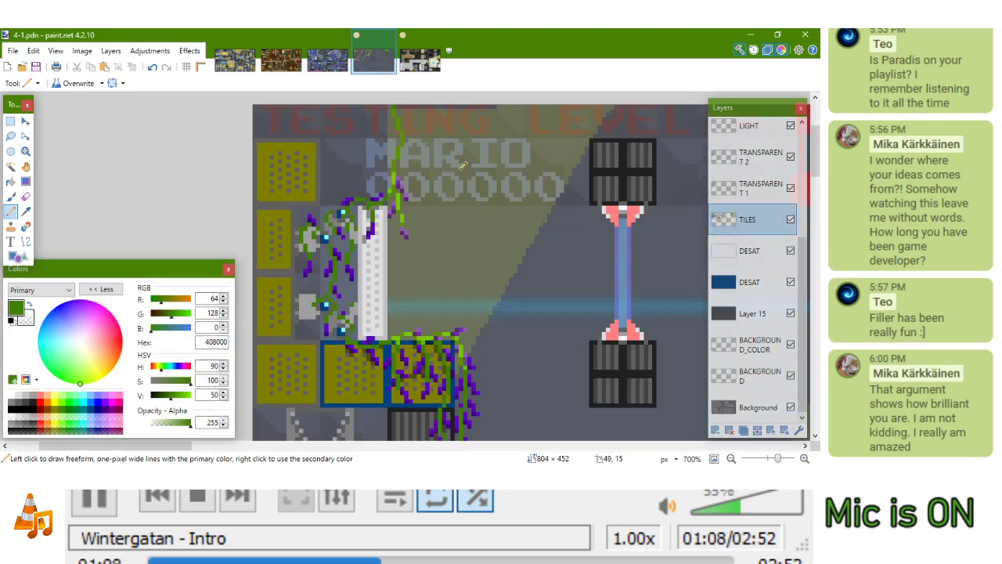
# Look over the upper tiles of the 4-1 level and compare them with the tiles around the TIME counter in the 1-1 screenshot
pyautogui.click(11, 122)
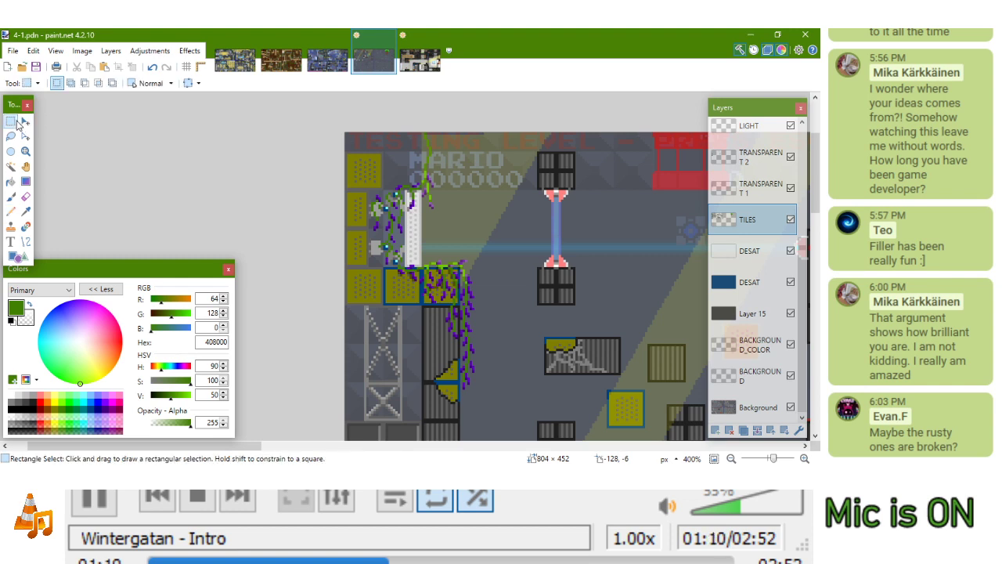
pyautogui.moveTo(332, 185); pyautogui.dragTo(204, 157)
pyautogui.hscroll(3, 320, 248)
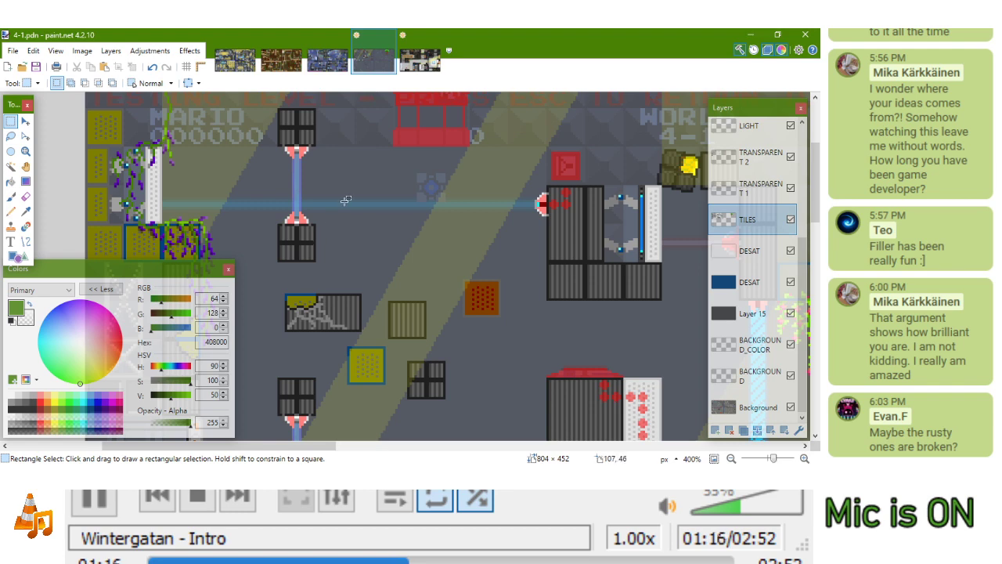
pyautogui.hscroll(-3, 346, 200)
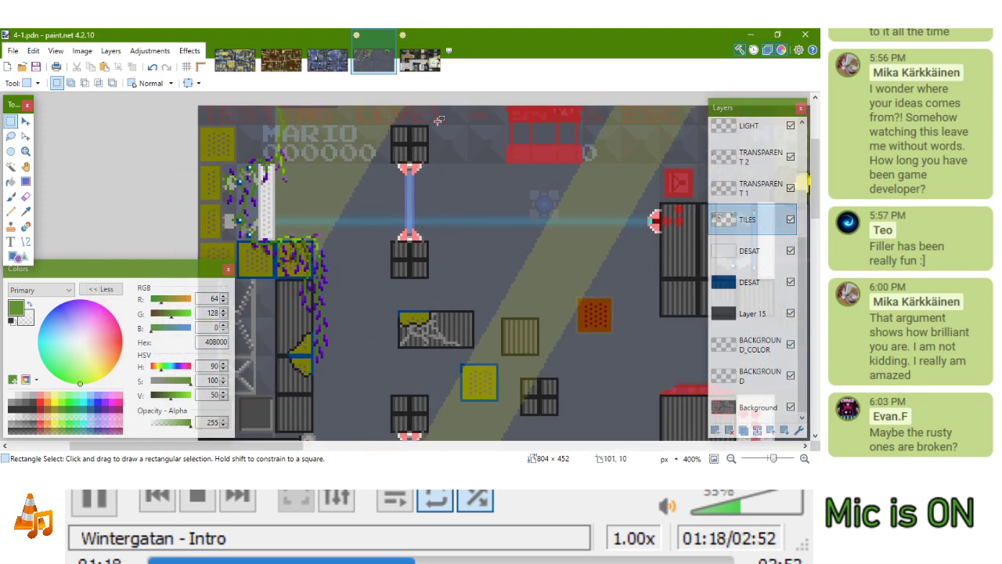
pyautogui.click(431, 67)
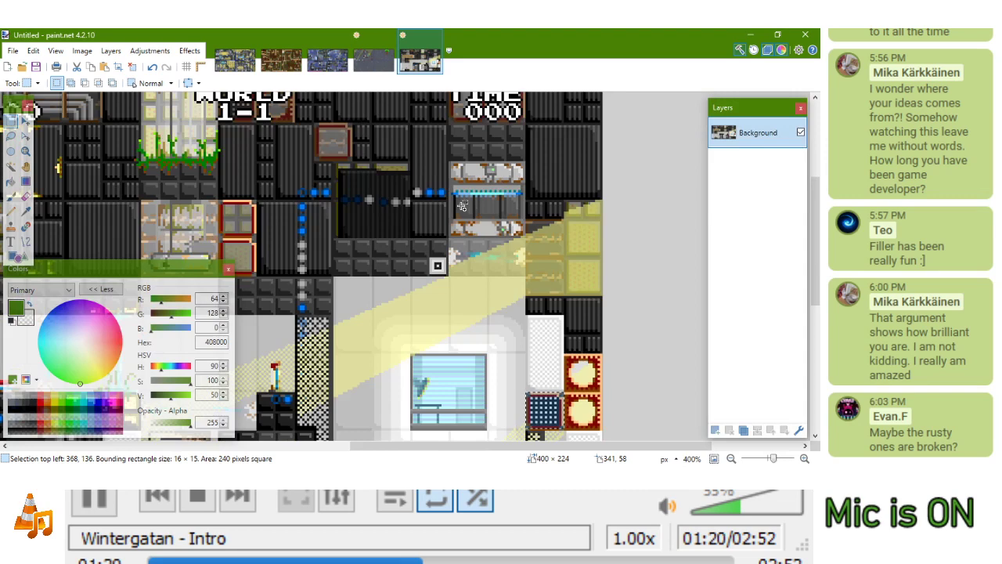
pyautogui.click(374, 60)
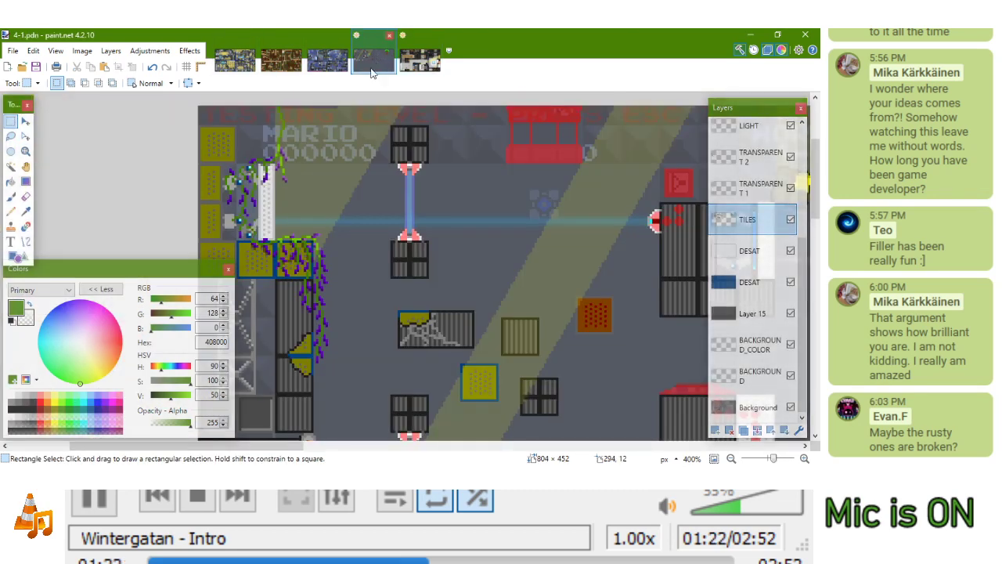
pyautogui.scroll(-3, 560, 291)
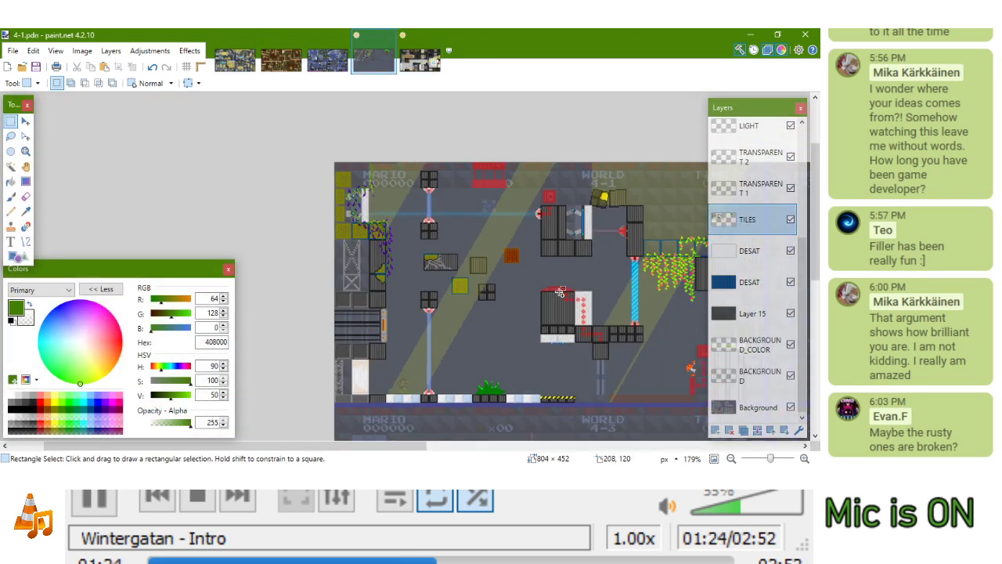
# Marquee the blue-framed yellow tile as a 16 × 16 pixel area and shift only the selection outline beside the uppermost yellow tile
pyautogui.scroll(3, 379, 231)
pyautogui.scroll(1, 380, 232)
pyautogui.scroll(-3, 336, 368)
pyautogui.scroll(3, 459, 242)
pyautogui.scroll(3, 458, 243)
pyautogui.moveTo(480, 237); pyautogui.dragTo(566, 320)
pyautogui.moveTo(320, 220); pyautogui.dragTo(419, 303)
pyautogui.click(25, 136)
pyautogui.scroll(-4, 456, 302)
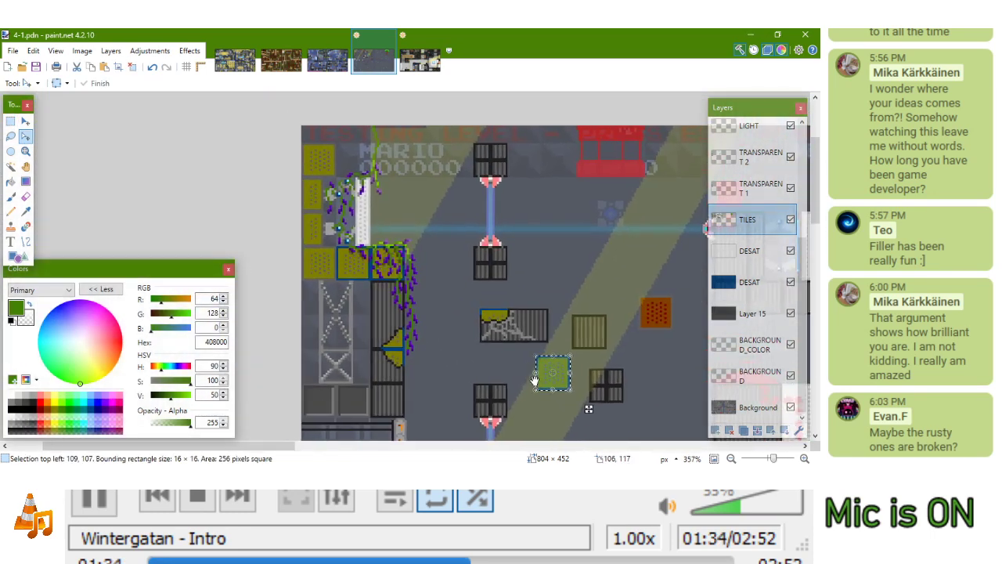
pyautogui.moveTo(553, 368); pyautogui.dragTo(351, 149)
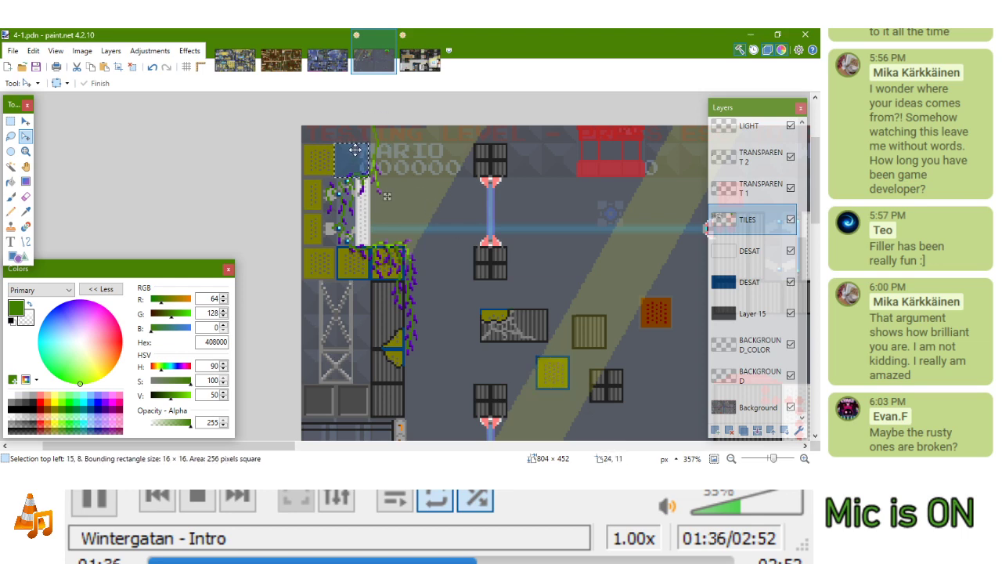
# Align the selection outline to 16, 8 and intersect it with the empty pixels using a global Magic Wand at 0% tolerance, excluding the vine
pyautogui.scroll(4, 350, 147)
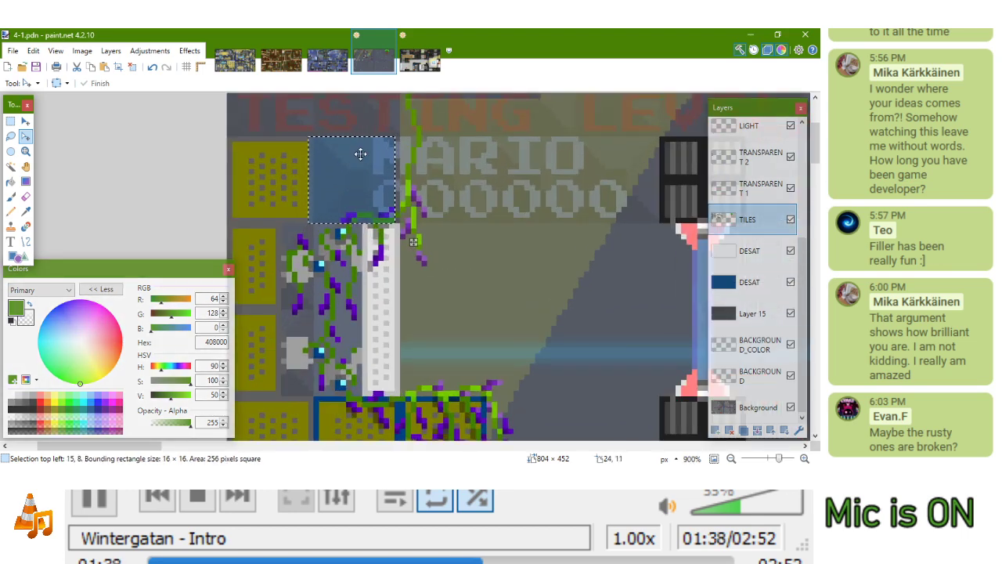
pyautogui.click(11, 166)
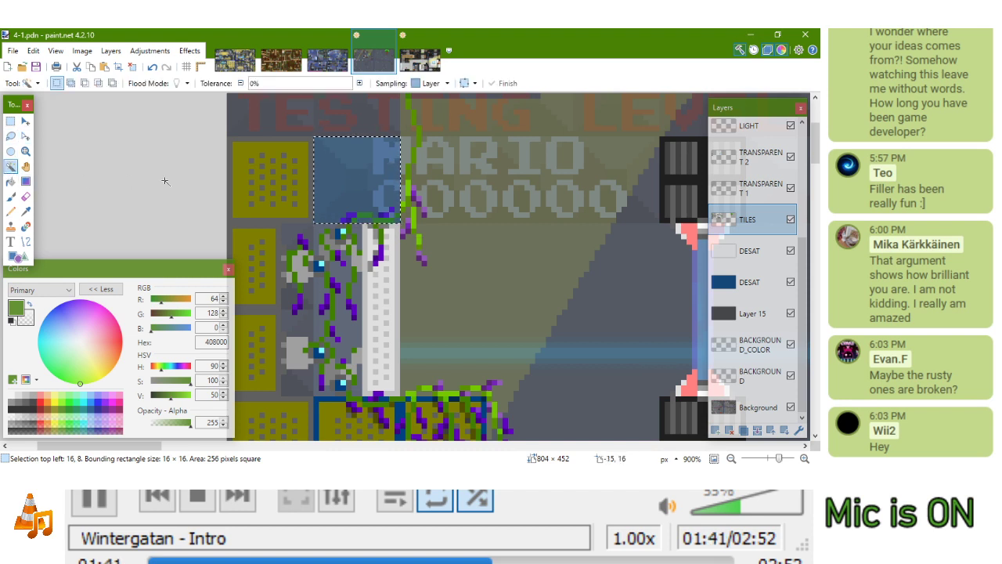
pyautogui.click(99, 84)
pyautogui.click(367, 167)
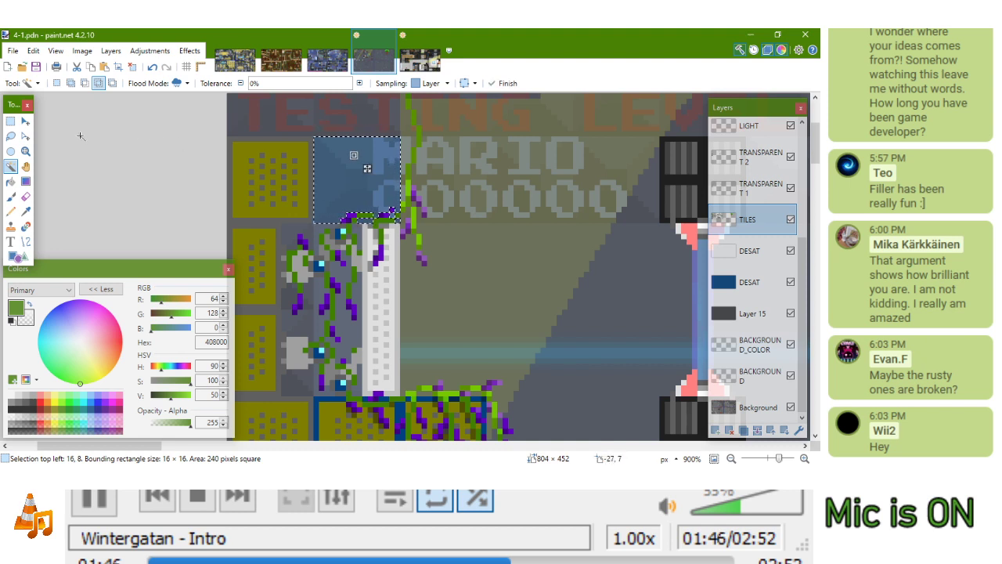
pyautogui.click(26, 136)
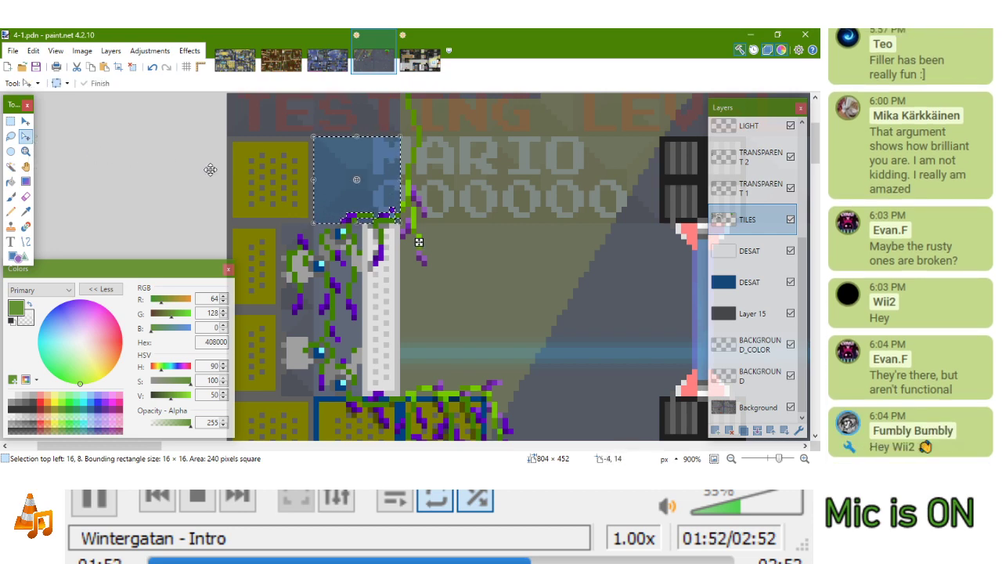
# Return the vine-trimmed selection outline to the blue-framed yellow tile, copy its pixels to 16, 8 behind the vine, and deselect
pyautogui.scroll(-3, 299, 190)
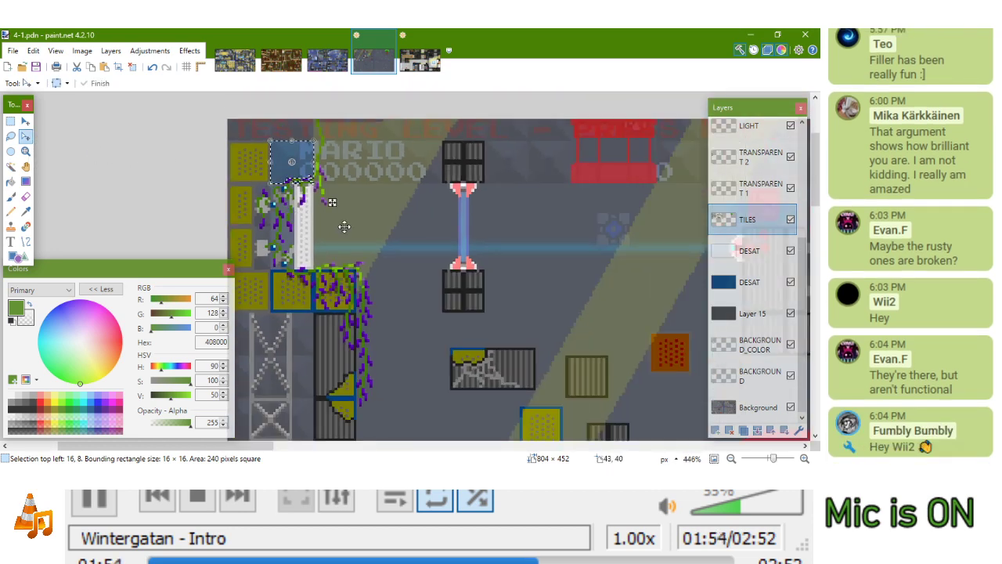
pyautogui.scroll(-2, 344, 226)
pyautogui.moveTo(297, 121); pyautogui.dragTo(496, 332)
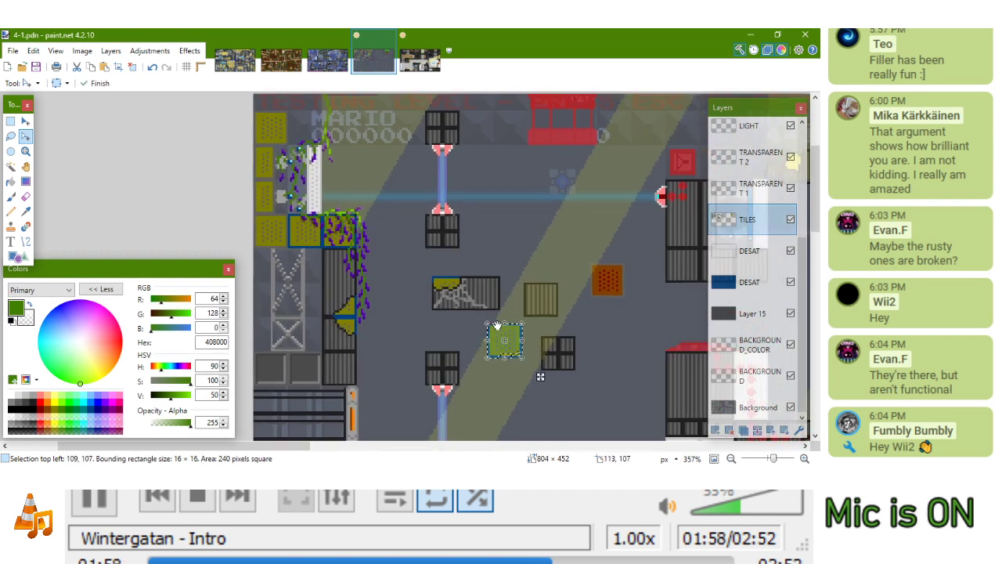
pyautogui.press('m')
pyautogui.moveTo(497, 329); pyautogui.dragTo(291, 115)
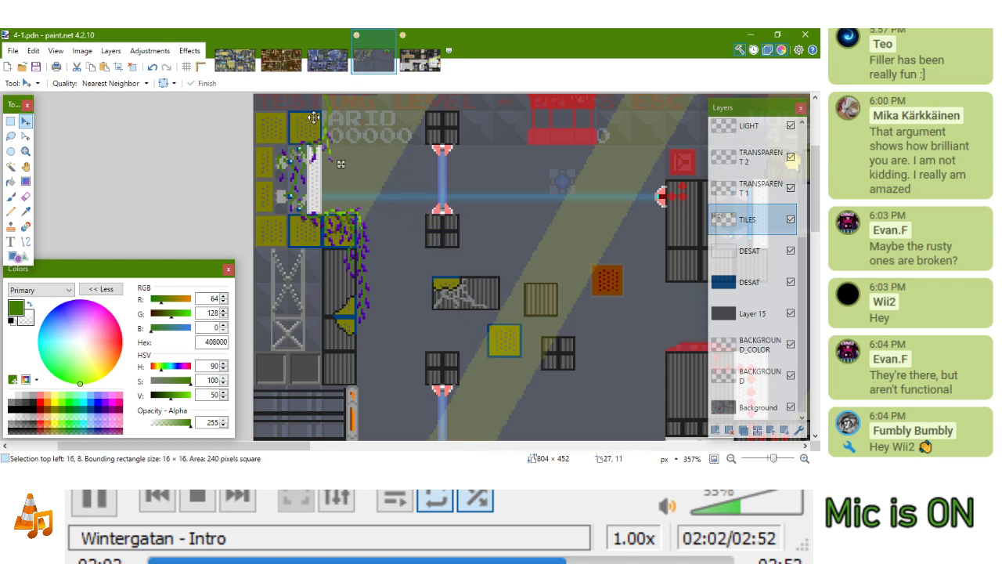
pyautogui.scroll(4, 290, 114)
pyautogui.scroll(-5, 460, 263)
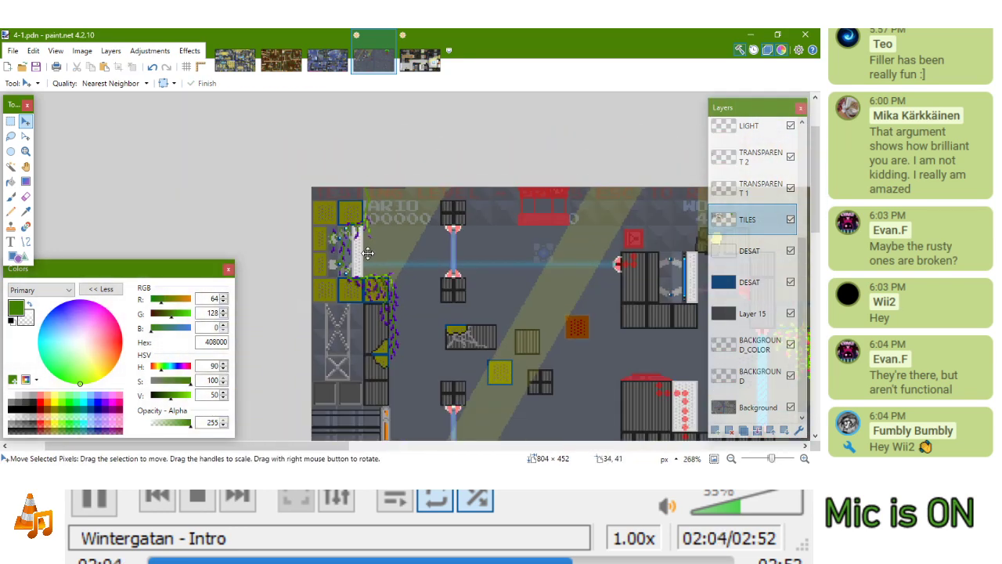
# Examine the 4-1 layout and the neighbouring unfinished levels, including 4-3 and 4-4, to judge what tile artwork is still needed
pyautogui.scroll(2, 459, 263)
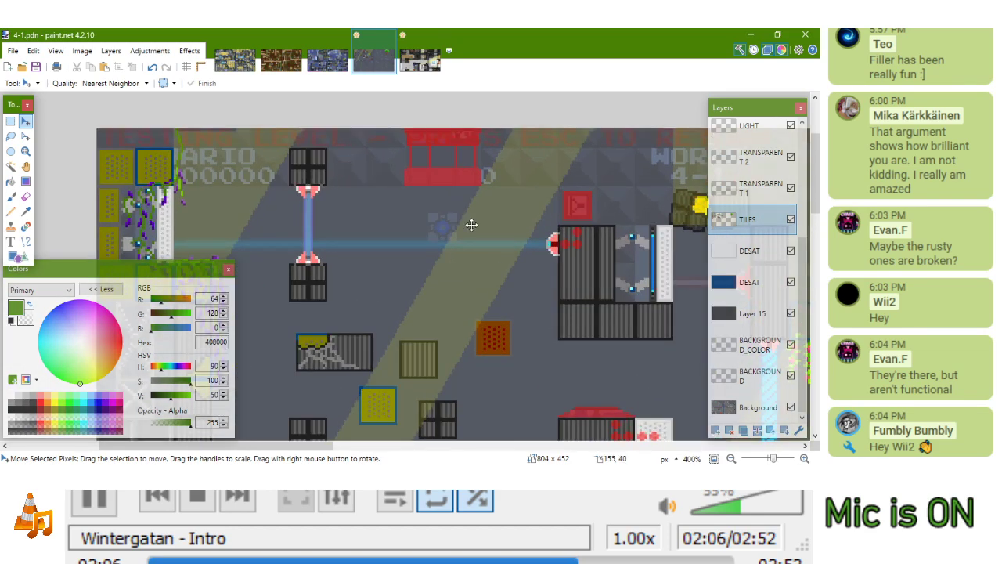
pyautogui.scroll(-5, 460, 221)
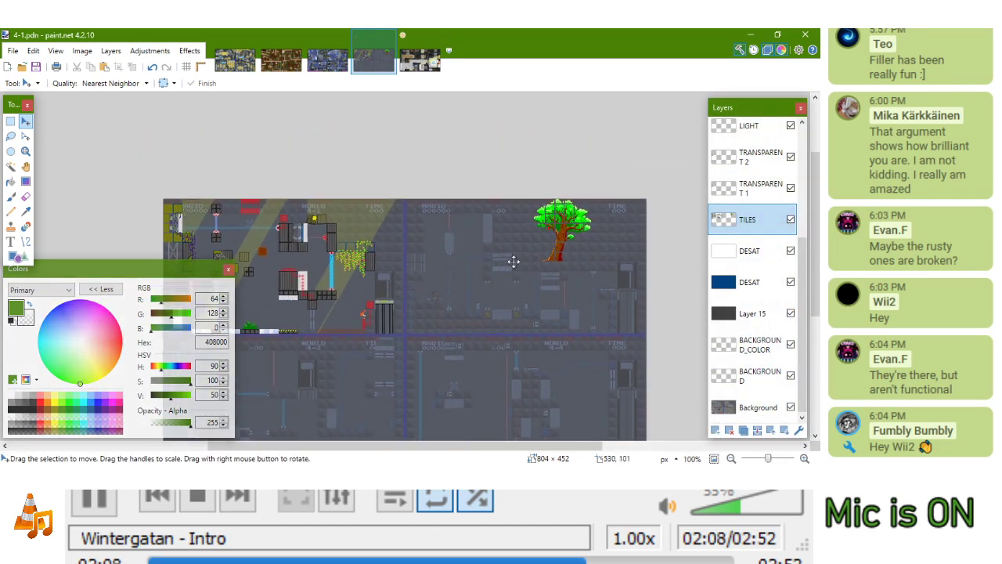
pyautogui.scroll(3, 444, 256)
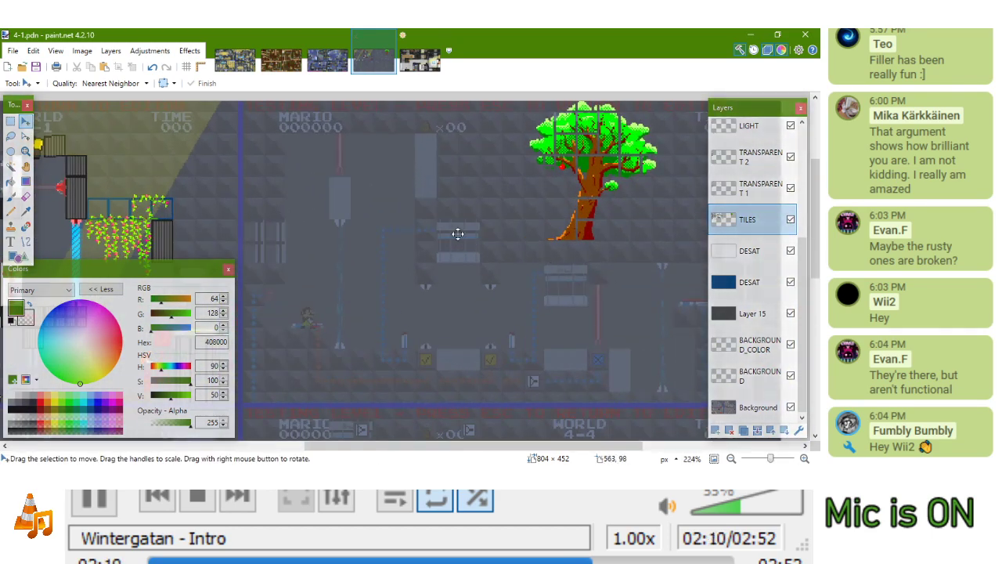
pyautogui.scroll(-5, 461, 235)
pyautogui.moveTo(385, 281); pyautogui.dragTo(682, 134)
pyautogui.scroll(4, 506, 242)
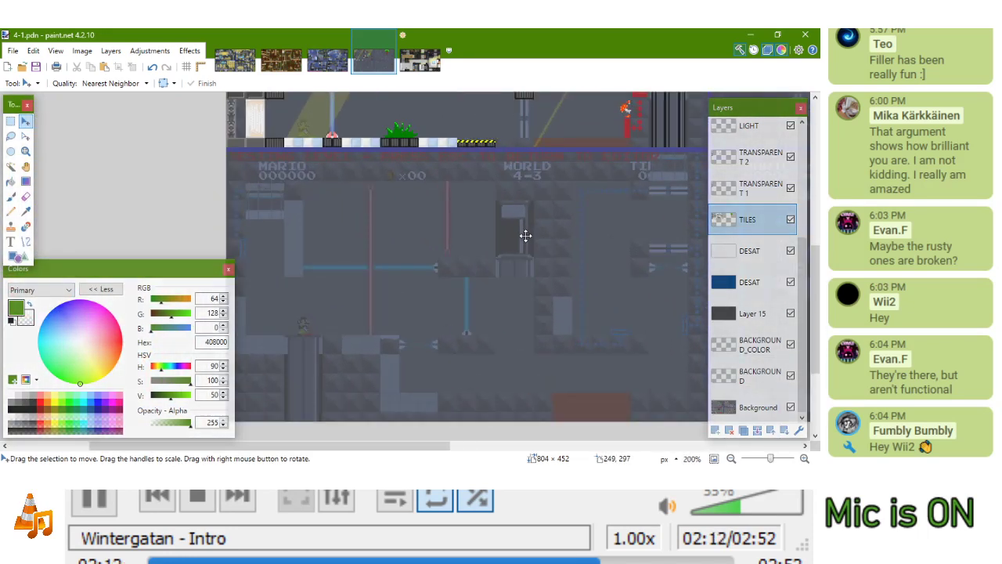
pyautogui.scroll(-3, 525, 235)
pyautogui.scroll(2, 583, 180)
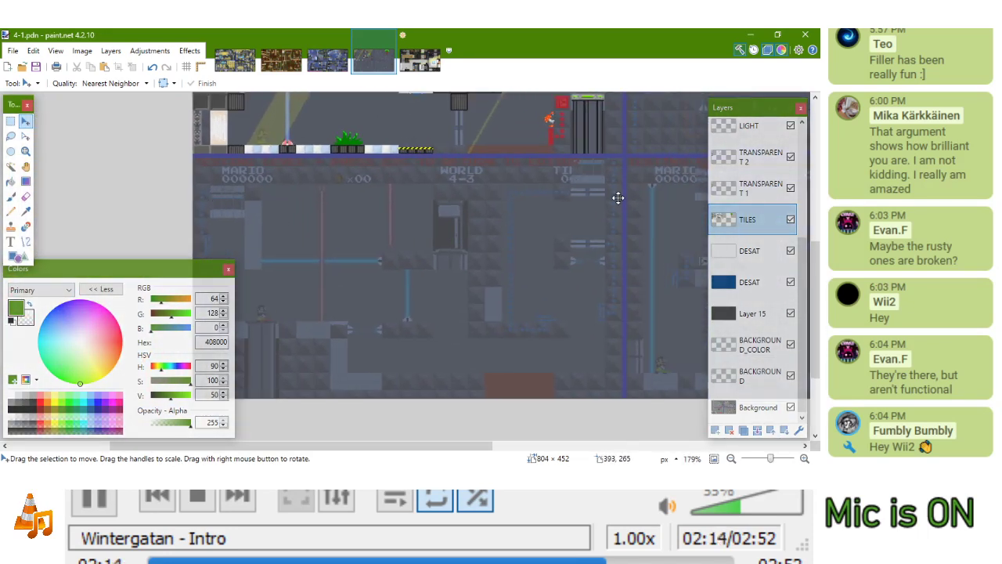
pyautogui.hscroll(5, 616, 204)
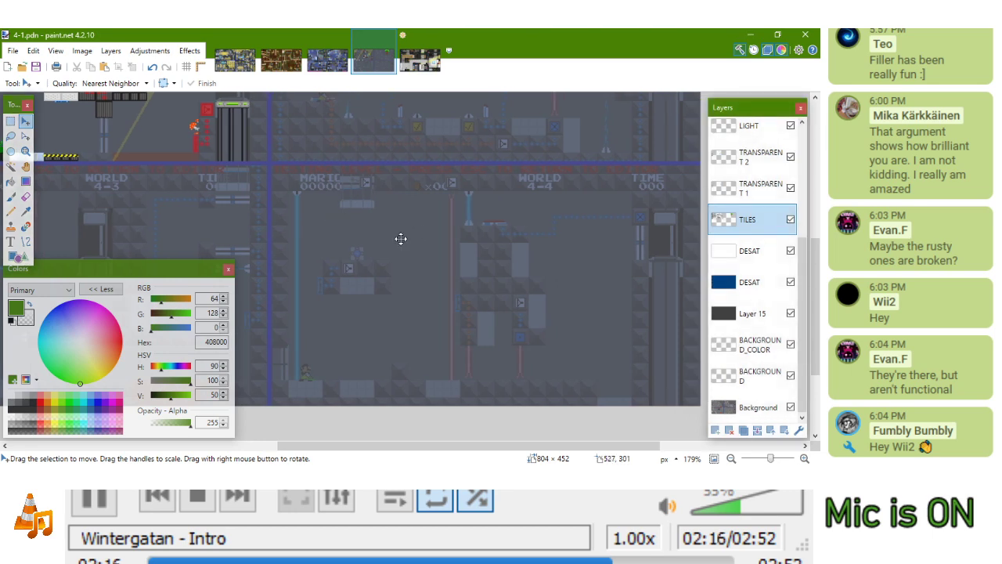
pyautogui.scroll(-3, 465, 253)
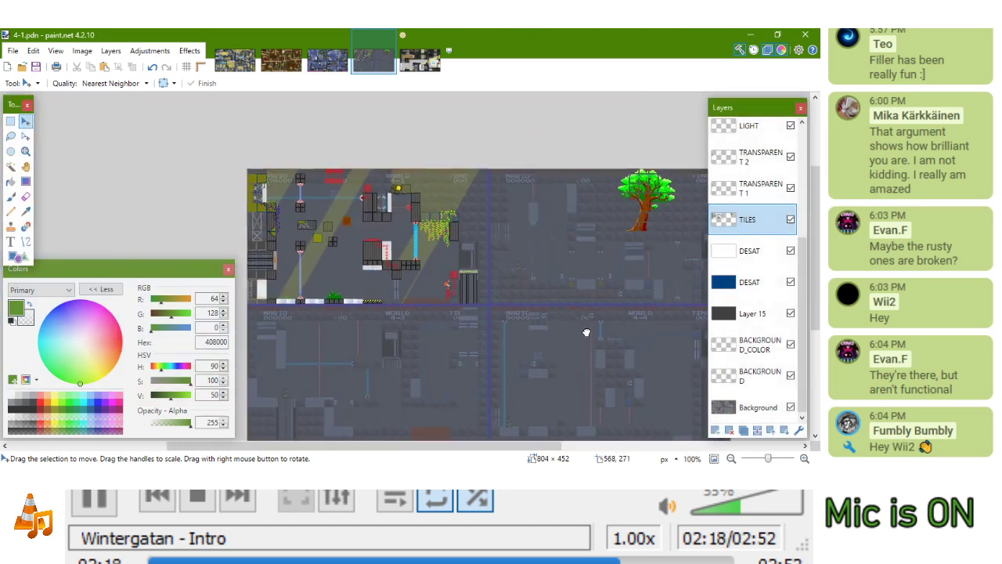
pyautogui.scroll(2, 471, 206)
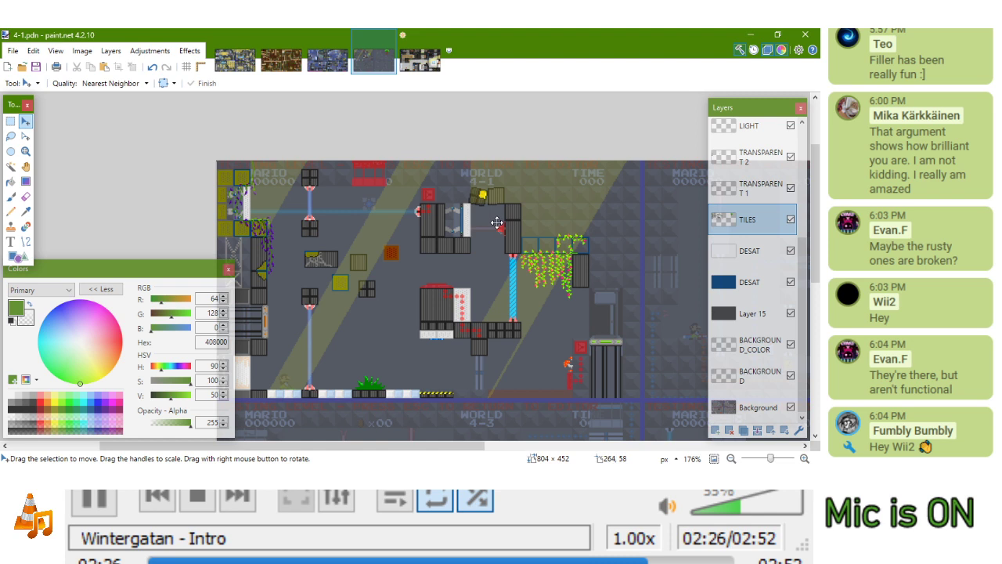
pyautogui.click(12, 211)
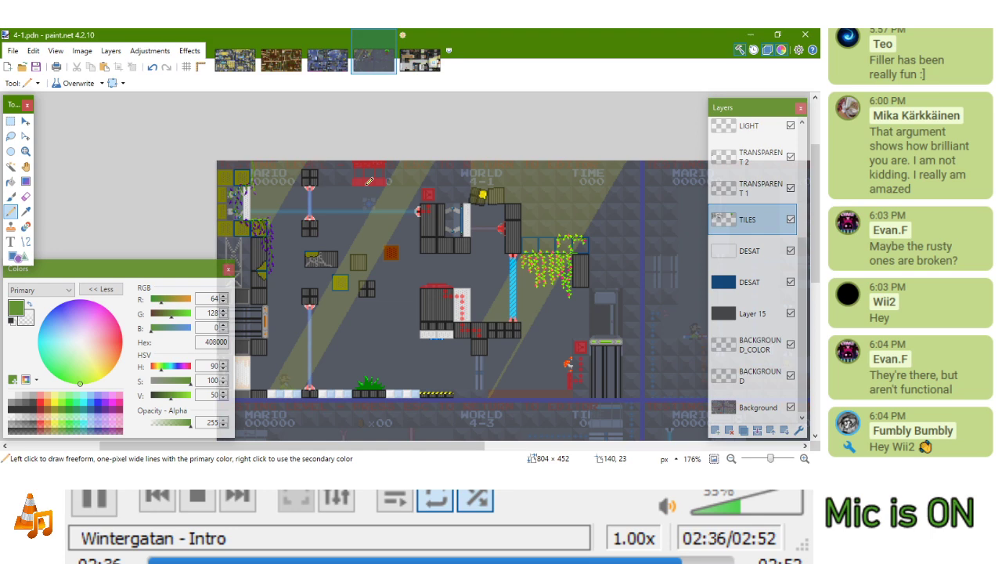
# In the 1-1 image, marquee the pale 38 × 11 pixel fixture with its two legs and the railing panel below it, and return to 4-1
pyautogui.click(235, 61)
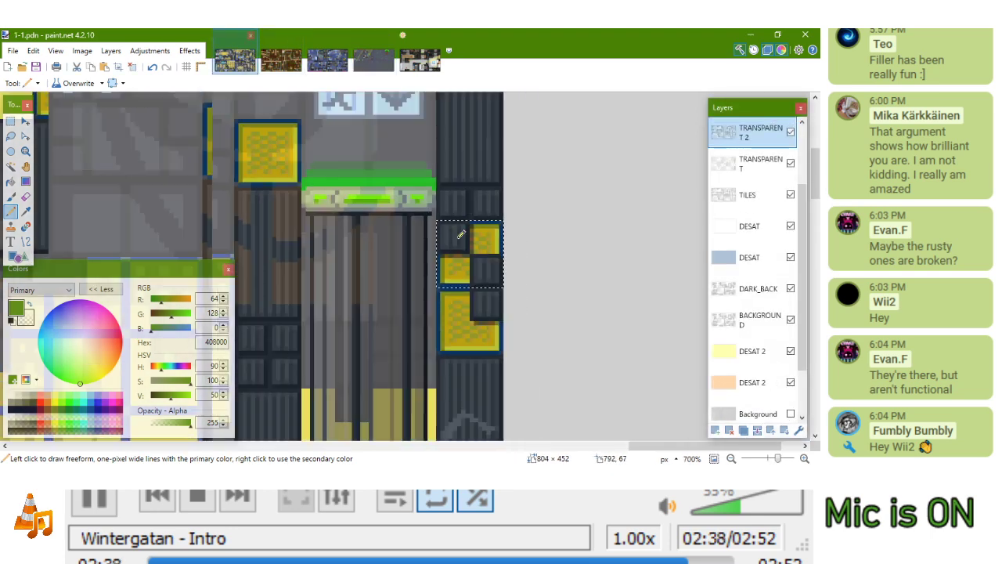
pyautogui.click(10, 122)
pyautogui.keyDown('ctrl'); pyautogui.scroll(10, 268, 169); pyautogui.keyUp('ctrl')
pyautogui.moveTo(268, 169); pyautogui.dragTo(471, 200)
pyautogui.keyDown('ctrl'); pyautogui.moveTo(266, 178); pyautogui.dragTo(255, 196); pyautogui.keyUp('ctrl')
pyautogui.keyDown('ctrl'); pyautogui.moveTo(476, 183); pyautogui.dragTo(471, 237); pyautogui.keyUp('ctrl')
pyautogui.keyDown('ctrl'); pyautogui.moveTo(262, 208); pyautogui.dragTo(267, 232); pyautogui.keyUp('ctrl')
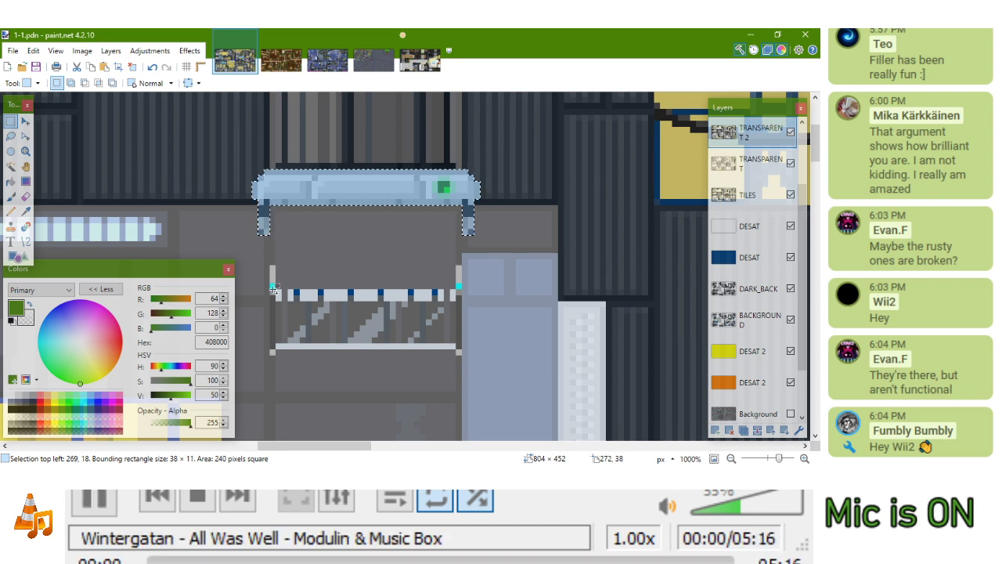
pyautogui.moveTo(270, 260); pyautogui.dragTo(461, 355)
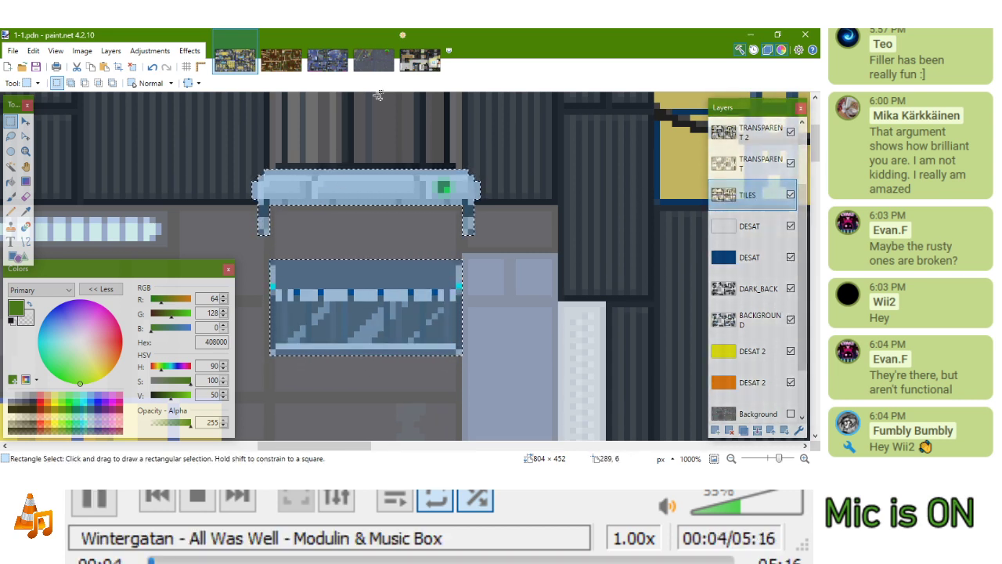
pyautogui.click(427, 61)
pyautogui.click(382, 62)
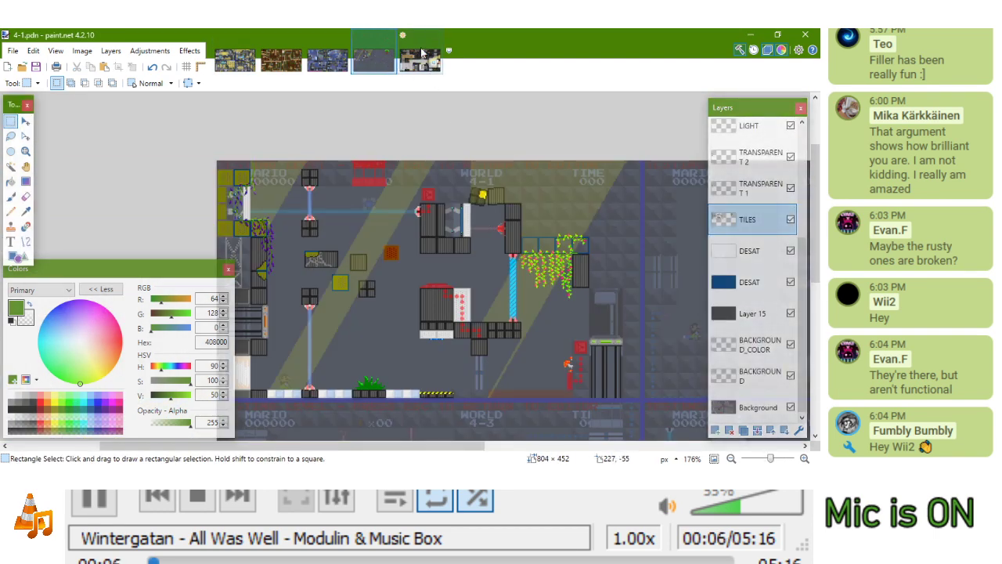
# Close the last of the open reference images and paste the copied fixture with its railing panel into the TILES layer of 4-1
pyautogui.middleClick(423, 57)
pyautogui.click(444, 317)
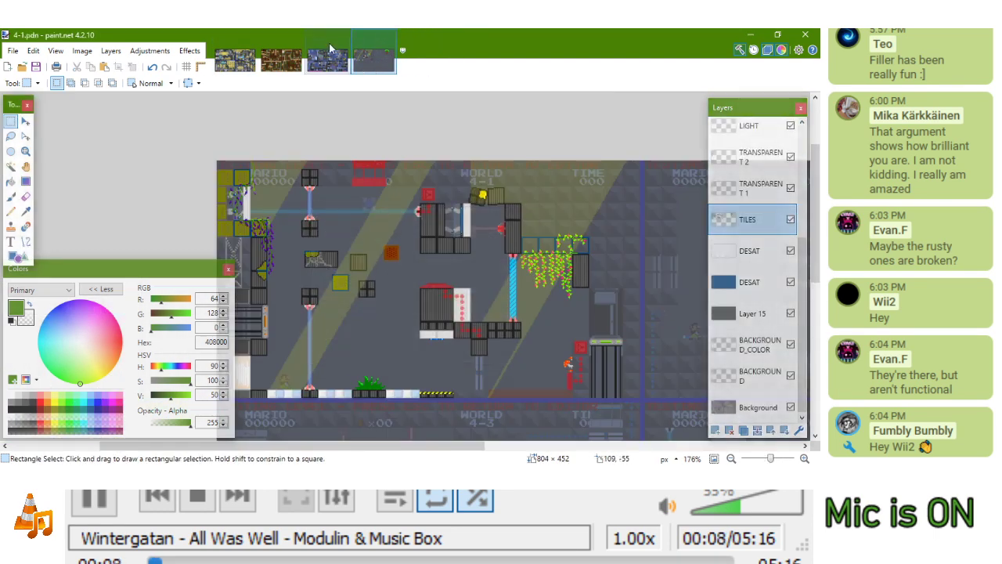
pyautogui.scroll(4, 359, 172)
pyautogui.hotkey('ctrl', 'v')
pyautogui.moveTo(501, 328); pyautogui.dragTo(209, 231)
pyautogui.hotkey('ctrl', 'd')
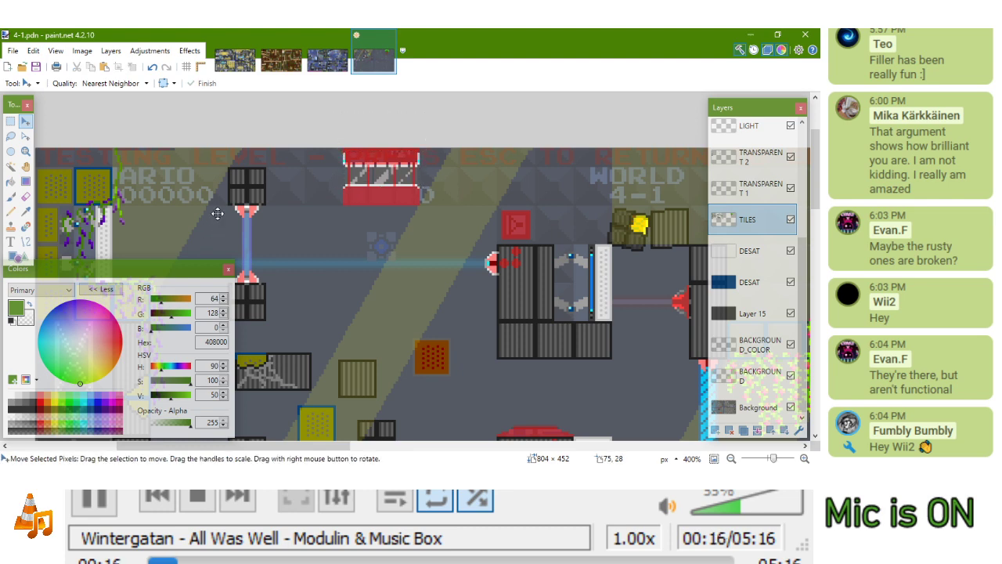
# Position the pasted fixture and railing in the 4-2 area with the selection's top left at 545, 82, and deselect
pyautogui.scroll(-3, 336, 171)
pyautogui.scroll(-1, 414, 216)
pyautogui.moveTo(519, 240); pyautogui.dragTo(535, 245)
pyautogui.scroll(8, 534, 246)
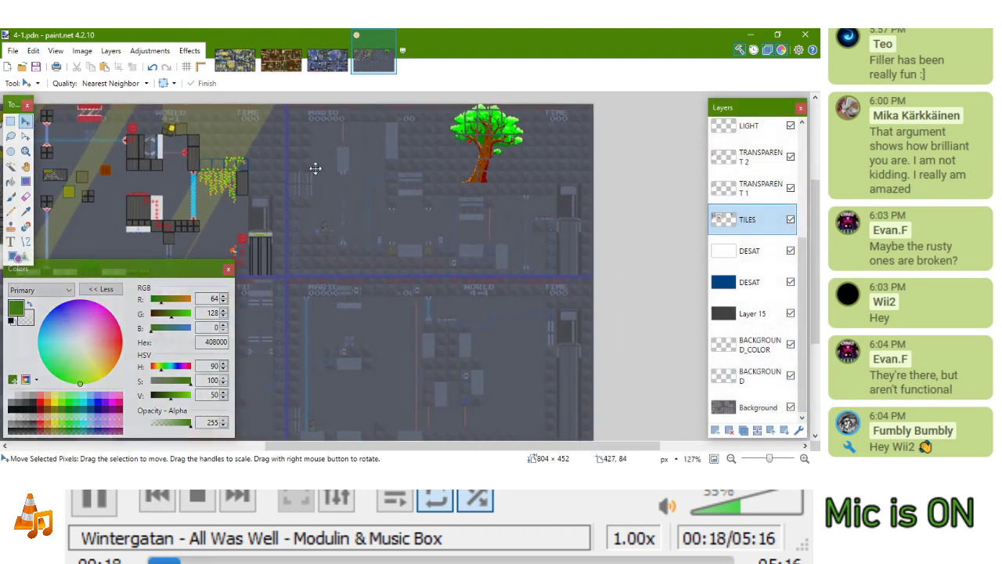
pyautogui.scroll(-2, 395, 235)
pyautogui.scroll(2, 380, 229)
pyautogui.scroll(-2, 378, 229)
pyautogui.moveTo(334, 219); pyautogui.dragTo(469, 258)
pyautogui.scroll(4, 309, 227)
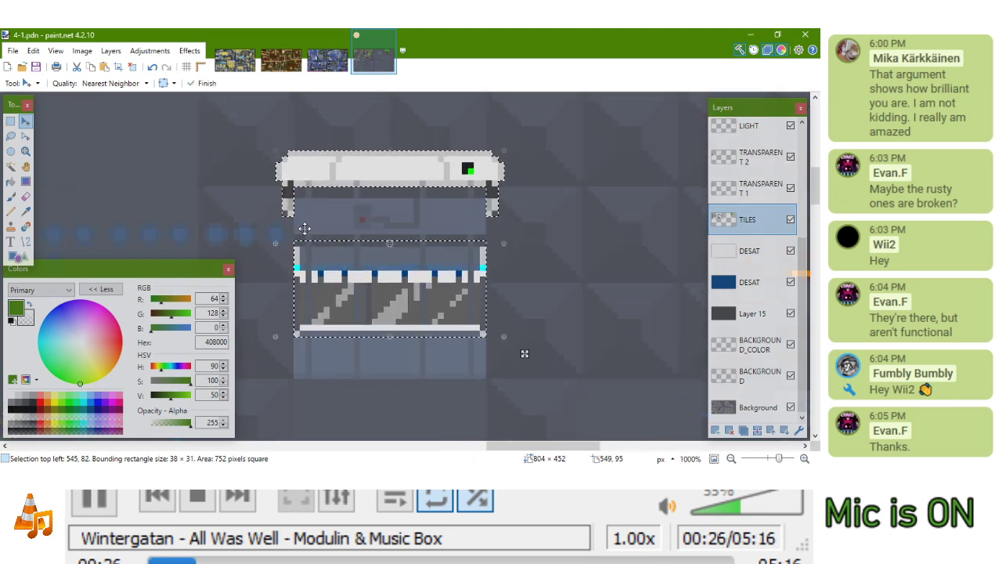
pyautogui.scroll(-3, 324, 225)
pyautogui.scroll(6, 336, 289)
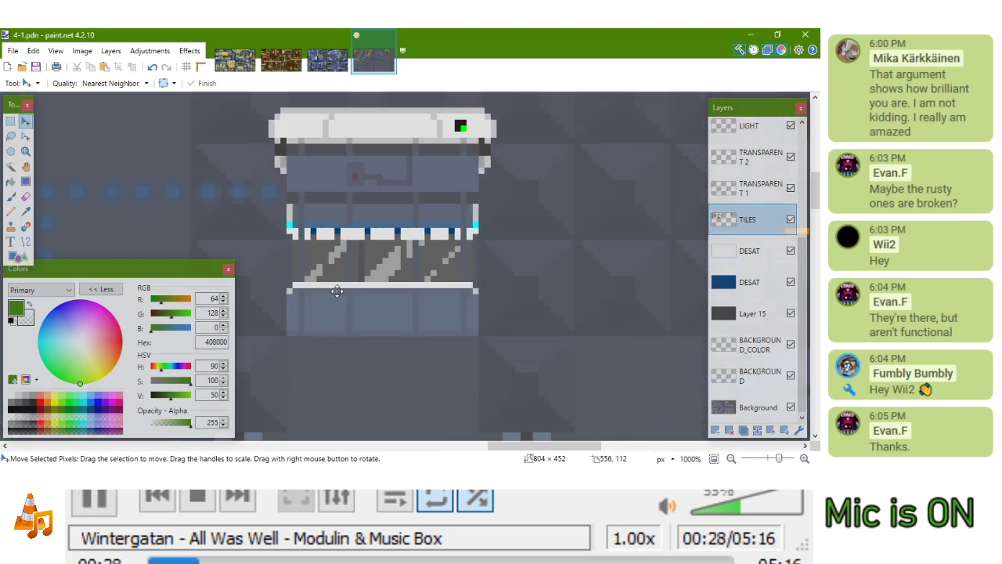
pyautogui.scroll(-4, 340, 305)
# In the 2-1 image, marquee the thin pale bar and its first leg below the blue panel to check their size, and deselect
pyautogui.click(281, 59)
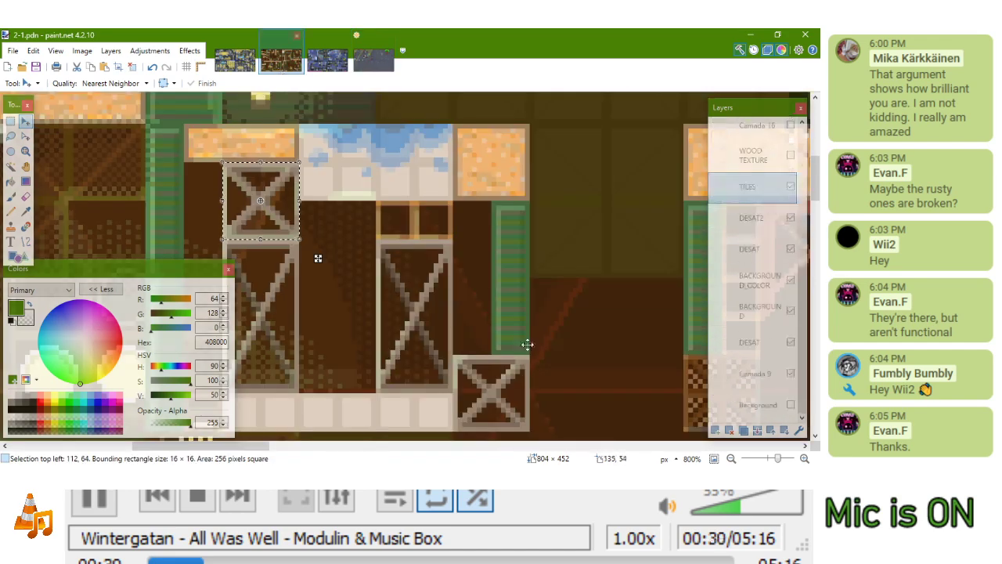
pyautogui.scroll(-3, 318, 258)
pyautogui.scroll(1, 390, 268)
pyautogui.scroll(2, 410, 188)
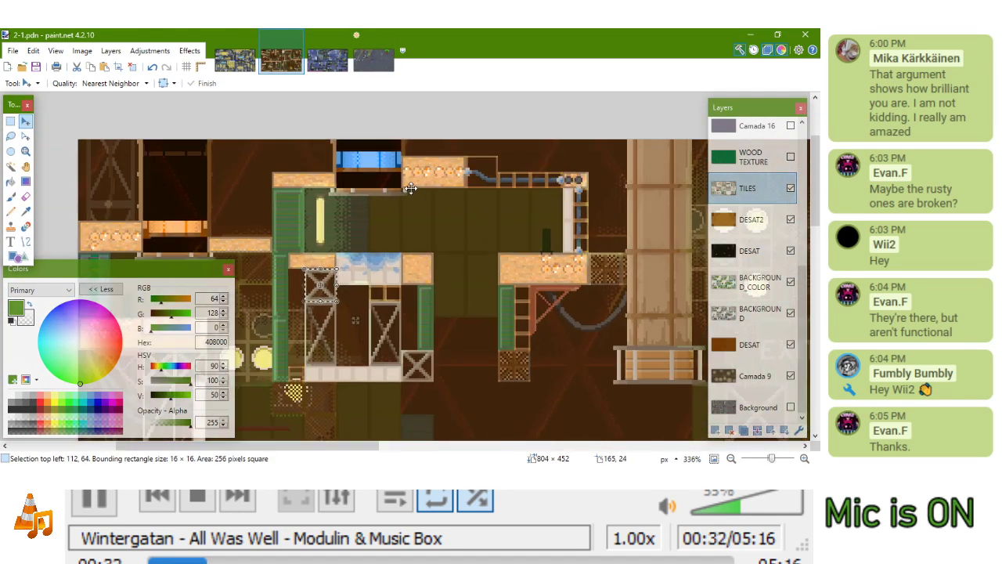
pyautogui.click(11, 120)
pyautogui.scroll(6, 310, 211)
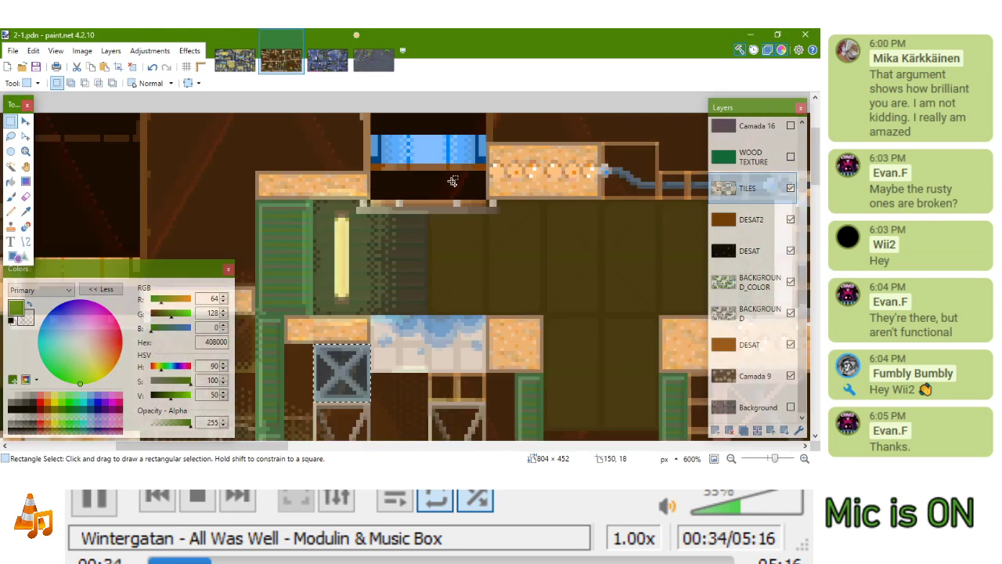
pyautogui.moveTo(311, 211); pyautogui.dragTo(555, 227)
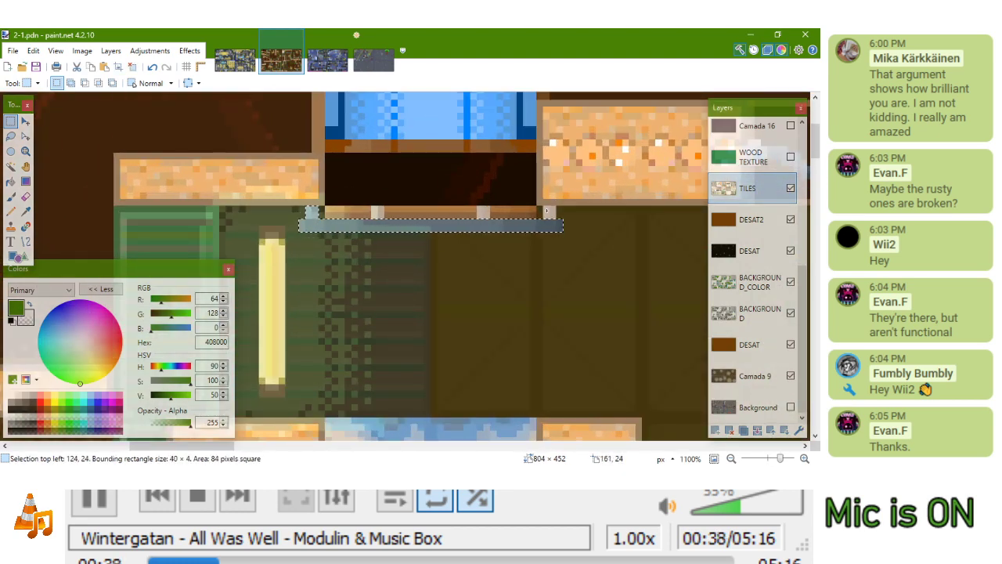
pyautogui.scroll(-9, 481, 206)
pyautogui.click(445, 247)
# Examine the lower levels of the 2-1 image and measure the thin bar below the three dotted panels, clearing the selection
pyautogui.scroll(-2, 444, 247)
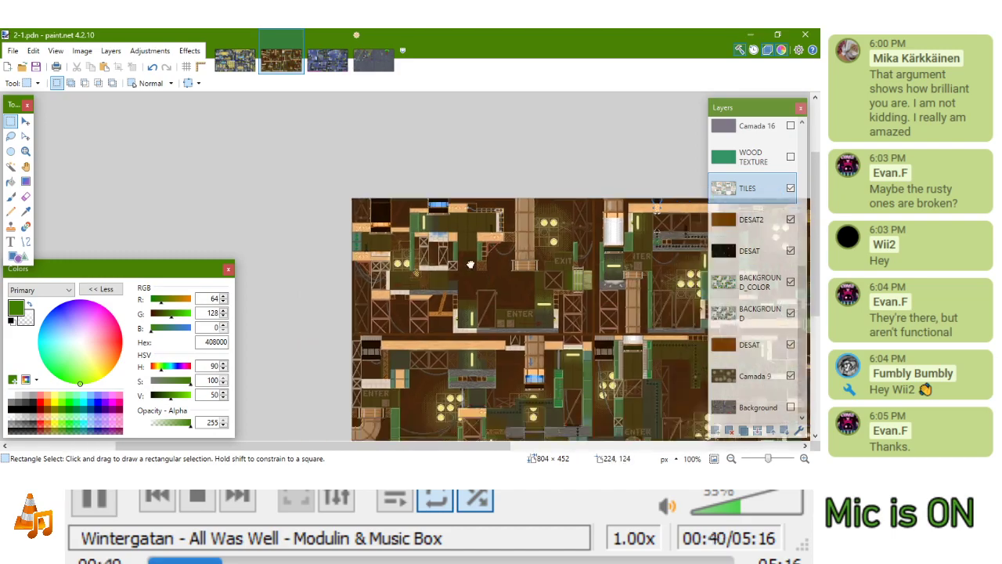
pyautogui.moveTo(497, 273); pyautogui.dragTo(346, 243)
pyautogui.scroll(2, 446, 227)
pyautogui.moveTo(538, 212); pyautogui.dragTo(505, 172)
pyautogui.moveTo(360, 302); pyautogui.dragTo(541, 172)
pyautogui.moveTo(369, 314); pyautogui.dragTo(420, 290)
pyautogui.scroll(5, 419, 289)
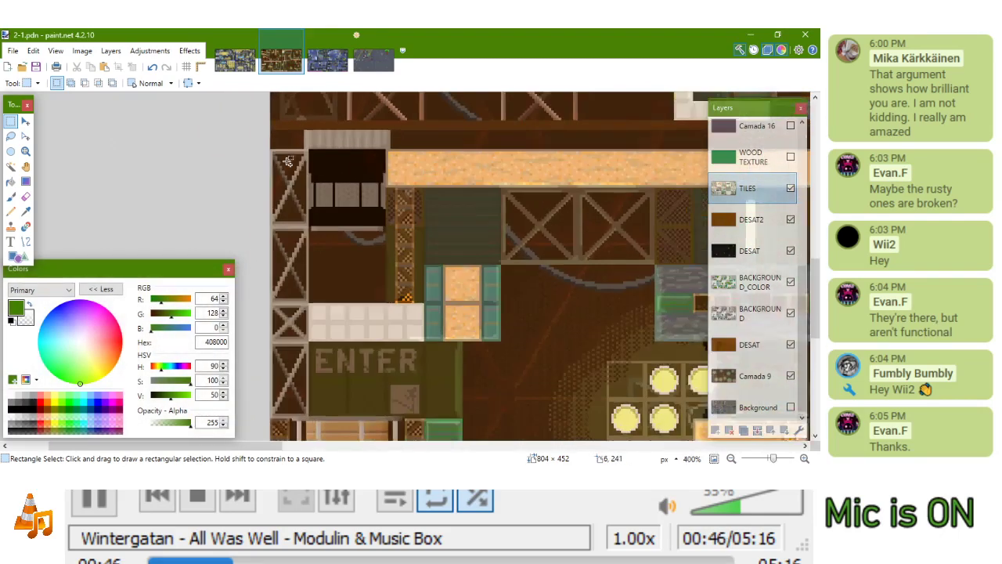
pyautogui.scroll(-2, 334, 135)
pyautogui.scroll(3, 336, 259)
pyautogui.moveTo(342, 266); pyautogui.dragTo(523, 271)
pyautogui.scroll(-3, 441, 263)
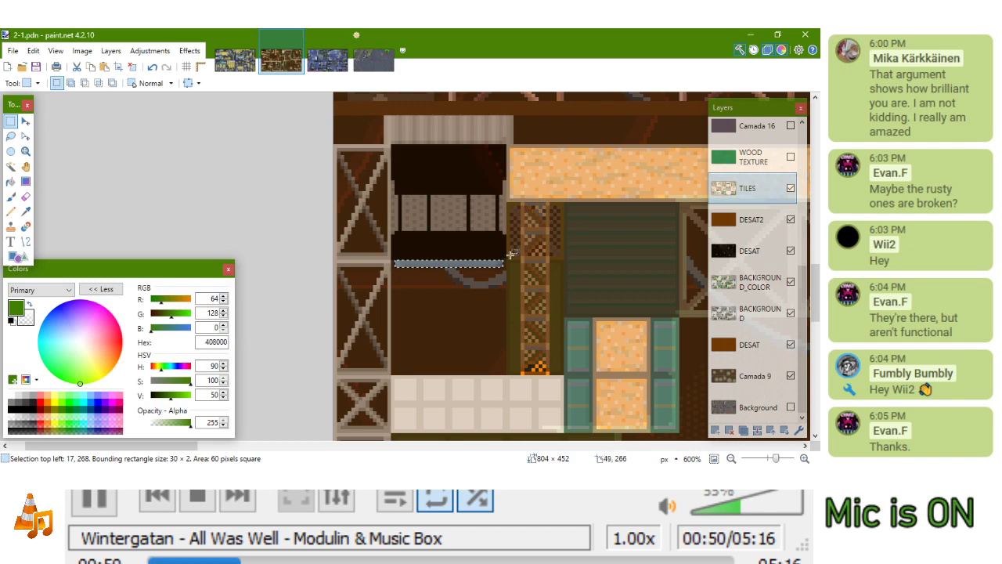
pyautogui.click(431, 234)
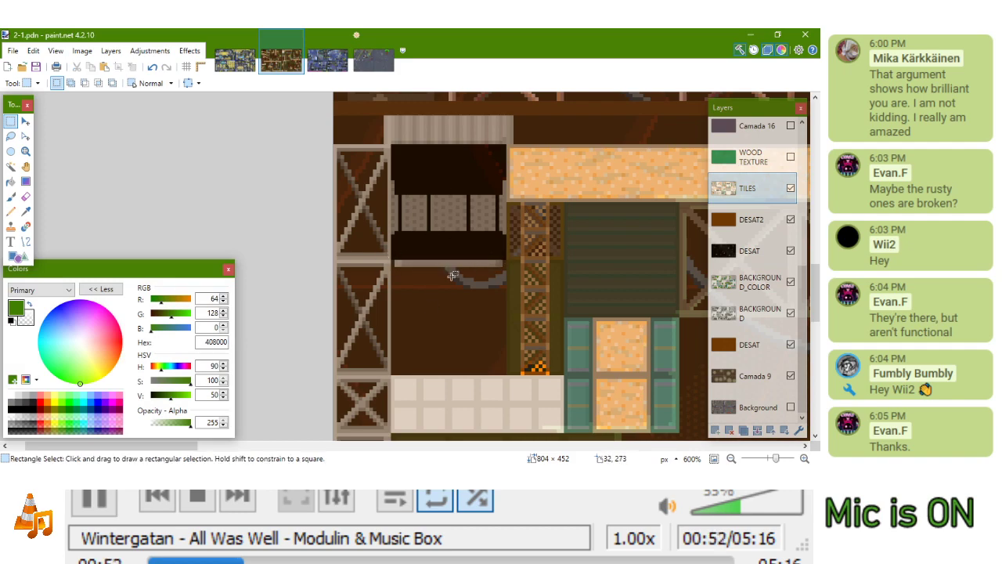
pyautogui.scroll(-7, 451, 276)
# Switch to the Mari0 level editor and load levels 3-3, 3-2, 3-1 and 3-4 in turn to examine their tile artwork
pyautogui.hotkey('alt', 'Tab')
pyautogui.press('Escape')
pyautogui.click(288, 130)
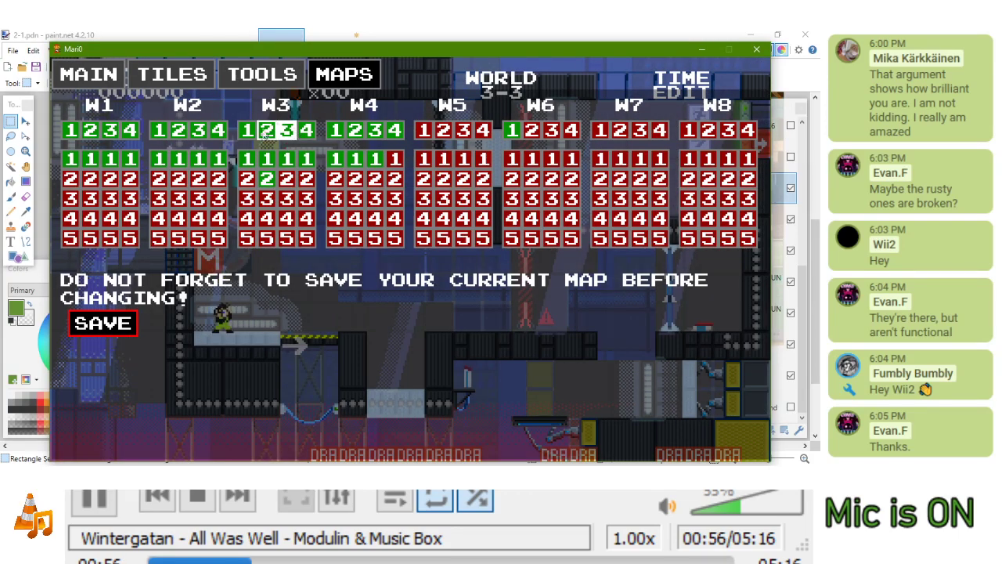
pyautogui.press('Tab')
pyautogui.press('Tab')
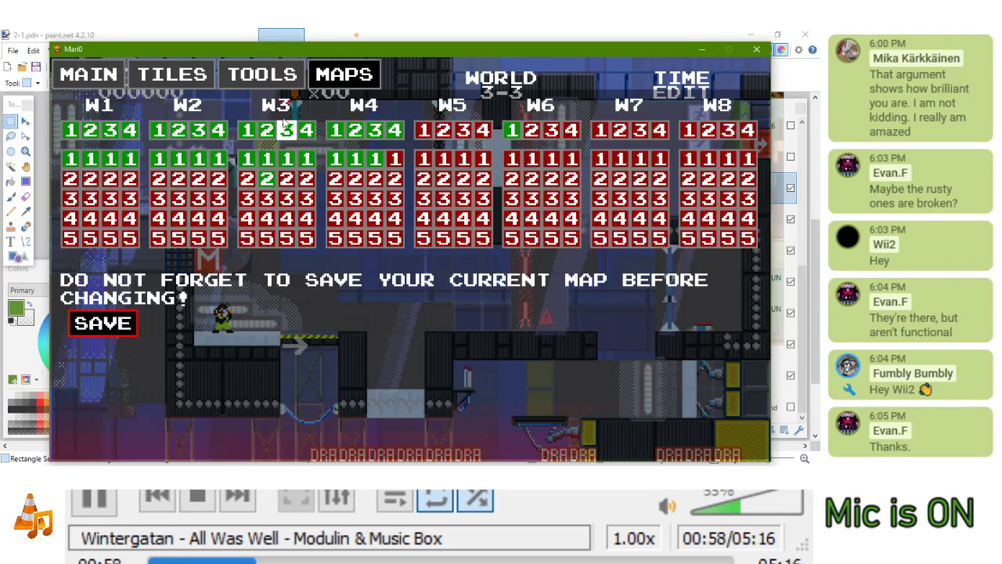
pyautogui.click(266, 130)
pyautogui.press('Tab')
pyautogui.press('Tab')
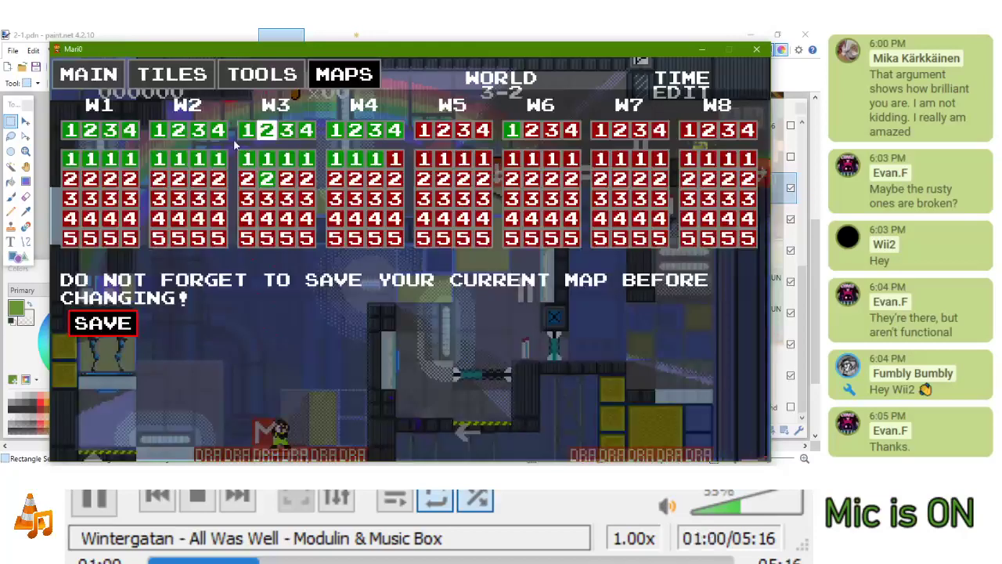
pyautogui.click(245, 130)
pyautogui.press('Tab')
pyautogui.press('Tab')
pyautogui.click(306, 130)
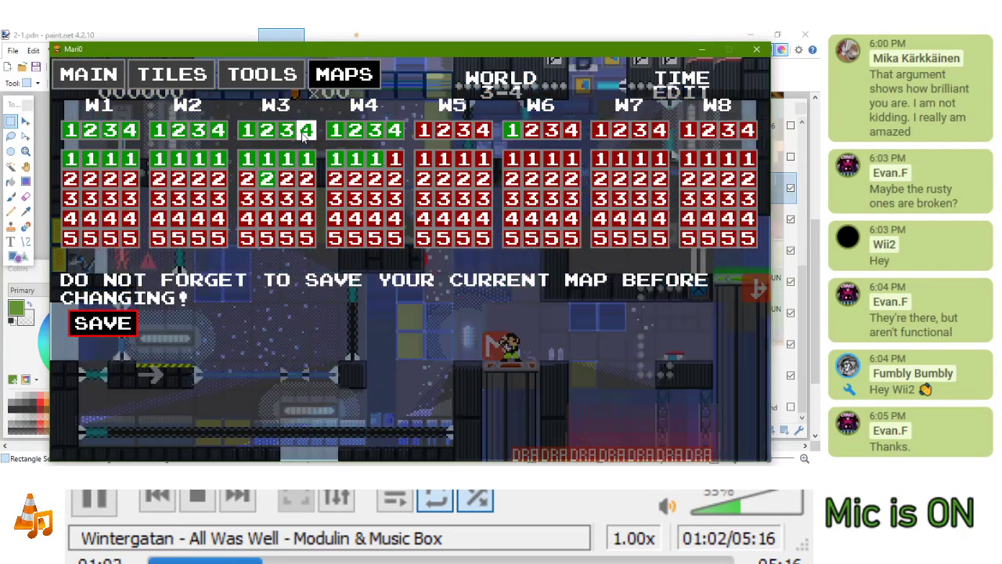
pyautogui.press('Tab')
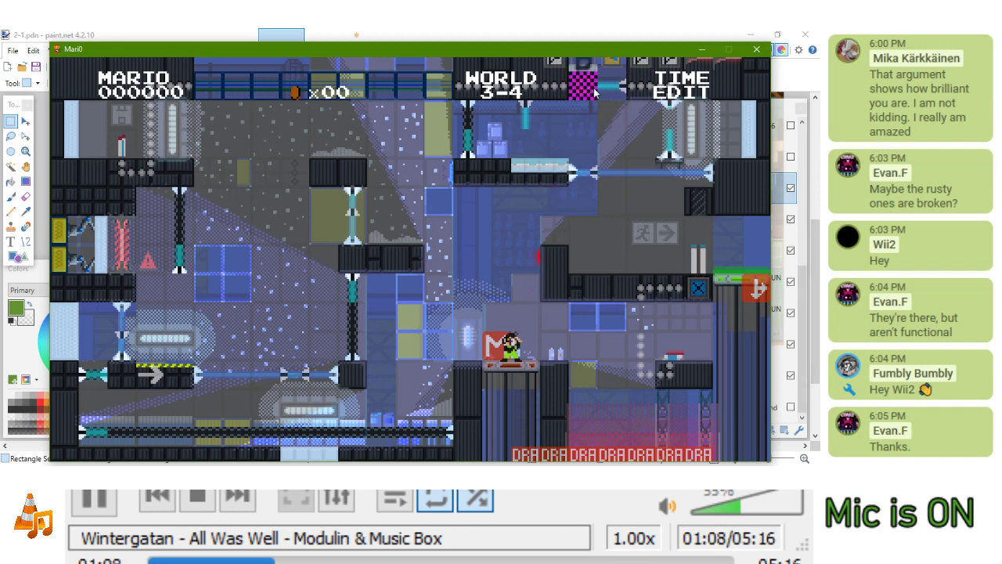
# Switch to paint.net, look over the whole 3-1 image, and return to the 4-1 image
pyautogui.click(567, 35)
pyautogui.click(327, 58)
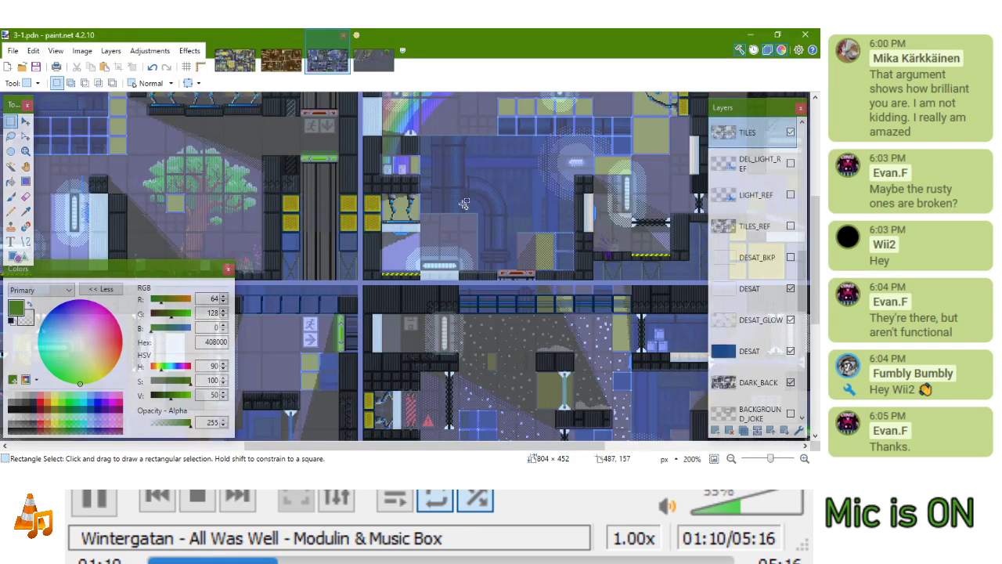
pyautogui.hotkey('ctrl', 'b')
pyautogui.click(383, 48)
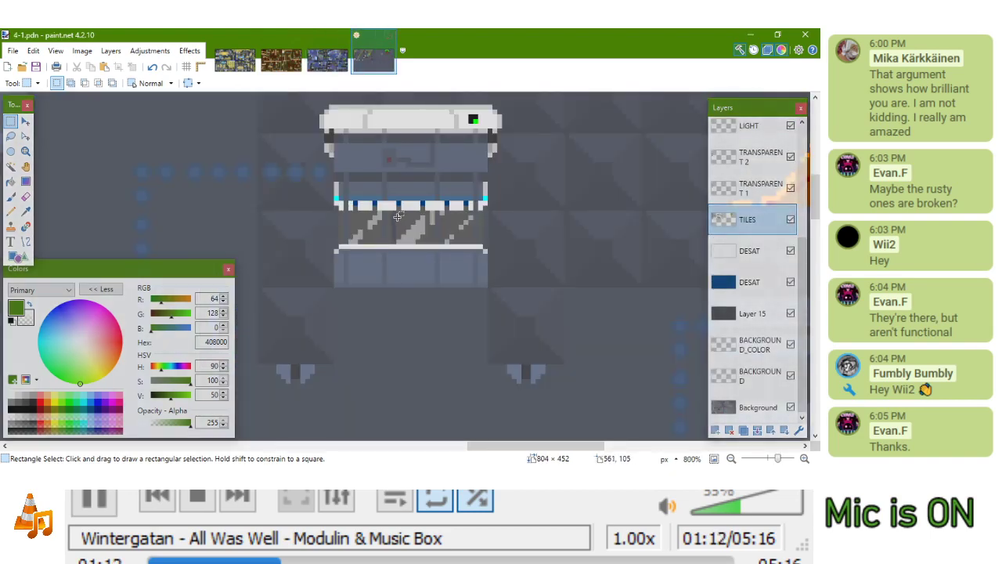
# Switch to Mari0 and run level 3-4 in test mode to see its artwork in play, returning to the editor
pyautogui.hotkey('alt', 'Tab')
pyautogui.press('Escape')
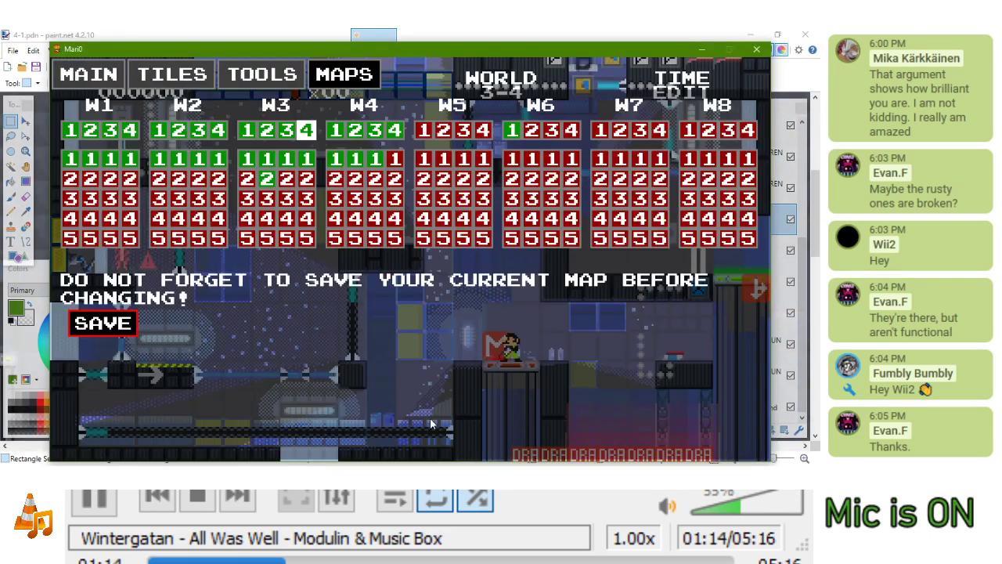
pyautogui.click(88, 75)
pyautogui.click(457, 431)
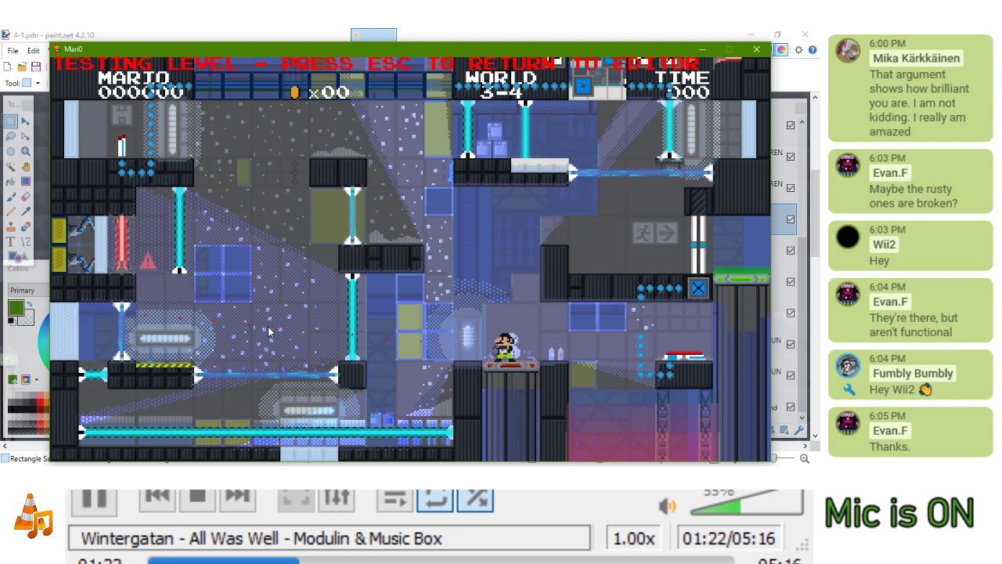
pyautogui.press('Escape')
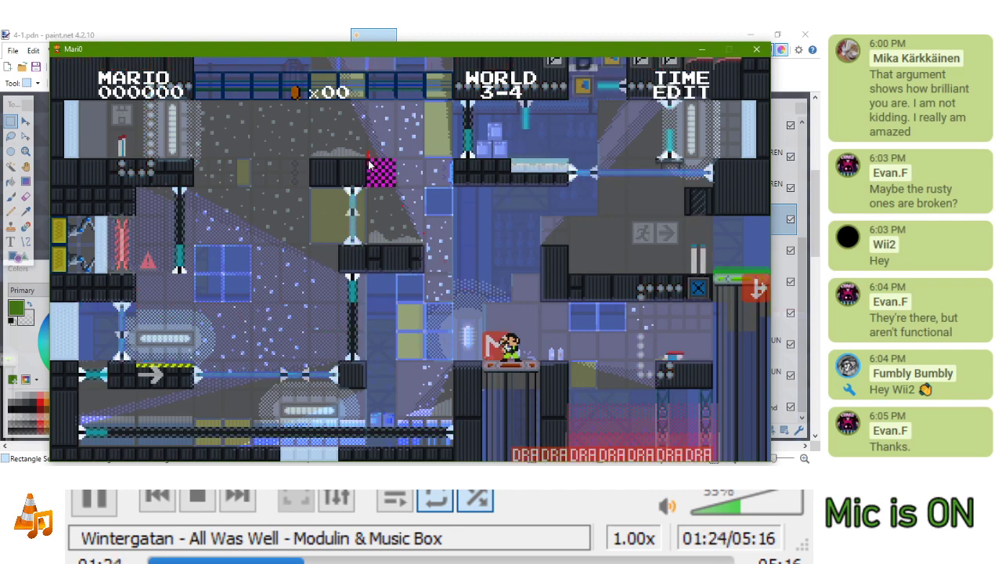
# Load level 2-4 in the Mari0 editor and run it in test mode to view its artwork, returning to the editor
pyautogui.press('Escape')
pyautogui.click(377, 81)
pyautogui.click(218, 131)
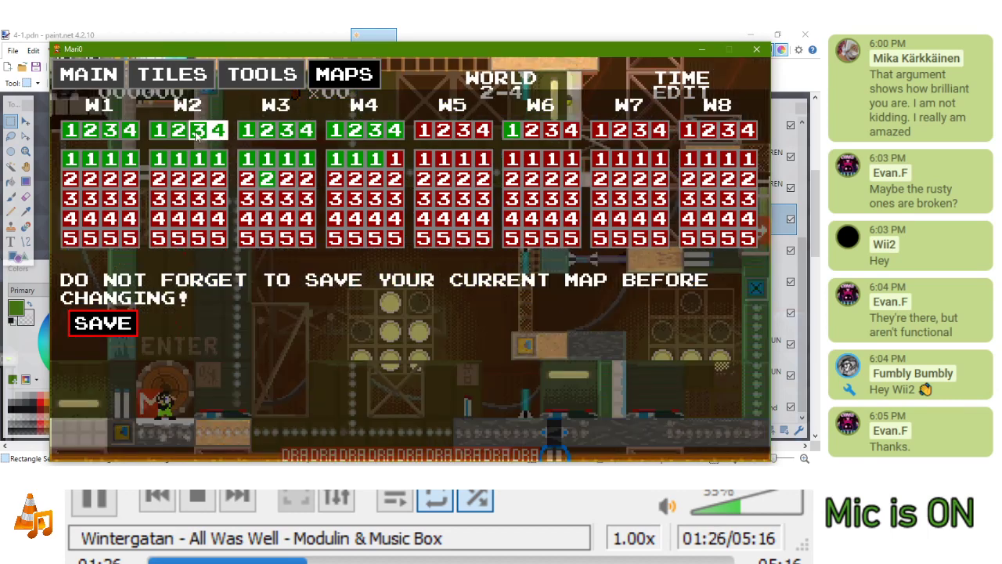
pyautogui.press('Escape')
pyautogui.press('Escape')
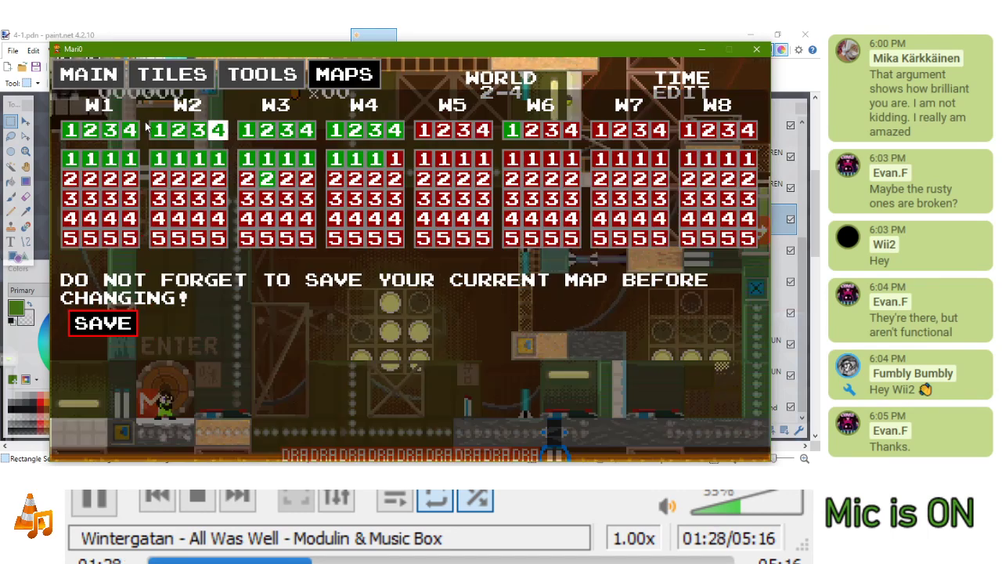
pyautogui.click(79, 74)
pyautogui.click(495, 424)
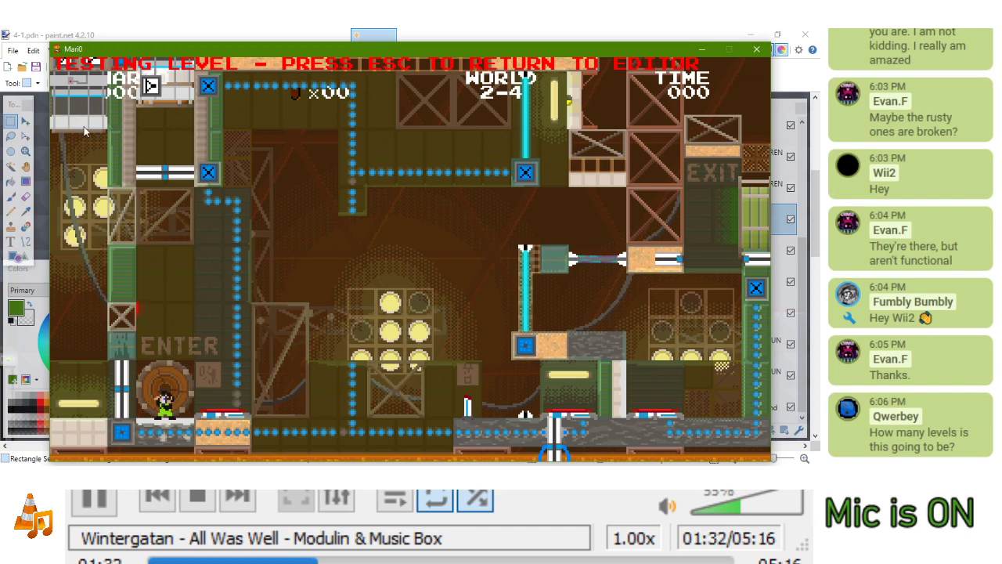
pyautogui.press('Escape')
# Load levels 1-1, 2-1 and 3-1 in turn in the Mari0 editor to compare their visual styles
pyautogui.press('Escape')
pyautogui.click(326, 70)
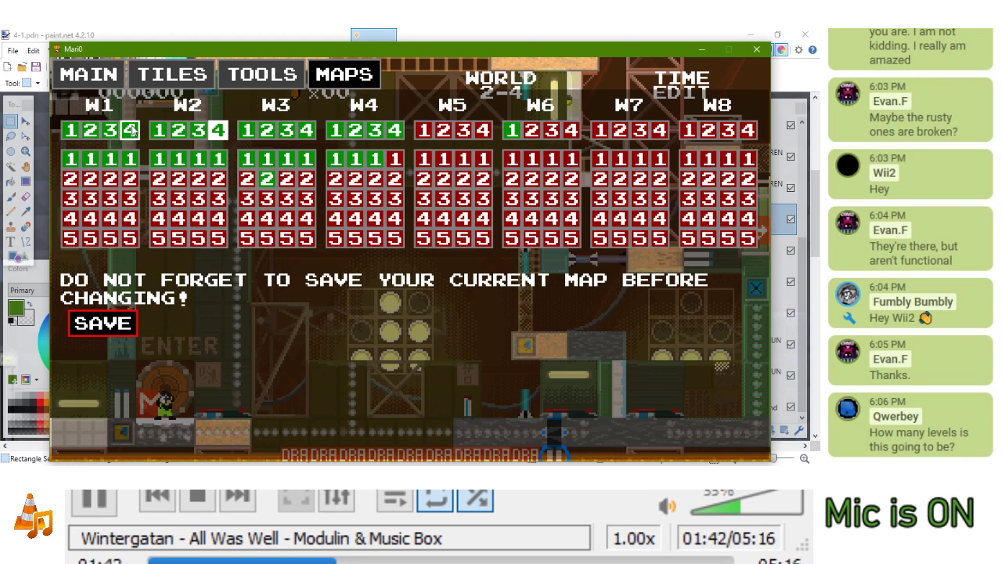
pyautogui.click(71, 130)
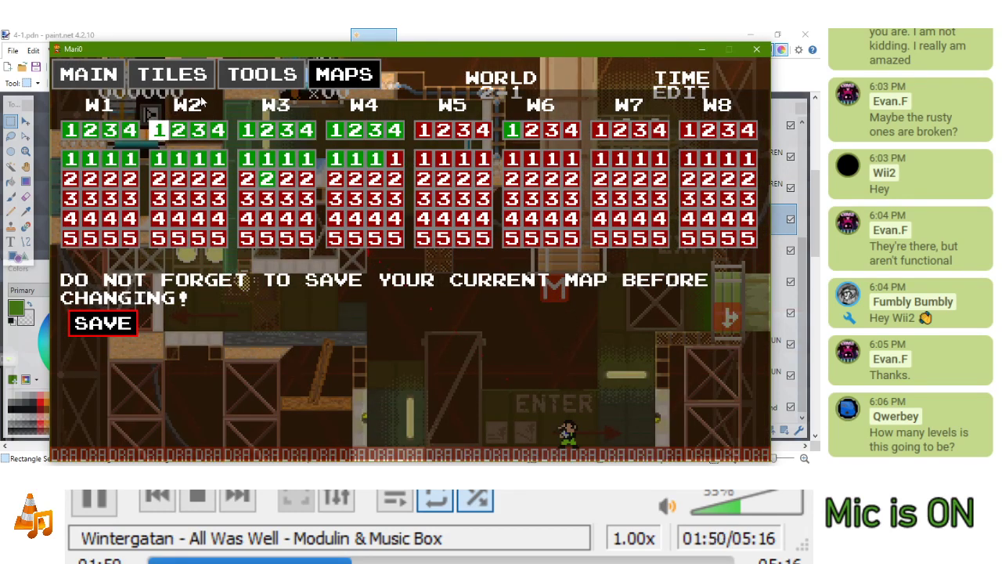
pyautogui.press('Escape')
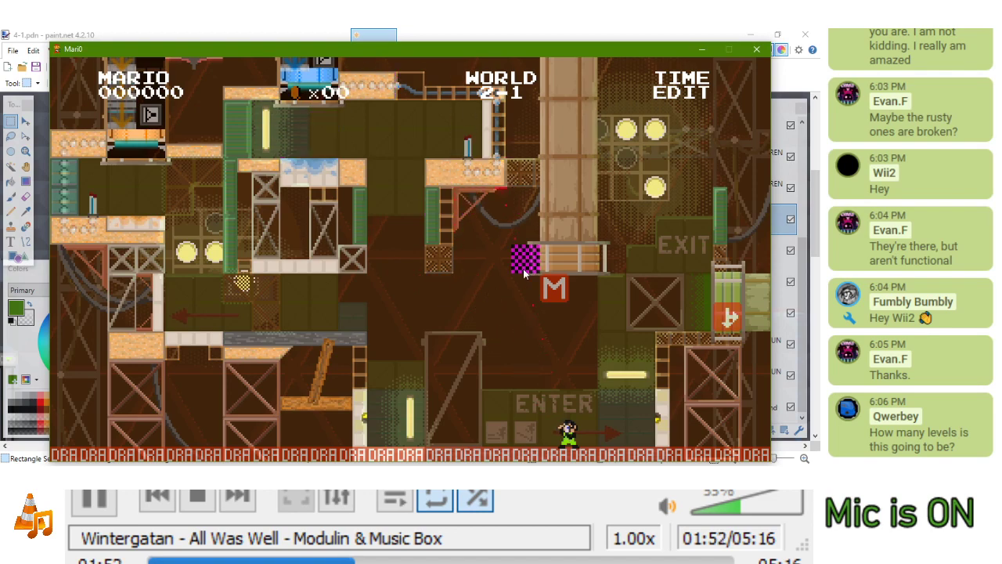
pyautogui.press('Tab')
pyautogui.click(246, 130)
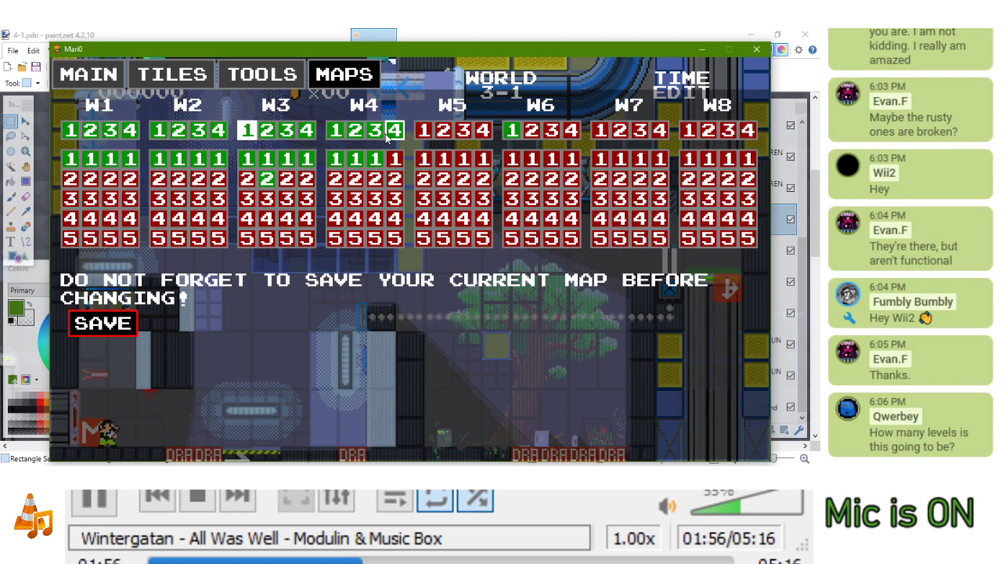
pyautogui.press('Tab')
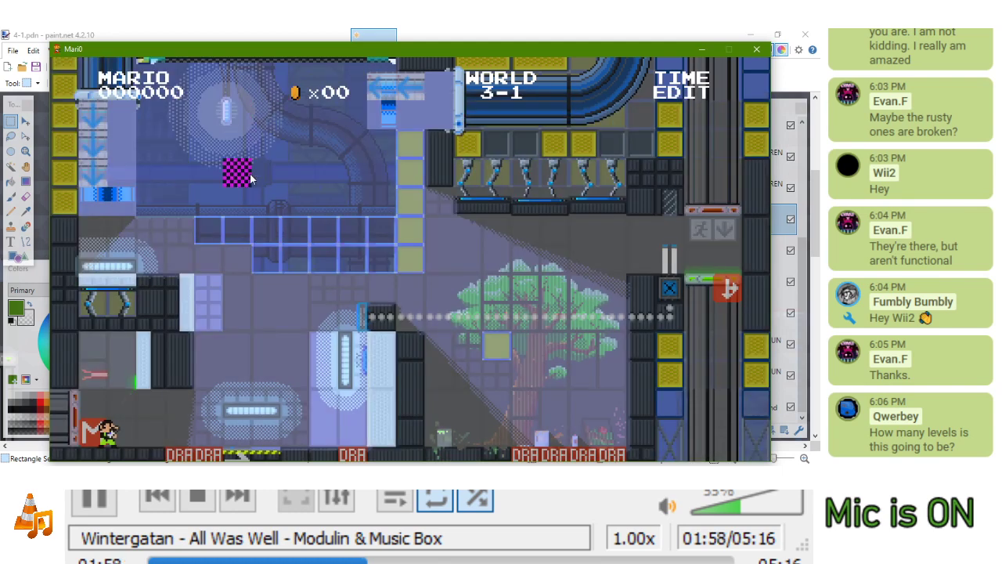
# Load levels 3-3, 3-4, 4-1 and 6-1 in turn in the Mari0 editor to view their layouts
pyautogui.press('Tab')
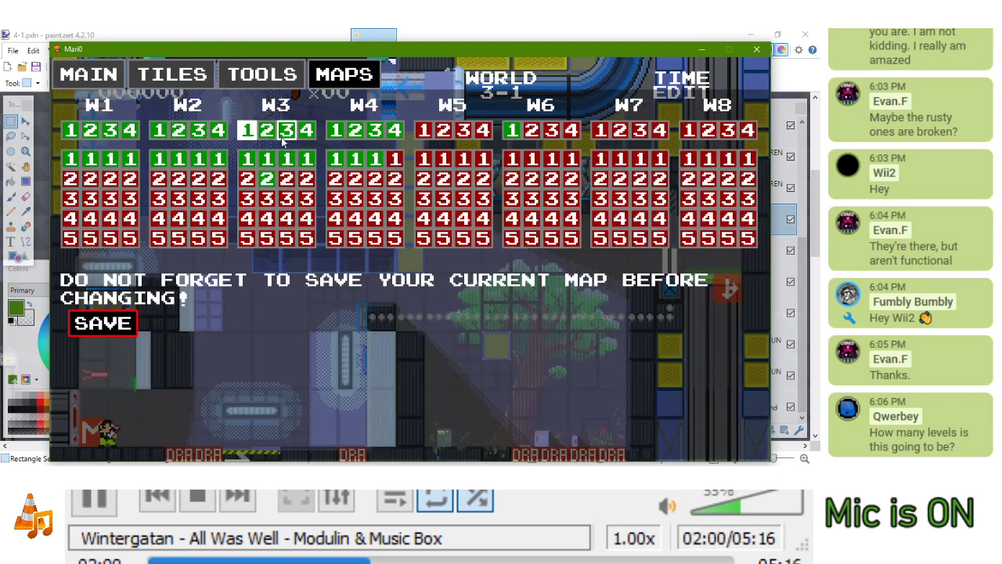
pyautogui.click(284, 135)
pyautogui.press('Escape')
pyautogui.press('Escape')
pyautogui.click(306, 132)
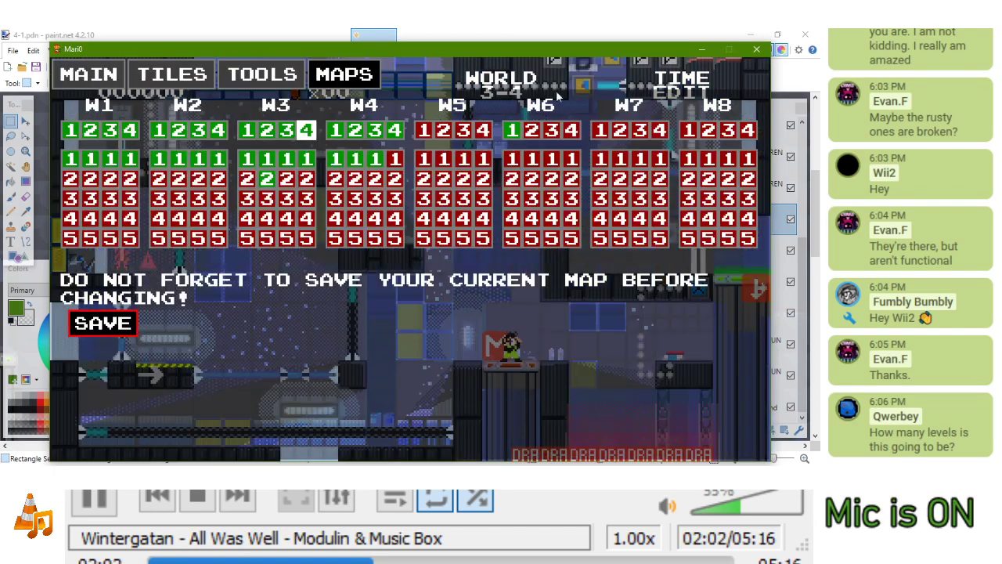
pyautogui.press('Tab')
pyautogui.press('Tab')
pyautogui.click(336, 130)
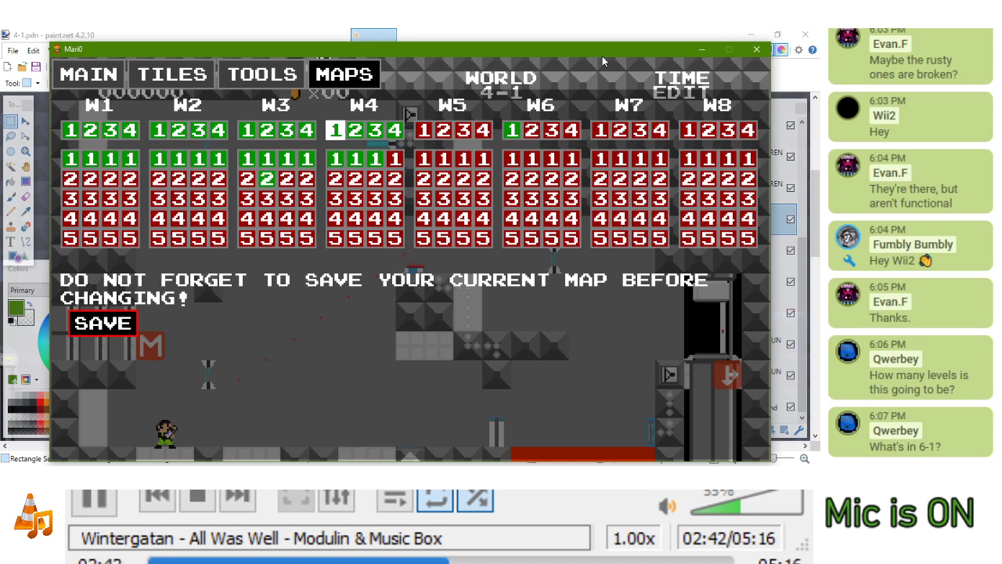
pyautogui.click(511, 130)
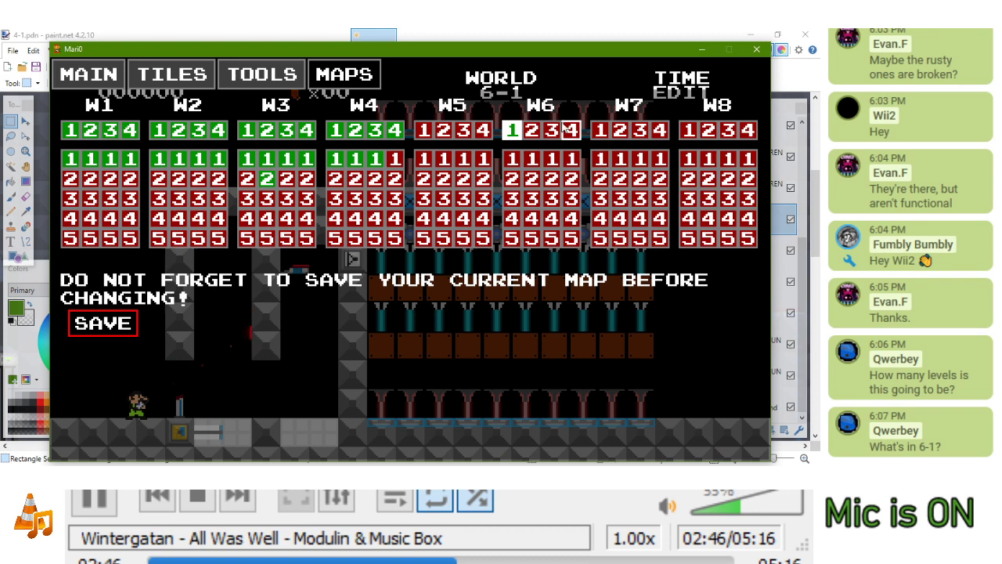
# Load level 4-1 in the Mari0 editor, then return to paint.net and inspect the white fixture in the 4-1 image
pyautogui.click(335, 130)
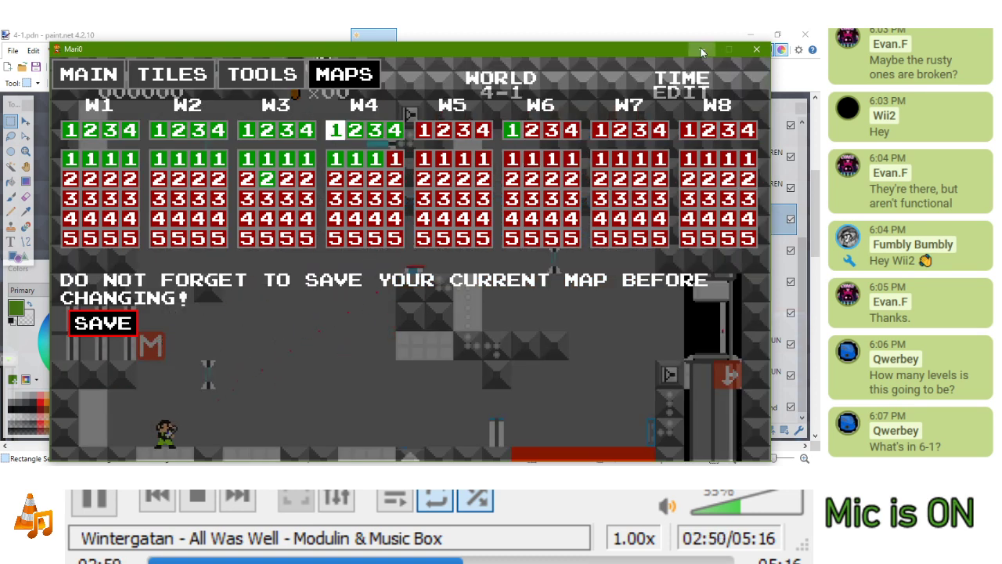
pyautogui.click(701, 50)
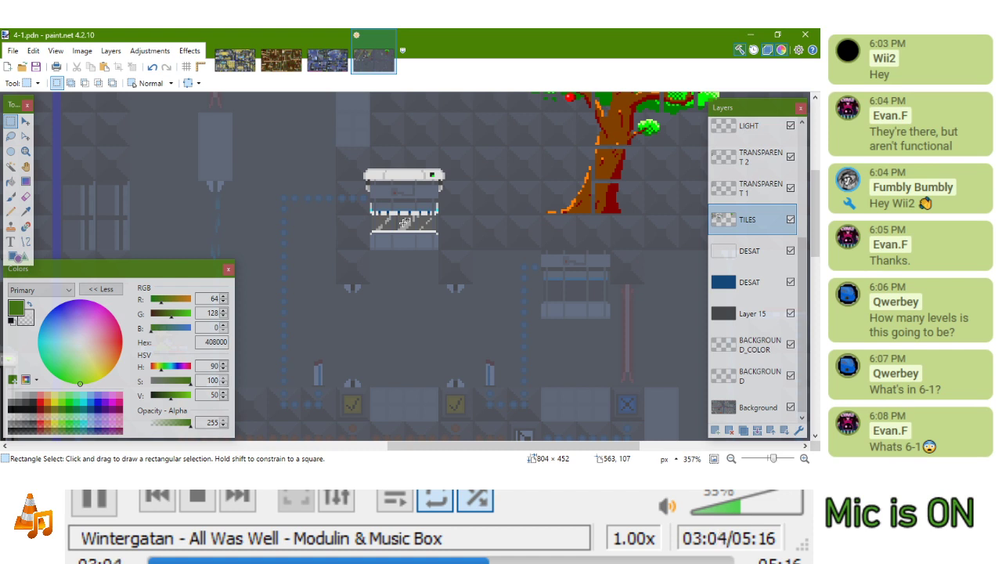
pyautogui.scroll(-1, 404, 223)
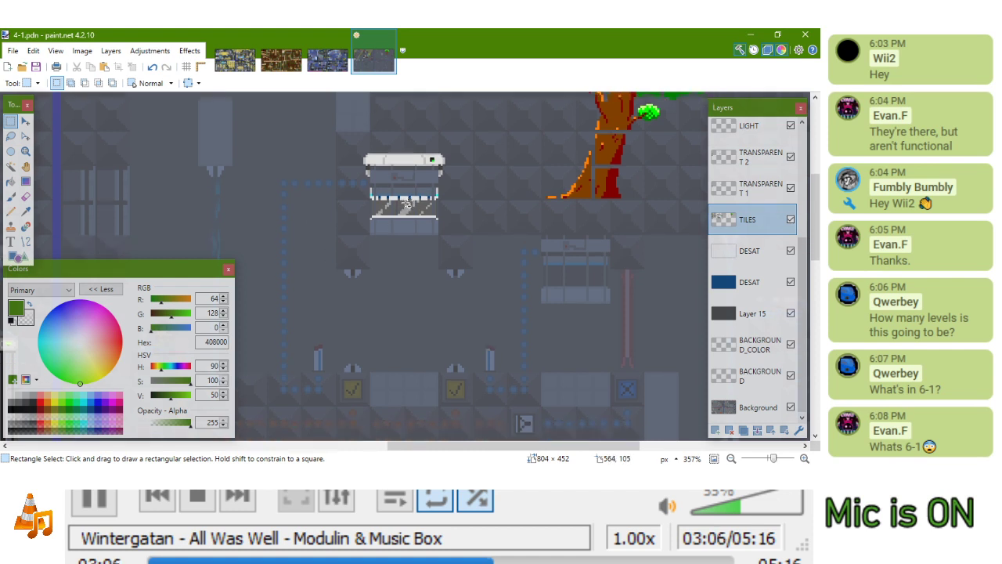
pyautogui.scroll(-6, 407, 203)
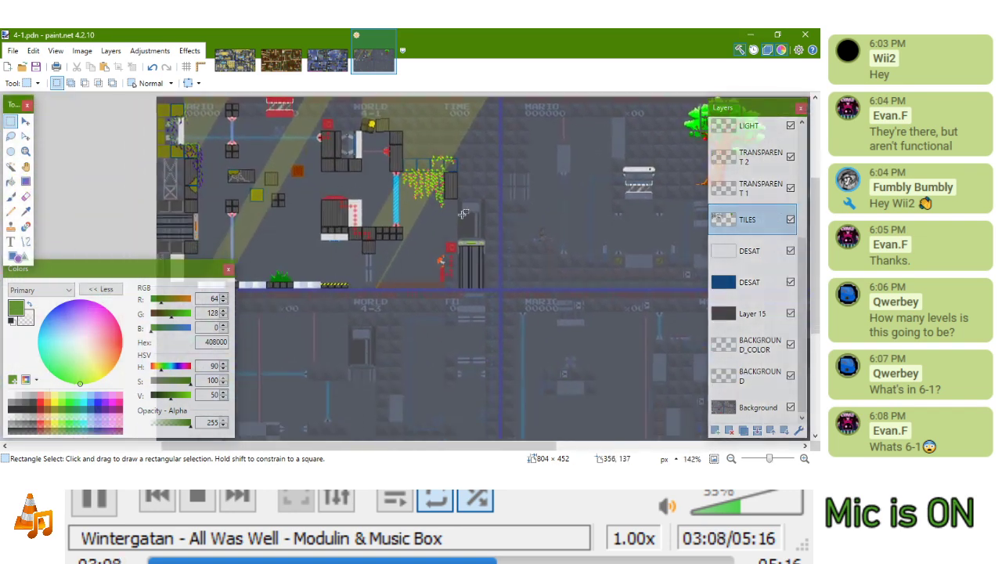
pyautogui.scroll(6, 638, 180)
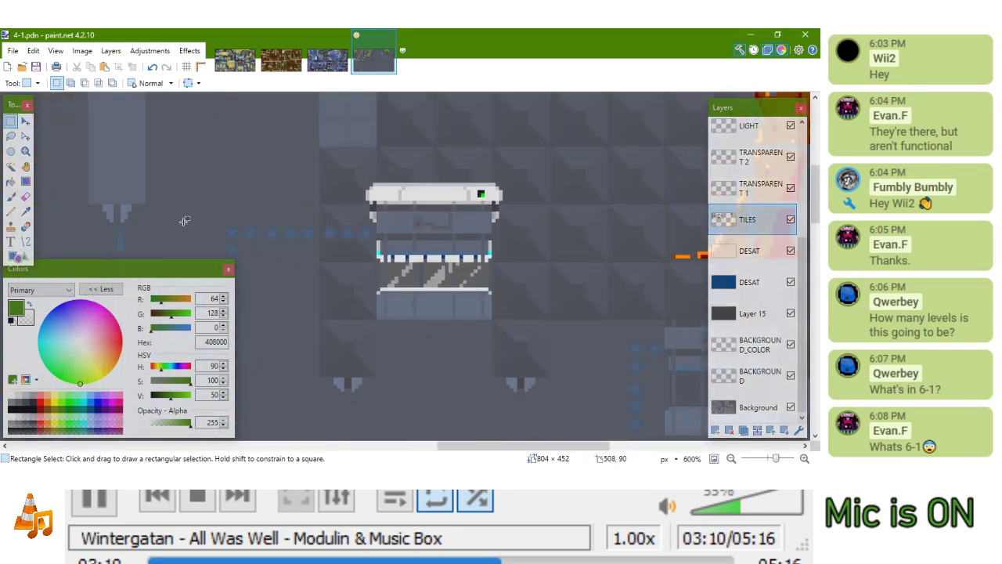
pyautogui.scroll(-6, 428, 189)
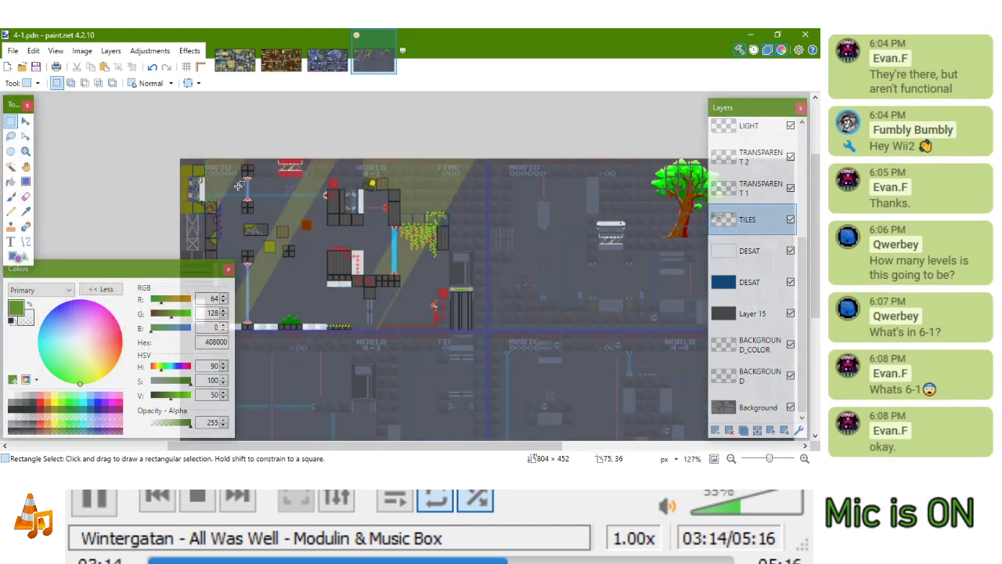
# With the Pencil tool, add single orange (FF8000) rust pixels to the side edges of the red-tinted fixture's upper frame
pyautogui.scroll(10, 237, 185)
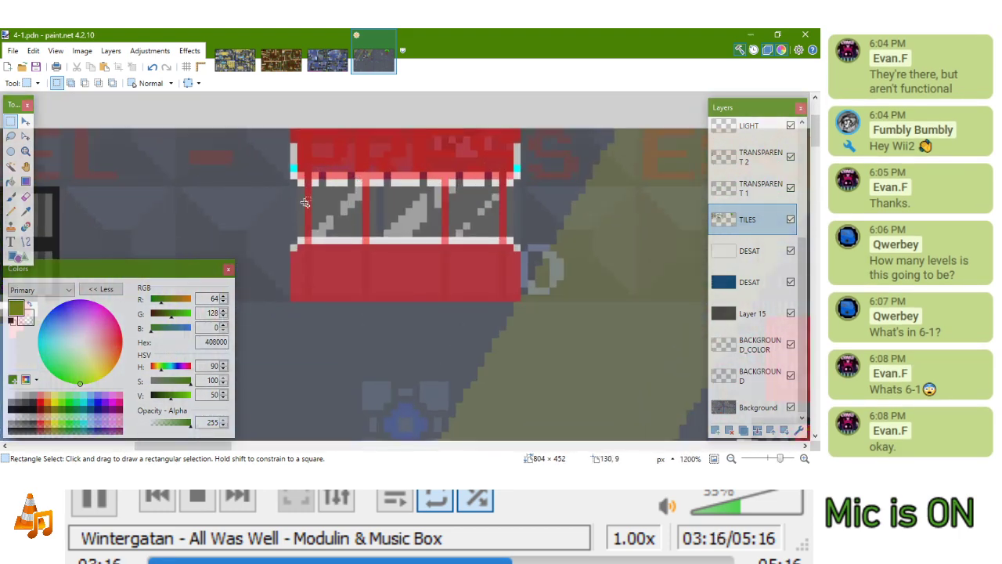
pyautogui.click(11, 211)
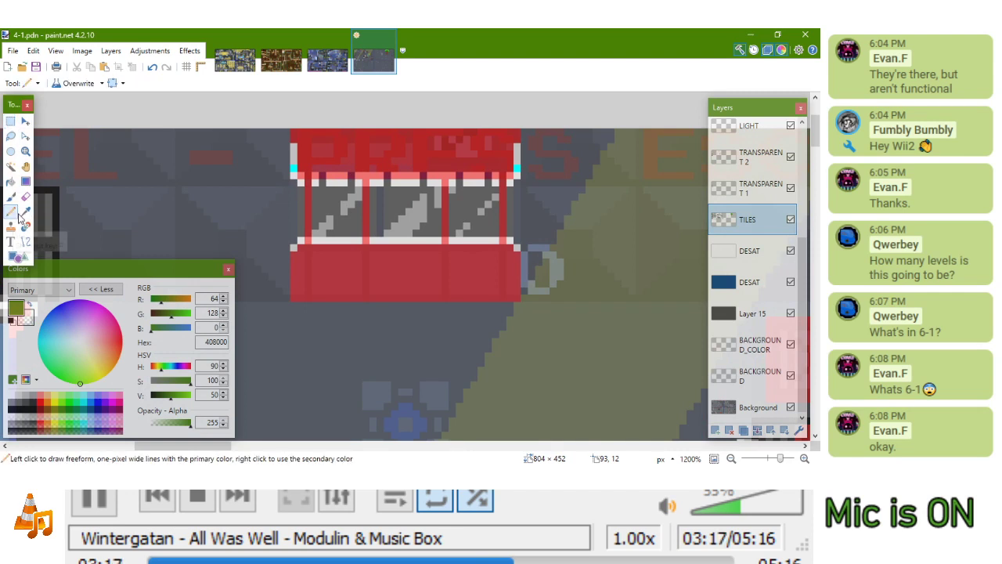
pyautogui.click(49, 410)
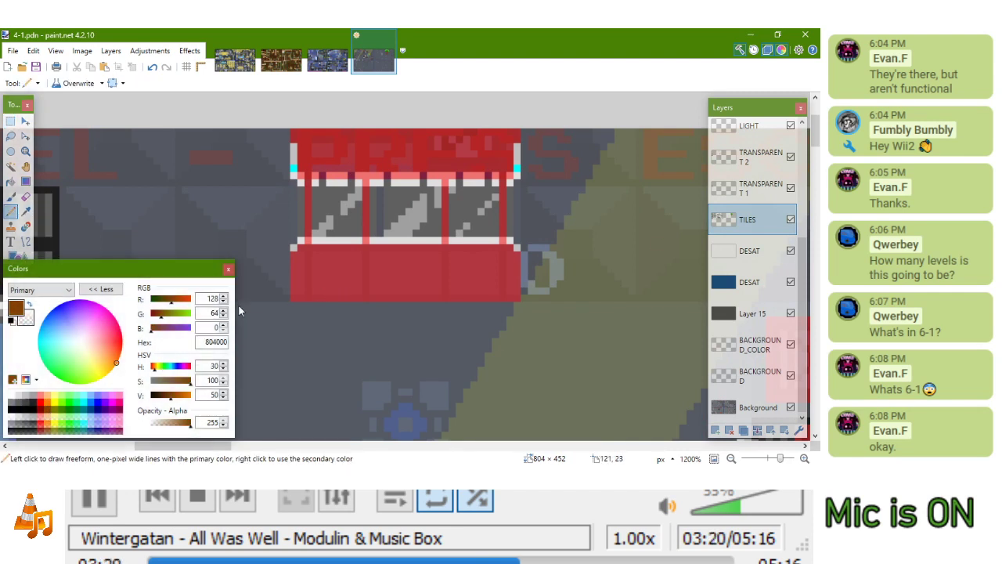
pyautogui.scroll(4, 305, 287)
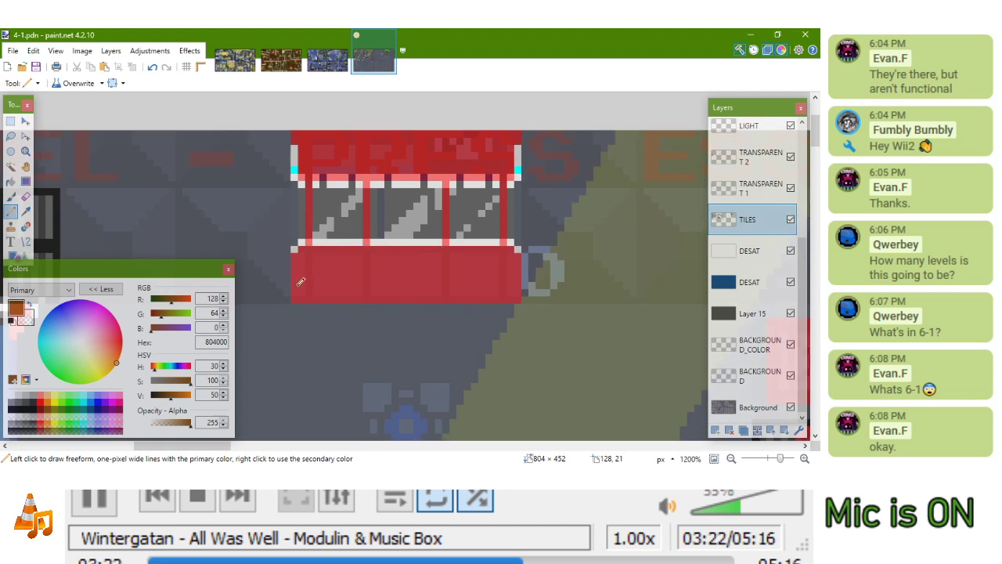
pyautogui.click(295, 188)
pyautogui.hotkey('ctrl', 'z')
pyautogui.click(295, 192)
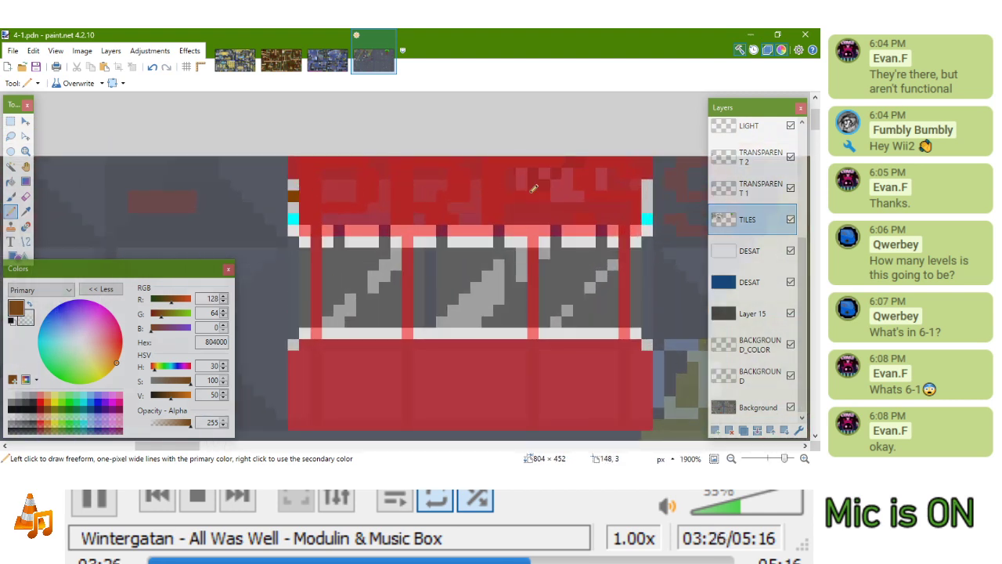
pyautogui.hotkey('ctrl', 'z')
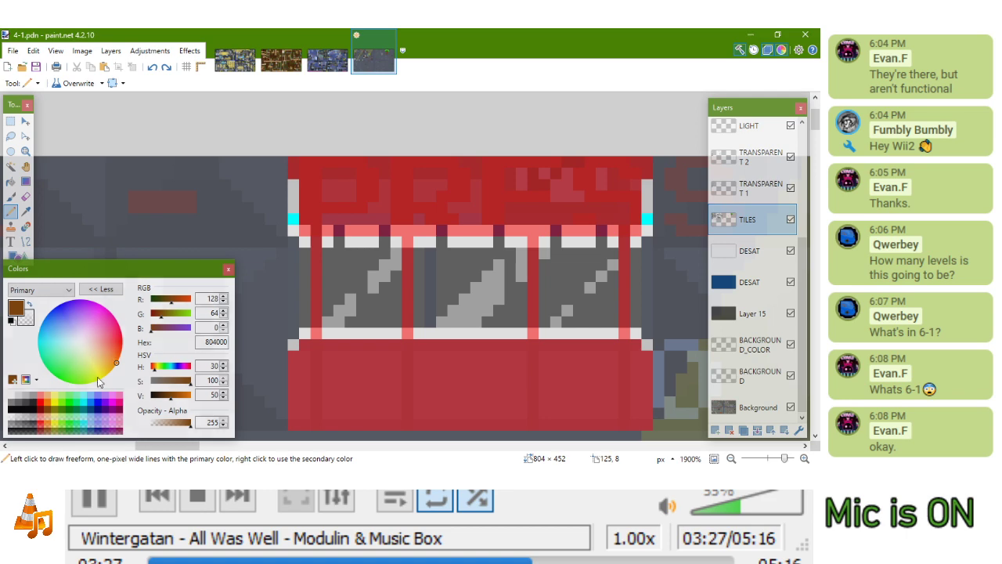
pyautogui.click(48, 402)
pyautogui.click(295, 206)
pyautogui.click(647, 186)
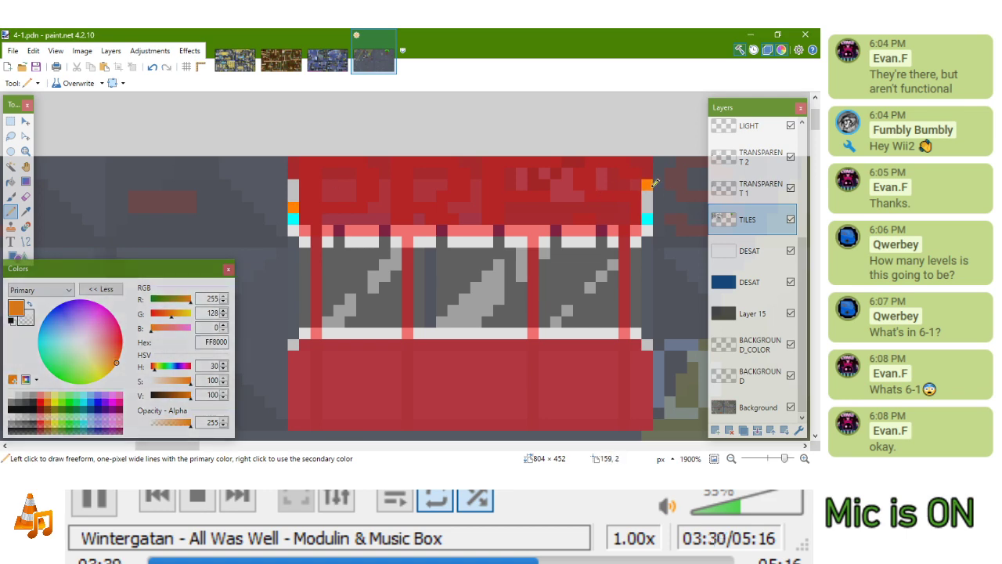
# Select the dark grey window areas with the Magic Wand at 0% tolerance and pencil brown (804000) rust patches across the fixture's panes
pyautogui.scroll(-3, 650, 199)
pyautogui.scroll(3, 447, 230)
pyautogui.scroll(-4, 452, 231)
pyautogui.scroll(4, 454, 228)
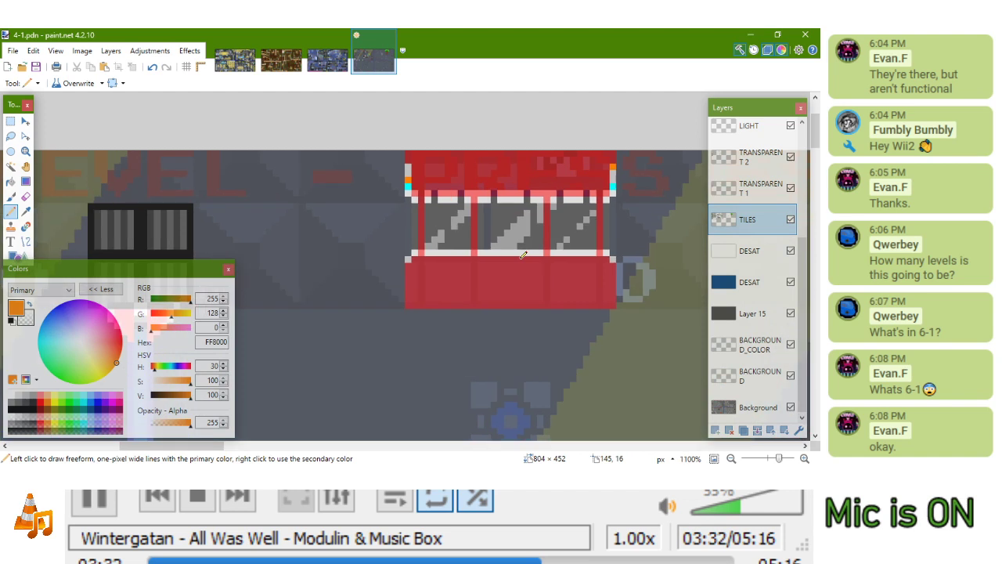
pyautogui.click(12, 167)
pyautogui.click(268, 201)
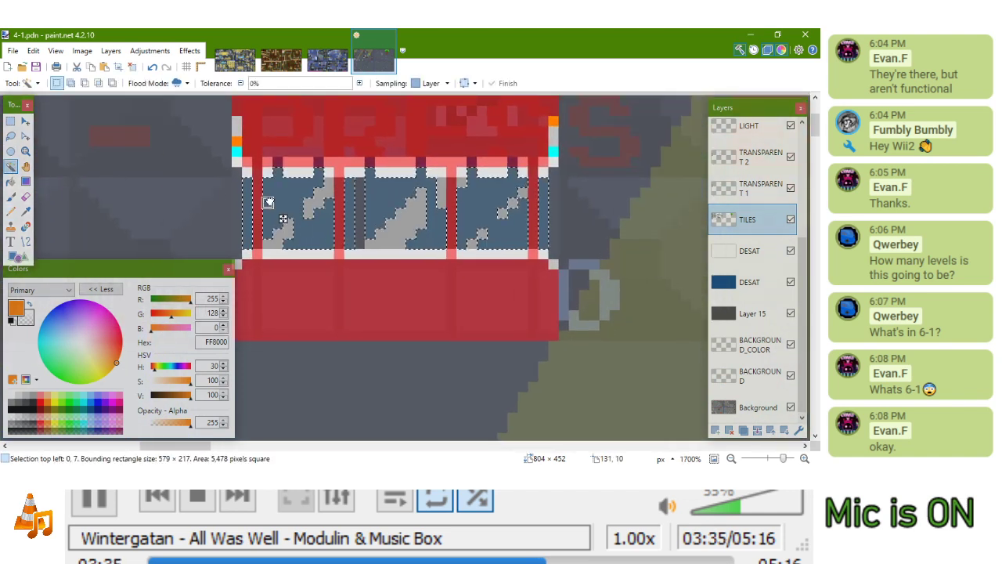
pyautogui.click(10, 211)
pyautogui.press('k')
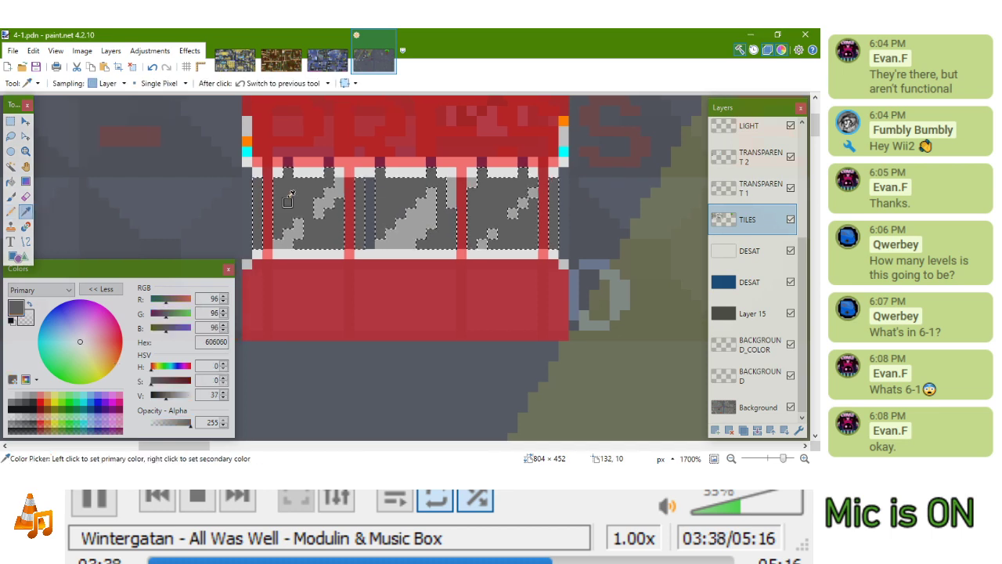
pyautogui.click(277, 201)
pyautogui.click(54, 399)
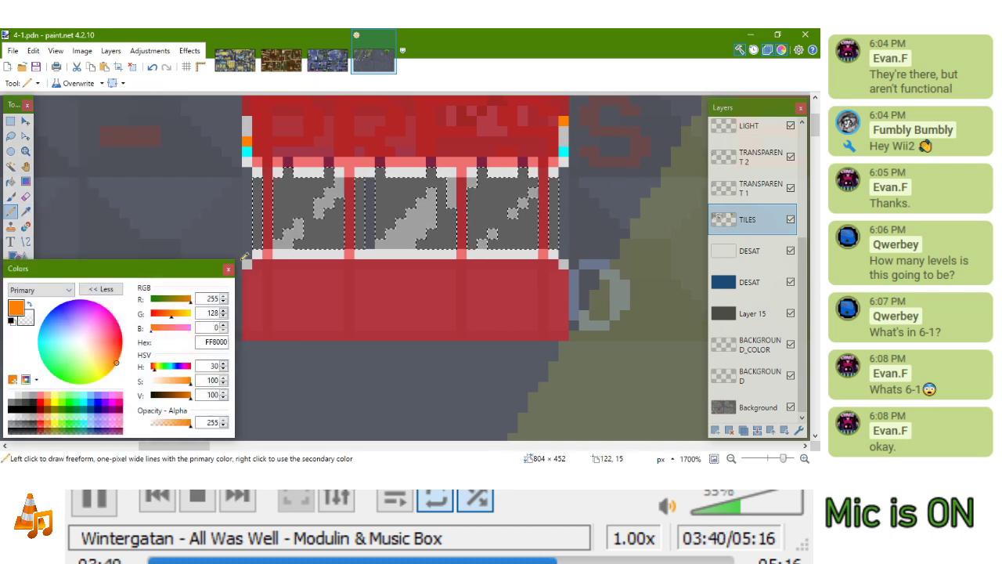
pyautogui.moveTo(286, 183); pyautogui.dragTo(277, 202)
pyautogui.hotkey('ctrl', 'z')
pyautogui.click(48, 408)
pyautogui.click(278, 182)
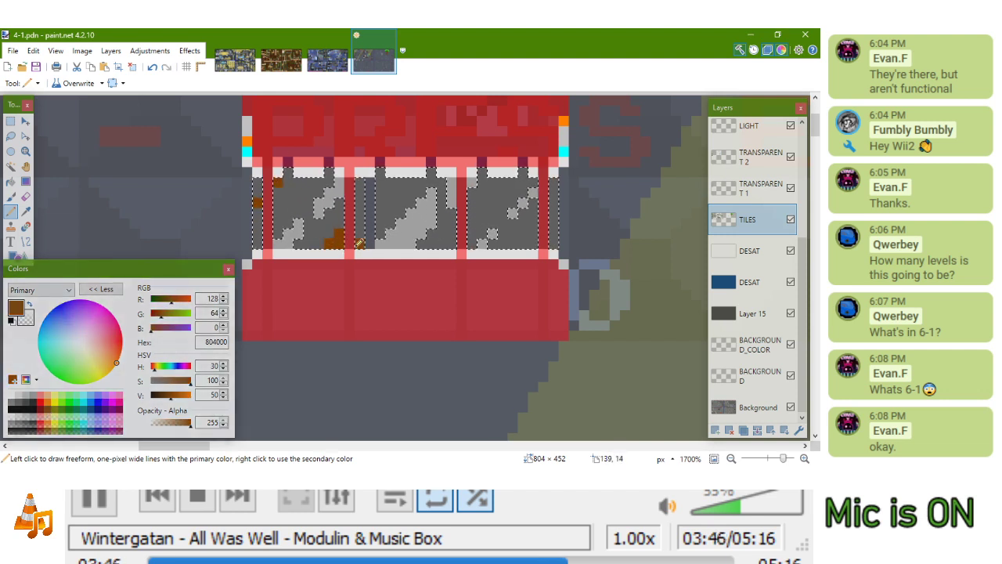
pyautogui.moveTo(410, 181); pyautogui.dragTo(391, 194)
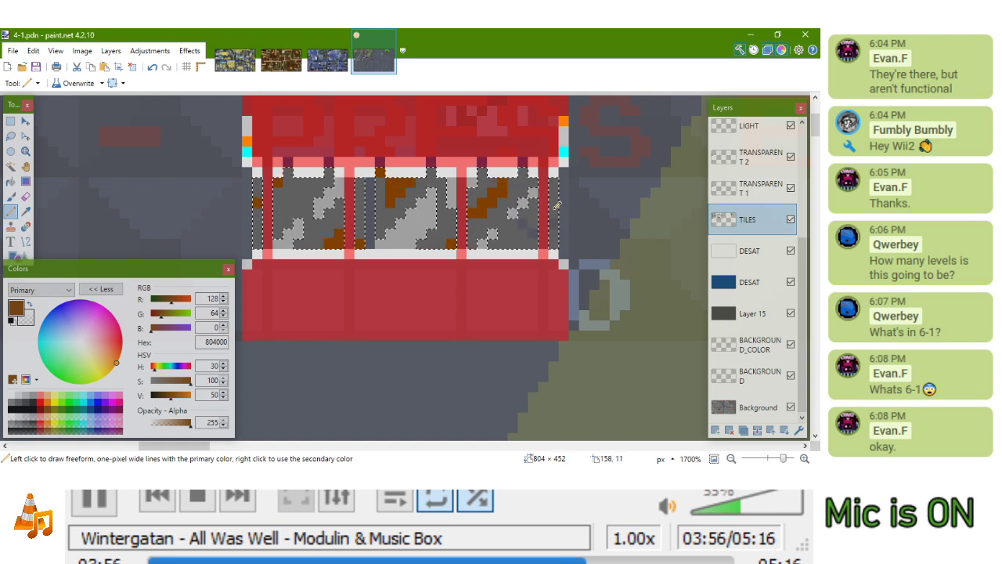
# Pencil near-black (202020) damage pixels around the diagonal highlight in the third pane, erasing stray ones with the sampled transparent colour
pyautogui.click(32, 409)
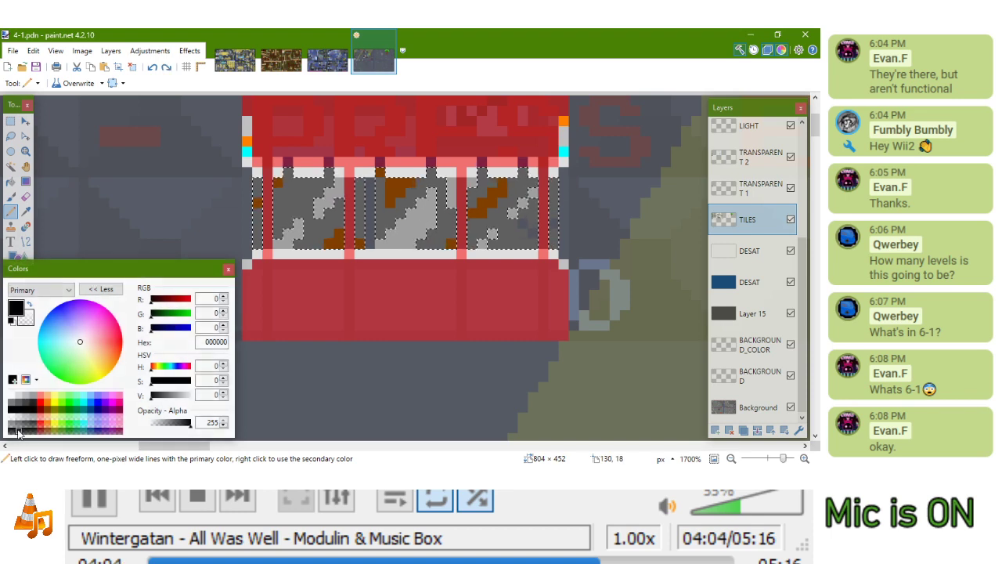
pyautogui.click(32, 403)
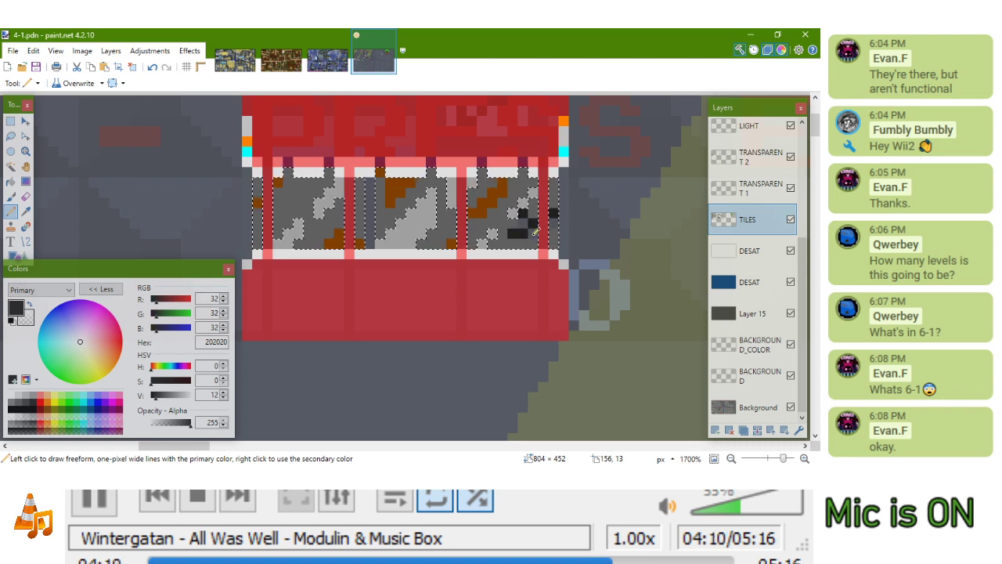
pyautogui.press('k')
pyautogui.click(518, 241)
pyautogui.keyDown('ctrl'); pyautogui.click(510, 235); pyautogui.keyUp('ctrl')
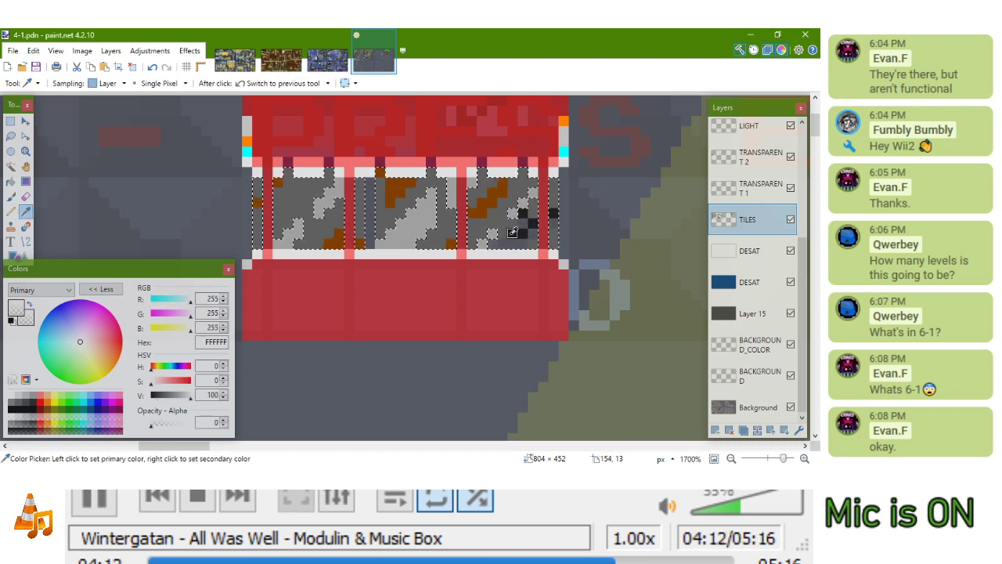
# Examine the rusted red-tinted fixture at several zoom levels and compare it with the clean white fixture in the neighbouring level section
pyautogui.scroll(-8, 538, 289)
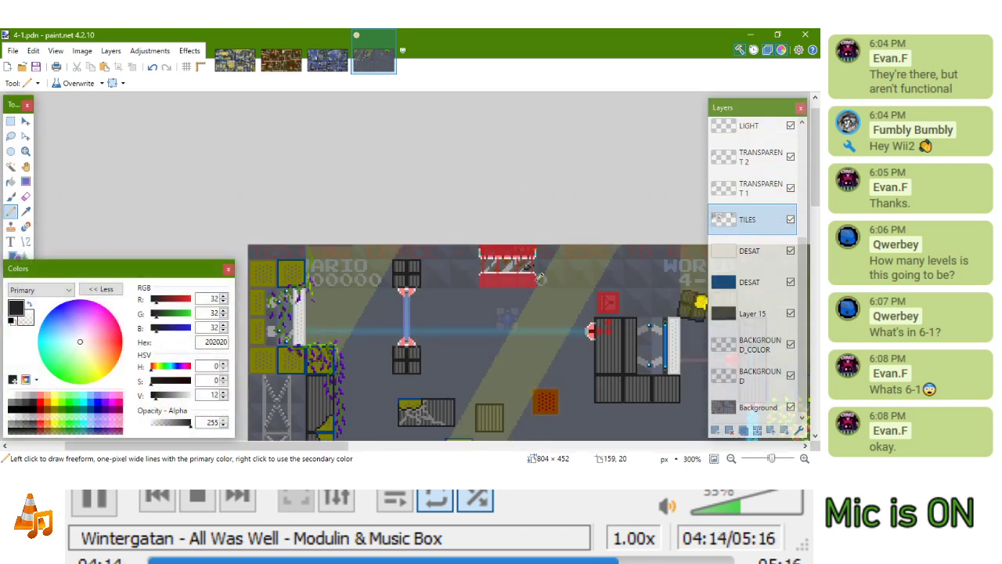
pyautogui.scroll(5, 538, 288)
pyautogui.scroll(1, 436, 193)
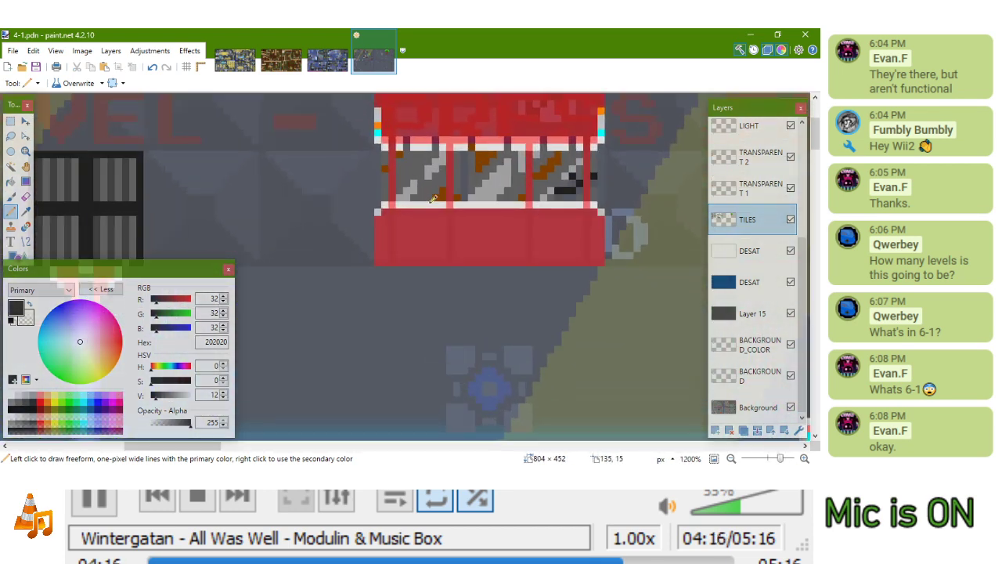
pyautogui.scroll(-8, 442, 195)
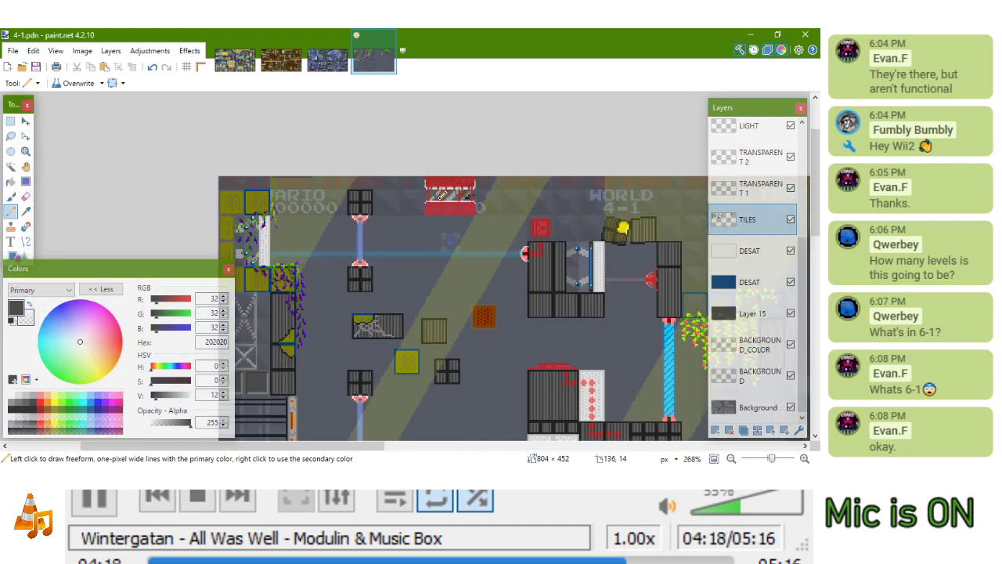
pyautogui.scroll(9, 425, 180)
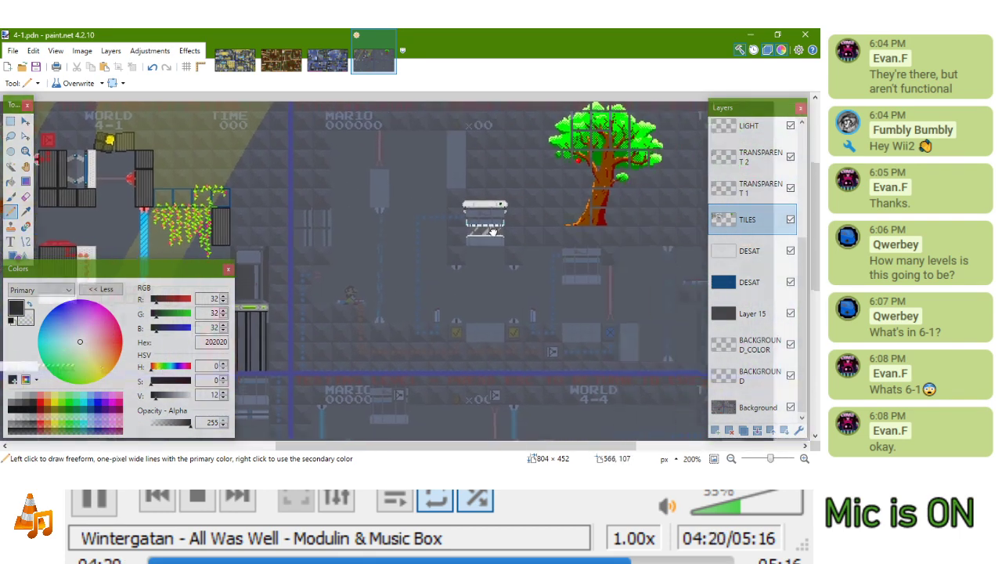
pyautogui.scroll(1, 425, 181)
pyautogui.moveTo(324, 192)
pyautogui.mouseDown()
pyautogui.moveTo(374, 205)
pyautogui.moveTo(444, 188)
pyautogui.mouseUp()
pyautogui.hotkey('ctrl', 'z')
pyautogui.scroll(-12, 444, 189)
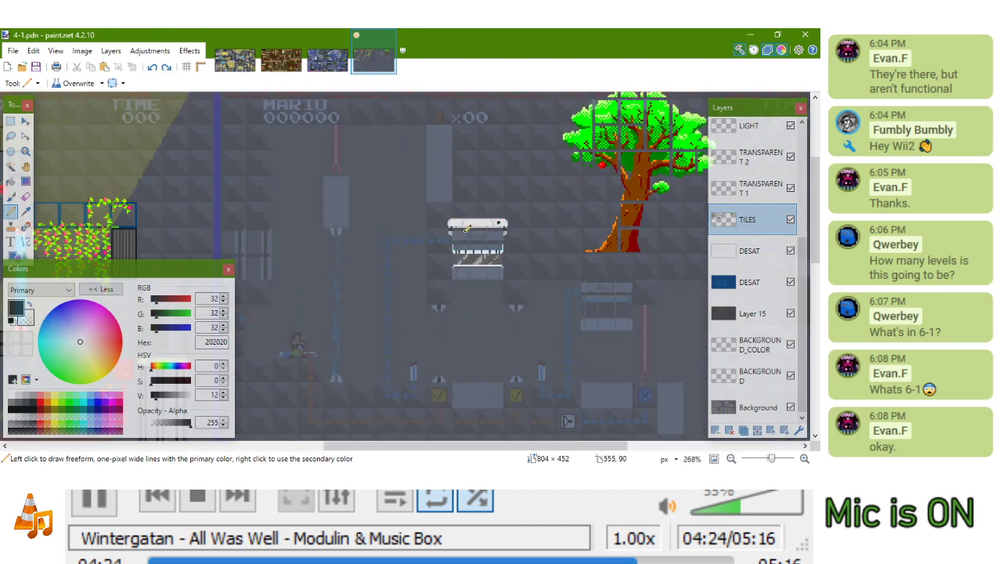
pyautogui.scroll(6, 342, 195)
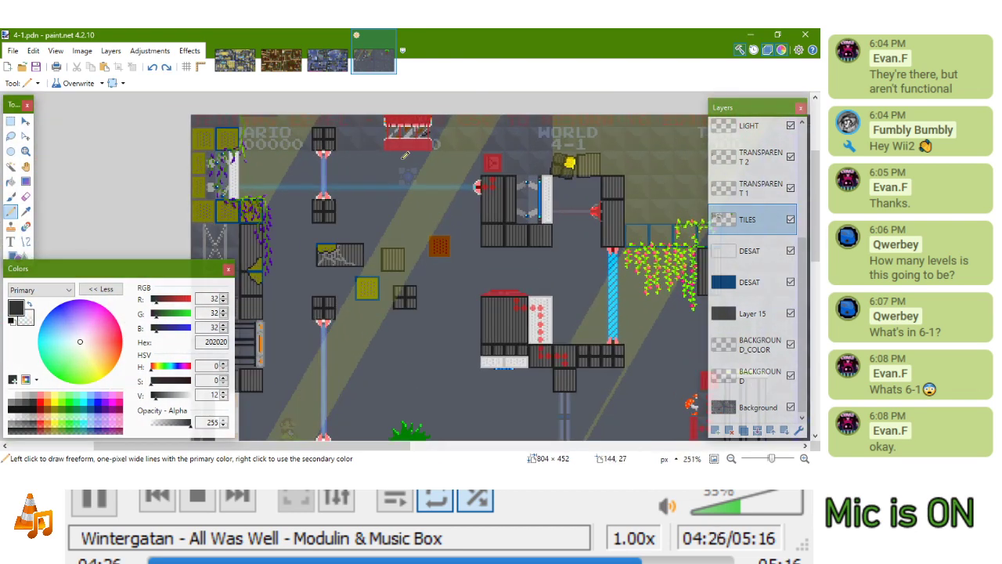
pyautogui.scroll(3, 501, 97)
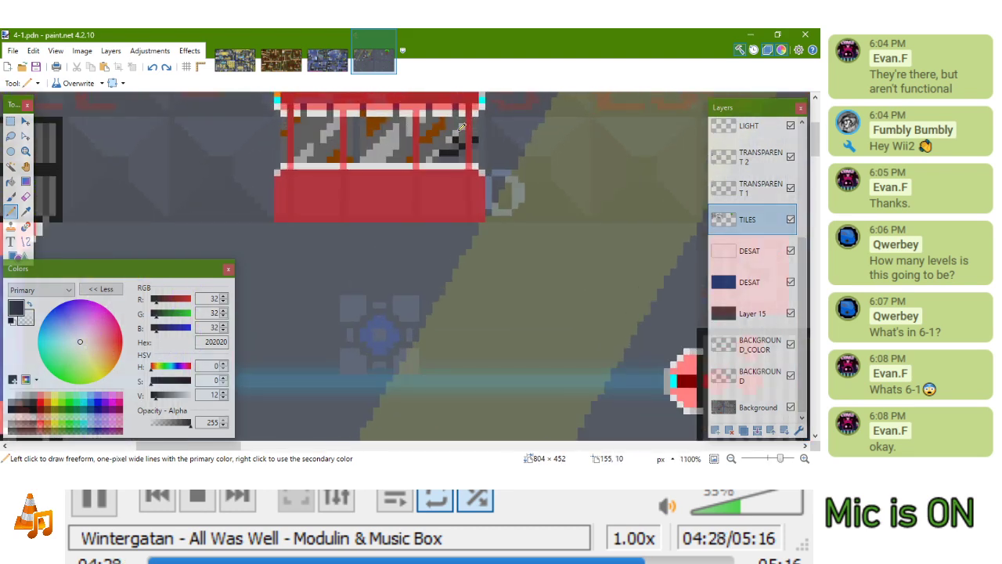
pyautogui.scroll(-3, 501, 97)
# Copy the selected fixture pixels from the TRANSPARENT layer of the 1-1 image and return to the 4-1 image
pyautogui.click(313, 67)
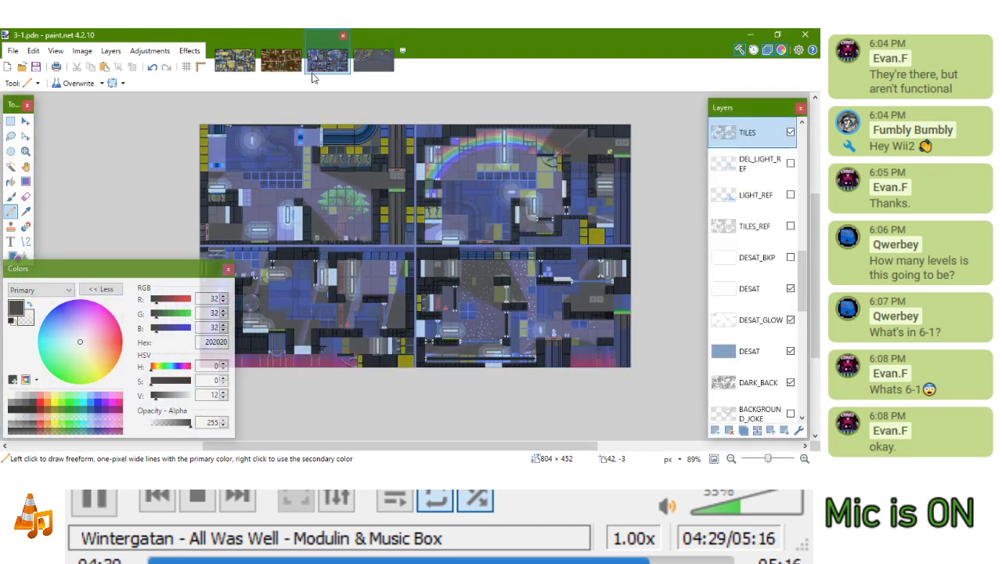
pyautogui.click(235, 61)
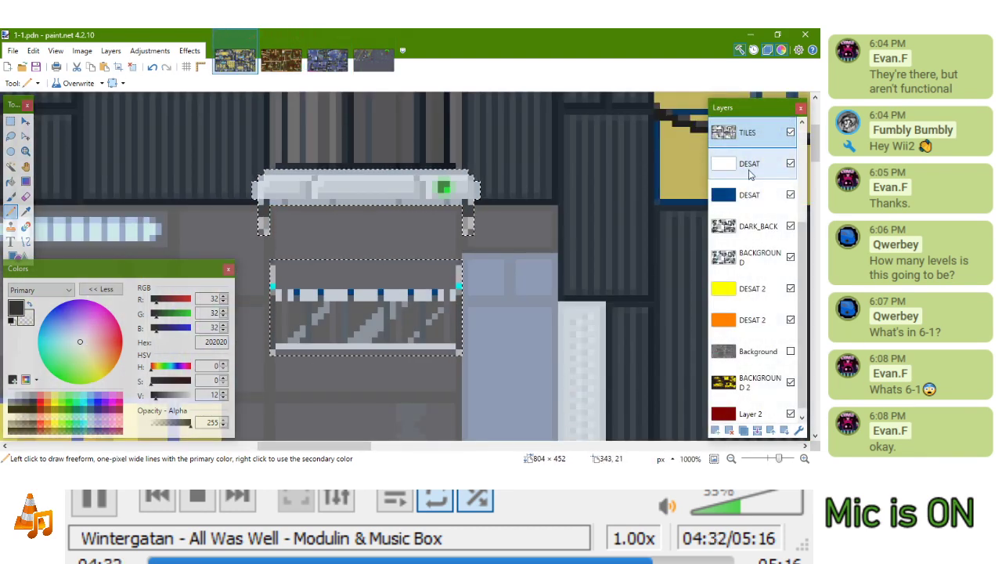
pyautogui.click(374, 60)
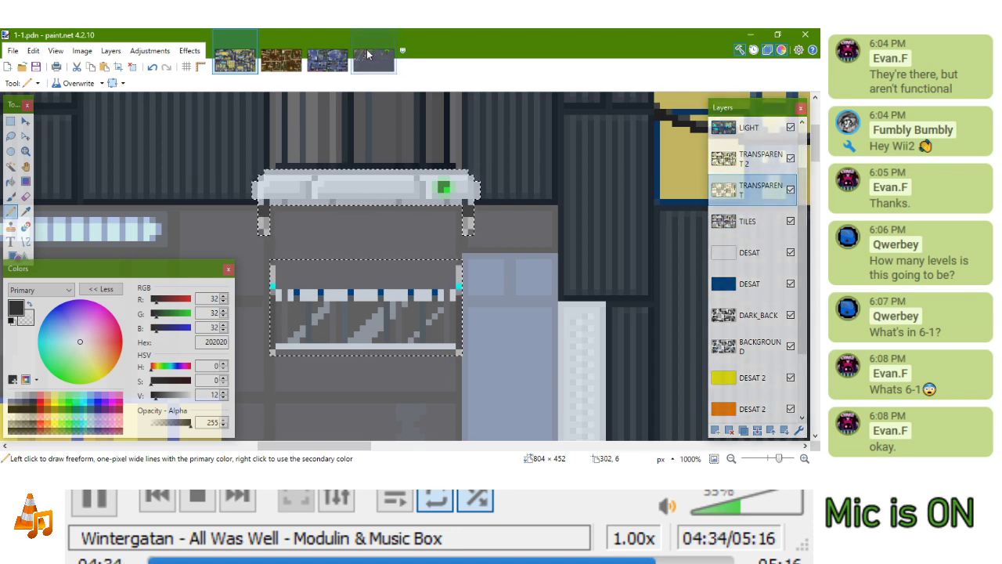
# Try pasting the copied transparent-layer pixels over the white fixture on the TILES layer
pyautogui.scroll(-3, 557, 155)
pyautogui.scroll(2, 557, 155)
pyautogui.scroll(5, 470, 305)
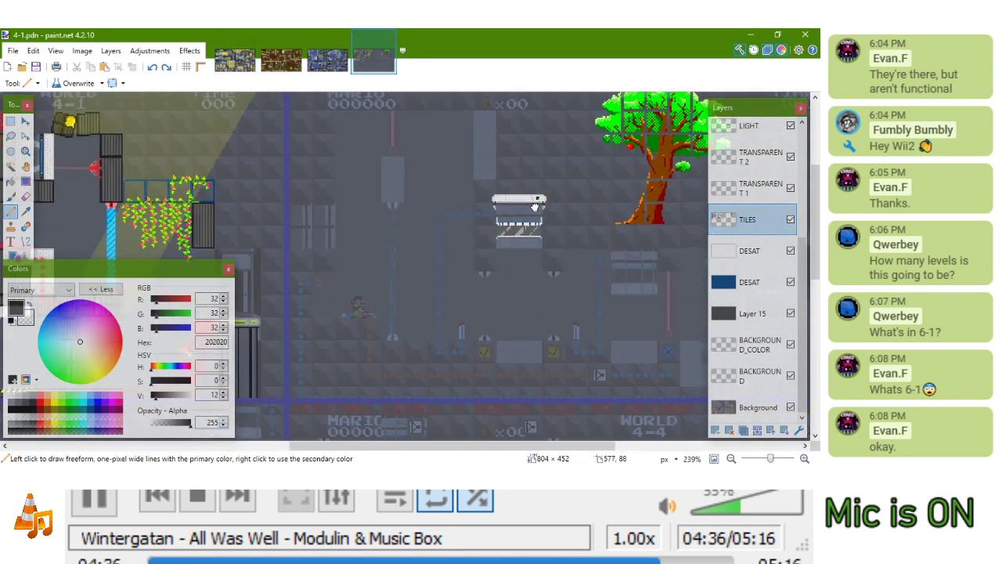
pyautogui.hotkey('ctrl', 'v')
pyautogui.moveTo(100, 109); pyautogui.dragTo(449, 209)
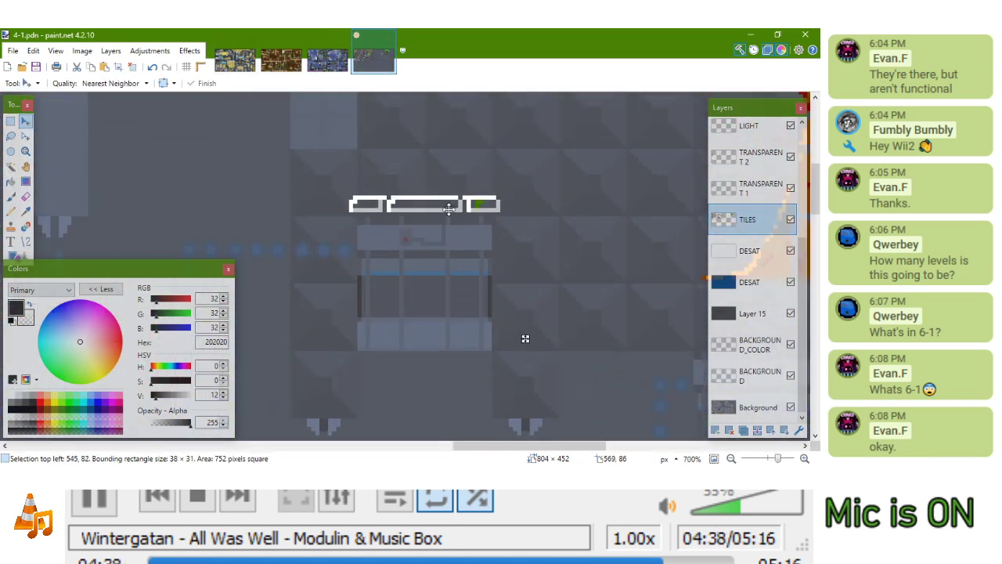
# Paste the copied pixels onto the TRANSPARENT 1 layer and align them over the white fixture, top left at 545, 82
pyautogui.click(758, 199)
pyautogui.hotkey('ctrl', 'v')
pyautogui.moveTo(137, 113); pyautogui.dragTo(450, 208)
pyautogui.scroll(-8, 523, 217)
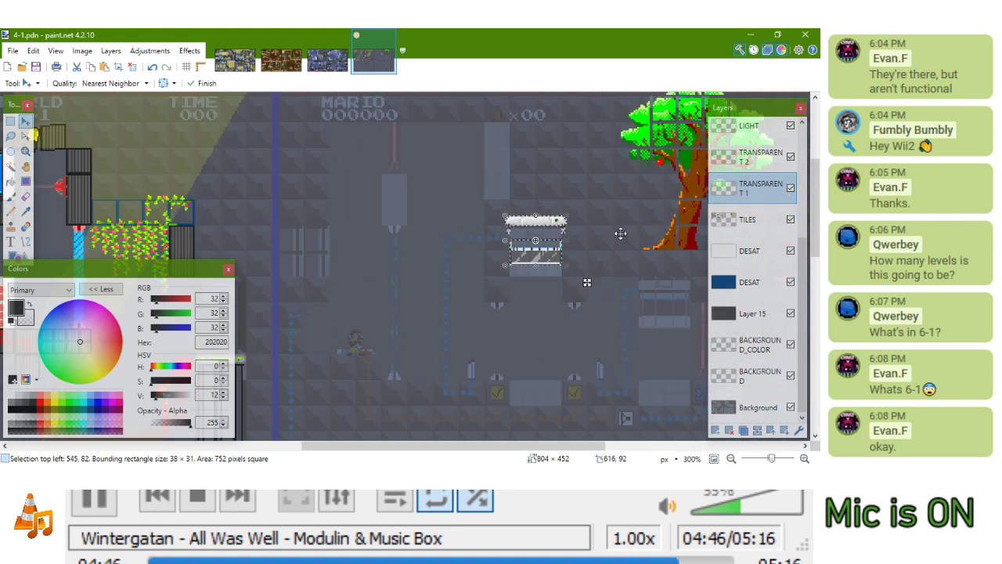
# Place a copy of the fixture pixels over the red-tinted fixture on the TRANSPARENT 1 layer, top left at 125, -14
pyautogui.moveTo(584, 301); pyautogui.dragTo(342, 279)
pyautogui.scroll(8, 170, 168)
pyautogui.scroll(5, 344, 284)
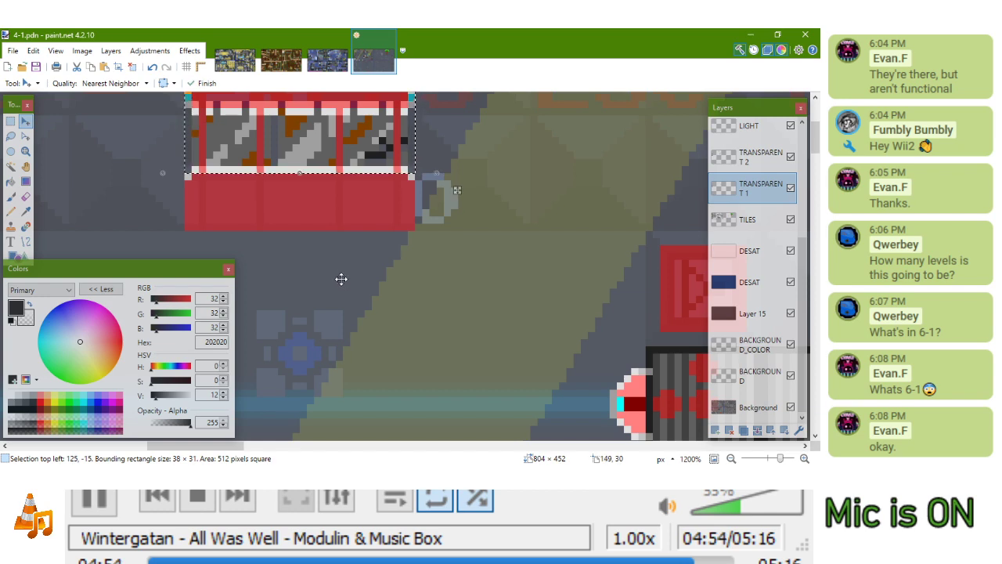
pyautogui.press('Down')
pyautogui.scroll(-5, 345, 293)
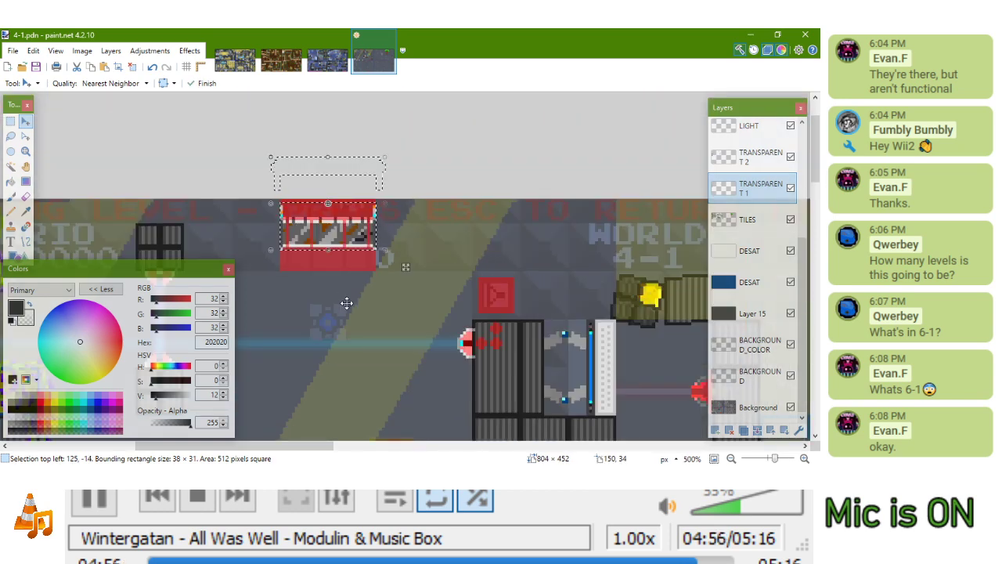
# Copy the selected fixture pixels from the TRANSPARENT 2 layer of the 1-1 image and return to the 4-1 image
pyautogui.click(234, 59)
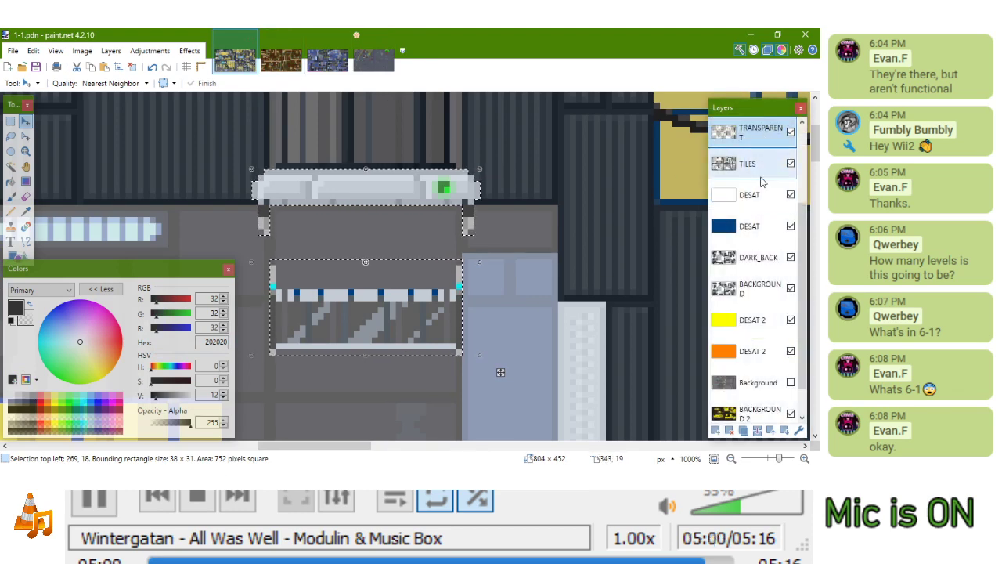
pyautogui.scroll(3, 782, 186)
pyautogui.click(782, 187)
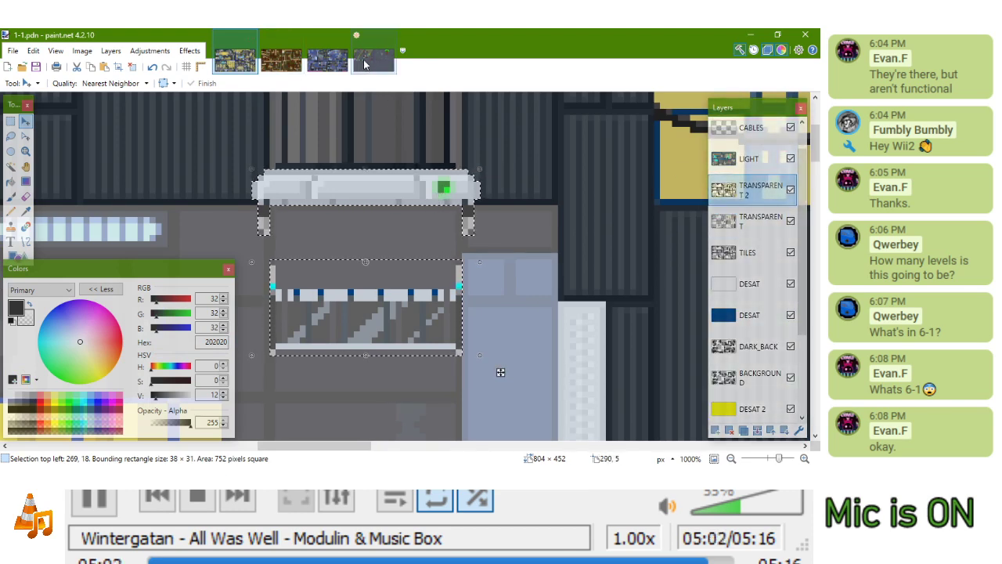
pyautogui.click(373, 59)
# Paste the copied pixels onto the TRANSPARENT 2 layer over the white fixture, top left at 545, 82, and save the image
pyautogui.click(770, 155)
pyautogui.moveTo(525, 217); pyautogui.dragTo(257, 169)
pyautogui.scroll(3, 418, 206)
pyautogui.hotkey('ctrl', 'v')
pyautogui.moveTo(91, 151); pyautogui.dragTo(443, 229)
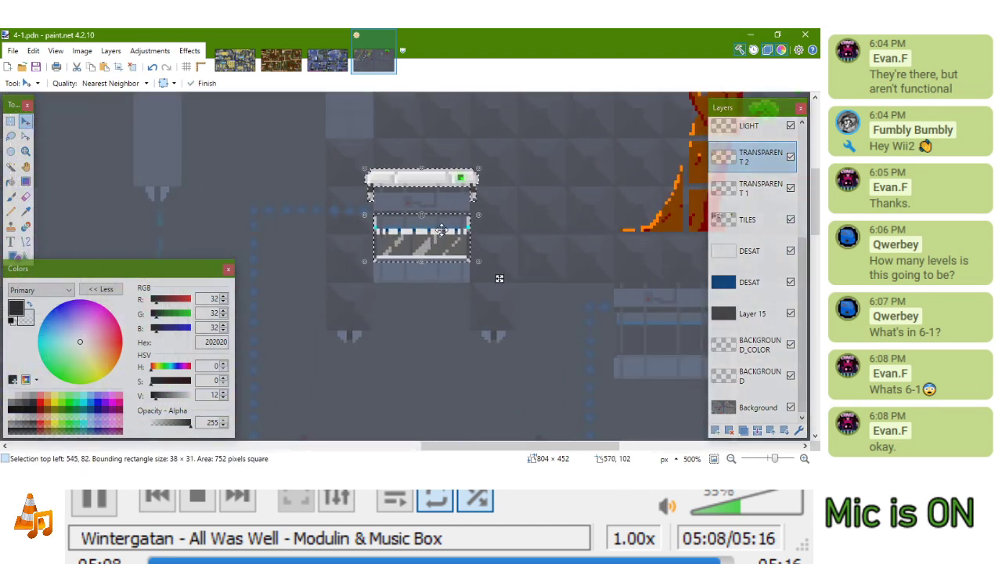
pyautogui.hotkey('ctrl', 'b')
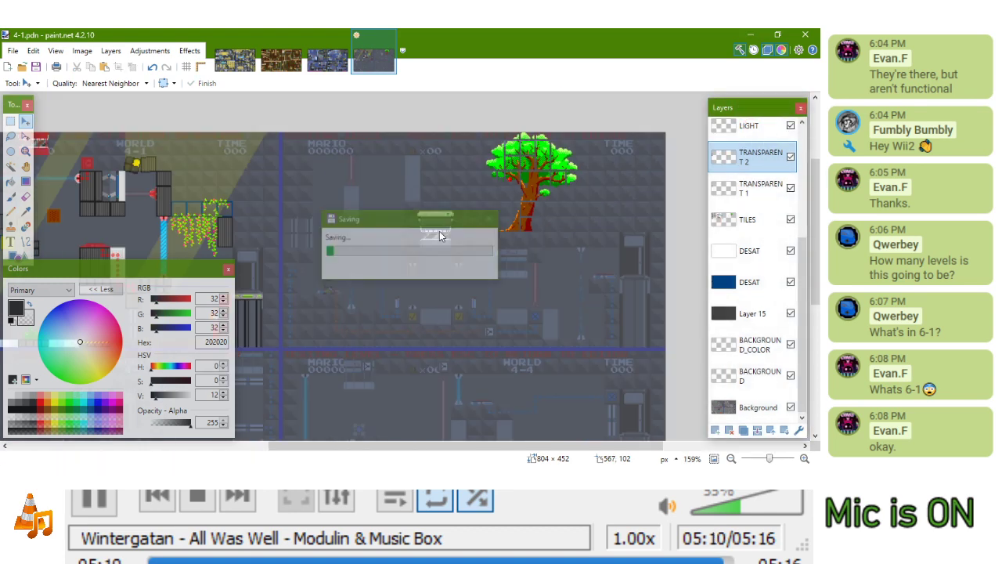
# Add a new layer directly above TILES and set the primary color to dark red 800000
pyautogui.scroll(-2, 392, 227)
pyautogui.scroll(10, 320, 171)
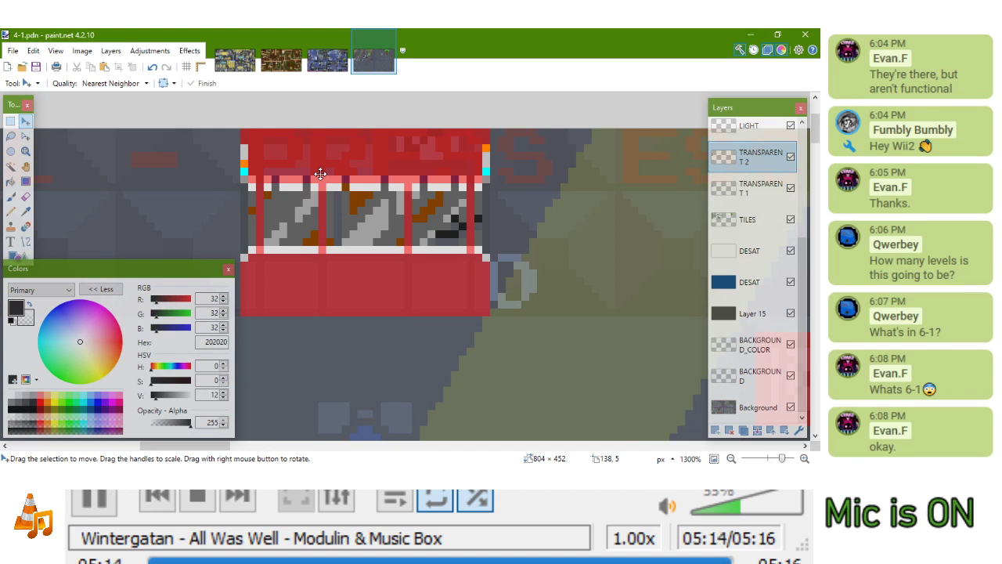
pyautogui.scroll(-3, 459, 200)
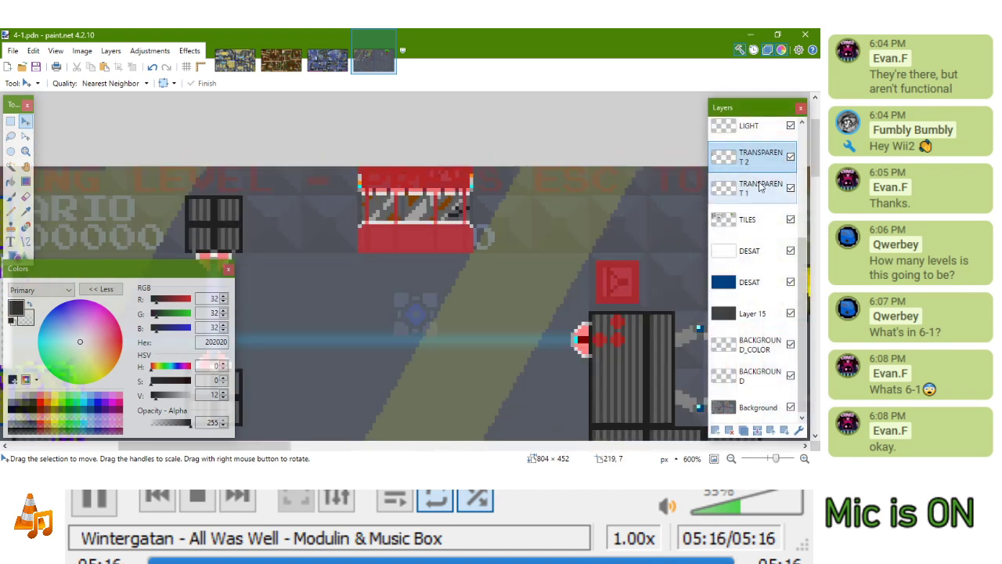
pyautogui.click(754, 221)
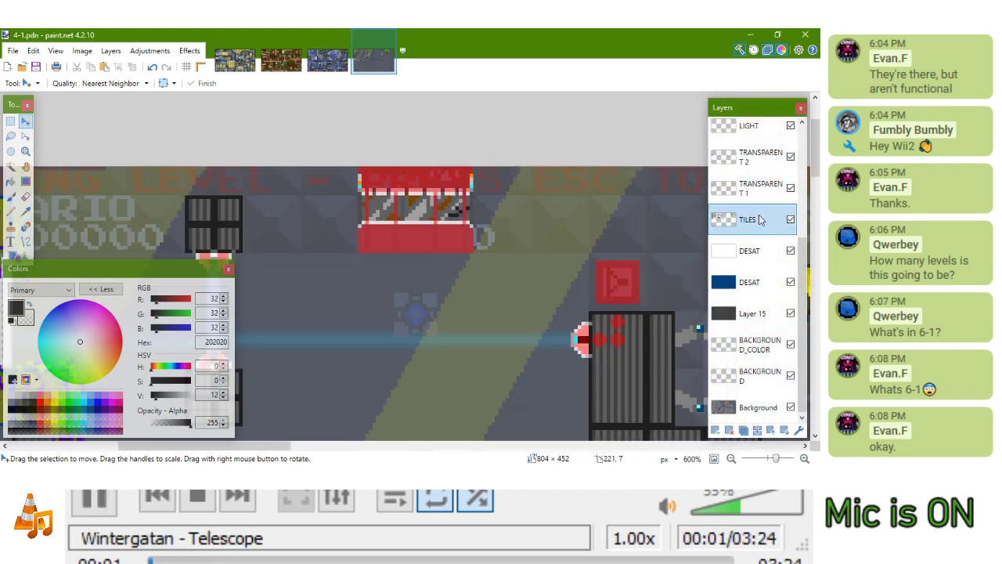
pyautogui.click(11, 211)
pyautogui.scroll(-4, 407, 184)
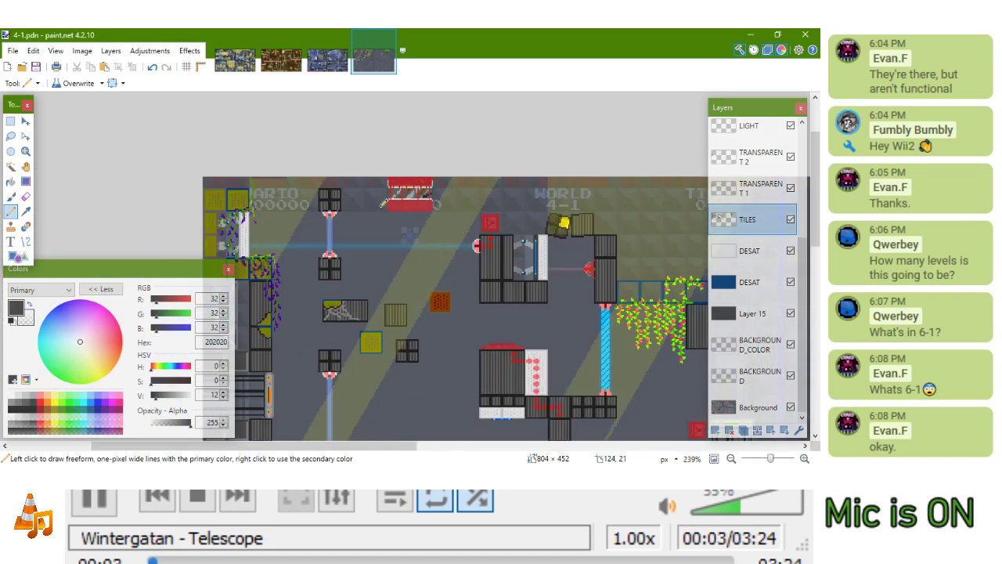
pyautogui.moveTo(415, 211); pyautogui.dragTo(431, 167)
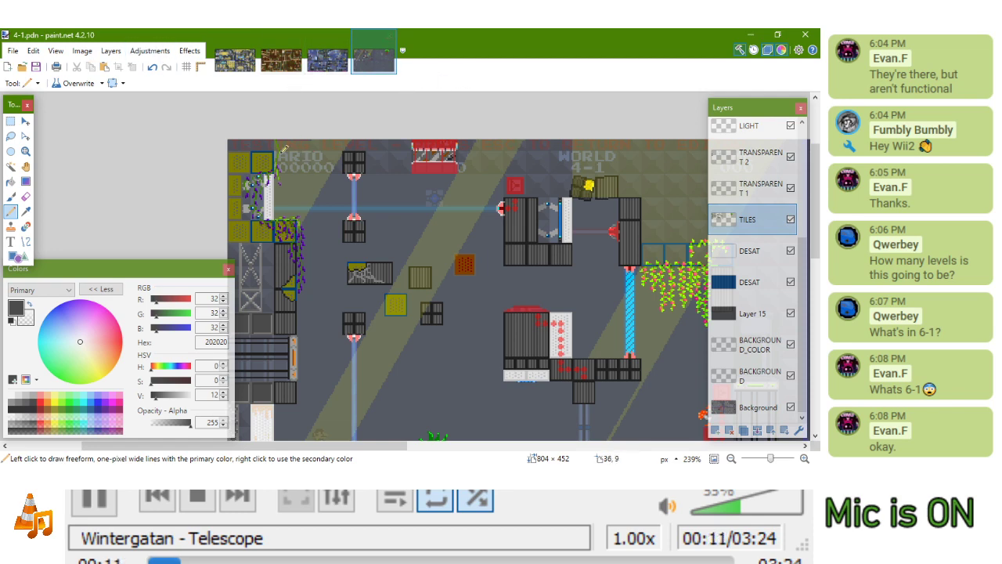
pyautogui.scroll(8, 284, 148)
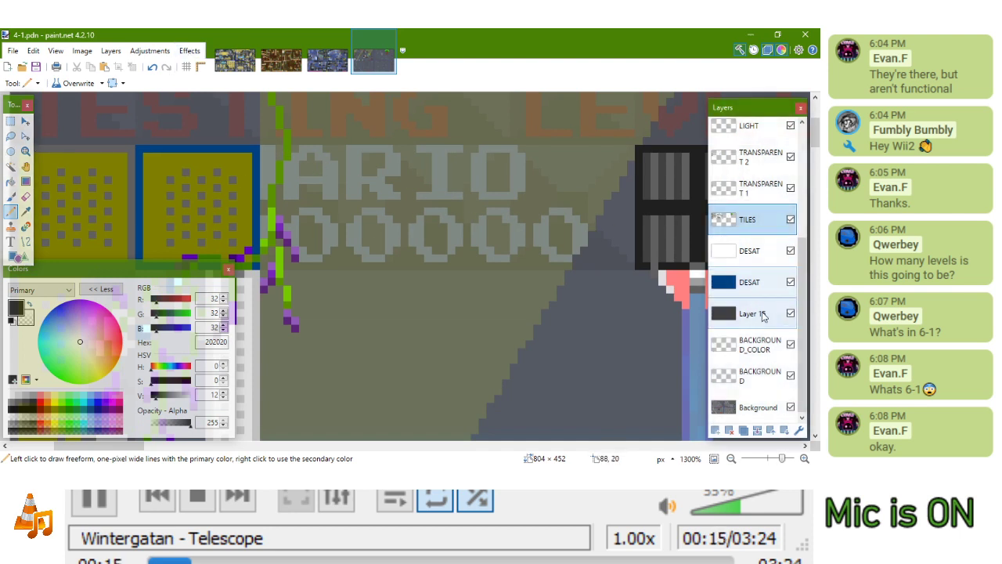
pyautogui.click(715, 433)
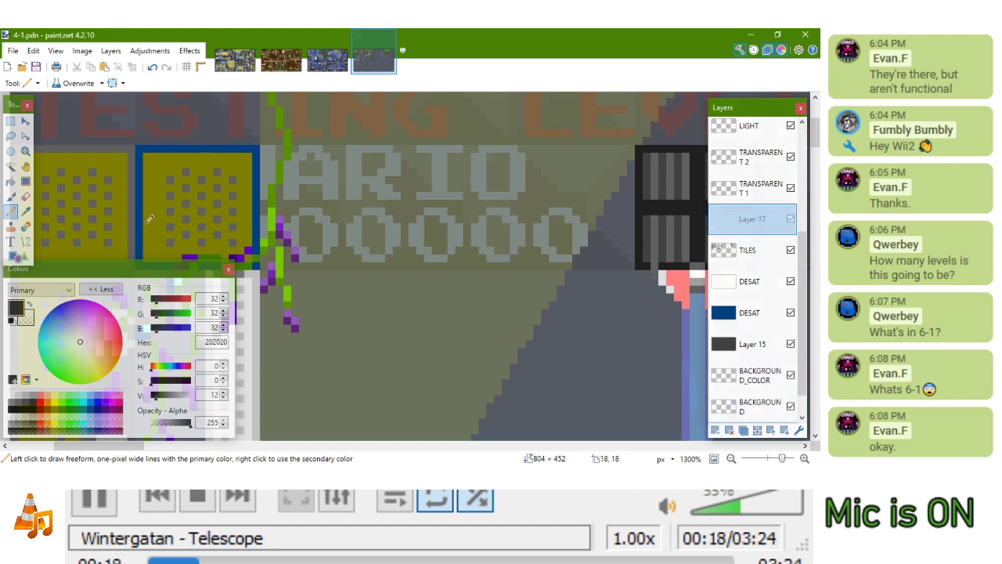
pyautogui.click(44, 413)
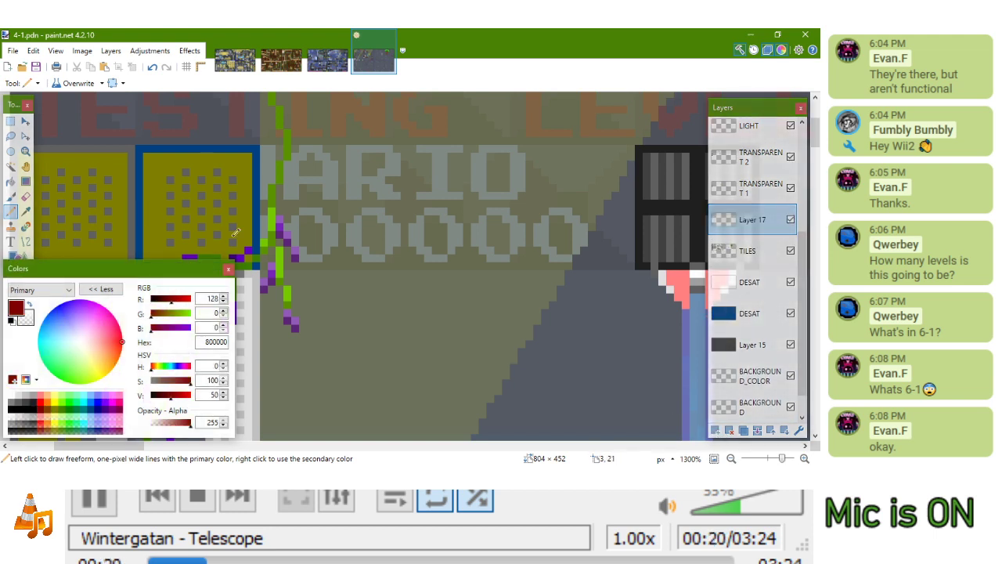
# Draw a 16 × 16 dark red rectangle outline beside the blue-framed yellow tile and move its layer above TRANSPARENT 2
pyautogui.click(16, 255)
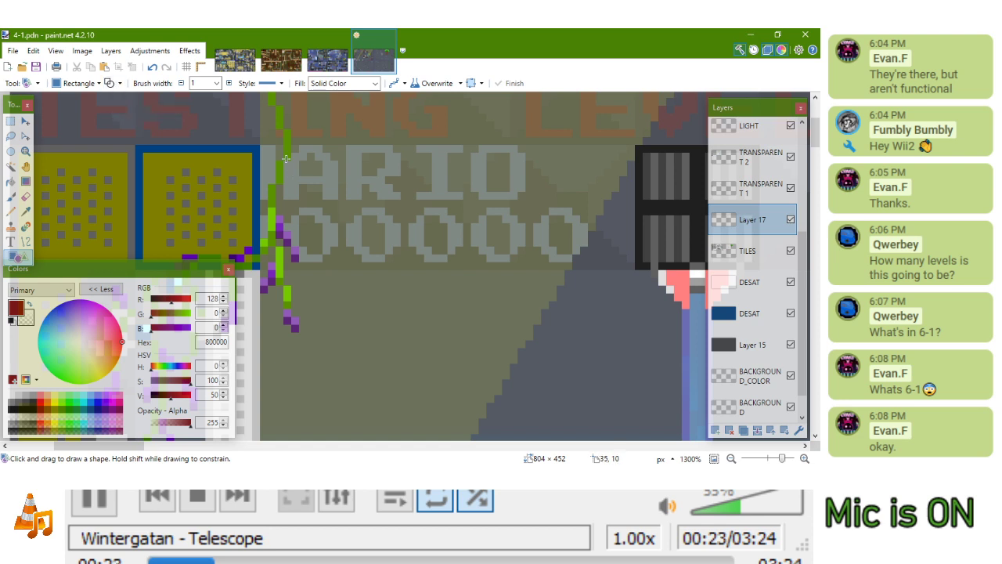
pyautogui.moveTo(268, 153); pyautogui.dragTo(385, 269)
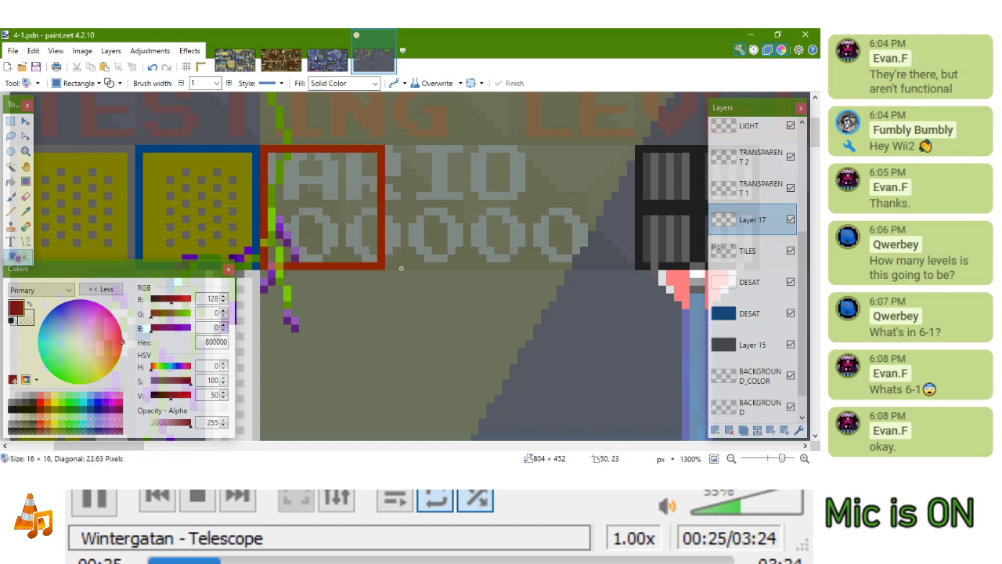
pyautogui.press('Return')
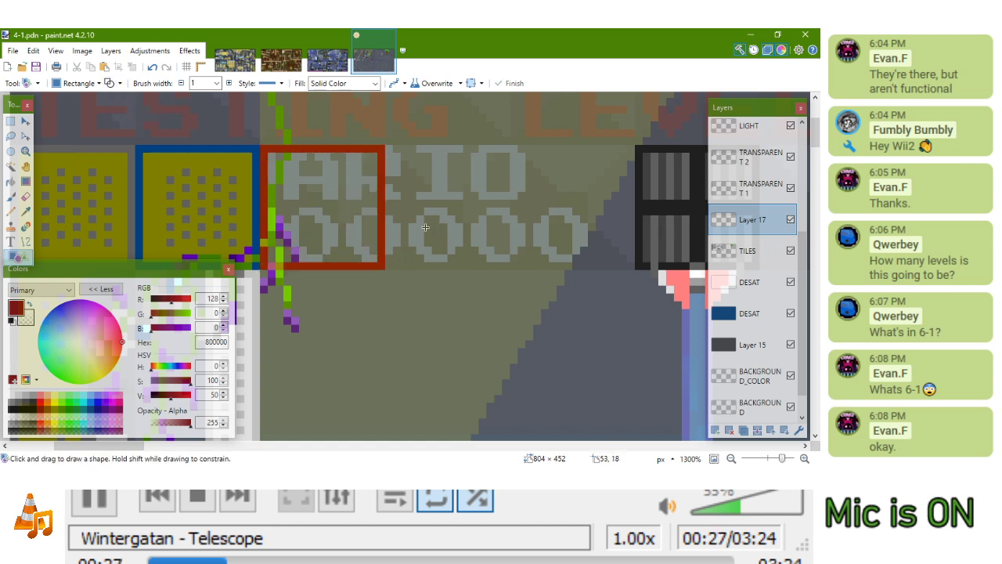
pyautogui.moveTo(765, 222); pyautogui.dragTo(750, 164)
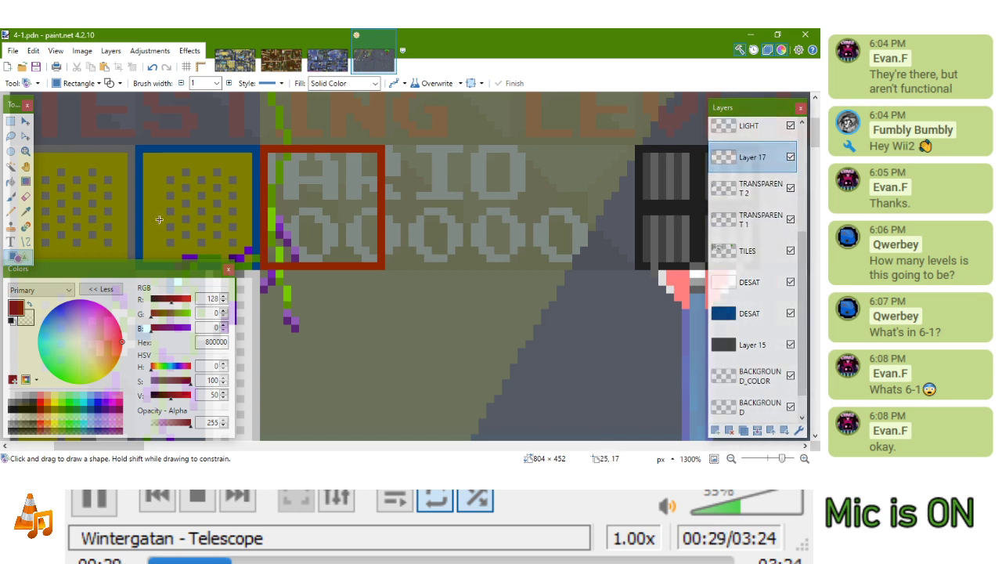
# Draw four horizontal and three vertical one-pixel dark red lines inside the rectangle to form a grid
pyautogui.click(26, 241)
pyautogui.moveTo(261, 248); pyautogui.dragTo(364, 245)
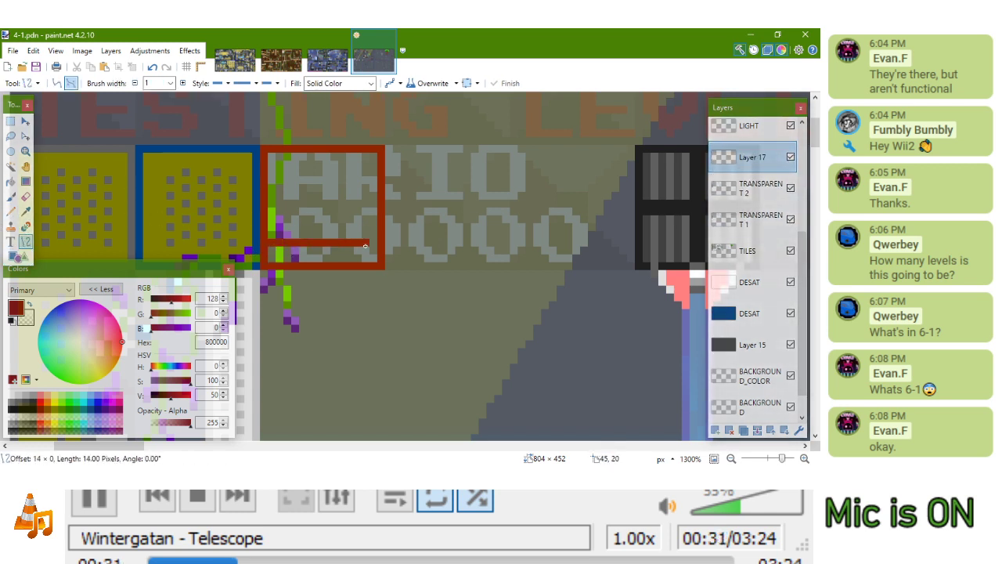
pyautogui.moveTo(267, 213); pyautogui.dragTo(379, 217)
pyautogui.press('Down')
pyautogui.press('Return')
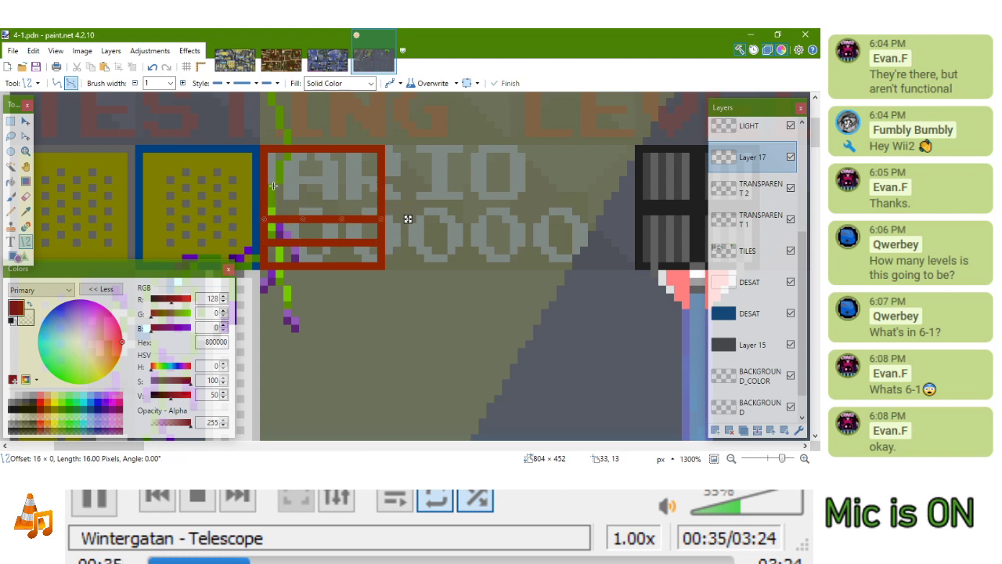
pyautogui.moveTo(266, 172); pyautogui.dragTo(380, 172)
pyautogui.moveTo(266, 197); pyautogui.dragTo(365, 200)
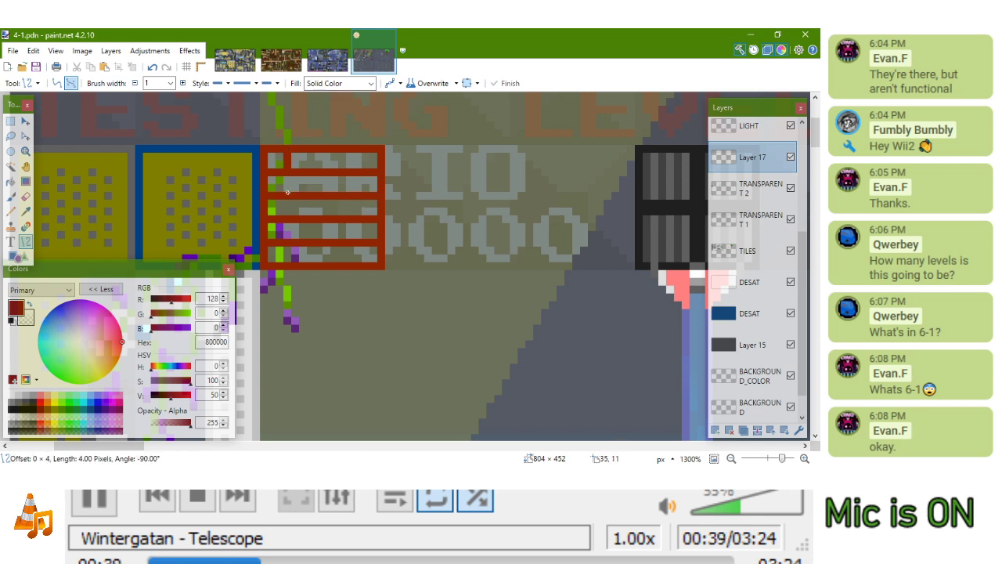
pyautogui.moveTo(312, 149); pyautogui.dragTo(312, 263)
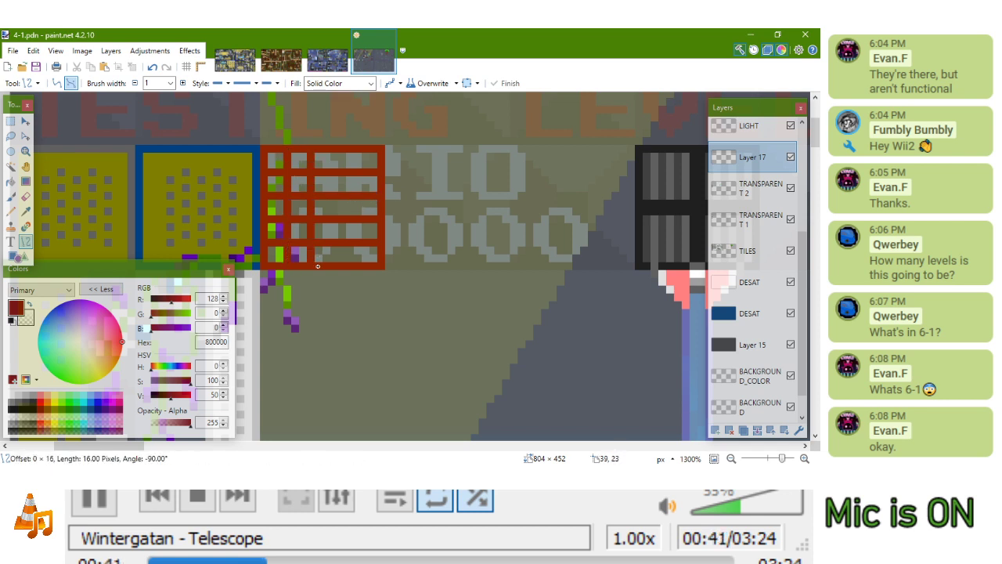
pyautogui.moveTo(339, 149); pyautogui.dragTo(339, 261)
pyautogui.moveTo(357, 149); pyautogui.dragTo(359, 259)
# Copy the upper 16 × 16 blue-framed grate tile from the TILES layer of the 3-1 image
pyautogui.click(327, 52)
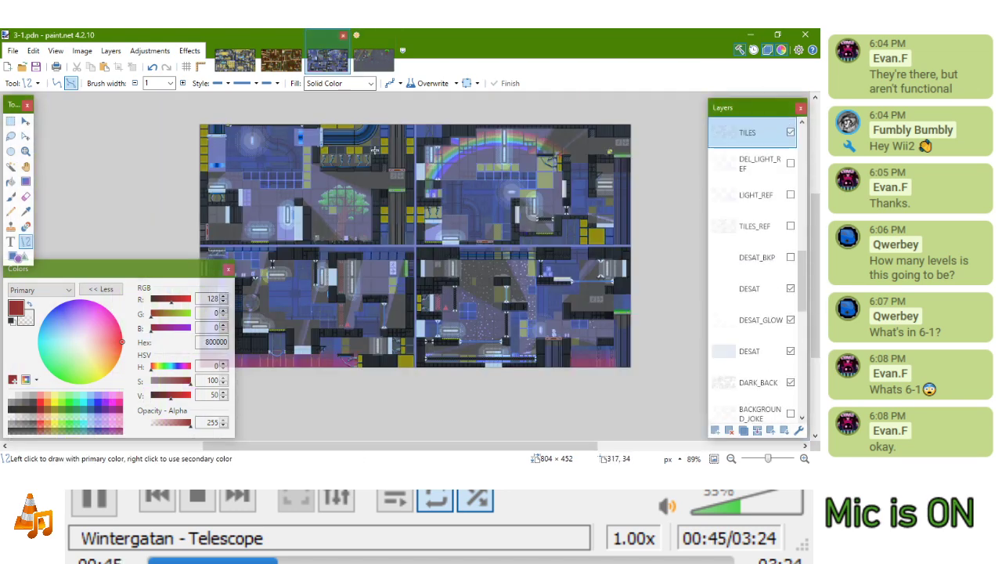
pyautogui.scroll(2, 300, 293)
pyautogui.scroll(8, 301, 293)
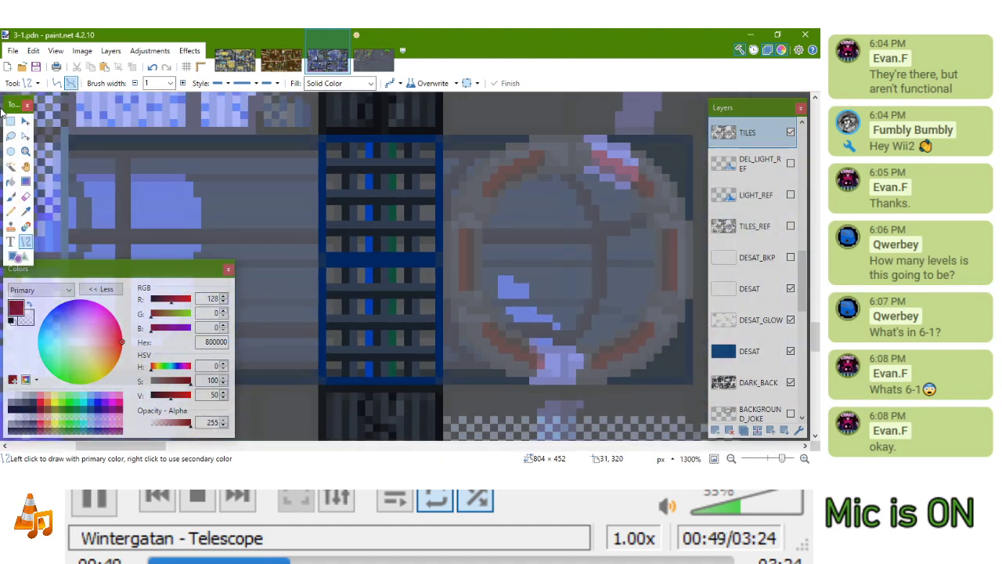
pyautogui.click(11, 122)
pyautogui.moveTo(319, 136); pyautogui.dragTo(439, 259)
pyautogui.hotkey('ctrl', 'c')
# Paste the grate tile onto Layer 17 of the 4-1 image, top left at 52, 8
pyautogui.click(368, 64)
pyautogui.hotkey('ctrl', 'v')
pyautogui.moveTo(542, 336); pyautogui.dragTo(447, 172)
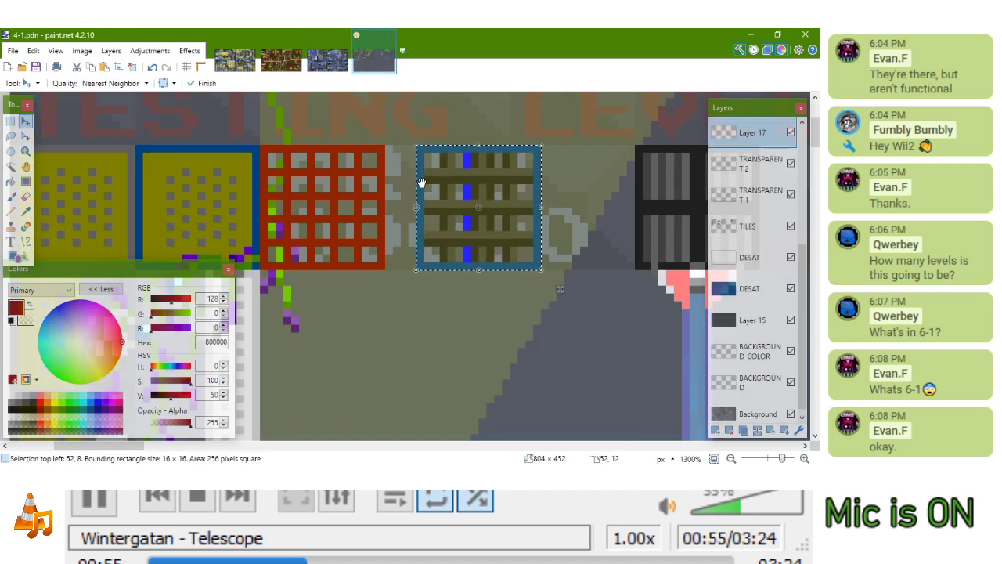
# Remove the blue strip from the pasted grate tile and cover its blue frame with a 16 × 16 dark red rectangle outline
pyautogui.click(11, 211)
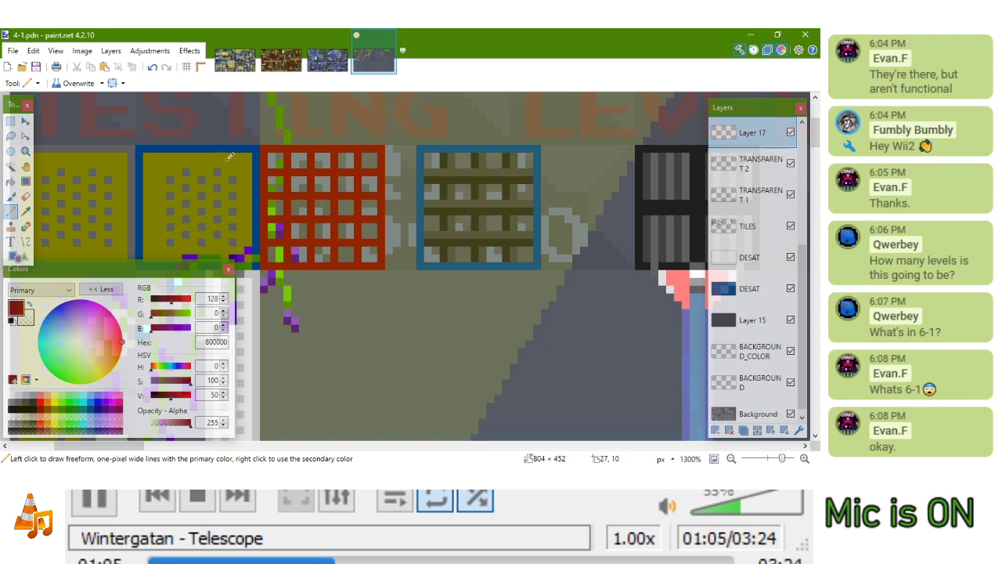
pyautogui.click(17, 256)
pyautogui.scroll(-1, 407, 124)
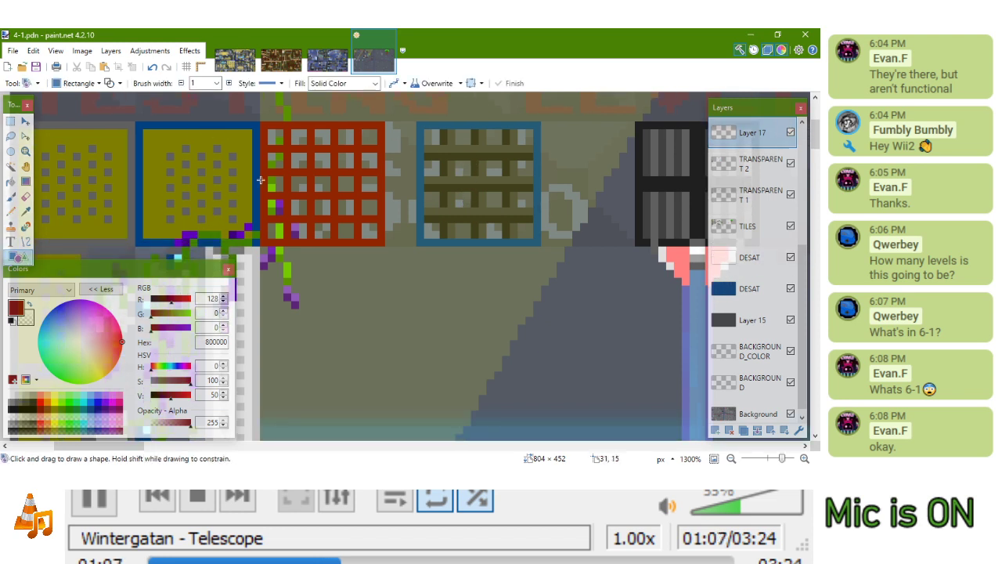
pyautogui.moveTo(418, 124); pyautogui.dragTo(537, 242)
pyautogui.press('Return')
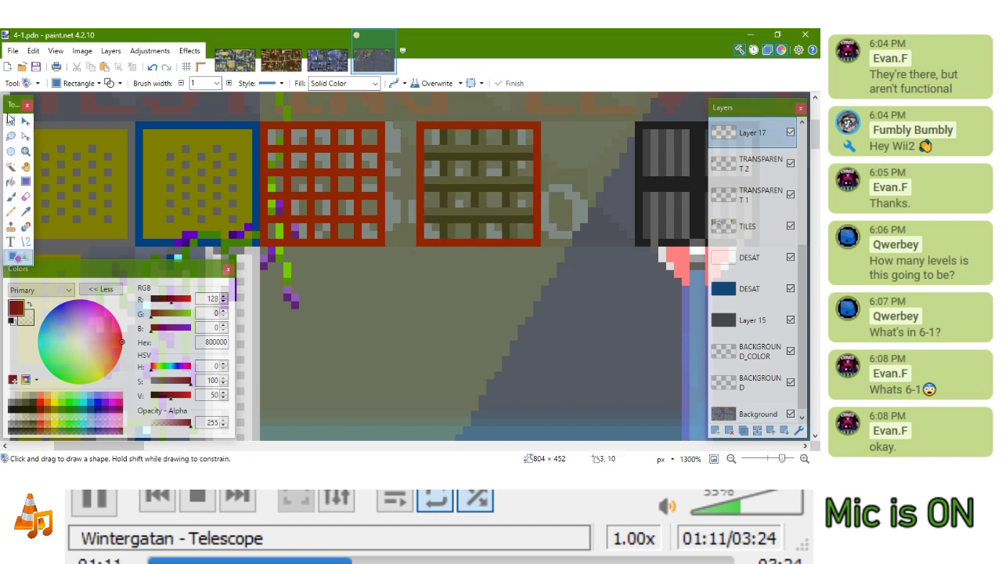
# Delete the hand-drawn red grid next to the blue-framed yellow tile
pyautogui.click(10, 121)
pyautogui.moveTo(261, 122); pyautogui.dragTo(379, 236)
pyautogui.press('Delete')
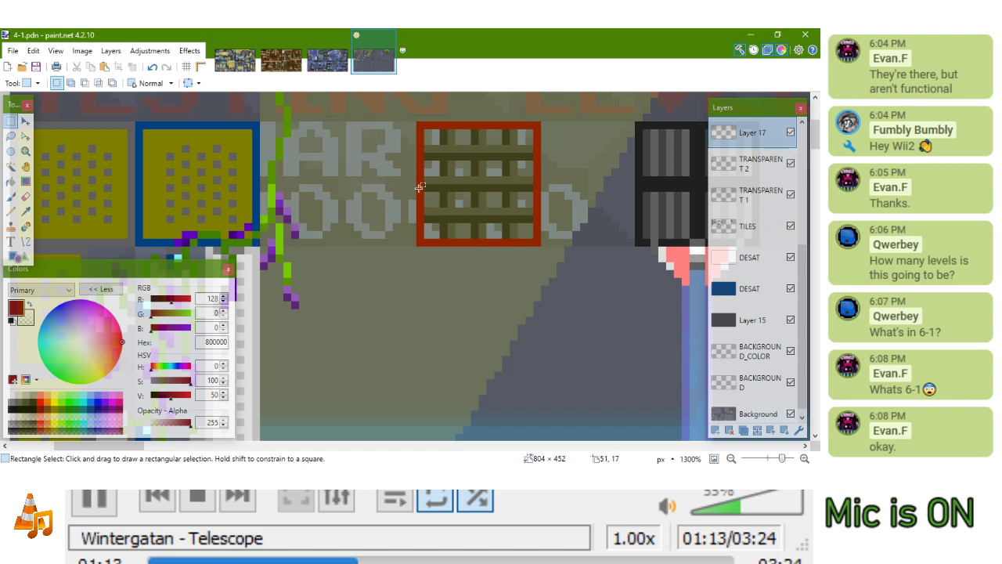
# Move the red-framed grate tile against the blue-framed tile and duplicate it into a row of three reaching the dark vent block
pyautogui.moveTo(425, 125); pyautogui.dragTo(537, 243)
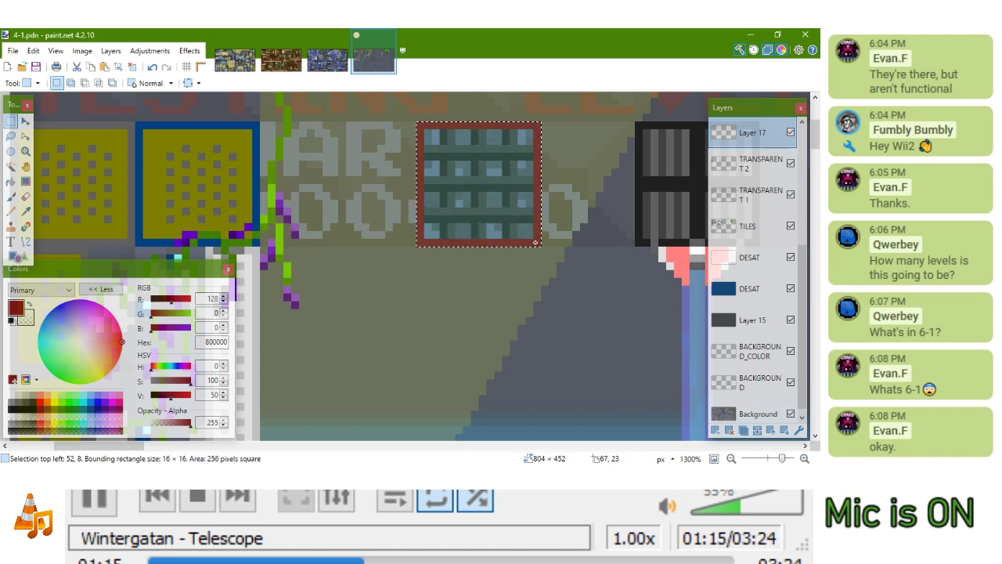
pyautogui.click(26, 122)
pyautogui.moveTo(559, 264); pyautogui.dragTo(402, 267)
pyautogui.moveTo(357, 148); pyautogui.dragTo(616, 156)
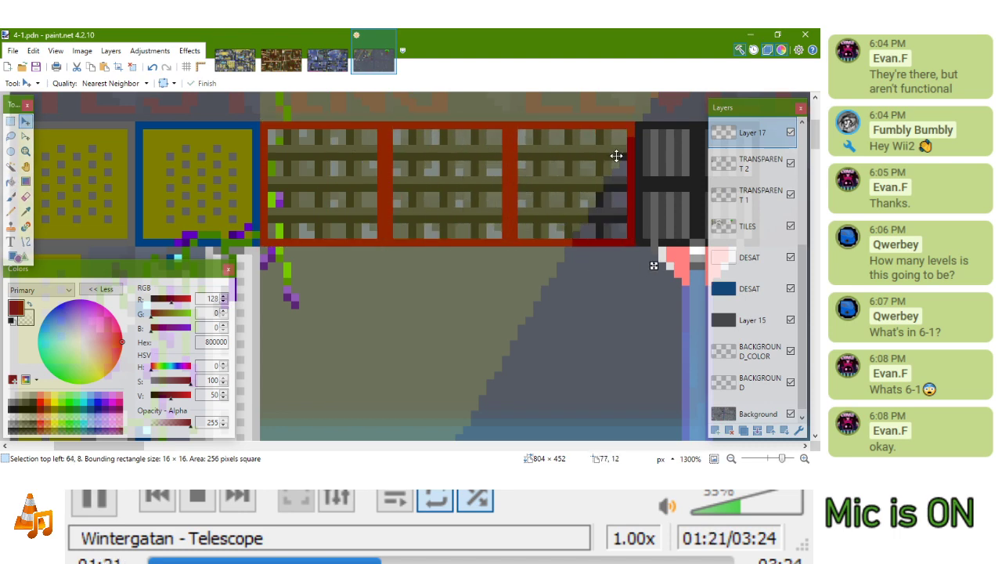
pyautogui.hotkey('ctrl', 'd')
# Undo the third grate tile's placement, place it again at 64, 8, and delete the extra pixel row above the middle tile
pyautogui.scroll(-4, 615, 219)
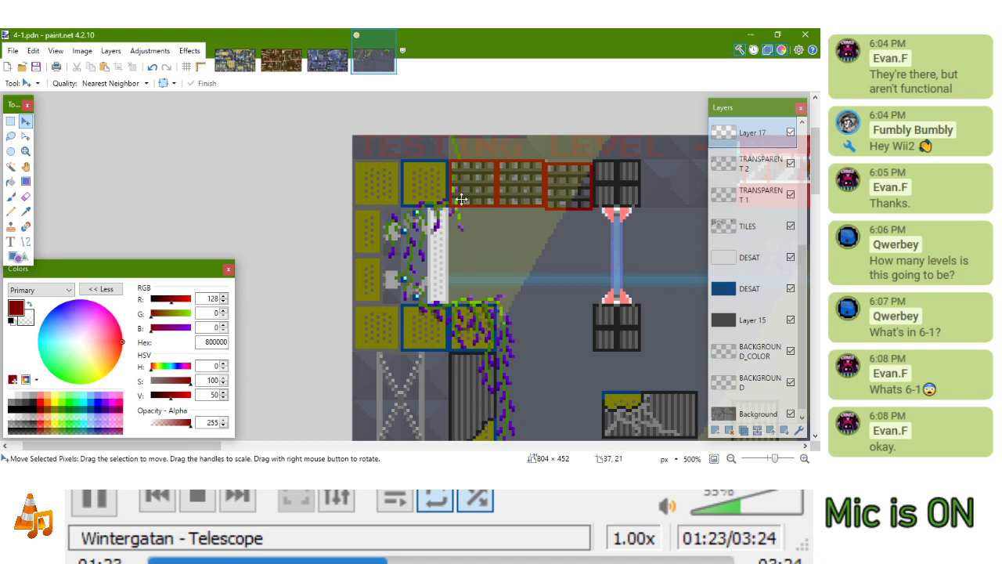
pyautogui.scroll(5, 462, 198)
pyautogui.hotkey('ctrl', 'z')
pyautogui.hotkey('ctrl', 'z')
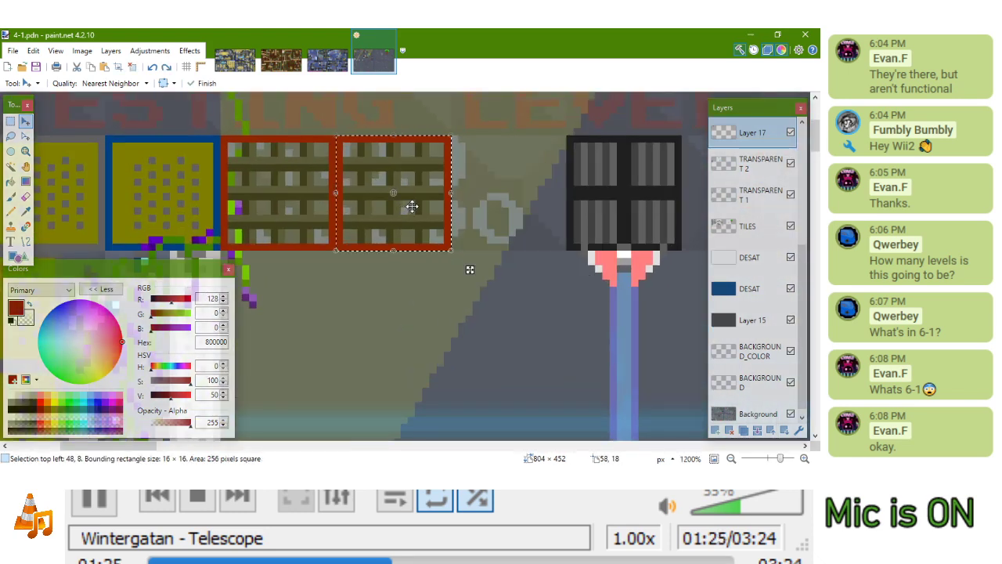
pyautogui.moveTo(429, 208); pyautogui.dragTo(551, 196)
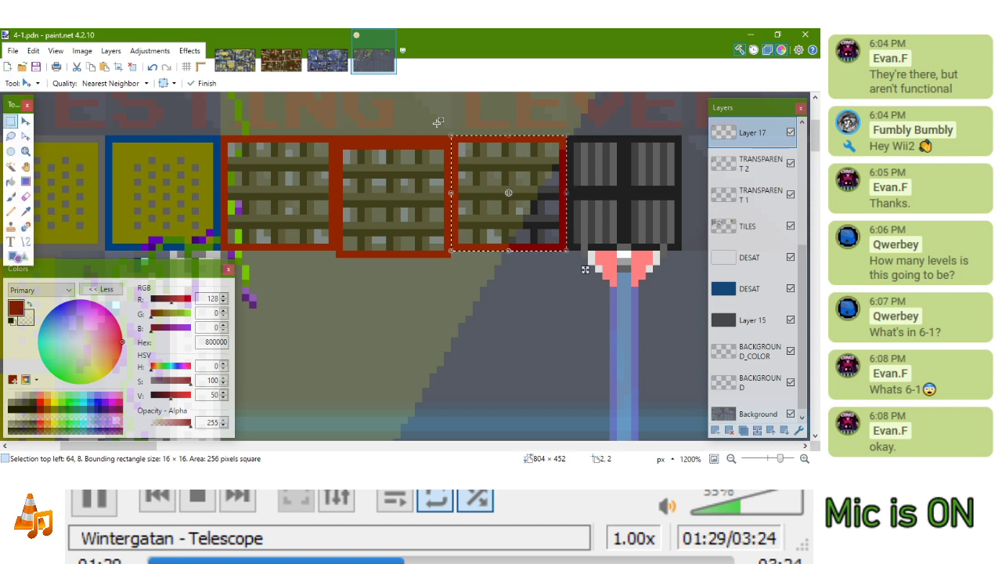
pyautogui.moveTo(343, 139); pyautogui.dragTo(442, 138)
pyautogui.press('Delete')
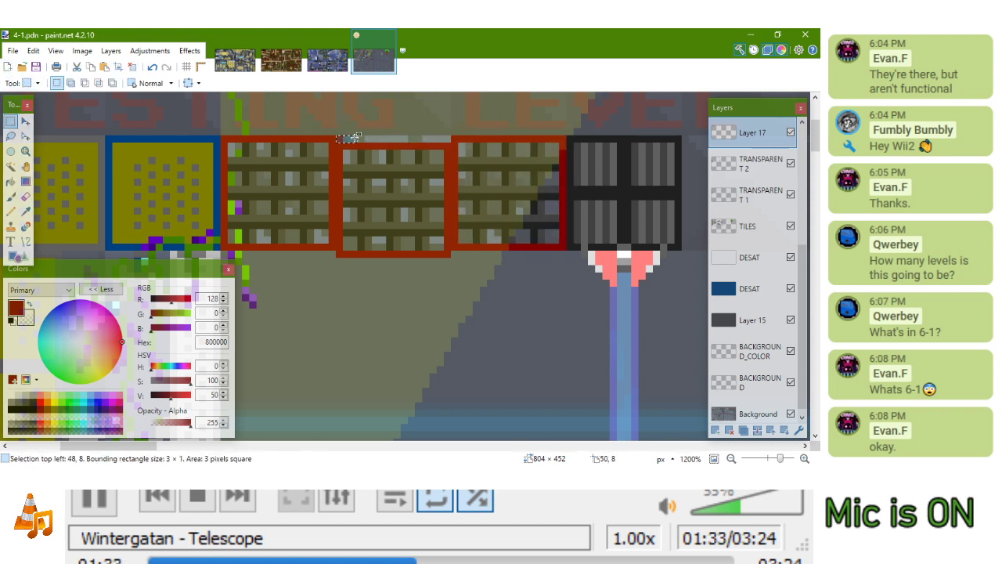
pyautogui.scroll(-4, 360, 126)
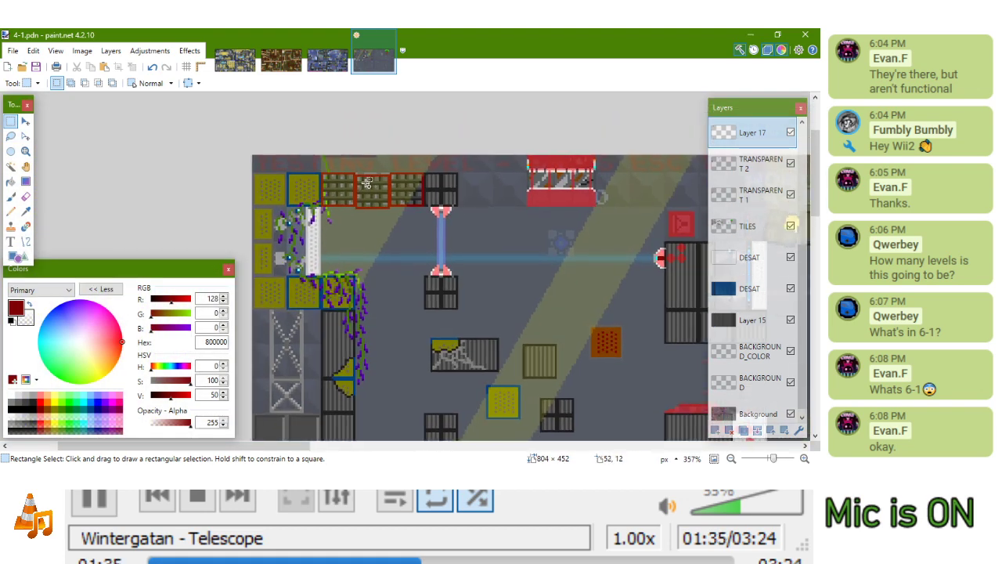
pyautogui.scroll(3, 367, 182)
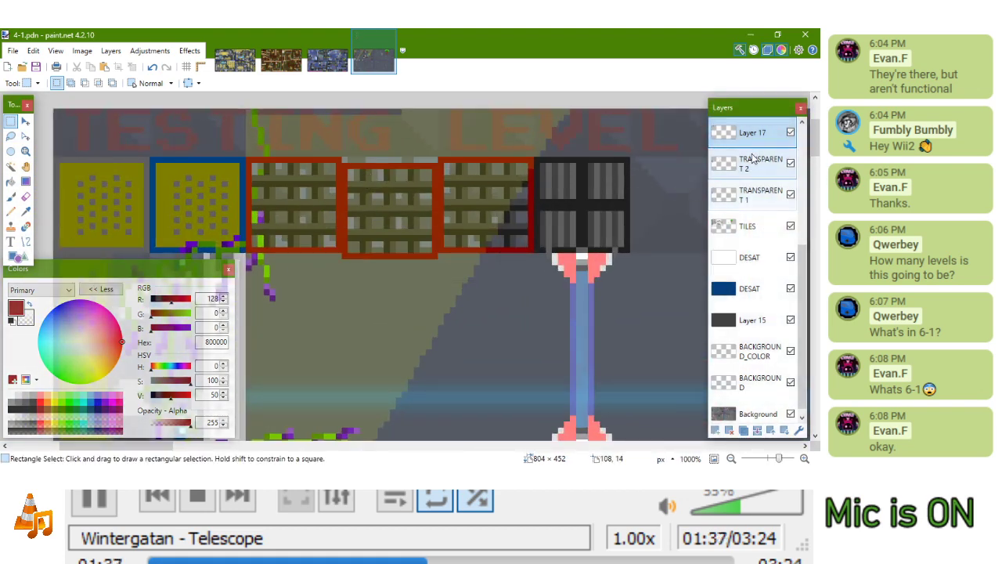
pyautogui.click(759, 225)
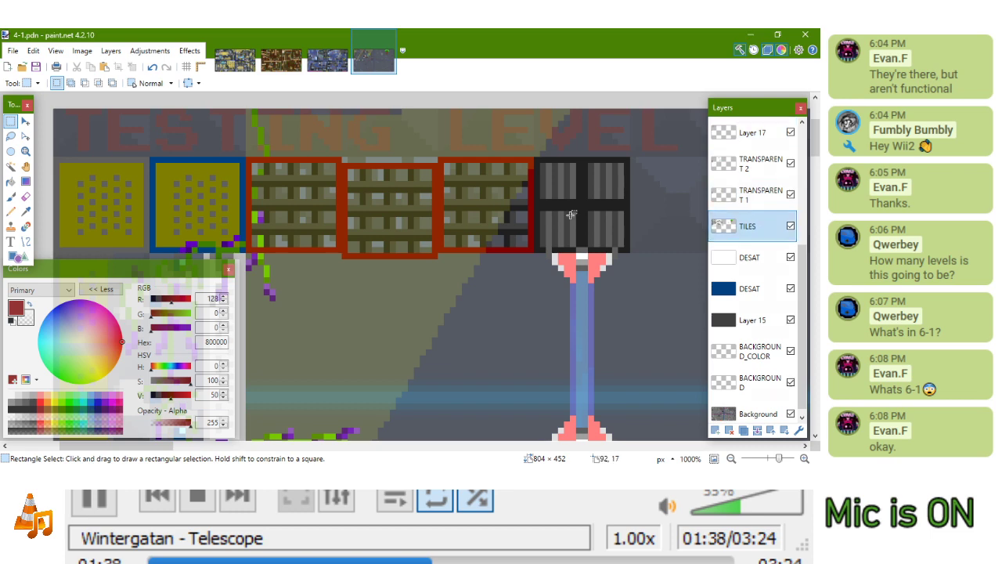
pyautogui.click(11, 168)
pyautogui.click(335, 146)
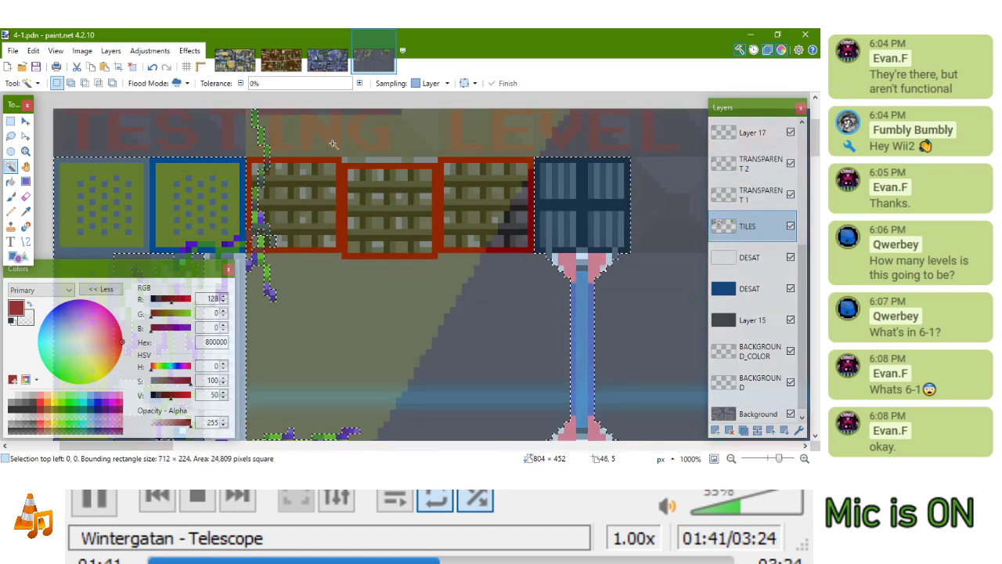
pyautogui.click(751, 133)
pyautogui.hotkey('ctrl', 'd')
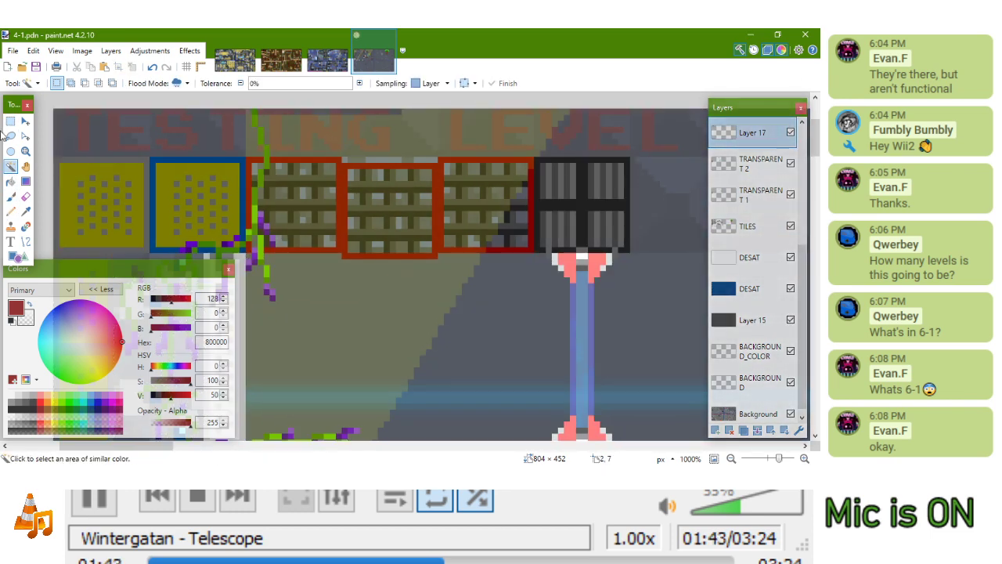
# Move Layer 17 with the grate tiles below both TRANSPARENT layers and merge it down into the TILES layer
pyautogui.click(785, 429)
pyautogui.click(785, 429)
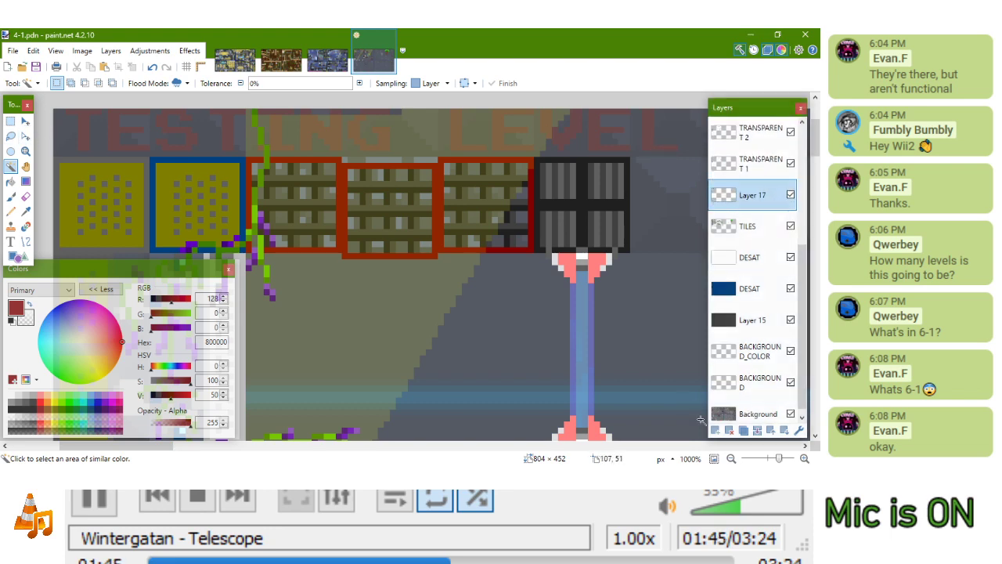
pyautogui.click(757, 429)
# Sample the dark blue 004080 from the frame beside the first grate tile as the Paint Bucket's primary colour
pyautogui.scroll(-5, 460, 227)
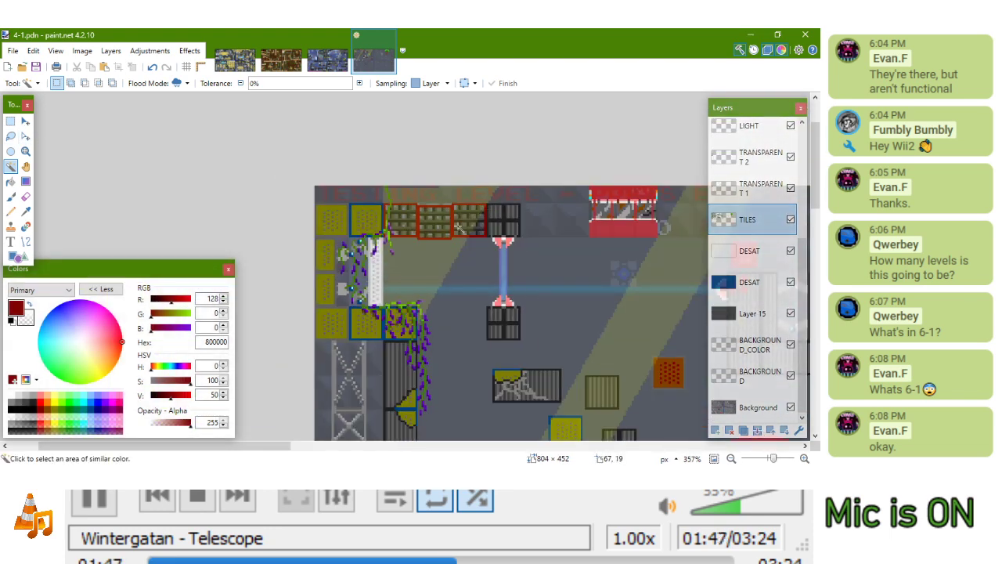
pyautogui.moveTo(461, 250); pyautogui.dragTo(429, 185)
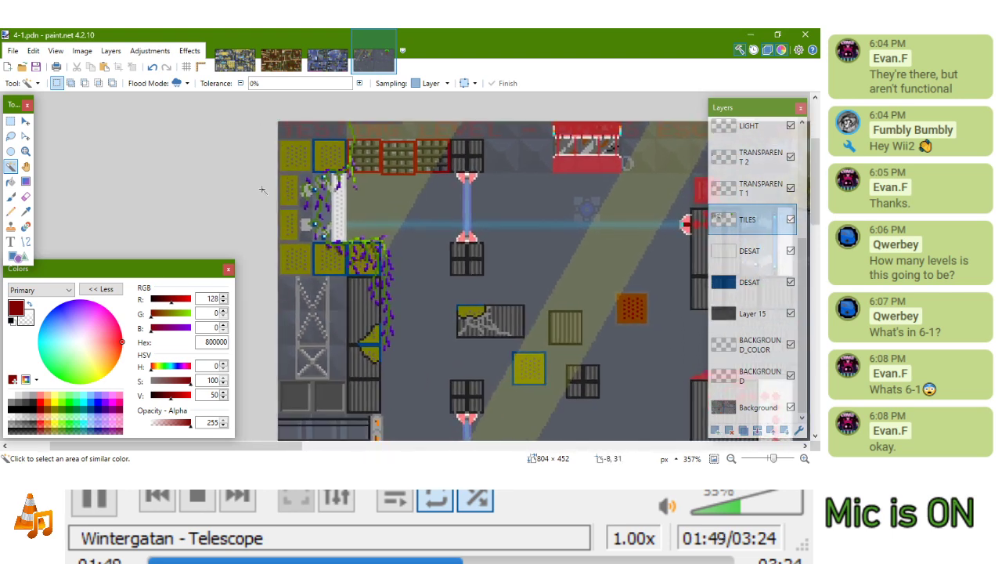
pyautogui.click(26, 244)
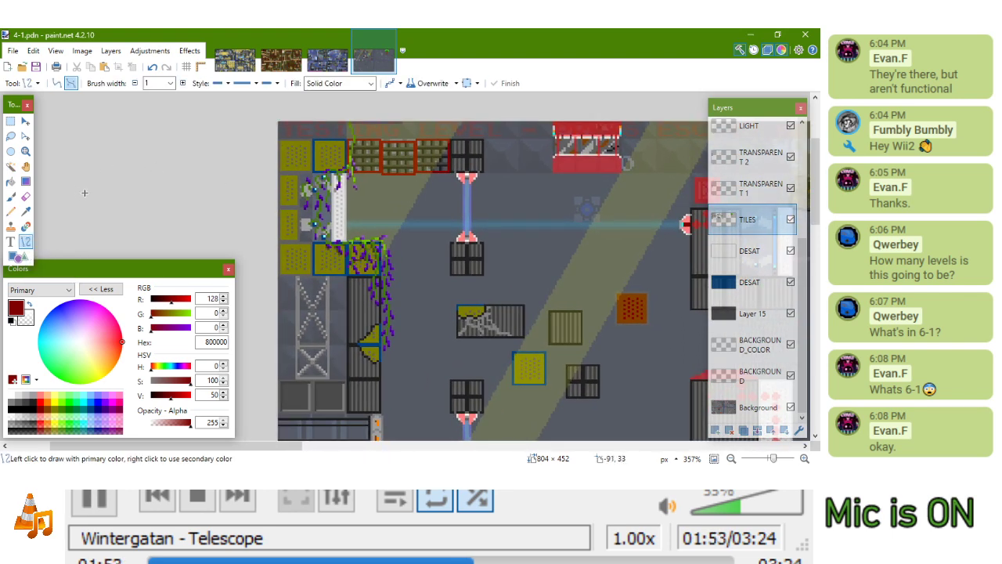
pyautogui.click(10, 181)
pyautogui.scroll(4, 411, 141)
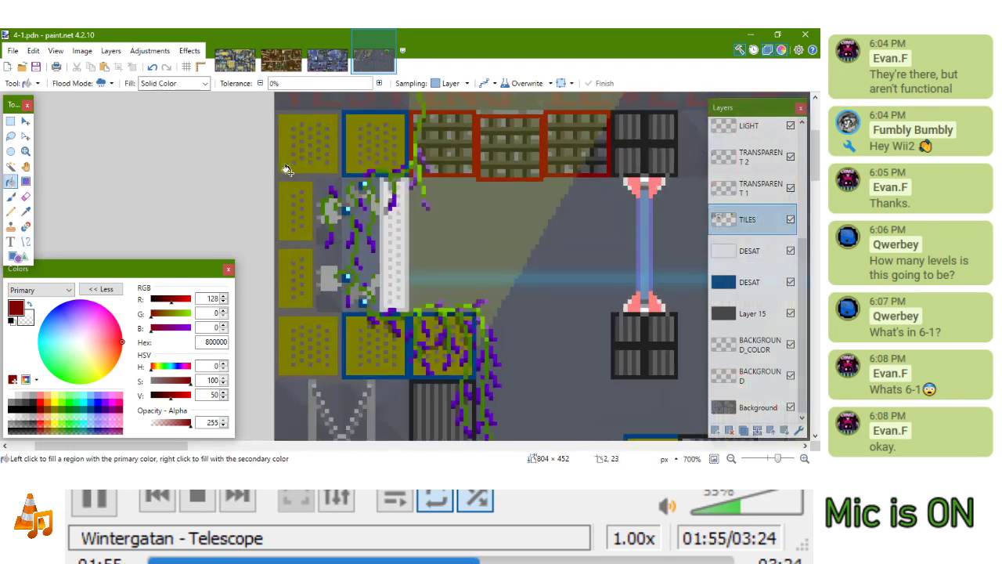
pyautogui.moveTo(411, 141); pyautogui.dragTo(359, 228)
pyautogui.click(333, 60)
pyautogui.click(372, 61)
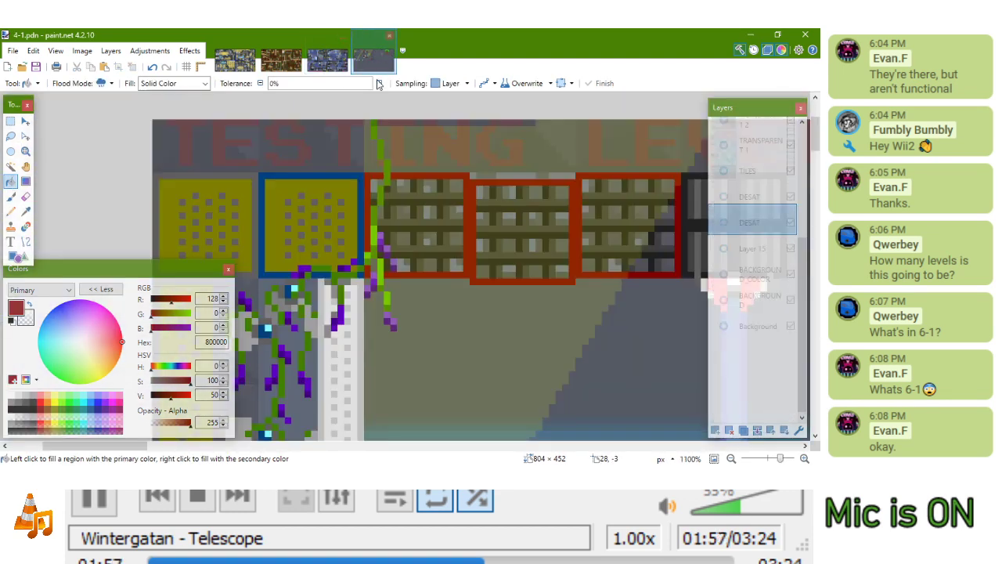
pyautogui.moveTo(374, 261); pyautogui.dragTo(373, 198)
pyautogui.press('k')
pyautogui.click(363, 148)
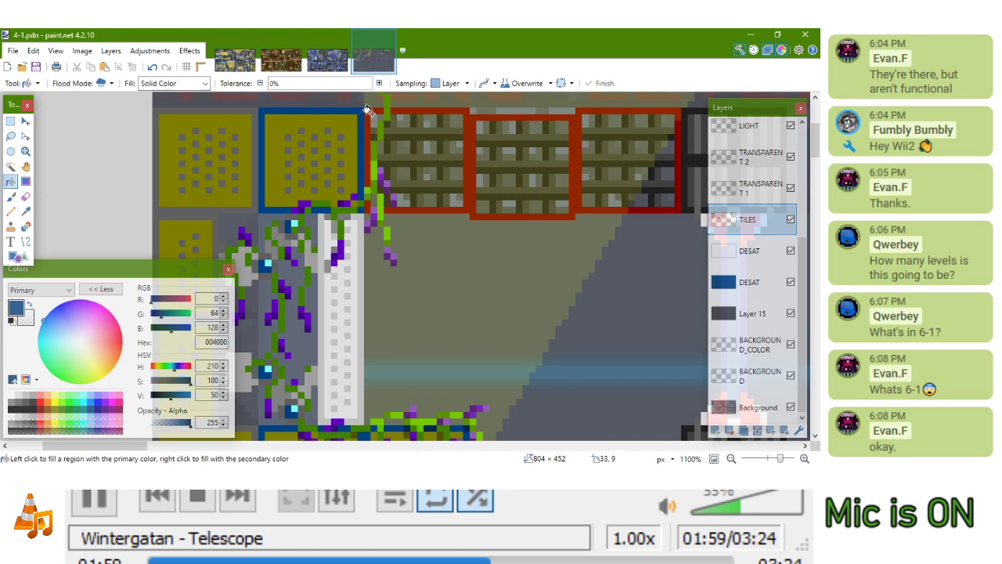
# Recolour the red frames of the three grate tiles with a flood fill of dark blue 004080
pyautogui.click(368, 112)
pyautogui.scroll(-8, 368, 111)
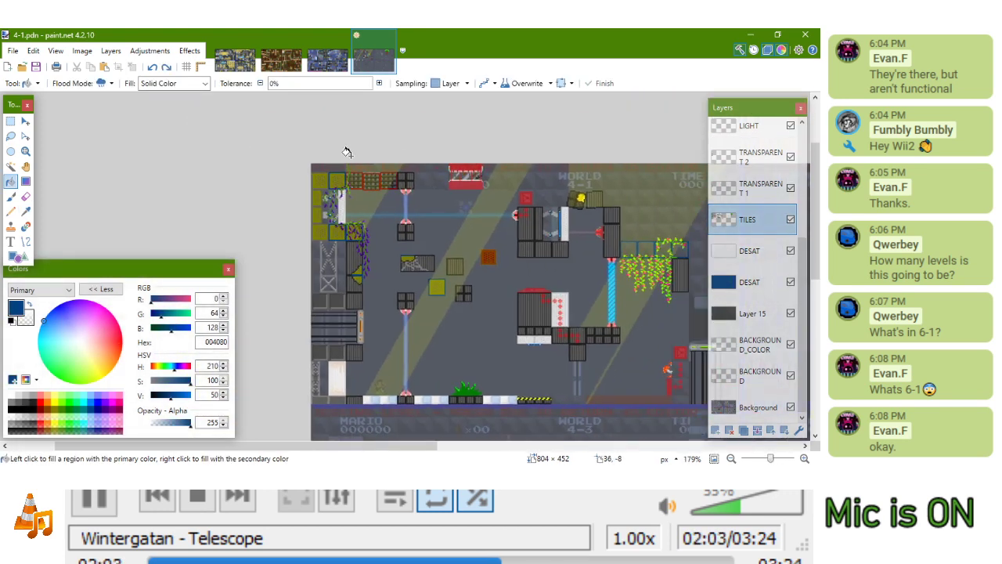
pyautogui.scroll(10, 347, 152)
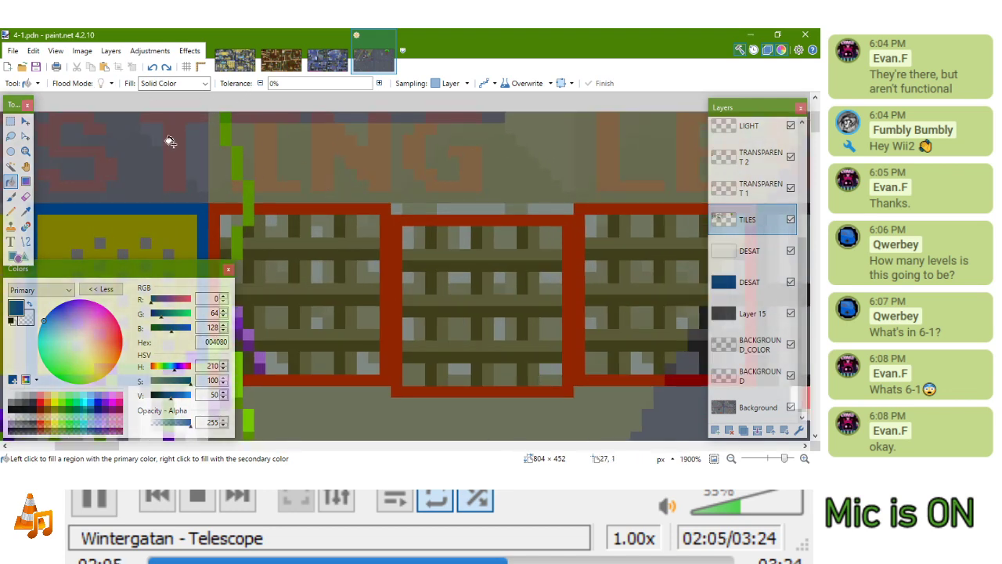
pyautogui.click(227, 198)
pyautogui.moveTo(227, 199); pyautogui.dragTo(230, 210)
pyautogui.click(331, 209)
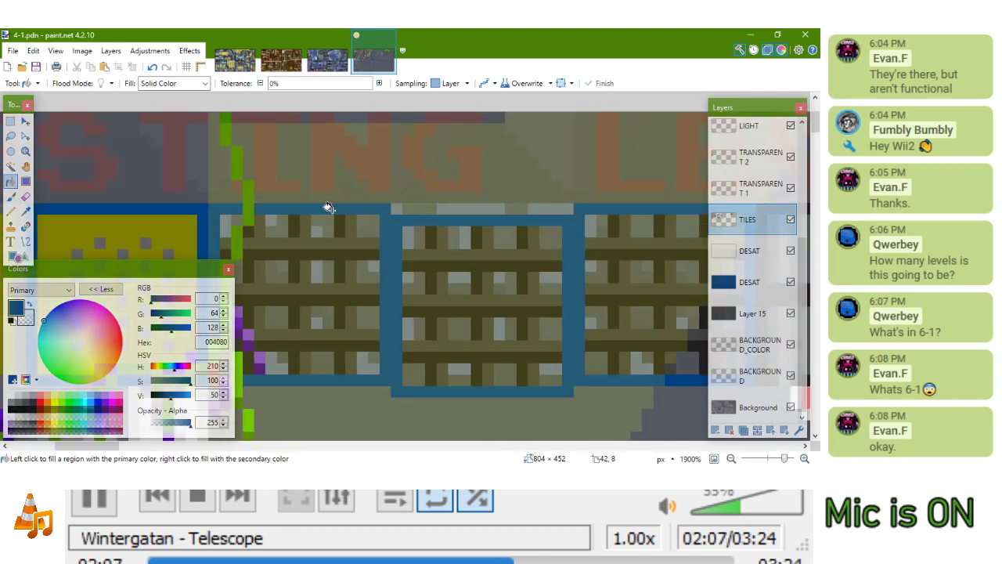
pyautogui.scroll(-2, 330, 208)
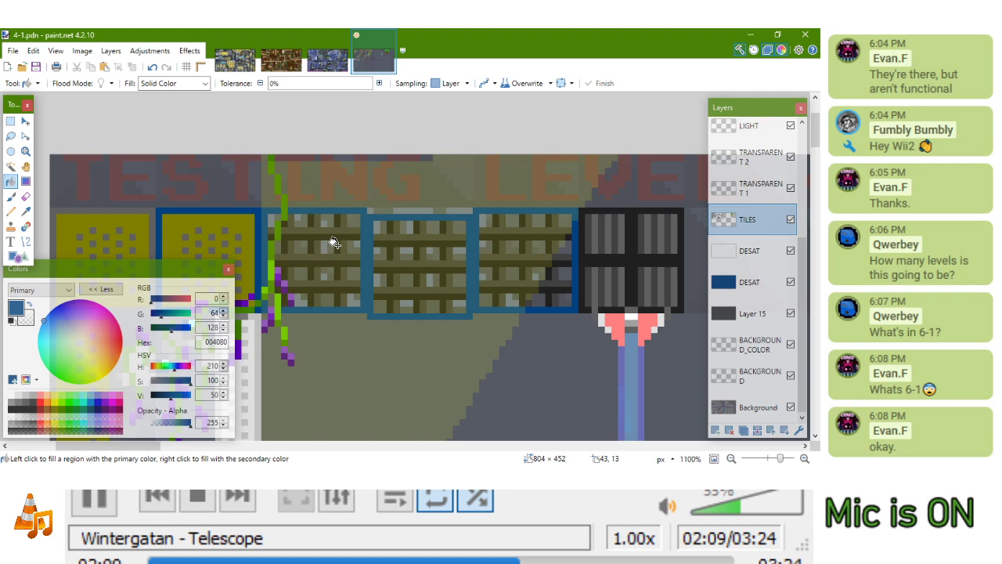
pyautogui.scroll(-2, 334, 243)
pyautogui.moveTo(342, 237); pyautogui.dragTo(417, 200)
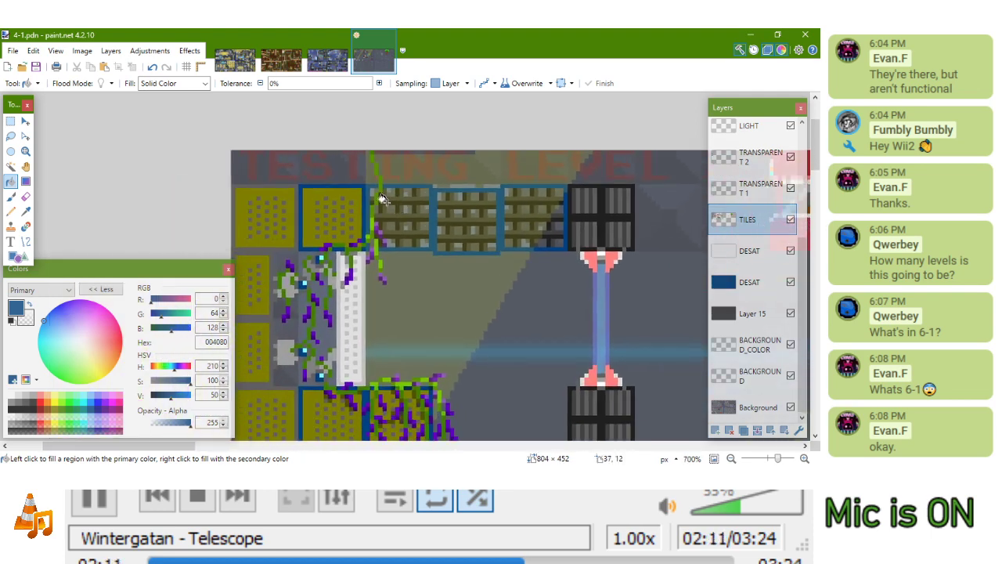
pyautogui.scroll(3, 384, 202)
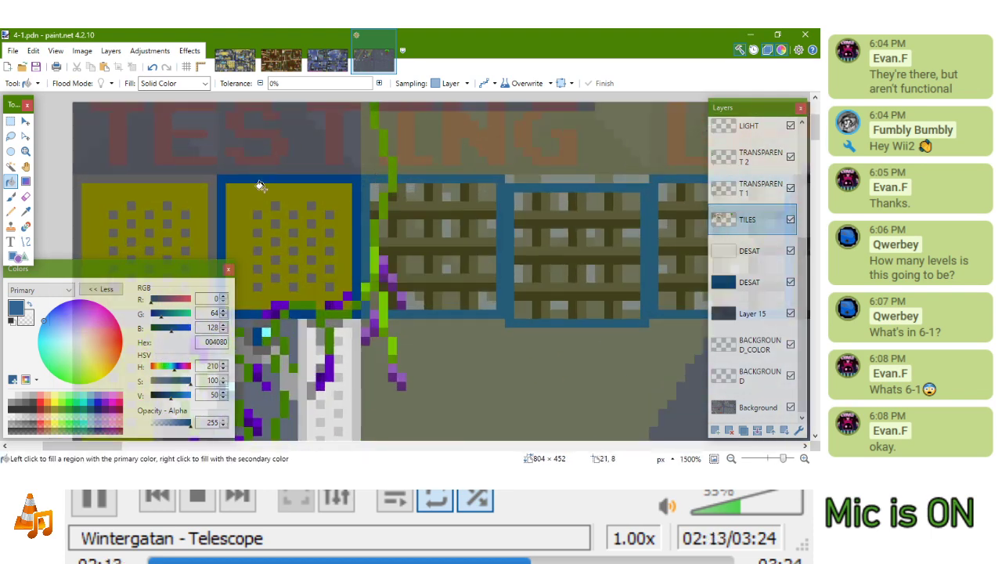
# Choose the Pencil with dark red (800000), and copy the selected grate area from the TRANSPARENT 1 layer of 3-1.pdn
pyautogui.click(10, 211)
pyautogui.click(45, 417)
pyautogui.click(317, 65)
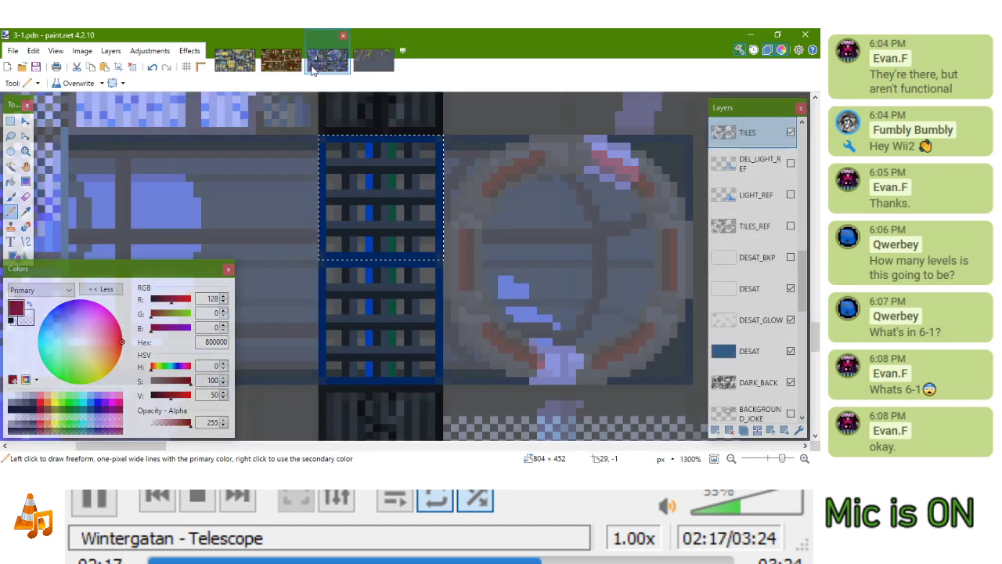
pyautogui.scroll(5, 773, 160)
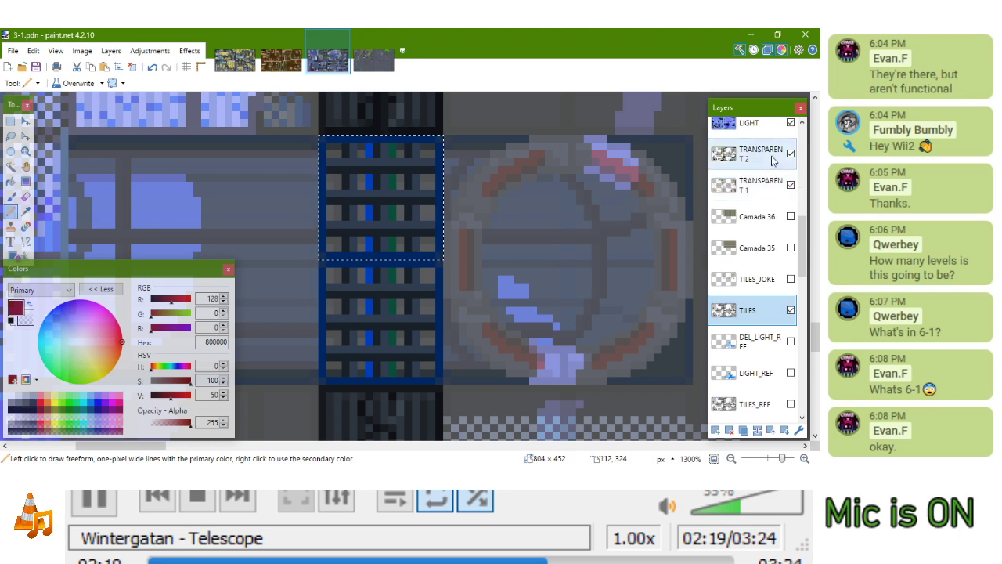
pyautogui.click(763, 186)
# Try the copied 16 × 16 pixel overlay on the third grate in the TRANSPARENT 1 layer of 4-1.pdn, selecting a 2 × 4 pixel area
pyautogui.click(364, 57)
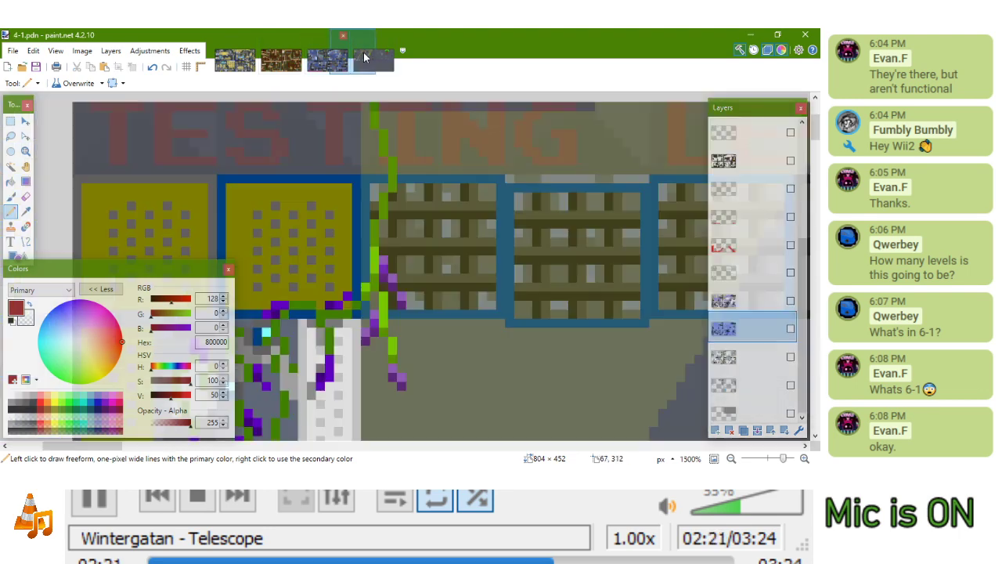
pyautogui.press('m')
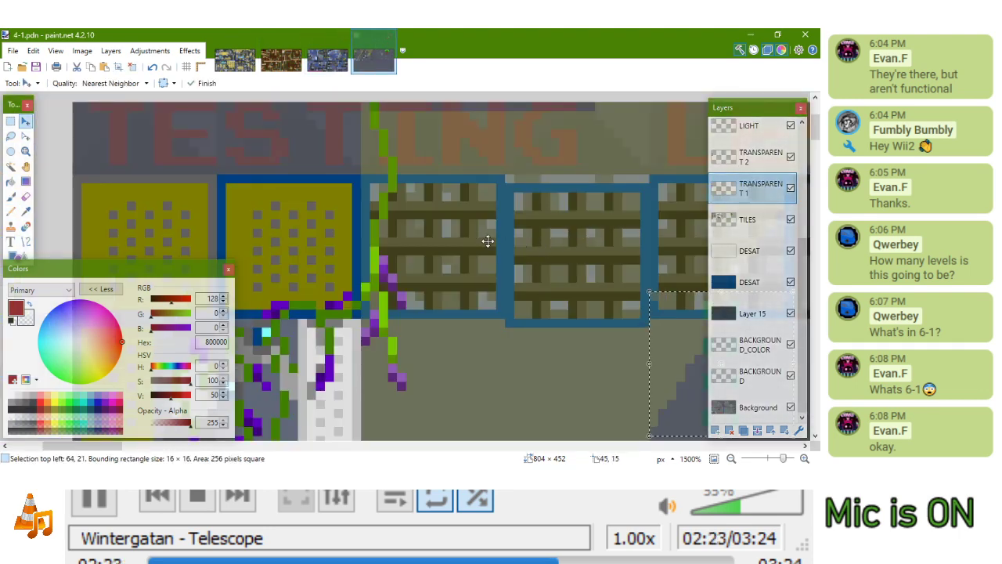
pyautogui.moveTo(503, 247); pyautogui.dragTo(285, 206)
pyautogui.moveTo(530, 280); pyautogui.dragTo(535, 164)
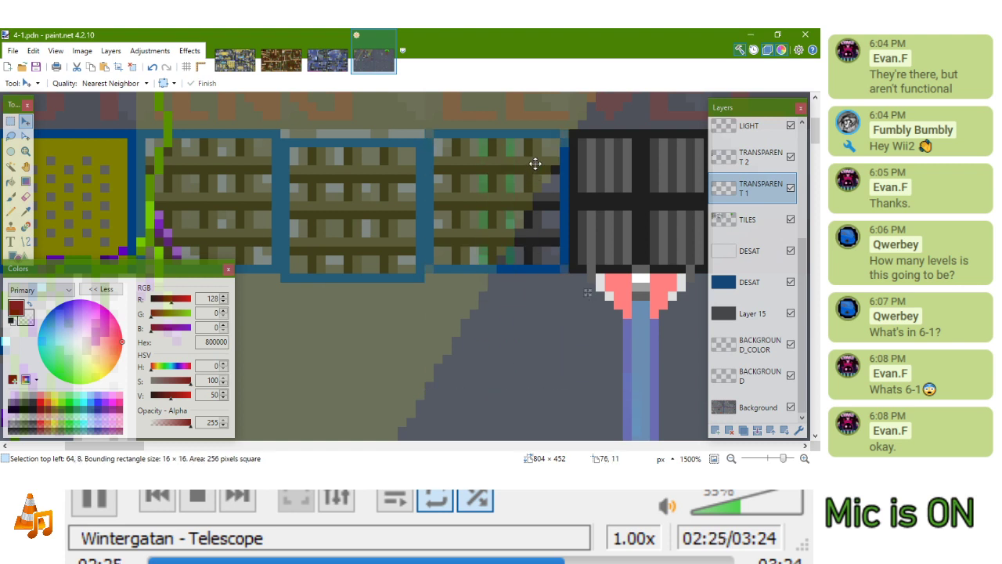
pyautogui.press('s')
pyautogui.moveTo(461, 121); pyautogui.dragTo(478, 156)
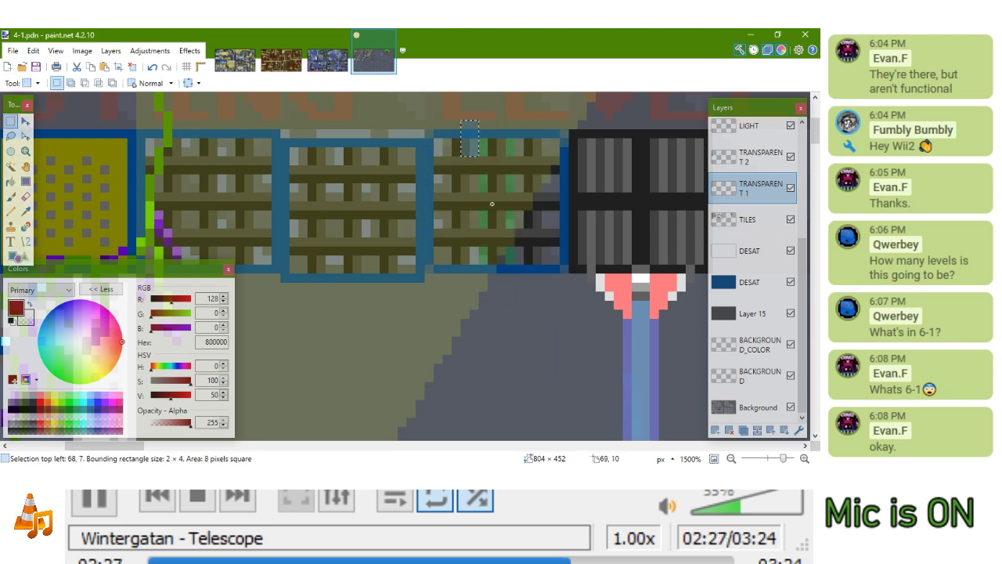
# Copy the grate shading from 3-1.pdn and paste it over the third grate on the TRANSPARENT 2 layer of 4-1.pdn
pyautogui.click(327, 61)
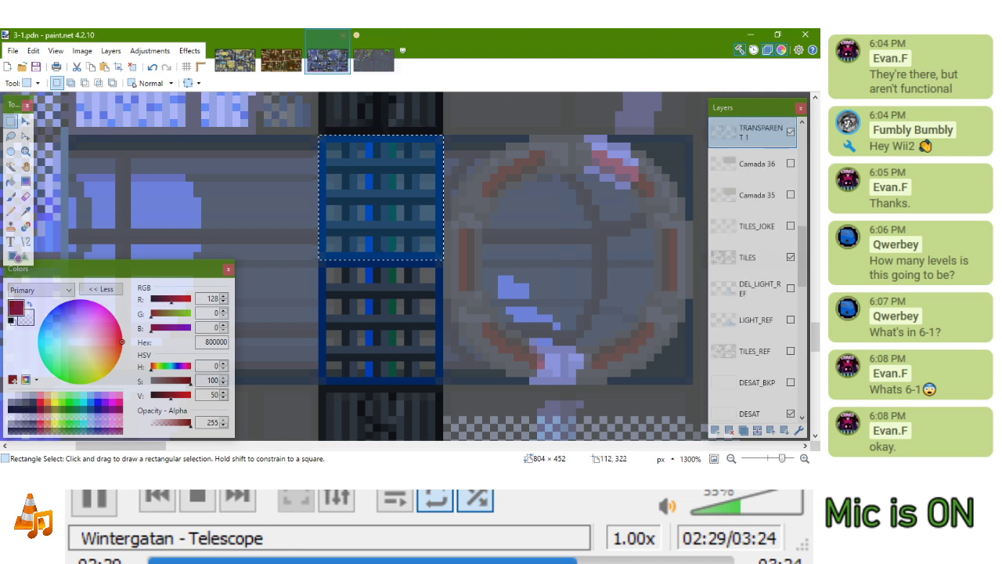
pyautogui.scroll(1, 793, 166)
pyautogui.click(762, 185)
pyautogui.click(385, 66)
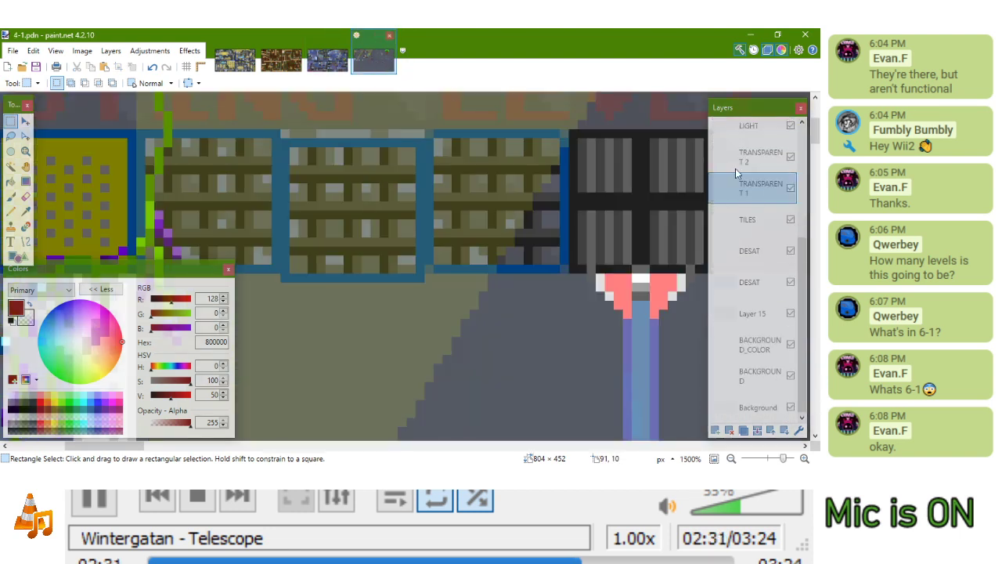
pyautogui.click(737, 160)
pyautogui.hotkey('ctrl', 'v')
pyautogui.moveTo(506, 316); pyautogui.dragTo(503, 151)
pyautogui.hotkey('ctrl', 'd')
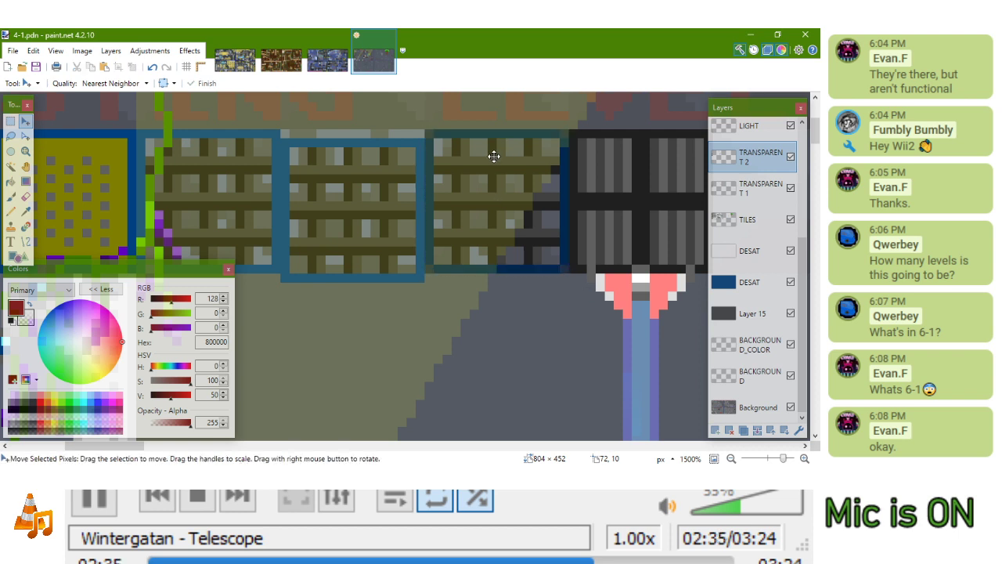
# Pencil dark red (800000) pixels on the third grate's left frame and lower-left bar on the TRANSPARENT 1 layer
pyautogui.click(10, 212)
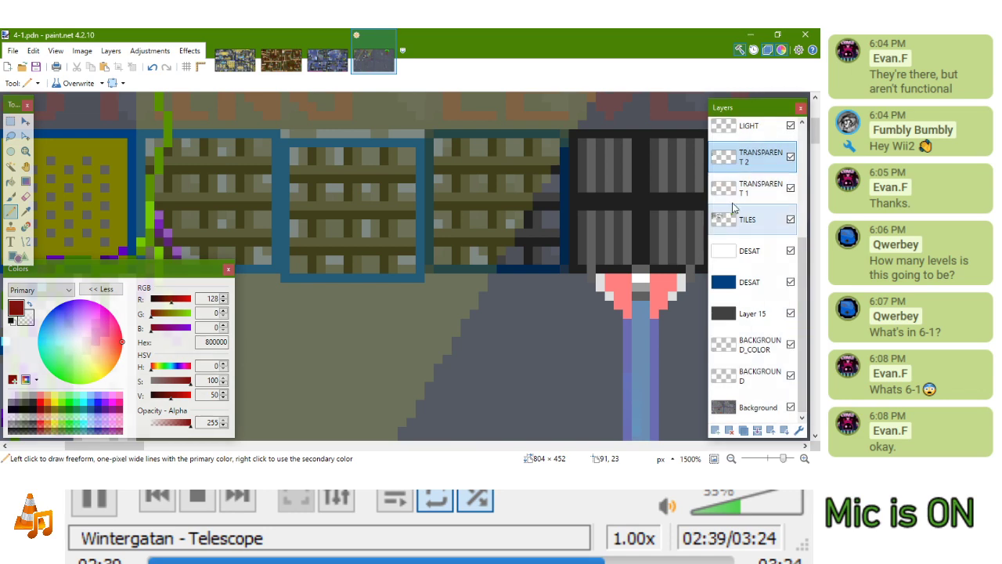
pyautogui.click(755, 188)
pyautogui.scroll(3, 432, 161)
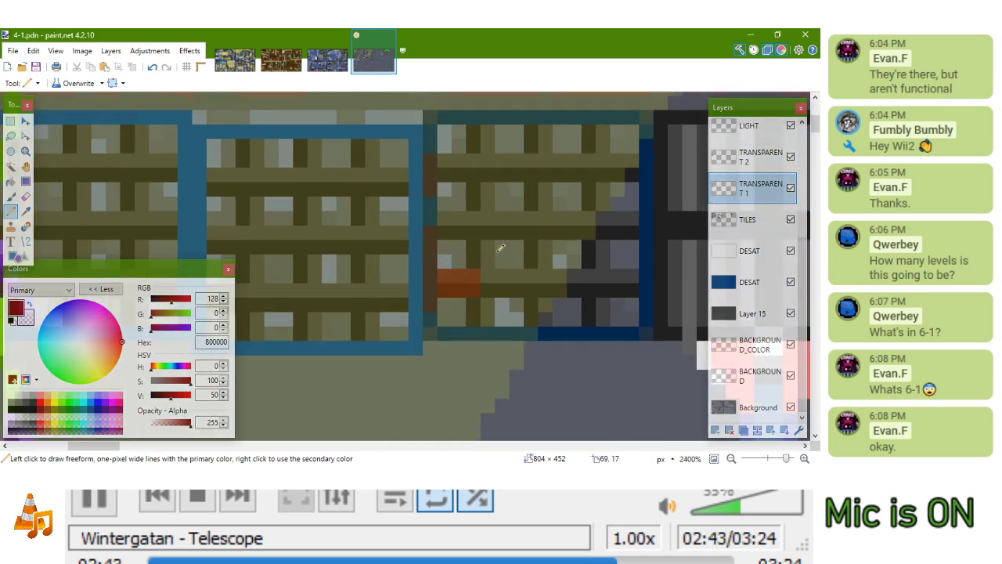
pyautogui.scroll(-4, 514, 247)
pyautogui.scroll(5, 508, 257)
pyautogui.moveTo(498, 273); pyautogui.dragTo(514, 274)
# Pencil light red (FF8080) pixels at the tip of the lower-left strip and along the right part of the middle bar
pyautogui.click(46, 408)
pyautogui.hotkey('ctrl', 'z')
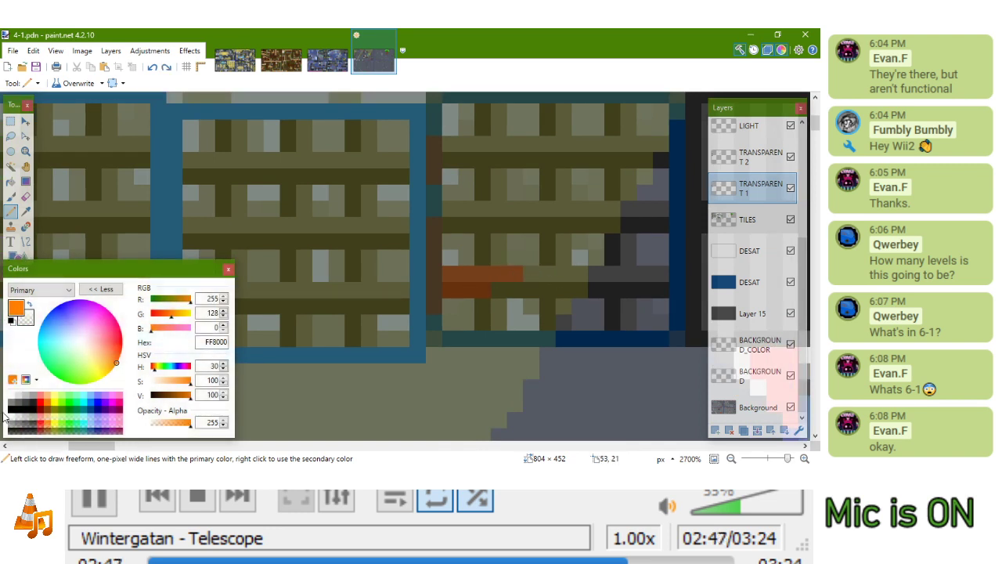
pyautogui.click(41, 398)
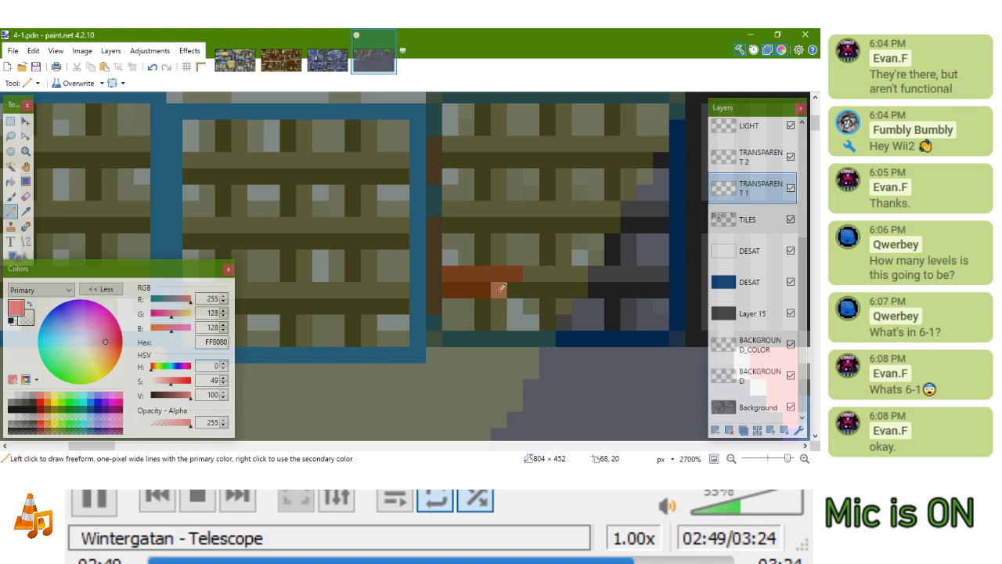
pyautogui.scroll(-7, 533, 270)
pyautogui.scroll(5, 538, 268)
pyautogui.moveTo(498, 275); pyautogui.dragTo(429, 276)
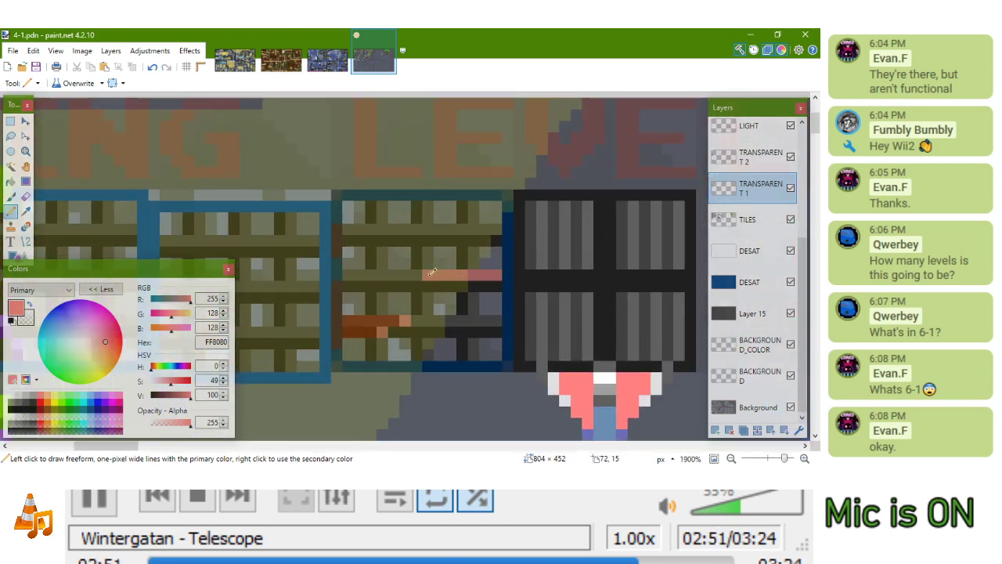
pyautogui.moveTo(495, 284); pyautogui.dragTo(453, 286)
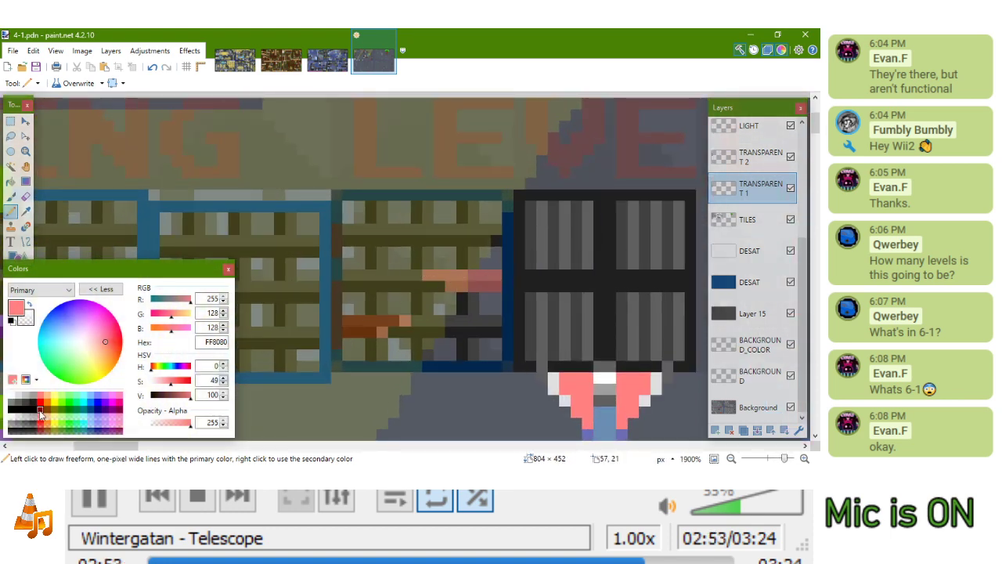
# Repaint the middle bar's strip dark red (800000) except its light tips, and add light red (FF8080) pixels just above it
pyautogui.click(41, 411)
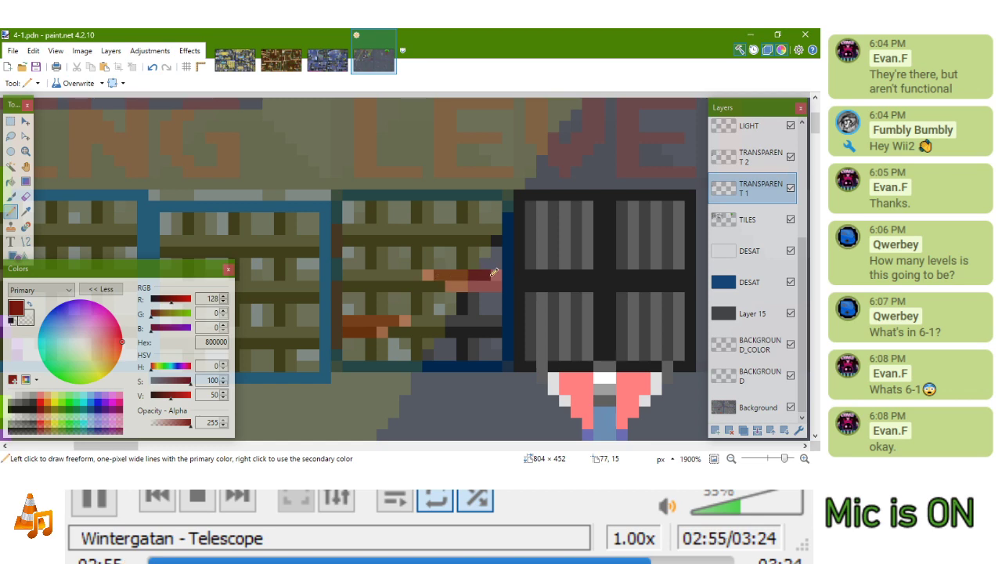
pyautogui.keyDown('ctrl'); pyautogui.scroll(-2, 484, 274); pyautogui.keyUp('ctrl')
pyautogui.keyDown('ctrl'); pyautogui.scroll(3, 486, 271); pyautogui.keyUp('ctrl')
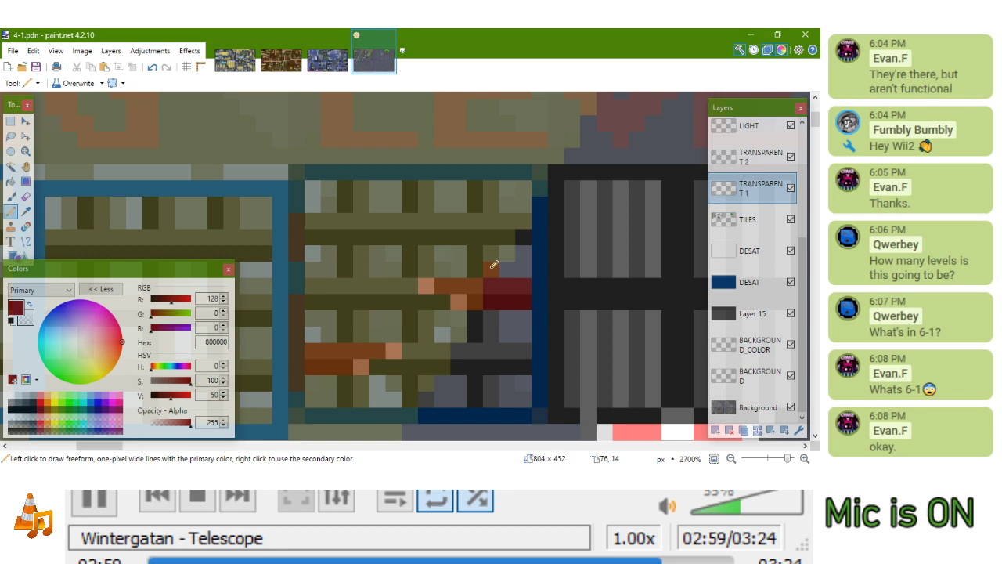
pyautogui.press('k')
pyautogui.click(432, 286)
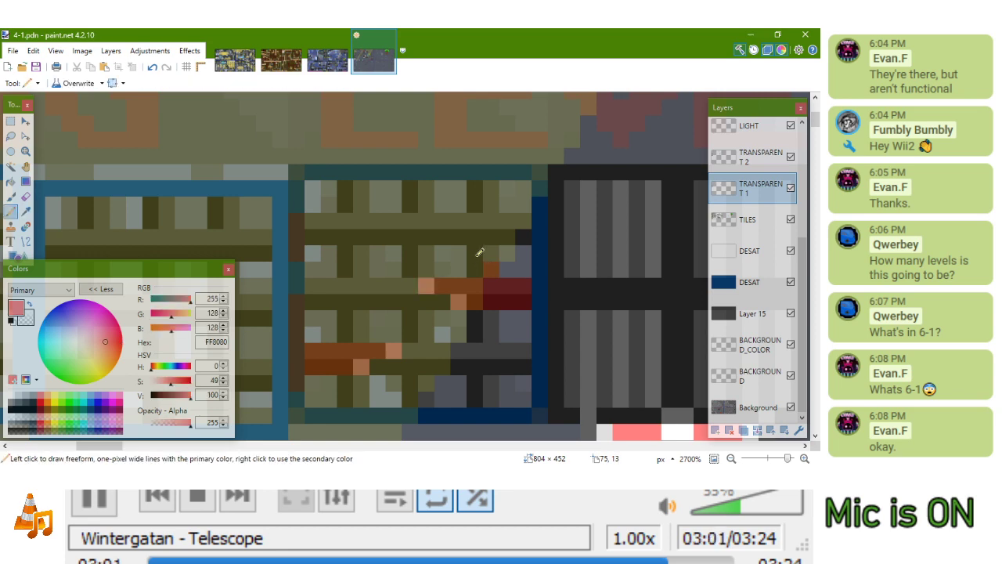
# Pencil dark red (800000) patches over the third grate's right frame, top frame and upper-right bars
pyautogui.press('k')
pyautogui.click(480, 266)
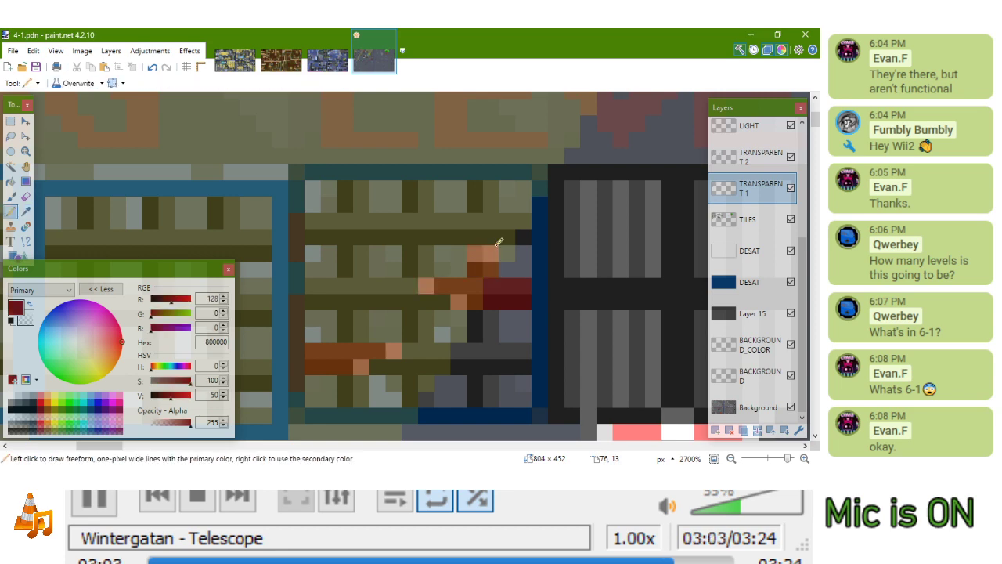
pyautogui.keyDown('ctrl'); pyautogui.scroll(-4, 495, 247); pyautogui.keyUp('ctrl')
pyautogui.keyDown('ctrl'); pyautogui.scroll(4, 490, 246); pyautogui.keyUp('ctrl')
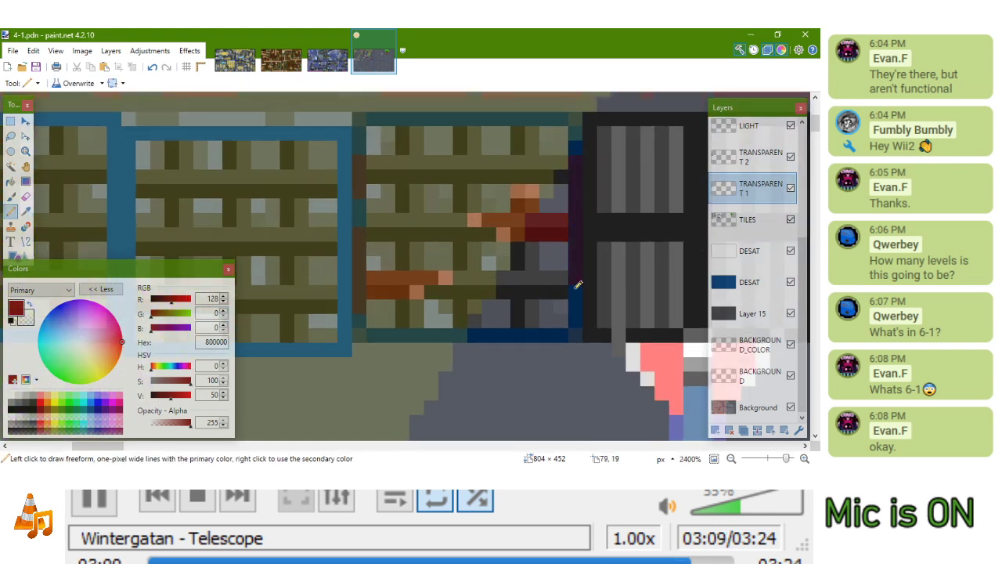
pyautogui.scroll(2, 572, 158)
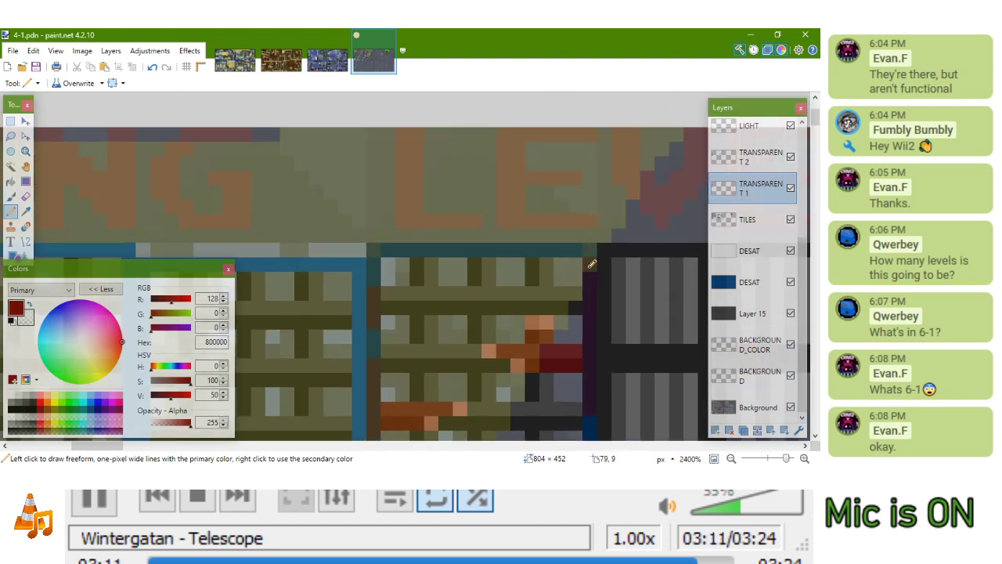
pyautogui.moveTo(583, 244)
pyautogui.mouseDown()
pyautogui.moveTo(523, 249)
pyautogui.moveTo(542, 261)
pyautogui.moveTo(549, 288)
pyautogui.moveTo(580, 294)
pyautogui.moveTo(511, 290)
pyautogui.moveTo(579, 304)
pyautogui.moveTo(510, 302)
pyautogui.mouseUp()
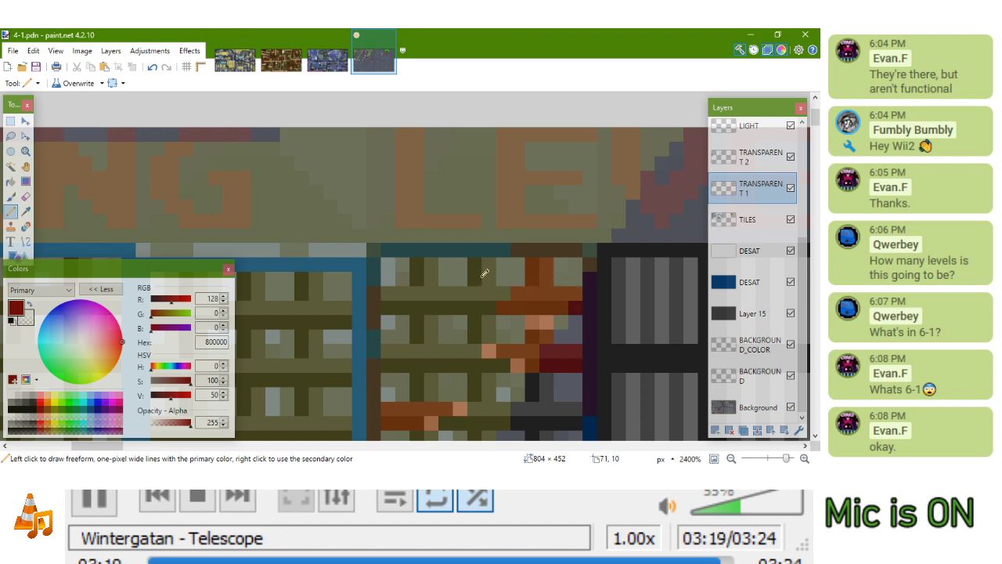
pyautogui.moveTo(488, 262)
pyautogui.mouseDown()
pyautogui.moveTo(512, 246)
pyautogui.moveTo(468, 248)
pyautogui.mouseUp()
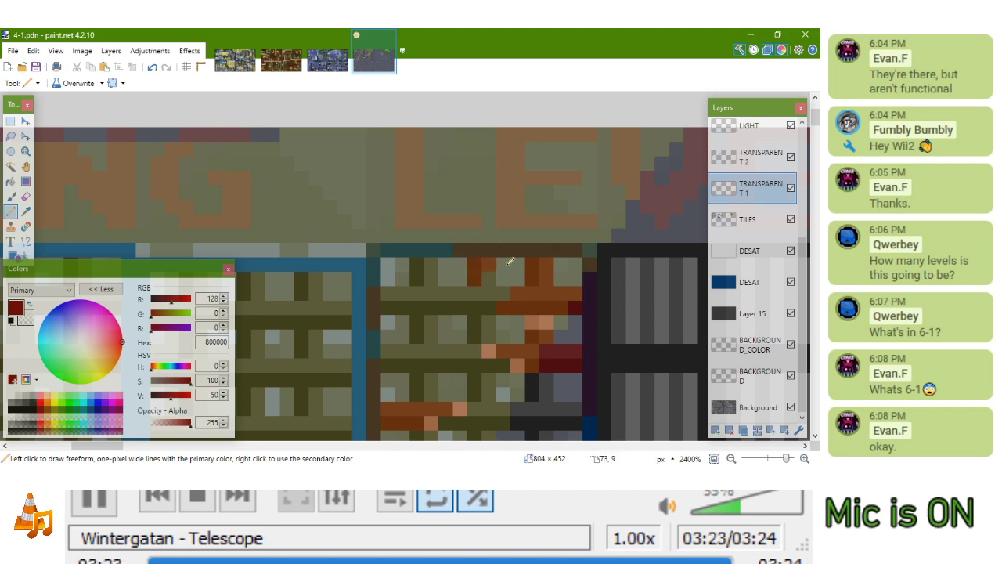
# Extend the dark red (800000) patch down the grate's lower-left bars and along its bottom frame
pyautogui.scroll(-8, 508, 260)
pyautogui.scroll(8, 501, 278)
pyautogui.scroll(-8, 451, 329)
pyautogui.scroll(3, 445, 388)
pyautogui.scroll(3, 441, 390)
pyautogui.moveTo(455, 377); pyautogui.dragTo(456, 389)
pyautogui.scroll(-1, 456, 389)
pyautogui.moveTo(443, 321); pyautogui.dragTo(443, 339)
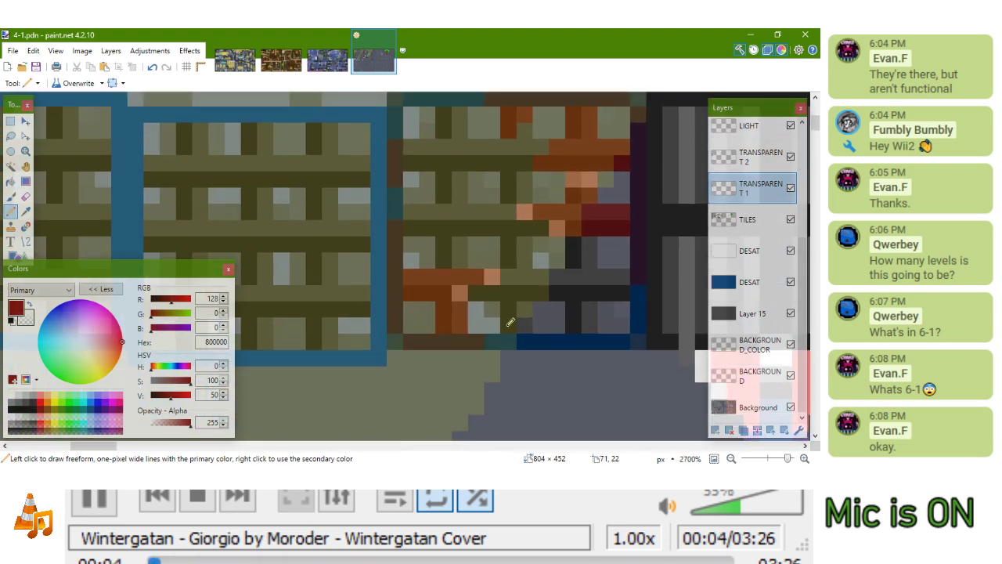
pyautogui.moveTo(521, 323); pyautogui.dragTo(525, 310)
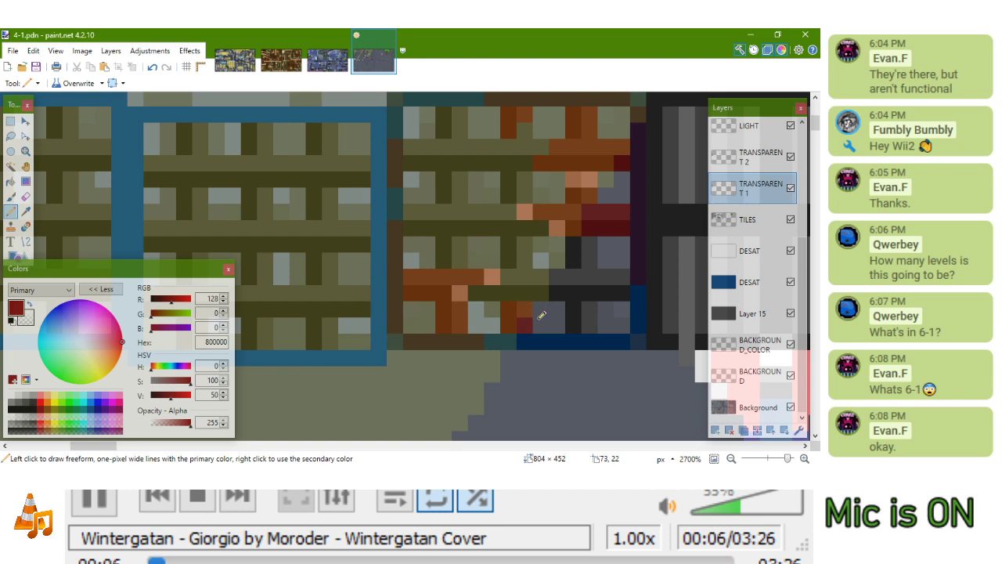
# Extend the lower-left patch upward with a dark red pixel and edge it with light red (FF8080) pixels
pyautogui.scroll(-1, 537, 320)
pyautogui.scroll(1, 525, 299)
pyautogui.scroll(-2, 522, 299)
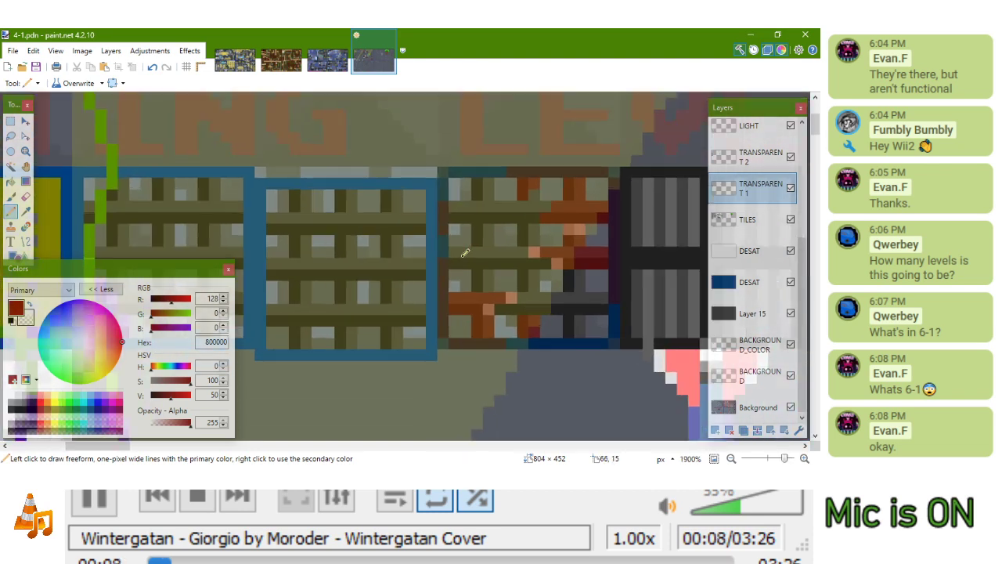
pyautogui.scroll(2, 466, 258)
pyautogui.click(493, 296)
pyautogui.press('k')
pyautogui.click(529, 312)
pyautogui.click(501, 300)
pyautogui.click(473, 282)
pyautogui.hotkey('ctrl', 'z')
pyautogui.click(484, 281)
# Place light red (FF8080) edge pixels on the left, top and right frames and beside the patch on the upper bar
pyautogui.click(435, 249)
pyautogui.click(437, 232)
pyautogui.click(439, 168)
pyautogui.click(520, 139)
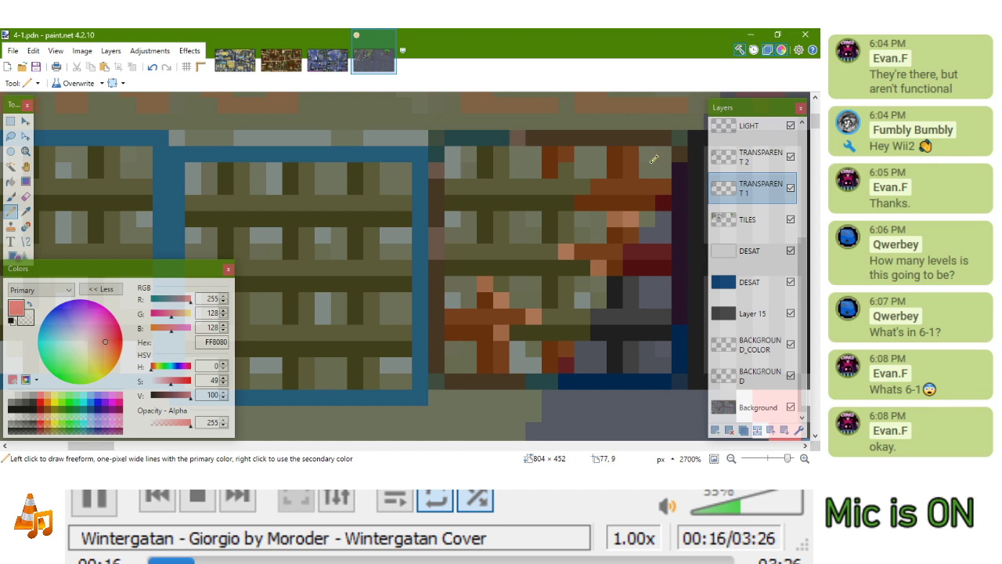
pyautogui.click(679, 330)
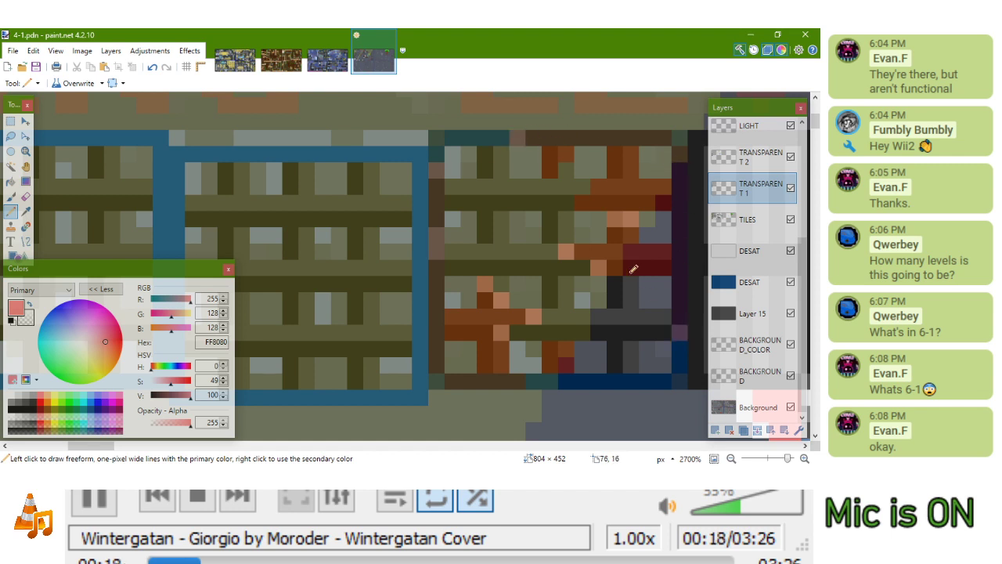
pyautogui.click(580, 186)
pyautogui.click(565, 201)
pyautogui.click(565, 170)
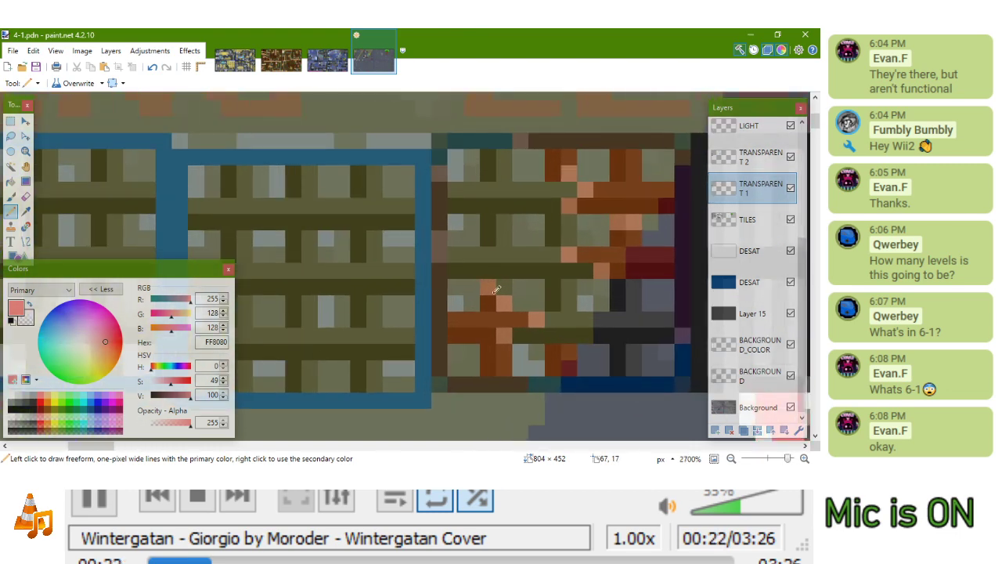
# Try a light orange (FFC080) line along the third grate's upper bar
pyautogui.scroll(-8, 531, 349)
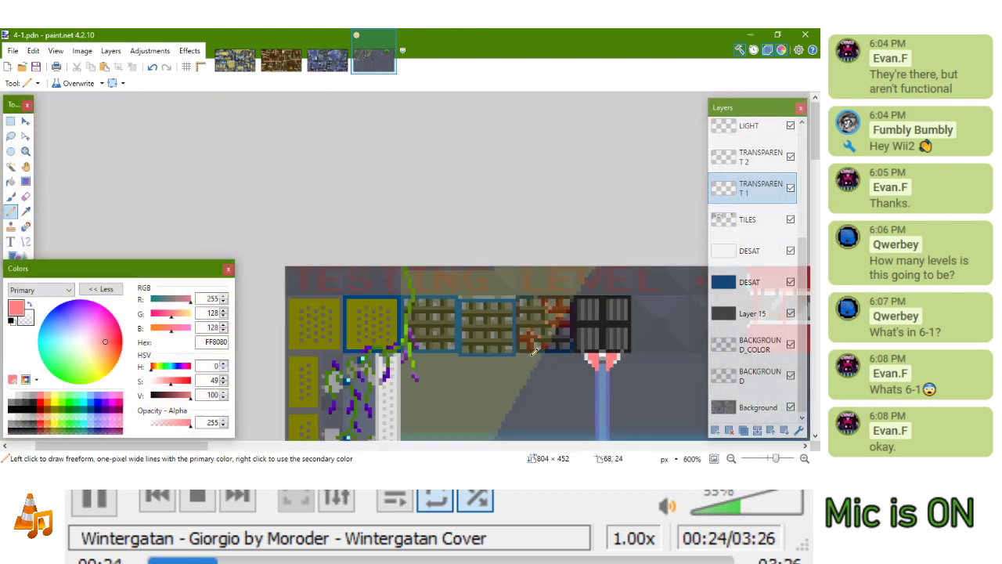
pyautogui.scroll(-2, 531, 368)
pyautogui.moveTo(530, 395); pyautogui.dragTo(431, 290)
pyautogui.scroll(9, 440, 215)
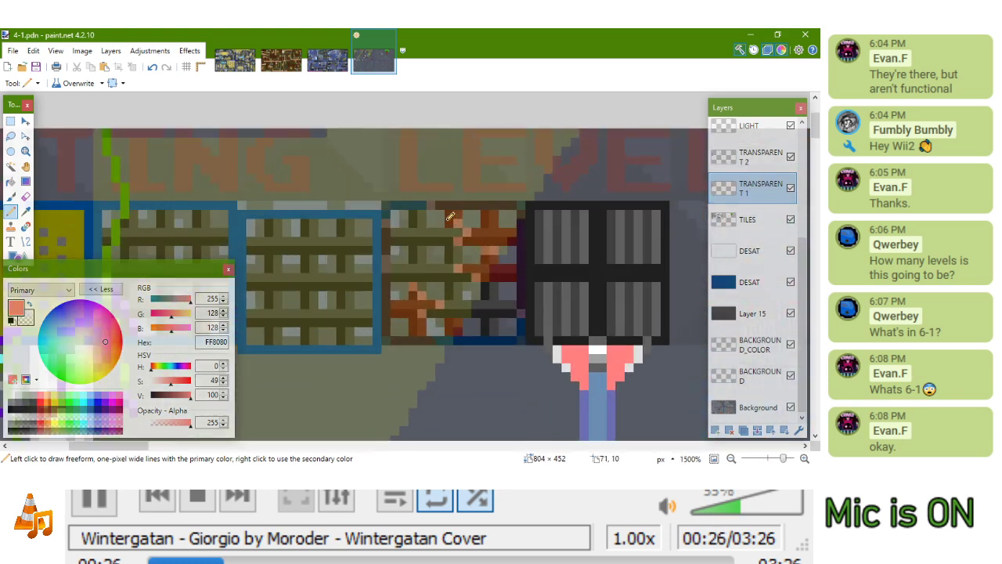
pyautogui.scroll(4, 465, 237)
pyautogui.click(47, 396)
pyautogui.moveTo(454, 228); pyautogui.dragTo(328, 228)
pyautogui.hotkey('ctrl', 'z')
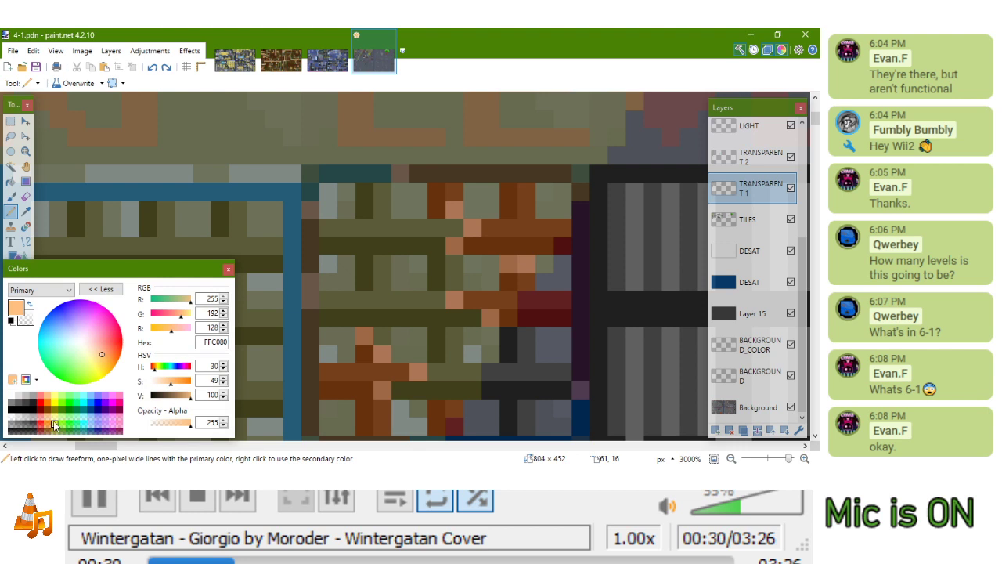
# Try brown (804000) pixels along the third grate's upper bar and beside its light red edge
pyautogui.click(47, 421)
pyautogui.moveTo(323, 245); pyautogui.dragTo(432, 245)
pyautogui.hotkey('ctrl', 'z')
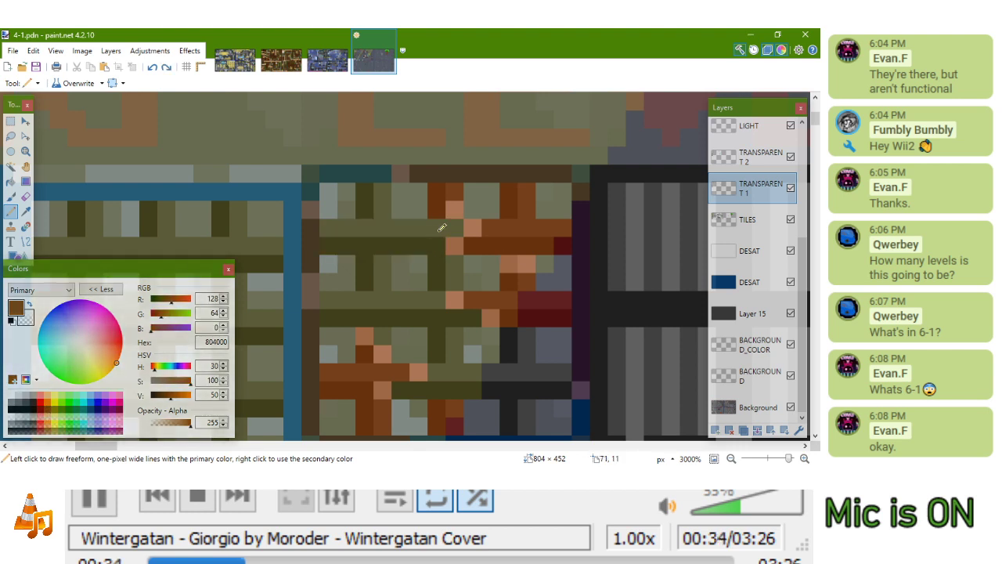
pyautogui.click(492, 227)
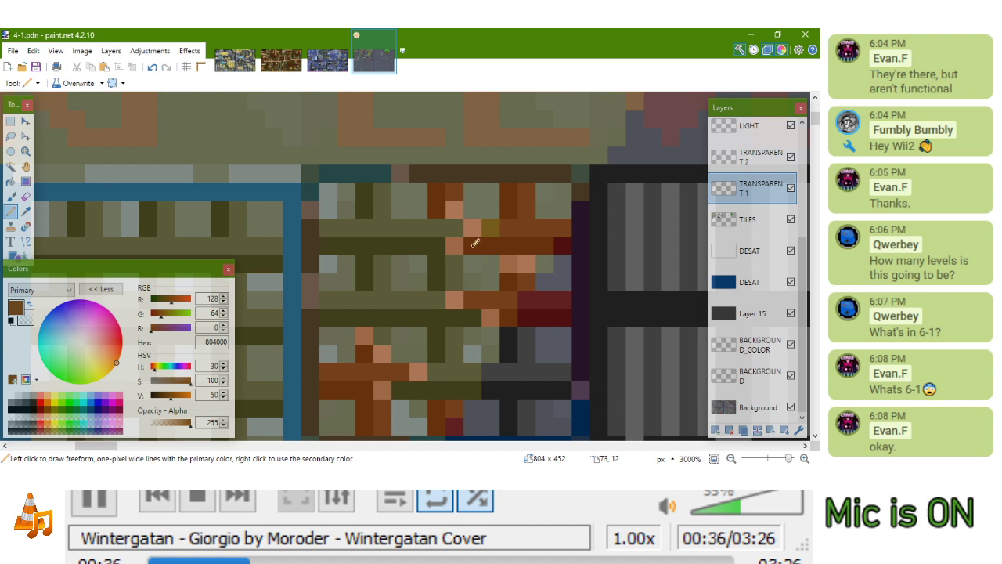
# Try bright red (FF0000) pixels along the third grate's upper bar beside its light red edge
pyautogui.click(40, 404)
pyautogui.click(486, 227)
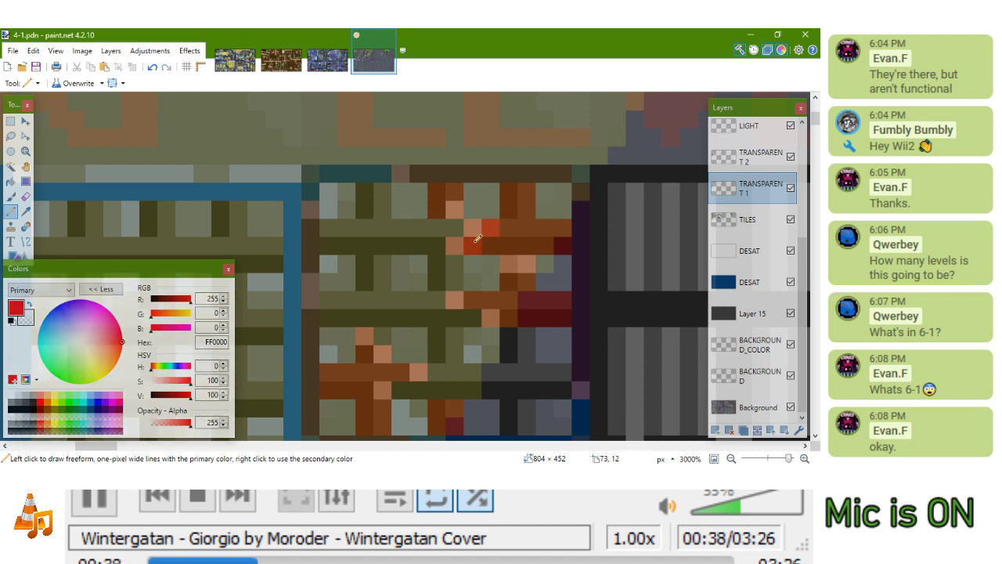
pyautogui.scroll(-2, 487, 227)
pyautogui.hotkey('ctrl', 'z')
pyautogui.hotkey('ctrl', 'z')
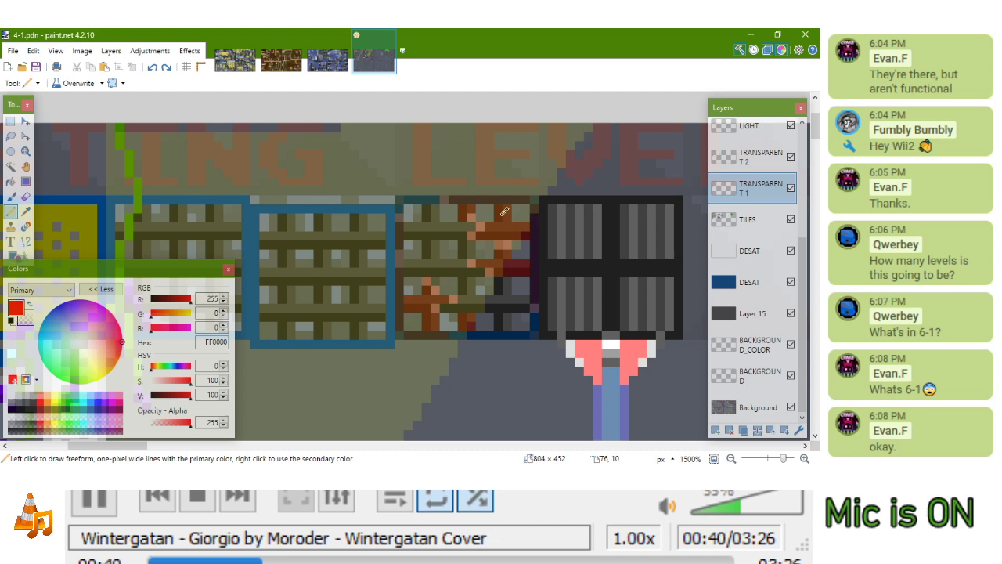
# Sample the overlay colour of the third grate's left frame on the TRANSPARENT 2 layer
pyautogui.click(49, 401)
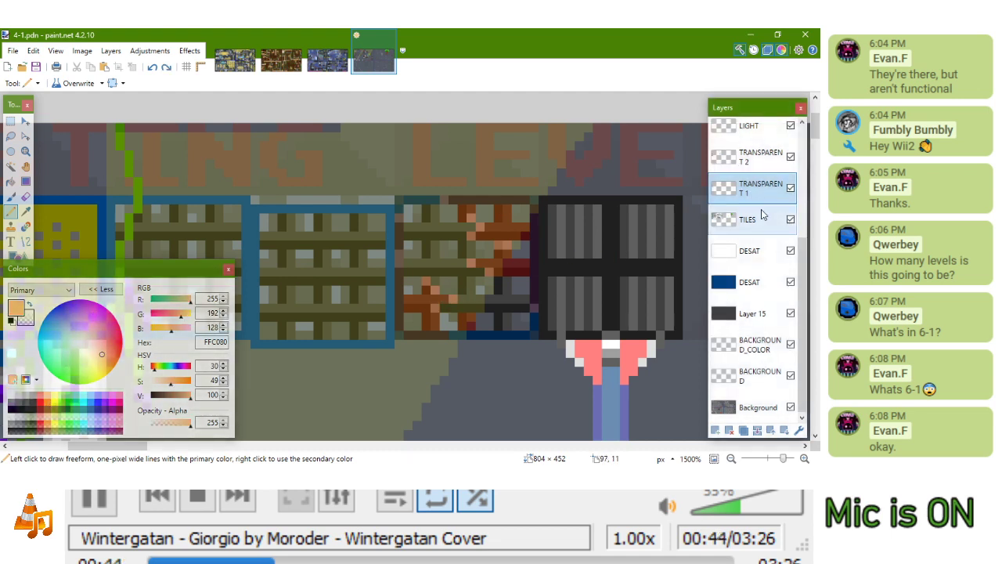
pyautogui.click(768, 175)
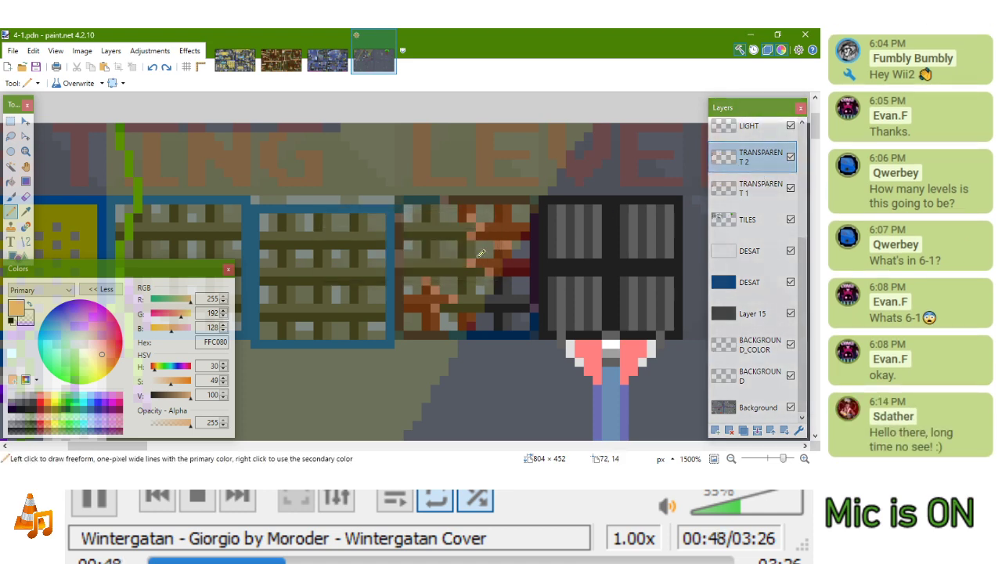
pyautogui.moveTo(496, 249)
pyautogui.mouseDown()
pyautogui.moveTo(454, 304)
pyautogui.moveTo(540, 253)
pyautogui.mouseUp()
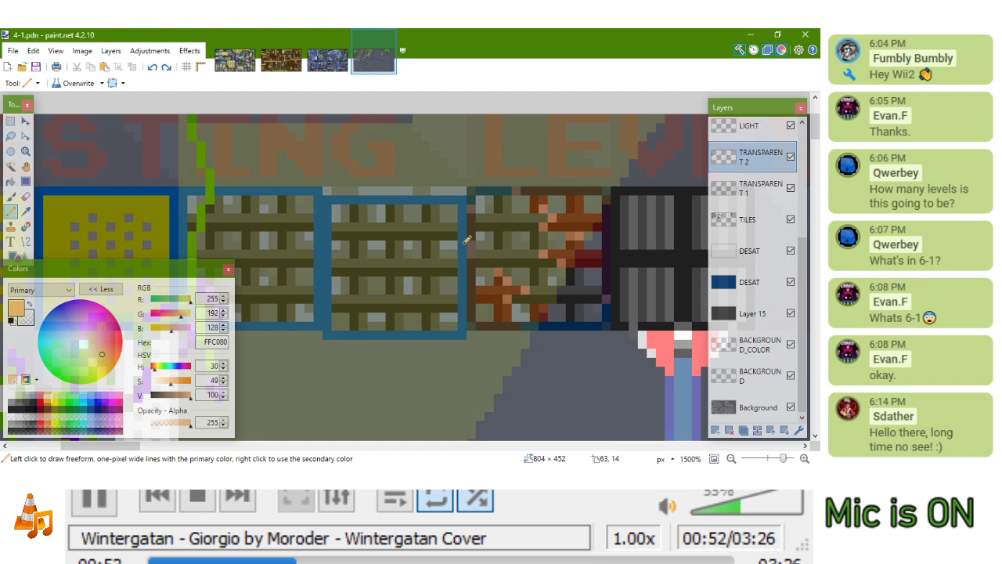
pyautogui.keyDown('ctrl'); pyautogui.scroll(2, 468, 241); pyautogui.keyUp('ctrl')
pyautogui.press('k')
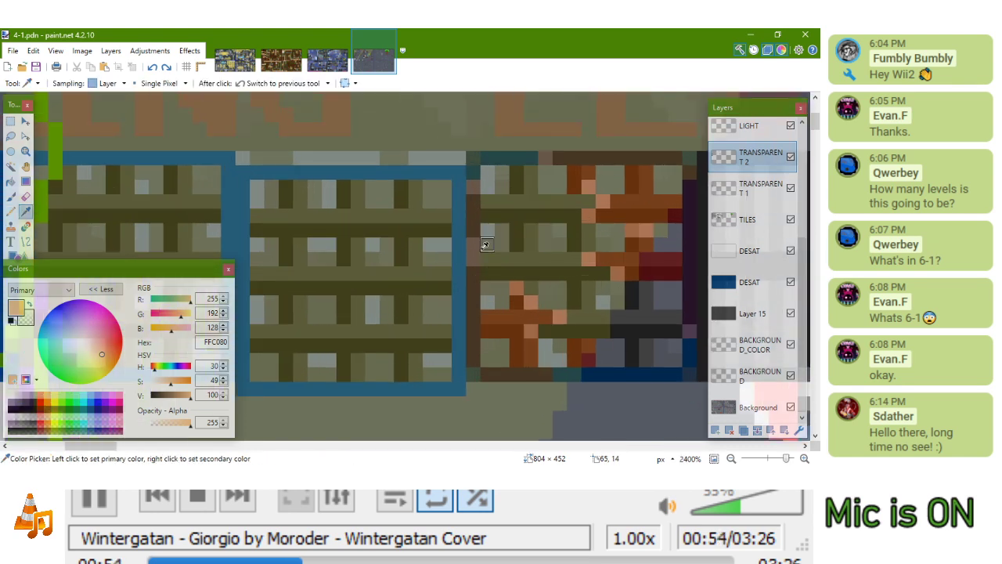
pyautogui.click(481, 240)
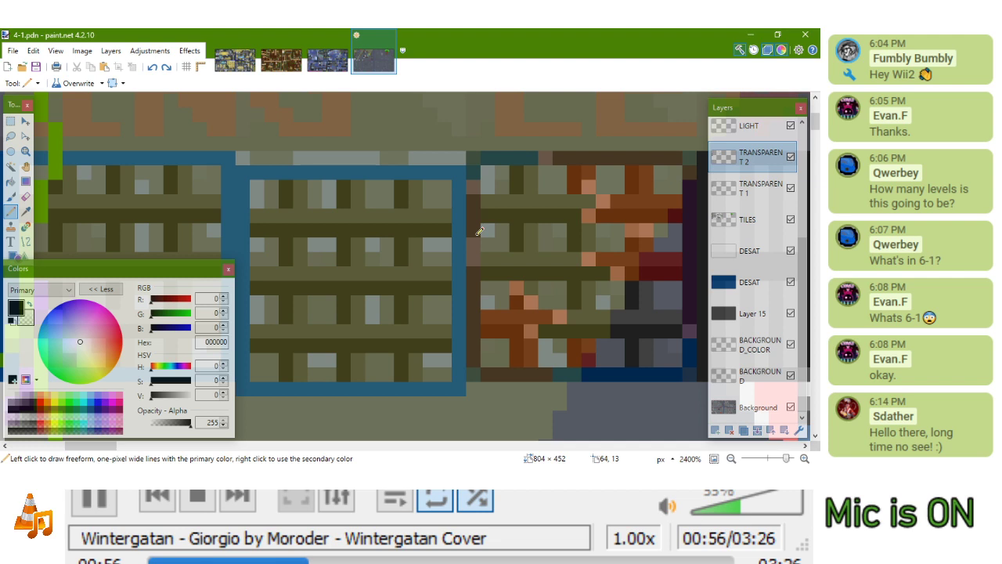
pyautogui.press('k')
pyautogui.click(473, 224)
# Sample neighbouring pixels of the third grate's left frame on the TRANSPARENT 1 layer, including the light red (FF8080) edge
pyautogui.click(755, 187)
pyautogui.press('k')
pyautogui.click(477, 242)
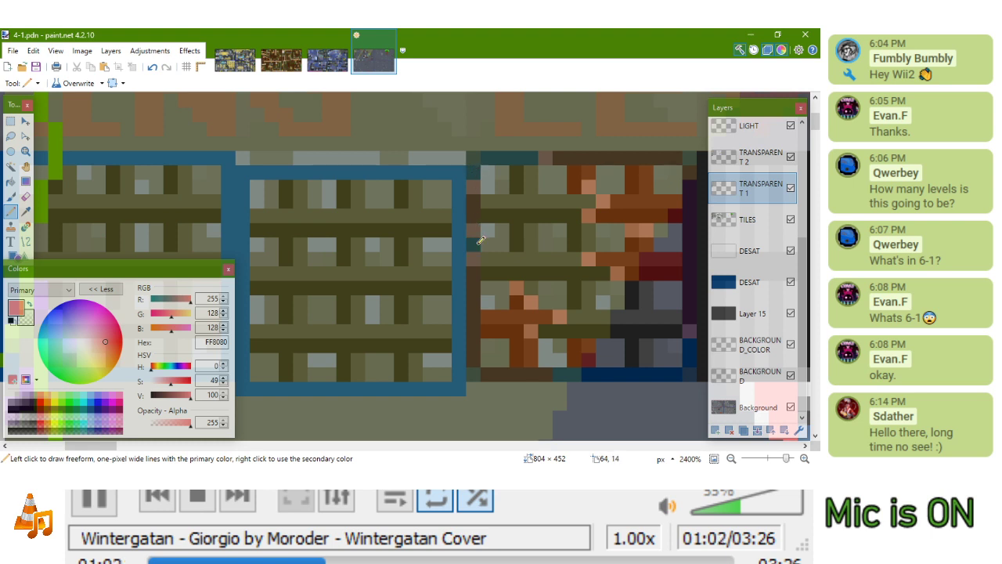
pyautogui.press('k')
pyautogui.click(481, 216)
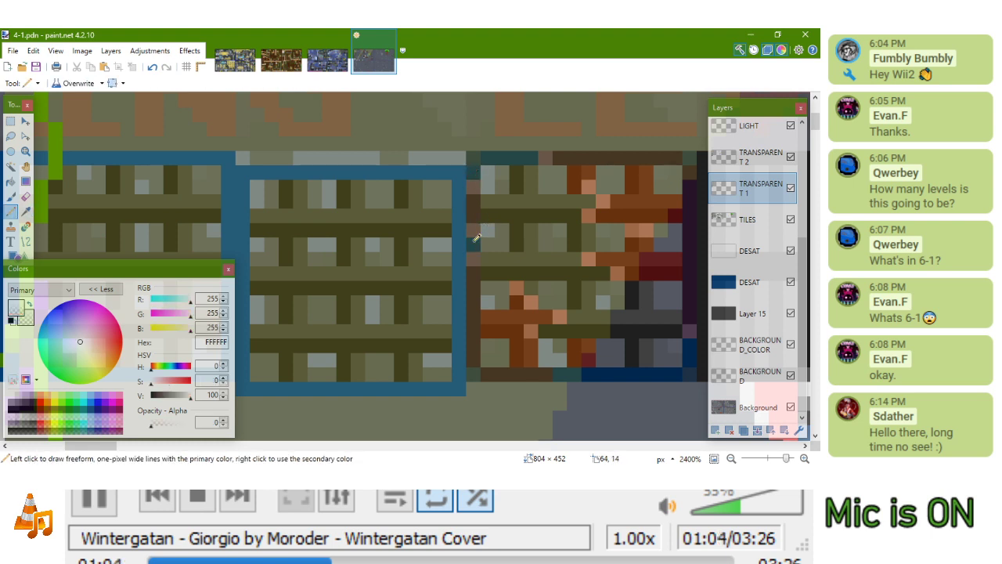
pyautogui.press('k')
pyautogui.click(476, 237)
pyautogui.scroll(-2, 480, 200)
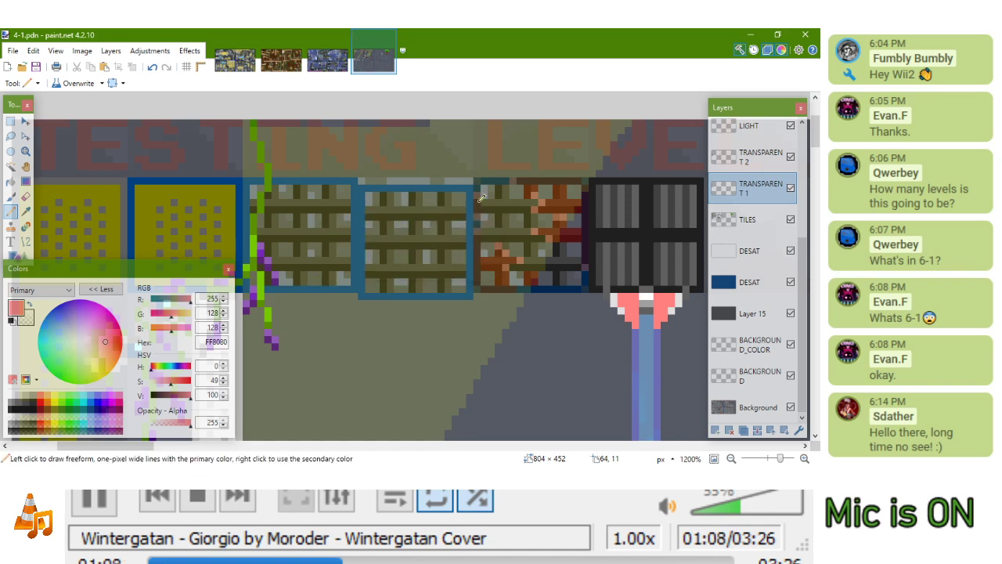
pyautogui.scroll(4, 481, 199)
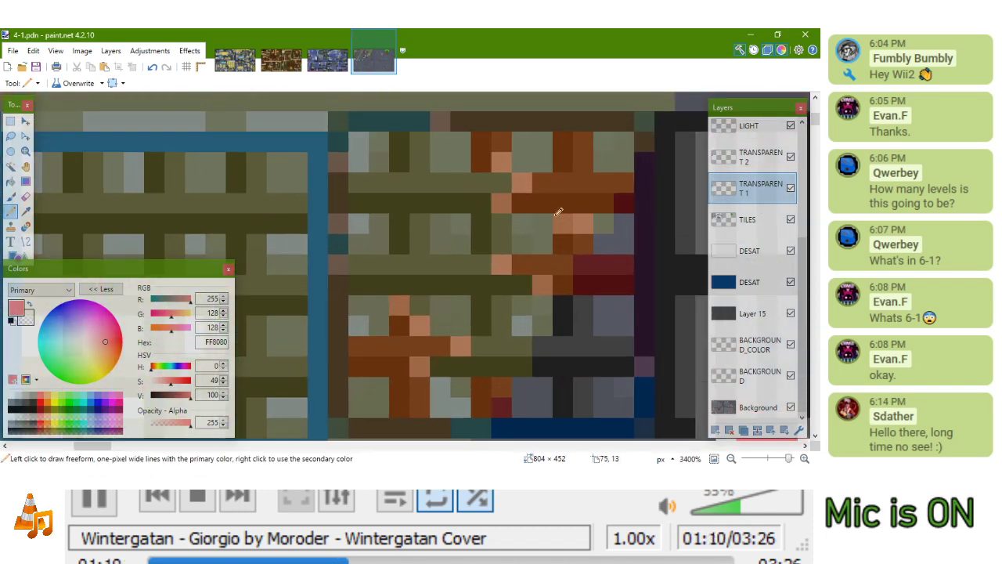
# Select the third grate's 16 × 16 pixel area without its four corner pixels, with the TRANSPARENT 1 layer active
pyautogui.click(757, 161)
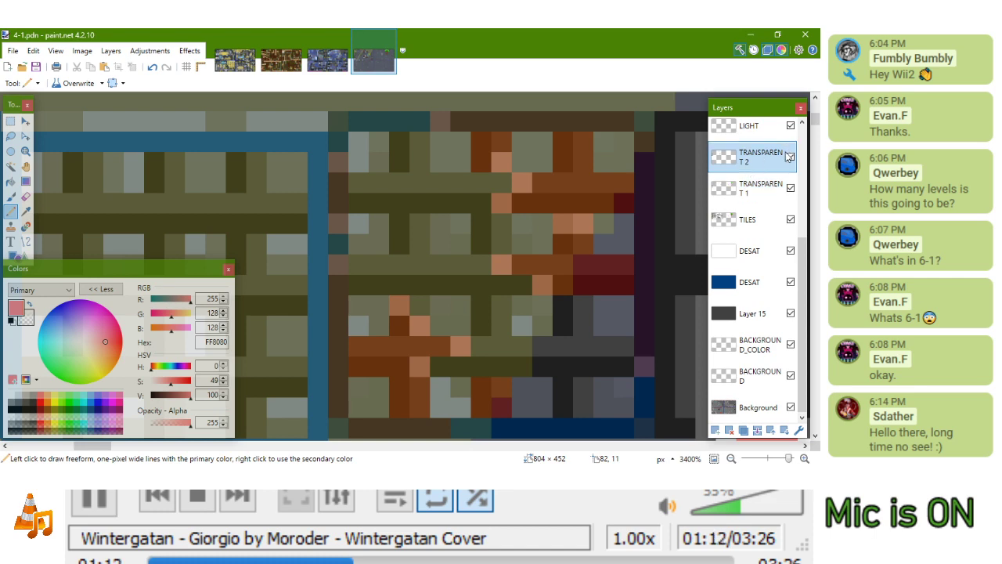
pyautogui.scroll(-3, 556, 206)
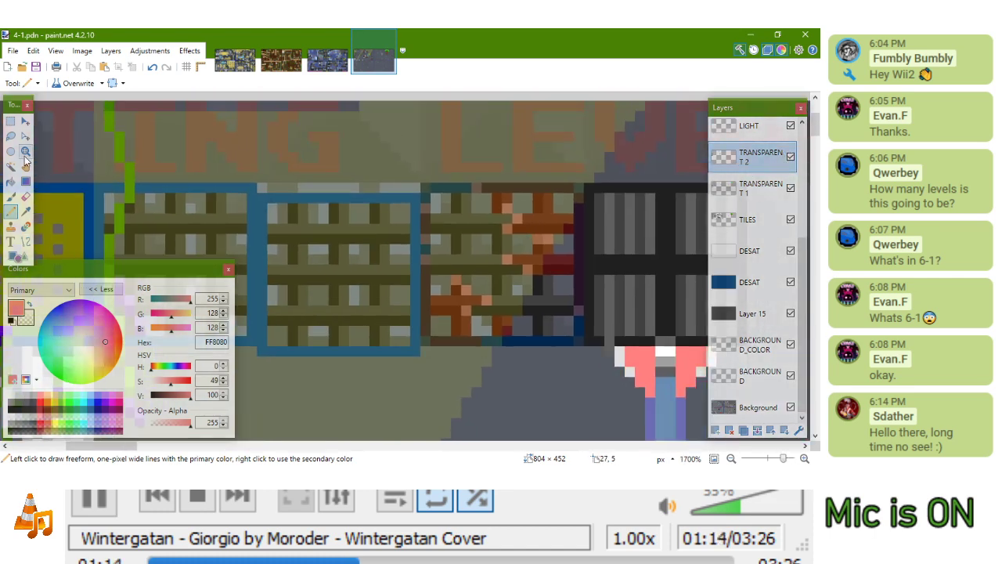
pyautogui.click(11, 121)
pyautogui.moveTo(423, 188); pyautogui.dragTo(584, 346)
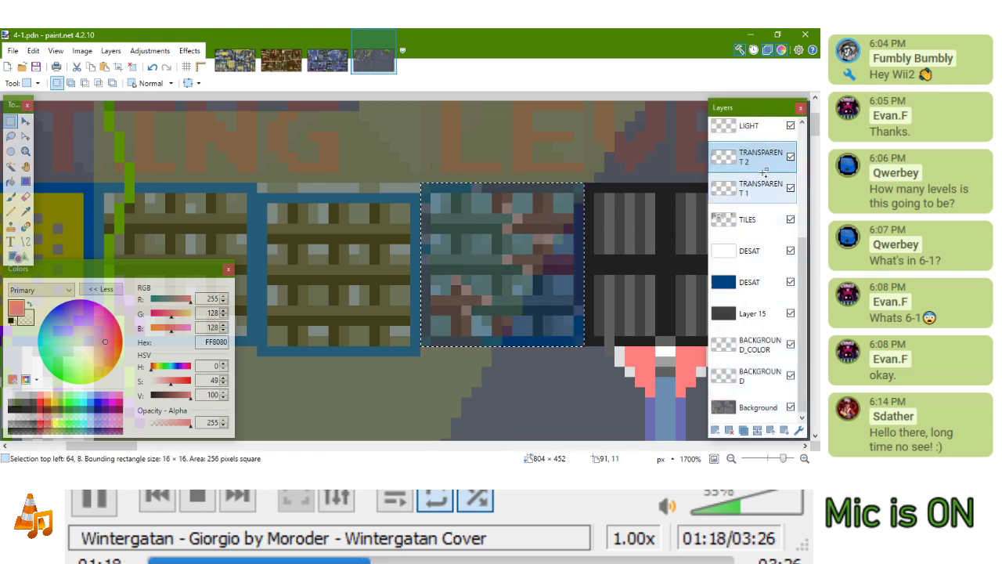
pyautogui.click(790, 157)
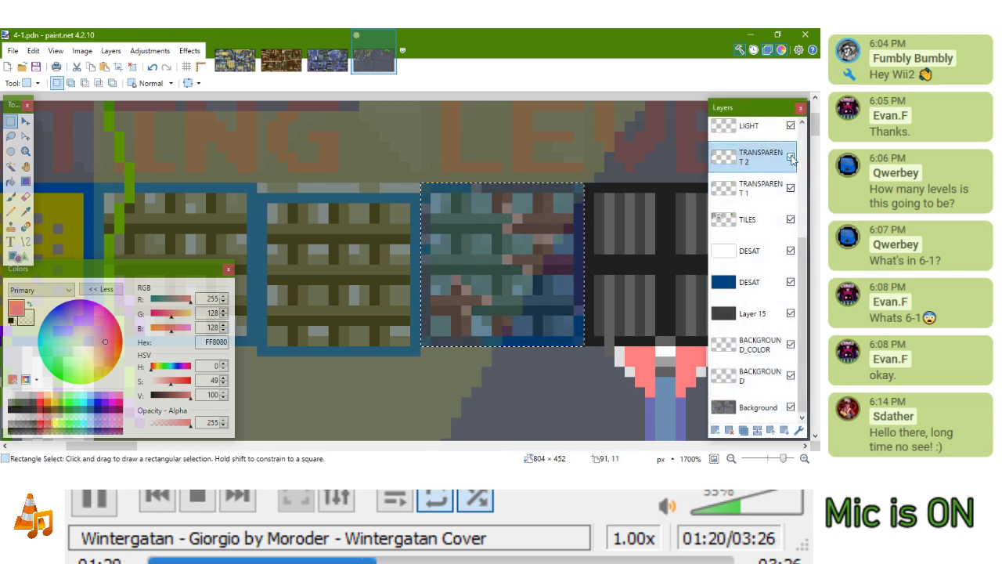
pyautogui.click(791, 189)
pyautogui.click(790, 189)
pyautogui.click(763, 188)
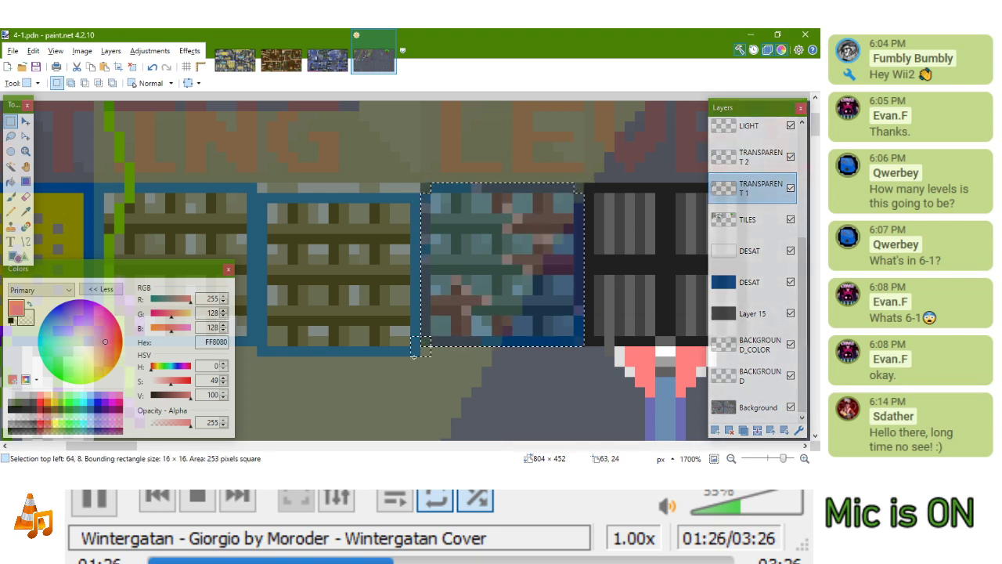
pyautogui.moveTo(414, 357); pyautogui.dragTo(414, 357)
pyautogui.moveTo(582, 340); pyautogui.dragTo(605, 367)
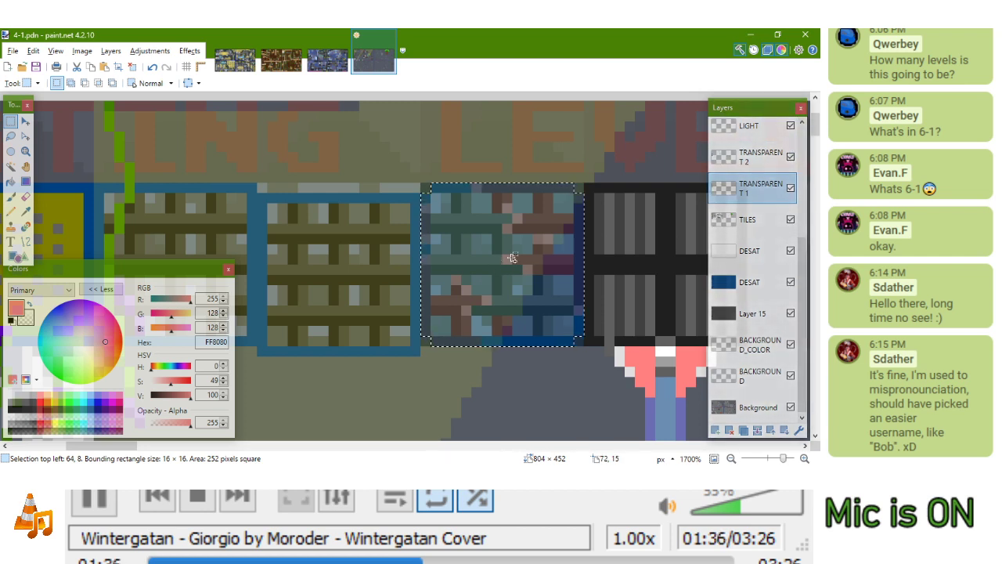
# Transfer the selected red shading of the third grate from the TRANSPARENT 1 layer to TRANSPARENT 2 and clear the selection
pyautogui.click(760, 160)
pyautogui.press('m')
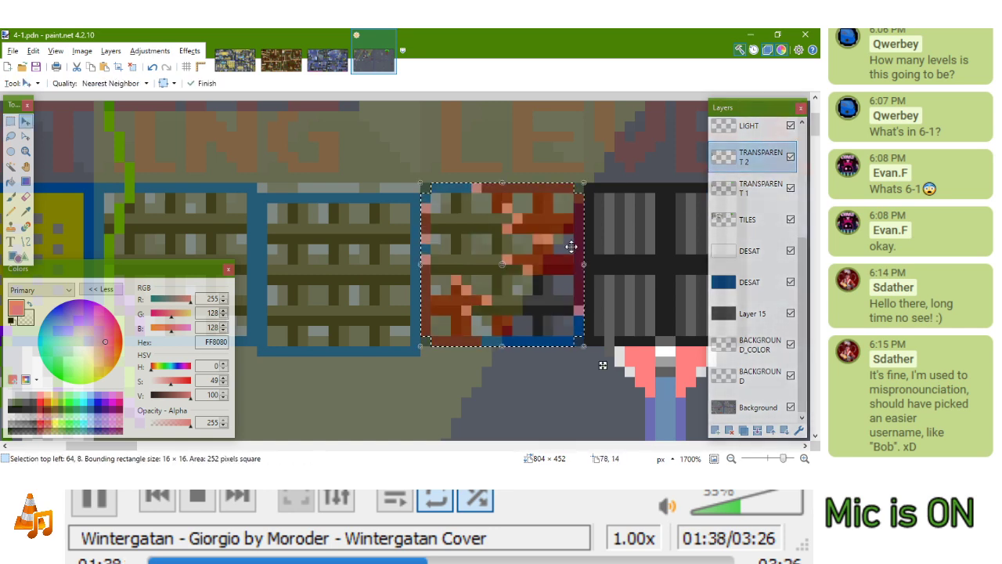
pyautogui.click(760, 187)
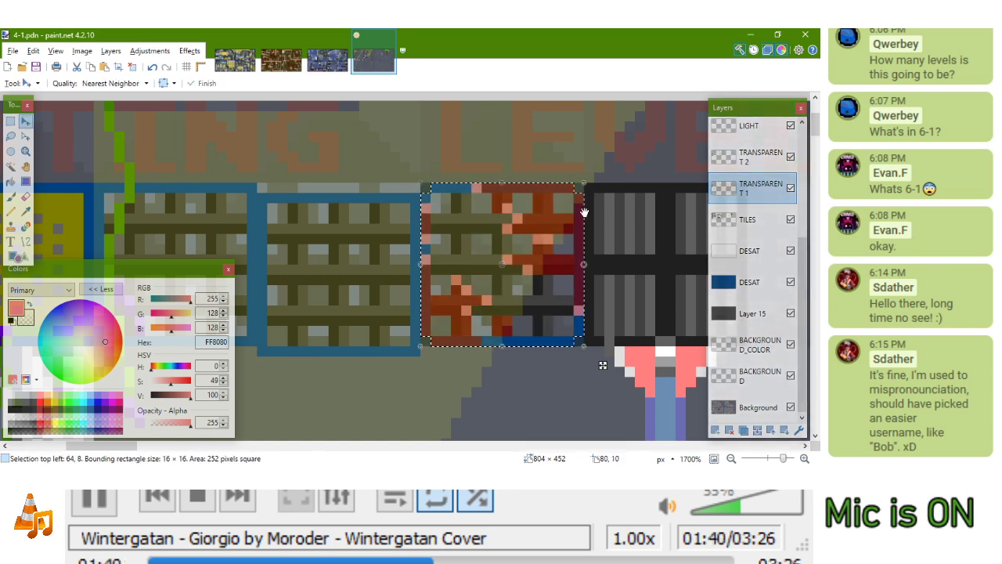
pyautogui.scroll(-2, 584, 211)
pyautogui.scroll(1, 590, 222)
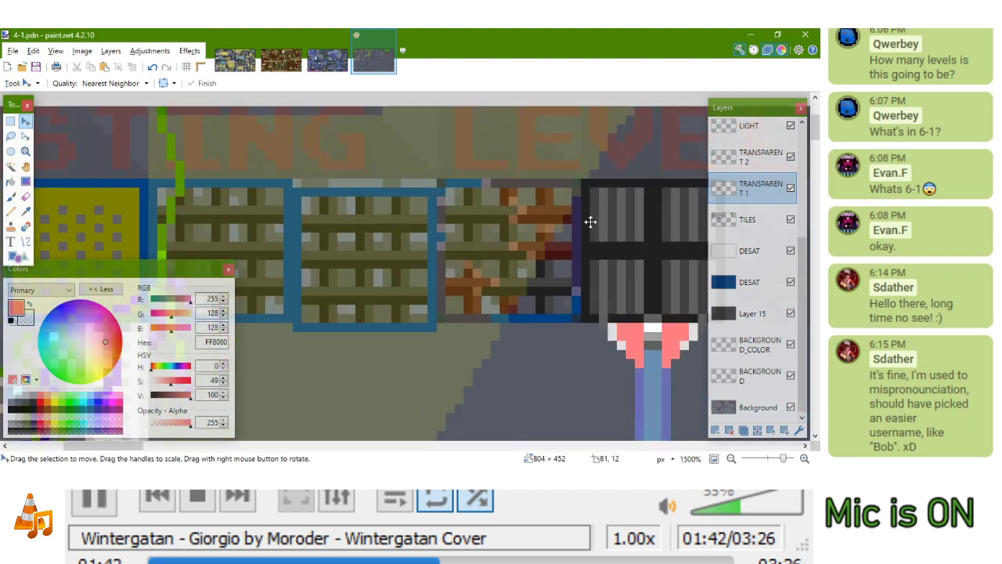
pyautogui.scroll(-1, 590, 222)
pyautogui.scroll(-5, 589, 235)
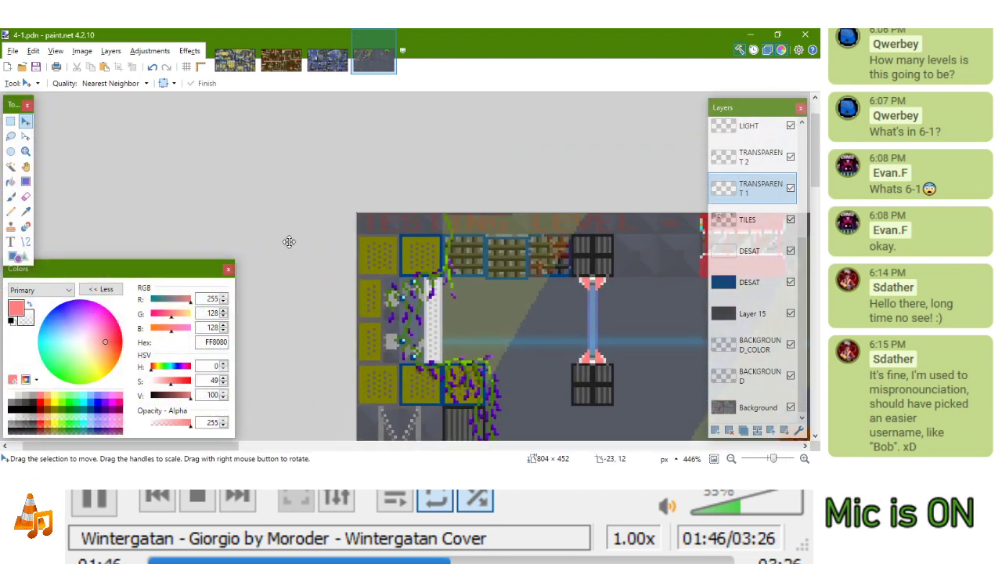
# Switch to the Pencil on the TRANSPARENT 2 layer and sample the dark red (800000) of the third grate's upper frame
pyautogui.click(10, 211)
pyautogui.click(765, 173)
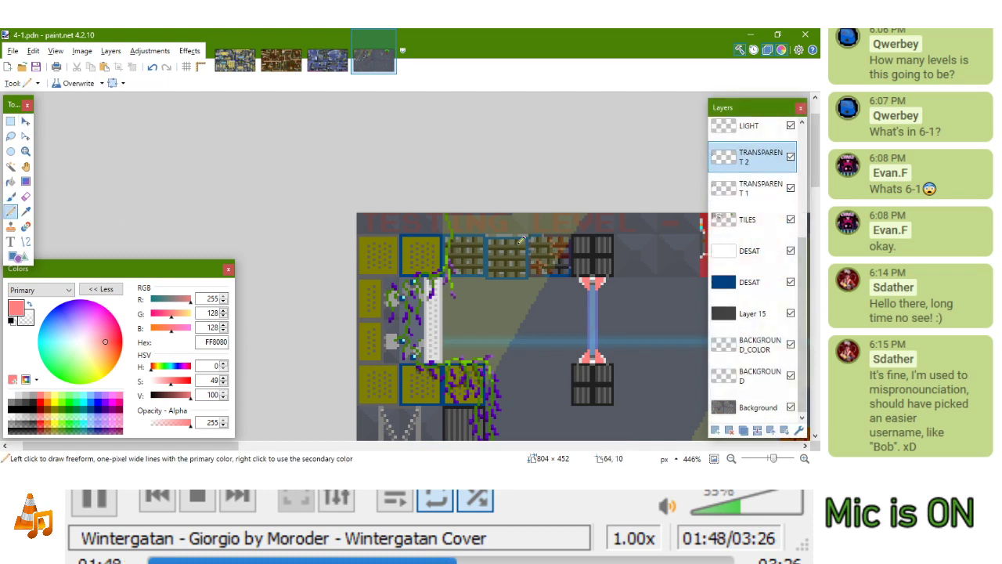
pyautogui.scroll(8, 521, 239)
pyautogui.moveTo(611, 206); pyautogui.dragTo(622, 195)
pyautogui.press('k')
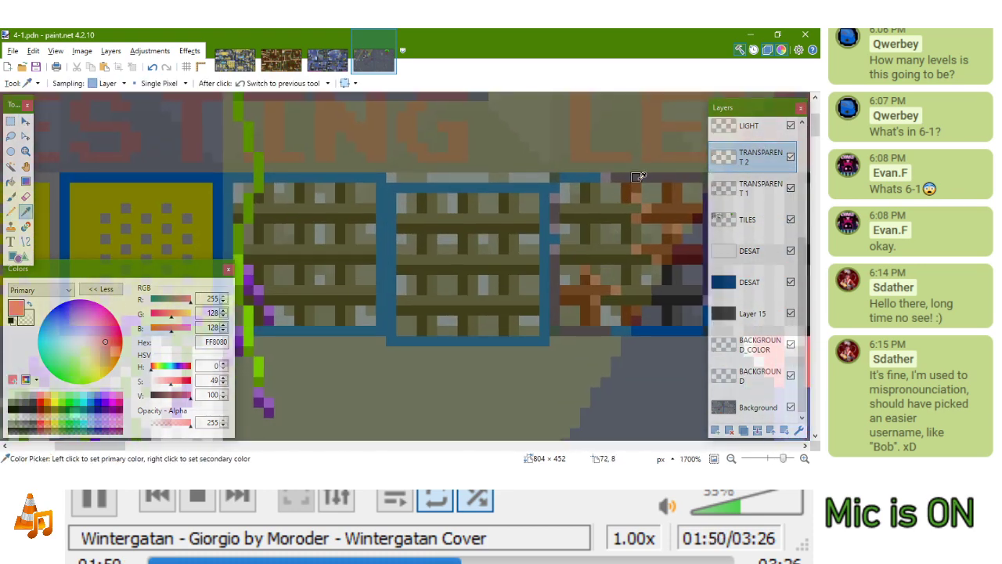
pyautogui.click(640, 177)
pyautogui.moveTo(247, 176); pyautogui.dragTo(395, 168)
pyautogui.scroll(3, 396, 168)
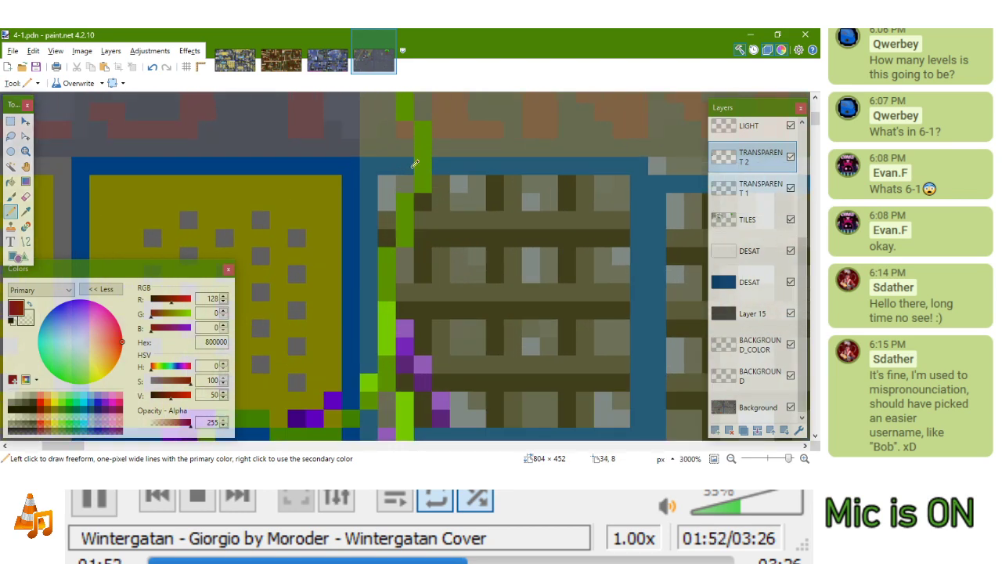
pyautogui.scroll(-3, 415, 164)
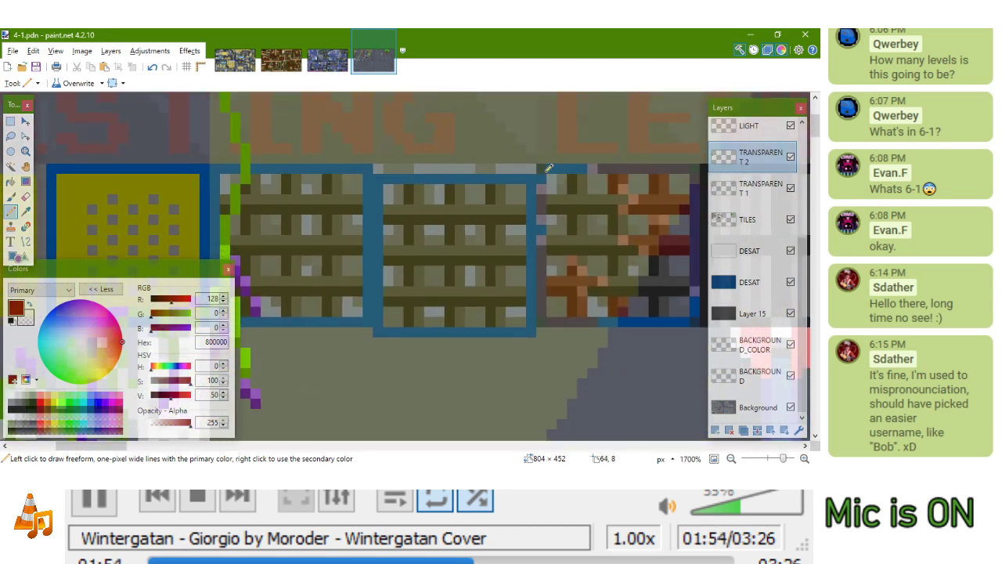
# Sample black (000000) from the third grate's frame corner and place black pixels on the second grate's frame corners
pyautogui.hscroll(3, 552, 166)
pyautogui.press('k')
pyautogui.click(449, 166)
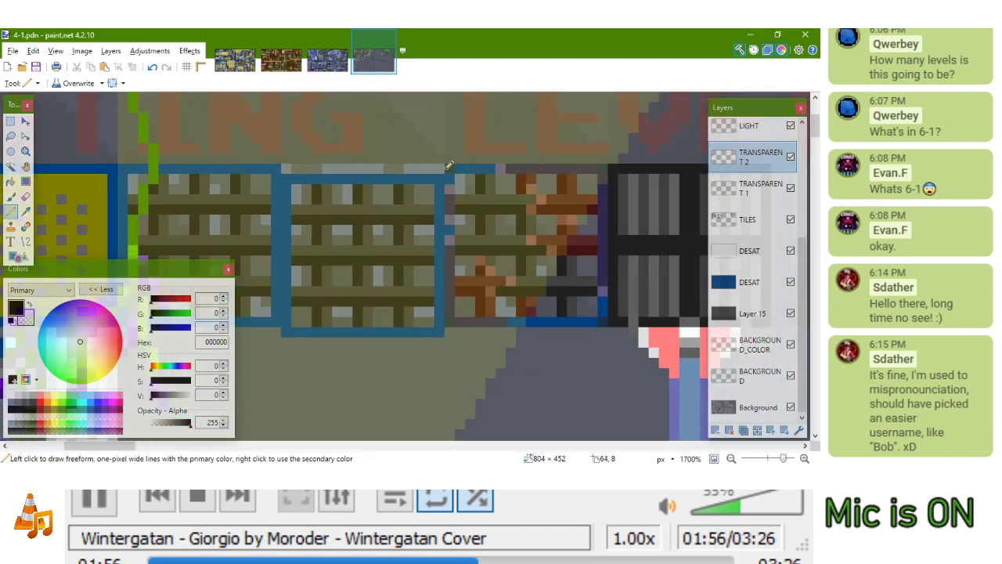
pyautogui.press('k')
pyautogui.click(603, 321)
pyautogui.press('k')
pyautogui.click(602, 321)
pyautogui.moveTo(364, 183); pyautogui.dragTo(446, 204)
pyautogui.click(522, 198)
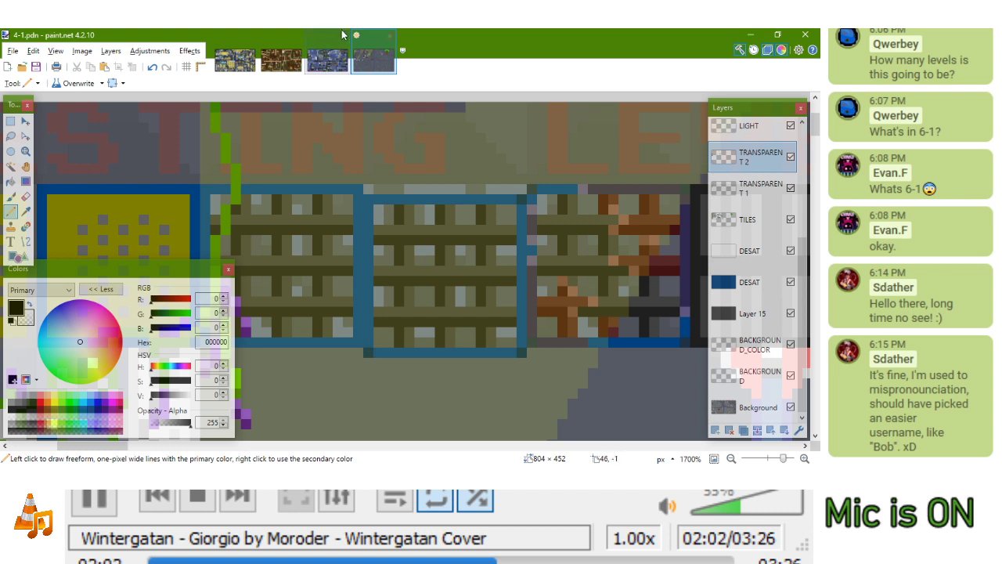
# Sample the corner and adjacent frame pixels of the selected grate on TRANSPARENT 2 in 3-1.pdn, and return to 4-1.pdn
pyautogui.click(327, 56)
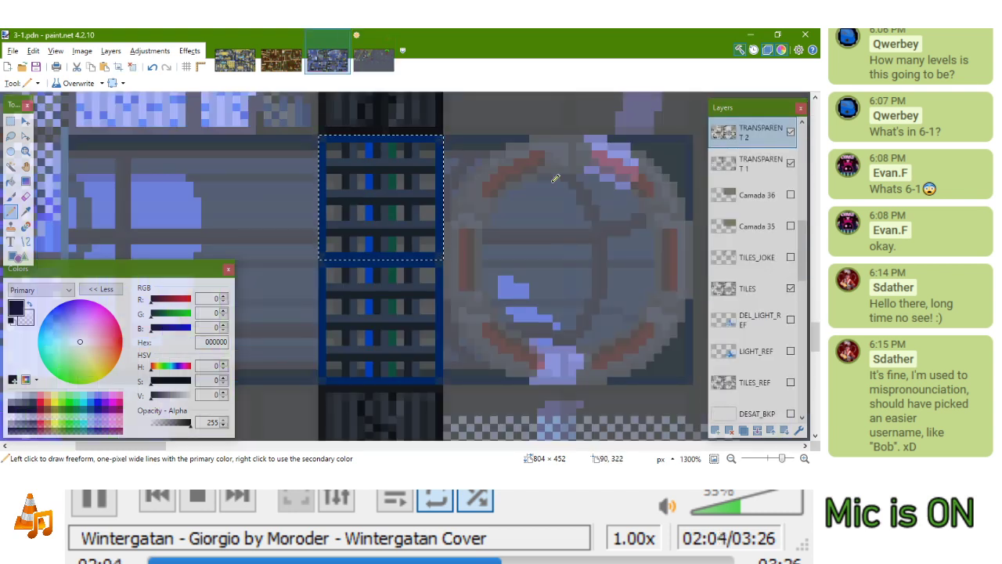
pyautogui.press('k')
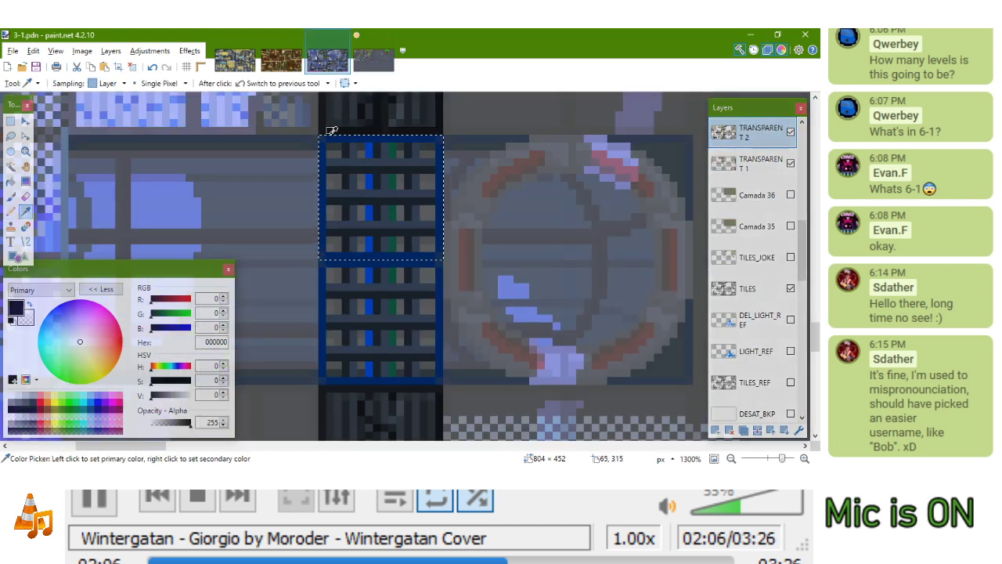
pyautogui.click(322, 138)
pyautogui.press('k')
pyautogui.click(336, 138)
pyautogui.click(368, 55)
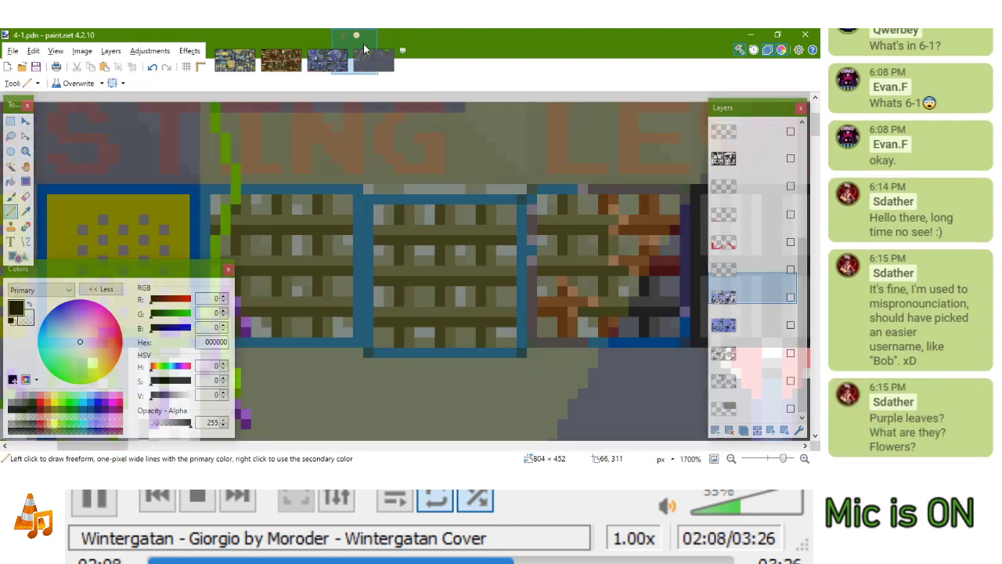
# Paint black (000000) overlay pixels over the unshaded blue parts of the third grate's frame on the TRANSPARENT 2 layer
pyautogui.hscroll(1, 500, 172)
pyautogui.press('k')
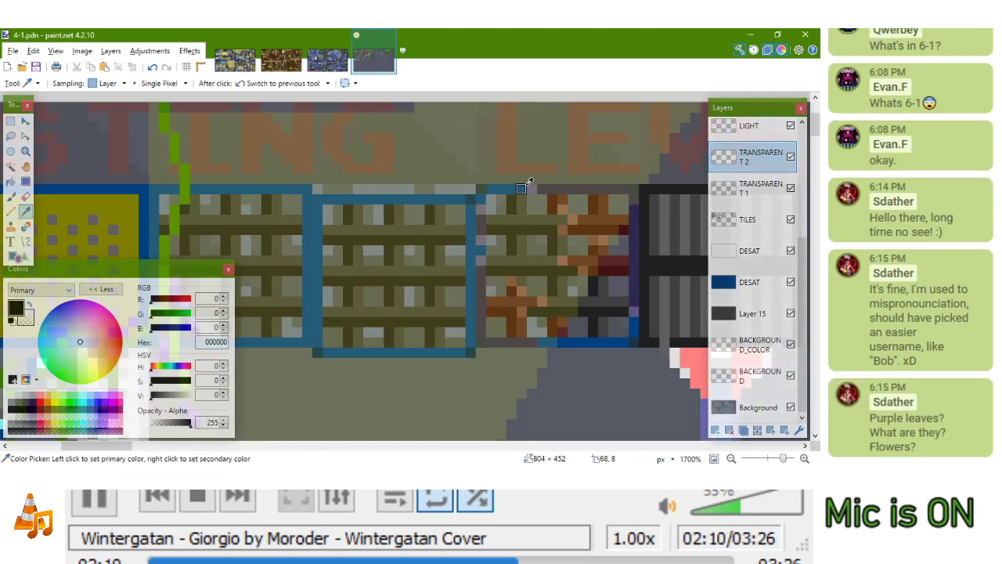
pyautogui.click(481, 190)
pyautogui.moveTo(490, 189); pyautogui.dragTo(522, 189)
pyautogui.click(480, 199)
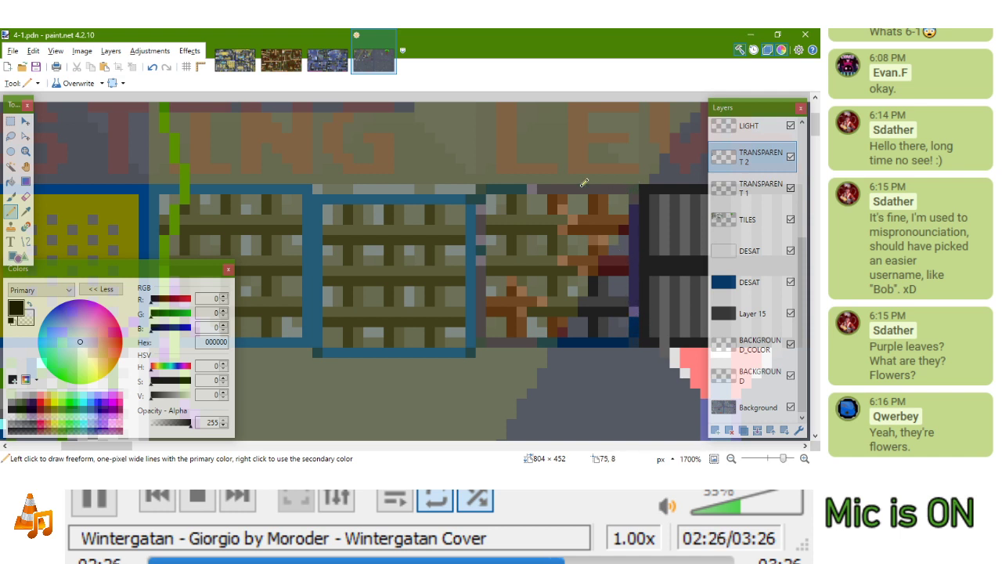
pyautogui.scroll(-7, 584, 183)
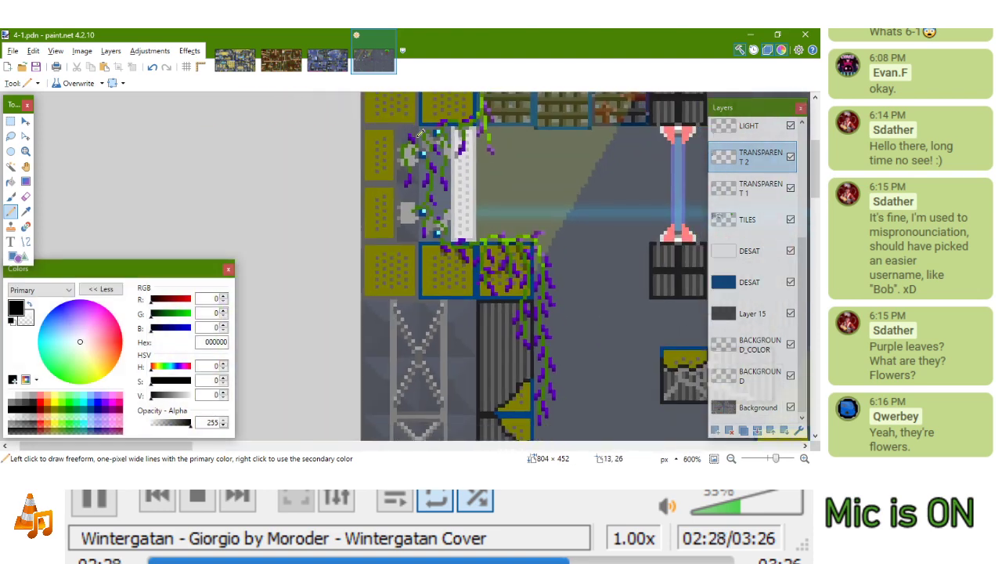
pyautogui.moveTo(572, 354); pyautogui.dragTo(436, 266)
pyautogui.moveTo(404, 146)
pyautogui.mouseDown()
pyautogui.moveTo(385, 295)
pyautogui.moveTo(388, 285)
pyautogui.mouseUp()
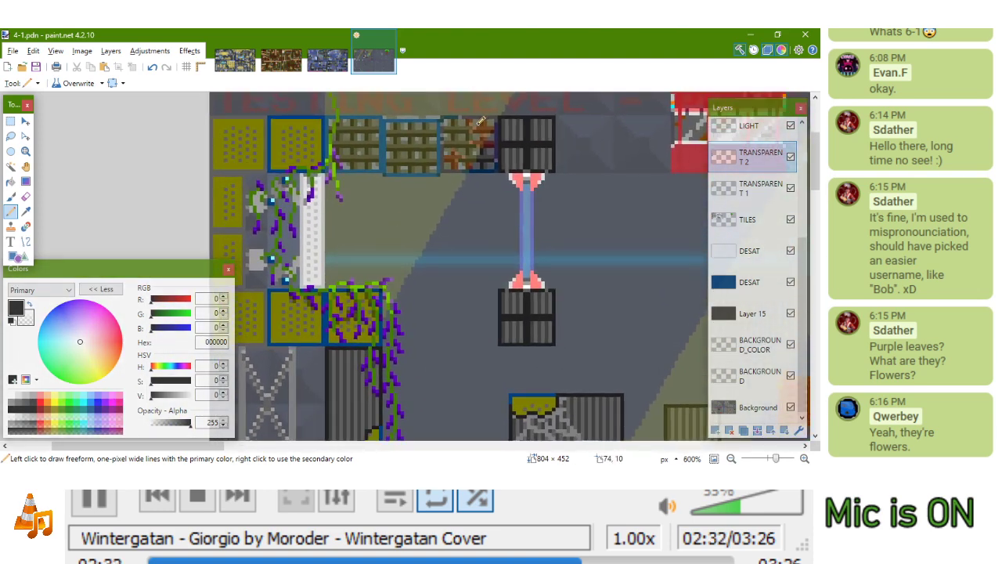
pyautogui.scroll(2, 488, 156)
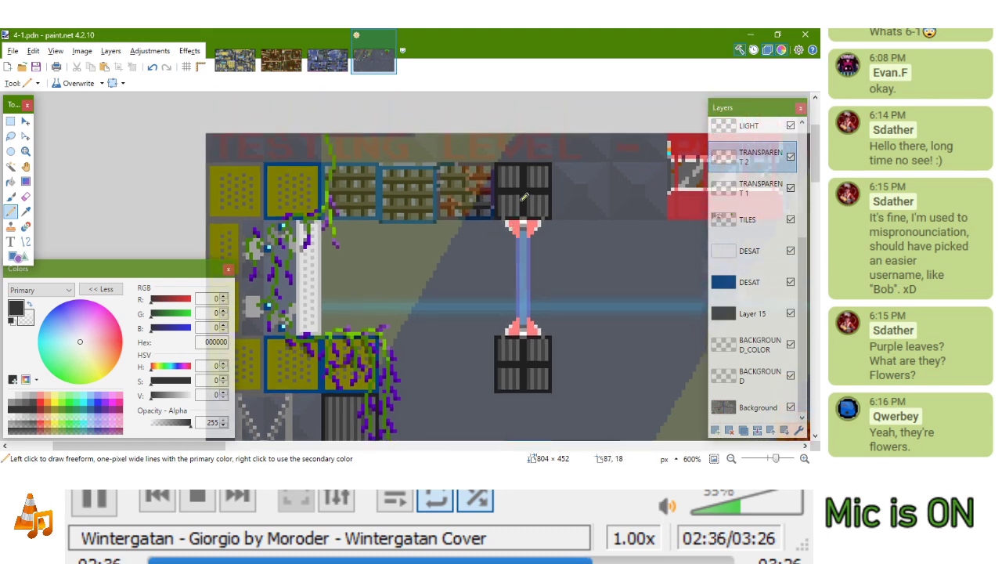
pyautogui.keyDown('ctrl'); pyautogui.scroll(5, 525, 199); pyautogui.keyUp('ctrl')
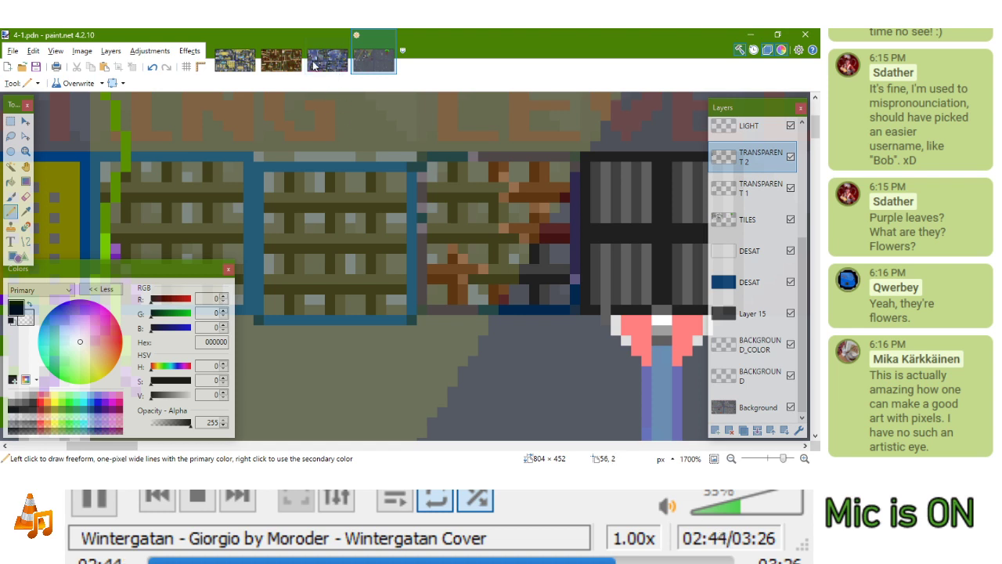
pyautogui.moveTo(384, 156); pyautogui.dragTo(464, 189)
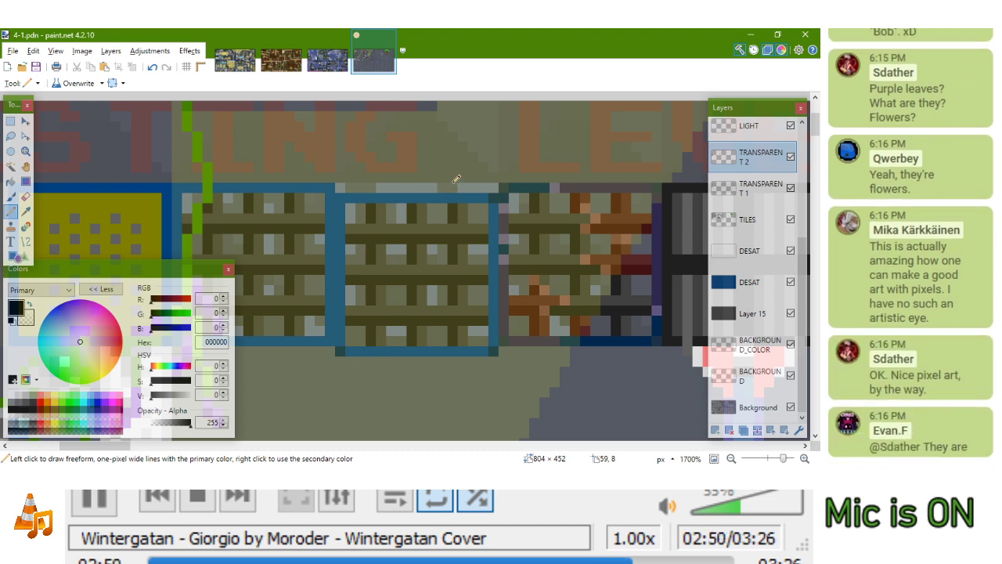
pyautogui.moveTo(603, 223); pyautogui.dragTo(563, 243)
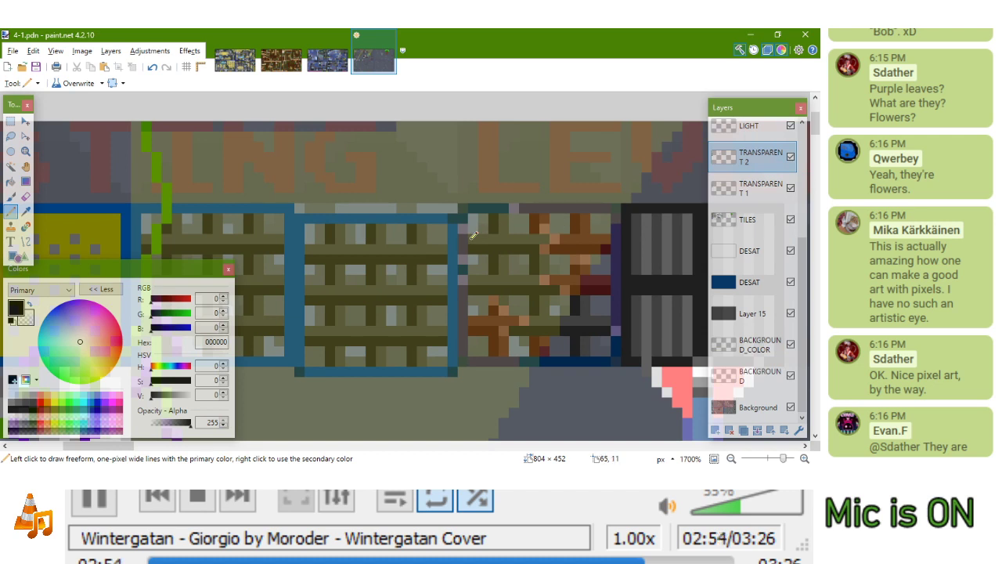
# Switch to the web browser and check the posting year of the Pop A Portal mappack thread on the Stabyourself.net forum
pyautogui.hotkey('alt', 'Tab')
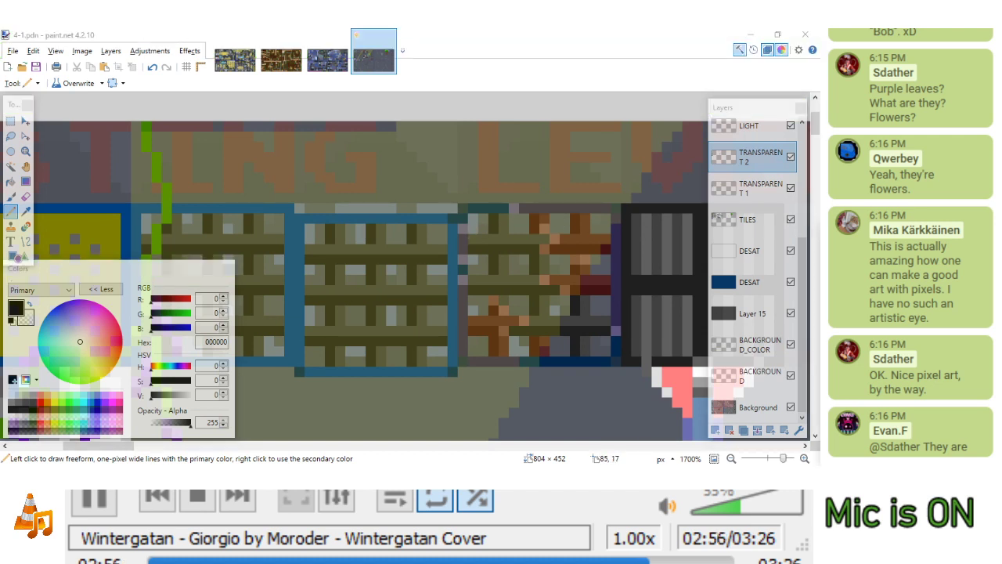
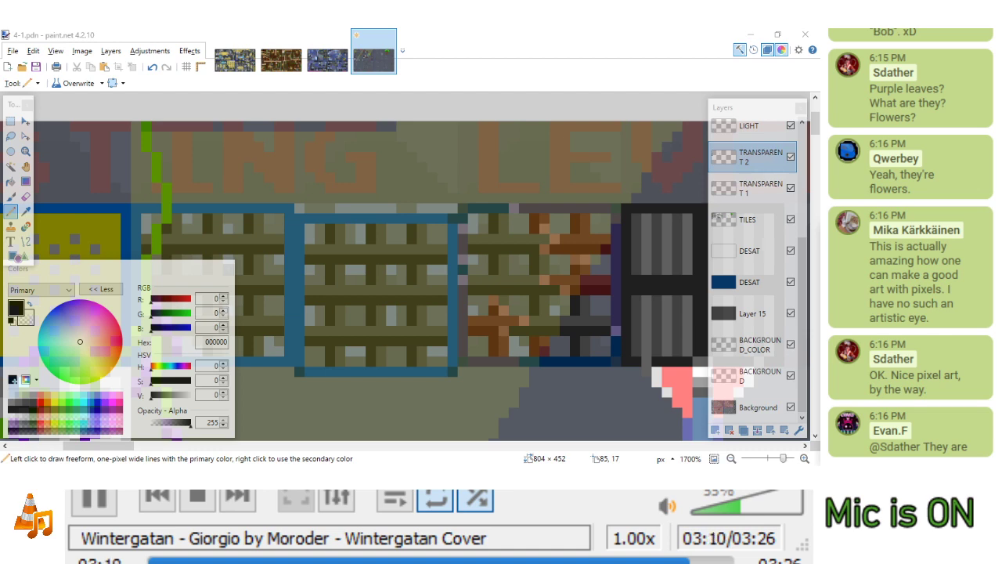
pyautogui.moveTo(767, 332)
pyautogui.mouseDown()
pyautogui.moveTo(407, 217)
pyautogui.moveTo(423, 223)
pyautogui.mouseUp()
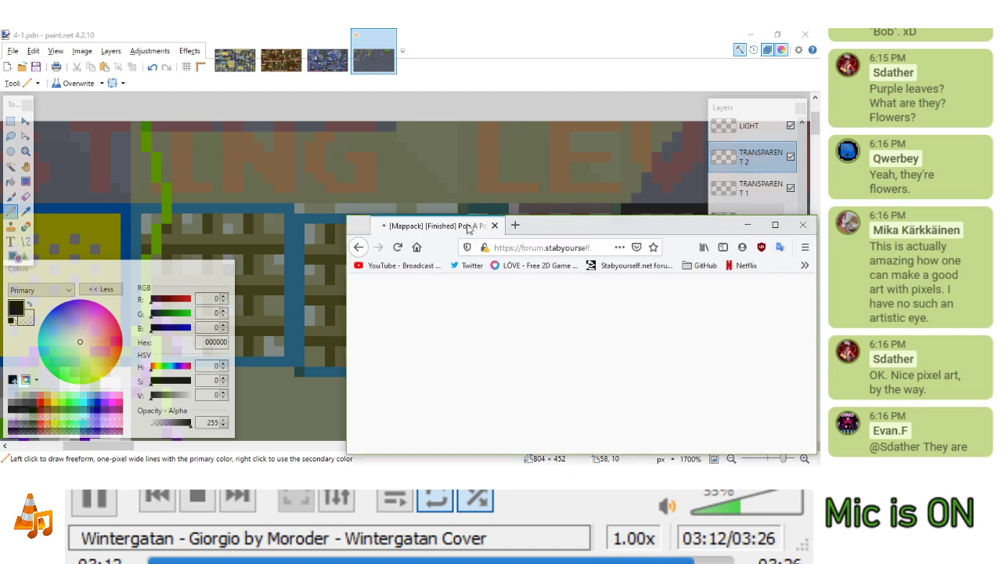
pyautogui.moveTo(565, 225); pyautogui.dragTo(371, 29)
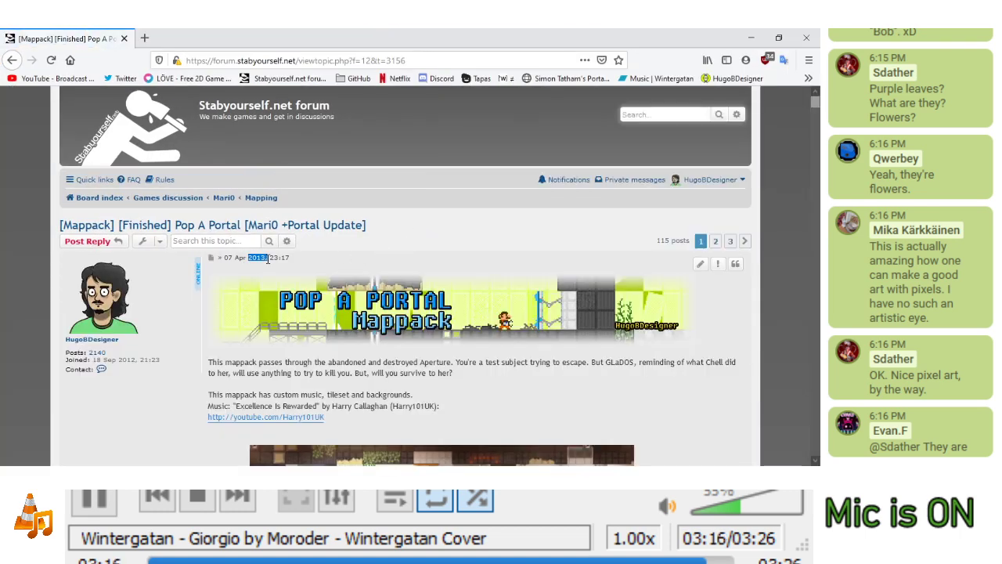
pyautogui.scroll(-3, 289, 270)
pyautogui.scroll(3, 313, 282)
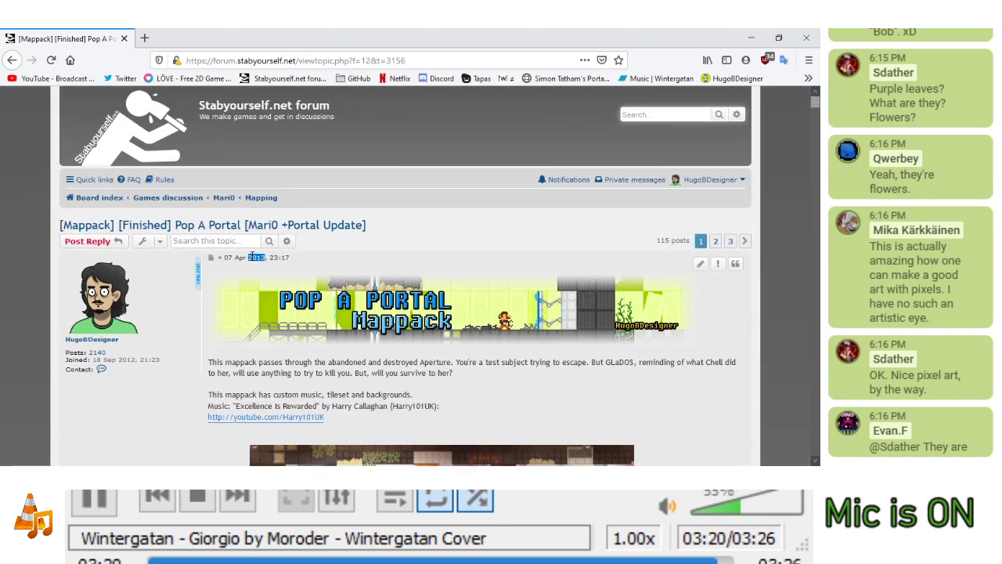
# Reveal the World 1: Abandoned Science spoiler in the thread and look through its level screenshots
pyautogui.scroll(-8, 258, 270)
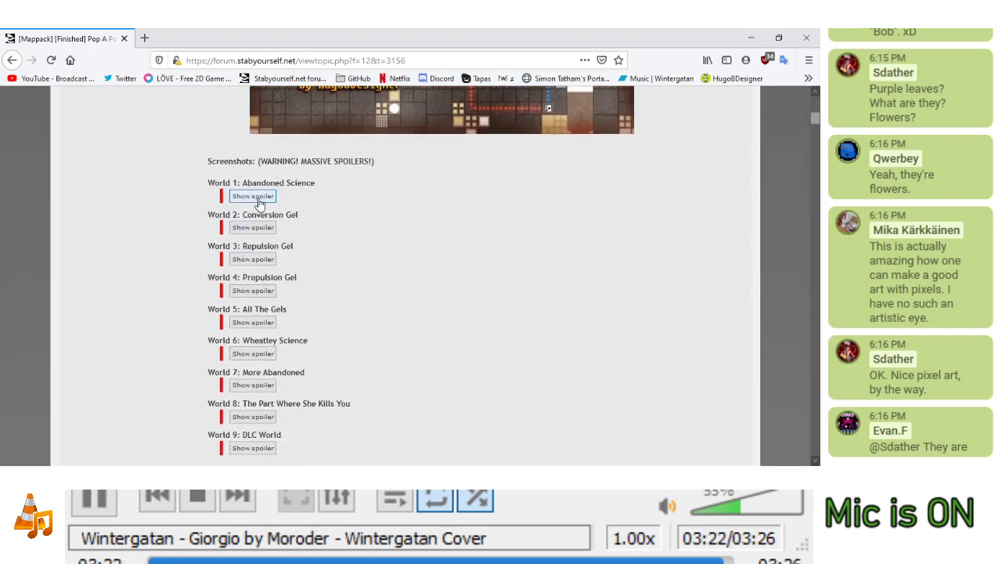
pyautogui.click(253, 197)
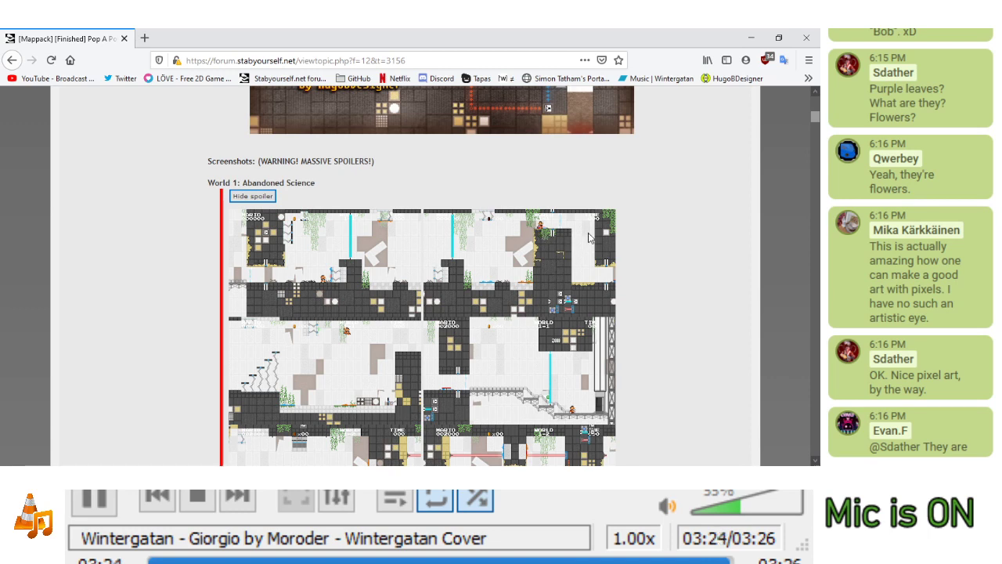
pyautogui.scroll(-4, 580, 251)
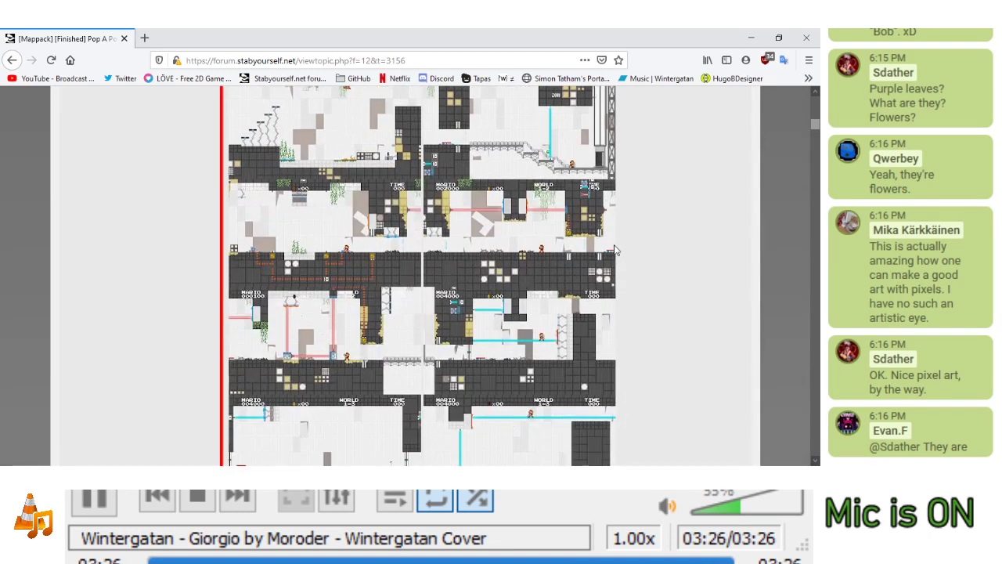
pyautogui.scroll(3, 527, 284)
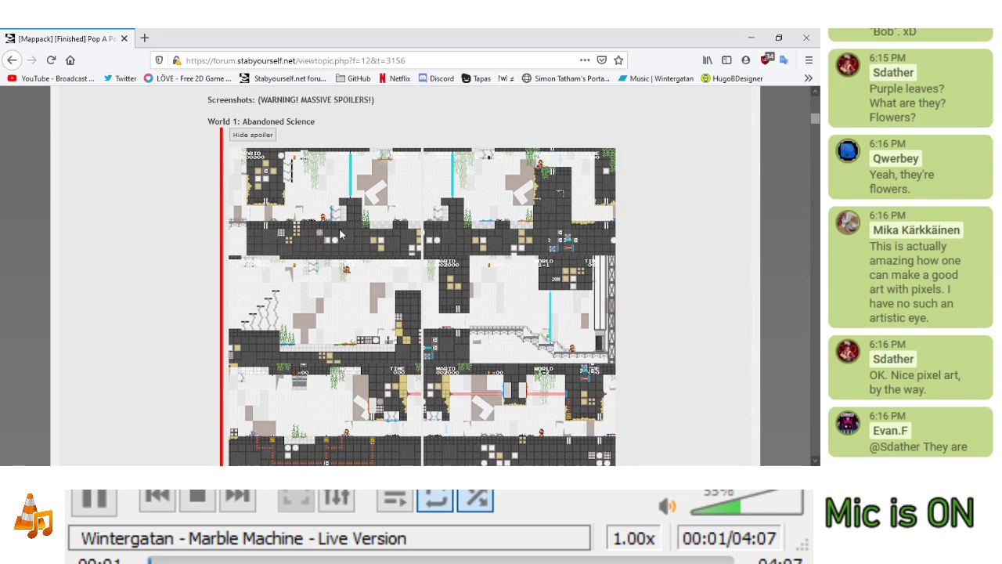
pyautogui.scroll(-1, 349, 258)
pyautogui.scroll(-1, 348, 253)
pyautogui.scroll(2, 347, 253)
pyautogui.scroll(-2, 347, 252)
pyautogui.scroll(-2, 349, 258)
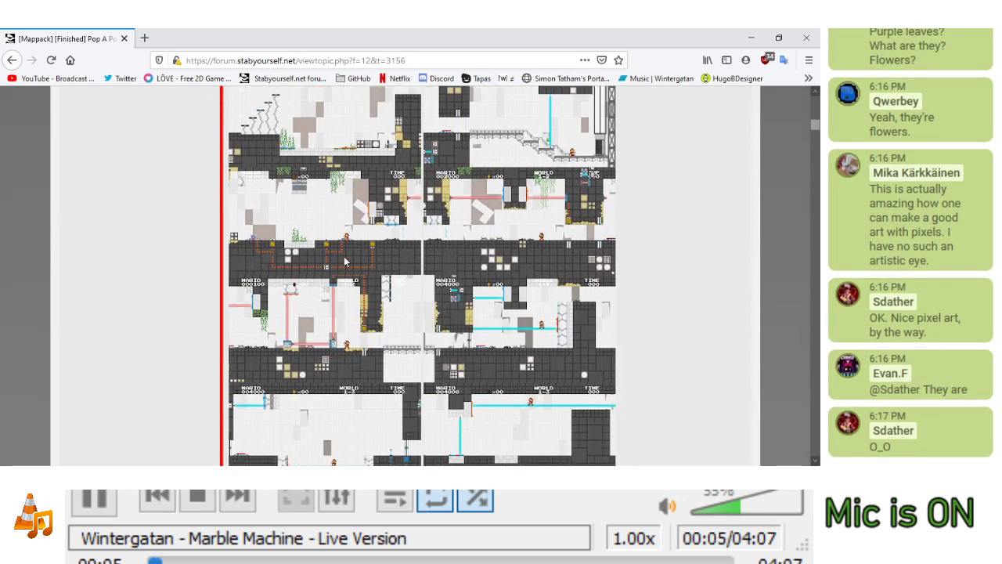
# Open the level screenshot 005.png in its own tab and load its larger version by changing s320 in the address to s1280
pyautogui.moveTo(345, 261); pyautogui.dragTo(461, 37)
pyautogui.click(156, 34)
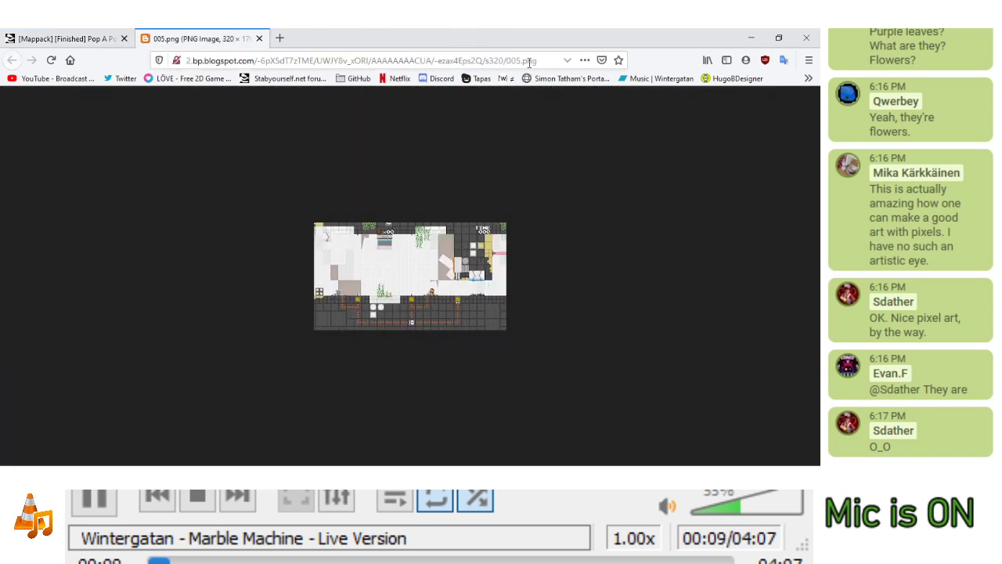
pyautogui.moveTo(490, 62); pyautogui.dragTo(500, 61)
pyautogui.write('1280')
pyautogui.press('Return')
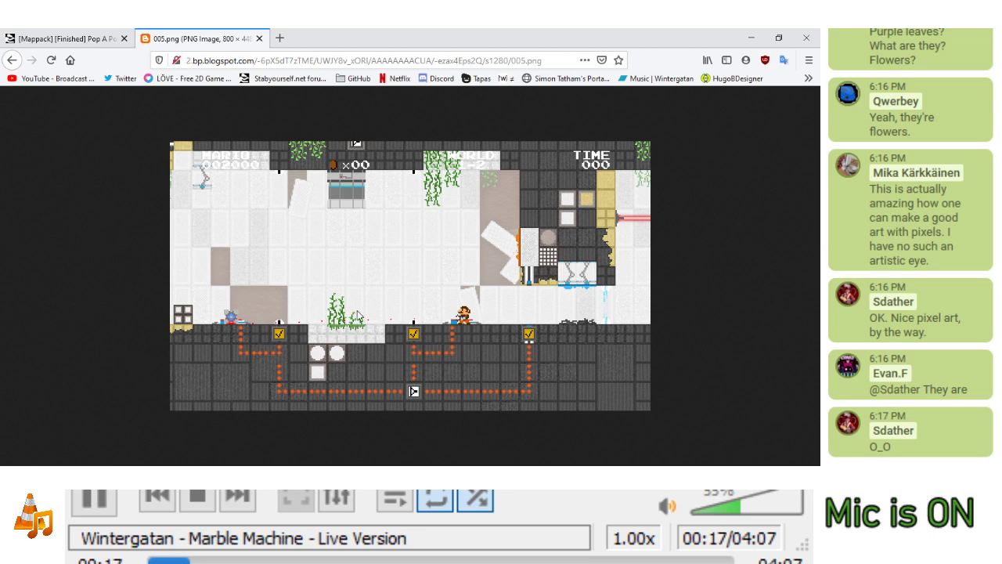
# Capture a region with the green vines of the level screenshot using ShareX's on-screen image tool, and cancel the upload
pyautogui.press('Print')
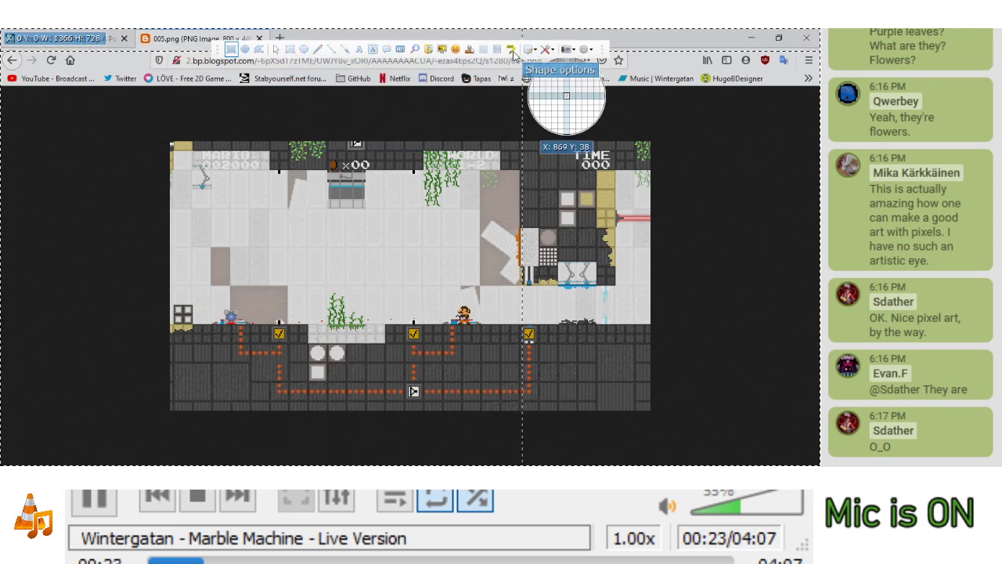
pyautogui.click(445, 51)
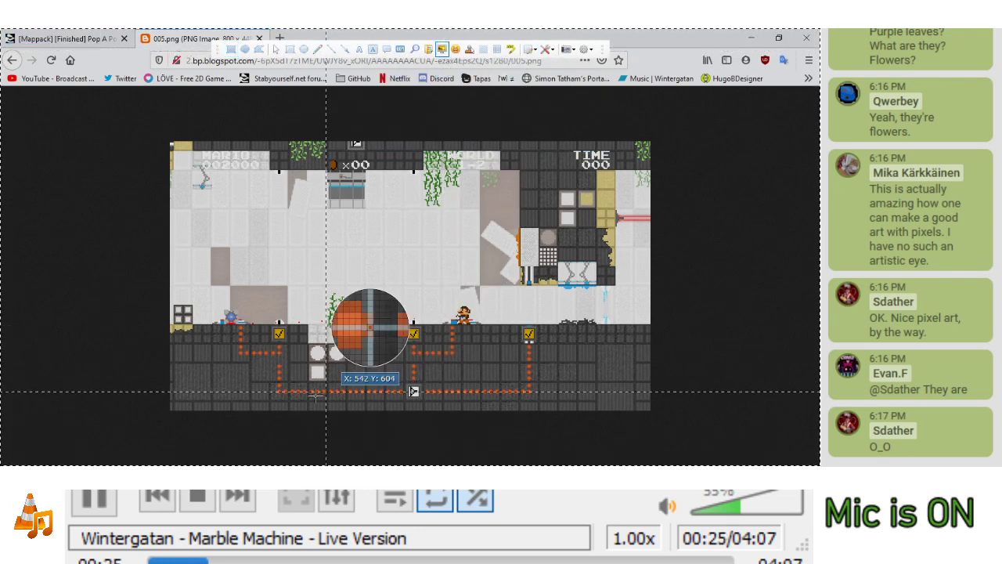
pyautogui.moveTo(326, 306); pyautogui.dragTo(443, 190)
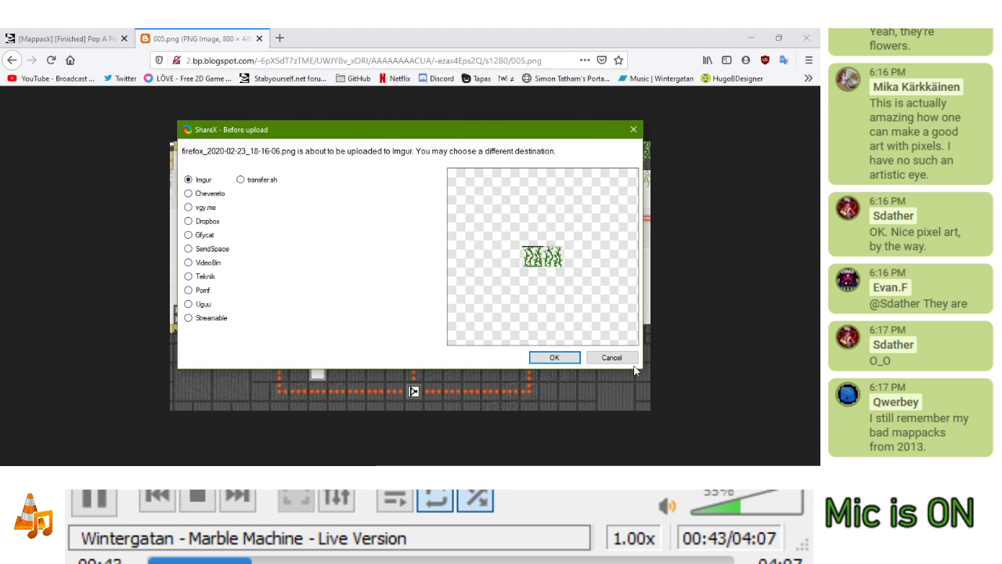
pyautogui.click(609, 358)
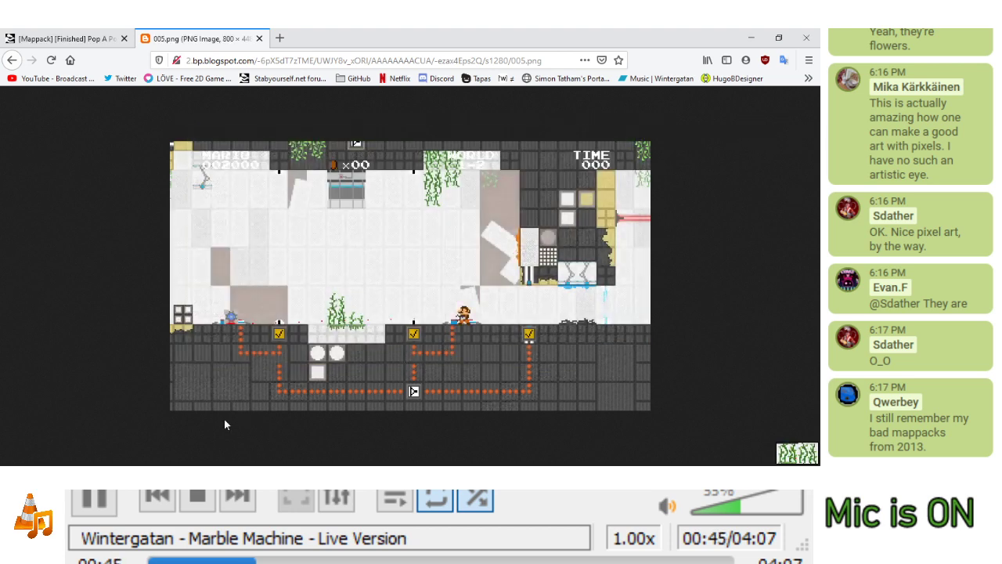
# Examine the vines, floor tiles and background panels of the 005.png level screenshot at magnified size, and reset the page zoom
pyautogui.keyDown('ctrl'); pyautogui.scroll(4, 604, 367); pyautogui.keyUp('ctrl')
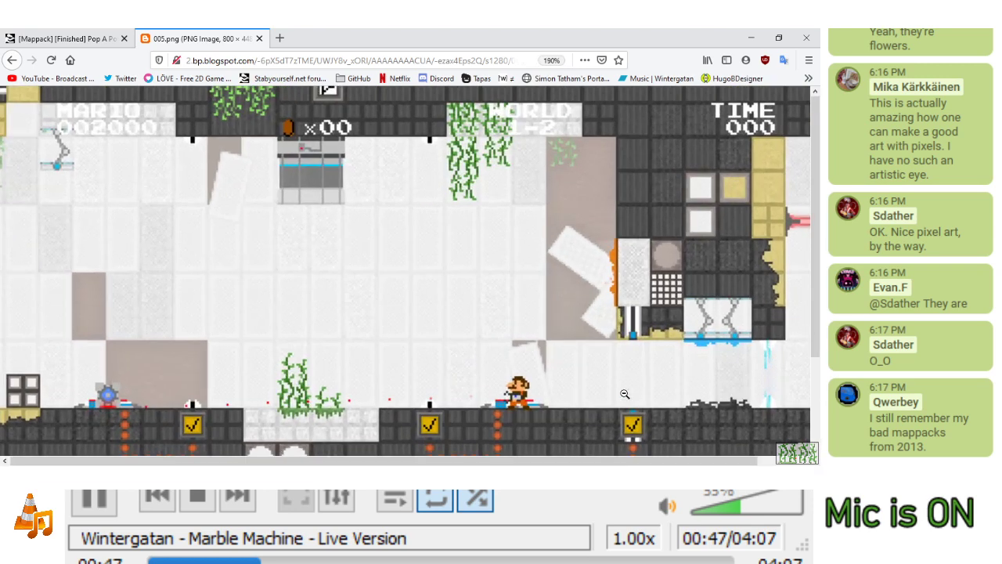
pyautogui.keyDown('ctrl'); pyautogui.scroll(5, 713, 133); pyautogui.keyUp('ctrl')
pyautogui.scroll(-5, 573, 179)
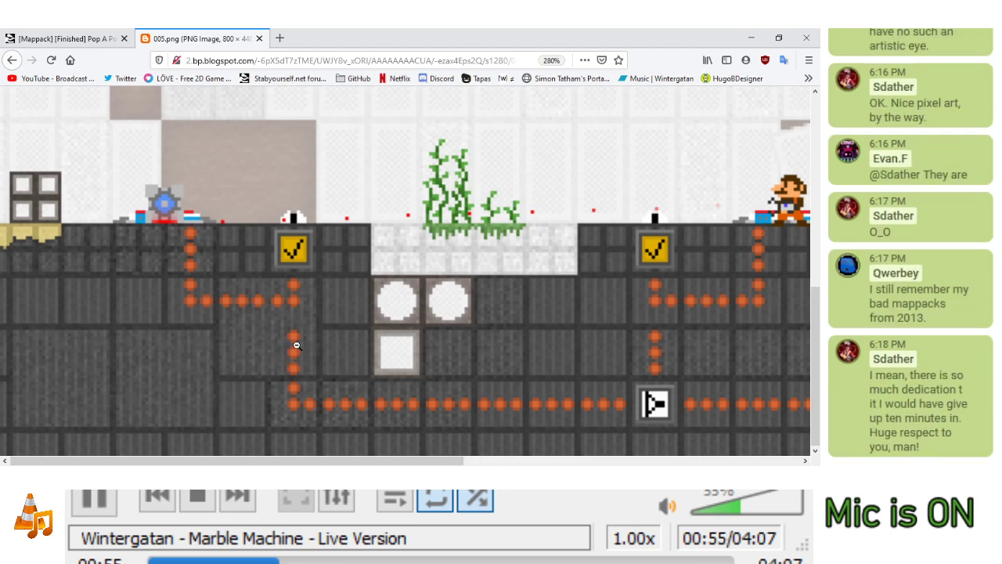
pyautogui.scroll(5, 337, 323)
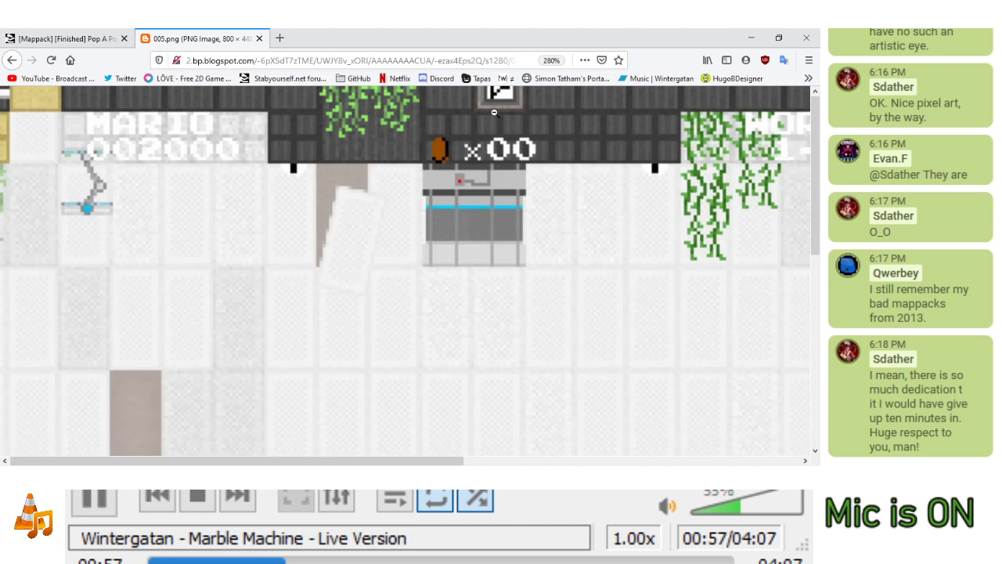
pyautogui.click(549, 61)
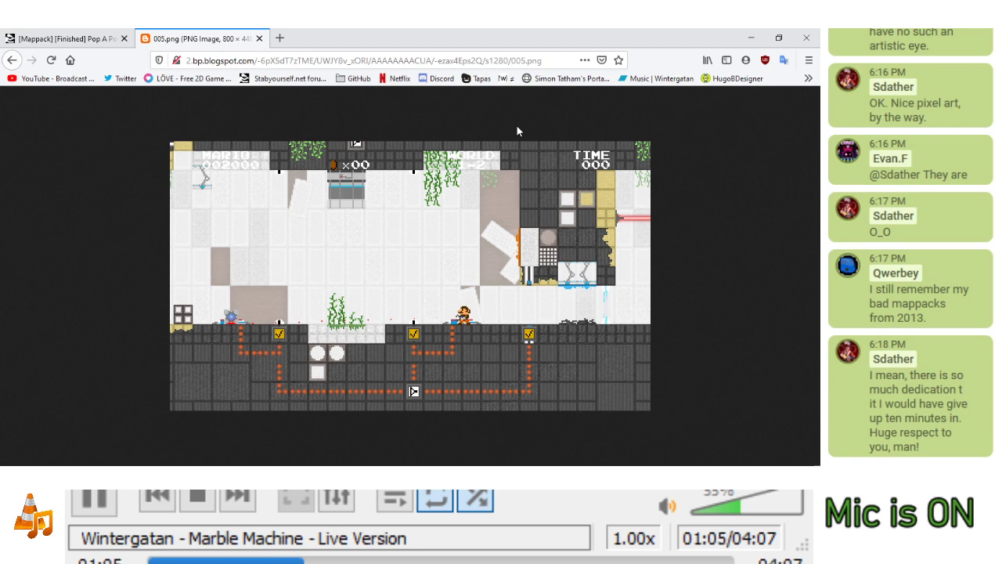
pyautogui.scroll(5, 581, 250)
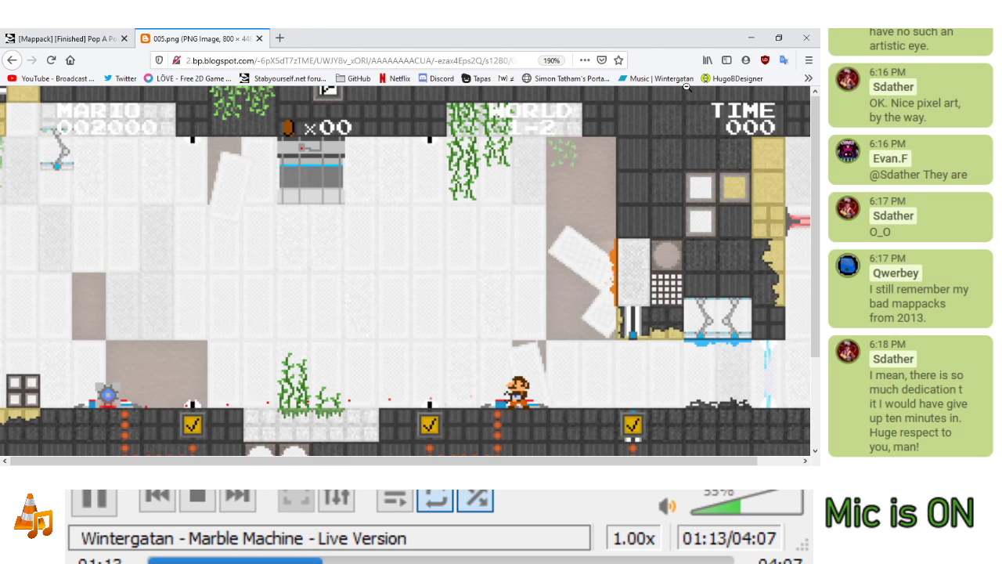
pyautogui.click(550, 60)
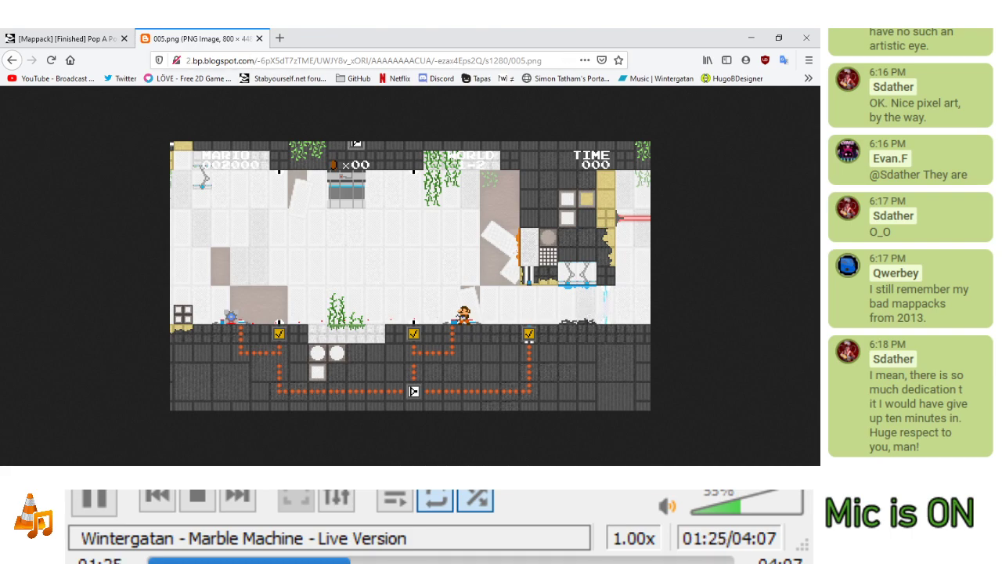
# Check the map list in the Mari0 level editor, and return to paint.net to look over the lower tiles of 4-1.pdn
pyautogui.click(250, 466)
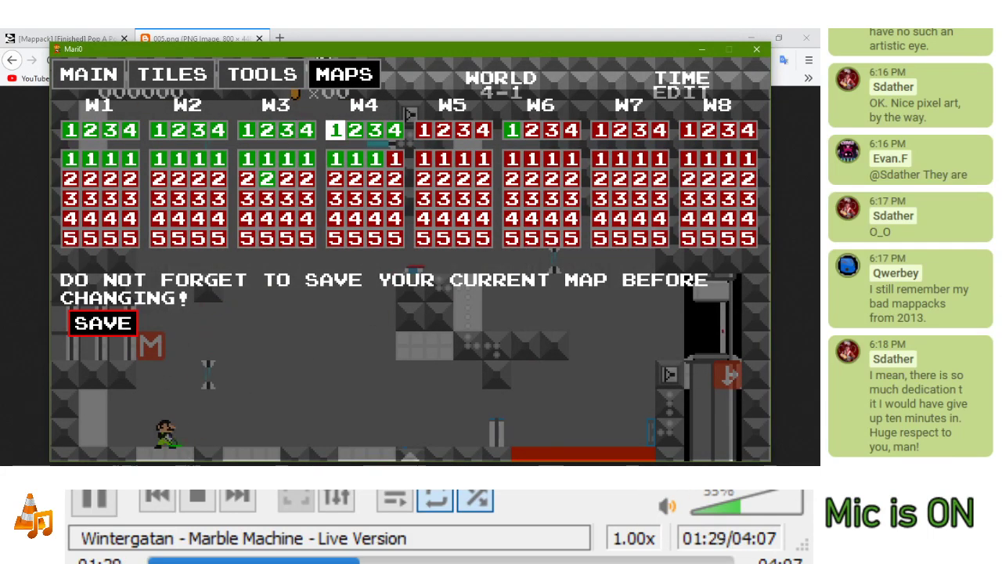
pyautogui.click(185, 465)
pyautogui.click(440, 437)
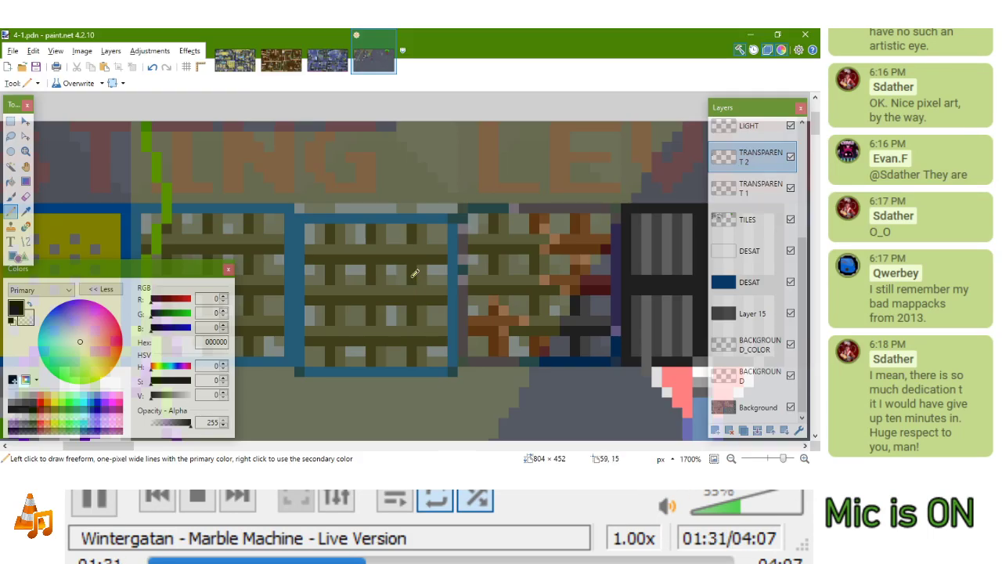
pyautogui.scroll(-10, 415, 275)
pyautogui.scroll(4, 388, 185)
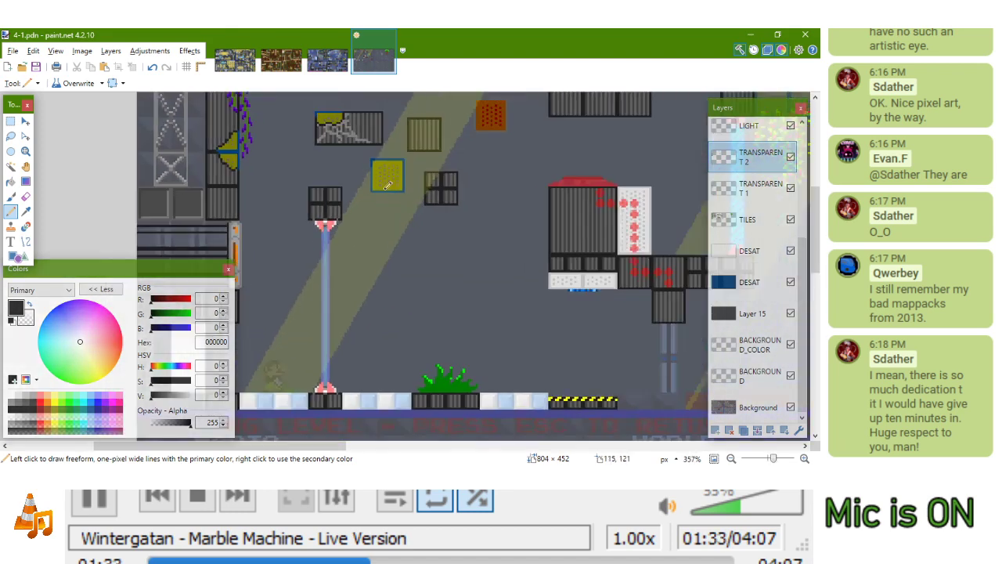
pyautogui.scroll(-1, 388, 184)
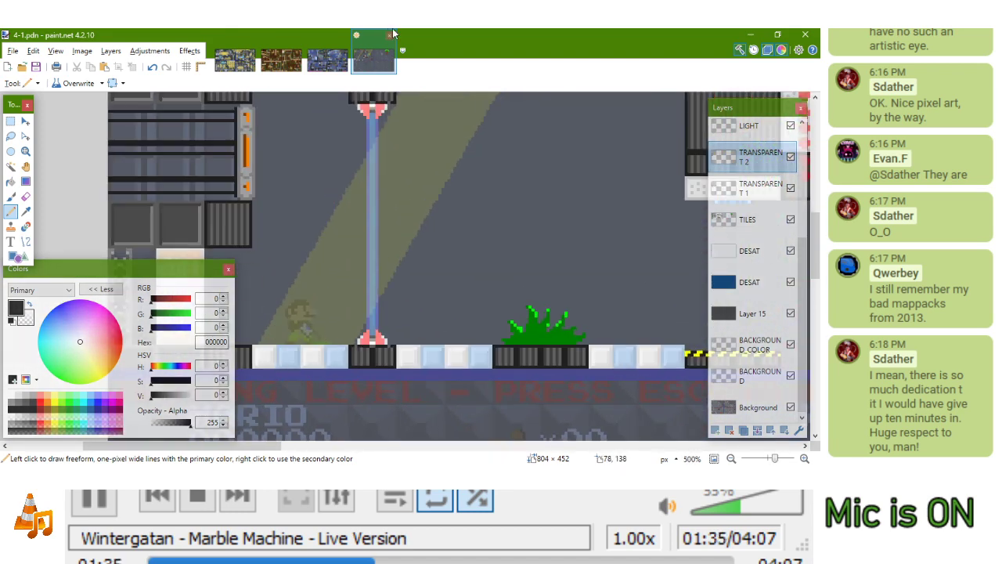
# Switch to 2-1.pdn and examine the lamp panels, crates, EXIT sign and other tile artwork across the level
pyautogui.click(281, 61)
pyautogui.scroll(-2, 409, 133)
pyautogui.scroll(6, 504, 150)
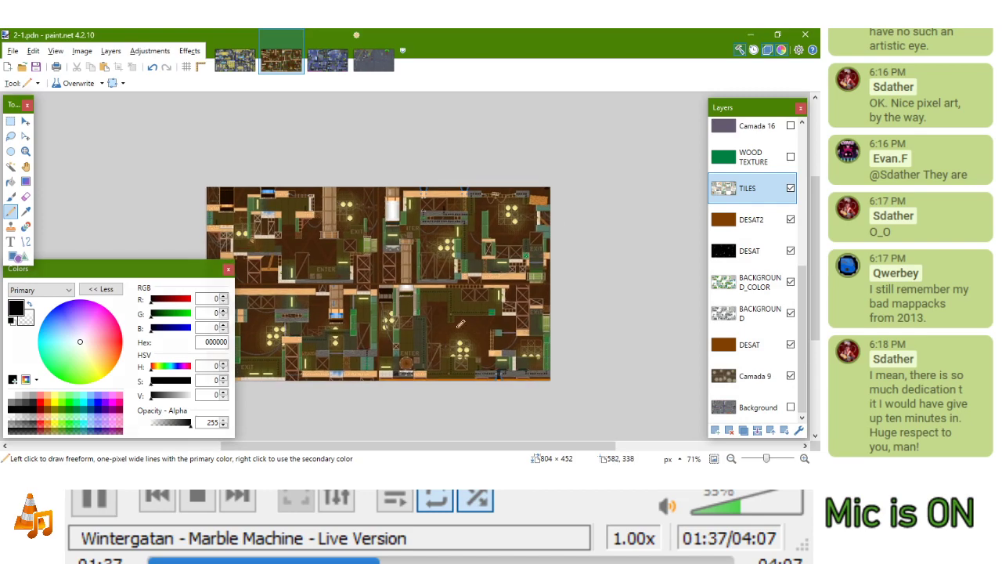
pyautogui.scroll(3, 504, 149)
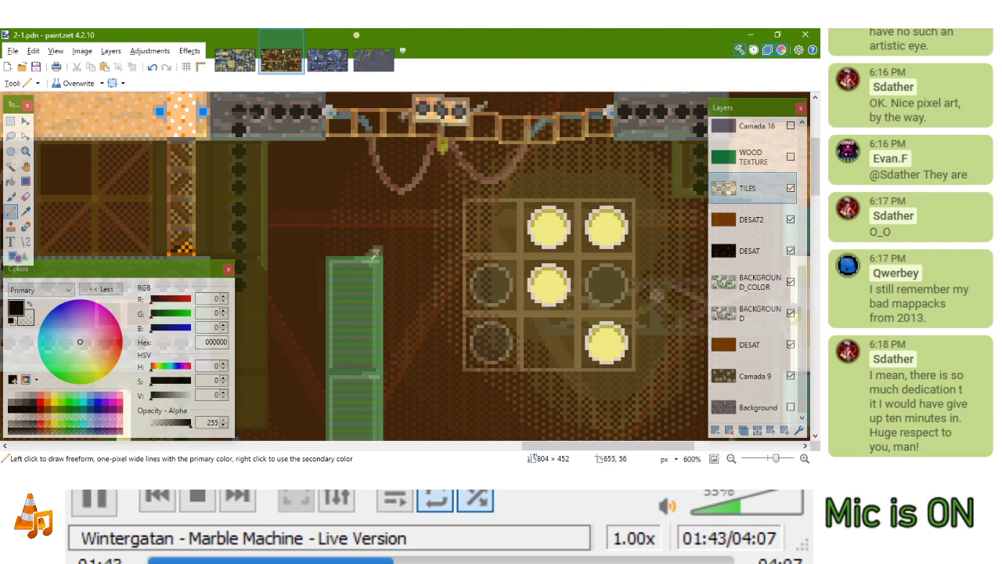
pyautogui.moveTo(445, 356); pyautogui.dragTo(351, 154)
pyautogui.moveTo(432, 299); pyautogui.dragTo(377, 119)
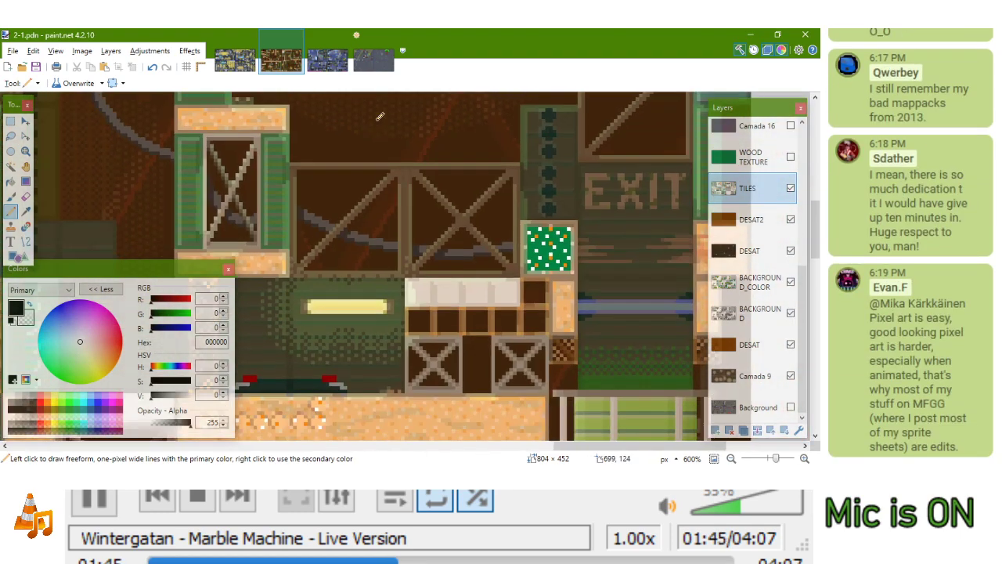
pyautogui.hscroll(-2, 379, 116)
pyautogui.scroll(-3, 443, 307)
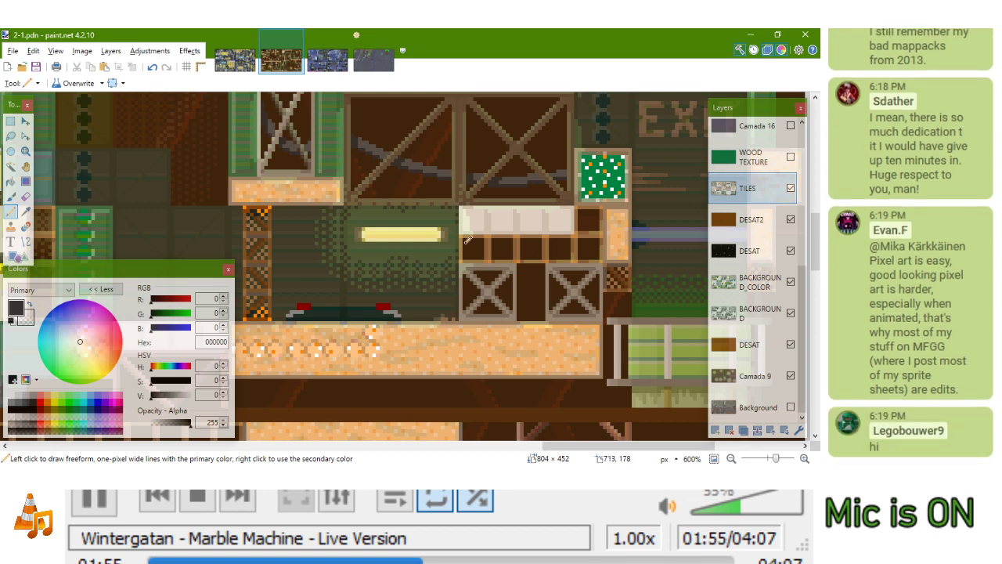
pyautogui.moveTo(425, 173); pyautogui.dragTo(489, 237)
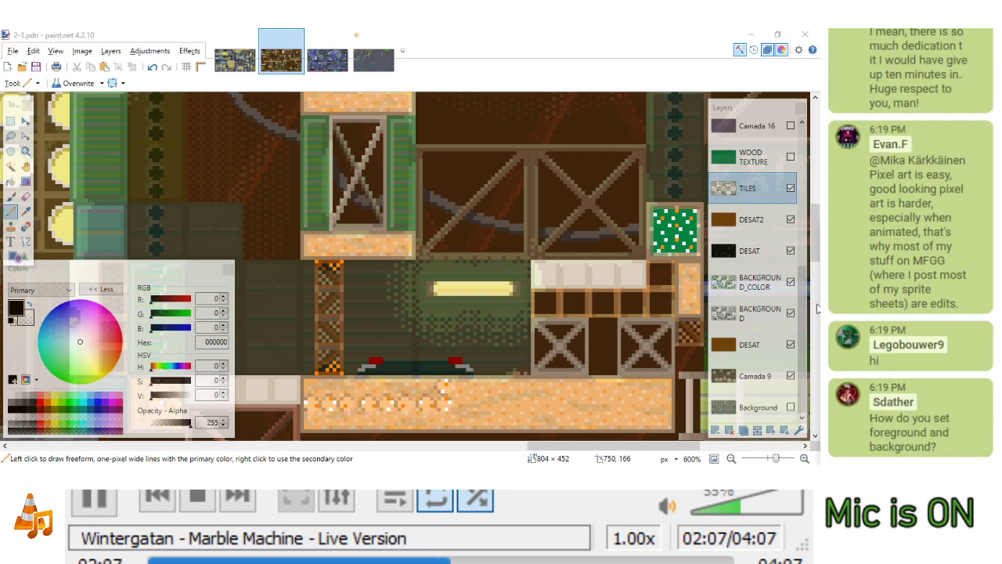
pyautogui.scroll(-6, 518, 230)
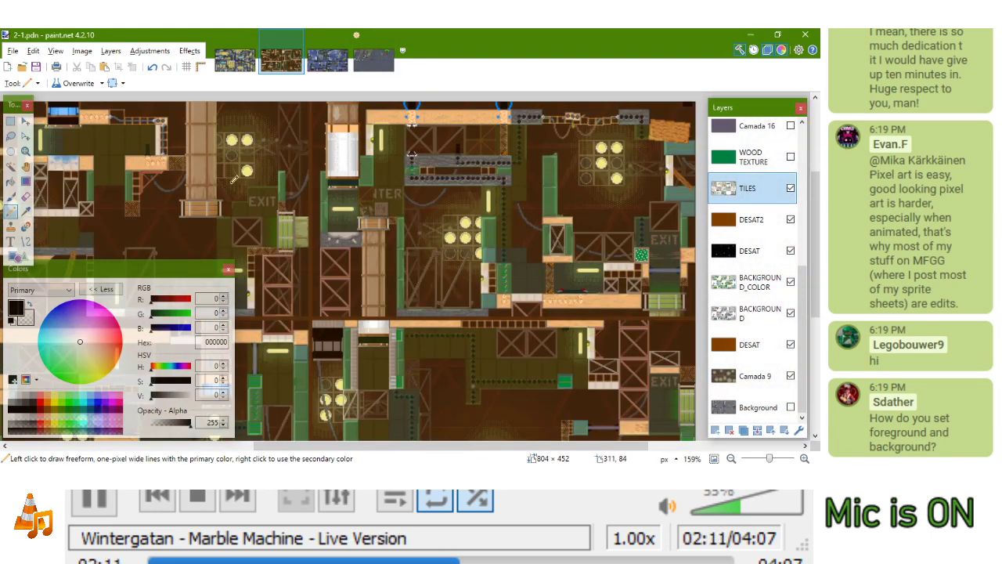
# Switch to the Mari0 level editor and load maps 3-4 and 3-3 to look over their tile artwork
pyautogui.click(328, 62)
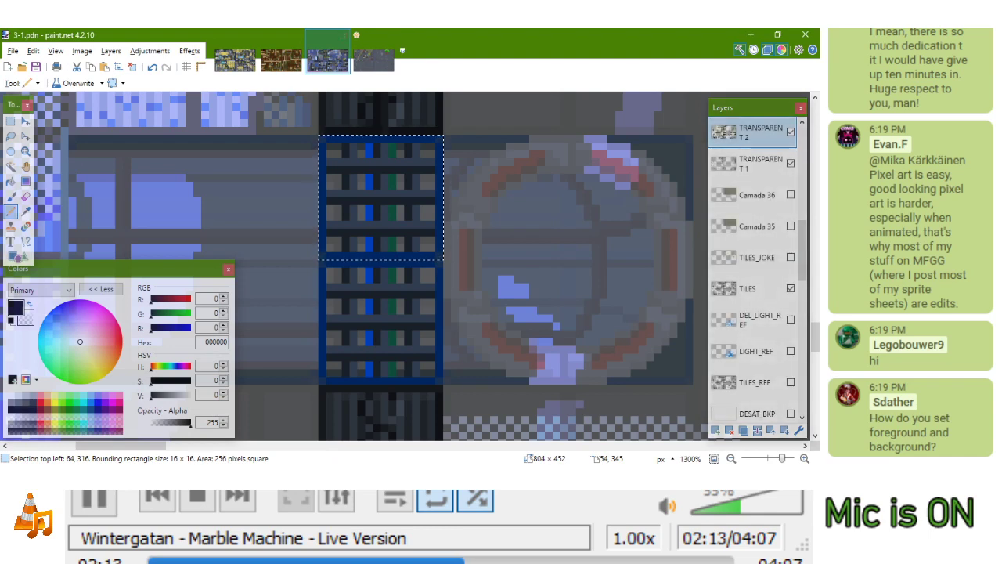
pyautogui.click(253, 437)
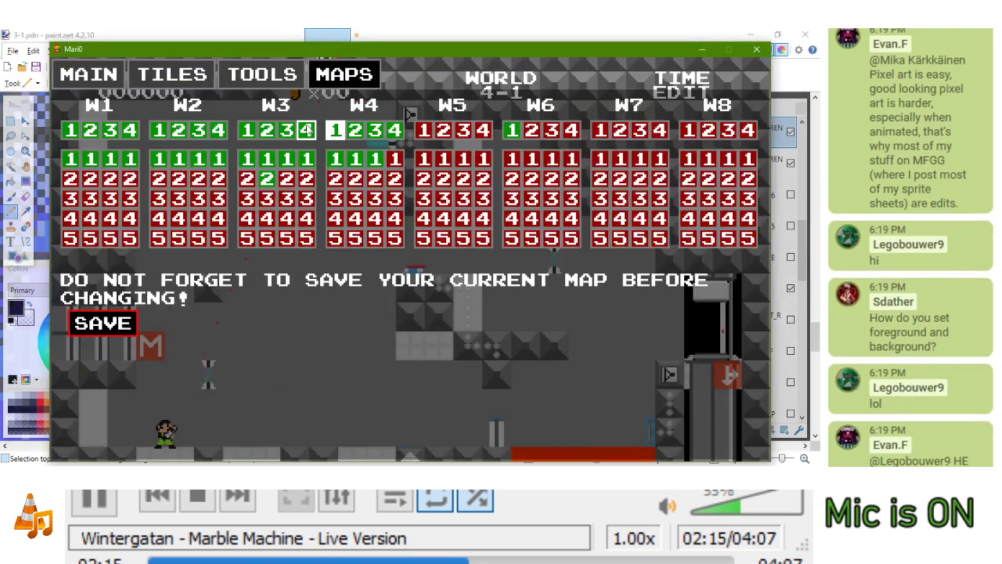
pyautogui.click(306, 128)
pyautogui.press('Escape')
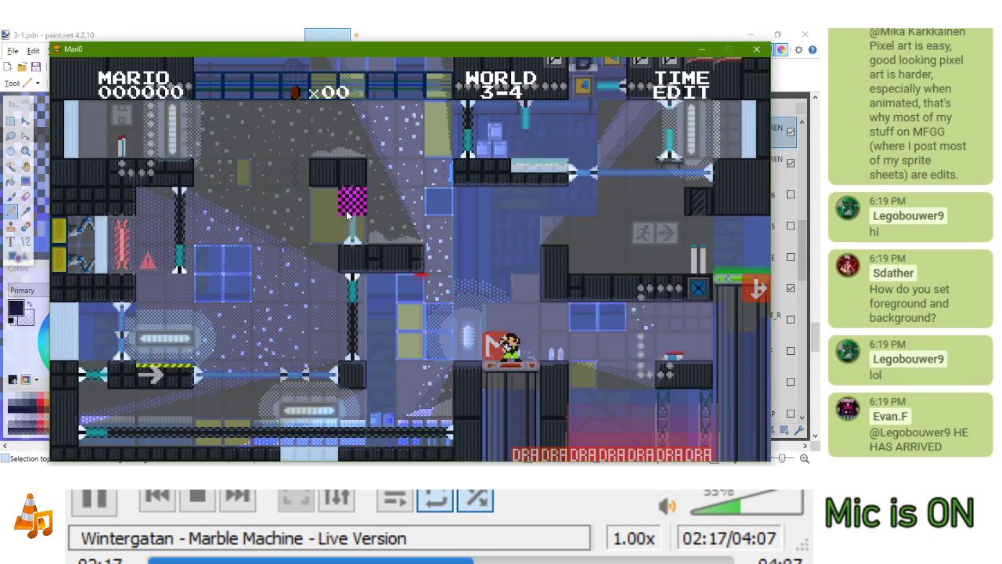
pyautogui.press('Escape')
pyautogui.click(288, 131)
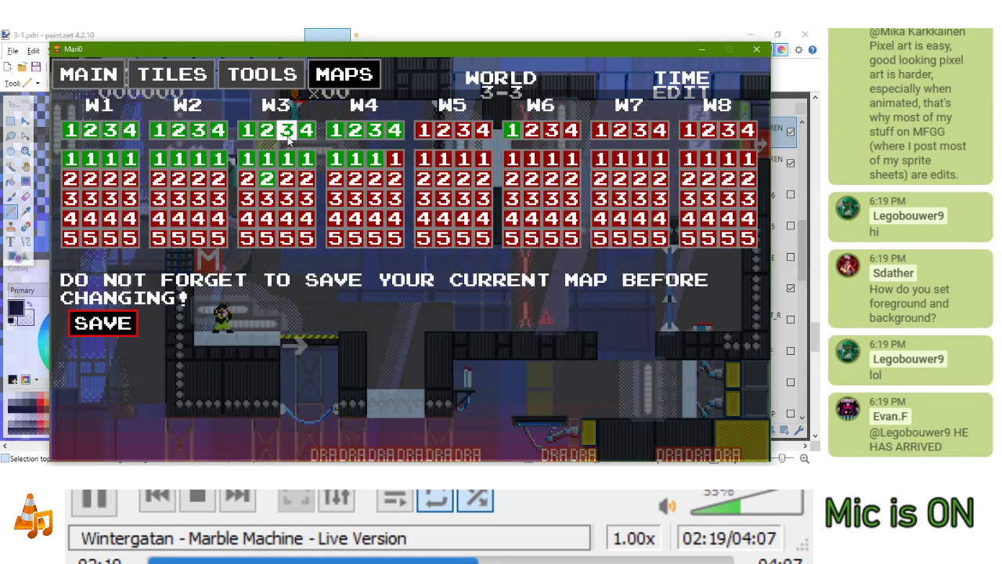
pyautogui.press('Escape')
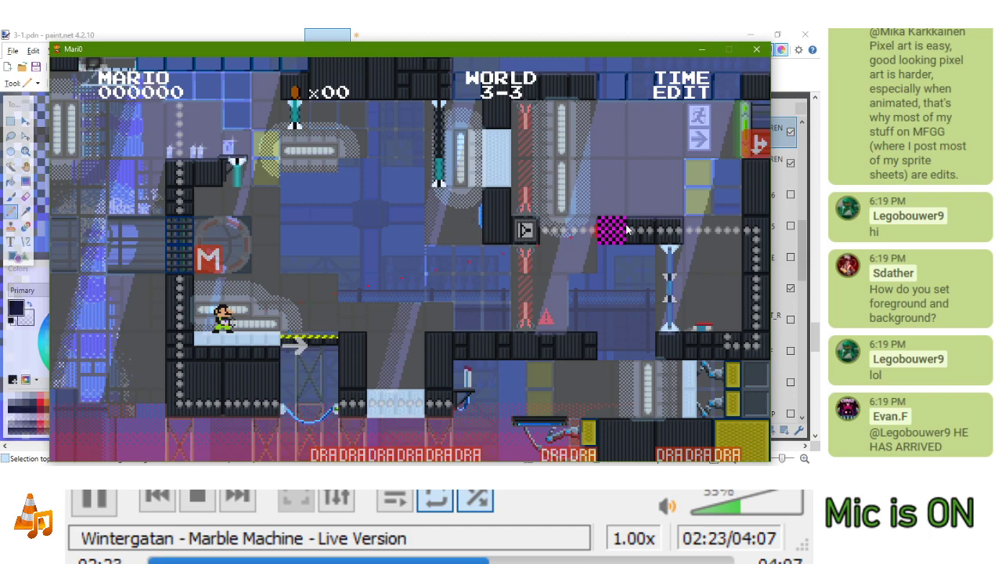
# Load map 3-2 and move the player onto the ledge near the exit shaft to look around the rainbow level
pyautogui.press('Escape')
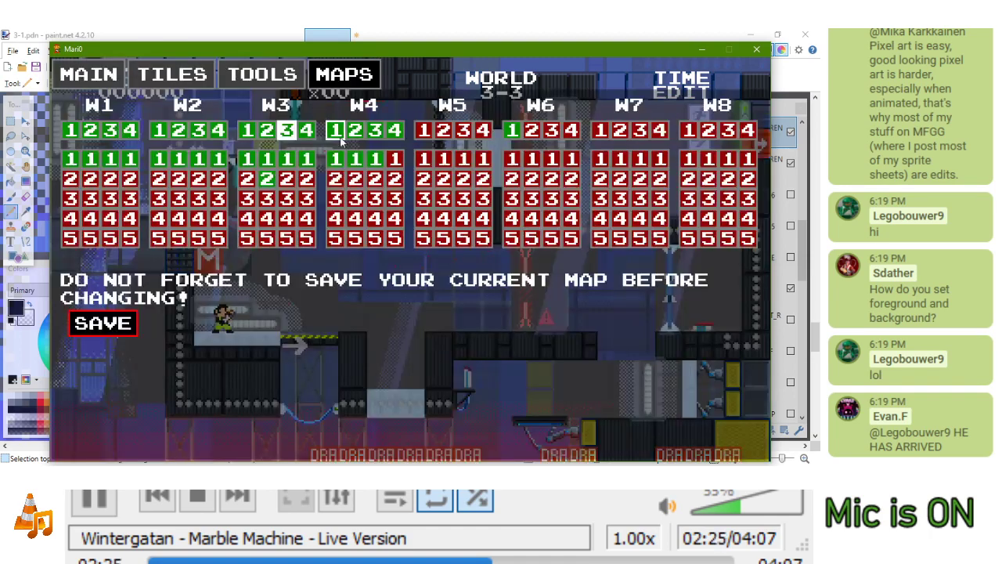
pyautogui.click(265, 132)
pyautogui.press('Escape')
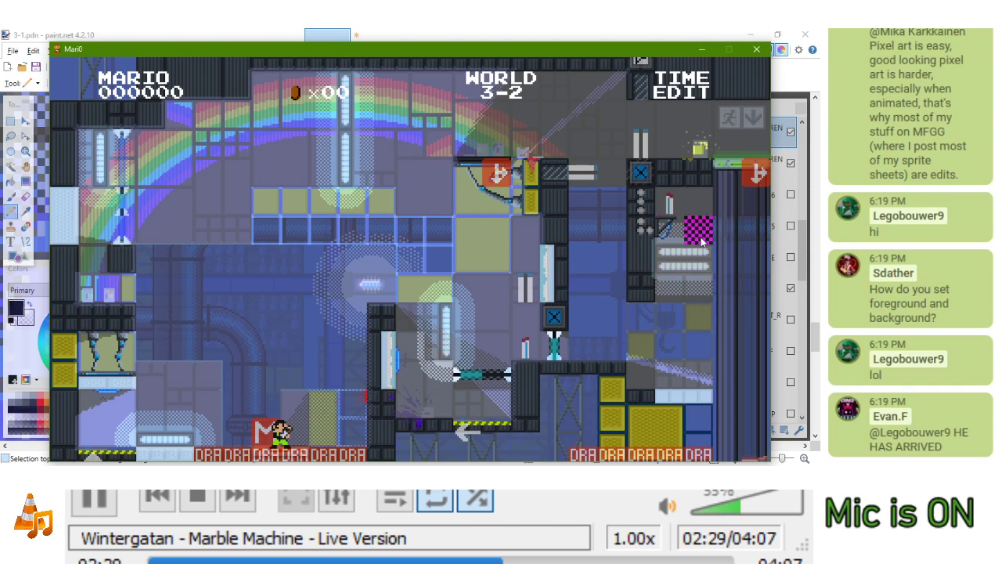
pyautogui.rightClick(698, 207)
pyautogui.press('a')
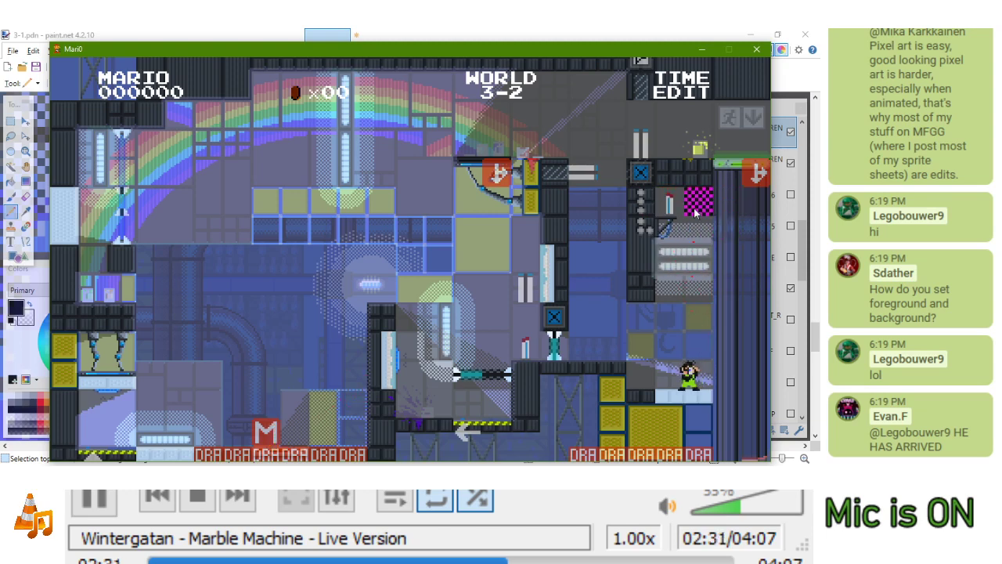
pyautogui.press('space')
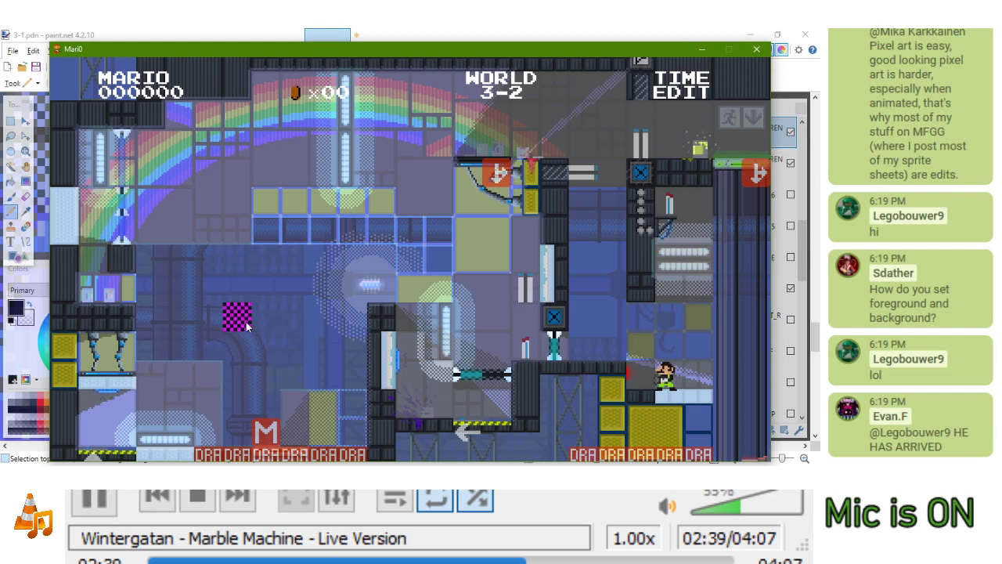
# View map 3-1 in the Mari0 editor, reload map 4-1, and minimize the game window
pyautogui.press('Escape')
pyautogui.click(247, 133)
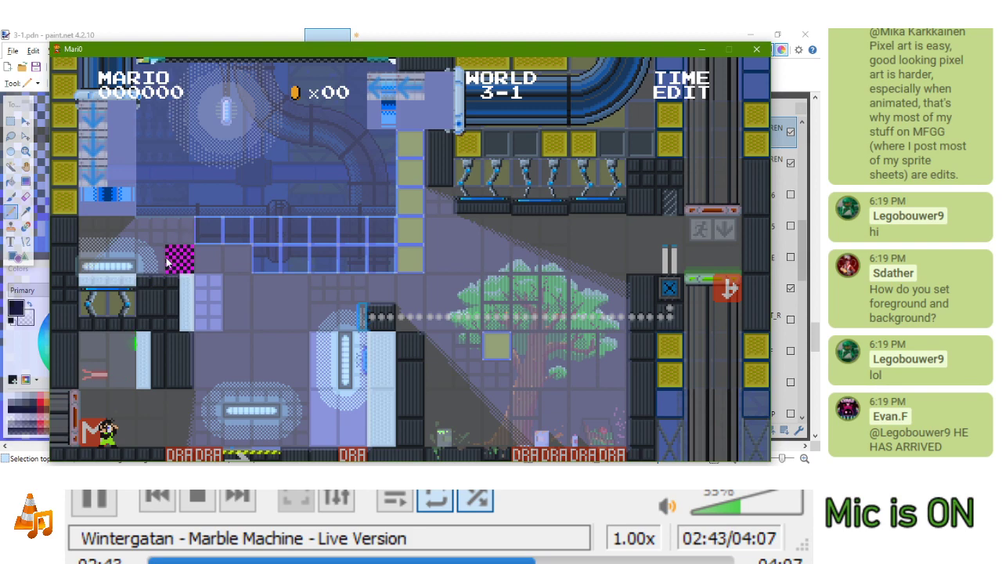
pyautogui.press('Escape')
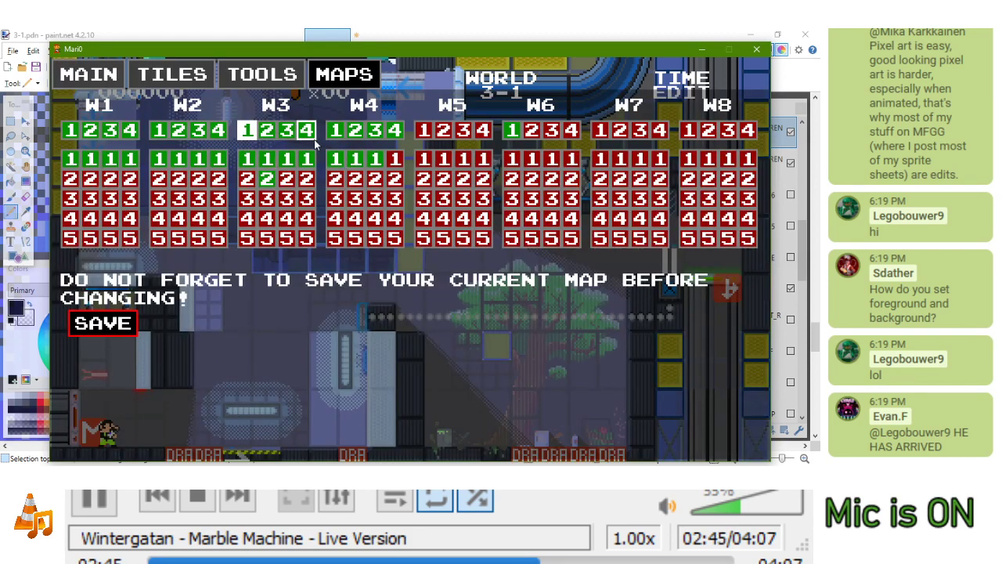
pyautogui.click(394, 132)
pyautogui.click(337, 131)
pyautogui.press('Escape')
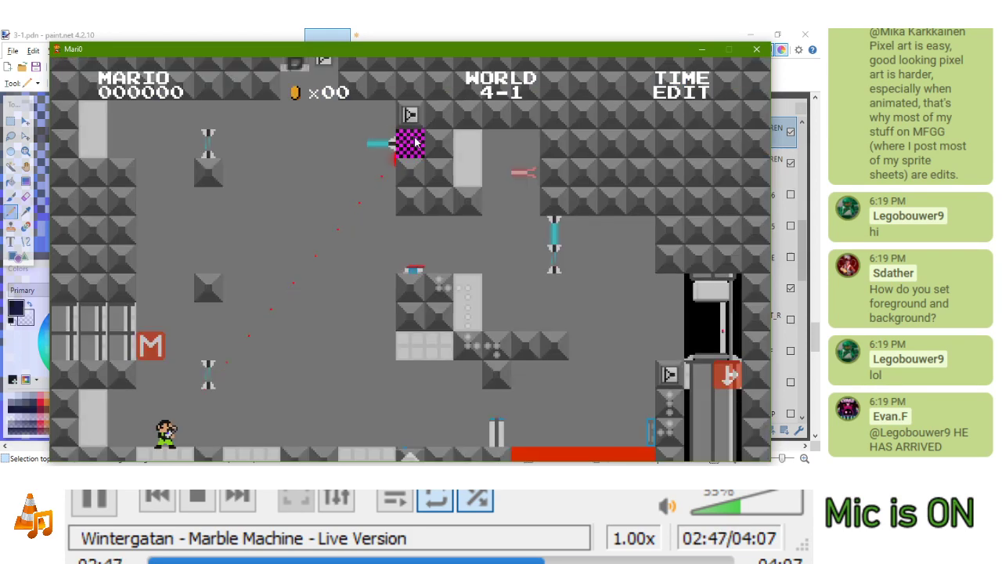
pyautogui.click(707, 51)
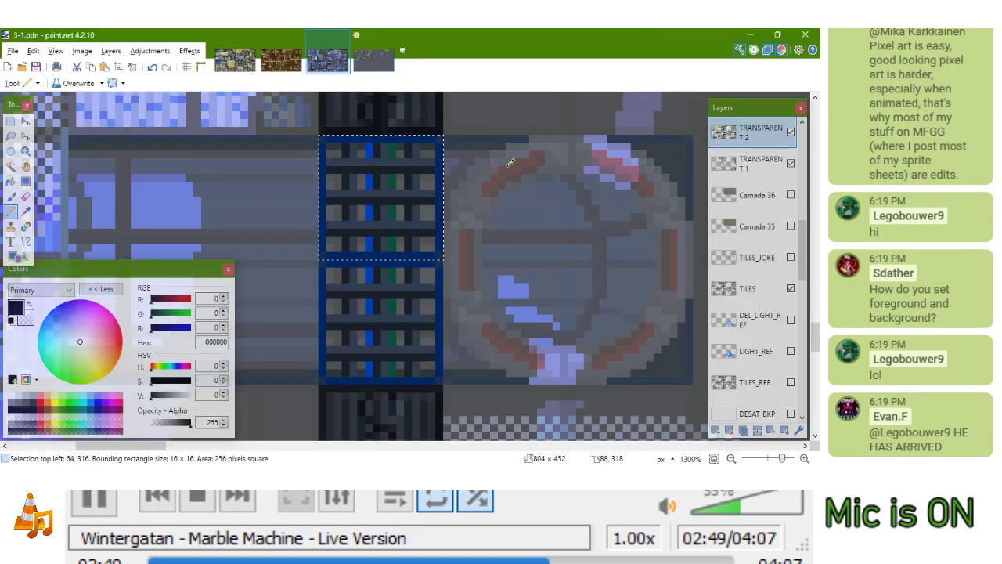
# Return to 4-1.pdn and look over the level's floor, plants, tile blocks and the tilted crates under the WORLD 4-1 text
pyautogui.scroll(-5, 441, 183)
pyautogui.click(374, 60)
pyautogui.click(374, 62)
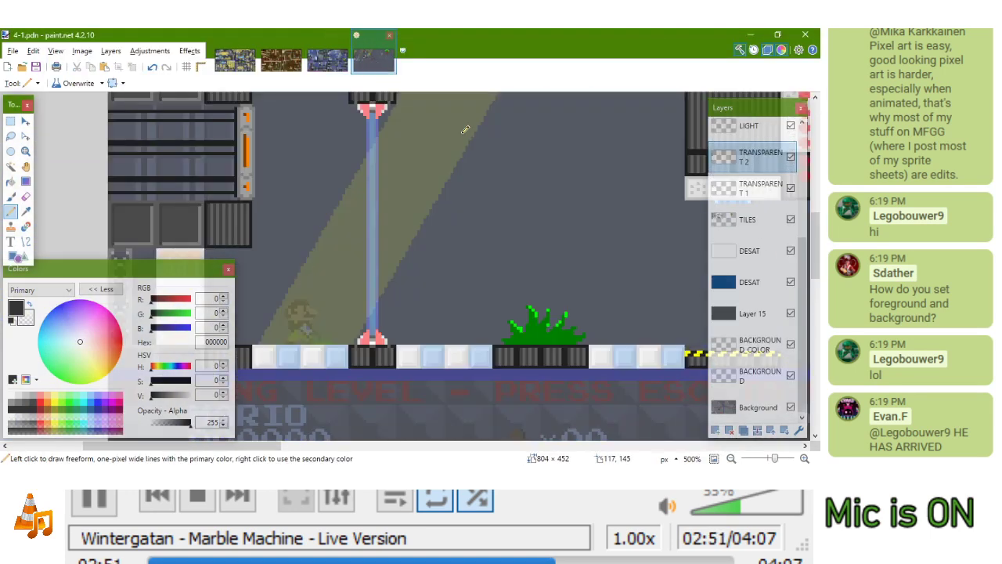
pyautogui.scroll(-2, 468, 141)
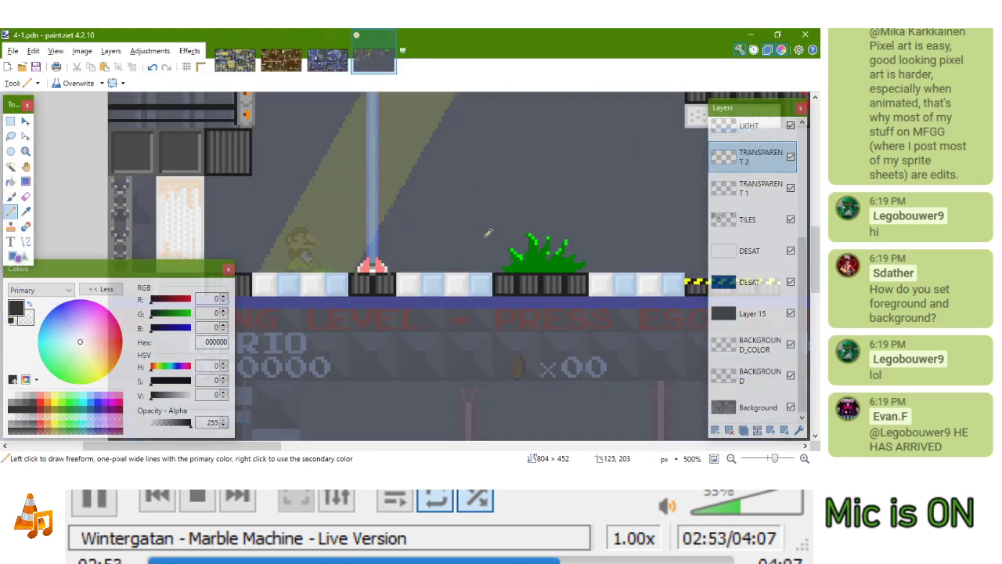
pyautogui.scroll(-5, 487, 232)
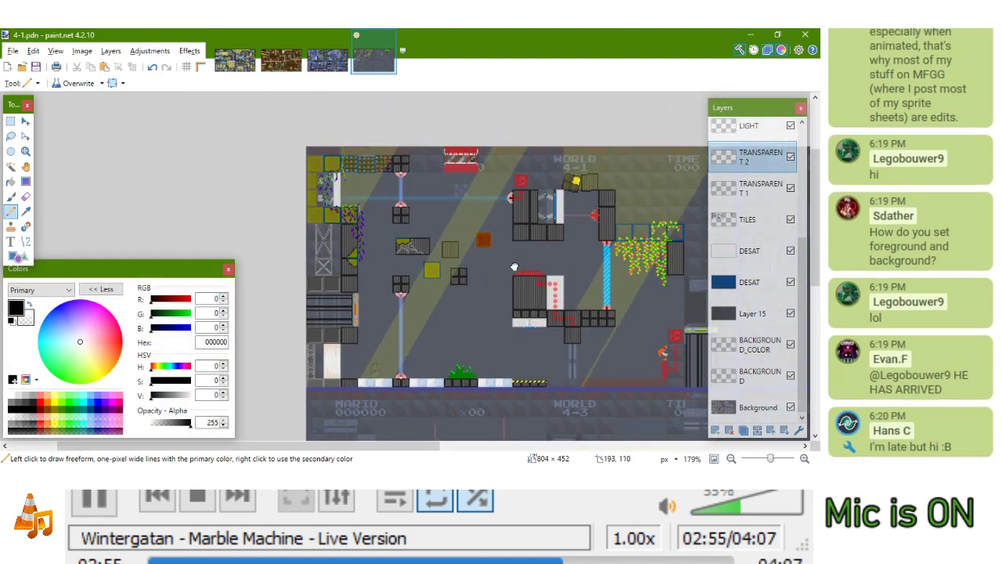
pyautogui.moveTo(514, 267); pyautogui.dragTo(417, 243)
pyautogui.scroll(3, 417, 244)
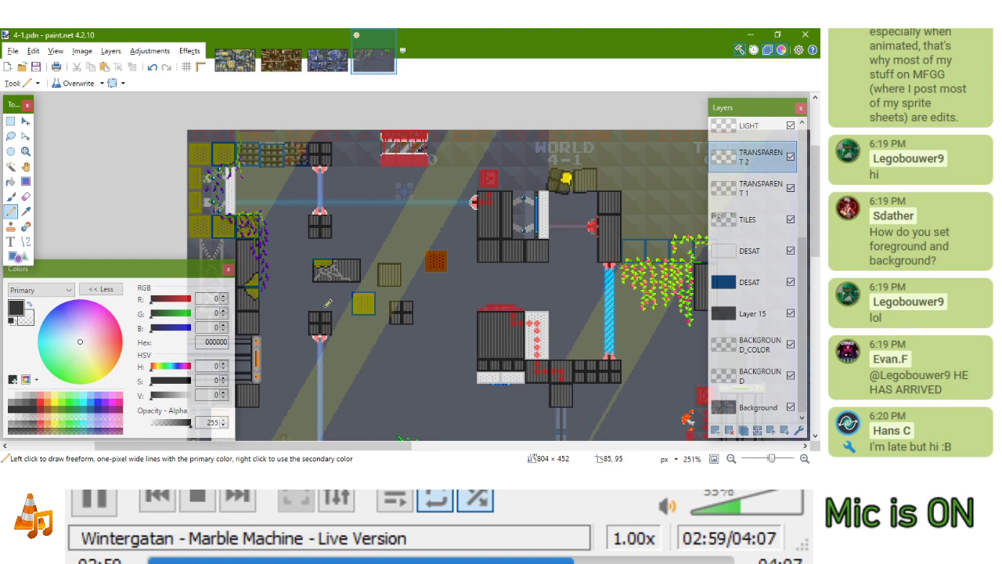
pyautogui.moveTo(358, 340); pyautogui.dragTo(377, 346)
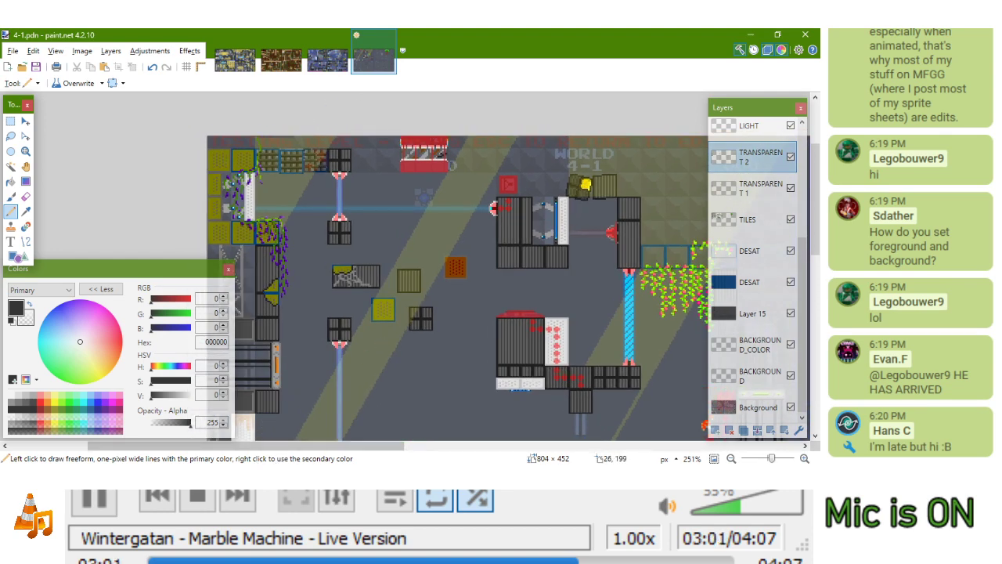
pyautogui.moveTo(413, 271); pyautogui.dragTo(468, 185)
pyautogui.moveTo(595, 179); pyautogui.dragTo(439, 254)
pyautogui.scroll(4, 459, 166)
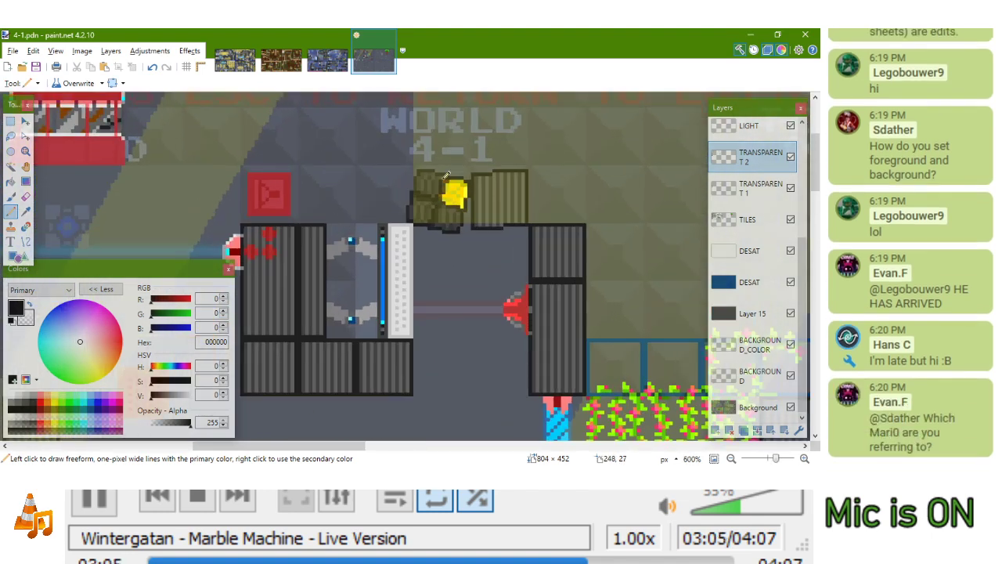
# Make TILES the active layer and sample the dark grey 202020 from the crate outlines as the primary color
pyautogui.scroll(-1, 444, 172)
pyautogui.press('k')
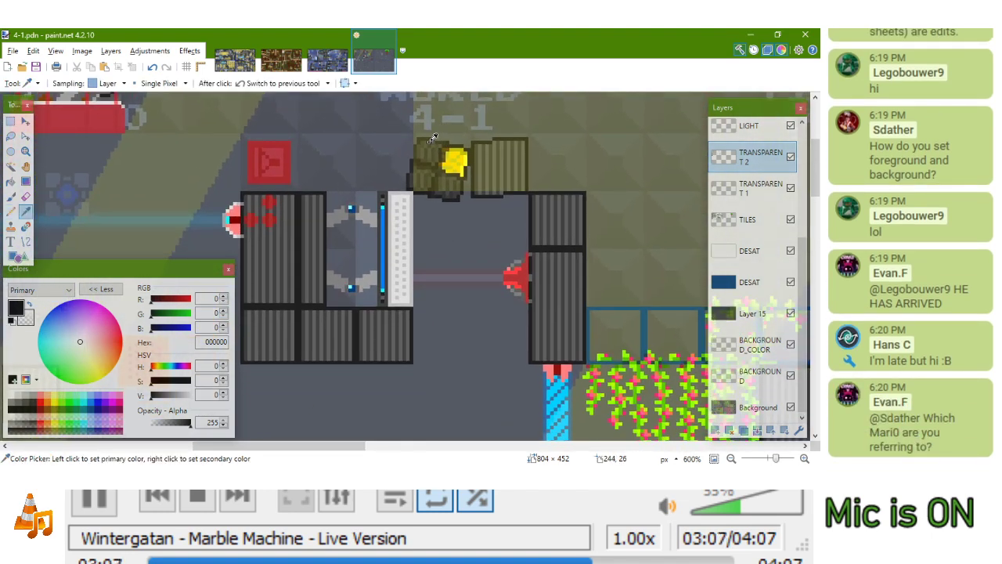
pyautogui.click(432, 137)
pyautogui.click(724, 225)
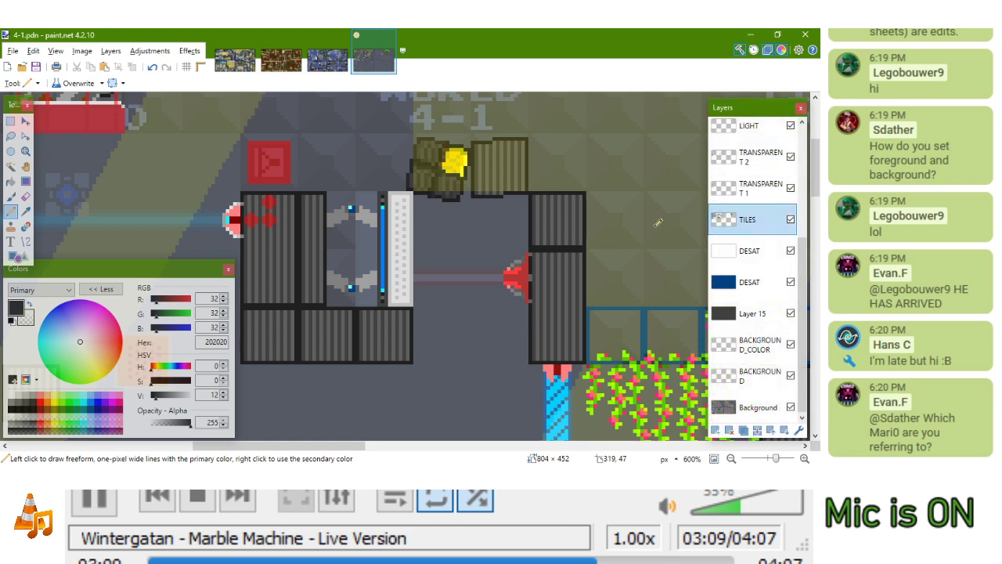
pyautogui.scroll(1, 474, 177)
pyautogui.press('k')
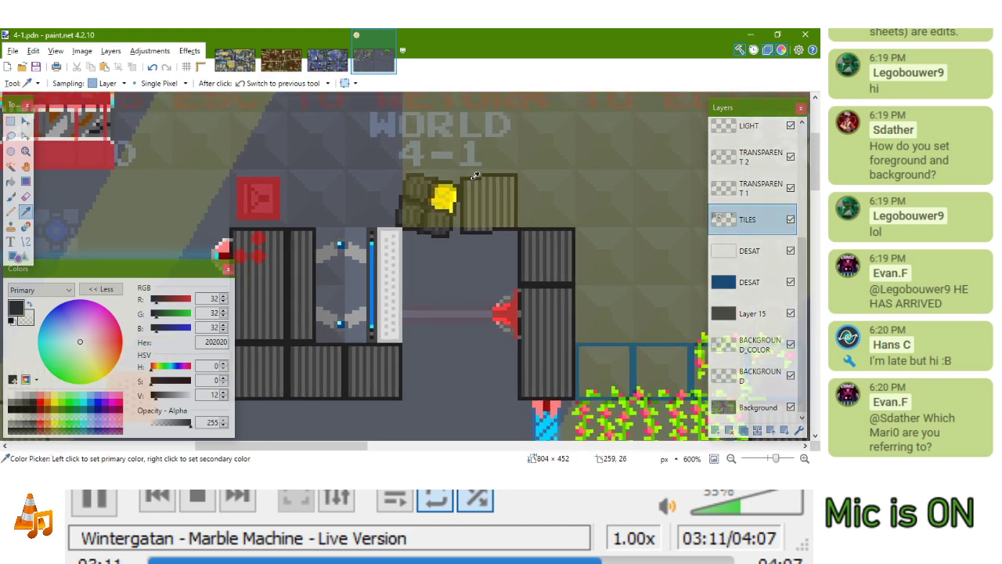
pyautogui.click(474, 177)
# Switch to 3-1.pdn and examine the rainbow artwork across the 3-2 section
pyautogui.scroll(-4, 459, 256)
pyautogui.moveTo(454, 268); pyautogui.dragTo(465, 264)
pyautogui.click(327, 59)
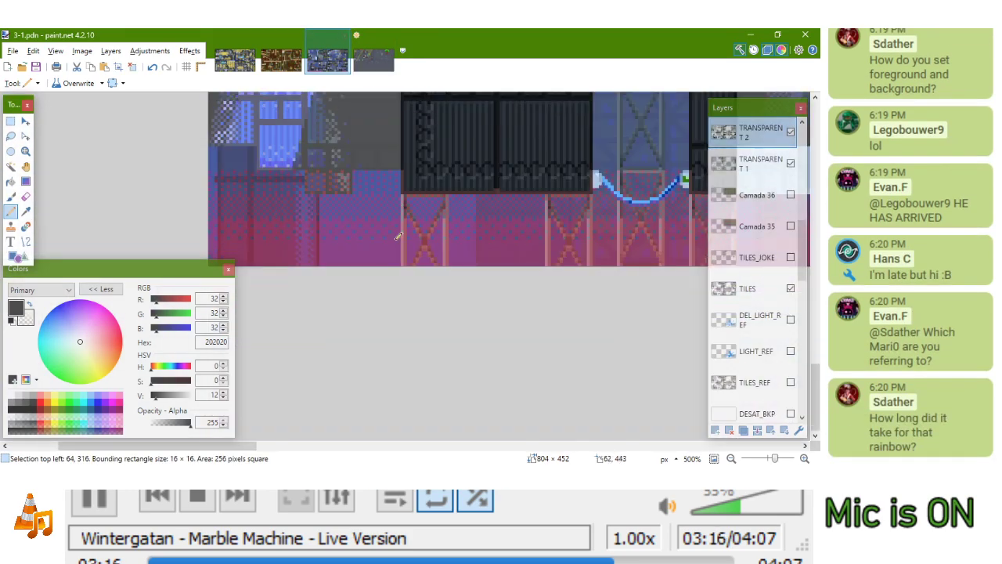
pyautogui.scroll(-5, 398, 236)
pyautogui.moveTo(470, 148); pyautogui.dragTo(174, 414)
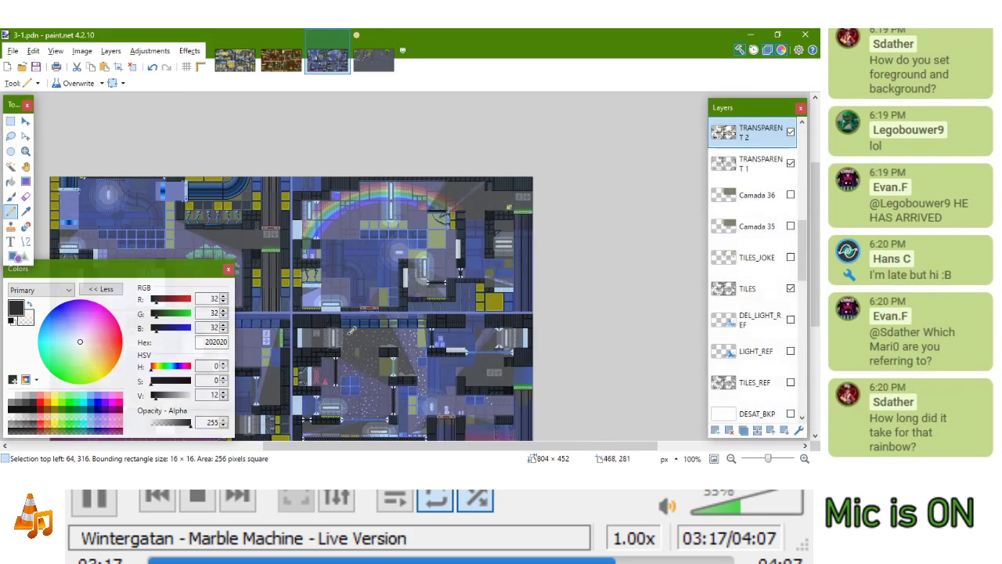
pyautogui.scroll(3, 351, 133)
pyautogui.scroll(-2, 353, 182)
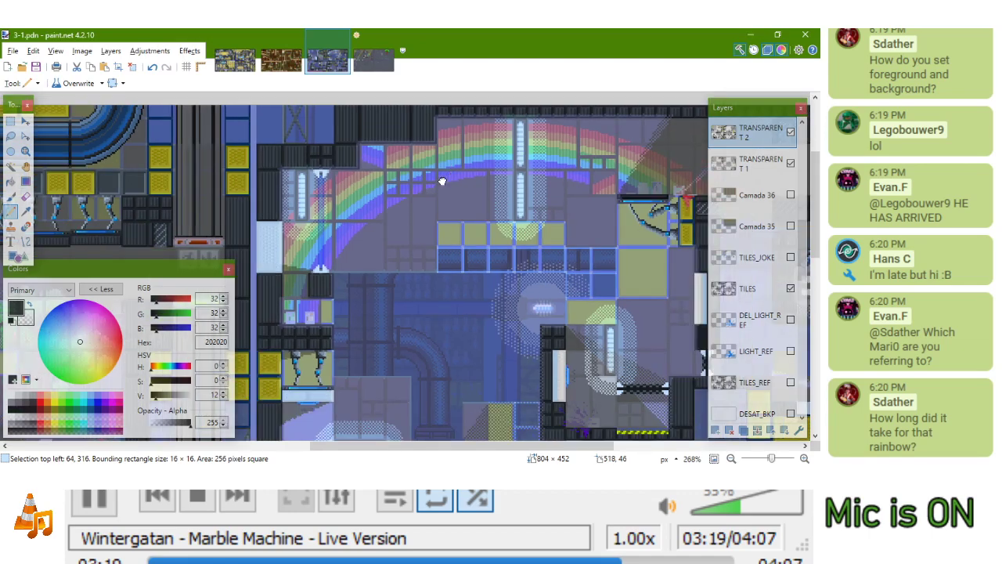
pyautogui.scroll(-1, 407, 203)
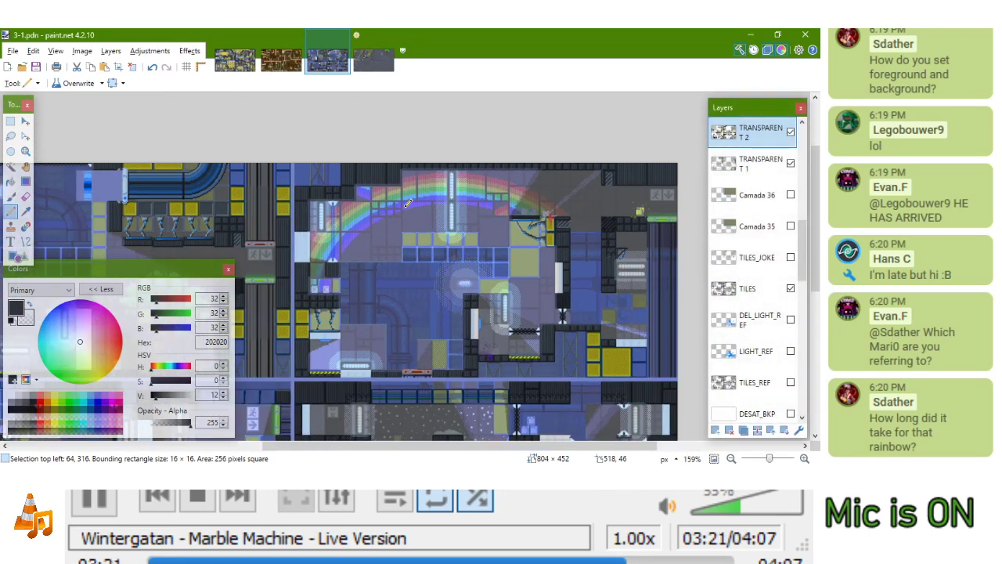
pyautogui.scroll(2, 408, 204)
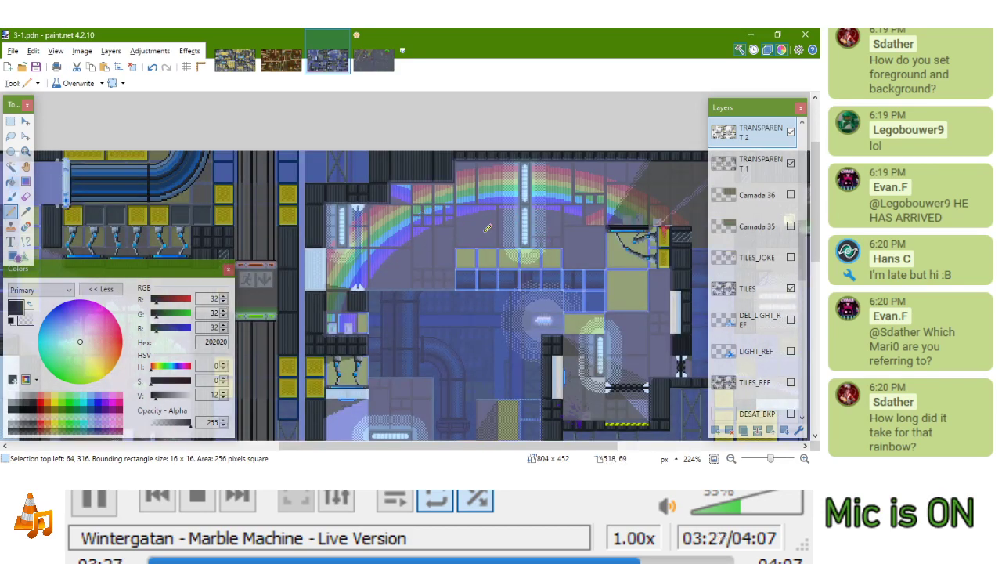
# Examine the tree, light beams and background panels in the 3-1 section and the rooms below it
pyautogui.moveTo(391, 300)
pyautogui.mouseDown()
pyautogui.moveTo(437, 256)
pyautogui.moveTo(669, 160)
pyautogui.mouseUp()
pyautogui.moveTo(465, 243); pyautogui.dragTo(493, 238)
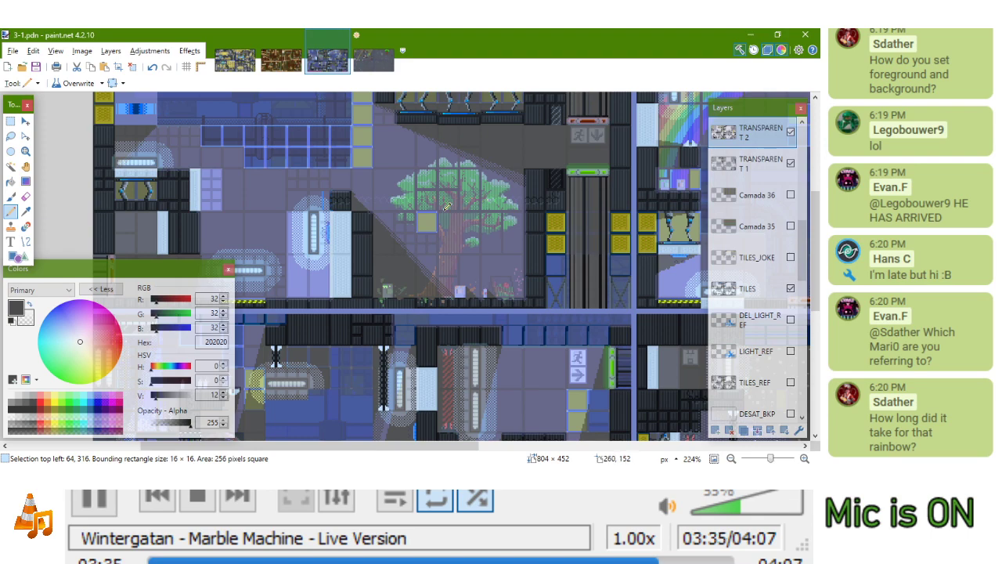
pyautogui.moveTo(486, 240)
pyautogui.mouseDown()
pyautogui.moveTo(467, 241)
pyautogui.moveTo(467, 228)
pyautogui.mouseUp()
pyautogui.moveTo(455, 328)
pyautogui.mouseDown()
pyautogui.moveTo(331, 53)
pyautogui.moveTo(228, 82)
pyautogui.mouseUp()
pyautogui.moveTo(551, 184)
pyautogui.mouseDown()
pyautogui.moveTo(525, 275)
pyautogui.moveTo(443, 206)
pyautogui.moveTo(618, 209)
pyautogui.mouseUp()
pyautogui.moveTo(315, 262); pyautogui.dragTo(625, 255)
pyautogui.hscroll(-2, 343, 223)
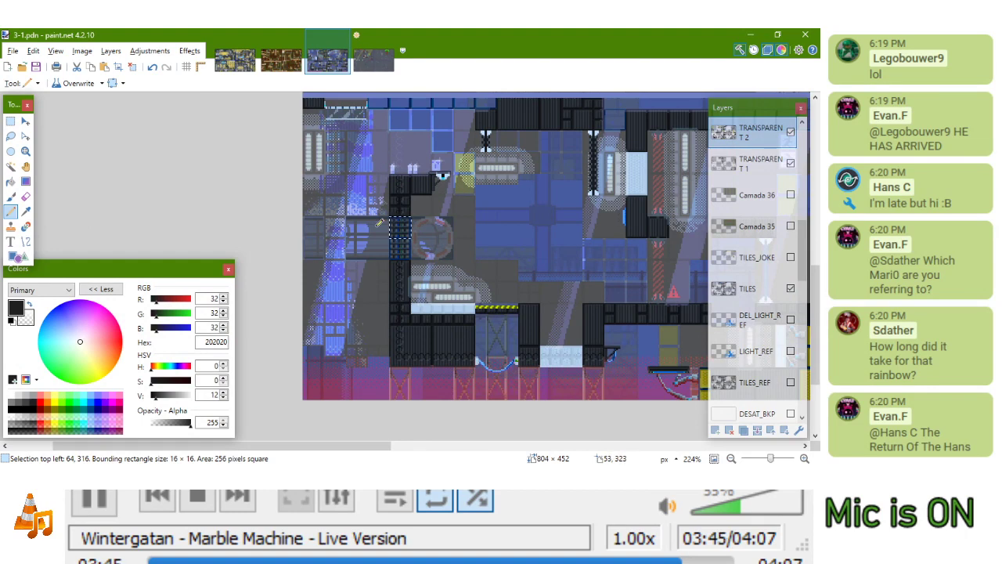
pyautogui.scroll(1, 392, 231)
pyautogui.hscroll(3, 391, 231)
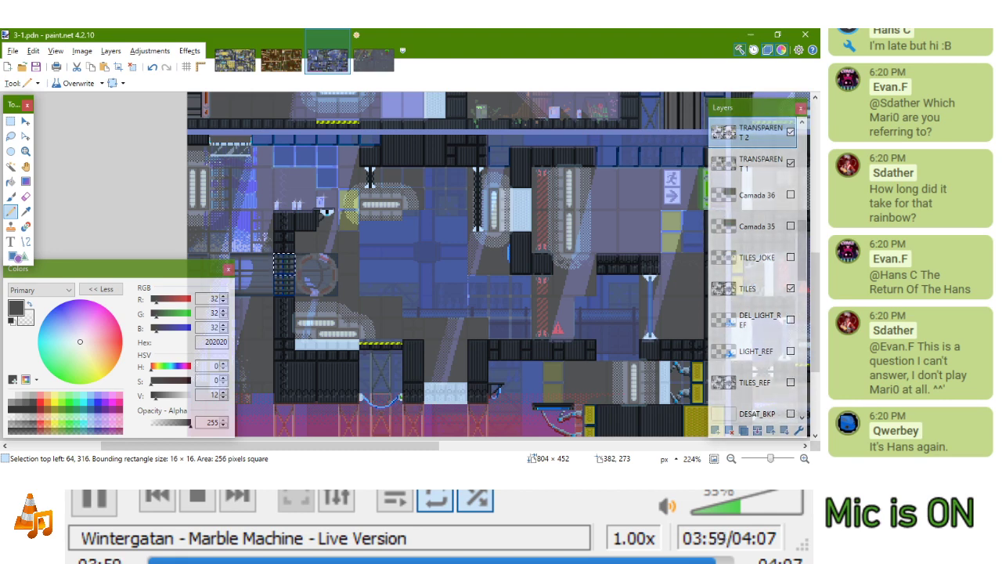
pyautogui.moveTo(689, 258); pyautogui.dragTo(466, 239)
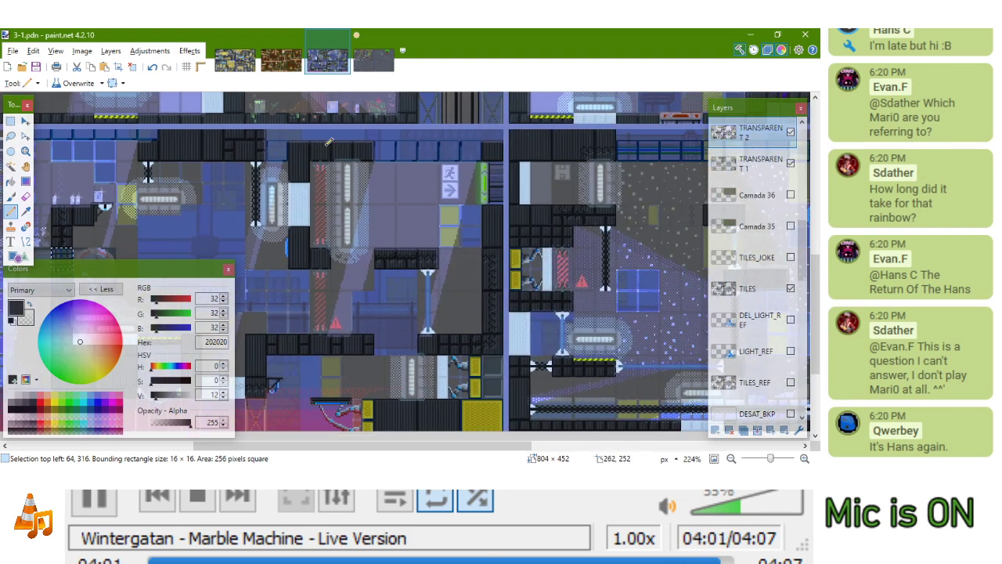
# Return to 4-1.pdn and draw two small debris outlines in 202020 on top of the dark block platform, between the white panel and blue laser field
pyautogui.click(367, 35)
pyautogui.scroll(-2, 533, 334)
pyautogui.keyDown('ctrl'); pyautogui.scroll(8, 535, 332); pyautogui.keyUp('ctrl')
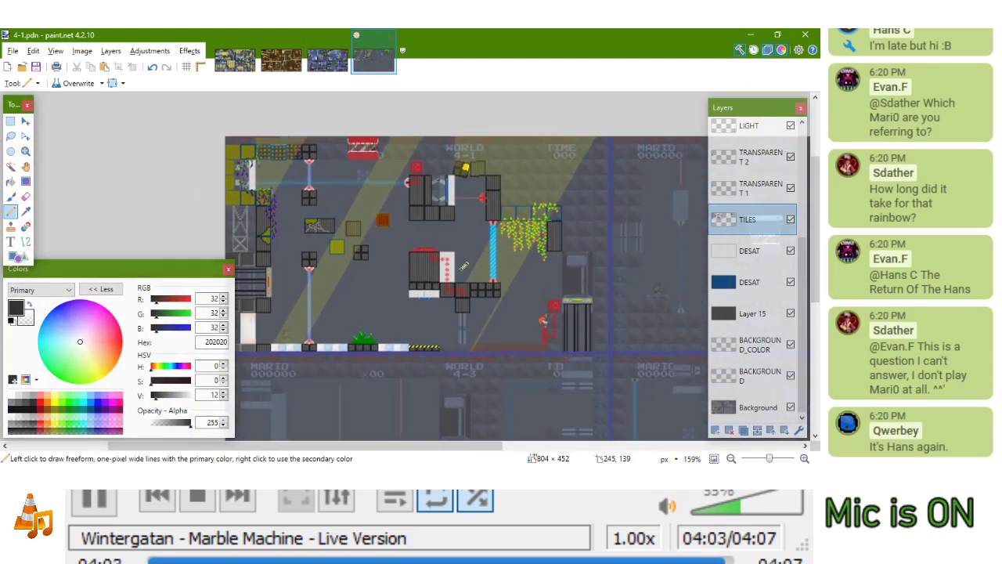
pyautogui.scroll(-5, 476, 315)
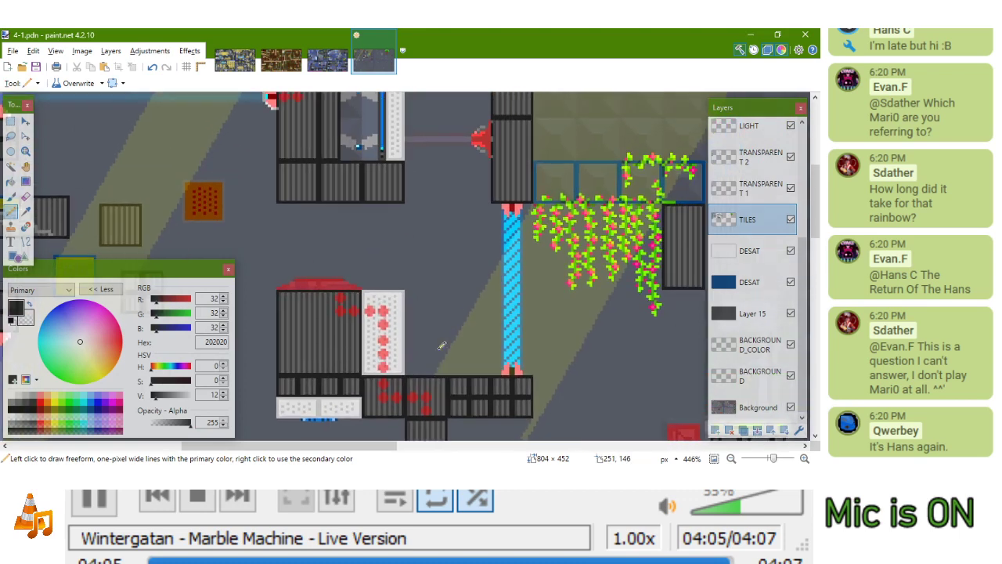
pyautogui.moveTo(411, 357); pyautogui.dragTo(420, 169)
pyautogui.keyDown('ctrl'); pyautogui.scroll(6, 434, 342); pyautogui.keyUp('ctrl')
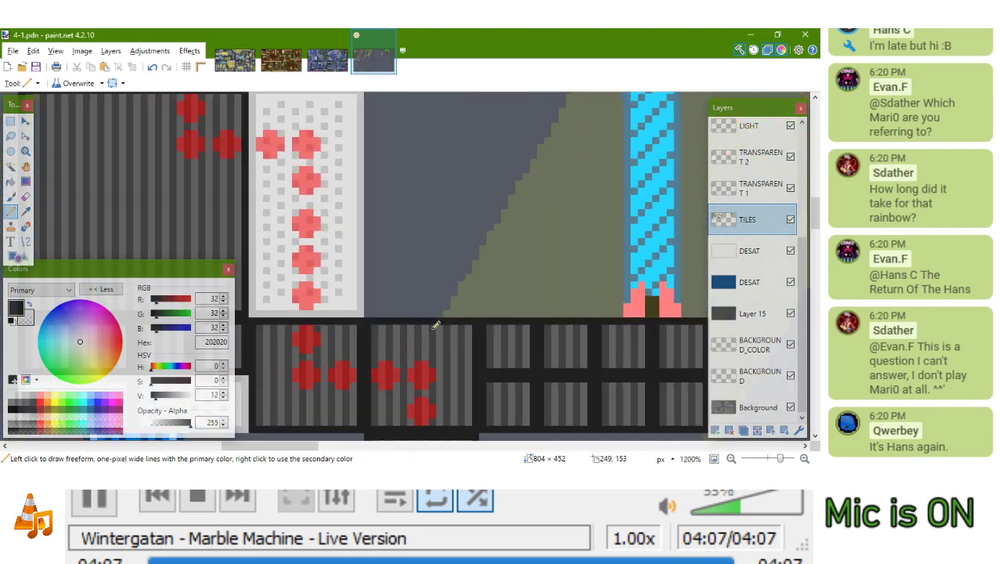
pyautogui.moveTo(425, 314)
pyautogui.mouseDown()
pyautogui.moveTo(521, 313)
pyautogui.moveTo(552, 307)
pyautogui.mouseUp()
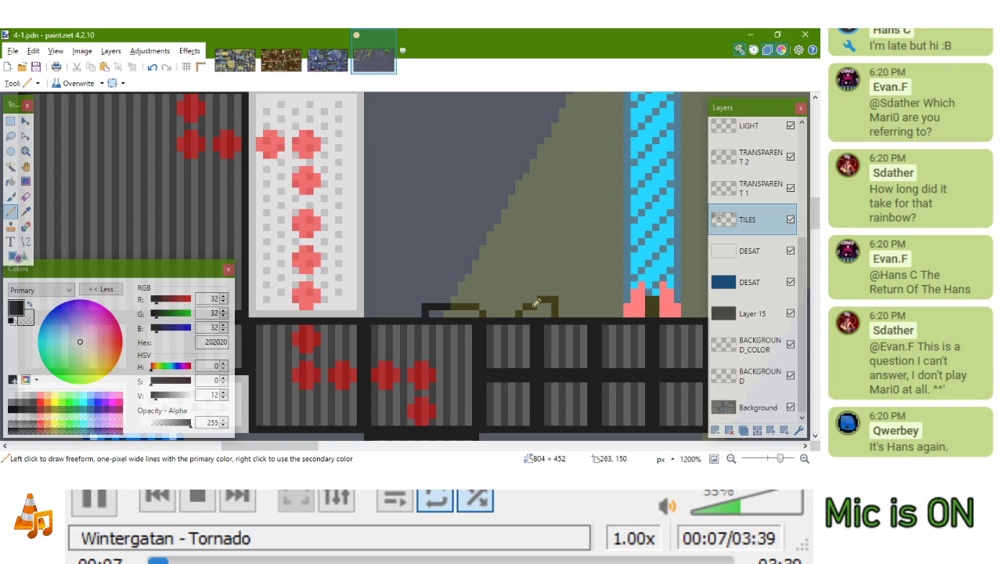
# Shade the inside of the flat debris piece beside the white panel with 606060 and 404040 pixels sampled from the block stripes
pyautogui.scroll(-4, 533, 306)
pyautogui.scroll(-3, 554, 314)
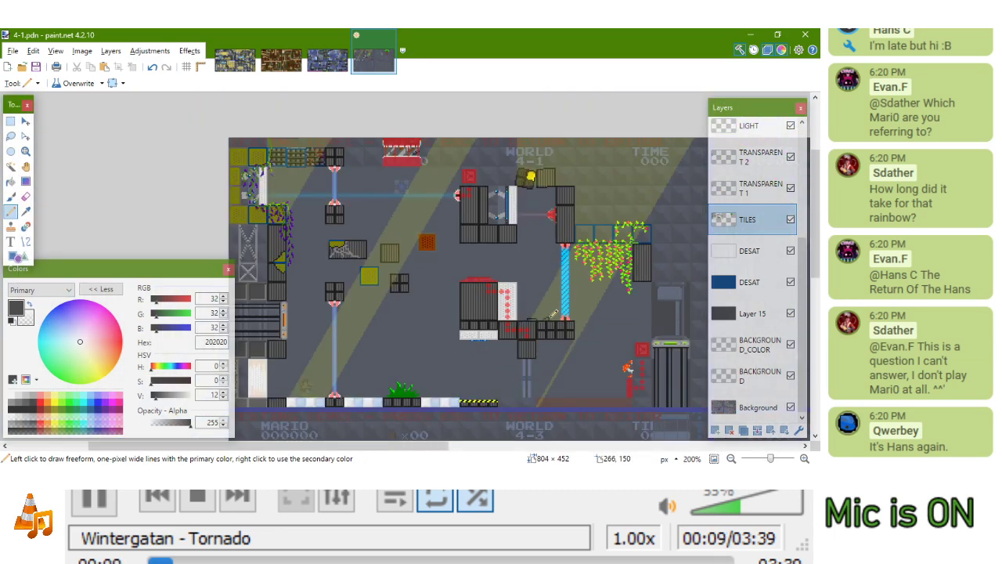
pyautogui.scroll(7, 548, 317)
pyautogui.scroll(2, 537, 321)
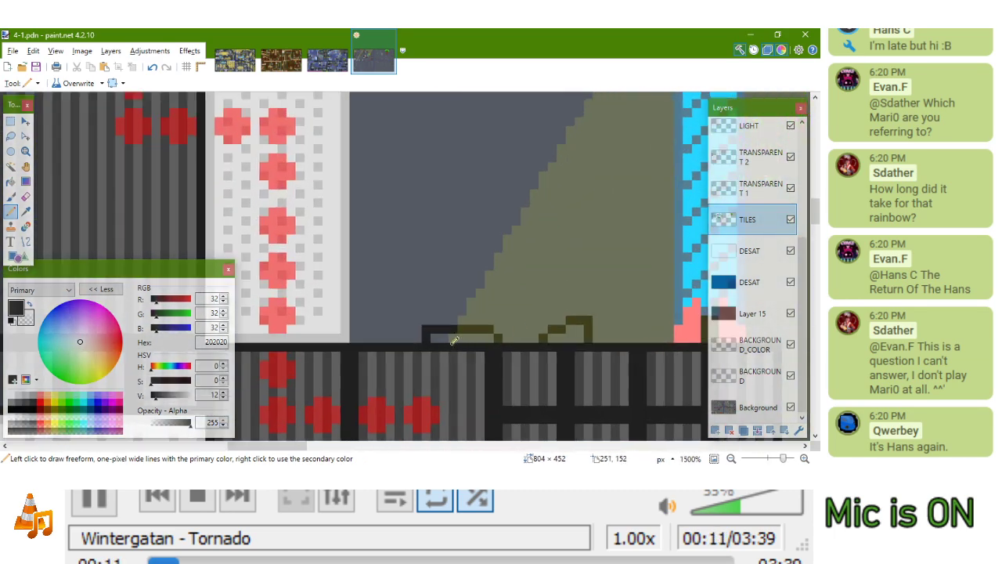
pyautogui.scroll(2, 418, 325)
pyautogui.keyDown('ctrl'); pyautogui.click(395, 280); pyautogui.keyUp('ctrl')
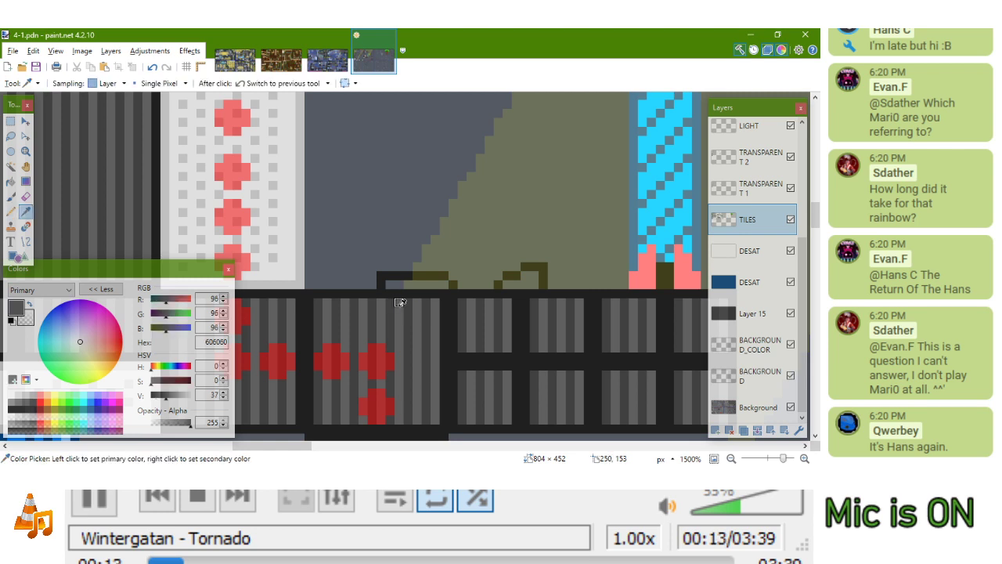
pyautogui.press('k')
pyautogui.click(408, 306)
pyautogui.click(410, 285)
pyautogui.press('k')
pyautogui.keyDown('ctrl'); pyautogui.click(431, 280); pyautogui.keyUp('ctrl')
pyautogui.keyDown('ctrl'); pyautogui.click(436, 283); pyautogui.keyUp('ctrl')
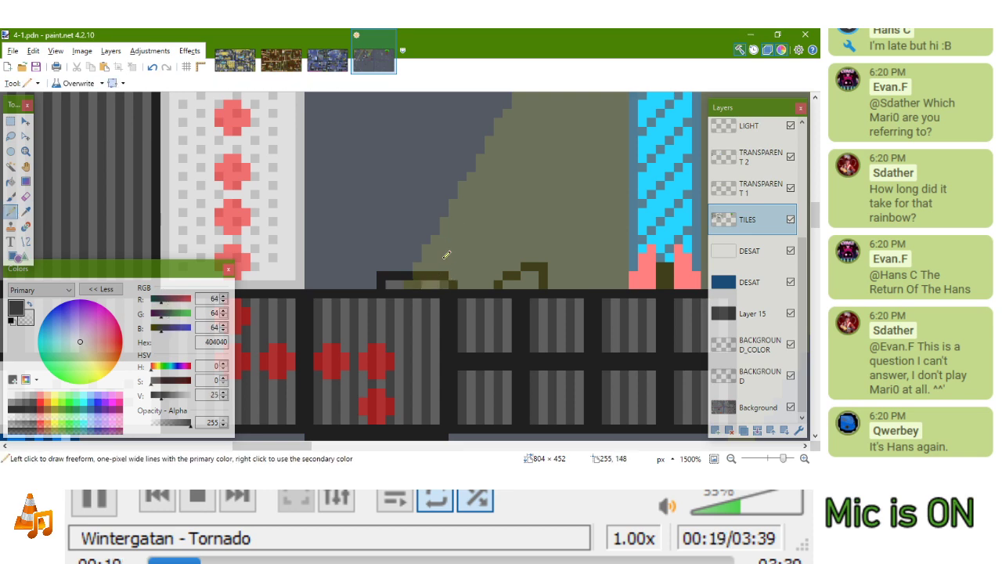
# Fill the taller debris piece near the blue laser field with 404040 and 606060 pixels
pyautogui.scroll(-3, 446, 254)
pyautogui.scroll(5, 436, 327)
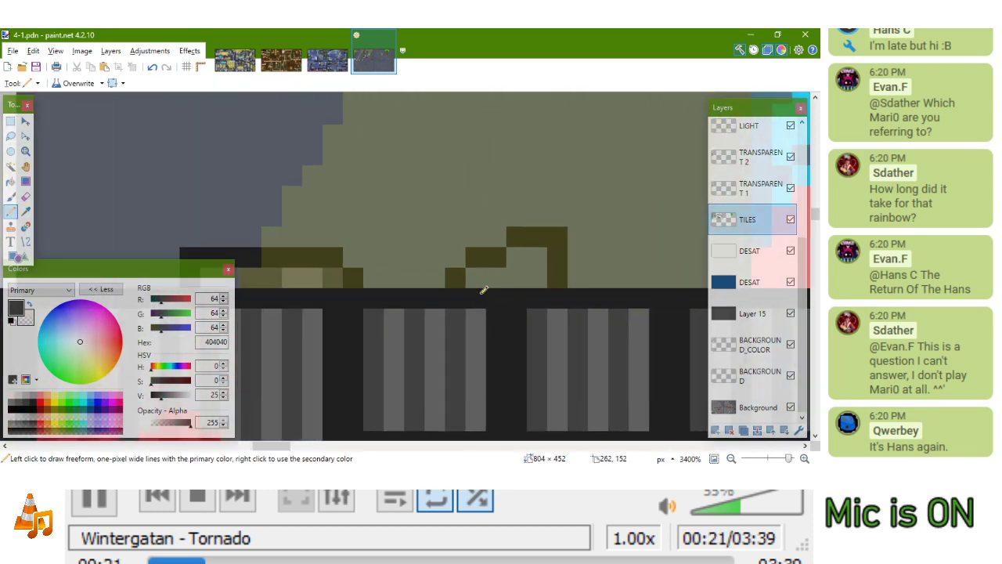
pyautogui.moveTo(509, 272); pyautogui.dragTo(505, 278)
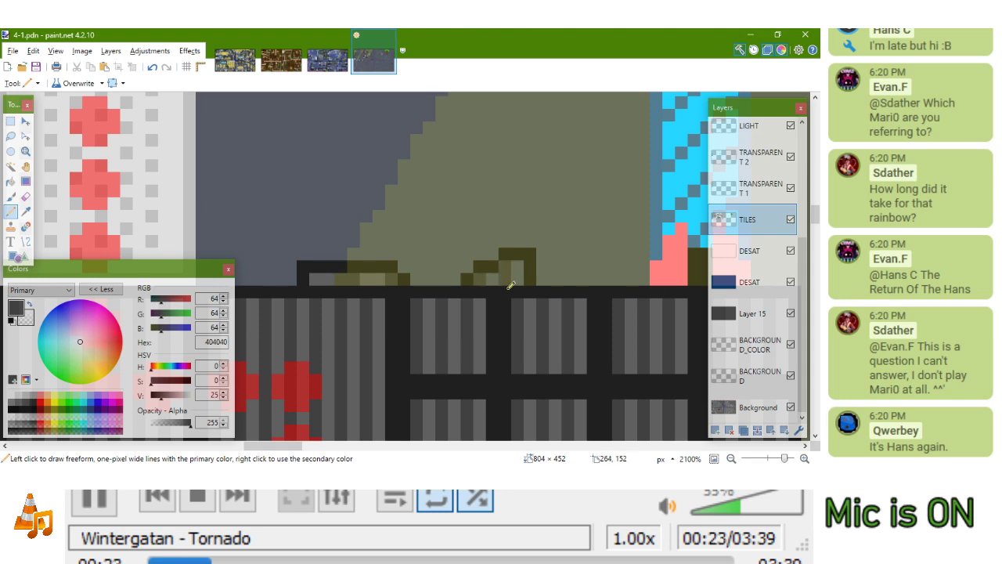
pyautogui.press('k')
pyautogui.click(475, 307)
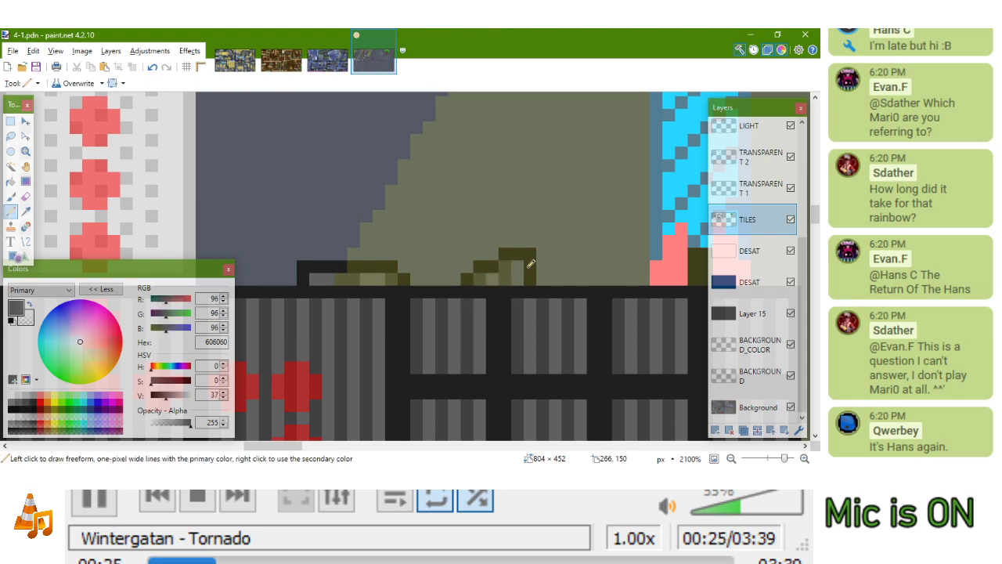
pyautogui.scroll(-6, 529, 258)
pyautogui.moveTo(502, 263); pyautogui.dragTo(475, 294)
pyautogui.scroll(4, 455, 311)
pyautogui.scroll(2, 457, 309)
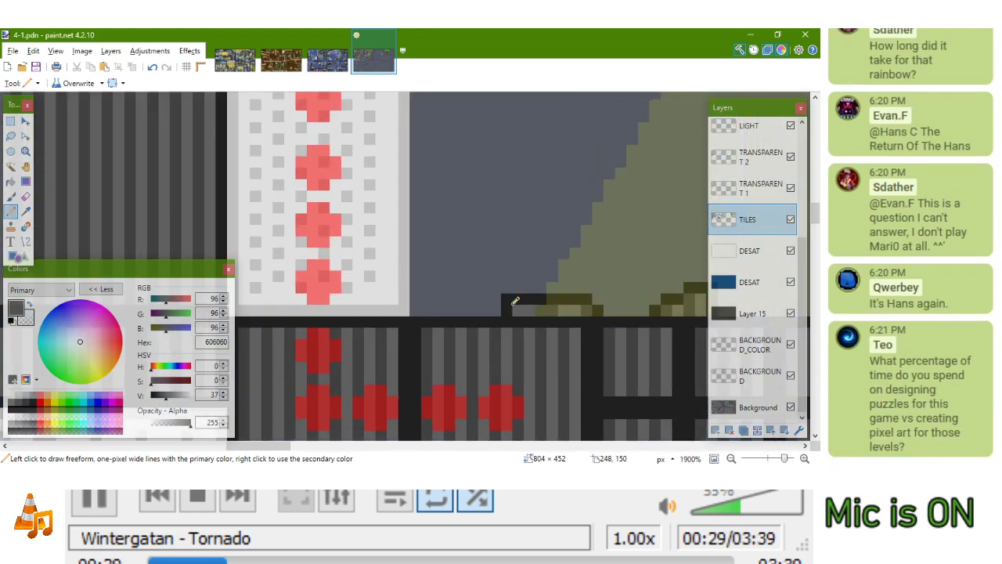
# Sample 202020 and draw a tilted debris outline with the Line/Curve tool between the white panel and the flat piece, using a 1-pixel brush width
pyautogui.press('k')
pyautogui.click(515, 301)
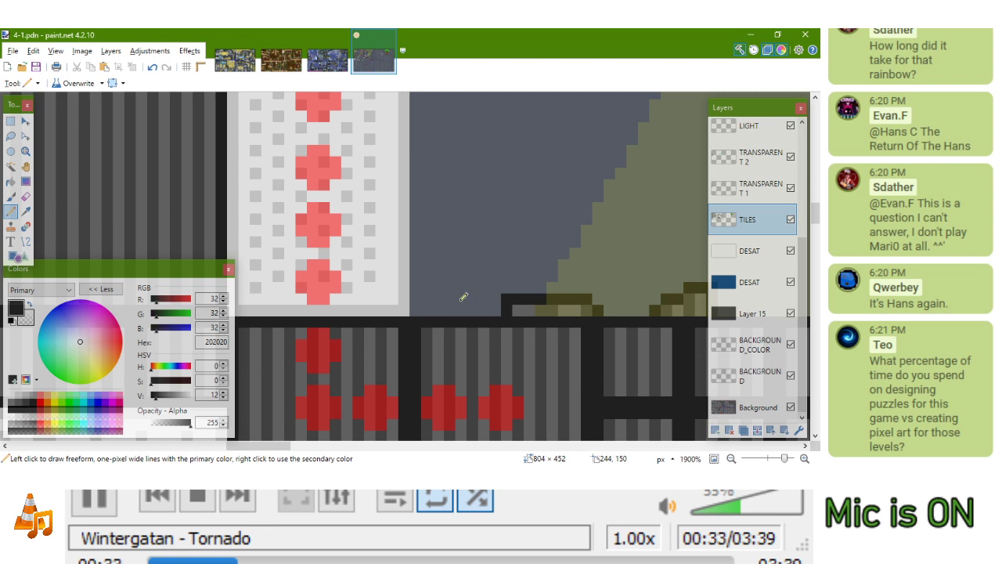
pyautogui.press('o')
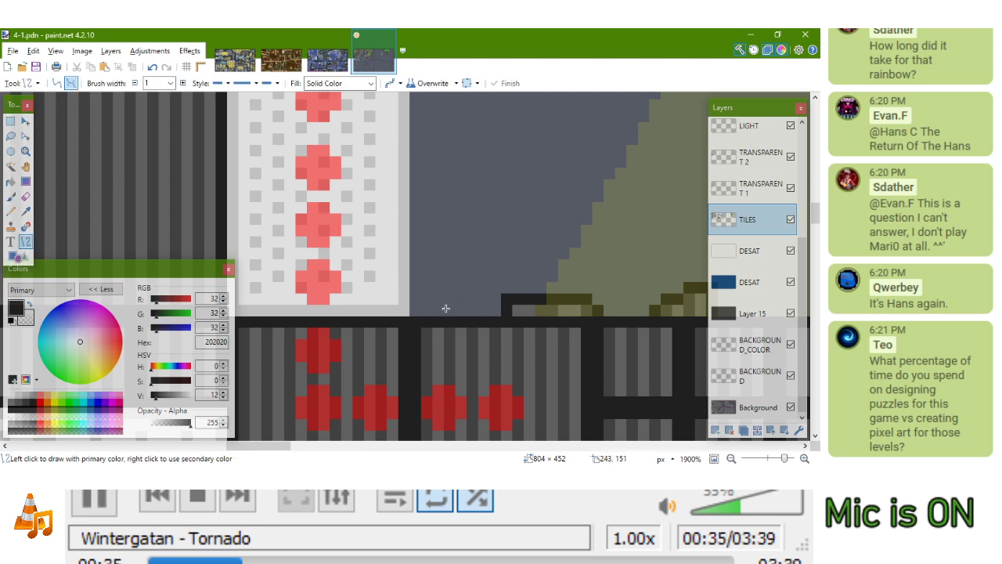
pyautogui.moveTo(441, 310)
pyautogui.mouseDown()
pyautogui.moveTo(514, 285)
pyautogui.moveTo(499, 264)
pyautogui.moveTo(413, 293)
pyautogui.moveTo(426, 289)
pyautogui.moveTo(428, 301)
pyautogui.mouseUp()
pyautogui.scroll(-3, 465, 287)
pyautogui.scroll(4, 499, 287)
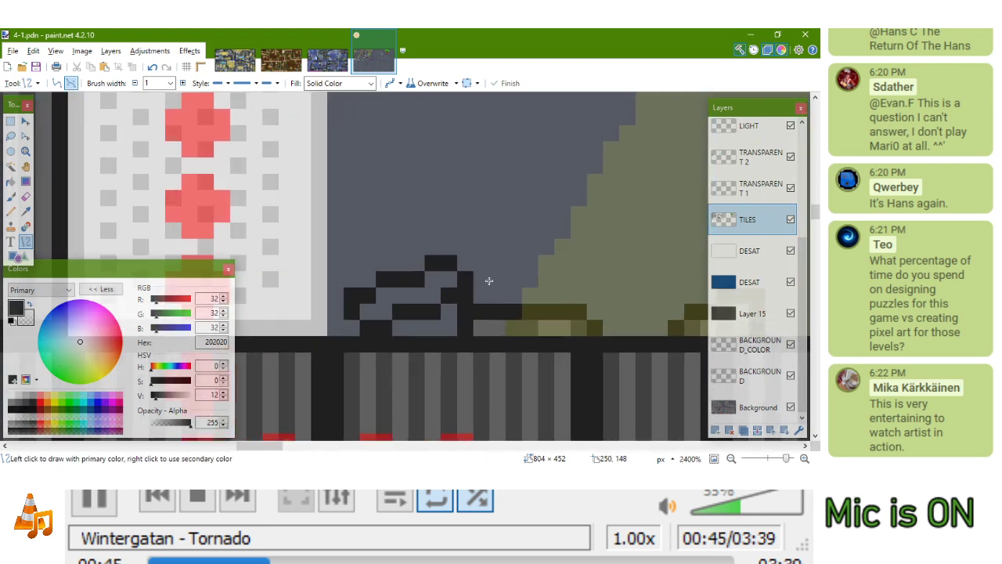
pyautogui.rightClick(470, 277)
pyautogui.moveTo(459, 261)
pyautogui.mouseDown()
pyautogui.moveTo(480, 246)
pyautogui.moveTo(497, 262)
pyautogui.moveTo(488, 286)
pyautogui.moveTo(499, 278)
pyautogui.mouseUp()
pyautogui.press('Return')
pyautogui.press('Return')
pyautogui.scroll(-10, 462, 294)
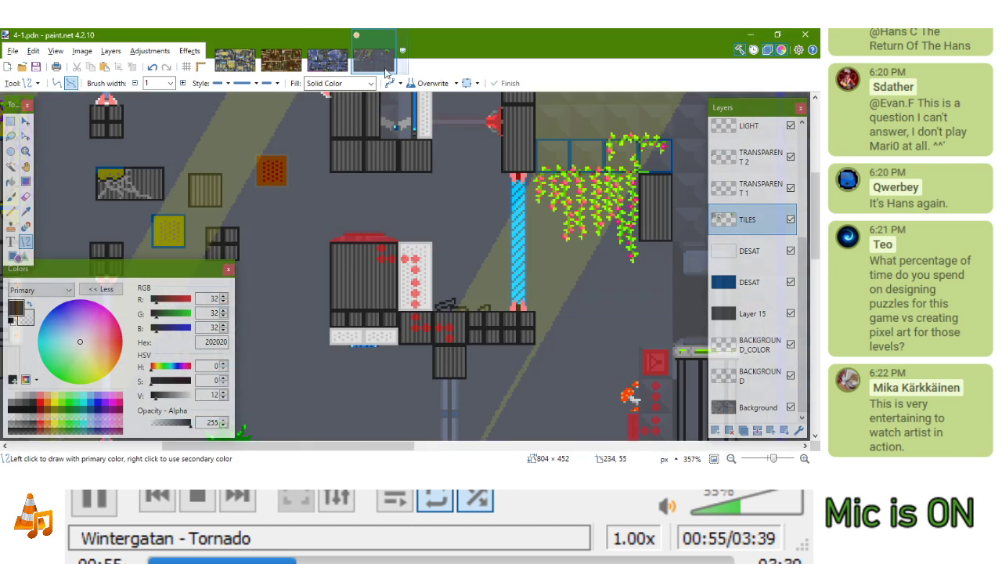
# Switch to 3-1.pdn and look over the tile artwork in its lower rooms
pyautogui.click(321, 64)
pyautogui.scroll(-5, 481, 258)
pyautogui.moveTo(665, 216); pyautogui.dragTo(594, 261)
pyautogui.scroll(2, 542, 219)
pyautogui.moveTo(485, 307); pyautogui.dragTo(575, 271)
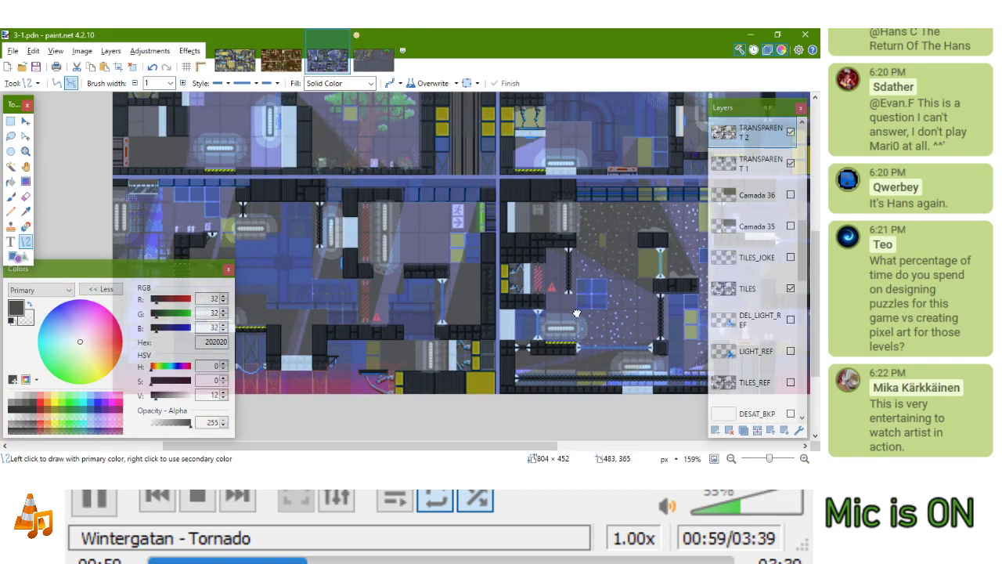
pyautogui.scroll(-1, 577, 313)
pyautogui.click(10, 121)
pyautogui.moveTo(452, 239); pyautogui.dragTo(273, 358)
# Switch to 2-1.pdn, mark out the ENTER/EXIT room in the level's lower corner with a rectangular selection, and examine its artwork
pyautogui.click(281, 63)
pyautogui.scroll(-4, 372, 139)
pyautogui.moveTo(337, 291); pyautogui.dragTo(220, 214)
pyautogui.scroll(3, 493, 279)
pyautogui.moveTo(320, 163); pyautogui.dragTo(614, 328)
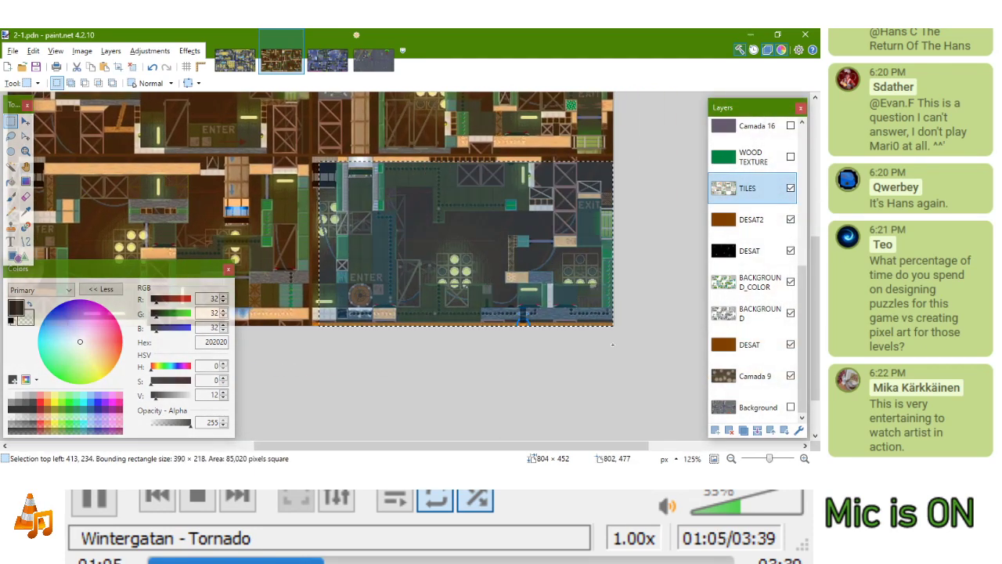
pyautogui.scroll(3, 450, 220)
pyautogui.click(458, 216)
pyautogui.scroll(1, 353, 258)
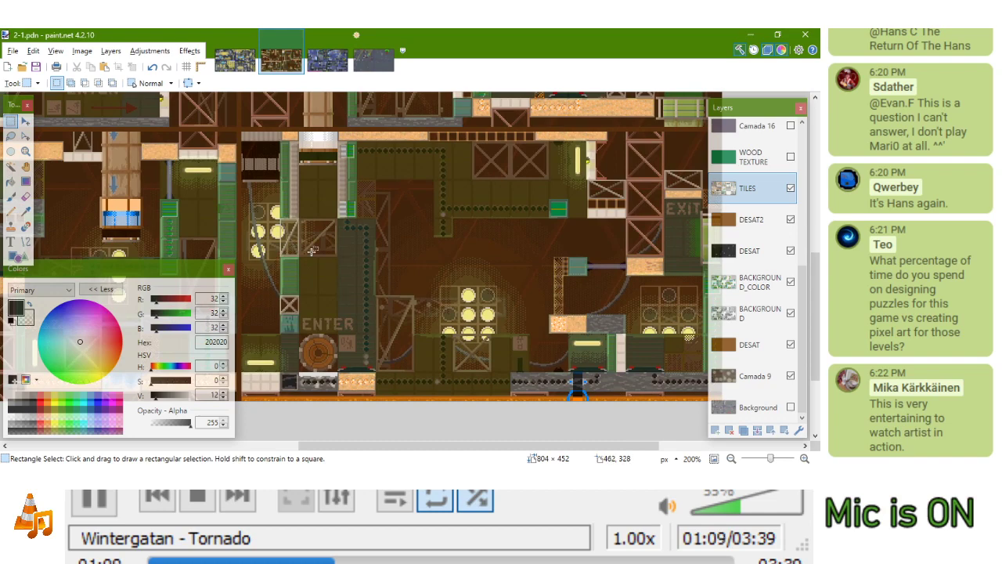
# Go back to 3-1.pdn, mark out the room below the 3-1 section with a rectangular selection, and clear the selection
pyautogui.click(317, 58)
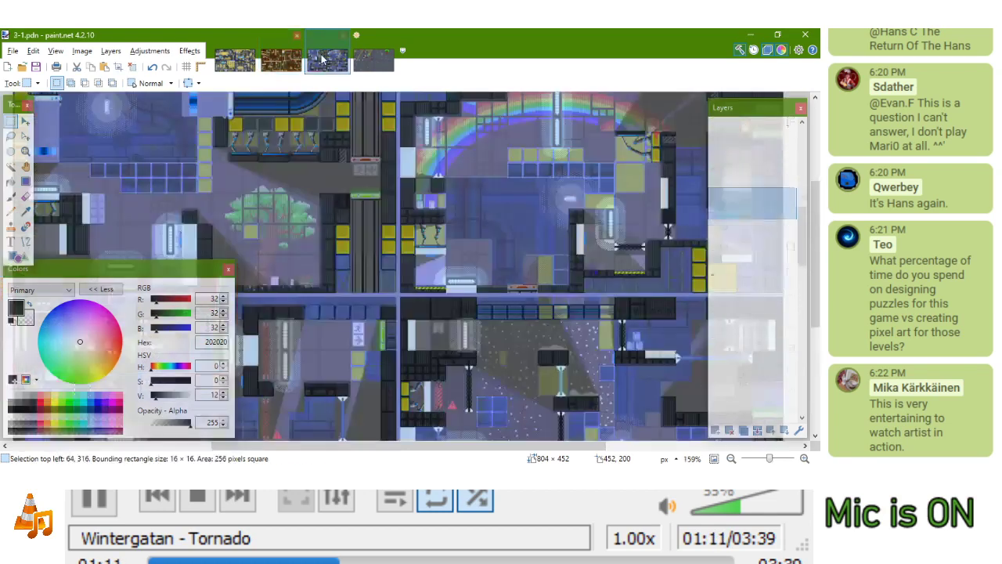
pyautogui.scroll(-2, 605, 202)
pyautogui.scroll(3, 605, 201)
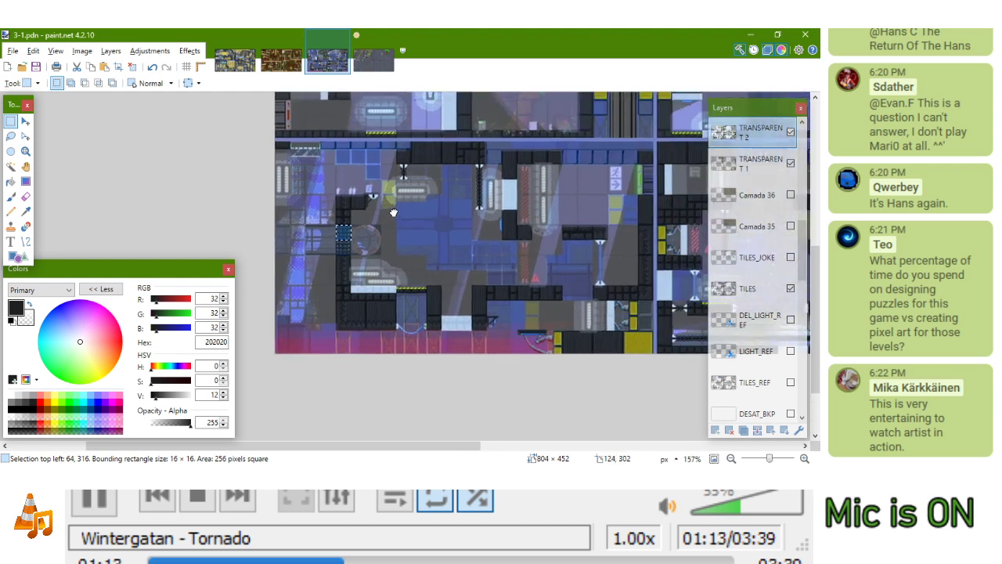
pyautogui.moveTo(273, 142); pyautogui.dragTo(601, 383)
pyautogui.press('Delete')
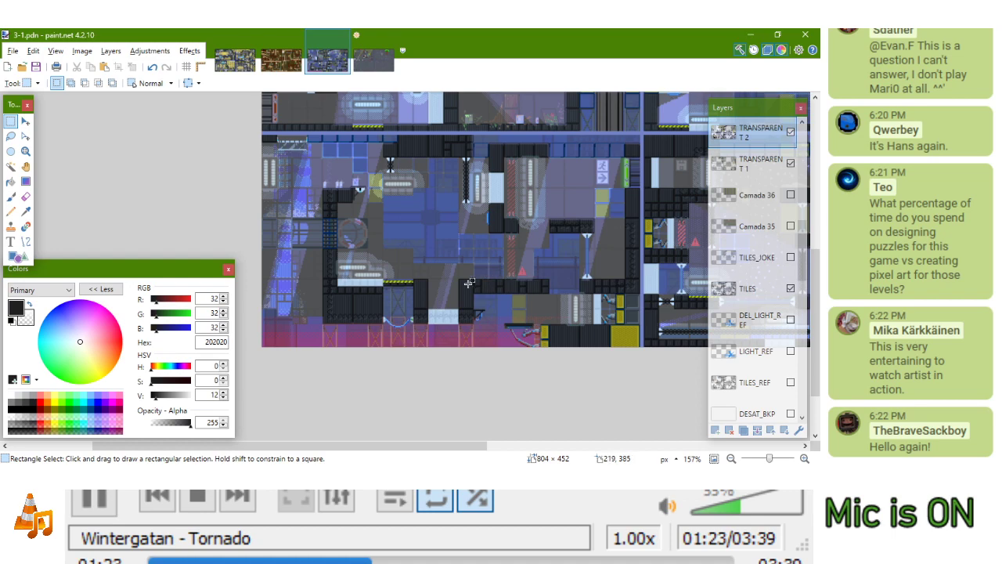
pyautogui.moveTo(409, 252); pyautogui.dragTo(337, 289)
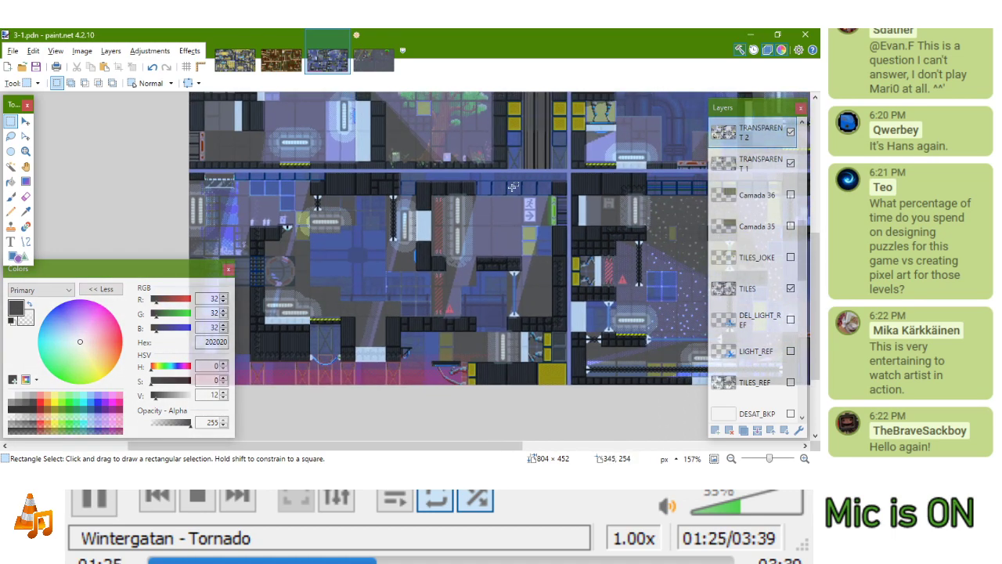
# Return to 4-1.pdn and add 606060 highlight pixels with the Pencil inside the tilted debris outline on the dark platform
pyautogui.click(373, 59)
pyautogui.scroll(-4, 456, 292)
pyautogui.scroll(5, 459, 287)
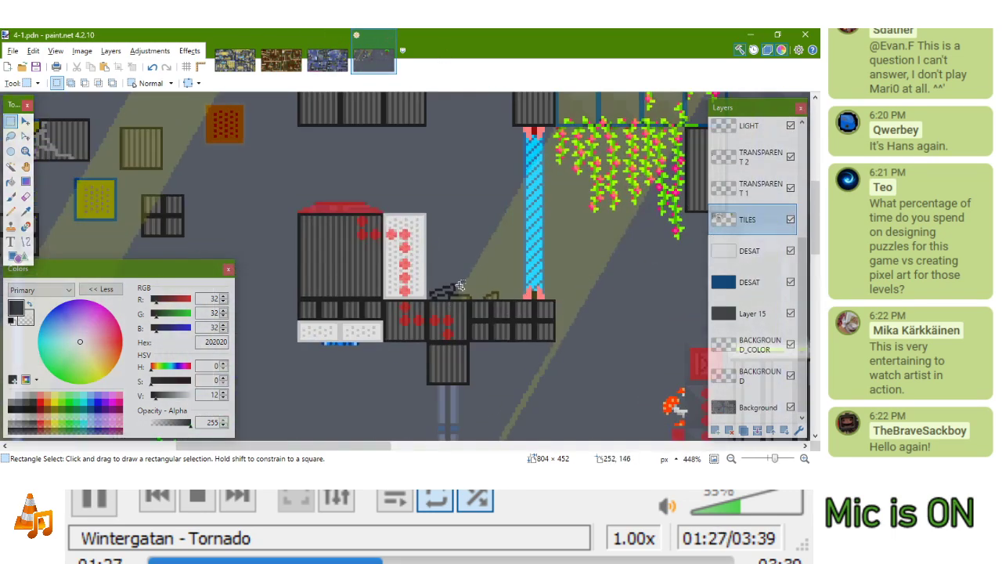
pyautogui.scroll(5, 460, 285)
pyautogui.scroll(1, 443, 305)
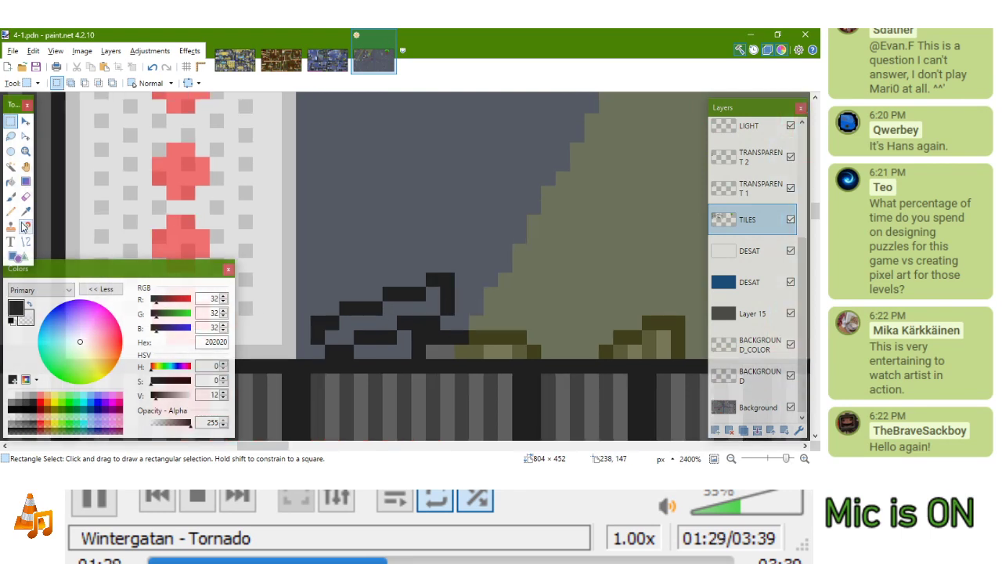
pyautogui.press('p')
pyautogui.moveTo(446, 339); pyautogui.dragTo(474, 311)
pyautogui.press('k')
pyautogui.click(365, 309)
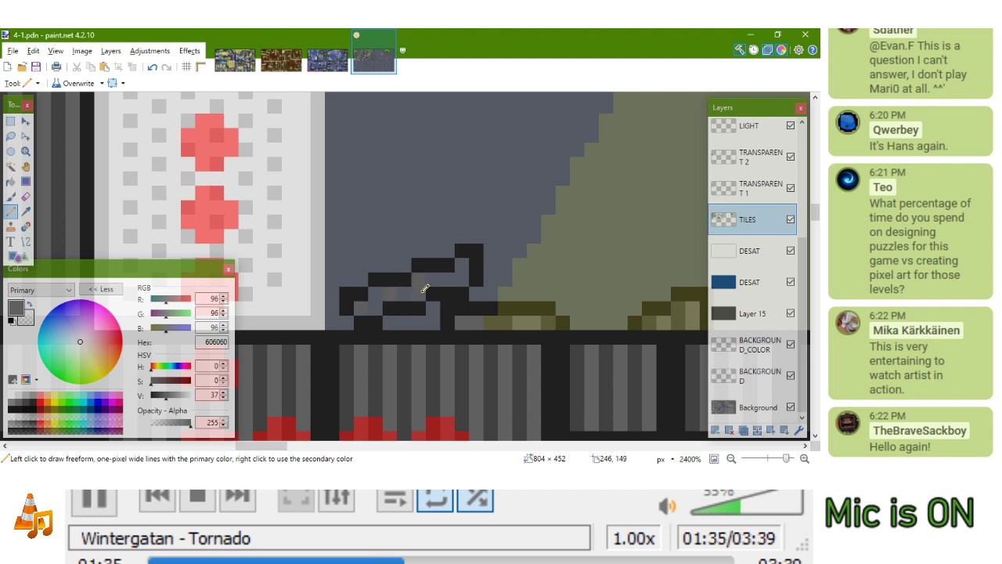
pyautogui.click(447, 278)
# Fill the gaps between the highlights of the tilted debris piece with 404040 pixels
pyautogui.press('k')
pyautogui.click(490, 320)
pyautogui.moveTo(373, 294); pyautogui.dragTo(376, 308)
pyautogui.click(404, 293)
pyautogui.click(434, 279)
pyautogui.moveTo(462, 264); pyautogui.dragTo(462, 278)
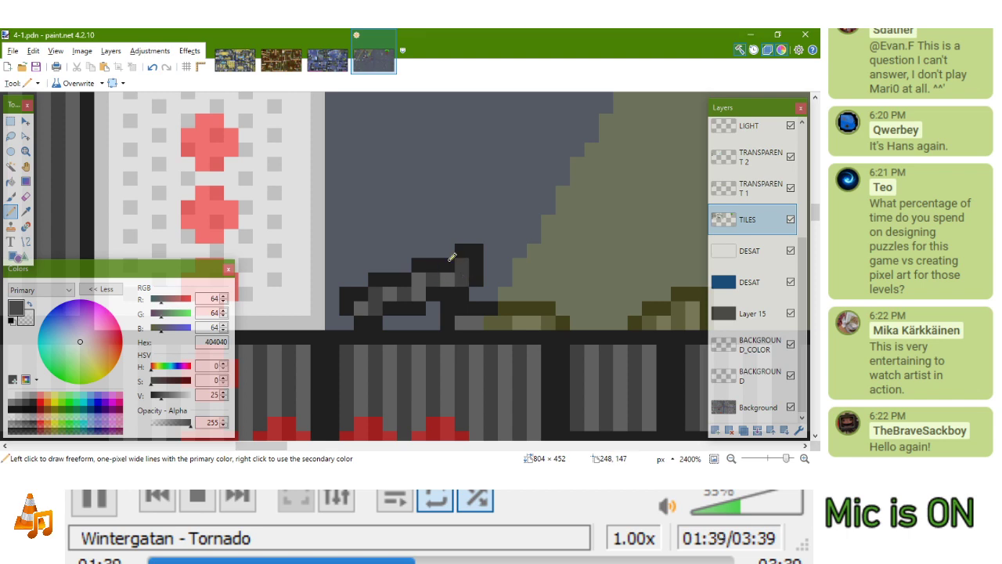
pyautogui.scroll(-6, 417, 273)
pyautogui.scroll(-2, 405, 282)
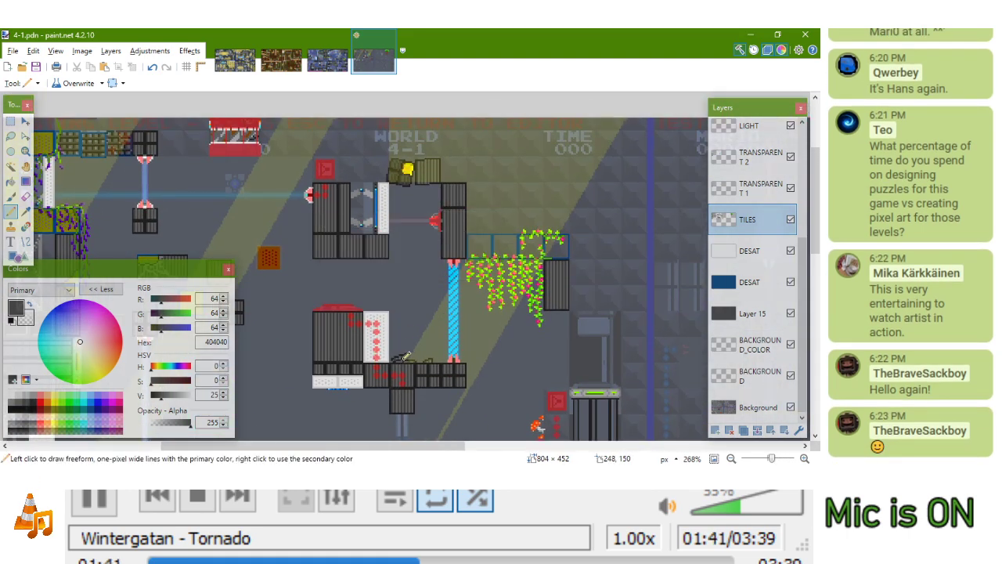
# Look over the debris, laser field, hanging vines and surrounding blocks of the 4-1 section
pyautogui.scroll(3, 407, 356)
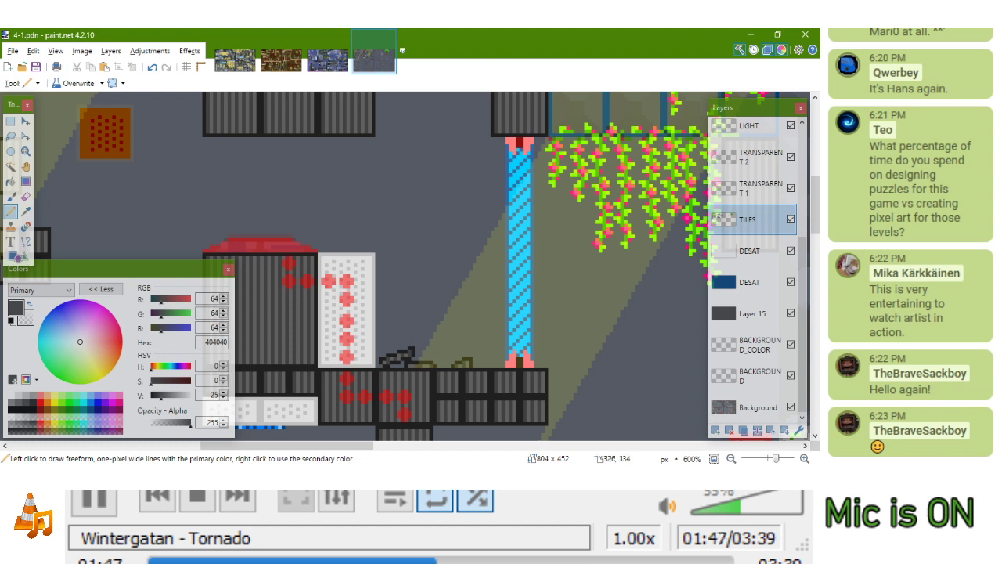
pyautogui.scroll(-4, 547, 267)
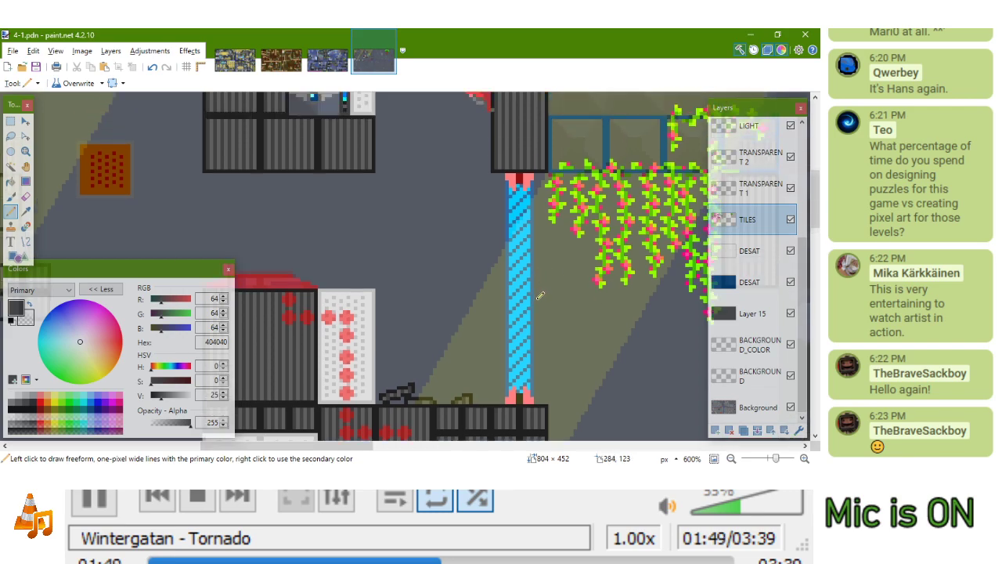
pyautogui.moveTo(543, 354); pyautogui.dragTo(543, 271)
pyautogui.moveTo(570, 339); pyautogui.dragTo(457, 305)
pyautogui.scroll(3, 471, 277)
pyautogui.scroll(-2, 471, 276)
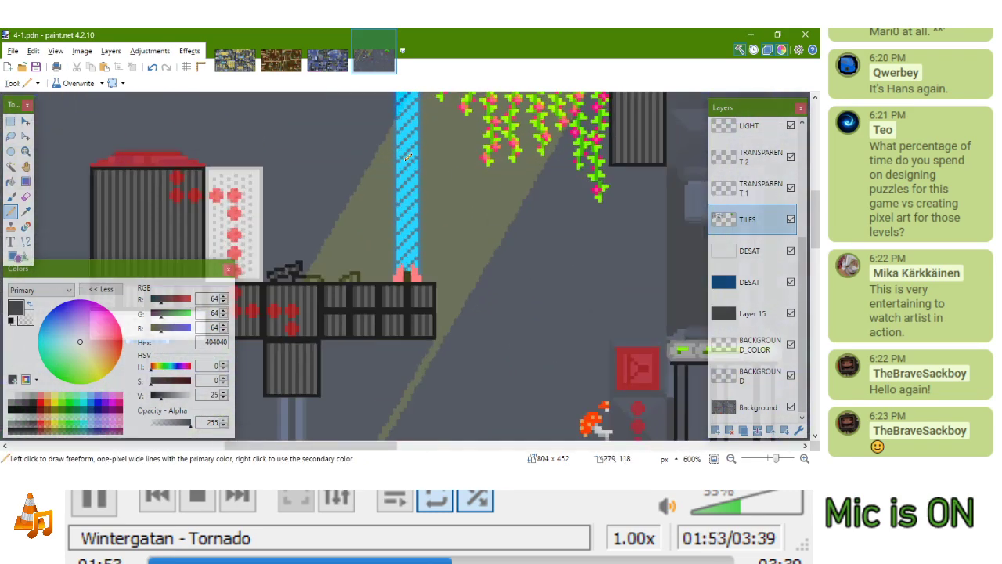
pyautogui.moveTo(433, 252); pyautogui.dragTo(629, 311)
pyautogui.moveTo(485, 276); pyautogui.dragTo(442, 233)
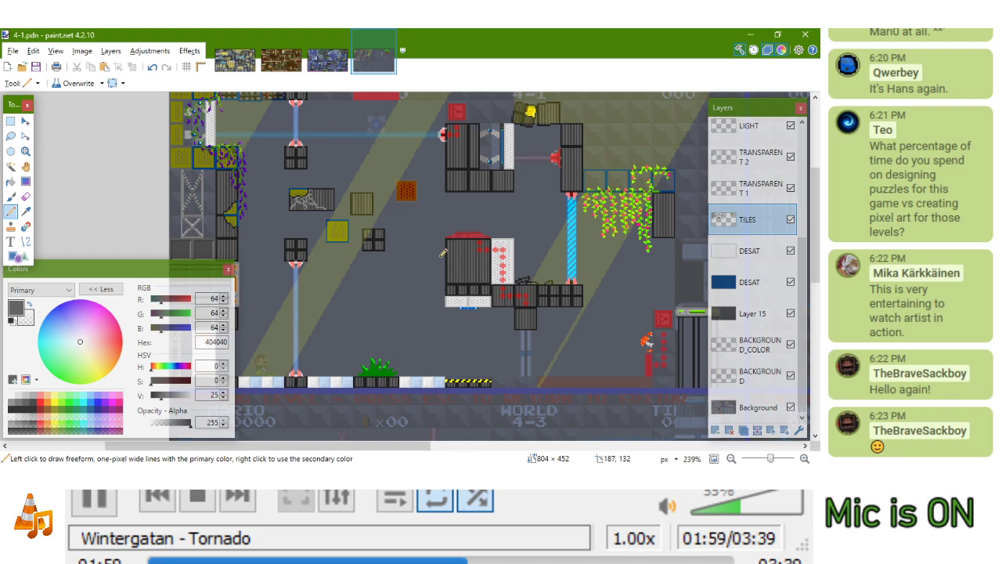
pyautogui.moveTo(328, 317); pyautogui.dragTo(418, 421)
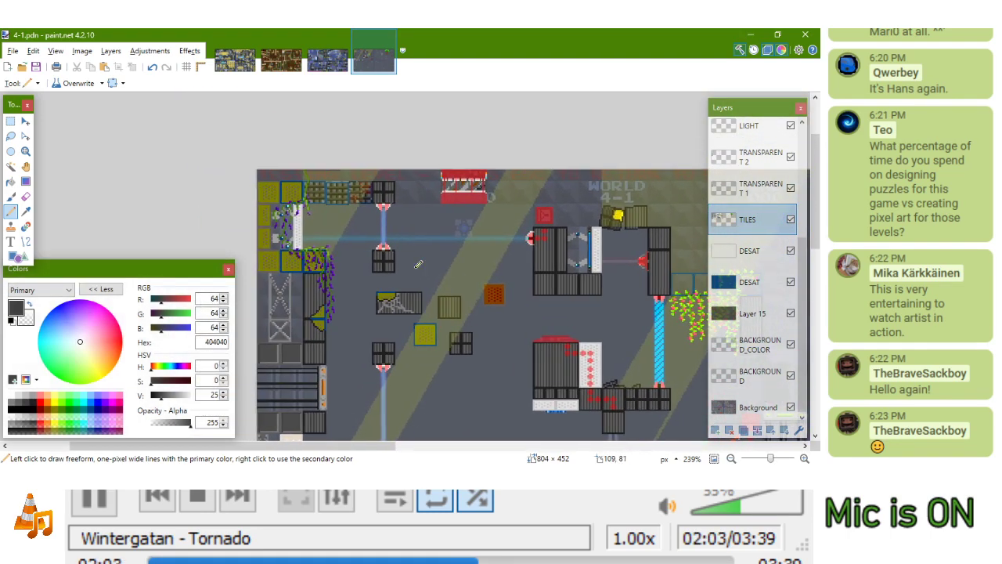
# Make TRANSPARENT 2 the active layer for working on the grate tiles below the TESTING LEVEL text
pyautogui.scroll(8, 344, 198)
pyautogui.moveTo(356, 197); pyautogui.dragTo(464, 299)
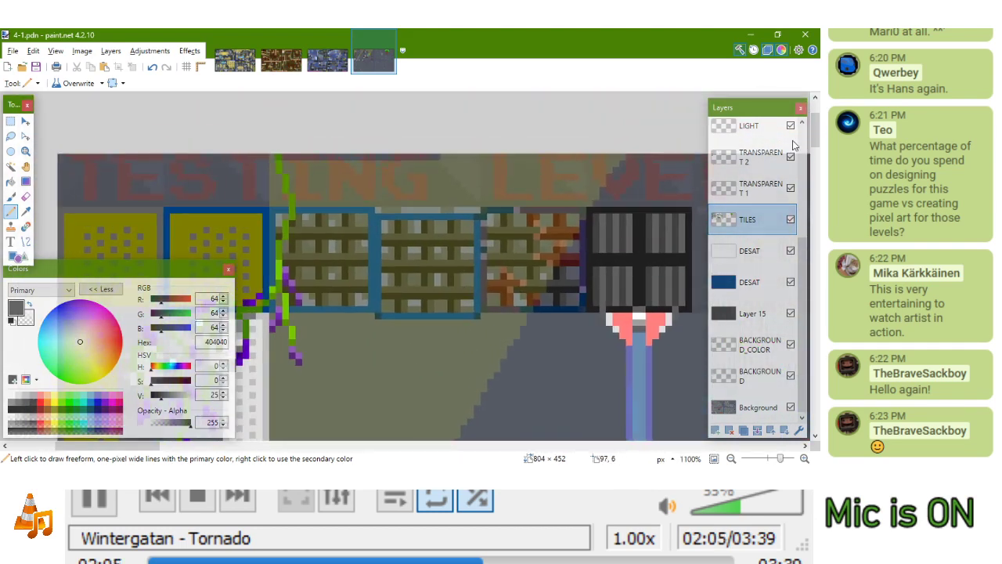
pyautogui.click(756, 156)
pyautogui.moveTo(510, 227); pyautogui.dragTo(529, 208)
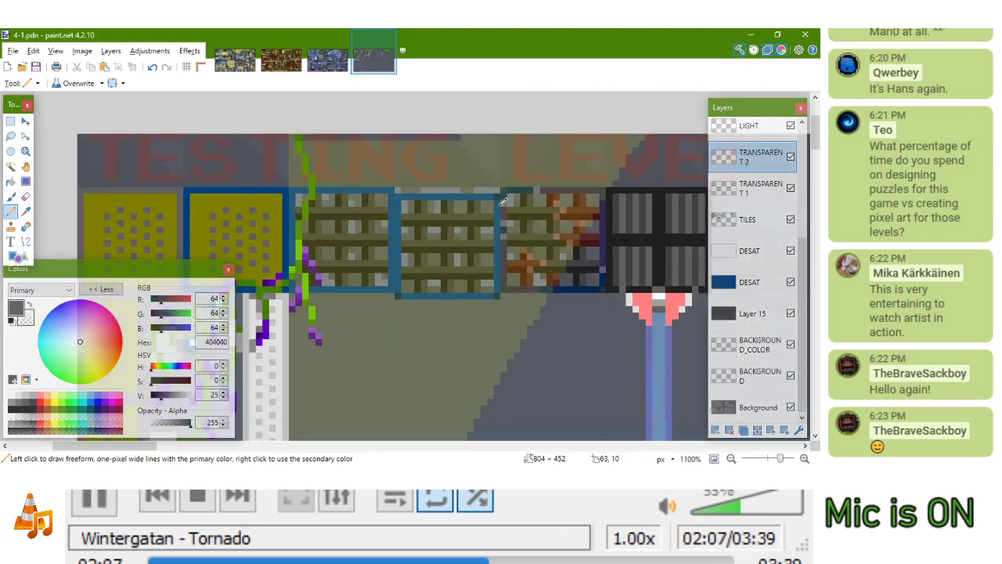
# Sample 000000 and outline the middle grate tile with a one-pixel rectangle using the Shapes tool on TRANSPARENT 2
pyautogui.press('k')
pyautogui.click(517, 190)
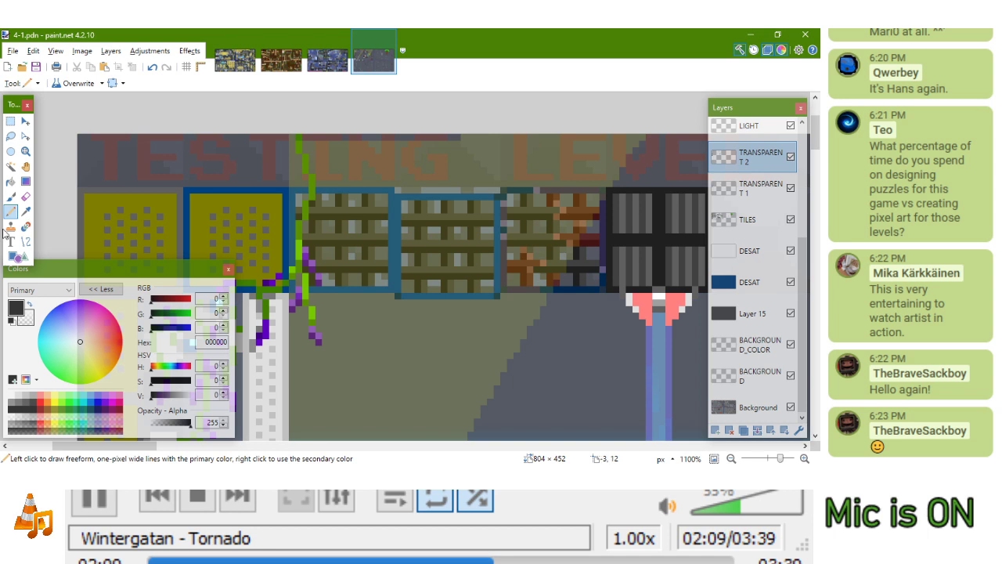
pyautogui.click(17, 257)
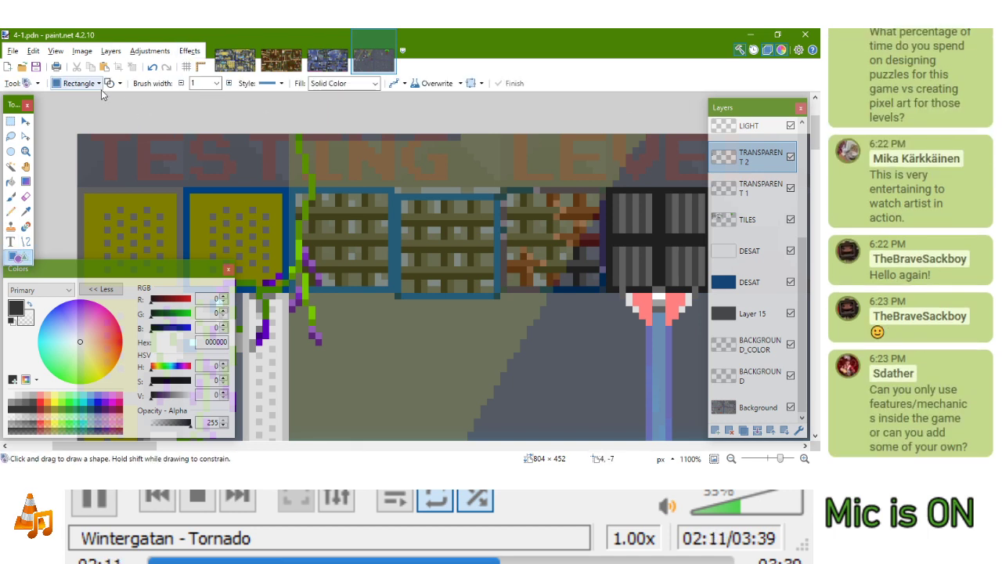
pyautogui.moveTo(396, 199); pyautogui.dragTo(497, 295)
pyautogui.press('Return')
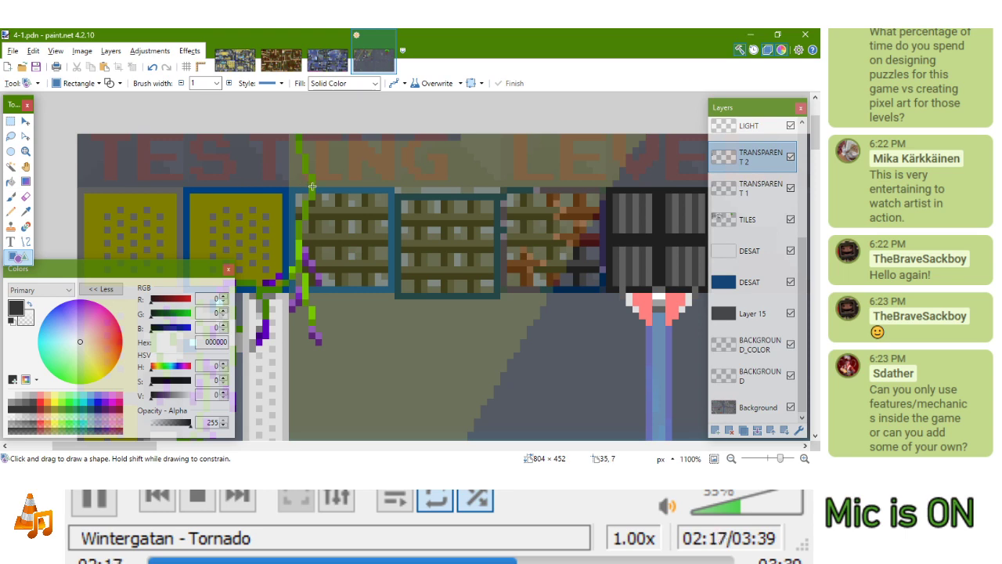
# Draw one-pixel 000000 rectangles along the frame of the grate tile behind the hanging vine
pyautogui.scroll(2, 306, 185)
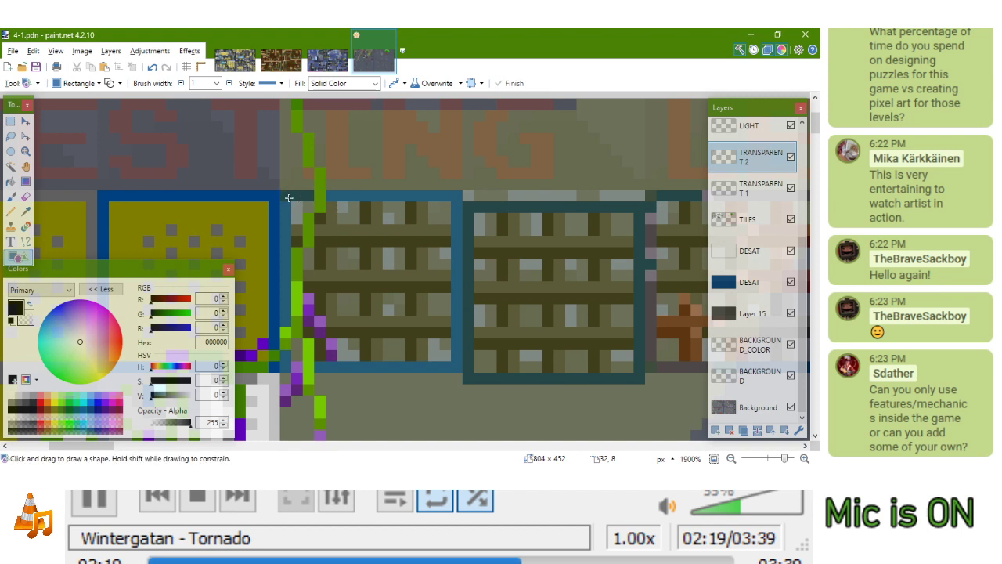
pyautogui.moveTo(284, 322); pyautogui.dragTo(285, 205)
pyautogui.press('Return')
pyautogui.click(283, 362)
pyautogui.press('Return')
pyautogui.moveTo(322, 369)
pyautogui.mouseDown()
pyautogui.moveTo(457, 367)
pyautogui.moveTo(456, 200)
pyautogui.moveTo(330, 195)
pyautogui.mouseUp()
pyautogui.press('Return')
pyautogui.press('Return')
pyautogui.press('Return')
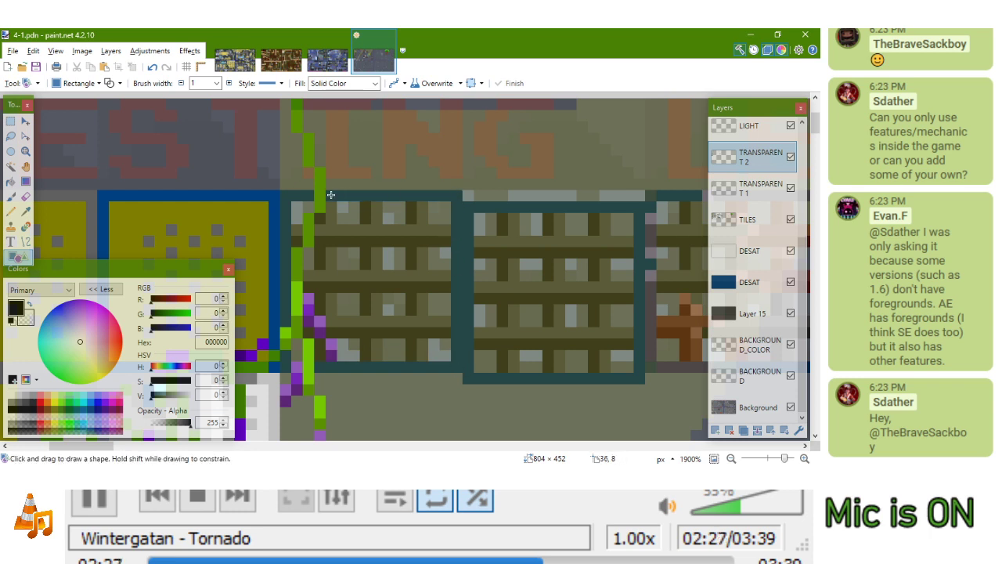
# Switch to Mari0 to check the editor's map list, and open the Mapping board of the Stabyourself.net forum in the browser
pyautogui.hotkey('alt', 'Tab')
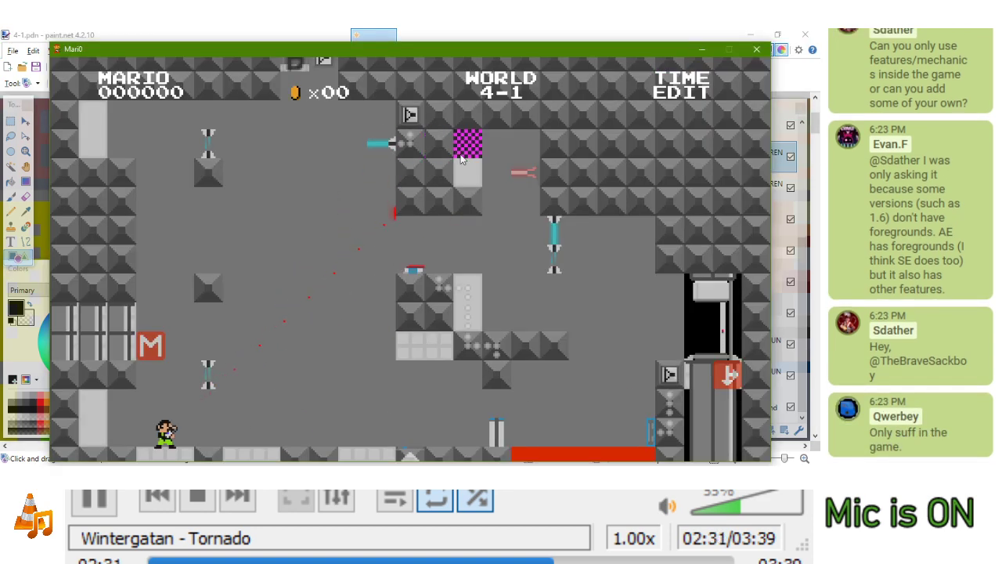
pyautogui.press('Escape')
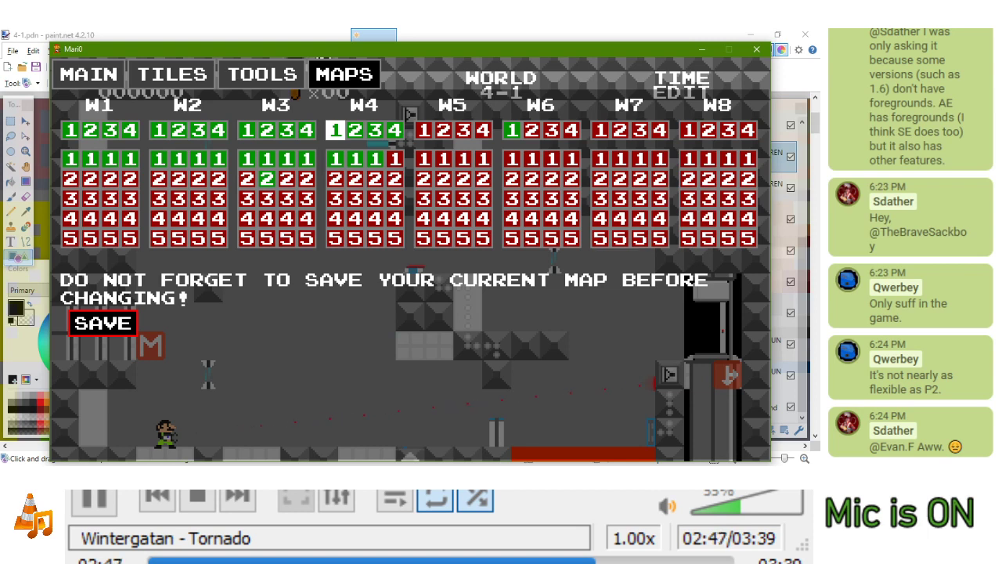
pyautogui.hotkey('alt', 'Tab')
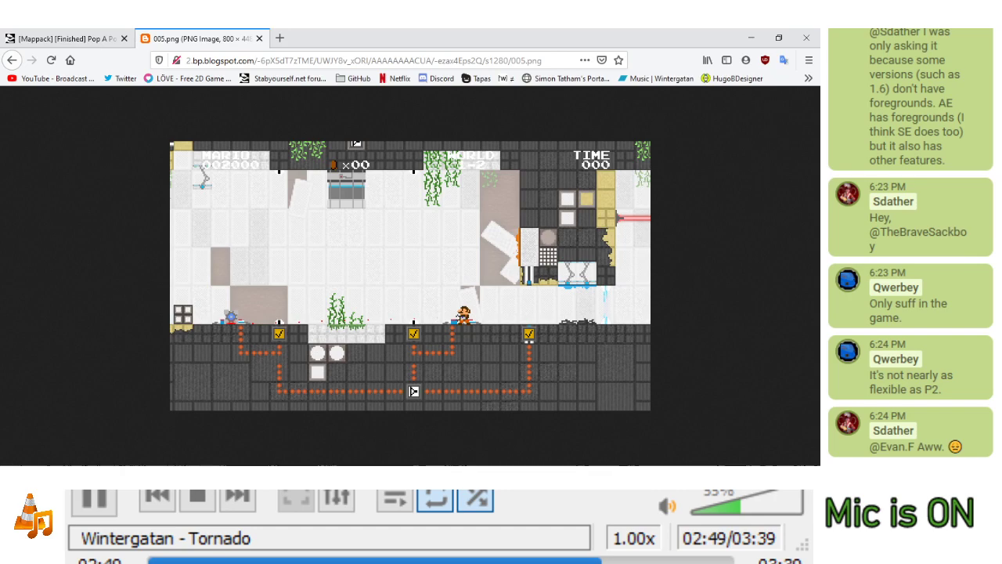
pyautogui.hotkey('ctrl', 'Tab')
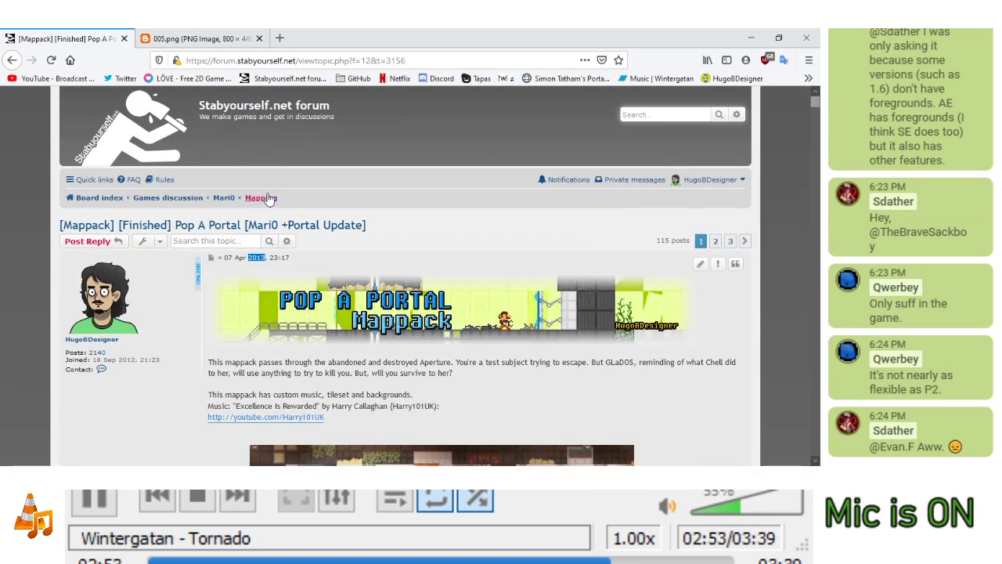
pyautogui.click(268, 199)
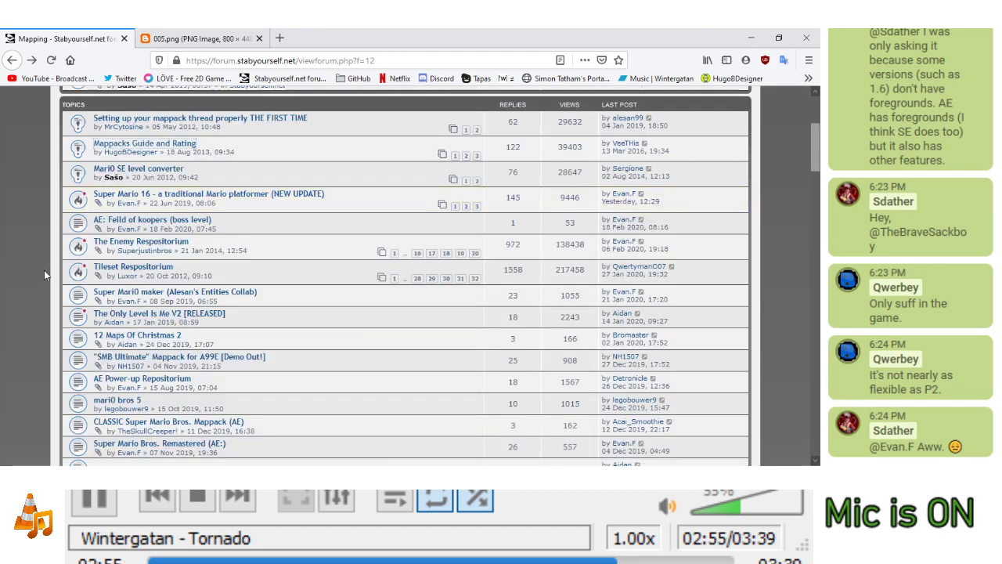
# Skim the first page of Mapping topics and go to page 2 of the board
pyautogui.hotkey('alt', 'Left')
pyautogui.scroll(3, 44, 270)
pyautogui.click(249, 382)
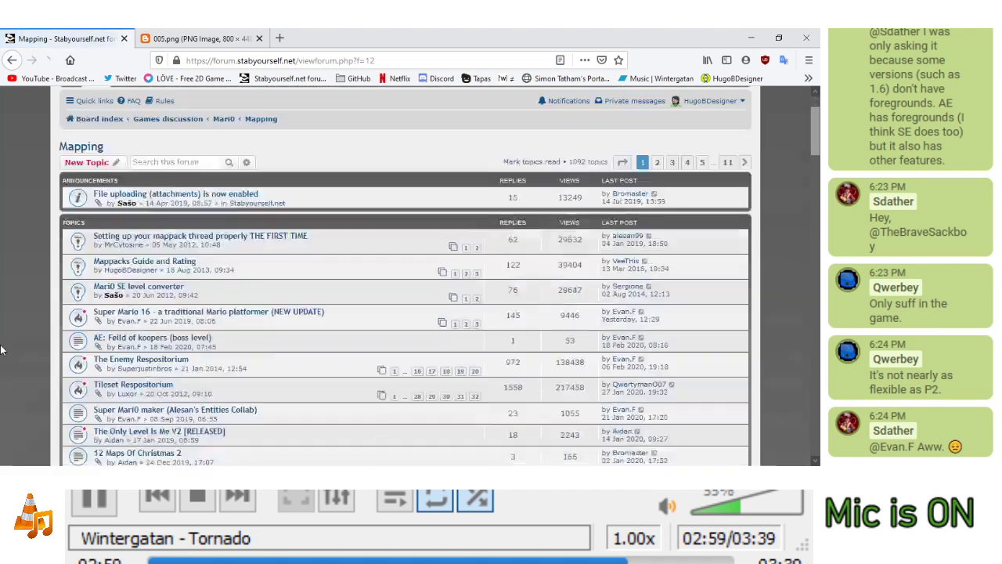
pyautogui.scroll(-2, 1, 349)
pyautogui.scroll(3, 13, 335)
pyautogui.click(658, 241)
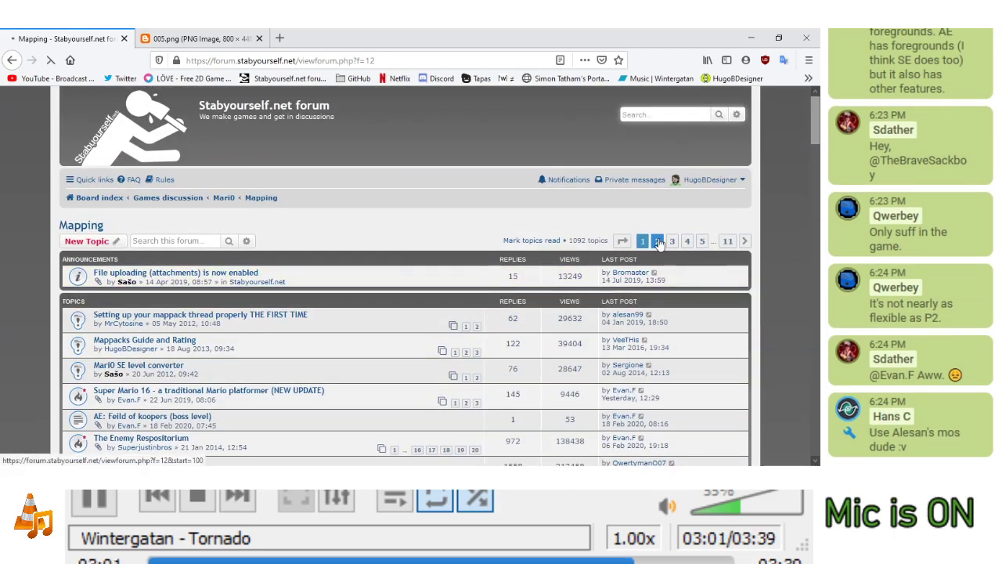
# Find the 2017 Map contest #1 topic in the list and open it in a new browser tab
pyautogui.scroll(-10, 47, 317)
pyautogui.scroll(3, 64, 321)
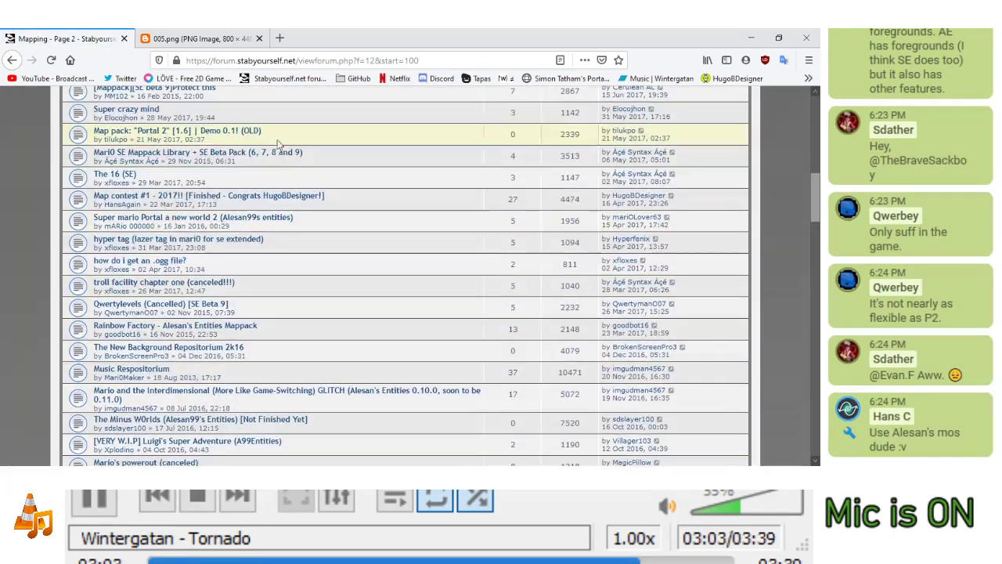
pyautogui.middleClick(274, 197)
pyautogui.click(225, 35)
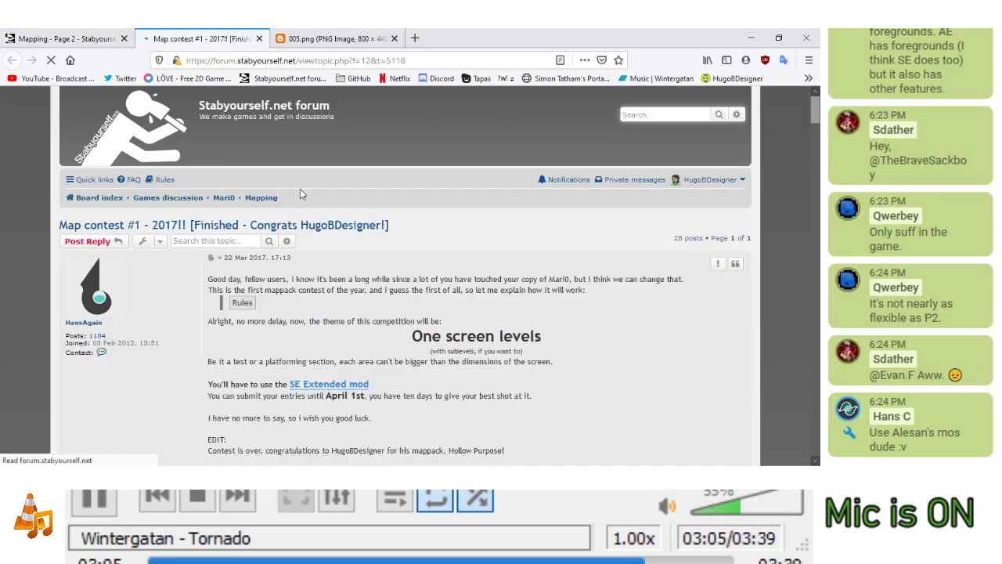
# Find the Hollow Purpose entry in the contest topic and open its level 2 solution video
pyautogui.scroll(-15, 299, 189)
pyautogui.scroll(-5, 300, 254)
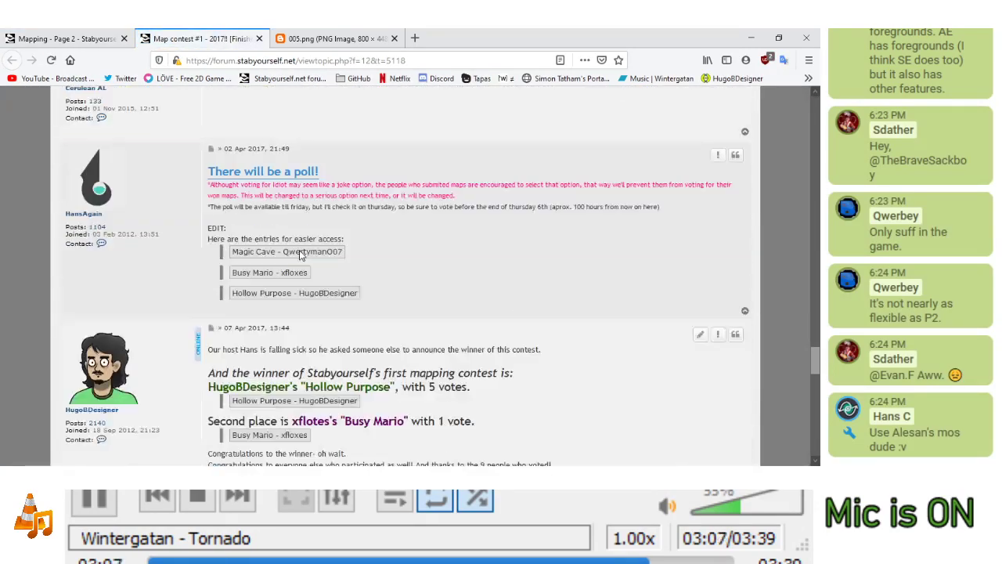
pyautogui.scroll(4, 300, 254)
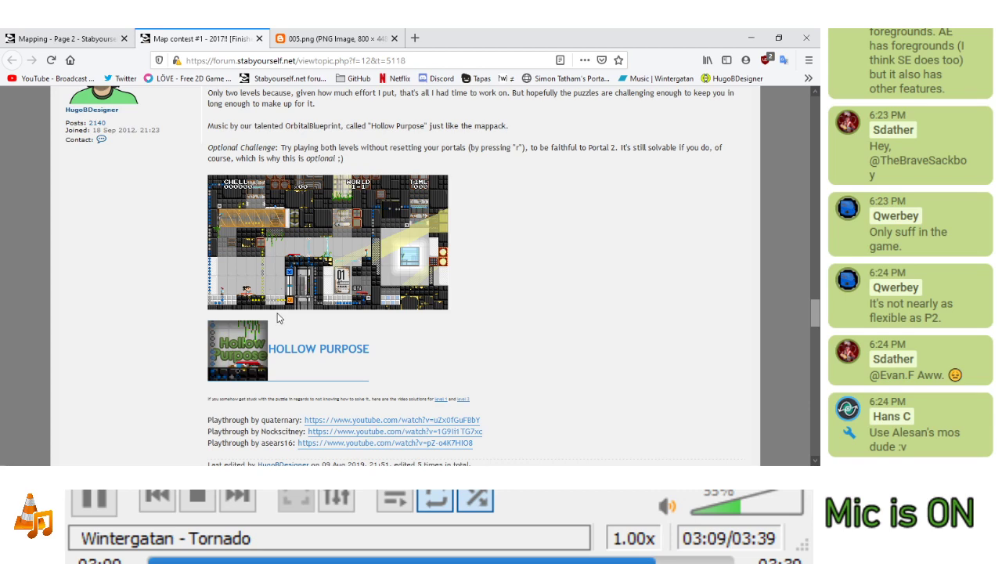
pyautogui.scroll(-2, 438, 360)
pyautogui.click(462, 339)
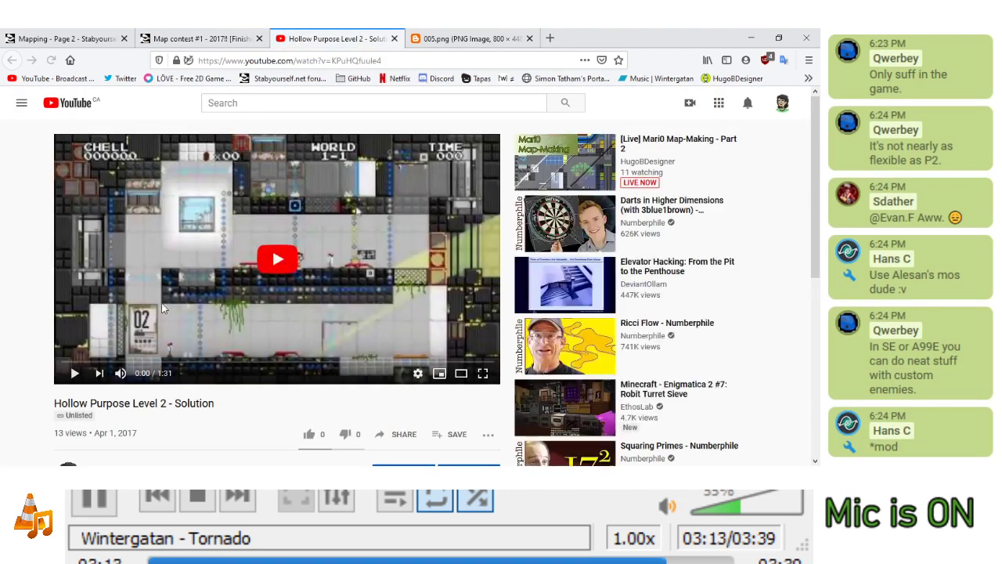
# Pause the Hollow Purpose Level 2 video at its start and check the available quality options
pyautogui.click(75, 375)
pyautogui.click(74, 374)
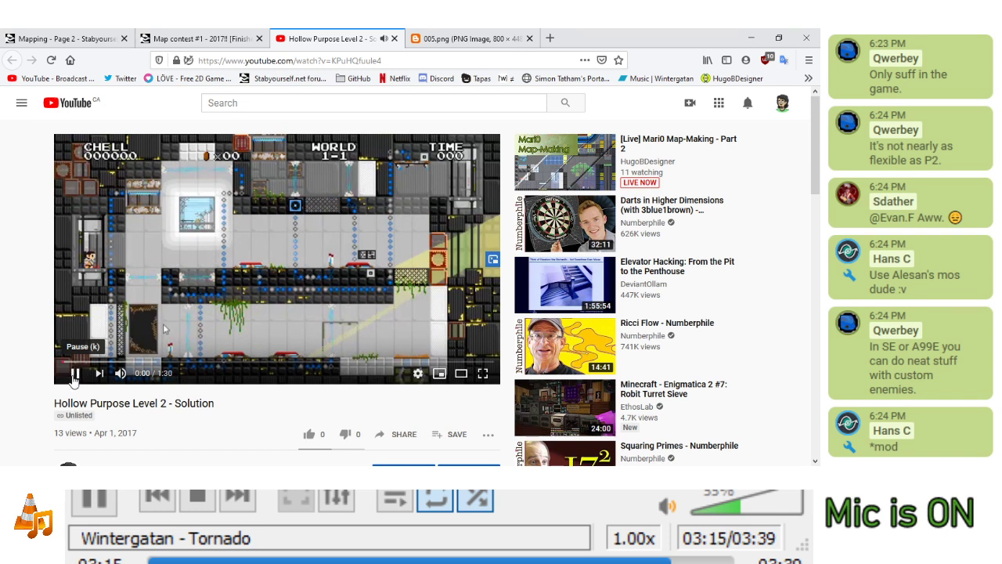
pyautogui.click(417, 384)
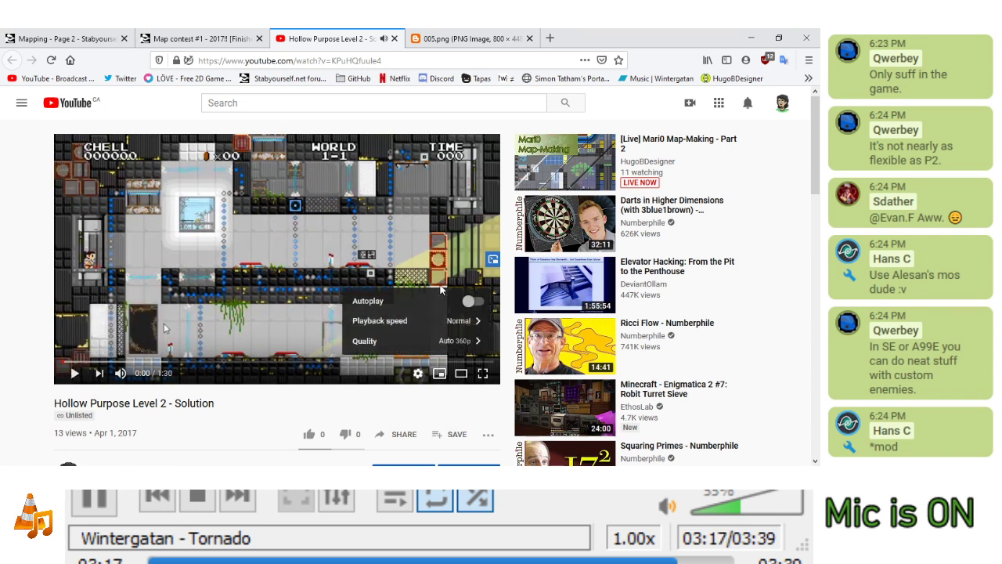
pyautogui.click(454, 339)
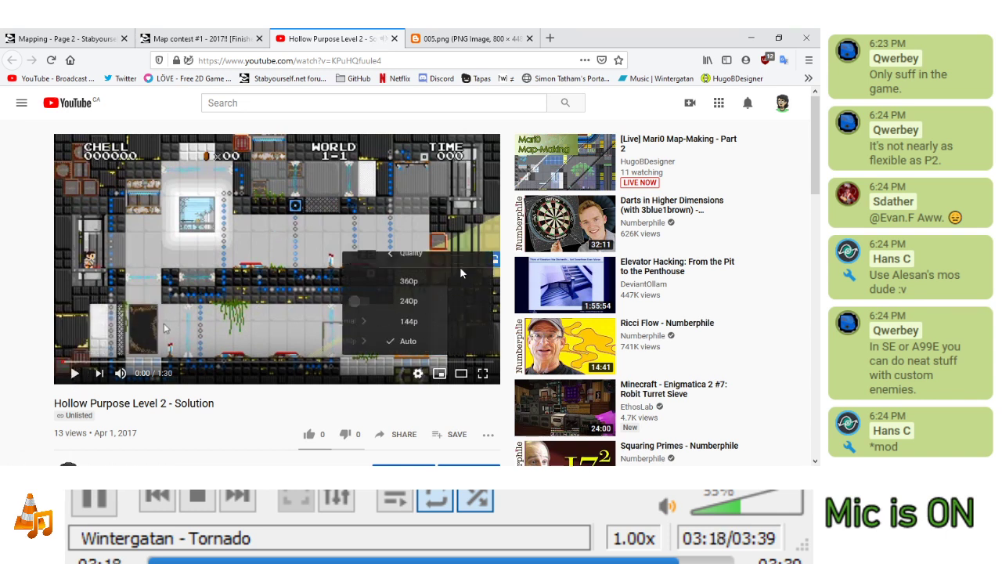
pyautogui.click(126, 281)
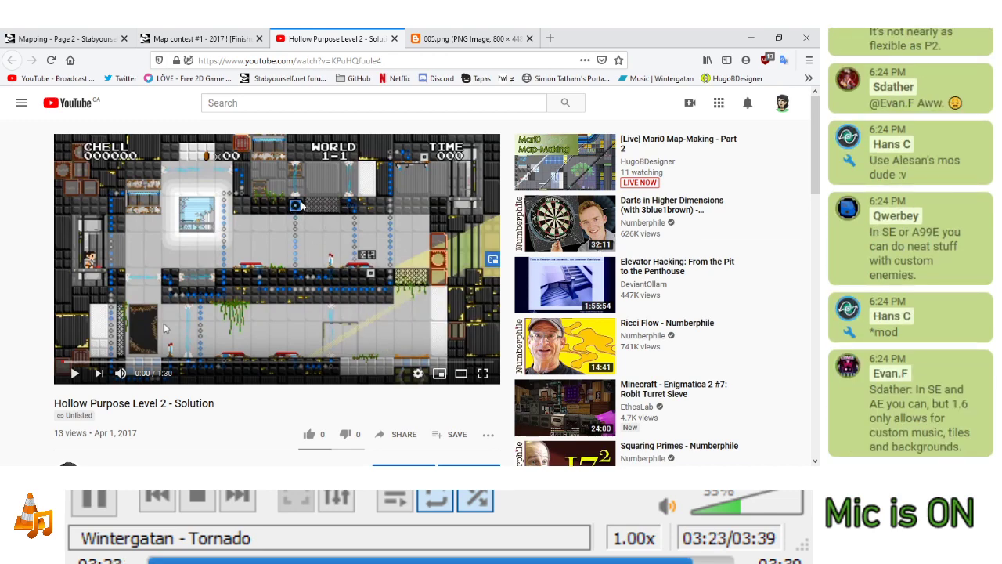
# Watch the start of the video in full screen, and close the browser to return to 4-1.pdn in paint.net
pyautogui.doubleClick(164, 329)
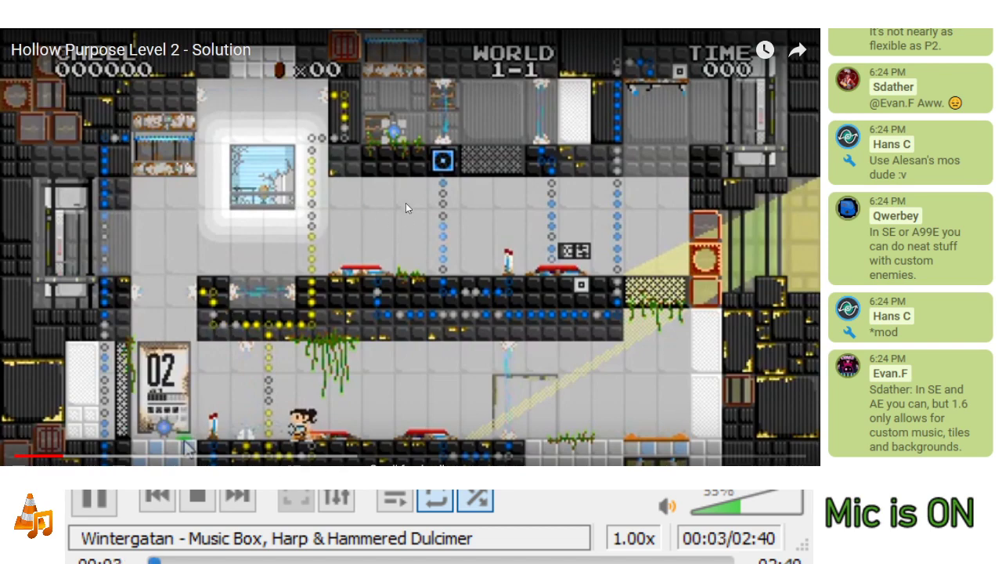
pyautogui.click(785, 464)
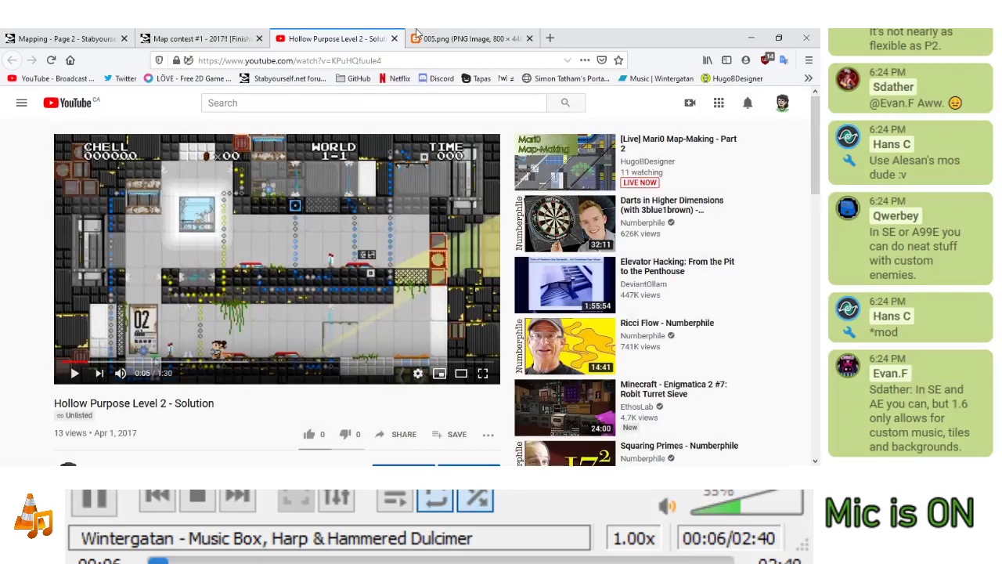
pyautogui.click(805, 33)
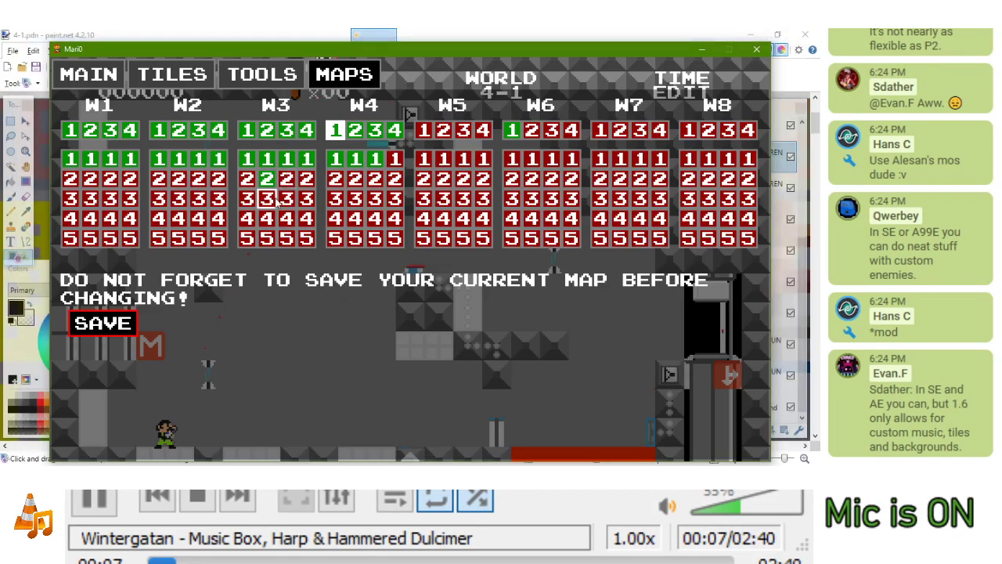
pyautogui.click(528, 33)
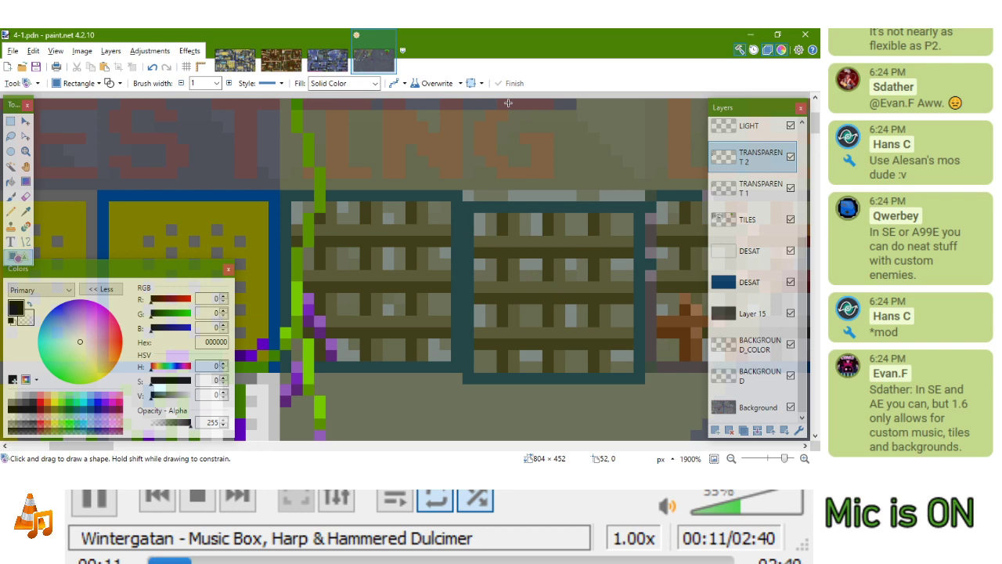
# Make TRANSPARENT 1 the active layer, sample 606060 and touch up the grate tile frames with the Pencil
pyautogui.scroll(-3, 519, 200)
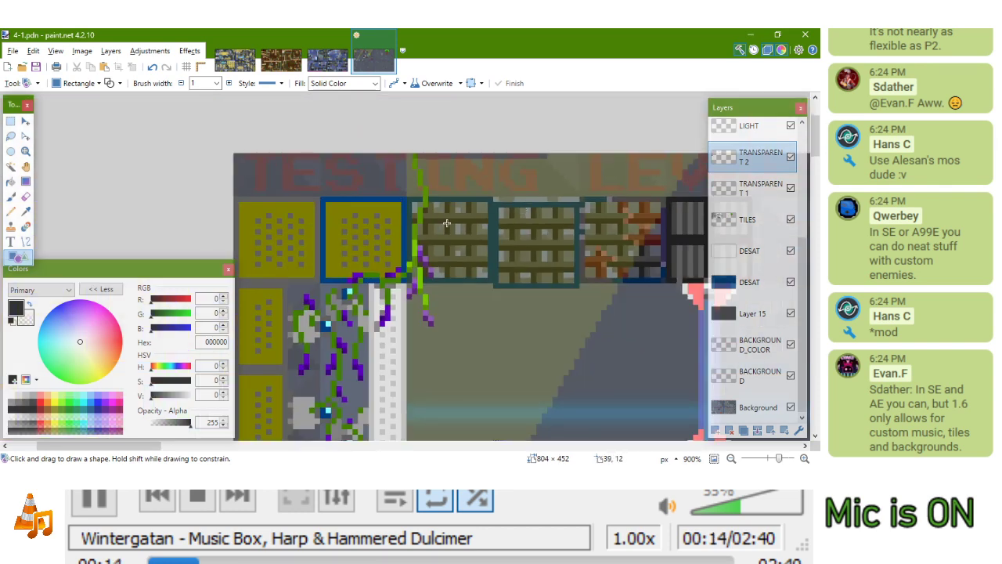
pyautogui.moveTo(482, 214); pyautogui.dragTo(407, 171)
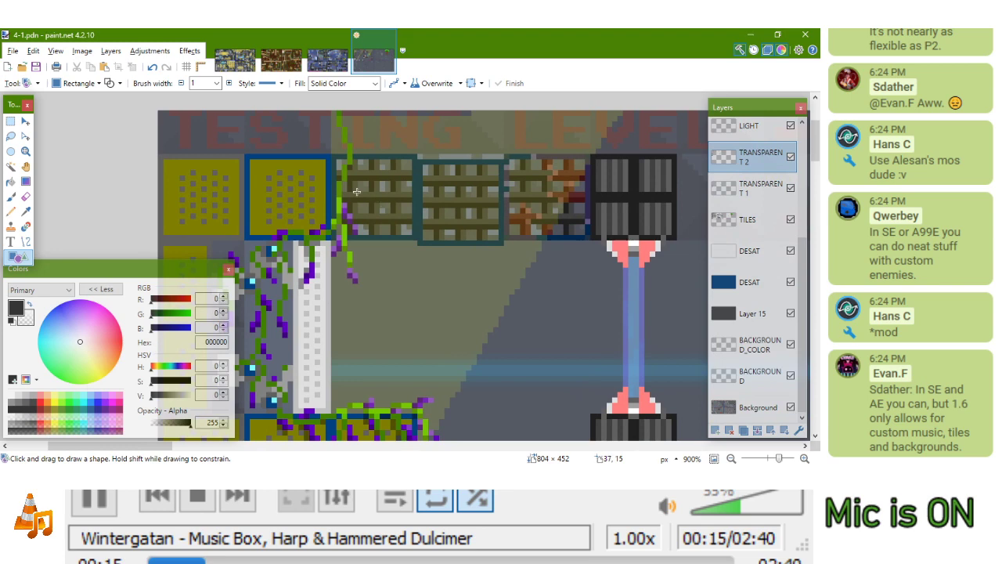
pyautogui.click(744, 187)
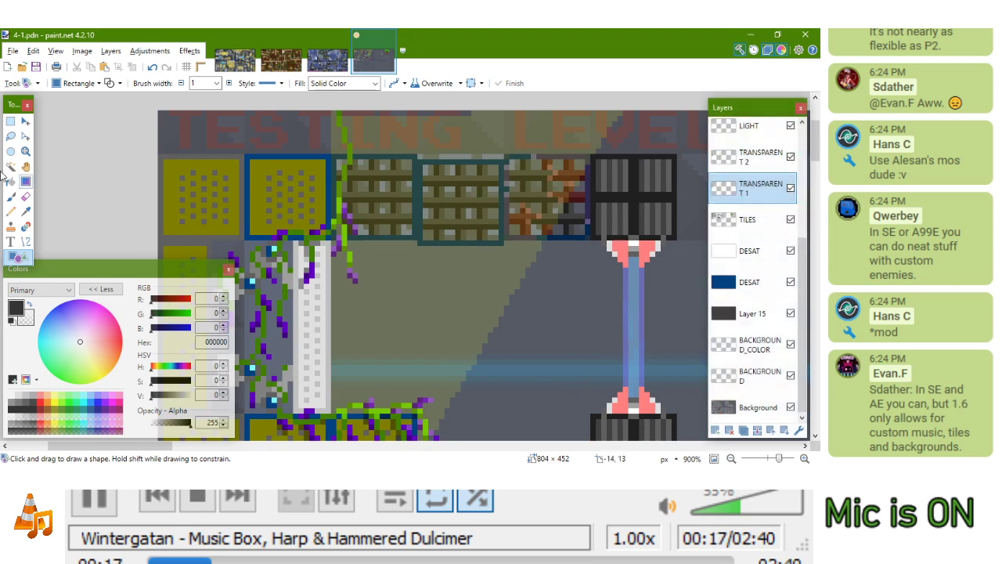
pyautogui.click(11, 211)
pyautogui.scroll(2, 529, 146)
pyautogui.scroll(2, 529, 145)
pyautogui.press('k')
pyautogui.click(516, 180)
pyautogui.moveTo(407, 206); pyautogui.dragTo(451, 189)
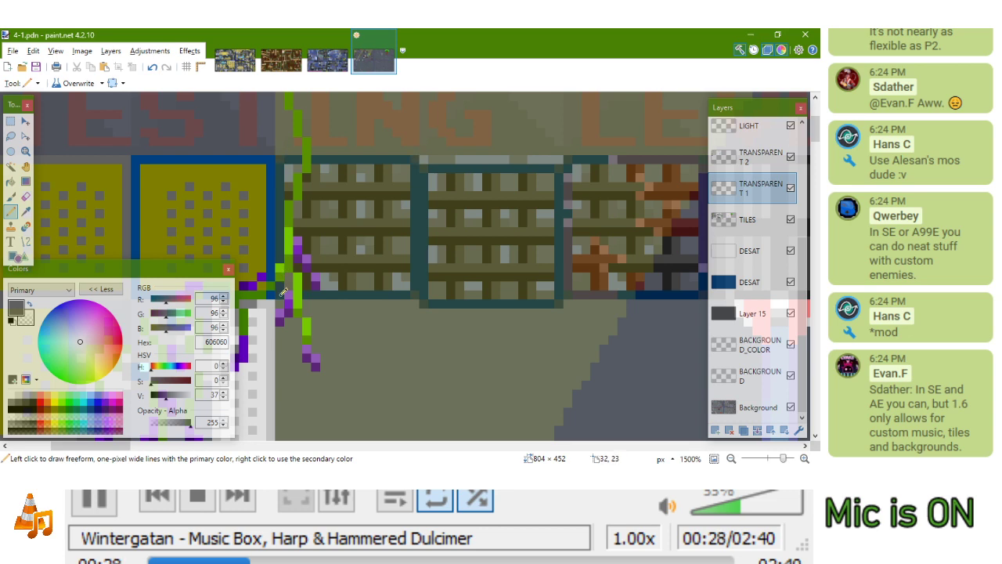
# Review the reworked grate frames beneath the TESTING LEVEL text and save 4-1.pdn
pyautogui.scroll(-3, 399, 183)
pyautogui.scroll(-3, 509, 235)
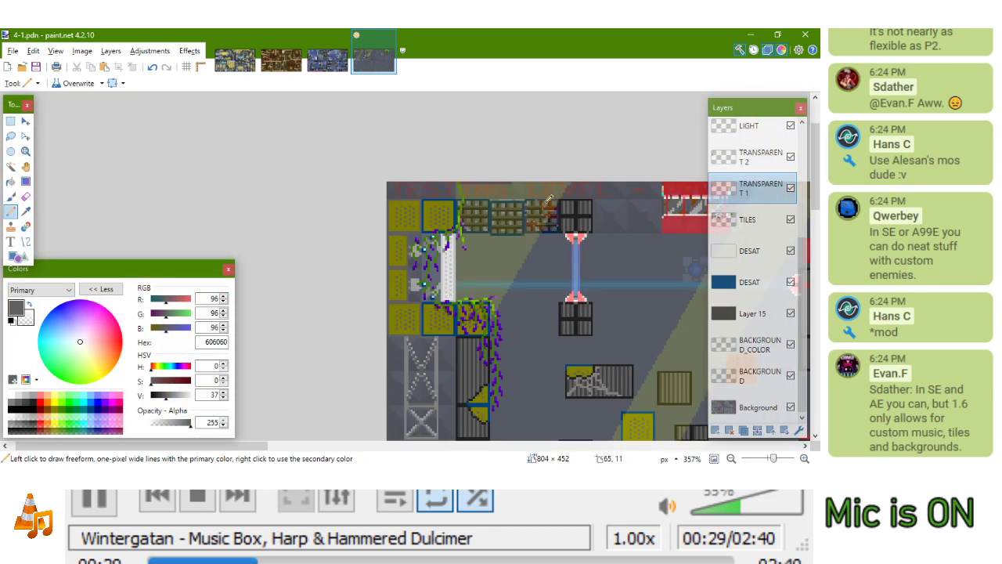
pyautogui.scroll(1, 469, 180)
pyautogui.scroll(1, 513, 235)
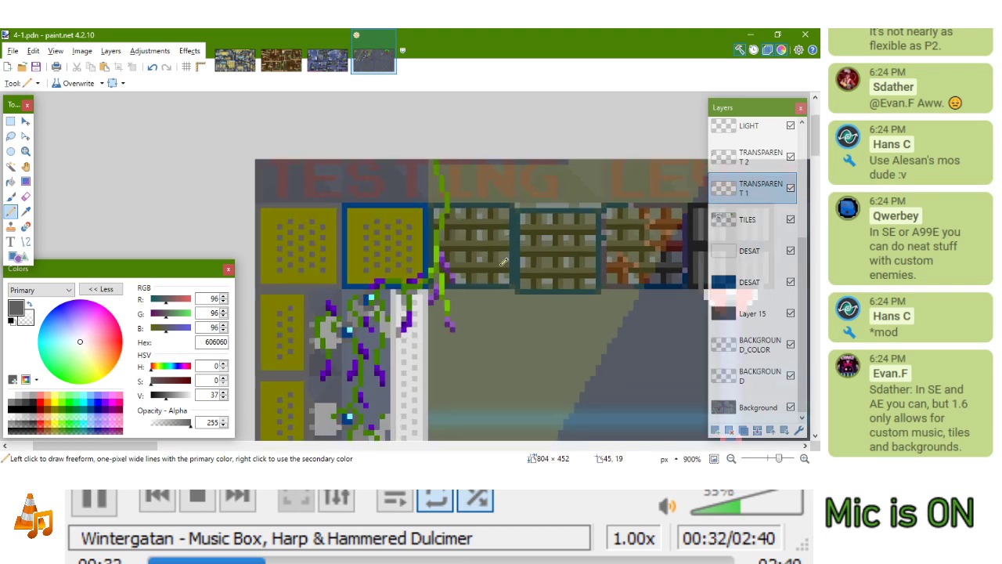
pyautogui.scroll(1, 501, 263)
pyautogui.moveTo(484, 250)
pyautogui.mouseDown()
pyautogui.moveTo(474, 239)
pyautogui.moveTo(430, 244)
pyautogui.mouseUp()
pyautogui.hotkey('ctrl', 's')
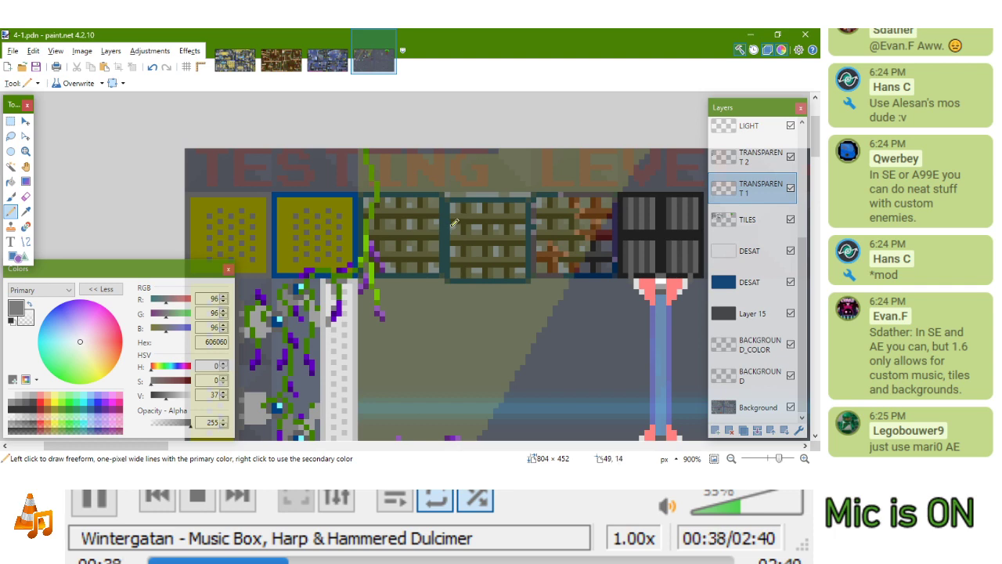
# Make TRANSPARENT 2 the active layer and sample 800000 from the rusted grate's top frame with the Color Picker
pyautogui.scroll(4, 454, 223)
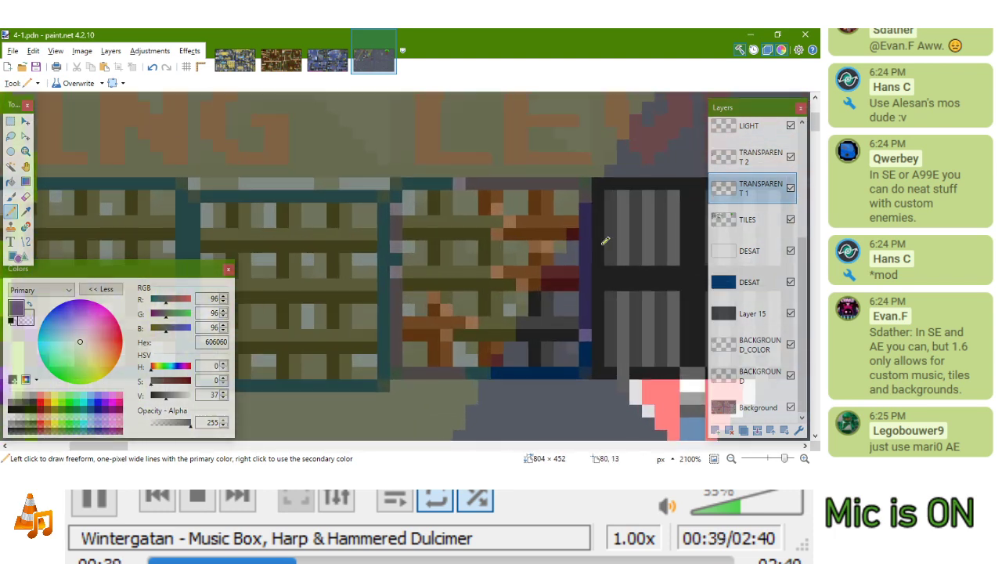
pyautogui.moveTo(559, 228); pyautogui.dragTo(607, 248)
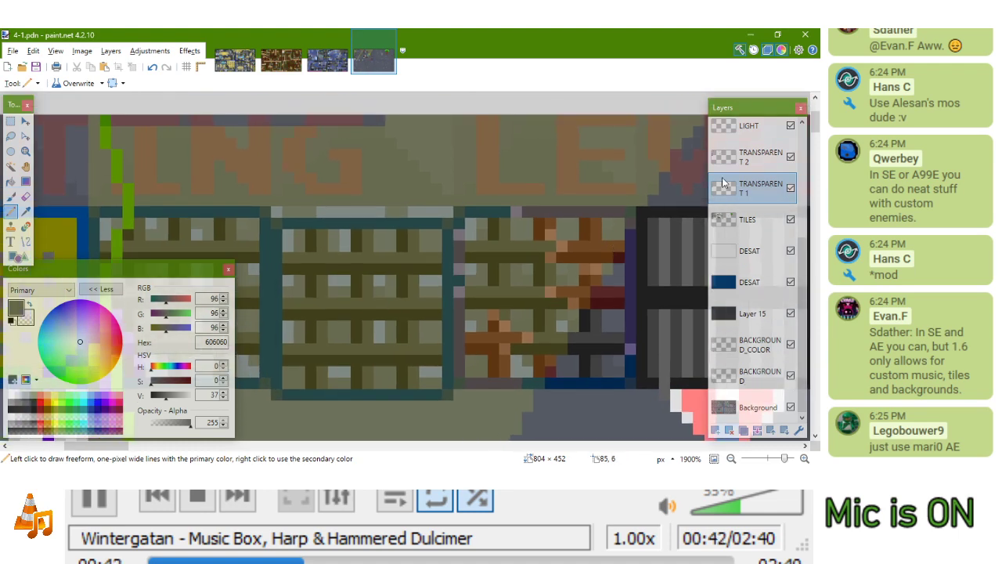
pyautogui.press('k')
pyautogui.click(559, 209)
pyautogui.click(758, 156)
pyautogui.press('k')
pyautogui.click(556, 205)
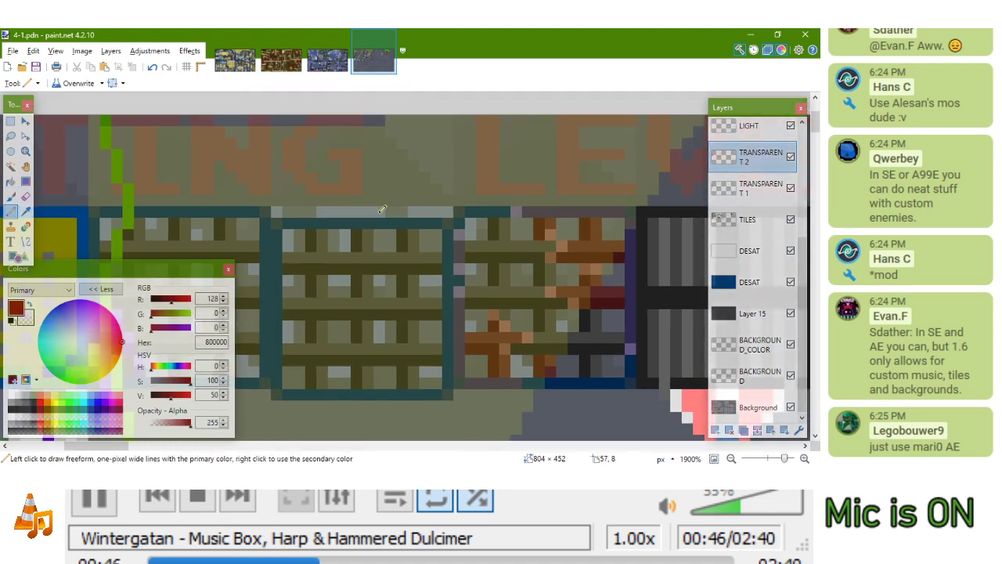
pyautogui.scroll(-3, 399, 206)
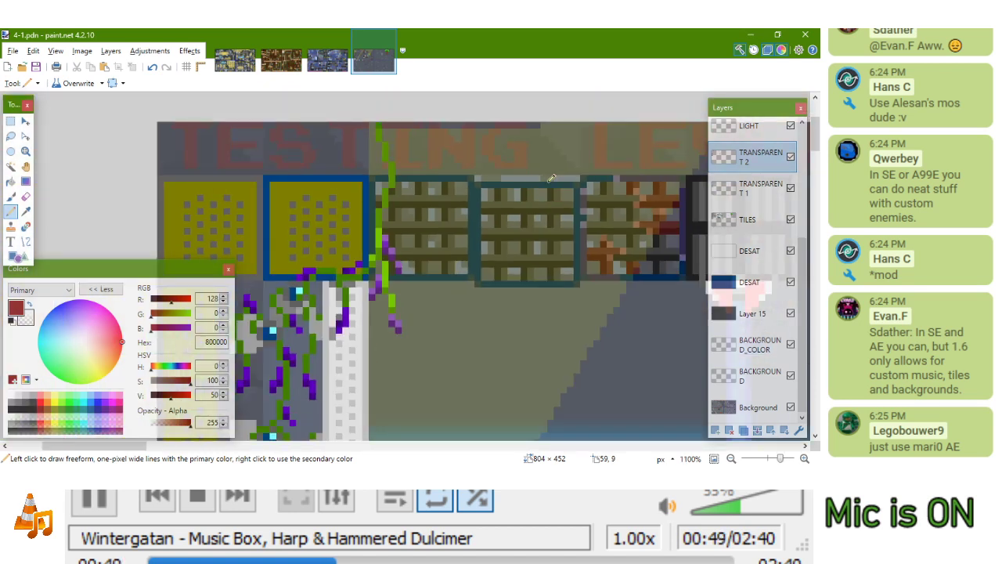
pyautogui.scroll(-1, 557, 177)
pyautogui.moveTo(569, 176); pyautogui.dragTo(571, 238)
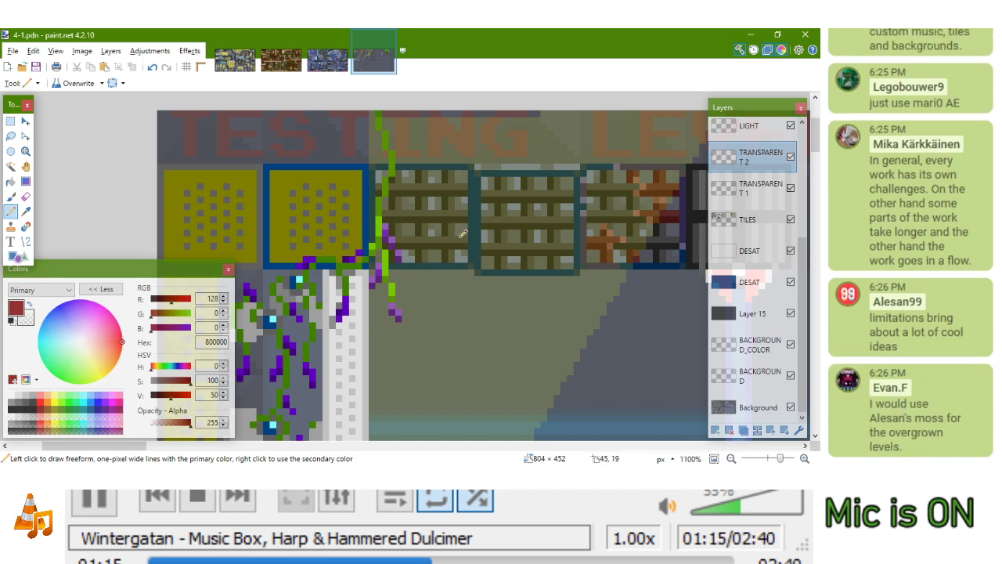
# Pencil 800000 rust onto the top and left edges of the middle grate's frame and across its upper-left bars
pyautogui.scroll(3, 560, 155)
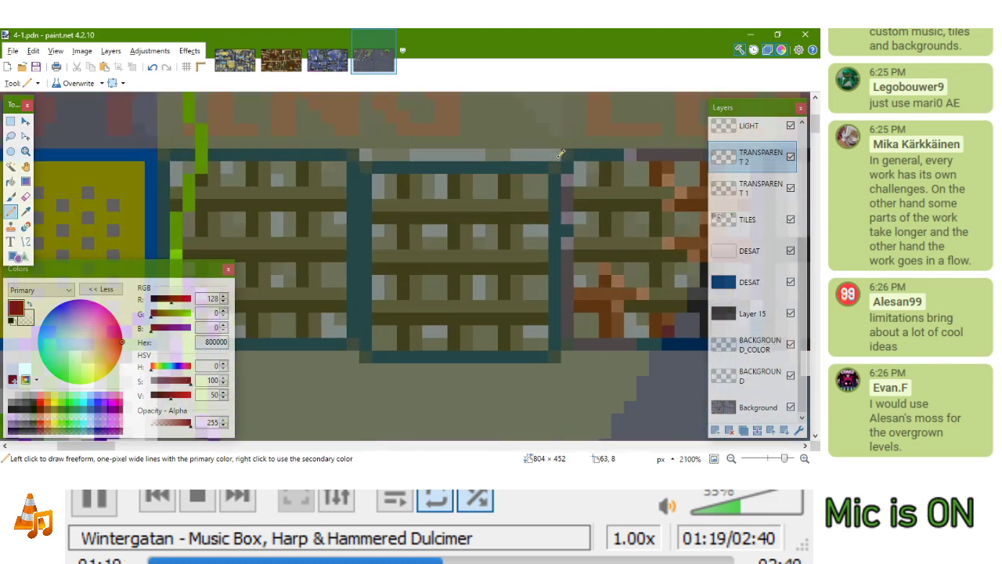
pyautogui.scroll(2, 560, 154)
pyautogui.moveTo(548, 167); pyautogui.dragTo(427, 168)
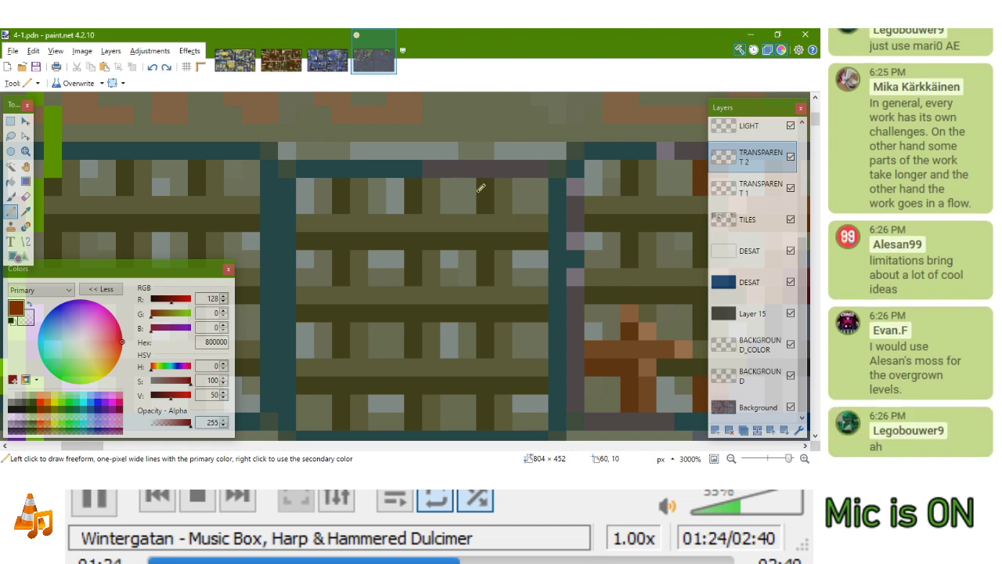
pyautogui.hotkey('ctrl', 'z')
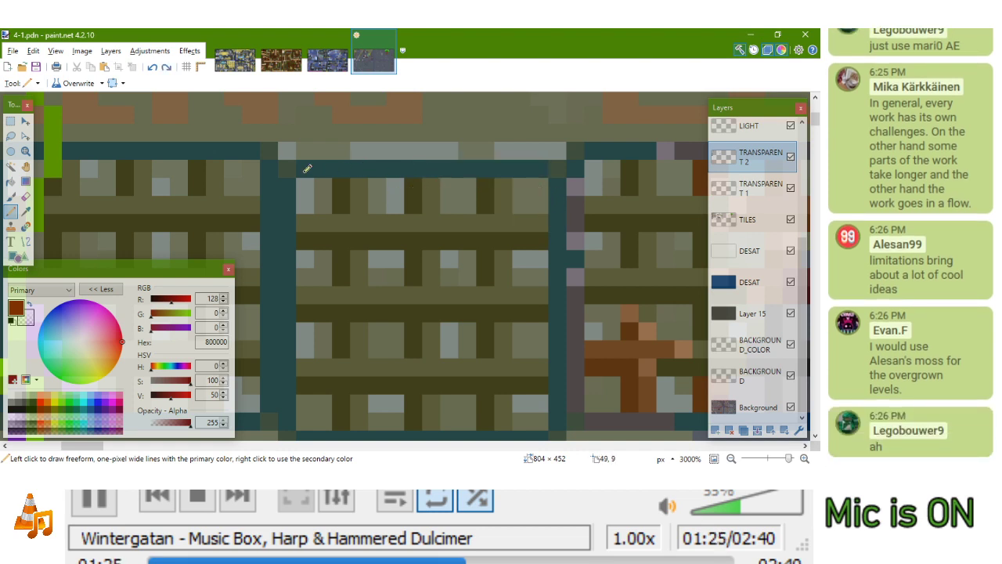
pyautogui.moveTo(299, 168)
pyautogui.mouseDown()
pyautogui.moveTo(448, 169)
pyautogui.moveTo(424, 184)
pyautogui.mouseUp()
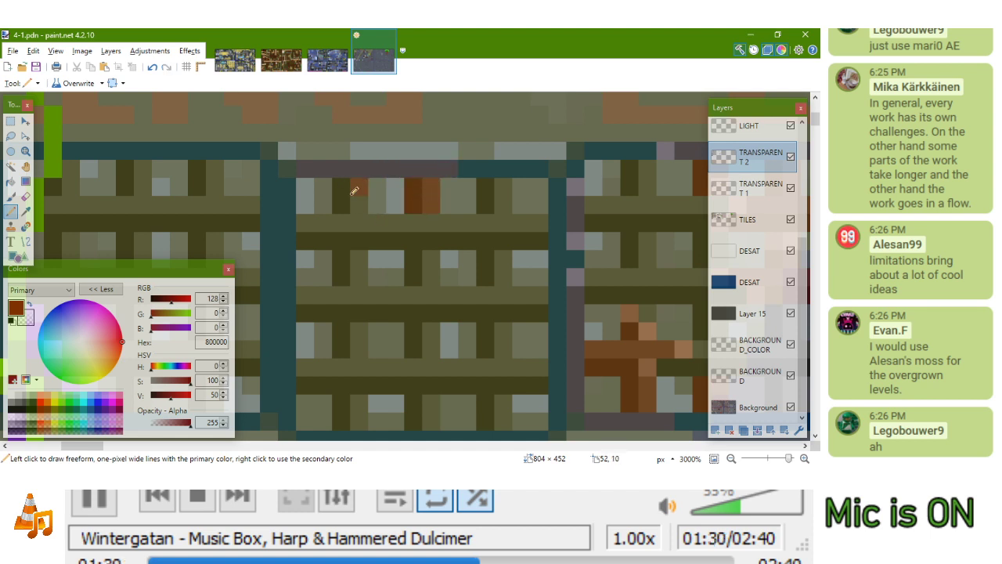
pyautogui.moveTo(287, 178); pyautogui.dragTo(289, 249)
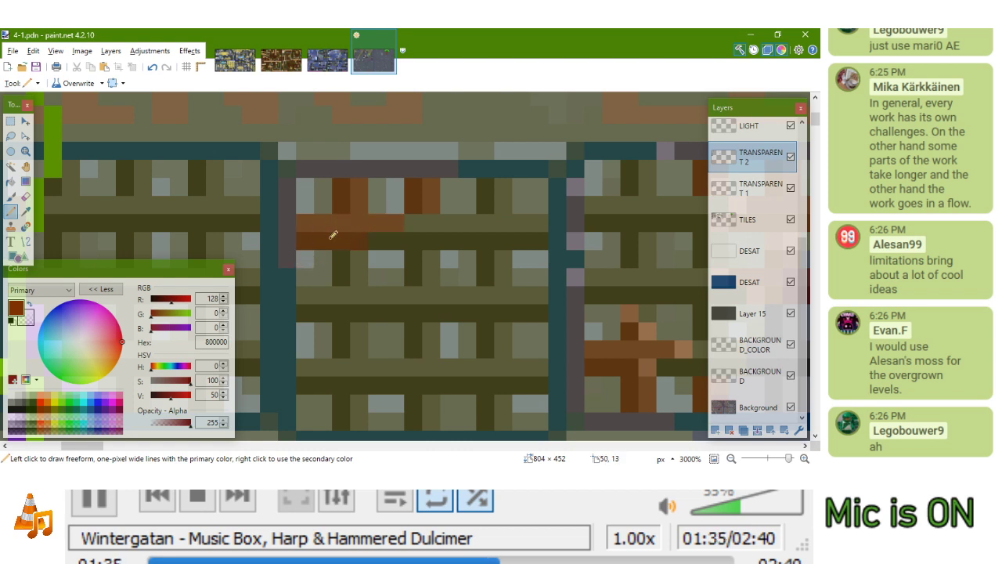
pyautogui.scroll(1, 366, 220)
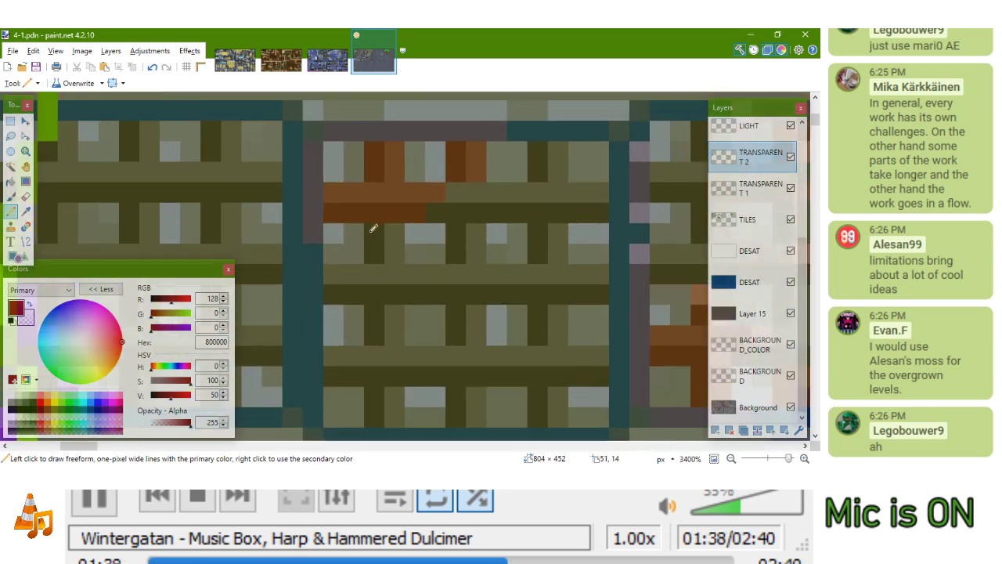
pyautogui.moveTo(326, 263)
pyautogui.mouseDown()
pyautogui.moveTo(311, 295)
pyautogui.moveTo(334, 281)
pyautogui.moveTo(343, 289)
pyautogui.moveTo(433, 275)
pyautogui.mouseUp()
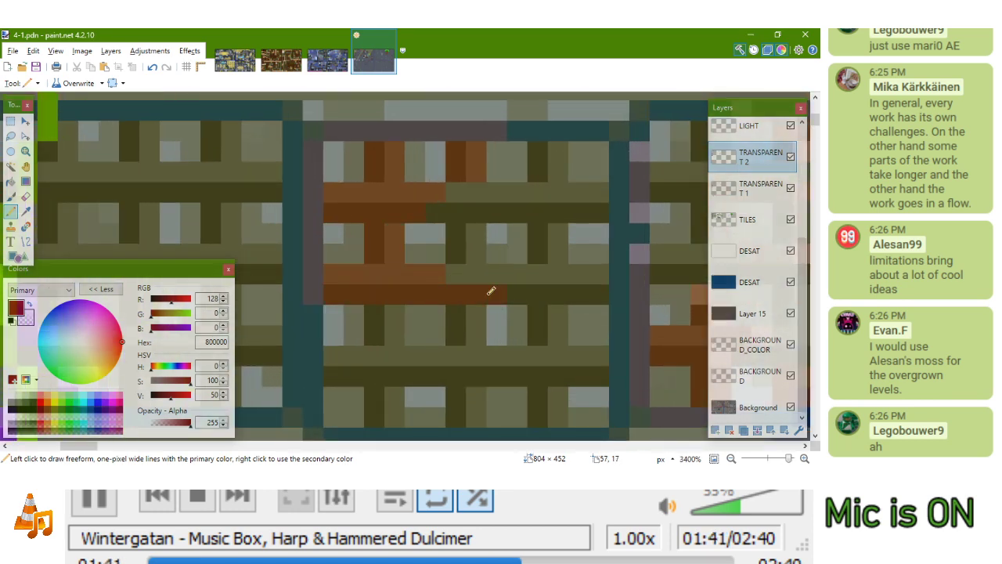
# Pencil 800000 rust patches onto the lower bars of the middle grate, near its bottom centre and lower-left corner
pyautogui.scroll(-2, 470, 271)
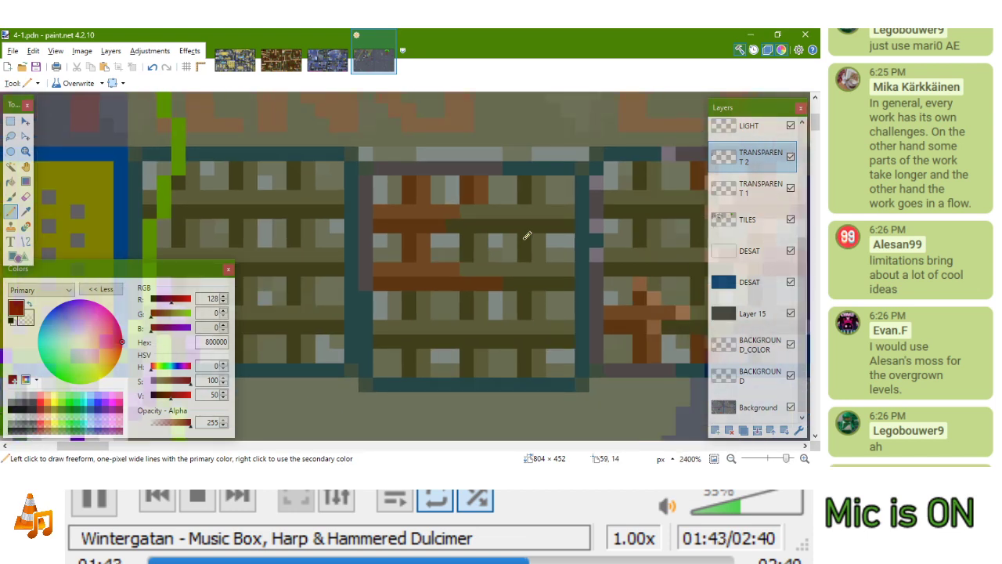
pyautogui.scroll(1, 432, 293)
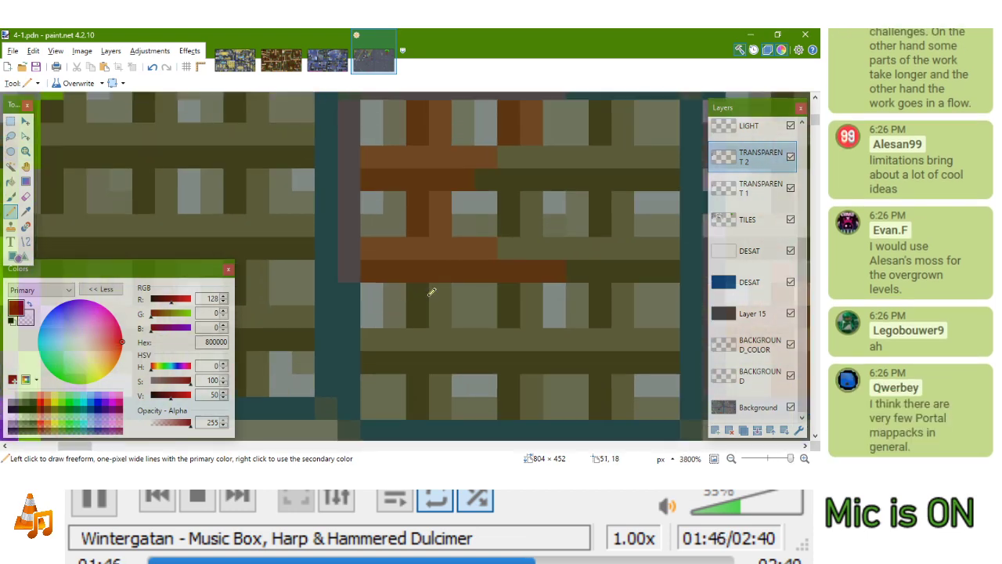
pyautogui.scroll(2, 364, 223)
pyautogui.scroll(-3, 368, 225)
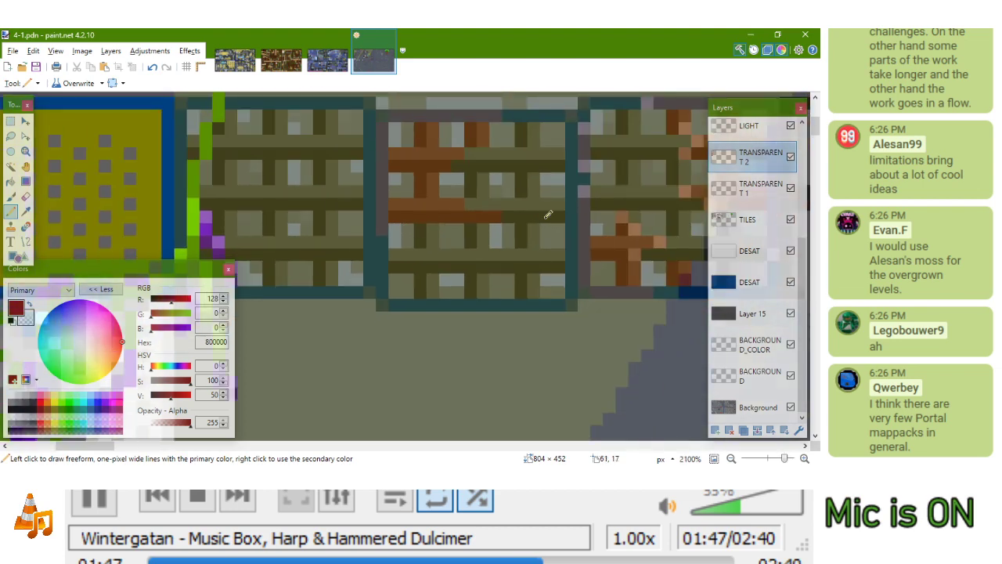
pyautogui.scroll(2, 545, 313)
pyautogui.click(478, 295)
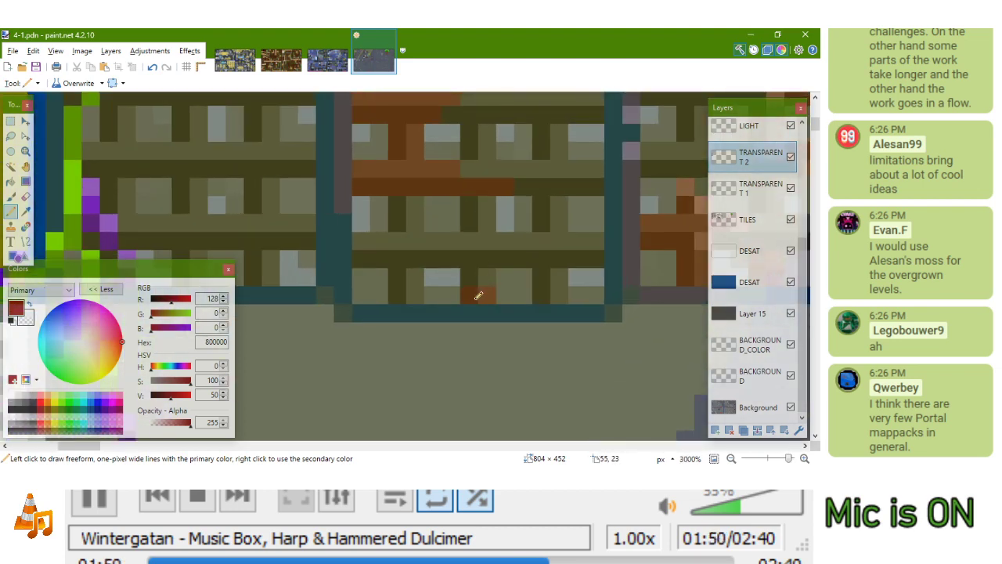
pyautogui.click(493, 278)
pyautogui.click(547, 288)
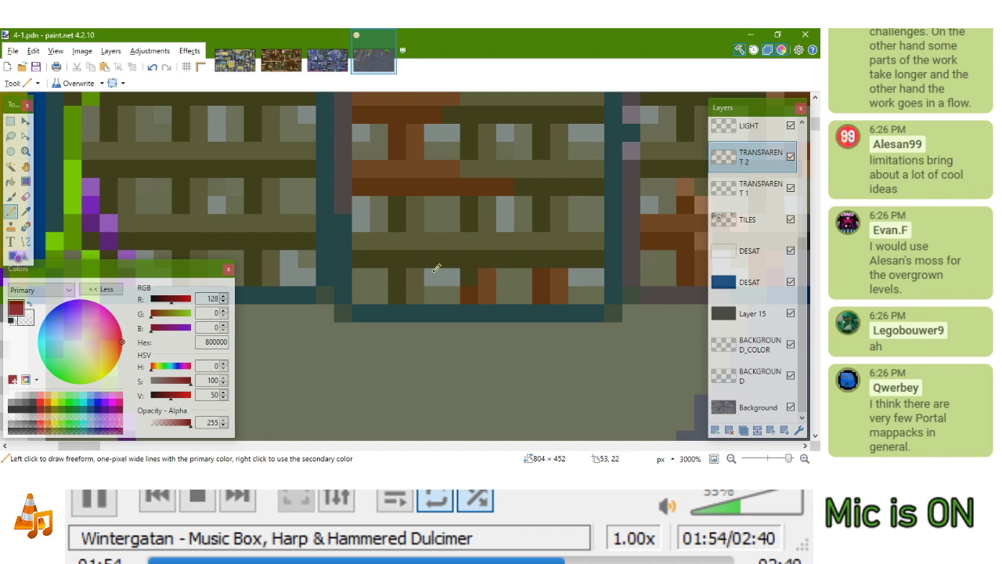
pyautogui.moveTo(505, 250); pyautogui.dragTo(537, 242)
pyautogui.scroll(-3, 529, 253)
pyautogui.scroll(4, 483, 232)
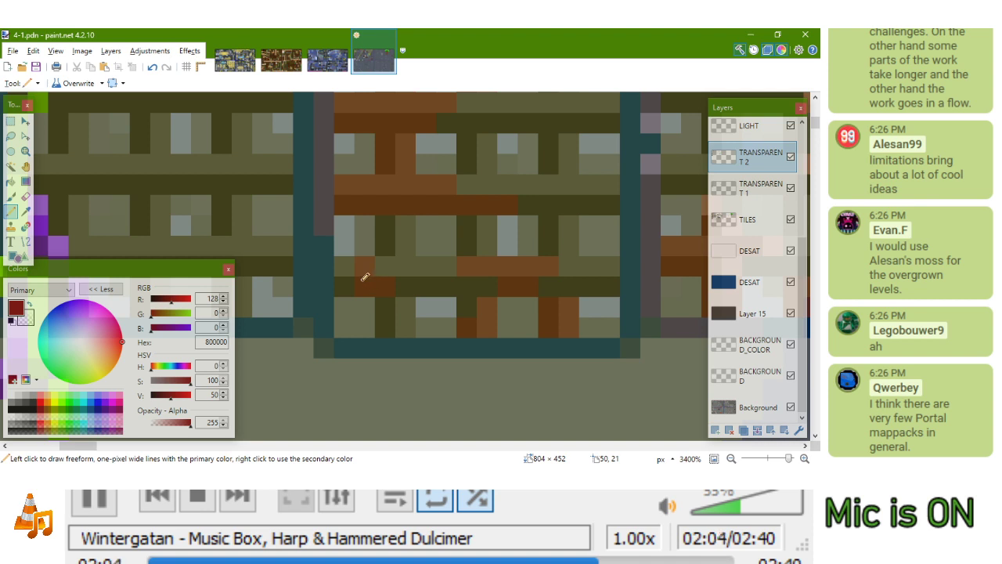
# Extend the 800000 rust along the left half of the middle grate's bottom frame and up its lower-left edge
pyautogui.moveTo(363, 346); pyautogui.dragTo(342, 347)
pyautogui.rightClick(407, 348)
pyautogui.rightClick(426, 348)
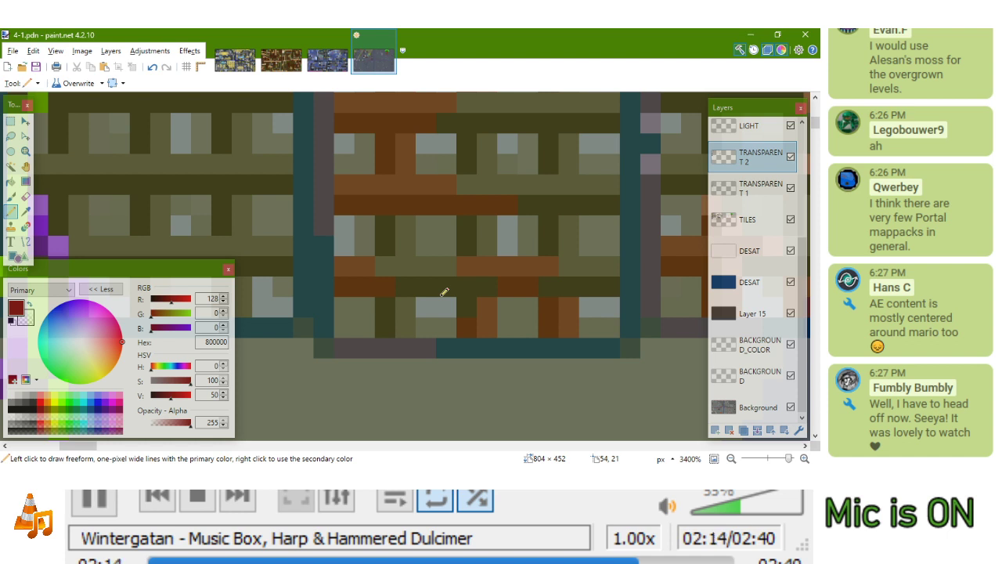
pyautogui.moveTo(389, 284); pyautogui.dragTo(509, 274)
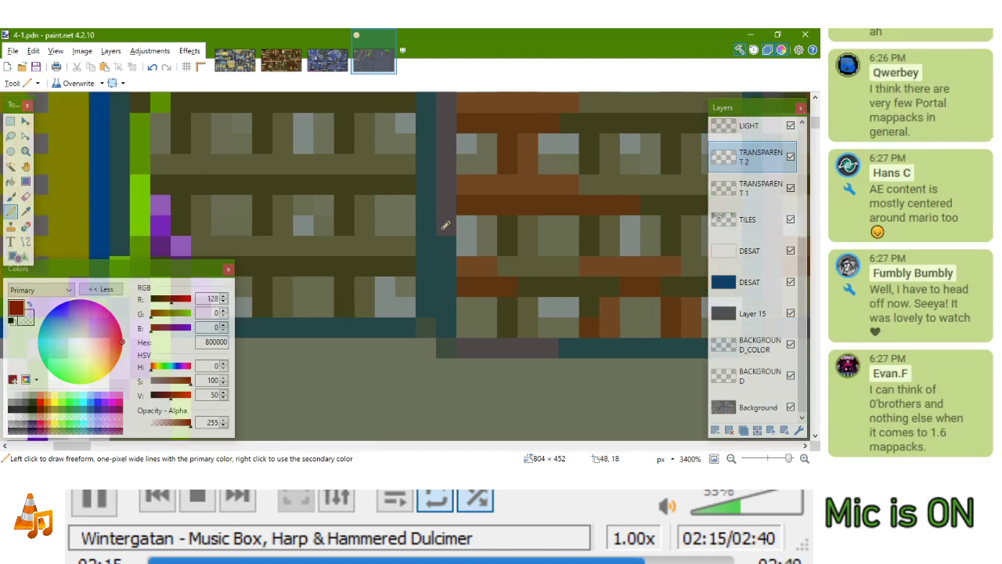
pyautogui.rightClick(452, 322)
pyautogui.rightClick(451, 311)
pyautogui.scroll(-2, 452, 311)
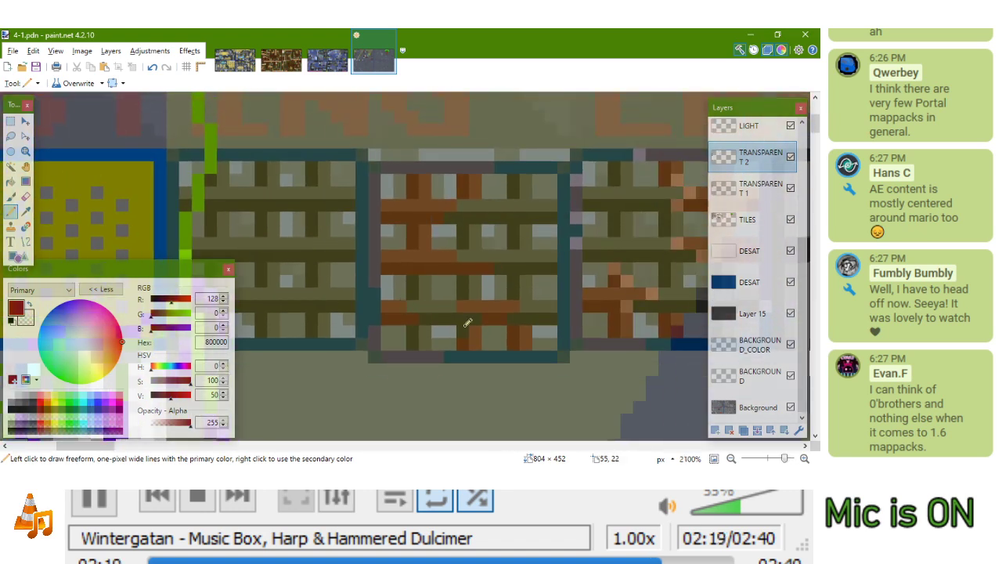
# Pencil a small 800000 rust patch at the right end of the middle grate's upper crossbar
pyautogui.moveTo(407, 320)
pyautogui.mouseDown()
pyautogui.moveTo(428, 293)
pyautogui.moveTo(382, 291)
pyautogui.mouseUp()
pyautogui.moveTo(441, 257); pyautogui.dragTo(485, 222)
pyautogui.moveTo(590, 255); pyautogui.dragTo(530, 263)
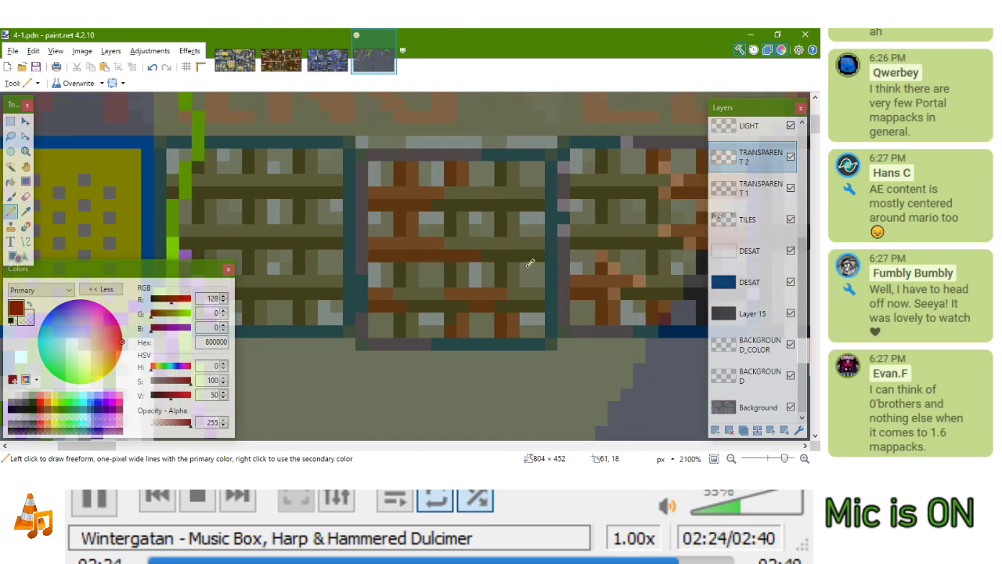
pyautogui.scroll(2, 530, 264)
pyautogui.moveTo(550, 146); pyautogui.dragTo(519, 148)
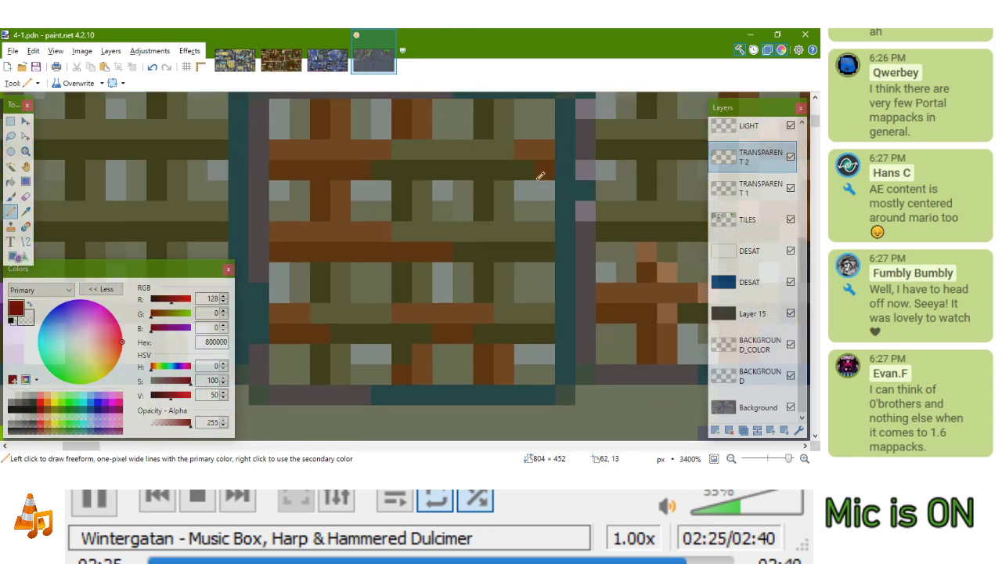
pyautogui.scroll(-5, 540, 176)
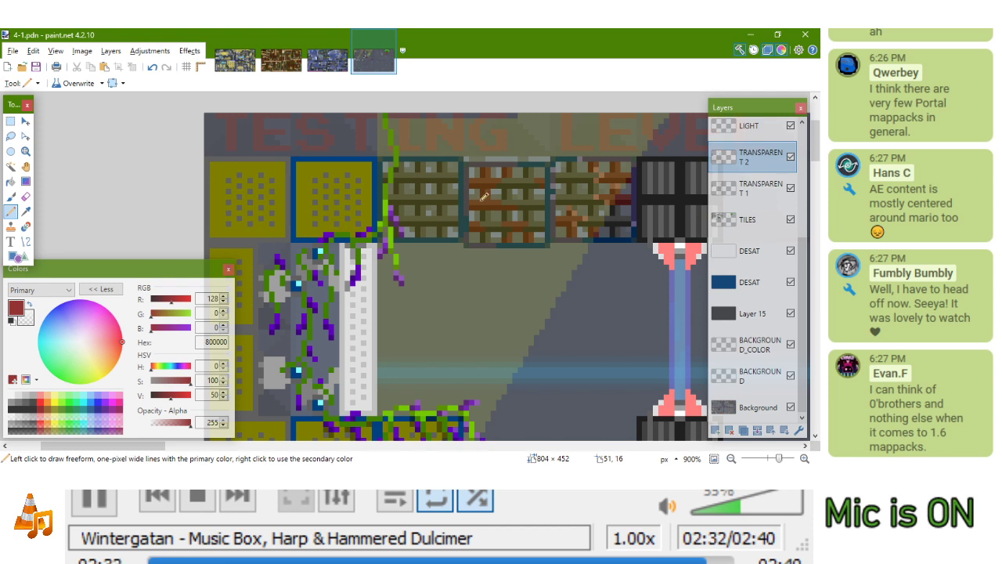
# Switch to the Mappacks Guide and Rating forum topic in the browser, look through the All mappacks list and collapse it
pyautogui.hotkey('alt', 'Tab')
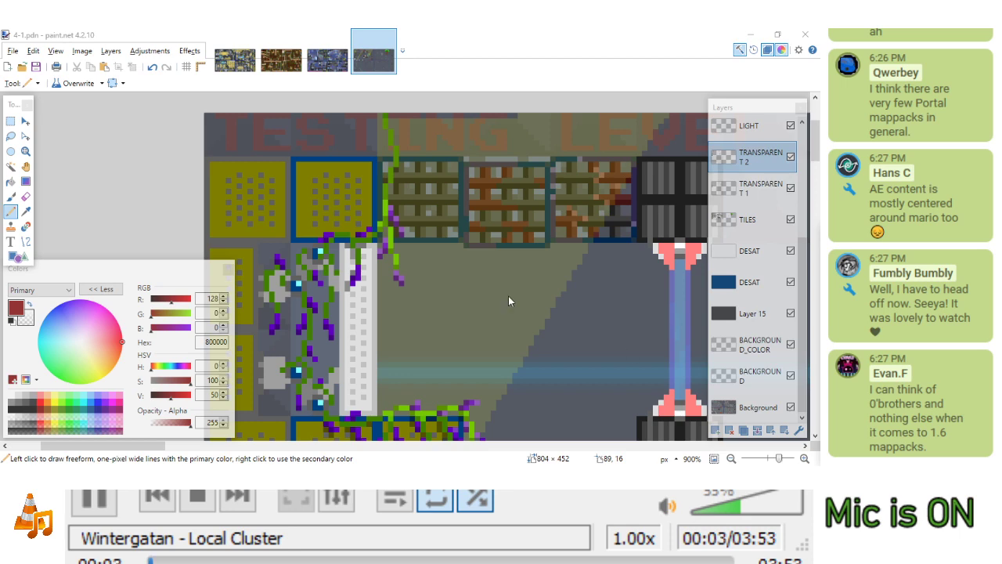
pyautogui.hotkey('alt', 'Tab')
pyautogui.moveTo(545, 181)
pyautogui.mouseDown()
pyautogui.moveTo(407, 92)
pyautogui.moveTo(350, 31)
pyautogui.mouseUp()
pyautogui.scroll(-2, 375, 251)
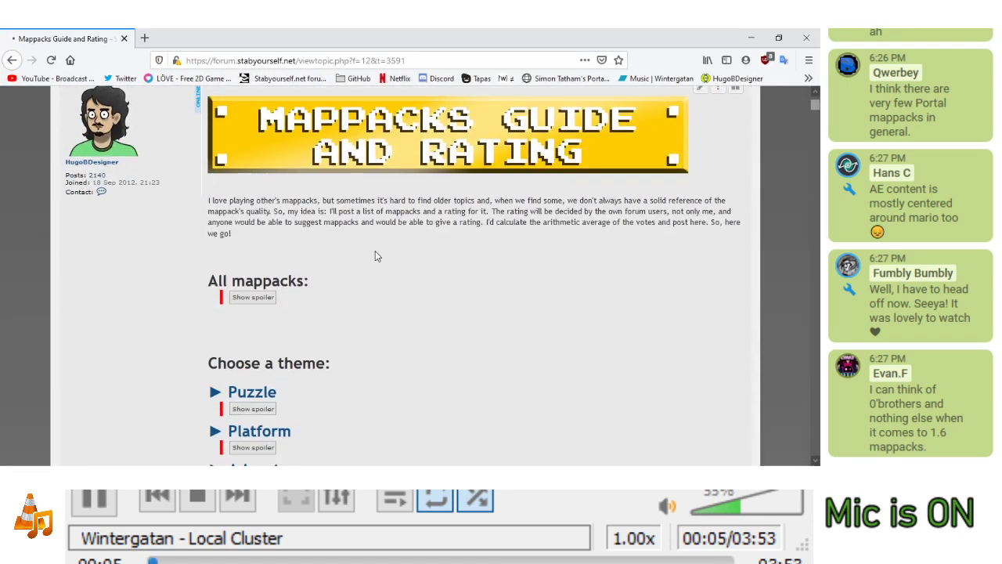
pyautogui.scroll(-3, 242, 283)
pyautogui.click(248, 166)
pyautogui.scroll(-6, 286, 211)
pyautogui.scroll(-3, 286, 212)
pyautogui.scroll(7, 281, 211)
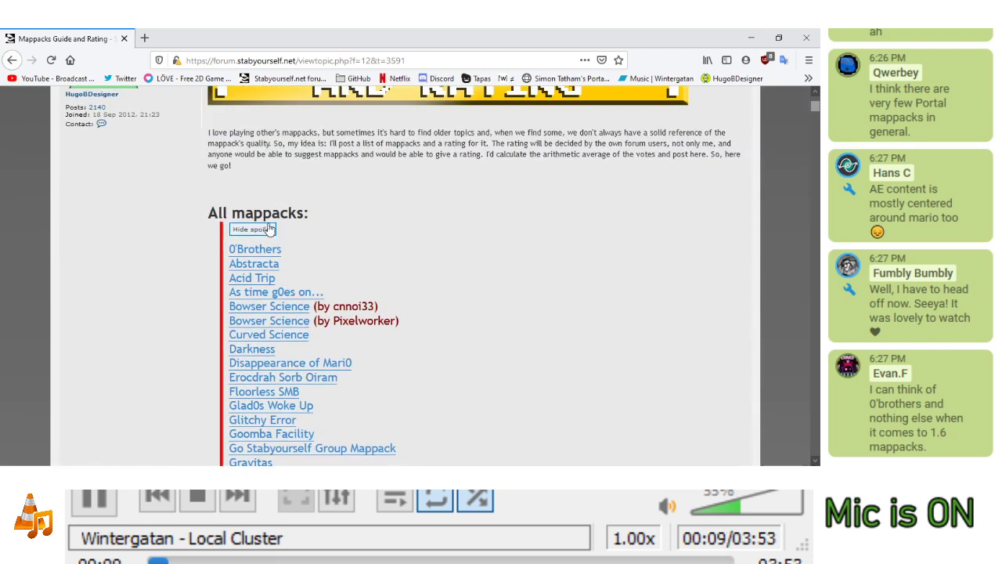
pyautogui.click(270, 227)
pyautogui.scroll(3, 270, 223)
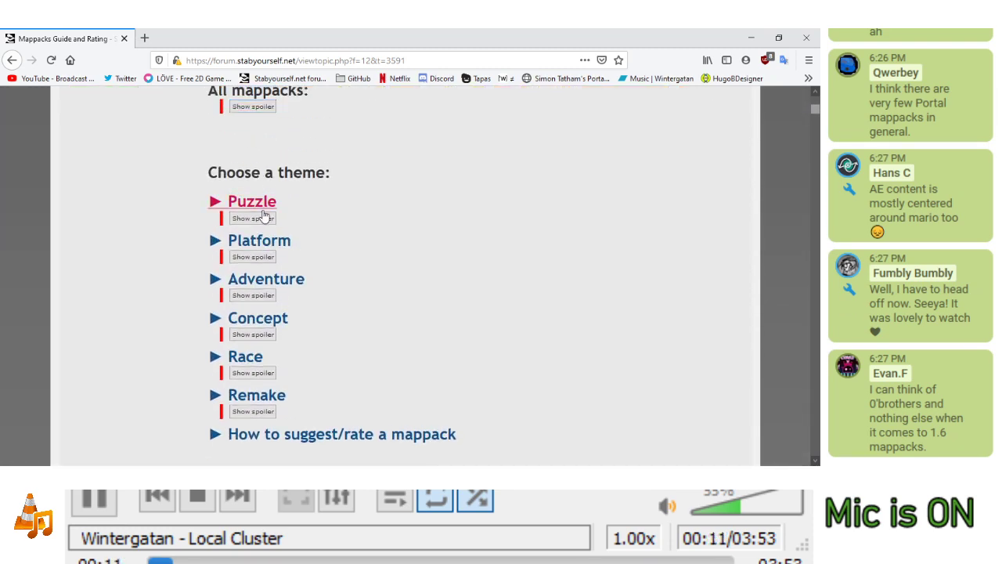
# Go to the guide's Puzzle section, view the Mad Science mappack's preview image and hide it again
pyautogui.click(263, 208)
pyautogui.click(259, 211)
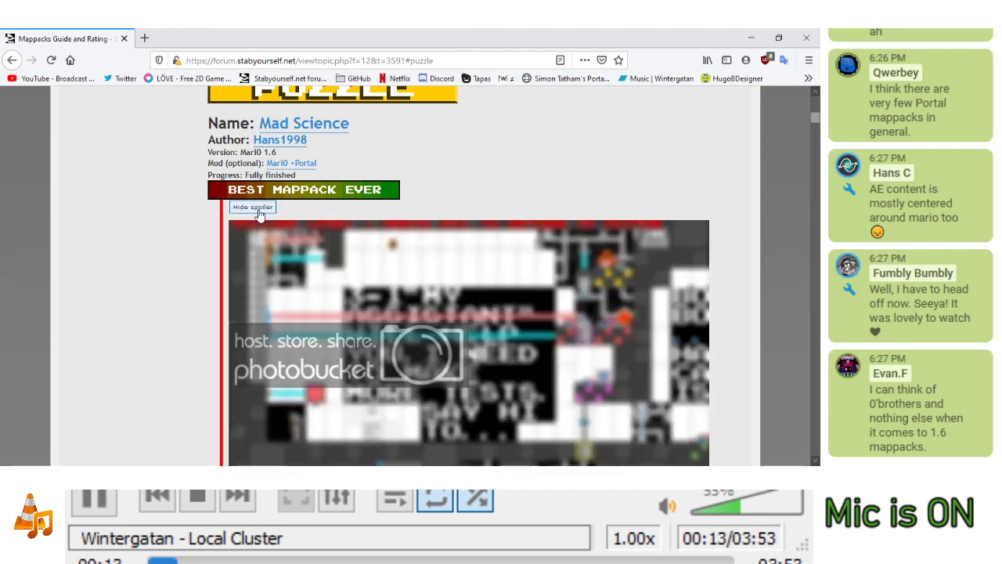
pyautogui.scroll(-3, 312, 210)
pyautogui.scroll(2, 480, 243)
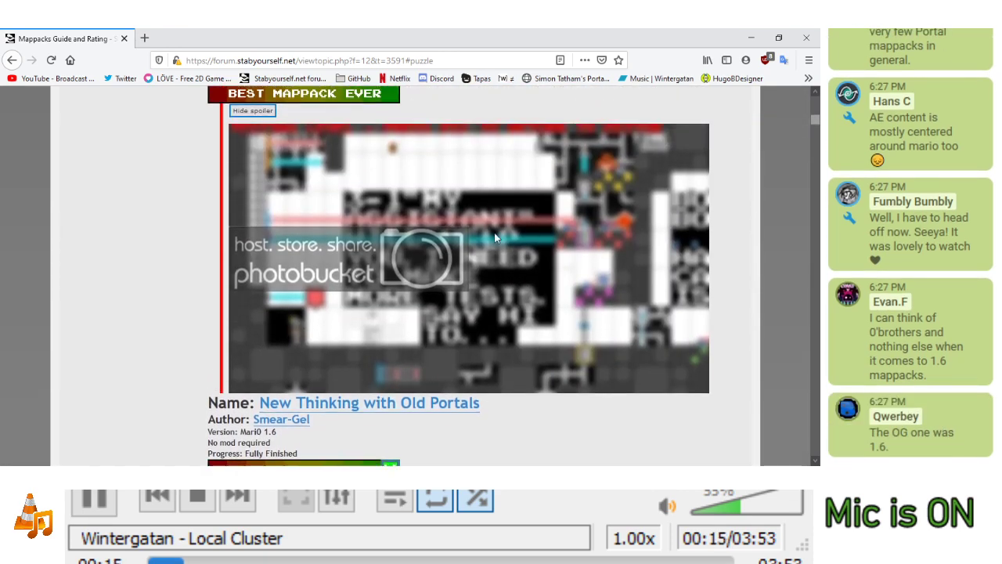
pyautogui.scroll(1, 495, 238)
pyautogui.moveTo(388, 315); pyautogui.dragTo(487, 265)
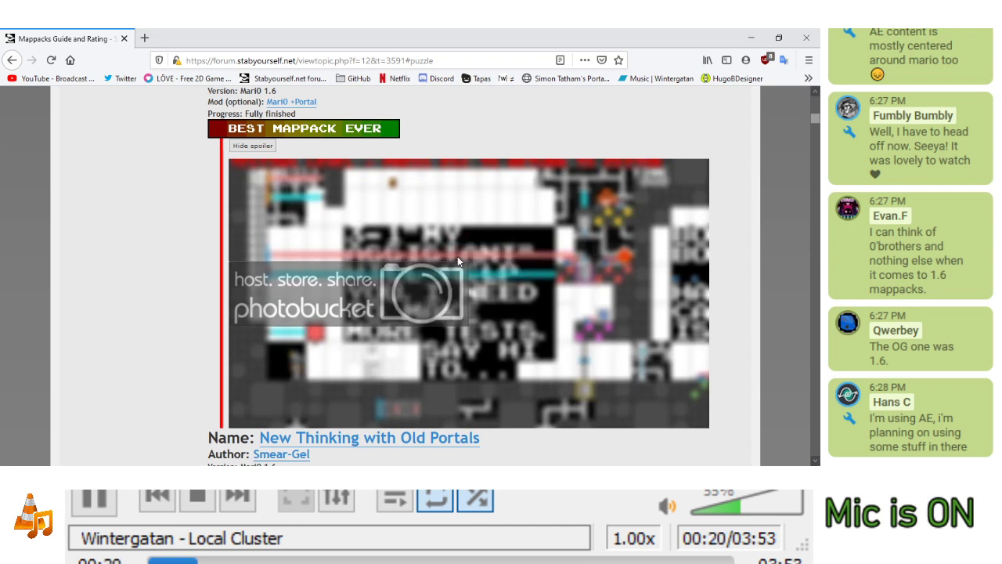
pyautogui.click(262, 151)
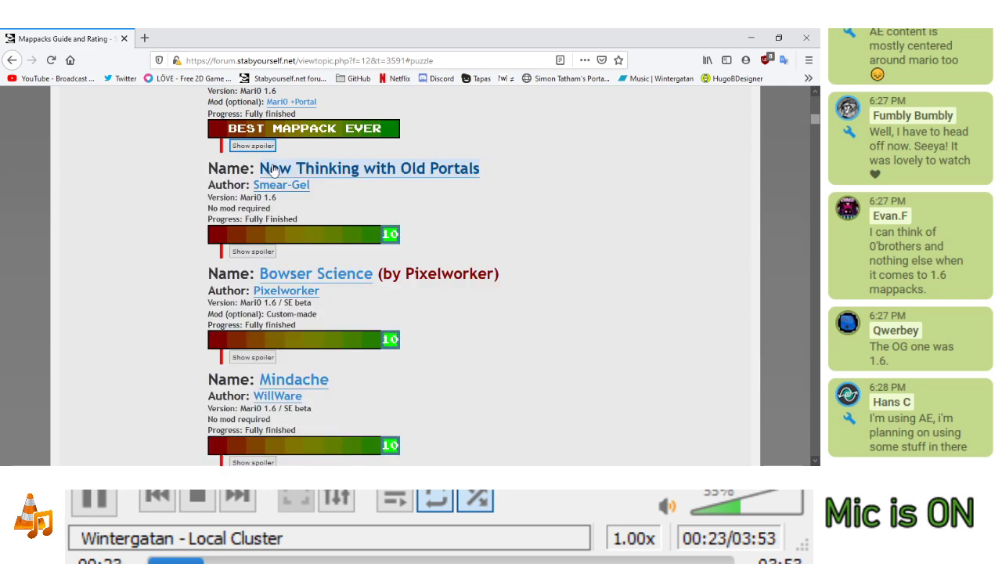
# Reveal and examine the preview images of the New Thinking with Old Portals and Mindache mappacks
pyautogui.click(261, 250)
pyautogui.scroll(-3, 261, 251)
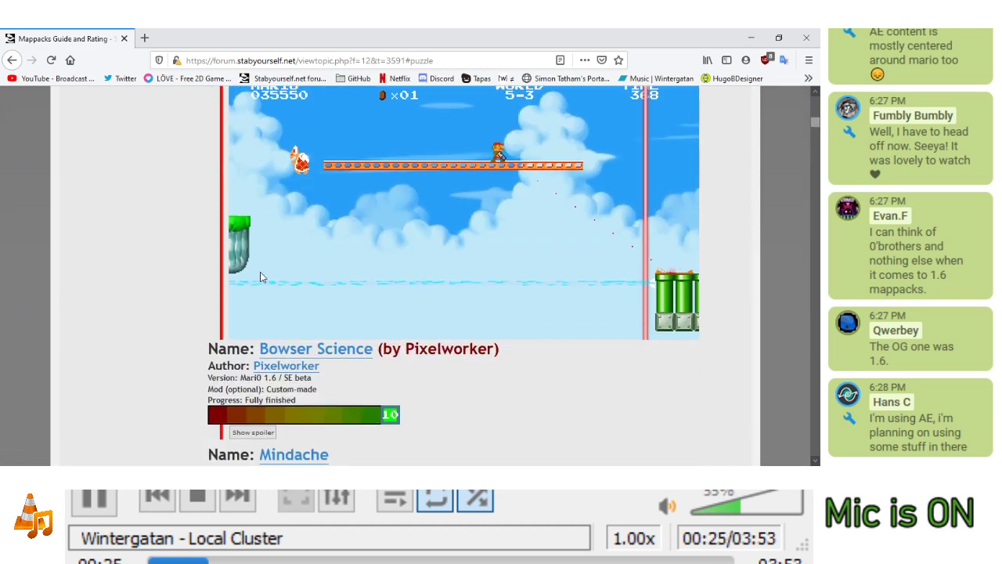
pyautogui.scroll(-4, 259, 260)
pyautogui.scroll(-2, 194, 267)
pyautogui.scroll(-1, 194, 267)
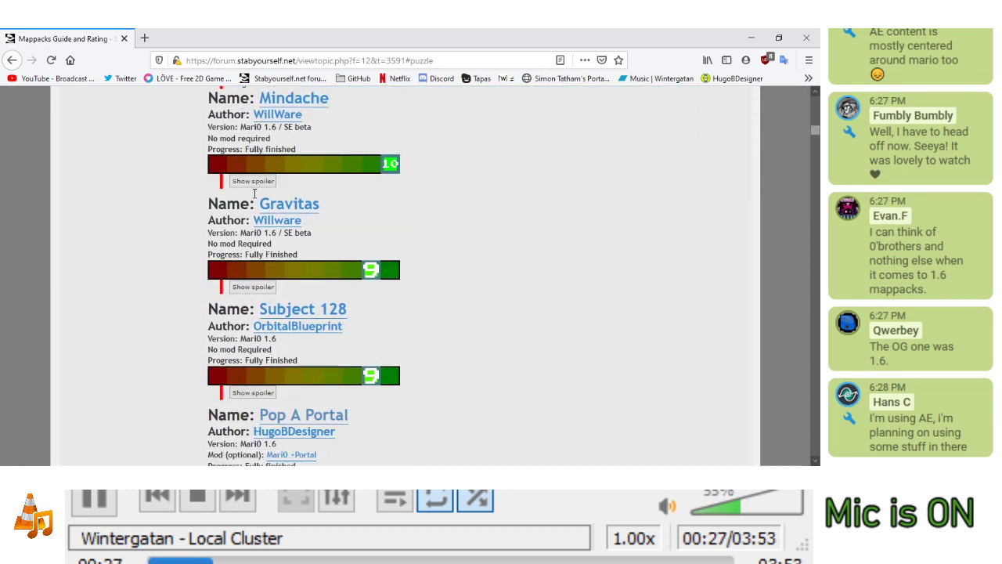
pyautogui.click(252, 184)
pyautogui.scroll(-3, 205, 198)
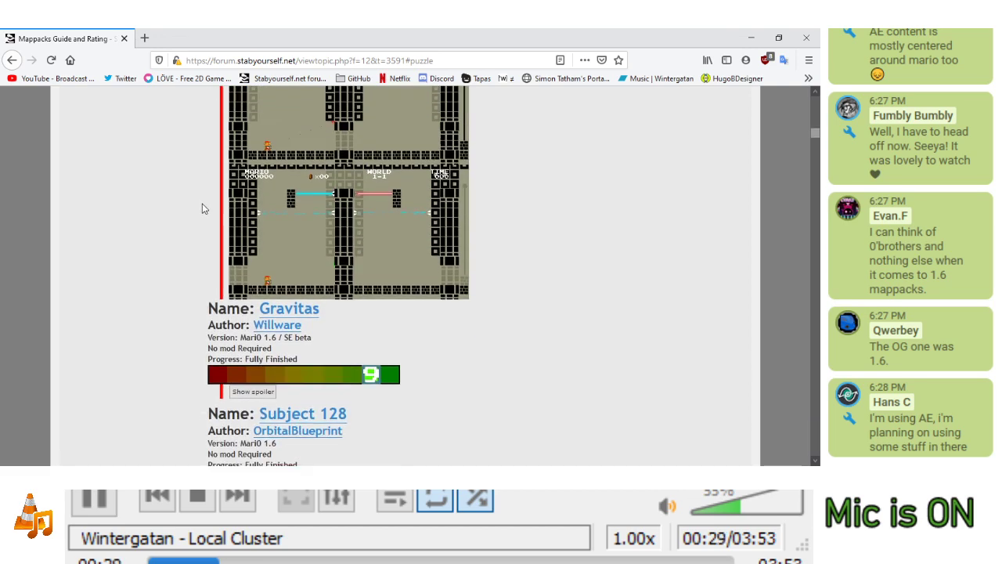
# Reveal and examine the preview images of the Gravitas and Subject 128 mappacks
pyautogui.scroll(4, 255, 194)
pyautogui.scroll(-2, 327, 278)
pyautogui.scroll(-3, 368, 187)
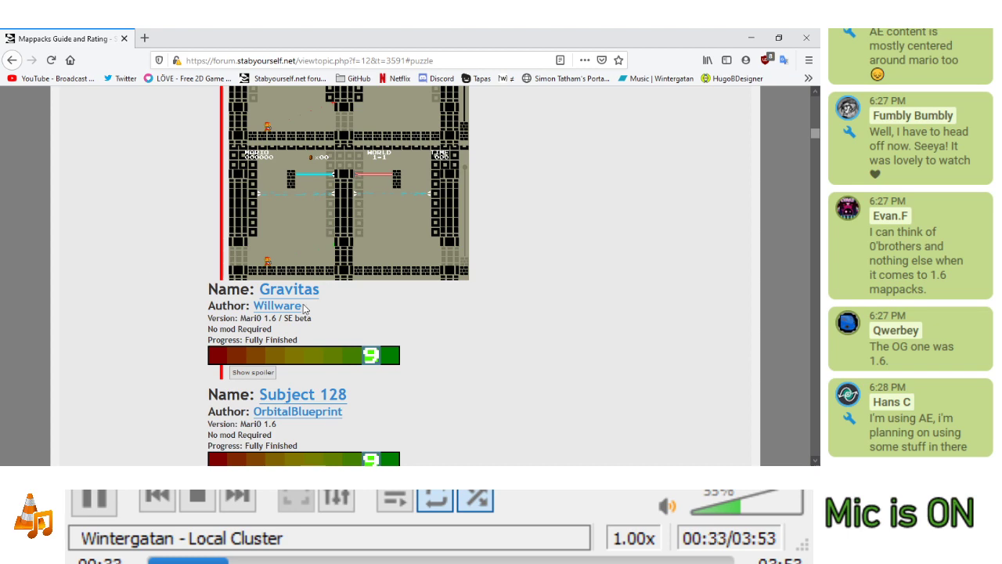
pyautogui.click(246, 375)
pyautogui.scroll(-6, 190, 324)
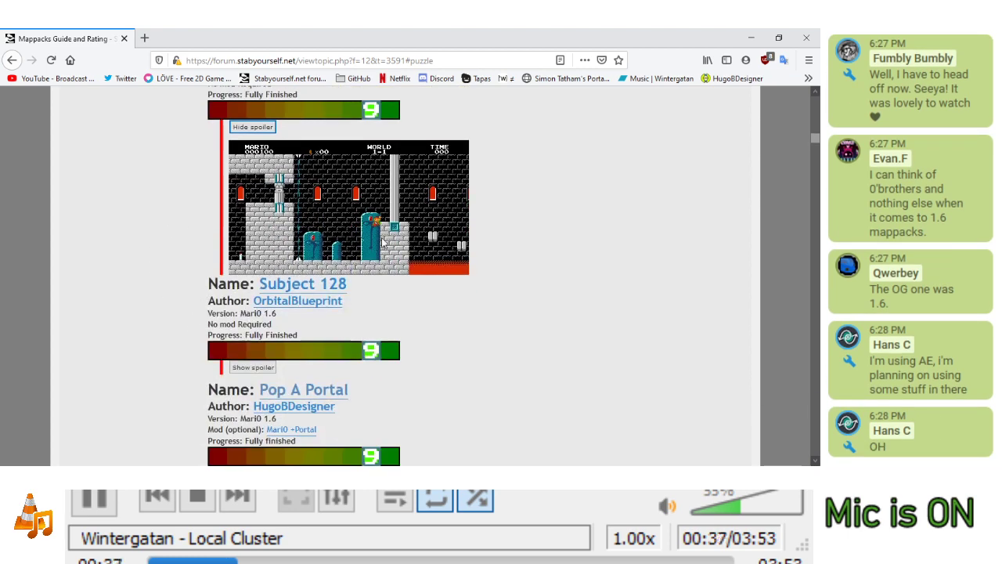
pyautogui.click(252, 305)
pyautogui.scroll(-5, 450, 242)
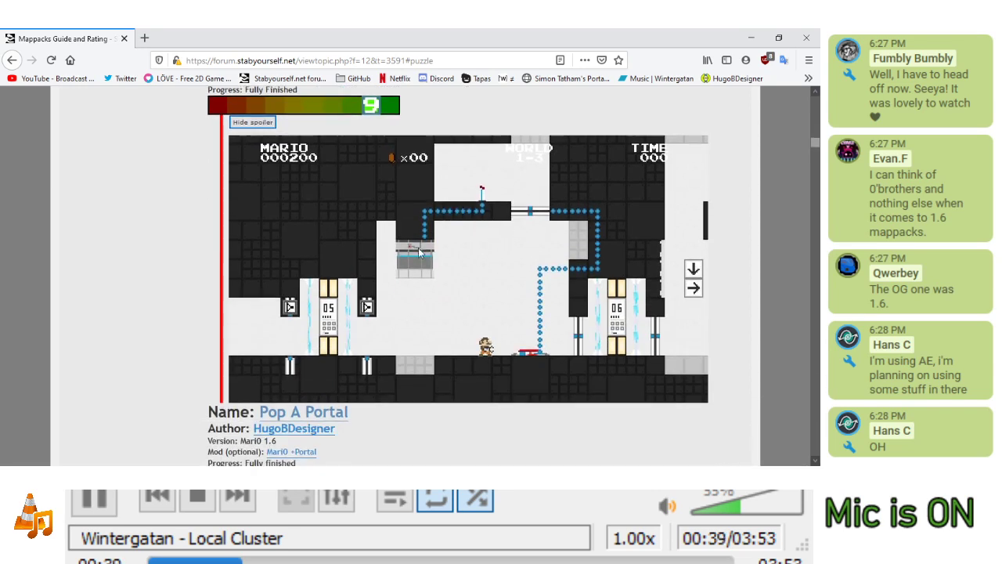
# Reveal and examine the preview images of the Pop A Portal and Mentality mappacks
pyautogui.scroll(-6, 261, 233)
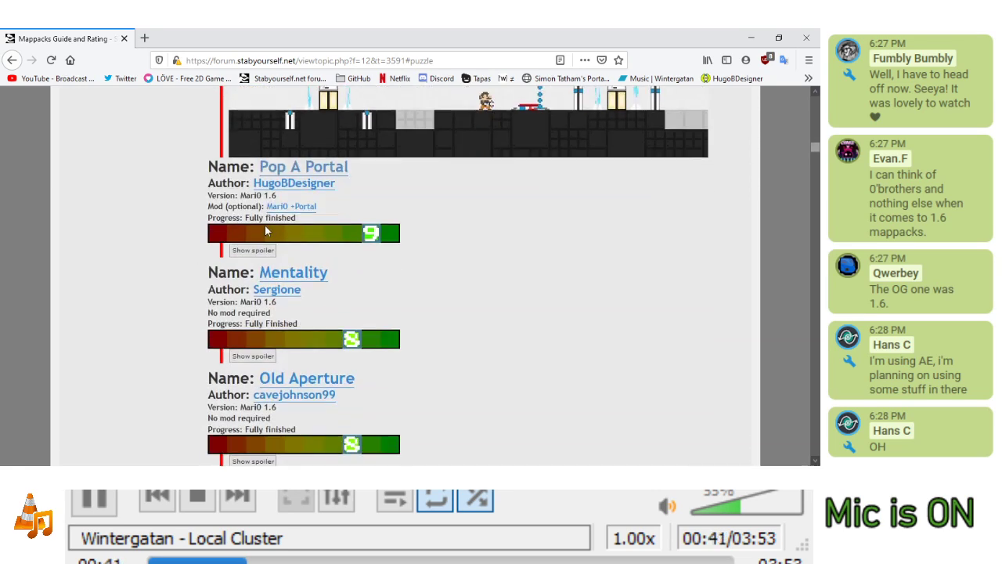
pyautogui.click(252, 246)
pyautogui.scroll(-10, 474, 265)
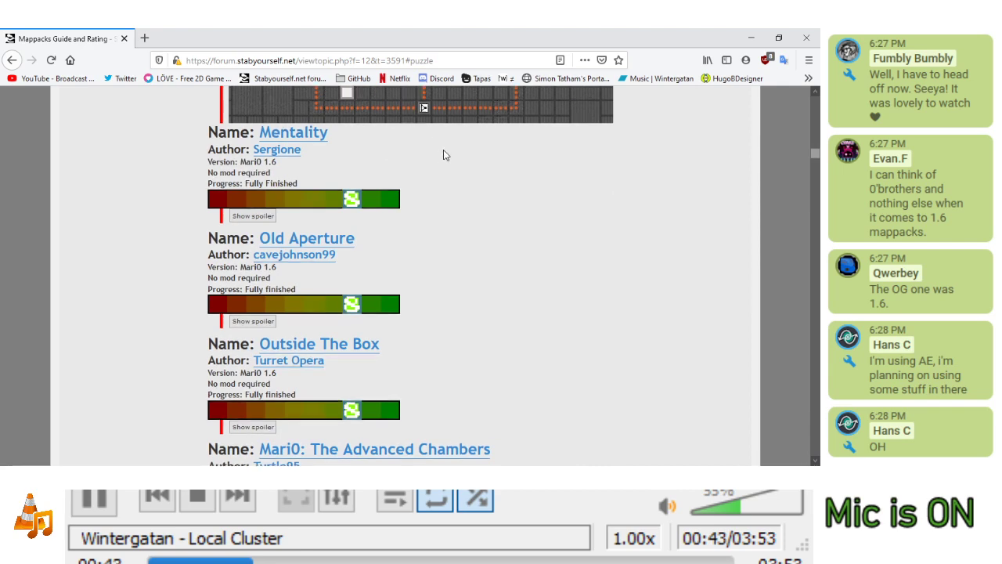
pyautogui.scroll(7, 289, 235)
pyautogui.scroll(-3, 271, 279)
pyautogui.click(259, 388)
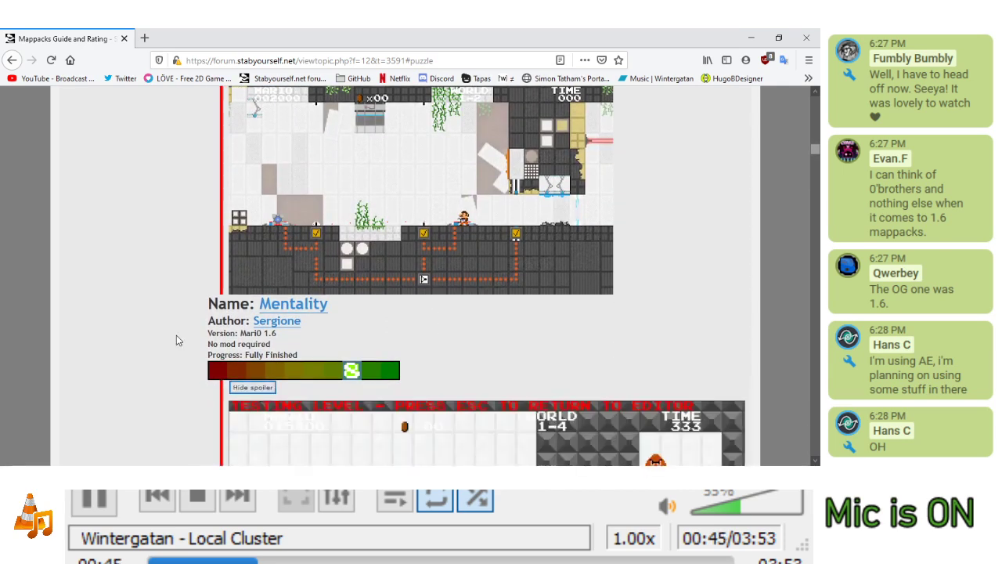
pyautogui.scroll(-6, 260, 354)
# Reveal and examine the preview images of the Old Aperture and Outside The Box mappacks
pyautogui.click(260, 354)
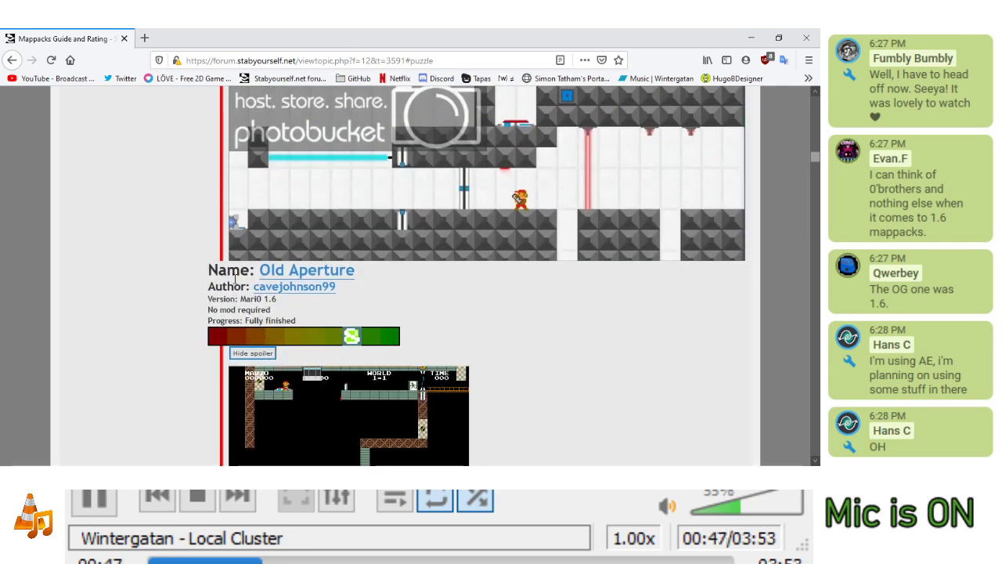
pyautogui.scroll(-5, 433, 216)
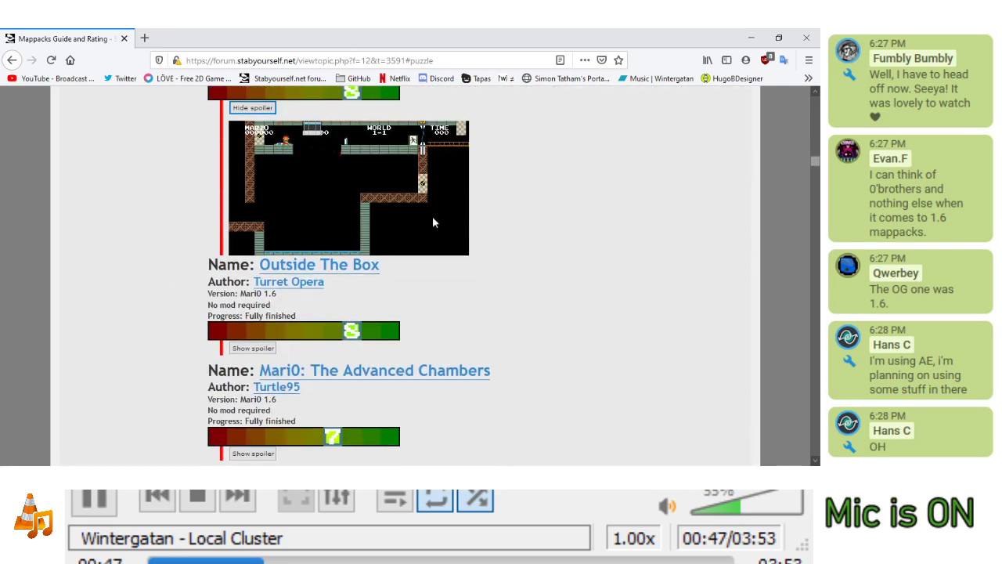
pyautogui.click(253, 348)
pyautogui.scroll(-4, 222, 300)
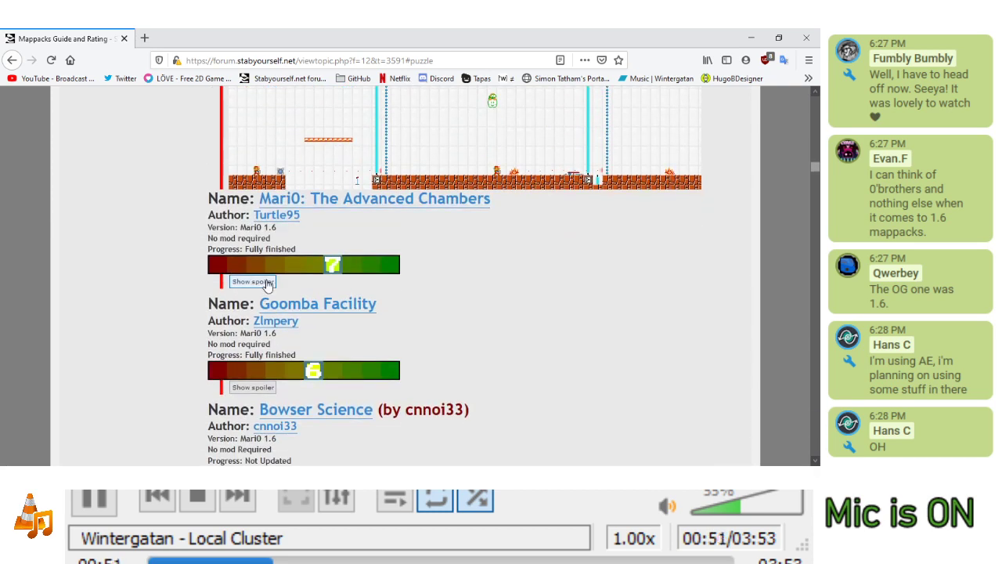
# Reveal the previews of Mari0: The Advanced Chambers, Goomba Facility and Bowser Science at the end of the Puzzle section
pyautogui.click(253, 281)
pyautogui.scroll(-3, 253, 280)
pyautogui.click(253, 276)
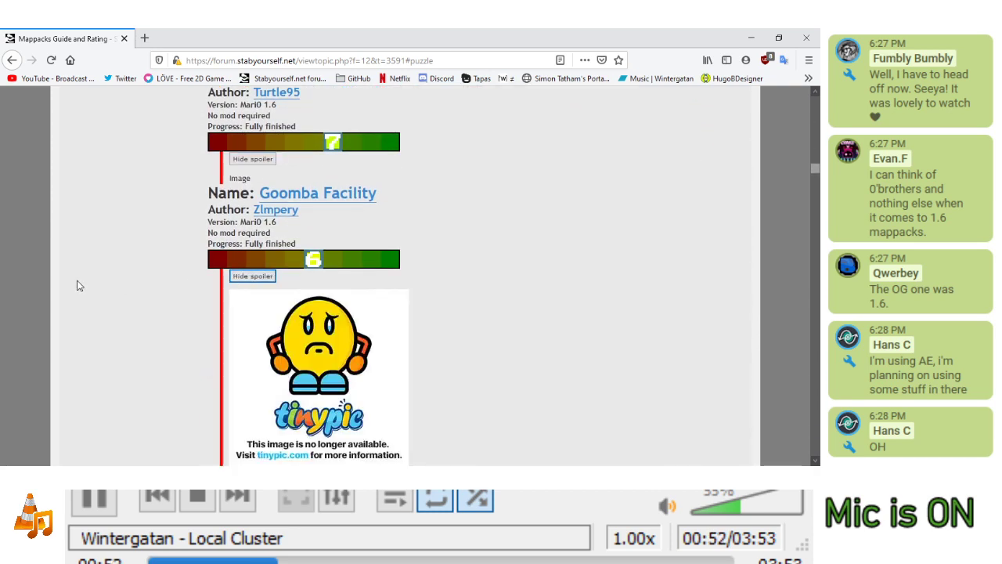
pyautogui.scroll(-4, 118, 274)
pyautogui.click(253, 255)
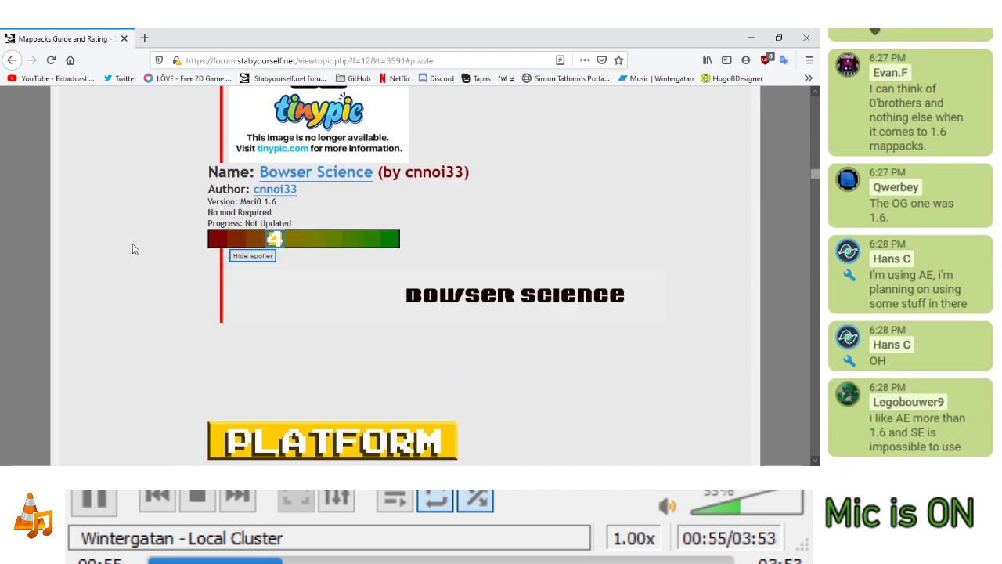
pyautogui.scroll(-1, 143, 250)
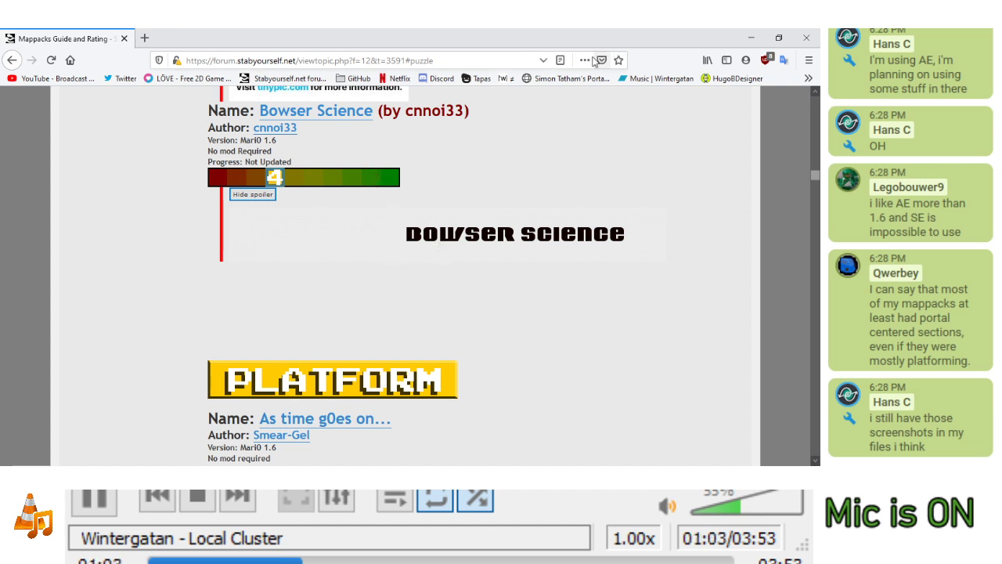
# Close the browser to return to 4-1.pdn in paint.net and pencil 800000 rust patches on the left grate's bars and frame
pyautogui.click(804, 35)
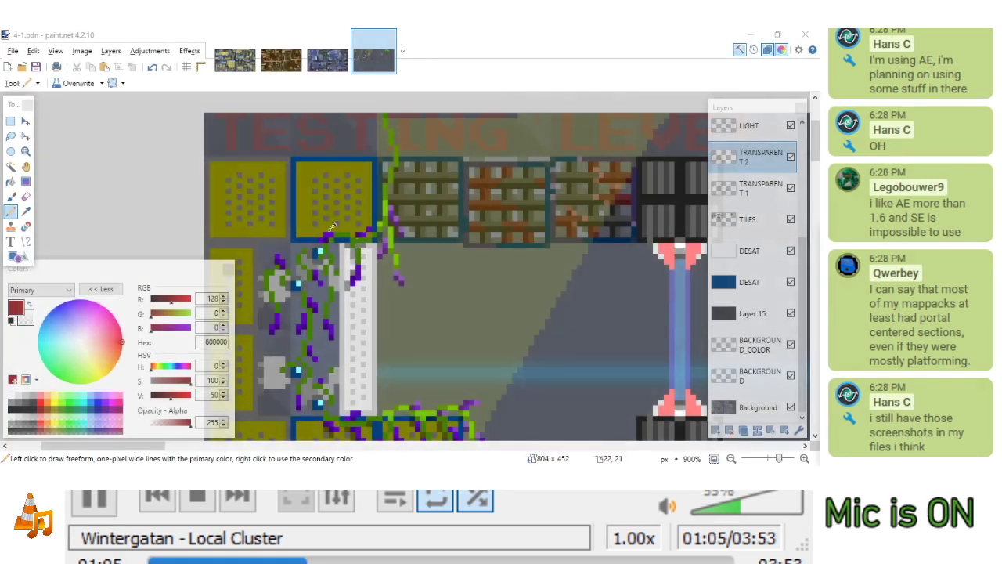
pyautogui.scroll(5, 356, 160)
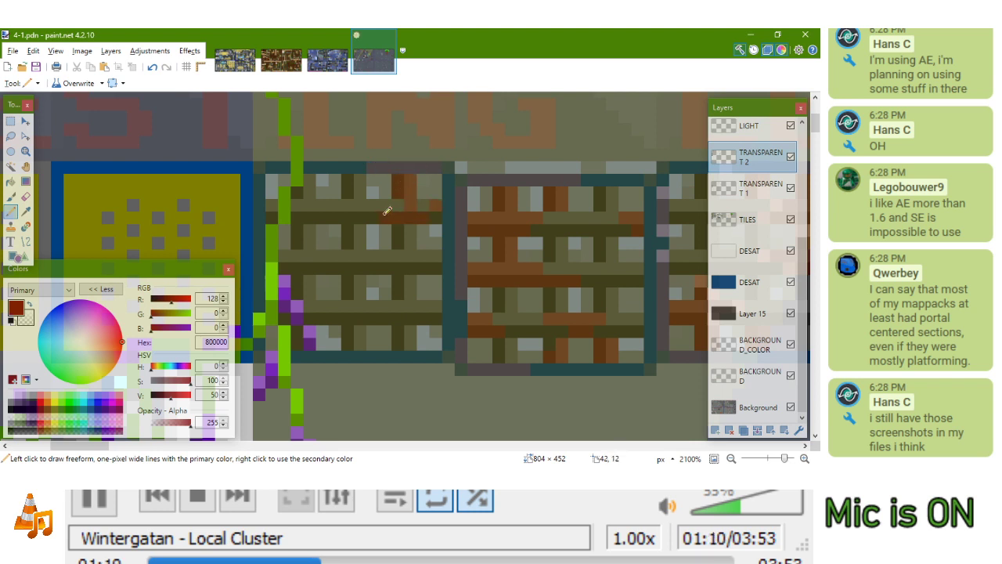
pyautogui.click(433, 215)
pyautogui.moveTo(445, 182); pyautogui.dragTo(447, 203)
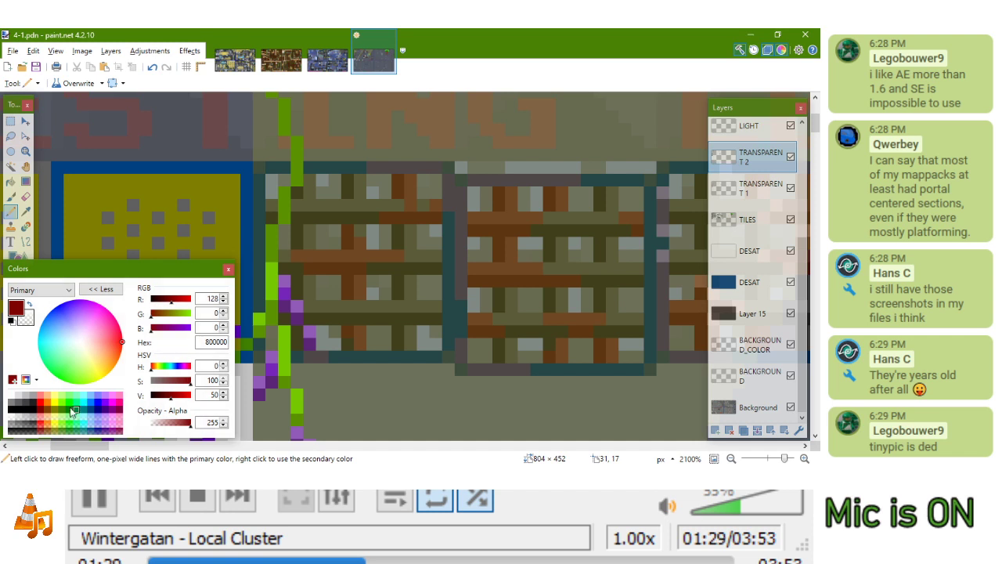
# Pencil single FF8080 highlight pixels at the ends of the rust patches on the left grate's bars
pyautogui.click(39, 397)
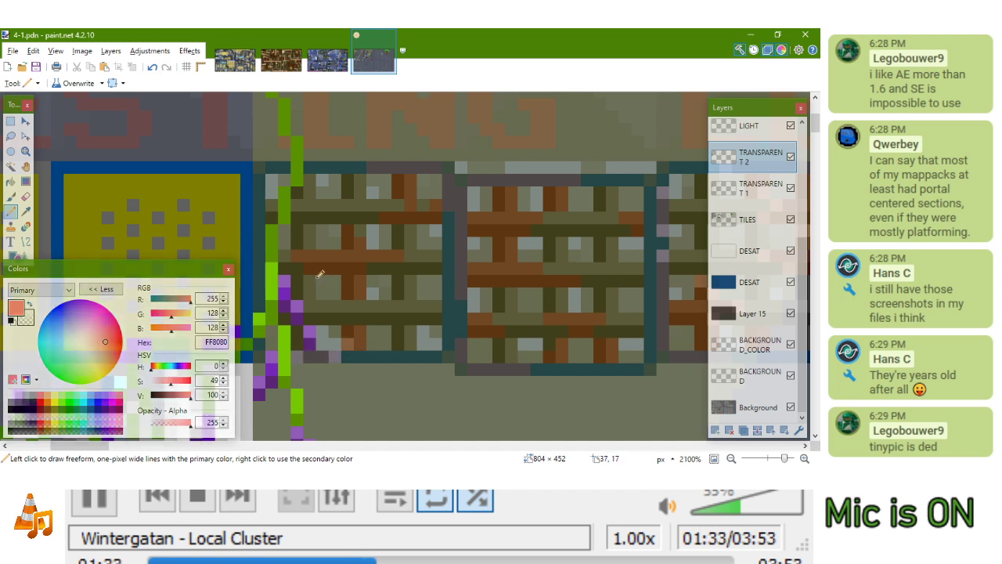
pyautogui.click(285, 256)
pyautogui.click(362, 229)
pyautogui.click(410, 255)
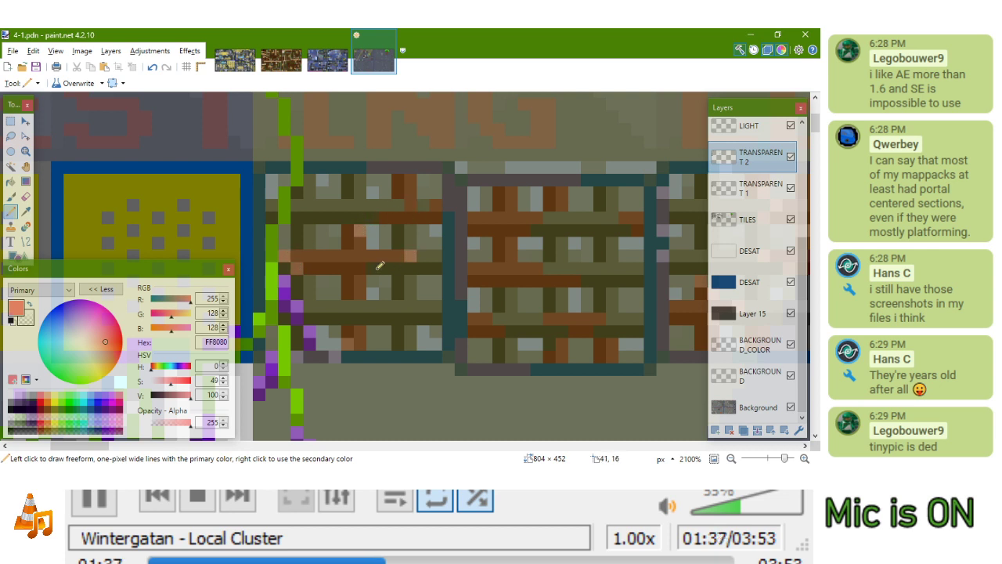
pyautogui.click(398, 204)
pyautogui.click(372, 216)
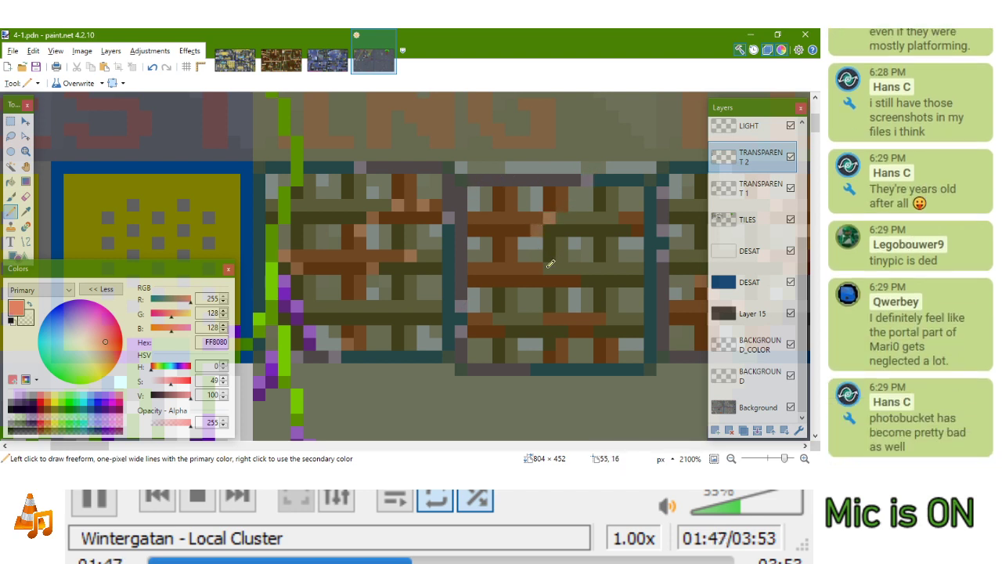
# Pencil FF8080 highlight pixels at the rust ends on the middle grate's lower bars and bottom frame edge
pyautogui.click(588, 279)
pyautogui.click(615, 318)
pyautogui.click(598, 332)
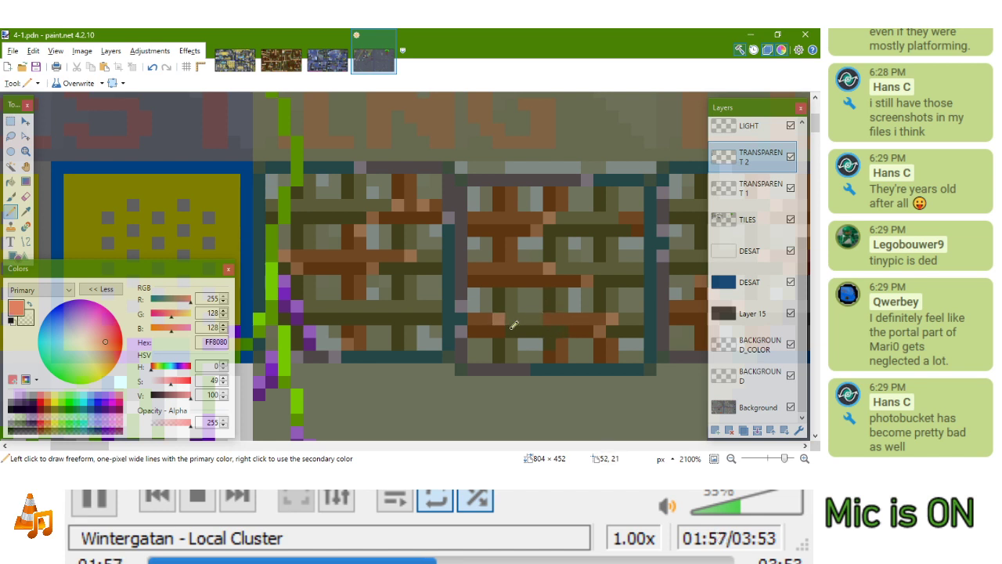
pyautogui.click(537, 368)
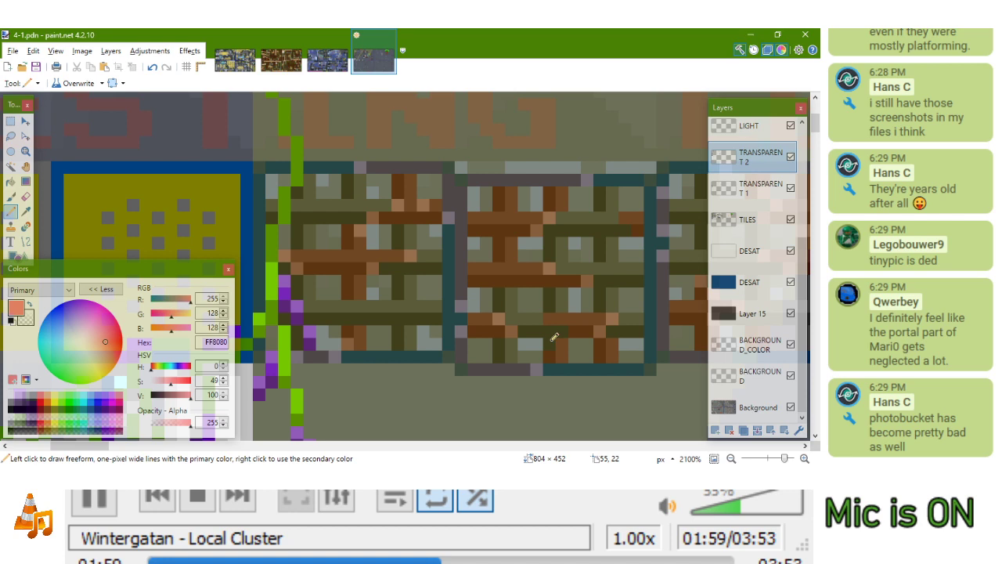
pyautogui.click(537, 318)
# Pencil 800000 rust down the lower part of the middle grate's right frame edge and pick FF8080 to highlight its end
pyautogui.scroll(-5, 564, 321)
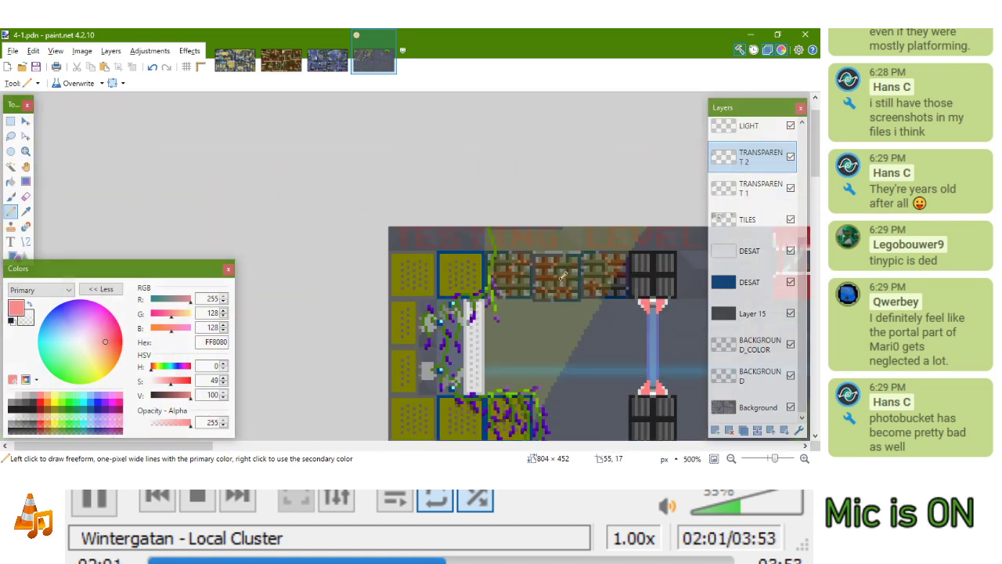
pyautogui.scroll(3, 477, 246)
pyautogui.scroll(2, 478, 245)
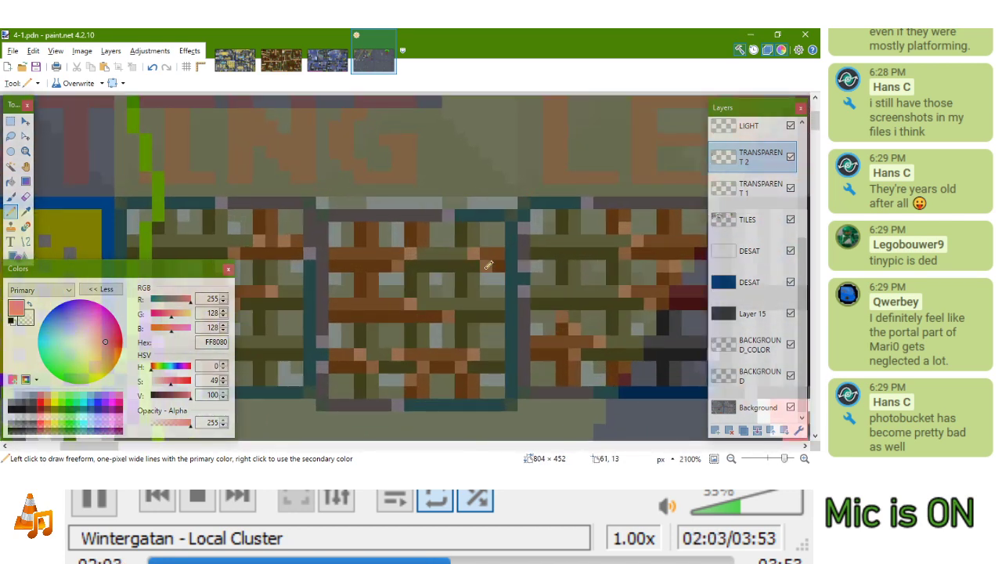
pyautogui.scroll(-3, 586, 296)
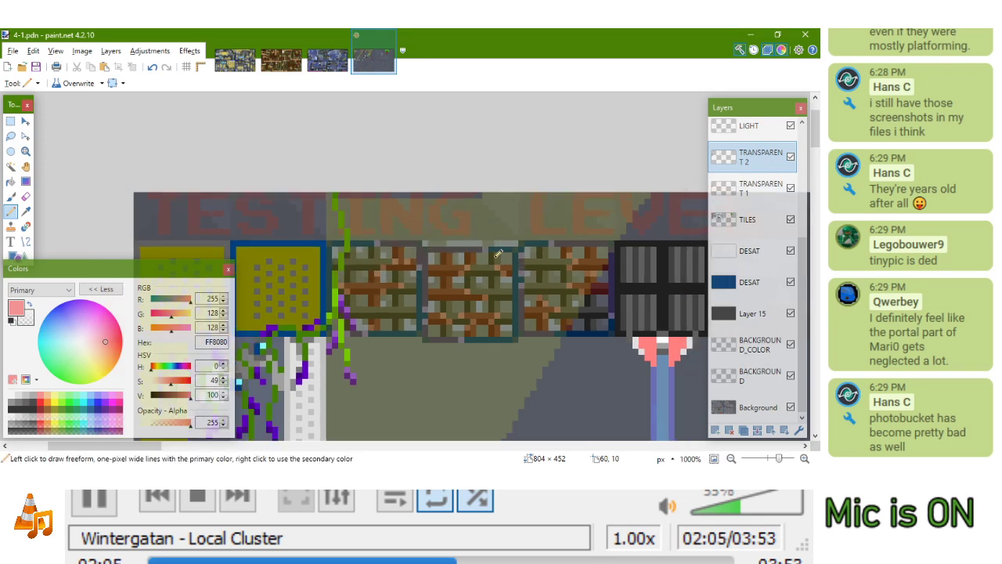
pyautogui.scroll(3, 501, 259)
pyautogui.scroll(-3, 483, 274)
pyautogui.scroll(3, 520, 282)
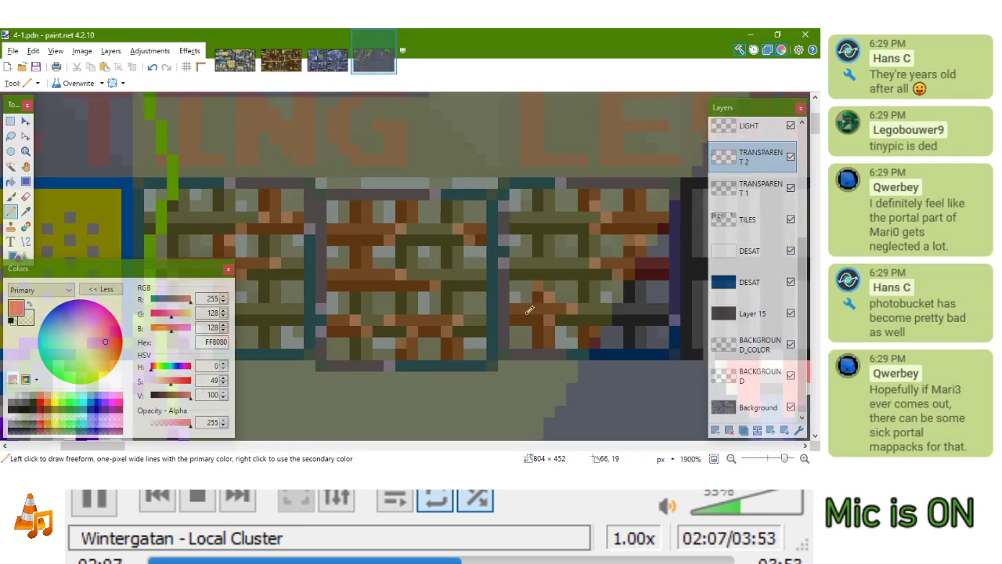
pyautogui.moveTo(526, 335)
pyautogui.mouseDown()
pyautogui.moveTo(539, 301)
pyautogui.moveTo(515, 315)
pyautogui.moveTo(515, 299)
pyautogui.moveTo(506, 318)
pyautogui.moveTo(510, 261)
pyautogui.mouseUp()
pyautogui.press('k')
pyautogui.click(513, 313)
pyautogui.press('k')
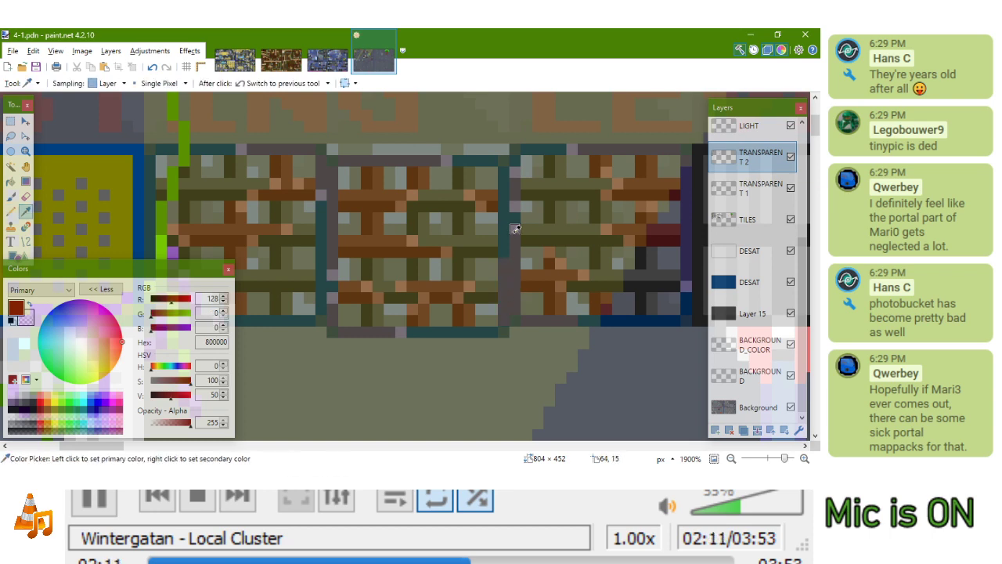
pyautogui.click(516, 232)
# Examine the three rusted grates within the surrounding tileset at different magnifications
pyautogui.scroll(-4, 506, 247)
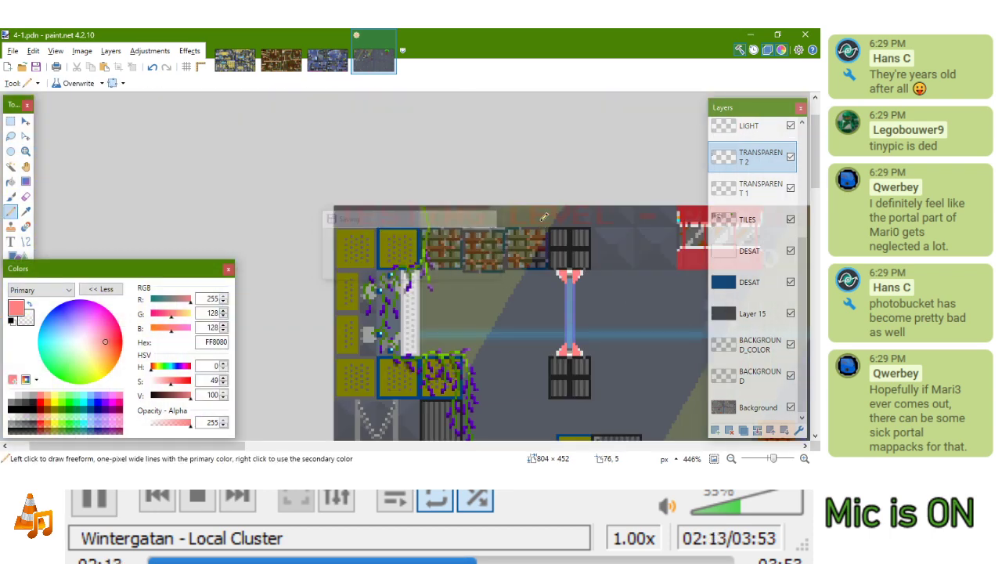
pyautogui.scroll(-3, 408, 243)
pyautogui.scroll(2, 378, 244)
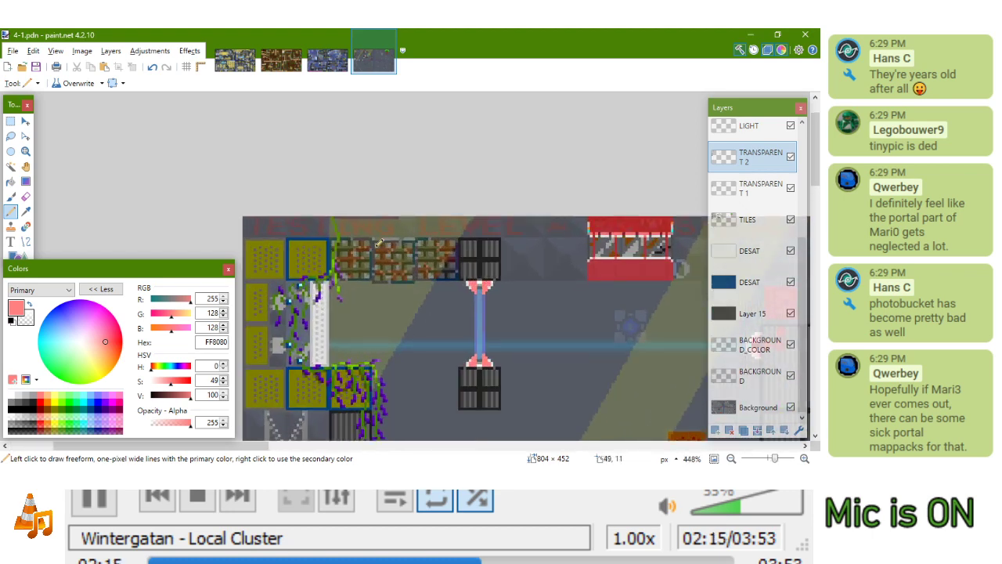
pyautogui.scroll(4, 381, 246)
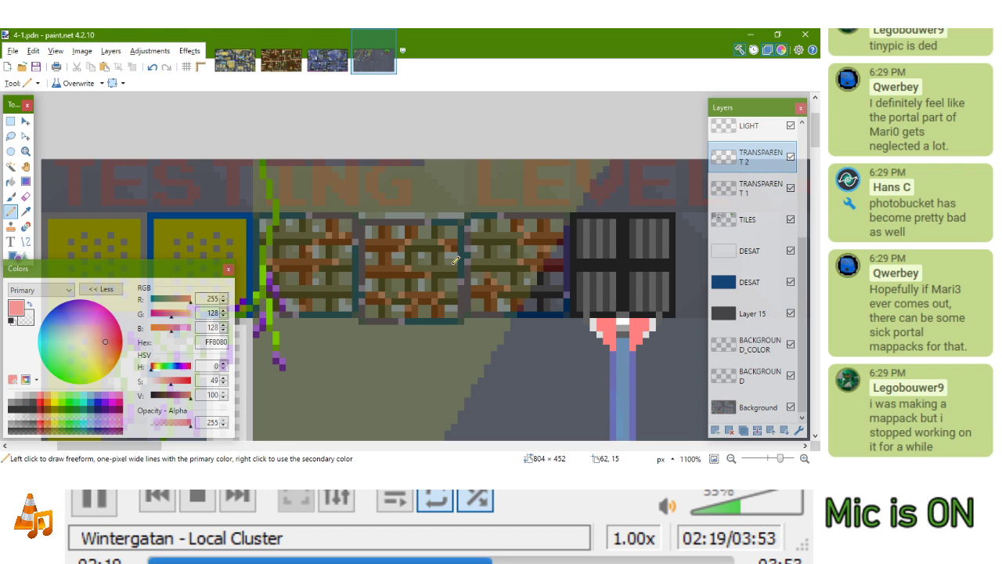
pyautogui.scroll(-2, 455, 259)
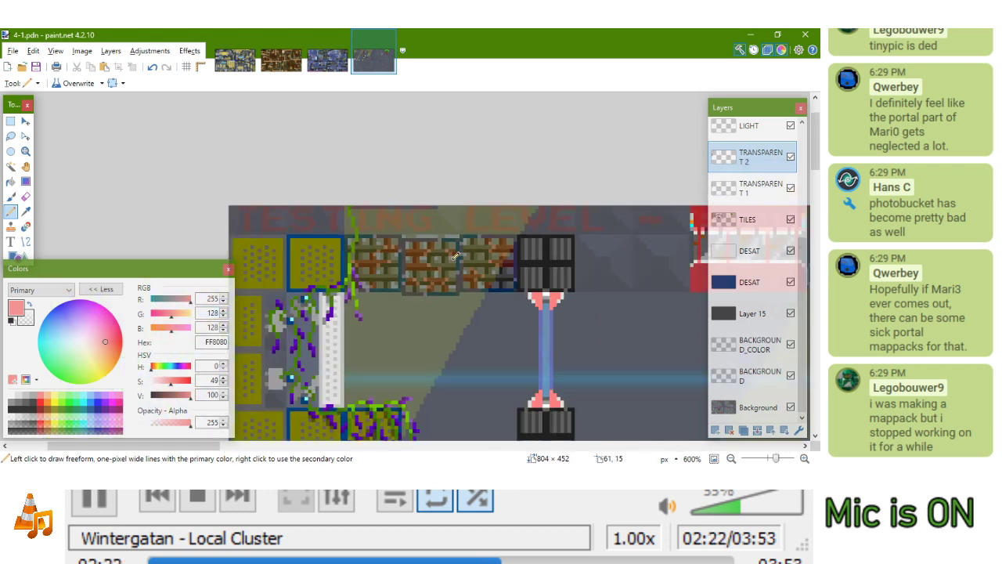
pyautogui.scroll(-2, 455, 256)
pyautogui.scroll(2, 454, 214)
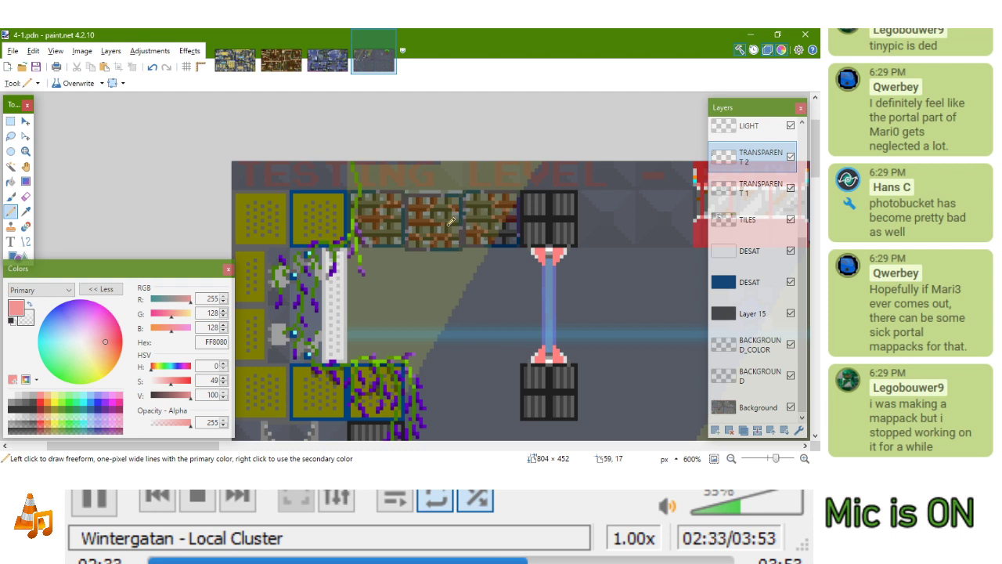
pyautogui.scroll(-1, 451, 222)
# Collapse the color settings to their compact form and save the 4-1.pdn tileset
pyautogui.click(100, 289)
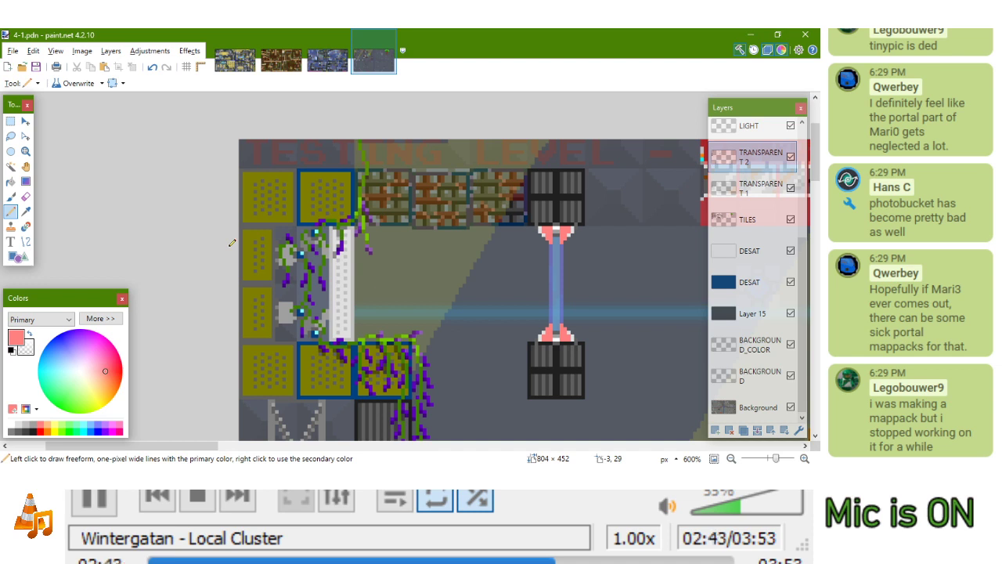
pyautogui.scroll(-5, 383, 266)
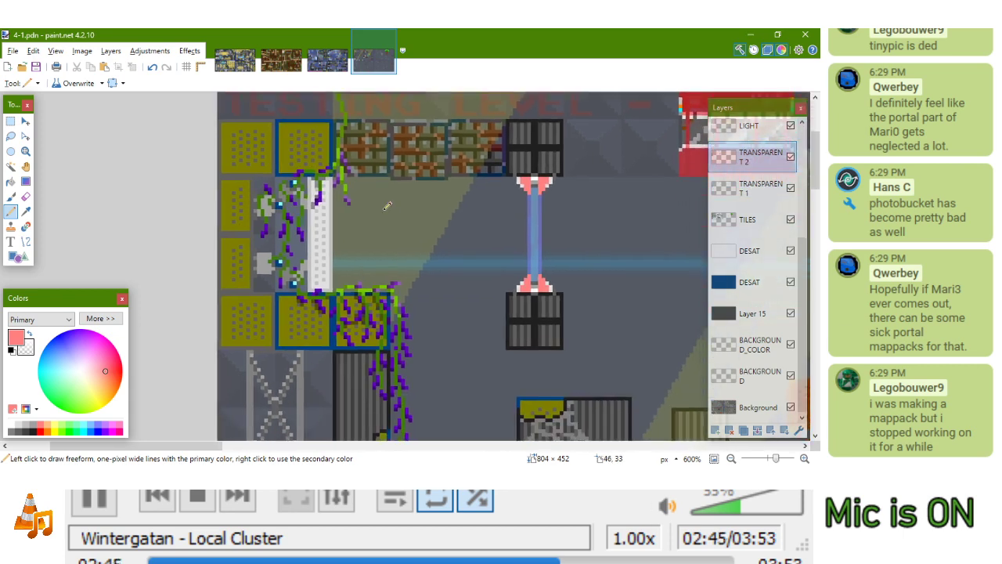
pyautogui.scroll(4, 389, 224)
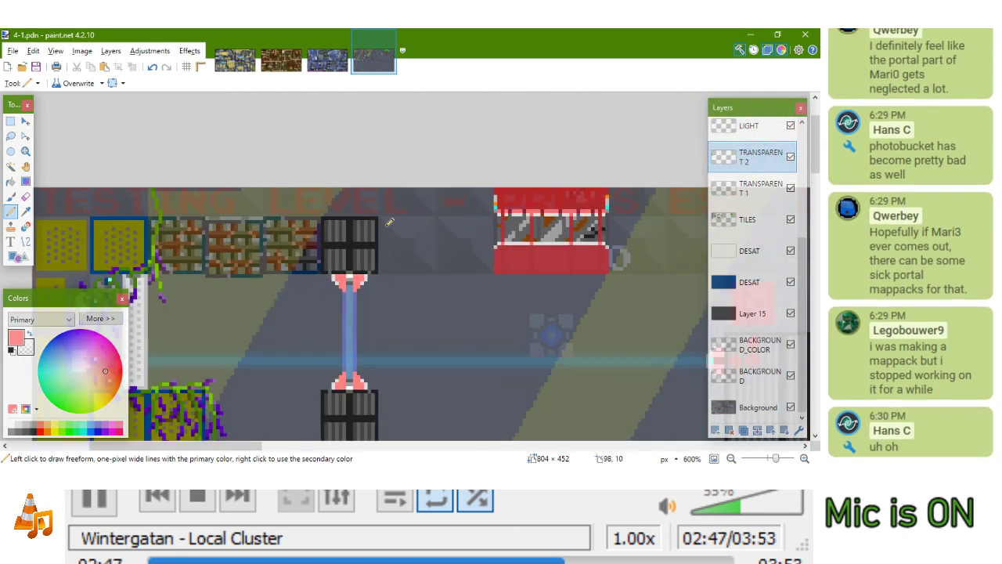
pyautogui.moveTo(257, 281); pyautogui.dragTo(439, 252)
pyautogui.hotkey('ctrl', 's')
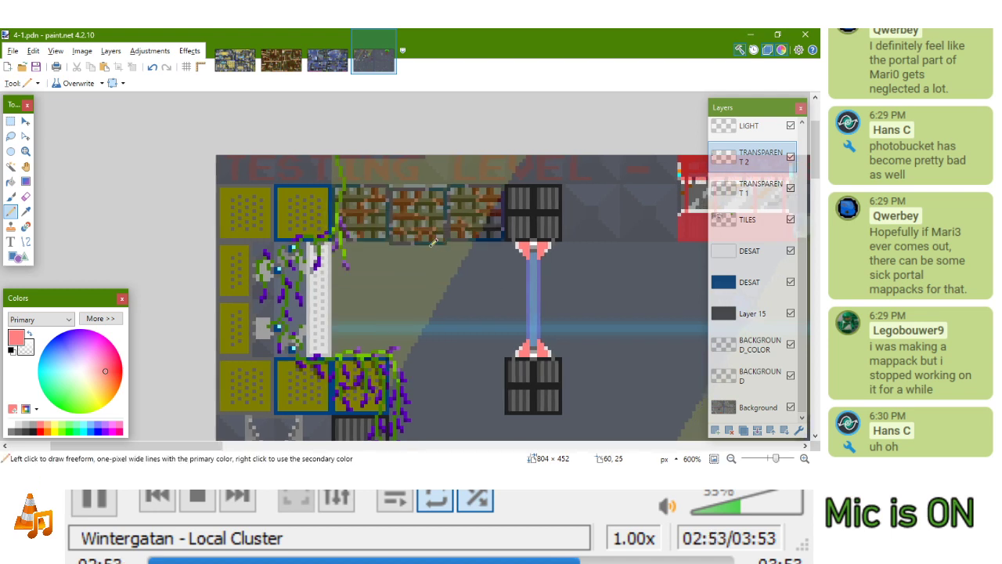
# Examine the layout of the block tiles, beams and grates across the World 4-1 level at different magnifications
pyautogui.click(10, 122)
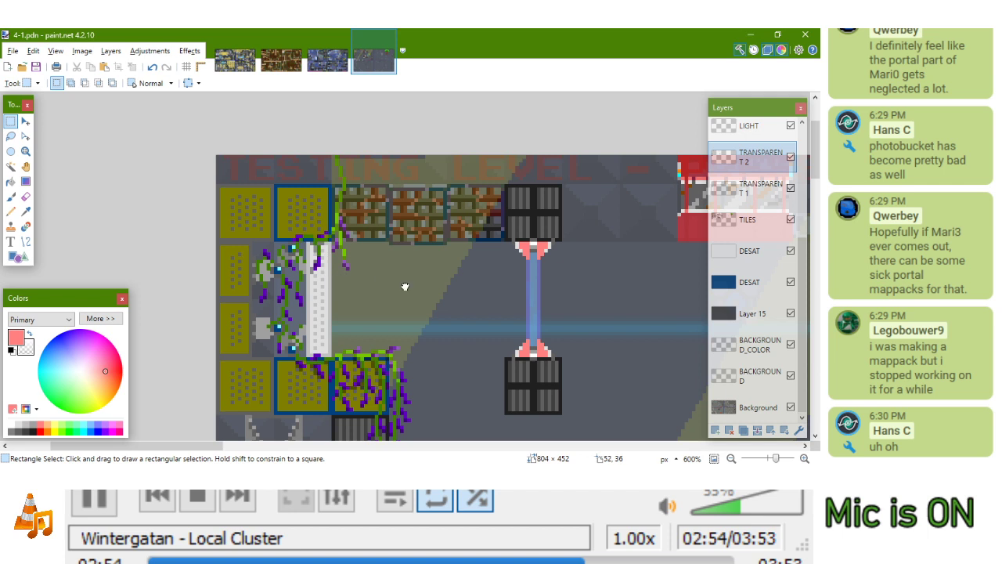
pyautogui.scroll(-4, 405, 287)
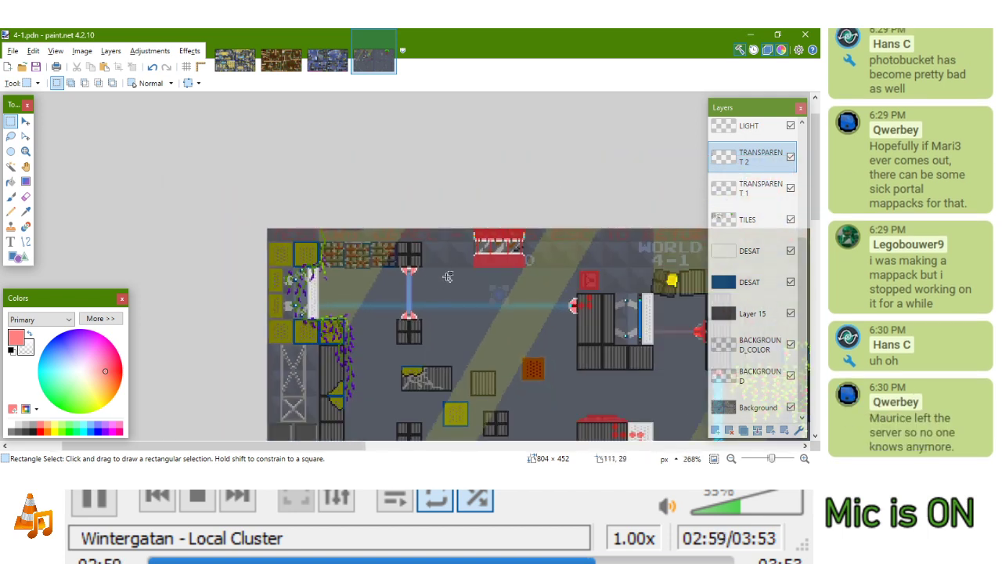
pyautogui.scroll(-3, 448, 276)
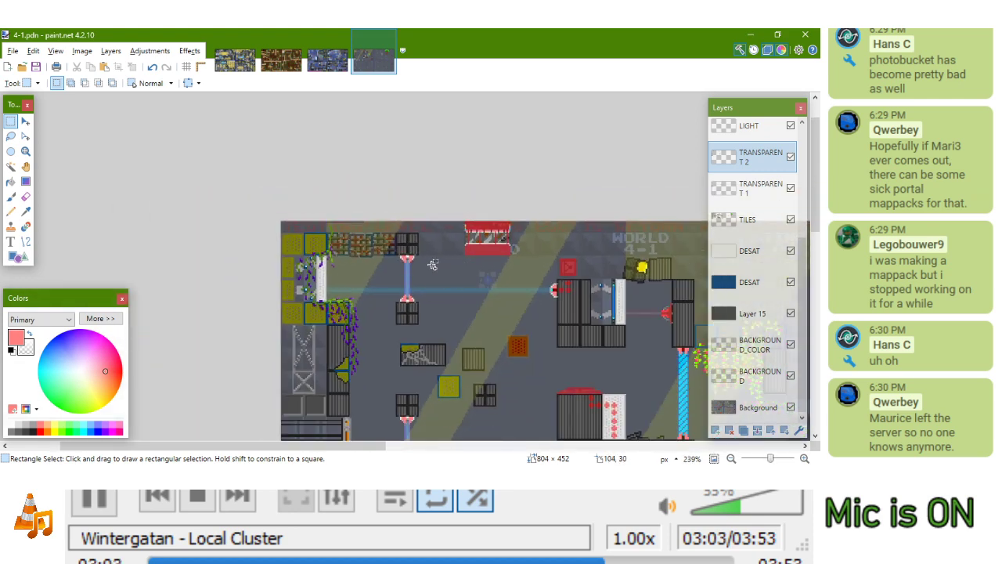
pyautogui.scroll(2, 423, 265)
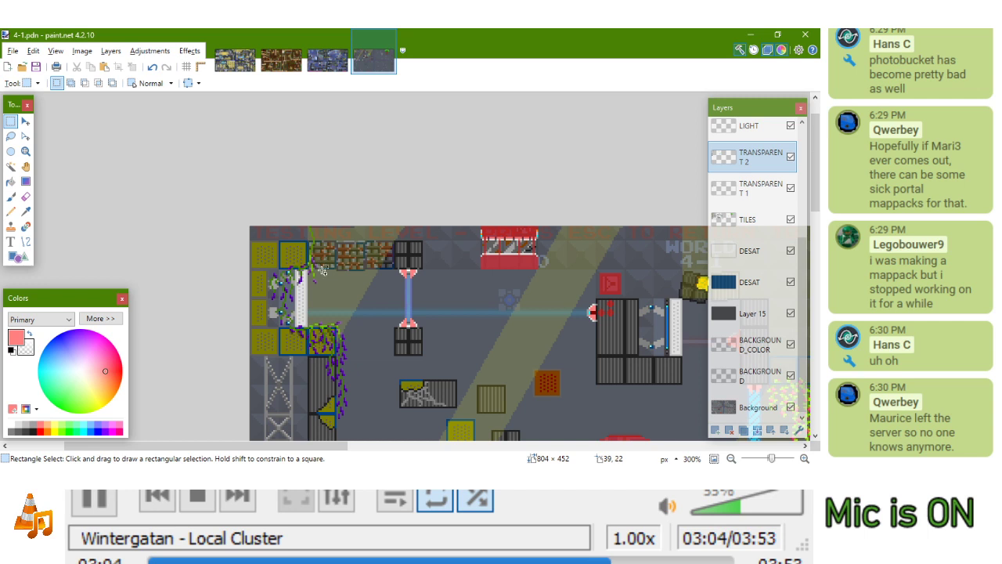
pyautogui.scroll(-3, 411, 372)
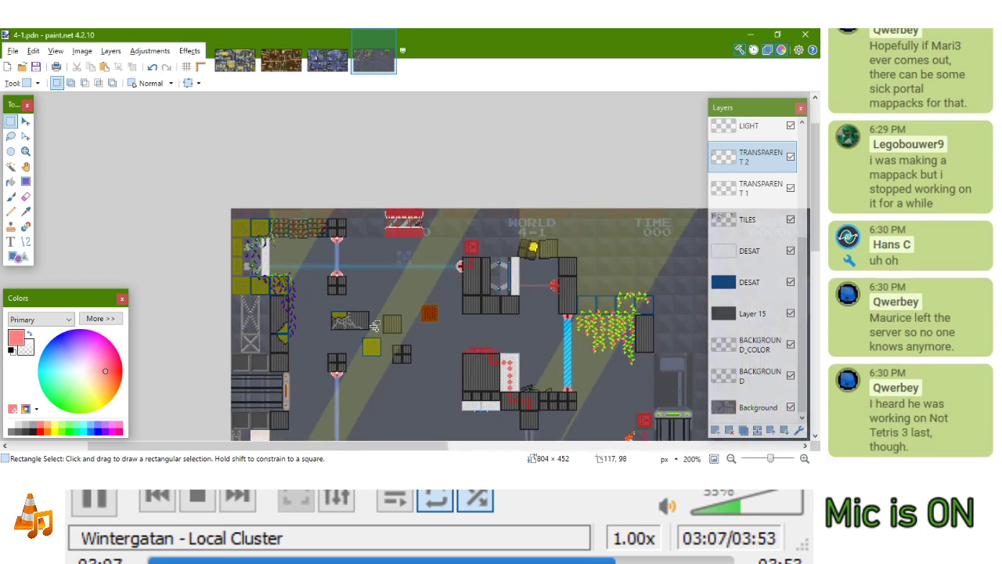
pyautogui.scroll(1, 375, 326)
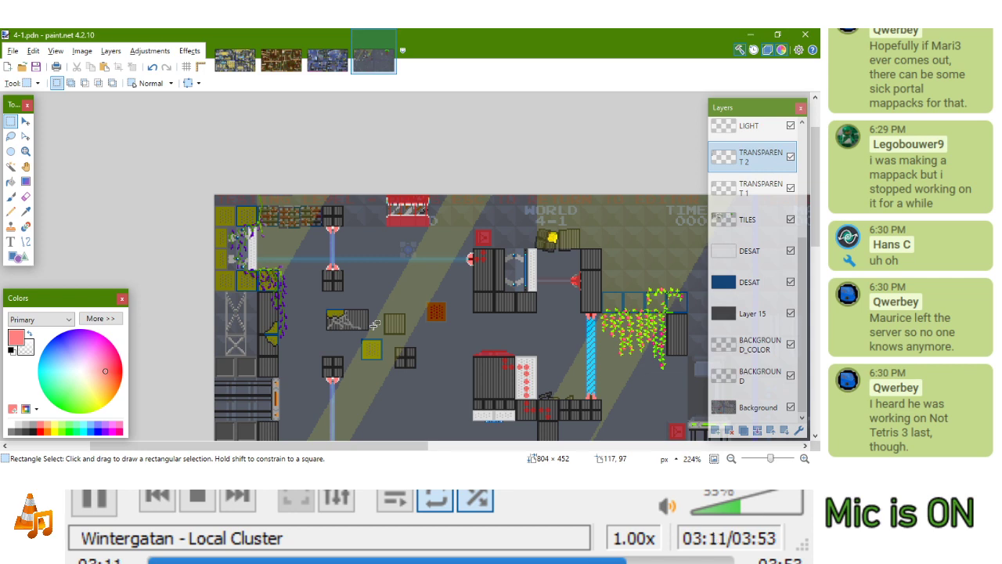
pyautogui.scroll(4, 375, 325)
pyautogui.scroll(-3, 379, 333)
pyautogui.moveTo(382, 349); pyautogui.dragTo(378, 328)
pyautogui.scroll(2, 434, 245)
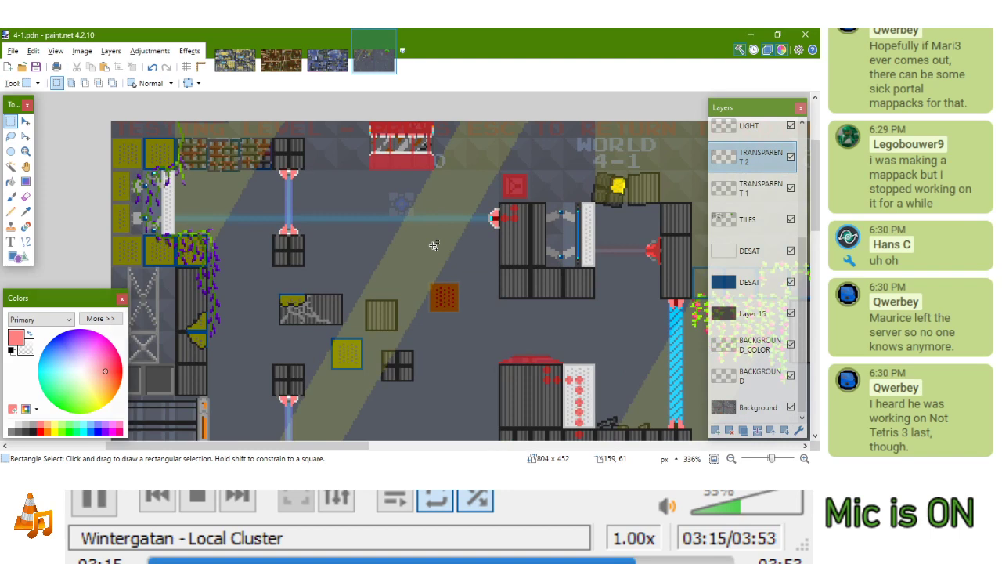
pyautogui.scroll(1, 547, 241)
# Copy the 32 × 16 px pair of striped blocks below the vertical column onto the TILES layer, right of the upper crossed block
pyautogui.moveTo(490, 272)
pyautogui.mouseDown()
pyautogui.moveTo(537, 307)
pyautogui.moveTo(555, 305)
pyautogui.mouseUp()
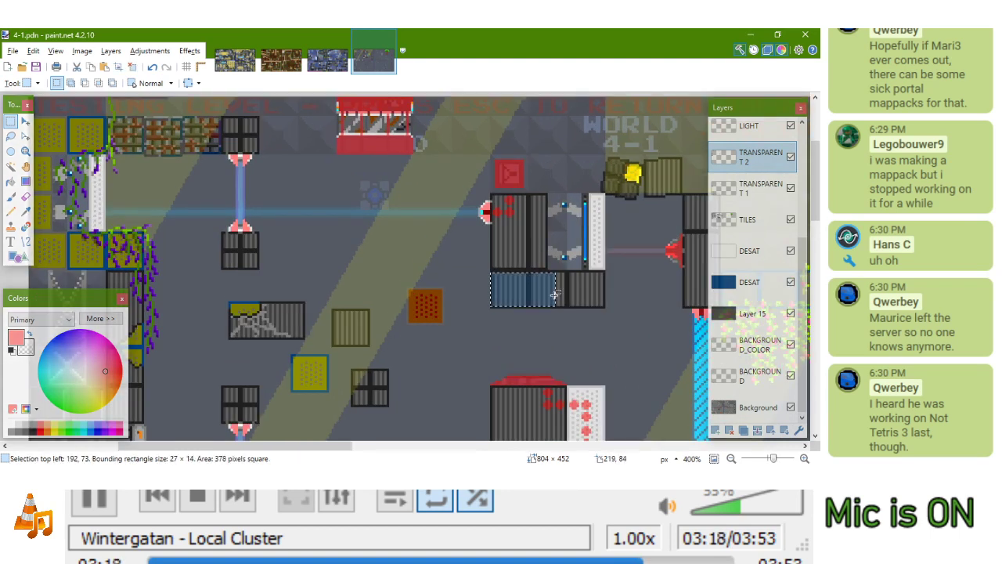
pyautogui.click(491, 271)
pyautogui.moveTo(490, 271); pyautogui.dragTo(567, 306)
pyautogui.press('m')
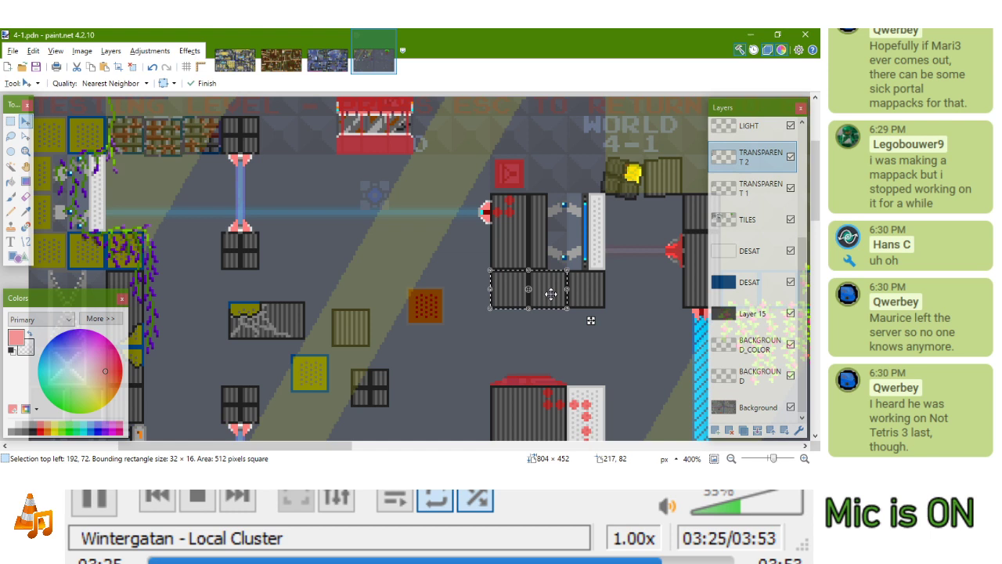
pyautogui.click(749, 224)
pyautogui.moveTo(556, 292); pyautogui.dragTo(364, 244)
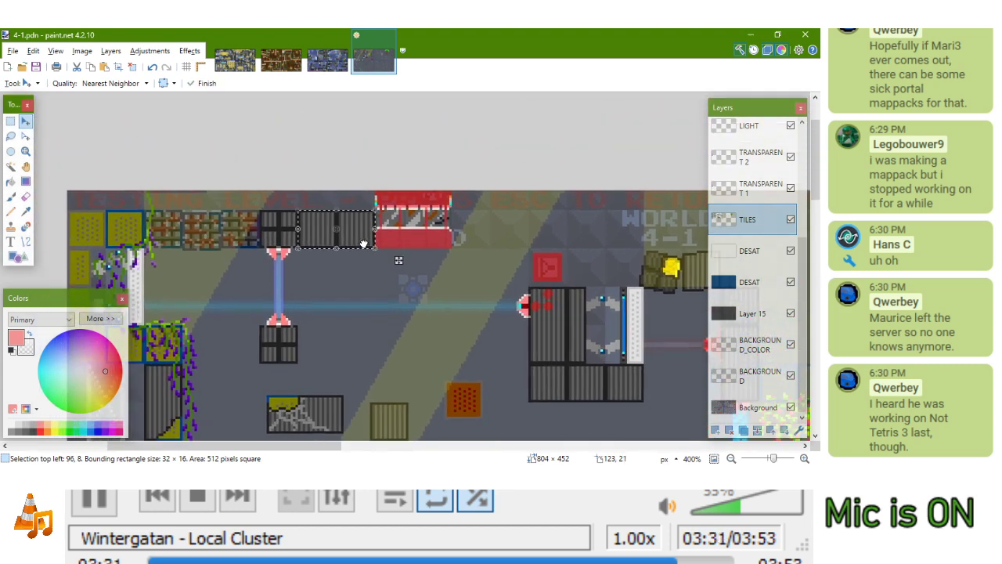
# Try continuing the upper row beyond the red window with overlapping copies of the striped block pair
pyautogui.moveTo(315, 222); pyautogui.dragTo(463, 220)
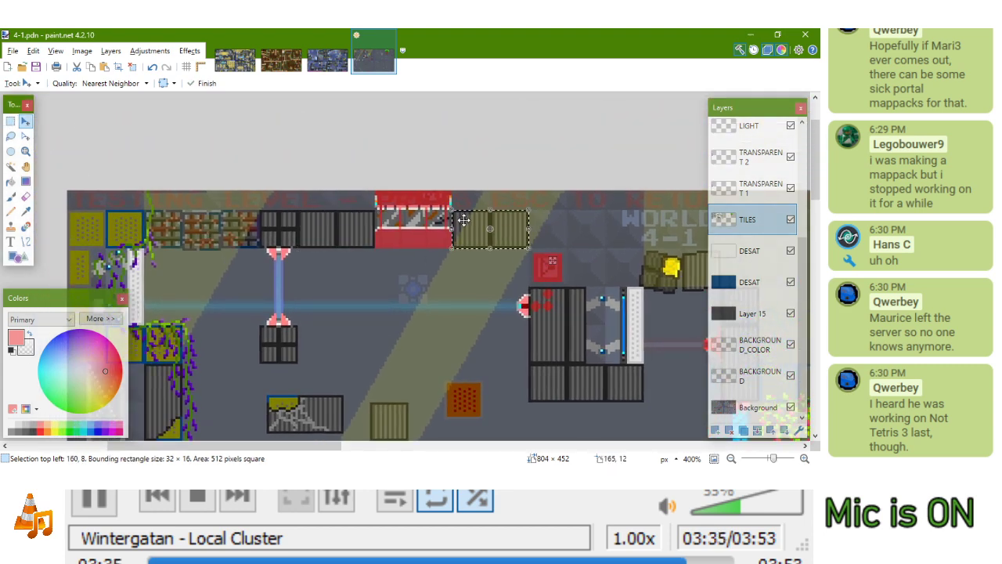
pyautogui.click(10, 123)
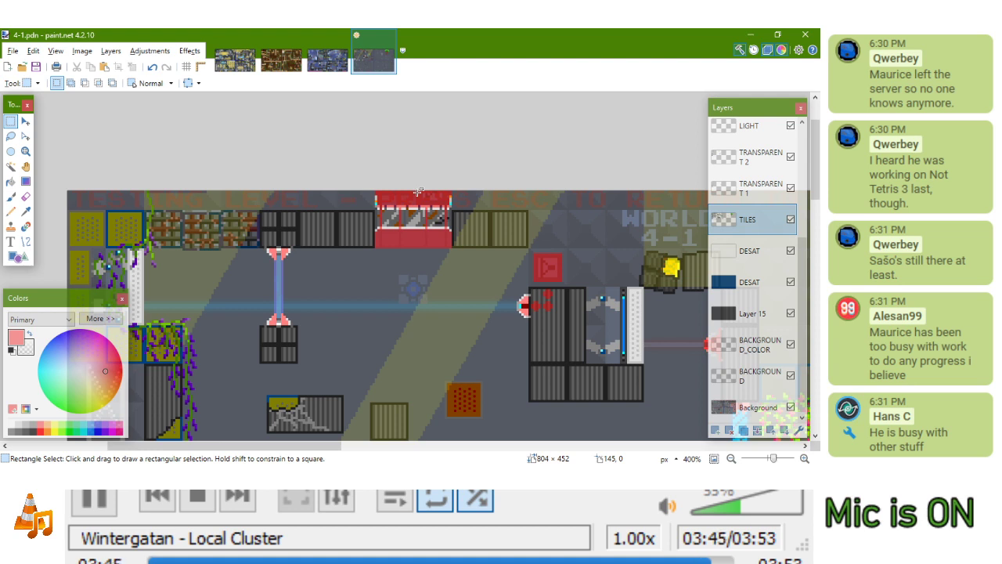
pyautogui.hscroll(5, 560, 252)
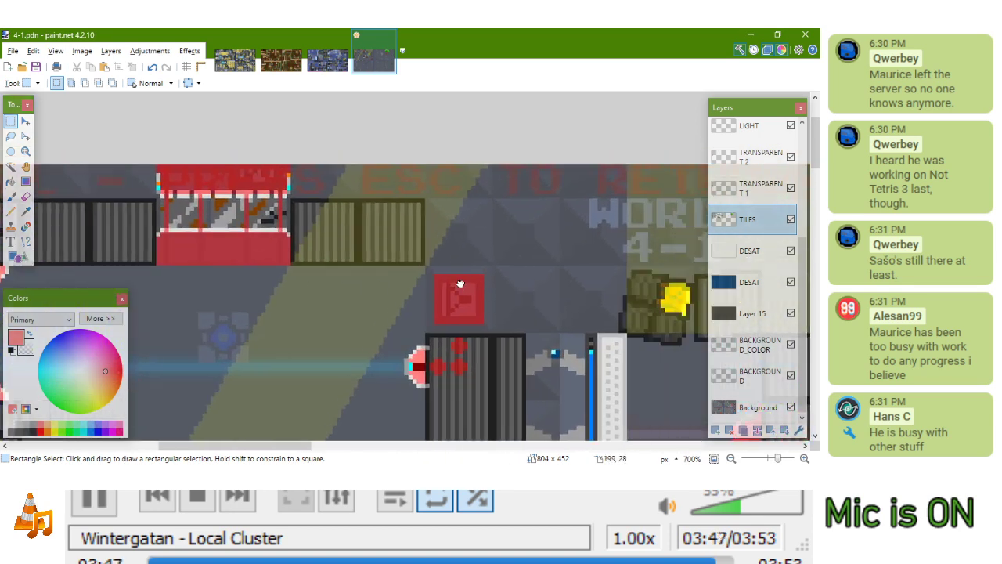
pyautogui.scroll(3, 385, 238)
pyautogui.hotkey('ctrl', 'v')
pyautogui.moveTo(93, 190); pyautogui.dragTo(375, 186)
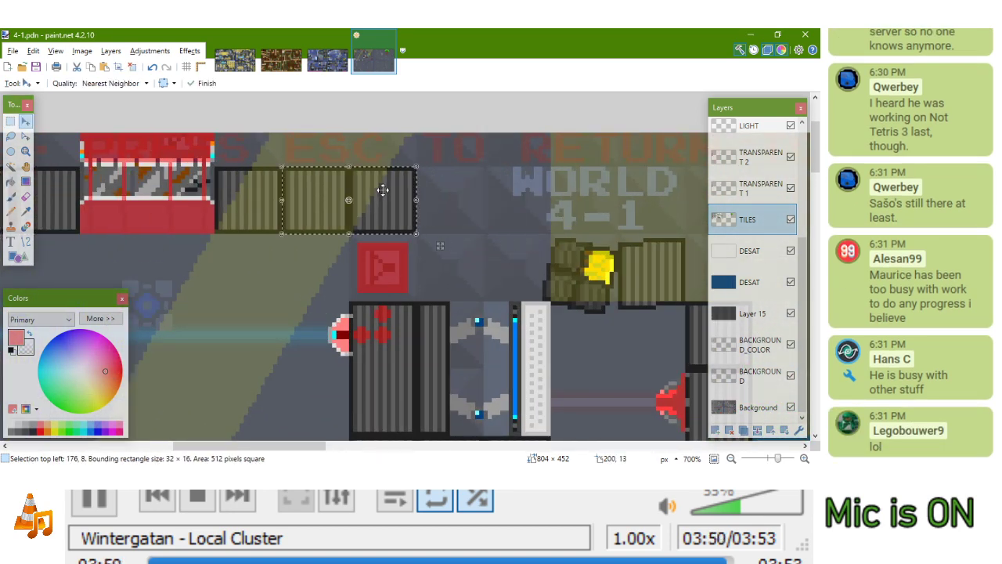
# Reduce the copied selection to a single striped block and place it behind the red panel beneath the row's end
pyautogui.click(25, 139)
pyautogui.moveTo(282, 201); pyautogui.dragTo(399, 244)
pyautogui.press('m')
pyautogui.scroll(-4, 435, 240)
pyautogui.scroll(-3, 434, 241)
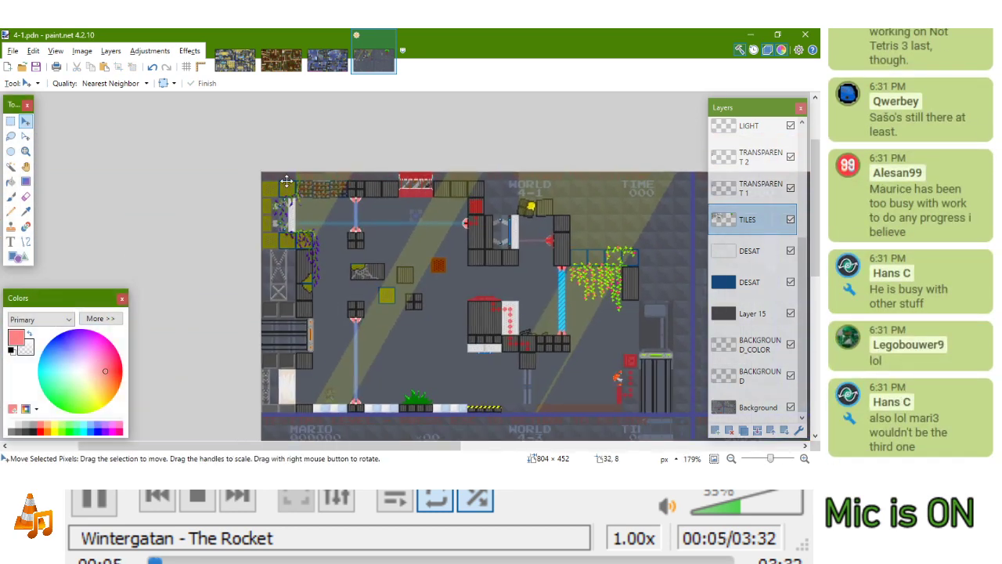
# Delete the three striped blocks right of the red window from the TILES layer
pyautogui.click(10, 121)
pyautogui.scroll(6, 470, 192)
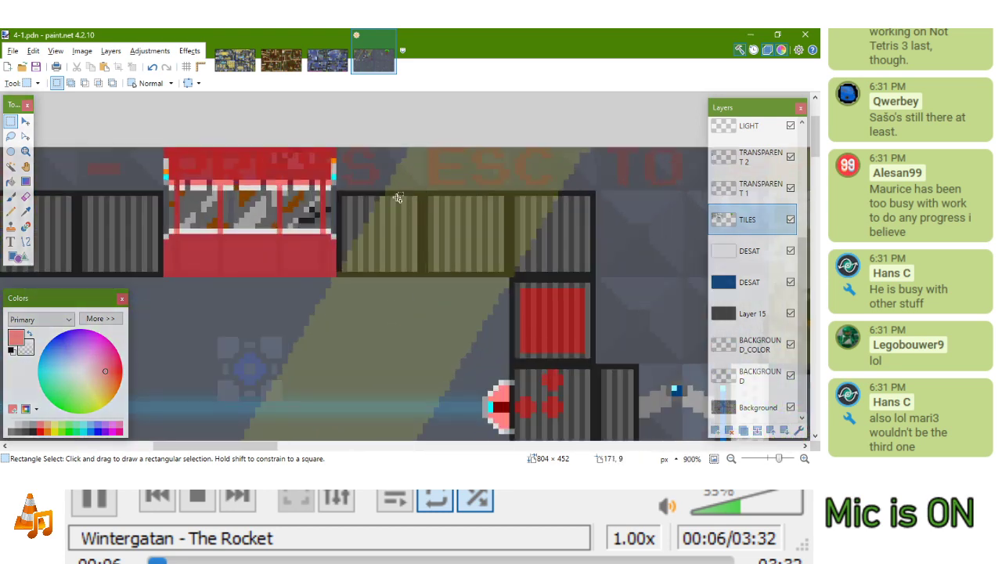
pyautogui.moveTo(340, 194); pyautogui.dragTo(594, 274)
pyautogui.press('Delete')
# Draw a block-sized square outline in 800000 directly right of the red window on the TILES layer
pyautogui.scroll(-4, 553, 260)
pyautogui.scroll(-3, 540, 271)
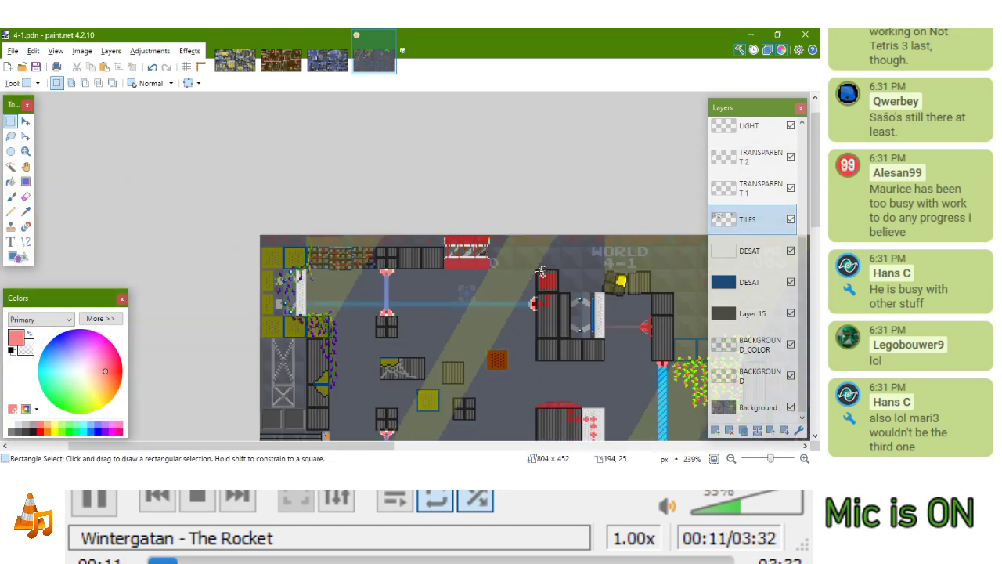
pyautogui.scroll(2, 540, 271)
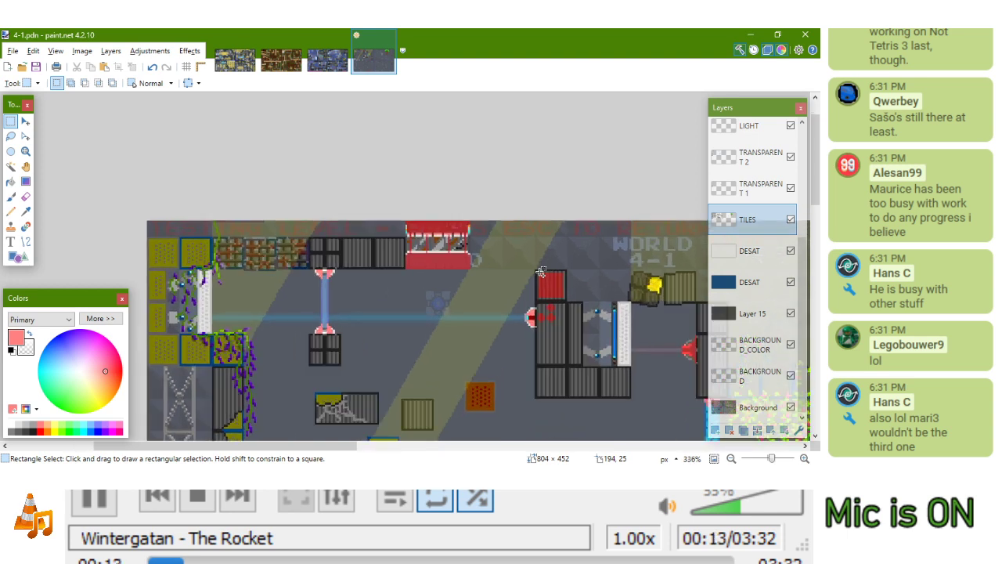
pyautogui.click(17, 256)
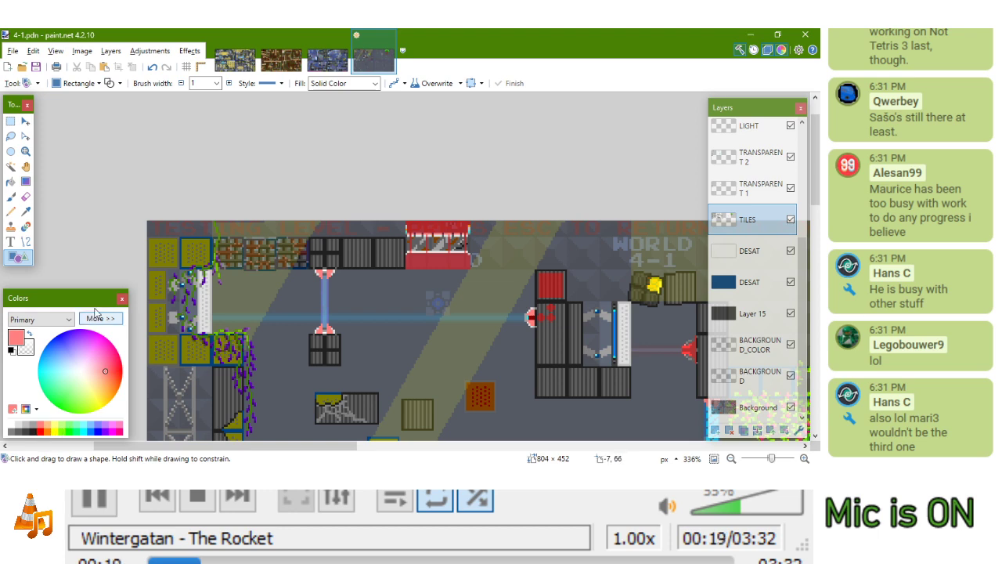
pyautogui.click(93, 332)
pyautogui.click(97, 318)
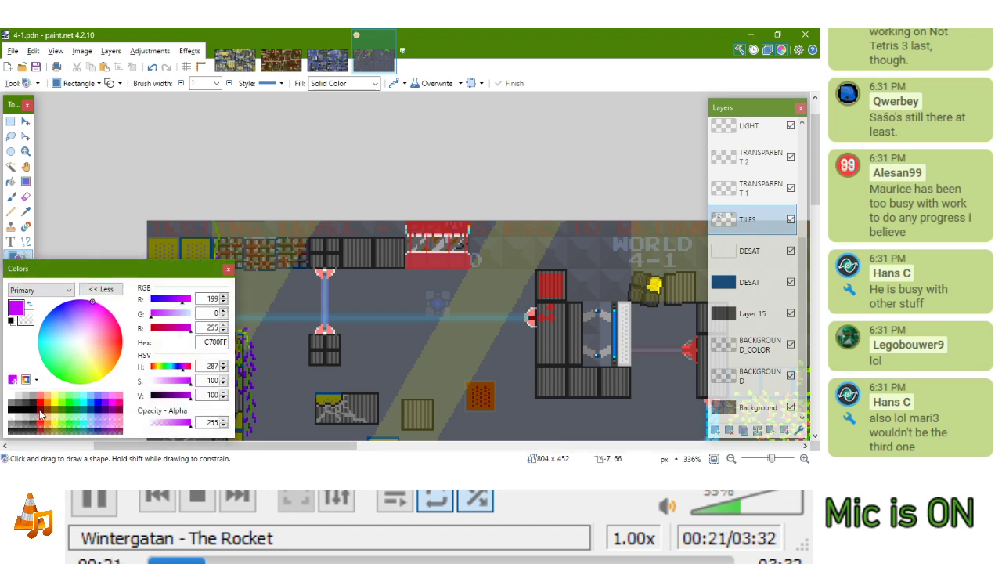
pyautogui.click(41, 415)
pyautogui.scroll(5, 478, 250)
pyautogui.moveTo(447, 212); pyautogui.dragTo(566, 332)
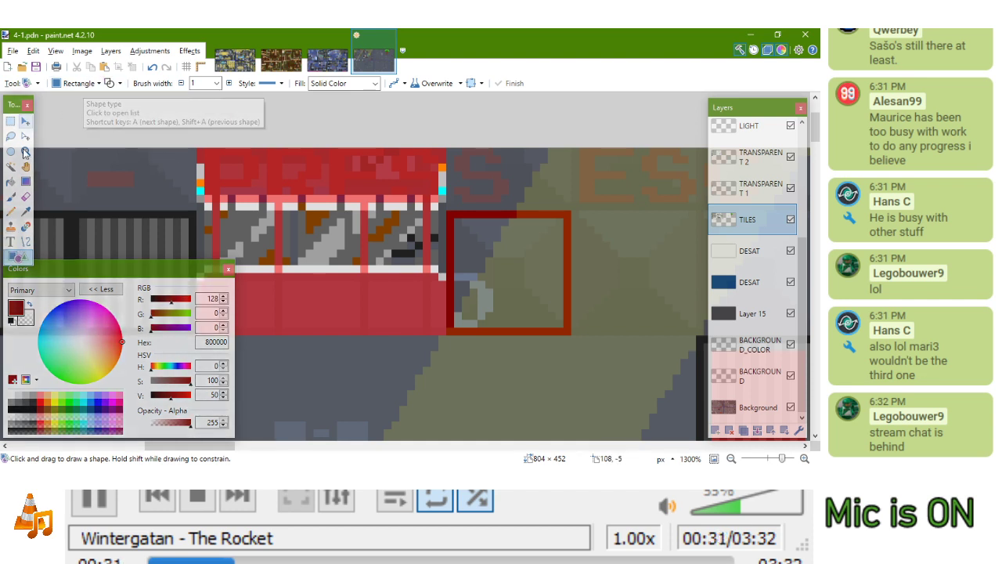
# Draw an 800000 circle outline centred inside the new square and touch up its corner pixels with the Pencil
pyautogui.click(81, 83)
pyautogui.click(98, 116)
pyautogui.hscroll(3, 447, 253)
pyautogui.scroll(-1, 447, 253)
pyautogui.moveTo(368, 189); pyautogui.dragTo(452, 266)
pyautogui.moveTo(428, 217); pyautogui.dragTo(437, 233)
pyautogui.press('Return')
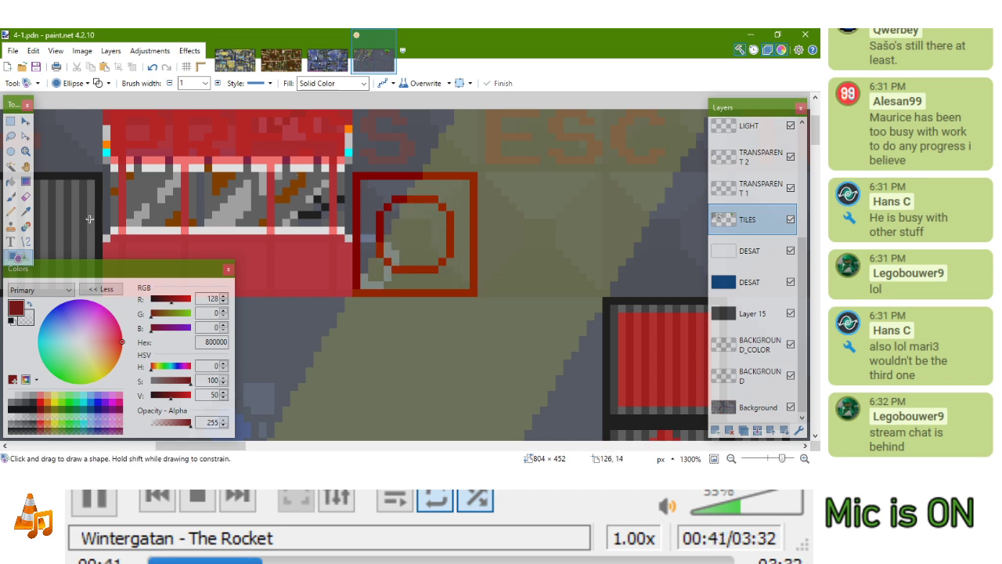
pyautogui.click(11, 211)
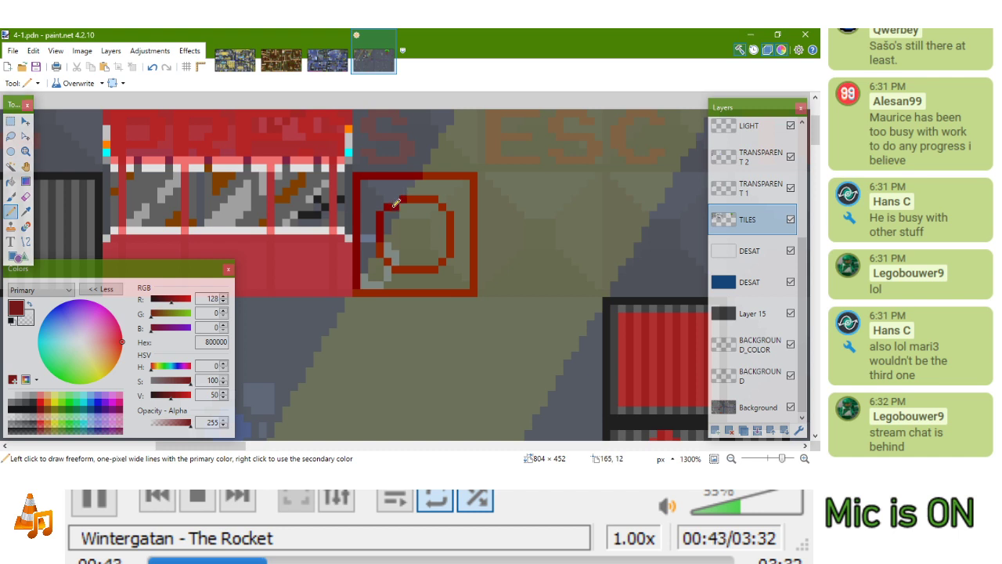
pyautogui.click(384, 210)
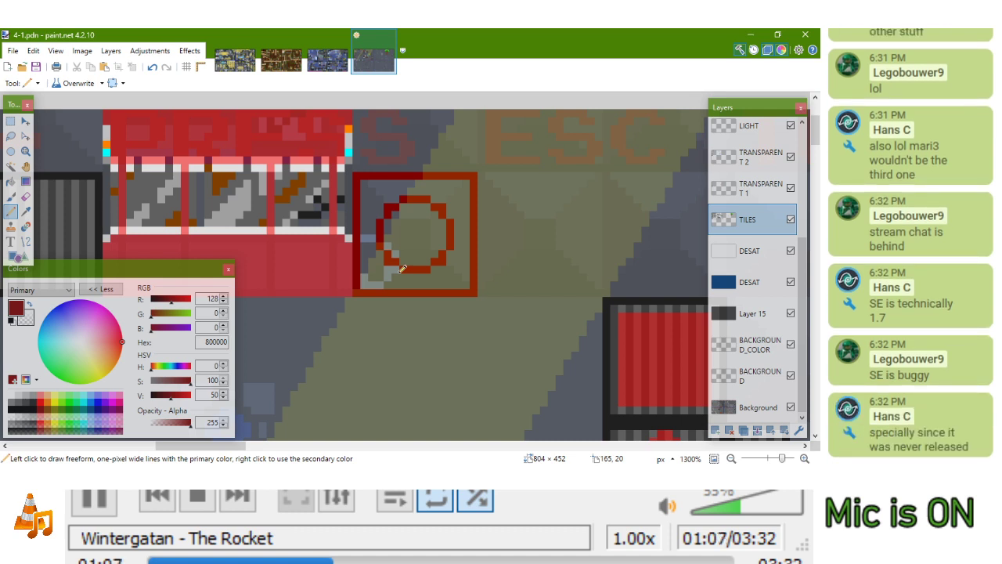
# Flood-fill the area between the circle and the square outline with FFC080, leaving the circle's inside empty
pyautogui.scroll(-5, 441, 220)
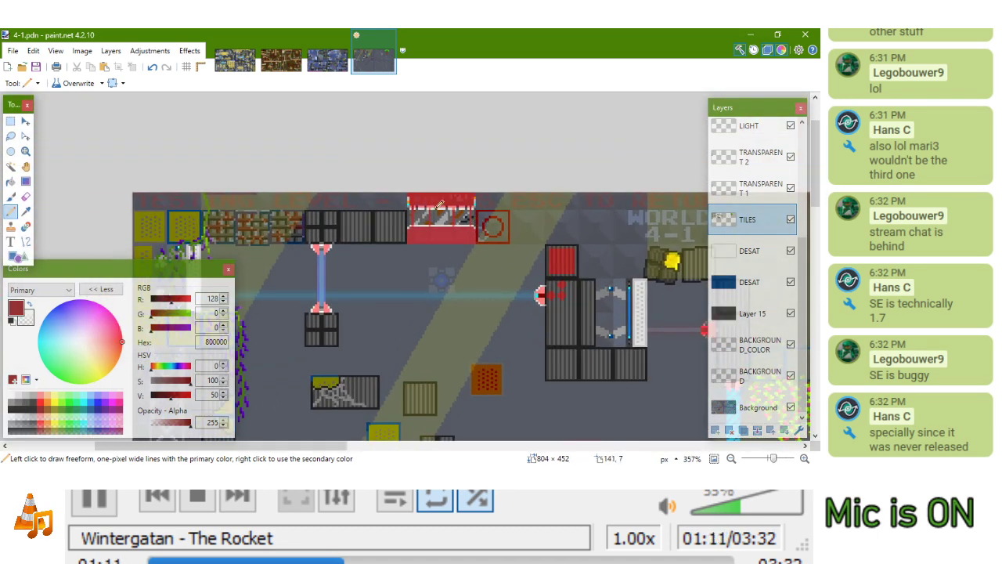
pyautogui.scroll(6, 440, 205)
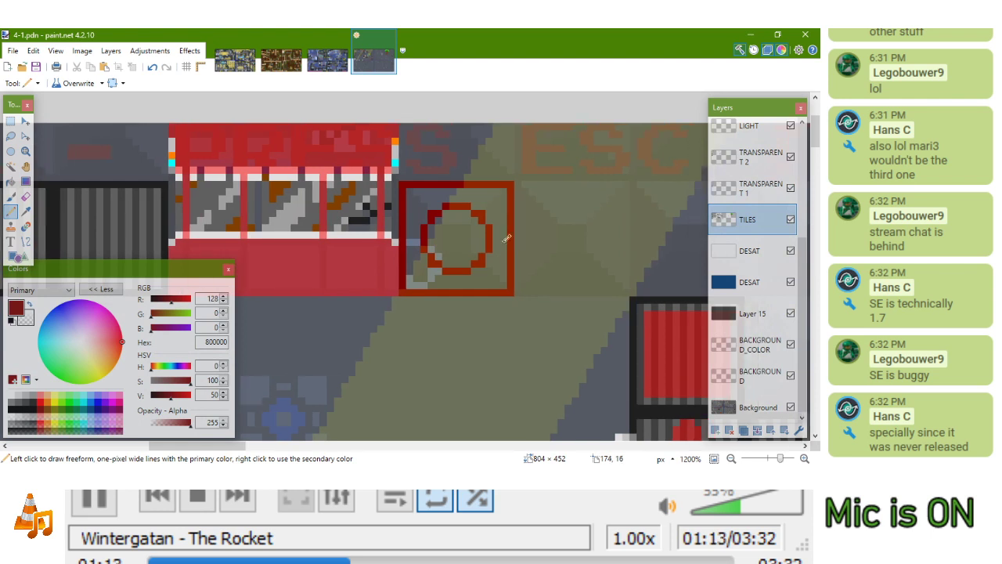
pyautogui.click(40, 395)
pyautogui.click(25, 242)
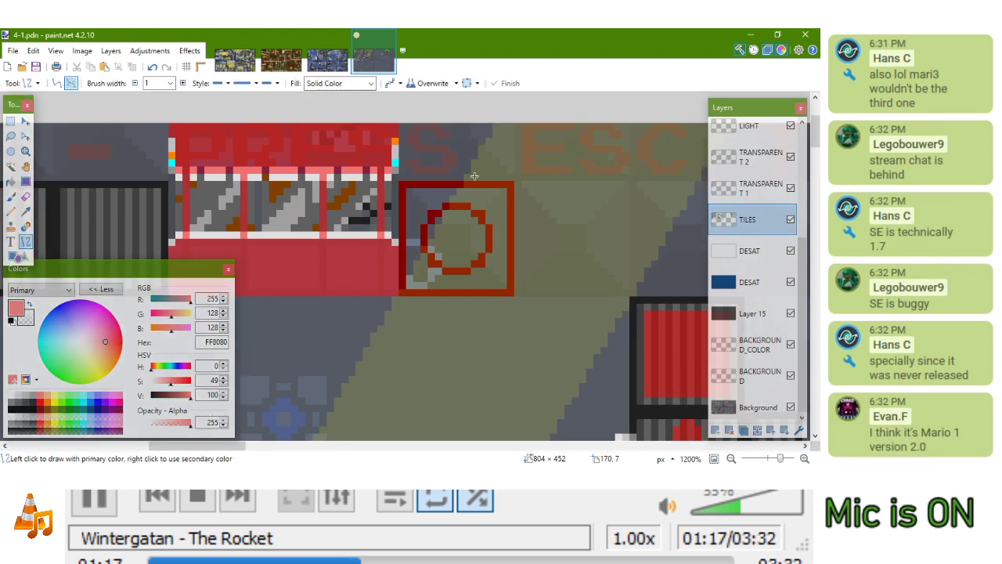
pyautogui.click(10, 181)
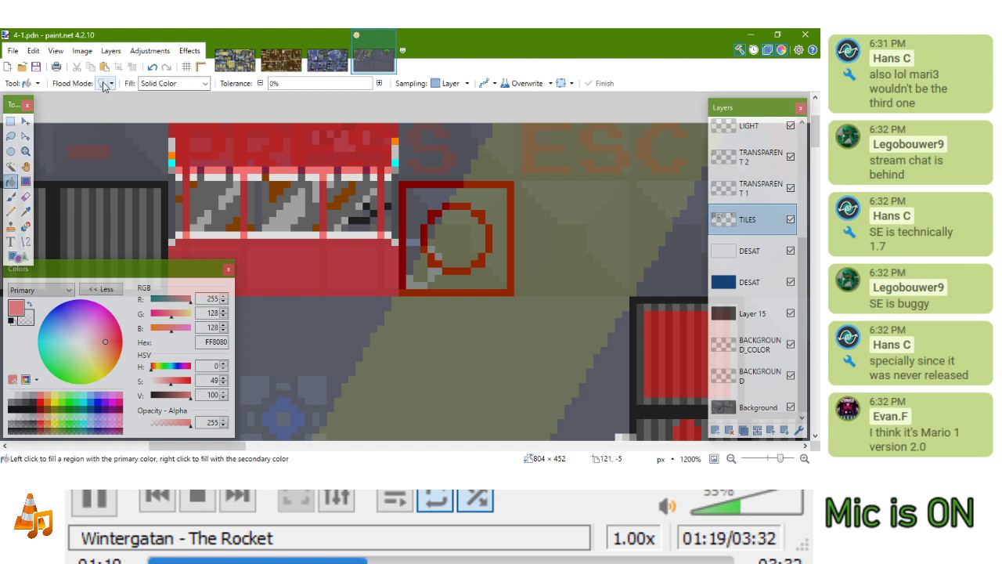
pyautogui.click(430, 192)
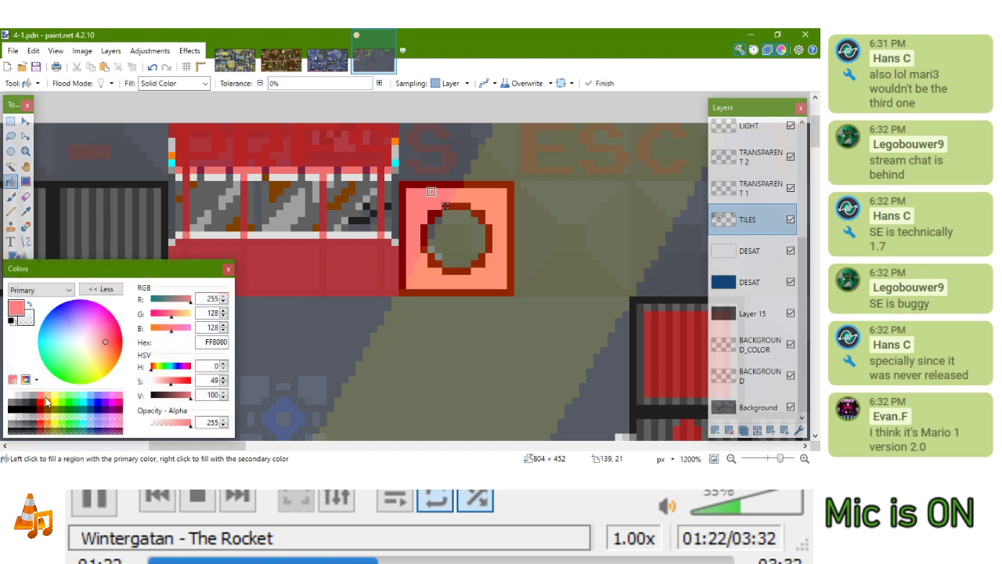
pyautogui.click(48, 396)
pyautogui.press('Return')
pyautogui.scroll(-5, 533, 220)
pyautogui.scroll(-2, 530, 229)
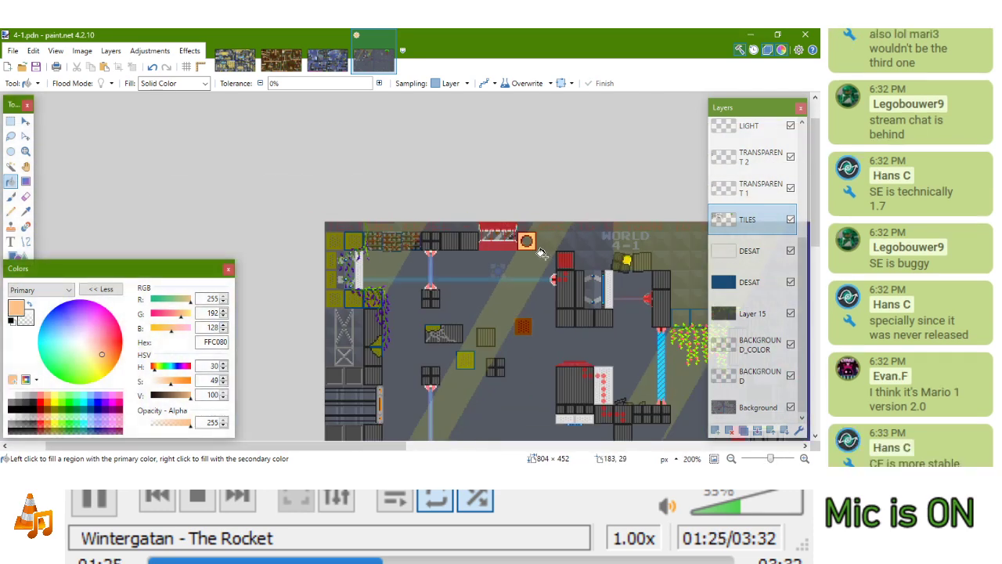
# Pencil an 804000 shadow along the outer lower-right edge of the circle in the orange tile
pyautogui.scroll(5, 532, 227)
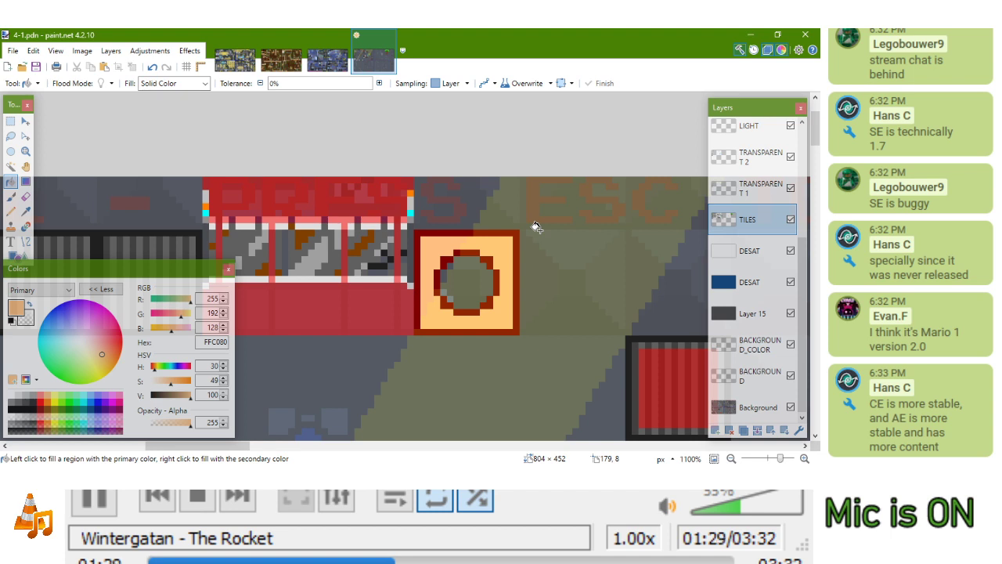
pyautogui.click(16, 256)
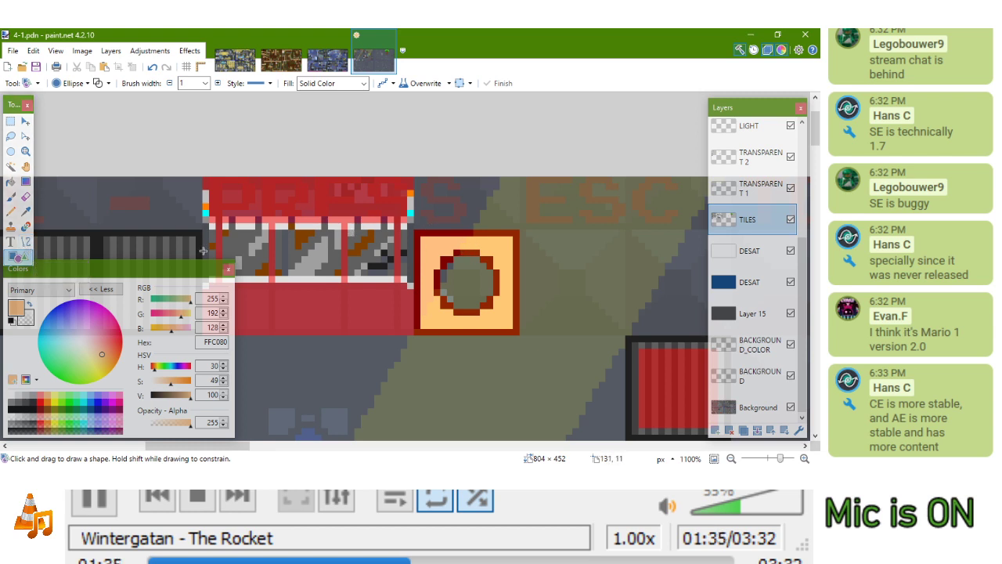
pyautogui.click(25, 241)
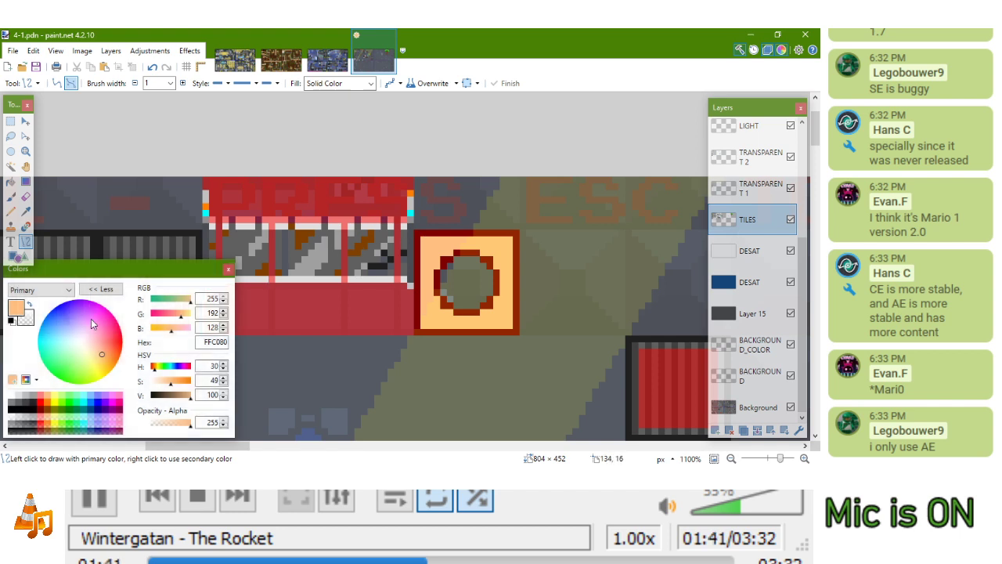
pyautogui.click(83, 290)
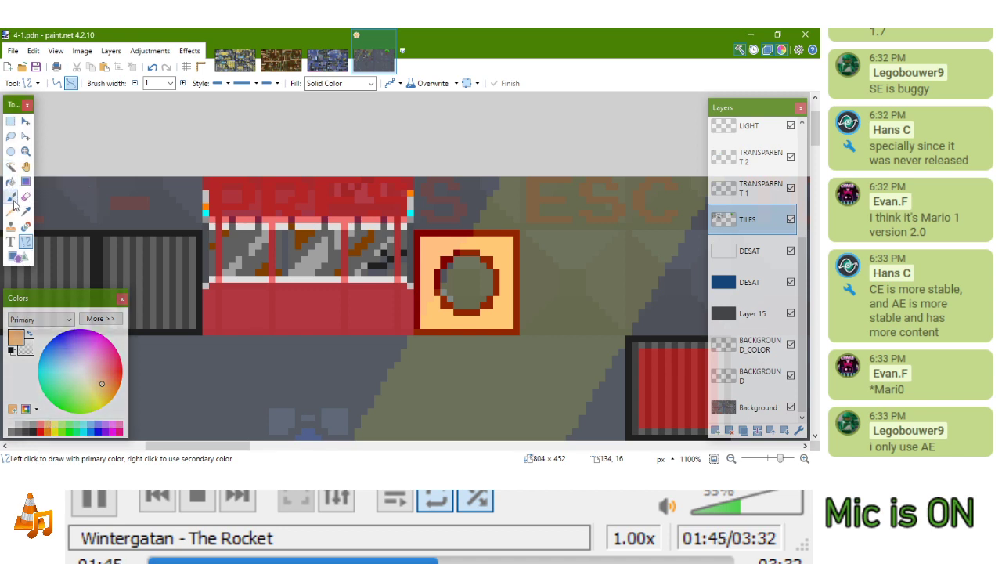
pyautogui.click(10, 211)
pyautogui.click(102, 375)
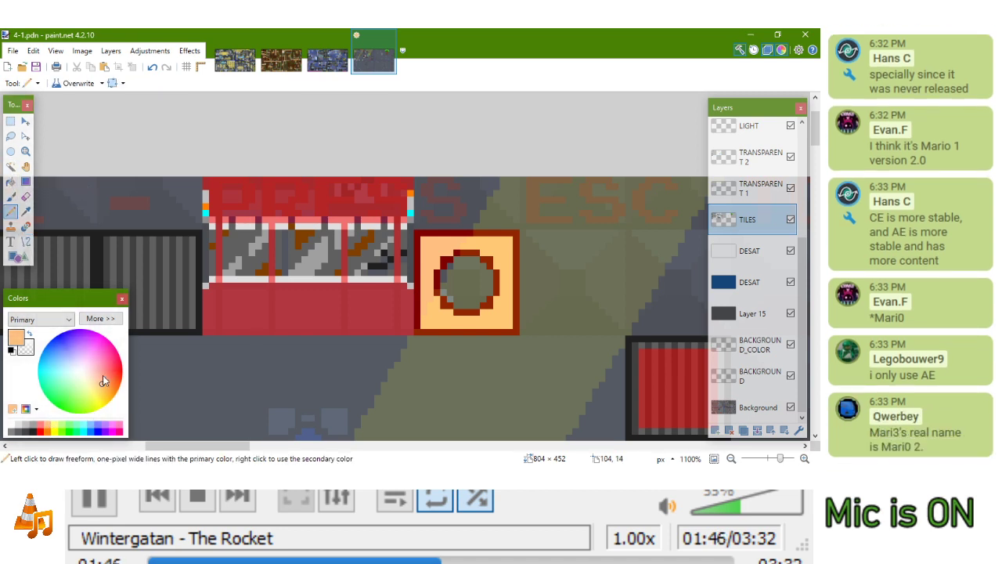
pyautogui.click(97, 319)
pyautogui.click(46, 412)
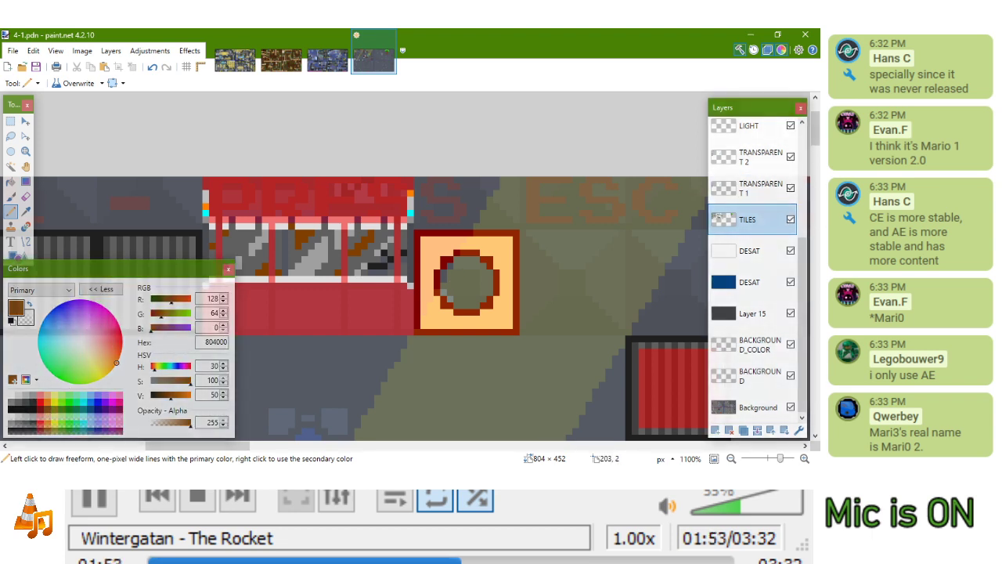
pyautogui.scroll(-4, 486, 268)
pyautogui.scroll(6, 480, 279)
pyautogui.scroll(2, 483, 276)
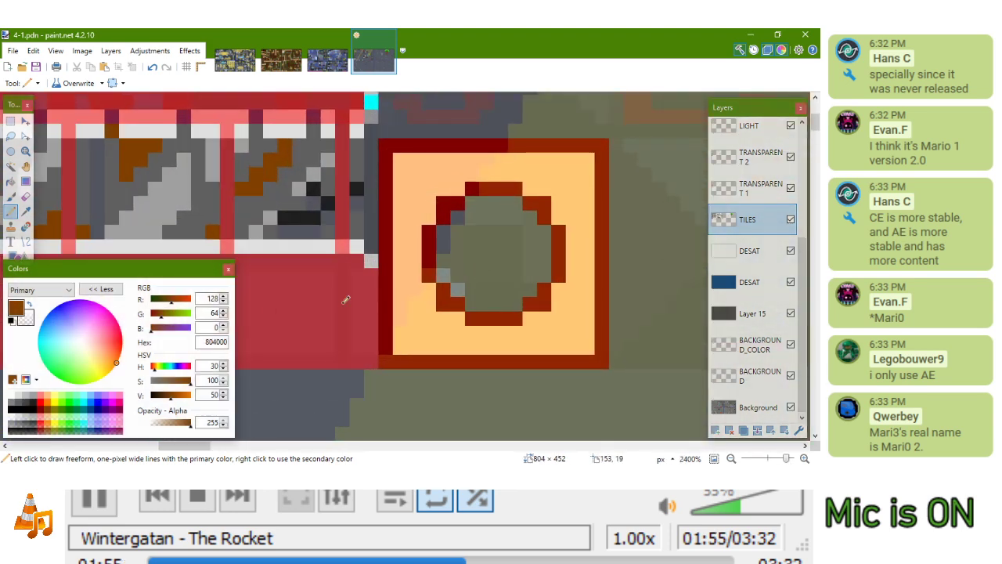
pyautogui.click(430, 277)
pyautogui.moveTo(432, 281)
pyautogui.mouseDown()
pyautogui.moveTo(460, 318)
pyautogui.moveTo(449, 317)
pyautogui.moveTo(500, 332)
pyautogui.moveTo(479, 329)
pyautogui.moveTo(540, 320)
pyautogui.moveTo(579, 260)
pyautogui.moveTo(577, 271)
pyautogui.moveTo(579, 229)
pyautogui.moveTo(562, 200)
pyautogui.moveTo(541, 183)
pyautogui.mouseUp()
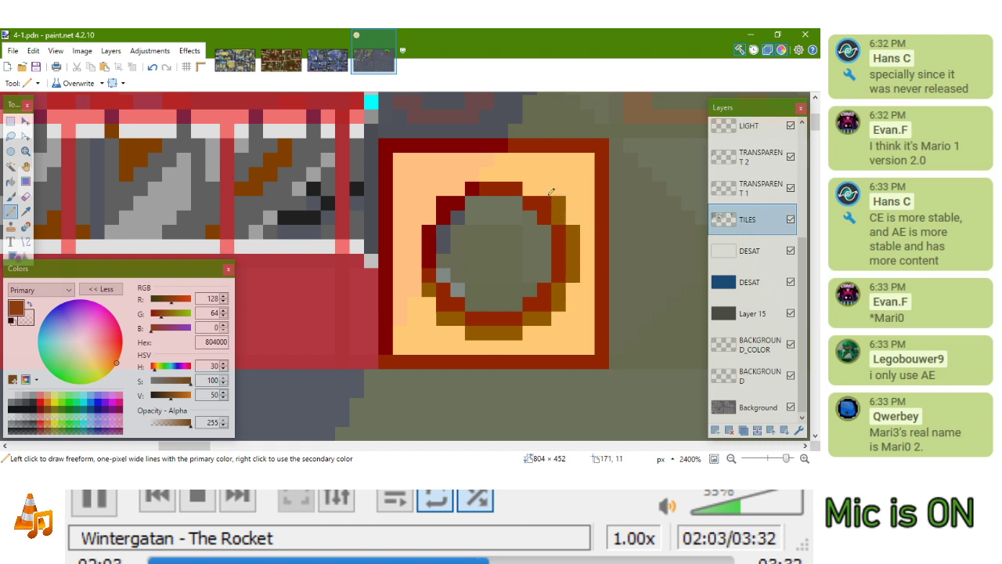
# Pencil an FFFF80 highlight along the circle's outer upper-left edge and touch up its lower-left shading with 804000
pyautogui.click(55, 400)
pyautogui.moveTo(415, 276)
pyautogui.mouseDown()
pyautogui.moveTo(427, 208)
pyautogui.moveTo(466, 186)
pyautogui.moveTo(447, 183)
pyautogui.moveTo(497, 178)
pyautogui.moveTo(468, 200)
pyautogui.moveTo(475, 172)
pyautogui.moveTo(540, 185)
pyautogui.mouseUp()
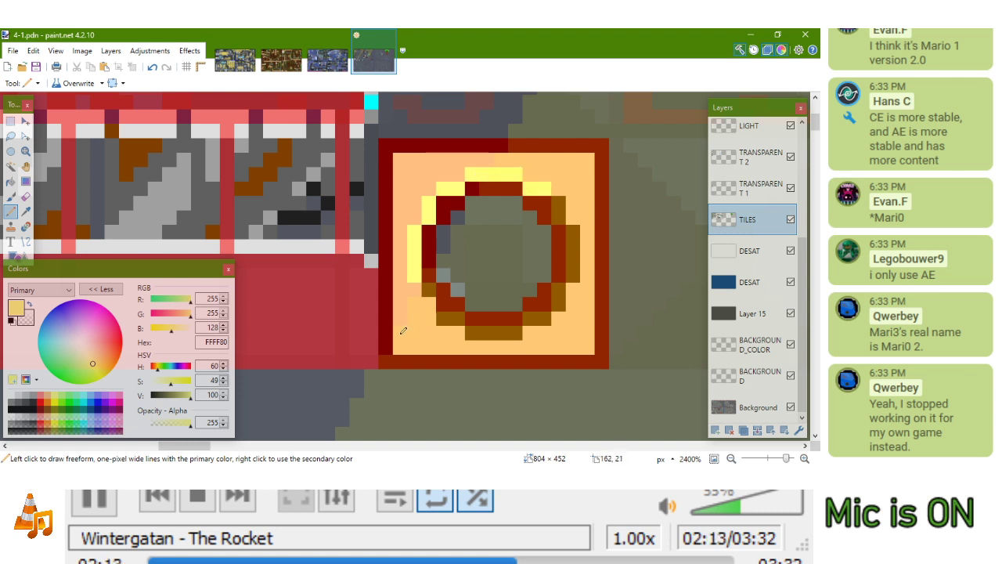
pyautogui.press('k')
pyautogui.click(429, 291)
pyautogui.click(429, 304)
pyautogui.scroll(-4, 427, 302)
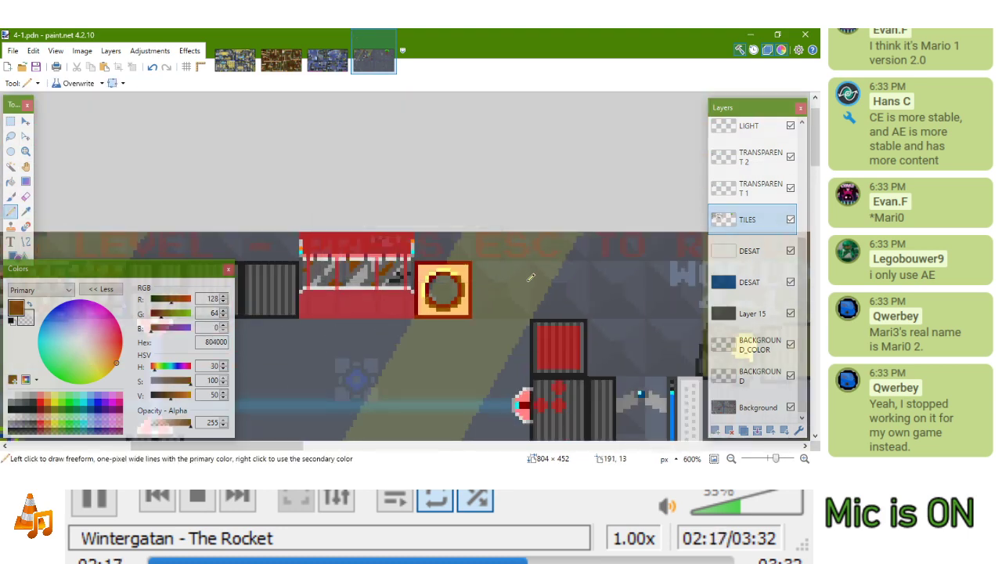
pyautogui.scroll(4, 501, 283)
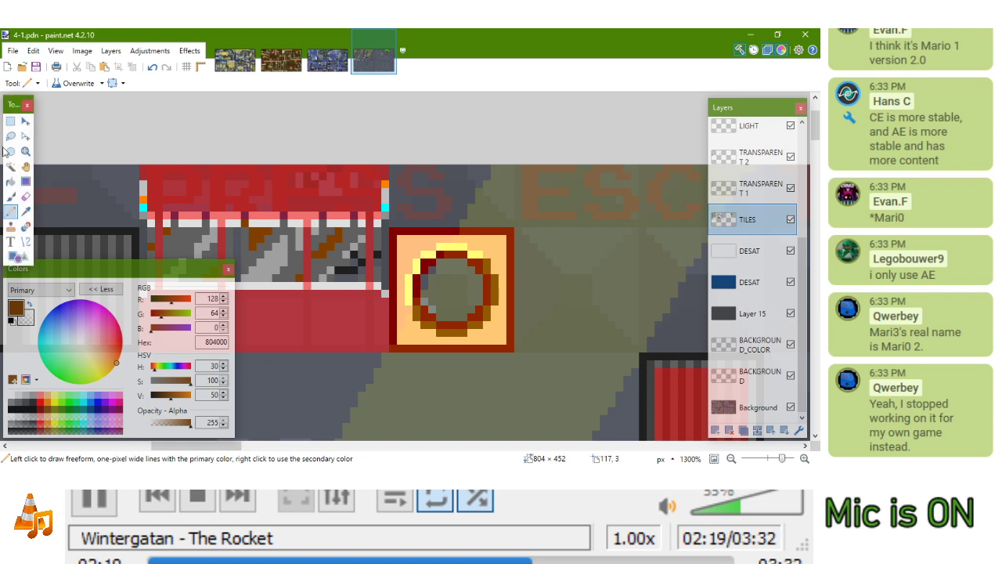
# Select the orange tile's interior, flip it vertically so the highlight lies lower-left, and deselect
pyautogui.click(11, 123)
pyautogui.moveTo(397, 235); pyautogui.dragTo(509, 343)
pyautogui.click(25, 122)
pyautogui.moveTo(483, 210); pyautogui.dragTo(329, 255)
pyautogui.hotkey('ctrl', 'd')
pyautogui.scroll(-4, 547, 209)
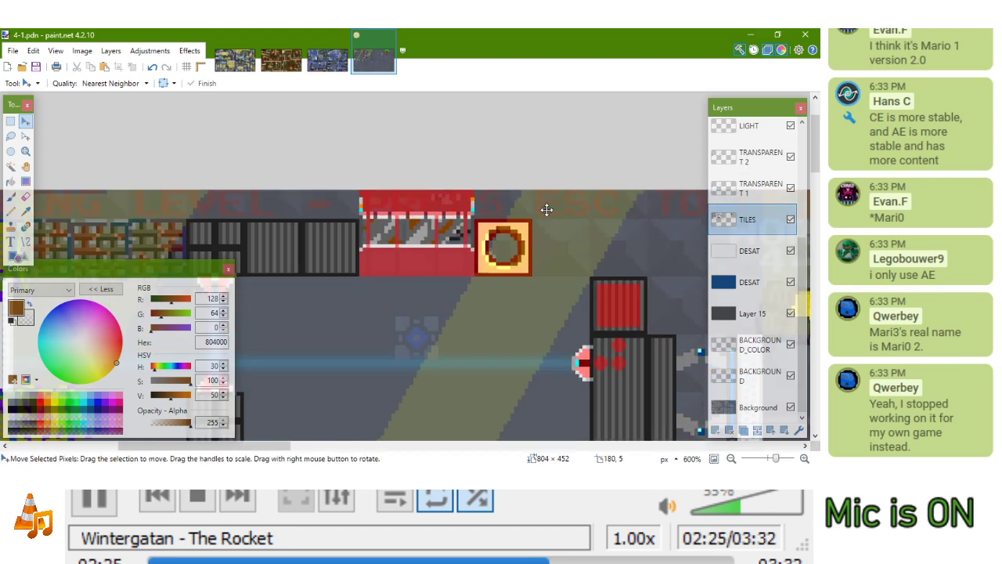
# Try FFFF80 highlight lines along the top and right inner edges of the orange tile
pyautogui.scroll(-8, 552, 209)
pyautogui.scroll(7, 577, 211)
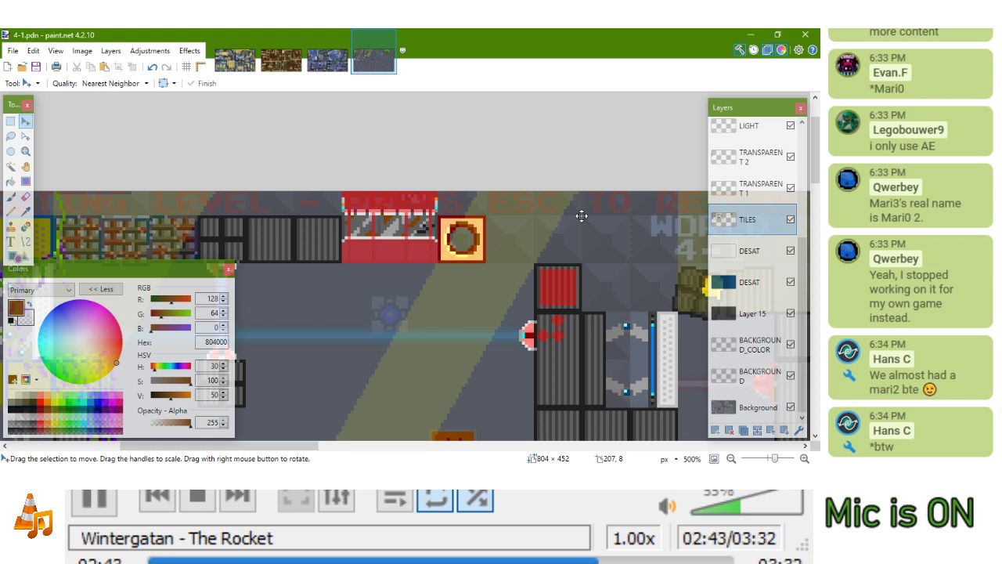
pyautogui.scroll(6, 494, 262)
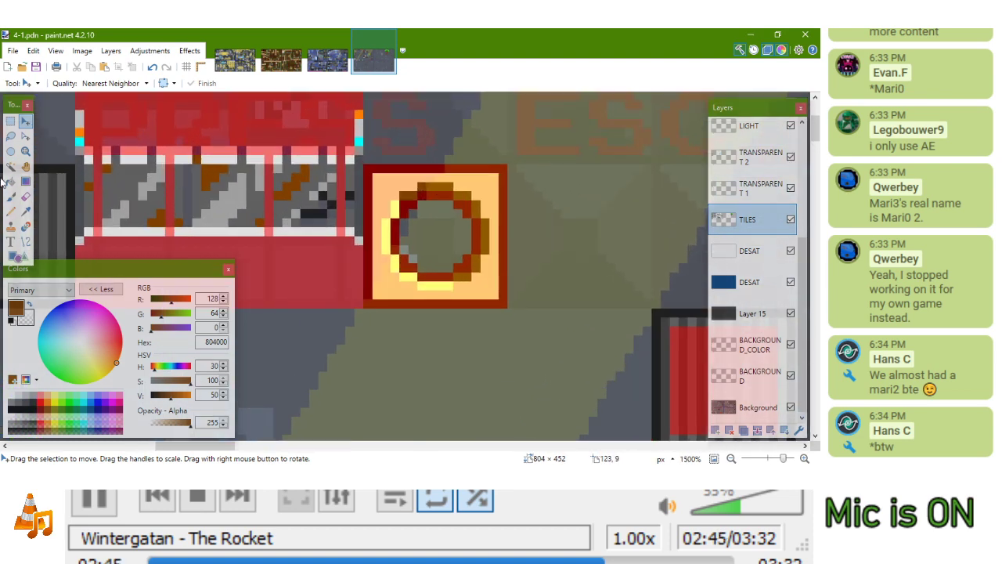
pyautogui.click(11, 211)
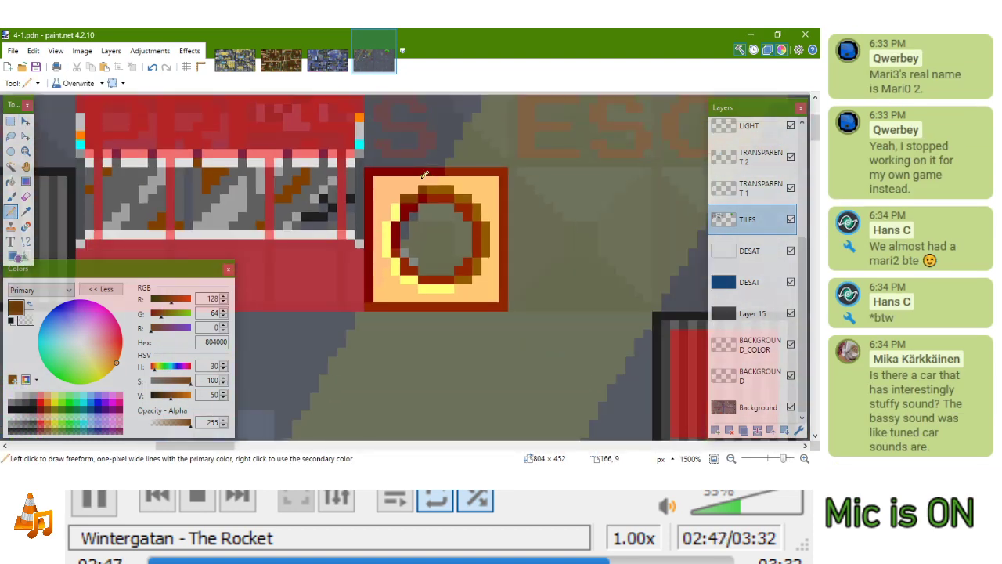
pyautogui.scroll(1, 430, 174)
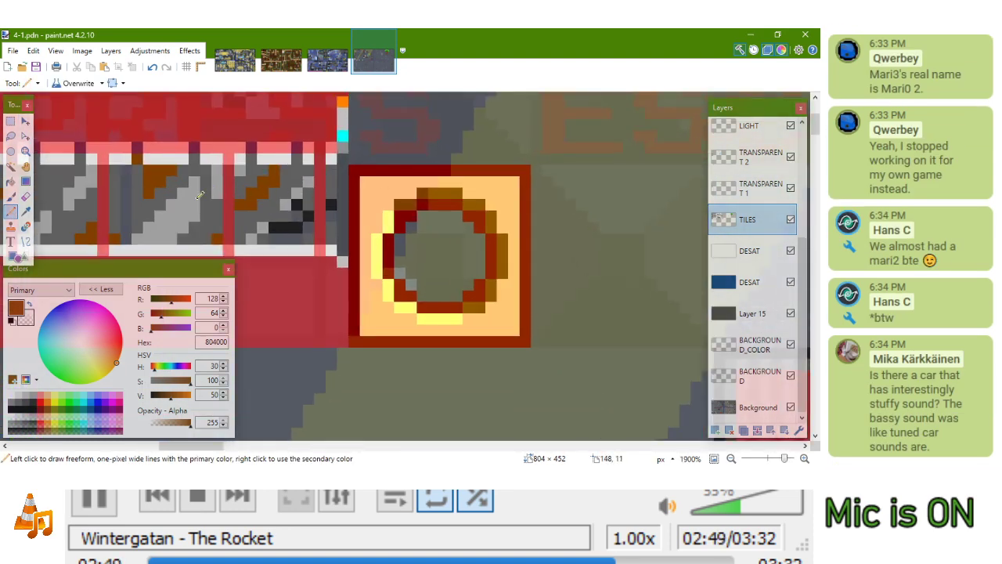
pyautogui.click(26, 241)
pyautogui.scroll(-2, 447, 225)
pyautogui.scroll(1, 360, 244)
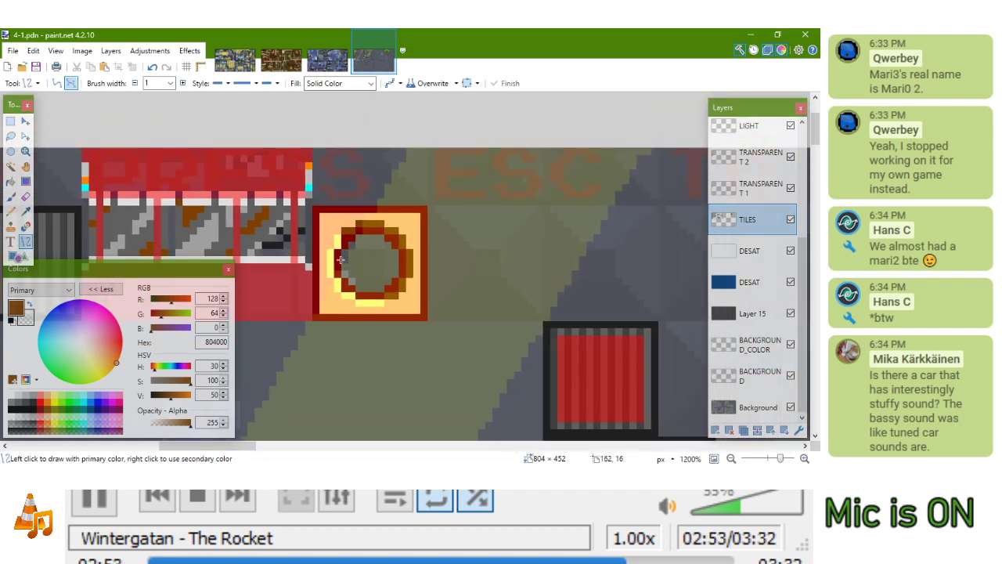
pyautogui.moveTo(352, 248); pyautogui.dragTo(372, 254)
pyautogui.press('k')
pyautogui.click(359, 249)
pyautogui.moveTo(349, 224); pyautogui.dragTo(439, 223)
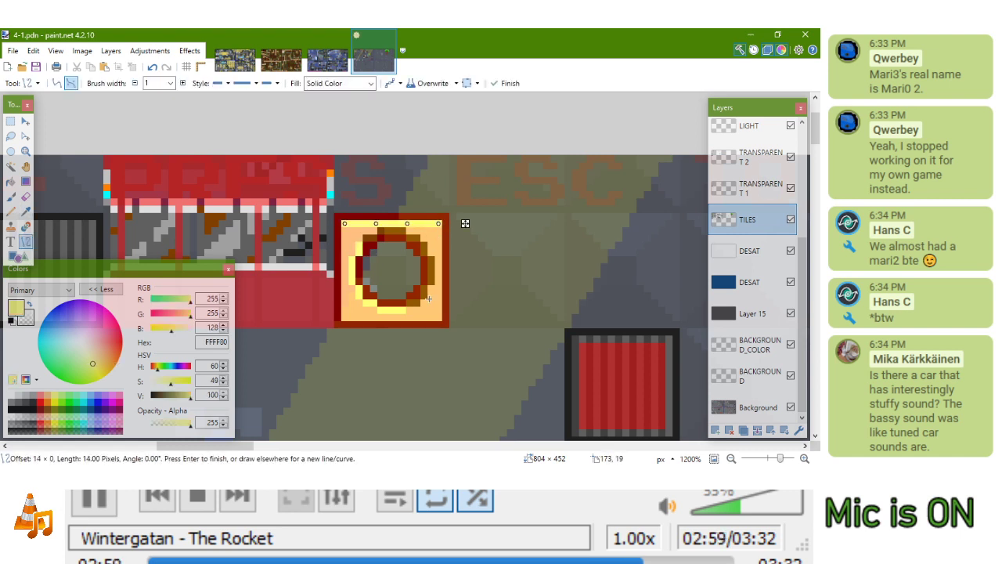
pyautogui.moveTo(438, 315); pyautogui.dragTo(438, 223)
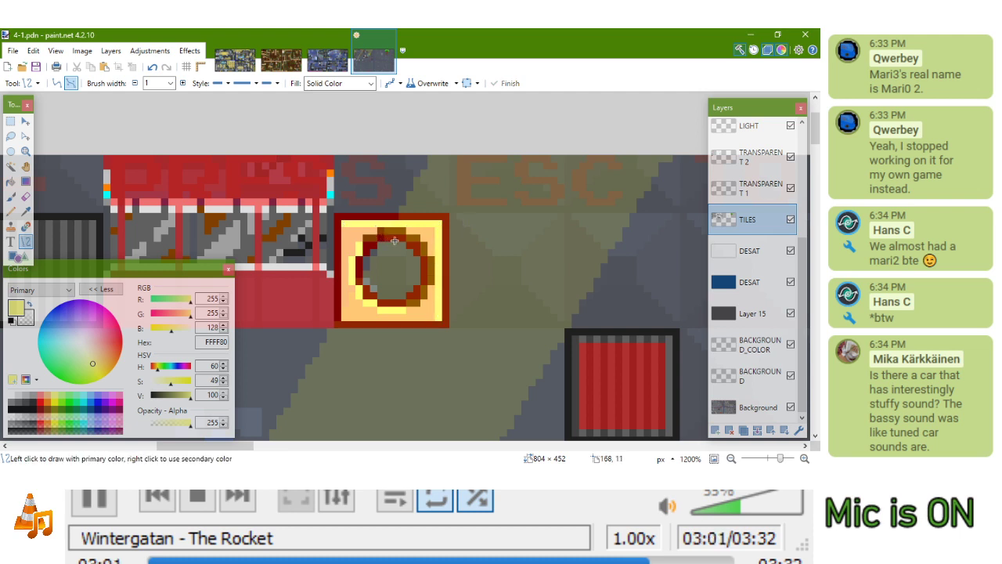
# Try 804000 shadow lines along the left and bottom inner edges of the orange tile
pyautogui.press('k')
pyautogui.click(405, 234)
pyautogui.moveTo(345, 232)
pyautogui.mouseDown()
pyautogui.moveTo(345, 312)
pyautogui.moveTo(427, 312)
pyautogui.mouseUp()
pyautogui.press('Return')
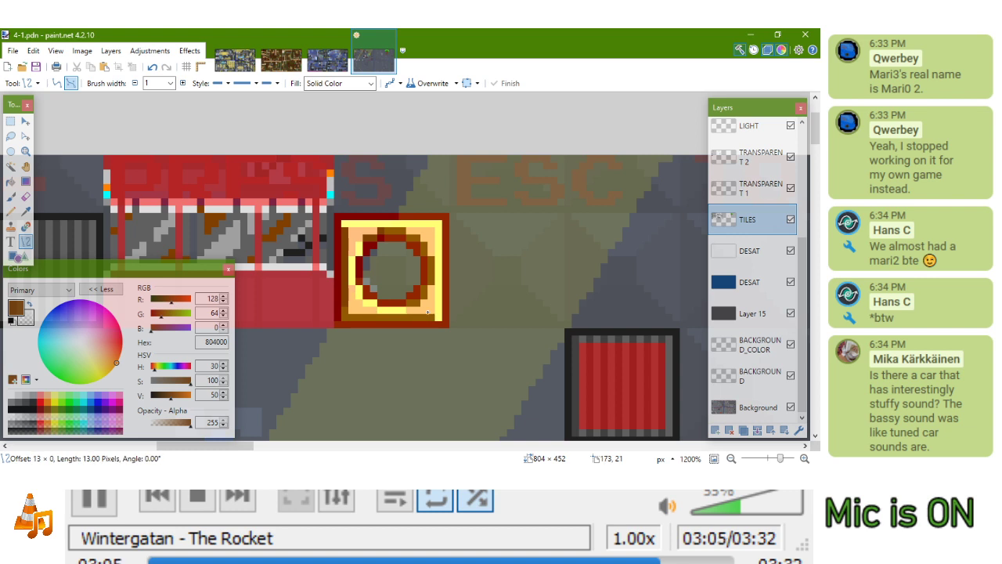
pyautogui.click(11, 211)
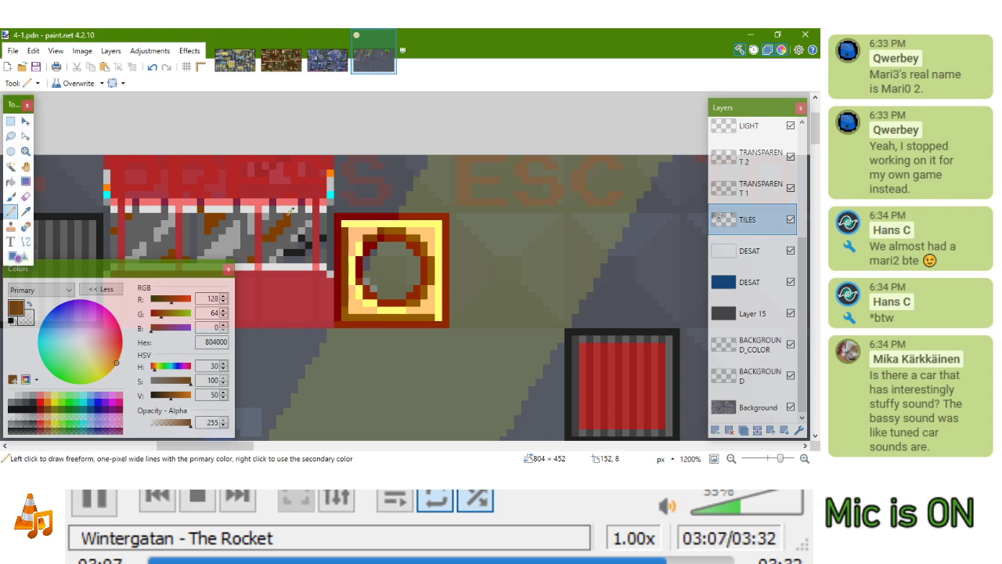
# Undo the highlight and shadow lines drawn along the orange tile's inner edges
pyautogui.hotkey('ctrl', 'z')
pyautogui.hotkey('ctrl', 'z')
pyautogui.hotkey('ctrl', 'z')
pyautogui.hotkey('ctrl', 'z')
pyautogui.hotkey('ctrl', 'z')
pyautogui.hotkey('ctrl', 'z')
pyautogui.hotkey('ctrl', 'z')
pyautogui.hotkey('ctrl', 'z')
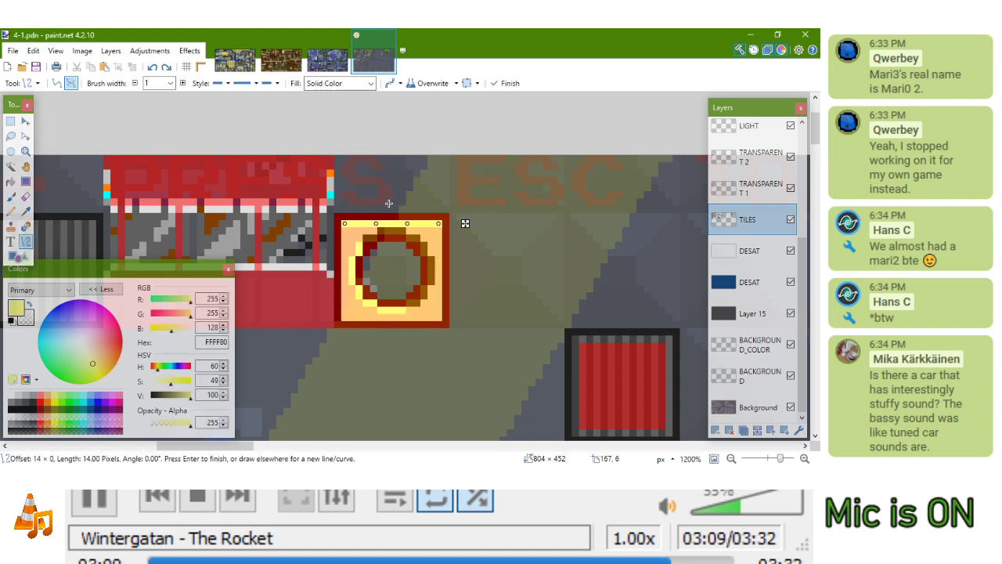
# Save the 4-1.pdn file
pyautogui.hotkey('ctrl', 's')
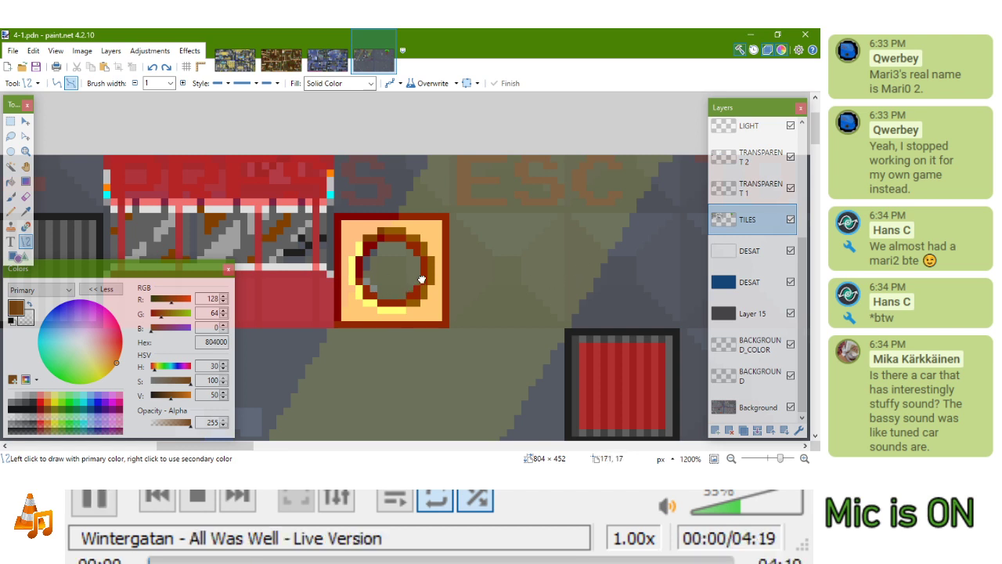
pyautogui.moveTo(422, 280); pyautogui.dragTo(446, 237)
pyautogui.scroll(-3, 428, 222)
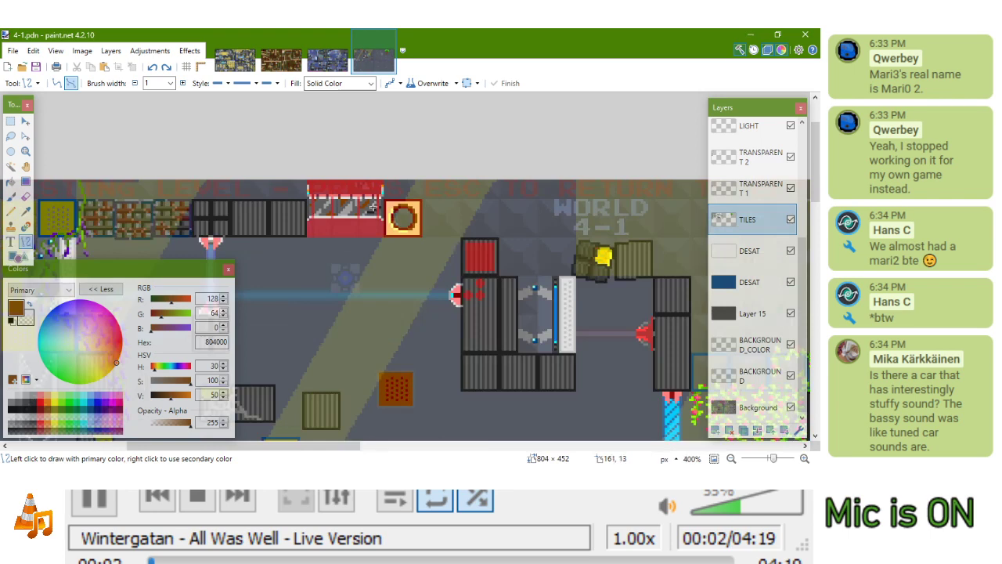
# Copy the orange circle tile and place two copies side by side directly to its right, then deselect
pyautogui.click(11, 121)
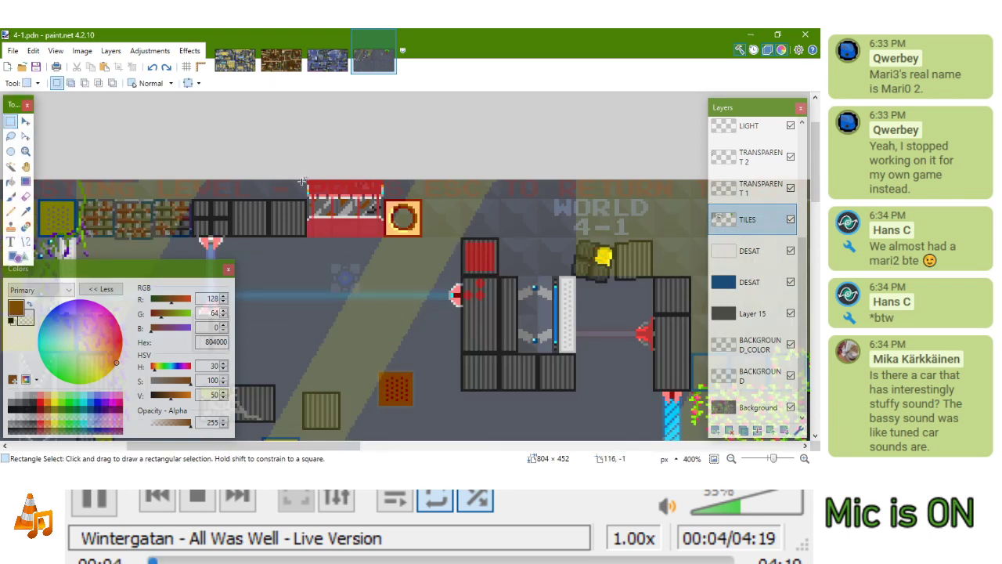
pyautogui.scroll(5, 406, 216)
pyautogui.moveTo(344, 209); pyautogui.dragTo(648, 292)
pyautogui.hotkey('ctrl', 'c')
pyautogui.hotkey('ctrl', 'v')
pyautogui.hotkey('ctrl', 'v')
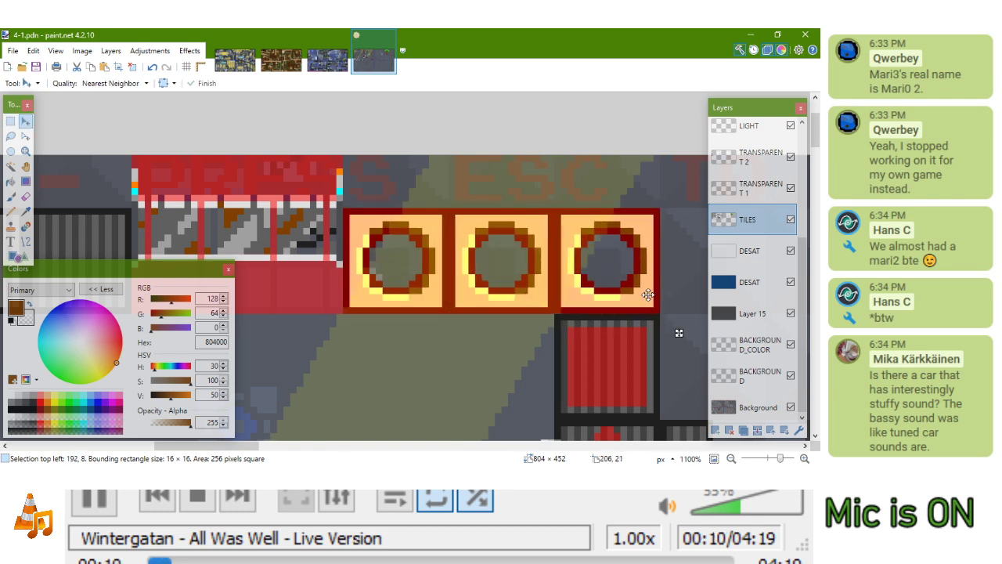
pyautogui.hotkey('ctrl', 'd')
# Delete the square area holding the circle in the middle orange tile, leaving only a thin orange frame
pyautogui.scroll(-5, 592, 238)
pyautogui.scroll(4, 580, 232)
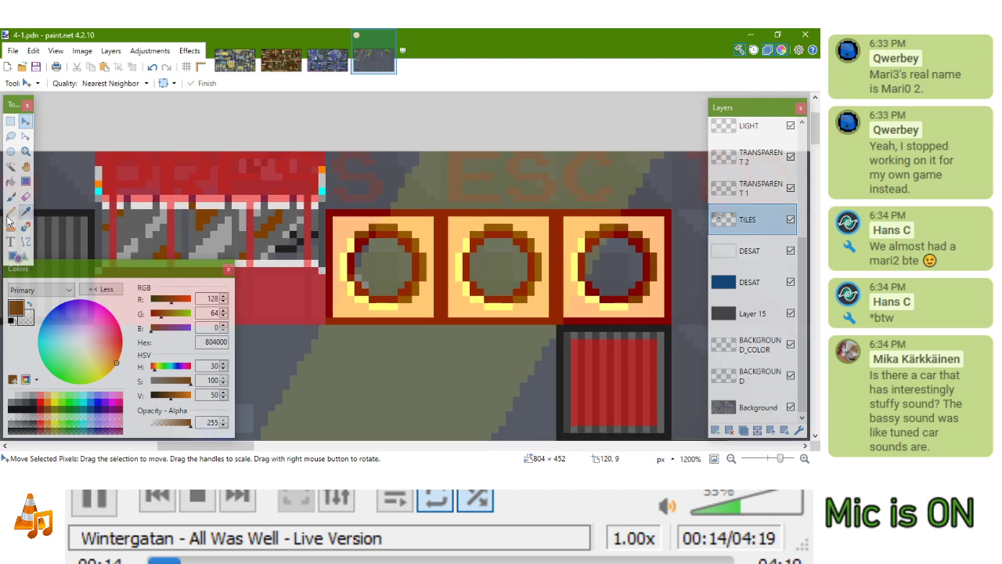
pyautogui.click(10, 121)
pyautogui.moveTo(455, 223); pyautogui.dragTo(539, 300)
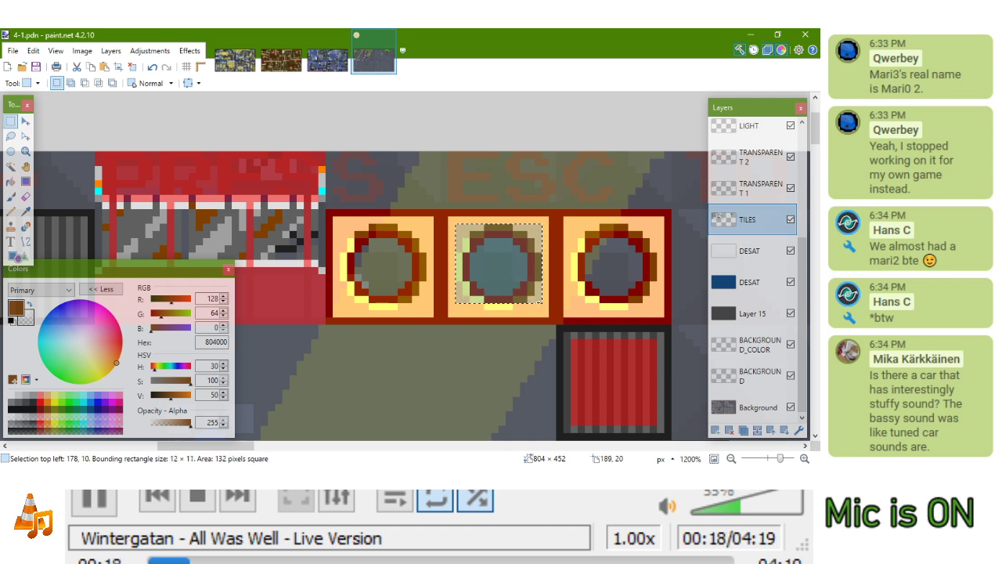
pyautogui.press('Delete')
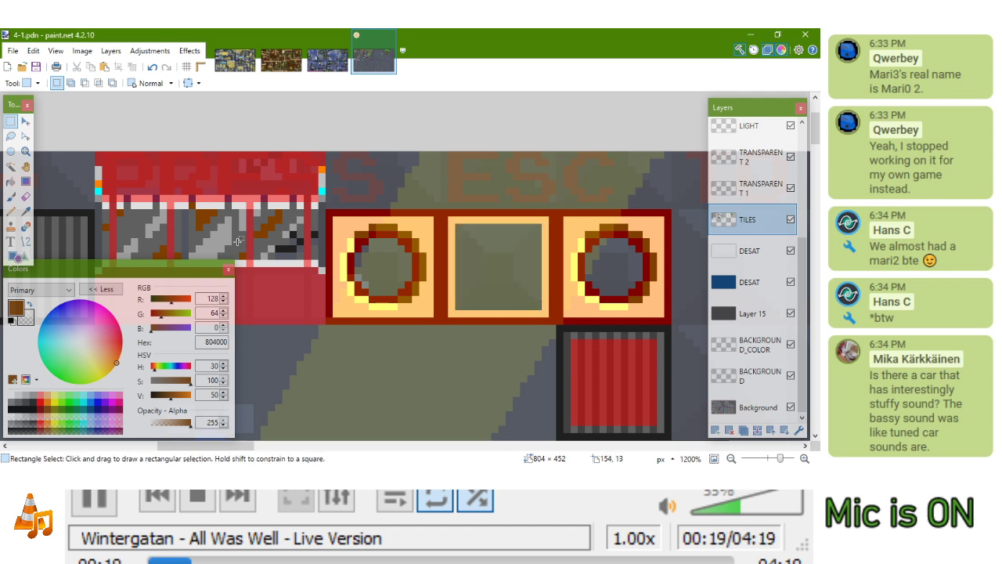
# Draw a 12 × 12 rectangle outline in 800000 around the opening of the middle orange tile
pyautogui.click(17, 256)
pyautogui.moveTo(464, 247); pyautogui.dragTo(535, 303)
pyautogui.press('k')
pyautogui.click(473, 202)
pyautogui.press('o')
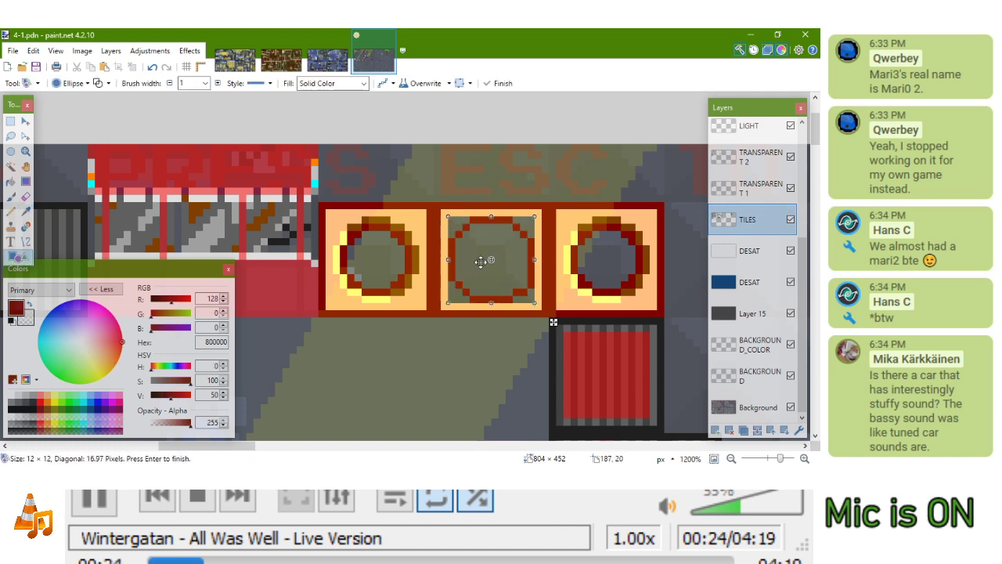
pyautogui.click(74, 83)
pyautogui.click(61, 112)
pyautogui.press('Return')
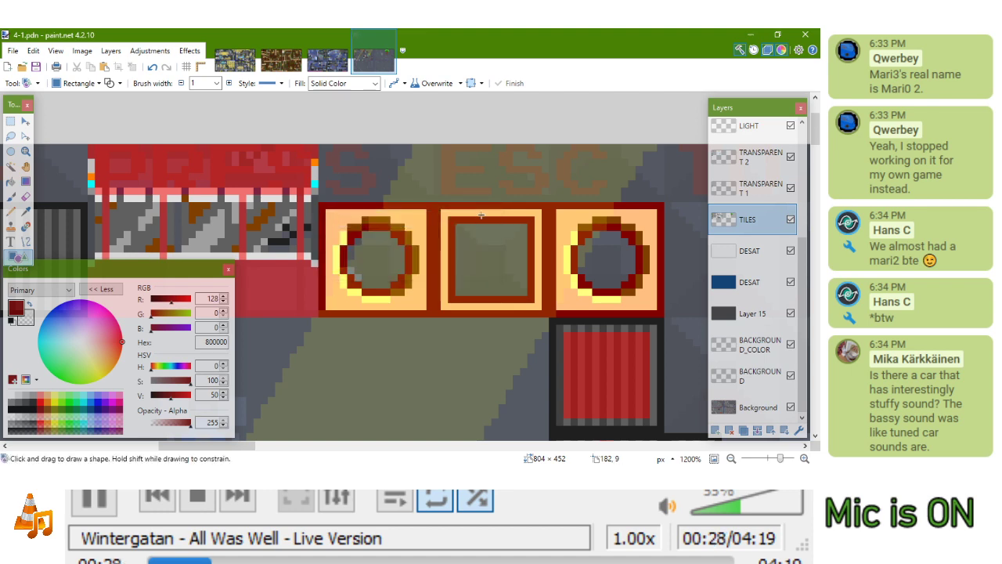
pyautogui.scroll(-8, 480, 215)
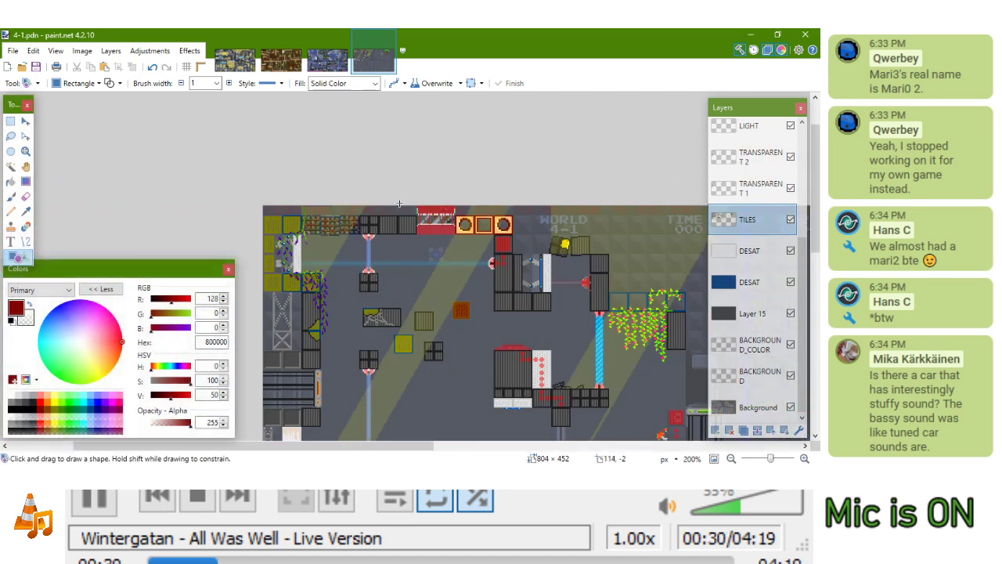
# Erase the 800000 square outline from the middle tile's opening with a transparent rectangle
pyautogui.scroll(8, 399, 204)
pyautogui.moveTo(414, 223); pyautogui.dragTo(493, 305)
pyautogui.scroll(-4, 491, 261)
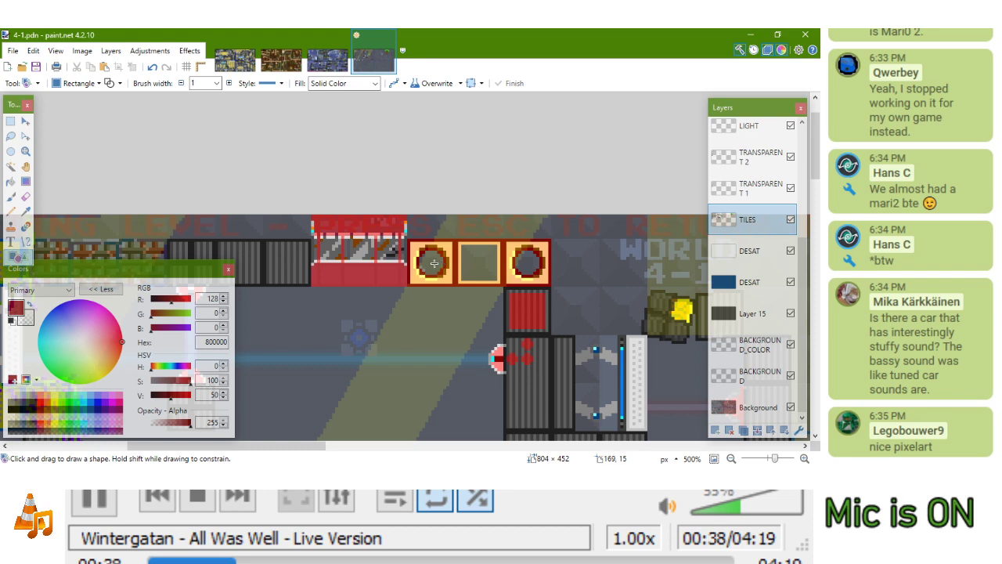
# Erase the 800000 ring in the first orange tile with transparent rectangle outlines, keeping its highlight and shadow
pyautogui.scroll(6, 425, 263)
pyautogui.moveTo(425, 210); pyautogui.dragTo(458, 324)
pyautogui.press('Return')
pyautogui.moveTo(389, 248); pyautogui.dragTo(500, 288)
pyautogui.press('Return')
pyautogui.press('Return')
pyautogui.moveTo(399, 224); pyautogui.dragTo(485, 315)
pyautogui.keyDown('ctrl'); pyautogui.scroll(-5, 473, 292); pyautogui.keyUp('ctrl')
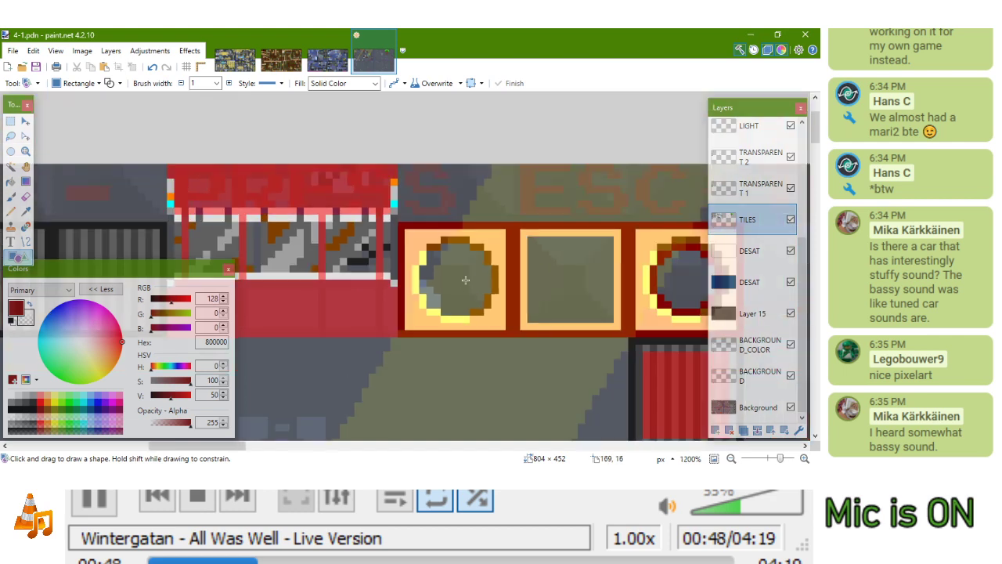
# Erase the 800000 ring in the third orange tile the same way with transparent rectangle outlines
pyautogui.keyDown('ctrl'); pyautogui.scroll(7, 478, 227); pyautogui.keyUp('ctrl')
pyautogui.moveTo(403, 202); pyautogui.dragTo(447, 350)
pyautogui.moveTo(352, 248); pyautogui.dragTo(494, 291)
pyautogui.moveTo(365, 221); pyautogui.dragTo(481, 333)
pyautogui.keyDown('ctrl'); pyautogui.scroll(-5, 479, 271); pyautogui.keyUp('ctrl')
pyautogui.scroll(-6, 467, 269)
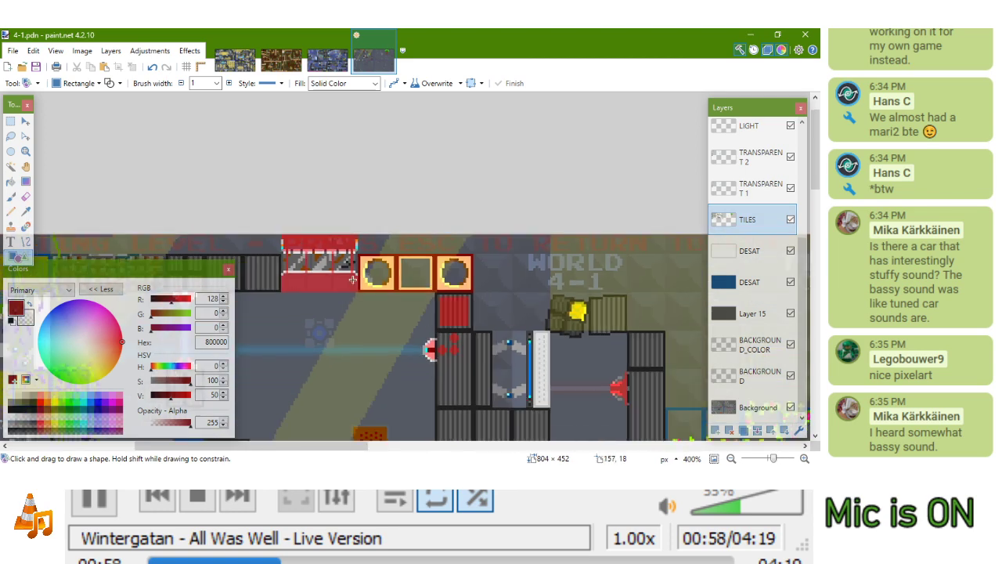
# Sample the yellow highlight FFFF80 from the first round tile's ring as the primary colour for the Pencil
pyautogui.scroll(3, 474, 265)
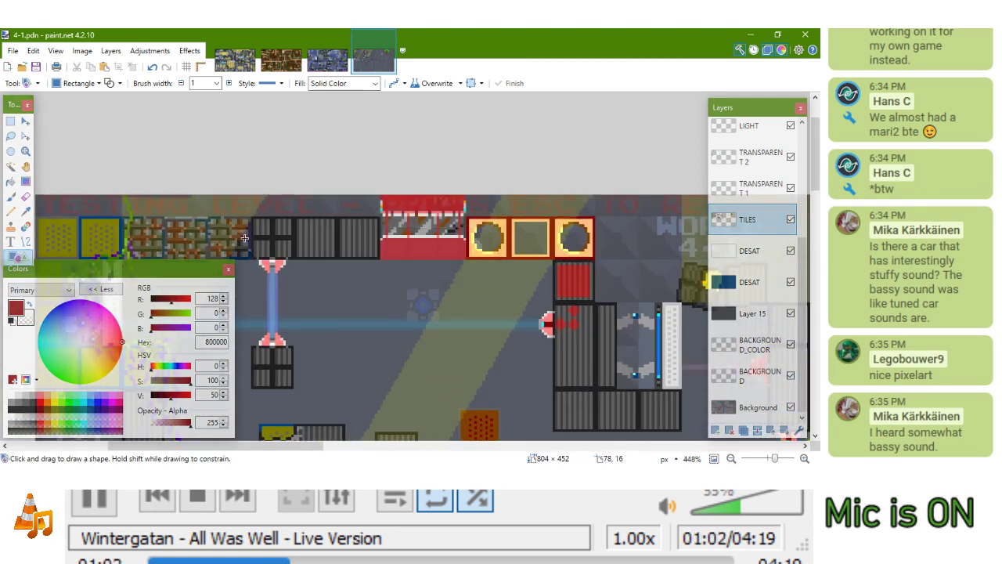
pyautogui.scroll(3, 513, 250)
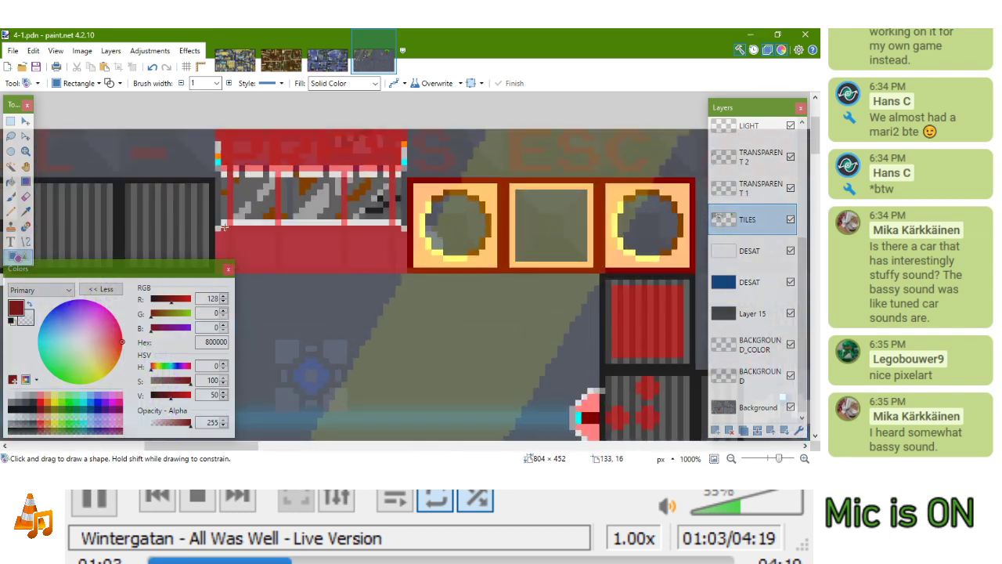
pyautogui.click(11, 211)
pyautogui.scroll(3, 443, 274)
pyautogui.press('k')
pyautogui.click(440, 271)
pyautogui.hscroll(3, 497, 249)
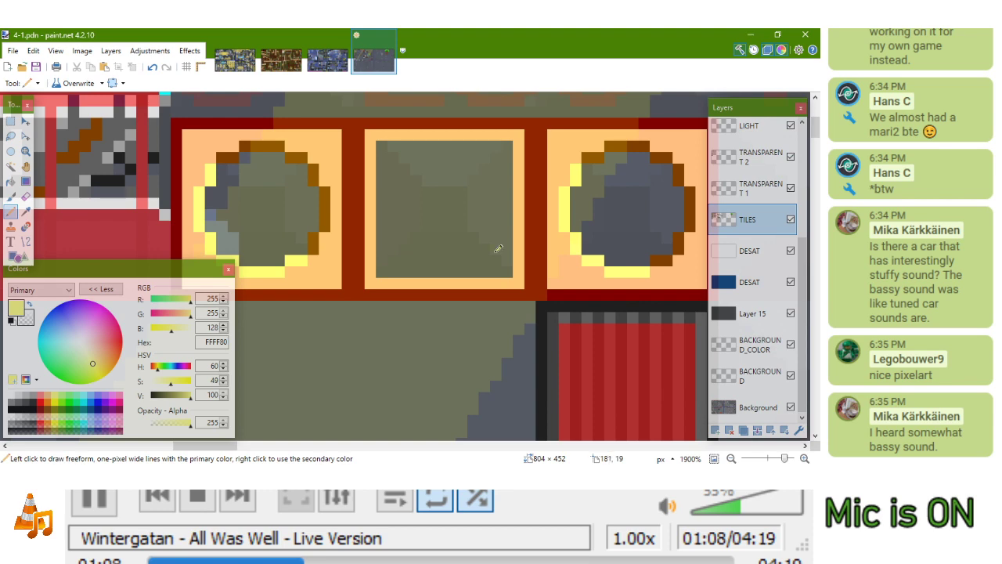
pyautogui.scroll(-6, 475, 258)
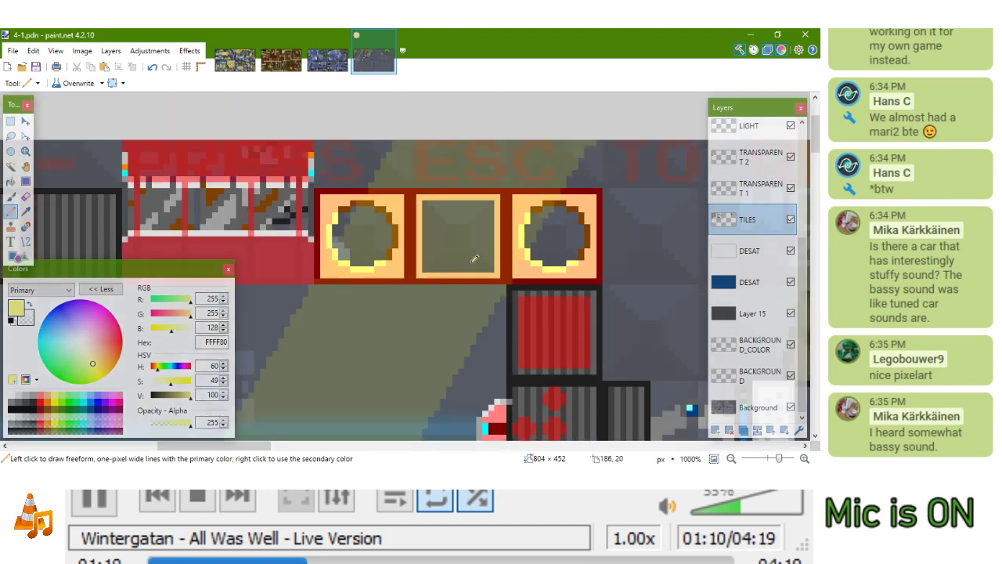
pyautogui.scroll(-3, 475, 258)
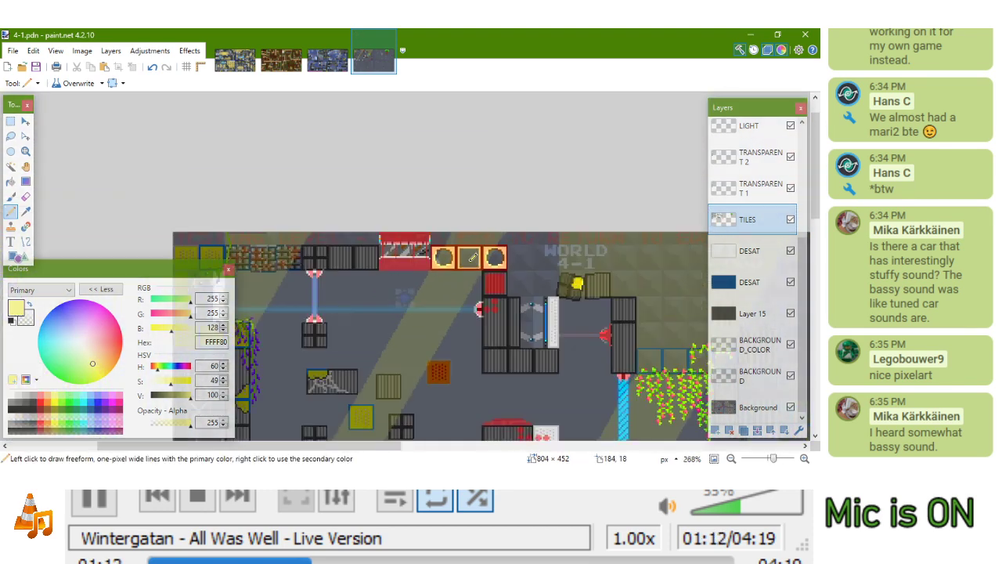
pyautogui.scroll(3, 426, 260)
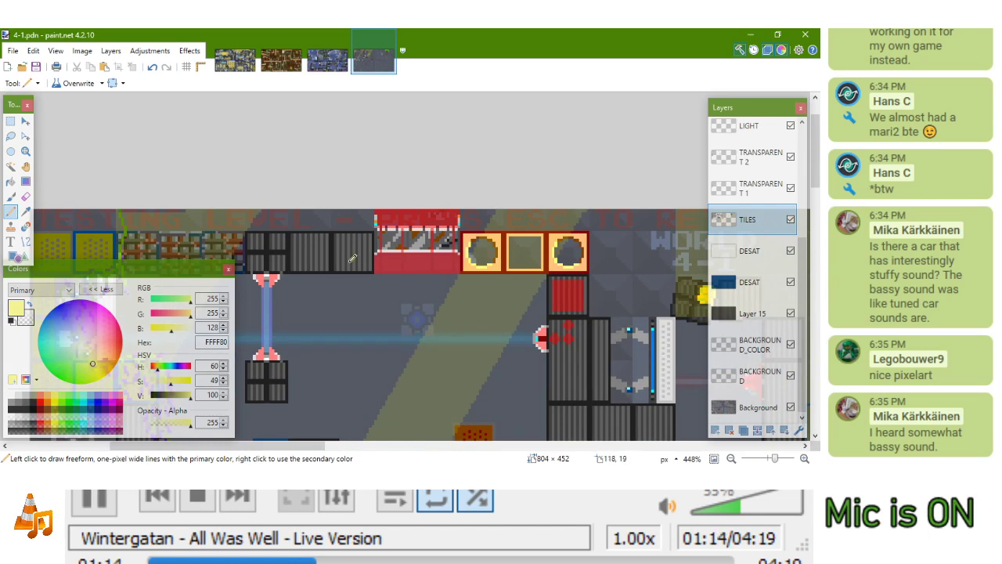
# Recolour the dark red outer outlines of the three orange tiles with rectangle outlines in 606060, sampled from the edge of the orange grate block
pyautogui.click(16, 257)
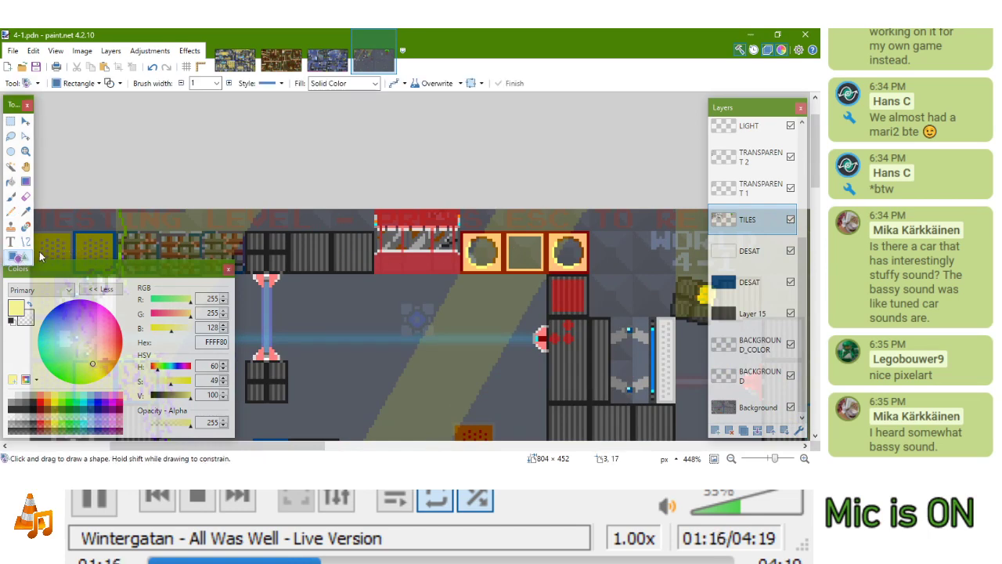
pyautogui.moveTo(373, 352); pyautogui.dragTo(565, 176)
pyautogui.moveTo(502, 264); pyautogui.dragTo(342, 302)
pyautogui.press('k')
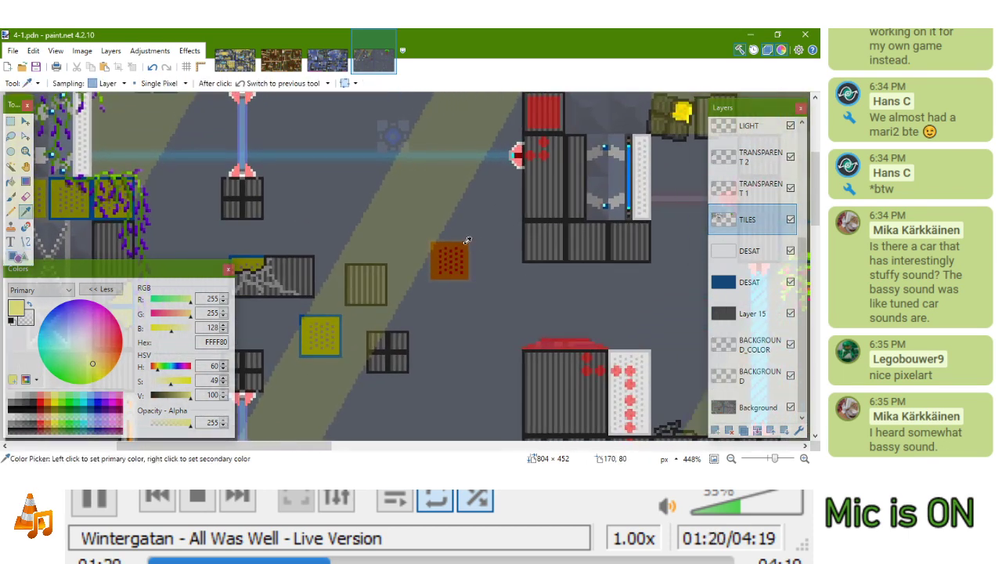
pyautogui.click(463, 241)
pyautogui.press('o')
pyautogui.scroll(5, 422, 262)
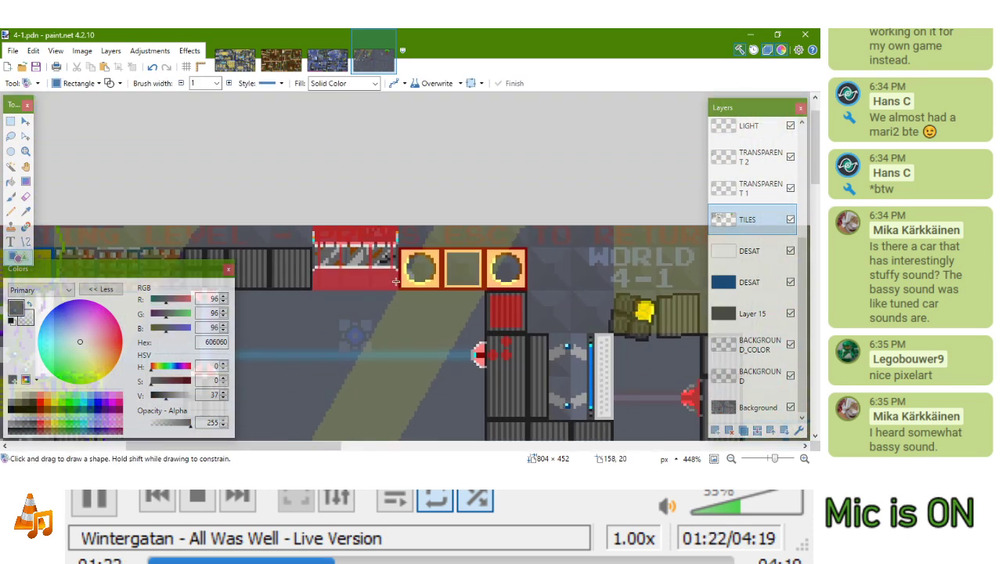
pyautogui.scroll(5, 402, 251)
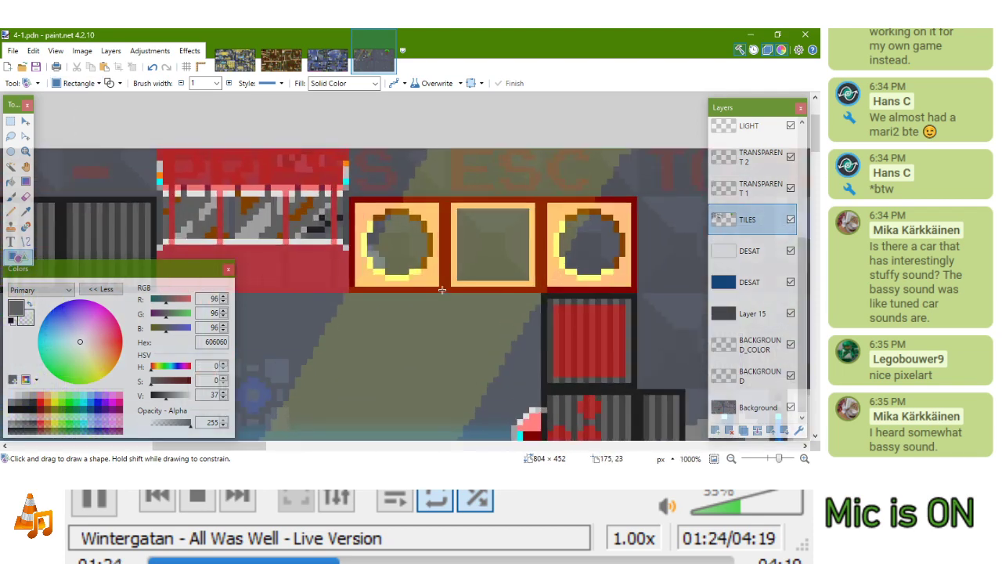
pyautogui.moveTo(386, 298); pyautogui.dragTo(314, 271)
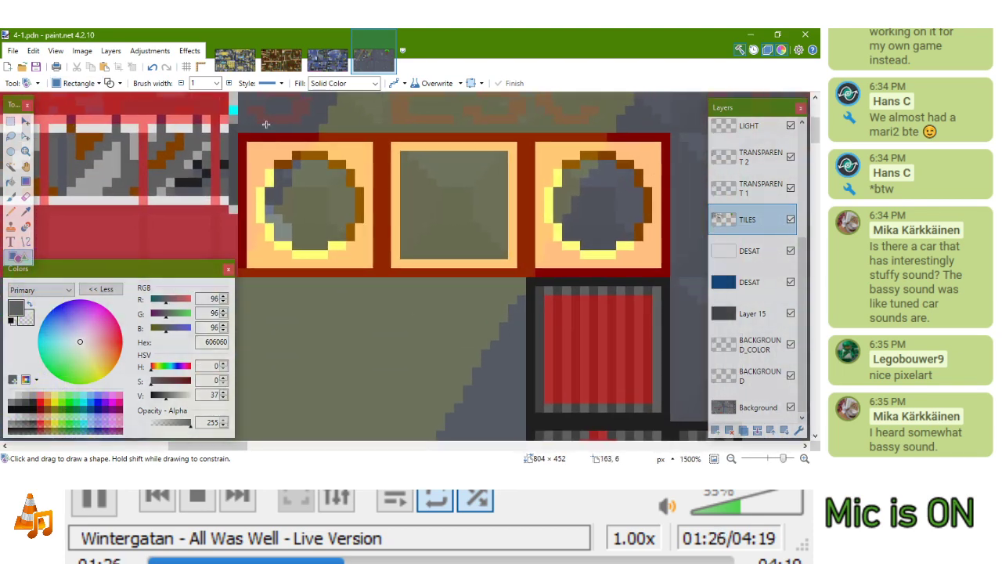
pyautogui.moveTo(241, 135); pyautogui.dragTo(380, 274)
pyautogui.moveTo(389, 134)
pyautogui.mouseDown()
pyautogui.moveTo(542, 291)
pyautogui.moveTo(526, 273)
pyautogui.mouseUp()
pyautogui.moveTo(532, 137); pyautogui.dragTo(651, 263)
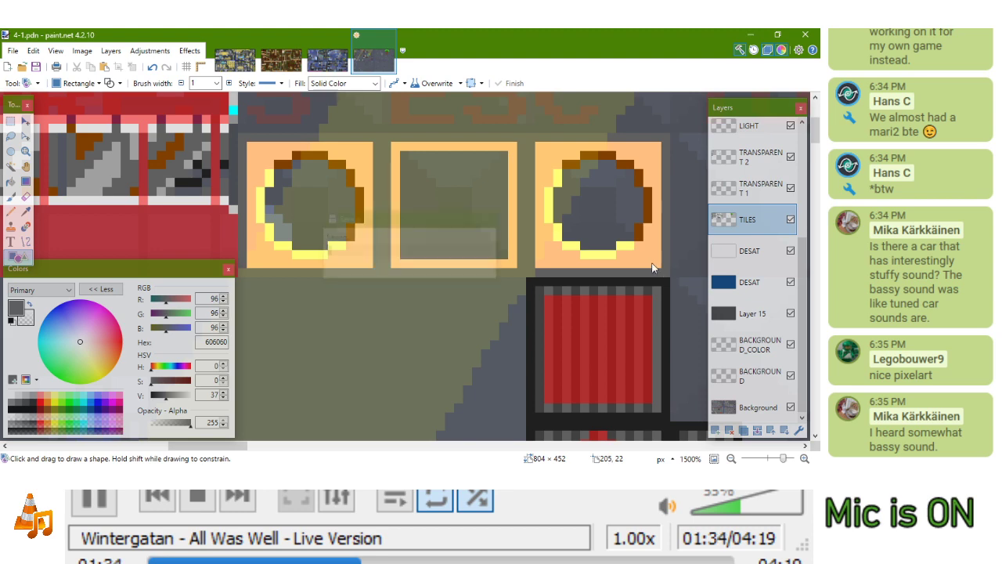
# Examine how the three reoutlined orange tiles look beside their neighbours and within the whole 4-1 level
pyautogui.scroll(-4, 651, 263)
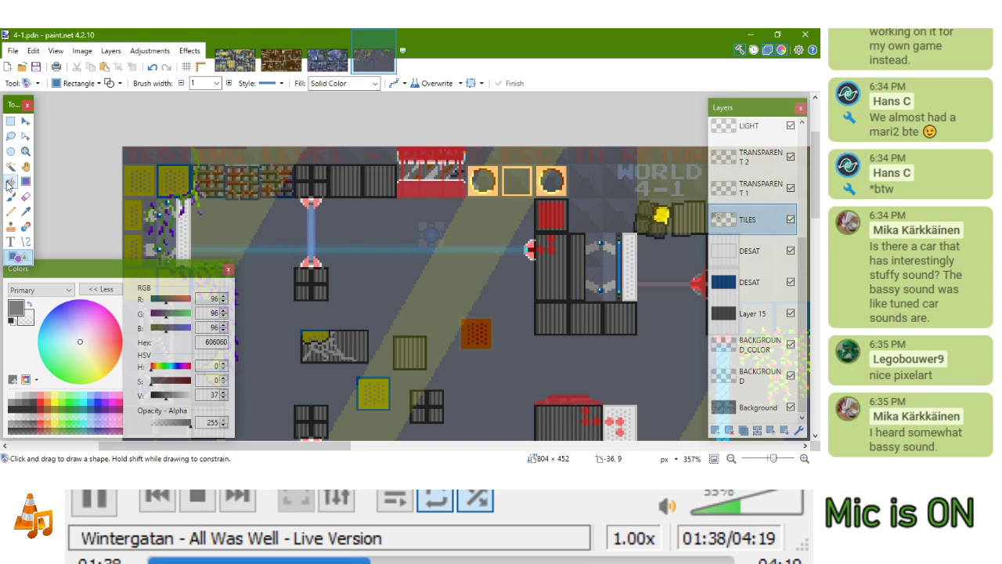
pyautogui.click(10, 211)
pyautogui.scroll(-2, 468, 205)
pyautogui.scroll(5, 469, 206)
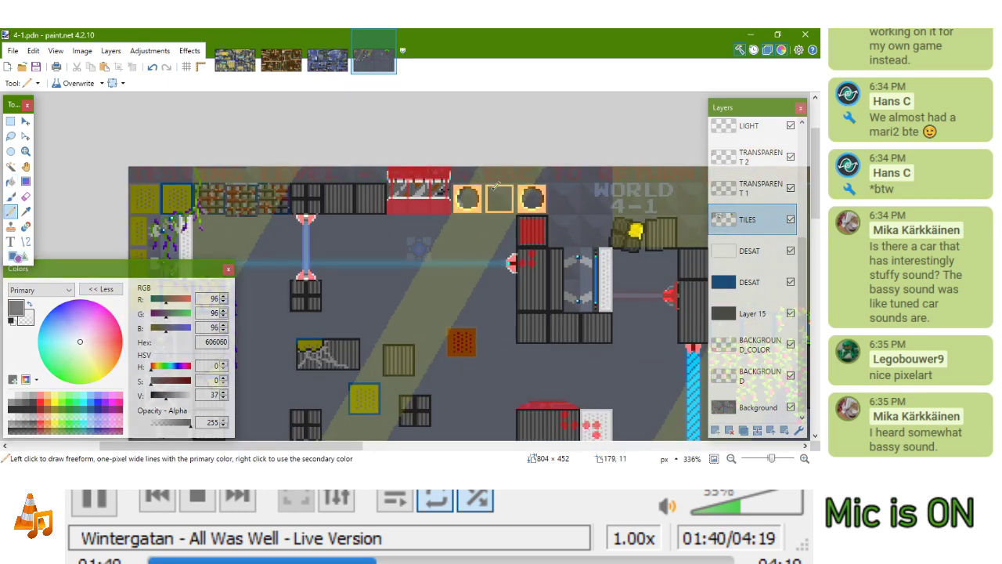
pyautogui.scroll(-1, 524, 185)
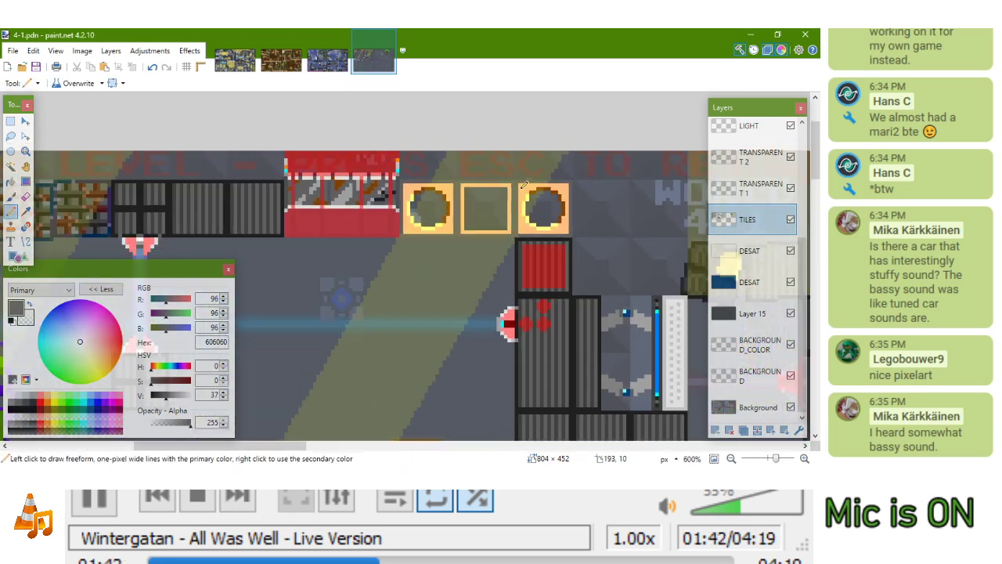
pyautogui.scroll(-3, 524, 184)
pyautogui.scroll(-2, 586, 163)
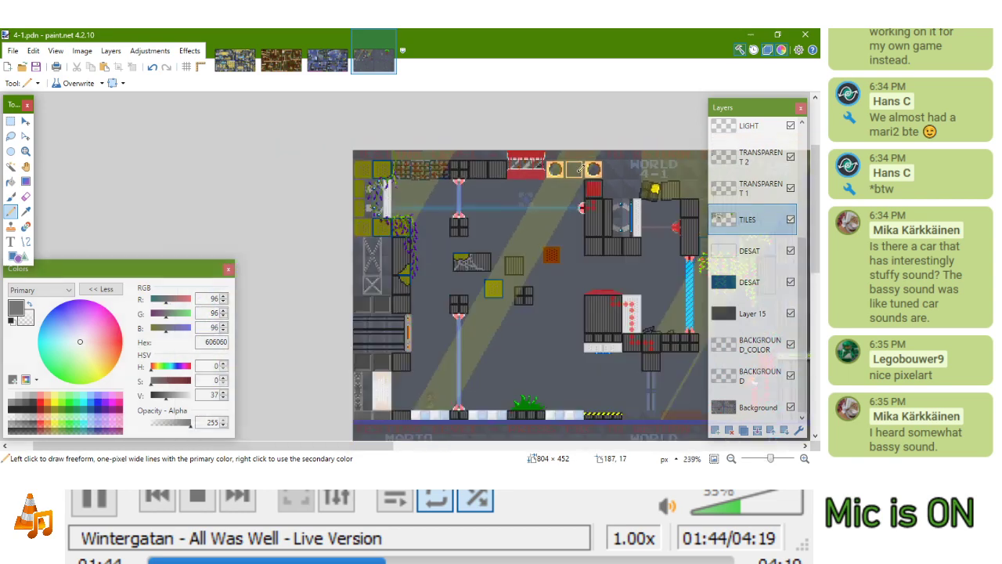
pyautogui.scroll(3, 482, 188)
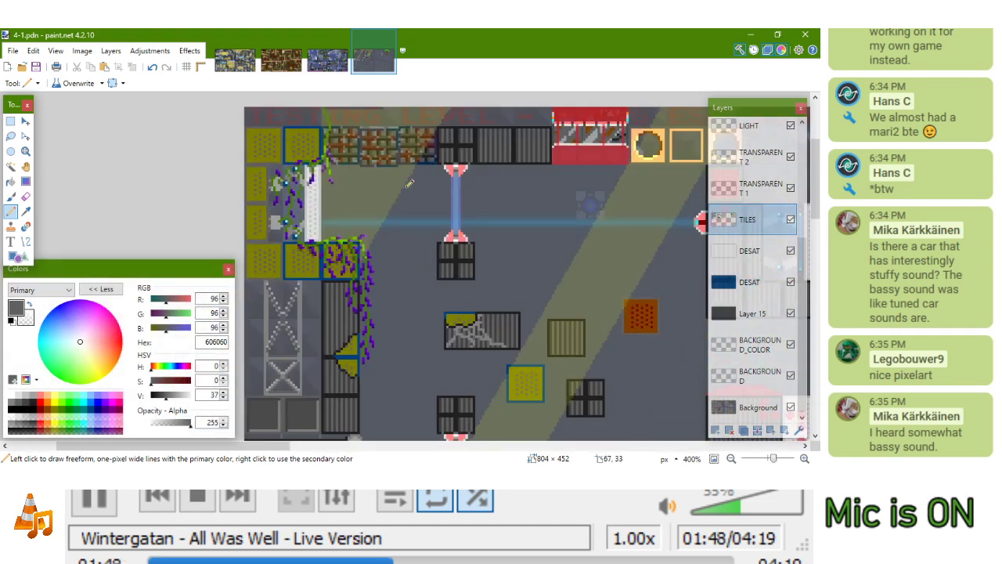
pyautogui.scroll(-2, 407, 183)
pyautogui.scroll(-2, 408, 183)
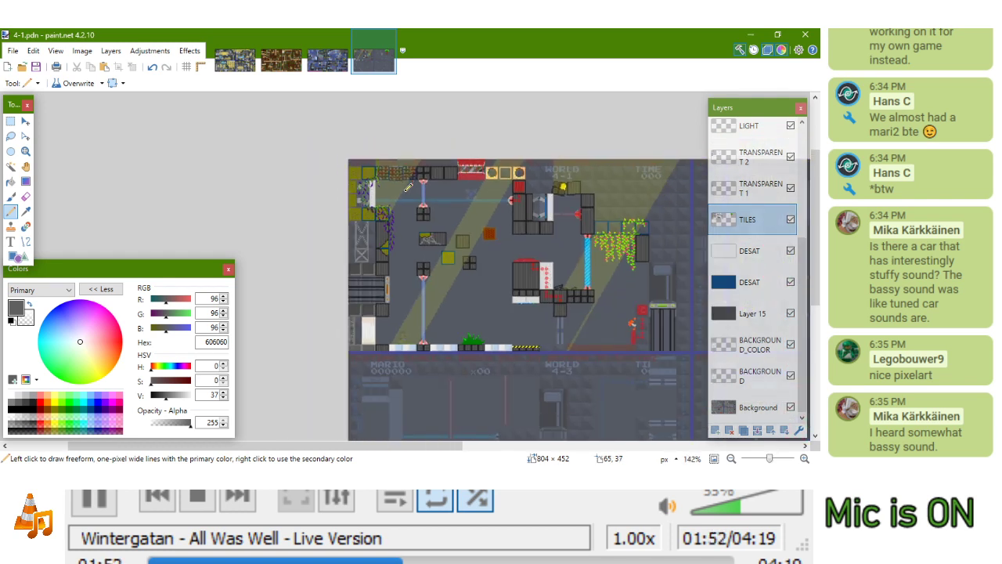
pyautogui.moveTo(405, 228); pyautogui.dragTo(395, 259)
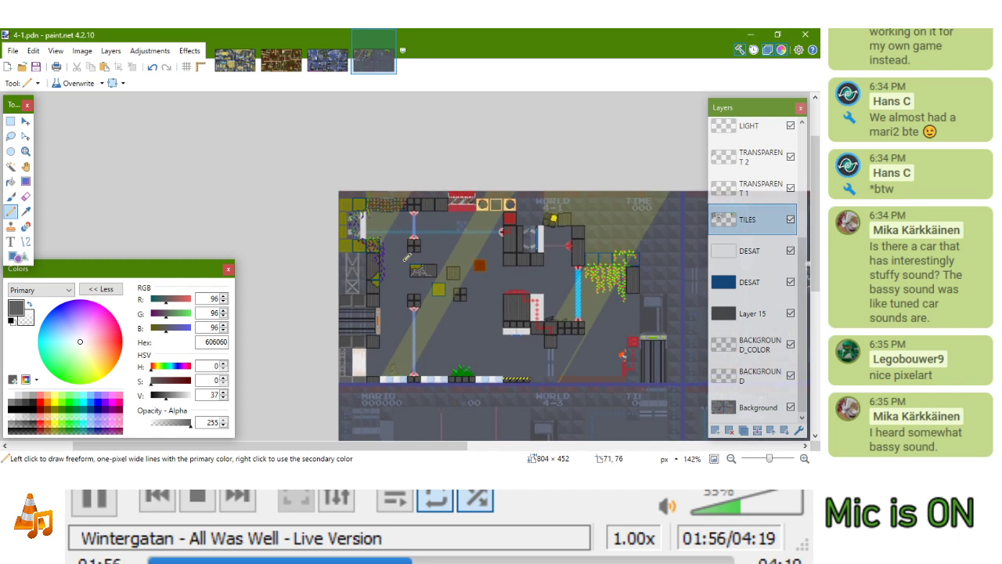
pyautogui.hscroll(-2, 401, 246)
pyautogui.moveTo(554, 255)
pyautogui.mouseDown()
pyautogui.moveTo(427, 261)
pyautogui.moveTo(438, 213)
pyautogui.moveTo(420, 266)
pyautogui.moveTo(443, 286)
pyautogui.moveTo(366, 291)
pyautogui.moveTo(374, 265)
pyautogui.moveTo(568, 244)
pyautogui.mouseUp()
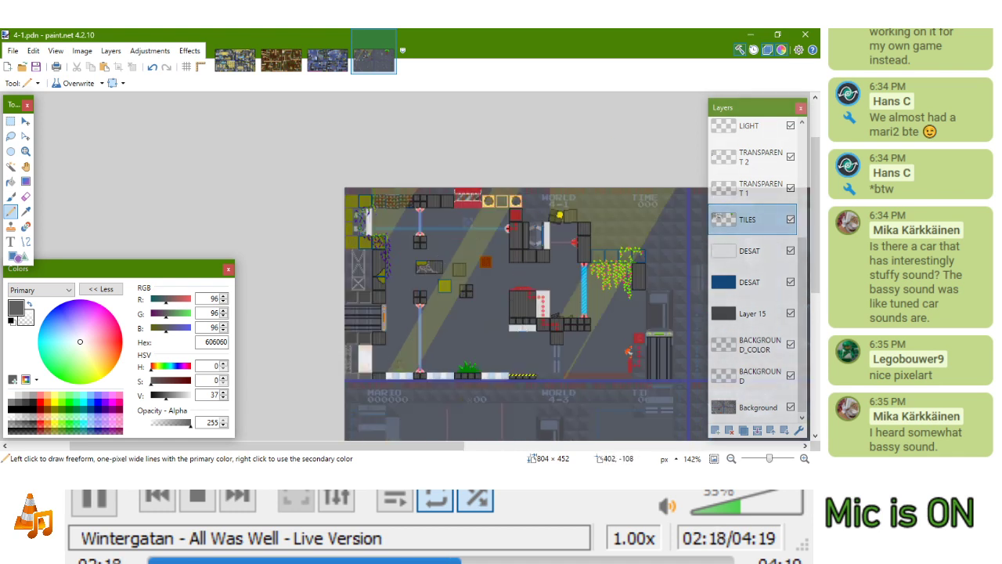
pyautogui.moveTo(511, 170); pyautogui.dragTo(476, 137)
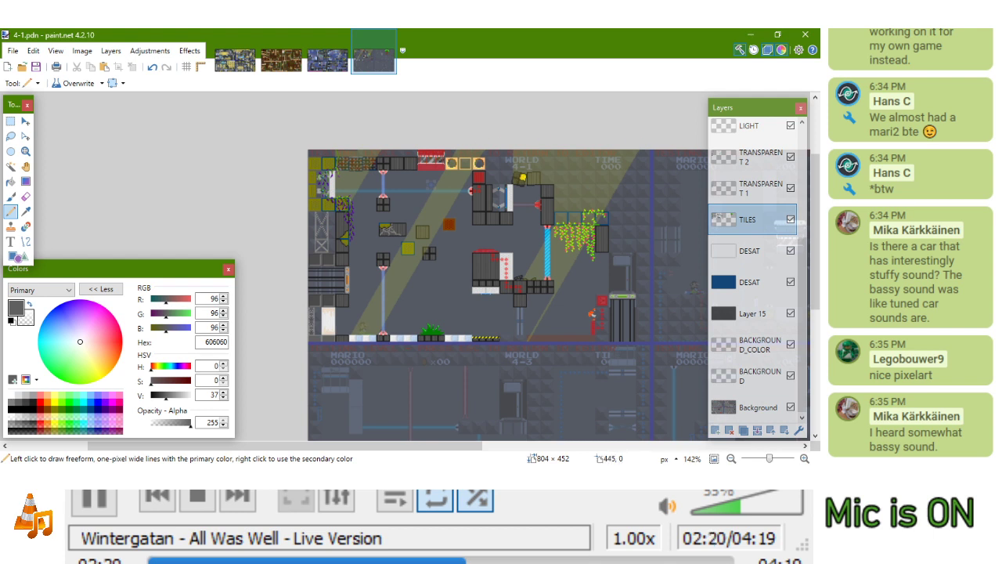
pyautogui.hotkey('alt', 'Tab')
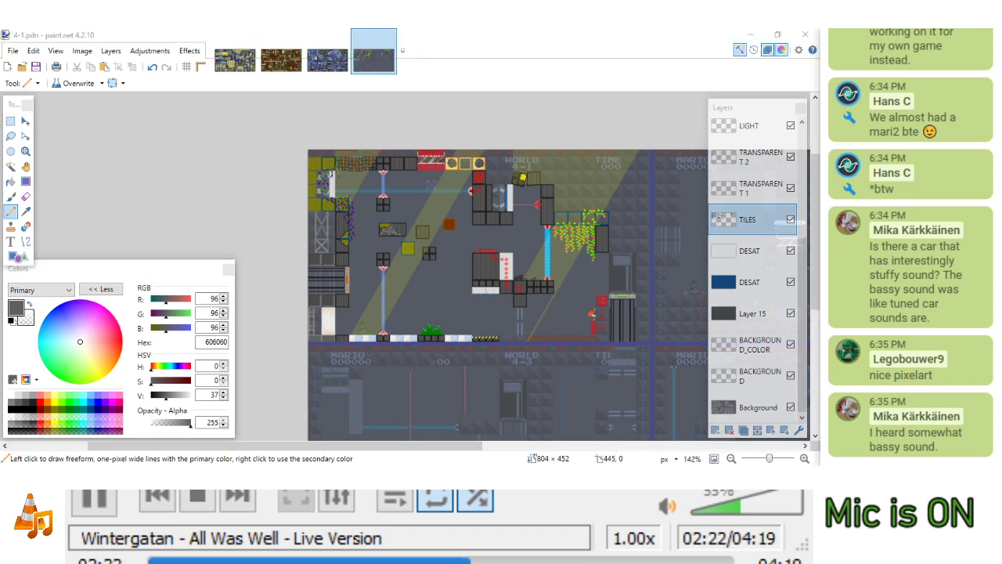
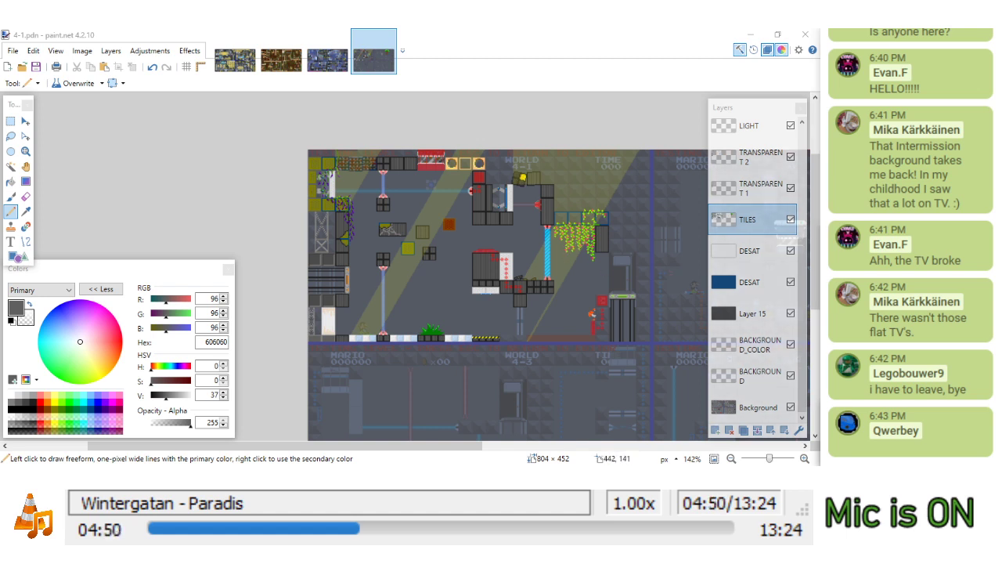
# Inspect the level's tile rows from the upper blocks down to the floor around the green bush
pyautogui.moveTo(516, 246); pyautogui.dragTo(502, 218)
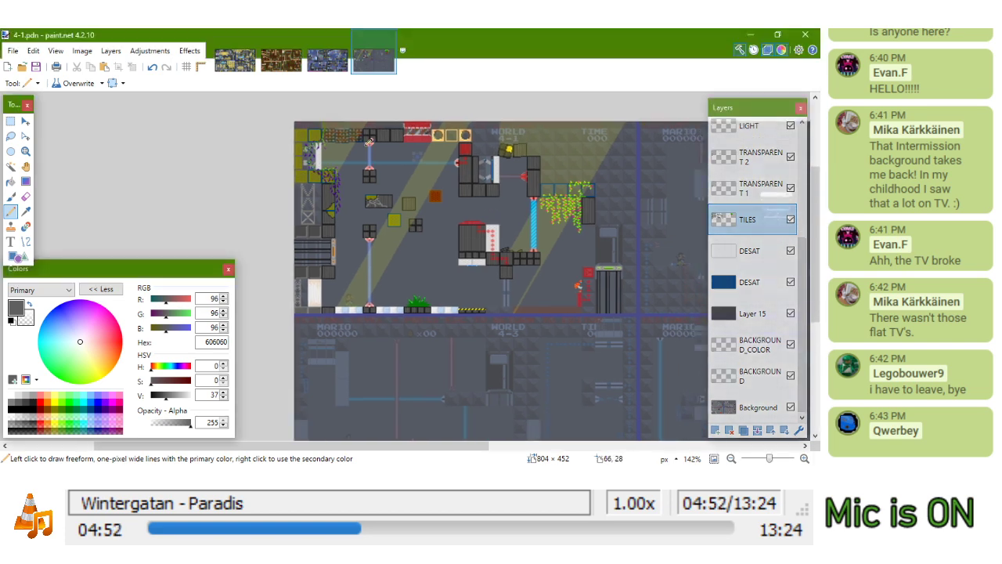
pyautogui.scroll(2, 403, 150)
pyautogui.click(10, 121)
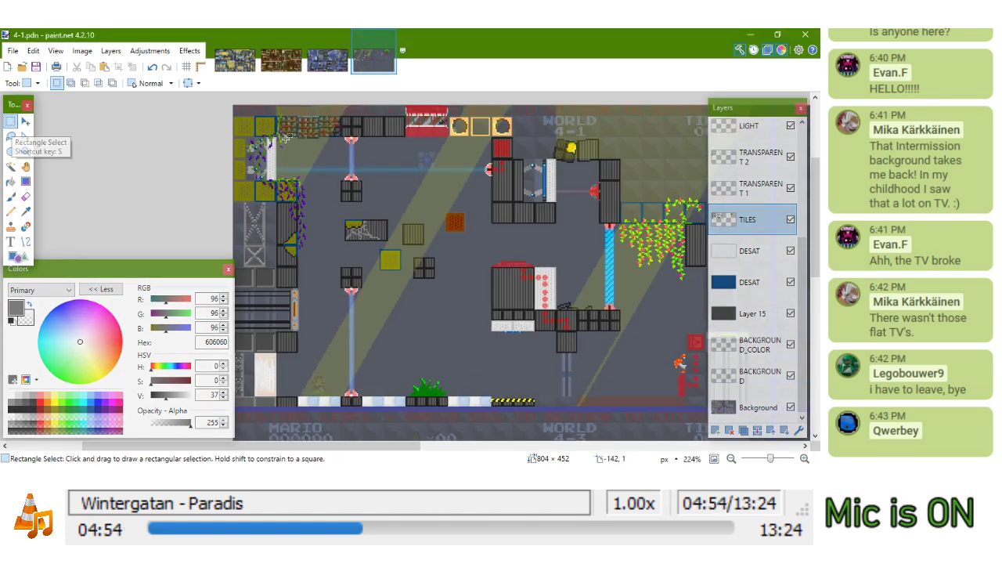
pyautogui.moveTo(396, 205)
pyautogui.mouseDown()
pyautogui.moveTo(425, 205)
pyautogui.moveTo(396, 201)
pyautogui.mouseUp()
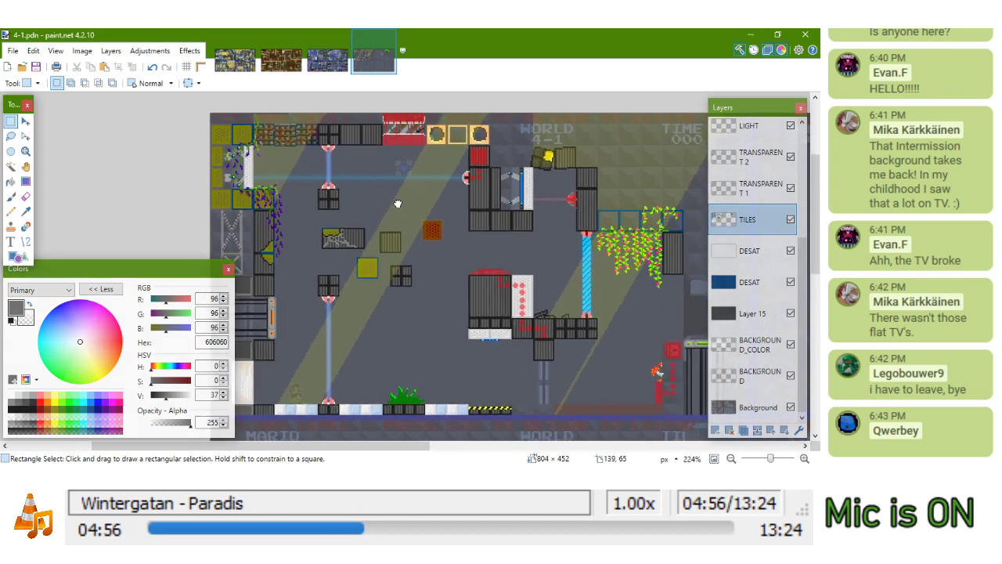
pyautogui.scroll(4, 408, 117)
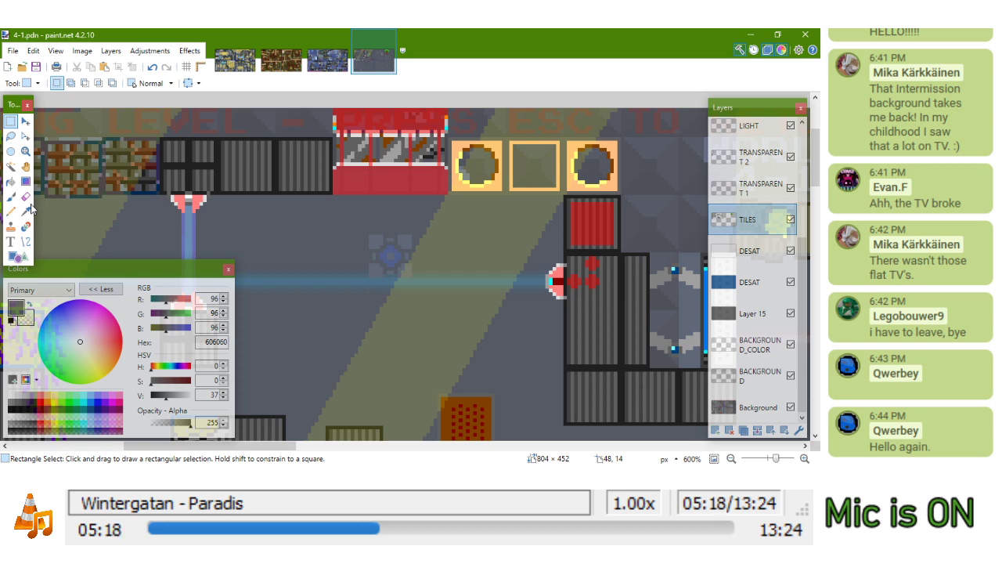
pyautogui.keyDown('ctrl'); pyautogui.scroll(-3, 604, 185); pyautogui.keyUp('ctrl')
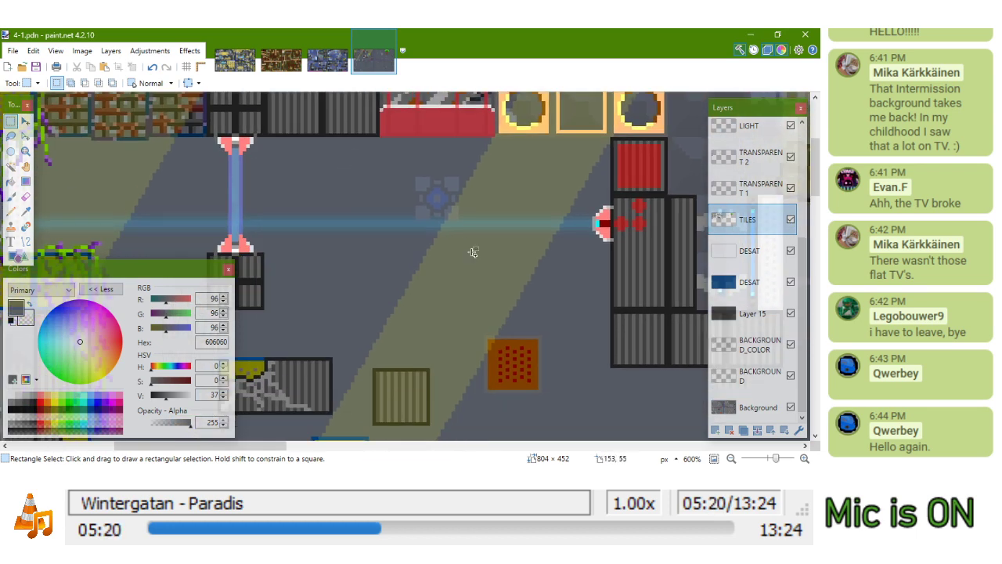
pyautogui.keyDown('ctrl'); pyautogui.scroll(-3, 604, 186); pyautogui.keyUp('ctrl')
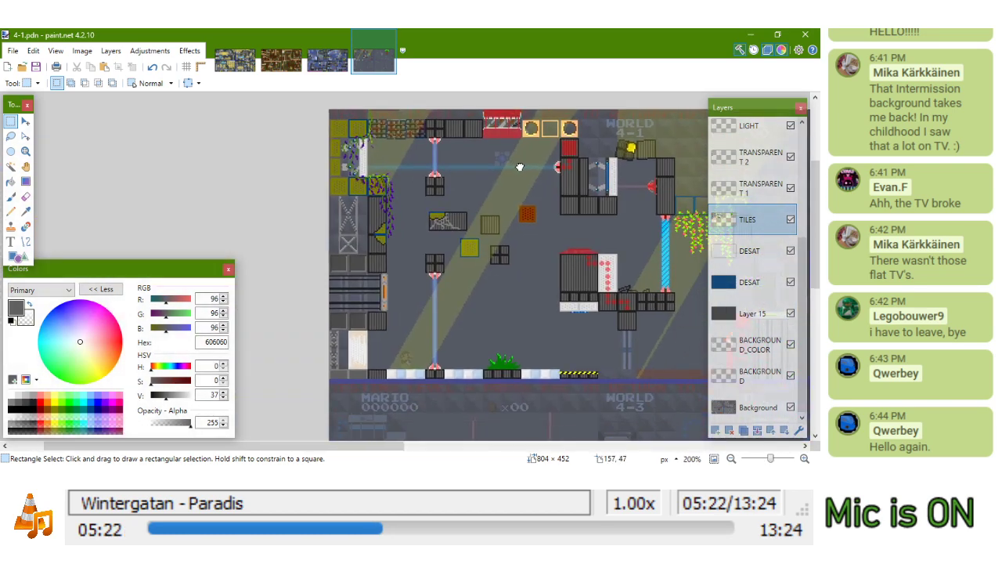
pyautogui.moveTo(442, 249); pyautogui.dragTo(490, 172)
pyautogui.scroll(-3, 467, 364)
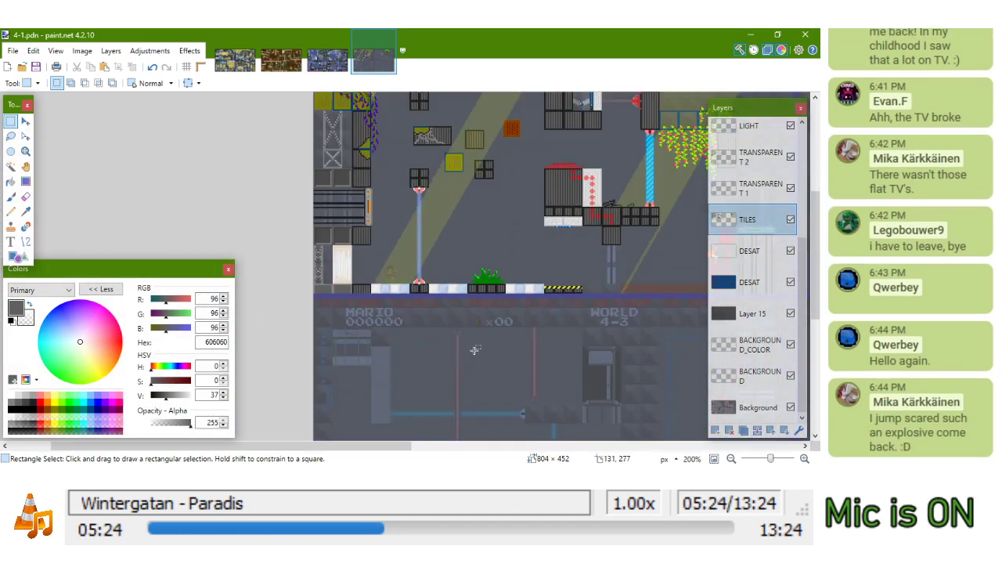
pyautogui.keyDown('ctrl'); pyautogui.scroll(3, 494, 278); pyautogui.keyUp('ctrl')
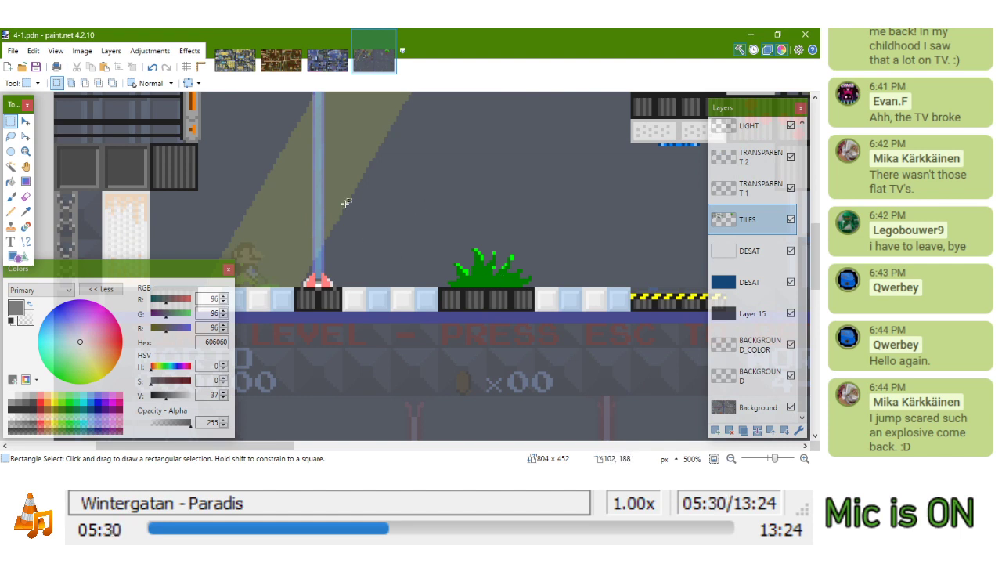
pyautogui.click(11, 212)
pyautogui.scroll(-2, 455, 182)
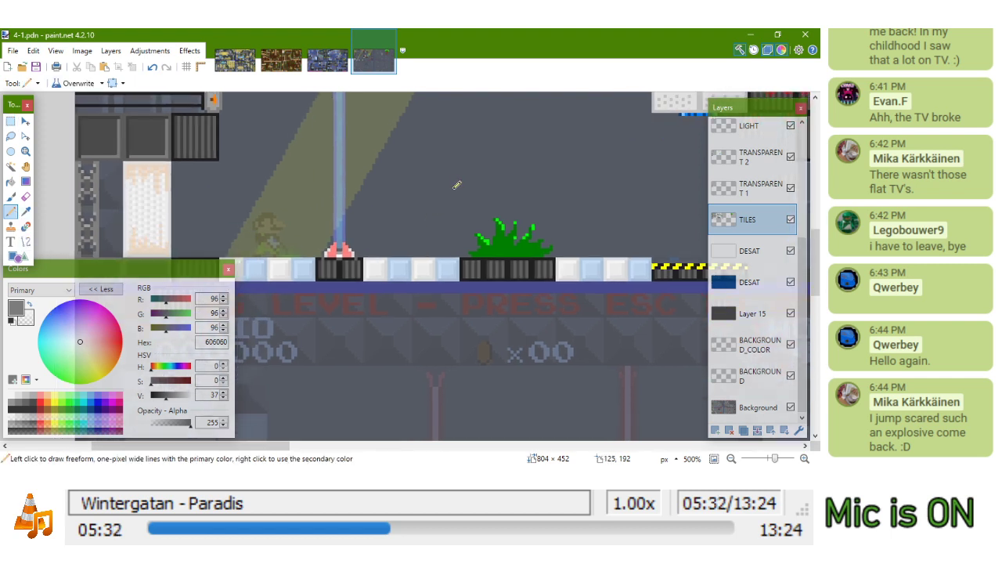
# Delete the green bush standing on the dark vent tiles from the TILES layer
pyautogui.scroll(4, 455, 183)
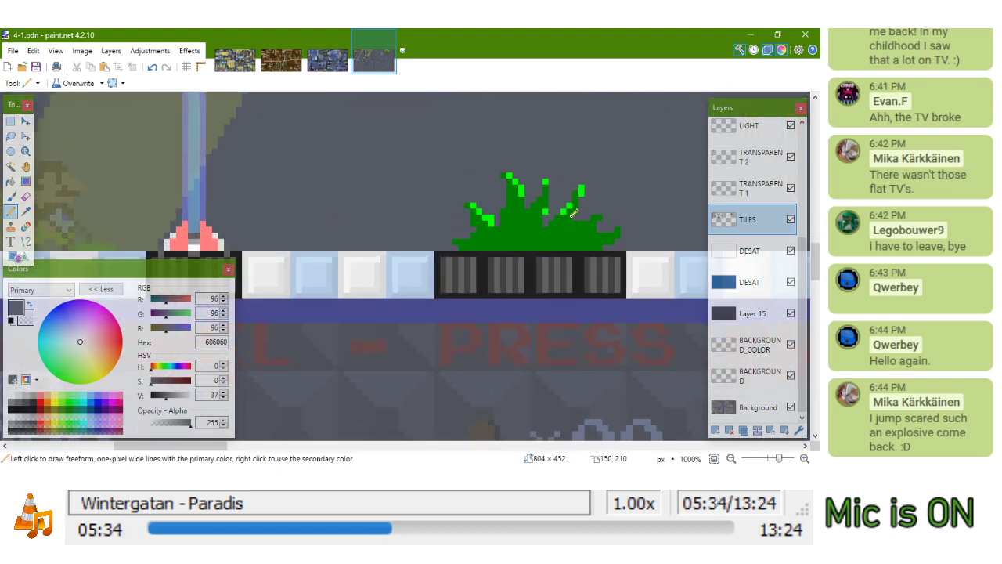
pyautogui.scroll(1, 528, 227)
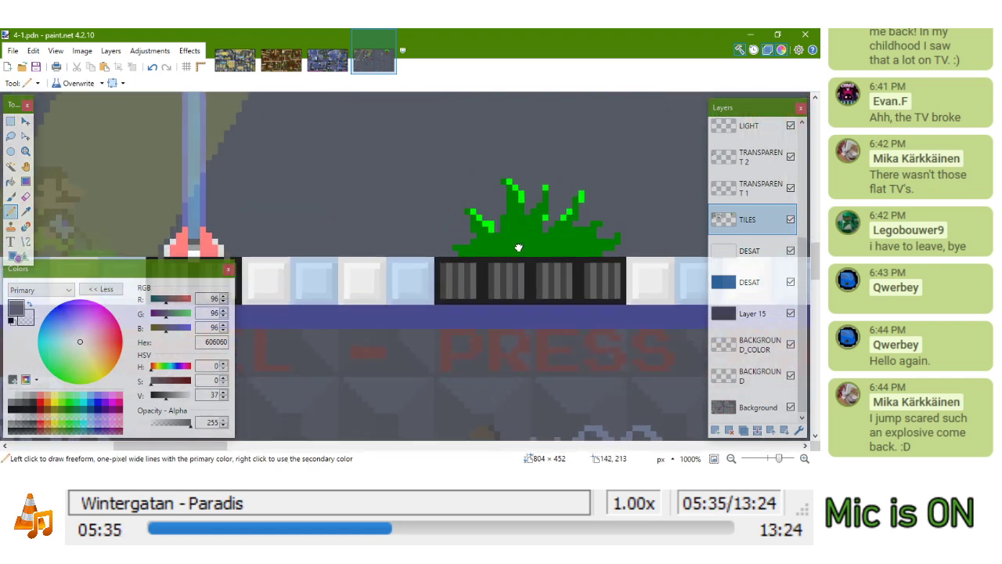
pyautogui.click(11, 122)
pyautogui.hscroll(2, 337, 196)
pyautogui.moveTo(320, 190); pyautogui.dragTo(512, 265)
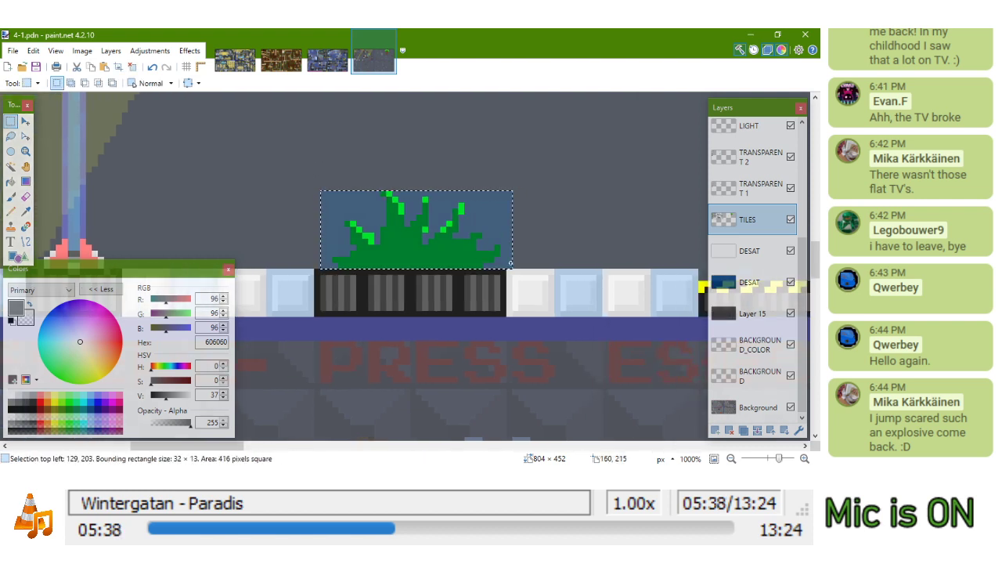
pyautogui.press('Delete')
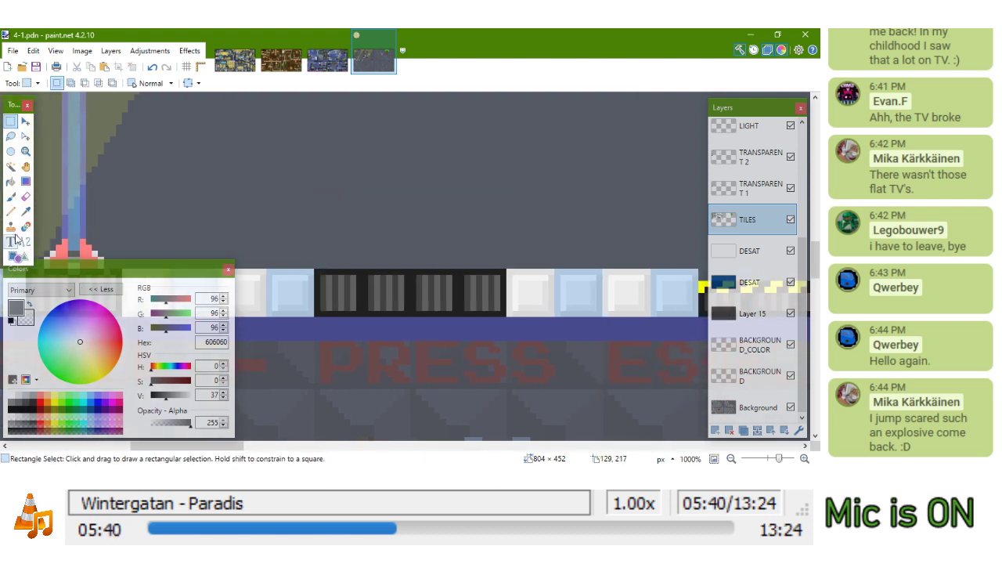
# Pencil a tall left-curving stem and a shorter right-leaning stem in dark green 008000 on the vent tiles
pyautogui.click(11, 212)
pyautogui.click(69, 406)
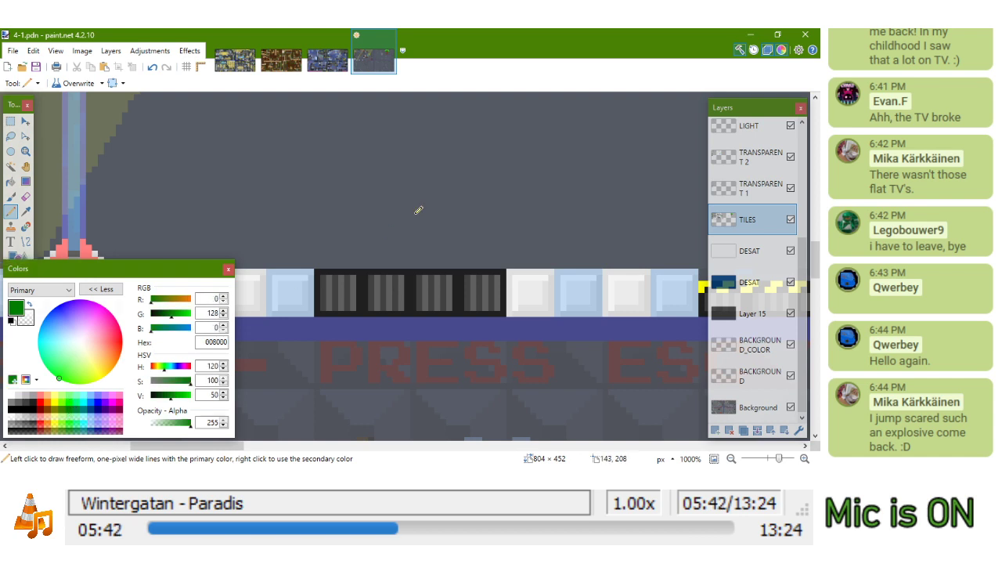
pyautogui.scroll(3, 419, 210)
pyautogui.moveTo(439, 357)
pyautogui.mouseDown()
pyautogui.moveTo(427, 289)
pyautogui.moveTo(397, 235)
pyautogui.mouseUp()
pyautogui.rightClick(396, 239)
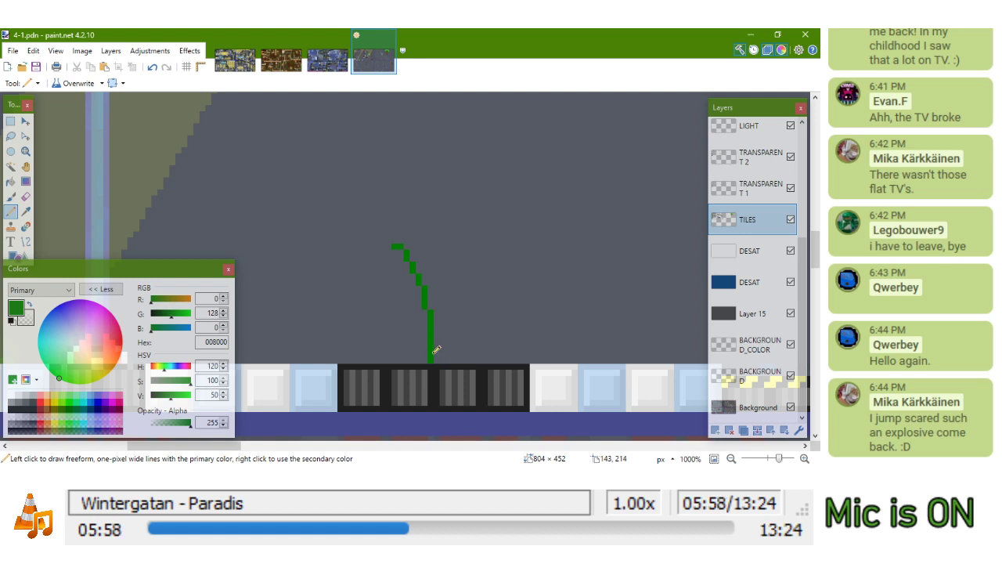
pyautogui.moveTo(418, 265); pyautogui.dragTo(502, 252)
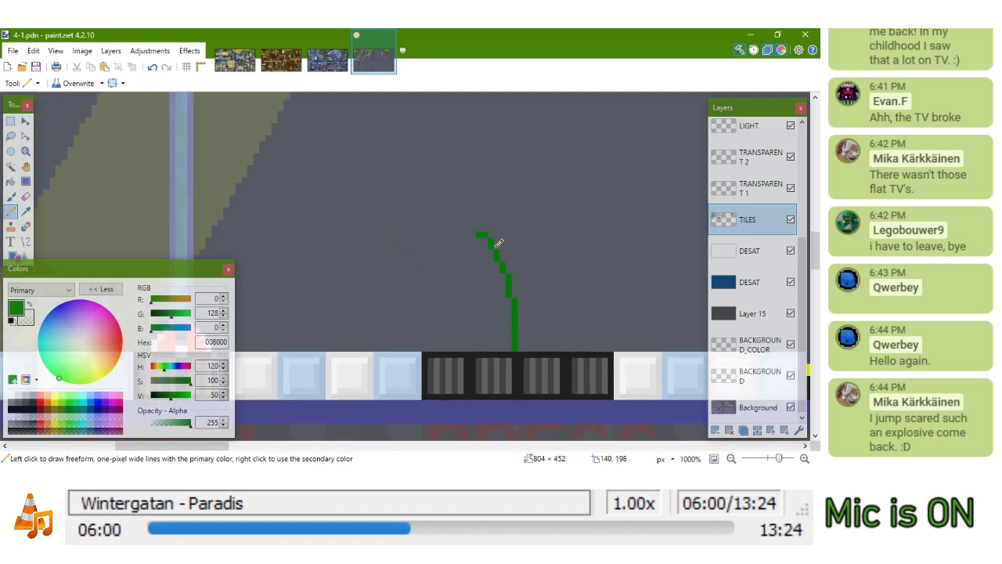
pyautogui.moveTo(553, 345); pyautogui.dragTo(574, 272)
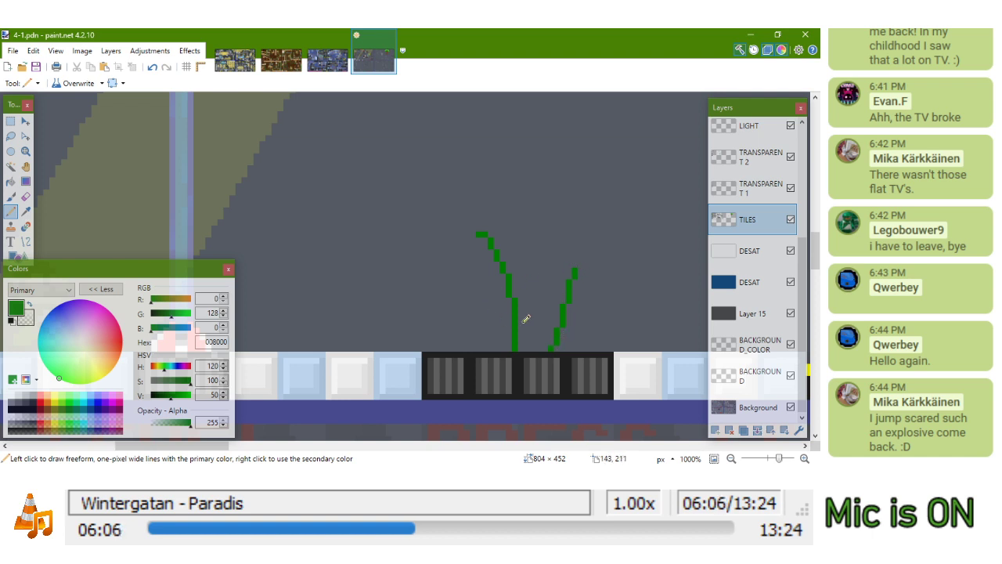
# Draw a short dark green stem bending left beside the tall one, redrawing it with a lower curve
pyautogui.moveTo(474, 348); pyautogui.dragTo(425, 302)
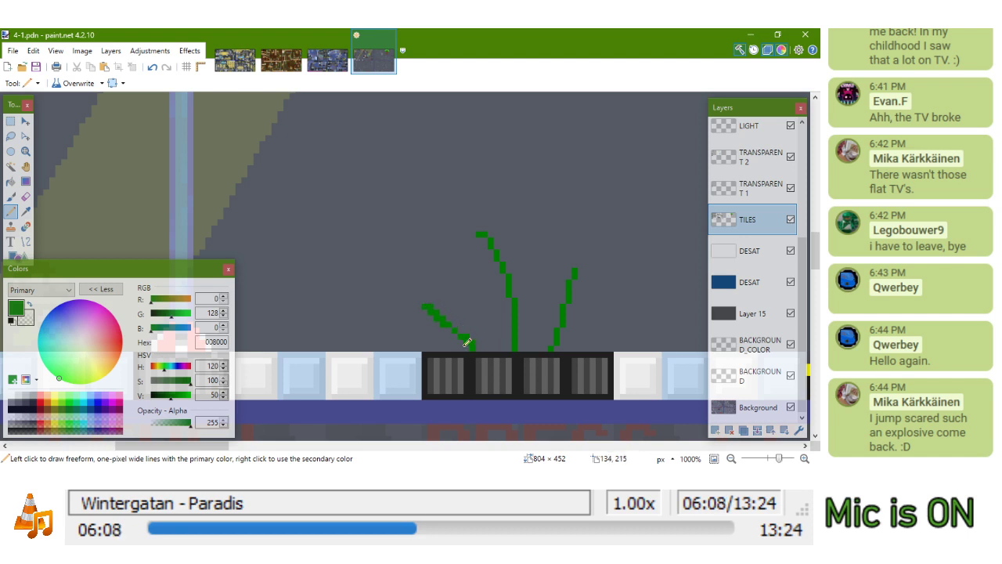
pyautogui.rightClick(443, 319)
pyautogui.rightClick(431, 307)
pyautogui.rightClick(454, 329)
pyautogui.moveTo(466, 346); pyautogui.dragTo(425, 313)
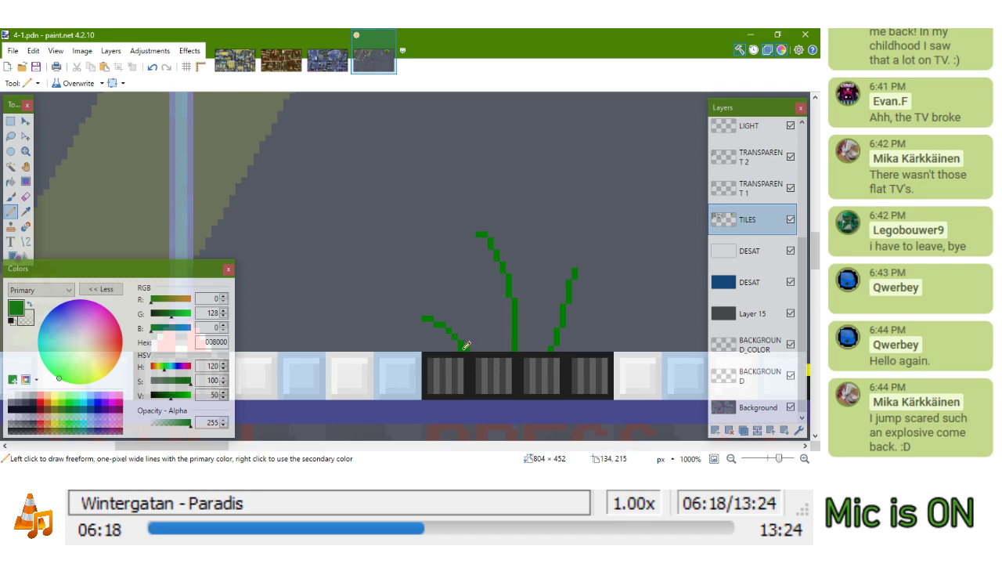
# Add a tiny dark green sprout on the vent tiles to the right of the other stems
pyautogui.moveTo(469, 308)
pyautogui.mouseDown()
pyautogui.moveTo(446, 306)
pyautogui.moveTo(415, 252)
pyautogui.mouseUp()
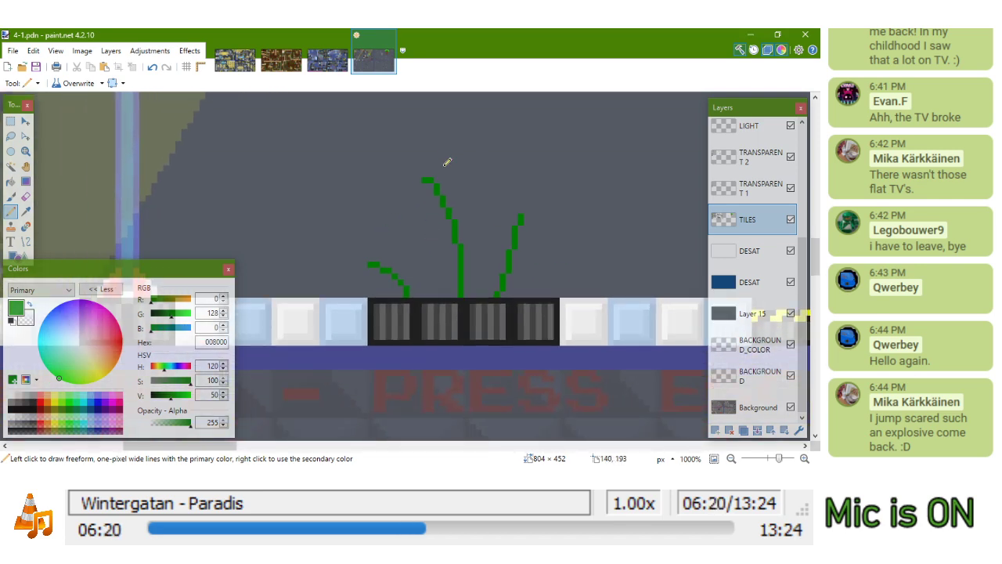
pyautogui.scroll(-3, 539, 284)
pyautogui.moveTo(542, 254); pyautogui.dragTo(432, 252)
pyautogui.scroll(4, 426, 258)
pyautogui.scroll(1, 426, 258)
pyautogui.moveTo(447, 308); pyautogui.dragTo(454, 308)
pyautogui.rightClick(442, 306)
pyautogui.click(449, 301)
pyautogui.scroll(-3, 462, 289)
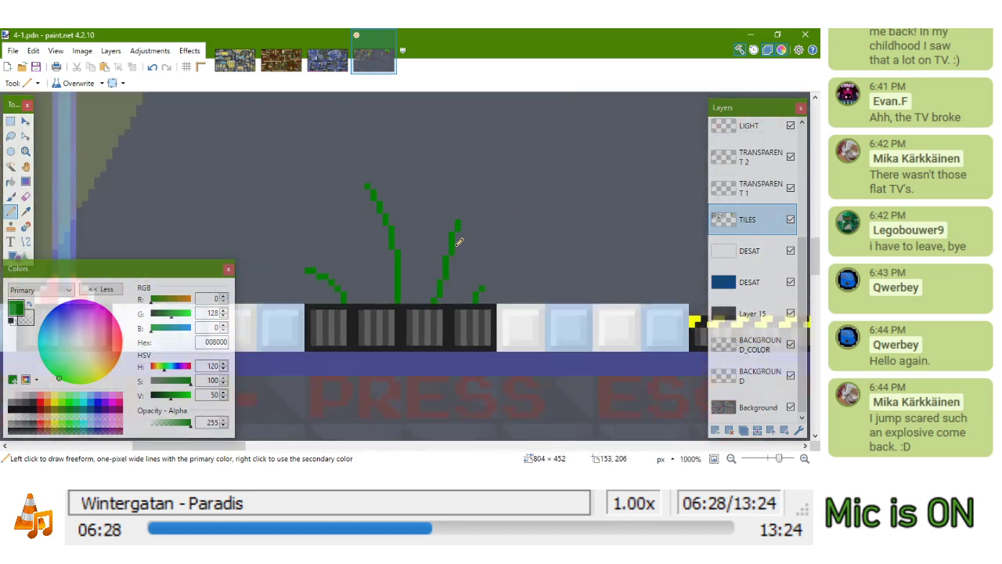
# Set the primary color to light yellow-green 80FF00
pyautogui.moveTo(457, 263); pyautogui.dragTo(507, 326)
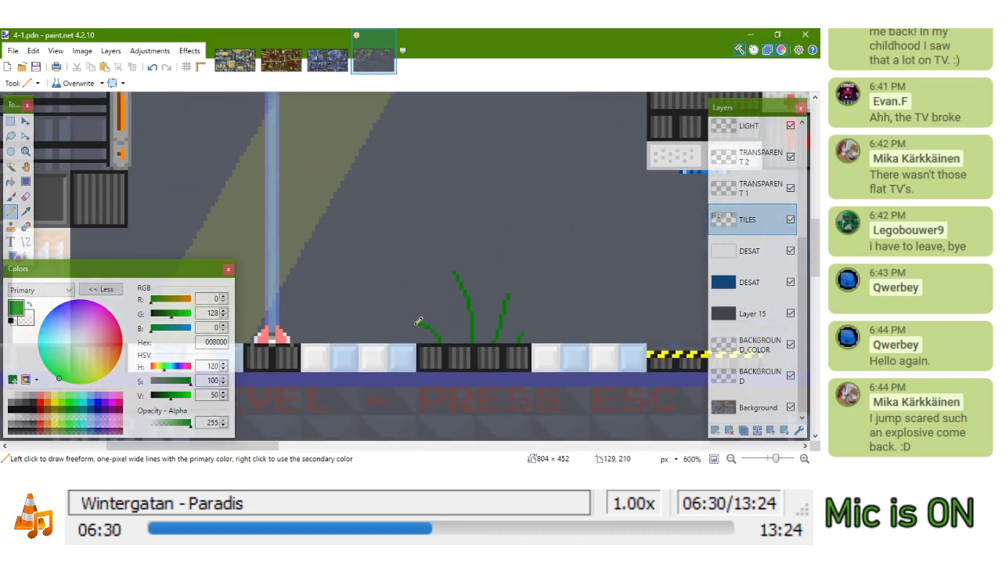
pyautogui.click(69, 403)
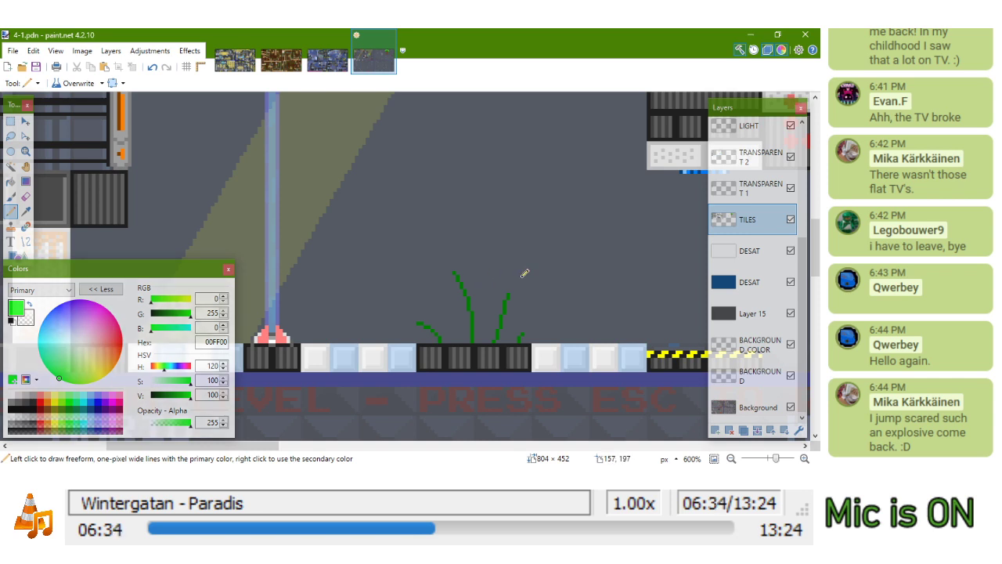
pyautogui.click(58, 404)
pyautogui.scroll(4, 409, 326)
pyautogui.click(402, 321)
pyautogui.click(423, 332)
pyautogui.click(434, 320)
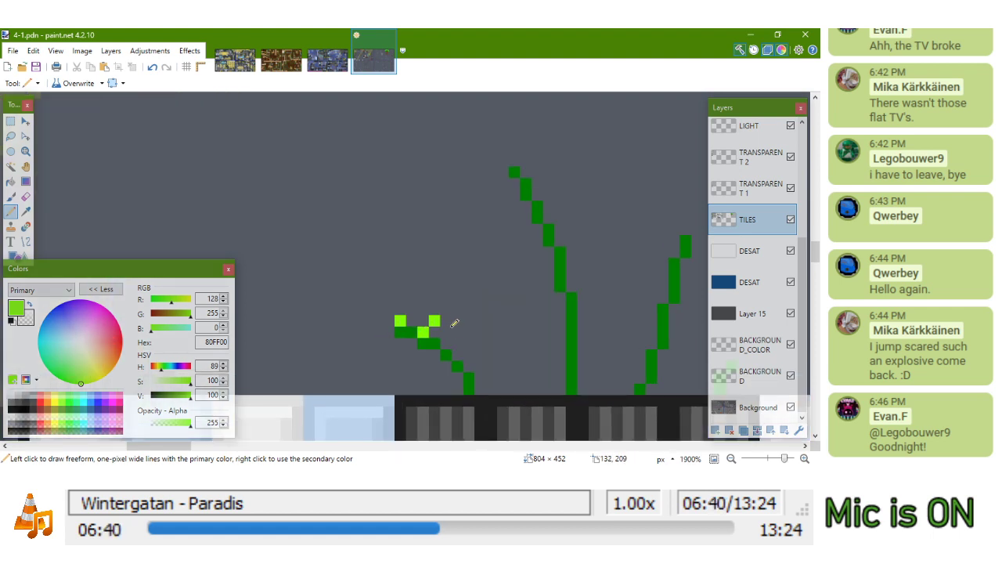
pyautogui.click(445, 343)
pyautogui.click(457, 331)
pyautogui.click(469, 365)
pyautogui.hotkey('ctrl', 'z')
pyautogui.hotkey('ctrl', 'z')
pyautogui.hotkey('ctrl', 'z')
pyautogui.hotkey('ctrl', 'z')
pyautogui.hotkey('ctrl', 'z')
pyautogui.hotkey('ctrl', 'z')
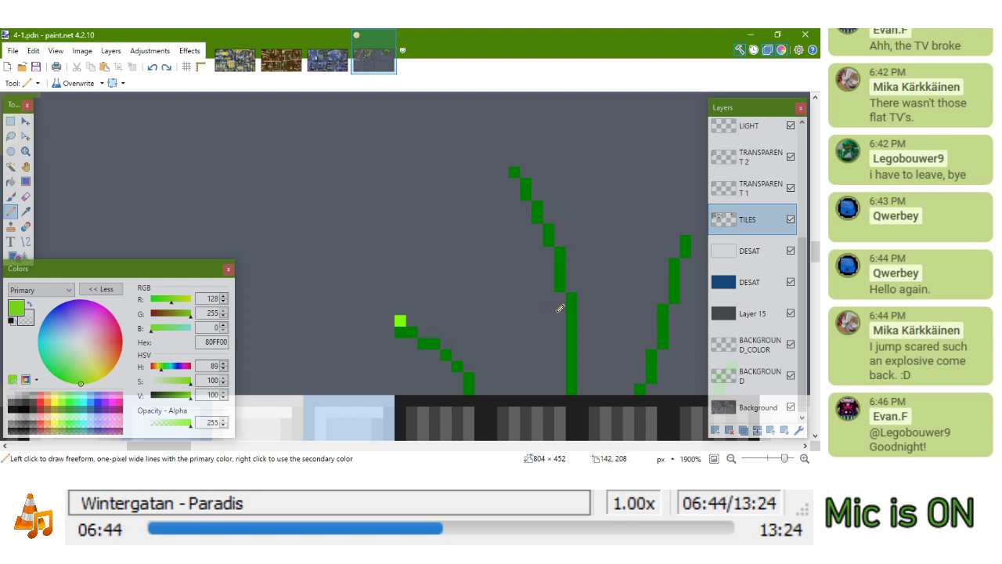
# Draw four horizontal 80FF00 leaf rows across the upper part of the tall stem, widening downward
pyautogui.moveTo(574, 354); pyautogui.dragTo(516, 378)
pyautogui.click(457, 206)
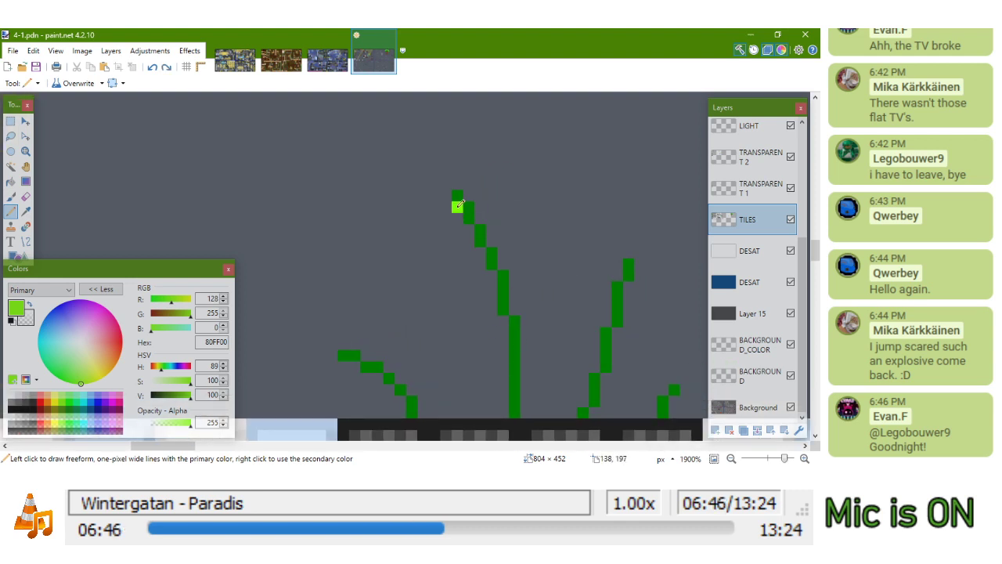
pyautogui.click(480, 206)
pyautogui.moveTo(469, 230)
pyautogui.mouseDown()
pyautogui.moveTo(458, 230)
pyautogui.moveTo(502, 229)
pyautogui.moveTo(469, 253)
pyautogui.moveTo(530, 252)
pyautogui.mouseUp()
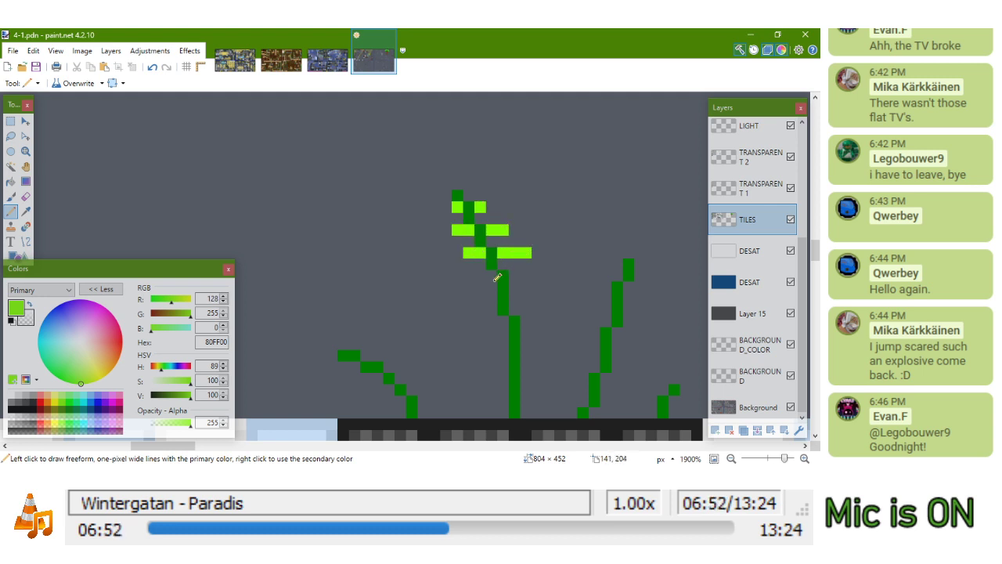
pyautogui.moveTo(491, 275); pyautogui.dragTo(462, 275)
pyautogui.moveTo(522, 275)
pyautogui.mouseDown()
pyautogui.moveTo(510, 275)
pyautogui.moveTo(540, 275)
pyautogui.mouseUp()
# Add four more 80FF00 leaf rows across the lower part of the tall stem, with a shorter row at the bottom
pyautogui.moveTo(494, 298)
pyautogui.mouseDown()
pyautogui.moveTo(464, 297)
pyautogui.moveTo(456, 277)
pyautogui.moveTo(463, 302)
pyautogui.moveTo(547, 300)
pyautogui.moveTo(469, 323)
pyautogui.moveTo(563, 321)
pyautogui.mouseUp()
pyautogui.moveTo(505, 343); pyautogui.dragTo(442, 344)
pyautogui.rightClick(444, 343)
pyautogui.moveTo(533, 341); pyautogui.dragTo(573, 341)
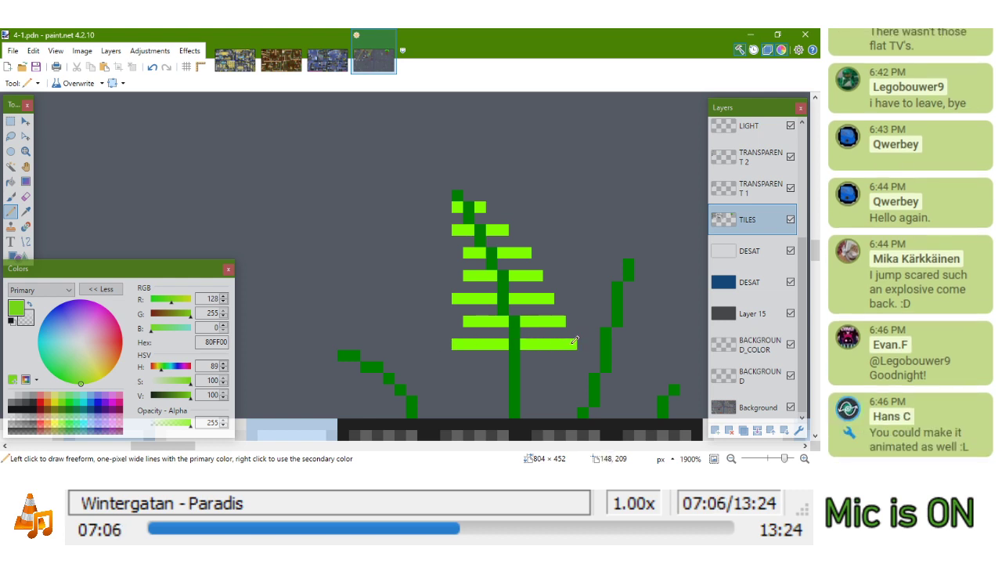
pyautogui.scroll(-4, 572, 340)
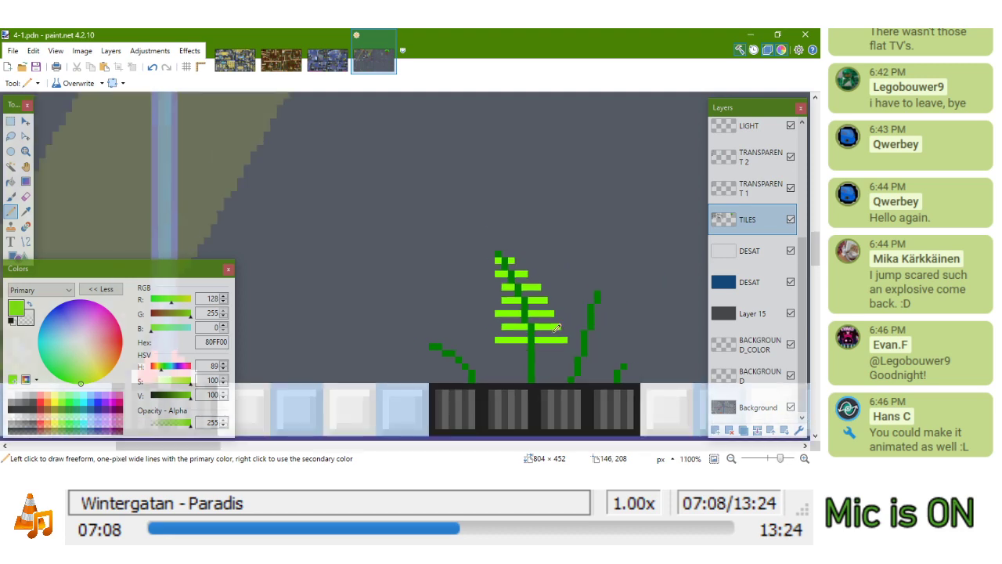
pyautogui.scroll(5, 553, 327)
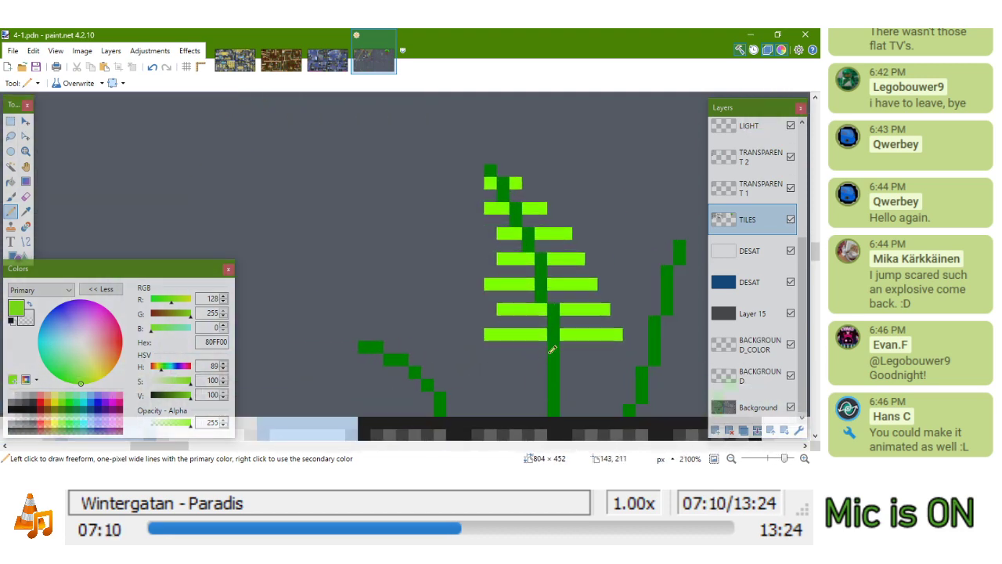
pyautogui.moveTo(548, 362)
pyautogui.mouseDown()
pyautogui.moveTo(492, 361)
pyautogui.moveTo(595, 363)
pyautogui.mouseUp()
pyautogui.rightClick(503, 362)
pyautogui.scroll(-3, 591, 360)
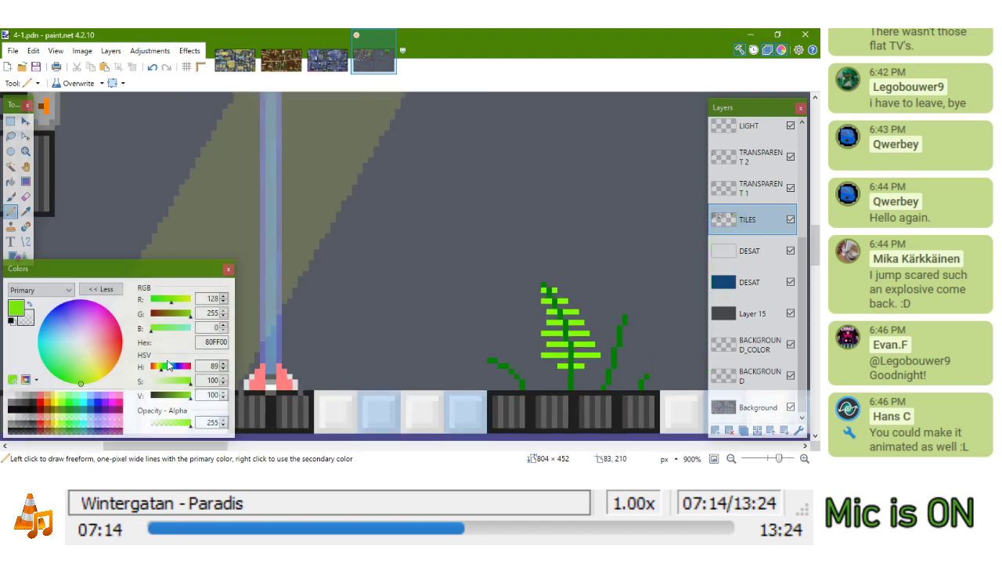
# Fill the gaps between the fern's light leaf rows with slightly narrower shadow rows in dark olive green 408000
pyautogui.click(61, 409)
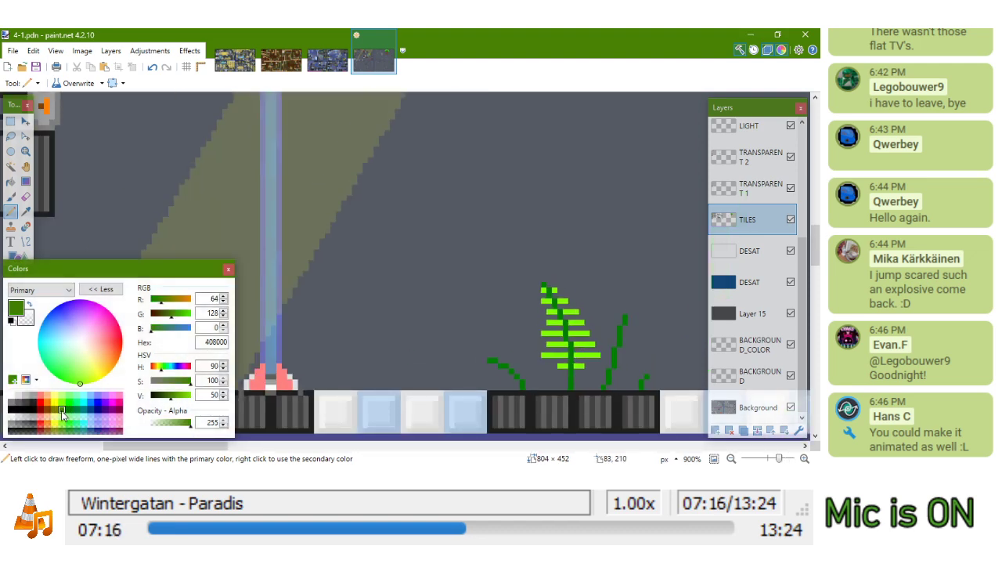
pyautogui.scroll(3, 548, 365)
pyautogui.moveTo(531, 365); pyautogui.dragTo(650, 365)
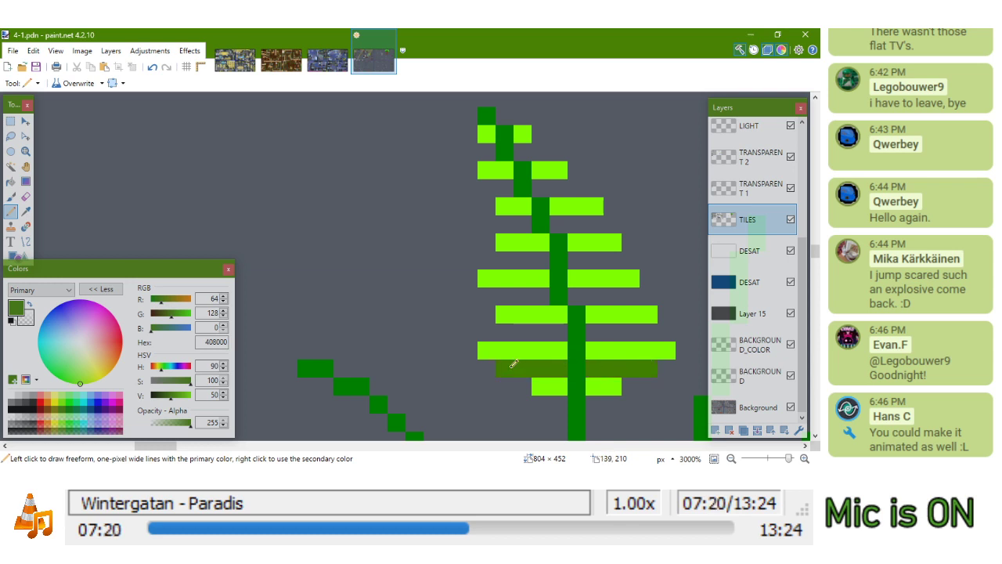
pyautogui.moveTo(565, 327); pyautogui.dragTo(512, 328)
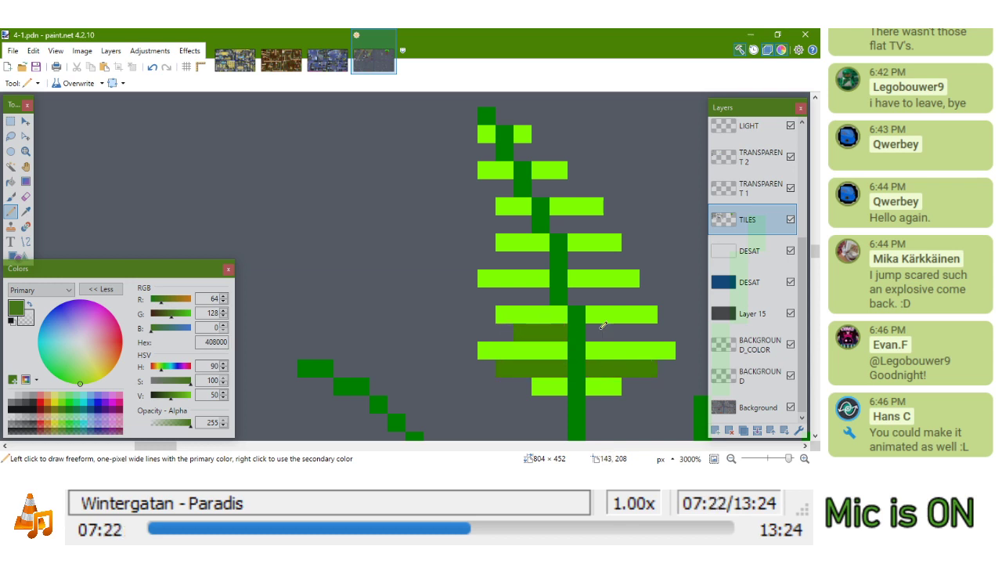
pyautogui.moveTo(635, 329); pyautogui.dragTo(598, 329)
pyautogui.moveTo(577, 295); pyautogui.dragTo(618, 293)
pyautogui.moveTo(532, 291); pyautogui.dragTo(510, 292)
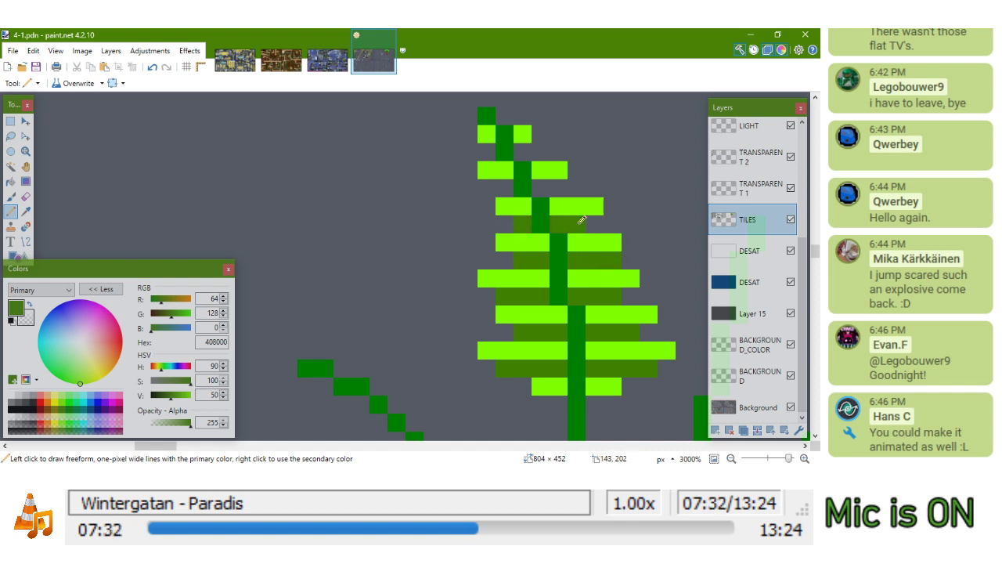
# Bend the right tips of the fern's second and third leaf rows one pixel upward using its light green 80FF00
pyautogui.scroll(-7, 499, 183)
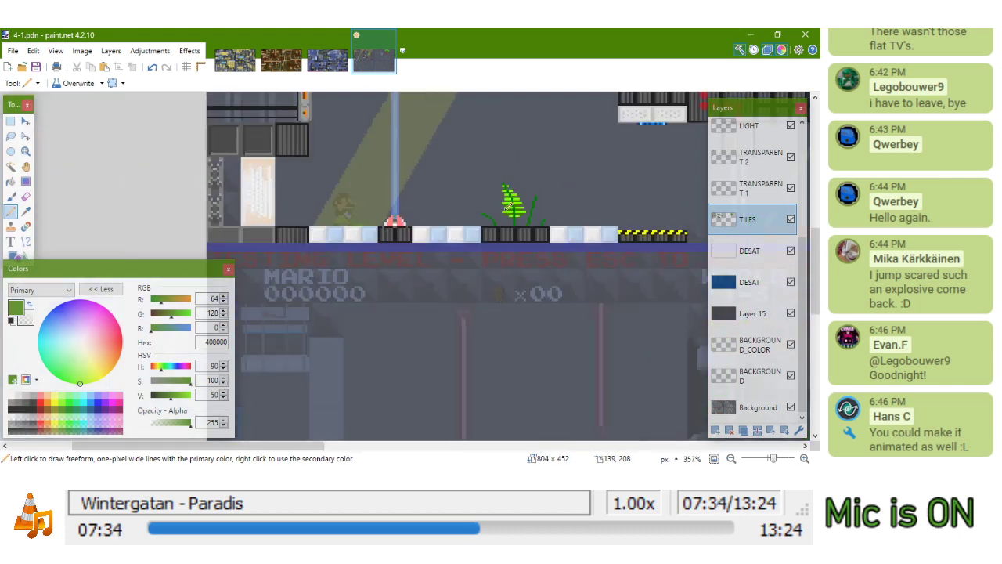
pyautogui.scroll(-4, 505, 268)
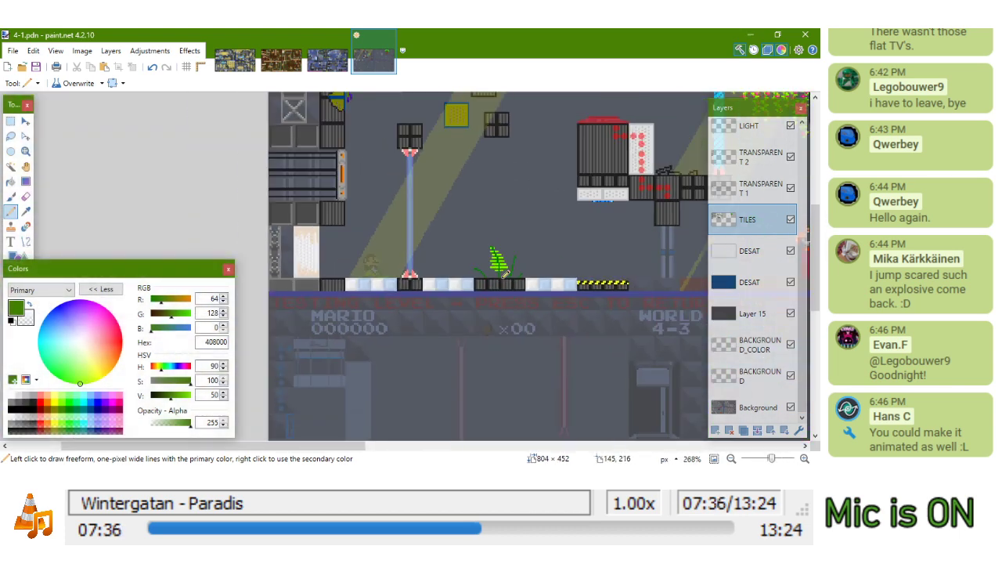
pyautogui.scroll(9, 505, 273)
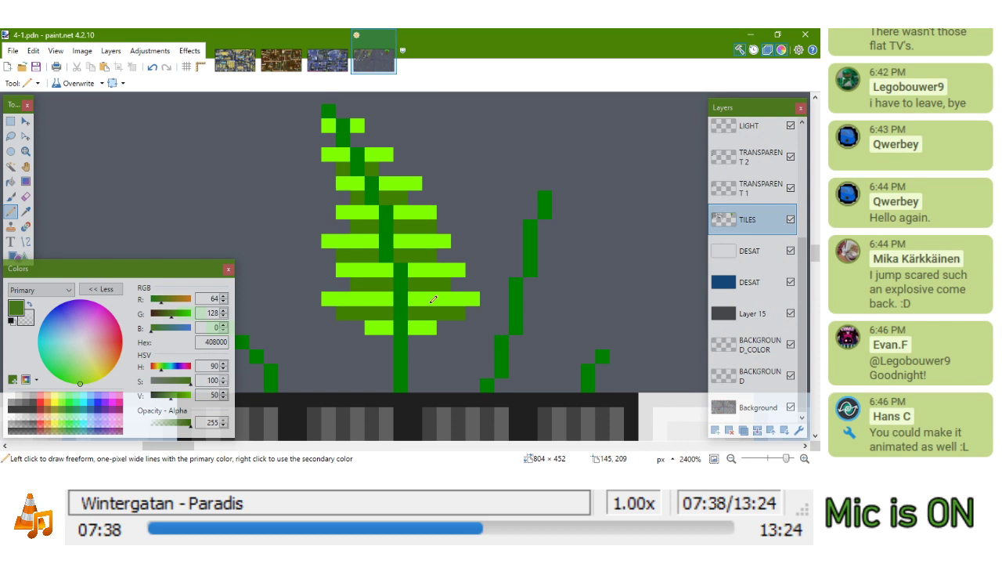
pyautogui.moveTo(332, 341); pyautogui.dragTo(462, 336)
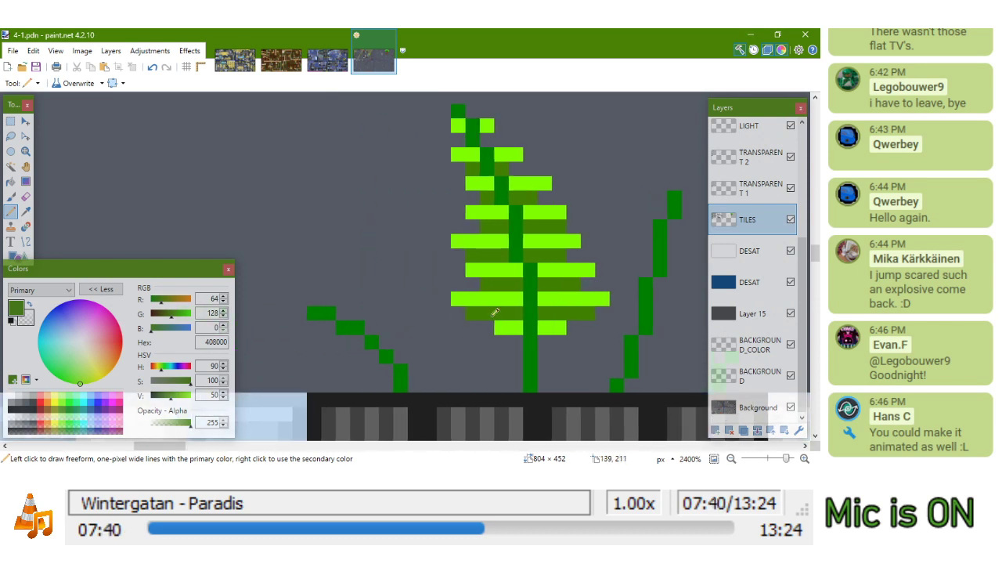
pyautogui.press('k')
pyautogui.click(587, 297)
pyautogui.scroll(1, 572, 274)
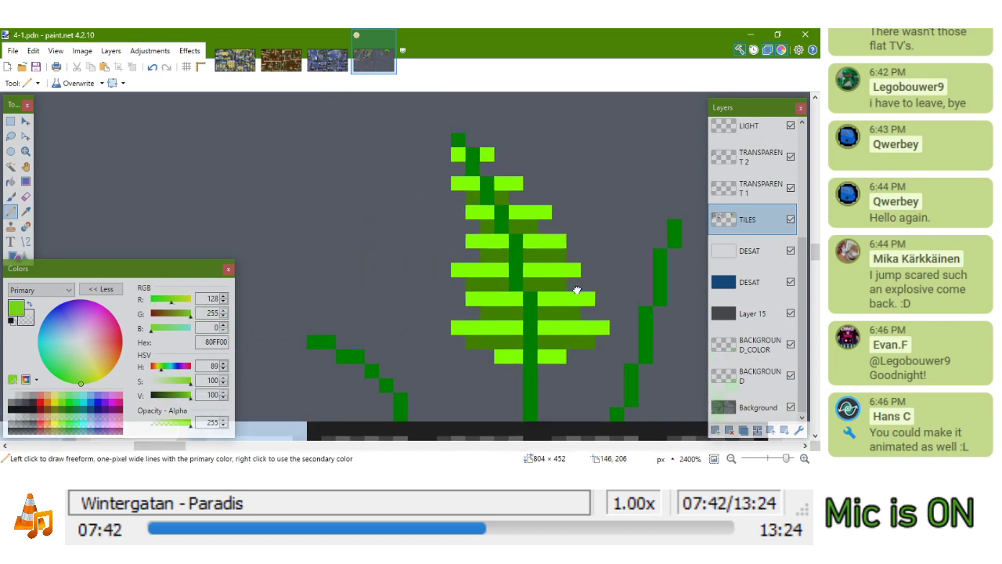
pyautogui.click(543, 212)
pyautogui.rightClick(545, 226)
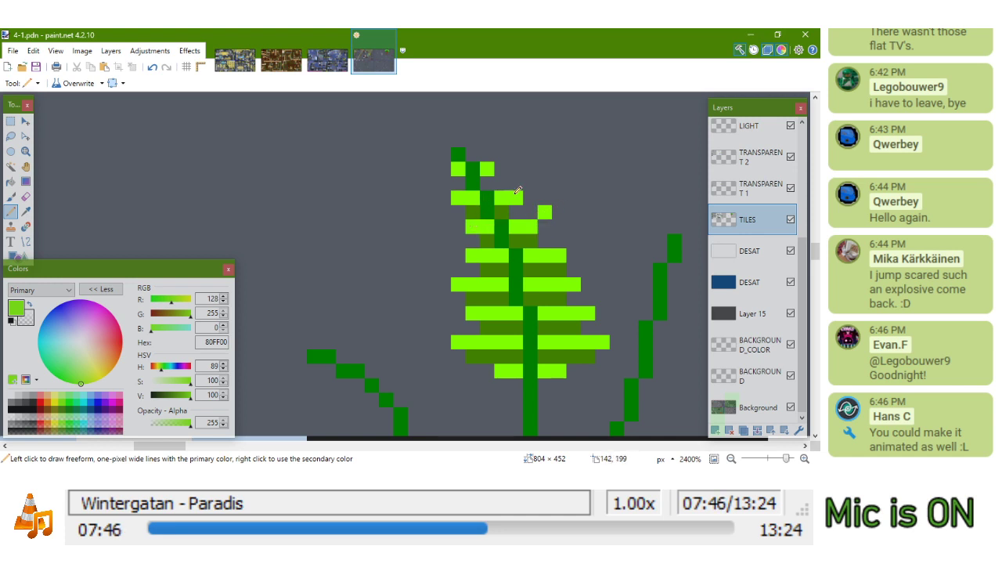
pyautogui.click(517, 186)
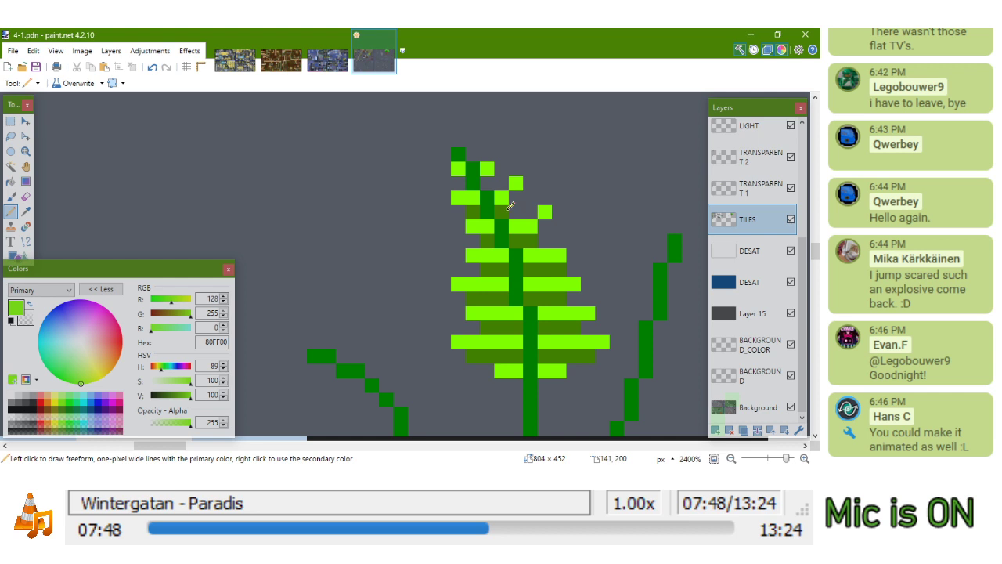
# Shade beneath the second row's raised tip with 408000 and thicken the third row's tip with an 80FF00 pixel
pyautogui.press('k')
pyautogui.click(506, 209)
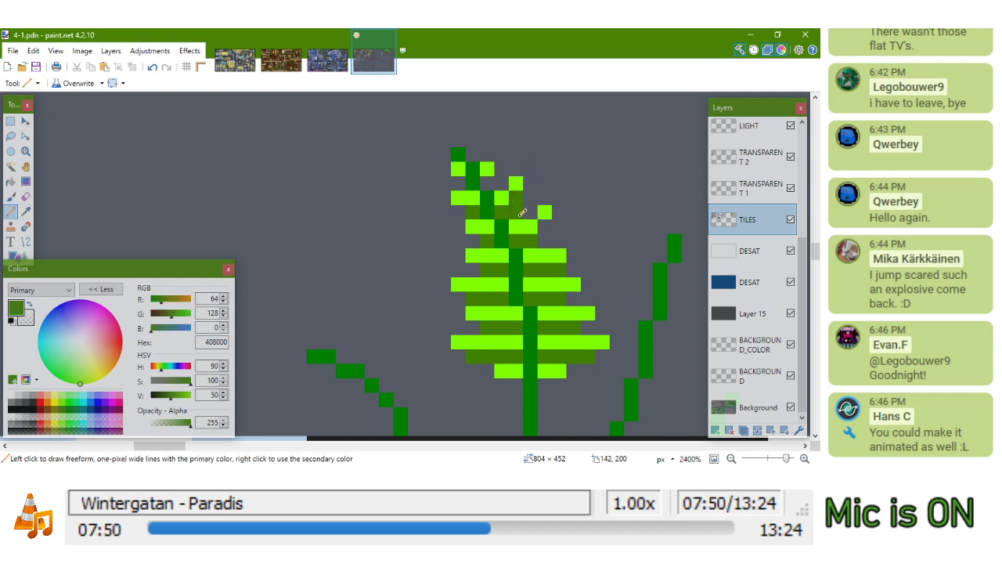
pyautogui.press('k')
pyautogui.click(529, 222)
pyautogui.click(529, 211)
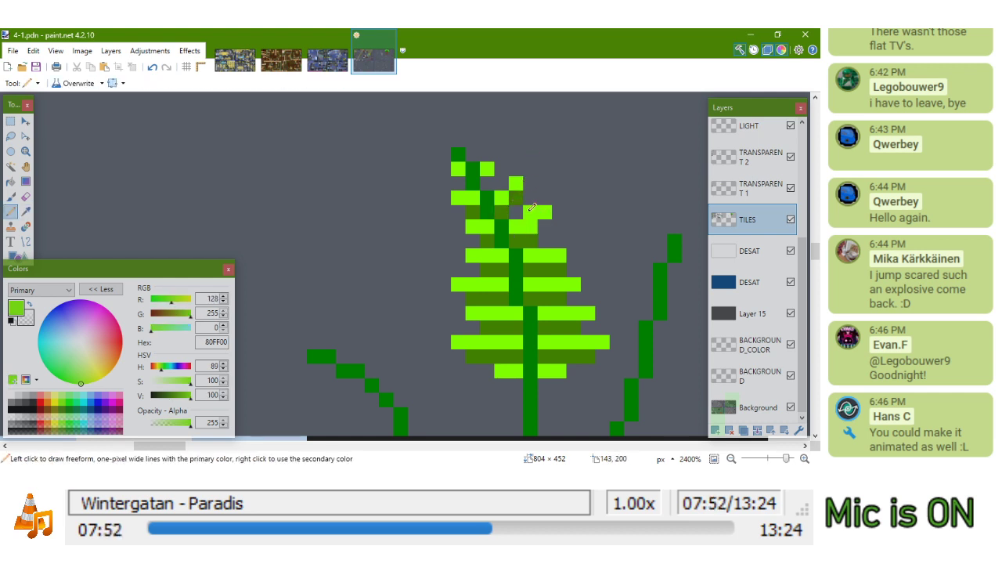
# Fill the gap left of the third leaf row's right tip with a 408000 shadow pixel
pyautogui.press('k')
pyautogui.click(517, 201)
pyautogui.click(514, 211)
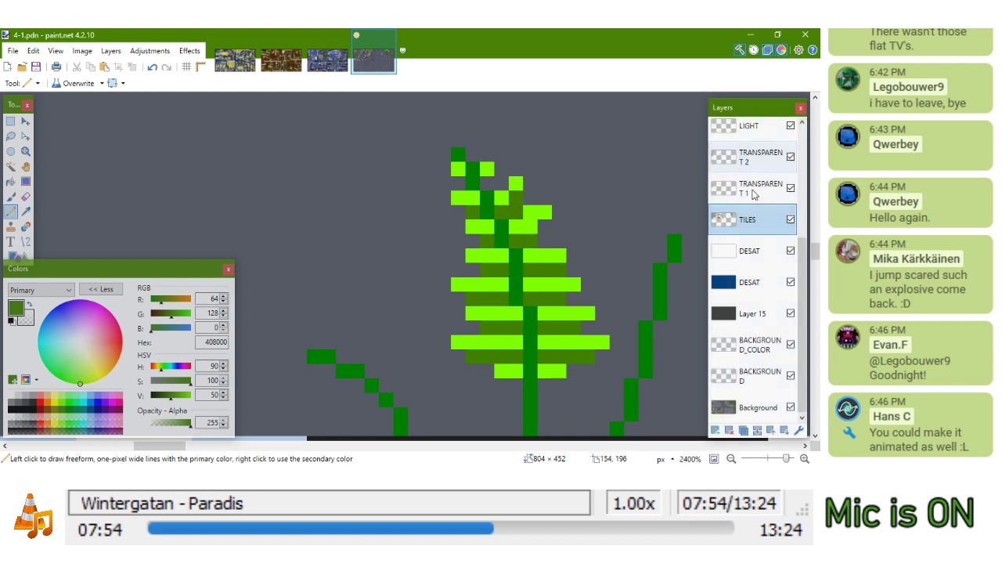
# Shade beneath the left ends of the tall fern's top two leaf rows with 408000, keeping the second row's end in 80FF00
pyautogui.moveTo(491, 217); pyautogui.dragTo(535, 260)
pyautogui.keyDown('ctrl'); pyautogui.click(510, 244); pyautogui.keyUp('ctrl')
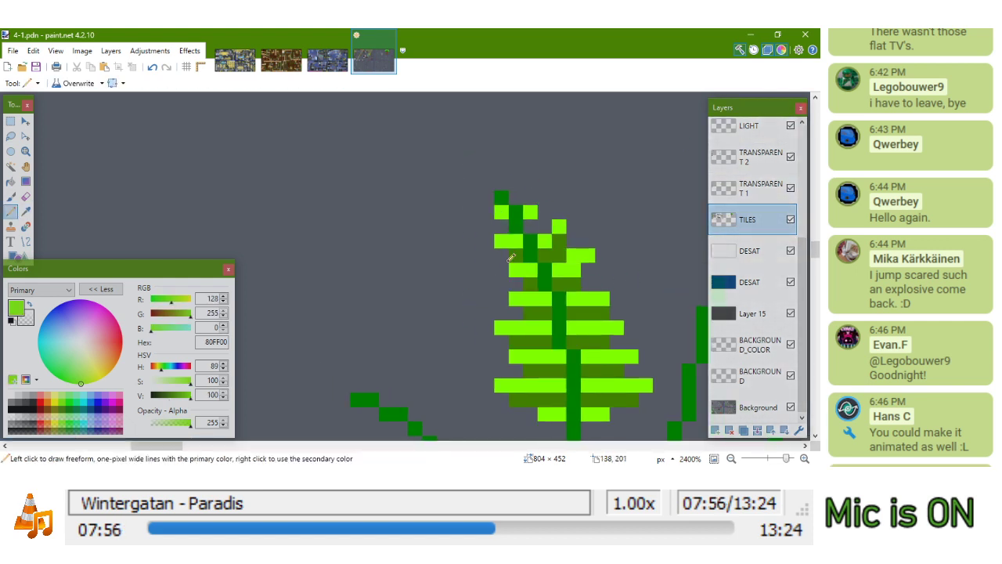
pyautogui.click(502, 250)
pyautogui.rightClick(502, 241)
pyautogui.press('k')
pyautogui.click(518, 255)
pyautogui.click(501, 226)
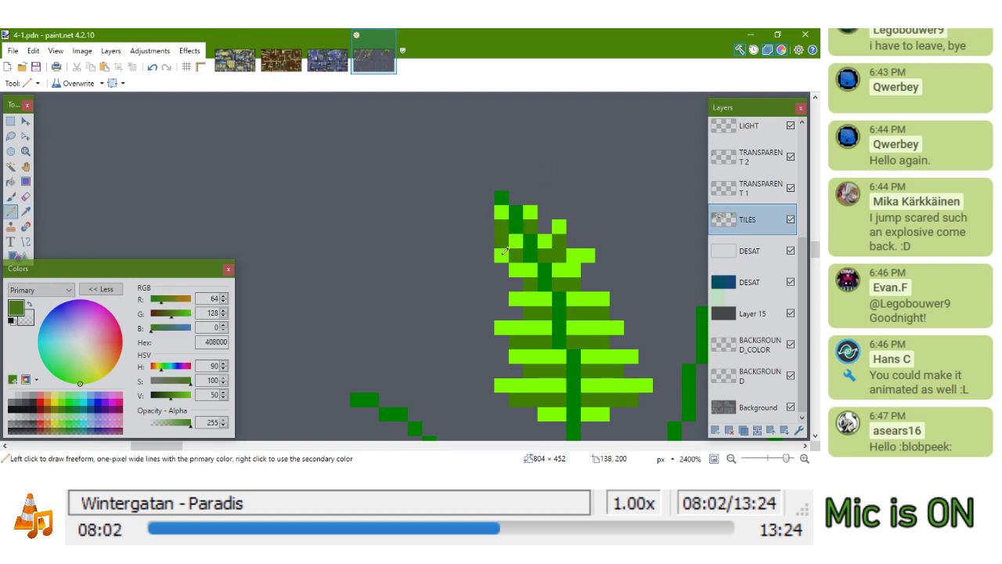
pyautogui.press('k')
pyautogui.click(503, 235)
pyautogui.press('k')
pyautogui.click(515, 255)
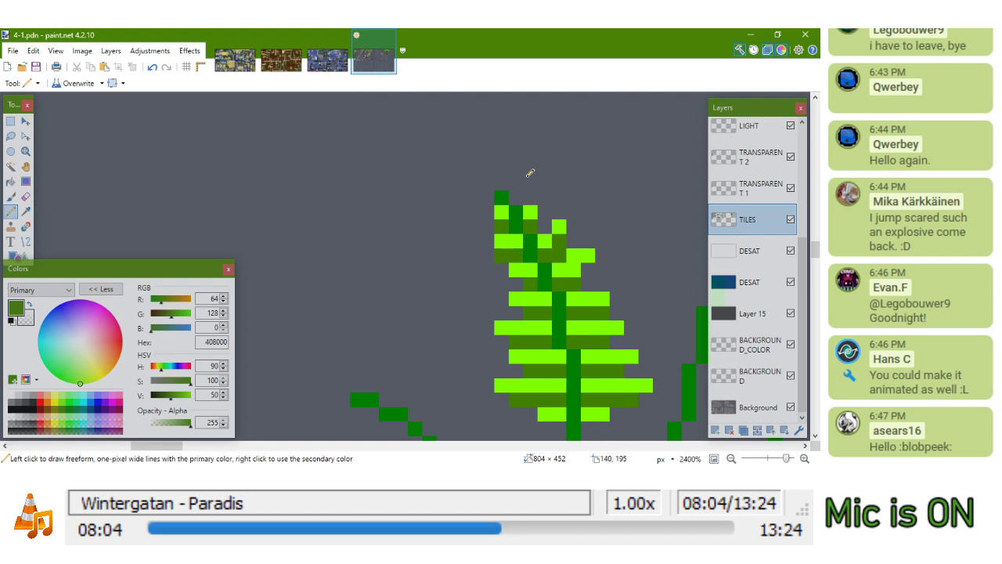
# Raise the fourth row's right tip one pixel with 408000 shading under it, and thin the third row's raised tip to one pixel
pyautogui.moveTo(570, 249); pyautogui.dragTo(424, 193)
pyautogui.press('k')
pyautogui.click(477, 239)
pyautogui.click(487, 227)
pyautogui.rightClick(491, 244)
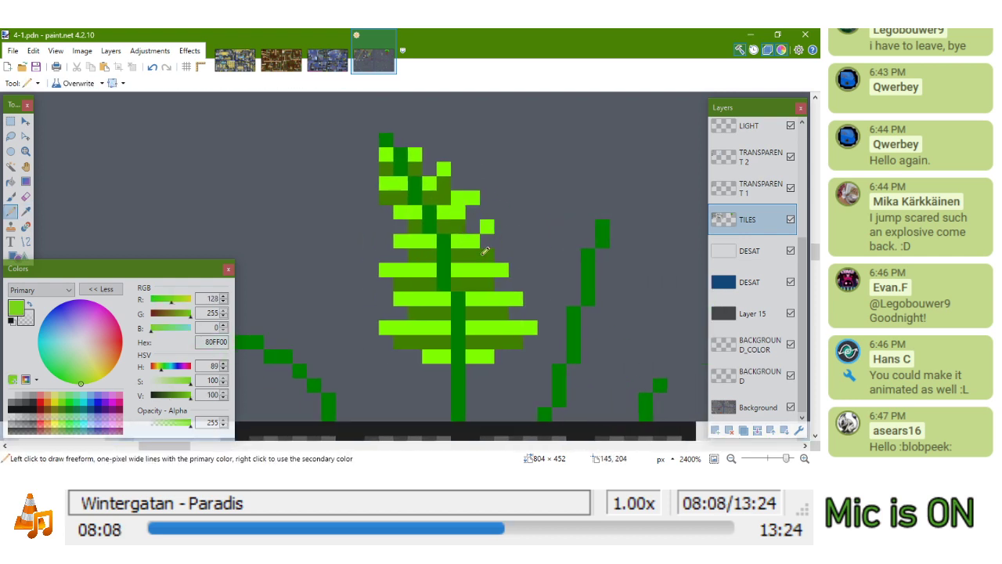
pyautogui.press('k')
pyautogui.click(483, 253)
pyautogui.moveTo(380, 209); pyautogui.dragTo(421, 251)
pyautogui.rightClick(489, 222)
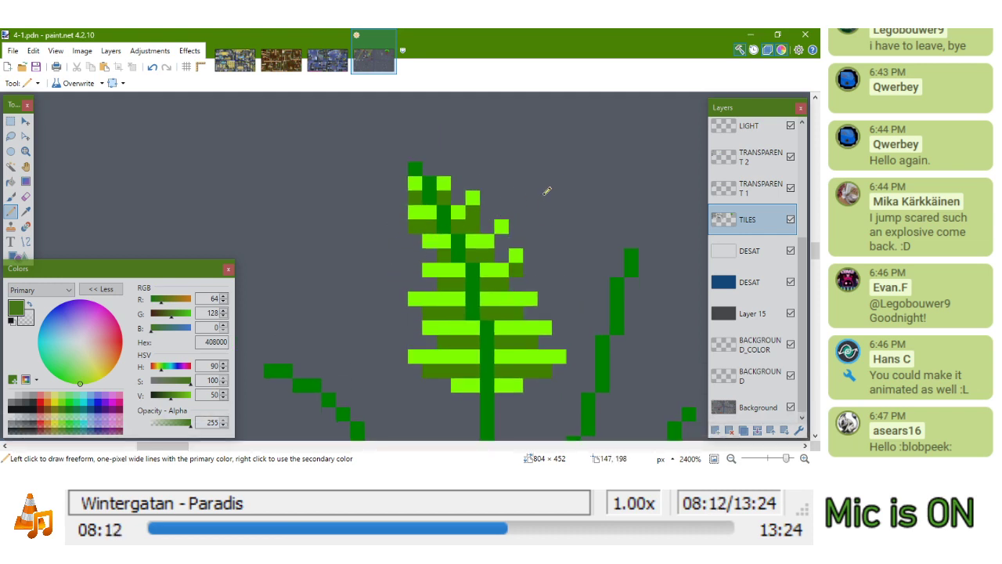
# Draw the lowest pair of leaves on the small curved left stem in 80FF00, raising the right leaf's tip by one pixel
pyautogui.moveTo(441, 295)
pyautogui.mouseDown()
pyautogui.moveTo(440, 247)
pyautogui.moveTo(458, 259)
pyautogui.moveTo(549, 241)
pyautogui.mouseUp()
pyautogui.press('k')
pyautogui.click(602, 182)
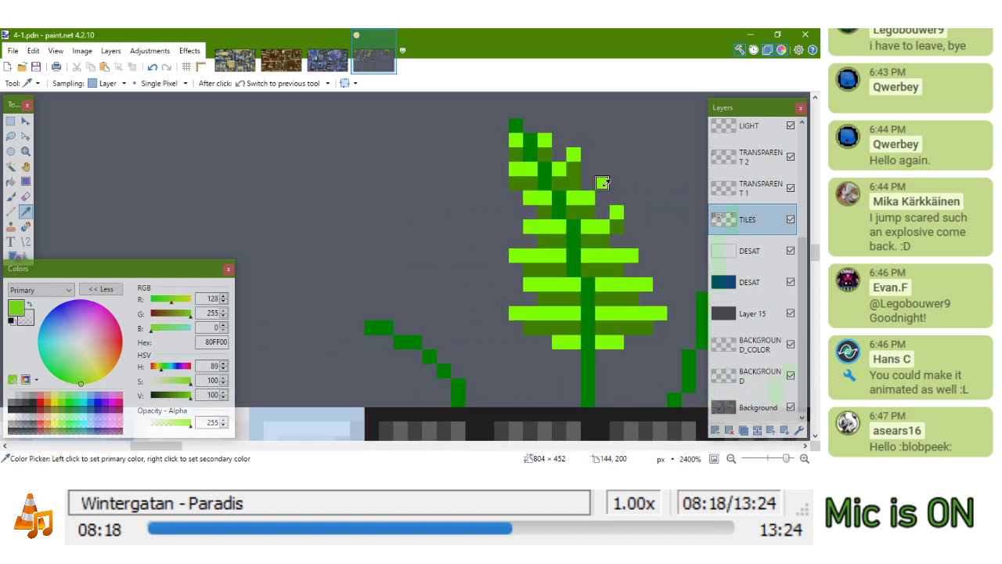
pyautogui.scroll(2, 454, 376)
pyautogui.click(470, 363)
pyautogui.click(495, 354)
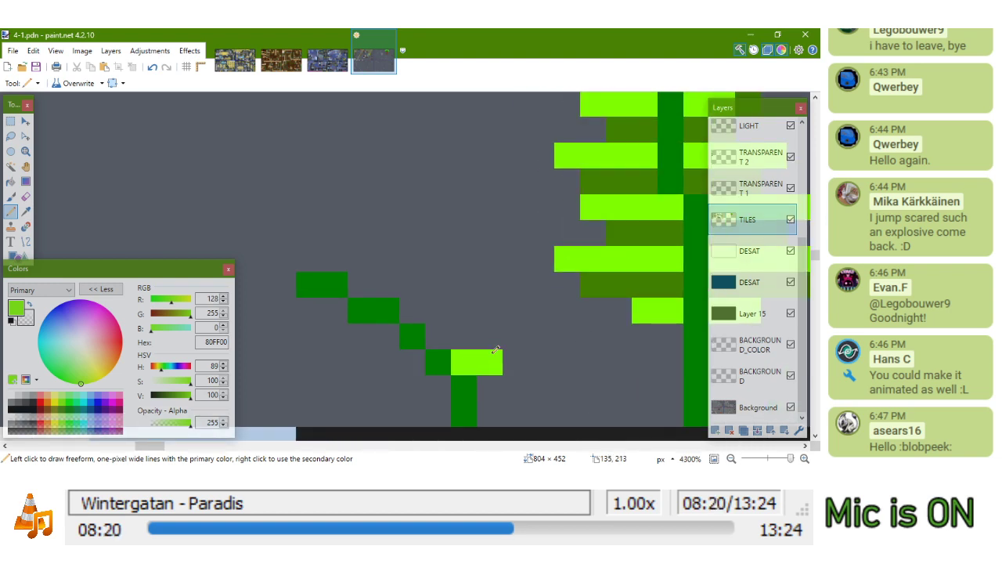
pyautogui.click(515, 336)
pyautogui.click(433, 378)
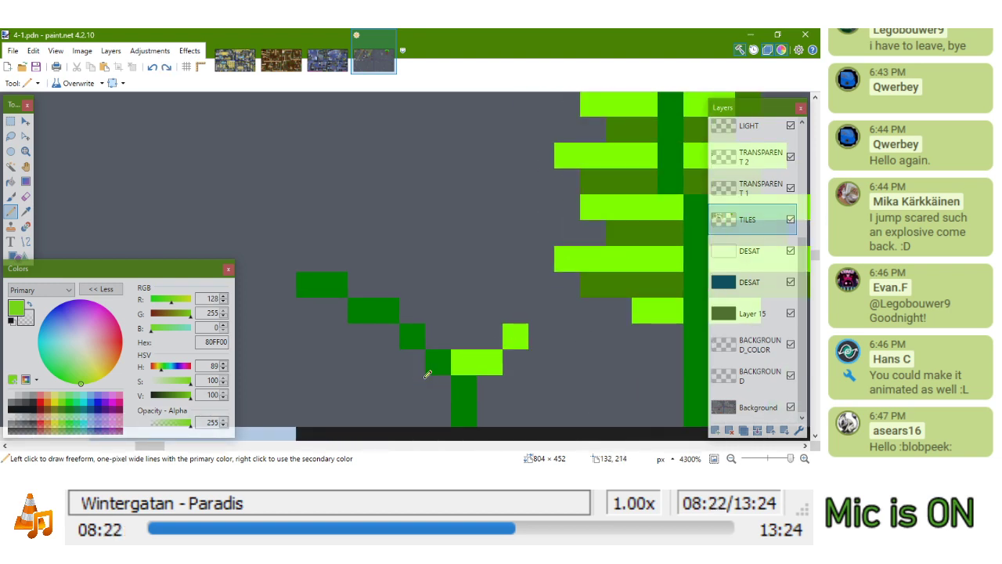
pyautogui.click(421, 382)
pyautogui.moveTo(406, 370); pyautogui.dragTo(510, 343)
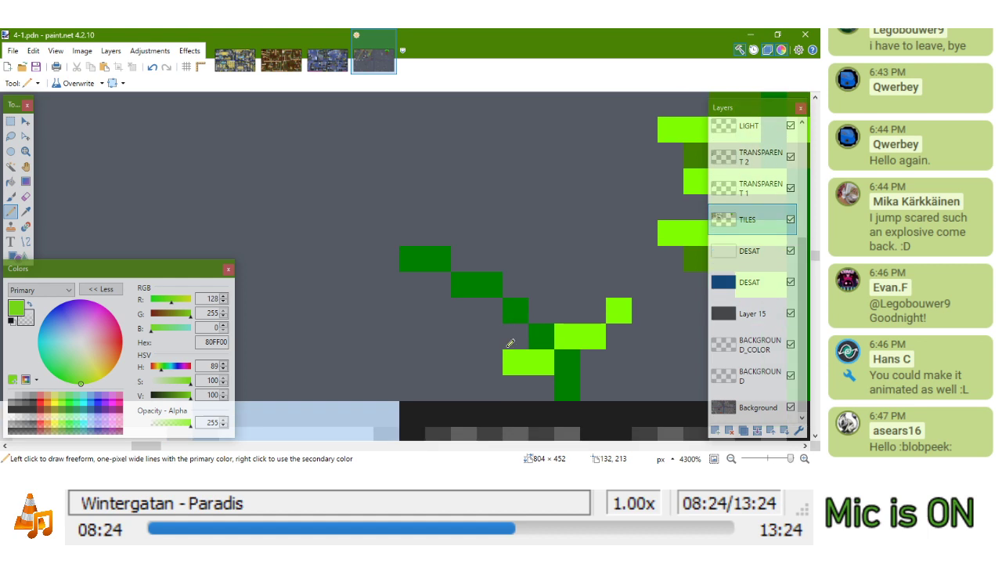
# Add more 80FF00 leaves along both sides of the small left stem's middle and tip, including a two-pixel upright leaf
pyautogui.click(539, 300)
pyautogui.click(568, 283)
pyautogui.click(490, 313)
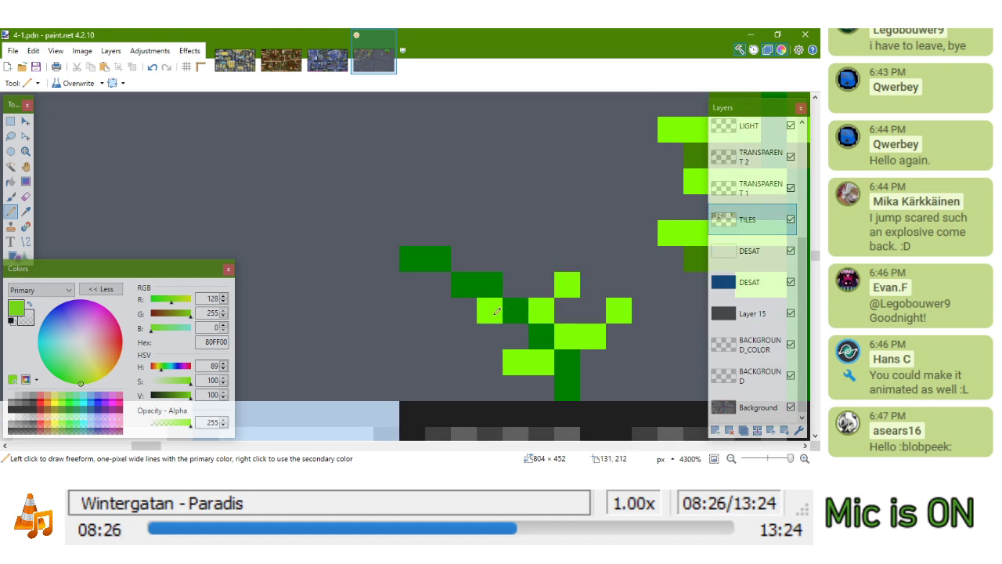
pyautogui.click(472, 333)
pyautogui.click(521, 274)
pyautogui.click(538, 256)
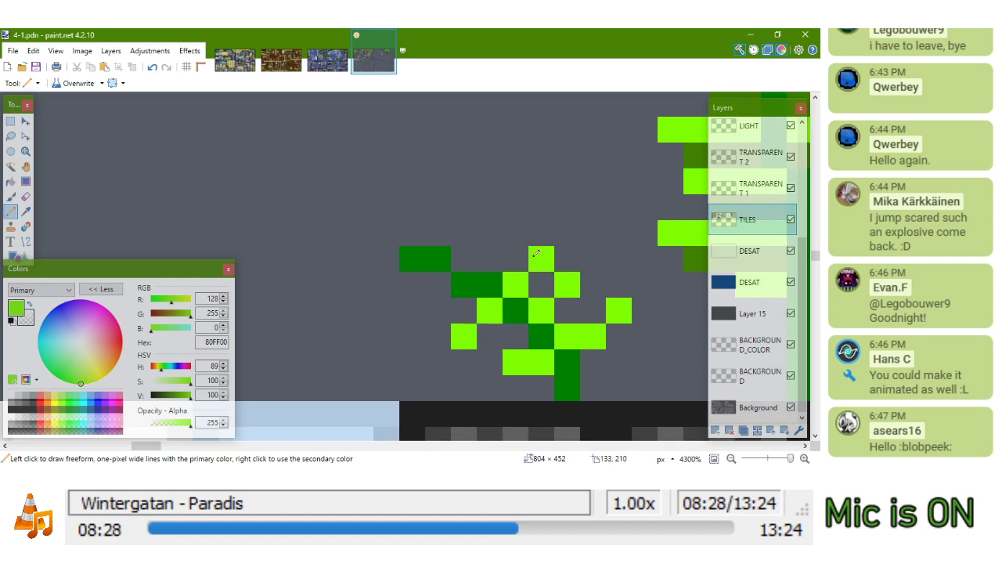
pyautogui.moveTo(491, 256); pyautogui.dragTo(500, 230)
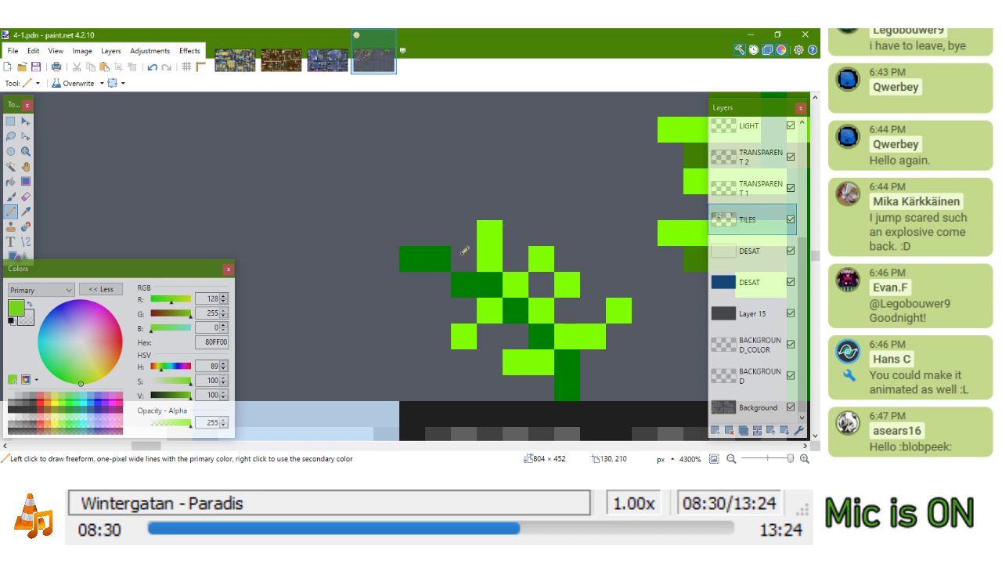
pyautogui.click(440, 233)
pyautogui.click(441, 285)
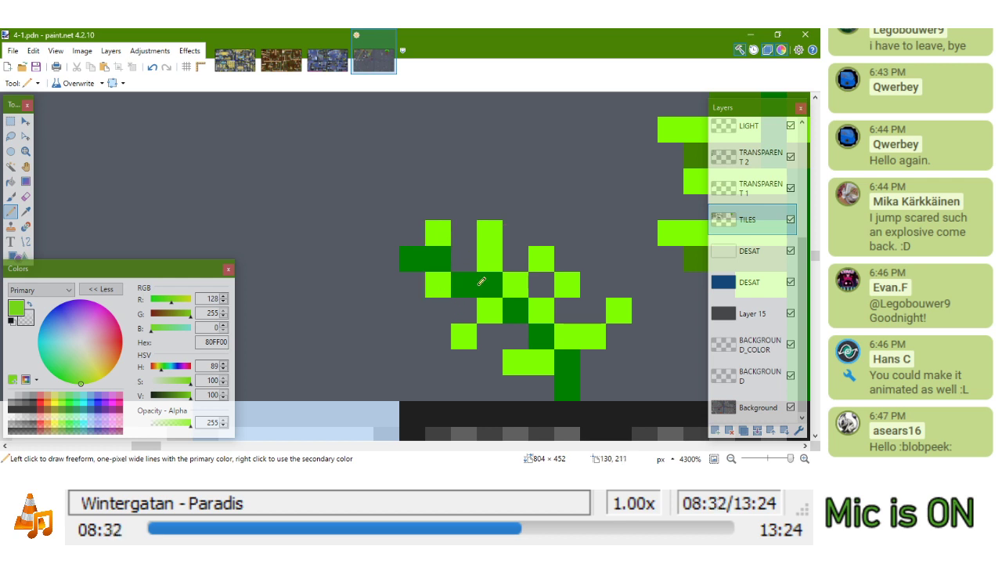
# Pick the tall fern's 408000 shadow colour and shade the gaps around the small left frond's upper leaves
pyautogui.moveTo(503, 318); pyautogui.dragTo(374, 318)
pyautogui.press('l')
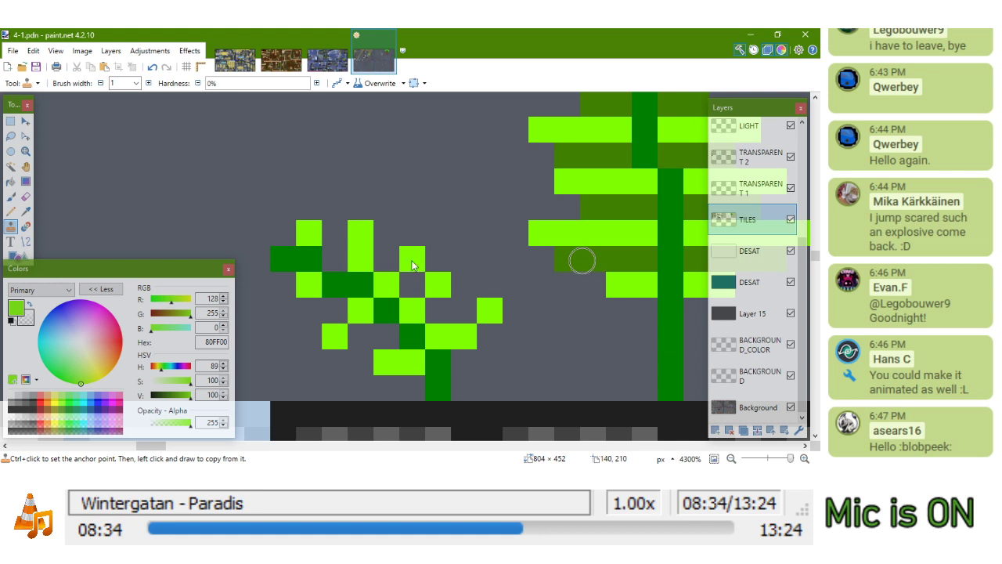
pyautogui.click(581, 261)
pyautogui.press('Return')
pyautogui.press('p')
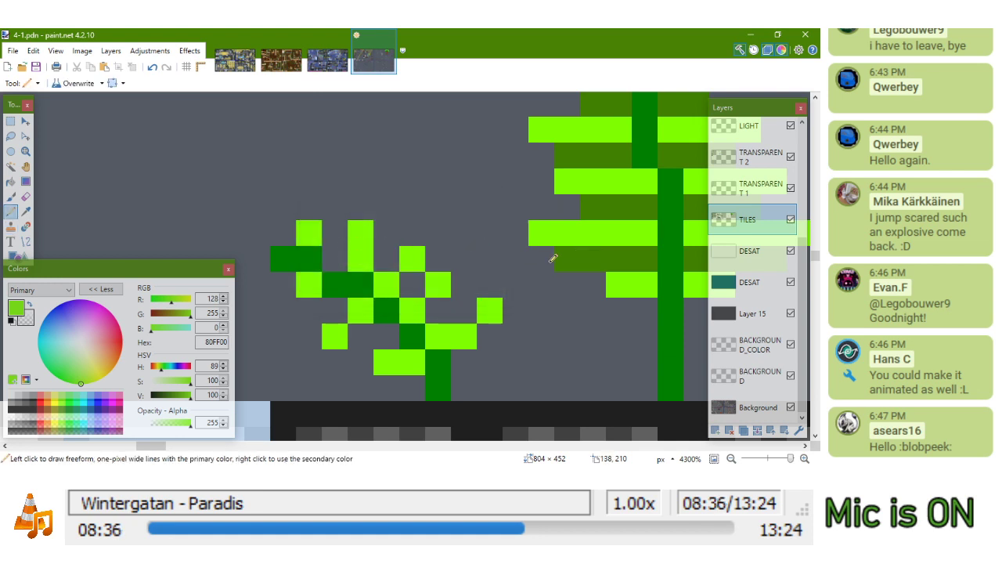
pyautogui.press('l')
pyautogui.press('p')
pyautogui.press('k')
pyautogui.click(607, 259)
pyautogui.click(341, 238)
pyautogui.click(396, 255)
pyautogui.click(436, 259)
pyautogui.click(388, 230)
# Lengthen the small frond's upright leaf with an 80FF00 pixel at its top, and shade between its remaining leaves with 408000
pyautogui.press('k')
pyautogui.click(358, 227)
pyautogui.click(360, 210)
pyautogui.press('k')
pyautogui.click(332, 239)
pyautogui.click(338, 309)
pyautogui.click(368, 337)
pyautogui.click(368, 355)
pyautogui.moveTo(447, 312); pyautogui.dragTo(460, 298)
# Examine the small frond up close and the whole plant at the scale of the surrounding level
pyautogui.scroll(-10, 469, 286)
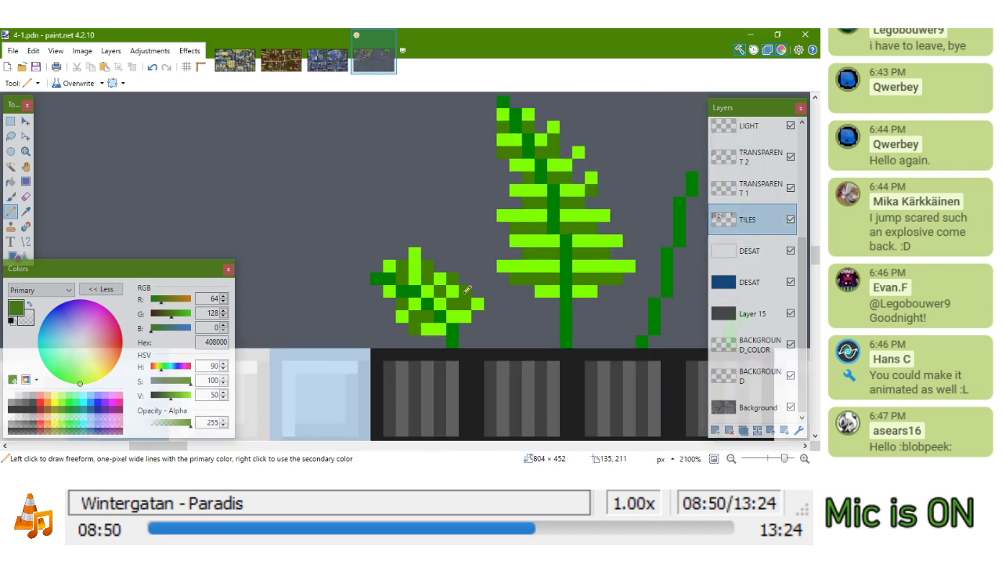
pyautogui.scroll(7, 483, 314)
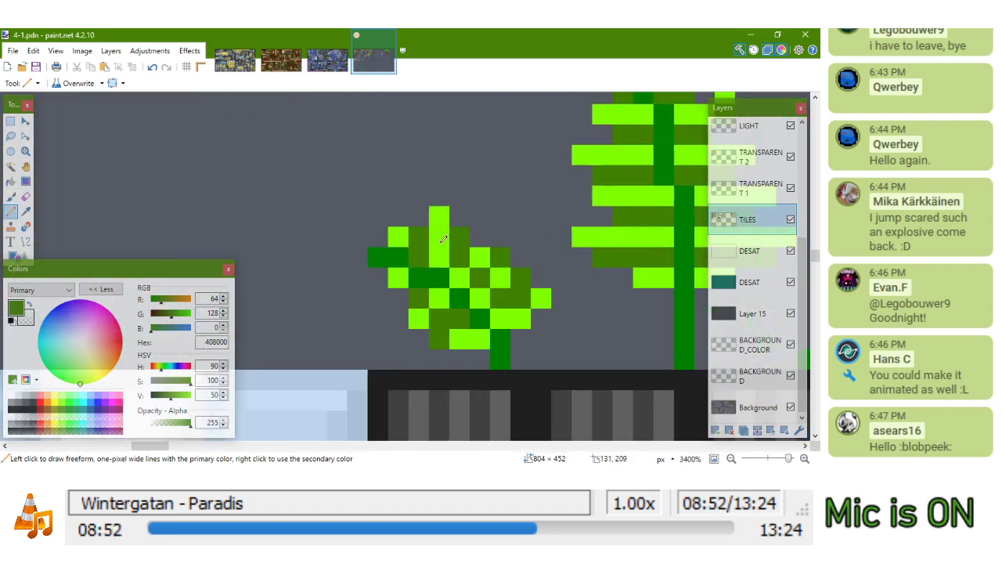
pyautogui.scroll(-3, 444, 260)
pyautogui.scroll(-5, 445, 261)
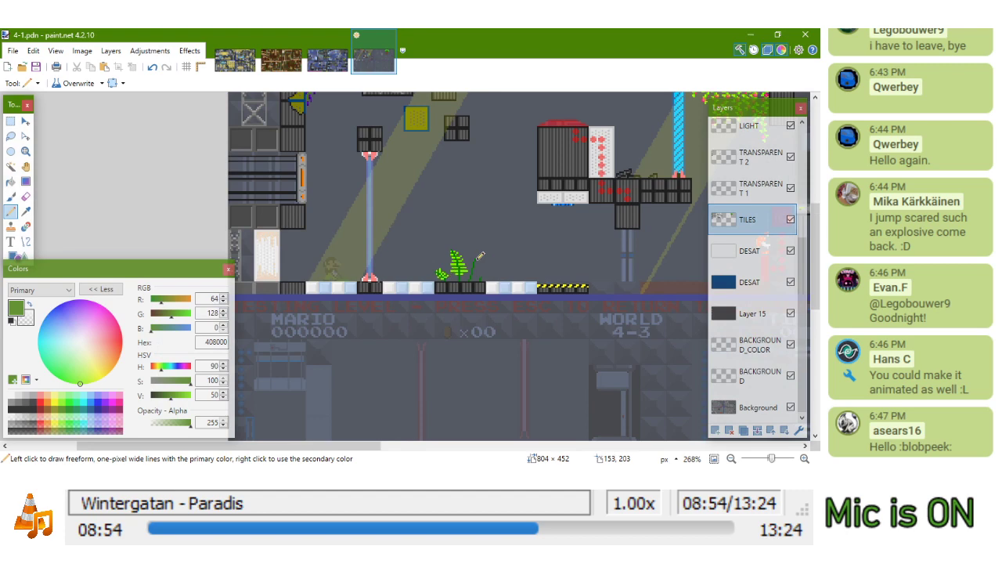
pyautogui.scroll(5, 431, 249)
pyautogui.scroll(2, 432, 246)
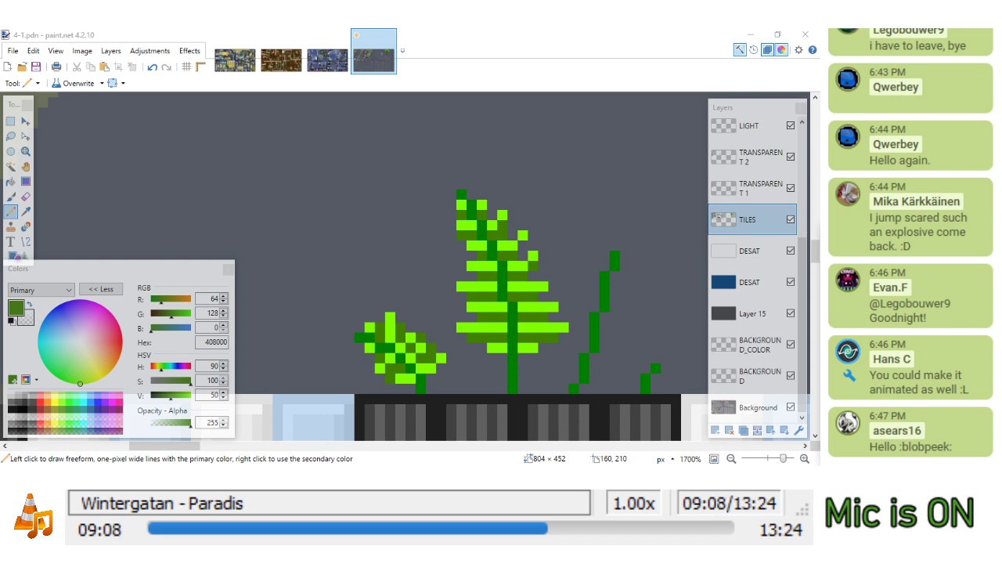
# Switch to Firefox's Google image results for fern and open the picture "Best Techniques for Growing Fern Plants"
pyautogui.hotkey('alt', 'Tab')
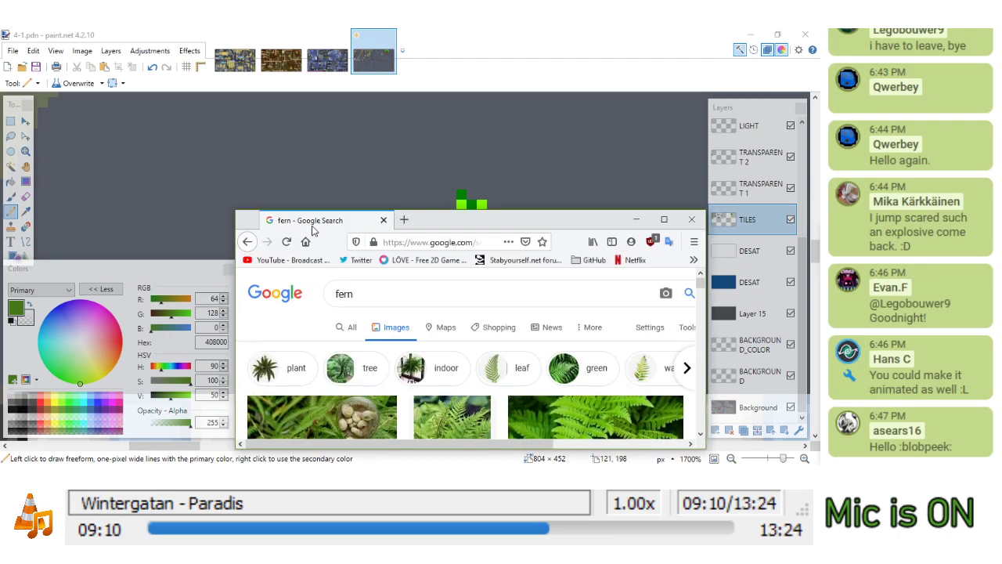
pyautogui.moveTo(439, 224); pyautogui.dragTo(350, 30)
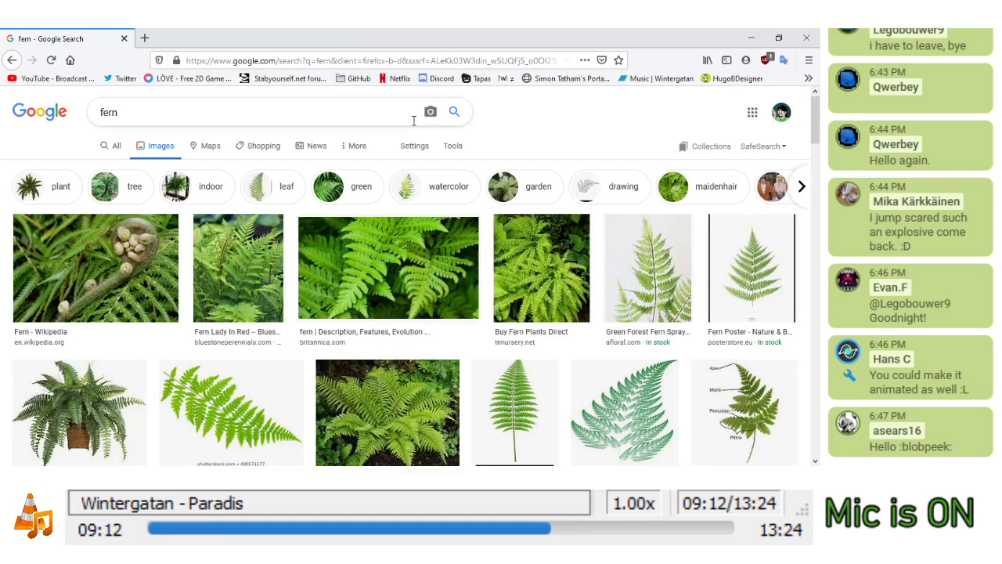
pyautogui.scroll(-4, 539, 207)
pyautogui.scroll(-5, 539, 210)
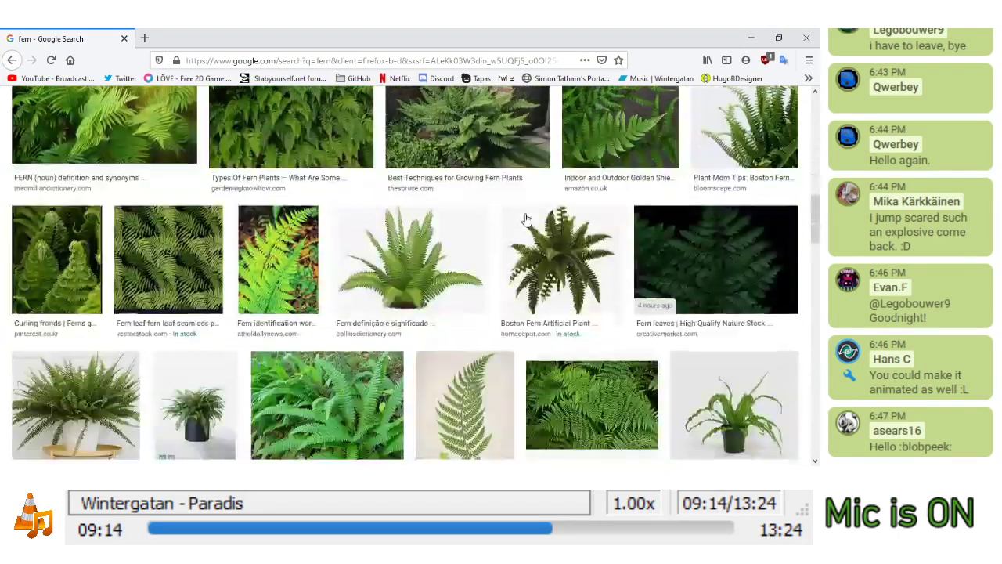
pyautogui.scroll(3, 491, 227)
pyautogui.click(477, 336)
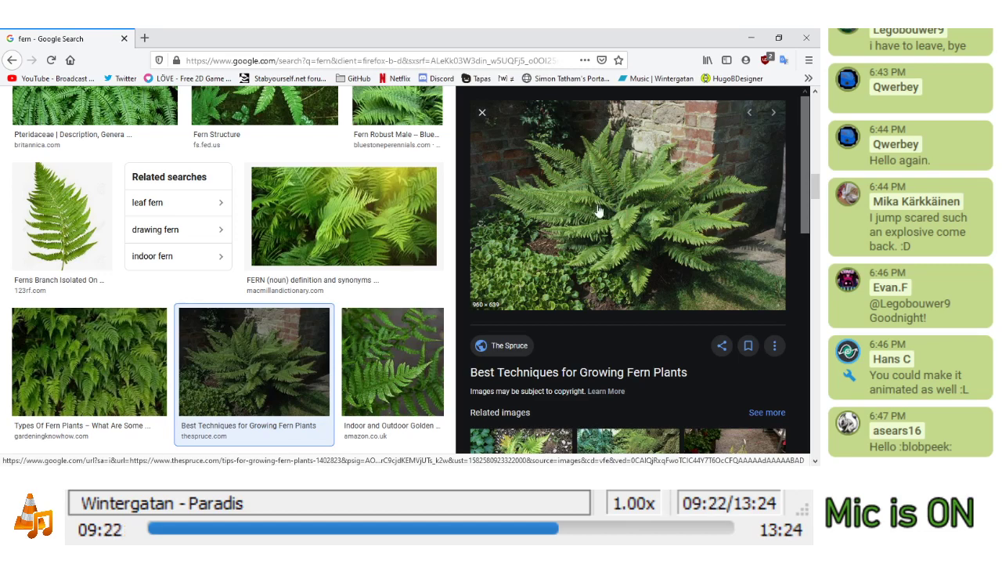
# Study the fern photo and its related images for leaf shape and shading, and return to the artwork in paint.net
pyautogui.scroll(-1, 586, 270)
pyautogui.scroll(-5, 586, 270)
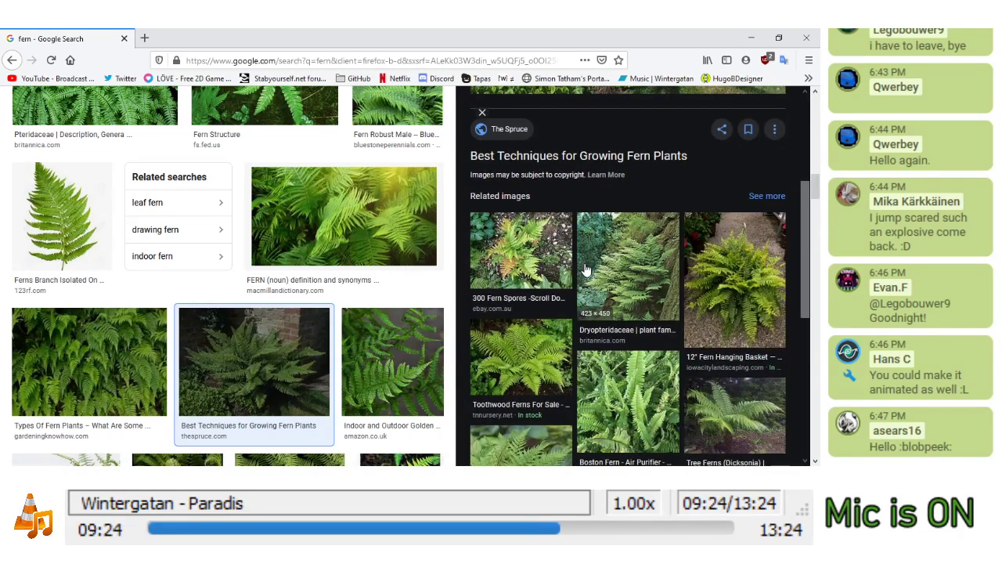
pyautogui.scroll(-3, 586, 269)
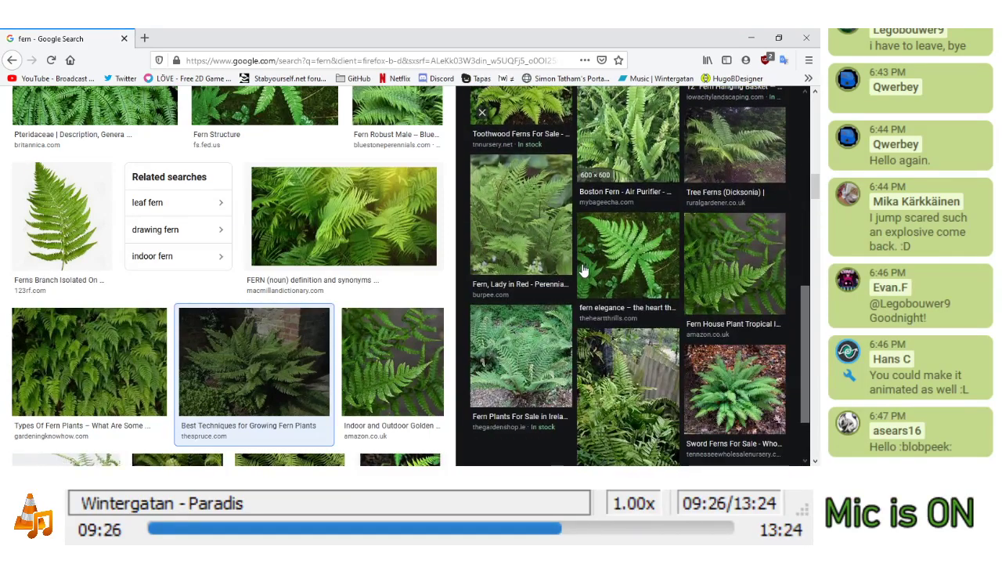
pyautogui.scroll(2, 585, 270)
pyautogui.scroll(5, 585, 269)
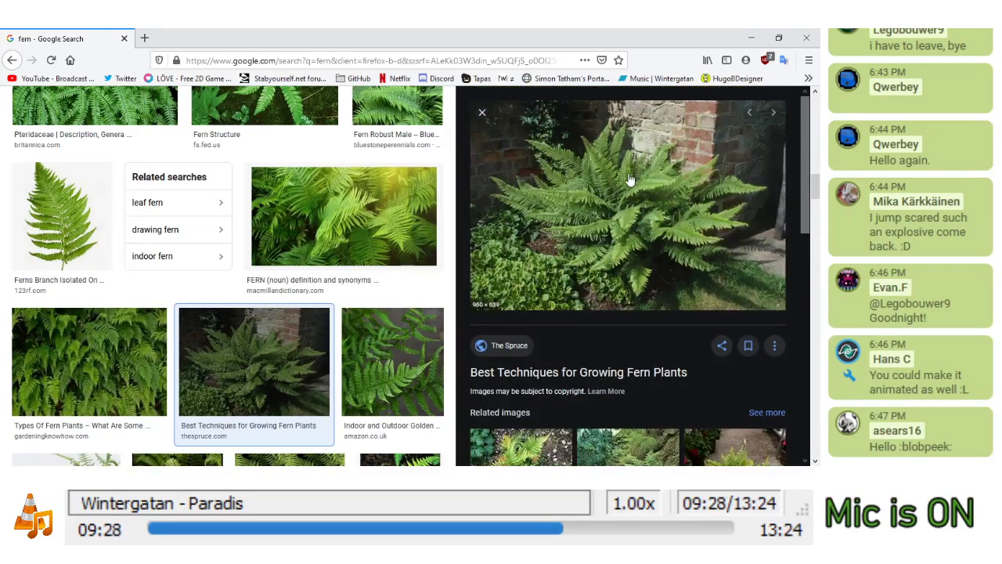
pyautogui.scroll(3, 616, 166)
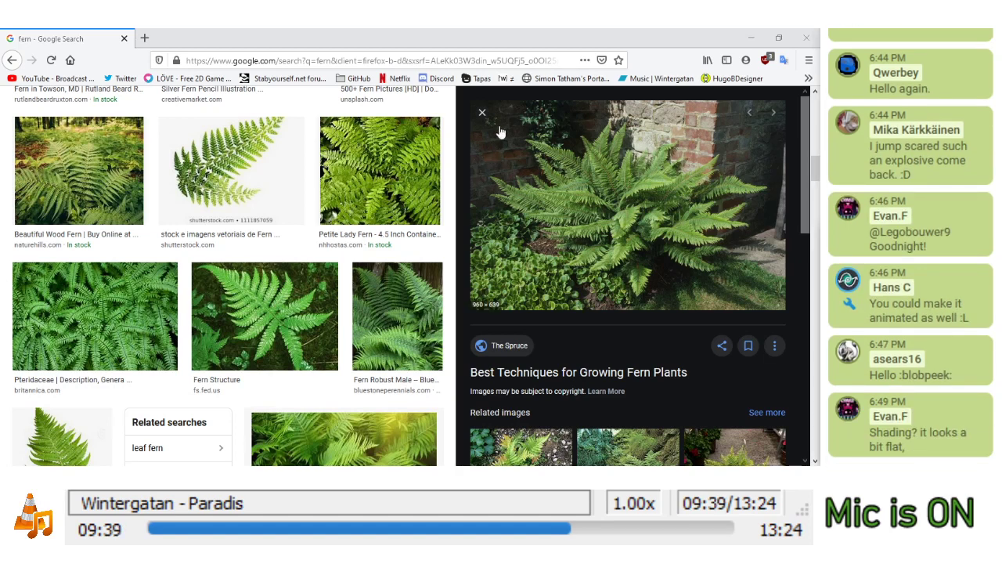
pyautogui.click(750, 38)
# Extend the tall fern's bottom leaf row by one 80FF00 pixel at each end
pyautogui.moveTo(383, 279); pyautogui.dragTo(434, 279)
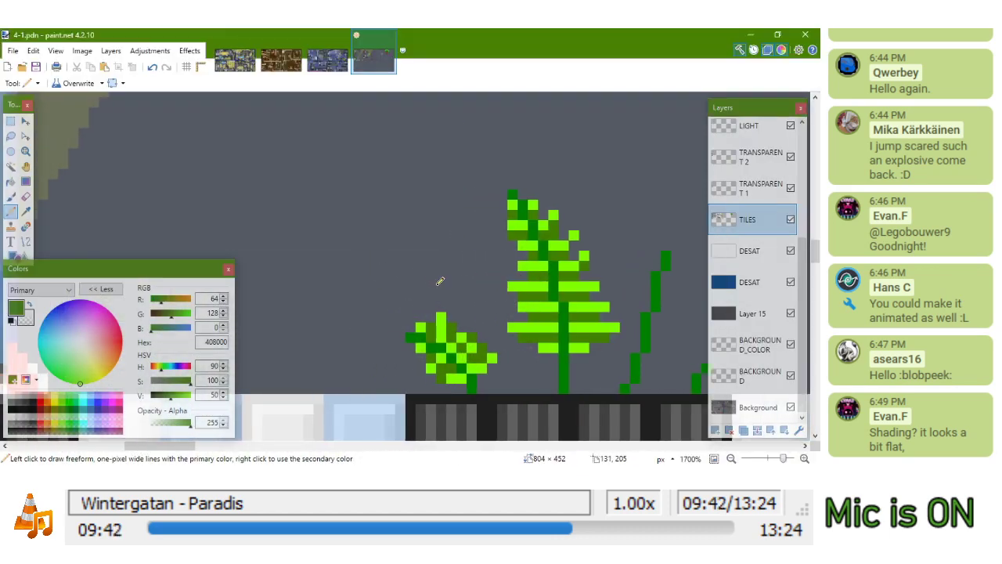
pyautogui.moveTo(473, 299); pyautogui.dragTo(493, 281)
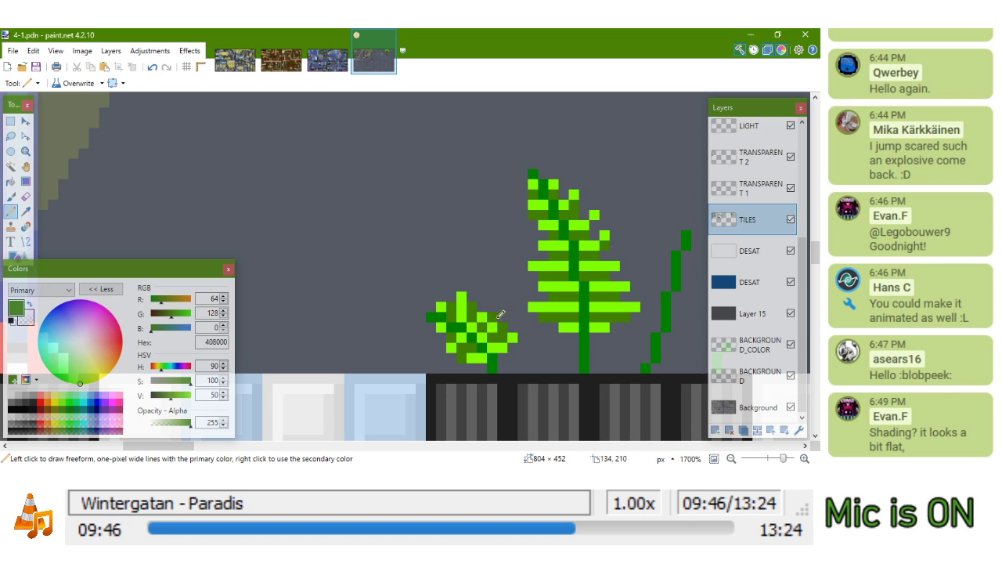
pyautogui.scroll(3, 501, 314)
pyautogui.moveTo(626, 310); pyautogui.dragTo(596, 292)
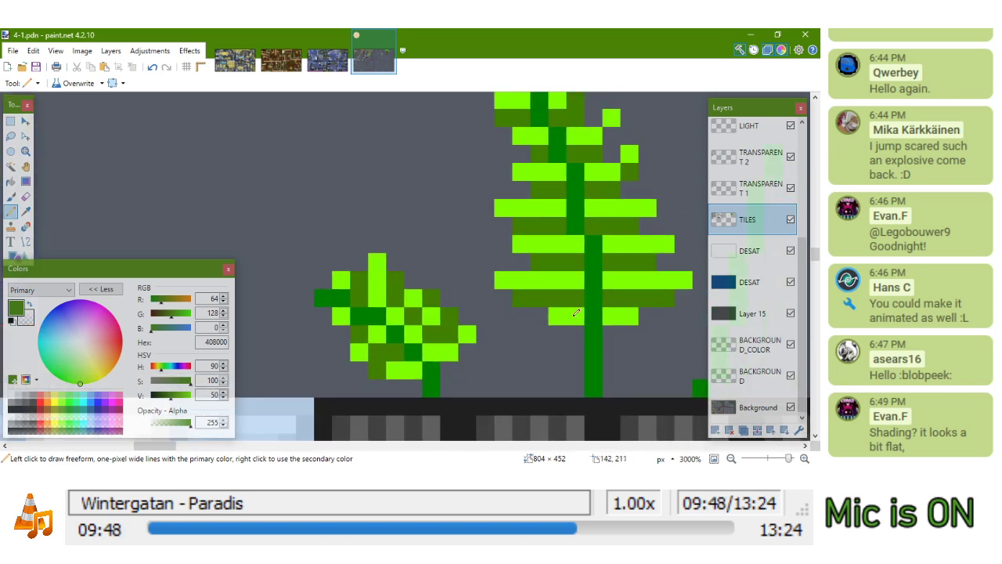
pyautogui.press('k')
pyautogui.click(571, 316)
pyautogui.click(539, 316)
pyautogui.click(646, 315)
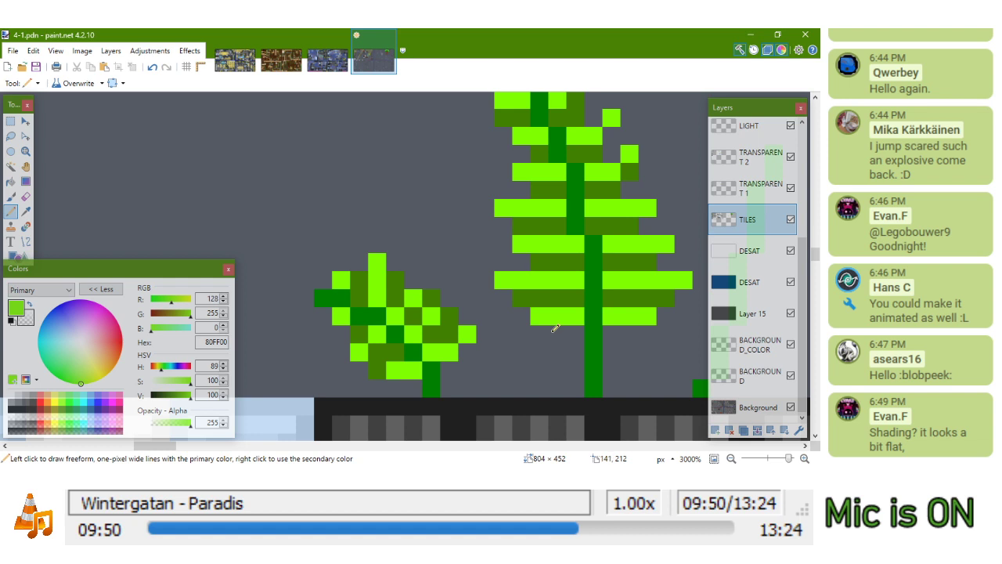
# Add a shorter 408000 shadow row beneath the tall fern's bottom leaf row on both sides of the stem
pyautogui.press('k')
pyautogui.click(567, 304)
pyautogui.click(571, 337)
pyautogui.click(561, 335)
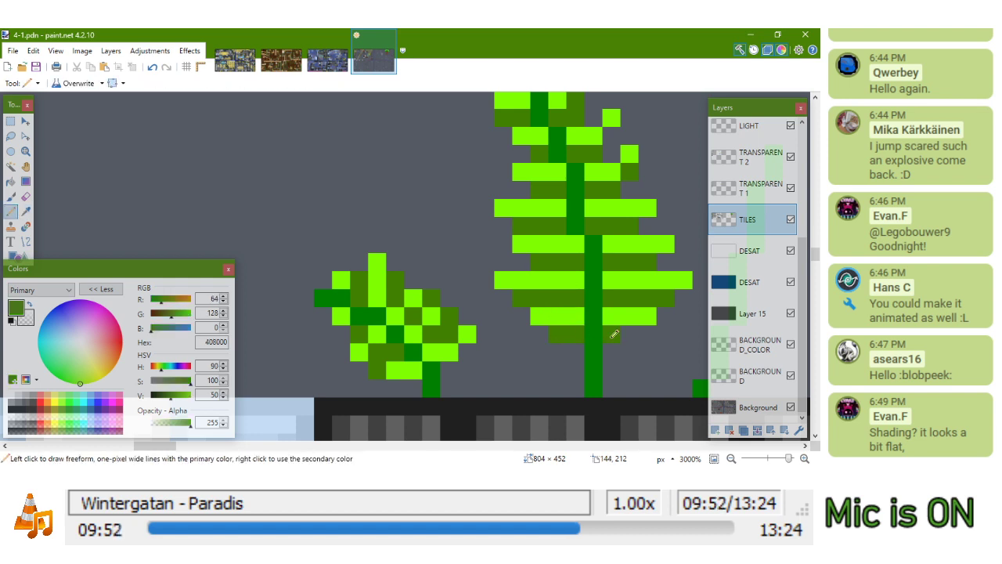
pyautogui.scroll(-8, 593, 423)
pyautogui.scroll(5, 569, 333)
pyautogui.scroll(1, 569, 328)
pyautogui.scroll(-3, 511, 208)
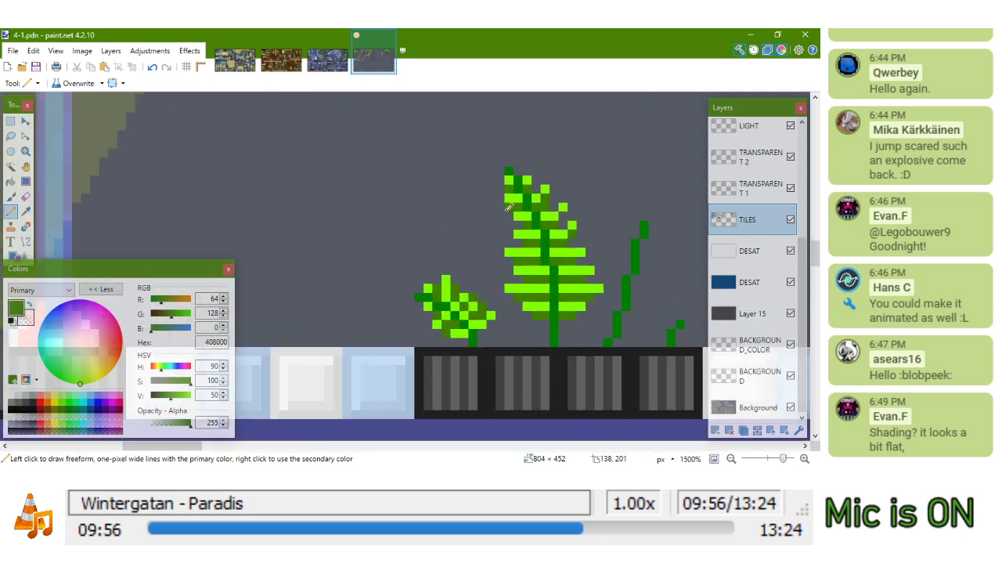
pyautogui.scroll(2, 447, 313)
pyautogui.moveTo(445, 306); pyautogui.dragTo(446, 259)
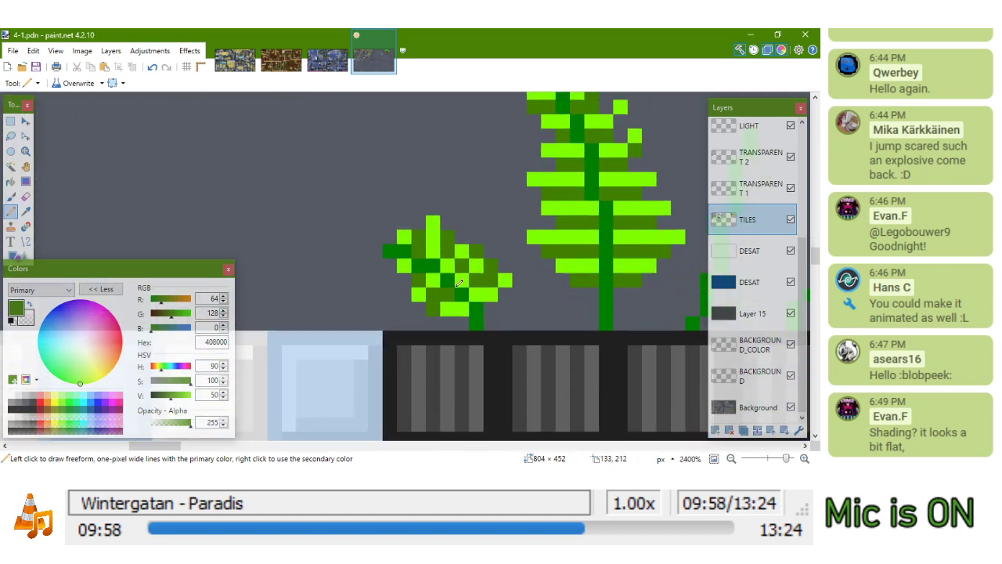
# Rework the right-hand leaf of the small curled fern with 80FF00 pixels and clear the stray pixels along its edge
pyautogui.press('k')
pyautogui.click(486, 292)
pyautogui.click(491, 281)
pyautogui.rightClick(503, 284)
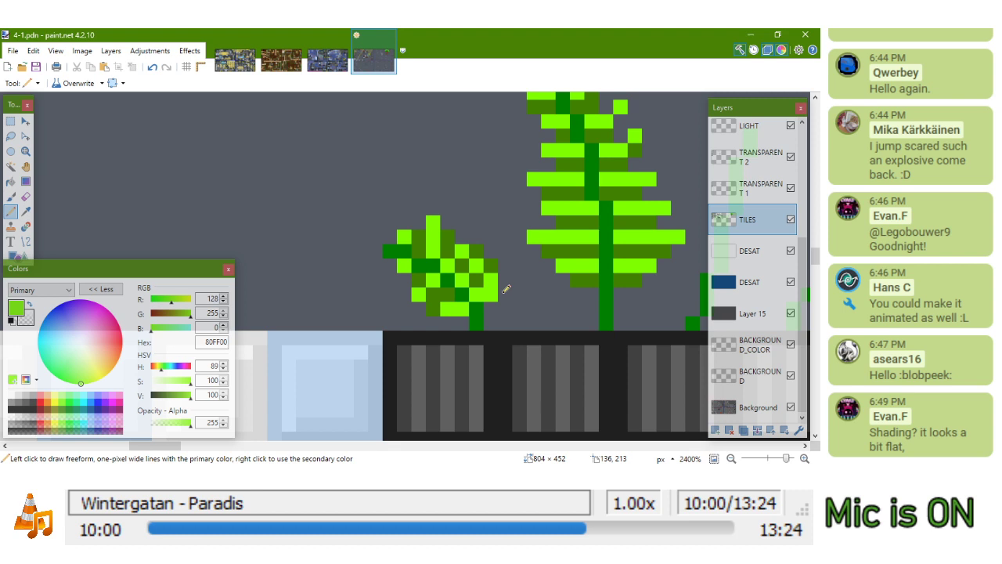
pyautogui.rightClick(493, 294)
pyautogui.click(505, 279)
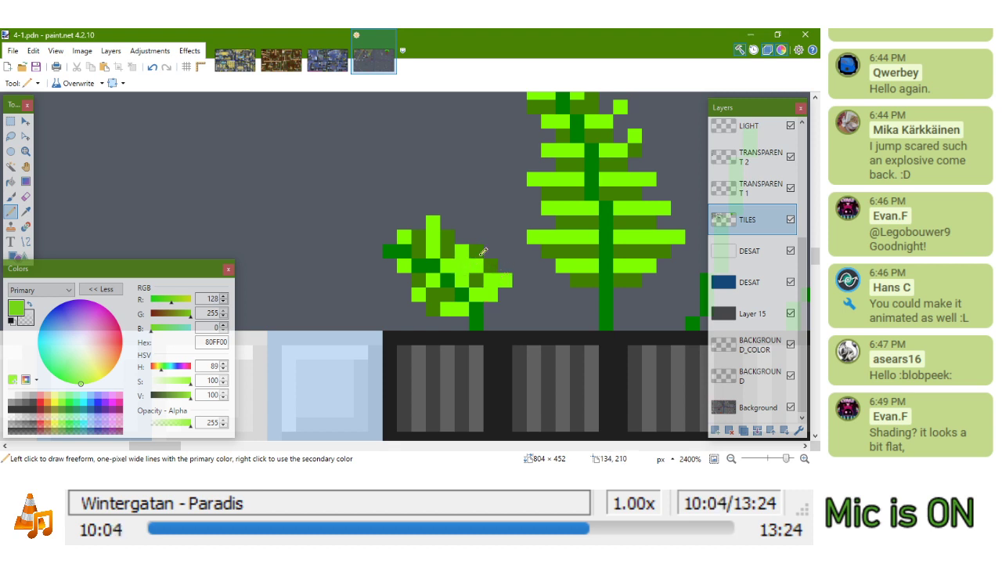
# Repaint the small fern's upper leaves, alternating an 80FF00 highlight with 408000 shading beside it
pyautogui.press('k')
pyautogui.click(450, 249)
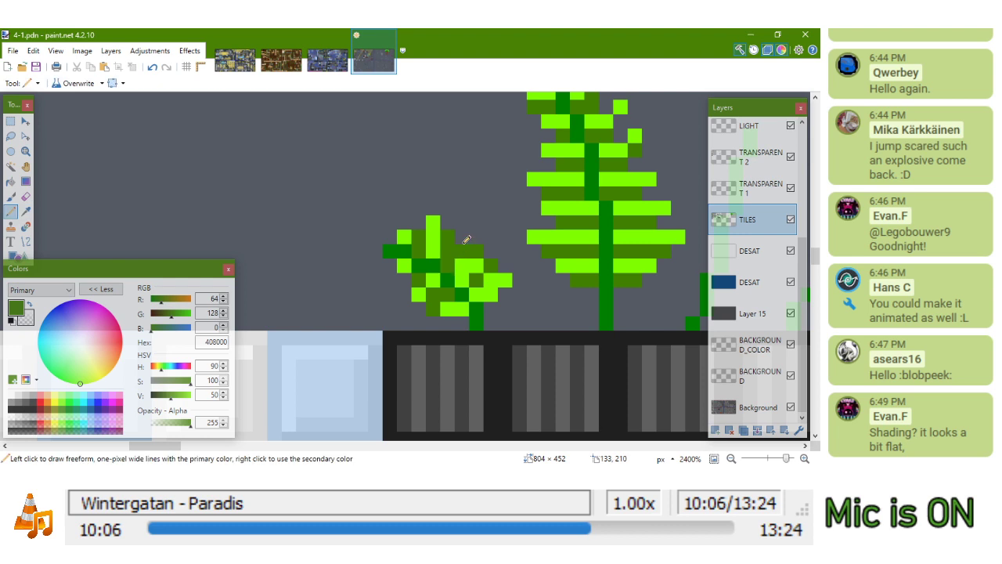
pyautogui.press('k')
pyautogui.click(464, 246)
pyautogui.click(447, 237)
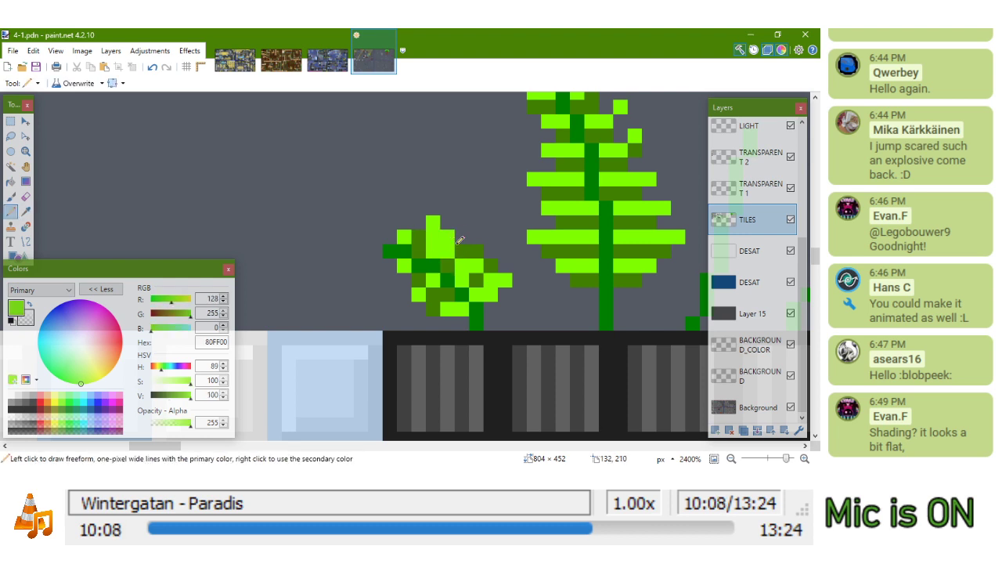
pyautogui.press('k')
pyautogui.click(416, 236)
pyautogui.click(433, 237)
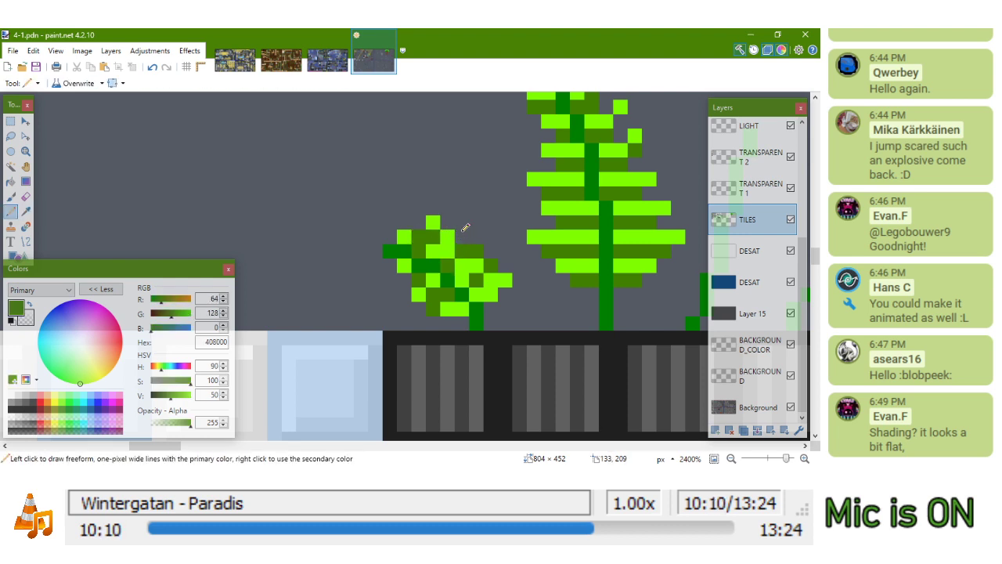
# Shift the small fern's top highlight by erasing its uppermost pixel and adding an 80FF00 leaf tip two pixels further right
pyautogui.press('k')
pyautogui.click(451, 238)
pyautogui.click(461, 237)
pyautogui.rightClick(433, 223)
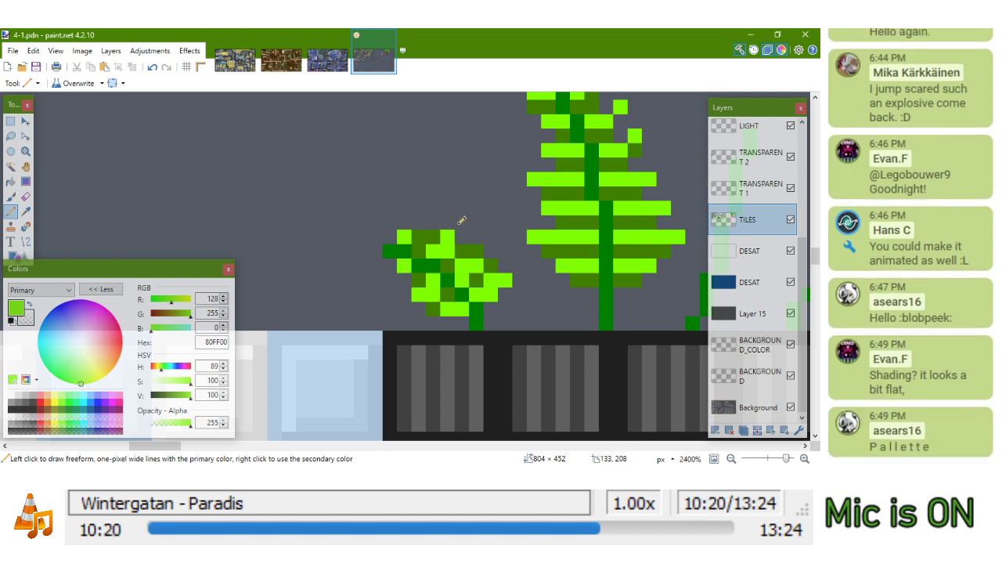
pyautogui.click(462, 223)
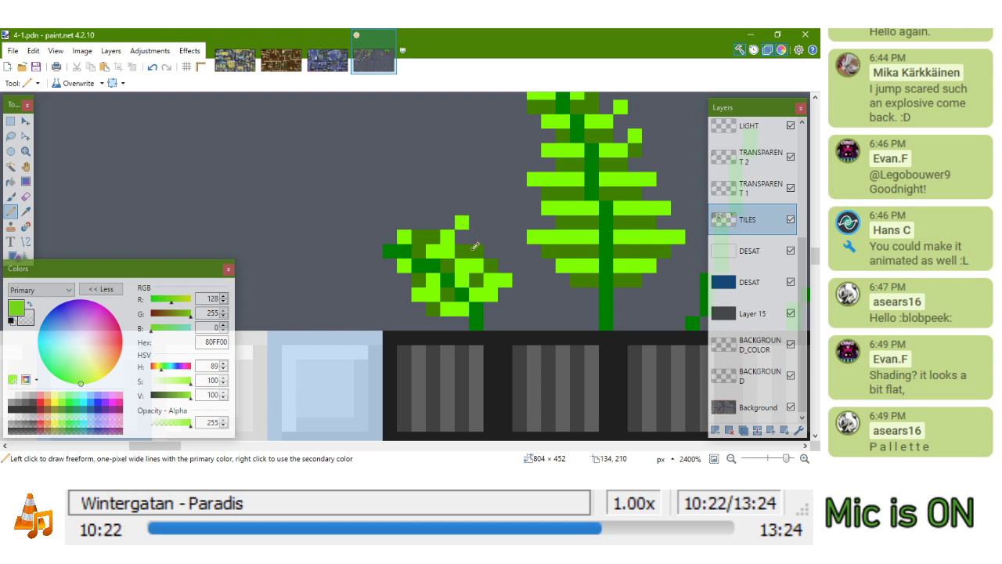
# Shade beside the small fern's new leaf tip in 408000, fill below it with 80FF00, and add a 408000 pixel on top
pyautogui.press('k')
pyautogui.click(464, 247)
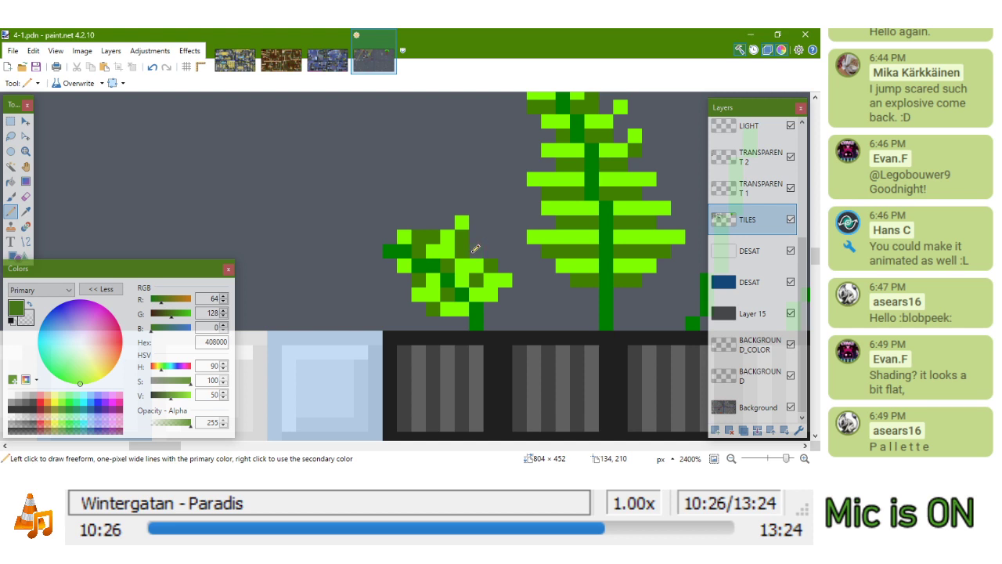
pyautogui.press('k')
pyautogui.click(470, 262)
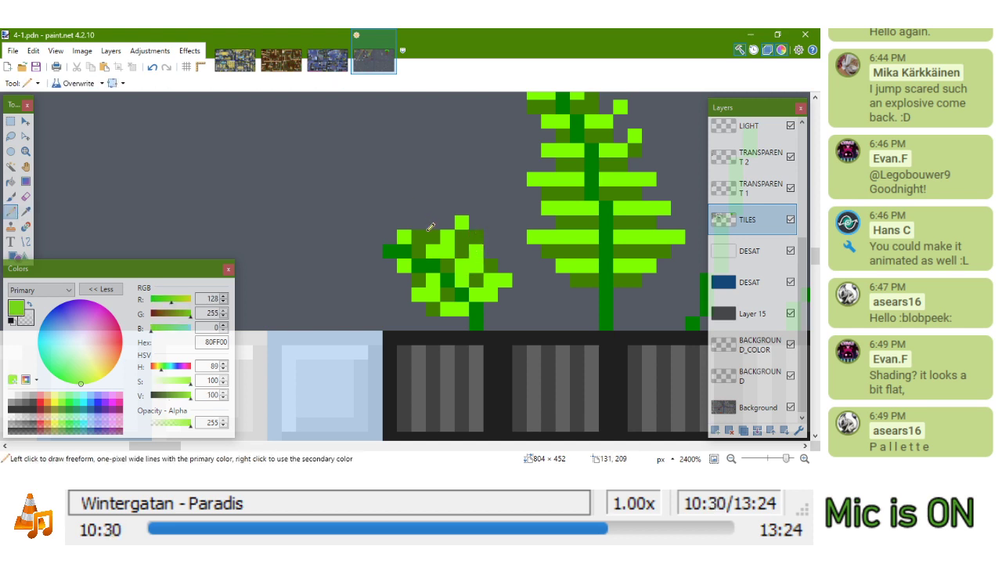
pyautogui.press('k')
pyautogui.click(424, 230)
pyautogui.scroll(-9, 378, 274)
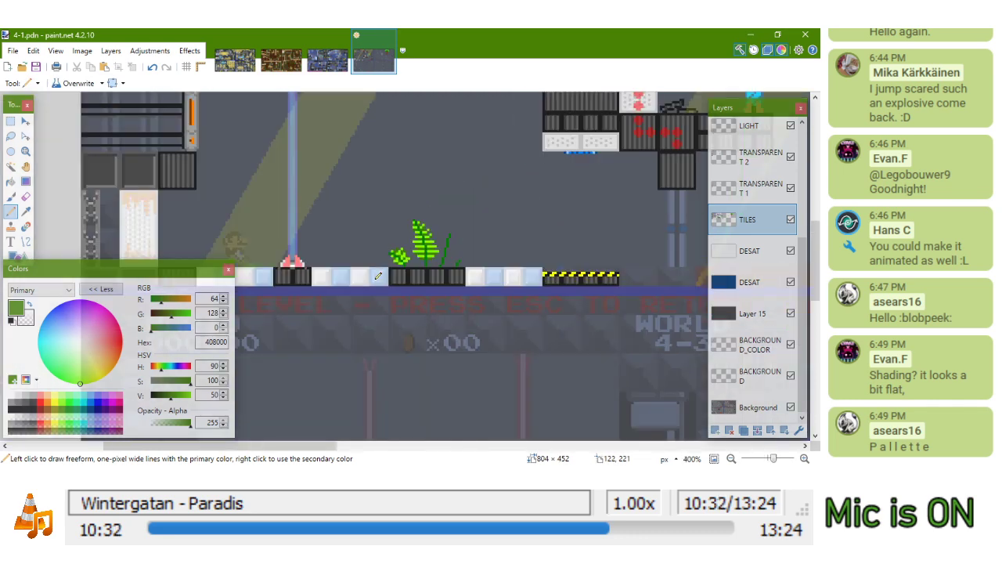
# Try adding a two-pixel 80FF00 leaf to the left of the bare curved stem beside the tall fern
pyautogui.scroll(9, 378, 274)
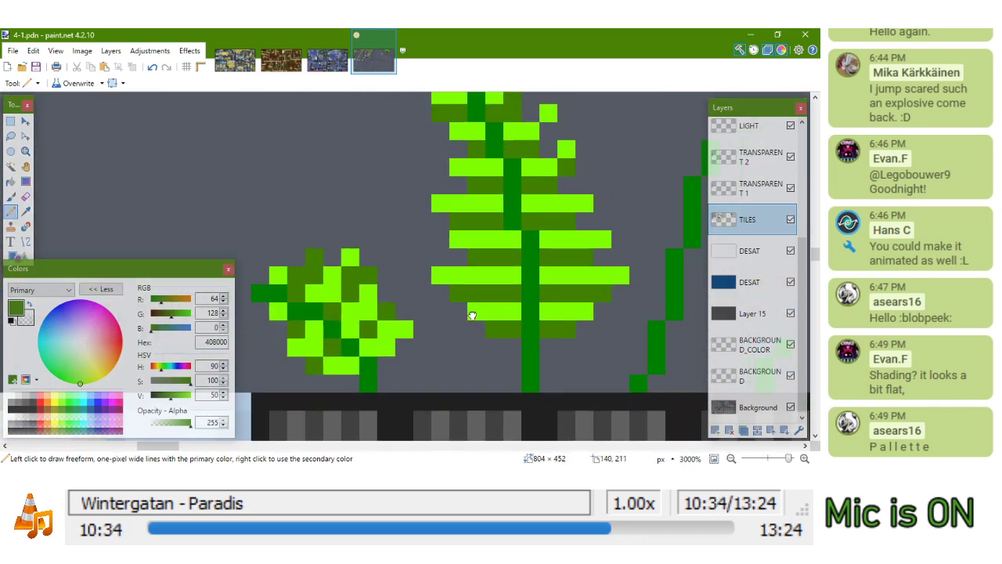
pyautogui.moveTo(475, 315); pyautogui.dragTo(313, 298)
pyautogui.scroll(-1, 431, 265)
pyautogui.press('k')
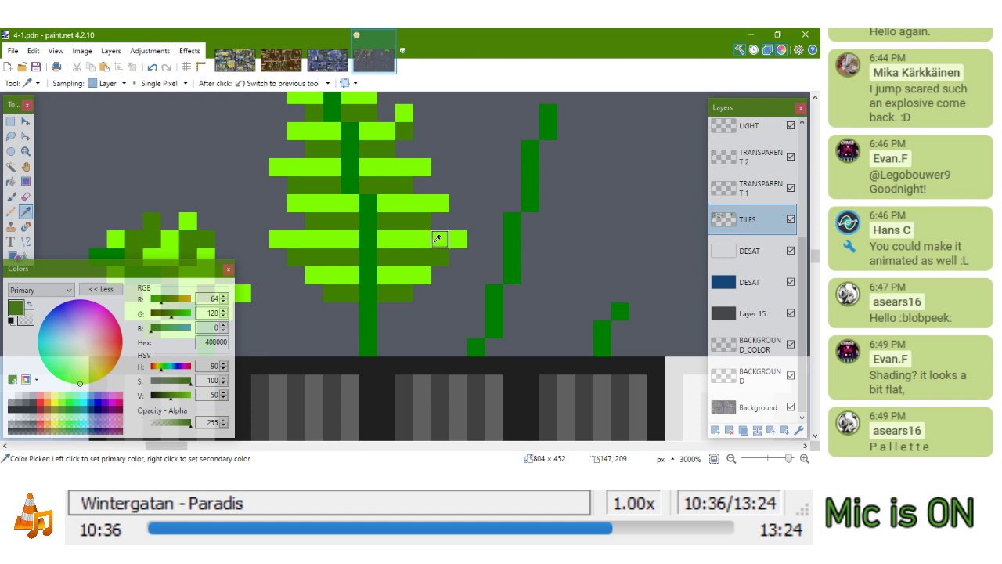
pyautogui.click(438, 238)
pyautogui.click(476, 312)
pyautogui.click(458, 310)
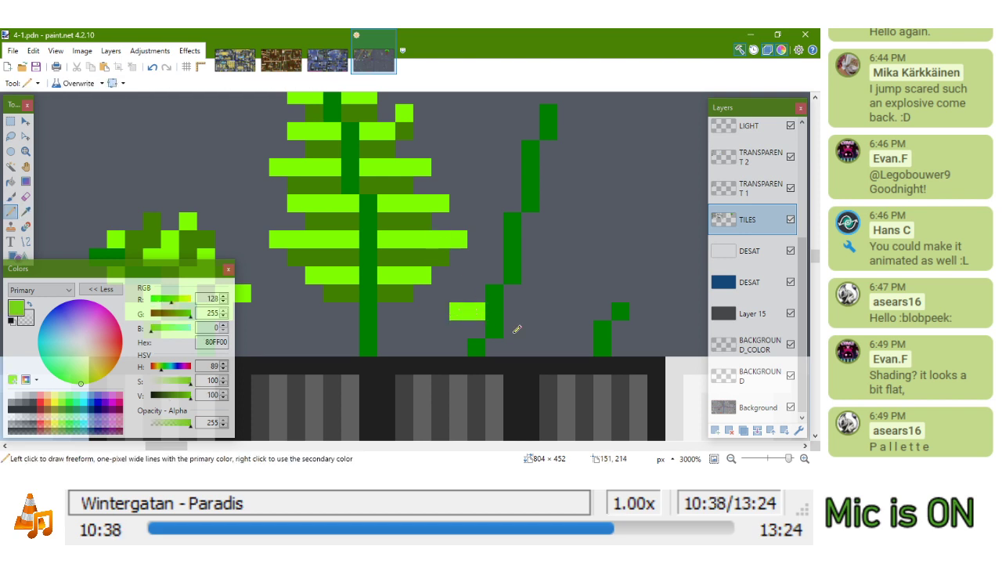
# Check the fern reference photo in Firefox again and return to the 4-1 artwork in paint.net
pyautogui.scroll(-7, 517, 329)
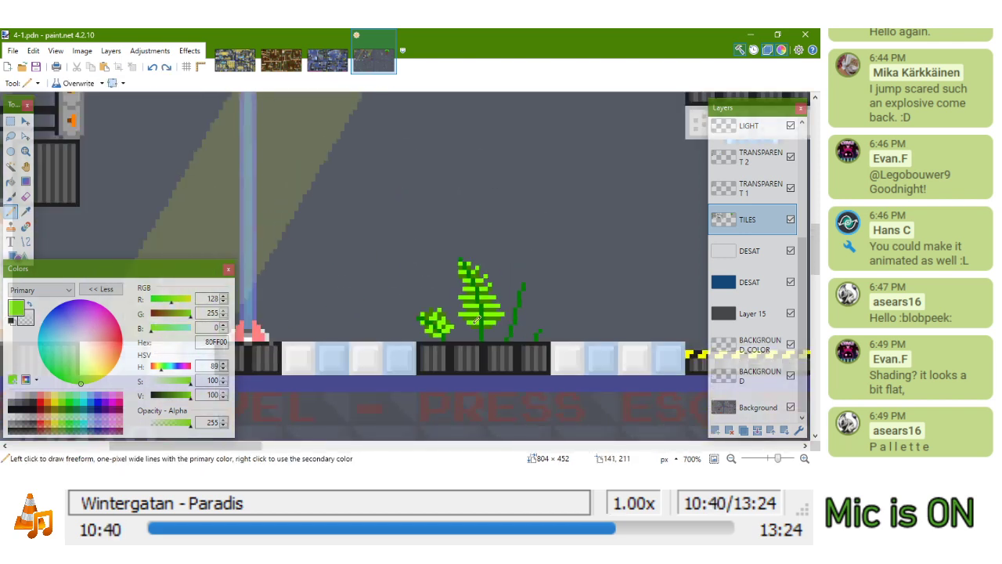
pyautogui.hscroll(2, 321, 330)
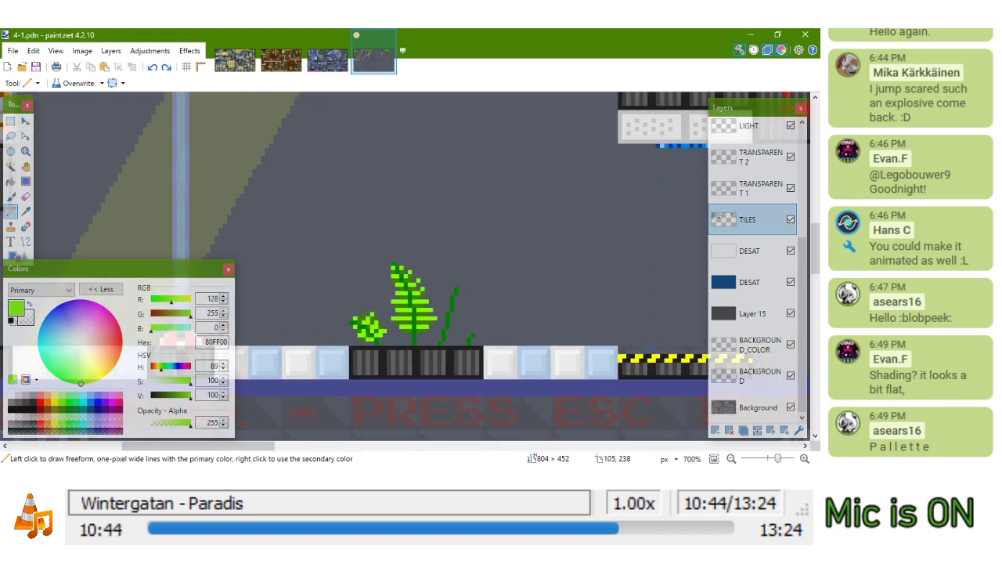
pyautogui.click(266, 423)
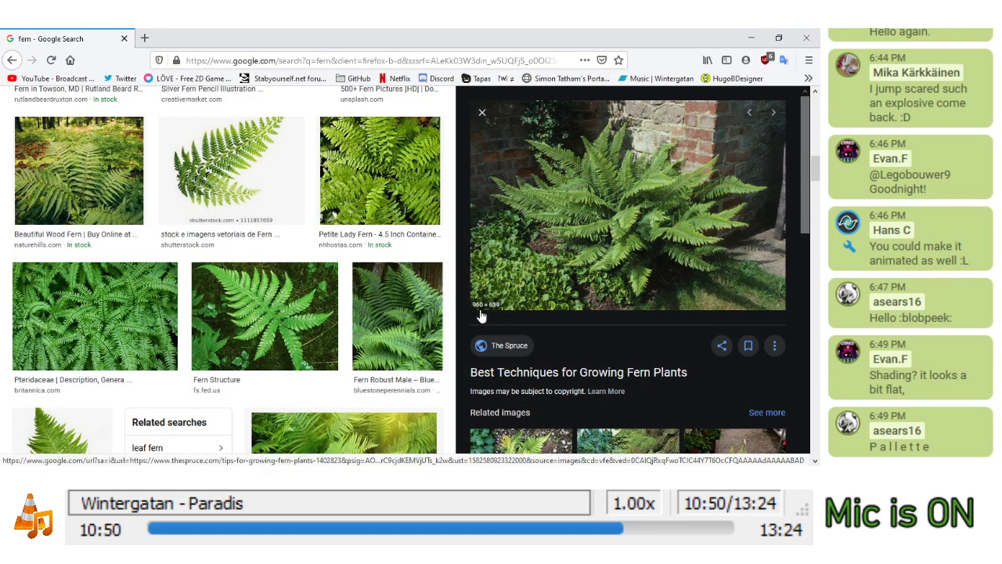
pyautogui.hotkey('alt', 'Tab')
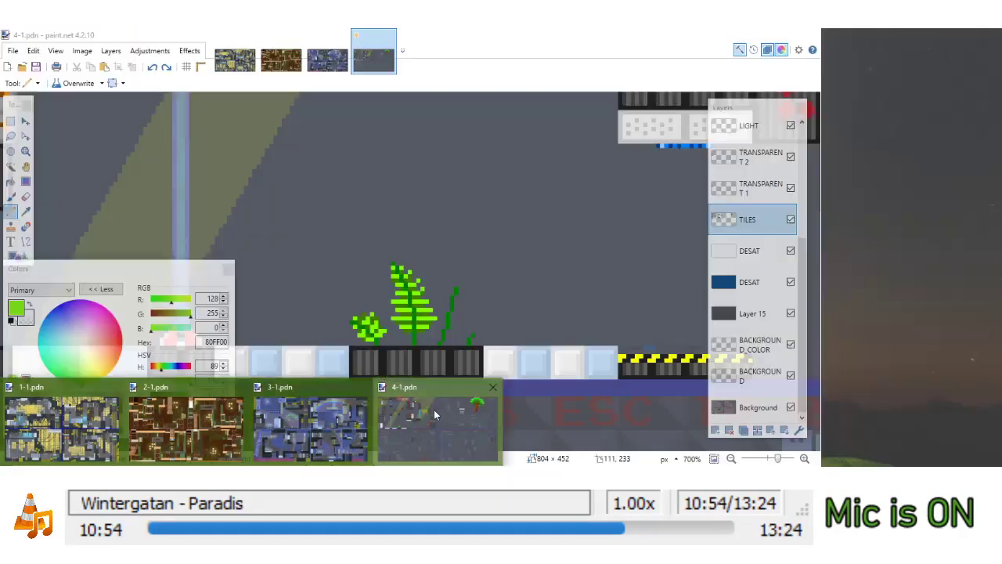
pyautogui.click(434, 411)
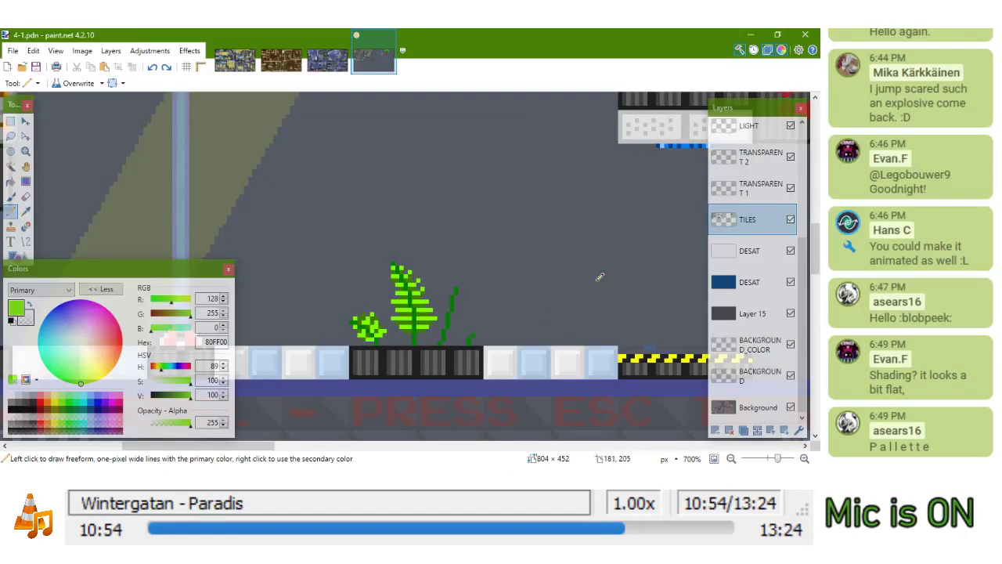
# Draw 80FF00 leaf rows on both sides of the bare curved stem's upper part, widening downward from the tip
pyautogui.scroll(3, 460, 239)
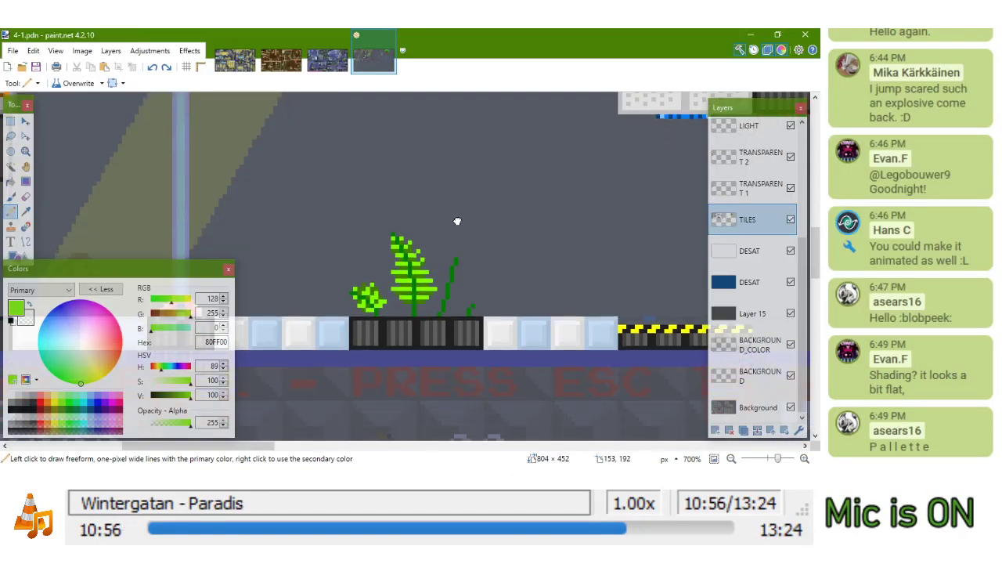
pyautogui.scroll(2, 429, 345)
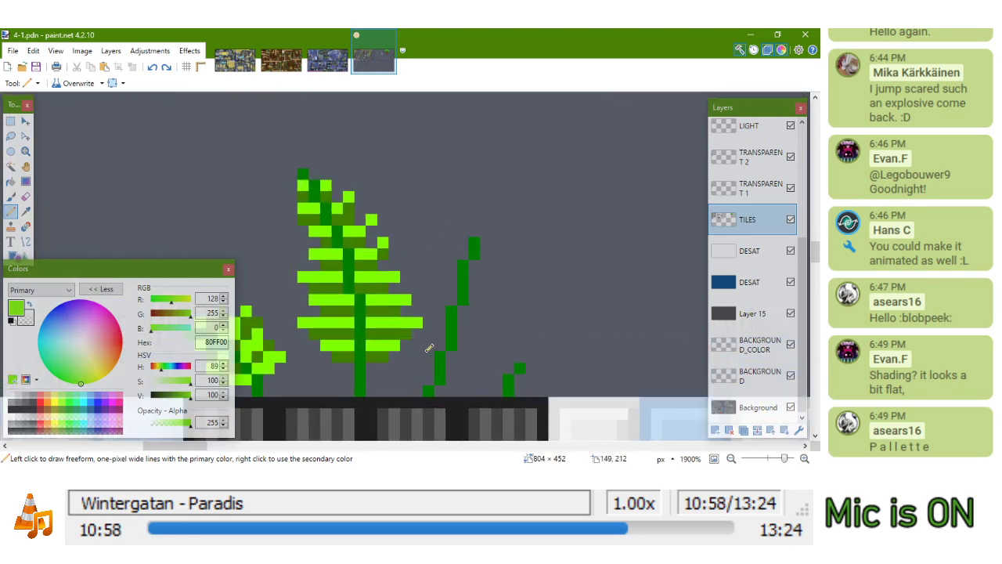
pyautogui.moveTo(421, 352); pyautogui.dragTo(433, 261)
pyautogui.press('k')
pyautogui.click(418, 232)
pyautogui.moveTo(518, 254); pyautogui.dragTo(575, 276)
pyautogui.scroll(1, 454, 266)
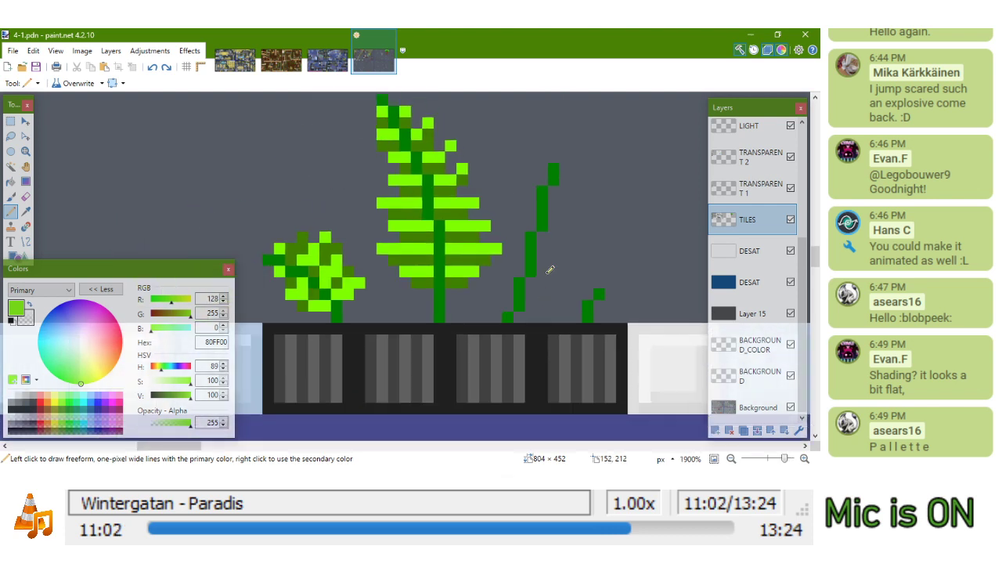
pyautogui.click(564, 165)
pyautogui.click(543, 161)
pyautogui.moveTo(545, 161)
pyautogui.mouseDown()
pyautogui.moveTo(546, 230)
pyautogui.moveTo(534, 188)
pyautogui.moveTo(556, 218)
pyautogui.mouseUp()
pyautogui.click(515, 215)
pyautogui.click(503, 202)
pyautogui.moveTo(540, 240)
pyautogui.mouseDown()
pyautogui.moveTo(567, 240)
pyautogui.moveTo(499, 239)
pyautogui.mouseUp()
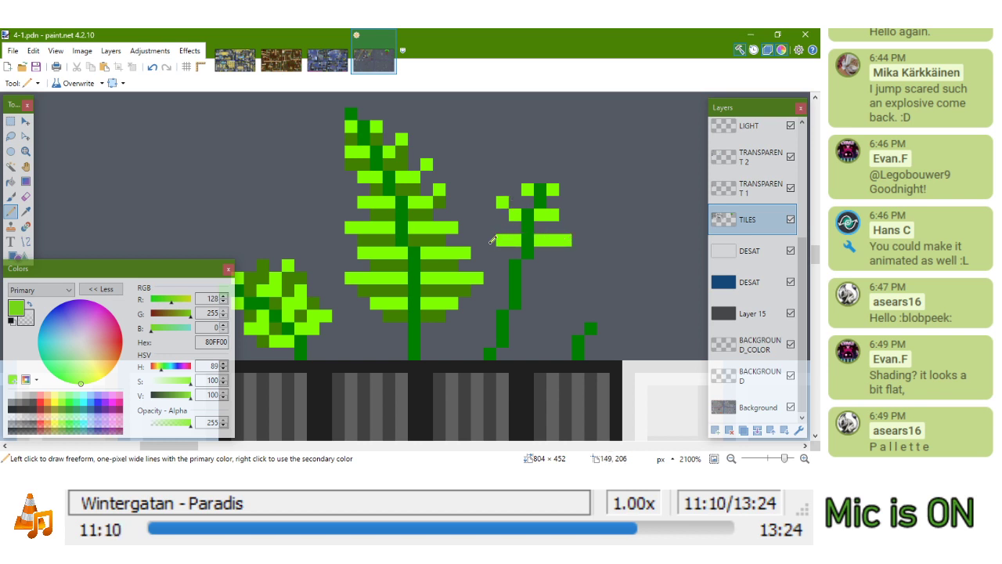
# Add wider 80FF00 leaf rows across the lower half of the curved stem, plus one upturned leaf-tip pixel on its left side
pyautogui.click(490, 227)
pyautogui.click(503, 264)
pyautogui.click(490, 265)
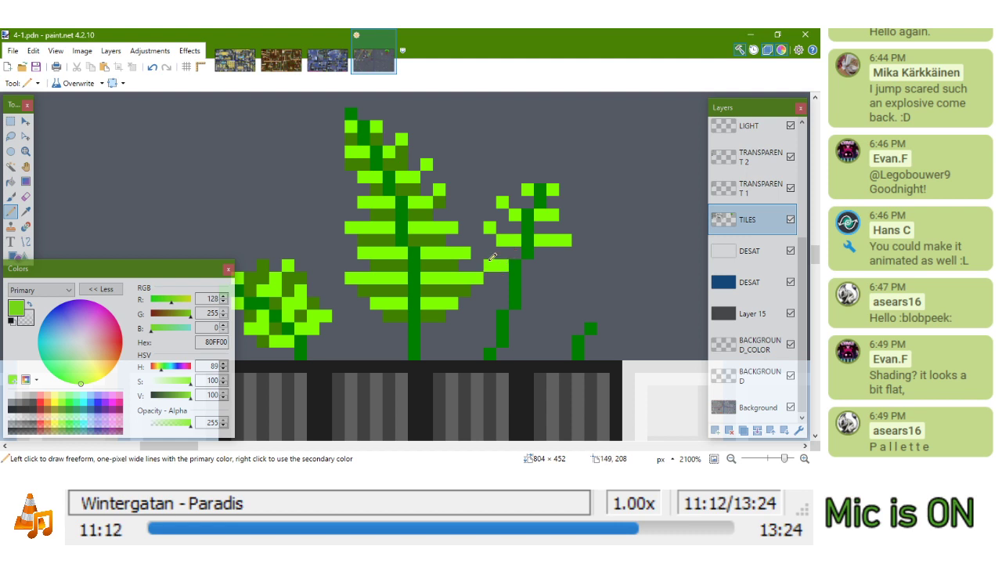
pyautogui.moveTo(533, 264); pyautogui.dragTo(567, 265)
pyautogui.click(477, 264)
pyautogui.moveTo(503, 289)
pyautogui.mouseDown()
pyautogui.moveTo(478, 290)
pyautogui.moveTo(566, 291)
pyautogui.mouseUp()
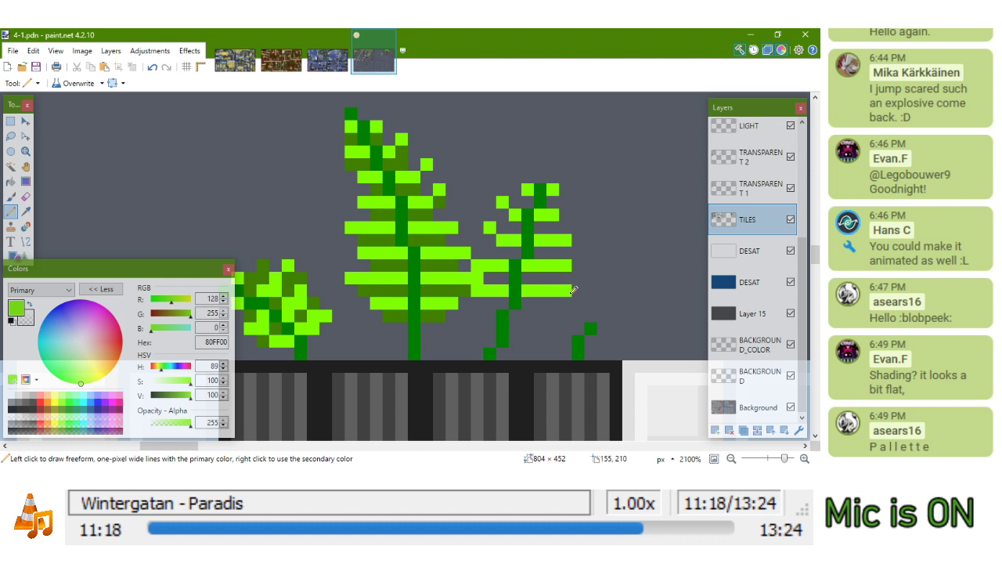
pyautogui.moveTo(519, 315)
pyautogui.mouseDown()
pyautogui.moveTo(554, 319)
pyautogui.moveTo(470, 318)
pyautogui.mouseUp()
pyautogui.click(553, 315)
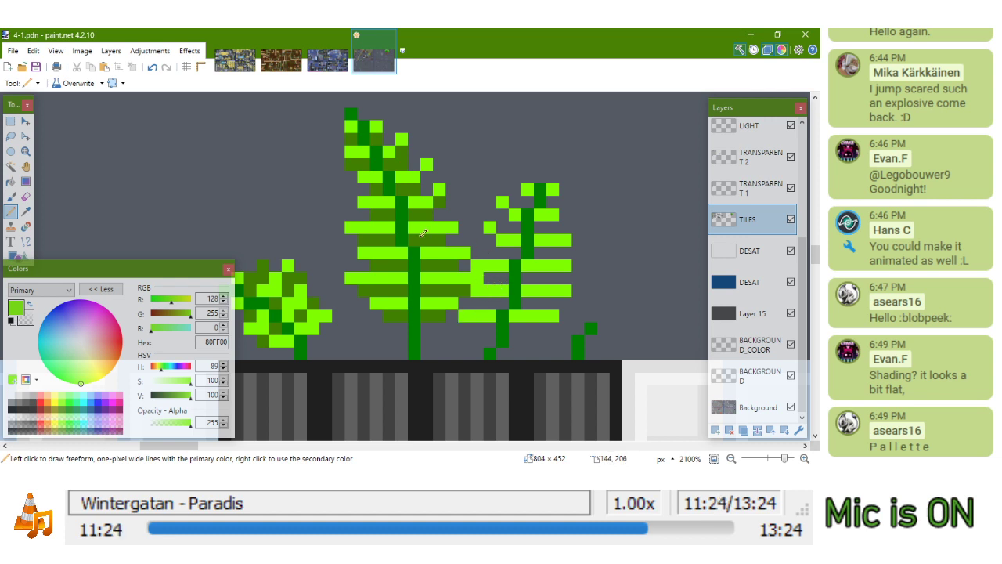
# Shade between and beneath the curved frond's leaf rows in 408000, and cap its stem with a 408000 tip pixel
pyautogui.press('k')
pyautogui.click(421, 236)
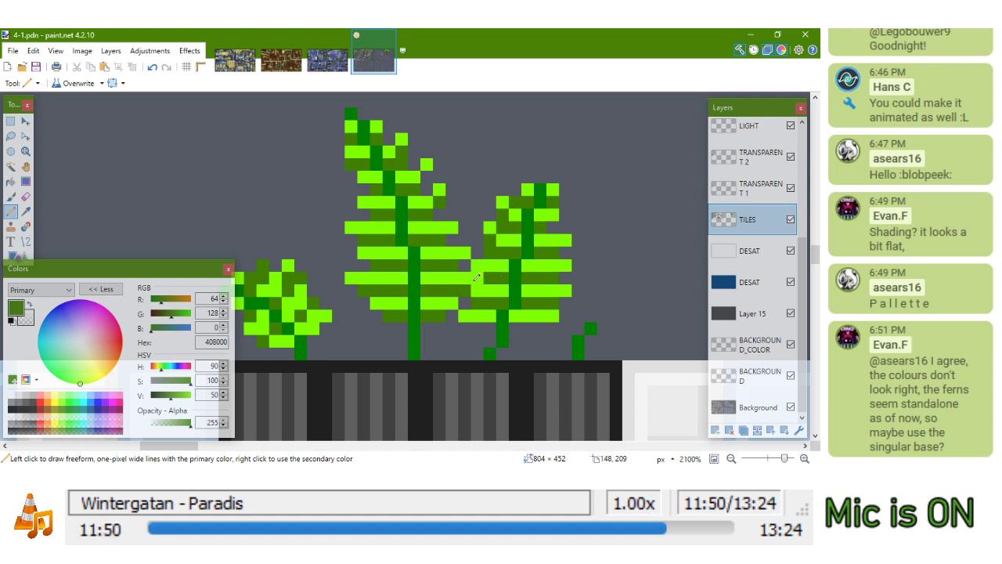
pyautogui.moveTo(481, 256); pyautogui.dragTo(577, 216)
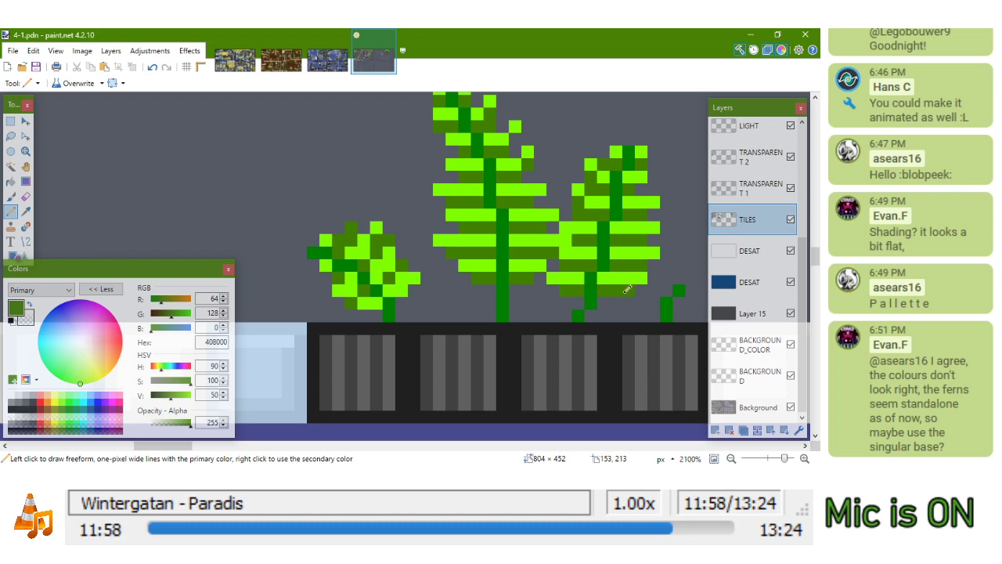
pyautogui.scroll(-4, 626, 288)
pyautogui.scroll(3, 611, 242)
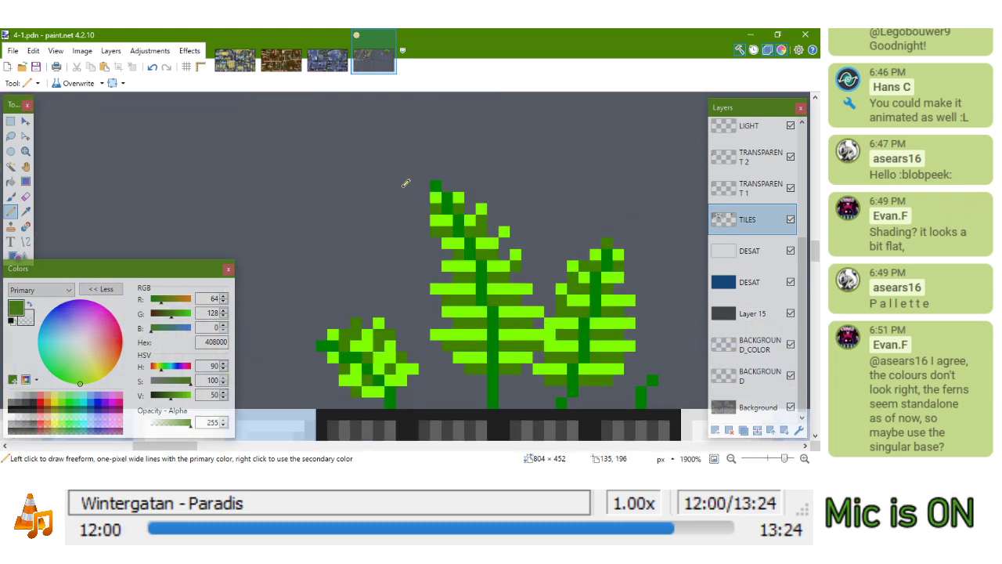
# Inspect the shaded fern fronds up close and from a distance against the surrounding level artwork
pyautogui.scroll(-3, 450, 183)
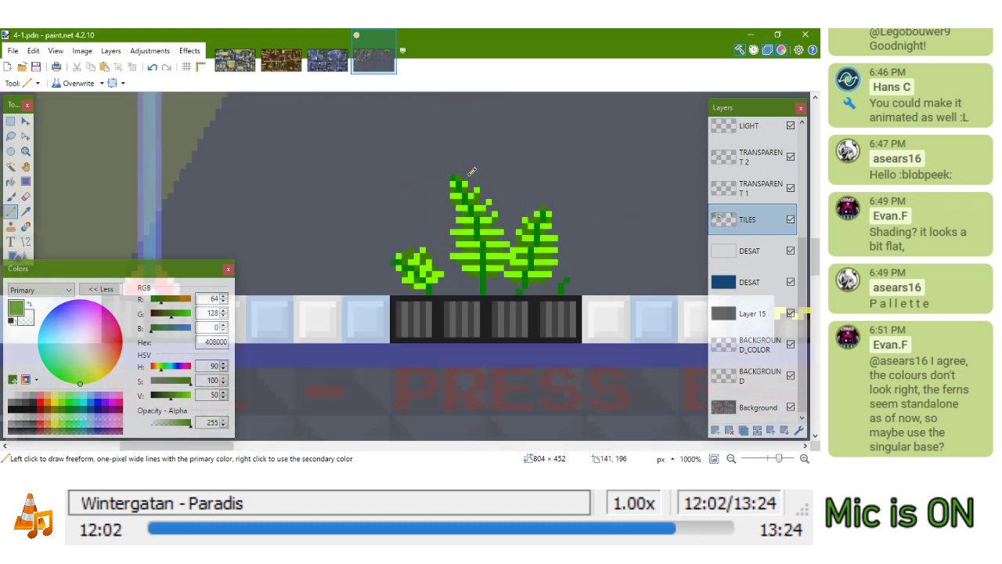
pyautogui.scroll(2, 407, 252)
pyautogui.scroll(3, 407, 252)
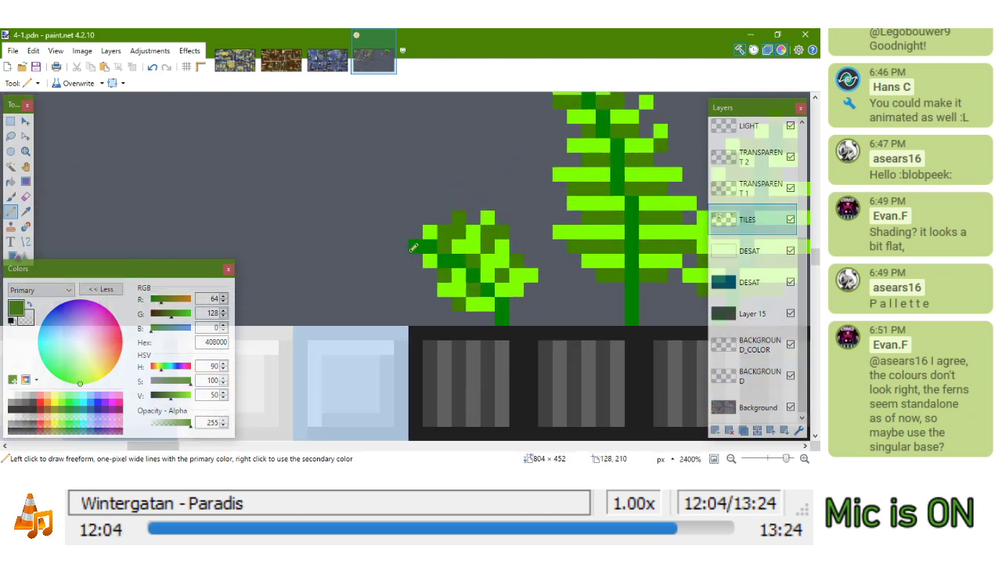
pyautogui.scroll(-5, 410, 243)
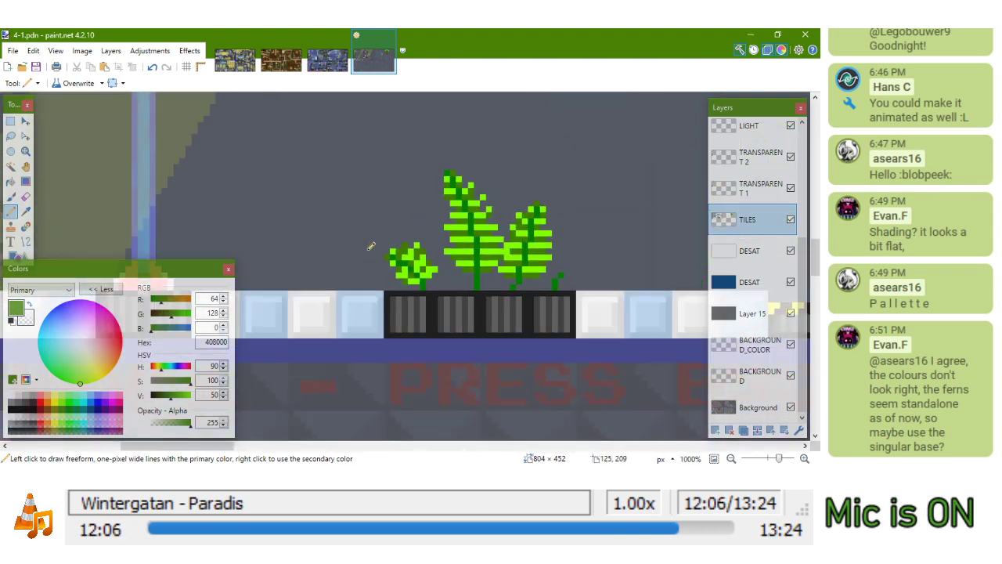
pyautogui.scroll(2, 452, 246)
pyautogui.scroll(4, 451, 245)
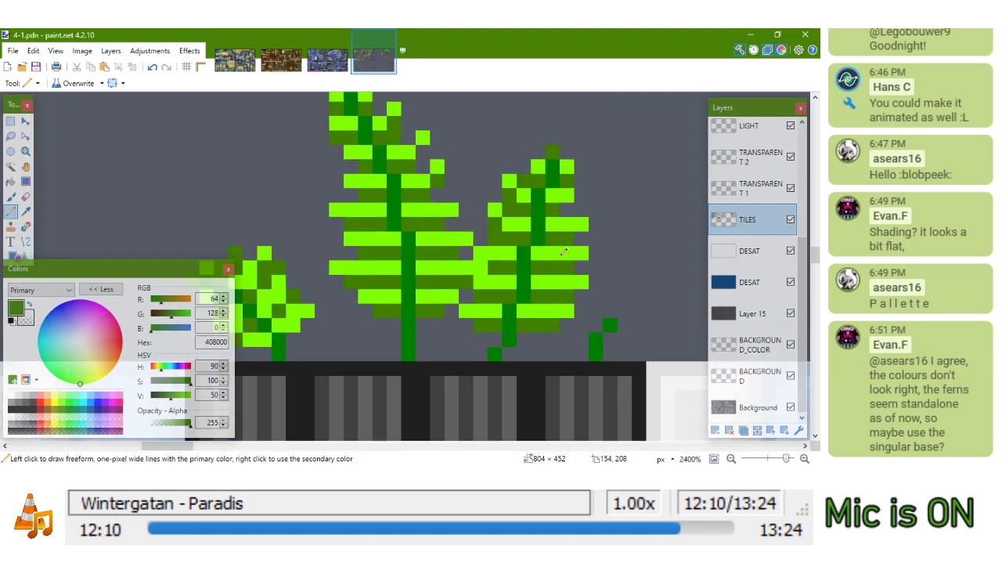
pyautogui.scroll(-5, 563, 252)
pyautogui.moveTo(440, 305); pyautogui.dragTo(538, 280)
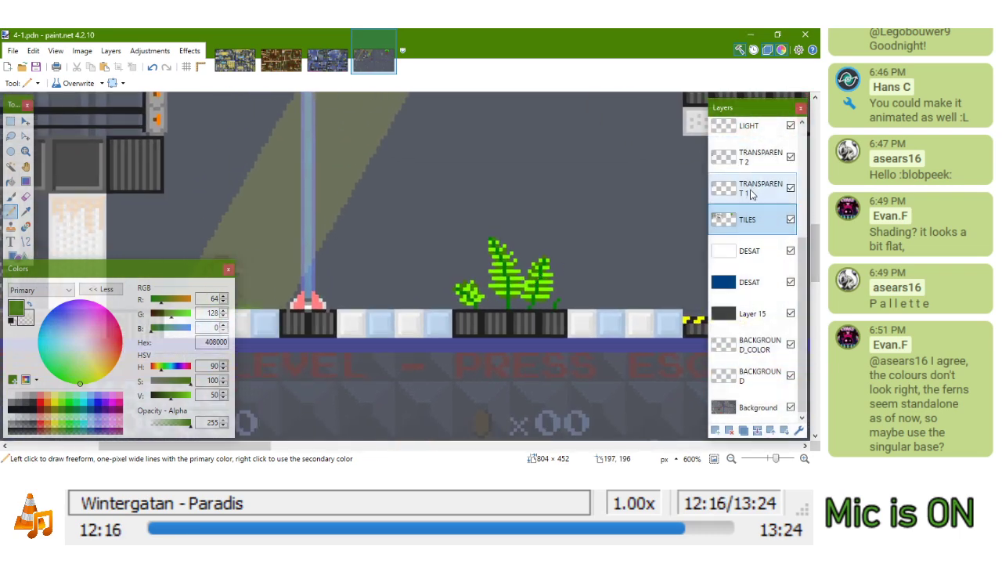
# Add 80FF00 leaf pixels on both sides of the bare stem of the tiny sprout beside the curved frond
pyautogui.scroll(5, 562, 298)
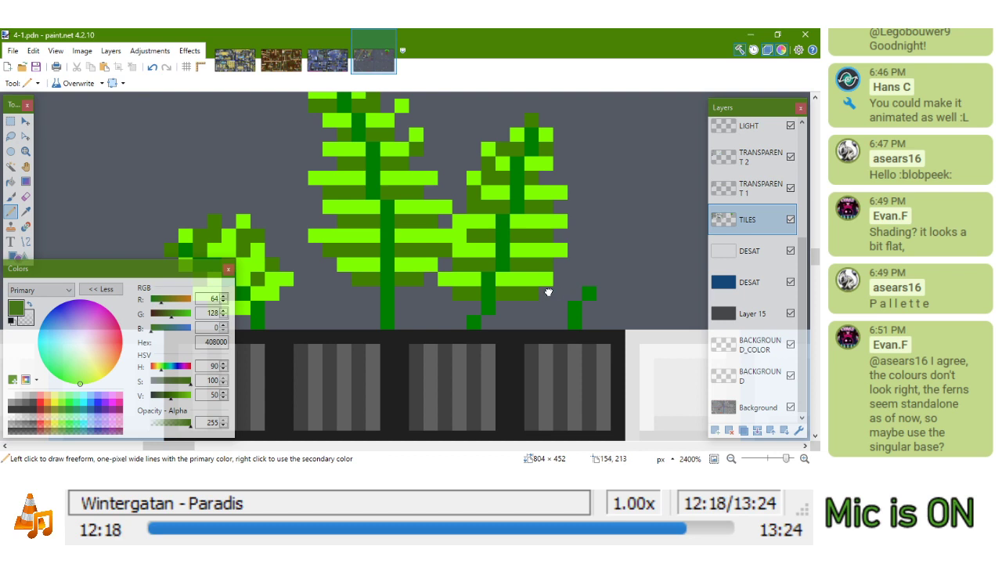
pyautogui.moveTo(548, 292); pyautogui.dragTo(548, 278)
pyautogui.press('k')
pyautogui.click(548, 269)
pyautogui.click(556, 291)
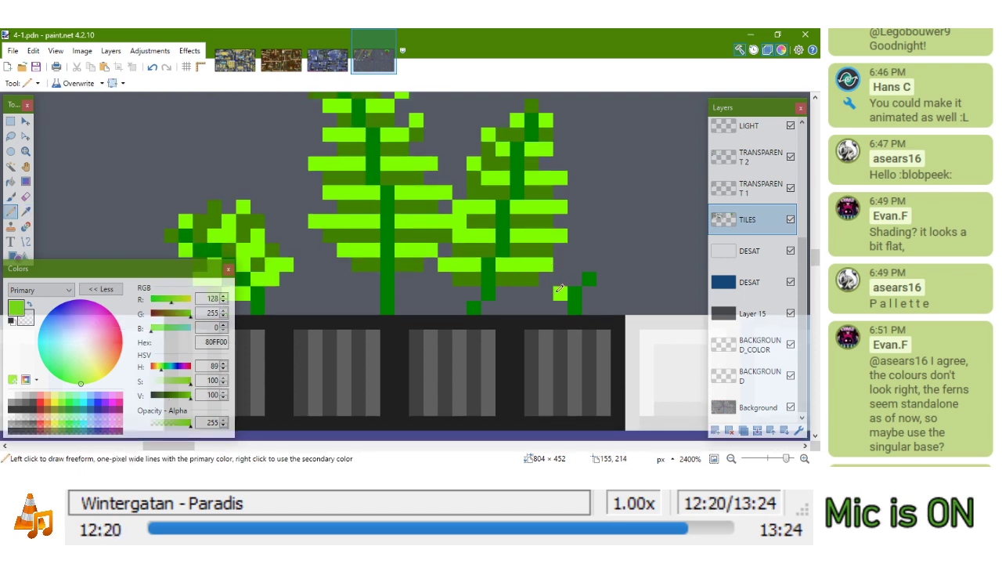
pyautogui.click(576, 278)
pyautogui.click(602, 279)
pyautogui.click(592, 294)
# Shade beneath the tiny sprout's outer leaves in 408000 and cap its stem with a 408000 tip pixel
pyautogui.press('k')
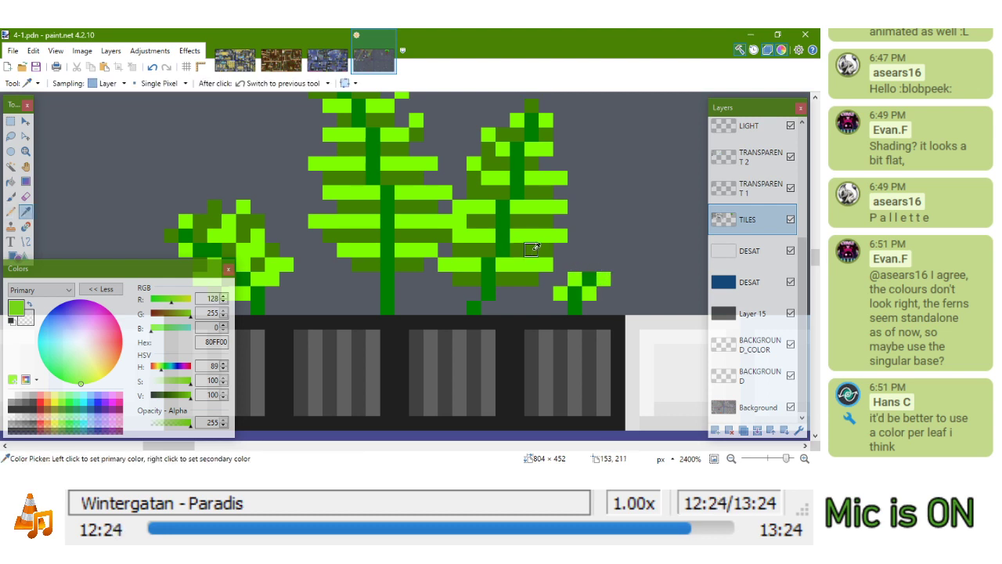
pyautogui.click(527, 249)
pyautogui.moveTo(590, 292); pyautogui.dragTo(599, 294)
pyautogui.click(589, 267)
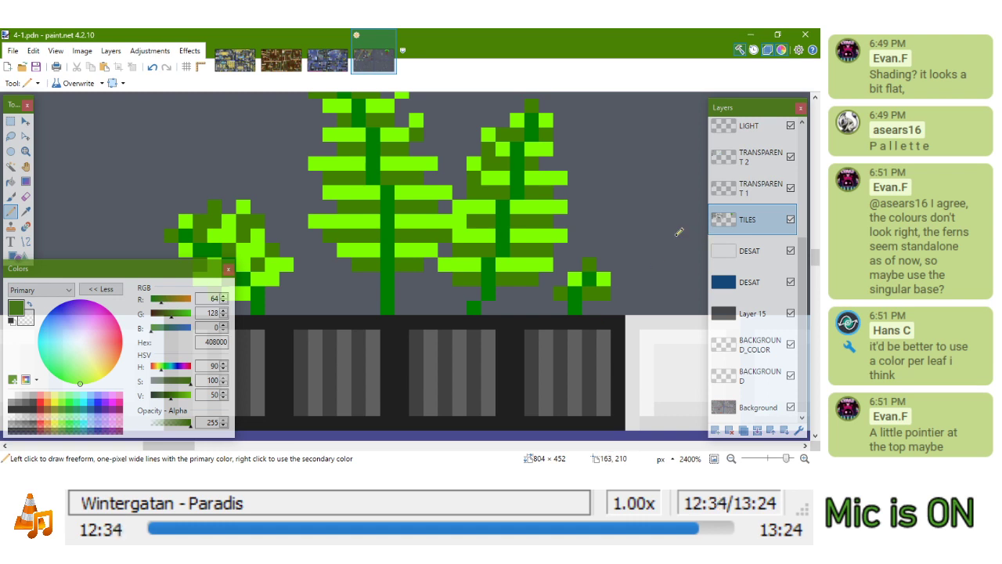
# Try tinting parts of the curved frond and the tiny sprout with 80FF00 on the TRANSPARENT 1 layer
pyautogui.press('k')
pyautogui.click(542, 234)
pyautogui.click(744, 191)
pyautogui.moveTo(616, 299)
pyautogui.mouseDown()
pyautogui.moveTo(594, 294)
pyautogui.moveTo(613, 344)
pyautogui.mouseUp()
pyautogui.click(587, 320)
pyautogui.moveTo(550, 376)
pyautogui.mouseDown()
pyautogui.moveTo(516, 340)
pyautogui.moveTo(539, 327)
pyautogui.moveTo(546, 312)
pyautogui.moveTo(536, 307)
pyautogui.moveTo(570, 295)
pyautogui.moveTo(537, 277)
pyautogui.moveTo(563, 275)
pyautogui.moveTo(551, 236)
pyautogui.moveTo(562, 237)
pyautogui.moveTo(562, 216)
pyautogui.moveTo(605, 174)
pyautogui.moveTo(622, 196)
pyautogui.mouseUp()
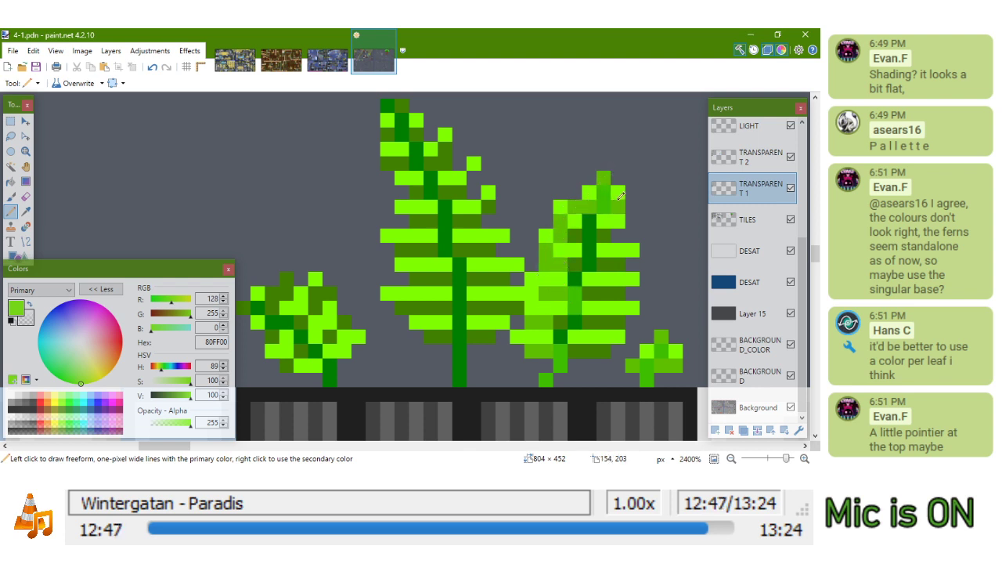
# Select the fern silhouette from TILES within a 42 × 25 px area, fill it with 80FF00 on TRANSPARENT 1, and deselect
pyautogui.click(10, 122)
pyautogui.scroll(-4, 404, 263)
pyautogui.moveTo(313, 205); pyautogui.dragTo(566, 356)
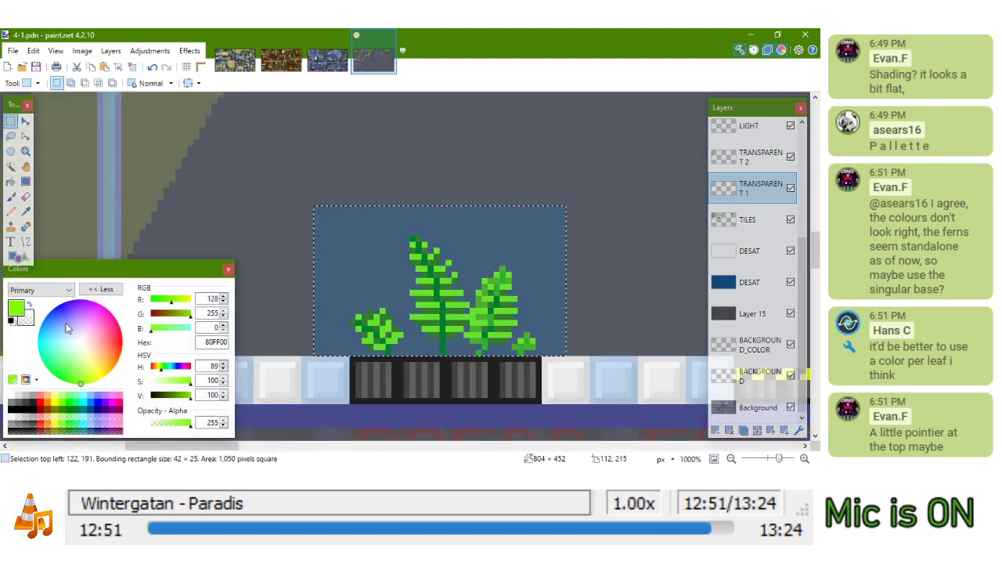
pyautogui.click(10, 166)
pyautogui.click(176, 83)
pyautogui.keyDown('alt'); pyautogui.click(454, 226); pyautogui.keyUp('alt')
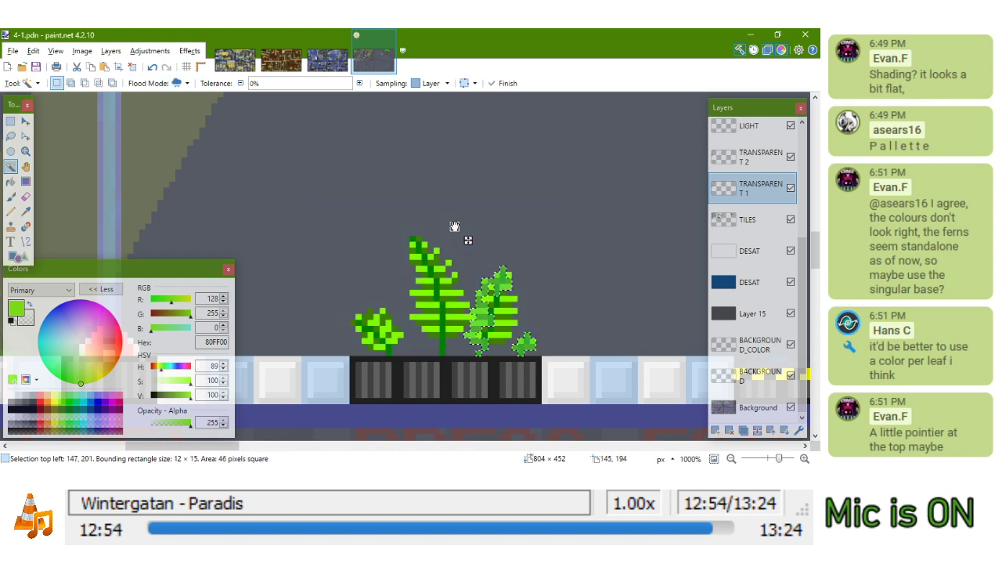
pyautogui.click(716, 213)
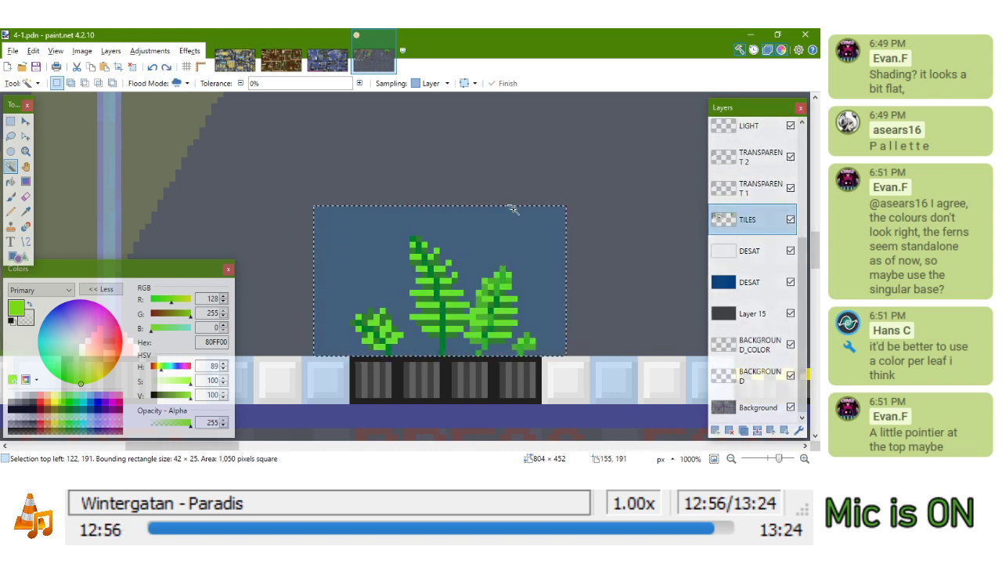
pyautogui.click(747, 194)
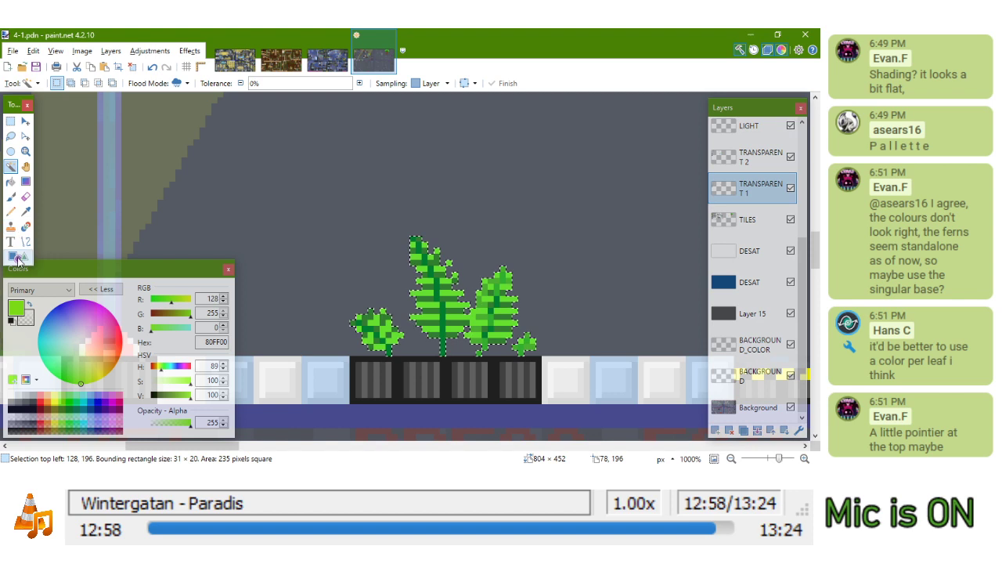
pyautogui.click(16, 256)
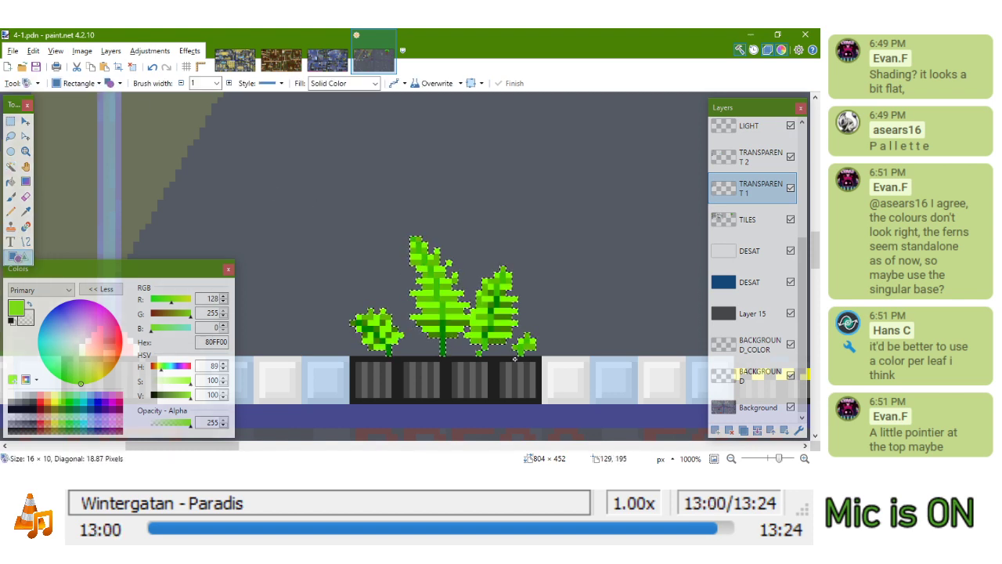
pyautogui.hotkey('ctrl', 'd')
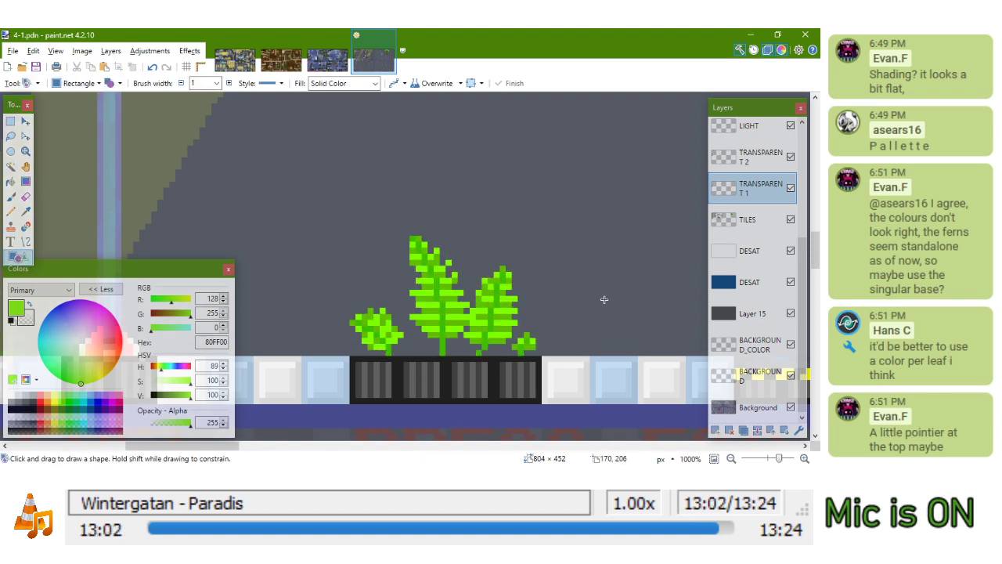
# Pick the 008000 stem colour from TILES, add a new layer above TILES, and hide TILES
pyautogui.click(756, 219)
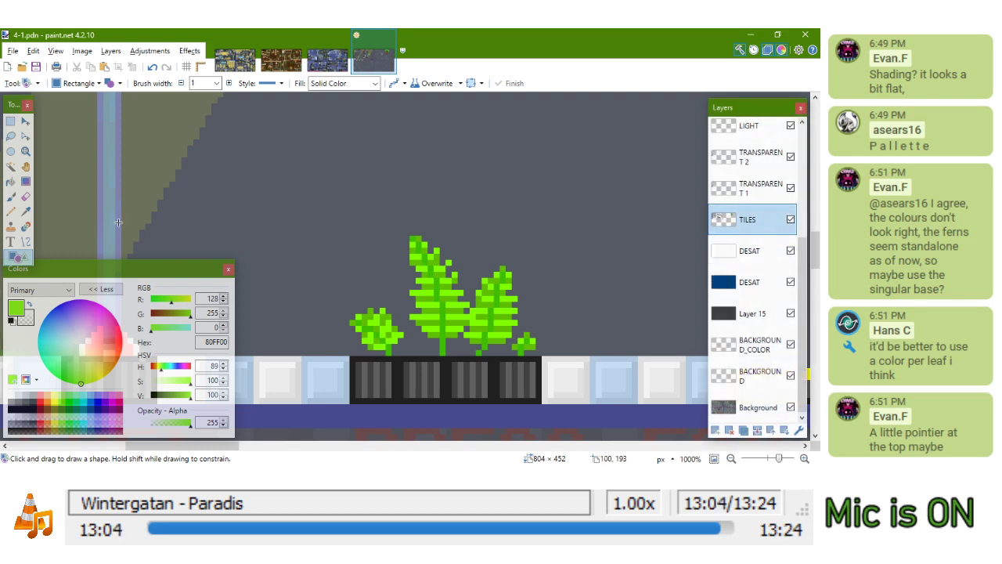
pyautogui.click(24, 211)
pyautogui.scroll(5, 517, 359)
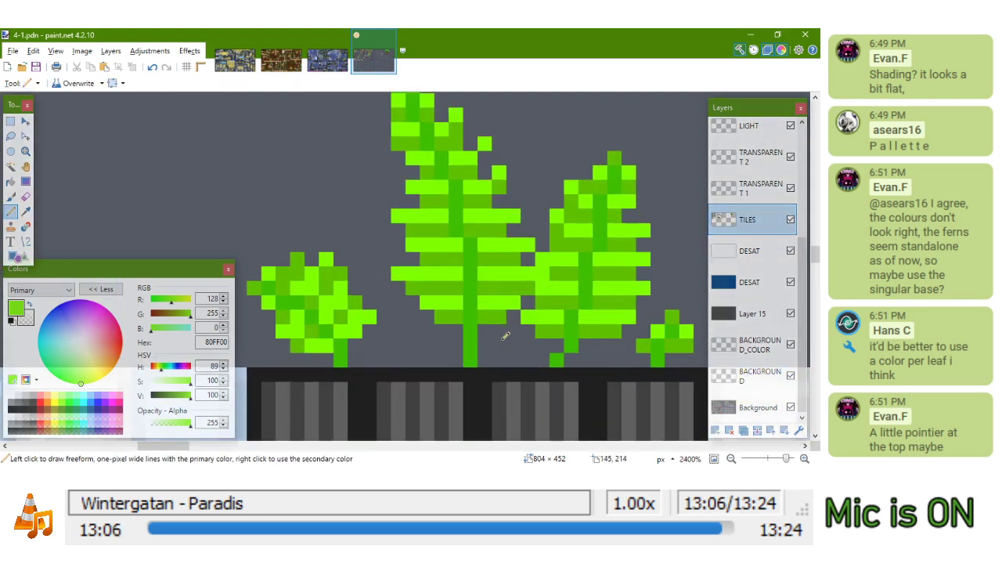
pyautogui.click(513, 285)
pyautogui.moveTo(471, 271); pyautogui.dragTo(543, 357)
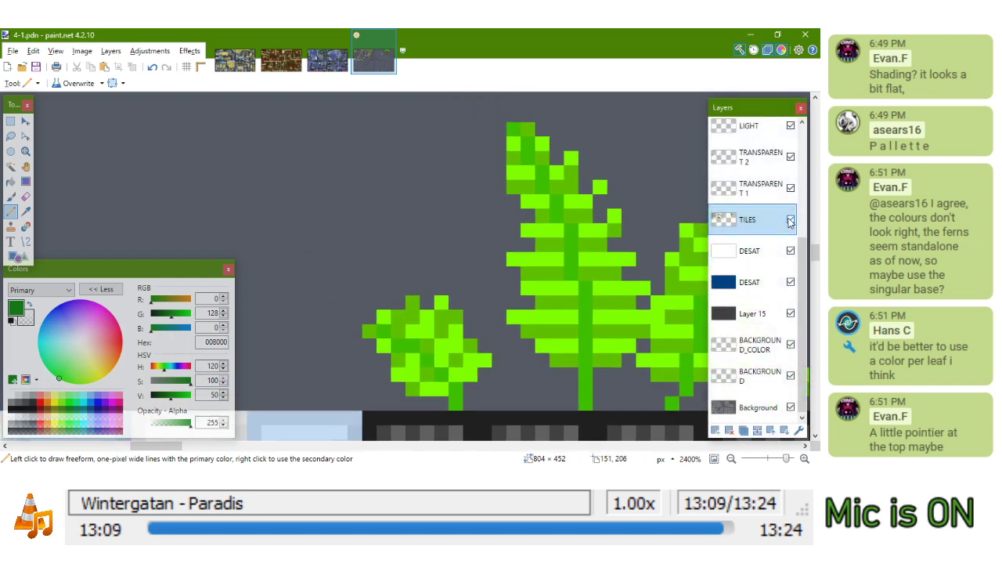
pyautogui.click(715, 430)
pyautogui.click(790, 250)
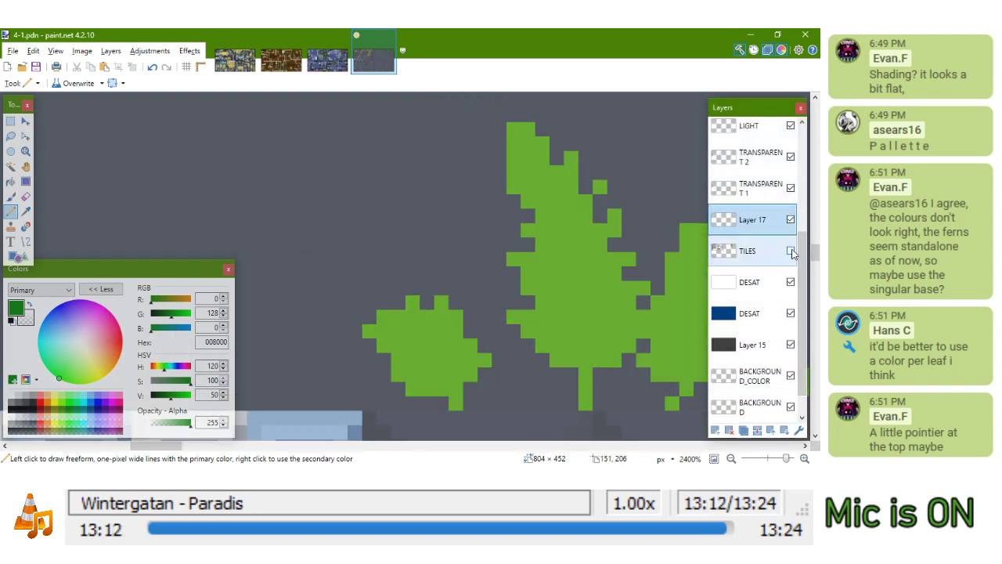
# On the new layer, draw a thinned 008000 stem leaning left beside the tall frond and a near-vertical one between the two fronds
pyautogui.moveTo(538, 299); pyautogui.dragTo(436, 256)
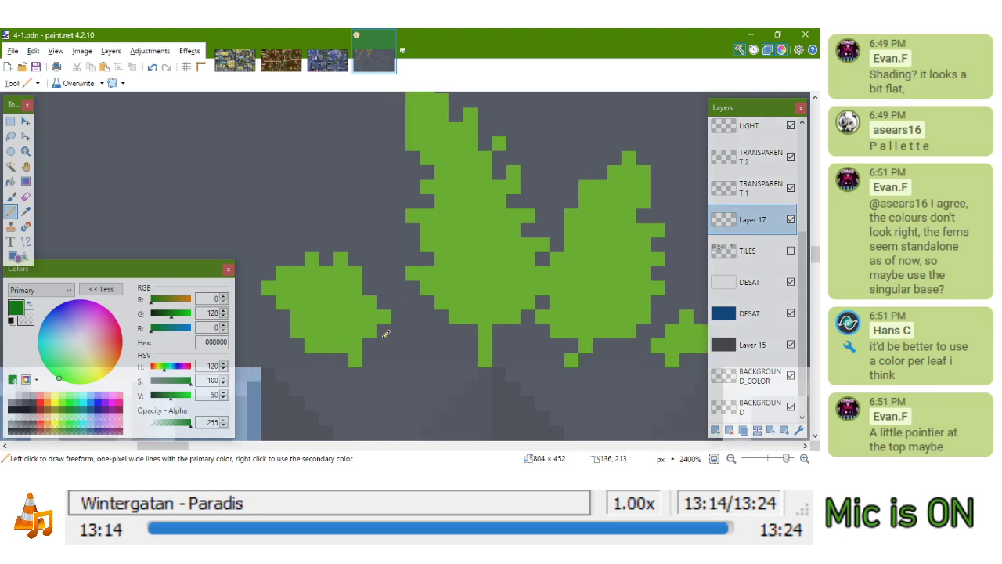
pyautogui.moveTo(422, 346)
pyautogui.mouseDown()
pyautogui.moveTo(423, 325)
pyautogui.moveTo(354, 203)
pyautogui.mouseUp()
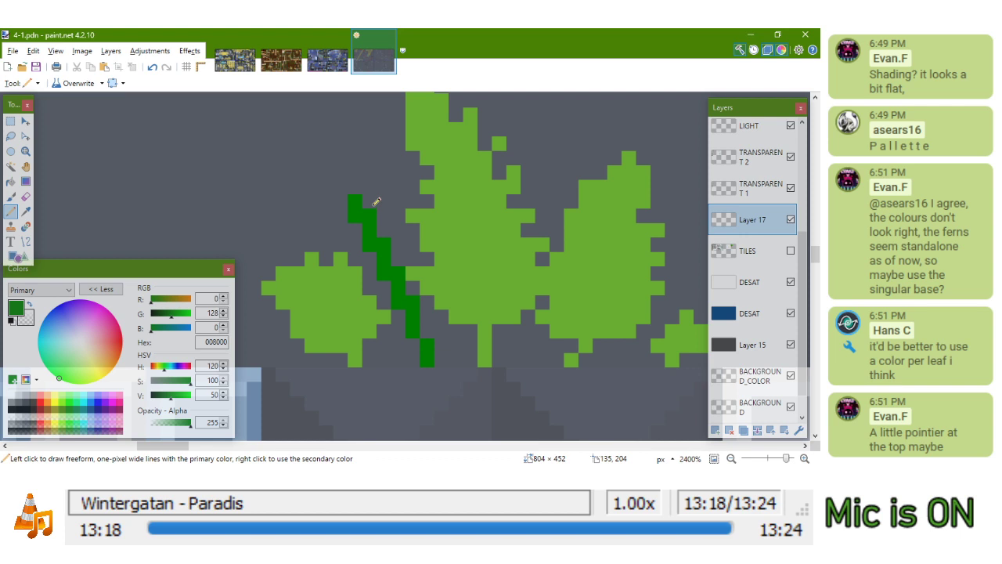
pyautogui.rightClick(383, 244)
pyautogui.rightClick(398, 273)
pyautogui.rightClick(413, 303)
pyautogui.moveTo(529, 319)
pyautogui.mouseDown()
pyautogui.moveTo(386, 315)
pyautogui.moveTo(418, 329)
pyautogui.moveTo(420, 345)
pyautogui.moveTo(580, 352)
pyautogui.moveTo(326, 347)
pyautogui.moveTo(391, 282)
pyautogui.moveTo(492, 300)
pyautogui.moveTo(477, 300)
pyautogui.mouseUp()
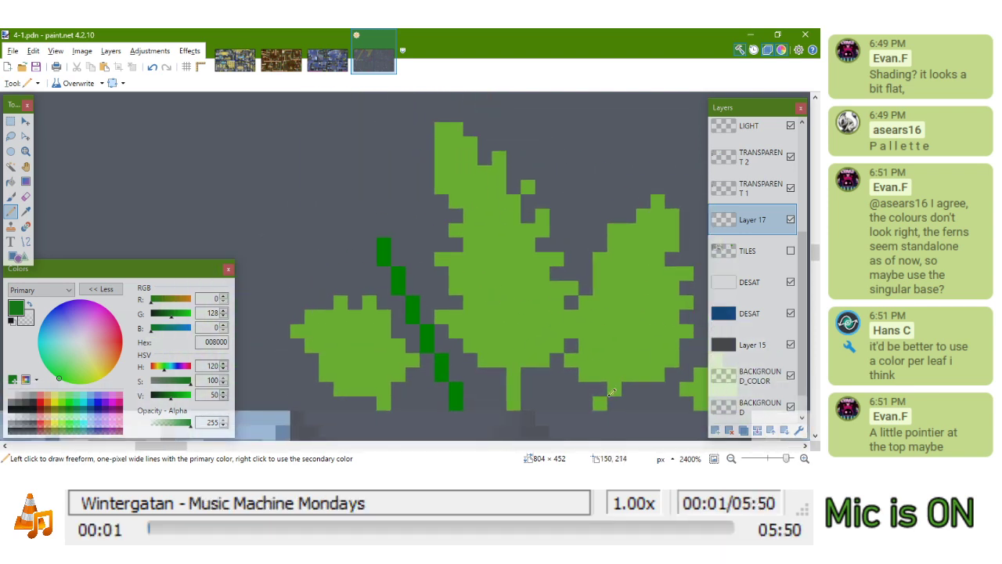
pyautogui.moveTo(566, 403); pyautogui.dragTo(601, 206)
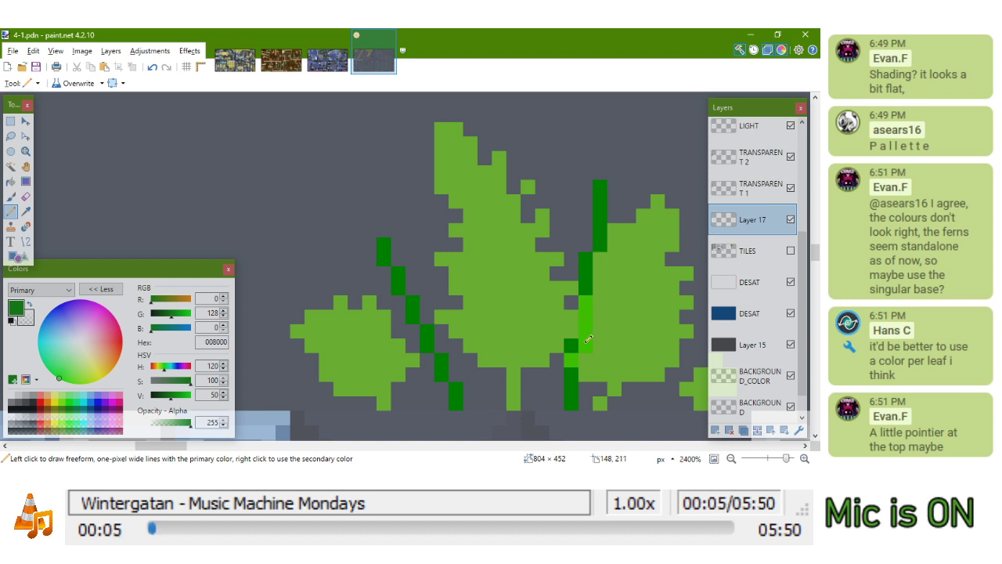
# Draw a third 008000 stem leaning right beside the curved frond and remove its extra corner pixels
pyautogui.moveTo(598, 343); pyautogui.dragTo(454, 314)
pyautogui.moveTo(510, 372)
pyautogui.mouseDown()
pyautogui.moveTo(588, 242)
pyautogui.moveTo(578, 249)
pyautogui.mouseUp()
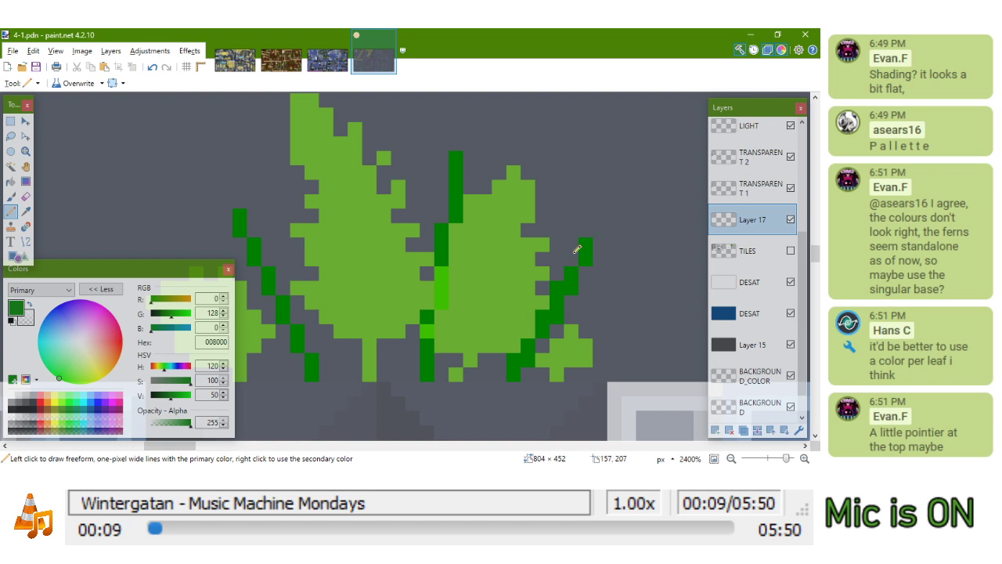
pyautogui.click(598, 229)
pyautogui.rightClick(562, 291)
pyautogui.rightClick(548, 314)
pyautogui.rightClick(528, 356)
pyautogui.click(509, 358)
pyautogui.click(528, 359)
pyautogui.rightClick(514, 359)
# Draw 80FF00 leaf rows on both sides of the left-leaning stem's tip, with one raised leaf-tip pixel
pyautogui.scroll(-5, 531, 329)
pyautogui.scroll(4, 391, 291)
pyautogui.scroll(-2, 363, 302)
pyautogui.scroll(1, 436, 235)
pyautogui.click(63, 407)
pyautogui.scroll(5, 477, 234)
pyautogui.click(479, 233)
pyautogui.click(434, 234)
pyautogui.moveTo(434, 278); pyautogui.dragTo(458, 279)
pyautogui.click(503, 278)
pyautogui.click(529, 258)
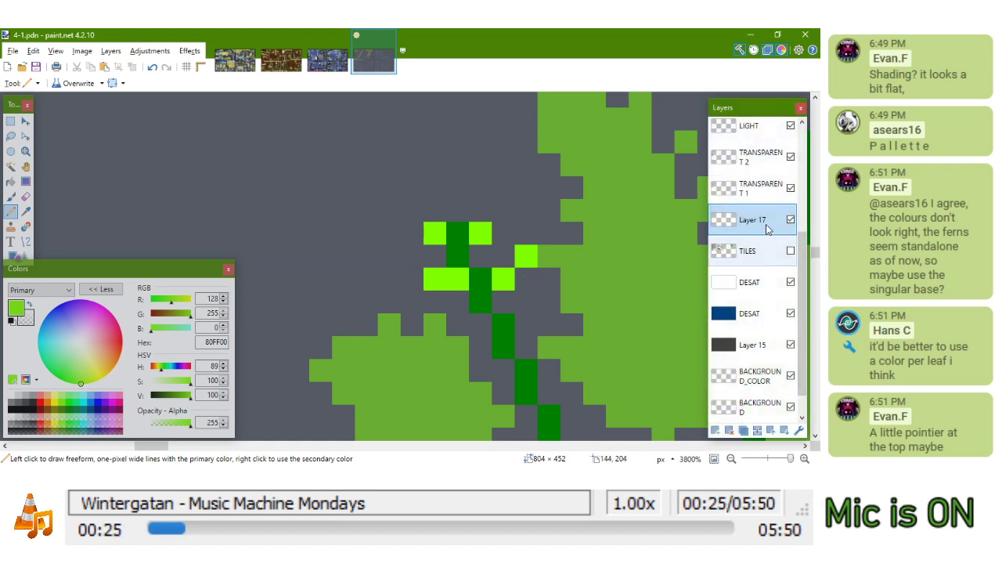
# Move Layer 17 beneath TILES and show the TILES layer again
pyautogui.moveTo(771, 229); pyautogui.dragTo(771, 252)
pyautogui.click(790, 219)
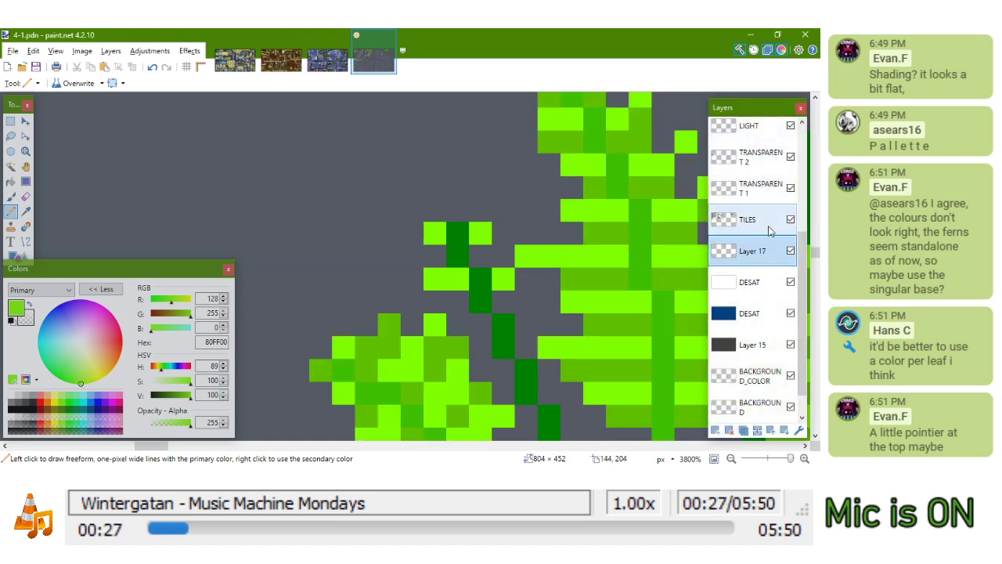
pyautogui.click(770, 229)
pyautogui.scroll(2, 517, 288)
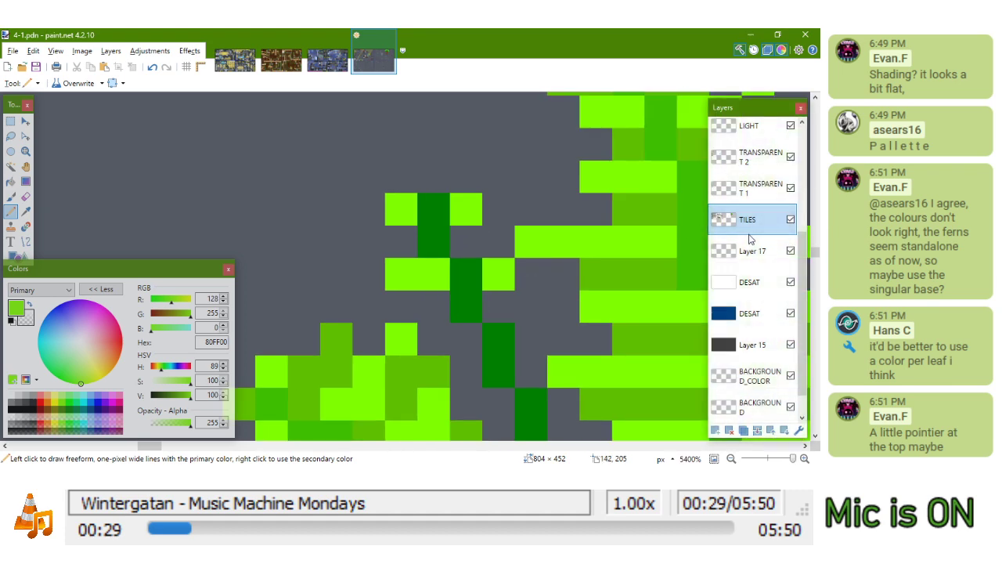
pyautogui.scroll(-9, 503, 242)
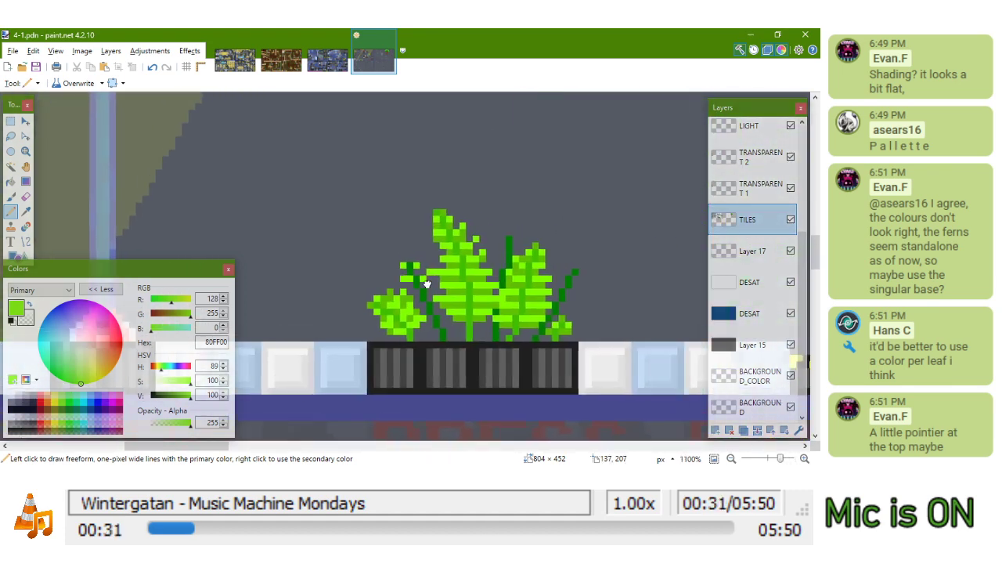
# Fill the empty part of a 32 × 24 px selection around the ferns with 00FF80 on TRANSPARENT 1, and deselect
pyautogui.click(756, 190)
pyautogui.click(10, 121)
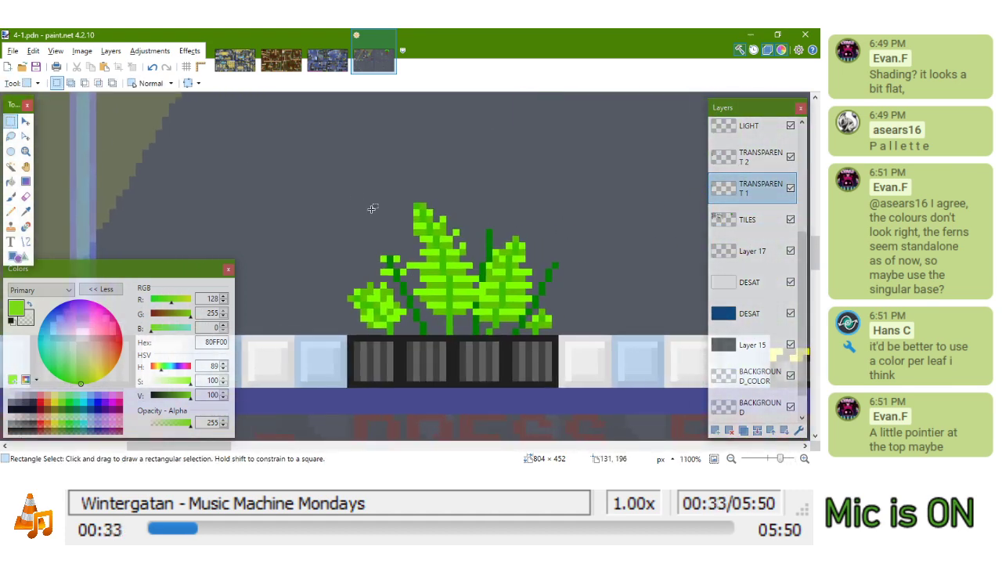
pyautogui.moveTo(347, 177)
pyautogui.mouseDown()
pyautogui.moveTo(525, 346)
pyautogui.moveTo(558, 335)
pyautogui.mouseUp()
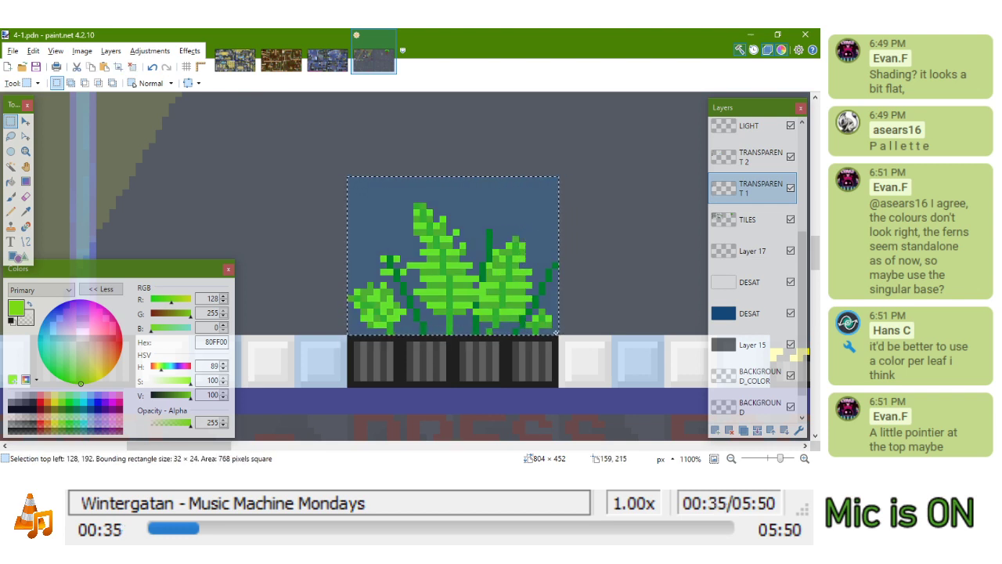
pyautogui.click(11, 166)
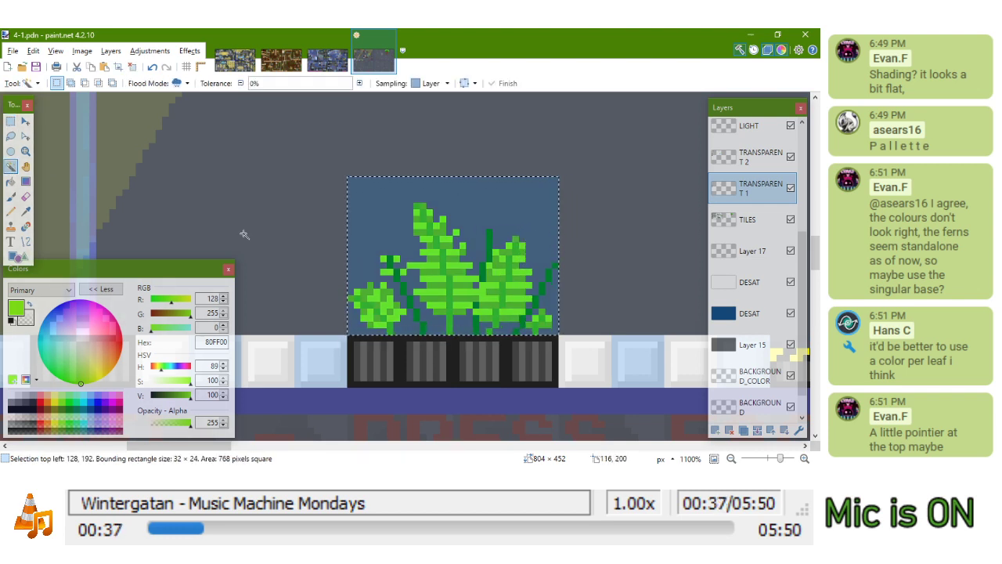
pyautogui.click(10, 184)
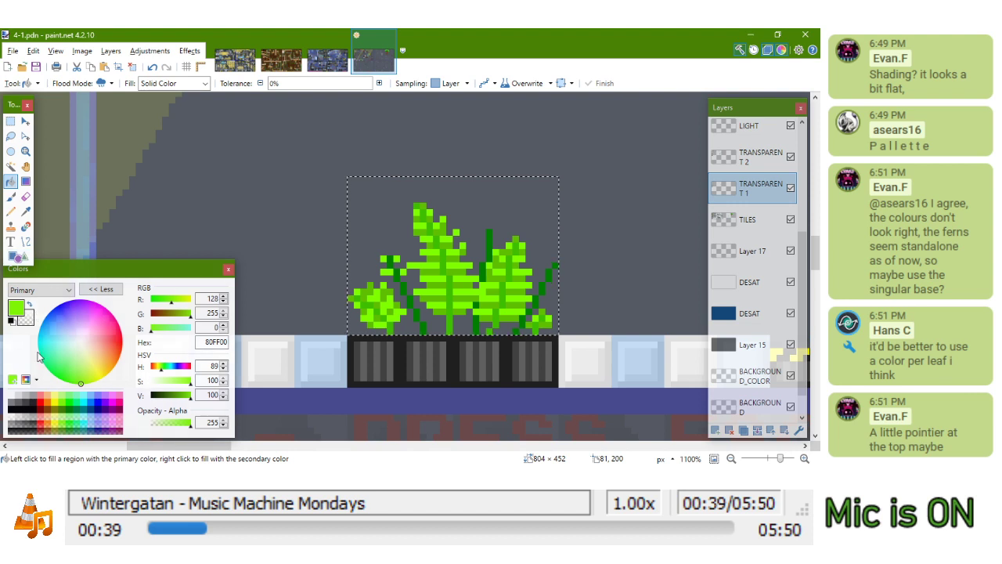
pyautogui.click(78, 404)
pyautogui.click(389, 192)
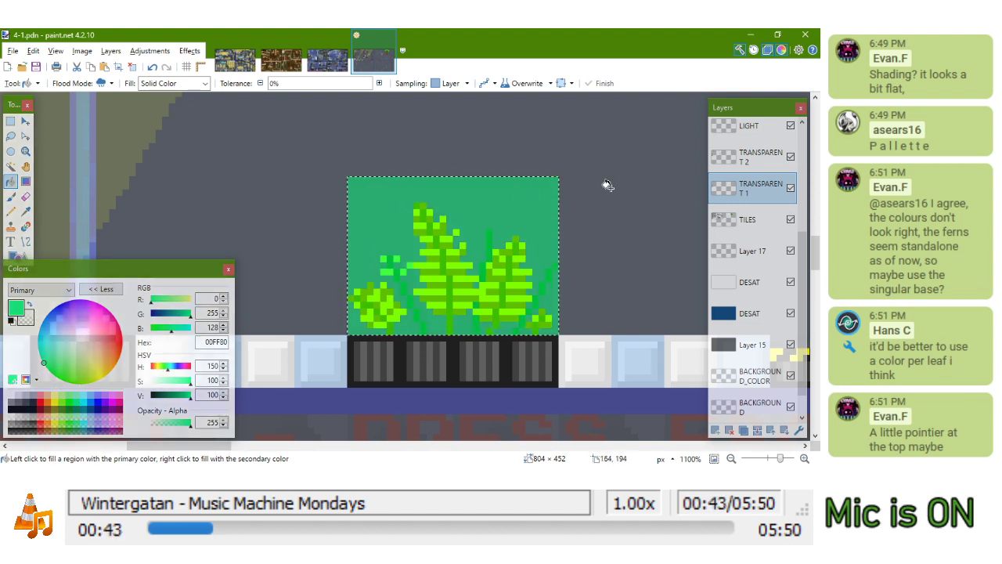
pyautogui.hotkey('ctrl', 'd')
# On Layer 17, add an 80FF00 leaf row with a raised tip pixel across the middle of the left-leaning stem
pyautogui.click(757, 224)
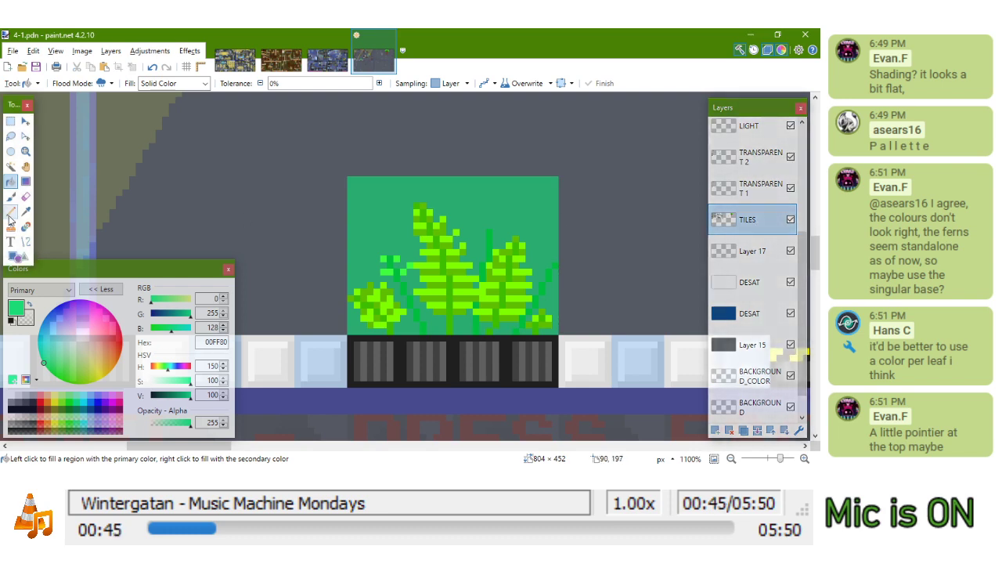
pyautogui.click(10, 211)
pyautogui.scroll(3, 408, 267)
pyautogui.scroll(1, 404, 270)
pyautogui.scroll(-1, 412, 262)
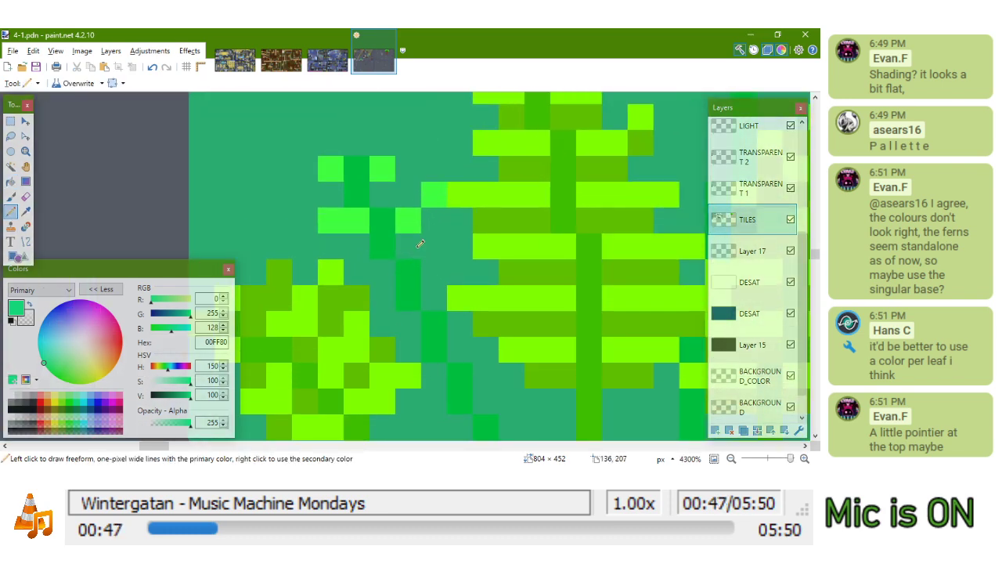
pyautogui.press('k')
pyautogui.click(436, 262)
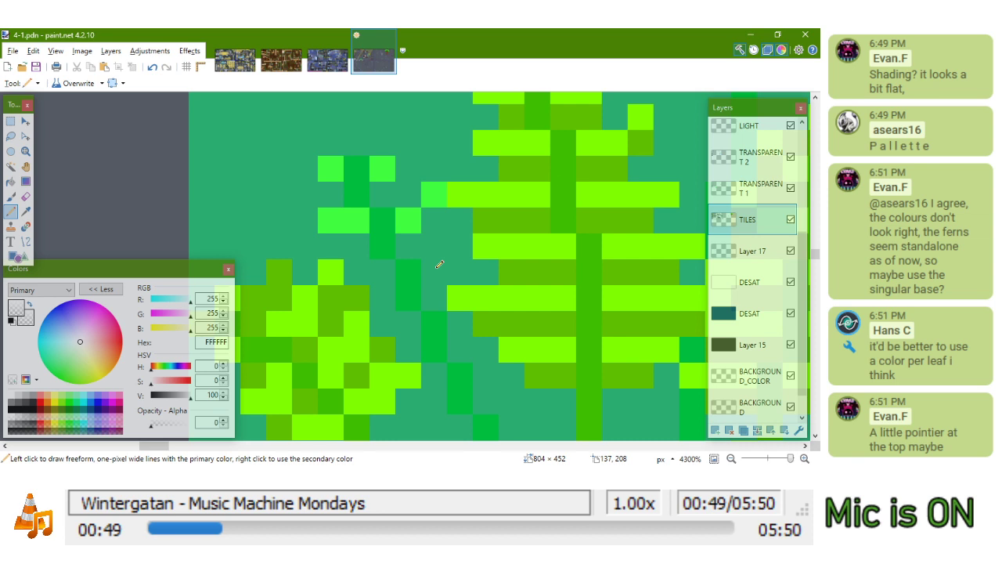
pyautogui.press('k')
pyautogui.click(409, 219)
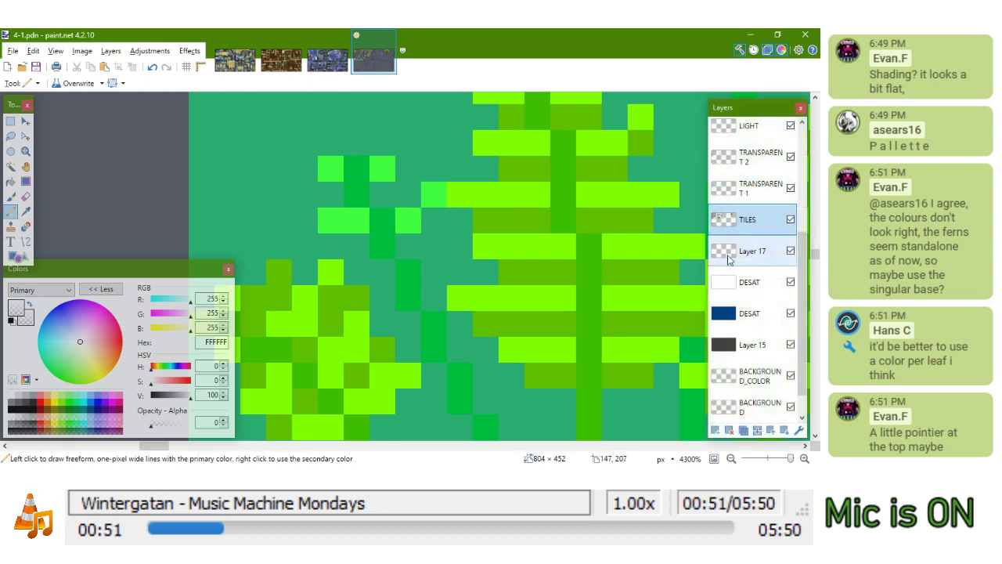
pyautogui.click(772, 255)
pyautogui.press('k')
pyautogui.click(408, 219)
pyautogui.click(435, 272)
pyautogui.click(460, 246)
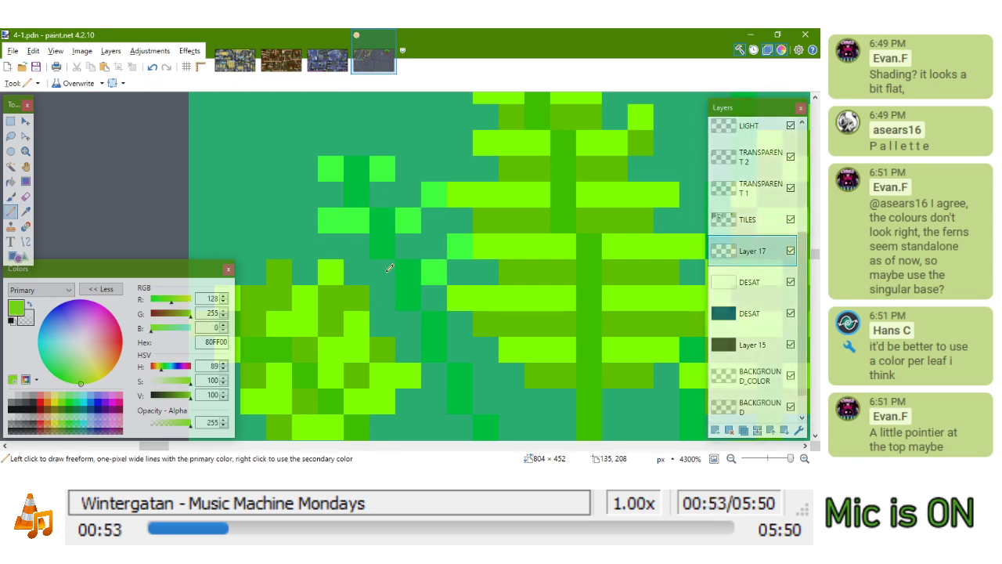
pyautogui.click(383, 270)
pyautogui.click(360, 271)
# Add further 80FF00 leaf rows on both sides of the left-leaning stem's lower part on Layer 17
pyautogui.scroll(-9, 429, 252)
pyautogui.scroll(8, 441, 268)
pyautogui.click(469, 278)
pyautogui.click(424, 278)
pyautogui.click(401, 278)
pyautogui.scroll(-8, 402, 279)
pyautogui.scroll(6, 423, 278)
pyautogui.scroll(5, 434, 313)
pyautogui.moveTo(443, 339); pyautogui.dragTo(473, 340)
pyautogui.click(373, 341)
pyautogui.scroll(-4, 453, 316)
pyautogui.scroll(-8, 457, 307)
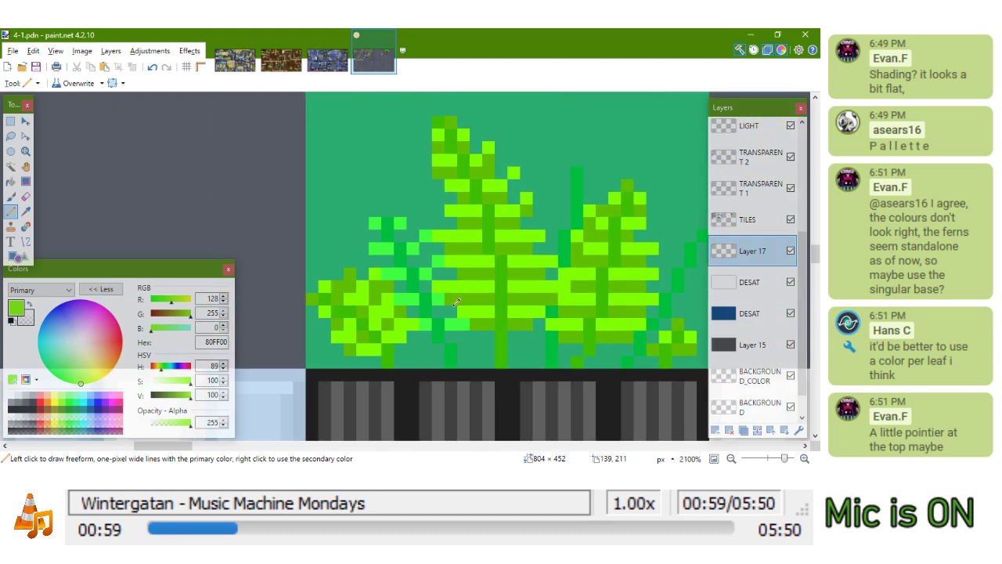
# On Layer 17, add 80FF00 leaf rows on both sides of the background stem between the two tall front ferns
pyautogui.scroll(7, 463, 365)
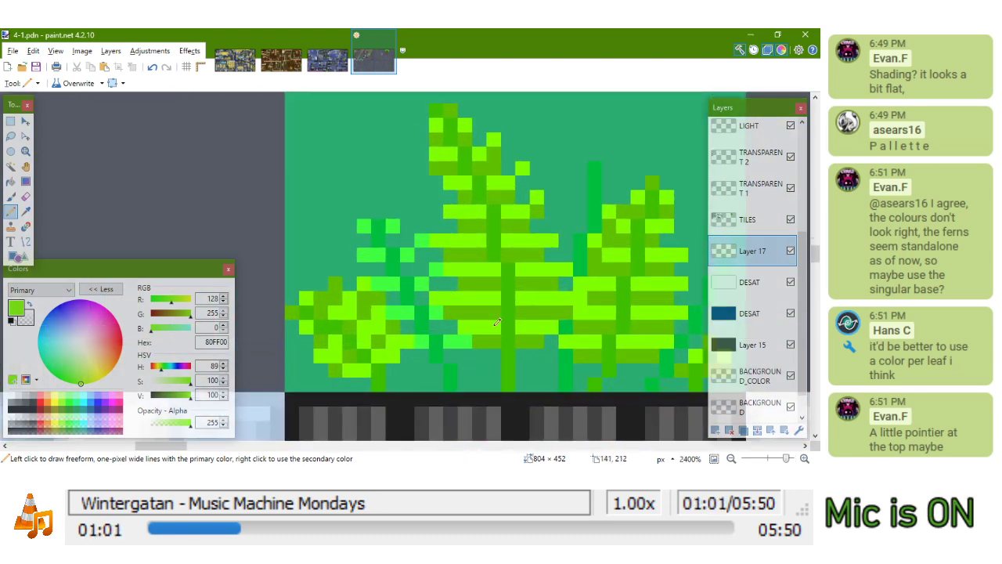
pyautogui.moveTo(571, 249)
pyautogui.mouseDown()
pyautogui.moveTo(547, 251)
pyautogui.moveTo(578, 223)
pyautogui.moveTo(538, 223)
pyautogui.mouseUp()
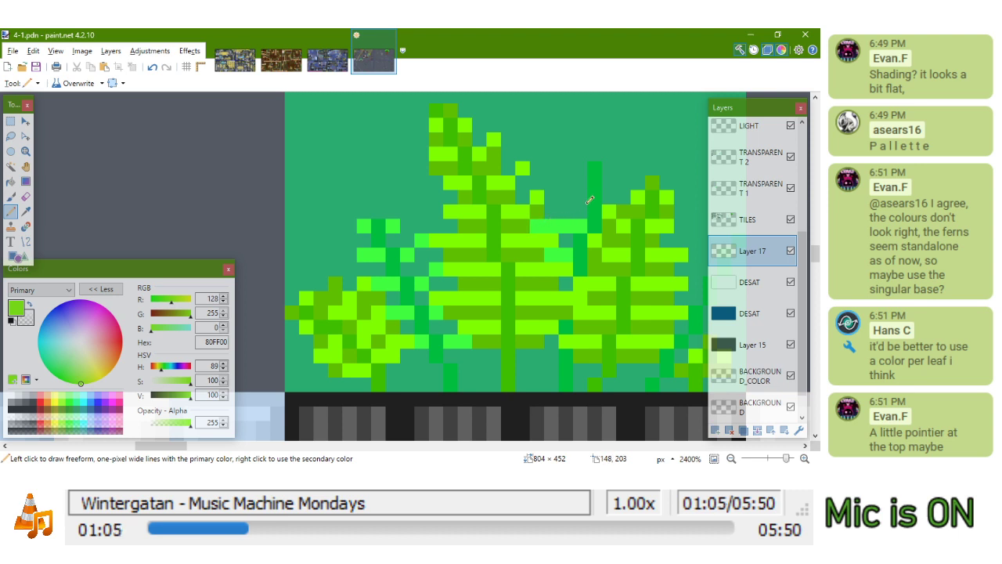
pyautogui.click(566, 197)
pyautogui.click(580, 168)
pyautogui.click(609, 168)
pyautogui.click(619, 197)
pyautogui.rightClick(538, 225)
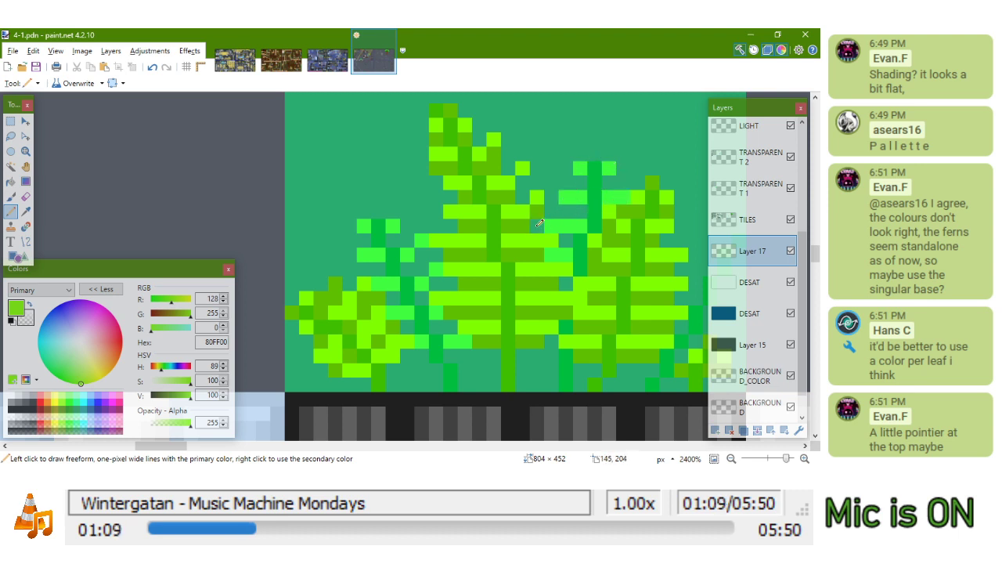
# On Layer 17, add stepped 80FF00 leaf rows on both sides of the right-leaning background stem
pyautogui.moveTo(576, 217); pyautogui.dragTo(482, 188)
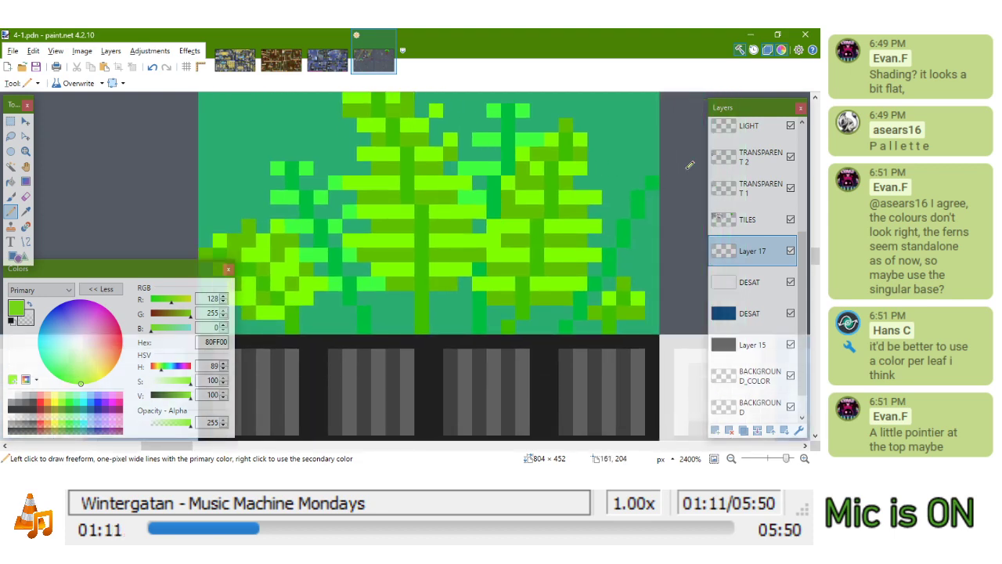
pyautogui.scroll(2, 690, 165)
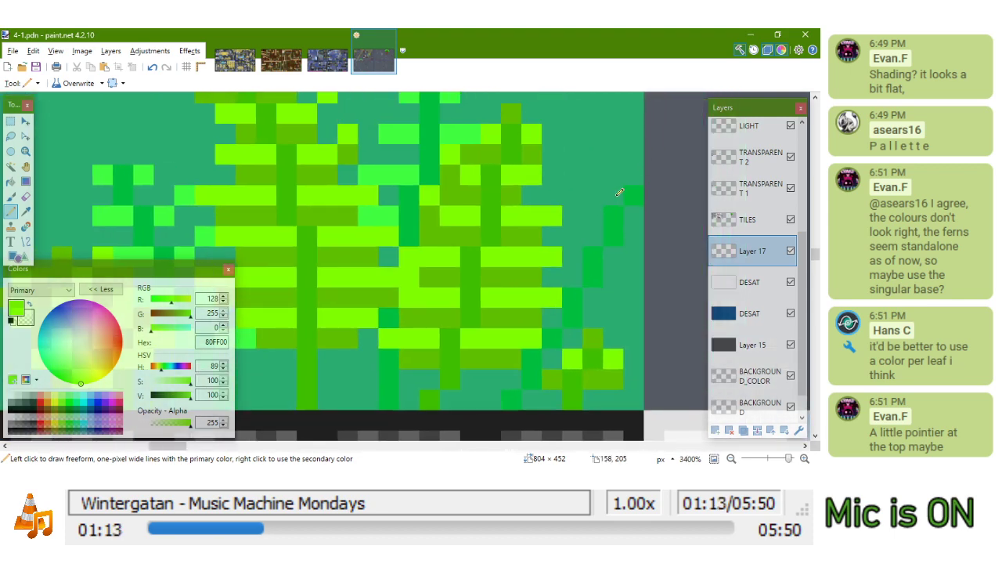
pyautogui.click(617, 195)
pyautogui.click(634, 215)
pyautogui.click(593, 235)
pyautogui.click(579, 219)
pyautogui.click(612, 256)
pyautogui.click(633, 256)
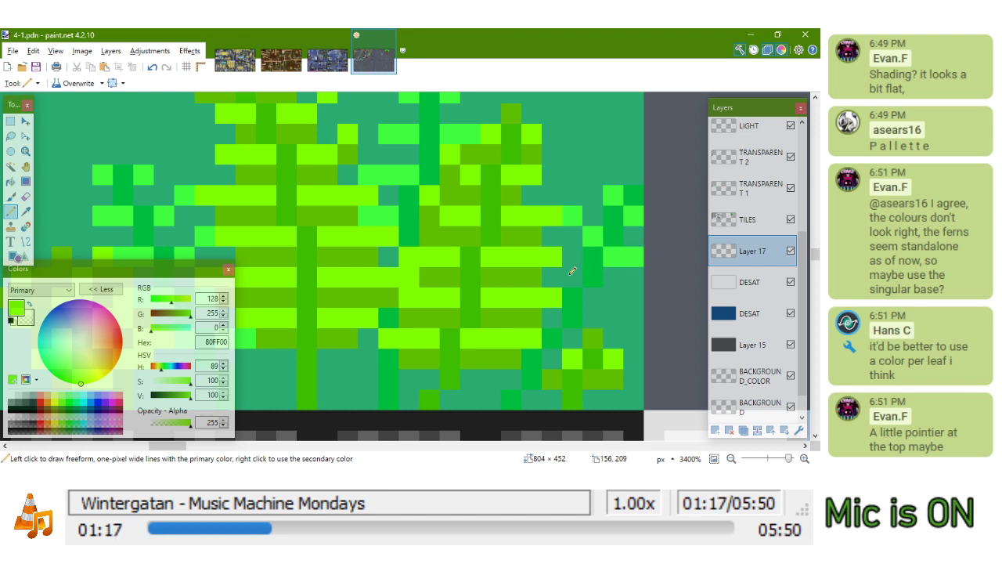
pyautogui.click(580, 258)
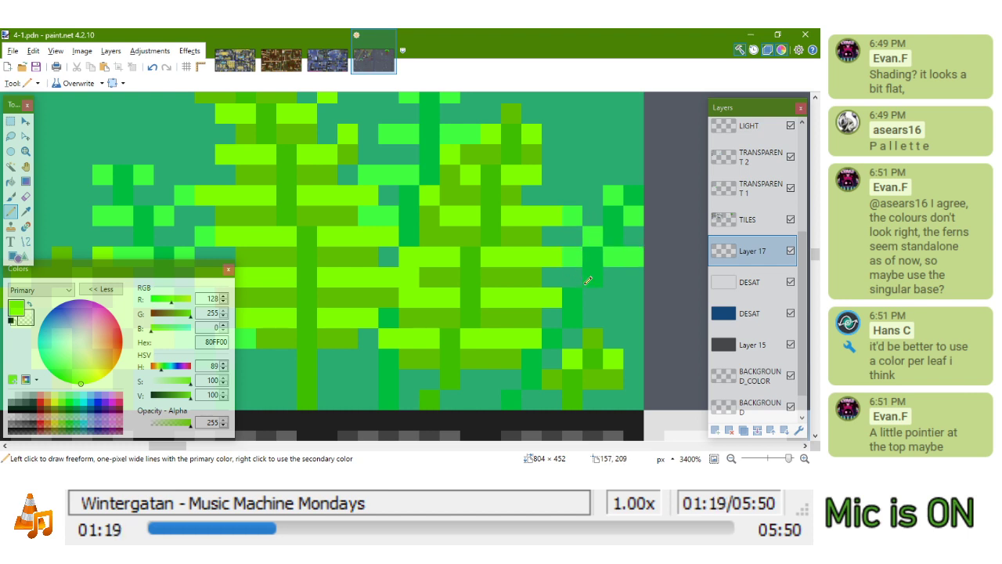
pyautogui.click(568, 274)
pyautogui.moveTo(597, 291); pyautogui.dragTo(615, 291)
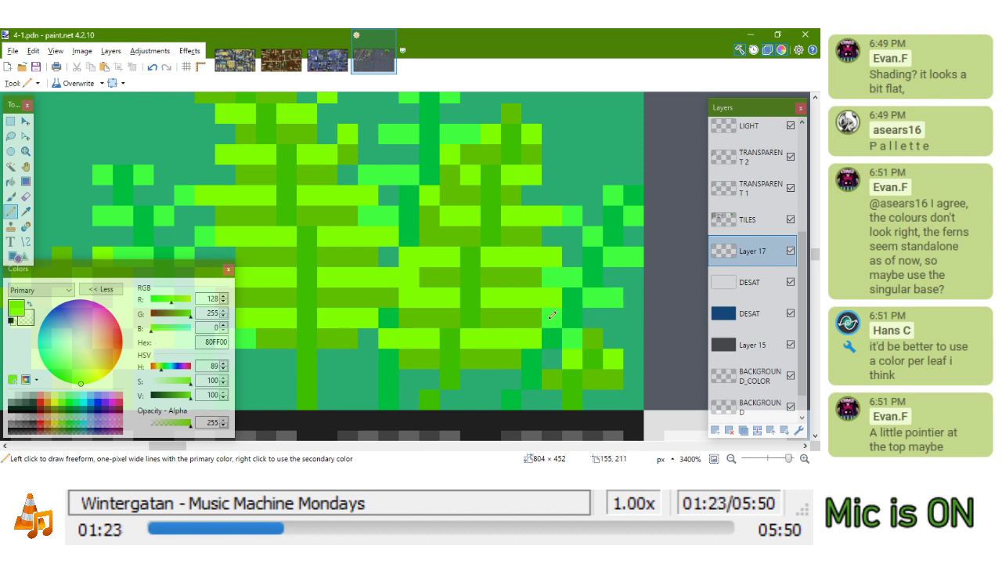
# Fill in the lower leaves of the background stem between the tall ferns with single 80FF00 pixels
pyautogui.scroll(-1, 553, 335)
pyautogui.scroll(4, 434, 273)
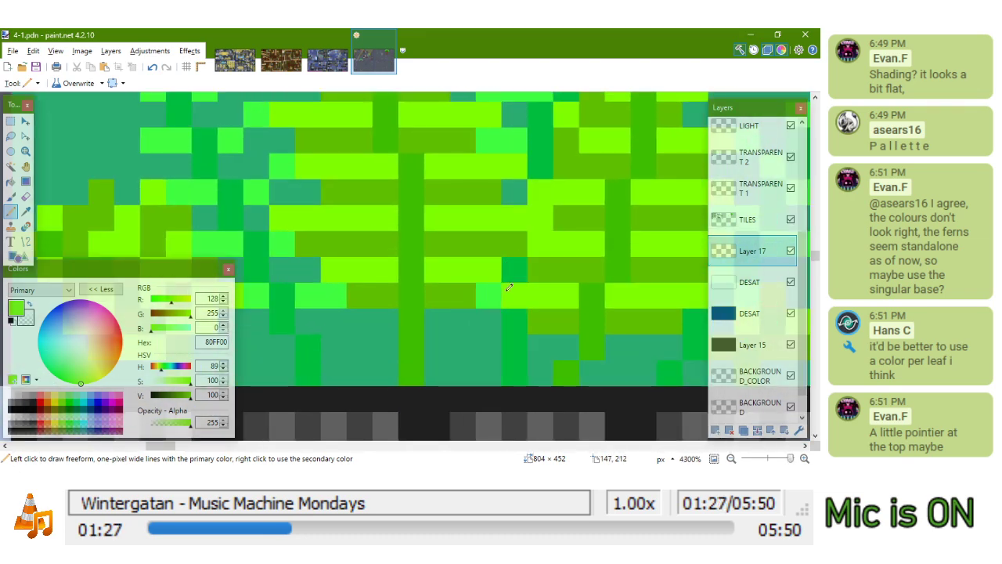
pyautogui.scroll(-5, 501, 289)
pyautogui.scroll(4, 521, 316)
pyautogui.hotkey('ctrl', 'z')
pyautogui.click(517, 299)
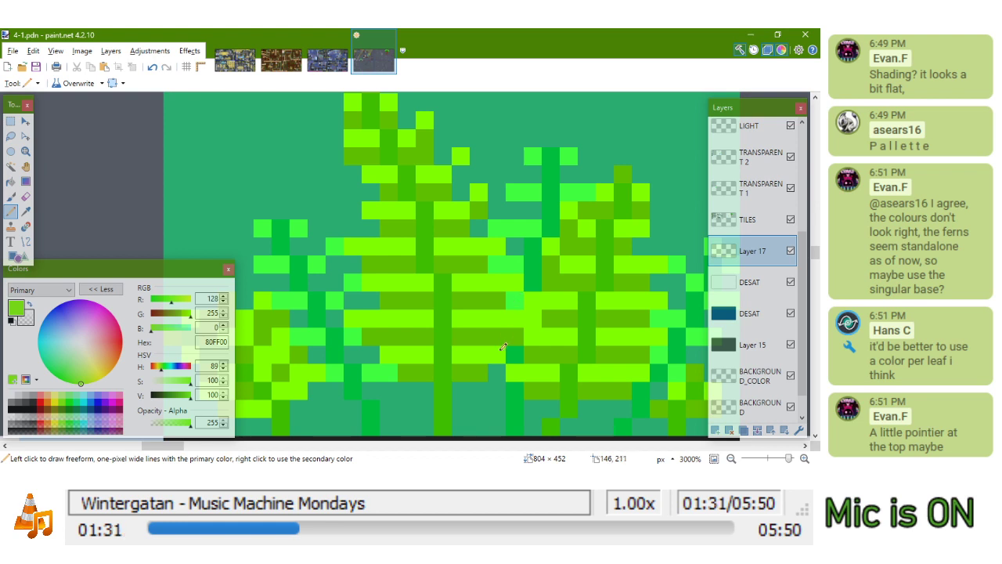
pyautogui.click(497, 365)
pyautogui.scroll(-4, 501, 356)
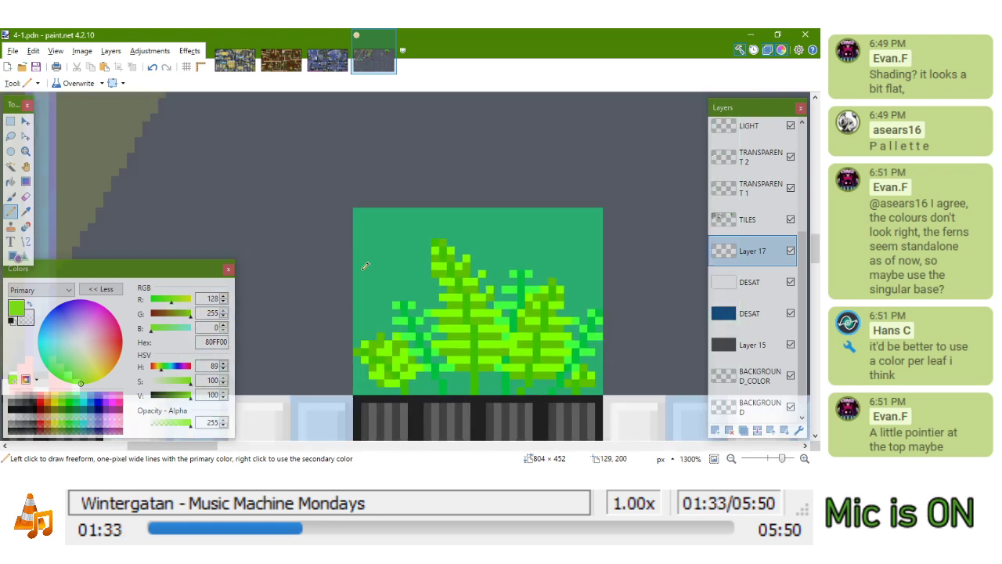
# Shade the tip and the gaps beneath the leaf rows of the left-leaning background stem with 408000
pyautogui.click(66, 413)
pyautogui.scroll(4, 428, 314)
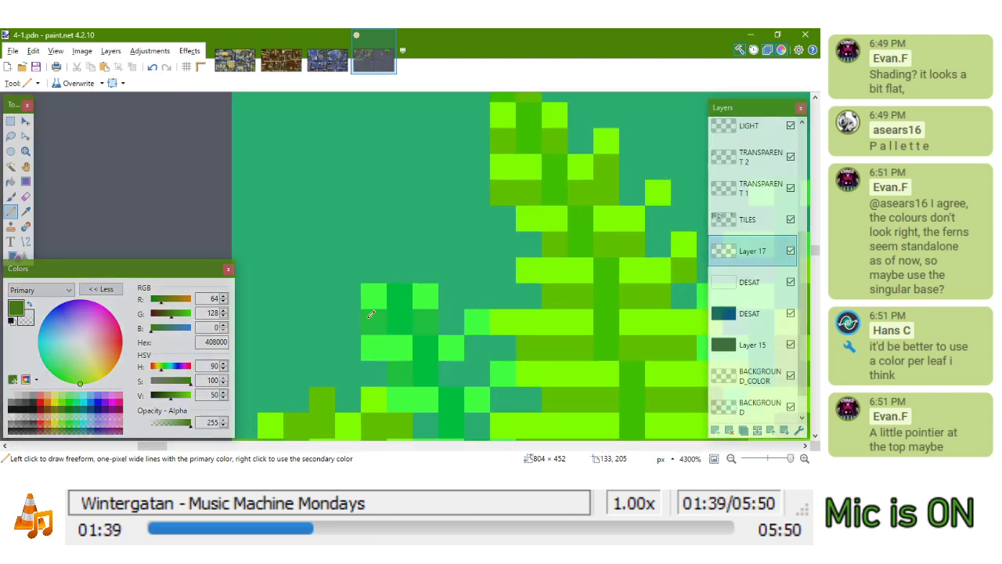
pyautogui.scroll(-2, 418, 274)
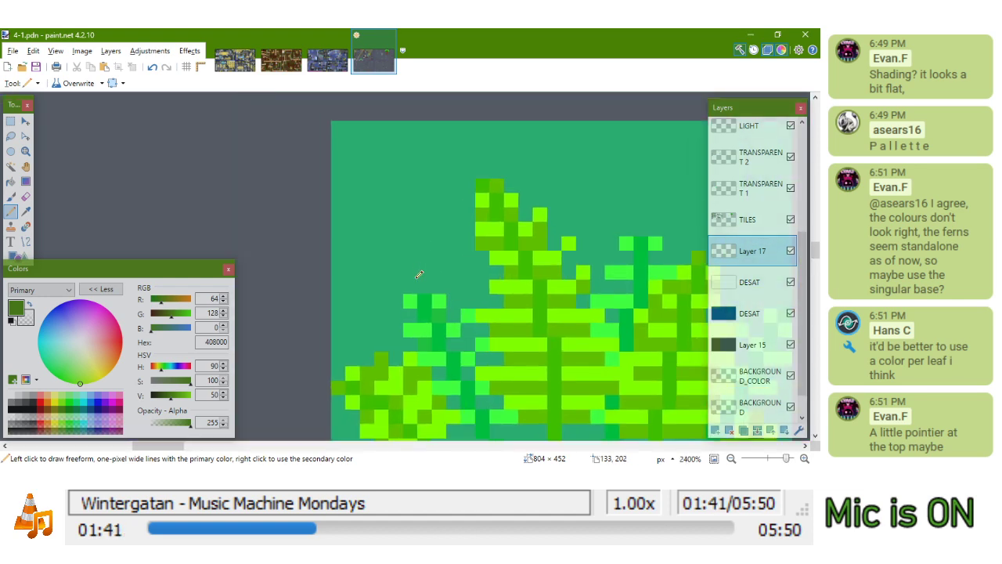
pyautogui.scroll(2, 447, 332)
pyautogui.scroll(-3, 472, 345)
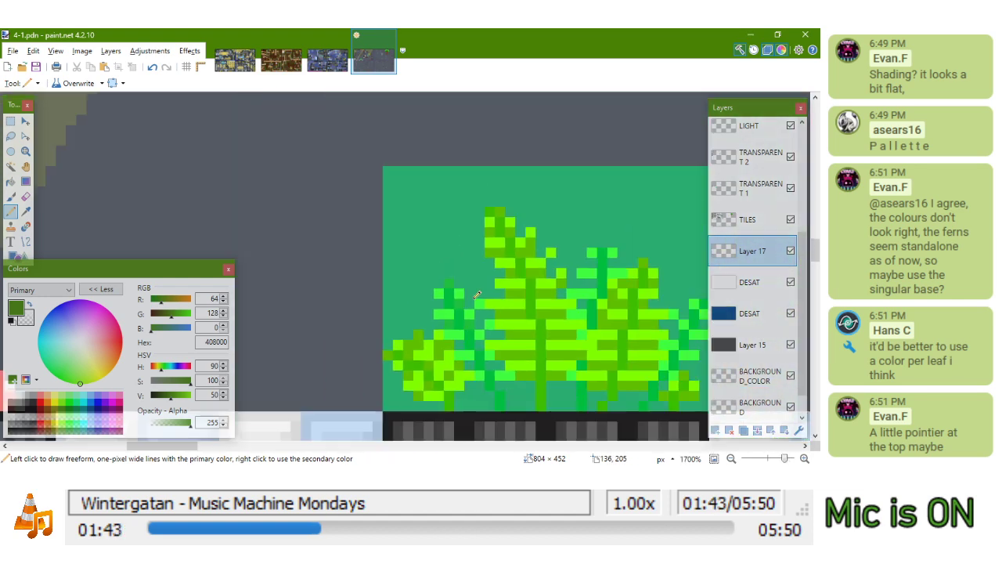
pyautogui.scroll(3, 487, 318)
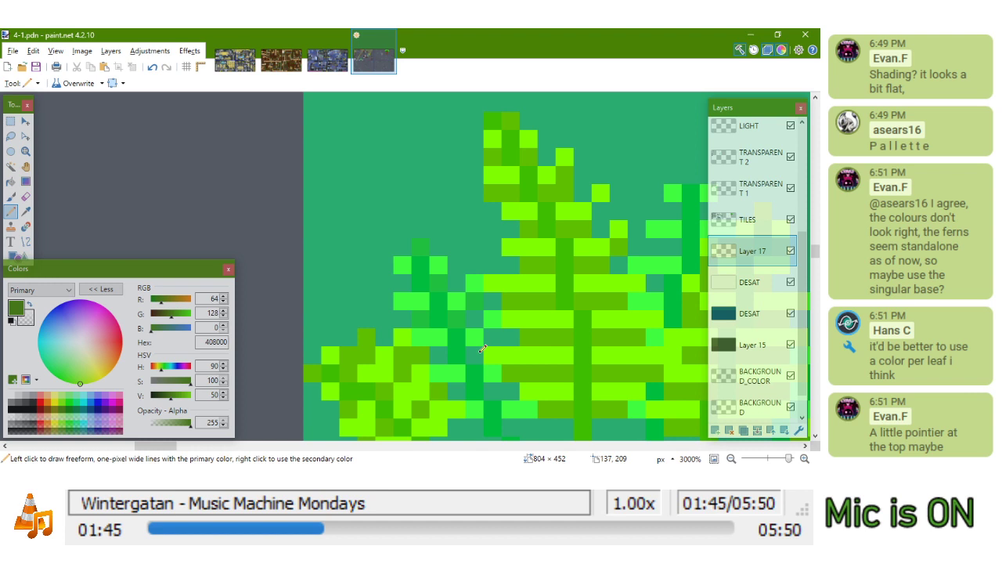
pyautogui.moveTo(487, 345); pyautogui.dragTo(490, 260)
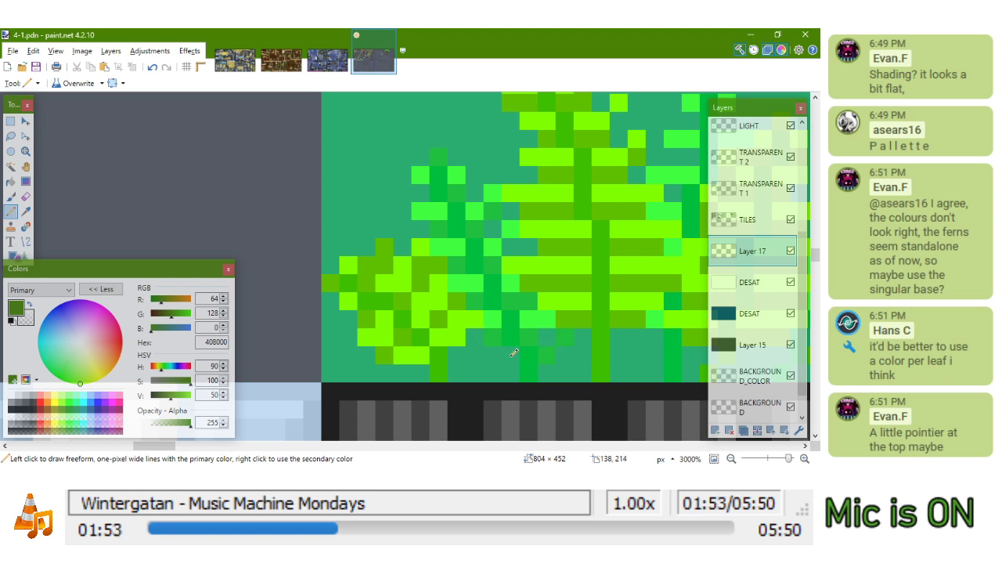
pyautogui.moveTo(548, 332); pyautogui.dragTo(523, 295)
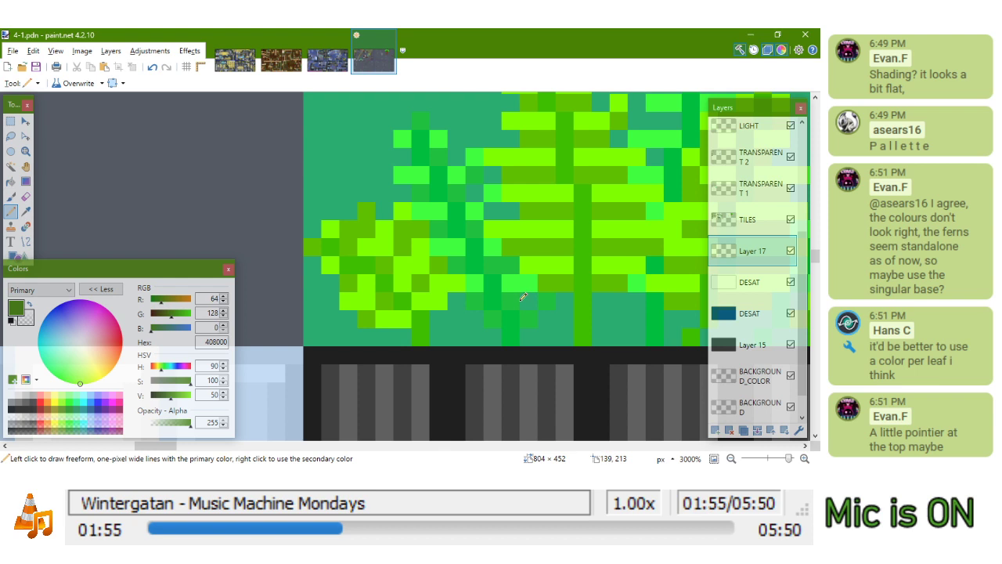
# Refine the base leaves of the left-leaning stem with an 80FF00 highlight pixel below the 408000 shading
pyautogui.press('k')
pyautogui.click(475, 289)
pyautogui.click(492, 317)
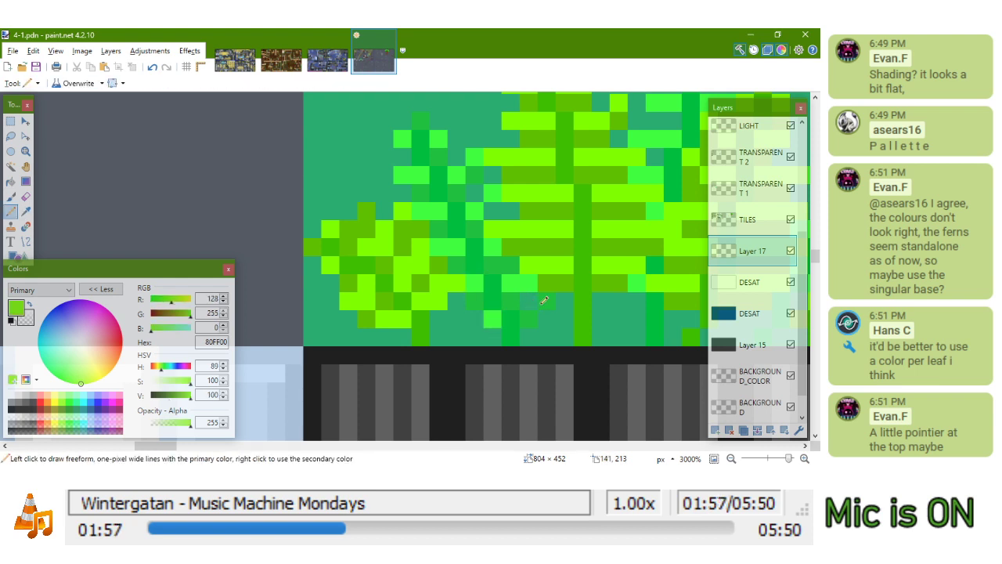
pyautogui.click(535, 297)
pyautogui.hotkey('ctrl', 'z')
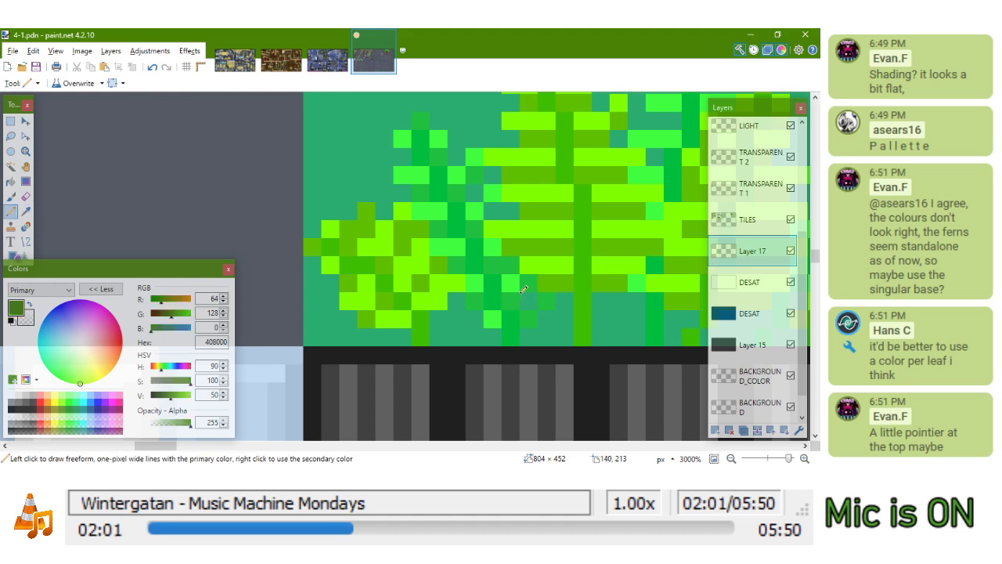
# Add 408000 shade pixels beside the left-leaning stem's middle and widen its right-hand leaf with an 80FF00 pixel
pyautogui.scroll(-2, 505, 302)
pyautogui.scroll(-4, 501, 300)
pyautogui.moveTo(478, 290); pyautogui.dragTo(454, 288)
pyautogui.scroll(3, 454, 277)
pyautogui.scroll(4, 453, 273)
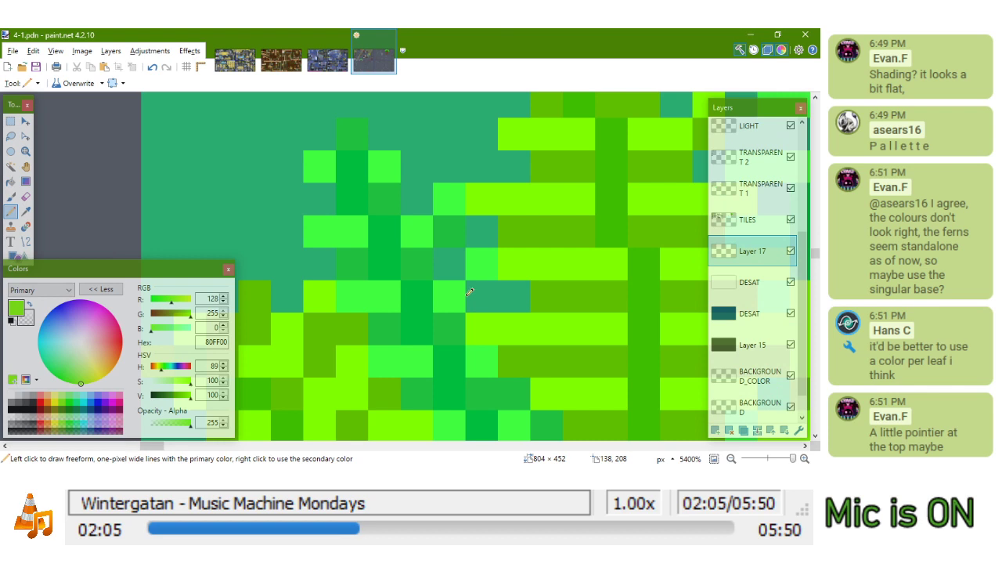
pyautogui.press('k')
pyautogui.click(470, 316)
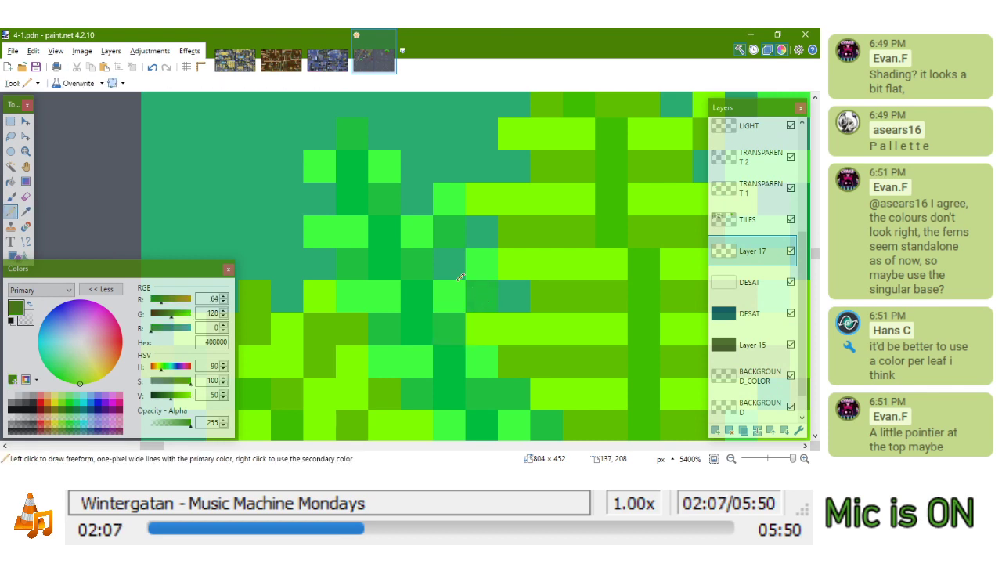
pyautogui.press('k')
pyautogui.click(452, 292)
pyautogui.click(451, 265)
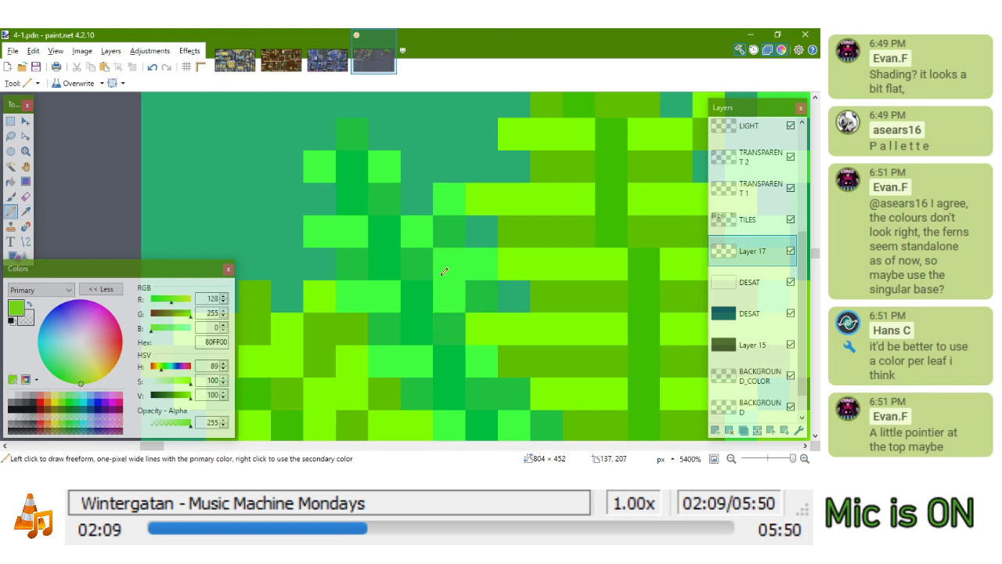
# Sample 408000 from the left-leaning stem and shade beneath the upper leaf rows of the background stem between the tall ferns
pyautogui.scroll(-6, 423, 284)
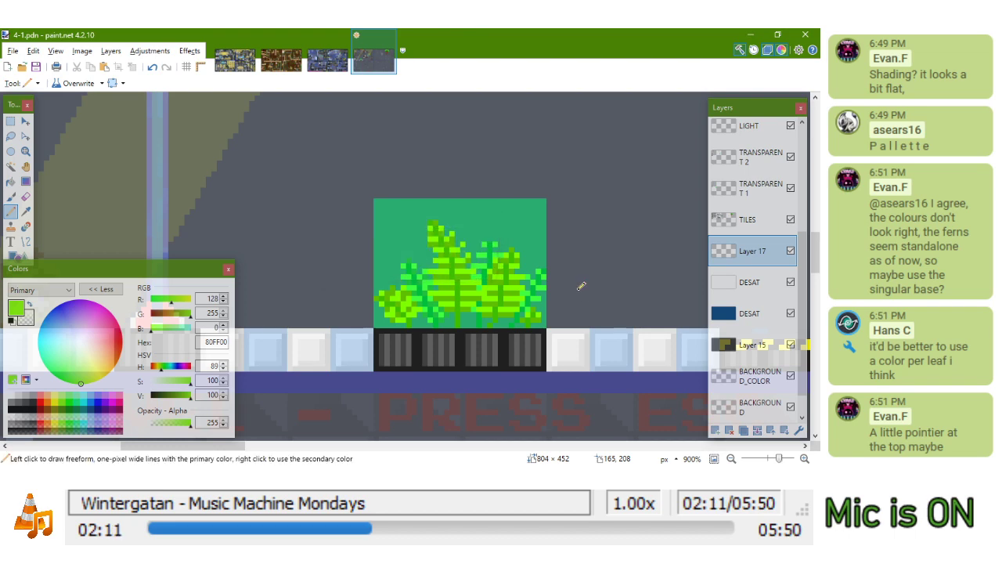
pyautogui.scroll(5, 442, 287)
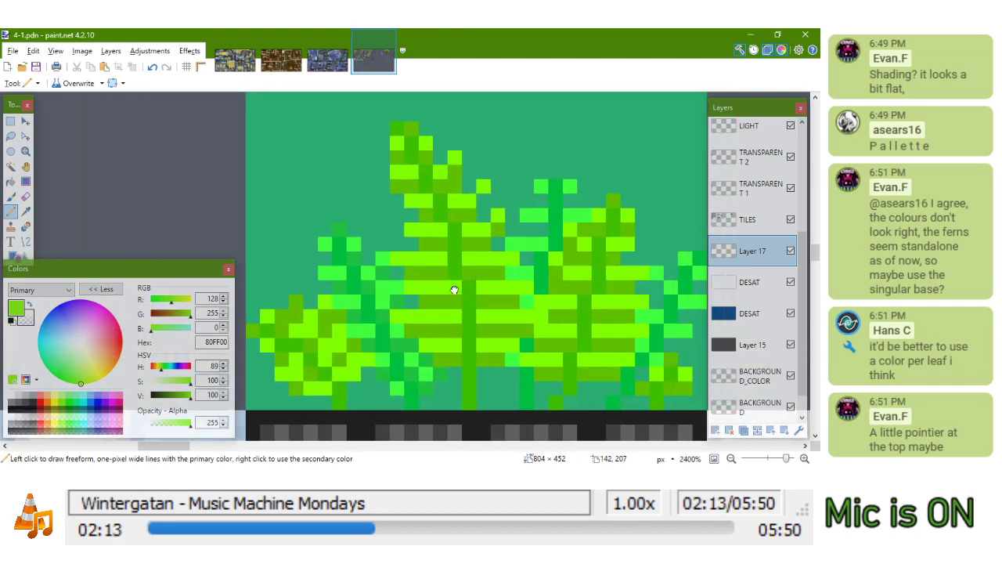
pyautogui.scroll(2, 389, 317)
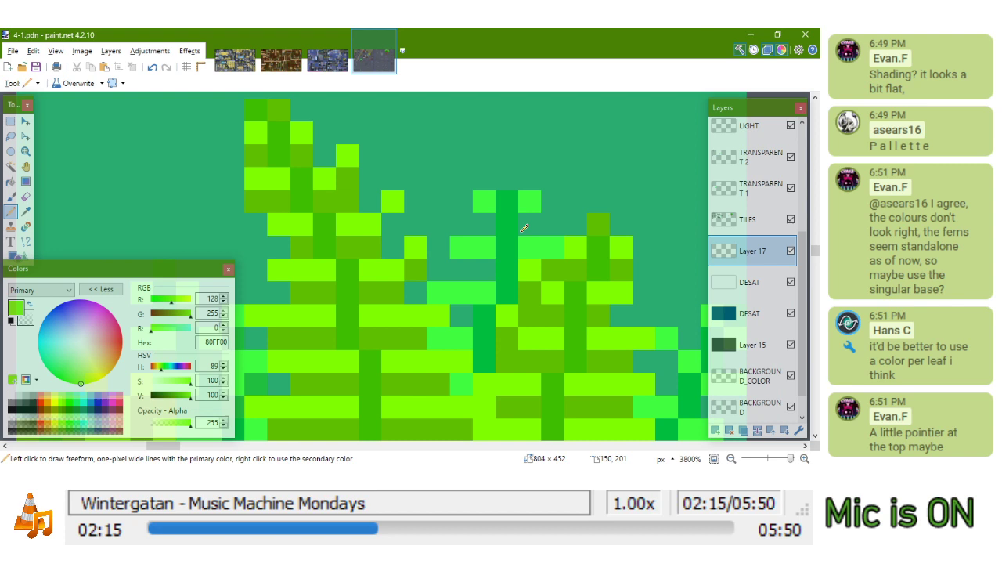
pyautogui.moveTo(363, 265); pyautogui.dragTo(407, 261)
pyautogui.press('k')
pyautogui.click(326, 244)
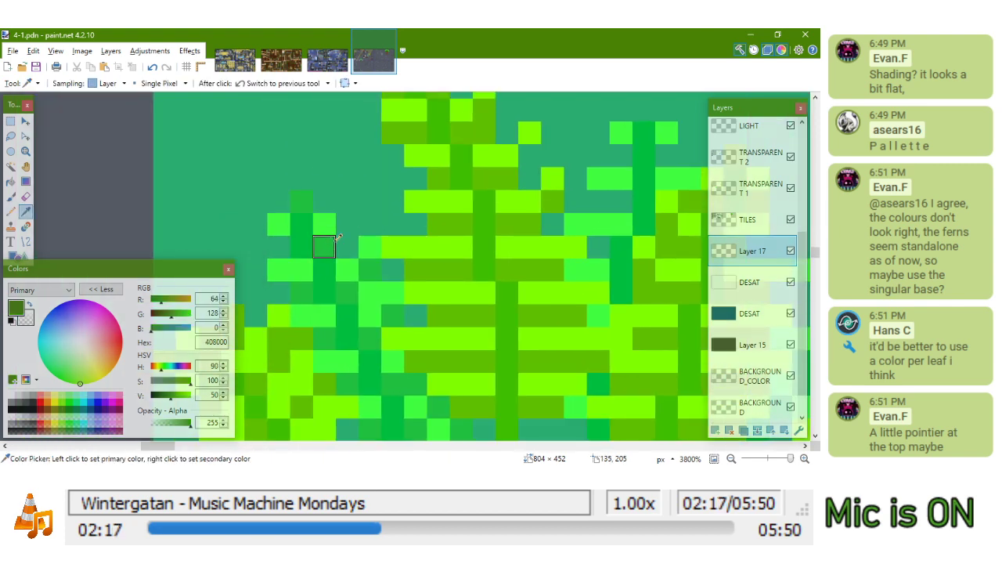
pyautogui.moveTo(581, 220); pyautogui.dragTo(514, 220)
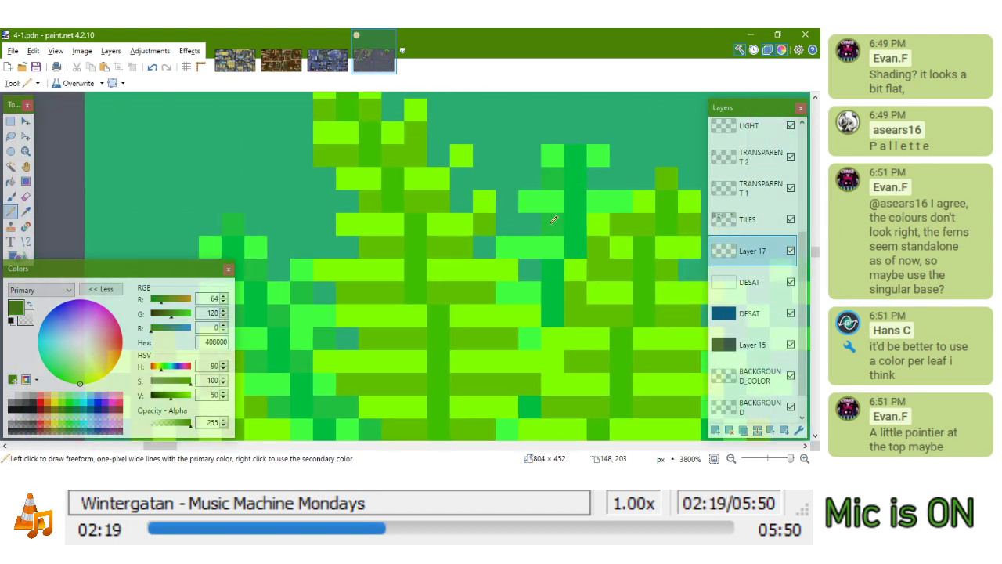
# Continue the 408000 shading on the middle background stem's lower leaves and along the right-leaning stem
pyautogui.scroll(-5, 524, 227)
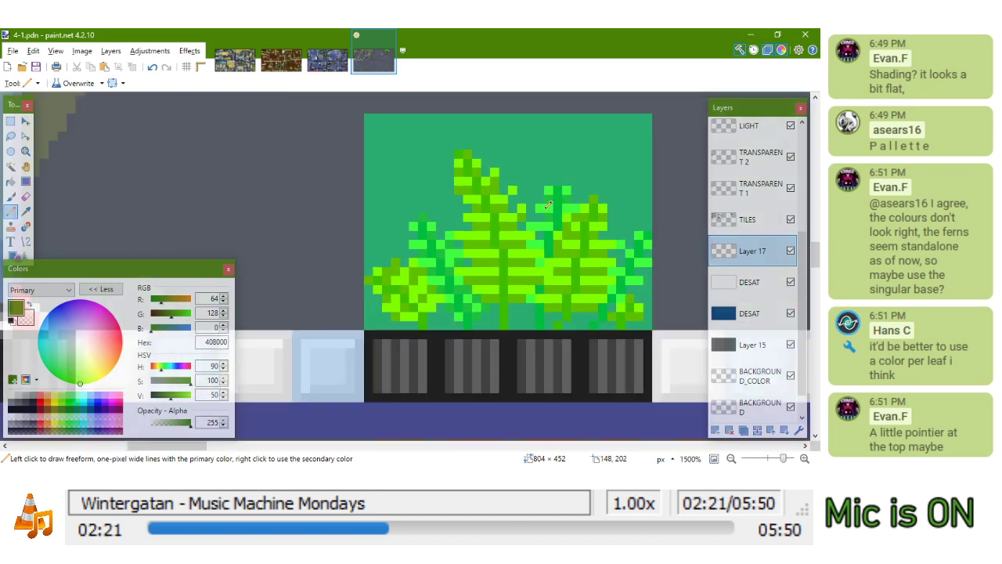
pyautogui.scroll(4, 548, 228)
pyautogui.scroll(-4, 546, 247)
pyautogui.scroll(4, 552, 383)
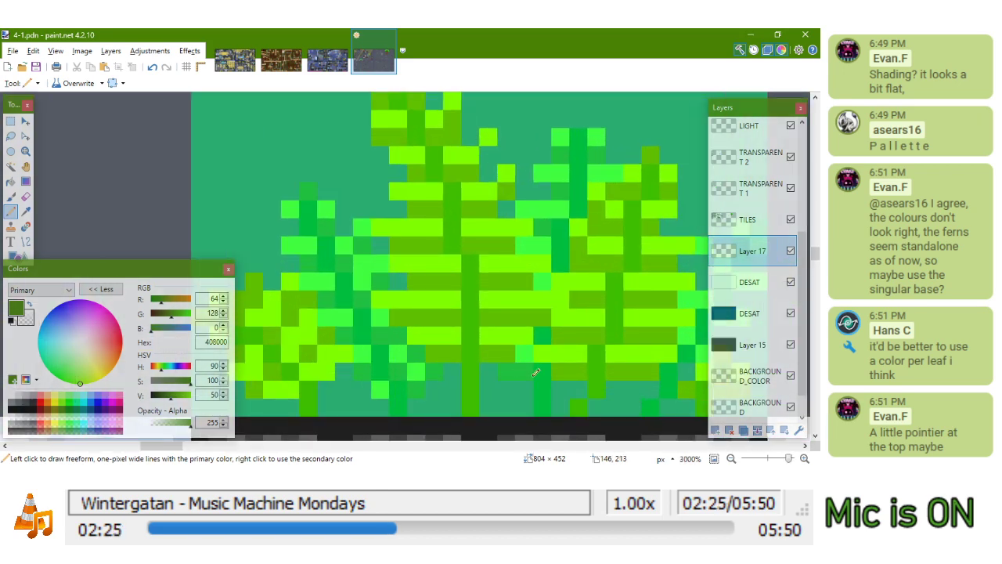
pyautogui.hscroll(3, 594, 294)
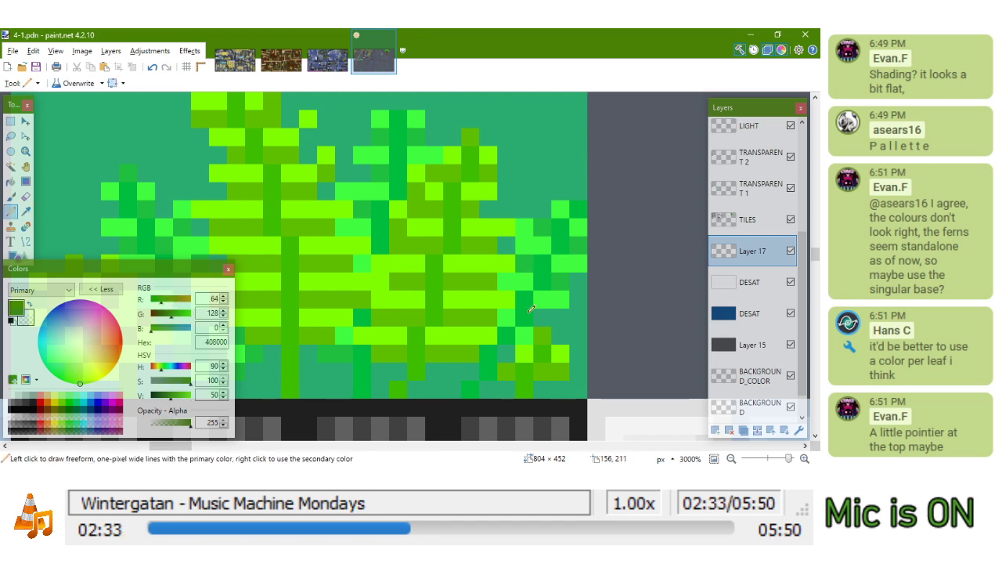
# Examine the shaded fern cluster up close and against the surrounding level artwork
pyautogui.scroll(-4, 511, 347)
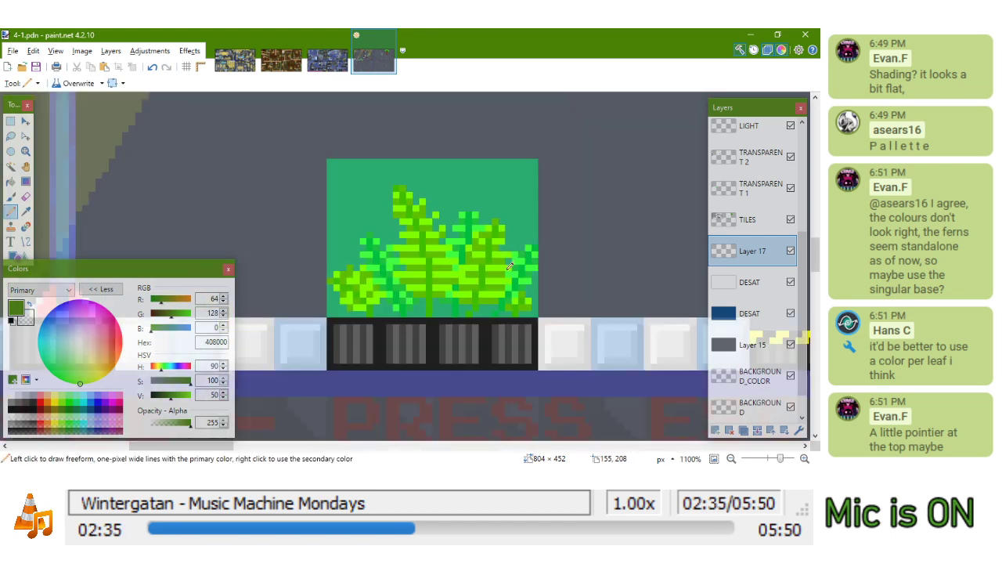
pyautogui.scroll(4, 537, 230)
pyautogui.scroll(-3, 520, 249)
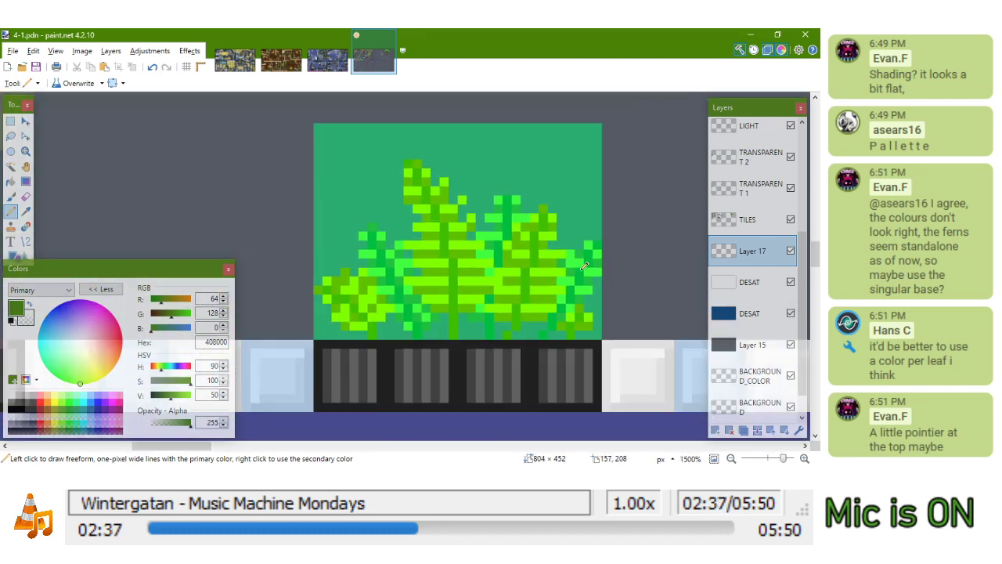
pyautogui.scroll(-6, 584, 267)
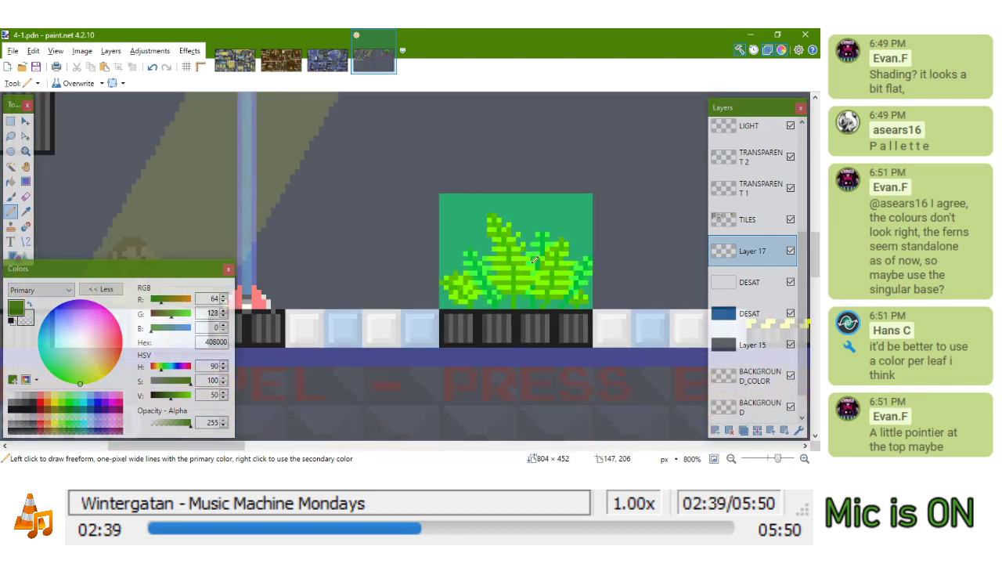
pyautogui.scroll(4, 559, 244)
pyautogui.scroll(3, 533, 266)
pyautogui.scroll(-2, 529, 273)
pyautogui.moveTo(546, 272); pyautogui.dragTo(531, 251)
pyautogui.scroll(3, 486, 207)
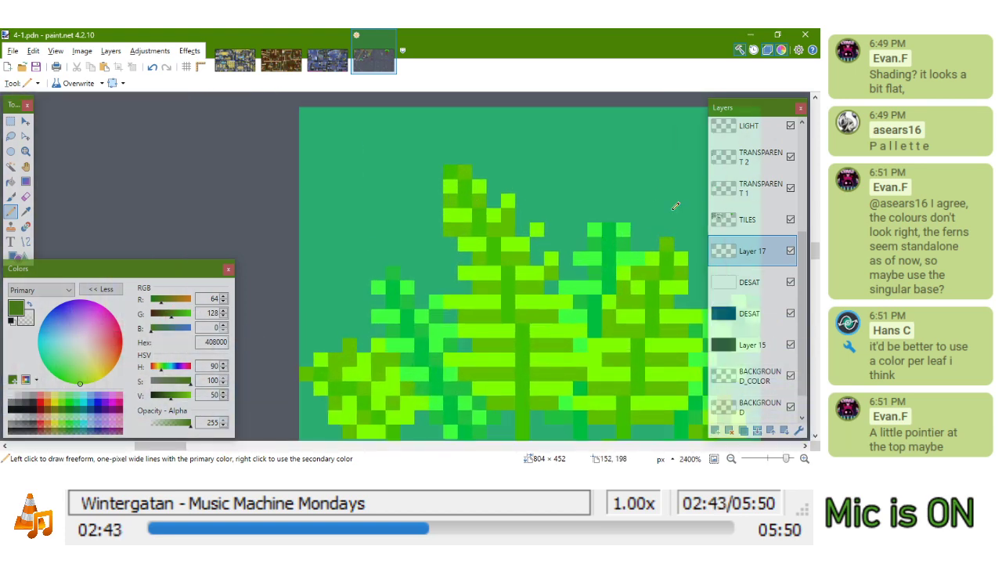
# Delete the Layer 17 pixels overlapped by the front ferns on TILES and merge Layer 17 down into TILES
pyautogui.click(732, 222)
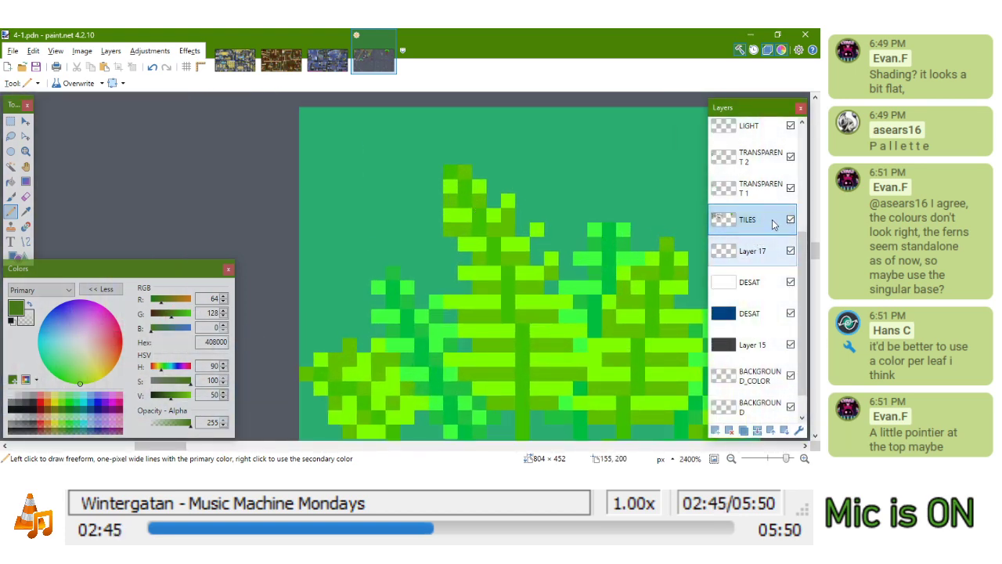
pyautogui.click(751, 251)
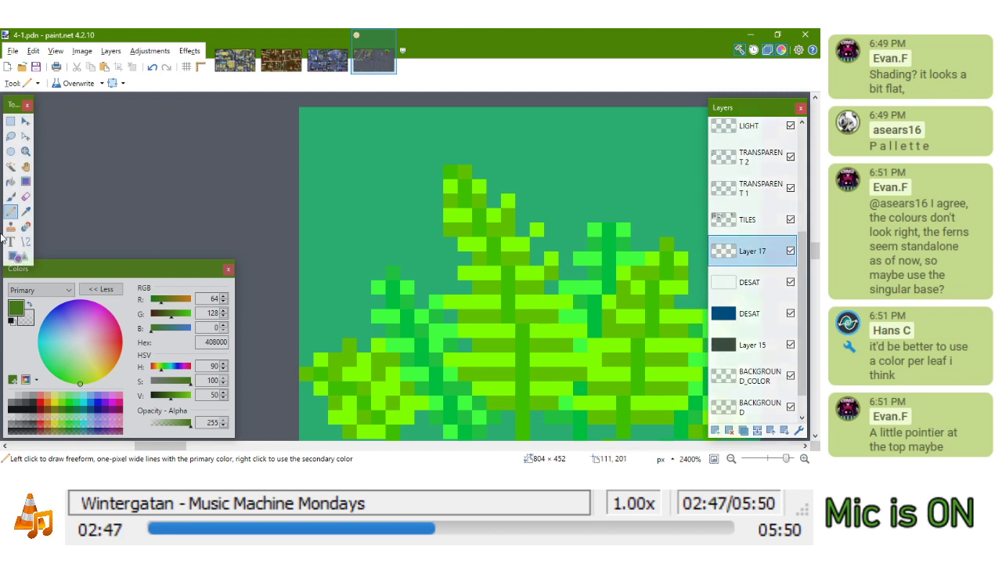
pyautogui.click(393, 170)
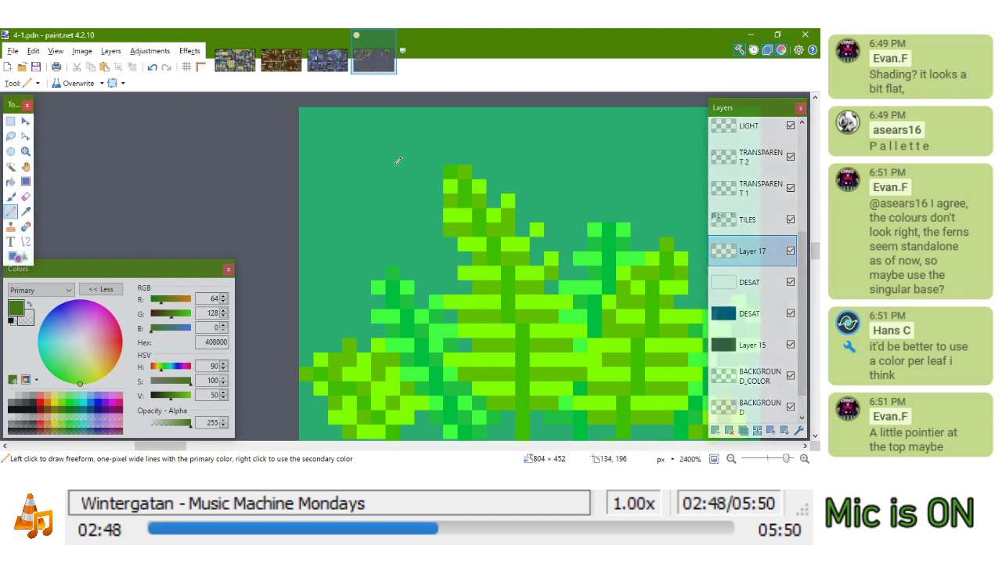
pyautogui.click(11, 165)
pyautogui.click(397, 177)
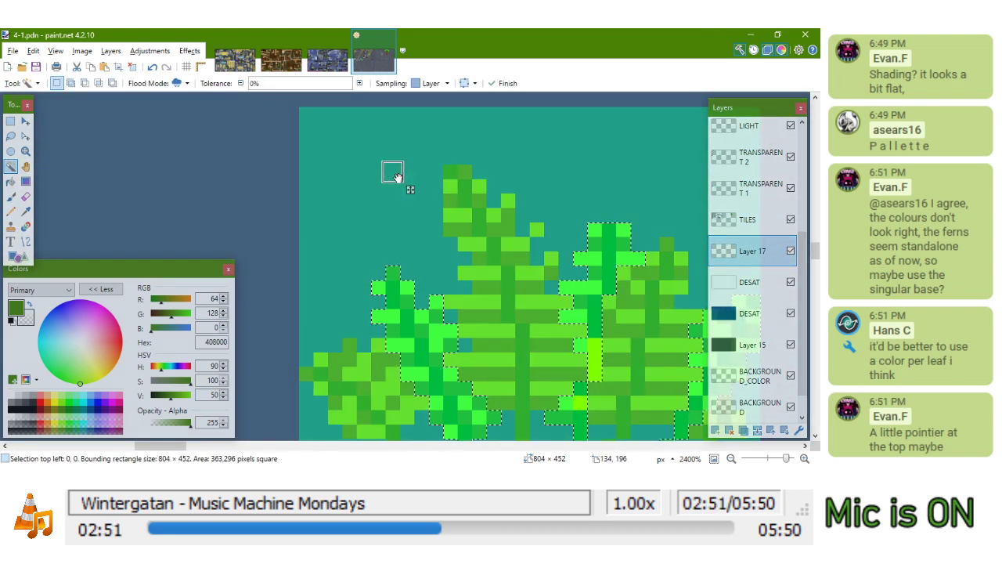
pyautogui.click(751, 219)
pyautogui.click(380, 184)
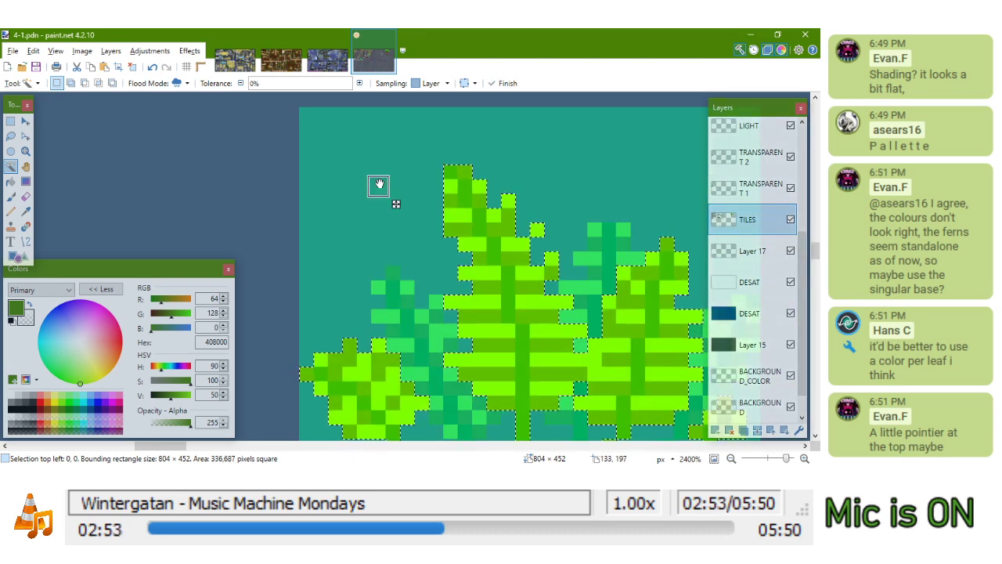
pyautogui.hotkey('ctrl', 'i')
pyautogui.click(755, 247)
pyautogui.press('Delete')
pyautogui.moveTo(758, 249); pyautogui.dragTo(764, 218)
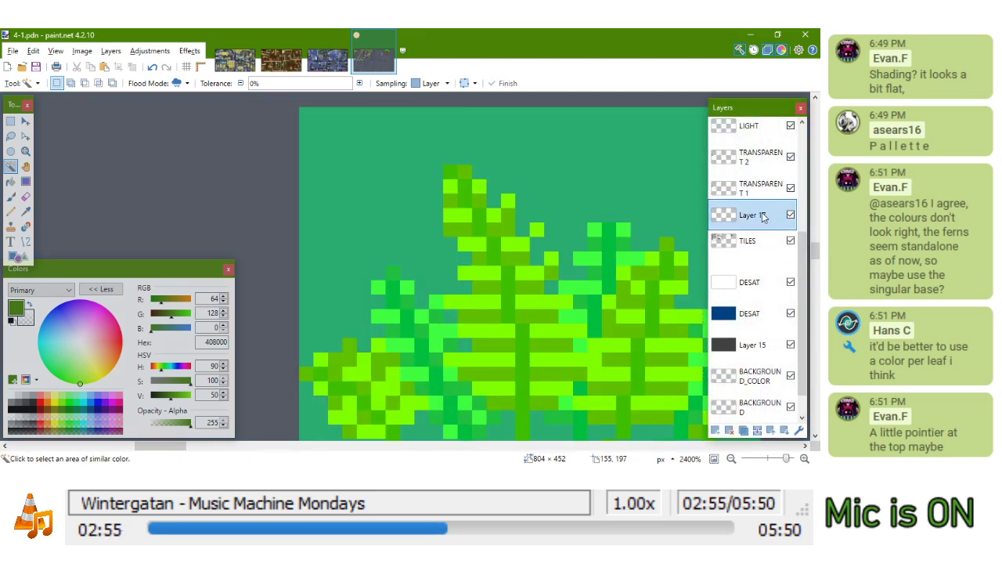
pyautogui.click(760, 432)
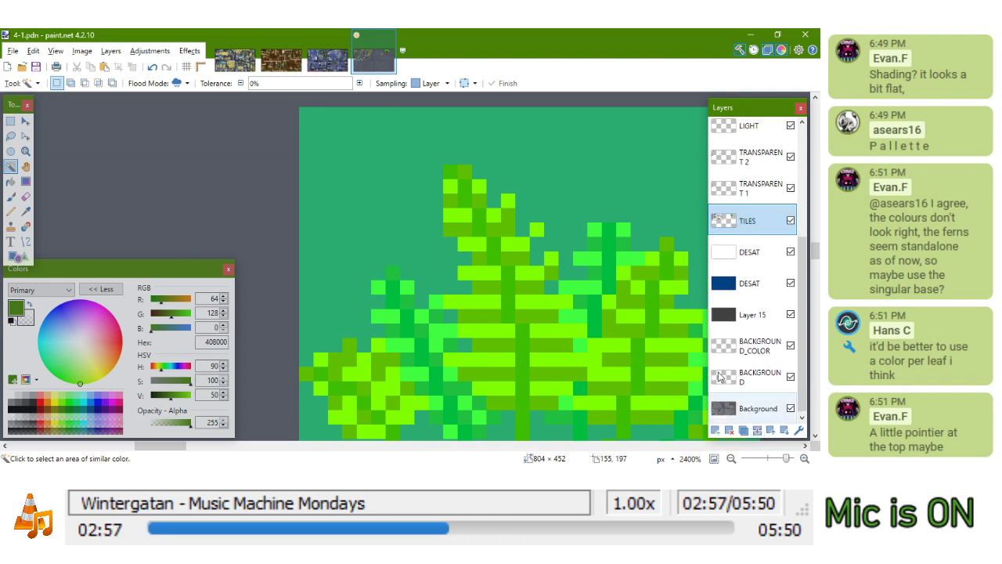
# Delete the teal overlay around the fern cluster from TRANSPARENT 1, limited to the empty pixels of its 32 × 24 area
pyautogui.click(767, 196)
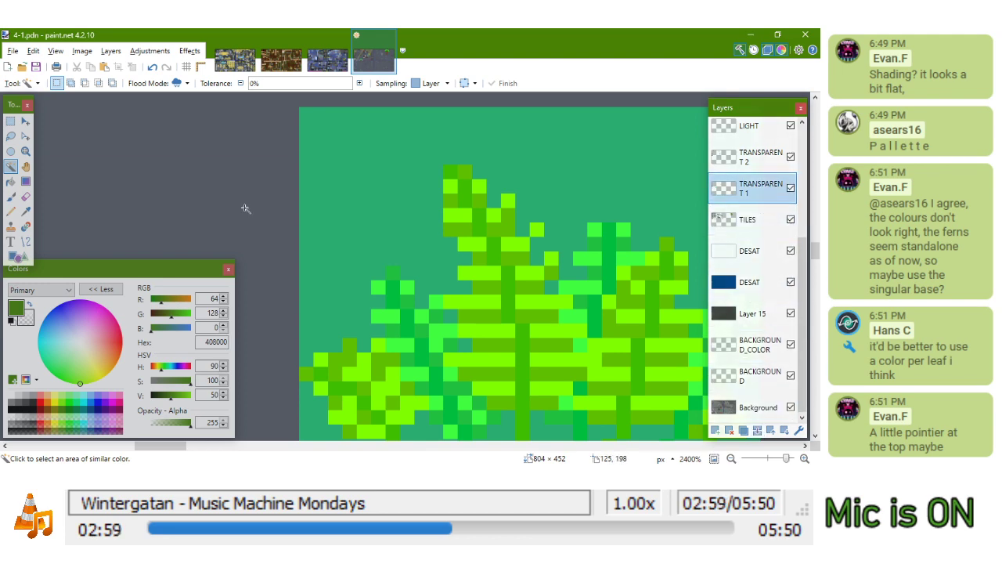
pyautogui.click(487, 132)
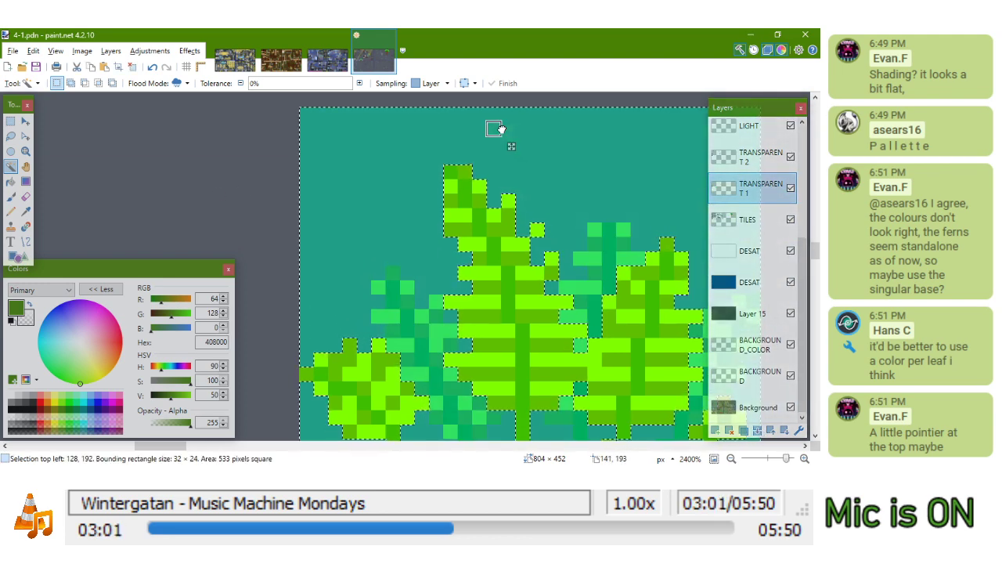
pyautogui.click(750, 219)
pyautogui.click(611, 160)
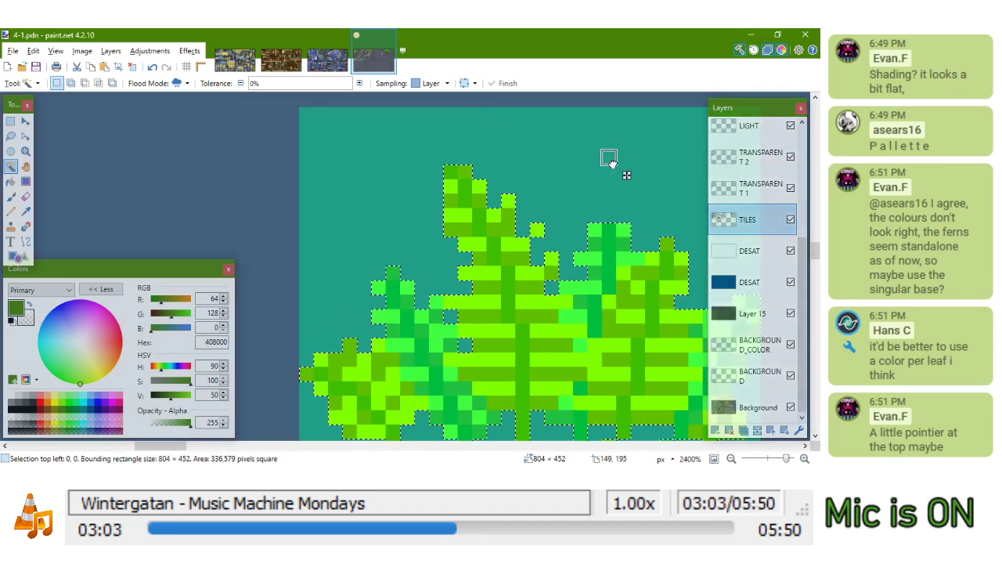
pyautogui.scroll(-1, 626, 212)
pyautogui.scroll(-1, 626, 211)
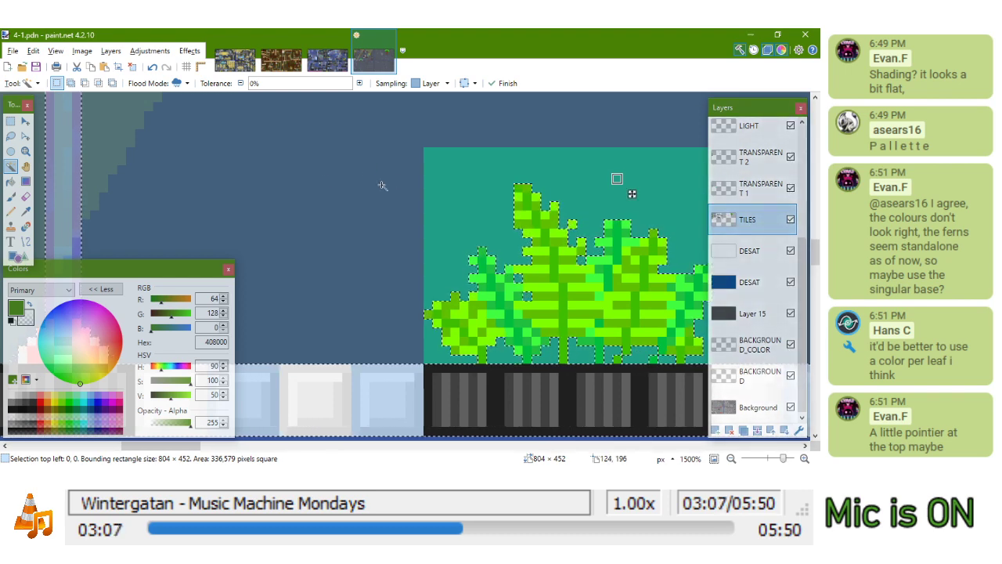
pyautogui.press('s')
pyautogui.moveTo(384, 203); pyautogui.dragTo(281, 197)
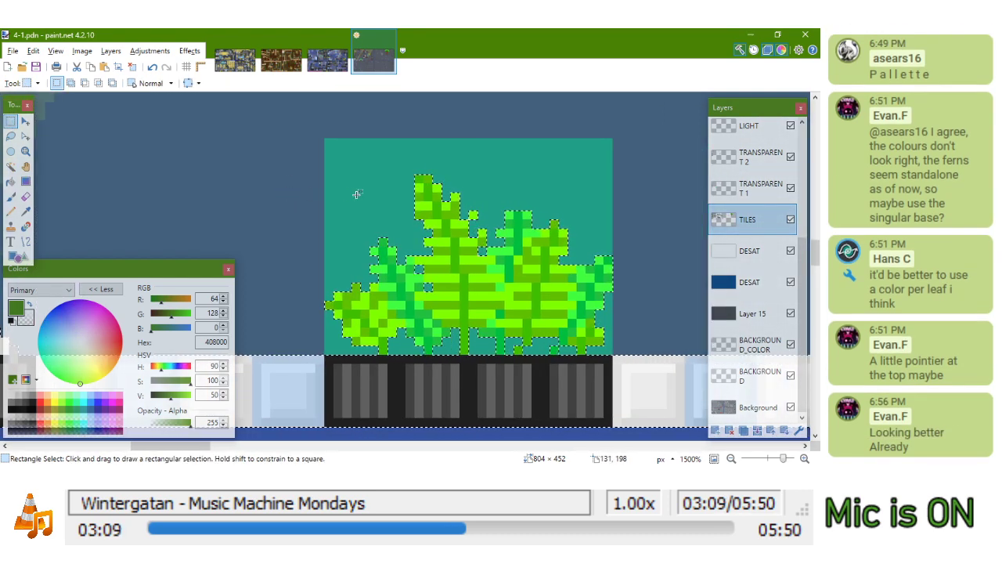
pyautogui.moveTo(329, 143); pyautogui.dragTo(613, 355)
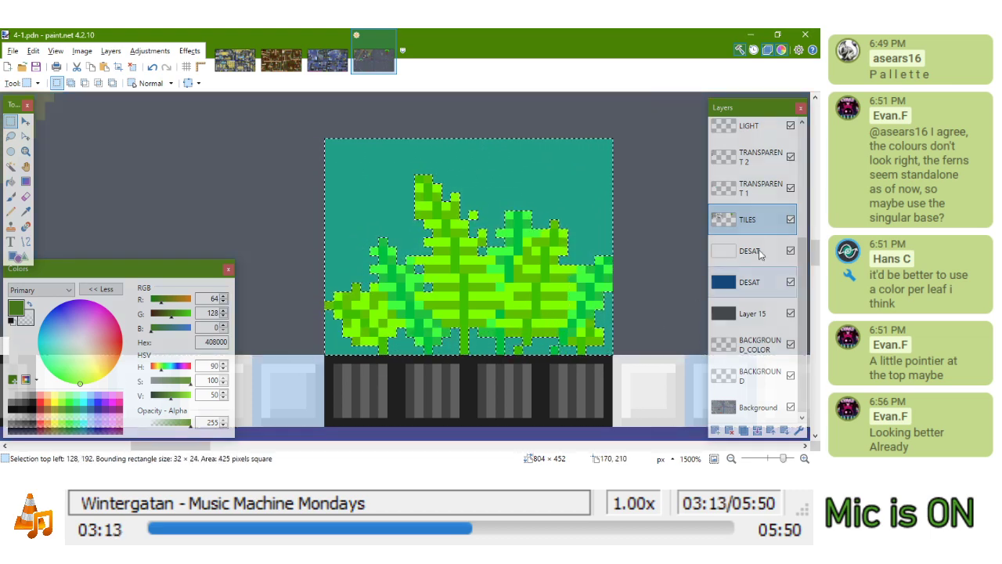
pyautogui.click(753, 188)
pyautogui.press('Delete')
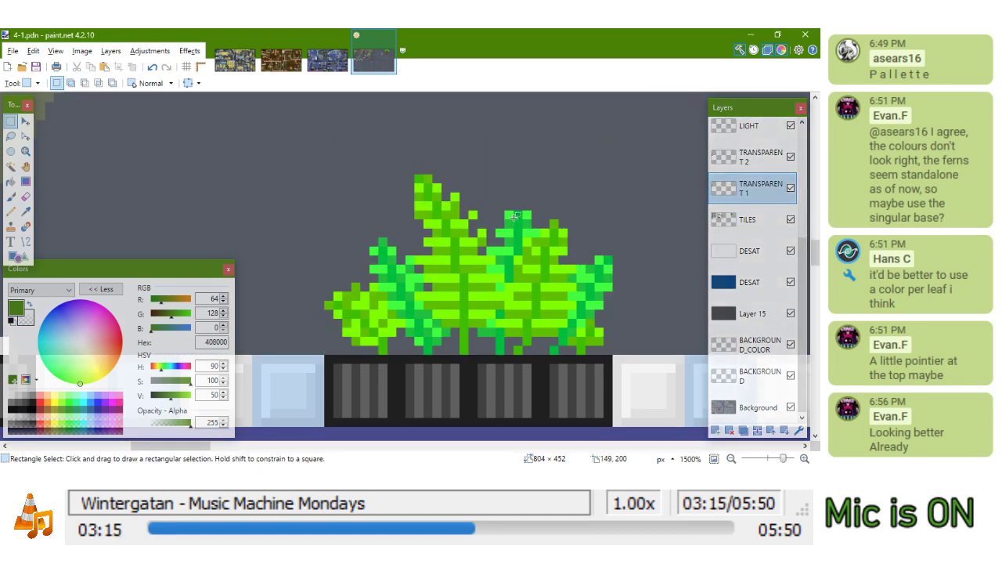
# Erase the lower left shade pixel near the tallest fern's tip on TILES and check the cluster with TRANSPARENT 1 temporarily hidden
pyautogui.scroll(-5, 513, 217)
pyautogui.scroll(4, 562, 320)
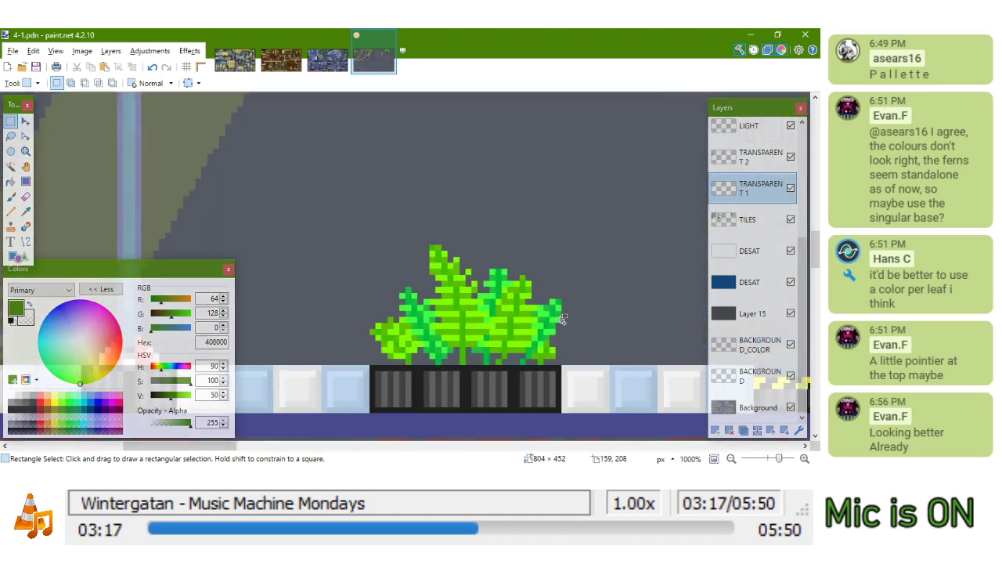
pyautogui.scroll(-4, 562, 319)
pyautogui.scroll(8, 509, 311)
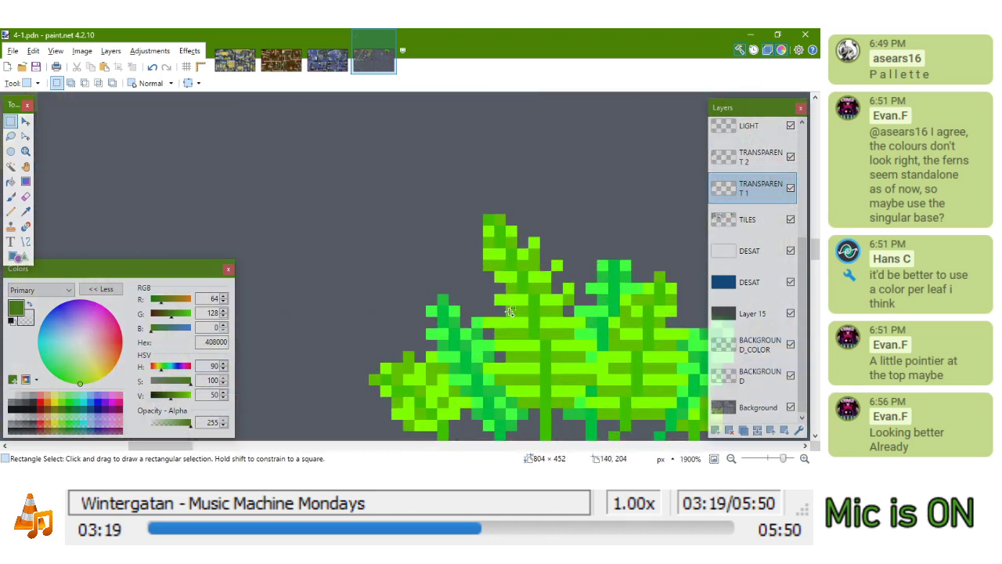
pyautogui.scroll(2, 509, 311)
pyautogui.click(10, 211)
pyautogui.click(779, 215)
pyautogui.scroll(7, 520, 272)
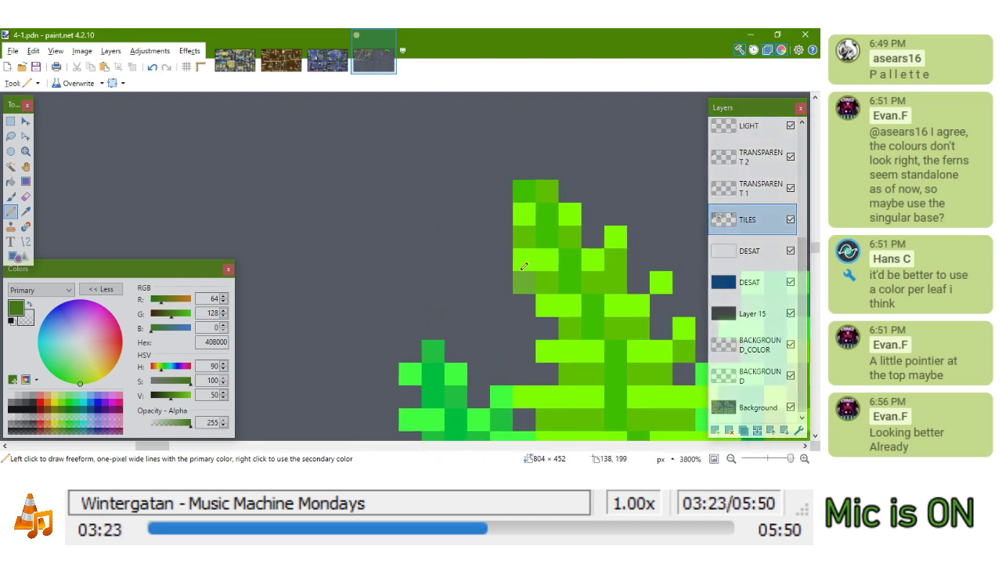
pyautogui.click(791, 188)
pyautogui.scroll(-6, 456, 173)
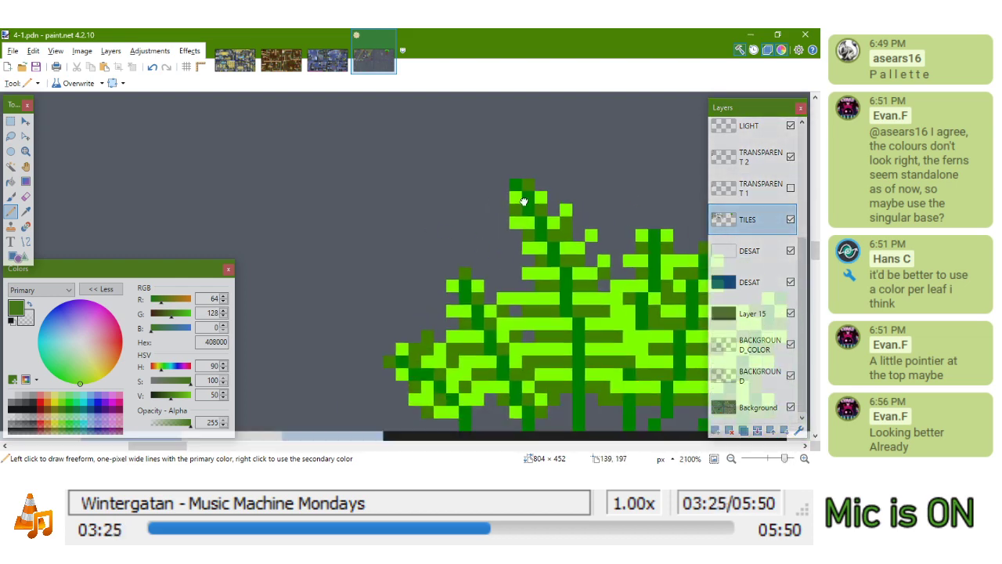
pyautogui.scroll(5, 456, 173)
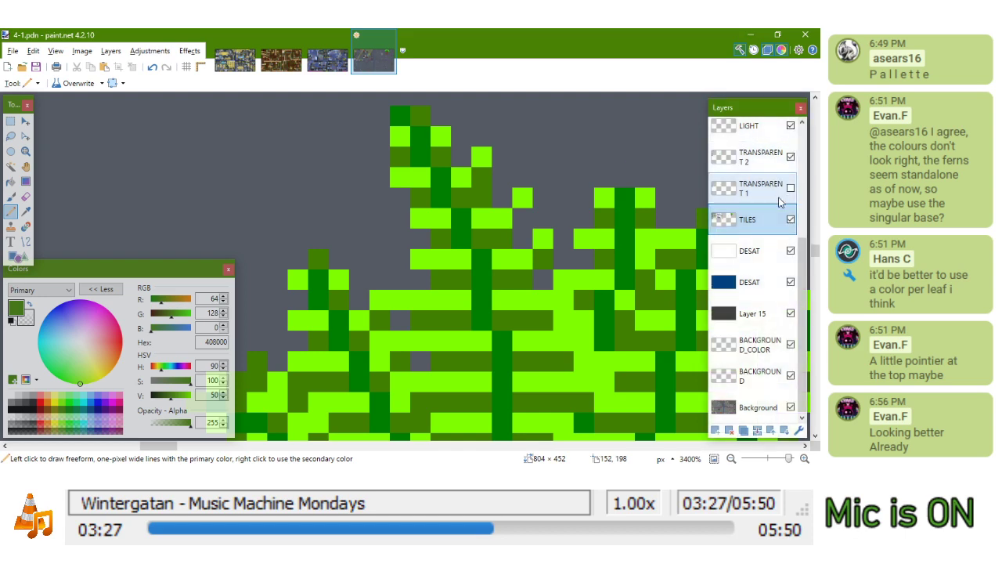
pyautogui.click(790, 188)
pyautogui.scroll(-5, 492, 202)
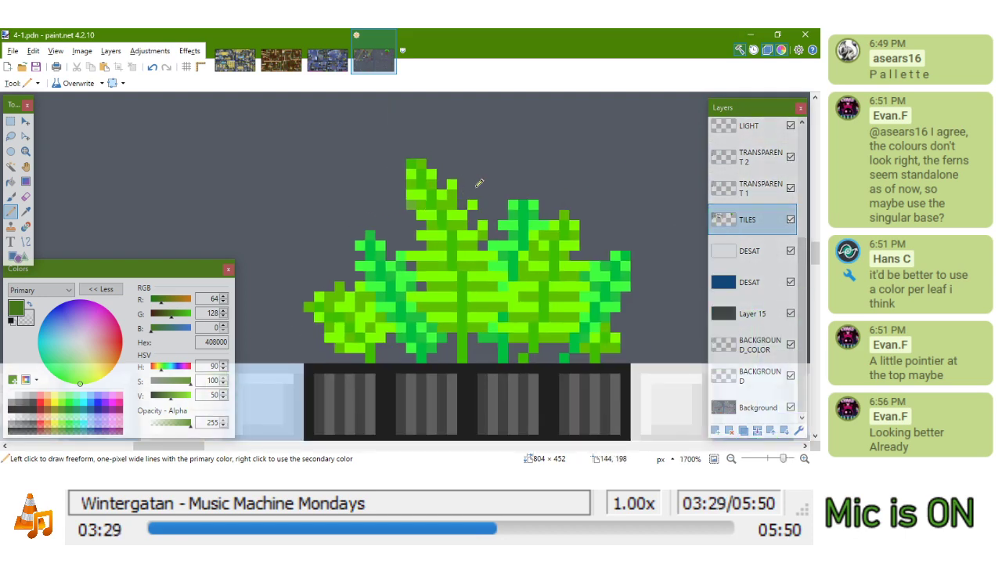
# Erase stray 408000 shade pixels on both sides of the right-hand front fern's upper leaves on TILES
pyautogui.scroll(6, 491, 202)
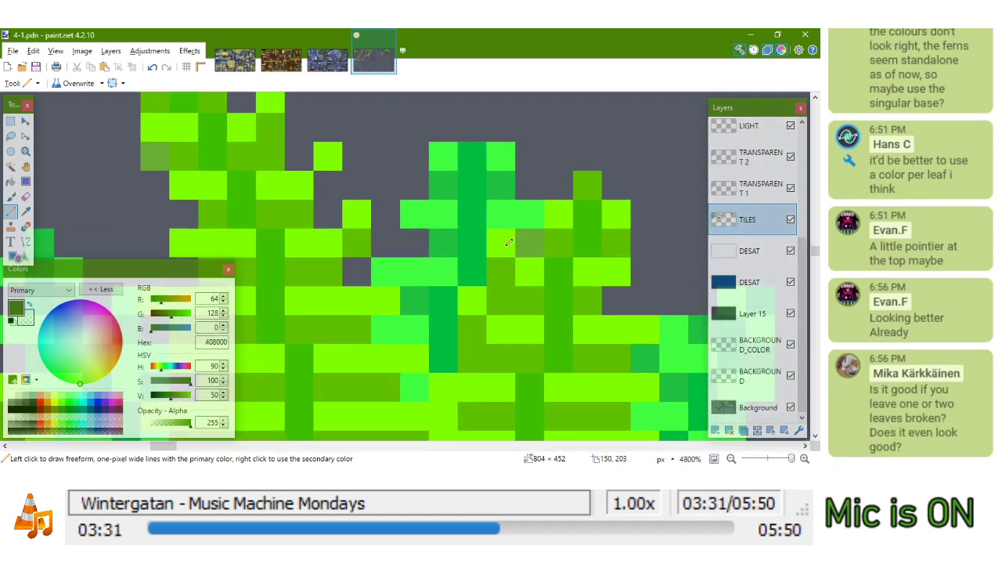
pyautogui.click(505, 246)
pyautogui.scroll(-5, 512, 248)
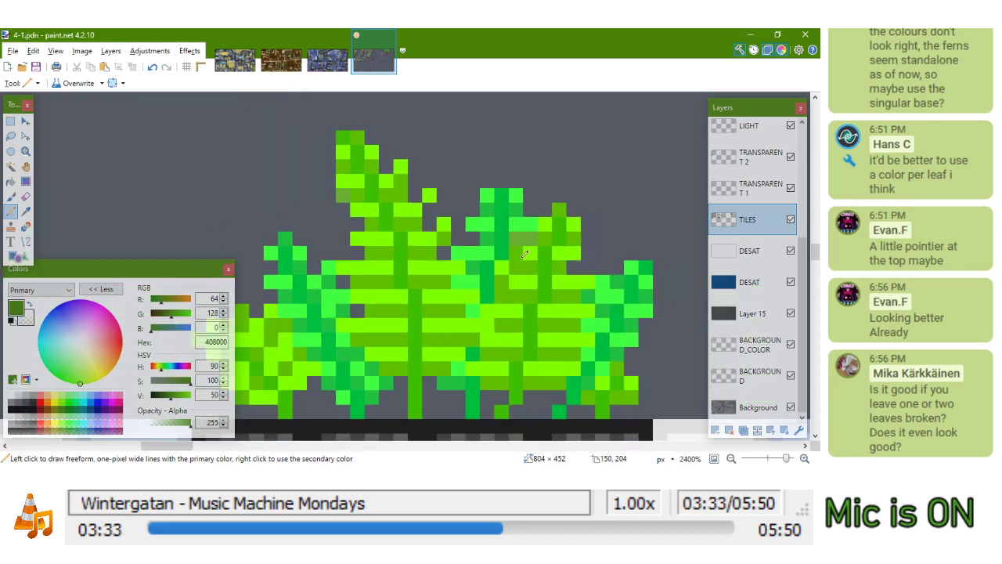
pyautogui.scroll(5, 517, 253)
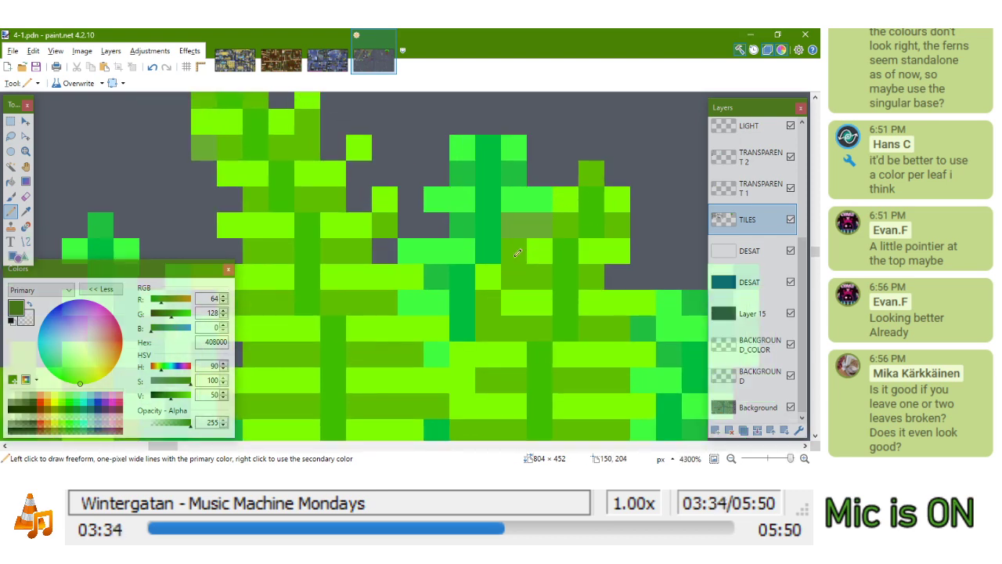
pyautogui.click(623, 251)
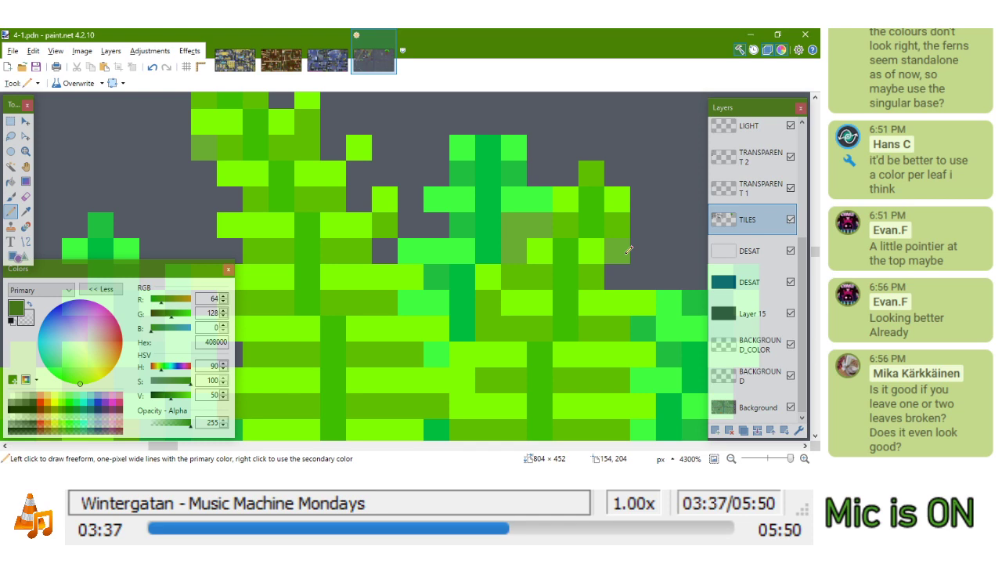
pyautogui.scroll(-4, 628, 249)
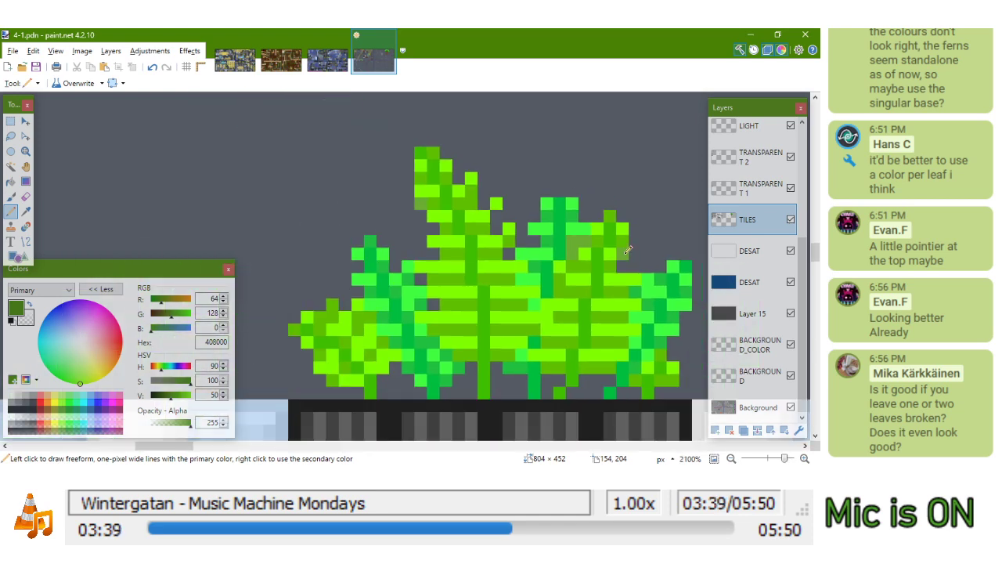
pyautogui.scroll(5, 626, 250)
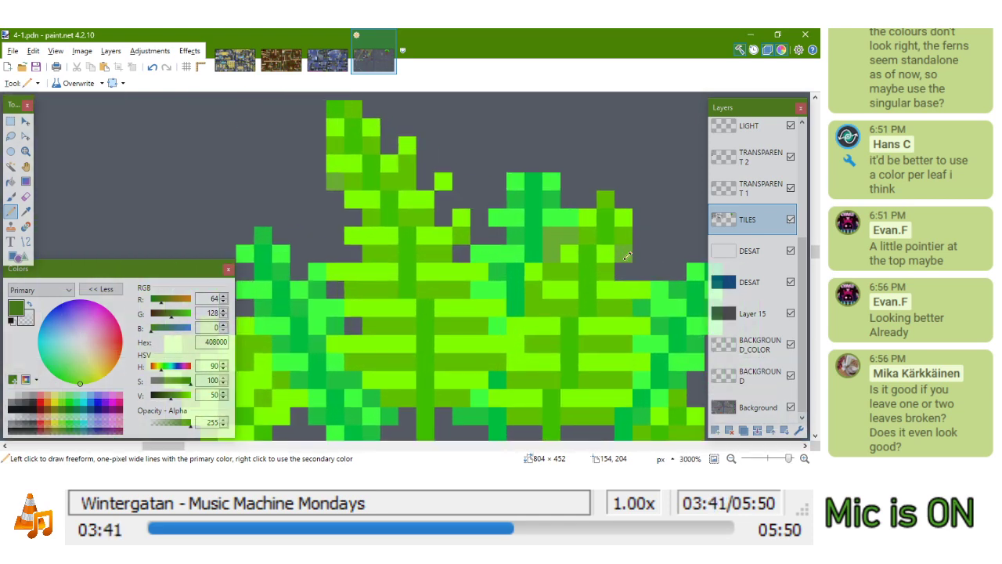
pyautogui.scroll(-4, 642, 269)
pyautogui.scroll(1, 618, 251)
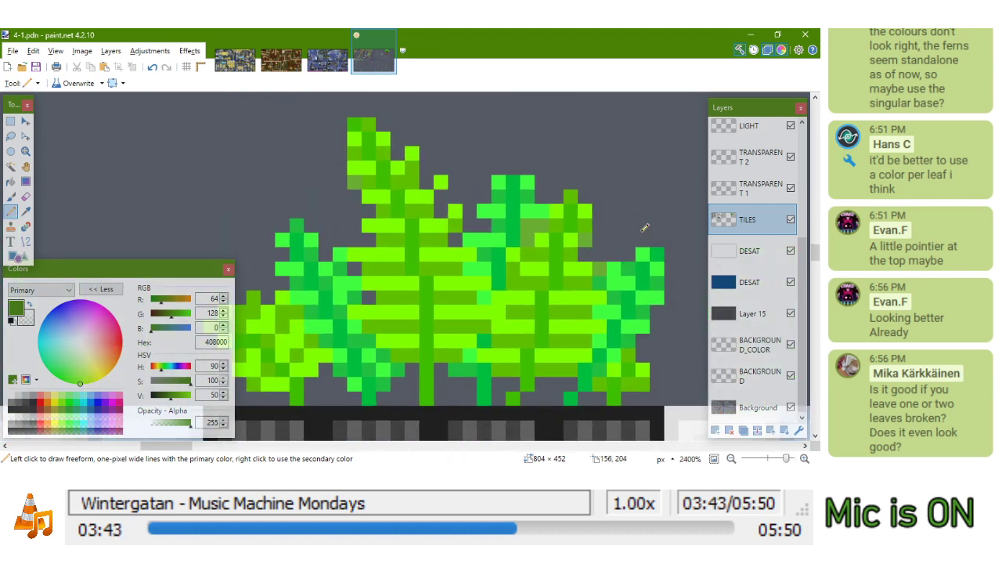
# Erase the leftover tint on TRANSPARENT 1 where fern shade pixels were removed from TILES
pyautogui.click(763, 192)
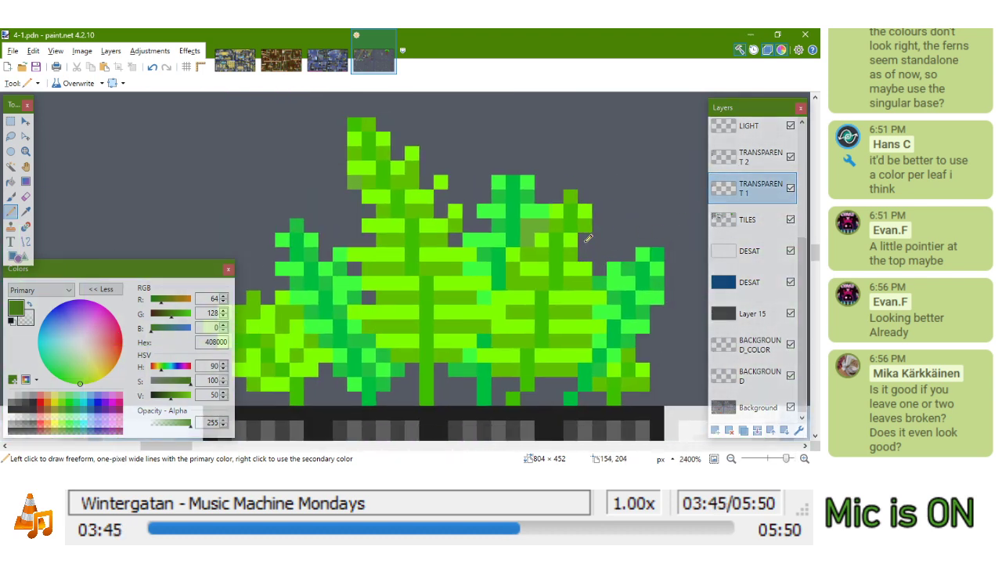
pyautogui.moveTo(468, 219)
pyautogui.mouseDown()
pyautogui.moveTo(497, 222)
pyautogui.moveTo(567, 197)
pyautogui.mouseUp()
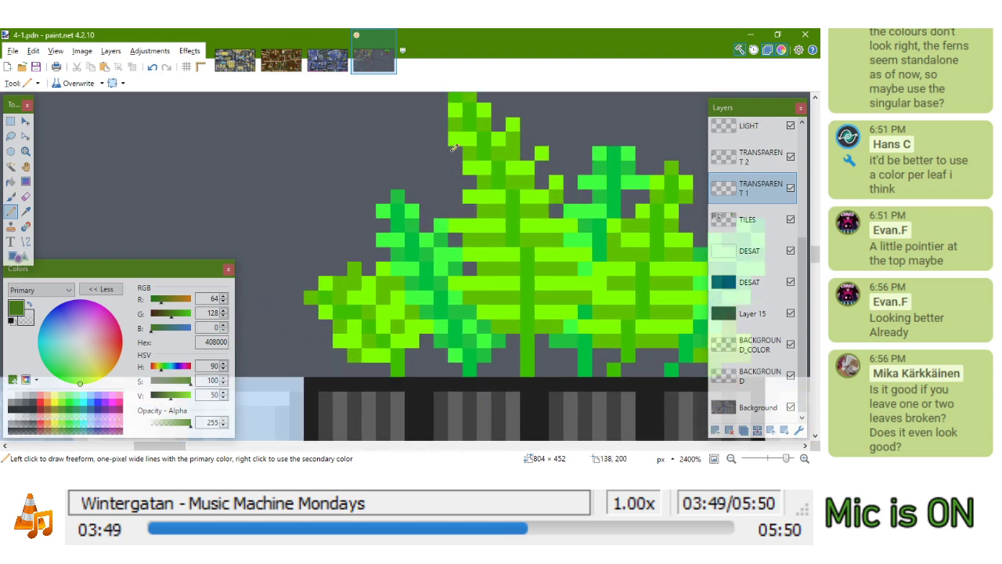
pyautogui.scroll(-2, 434, 219)
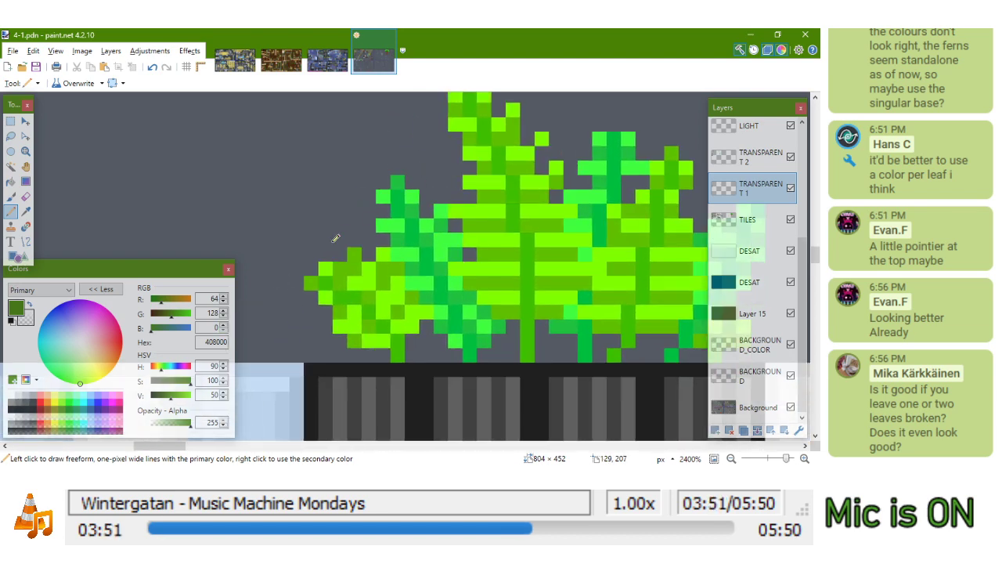
pyautogui.scroll(-3, 335, 238)
pyautogui.scroll(4, 496, 207)
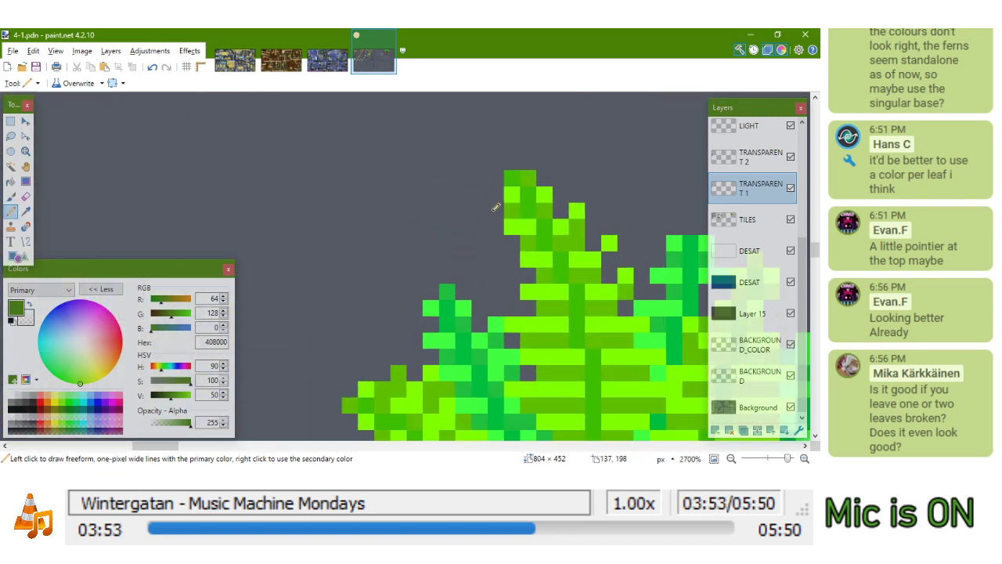
# Remove the upper left shade pixel at the tallest fern's tip from both TRANSPARENT 1 and TILES
pyautogui.scroll(3, 495, 206)
pyautogui.click(515, 207)
pyautogui.hotkey('alt', 'pagedown')
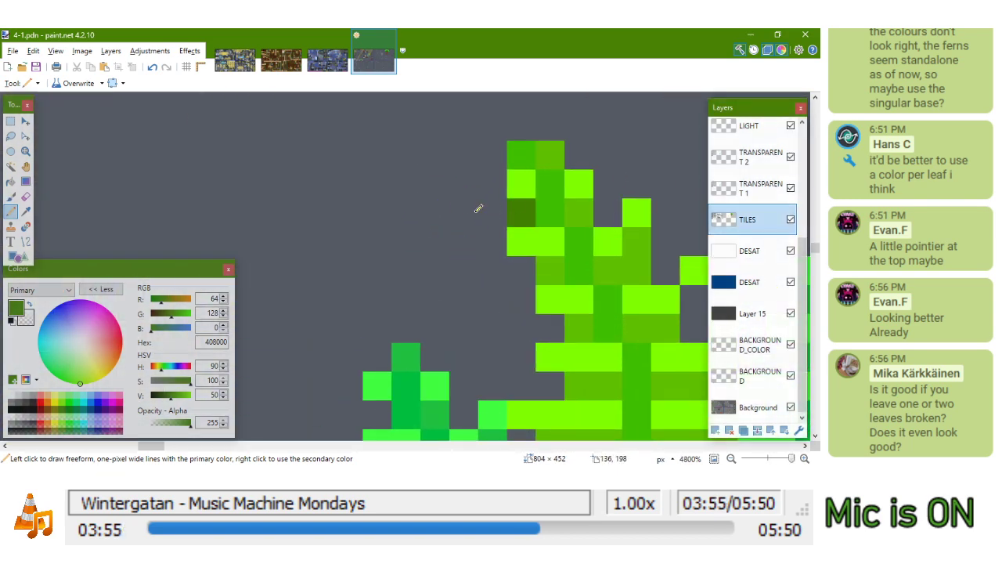
pyautogui.scroll(-3, 468, 190)
pyautogui.scroll(-2, 468, 190)
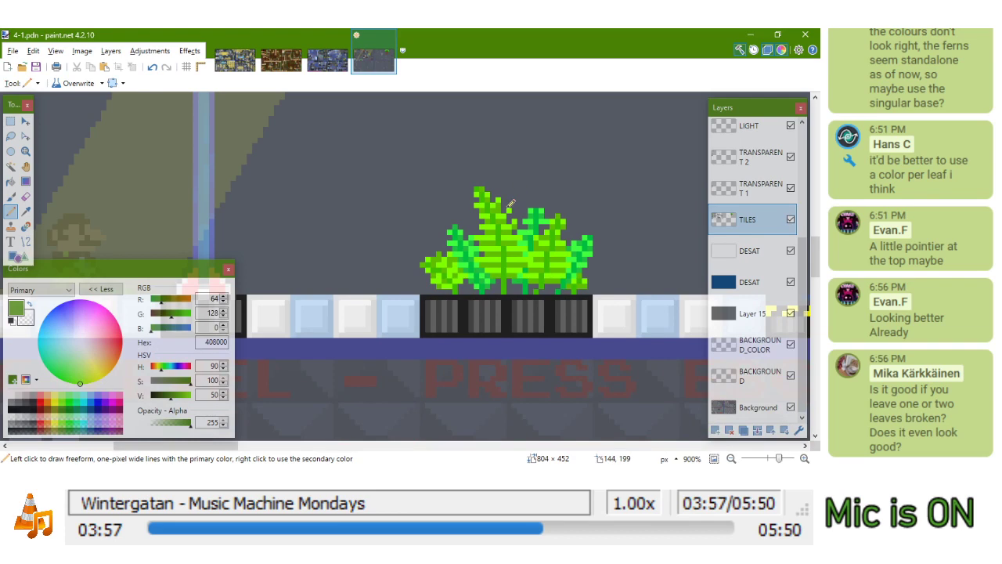
# Add a 408000 shade pixel below the middle bluish-green fern's upper right leaf on TILES and tint it 00FF80 on TRANSPARENT 1
pyautogui.scroll(5, 510, 204)
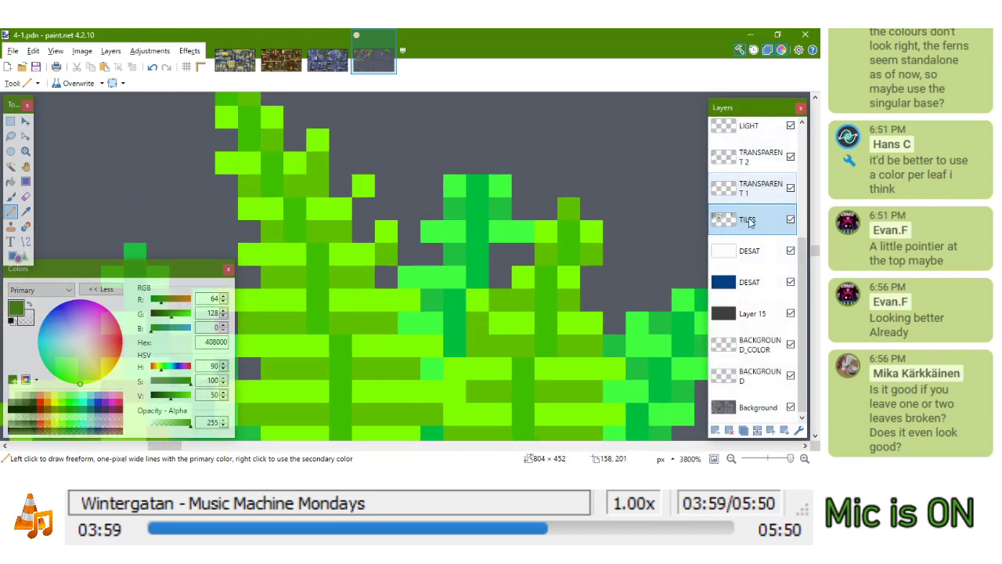
pyautogui.moveTo(548, 258); pyautogui.dragTo(592, 212)
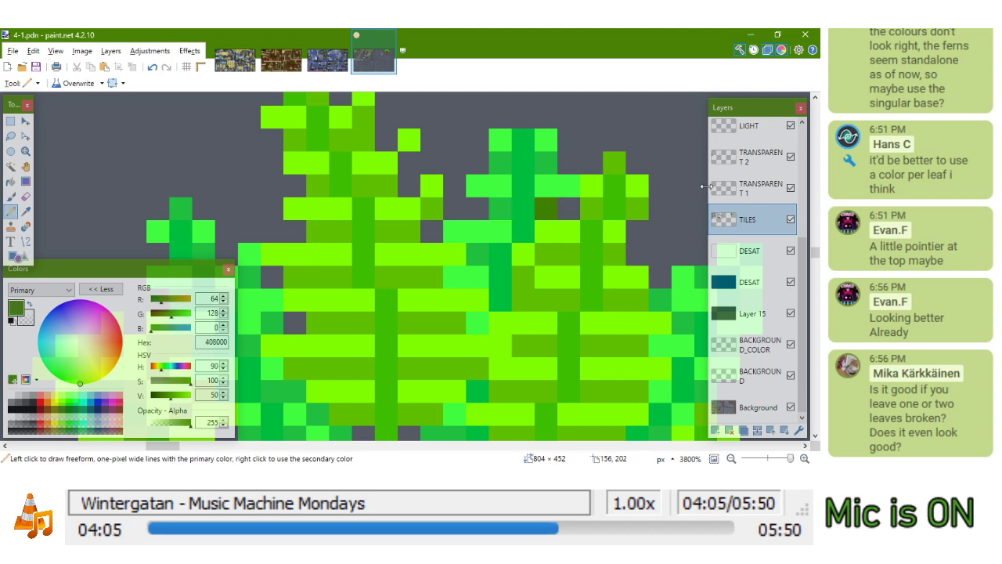
pyautogui.click(750, 188)
pyautogui.press('k')
pyautogui.click(547, 224)
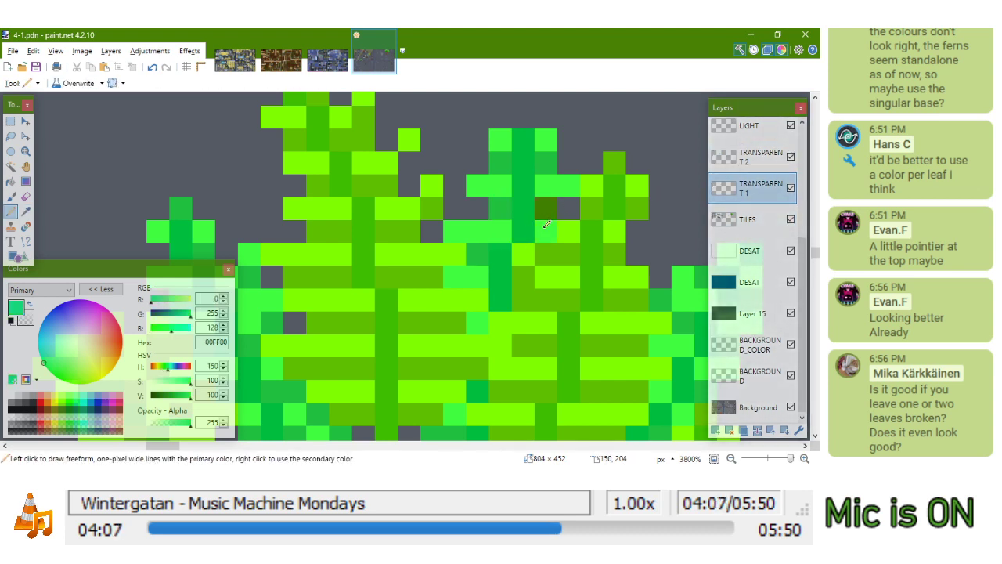
pyautogui.click(548, 207)
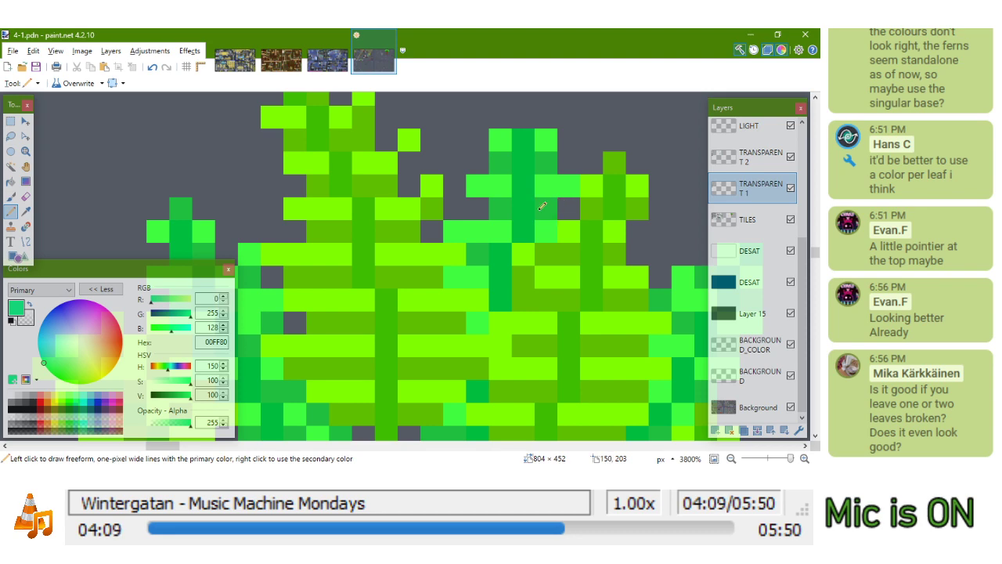
# Extend the middle bluish-green fern's tip upward by one pixel, with the tint on TRANSPARENT 1 and a 408000 pixel on TILES
pyautogui.scroll(-6, 541, 206)
pyautogui.scroll(6, 533, 166)
pyautogui.click(533, 165)
pyautogui.click(750, 219)
pyautogui.press('k')
pyautogui.click(563, 205)
pyautogui.click(534, 164)
pyautogui.click(742, 196)
# Examine the reworked fern cluster above the grille tiles at several magnifications
pyautogui.moveTo(527, 267); pyautogui.dragTo(384, 205)
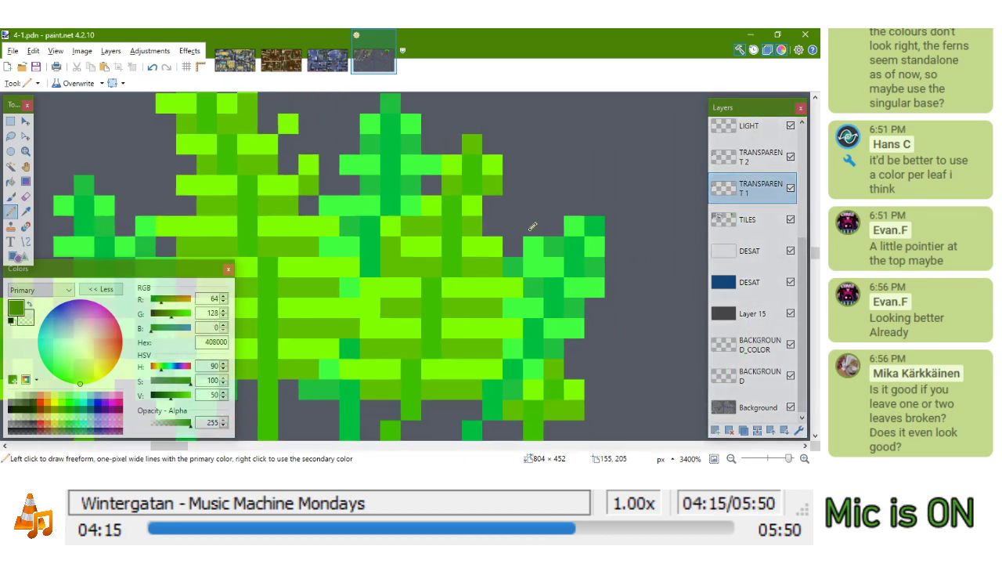
pyautogui.scroll(-8, 558, 231)
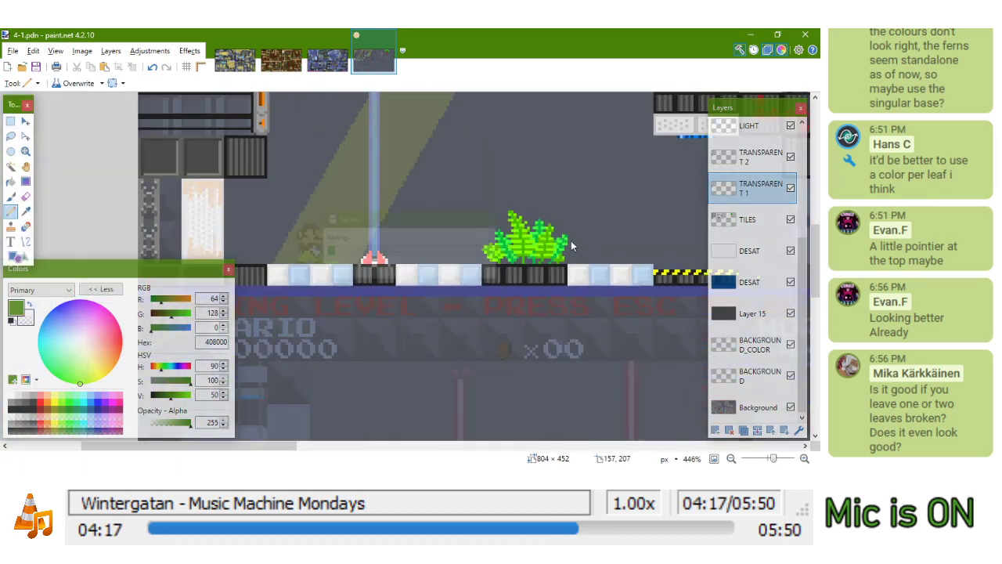
pyautogui.scroll(3, 552, 247)
pyautogui.scroll(-5, 553, 246)
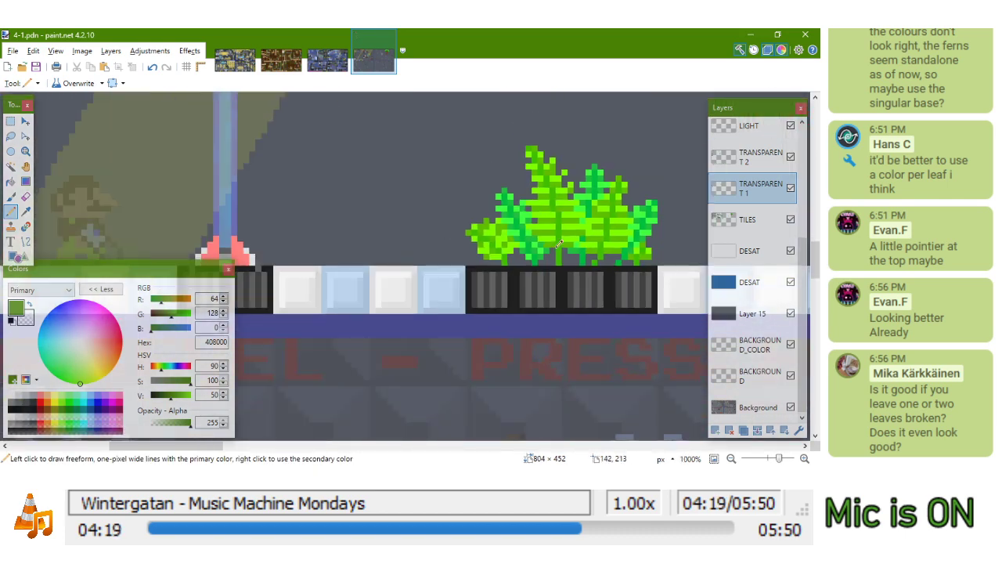
pyautogui.moveTo(473, 291); pyautogui.dragTo(480, 289)
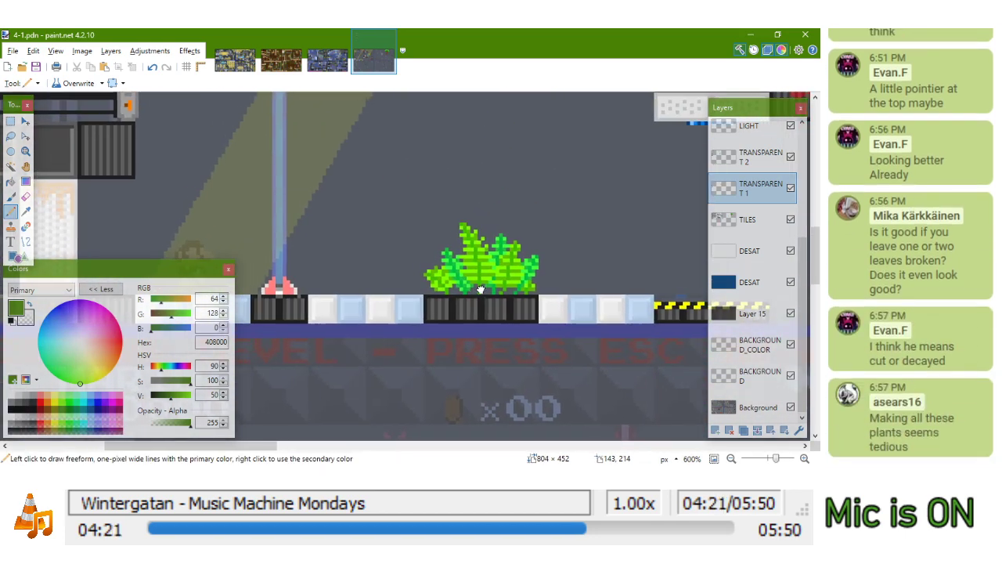
pyautogui.moveTo(479, 289); pyautogui.dragTo(497, 264)
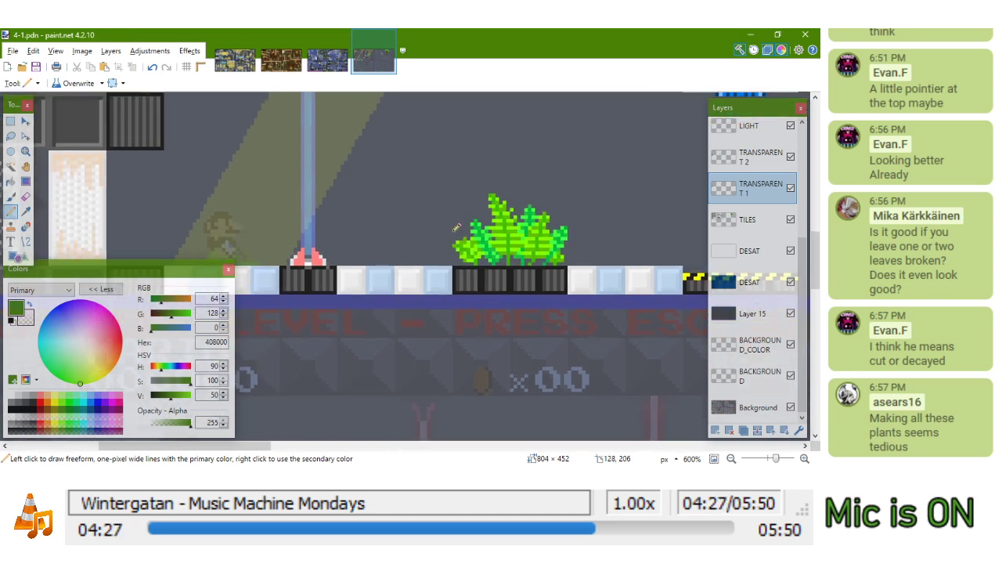
pyautogui.keyDown('ctrl'); pyautogui.scroll(8, 485, 267); pyautogui.keyUp('ctrl')
pyautogui.keyDown('ctrl'); pyautogui.scroll(-10, 483, 267); pyautogui.keyUp('ctrl')
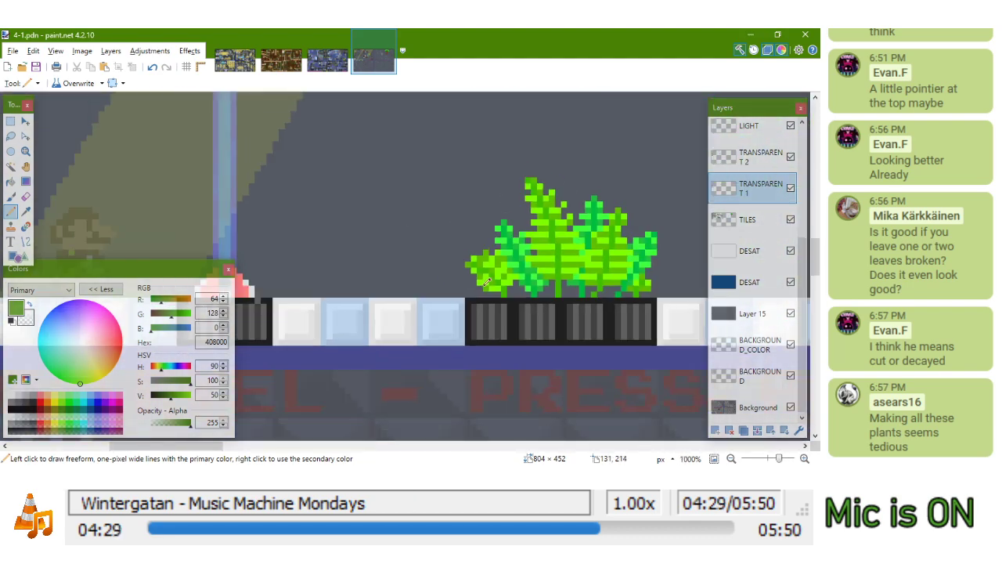
# Compare the fern cluster with the flowering vines and the rest of the 4-1 level artwork
pyautogui.keyDown('ctrl'); pyautogui.scroll(-3, 486, 273); pyautogui.keyUp('ctrl')
pyautogui.moveTo(531, 245); pyautogui.dragTo(376, 336)
pyautogui.keyDown('ctrl'); pyautogui.scroll(4, 624, 201); pyautogui.keyUp('ctrl')
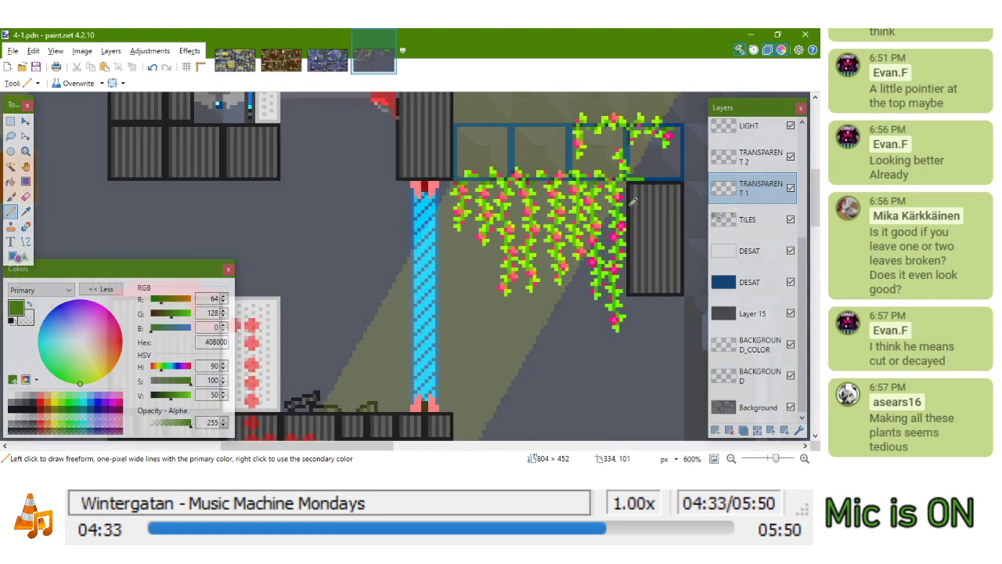
pyautogui.keyDown('ctrl'); pyautogui.scroll(-5, 583, 202); pyautogui.keyUp('ctrl')
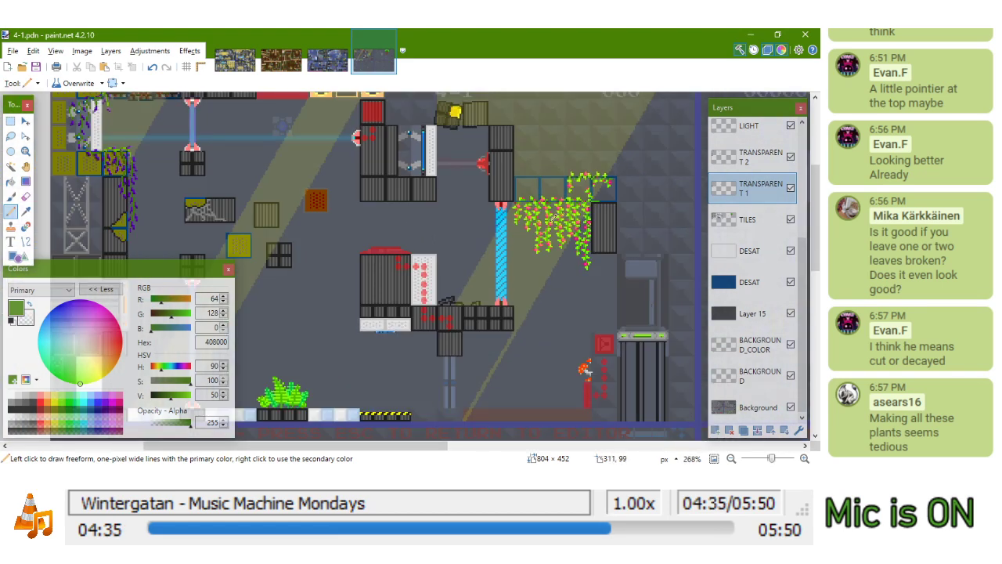
pyautogui.scroll(-2, 414, 206)
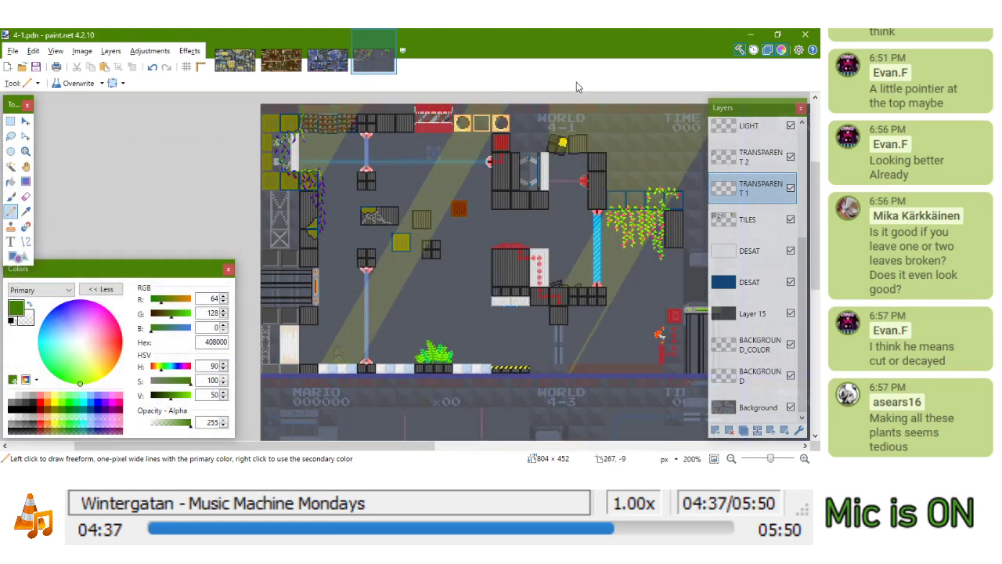
pyautogui.keyDown('ctrl'); pyautogui.scroll(8, 448, 345); pyautogui.keyUp('ctrl')
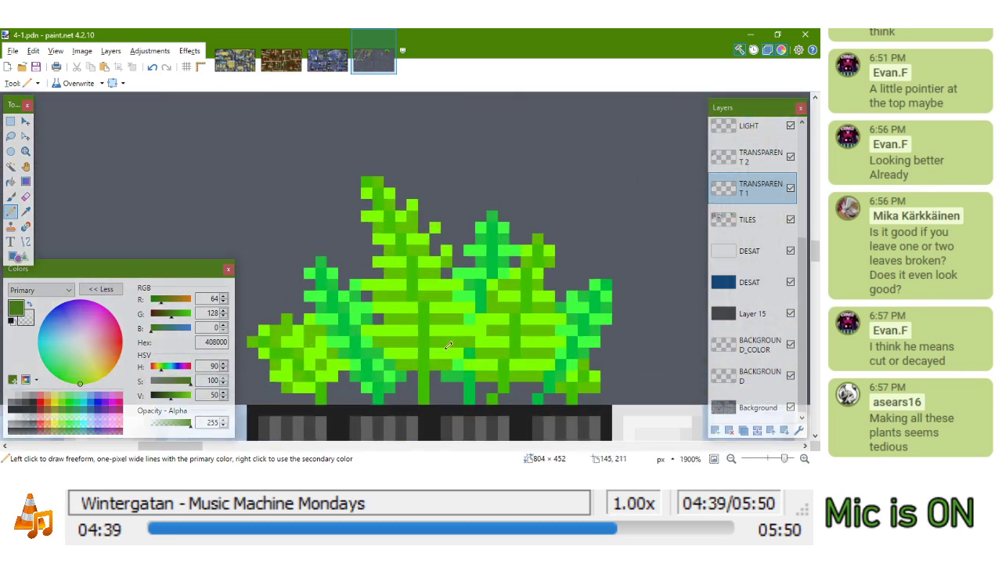
pyautogui.moveTo(477, 317); pyautogui.dragTo(591, 225)
pyautogui.moveTo(562, 284); pyautogui.dragTo(522, 335)
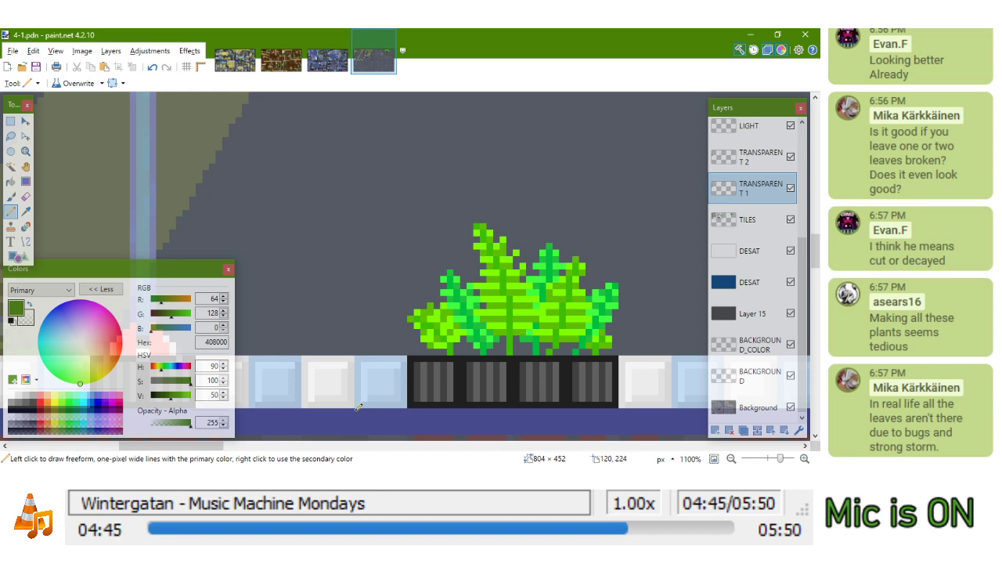
# Switch to the fern image search in Firefox and examine the preview's related fern pictures
pyautogui.moveTo(171, 461)
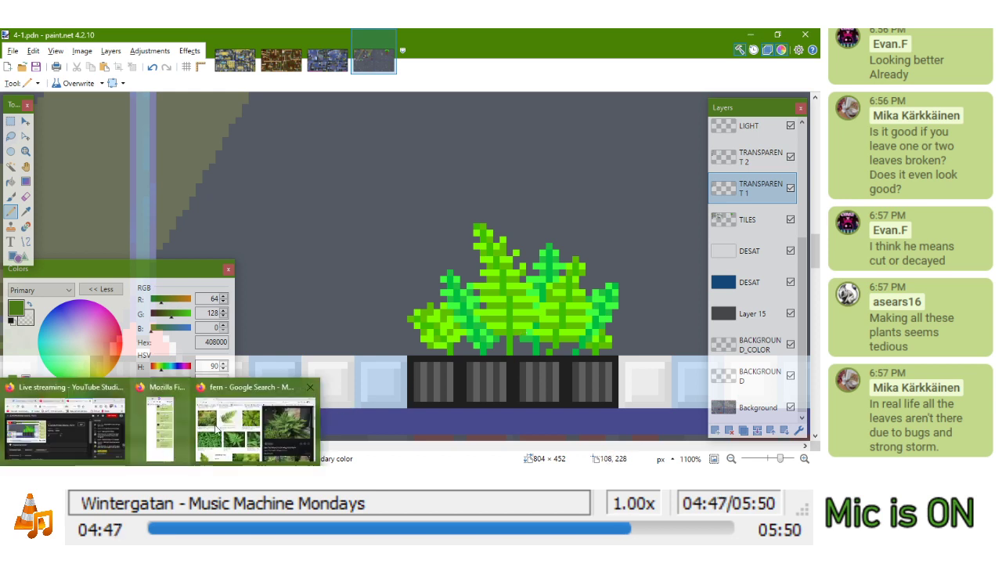
pyautogui.click(249, 419)
pyautogui.scroll(-2, 541, 229)
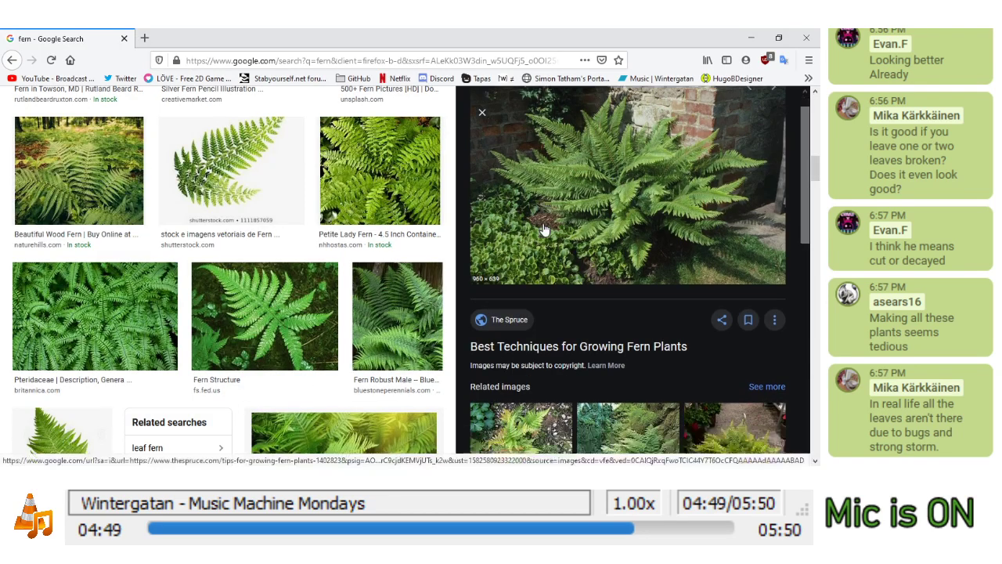
pyautogui.scroll(-2, 590, 248)
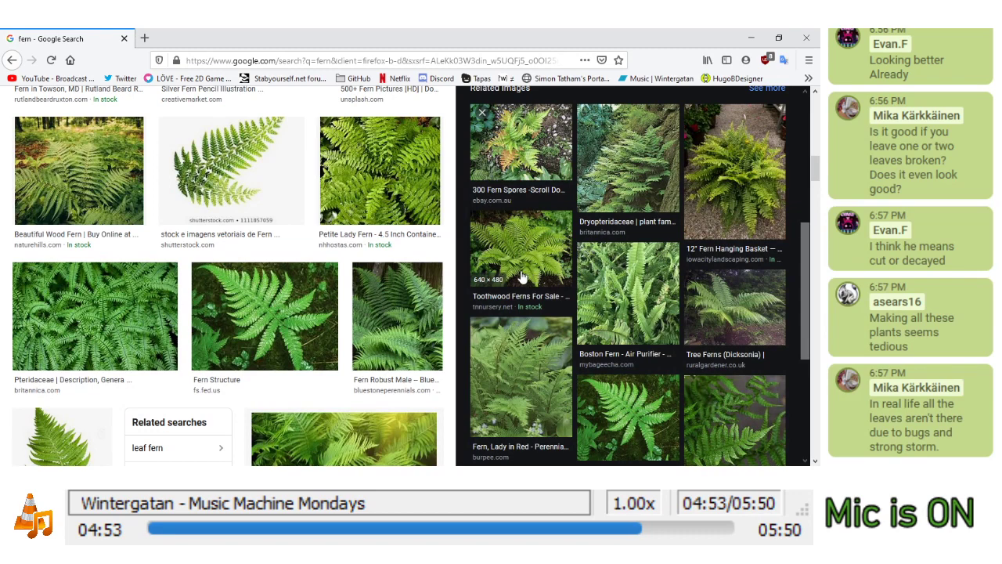
pyautogui.scroll(-2, 480, 335)
pyautogui.scroll(-1, 481, 335)
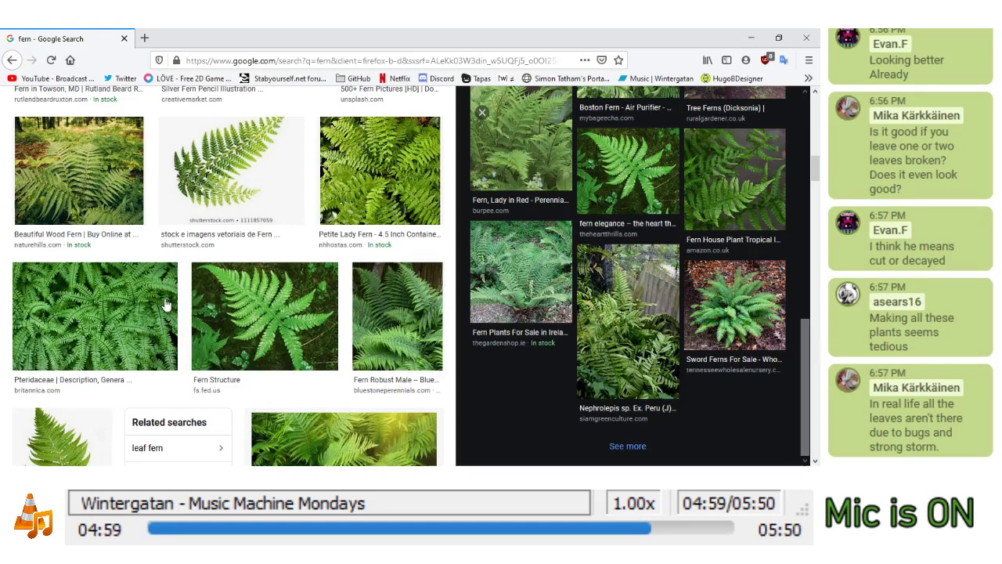
# Look through the fern image results for shape references and open the preview of The Little Botanical's potted Boston Fern
pyautogui.scroll(-3, 166, 304)
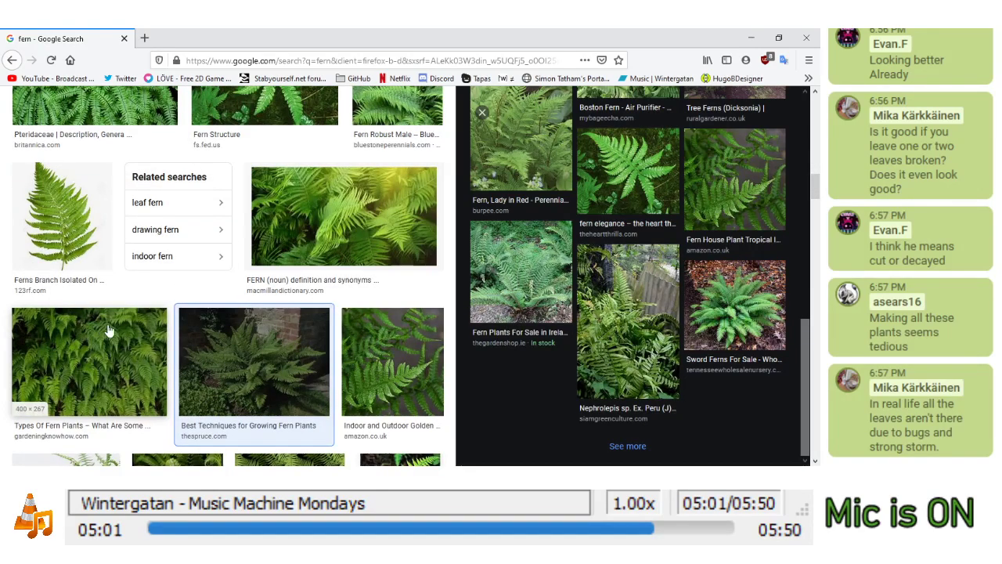
pyautogui.scroll(-2, 110, 331)
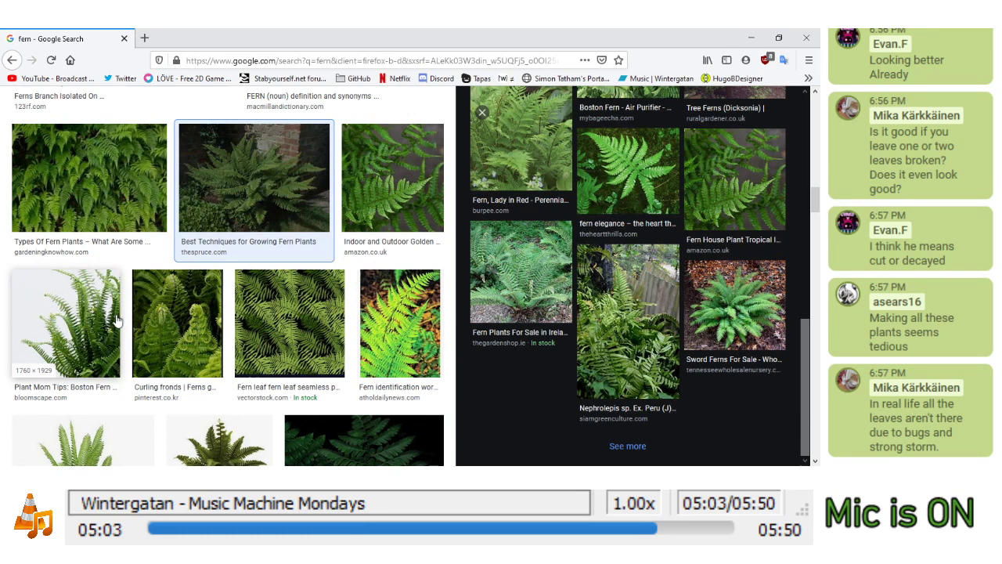
pyautogui.scroll(-1, 115, 321)
pyautogui.scroll(-3, 282, 244)
pyautogui.scroll(-2, 280, 244)
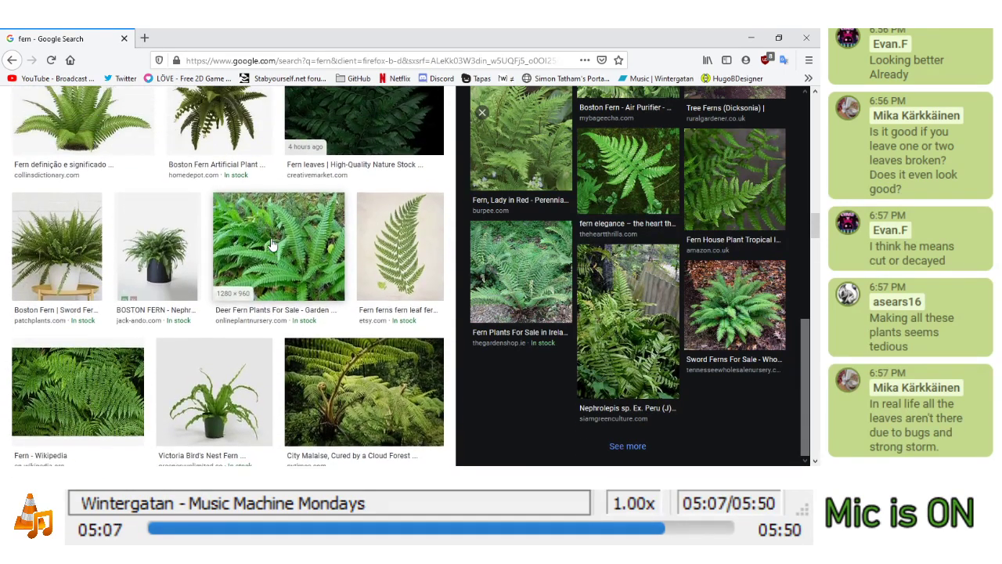
pyautogui.scroll(-3, 271, 244)
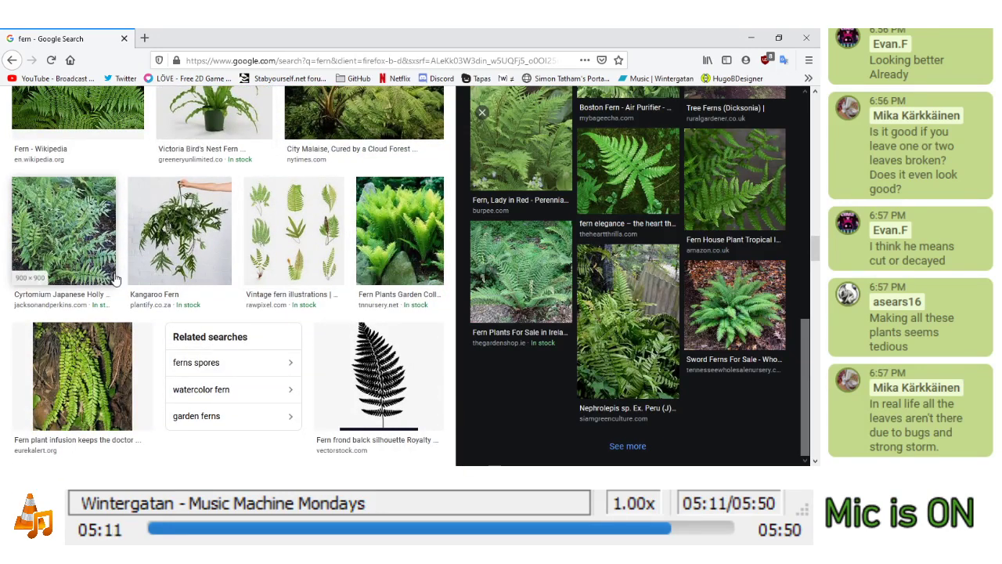
pyautogui.scroll(-4, 117, 278)
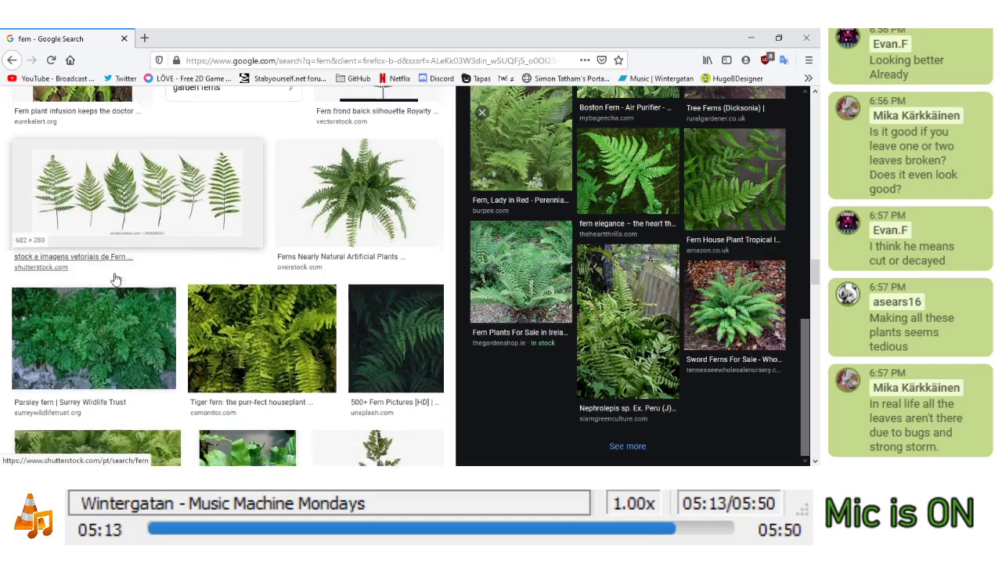
pyautogui.scroll(-4, 115, 279)
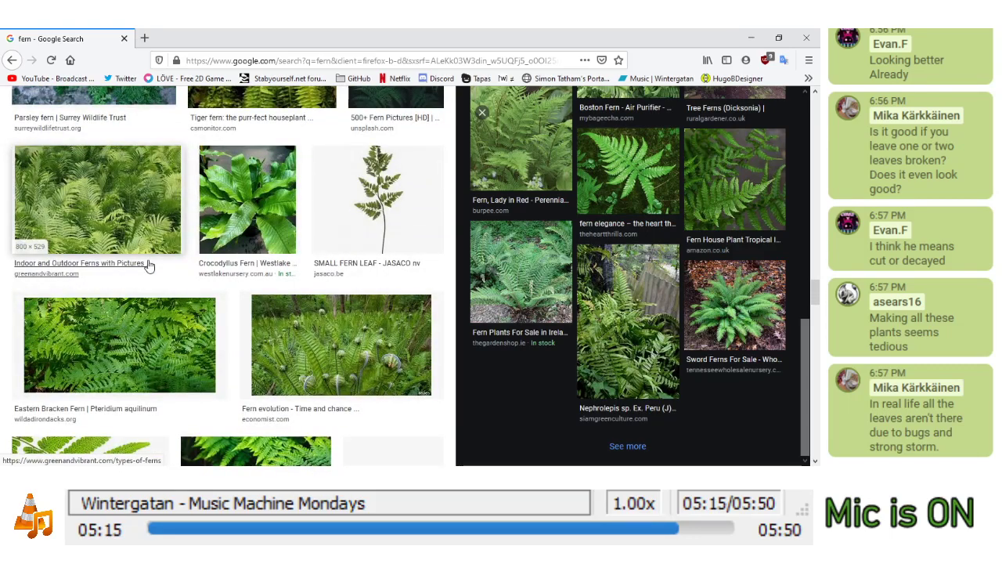
pyautogui.scroll(-3, 144, 269)
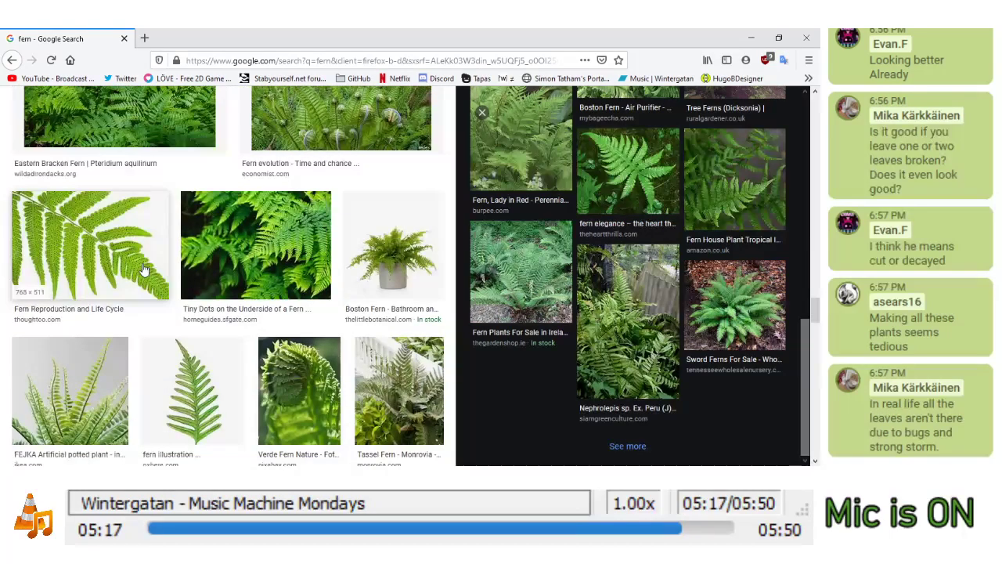
pyautogui.scroll(-2, 143, 269)
pyautogui.click(402, 146)
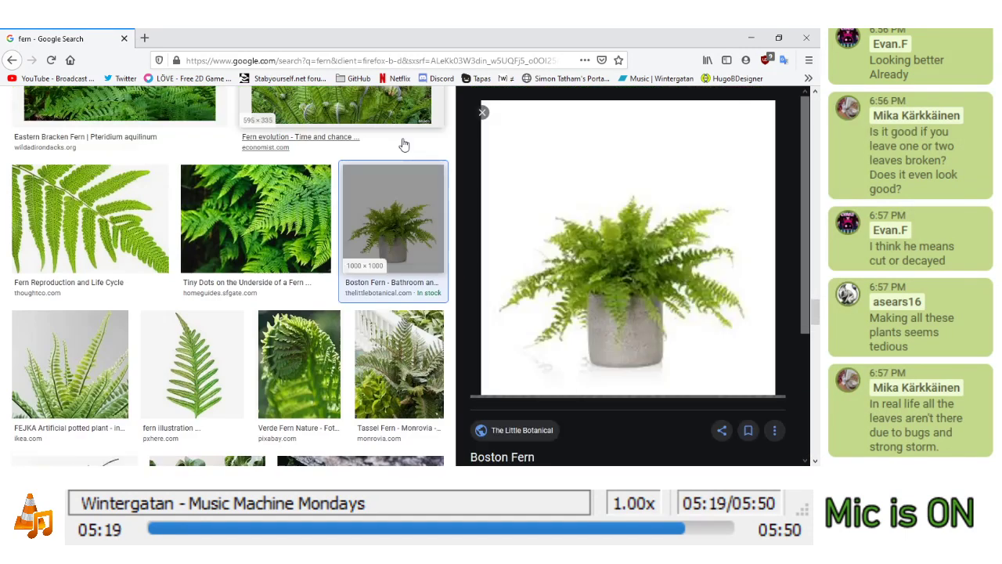
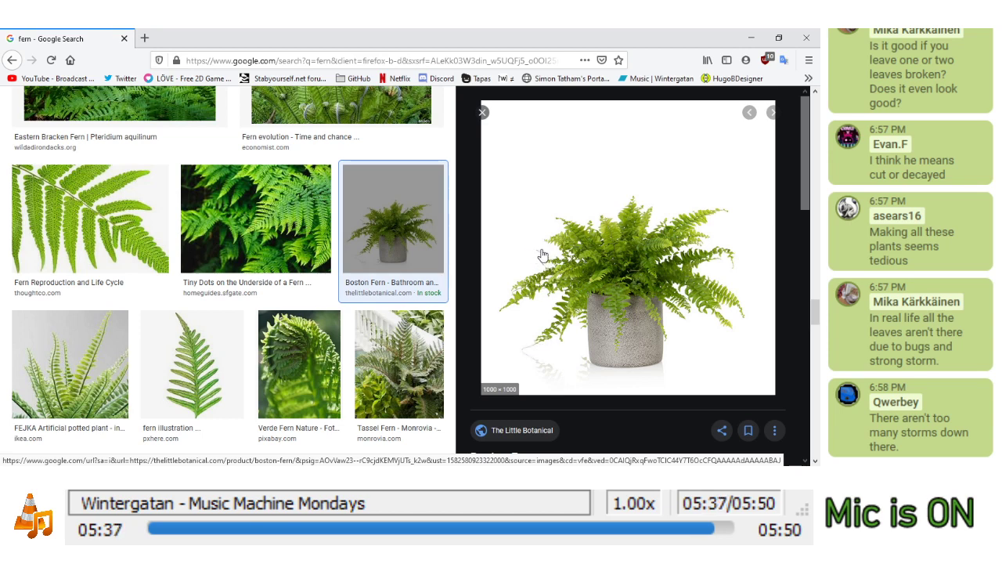
pyautogui.scroll(-10, 312, 258)
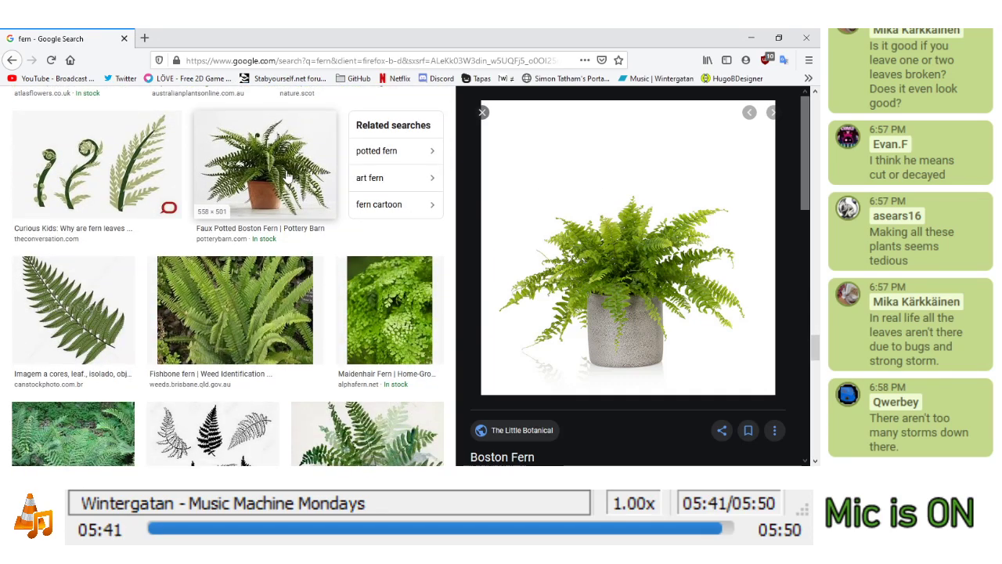
pyautogui.scroll(-2, 288, 179)
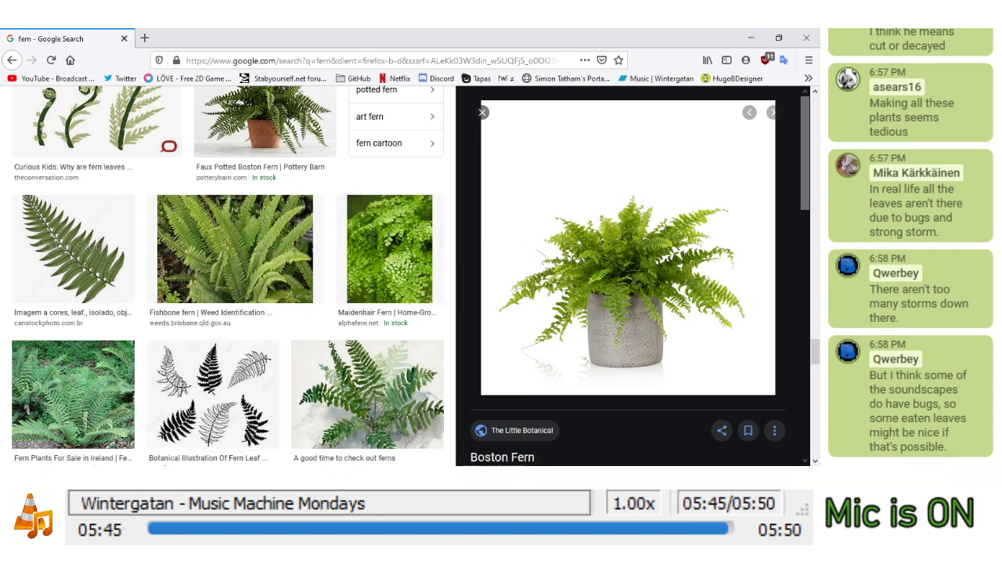
# View the Mari0 editor's map overview, and return to the 4-1 artwork in paint.net
pyautogui.moveTo(250, 465)
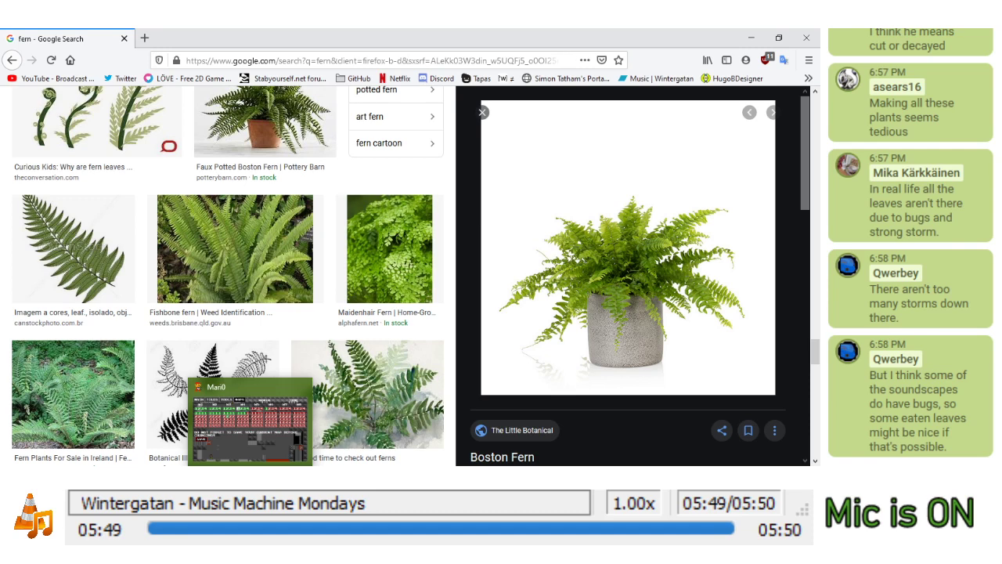
pyautogui.click(250, 475)
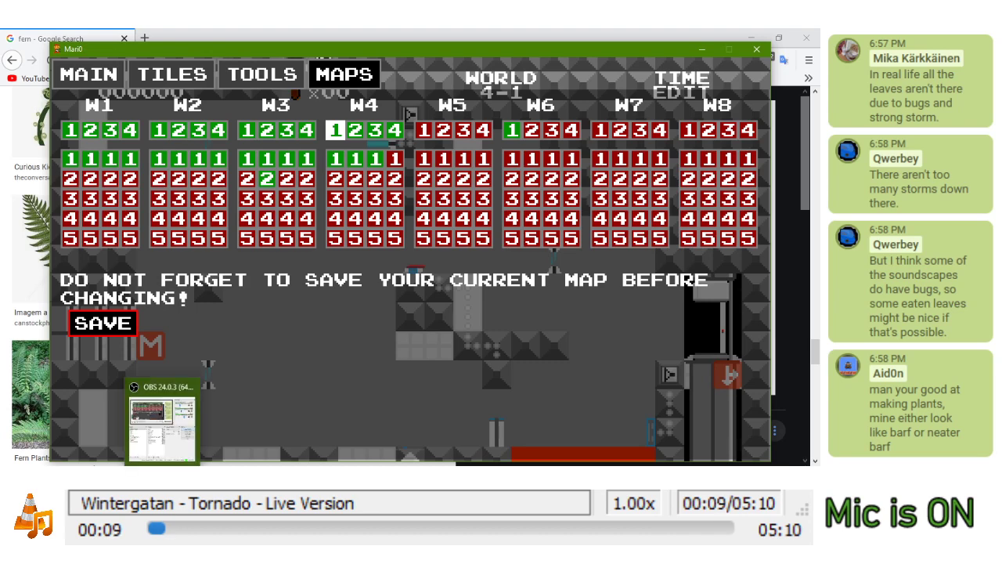
pyautogui.moveTo(239, 409)
pyautogui.click(418, 411)
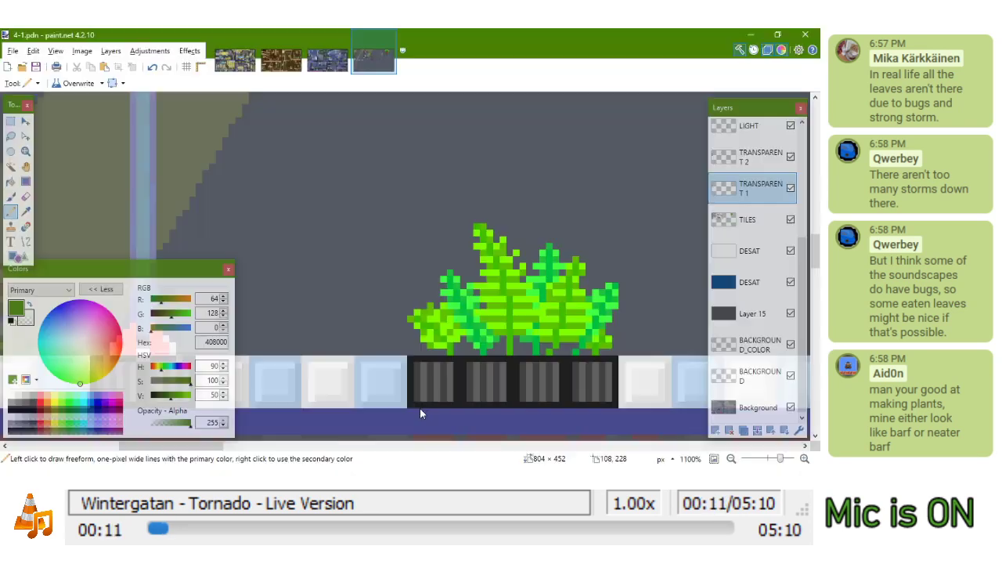
# Mark upper leaf pixels of the small leftmost fern in dark green 408000 on the TRANSPARENT 1 layer
pyautogui.scroll(-3, 444, 319)
pyautogui.scroll(10, 444, 319)
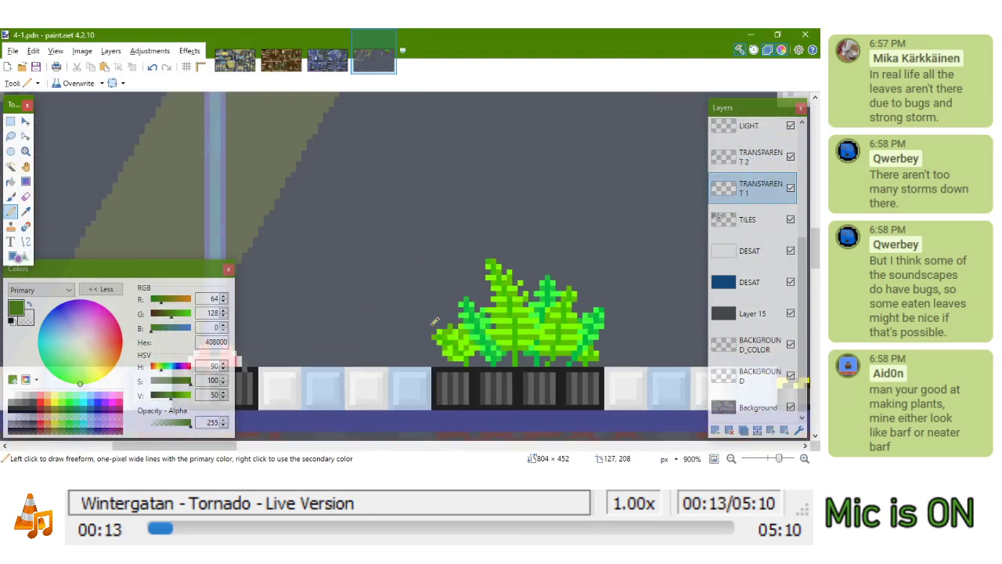
pyautogui.click(460, 337)
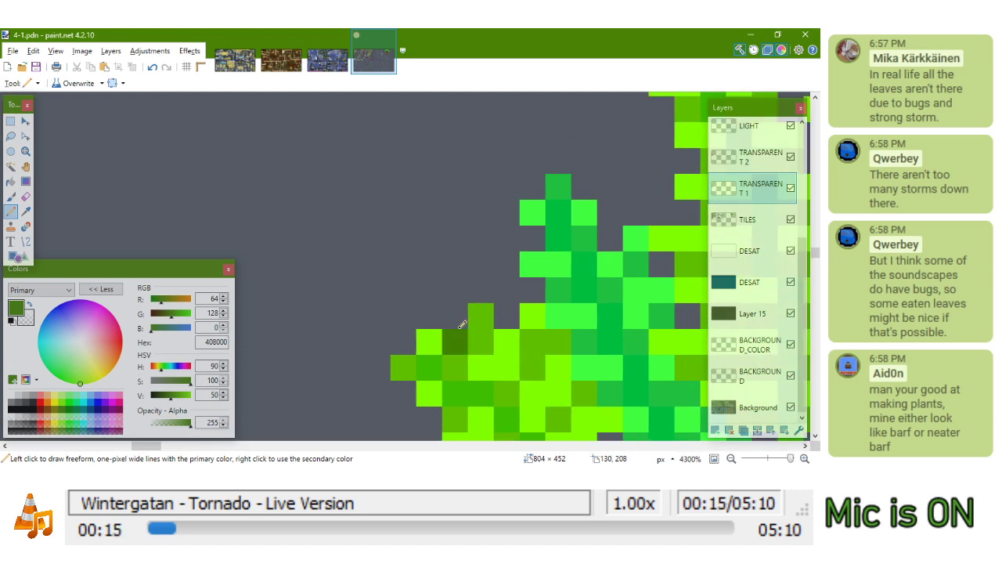
pyautogui.scroll(-1, 462, 323)
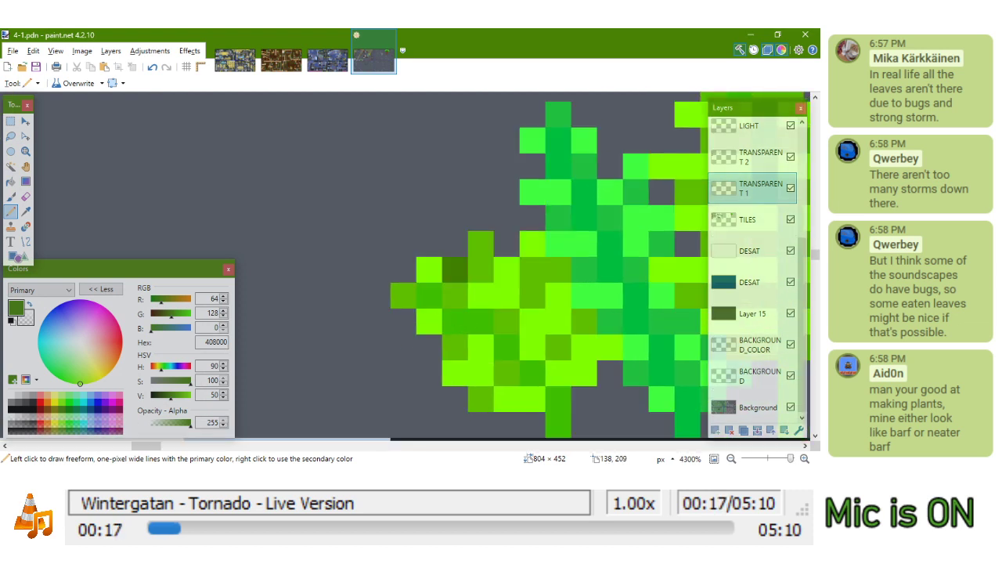
pyautogui.moveTo(482, 244)
pyautogui.mouseDown()
pyautogui.moveTo(478, 287)
pyautogui.moveTo(455, 296)
pyautogui.mouseUp()
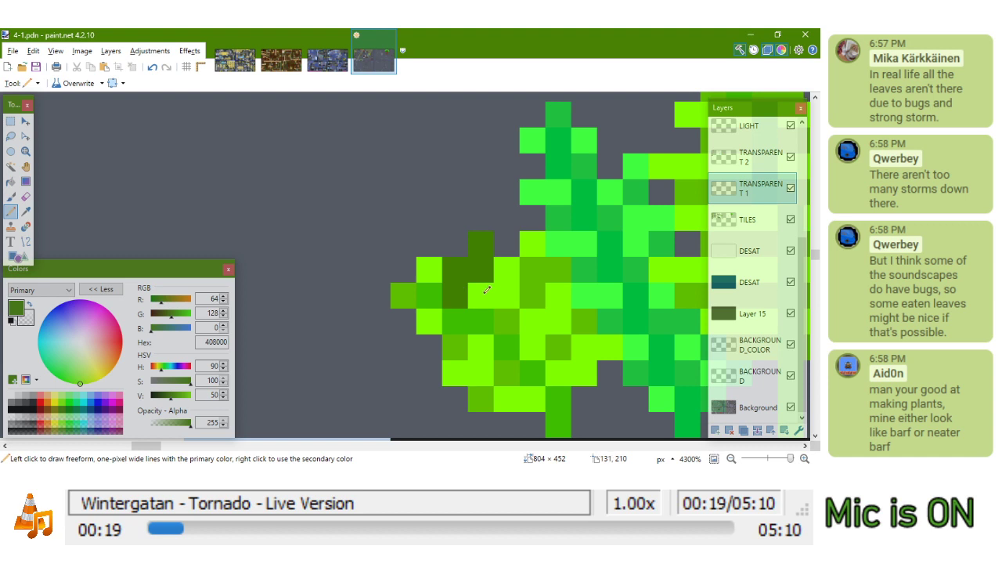
# Erase leaf pixels of the small leftmost fern on the TILES layer to open gaps between its leaves
pyautogui.click(769, 224)
pyautogui.rightClick(479, 255)
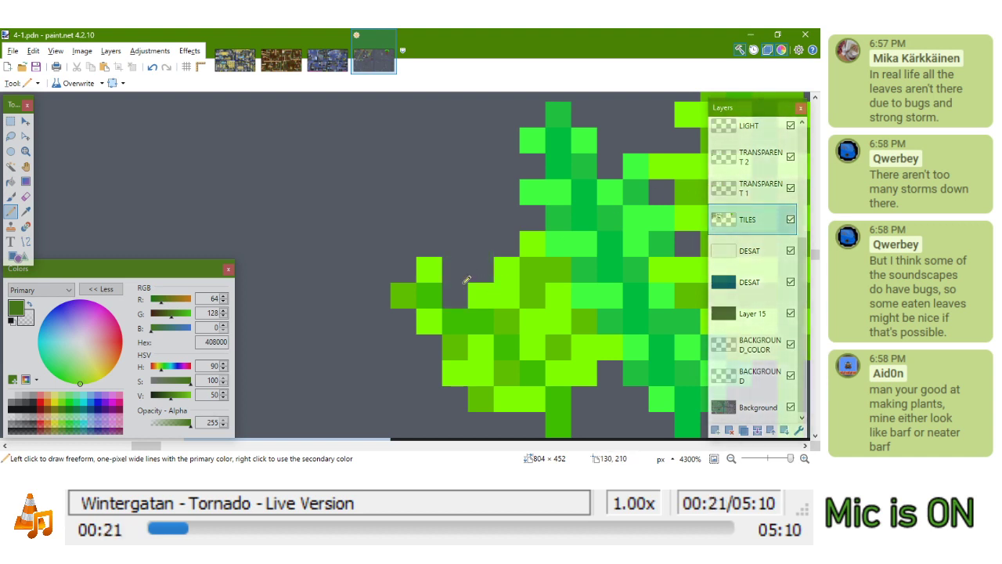
pyautogui.rightClick(484, 288)
pyautogui.rightClick(434, 317)
pyautogui.moveTo(451, 342)
pyautogui.mouseDown()
pyautogui.moveTo(456, 367)
pyautogui.moveTo(481, 371)
pyautogui.mouseUp()
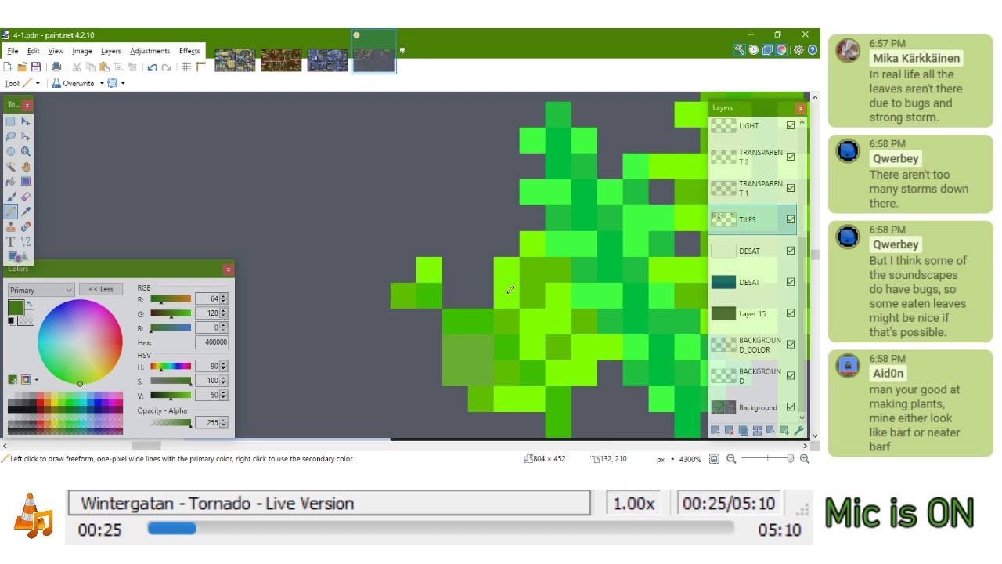
# Erase the leftover tint pixels around the leftmost fern's leaf gaps on the TRANSPARENT 1 layer
pyautogui.click(759, 188)
pyautogui.rightClick(558, 270)
pyautogui.rightClick(532, 270)
pyautogui.rightClick(452, 350)
pyautogui.rightClick(471, 350)
pyautogui.rightClick(471, 372)
pyautogui.rightClick(451, 372)
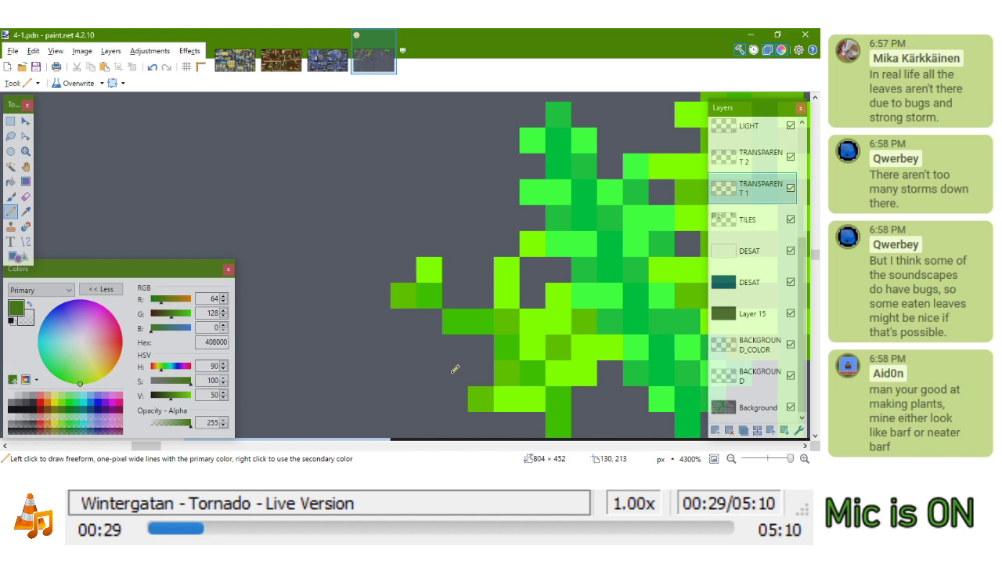
# Add one lime 80FF00 pixel beneath the leftmost fern's long side leaf, on both the TRANSPARENT 1 and TILES layers
pyautogui.scroll(-6, 464, 343)
pyautogui.scroll(5, 483, 351)
pyautogui.scroll(-2, 486, 366)
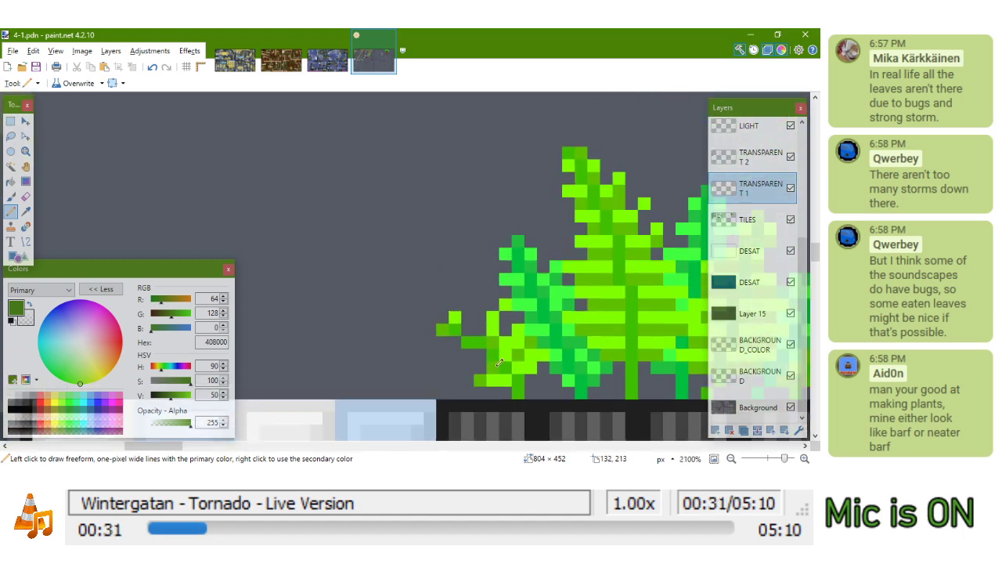
pyautogui.scroll(3, 501, 354)
pyautogui.scroll(-2, 515, 349)
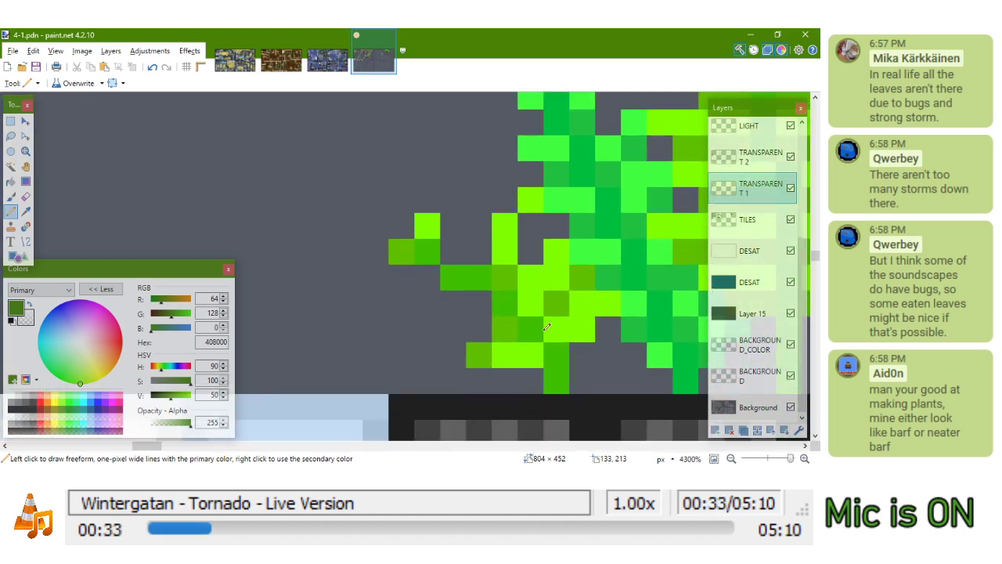
pyautogui.press('k')
pyautogui.click(540, 280)
pyautogui.click(479, 303)
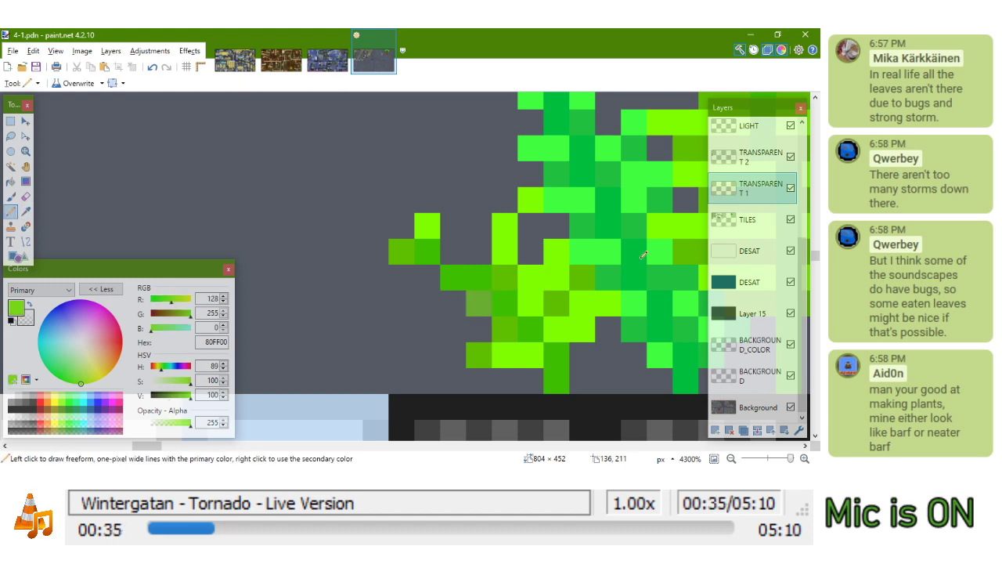
pyautogui.click(758, 220)
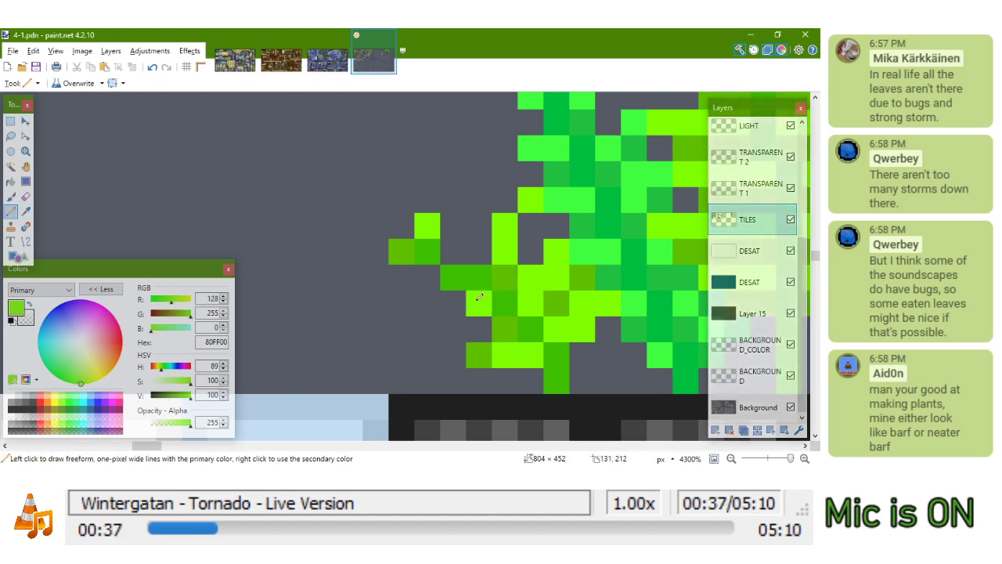
# Examine the whole fern cluster and the leaf pixels of its rightmost teal-green fern
pyautogui.scroll(-6, 405, 306)
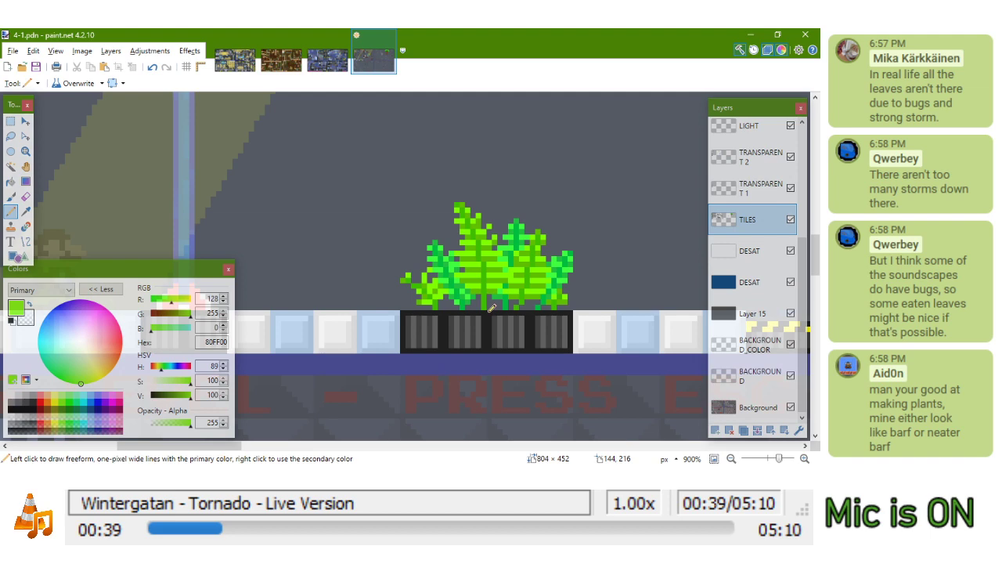
pyautogui.scroll(7, 492, 307)
pyautogui.scroll(1, 637, 249)
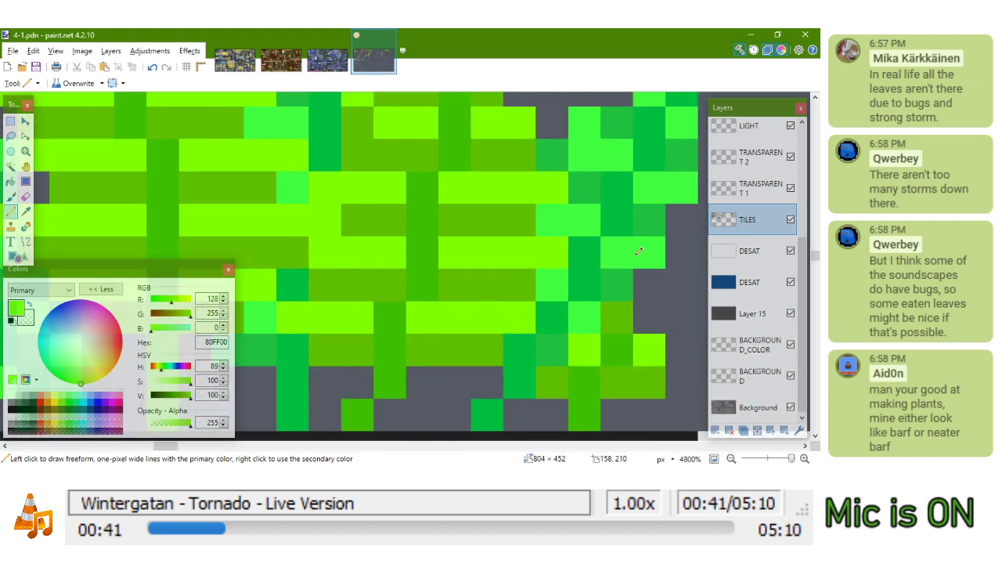
pyautogui.moveTo(621, 262); pyautogui.dragTo(478, 223)
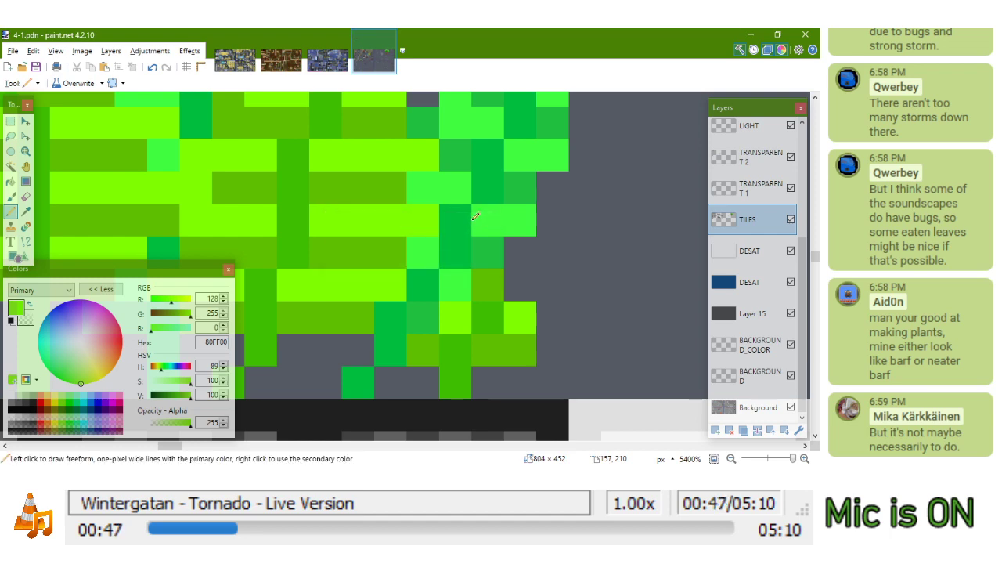
pyautogui.scroll(-5, 475, 215)
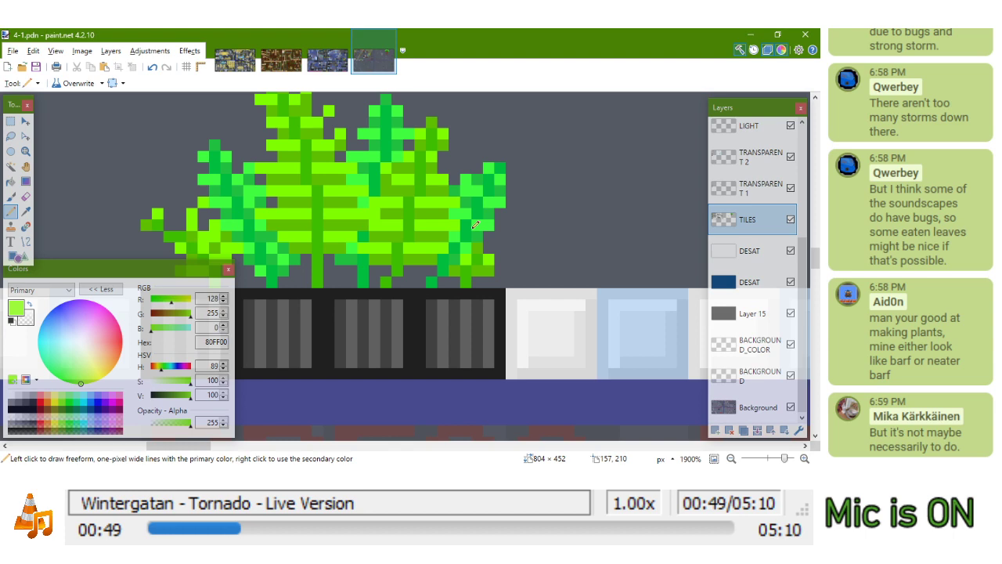
pyautogui.scroll(-6, 487, 259)
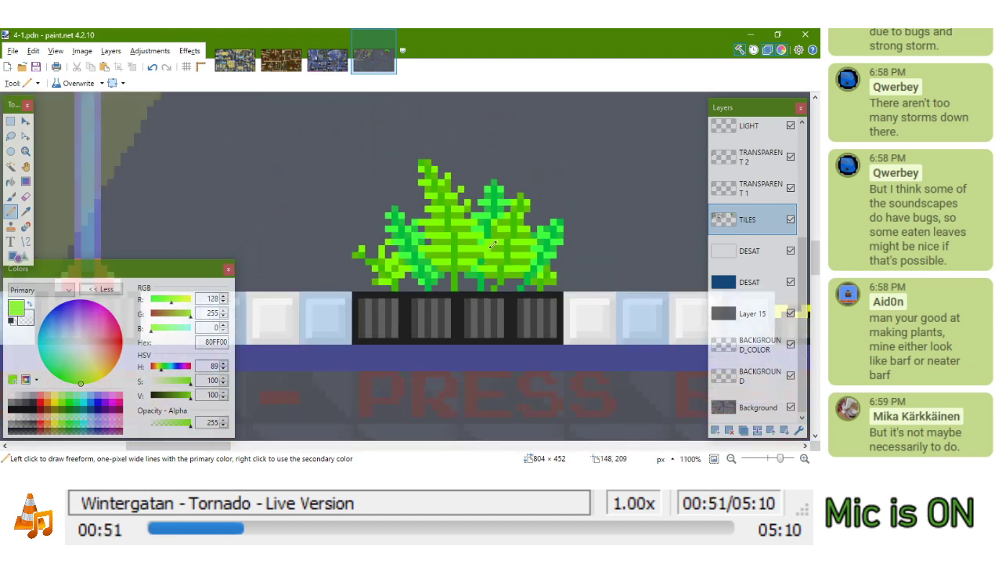
pyautogui.scroll(6, 399, 266)
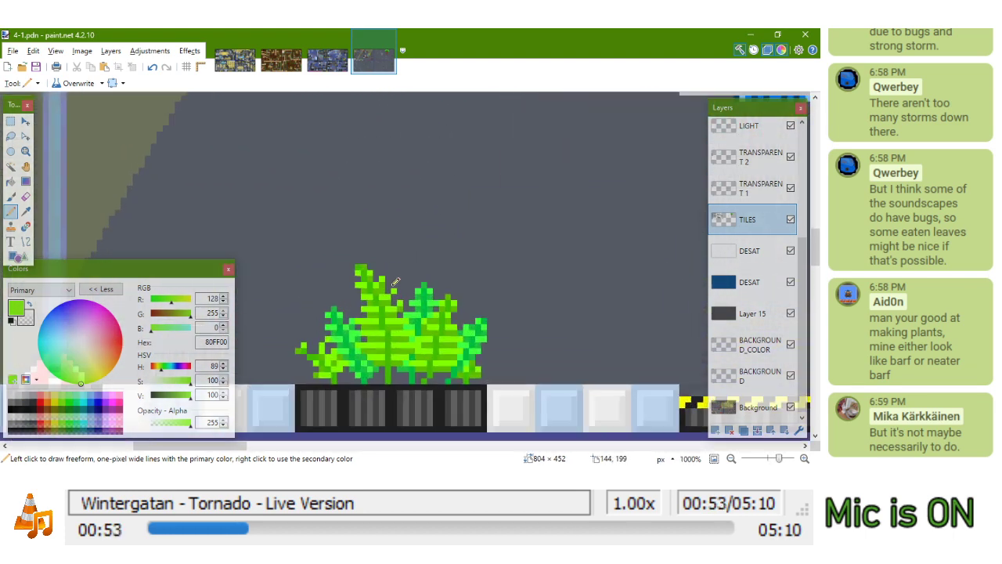
pyautogui.scroll(4, 314, 276)
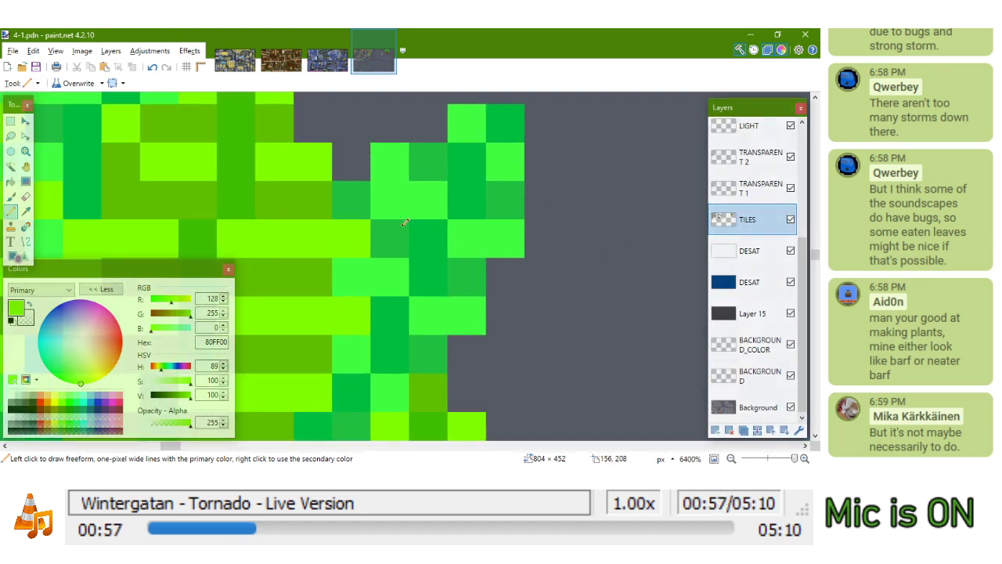
# Select the teal-green tint of the darker ferns on the TRANSPARENT 1 layer with the Magic Wand
pyautogui.click(771, 188)
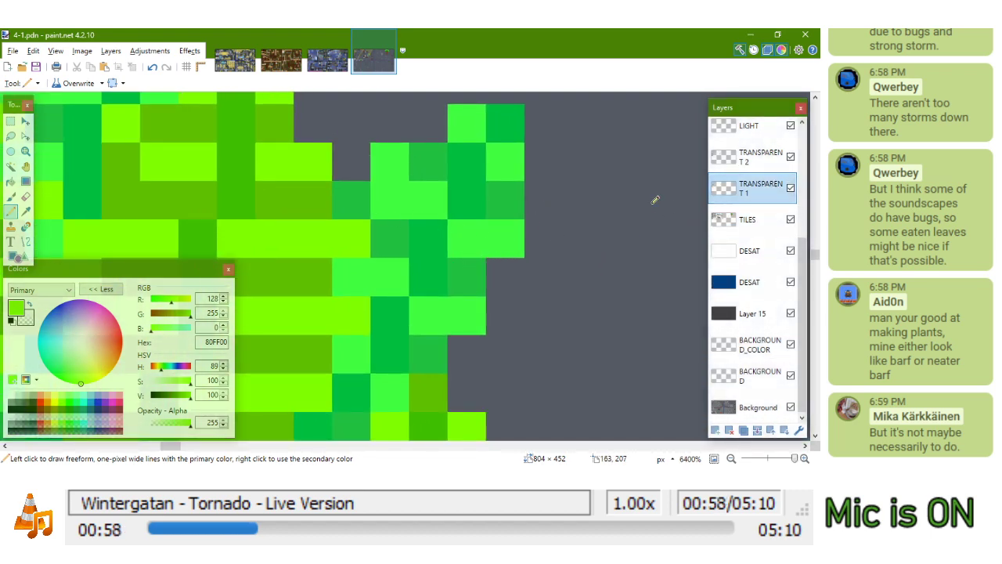
pyautogui.click(10, 166)
pyautogui.click(438, 235)
pyautogui.scroll(-5, 445, 231)
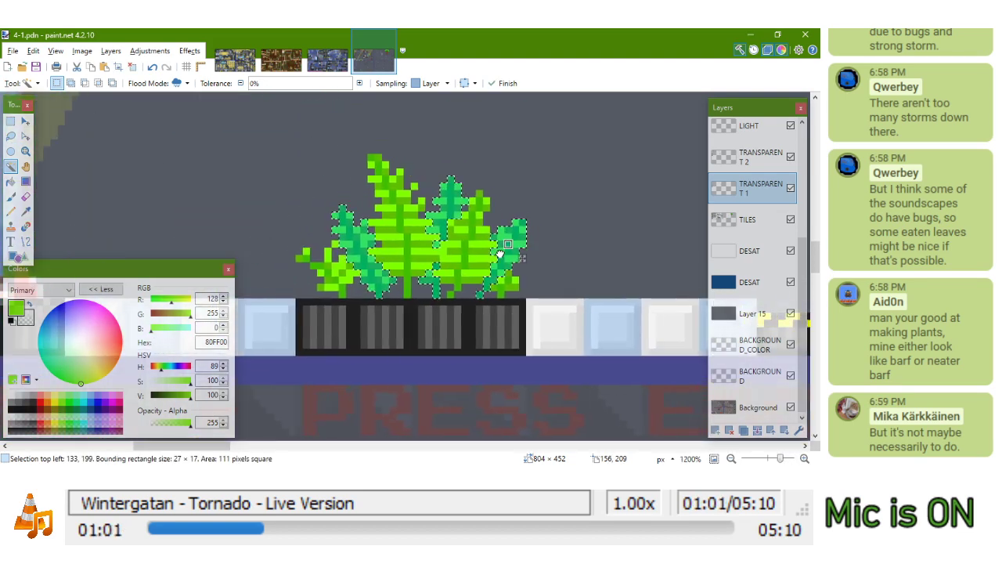
# Try filling the selected fern tint with dark green 408000 using the Rectangle shape
pyautogui.click(57, 409)
pyautogui.click(16, 255)
pyautogui.press('BackSpace')
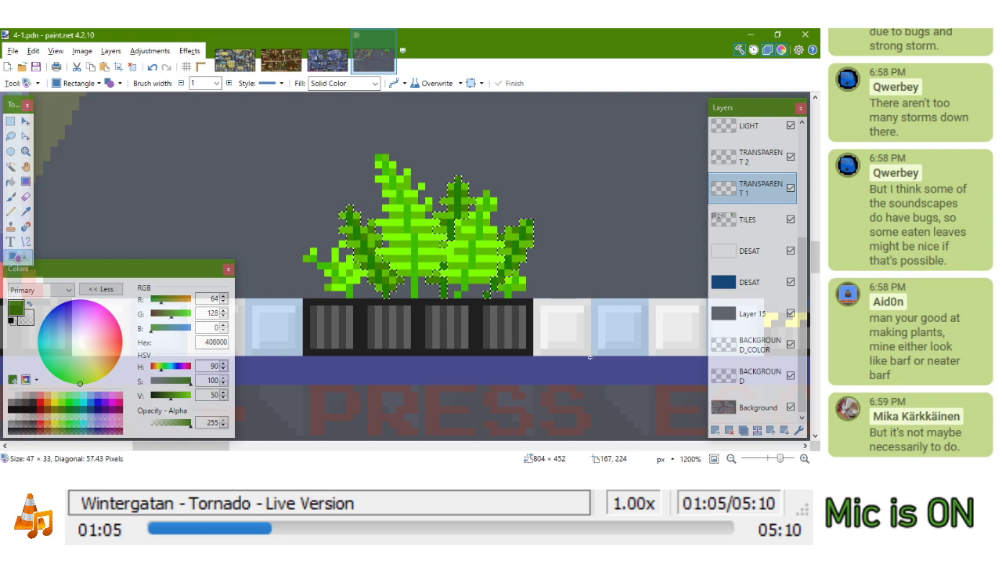
pyautogui.hotkey('ctrl', 'd')
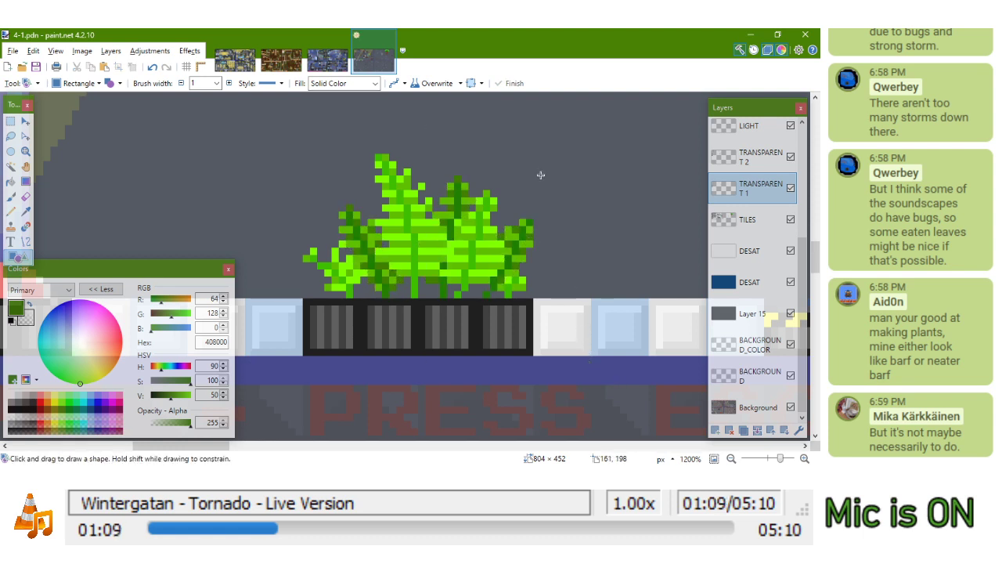
pyautogui.hotkey('ctrl', 'z')
# Fill the selected fern tint with dark green 008000, and clear the selection
pyautogui.click(66, 408)
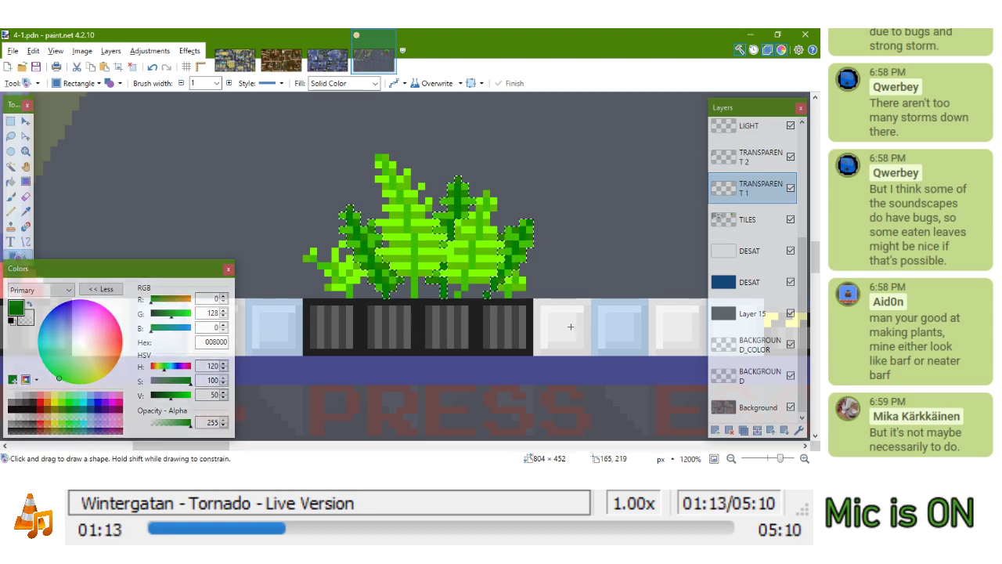
pyautogui.keyDown('ctrl'); pyautogui.scroll(-3, 567, 327); pyautogui.keyUp('ctrl')
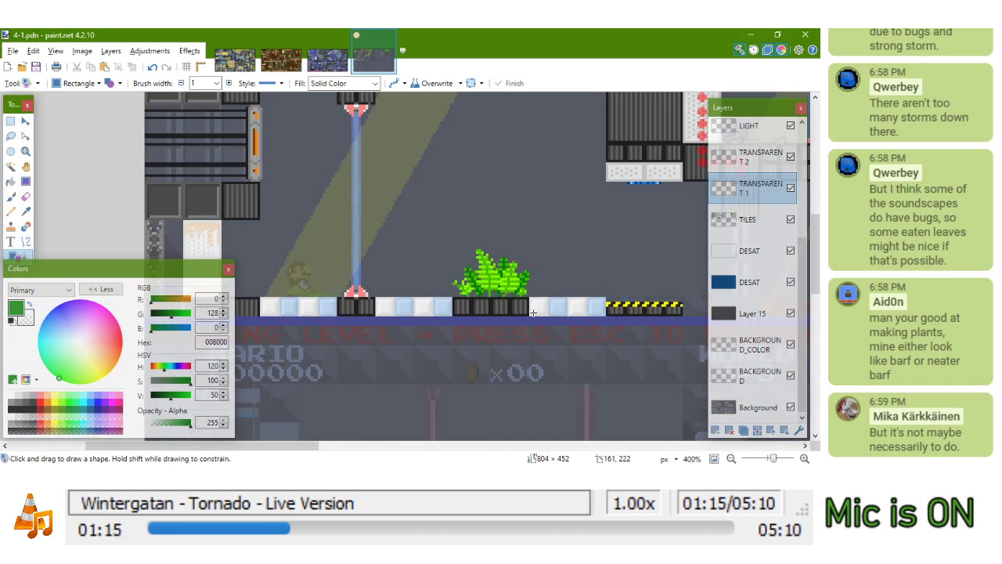
pyautogui.keyDown('ctrl'); pyautogui.scroll(4, 526, 282); pyautogui.keyUp('ctrl')
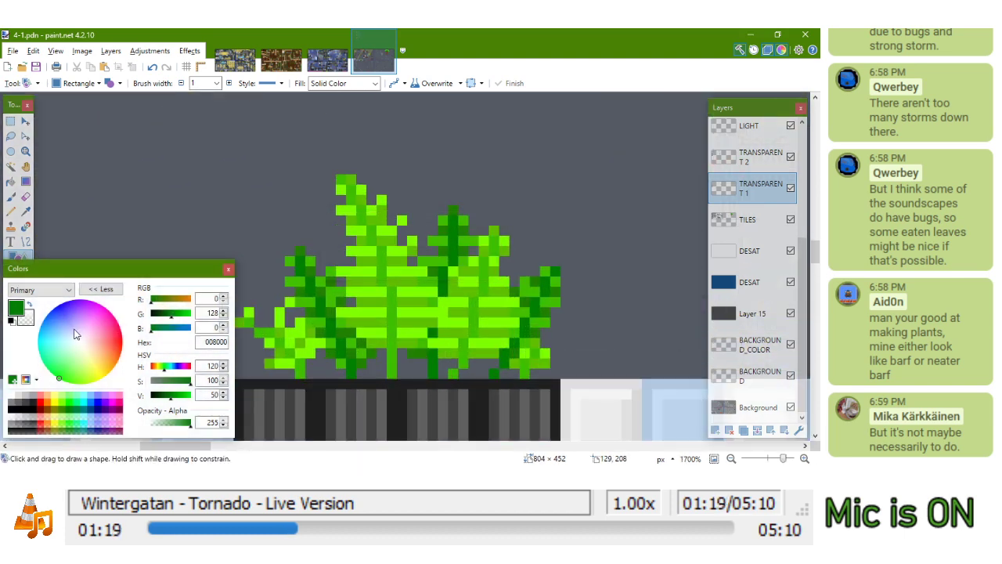
# Pencil pure green 00FF00 tint onto the inner leaf tips of the large right-hand lime fern
pyautogui.click(10, 211)
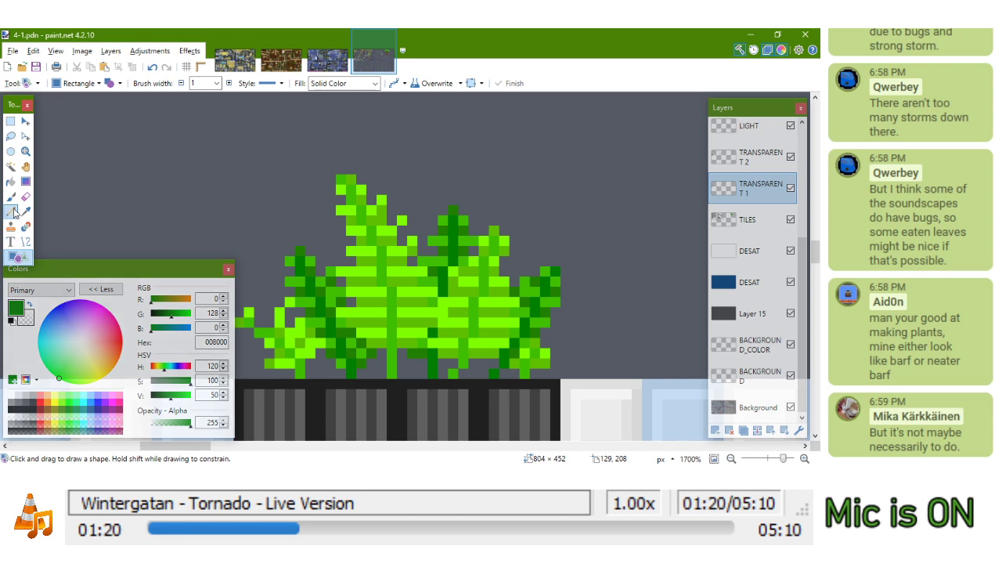
pyautogui.click(68, 402)
pyautogui.keyDown('ctrl'); pyautogui.scroll(3, 468, 340); pyautogui.keyUp('ctrl')
pyautogui.moveTo(440, 293)
pyautogui.mouseDown()
pyautogui.moveTo(437, 304)
pyautogui.moveTo(427, 279)
pyautogui.moveTo(434, 300)
pyautogui.moveTo(428, 290)
pyautogui.mouseUp()
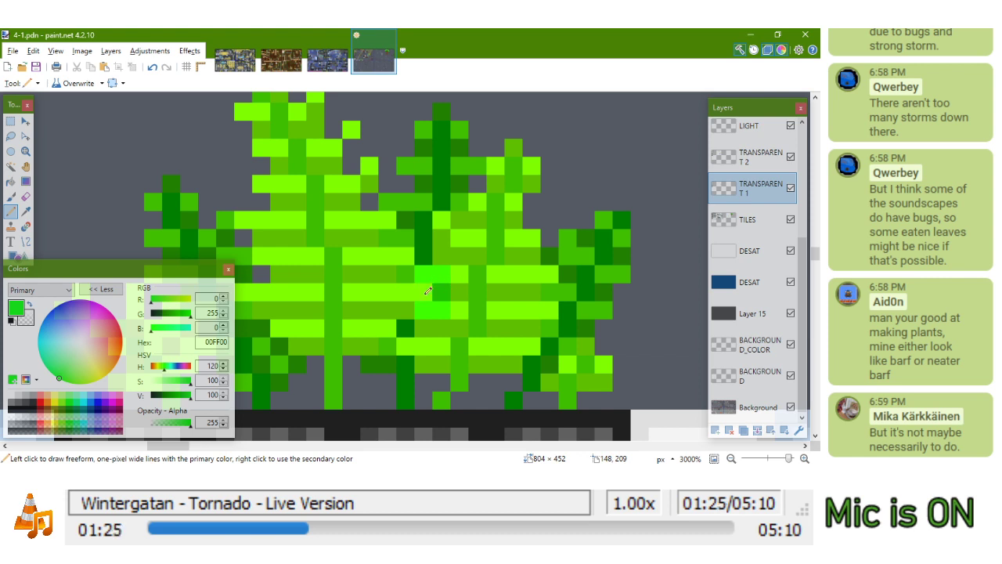
# Extend the 00FF00 tint across the lower leaves and outer edge of the large right-hand fern
pyautogui.press('k')
pyautogui.click(389, 285)
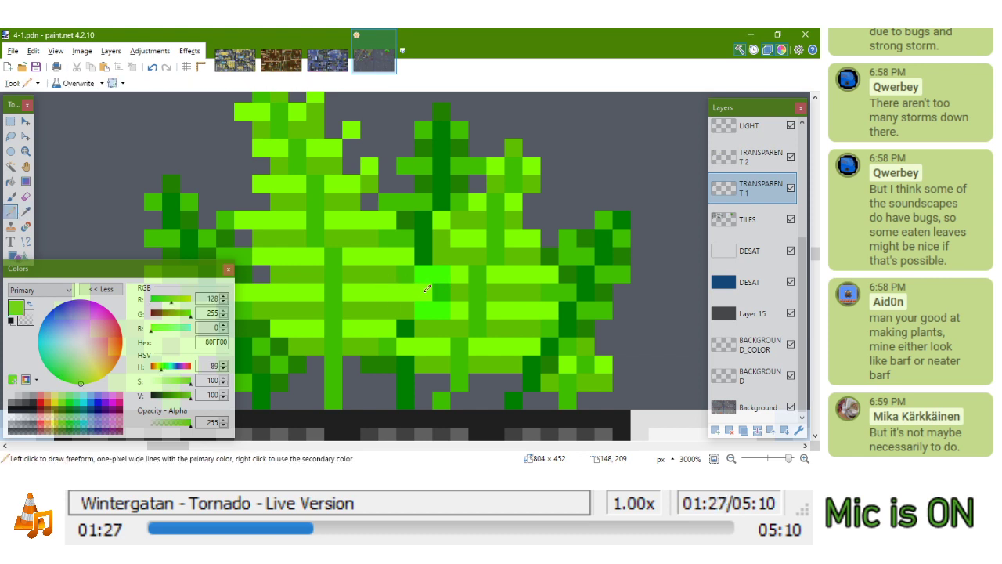
pyautogui.press('k')
pyautogui.click(426, 277)
pyautogui.moveTo(428, 328)
pyautogui.mouseDown()
pyautogui.moveTo(431, 362)
pyautogui.moveTo(443, 353)
pyautogui.moveTo(448, 316)
pyautogui.moveTo(458, 382)
pyautogui.moveTo(443, 394)
pyautogui.moveTo(480, 360)
pyautogui.moveTo(510, 362)
pyautogui.moveTo(539, 342)
pyautogui.moveTo(538, 308)
pyautogui.mouseUp()
pyautogui.hotkey('ctrl', 'z')
pyautogui.moveTo(498, 362)
pyautogui.mouseDown()
pyautogui.moveTo(532, 333)
pyautogui.moveTo(538, 303)
pyautogui.mouseUp()
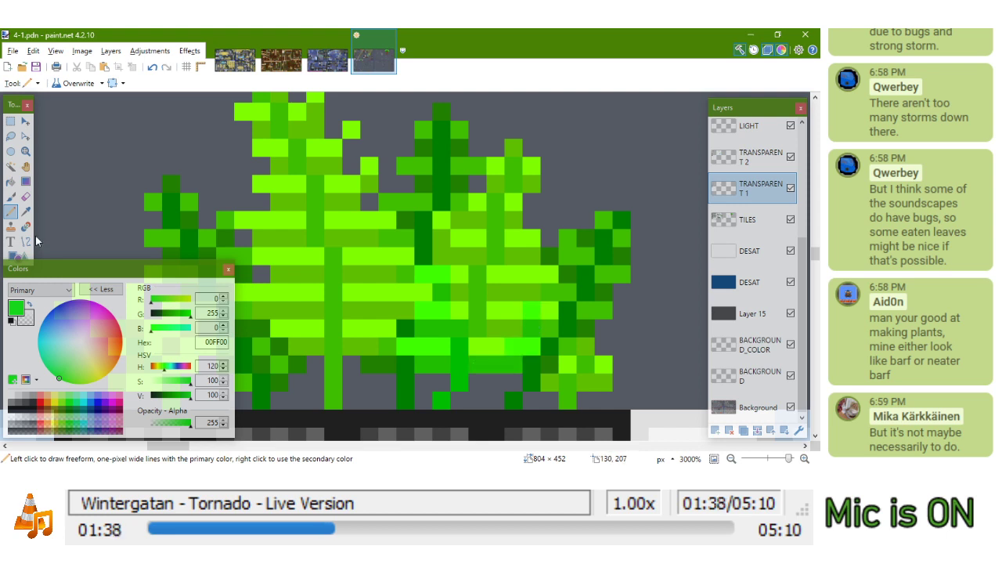
# Select the remaining lime tint with the Magic Wand, pencil 00FF00 over the rest of the large right-hand fern, and clear the selection
pyautogui.click(11, 166)
pyautogui.click(513, 291)
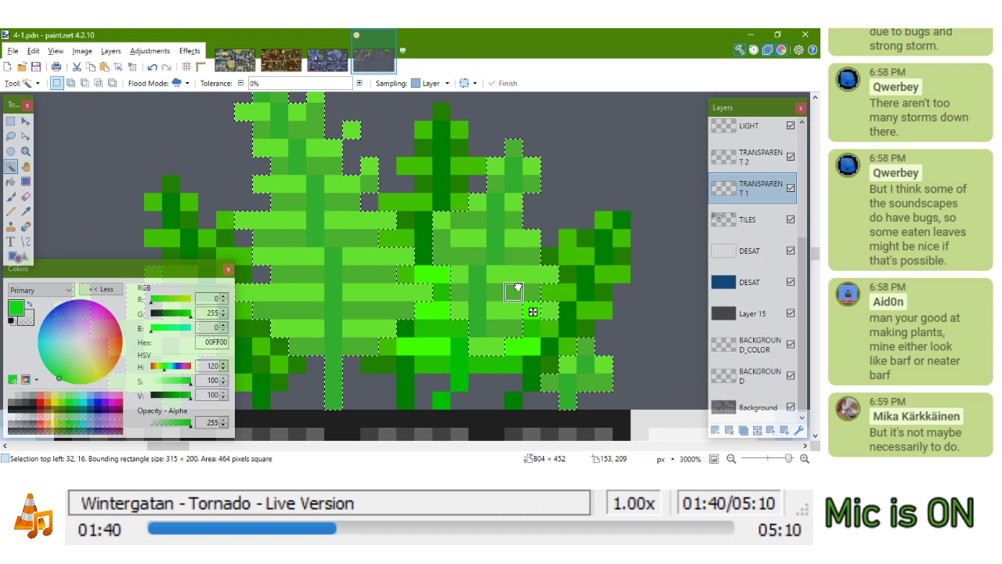
pyautogui.click(10, 212)
pyautogui.press('BackSpace')
pyautogui.moveTo(538, 233)
pyautogui.mouseDown()
pyautogui.moveTo(519, 144)
pyautogui.moveTo(475, 179)
pyautogui.moveTo(450, 276)
pyautogui.moveTo(470, 288)
pyautogui.moveTo(478, 215)
pyautogui.moveTo(494, 180)
pyautogui.mouseUp()
pyautogui.scroll(3, 501, 213)
pyautogui.moveTo(494, 349)
pyautogui.mouseDown()
pyautogui.moveTo(506, 405)
pyautogui.moveTo(513, 327)
pyautogui.mouseUp()
pyautogui.scroll(-3, 514, 328)
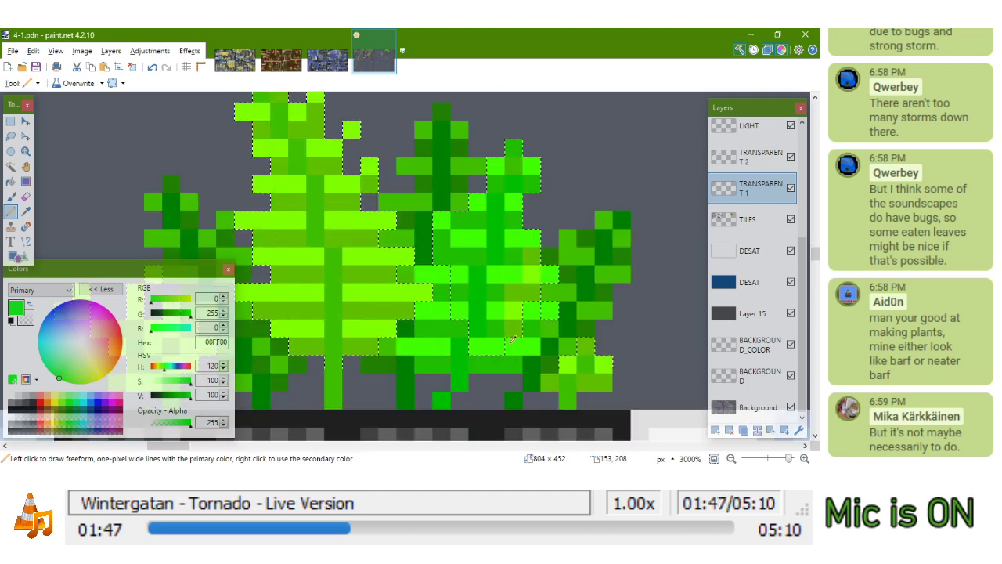
pyautogui.moveTo(545, 230)
pyautogui.mouseDown()
pyautogui.moveTo(529, 271)
pyautogui.moveTo(500, 239)
pyautogui.mouseUp()
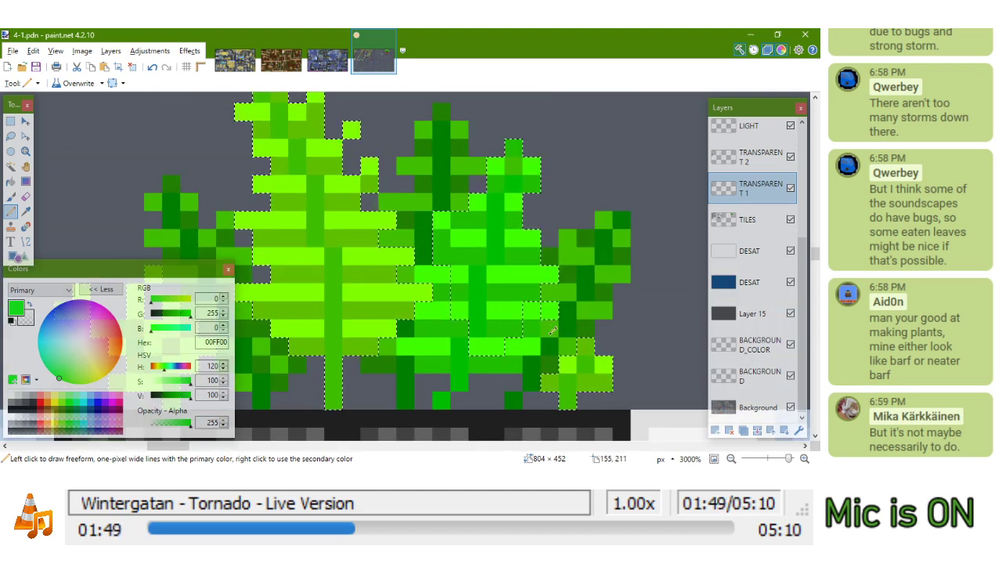
pyautogui.scroll(-10, 542, 249)
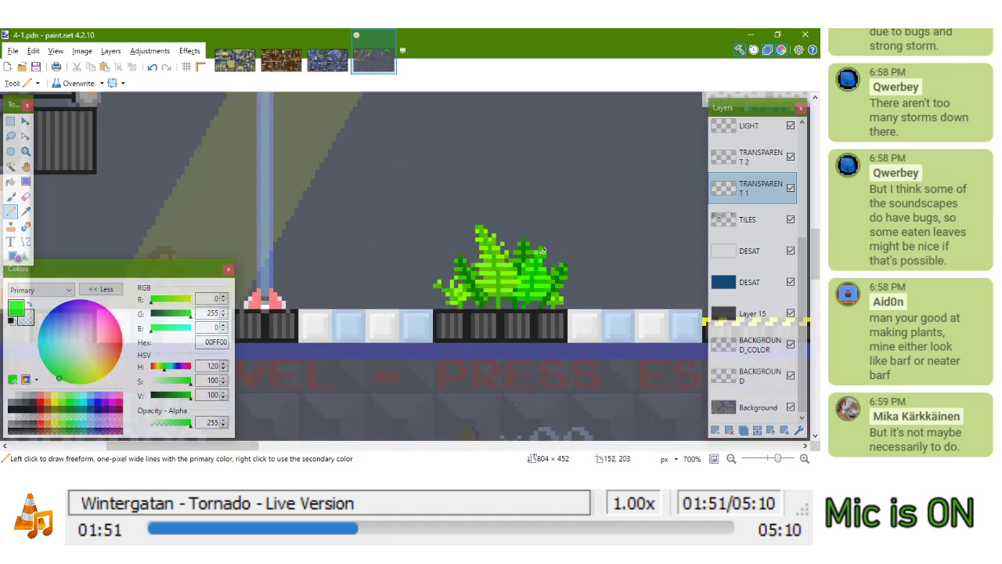
pyautogui.scroll(12, 541, 249)
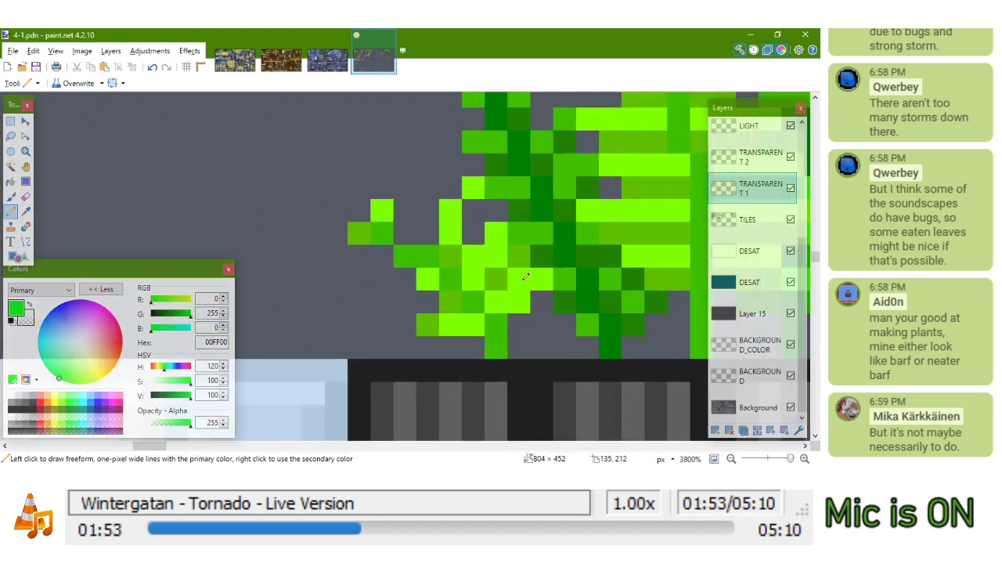
pyautogui.scroll(-2, 547, 256)
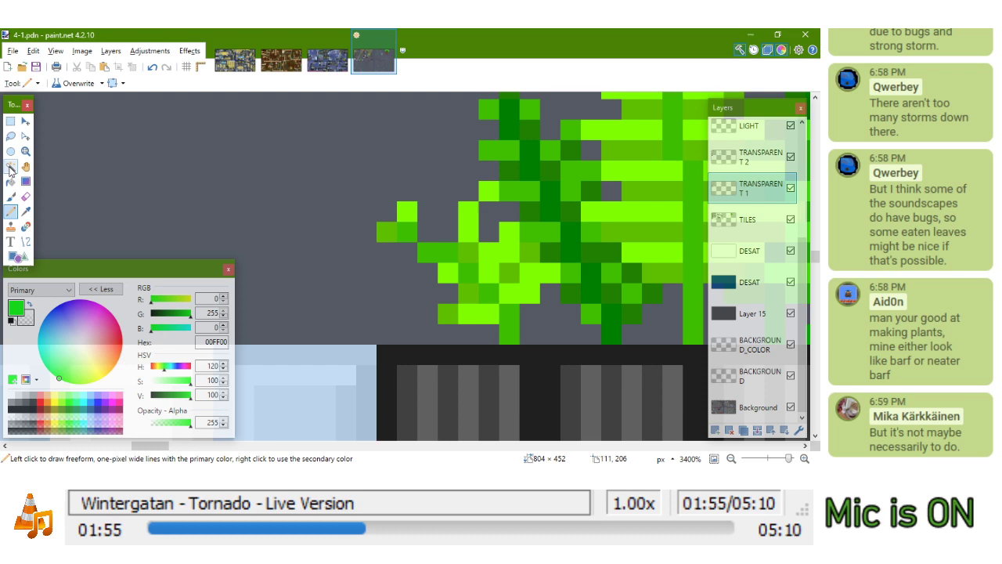
# Select the bright lime tint with the Magic Wand, cover the small left-hand fern with a 00FF00 rectangle, and clear the selection
pyautogui.click(10, 166)
pyautogui.click(504, 271)
pyautogui.scroll(-3, 504, 271)
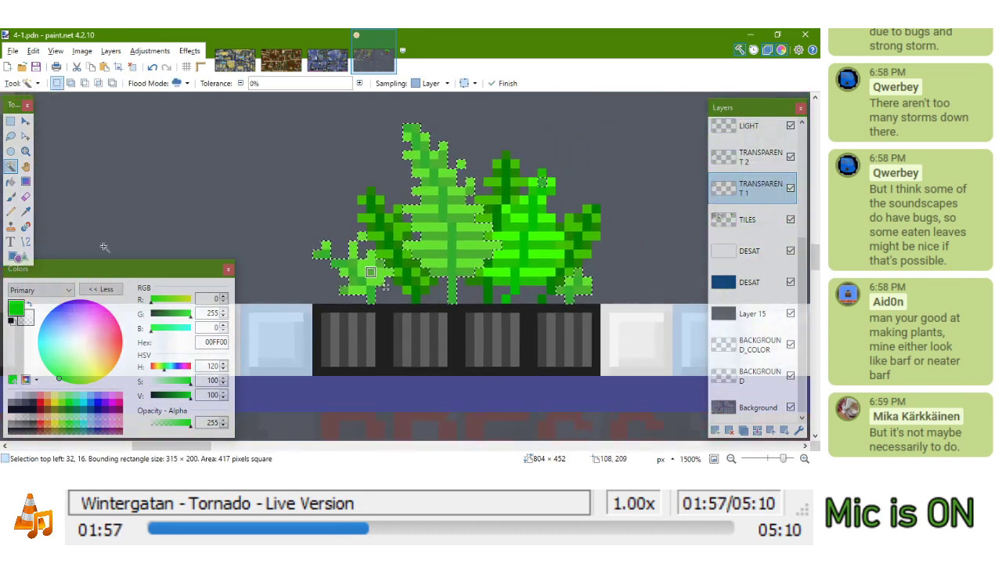
pyautogui.click(17, 256)
pyautogui.scroll(3, 351, 306)
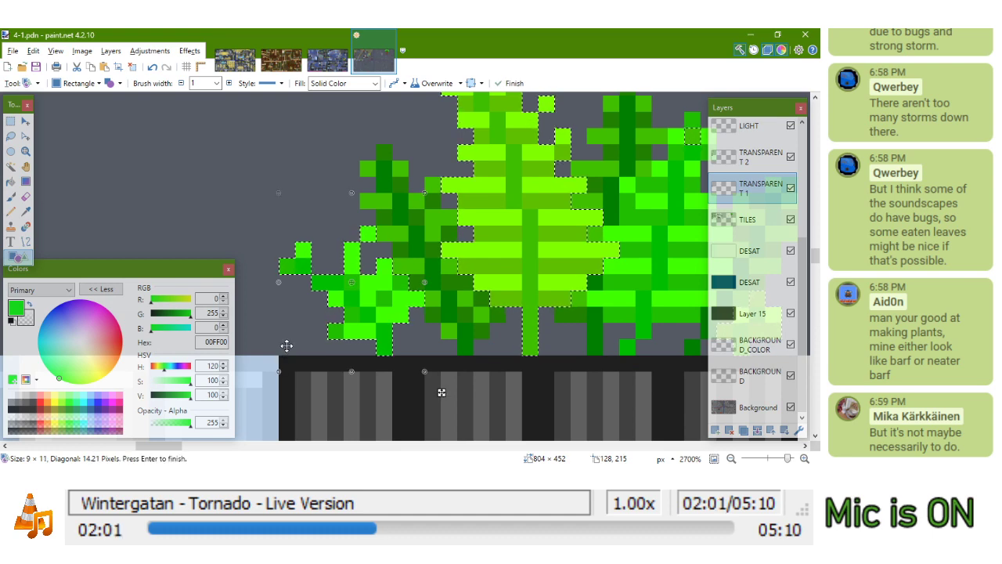
pyautogui.scroll(-1, 311, 236)
pyautogui.scroll(-4, 311, 236)
pyautogui.scroll(-1, 541, 236)
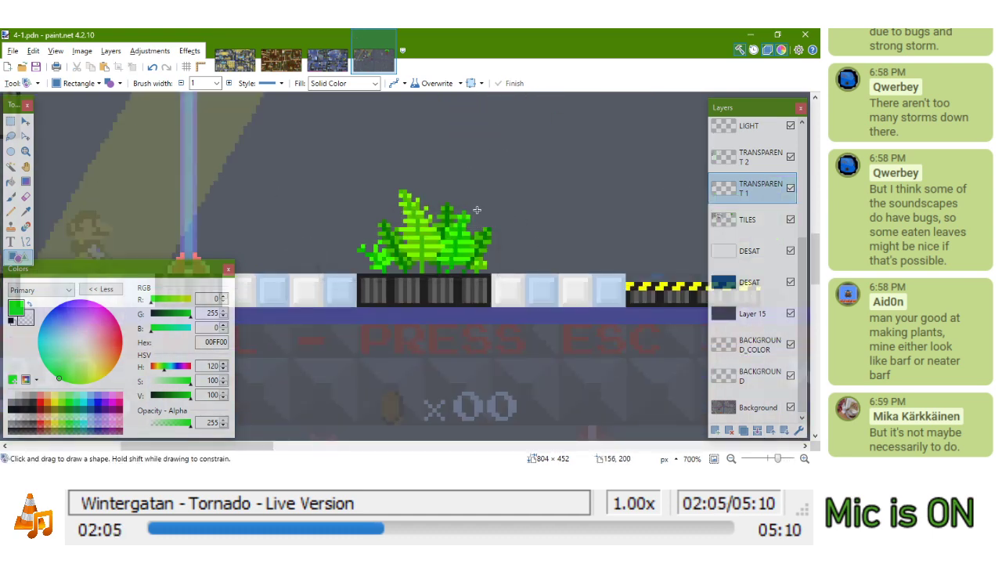
pyautogui.scroll(-3, 477, 210)
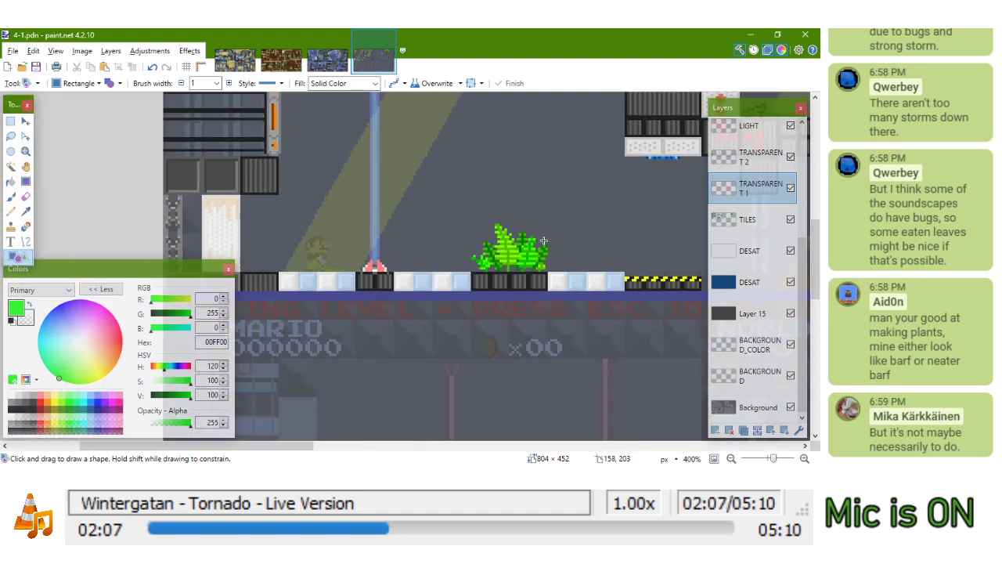
pyautogui.scroll(5, 543, 240)
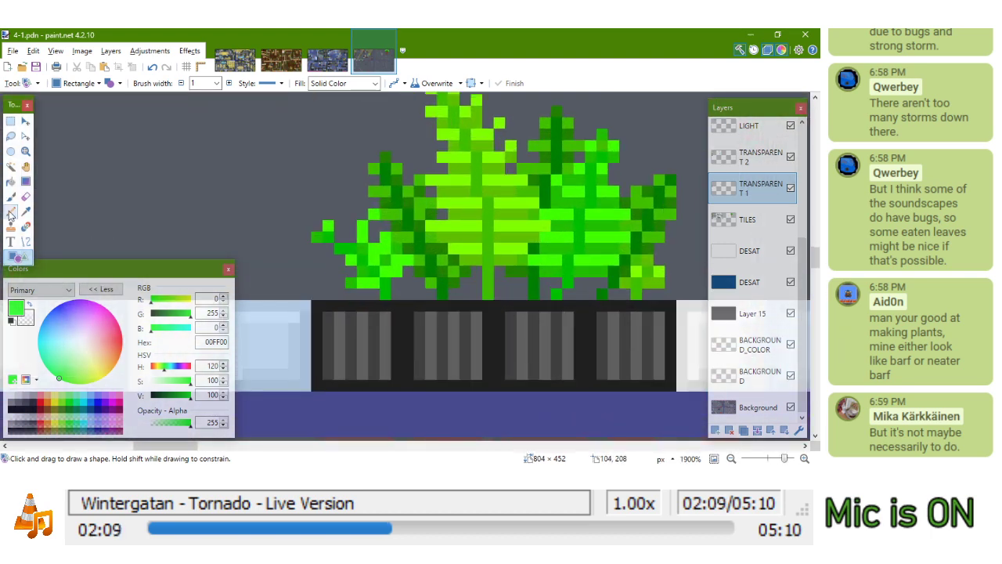
# Select the 400 × 224 px screen area of level 4-1, copy it merged from all layers, and clear the selection
pyautogui.click(11, 212)
pyautogui.scroll(-5, 517, 260)
pyautogui.moveTo(470, 268)
pyautogui.mouseDown()
pyautogui.moveTo(435, 249)
pyautogui.moveTo(433, 279)
pyautogui.moveTo(470, 302)
pyautogui.mouseUp()
pyautogui.scroll(1, 473, 299)
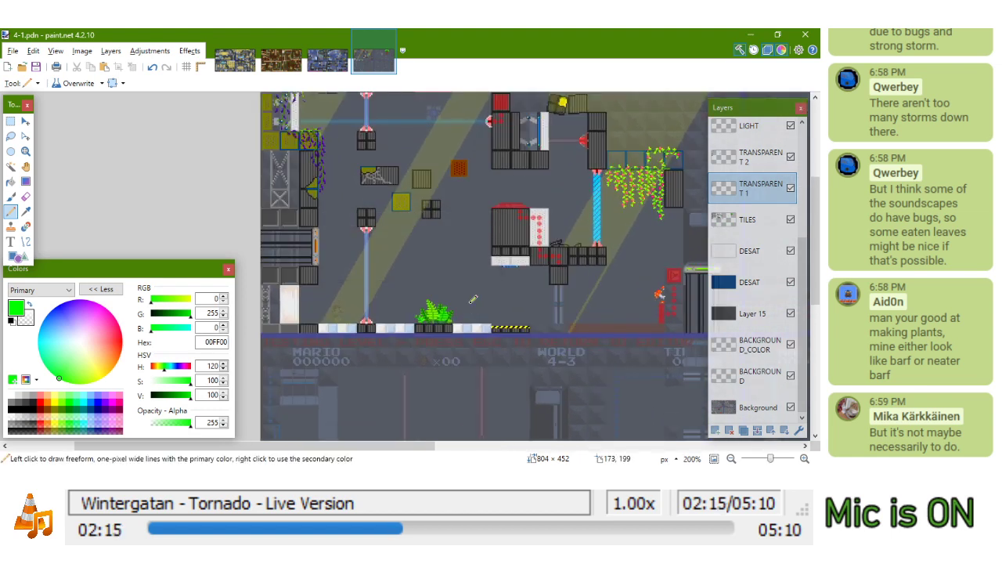
pyautogui.moveTo(488, 265); pyautogui.dragTo(417, 355)
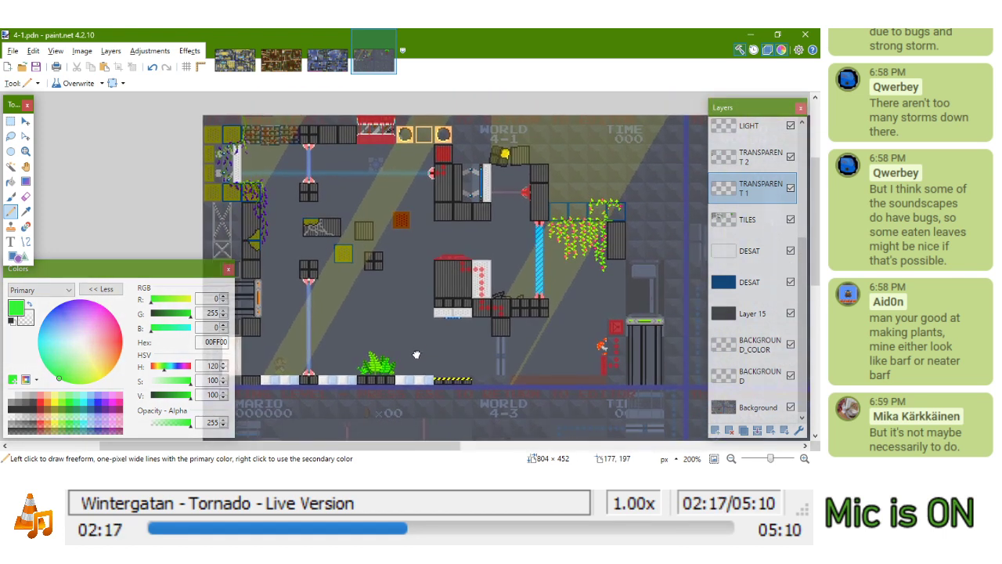
pyautogui.moveTo(395, 319); pyautogui.dragTo(420, 317)
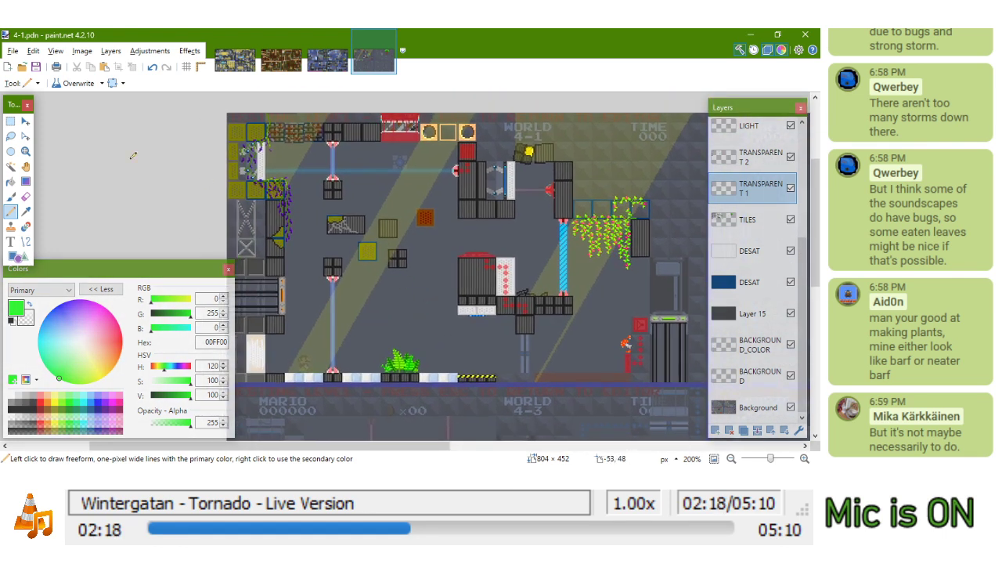
pyautogui.click(12, 123)
pyautogui.moveTo(227, 115); pyautogui.dragTo(486, 407)
pyautogui.scroll(3, 454, 370)
pyautogui.scroll(2, 453, 372)
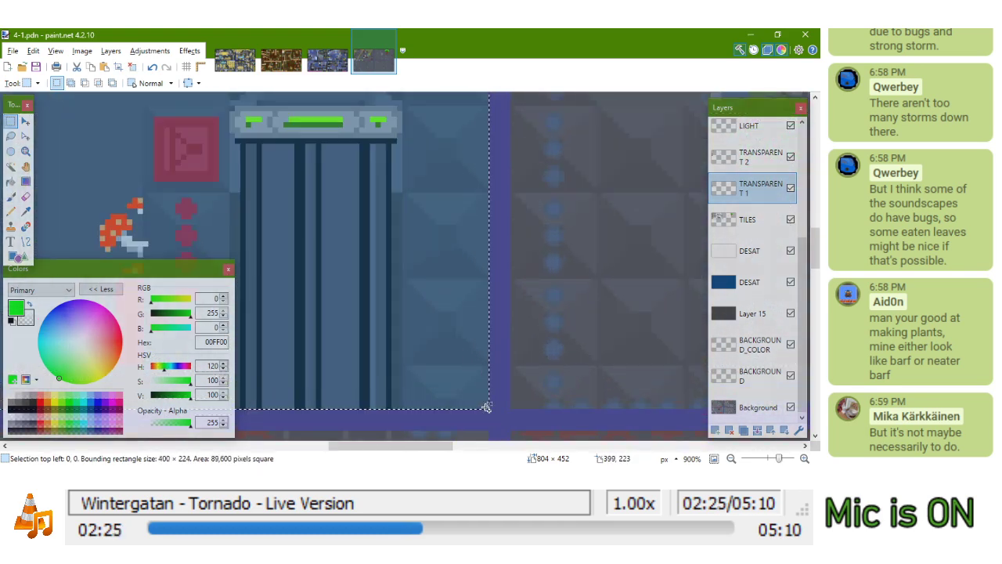
pyautogui.scroll(-5, 504, 381)
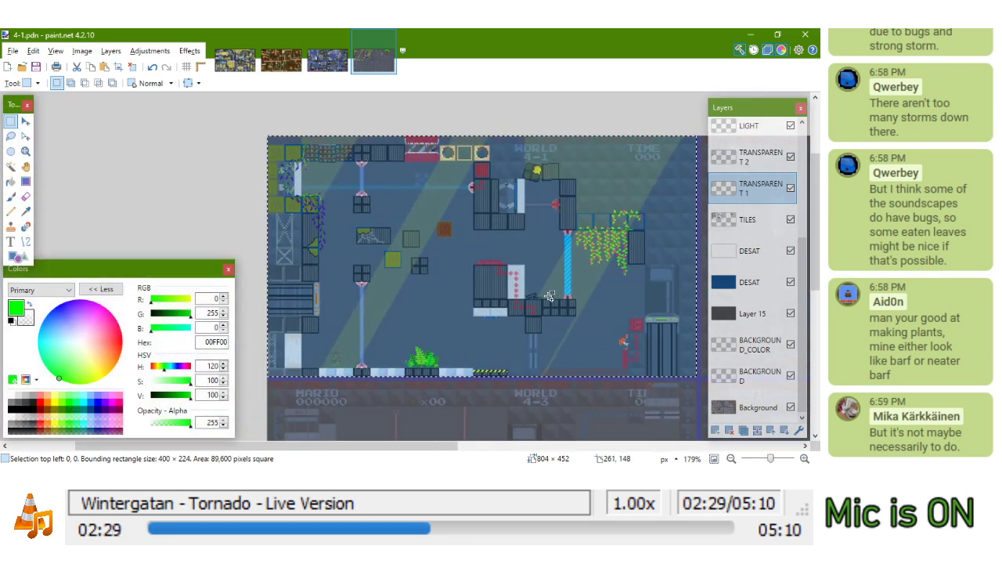
pyautogui.scroll(-1, 550, 295)
pyautogui.hotkey('ctrl', 'd')
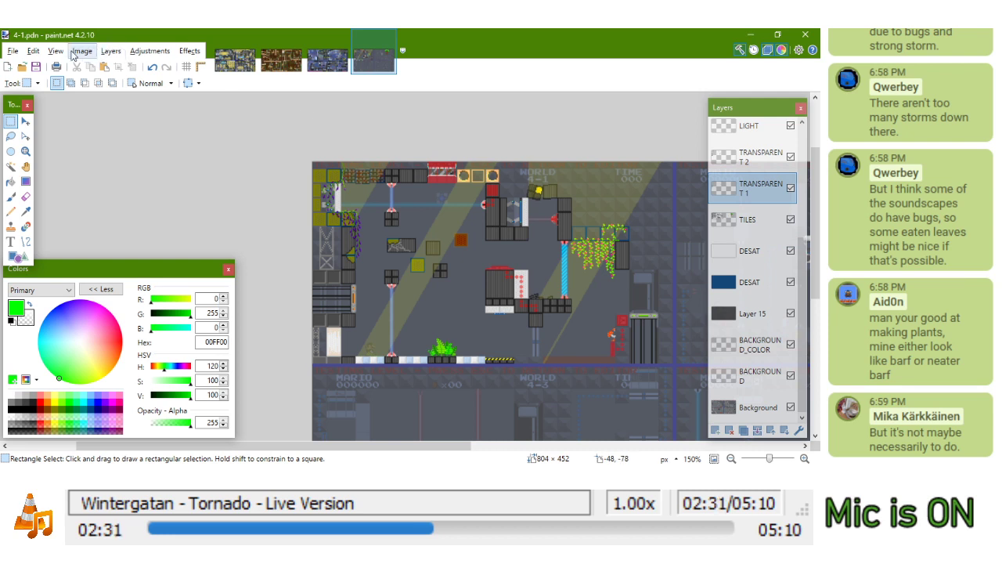
pyautogui.click(33, 51)
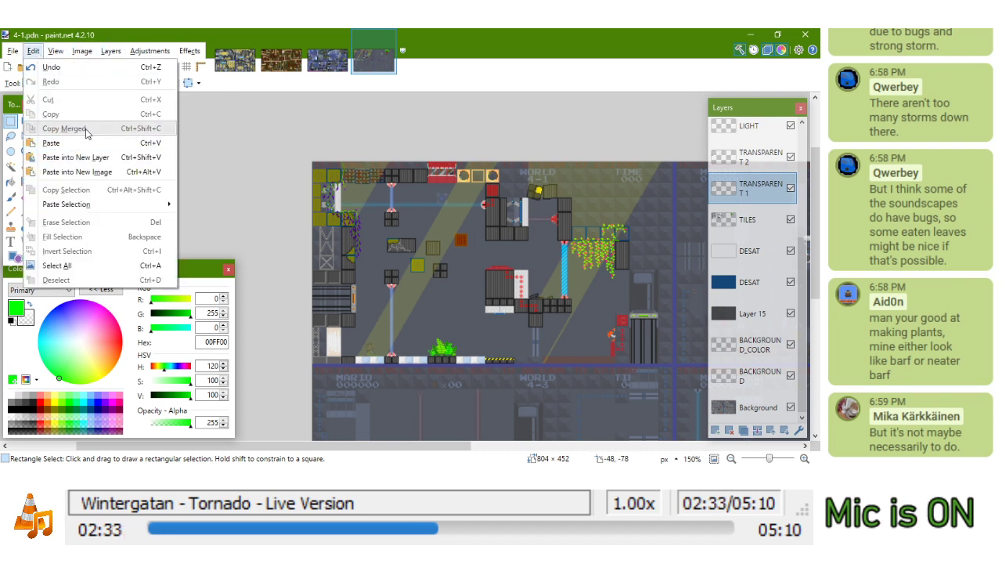
pyautogui.click(300, 139)
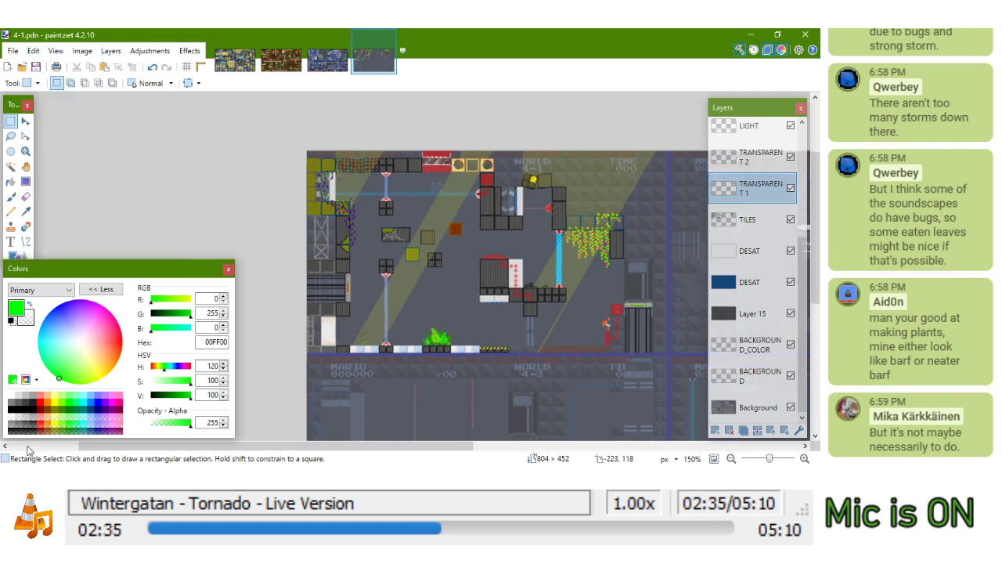
# Switch to File Explorer and open the Simile Thoughts folder under mari0's mappacks
pyautogui.moveTo(114, 462)
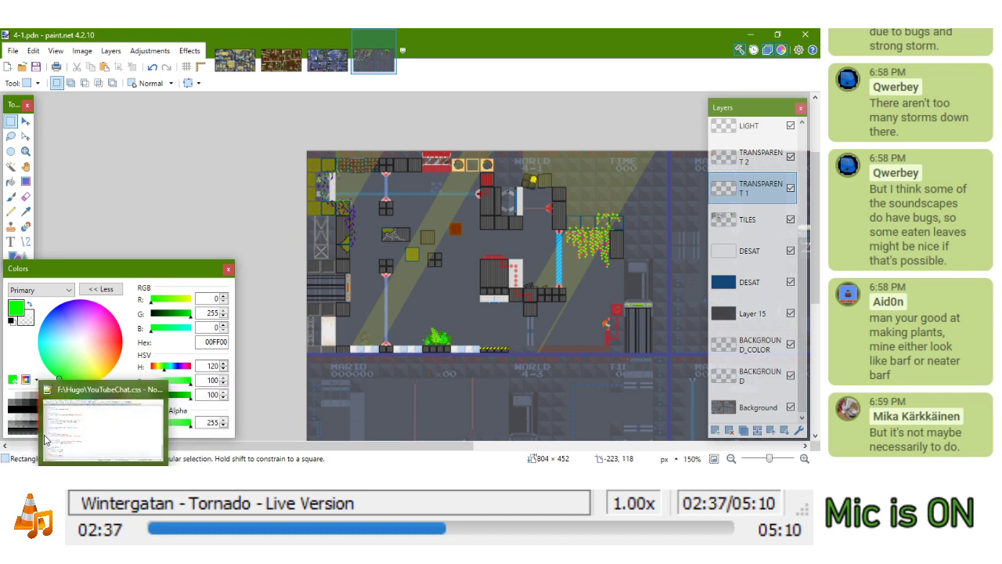
pyautogui.click(45, 430)
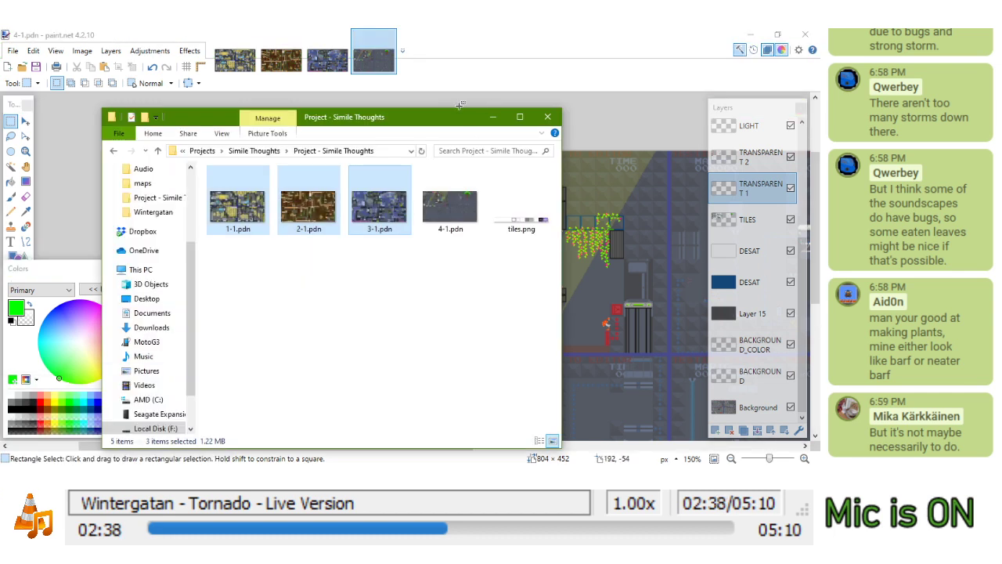
pyautogui.click(270, 151)
pyautogui.doubleClick(236, 202)
pyautogui.scroll(-6, 281, 313)
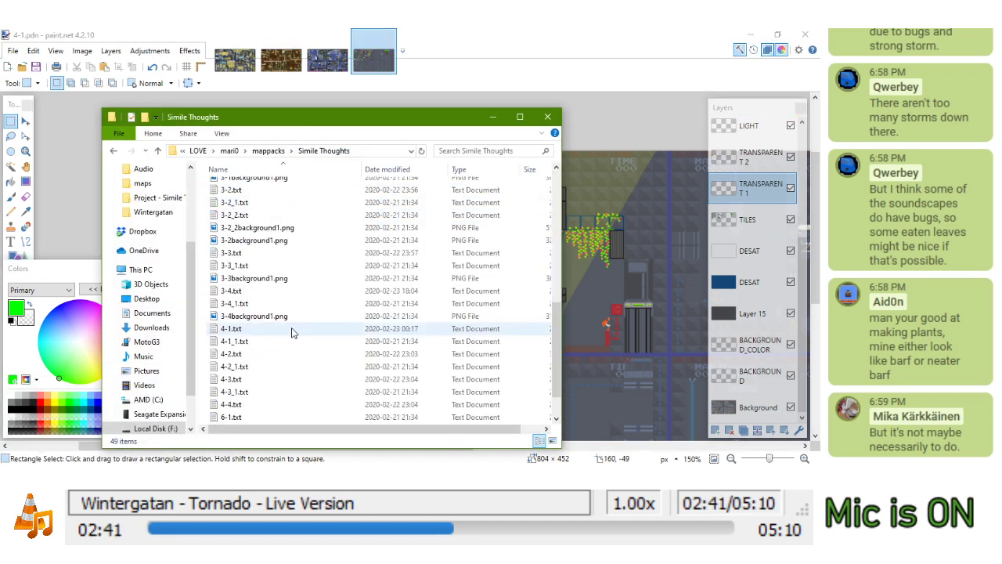
# Duplicate 3-1background1.png and rename the copy to 4-1background1.png
pyautogui.scroll(1, 243, 261)
pyautogui.moveTo(243, 208); pyautogui.dragTo(205, 232)
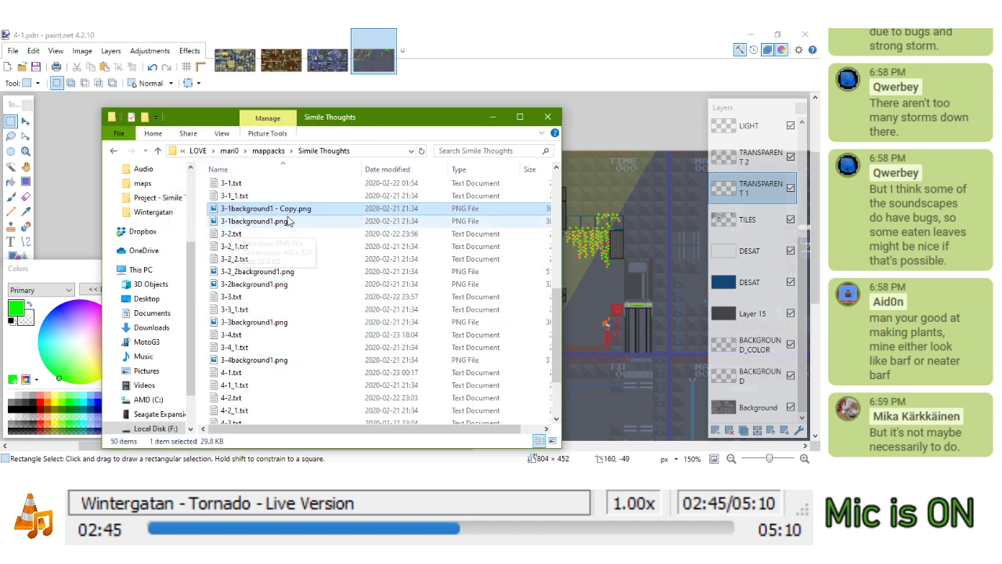
pyautogui.press('F2')
pyautogui.press('Home')
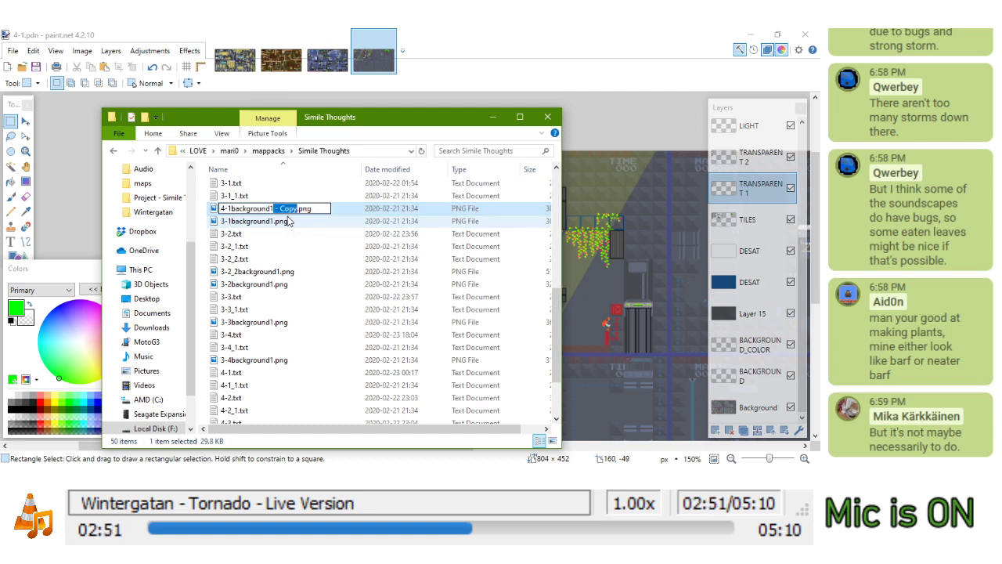
pyautogui.press('Return')
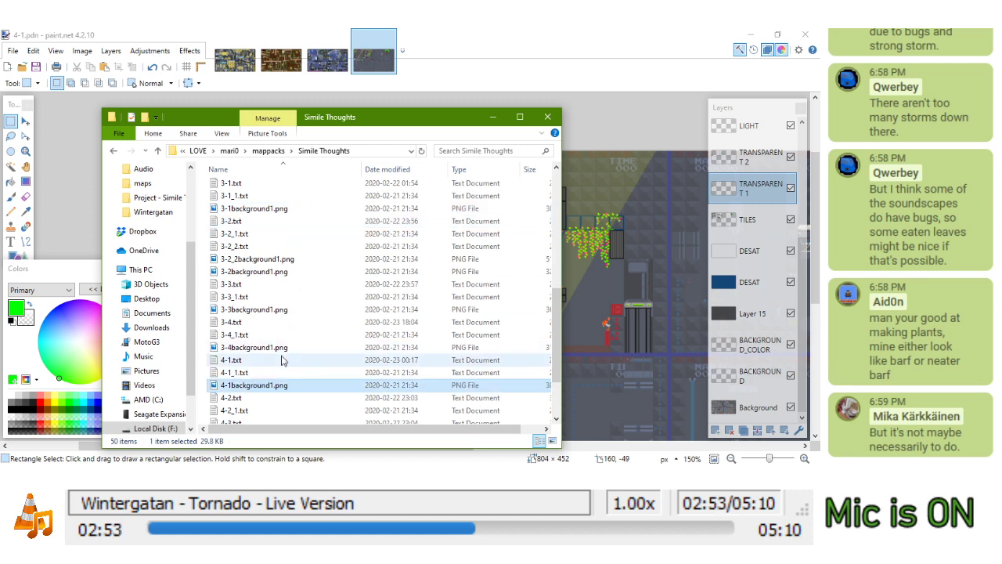
# Open 4-1background1.png as its own image in paint.net, paste the copied level artwork over it, and save it
pyautogui.moveTo(436, 69); pyautogui.dragTo(436, 68)
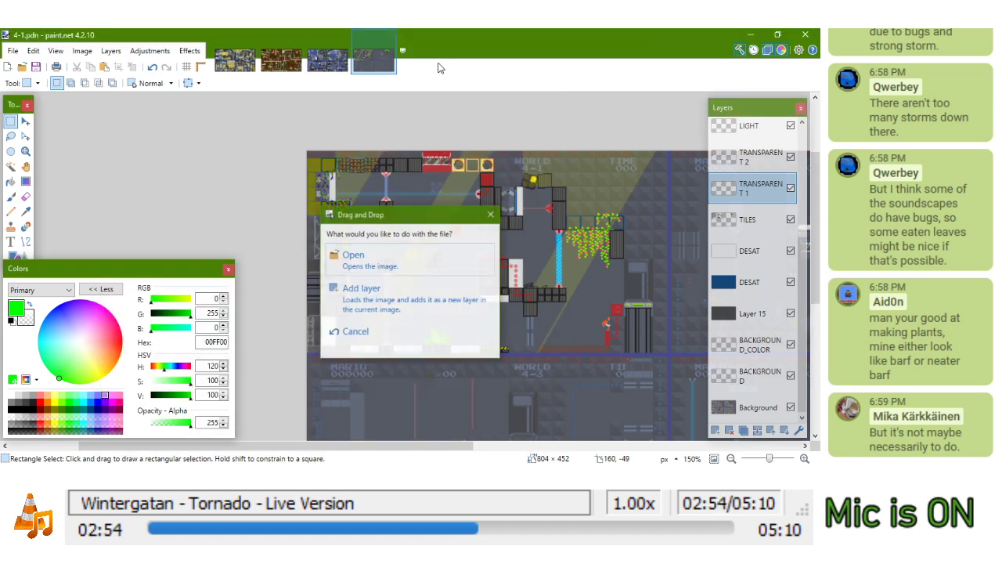
pyautogui.click(407, 247)
pyautogui.hotkey('ctrl', 'v')
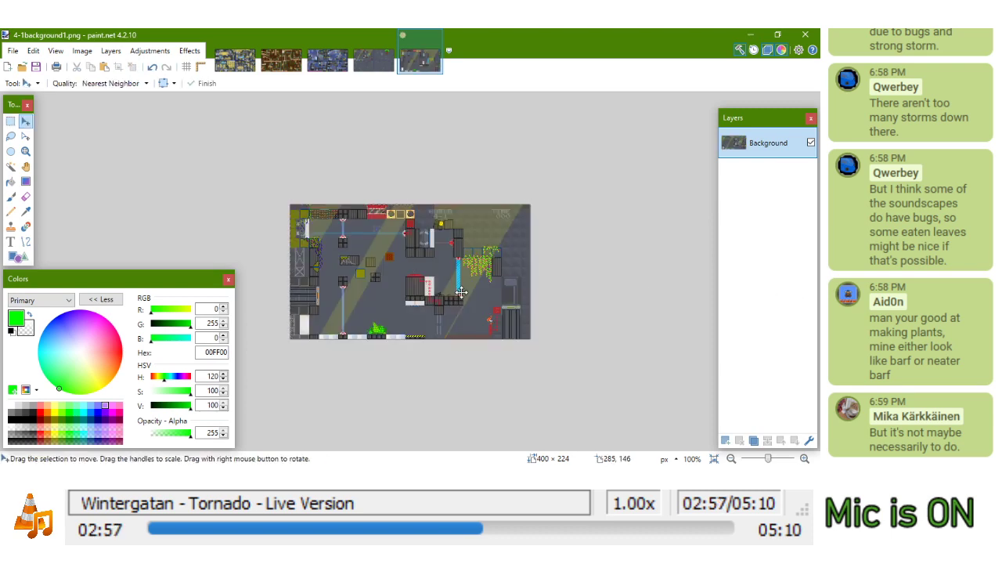
pyautogui.hotkey('ctrl', 's')
pyautogui.press('Return')
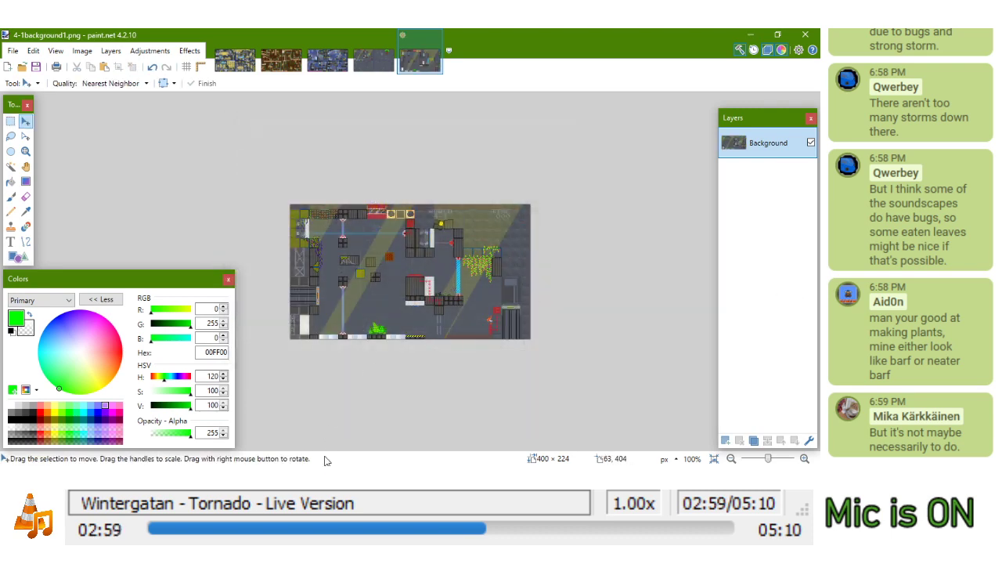
# Switch to the Mari0 level editor, load world 4 map 1, and return to the level view
pyautogui.hotkey('alt', 'Tab')
pyautogui.click(355, 131)
pyautogui.click(338, 133)
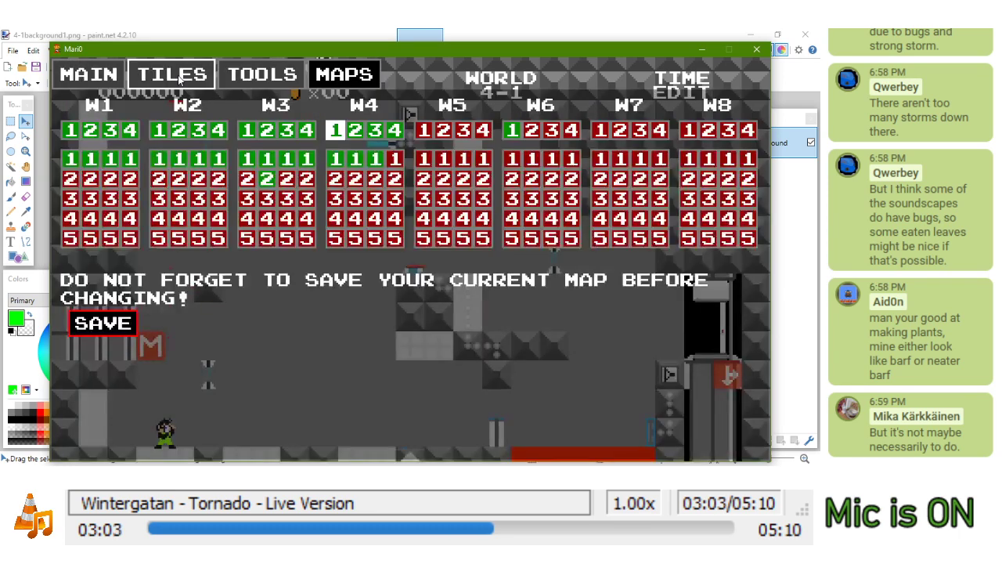
pyautogui.click(172, 74)
pyautogui.press('Escape')
pyautogui.press('f')
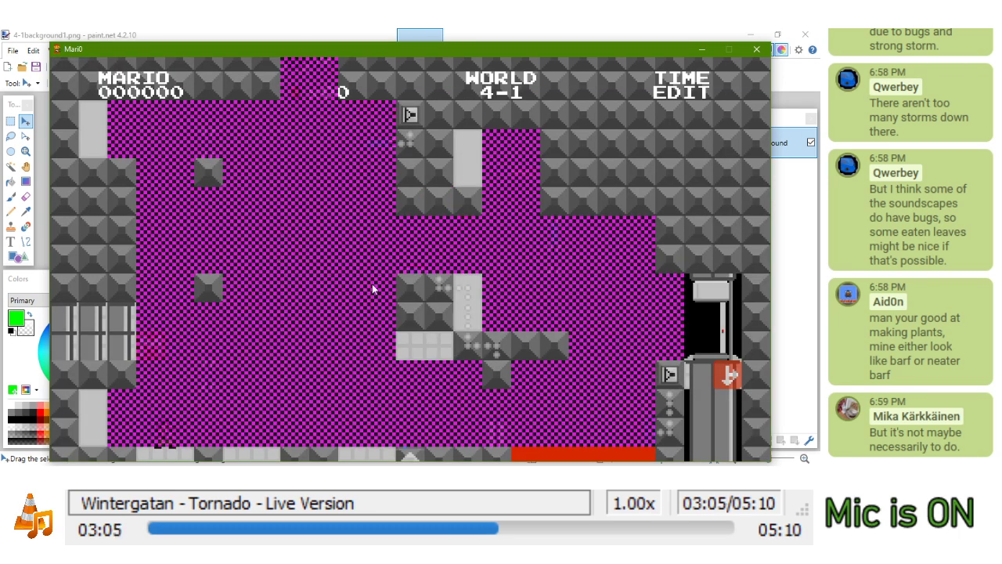
# Enable the custom background for the 4-1 map and view it in the level
pyautogui.press('Escape')
pyautogui.click(88, 74)
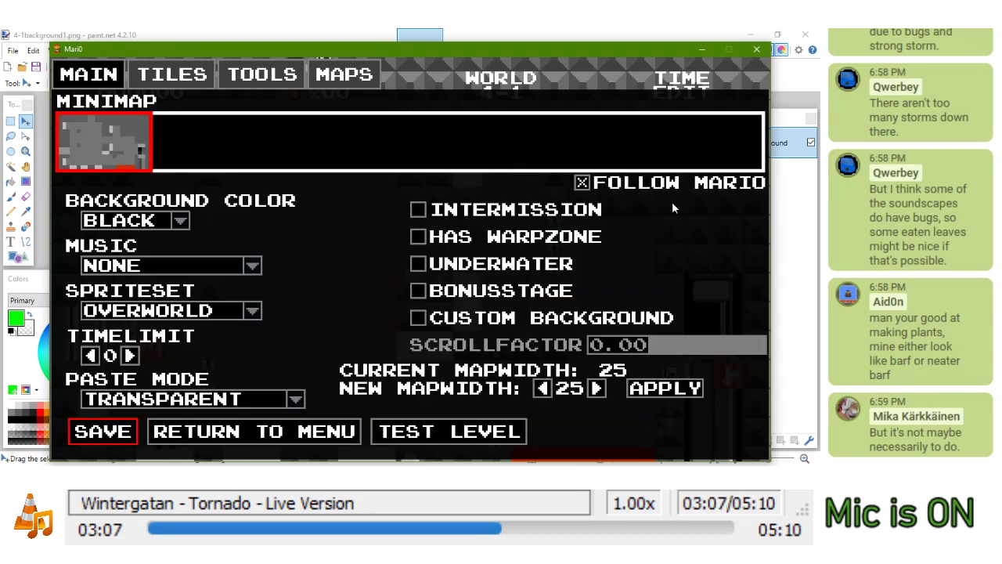
pyautogui.click(418, 317)
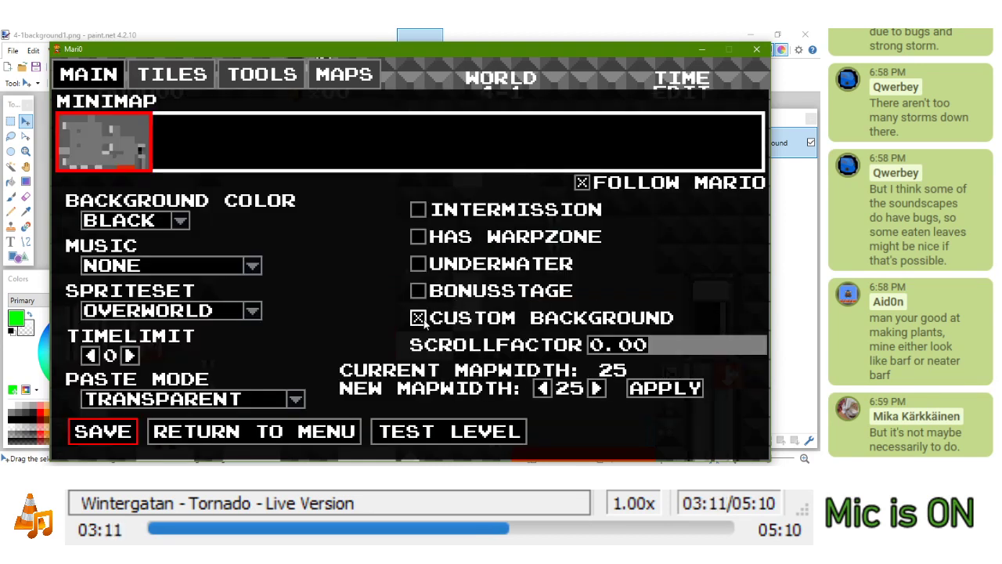
pyautogui.press('Escape')
pyautogui.moveTo(264, 110); pyautogui.dragTo(262, 415)
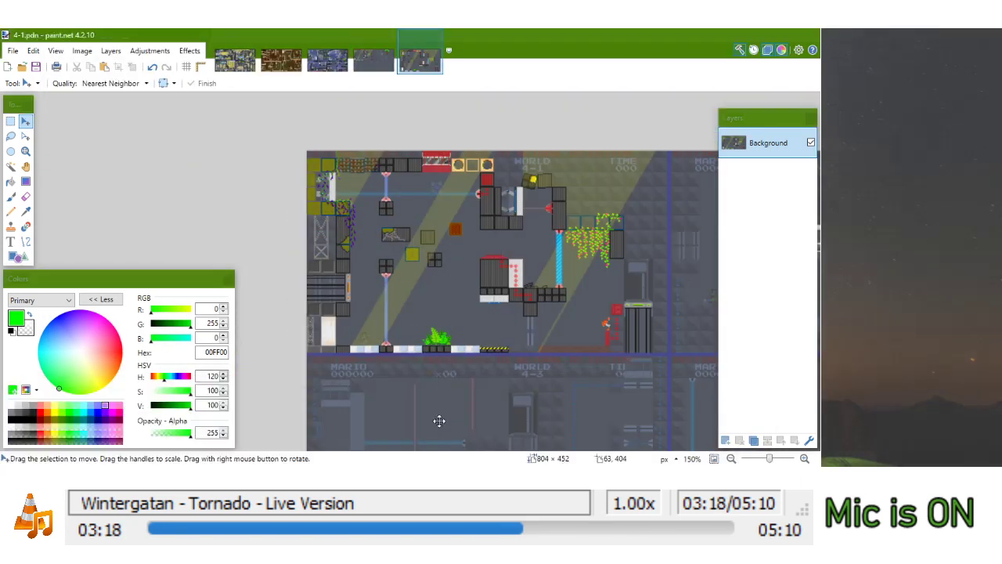
# Switch back to 4-1.pdn in paint.net and move the floating blocks in the middle of the room from TILES to a new layer
pyautogui.click(440, 420)
pyautogui.click(10, 121)
pyautogui.scroll(7, 424, 248)
pyautogui.moveTo(325, 188); pyautogui.dragTo(515, 252)
pyautogui.moveTo(356, 223); pyautogui.dragTo(479, 311)
pyautogui.click(747, 220)
pyautogui.hotkey('ctrl', 'x')
pyautogui.hotkey('ctrl', 'v')
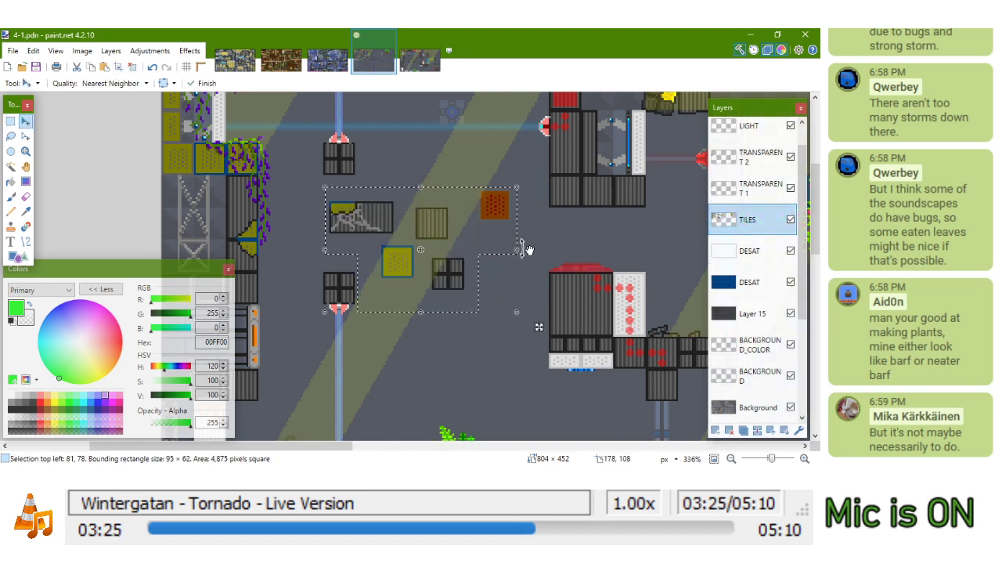
pyautogui.hotkey('ctrl', 'z')
pyautogui.click(715, 430)
pyautogui.hotkey('ctrl', 'v')
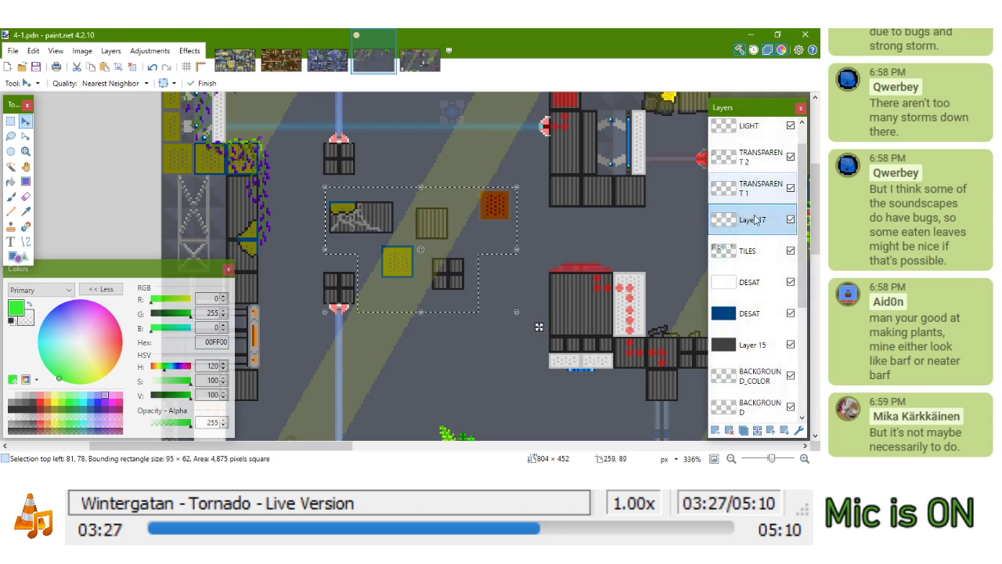
# Rename the new floating-blocks layer to TEMP and hide it
pyautogui.doubleClick(752, 221)
pyautogui.write('TEMP')
pyautogui.press('Return')
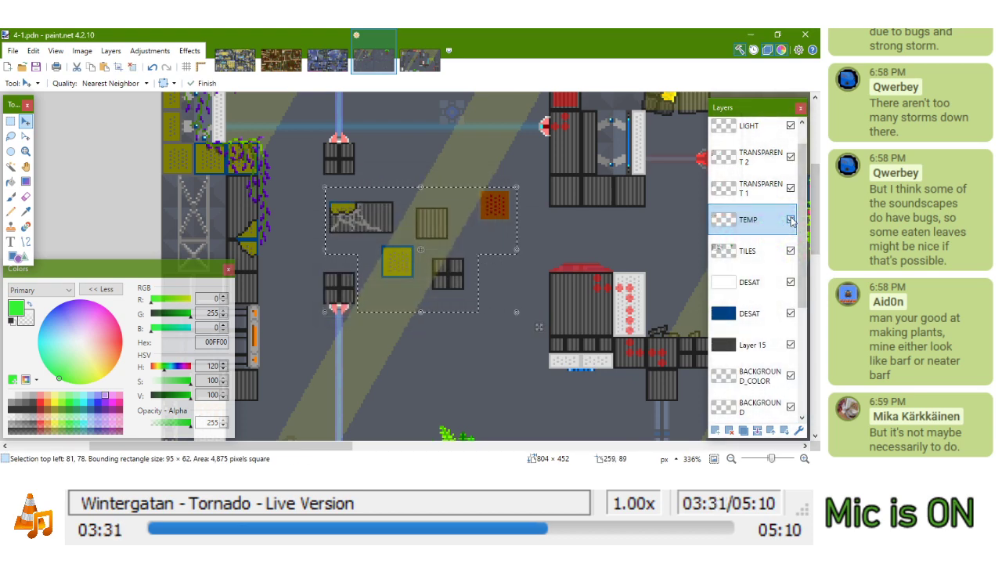
pyautogui.click(790, 220)
# Copy the merged 400 × 224 px area of level 4-1 without the floating blocks, paste it into 4-1background1.png, and save it
pyautogui.scroll(-5, 491, 216)
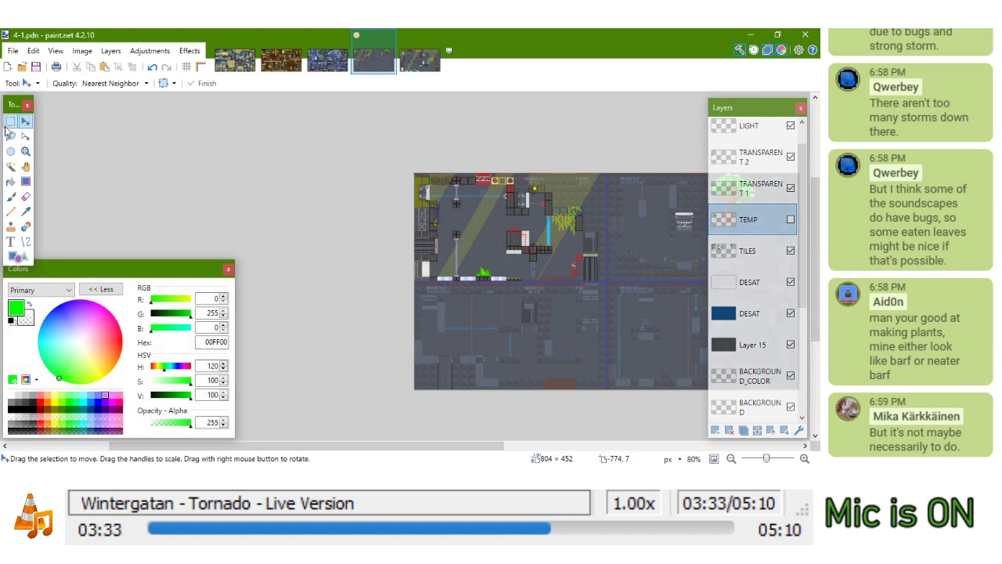
pyautogui.click(10, 121)
pyautogui.moveTo(414, 173); pyautogui.dragTo(663, 314)
pyautogui.scroll(6, 663, 314)
pyautogui.moveTo(559, 228); pyautogui.dragTo(564, 220)
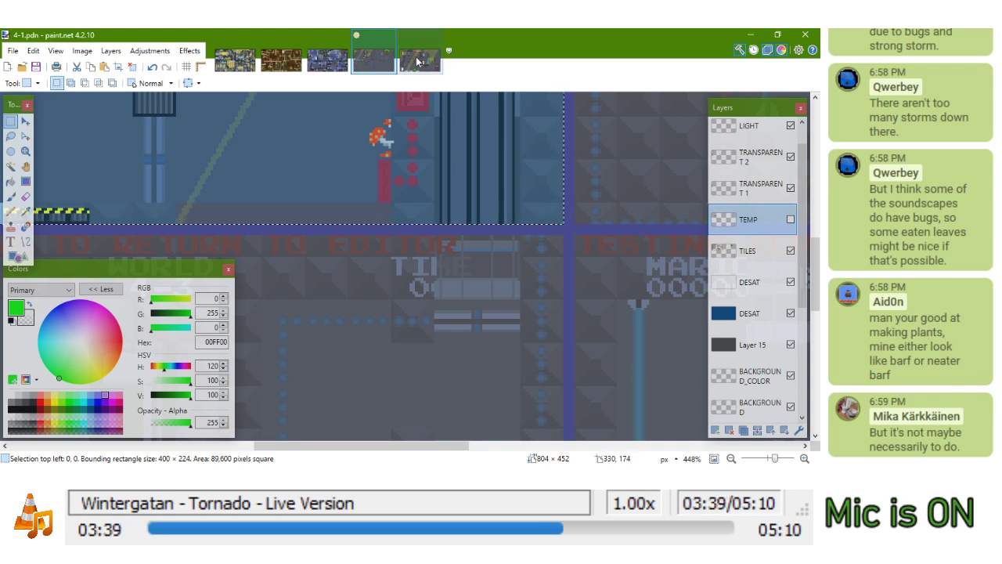
pyautogui.click(419, 60)
pyautogui.hotkey('ctrl', 'v')
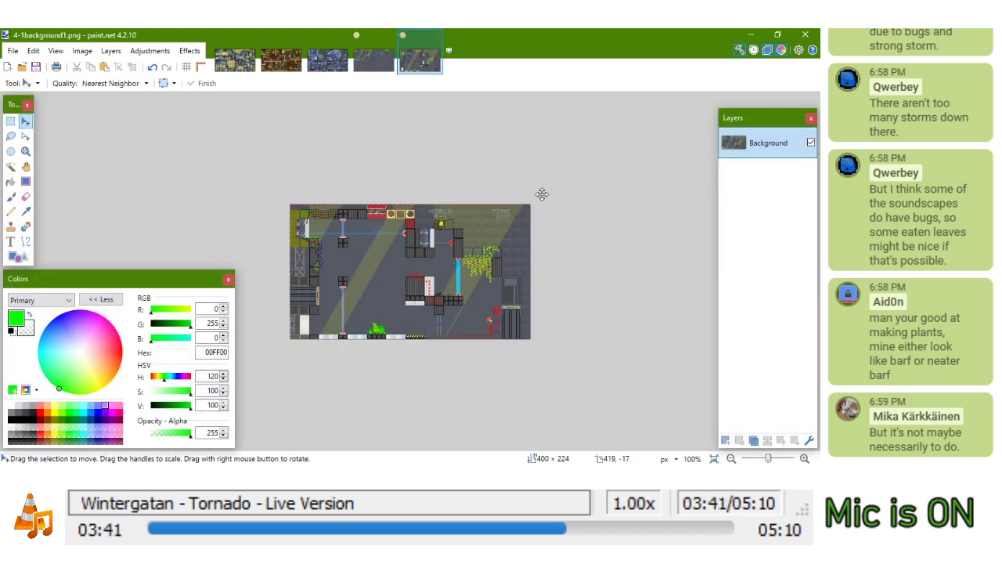
# Switch to Mari0 and return to level 4-1 in the editor
pyautogui.click(241, 472)
pyautogui.press('Escape')
pyautogui.click(339, 76)
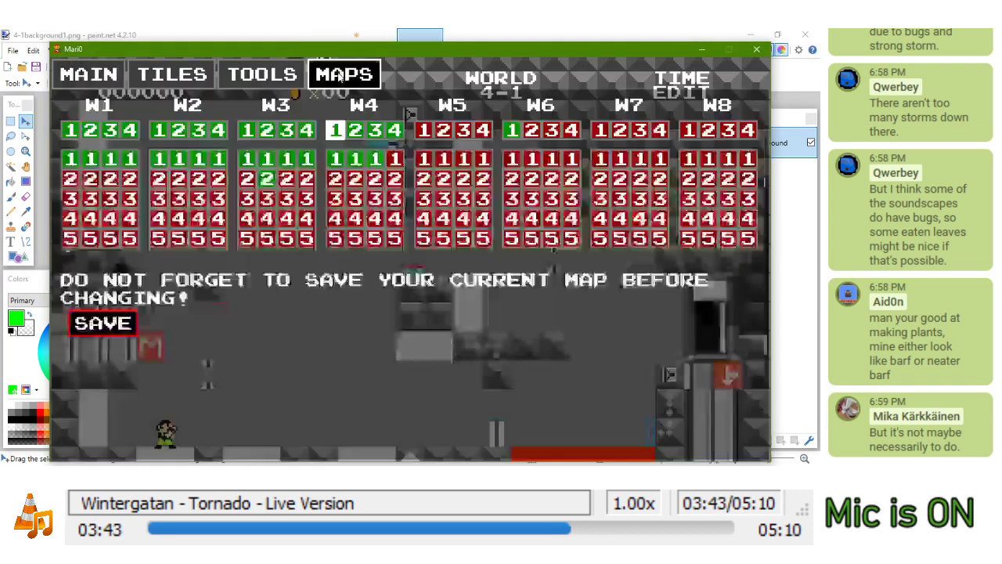
pyautogui.click(172, 74)
pyautogui.press('Escape')
pyautogui.press('Escape')
pyautogui.click(89, 74)
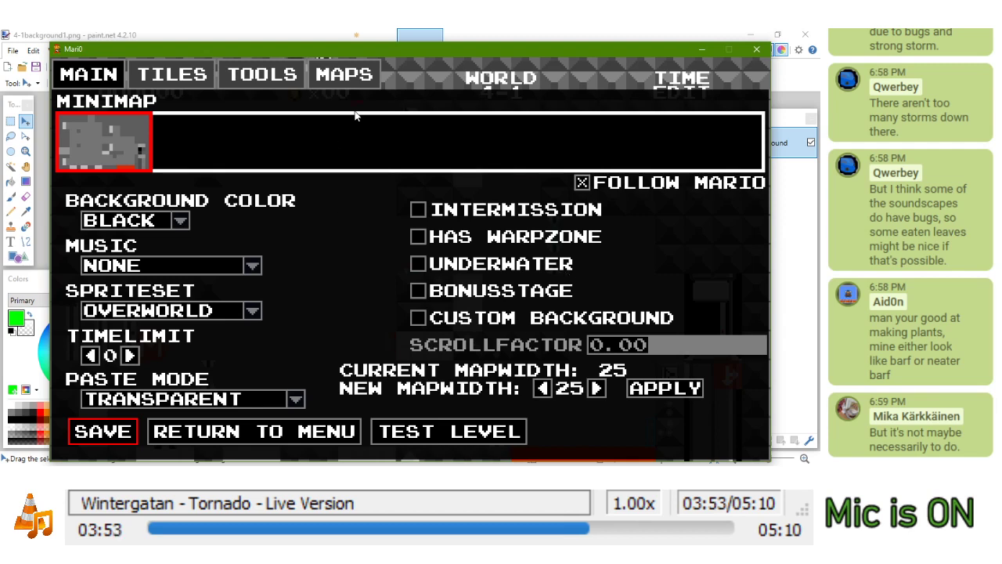
pyautogui.press('Tab')
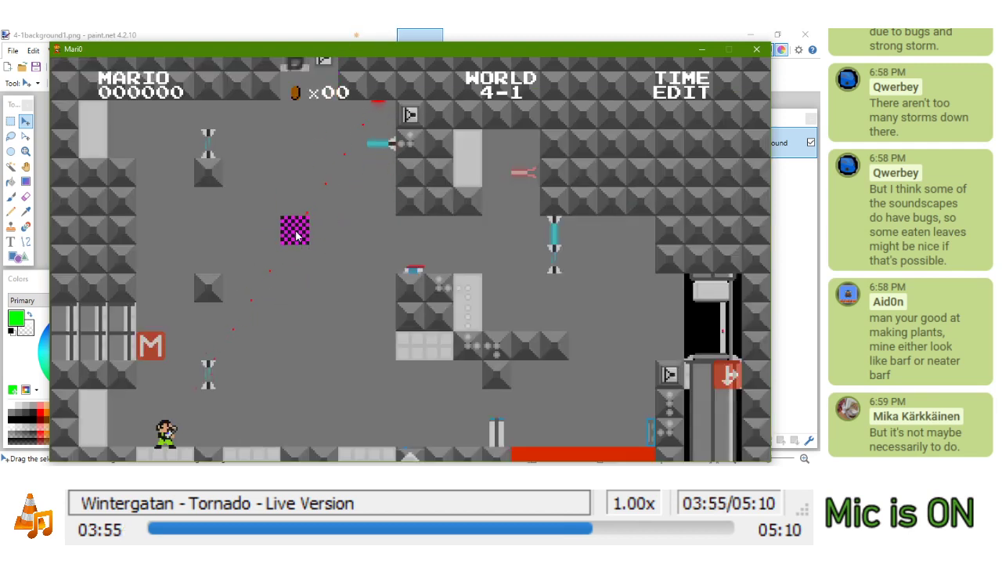
# Pick the second custom tile, the one with collision and no portals, then test it on the upper wall and undo the stroke
pyautogui.press('Escape')
pyautogui.click(190, 78)
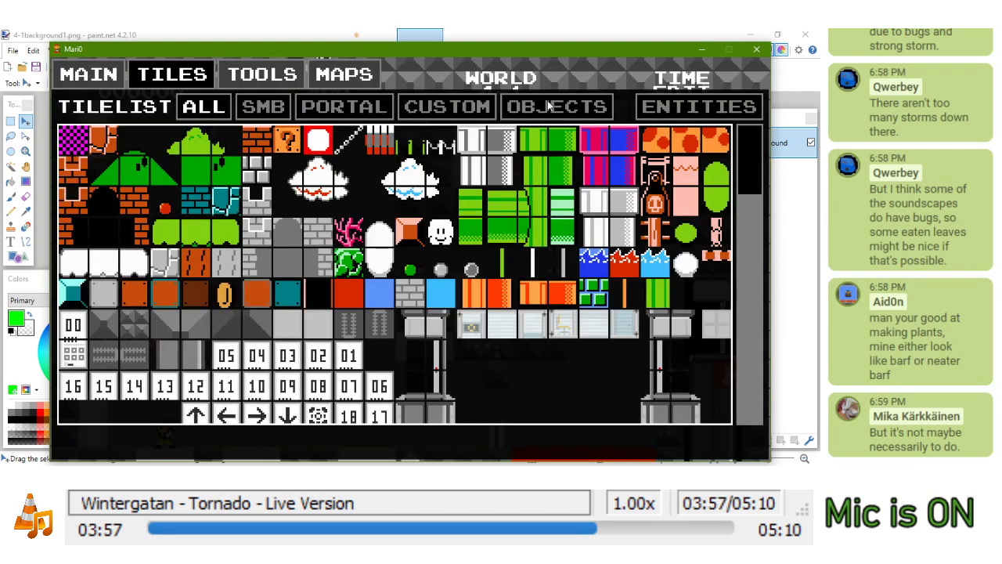
pyautogui.click(446, 106)
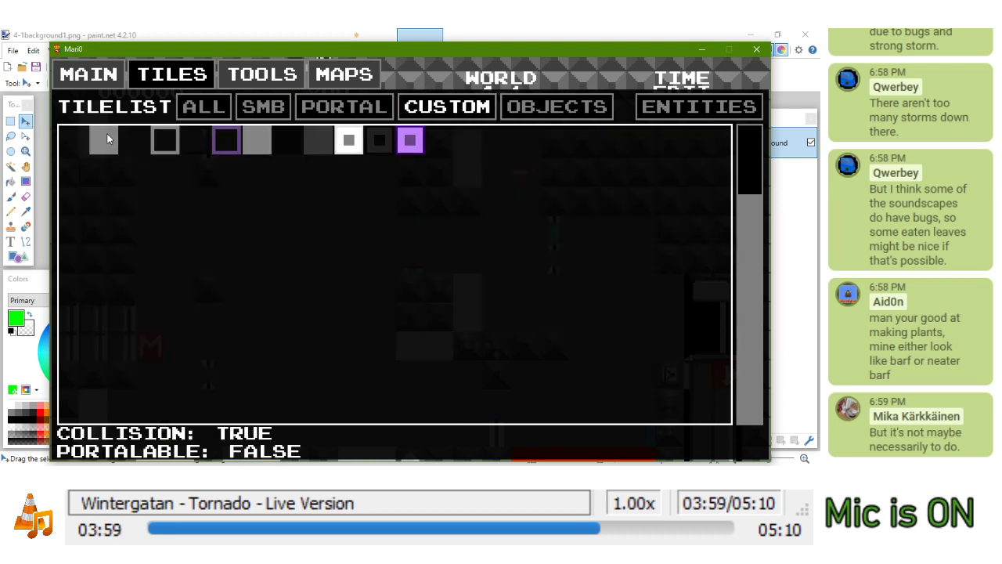
pyautogui.click(108, 139)
pyautogui.moveTo(110, 172); pyautogui.dragTo(116, 261)
pyautogui.hotkey('ctrl', 'z')
# Enable the custom background for the 4-1 map and return to the level
pyautogui.press('Escape')
pyautogui.click(103, 78)
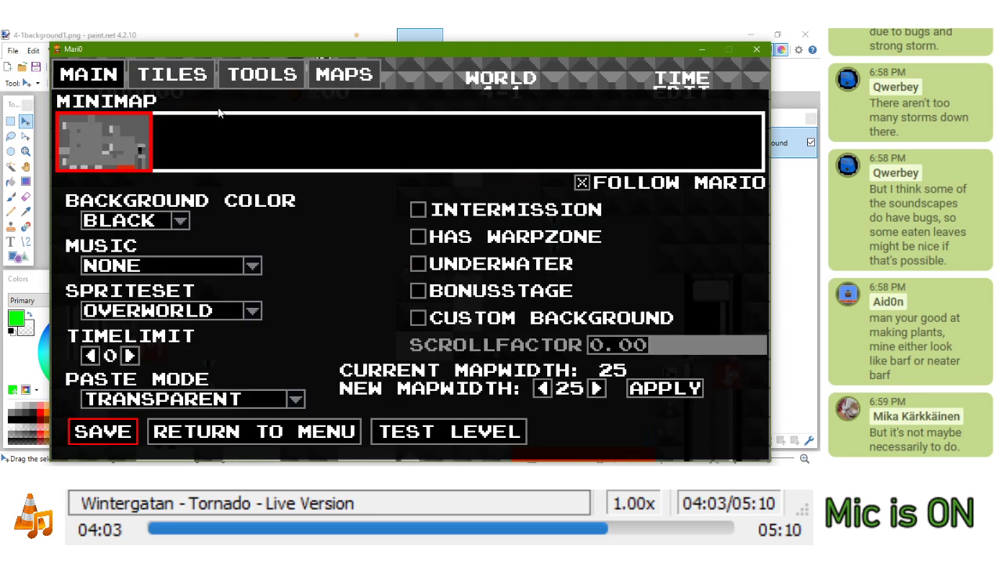
pyautogui.press('Tab')
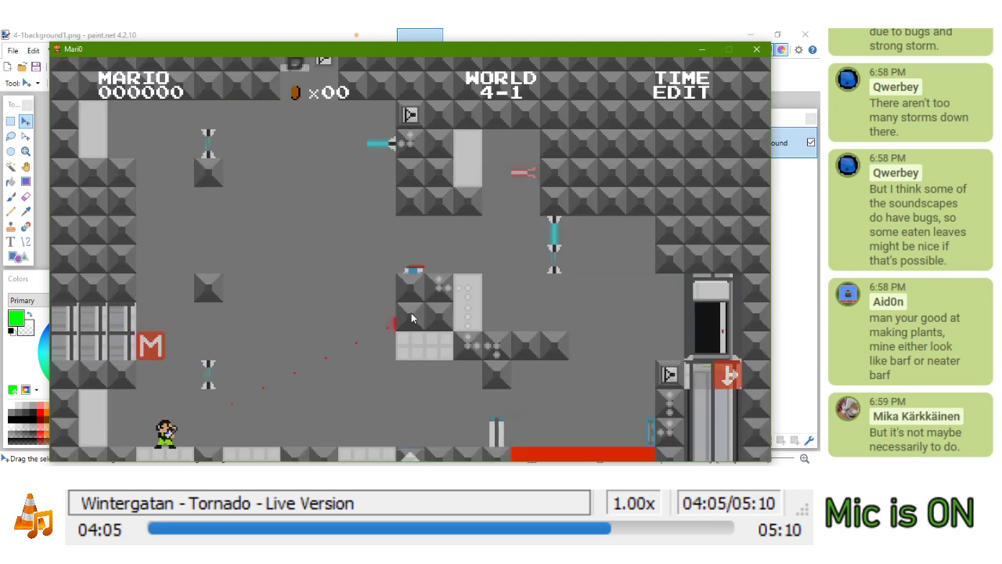
# Replace the dark wall tiles on the upper left wall, ceiling and upper middle blocks with the invisible non-portalable tile
pyautogui.moveTo(121, 179); pyautogui.dragTo(120, 286)
pyautogui.moveTo(92, 171)
pyautogui.mouseDown()
pyautogui.moveTo(67, 166)
pyautogui.moveTo(66, 85)
pyautogui.mouseUp()
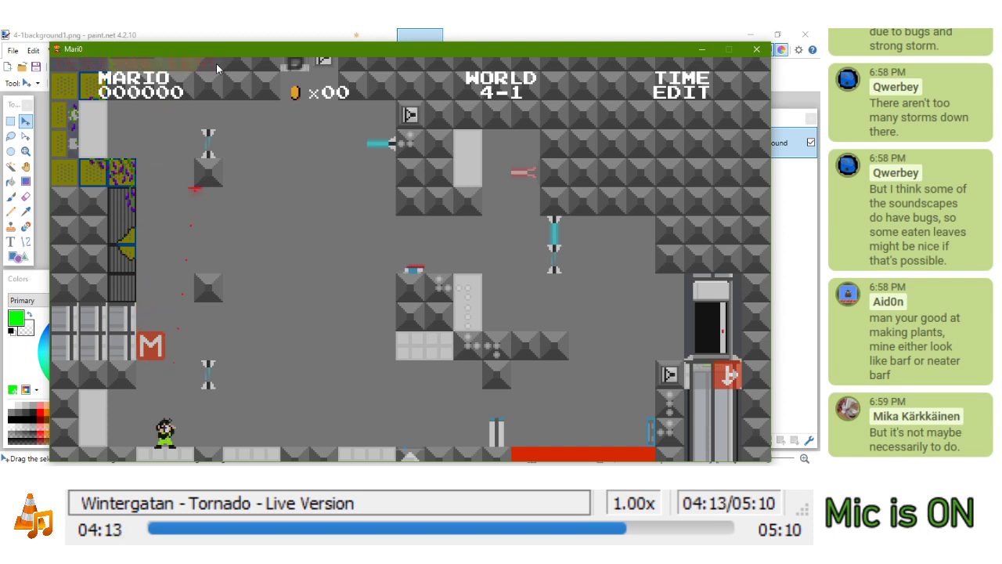
pyautogui.moveTo(266, 84); pyautogui.dragTo(180, 84)
pyautogui.moveTo(338, 79)
pyautogui.mouseDown()
pyautogui.moveTo(360, 67)
pyautogui.moveTo(380, 68)
pyautogui.moveTo(381, 84)
pyautogui.moveTo(411, 92)
pyautogui.moveTo(406, 68)
pyautogui.moveTo(410, 198)
pyautogui.moveTo(459, 205)
pyautogui.moveTo(441, 186)
pyautogui.moveTo(449, 60)
pyautogui.moveTo(471, 80)
pyautogui.moveTo(471, 110)
pyautogui.moveTo(548, 112)
pyautogui.moveTo(558, 205)
pyautogui.mouseUp()
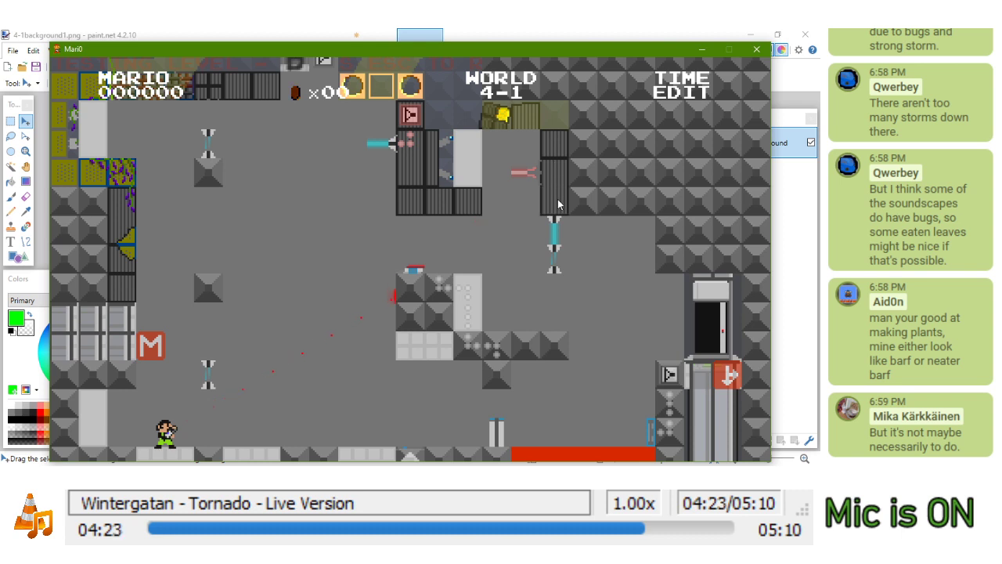
pyautogui.moveTo(556, 108)
pyautogui.mouseDown()
pyautogui.moveTo(551, 59)
pyautogui.moveTo(527, 75)
pyautogui.mouseUp()
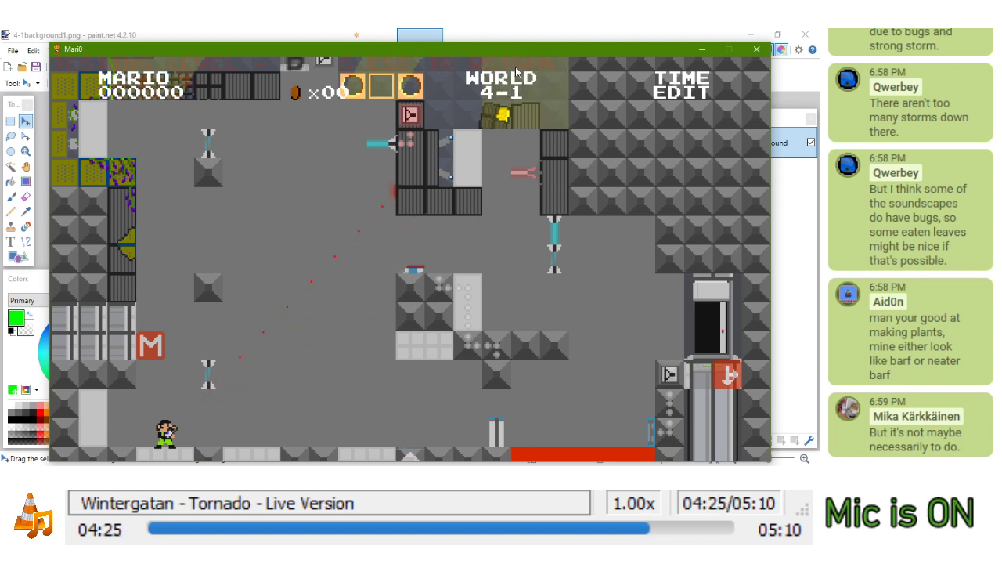
# Replace the dark tiles of the middle platform, floor, entrance door, floating blocks and outer walls with the invisible non-portalable tile
pyautogui.moveTo(411, 299)
pyautogui.mouseDown()
pyautogui.moveTo(440, 317)
pyautogui.moveTo(438, 290)
pyautogui.moveTo(469, 345)
pyautogui.moveTo(550, 351)
pyautogui.moveTo(492, 378)
pyautogui.mouseUp()
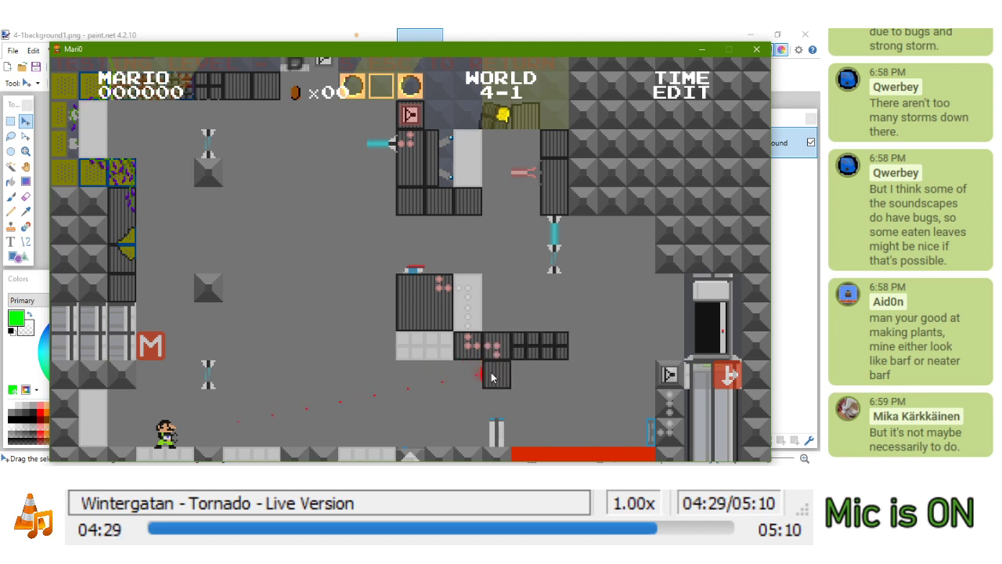
pyautogui.moveTo(498, 462); pyautogui.dragTo(459, 458)
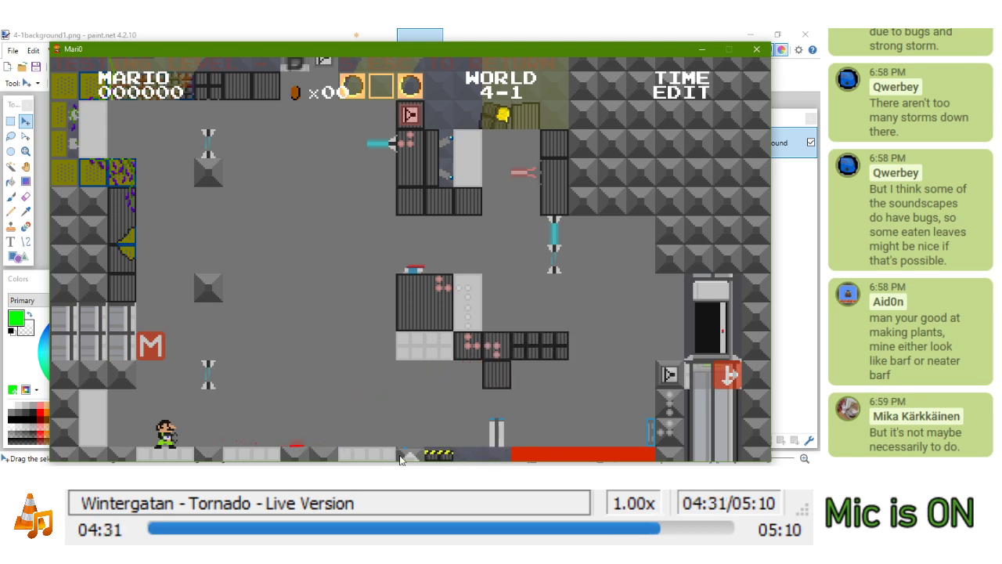
pyautogui.moveTo(309, 459); pyautogui.dragTo(304, 459)
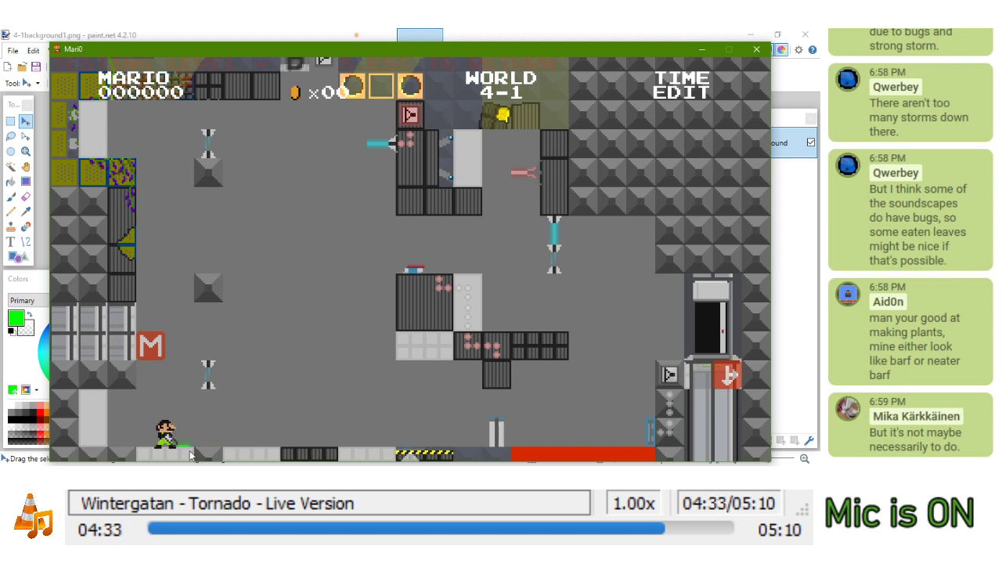
pyautogui.moveTo(118, 457)
pyautogui.mouseDown()
pyautogui.moveTo(62, 454)
pyautogui.moveTo(60, 421)
pyautogui.moveTo(63, 391)
pyautogui.moveTo(79, 377)
pyautogui.moveTo(123, 379)
pyautogui.mouseUp()
pyautogui.moveTo(125, 319); pyautogui.dragTo(104, 343)
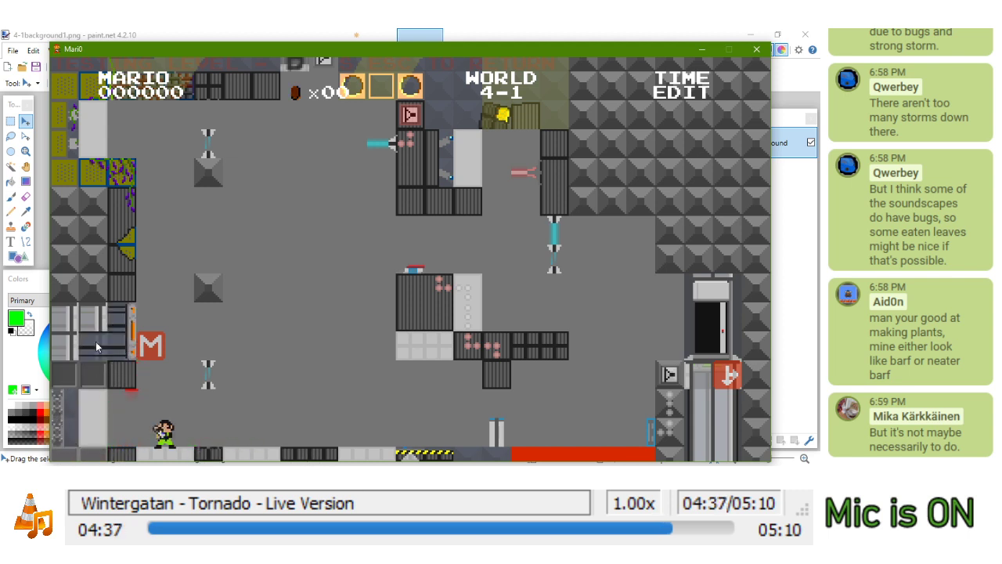
pyautogui.moveTo(94, 289)
pyautogui.mouseDown()
pyautogui.moveTo(94, 211)
pyautogui.moveTo(67, 285)
pyautogui.moveTo(90, 240)
pyautogui.mouseUp()
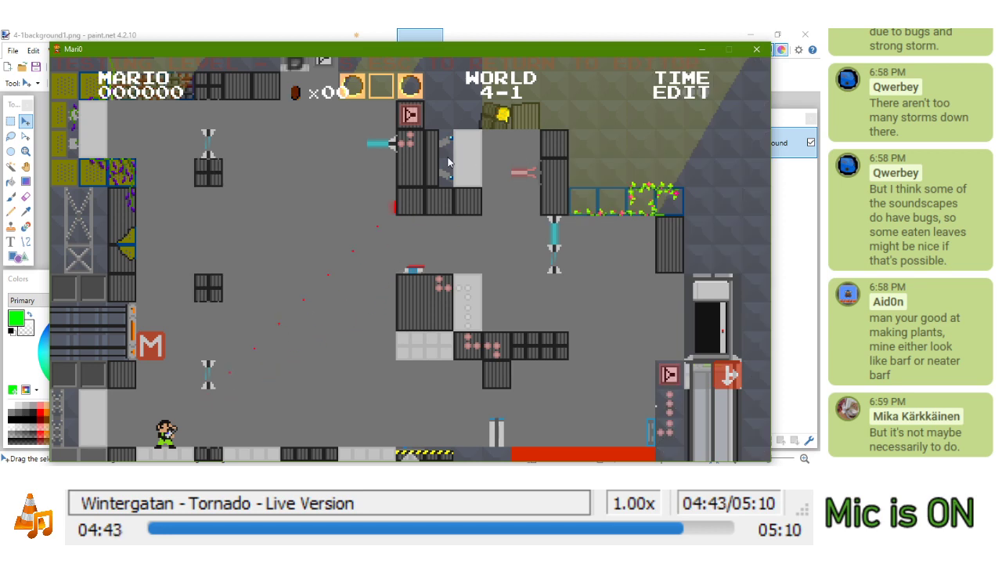
# Pick the first custom tile and paint it over the white portal panels on the walls, floor and middle platform
pyautogui.press('Escape')
pyautogui.click(174, 74)
pyautogui.click(382, 106)
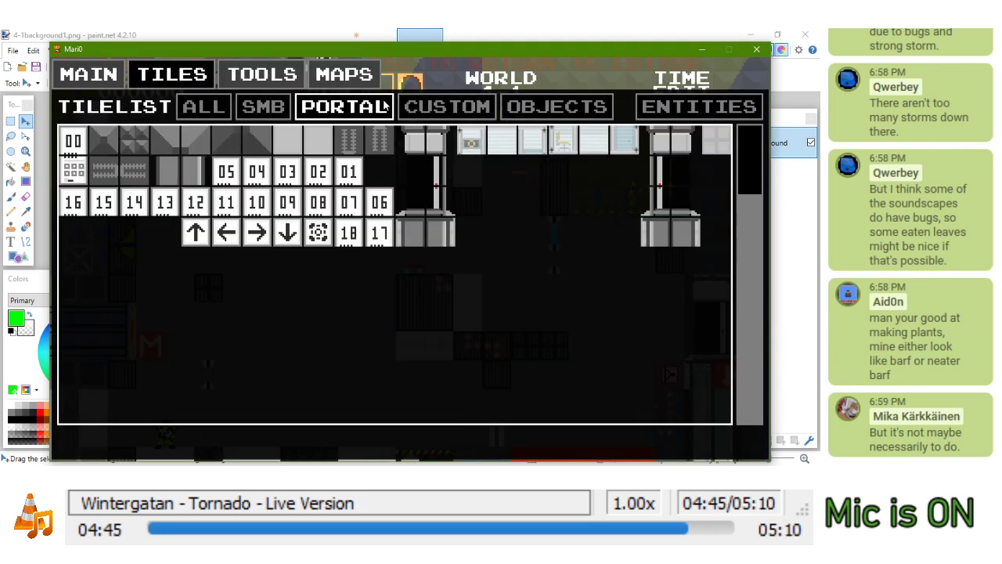
pyautogui.click(410, 108)
pyautogui.click(84, 141)
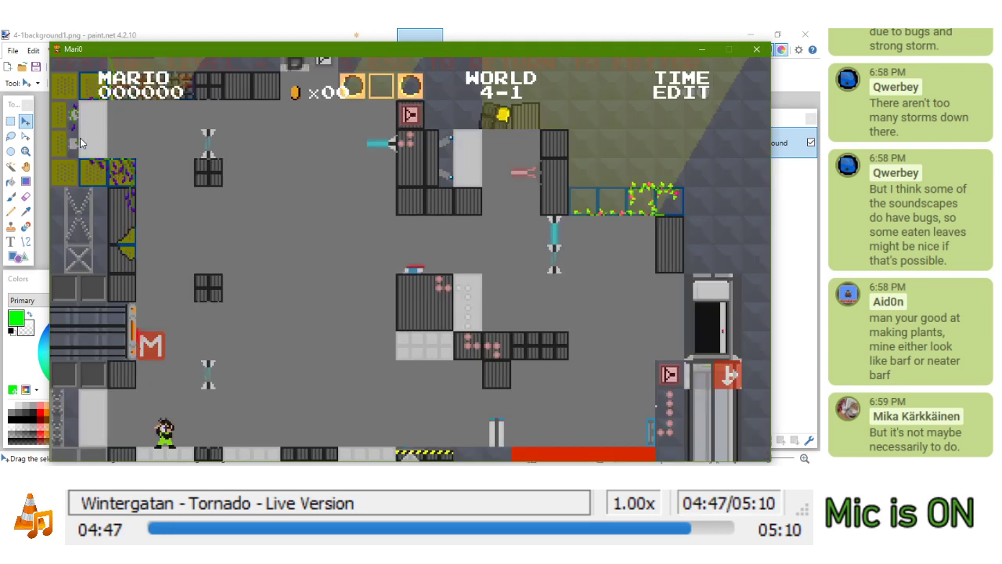
pyautogui.click(94, 125)
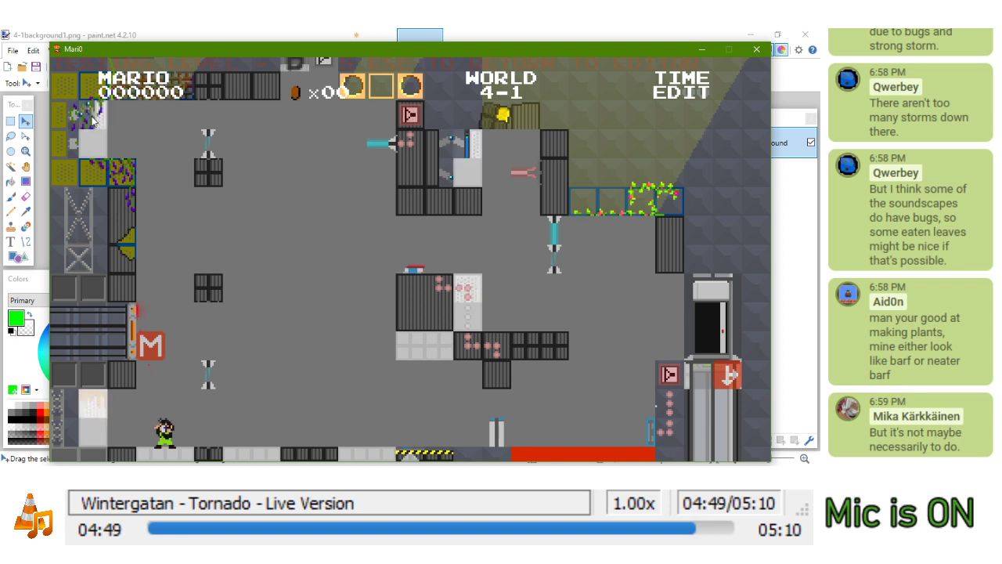
pyautogui.click(94, 142)
pyautogui.click(423, 347)
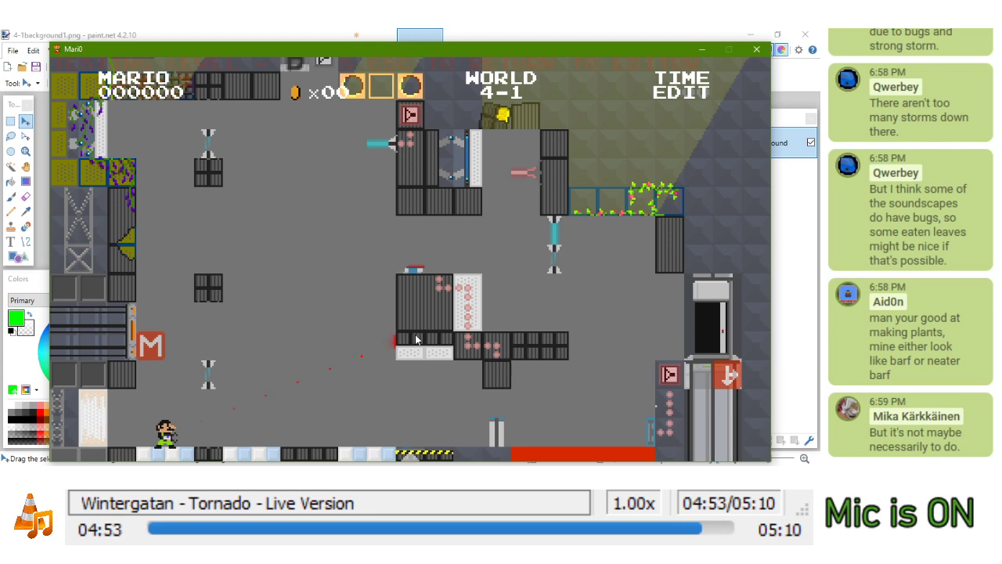
# Pick the empty checkered tile and clear the grey background tiles from the room's interior
pyautogui.press('Escape')
pyautogui.press('Escape')
pyautogui.press('Escape')
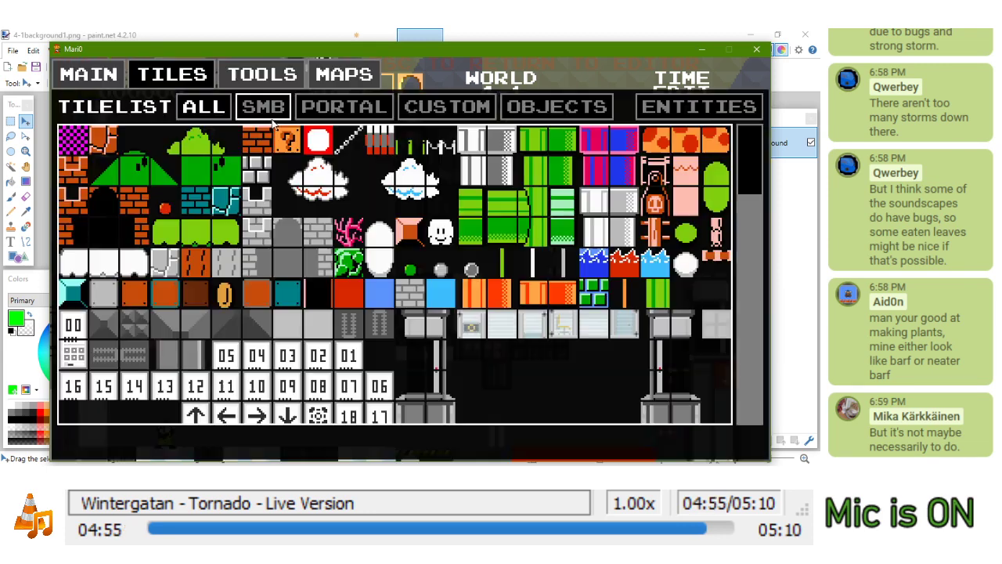
pyautogui.click(447, 106)
pyautogui.click(202, 105)
pyautogui.click(70, 140)
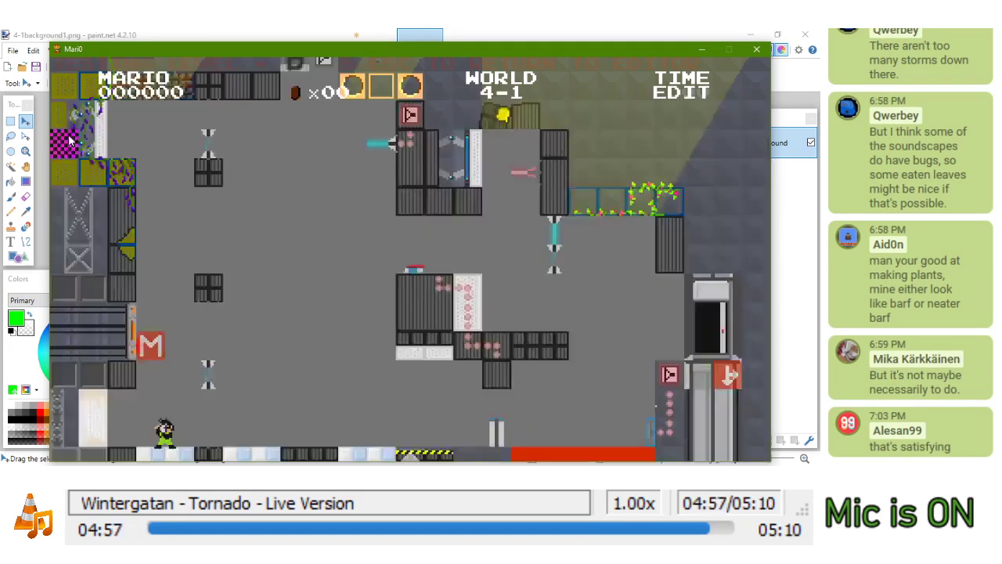
pyautogui.click(349, 232)
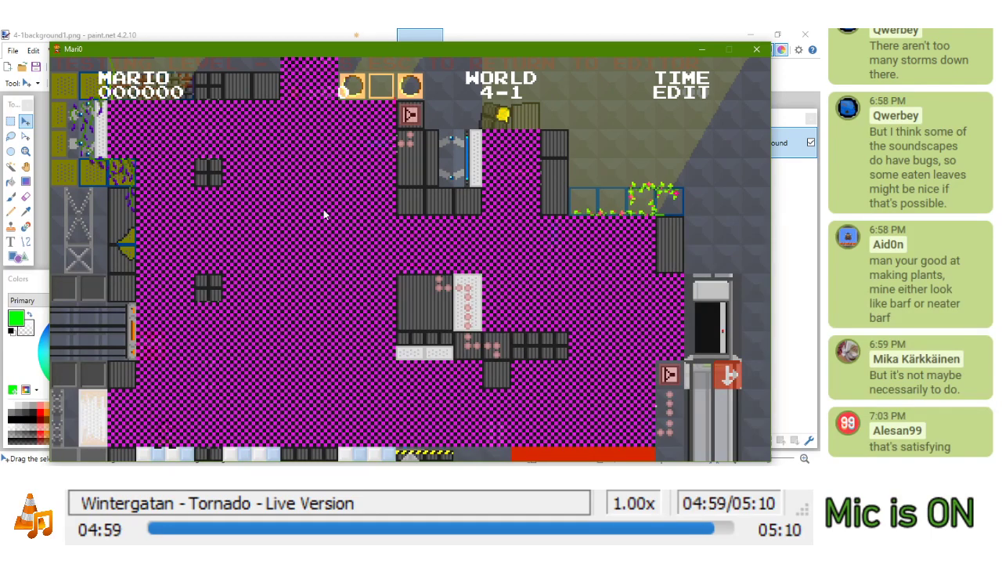
pyautogui.hotkey('ctrl', 'z')
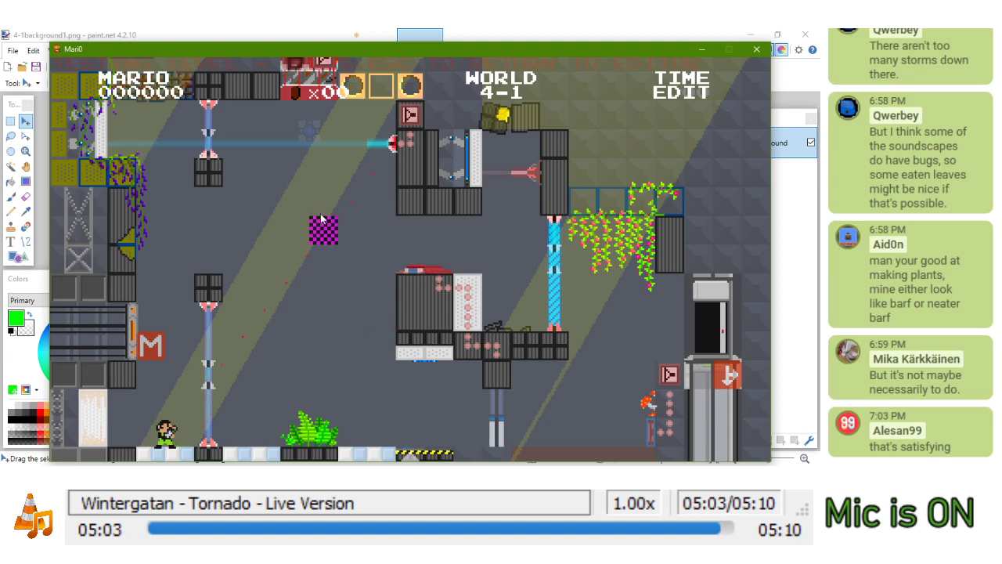
# Save the 4-1 map and clear the old elevator tiles at the room's exit
pyautogui.press('Escape')
pyautogui.click(88, 76)
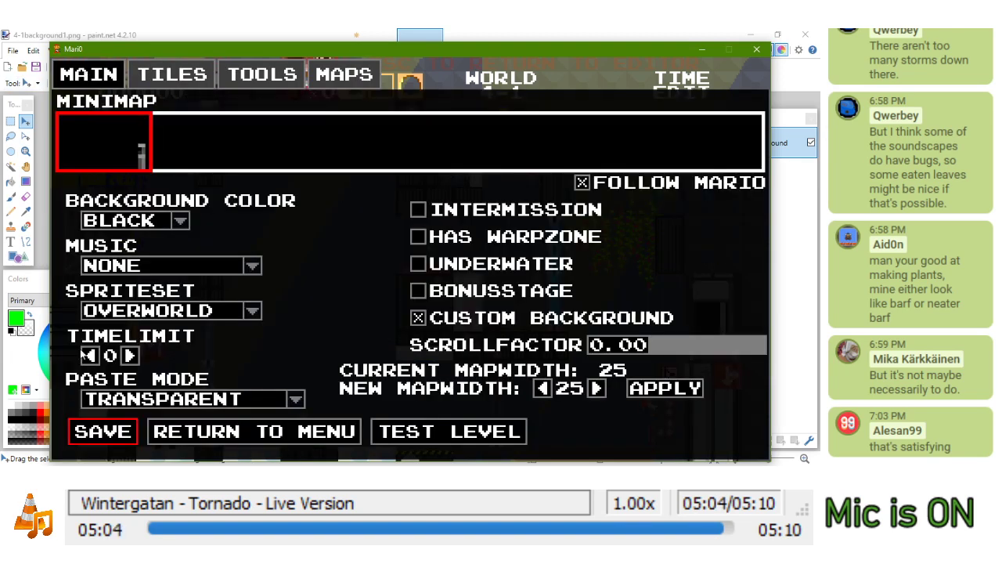
pyautogui.click(90, 432)
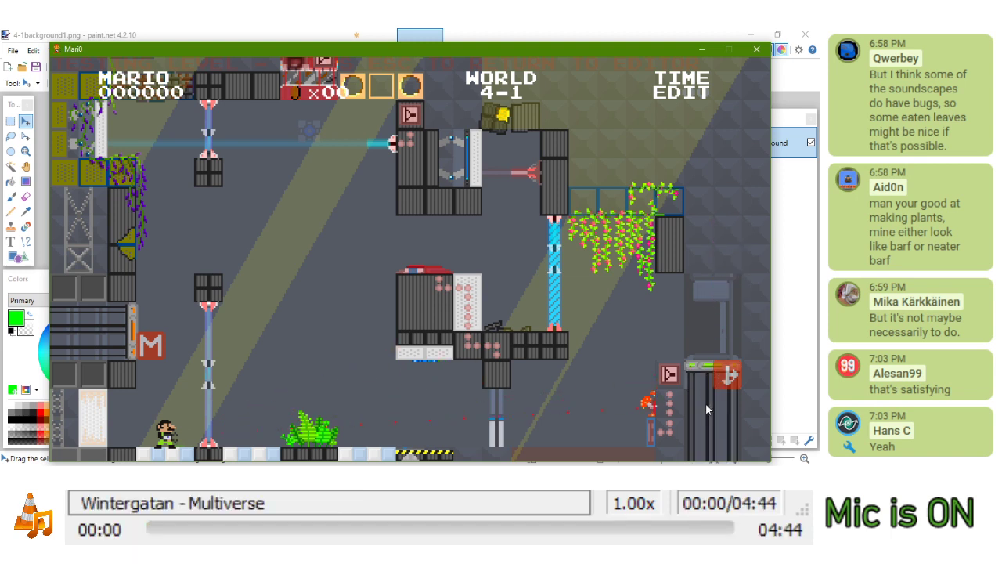
pyautogui.press('Escape')
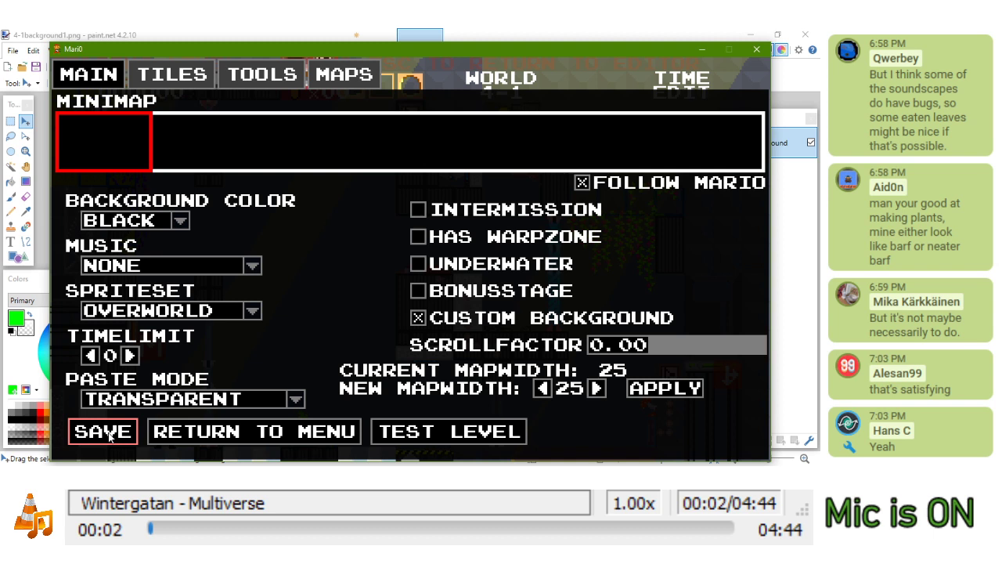
# Test the level by running past the fern and using portals on the floor panel and platform underside to reach the middle platform
pyautogui.click(406, 429)
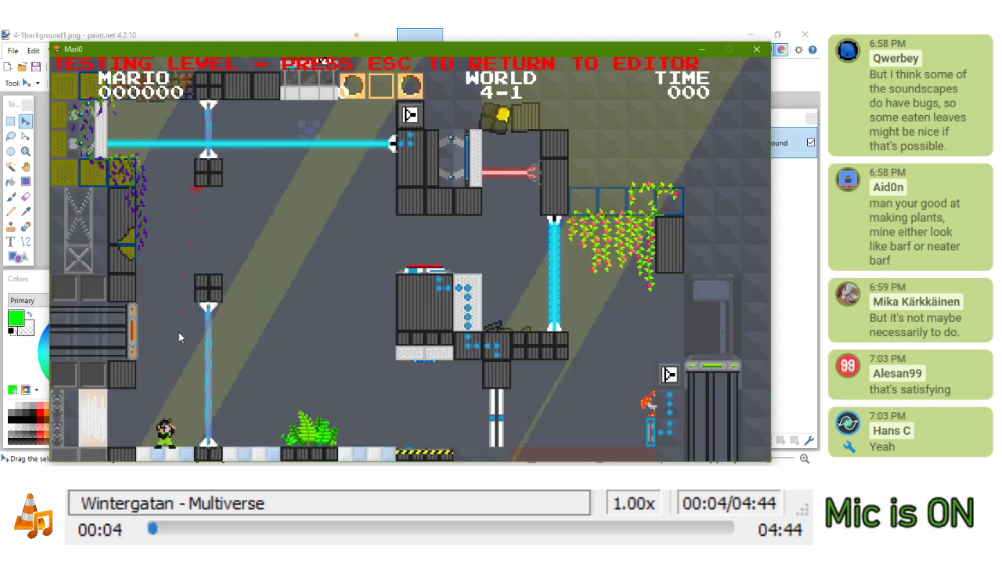
pyautogui.press('d')
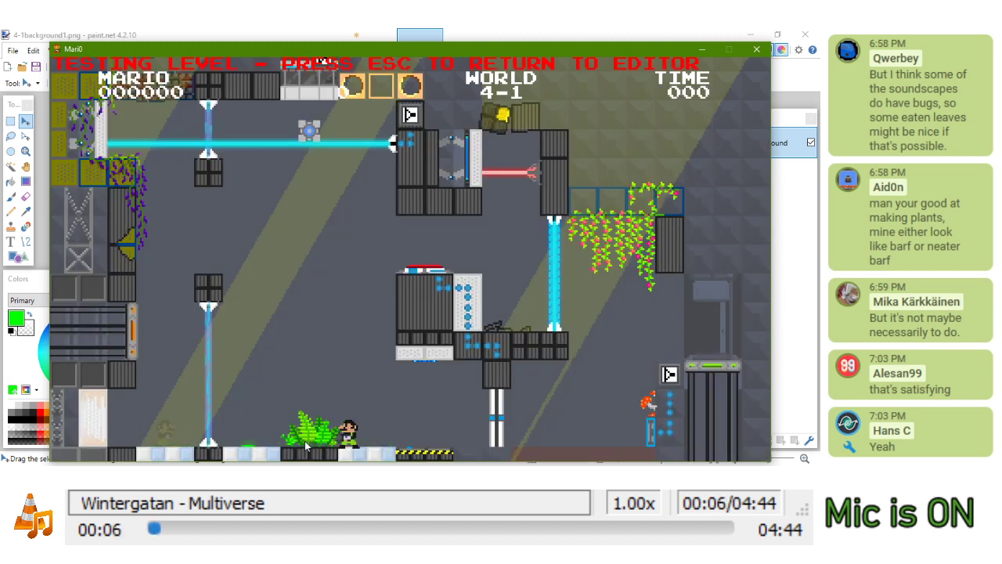
pyautogui.press('d')
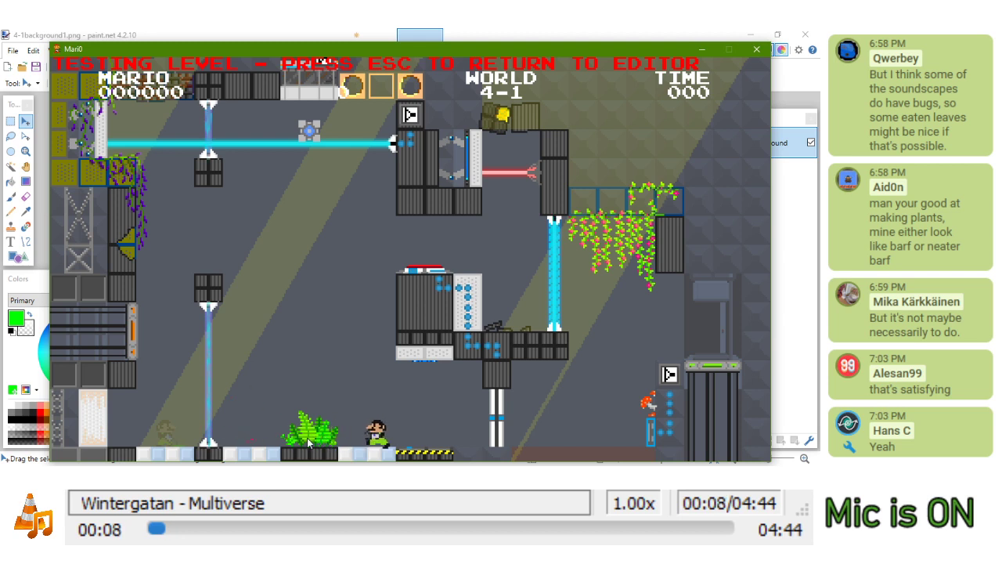
pyautogui.rightClick(374, 449)
pyautogui.press('d')
pyautogui.press('d')
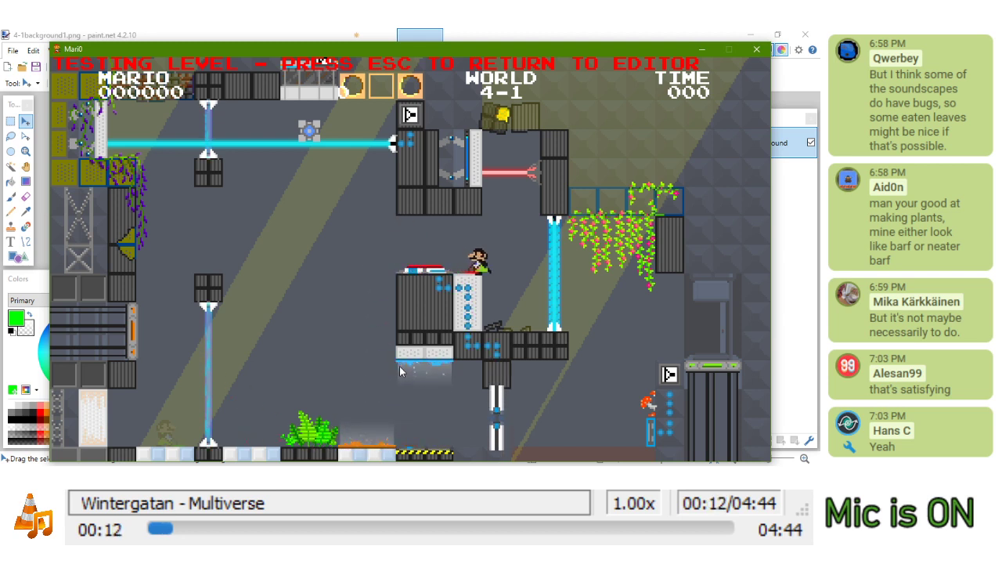
pyautogui.press('d')
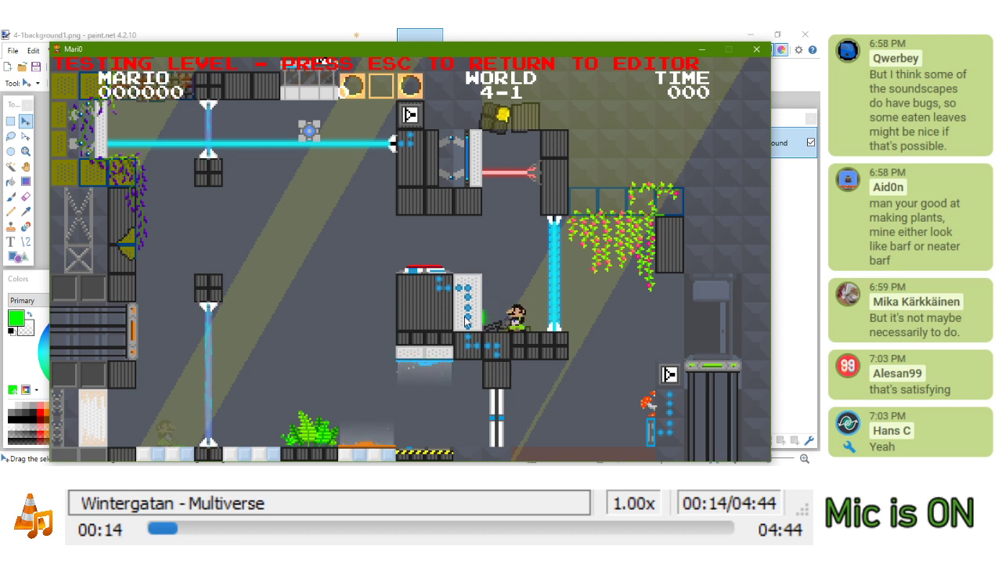
# Test redirecting the red laser with a portal on the upper panel, then portal the platform's side panel and stand on the red button
pyautogui.click(495, 205)
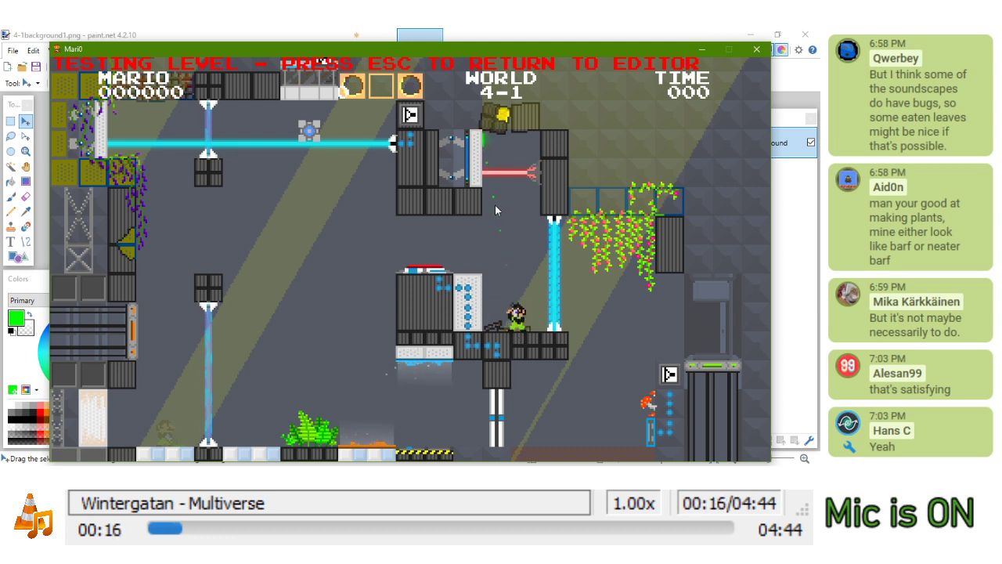
pyautogui.press('d')
pyautogui.press('a')
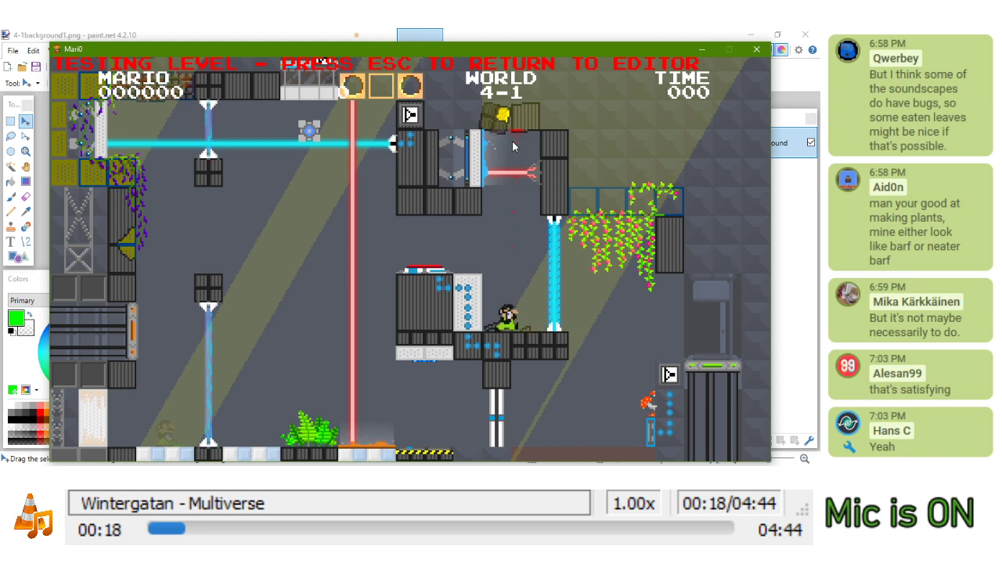
pyautogui.press('d')
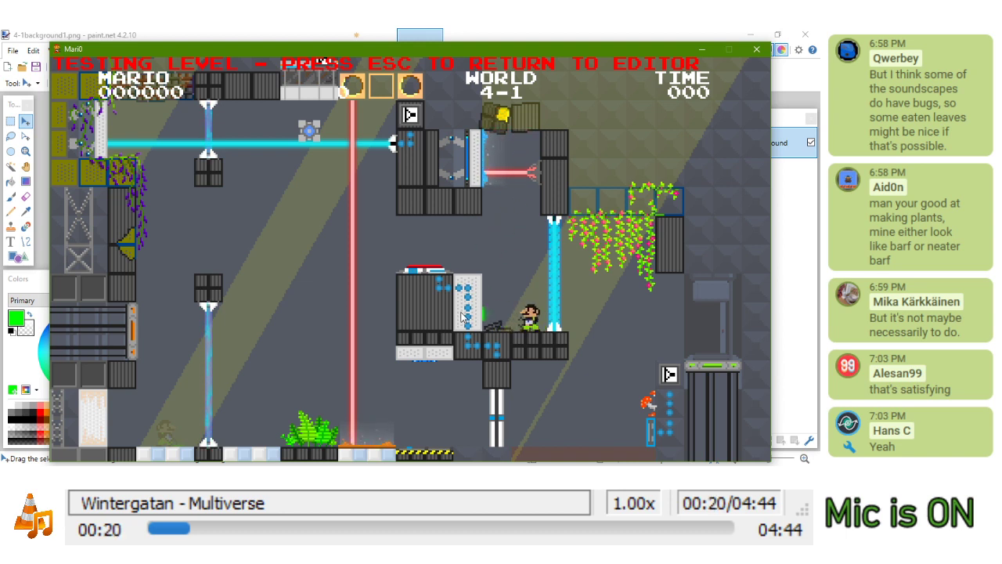
pyautogui.click(468, 299)
pyautogui.press('space')
pyautogui.press('a')
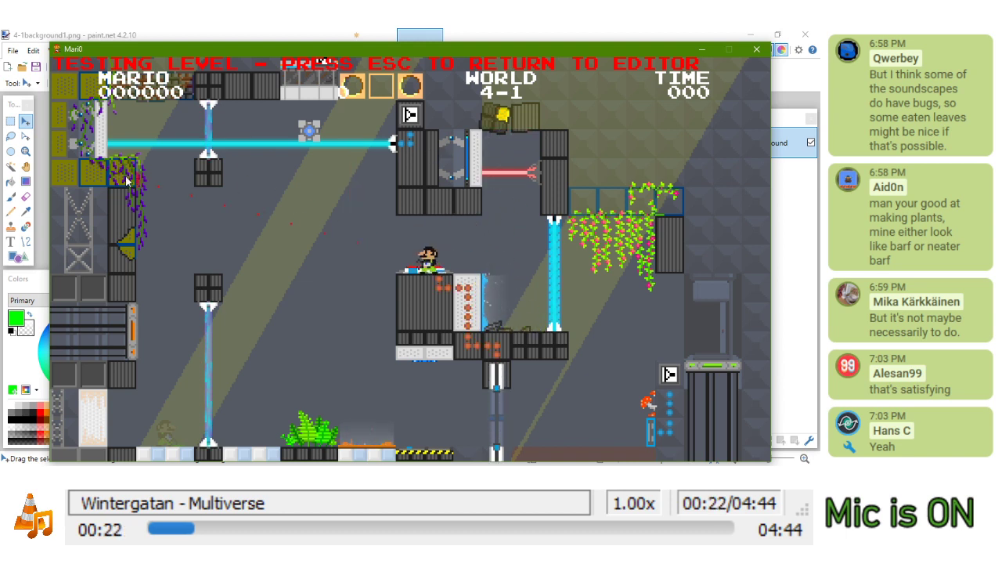
# Step off the red button to the floor, reset the portals, and portal the platform's underside to send the light bridge down through it
pyautogui.press('a')
pyautogui.press('r')
pyautogui.press('d')
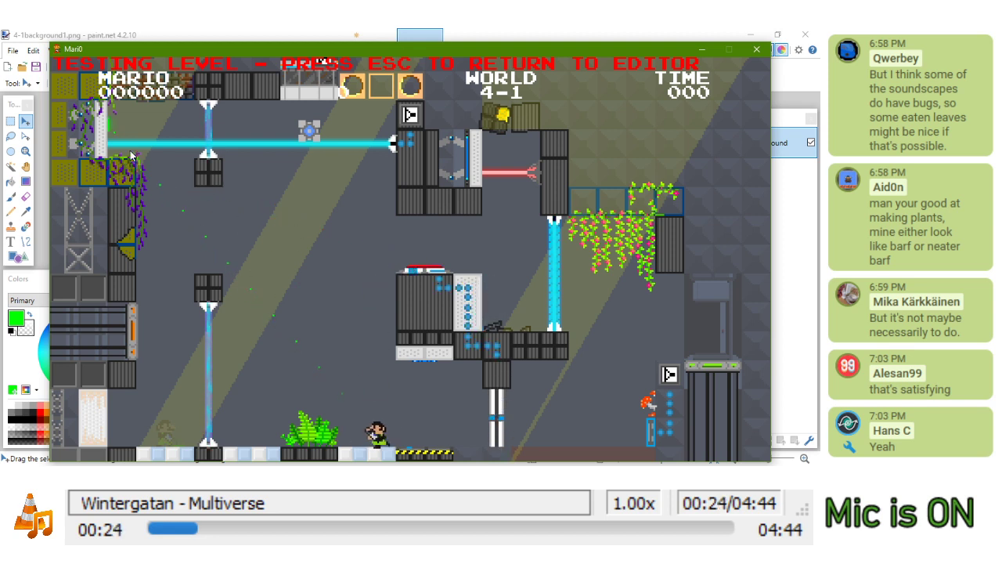
pyautogui.press('a')
pyautogui.rightClick(431, 357)
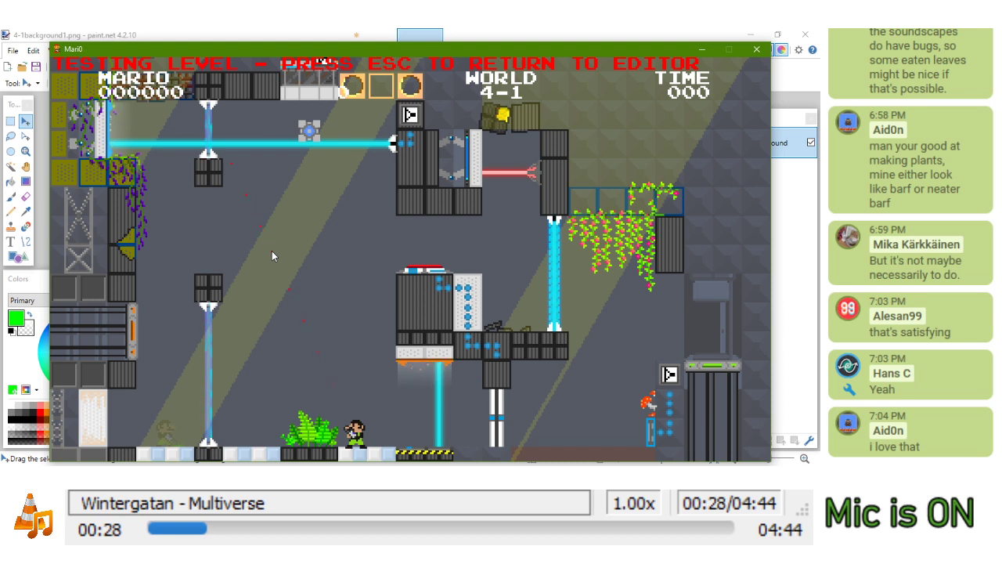
pyautogui.press('d')
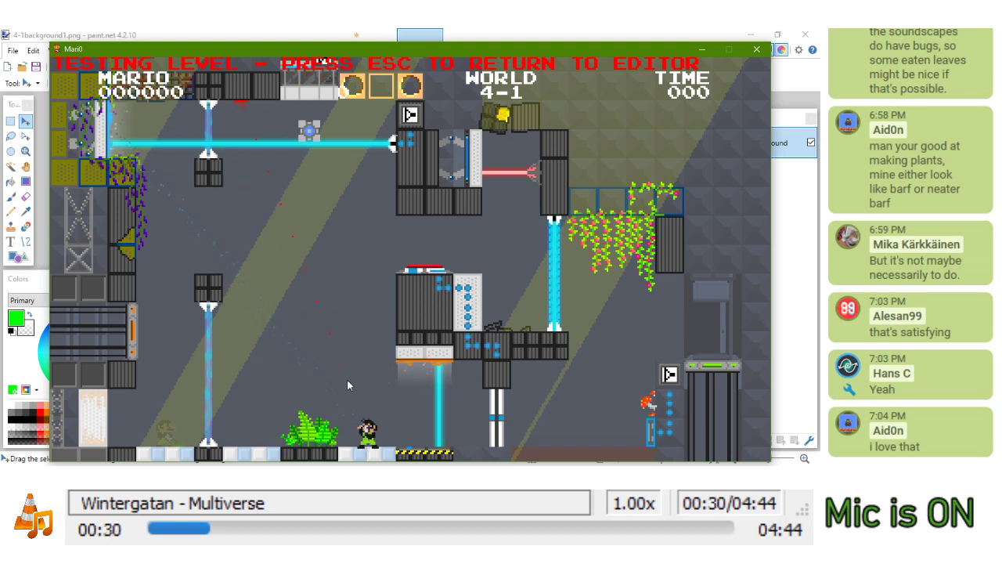
# Portal the floor panel beside the fern to reach the upper light bridge and walk it to the wall panel at its end
pyautogui.rightClick(378, 451)
pyautogui.press('d')
pyautogui.click(264, 180)
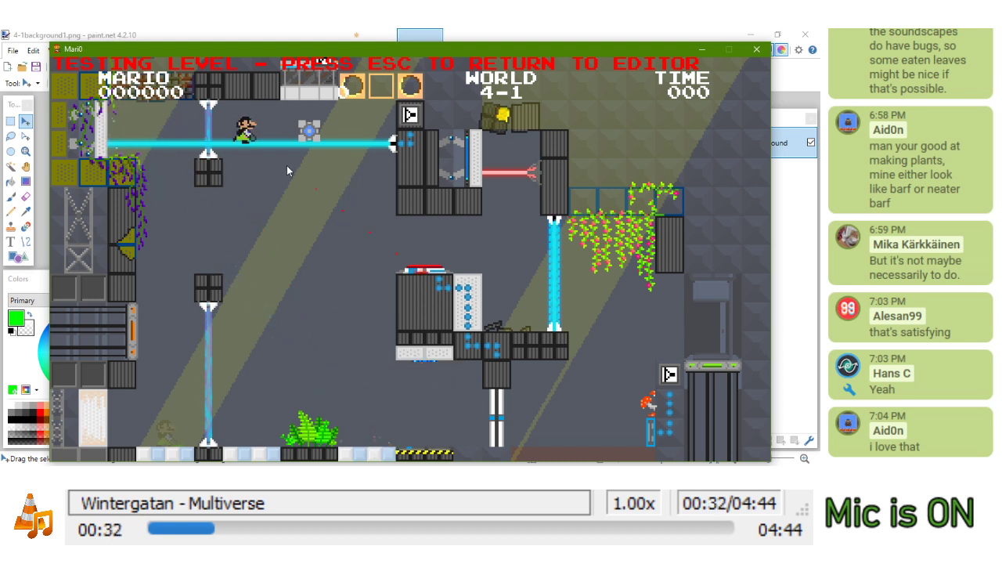
pyautogui.press('a')
pyautogui.press('a')
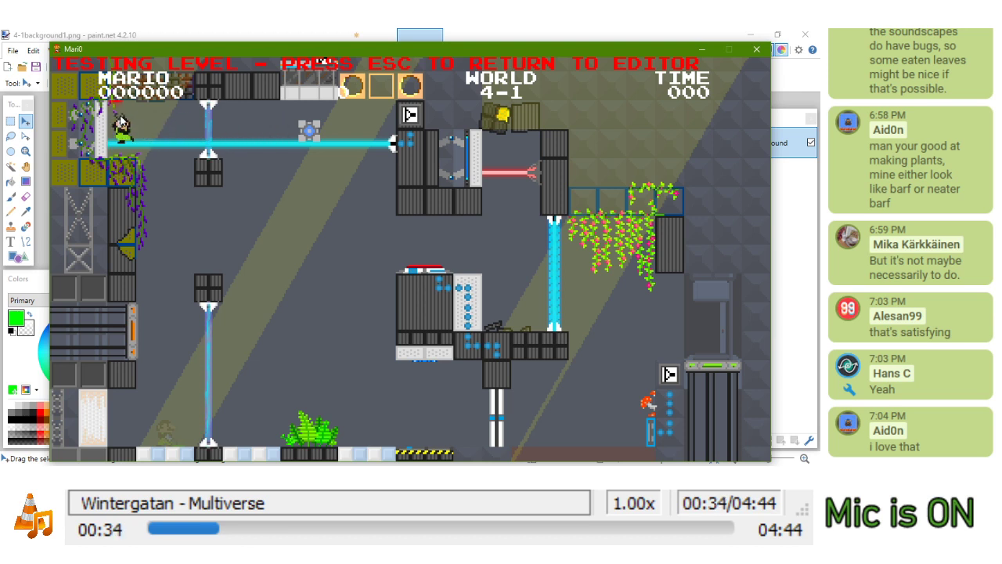
pyautogui.press('d')
pyautogui.press('a')
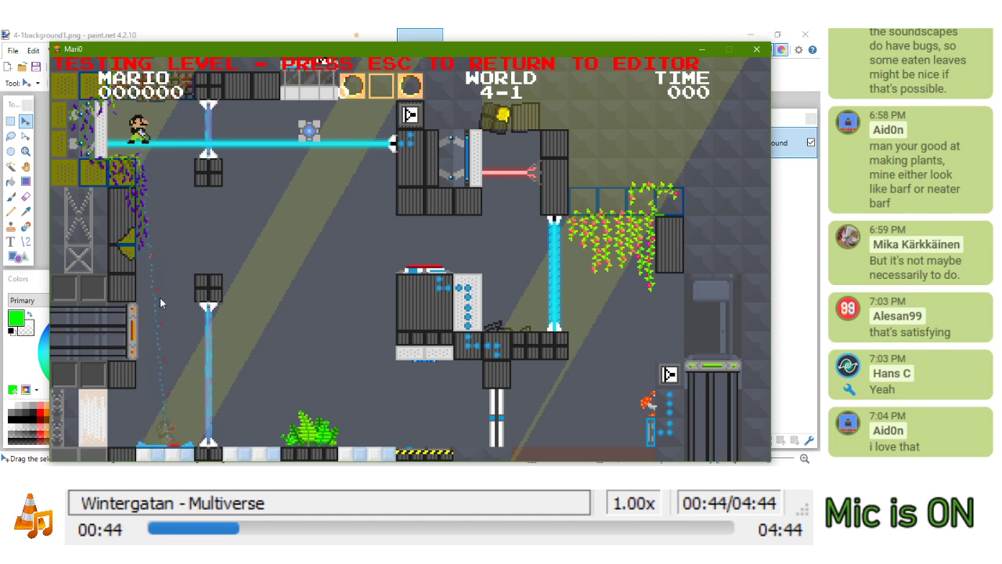
# Drop from the upper light bridge to the floor and run past the fern toward the middle platform
pyautogui.press('a')
pyautogui.press('d')
pyautogui.press('space')
pyautogui.press('a')
pyautogui.press('d')
pyautogui.press('d')
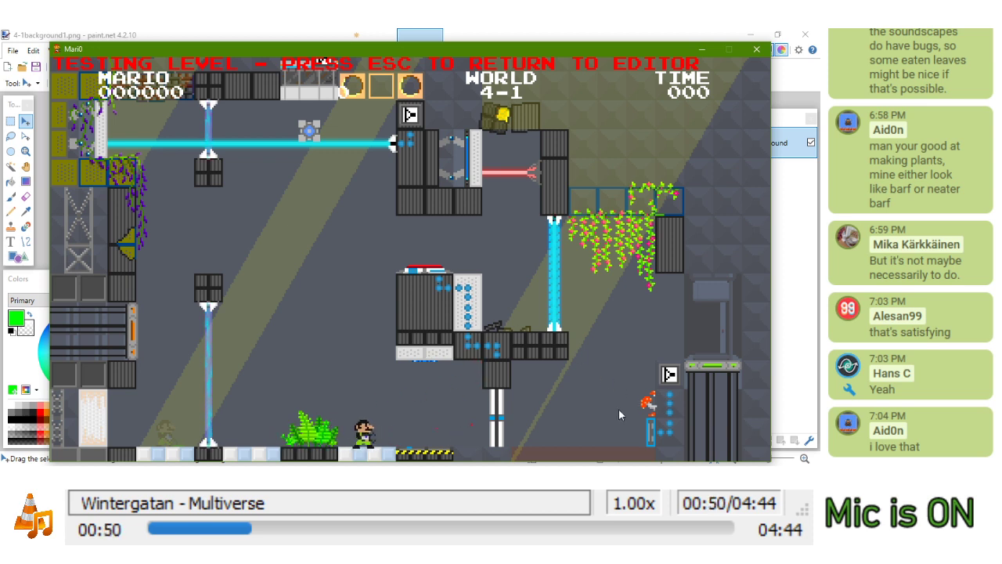
# Portal the platform's underside and the floor panels on either side of the fern to get back onto the middle platform
pyautogui.press('a')
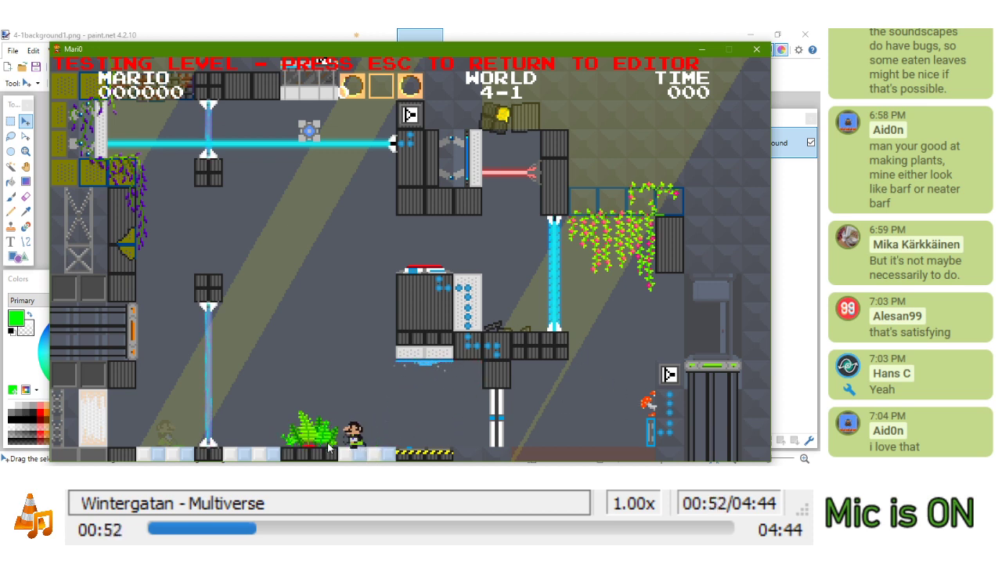
pyautogui.rightClick(246, 454)
pyautogui.press('space')
pyautogui.press('a')
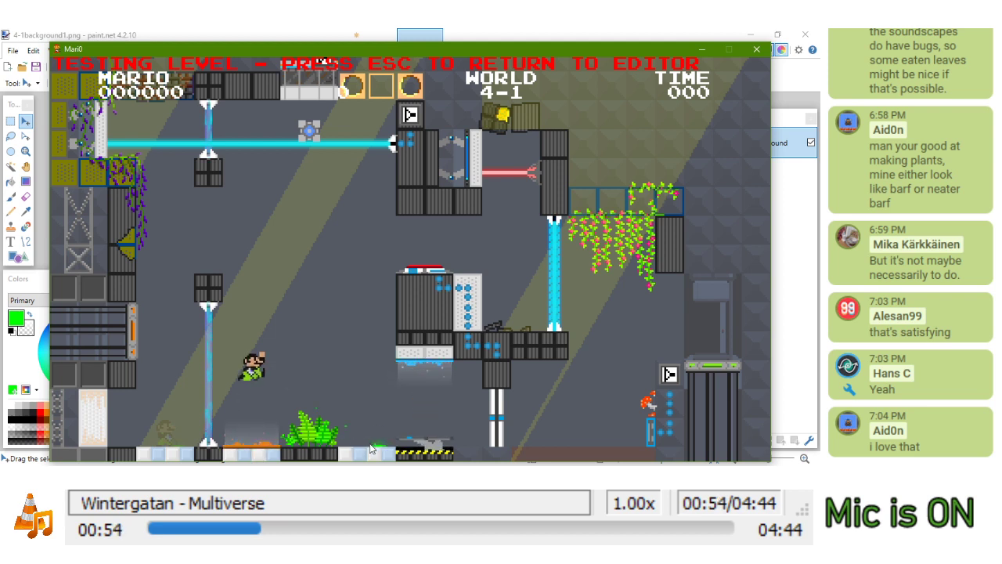
pyautogui.click(366, 448)
pyautogui.rightClick(170, 440)
pyautogui.press('d')
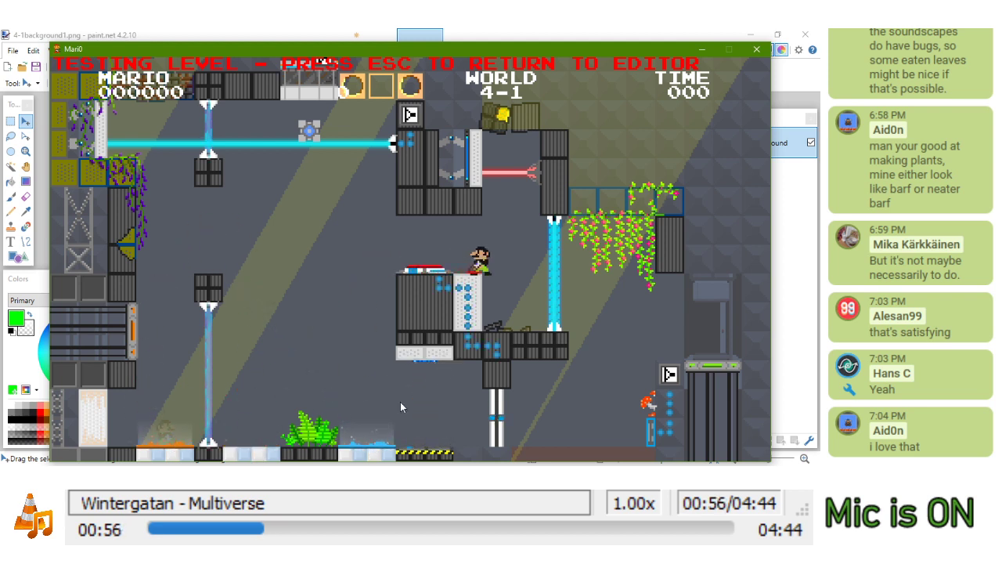
# Link the platform's side panel to the lower-left wall panel, then portal the upper panel to redirect the red laser across the floor
pyautogui.click(444, 324)
pyautogui.press('a')
pyautogui.rightClick(108, 419)
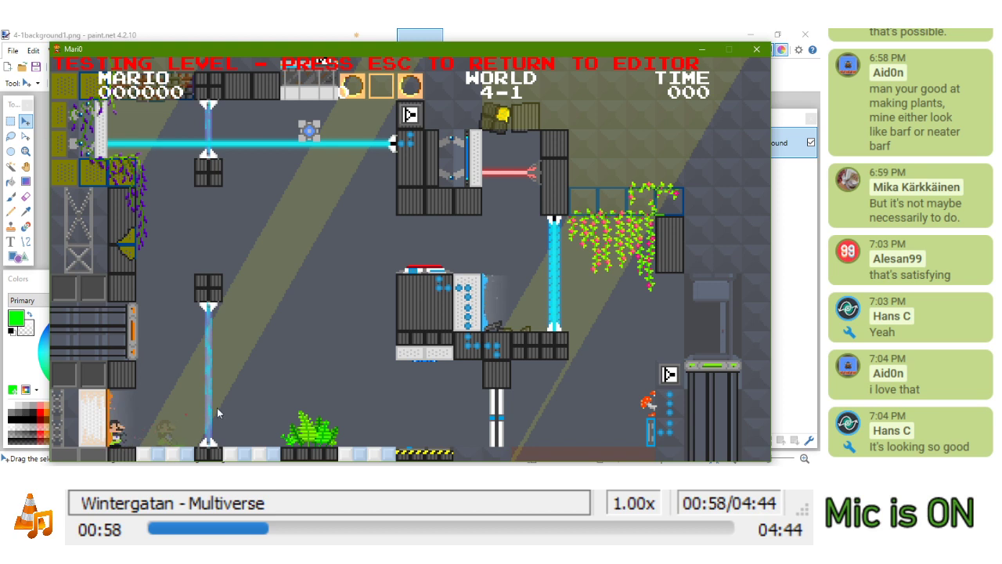
pyautogui.click(489, 177)
pyautogui.press('a')
pyautogui.press('space')
pyautogui.press('d')
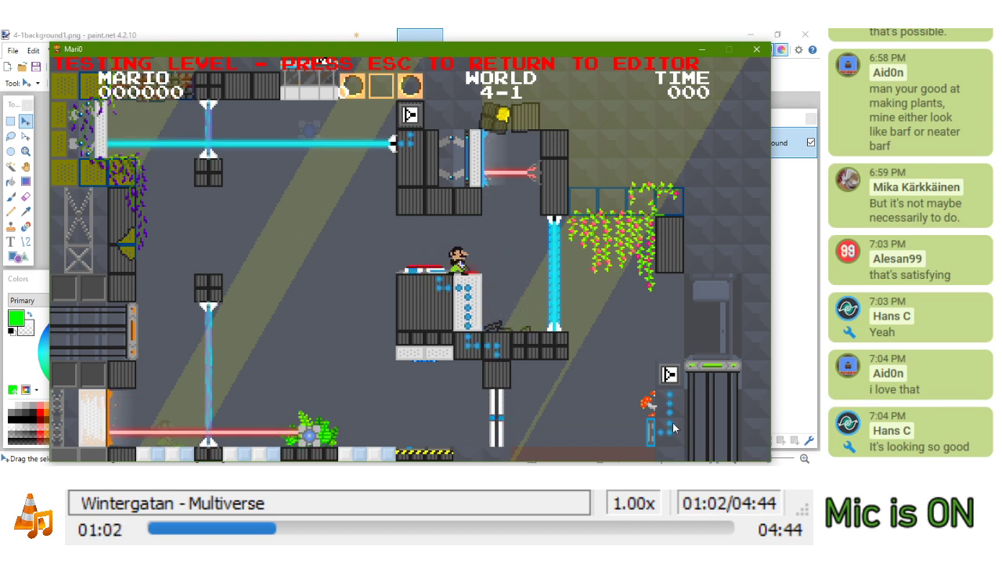
# Portal from the platform's side panel to the floor, pick up the cube by the fern, and carry it to the middle platform
pyautogui.press('space')
pyautogui.press('d')
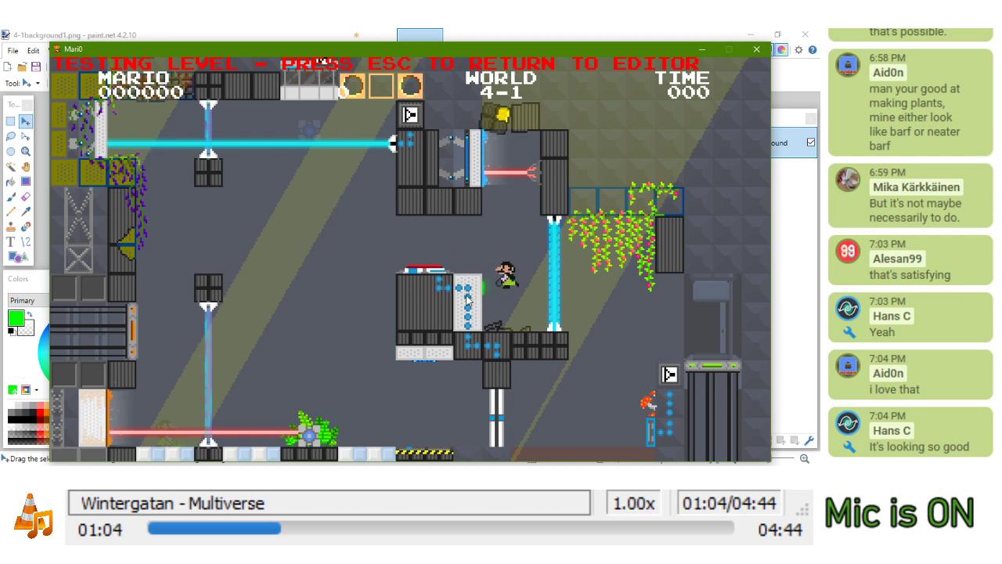
pyautogui.click(468, 297)
pyautogui.press('a')
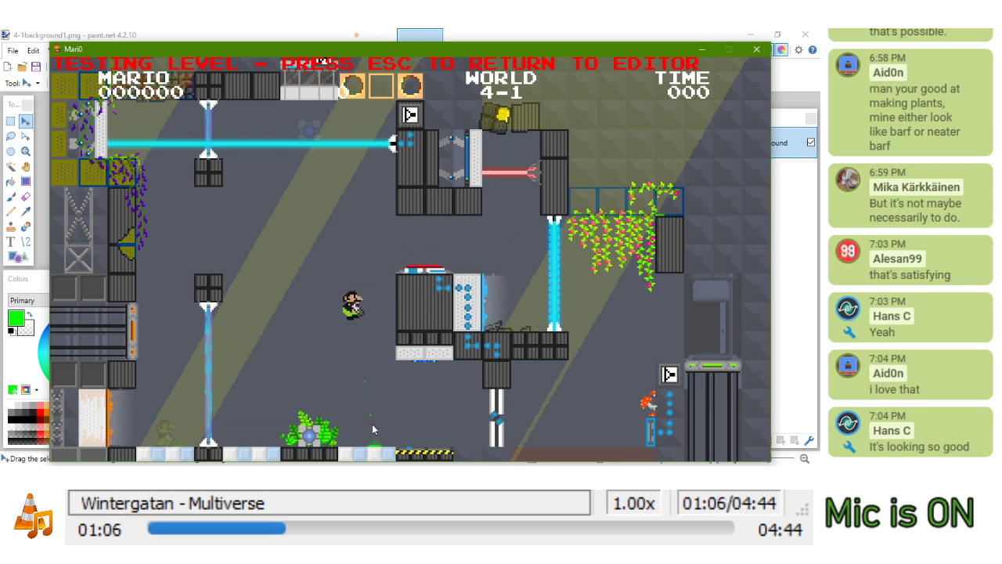
pyautogui.rightClick(373, 425)
pyautogui.press('e')
pyautogui.press('d')
pyautogui.press('space')
pyautogui.press('a')
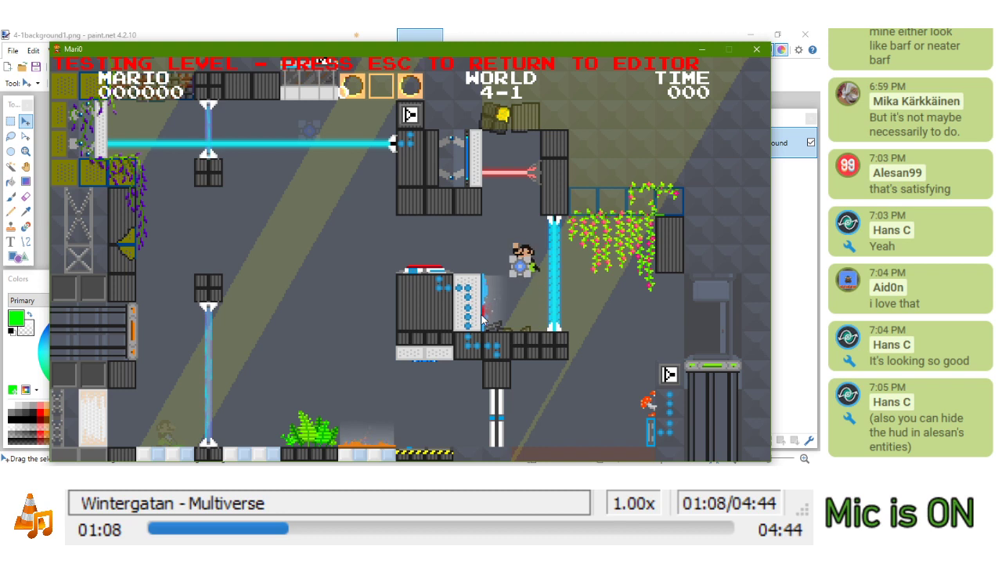
# Set the cube down on the middle platform's red button
pyautogui.press('a')
pyautogui.press('e')
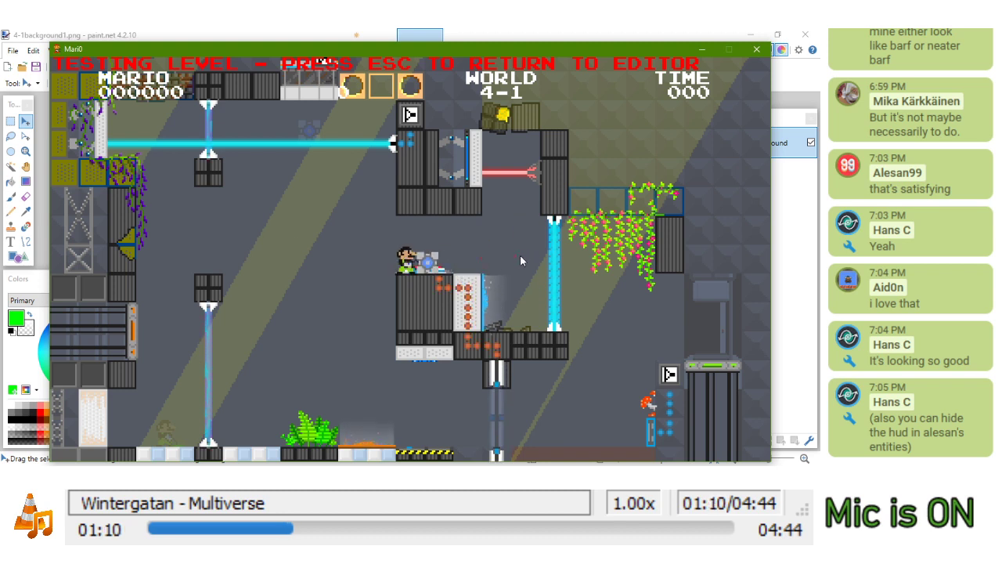
pyautogui.press('a')
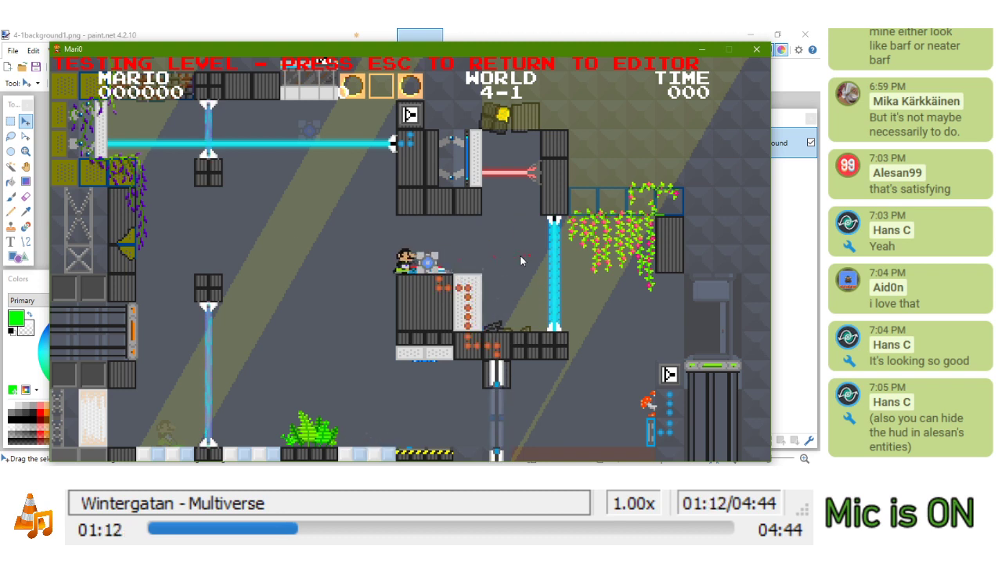
# Drop to the floor, portal the upper-left wall panel, and walk back to the fern
pyautogui.press('space')
pyautogui.press('d')
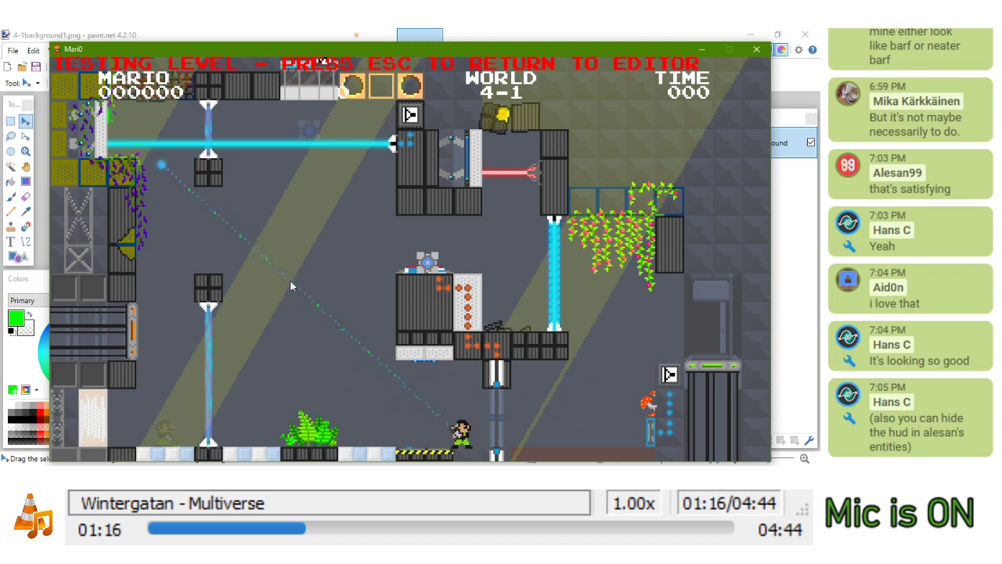
pyautogui.press('a')
pyautogui.press('d')
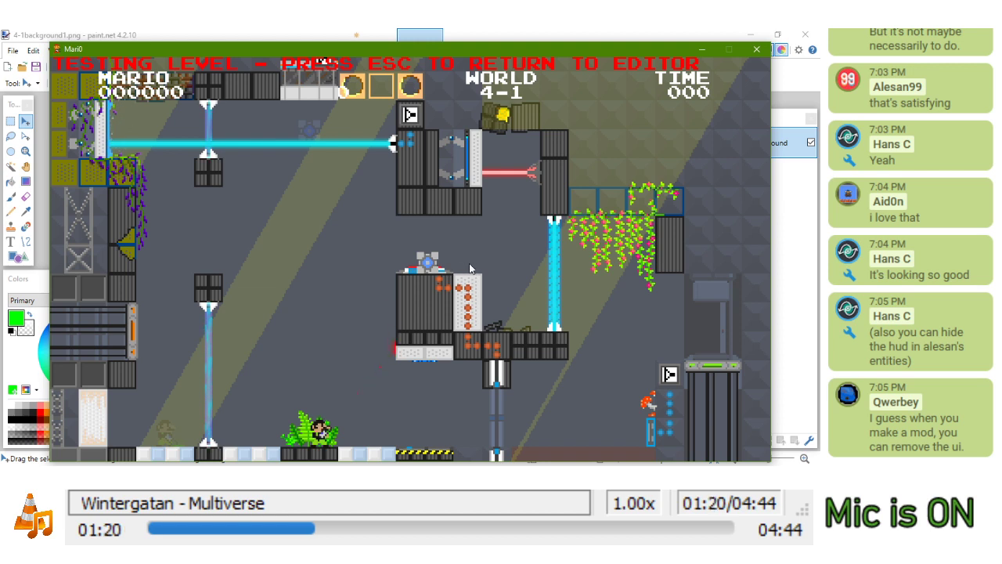
# Portal the platform's underside and the floor panel before the fern to get past the light barrier to the lower-left wall
pyautogui.click(415, 367)
pyautogui.press('a')
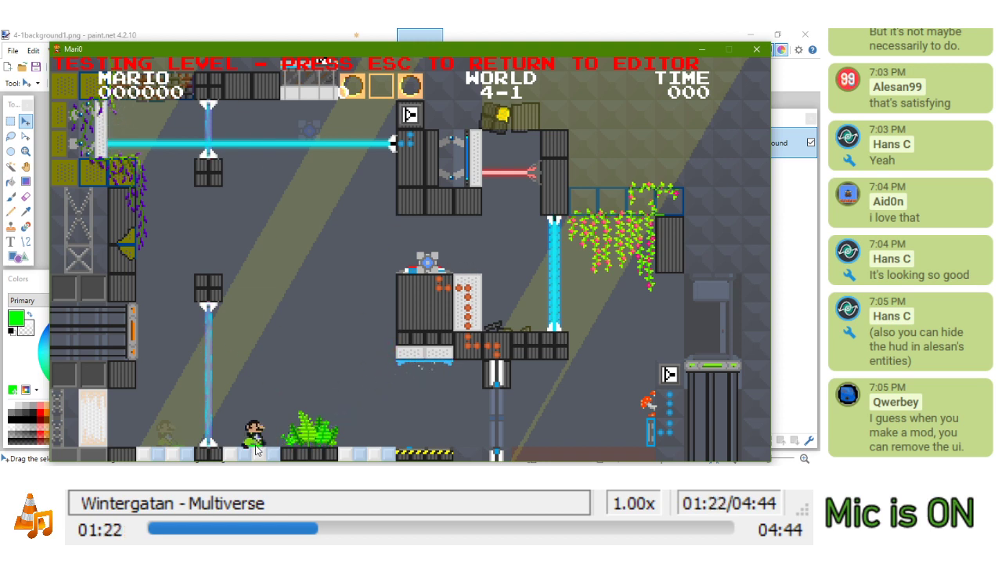
pyautogui.rightClick(252, 455)
pyautogui.press('a')
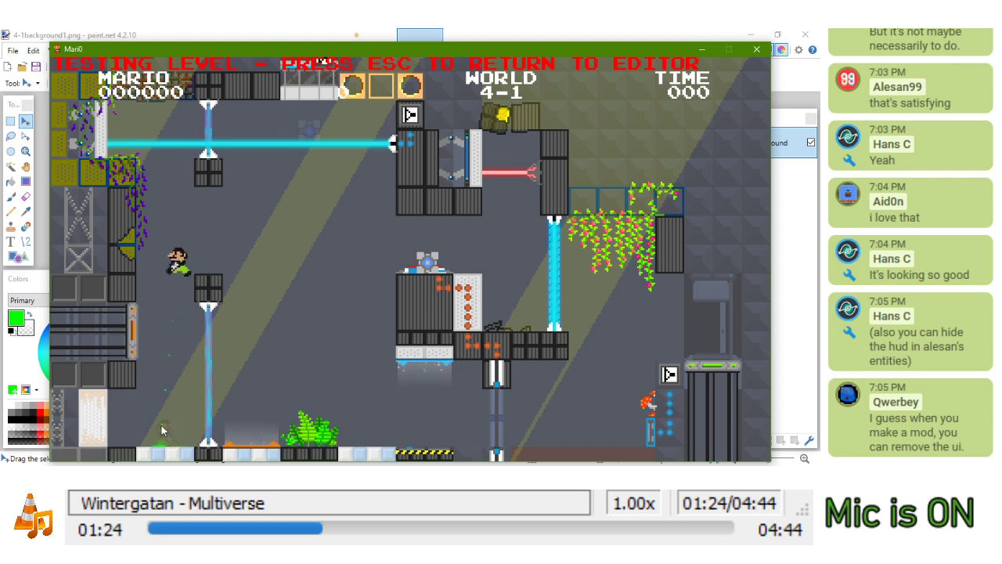
pyautogui.press('d')
pyautogui.press('a')
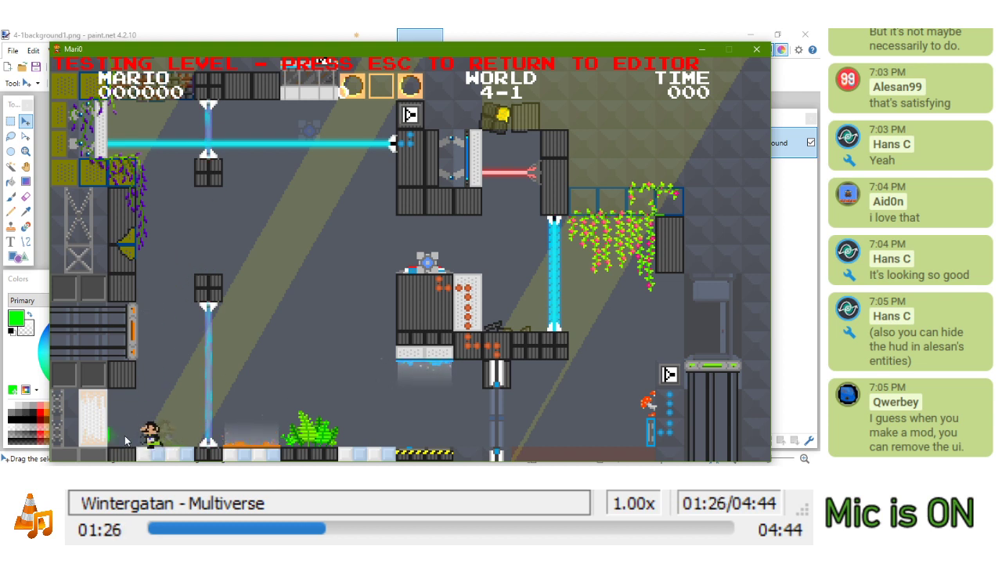
# Portal the lower-left and upper-left wall panels to route the light bridge across the floor, and run to the room's exit
pyautogui.click(97, 418)
pyautogui.press('d')
pyautogui.press('space')
pyautogui.press('space')
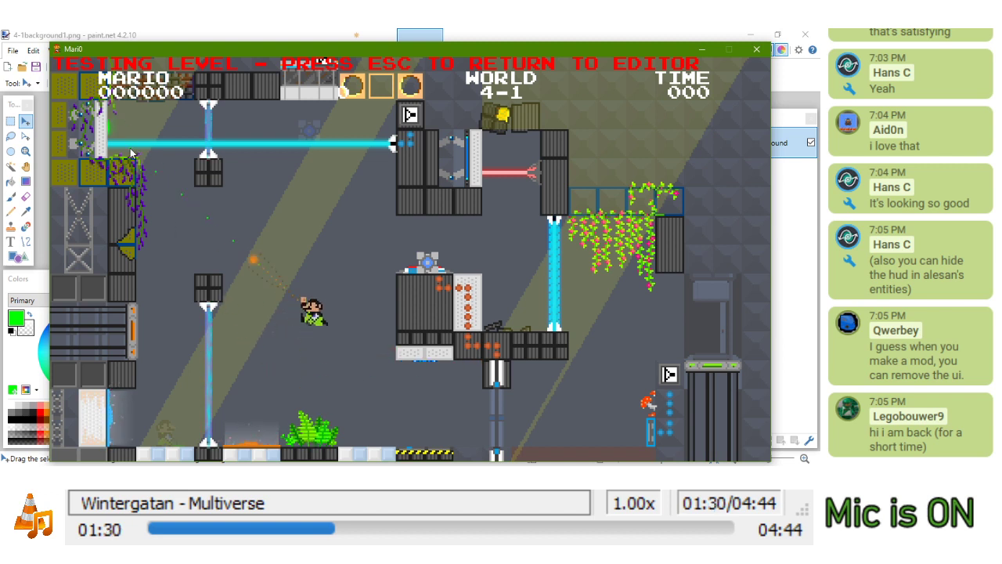
pyautogui.rightClick(132, 154)
pyautogui.press('d')
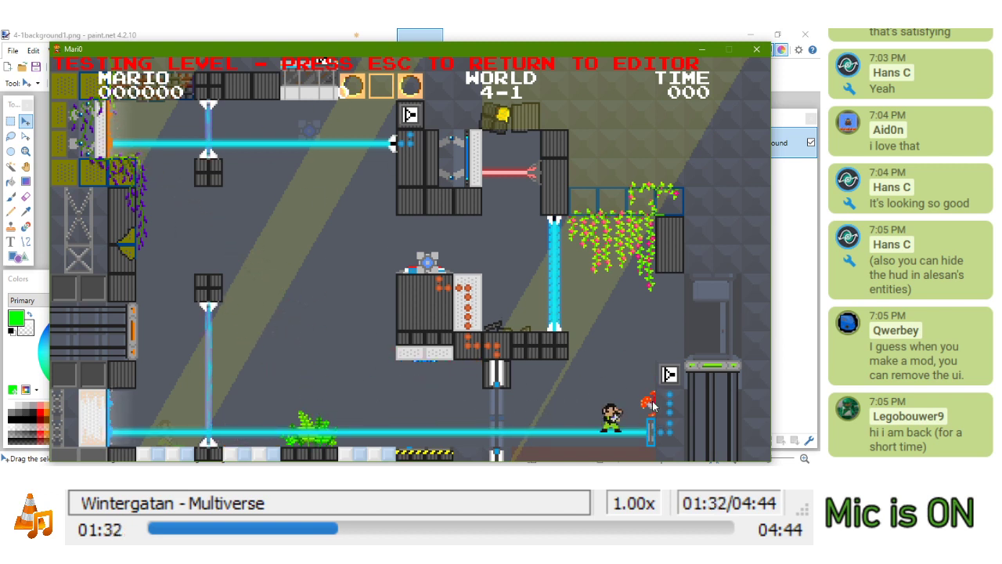
# Test the exit area by jumping around below the hanging flowers, and climb onto the middle platform's outer edge
pyautogui.press('space')
pyautogui.press('space')
pyautogui.press('d')
pyautogui.press('space')
pyautogui.press('a')
pyautogui.press('d')
pyautogui.press('space')
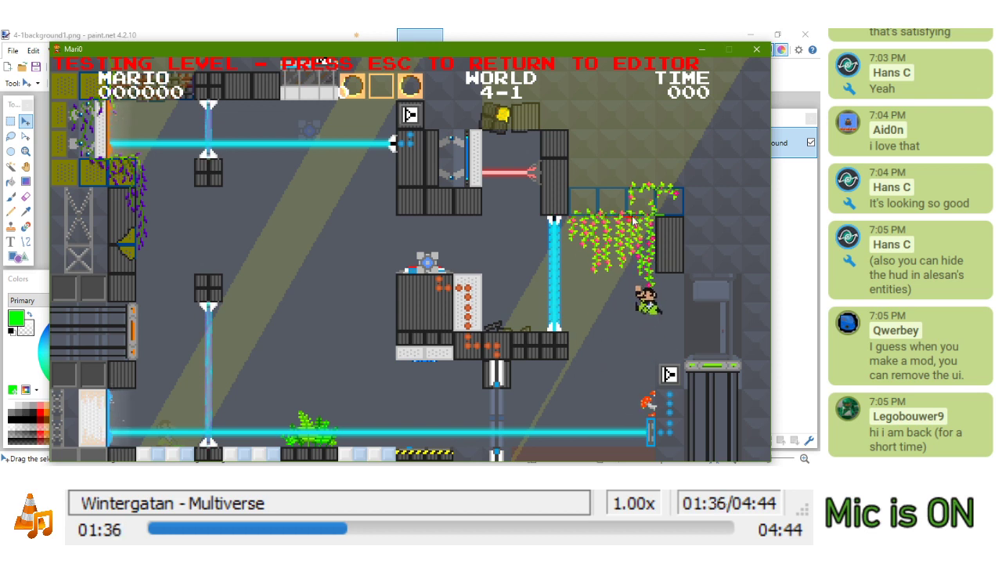
pyautogui.press('a')
pyautogui.press('space')
pyautogui.press('d')
pyautogui.press('space')
pyautogui.press('a')
pyautogui.press('d')
pyautogui.press('space')
pyautogui.press('a')
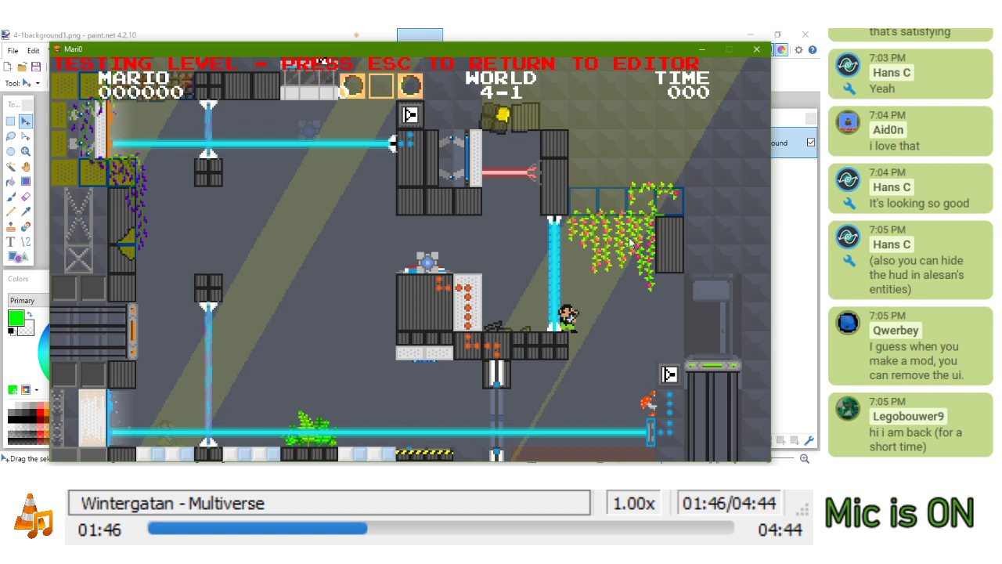
# Playtest the level by walking and jumping around beneath the flowering vines, and return to the level editor
pyautogui.press('space')
pyautogui.press('d')
pyautogui.press('a')
pyautogui.press('space')
pyautogui.press('d')
pyautogui.press('space')
pyautogui.press('a')
pyautogui.press('space')
pyautogui.press('d')
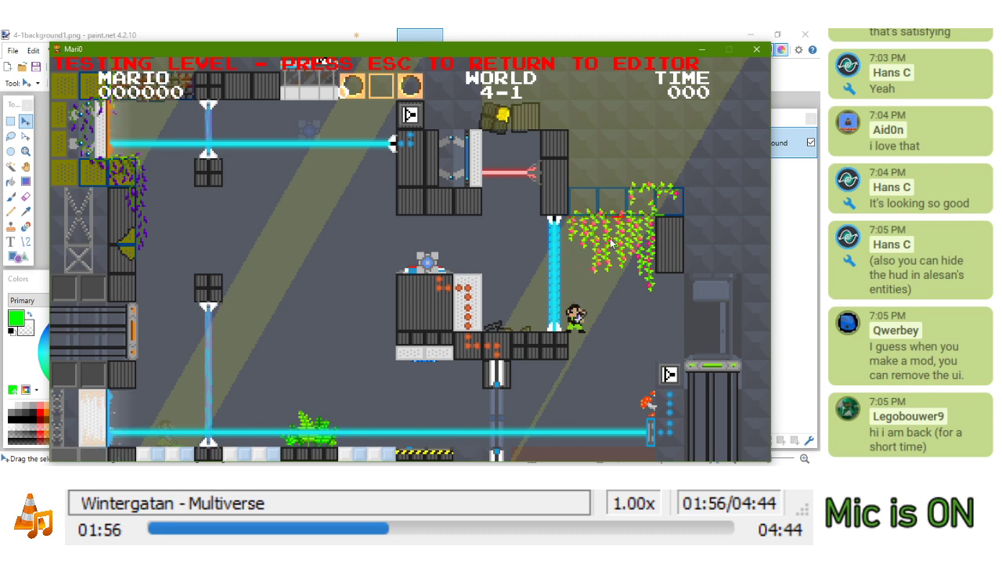
pyautogui.press('d')
pyautogui.press('space')
pyautogui.press('a')
pyautogui.press('space')
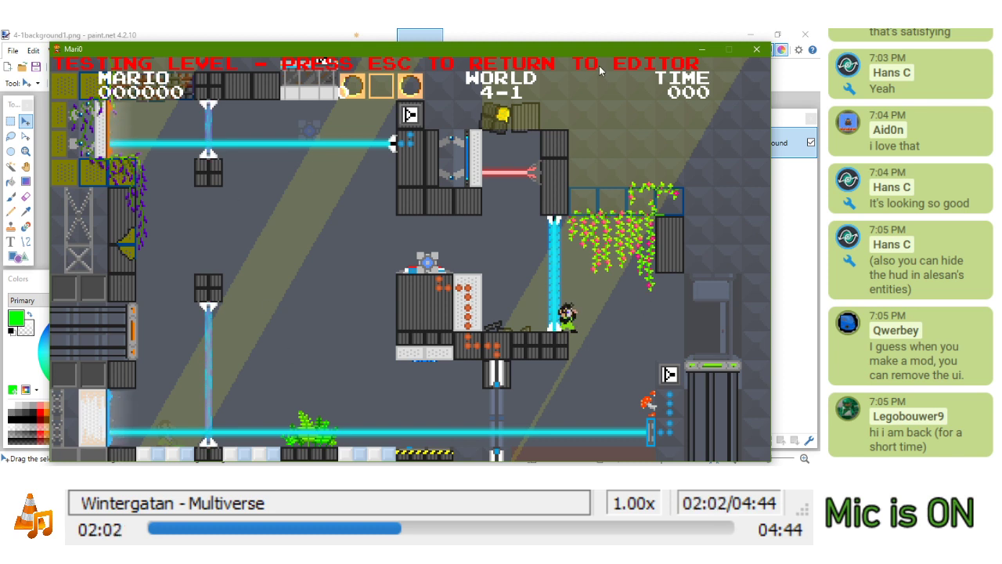
pyautogui.press('Escape')
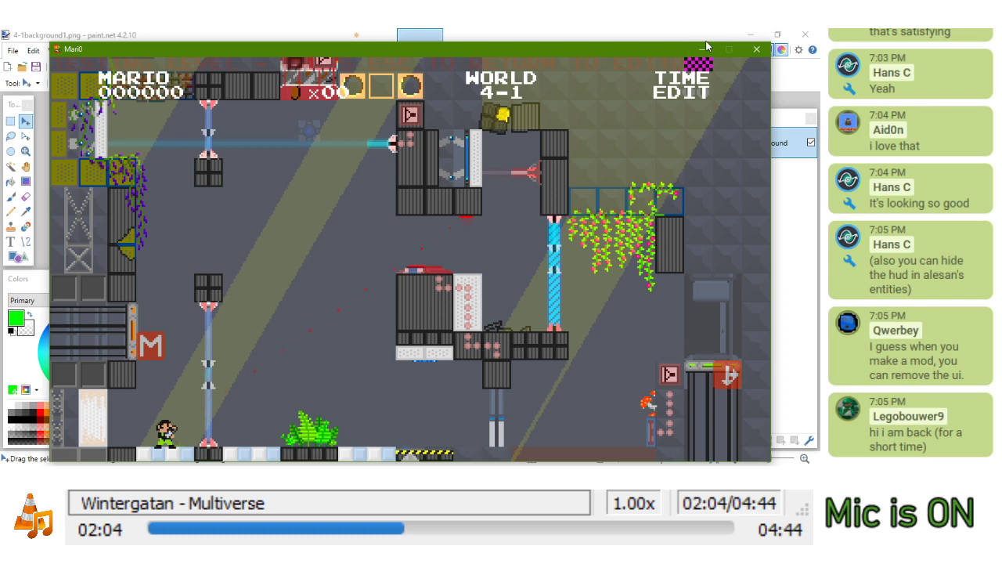
# Switch to the 4-1.pdn image in paint.net and clear the selection around the level screenshot
pyautogui.click(706, 47)
pyautogui.click(327, 59)
pyautogui.click(373, 59)
pyautogui.moveTo(569, 221); pyautogui.dragTo(615, 272)
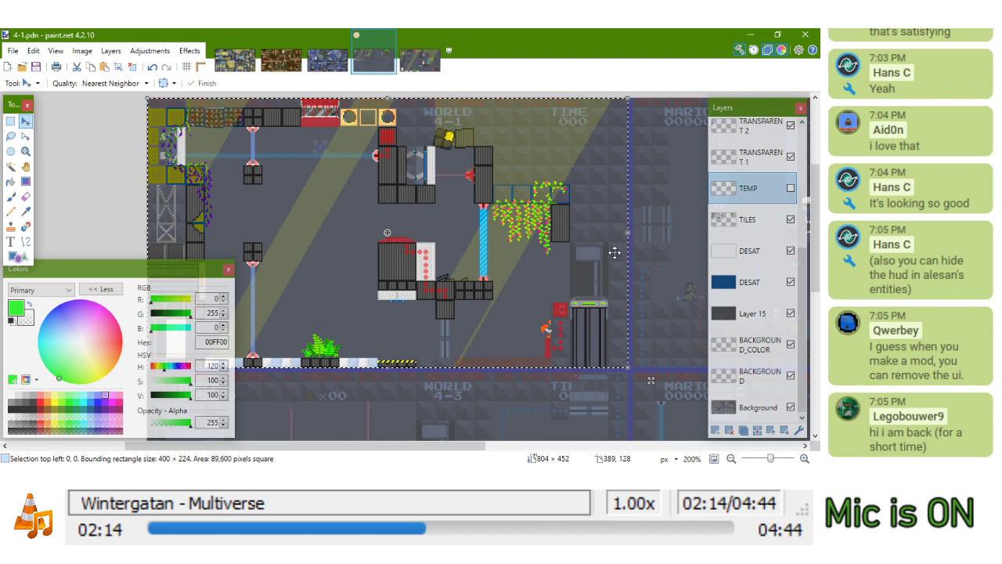
pyautogui.scroll(6, 320, 351)
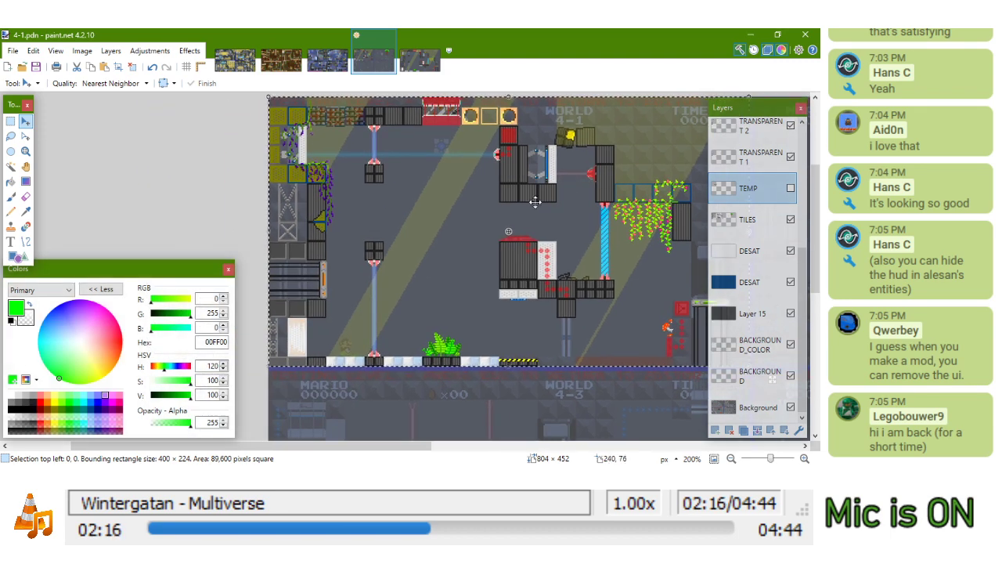
pyautogui.click(10, 122)
pyautogui.scroll(-7, 413, 314)
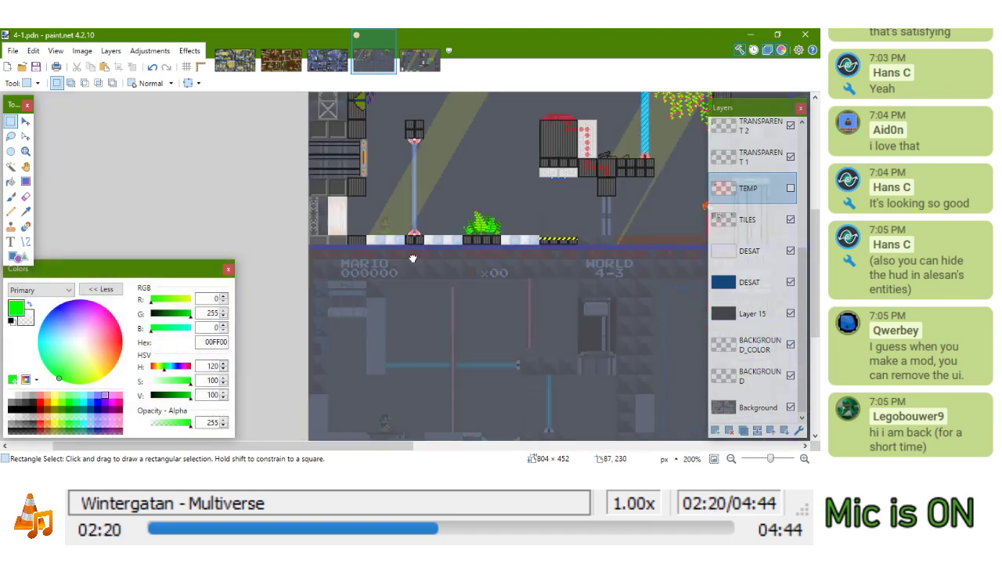
pyautogui.moveTo(454, 325); pyautogui.dragTo(483, 337)
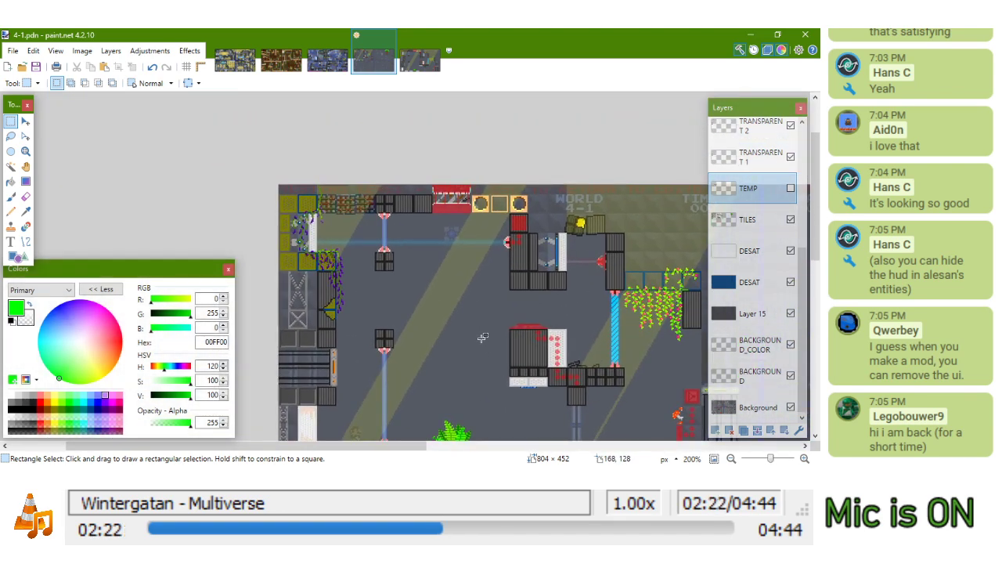
pyautogui.moveTo(495, 264); pyautogui.dragTo(377, 190)
# Pencil dark green (008000) pixels on the TILES layer along the lower edge of the blue frame beside the flowering vines
pyautogui.click(11, 210)
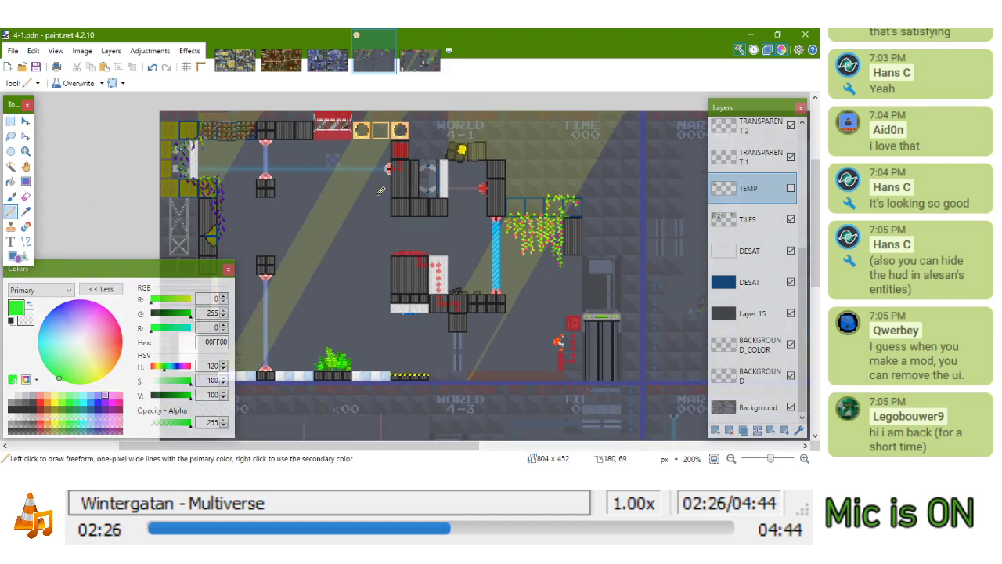
pyautogui.scroll(3, 420, 180)
pyautogui.scroll(-5, 527, 193)
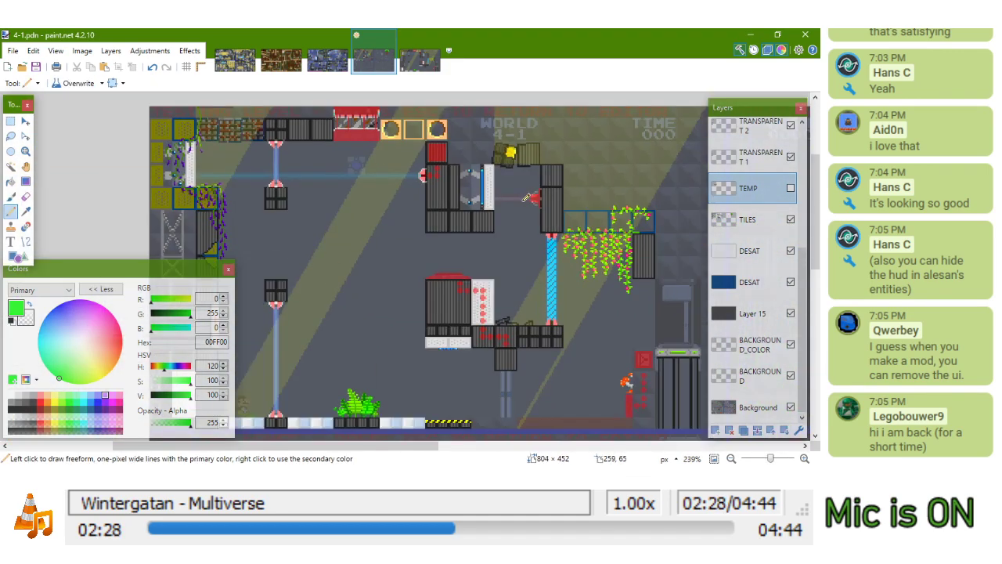
pyautogui.scroll(4, 416, 226)
pyautogui.scroll(3, 407, 211)
pyautogui.scroll(-2, 406, 211)
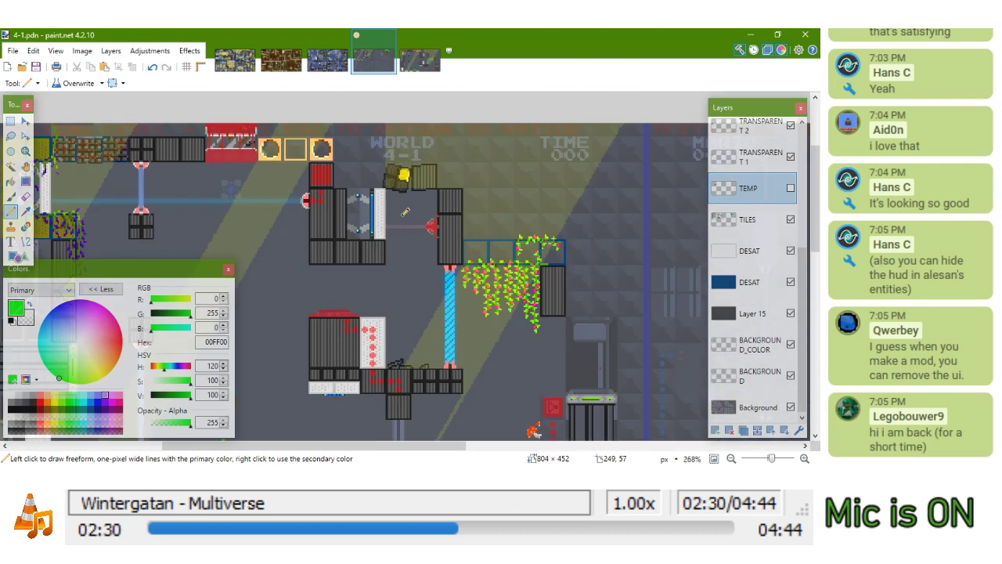
pyautogui.scroll(3, 406, 210)
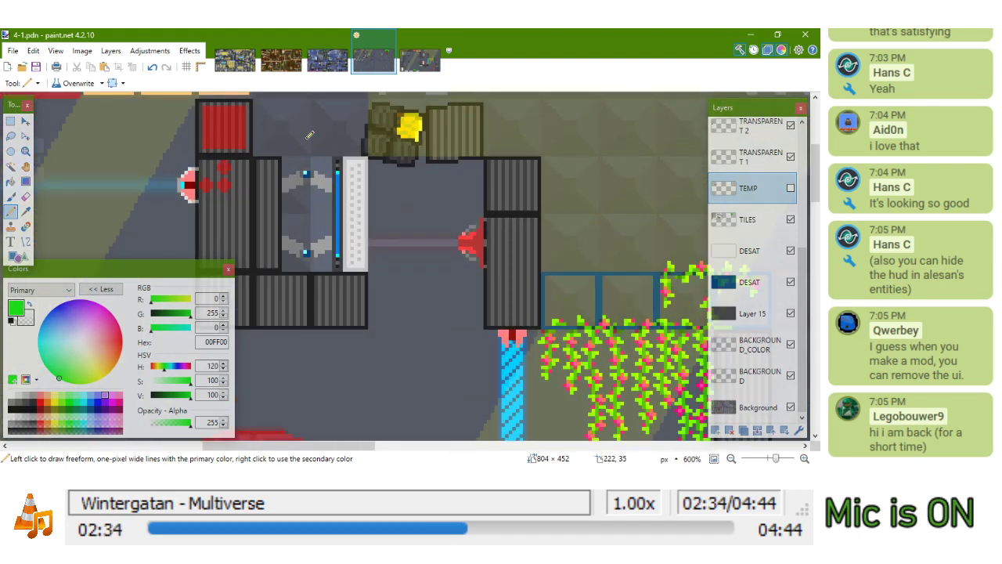
pyautogui.scroll(-3, 313, 139)
pyautogui.scroll(2, 348, 156)
pyautogui.scroll(-2, 345, 158)
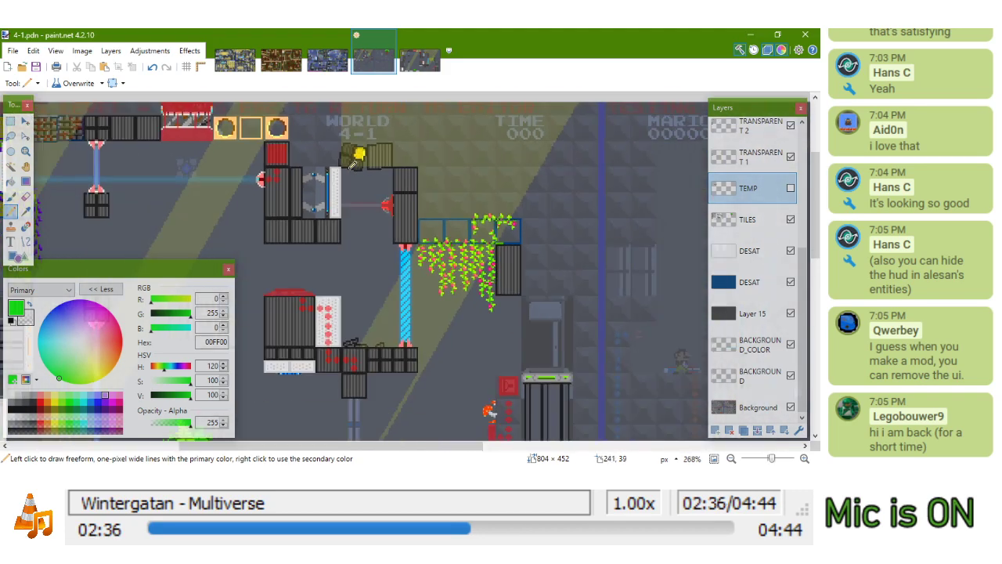
pyautogui.scroll(8, 438, 180)
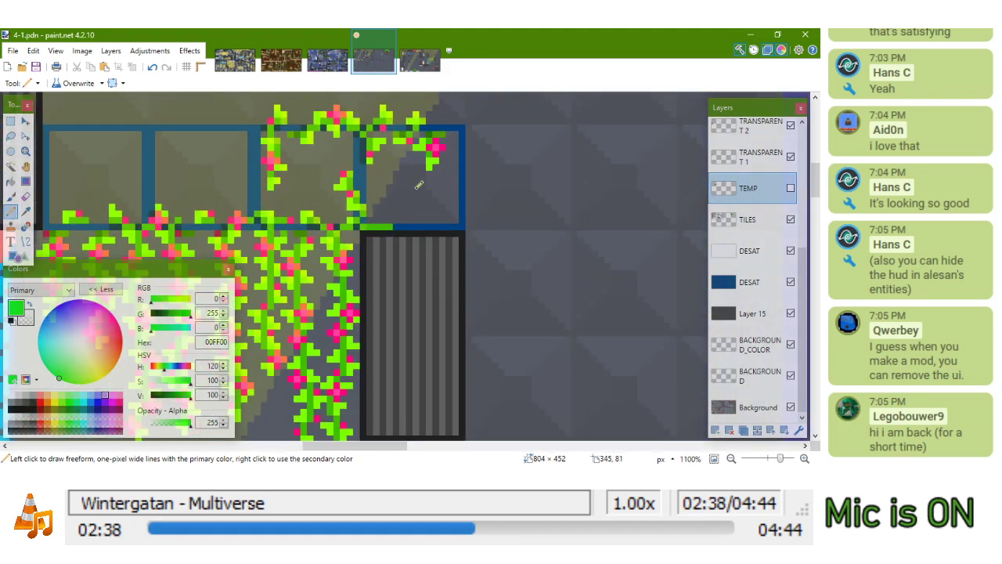
pyautogui.moveTo(402, 206); pyautogui.dragTo(404, 237)
pyautogui.click(750, 219)
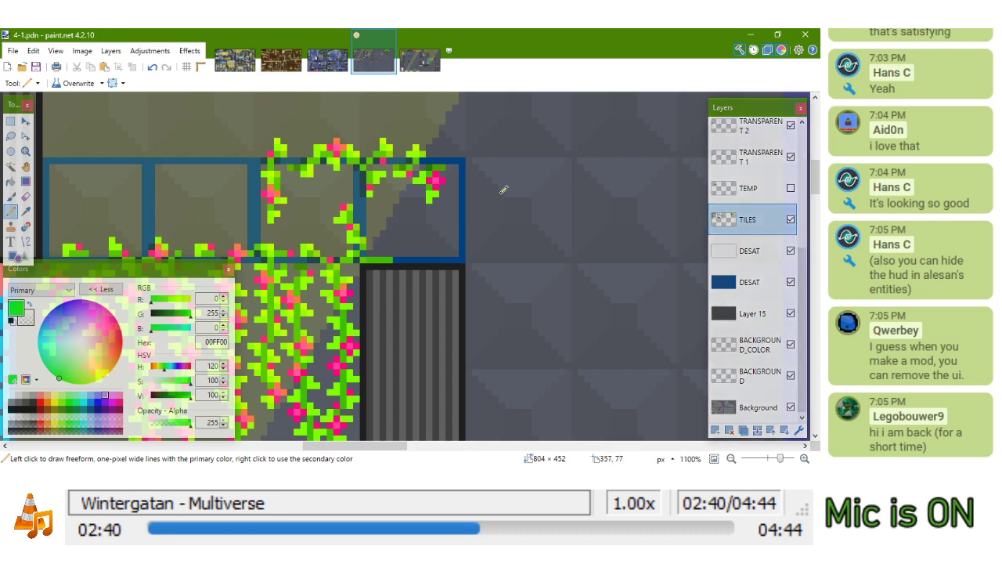
pyautogui.moveTo(438, 177); pyautogui.dragTo(450, 202)
pyautogui.press('k')
pyautogui.click(421, 271)
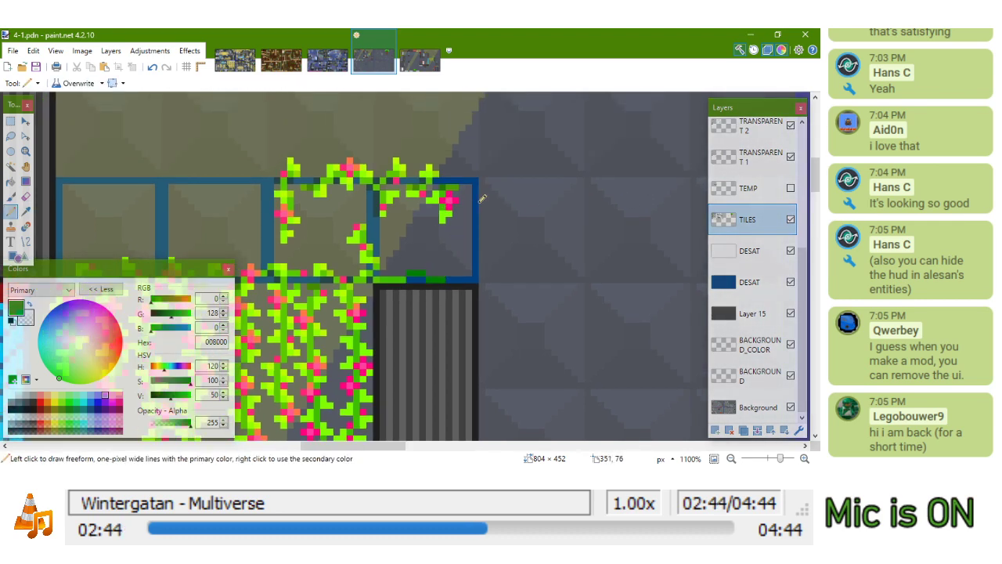
# Examine the fern on the floor and the hanging vines against the rest of the level's tiles
pyautogui.scroll(-7, 479, 202)
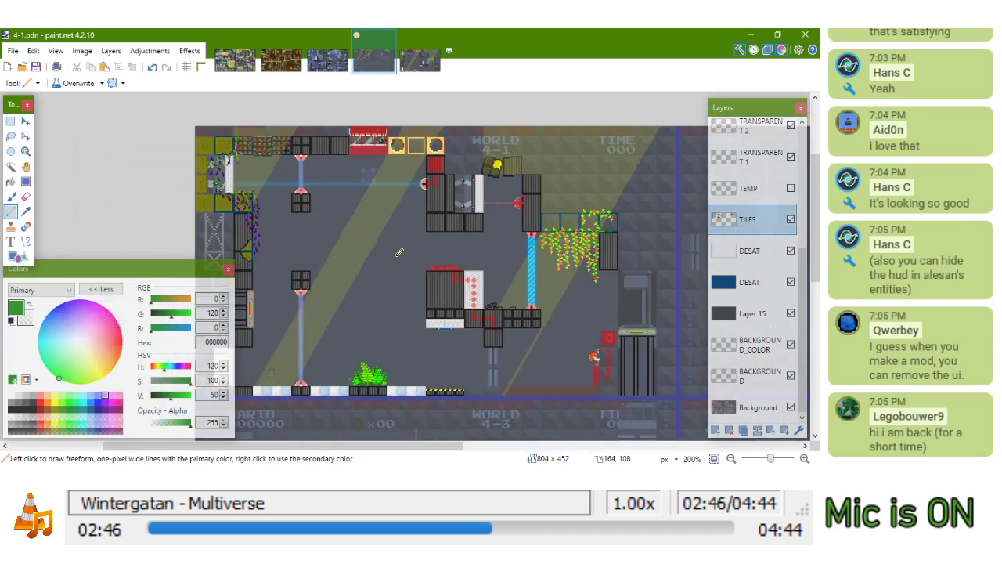
pyautogui.moveTo(381, 252); pyautogui.dragTo(476, 217)
pyautogui.scroll(4, 457, 322)
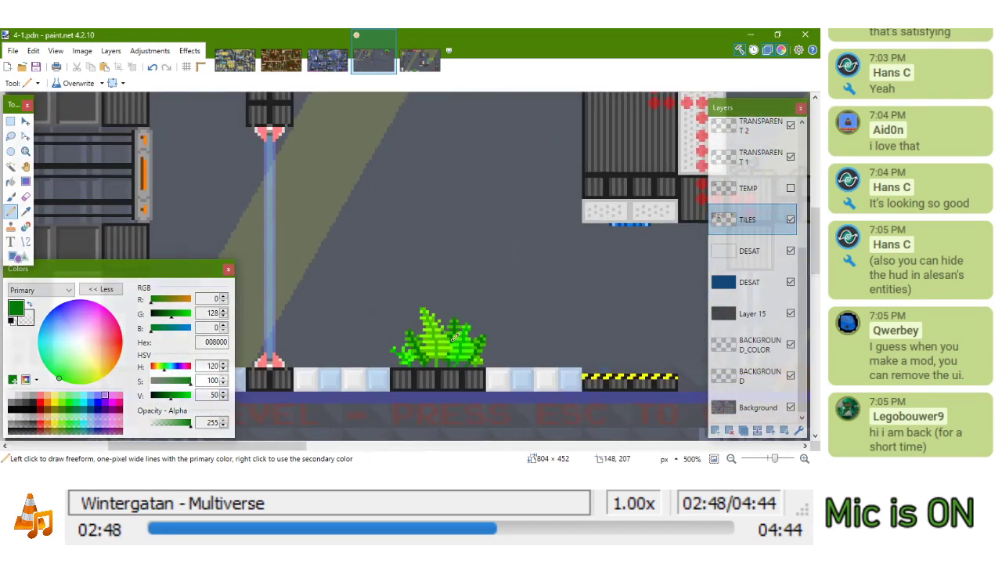
pyautogui.scroll(-5, 466, 319)
pyautogui.moveTo(489, 225); pyautogui.dragTo(412, 222)
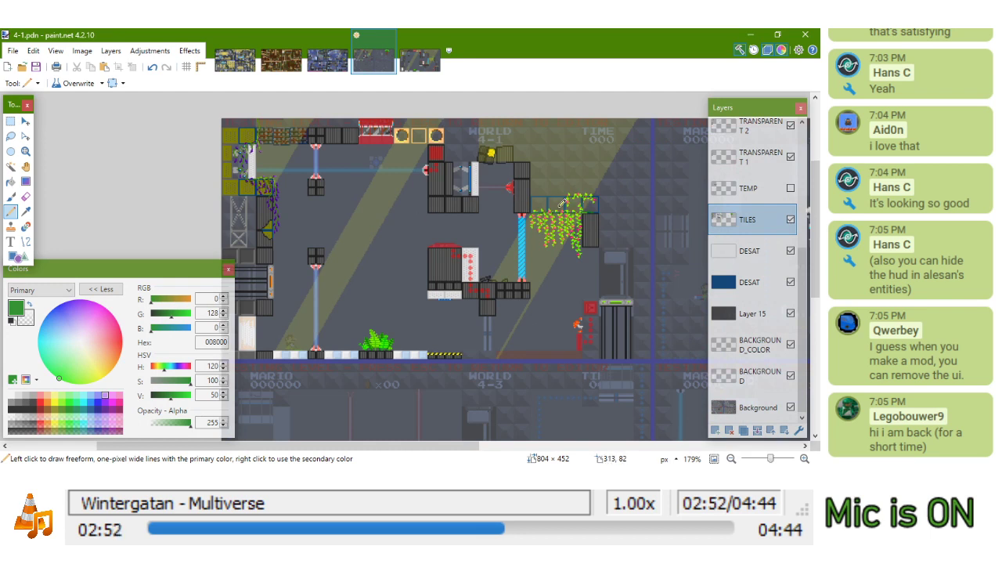
pyautogui.moveTo(366, 230)
pyautogui.mouseDown()
pyautogui.moveTo(444, 241)
pyautogui.moveTo(394, 238)
pyautogui.moveTo(425, 233)
pyautogui.moveTo(400, 236)
pyautogui.moveTo(425, 224)
pyautogui.moveTo(402, 197)
pyautogui.moveTo(494, 232)
pyautogui.mouseUp()
pyautogui.scroll(-2, 446, 226)
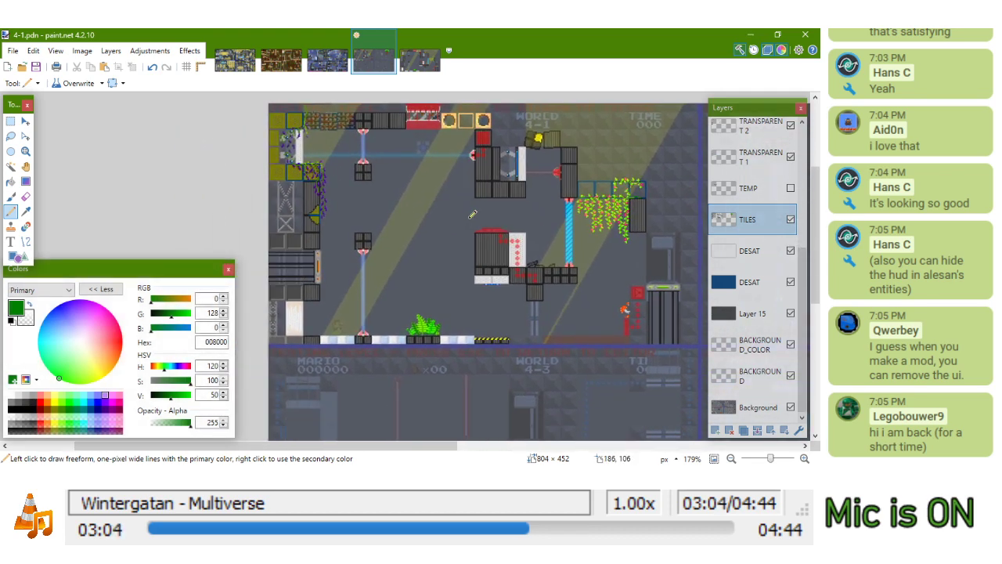
# Select the left half of the dark panel block beneath the red button, leaving out the black borders around its panels
pyautogui.scroll(4, 385, 208)
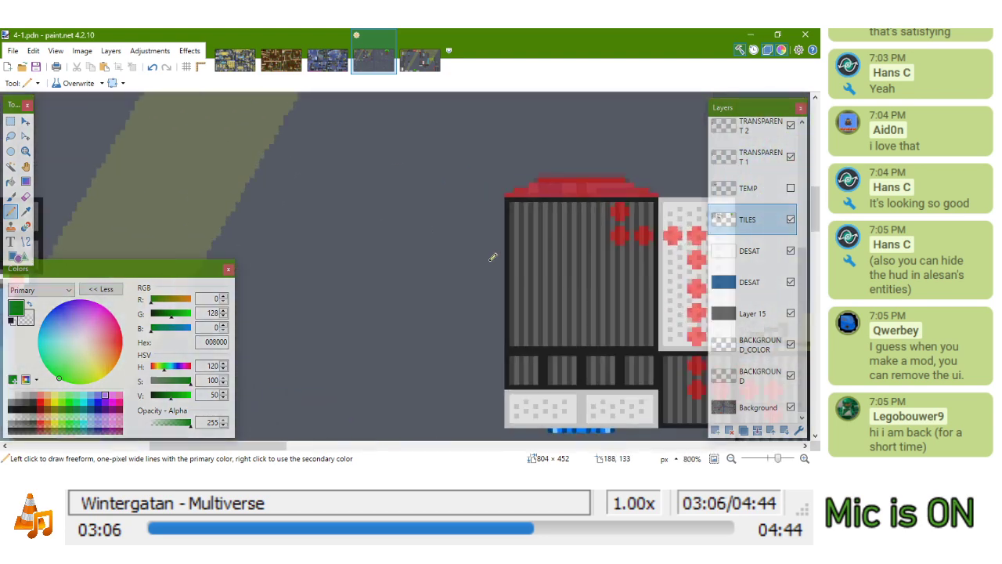
pyautogui.scroll(-2, 488, 258)
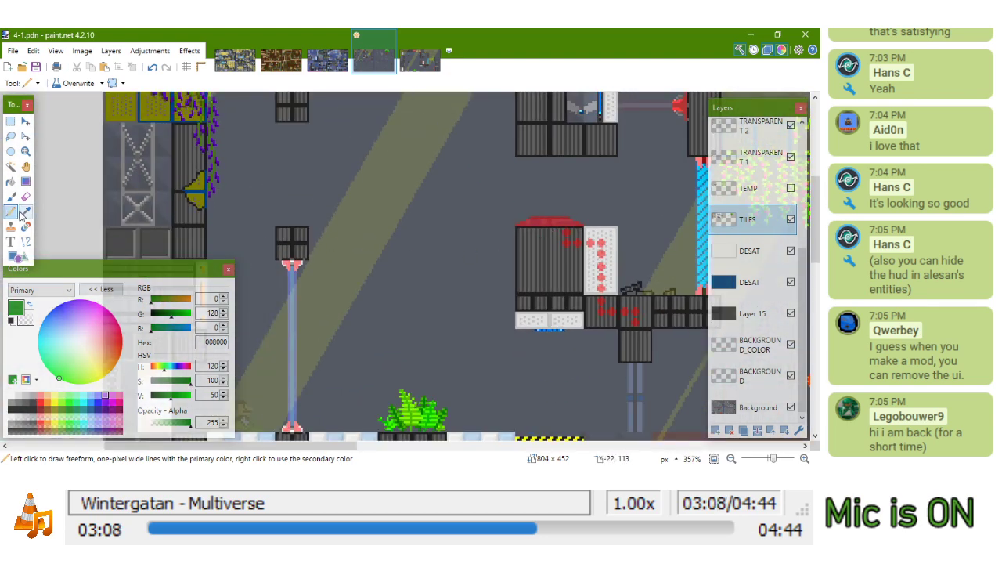
pyautogui.click(10, 122)
pyautogui.scroll(2, 475, 255)
pyautogui.moveTo(557, 197); pyautogui.dragTo(620, 358)
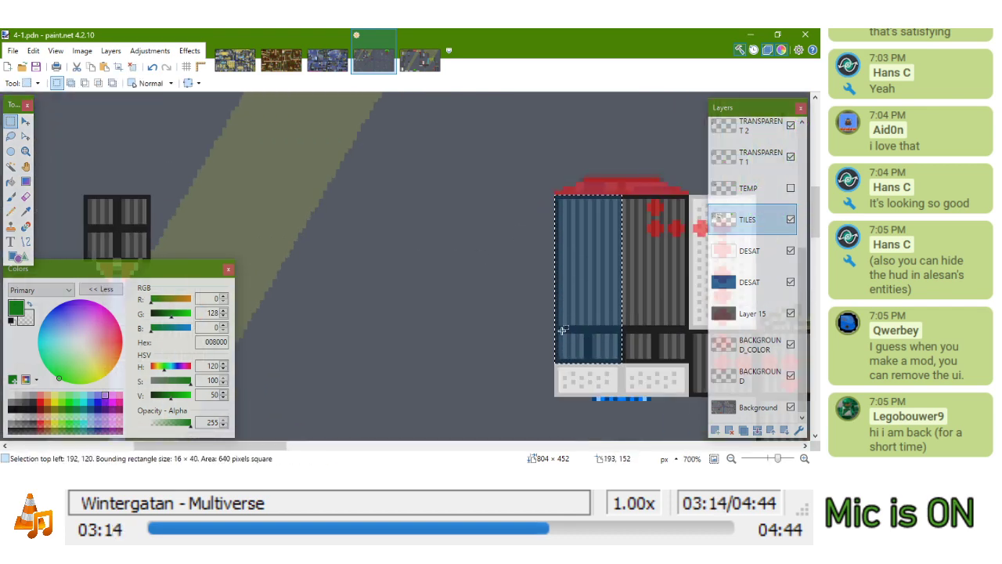
pyautogui.scroll(-3, 603, 325)
pyautogui.scroll(6, 622, 315)
pyautogui.moveTo(622, 313); pyautogui.dragTo(569, 365)
pyautogui.moveTo(625, 108); pyautogui.dragTo(498, 314)
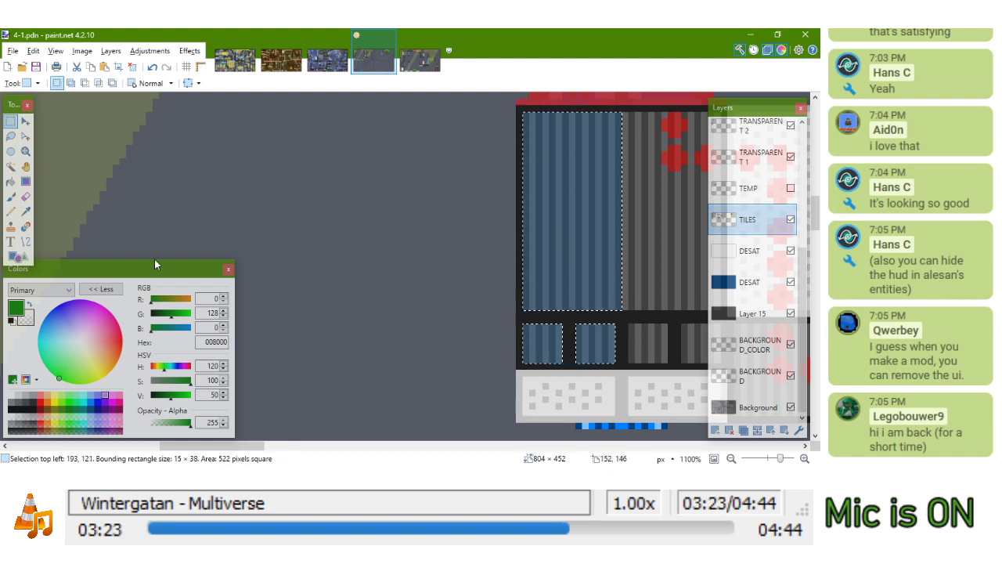
# Pencil an irregular green (008040) moss patch along the upper and left edges of the selected tall panel
pyautogui.click(11, 211)
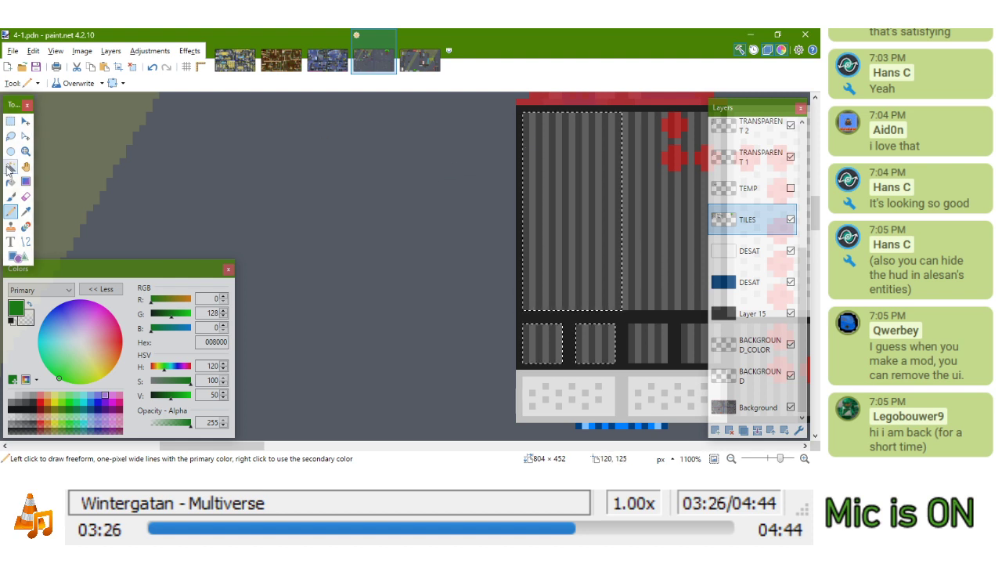
pyautogui.click(44, 362)
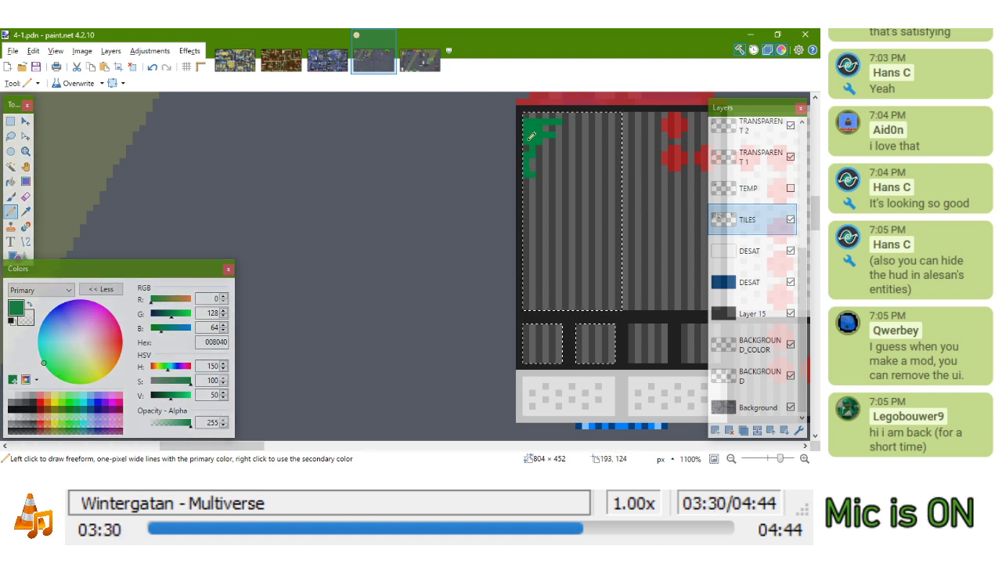
pyautogui.moveTo(532, 118); pyautogui.dragTo(565, 108)
pyautogui.scroll(-7, 530, 116)
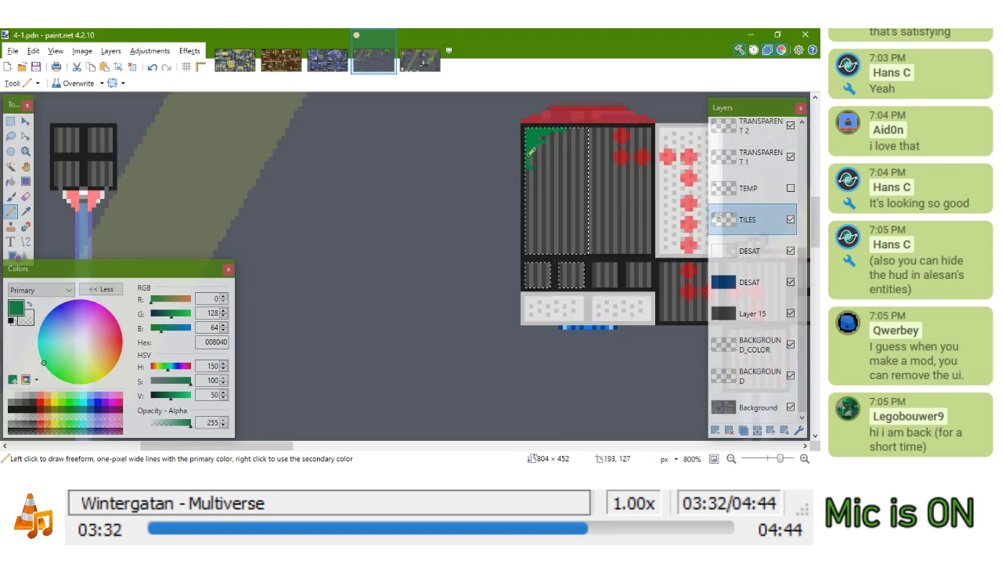
pyautogui.scroll(5, 551, 143)
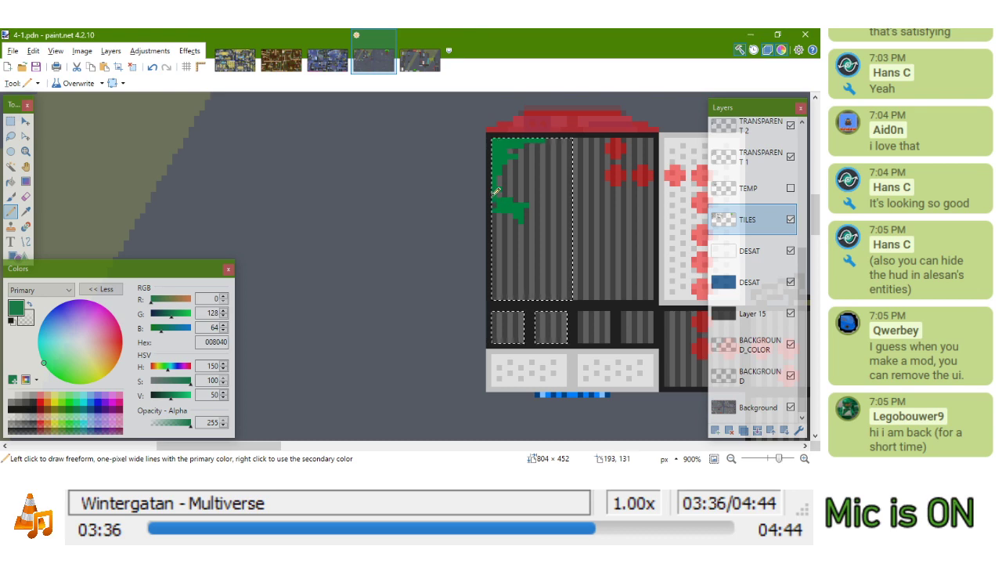
pyautogui.scroll(5, 495, 198)
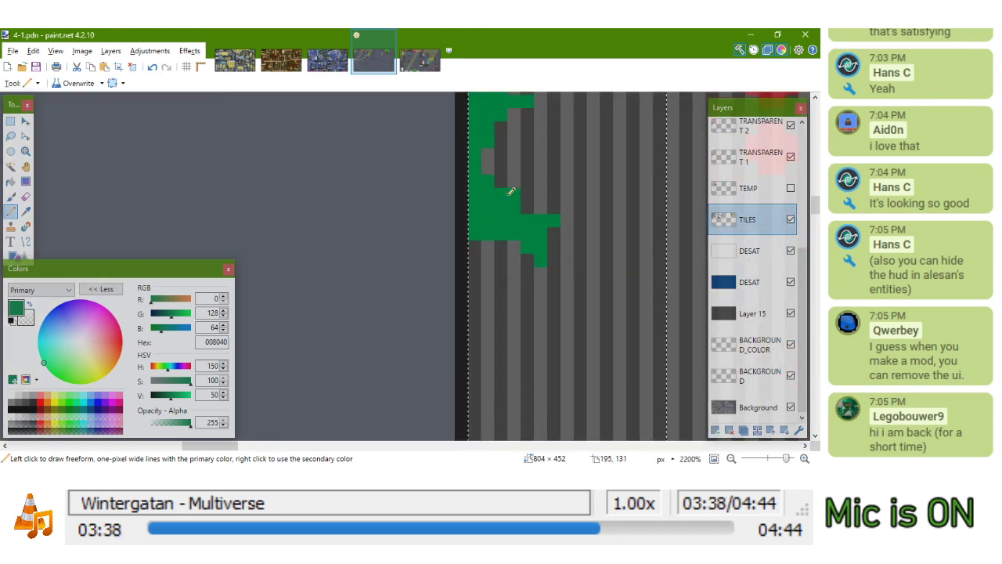
pyautogui.scroll(-3, 530, 190)
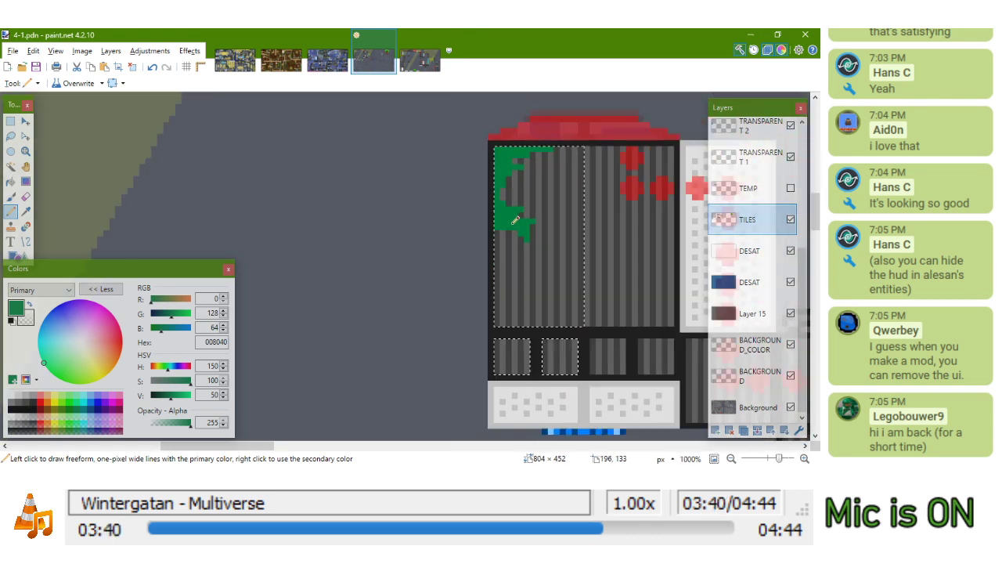
pyautogui.scroll(2, 516, 203)
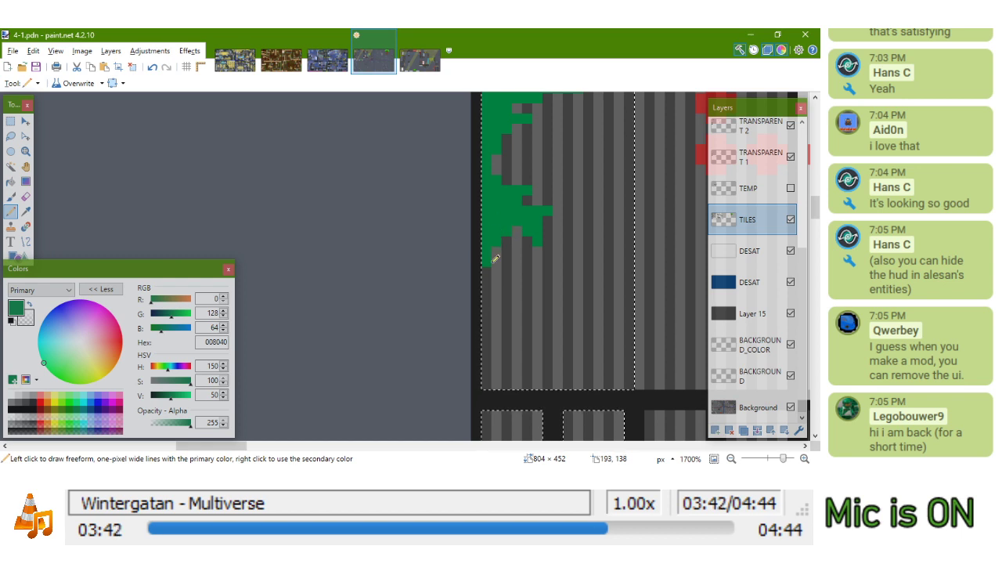
pyautogui.scroll(-3, 486, 261)
pyautogui.scroll(2, 517, 260)
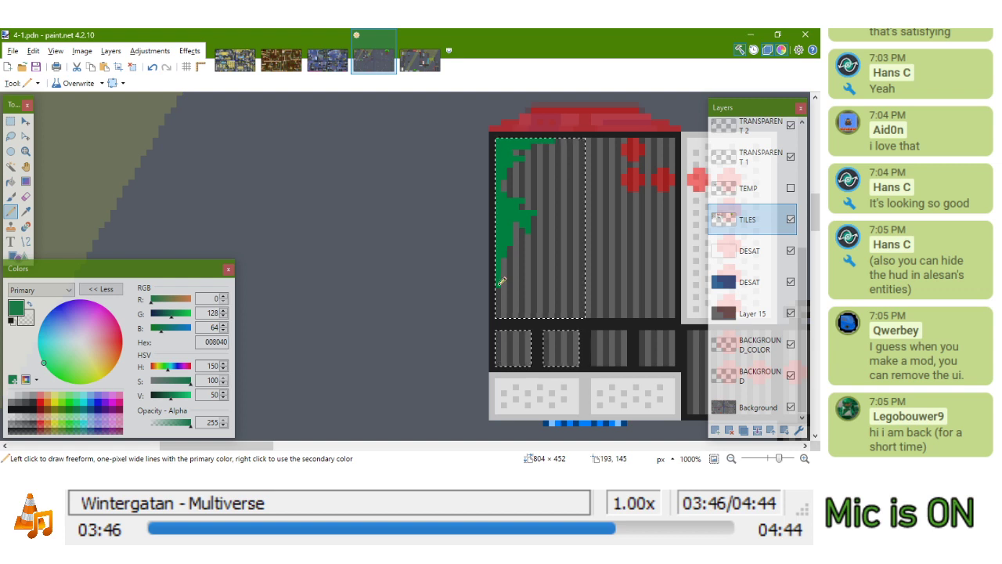
# Continue the green moss down to the tall panel's lower left corner and into the two selected small panels below
pyautogui.scroll(2, 502, 315)
pyautogui.moveTo(496, 306)
pyautogui.mouseDown()
pyautogui.moveTo(527, 316)
pyautogui.moveTo(487, 334)
pyautogui.moveTo(493, 355)
pyautogui.moveTo(523, 331)
pyautogui.moveTo(502, 366)
pyautogui.mouseUp()
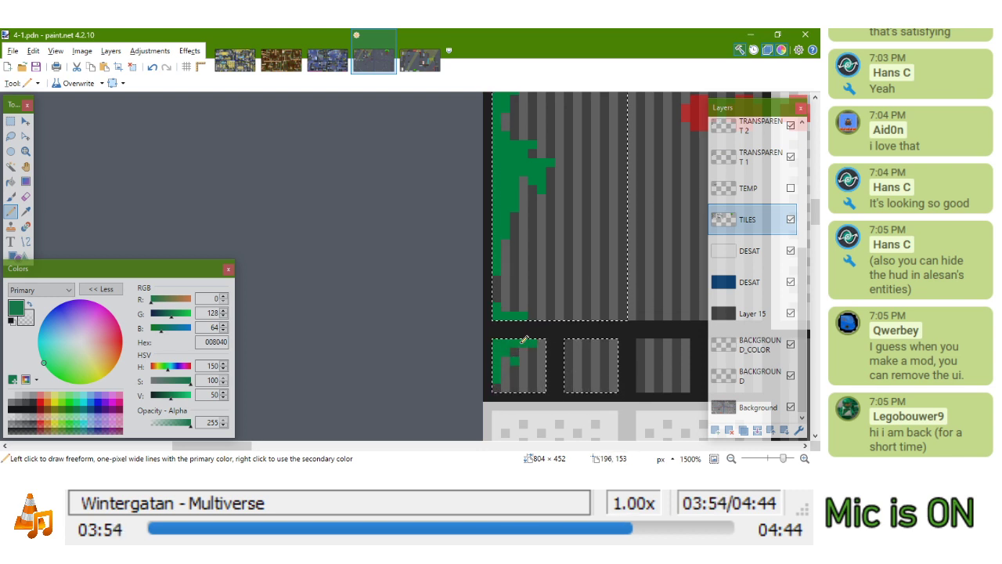
pyautogui.moveTo(567, 358); pyautogui.dragTo(584, 394)
pyautogui.keyDown('ctrl'); pyautogui.scroll(-4, 582, 383); pyautogui.keyUp('ctrl')
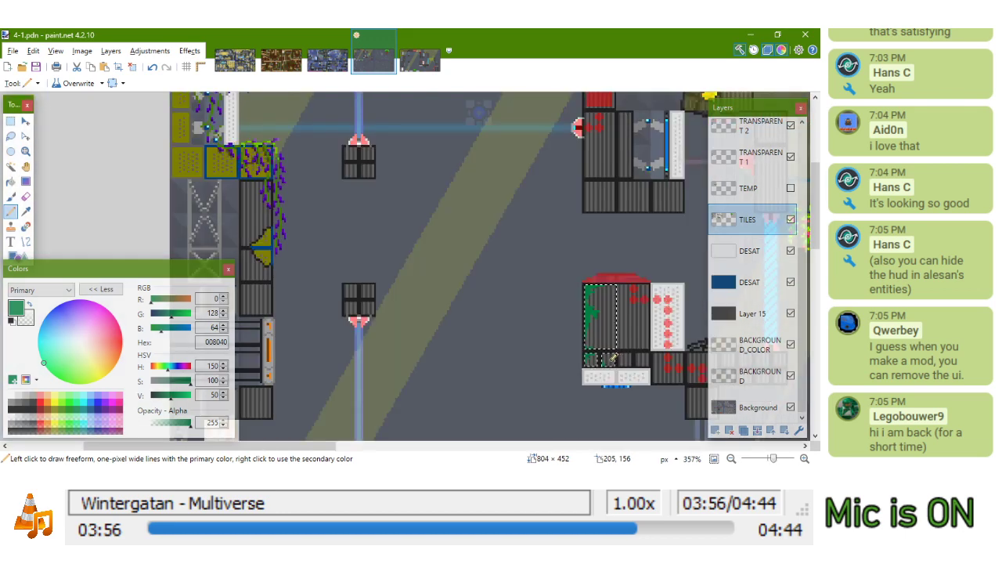
pyautogui.keyDown('ctrl'); pyautogui.scroll(-2, 469, 313); pyautogui.keyUp('ctrl')
pyautogui.keyDown('ctrl'); pyautogui.scroll(2, 461, 309); pyautogui.keyUp('ctrl')
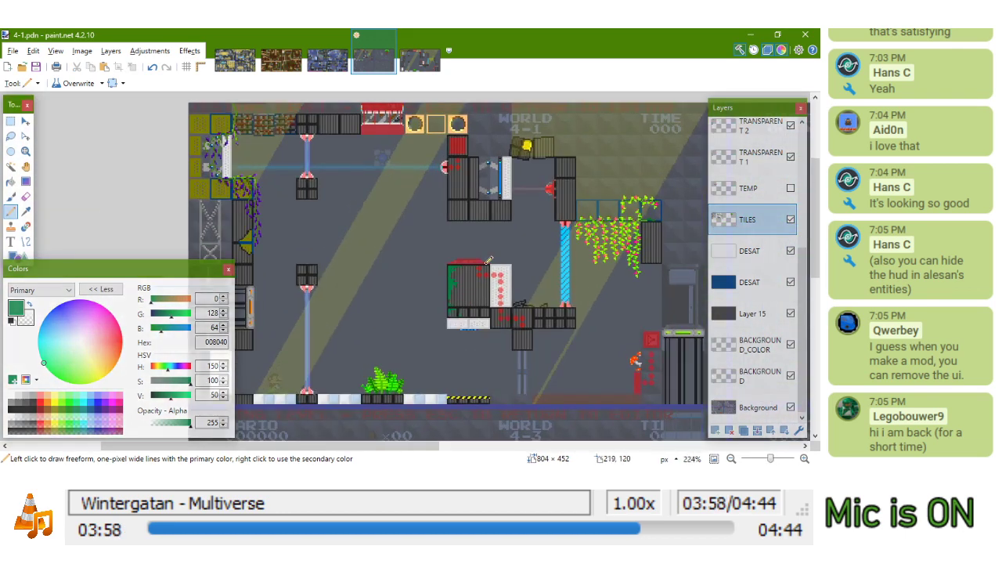
pyautogui.scroll(6, 443, 273)
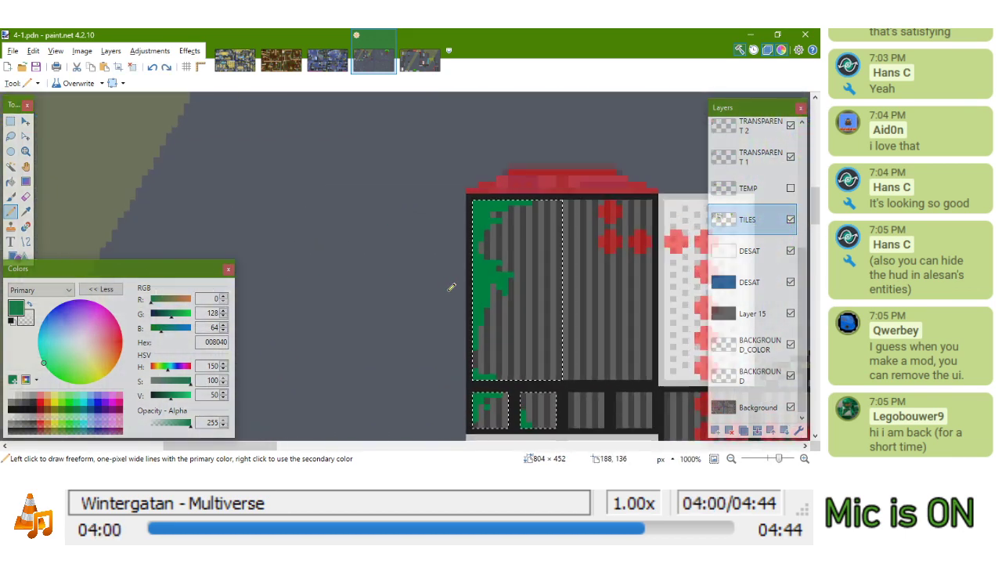
# Dot olive (408000) pixels along the edges of the tall panel's moss, around its middle branch and down the lower stretch
pyautogui.click(62, 408)
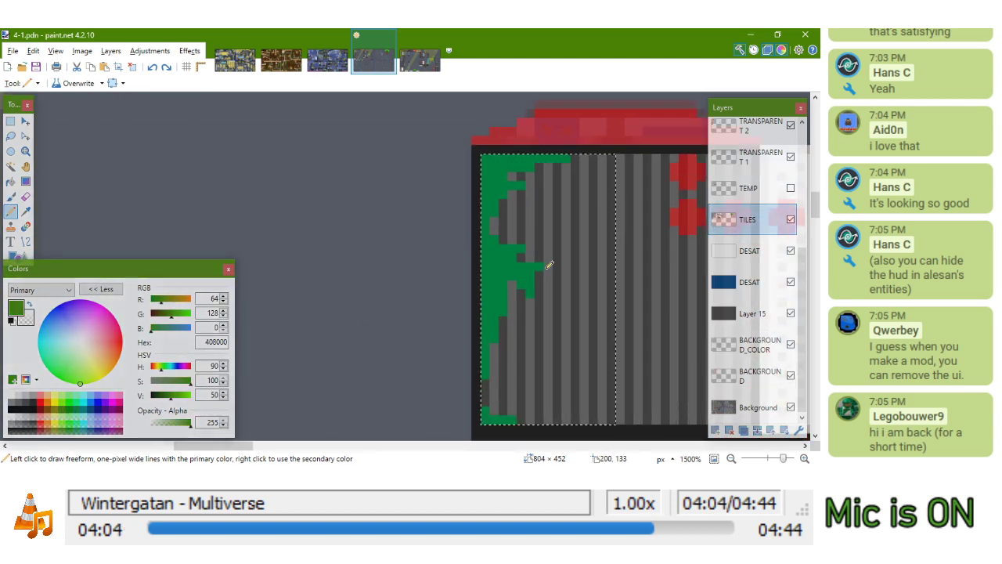
pyautogui.scroll(3, 537, 261)
pyautogui.click(525, 304)
pyautogui.click(537, 266)
pyautogui.click(512, 241)
pyautogui.click(499, 253)
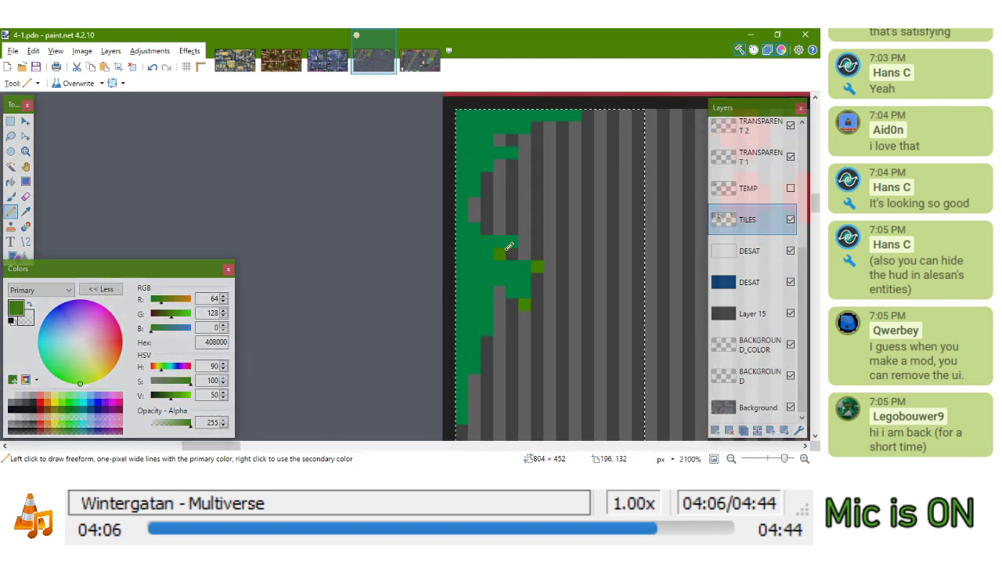
pyautogui.click(524, 266)
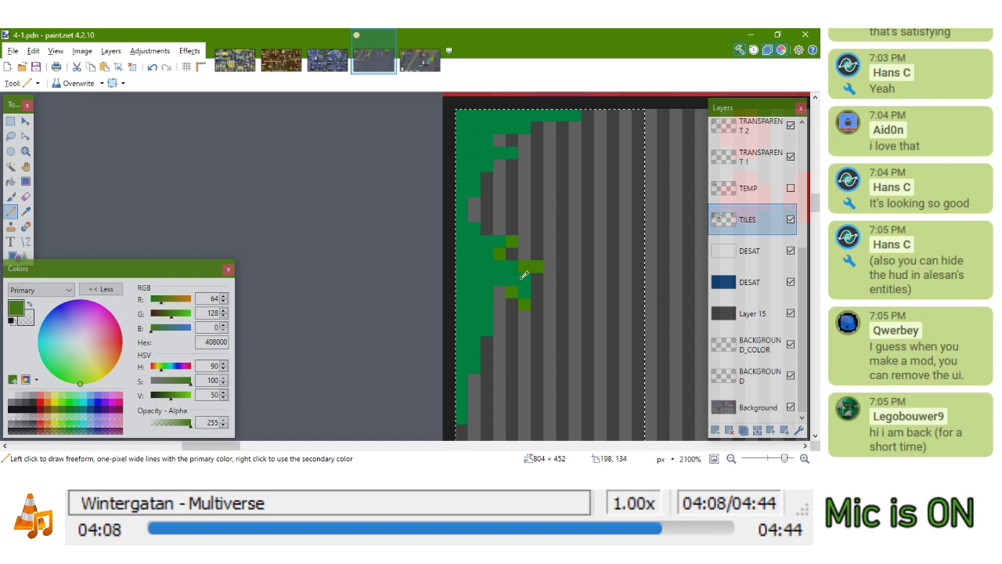
pyautogui.click(512, 291)
pyautogui.click(499, 280)
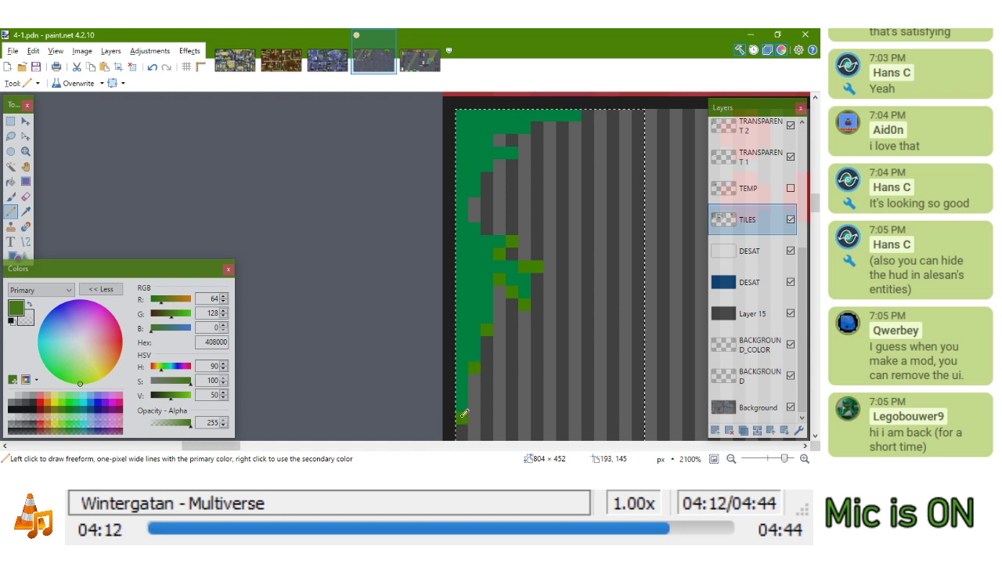
# Dot olive pixels along the upper part of the tall panel's moss, up to the growth along its upper edge
pyautogui.click(475, 228)
pyautogui.click(461, 202)
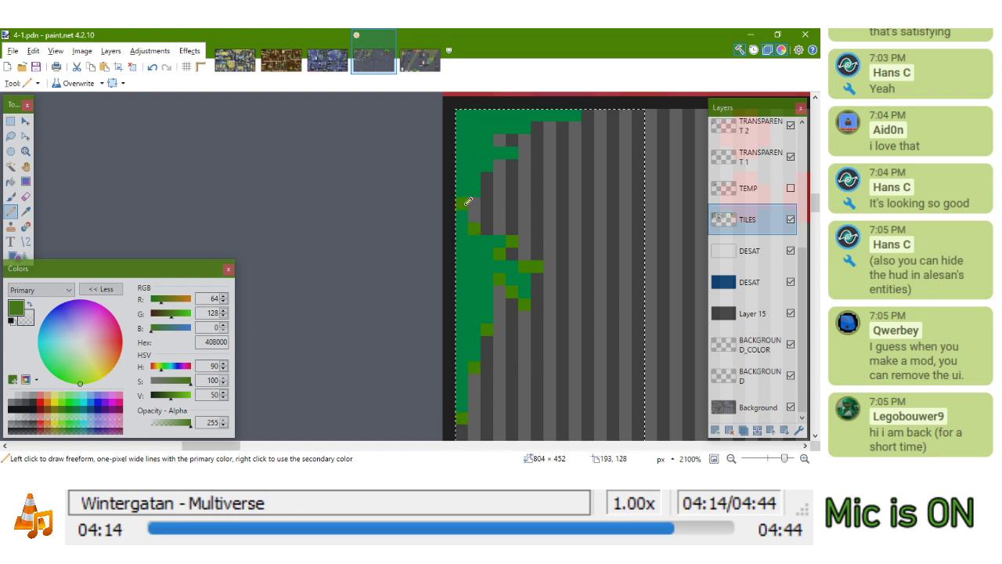
pyautogui.click(487, 164)
pyautogui.click(513, 151)
pyautogui.click(487, 140)
pyautogui.click(525, 126)
pyautogui.scroll(-3, 528, 124)
pyautogui.scroll(5, 510, 279)
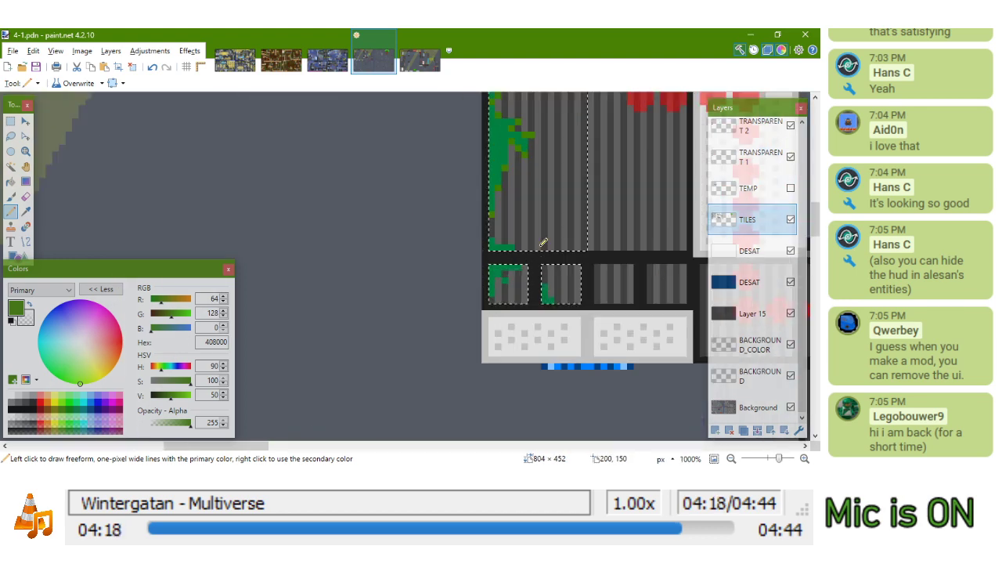
# Add olive pixels to the moss in the two small panels below and clear the selection
pyautogui.scroll(1, 510, 279)
pyautogui.click(521, 270)
pyautogui.click(476, 315)
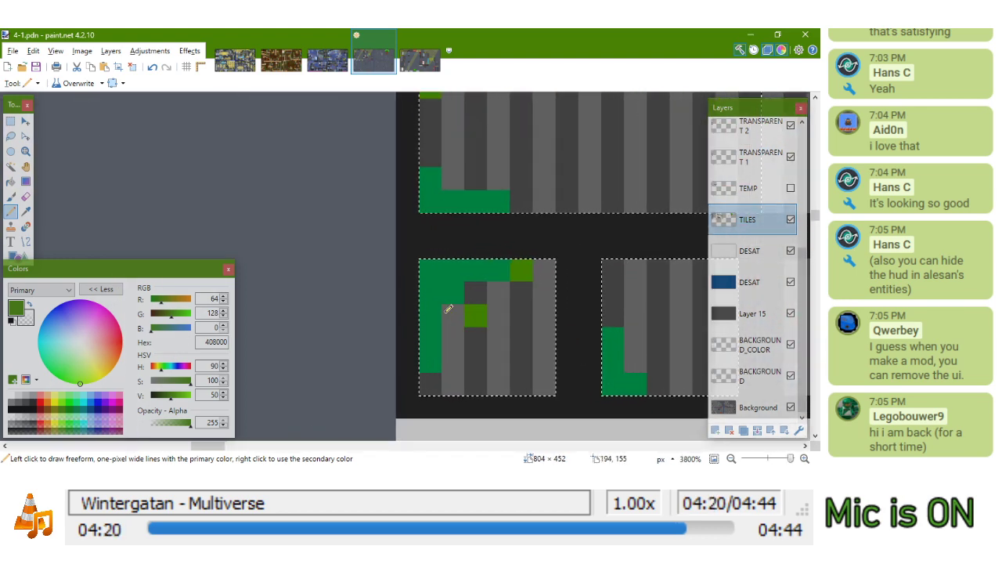
pyautogui.click(429, 360)
pyautogui.scroll(-2, 430, 376)
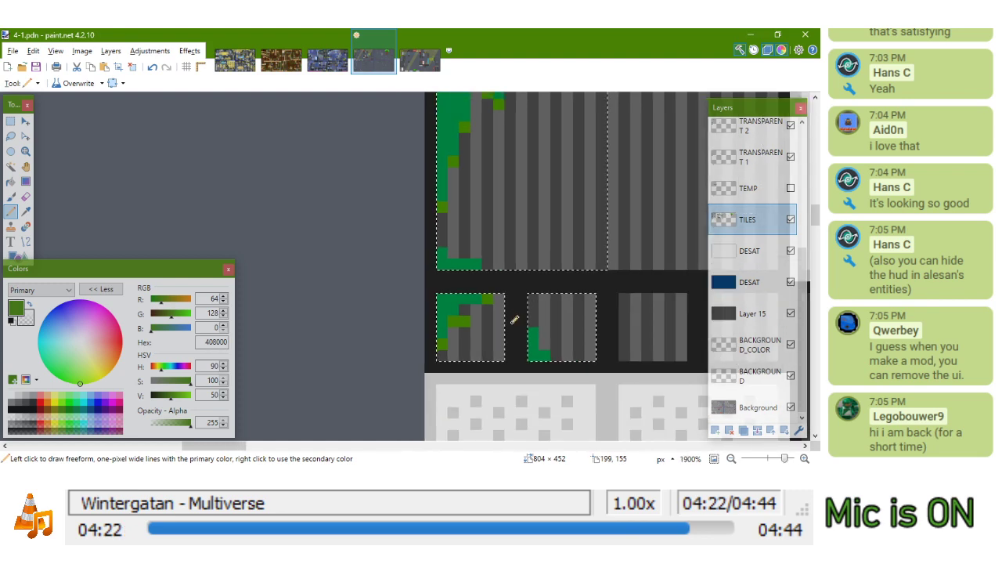
pyautogui.click(492, 292)
pyautogui.click(510, 329)
pyautogui.scroll(-7, 503, 310)
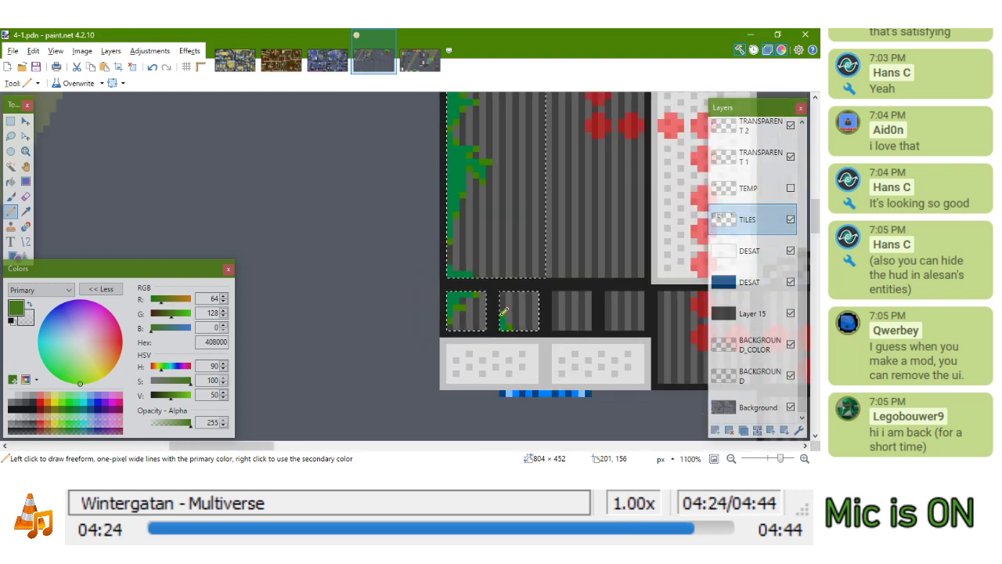
pyautogui.hotkey('ctrl', 'd')
pyautogui.scroll(-2, 505, 298)
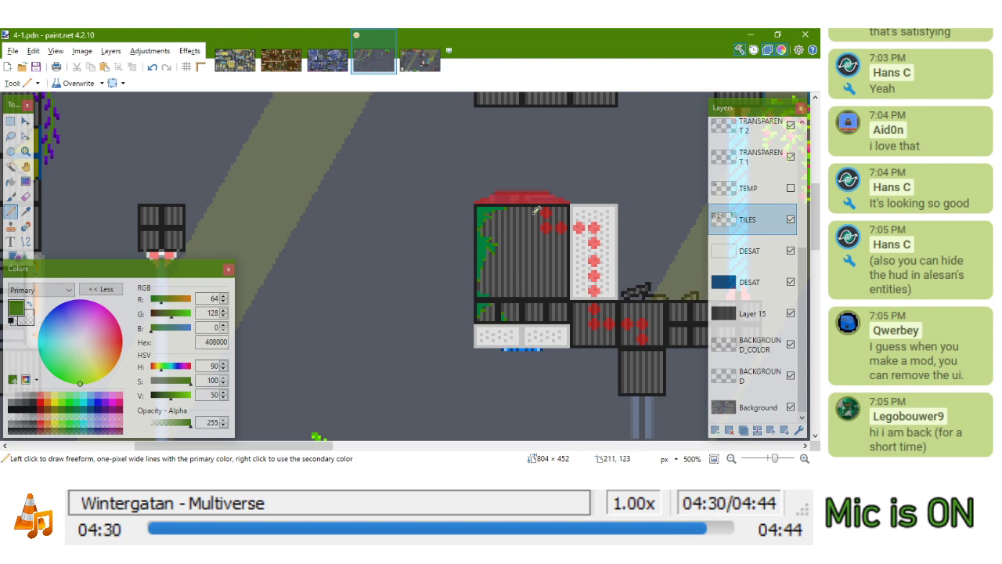
# Scatter more olive (408000) pixels inside the tall panel's moss
pyautogui.scroll(7, 485, 216)
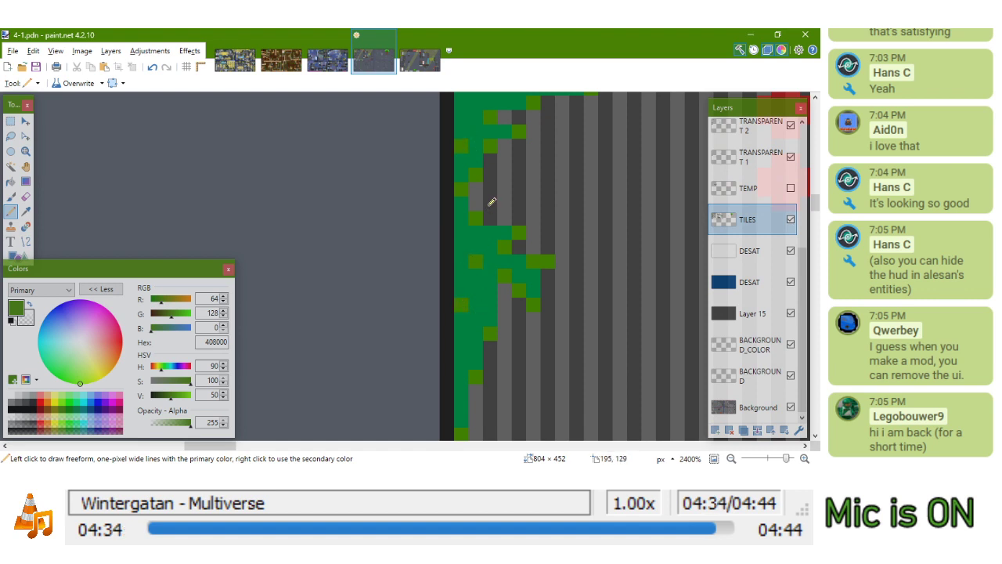
pyautogui.scroll(2, 487, 190)
pyautogui.scroll(-2, 485, 183)
pyautogui.scroll(-2, 501, 179)
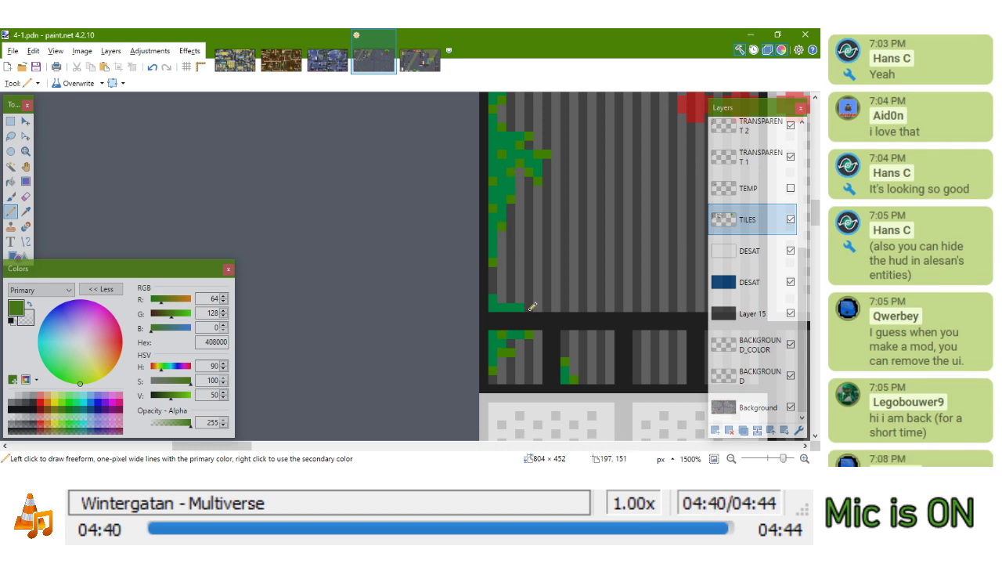
pyautogui.scroll(-3, 509, 329)
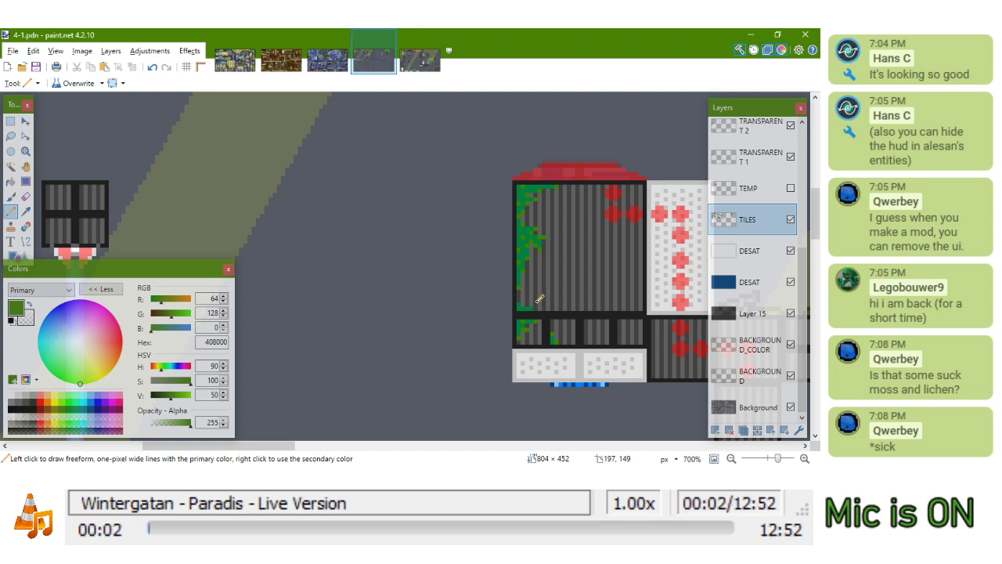
pyautogui.scroll(-2, 539, 299)
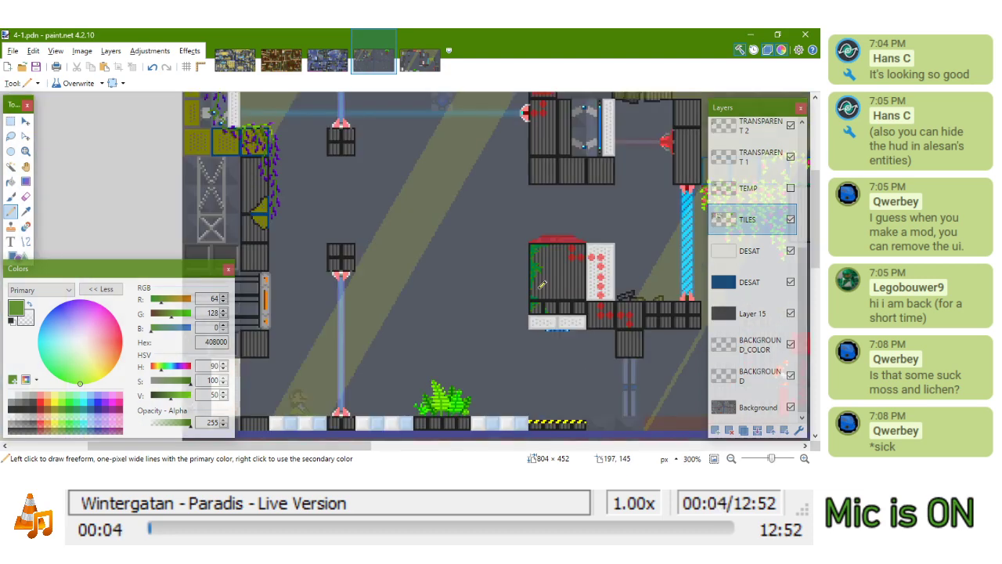
# Extend the middle branch's lower tip with an olive pixel, recolour the pixel before it green (008040), and save the file
pyautogui.scroll(8, 548, 300)
pyautogui.scroll(1, 552, 301)
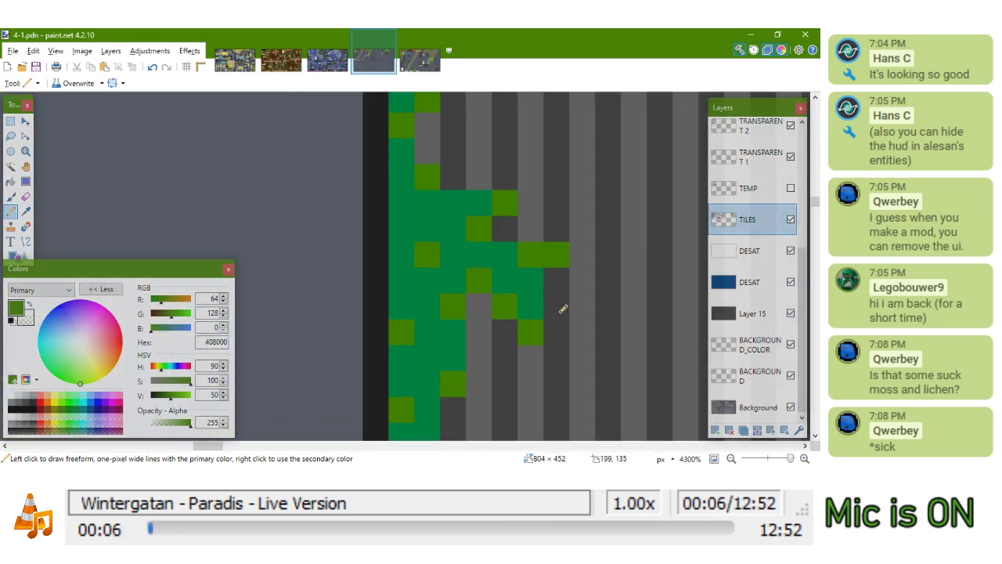
pyautogui.click(557, 331)
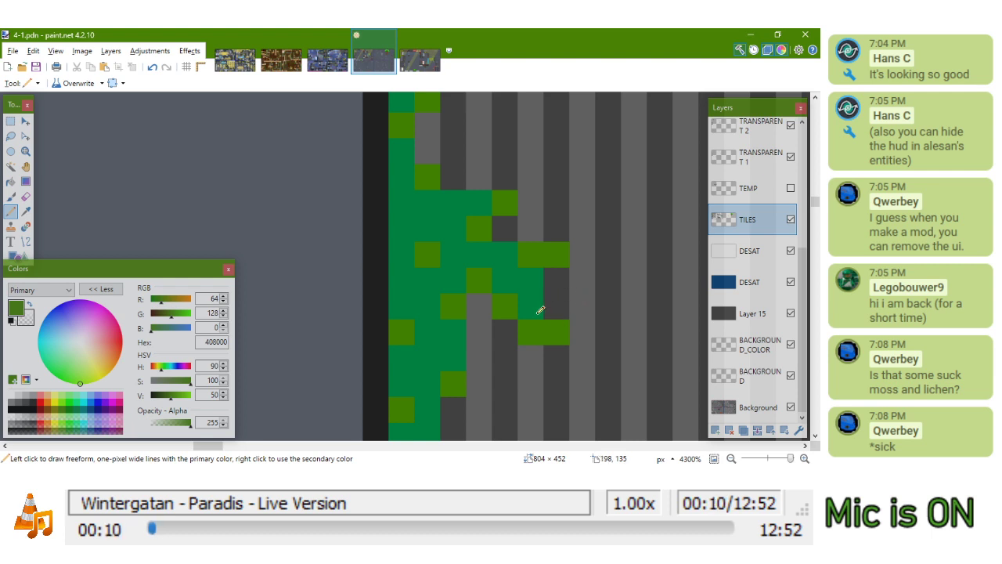
pyautogui.moveTo(533, 314); pyautogui.dragTo(515, 279)
pyautogui.press('k')
pyautogui.click(509, 280)
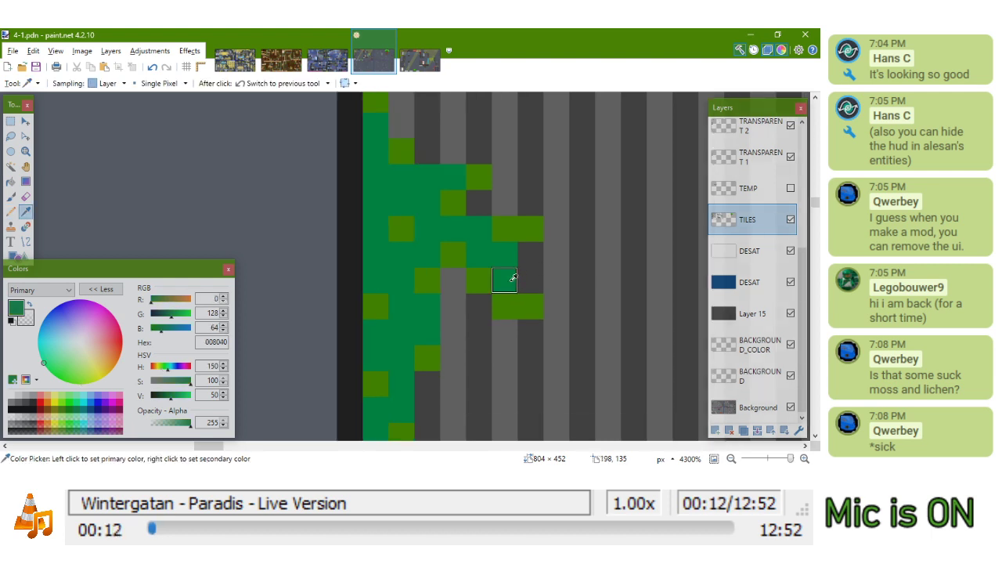
pyautogui.click(507, 300)
pyautogui.scroll(-10, 545, 283)
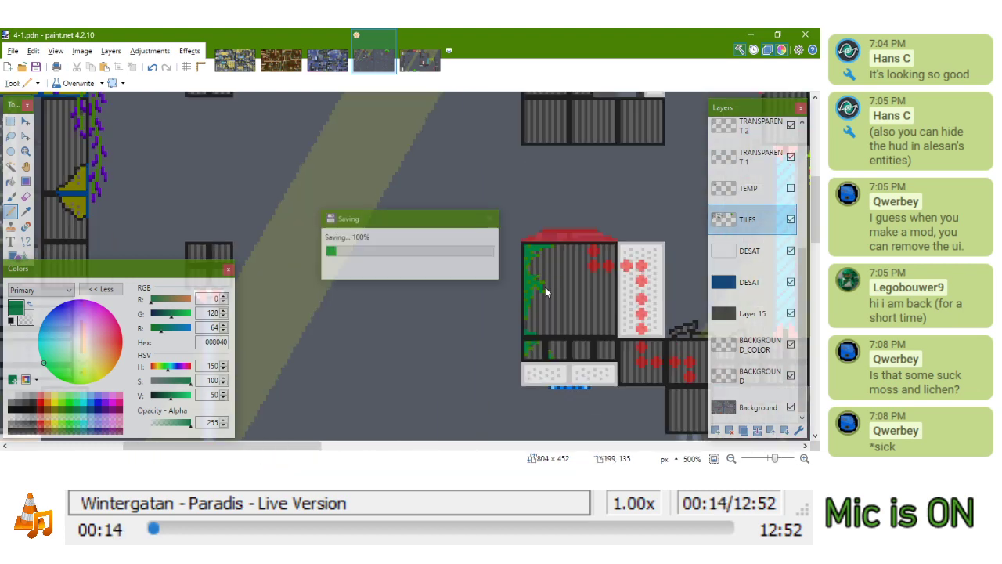
# Sample the moss's olive (408000) and place a pixel of it on the block's left black border near the upper corner
pyautogui.scroll(-2, 594, 264)
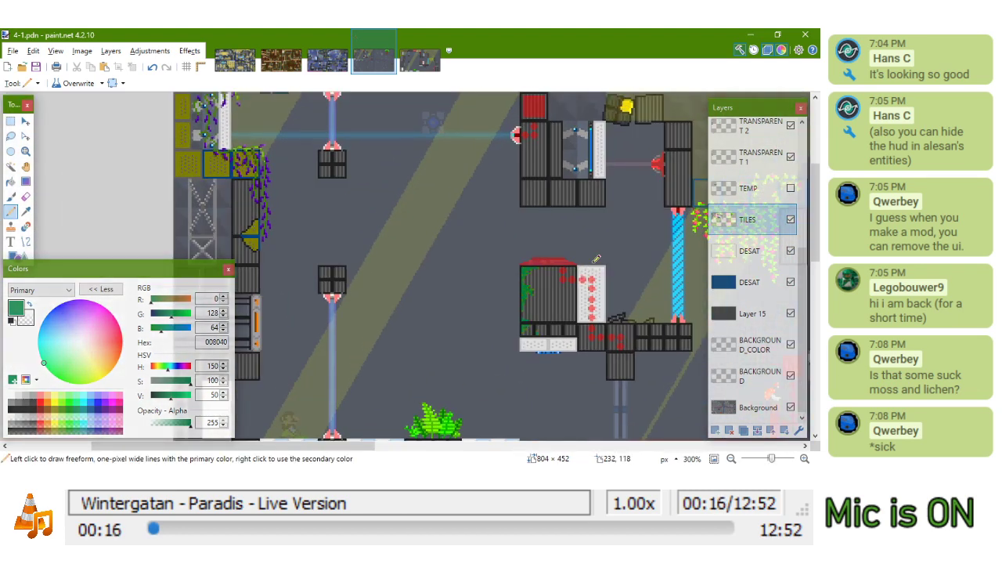
pyautogui.scroll(2, 473, 246)
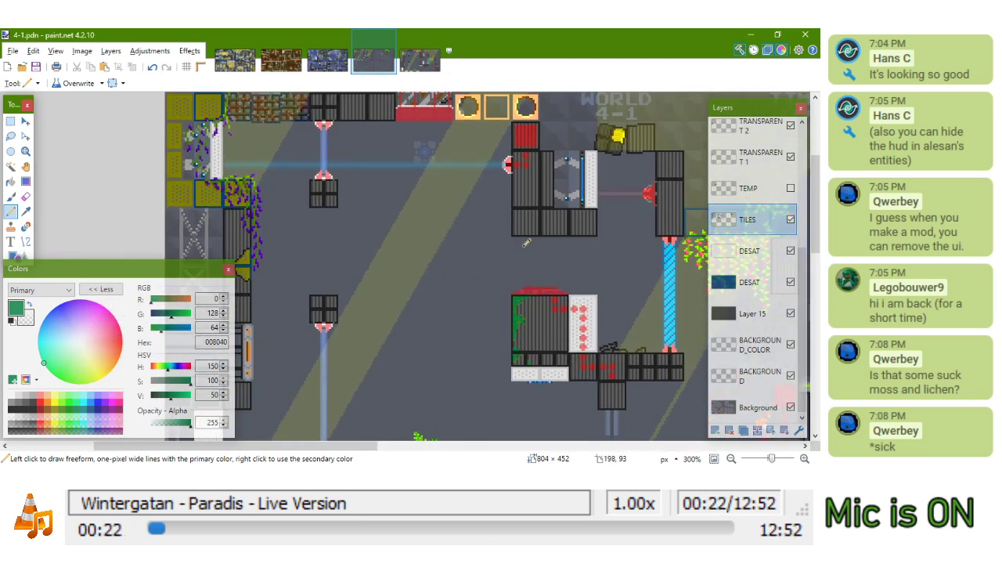
pyautogui.moveTo(531, 243); pyautogui.dragTo(475, 285)
pyautogui.scroll(5, 486, 346)
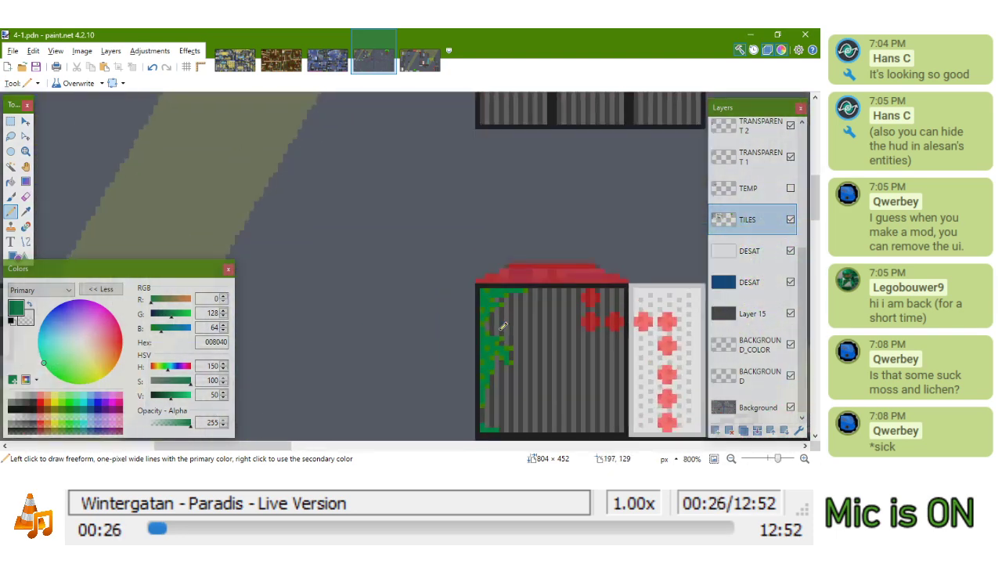
pyautogui.scroll(2, 486, 346)
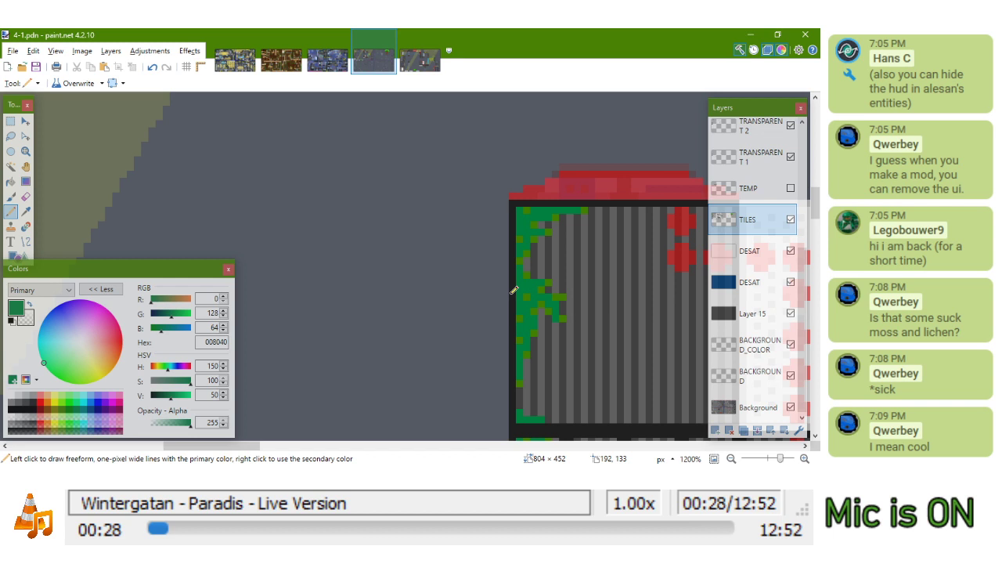
pyautogui.scroll(2, 523, 260)
pyautogui.moveTo(522, 240); pyautogui.dragTo(513, 256)
pyautogui.press('k')
pyautogui.click(509, 248)
pyautogui.click(497, 223)
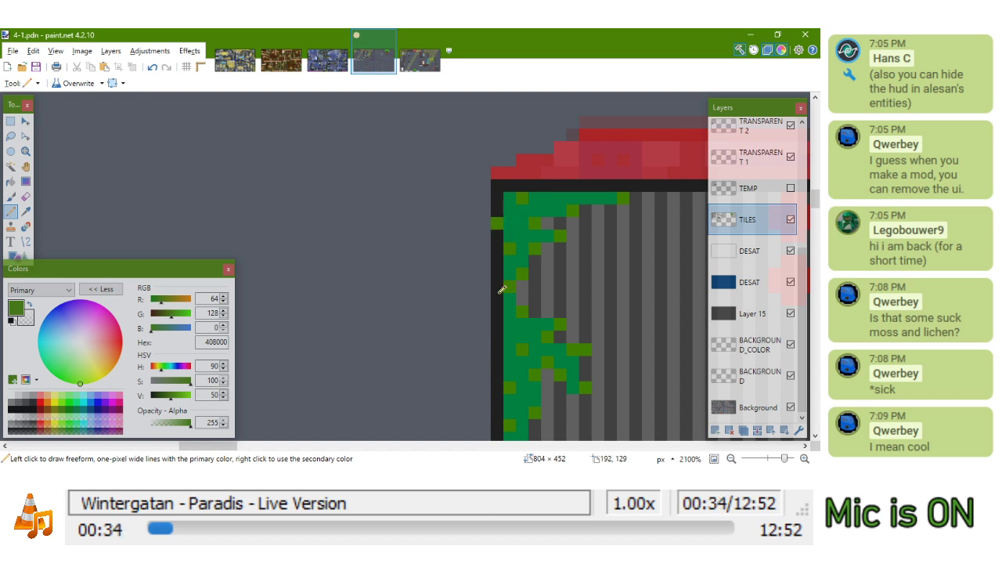
# Place further olive pixels lower on the block's left black border and sample the moss's green (008040)
pyautogui.scroll(-6, 528, 285)
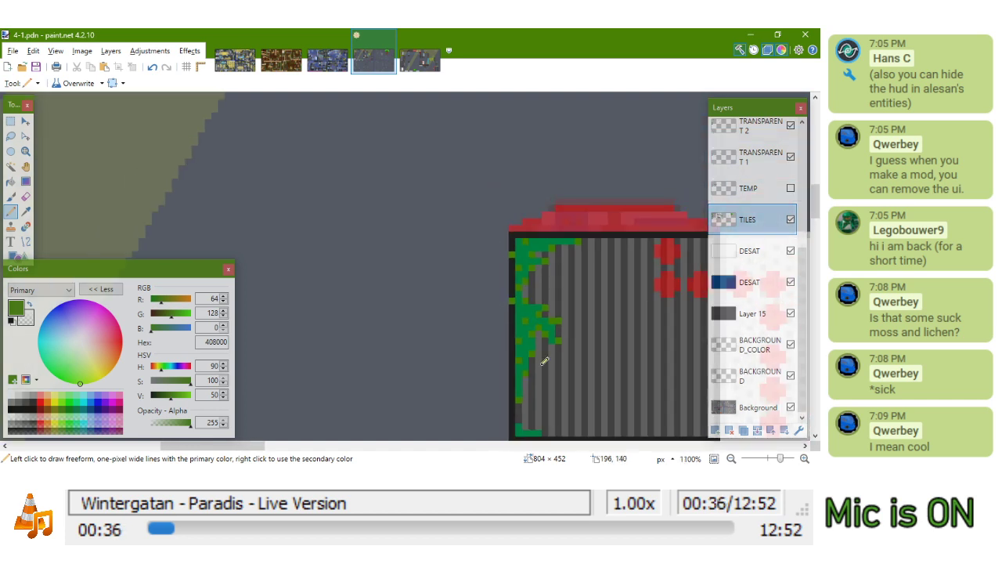
pyautogui.moveTo(543, 360); pyautogui.dragTo(540, 272)
pyautogui.scroll(5, 518, 254)
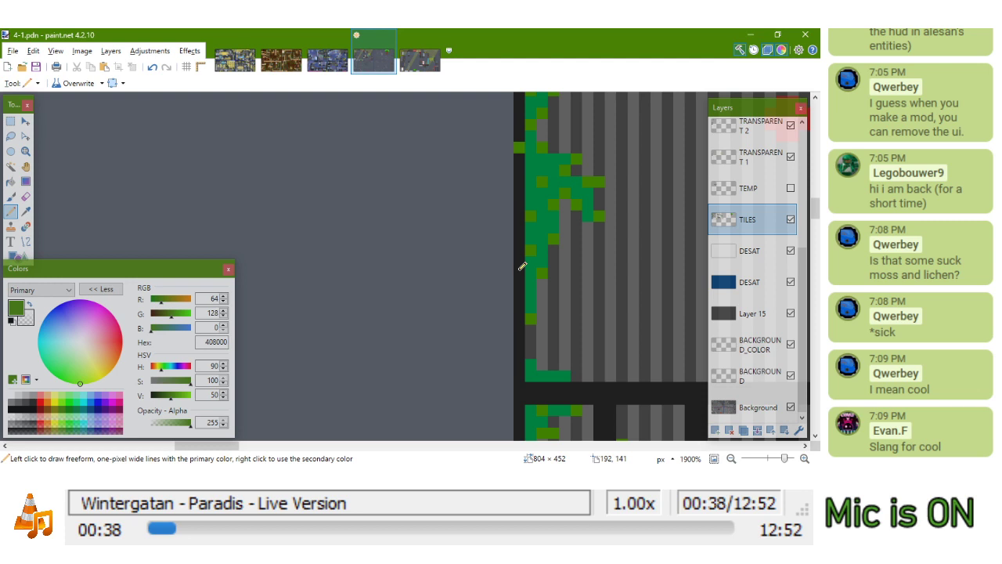
pyautogui.press('k')
pyautogui.click(536, 259)
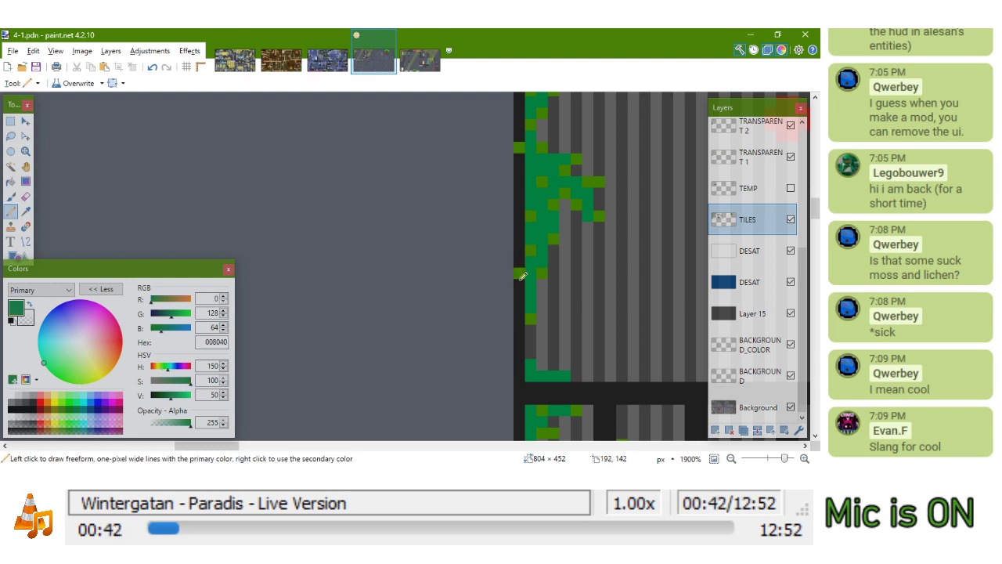
# Spread green (008040) moss over the block's left black border and onto the dark bar above the first small panel
pyautogui.scroll(1, 524, 215)
pyautogui.scroll(2, 529, 181)
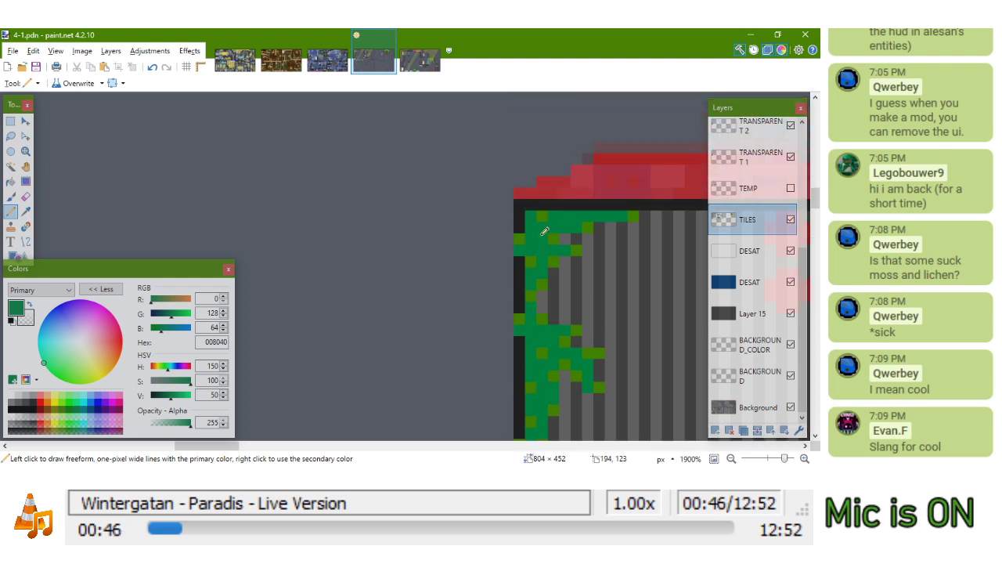
pyautogui.scroll(-7, 539, 235)
pyautogui.scroll(6, 539, 291)
pyautogui.moveTo(531, 395); pyautogui.dragTo(547, 293)
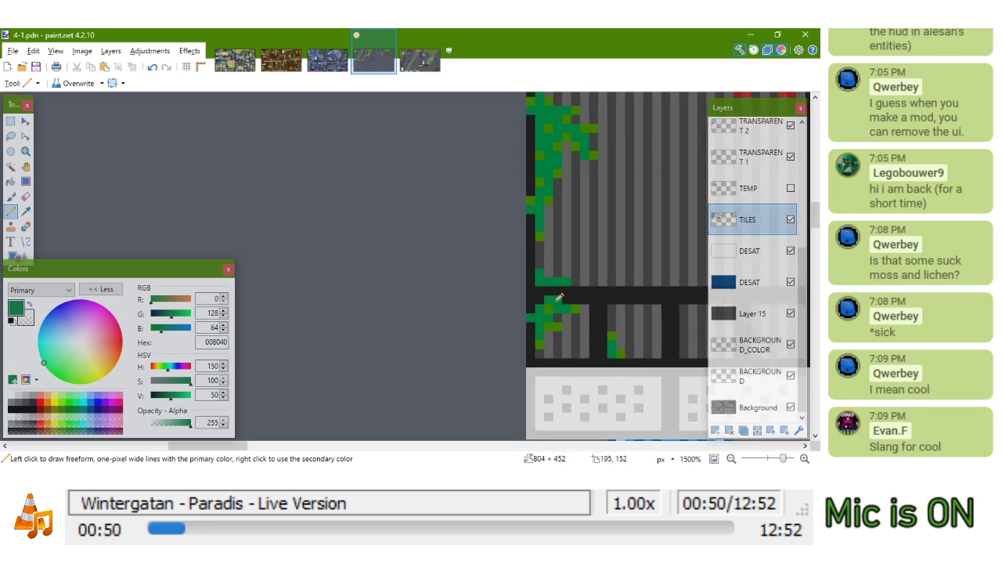
# Examine the mossy block against the plants, platforms and other tiles across the level
pyautogui.scroll(-6, 563, 299)
pyautogui.scroll(-1, 640, 316)
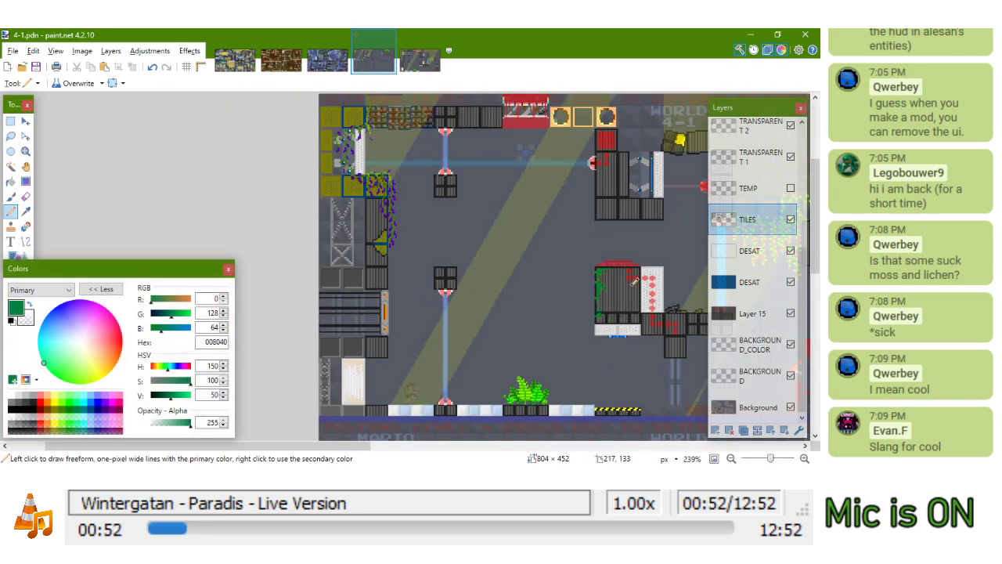
pyautogui.scroll(3, 611, 275)
pyautogui.moveTo(615, 278); pyautogui.dragTo(412, 335)
pyautogui.scroll(-3, 412, 336)
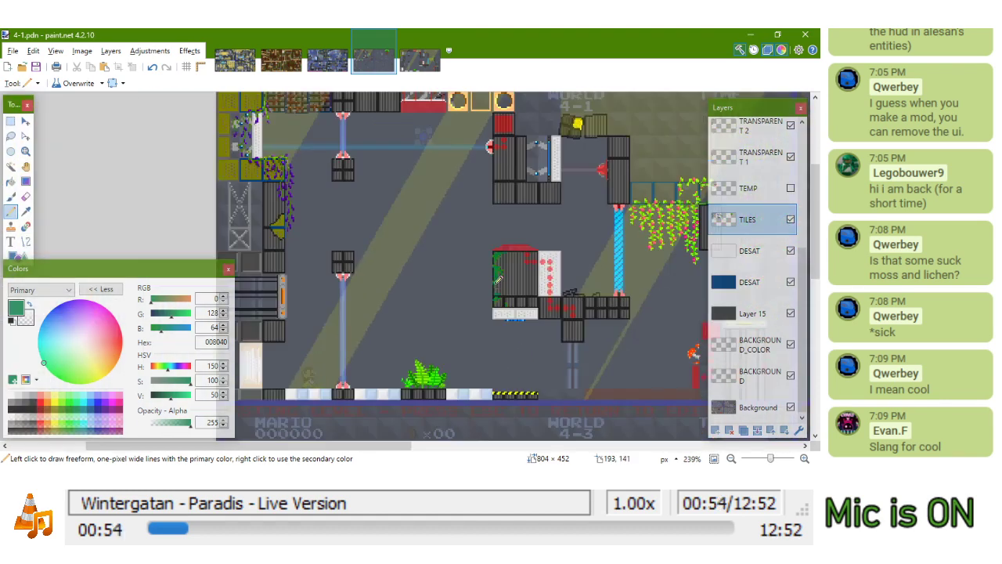
pyautogui.scroll(-1, 498, 279)
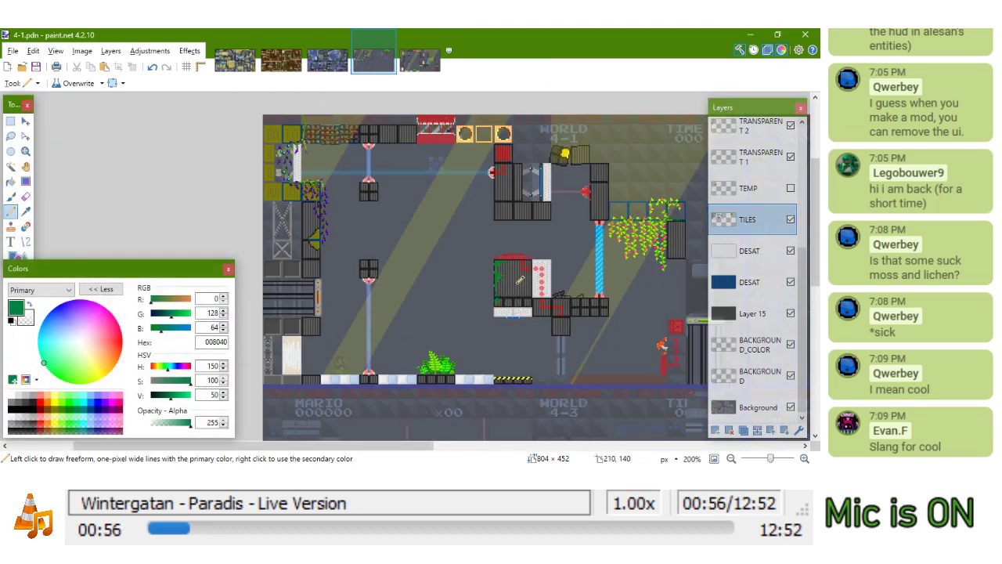
pyautogui.moveTo(479, 299)
pyautogui.mouseDown()
pyautogui.moveTo(486, 332)
pyautogui.moveTo(490, 304)
pyautogui.moveTo(442, 315)
pyautogui.moveTo(491, 298)
pyautogui.mouseUp()
pyautogui.moveTo(449, 212)
pyautogui.mouseDown()
pyautogui.moveTo(405, 246)
pyautogui.moveTo(433, 228)
pyautogui.mouseUp()
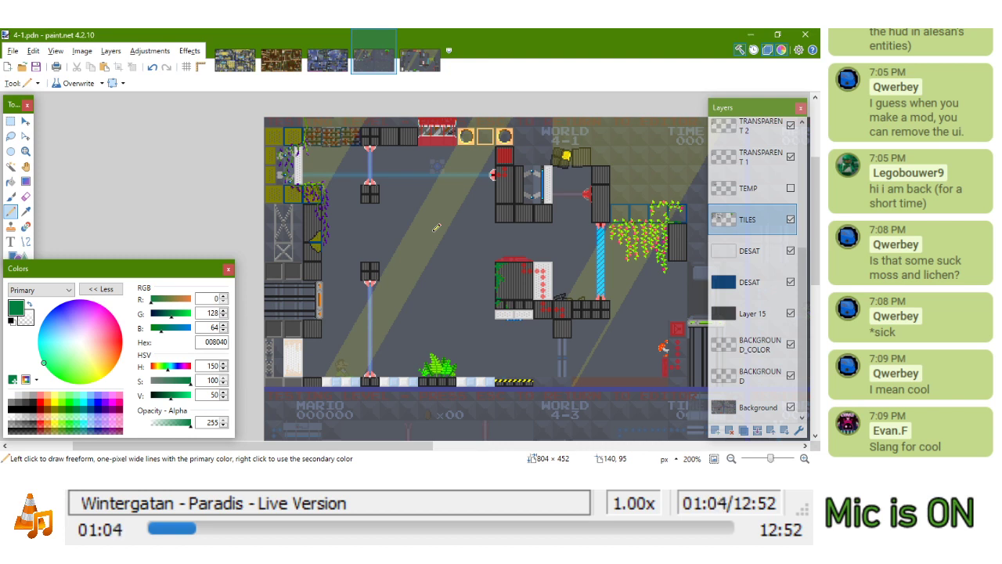
pyautogui.moveTo(515, 266); pyautogui.dragTo(444, 250)
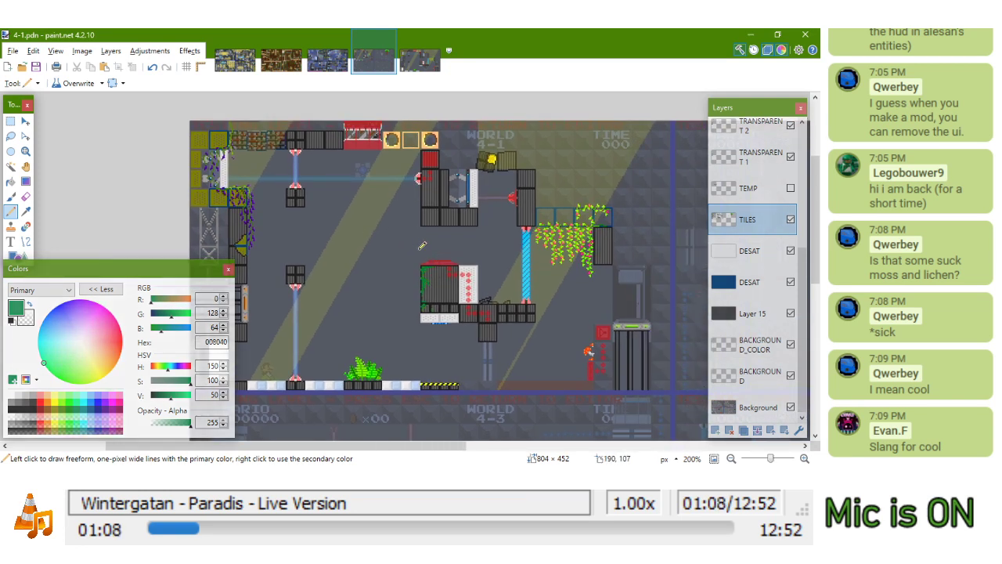
pyautogui.scroll(4, 414, 151)
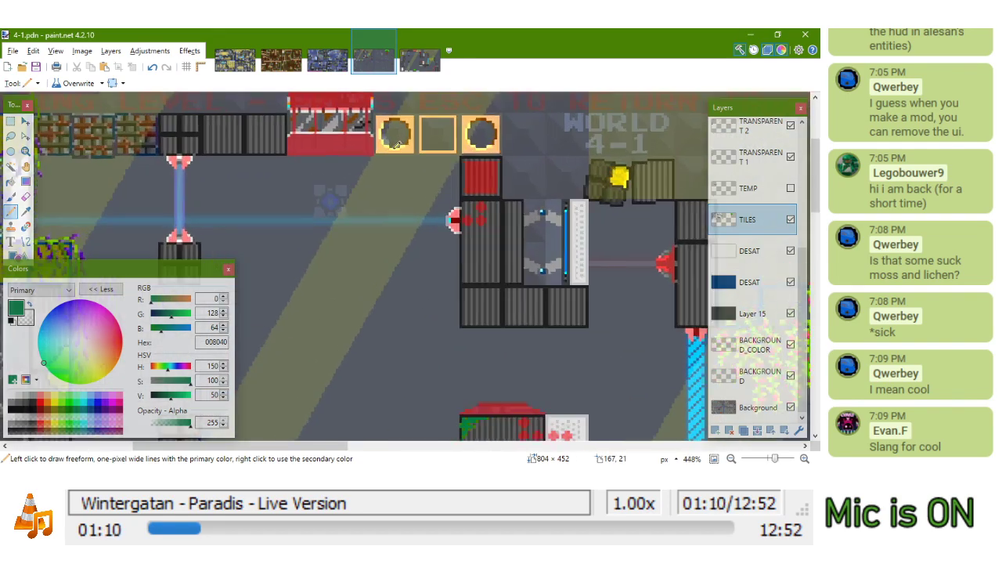
pyautogui.moveTo(429, 230); pyautogui.dragTo(461, 190)
pyautogui.scroll(-3, 460, 194)
pyautogui.scroll(2, 456, 132)
pyautogui.scroll(-3, 446, 161)
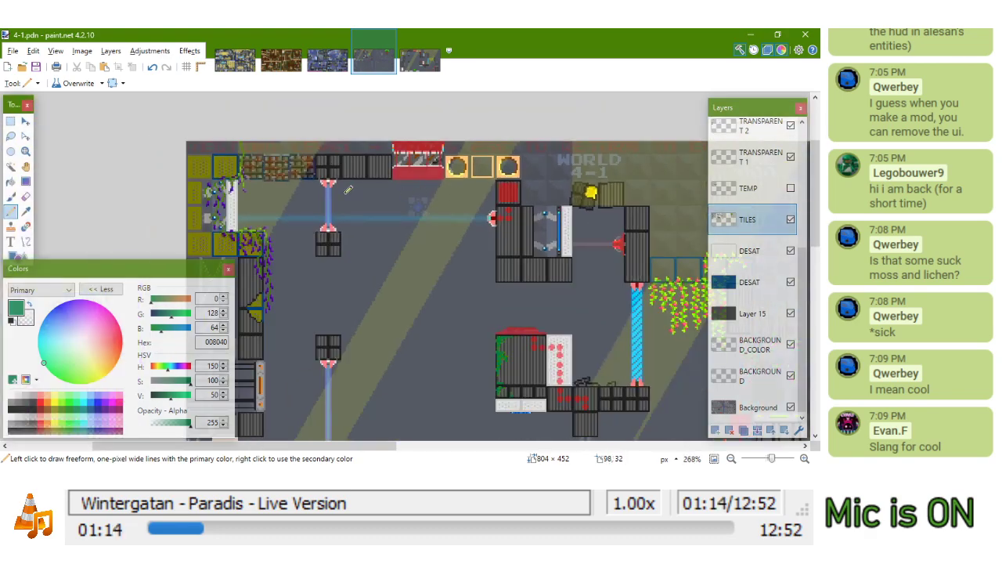
# Examine the upper part of level 4-1, from the purple vines on the yellow tiles to the laser and light-bridge platforms
pyautogui.scroll(1, 348, 189)
pyautogui.scroll(-2, 348, 189)
pyautogui.scroll(2, 335, 179)
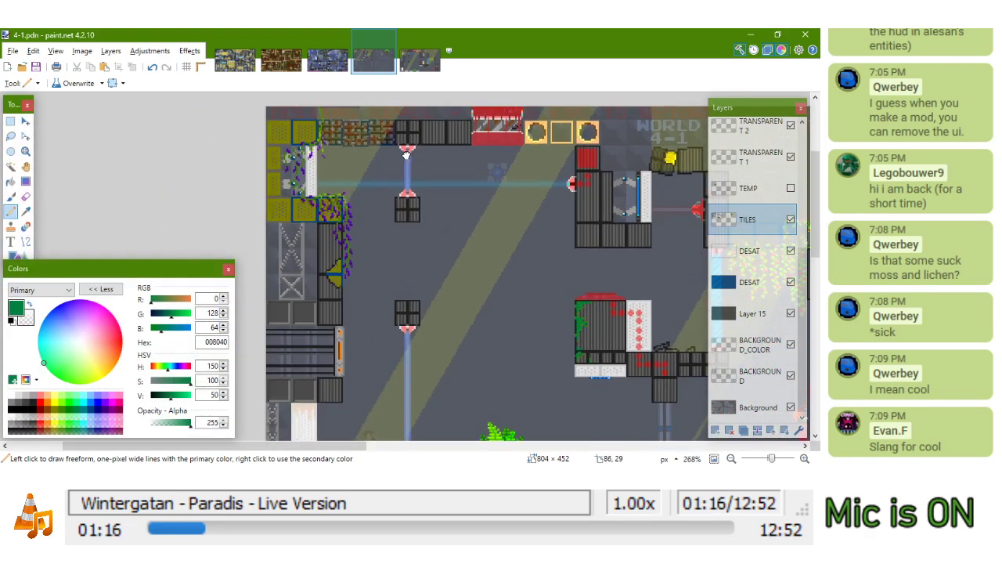
pyautogui.scroll(-3, 334, 178)
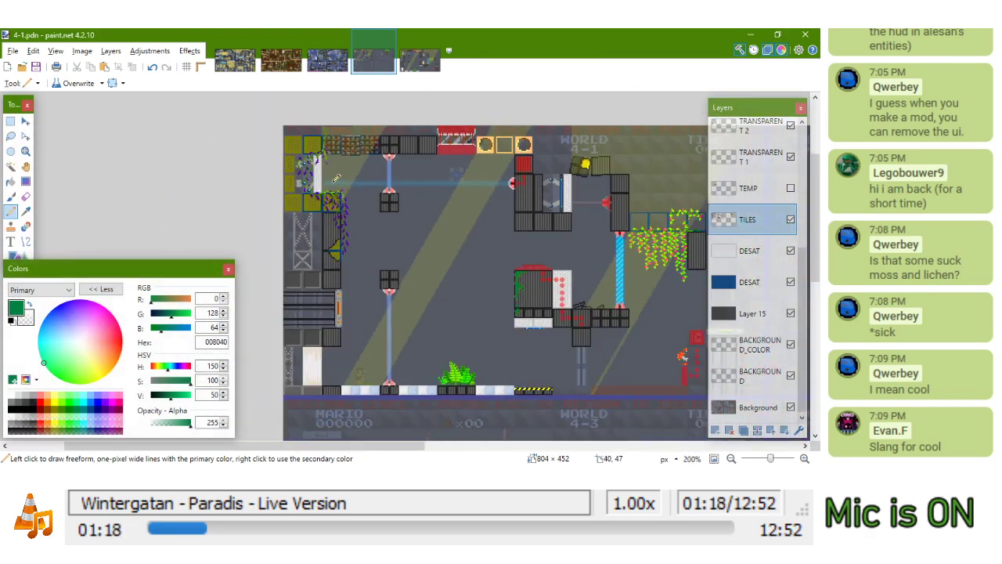
pyautogui.scroll(4, 341, 145)
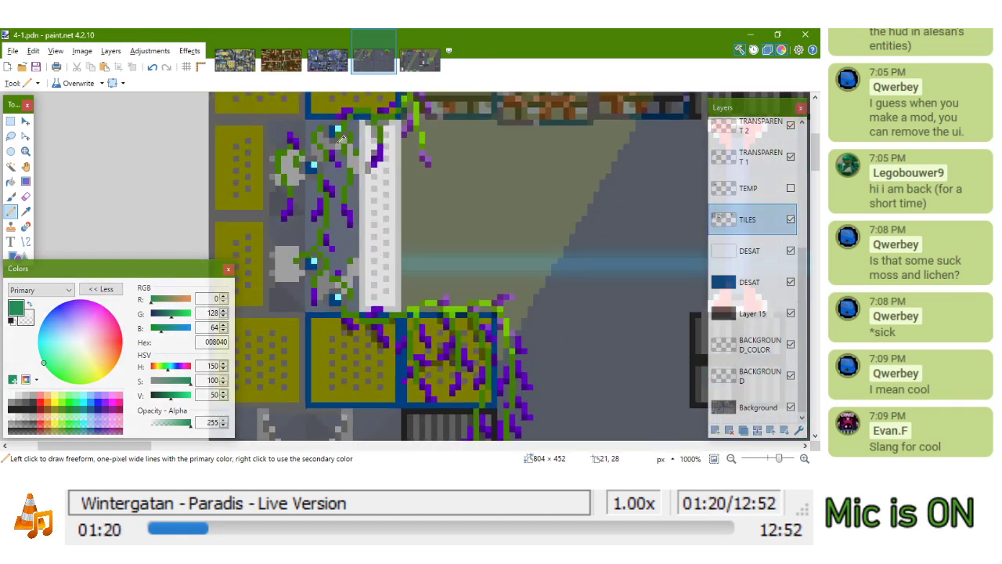
pyautogui.scroll(-1, 344, 149)
pyautogui.scroll(-3, 352, 154)
pyautogui.moveTo(460, 223); pyautogui.dragTo(299, 219)
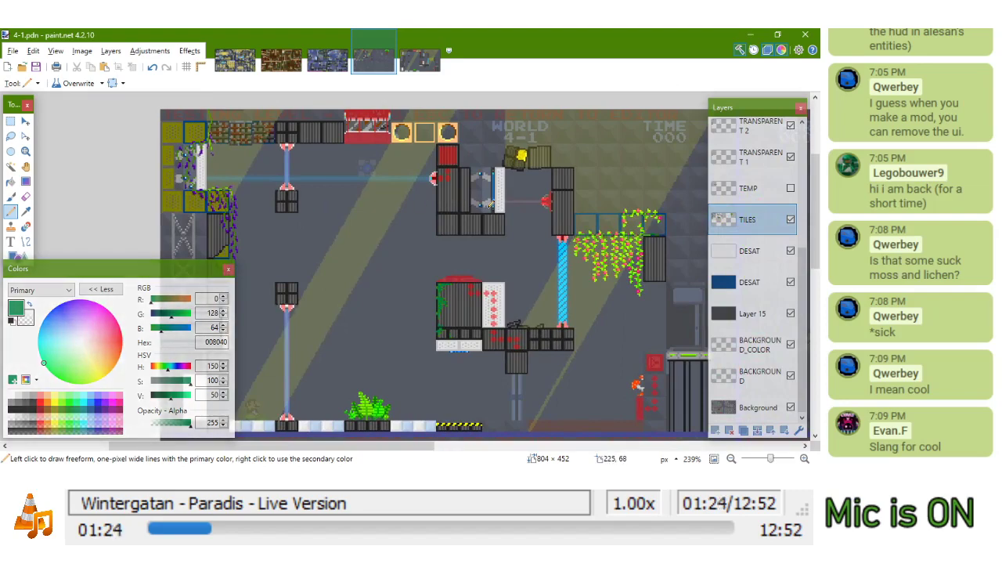
pyautogui.scroll(3, 503, 204)
pyautogui.scroll(-3, 504, 203)
pyautogui.scroll(2, 505, 204)
pyautogui.moveTo(516, 238); pyautogui.dragTo(600, 124)
pyautogui.moveTo(594, 187); pyautogui.dragTo(454, 198)
# Copy the 32 × 8 dark floor strip beneath the fern and place it just after the yellow hazard-striped floor, at 224, 216
pyautogui.click(9, 120)
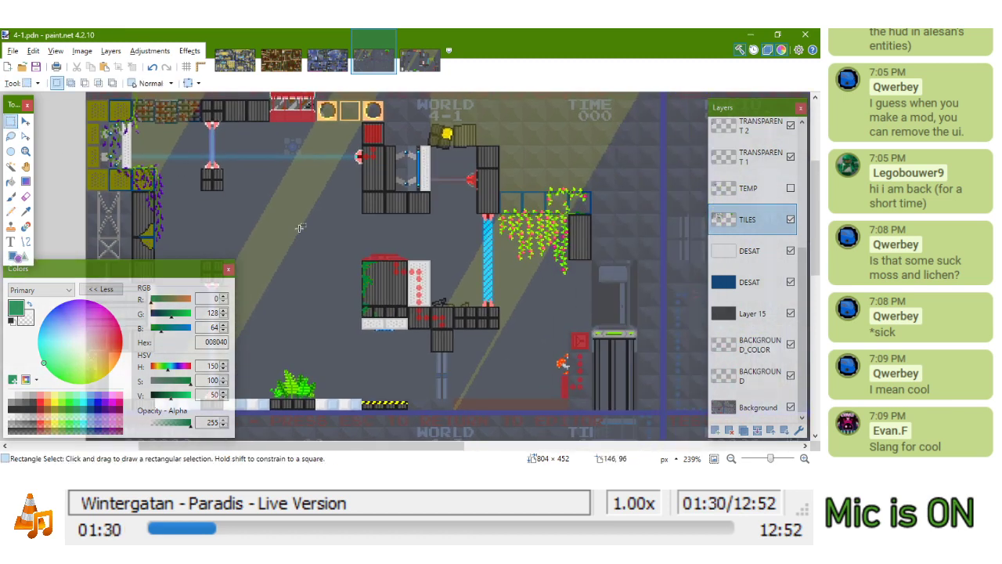
pyautogui.scroll(2, 343, 278)
pyautogui.scroll(1, 343, 277)
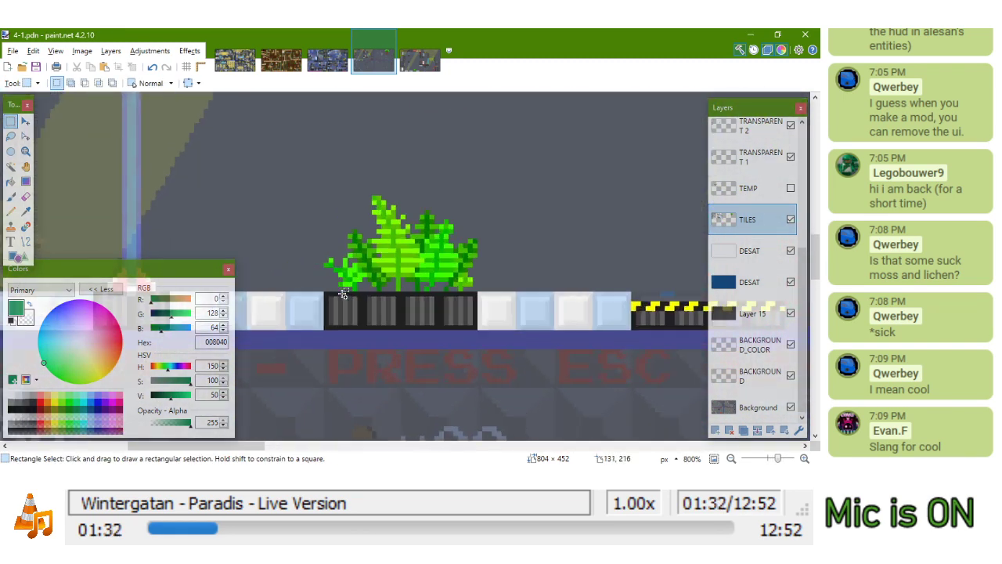
pyautogui.moveTo(328, 293); pyautogui.dragTo(528, 342)
pyautogui.scroll(-2, 284, 278)
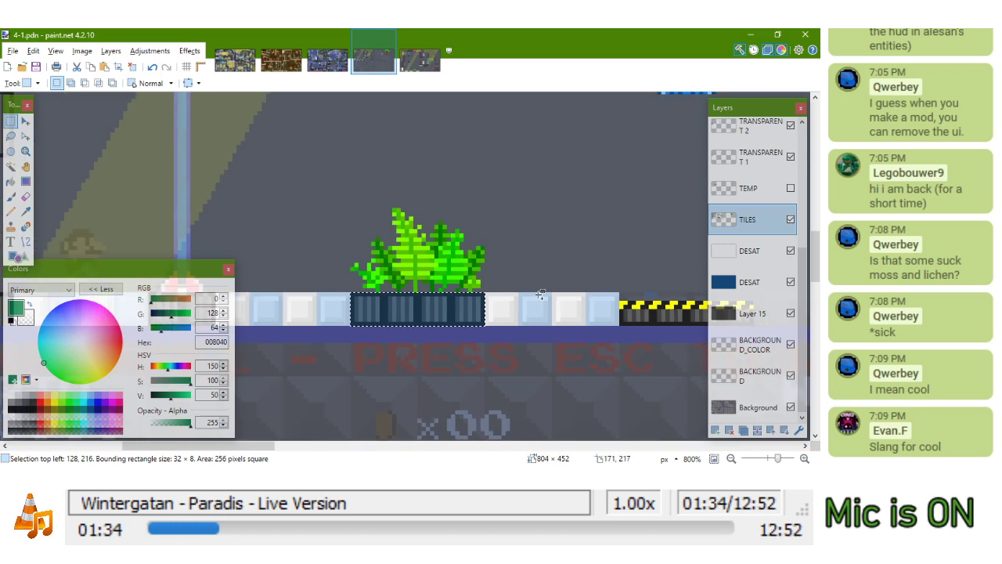
pyautogui.press('m')
pyautogui.moveTo(410, 299); pyautogui.dragTo(515, 306)
pyautogui.scroll(2, 473, 296)
pyautogui.moveTo(346, 282); pyautogui.dragTo(613, 274)
pyautogui.moveTo(313, 188); pyautogui.dragTo(393, 195)
pyautogui.scroll(-2, 456, 353)
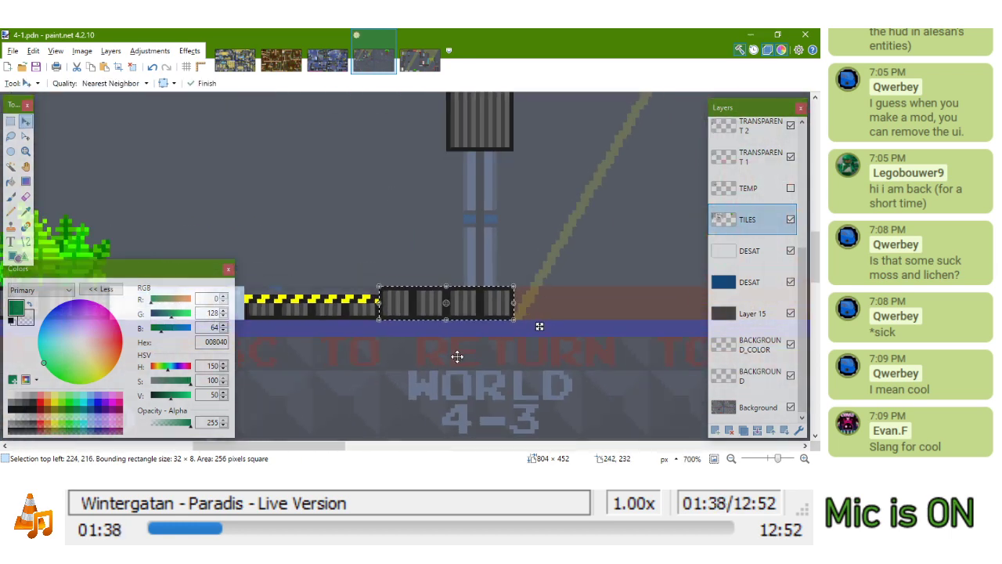
# In 3-1.pdn, select the diagonally hatched 16 × 16 pillar tile and the 16 × 8 hatched piece below it on the TILES layer
pyautogui.click(344, 66)
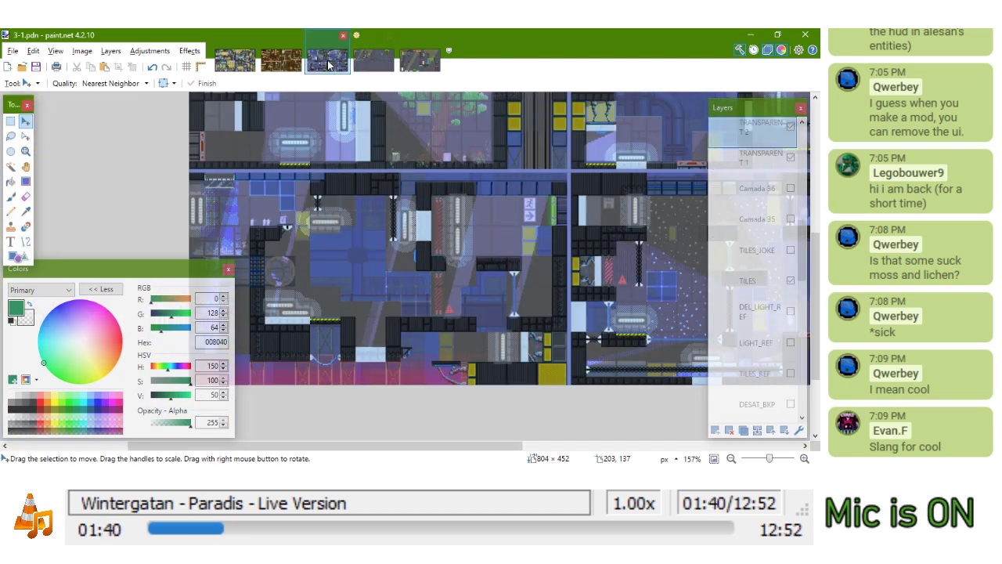
pyautogui.click(12, 122)
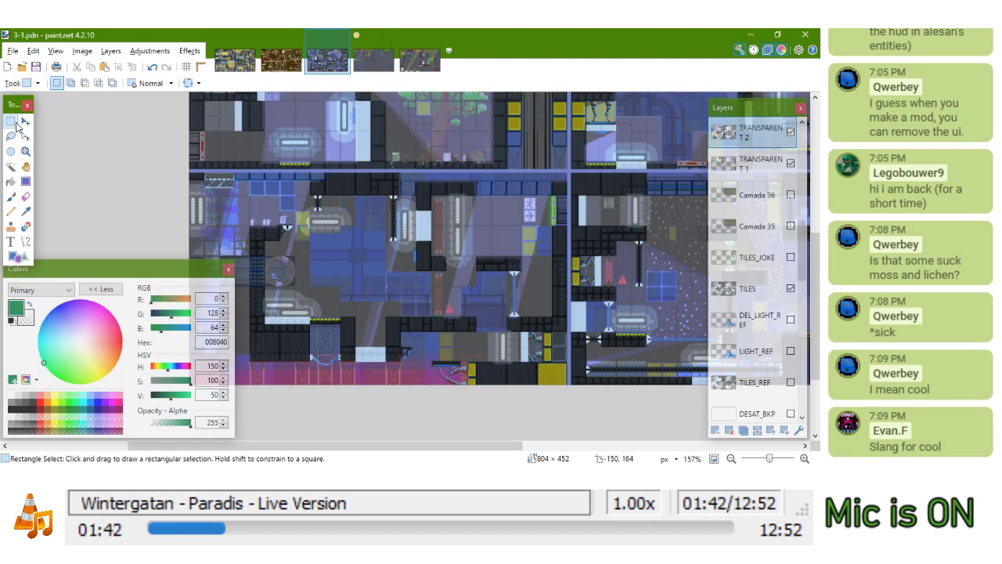
pyautogui.scroll(5, 425, 203)
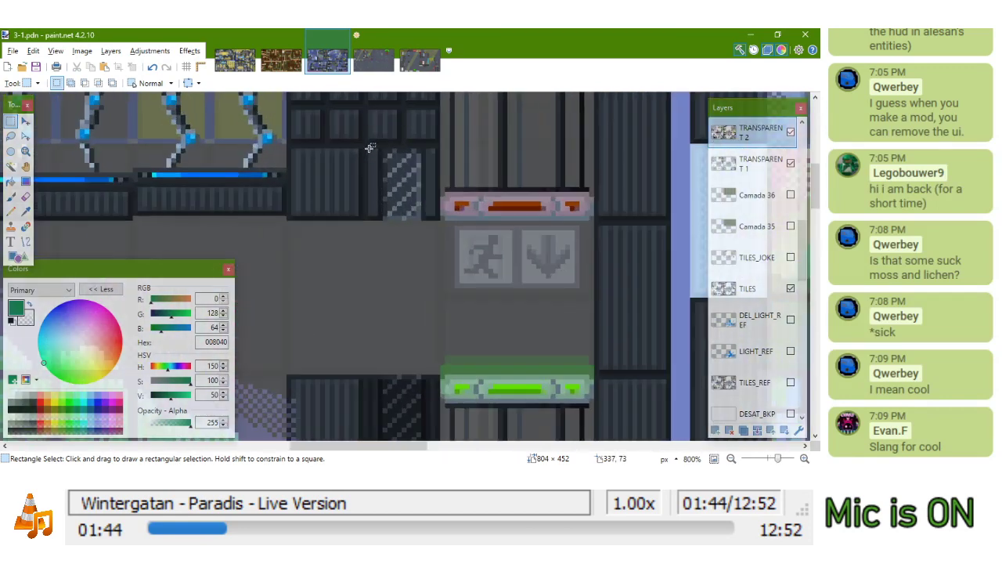
pyautogui.moveTo(364, 142); pyautogui.dragTo(442, 222)
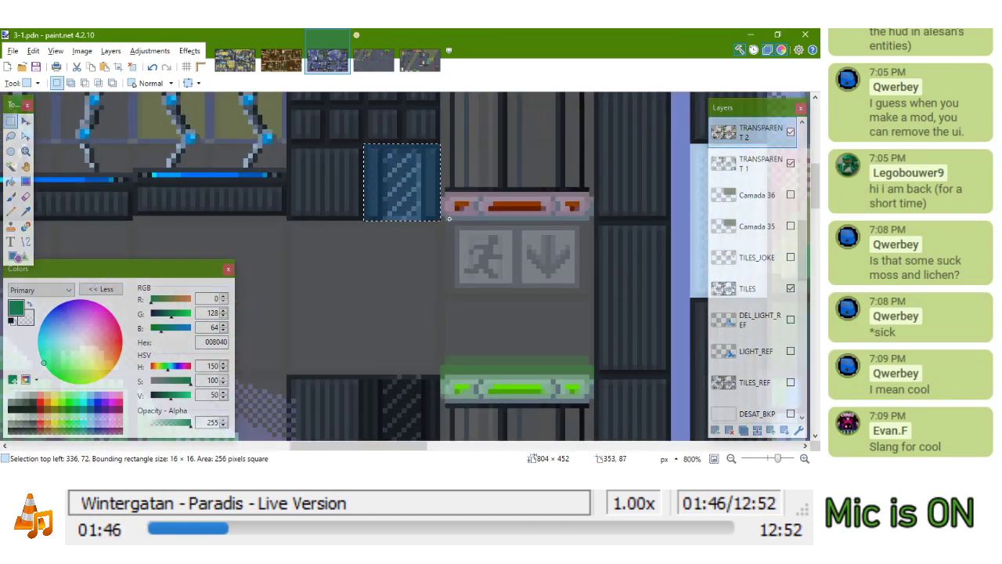
pyautogui.moveTo(432, 303); pyautogui.dragTo(446, 185)
pyautogui.scroll(1, 458, 267)
pyautogui.moveTo(451, 258); pyautogui.dragTo(350, 302)
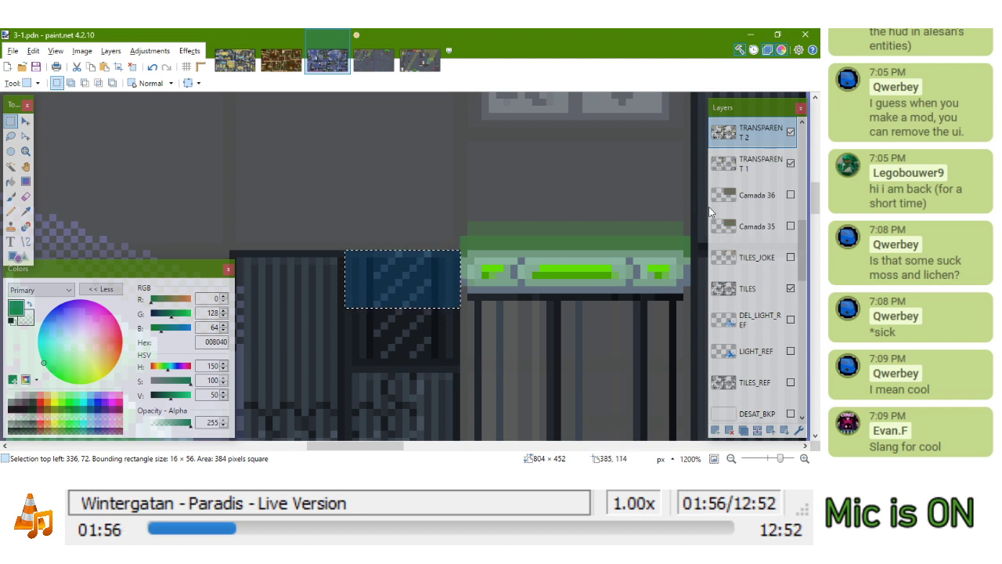
pyautogui.click(764, 286)
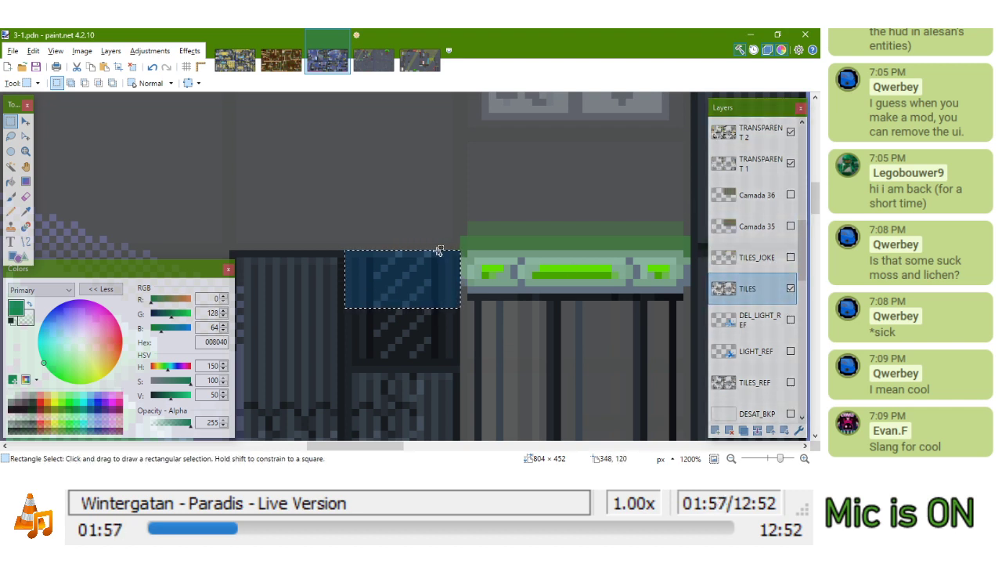
# Return to 4-1.pdn and close the last open image beside it
pyautogui.click(429, 66)
pyautogui.click(372, 61)
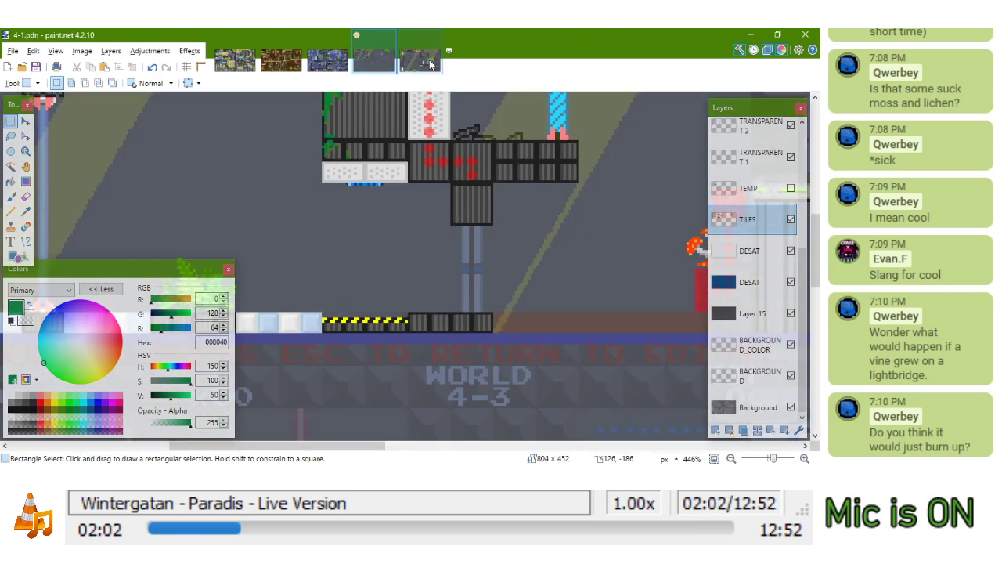
pyautogui.middleClick(429, 64)
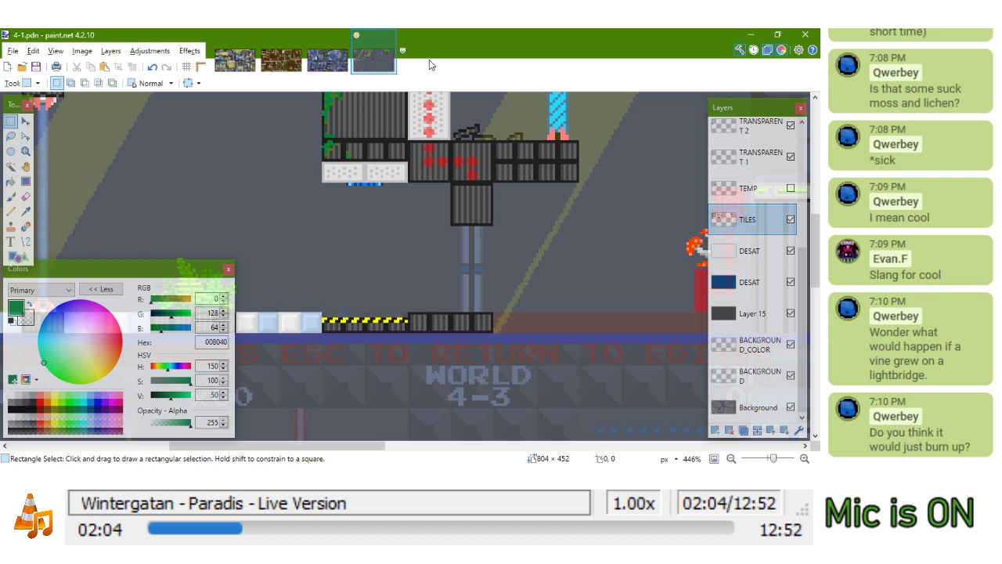
# Place the hatched tiles over both ends of the blue support pillar beneath the mossy block's platform, at 240, 168, and deselect them
pyautogui.scroll(5, 389, 308)
pyautogui.scroll(-6, 388, 307)
pyautogui.moveTo(335, 333); pyautogui.dragTo(525, 286)
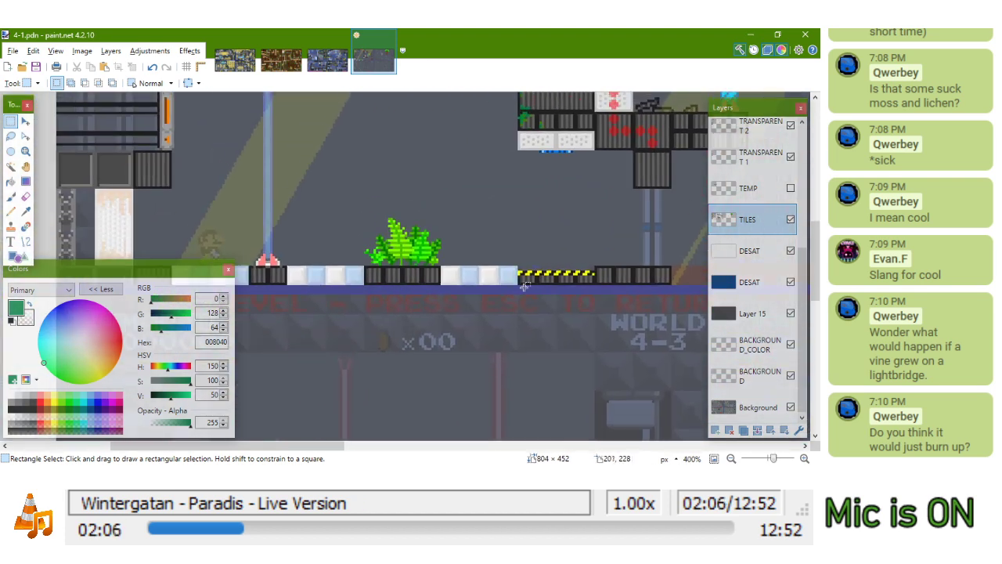
pyautogui.scroll(5, 400, 172)
pyautogui.press('m')
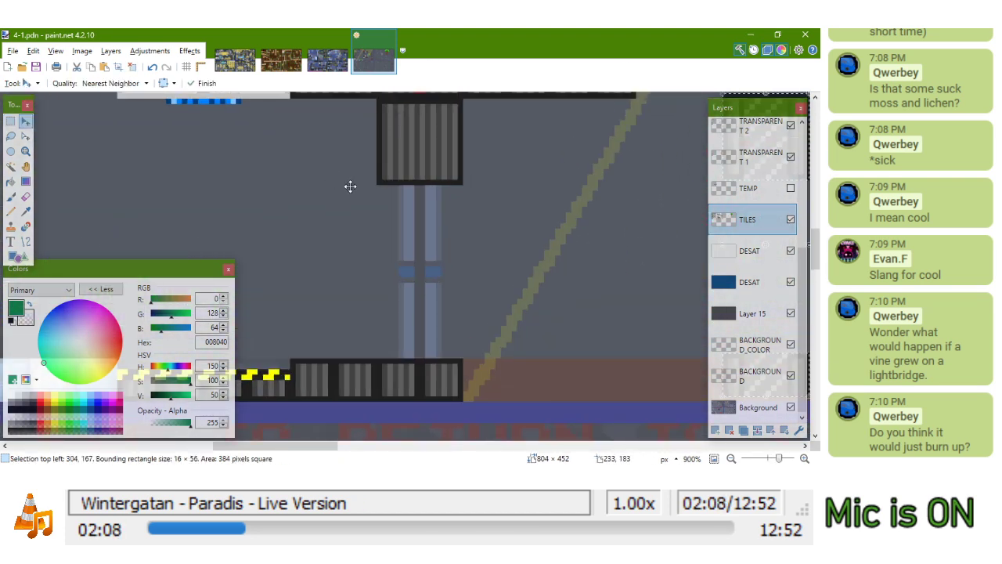
pyautogui.moveTo(235, 229); pyautogui.dragTo(168, 186)
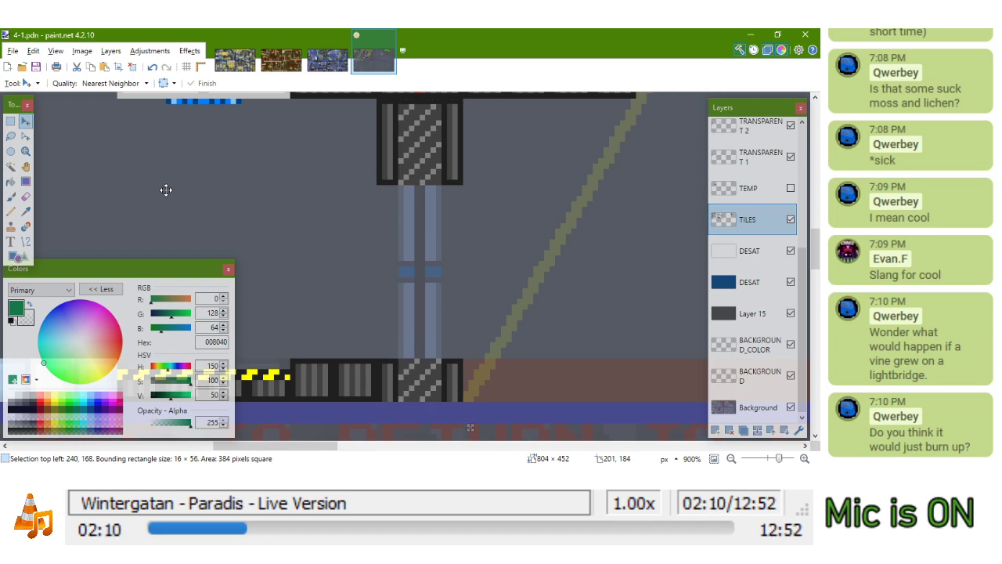
pyautogui.scroll(-8, 391, 238)
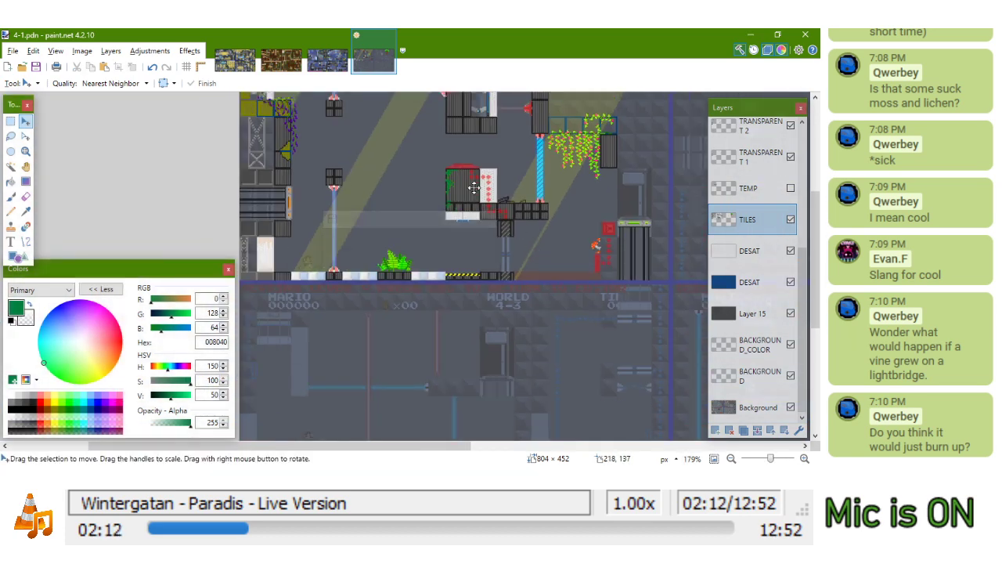
pyautogui.scroll(1, 374, 270)
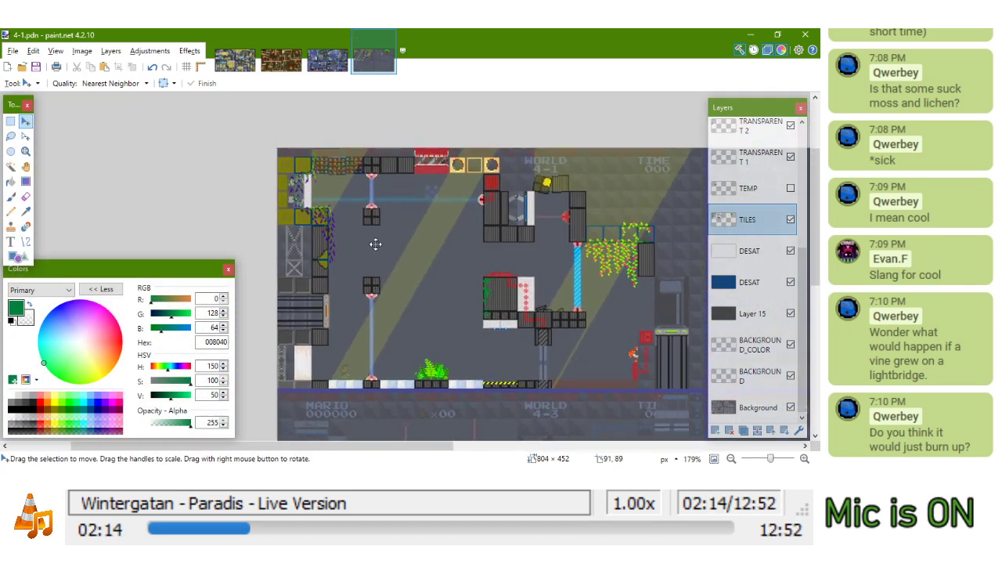
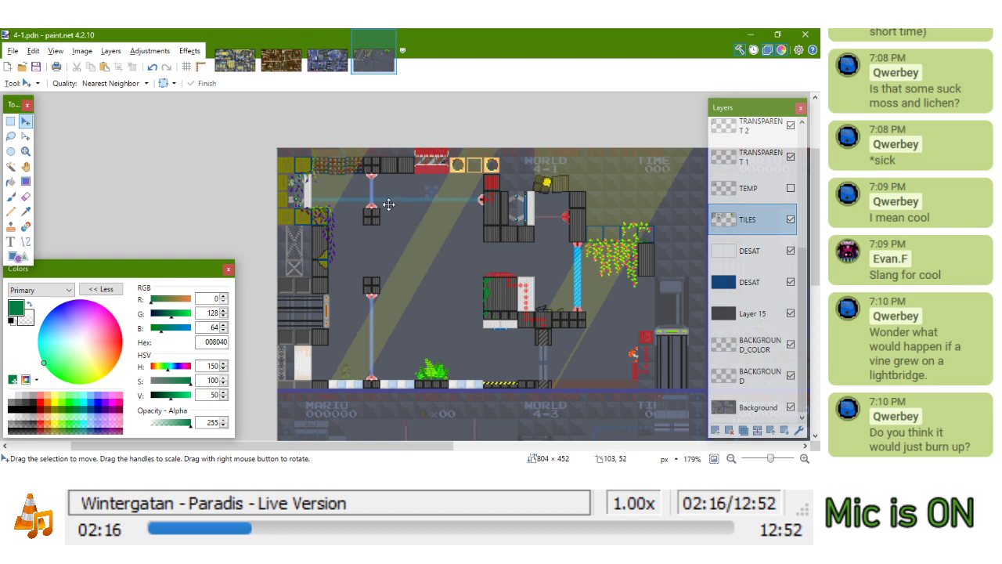
# Take up the Pencil tool and examine the purple vines around the white panel and yellow tiles
pyautogui.click(11, 212)
pyautogui.scroll(3, 469, 184)
pyautogui.scroll(-3, 392, 188)
pyautogui.scroll(1, 368, 192)
pyautogui.scroll(5, 369, 192)
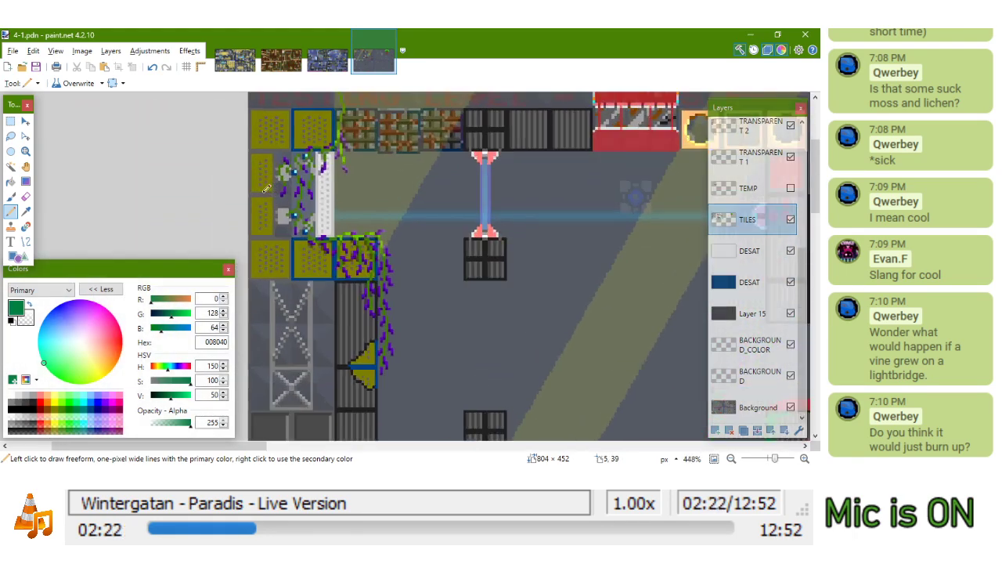
pyautogui.scroll(2, 395, 235)
pyautogui.scroll(-3, 400, 238)
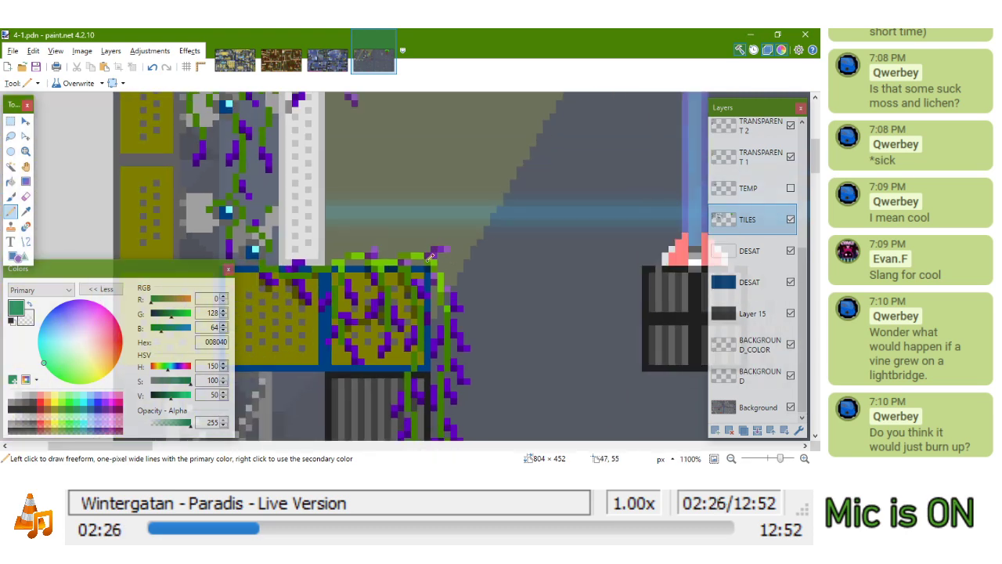
pyautogui.scroll(-2, 486, 237)
pyautogui.moveTo(434, 173); pyautogui.dragTo(401, 239)
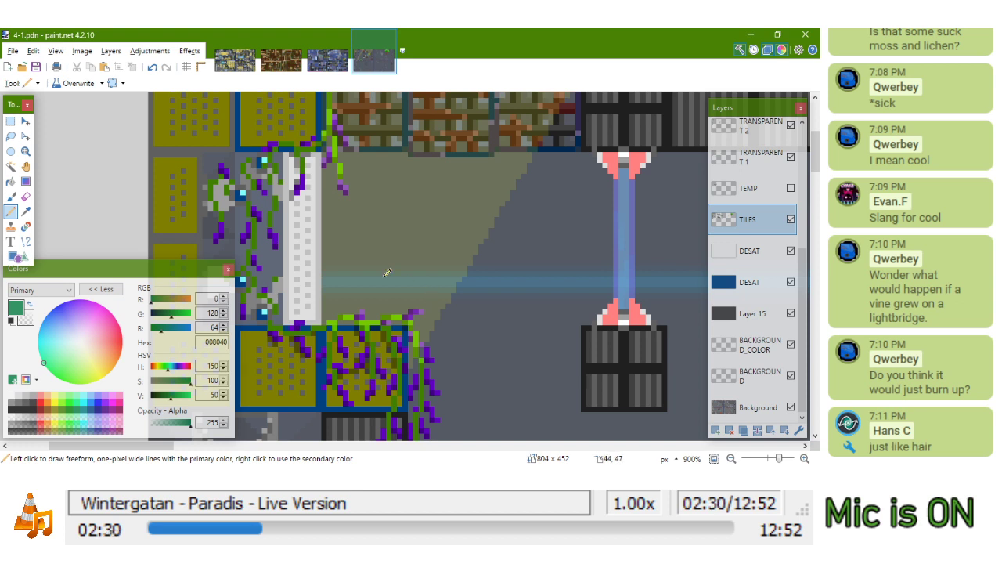
pyautogui.moveTo(357, 197); pyautogui.dragTo(367, 228)
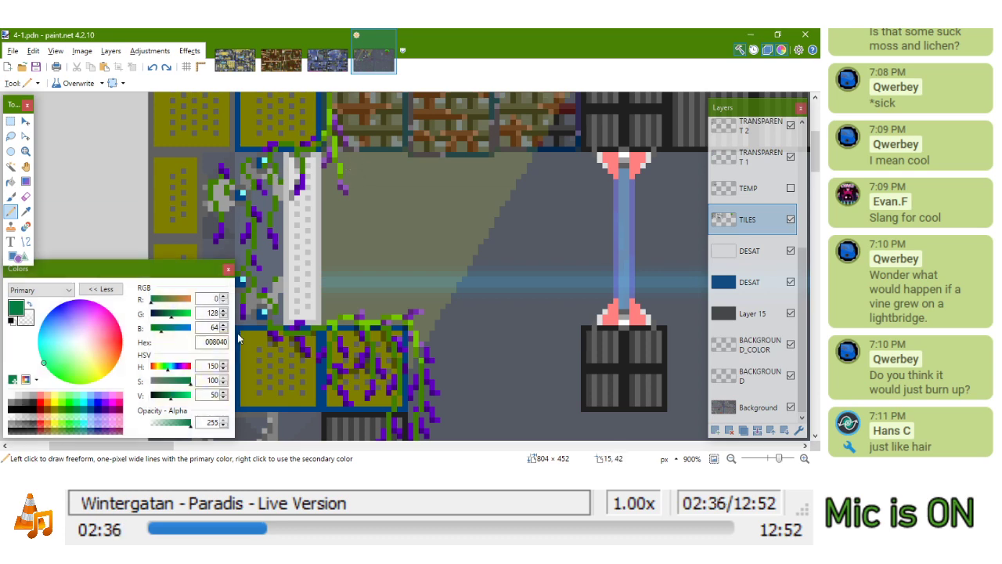
# Examine the level from the vines and laser emitters across to the mossy block, hatched pillar and floor beneath it
pyautogui.scroll(-4, 537, 315)
pyautogui.moveTo(537, 316); pyautogui.dragTo(352, 252)
pyautogui.moveTo(316, 281)
pyautogui.mouseDown()
pyautogui.moveTo(500, 274)
pyautogui.moveTo(361, 311)
pyautogui.moveTo(296, 199)
pyautogui.mouseUp()
pyautogui.moveTo(449, 248)
pyautogui.mouseDown()
pyautogui.moveTo(513, 263)
pyautogui.moveTo(550, 253)
pyautogui.mouseUp()
pyautogui.moveTo(492, 268)
pyautogui.mouseDown()
pyautogui.moveTo(519, 240)
pyautogui.moveTo(540, 248)
pyautogui.mouseUp()
pyautogui.scroll(5, 391, 243)
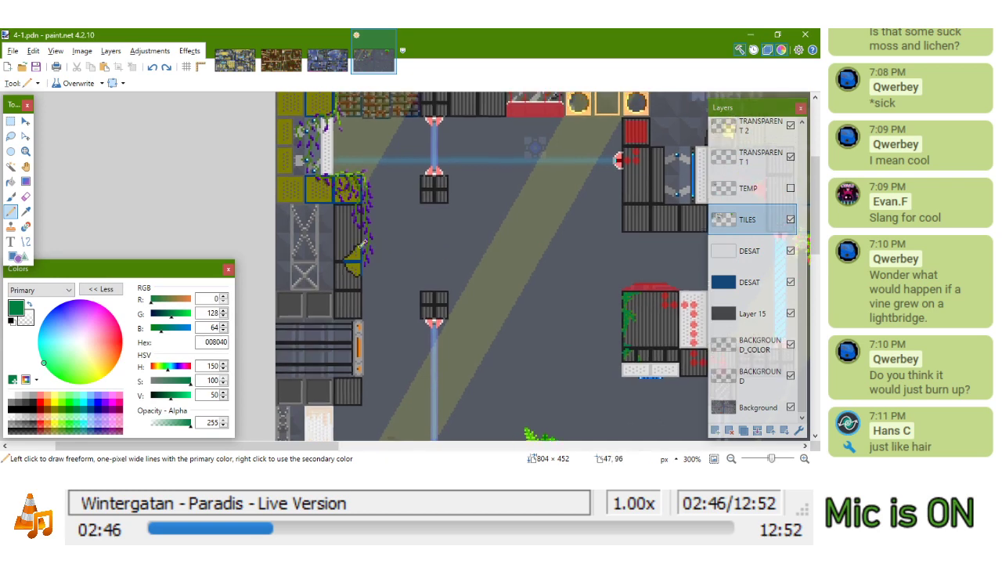
pyautogui.scroll(-4, 354, 310)
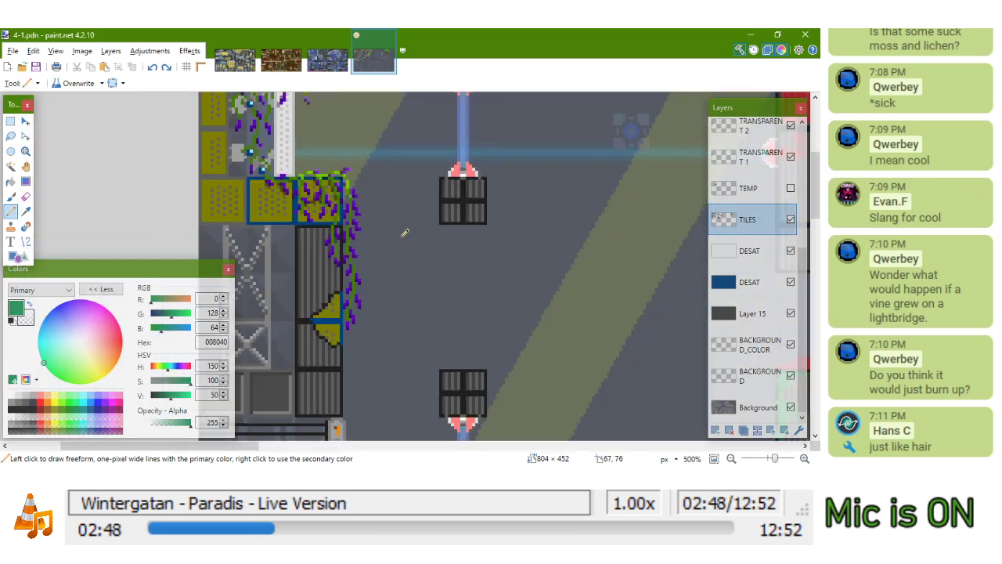
pyautogui.scroll(-3, 349, 196)
pyautogui.moveTo(355, 224); pyautogui.dragTo(299, 171)
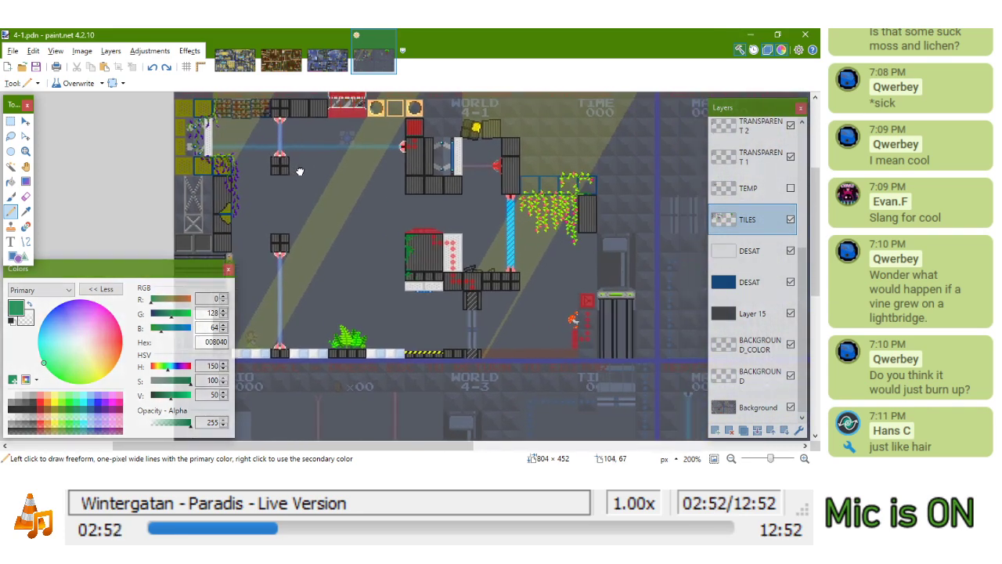
pyautogui.scroll(2, 386, 202)
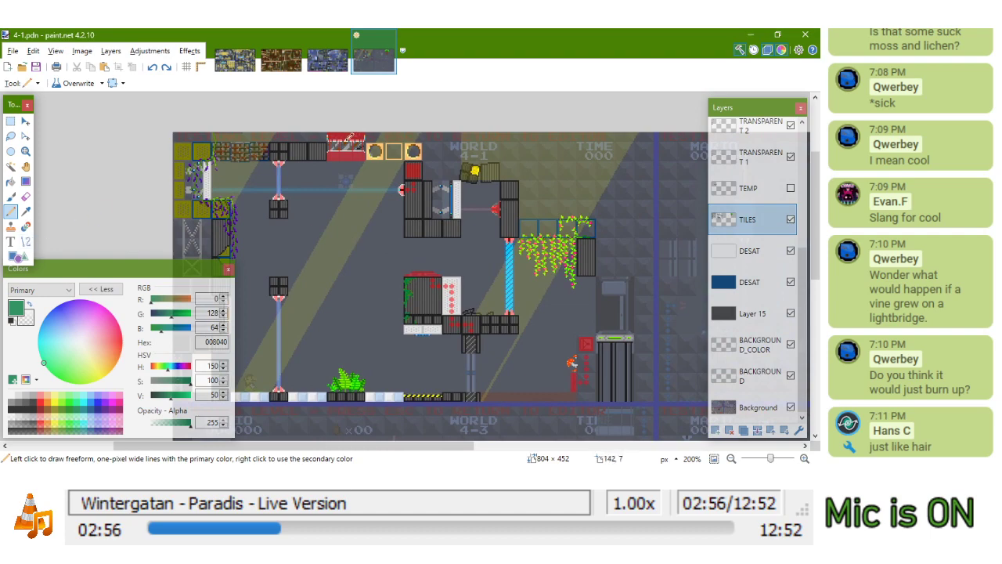
pyautogui.scroll(3, 374, 139)
pyautogui.scroll(-4, 395, 153)
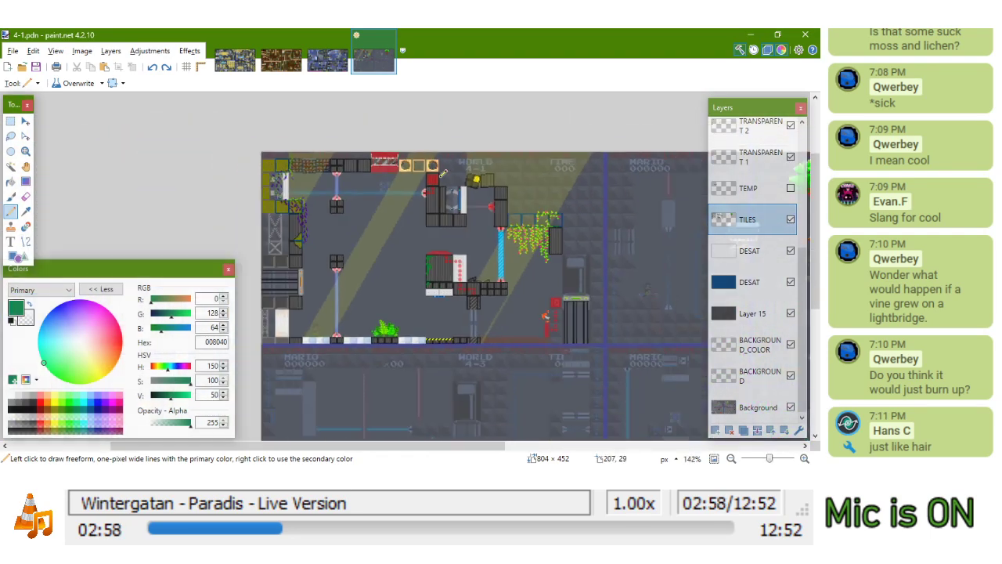
pyautogui.scroll(4, 443, 173)
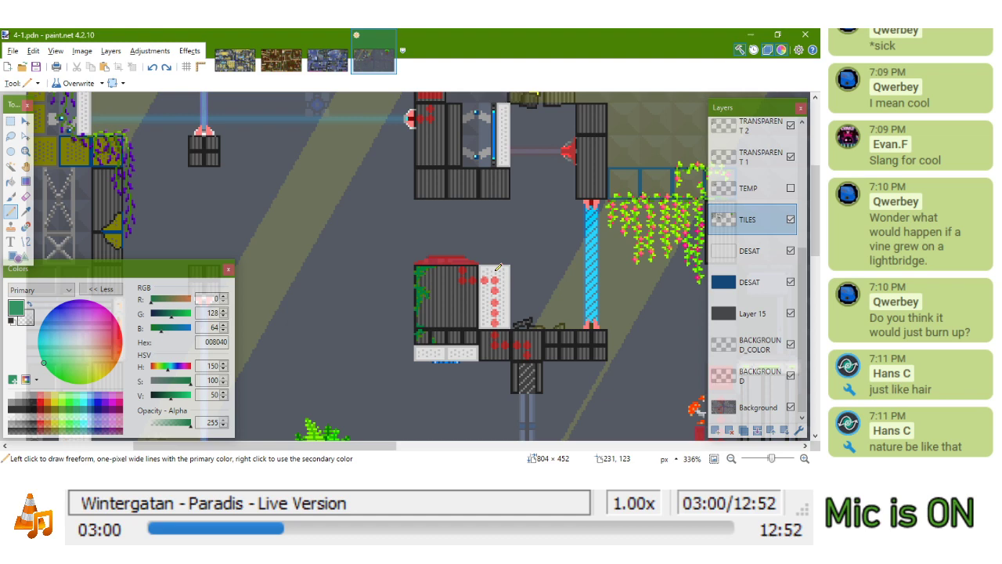
pyautogui.scroll(-3, 499, 267)
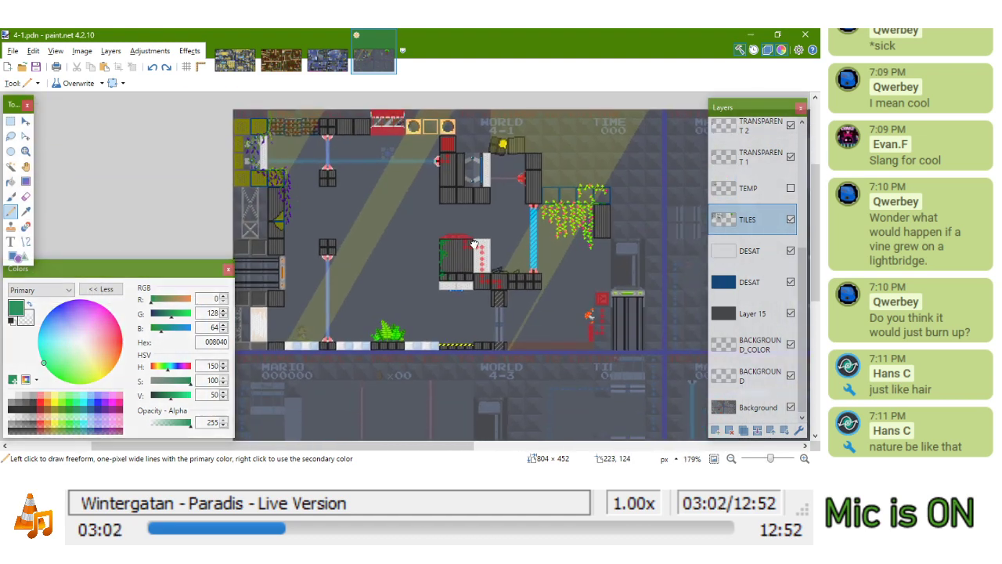
pyautogui.scroll(4, 411, 224)
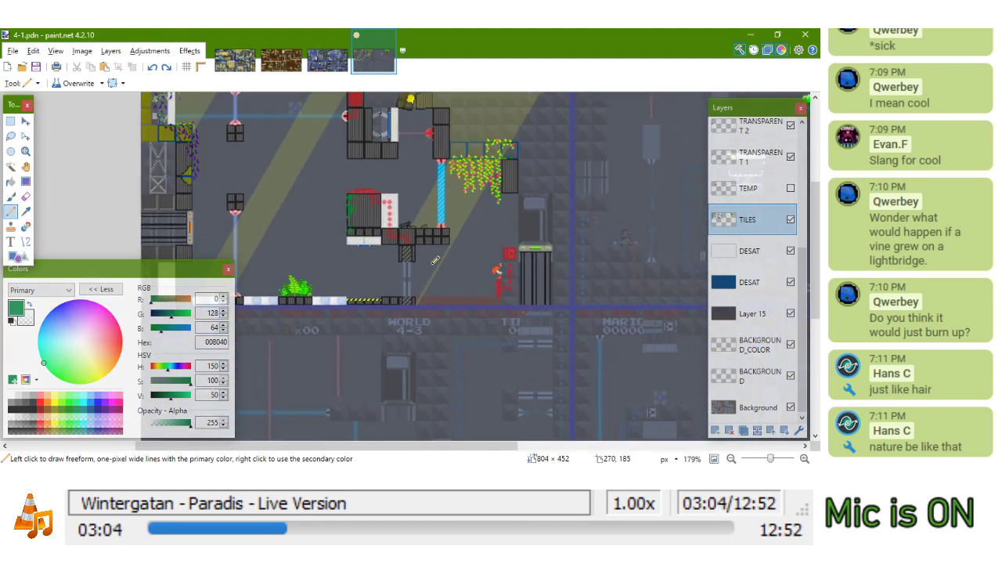
pyautogui.scroll(1, 442, 277)
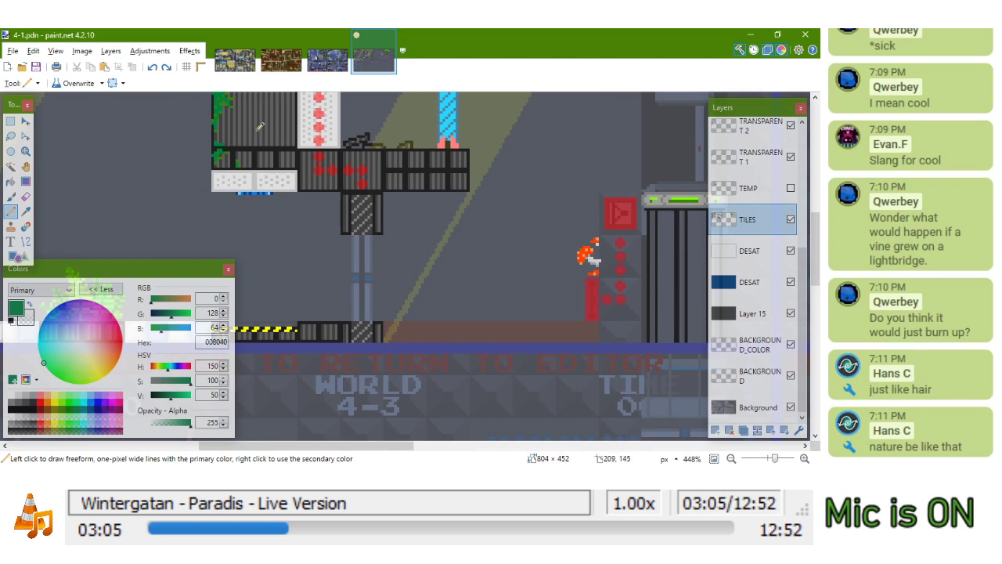
# Copy an 80 × 8 pixel section of the orange liquid strip along the lower edge of the 2-1.pdn level
pyautogui.click(281, 60)
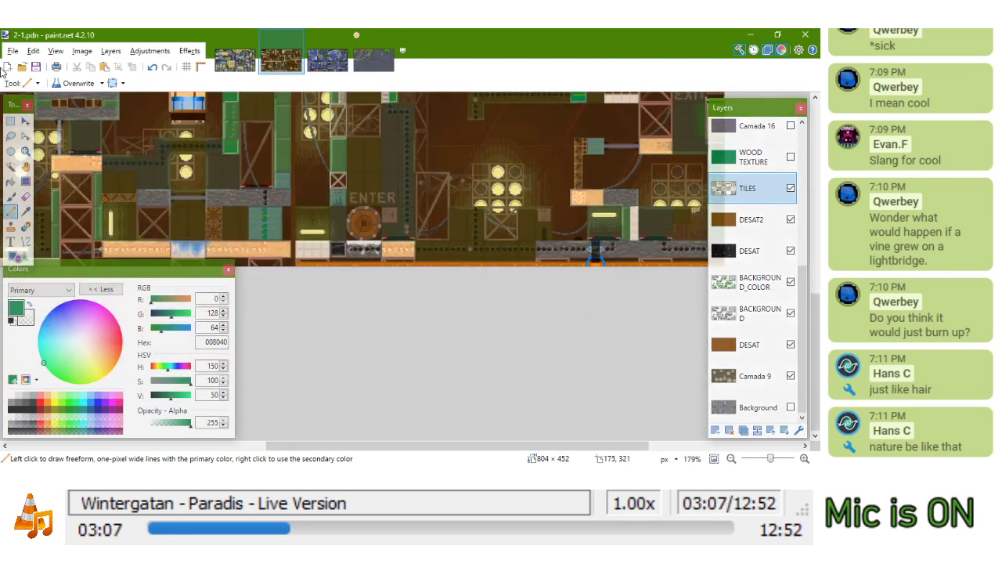
pyautogui.click(10, 121)
pyautogui.scroll(5, 403, 265)
pyautogui.scroll(3, 404, 266)
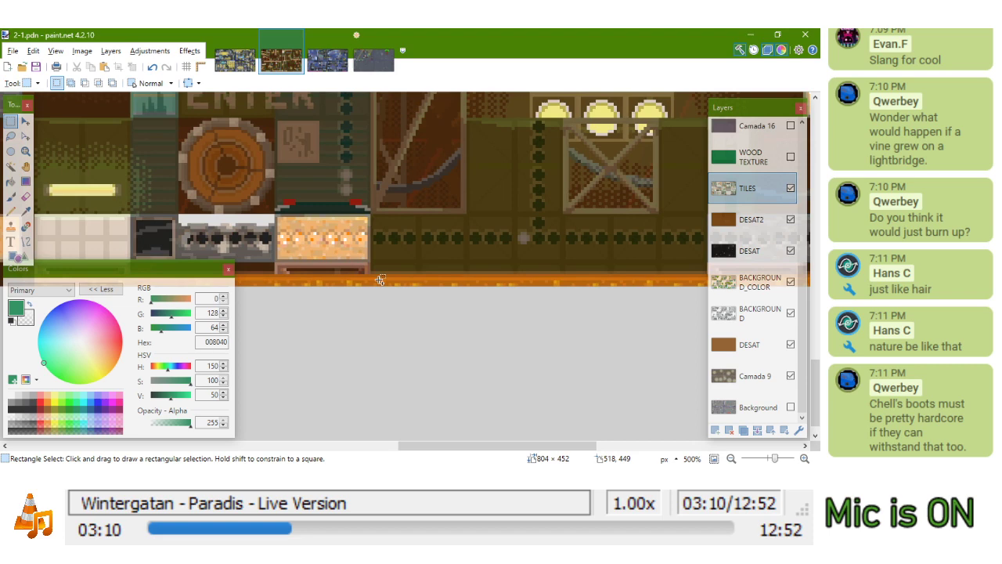
pyautogui.moveTo(372, 255); pyautogui.dragTo(510, 308)
pyautogui.scroll(-4, 399, 276)
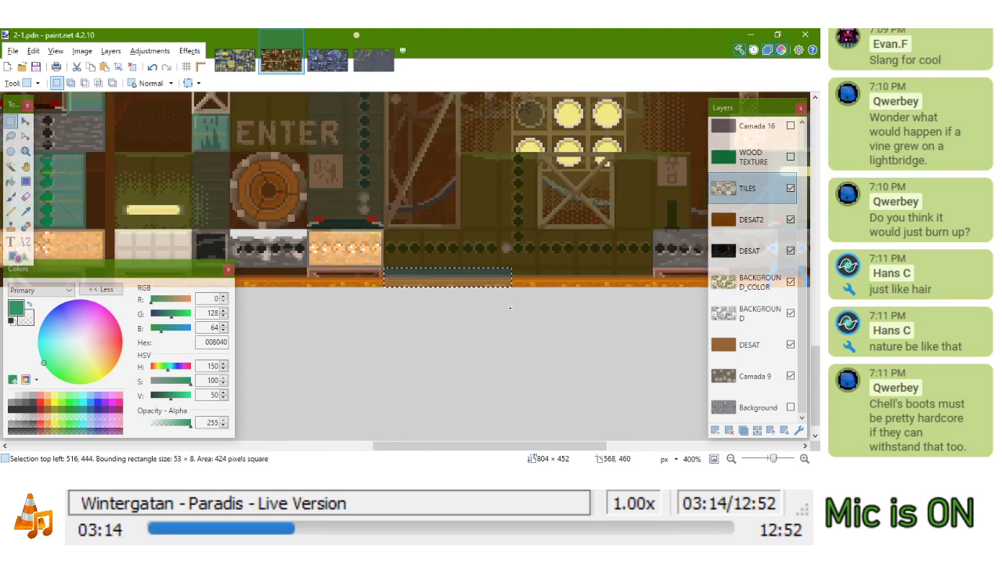
pyautogui.click(373, 61)
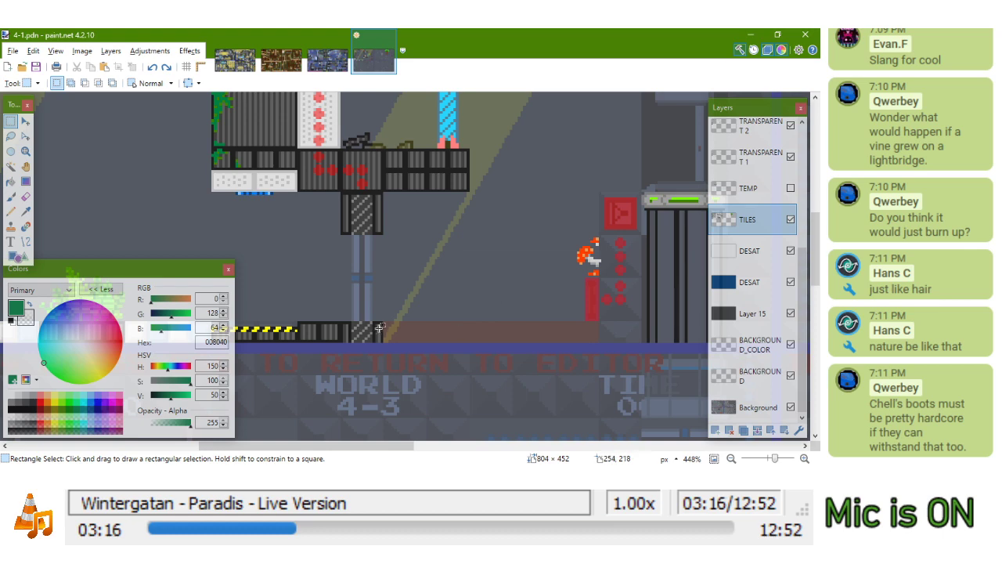
pyautogui.hotkey('ctrl', 'shift', 'Tab')
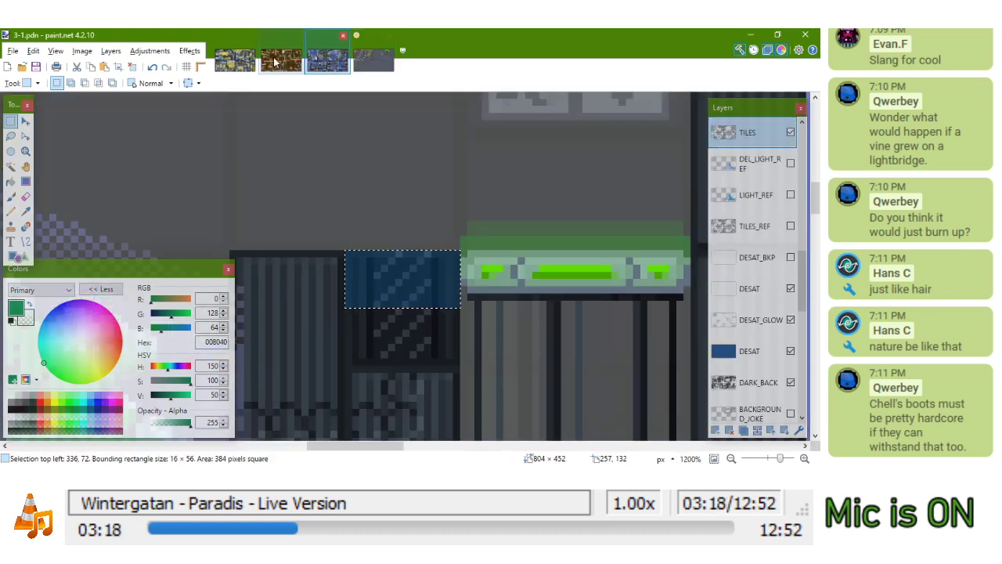
pyautogui.hotkey('ctrl', 'shift', 'Tab')
pyautogui.scroll(4, 557, 273)
pyautogui.moveTo(597, 263); pyautogui.dragTo(463, 298)
pyautogui.hotkey('ctrl', 'c')
# Paste the orange liquid strip into 4-1.pdn at 256, 216, filling the floor gap between the hatched pillar and the red blocks
pyautogui.hotkey('ctrl', 'Tab')
pyautogui.hotkey('ctrl', 'Tab')
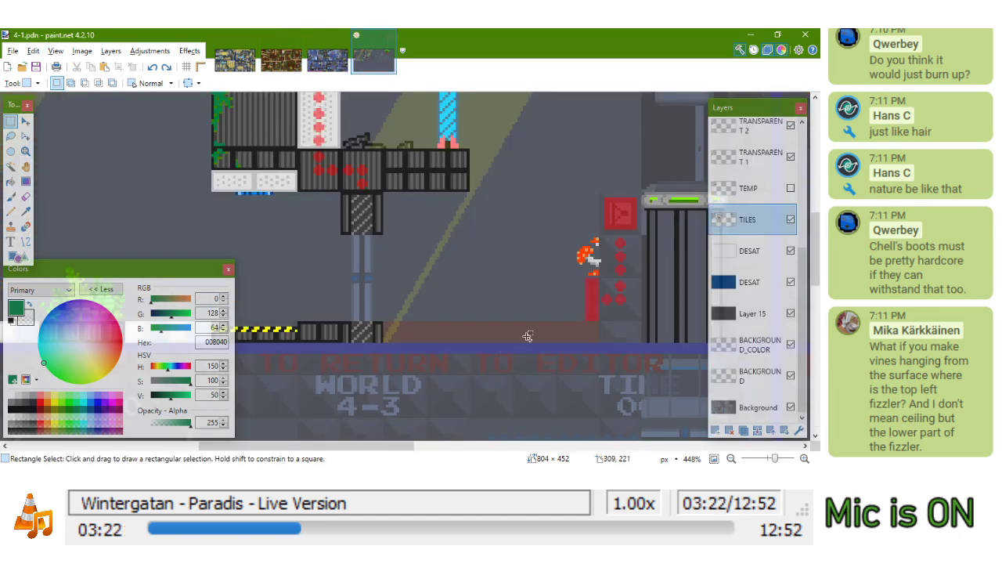
pyautogui.hotkey('ctrl', 'v')
pyautogui.moveTo(510, 425); pyautogui.dragTo(376, 334)
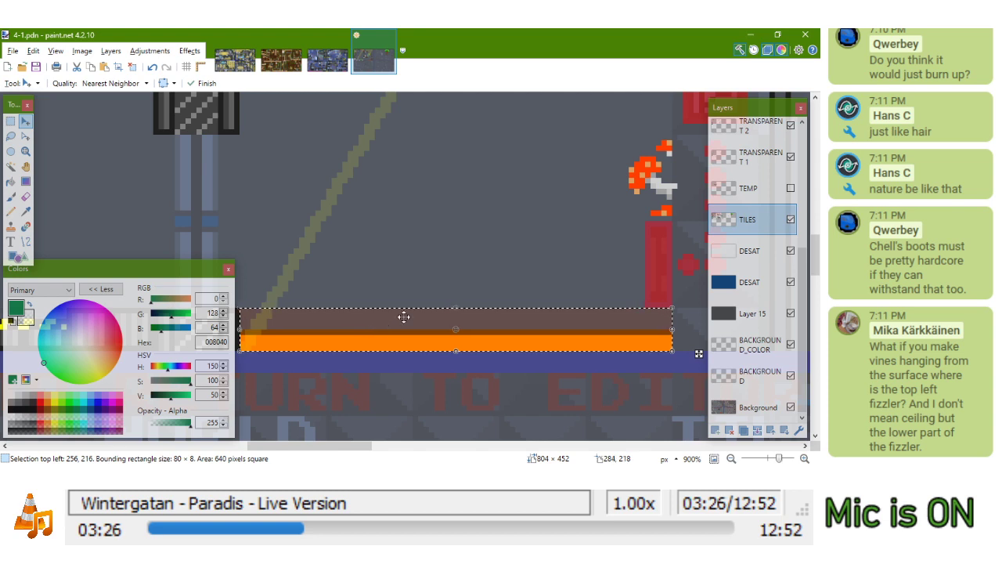
pyautogui.keyDown('ctrl'); pyautogui.scroll(-4, 508, 241); pyautogui.keyUp('ctrl')
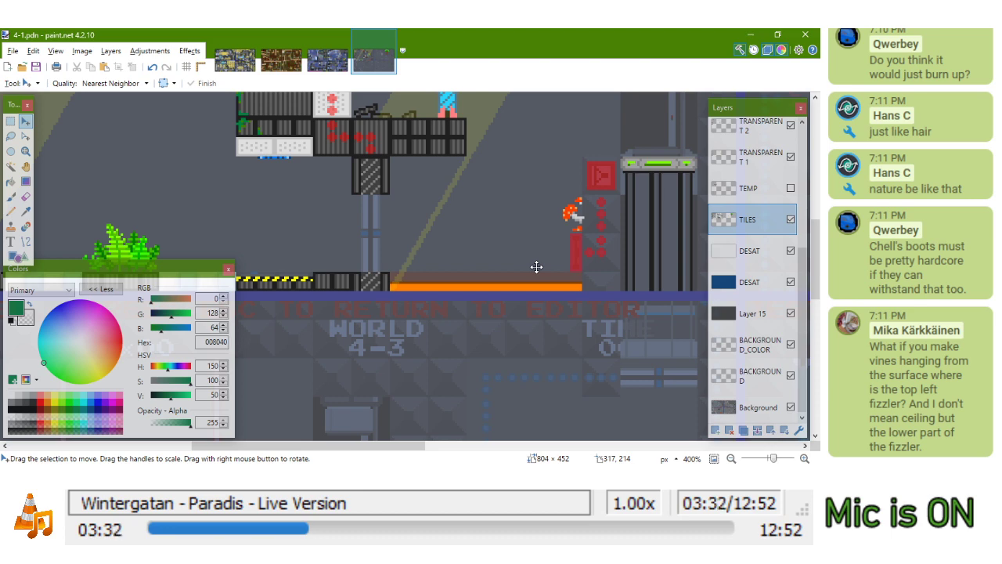
pyautogui.keyDown('ctrl'); pyautogui.scroll(-3, 539, 265); pyautogui.keyUp('ctrl')
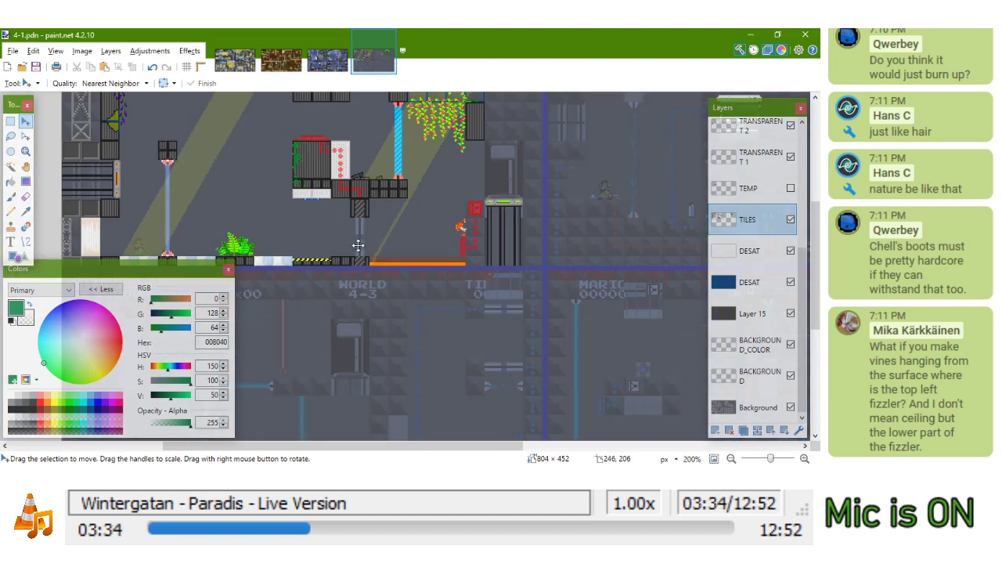
# Take up the Pencil tool and examine the purple vines and the dark block beneath the light beam emitter
pyautogui.keyDown('ctrl'); pyautogui.scroll(3, 325, 169); pyautogui.keyUp('ctrl')
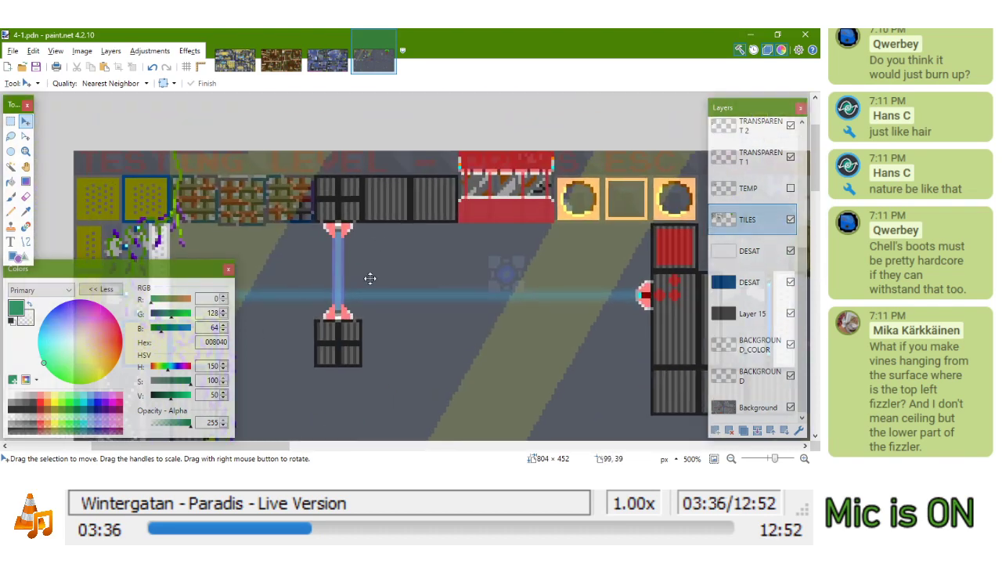
pyautogui.keyDown('ctrl'); pyautogui.scroll(1, 332, 347); pyautogui.keyUp('ctrl')
pyautogui.moveTo(372, 327); pyautogui.dragTo(463, 190)
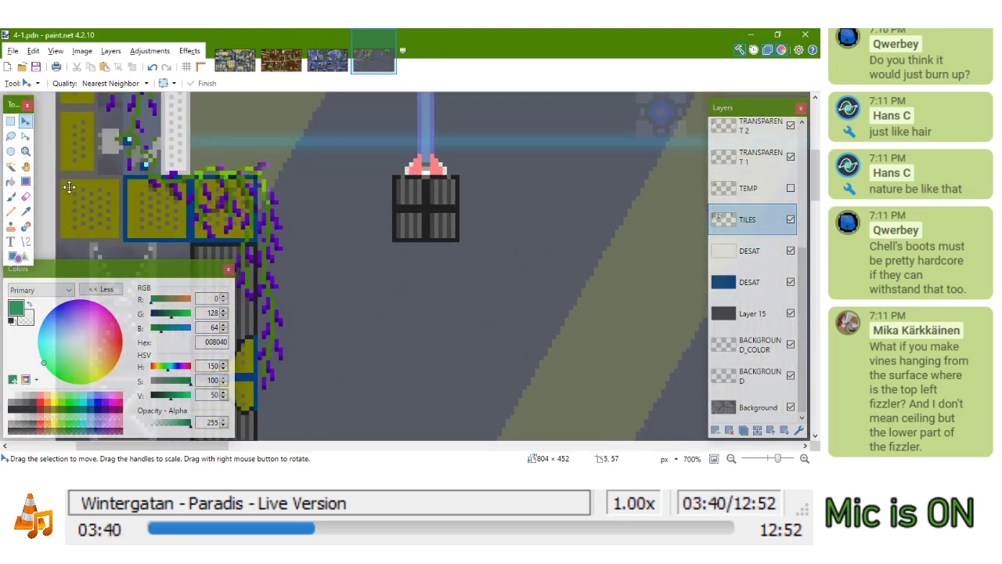
pyautogui.click(11, 211)
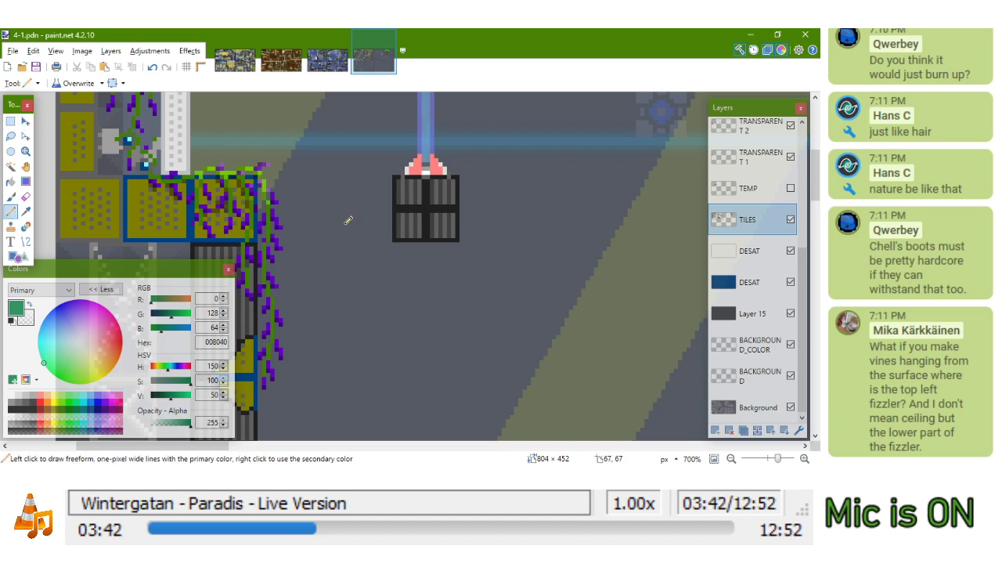
pyautogui.keyDown('ctrl'); pyautogui.scroll(-5, 406, 233); pyautogui.keyUp('ctrl')
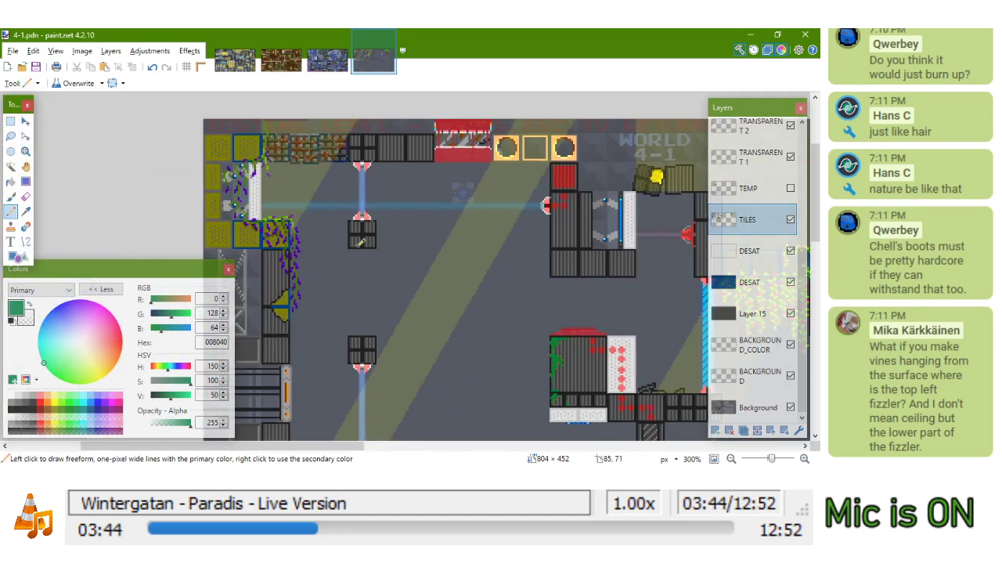
pyautogui.keyDown('ctrl'); pyautogui.scroll(6, 361, 280); pyautogui.keyUp('ctrl')
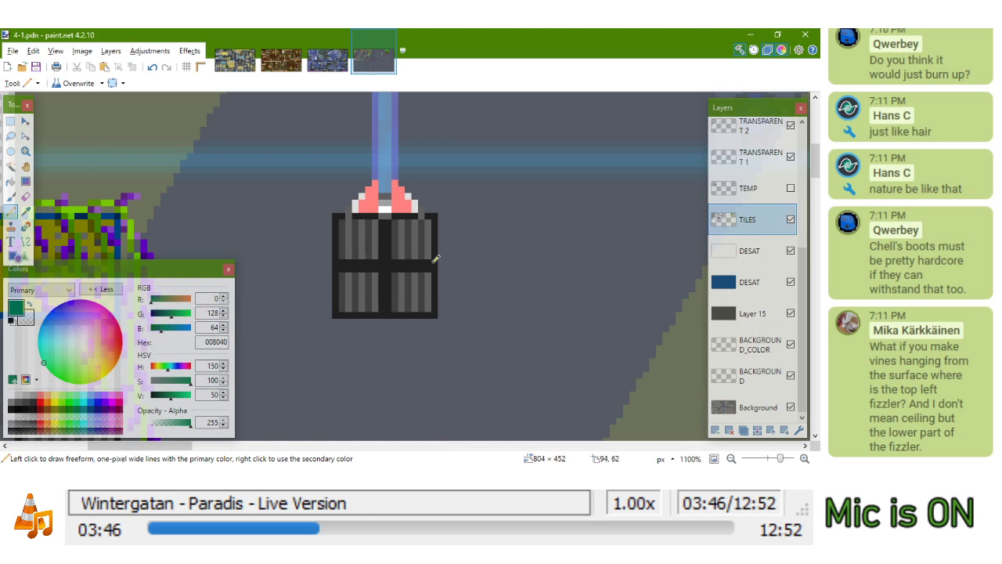
pyautogui.scroll(-8, 408, 253)
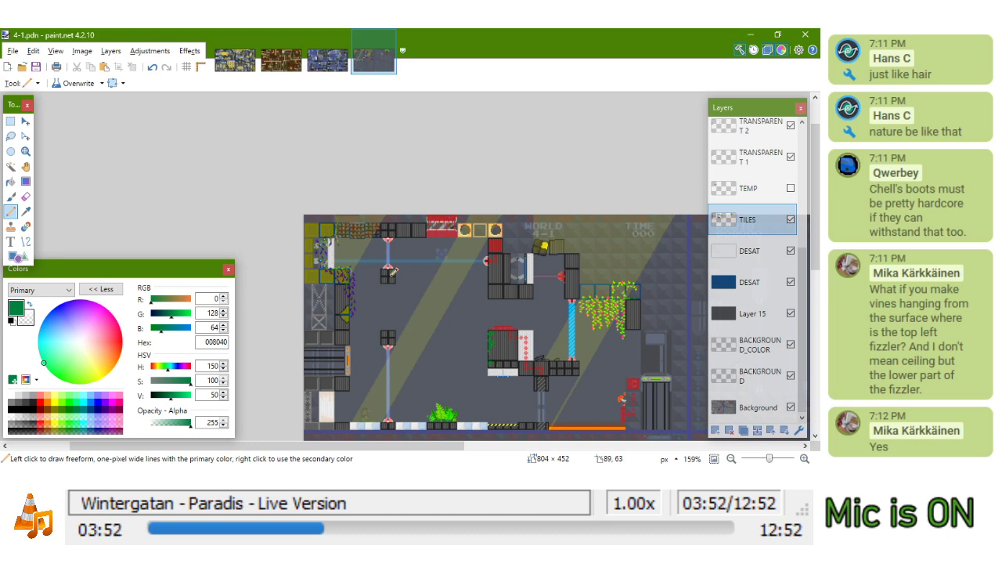
pyautogui.scroll(-2, 523, 276)
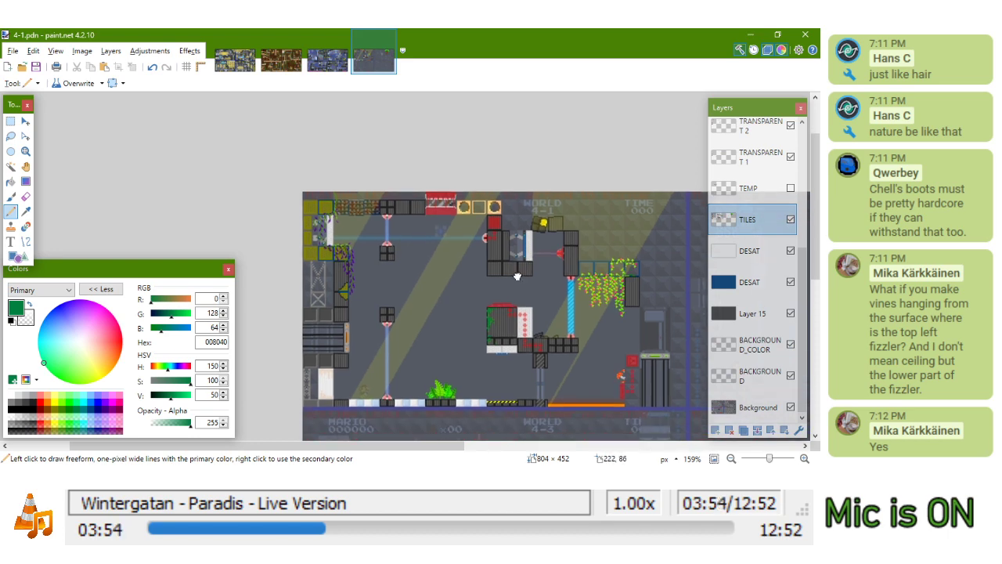
# Examine the flowering vines on the blue frames and the purple vine hanging beside the rusty grates
pyautogui.hscroll(2, 634, 245)
pyautogui.scroll(8, 634, 246)
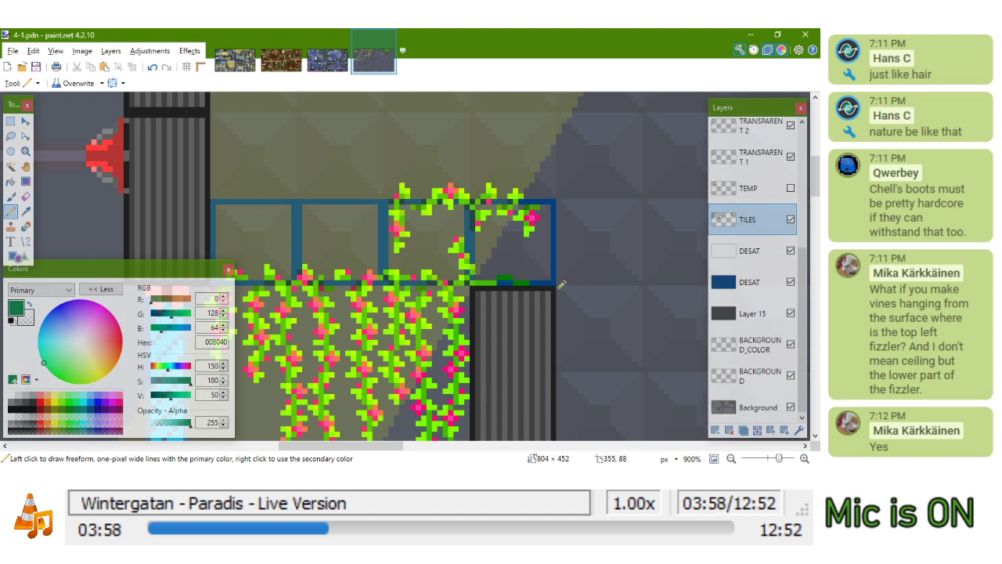
pyautogui.moveTo(530, 277)
pyautogui.mouseDown()
pyautogui.moveTo(628, 271)
pyautogui.moveTo(603, 271)
pyautogui.mouseUp()
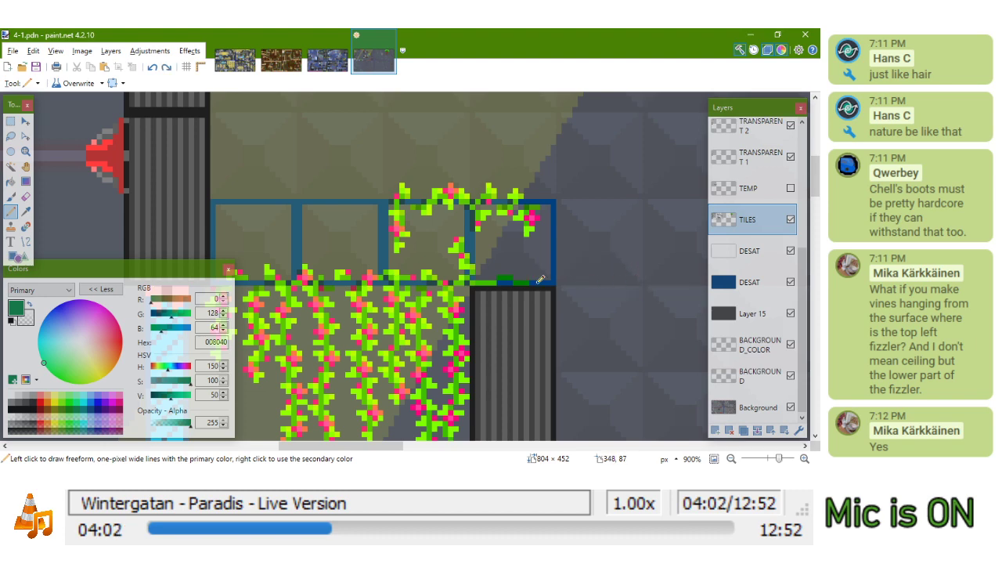
pyautogui.scroll(-5, 509, 276)
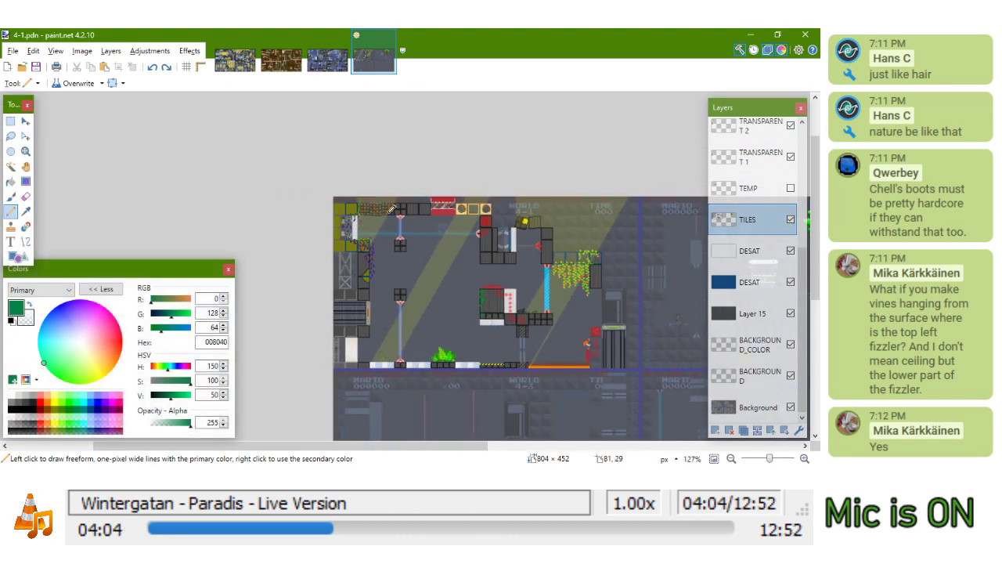
pyautogui.scroll(7, 356, 187)
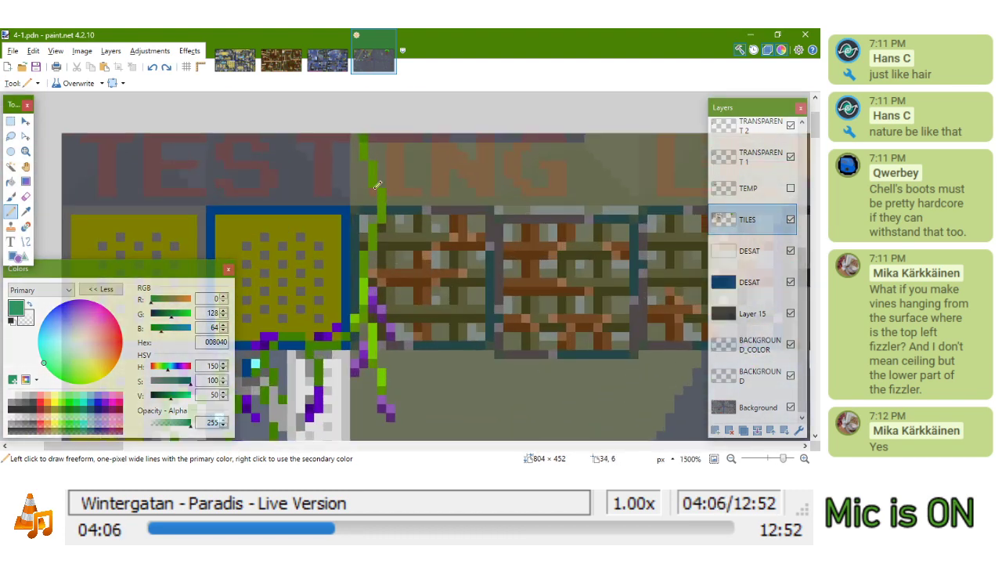
pyautogui.scroll(-7, 377, 211)
pyautogui.moveTo(521, 268); pyautogui.dragTo(513, 238)
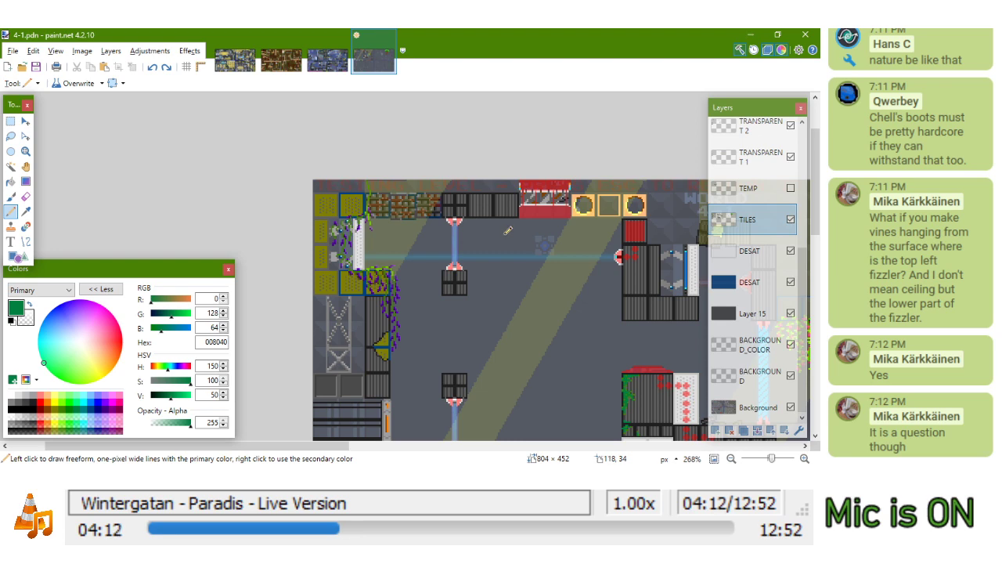
pyautogui.scroll(5, 351, 182)
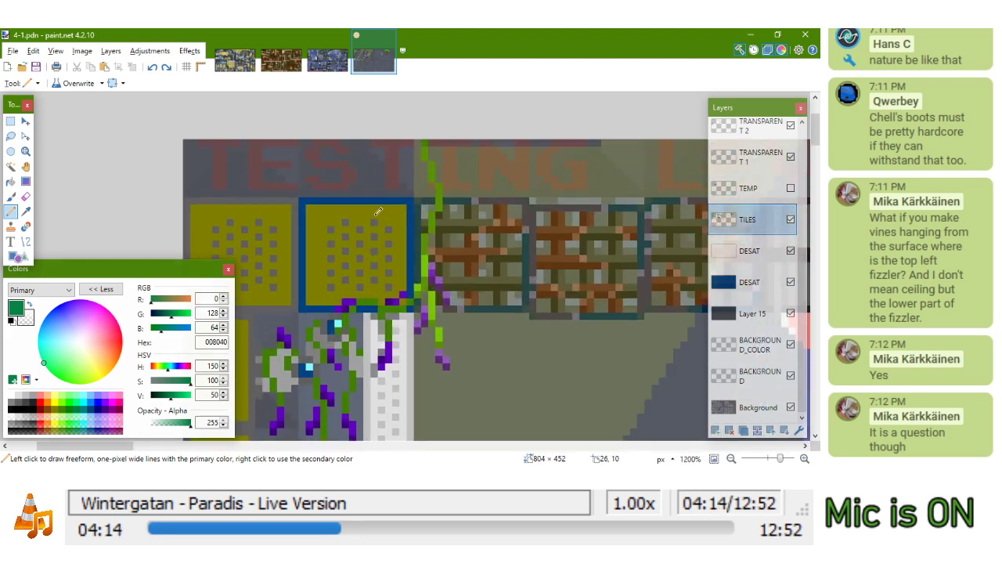
pyautogui.scroll(4, 421, 292)
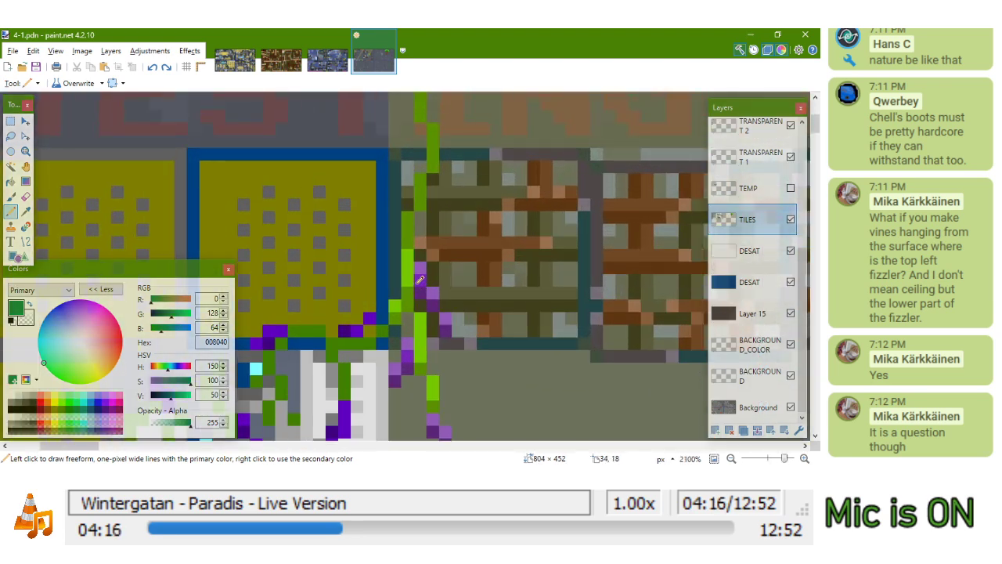
# Pick the vine's dark purple, 400080, as the primary drawing colour
pyautogui.press('k')
pyautogui.click(370, 316)
pyautogui.moveTo(437, 247); pyautogui.dragTo(424, 261)
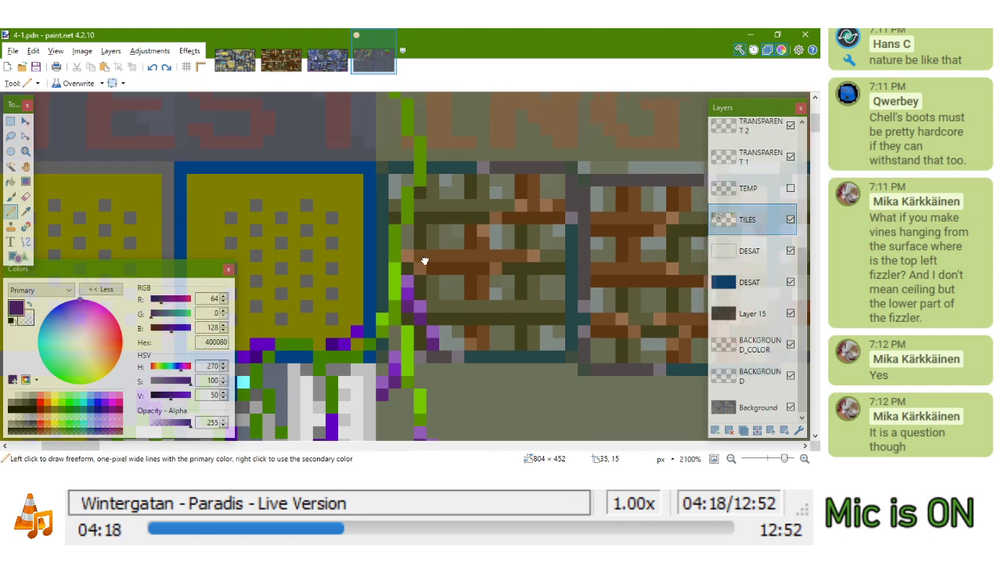
# Hide the TEMP_LIGHT, TRANSPARENT 2 and TRANSPARENT 1 layers
pyautogui.scroll(5, 783, 196)
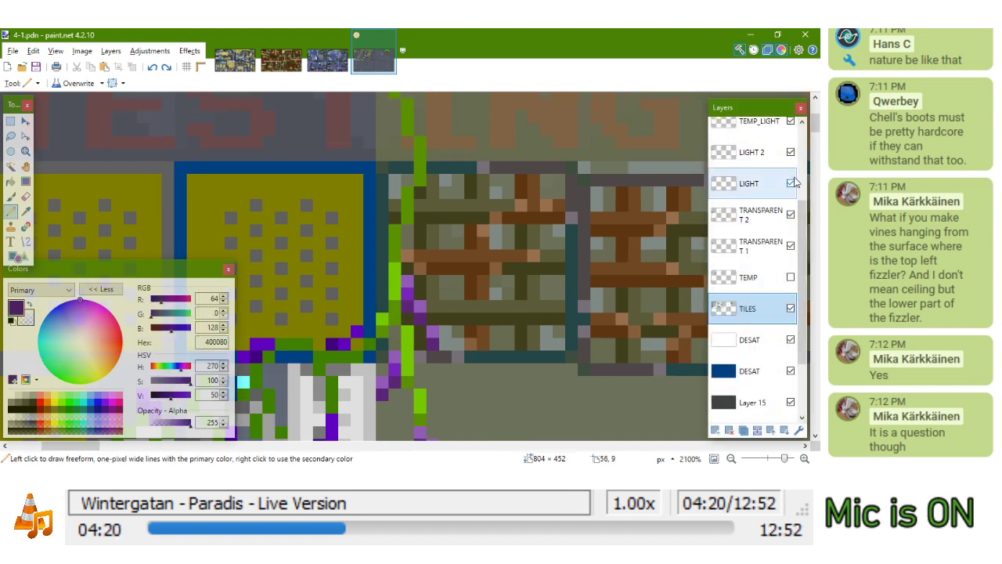
pyautogui.click(790, 210)
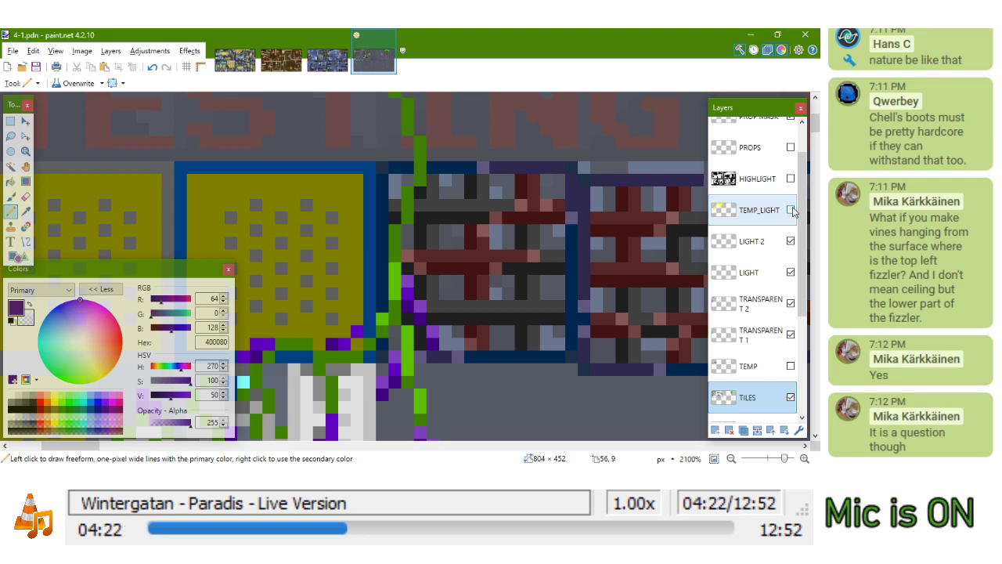
pyautogui.click(791, 303)
pyautogui.click(791, 334)
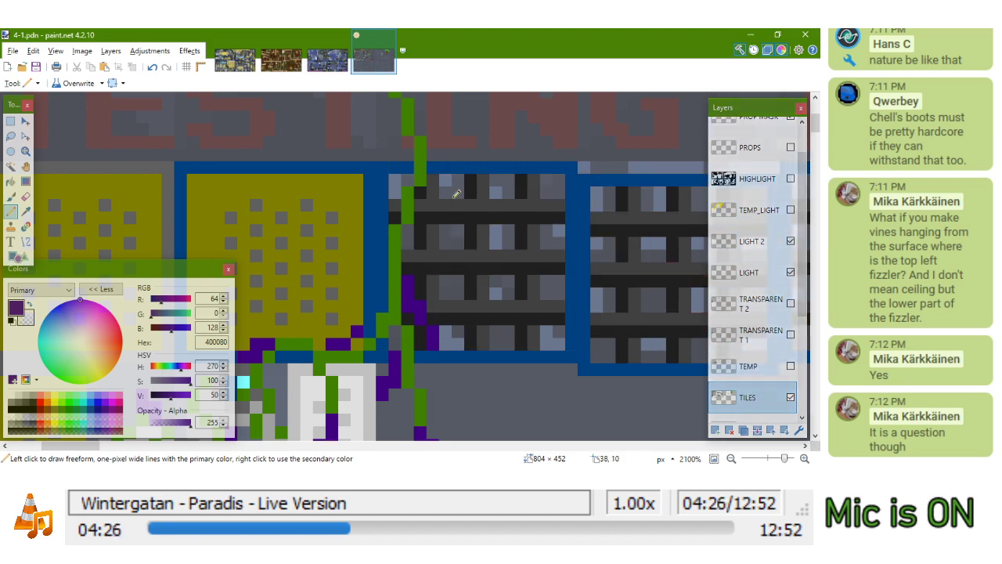
# Compare the whole level with the TEMP_LIGHT layer shown and hidden, leaving it hidden
pyautogui.scroll(-5, 448, 195)
pyautogui.scroll(-3, 449, 195)
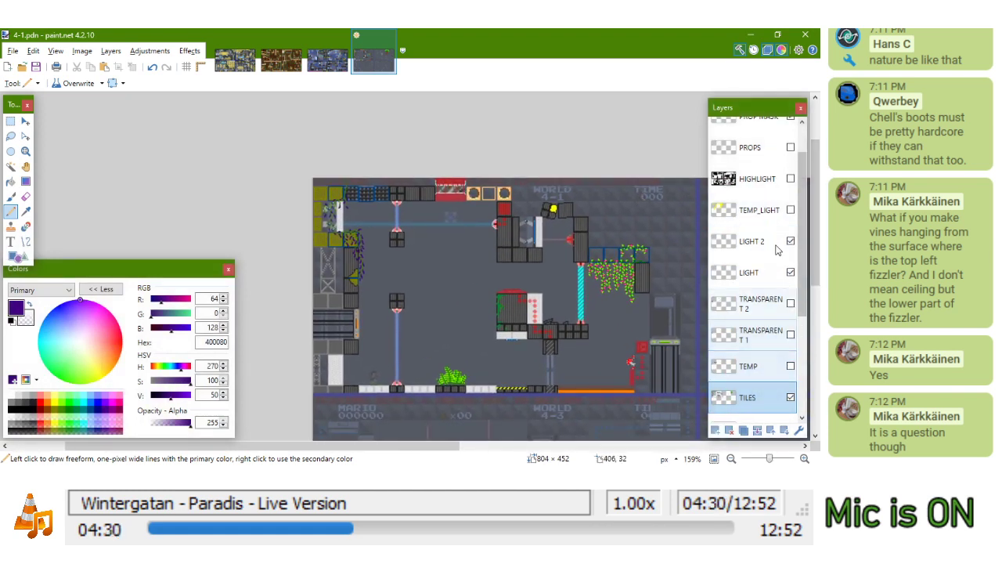
pyautogui.click(791, 209)
pyautogui.click(792, 209)
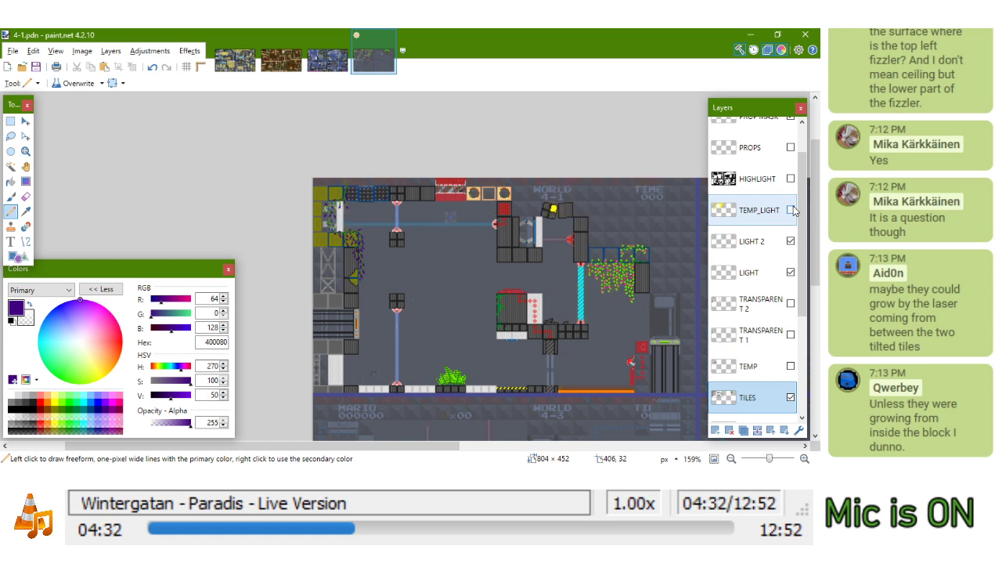
pyautogui.click(791, 209)
pyautogui.click(791, 209)
# Try a purple vine strand hanging from the tilted blocks beside the yellow light, and undo it
pyautogui.moveTo(374, 225)
pyautogui.mouseDown()
pyautogui.moveTo(382, 229)
pyautogui.moveTo(283, 235)
pyautogui.mouseUp()
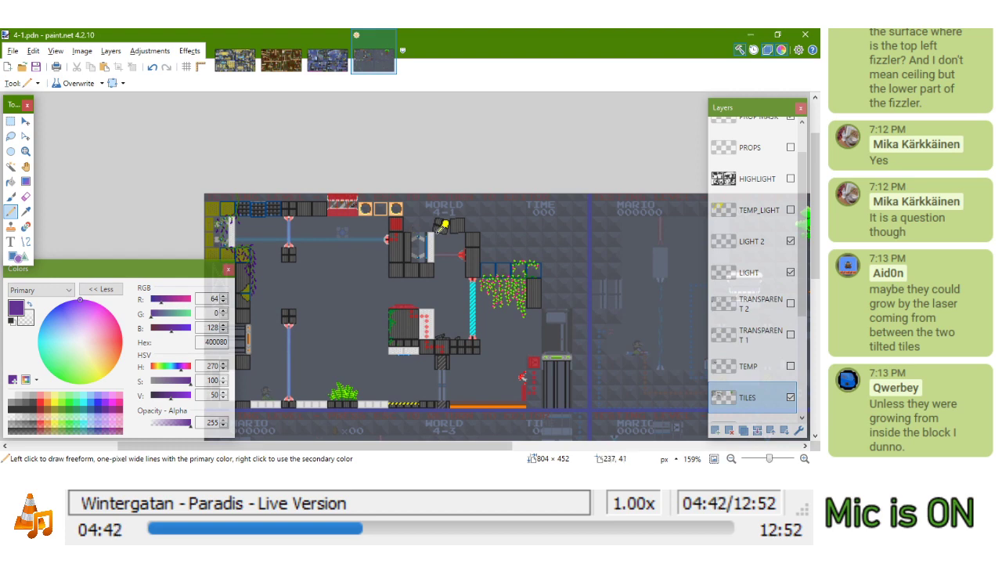
pyautogui.scroll(5, 452, 224)
pyautogui.moveTo(446, 225); pyautogui.dragTo(452, 281)
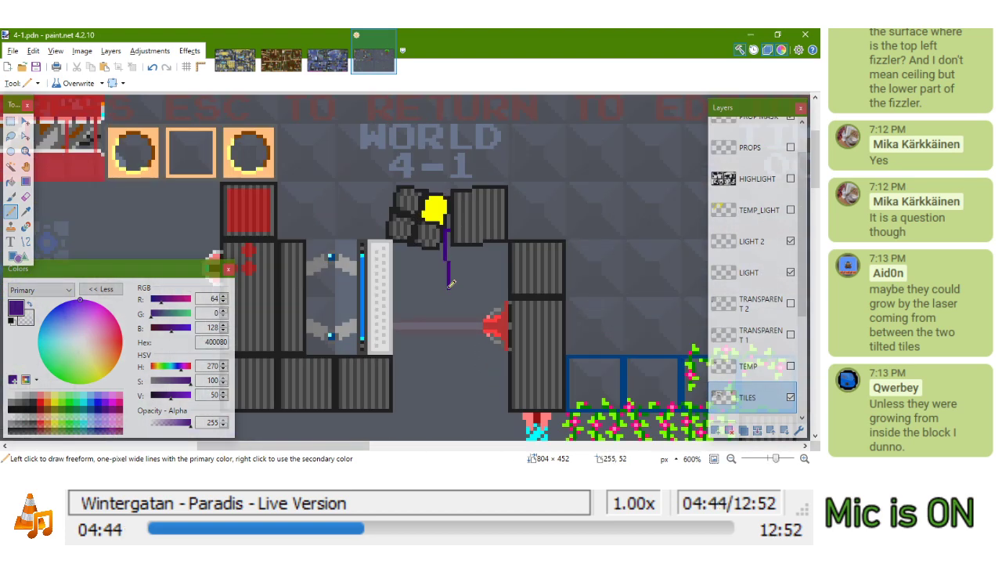
pyautogui.hotkey('ctrl', 'z')
pyautogui.scroll(3, 456, 252)
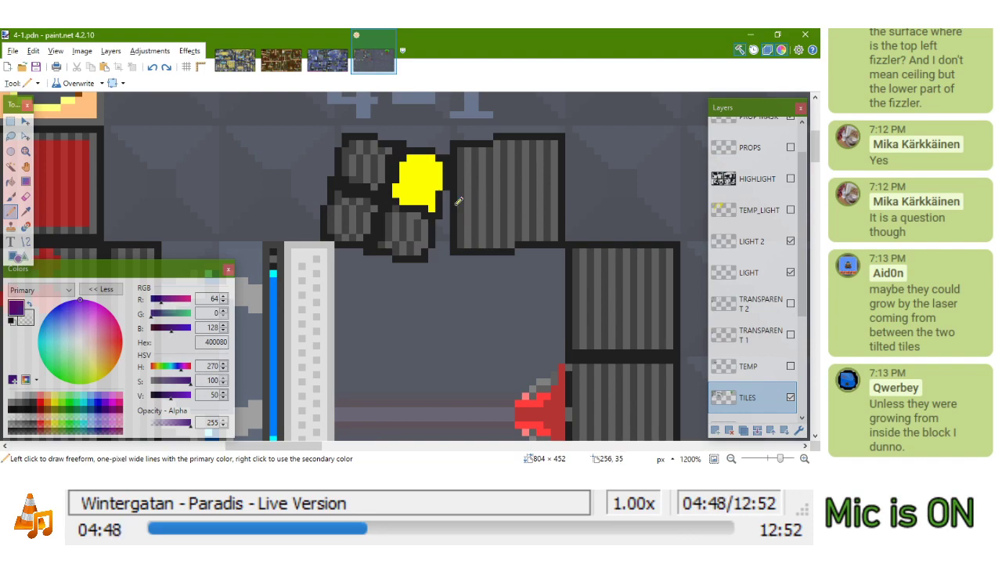
# Draw dark purple leaves on both sides of the green vine where it crosses the first blue-framed grate tile, on the TILES layer
pyautogui.scroll(-8, 468, 223)
pyautogui.scroll(2, 446, 234)
pyautogui.scroll(-2, 439, 255)
pyautogui.moveTo(436, 257); pyautogui.dragTo(471, 223)
pyautogui.moveTo(242, 294); pyautogui.dragTo(499, 256)
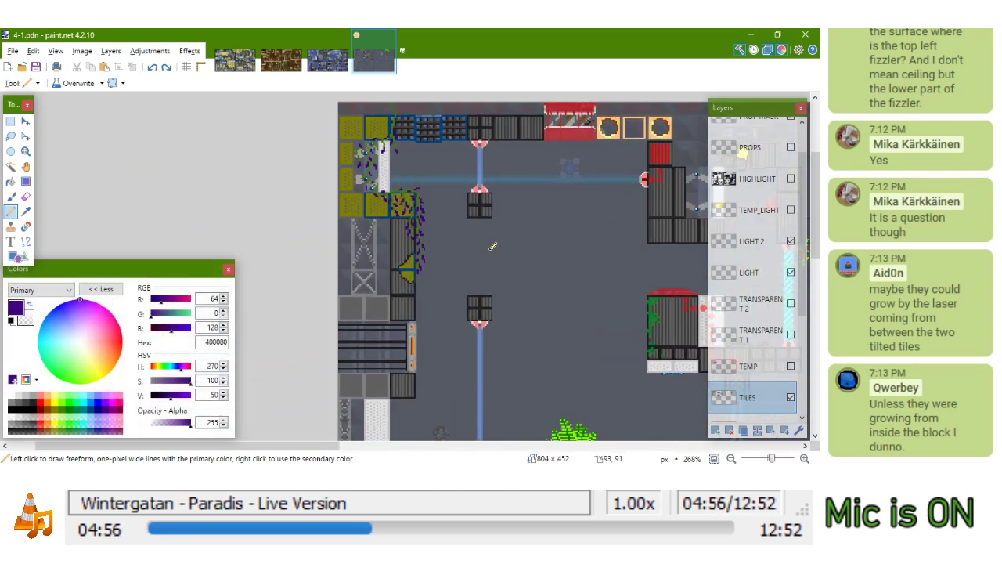
pyautogui.scroll(8, 389, 135)
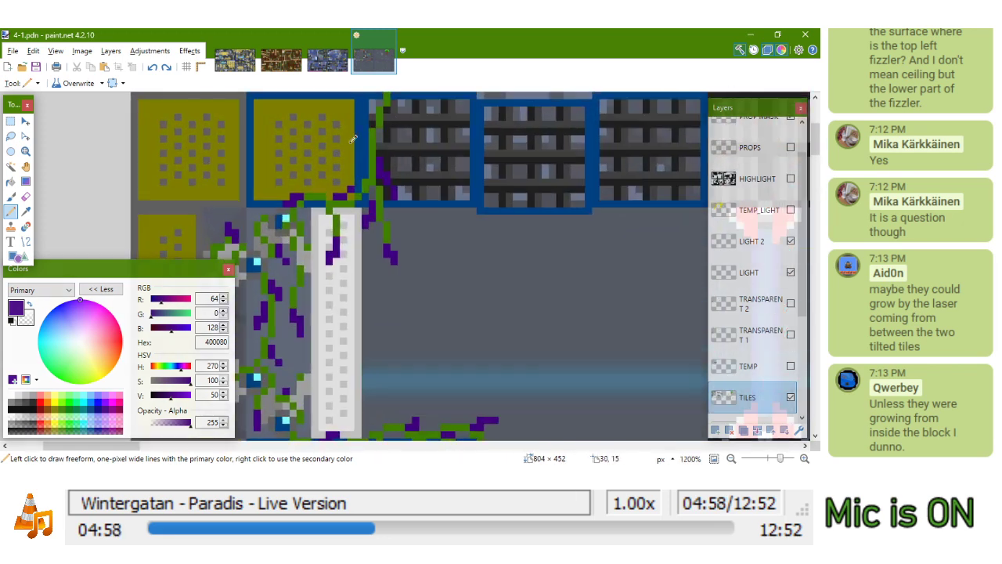
pyautogui.scroll(2, 371, 144)
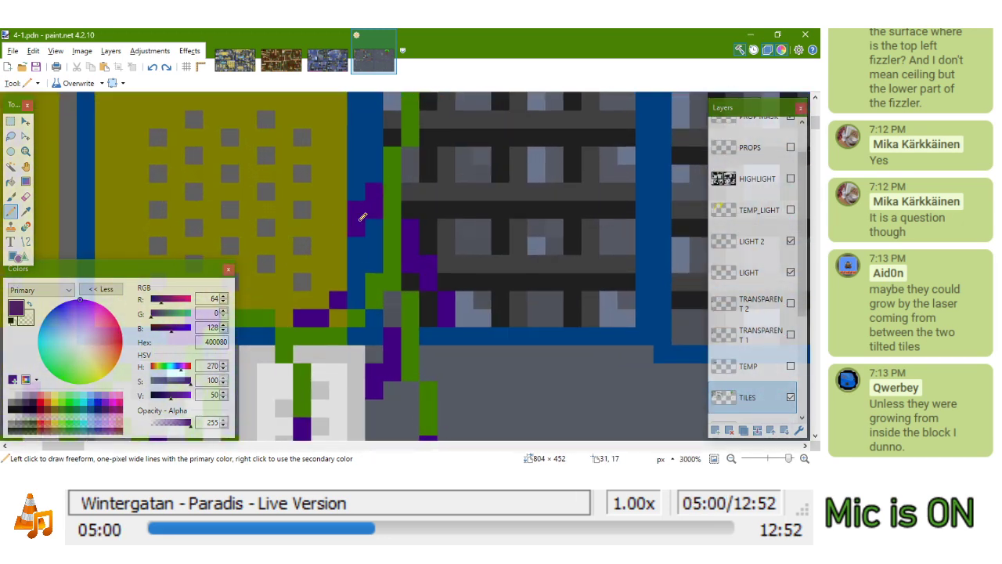
pyautogui.scroll(3, 386, 239)
pyautogui.moveTo(410, 242); pyautogui.dragTo(445, 287)
pyautogui.moveTo(438, 227); pyautogui.dragTo(456, 299)
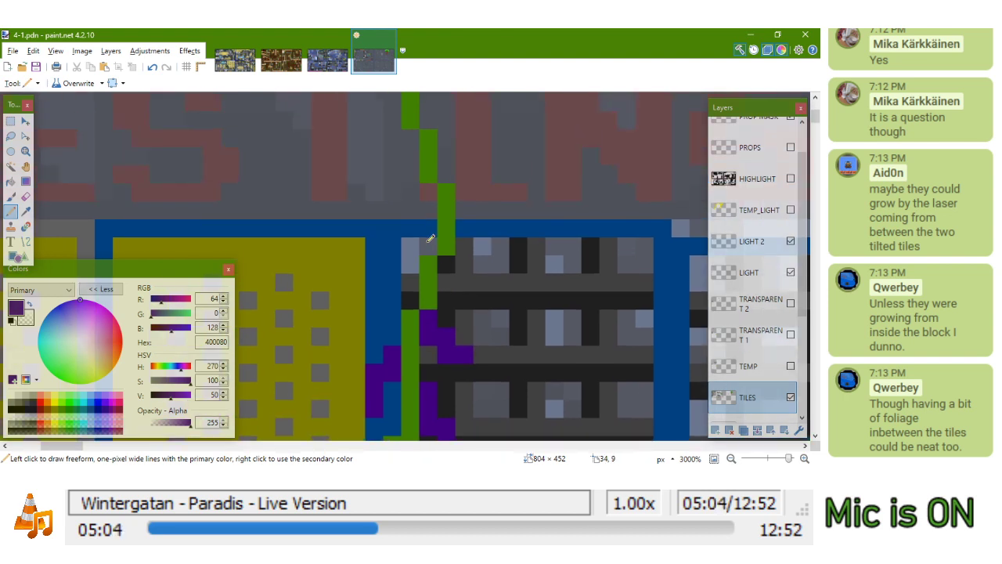
pyautogui.moveTo(432, 243)
pyautogui.mouseDown()
pyautogui.moveTo(391, 278)
pyautogui.moveTo(462, 248)
pyautogui.moveTo(497, 275)
pyautogui.mouseUp()
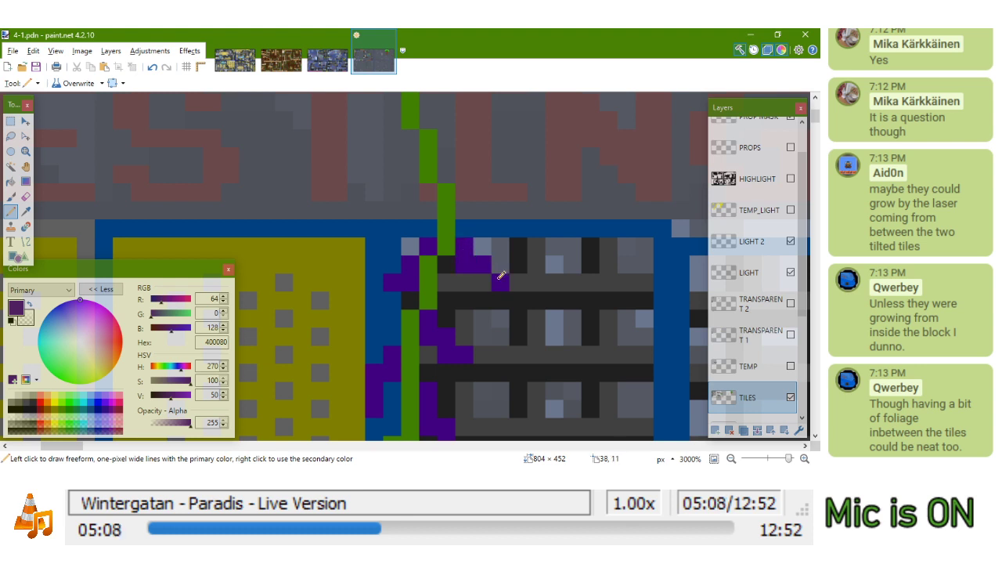
pyautogui.click(483, 281)
# Continue the dark purple leaf pairs up the vine over the TESTING lettering to the artwork's upper edge
pyautogui.moveTo(461, 208)
pyautogui.mouseDown()
pyautogui.moveTo(483, 266)
pyautogui.moveTo(516, 269)
pyautogui.mouseUp()
pyautogui.moveTo(436, 205); pyautogui.dragTo(392, 269)
pyautogui.hotkey('ctrl', 'z')
pyautogui.moveTo(431, 212)
pyautogui.mouseDown()
pyautogui.moveTo(413, 260)
pyautogui.moveTo(394, 265)
pyautogui.moveTo(443, 236)
pyautogui.moveTo(443, 255)
pyautogui.moveTo(454, 208)
pyautogui.moveTo(498, 230)
pyautogui.mouseUp()
pyautogui.moveTo(411, 187)
pyautogui.mouseDown()
pyautogui.moveTo(387, 206)
pyautogui.moveTo(408, 204)
pyautogui.moveTo(375, 225)
pyautogui.mouseUp()
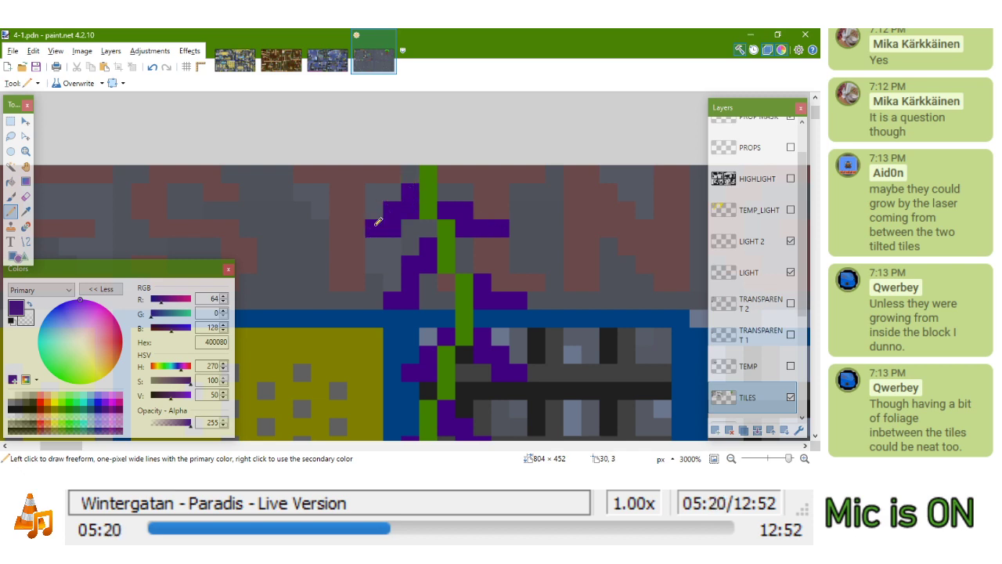
# Show the TRANSPARENT 1 and TEMP_LIGHT layers and make TRANSPARENT 1 the active layer
pyautogui.scroll(-10, 417, 205)
pyautogui.scroll(4, 444, 205)
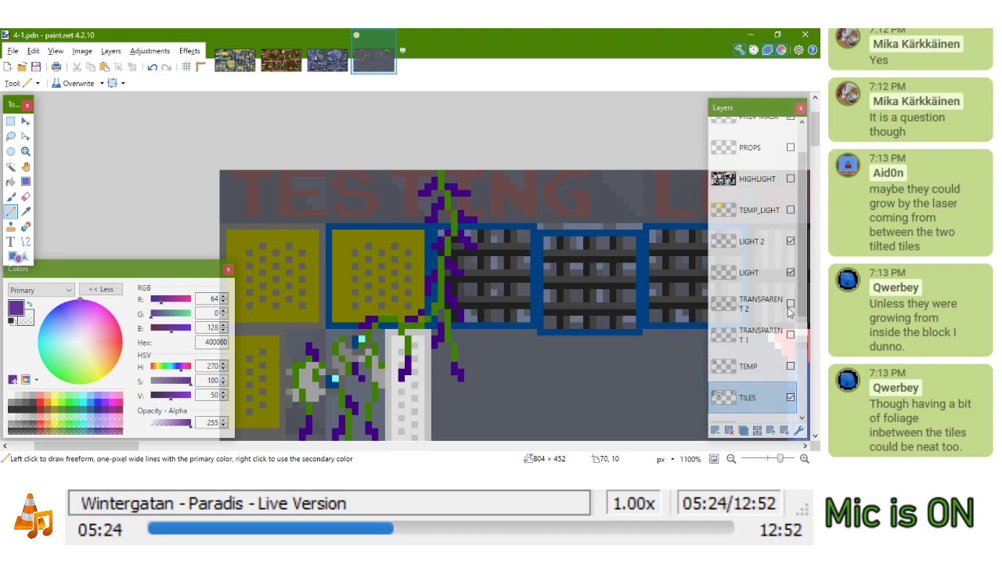
pyautogui.click(791, 335)
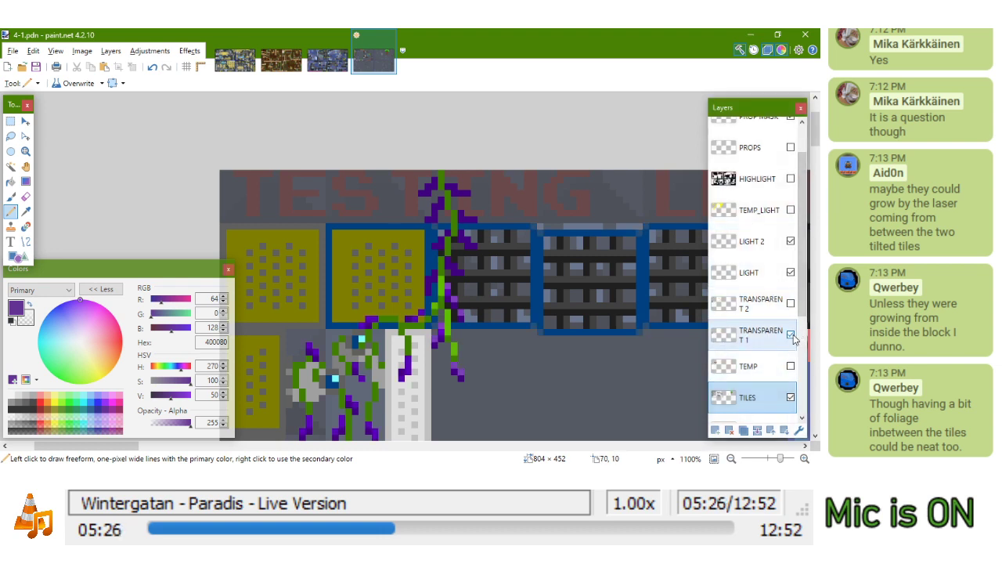
pyautogui.click(759, 335)
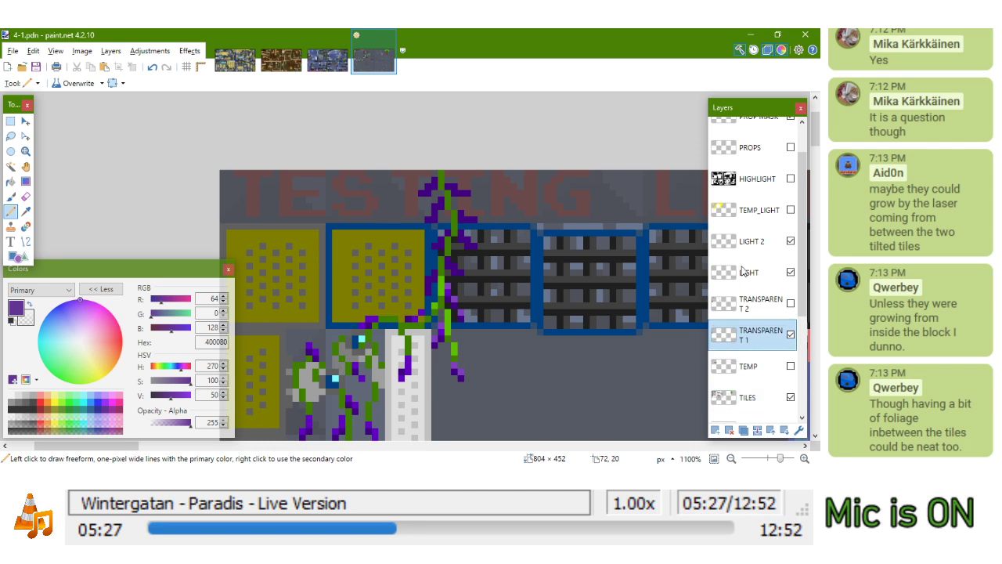
pyautogui.click(791, 210)
# Pick the bright green 80FF00 from the vine and paint highlights along its upper stem
pyautogui.press('k')
pyautogui.click(447, 266)
pyautogui.scroll(3, 447, 266)
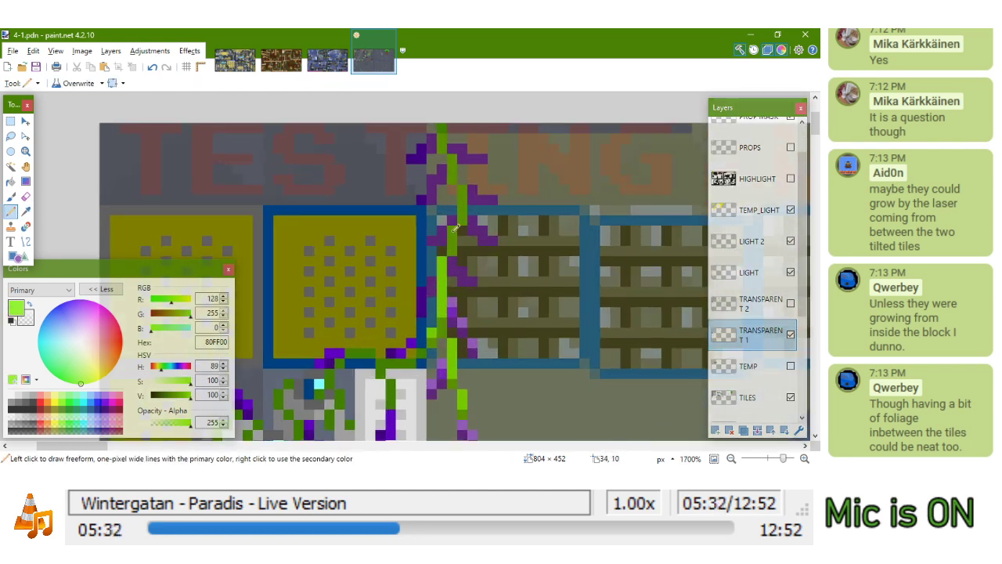
pyautogui.click(465, 188)
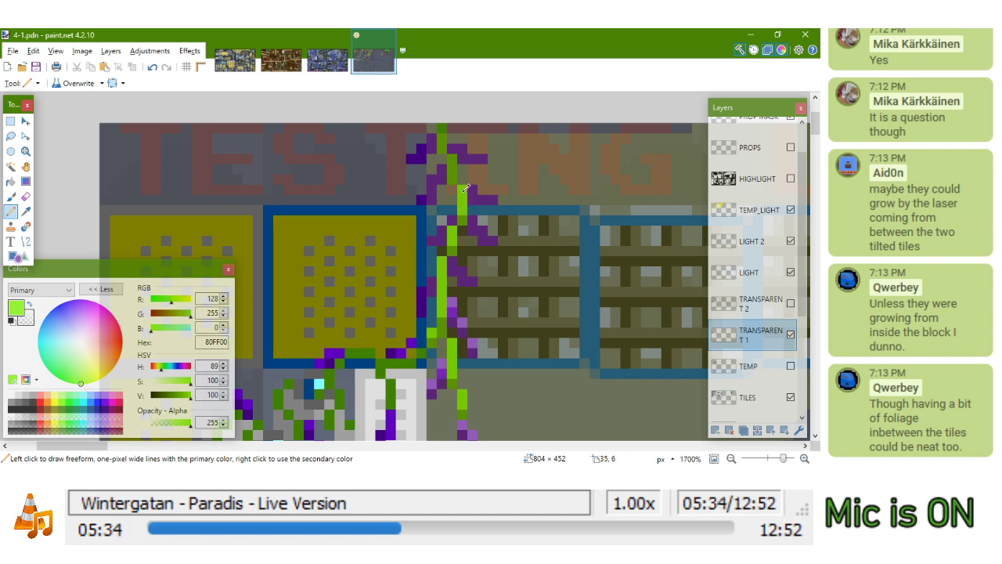
pyautogui.click(452, 157)
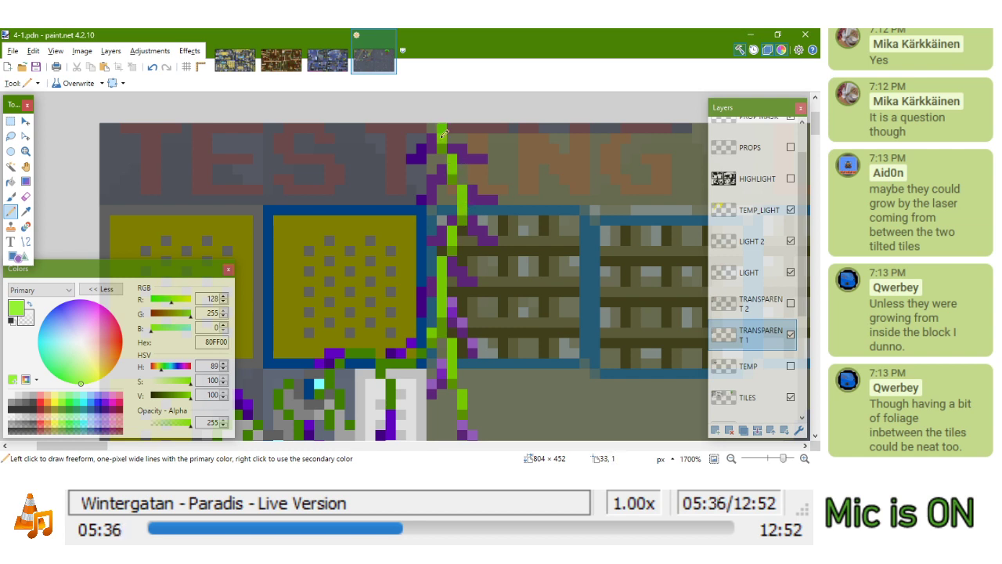
pyautogui.moveTo(514, 145)
pyautogui.mouseDown()
pyautogui.moveTo(504, 164)
pyautogui.moveTo(524, 133)
pyautogui.mouseUp()
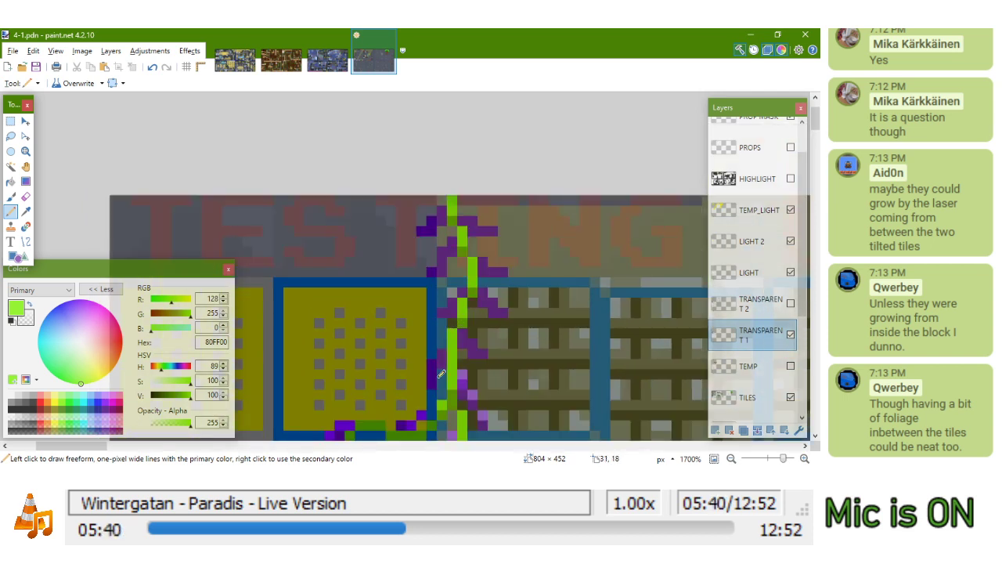
# Pick the bright purple 8000FF and highlight the leaves beside the stem over the middle of the first grate tile
pyautogui.scroll(-2, 457, 321)
pyautogui.press('k')
pyautogui.click(453, 332)
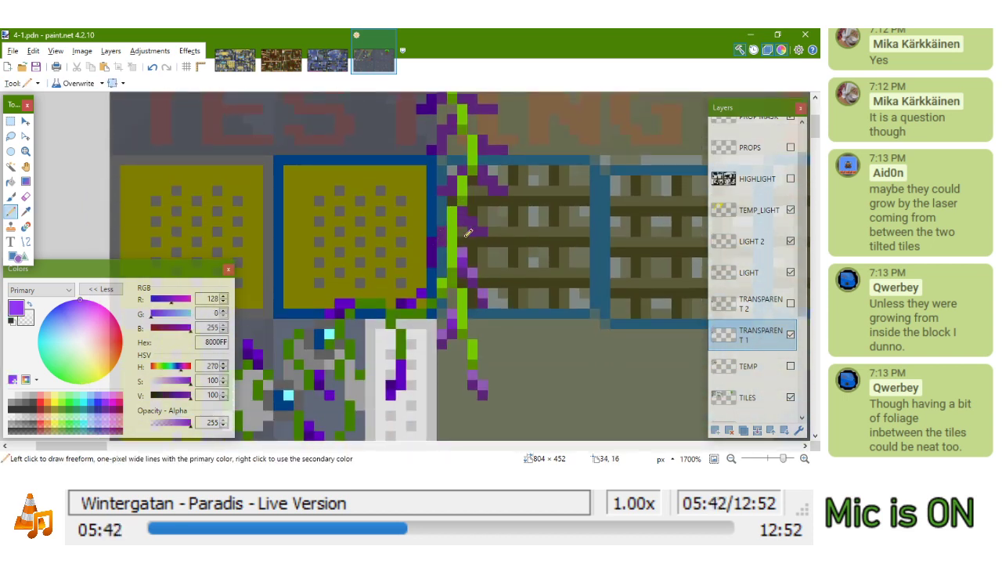
pyautogui.scroll(2, 469, 216)
pyautogui.click(484, 224)
pyautogui.click(504, 245)
pyautogui.click(423, 246)
pyautogui.moveTo(406, 268); pyautogui.dragTo(407, 288)
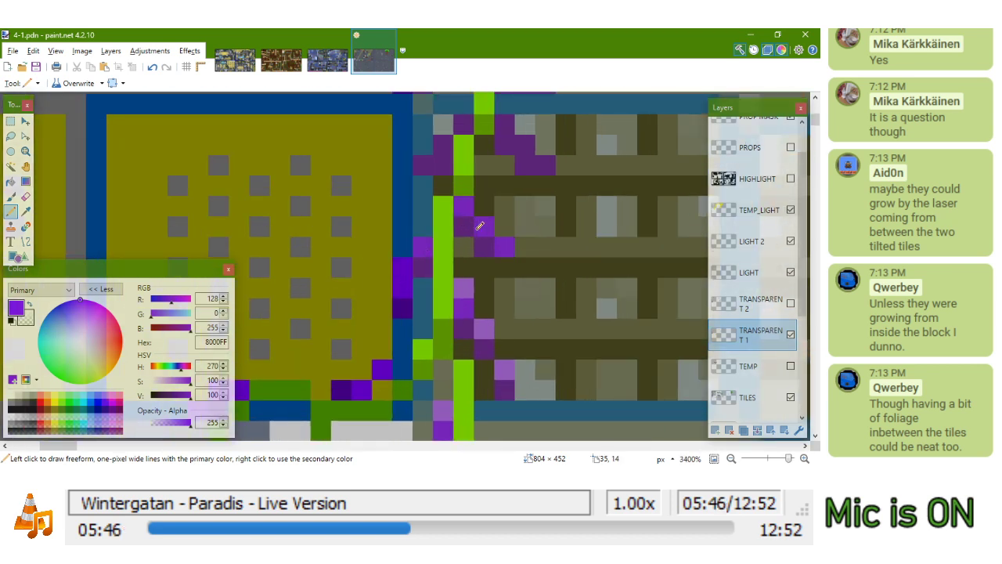
# Paint 8000FF highlights on the leaves at the grate tile's upper edge and just above it
pyautogui.scroll(2, 461, 211)
pyautogui.click(447, 187)
pyautogui.click(509, 169)
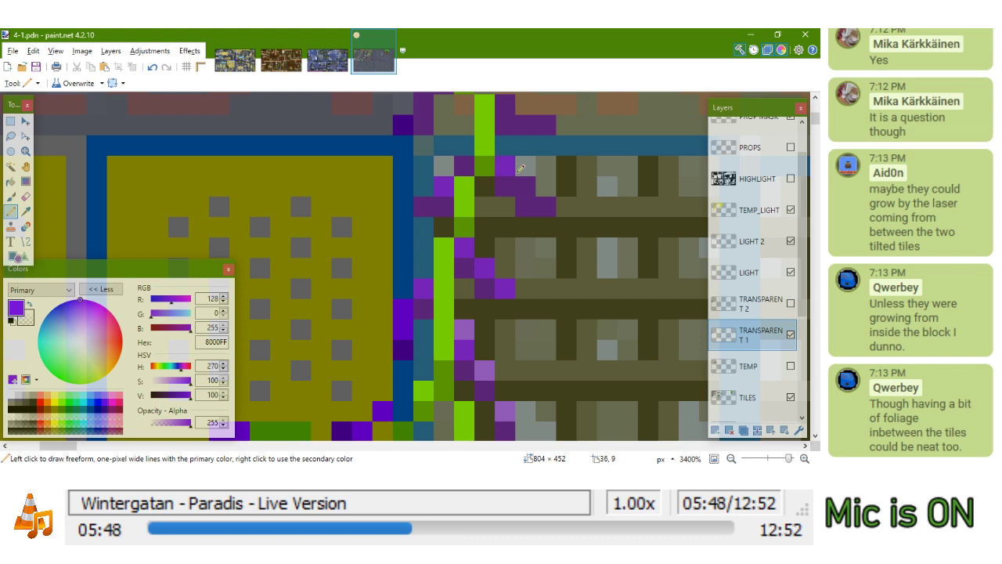
pyautogui.click(464, 163)
pyautogui.click(525, 187)
pyautogui.click(544, 204)
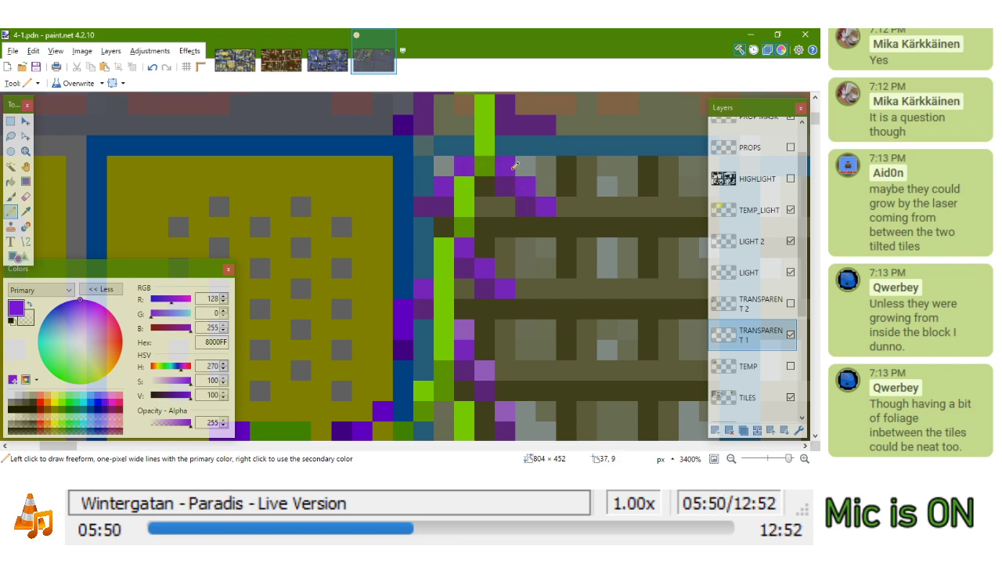
pyautogui.moveTo(485, 153); pyautogui.dragTo(506, 235)
pyautogui.moveTo(442, 168); pyautogui.dragTo(431, 200)
pyautogui.moveTo(541, 206); pyautogui.dragTo(566, 207)
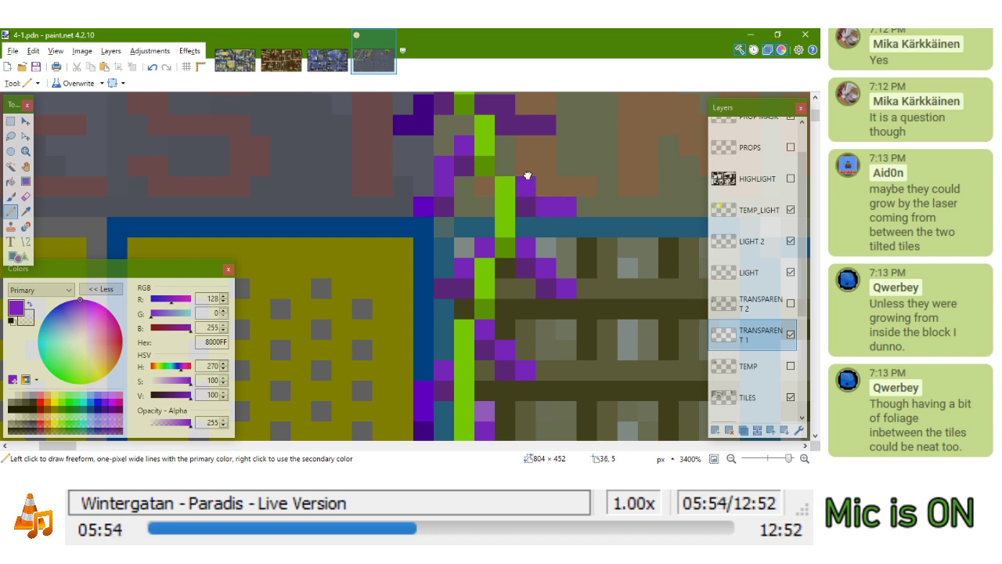
# Highlight the vine's topmost leaf pair over the TESTING lettering with 8000FF
pyautogui.scroll(5, 526, 187)
pyautogui.moveTo(504, 229); pyautogui.dragTo(559, 248)
pyautogui.click(464, 209)
pyautogui.click(447, 228)
pyautogui.click(429, 246)
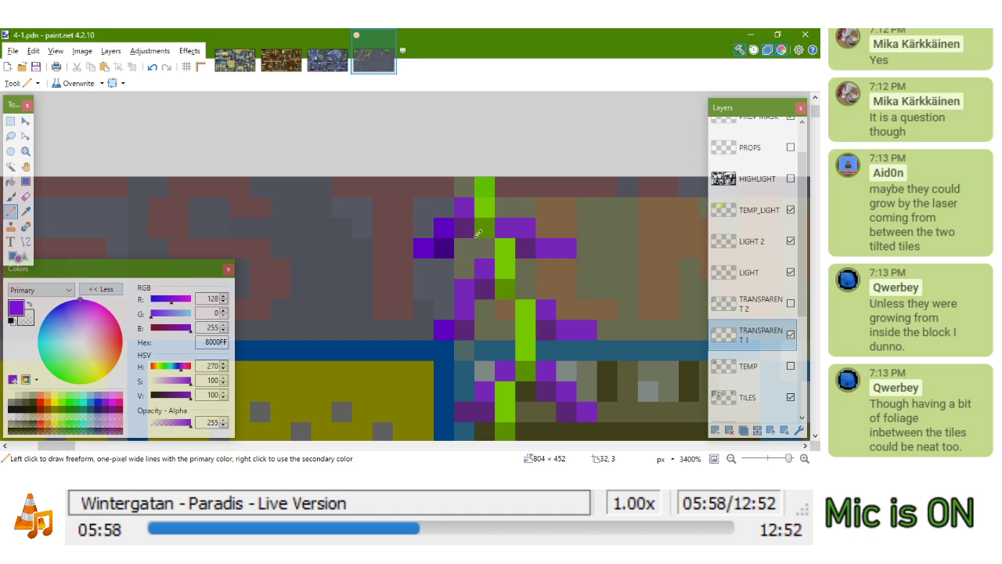
# Pick the pale purple C080FF and paint the strongest highlights on the vine's leaves that lie within the light beam
pyautogui.scroll(-4, 520, 250)
pyautogui.moveTo(505, 372); pyautogui.dragTo(443, 247)
pyautogui.press('k')
pyautogui.click(433, 217)
pyautogui.scroll(4, 451, 223)
pyautogui.click(423, 218)
pyautogui.click(440, 232)
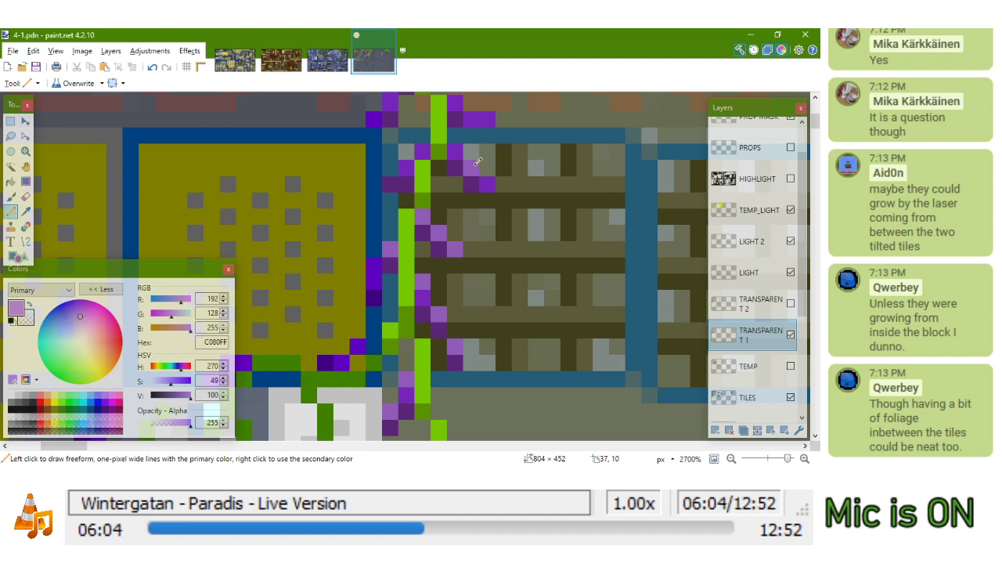
pyautogui.moveTo(457, 156); pyautogui.dragTo(441, 237)
pyautogui.click(406, 232)
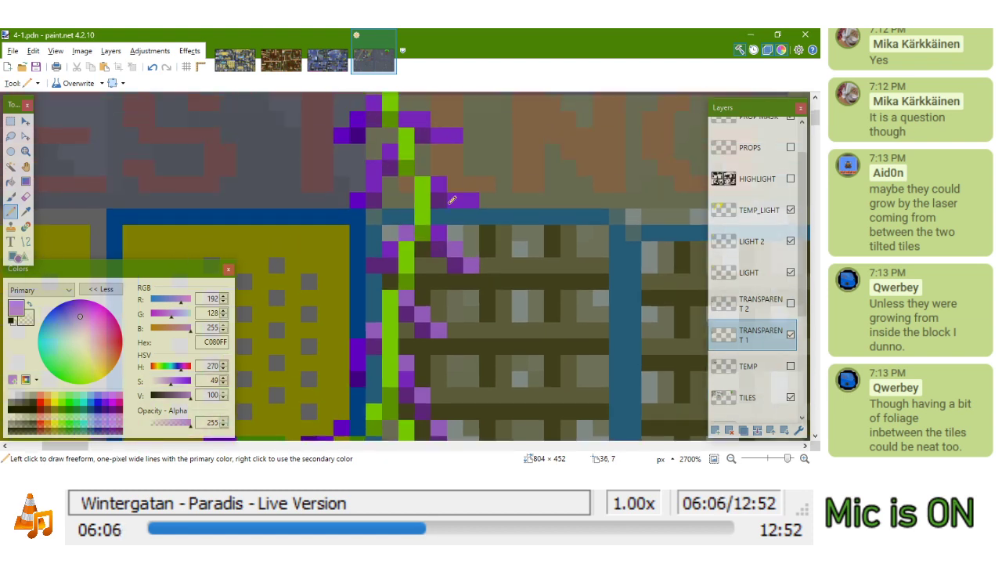
pyautogui.moveTo(446, 182); pyautogui.dragTo(476, 196)
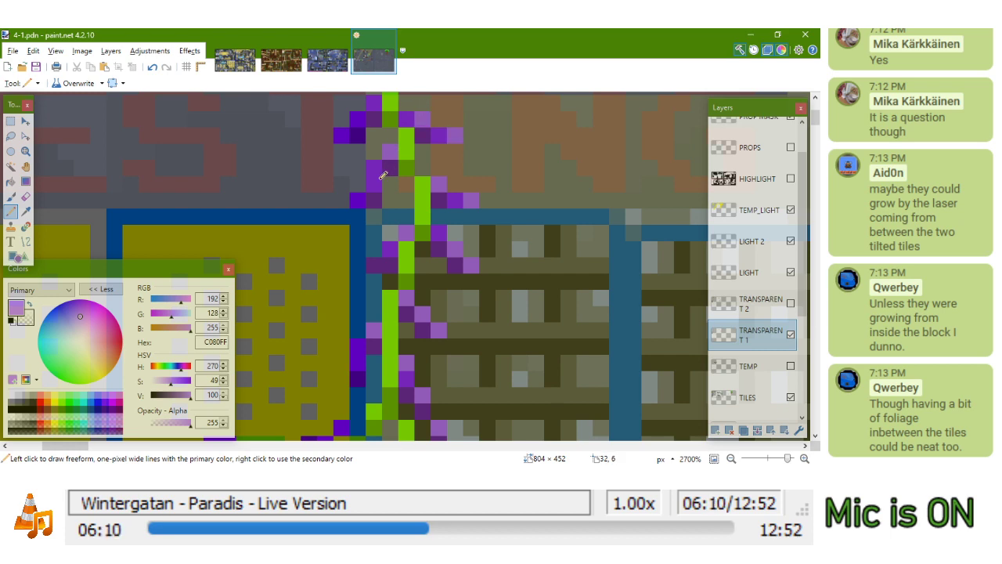
# Save the 4-1 level file
pyautogui.scroll(-4, 379, 166)
pyautogui.scroll(-2, 416, 162)
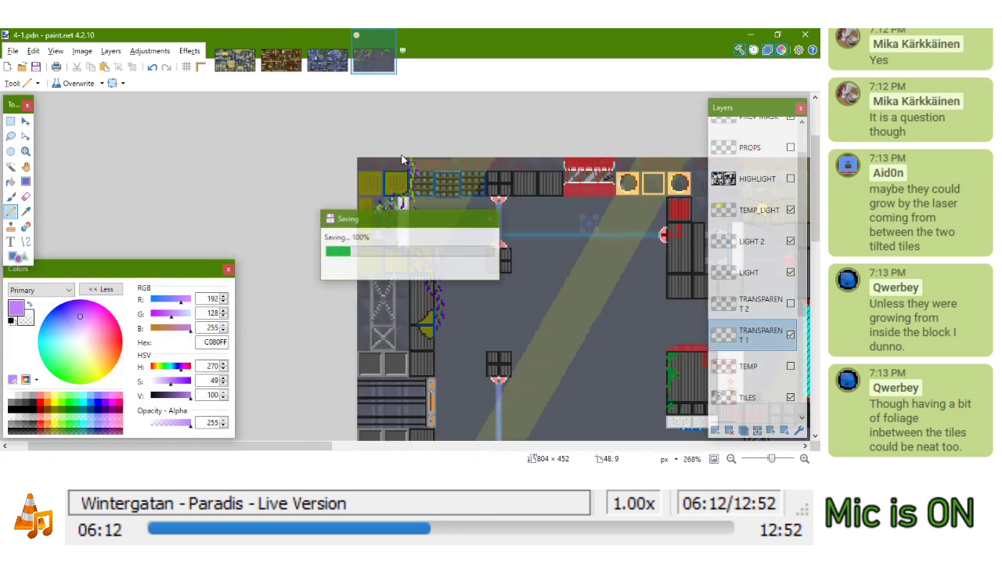
pyautogui.scroll(4, 416, 162)
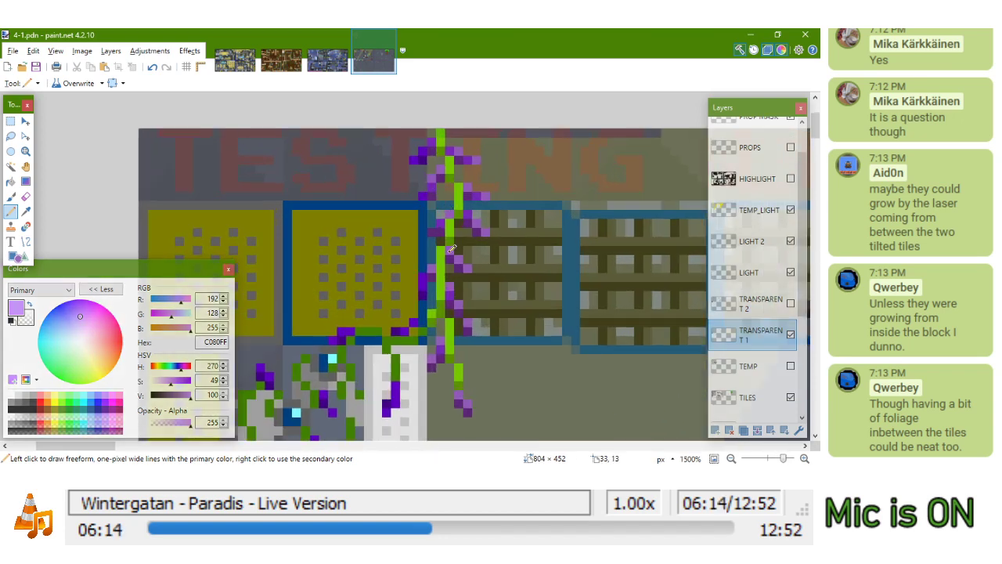
# Examine the highlighted vine, the light beams and the dark laser blocks in the level's upper-left area
pyautogui.scroll(-4, 447, 242)
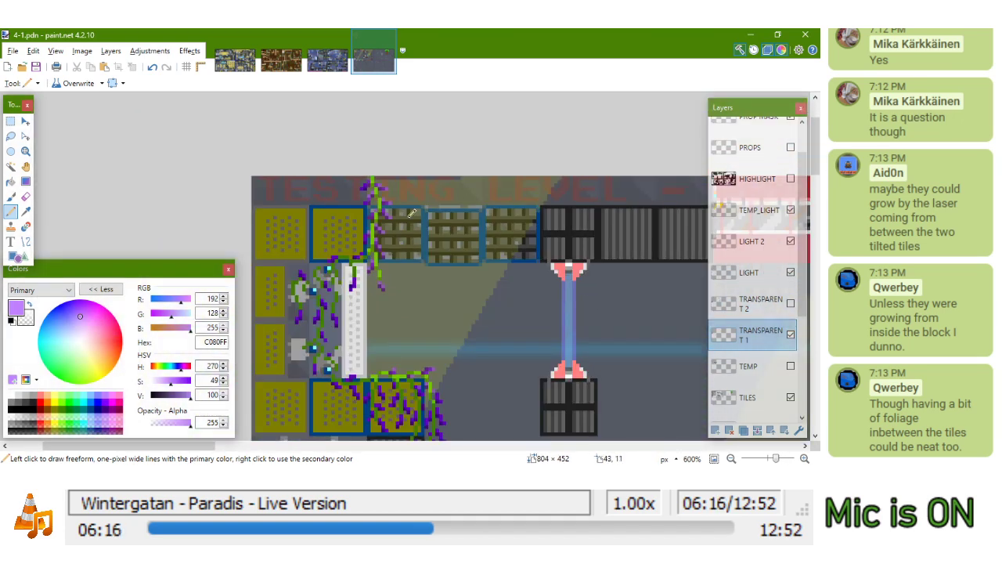
pyautogui.scroll(-3, 410, 213)
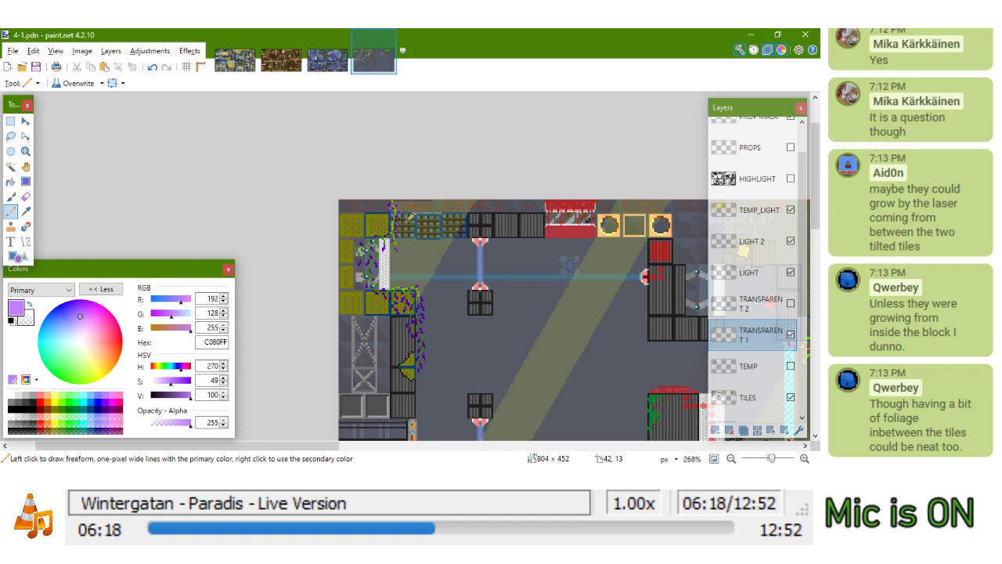
pyautogui.scroll(4, 410, 216)
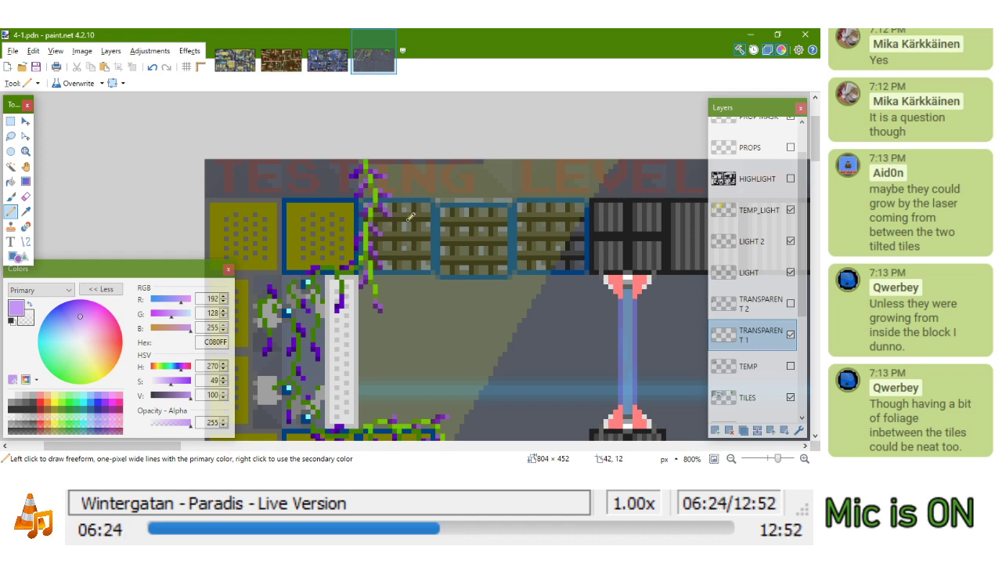
pyautogui.moveTo(474, 304); pyautogui.dragTo(479, 110)
pyautogui.moveTo(519, 247)
pyautogui.mouseDown()
pyautogui.moveTo(371, 246)
pyautogui.moveTo(374, 223)
pyautogui.moveTo(499, 250)
pyautogui.moveTo(481, 222)
pyautogui.moveTo(493, 202)
pyautogui.mouseUp()
pyautogui.scroll(-6, 493, 202)
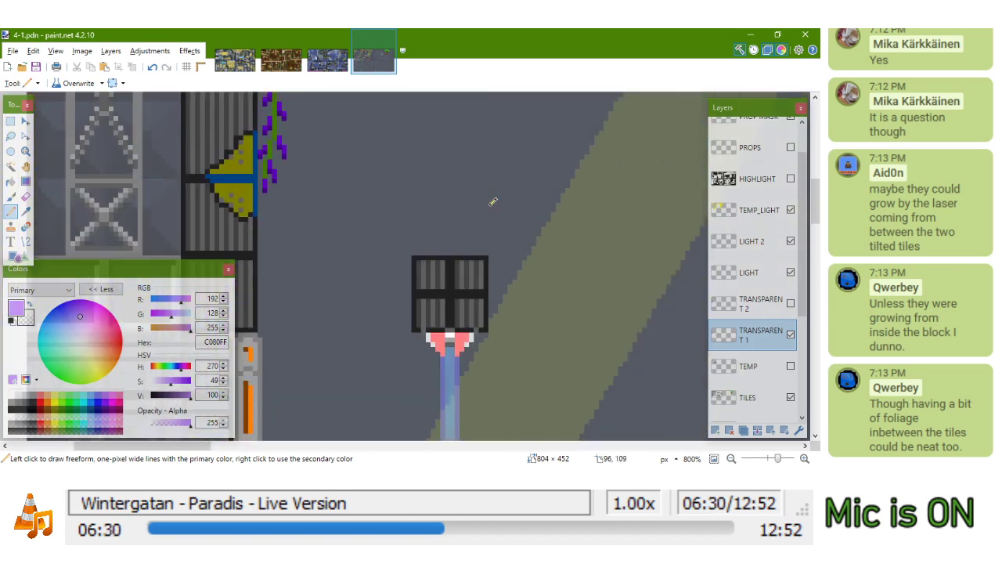
pyautogui.scroll(3, 493, 202)
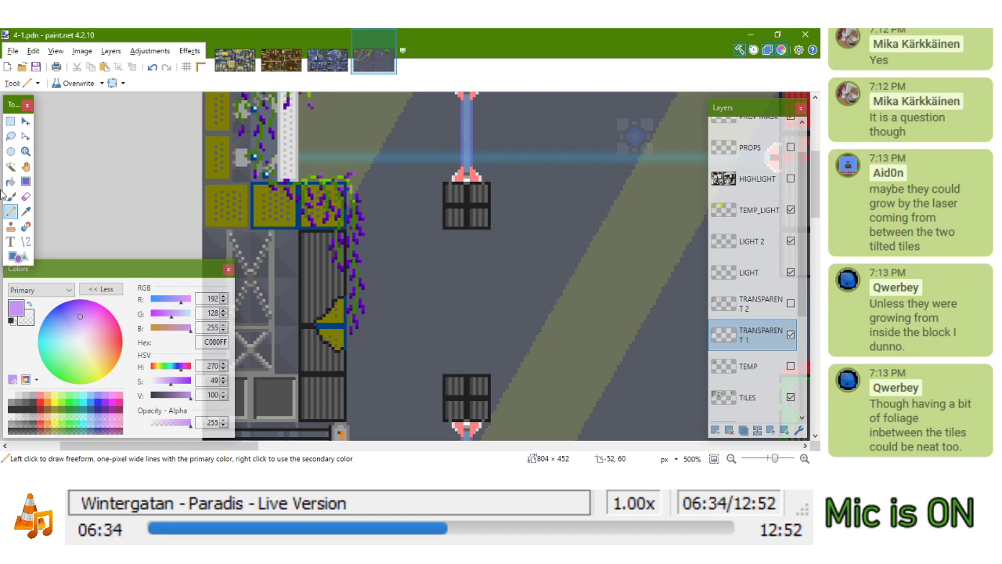
# Choose the Line/Curve tool and switch to the 1-1 artwork to examine the cables hanging between the two laser blocks
pyautogui.click(25, 241)
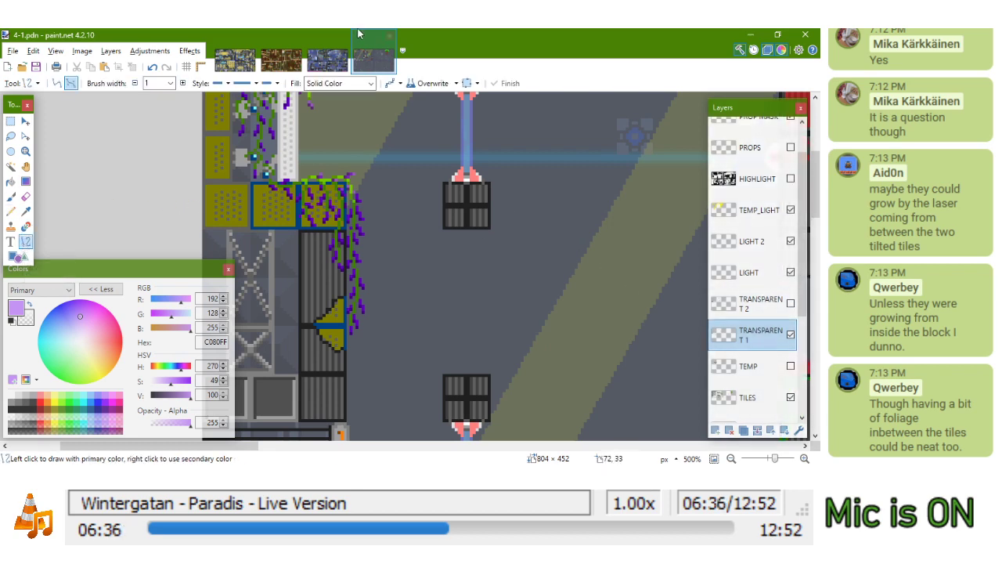
pyautogui.click(281, 61)
pyautogui.click(317, 56)
pyautogui.click(235, 60)
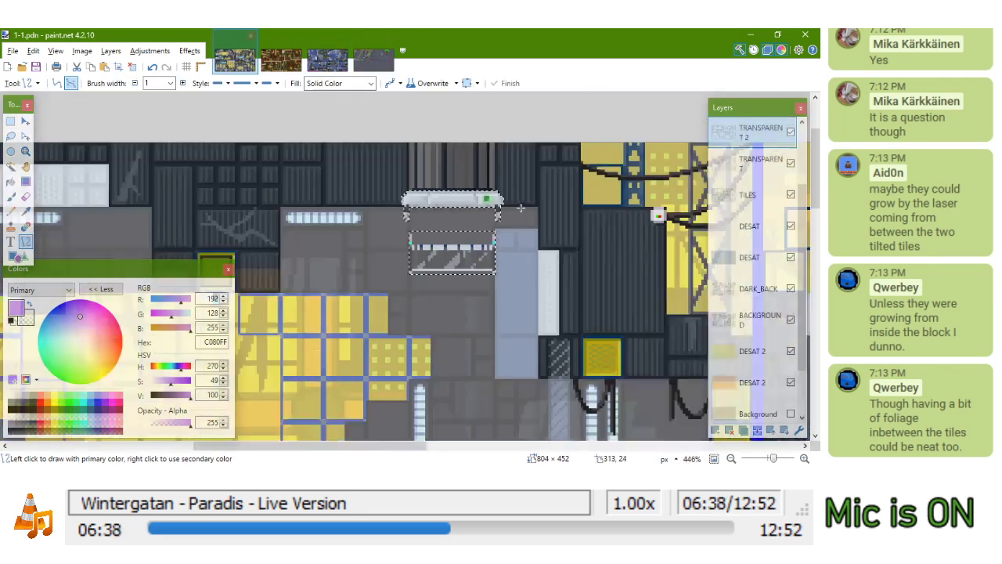
pyautogui.scroll(-5, 519, 208)
pyautogui.moveTo(483, 392); pyautogui.dragTo(565, 126)
pyautogui.scroll(7, 401, 266)
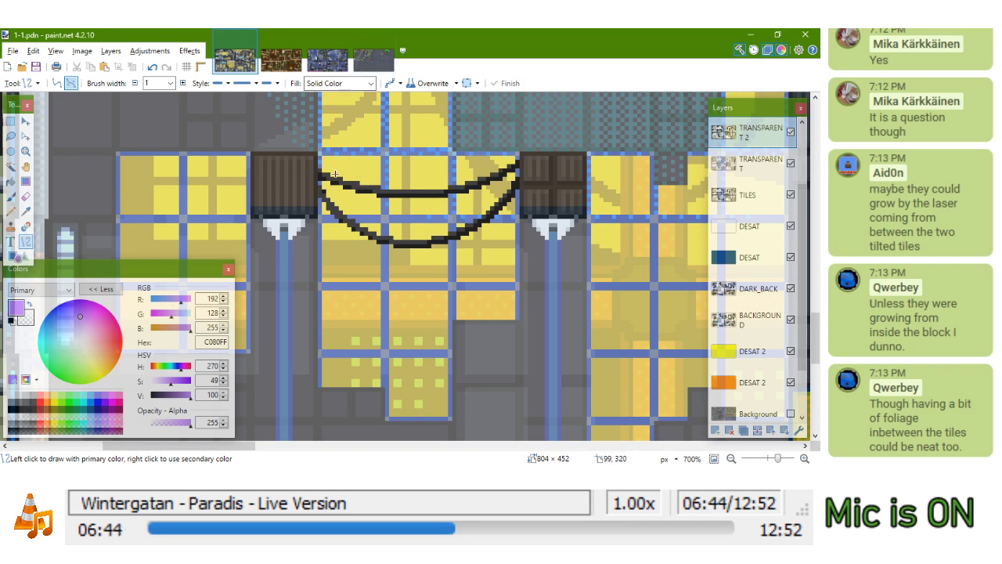
# Return to the 4-1 artwork and examine the gap between the vine-covered tiles and the upper laser block
pyautogui.click(364, 53)
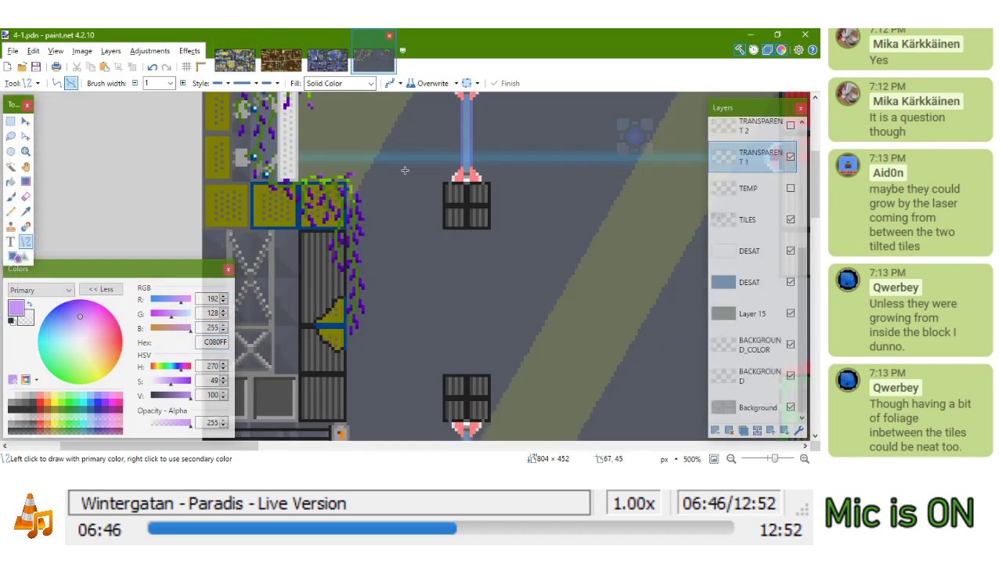
pyautogui.scroll(5, 378, 196)
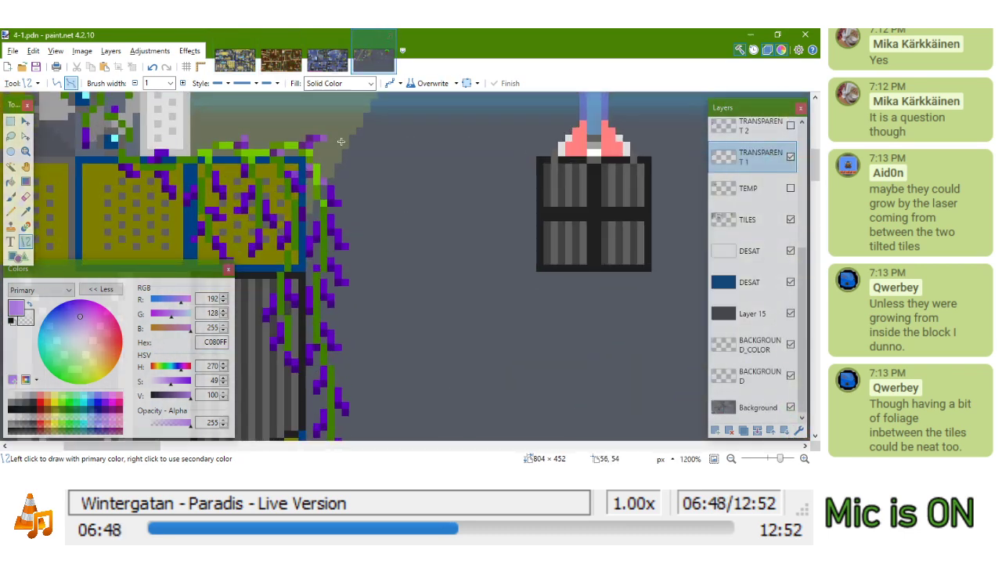
pyautogui.scroll(-3, 434, 221)
pyautogui.scroll(-2, 433, 221)
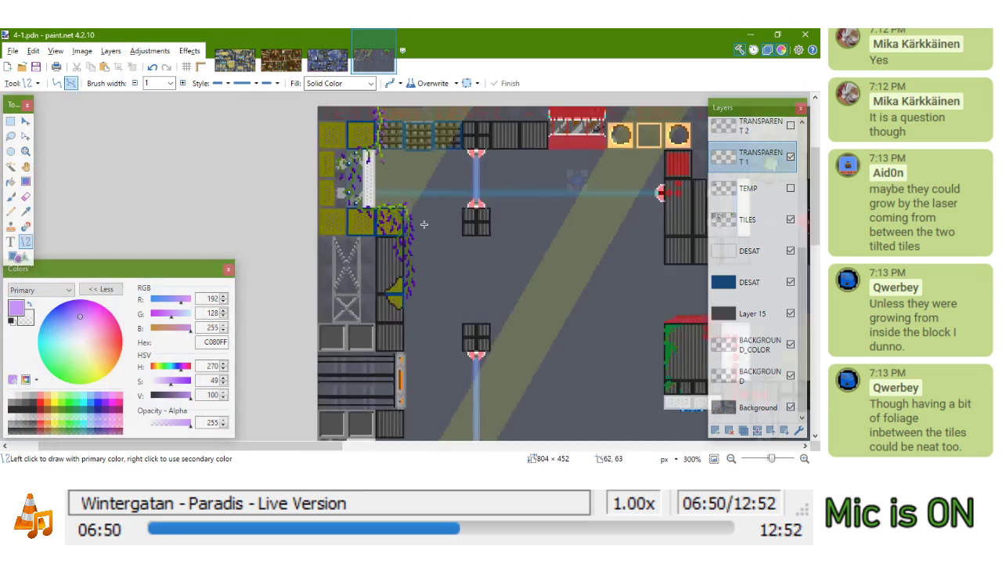
# Choose the Pencil tool and add a new layer directly above the TILES layer of the 4-1 artwork
pyautogui.scroll(2, 415, 227)
pyautogui.scroll(-3, 395, 234)
pyautogui.scroll(3, 375, 241)
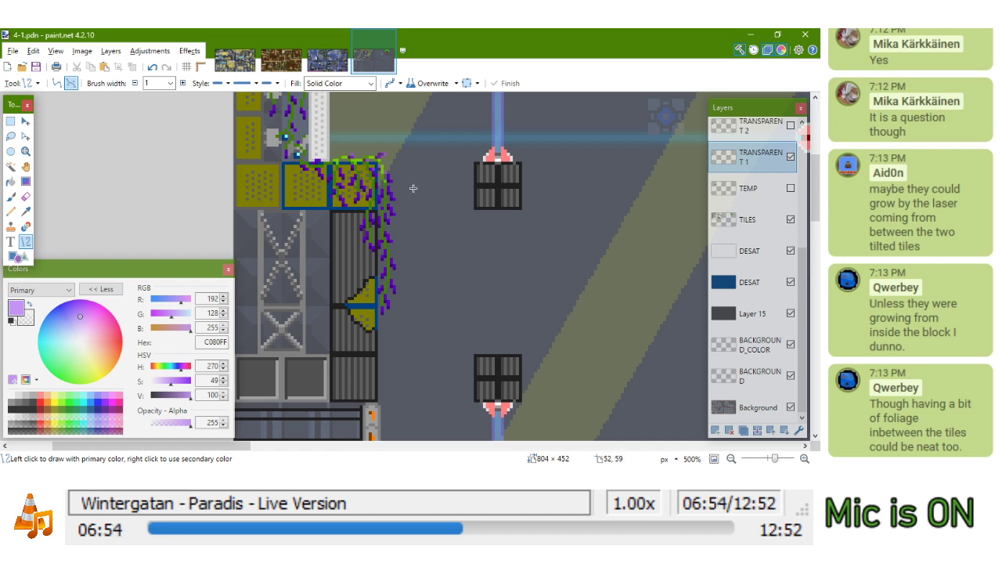
pyautogui.scroll(-3, 469, 243)
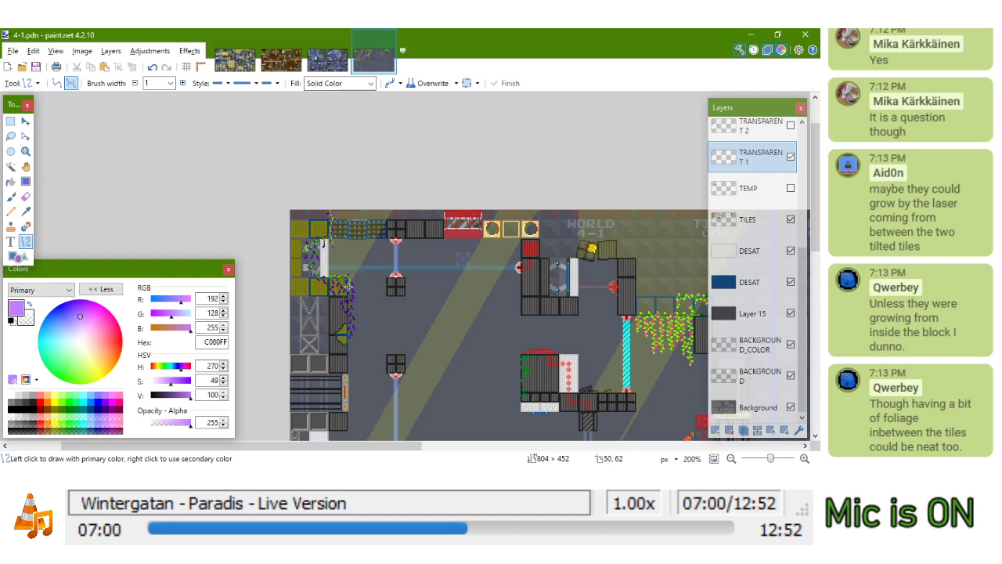
pyautogui.scroll(1, 358, 274)
pyautogui.scroll(1, 345, 279)
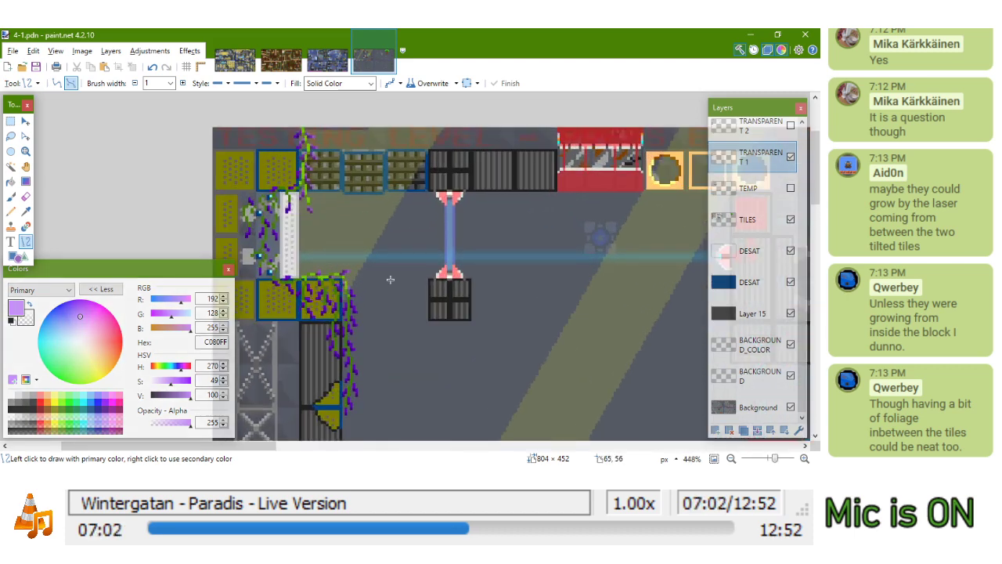
pyautogui.click(10, 211)
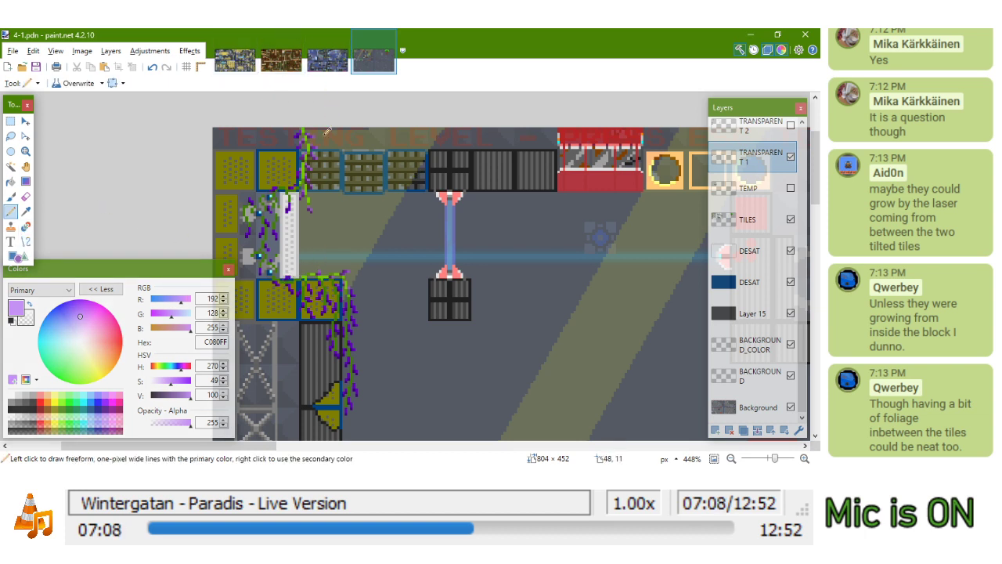
pyautogui.click(759, 225)
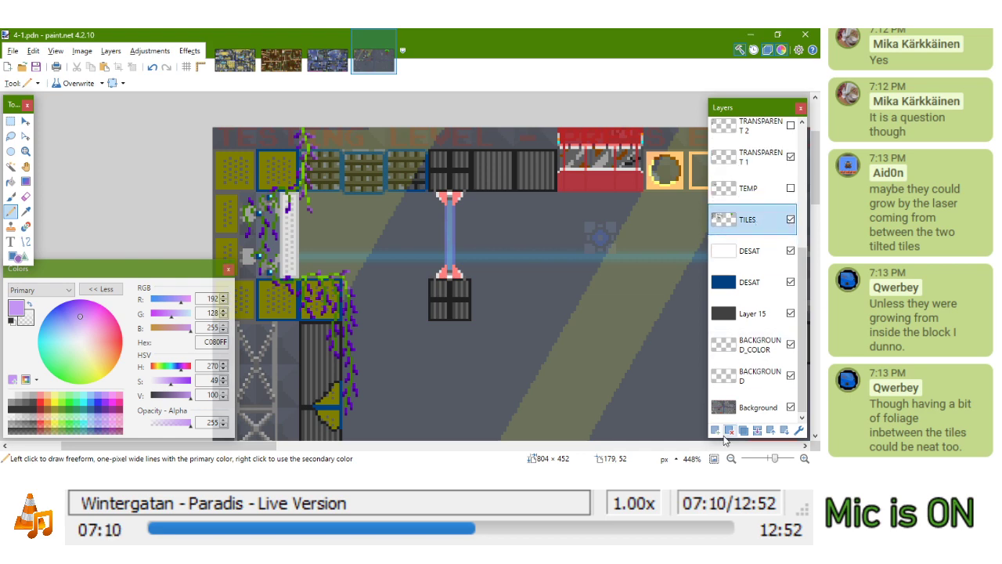
# Switch to the 1-1 artwork and select the upper cable between the two laser blocks with an area about 48 × 10 pixels
pyautogui.click(235, 60)
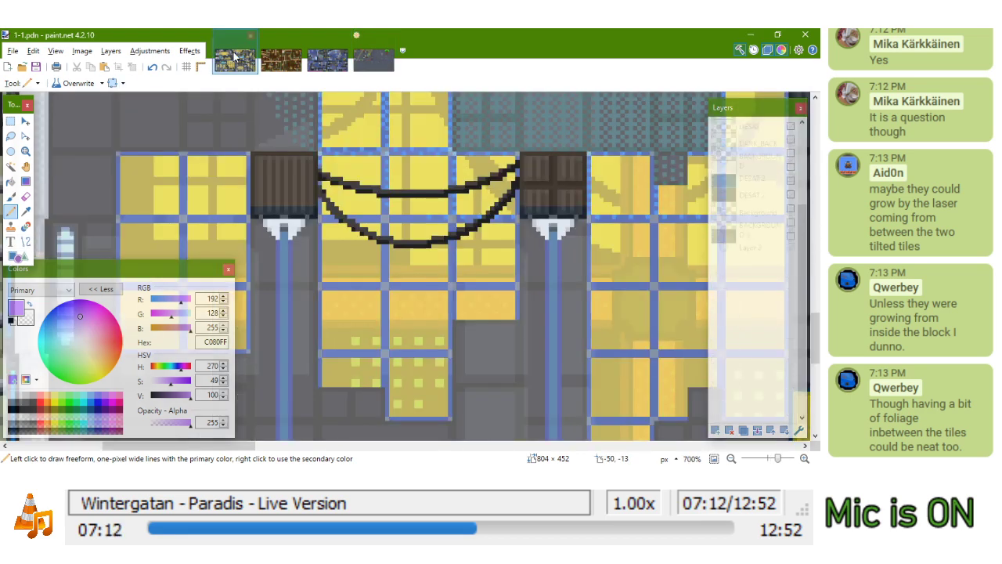
pyautogui.press('s')
pyautogui.scroll(4, 396, 203)
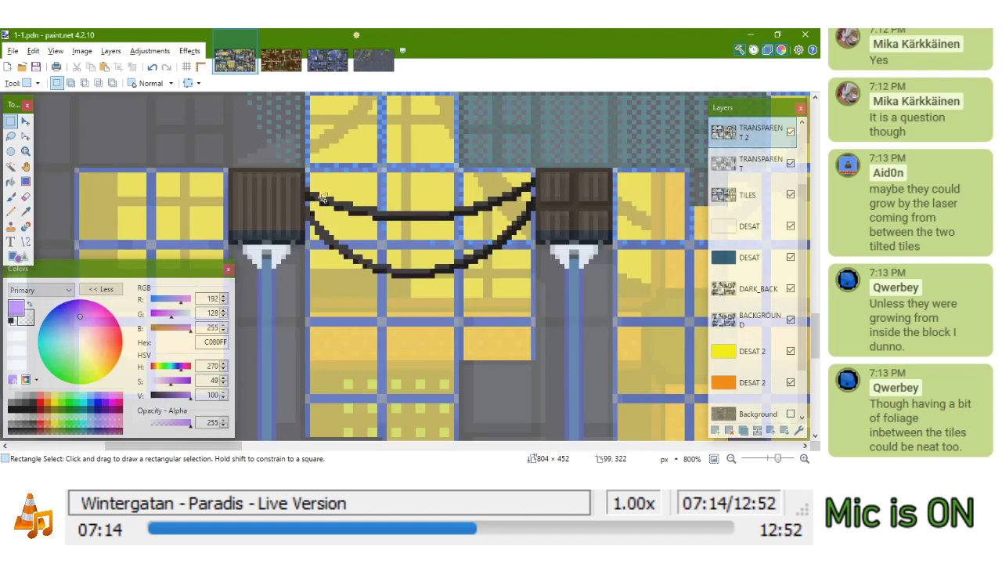
pyautogui.moveTo(309, 174); pyautogui.dragTo(534, 192)
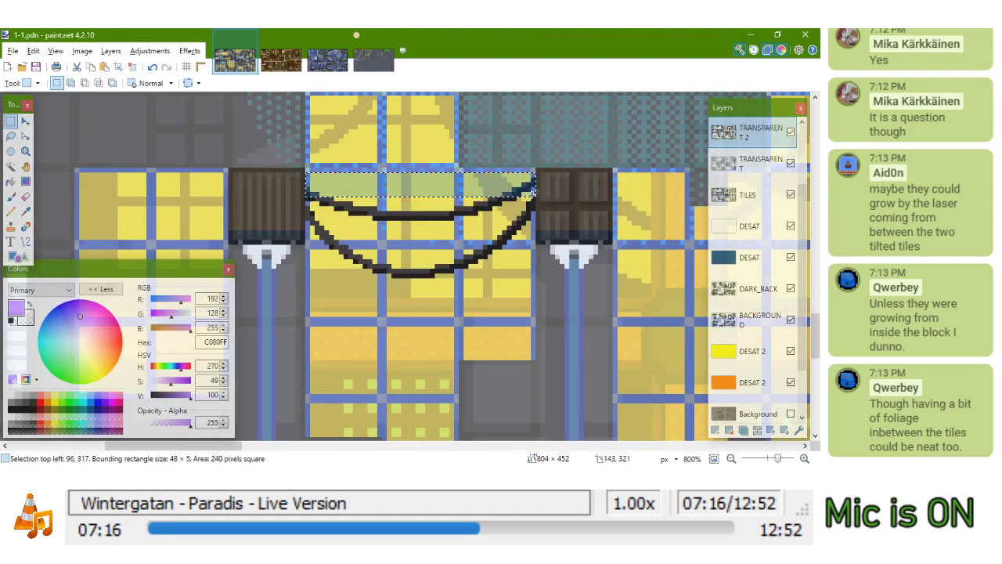
pyautogui.keyDown('ctrl'); pyautogui.moveTo(309, 199); pyautogui.dragTo(373, 210); pyautogui.keyUp('ctrl')
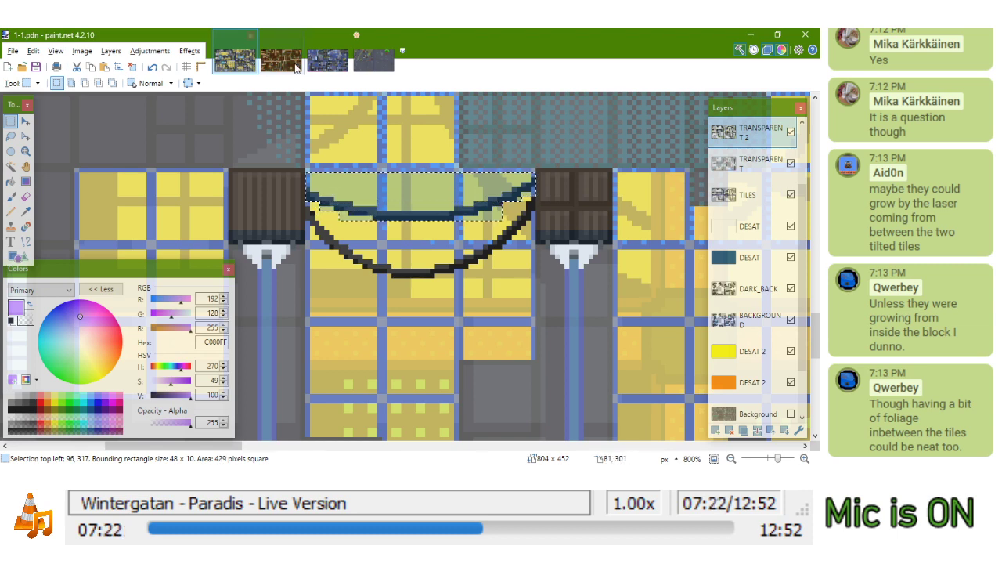
# Try to copy the selected cable from the TRANSPARENT 2 and TILES layers of 1-1 into Layer 18 of 4-1
pyautogui.click(376, 62)
pyautogui.scroll(5, 394, 288)
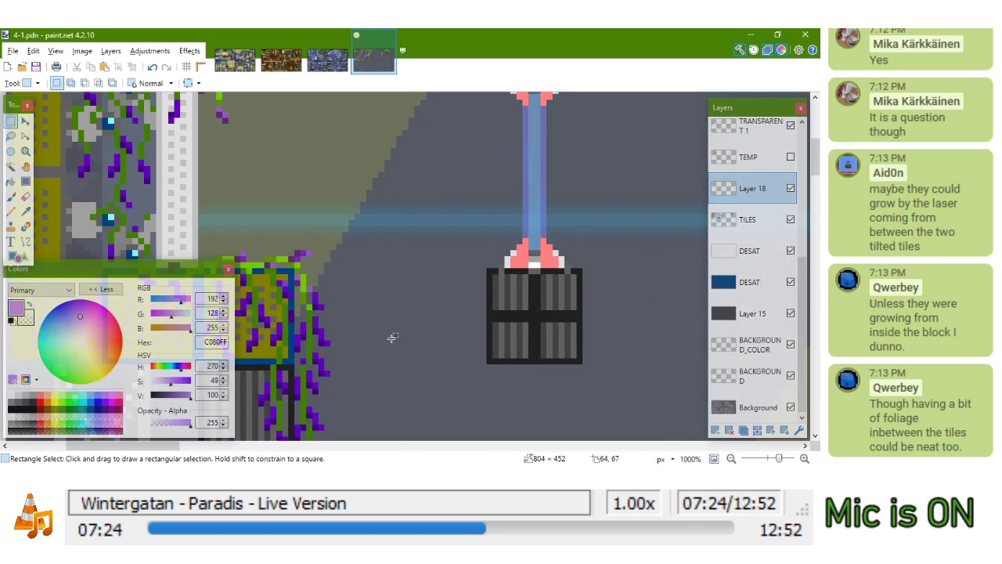
pyautogui.moveTo(393, 340); pyautogui.dragTo(415, 255)
pyautogui.hotkey('ctrl', 'v')
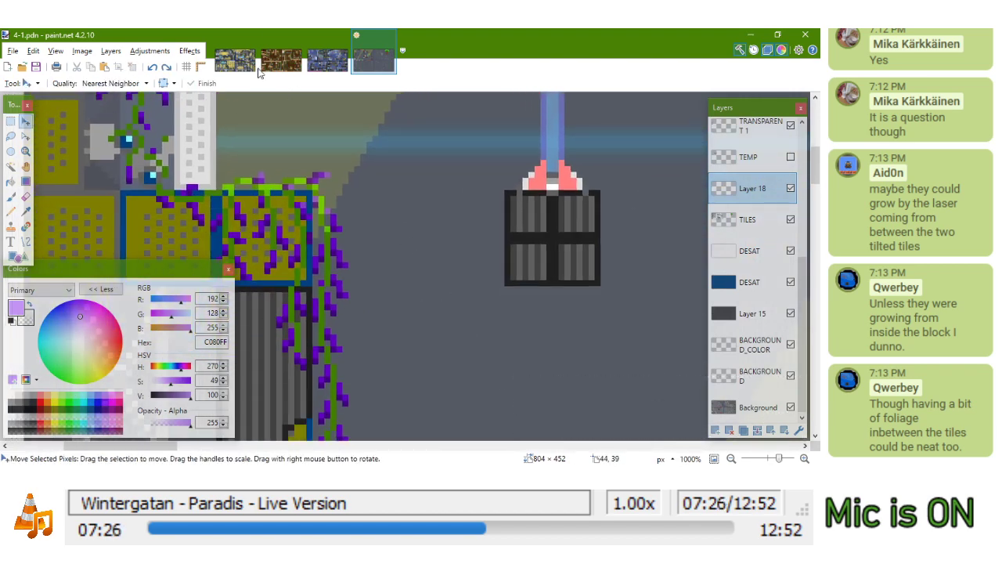
pyautogui.click(235, 60)
pyautogui.click(758, 202)
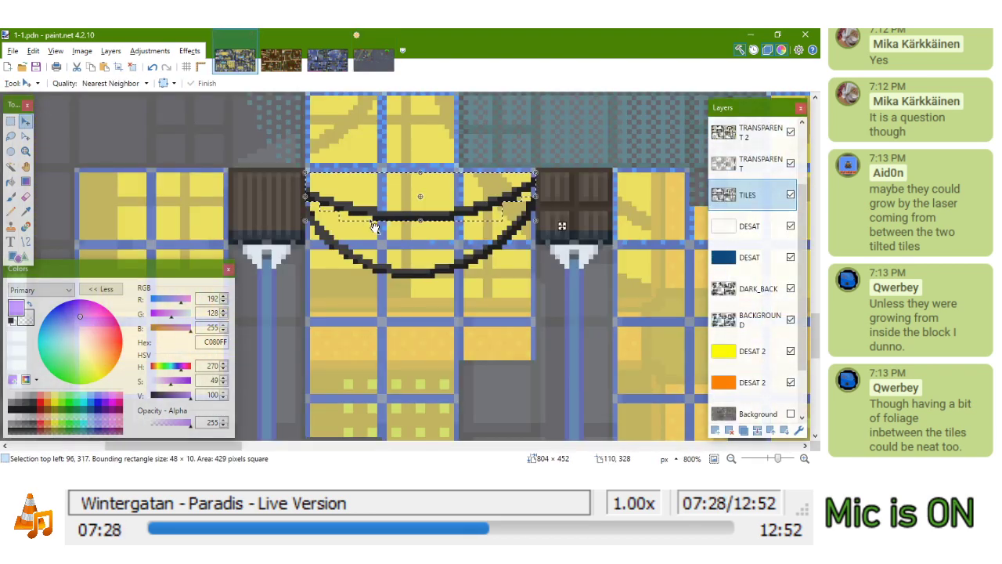
pyautogui.click(374, 60)
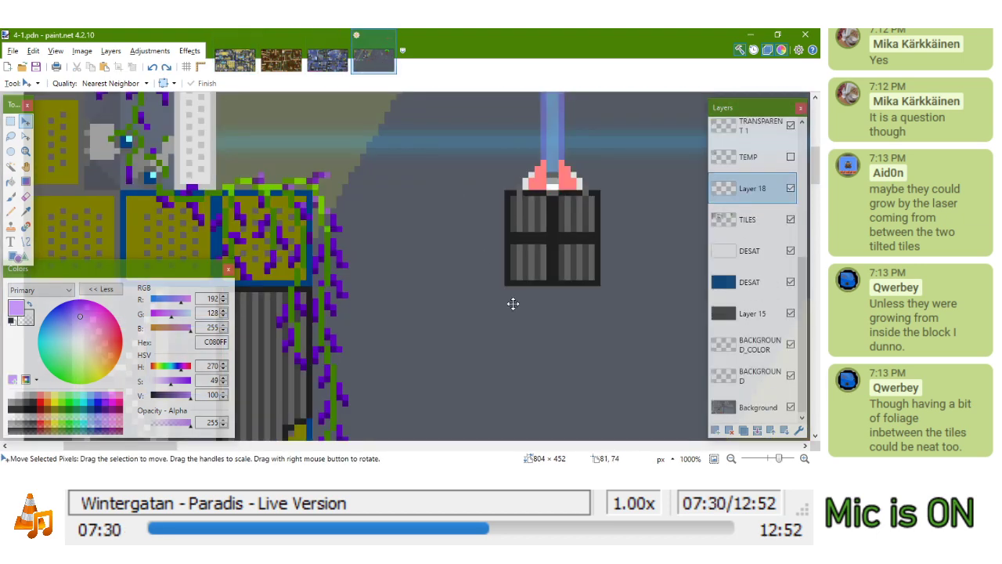
# Copy the selected cable from the CABLES layer of 1-1 and paste it into 4-1 below the upper laser block as a reference
pyautogui.click(239, 60)
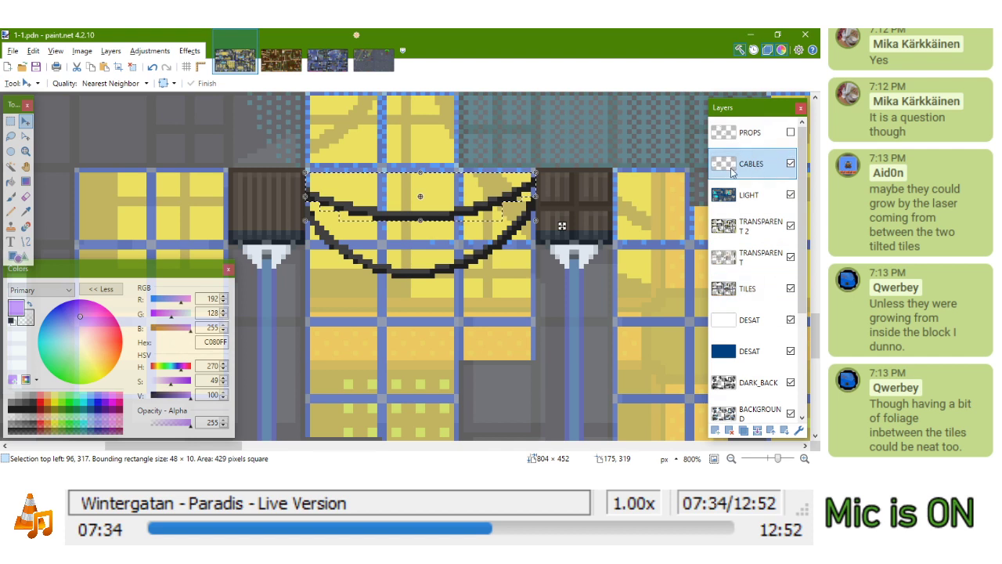
pyautogui.click(376, 61)
pyautogui.moveTo(588, 380); pyautogui.dragTo(303, 223)
pyautogui.scroll(-2, 303, 222)
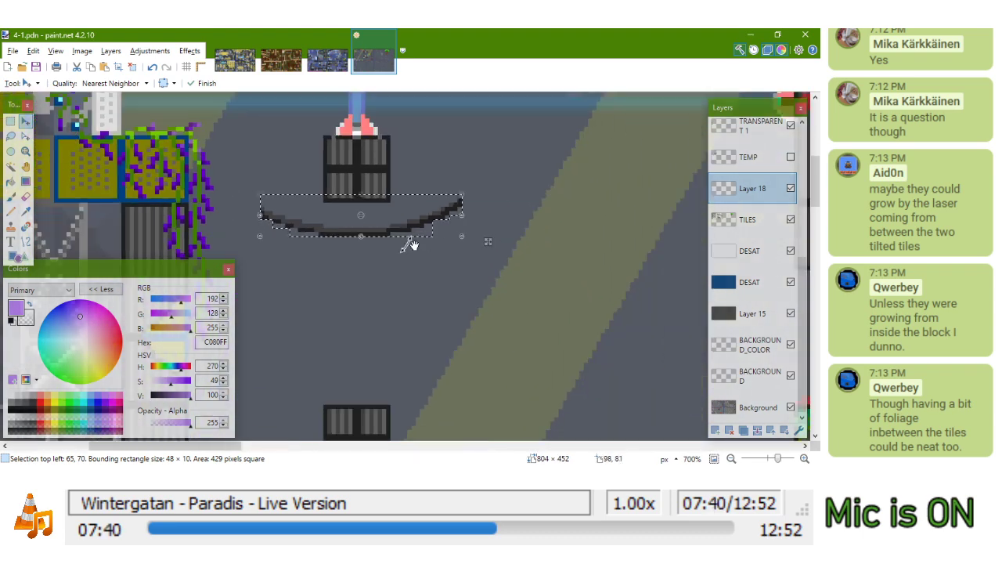
pyautogui.scroll(2, 367, 215)
pyautogui.moveTo(390, 217); pyautogui.dragTo(497, 248)
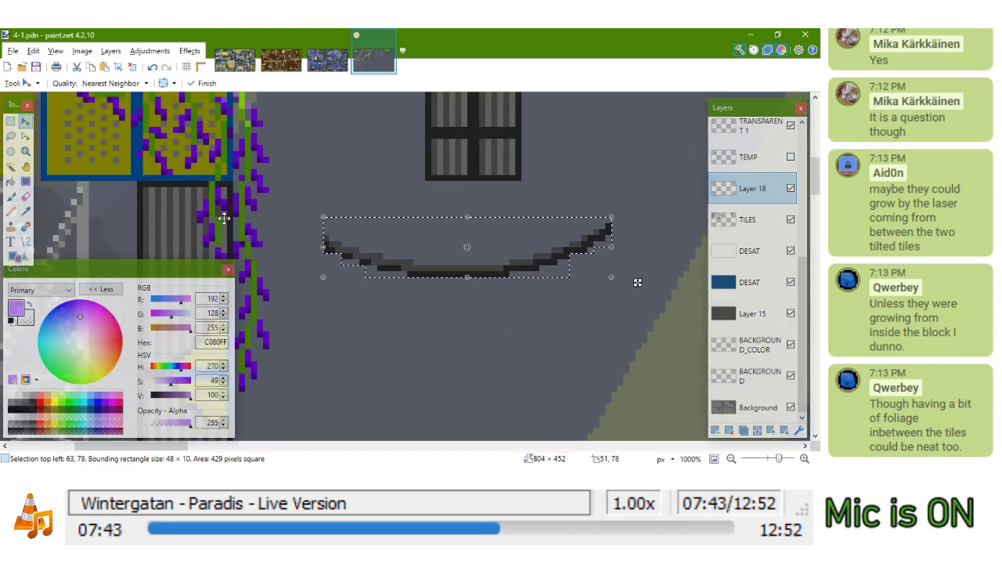
# Sample the grey 404040 from the pasted cable and draw a 2-pixel-wide straight line about 32 pixels long from the vine-covered tile to the laser block
pyautogui.click(26, 241)
pyautogui.scroll(2, 392, 266)
pyautogui.press('k')
pyautogui.click(394, 276)
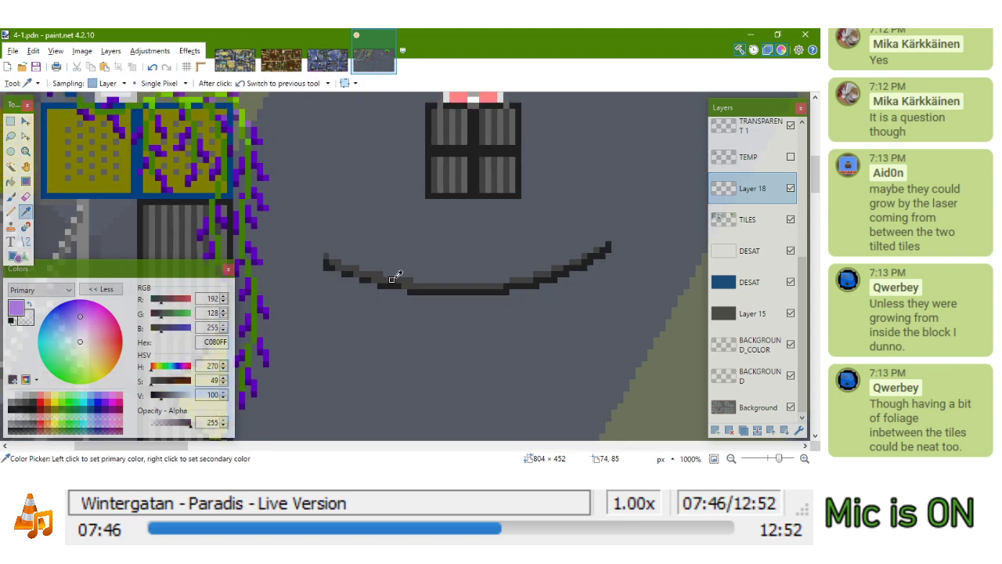
pyautogui.moveTo(226, 111)
pyautogui.mouseDown()
pyautogui.moveTo(276, 136)
pyautogui.moveTo(498, 135)
pyautogui.mouseUp()
pyautogui.click(183, 83)
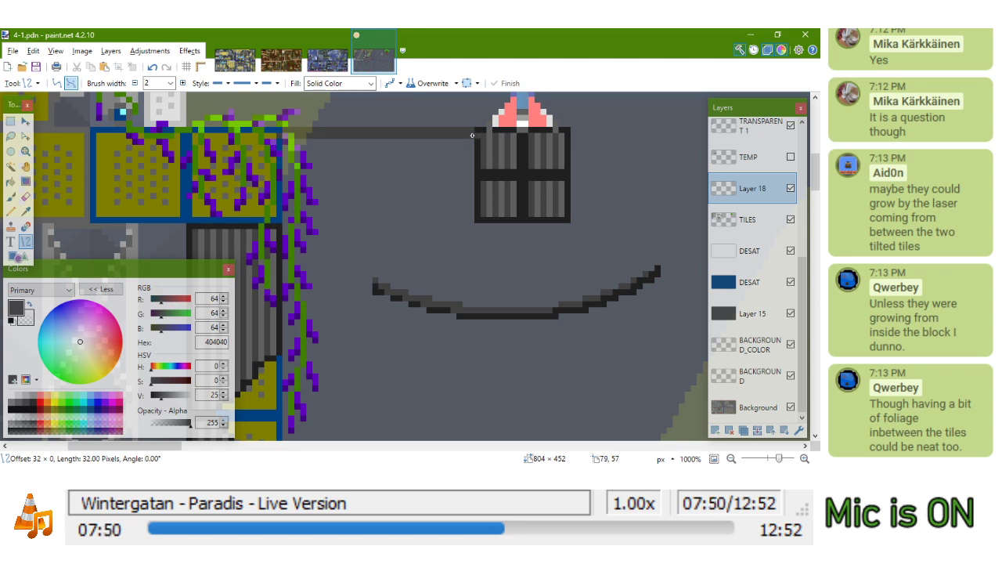
# Bend the line into a sagging cable and lower its end at the laser block by about 3 pixels
pyautogui.moveTo(347, 136); pyautogui.dragTo(338, 244)
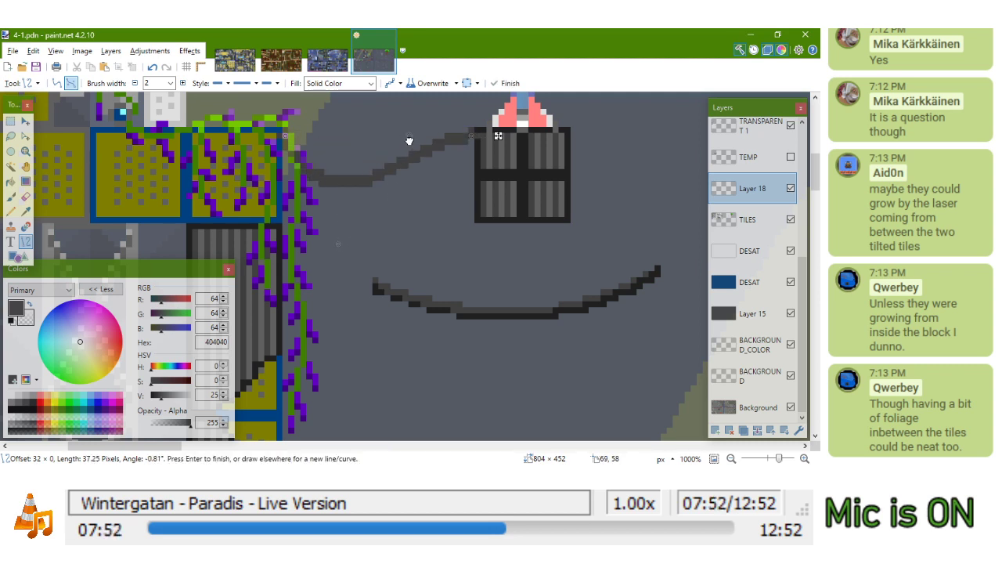
pyautogui.moveTo(409, 135); pyautogui.dragTo(425, 221)
pyautogui.moveTo(472, 135); pyautogui.dragTo(474, 152)
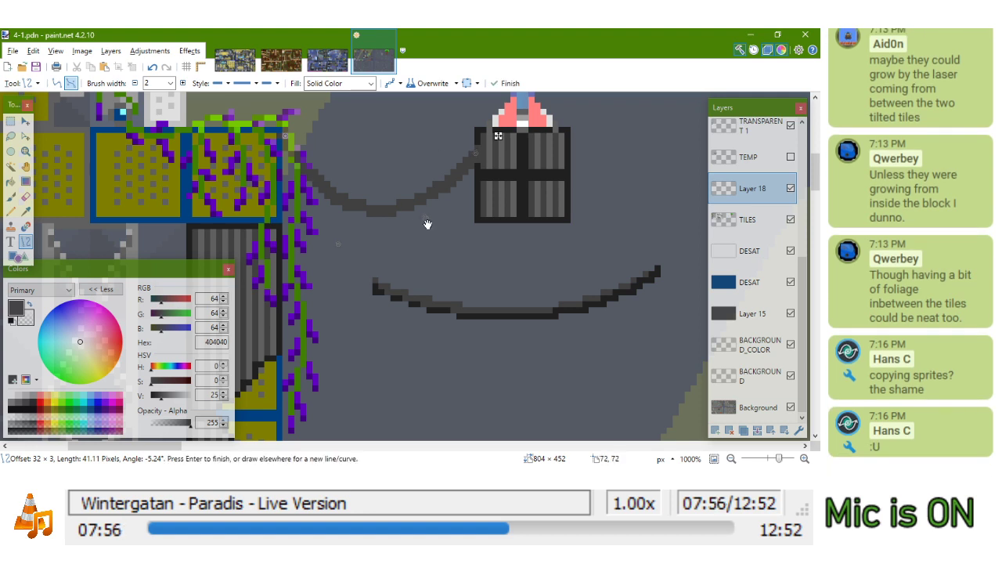
pyautogui.moveTo(334, 249); pyautogui.dragTo(349, 225)
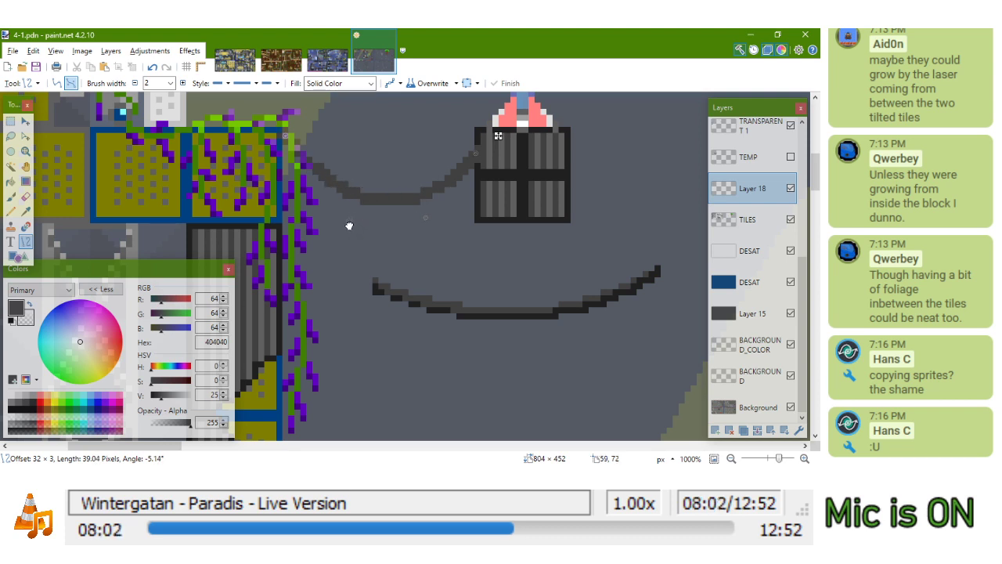
pyautogui.press('Return')
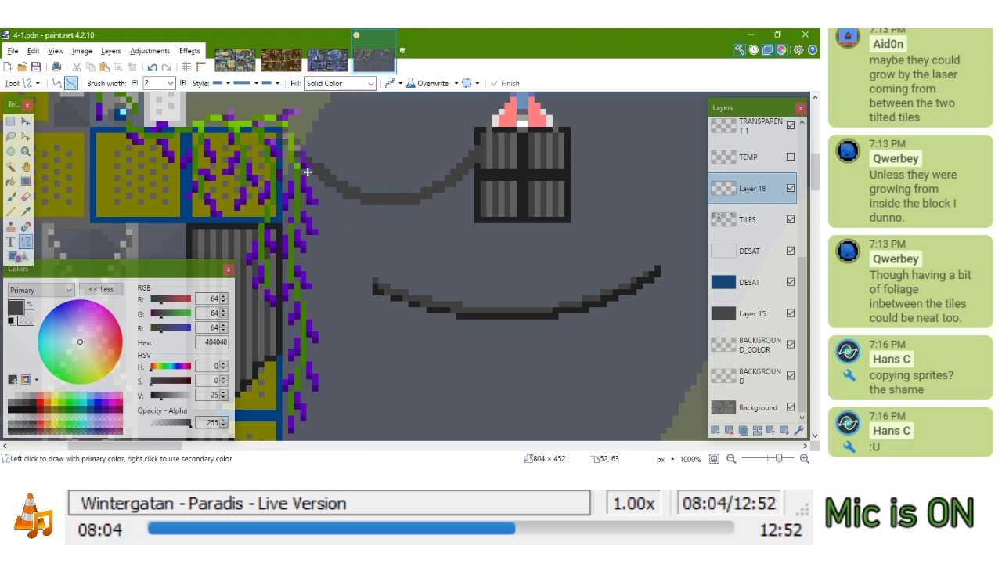
# Undo finishing the cable curve, slightly adjust its sag near the vine-covered tile and finish it again
pyautogui.press('super')
pyautogui.press('Escape')
pyautogui.scroll(-3, 406, 191)
pyautogui.scroll(4, 395, 207)
pyautogui.hotkey('ctrl', 'z')
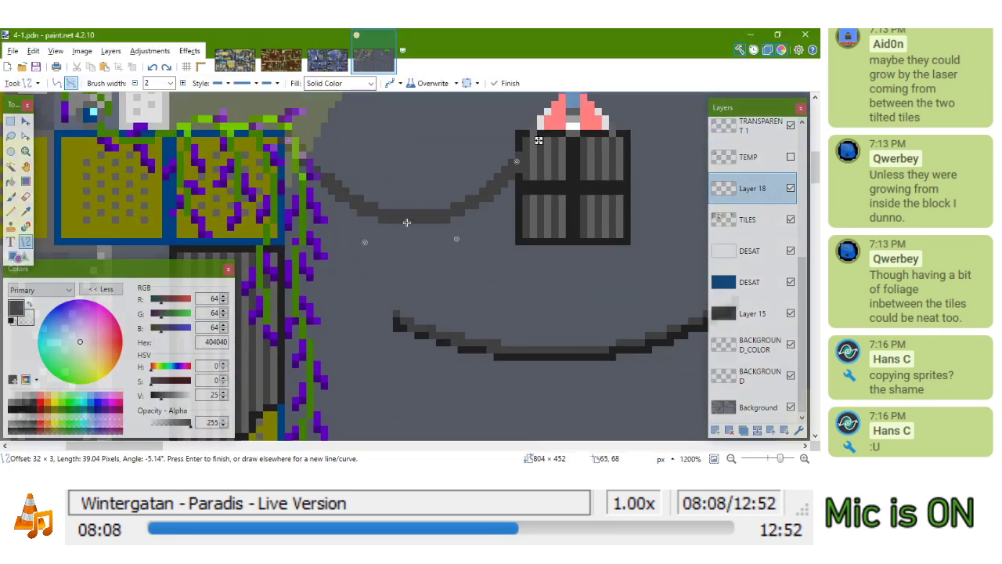
pyautogui.moveTo(365, 243); pyautogui.dragTo(372, 239)
pyautogui.scroll(-5, 468, 210)
pyautogui.press('Return')
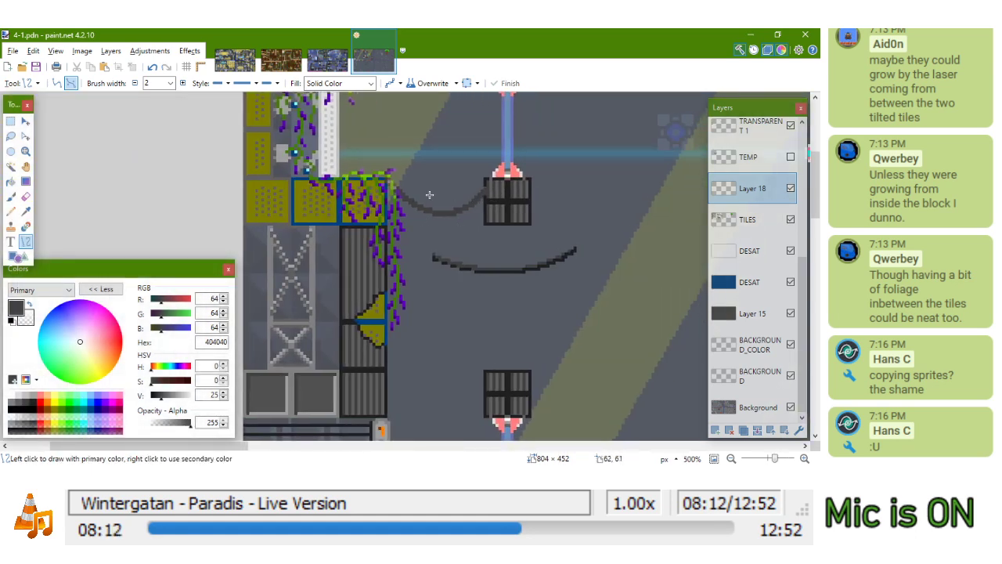
# Examine the new hanging cable between the vine-covered tile and the laser block, both close up and within the whole level
pyautogui.scroll(2, 469, 197)
pyautogui.scroll(-3, 420, 196)
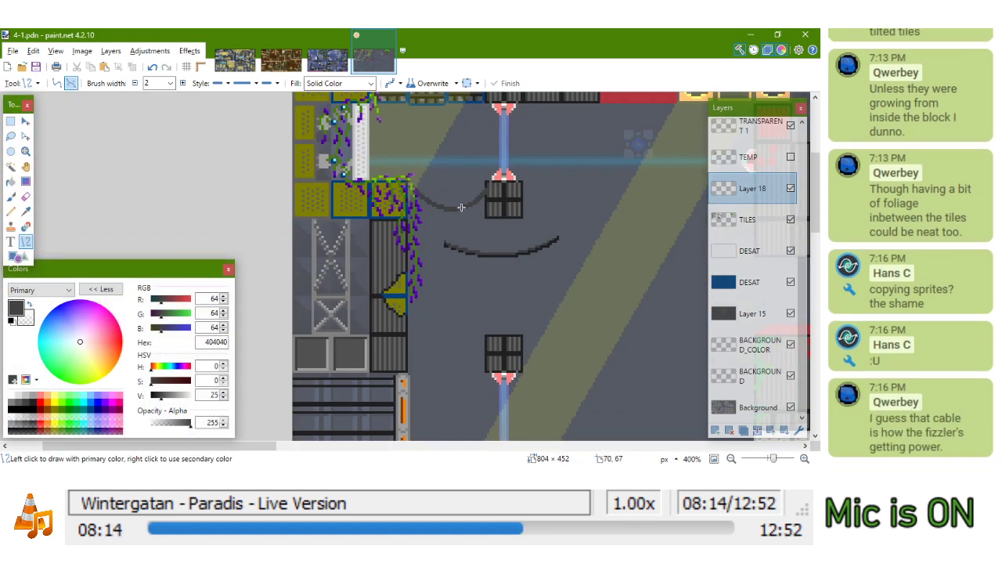
pyautogui.scroll(4, 477, 242)
pyautogui.scroll(-4, 496, 261)
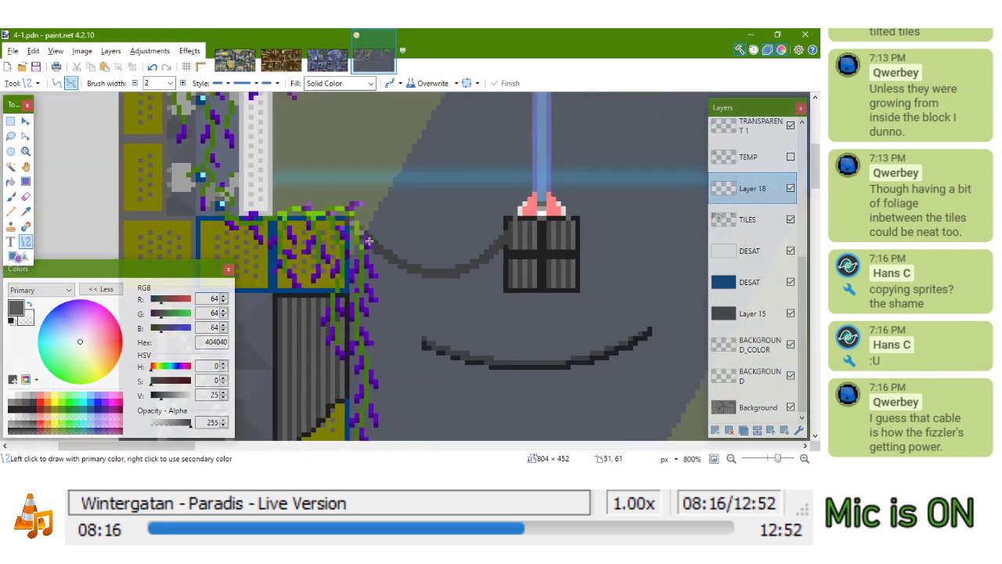
pyautogui.scroll(5, 410, 202)
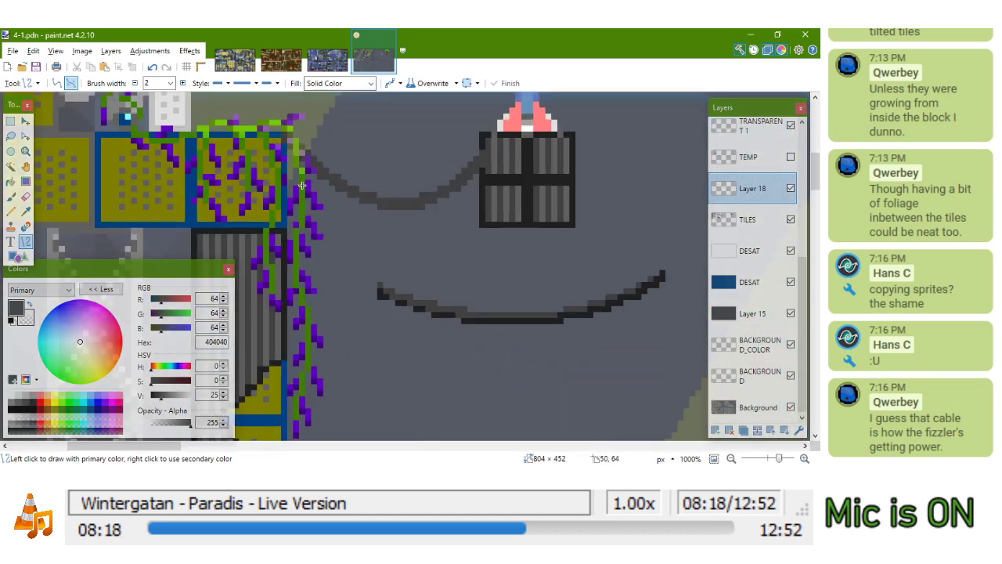
pyautogui.scroll(-8, 422, 211)
pyautogui.moveTo(451, 237); pyautogui.dragTo(442, 240)
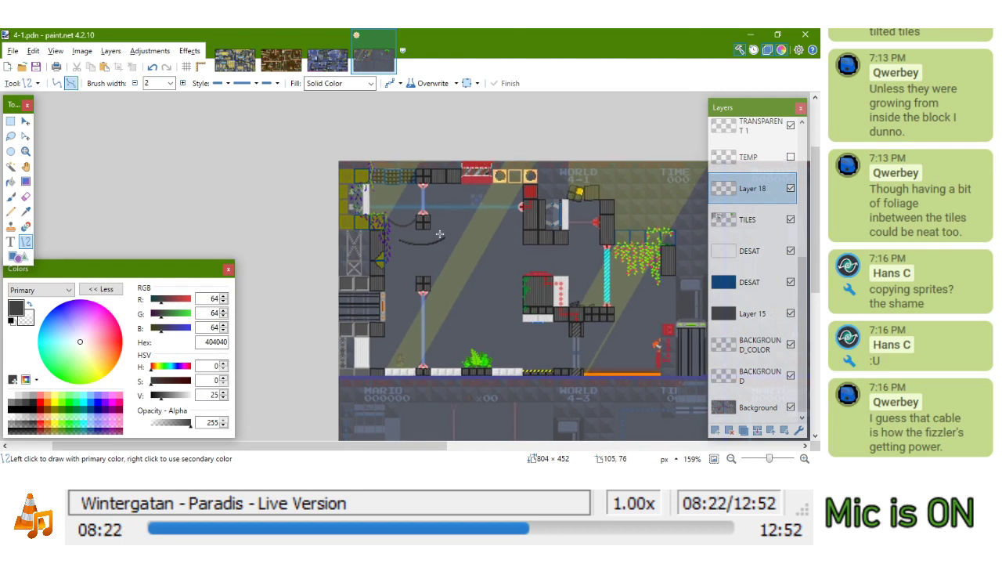
pyautogui.scroll(5, 440, 234)
pyautogui.scroll(3, 308, 228)
pyautogui.scroll(-4, 392, 231)
pyautogui.moveTo(374, 223); pyautogui.dragTo(273, 212)
# Trim the overlapping pixels from the ends of the new cable on Layer 18 using rectangular selections
pyautogui.click(11, 122)
pyautogui.scroll(8, 234, 209)
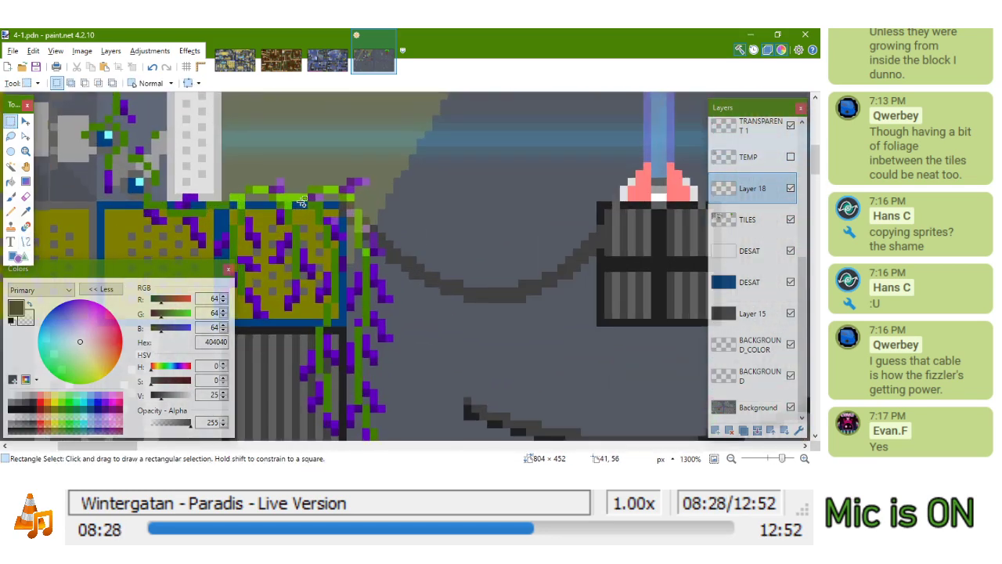
pyautogui.scroll(1, 300, 203)
pyautogui.moveTo(348, 205); pyautogui.dragTo(305, 273)
pyautogui.click(346, 247)
pyautogui.moveTo(459, 221); pyautogui.dragTo(244, 203)
pyautogui.moveTo(434, 198); pyautogui.dragTo(473, 252)
pyautogui.press('Delete')
pyautogui.scroll(-9, 466, 221)
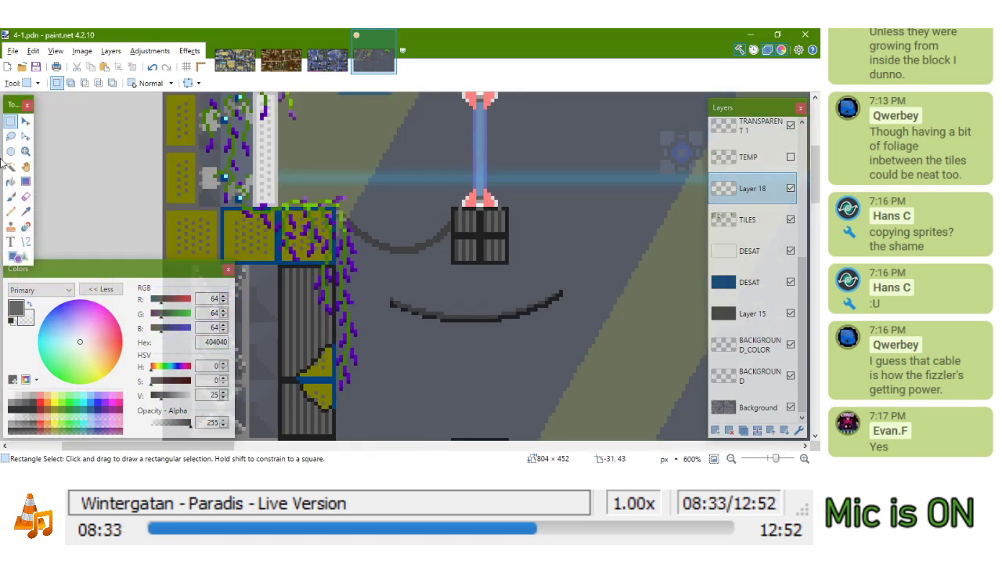
# Set the Pencil to the pasted cable's shadow colour 202020 and move Layer 18 above TRANSPARENT 2, directly below LIGHT
pyautogui.click(11, 212)
pyautogui.scroll(-1, 443, 345)
pyautogui.press('k')
pyautogui.click(467, 302)
pyautogui.scroll(4, 468, 302)
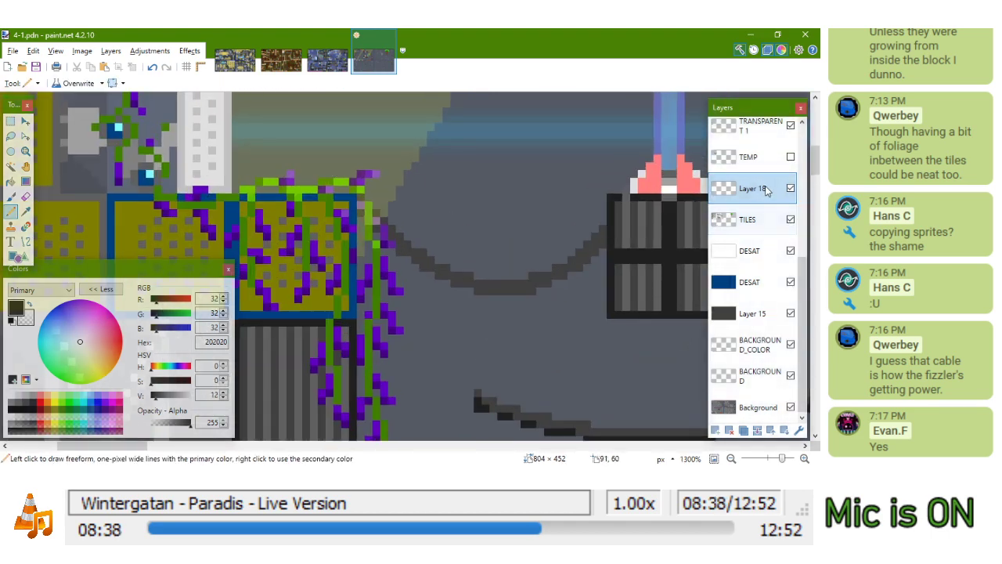
pyautogui.scroll(3, 762, 278)
pyautogui.moveTo(761, 274); pyautogui.dragTo(759, 183)
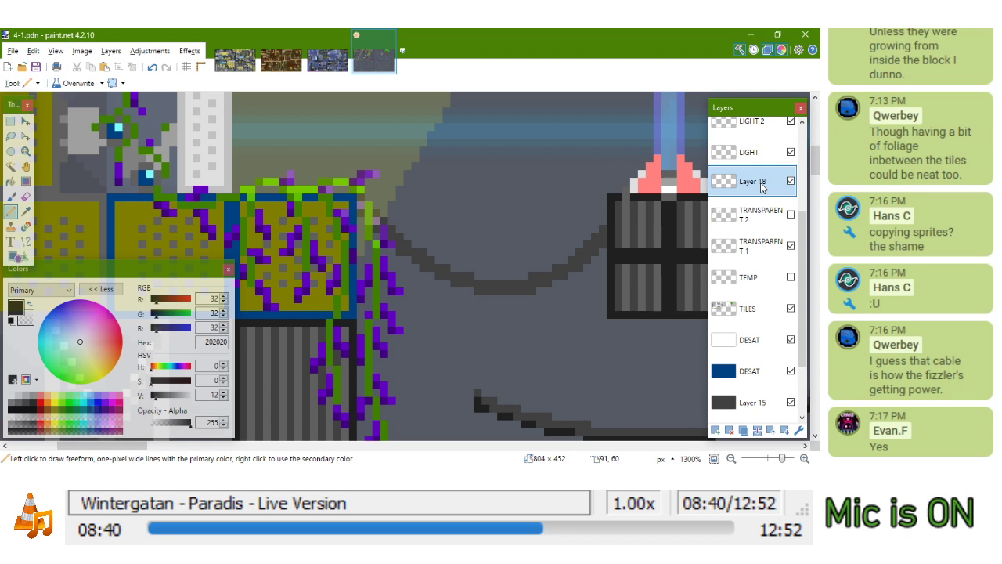
# Pencil a 202020 shadow along the underside of the new hanging cable on Layer 18, following its curve to the laser block
pyautogui.scroll(3, 415, 224)
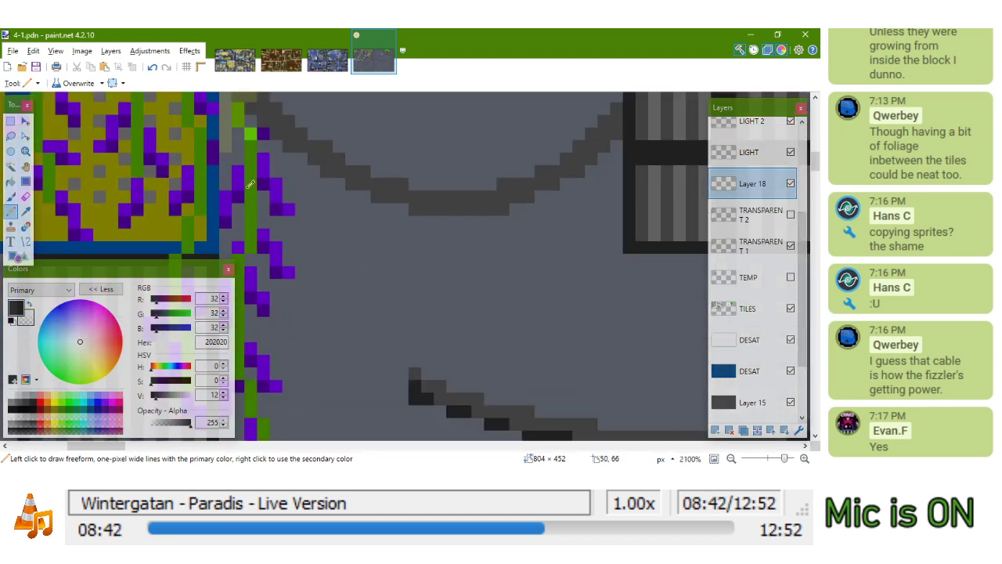
pyautogui.scroll(3, 249, 183)
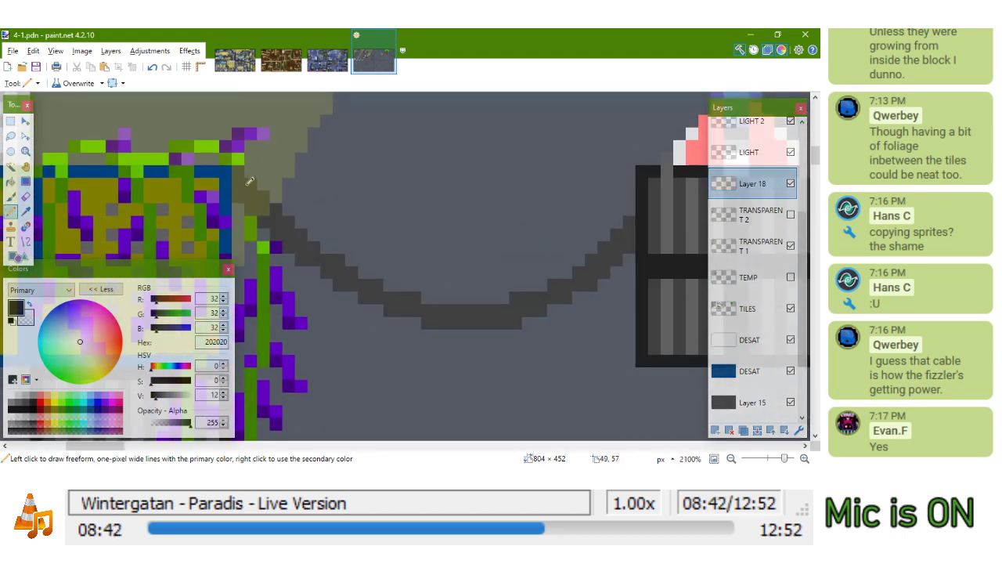
pyautogui.click(279, 234)
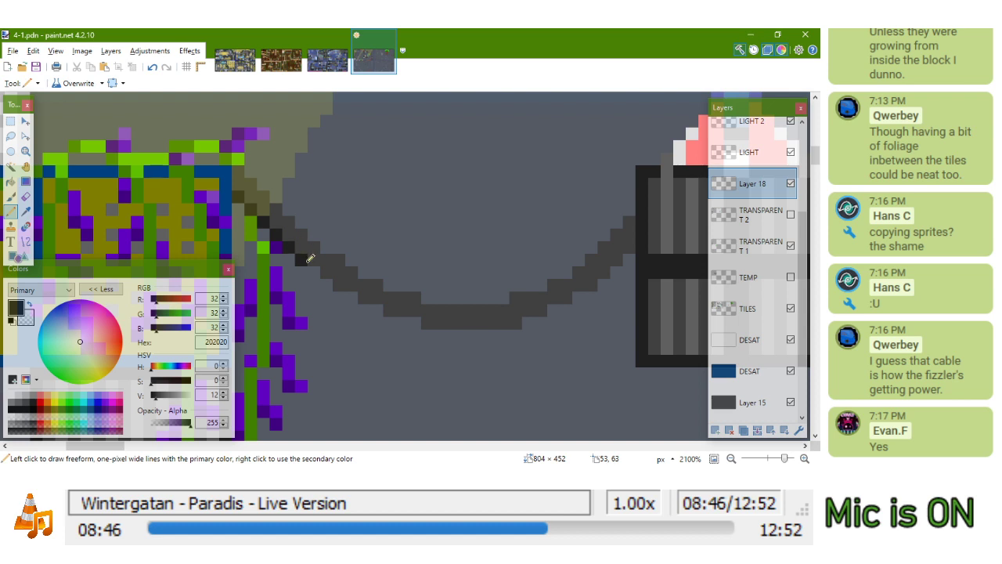
pyautogui.moveTo(358, 287)
pyautogui.mouseDown()
pyautogui.moveTo(440, 323)
pyautogui.moveTo(431, 322)
pyautogui.moveTo(517, 319)
pyautogui.moveTo(573, 295)
pyautogui.mouseUp()
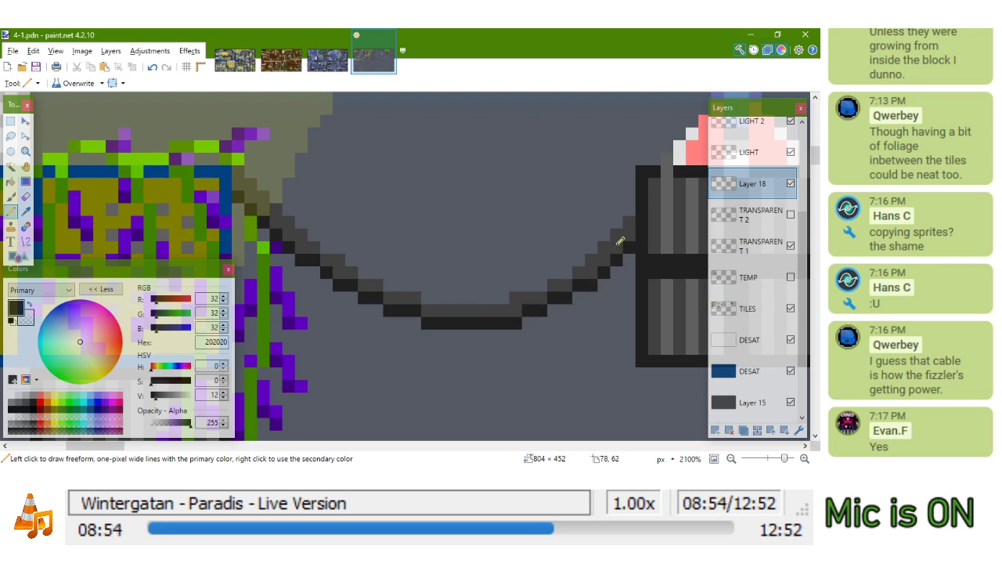
pyautogui.keyDown('ctrl'); pyautogui.scroll(-5, 620, 241); pyautogui.keyUp('ctrl')
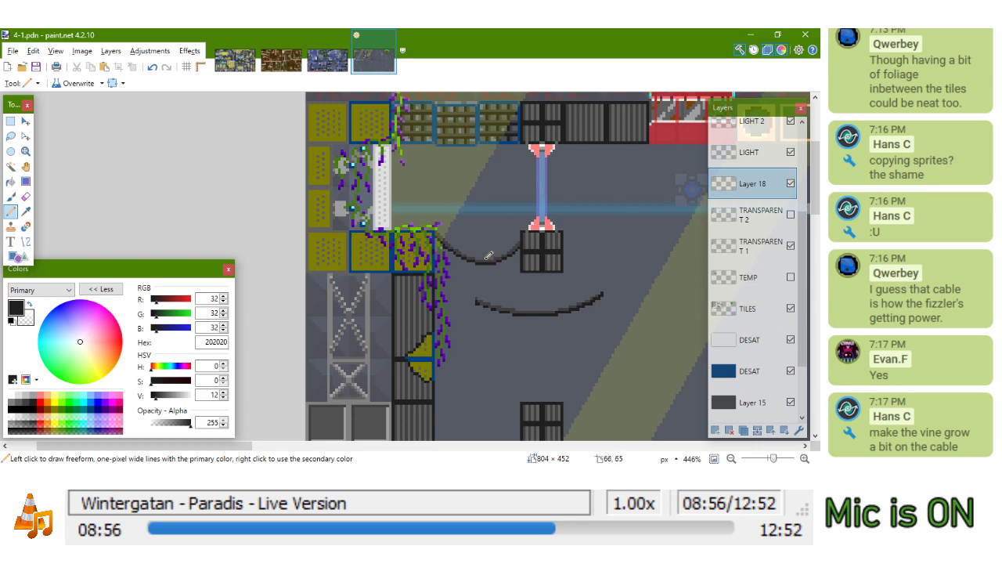
# Darken the remaining shadow pixels at the cable's upper end beside the vine-covered tile
pyautogui.scroll(5, 399, 231)
pyautogui.click(386, 217)
pyautogui.click(373, 205)
pyautogui.click(361, 192)
pyautogui.click(348, 180)
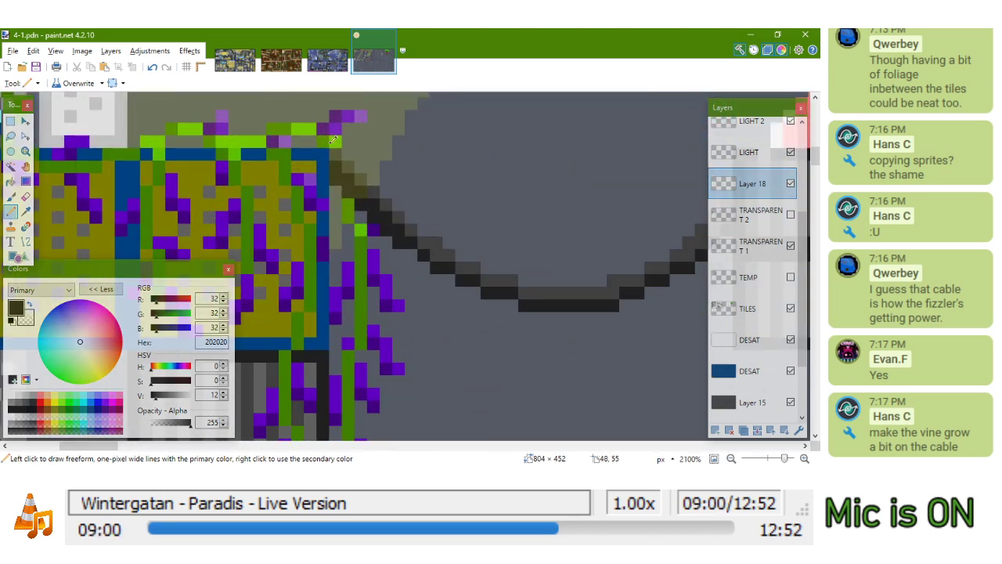
pyautogui.scroll(3, 410, 216)
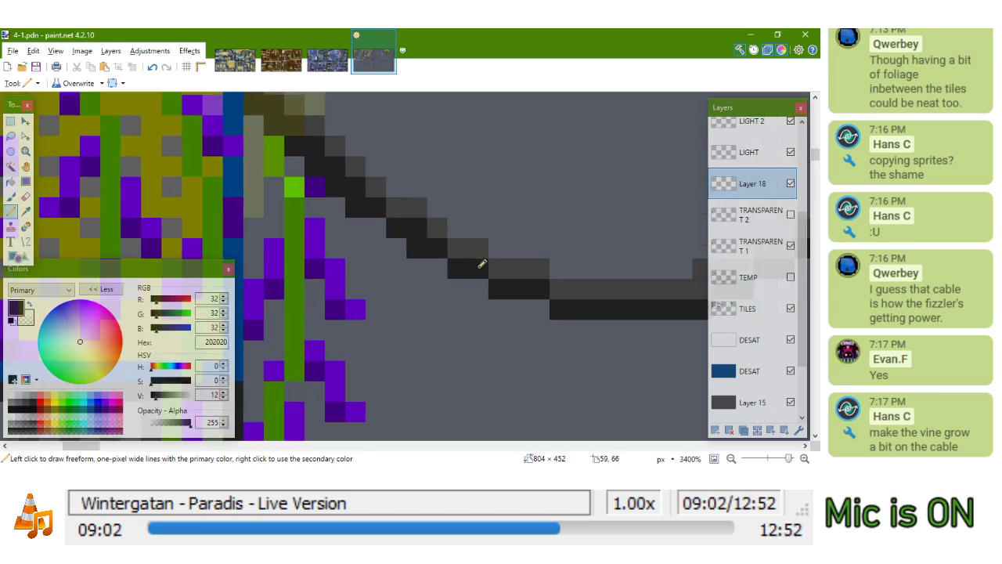
pyautogui.scroll(-8, 478, 258)
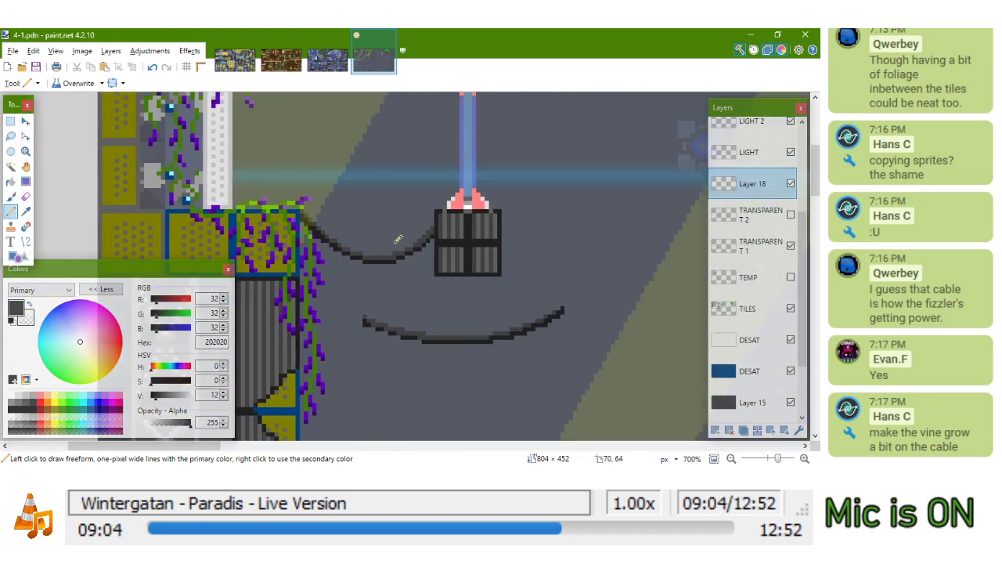
# Delete the pasted reference cable below the new one using a rectangular selection, and clear the selection
pyautogui.moveTo(396, 242); pyautogui.dragTo(350, 238)
pyautogui.click(11, 122)
pyautogui.moveTo(313, 295); pyautogui.dragTo(519, 360)
pyautogui.press('Delete')
pyautogui.hotkey('ctrl', 'd')
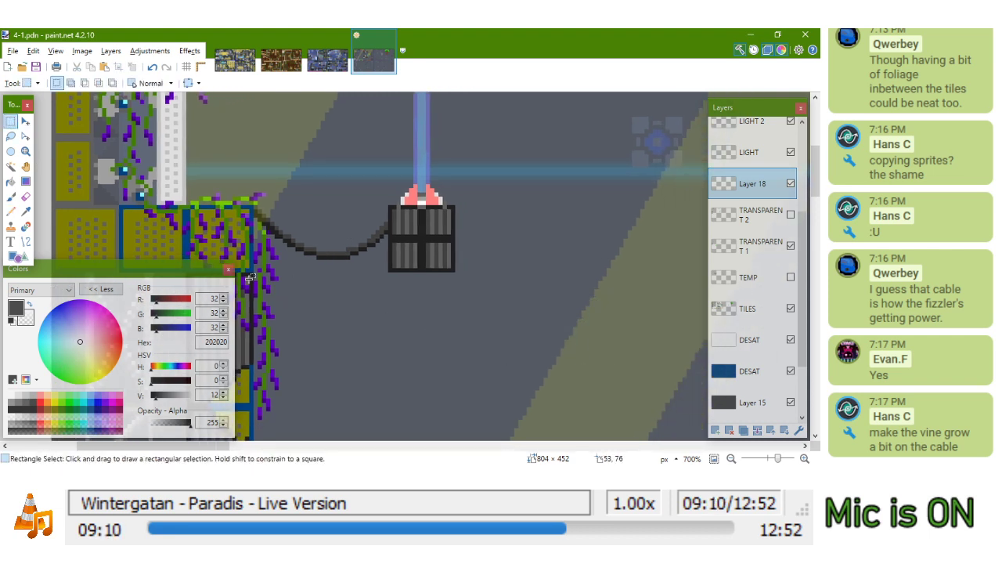
pyautogui.moveTo(334, 240); pyautogui.dragTo(431, 224)
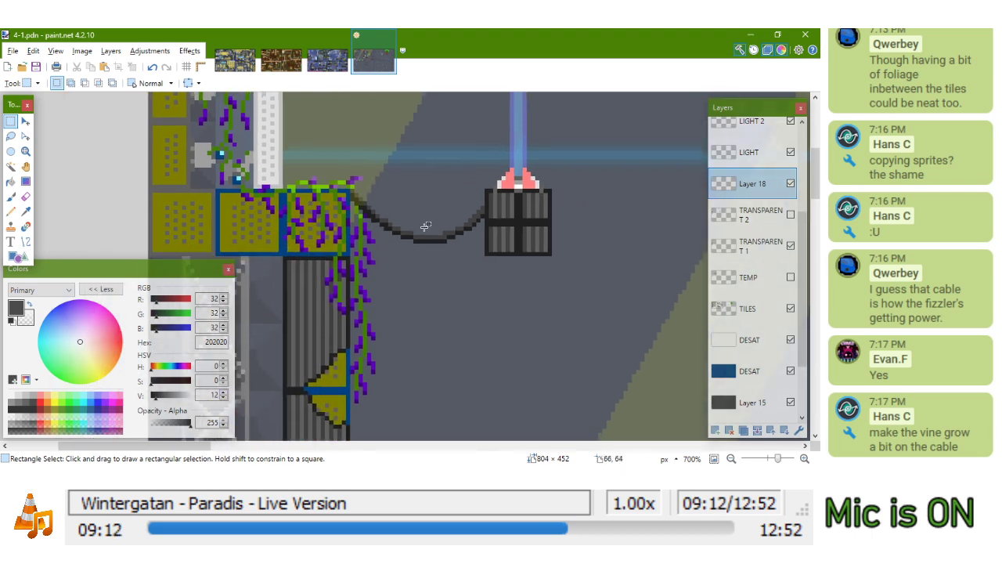
pyautogui.scroll(-3, 423, 278)
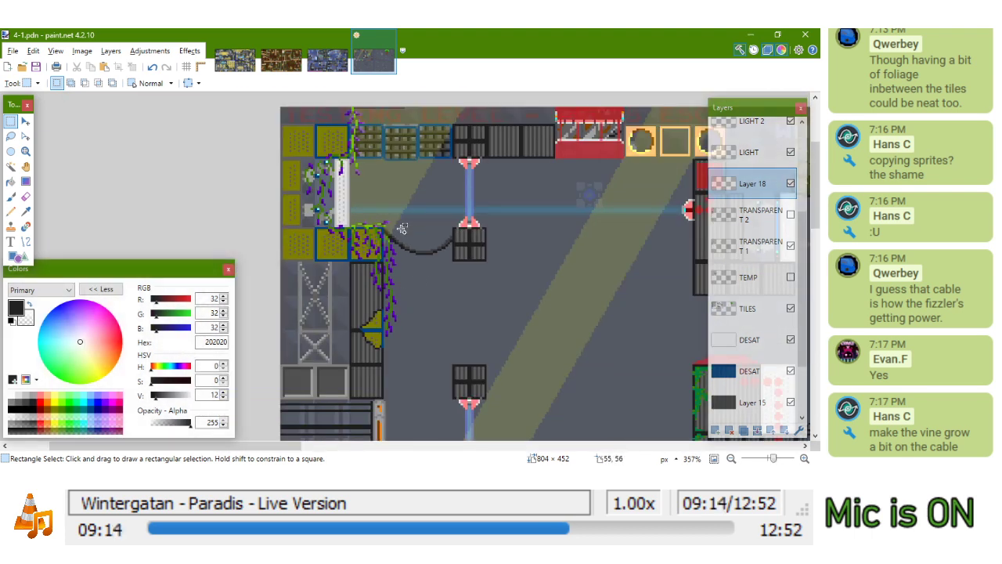
# Move Layer 18 directly above TILES, merge it down into TILES and hide the TRANSPARENT 1 layer
pyautogui.click(10, 212)
pyautogui.moveTo(317, 345); pyautogui.dragTo(305, 267)
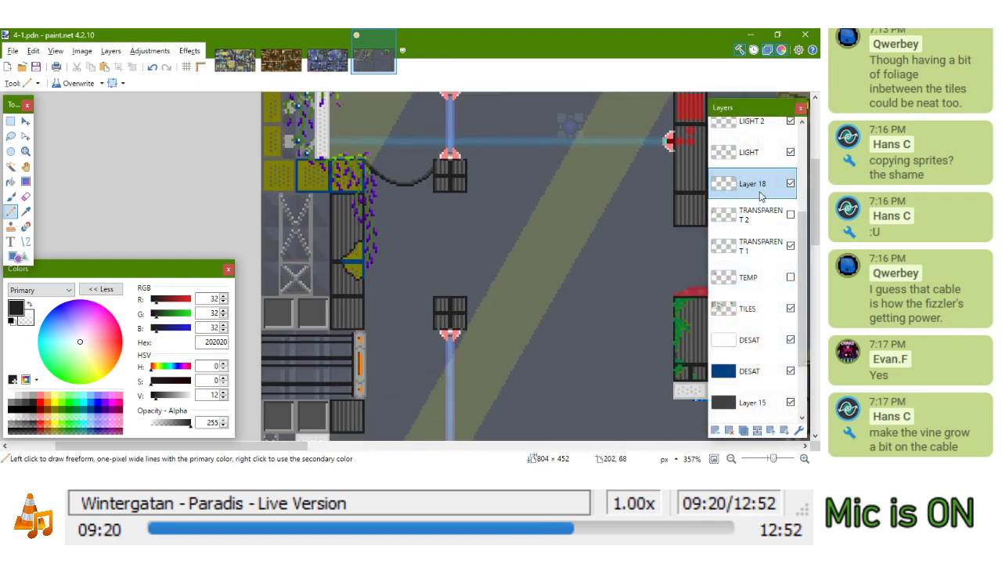
pyautogui.moveTo(758, 195); pyautogui.dragTo(748, 286)
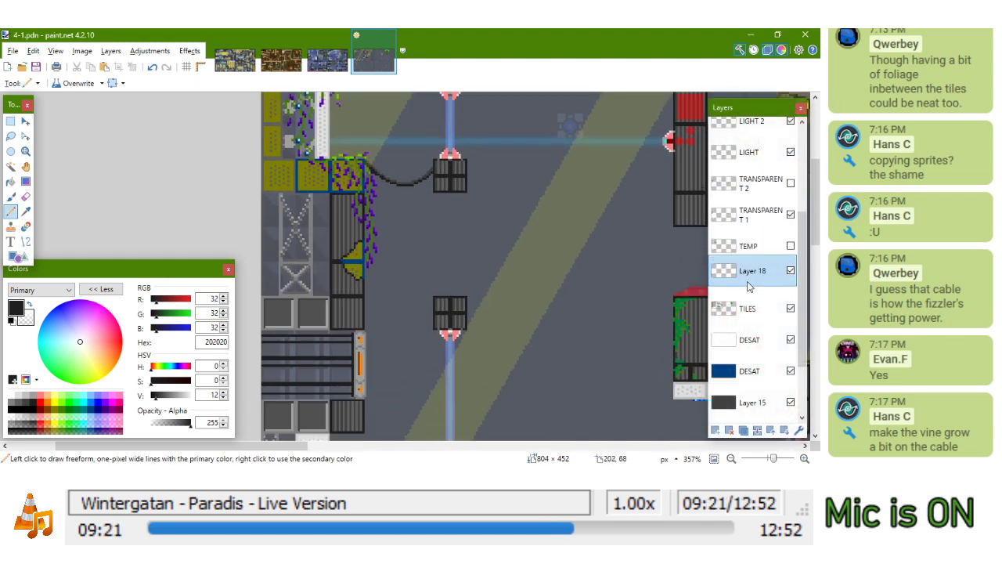
pyautogui.click(756, 429)
pyautogui.click(789, 214)
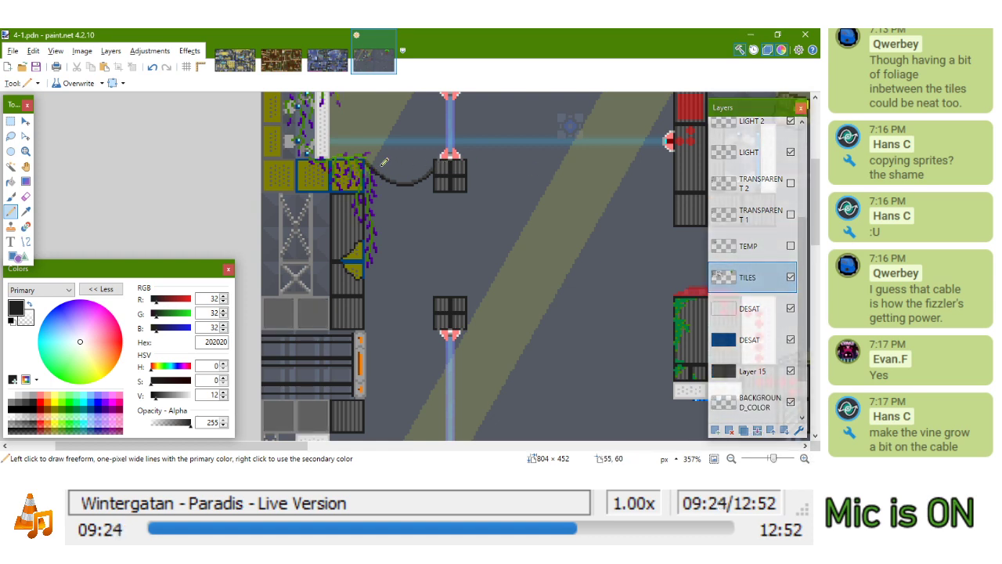
# Sample the vine green 408000 and pencil a new stem from the vine-covered tile's corner down along the cable
pyautogui.scroll(10, 366, 194)
pyautogui.scroll(-4, 362, 191)
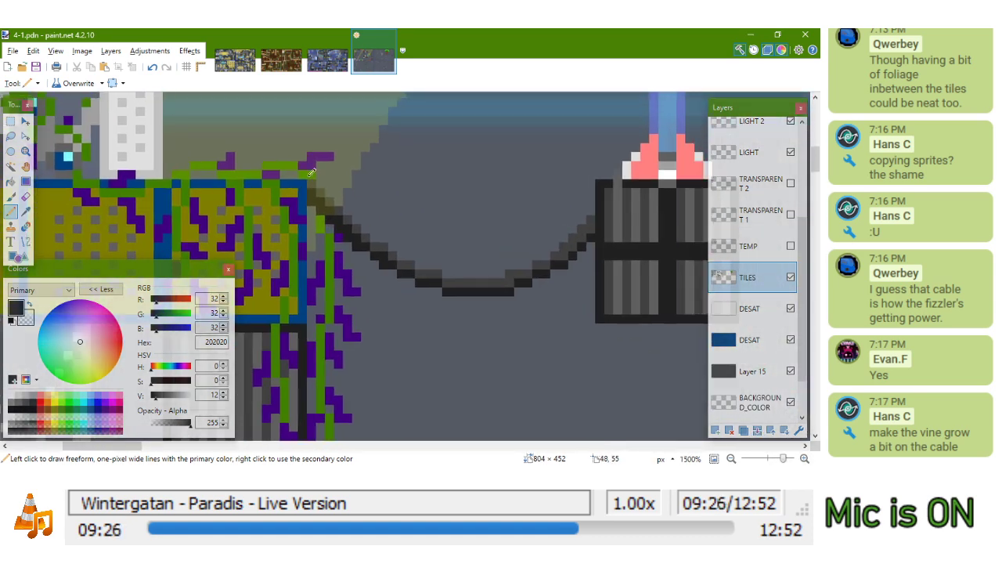
pyautogui.press('k')
pyautogui.click(302, 168)
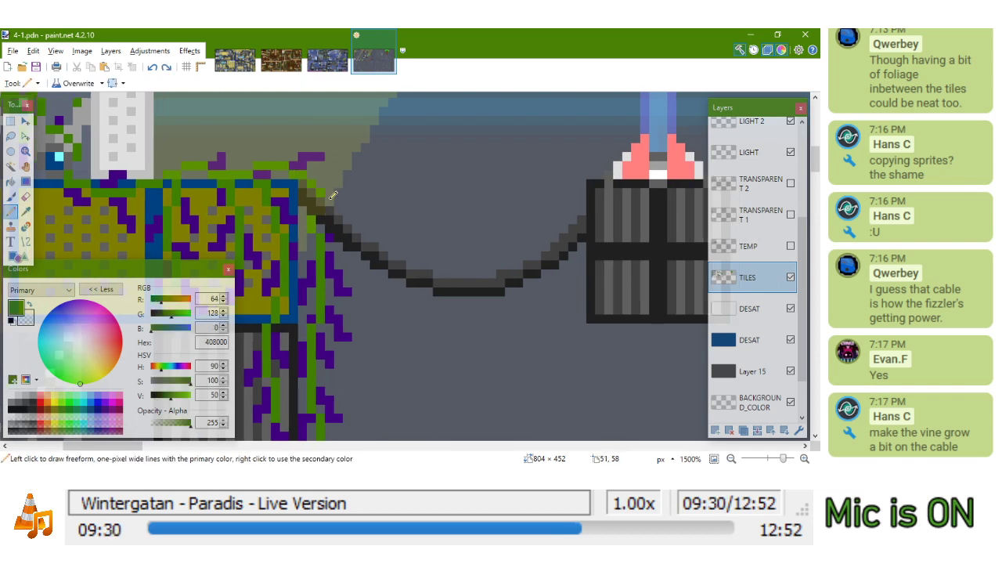
pyautogui.click(357, 237)
pyautogui.moveTo(366, 246); pyautogui.dragTo(366, 257)
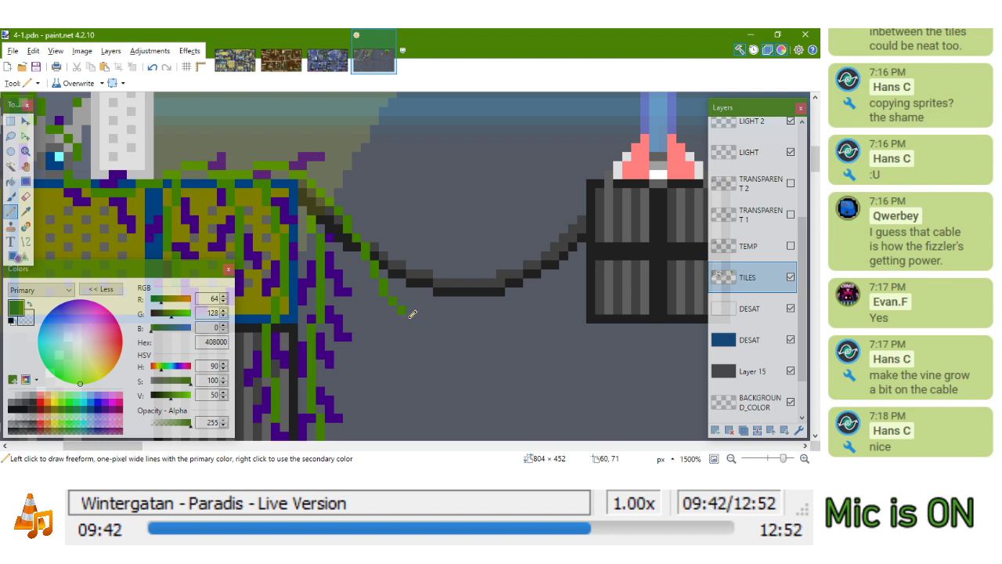
# Continue the green vine stem with a small loop and a deeper loop hanging beneath the middle of the cable
pyautogui.click(411, 311)
pyautogui.click(457, 282)
pyautogui.click(466, 292)
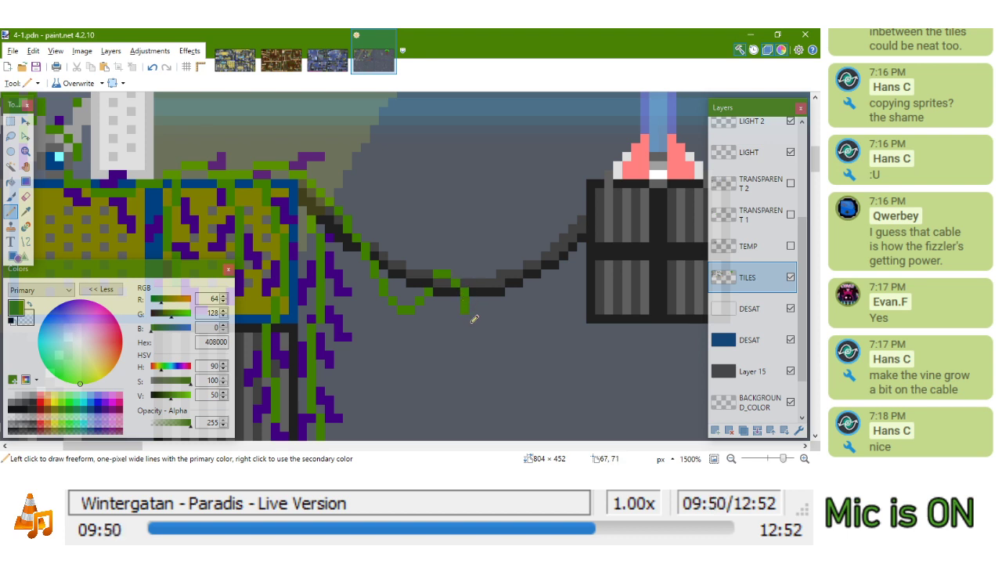
pyautogui.click(472, 317)
pyautogui.click(507, 336)
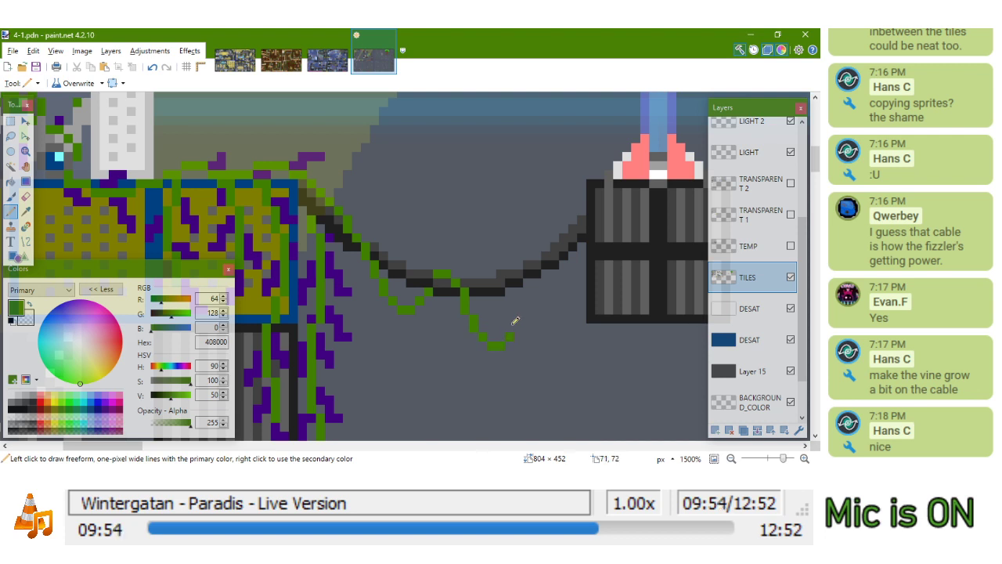
pyautogui.moveTo(519, 322); pyautogui.dragTo(533, 282)
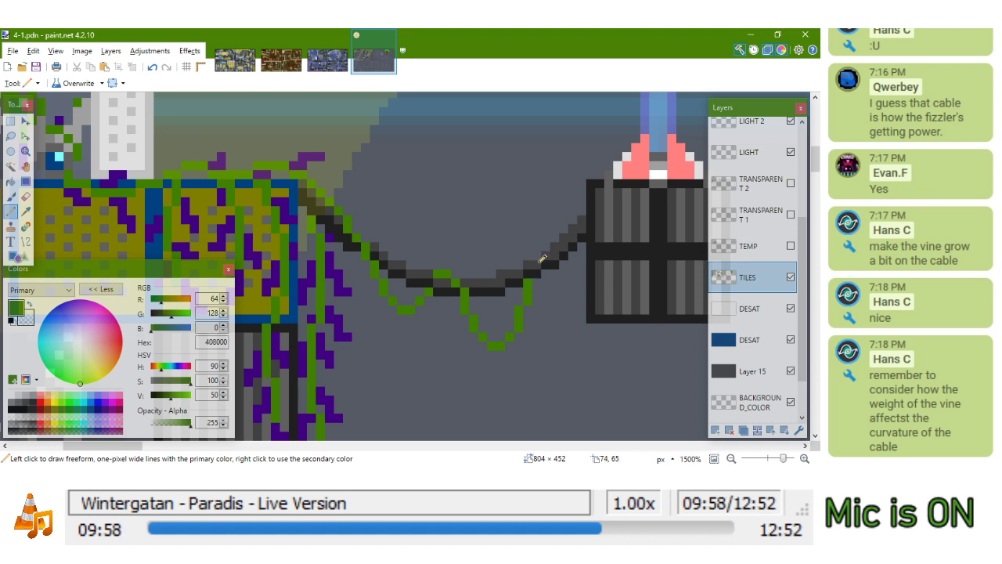
# Wind the green vine stem around the rising end of the cable up to the laser block
pyautogui.click(547, 248)
pyautogui.click(556, 239)
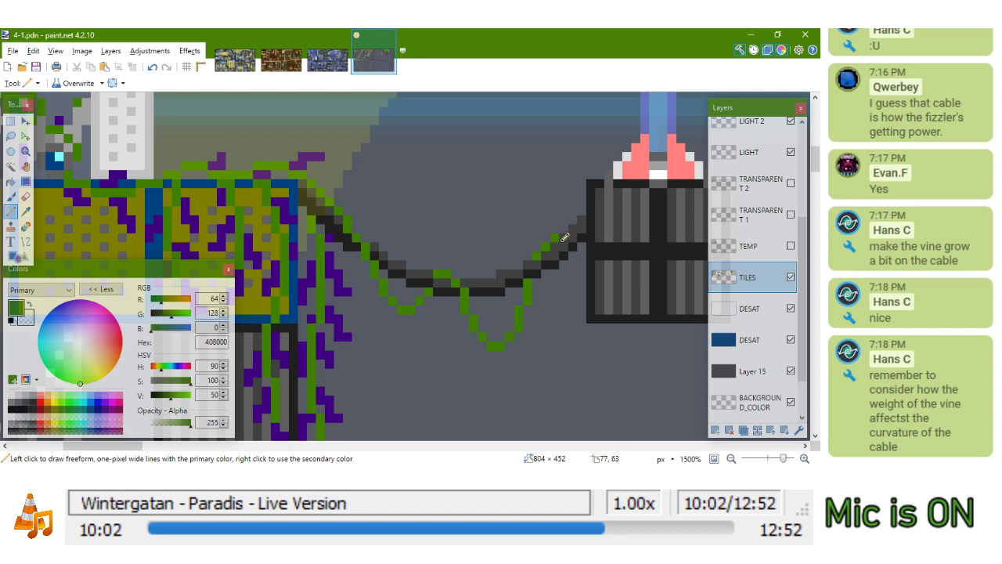
pyautogui.click(564, 244)
pyautogui.click(562, 237)
pyautogui.click(575, 251)
pyautogui.click(579, 231)
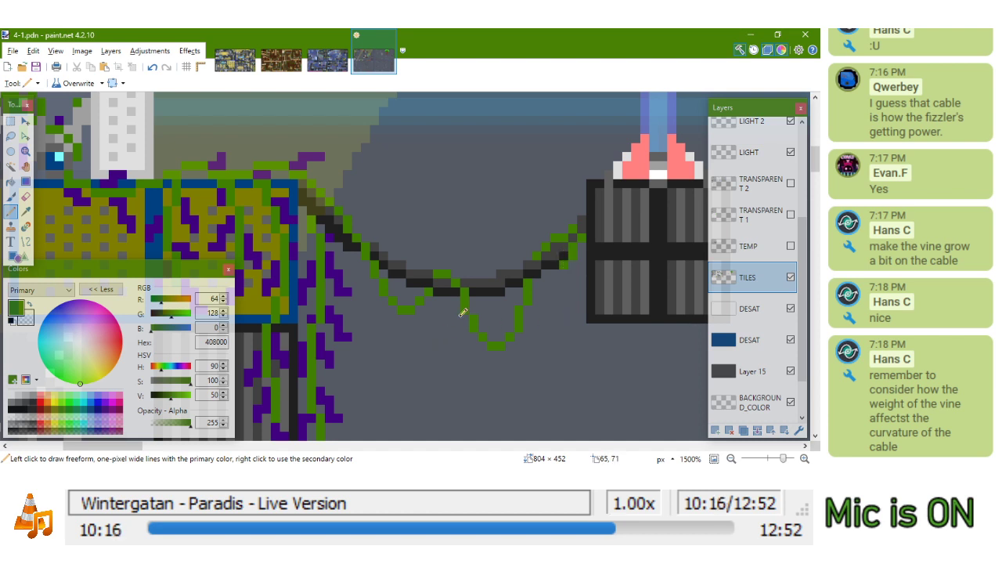
# Examine the new vine stem on the cable, both close up and within the surrounding level
pyautogui.scroll(-5, 463, 312)
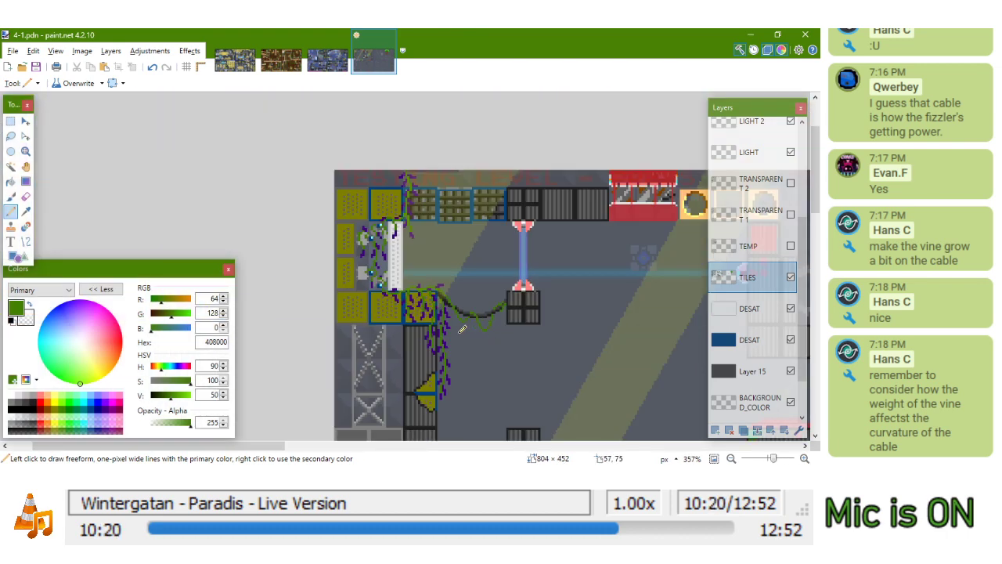
pyautogui.scroll(5, 459, 329)
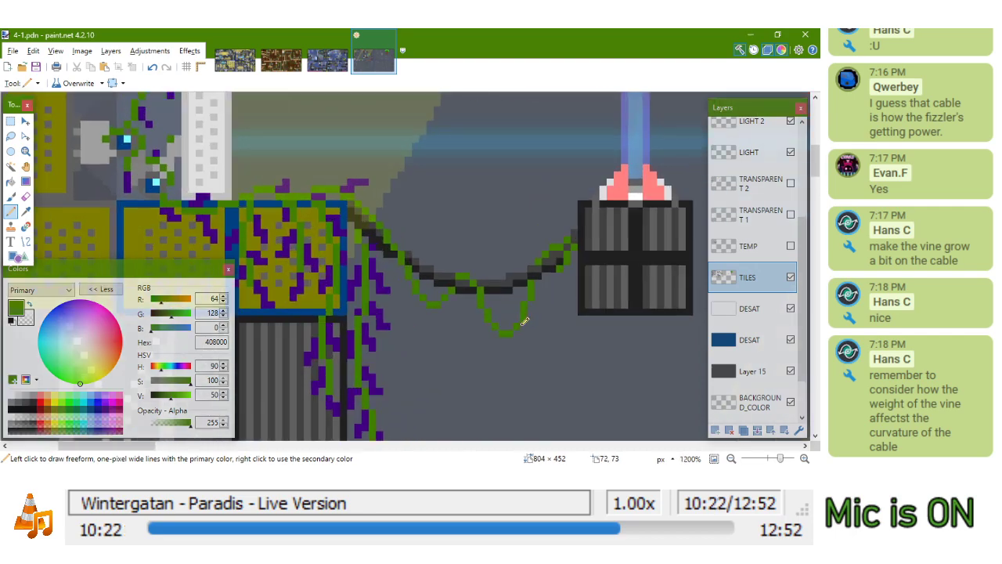
pyautogui.scroll(-3, 438, 274)
pyautogui.scroll(4, 438, 282)
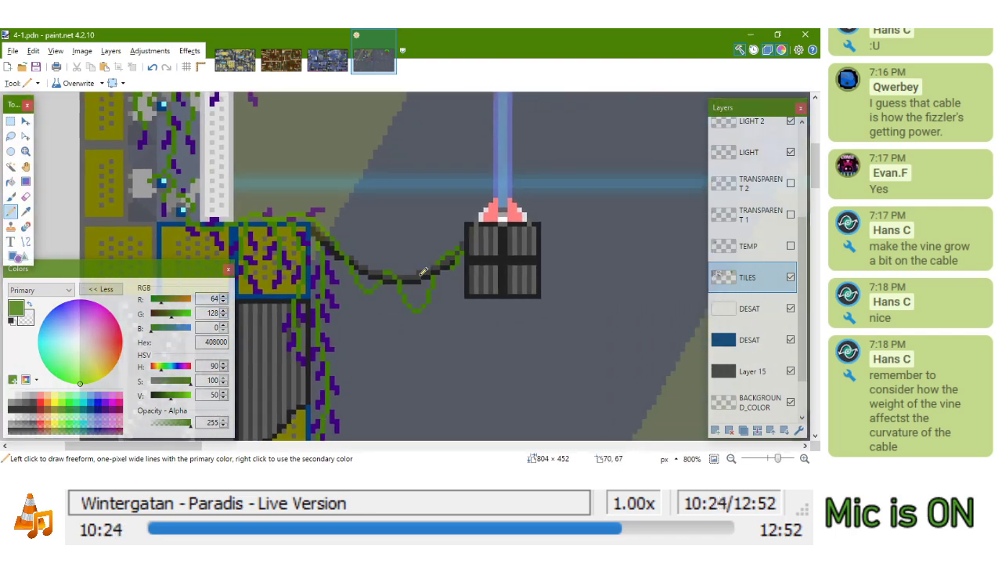
pyautogui.scroll(-4, 424, 319)
pyautogui.scroll(2, 454, 262)
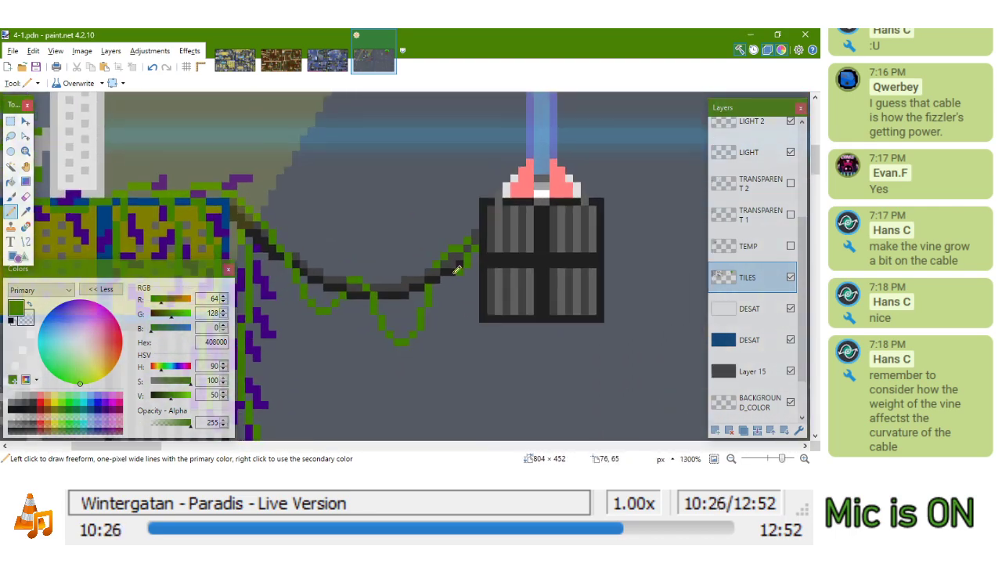
pyautogui.scroll(-3, 456, 262)
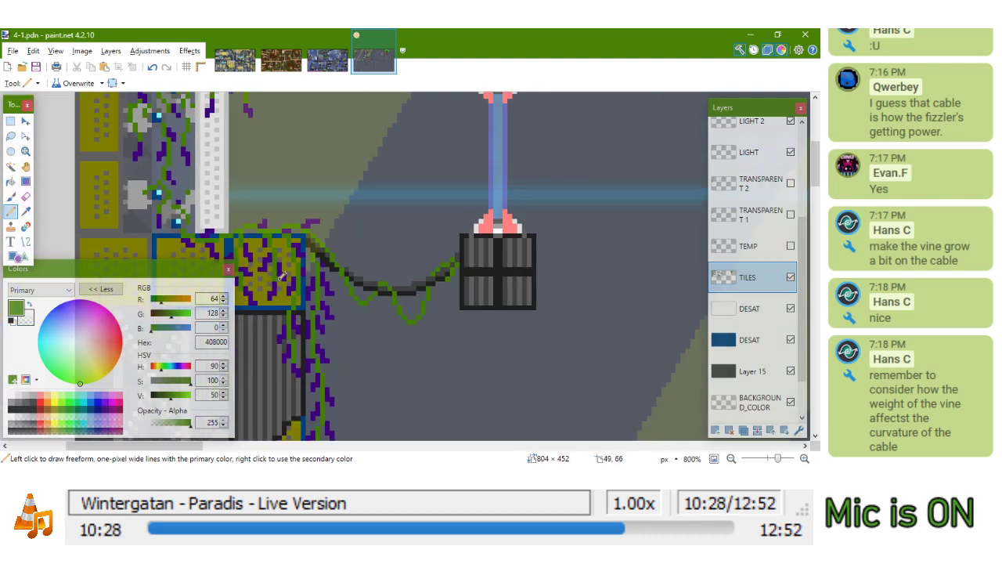
pyautogui.scroll(2, 391, 242)
# Sample the leaf purple 400080 and pencil a first leaf above the new stem beside the tile's corner, redoing its shape until it fits
pyautogui.moveTo(332, 283); pyautogui.dragTo(375, 247)
pyautogui.press('k')
pyautogui.click(353, 259)
pyautogui.scroll(4, 391, 227)
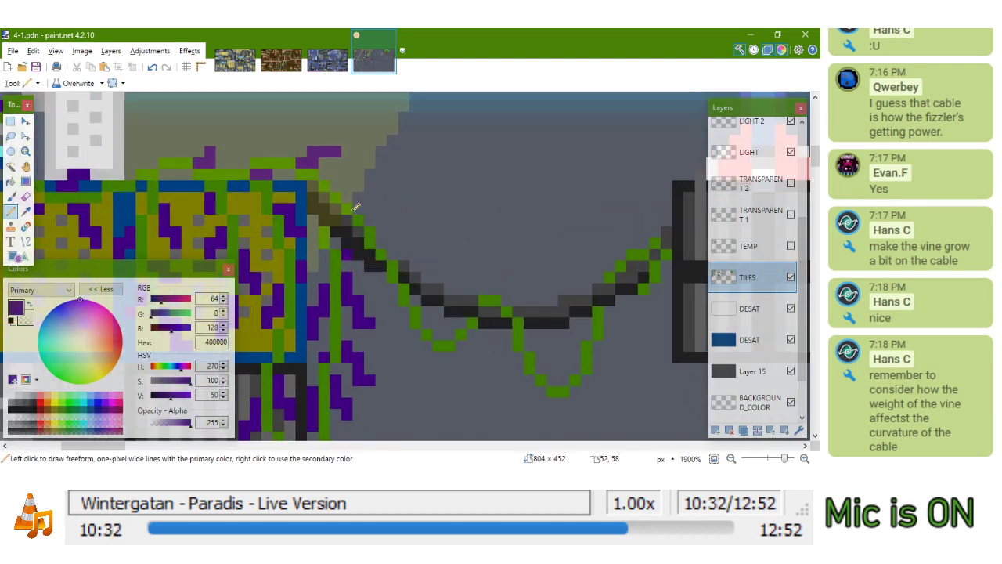
pyautogui.moveTo(360, 212); pyautogui.dragTo(423, 235)
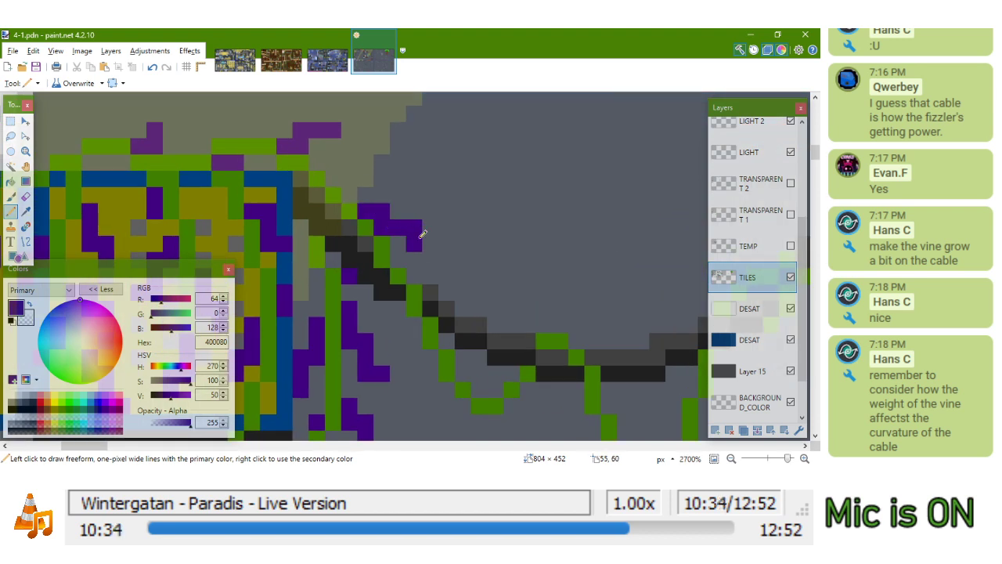
pyautogui.hotkey('ctrl', 'z')
pyautogui.moveTo(333, 176); pyautogui.dragTo(383, 216)
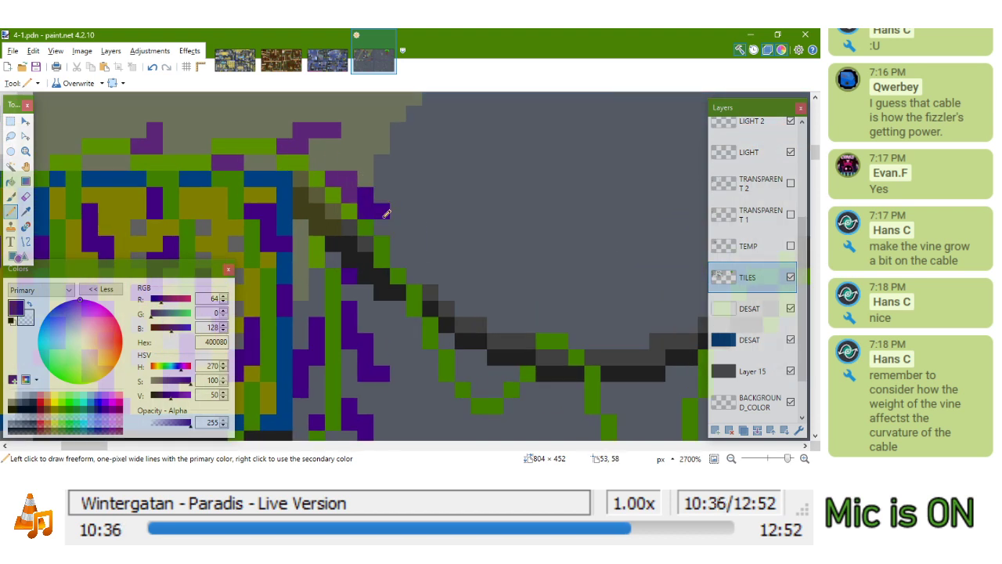
pyautogui.hotkey('ctrl', 'z')
pyautogui.moveTo(333, 179); pyautogui.dragTo(389, 200)
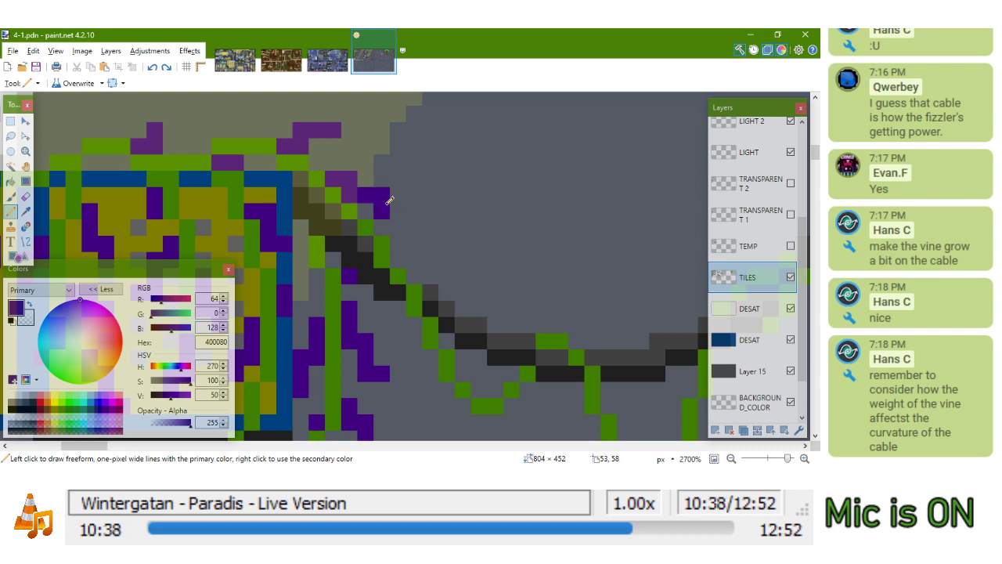
pyautogui.rightClick(385, 205)
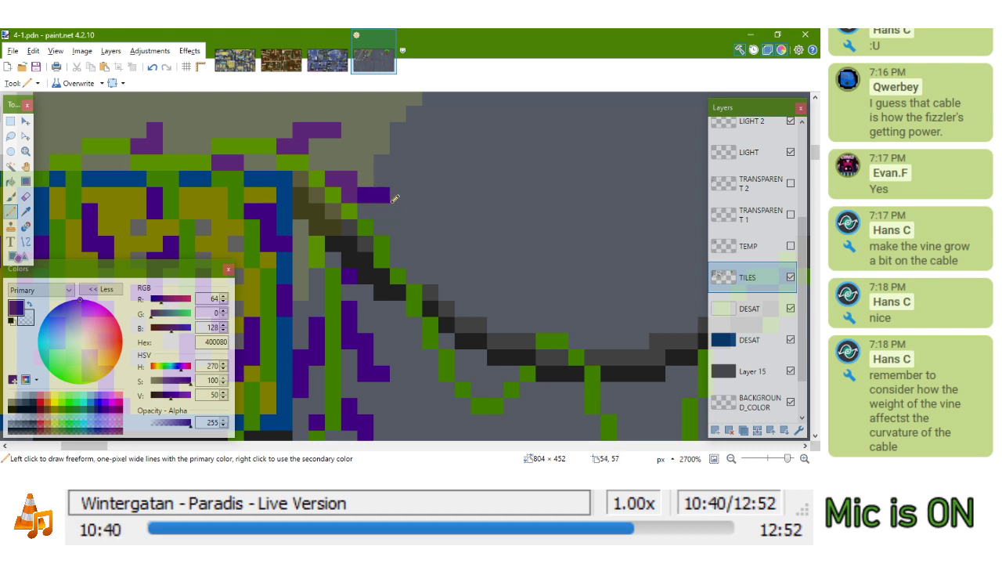
# Pencil another purple leaf above the descending stem and one beneath it, reworking the lower leaf's shape
pyautogui.moveTo(399, 240)
pyautogui.mouseDown()
pyautogui.moveTo(449, 264)
pyautogui.moveTo(443, 250)
pyautogui.moveTo(419, 262)
pyautogui.moveTo(397, 293)
pyautogui.moveTo(408, 281)
pyautogui.moveTo(402, 316)
pyautogui.mouseUp()
pyautogui.scroll(-2, 422, 264)
pyautogui.scroll(2, 396, 293)
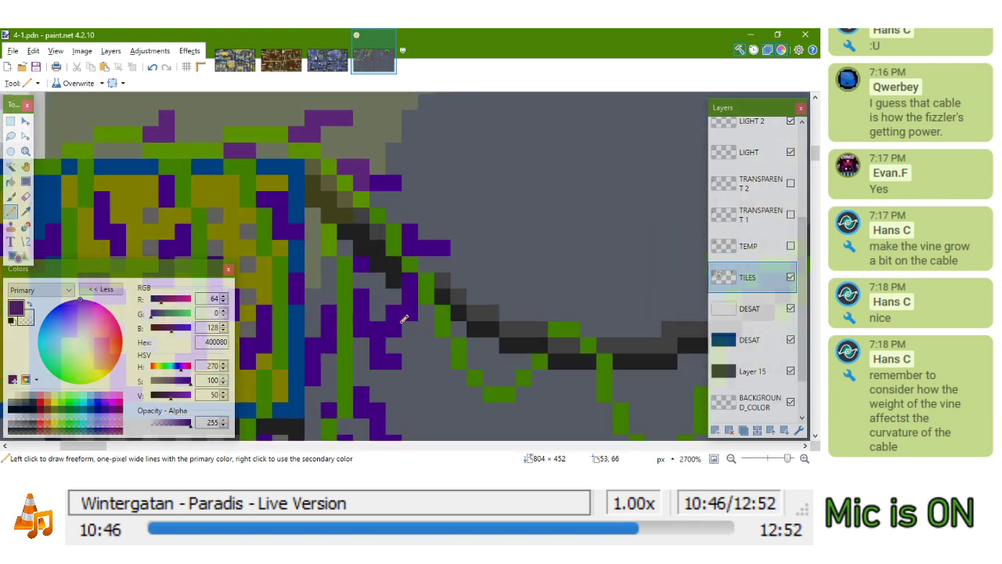
pyautogui.scroll(-2, 423, 308)
pyautogui.scroll(-1, 423, 307)
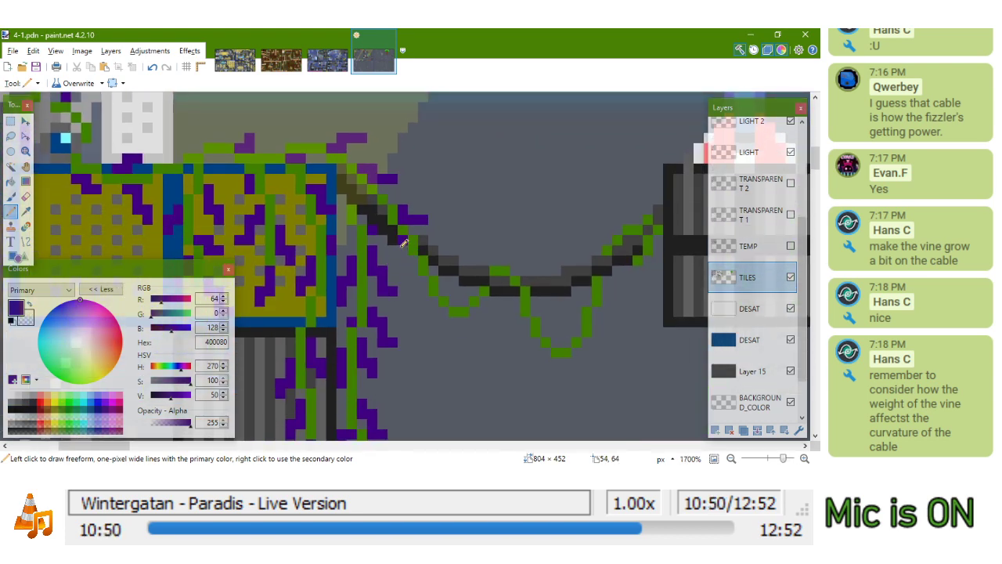
pyautogui.click(397, 247)
pyautogui.scroll(2, 407, 235)
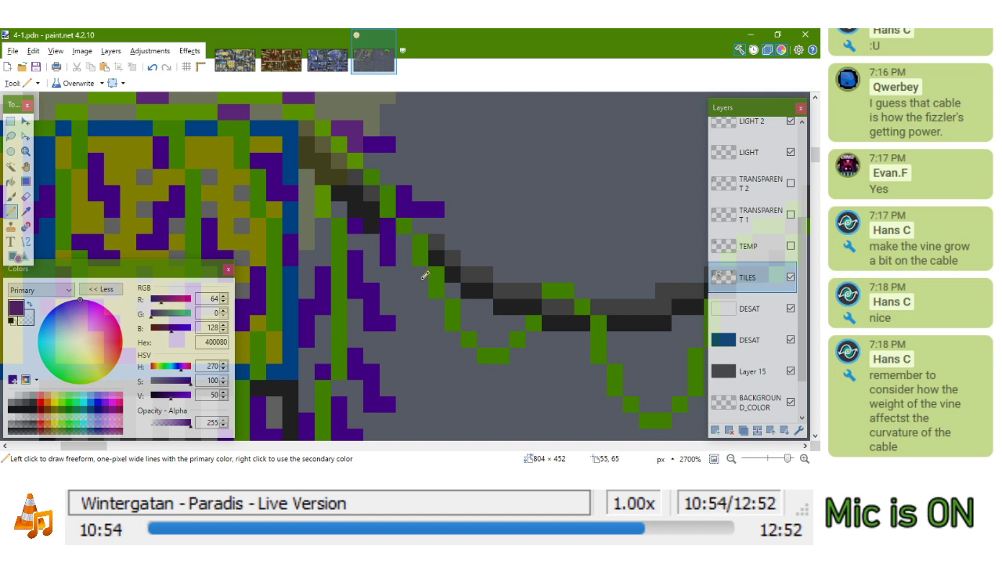
pyautogui.moveTo(400, 253); pyautogui.dragTo(353, 223)
pyautogui.click(356, 207)
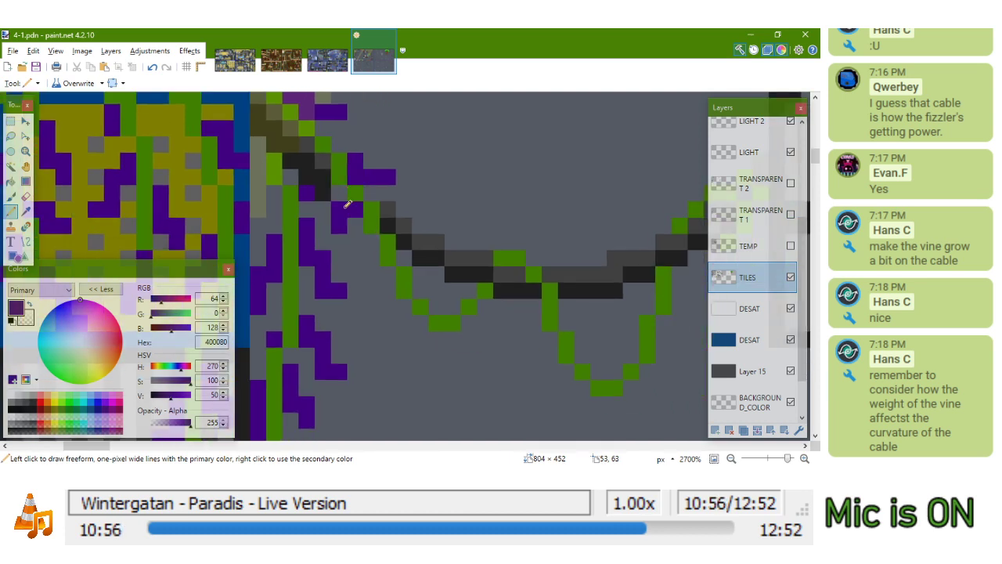
# Add more purple leaves under the descending stem and one across the cable, erasing a misplaced pixel
pyautogui.scroll(2, 392, 255)
pyautogui.moveTo(373, 230)
pyautogui.mouseDown()
pyautogui.moveTo(368, 250)
pyautogui.moveTo(349, 261)
pyautogui.mouseUp()
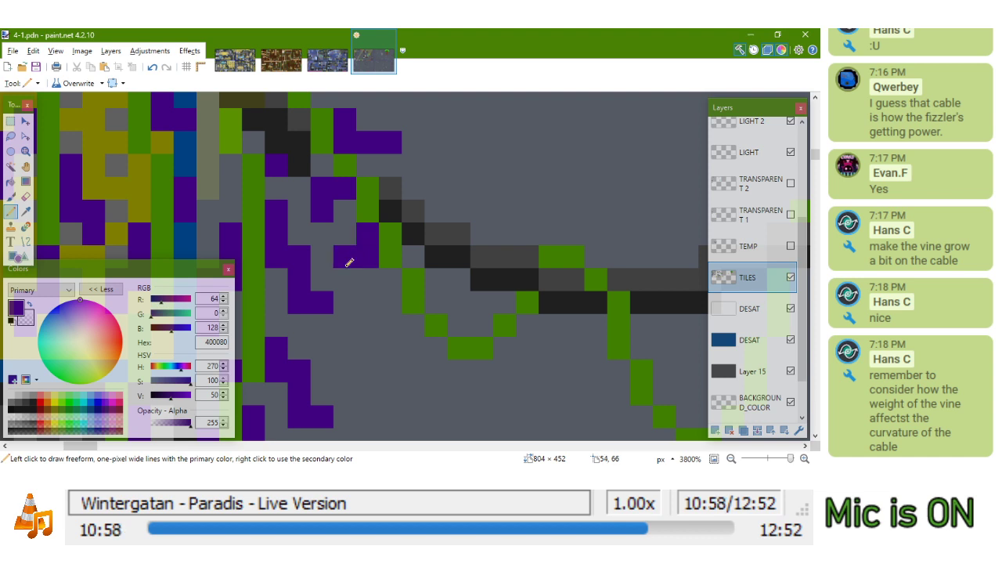
pyautogui.rightClick(324, 191)
pyautogui.scroll(-4, 399, 252)
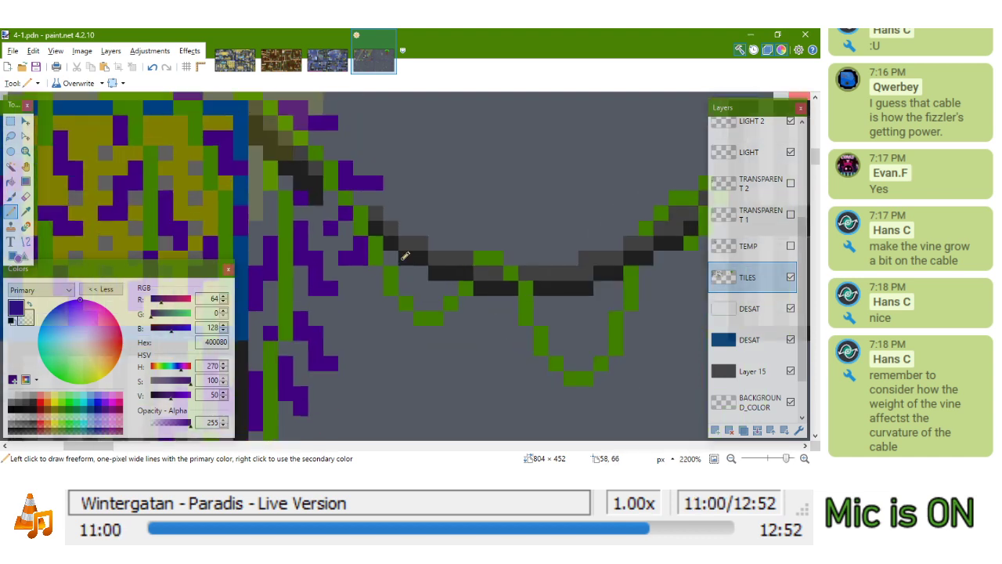
pyautogui.scroll(2, 391, 229)
pyautogui.moveTo(391, 229); pyautogui.dragTo(425, 271)
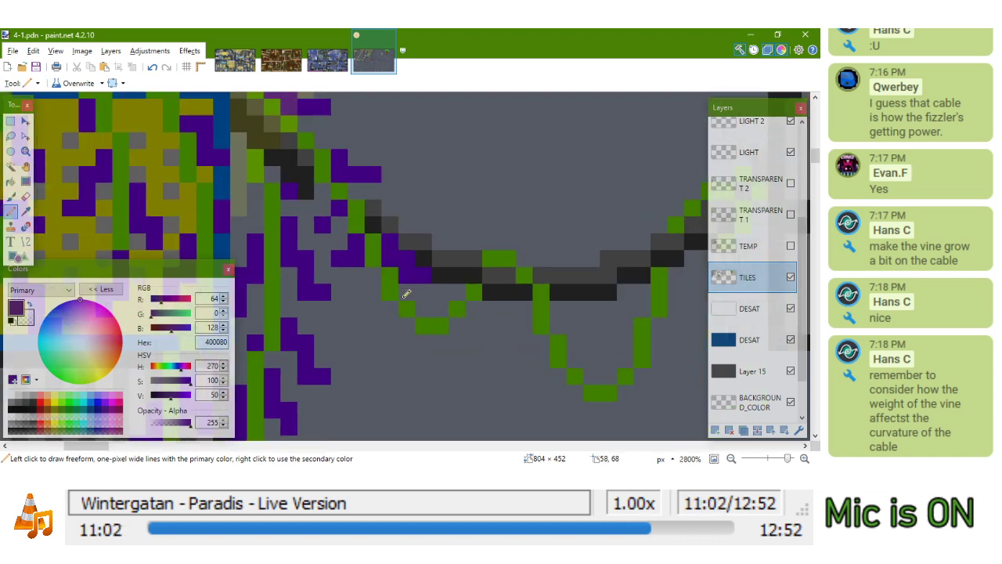
pyautogui.moveTo(402, 324)
pyautogui.mouseDown()
pyautogui.moveTo(385, 359)
pyautogui.moveTo(372, 360)
pyautogui.mouseUp()
pyautogui.moveTo(417, 287)
pyautogui.mouseDown()
pyautogui.moveTo(396, 338)
pyautogui.moveTo(366, 140)
pyautogui.mouseUp()
# Sample the stem green 408000 and pencil a long vine strand hanging down from the small loop
pyautogui.scroll(-4, 368, 137)
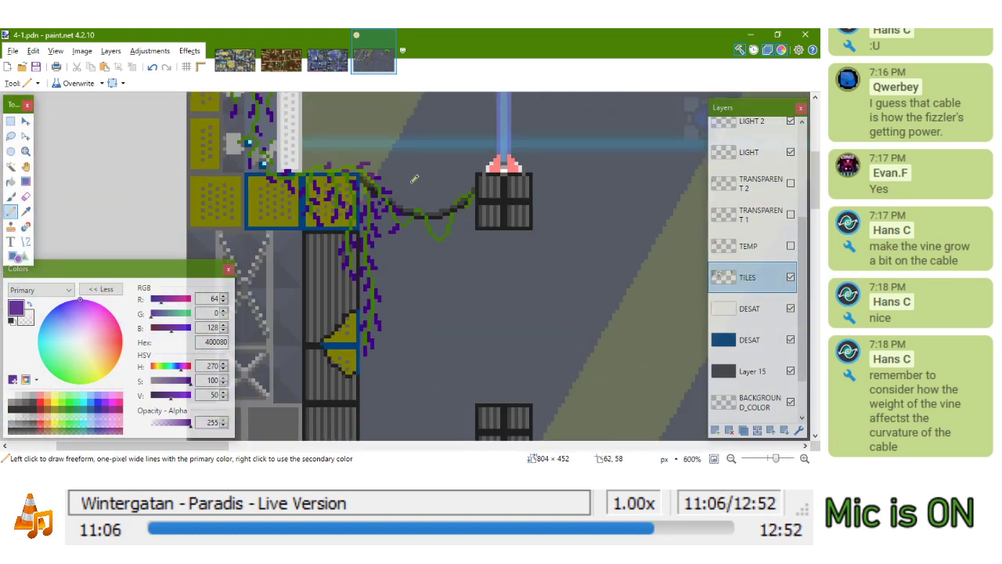
pyautogui.scroll(1, 423, 213)
pyautogui.scroll(-5, 421, 219)
pyautogui.scroll(2, 415, 229)
pyautogui.scroll(-7, 408, 226)
pyautogui.scroll(4, 423, 234)
pyautogui.scroll(5, 440, 266)
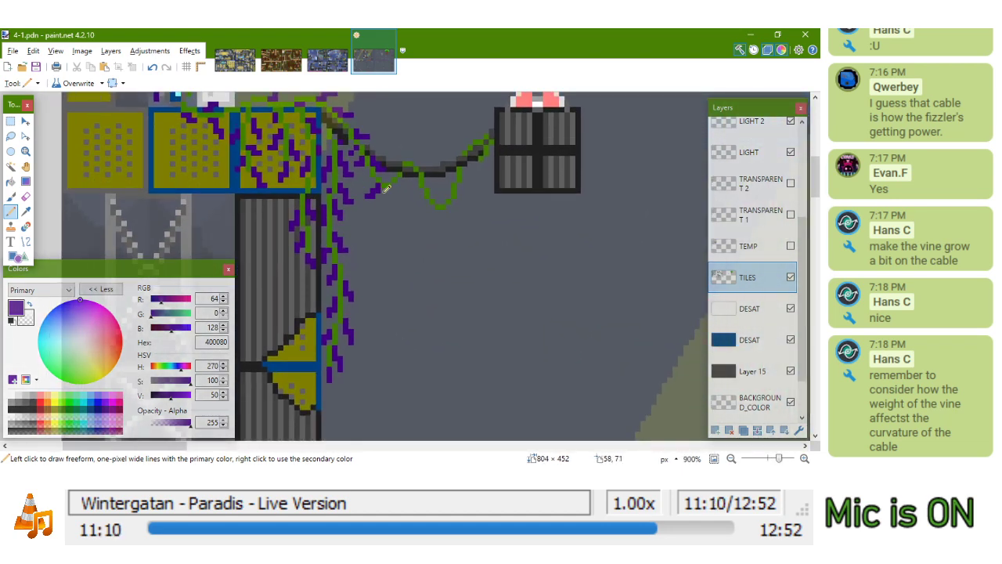
pyautogui.press('k')
pyautogui.click(401, 182)
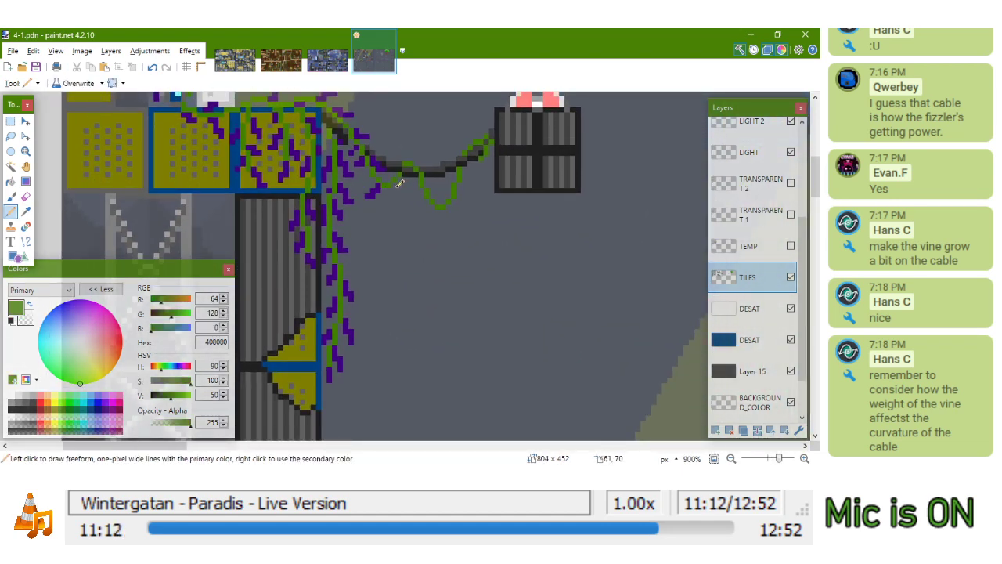
pyautogui.scroll(2, 397, 191)
pyautogui.moveTo(393, 197); pyautogui.dragTo(400, 320)
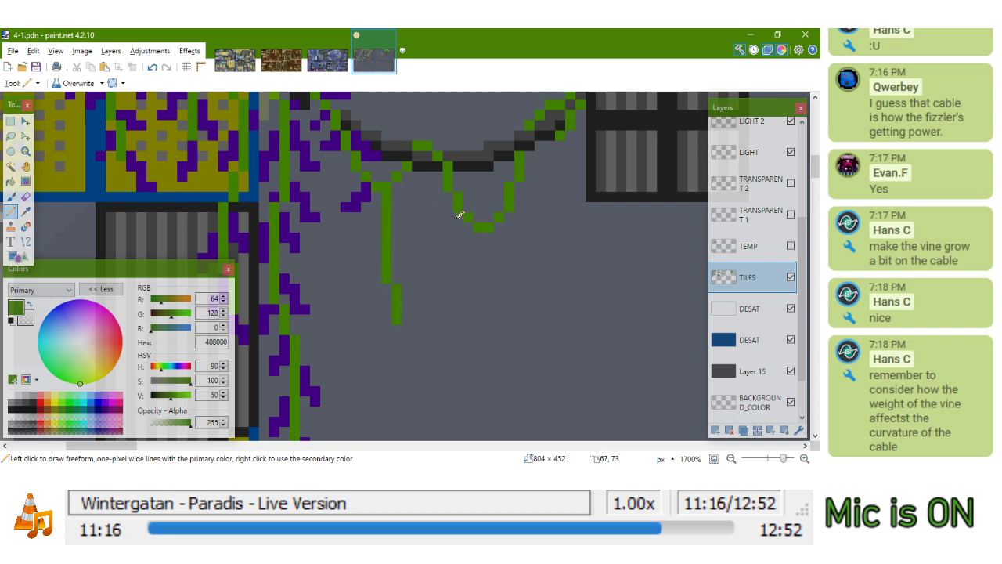
# Pencil a slightly crooked green strand hanging from the lowest point of the deeper loop
pyautogui.moveTo(479, 222)
pyautogui.mouseDown()
pyautogui.moveTo(473, 295)
pyautogui.moveTo(473, 270)
pyautogui.mouseUp()
pyautogui.click(478, 308)
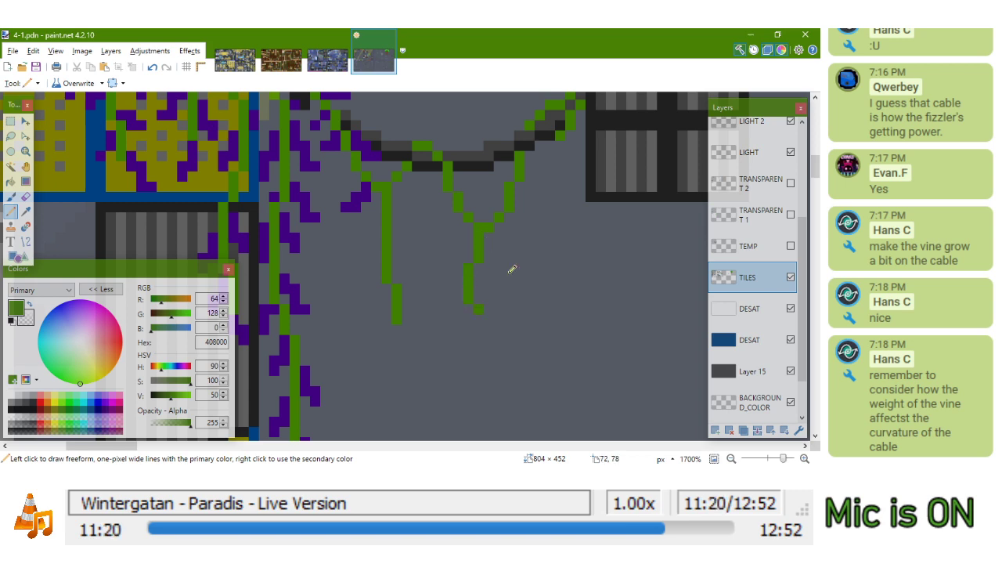
pyautogui.scroll(-5, 517, 246)
pyautogui.scroll(4, 528, 208)
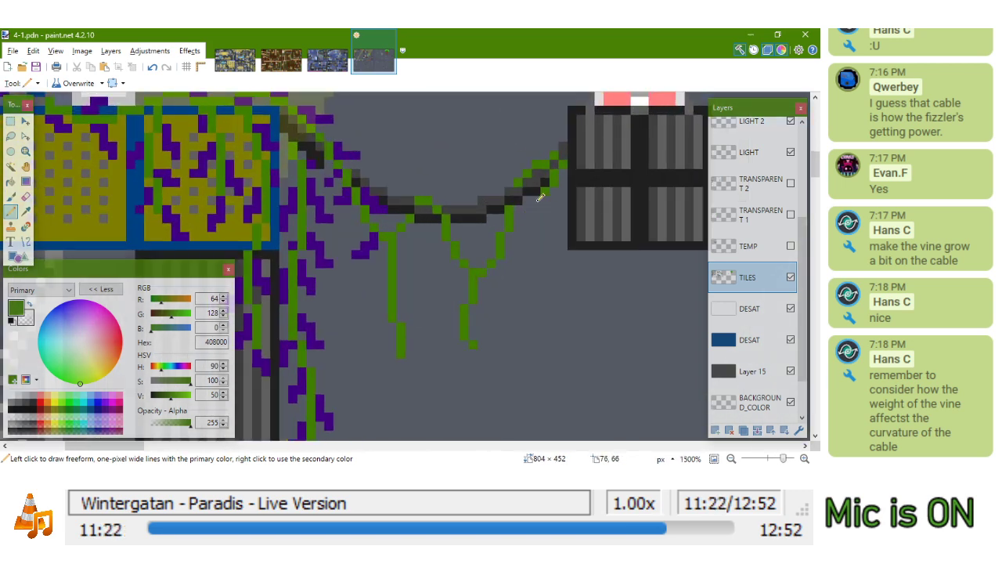
# Extend the green stem from the cable's end onto the dark block below the laser emitter, branching up, sideways and down
pyautogui.moveTo(577, 186)
pyautogui.mouseDown()
pyautogui.moveTo(397, 220)
pyautogui.moveTo(408, 177)
pyautogui.moveTo(413, 199)
pyautogui.moveTo(436, 215)
pyautogui.moveTo(500, 191)
pyautogui.mouseUp()
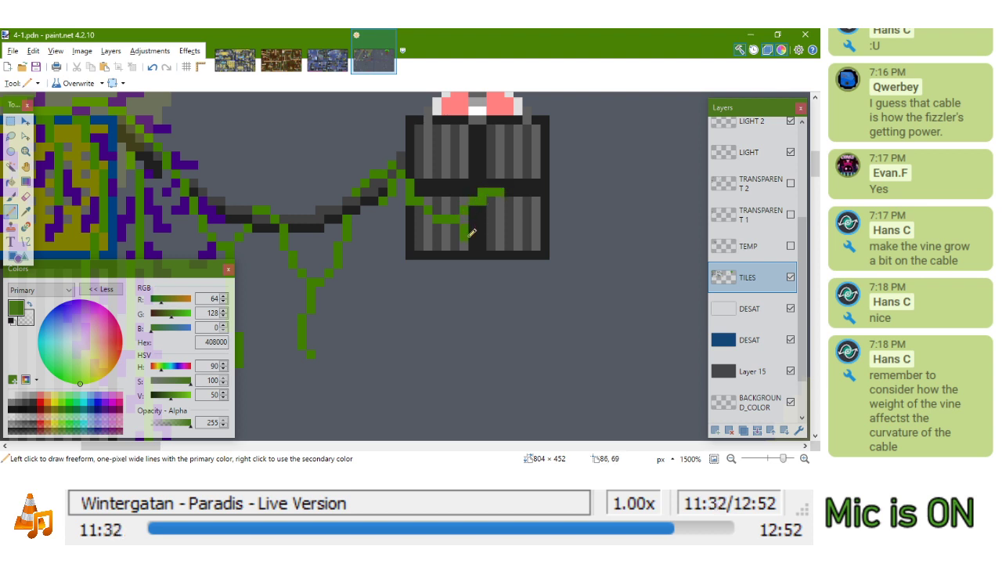
pyautogui.moveTo(470, 236); pyautogui.dragTo(466, 269)
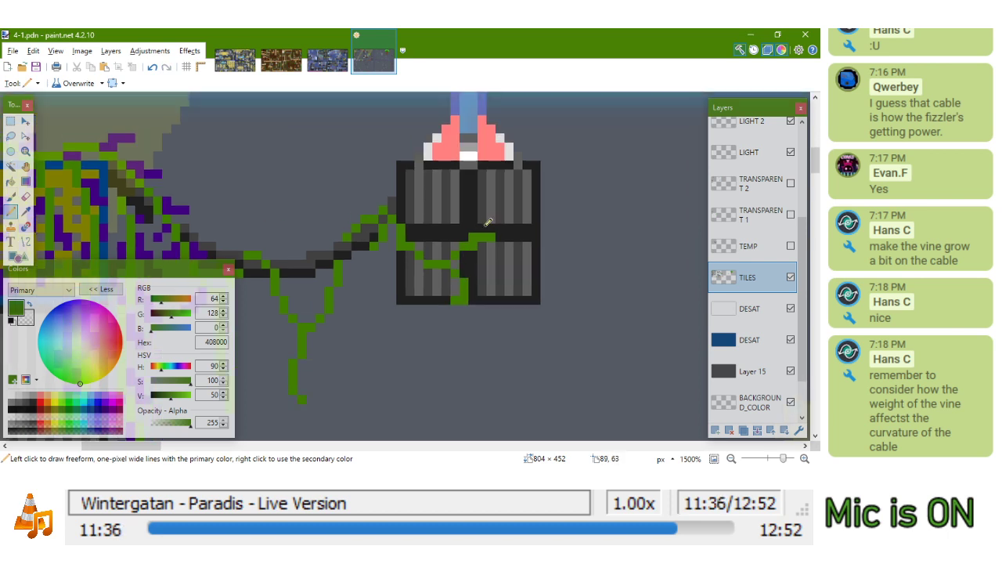
pyautogui.moveTo(501, 233)
pyautogui.mouseDown()
pyautogui.moveTo(469, 235)
pyautogui.moveTo(464, 185)
pyautogui.mouseUp()
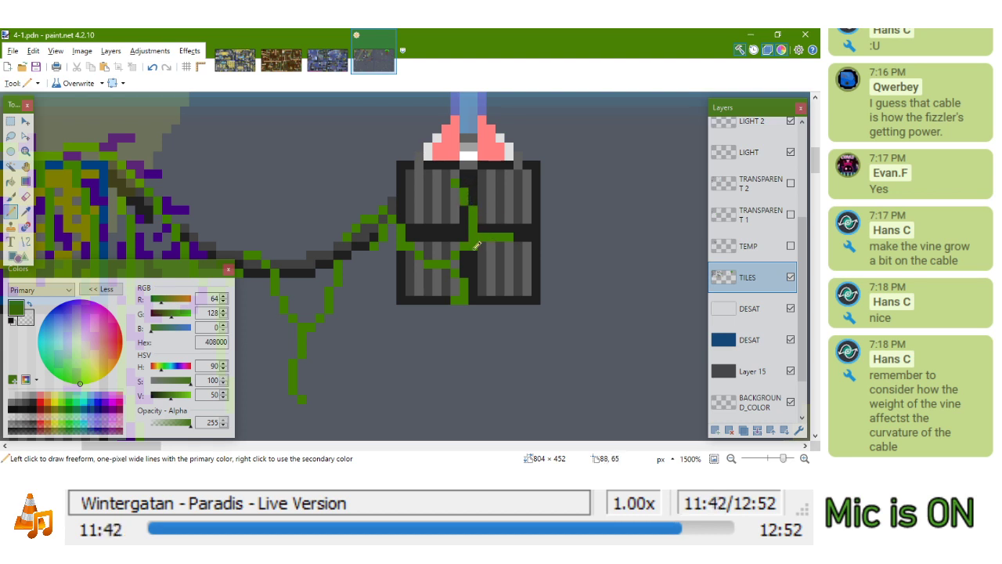
# Tidy the pixels where the stem branches on the dark block and where it reaches the block's lower edge
pyautogui.keyDown('ctrl'); pyautogui.click(479, 245); pyautogui.keyUp('ctrl')
pyautogui.keyDown('ctrl'); pyautogui.click(476, 228); pyautogui.keyUp('ctrl')
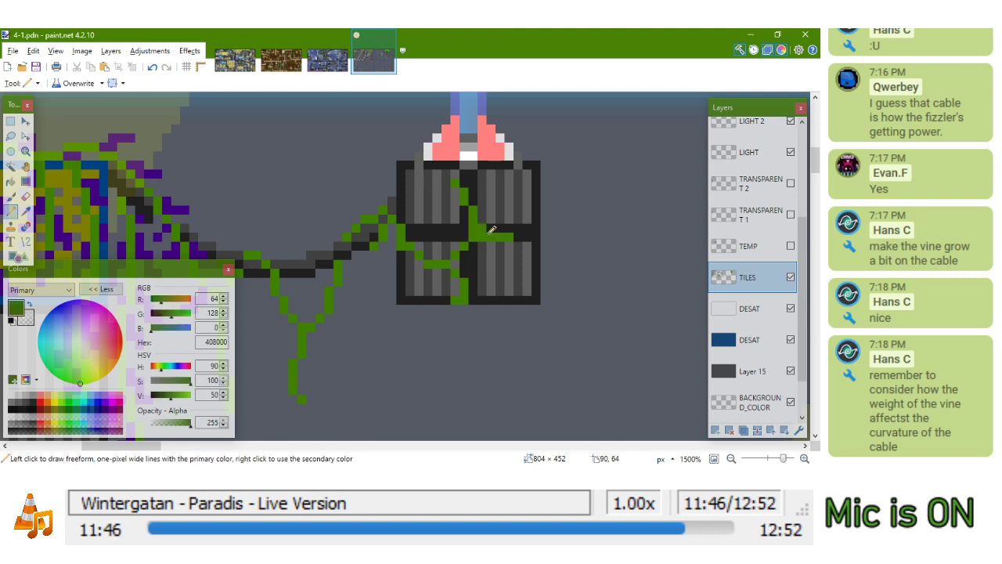
pyautogui.keyDown('ctrl'); pyautogui.click(486, 234); pyautogui.keyUp('ctrl')
pyautogui.keyDown('ctrl'); pyautogui.click(482, 227); pyautogui.keyUp('ctrl')
pyautogui.keyDown('ctrl'); pyautogui.click(463, 298); pyautogui.keyUp('ctrl')
pyautogui.keyDown('ctrl'); pyautogui.click(454, 302); pyautogui.keyUp('ctrl')
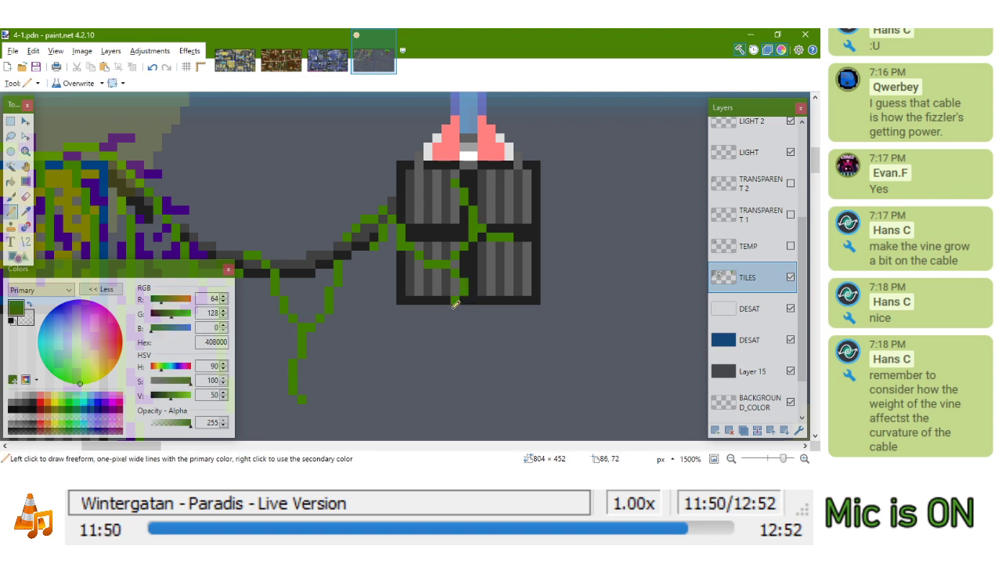
# Pencil green strands of different lengths hanging beneath the dark block, correcting their upper ends
pyautogui.click(457, 345)
pyautogui.moveTo(475, 295)
pyautogui.mouseDown()
pyautogui.moveTo(493, 297)
pyautogui.moveTo(503, 330)
pyautogui.moveTo(548, 179)
pyautogui.mouseUp()
pyautogui.scroll(1, 493, 184)
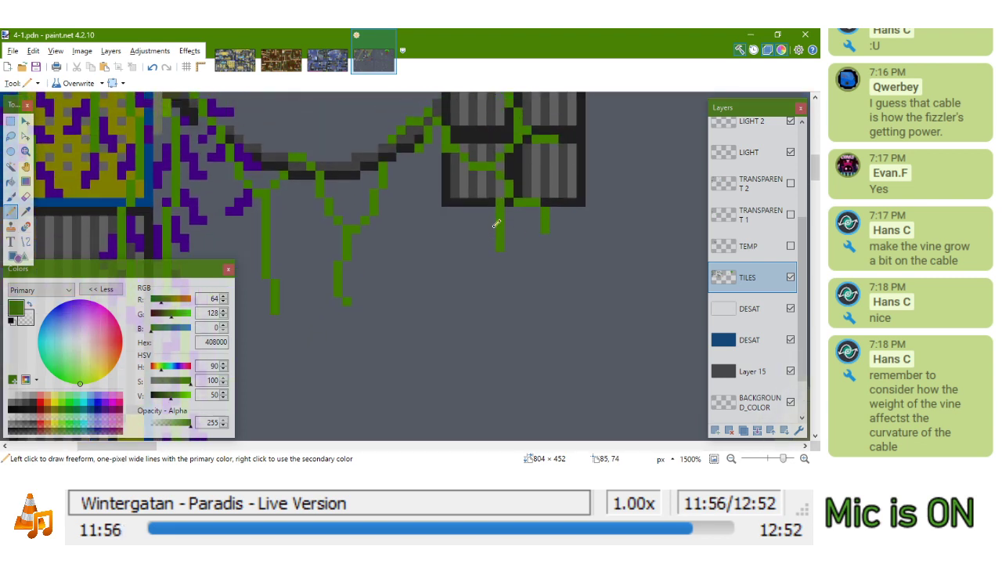
pyautogui.moveTo(495, 199); pyautogui.dragTo(484, 195)
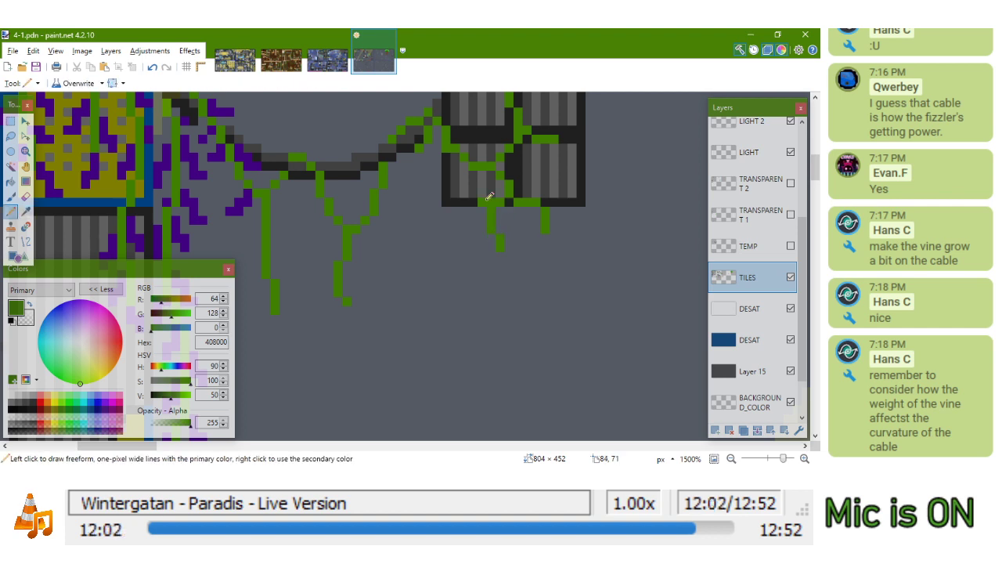
pyautogui.moveTo(474, 209)
pyautogui.mouseDown()
pyautogui.moveTo(500, 231)
pyautogui.moveTo(476, 237)
pyautogui.moveTo(484, 270)
pyautogui.mouseUp()
pyautogui.rightClick(481, 252)
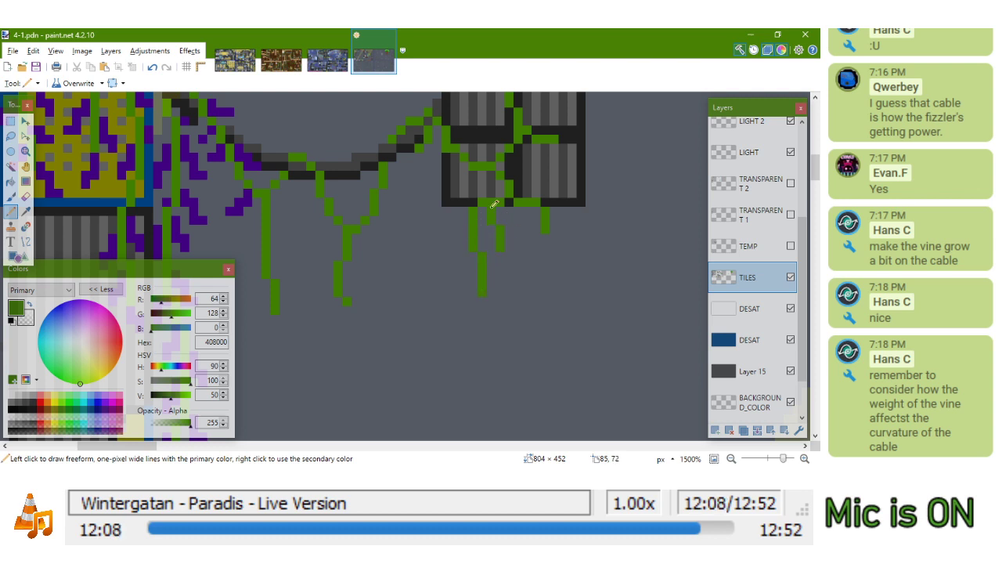
pyautogui.moveTo(492, 241); pyautogui.dragTo(423, 300)
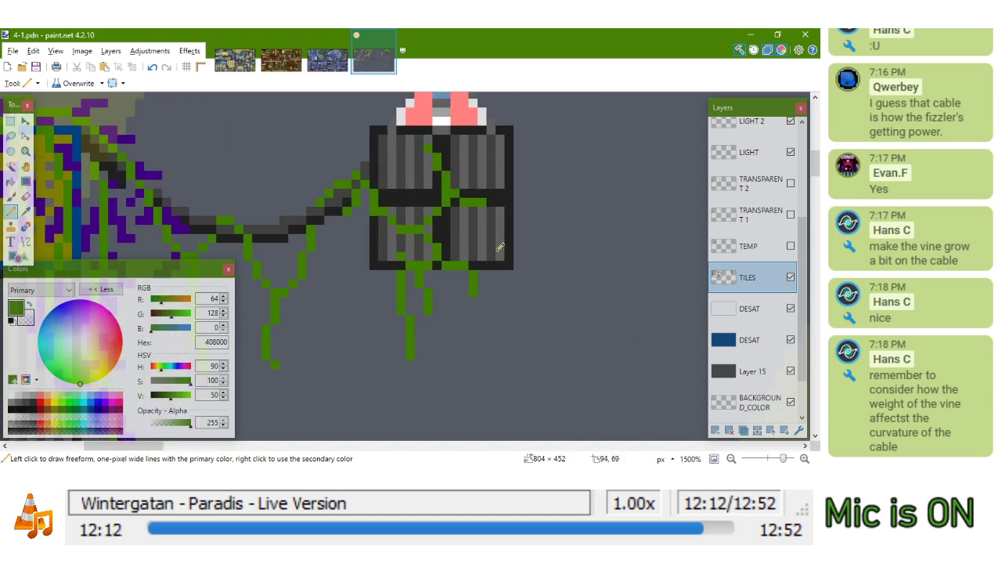
# Pencil a long green strand hanging from the cable beside the block and a short one beside the deeper loop
pyautogui.scroll(-6, 504, 235)
pyautogui.scroll(-3, 463, 253)
pyautogui.scroll(10, 458, 259)
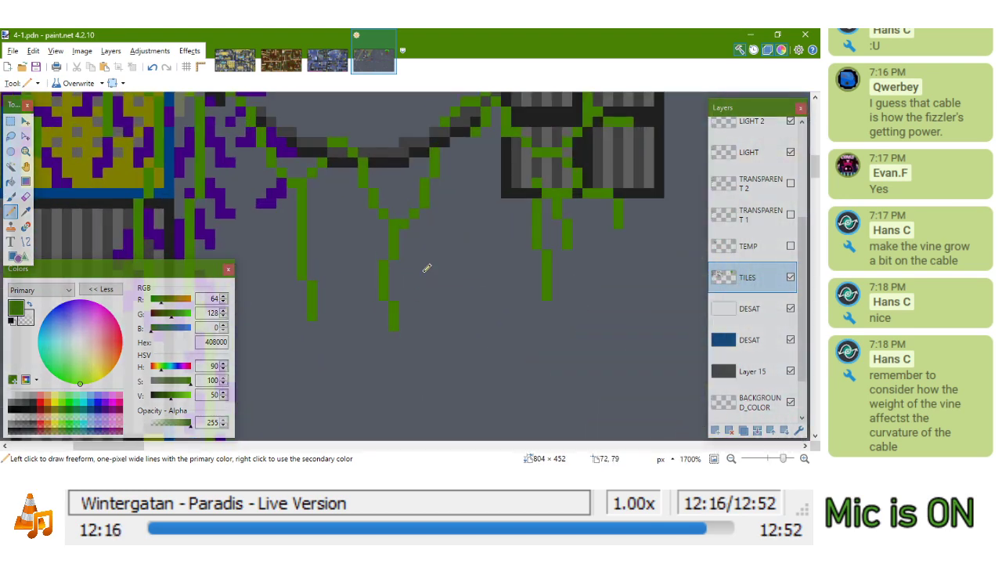
pyautogui.scroll(-3, 427, 267)
pyautogui.scroll(2, 439, 250)
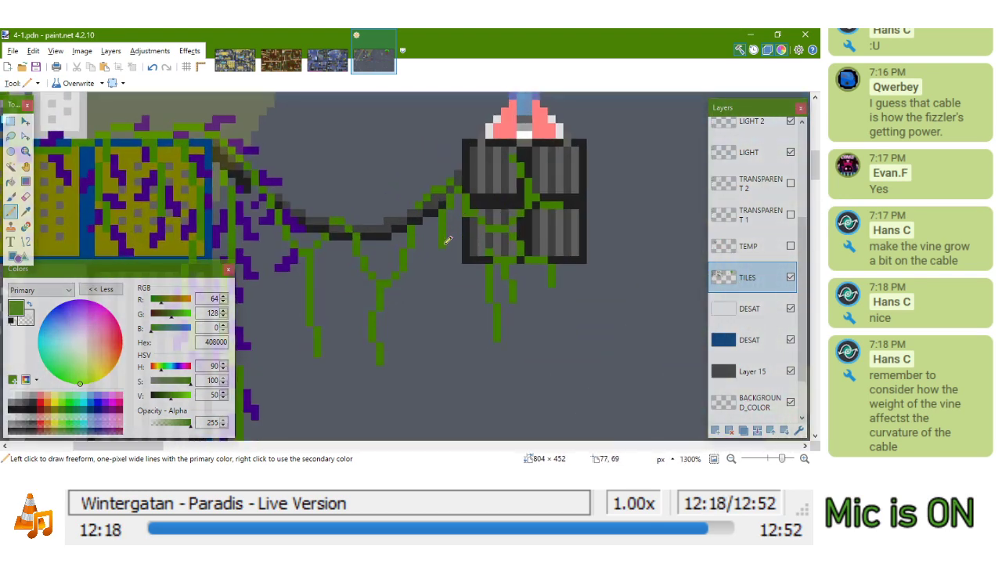
pyautogui.moveTo(452, 253); pyautogui.dragTo(455, 277)
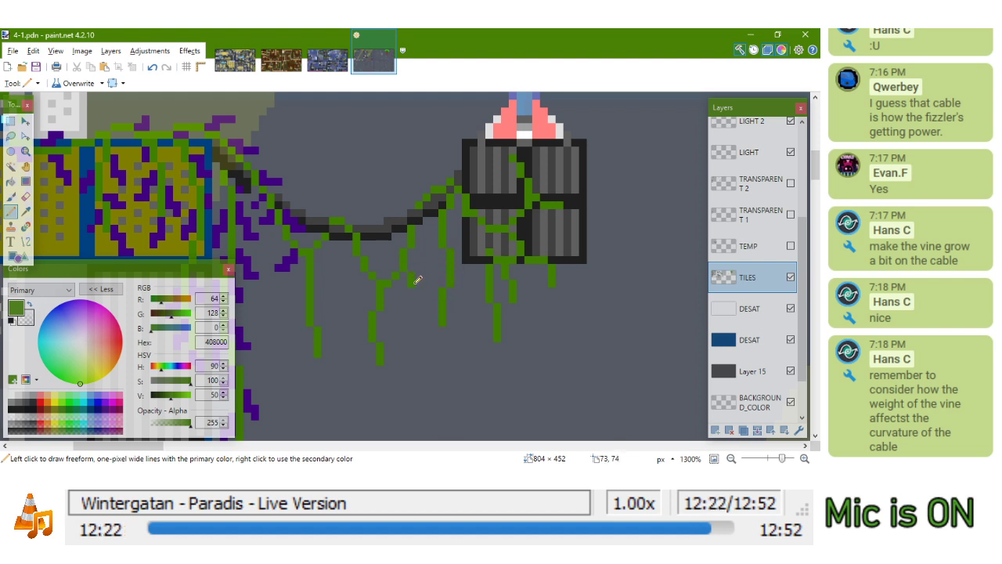
# Lengthen the green strand below the small loop, redoing its lower end, and check it within the surrounding level
pyautogui.scroll(-6, 427, 251)
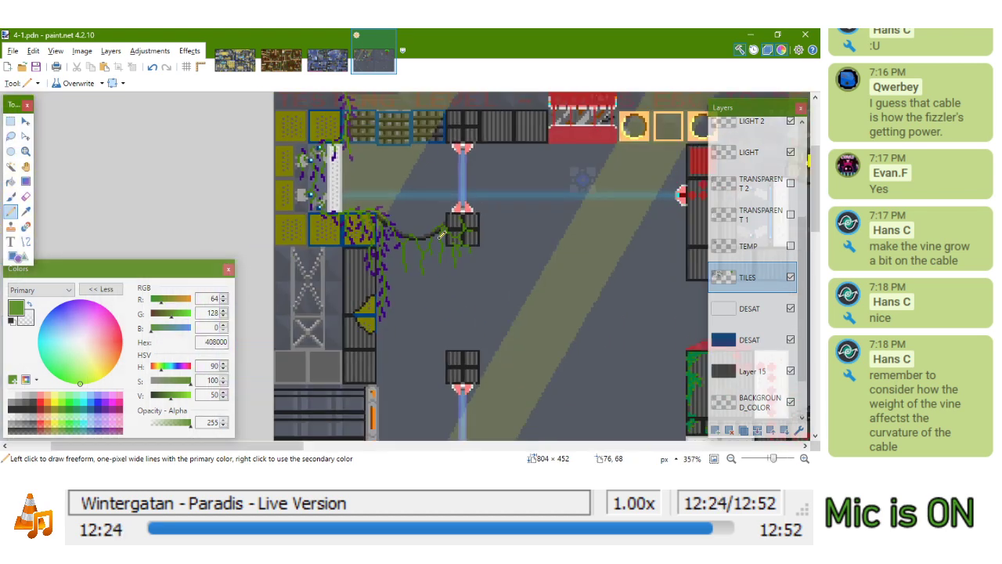
pyautogui.scroll(4, 406, 228)
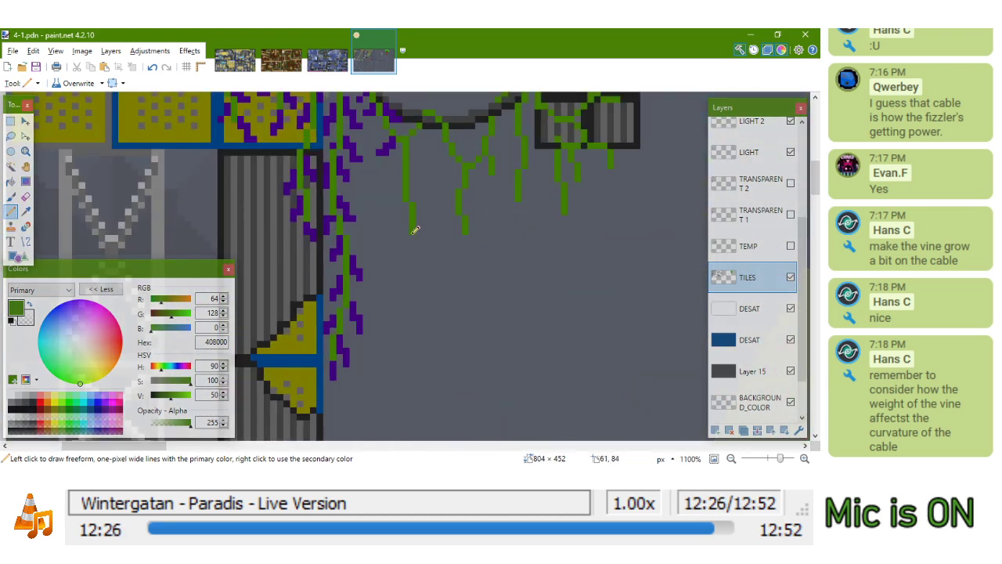
pyautogui.moveTo(399, 257); pyautogui.dragTo(400, 285)
pyautogui.hotkey('ctrl', 'z')
pyautogui.keyDown('ctrl'); pyautogui.scroll(-6, 408, 288); pyautogui.keyUp('ctrl')
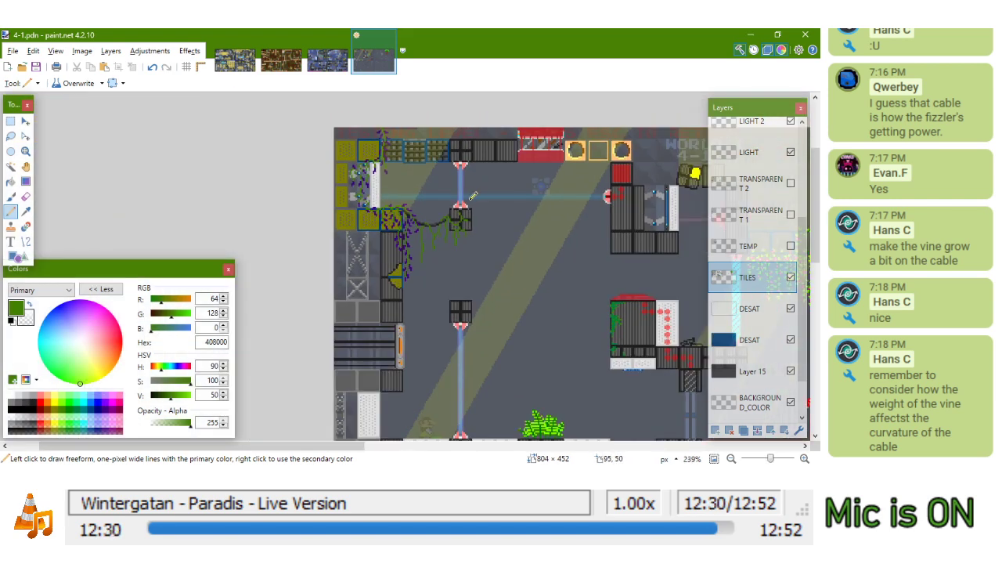
pyautogui.keyDown('ctrl'); pyautogui.scroll(4, 423, 225); pyautogui.keyUp('ctrl')
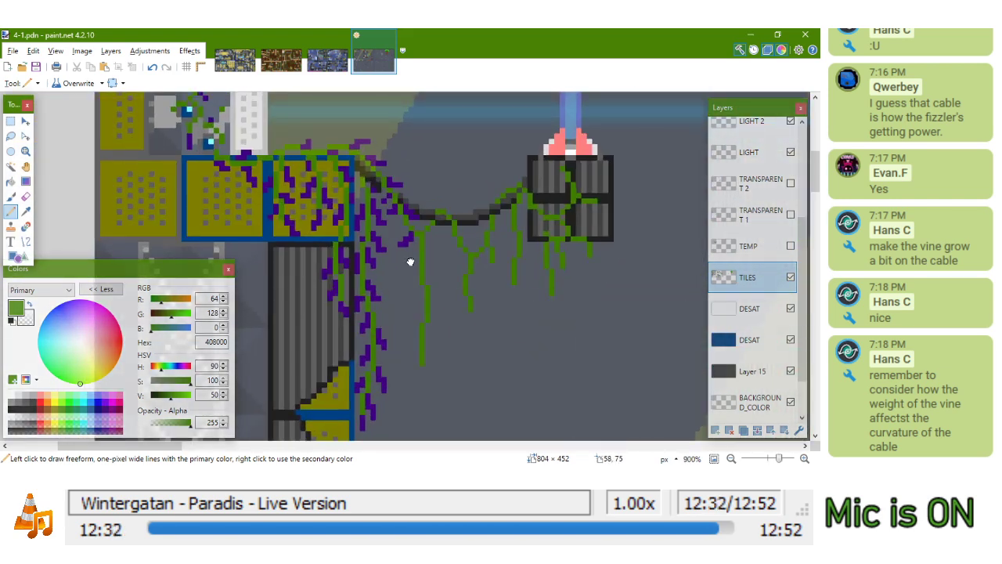
# Sample the leaf purple 400080 and pencil leaves around the small loop and on both sides of the longest strand's upper part
pyautogui.keyDown('ctrl'); pyautogui.scroll(1, 384, 211); pyautogui.keyUp('ctrl')
pyautogui.moveTo(384, 211); pyautogui.dragTo(390, 205)
pyautogui.press('k')
pyautogui.click(385, 180)
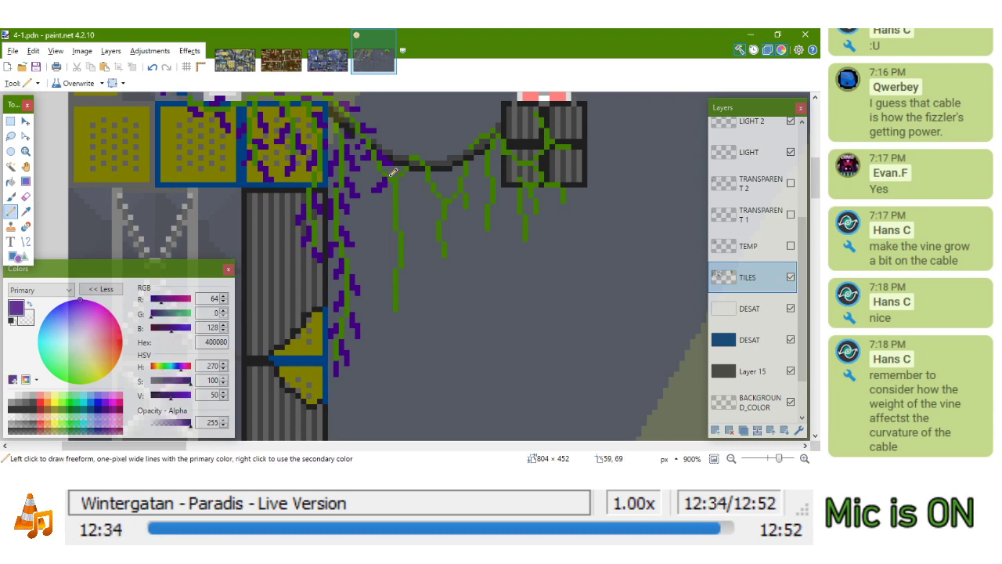
pyautogui.keyDown('ctrl'); pyautogui.scroll(6, 379, 171); pyautogui.keyUp('ctrl')
pyautogui.moveTo(381, 170); pyautogui.dragTo(370, 193)
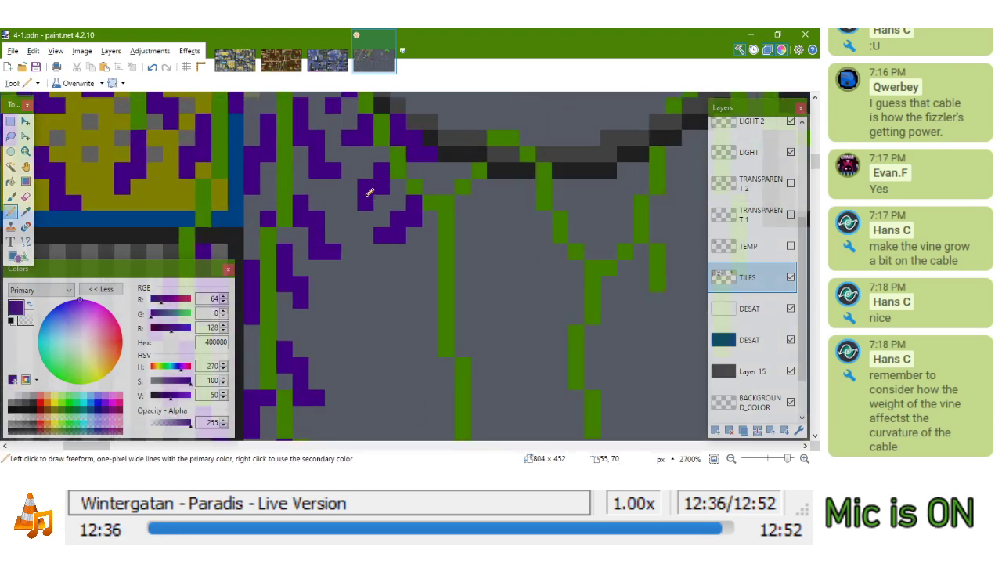
pyautogui.keyDown('ctrl'); pyautogui.scroll(-5, 383, 195); pyautogui.keyUp('ctrl')
pyautogui.keyDown('ctrl'); pyautogui.scroll(4, 394, 249); pyautogui.keyUp('ctrl')
pyautogui.moveTo(444, 173)
pyautogui.mouseDown()
pyautogui.moveTo(459, 215)
pyautogui.moveTo(474, 213)
pyautogui.moveTo(405, 264)
pyautogui.moveTo(391, 286)
pyautogui.moveTo(405, 285)
pyautogui.mouseUp()
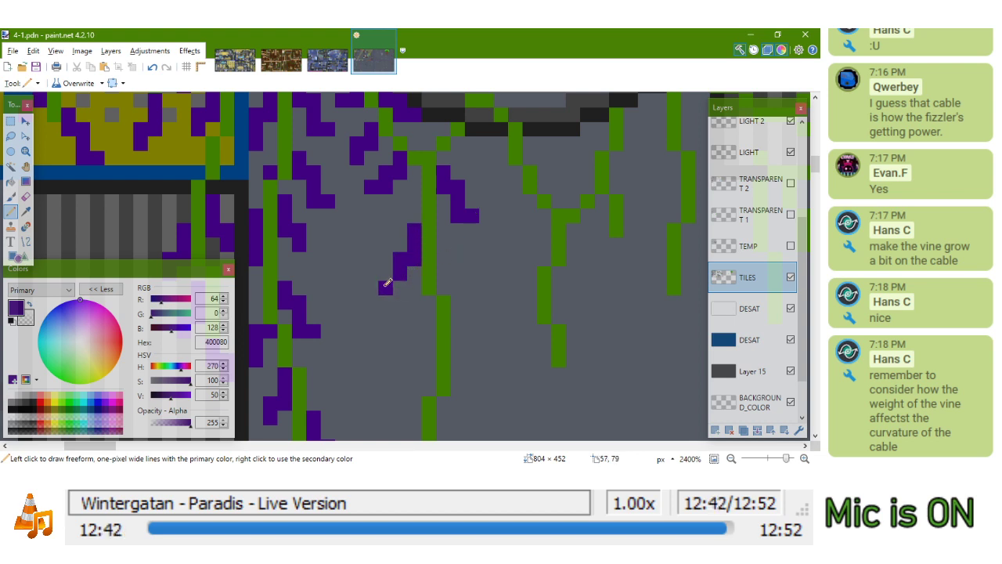
# Continue the purple leaves down both sides of the longest strand's middle section, reshaping the lowest leaf
pyautogui.scroll(-2, 438, 275)
pyautogui.moveTo(440, 268)
pyautogui.mouseDown()
pyautogui.moveTo(461, 293)
pyautogui.moveTo(448, 326)
pyautogui.moveTo(466, 364)
pyautogui.mouseUp()
pyautogui.moveTo(429, 321); pyautogui.dragTo(410, 338)
pyautogui.click(413, 347)
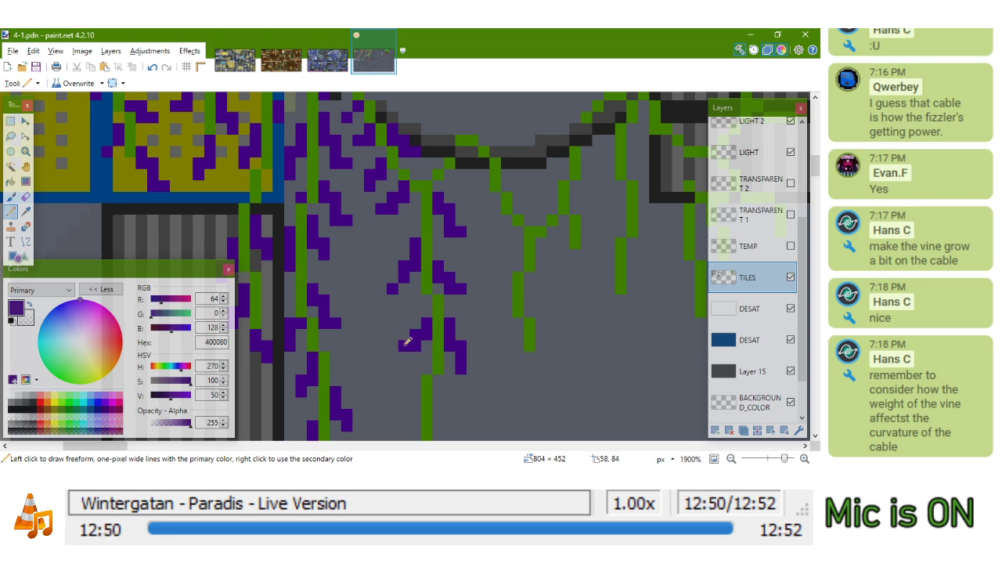
pyautogui.scroll(-5, 421, 320)
pyautogui.scroll(6, 423, 305)
pyautogui.moveTo(425, 334); pyautogui.dragTo(392, 246)
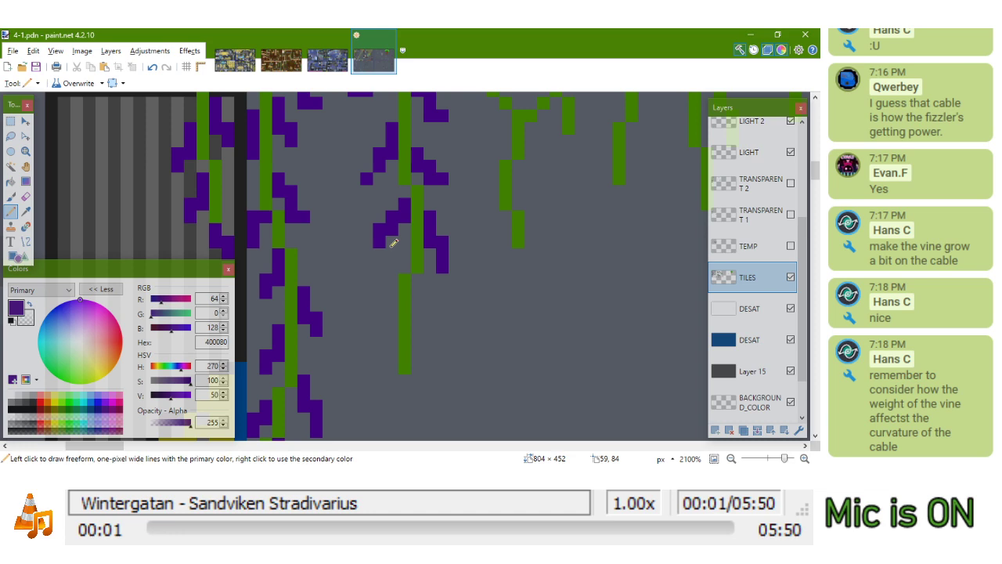
pyautogui.scroll(-4, 391, 231)
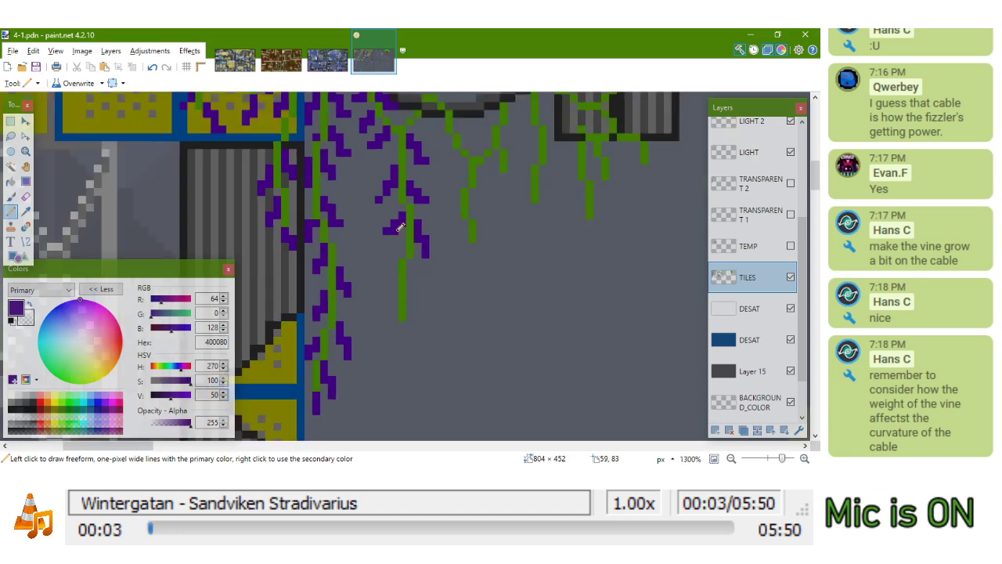
# Pencil another purple leaf on the inner side of the longest strand just above its lower section
pyautogui.scroll(3, 399, 196)
pyautogui.moveTo(400, 197); pyautogui.dragTo(395, 238)
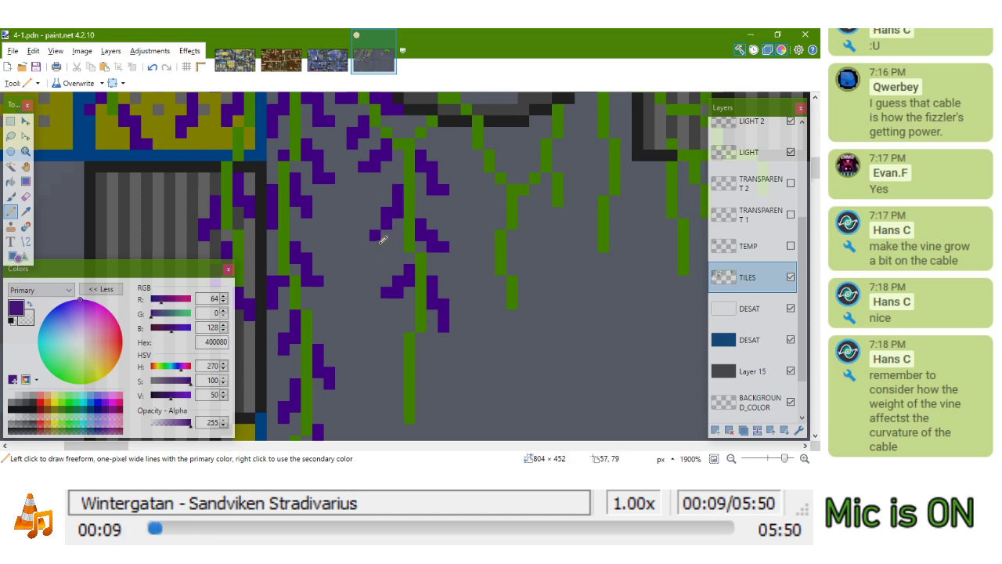
pyautogui.keyDown('ctrl'); pyautogui.scroll(-3, 384, 239); pyautogui.keyUp('ctrl')
pyautogui.keyDown('ctrl'); pyautogui.scroll(4, 392, 250); pyautogui.keyUp('ctrl')
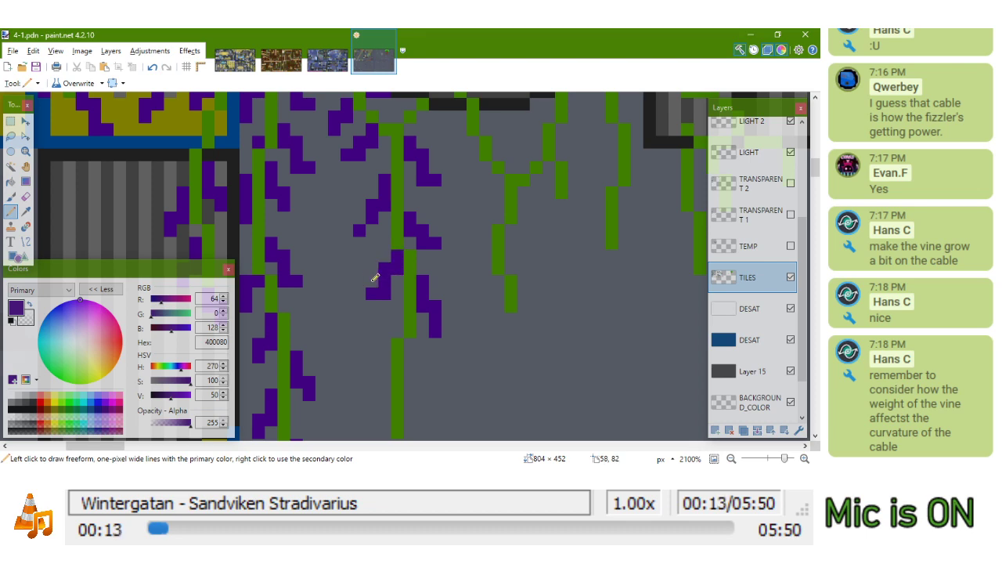
pyautogui.keyDown('ctrl'); pyautogui.scroll(-5, 393, 288); pyautogui.keyUp('ctrl')
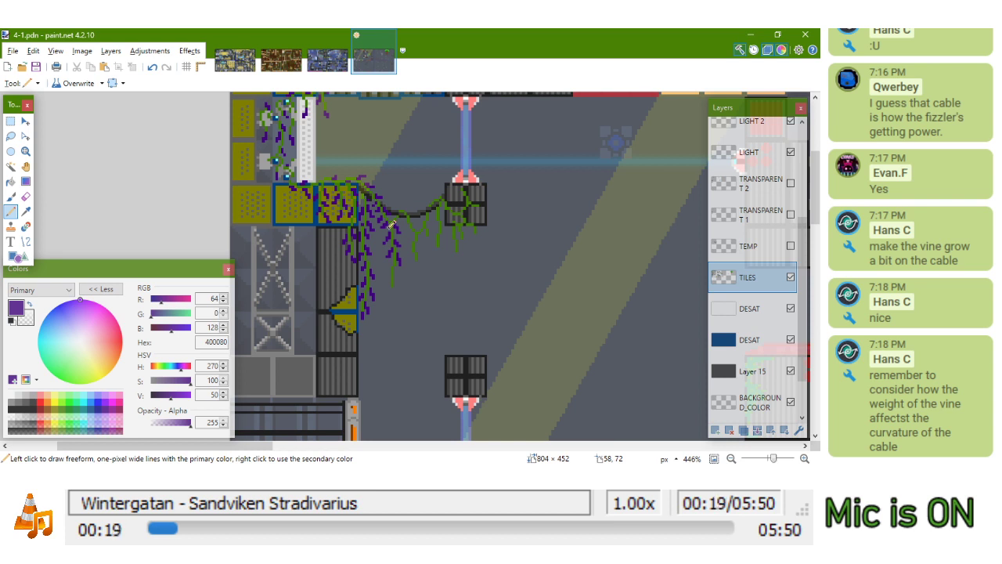
pyautogui.scroll(8, 384, 256)
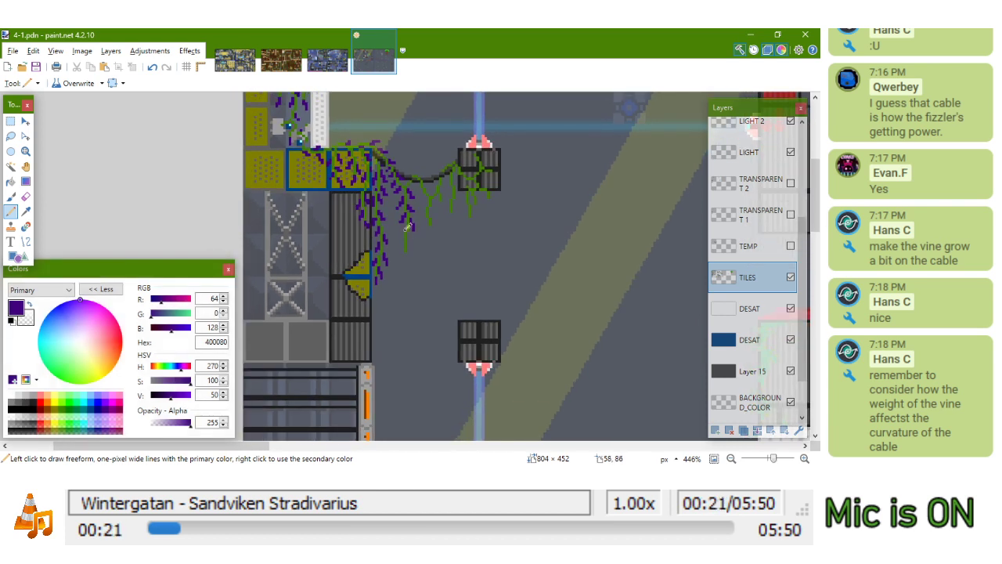
pyautogui.click(411, 210)
pyautogui.moveTo(408, 209)
pyautogui.mouseDown()
pyautogui.moveTo(383, 238)
pyautogui.moveTo(418, 199)
pyautogui.mouseUp()
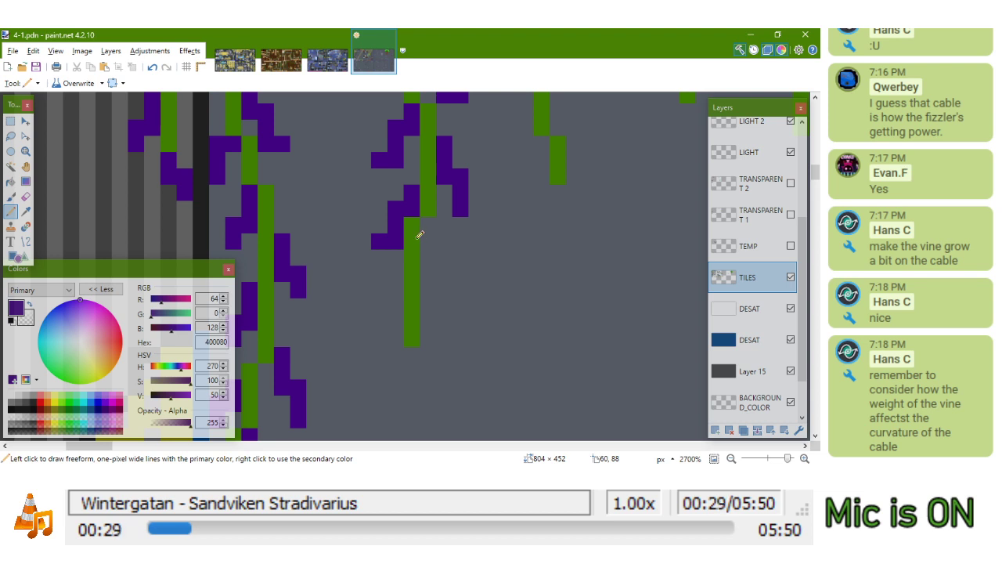
# Add purple leaves to both sides of the longest strand's lowest section and a stepped purple tip at its end
pyautogui.moveTo(428, 238)
pyautogui.mouseDown()
pyautogui.moveTo(431, 264)
pyautogui.moveTo(460, 287)
pyautogui.mouseUp()
pyautogui.scroll(-3, 461, 287)
pyautogui.scroll(3, 447, 240)
pyautogui.moveTo(425, 258)
pyautogui.mouseDown()
pyautogui.moveTo(406, 301)
pyautogui.moveTo(468, 322)
pyautogui.mouseUp()
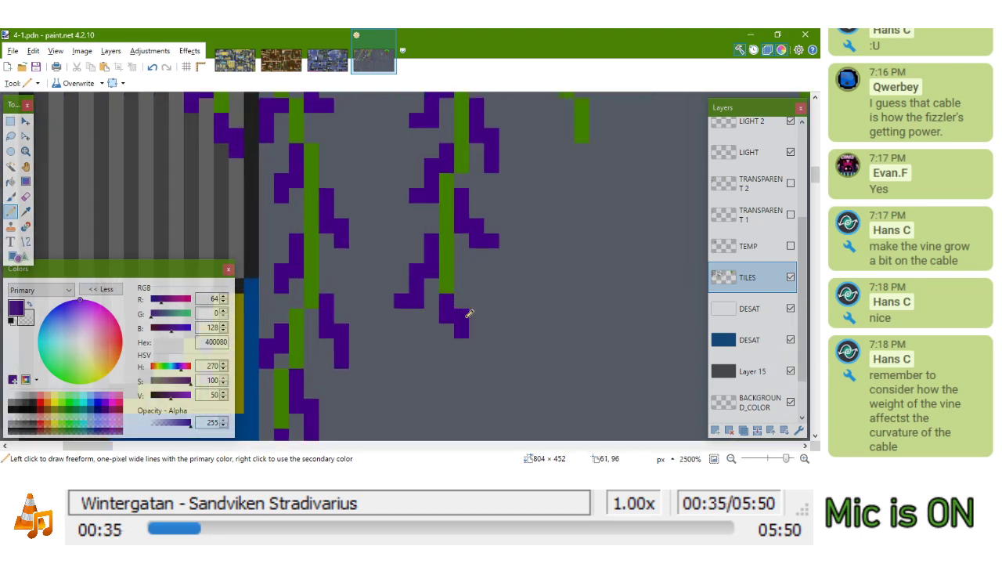
pyautogui.scroll(-8, 467, 321)
pyautogui.scroll(8, 353, 209)
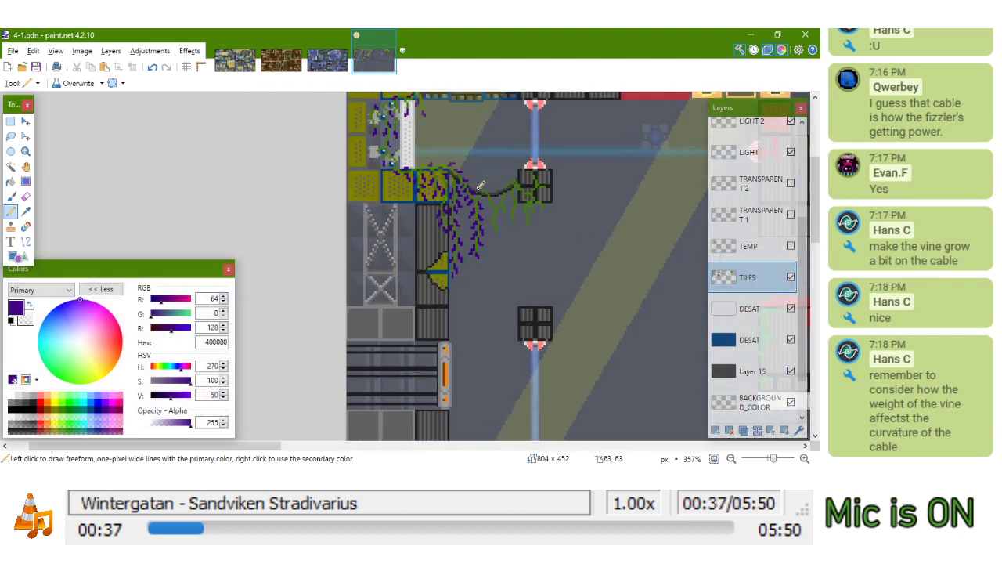
# Pencil a purple leaf above the sagging cable and leaves on both sides of the forked strand's upper part
pyautogui.scroll(2, 518, 190)
pyautogui.moveTo(449, 223); pyautogui.dragTo(476, 197)
pyautogui.moveTo(475, 270); pyautogui.dragTo(507, 295)
pyautogui.moveTo(476, 383); pyautogui.dragTo(455, 239)
pyautogui.scroll(2, 447, 261)
pyautogui.moveTo(475, 277)
pyautogui.mouseDown()
pyautogui.moveTo(485, 322)
pyautogui.moveTo(505, 342)
pyautogui.mouseUp()
pyautogui.moveTo(470, 211); pyautogui.dragTo(455, 255)
pyautogui.rightClick(471, 271)
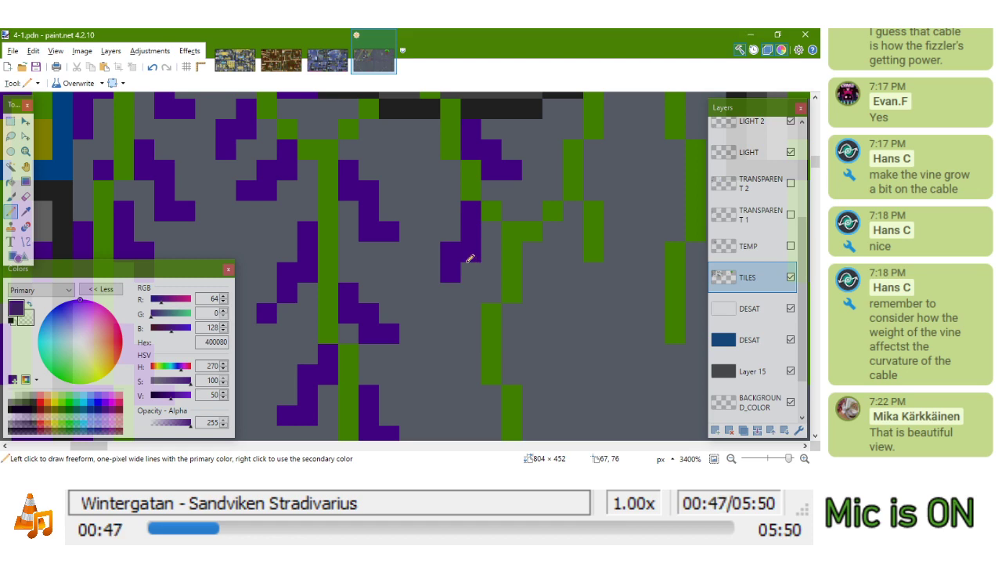
# Pencil a purple leaf outward from the stem just below the fork, trimming its start and extending its tip
pyautogui.scroll(-3, 470, 258)
pyautogui.scroll(2, 485, 247)
pyautogui.moveTo(501, 213)
pyautogui.mouseDown()
pyautogui.moveTo(500, 245)
pyautogui.moveTo(525, 268)
pyautogui.mouseUp()
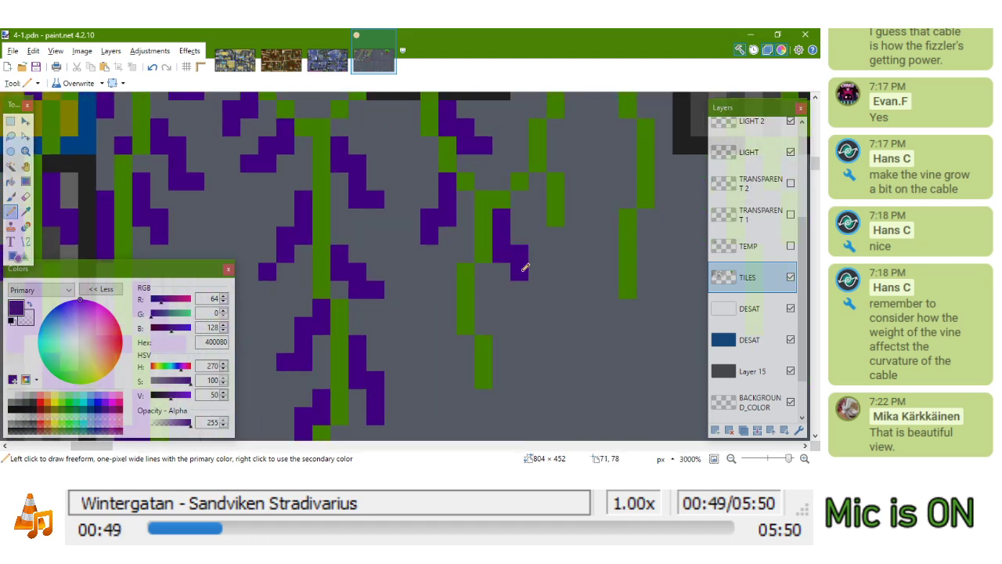
pyautogui.rightClick(503, 222)
pyautogui.click(533, 281)
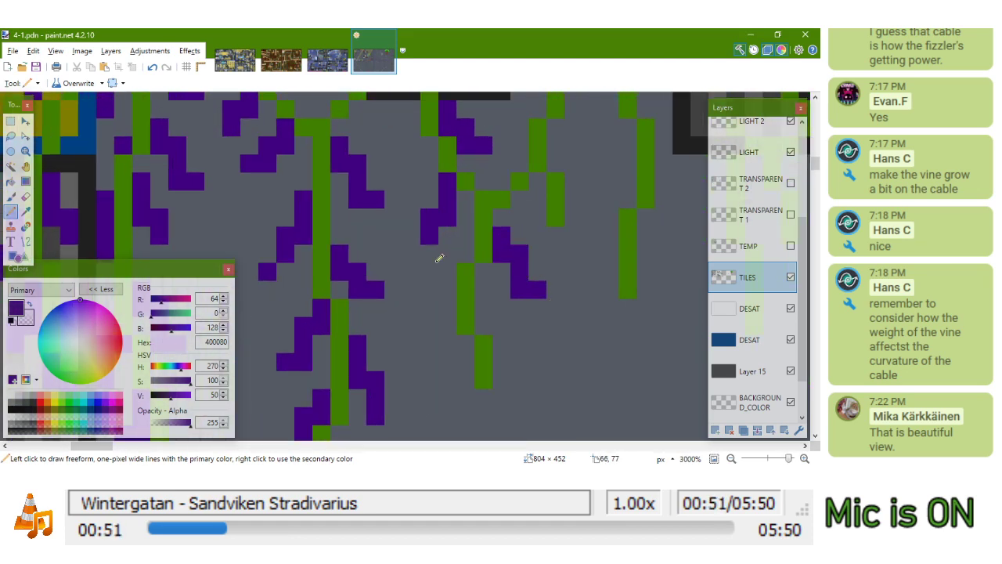
# Finish the forked strand with purple leaves on both sides of its lower stem and a purple tip
pyautogui.moveTo(453, 297); pyautogui.dragTo(418, 341)
pyautogui.scroll(-3, 426, 298)
pyautogui.hscroll(1, 446, 227)
pyautogui.click(468, 220)
pyautogui.moveTo(453, 195); pyautogui.dragTo(487, 215)
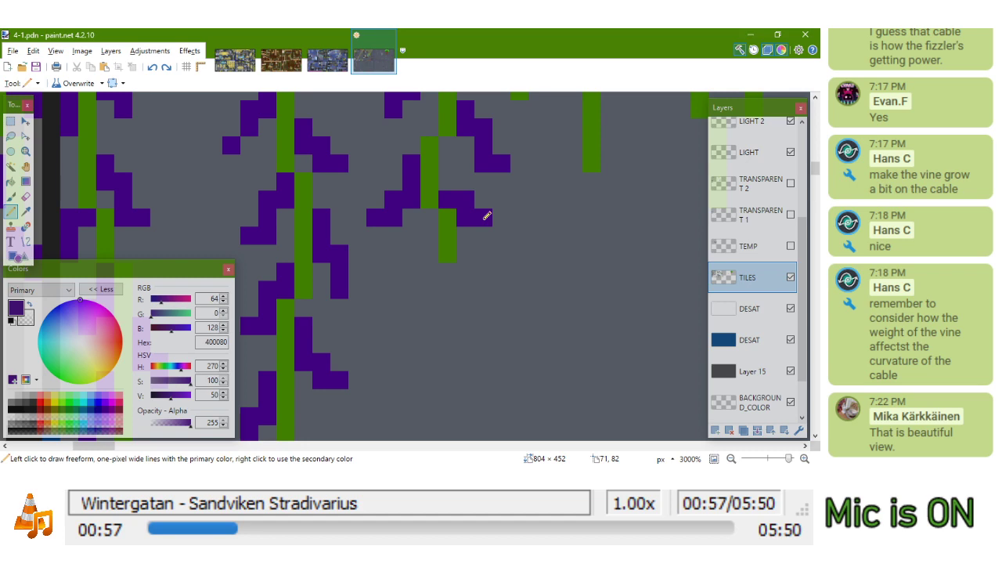
pyautogui.moveTo(452, 272)
pyautogui.mouseDown()
pyautogui.moveTo(444, 324)
pyautogui.moveTo(464, 325)
pyautogui.mouseUp()
pyautogui.rightClick(453, 325)
pyautogui.scroll(-5, 463, 316)
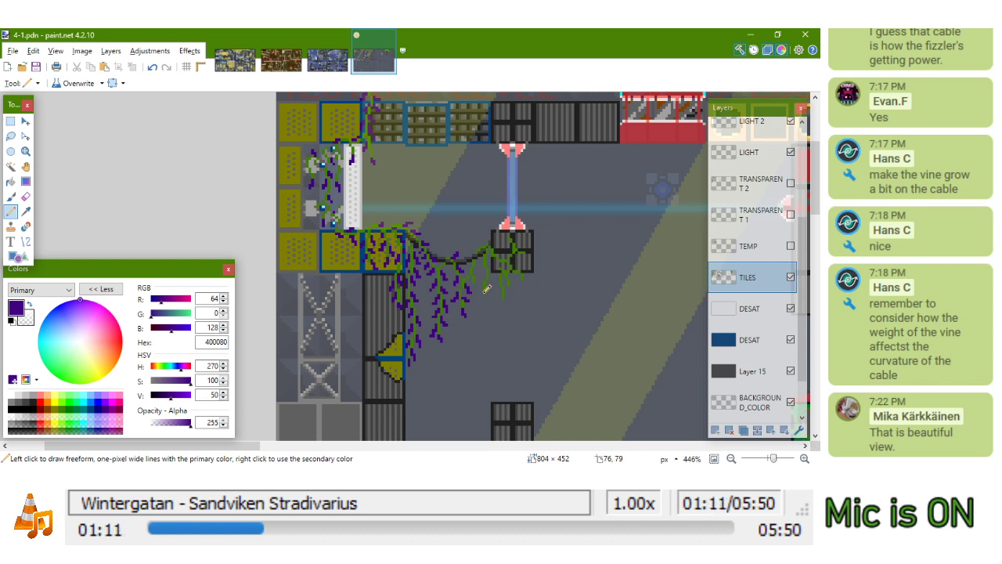
# Add purple leaves around the fork's branch nearest the block and one above the cable just before the block
pyautogui.keyDown('ctrl'); pyautogui.scroll(8, 451, 342); pyautogui.keyUp('ctrl')
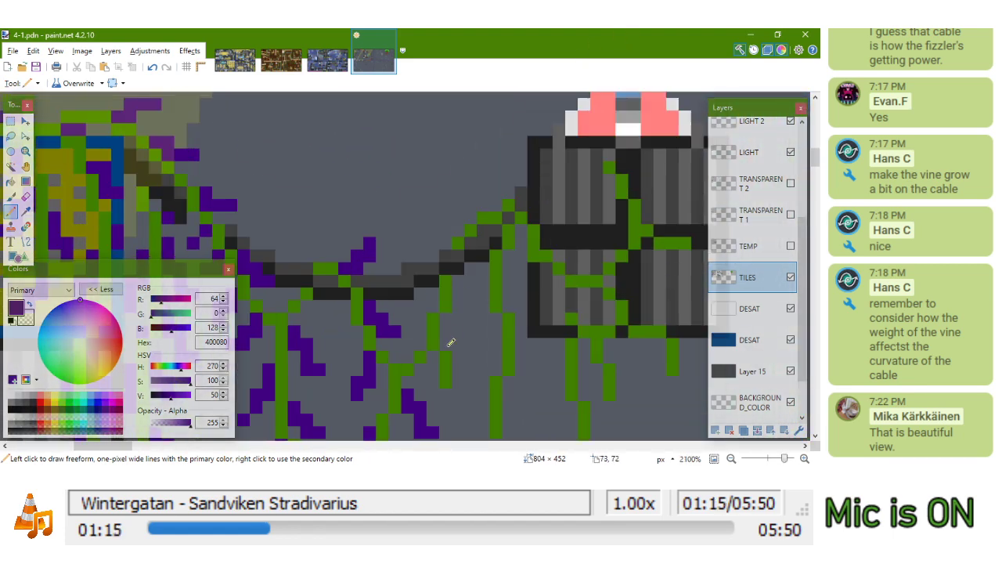
pyautogui.scroll(-2, 469, 313)
pyautogui.moveTo(445, 249); pyautogui.dragTo(470, 278)
pyautogui.moveTo(443, 178); pyautogui.dragTo(466, 198)
pyautogui.moveTo(435, 159)
pyautogui.mouseDown()
pyautogui.moveTo(461, 210)
pyautogui.moveTo(452, 249)
pyautogui.mouseUp()
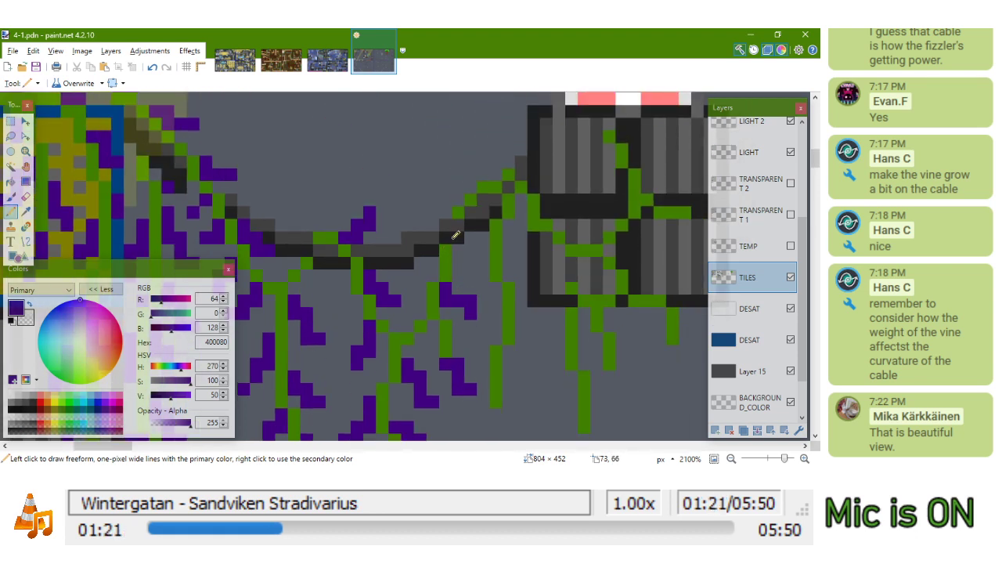
pyautogui.click(432, 223)
pyautogui.moveTo(474, 188)
pyautogui.mouseDown()
pyautogui.moveTo(458, 186)
pyautogui.moveTo(438, 158)
pyautogui.mouseUp()
pyautogui.scroll(-8, 438, 165)
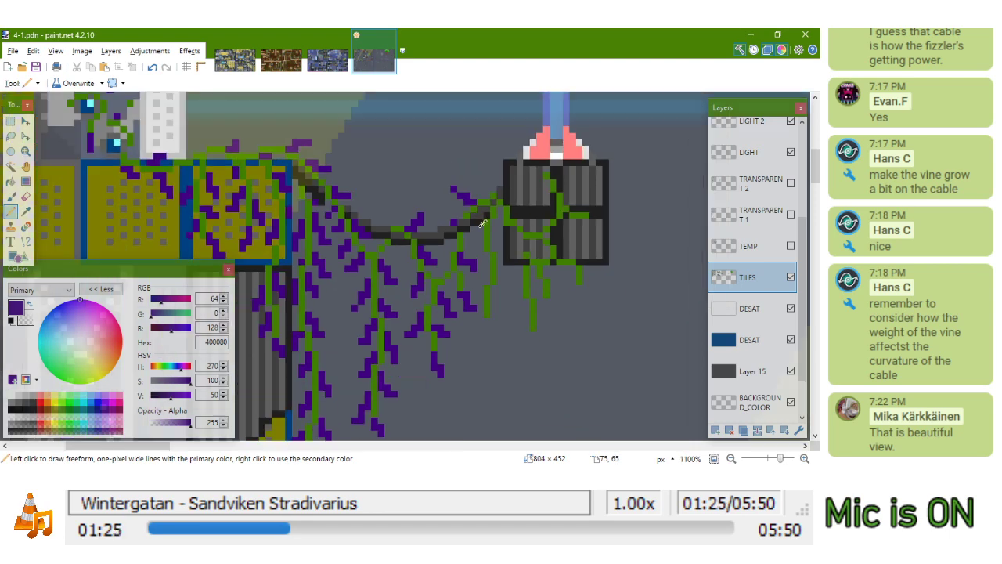
pyautogui.scroll(-2, 509, 257)
pyautogui.scroll(7, 509, 257)
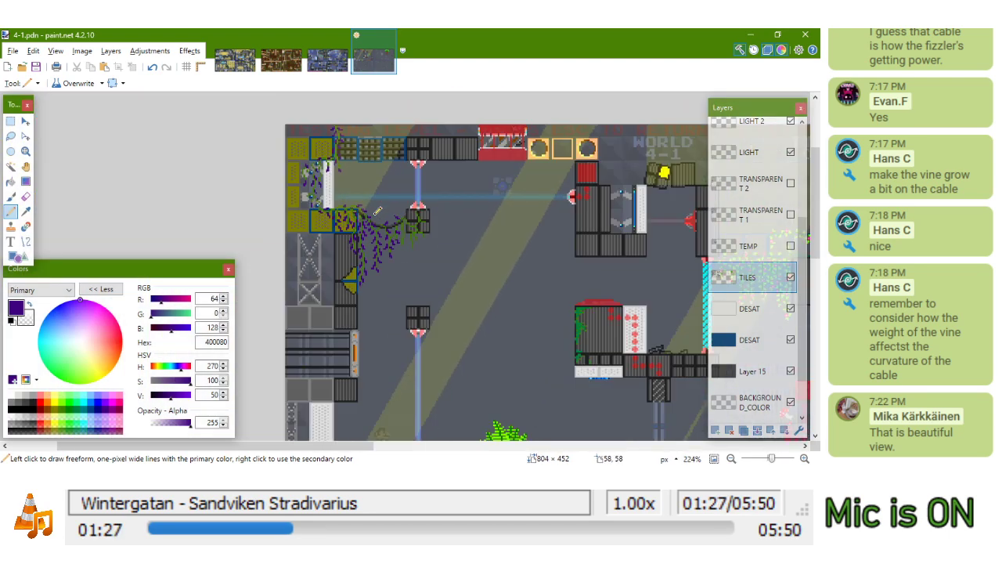
# Pencil purple leaves down both sides of the strand nearest the block, tip its lower end, and check it within the level
pyautogui.scroll(4, 413, 234)
pyautogui.moveTo(391, 177); pyautogui.dragTo(410, 227)
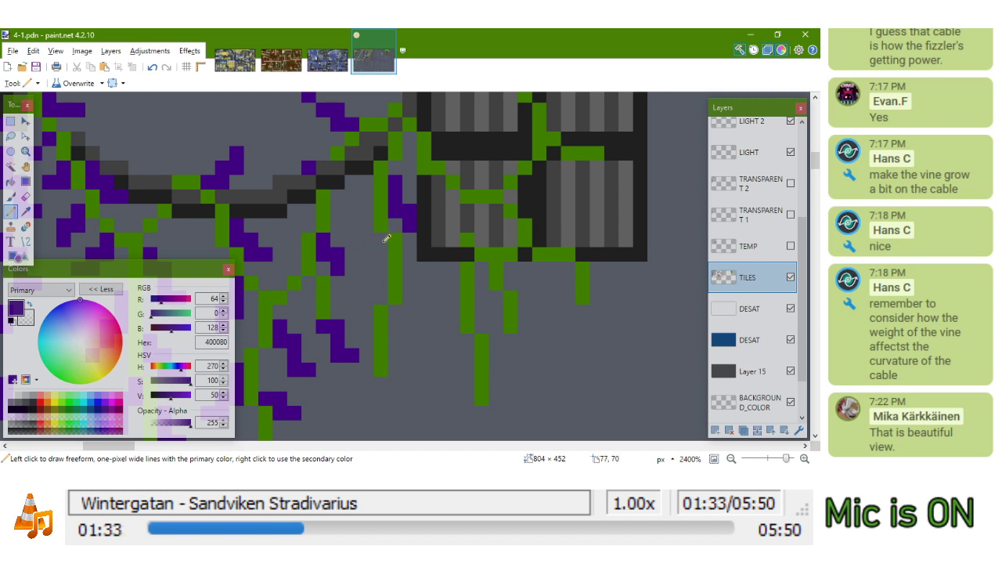
pyautogui.moveTo(373, 185)
pyautogui.mouseDown()
pyautogui.moveTo(367, 228)
pyautogui.moveTo(353, 227)
pyautogui.mouseUp()
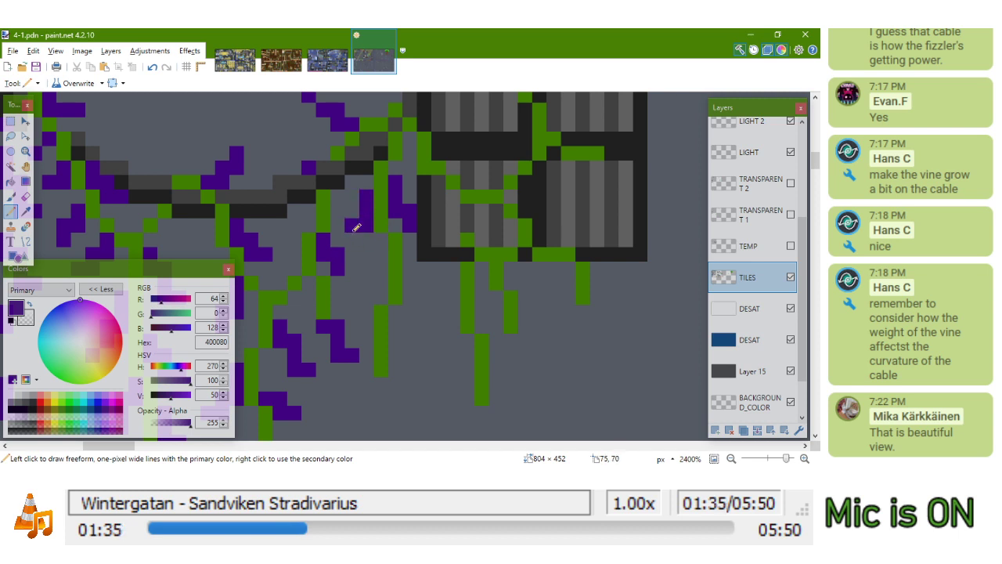
pyautogui.rightClick(366, 226)
pyautogui.moveTo(386, 253)
pyautogui.mouseDown()
pyautogui.moveTo(364, 301)
pyautogui.moveTo(413, 284)
pyautogui.moveTo(426, 318)
pyautogui.moveTo(417, 294)
pyautogui.moveTo(453, 275)
pyautogui.moveTo(465, 284)
pyautogui.moveTo(469, 301)
pyautogui.moveTo(463, 288)
pyautogui.moveTo(431, 299)
pyautogui.moveTo(413, 337)
pyautogui.mouseUp()
pyautogui.rightClick(424, 298)
pyautogui.scroll(-5, 447, 238)
pyautogui.keyDown('ctrl'); pyautogui.scroll(-3, 438, 235); pyautogui.keyUp('ctrl')
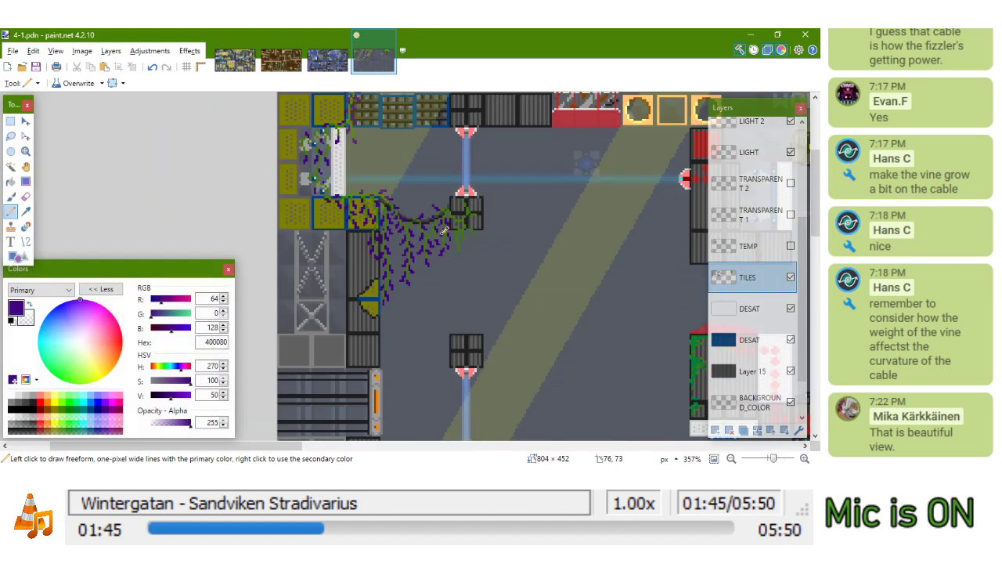
pyautogui.keyDown('ctrl'); pyautogui.scroll(6, 438, 243); pyautogui.keyUp('ctrl')
pyautogui.keyDown('ctrl'); pyautogui.scroll(-3, 448, 221); pyautogui.keyUp('ctrl')
pyautogui.keyDown('ctrl'); pyautogui.scroll(3, 454, 234); pyautogui.keyUp('ctrl')
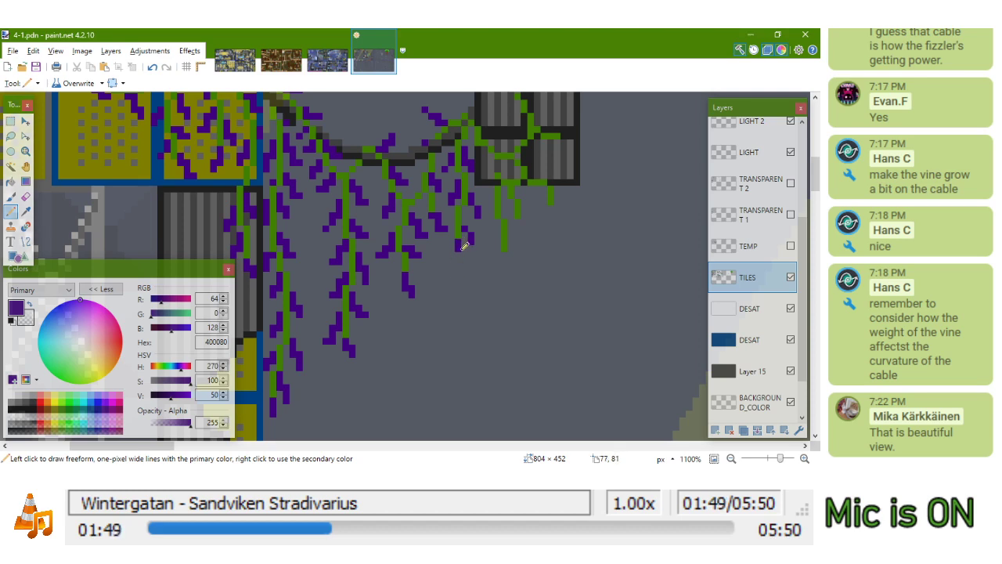
pyautogui.keyDown('ctrl'); pyautogui.scroll(-3, 422, 239); pyautogui.keyUp('ctrl')
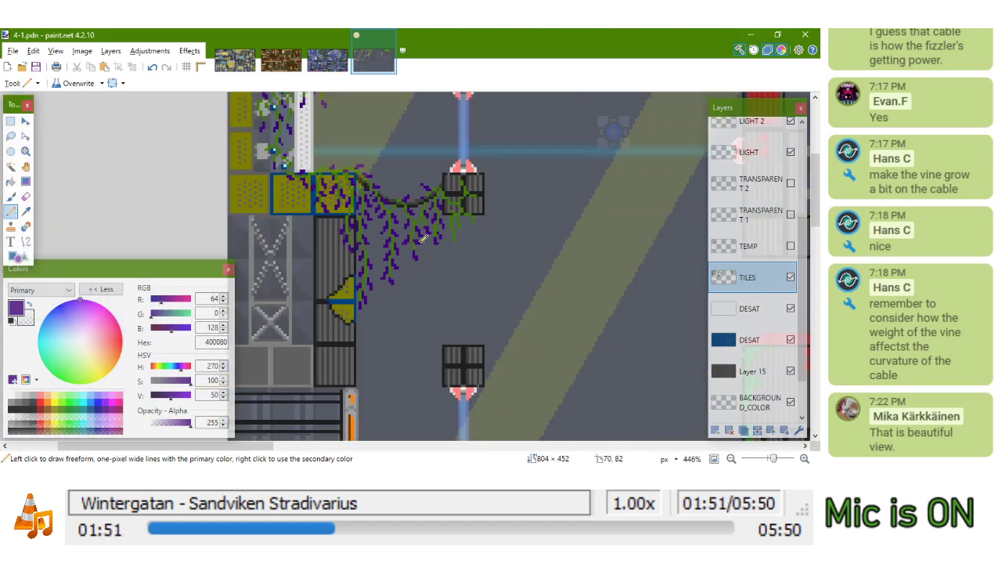
# Pencil purple tips on the three short strands hanging below the block, redoing the longest strand's tip directly beneath its end
pyautogui.scroll(-3, 452, 235)
pyautogui.scroll(10, 472, 224)
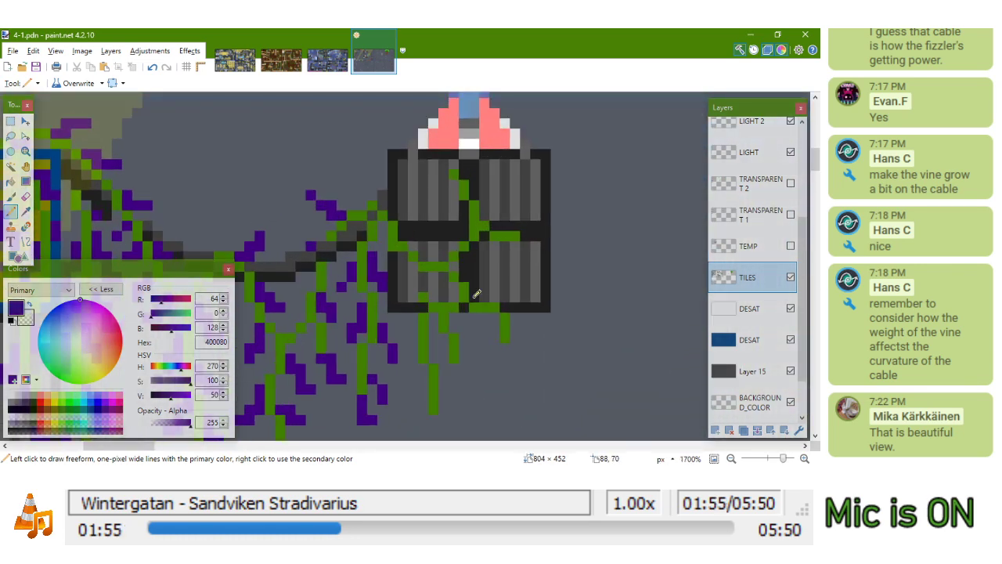
pyautogui.moveTo(473, 293); pyautogui.dragTo(444, 138)
pyautogui.moveTo(417, 251); pyautogui.dragTo(427, 274)
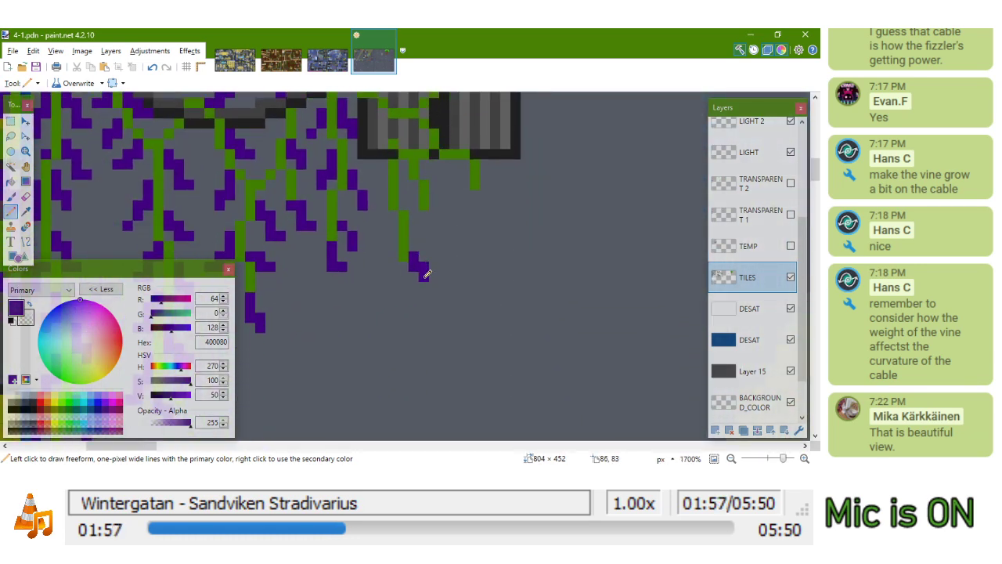
pyautogui.hotkey('ctrl', 'z')
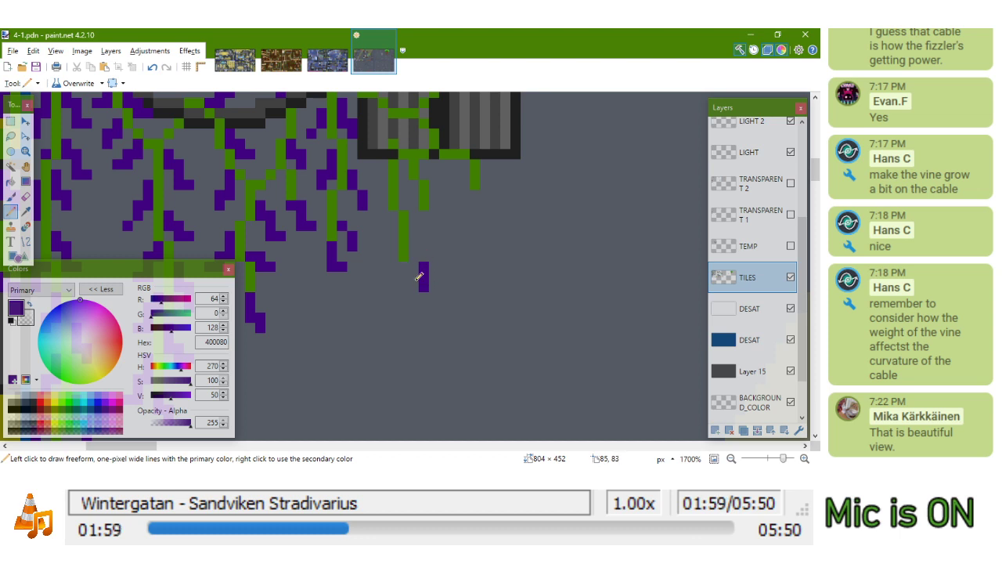
pyautogui.moveTo(404, 266); pyautogui.dragTo(415, 277)
pyautogui.moveTo(424, 213); pyautogui.dragTo(434, 224)
pyautogui.rightClick(433, 224)
pyautogui.click(424, 223)
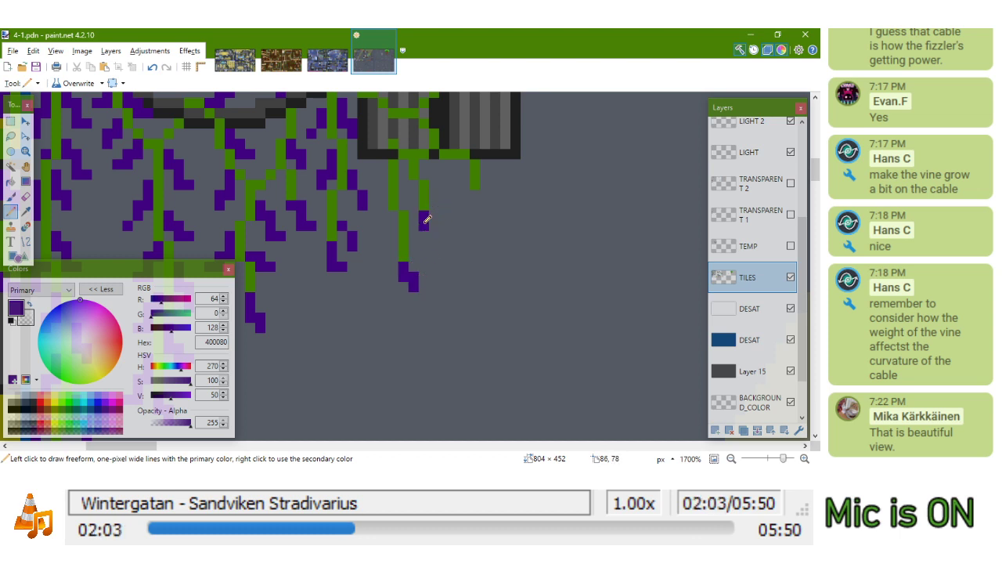
pyautogui.click(475, 195)
# Dot small purple leaves along the green vine that crosses the face of the dark ribbed block
pyautogui.scroll(-10, 490, 235)
pyautogui.scroll(9, 499, 211)
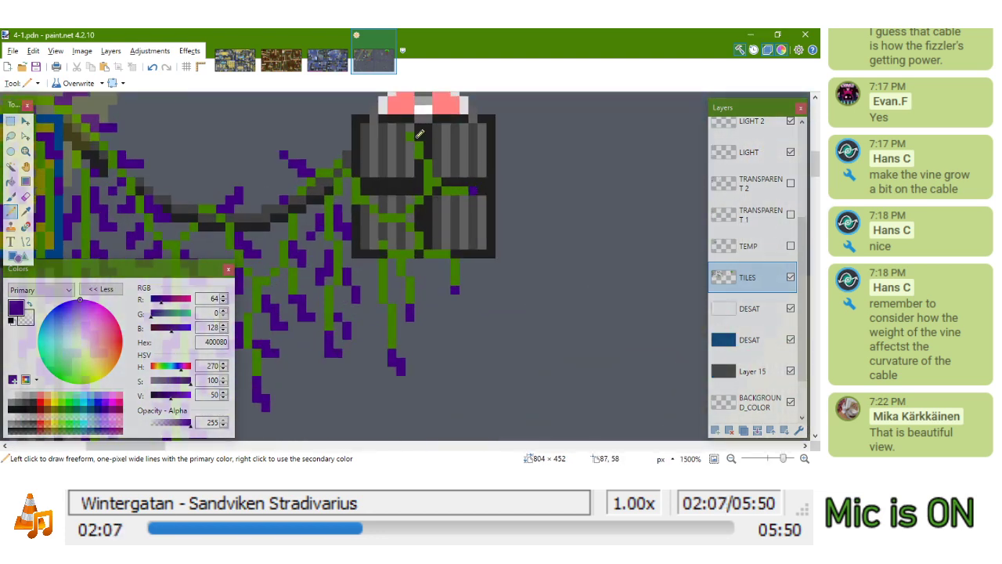
pyautogui.keyDown('ctrl'); pyautogui.scroll(3, 422, 175); pyautogui.keyUp('ctrl')
pyautogui.click(427, 178)
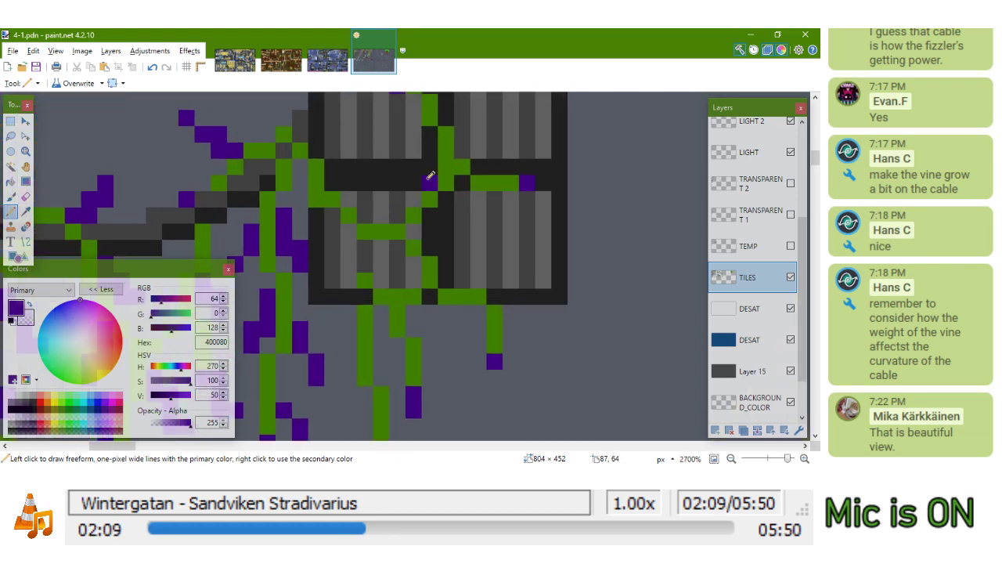
pyautogui.keyDown('ctrl'); pyautogui.scroll(-5, 457, 167); pyautogui.keyUp('ctrl')
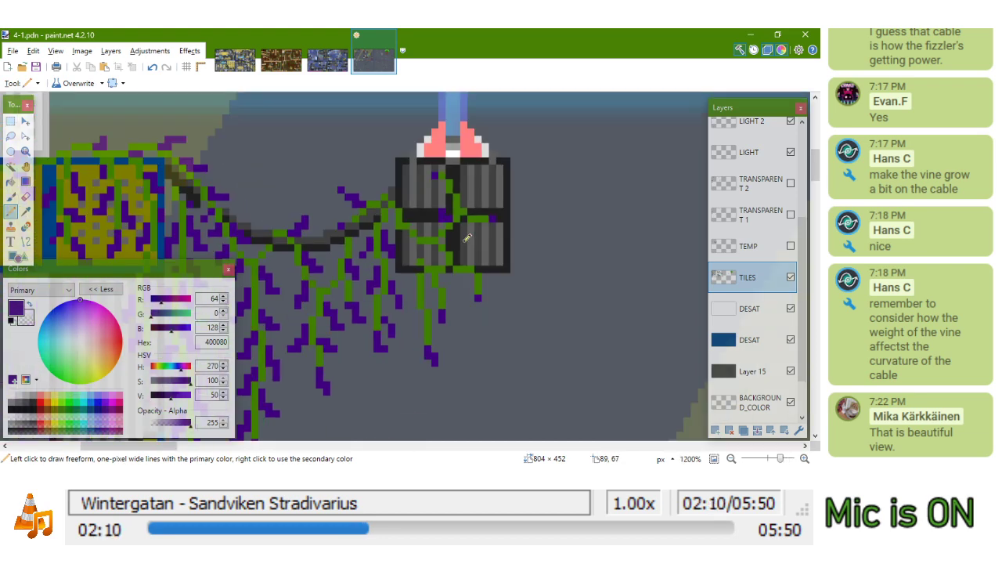
pyautogui.keyDown('ctrl'); pyautogui.scroll(-2, 459, 227); pyautogui.keyUp('ctrl')
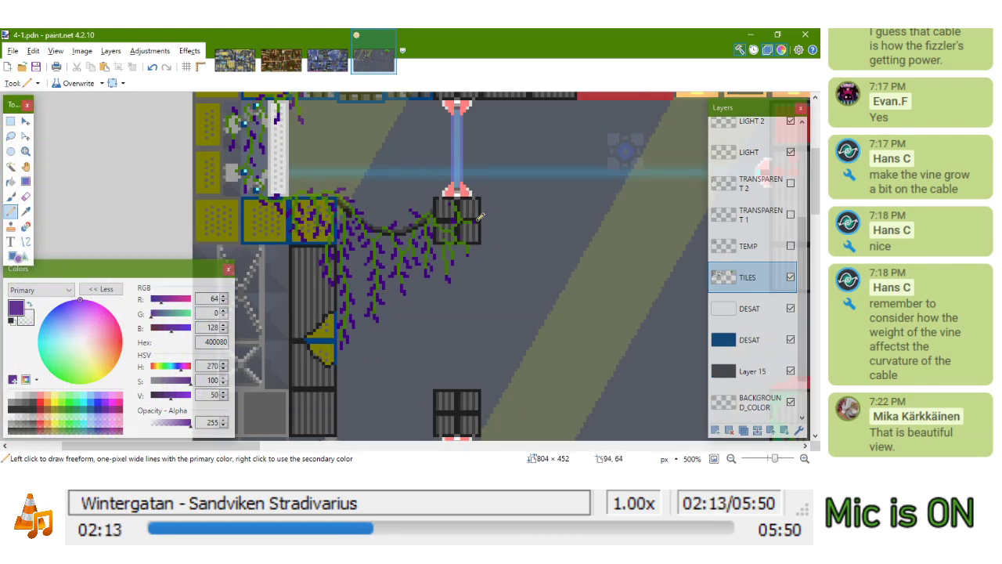
pyautogui.keyDown('ctrl'); pyautogui.scroll(3, 456, 222); pyautogui.keyUp('ctrl')
pyautogui.keyDown('ctrl'); pyautogui.scroll(5, 450, 220); pyautogui.keyUp('ctrl')
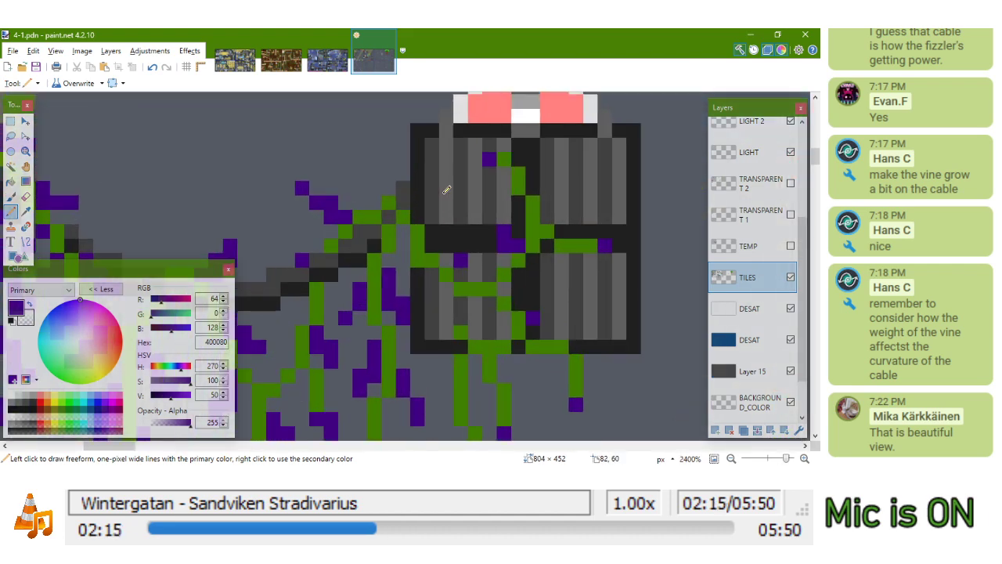
# Sample the vine green 408000, rework the vine where it enters the block so it branches along the middle bar, and check the level
pyautogui.moveTo(439, 205); pyautogui.dragTo(439, 220)
pyautogui.press('k')
pyautogui.click(412, 218)
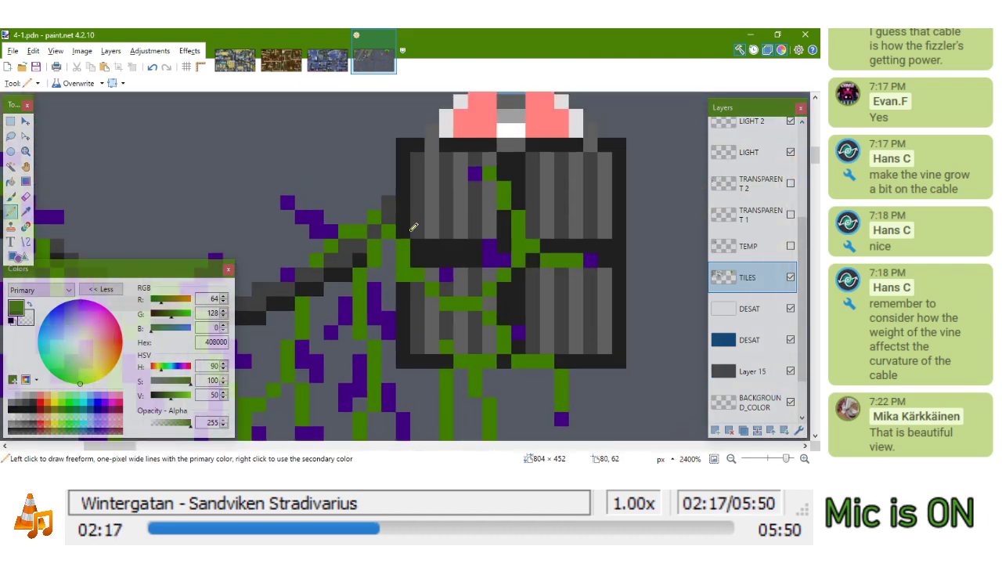
pyautogui.press('k')
pyautogui.click(418, 260)
pyautogui.click(402, 273)
pyautogui.press('k')
pyautogui.click(404, 260)
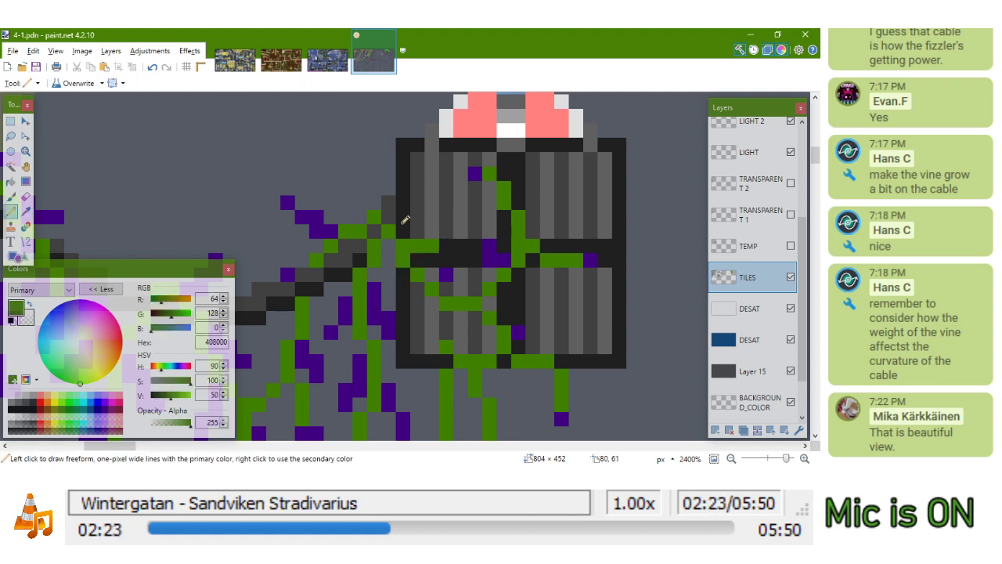
pyautogui.scroll(-12, 467, 209)
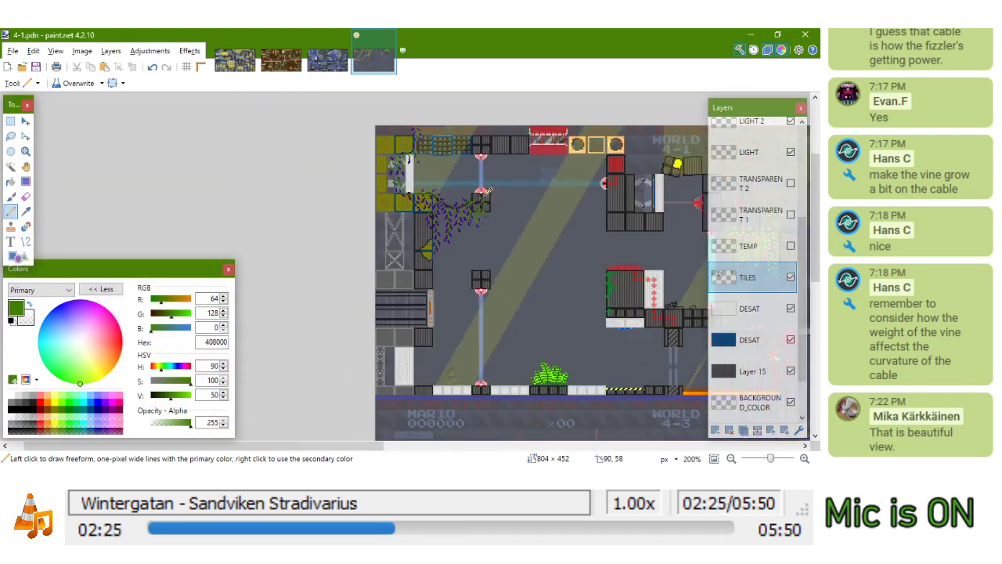
pyautogui.scroll(2, 501, 221)
pyautogui.scroll(-1, 481, 194)
pyautogui.keyDown('ctrl'); pyautogui.scroll(-3, 480, 191); pyautogui.keyUp('ctrl')
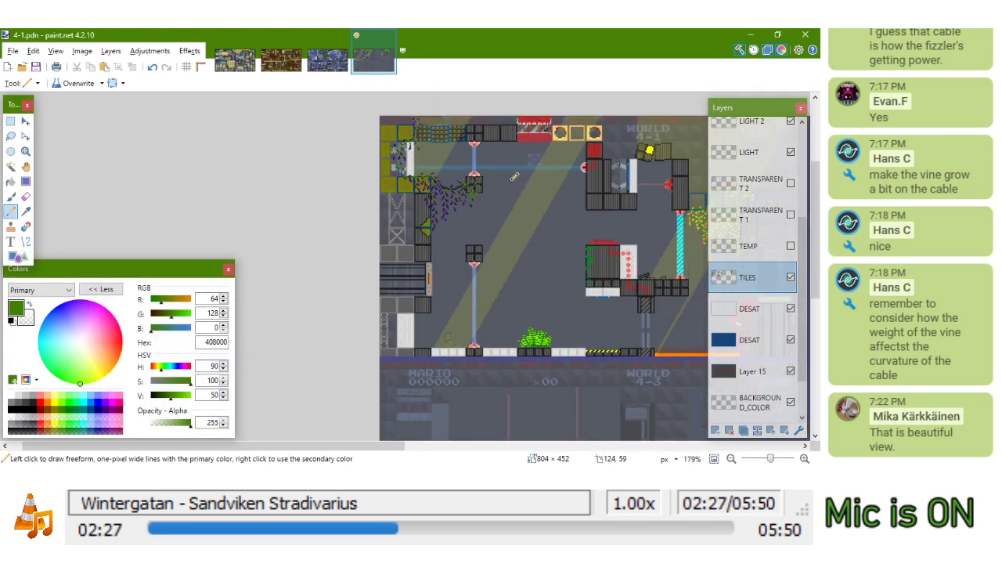
pyautogui.keyDown('ctrl'); pyautogui.scroll(2, 495, 157); pyautogui.keyUp('ctrl')
pyautogui.keyDown('ctrl'); pyautogui.scroll(-2, 470, 179); pyautogui.keyUp('ctrl')
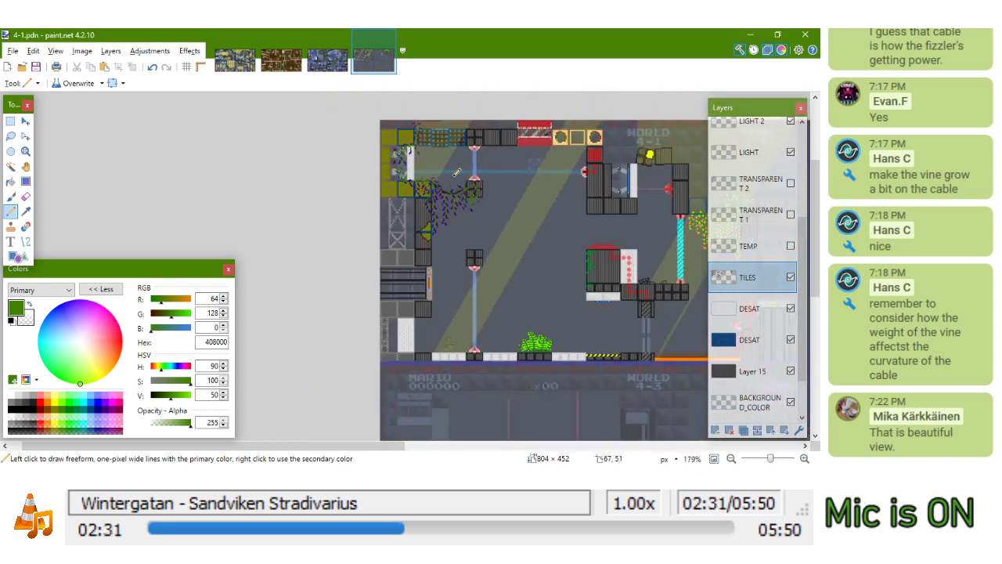
# Show the TRANSPARENT 1 layer and make it active at the purple vines on the hanging cable
pyautogui.keyDown('ctrl'); pyautogui.scroll(6, 435, 174); pyautogui.keyUp('ctrl')
pyautogui.click(791, 214)
pyautogui.scroll(1, 414, 164)
pyautogui.keyDown('ctrl'); pyautogui.scroll(3, 414, 164); pyautogui.keyUp('ctrl')
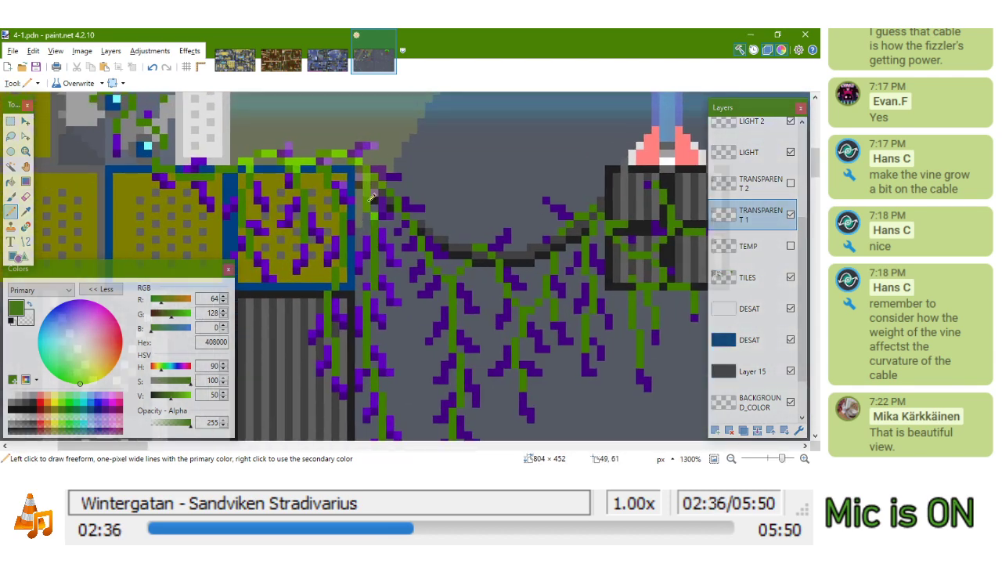
# Sample the bright purple 8000FF from the existing leaves on the TRANSPARENT 1 layer for the Pencil
pyautogui.press('k')
pyautogui.click(340, 158)
pyautogui.press('k')
pyautogui.click(383, 227)
pyautogui.press('k')
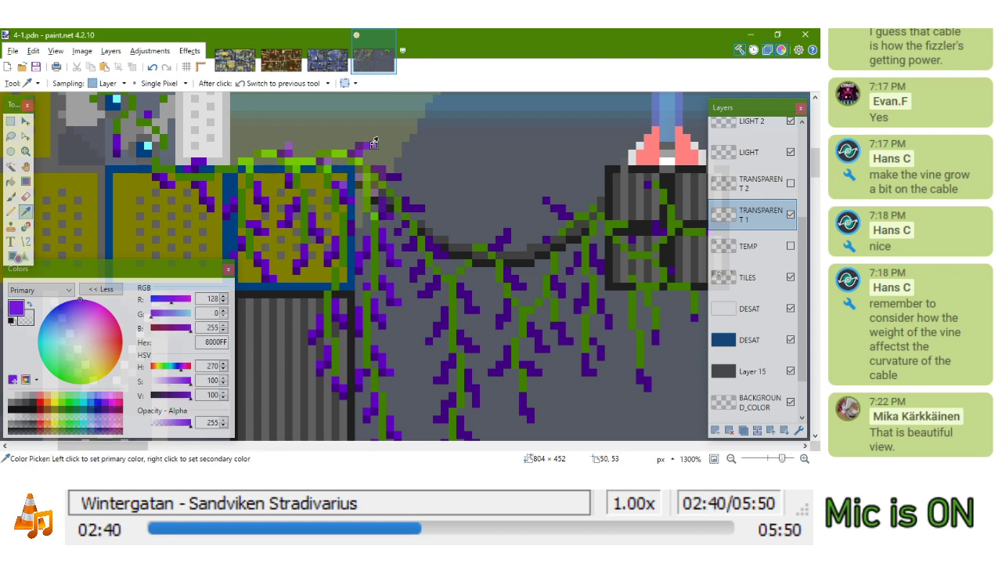
pyautogui.click(375, 147)
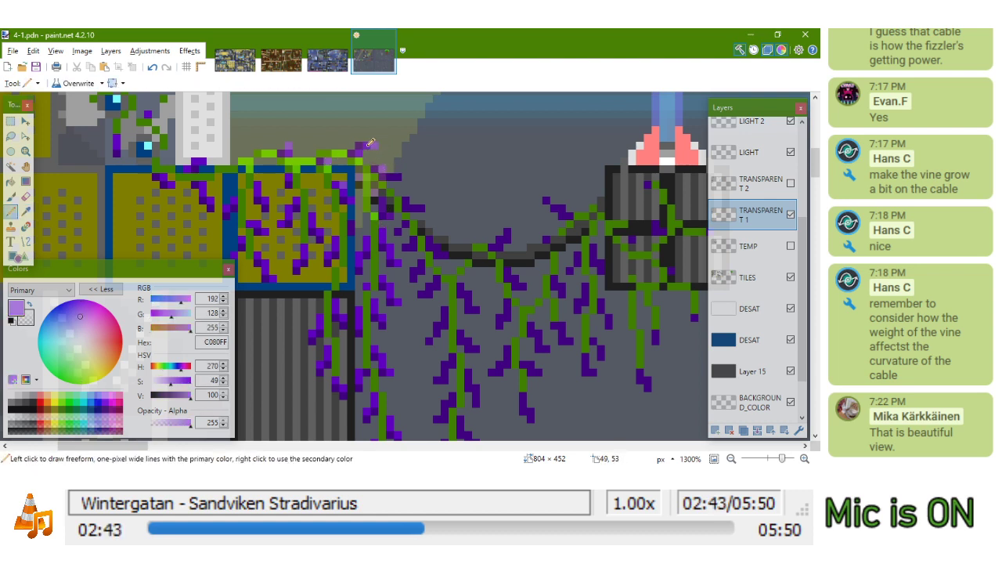
pyautogui.press('k')
pyautogui.click(368, 146)
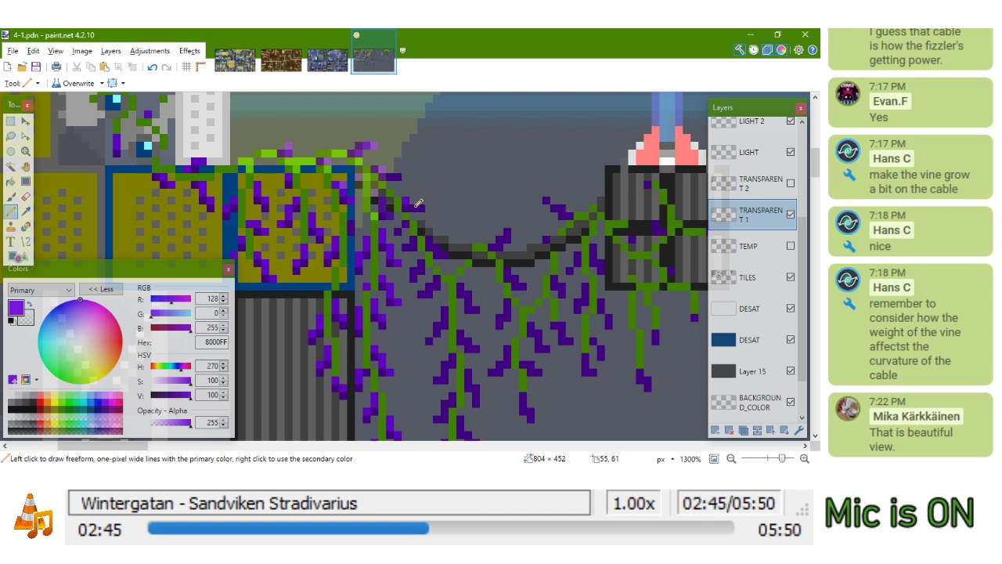
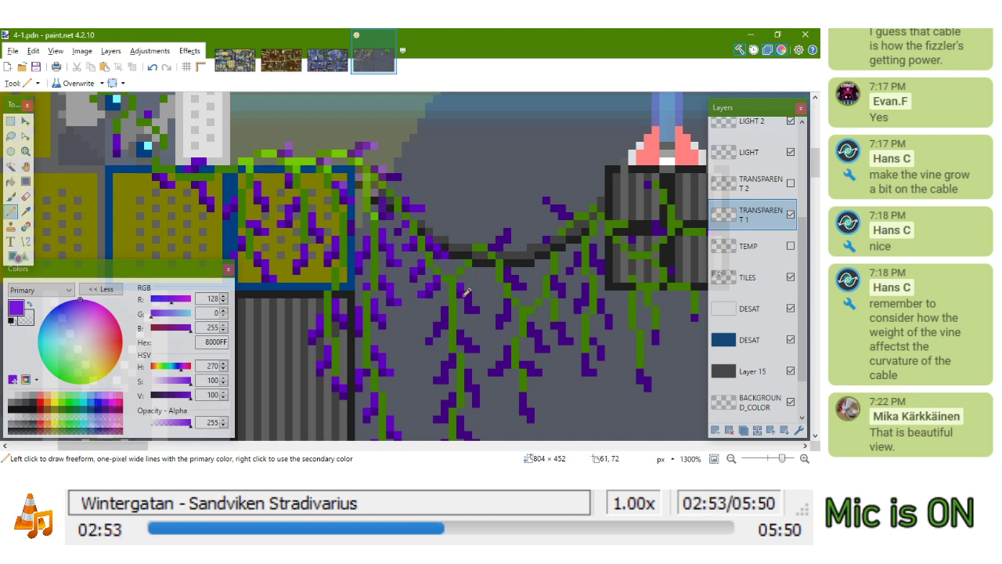
# Pencil 8000FF highlights onto the leaves at the cable's left end and down the long strand hanging there
pyautogui.scroll(4, 482, 305)
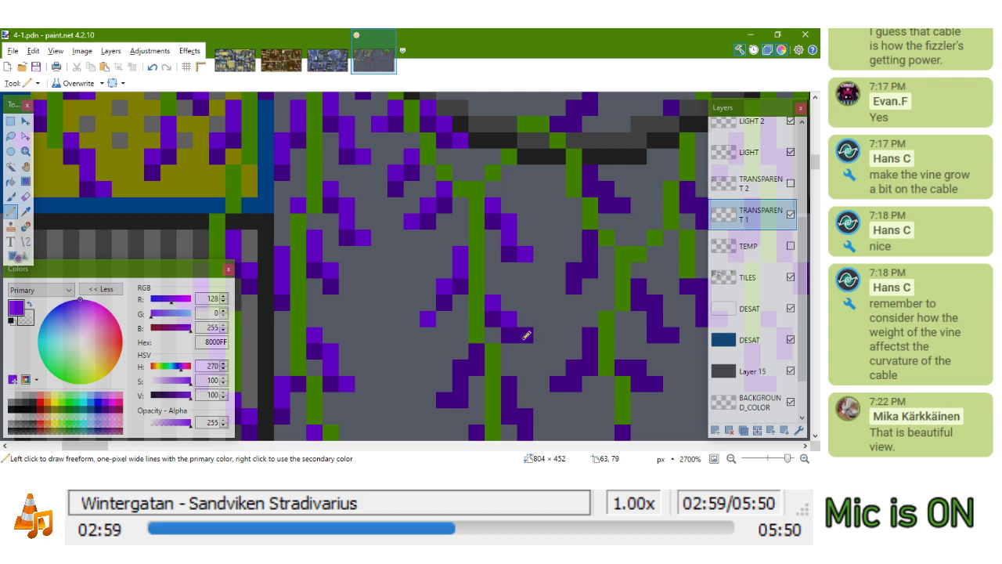
pyautogui.scroll(-2, 496, 311)
pyautogui.scroll(-2, 485, 290)
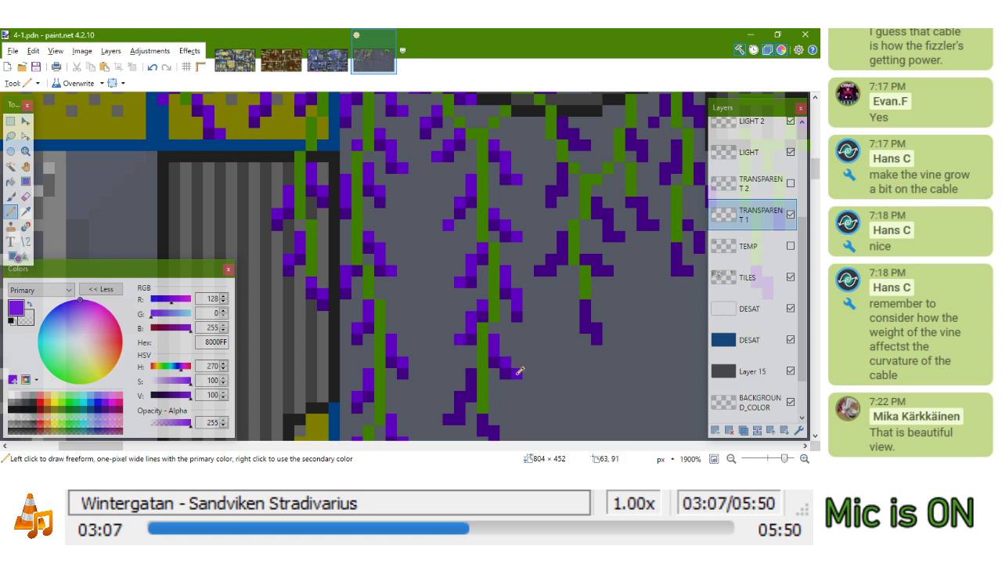
pyautogui.scroll(-2, 507, 362)
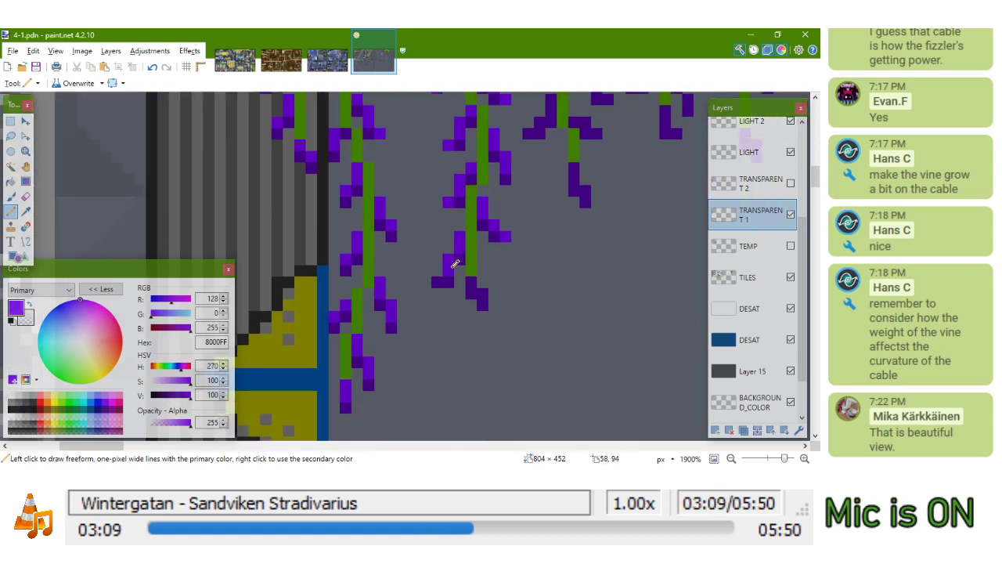
pyautogui.hscroll(2, 537, 264)
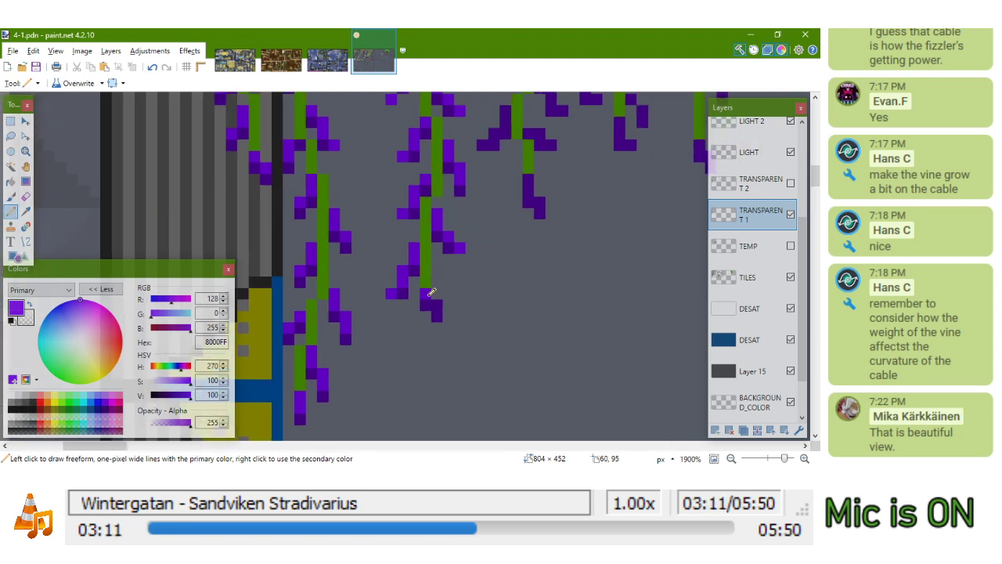
# Brighten the leaves and lower tip of the forked strand hanging below the middle of the cable with 8000FF
pyautogui.scroll(1, 441, 301)
pyautogui.hscroll(1, 458, 315)
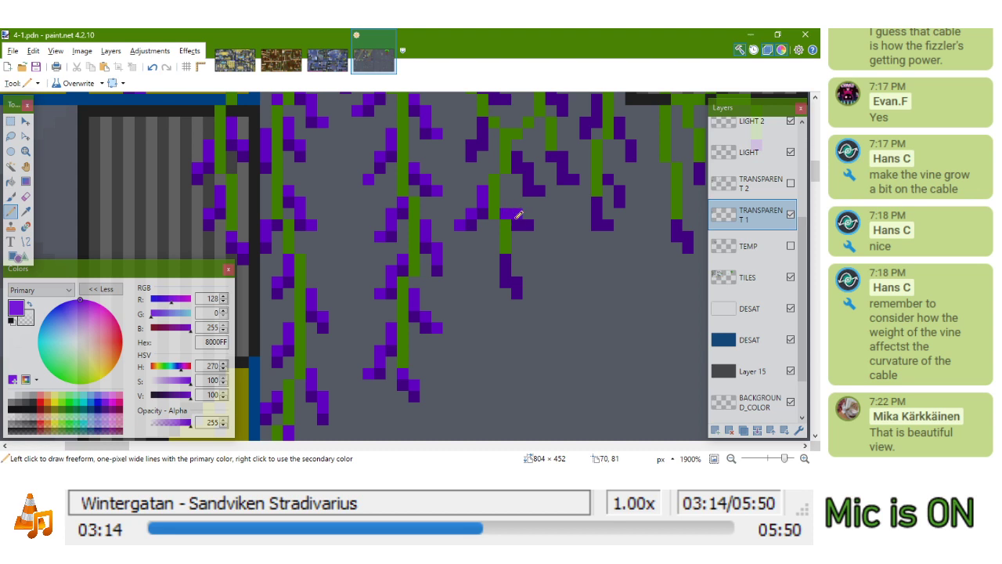
pyautogui.scroll(1, 508, 247)
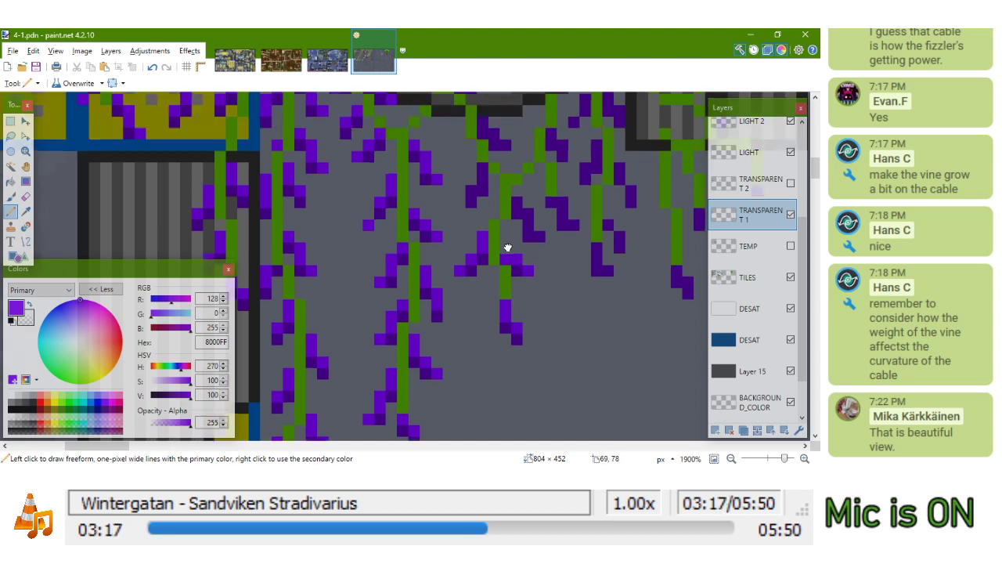
pyautogui.scroll(1, 508, 247)
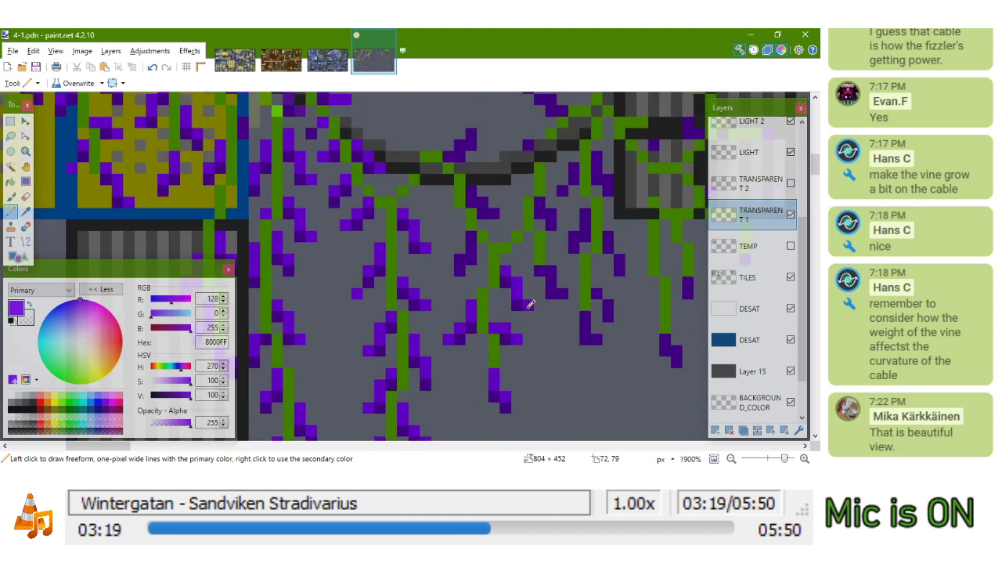
pyautogui.keyDown('ctrl'); pyautogui.scroll(2, 485, 290); pyautogui.keyUp('ctrl')
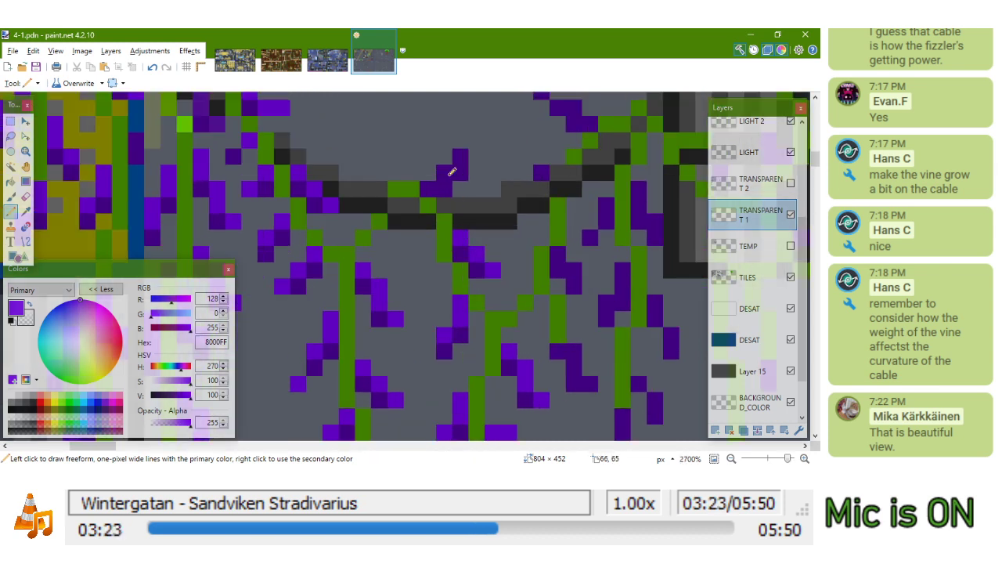
# Add 8000FF highlights to the purple leaves rising above the middle and right end of the cable
pyautogui.click(445, 173)
pyautogui.click(461, 158)
pyautogui.moveTo(543, 177); pyautogui.dragTo(479, 209)
pyautogui.click(477, 205)
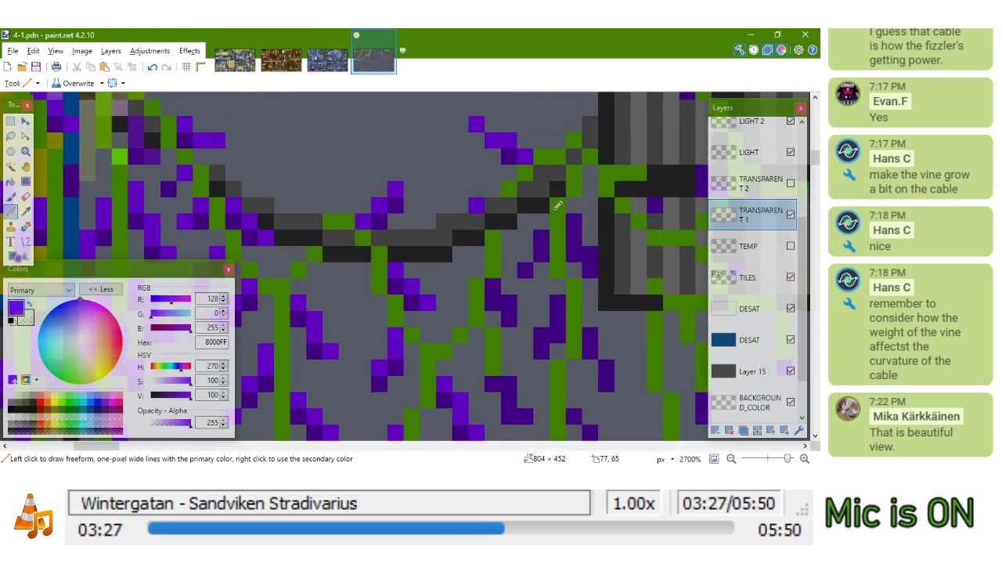
# Highlight the upper leaves on the strands between the cable's middle and the ribbed block with 8000FF, and check them within the level
pyautogui.moveTo(573, 220)
pyautogui.mouseDown()
pyautogui.moveTo(591, 256)
pyautogui.moveTo(489, 158)
pyautogui.mouseUp()
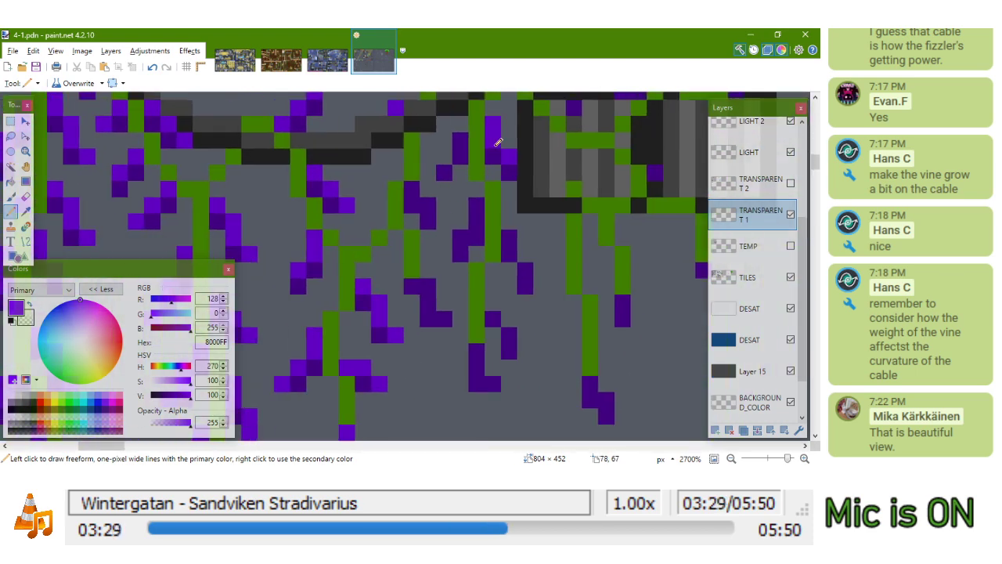
pyautogui.click(461, 141)
pyautogui.click(444, 172)
pyautogui.moveTo(479, 206); pyautogui.dragTo(473, 223)
pyautogui.click(412, 189)
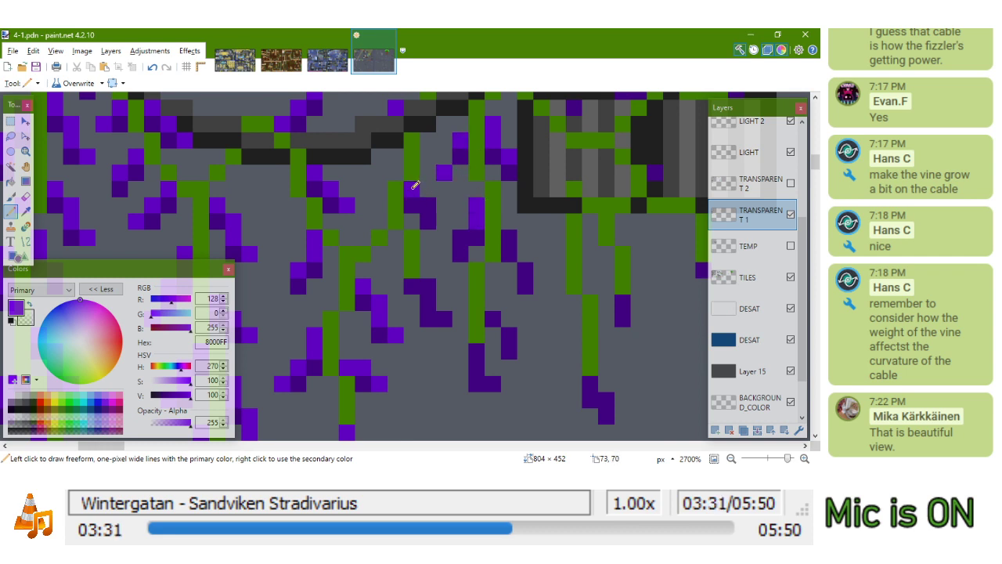
pyautogui.click(428, 288)
pyautogui.click(429, 301)
pyautogui.click(446, 317)
pyautogui.moveTo(476, 227); pyautogui.dragTo(441, 259)
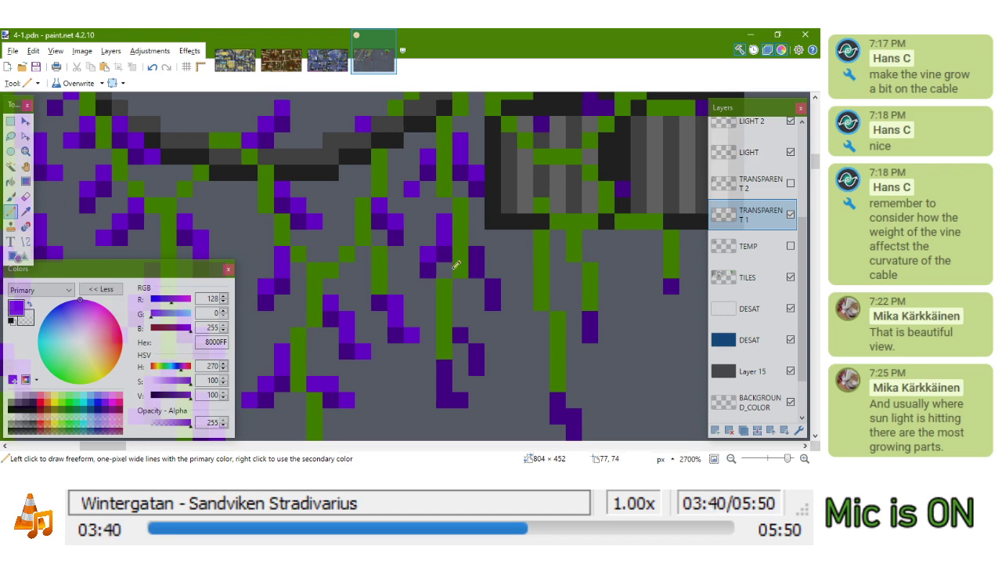
pyautogui.scroll(-8, 456, 265)
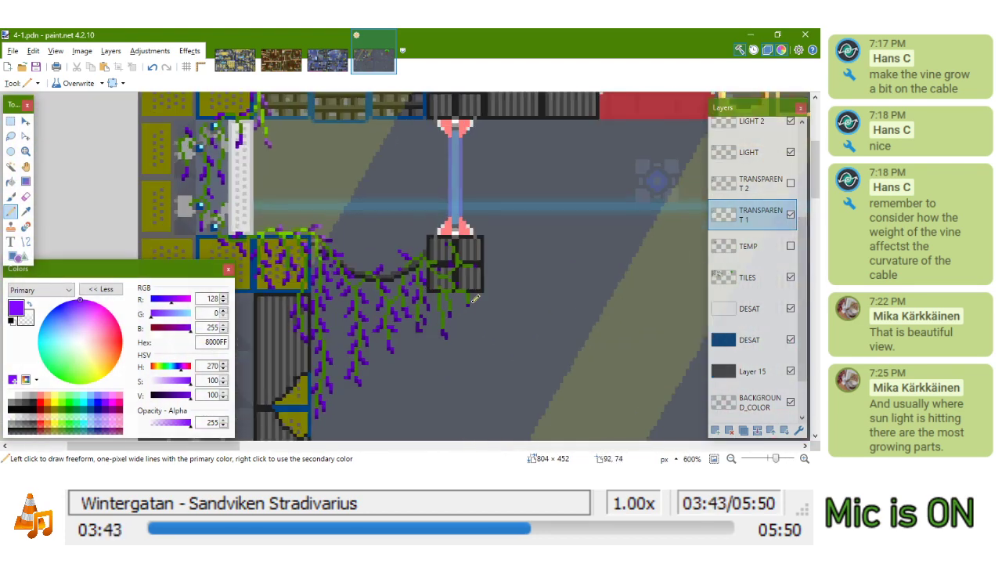
pyautogui.scroll(7, 475, 298)
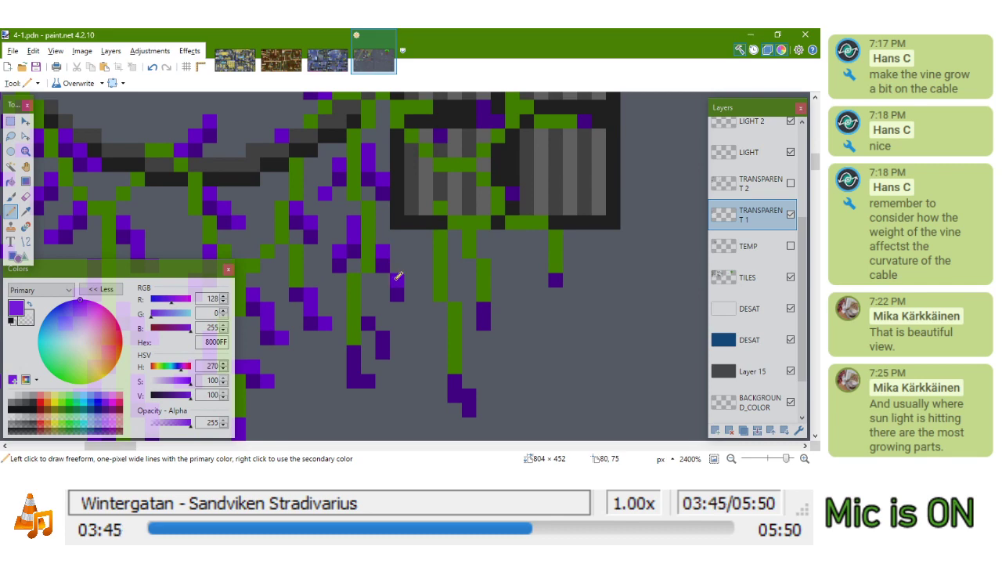
pyautogui.scroll(-12, 397, 275)
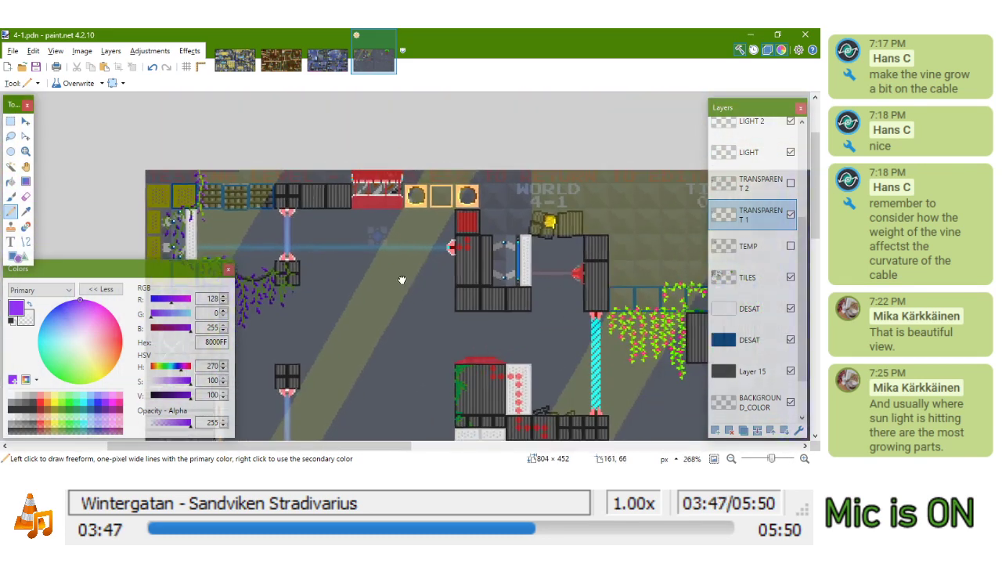
pyautogui.moveTo(401, 279); pyautogui.dragTo(506, 291)
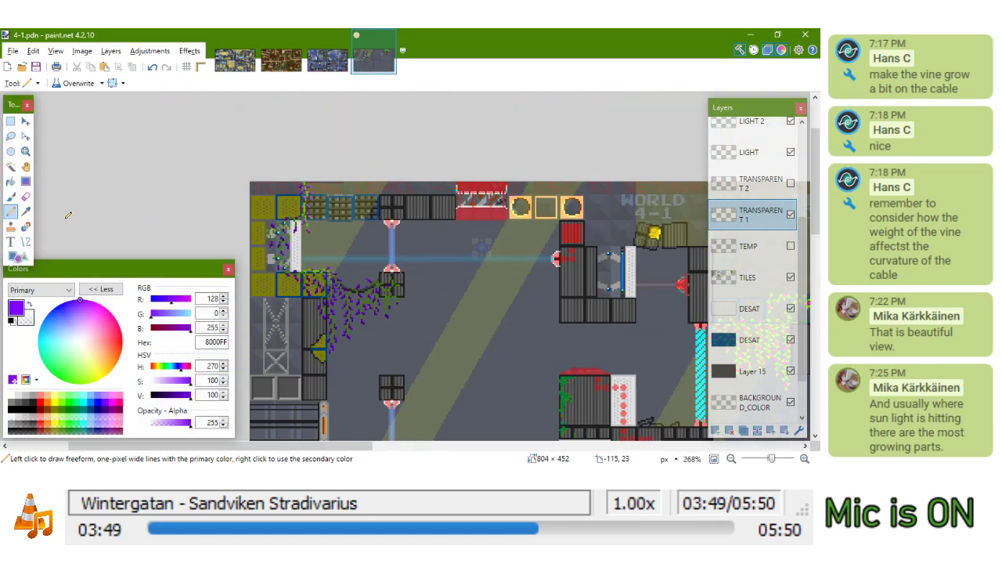
pyautogui.click(26, 242)
pyautogui.moveTo(383, 147)
pyautogui.mouseDown()
pyautogui.moveTo(279, 289)
pyautogui.moveTo(305, 292)
pyautogui.moveTo(314, 272)
pyautogui.moveTo(301, 288)
pyautogui.mouseUp()
pyautogui.hotkey('ctrl', 'z')
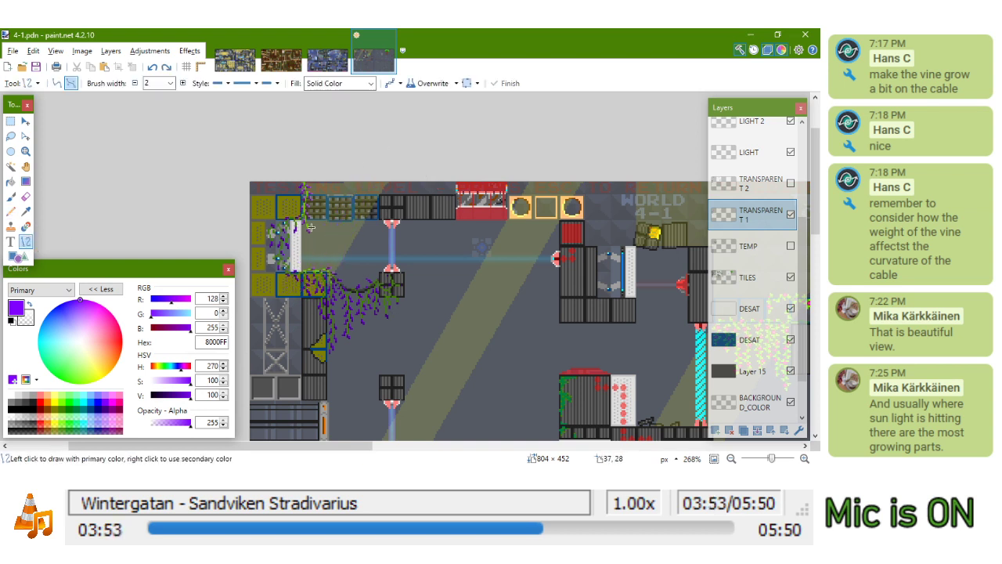
pyautogui.moveTo(516, 204); pyautogui.dragTo(401, 326)
pyautogui.hotkey('ctrl', 'z')
pyautogui.hotkey('ctrl', 'z')
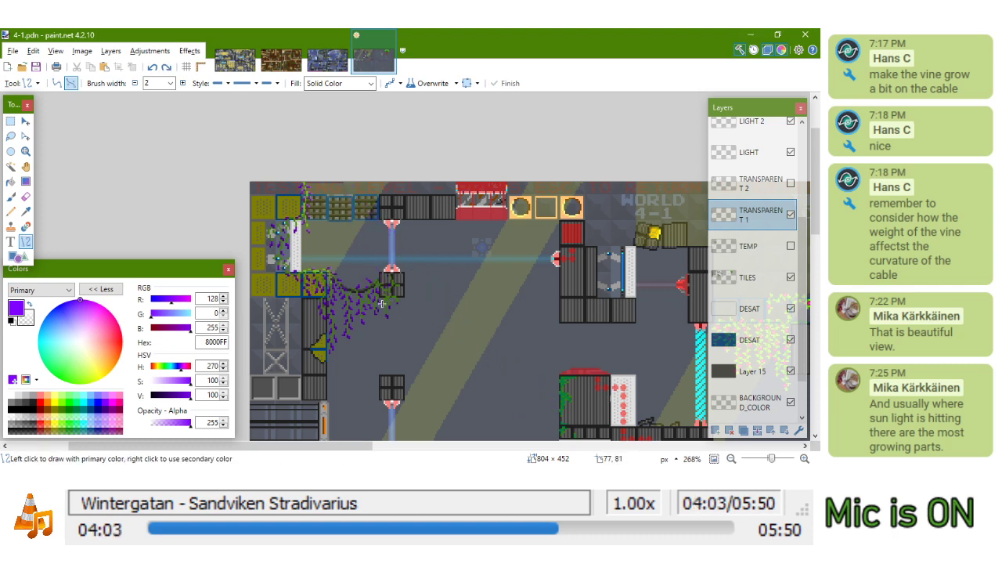
pyautogui.moveTo(665, 305); pyautogui.dragTo(356, 188)
pyautogui.scroll(4, 480, 296)
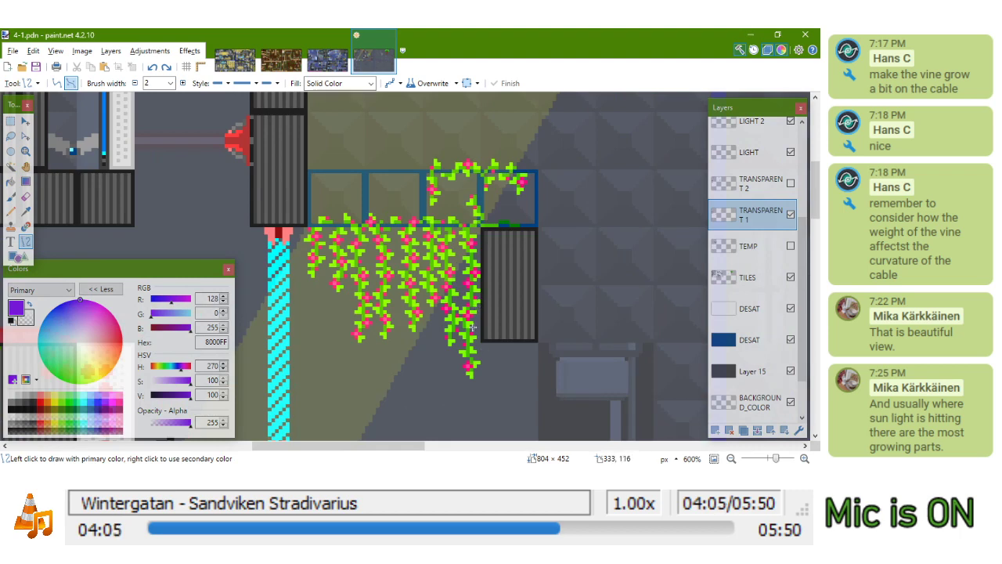
pyautogui.scroll(-3, 479, 297)
pyautogui.moveTo(401, 133); pyautogui.dragTo(471, 334)
pyautogui.hotkey('ctrl', 'z')
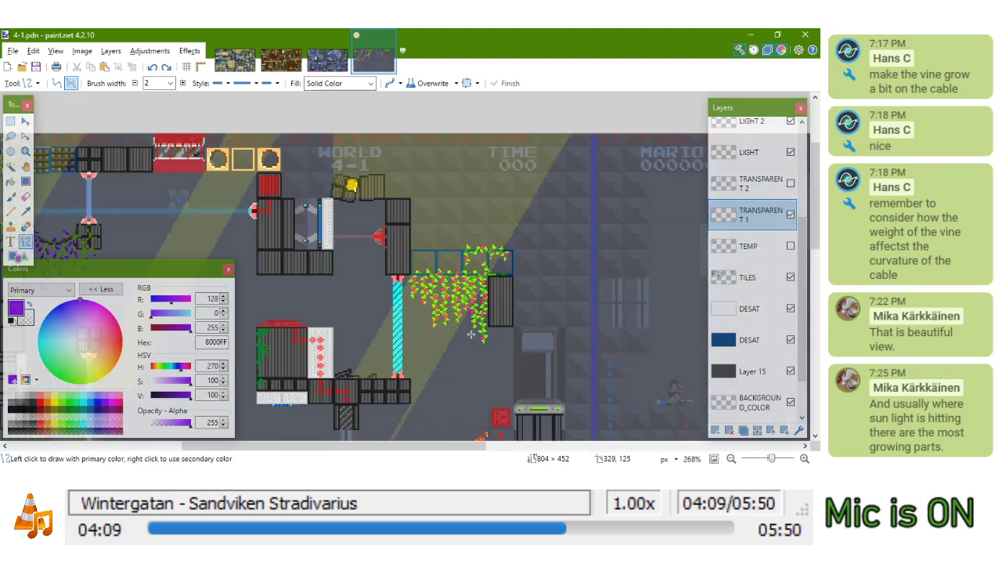
pyautogui.moveTo(383, 290); pyautogui.dragTo(587, 220)
pyautogui.moveTo(246, 198); pyautogui.dragTo(365, 253)
pyautogui.moveTo(481, 270); pyautogui.dragTo(454, 295)
pyautogui.scroll(-2, 476, 146)
pyautogui.scroll(1, 469, 157)
# Pencil 8000FF highlights onto the lowest leaves of the strand beside the ribbed block and the strand tips hanging beneath it
pyautogui.moveTo(486, 138); pyautogui.dragTo(433, 361)
pyautogui.scroll(5, 345, 207)
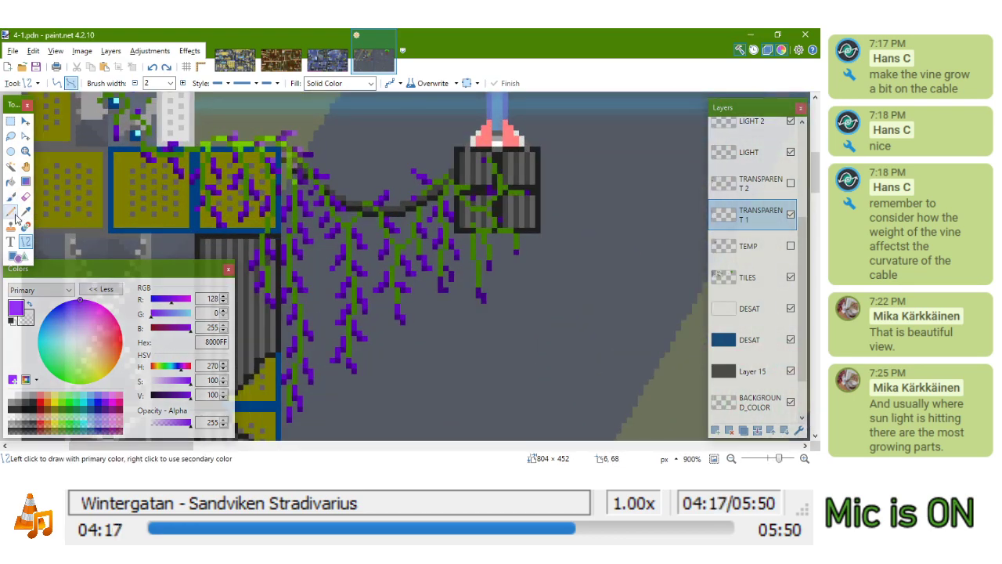
pyautogui.click(12, 212)
pyautogui.scroll(3, 546, 240)
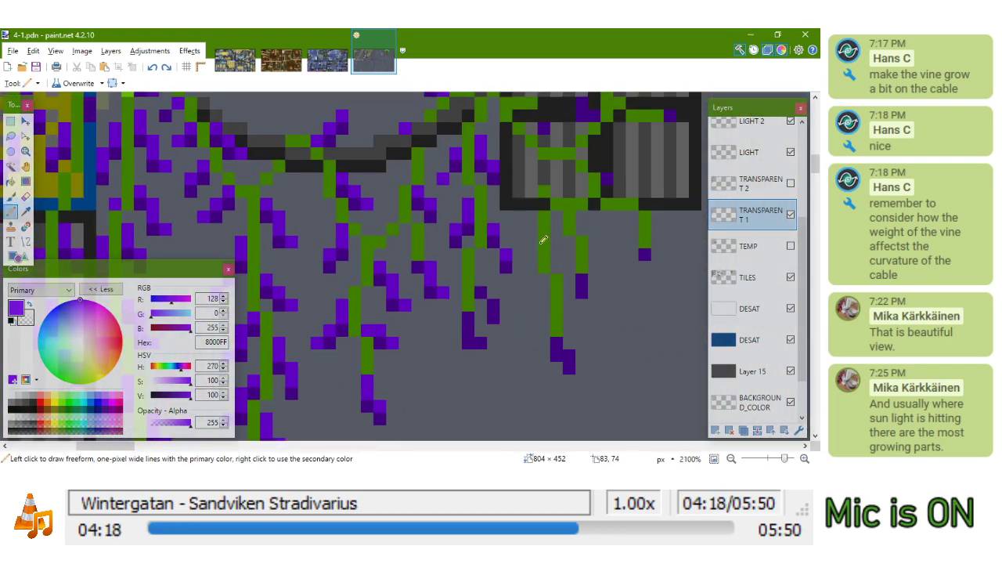
pyautogui.scroll(-3, 543, 239)
pyautogui.scroll(3, 501, 324)
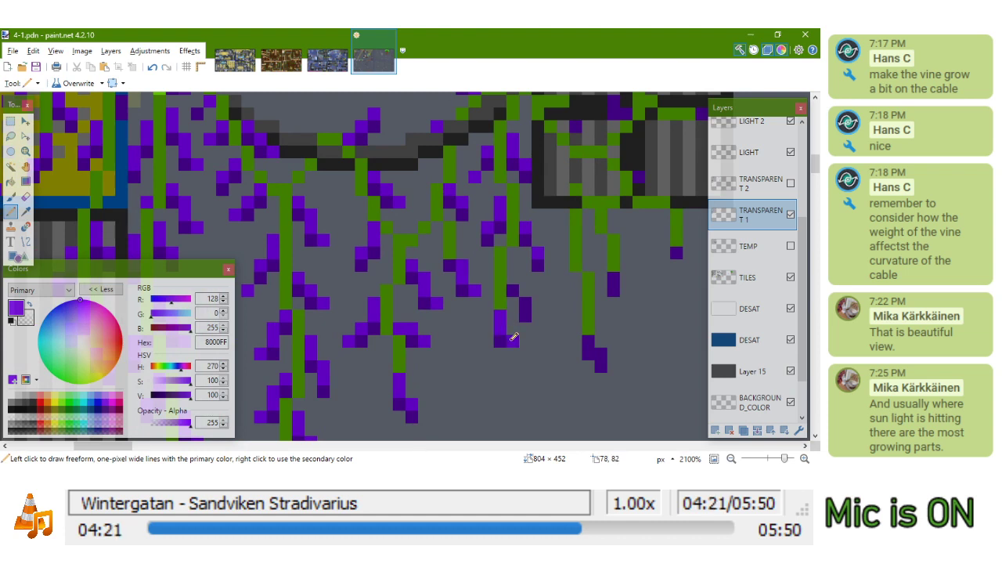
pyautogui.moveTo(518, 287); pyautogui.dragTo(529, 297)
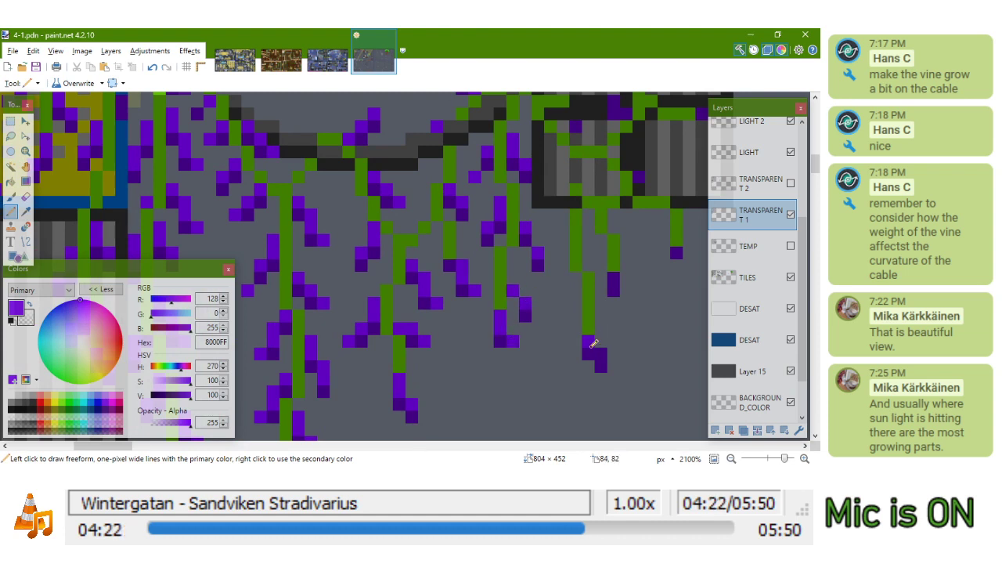
pyautogui.moveTo(661, 222); pyautogui.dragTo(562, 297)
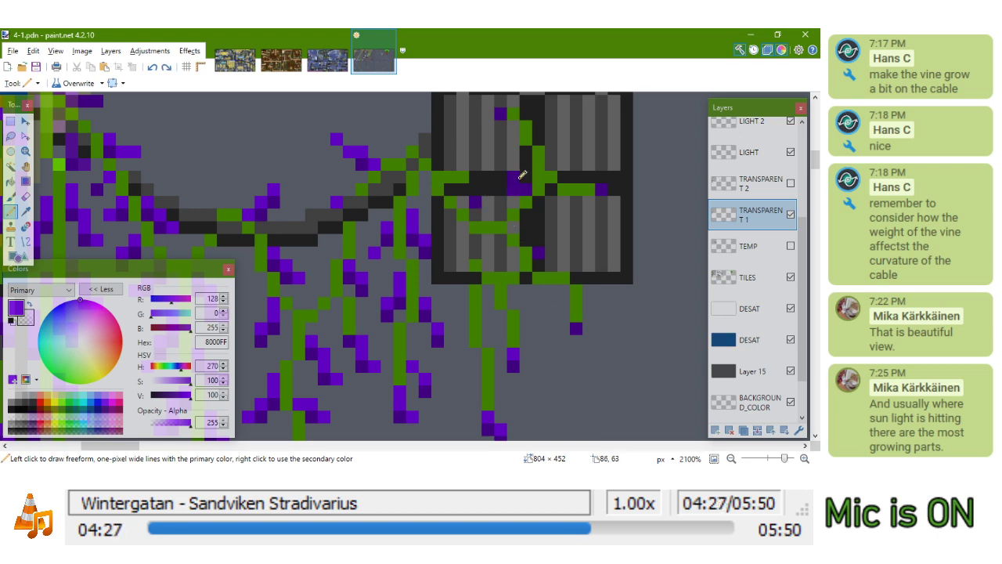
# Examine the brightened vines against the light beams, the rest of the level, and the far end of the orange liquid
pyautogui.scroll(-6, 489, 194)
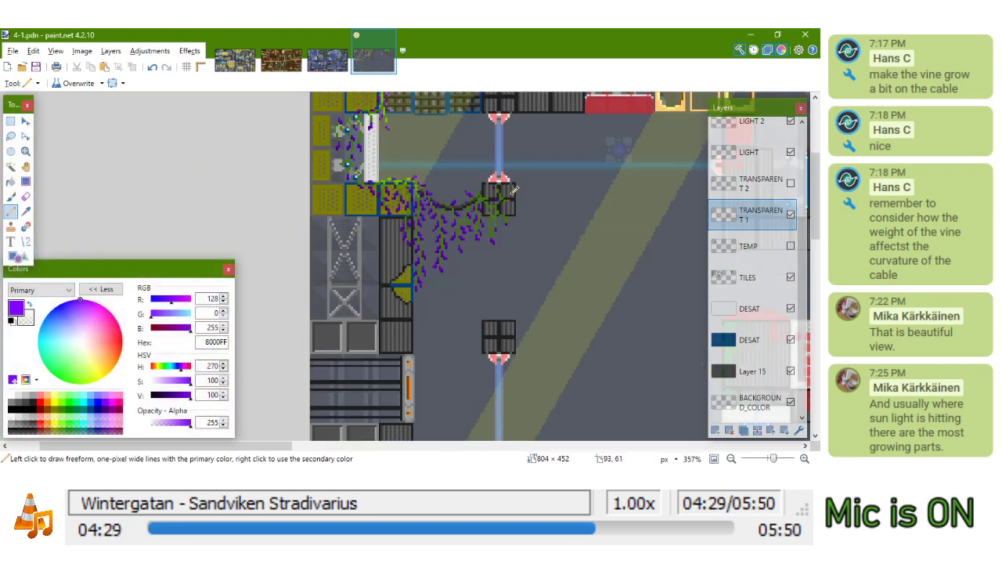
pyautogui.scroll(-5, 488, 200)
pyautogui.scroll(5, 508, 192)
pyautogui.scroll(1, 553, 249)
pyautogui.moveTo(540, 242)
pyautogui.mouseDown()
pyautogui.moveTo(535, 293)
pyautogui.moveTo(523, 285)
pyautogui.mouseUp()
pyautogui.hotkey('ctrl', 'z')
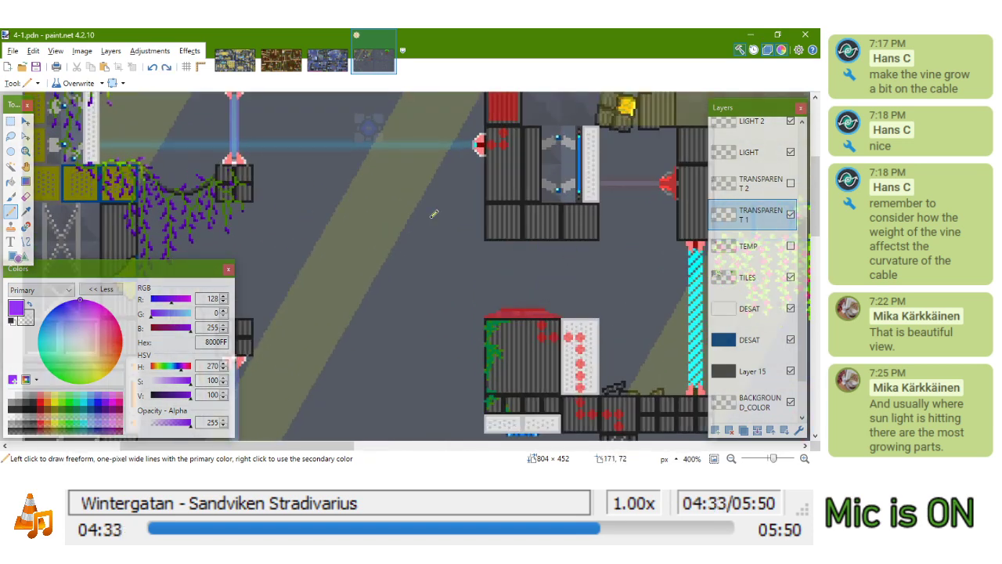
pyautogui.scroll(-6, 564, 263)
pyautogui.scroll(5, 575, 223)
pyautogui.moveTo(580, 182)
pyautogui.mouseDown()
pyautogui.moveTo(602, 145)
pyautogui.moveTo(619, 157)
pyautogui.mouseUp()
pyautogui.scroll(-5, 533, 157)
pyautogui.scroll(5, 456, 276)
pyautogui.scroll(-5, 456, 276)
pyautogui.scroll(4, 445, 345)
pyautogui.scroll(5, 444, 345)
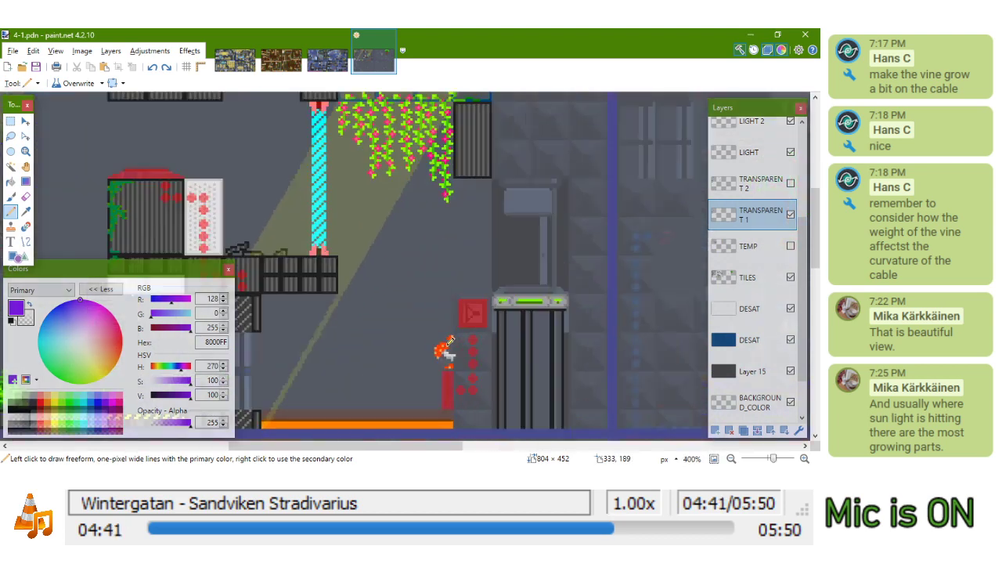
pyautogui.scroll(-2, 493, 278)
pyautogui.scroll(3, 488, 286)
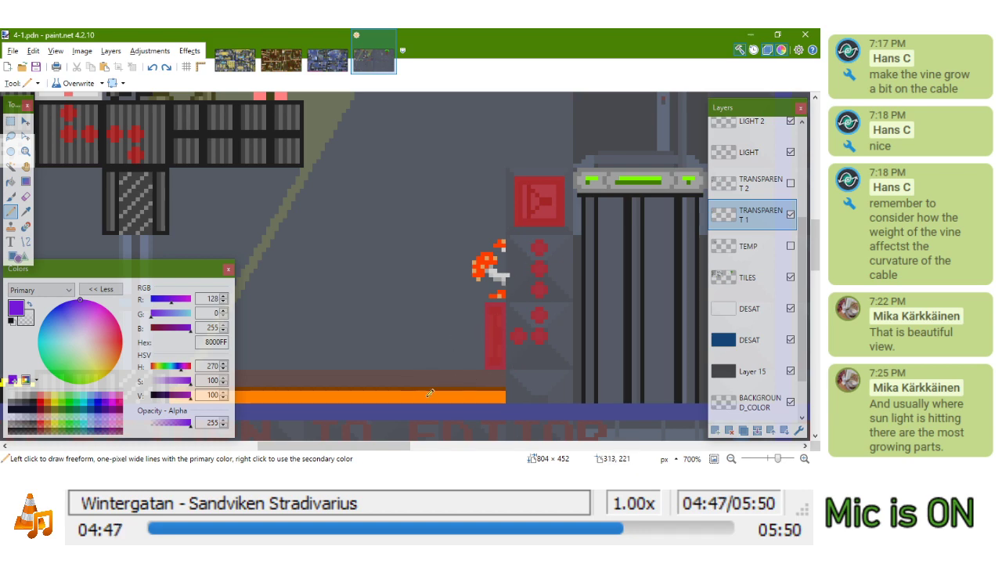
pyautogui.scroll(-4, 485, 383)
pyautogui.scroll(4, 484, 384)
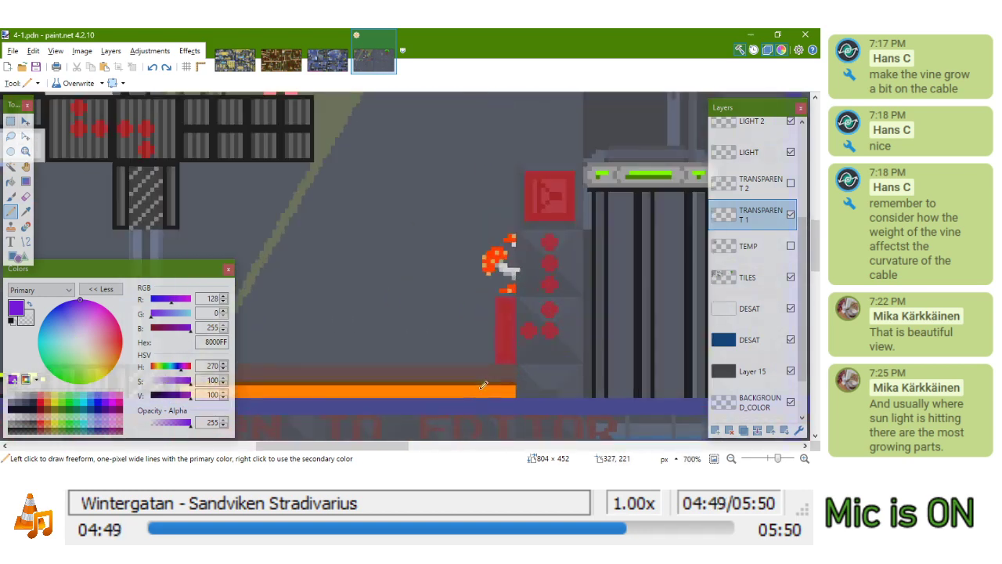
# Examine the level from the orange liquid and flowering vines across to the purple cable vines
pyautogui.scroll(-4, 482, 383)
pyautogui.moveTo(481, 210); pyautogui.dragTo(500, 300)
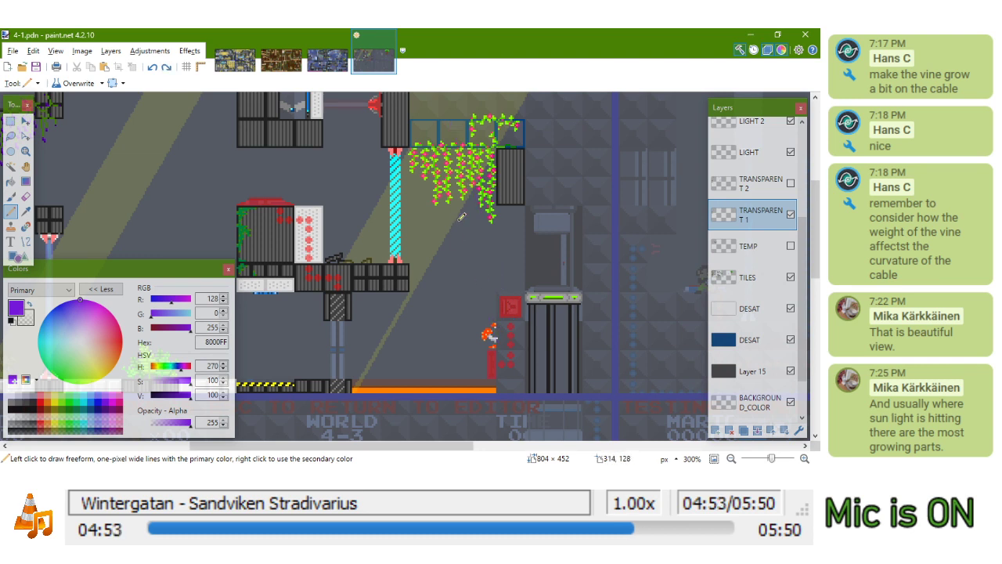
pyautogui.hscroll(-4, 461, 216)
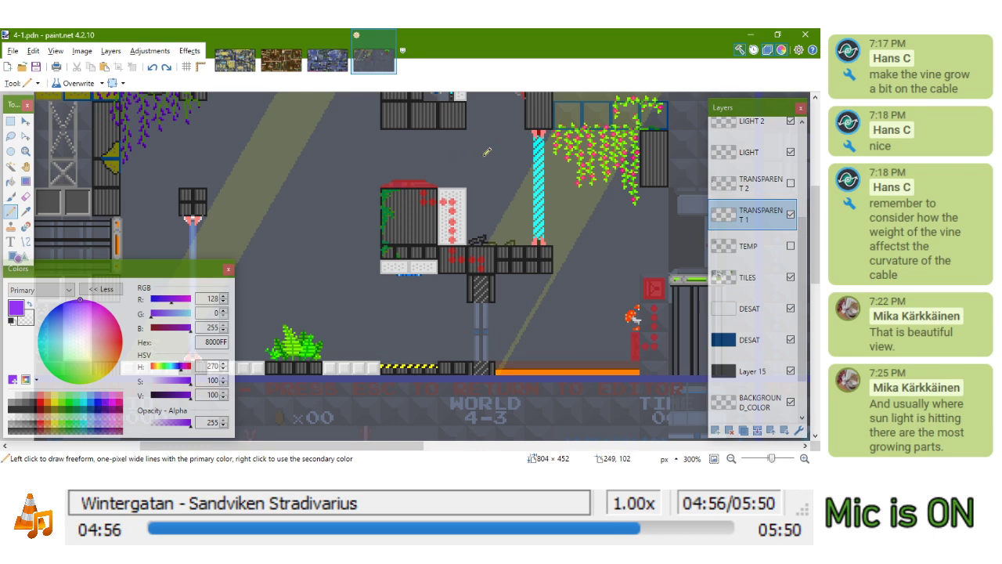
pyautogui.moveTo(417, 219); pyautogui.dragTo(531, 314)
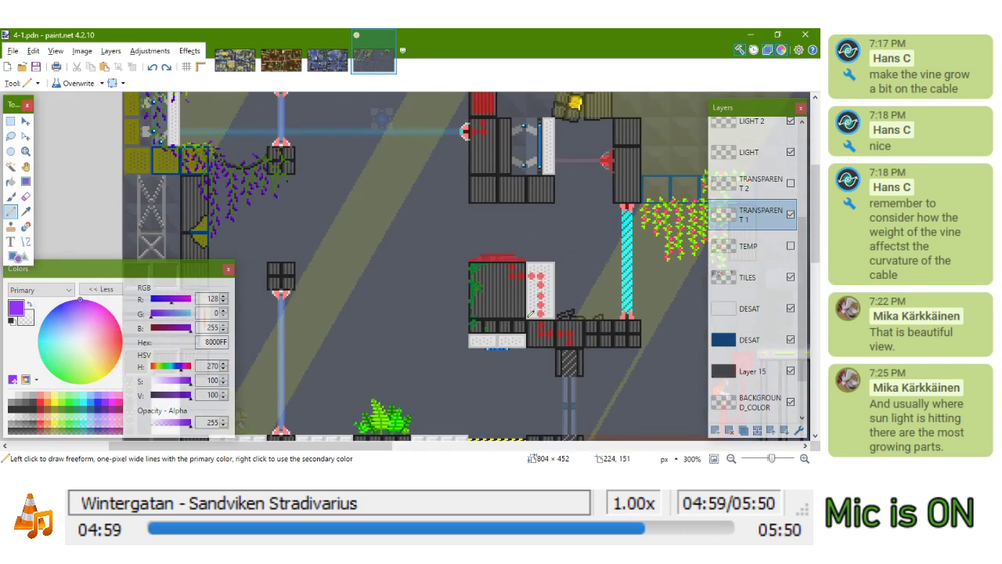
pyautogui.scroll(-3, 468, 285)
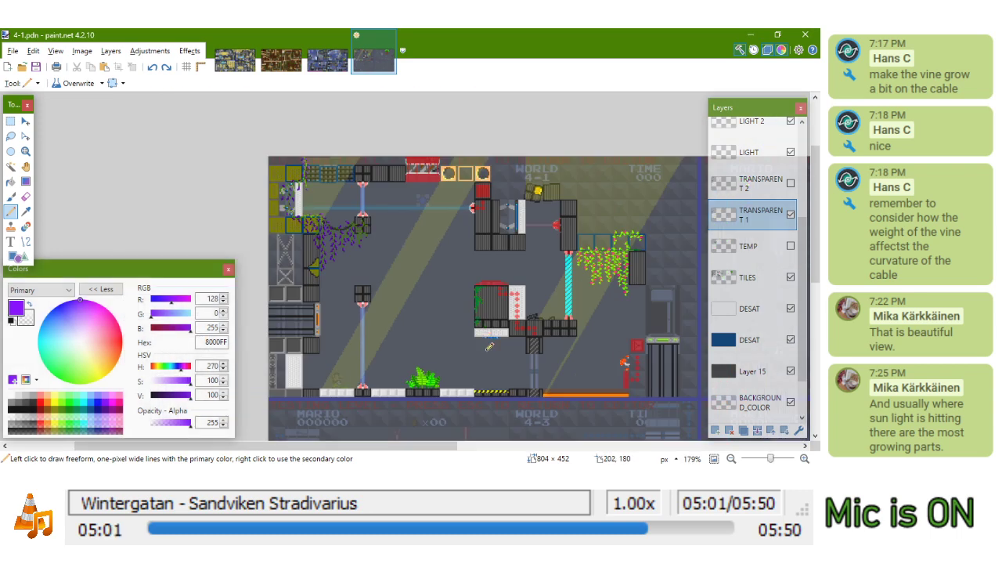
pyautogui.scroll(4, 478, 302)
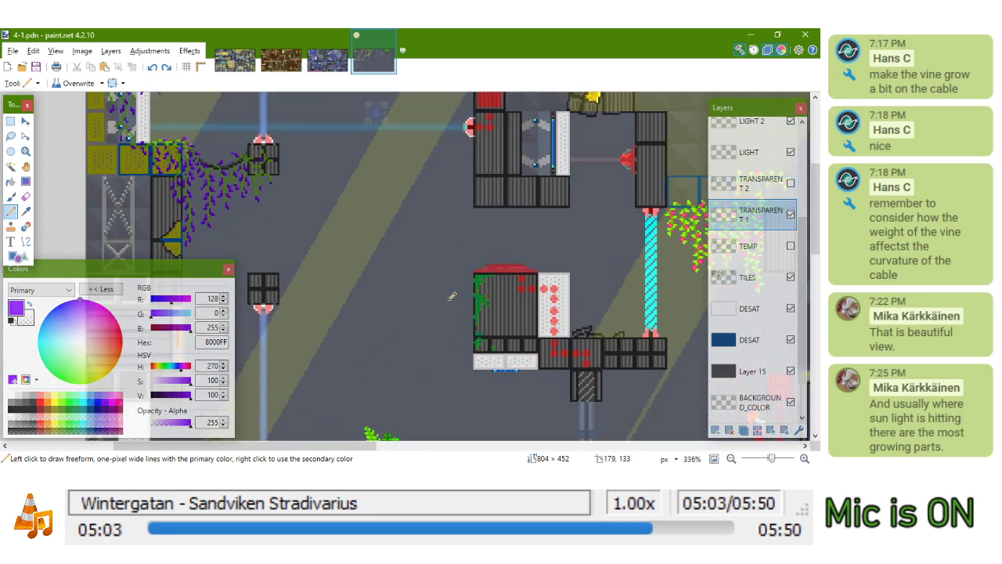
pyautogui.scroll(-3, 454, 295)
pyautogui.scroll(2, 514, 246)
pyautogui.scroll(5, 514, 247)
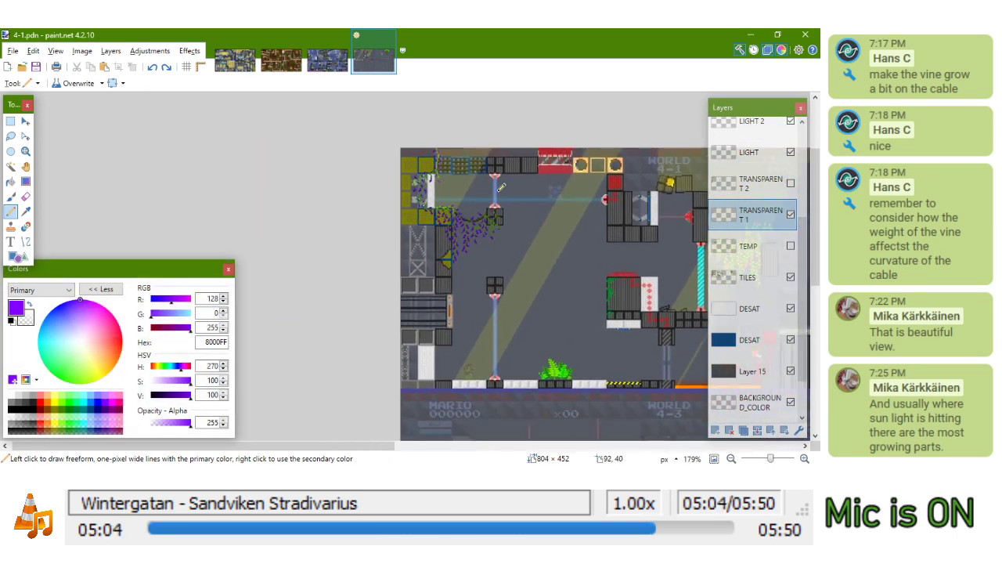
# Sample 400080 from the TILES layer and pencil it at the tip of the longest strand beneath the ribbed block
pyautogui.scroll(6, 508, 291)
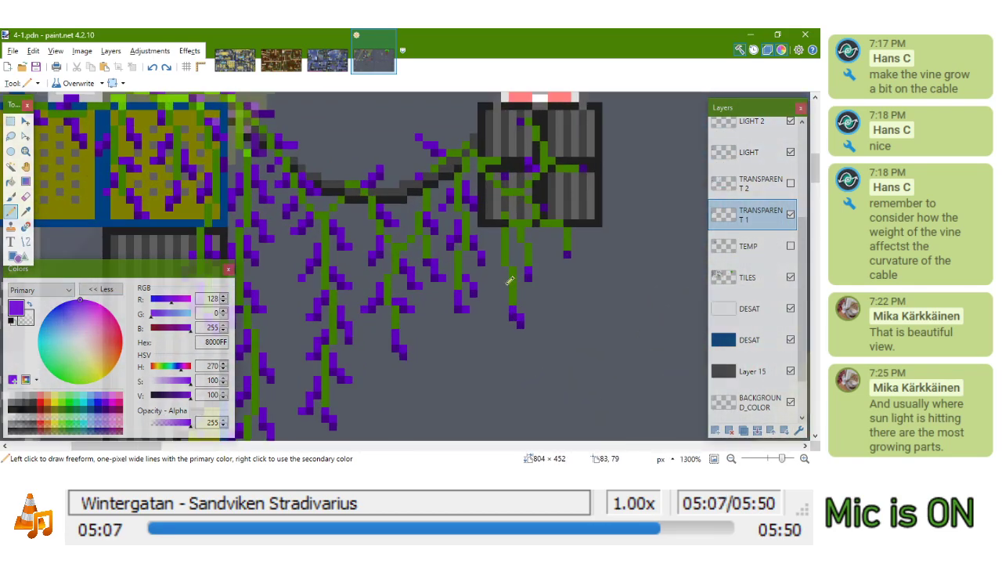
pyautogui.moveTo(512, 306); pyautogui.dragTo(523, 284)
pyautogui.press('k')
pyautogui.click(526, 276)
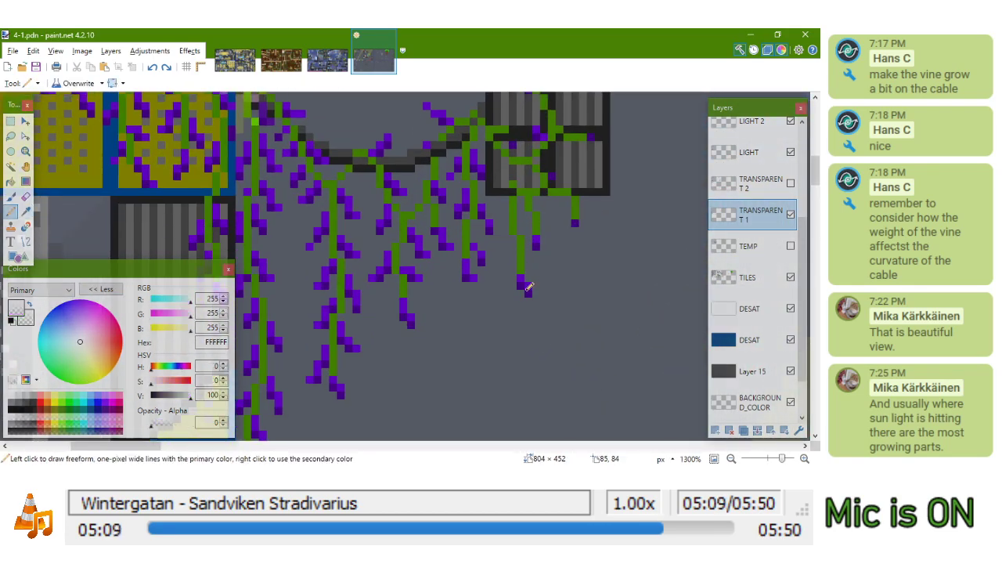
pyautogui.scroll(2, 529, 283)
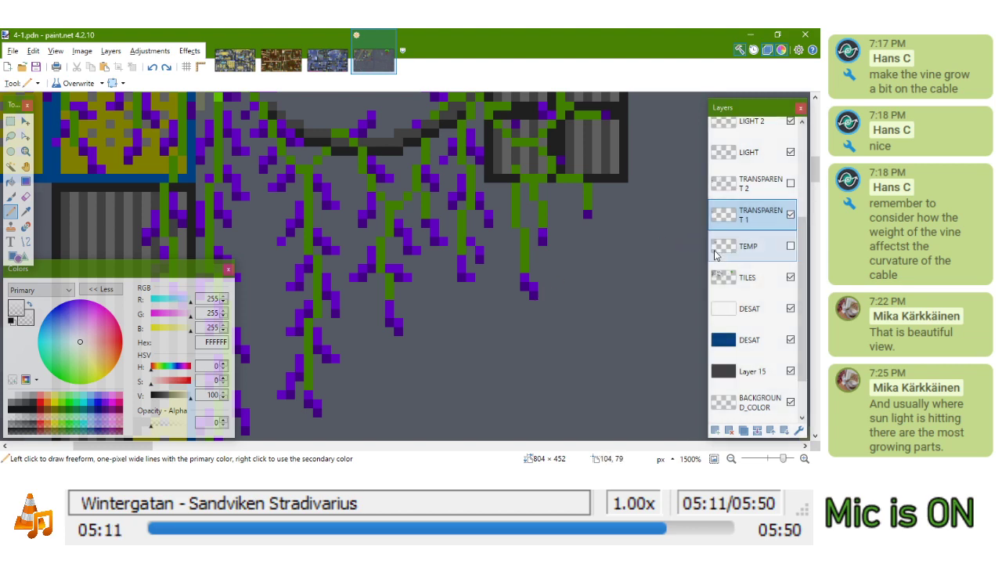
pyautogui.click(733, 275)
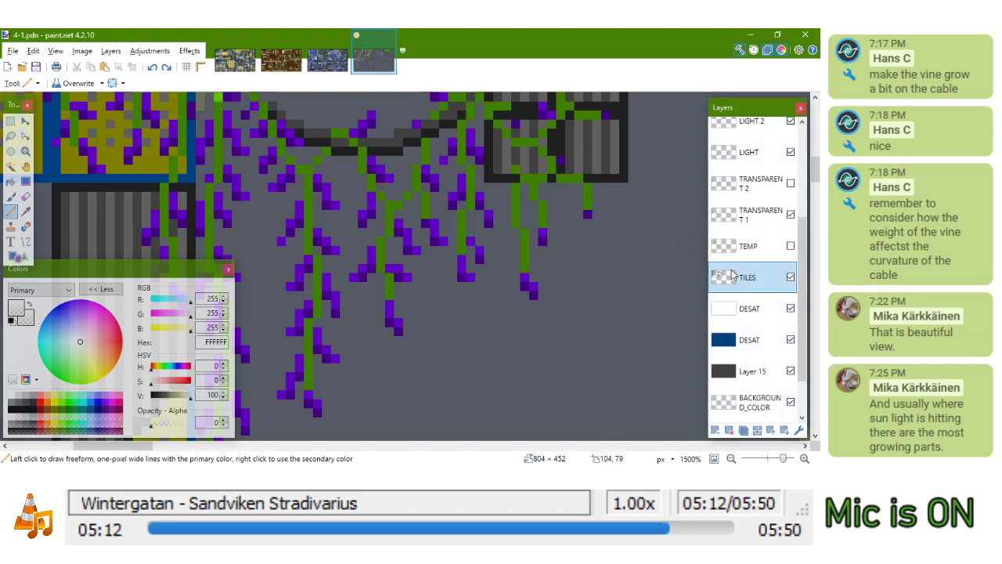
pyautogui.press('k')
pyautogui.click(533, 296)
pyautogui.click(533, 302)
pyautogui.scroll(-10, 551, 289)
pyautogui.scroll(-1, 568, 288)
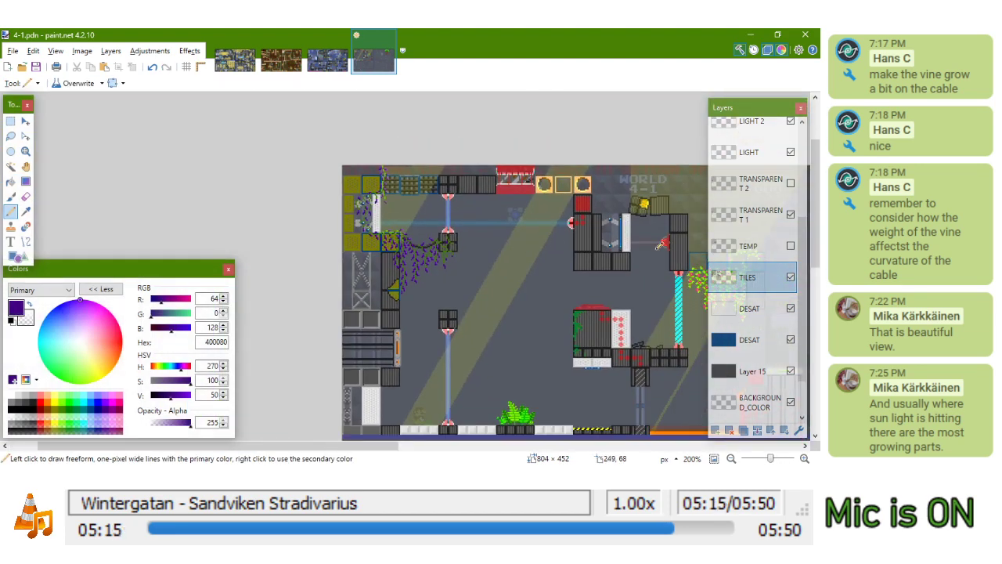
# Check the contents of the TEMP layer by toggling its visibility, and rename it TEMP TILES
pyautogui.click(791, 245)
pyautogui.click(790, 246)
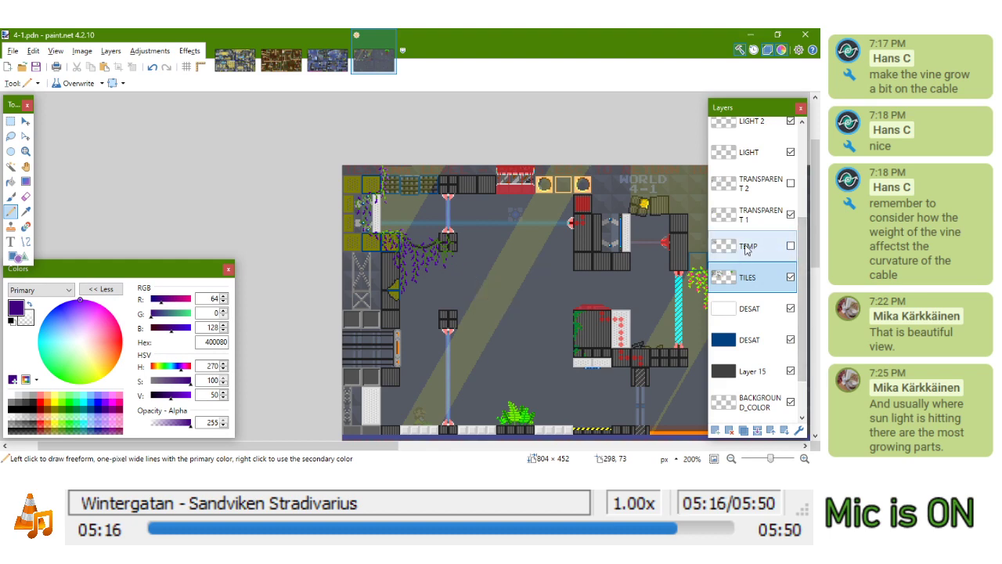
pyautogui.scroll(3, 475, 288)
pyautogui.doubleClick(747, 246)
pyautogui.click(375, 210)
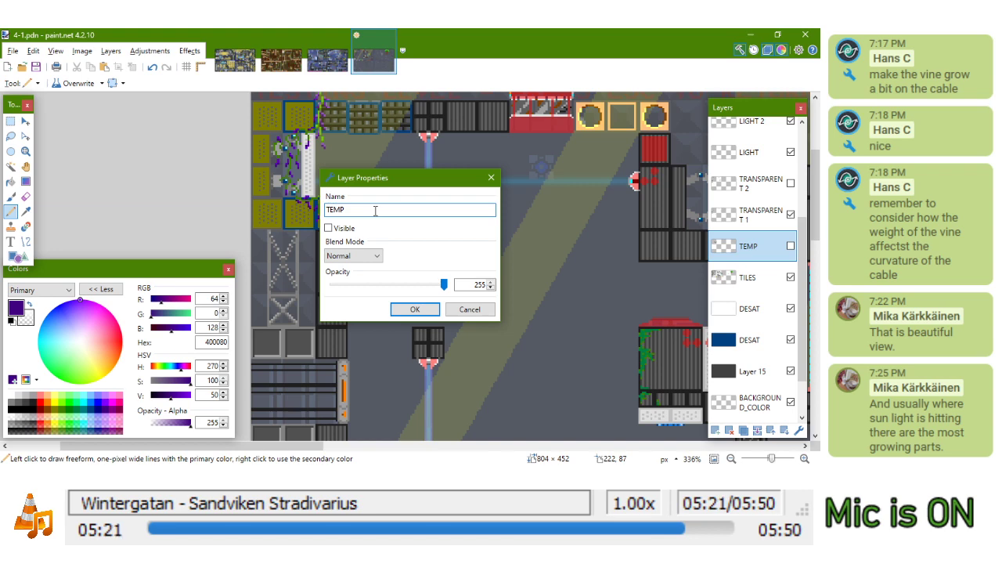
pyautogui.write('TILES')
pyautogui.press('Return')
# Sample the 8000FF highlight colour on the TRANSPARENT 1 layer from the longest strand's tip beneath the ribbed block
pyautogui.click(752, 214)
pyautogui.scroll(7, 451, 266)
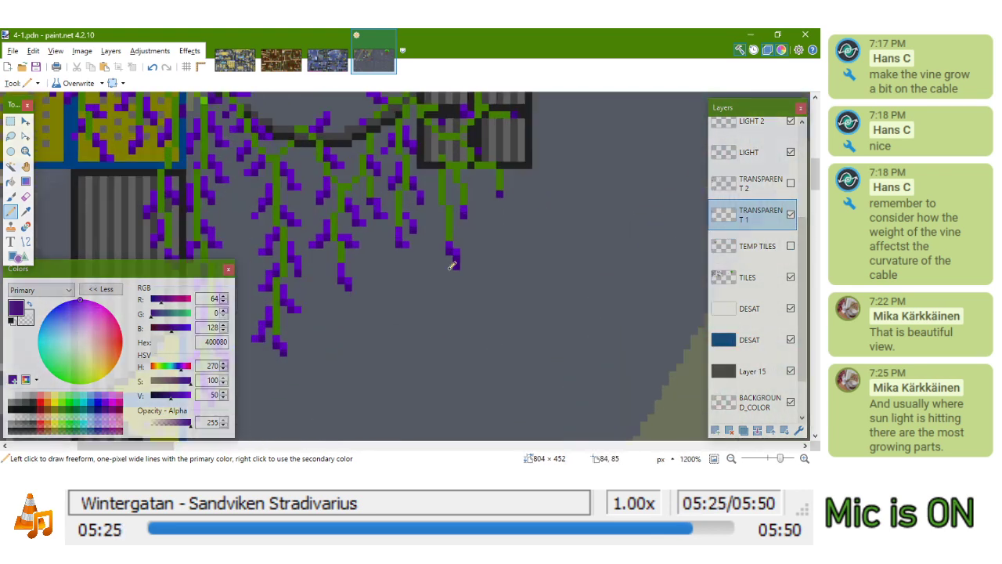
pyautogui.scroll(2, 451, 266)
pyautogui.click(751, 183)
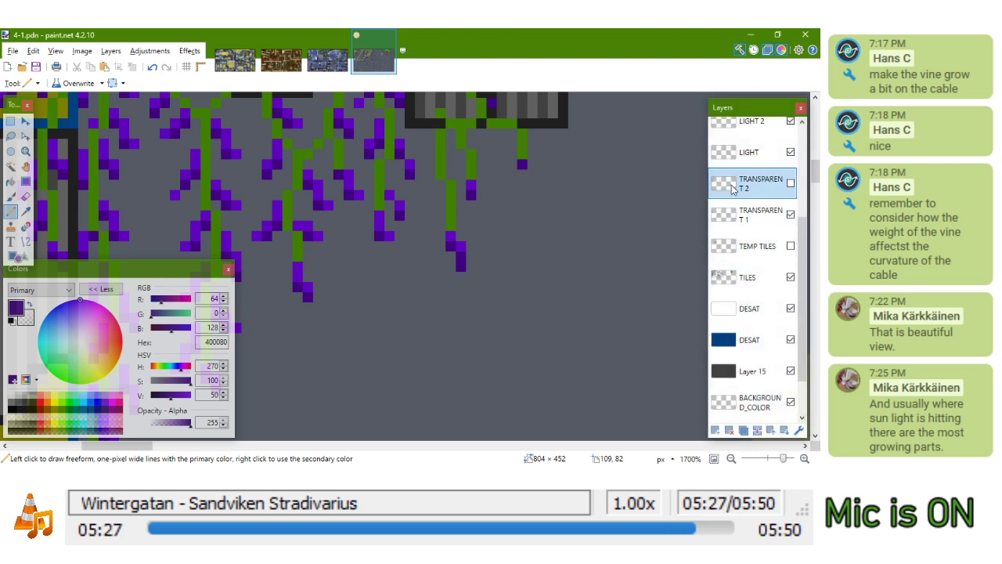
pyautogui.press('k')
pyautogui.click(486, 255)
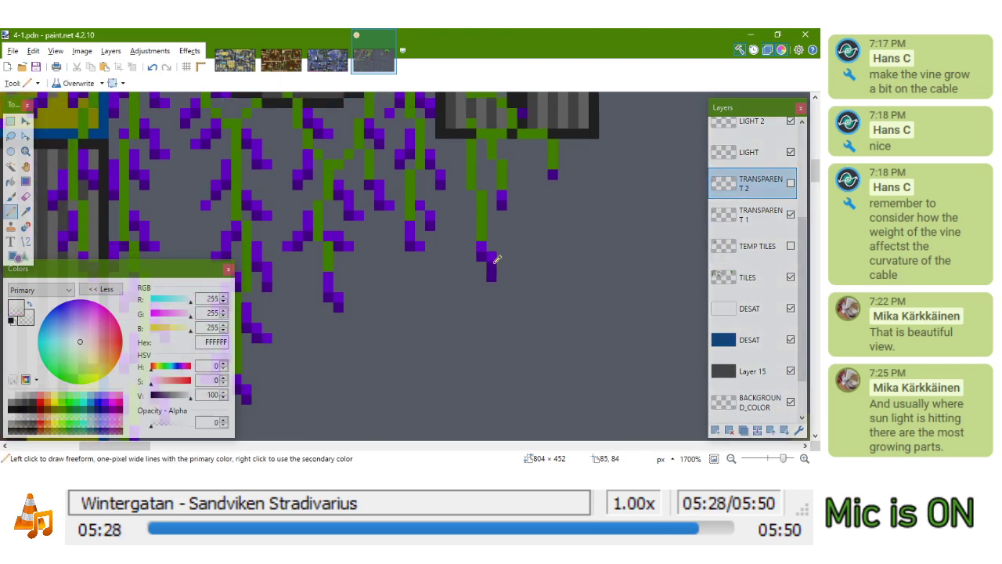
pyautogui.click(746, 213)
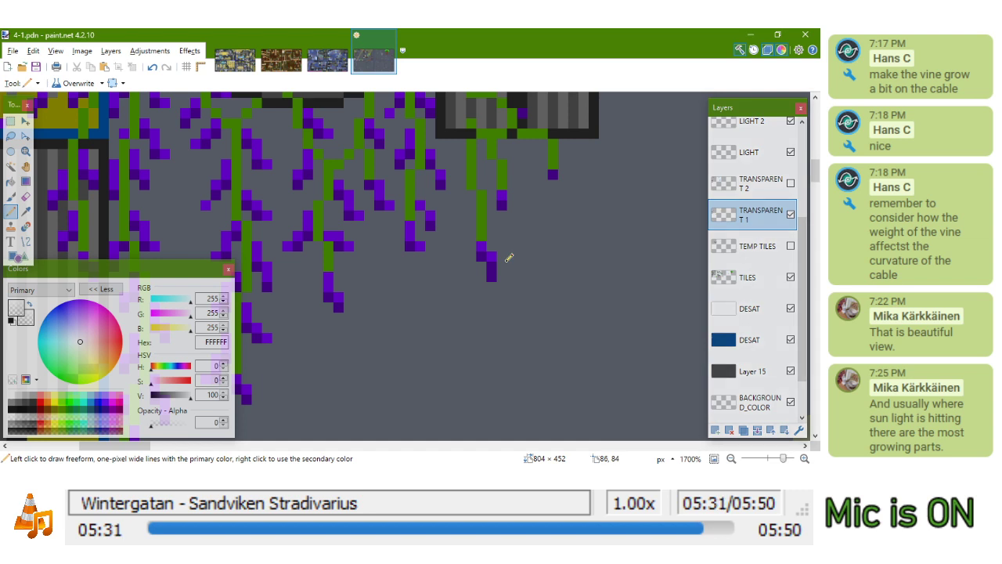
pyautogui.press('k')
pyautogui.click(491, 264)
# Sample 400080 on the TILES layer and add a leaf to the end of the leftmost short strand beneath the ribbed block
pyautogui.press('k')
pyautogui.hotkey('alt', 'pagedown')
pyautogui.hotkey('alt', 'pagedown')
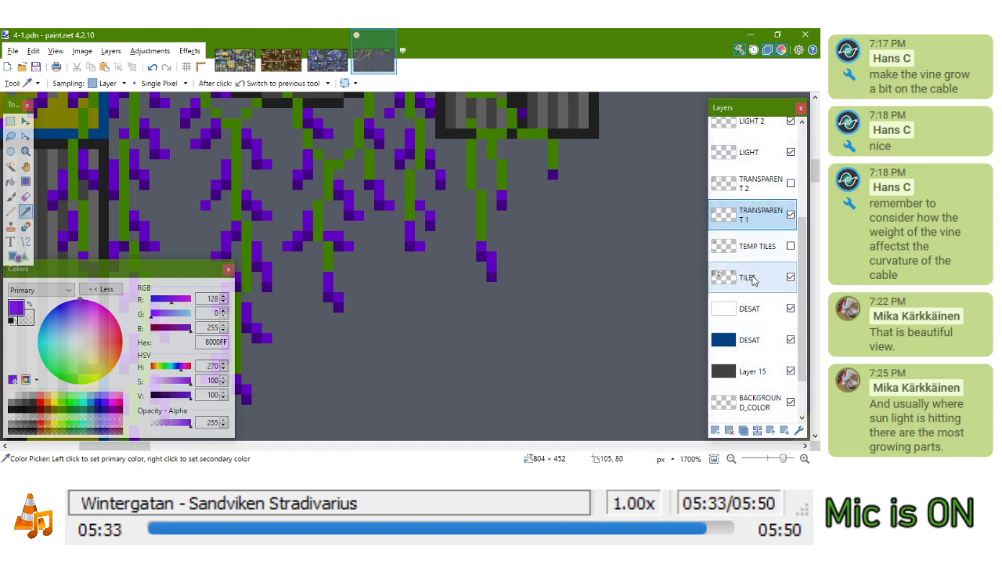
pyautogui.click(491, 258)
pyautogui.scroll(2, 469, 266)
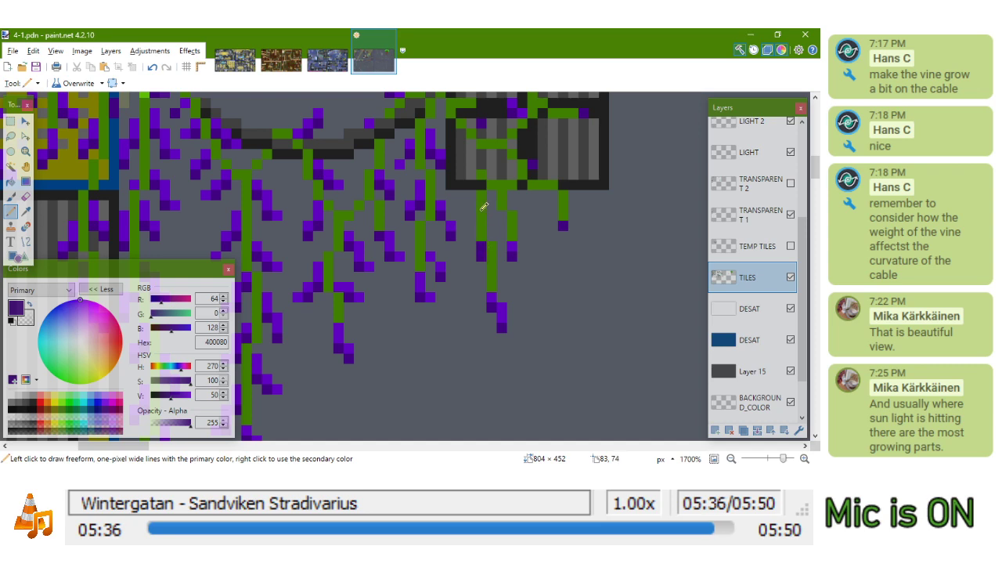
pyautogui.click(479, 247)
pyautogui.scroll(-6, 503, 203)
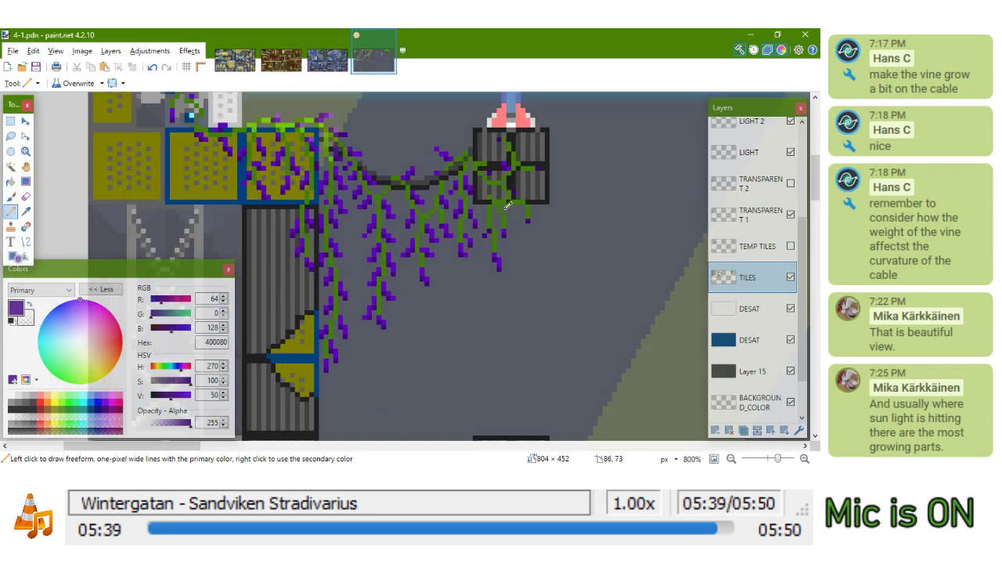
pyautogui.scroll(5, 548, 203)
pyautogui.scroll(-5, 546, 197)
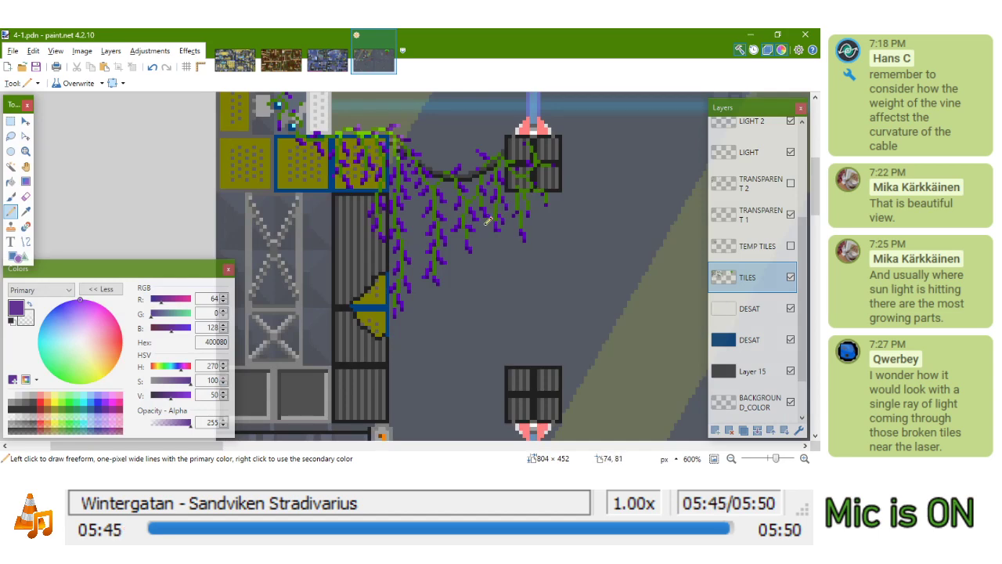
# Gauge the white panel's upper corner beneath the broken tiles with small rectangular selections, and clear the selection
pyautogui.scroll(-5, 486, 222)
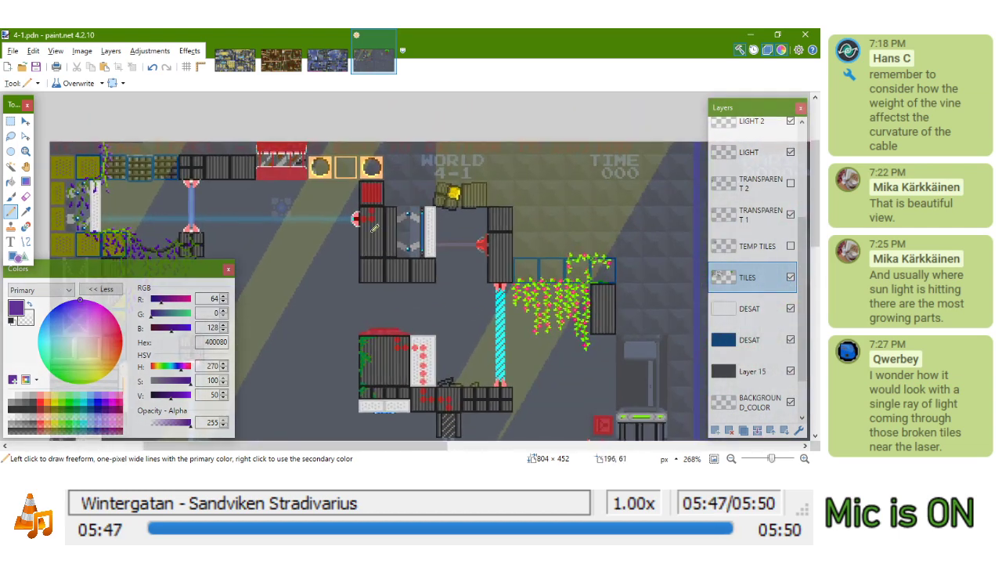
pyautogui.scroll(6, 365, 241)
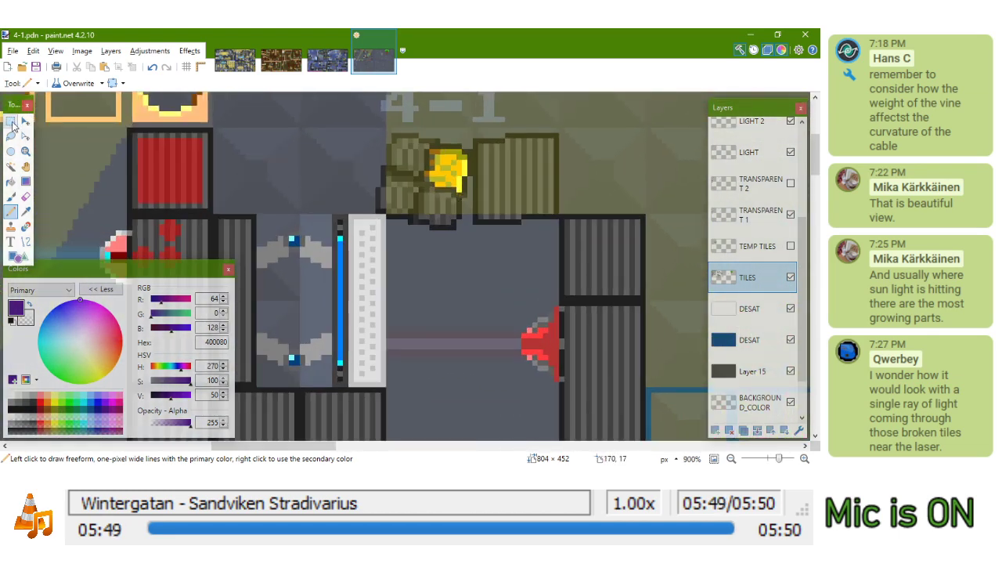
pyautogui.click(10, 122)
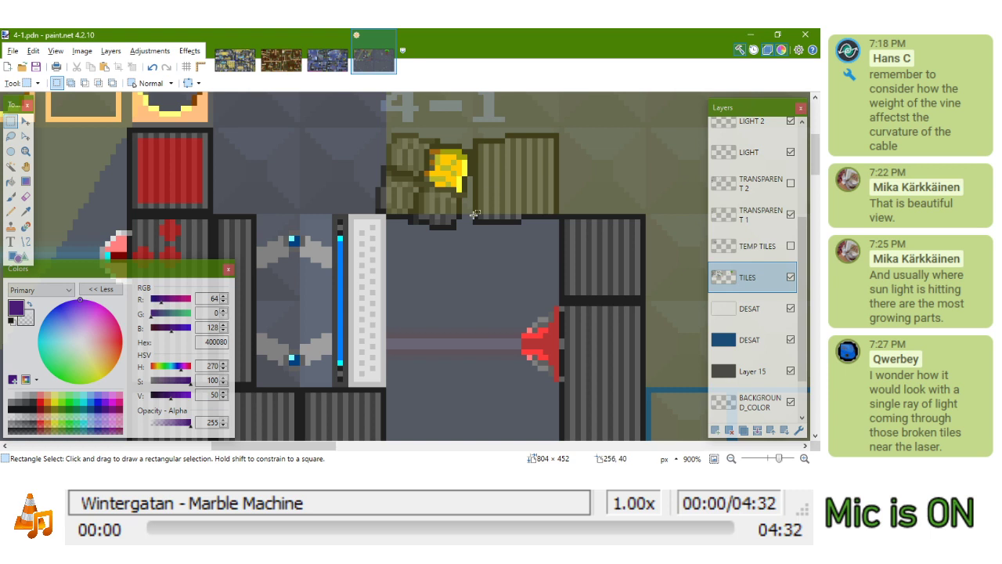
pyautogui.scroll(1, 466, 232)
pyautogui.moveTo(469, 166); pyautogui.dragTo(464, 205)
pyautogui.click(471, 184)
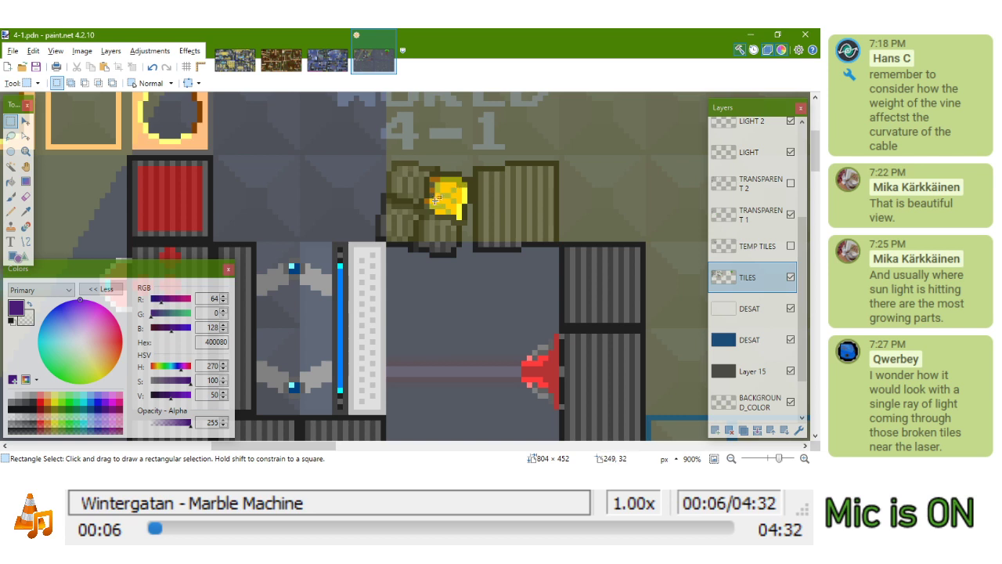
pyautogui.moveTo(381, 242); pyautogui.dragTo(365, 274)
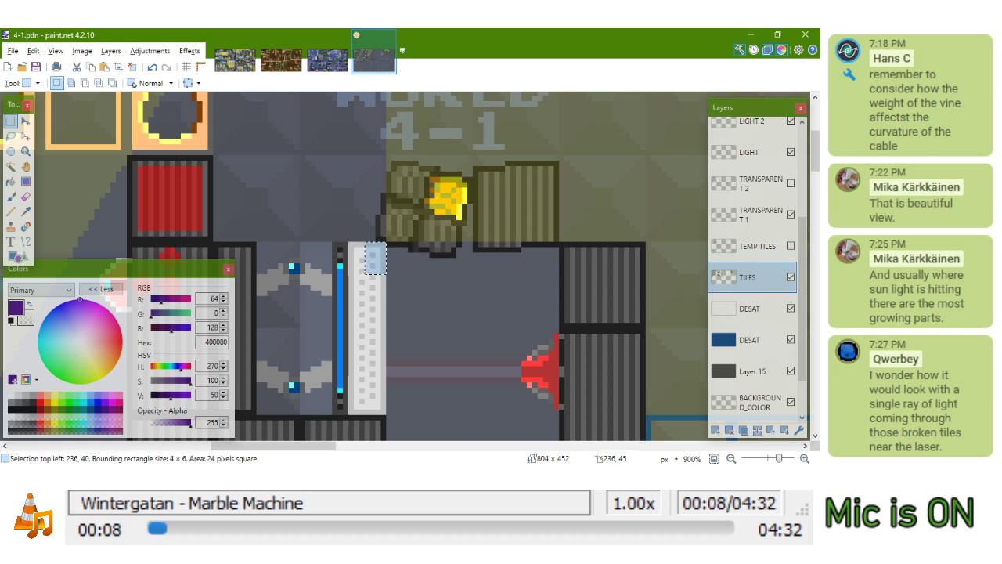
pyautogui.moveTo(386, 241); pyautogui.dragTo(373, 274)
pyautogui.click(595, 161)
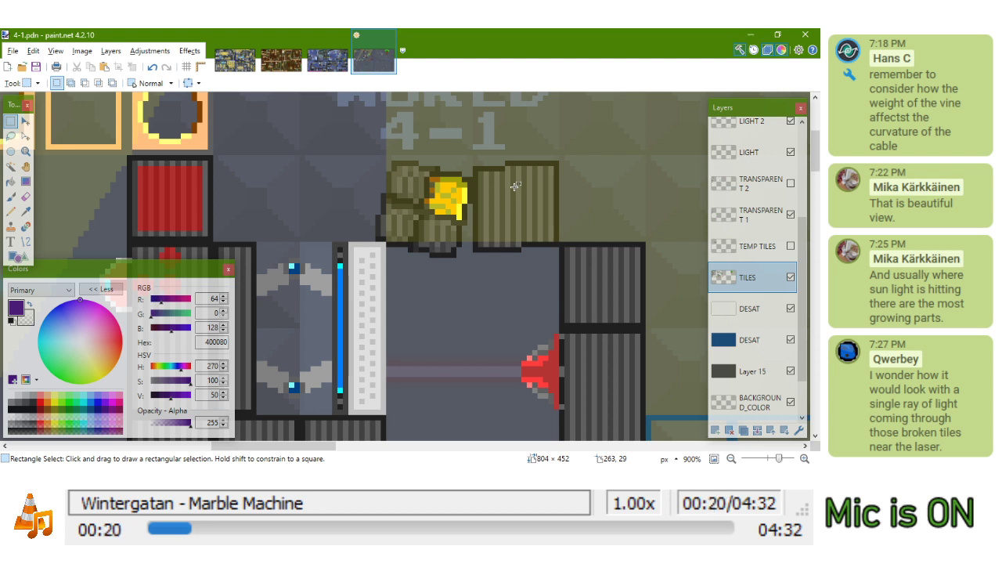
# Examine the broken tiles near the laser, the upper corridor and the existing sunlight beams across the level
pyautogui.moveTo(455, 206); pyautogui.dragTo(511, 185)
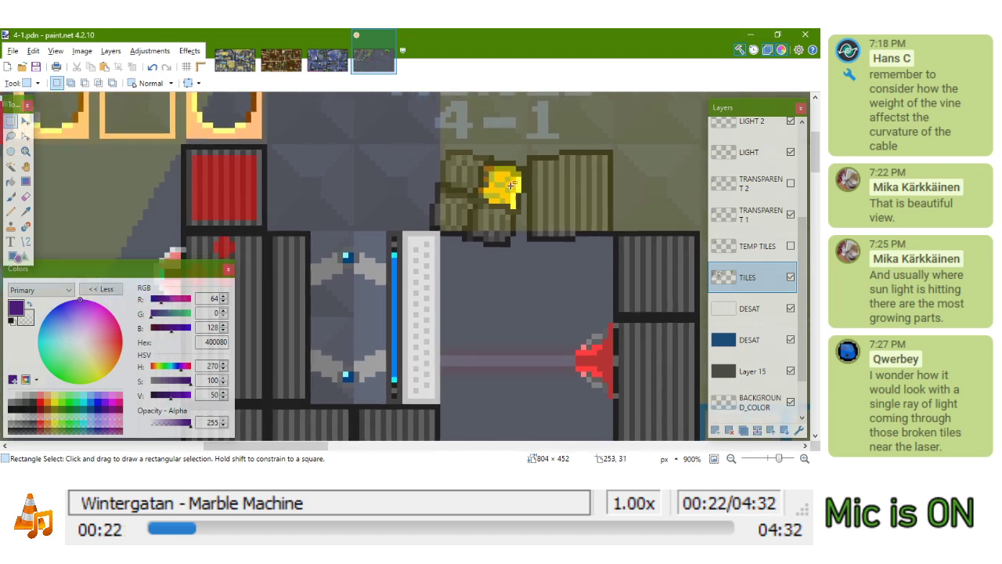
pyautogui.keyDown('ctrl'); pyautogui.scroll(-5, 509, 186); pyautogui.keyUp('ctrl')
pyautogui.keyDown('ctrl'); pyautogui.scroll(1, 433, 188); pyautogui.keyUp('ctrl')
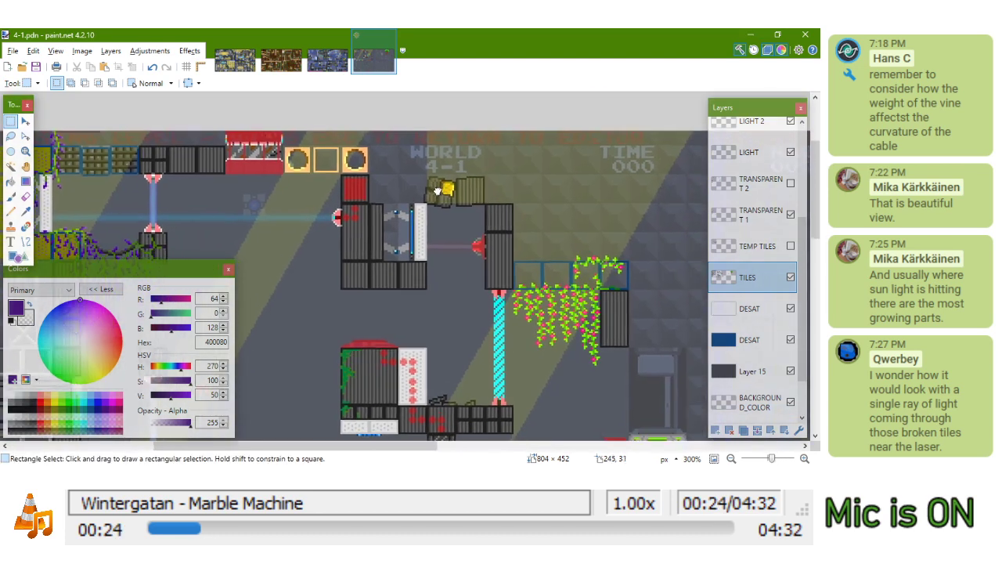
pyautogui.moveTo(433, 189); pyautogui.dragTo(486, 188)
pyautogui.scroll(1, 496, 183)
pyautogui.scroll(-1, 496, 183)
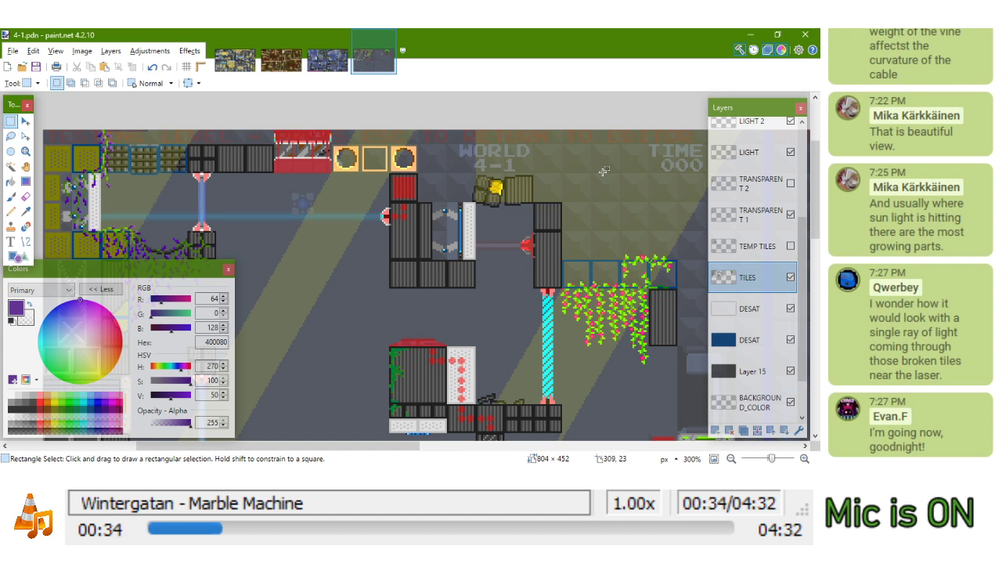
pyautogui.moveTo(552, 201); pyautogui.dragTo(611, 190)
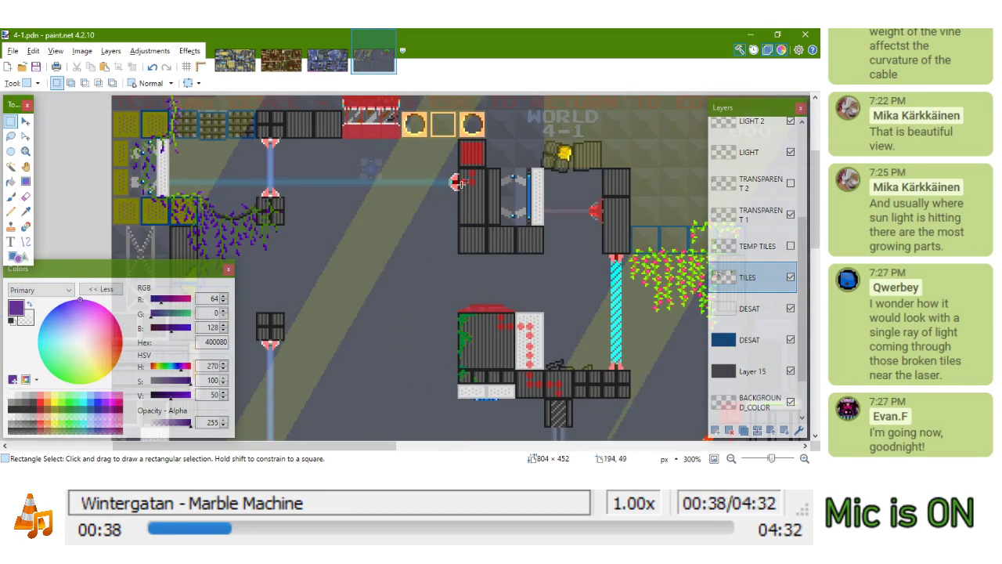
pyautogui.moveTo(462, 184); pyautogui.dragTo(587, 216)
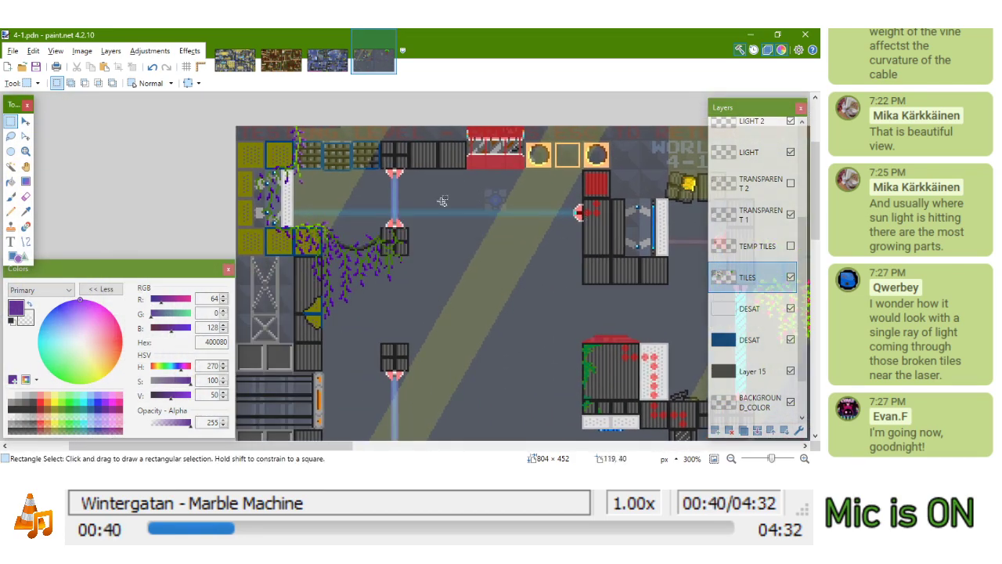
pyautogui.scroll(5, 319, 263)
pyautogui.scroll(-6, 319, 263)
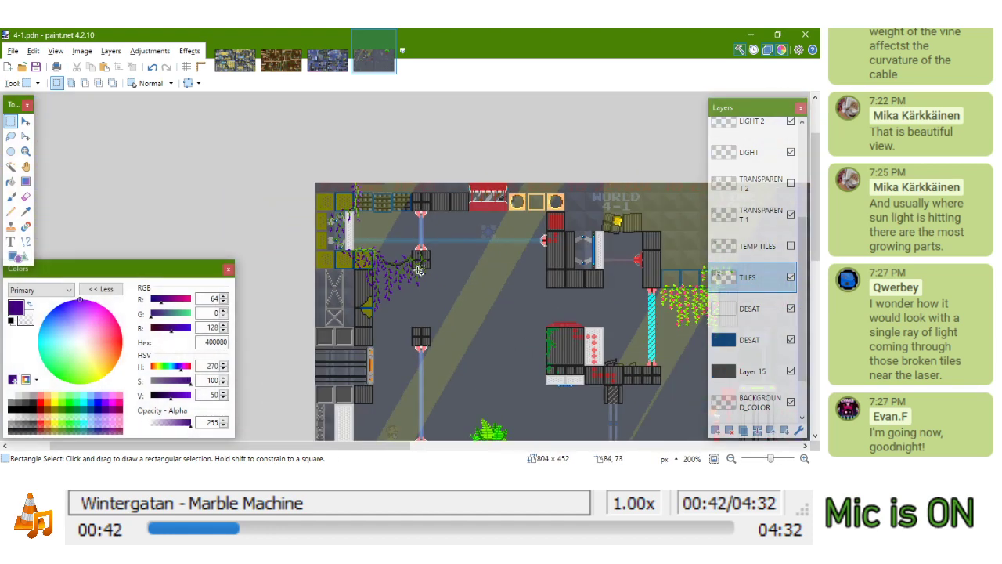
pyautogui.scroll(2, 350, 283)
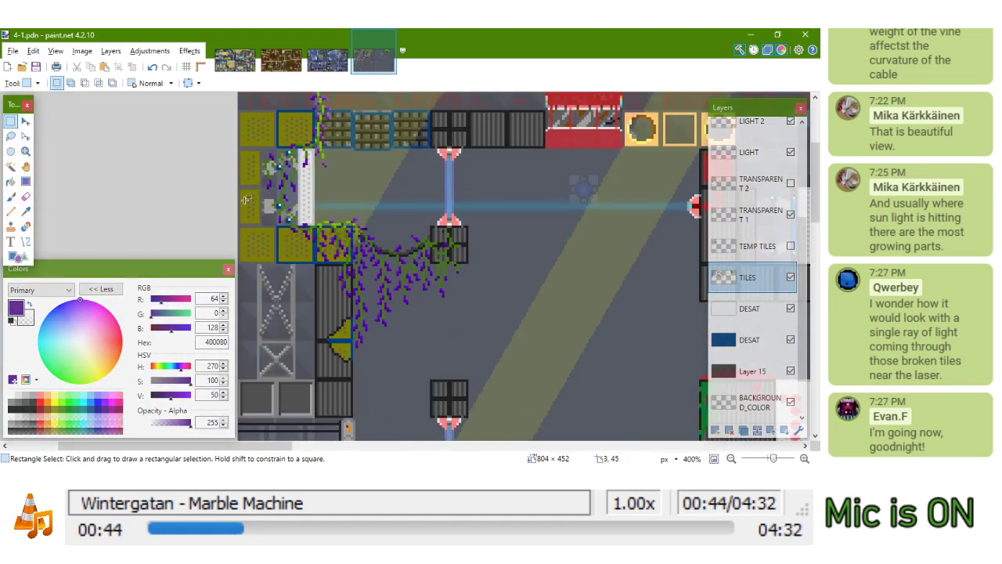
# Set up the Line/Curve tool with a 1-pixel brush on the TEMP_LIGHT layer, picking the beam's yellow FFFF00 from the canvas
pyautogui.click(26, 241)
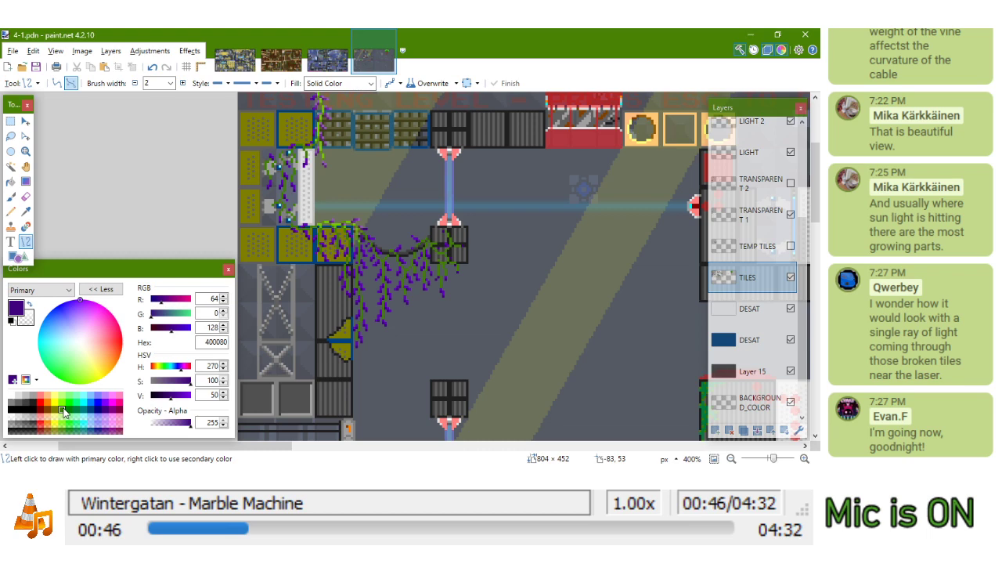
pyautogui.scroll(3, 756, 235)
pyautogui.click(753, 178)
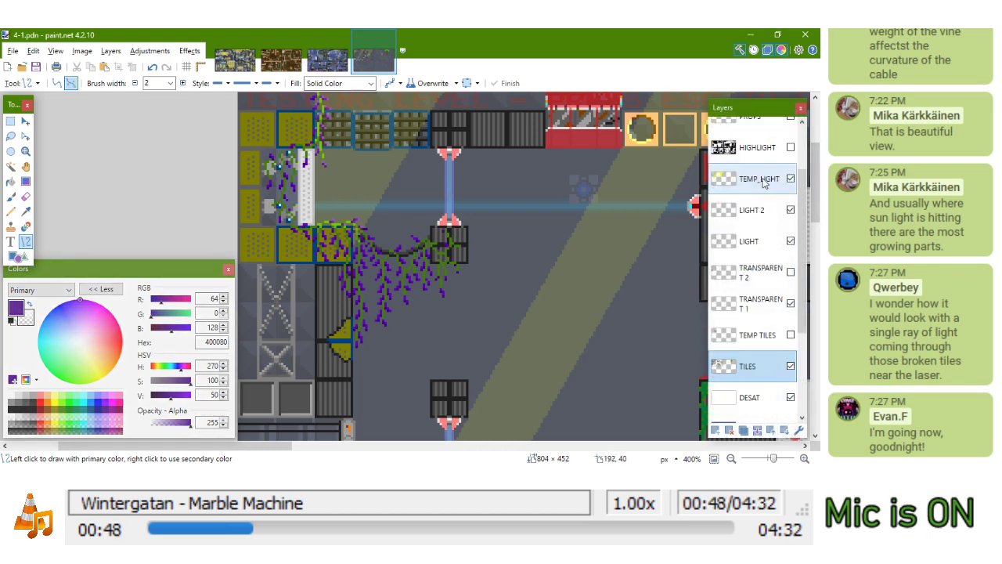
pyautogui.press('k')
pyautogui.click(378, 179)
pyautogui.moveTo(386, 226); pyautogui.dragTo(374, 253)
pyautogui.scroll(1, 487, 161)
pyautogui.scroll(-2, 498, 150)
pyautogui.scroll(2, 501, 143)
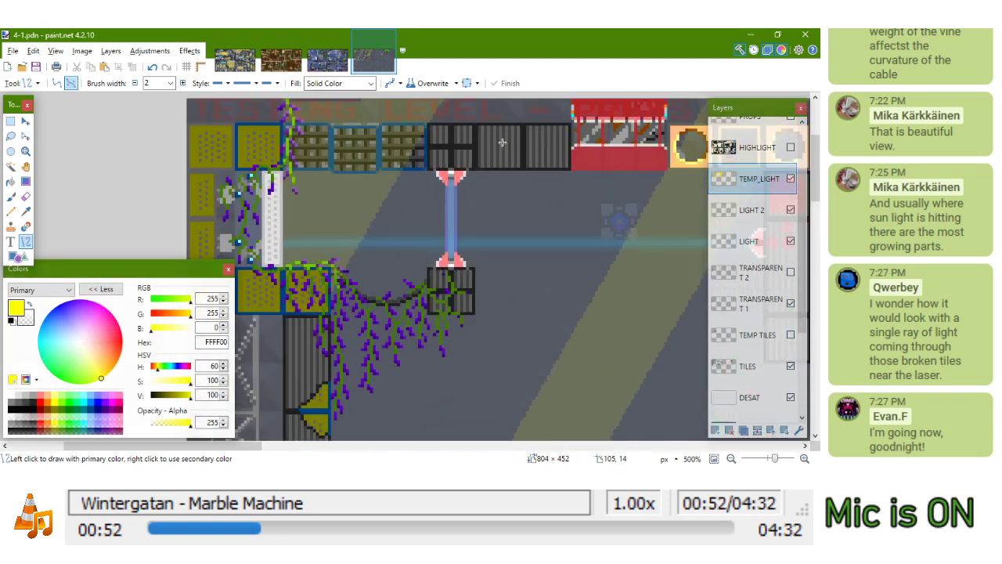
pyautogui.click(134, 83)
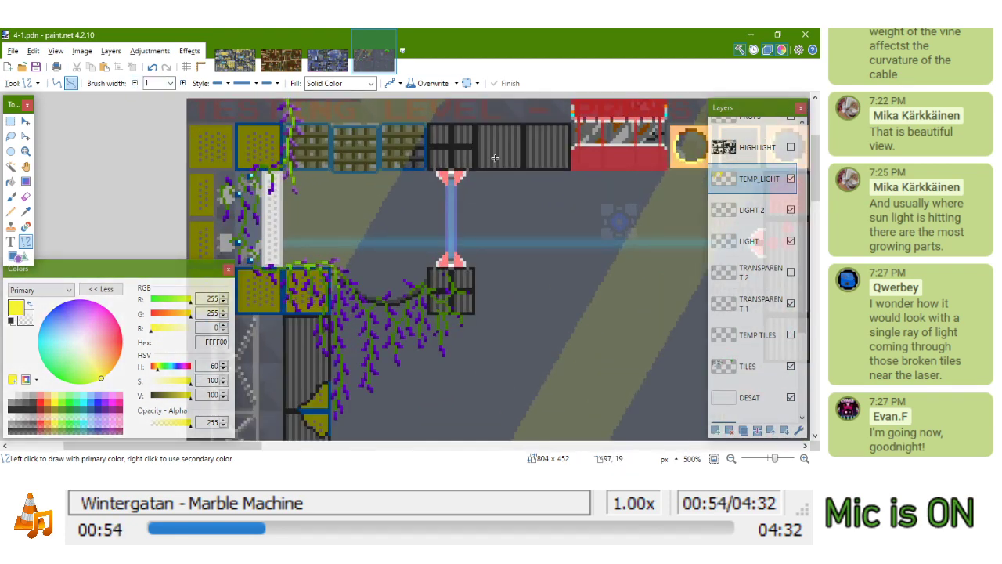
pyautogui.moveTo(421, 294); pyautogui.dragTo(315, 386)
pyautogui.hotkey('ctrl', 'z')
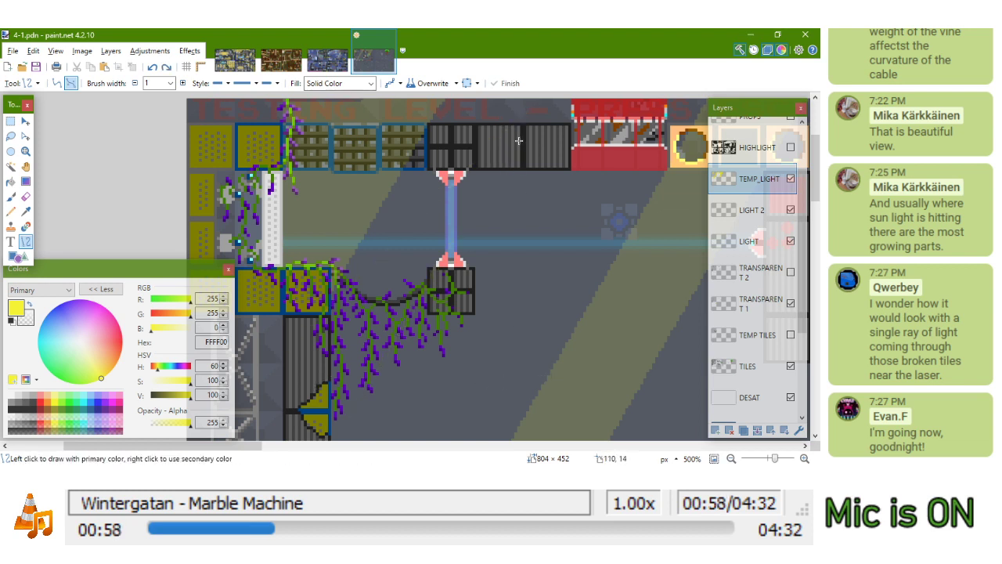
pyautogui.moveTo(519, 113); pyautogui.dragTo(322, 450)
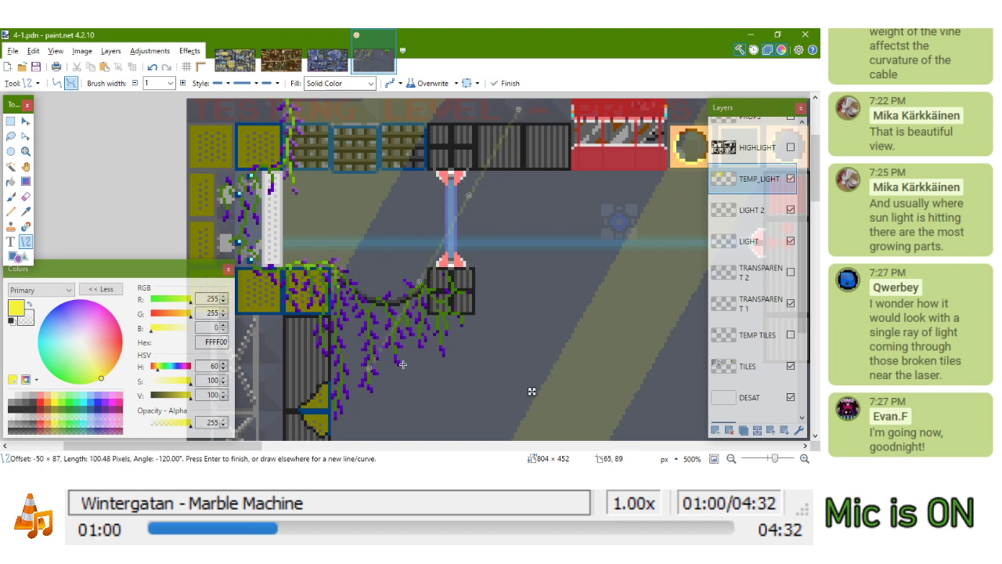
pyautogui.moveTo(529, 392)
pyautogui.mouseDown()
pyautogui.moveTo(509, 402)
pyautogui.moveTo(502, 428)
pyautogui.mouseUp()
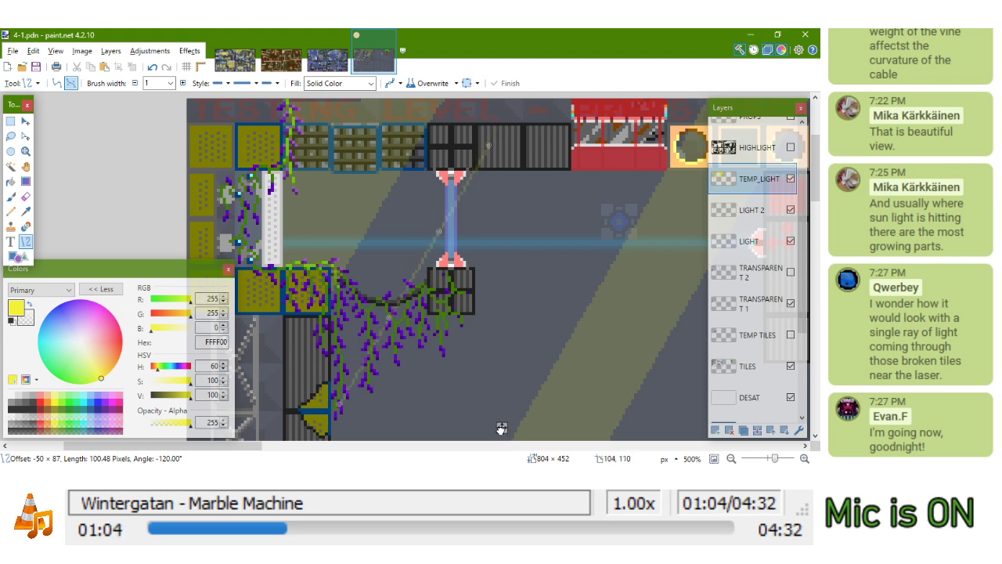
pyautogui.press('Return')
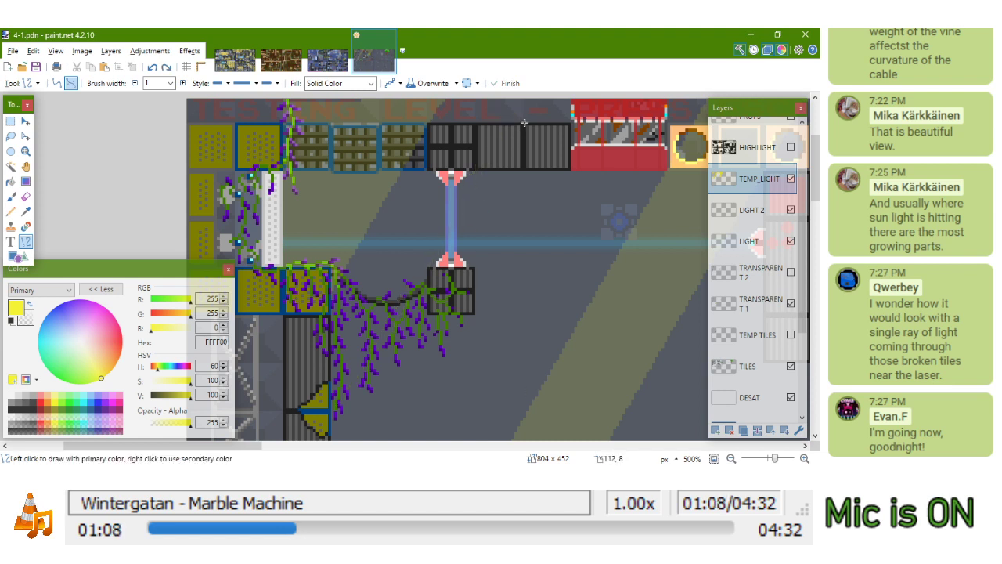
# Delete the 16 × 16 striped ceiling tile beside the crossed tile from the TILES layer and clear the selection
pyautogui.click(11, 123)
pyautogui.moveTo(477, 123); pyautogui.dragTo(522, 170)
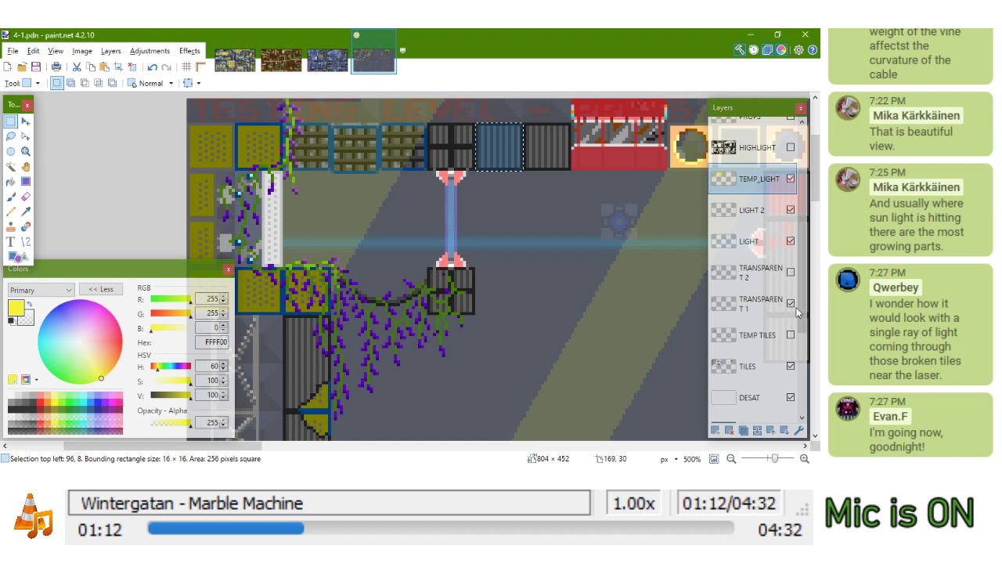
pyautogui.click(756, 366)
pyautogui.click(591, 200)
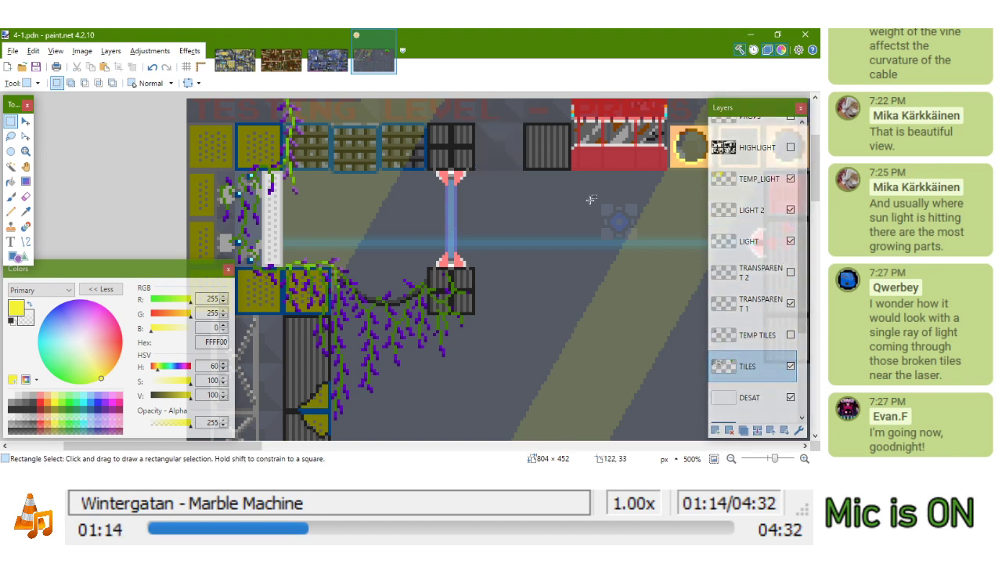
# On the TEMP_LIGHT layer, draw a yellow line at -120° through the ceiling gap, about 122 pixels long
pyautogui.click(751, 178)
pyautogui.press('o')
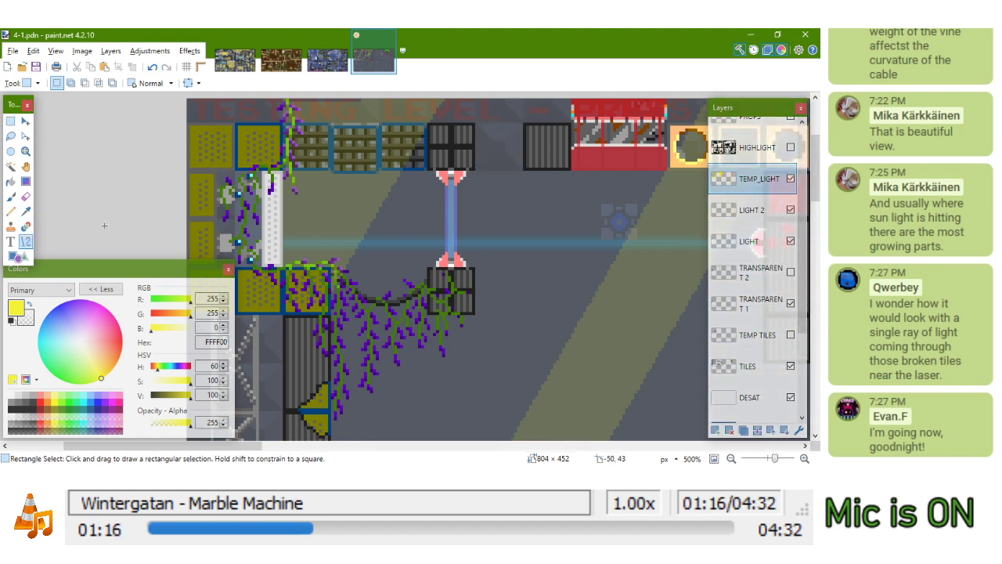
pyautogui.scroll(1, 507, 138)
pyautogui.moveTo(517, 109); pyautogui.dragTo(305, 409)
pyautogui.moveTo(468, 317); pyautogui.dragTo(471, 297)
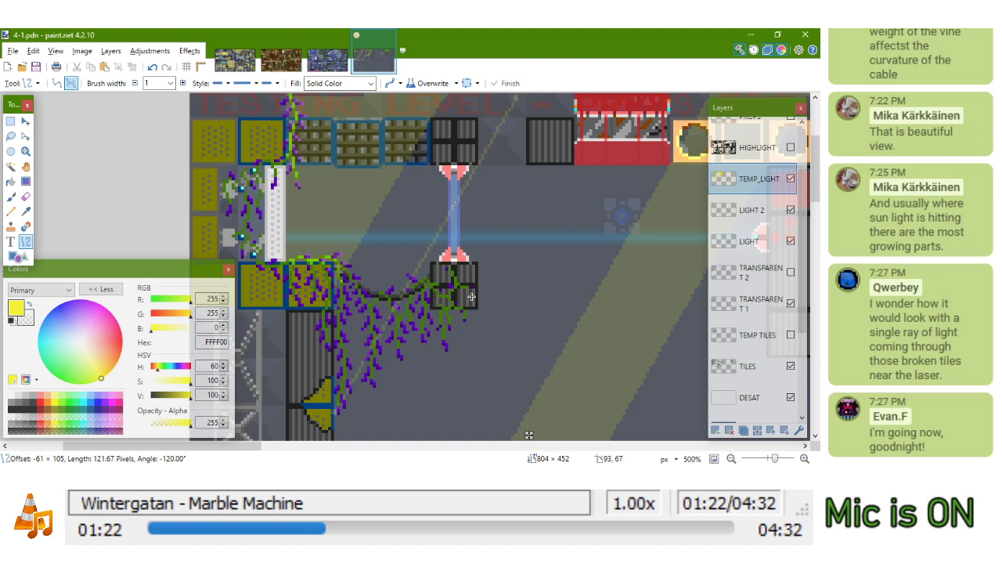
pyautogui.press('Return')
# Draw a parallel yellow line at -120° from the ceiling gap to just above the vine cable, about 65 pixels long
pyautogui.moveTo(478, 263); pyautogui.dragTo(491, 281)
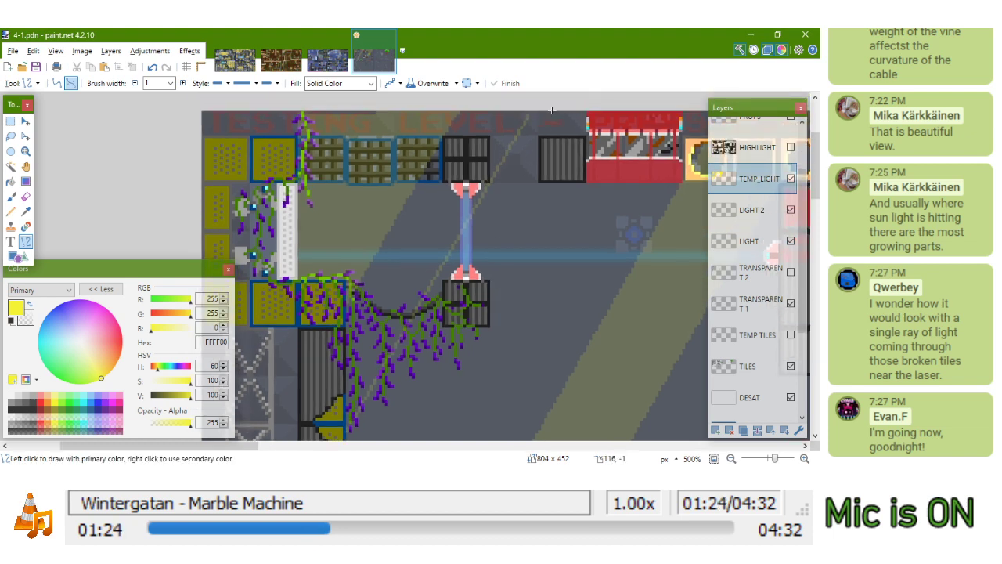
pyautogui.moveTo(530, 112); pyautogui.dragTo(488, 219)
pyautogui.press('Return')
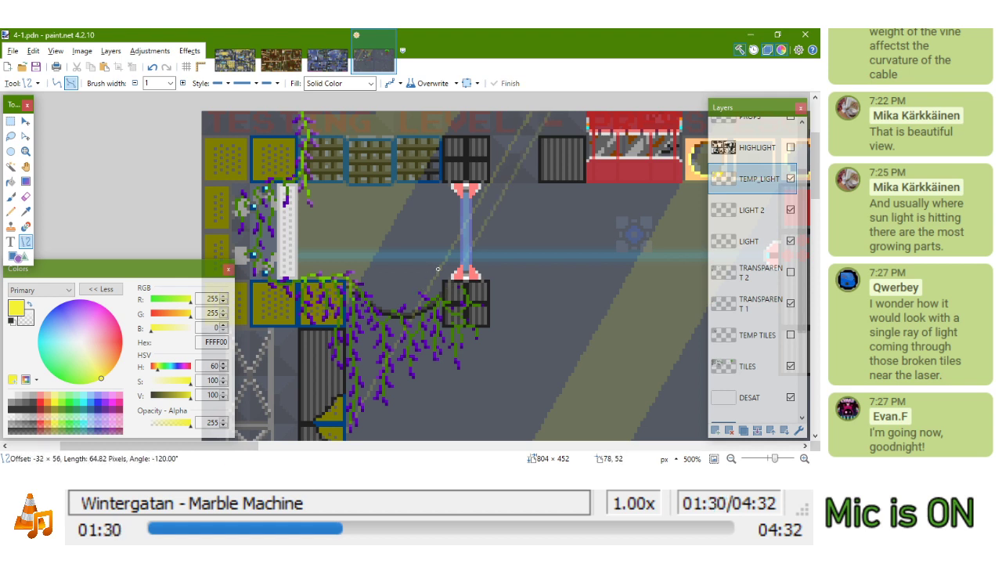
pyautogui.moveTo(437, 268); pyautogui.dragTo(438, 268)
pyautogui.press('Return')
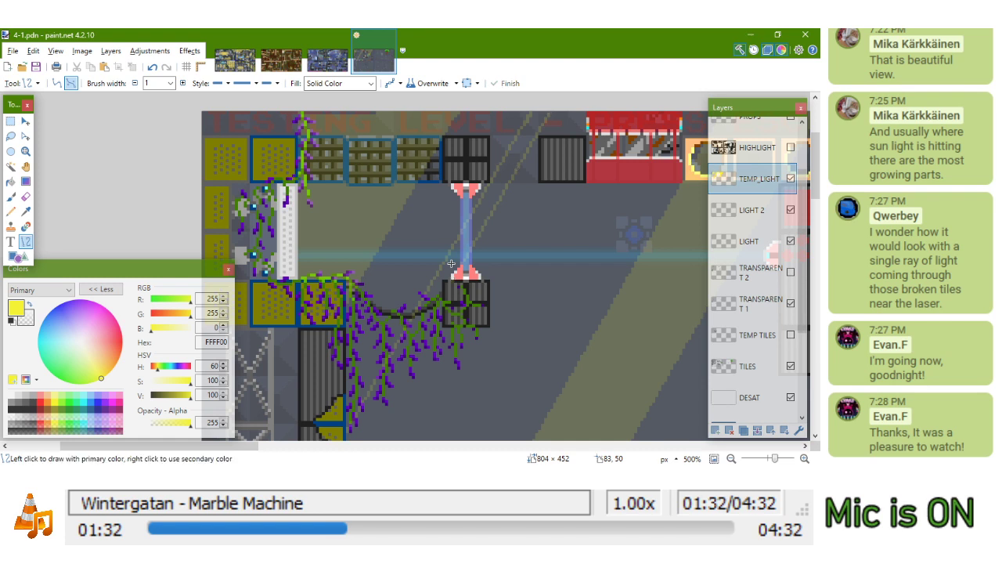
# Draw another yellow line at -120° from the ceiling gap down past the hanging vines, about 131 pixels long
pyautogui.moveTo(546, 109)
pyautogui.mouseDown()
pyautogui.moveTo(399, 362)
pyautogui.moveTo(316, 424)
pyautogui.mouseUp()
pyautogui.moveTo(454, 332); pyautogui.dragTo(467, 312)
pyautogui.press('Return')
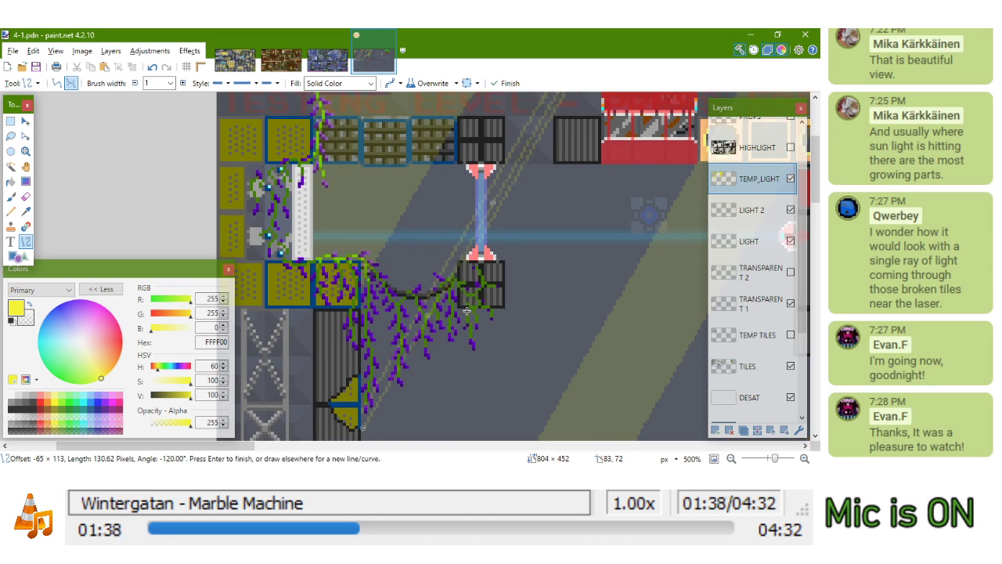
pyautogui.press('Return')
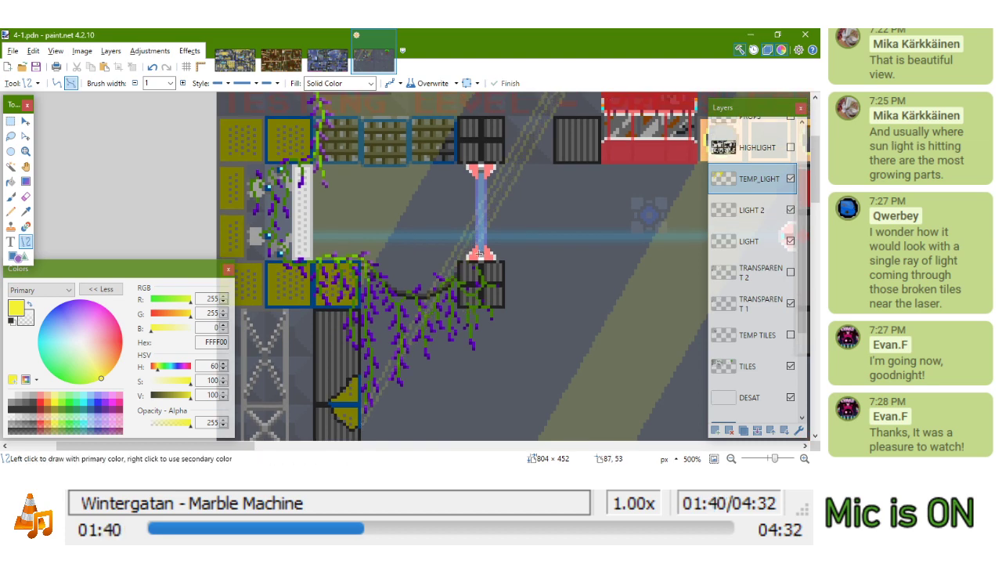
# Close the light area's outline with short yellow lines, including a 15-pixel horizontal one along the crossed ceiling tile's upper edge
pyautogui.hscroll(-5, 470, 313)
pyautogui.scroll(-10, 578, 338)
pyautogui.scroll(-3, 573, 305)
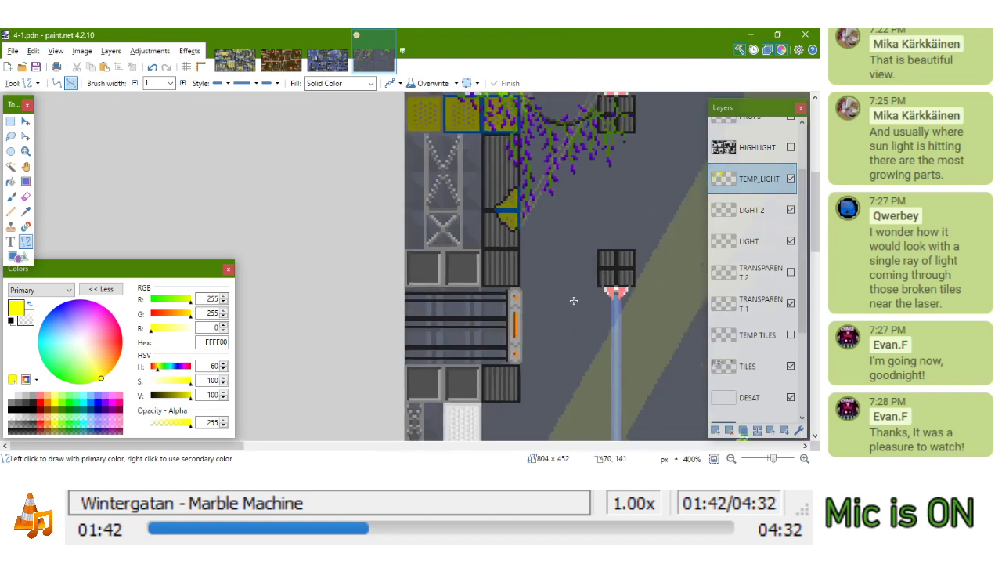
pyautogui.scroll(7, 548, 206)
pyautogui.moveTo(388, 382)
pyautogui.mouseDown()
pyautogui.moveTo(403, 301)
pyautogui.moveTo(400, 349)
pyautogui.mouseUp()
pyautogui.press('Return')
pyautogui.scroll(-4, 398, 188)
pyautogui.moveTo(523, 154); pyautogui.dragTo(502, 250)
pyautogui.scroll(5, 502, 250)
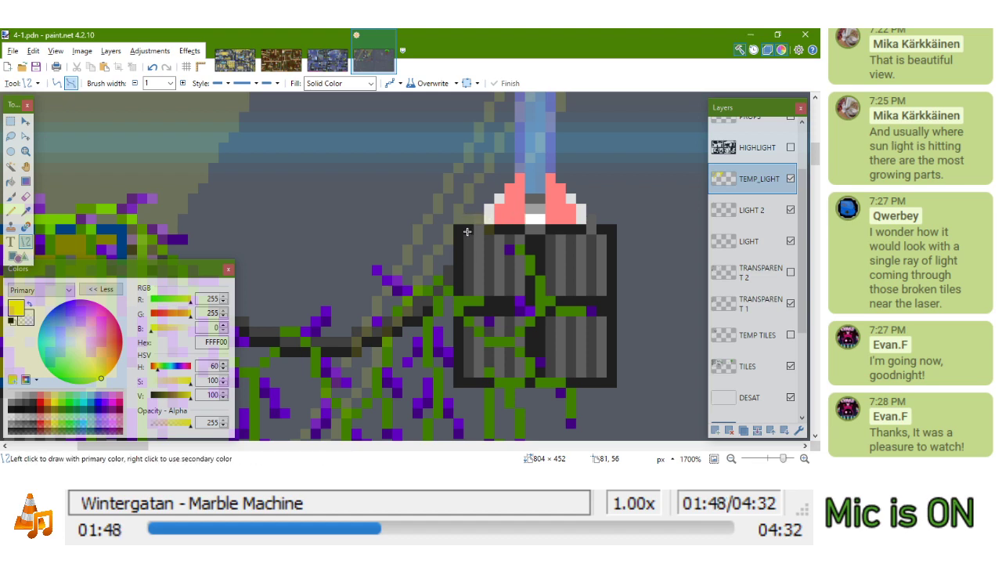
pyautogui.scroll(-3, 489, 282)
pyautogui.scroll(2, 470, 290)
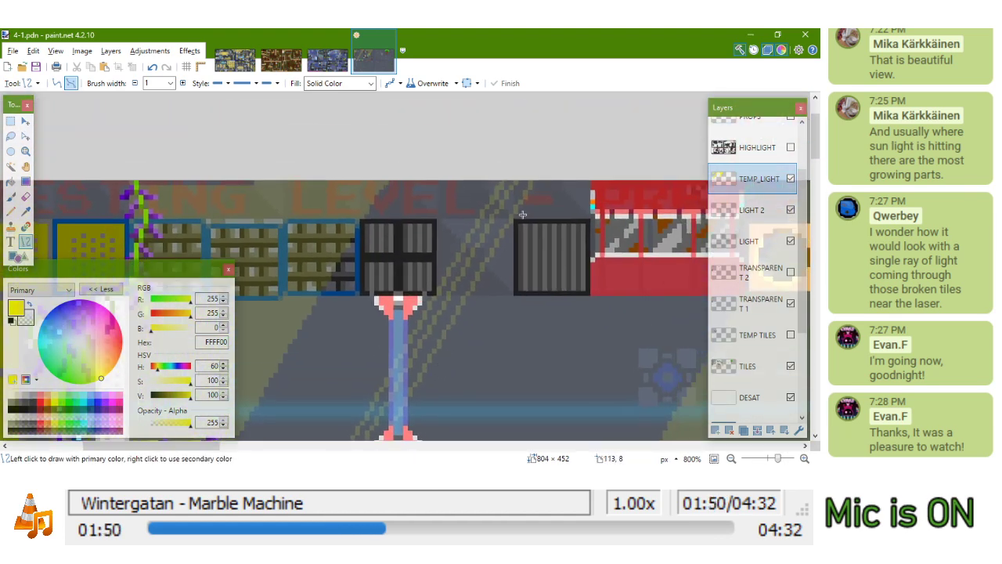
pyautogui.moveTo(438, 288); pyautogui.dragTo(435, 190)
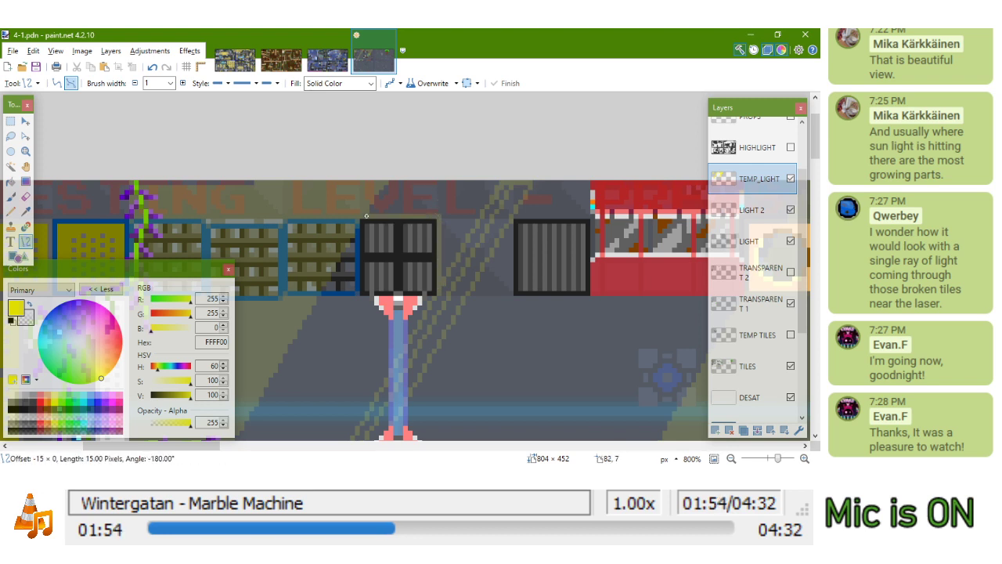
# Fill the outlined light areas above the crossed tile and between the diagonal lines with yellow, using local flood mode
pyautogui.click(10, 181)
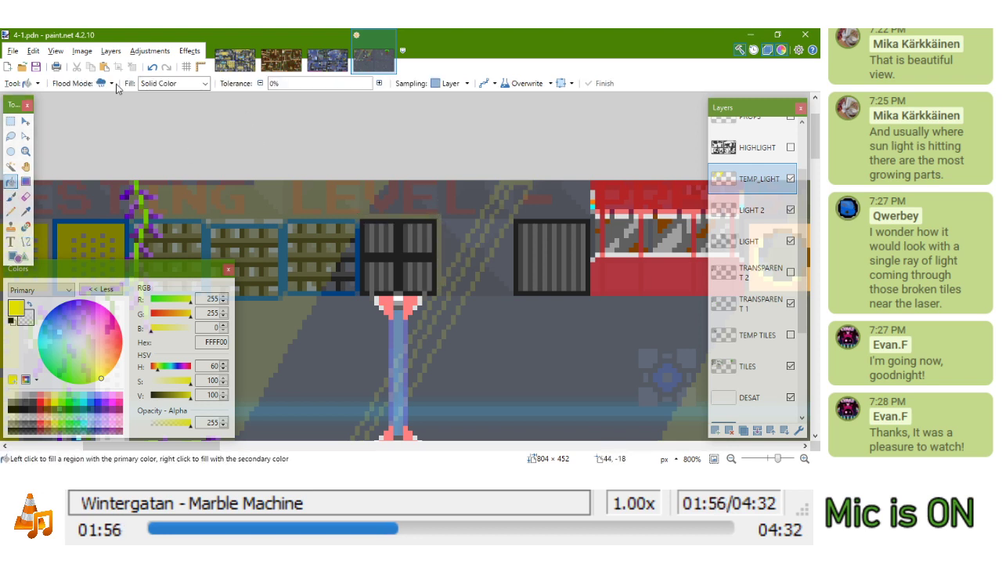
pyautogui.click(429, 187)
pyautogui.click(479, 234)
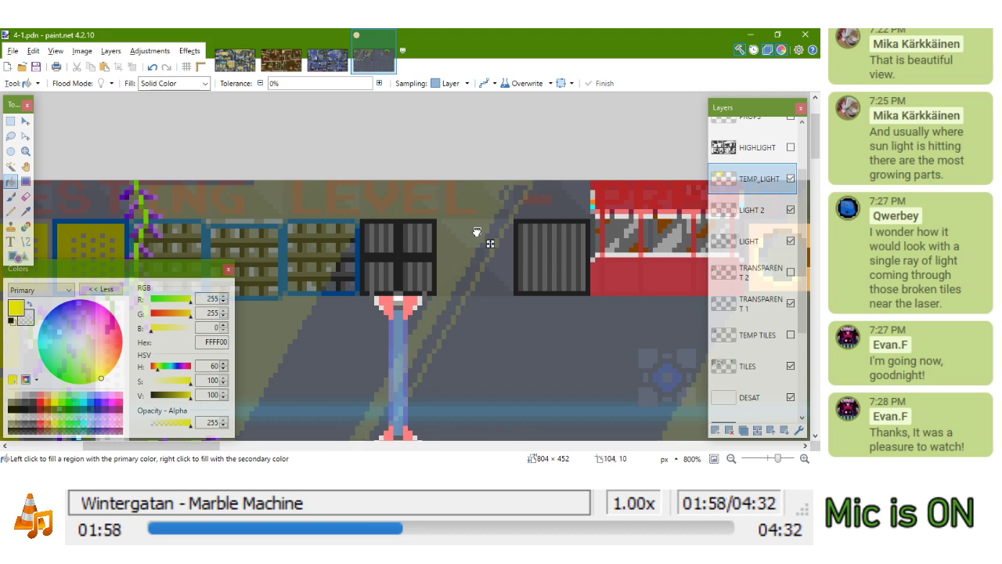
pyautogui.moveTo(502, 193); pyautogui.dragTo(510, 202)
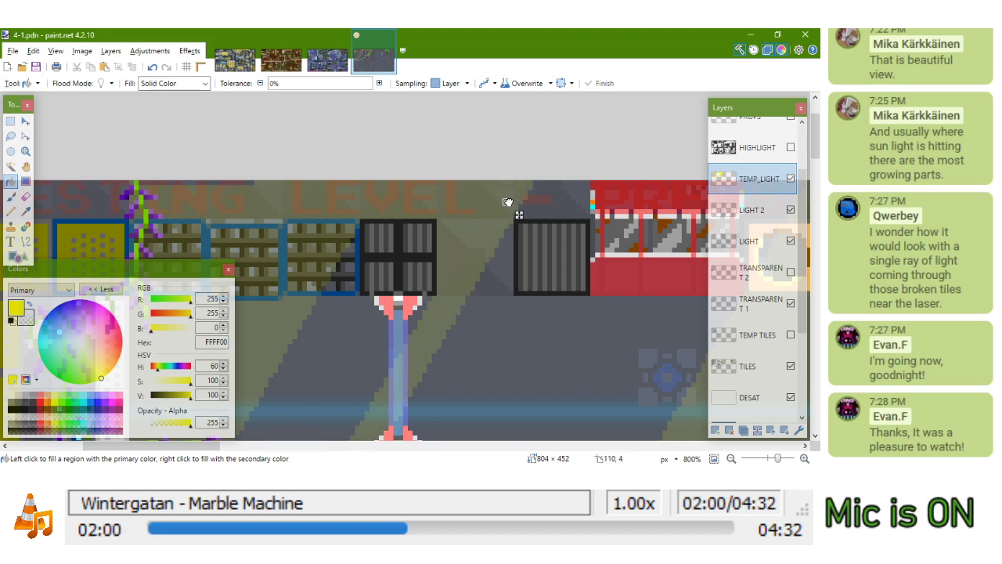
# Examine the filled sunlight ray between the ceiling gap and the hanging vines
pyautogui.scroll(-4, 504, 190)
pyautogui.scroll(5, 421, 344)
pyautogui.scroll(-6, 425, 340)
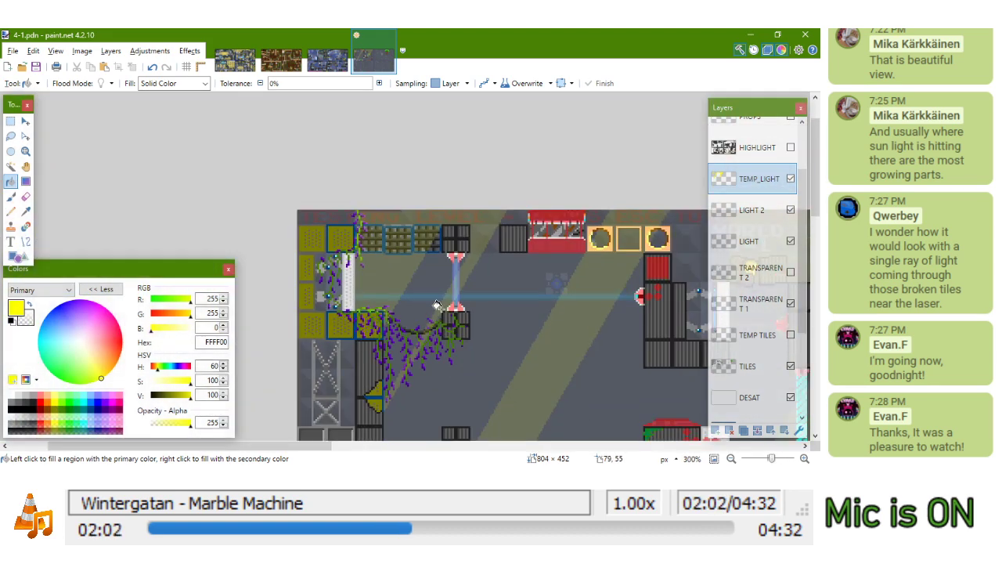
pyautogui.scroll(-2, 452, 274)
pyautogui.moveTo(423, 377); pyautogui.dragTo(429, 301)
pyautogui.scroll(5, 465, 211)
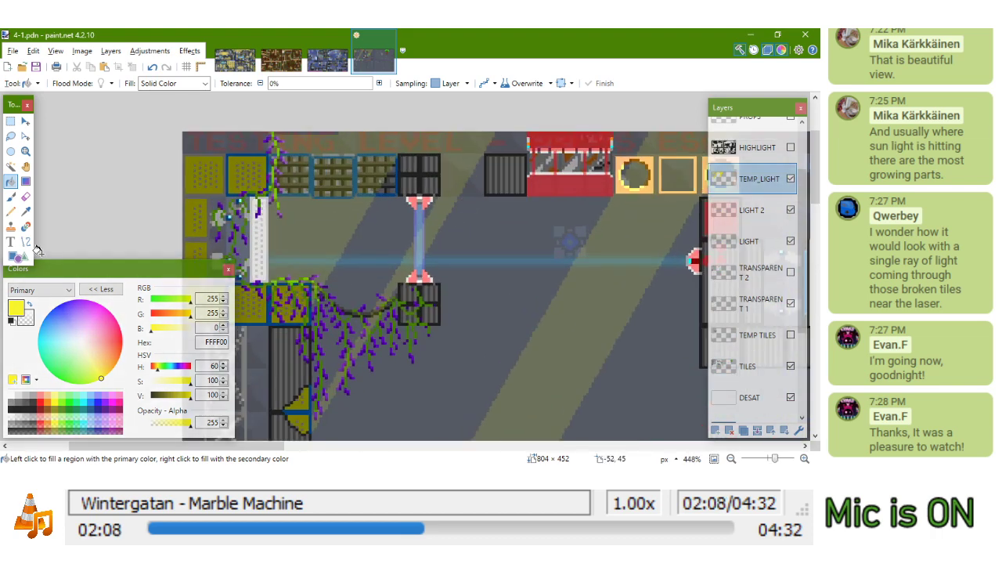
# On the TRANSPARENT 1 layer, recolor the vine flower pixels inside the light ray with light purple C080FF using the Pencil
pyautogui.click(10, 211)
pyautogui.scroll(2, 426, 319)
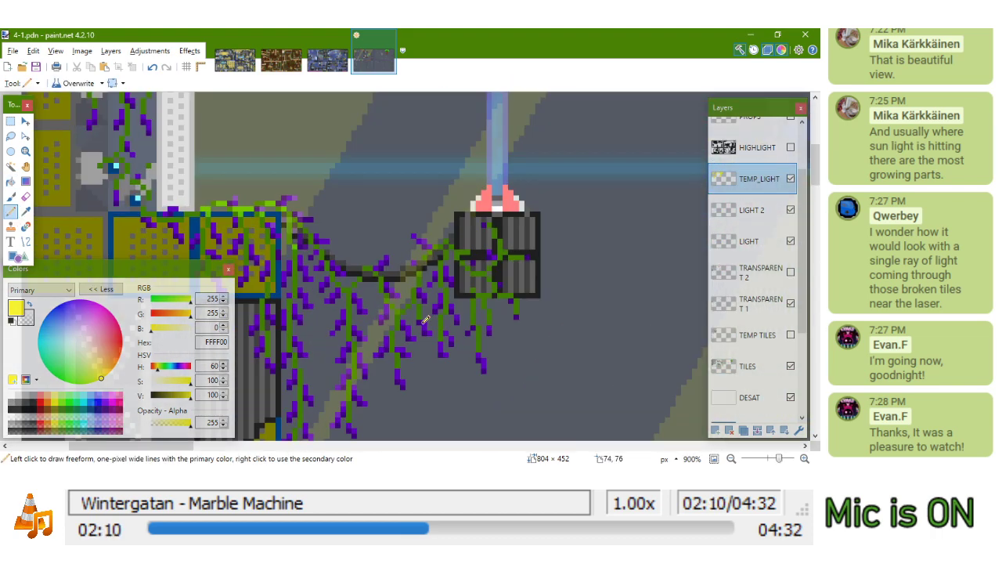
pyautogui.scroll(1, 426, 319)
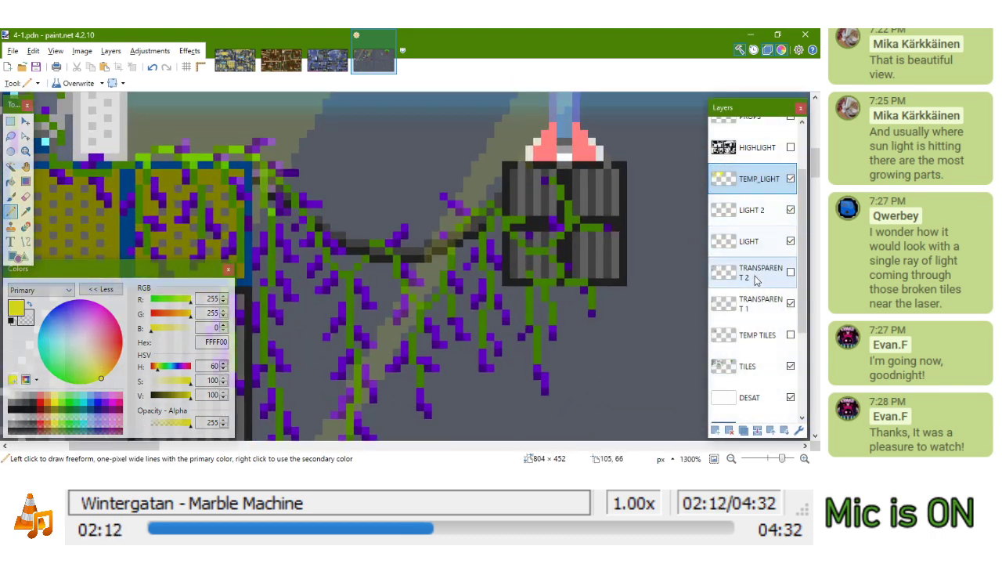
pyautogui.click(751, 303)
pyautogui.moveTo(358, 319); pyautogui.dragTo(455, 239)
pyautogui.moveTo(396, 216); pyautogui.dragTo(373, 302)
pyautogui.press('k')
pyautogui.click(338, 142)
pyautogui.click(532, 203)
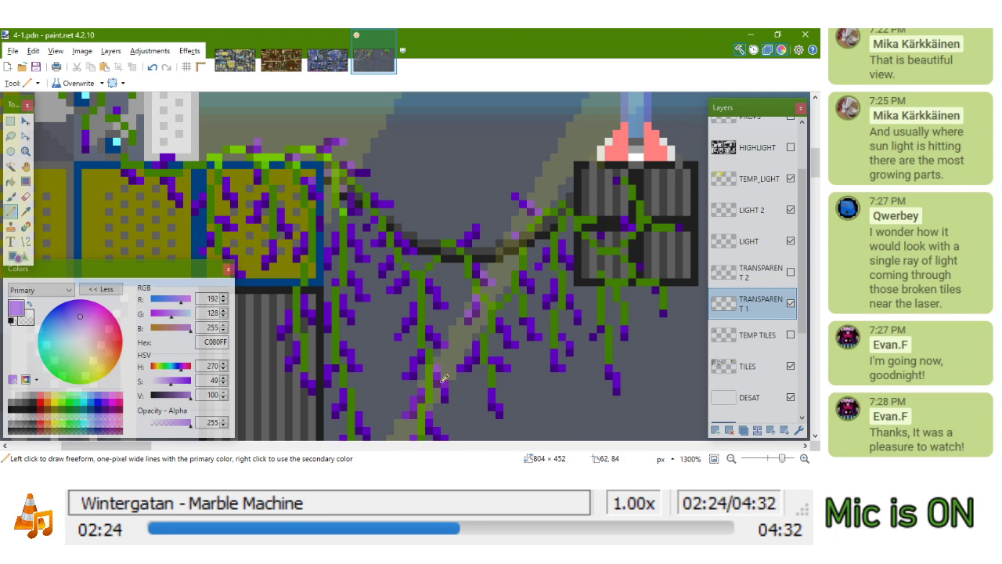
pyautogui.moveTo(444, 378); pyautogui.dragTo(476, 286)
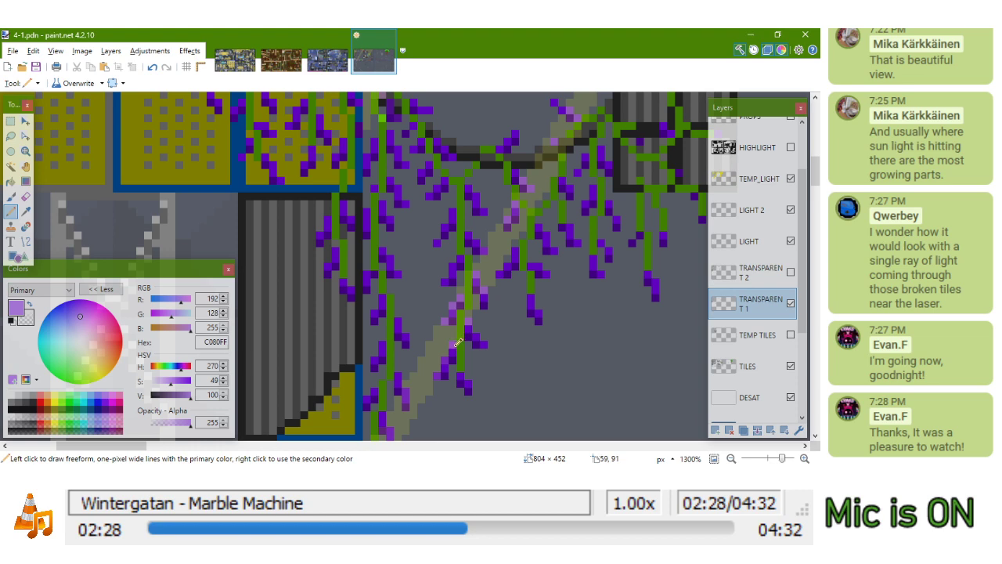
# Sample bright green 80FF00 and recolor the vine stem pixels that the ray crosses around the hanging cable
pyautogui.scroll(-10, 468, 265)
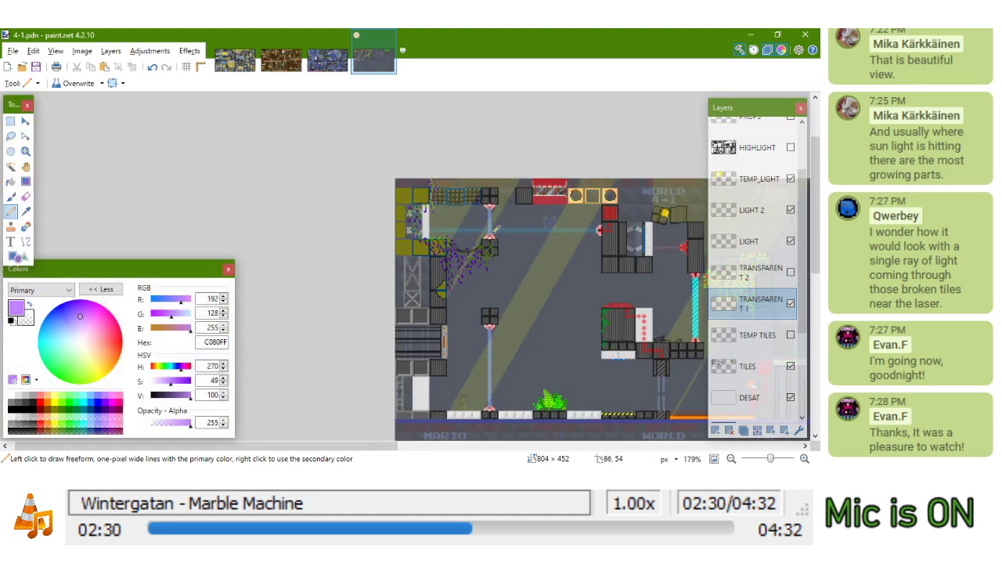
pyautogui.scroll(6, 470, 265)
pyautogui.scroll(2, 493, 229)
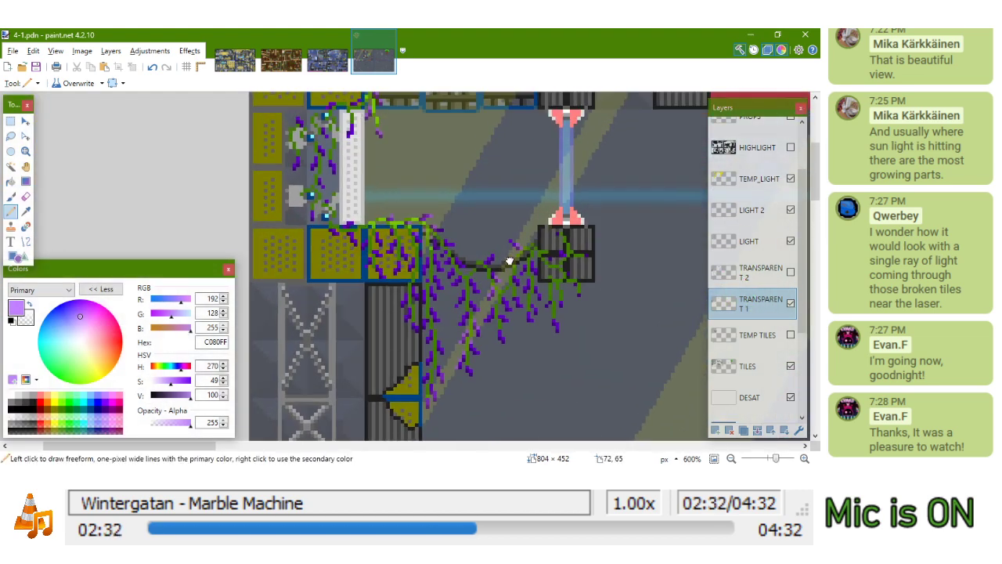
pyautogui.press('k')
pyautogui.click(399, 215)
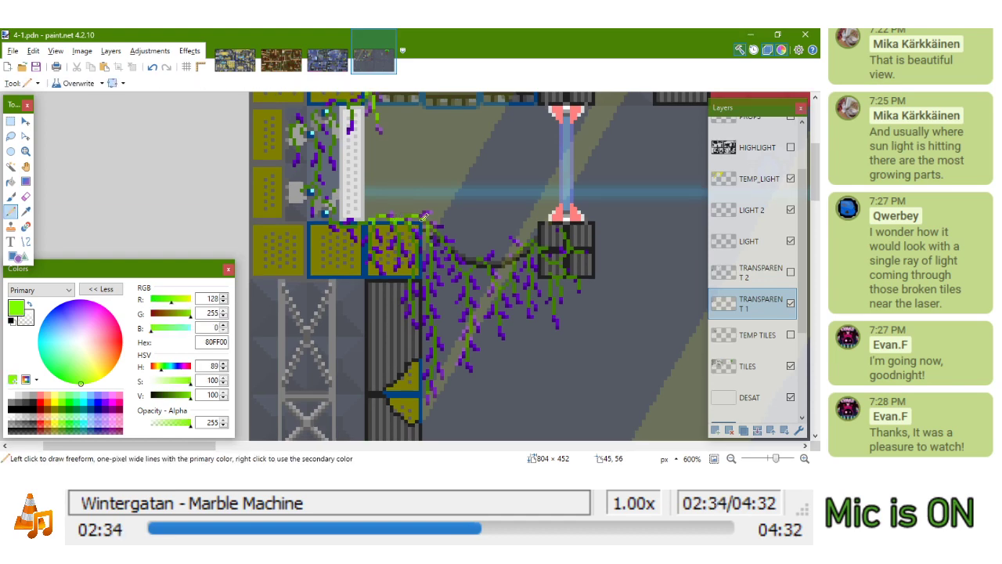
pyautogui.scroll(8, 513, 274)
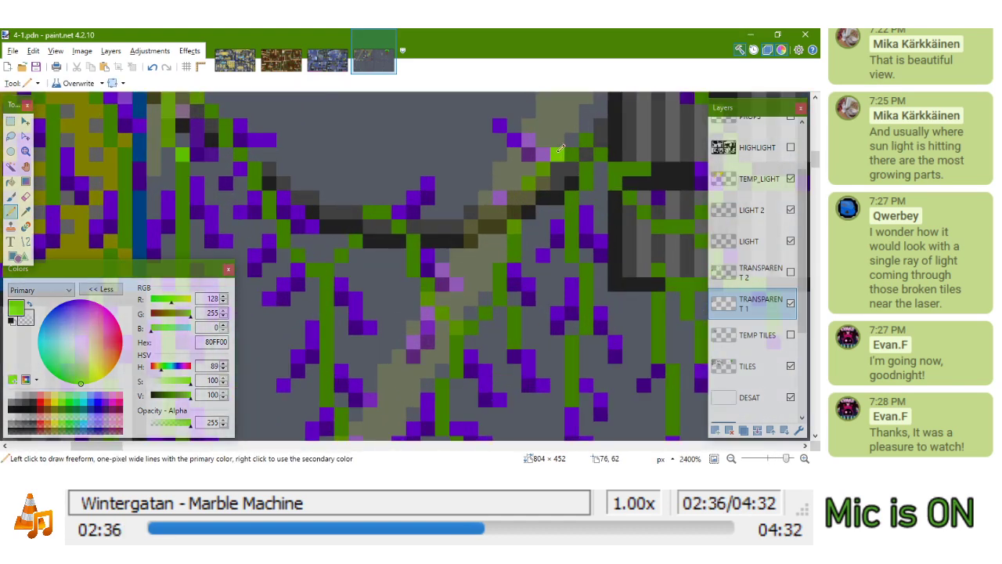
pyautogui.moveTo(563, 145); pyautogui.dragTo(532, 175)
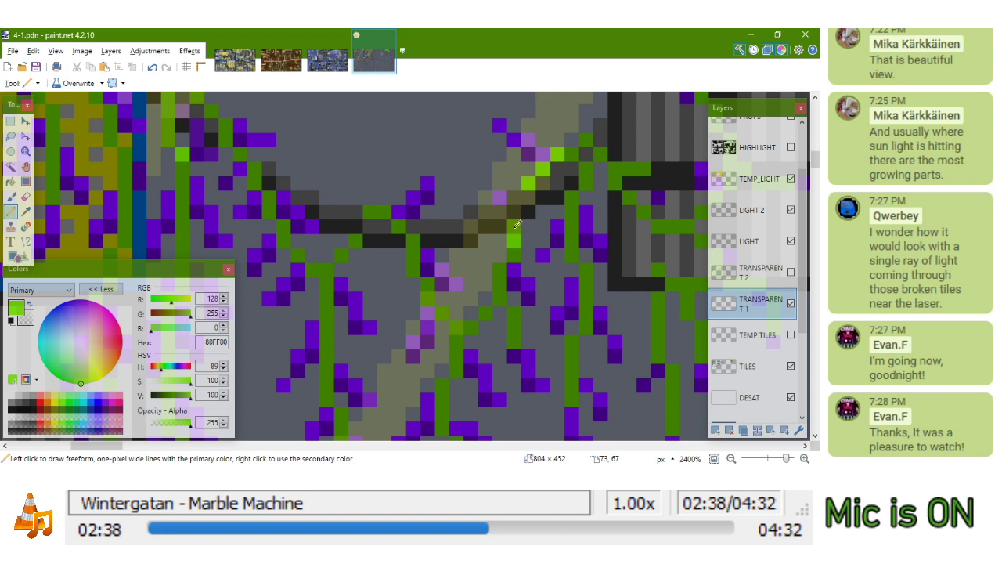
pyautogui.hotkey('ctrl', 'z')
pyautogui.click(514, 226)
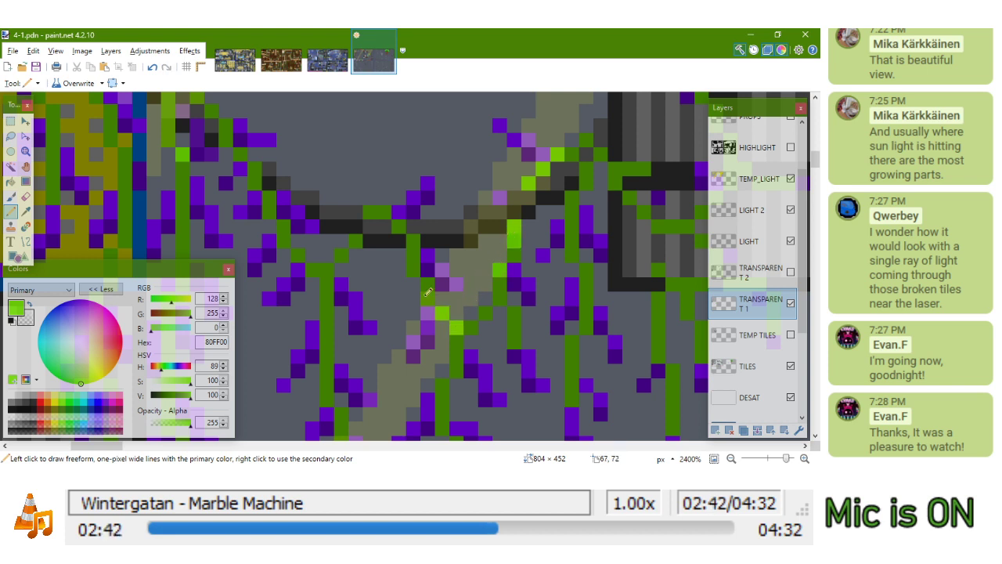
# Recolor the lower hanging vines' stem pixels inside the ray with bright green 80FF00
pyautogui.keyDown('ctrl'); pyautogui.scroll(-4, 447, 317); pyautogui.keyUp('ctrl')
pyautogui.keyDown('ctrl'); pyautogui.scroll(3, 447, 318); pyautogui.keyUp('ctrl')
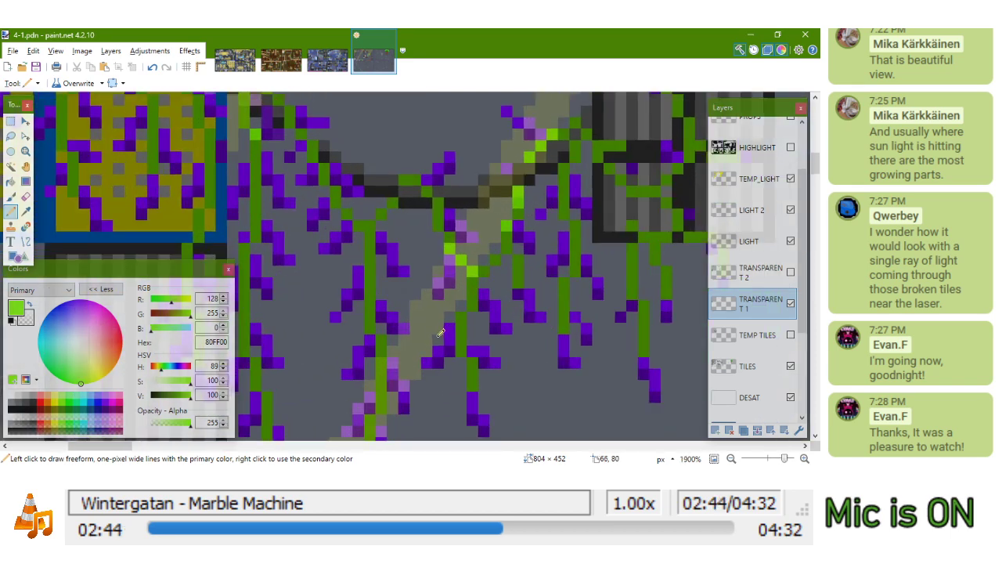
pyautogui.moveTo(455, 228); pyautogui.dragTo(453, 250)
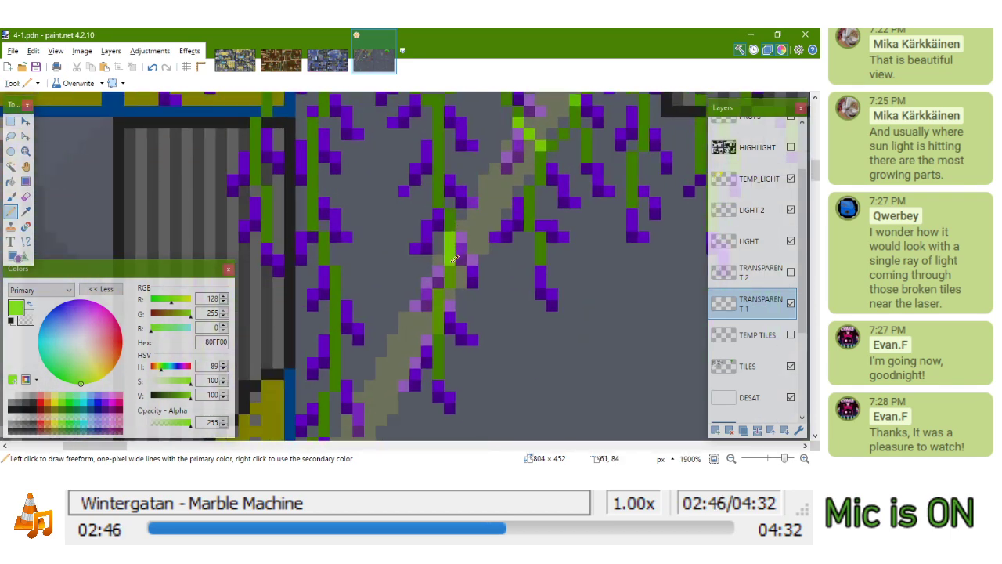
pyautogui.keyDown('ctrl'); pyautogui.scroll(-3, 441, 312); pyautogui.keyUp('ctrl')
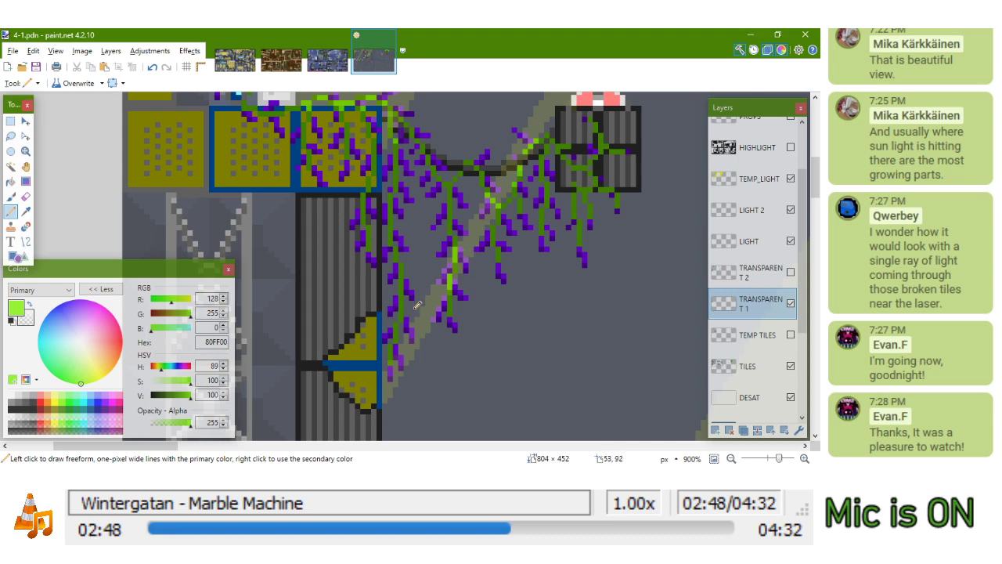
pyautogui.keyDown('ctrl'); pyautogui.scroll(4, 393, 348); pyautogui.keyUp('ctrl')
pyautogui.keyDown('ctrl'); pyautogui.scroll(-2, 399, 345); pyautogui.keyUp('ctrl')
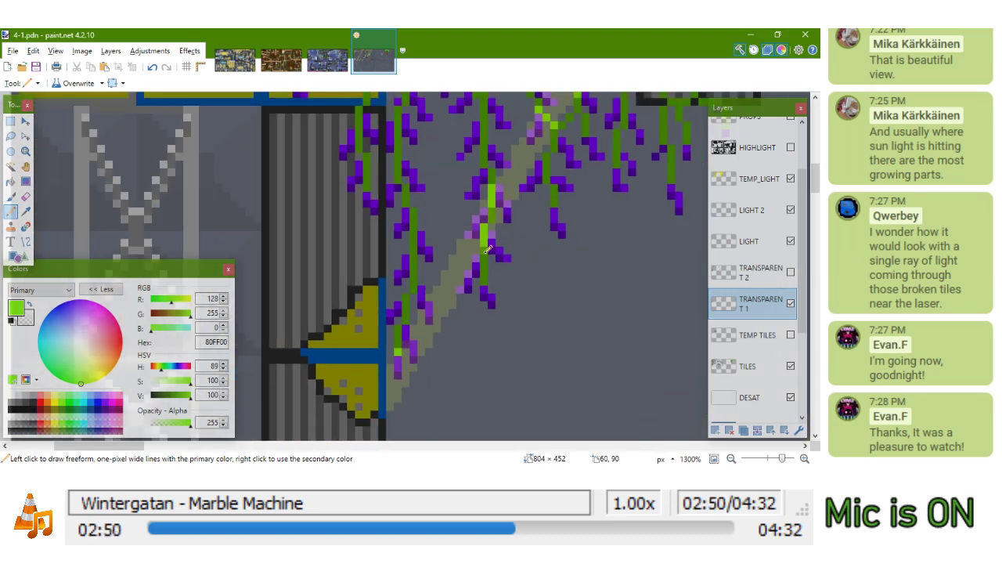
pyautogui.moveTo(487, 249); pyautogui.dragTo(514, 208)
# Sample the light purple C080FF from a lit flower pixel on the vine and review the lower end of the ray
pyautogui.press('k')
pyautogui.click(493, 228)
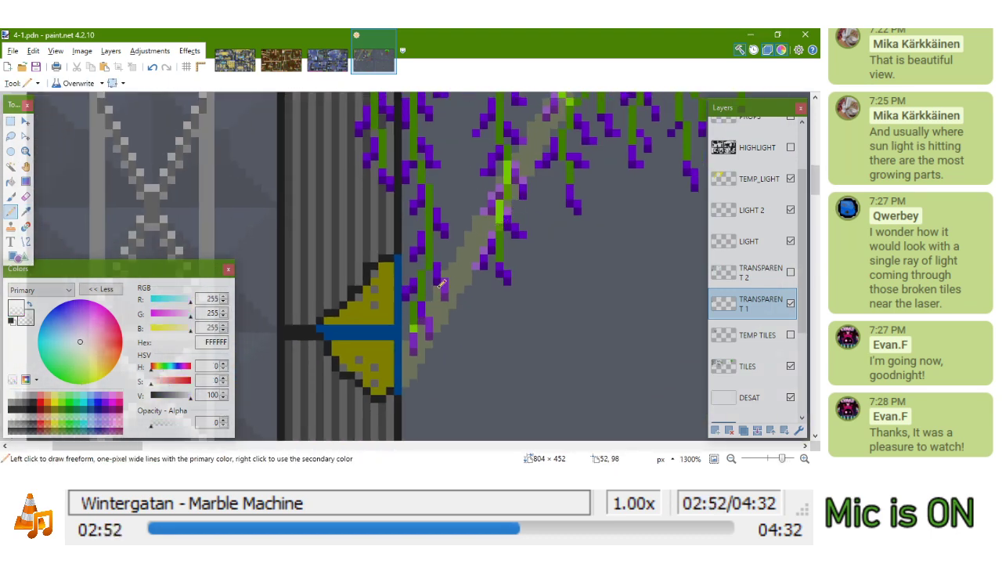
pyautogui.press('k')
pyautogui.click(493, 233)
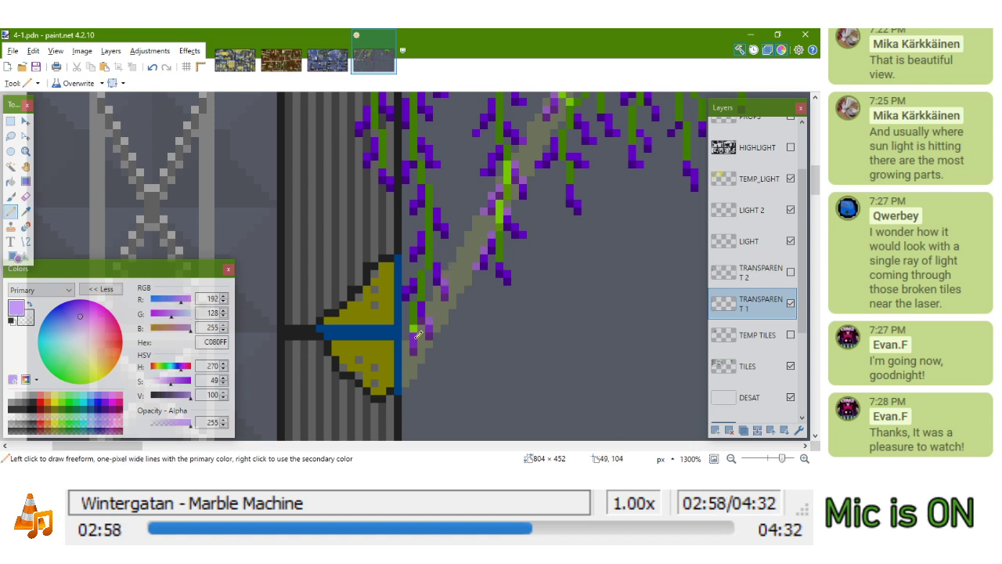
pyautogui.scroll(-5, 496, 270)
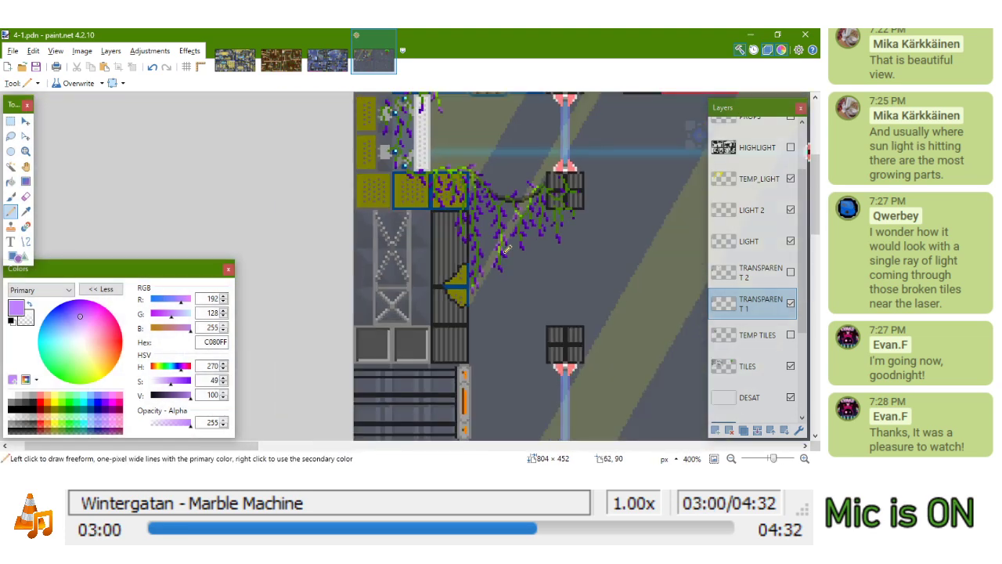
pyautogui.moveTo(520, 249); pyautogui.dragTo(431, 322)
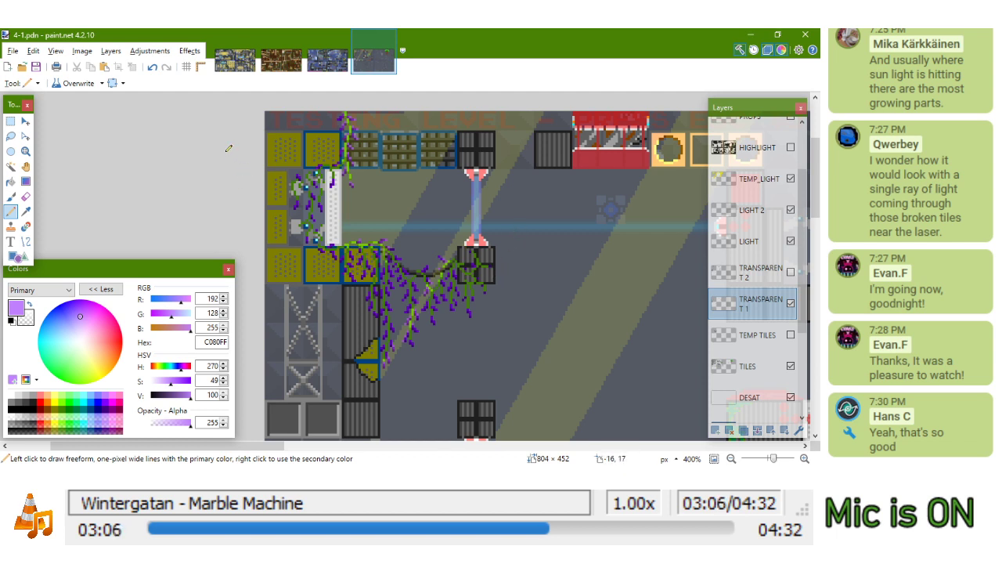
# On the TILES layer, copy the empty orange-framed ceiling tile into the gap beside the crossed tile and deselect it
pyautogui.click(10, 122)
pyautogui.hscroll(3, 313, 253)
pyautogui.hscroll(-1, 470, 172)
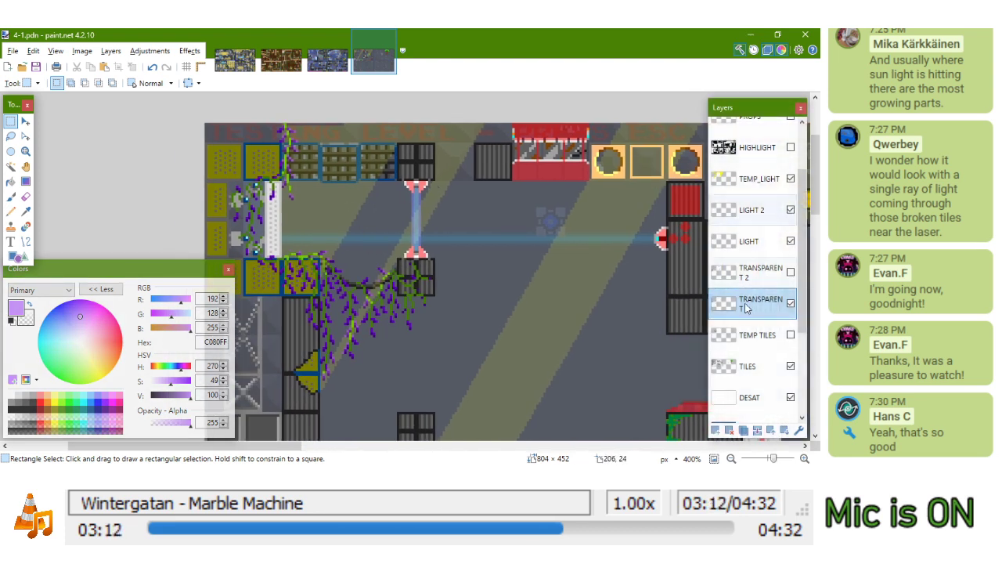
pyautogui.click(749, 365)
pyautogui.moveTo(629, 180); pyautogui.dragTo(616, 190)
pyautogui.scroll(3, 616, 189)
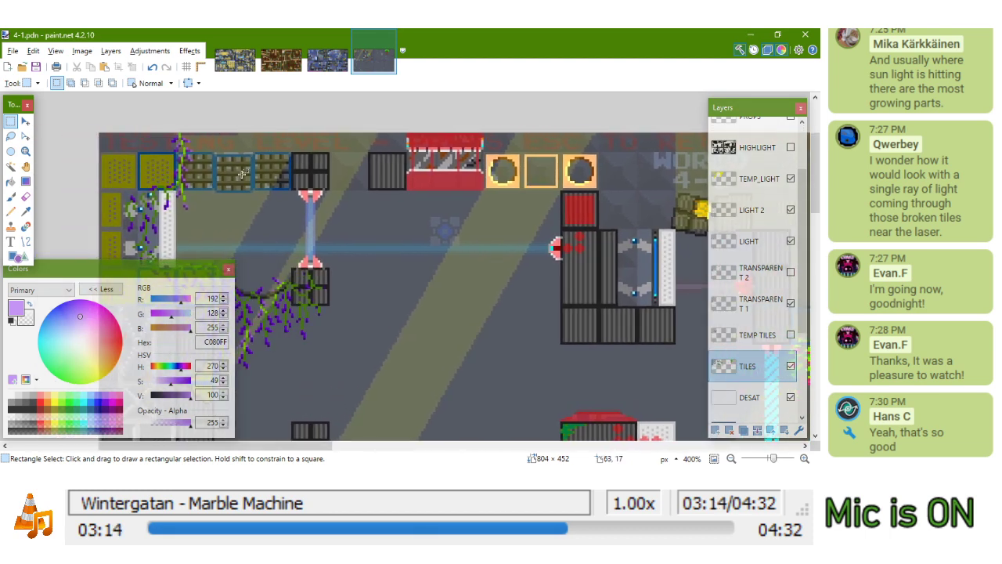
pyautogui.moveTo(493, 152); pyautogui.dragTo(556, 215)
pyautogui.moveTo(458, 223); pyautogui.dragTo(584, 223)
pyautogui.press('m')
pyautogui.keyDown('ctrl'); pyautogui.moveTo(655, 204); pyautogui.dragTo(316, 206); pyautogui.keyUp('ctrl')
pyautogui.hotkey('ctrl', 'd')
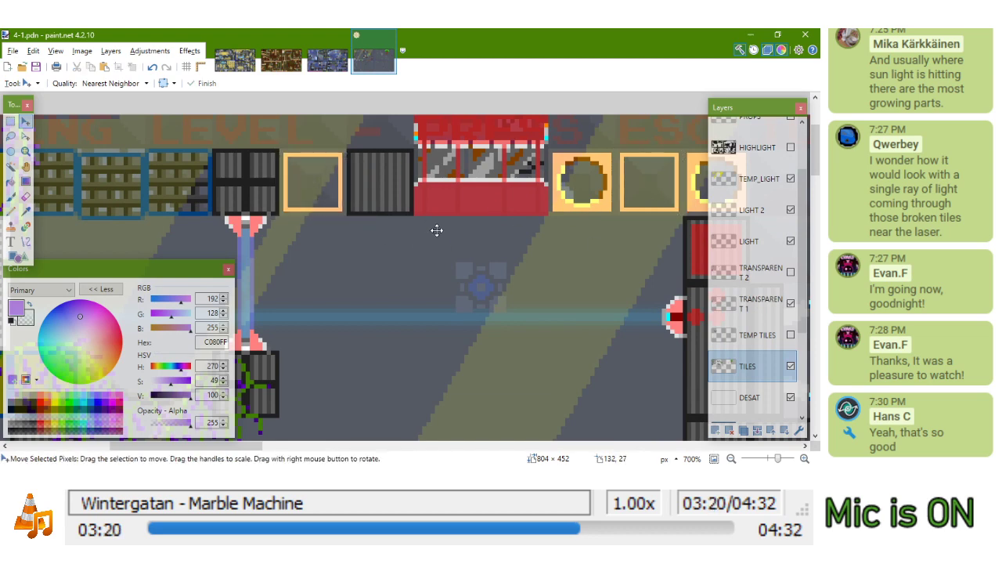
# Examine the framed tile in the ceiling gap and the highlighted vines below it at several zoom levels
pyautogui.scroll(-4, 498, 224)
pyautogui.scroll(2, 467, 215)
pyautogui.scroll(-2, 420, 210)
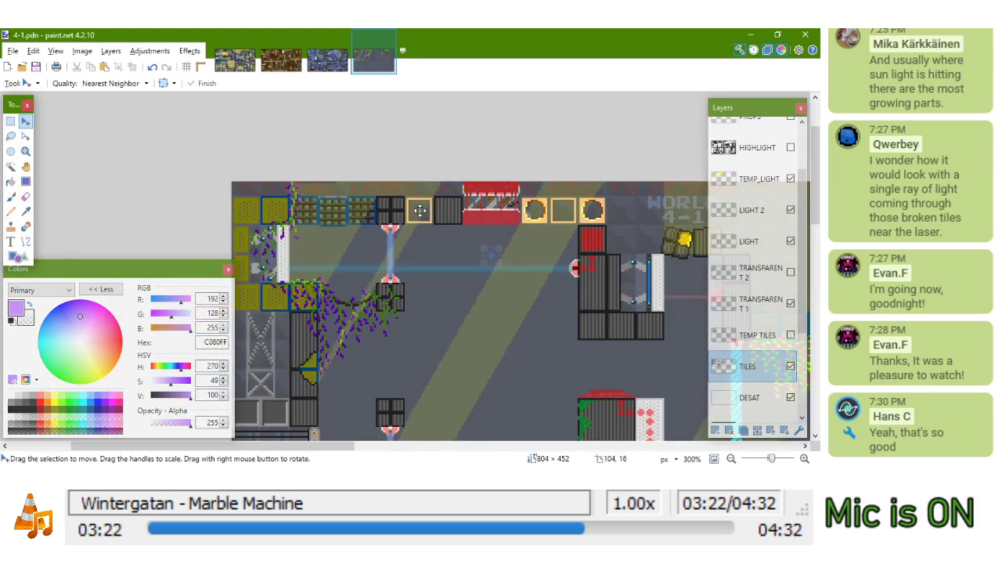
pyautogui.click(11, 122)
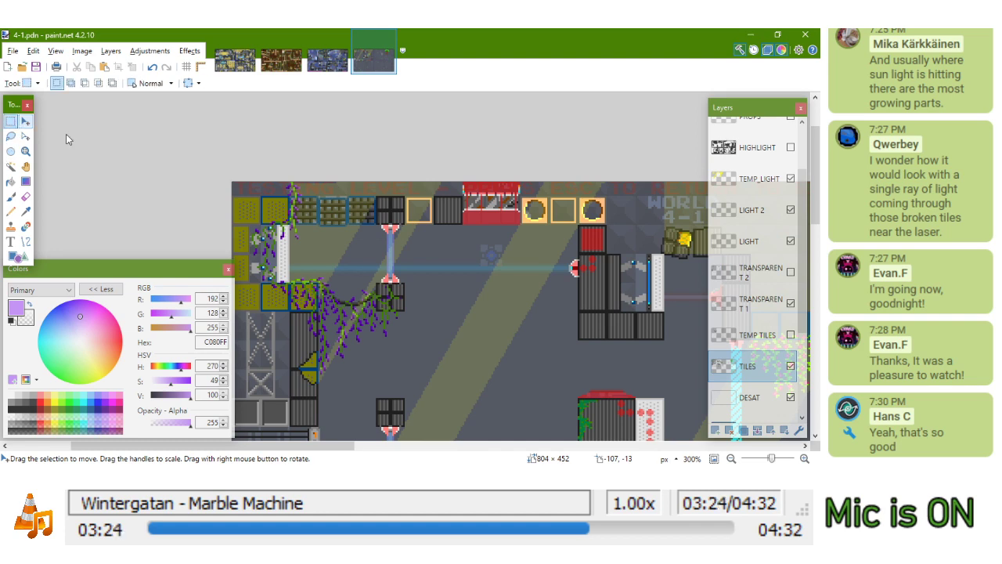
pyautogui.scroll(-3, 420, 253)
pyautogui.scroll(5, 372, 258)
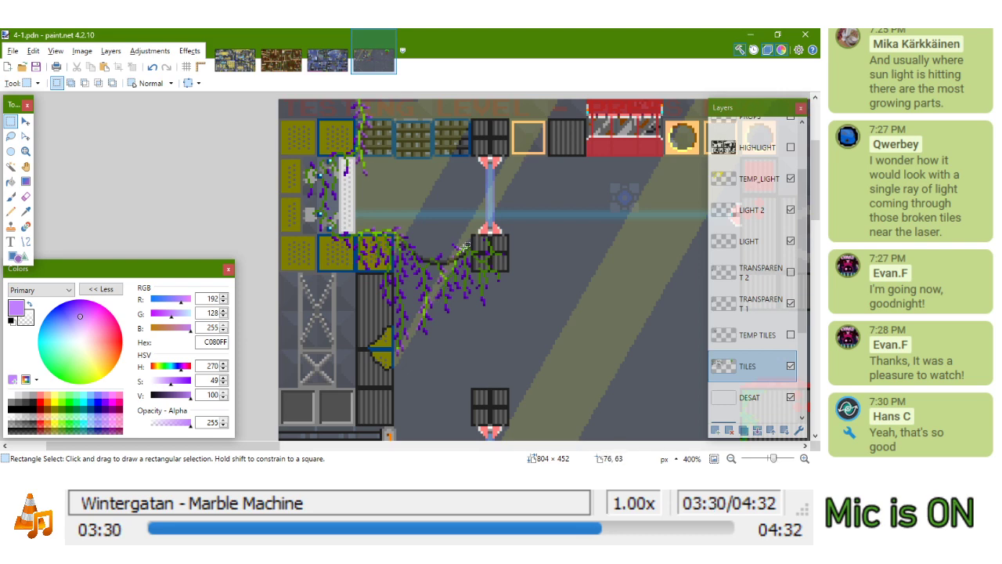
pyautogui.scroll(2, 465, 248)
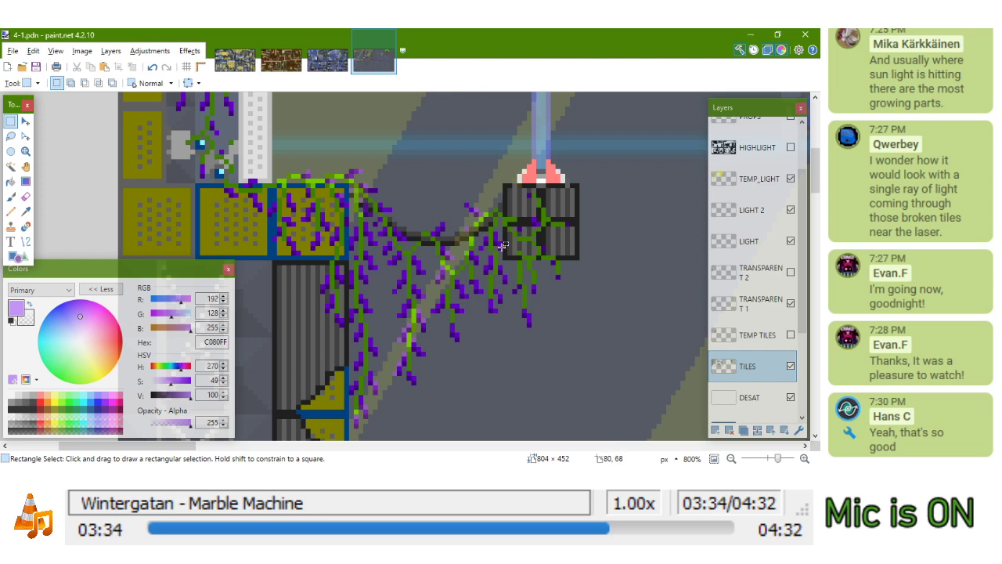
pyautogui.scroll(-5, 475, 227)
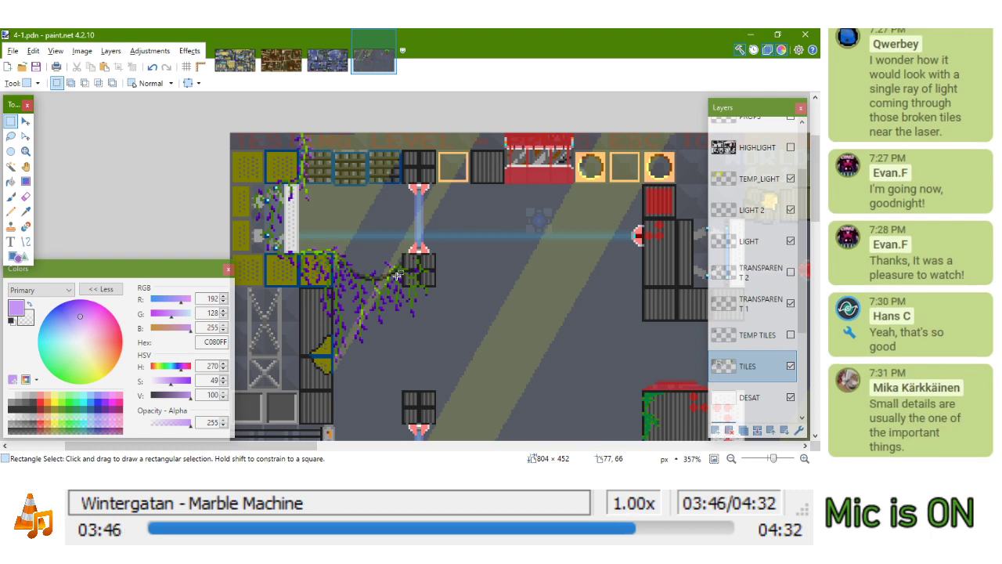
pyautogui.scroll(2, 403, 249)
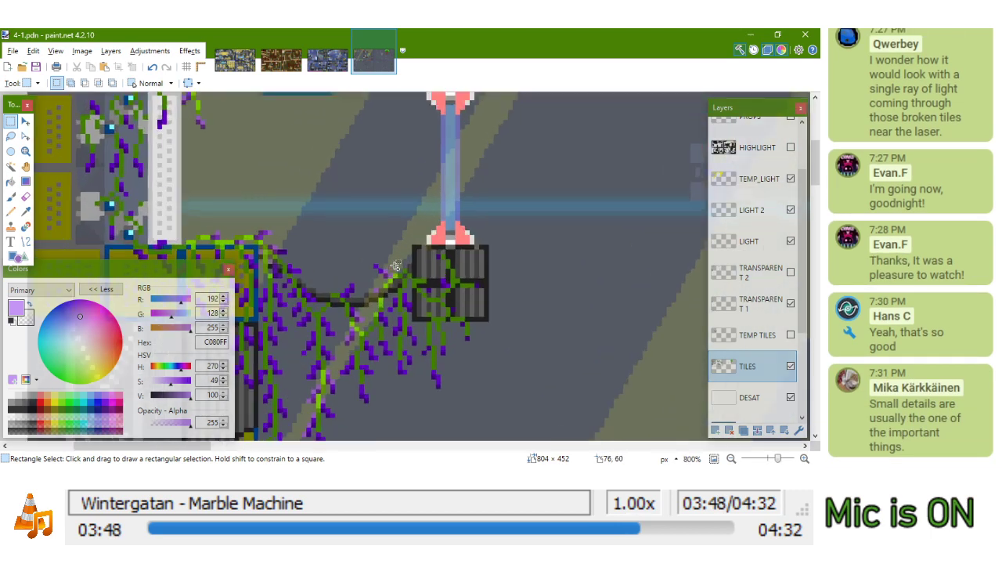
pyautogui.scroll(-5, 399, 259)
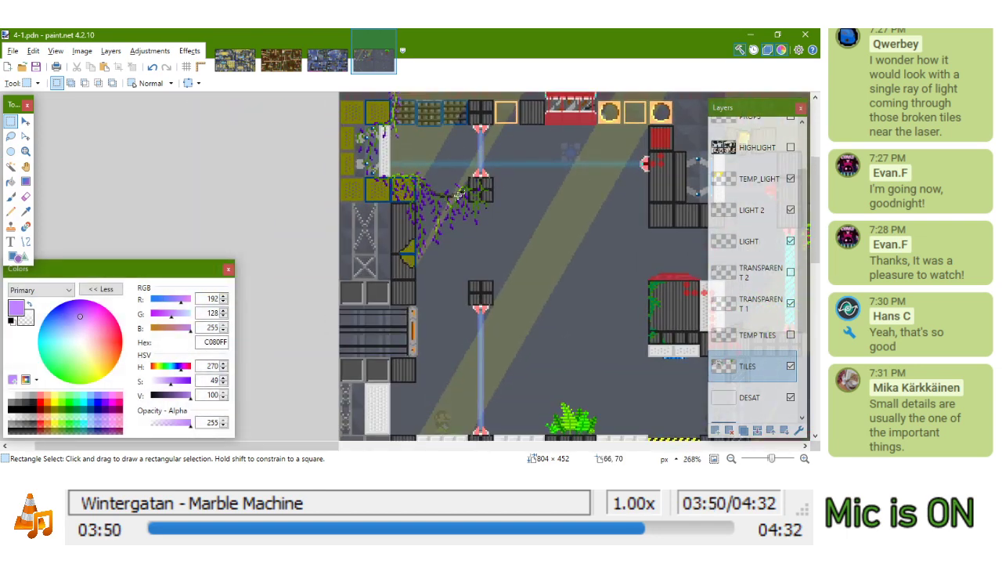
# Save the 4-1.pdn level file
pyautogui.scroll(3, 443, 201)
pyautogui.hotkey('ctrl', 's')
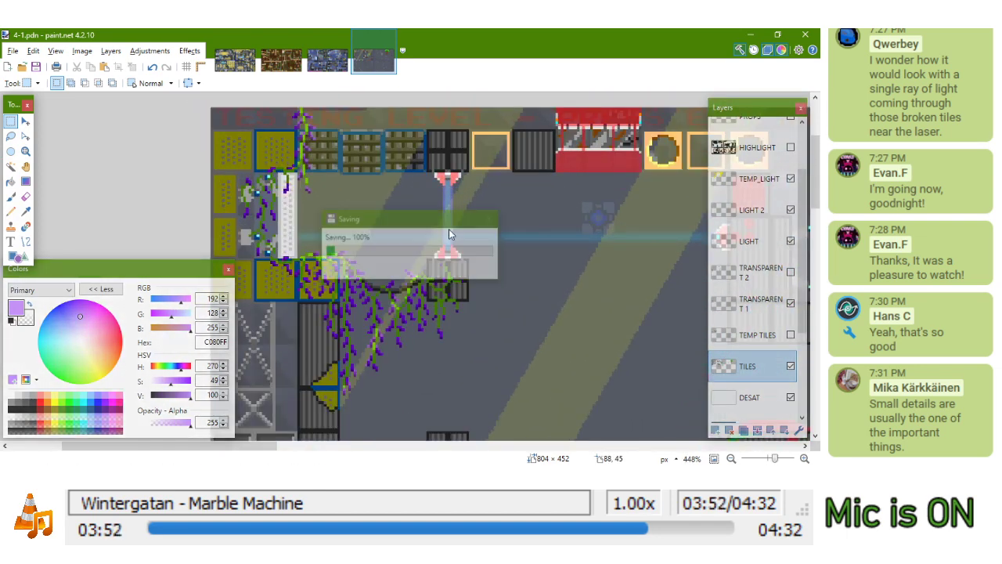
pyautogui.scroll(-5, 449, 234)
pyautogui.scroll(6, 465, 174)
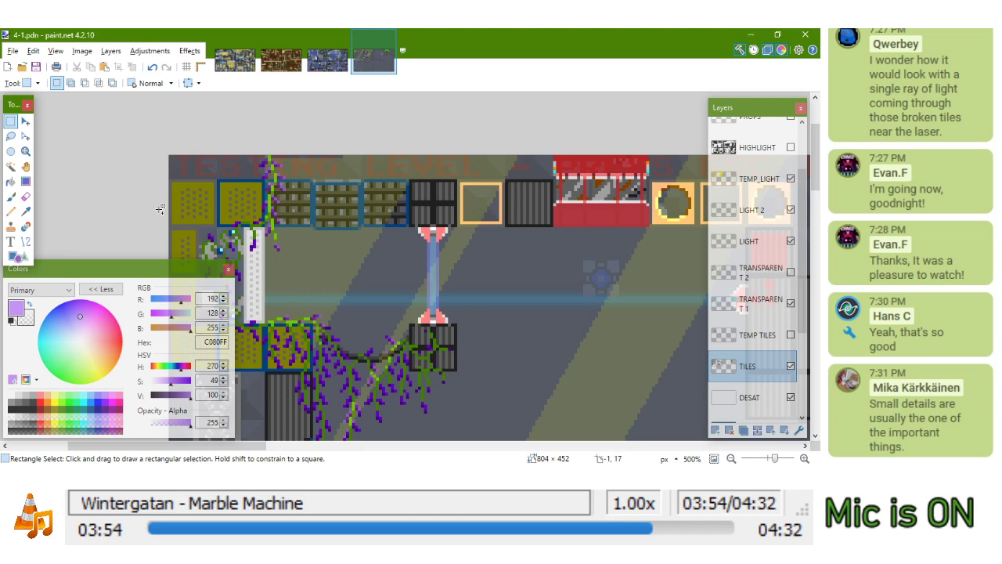
# Switch to the Pencil tool and check the lit vines and light rays around the level's upper-left area
pyautogui.click(11, 212)
pyautogui.scroll(-4, 535, 317)
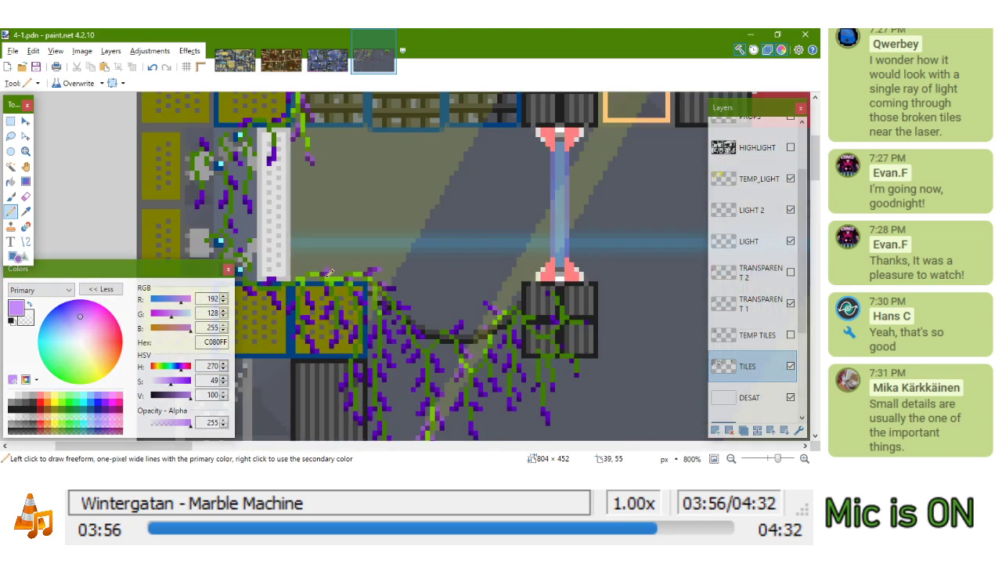
pyautogui.scroll(-1, 383, 305)
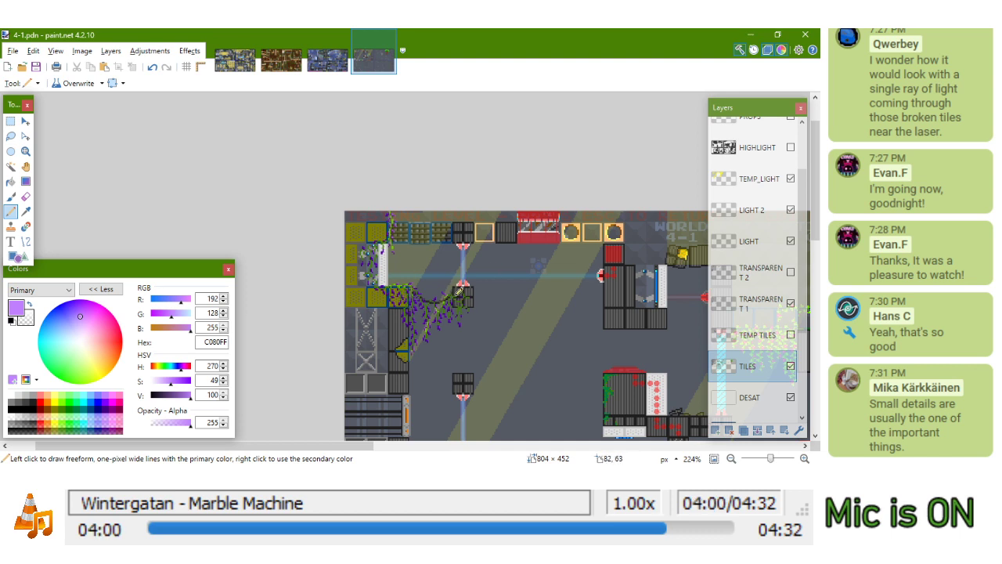
pyautogui.moveTo(566, 314); pyautogui.dragTo(502, 292)
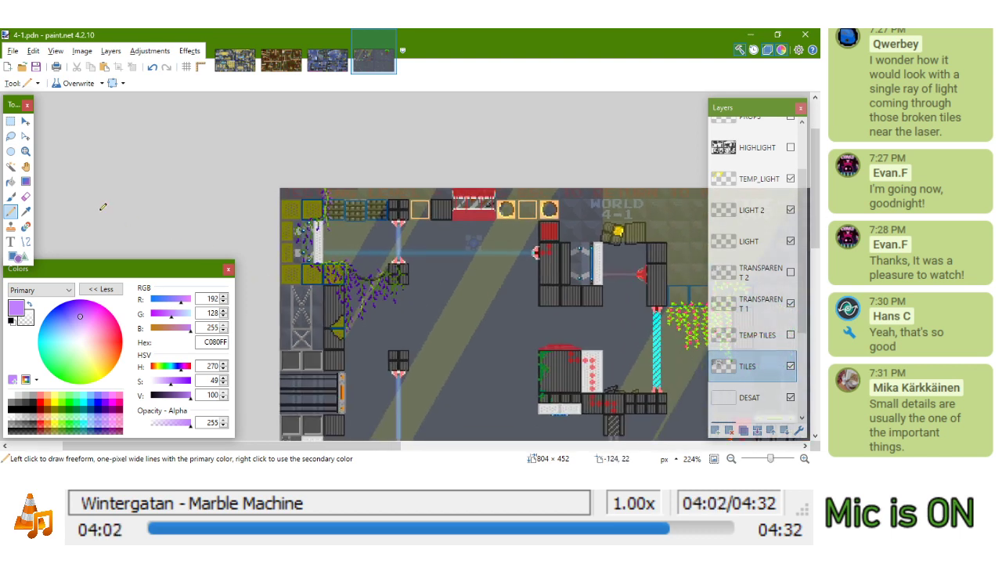
# Examine the purple-flowered vines, the light rays and the framed ceiling gap at several zoom levels
pyautogui.click(11, 122)
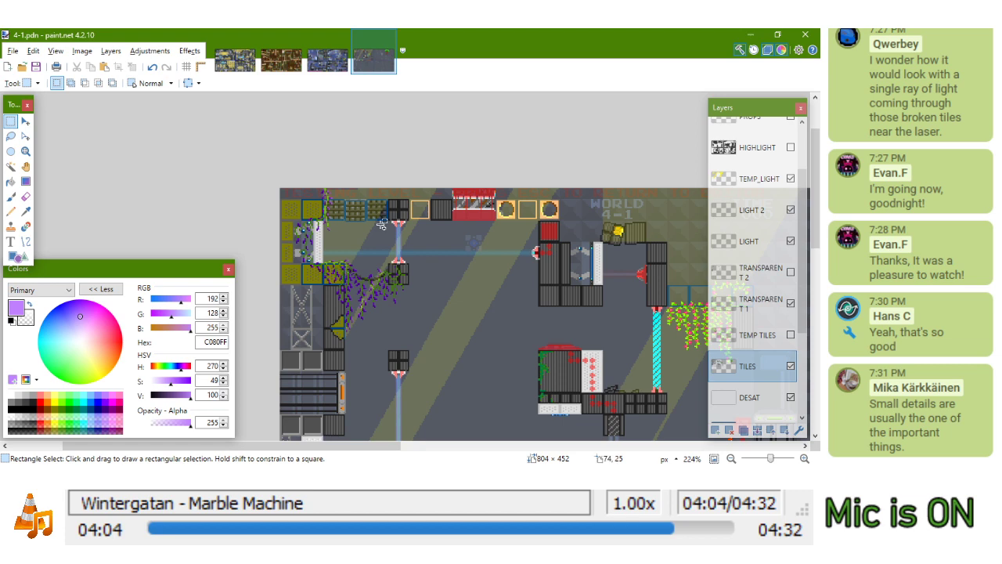
pyautogui.scroll(3, 383, 227)
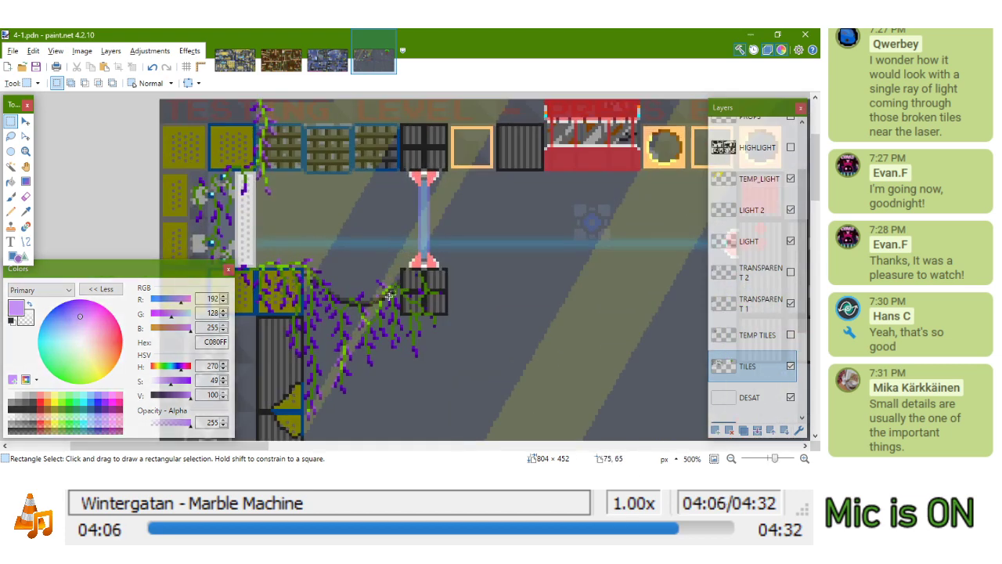
pyautogui.moveTo(402, 291); pyautogui.dragTo(513, 269)
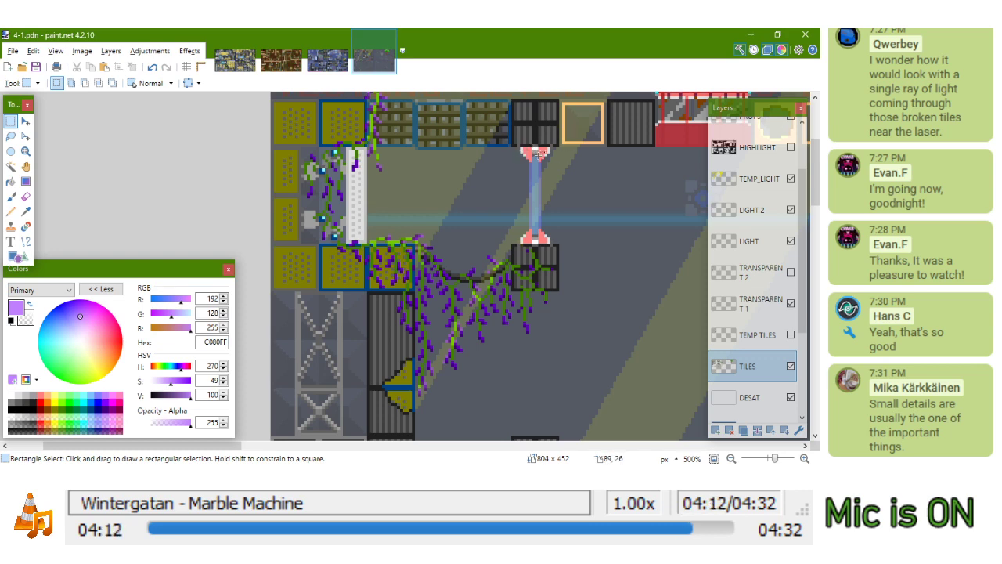
pyautogui.scroll(-2, 512, 252)
pyautogui.scroll(4, 470, 242)
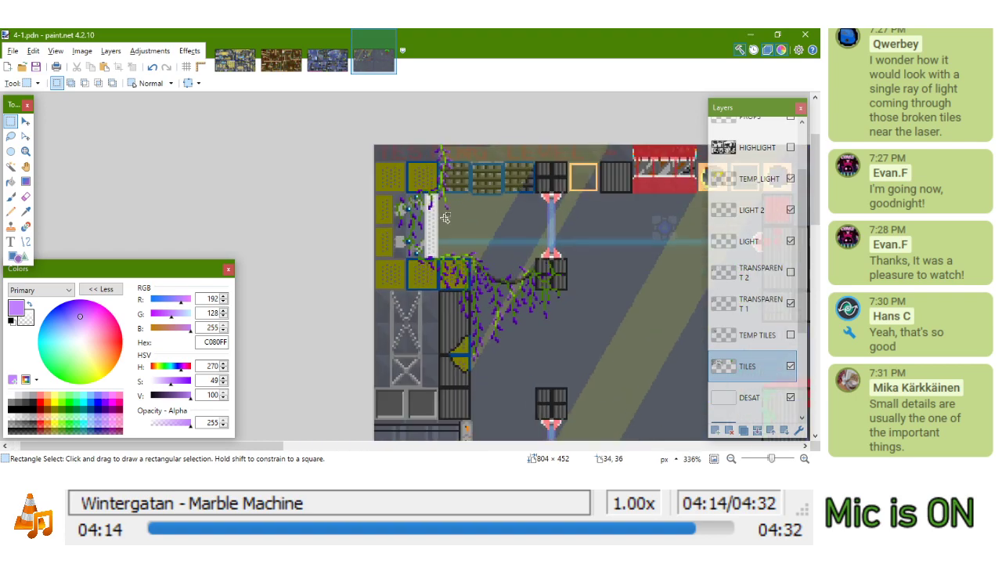
pyautogui.scroll(2, 454, 252)
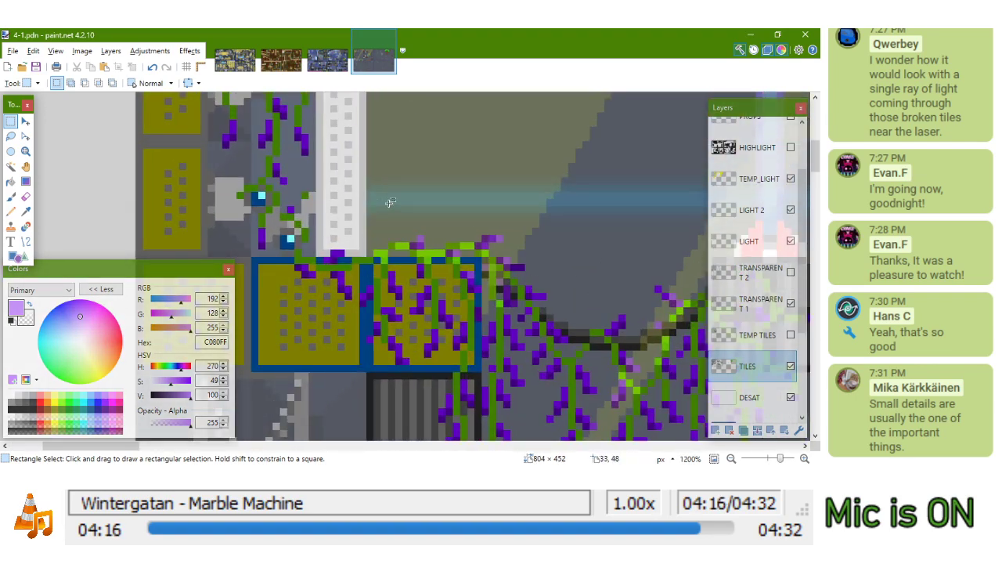
pyautogui.scroll(-6, 415, 226)
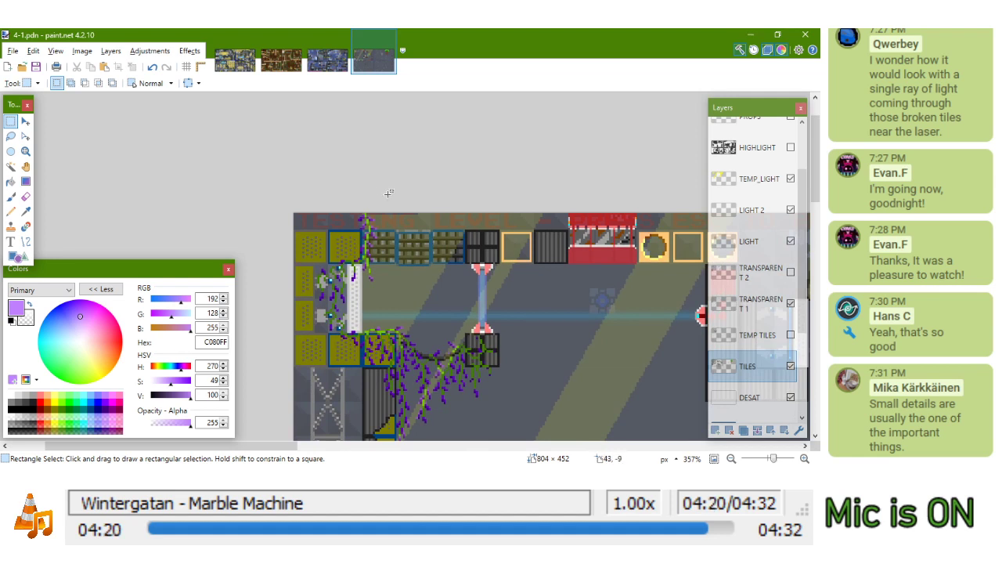
# On the TEMP_LIGHT layer, fill a 99 × 17 px yellow FFFF00 rectangle over the strip above the ceiling's upper-left tiles
pyautogui.click(16, 256)
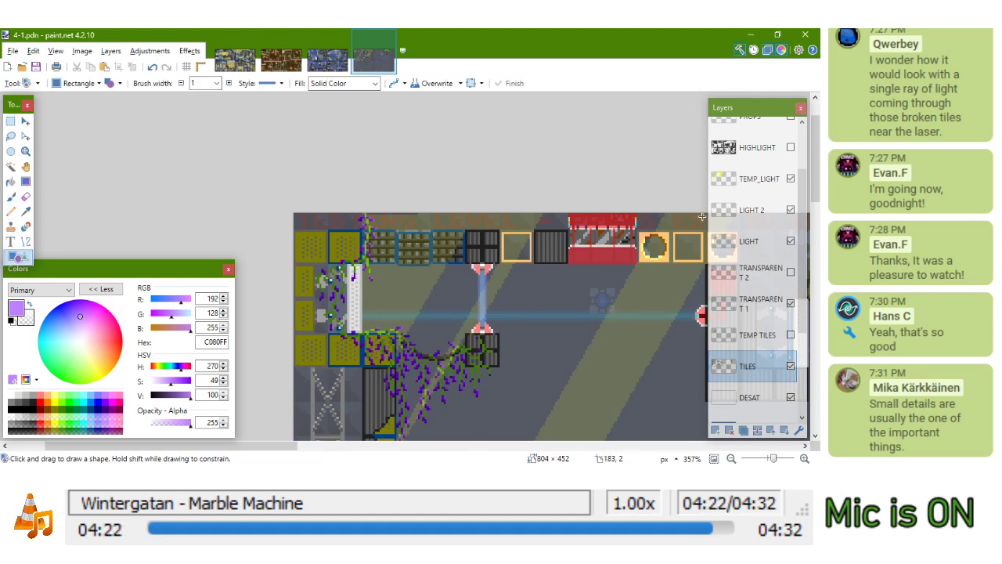
pyautogui.click(772, 178)
pyautogui.moveTo(425, 210); pyautogui.dragTo(432, 224)
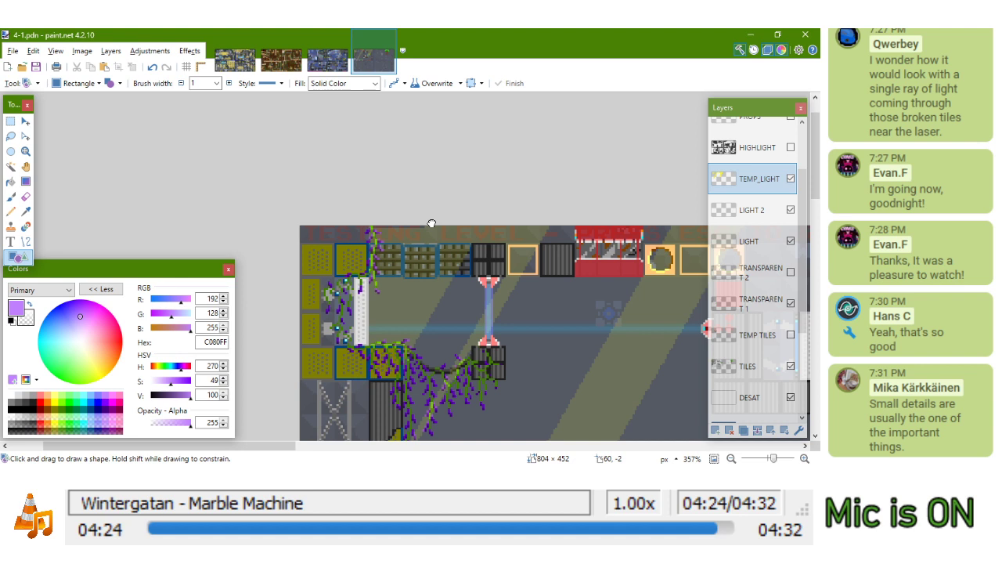
pyautogui.press('k')
pyautogui.click(430, 231)
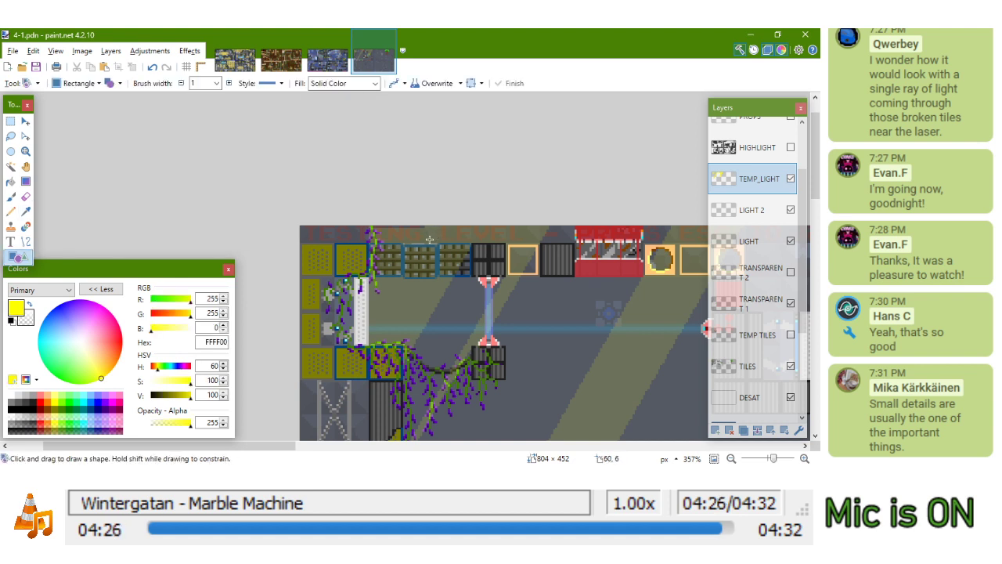
pyautogui.moveTo(431, 243)
pyautogui.mouseDown()
pyautogui.moveTo(285, 205)
pyautogui.moveTo(218, 208)
pyautogui.mouseUp()
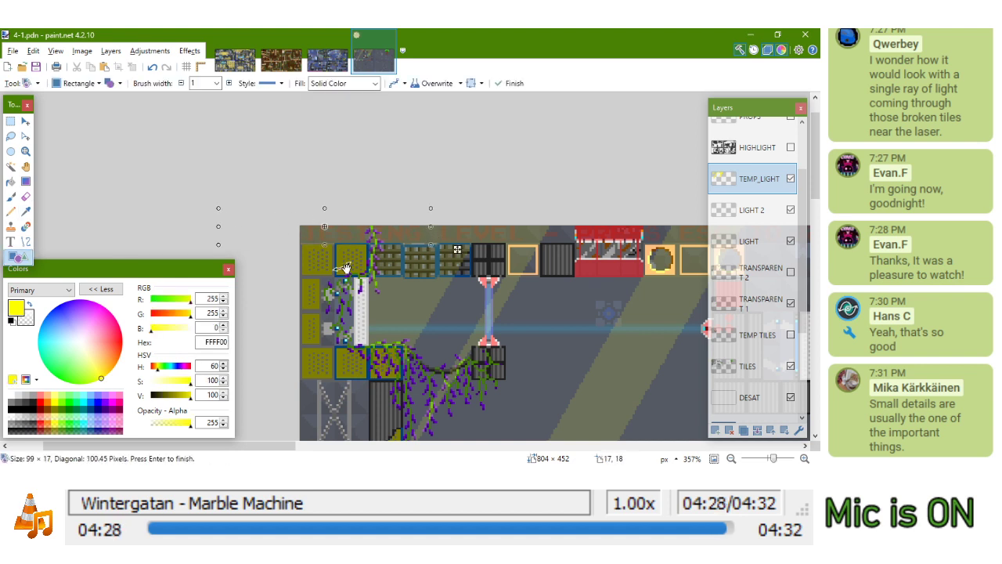
pyautogui.press('Return')
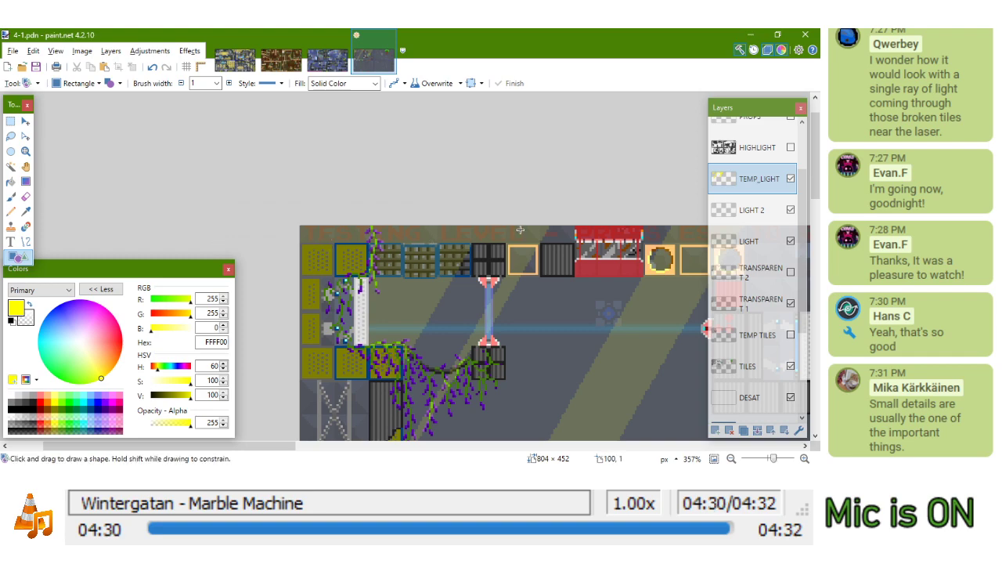
# Check the yellow light strip above the ceiling and the rays falling across the vines and the level's upper-left area
pyautogui.scroll(3, 570, 235)
pyautogui.moveTo(569, 237); pyautogui.dragTo(423, 239)
pyautogui.scroll(5, 421, 241)
pyautogui.scroll(-5, 422, 249)
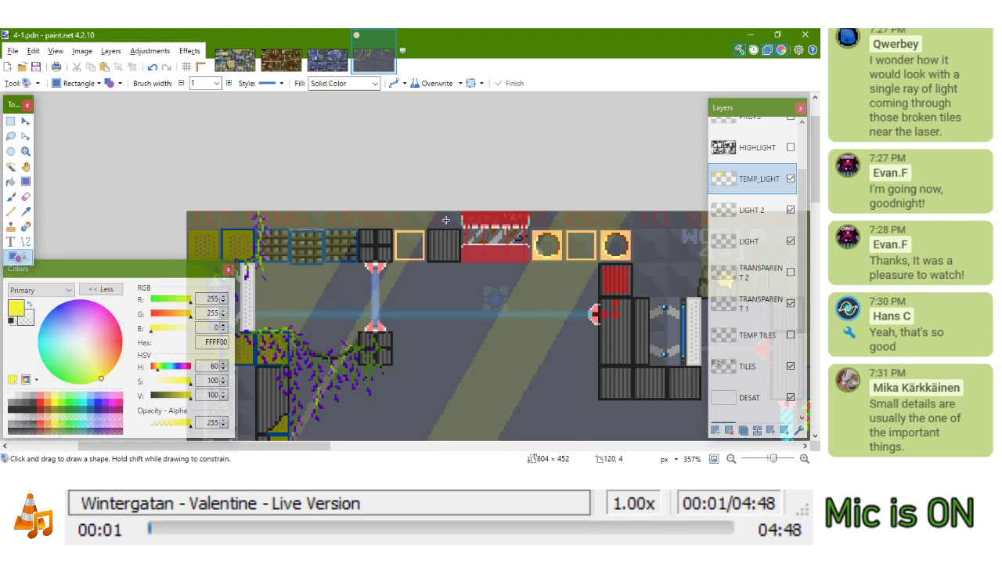
pyautogui.scroll(-2, 445, 220)
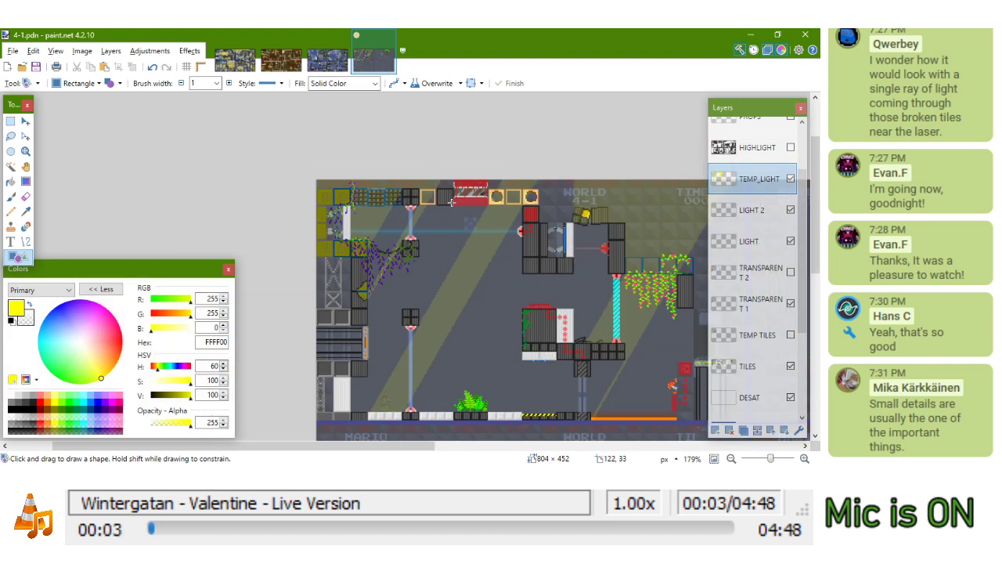
pyautogui.scroll(2, 364, 270)
pyautogui.scroll(1, 357, 268)
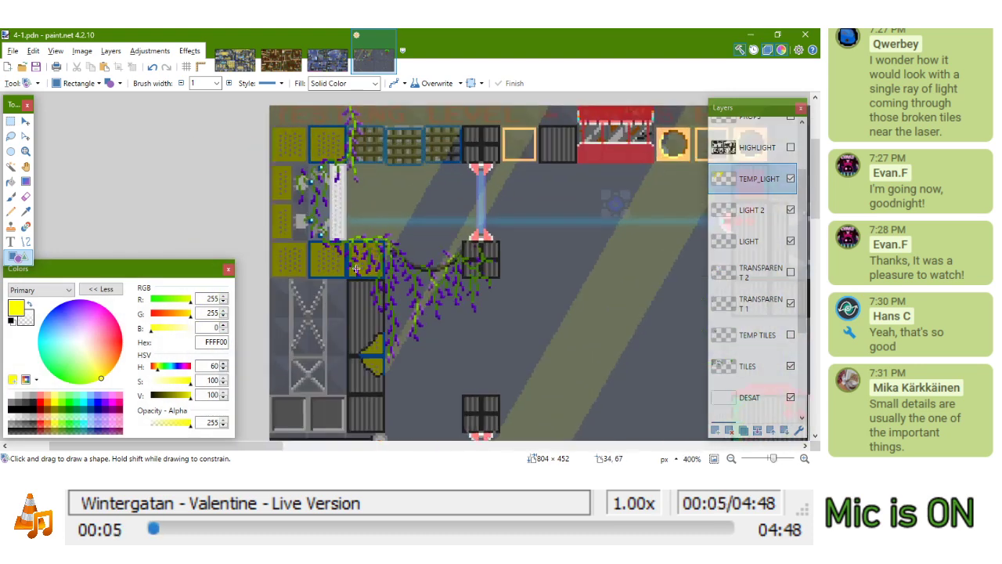
pyautogui.scroll(-8, 356, 269)
pyautogui.scroll(6, 390, 299)
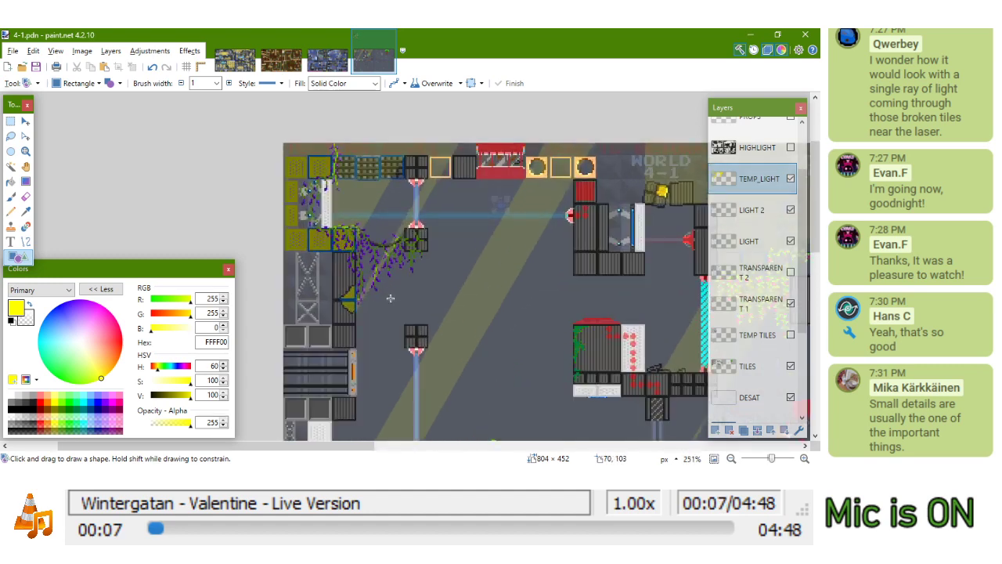
pyautogui.scroll(-1, 390, 299)
pyautogui.scroll(6, 337, 227)
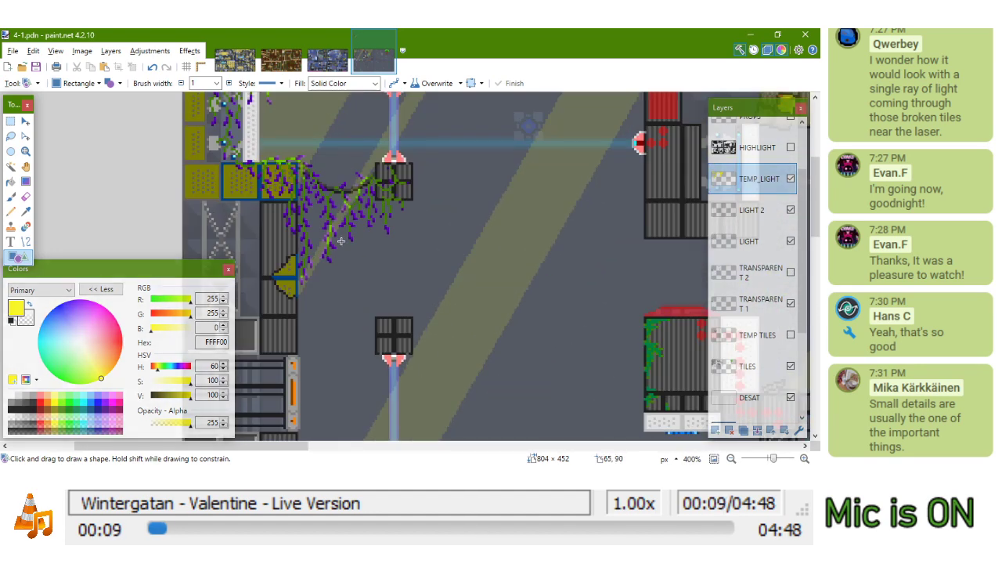
pyautogui.scroll(-7, 345, 226)
pyautogui.moveTo(345, 226); pyautogui.dragTo(337, 256)
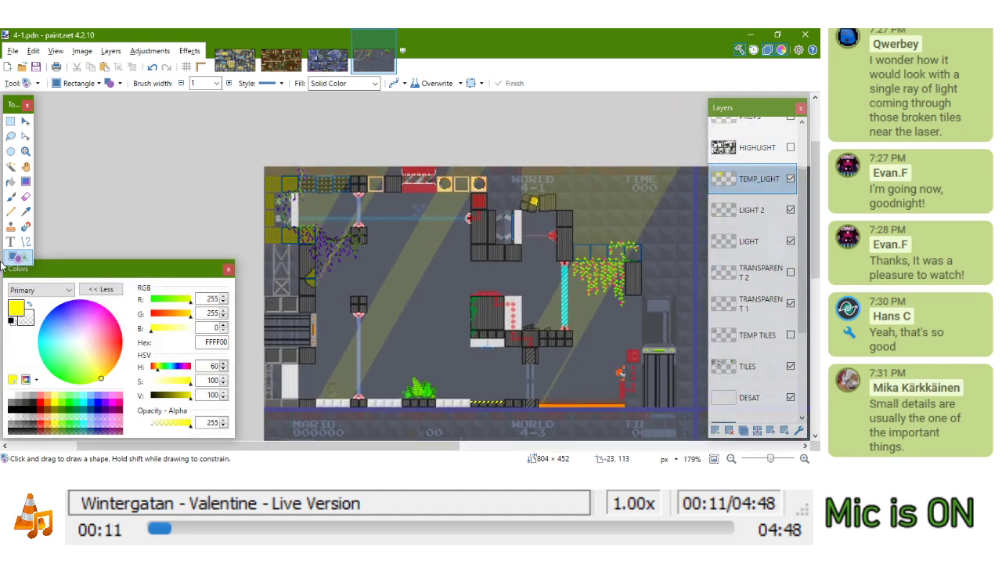
# Set the Pencil colour to light purple C080FF and inspect the lit vine beside the crossed tile
pyautogui.click(11, 211)
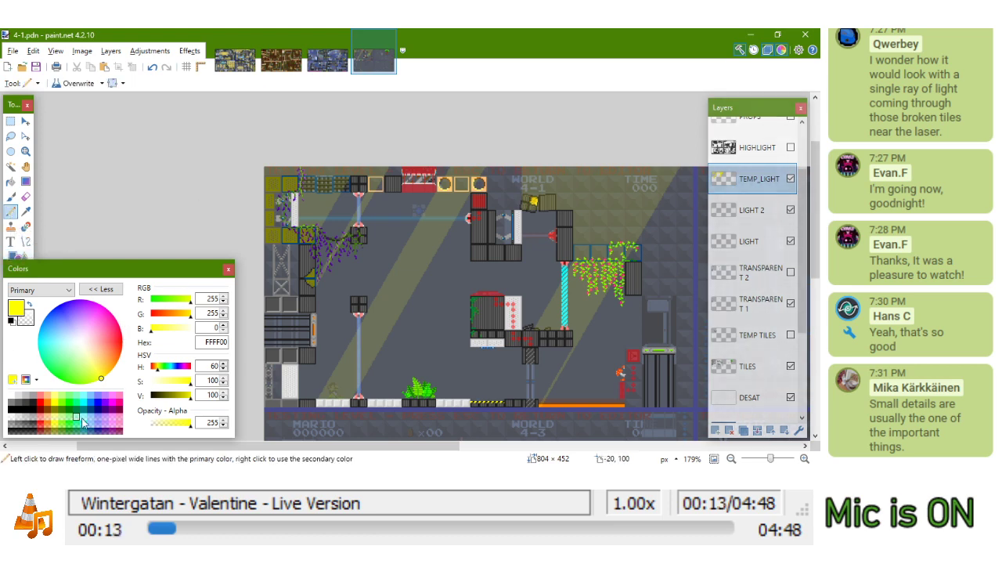
pyautogui.click(105, 402)
pyautogui.scroll(8, 343, 234)
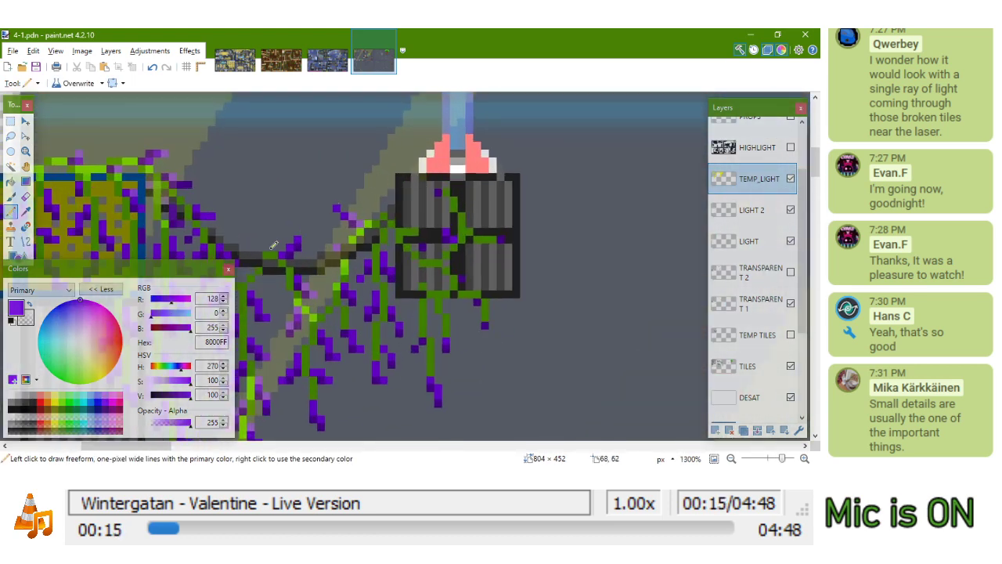
pyautogui.click(107, 399)
pyautogui.scroll(3, 349, 203)
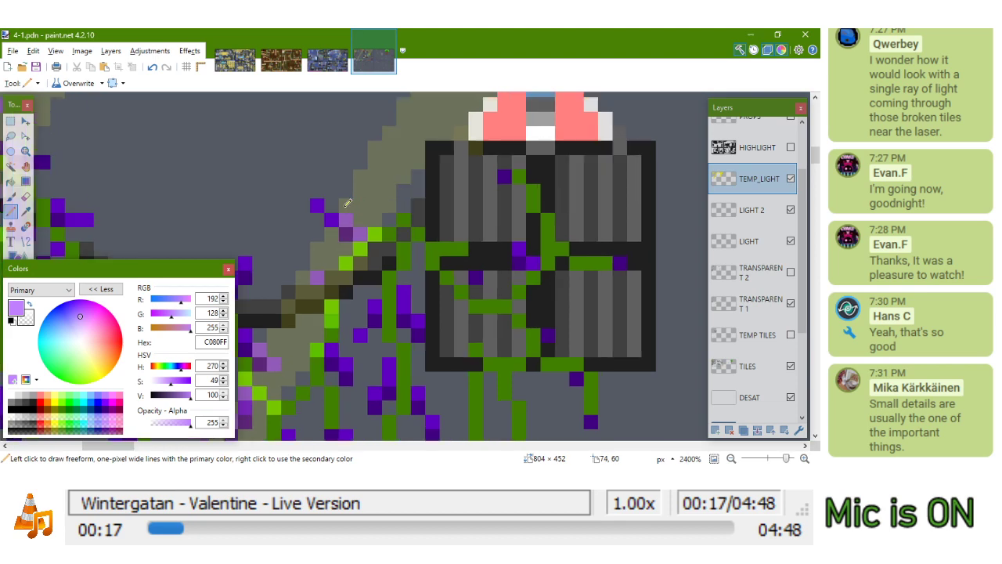
pyautogui.scroll(-10, 386, 197)
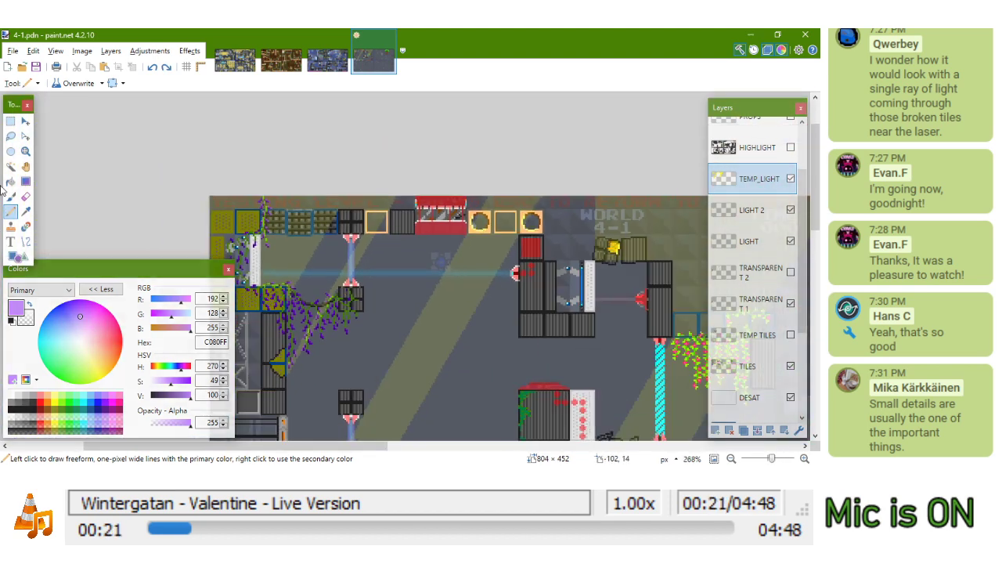
# Select the 16 × 32 px striped tile block beneath the pink-flowered vines
pyautogui.click(10, 122)
pyautogui.moveTo(370, 220); pyautogui.dragTo(442, 180)
pyautogui.moveTo(501, 244); pyautogui.dragTo(443, 150)
pyautogui.moveTo(459, 188); pyautogui.dragTo(444, 161)
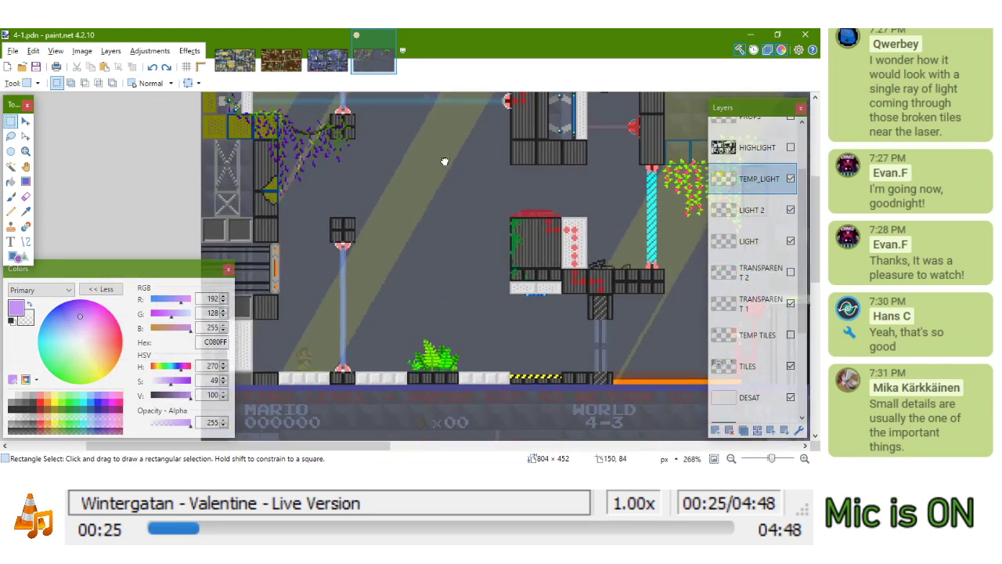
pyautogui.scroll(-1, 452, 169)
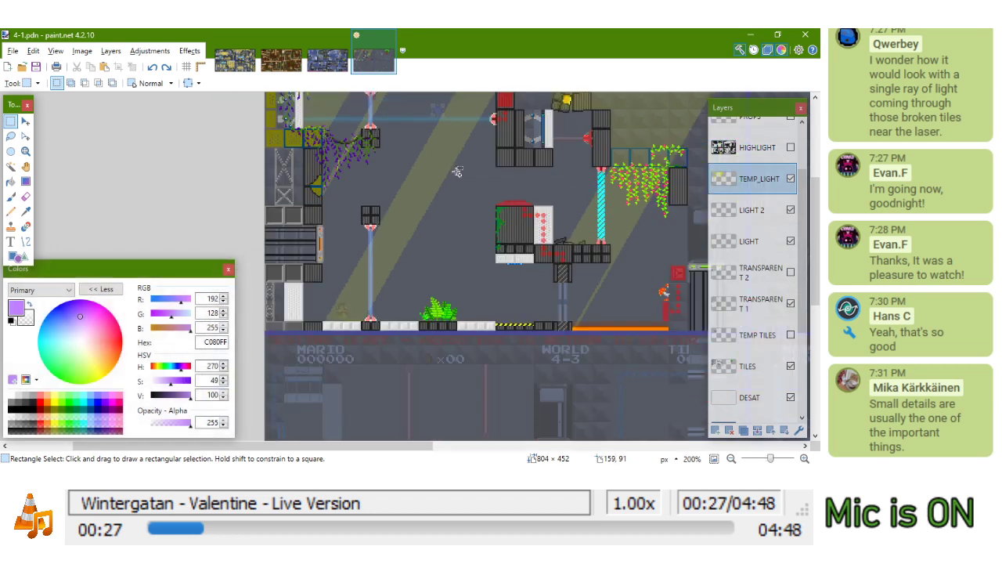
pyautogui.moveTo(517, 193); pyautogui.dragTo(450, 193)
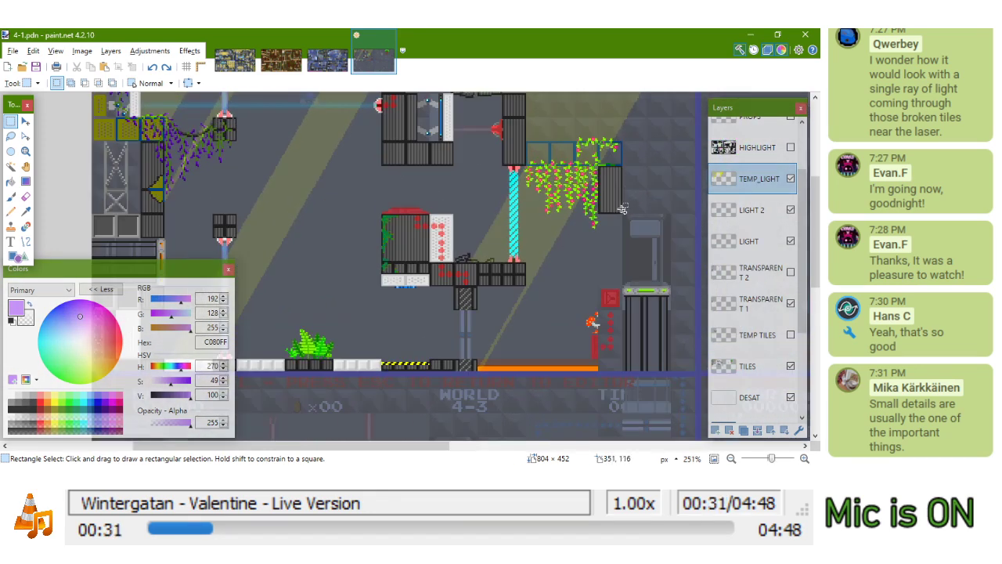
pyautogui.scroll(3, 612, 182)
pyautogui.scroll(1, 498, 166)
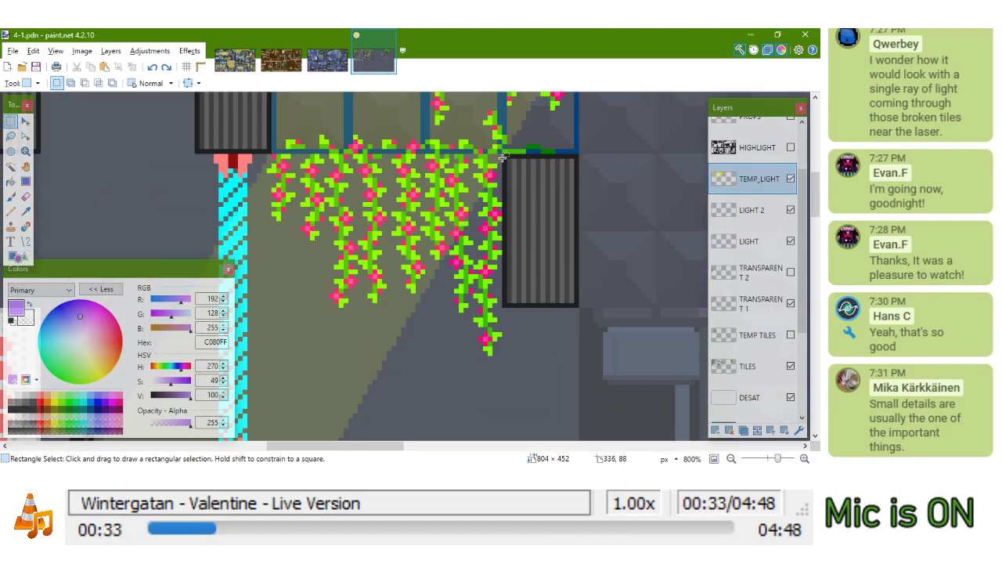
pyautogui.moveTo(506, 156); pyautogui.dragTo(605, 357)
pyautogui.scroll(-3, 463, 227)
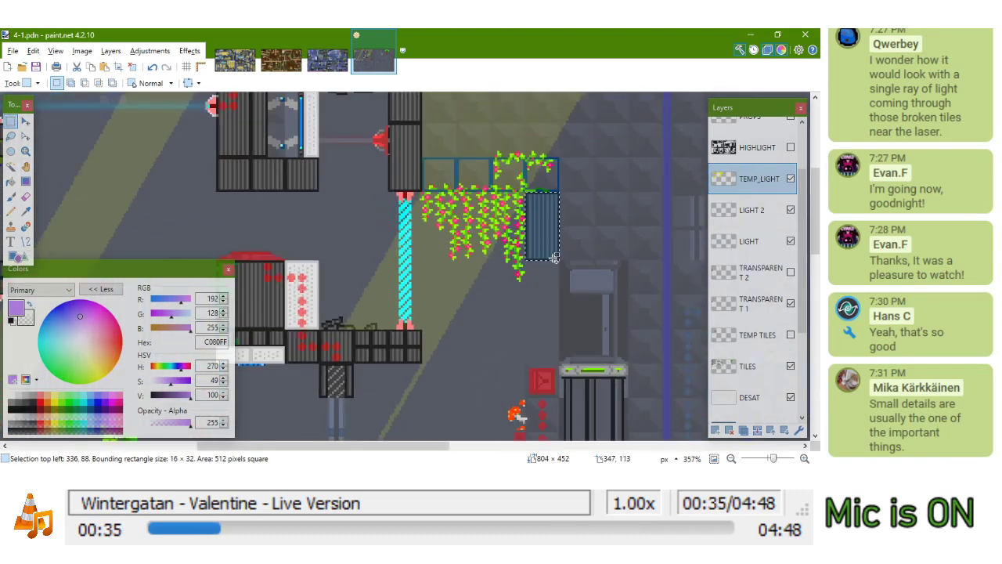
# On the TILES layer, place two stacked copies of the striped block between the orange mushroom and the green-lit pipe
pyautogui.scroll(2, 466, 225)
pyautogui.press('m')
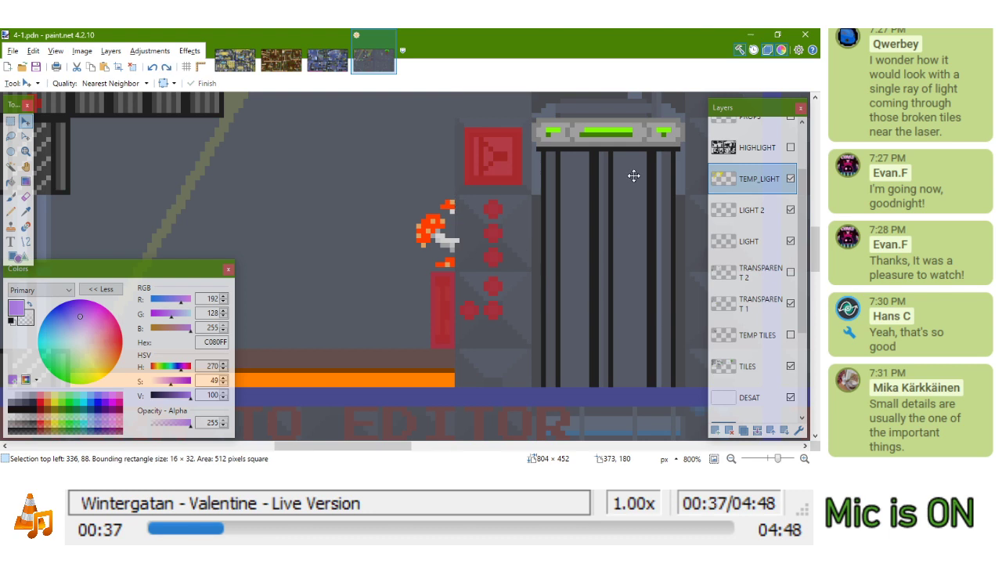
pyautogui.click(753, 365)
pyautogui.moveTo(458, 172); pyautogui.dragTo(508, 306)
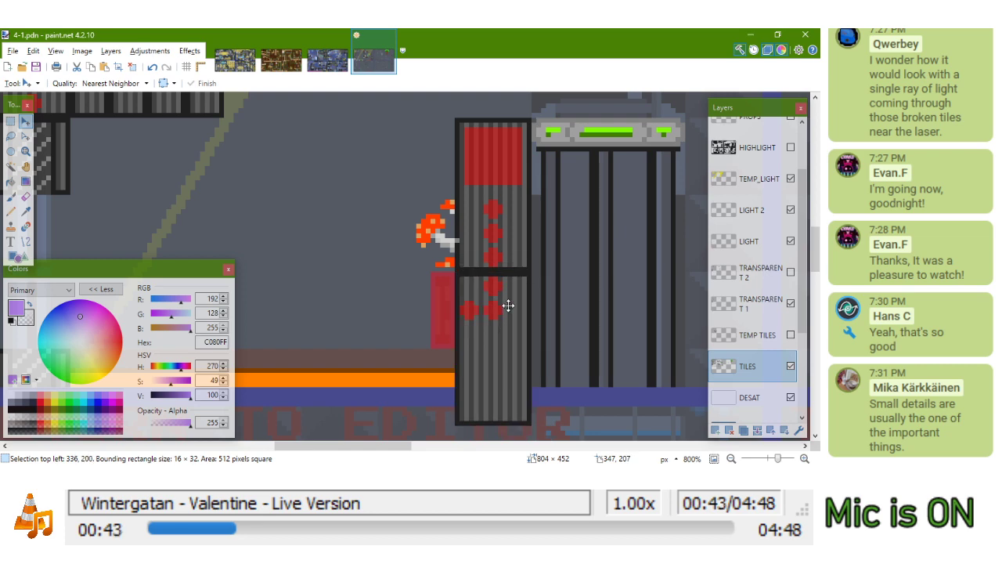
# Delete the part of the new striped column that extends below the floor line and save the 4-1.pdn level file
pyautogui.click(10, 122)
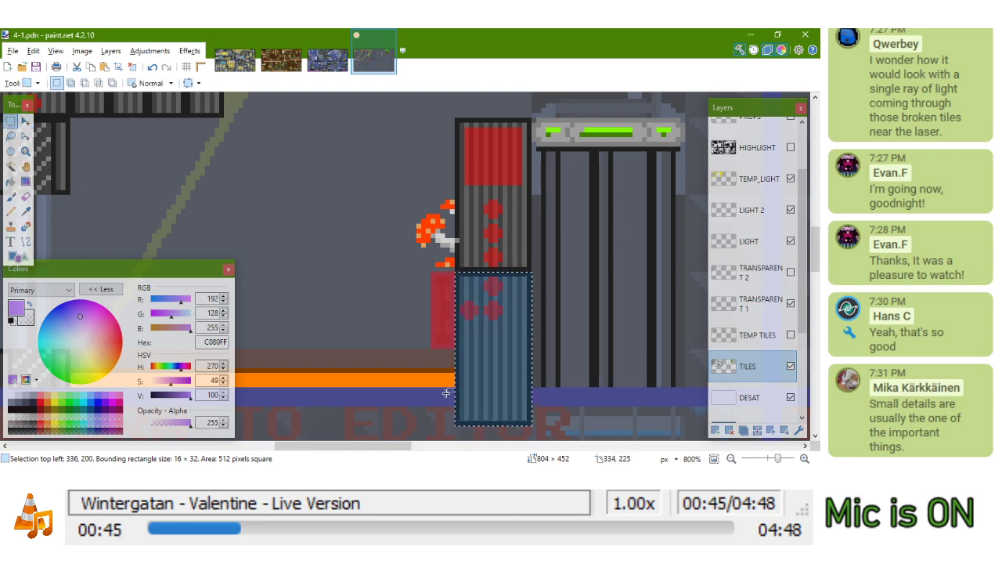
pyautogui.moveTo(452, 391)
pyautogui.mouseDown()
pyautogui.moveTo(544, 425)
pyautogui.moveTo(563, 421)
pyautogui.mouseUp()
pyautogui.press('Delete')
pyautogui.scroll(-5, 465, 331)
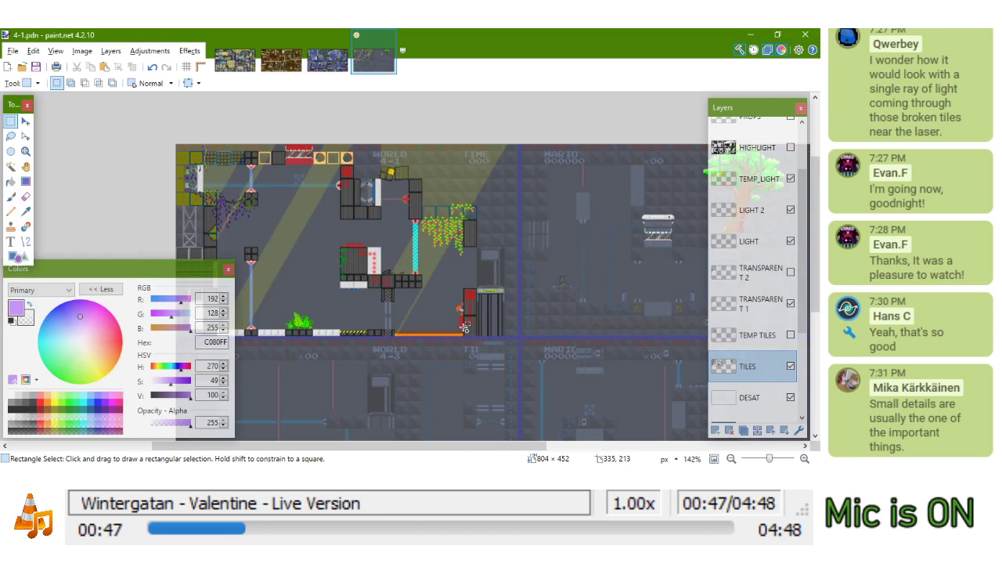
pyautogui.moveTo(487, 313); pyautogui.dragTo(510, 282)
pyautogui.scroll(4, 510, 282)
pyautogui.hotkey('ctrl', 's')
# Look over the 4-1 level with its light rays and the neighbouring rooms
pyautogui.scroll(-3, 446, 216)
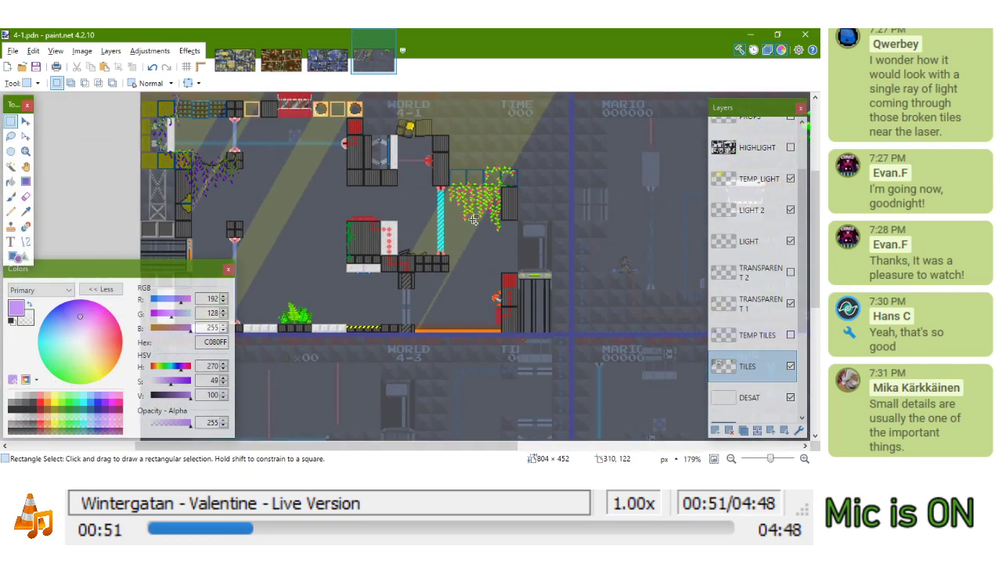
pyautogui.scroll(-2, 476, 225)
pyautogui.scroll(3, 485, 215)
pyautogui.moveTo(540, 214); pyautogui.dragTo(360, 238)
pyautogui.scroll(-5, 493, 213)
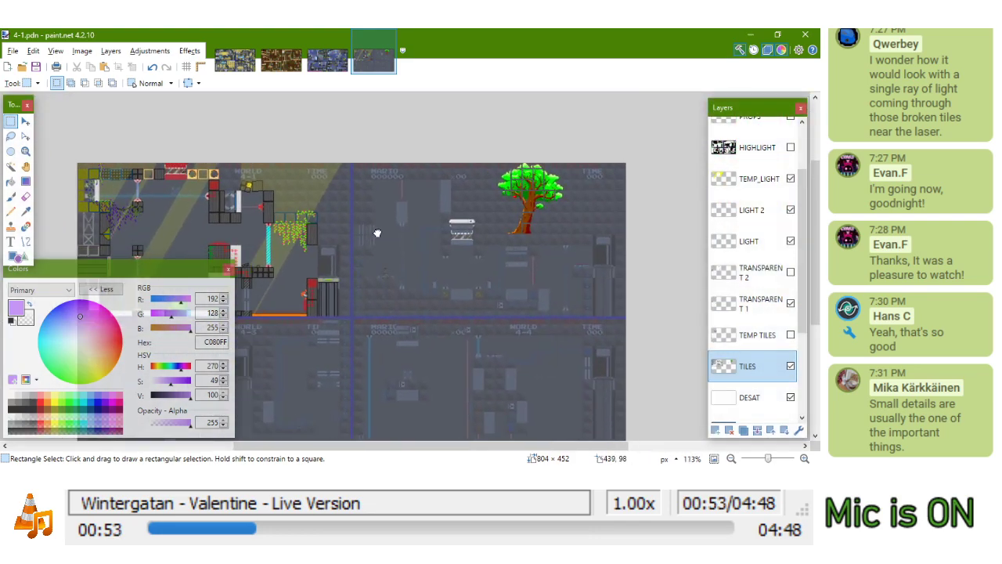
pyautogui.scroll(5, 361, 237)
# Switch to the 3-1.pdn image and examine the lighting and tile work in its lower rooms
pyautogui.click(315, 64)
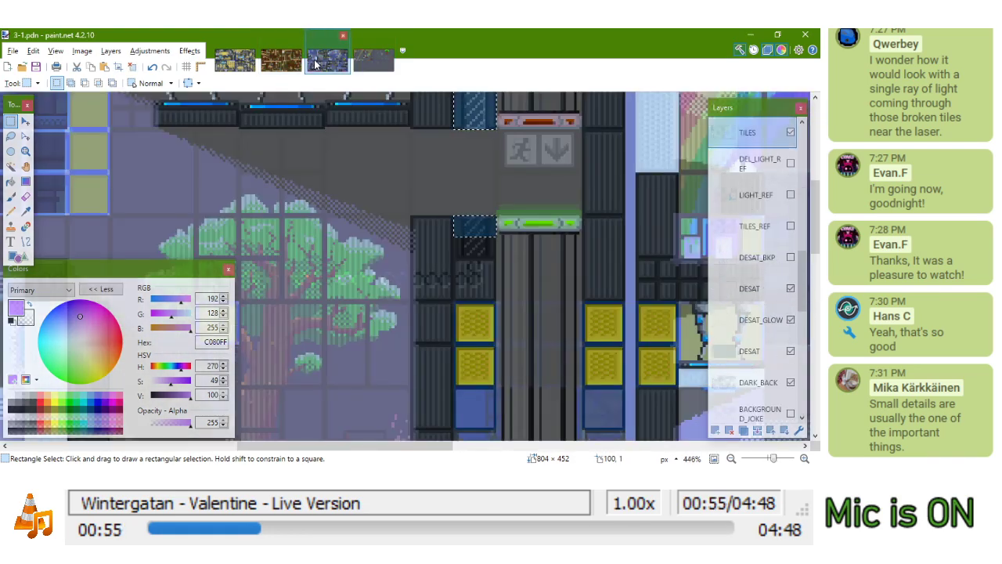
pyautogui.scroll(-5, 519, 232)
pyautogui.scroll(2, 519, 232)
pyautogui.moveTo(574, 259); pyautogui.dragTo(293, 195)
pyautogui.moveTo(405, 288); pyautogui.dragTo(536, 213)
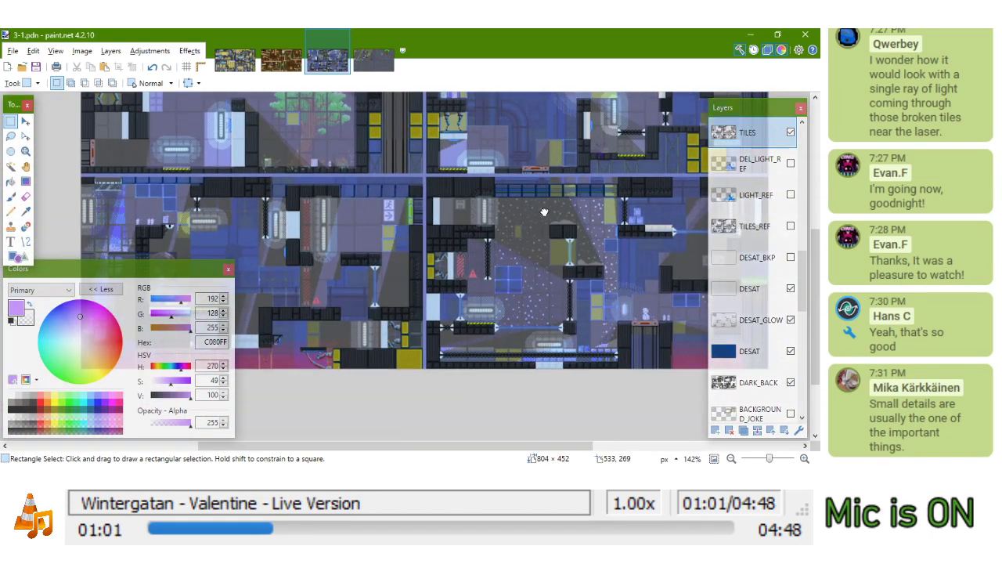
pyautogui.moveTo(390, 255); pyautogui.dragTo(446, 233)
pyautogui.moveTo(382, 209); pyautogui.dragTo(474, 214)
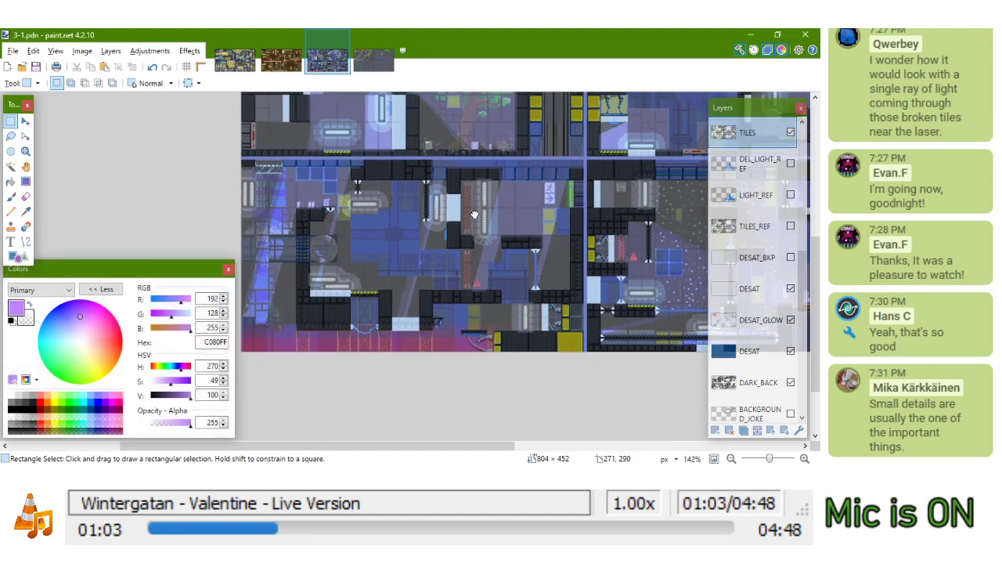
# Select the large yellow mesh block at the lower edge of the 3-1.pdn level as a 32 × 24 px area
pyautogui.scroll(5, 474, 215)
pyautogui.scroll(-2, 397, 237)
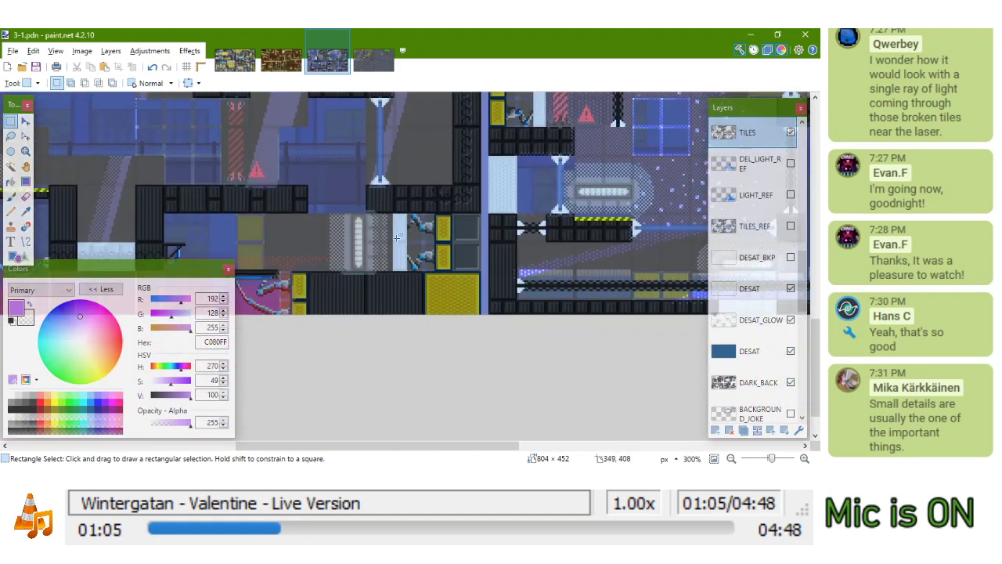
pyautogui.moveTo(501, 231); pyautogui.dragTo(291, 241)
pyautogui.moveTo(516, 211); pyautogui.dragTo(274, 274)
pyautogui.moveTo(595, 219); pyautogui.dragTo(381, 293)
pyautogui.moveTo(133, 280); pyautogui.dragTo(384, 240)
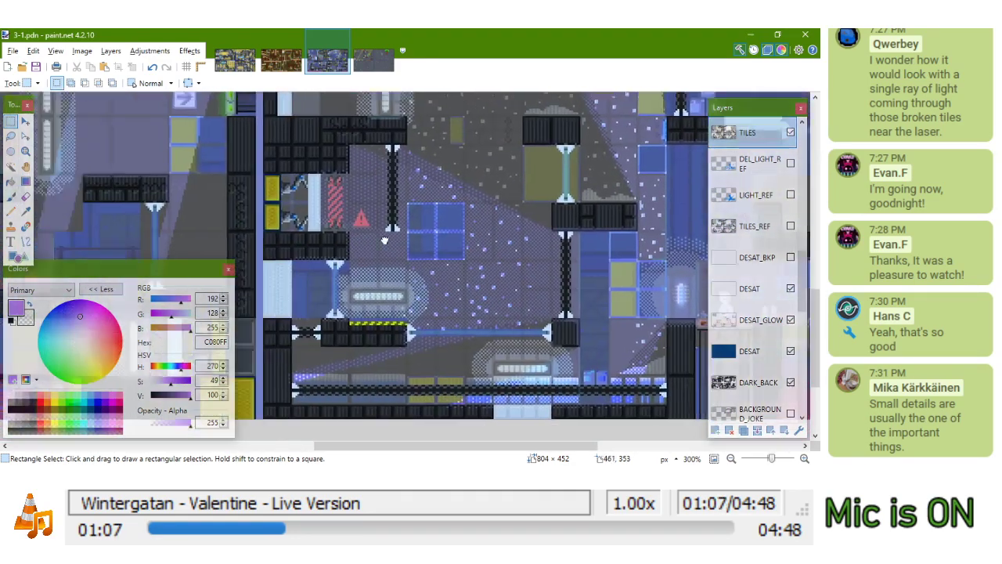
pyautogui.click(373, 59)
pyautogui.click(333, 61)
pyautogui.scroll(5, 402, 266)
pyautogui.moveTo(393, 270); pyautogui.dragTo(581, 423)
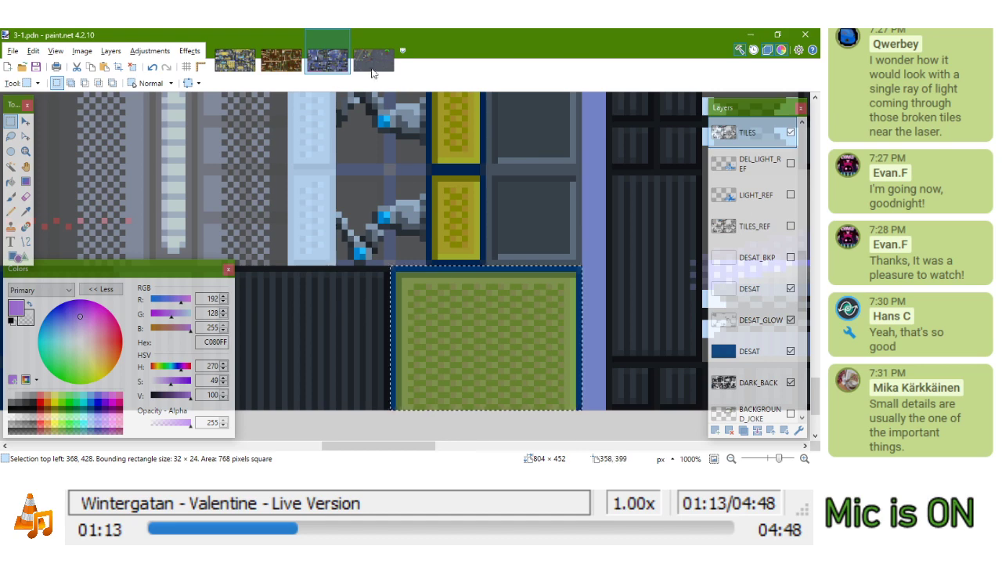
# Paste the copied 32 × 24 px mesh block onto 4-1's TILES layer, beside the striped block near the pink-flowered vines
pyautogui.click(372, 68)
pyautogui.scroll(5, 492, 186)
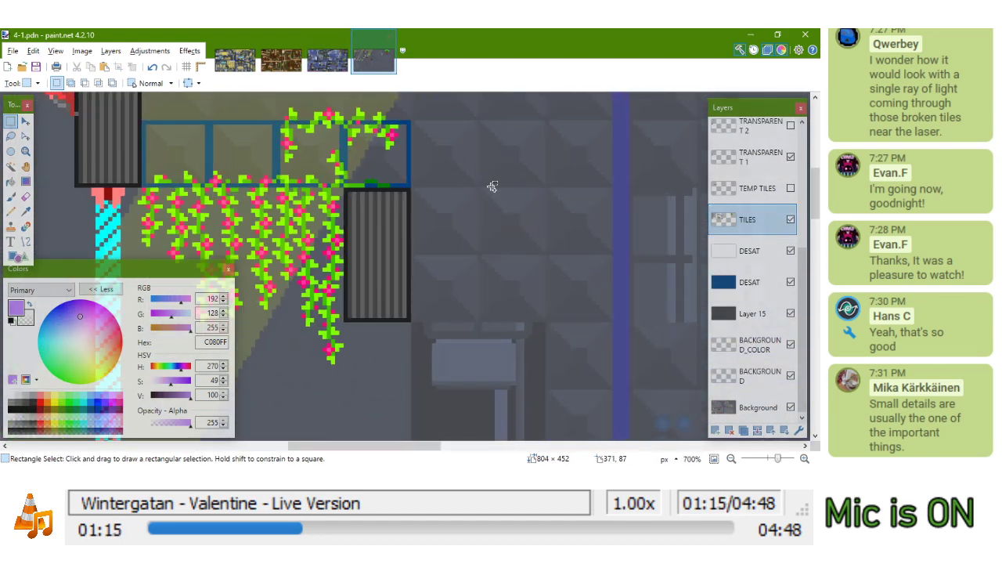
pyautogui.hotkey('ctrl', 'v')
pyautogui.moveTo(527, 353); pyautogui.dragTo(472, 220)
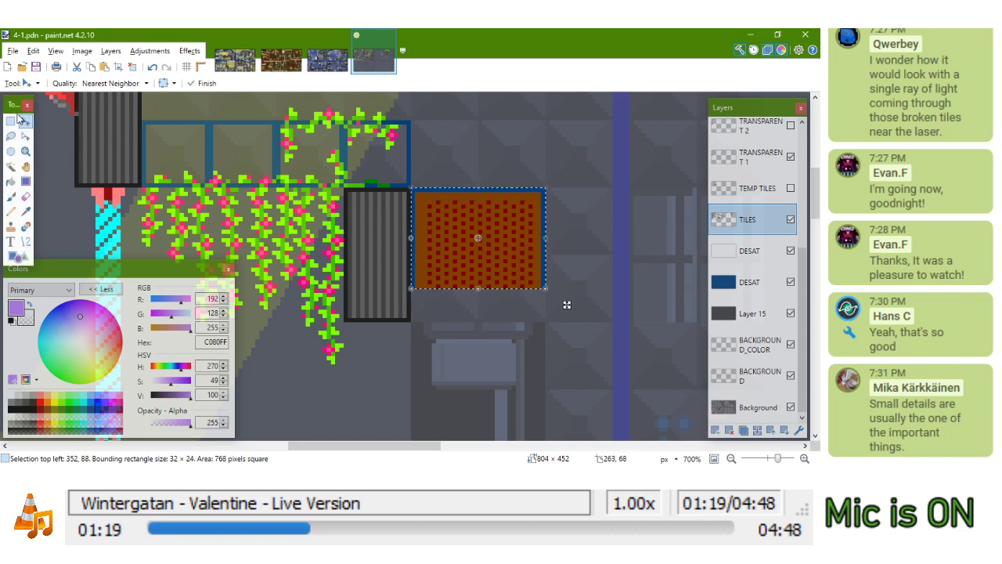
# In the 3-1.pdn image, select the lower 32 × 16 px part of the large yellow mesh block above the room divider
pyautogui.click(11, 121)
pyautogui.click(327, 60)
pyautogui.scroll(-4, 501, 258)
pyautogui.moveTo(273, 174); pyautogui.dragTo(388, 324)
pyautogui.scroll(-1, 387, 324)
pyautogui.moveTo(509, 235); pyautogui.dragTo(309, 253)
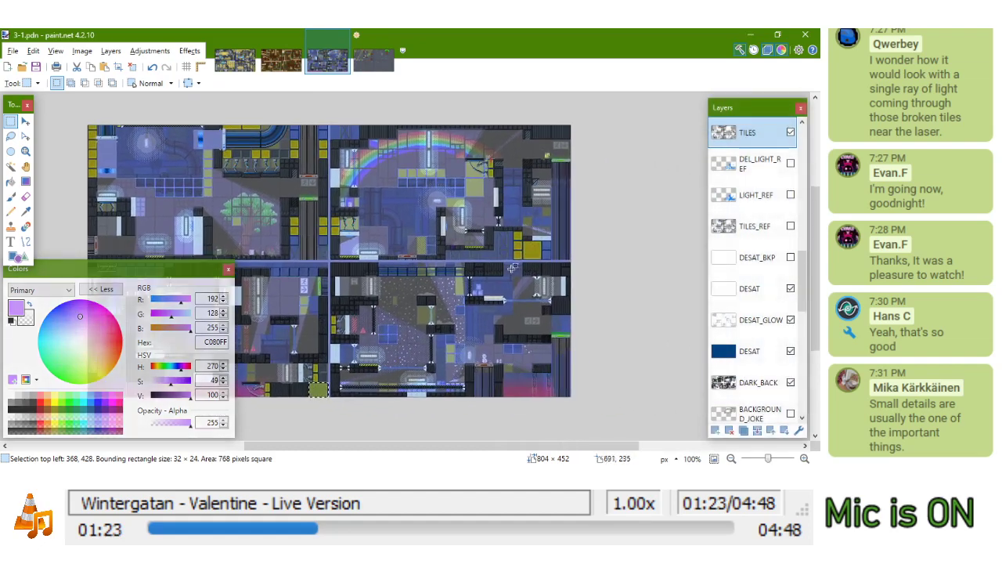
pyautogui.moveTo(441, 252); pyautogui.dragTo(399, 216)
pyautogui.scroll(8, 505, 206)
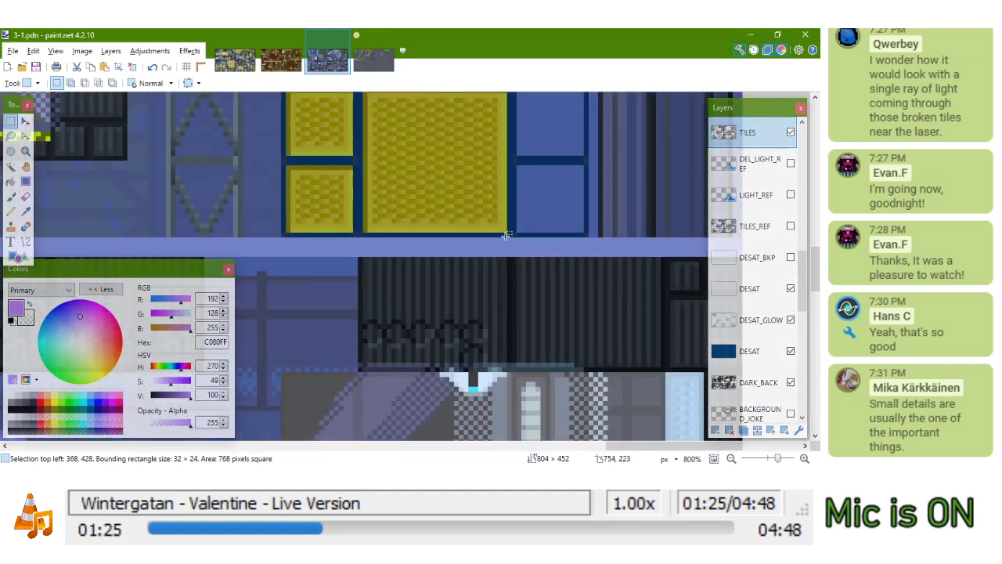
pyautogui.moveTo(511, 235); pyautogui.dragTo(354, 160)
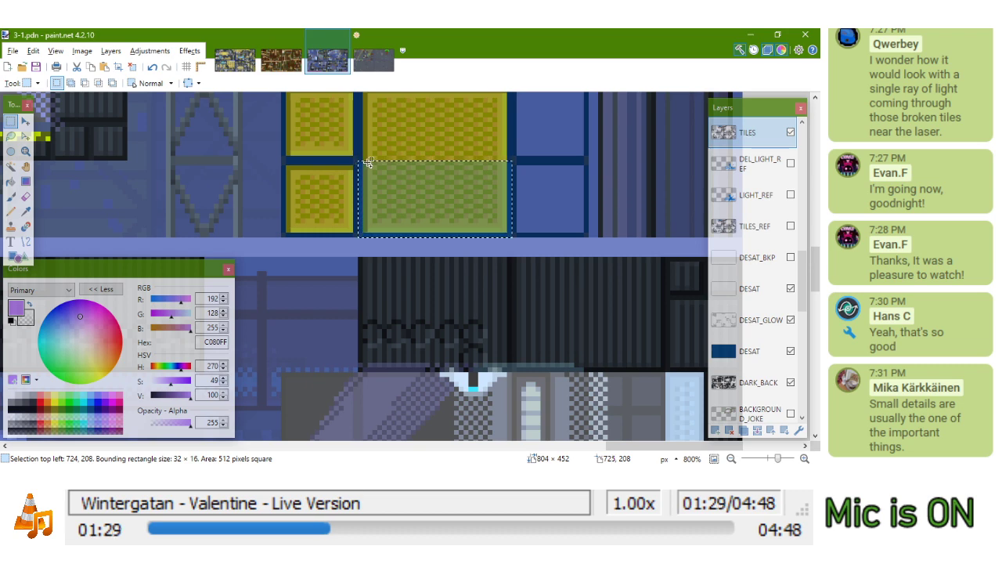
# Paste the copied lower part in 4-1 so that it completes the mesh block as a 32 × 32 px square
pyautogui.click(374, 55)
pyautogui.press('m')
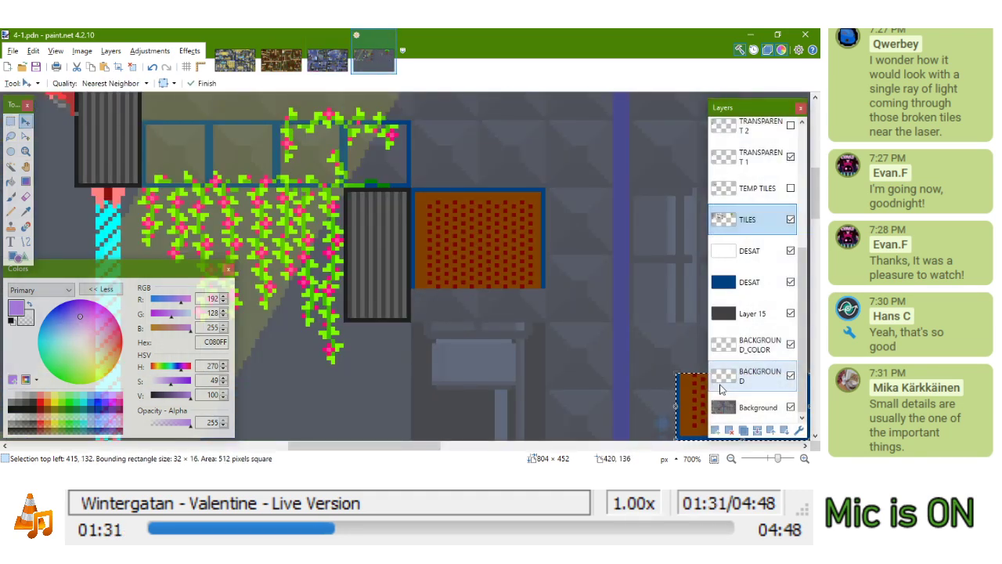
pyautogui.moveTo(635, 350); pyautogui.dragTo(478, 189)
pyautogui.press('m')
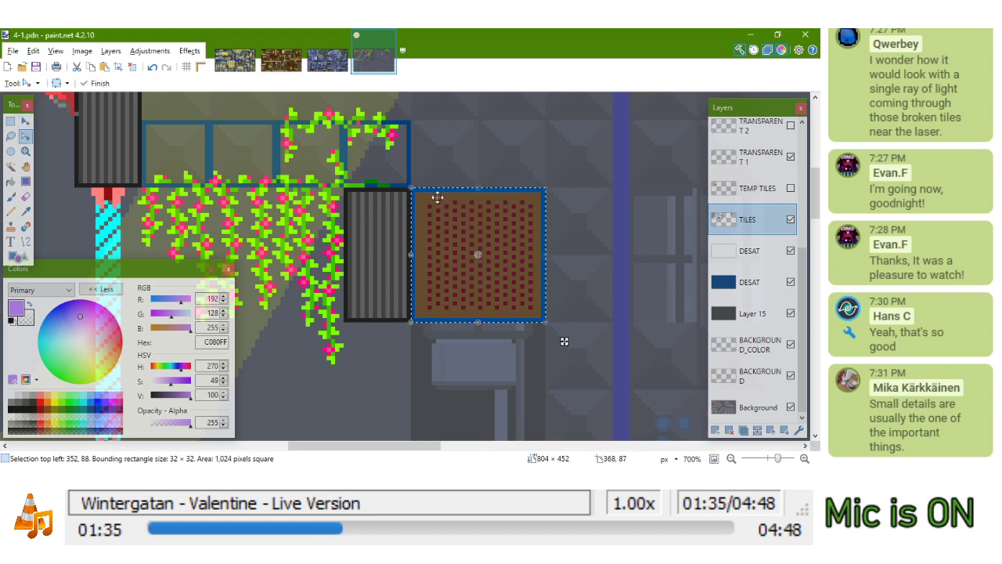
# Fill the mesh block's orange surface with the olive 808000 sampled from the yellow tiles in the level's upper corner
pyautogui.click(11, 180)
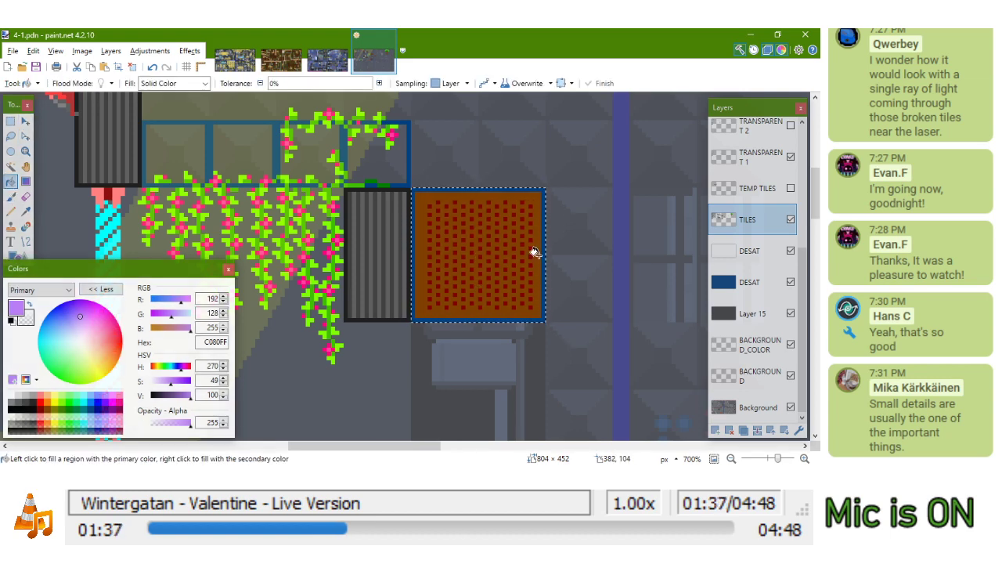
pyautogui.scroll(-5, 205, 214)
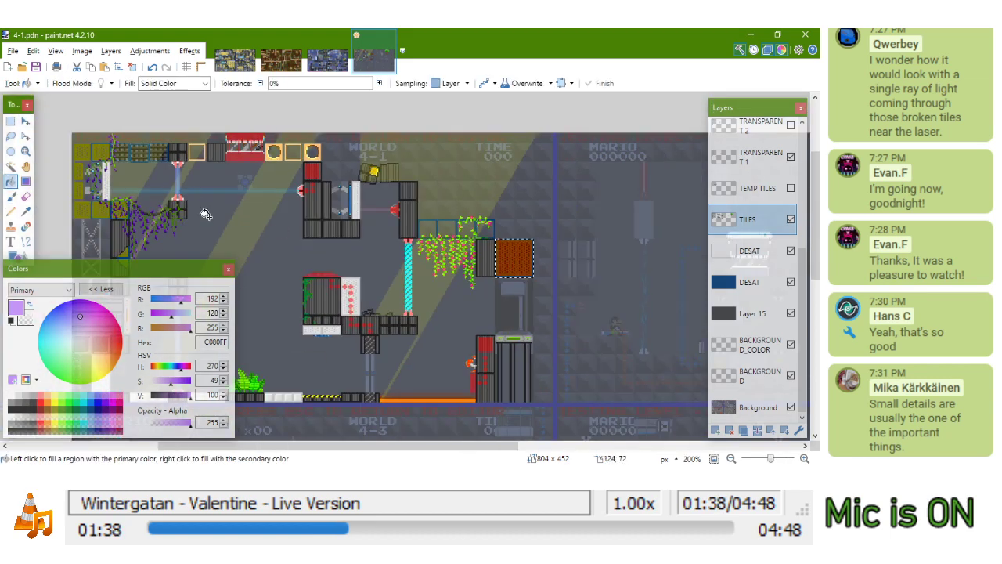
pyautogui.press('k')
pyautogui.click(88, 141)
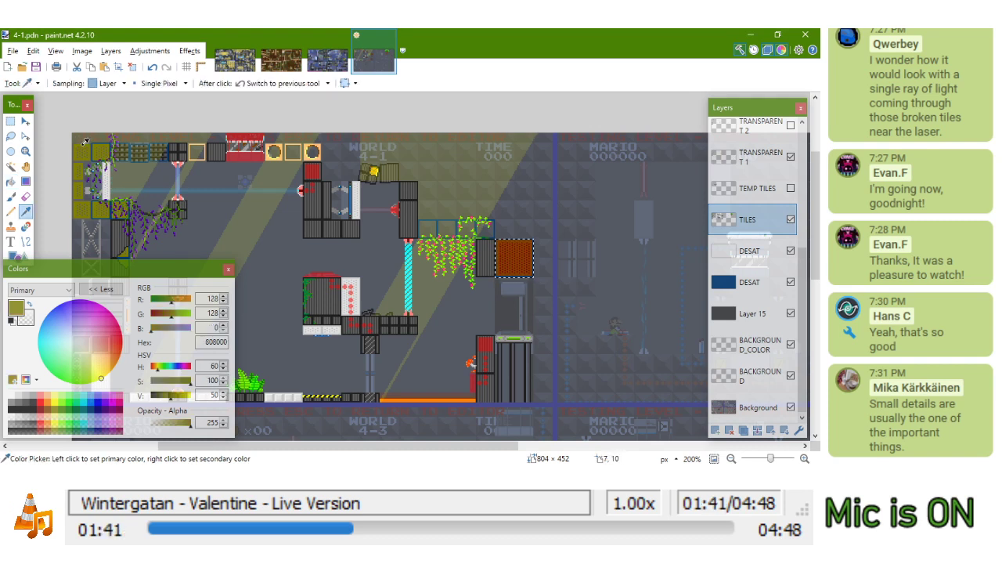
pyautogui.click(506, 242)
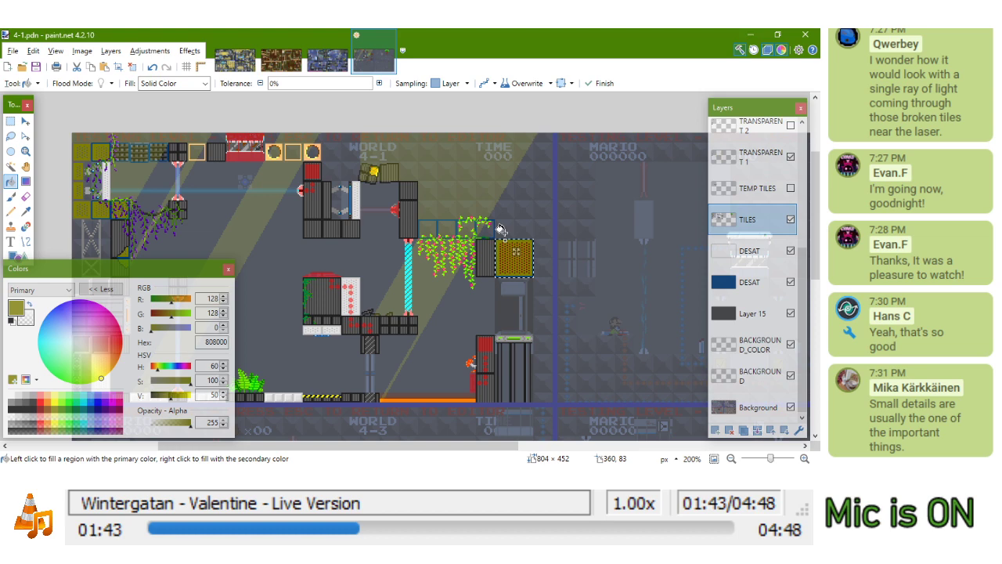
# Fill the mesh block's dark red dots with the grey 606060 sampled from the existing yellow tiles
pyautogui.press('k')
pyautogui.click(103, 146)
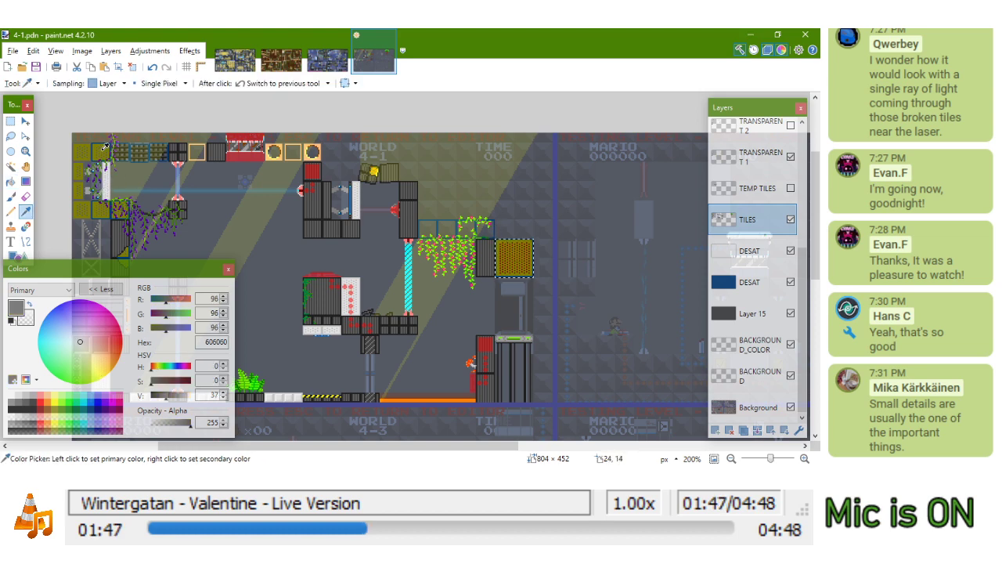
pyautogui.scroll(5, 519, 245)
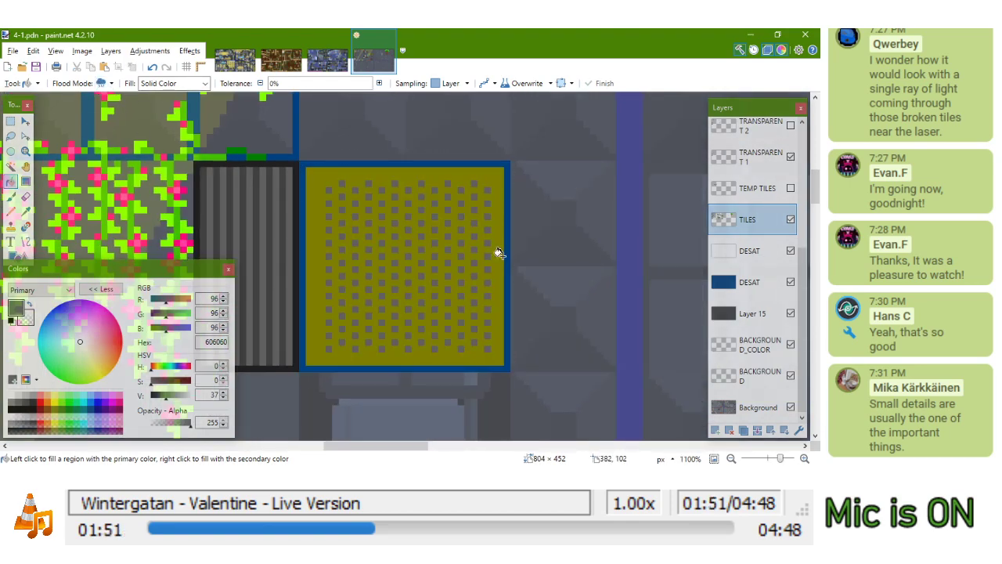
pyautogui.scroll(-6, 512, 246)
pyautogui.scroll(3, 512, 246)
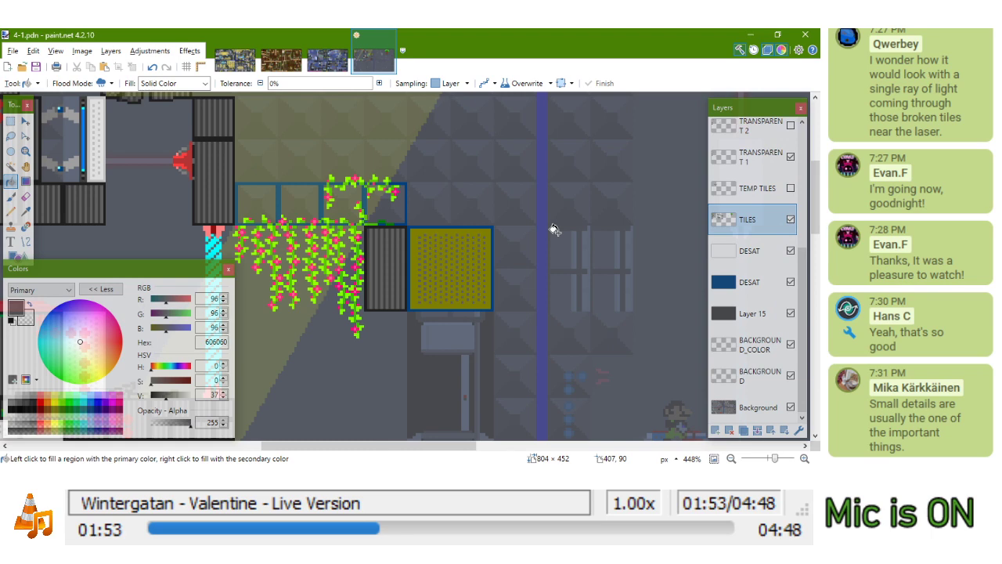
pyautogui.scroll(-3, 558, 232)
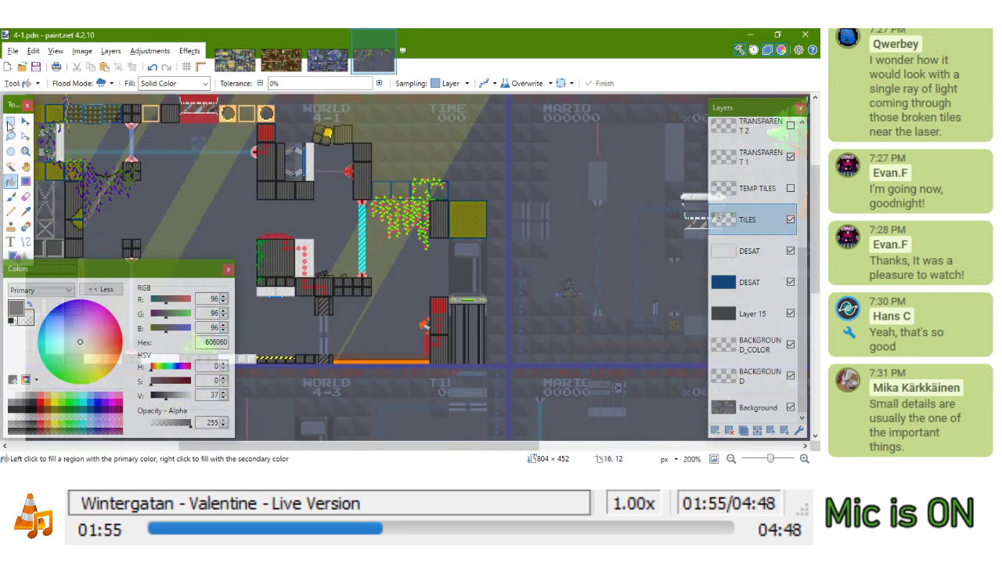
pyautogui.click(9, 121)
pyautogui.scroll(4, 389, 231)
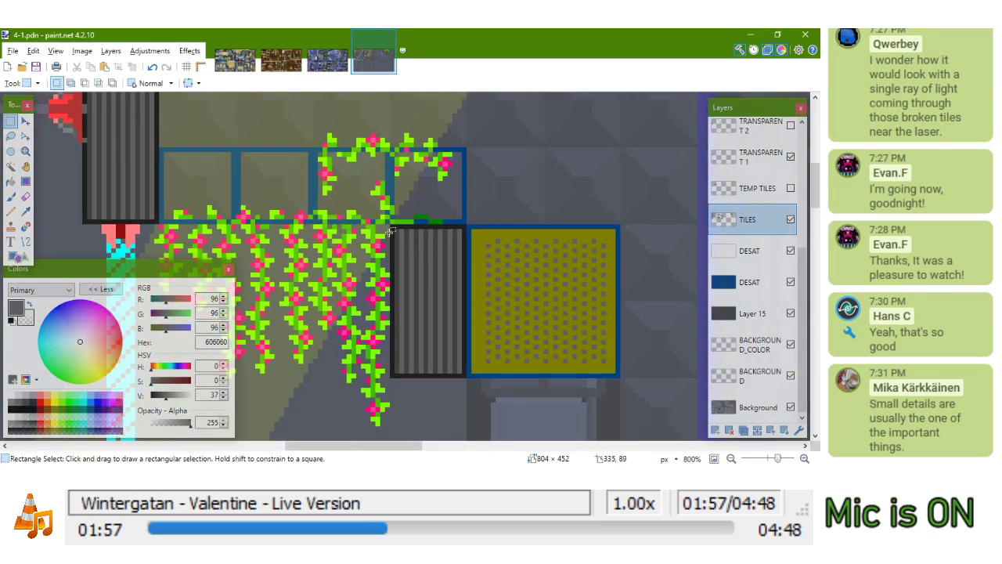
pyautogui.moveTo(394, 231); pyautogui.dragTo(468, 382)
pyautogui.scroll(-3, 446, 190)
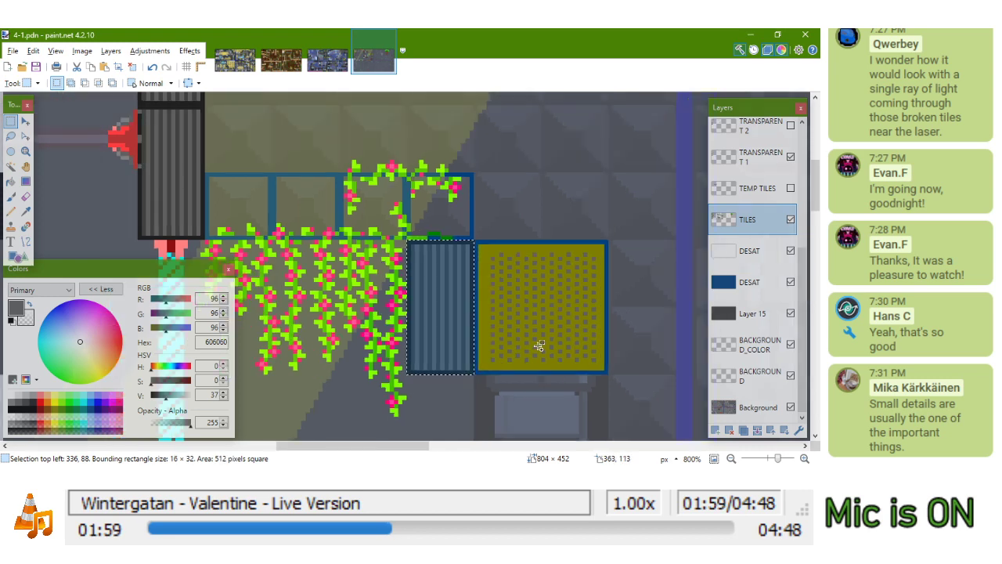
pyautogui.scroll(1, 446, 191)
pyautogui.scroll(-1, 450, 194)
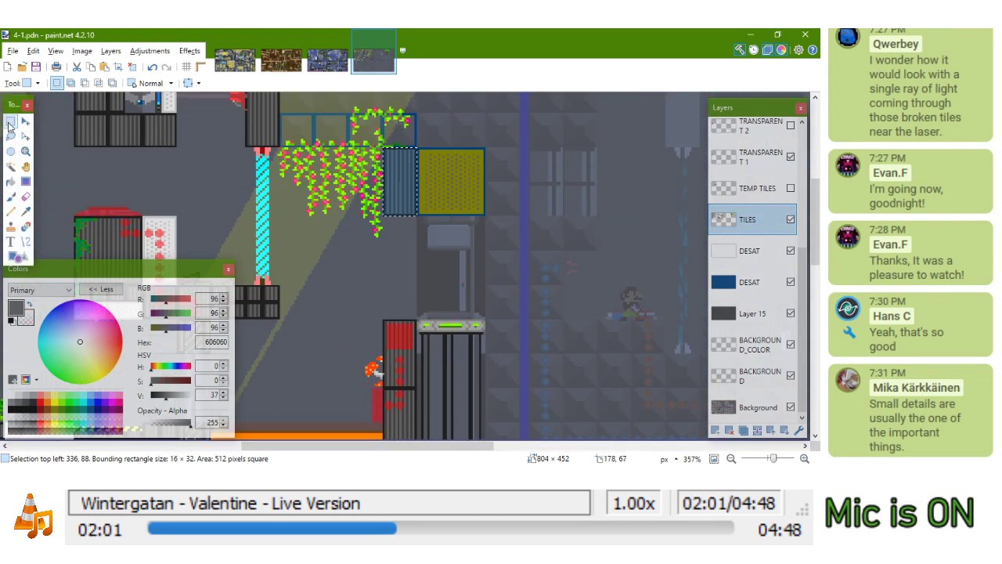
pyautogui.scroll(1, 435, 168)
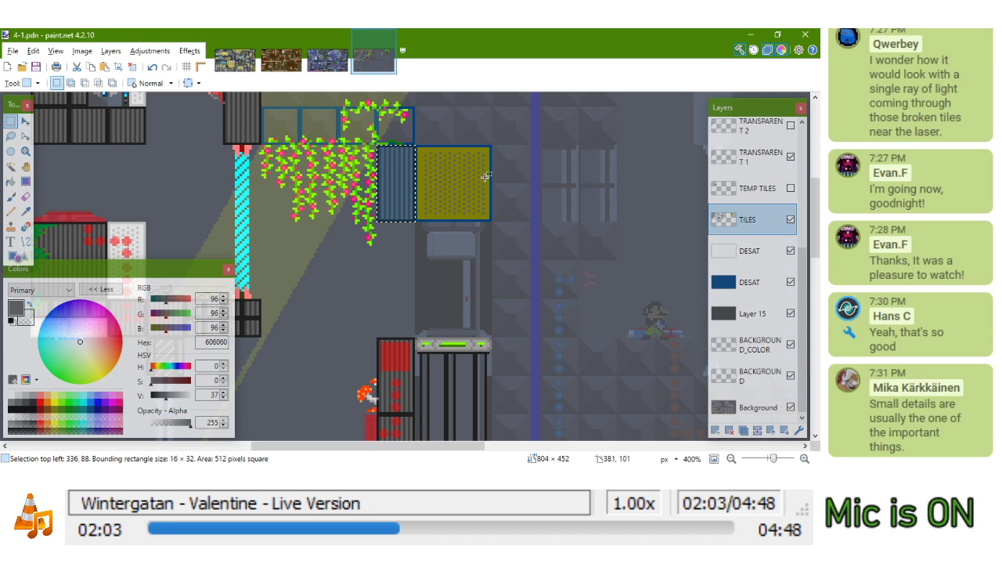
pyautogui.moveTo(485, 175); pyautogui.dragTo(574, 191)
pyautogui.click(567, 188)
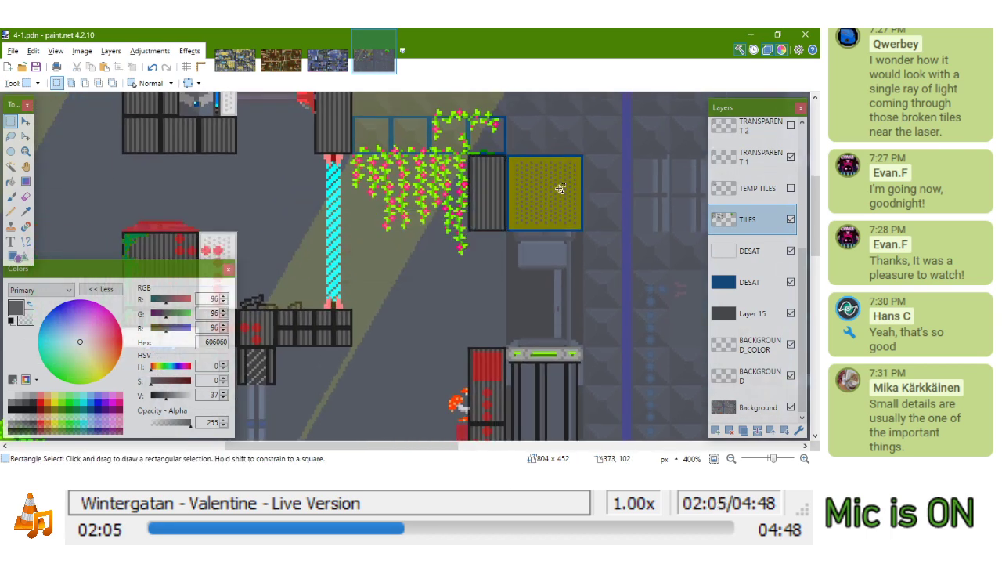
pyautogui.moveTo(561, 188); pyautogui.dragTo(434, 180)
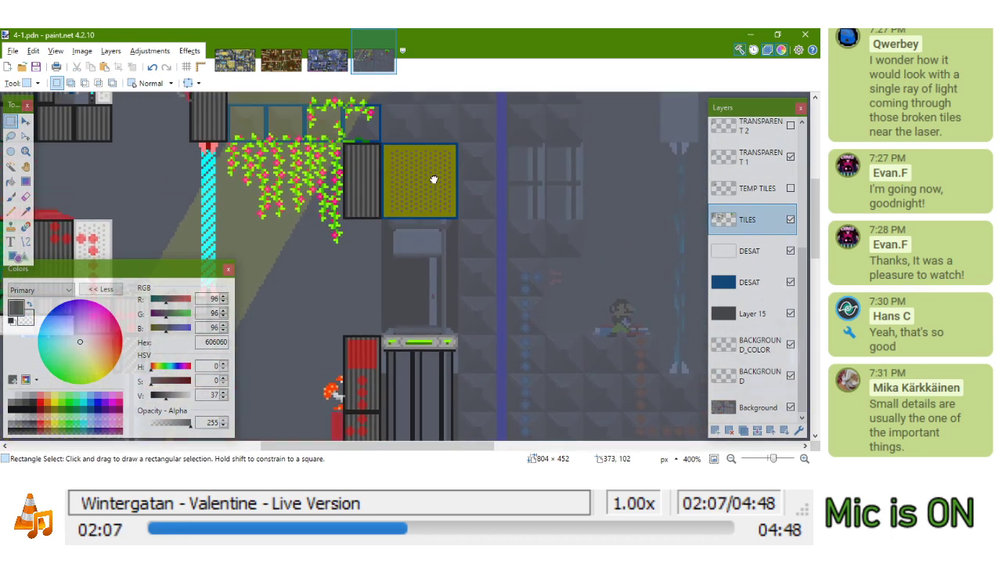
# Look through the 3-1, 2-1 and 1-1 levels for usable tiles and select a 16 × 32 px crossed girder segment in 1-1.pdn
pyautogui.click(319, 68)
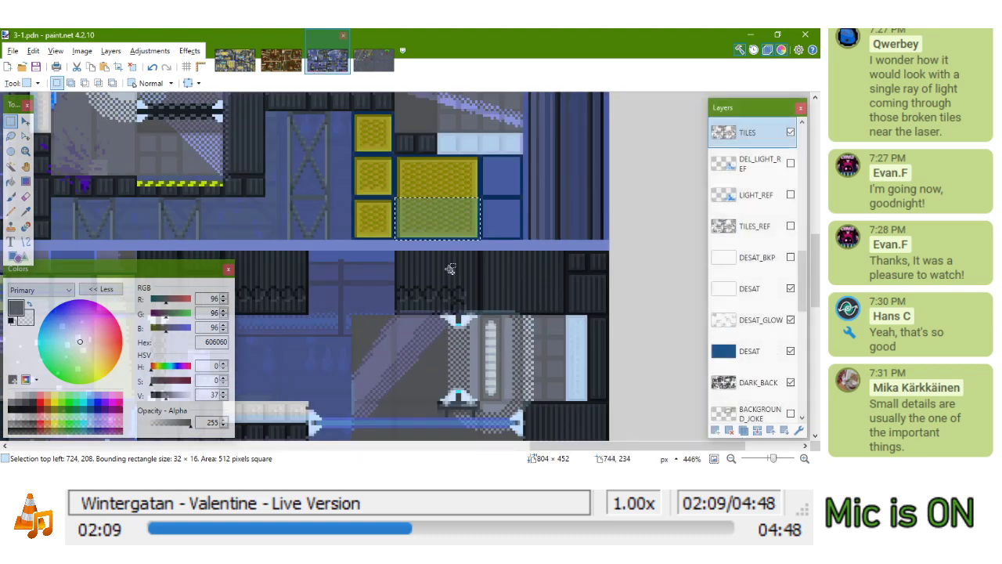
pyautogui.click(280, 61)
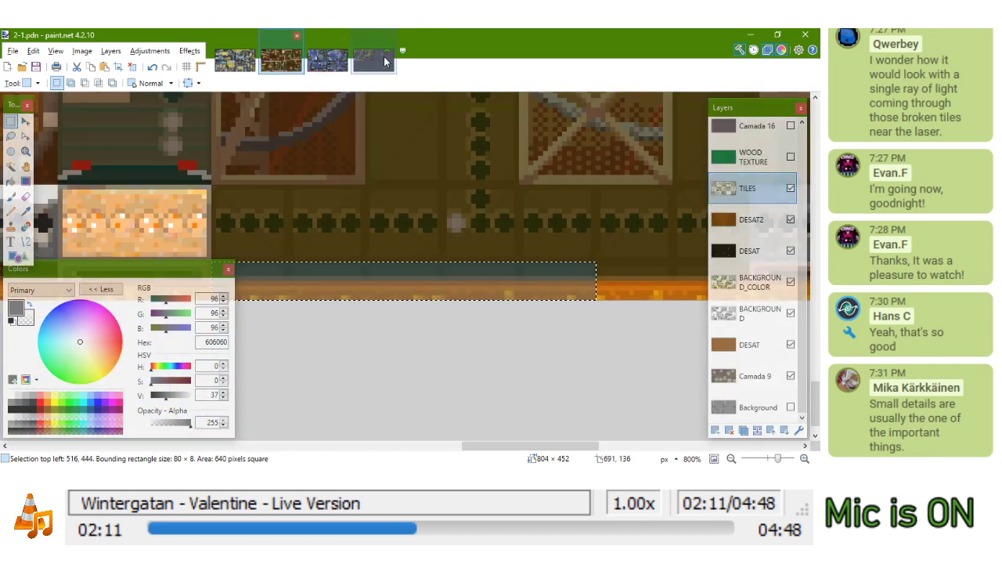
pyautogui.click(384, 58)
pyautogui.click(235, 60)
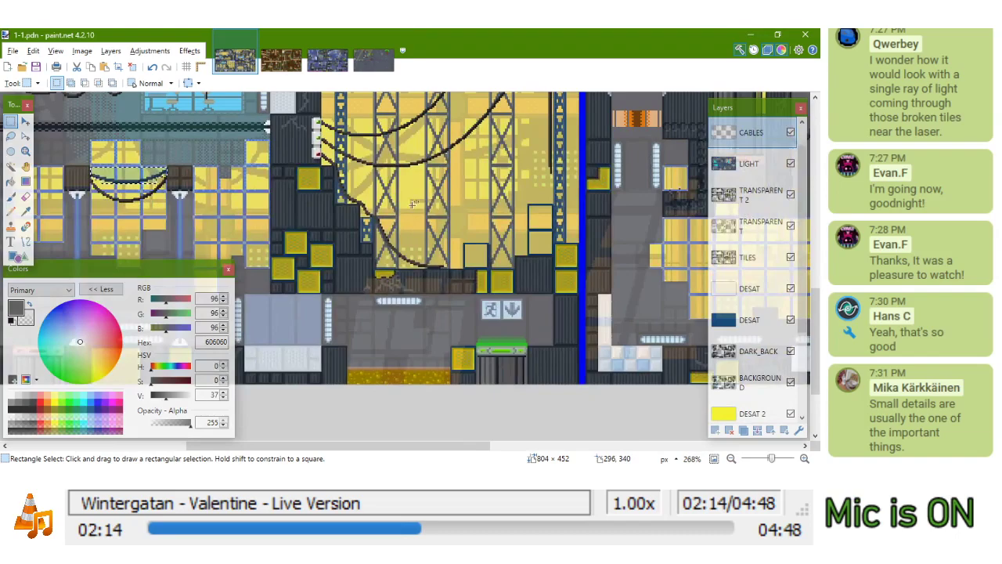
pyautogui.moveTo(412, 204); pyautogui.dragTo(250, 247)
pyautogui.moveTo(544, 255); pyautogui.dragTo(530, 295)
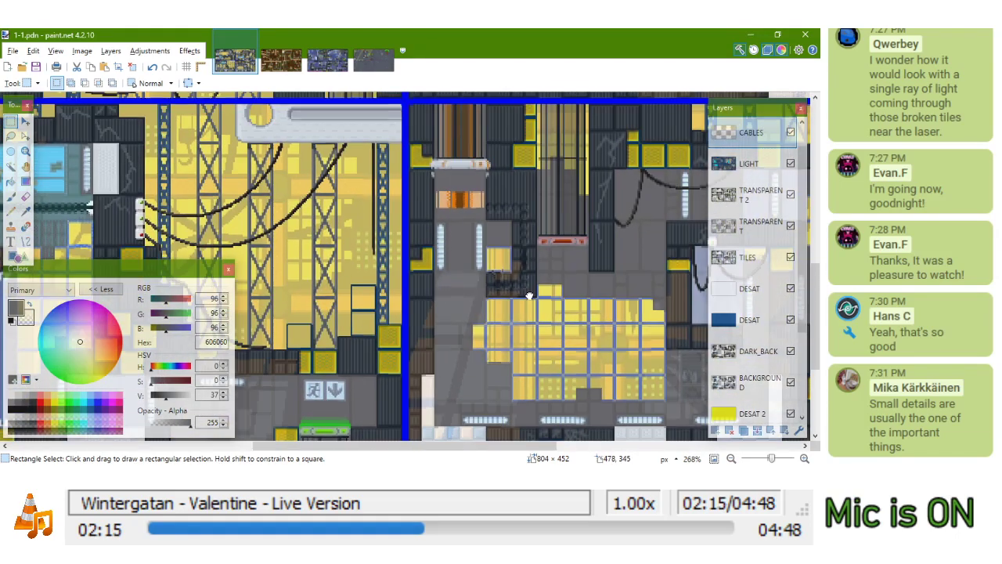
pyautogui.hscroll(3, 530, 295)
pyautogui.click(374, 61)
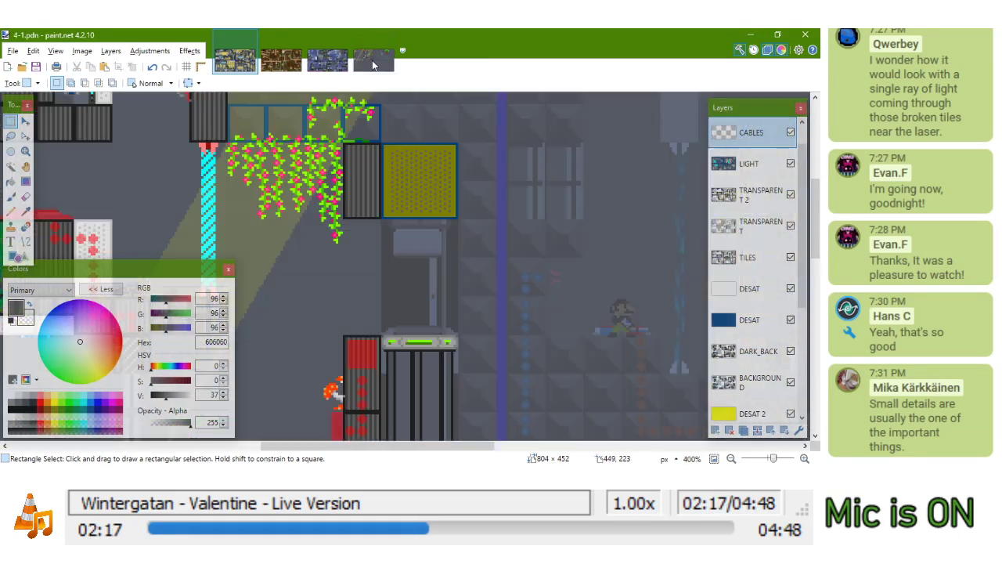
pyautogui.scroll(5, 301, 205)
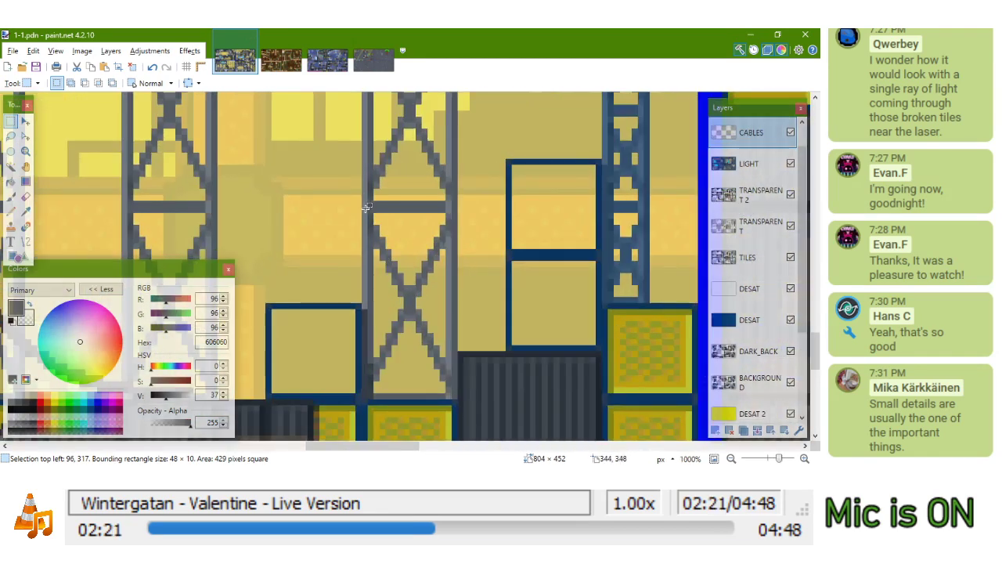
pyautogui.moveTo(362, 206); pyautogui.dragTo(457, 399)
# Try pasting the selected area onto 4-1's TILES layer near the machine below the mesh block, and undo it
pyautogui.click(378, 69)
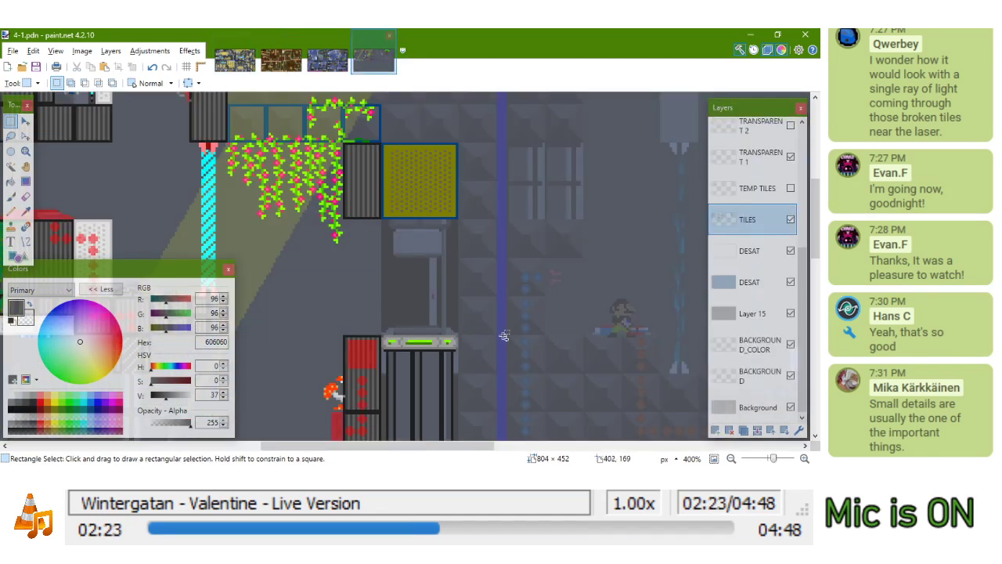
pyautogui.scroll(1, 485, 321)
pyautogui.hotkey('ctrl', 'v')
pyautogui.moveTo(356, 385); pyautogui.dragTo(437, 240)
pyautogui.hotkey('ctrl', 'z')
pyautogui.hotkey('ctrl', 'z')
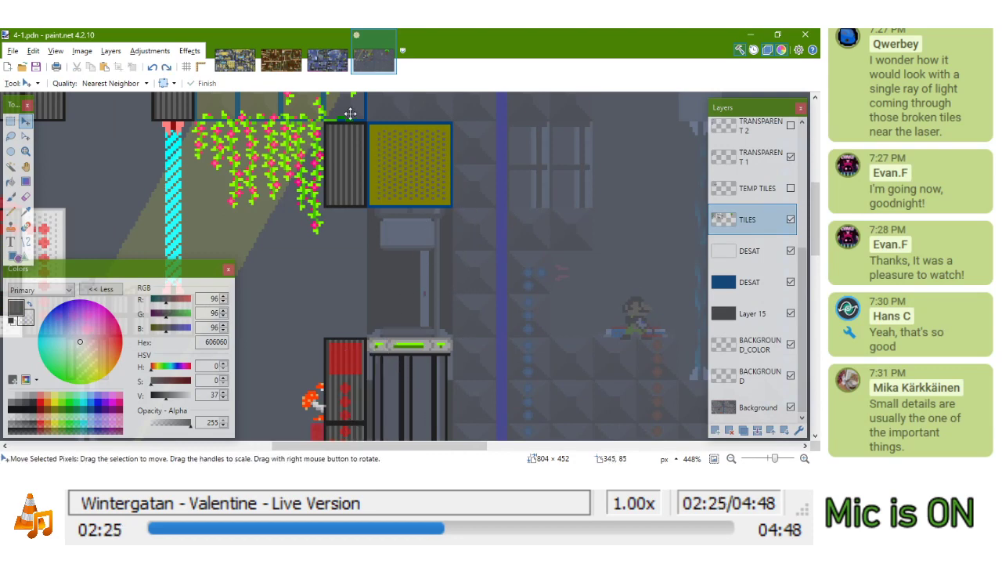
# Copy the crossed girder segment from 1-1's TILES layer and paste it onto 4-1's TILES layer beside the machine, at 384, 136
pyautogui.click(235, 60)
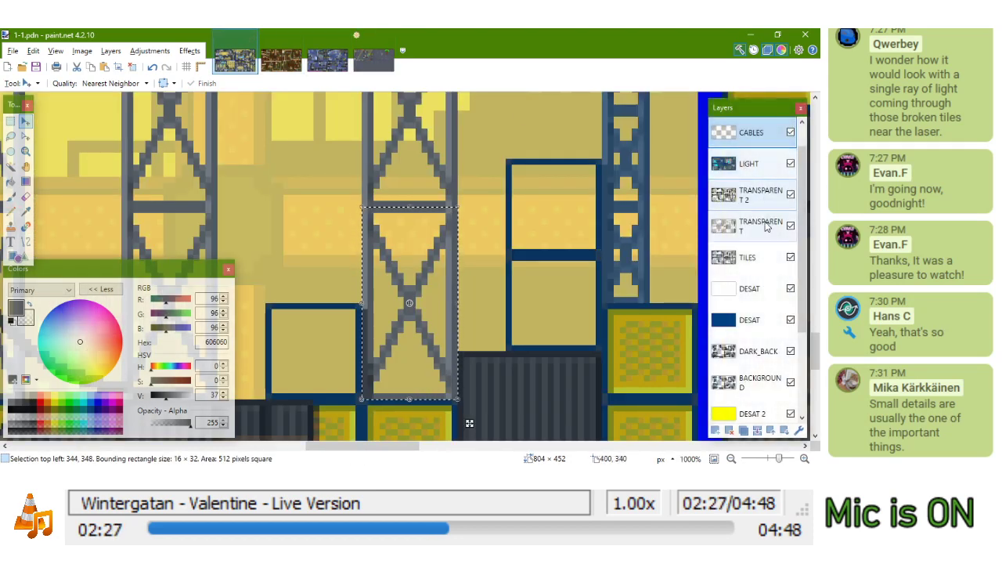
pyautogui.click(756, 264)
pyautogui.hotkey('ctrl', 'c')
pyautogui.click(374, 60)
pyautogui.click(748, 219)
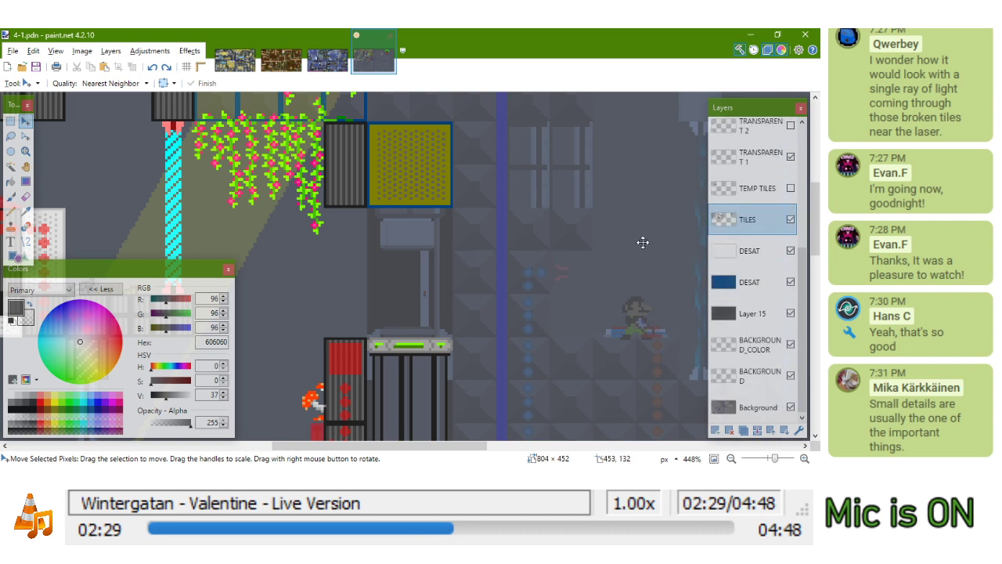
pyautogui.hotkey('ctrl', 'v')
pyautogui.moveTo(374, 390); pyautogui.dragTo(480, 289)
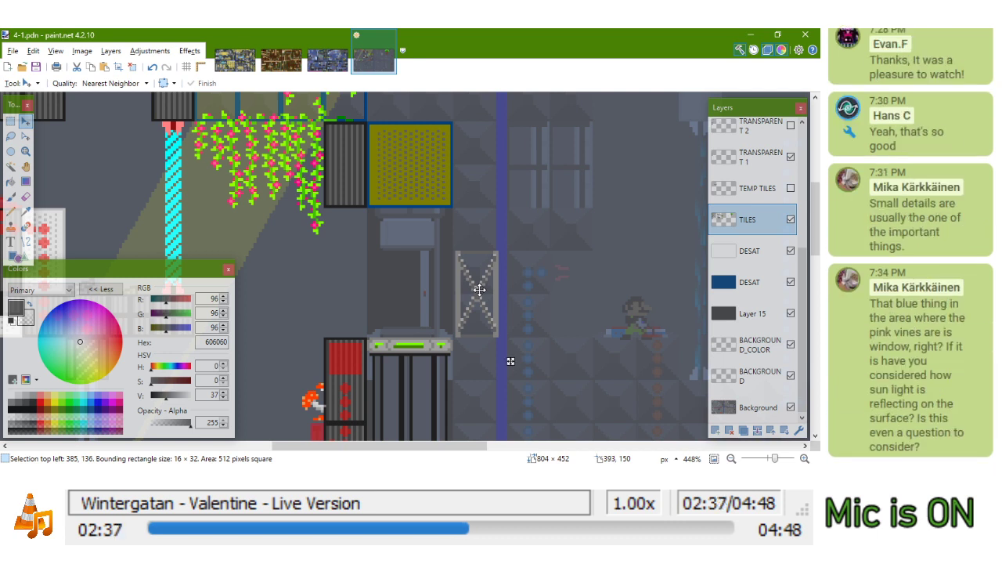
pyautogui.moveTo(479, 289); pyautogui.dragTo(696, 177)
# Stamp a second girder segment directly above the first at 384, 104, deselect it and save the image
pyautogui.scroll(-3, 494, 281)
pyautogui.scroll(-2, 496, 278)
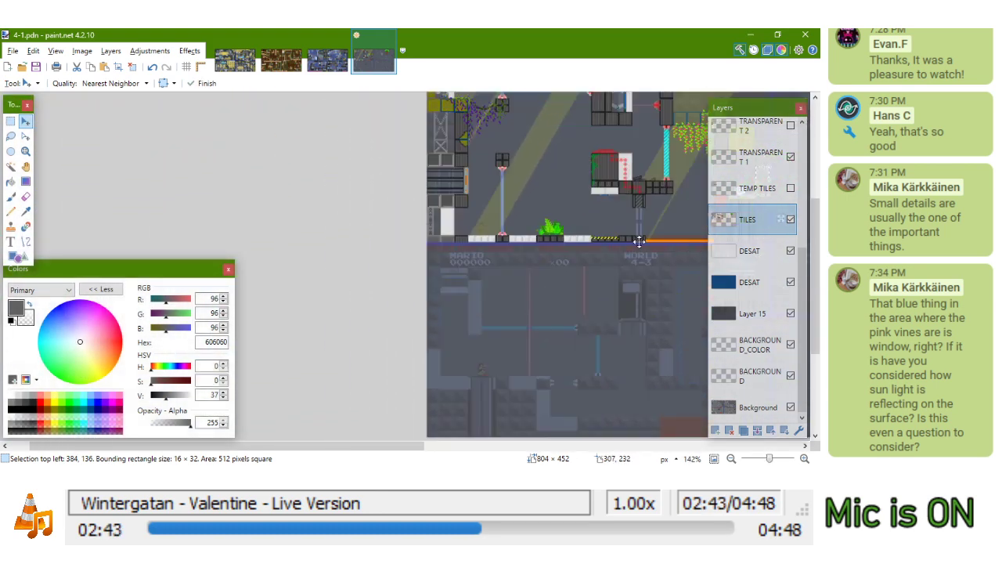
pyautogui.keyDown('ctrl'); pyautogui.scroll(4, 490, 160); pyautogui.keyUp('ctrl')
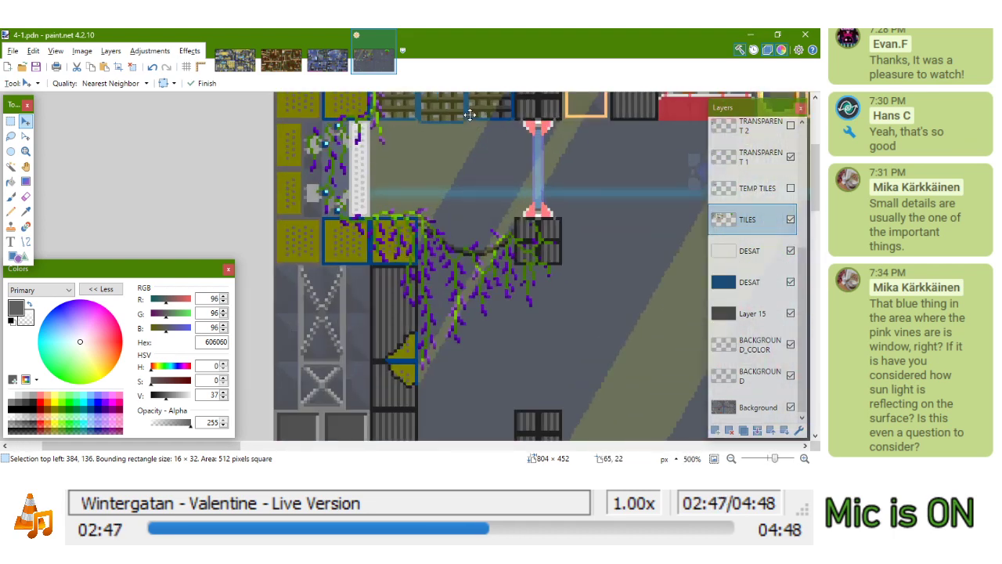
pyautogui.keyDown('ctrl'); pyautogui.scroll(-3, 446, 140); pyautogui.keyUp('ctrl')
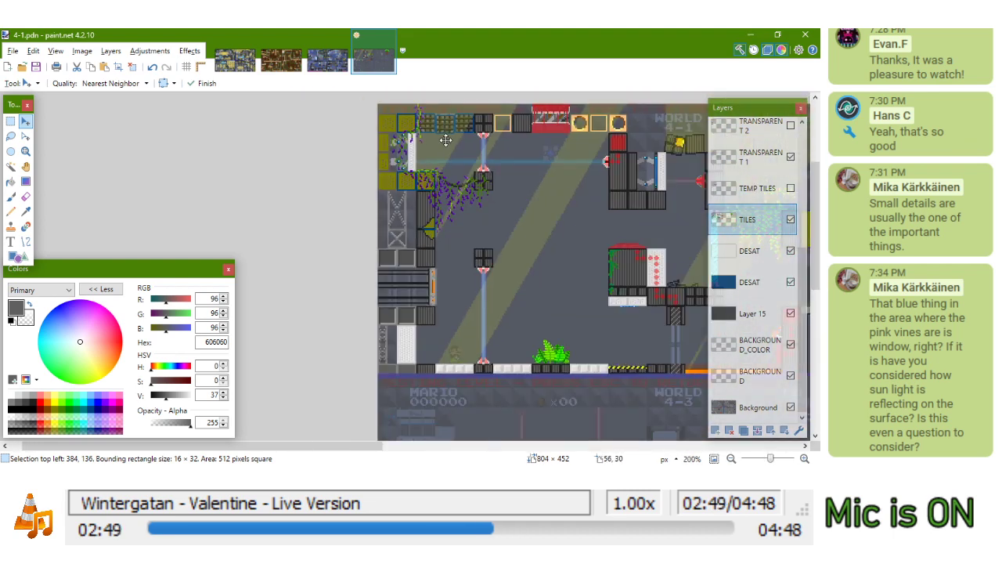
pyautogui.keyDown('ctrl'); pyautogui.scroll(2, 415, 195); pyautogui.keyUp('ctrl')
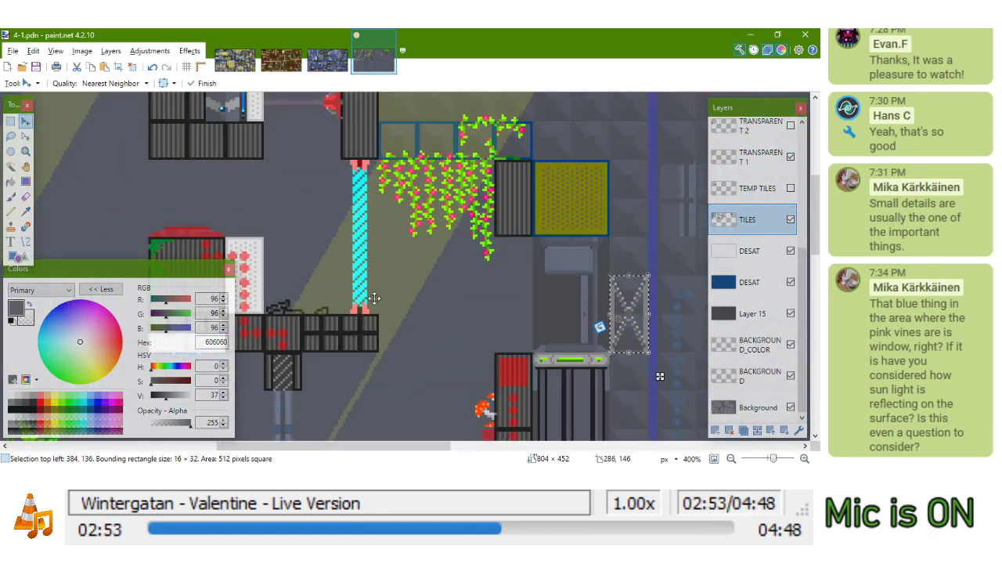
pyautogui.moveTo(632, 307); pyautogui.dragTo(633, 215)
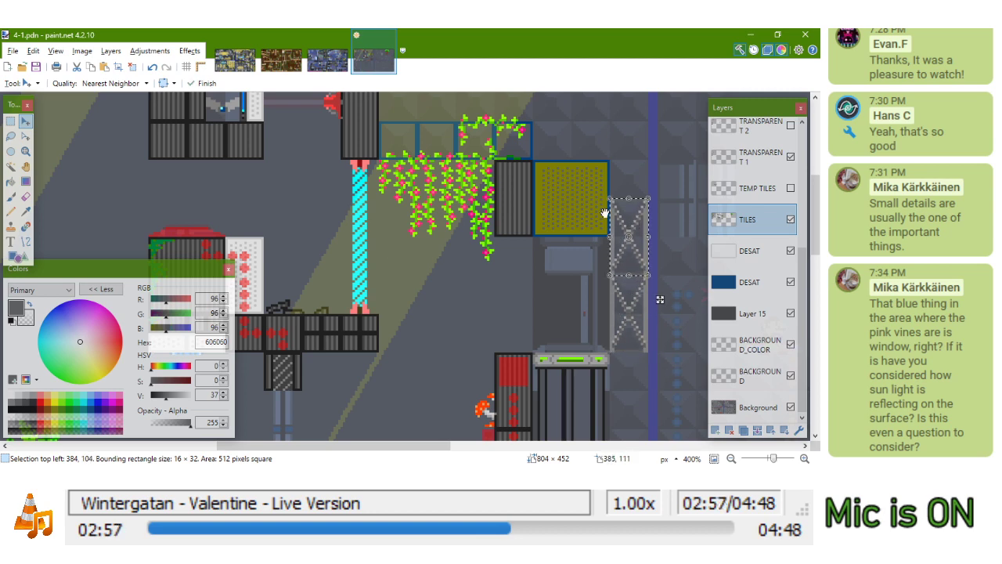
pyautogui.hotkey('ctrl', 'd')
pyautogui.keyDown('ctrl'); pyautogui.scroll(-2, 593, 207); pyautogui.keyUp('ctrl')
pyautogui.keyDown('ctrl'); pyautogui.scroll(2, 591, 206); pyautogui.keyUp('ctrl')
pyautogui.keyDown('ctrl'); pyautogui.scroll(-2, 591, 207); pyautogui.keyUp('ctrl')
pyautogui.hotkey('ctrl', 's')
pyautogui.keyDown('ctrl'); pyautogui.scroll(2, 428, 243); pyautogui.keyUp('ctrl')
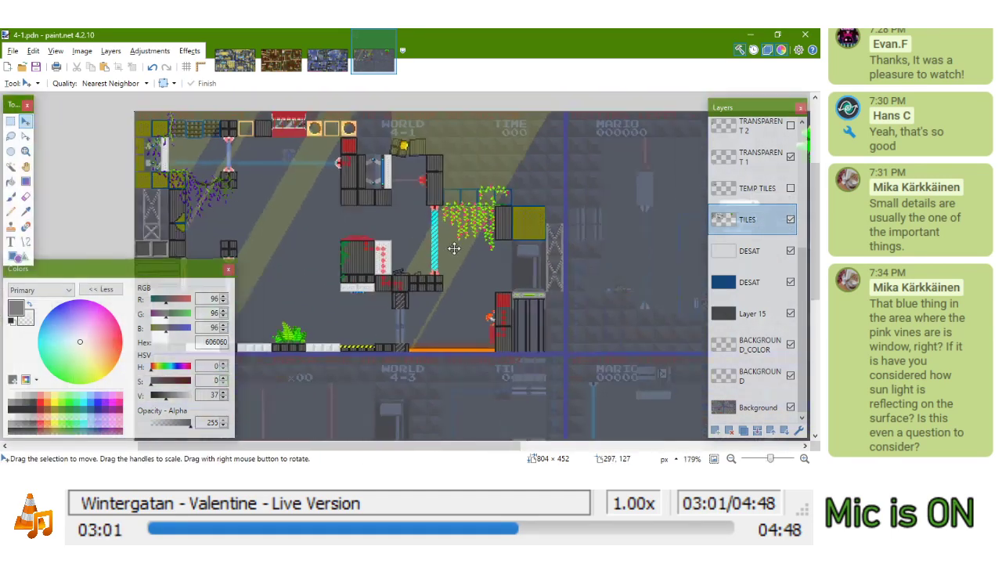
# Examine the dithered light shafts around the dark vertical barriers and windows in 3-1, undoing any test lines drawn along them
pyautogui.click(26, 241)
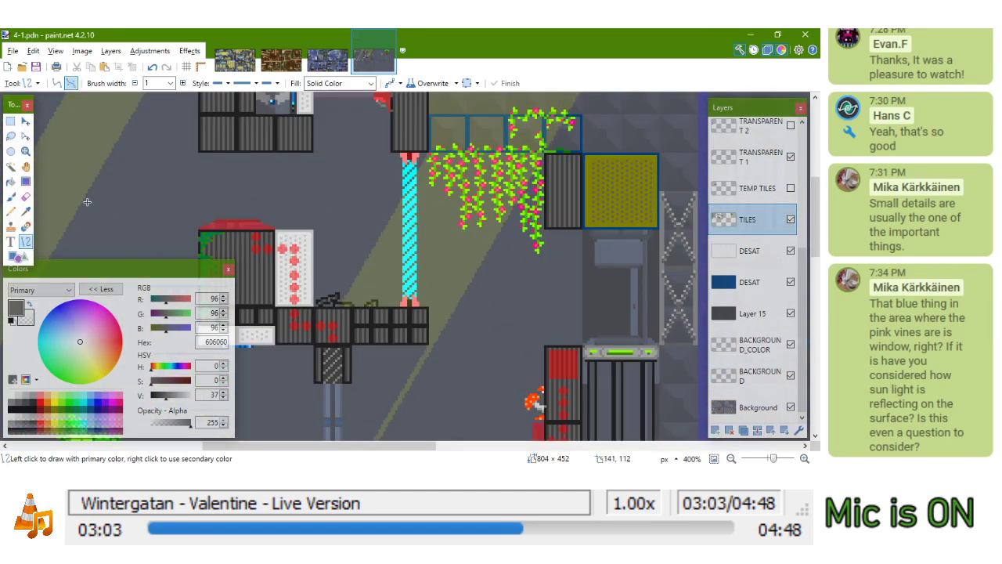
pyautogui.click(328, 61)
pyautogui.keyDown('ctrl'); pyautogui.scroll(-3, 474, 255); pyautogui.keyUp('ctrl')
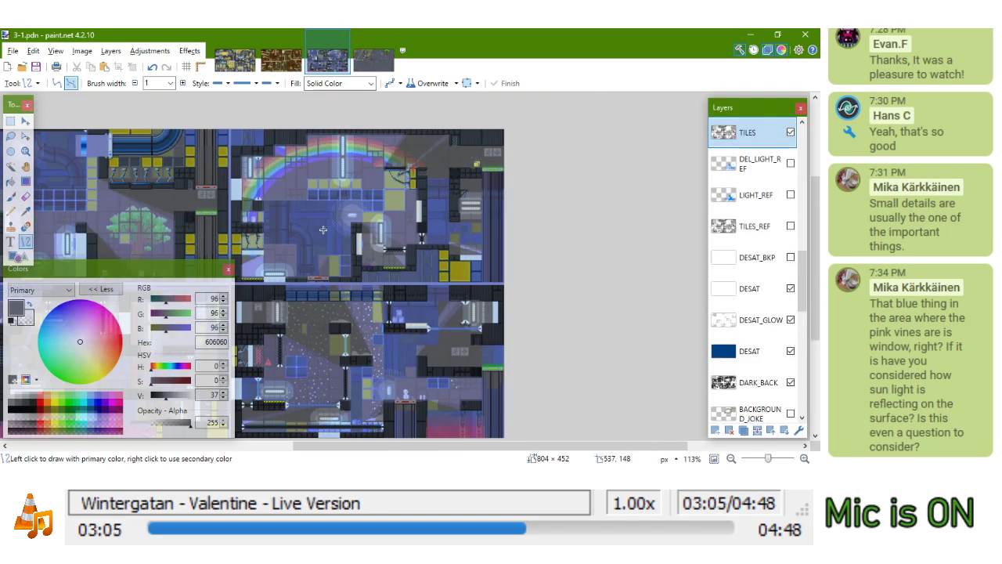
pyautogui.keyDown('ctrl'); pyautogui.scroll(3, 474, 254); pyautogui.keyUp('ctrl')
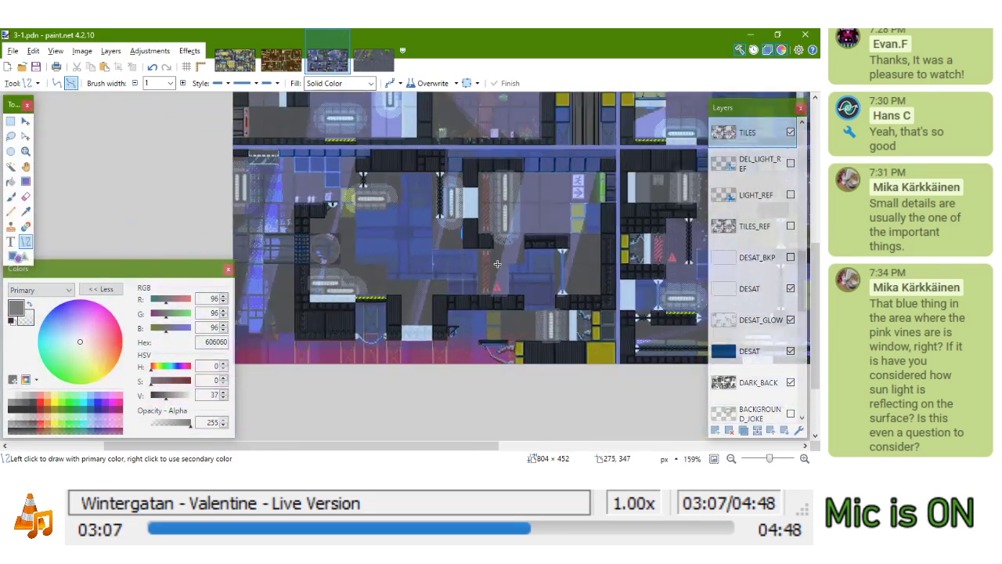
pyautogui.keyDown('ctrl'); pyautogui.scroll(5, 463, 267); pyautogui.keyUp('ctrl')
pyautogui.moveTo(454, 209); pyautogui.dragTo(468, 323)
pyautogui.hotkey('ctrl', 'z')
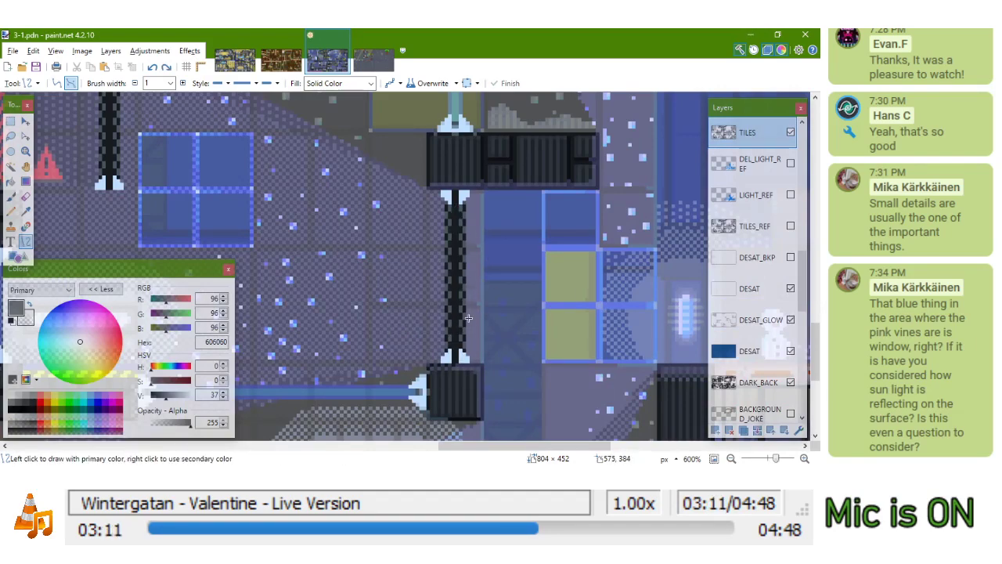
pyautogui.keyDown('ctrl'); pyautogui.scroll(-4, 467, 323); pyautogui.keyUp('ctrl')
pyautogui.keyDown('ctrl'); pyautogui.scroll(3, 337, 258); pyautogui.keyUp('ctrl')
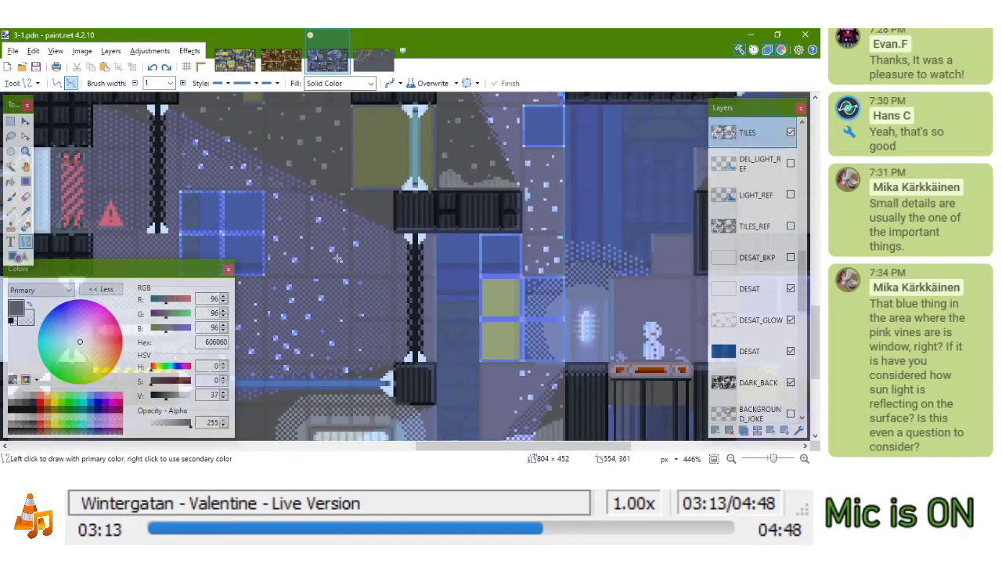
pyautogui.moveTo(246, 204); pyautogui.dragTo(506, 144)
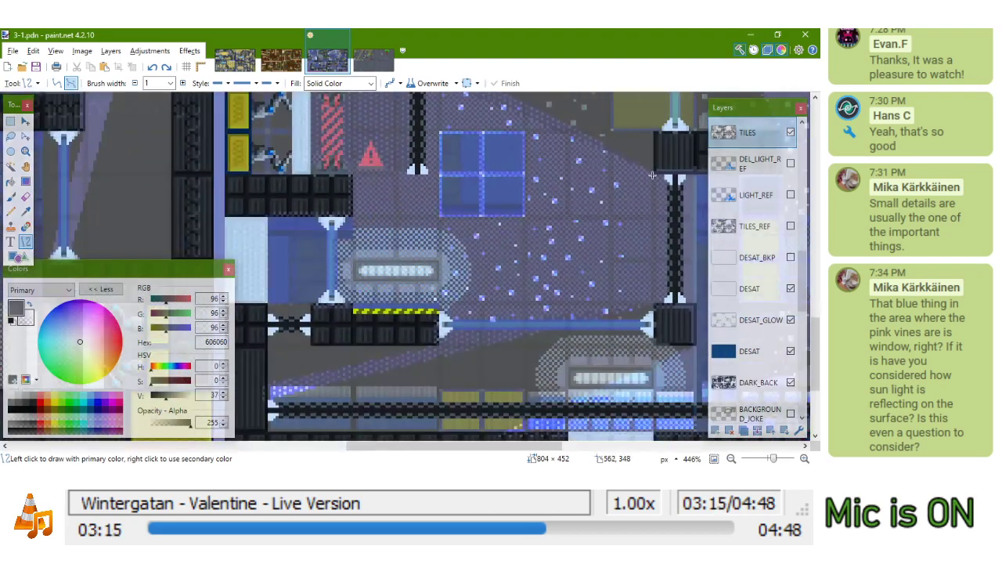
pyautogui.moveTo(652, 174); pyautogui.dragTo(411, 210)
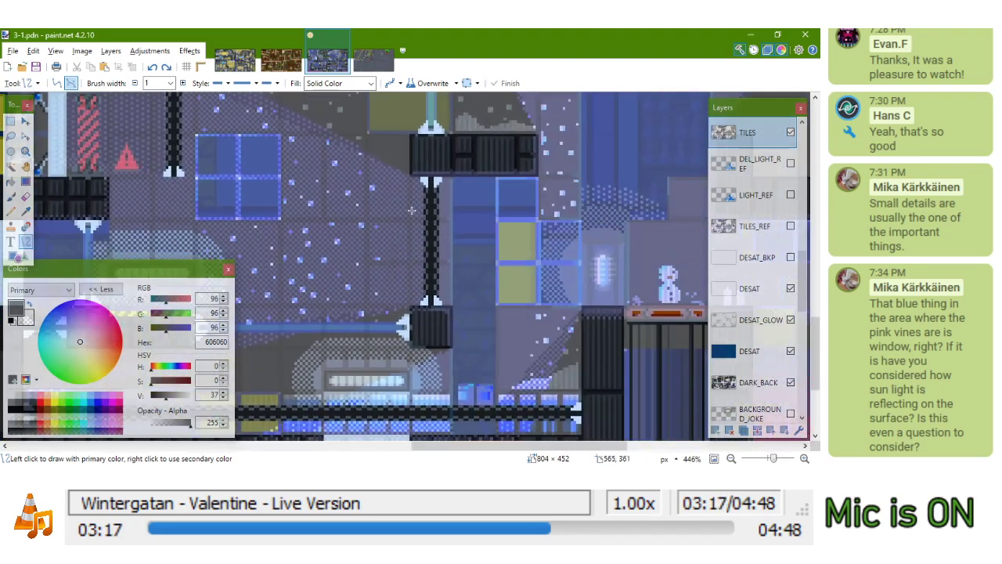
pyautogui.moveTo(578, 203)
pyautogui.mouseDown()
pyautogui.moveTo(606, 387)
pyautogui.moveTo(543, 406)
pyautogui.moveTo(452, 329)
pyautogui.moveTo(607, 202)
pyautogui.moveTo(583, 214)
pyautogui.moveTo(595, 166)
pyautogui.mouseUp()
pyautogui.scroll(-1, 533, 219)
pyautogui.scroll(2, 485, 224)
pyautogui.moveTo(378, 284); pyautogui.dragTo(347, 263)
pyautogui.moveTo(325, 205); pyautogui.dragTo(503, 226)
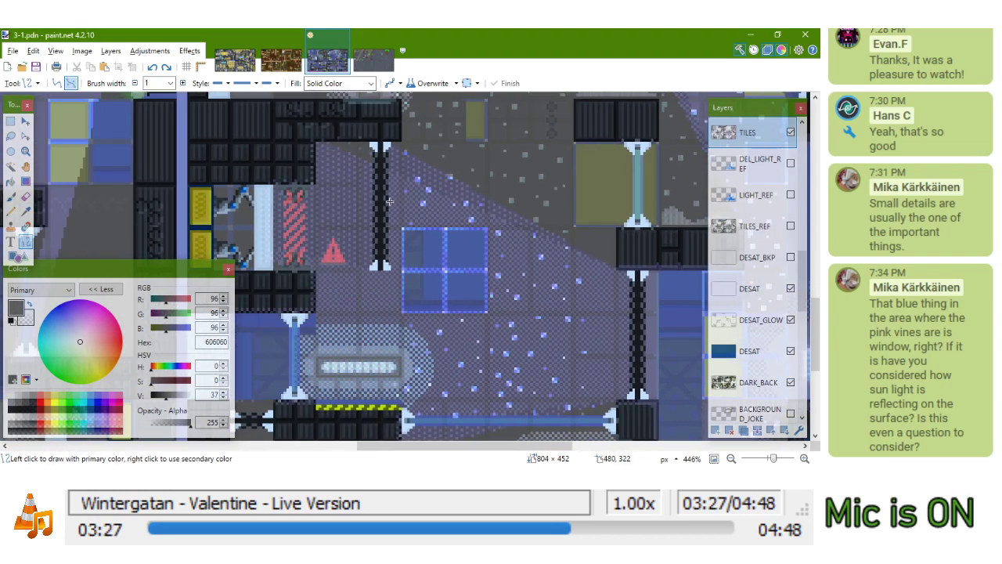
pyautogui.scroll(3, 387, 201)
pyautogui.moveTo(387, 199); pyautogui.dragTo(512, 212)
pyautogui.moveTo(454, 199); pyautogui.dragTo(428, 272)
pyautogui.hotkey('ctrl', 'z')
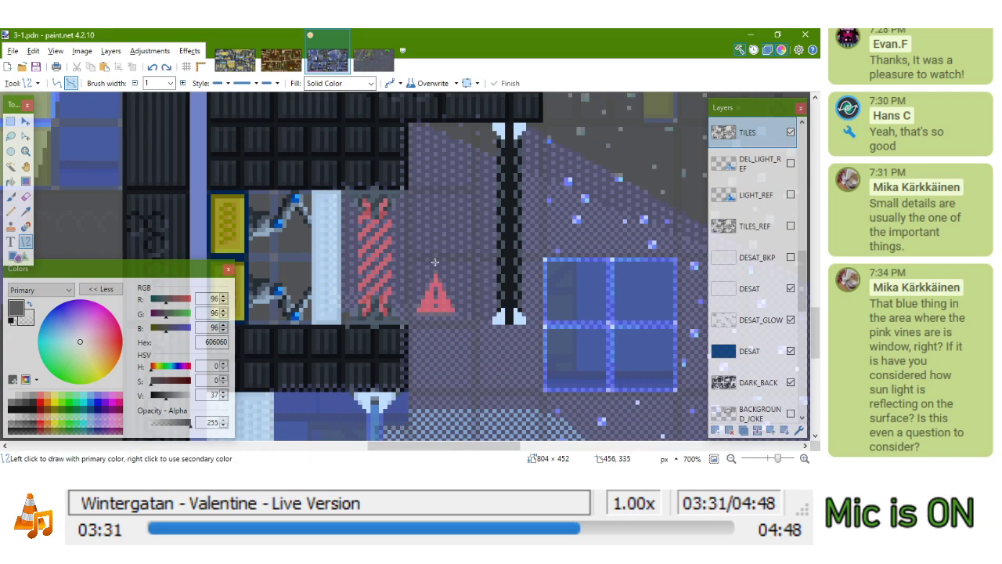
pyautogui.scroll(-4, 431, 267)
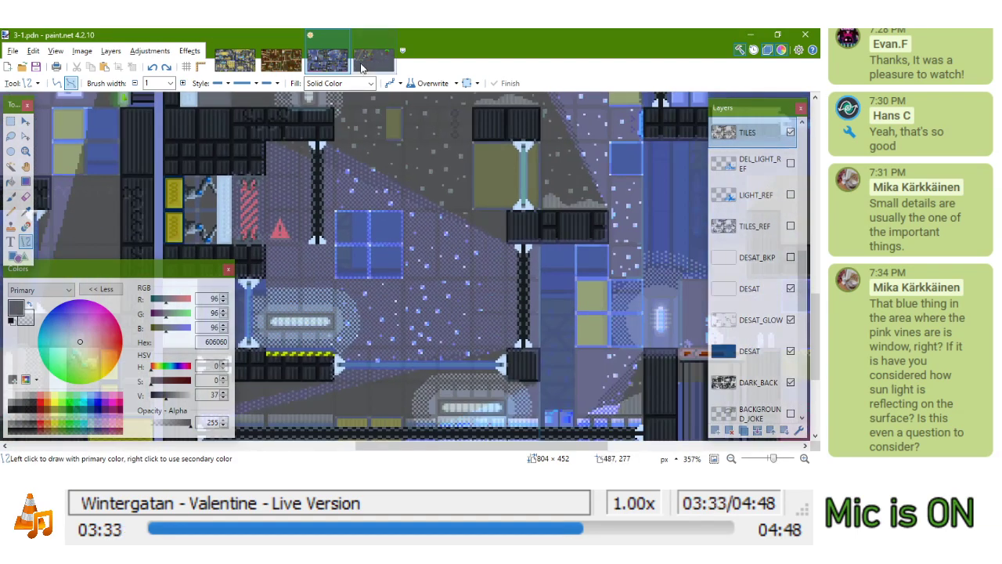
# Add a new layer above TEMP_LIGHT in 4-1 and set the primary color to pale yellow FFFF80
pyautogui.click(362, 68)
pyautogui.scroll(2, 402, 258)
pyautogui.scroll(-2, 402, 258)
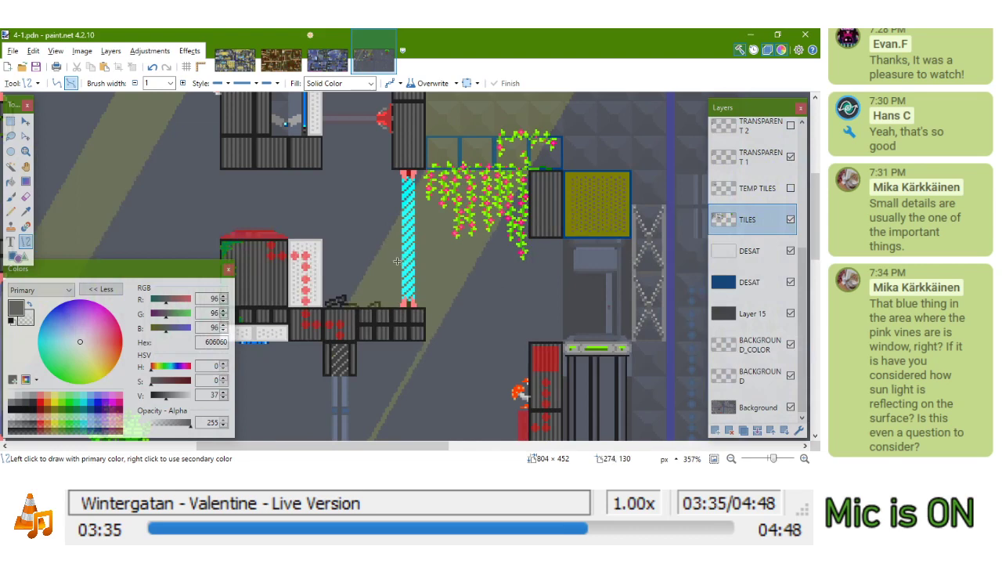
pyautogui.scroll(-3, 422, 227)
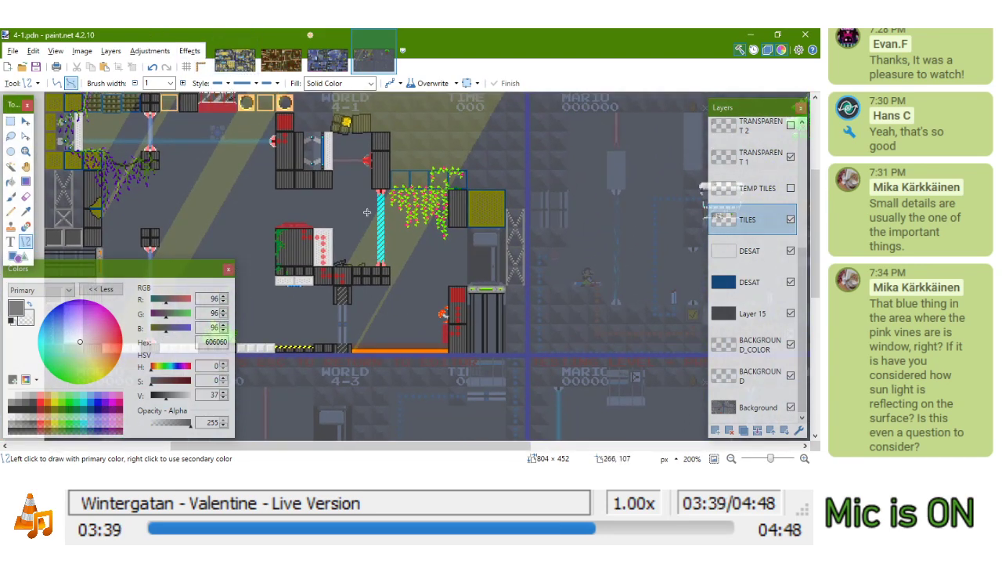
pyautogui.scroll(5, 751, 235)
pyautogui.click(755, 257)
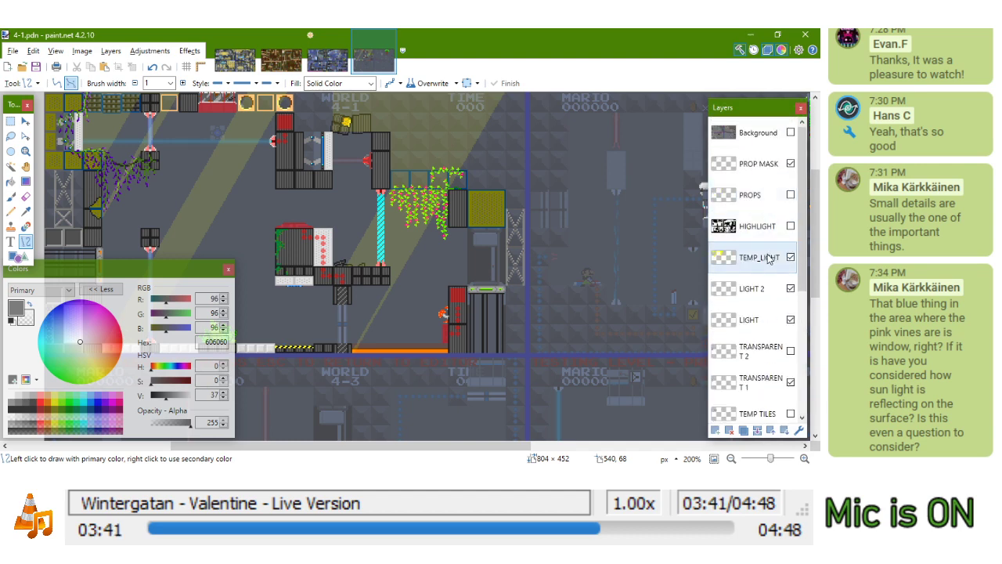
pyautogui.moveTo(419, 235); pyautogui.dragTo(412, 241)
pyautogui.press('k')
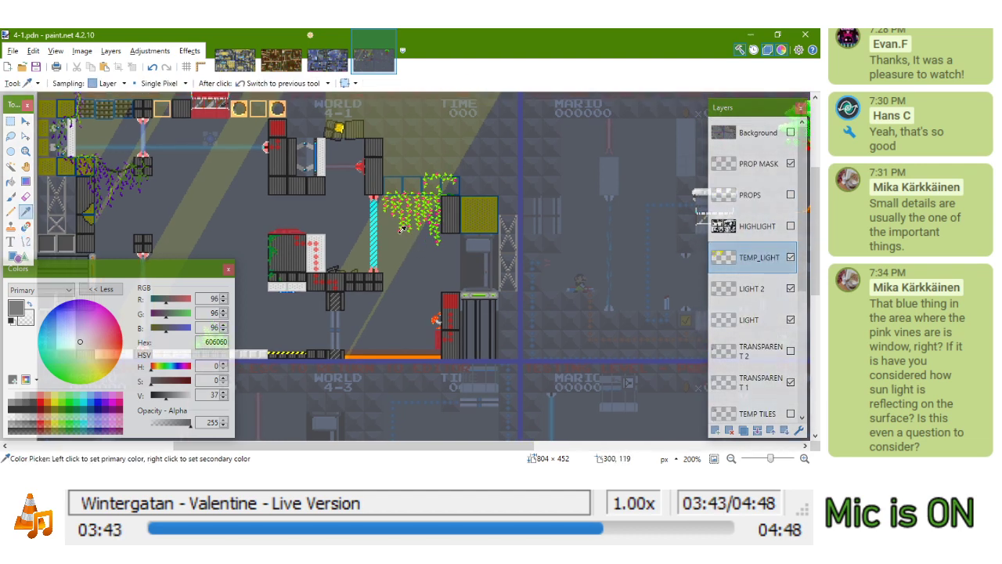
pyautogui.click(414, 236)
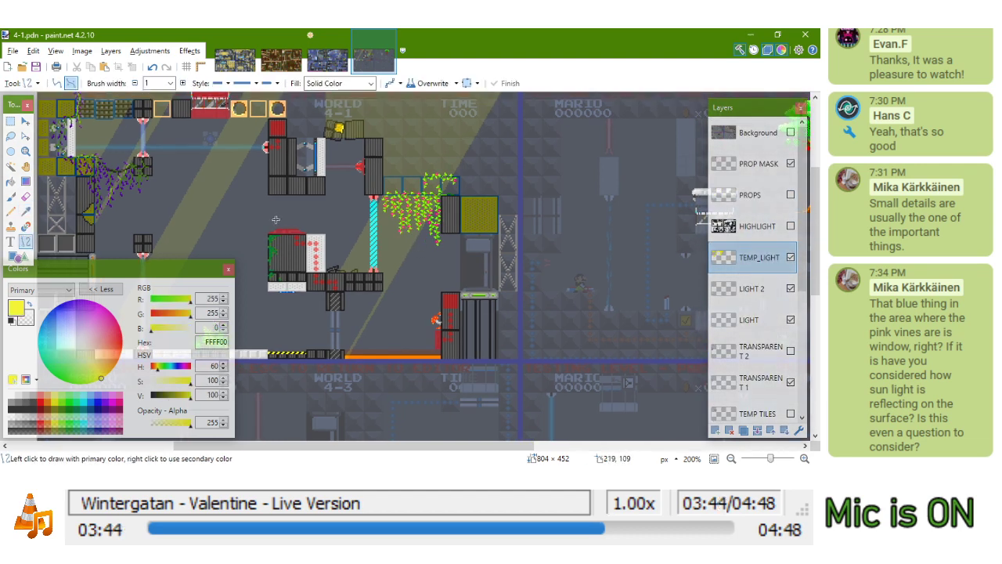
pyautogui.click(53, 398)
pyautogui.click(718, 432)
pyautogui.hotkey('ctrl', '+')
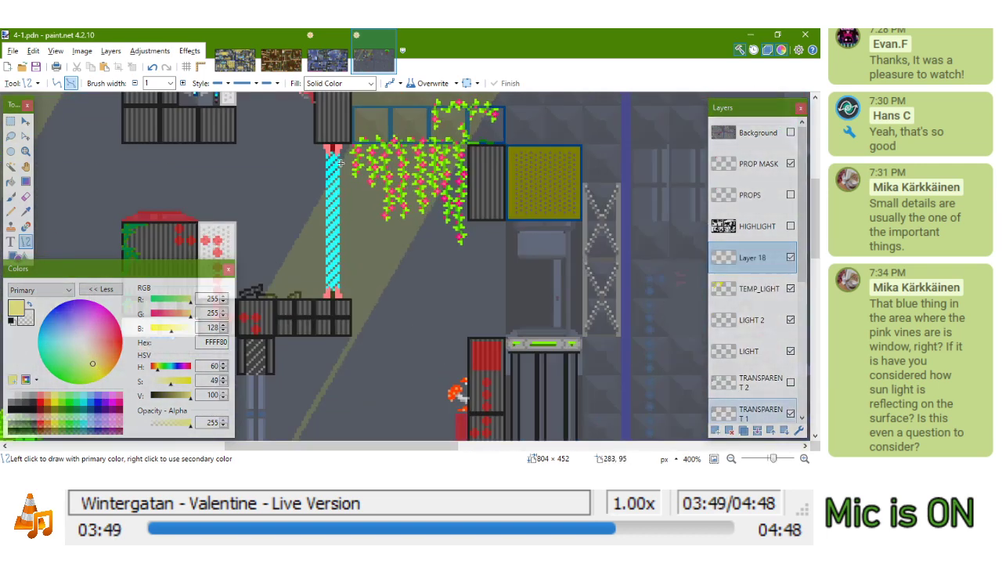
# Draw a pale yellow line about 105 px long at -60° from the cyan laser's upper end down to the red-striped pillar
pyautogui.moveTo(340, 162); pyautogui.dragTo(389, 264)
pyautogui.moveTo(436, 349); pyautogui.dragTo(451, 381)
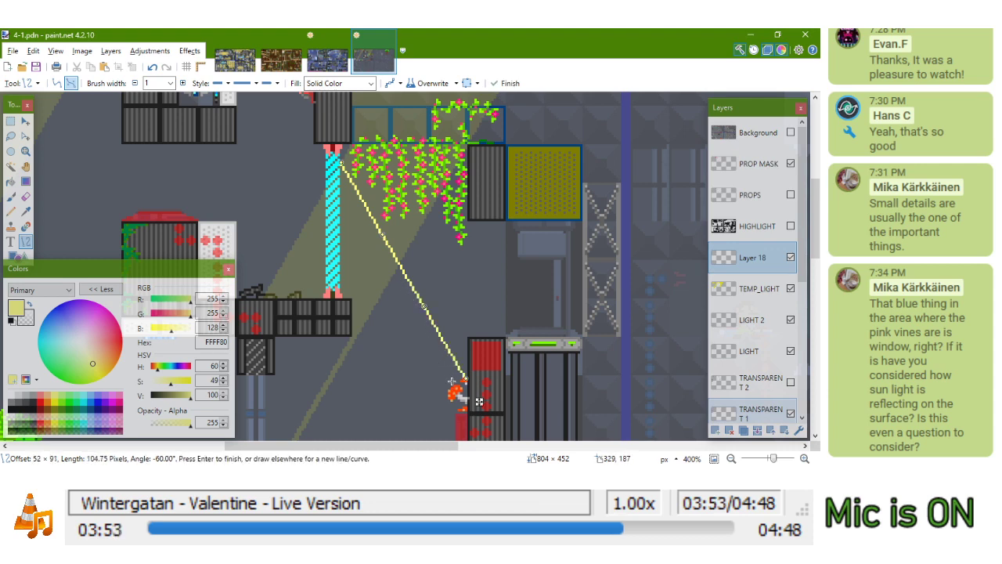
pyautogui.press('Return')
# Draw a parallel line about 89 px long at -60° from the cyan laser's lower end down to the orange floor
pyautogui.scroll(2, 425, 351)
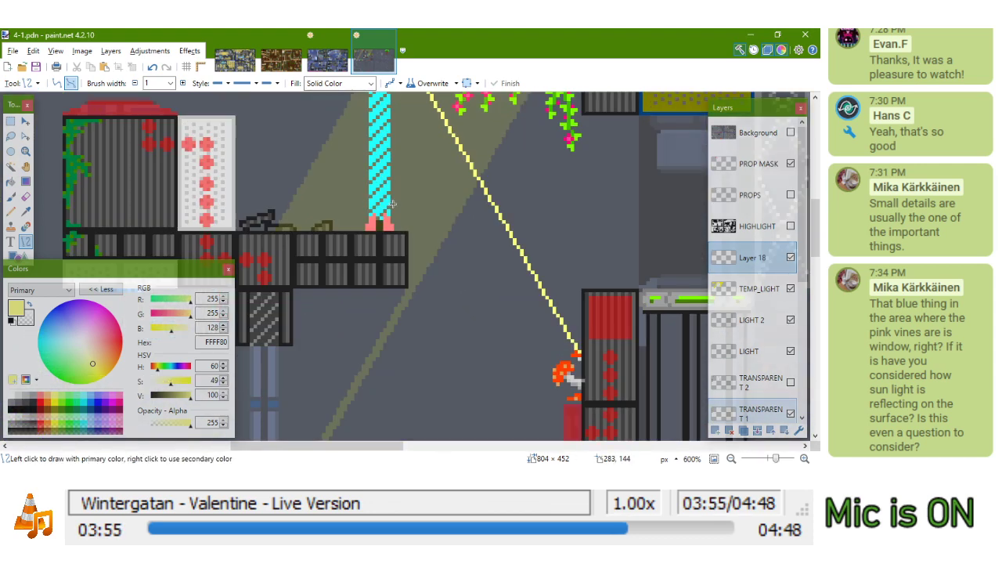
pyautogui.moveTo(393, 209); pyautogui.dragTo(467, 360)
pyautogui.moveTo(518, 432)
pyautogui.mouseDown()
pyautogui.moveTo(588, 216)
pyautogui.moveTo(552, 147)
pyautogui.mouseUp()
pyautogui.scroll(-5, 518, 431)
pyautogui.scroll(1, 552, 149)
pyautogui.scroll(-3, 540, 249)
pyautogui.scroll(2, 534, 243)
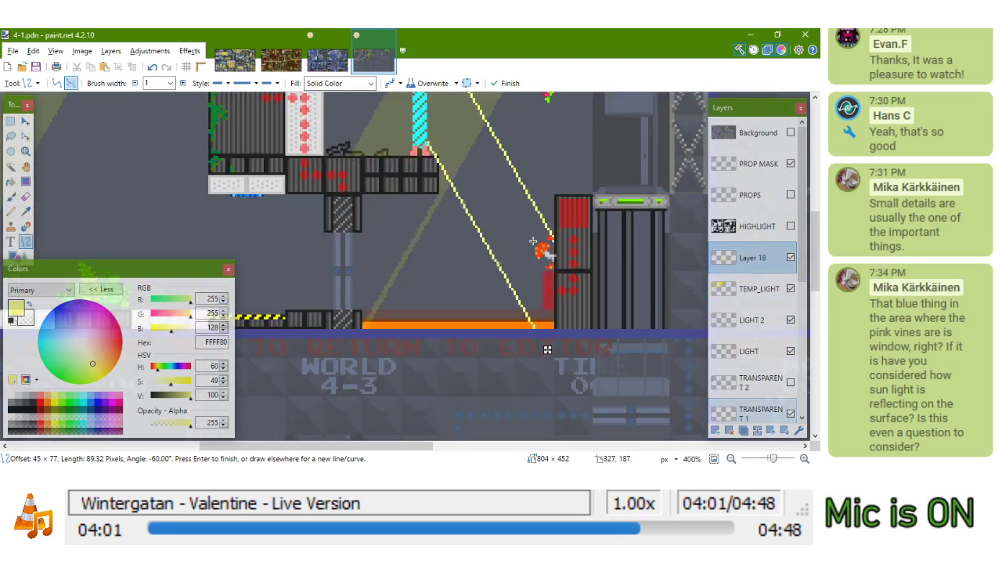
pyautogui.press('Return')
# Close the beam outline along the cyan laser, joining the upper ends of the two slanted lines with a vertical line
pyautogui.scroll(2, 426, 147)
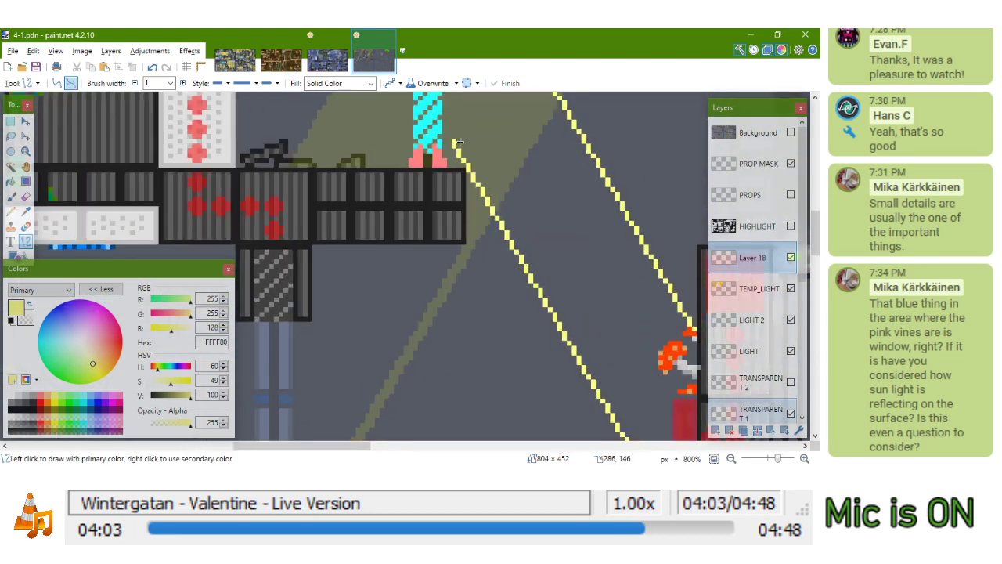
pyautogui.scroll(3, 455, 143)
pyautogui.moveTo(467, 244); pyautogui.dragTo(437, 243)
pyautogui.press('Return')
pyautogui.scroll(-3, 451, 129)
pyautogui.moveTo(436, 104); pyautogui.dragTo(438, 268)
pyautogui.scroll(2, 636, 310)
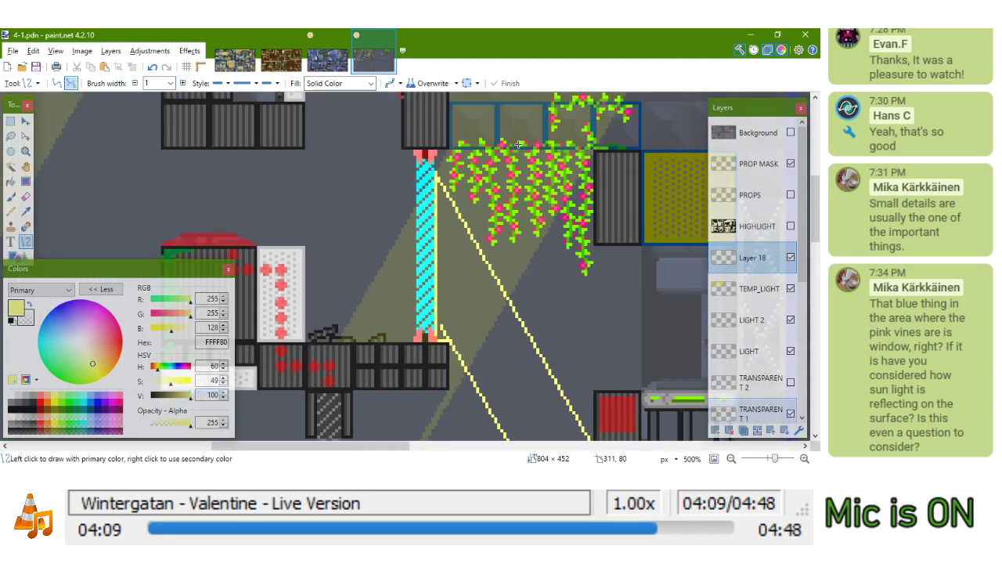
# Close the beam outline along the orange floor and up the edge of the red-striped pillar
pyautogui.scroll(-6, 525, 217)
pyautogui.scroll(1, 525, 217)
pyautogui.scroll(4, 569, 224)
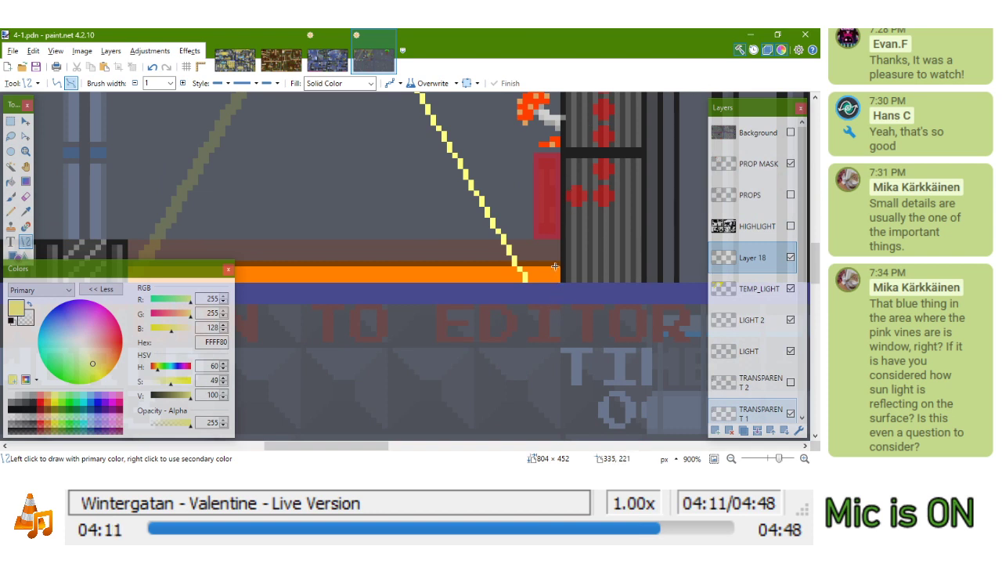
pyautogui.moveTo(552, 234); pyautogui.dragTo(498, 346)
pyautogui.moveTo(504, 186); pyautogui.dragTo(501, 394)
pyautogui.press('Return')
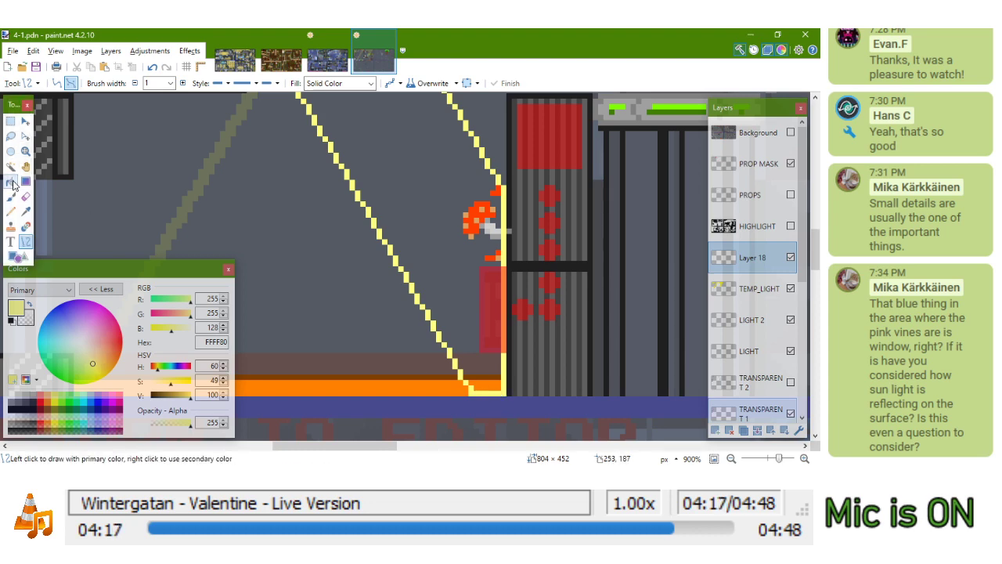
# Fill the outlined light beam with solid pale yellow FFFF80
pyautogui.click(11, 182)
pyautogui.click(379, 171)
pyautogui.keyDown('ctrl'); pyautogui.scroll(-6, 379, 172); pyautogui.keyUp('ctrl')
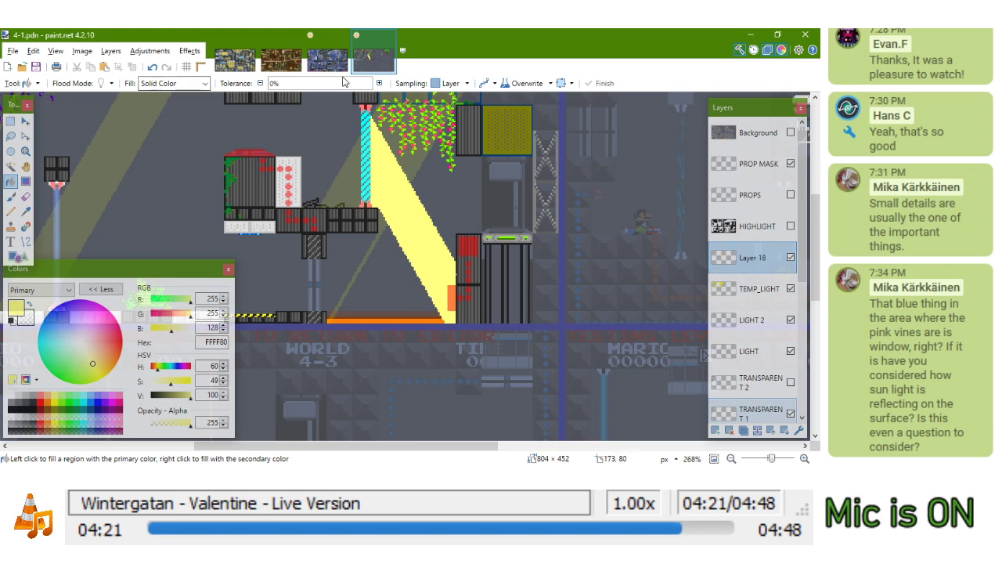
# Refill the pale yellow light beam with the Percent 50 dither pattern
pyautogui.scroll(-5, 324, 86)
pyautogui.scroll(6, 324, 86)
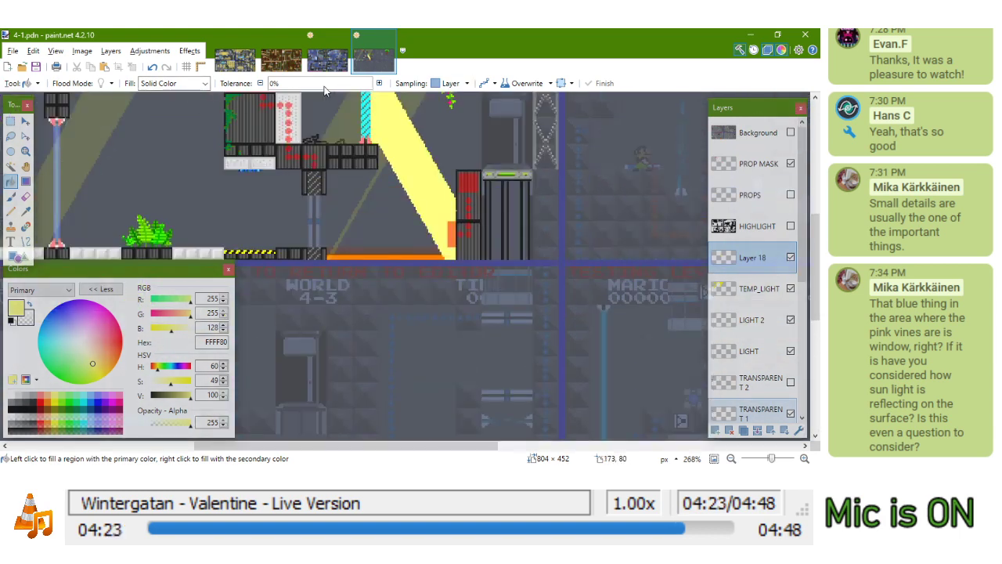
pyautogui.scroll(-5, 175, 83)
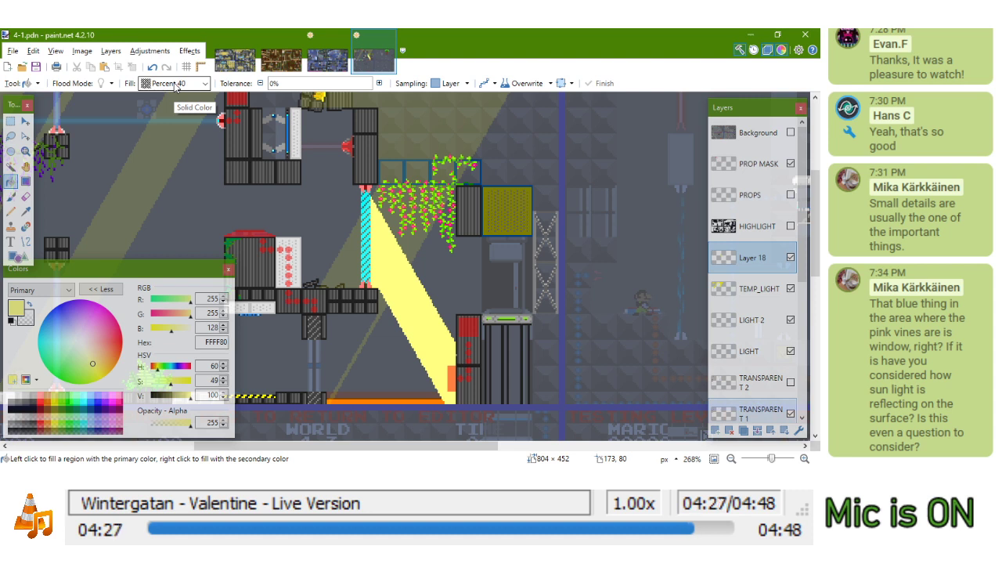
pyautogui.scroll(-1, 175, 84)
pyautogui.click(403, 294)
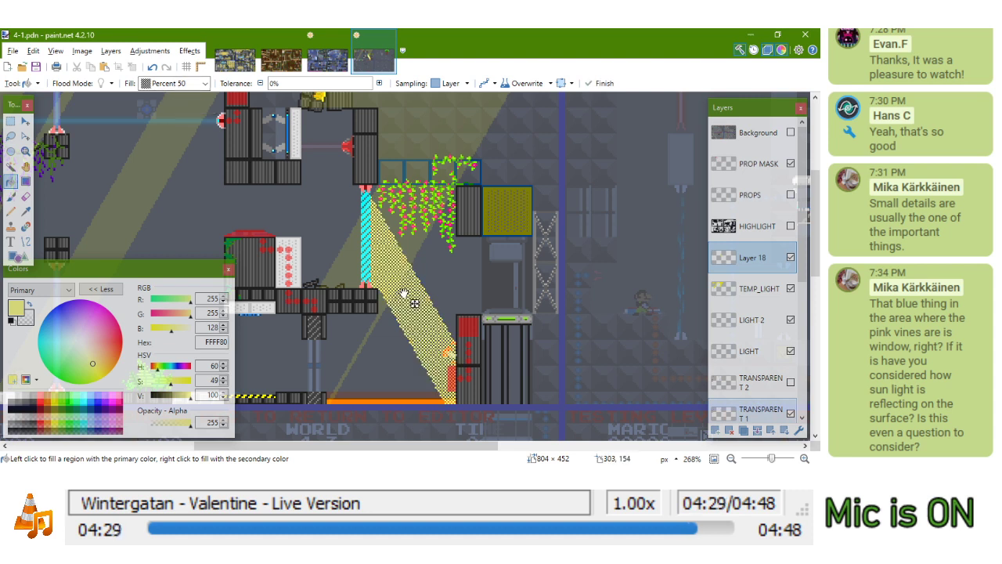
pyautogui.press('Return')
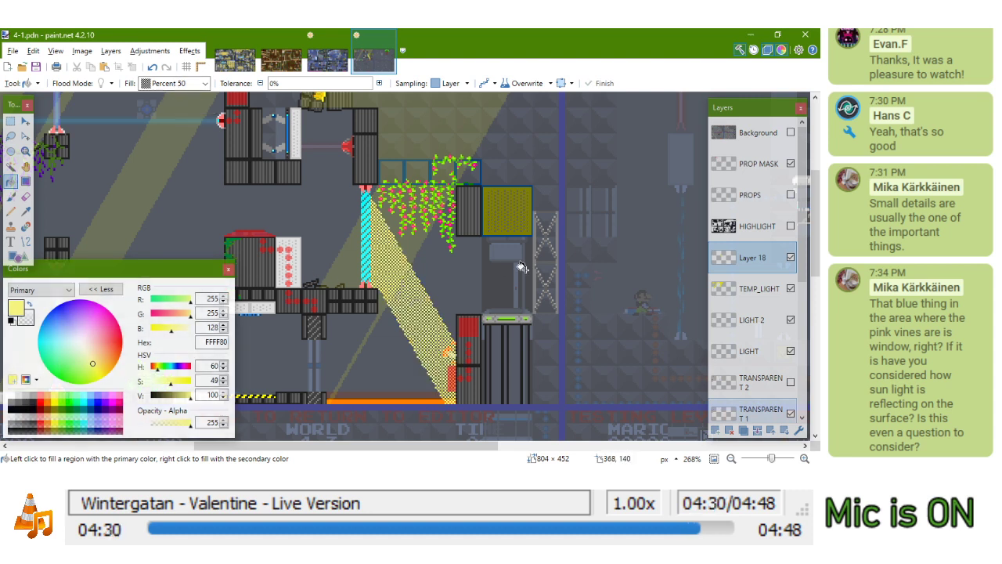
# Sample the bright yellow FFFF00 from the existing light on the TEMP_LIGHT layer with the Color Picker
pyautogui.click(766, 288)
pyautogui.moveTo(389, 260); pyautogui.dragTo(371, 235)
pyautogui.press('k')
pyautogui.click(386, 215)
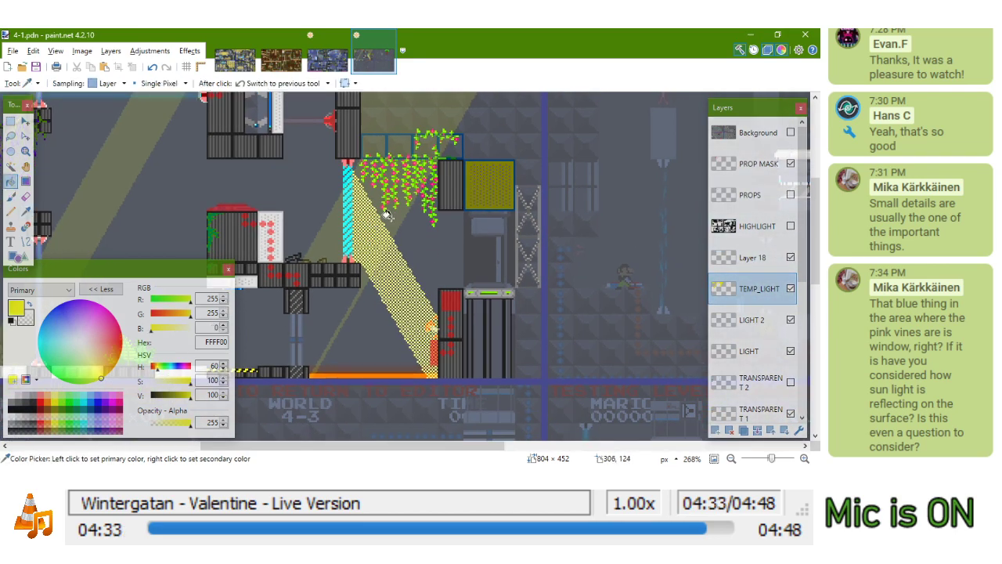
# Recolor the dithered beam pixels on Layer 18 with solid yellow FFFF00 using global flood mode
pyautogui.click(753, 263)
pyautogui.scroll(8, 404, 282)
pyautogui.click(205, 83)
pyautogui.click(168, 104)
pyautogui.click(103, 83)
pyautogui.click(404, 184)
pyautogui.scroll(-5, 479, 298)
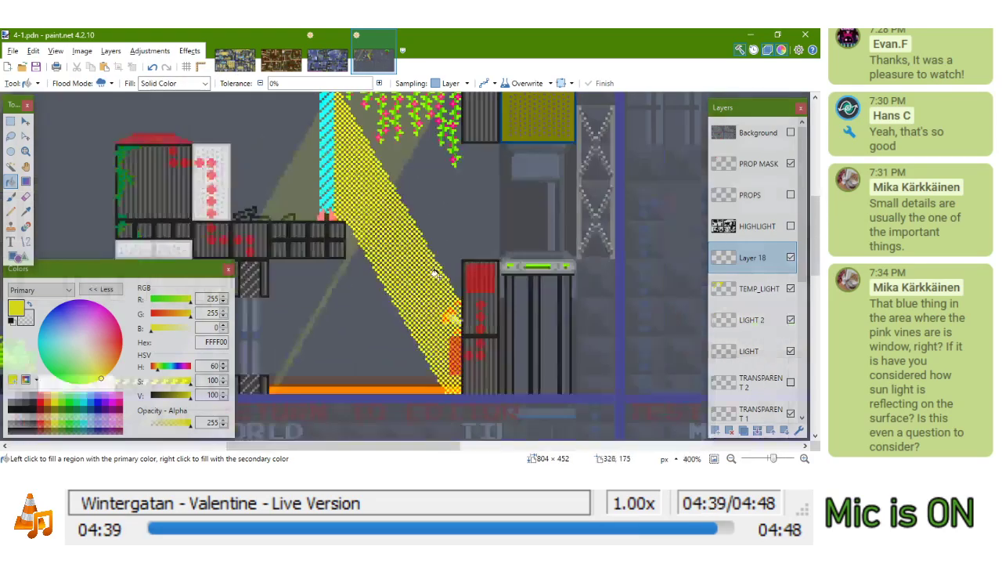
# Try merging Layer 18 down into the TEMP_LIGHT layer, check the beam, and undo the merge
pyautogui.click(757, 430)
pyautogui.scroll(-2, 458, 205)
pyautogui.scroll(3, 457, 206)
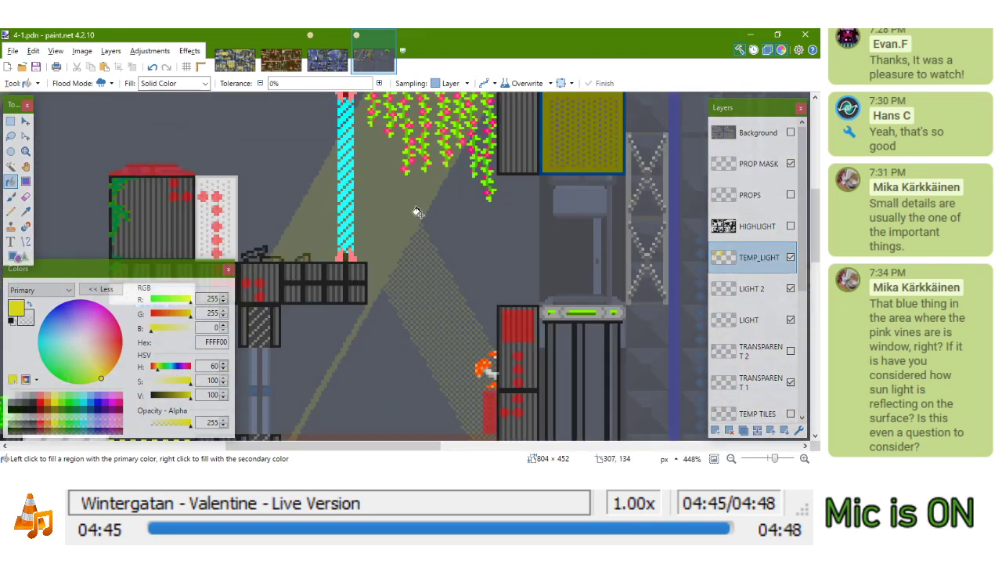
pyautogui.hotkey('ctrl', 'z')
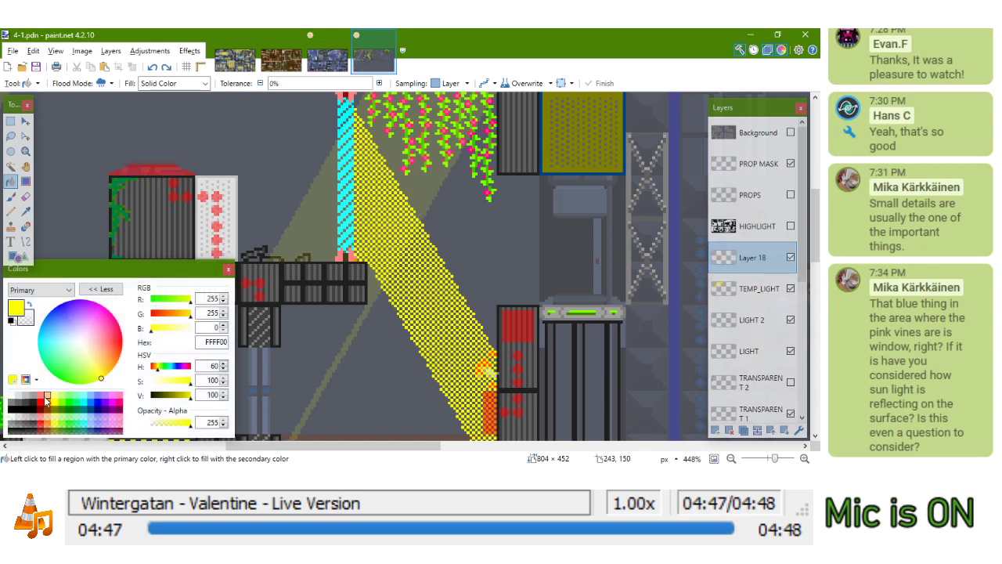
# Change the dithered beam's color back to pale yellow FFFF80 and try merging Layer 18 down into TEMP_LIGHT
pyautogui.click(53, 394)
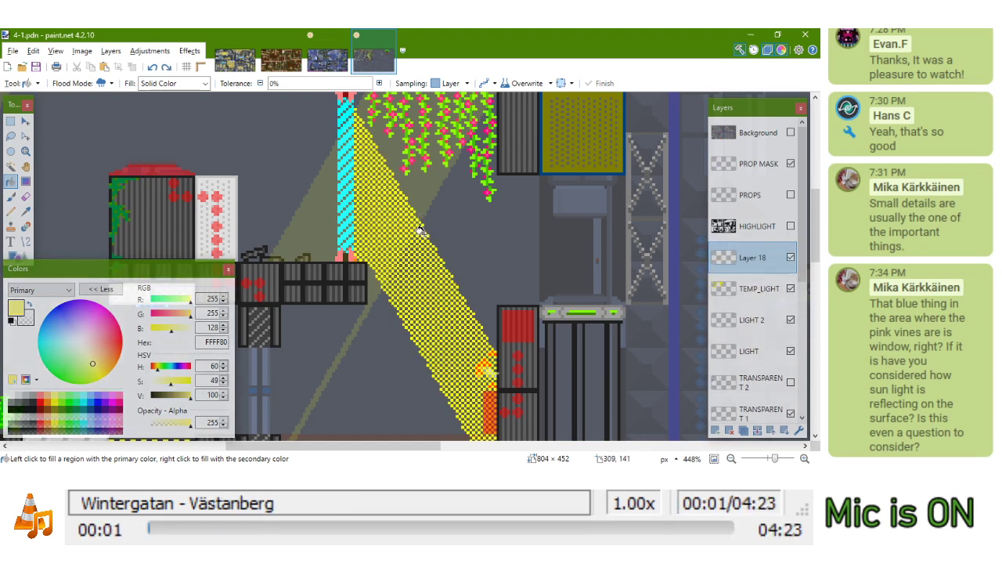
pyautogui.click(757, 430)
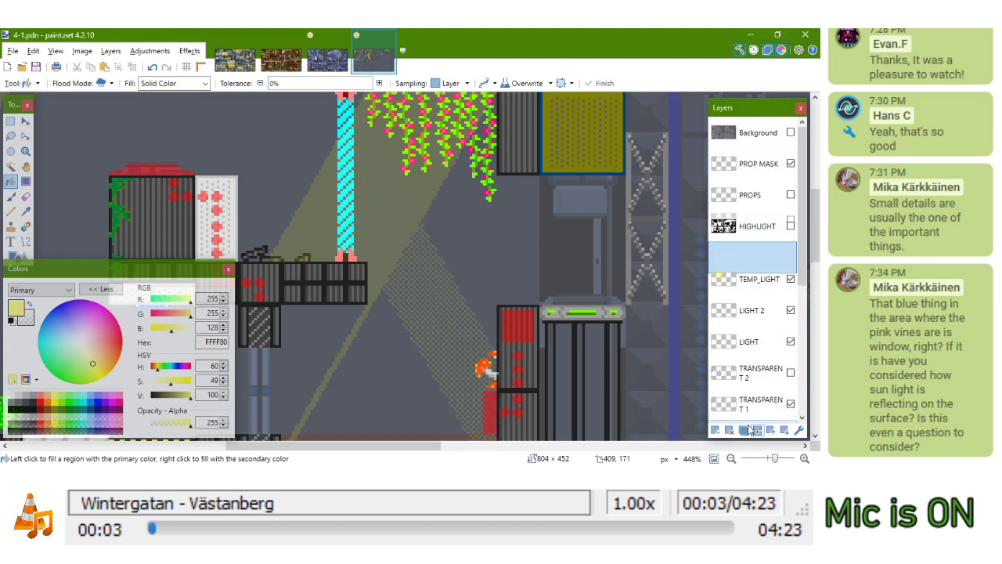
pyautogui.scroll(6, 455, 271)
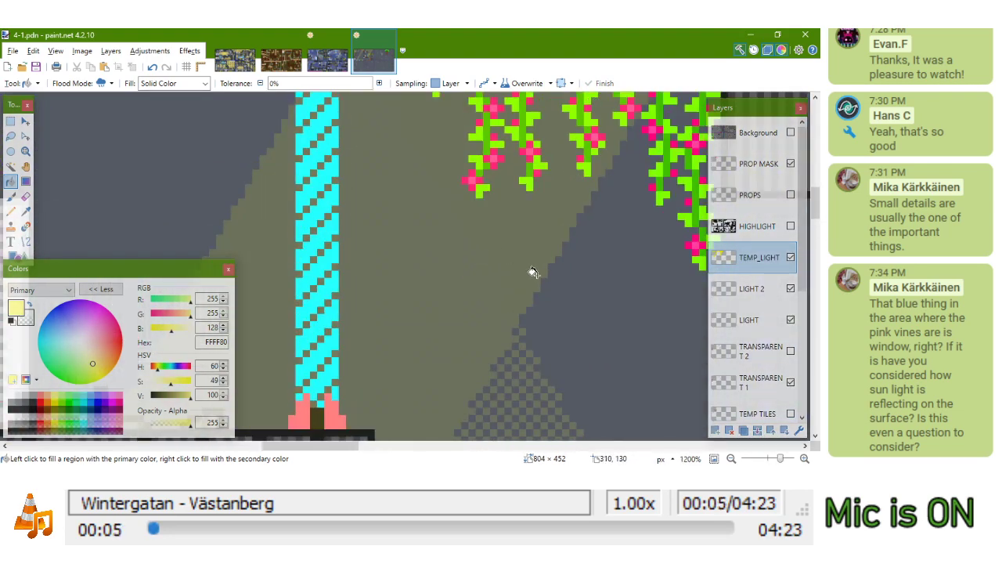
pyautogui.scroll(-5, 403, 210)
pyautogui.scroll(-3, 420, 205)
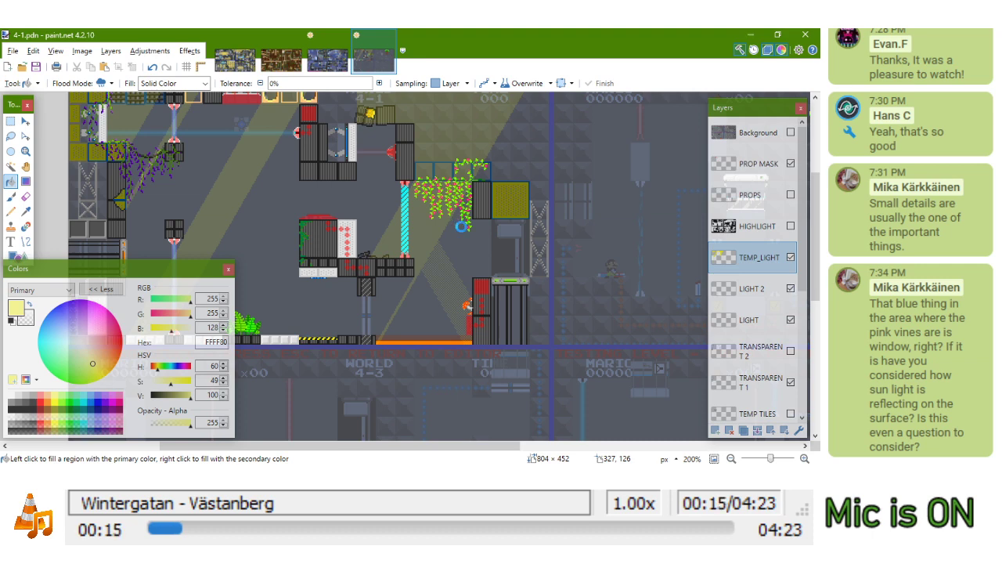
# Undo the layer merge and set Layer 18's opacity to 31
pyautogui.hotkey('ctrl', 'shift', 'v')
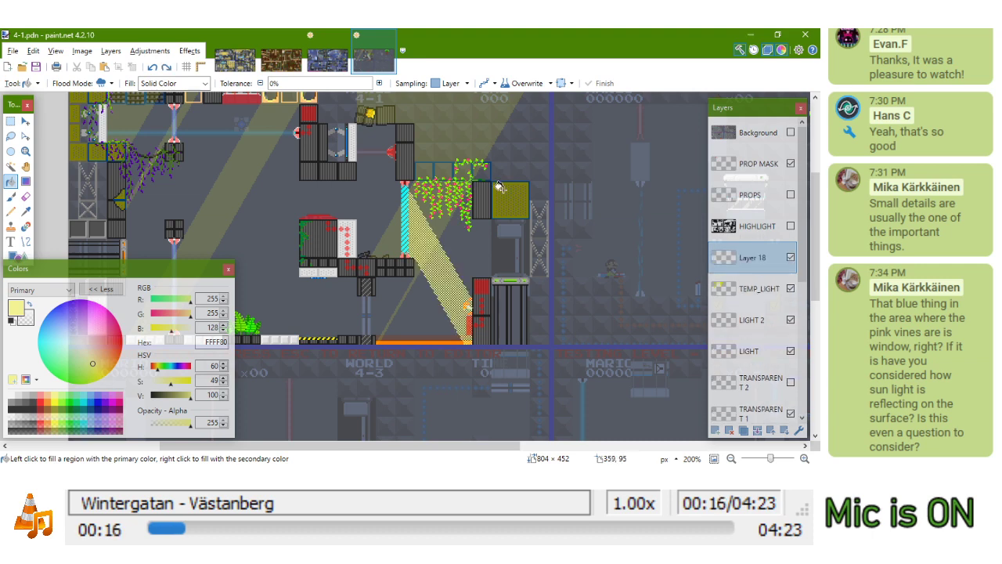
pyautogui.click(800, 430)
pyautogui.moveTo(444, 283); pyautogui.dragTo(367, 289)
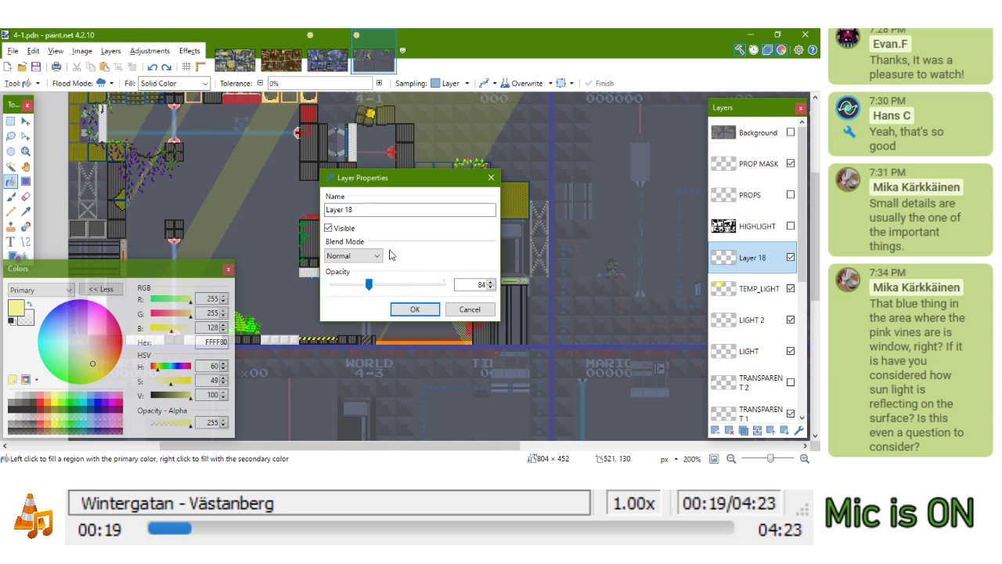
pyautogui.moveTo(391, 177); pyautogui.dragTo(227, 126)
pyautogui.moveTo(203, 226); pyautogui.dragTo(180, 239)
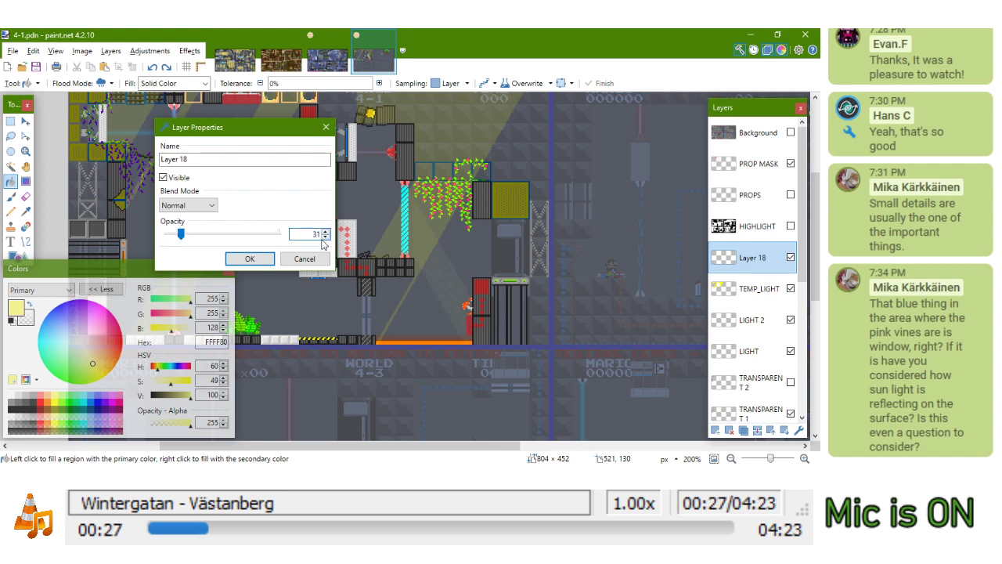
pyautogui.click(249, 258)
# Inspect how the translucent dithered beam sits between the cyan laser, the vines and the orange floor
pyautogui.scroll(5, 436, 134)
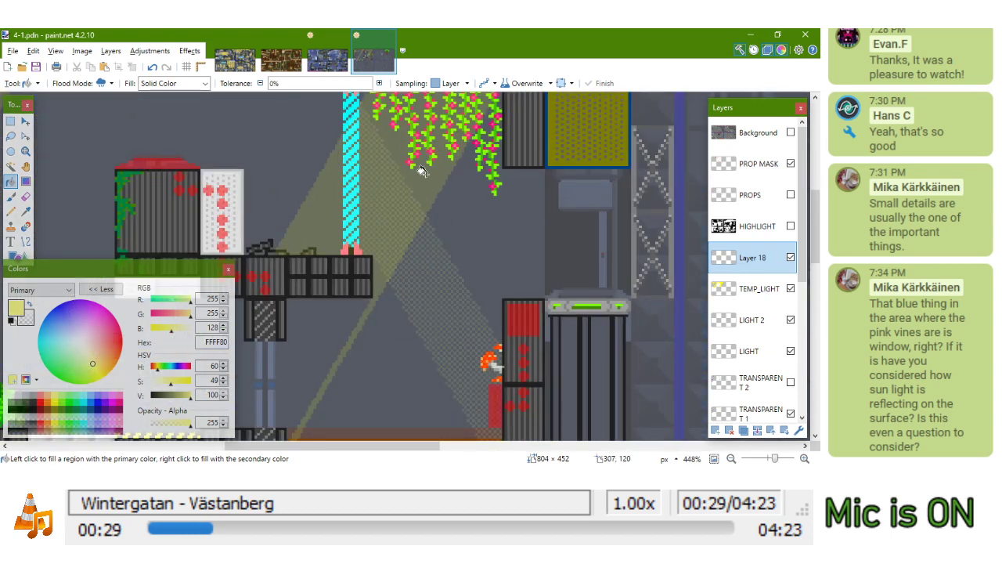
pyautogui.moveTo(410, 212); pyautogui.dragTo(443, 255)
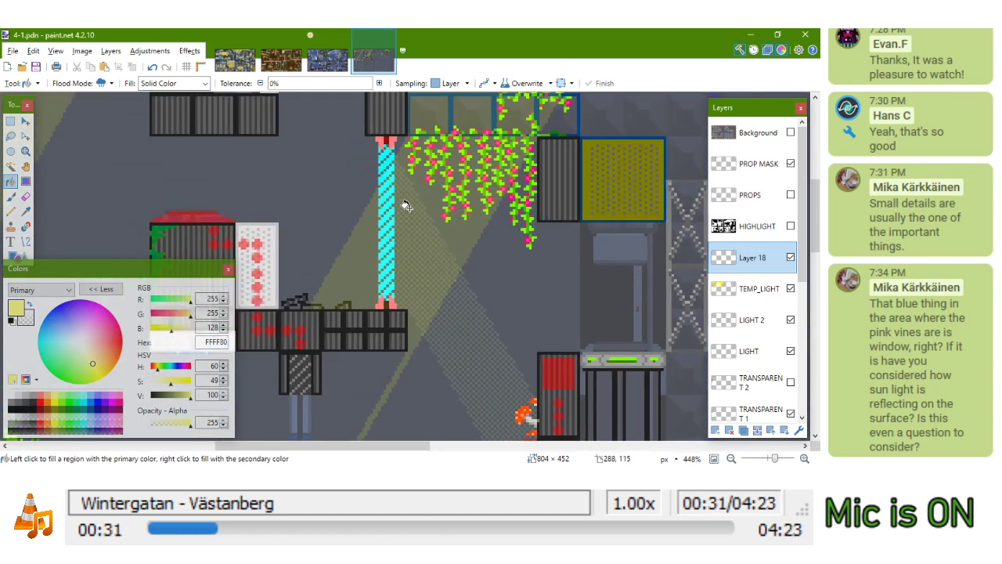
pyautogui.scroll(-3, 409, 200)
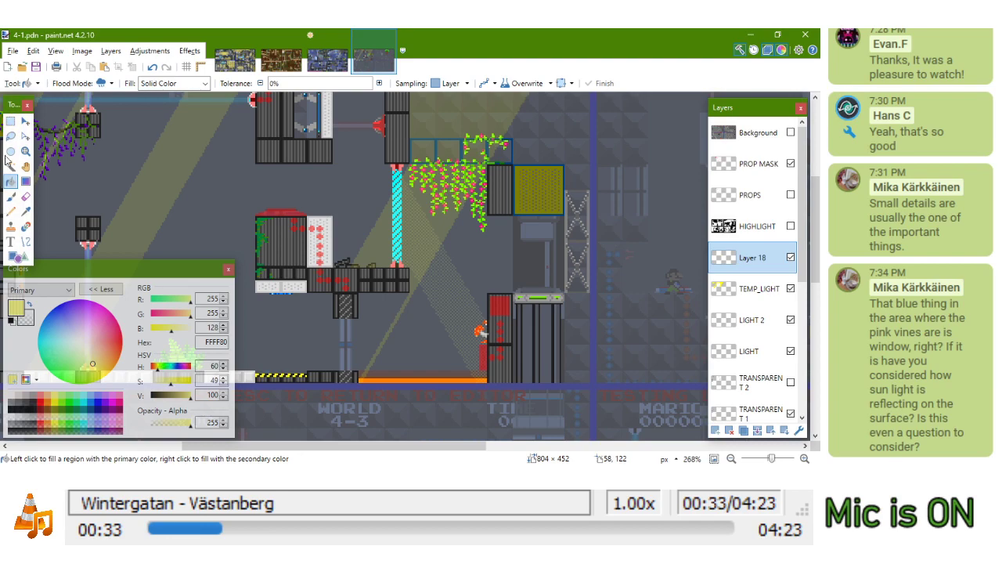
pyautogui.click(10, 123)
pyautogui.moveTo(346, 330); pyautogui.dragTo(431, 291)
pyautogui.moveTo(498, 160); pyautogui.dragTo(420, 220)
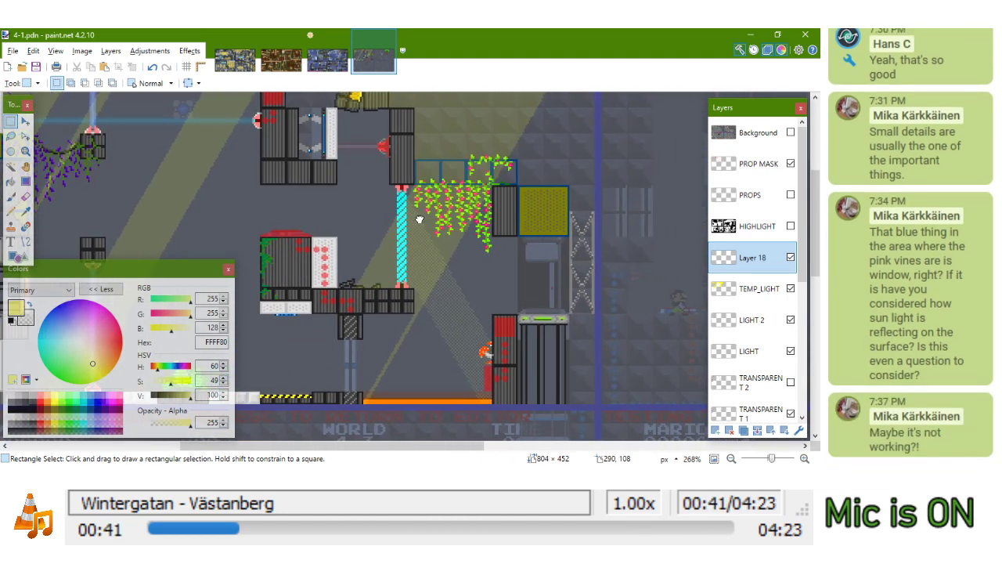
pyautogui.moveTo(419, 220); pyautogui.dragTo(360, 251)
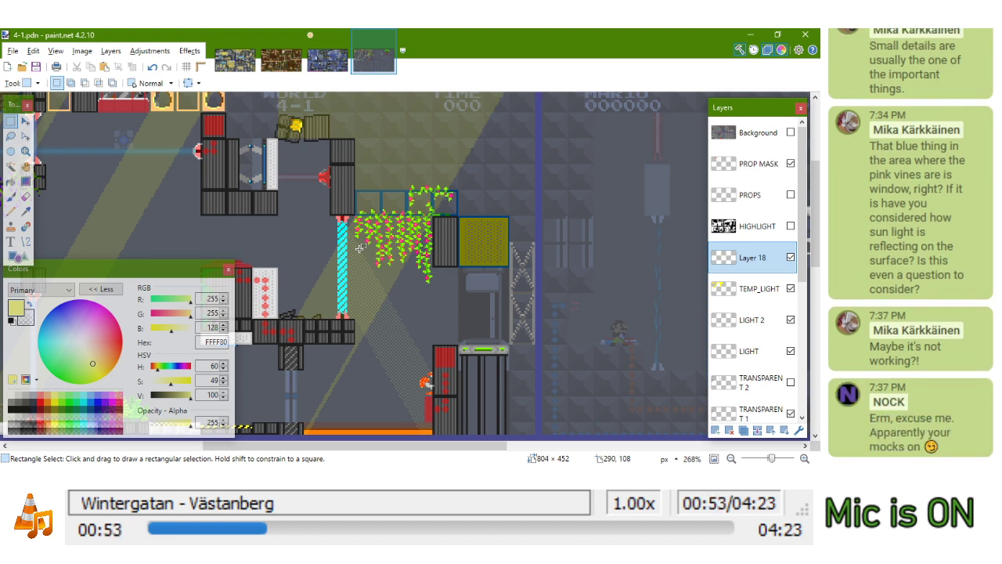
pyautogui.moveTo(360, 251); pyautogui.dragTo(493, 223)
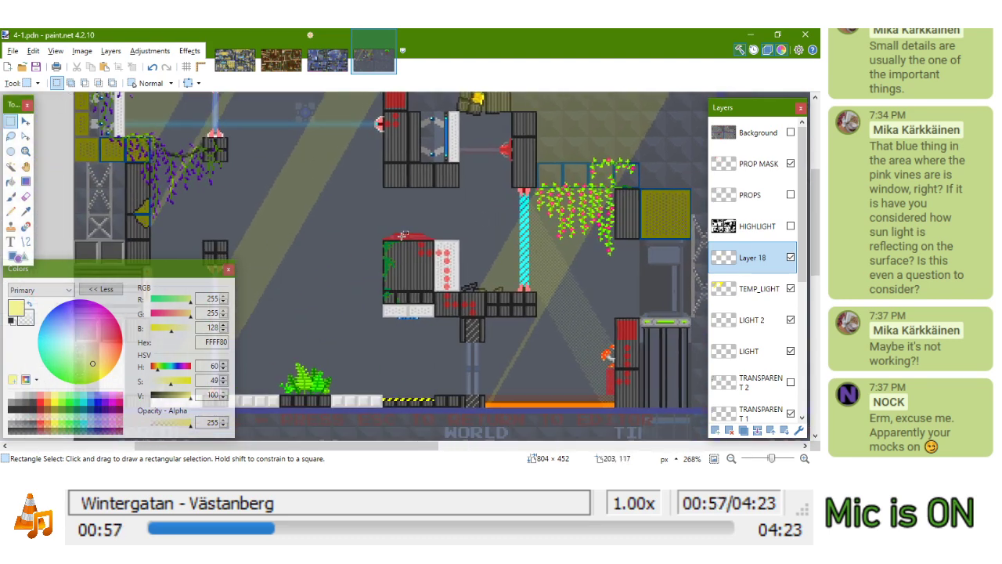
# Look over the whole 4-1 level, comparing its light shafts, blocks, vines and lasers at several magnifications
pyautogui.hscroll(-4, 533, 219)
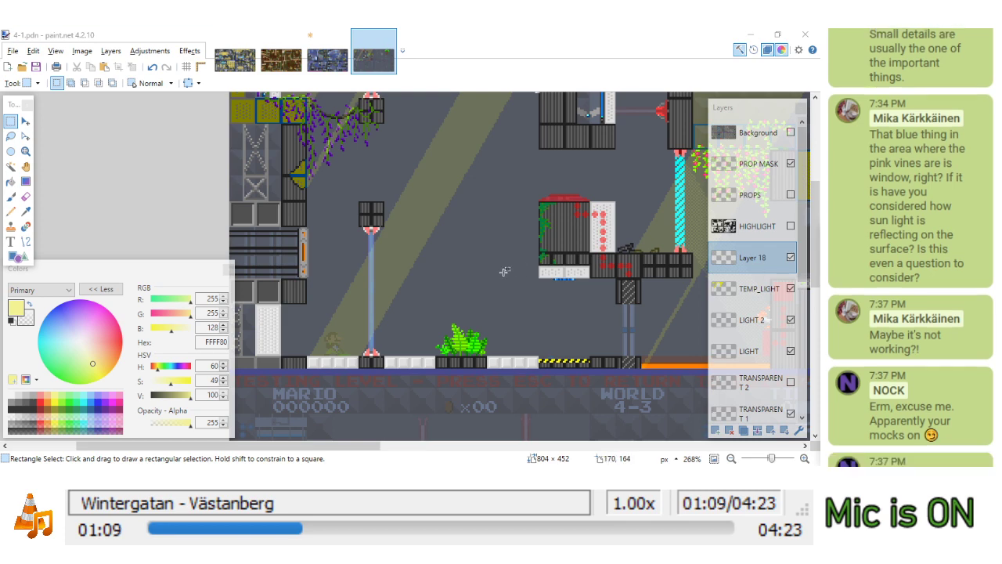
pyautogui.moveTo(499, 227)
pyautogui.mouseDown()
pyautogui.moveTo(504, 186)
pyautogui.moveTo(513, 202)
pyautogui.mouseUp()
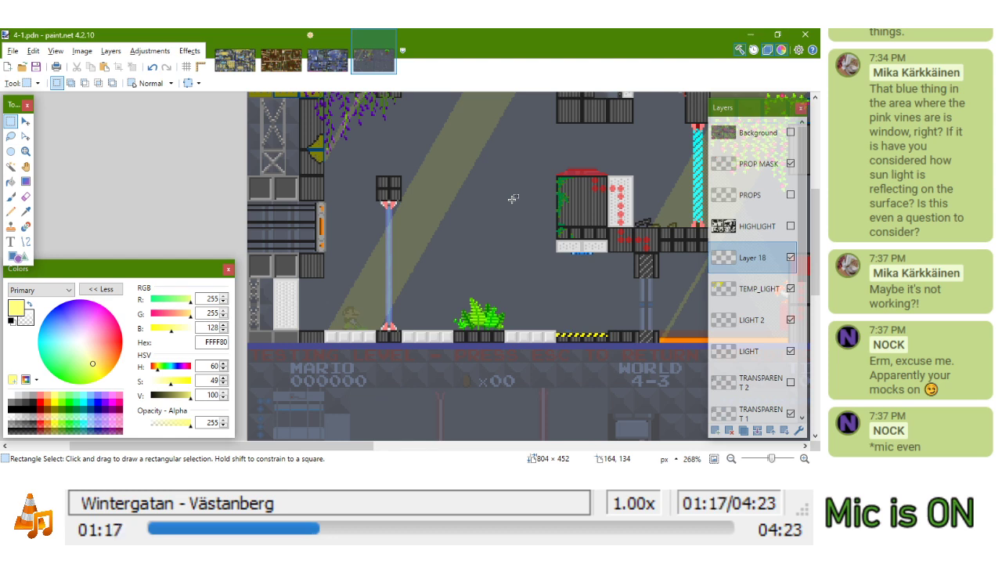
pyautogui.moveTo(509, 202); pyautogui.dragTo(454, 275)
pyautogui.scroll(-2, 456, 264)
pyautogui.moveTo(455, 218); pyautogui.dragTo(422, 245)
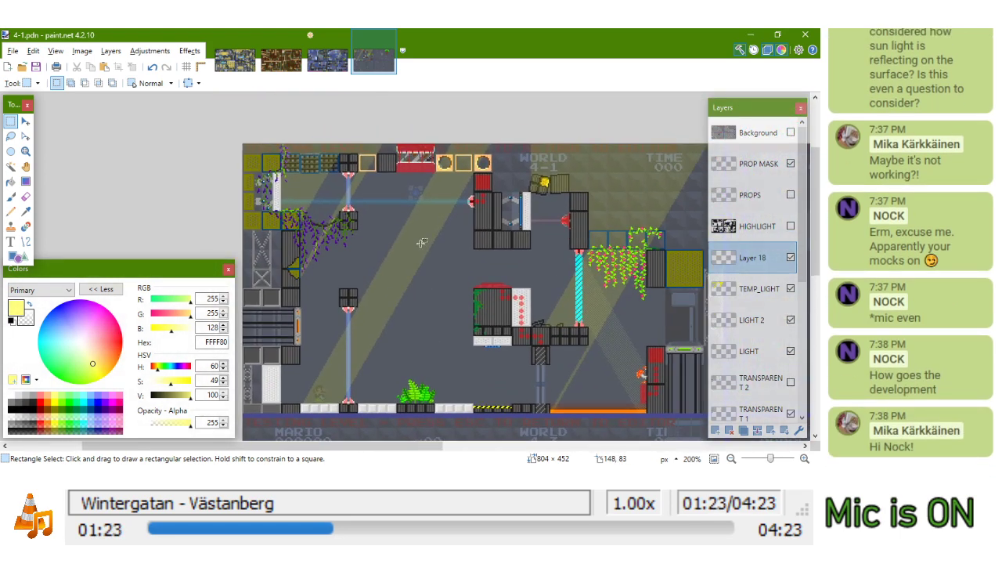
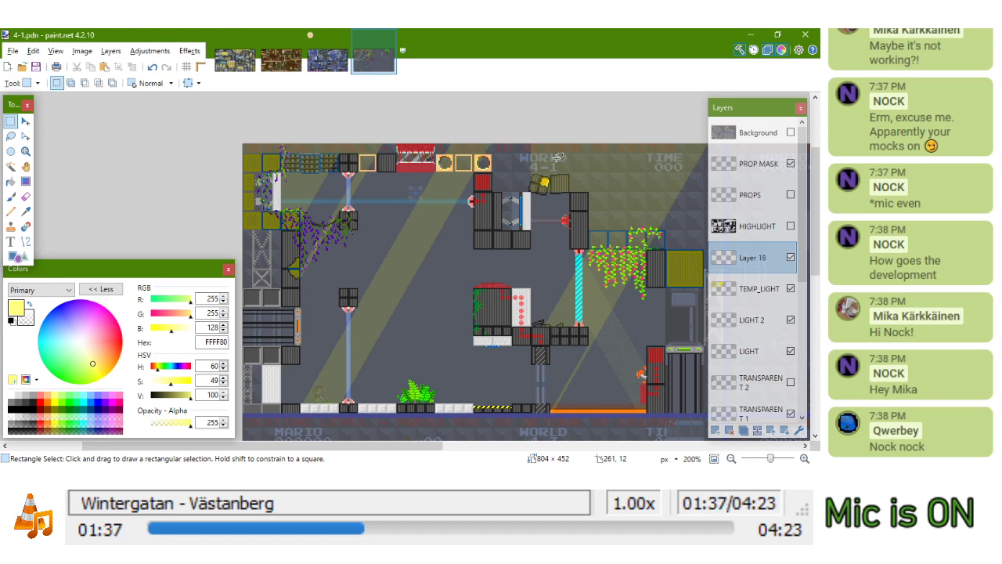
pyautogui.moveTo(387, 317)
pyautogui.mouseDown()
pyautogui.moveTo(387, 245)
pyautogui.moveTo(456, 300)
pyautogui.moveTo(371, 321)
pyautogui.mouseUp()
pyautogui.click(10, 211)
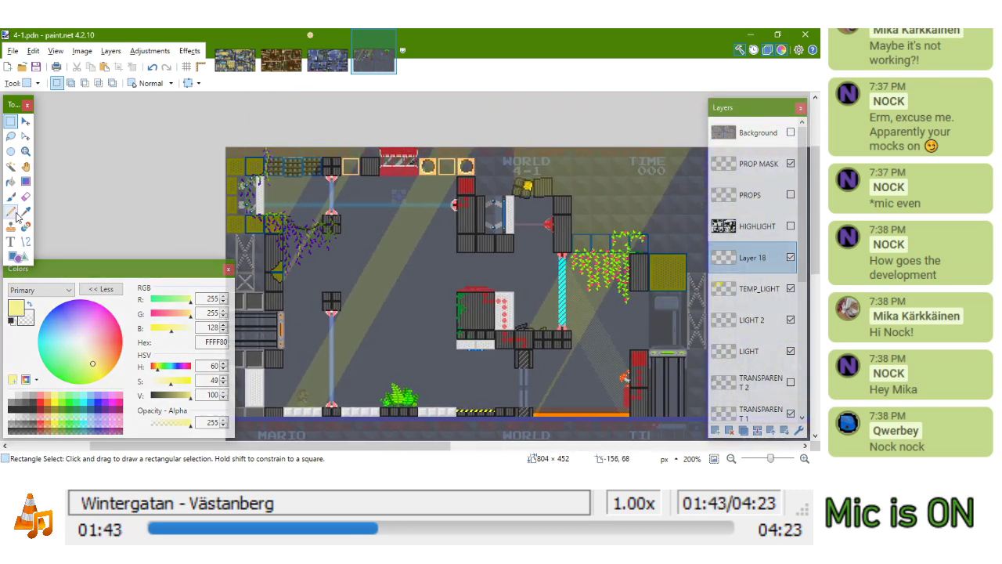
pyautogui.moveTo(447, 253); pyautogui.dragTo(452, 273)
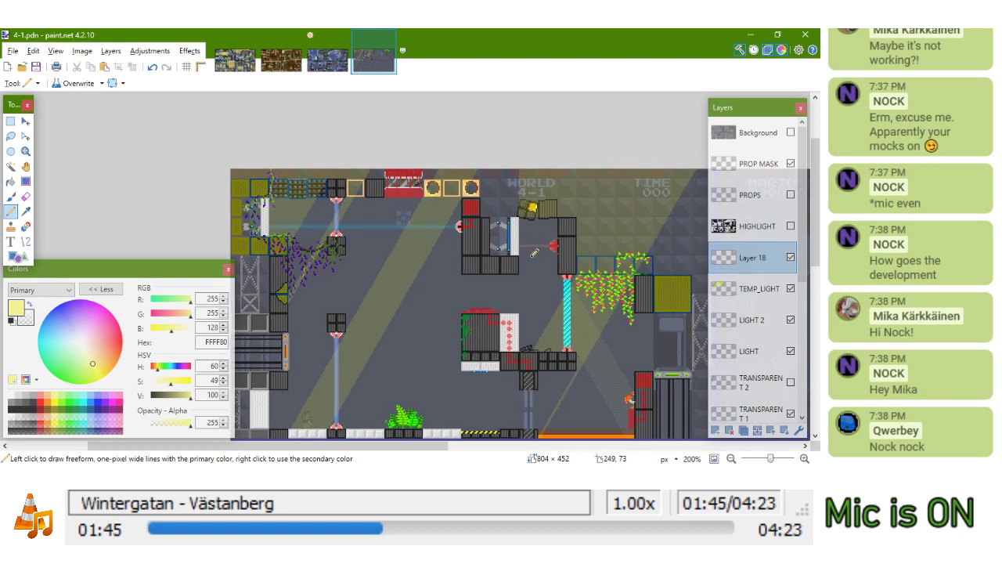
pyautogui.scroll(2, 551, 213)
pyautogui.scroll(-3, 557, 197)
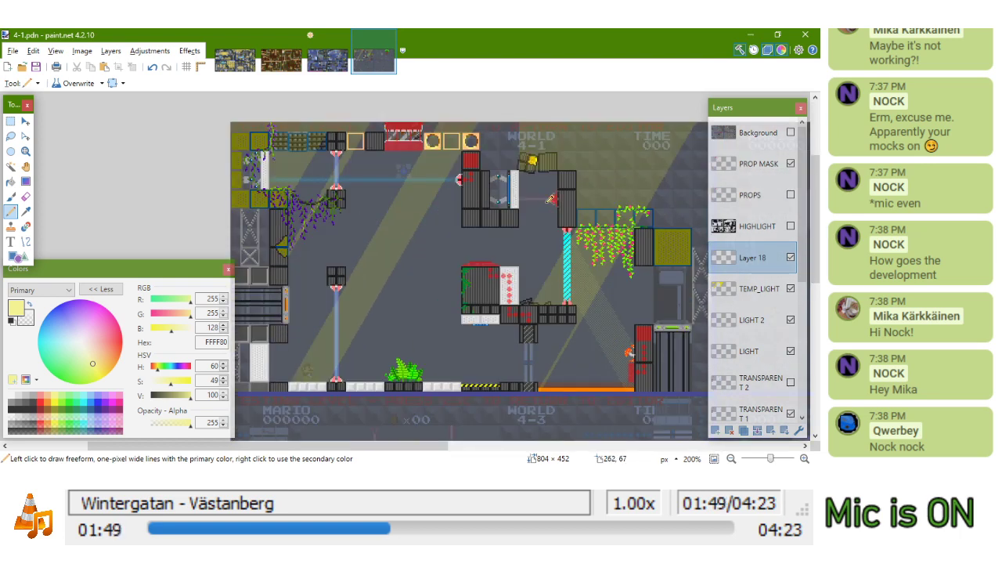
pyautogui.moveTo(321, 175); pyautogui.dragTo(389, 171)
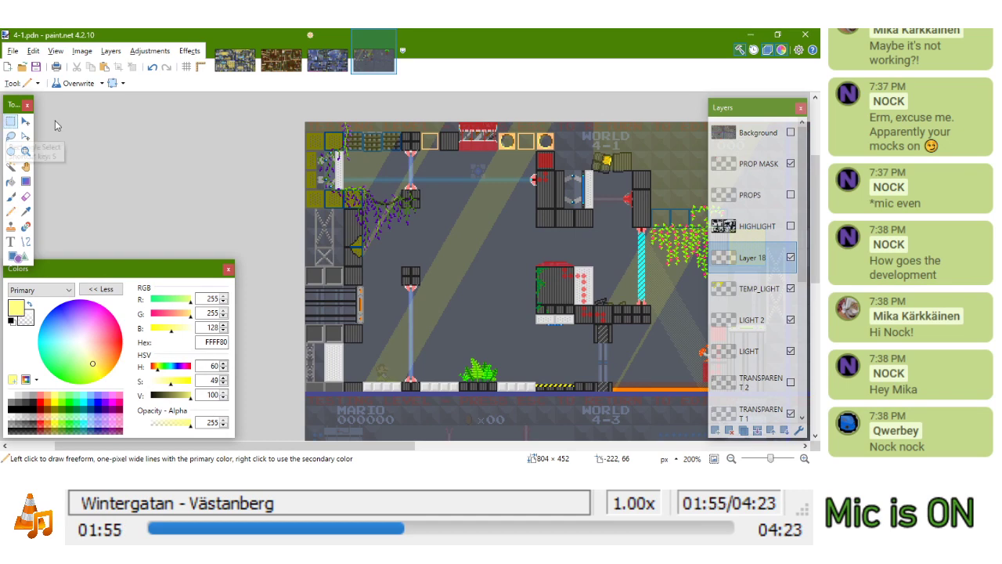
pyautogui.click(10, 122)
pyautogui.scroll(1, 423, 223)
pyautogui.scroll(-3, 422, 223)
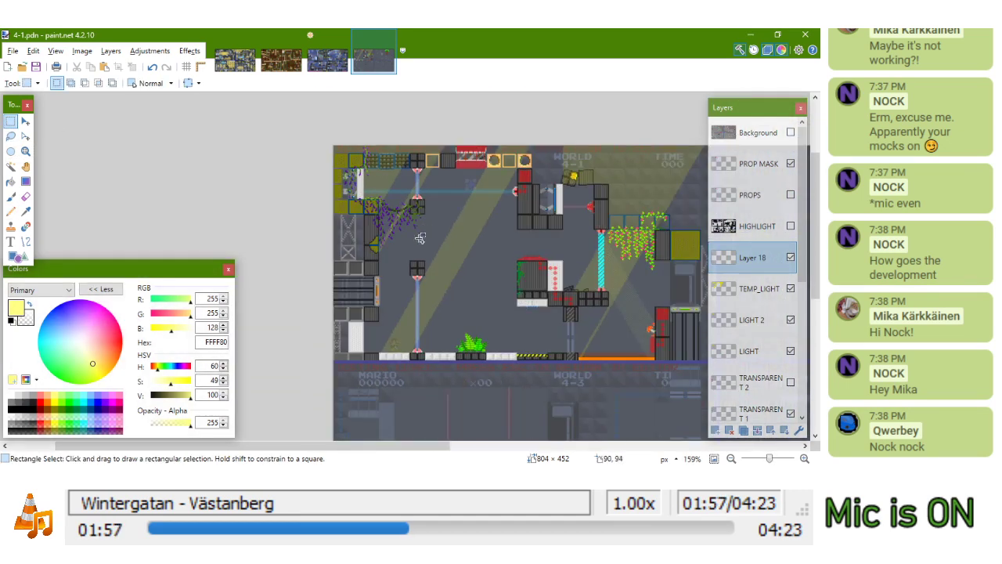
pyautogui.scroll(1, 415, 250)
pyautogui.moveTo(416, 251); pyautogui.dragTo(405, 242)
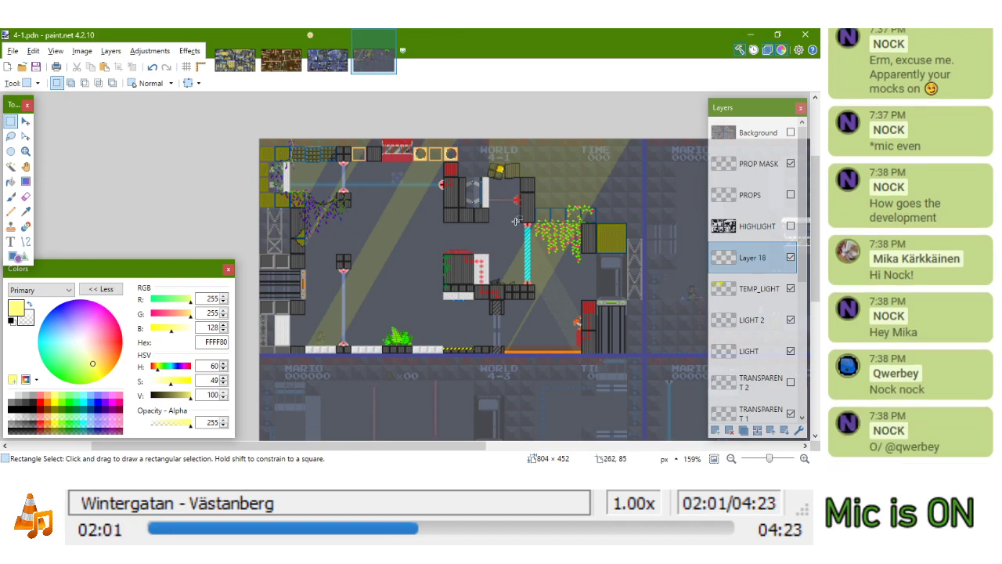
pyautogui.scroll(4, 571, 227)
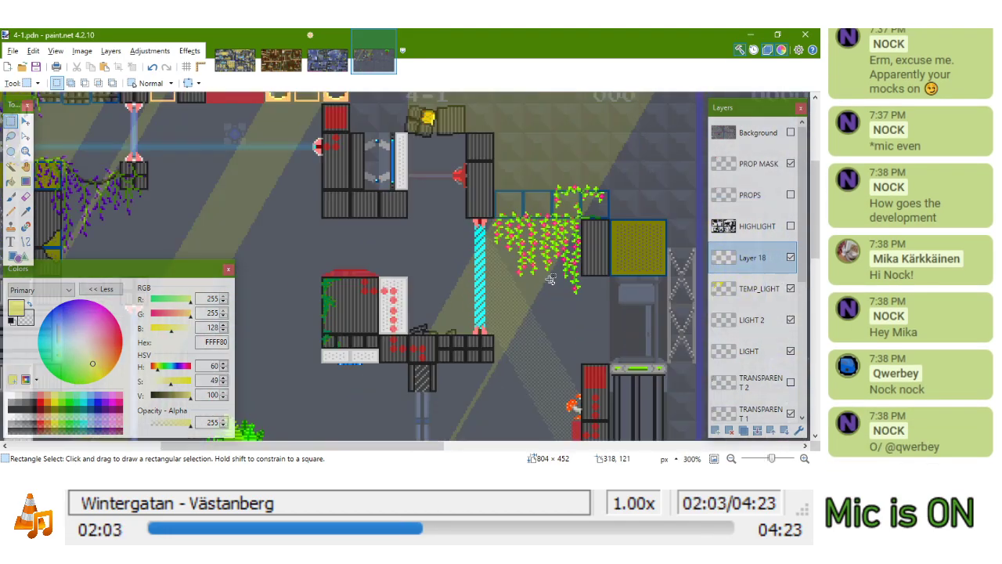
pyautogui.scroll(-4, 551, 278)
pyautogui.scroll(3, 375, 232)
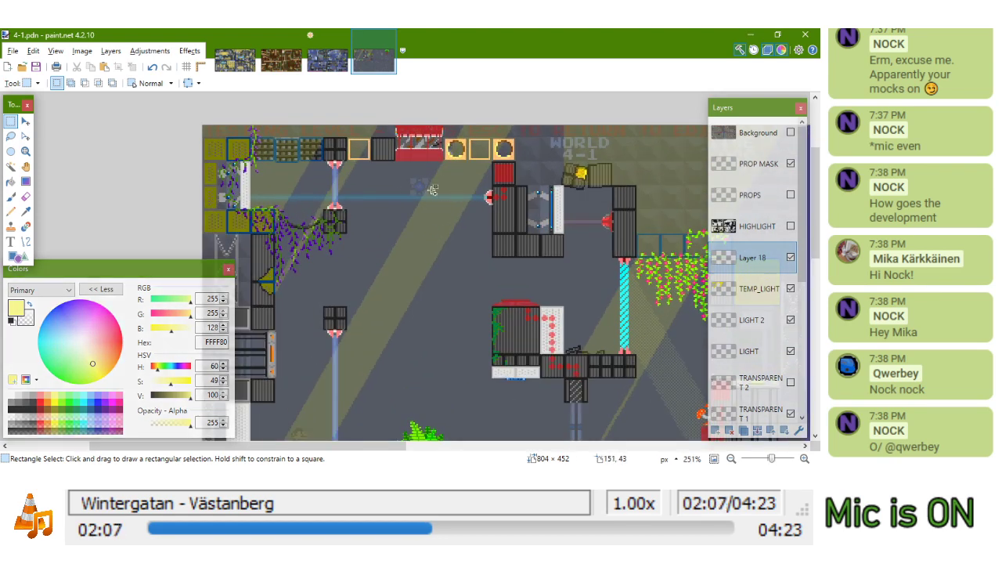
# Take the Pencil tool and set the primary color to green 008000
pyautogui.click(10, 212)
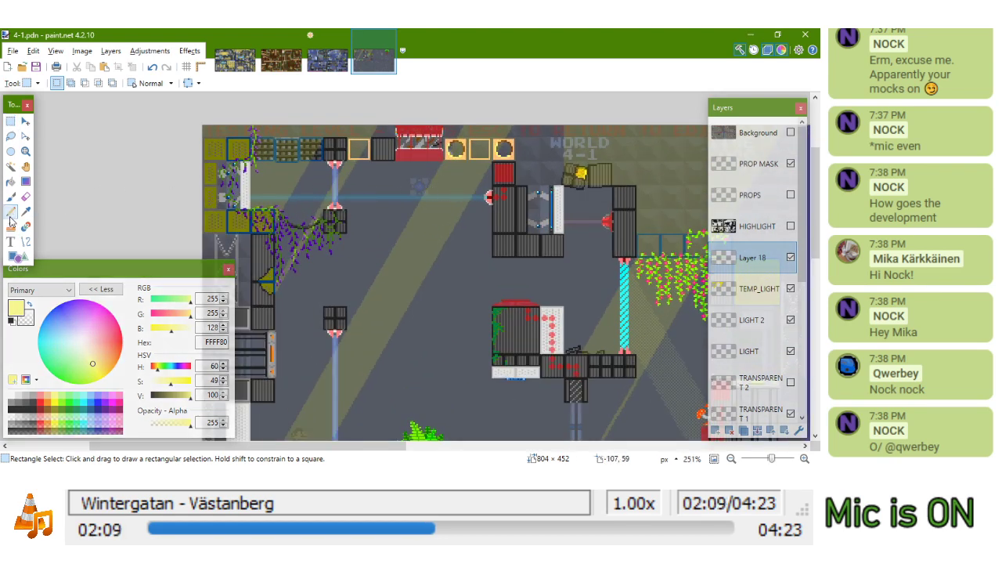
pyautogui.click(64, 409)
pyautogui.scroll(2, 175, 153)
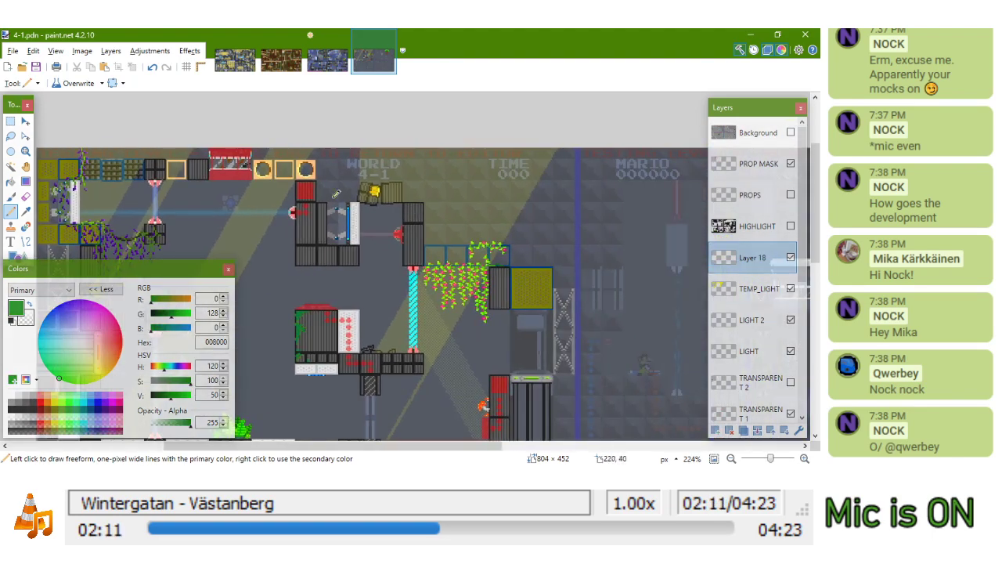
# Show the TEMP TILES layer, copy its 16 × 16 yellow perforated block, and make the TILES layer active
pyautogui.click(10, 123)
pyautogui.scroll(-2, 482, 149)
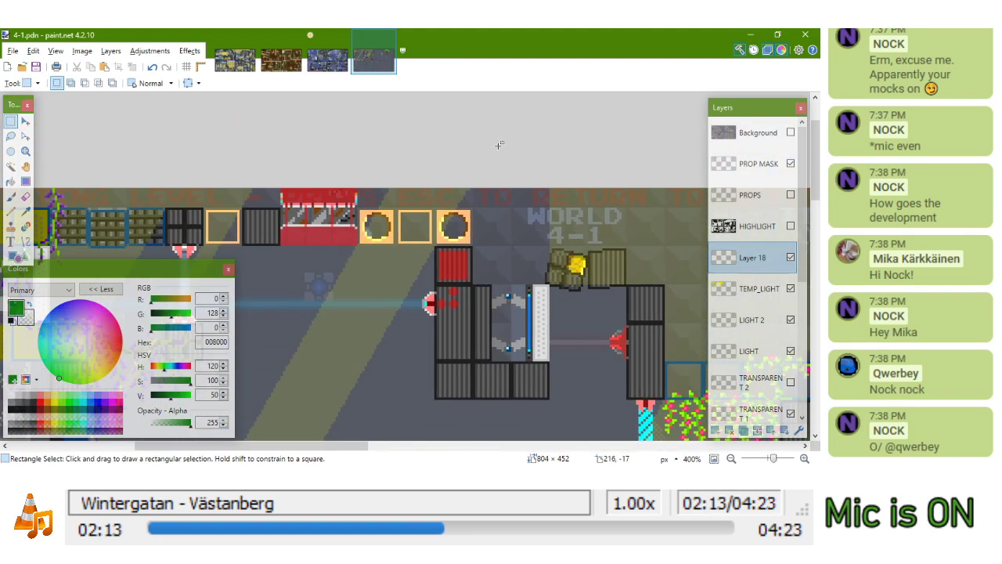
pyautogui.moveTo(244, 197); pyautogui.dragTo(504, 193)
pyautogui.scroll(3, 391, 182)
pyautogui.scroll(-3, 392, 182)
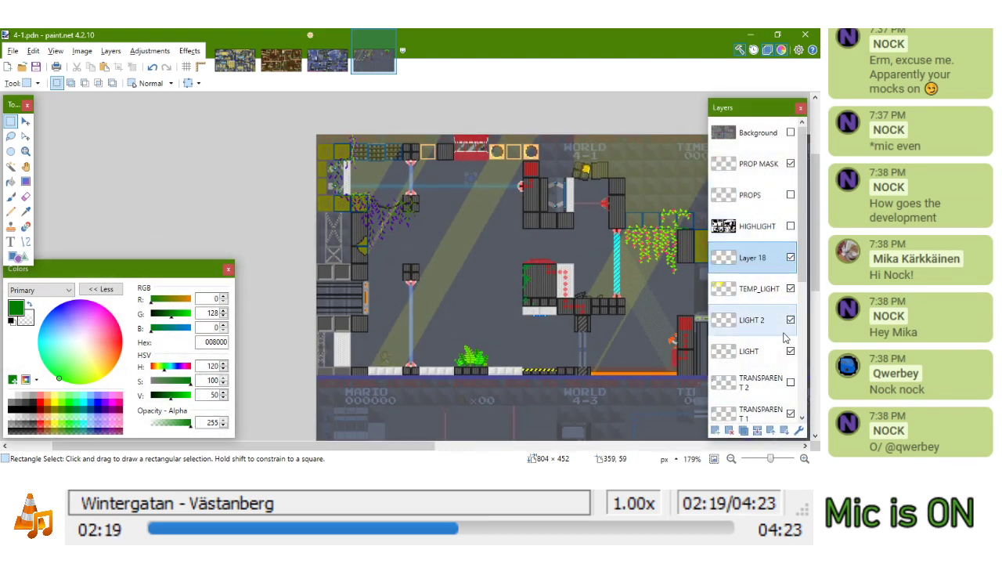
pyautogui.scroll(-1, 789, 382)
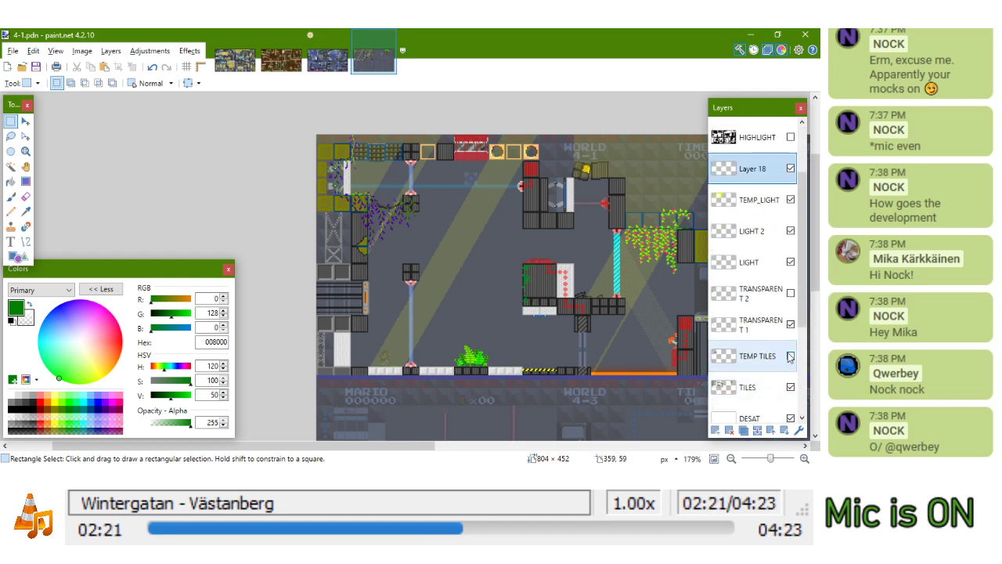
pyautogui.click(763, 356)
pyautogui.scroll(2, 395, 217)
pyautogui.scroll(2, 395, 217)
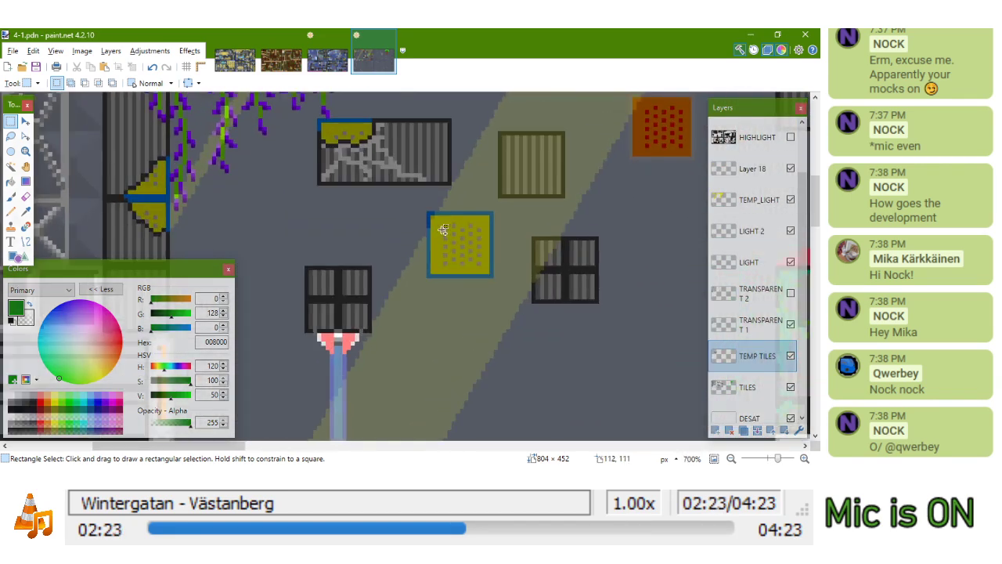
pyautogui.moveTo(429, 213); pyautogui.dragTo(480, 268)
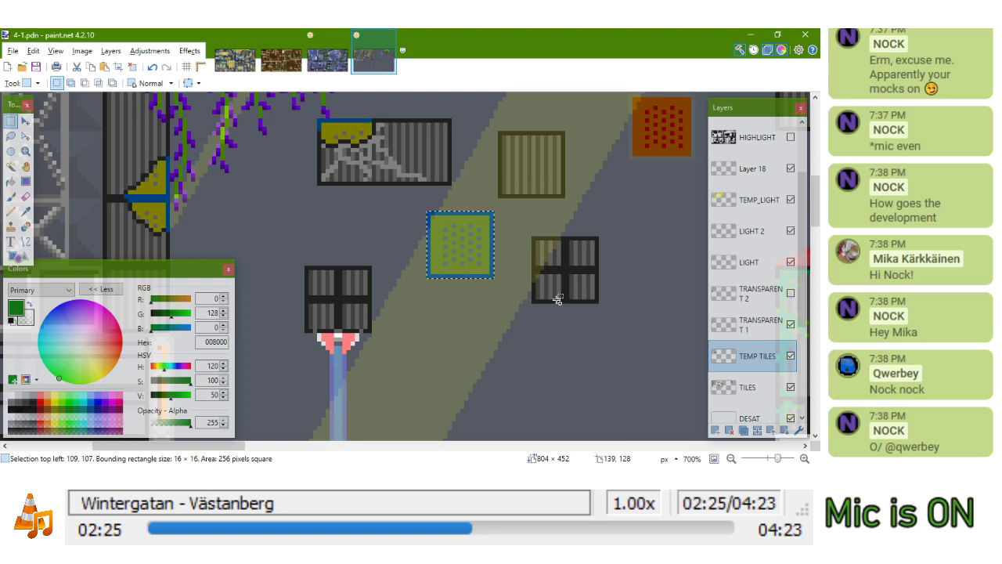
pyautogui.click(751, 387)
# Survey level 4-1's open areas, platforms and ledges for a spot to place the yellow perforated block
pyautogui.scroll(-3, 540, 267)
pyautogui.moveTo(541, 267); pyautogui.dragTo(221, 319)
pyautogui.scroll(-2, 442, 264)
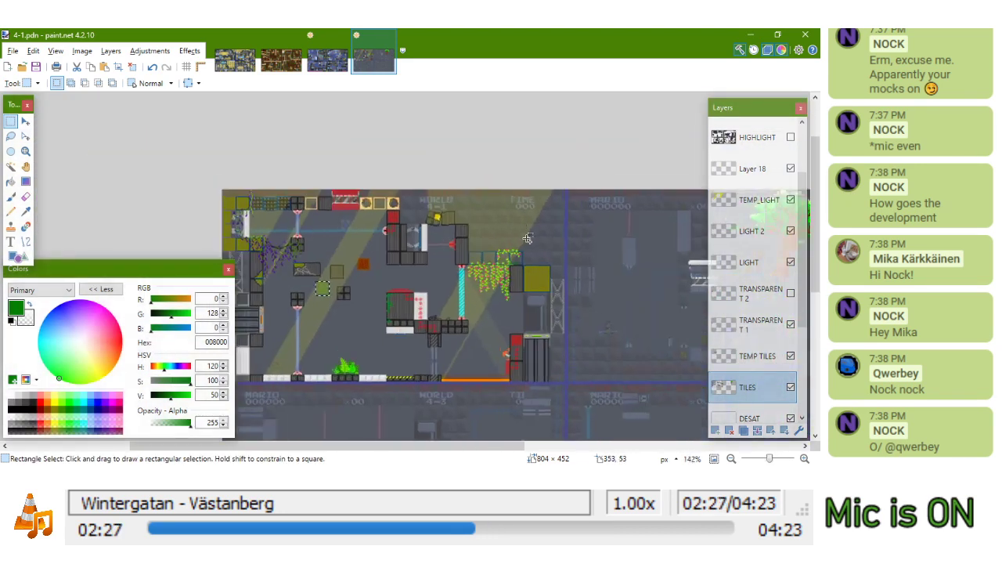
pyautogui.scroll(2, 572, 257)
pyautogui.moveTo(436, 149); pyautogui.dragTo(543, 240)
pyautogui.scroll(-2, 536, 239)
pyautogui.moveTo(436, 289); pyautogui.dragTo(533, 221)
pyautogui.scroll(2, 534, 222)
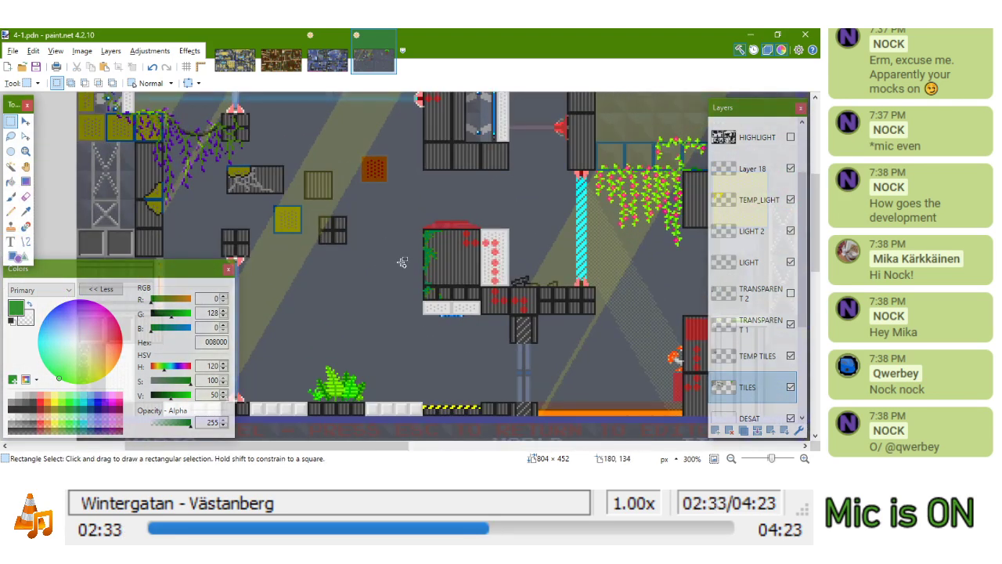
pyautogui.scroll(-3, 430, 261)
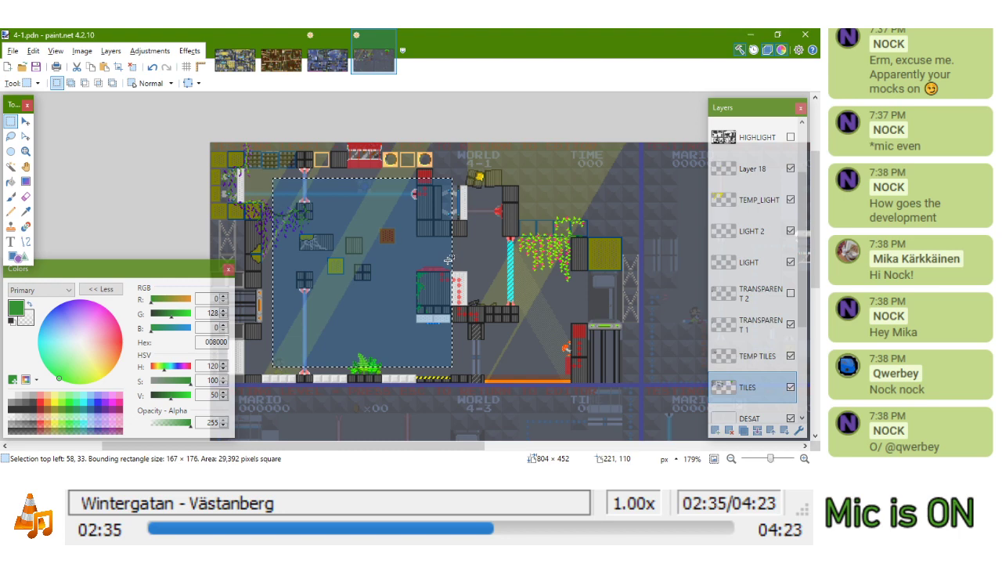
pyautogui.scroll(4, 587, 188)
pyautogui.moveTo(507, 123); pyautogui.dragTo(605, 199)
pyautogui.click(584, 201)
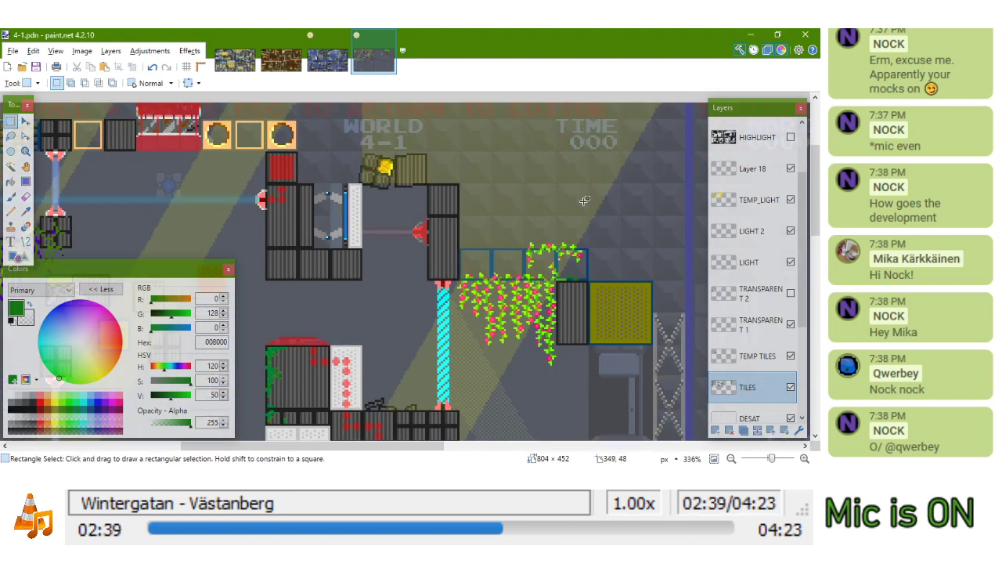
pyautogui.scroll(-3, 572, 223)
pyautogui.scroll(2, 519, 217)
pyautogui.scroll(3, 520, 212)
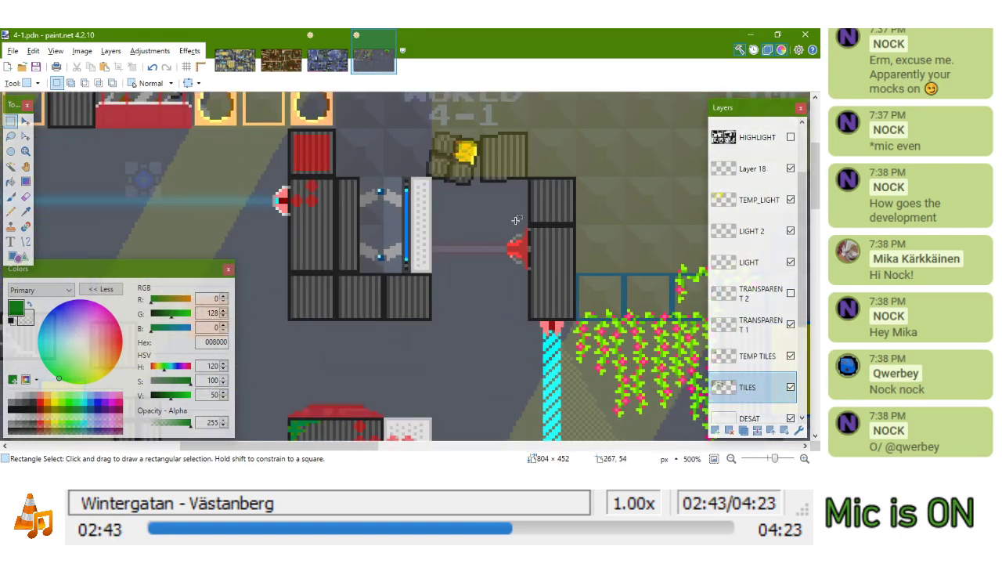
pyautogui.moveTo(514, 209); pyautogui.dragTo(572, 279)
# Place the copied yellow perforated block on the TILES layer directly right of the red block, at 208, 24
pyautogui.scroll(3, 612, 267)
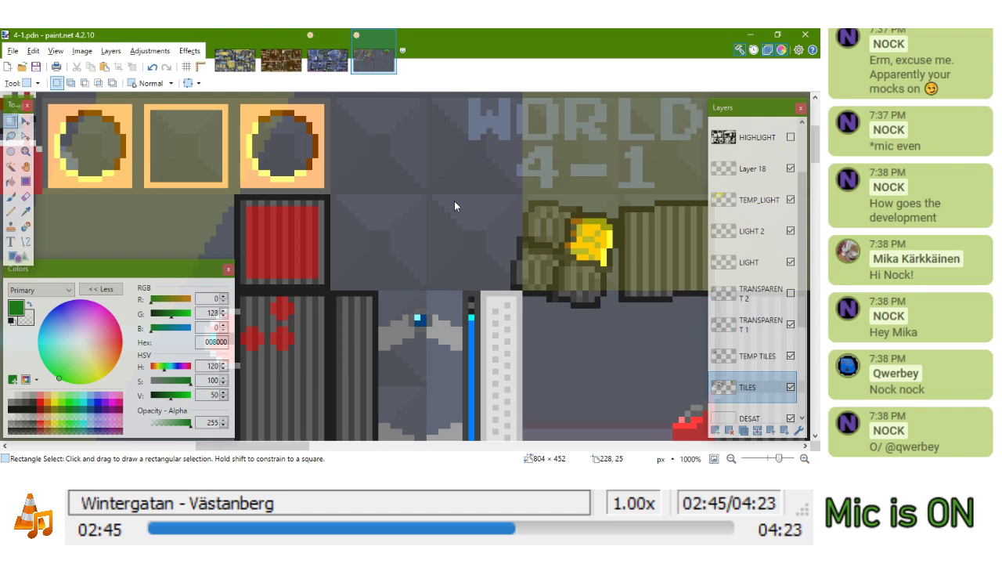
pyautogui.press('m')
pyautogui.moveTo(365, 352); pyautogui.dragTo(445, 310)
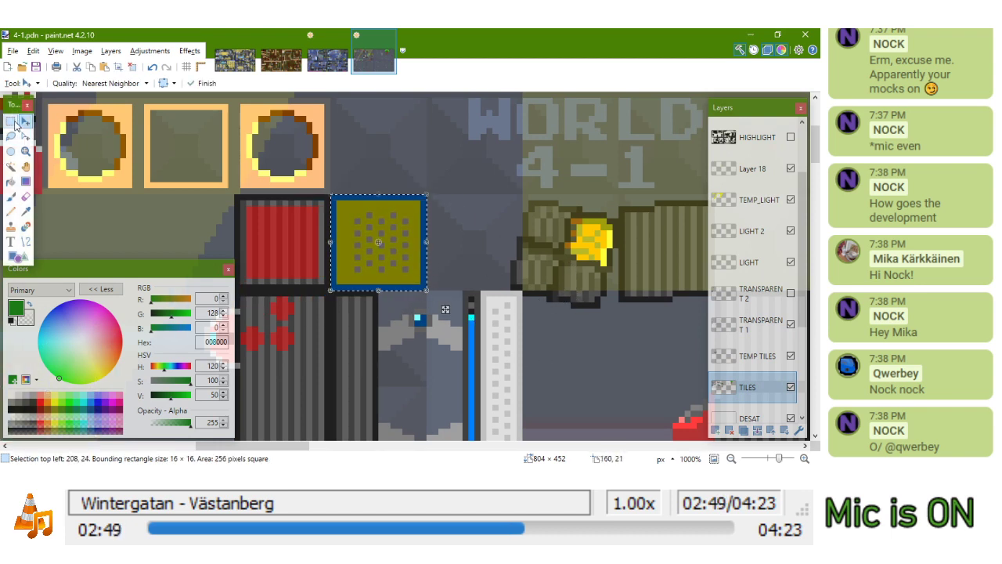
pyautogui.press('s')
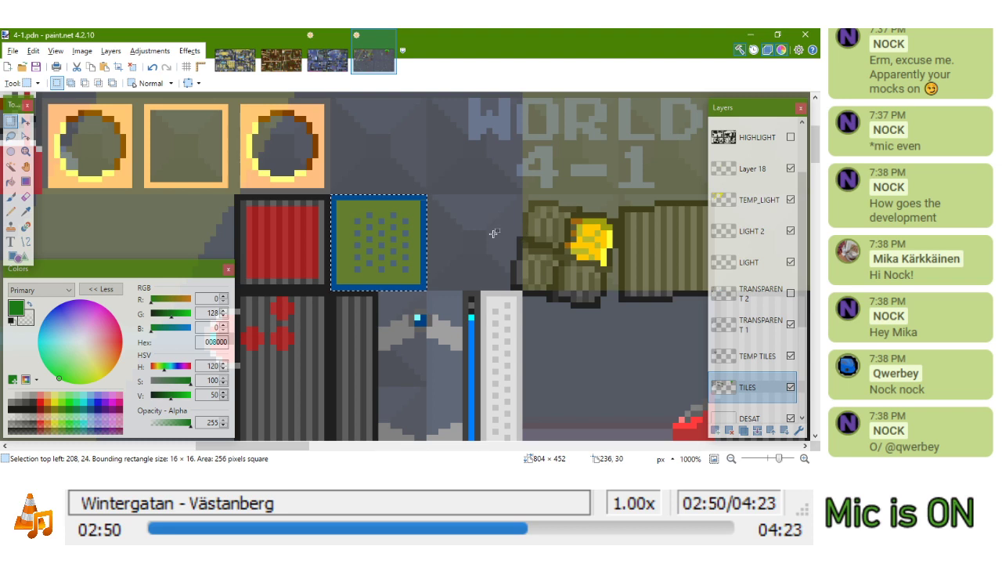
# Add a second yellow perforated block right of the first at 224, 24, keeping the overlapping edge of the broken block in front
pyautogui.click(26, 135)
pyautogui.moveTo(349, 209); pyautogui.dragTo(444, 208)
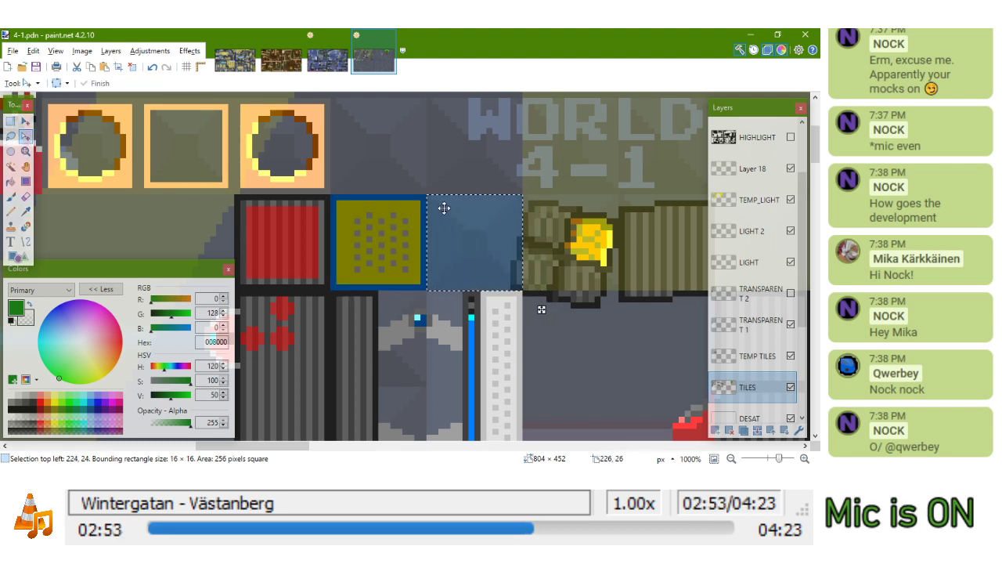
pyautogui.click(11, 121)
pyautogui.moveTo(520, 270); pyautogui.dragTo(519, 290)
pyautogui.moveTo(518, 240); pyautogui.dragTo(530, 277)
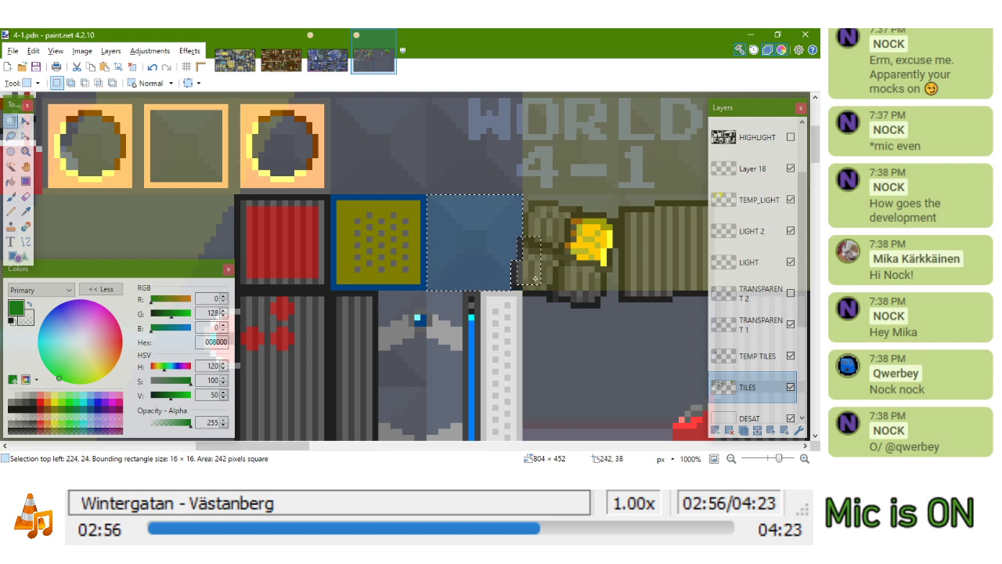
pyautogui.click(26, 120)
pyautogui.moveTo(502, 220); pyautogui.dragTo(470, 218)
pyautogui.hotkey('ctrl', 'd')
# Select the offset striped block right of the broken block and nudge it one pixel up and one pixel right
pyautogui.scroll(-5, 465, 221)
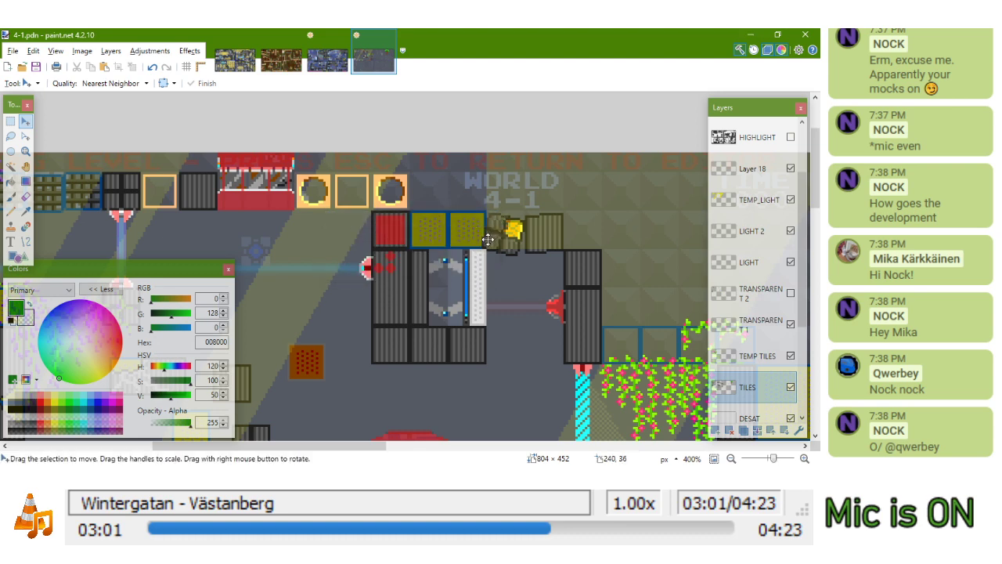
pyautogui.scroll(6, 488, 239)
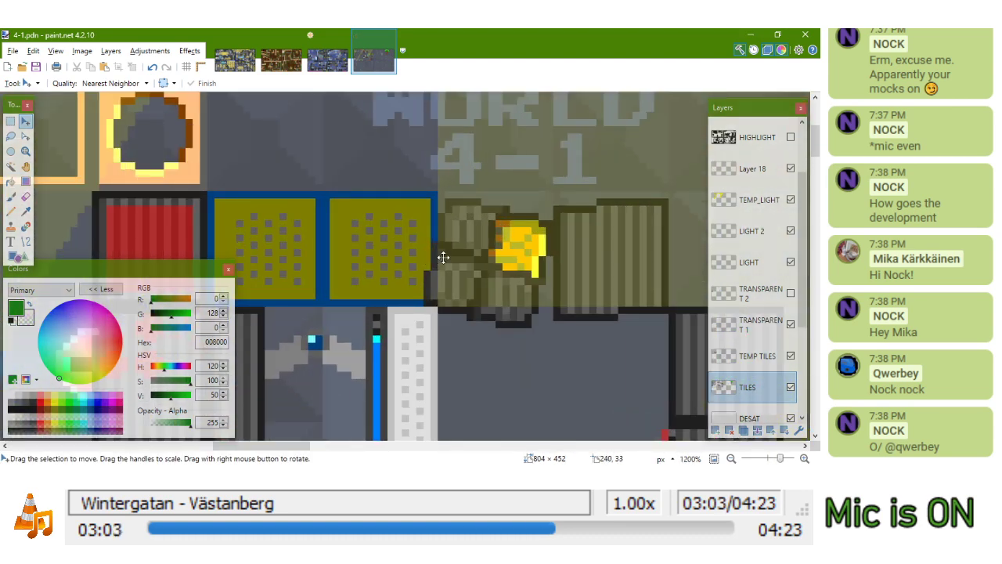
pyautogui.scroll(-2, 443, 257)
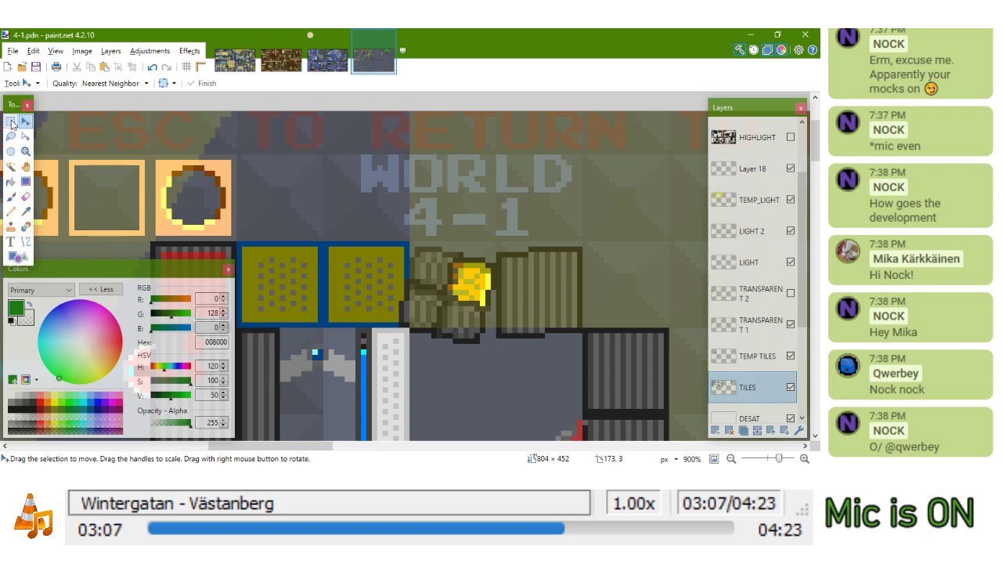
pyautogui.click(11, 121)
pyautogui.scroll(2, 583, 262)
pyautogui.moveTo(577, 233); pyautogui.dragTo(468, 238)
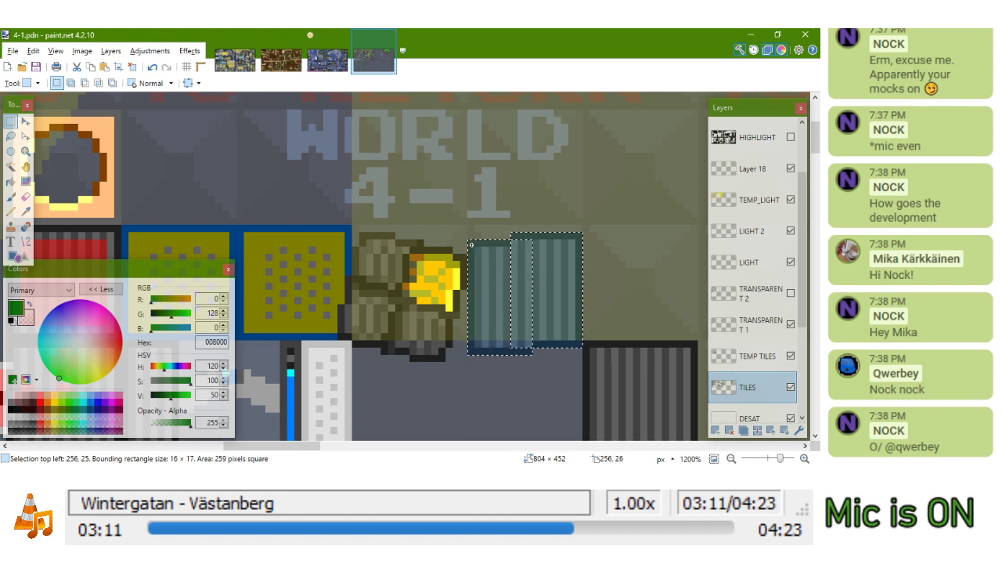
pyautogui.click(25, 121)
pyautogui.press('Up')
pyautogui.press('Right')
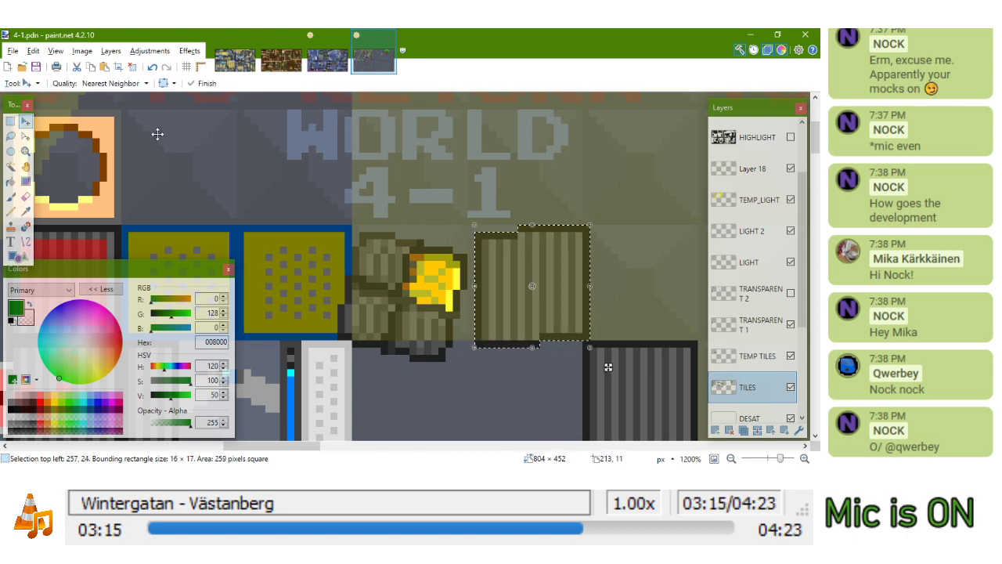
pyautogui.hotkey('ctrl', 'd')
# Select the outline of the broken block with the yellow core and move its TILES pixels two pixels left and one up
pyautogui.scroll(-2, 448, 202)
pyautogui.scroll(2, 447, 202)
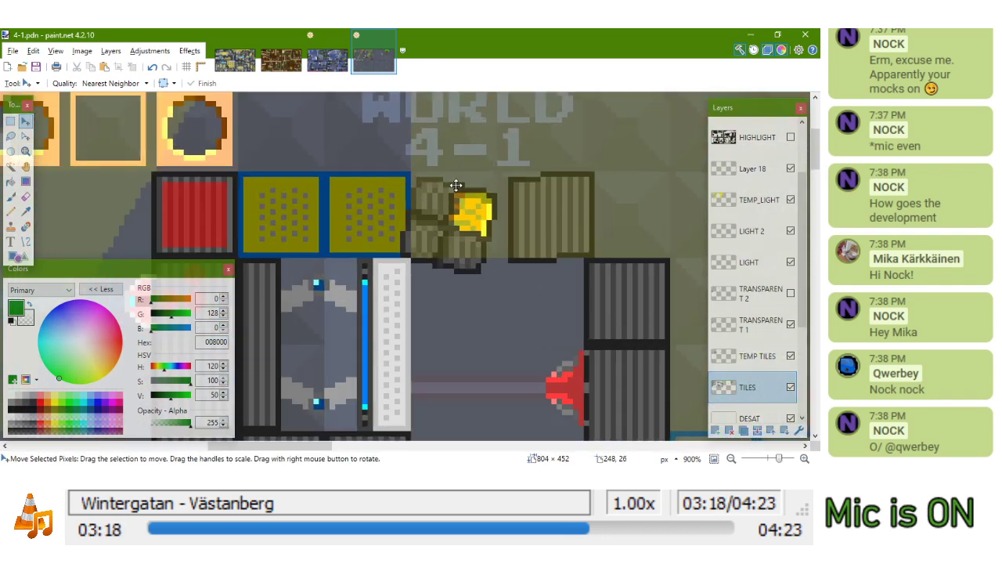
pyautogui.click(13, 123)
pyautogui.scroll(2, 435, 166)
pyautogui.moveTo(409, 184); pyautogui.dragTo(443, 304)
pyautogui.moveTo(386, 262); pyautogui.dragTo(416, 282)
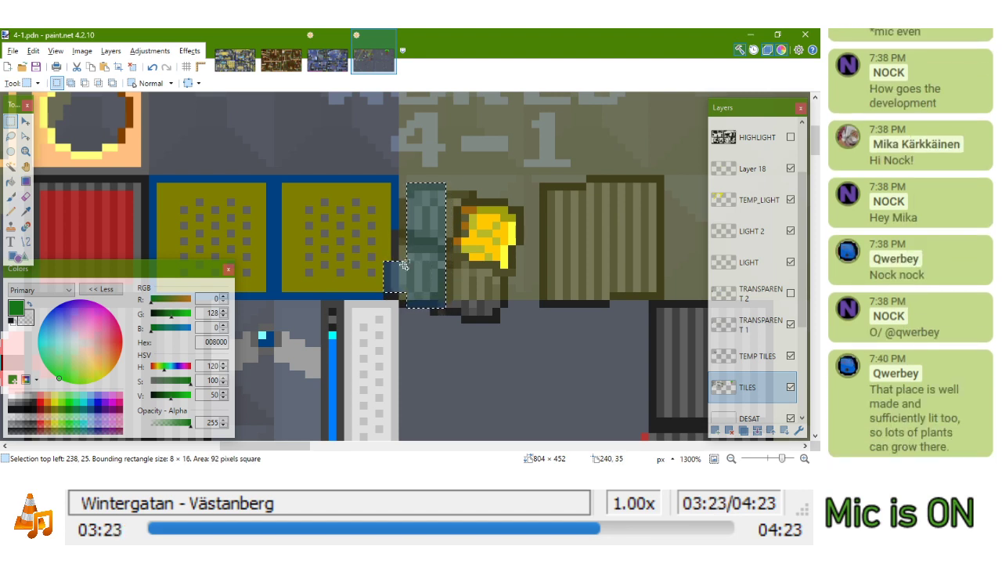
pyautogui.moveTo(395, 233); pyautogui.dragTo(415, 279)
pyautogui.moveTo(405, 207); pyautogui.dragTo(465, 317)
pyautogui.moveTo(524, 205); pyautogui.dragTo(503, 276)
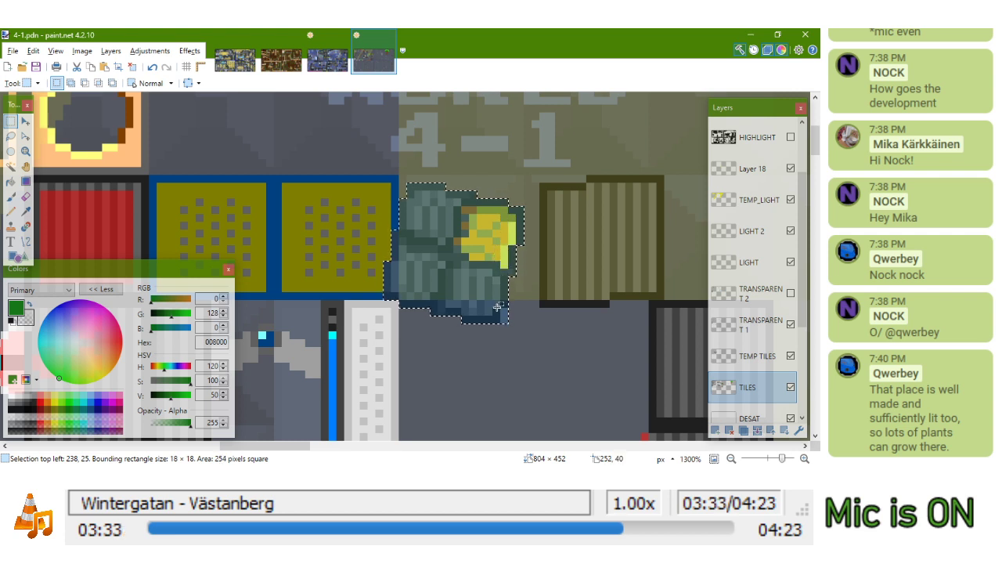
pyautogui.click(26, 120)
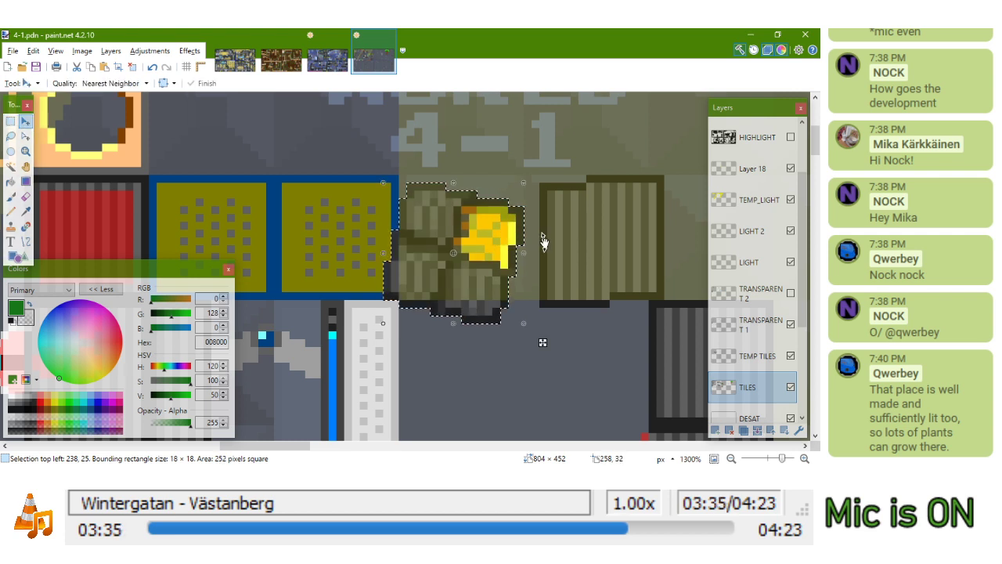
pyautogui.moveTo(543, 342); pyautogui.dragTo(526, 335)
# Return the selection outline to 238, 25 and shift the broken block's TRANSPARENT 1 pixels two pixels left and one up
pyautogui.press('m')
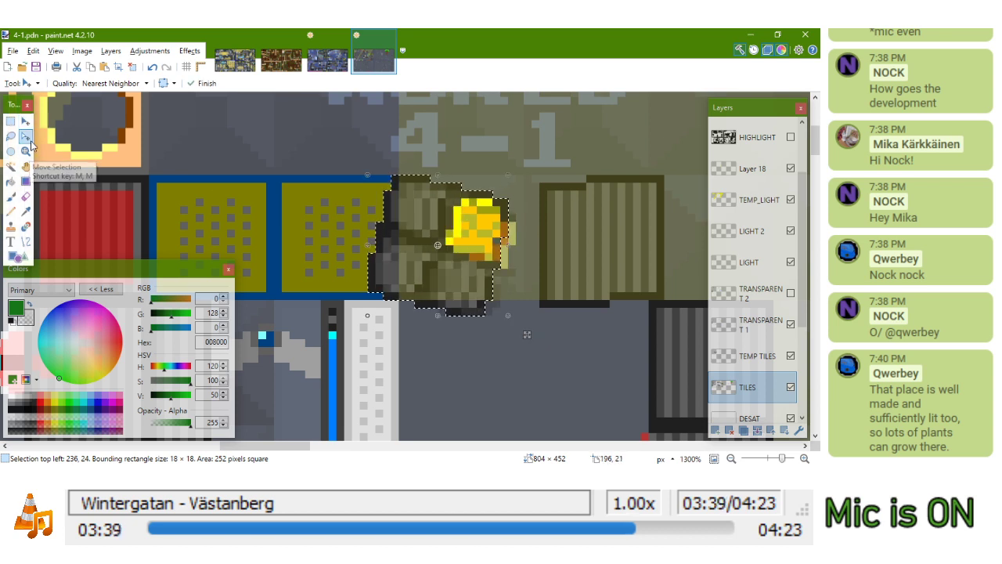
pyautogui.press('Down')
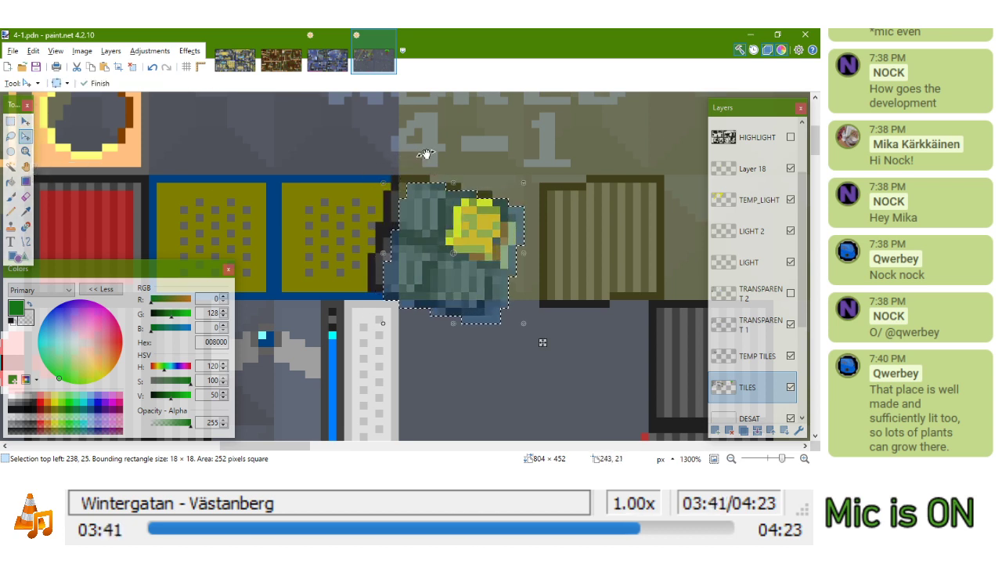
pyautogui.click(757, 334)
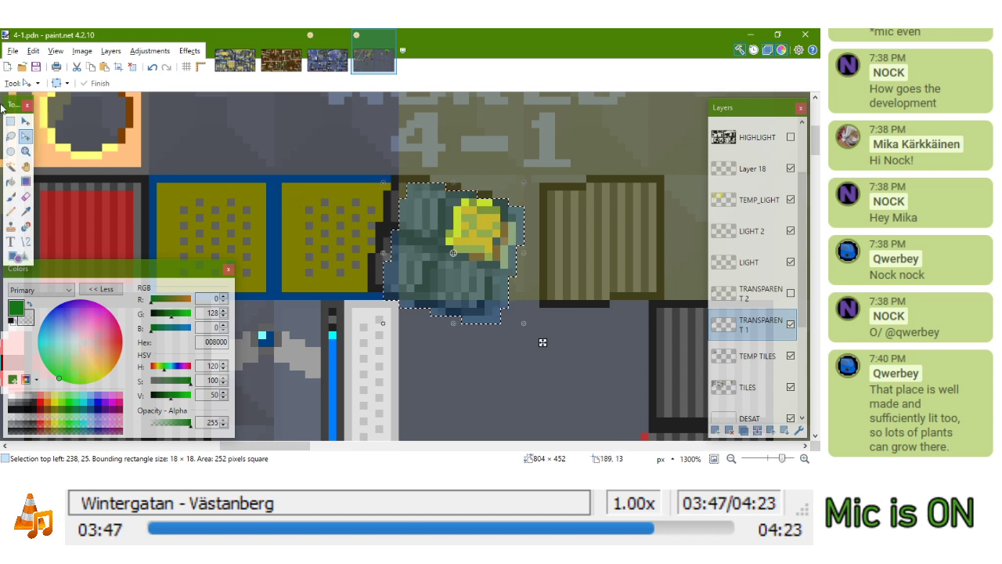
pyautogui.click(26, 121)
pyautogui.press('Left')
pyautogui.press('Left')
pyautogui.press('Up')
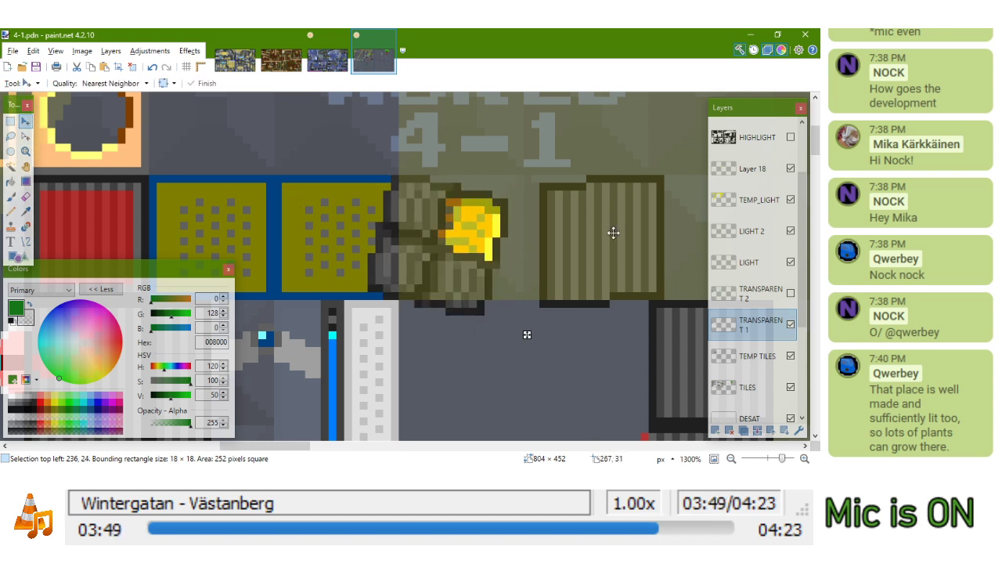
# Reset the selection outline to 238, 25, show TRANSPARENT 2, and shift the broken block's pixels there two pixels left and one up
pyautogui.click(25, 137)
pyautogui.press('Right')
pyautogui.press('Right')
pyautogui.press('Down')
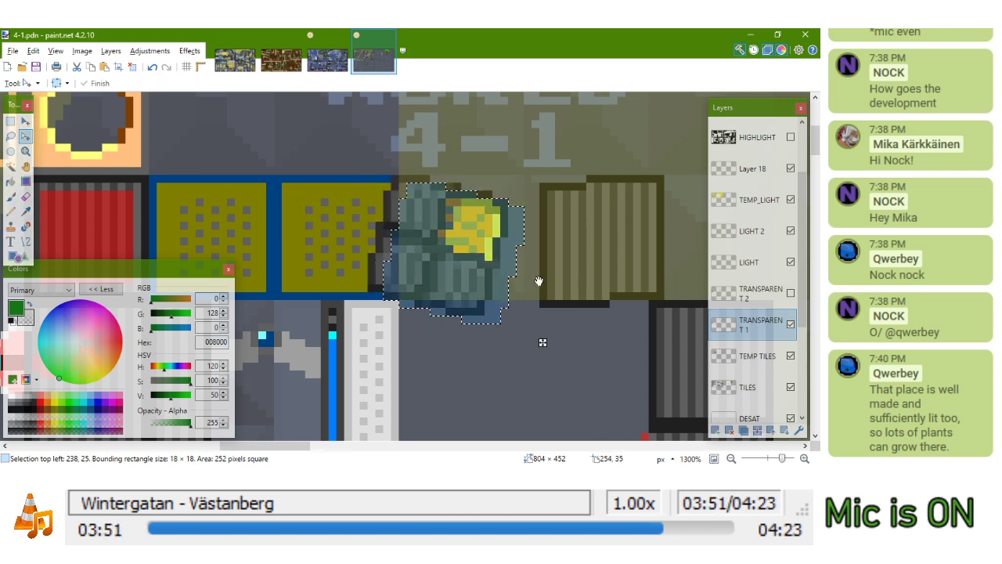
pyautogui.click(791, 293)
pyautogui.click(770, 294)
pyautogui.click(25, 121)
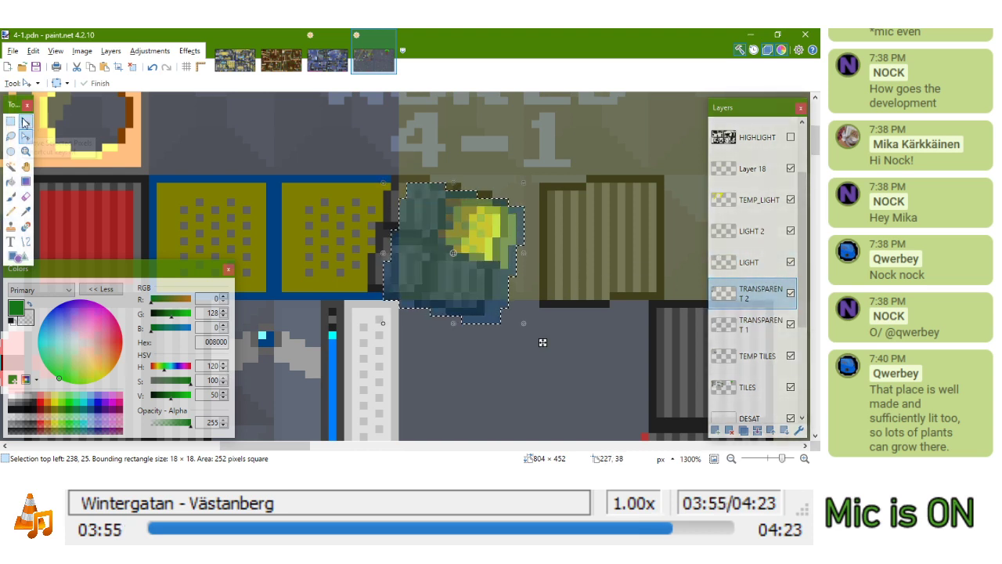
pyautogui.press('Left')
pyautogui.press('Left')
pyautogui.press('Up')
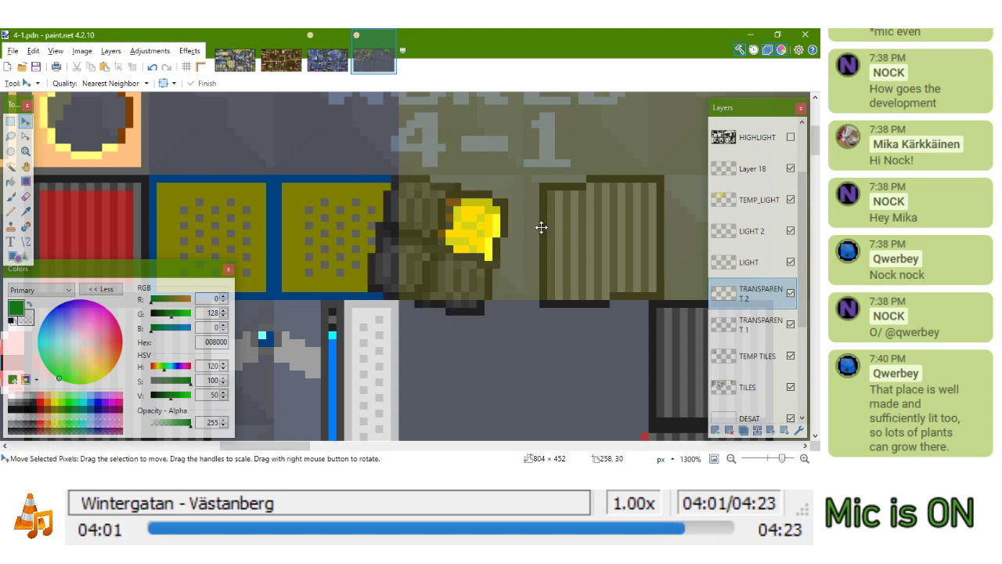
# Activate the TEMP_LIGHT layer and sample its yellow FFFF00 as the colour for a one-pixel line
pyautogui.click(10, 122)
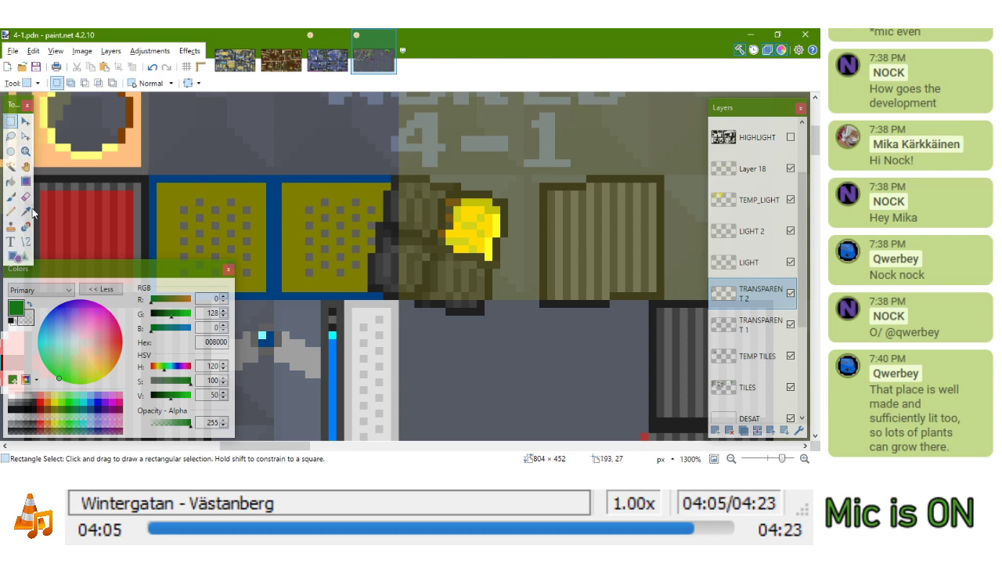
pyautogui.click(26, 241)
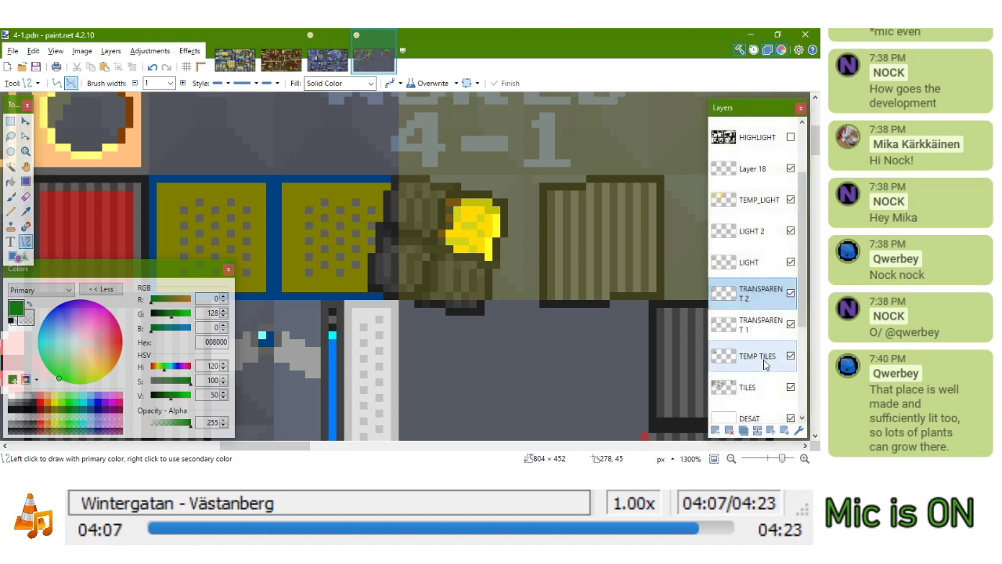
pyautogui.click(768, 205)
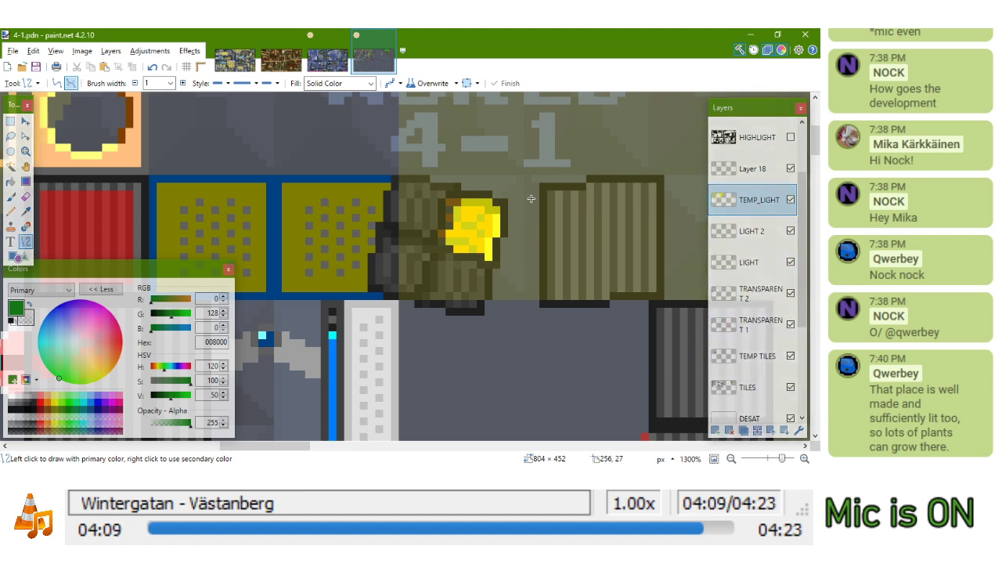
pyautogui.moveTo(531, 196); pyautogui.dragTo(539, 196)
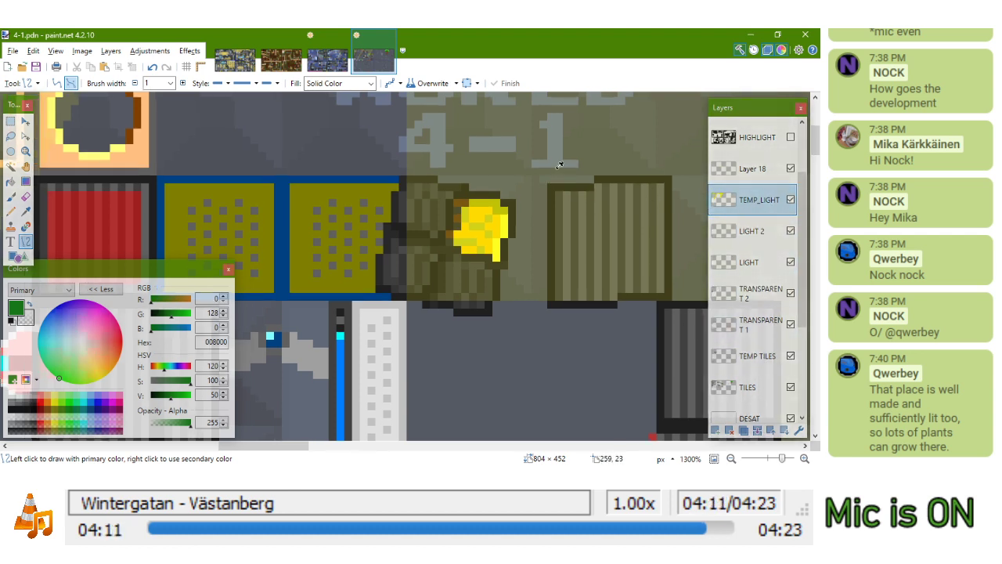
pyautogui.press('k')
pyautogui.click(551, 186)
# Try a -120° light line from above the offset striped block down to the white perforated block, and undo it
pyautogui.scroll(-7, 550, 186)
pyautogui.moveTo(538, 277); pyautogui.dragTo(436, 188)
pyautogui.scroll(-3, 436, 188)
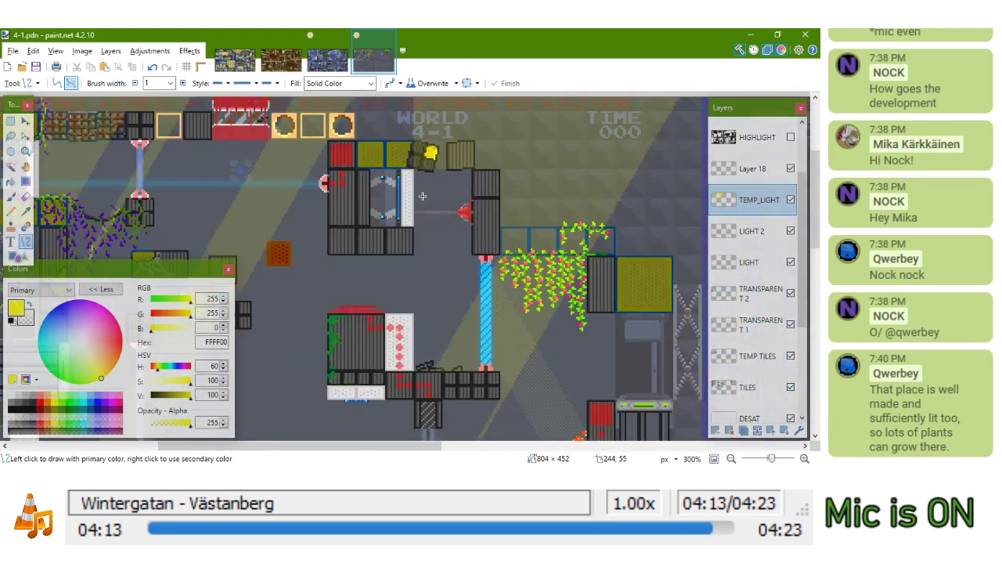
pyautogui.scroll(2, 423, 196)
pyautogui.moveTo(479, 155); pyautogui.dragTo(432, 211)
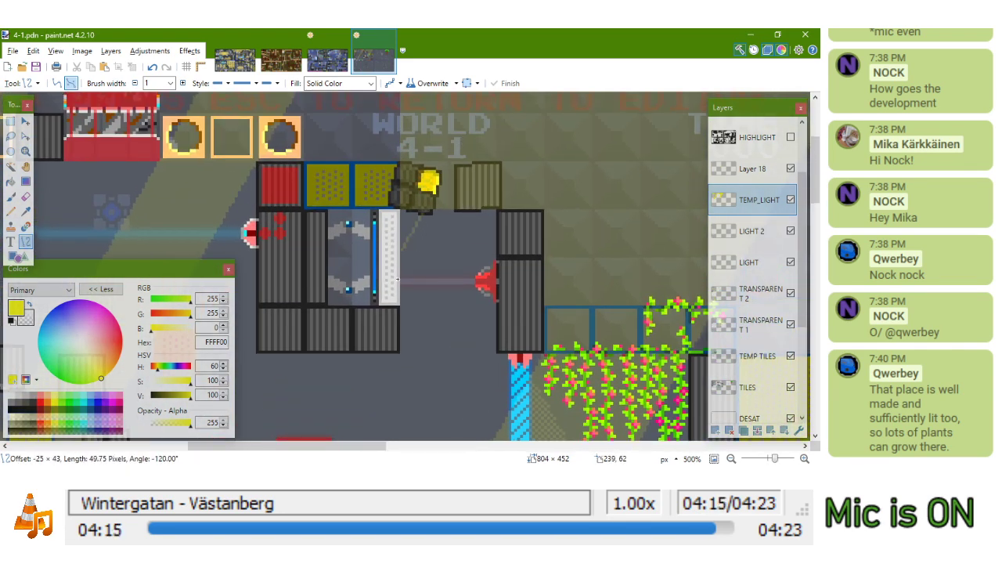
pyautogui.moveTo(412, 255); pyautogui.dragTo(417, 250)
pyautogui.hotkey('ctrl', 'z')
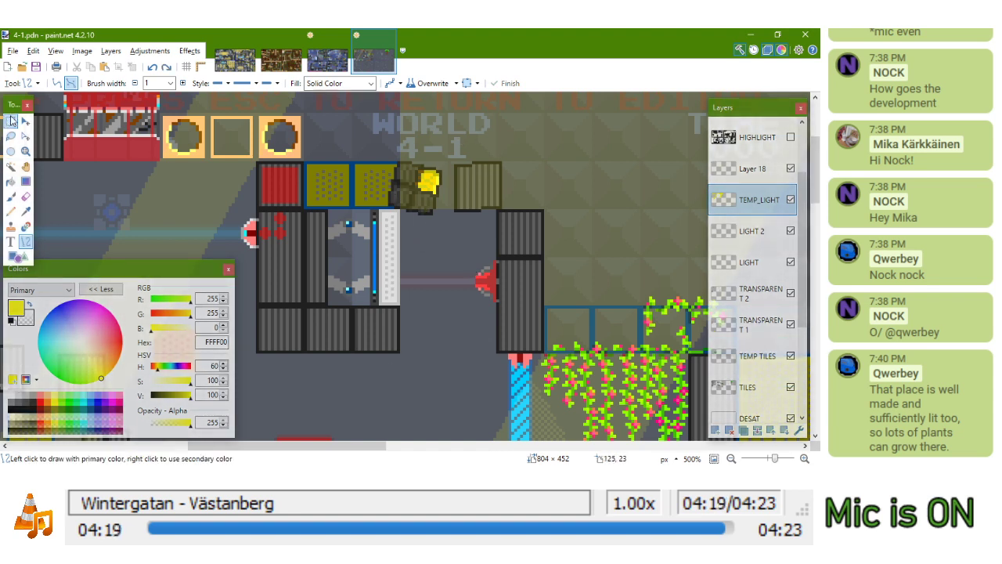
# Erase the TEMP_LIGHT pixels in a rectangle around the broken block and the offset striped block
pyautogui.click(10, 122)
pyautogui.moveTo(391, 131)
pyautogui.mouseDown()
pyautogui.moveTo(440, 198)
pyautogui.moveTo(521, 219)
pyautogui.mouseUp()
pyautogui.press('Delete')
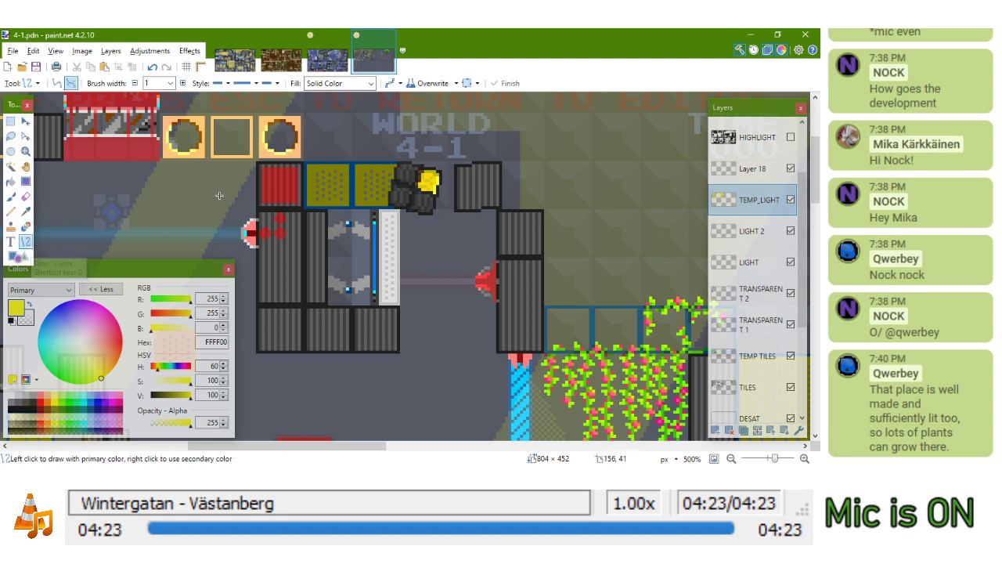
# Draw a yellow light line about 51 pixels long at -120° between the broken and offset striped blocks, reaching the white perforated block
pyautogui.click(26, 241)
pyautogui.moveTo(469, 108); pyautogui.dragTo(402, 229)
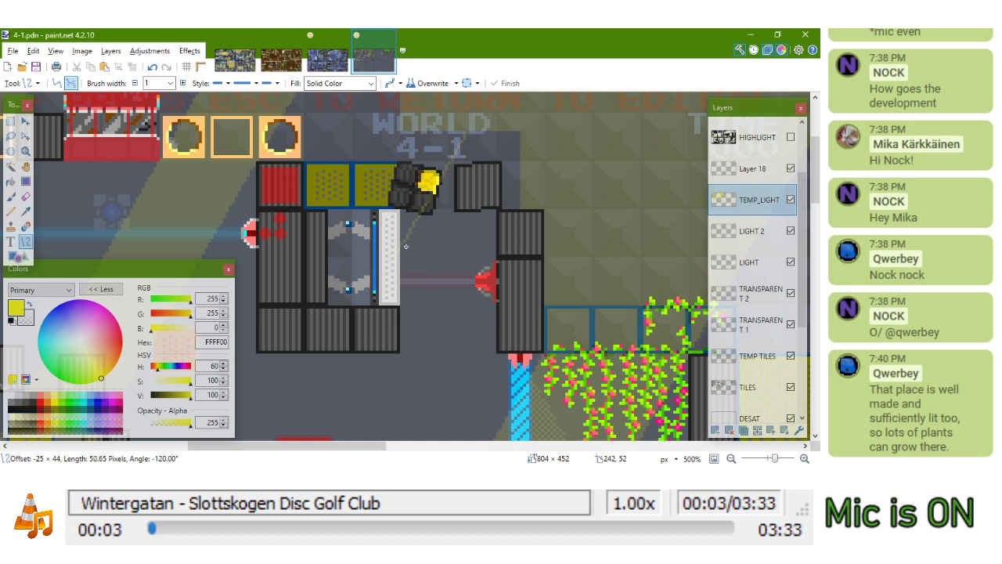
pyautogui.moveTo(406, 246); pyautogui.dragTo(405, 247)
pyautogui.click(494, 160)
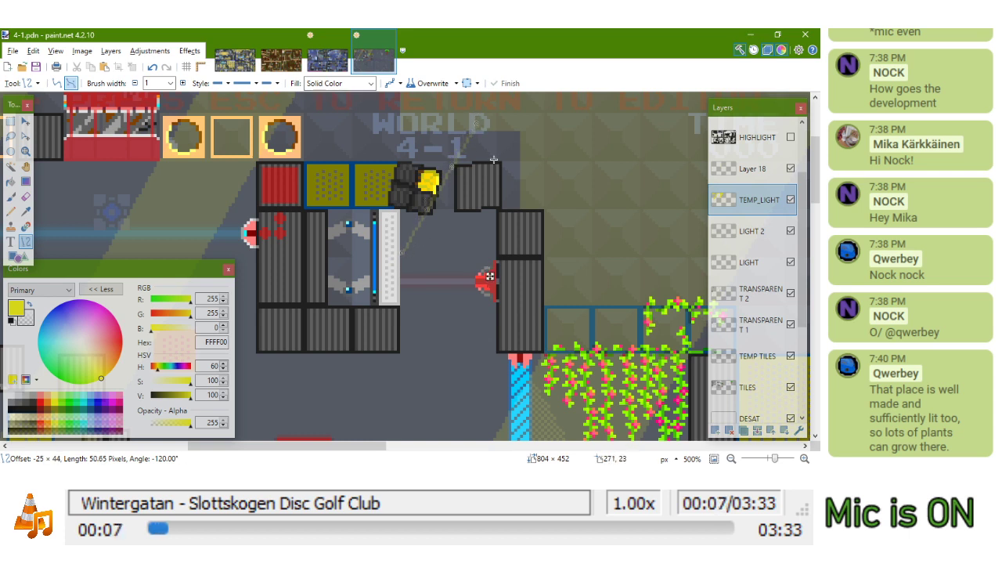
pyautogui.moveTo(489, 276); pyautogui.dragTo(490, 294)
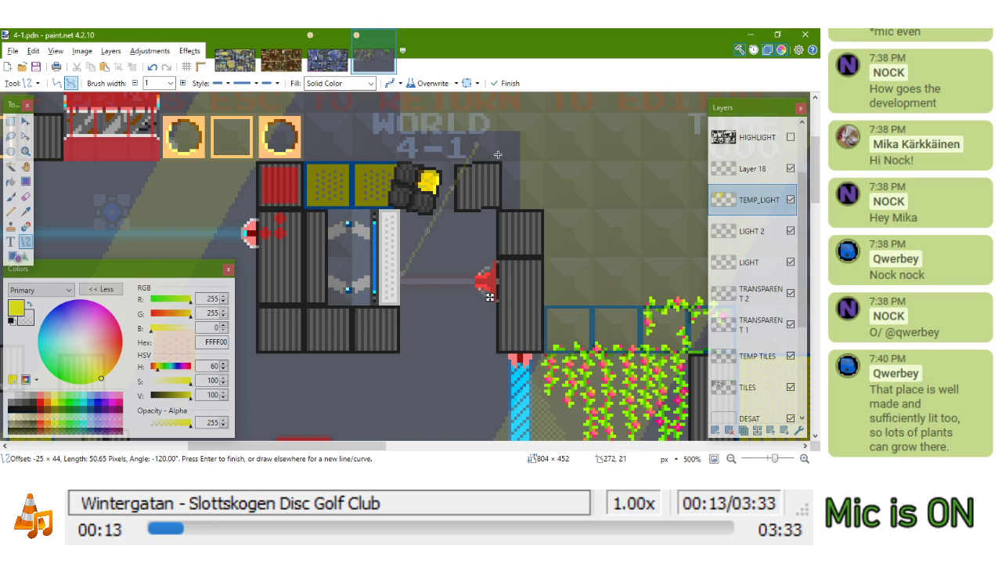
pyautogui.press('Return')
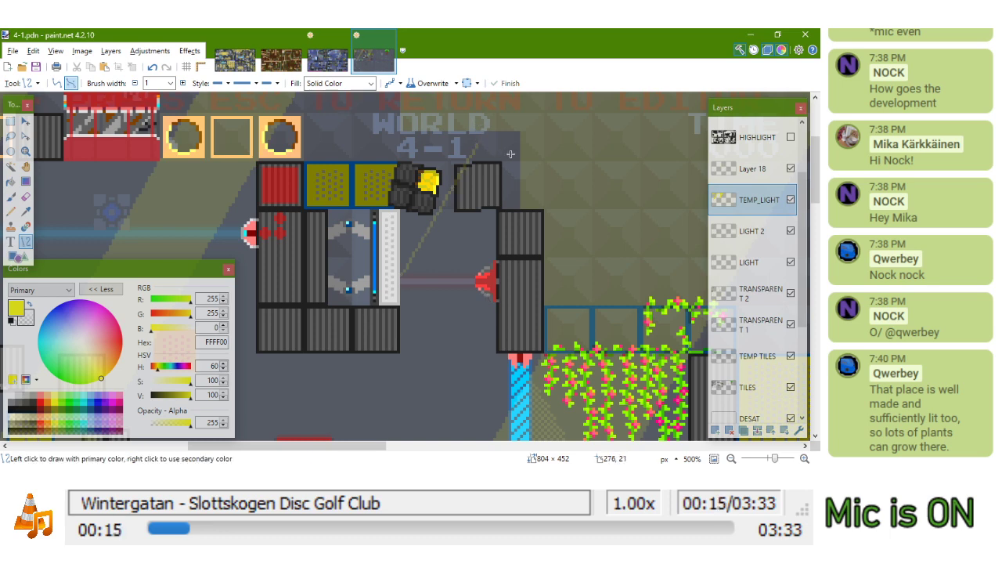
# Widen the light ray with parallel lines at -120°, about 60 pixels long, from the WORLD 4-1 text to the white perforated block
pyautogui.scroll(4, 481, 134)
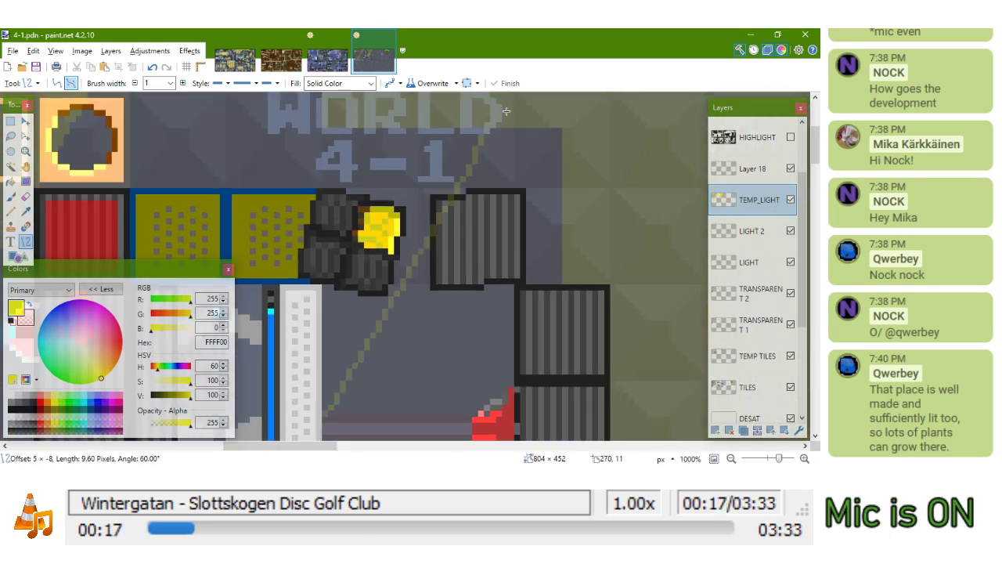
pyautogui.scroll(-4, 397, 202)
pyautogui.scroll(3, 398, 202)
pyautogui.moveTo(481, 141); pyautogui.dragTo(338, 389)
pyautogui.press('Return')
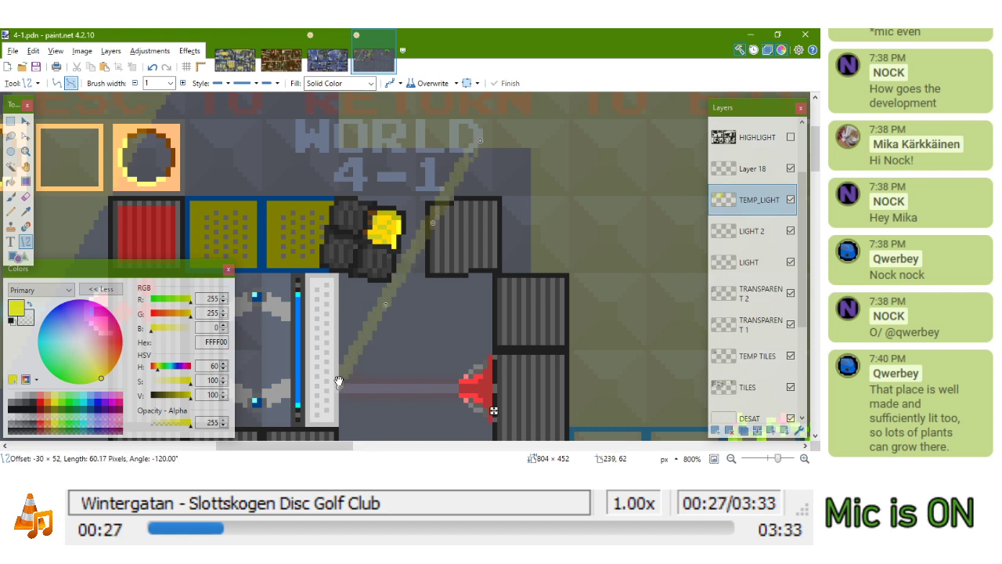
pyautogui.moveTo(480, 119); pyautogui.dragTo(468, 158)
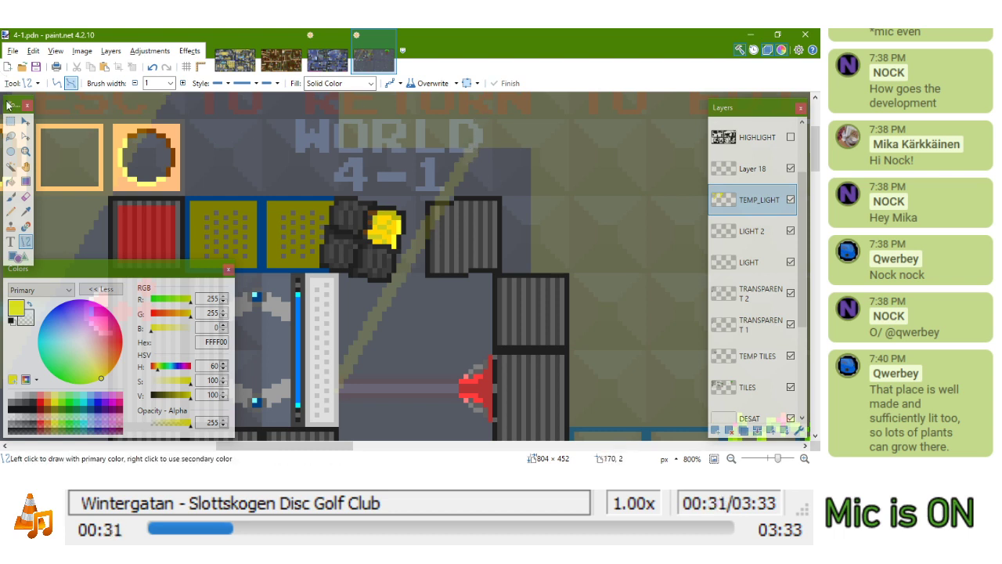
# Select the stepped outline of the offset striped block right of the broken block and delete its pixels from TILES
pyautogui.click(11, 121)
pyautogui.moveTo(474, 230); pyautogui.dragTo(516, 208)
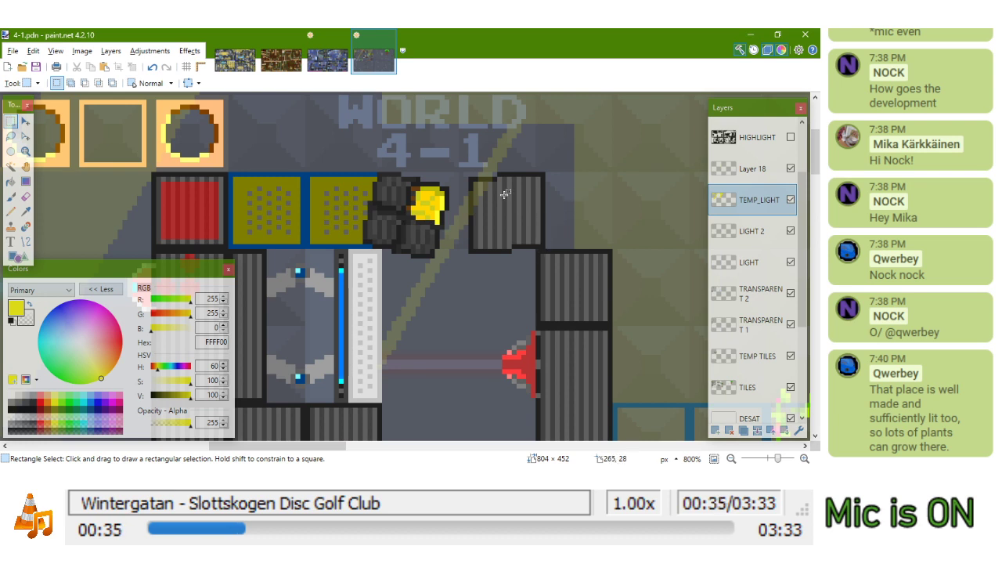
pyautogui.moveTo(471, 182); pyautogui.dragTo(545, 250)
pyautogui.moveTo(545, 172); pyautogui.dragTo(497, 202)
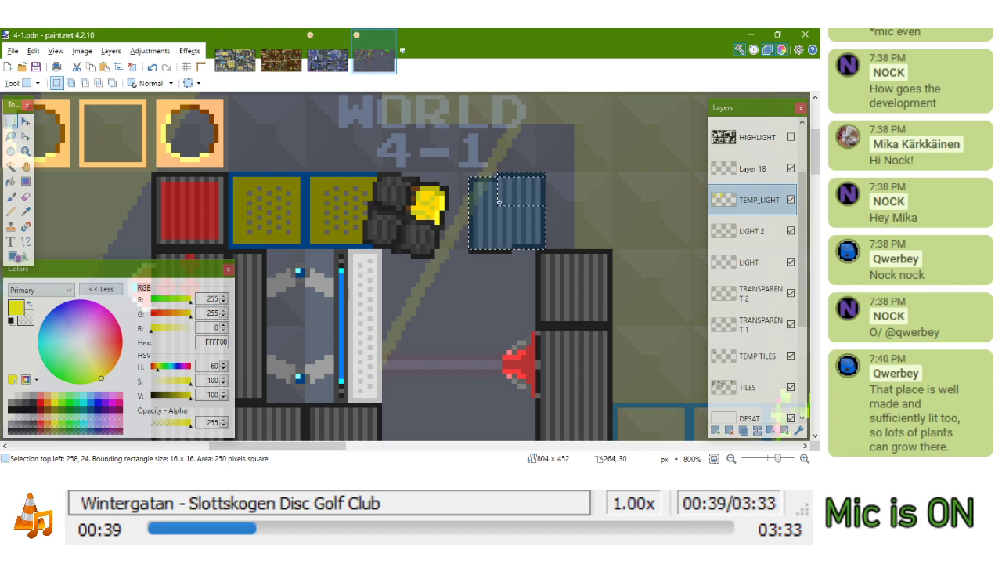
pyautogui.moveTo(511, 248); pyautogui.dragTo(468, 254)
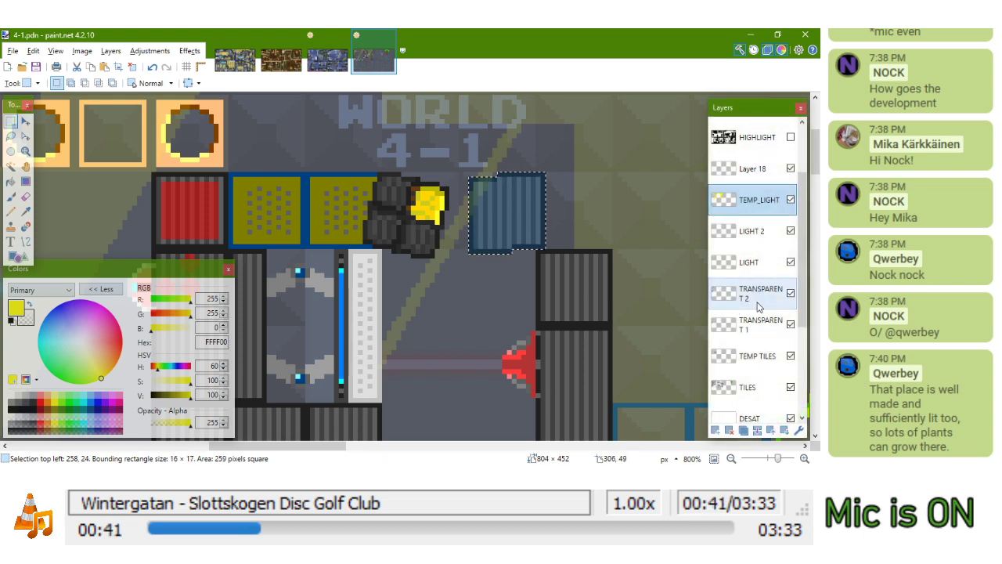
pyautogui.click(753, 385)
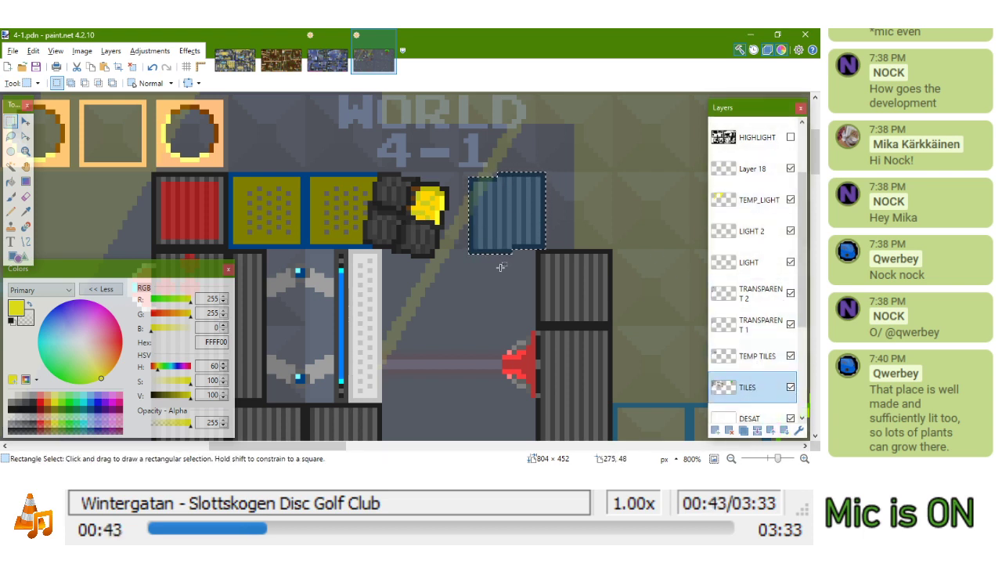
pyautogui.press('m')
pyautogui.moveTo(528, 159); pyautogui.dragTo(496, 145)
pyautogui.moveTo(518, 201)
pyautogui.mouseDown()
pyautogui.moveTo(536, 216)
pyautogui.moveTo(532, 199)
pyautogui.mouseUp()
pyautogui.press('Delete')
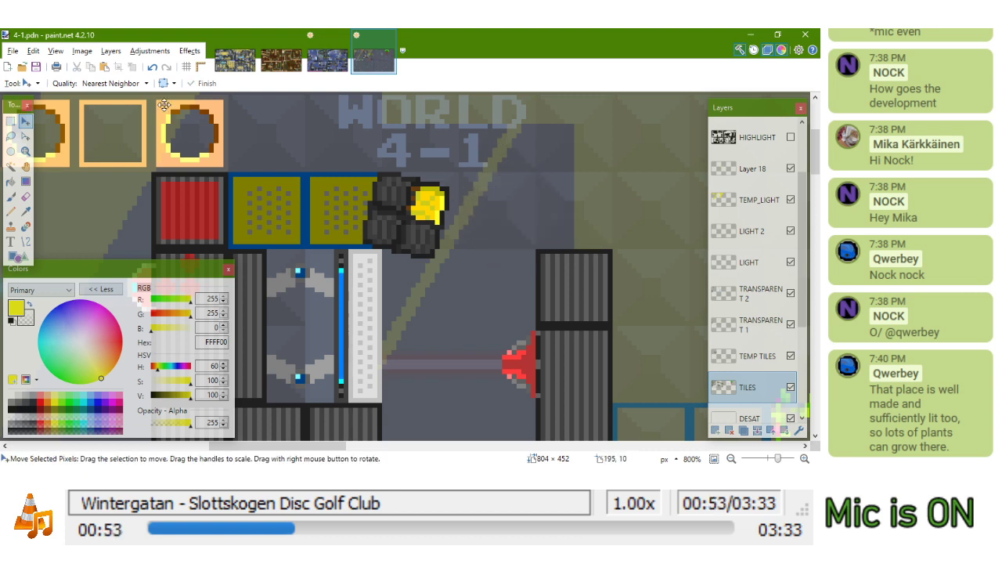
# Select three quarters of the small four-part striped block, leaving out its upper-left quarter
pyautogui.click(10, 121)
pyautogui.keyDown('ctrl'); pyautogui.scroll(-5, 459, 212); pyautogui.keyUp('ctrl')
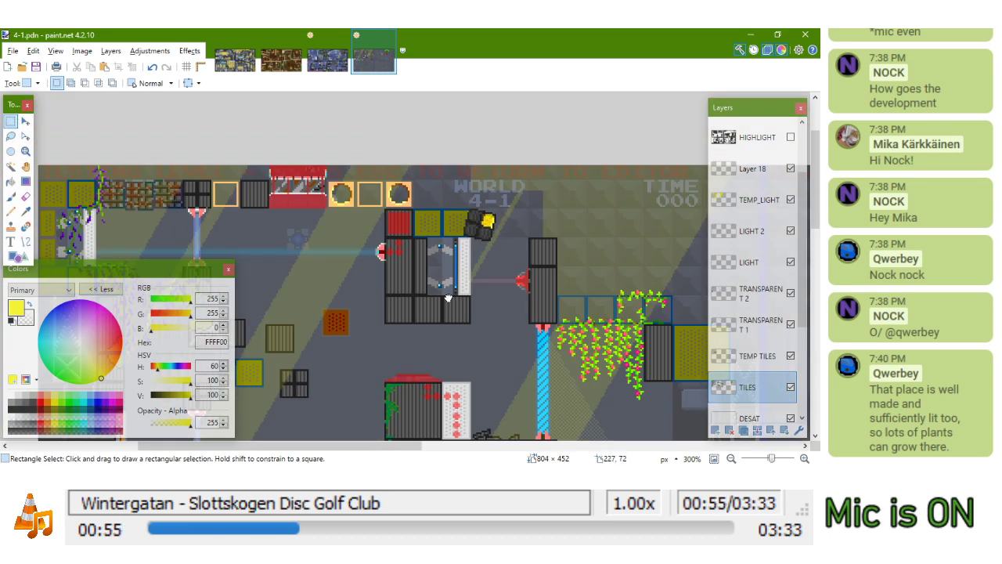
pyautogui.keyDown('ctrl'); pyautogui.scroll(7, 241, 414); pyautogui.keyUp('ctrl')
pyautogui.moveTo(384, 247); pyautogui.dragTo(485, 346)
pyautogui.moveTo(436, 295); pyautogui.dragTo(383, 247)
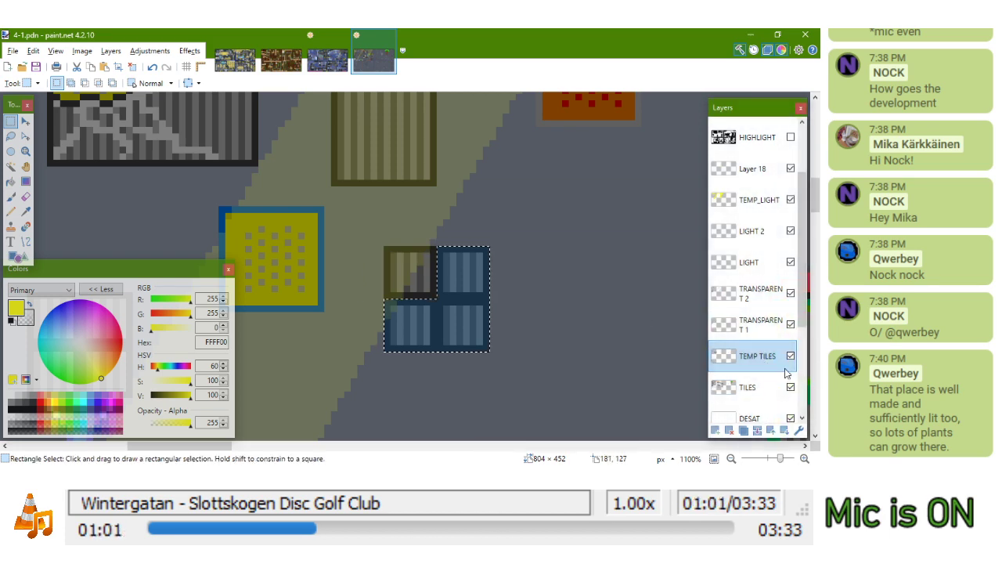
# Paste a copy of the three small striped tiles onto TILES, place it at 258, 25 beside the light ray, and deselect
pyautogui.scroll(-6, 400, 232)
pyautogui.moveTo(532, 202); pyautogui.dragTo(347, 308)
pyautogui.moveTo(552, 139); pyautogui.dragTo(421, 231)
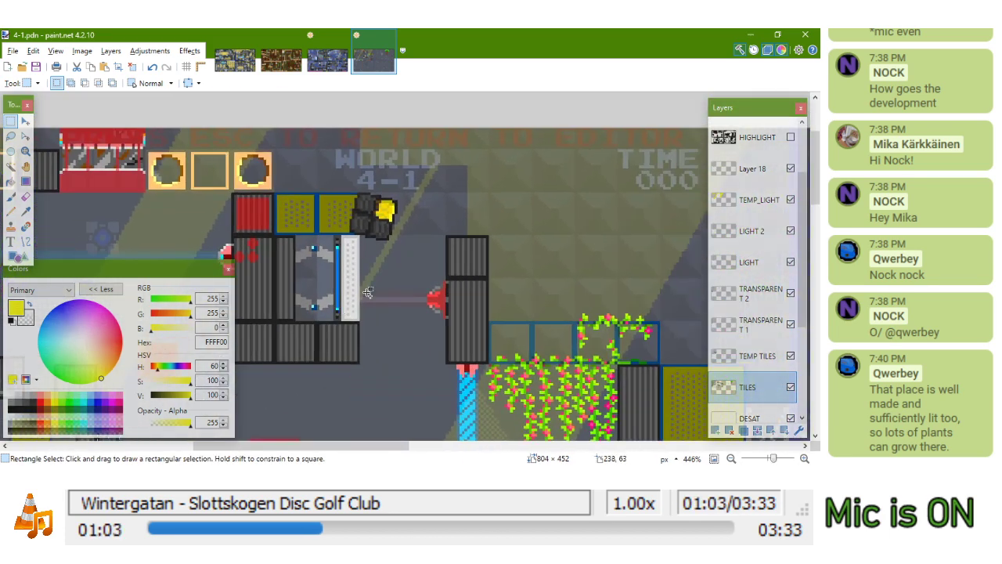
pyautogui.scroll(5, 439, 227)
pyautogui.hotkey('ctrl', 'v')
pyautogui.moveTo(413, 274); pyautogui.dragTo(608, 166)
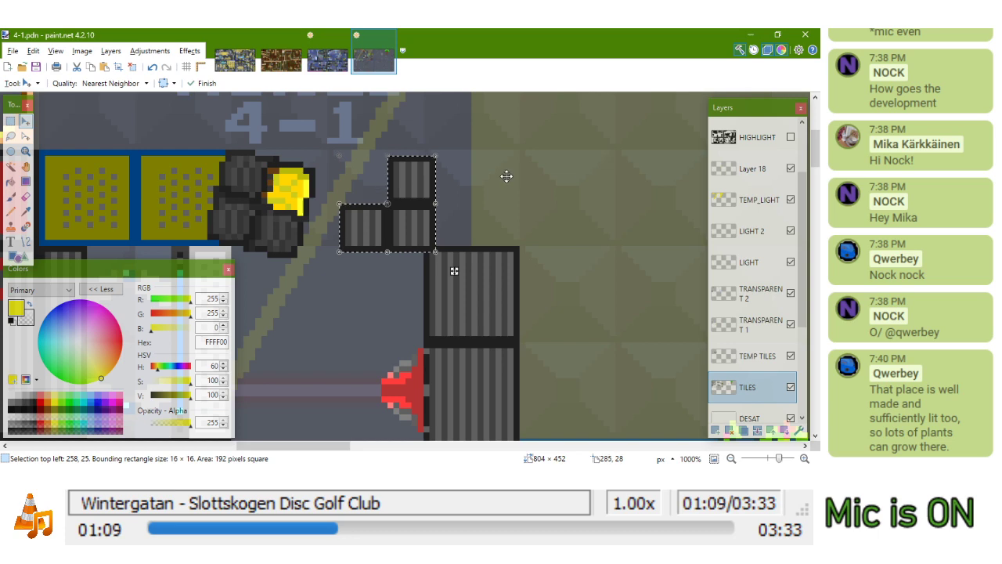
pyautogui.scroll(1, 506, 176)
pyautogui.hotkey('ctrl', 'd')
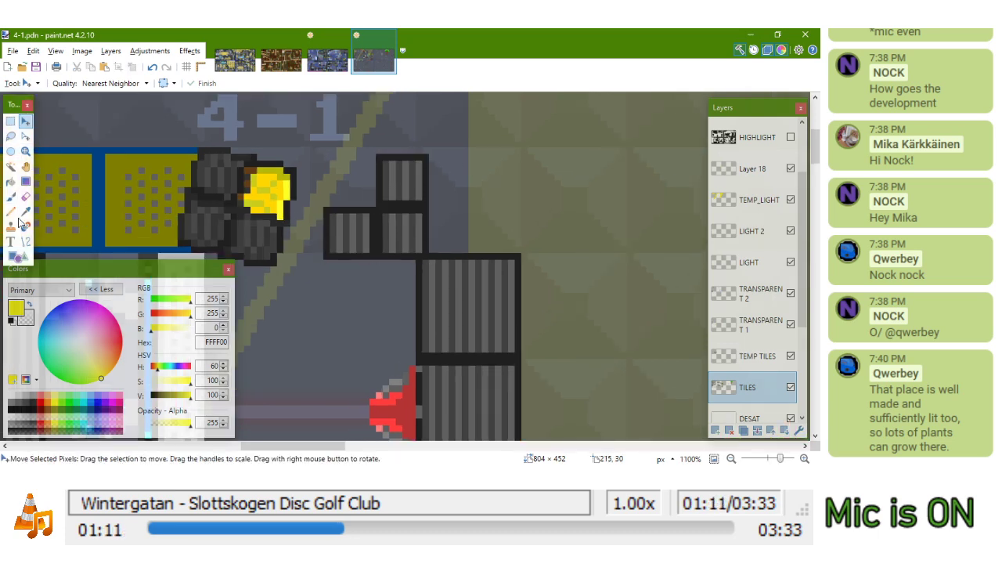
pyautogui.click(11, 211)
pyautogui.scroll(-2, 391, 165)
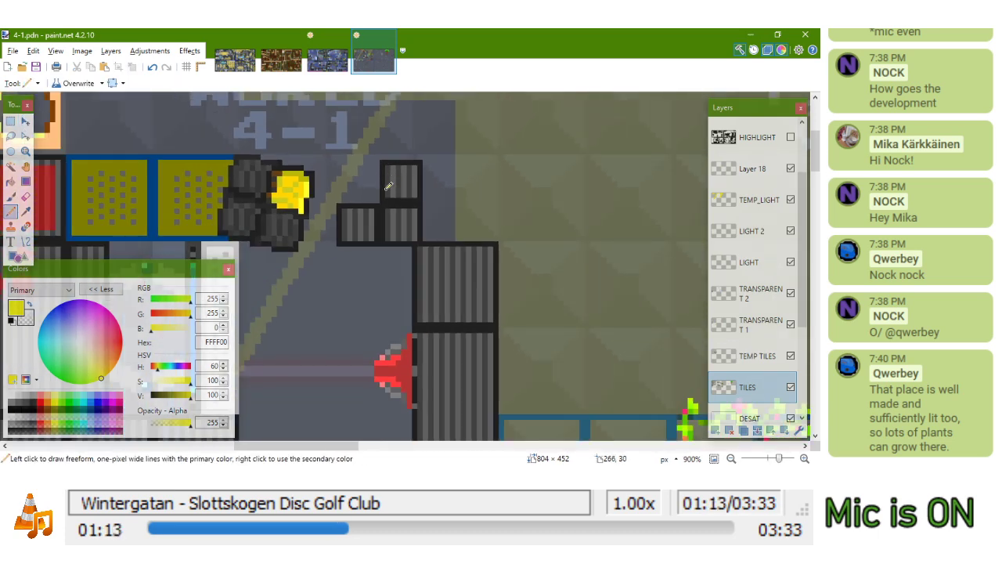
pyautogui.scroll(-3, 388, 176)
pyautogui.scroll(4, 421, 216)
pyautogui.scroll(-3, 422, 211)
pyautogui.scroll(2, 424, 206)
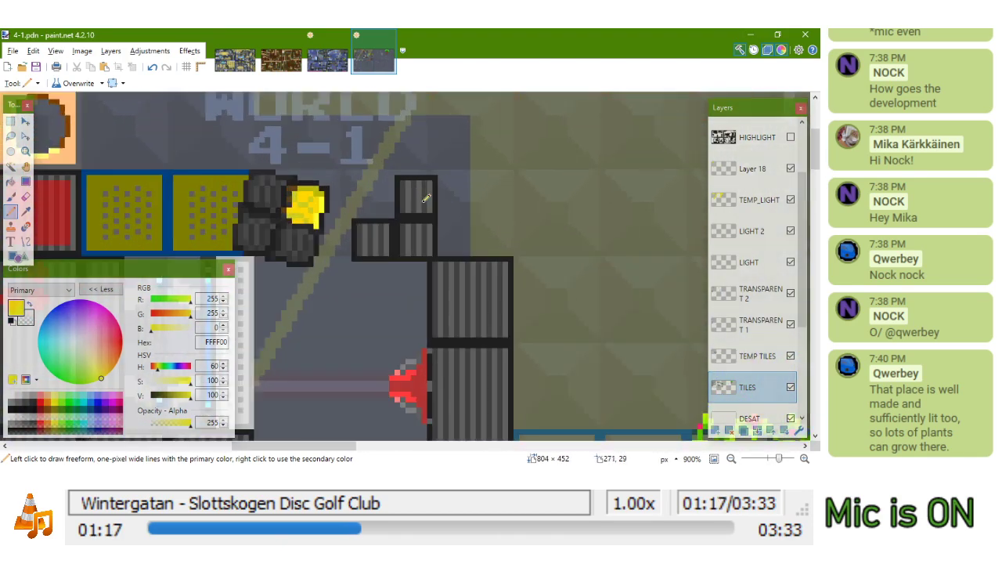
pyautogui.scroll(1, 426, 199)
pyautogui.scroll(-3, 462, 195)
# Try placing a second copy of the three small striped tiles at 272, 24 above the striped column, and undo it
pyautogui.press('m')
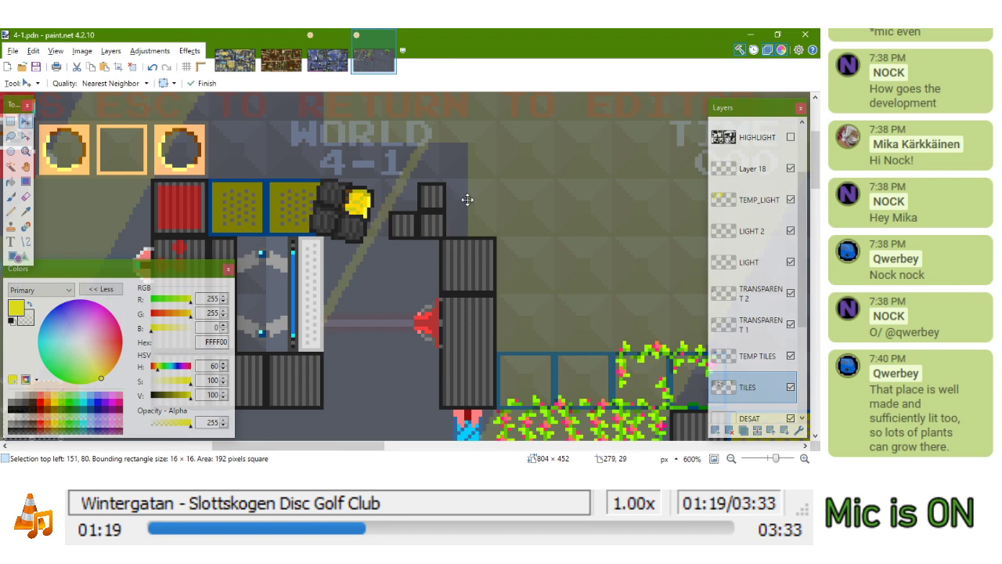
pyautogui.moveTo(357, 267); pyautogui.dragTo(546, 187)
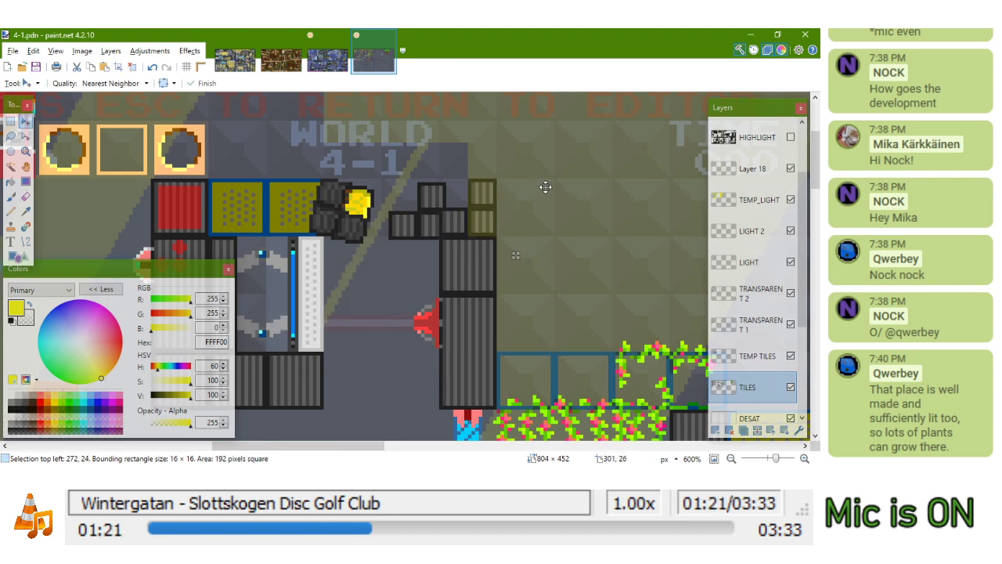
pyautogui.hotkey('ctrl', 'z')
pyautogui.hotkey('ctrl', 'z')
pyautogui.hotkey('ctrl', 'z')
pyautogui.hotkey('ctrl', 'z')
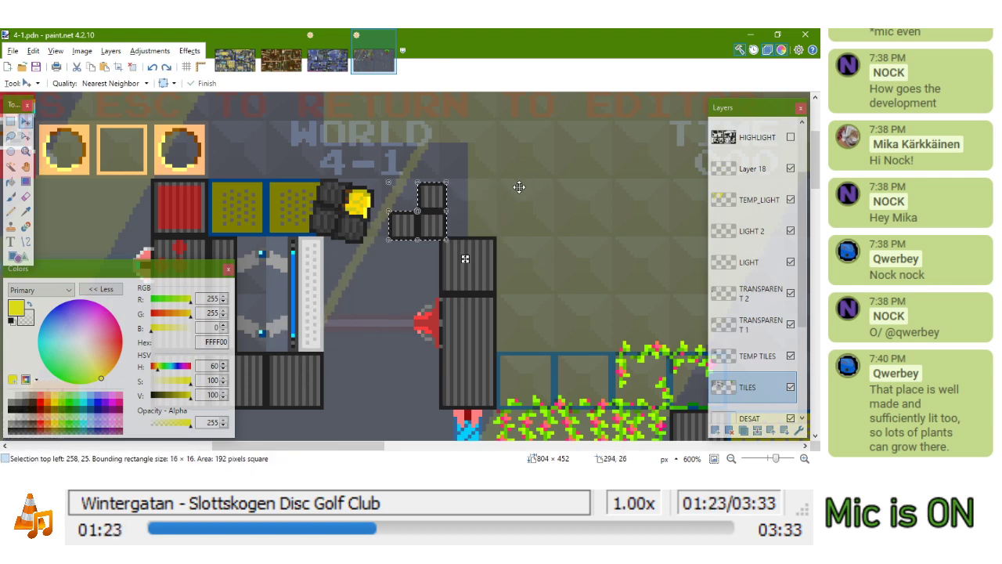
# Move the pasted three small striped tiles to 272, 24, directly on top of the tall striped column
pyautogui.moveTo(496, 205); pyautogui.dragTo(511, 194)
pyautogui.hotkey('ctrl', 'z')
pyautogui.moveTo(442, 200); pyautogui.dragTo(484, 198)
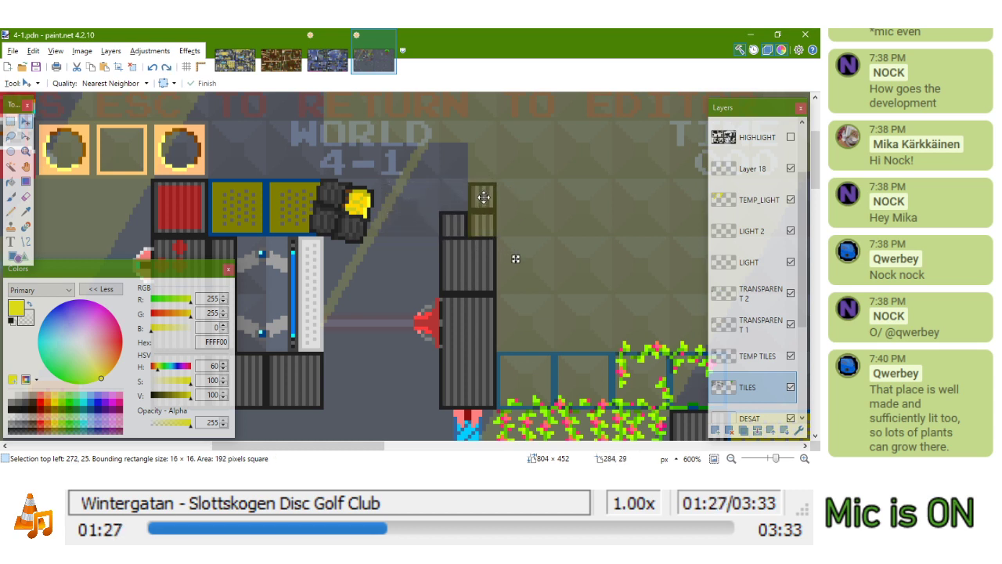
pyautogui.press('Up')
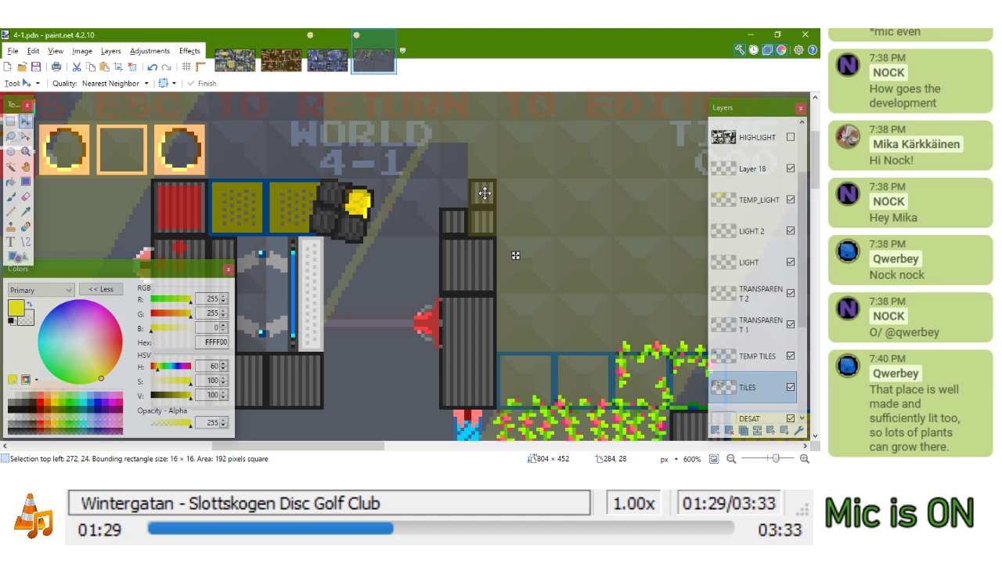
# Fill the missing upper-left quarter of the block above the column with a copy of its lower-left striped tile
pyautogui.click(27, 137)
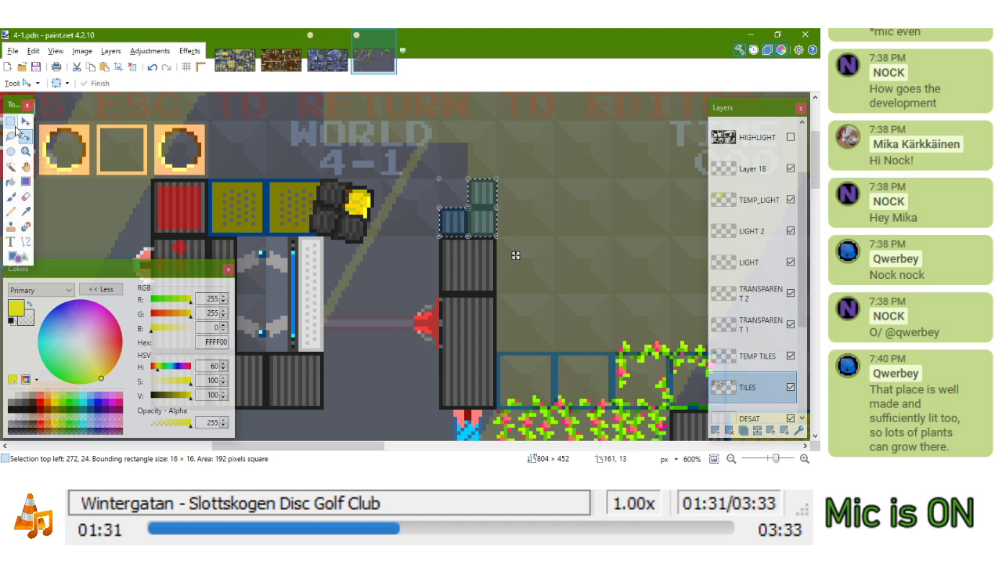
pyautogui.scroll(3, 403, 192)
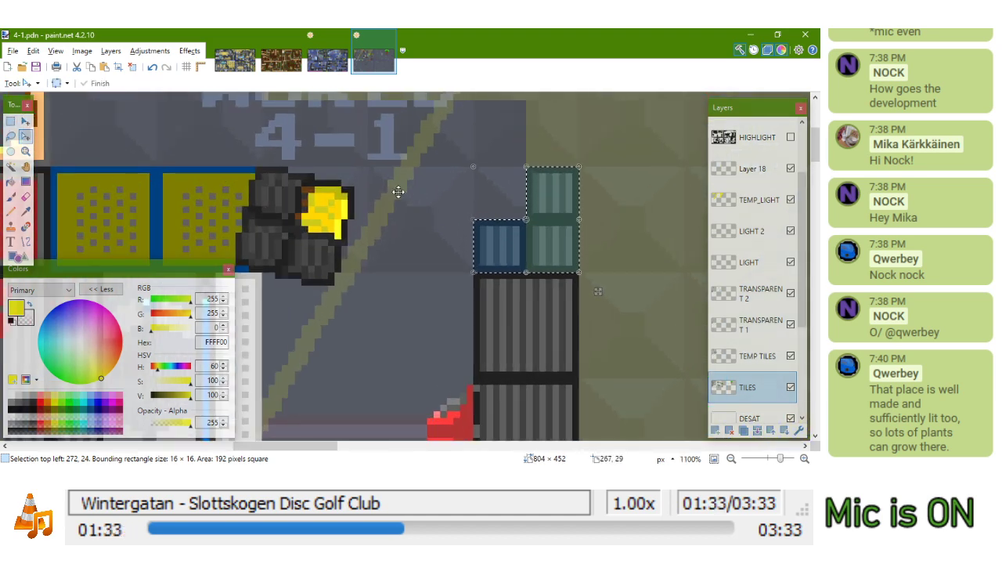
pyautogui.press('s')
pyautogui.moveTo(473, 218); pyautogui.dragTo(524, 269)
pyautogui.press('m')
pyautogui.moveTo(569, 244); pyautogui.dragTo(509, 251)
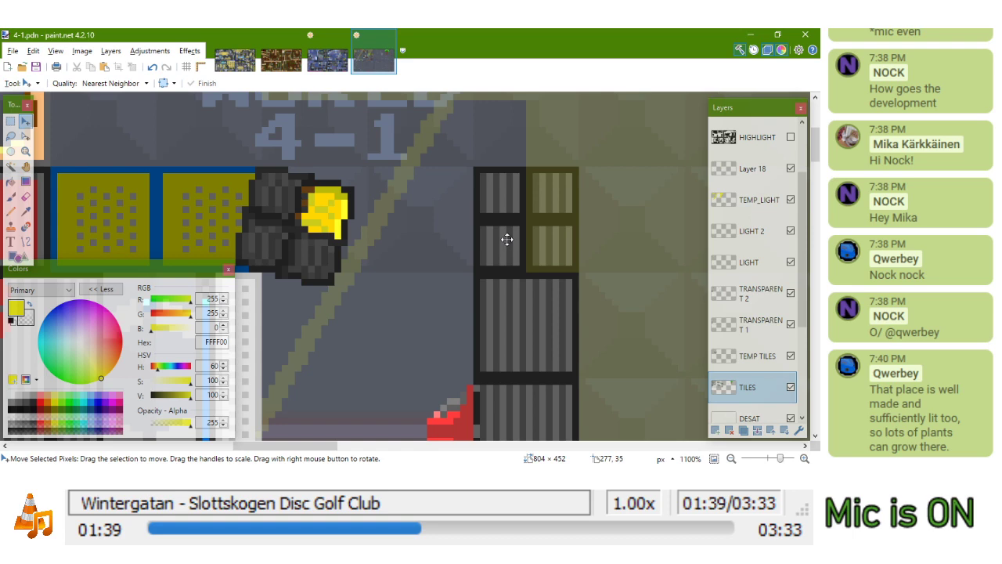
# Paste a copy of the small striped tiles onto TILES as an extra column flush against the left side of the block above the column
pyautogui.hotkey('ctrl', 'v')
pyautogui.moveTo(569, 199); pyautogui.dragTo(456, 190)
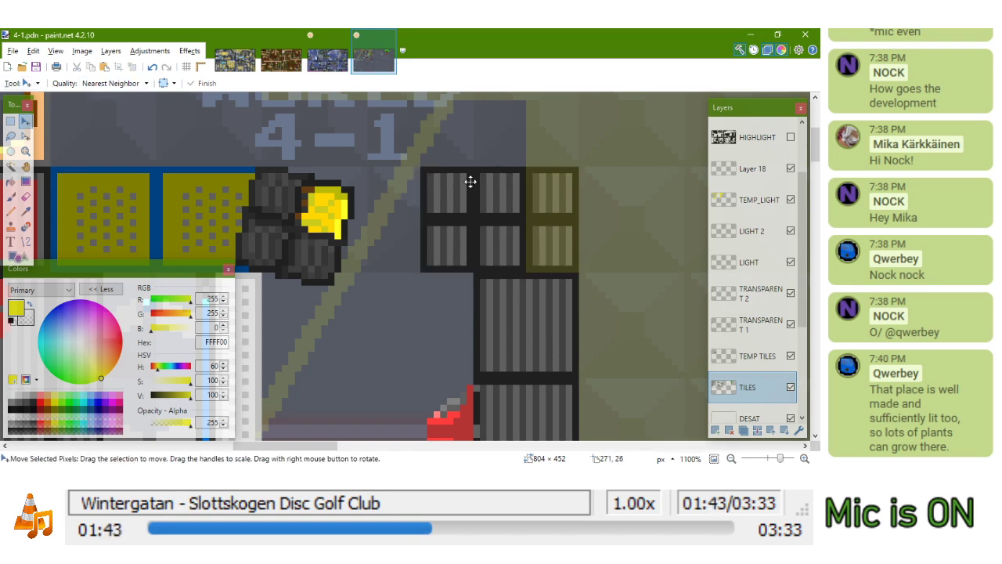
pyautogui.scroll(-3, 471, 182)
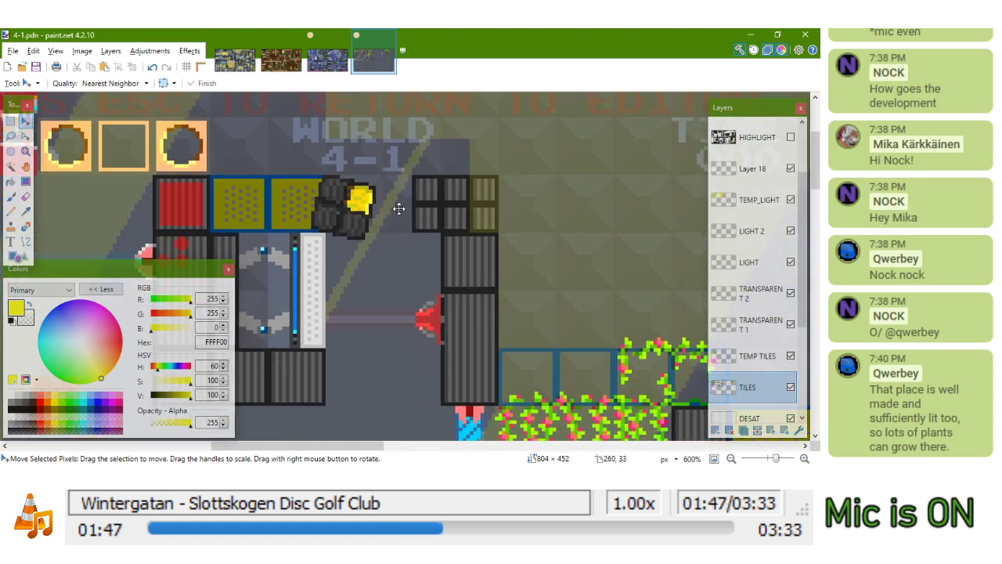
# On TEMP_LIGHT, draw a 1-pixel yellow line about 62 pixels long at -120°, passing the striped block's upper-left corner down to the white panel
pyautogui.click(10, 211)
pyautogui.scroll(2, 425, 206)
pyautogui.scroll(-2, 425, 206)
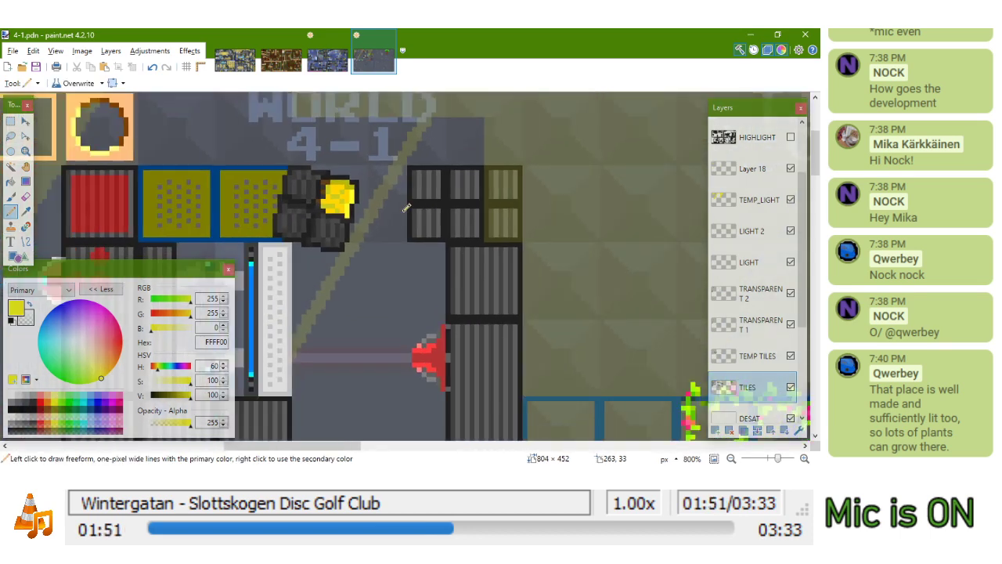
pyautogui.scroll(3, 254, 192)
pyautogui.moveTo(264, 198); pyautogui.dragTo(338, 213)
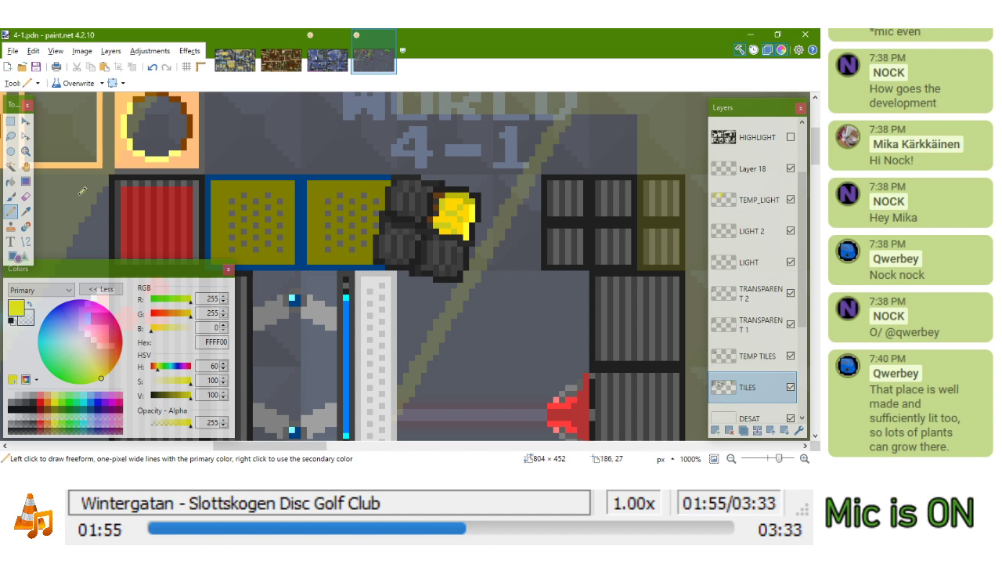
pyautogui.click(27, 242)
pyautogui.click(758, 205)
pyautogui.press('k')
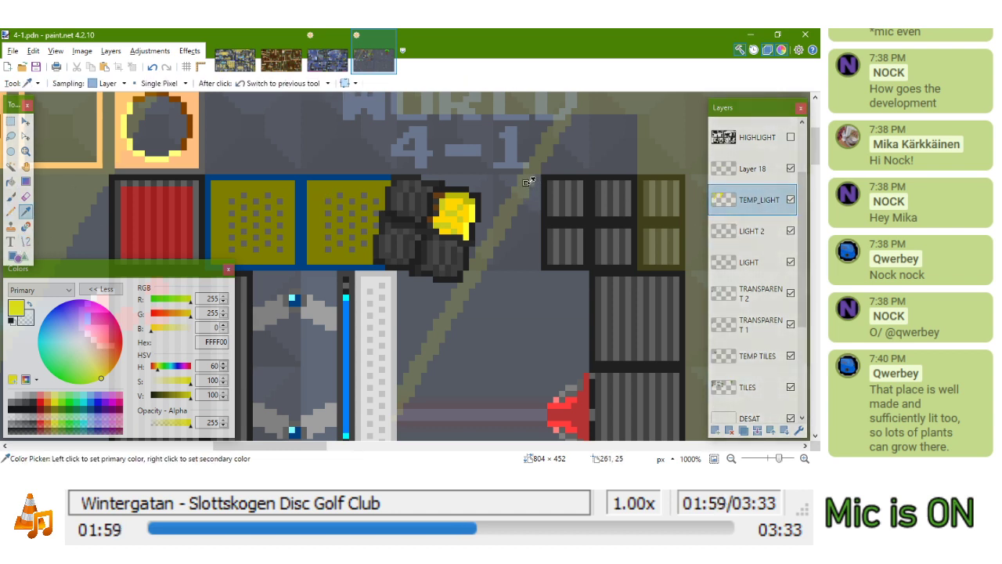
pyautogui.press('o')
pyautogui.scroll(-3, 607, 135)
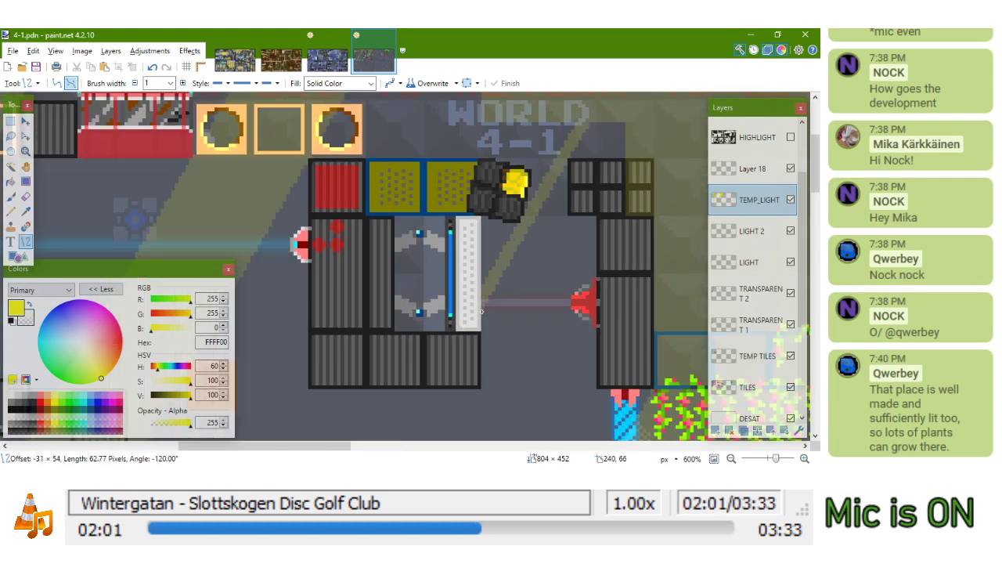
pyautogui.moveTo(483, 308); pyautogui.dragTo(484, 309)
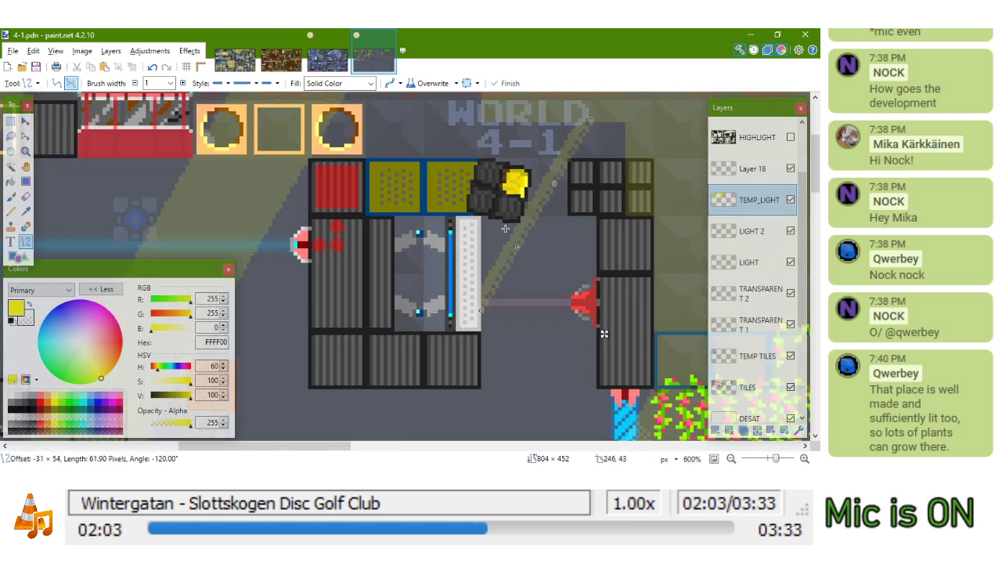
pyautogui.press('Return')
# Draw further 1-pixel yellow lines on TEMP_LIGHT to close off the light region above the lamp's block row and the striped block
pyautogui.scroll(3, 596, 135)
pyautogui.scroll(-4, 595, 123)
pyautogui.scroll(1, 587, 144)
pyautogui.scroll(3, 588, 153)
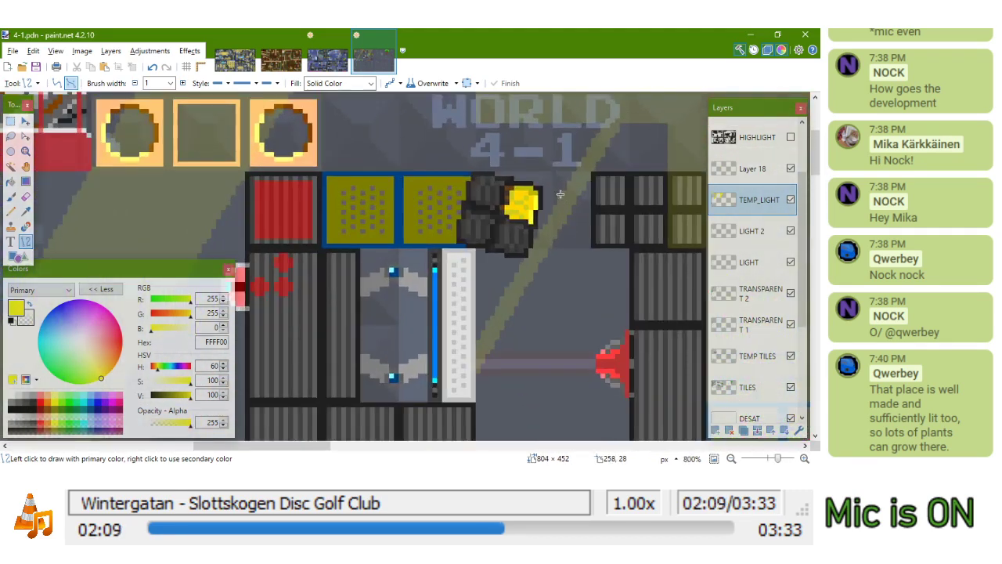
pyautogui.scroll(2, 559, 196)
pyautogui.moveTo(530, 226)
pyautogui.mouseDown()
pyautogui.moveTo(537, 266)
pyautogui.moveTo(538, 227)
pyautogui.moveTo(537, 240)
pyautogui.mouseUp()
pyautogui.press('Return')
pyautogui.press('Return')
pyautogui.moveTo(537, 240)
pyautogui.mouseDown()
pyautogui.moveTo(536, 180)
pyautogui.moveTo(529, 205)
pyautogui.moveTo(248, 193)
pyautogui.mouseUp()
pyautogui.press('Return')
pyautogui.scroll(-1, 538, 210)
pyautogui.press('Return')
pyautogui.scroll(-3, 264, 257)
pyautogui.moveTo(284, 263); pyautogui.dragTo(174, 254)
pyautogui.scroll(-2, 391, 195)
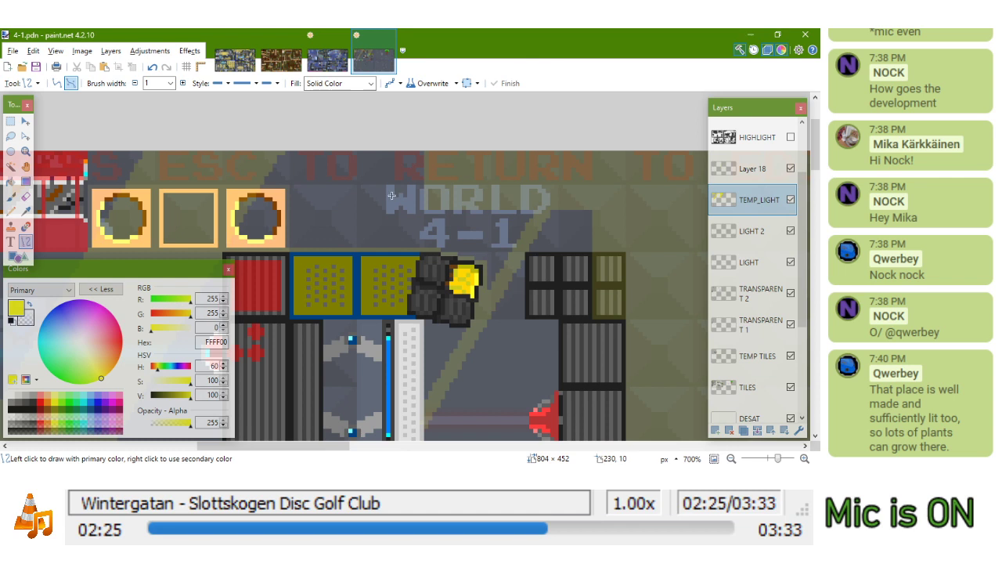
pyautogui.moveTo(516, 248); pyautogui.dragTo(596, 253)
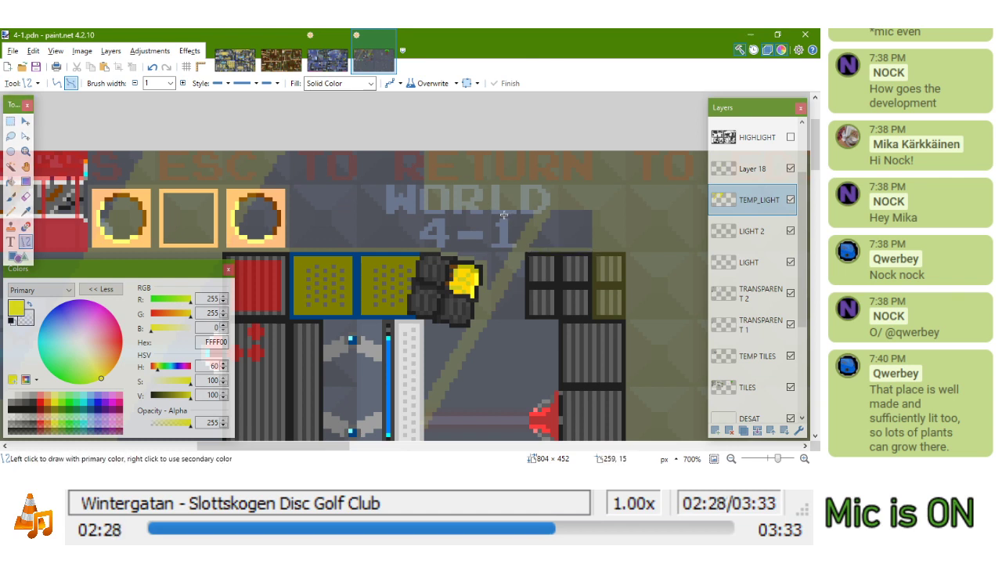
# Fill the dark areas behind the WORLD 4-1 text and directly above the striped block with yellow light
pyautogui.click(10, 180)
pyautogui.click(357, 208)
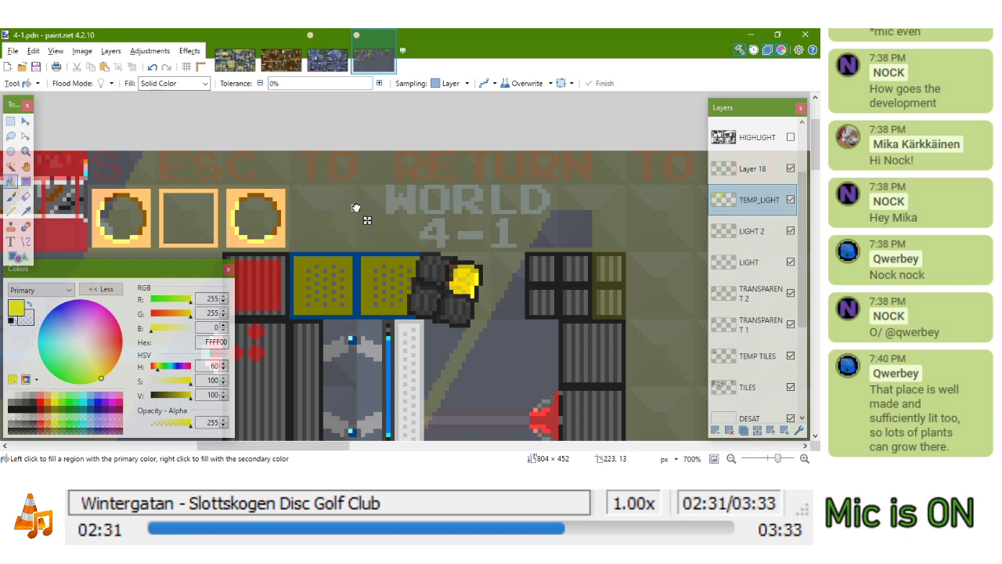
pyautogui.click(575, 215)
# Remove the TEMP_LIGHT pixels covering the right-hand column of small striped tiles, starting at 281, 24
pyautogui.moveTo(570, 287)
pyautogui.mouseDown()
pyautogui.moveTo(570, 219)
pyautogui.moveTo(314, 198)
pyautogui.mouseUp()
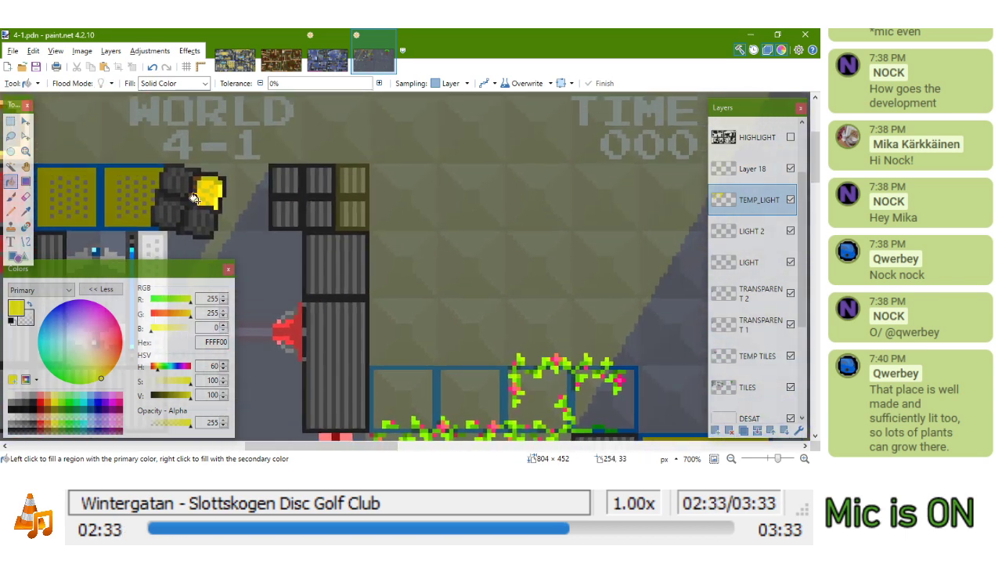
pyautogui.click(11, 121)
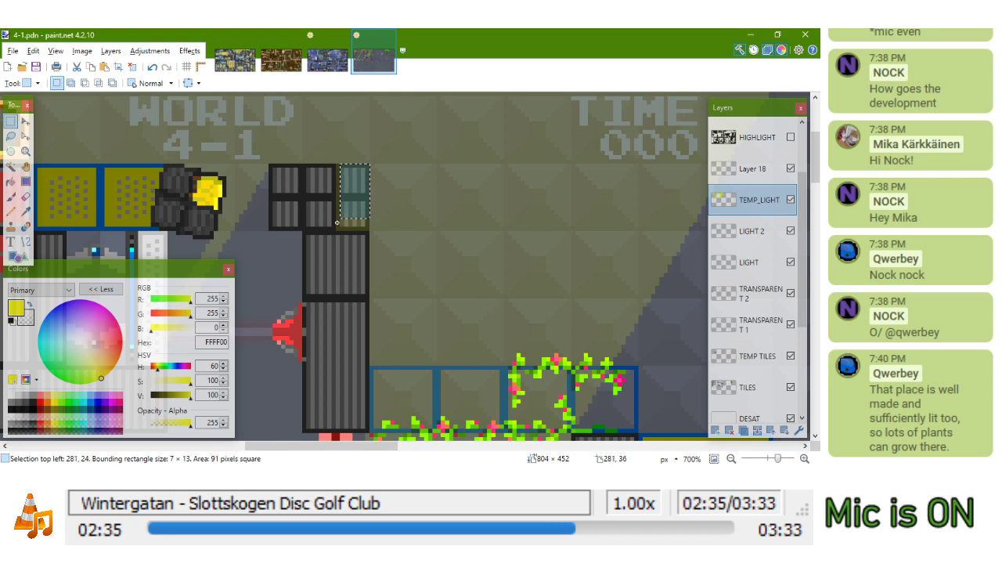
pyautogui.scroll(-6, 356, 234)
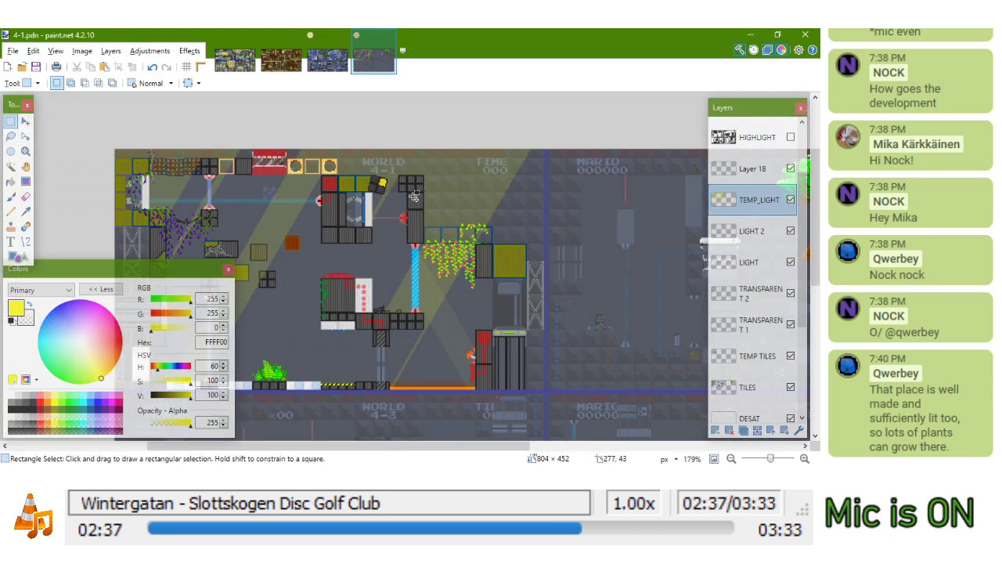
pyautogui.moveTo(540, 209); pyautogui.dragTo(535, 214)
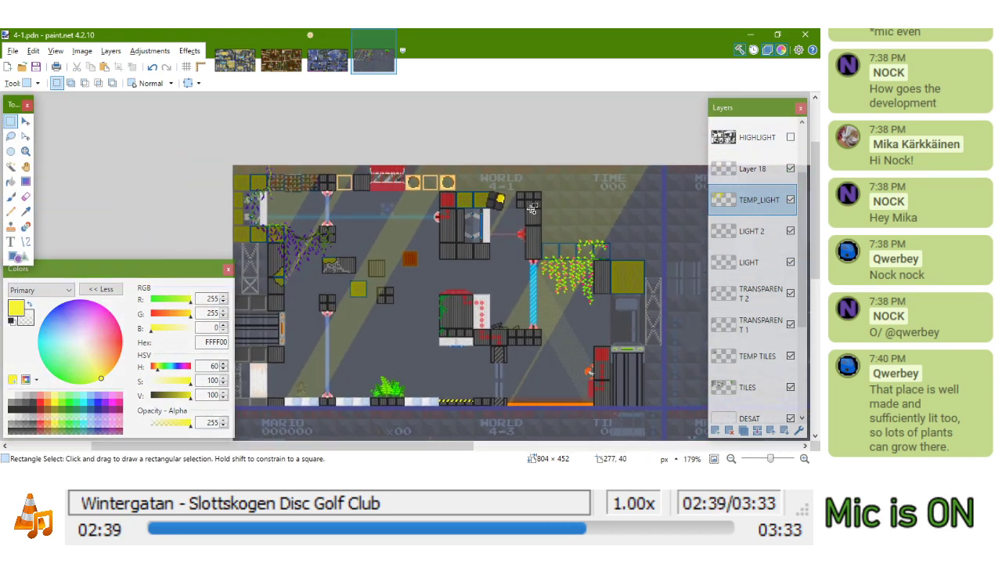
# Compare the tiles and light rays of the 3-1 level with those of the 4-1 level
pyautogui.click(328, 54)
pyautogui.scroll(2, 475, 291)
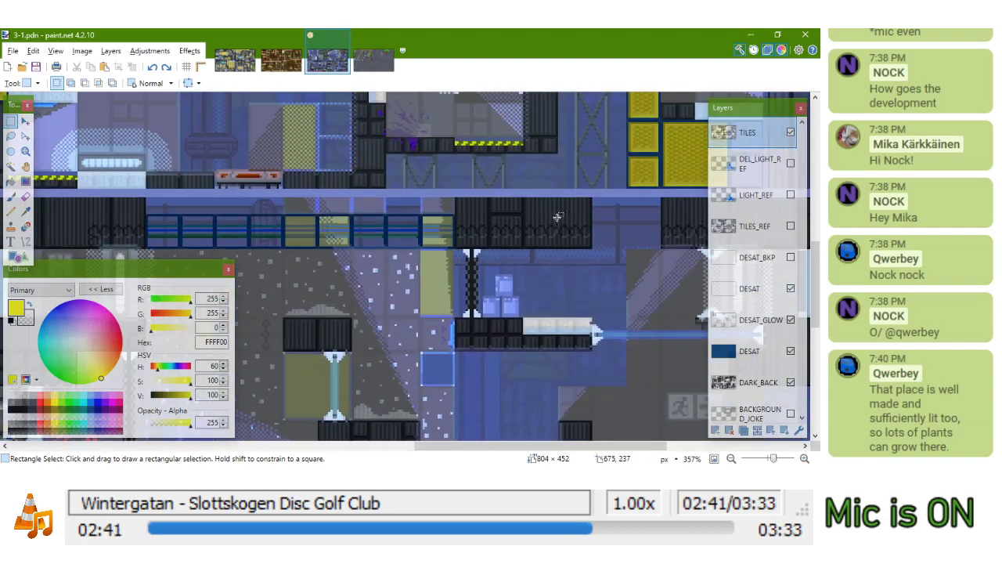
pyautogui.moveTo(475, 291); pyautogui.dragTo(707, 167)
pyautogui.moveTo(328, 337); pyautogui.dragTo(518, 185)
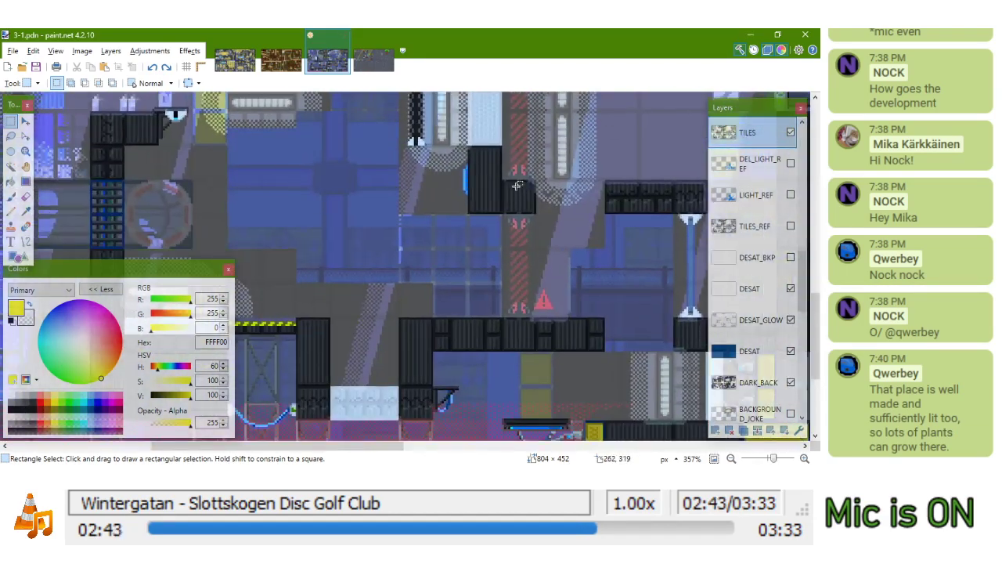
pyautogui.scroll(-3, 516, 185)
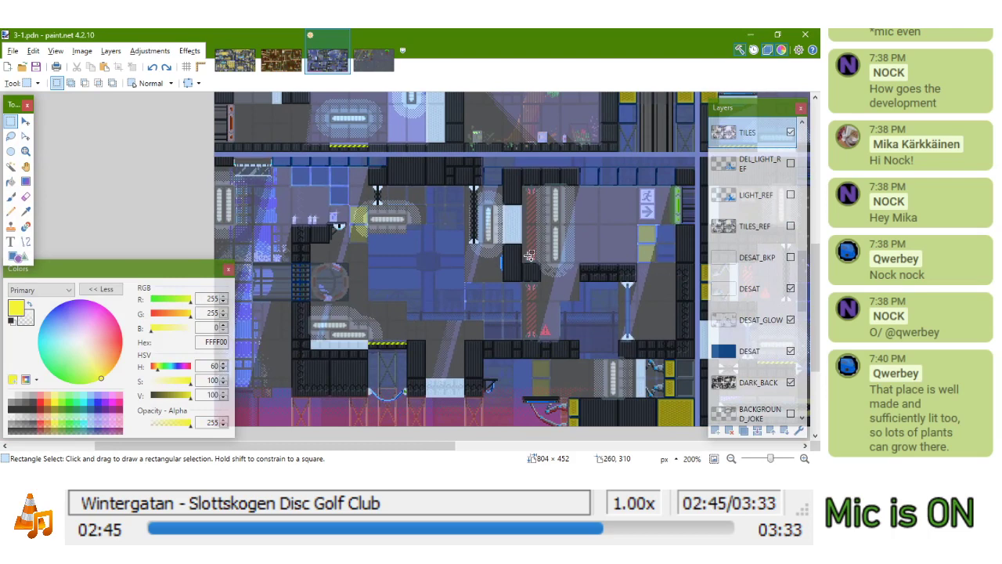
pyautogui.moveTo(501, 218); pyautogui.dragTo(534, 206)
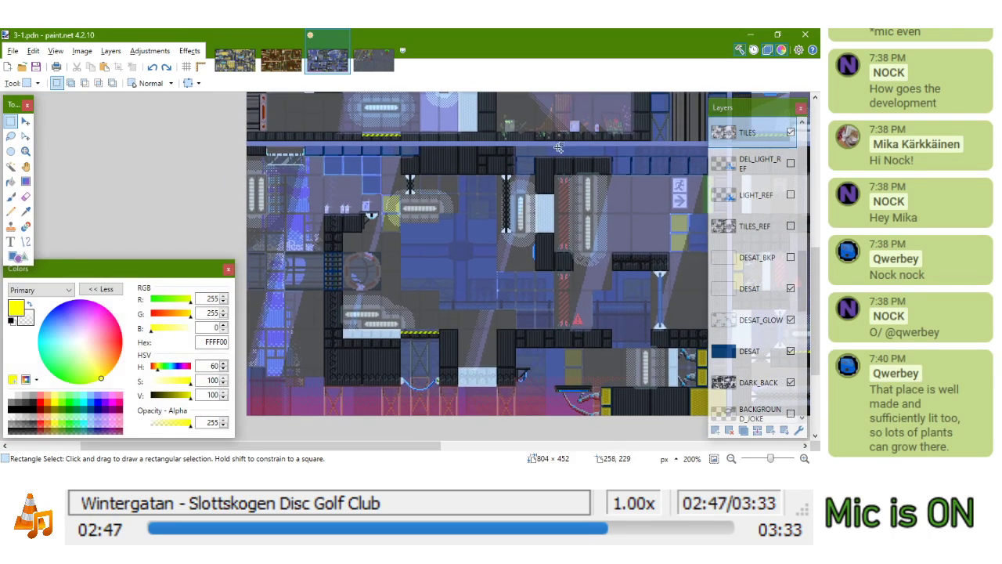
pyautogui.click(374, 61)
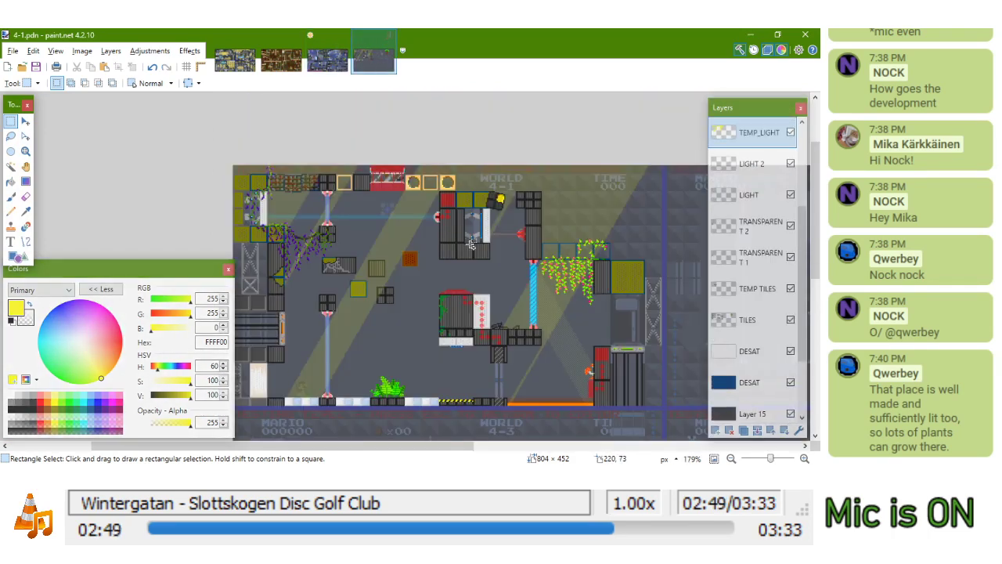
pyautogui.click(328, 61)
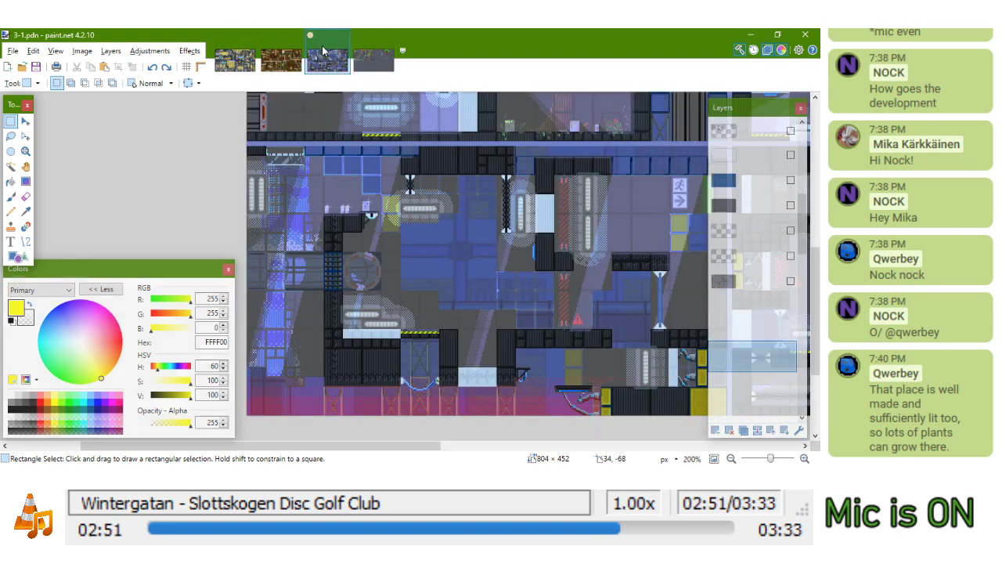
pyautogui.click(356, 58)
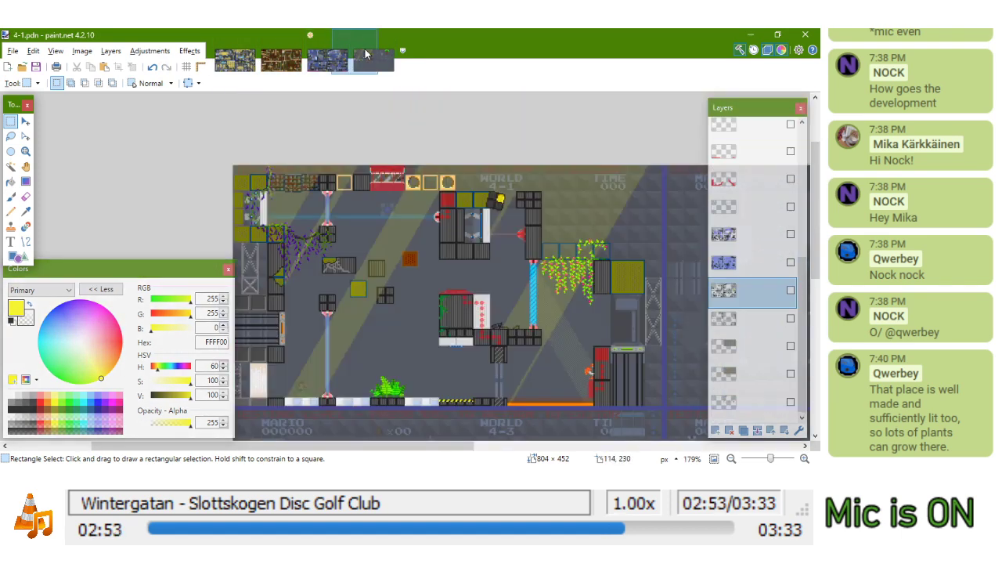
pyautogui.click(345, 61)
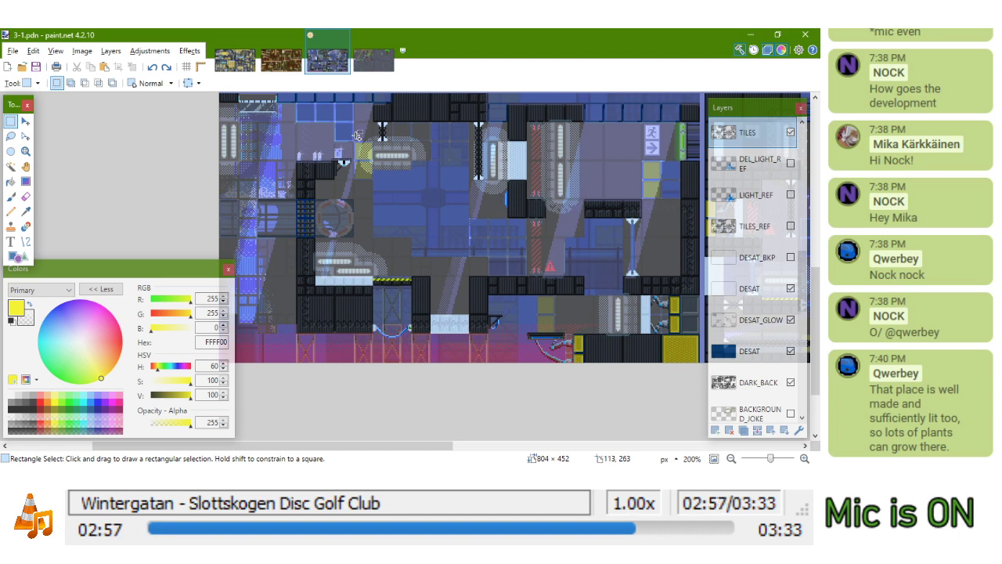
pyautogui.click(368, 61)
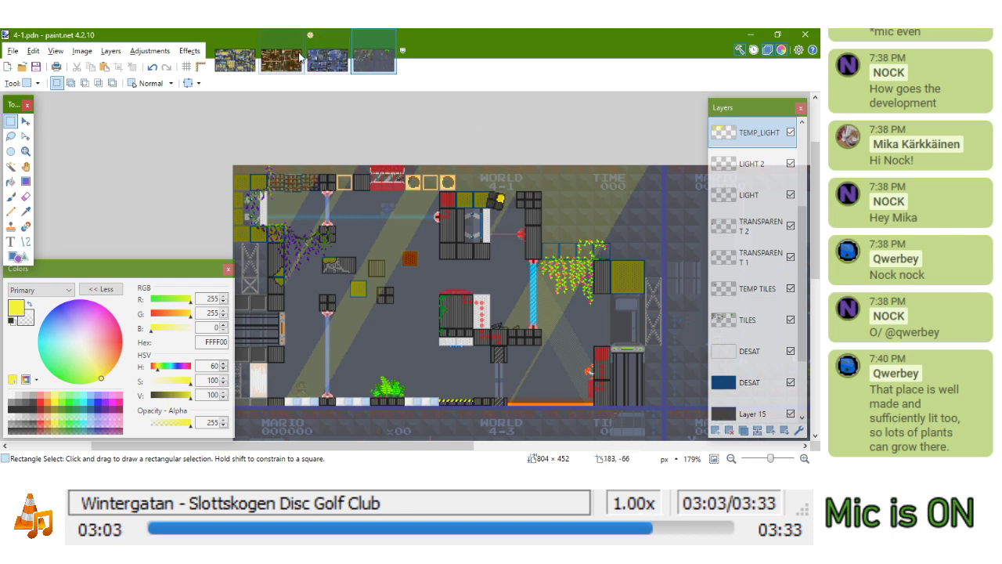
# Look over the 1-1, 2-1 and 3-1 levels as reference for block layout and lighting
pyautogui.click(232, 63)
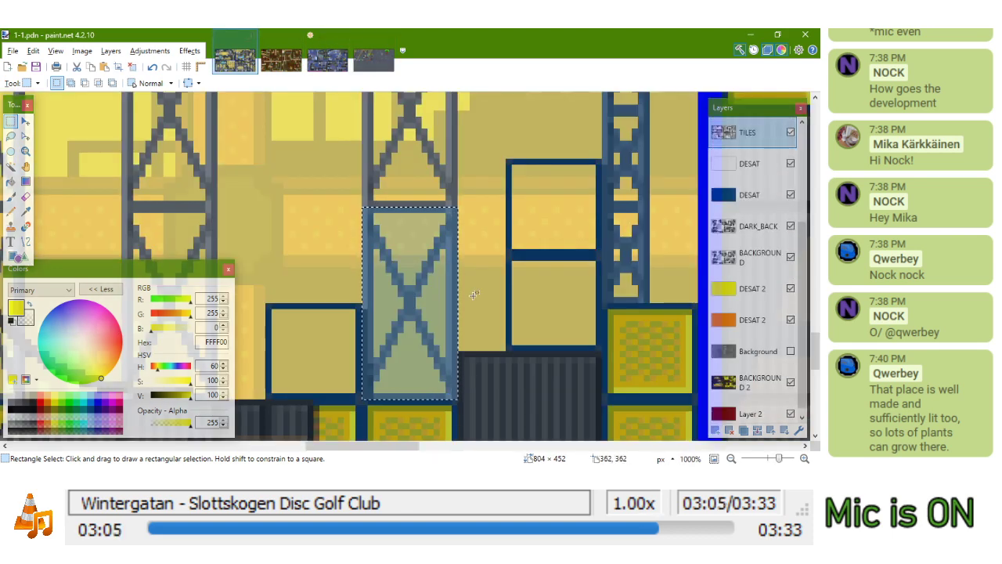
pyautogui.keyDown('ctrl'); pyautogui.scroll(-4, 475, 295); pyautogui.keyUp('ctrl')
pyautogui.scroll(4, 480, 301)
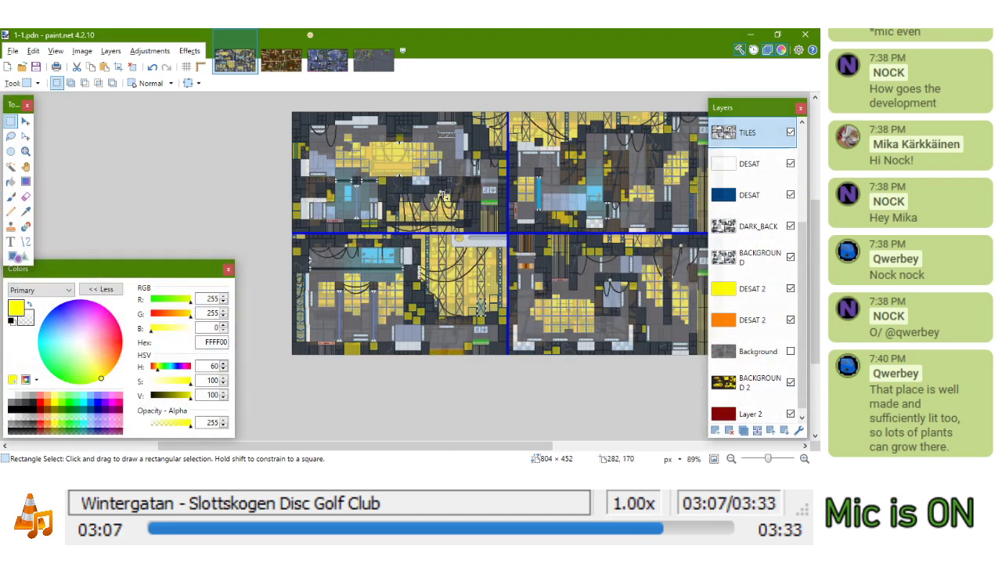
pyautogui.moveTo(508, 150)
pyautogui.mouseDown()
pyautogui.moveTo(407, 176)
pyautogui.moveTo(504, 167)
pyautogui.mouseUp()
pyautogui.click(281, 59)
pyautogui.moveTo(371, 181); pyautogui.dragTo(496, 332)
pyautogui.scroll(-5, 498, 338)
pyautogui.keyDown('ctrl'); pyautogui.scroll(-4, 498, 338); pyautogui.keyUp('ctrl')
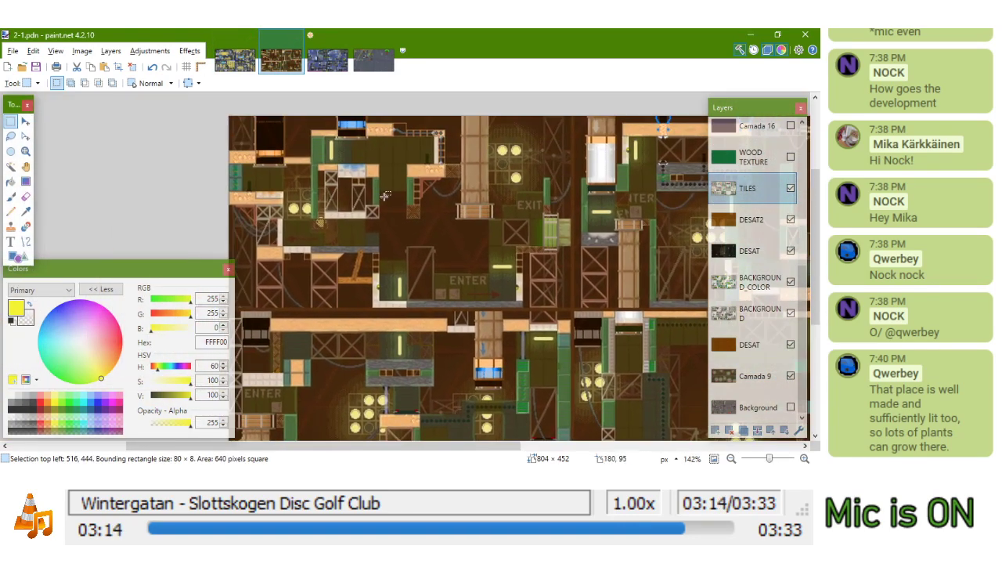
pyautogui.moveTo(405, 213); pyautogui.dragTo(425, 256)
pyautogui.click(438, 234)
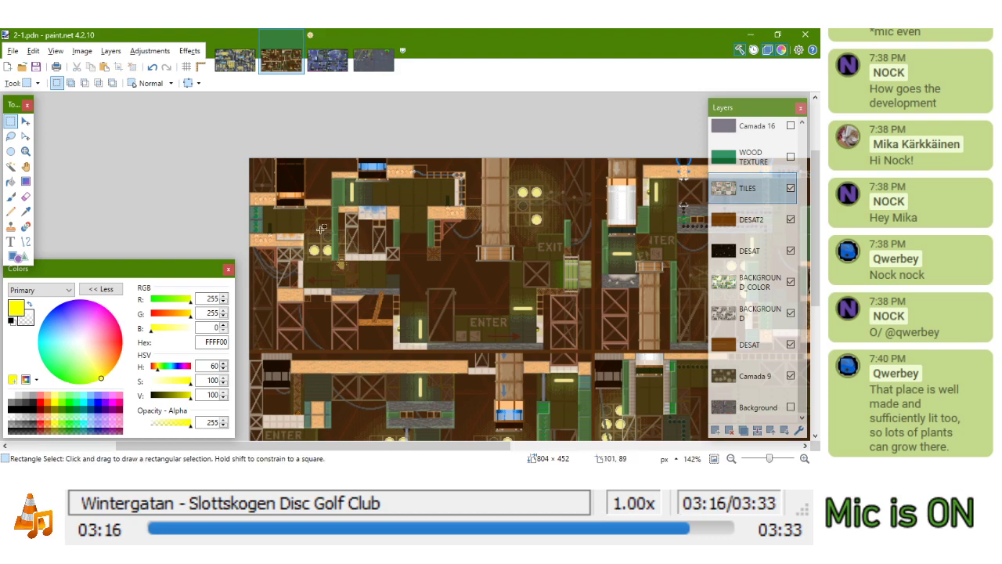
pyautogui.click(328, 60)
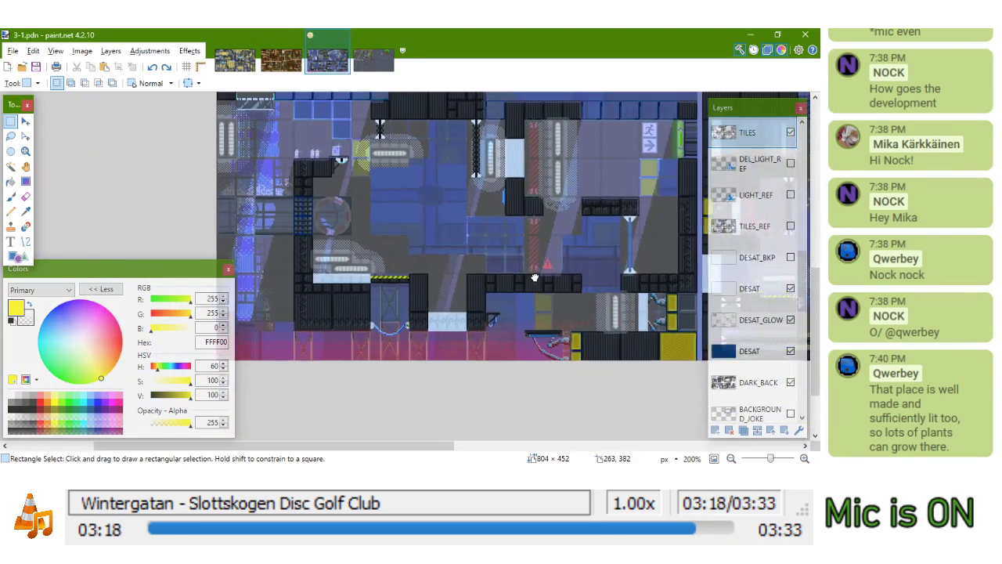
pyautogui.moveTo(535, 278); pyautogui.dragTo(525, 259)
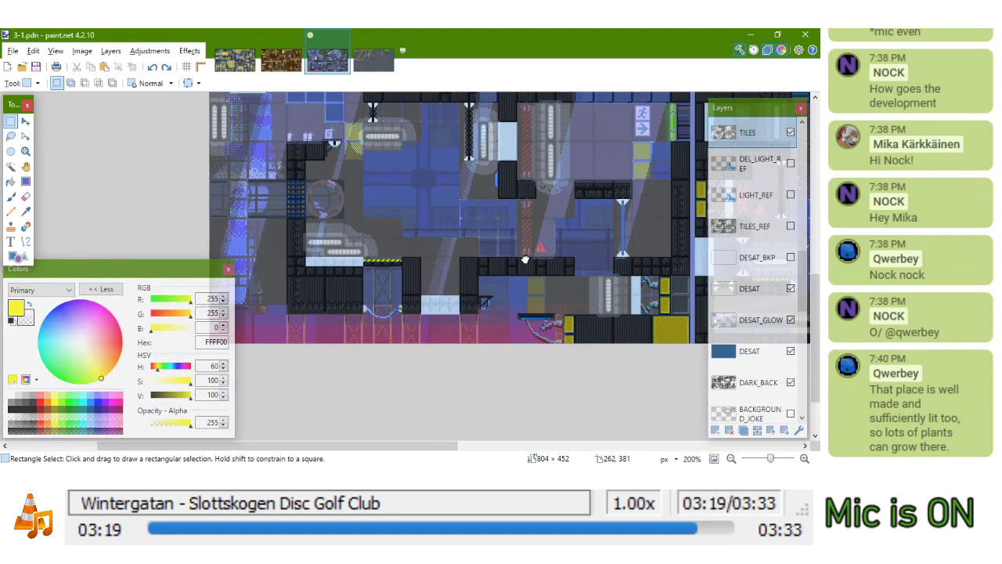
# Return to the 4-1 image and save it
pyautogui.click(373, 60)
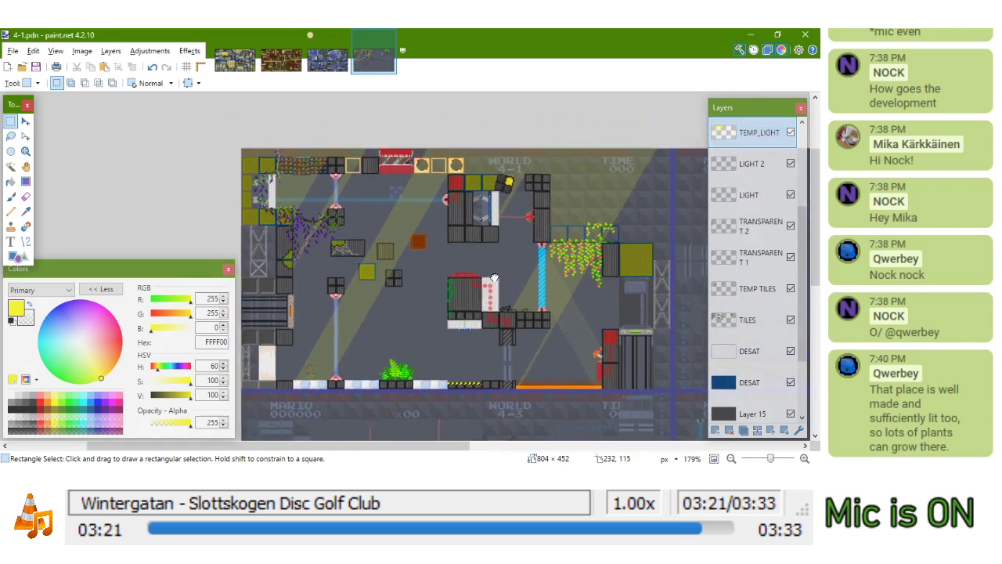
pyautogui.scroll(3, 557, 184)
pyautogui.hotkey('ctrl', 's')
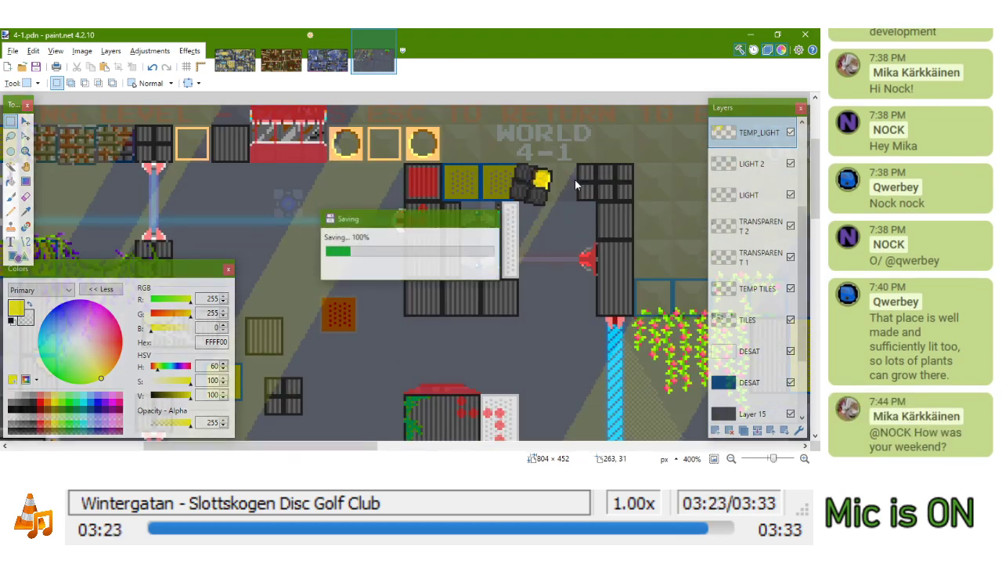
# On the TILES layer, duplicate a 16 × 32 piece of the gray truss onto the top of its column at 384, 72
pyautogui.moveTo(571, 204); pyautogui.dragTo(422, 217)
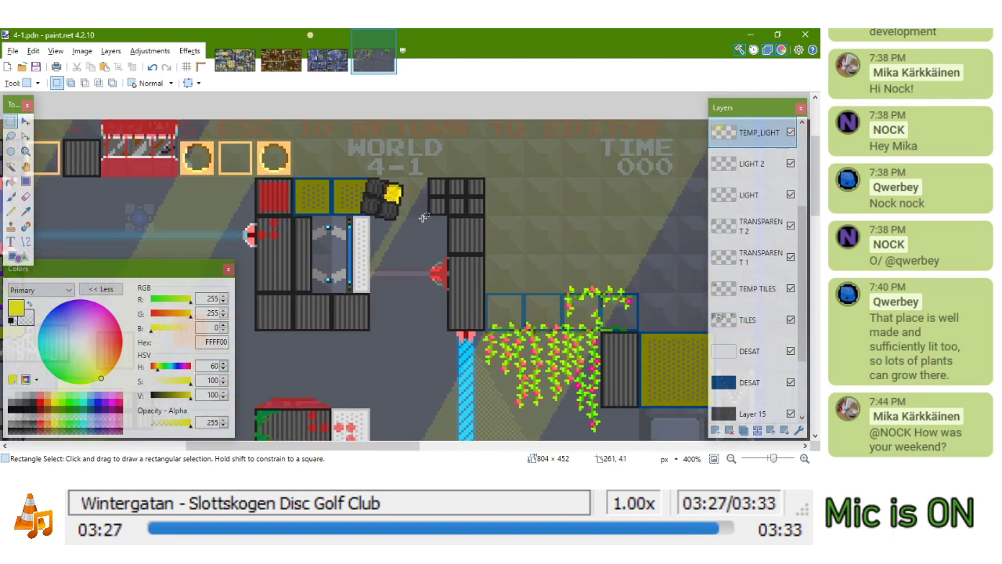
pyautogui.hscroll(4, 423, 217)
pyautogui.scroll(-1, 423, 218)
pyautogui.click(763, 321)
pyautogui.moveTo(387, 208); pyautogui.dragTo(502, 115)
pyautogui.moveTo(674, 398); pyautogui.dragTo(535, 283)
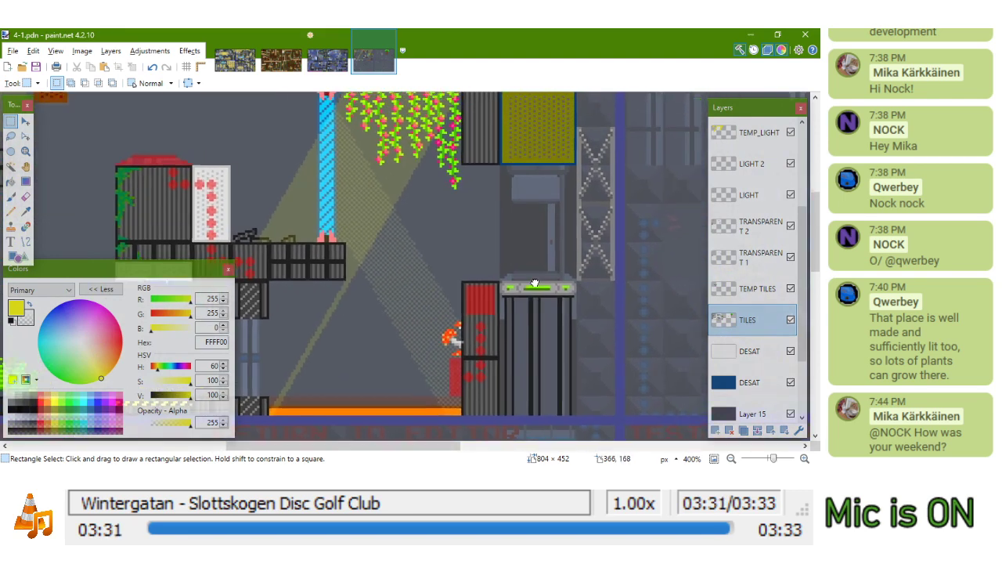
pyautogui.scroll(2, 535, 284)
pyautogui.hscroll(1, 505, 300)
pyautogui.scroll(3, 597, 192)
pyautogui.hscroll(2, 462, 254)
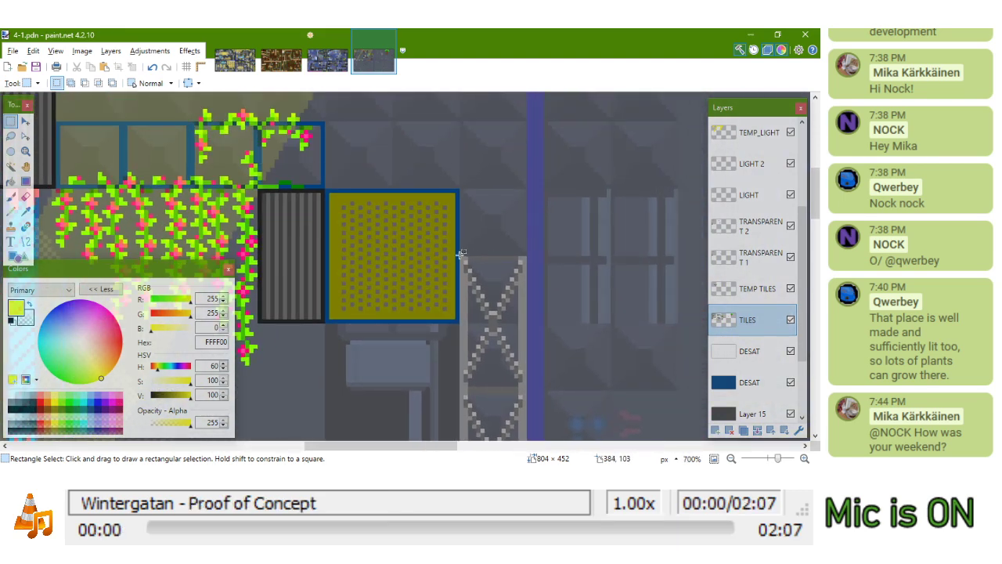
pyautogui.moveTo(461, 257); pyautogui.dragTo(517, 211)
pyautogui.press('m')
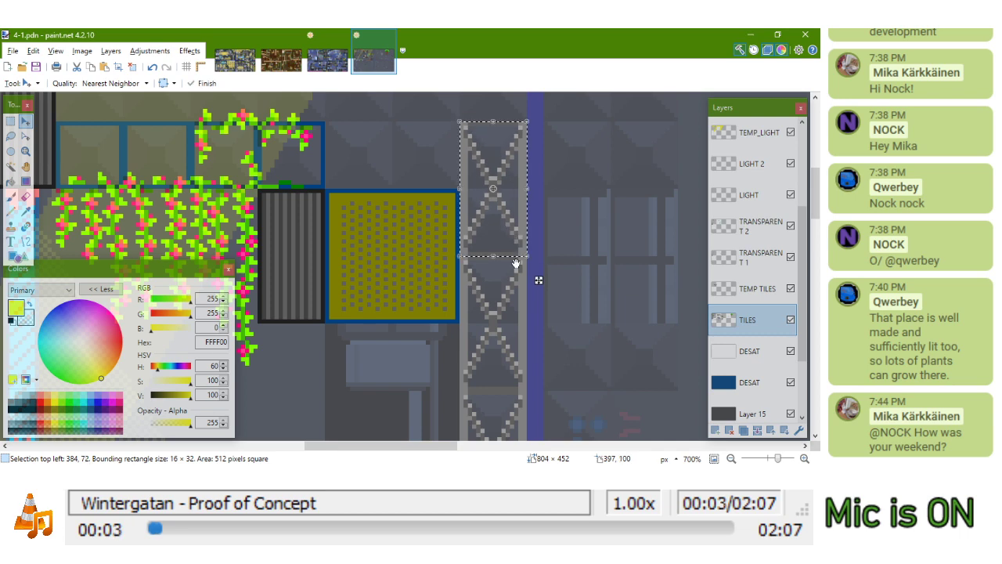
# Extend the truss column downward with a 16 × 32 copy at 384, 168, beside the striped pillar
pyautogui.scroll(-5, 534, 340)
pyautogui.scroll(-3, 534, 340)
pyautogui.moveTo(539, 116); pyautogui.dragTo(534, 254)
pyautogui.scroll(3, 533, 252)
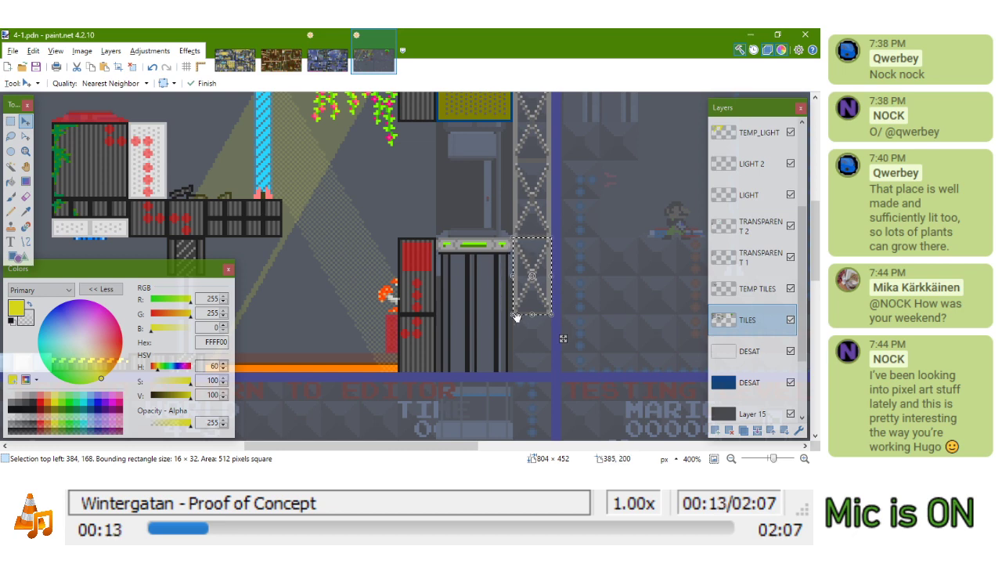
# Reduce the selection to 16 × 24 and copy that truss piece to 384, 200, reaching the level's lower edge
pyautogui.press('m')
pyautogui.scroll(5, 516, 316)
pyautogui.moveTo(536, 329); pyautogui.dragTo(542, 260)
pyautogui.scroll(-4, 535, 251)
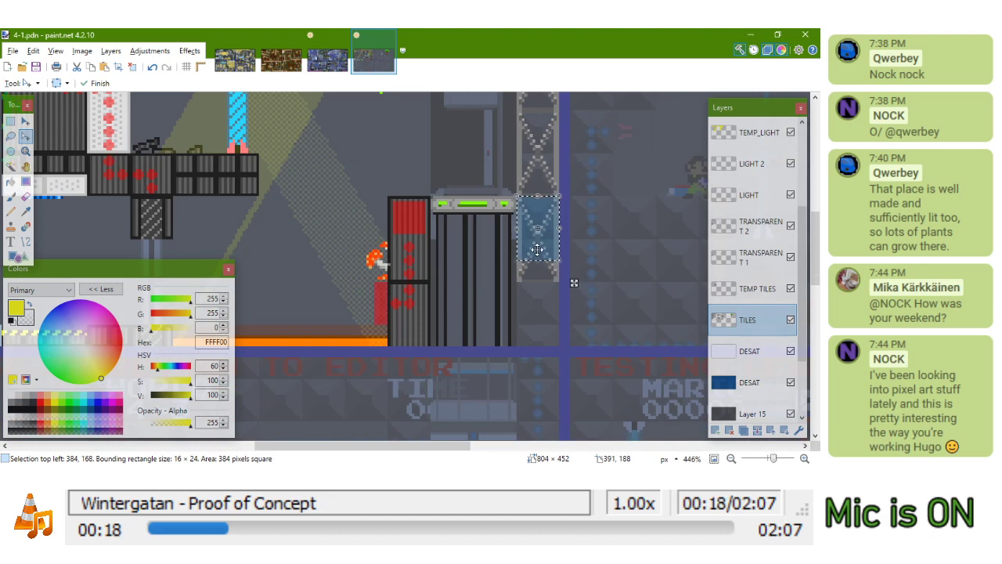
pyautogui.press('m')
pyautogui.moveTo(531, 213); pyautogui.dragTo(539, 296)
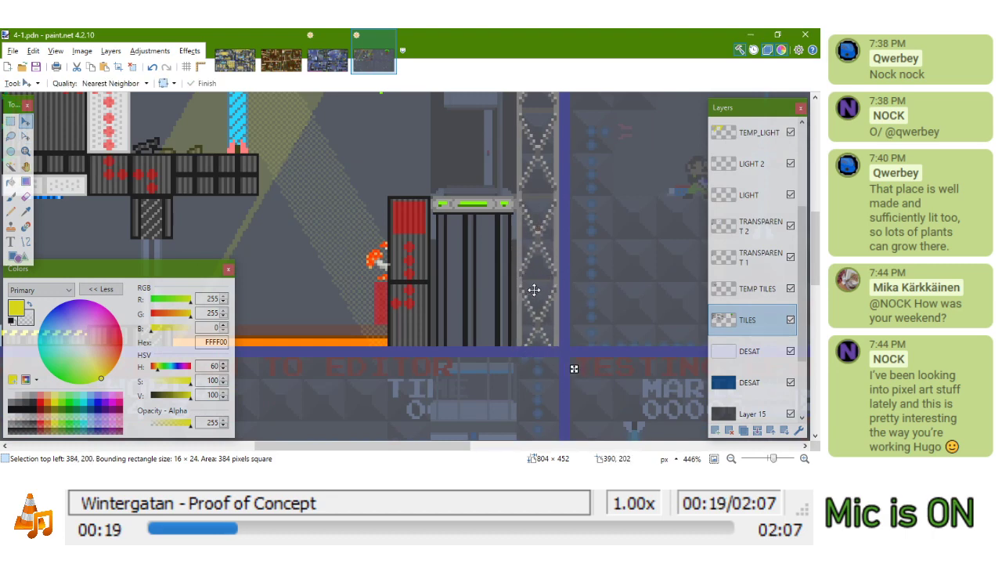
# Select the column's upper 16 × 32 truss piece at 384, 72 and copy it upward to the level's top edge
pyautogui.scroll(-3, 563, 321)
pyautogui.press('s')
pyautogui.scroll(5, 498, 184)
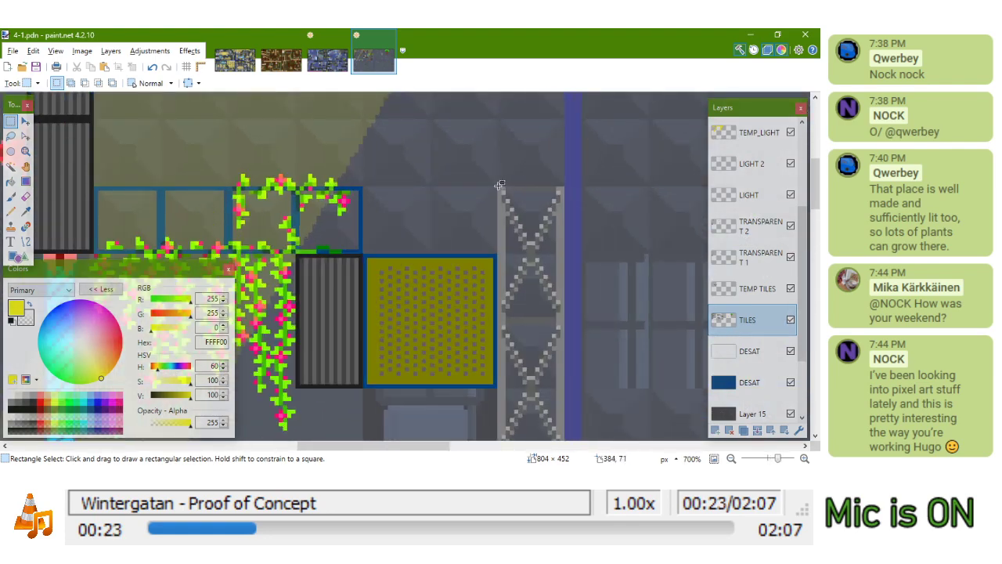
pyautogui.moveTo(499, 187); pyautogui.dragTo(562, 319)
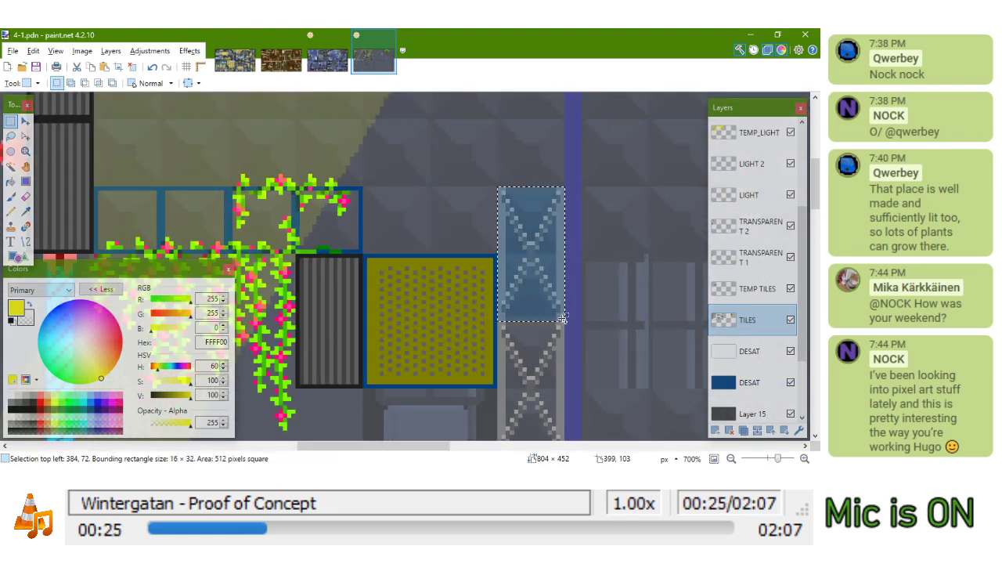
pyautogui.scroll(-4, 563, 318)
pyautogui.scroll(3, 556, 305)
pyautogui.press('m')
pyautogui.moveTo(553, 293); pyautogui.dragTo(588, 186)
# Start a second truss above the yellow dotted block by placing 16 × 32 copies at 352, 56 and 352, 24
pyautogui.moveTo(573, 258); pyautogui.dragTo(505, 324)
pyautogui.hotkey('ctrl', 'v')
pyautogui.scroll(-1, 505, 324)
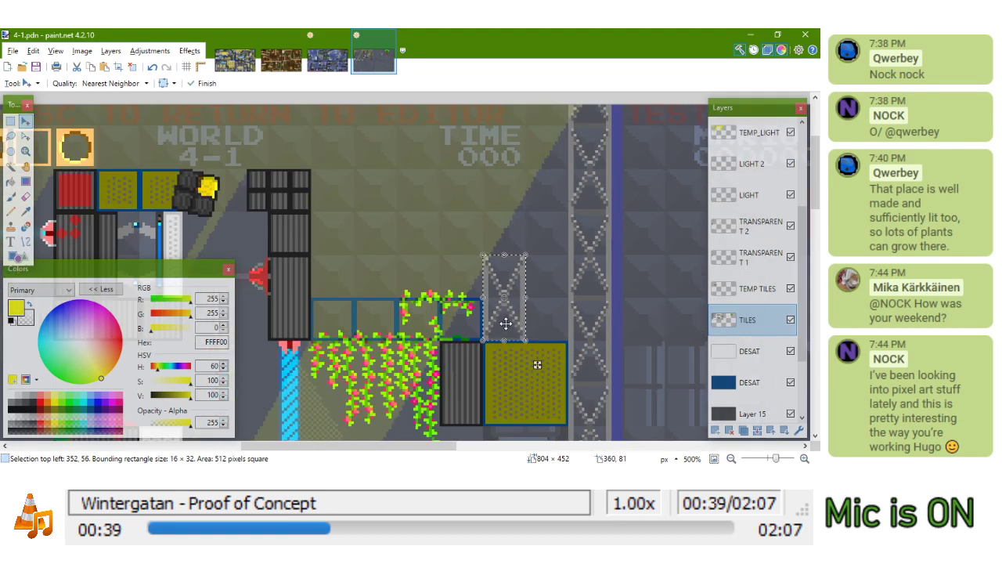
pyautogui.scroll(-2, 505, 324)
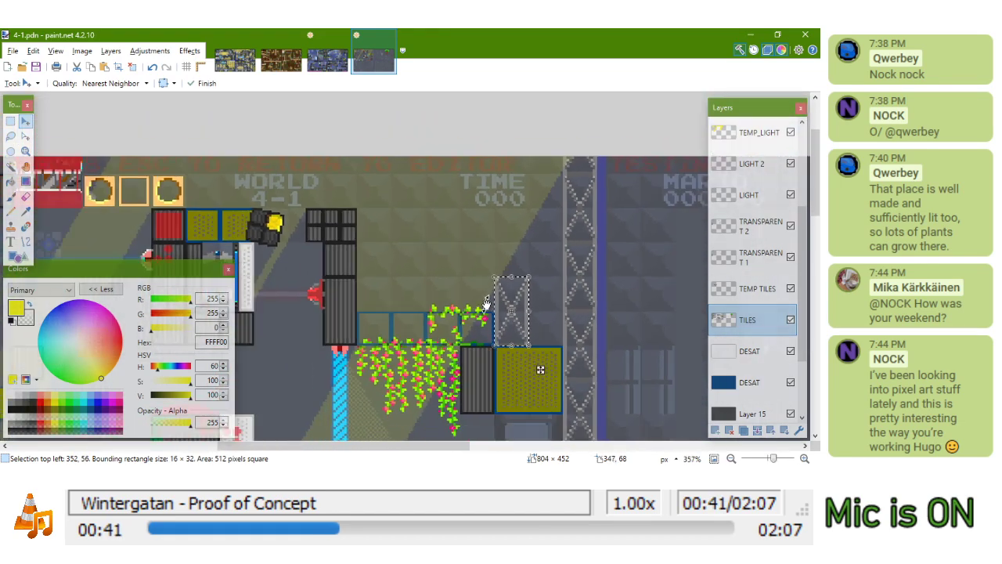
pyautogui.moveTo(523, 330); pyautogui.dragTo(523, 263)
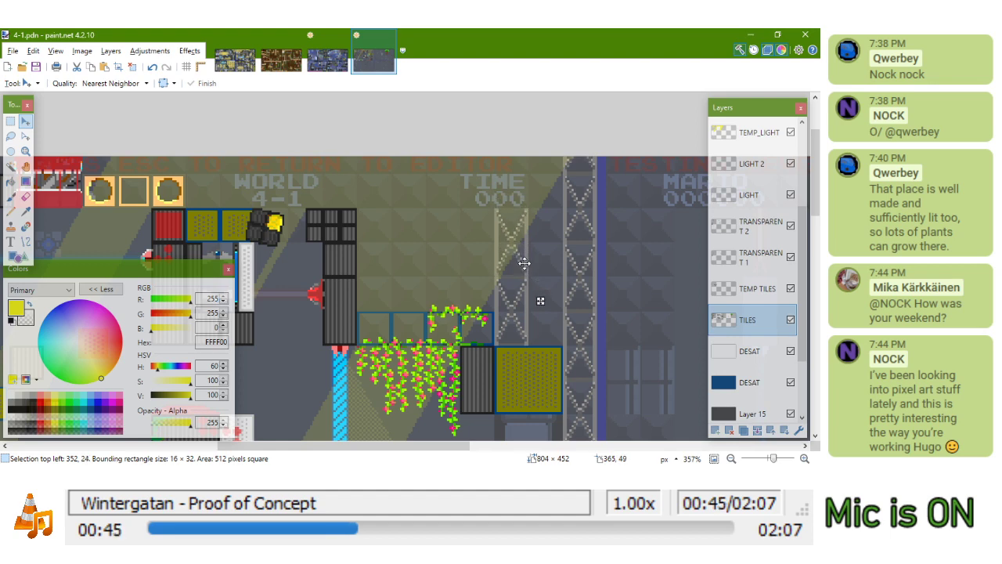
# Raise the second truss as a 16 × 64 piece by one small tile, then copy it to 352, -24, past the top edge
pyautogui.click(25, 136)
pyautogui.scroll(3, 514, 272)
pyautogui.moveTo(514, 272); pyautogui.dragTo(521, 310)
pyautogui.press('m')
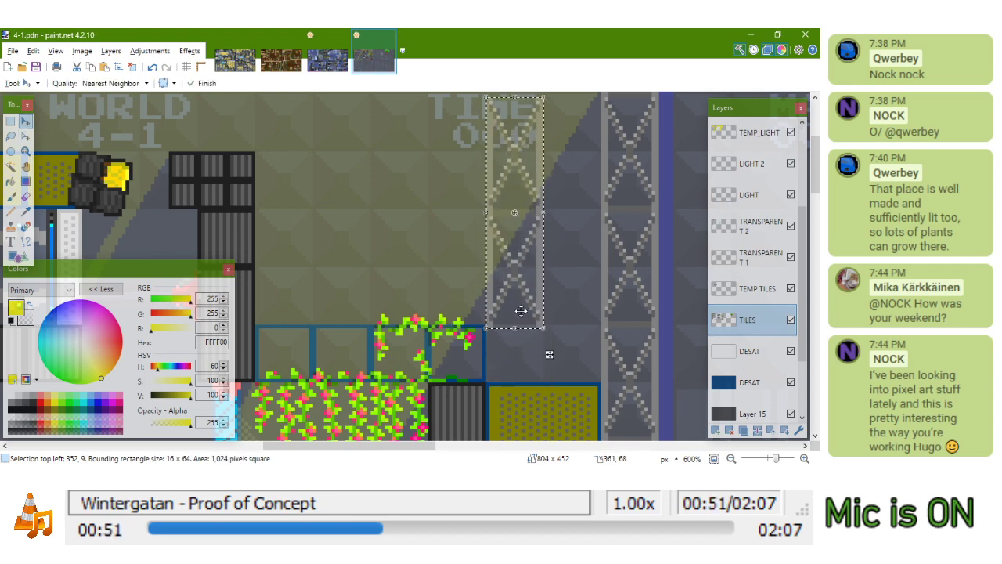
pyautogui.scroll(-2, 521, 311)
pyautogui.scroll(2, 531, 242)
pyautogui.moveTo(552, 399); pyautogui.dragTo(553, 288)
pyautogui.moveTo(533, 205); pyautogui.dragTo(527, 258)
pyautogui.scroll(-3, 530, 198)
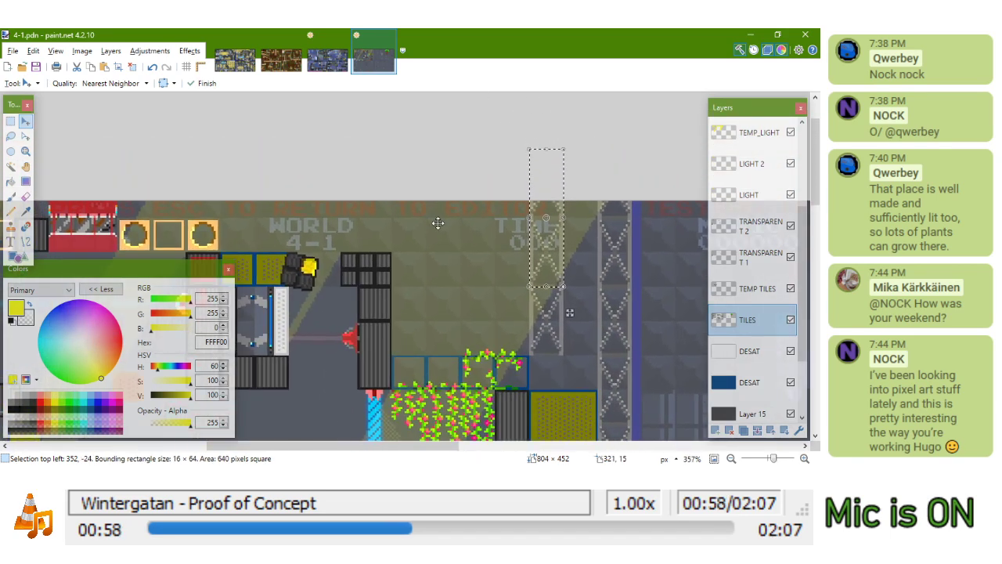
# Copy the full 16 × 72 second truss from the level's top edge to above the second blue-outlined tile
pyautogui.press('s')
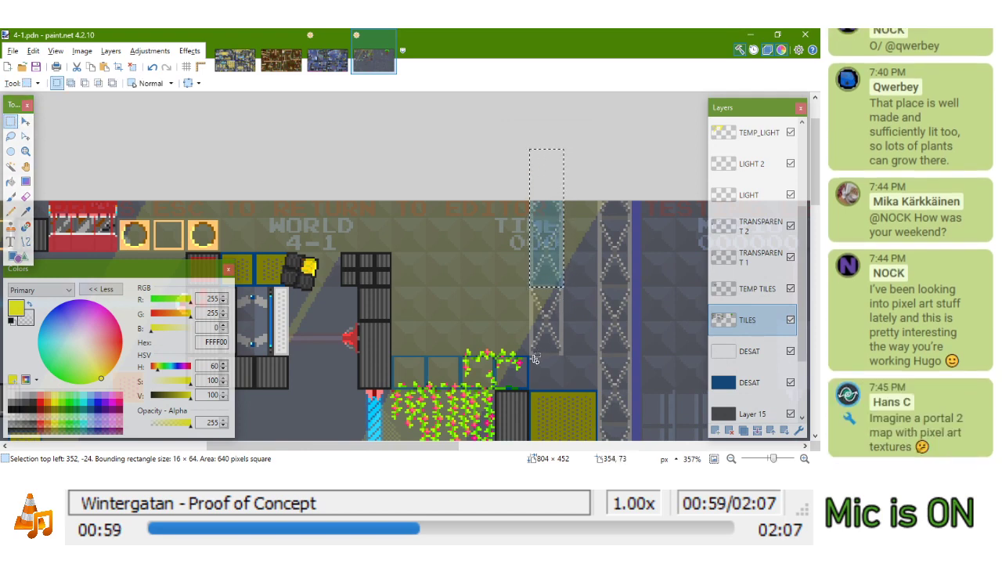
pyautogui.scroll(3, 535, 359)
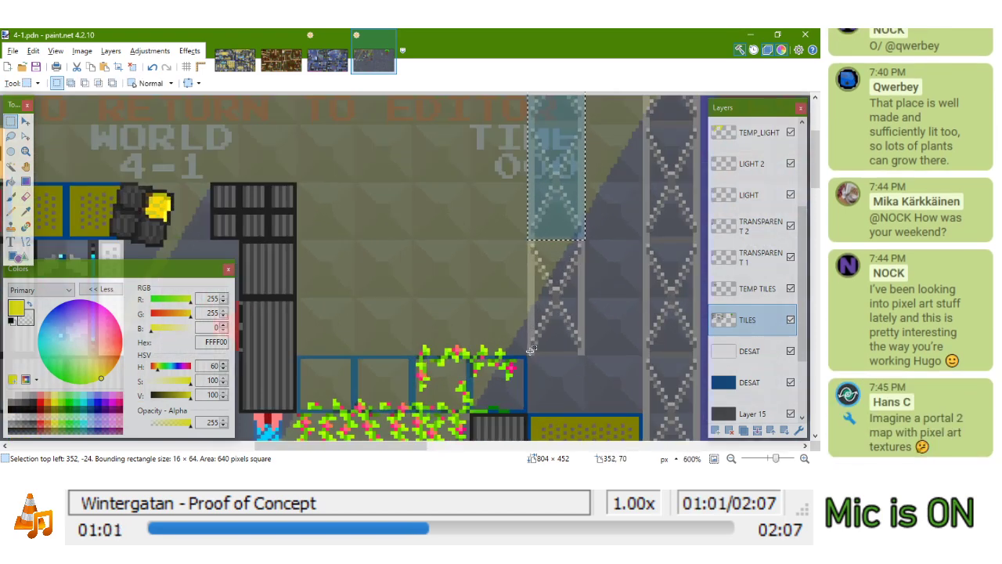
pyautogui.moveTo(530, 350); pyautogui.dragTo(582, 109)
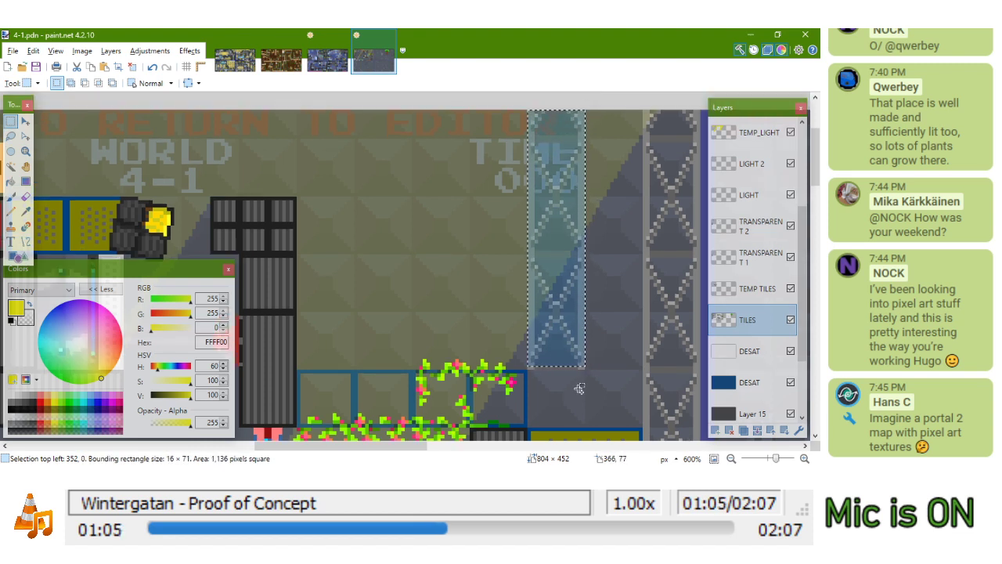
pyautogui.keyDown('ctrl'); pyautogui.moveTo(583, 367); pyautogui.dragTo(368, 345); pyautogui.keyUp('ctrl')
pyautogui.press('m')
pyautogui.scroll(-2, 335, 345)
pyautogui.scroll(4, 368, 345)
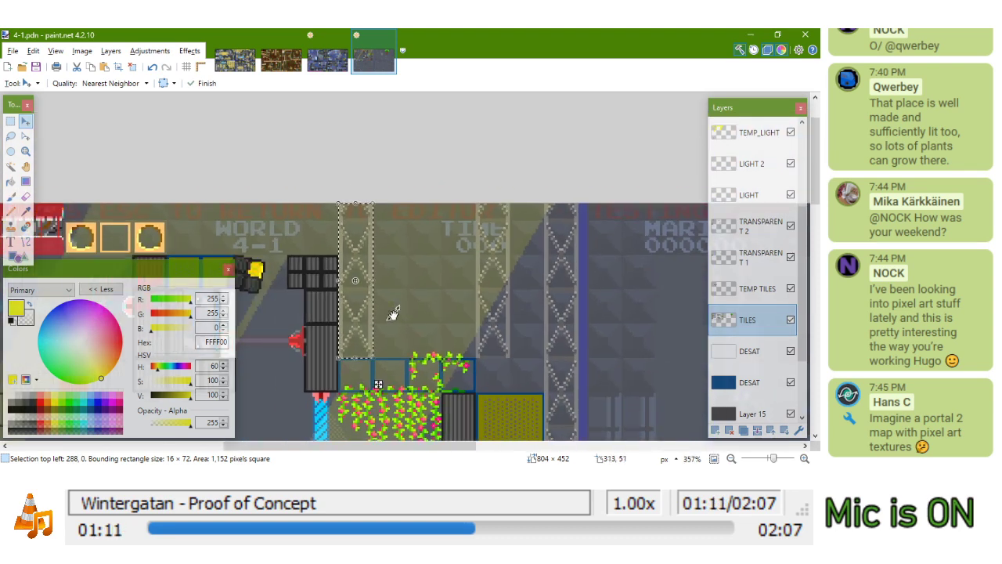
pyautogui.moveTo(430, 352); pyautogui.dragTo(450, 353)
pyautogui.scroll(-3, 448, 310)
pyautogui.scroll(-1, 448, 310)
pyautogui.scroll(1, 497, 306)
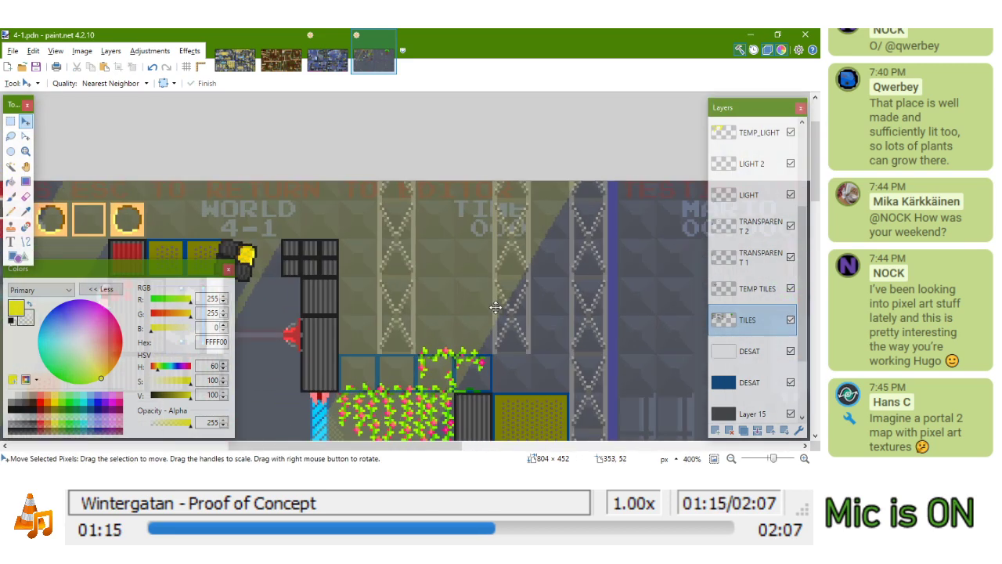
# Pick the frame blue 004080 and draw a 1 px square outline under the truss, on top of the yellow dotted block
pyautogui.scroll(1, 465, 300)
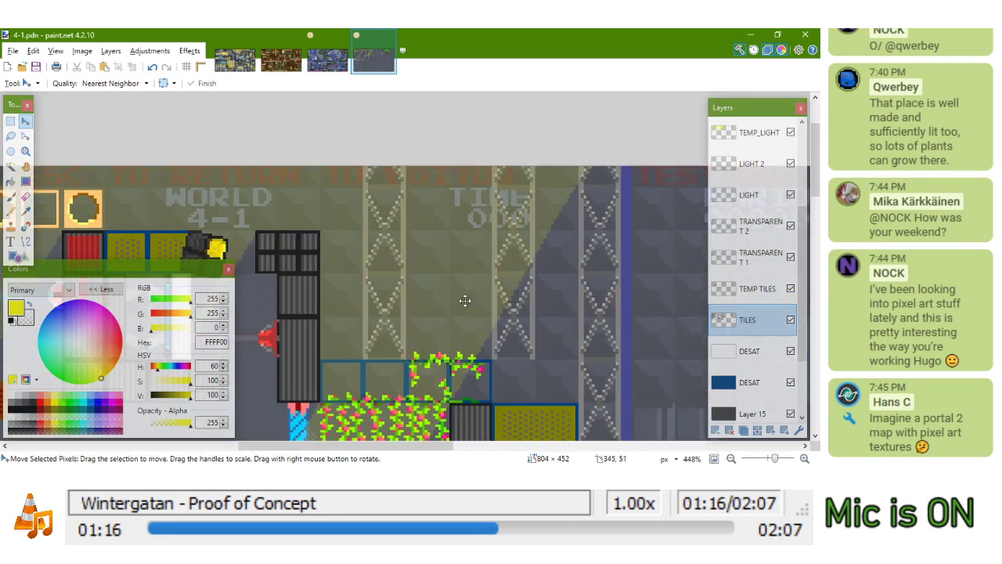
pyautogui.click(10, 121)
pyautogui.scroll(1, 457, 365)
pyautogui.scroll(4, 457, 364)
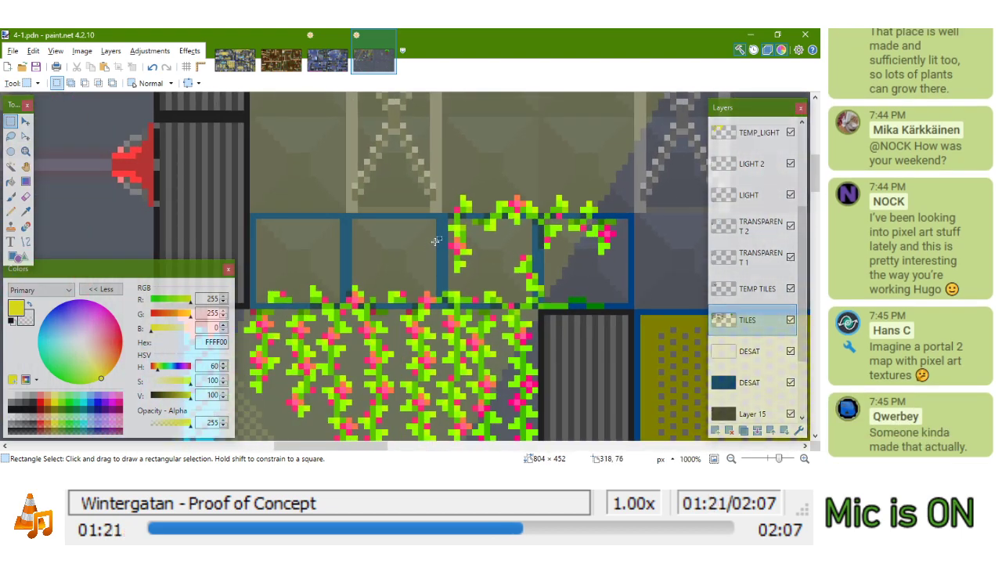
pyautogui.press('k')
pyautogui.click(392, 216)
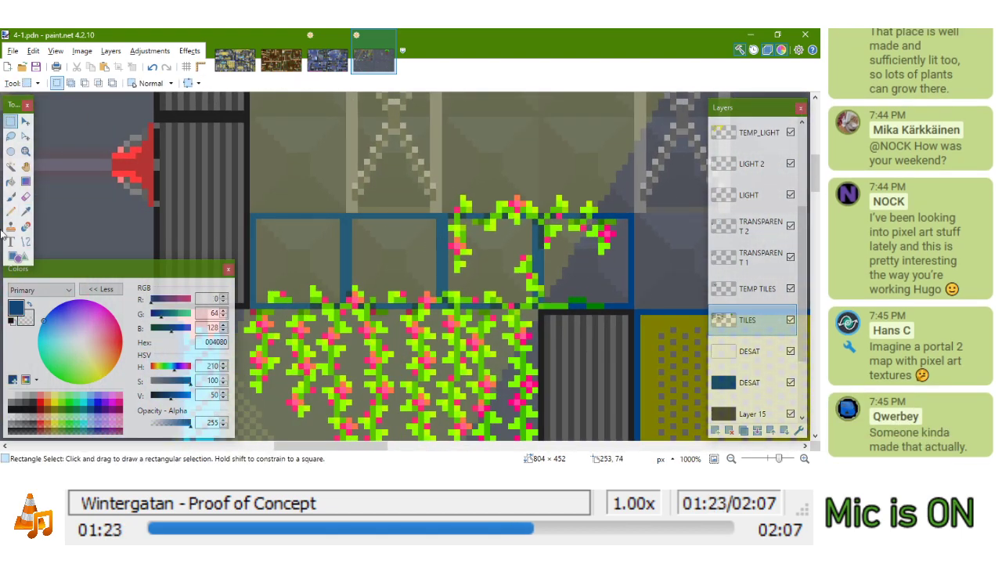
pyautogui.click(14, 257)
pyautogui.moveTo(488, 224); pyautogui.dragTo(353, 193)
pyautogui.moveTo(501, 185); pyautogui.dragTo(591, 275)
pyautogui.scroll(-5, 530, 310)
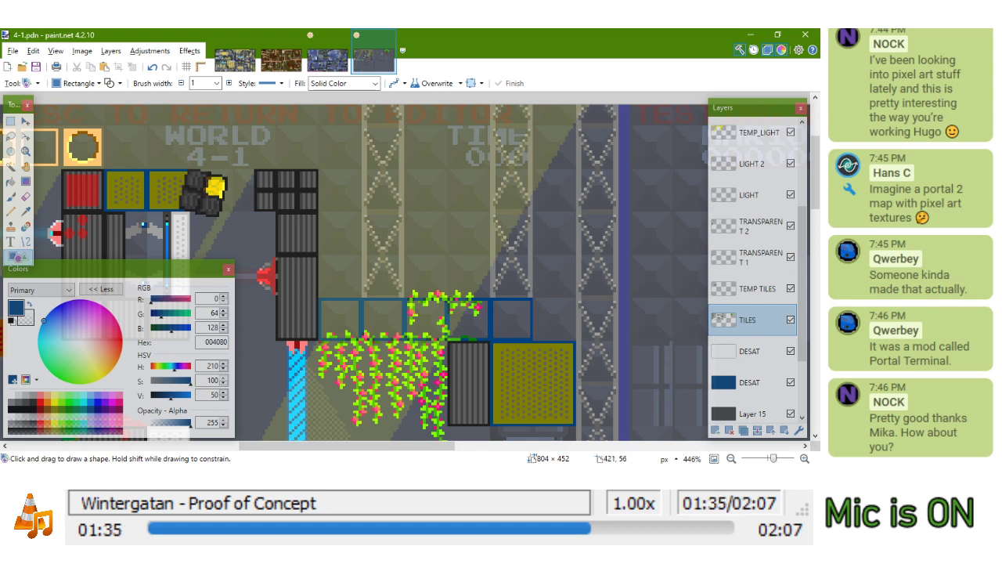
# Switch to the web browser, enlarge its window and look over the Portal: Terminal mod page on Mod DB
pyautogui.hotkey('alt', 'Tab')
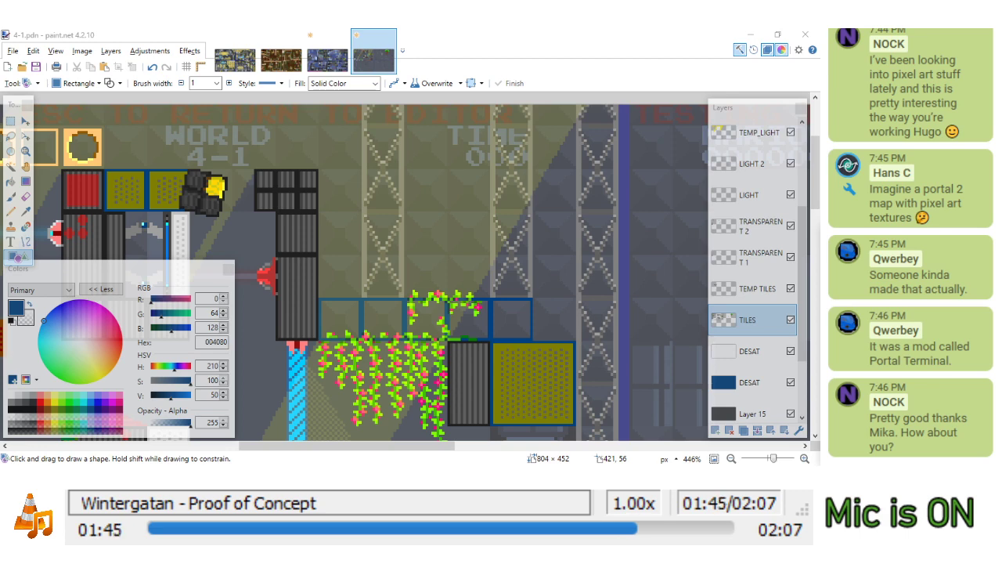
pyautogui.hotkey('alt', 'Tab')
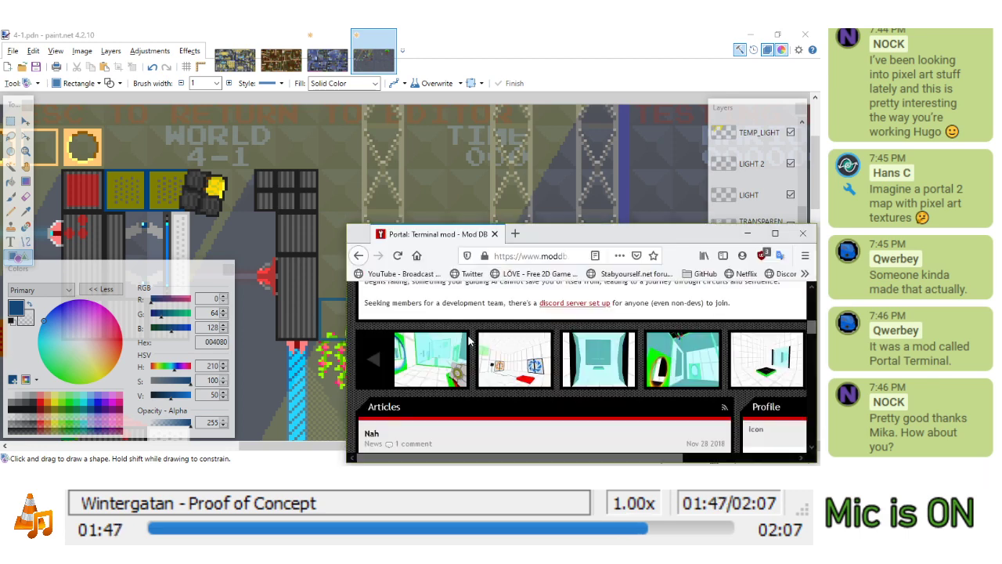
pyautogui.doubleClick(575, 235)
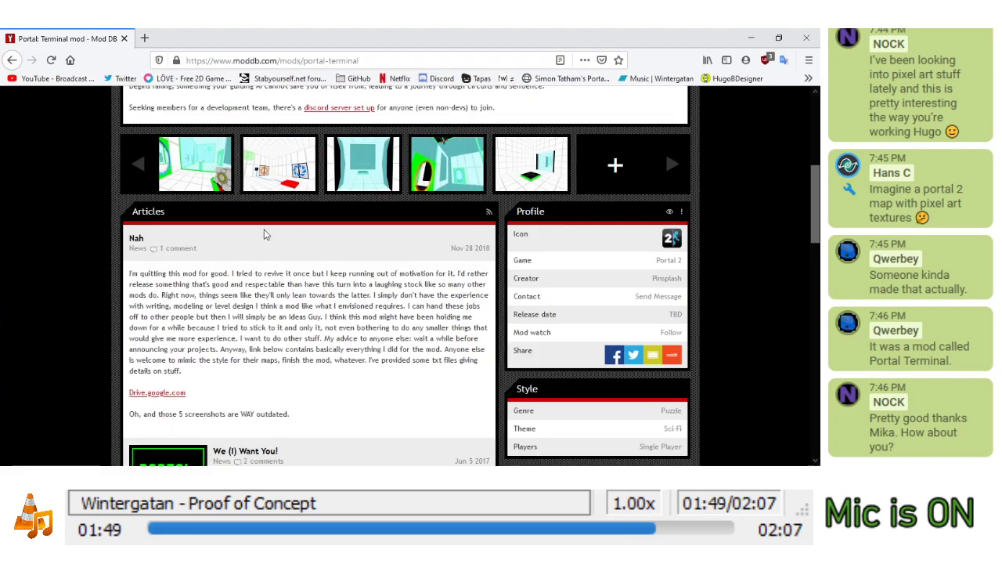
pyautogui.scroll(4, 264, 231)
pyautogui.scroll(-6, 251, 238)
pyautogui.scroll(8, 252, 240)
# View the Portal: Terminal mod's gallery screenshots, Image 1 through Image 5, examining their room textures and style
pyautogui.click(208, 228)
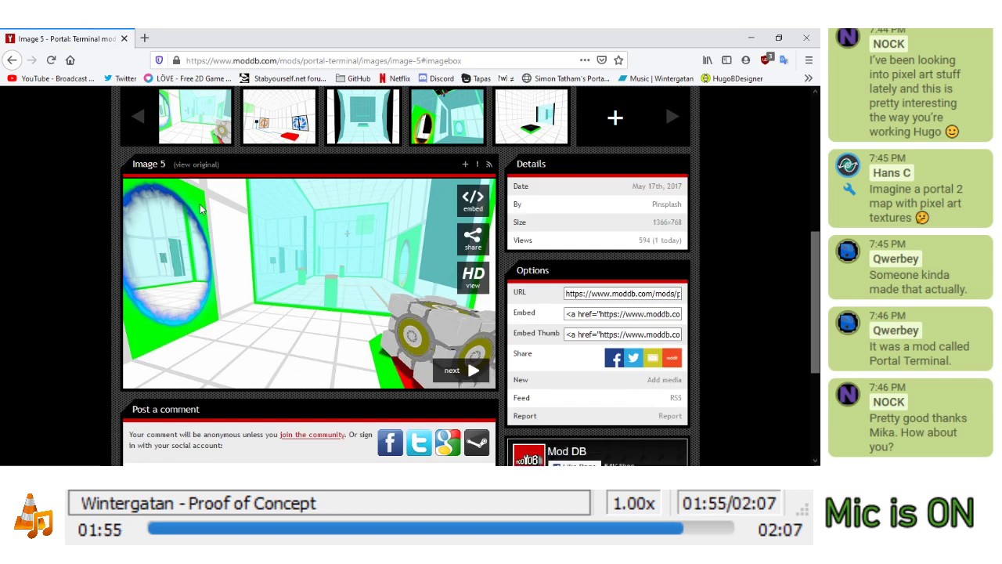
pyautogui.click(271, 127)
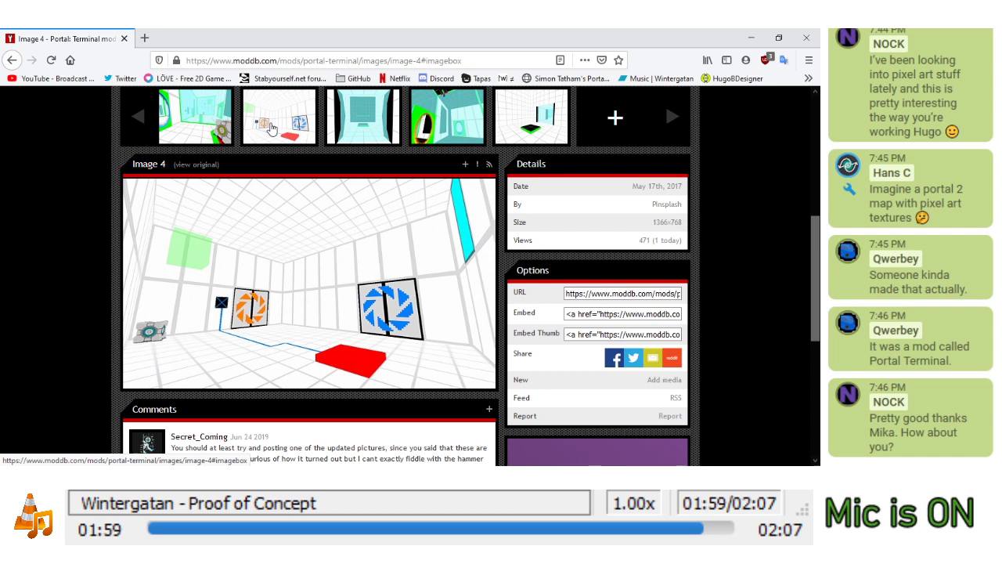
pyautogui.moveTo(352, 228)
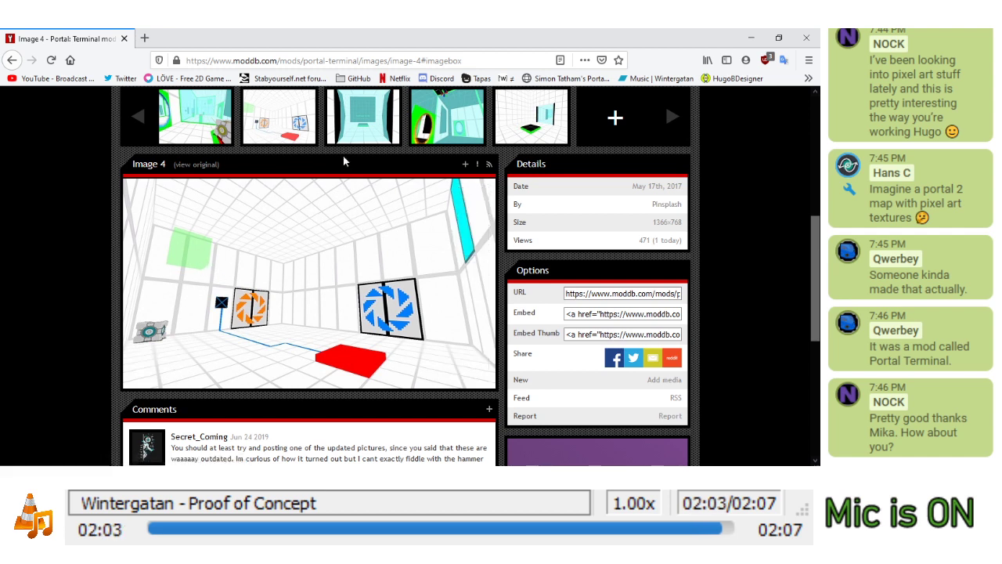
pyautogui.click(421, 134)
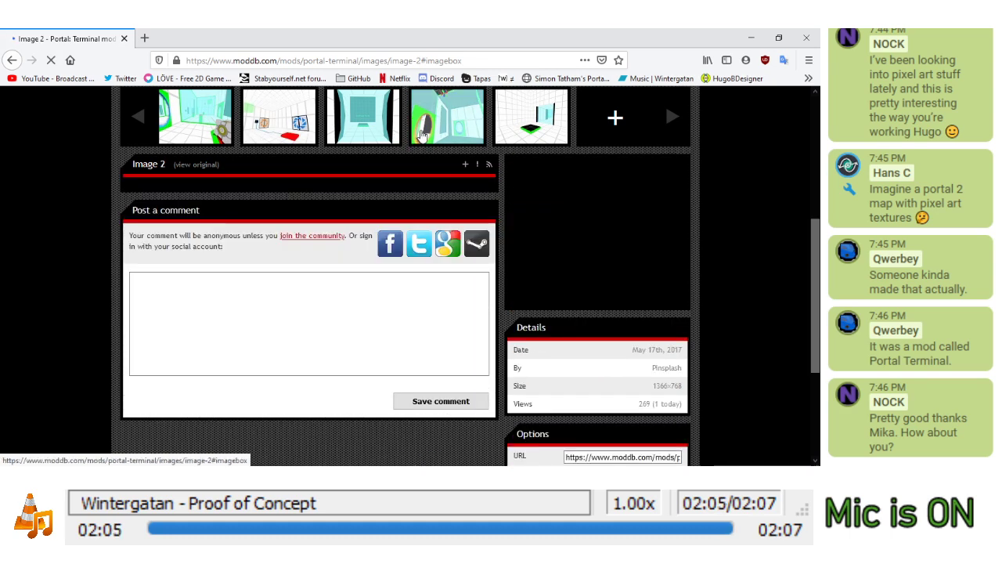
pyautogui.click(359, 134)
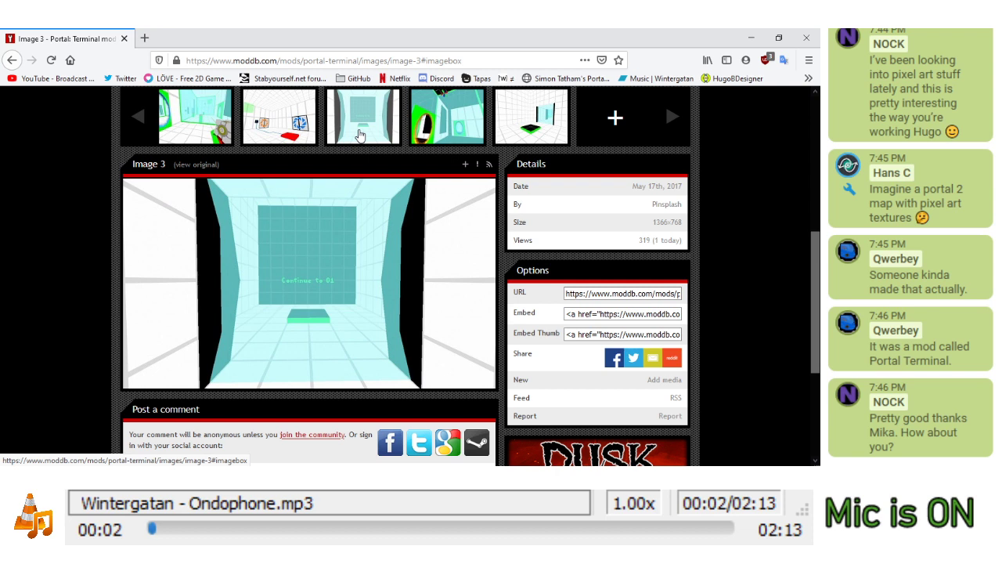
pyautogui.click(520, 109)
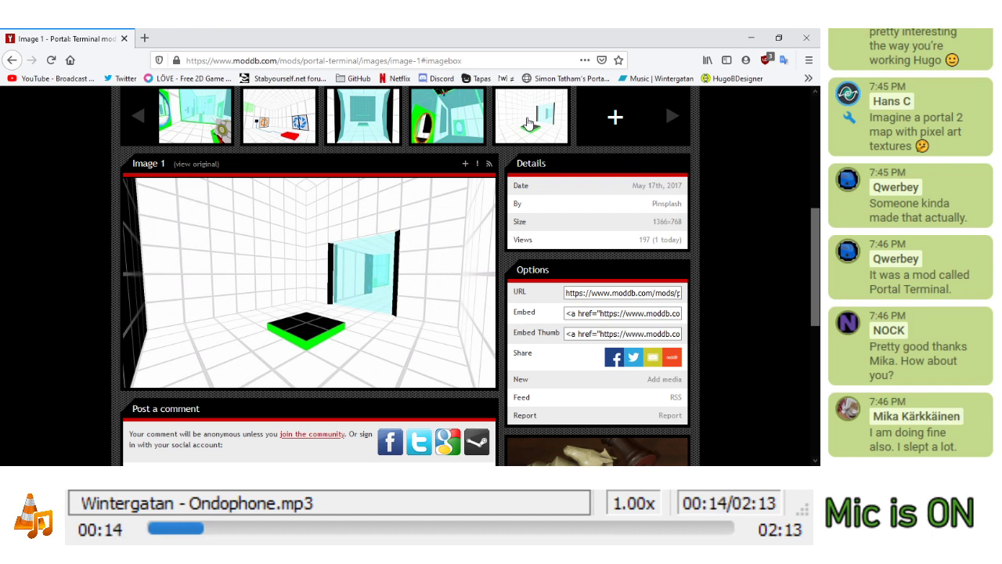
pyautogui.click(527, 123)
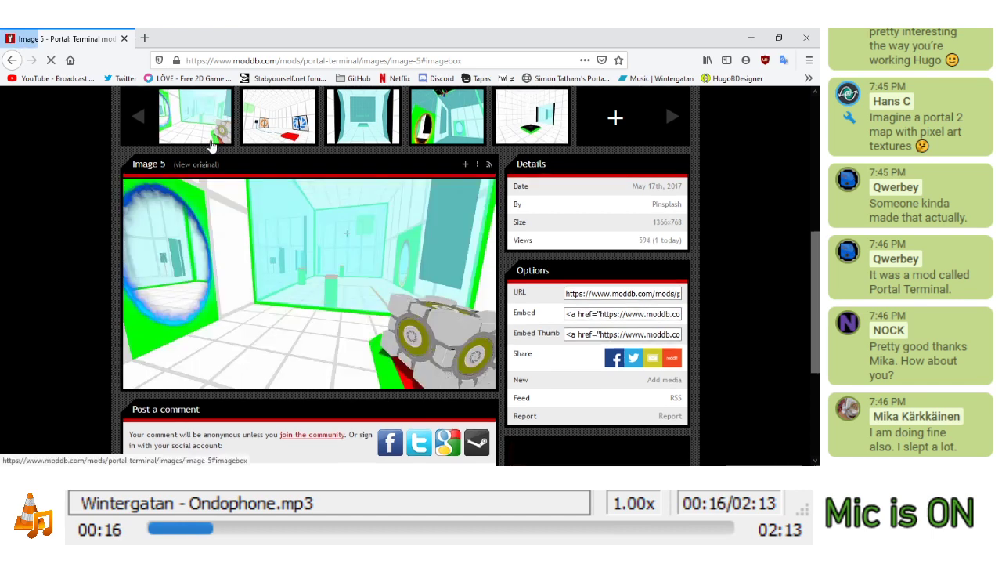
pyautogui.scroll(-3, 47, 265)
pyautogui.scroll(3, 78, 247)
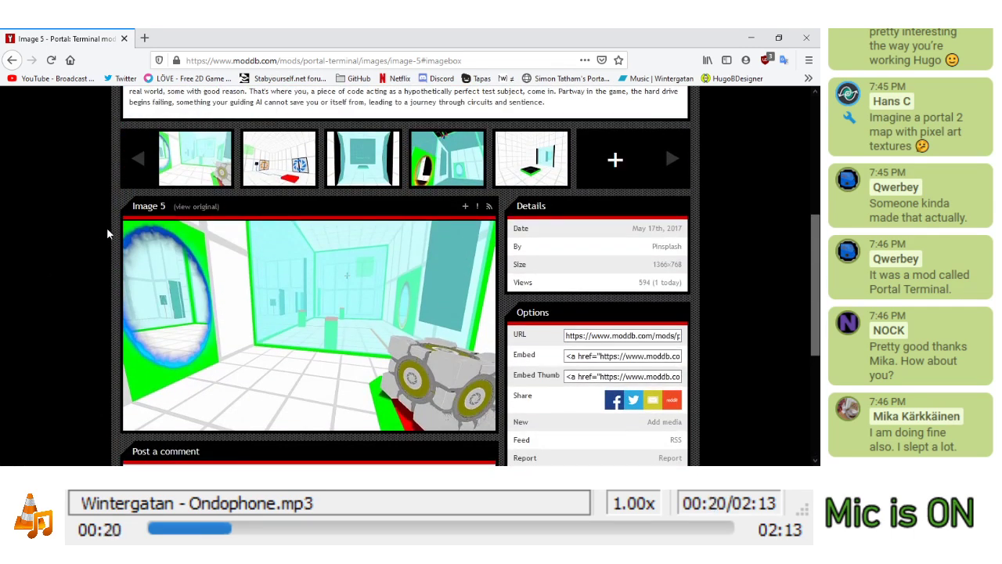
pyautogui.moveTo(260, 374)
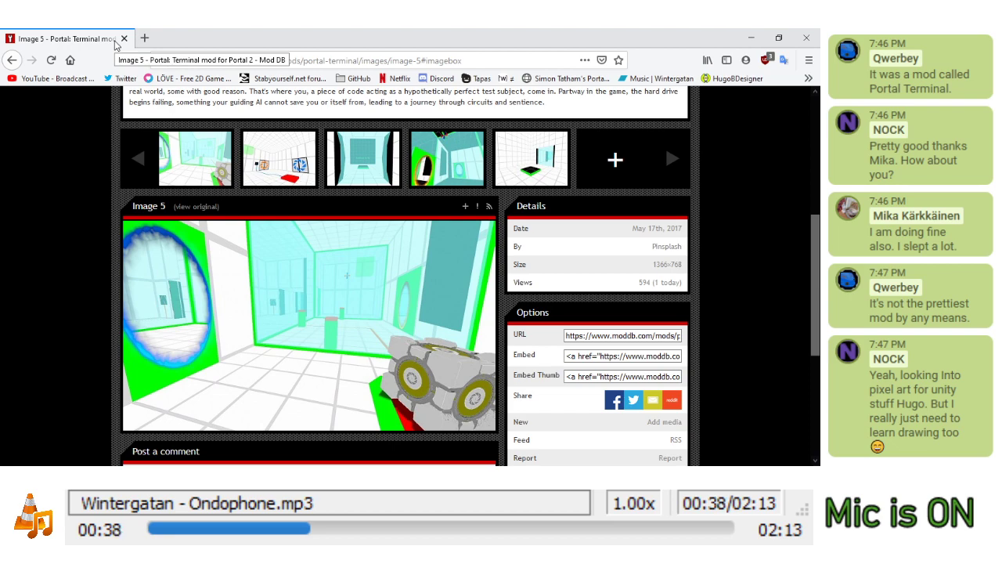
# Close the mod page, return to paint.net and examine the two trusses and the blue frames beneath them with Rectangle Select ready
pyautogui.click(124, 39)
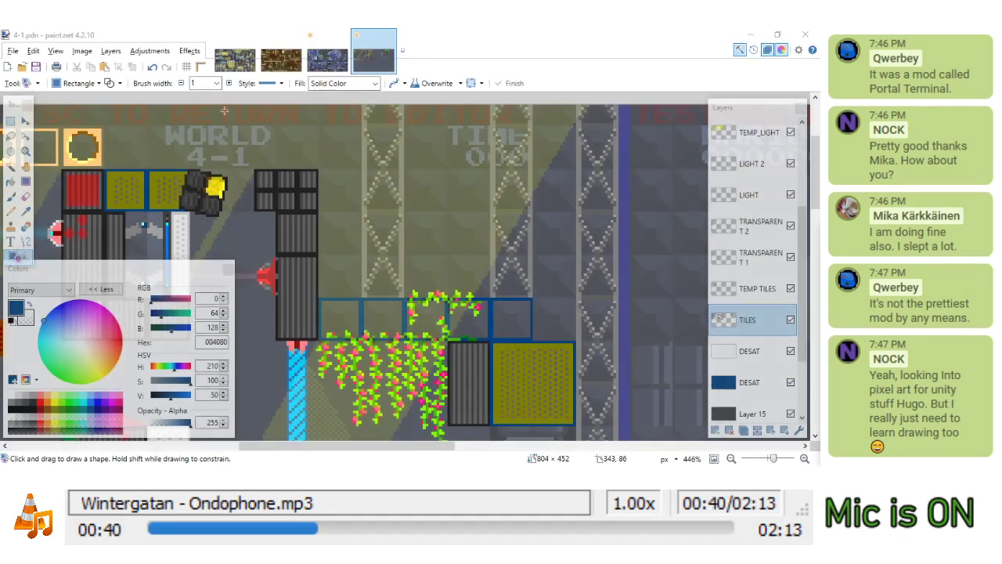
pyautogui.scroll(-2, 500, 249)
pyautogui.scroll(3, 508, 183)
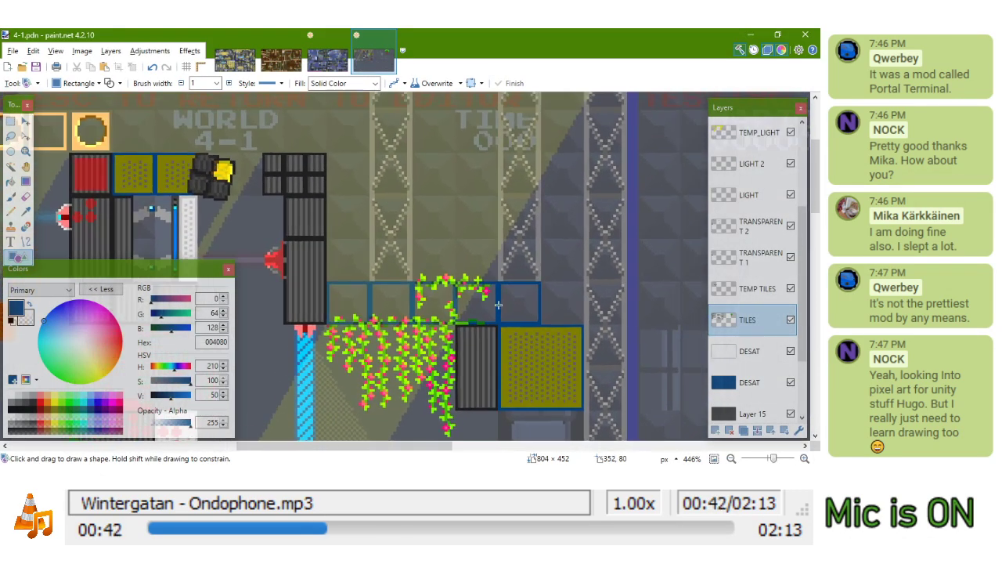
pyautogui.scroll(4, 508, 183)
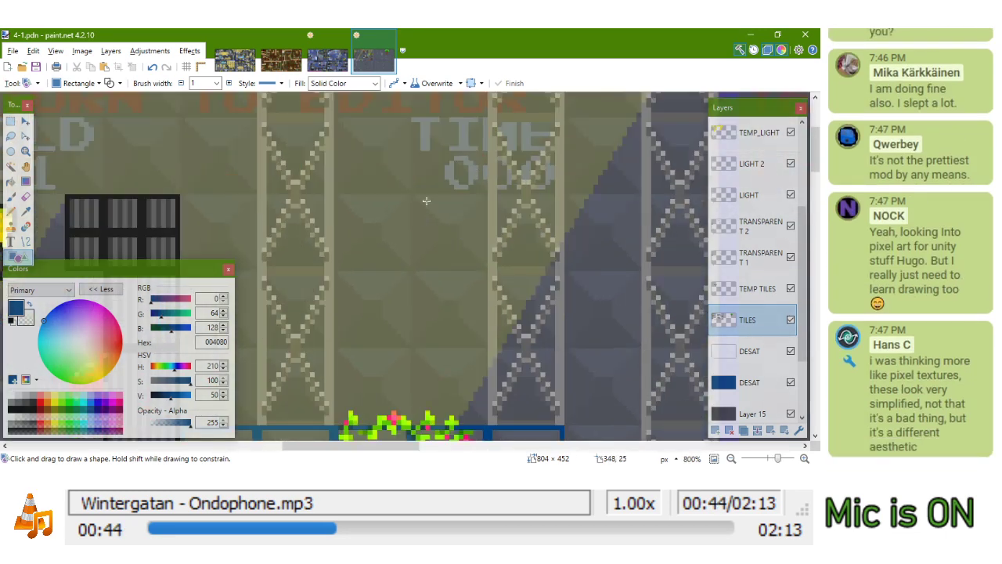
pyautogui.click(11, 120)
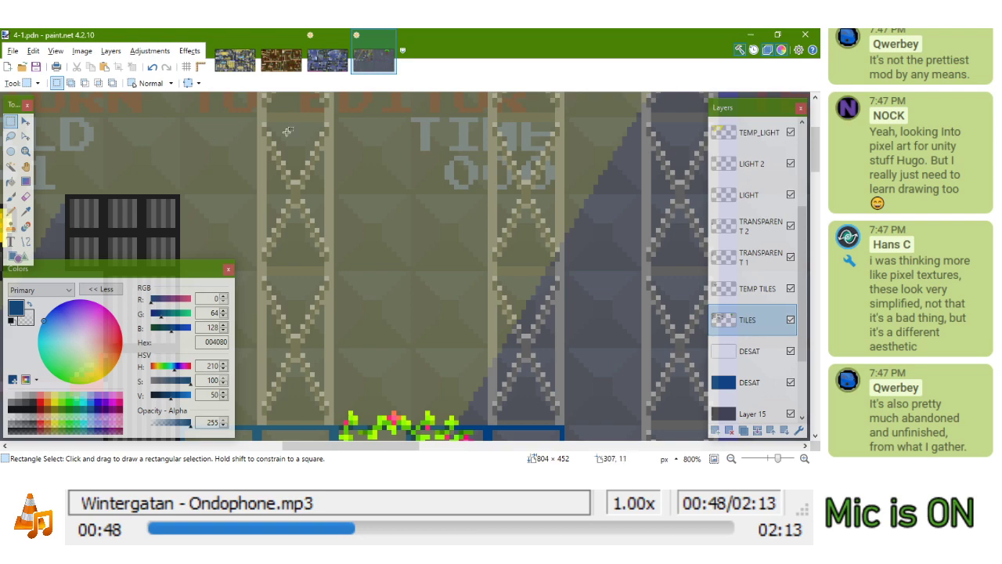
pyautogui.scroll(-3, 493, 214)
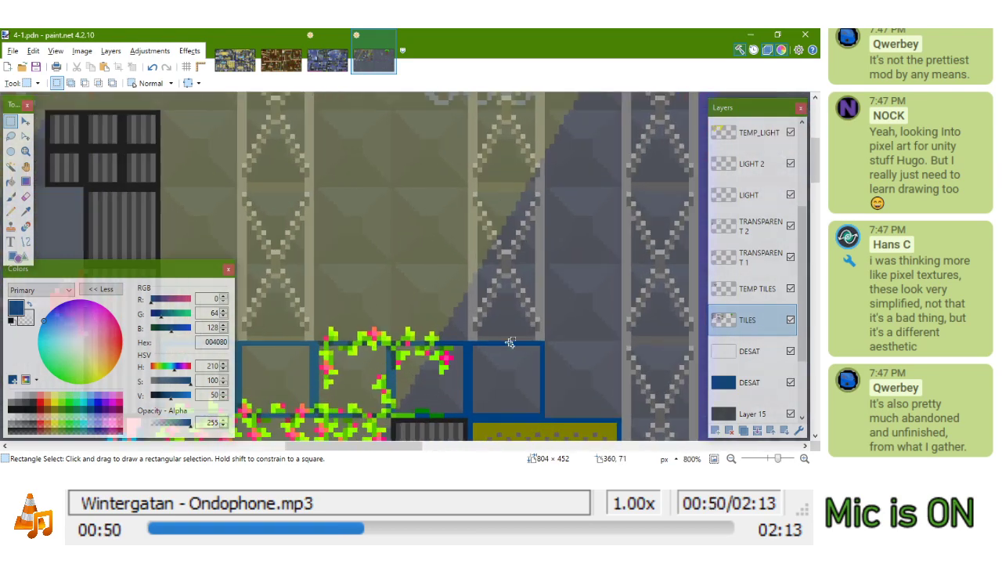
pyautogui.scroll(-3, 511, 339)
pyautogui.scroll(2, 445, 311)
pyautogui.scroll(-5, 462, 300)
pyautogui.scroll(3, 481, 297)
pyautogui.scroll(3, 448, 295)
pyautogui.scroll(-3, 454, 305)
pyautogui.moveTo(459, 311); pyautogui.dragTo(512, 304)
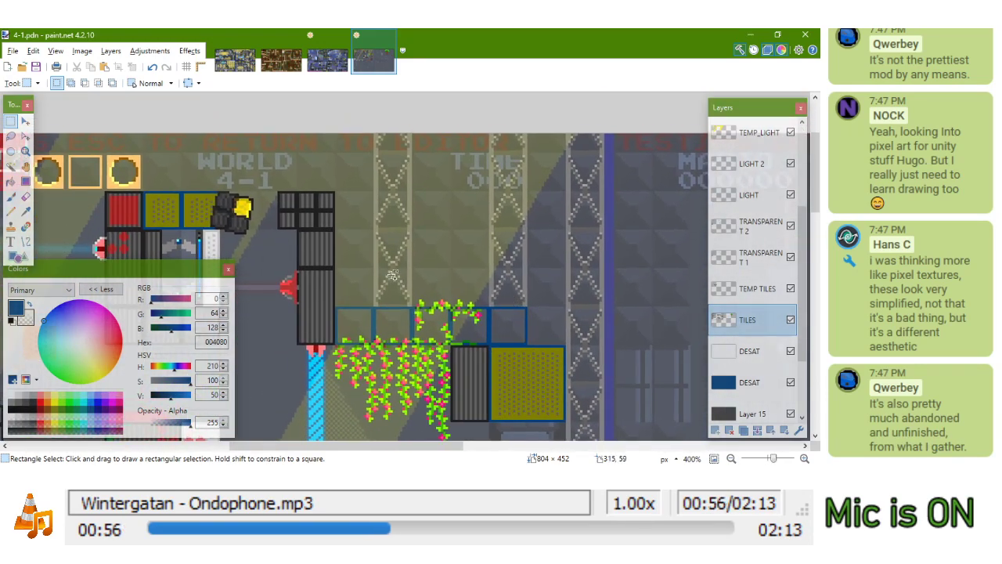
# Select the full 16 × 72 first truss and move it 16 px left, above the first blue-outlined tile
pyautogui.scroll(3, 396, 274)
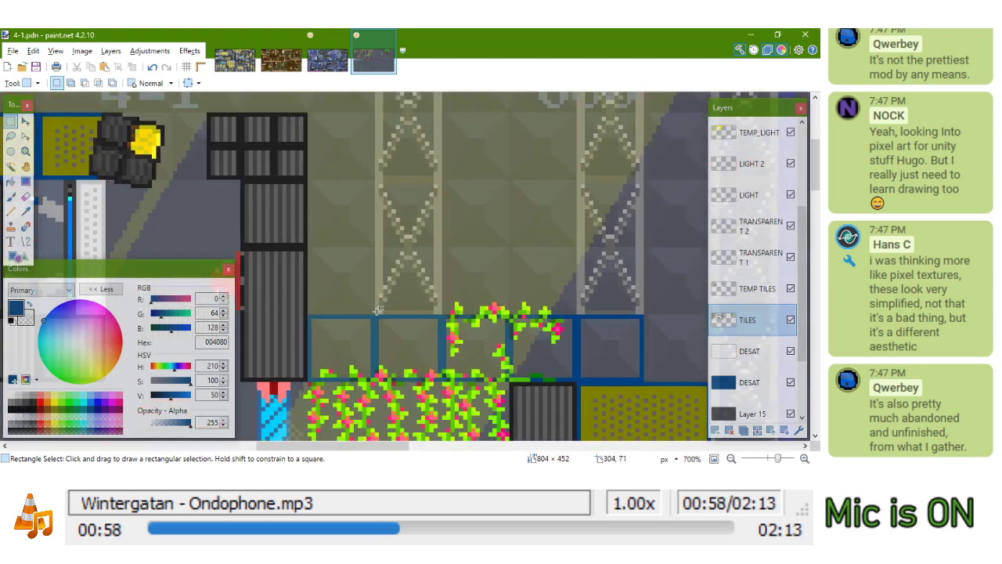
pyautogui.scroll(-3, 378, 310)
pyautogui.moveTo(380, 313); pyautogui.dragTo(412, 143)
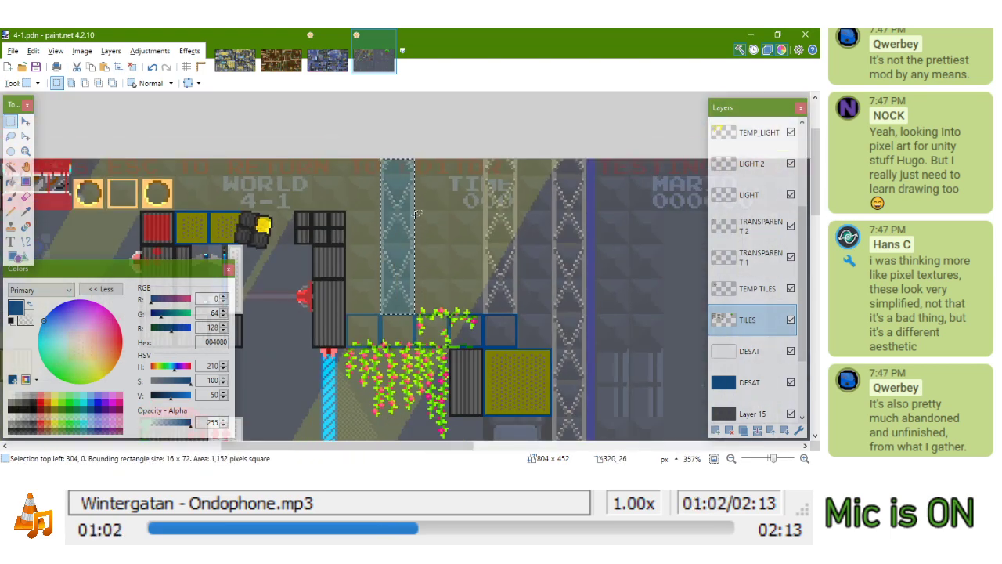
pyautogui.press('m')
pyautogui.press('Left')
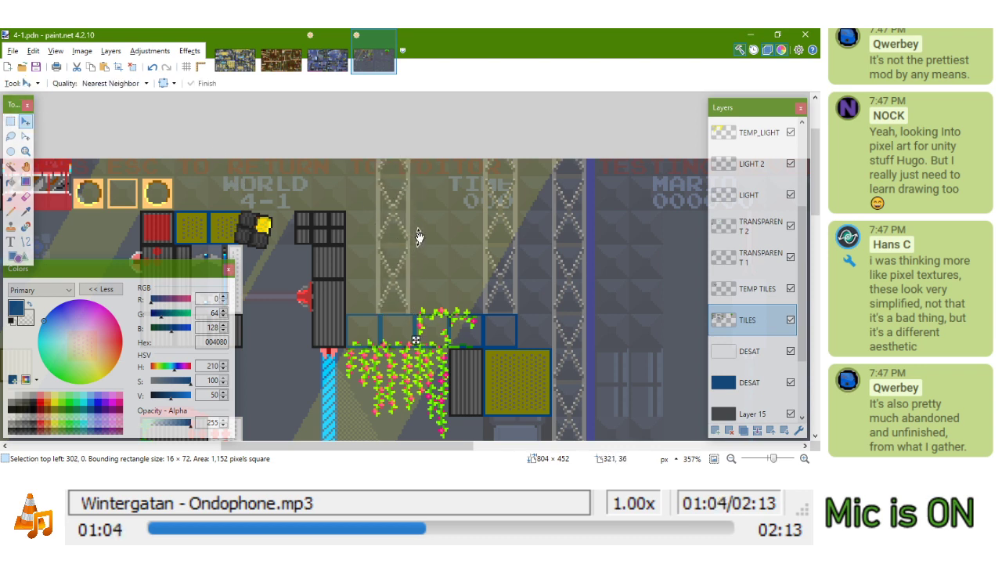
pyautogui.press('Left')
pyautogui.press('Left')
pyautogui.press('Left')
pyautogui.press('Left')
pyautogui.press('Left')
pyautogui.press('Left')
pyautogui.press('Left')
pyautogui.press('Left')
pyautogui.press('Left')
pyautogui.press('Left')
pyautogui.press('Left')
pyautogui.press('Left')
pyautogui.press('Left')
pyautogui.press('Left')
pyautogui.press('Left')
pyautogui.hotkey('ctrl', 'd')
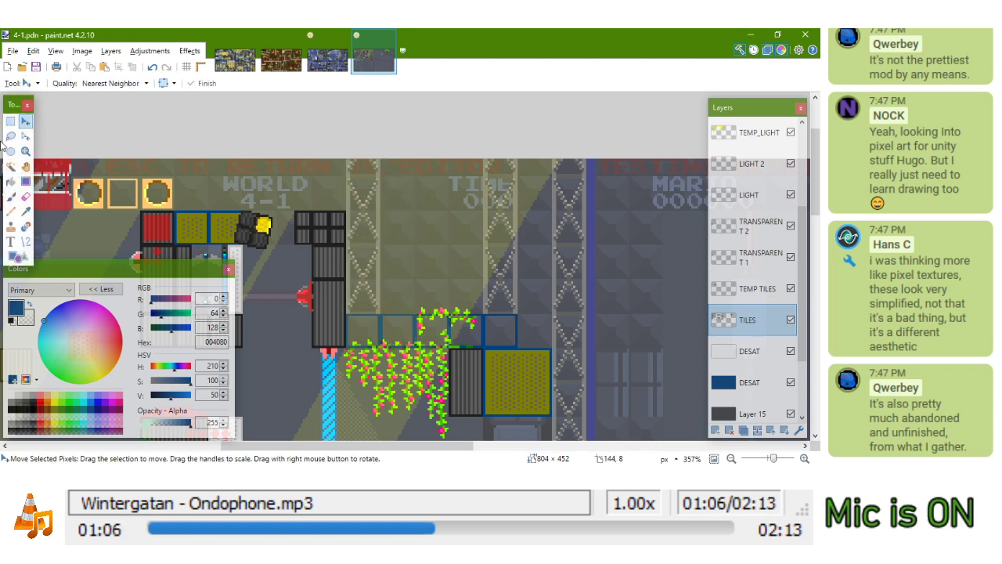
# Select the full 16 × 72 second truss above the last blue-outlined square, leaving out the frame's top edge
pyautogui.press('s')
pyautogui.scroll(2, 485, 313)
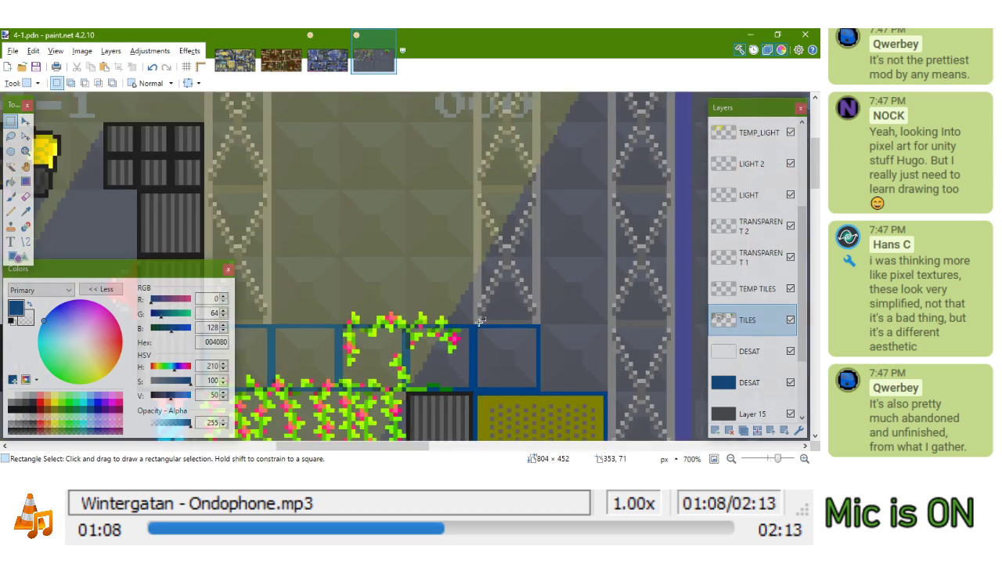
pyautogui.scroll(-1, 493, 326)
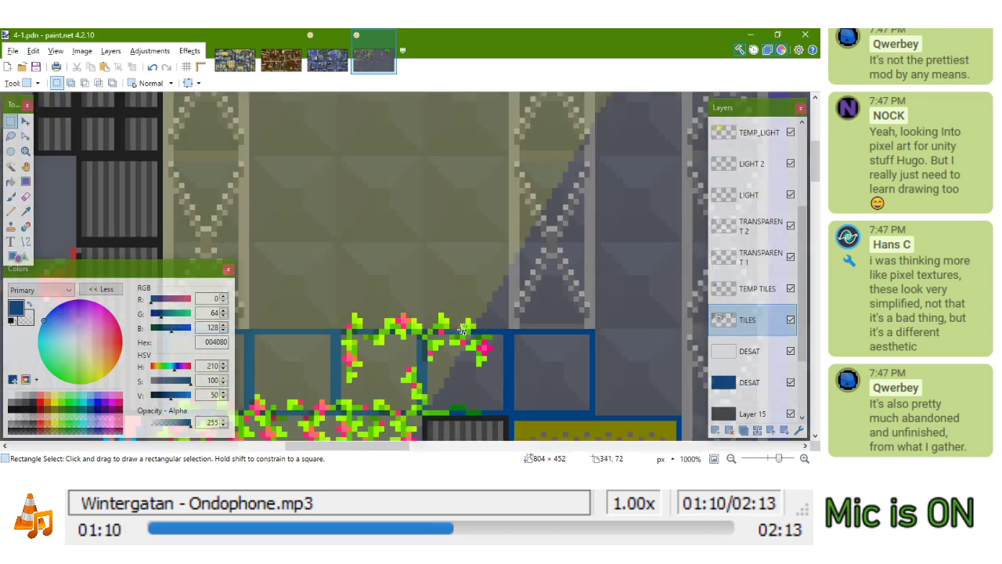
pyautogui.moveTo(501, 326); pyautogui.dragTo(556, 101)
pyautogui.moveTo(542, 308); pyautogui.dragTo(562, 178)
pyautogui.scroll(2, 574, 206)
pyautogui.scroll(1, 575, 206)
pyautogui.scroll(1, 581, 239)
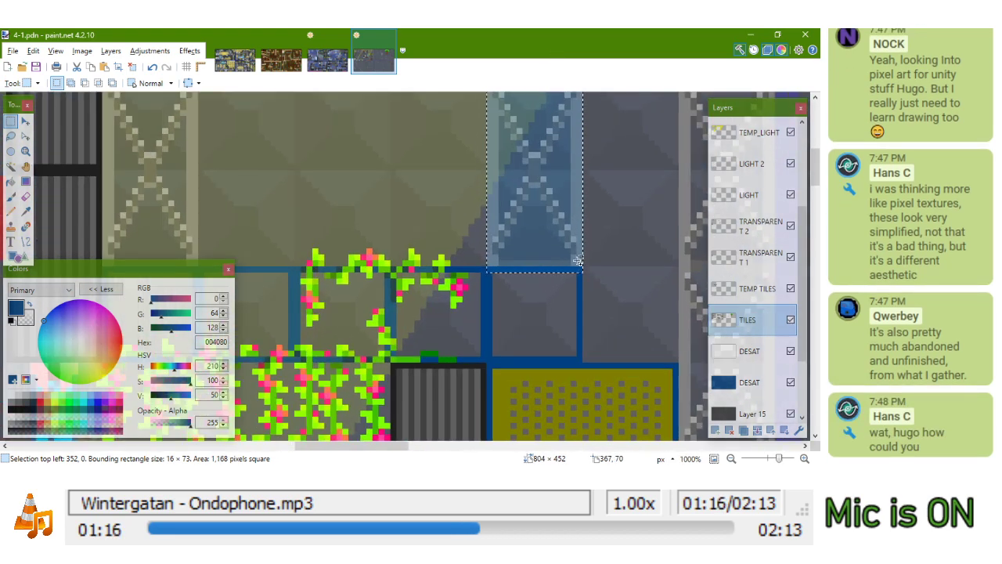
pyautogui.scroll(2, 544, 277)
pyautogui.scroll(1, 513, 280)
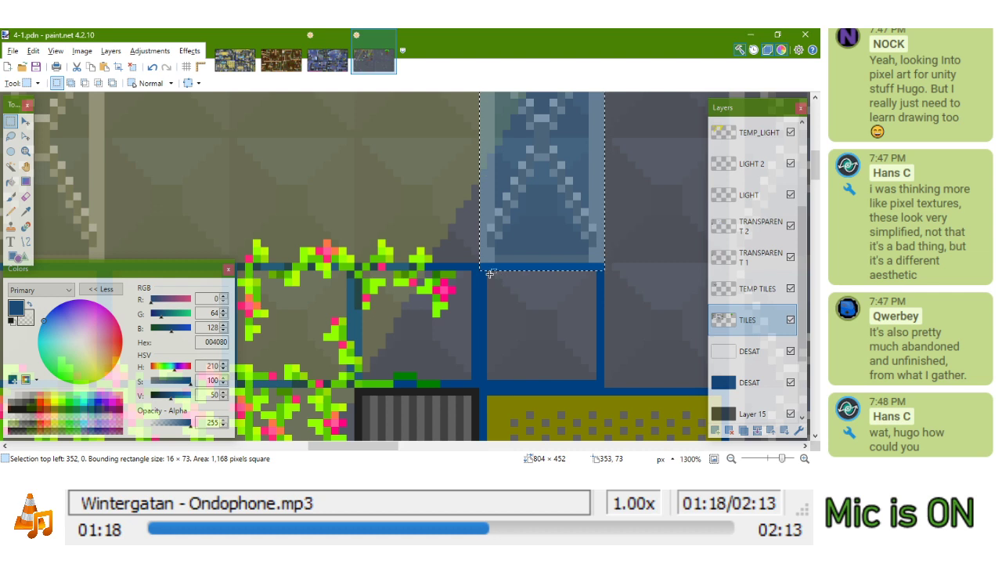
pyautogui.keyDown('alt'); pyautogui.moveTo(473, 267); pyautogui.dragTo(628, 297); pyautogui.keyUp('alt')
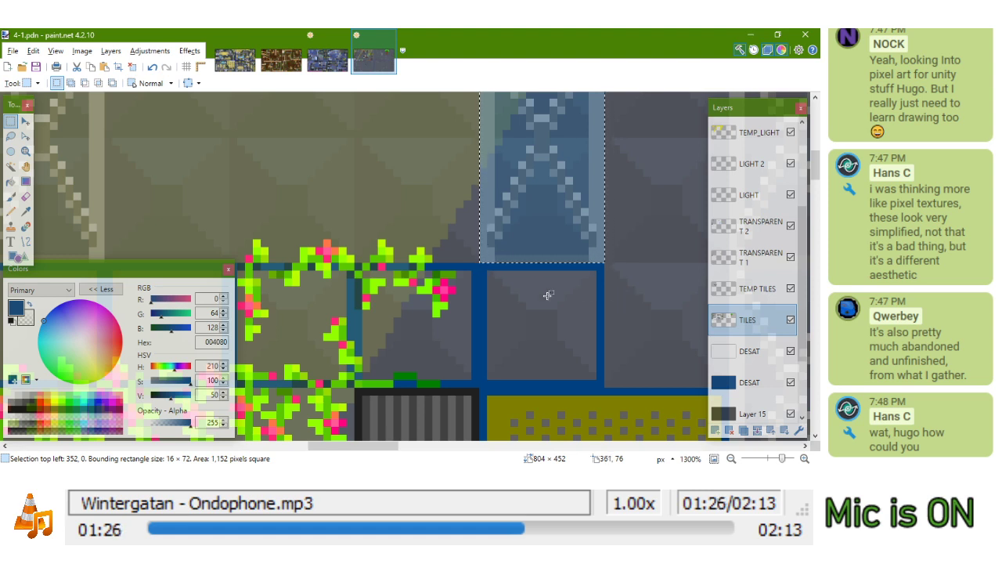
# Shift only the selection outline 16 px left and subtract the vine leaf pixels at its lower edge
pyautogui.click(26, 135)
pyautogui.moveTo(472, 202); pyautogui.dragTo(370, 200)
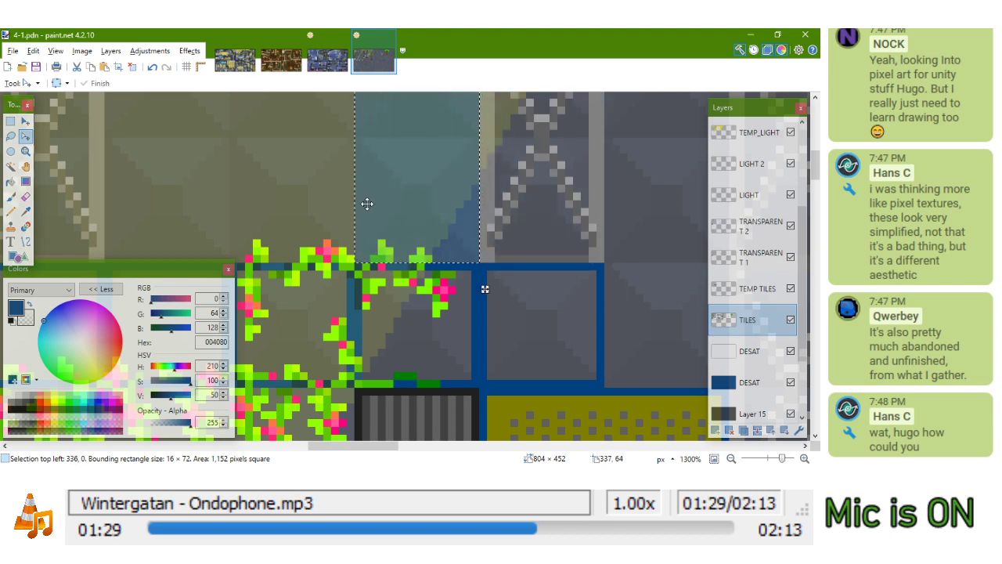
pyautogui.click(10, 122)
pyautogui.scroll(5, 439, 235)
pyautogui.moveTo(438, 236)
pyautogui.mouseDown()
pyautogui.moveTo(436, 270)
pyautogui.moveTo(453, 270)
pyautogui.moveTo(419, 274)
pyautogui.mouseUp()
pyautogui.moveTo(523, 252)
pyautogui.mouseDown()
pyautogui.moveTo(520, 270)
pyautogui.moveTo(508, 271)
pyautogui.moveTo(542, 271)
pyautogui.mouseUp()
pyautogui.scroll(-7, 502, 292)
pyautogui.scroll(-1, 462, 301)
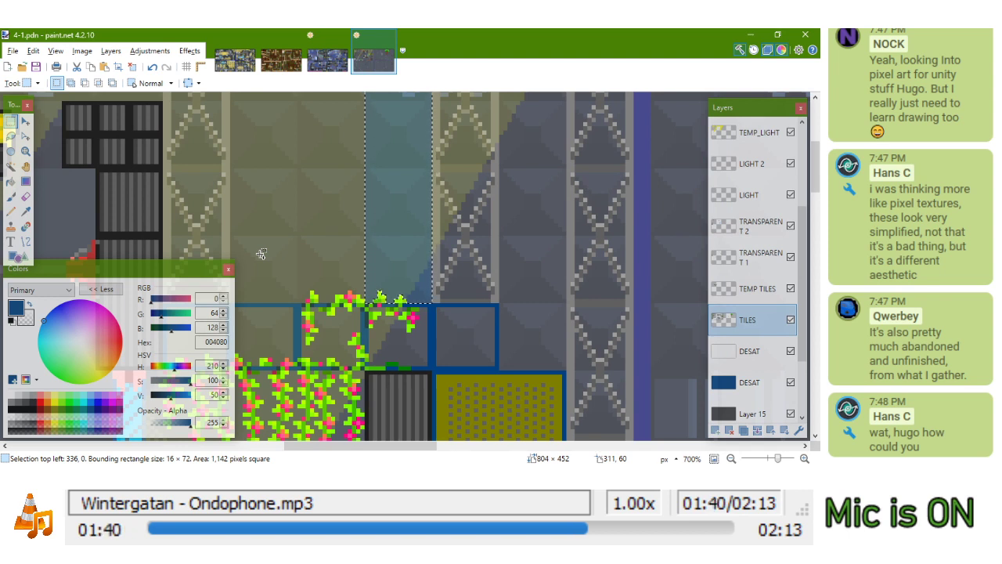
# Return the selection outline to the second truss and move the truss pixels 16 px left, fitting around the vine leaves
pyautogui.press('m')
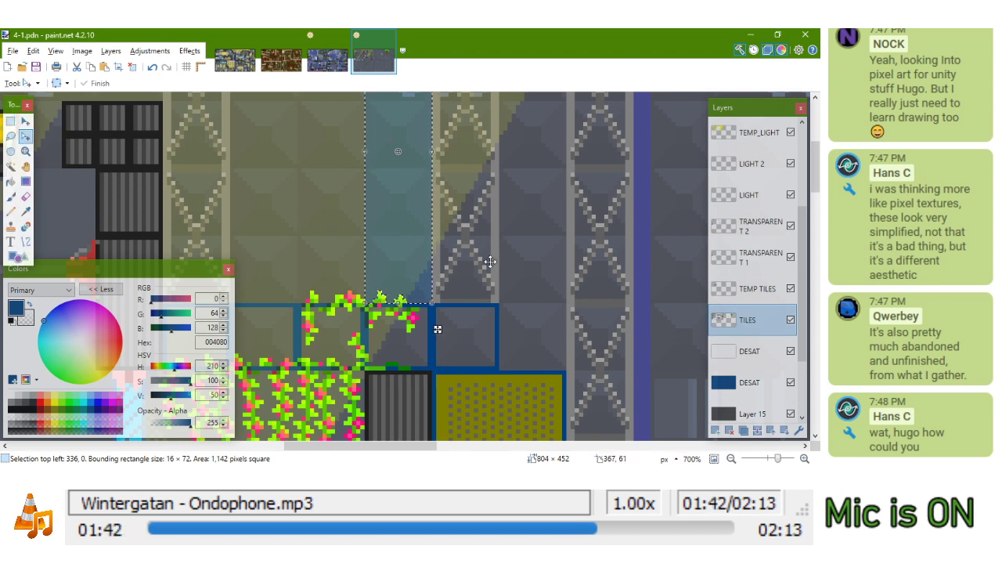
pyautogui.scroll(3, 490, 260)
pyautogui.moveTo(362, 269); pyautogui.dragTo(478, 264)
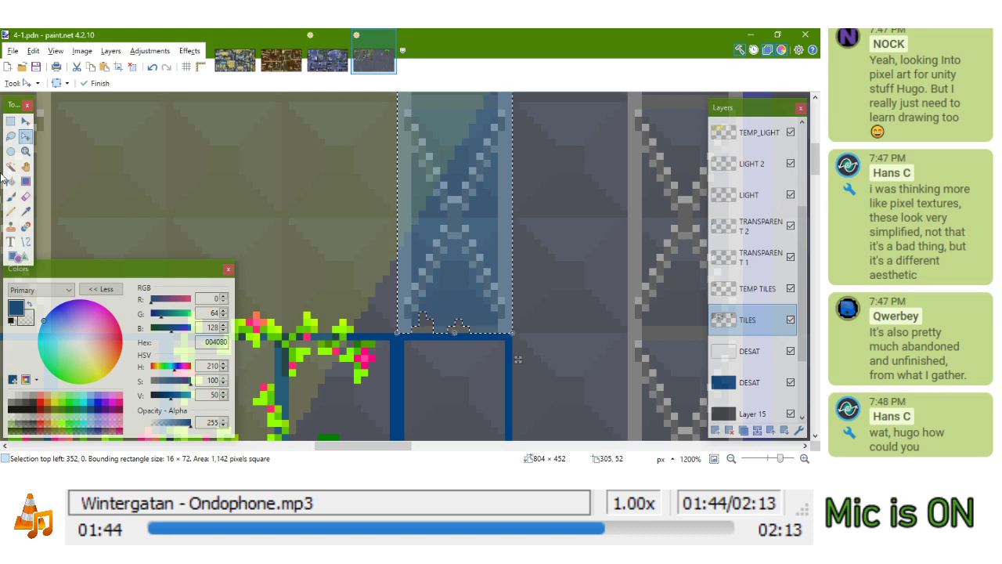
pyautogui.click(25, 121)
pyautogui.moveTo(433, 268); pyautogui.dragTo(402, 256)
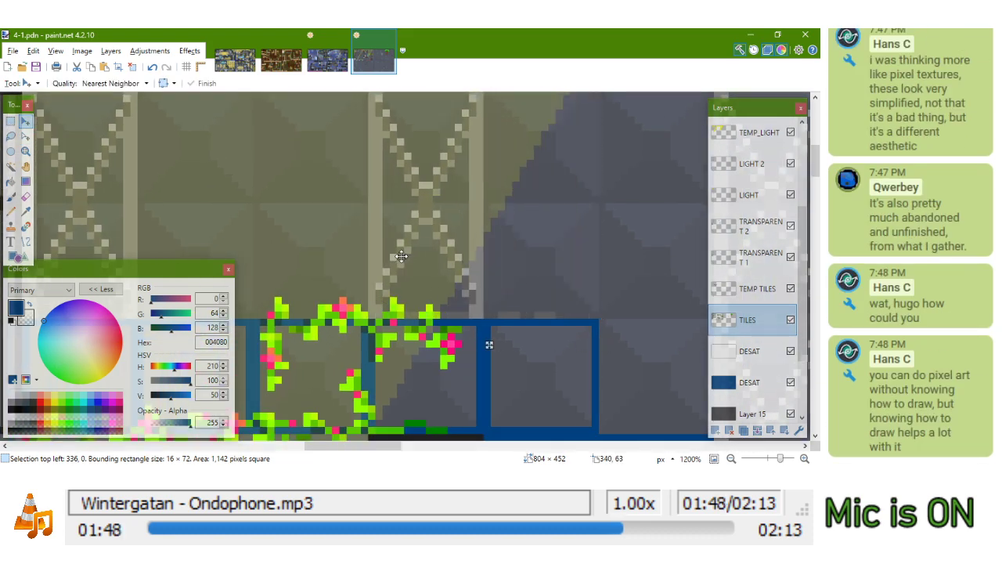
# Delete the leftover truss pixels and the blue square outline above the yellow dotted block, and save the level image
pyautogui.click(15, 119)
pyautogui.moveTo(492, 284); pyautogui.dragTo(568, 312)
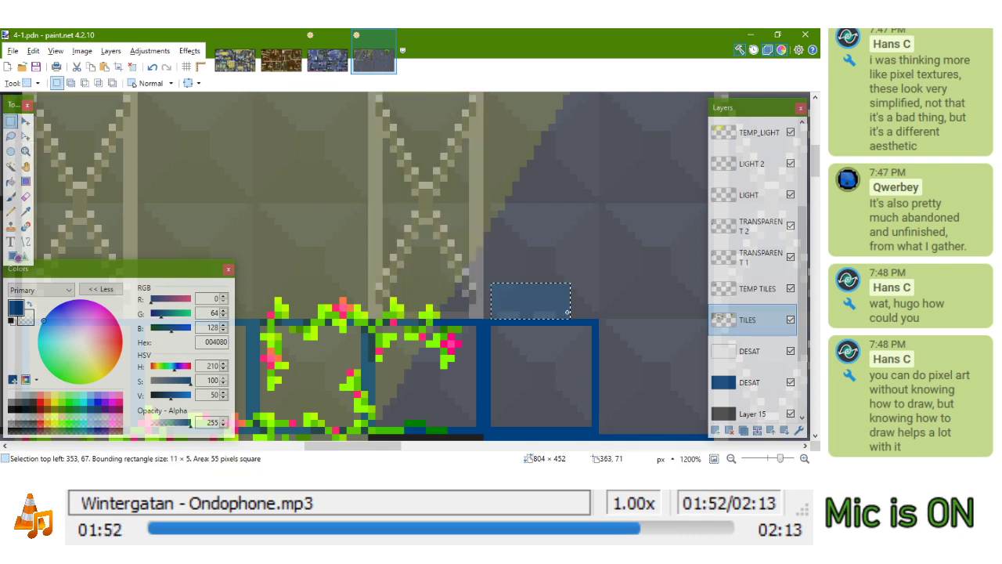
pyautogui.click(569, 307)
pyautogui.scroll(1, 570, 305)
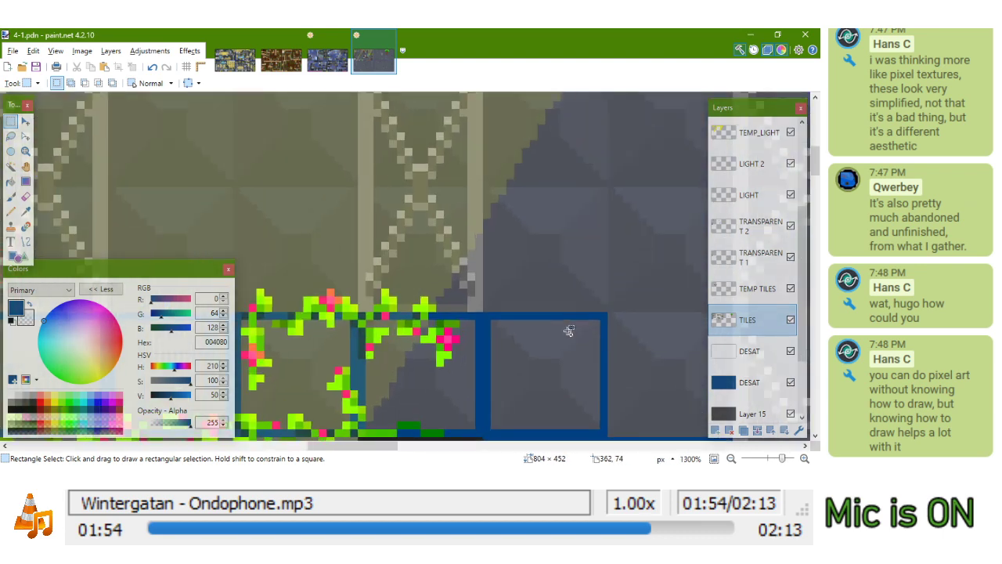
pyautogui.scroll(2, 568, 331)
pyautogui.moveTo(623, 238)
pyautogui.mouseDown()
pyautogui.moveTo(533, 368)
pyautogui.moveTo(483, 378)
pyautogui.mouseUp()
pyautogui.press('Delete')
pyautogui.scroll(-12, 508, 270)
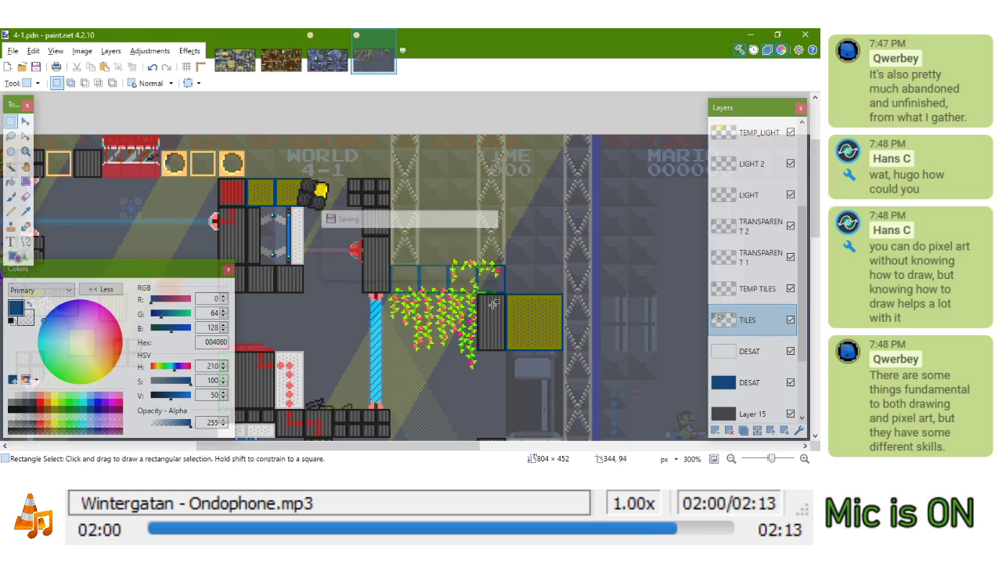
# Examine the pink-flowered hanging vines up close, outlining a three-pixel leaf to study how they are built
pyautogui.scroll(4, 493, 304)
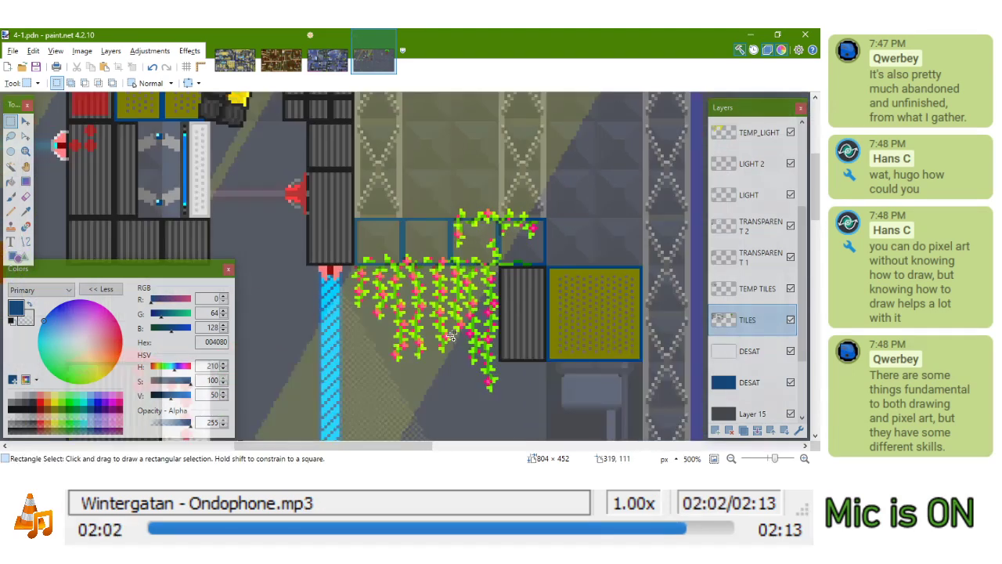
pyautogui.moveTo(459, 324); pyautogui.dragTo(498, 271)
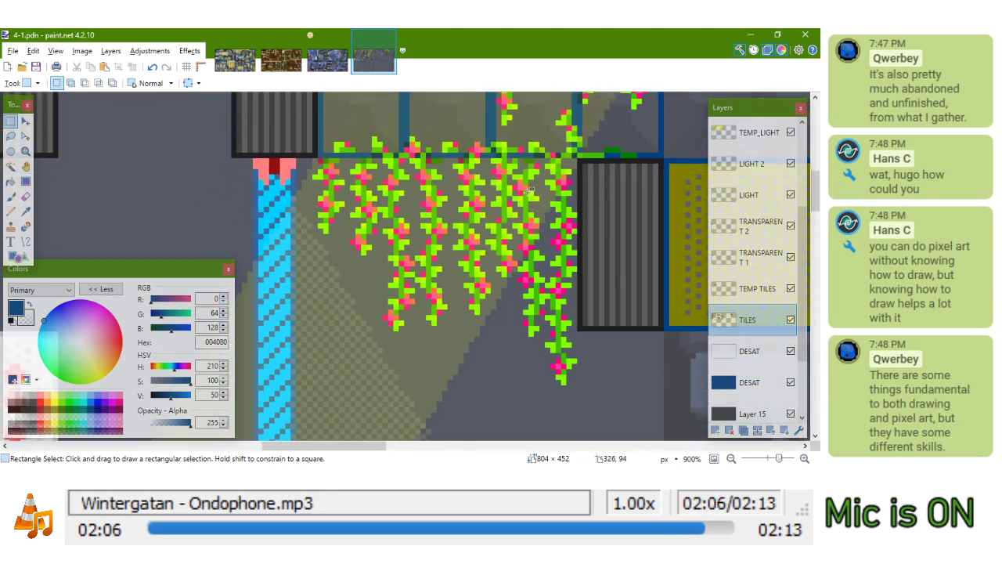
pyautogui.scroll(4, 446, 209)
pyautogui.moveTo(446, 209); pyautogui.dragTo(470, 238)
pyautogui.scroll(3, 454, 213)
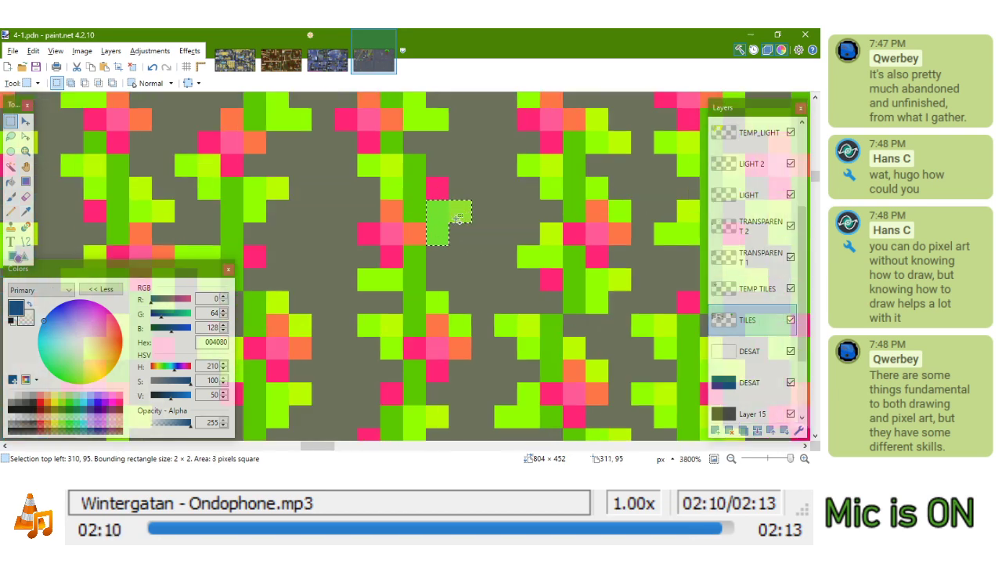
pyautogui.scroll(-1, 554, 185)
pyautogui.scroll(-5, 554, 184)
pyautogui.scroll(-2, 532, 205)
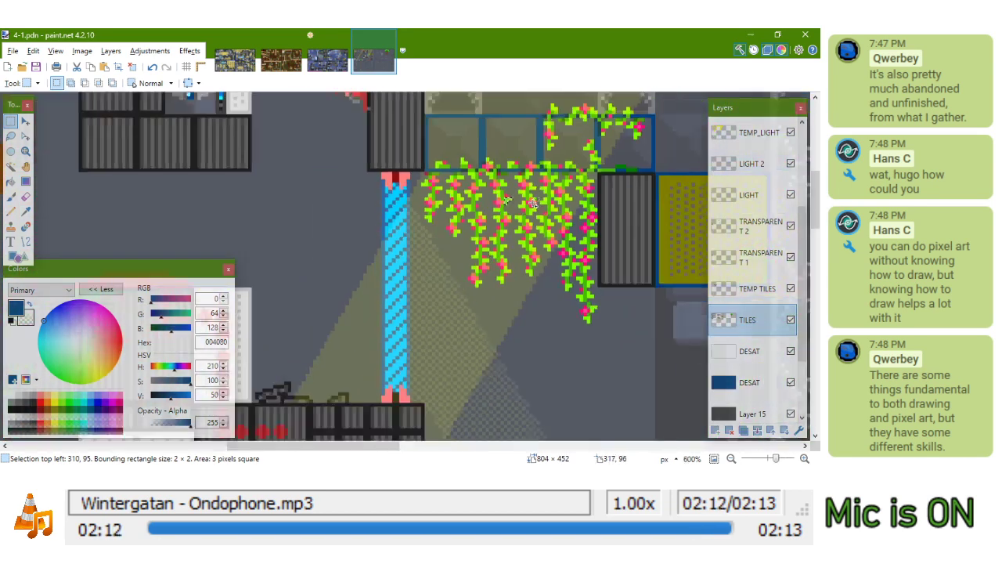
pyautogui.scroll(2, 527, 209)
pyautogui.scroll(6, 528, 209)
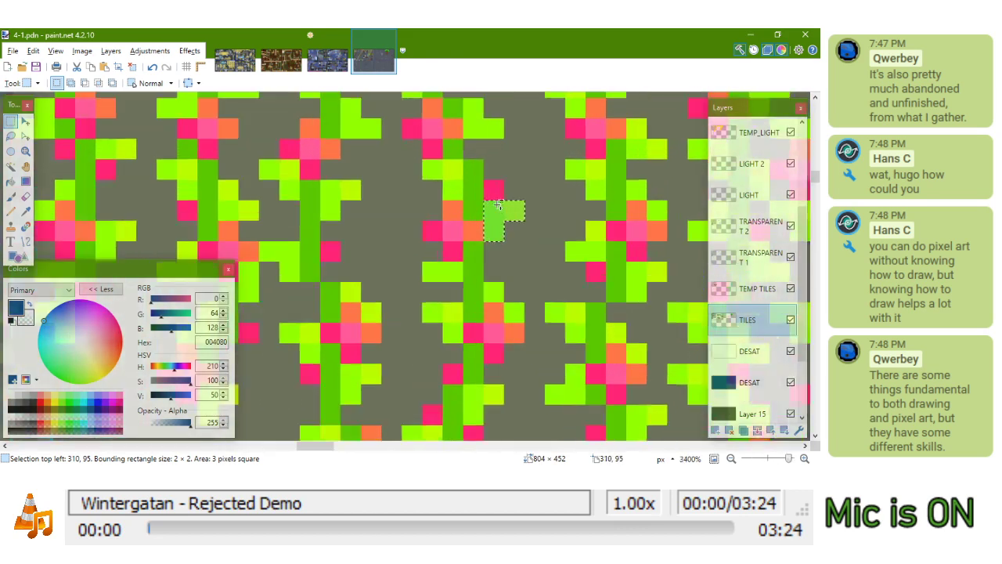
pyautogui.scroll(-6, 501, 229)
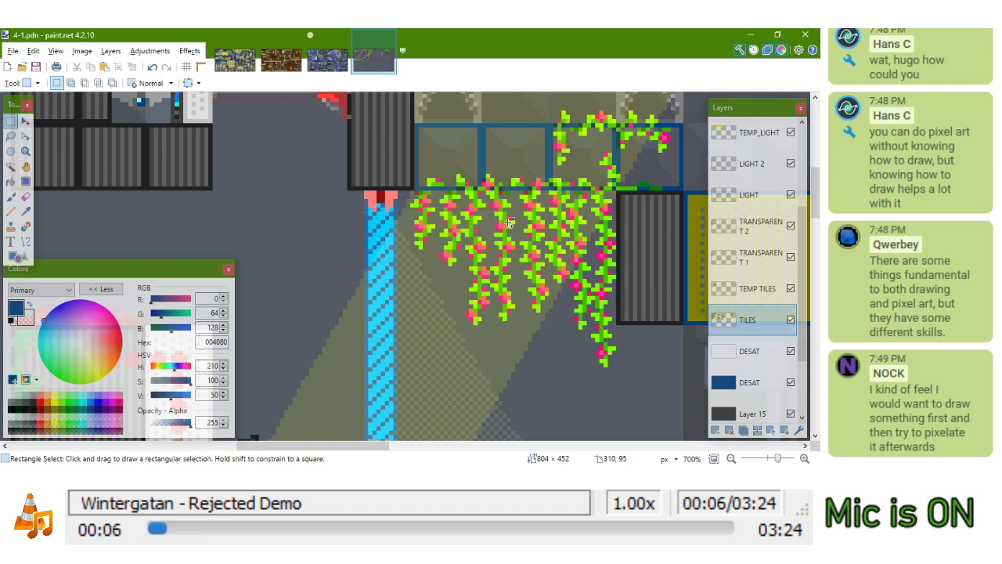
pyautogui.scroll(-3, 505, 227)
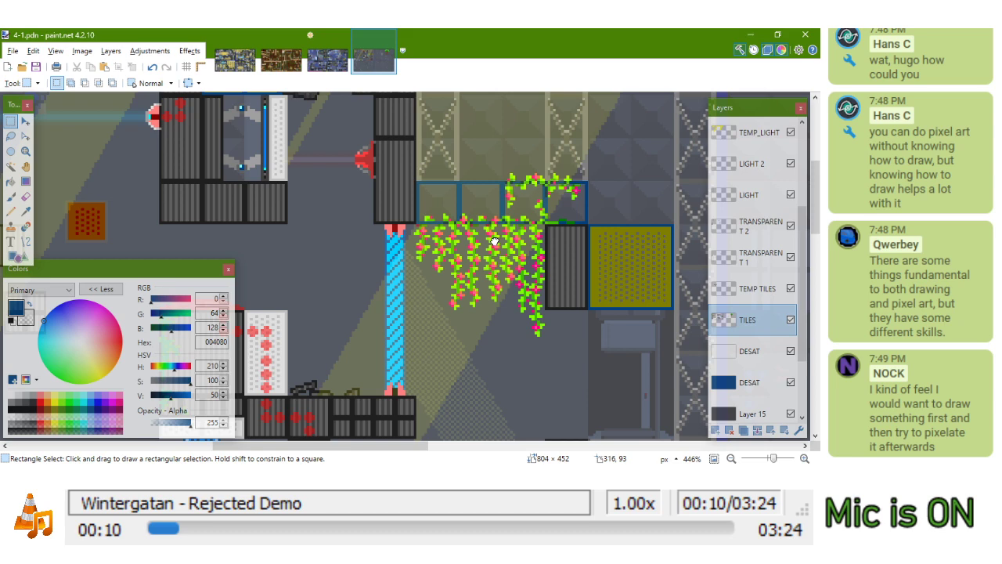
# Look over the whole level, view the AdriaticoRain.png illustration in Photos, close it and return to paint.net
pyautogui.moveTo(495, 241); pyautogui.dragTo(492, 360)
pyautogui.moveTo(479, 260)
pyautogui.mouseDown()
pyautogui.moveTo(368, 277)
pyautogui.moveTo(395, 298)
pyautogui.moveTo(460, 283)
pyautogui.moveTo(480, 252)
pyautogui.mouseUp()
pyautogui.scroll(-5, 480, 252)
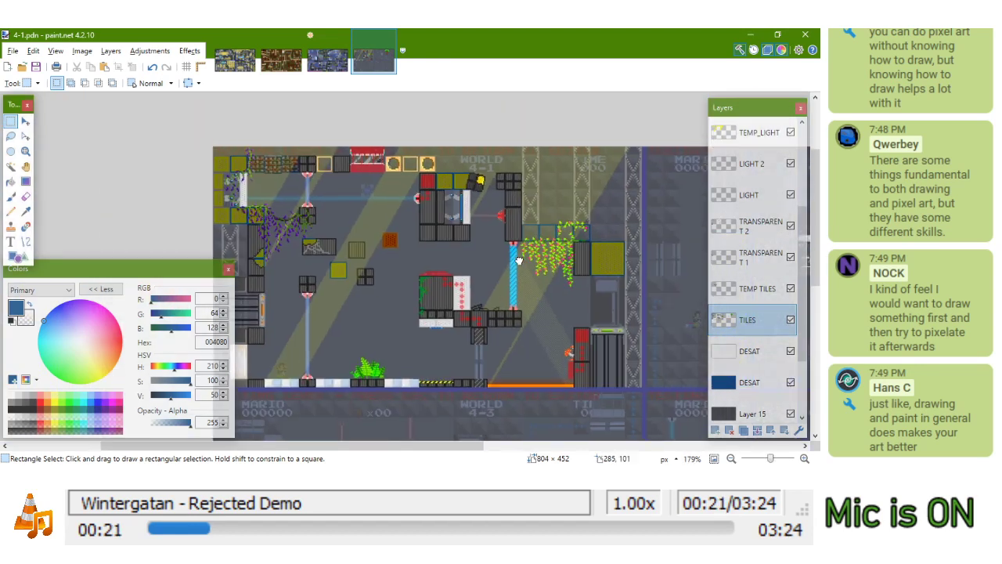
pyautogui.moveTo(519, 260); pyautogui.dragTo(539, 285)
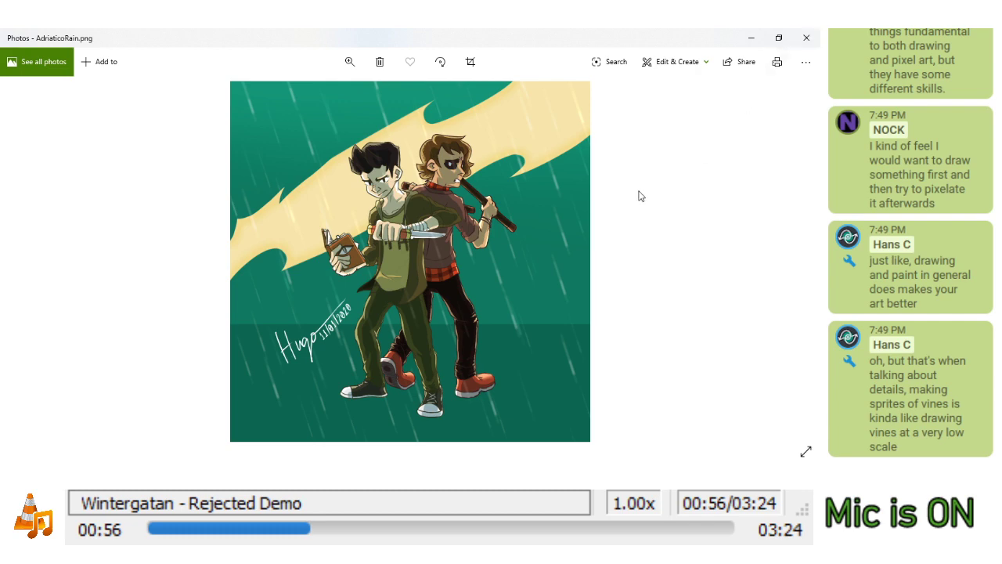
pyautogui.click(806, 37)
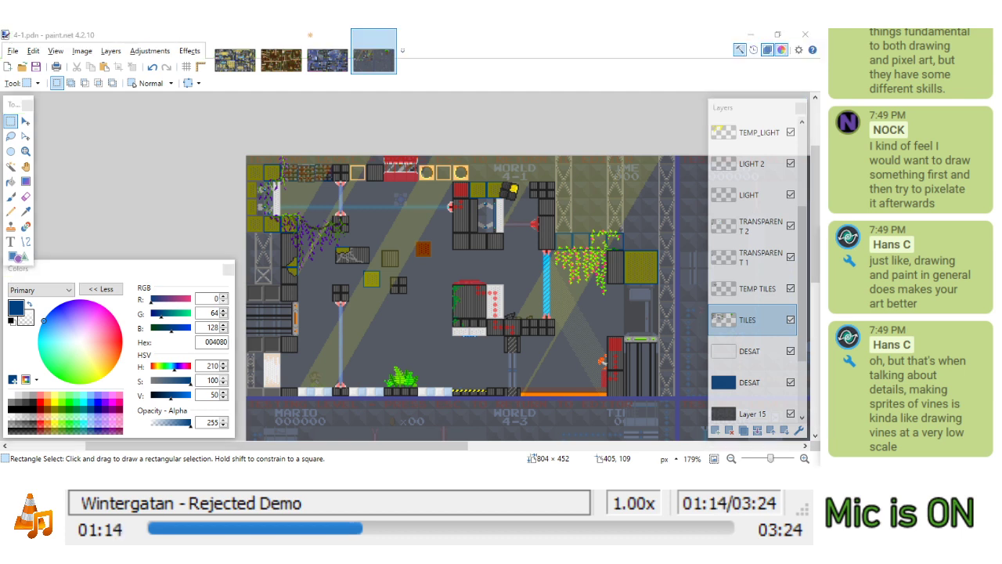
pyautogui.hotkey('alt', 'Tab')
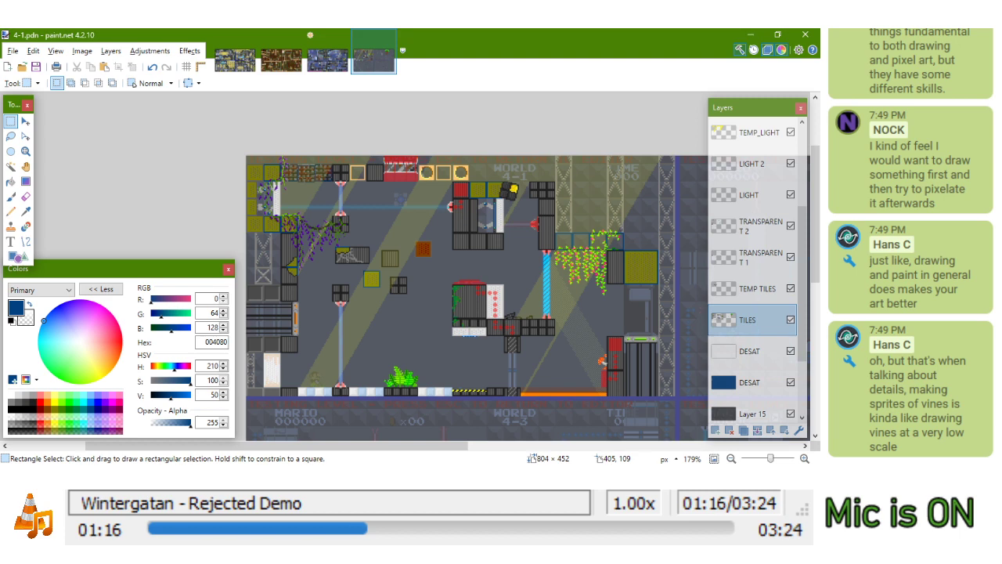
# Examine the World 4-1 room, especially the area around the upper tile blocks and the flowering vines
pyautogui.moveTo(500, 317)
pyautogui.mouseDown()
pyautogui.moveTo(528, 272)
pyautogui.moveTo(476, 283)
pyautogui.mouseUp()
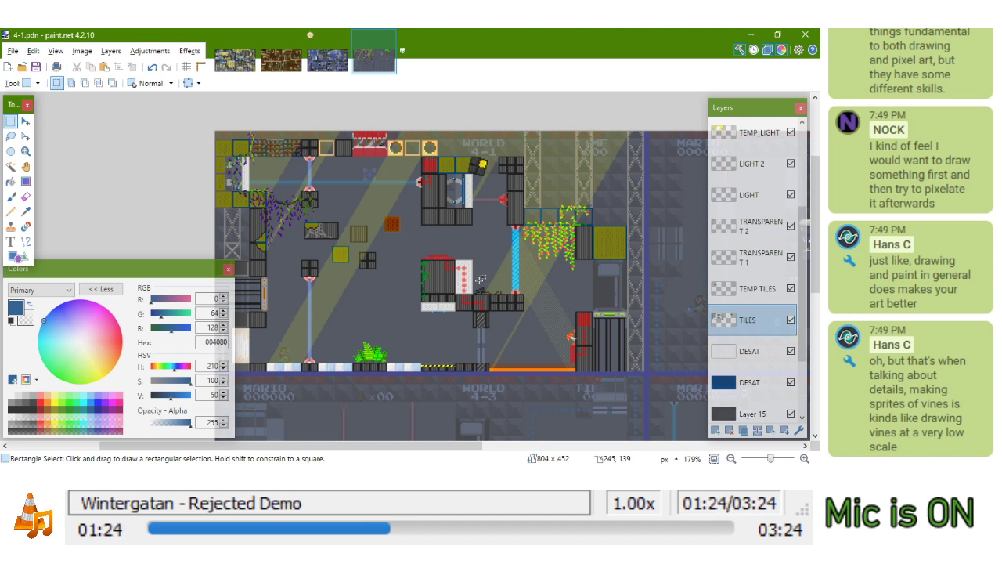
pyautogui.moveTo(535, 221); pyautogui.dragTo(529, 223)
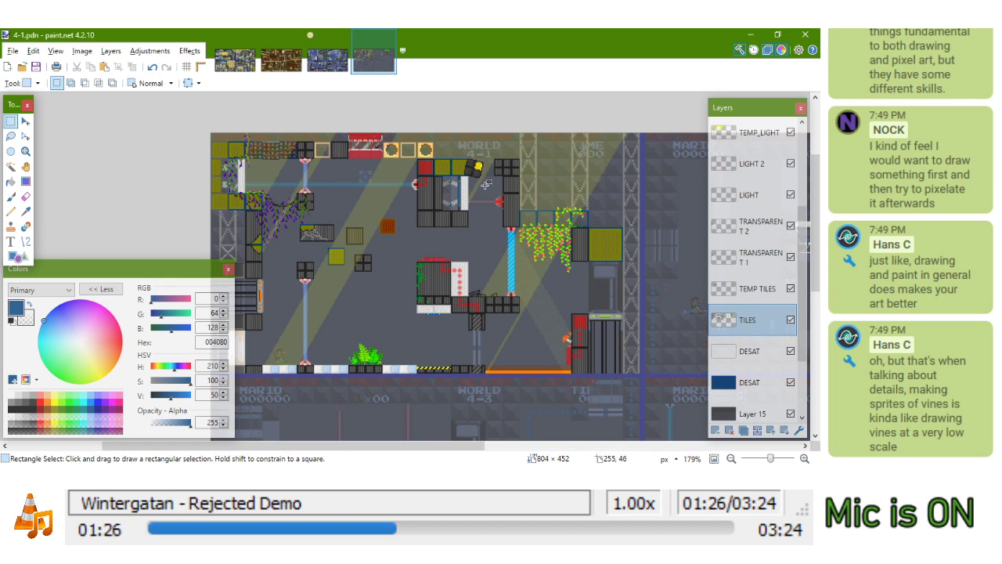
pyautogui.moveTo(484, 188); pyautogui.dragTo(478, 223)
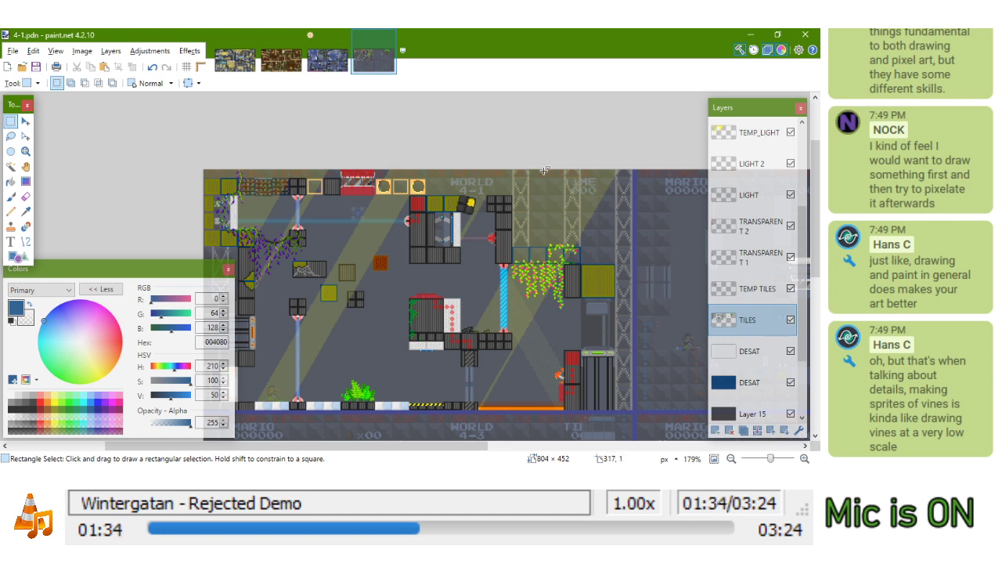
pyautogui.moveTo(501, 197); pyautogui.dragTo(540, 206)
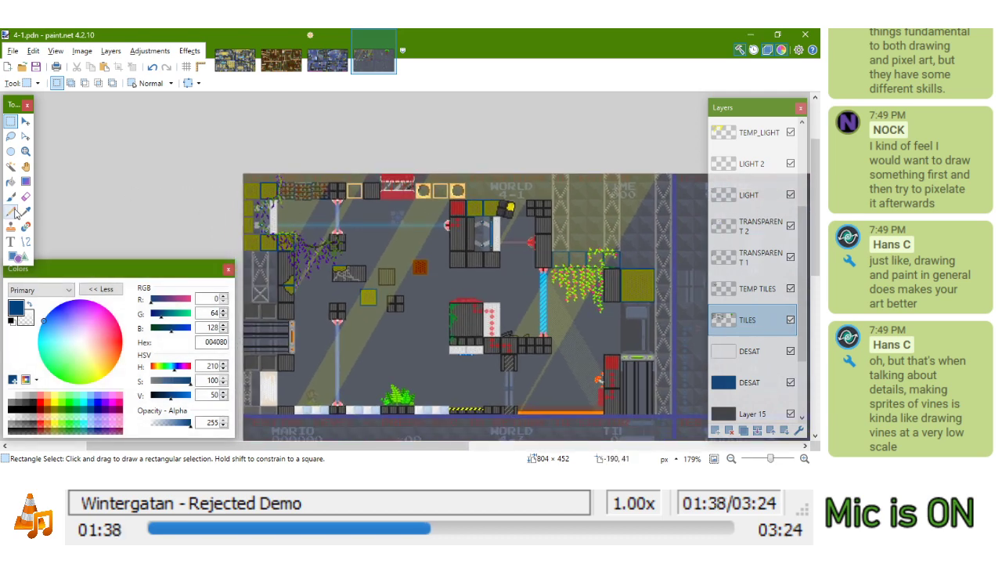
pyautogui.scroll(3, 478, 219)
pyautogui.scroll(1, 626, 183)
pyautogui.moveTo(626, 183); pyautogui.dragTo(445, 226)
pyautogui.scroll(-2, 522, 182)
pyautogui.scroll(-3, 413, 216)
pyautogui.scroll(2, 408, 214)
pyautogui.scroll(1, 431, 212)
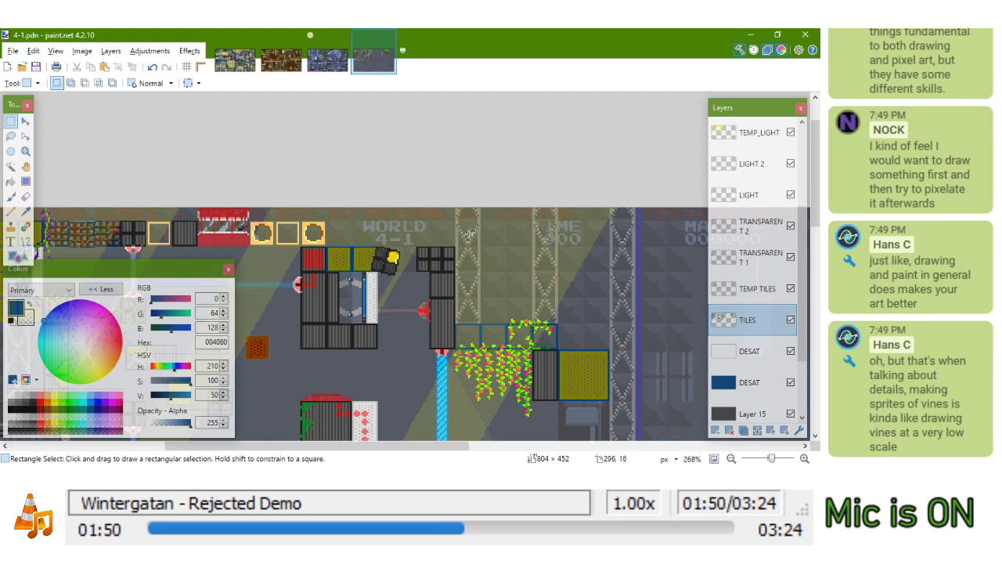
pyautogui.moveTo(378, 233); pyautogui.dragTo(486, 146)
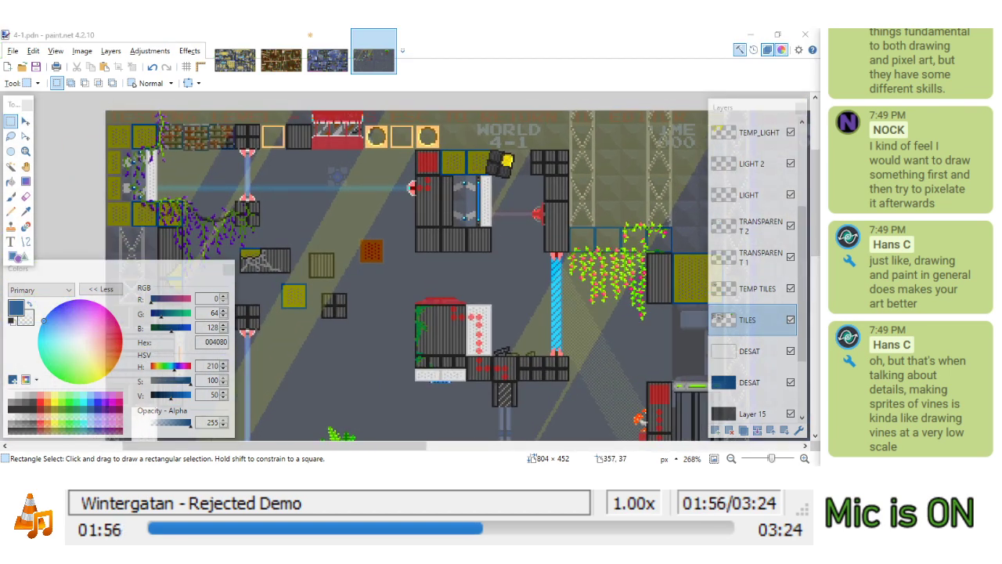
pyautogui.moveTo(560, 183); pyautogui.dragTo(538, 167)
pyautogui.scroll(-4, 539, 173)
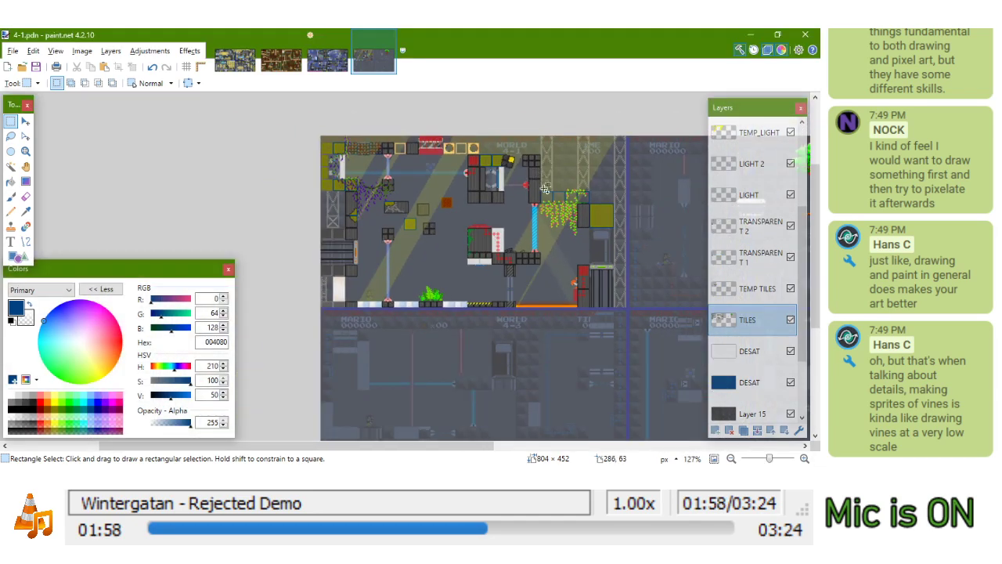
# Save the level image
pyautogui.scroll(5, 565, 206)
pyautogui.hotkey('ctrl', 's')
pyautogui.scroll(-6, 566, 207)
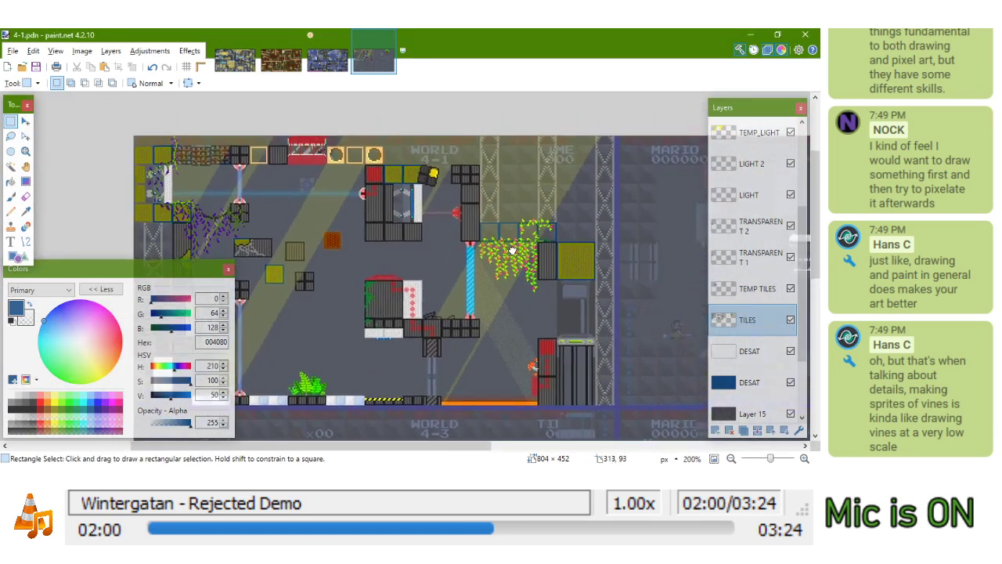
pyautogui.scroll(5, 610, 224)
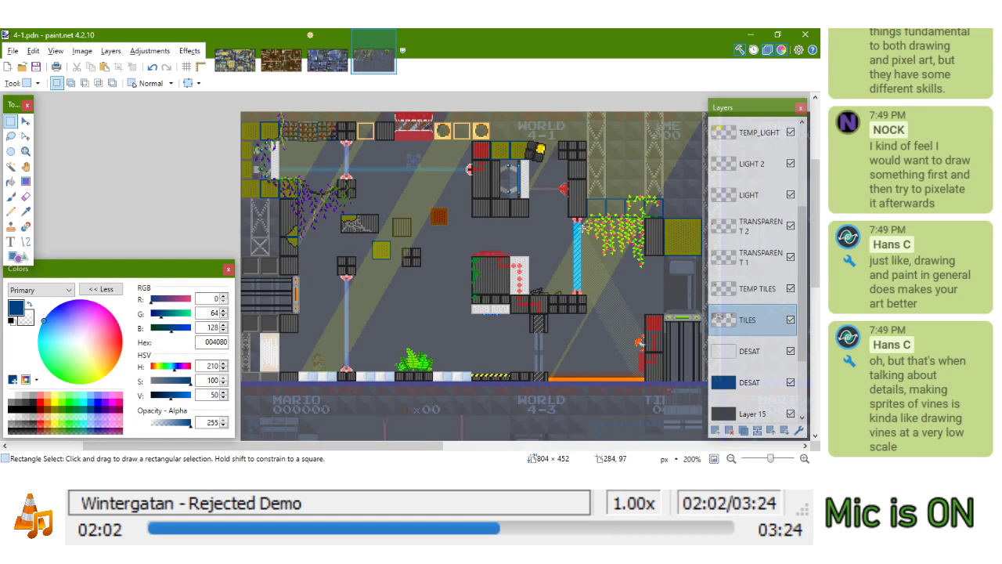
pyautogui.moveTo(576, 227); pyautogui.dragTo(455, 254)
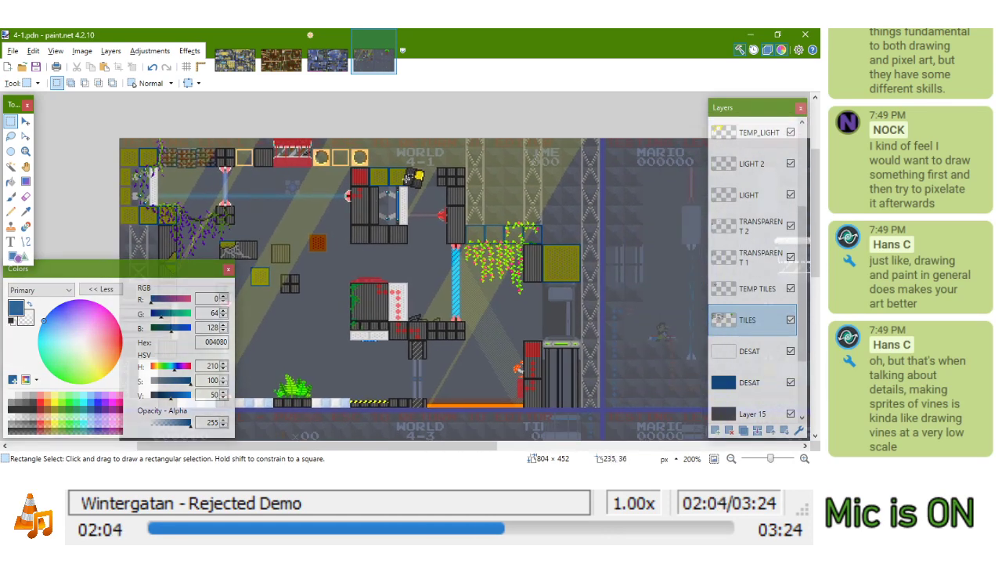
# Using the Pencil in dark green (008000), draw a thin vine hanging beside the yellow-lit tilted block under the WORLD 4-1 text
pyautogui.click(12, 212)
pyautogui.scroll(4, 430, 174)
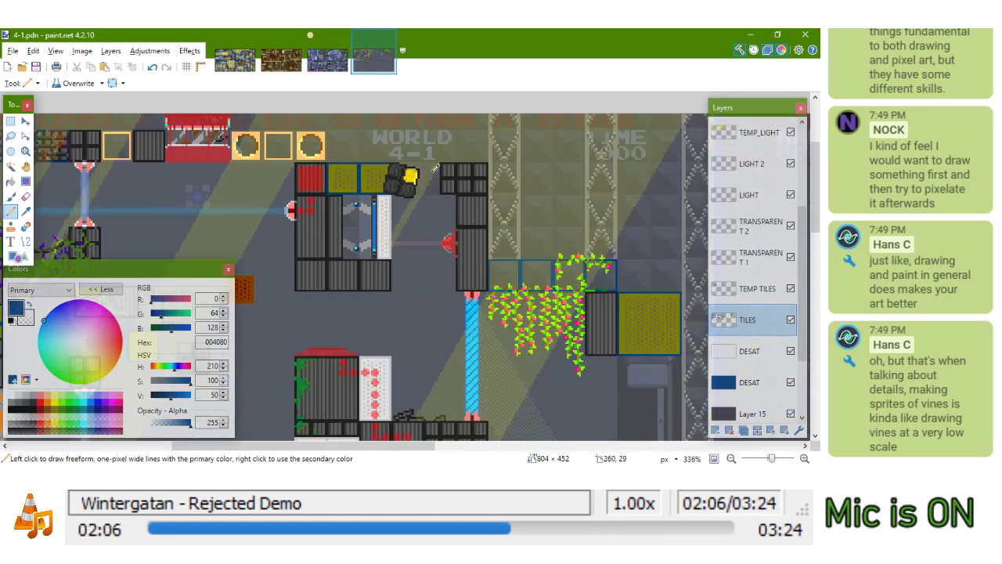
pyautogui.click(66, 408)
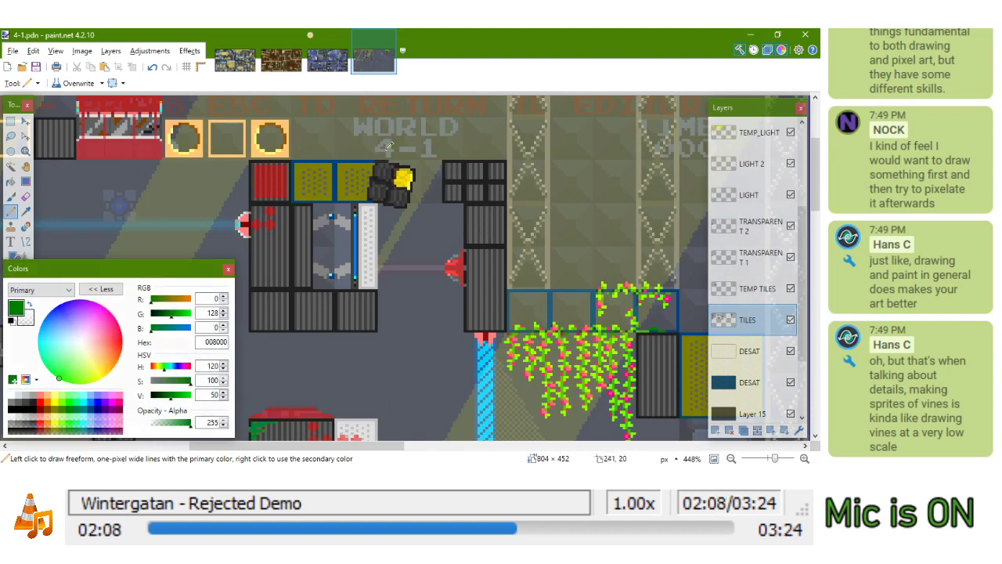
pyautogui.scroll(2, 429, 163)
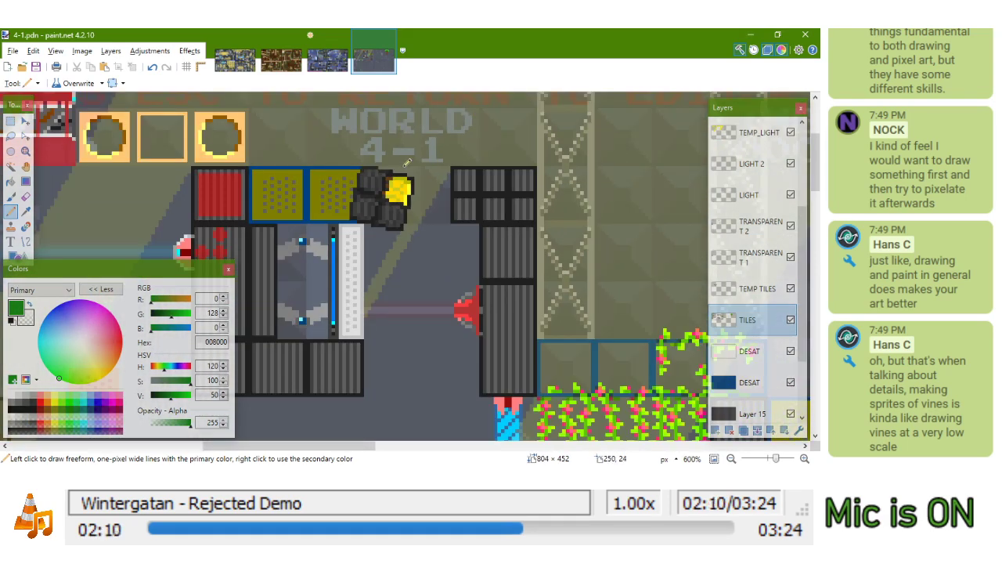
pyautogui.click(412, 170)
pyautogui.scroll(3, 423, 169)
pyautogui.moveTo(415, 170)
pyautogui.mouseDown()
pyautogui.moveTo(424, 208)
pyautogui.moveTo(418, 346)
pyautogui.mouseUp()
pyautogui.click(415, 358)
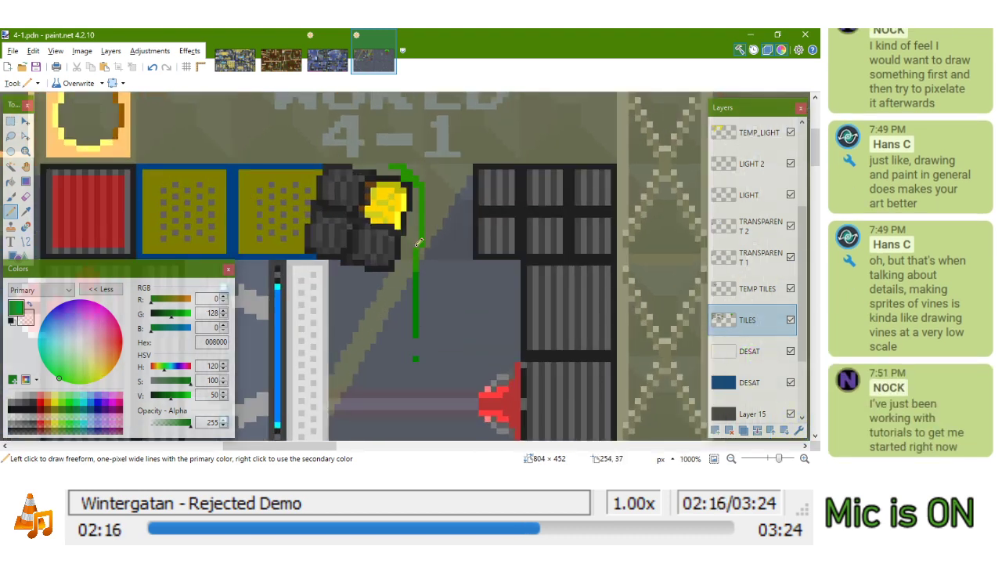
pyautogui.moveTo(416, 311); pyautogui.dragTo(414, 359)
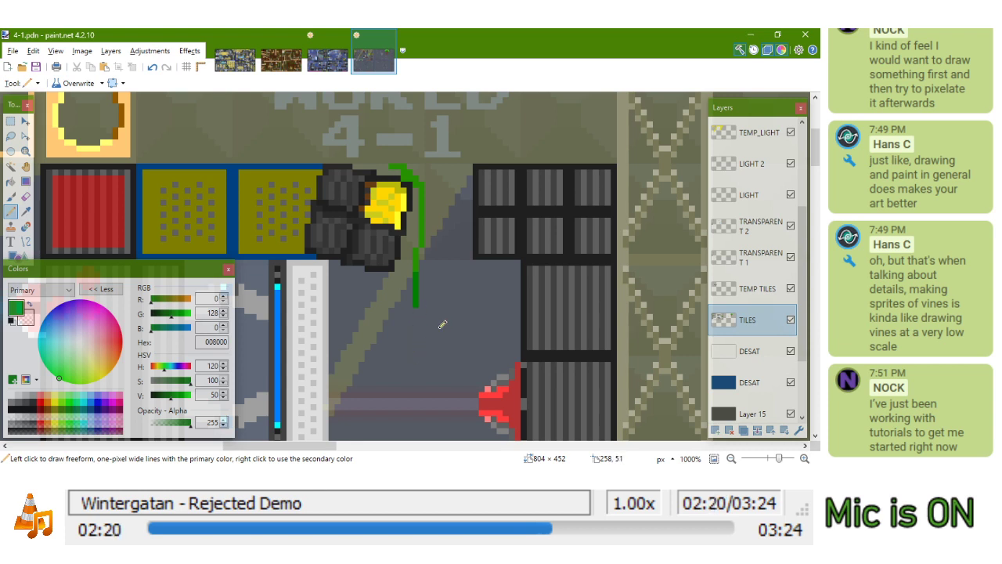
# Extend the thin vine's lower end a few pixels downward, shifting it slightly to the right
pyautogui.scroll(1, 423, 302)
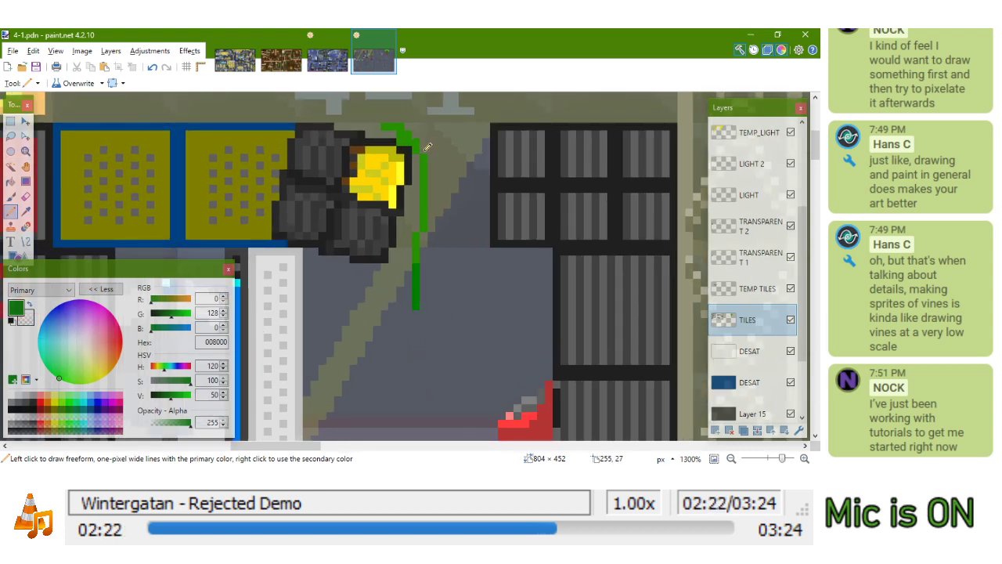
pyautogui.moveTo(421, 301); pyautogui.dragTo(434, 347)
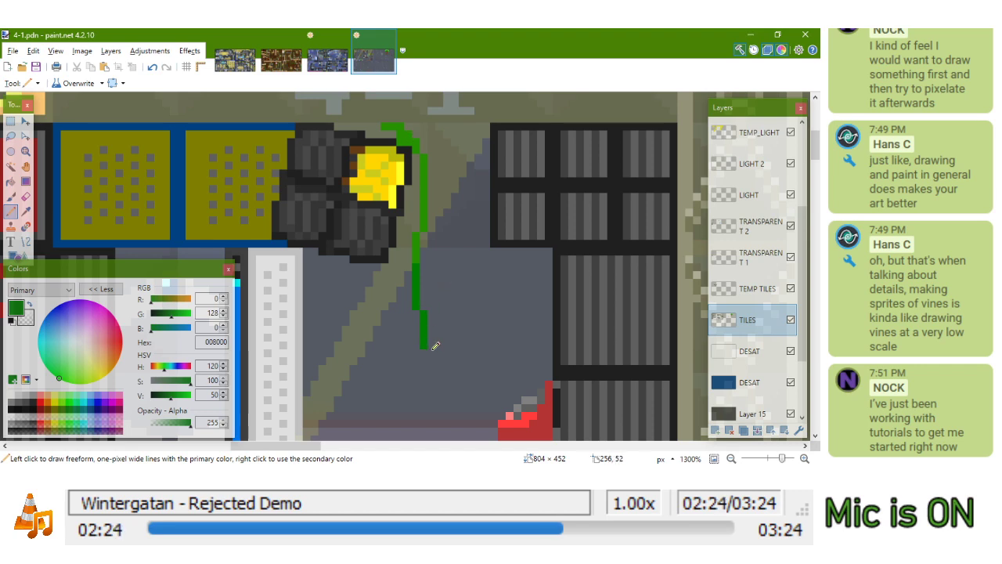
pyautogui.scroll(-2, 458, 284)
pyautogui.scroll(2, 456, 221)
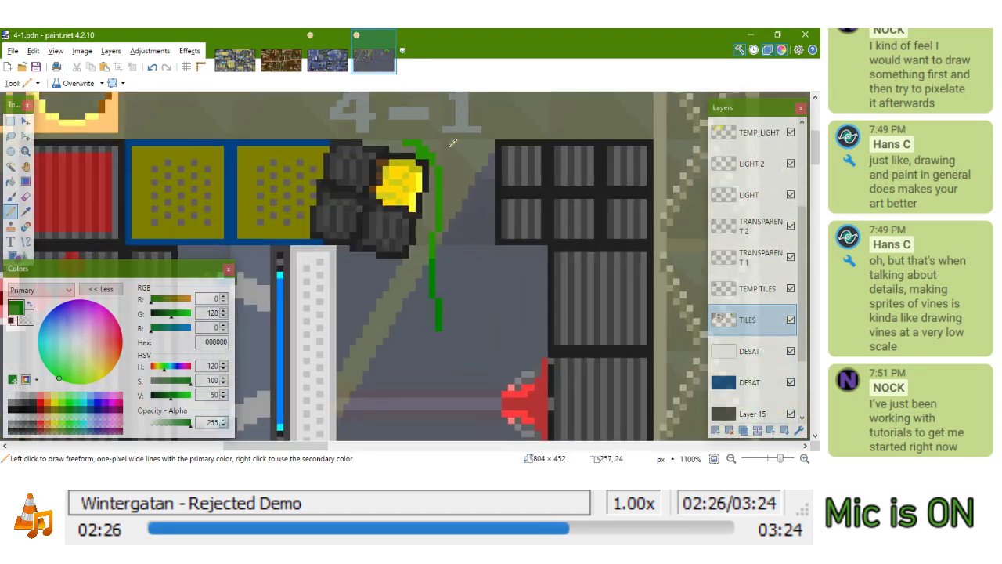
# Paint a green leafy top across the gap to the dark tile stack, add a second hanging vine, and thicken the first
pyautogui.moveTo(439, 154)
pyautogui.mouseDown()
pyautogui.moveTo(501, 132)
pyautogui.moveTo(444, 160)
pyautogui.moveTo(480, 144)
pyautogui.moveTo(464, 194)
pyautogui.moveTo(462, 143)
pyautogui.moveTo(461, 189)
pyautogui.mouseUp()
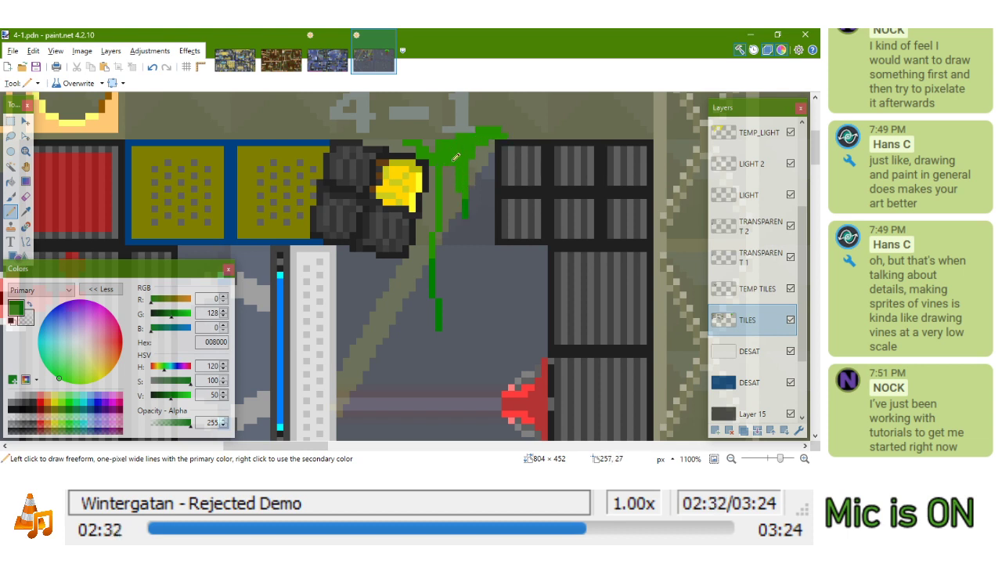
pyautogui.moveTo(469, 223)
pyautogui.mouseDown()
pyautogui.moveTo(471, 277)
pyautogui.moveTo(468, 249)
pyautogui.moveTo(476, 285)
pyautogui.mouseUp()
pyautogui.moveTo(437, 229)
pyautogui.mouseDown()
pyautogui.moveTo(425, 287)
pyautogui.moveTo(443, 346)
pyautogui.moveTo(445, 319)
pyautogui.mouseUp()
pyautogui.hotkey('ctrl', 'z')
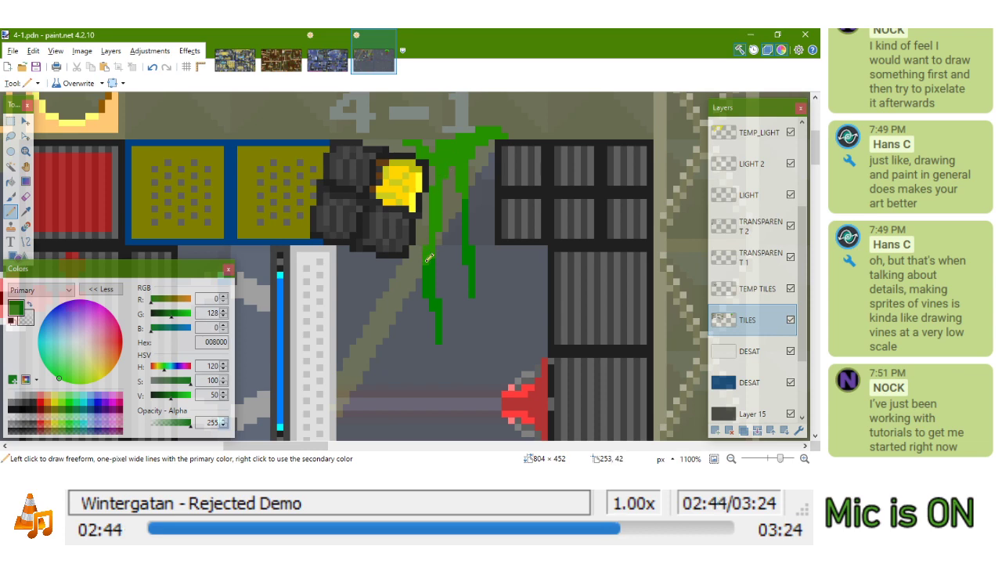
# Draw a third green vine hanging along the edge of the dark tile stack and trim its tip
pyautogui.keyDown('ctrl'); pyautogui.scroll(-5, 425, 213); pyautogui.keyUp('ctrl')
pyautogui.keyDown('ctrl'); pyautogui.scroll(5, 448, 199); pyautogui.keyUp('ctrl')
pyautogui.scroll(-1, 477, 186)
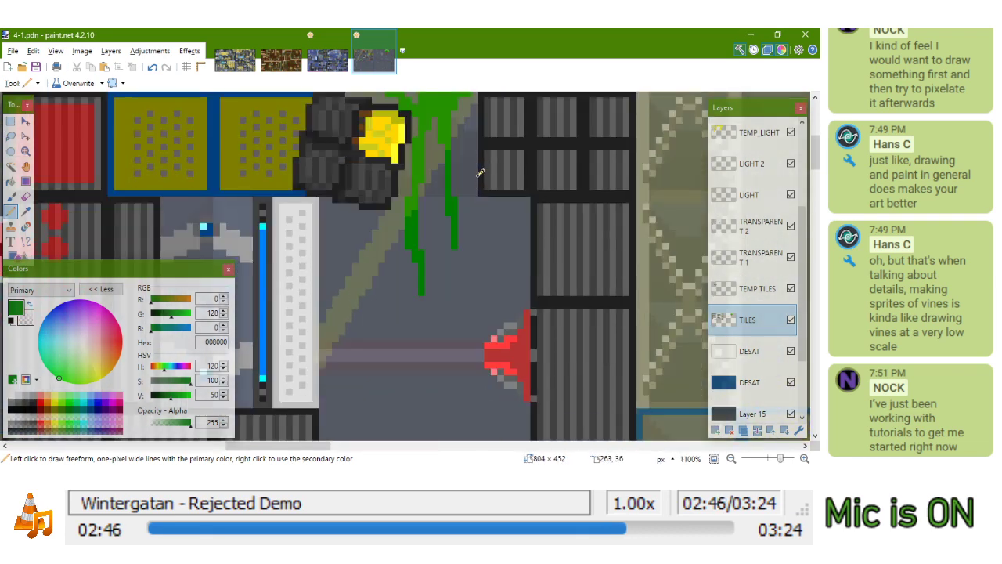
pyautogui.keyDown('ctrl'); pyautogui.scroll(-3, 477, 176); pyautogui.keyUp('ctrl')
pyautogui.keyDown('ctrl'); pyautogui.scroll(3, 474, 117); pyautogui.keyUp('ctrl')
pyautogui.moveTo(474, 118)
pyautogui.mouseDown()
pyautogui.moveTo(474, 164)
pyautogui.moveTo(474, 124)
pyautogui.mouseUp()
pyautogui.hotkey('ctrl', 'z')
pyautogui.moveTo(474, 162)
pyautogui.mouseDown()
pyautogui.moveTo(478, 255)
pyautogui.moveTo(493, 284)
pyautogui.mouseUp()
pyautogui.rightClick(490, 280)
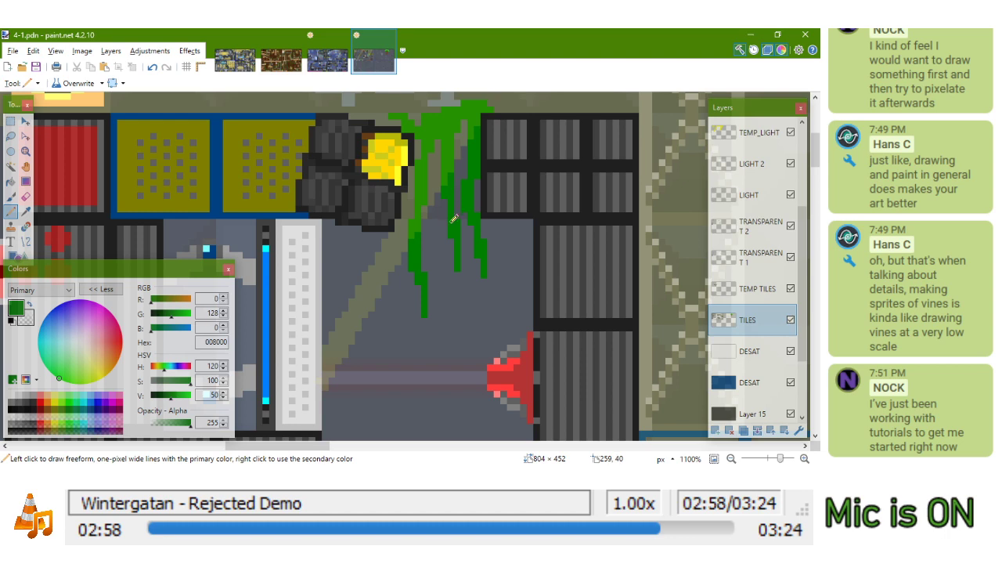
# Lengthen and thicken the middle vine's lower end with dark green pixels
pyautogui.scroll(-5, 447, 144)
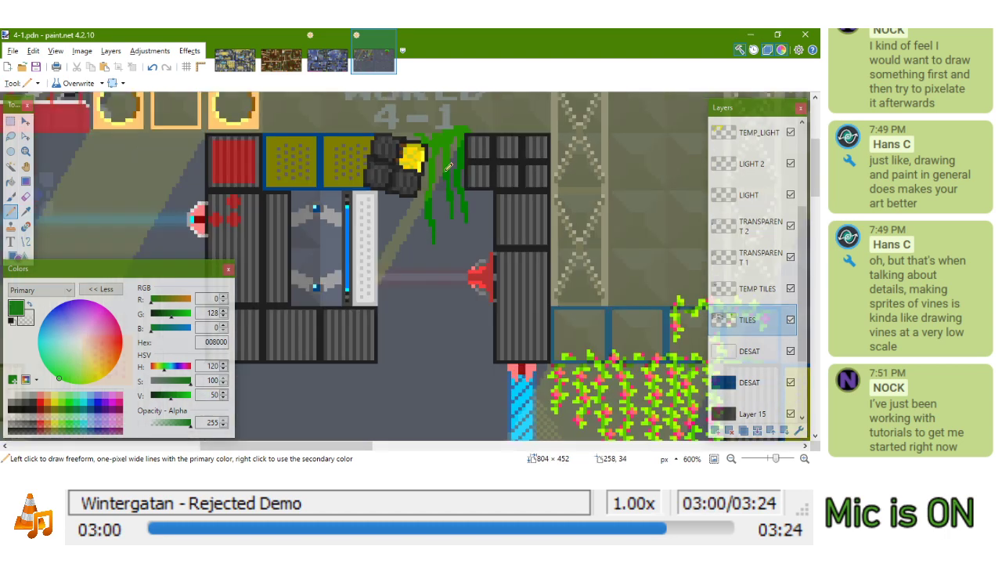
pyautogui.scroll(6, 456, 202)
pyautogui.moveTo(454, 213); pyautogui.dragTo(443, 278)
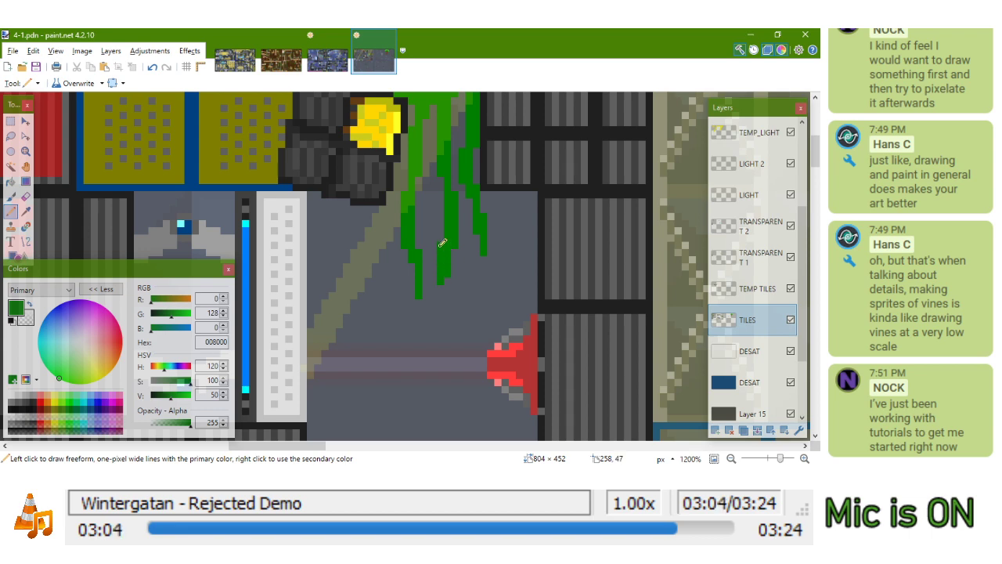
pyautogui.scroll(-5, 450, 272)
pyautogui.scroll(5, 454, 272)
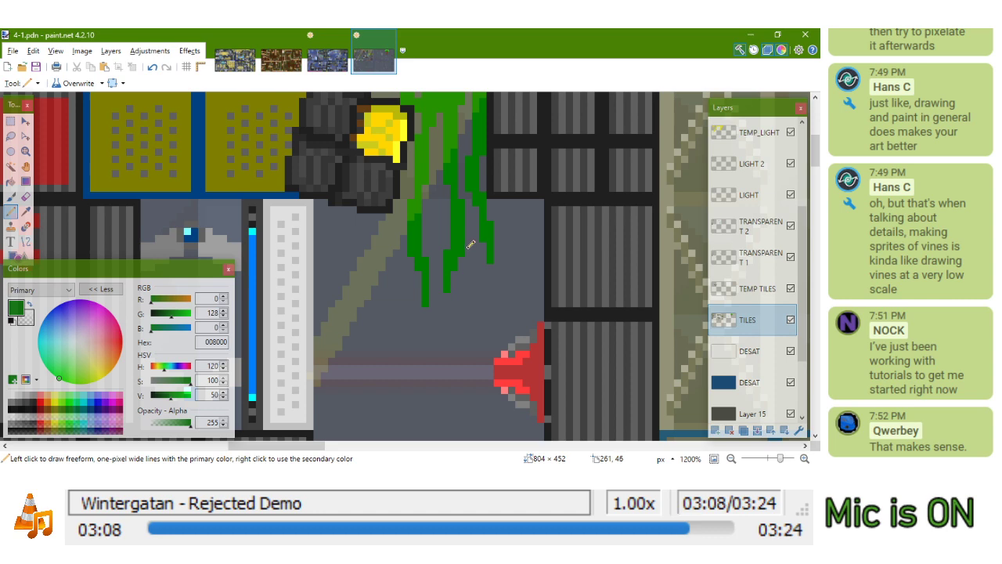
# Extend the leftmost vine further down toward the laser beam in dark green
pyautogui.scroll(-6, 467, 235)
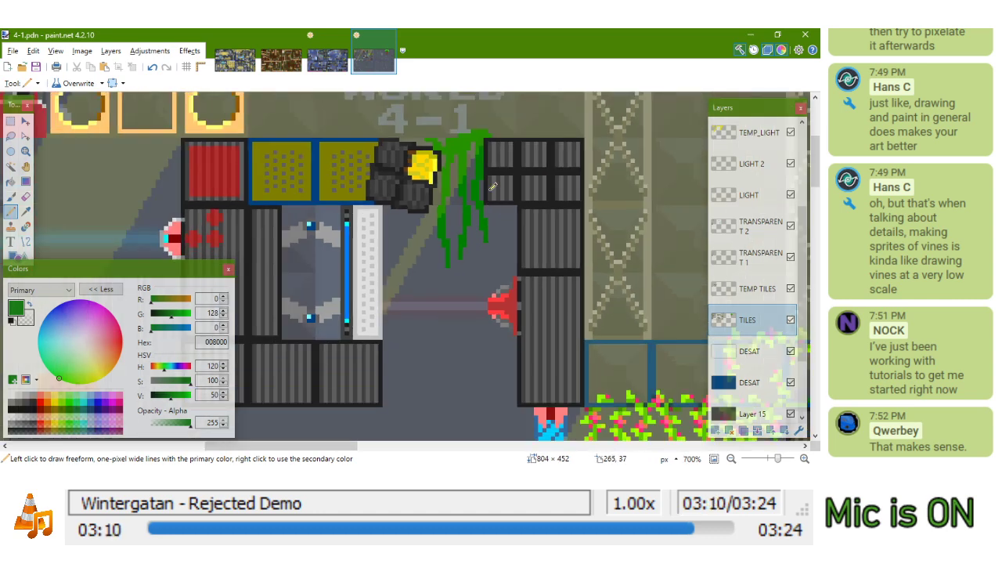
pyautogui.scroll(2, 477, 197)
pyautogui.scroll(5, 474, 206)
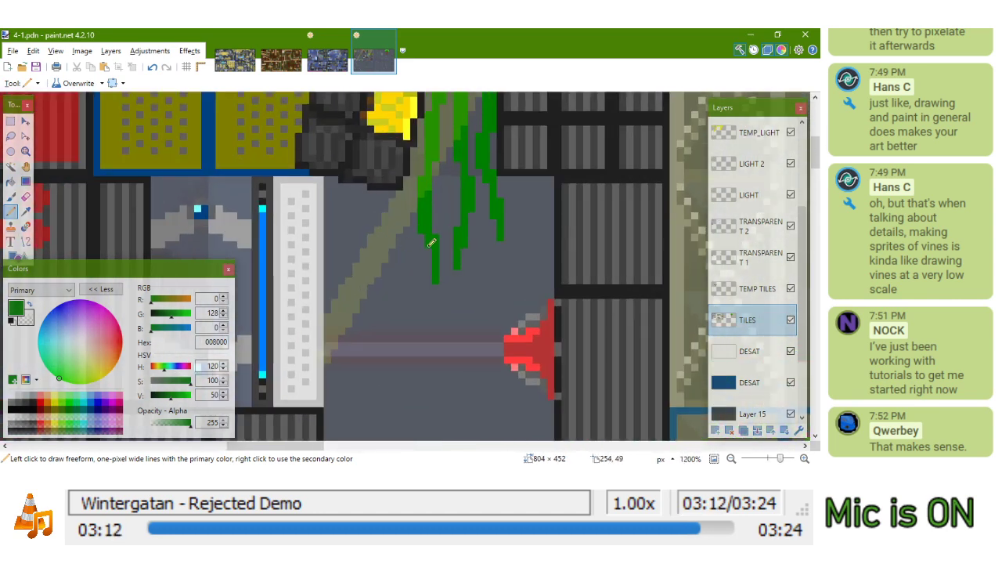
pyautogui.scroll(-1, 439, 257)
pyautogui.scroll(-4, 469, 204)
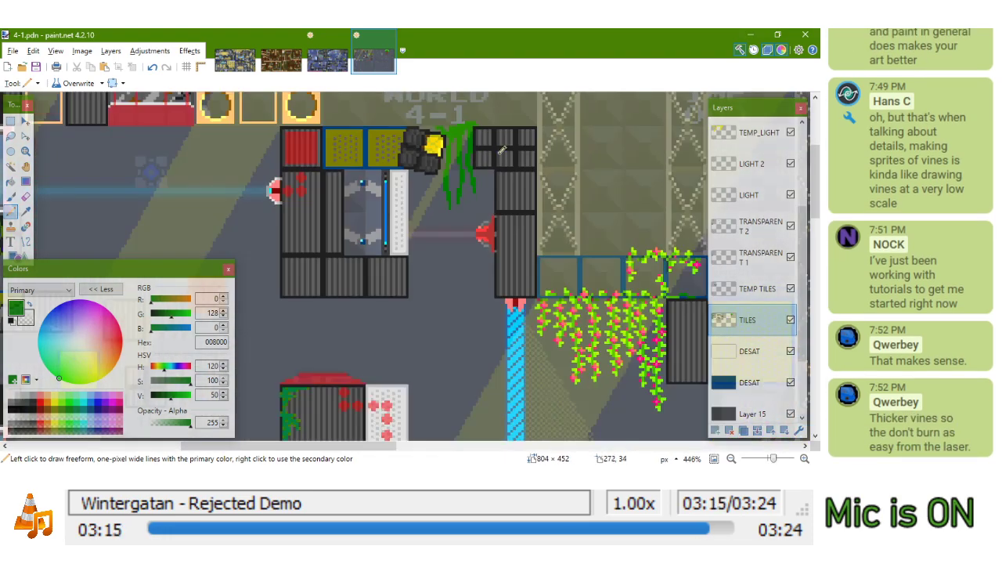
pyautogui.moveTo(499, 163); pyautogui.dragTo(469, 254)
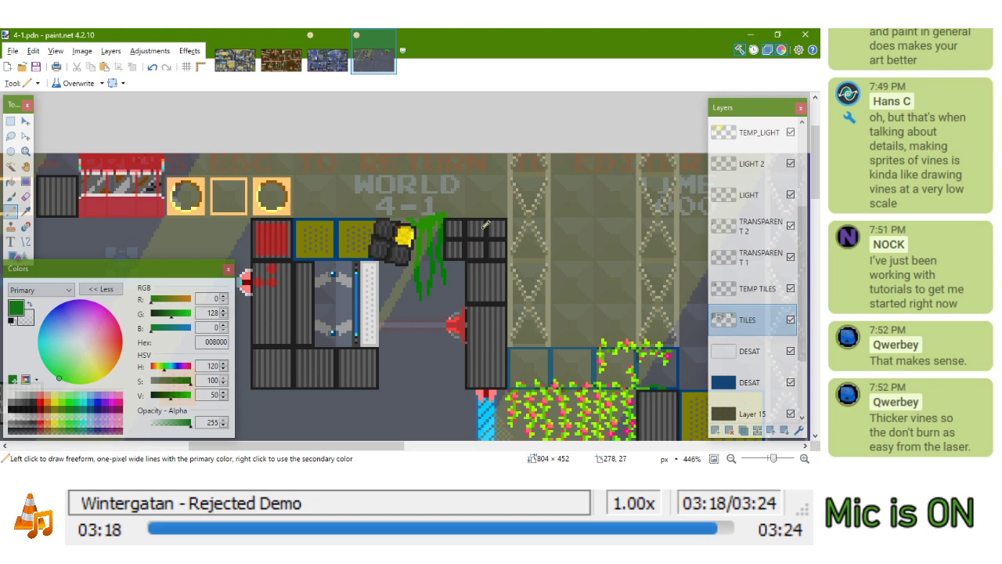
pyautogui.keyDown('ctrl'); pyautogui.scroll(5, 485, 228); pyautogui.keyUp('ctrl')
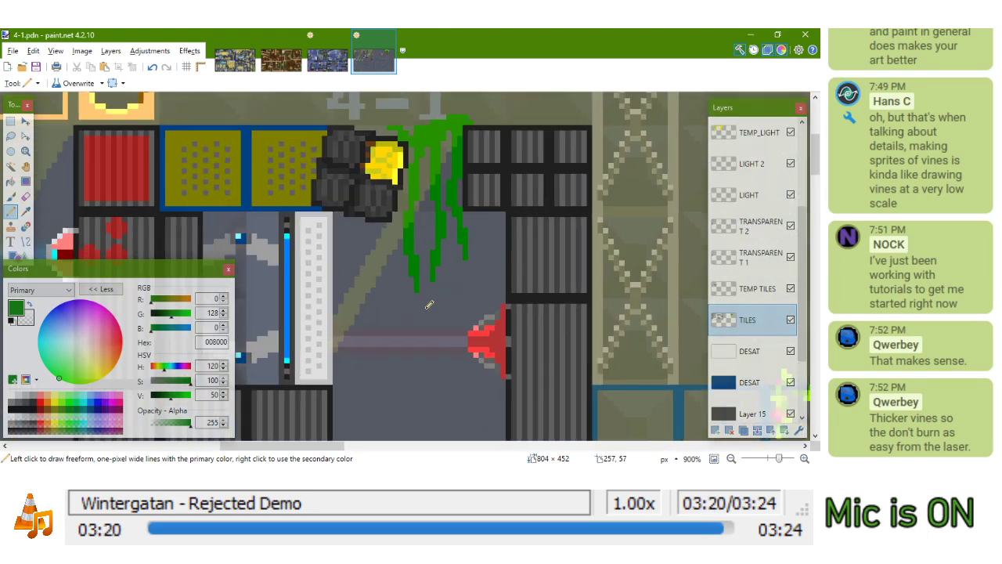
pyautogui.moveTo(415, 261); pyautogui.dragTo(415, 305)
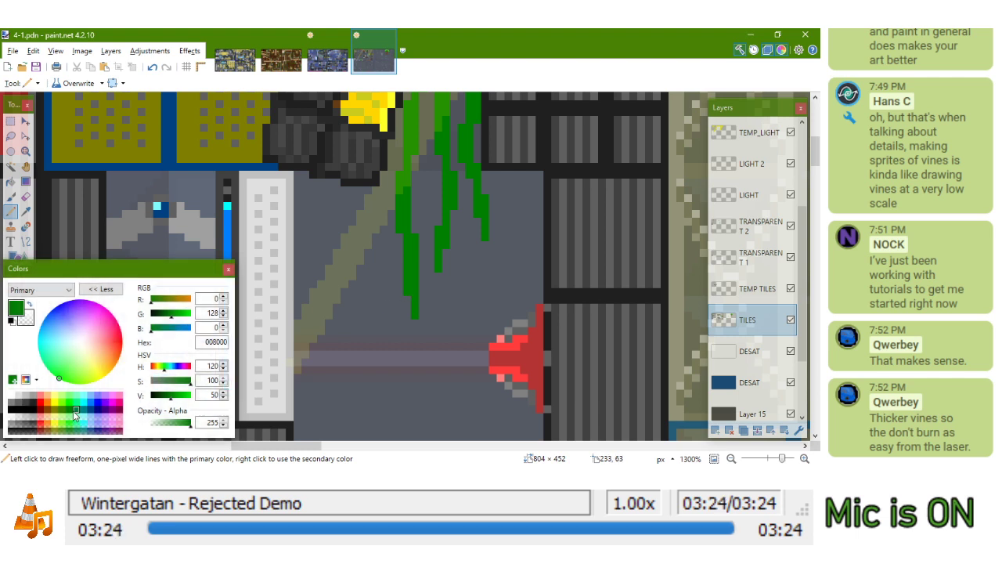
# Add dark gray (202020) charred pixels to the hanging vine tips, touching up the leftmost vine's end with green
pyautogui.click(37, 408)
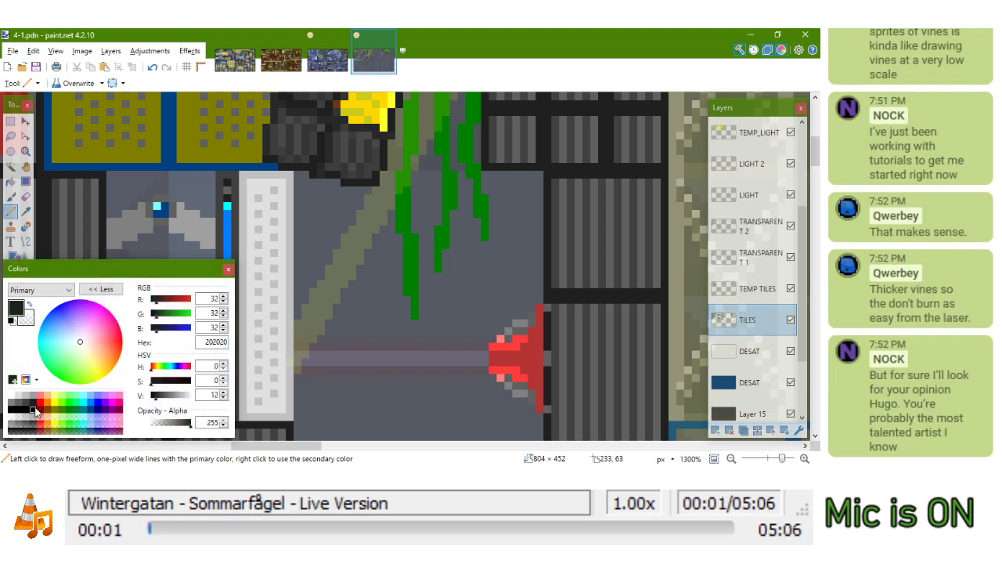
pyautogui.click(414, 311)
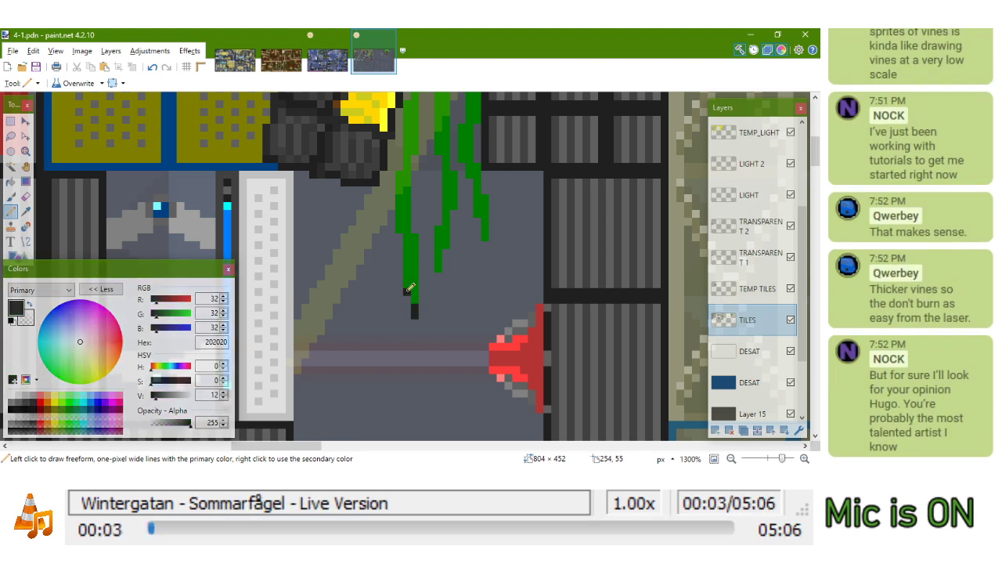
pyautogui.click(416, 293)
pyautogui.press('k')
pyautogui.click(409, 287)
pyautogui.click(408, 293)
pyautogui.press('k')
pyautogui.click(414, 293)
pyautogui.click(439, 266)
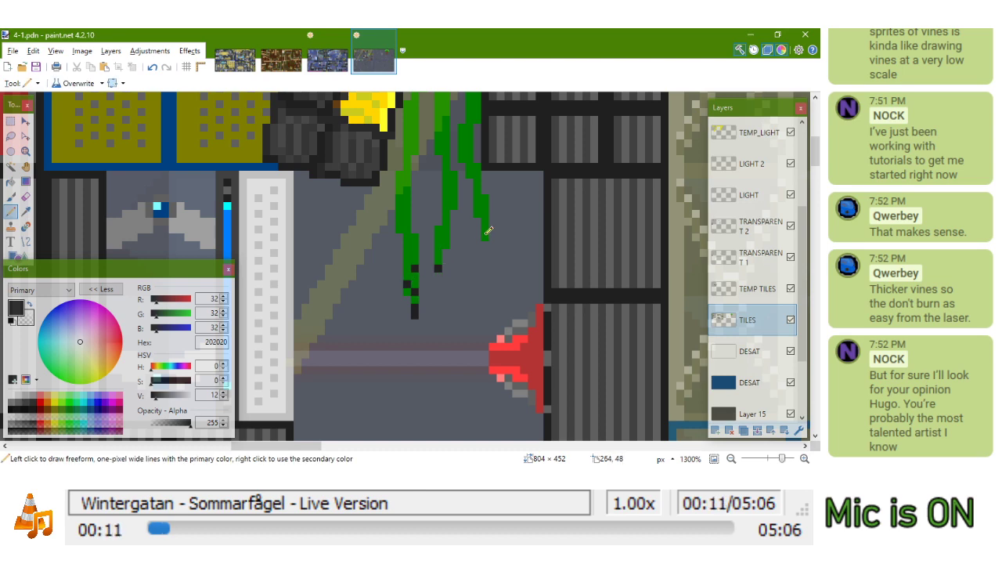
pyautogui.scroll(-5, 516, 197)
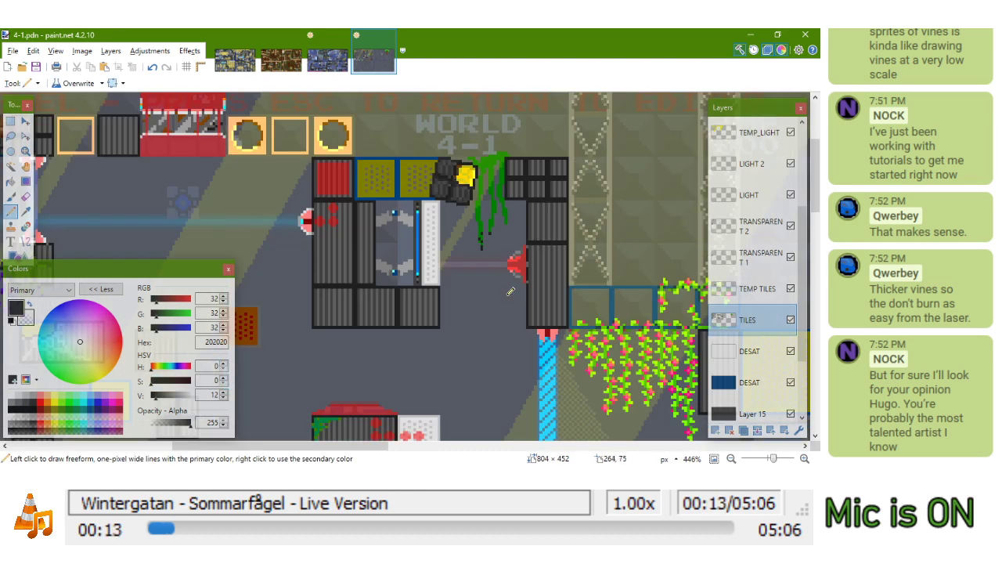
# Draw small bright green (80FF00) leaves around the lower ends of the leftmost and middle hanging vines
pyautogui.scroll(8, 511, 253)
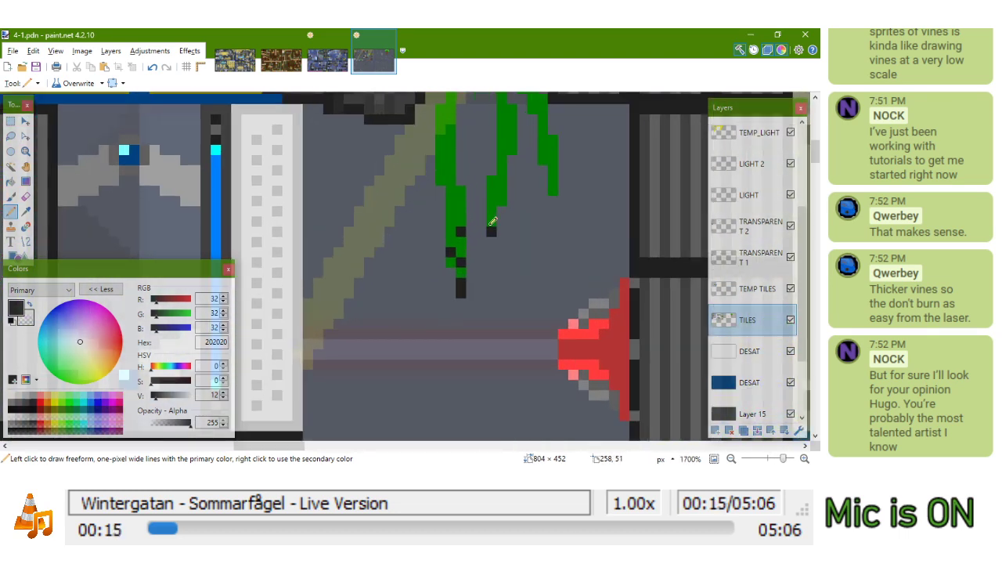
pyautogui.scroll(-2, 492, 222)
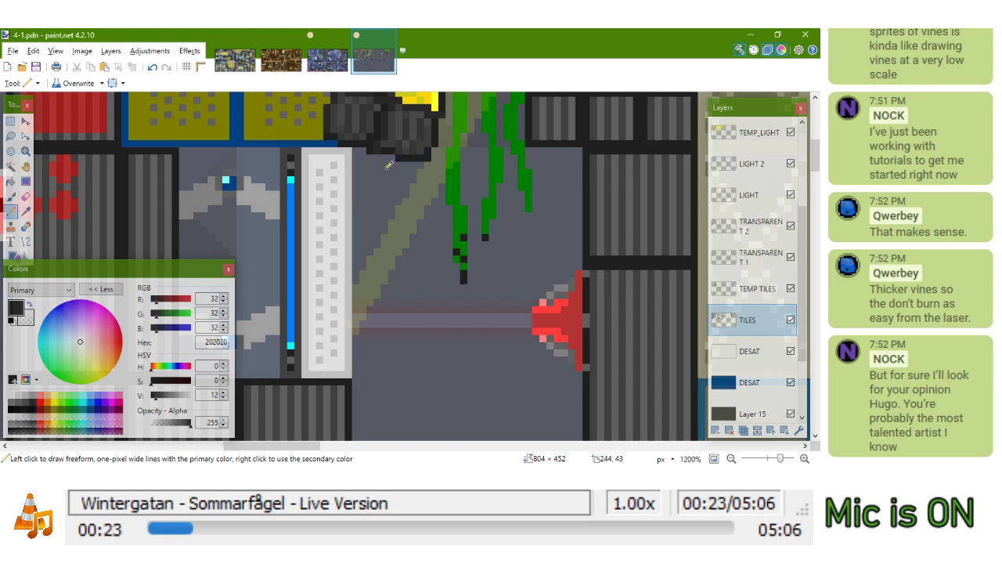
pyautogui.scroll(2, 388, 165)
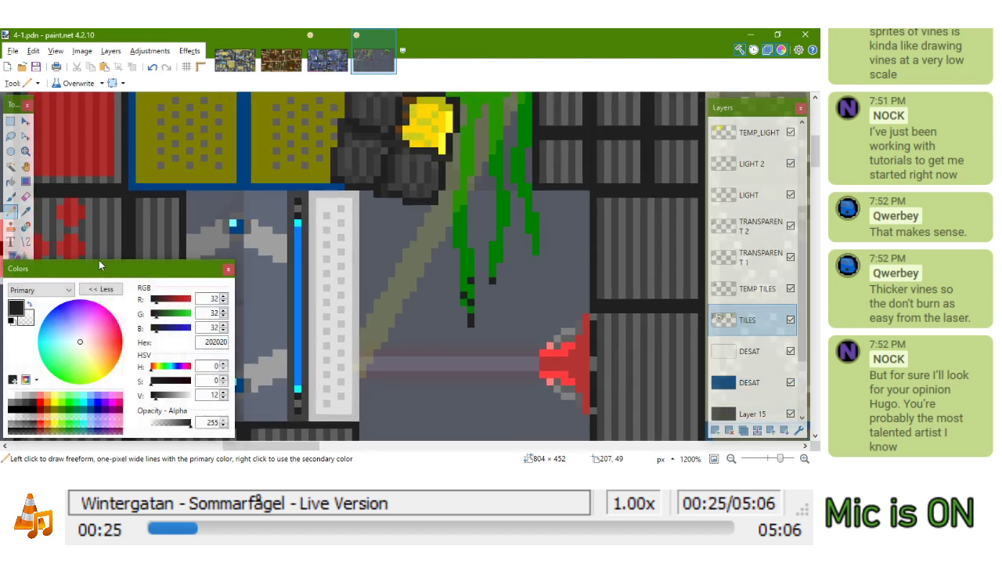
pyautogui.click(62, 402)
pyautogui.moveTo(419, 261); pyautogui.dragTo(440, 320)
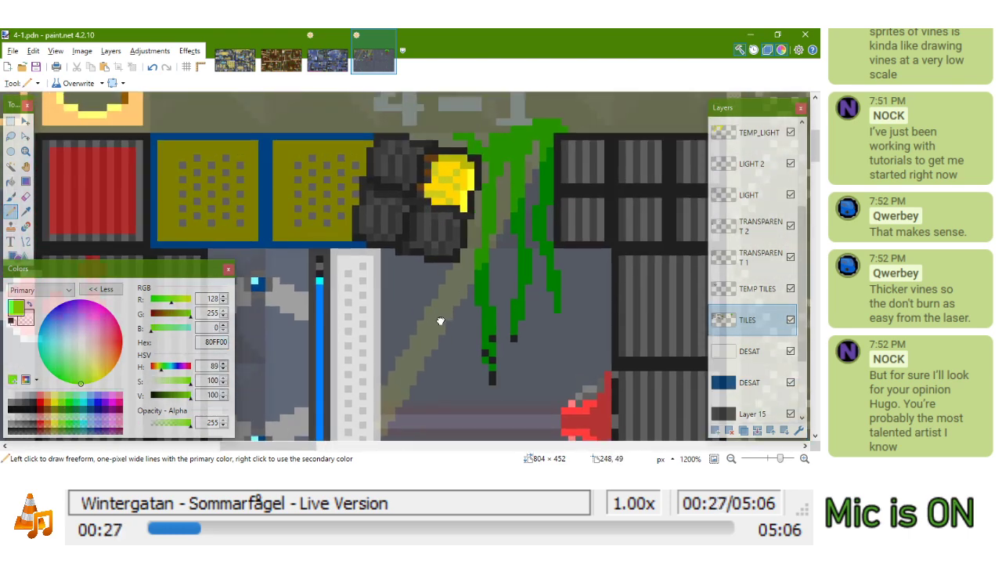
pyautogui.scroll(-1, 470, 293)
pyautogui.scroll(2, 501, 291)
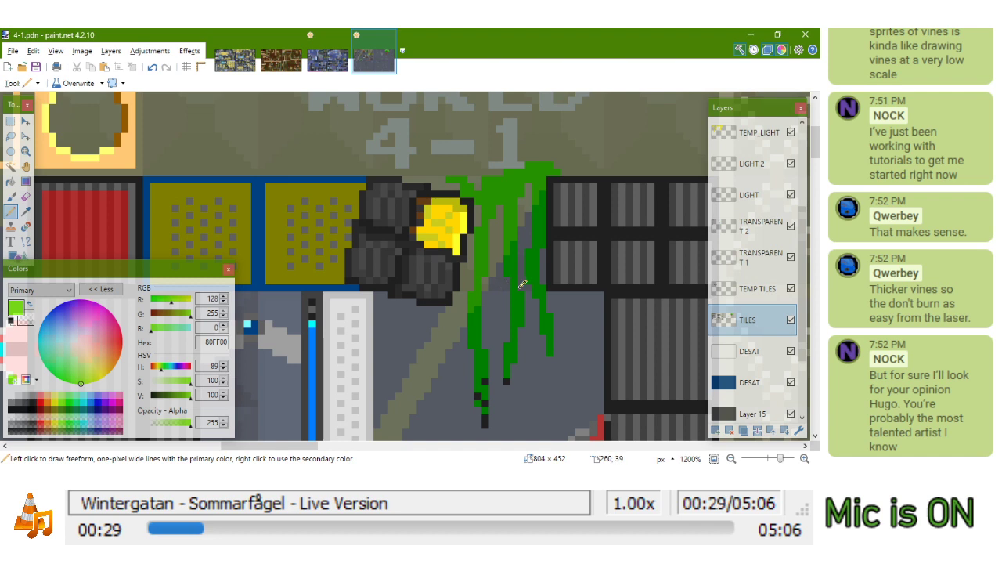
pyautogui.moveTo(464, 347); pyautogui.dragTo(461, 358)
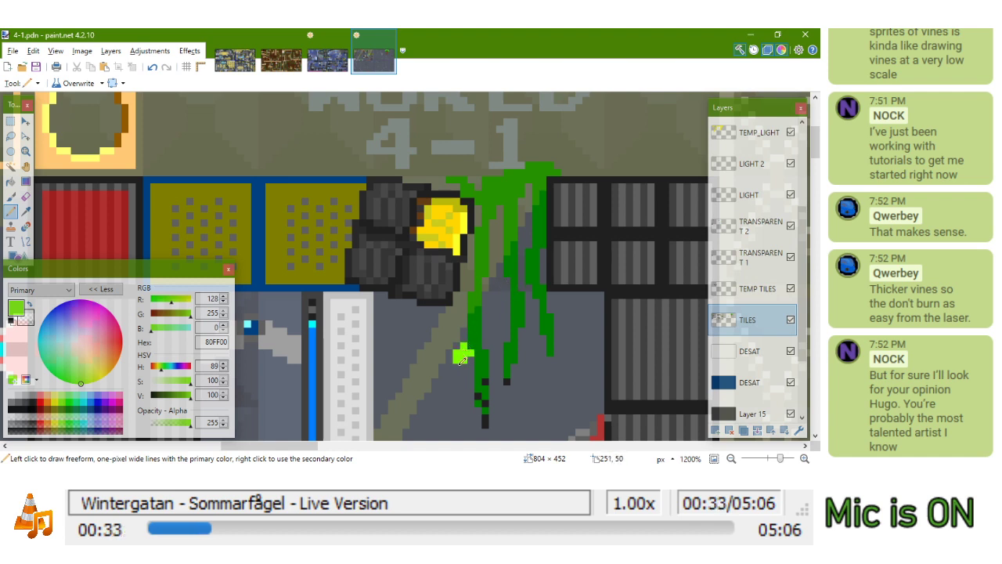
pyautogui.moveTo(484, 332); pyautogui.dragTo(539, 259)
pyautogui.moveTo(538, 300); pyautogui.dragTo(546, 314)
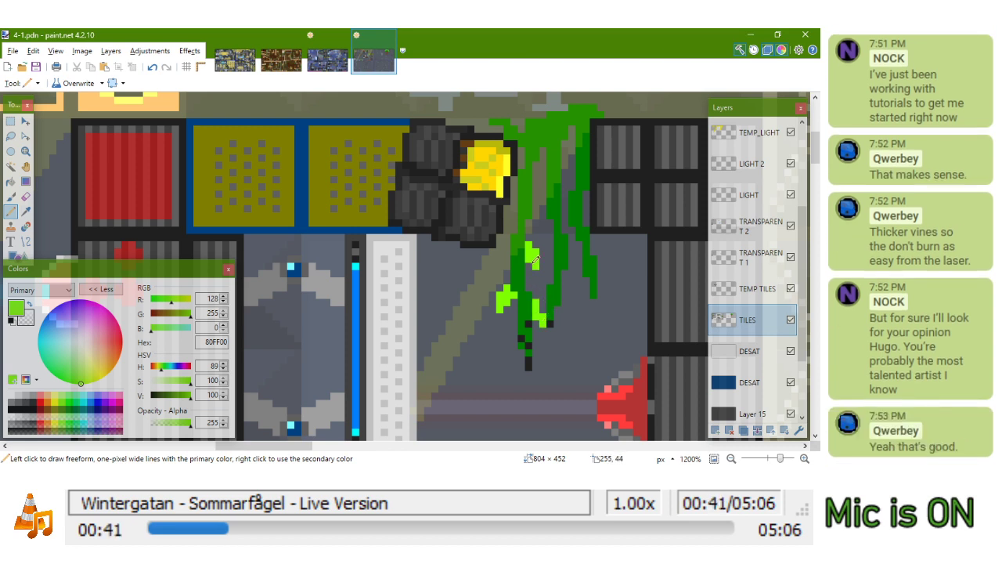
# Add a bright green leaf to the outer side of the leftmost vine, then try another higher up between the vines and undo it
pyautogui.moveTo(544, 268); pyautogui.dragTo(572, 289)
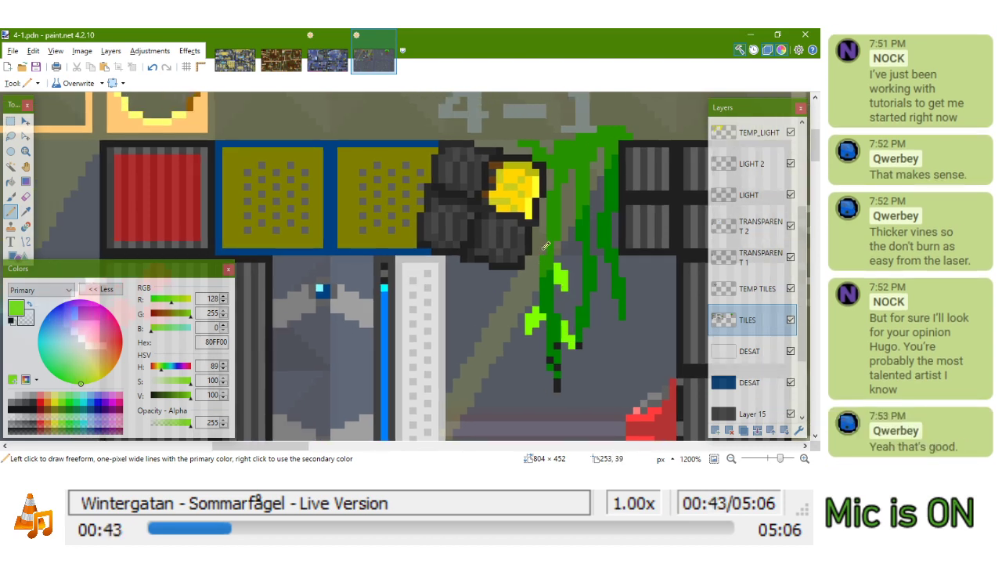
pyautogui.moveTo(546, 245); pyautogui.dragTo(530, 272)
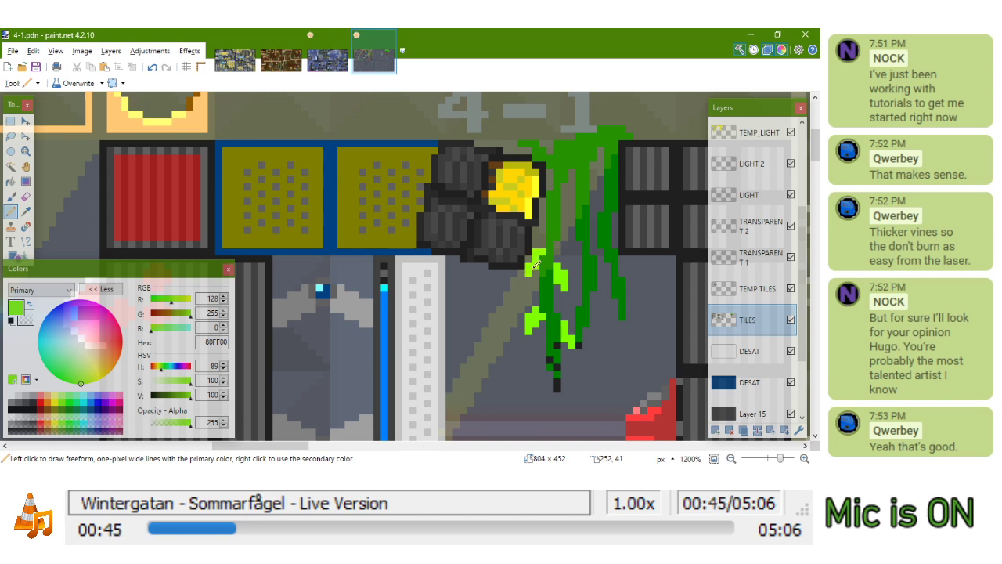
pyautogui.moveTo(570, 212)
pyautogui.mouseDown()
pyautogui.moveTo(574, 235)
pyautogui.moveTo(571, 220)
pyautogui.mouseUp()
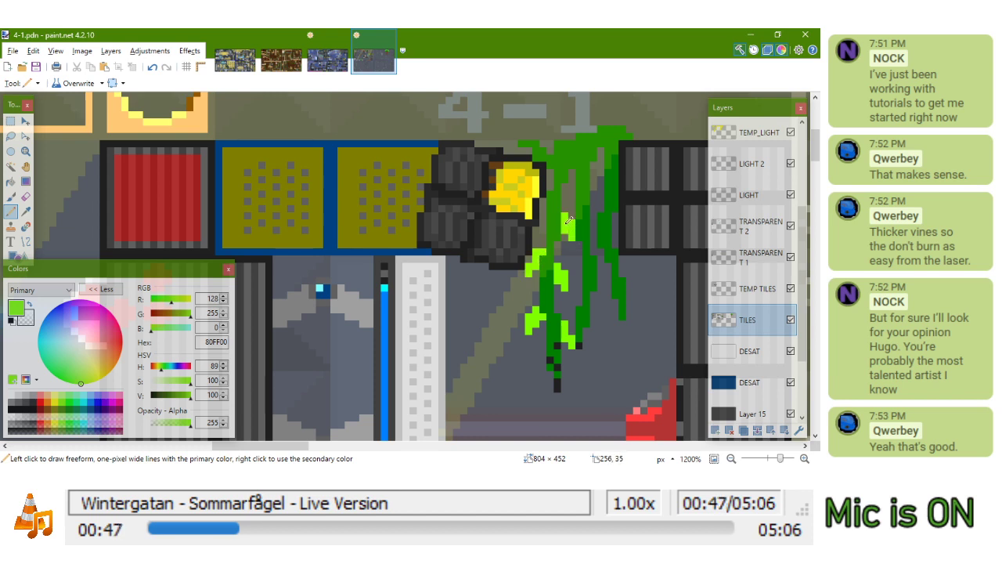
pyautogui.hotkey('ctrl', 'z')
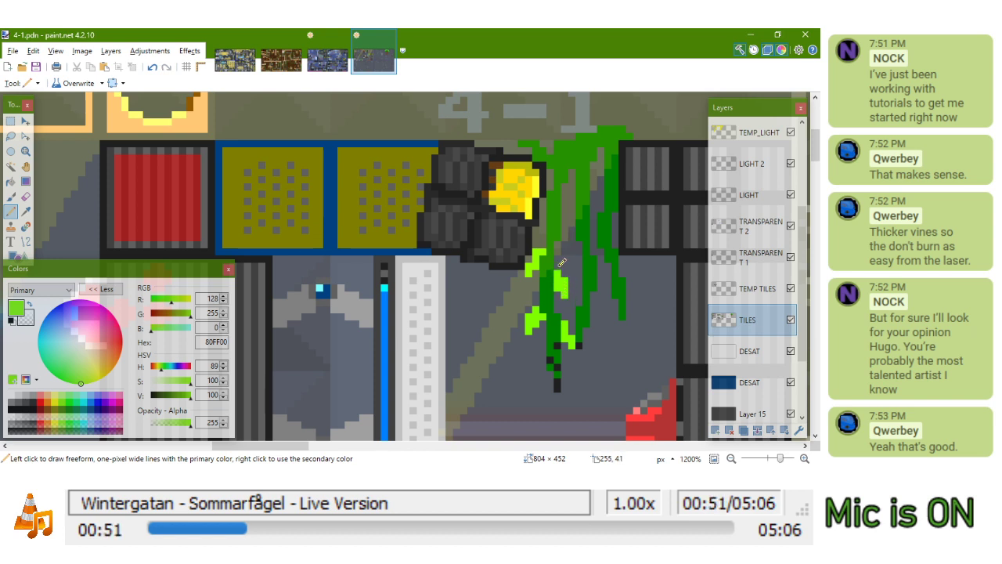
# Draw more bright green leaves along the middle vine and on both sides of the rightmost vine's lower end
pyautogui.moveTo(550, 285)
pyautogui.mouseDown()
pyautogui.moveTo(548, 299)
pyautogui.moveTo(476, 285)
pyautogui.mouseUp()
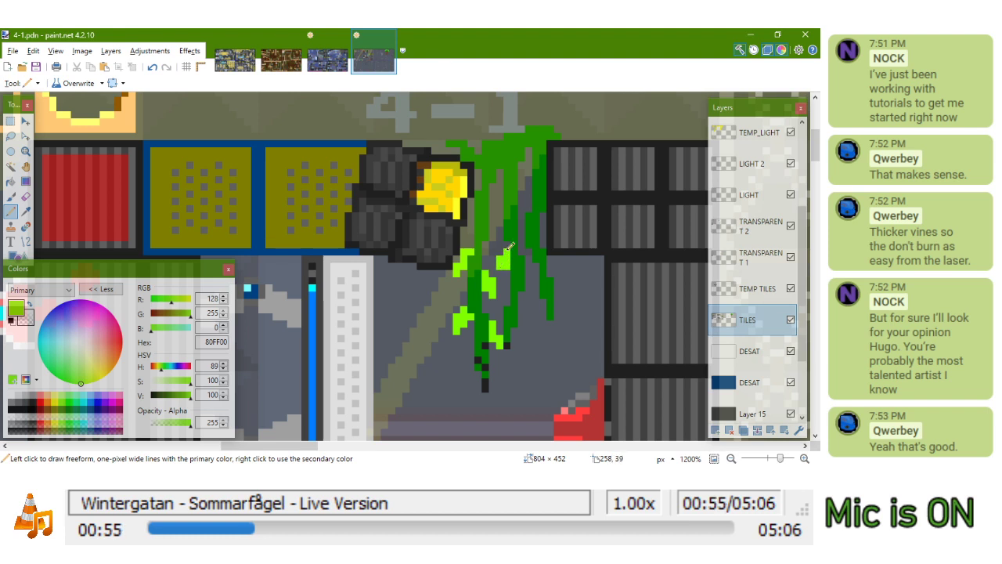
pyautogui.click(503, 251)
pyautogui.click(528, 288)
pyautogui.moveTo(528, 290); pyautogui.dragTo(527, 298)
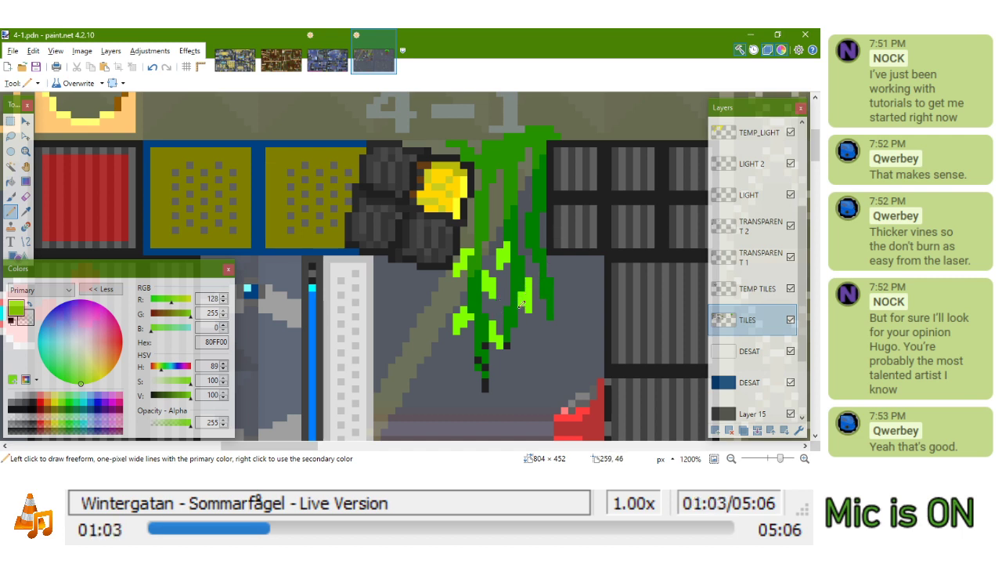
pyautogui.moveTo(530, 269)
pyautogui.mouseDown()
pyautogui.moveTo(530, 305)
pyautogui.moveTo(523, 269)
pyautogui.moveTo(550, 274)
pyautogui.moveTo(556, 286)
pyautogui.moveTo(543, 338)
pyautogui.moveTo(536, 324)
pyautogui.mouseUp()
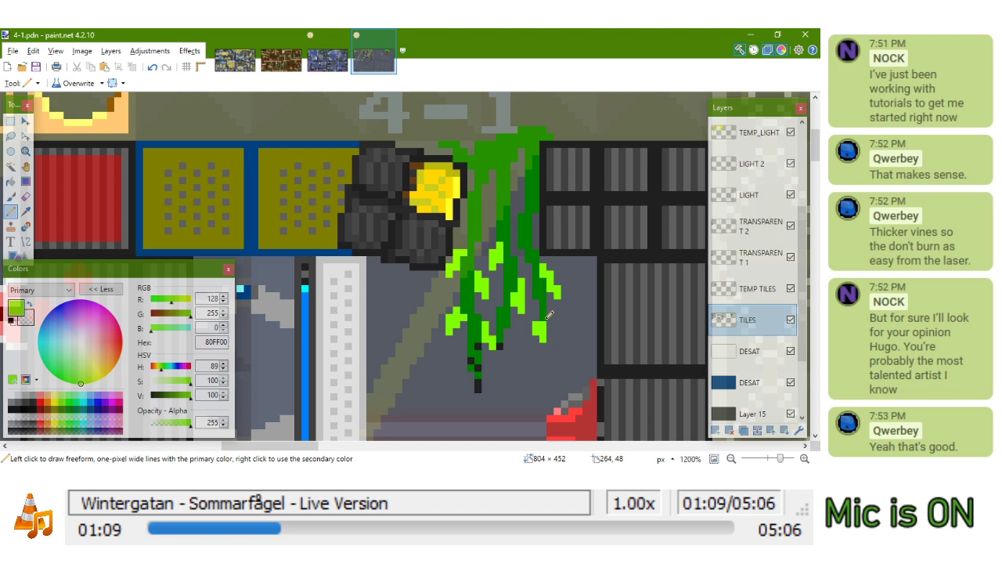
pyautogui.moveTo(558, 276); pyautogui.dragTo(580, 291)
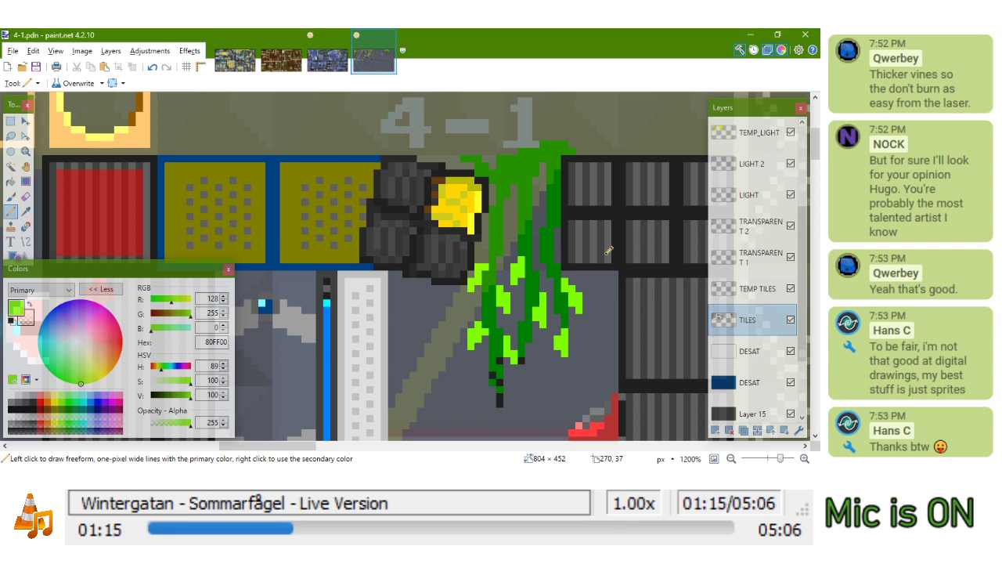
# Add bright green leaves along the upper parts of the hanging vines, between the strands and beside the yellow lamp
pyautogui.scroll(1, 553, 242)
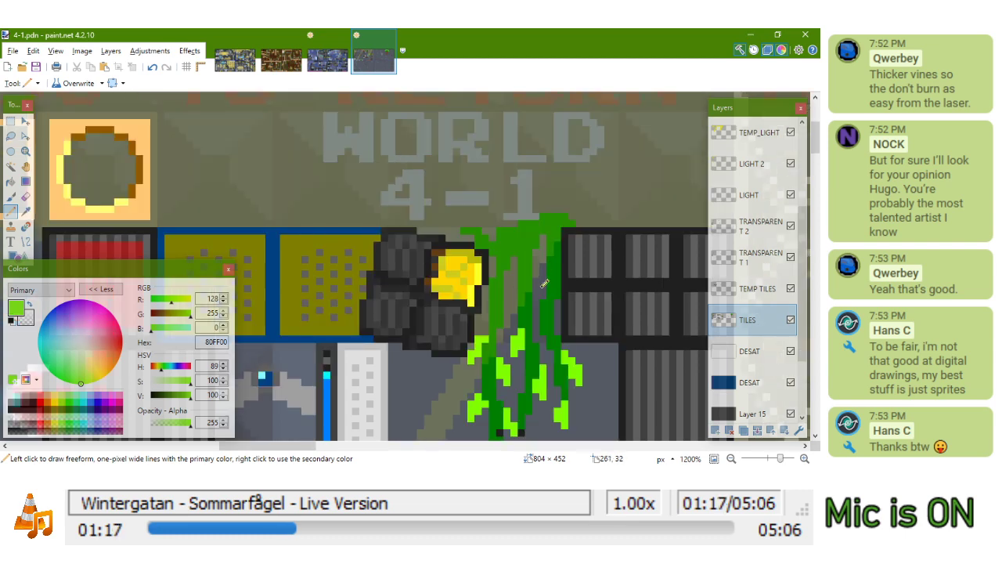
pyautogui.keyDown('ctrl'); pyautogui.scroll(3, 544, 283); pyautogui.keyUp('ctrl')
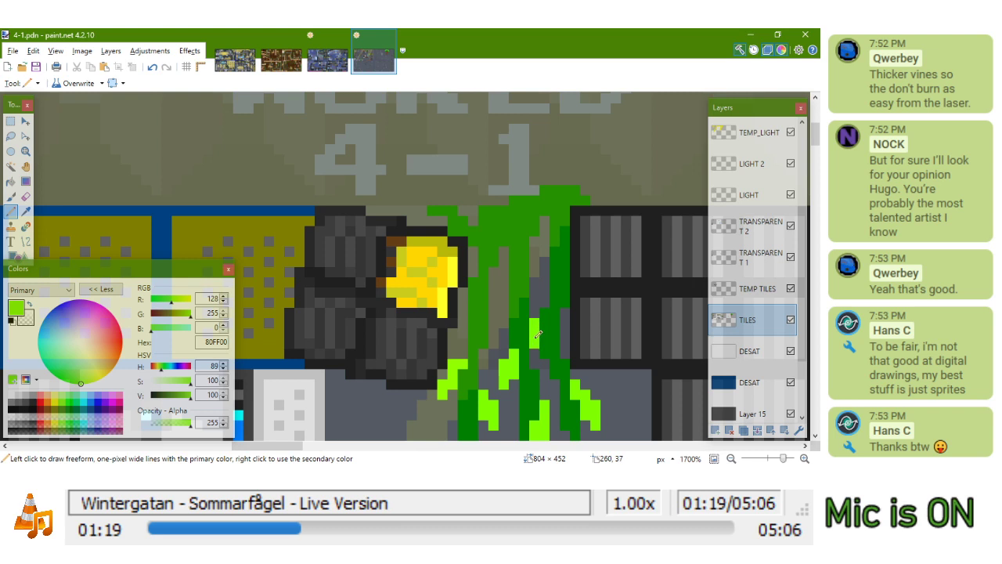
pyautogui.moveTo(551, 256)
pyautogui.mouseDown()
pyautogui.moveTo(536, 281)
pyautogui.moveTo(537, 265)
pyautogui.mouseUp()
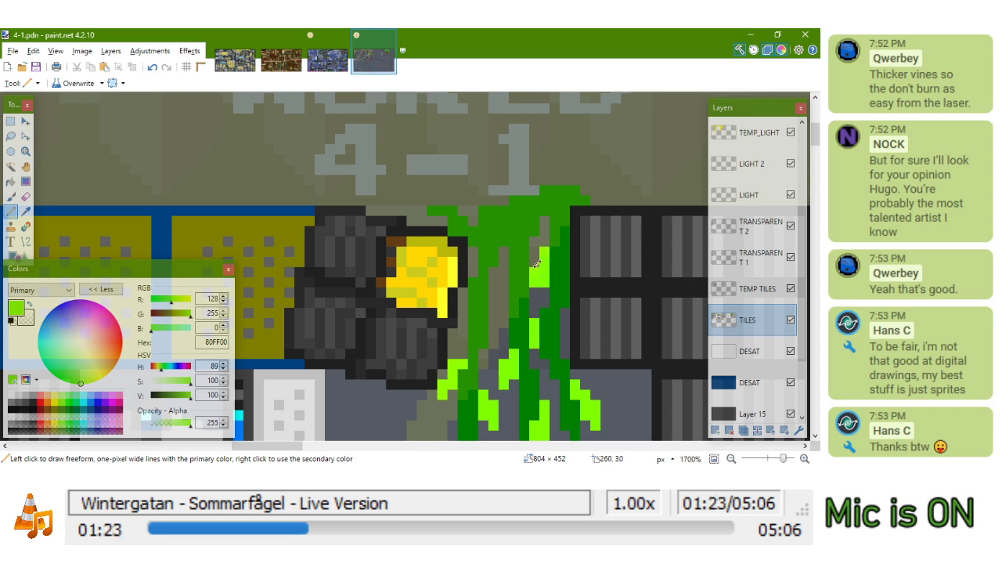
pyautogui.scroll(-5, 548, 243)
pyautogui.scroll(5, 548, 227)
pyautogui.moveTo(548, 224); pyautogui.dragTo(546, 258)
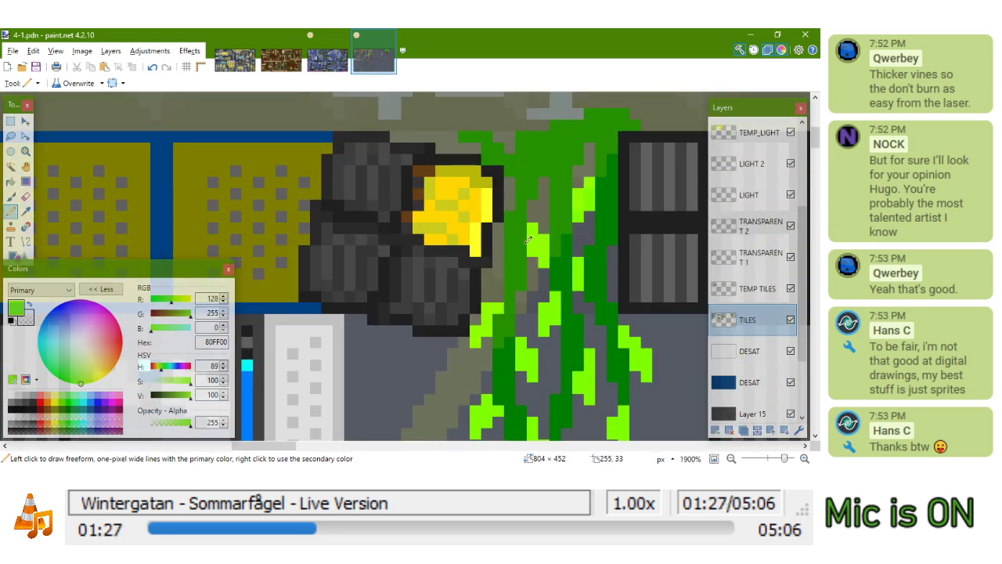
pyautogui.click(508, 198)
pyautogui.click(498, 245)
pyautogui.moveTo(498, 260); pyautogui.dragTo(496, 267)
pyautogui.scroll(-4, 499, 274)
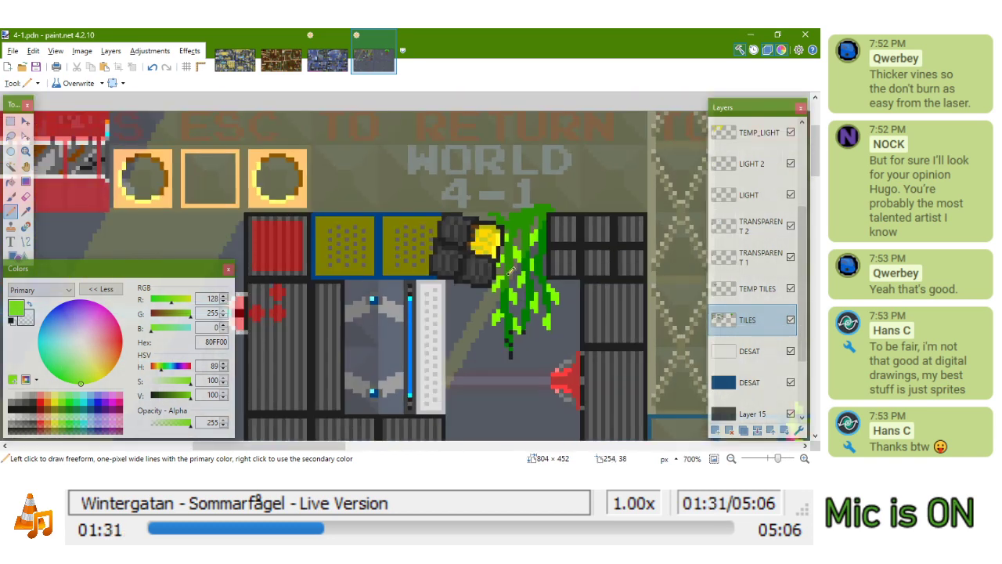
# Examine the leafy vines up close and in the context of the surrounding level
pyautogui.scroll(3, 525, 271)
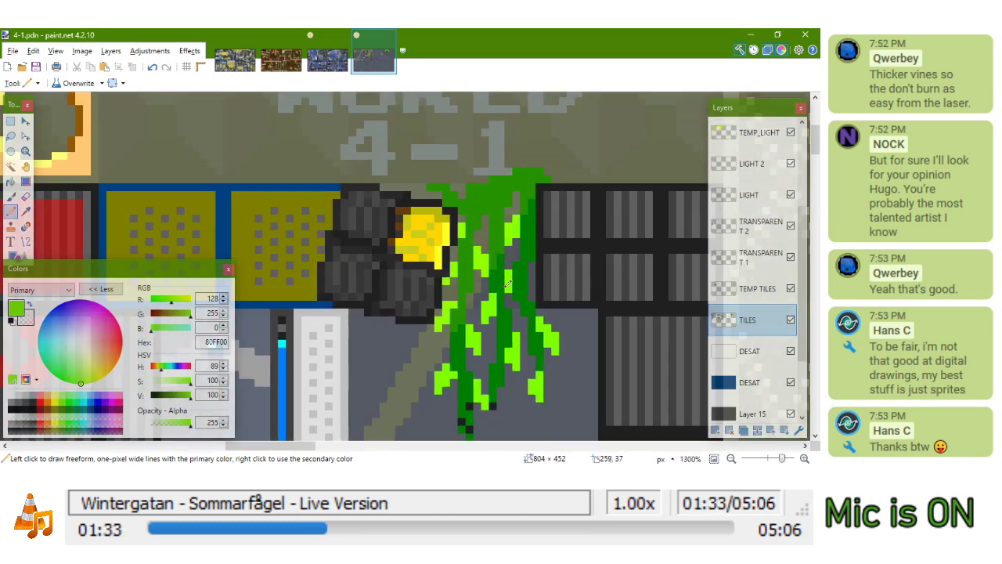
pyautogui.scroll(-4, 542, 230)
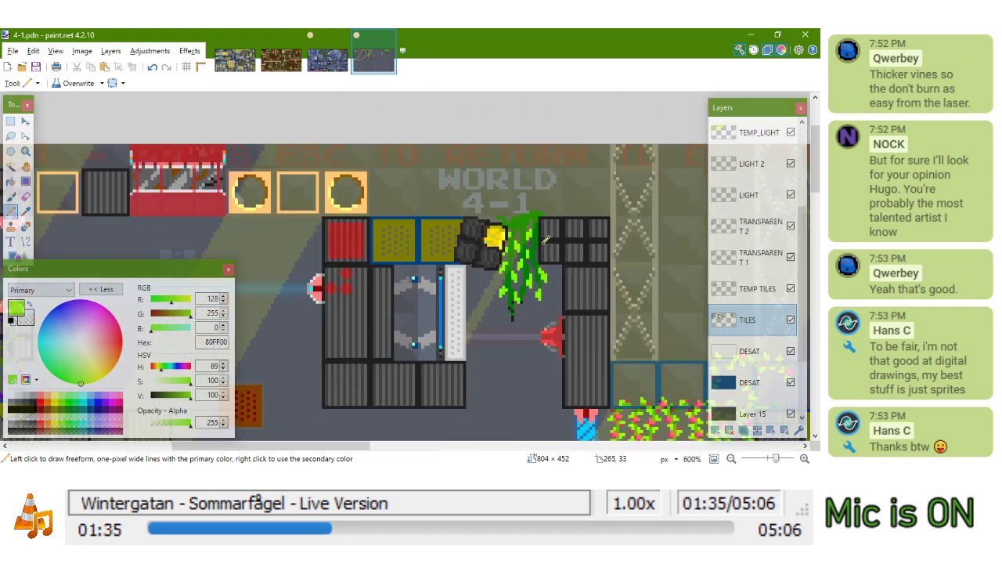
pyautogui.scroll(-3, 546, 239)
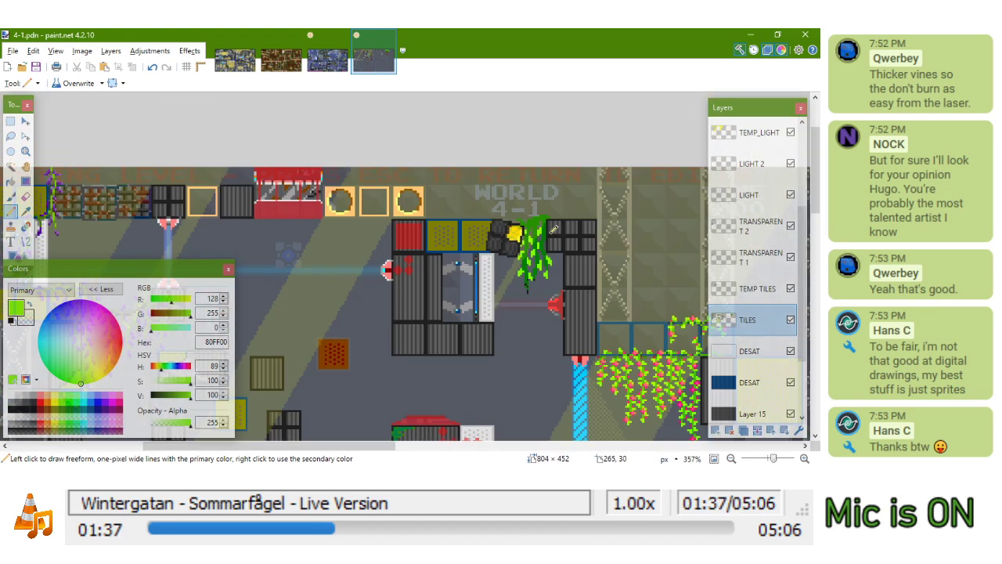
pyautogui.scroll(-8, 554, 229)
pyautogui.scroll(6, 576, 158)
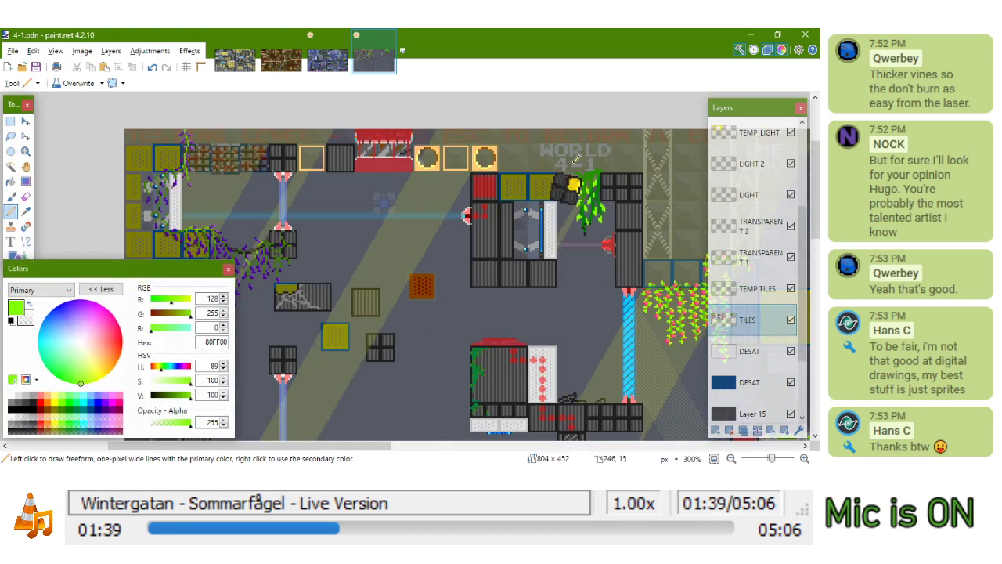
pyautogui.scroll(6, 579, 163)
pyautogui.moveTo(569, 157); pyautogui.dragTo(492, 270)
pyautogui.scroll(-4, 488, 263)
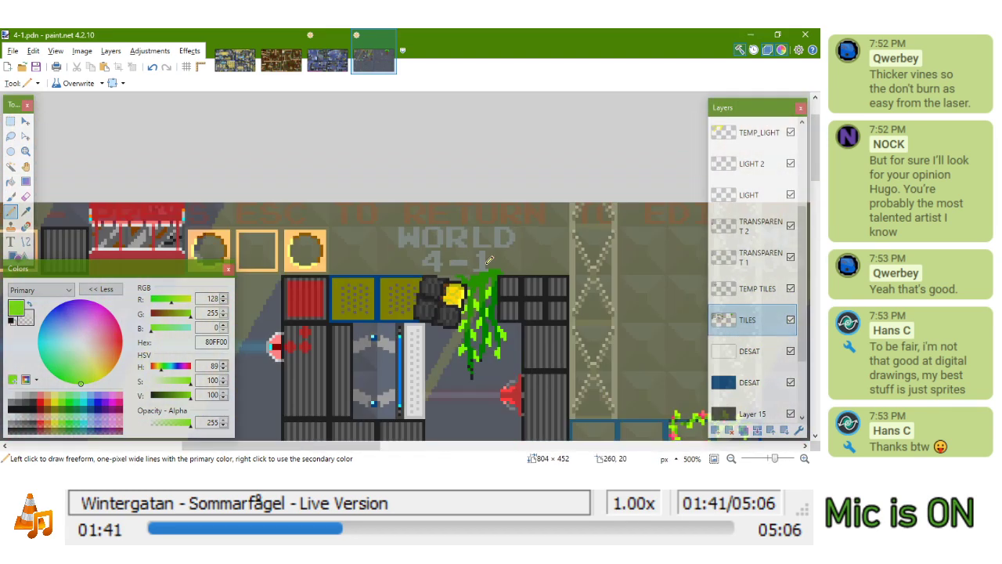
pyautogui.scroll(-1, 489, 260)
# Copy the 16 × 8 pixel top piece of the lattice column to 192, 0, directly above the rightmost ring block
pyautogui.click(10, 122)
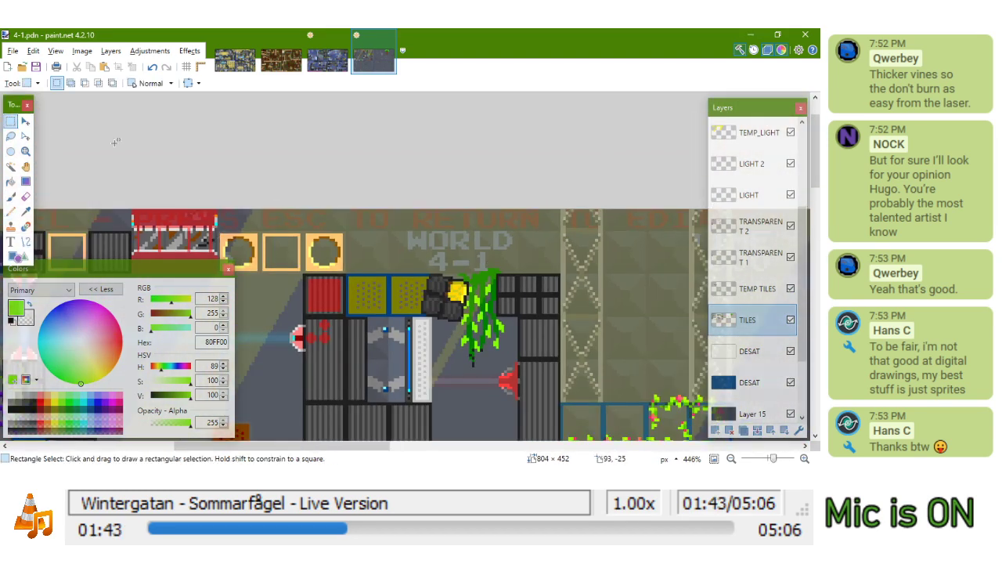
pyautogui.scroll(-7, 535, 209)
pyautogui.scroll(8, 543, 212)
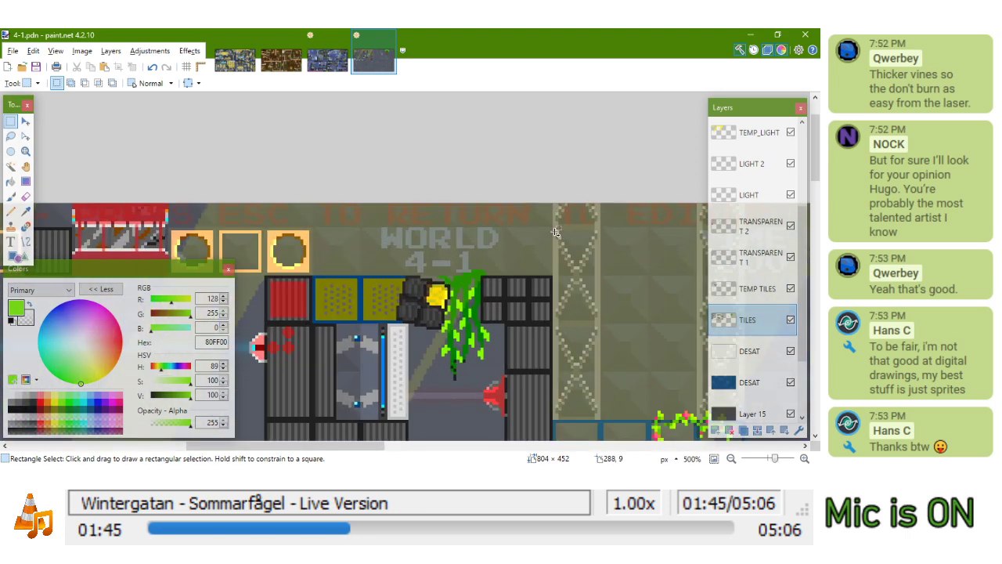
pyautogui.moveTo(549, 231); pyautogui.dragTo(557, 226)
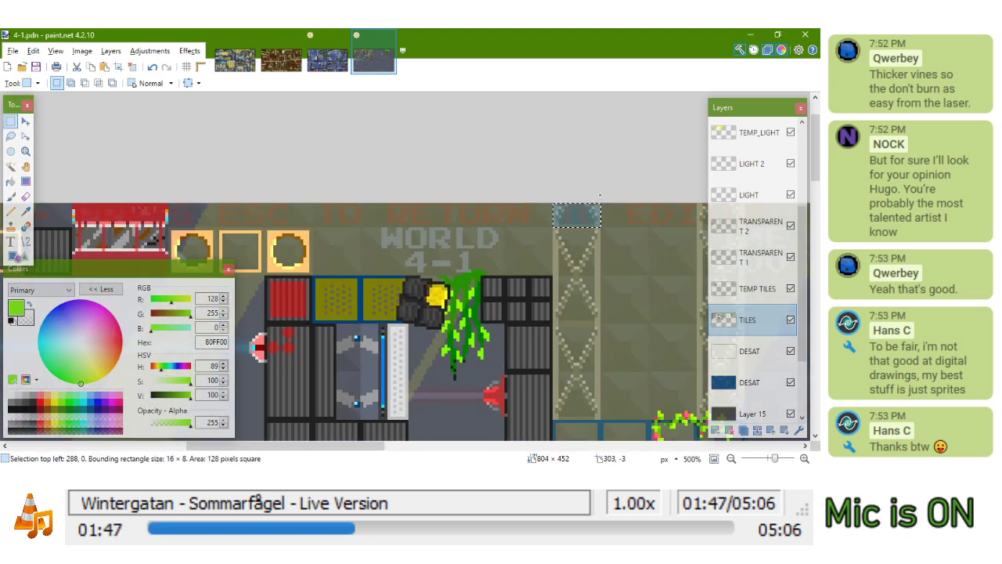
pyautogui.press('m')
pyautogui.moveTo(591, 219); pyautogui.dragTo(270, 226)
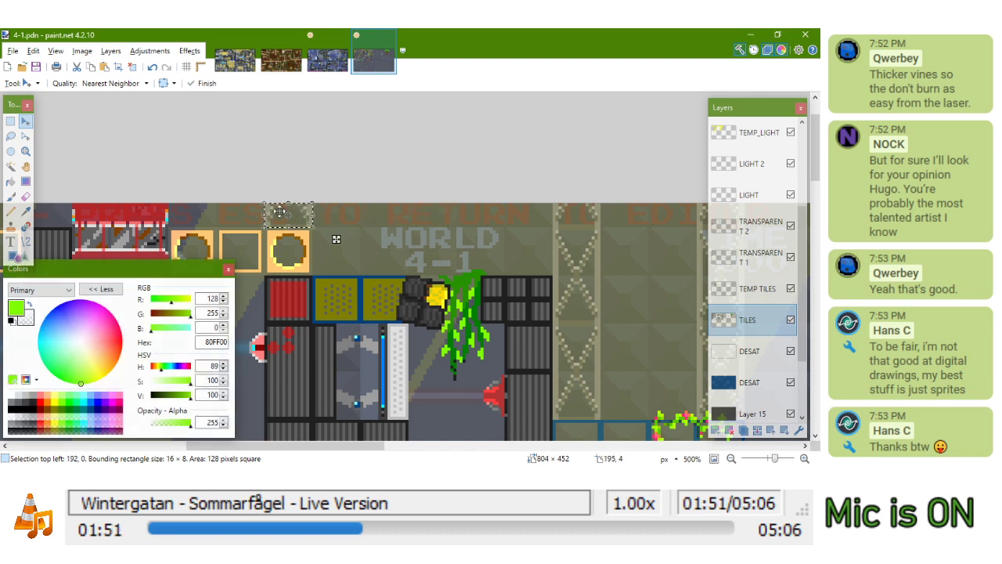
pyautogui.scroll(5, 271, 226)
pyautogui.scroll(-7, 289, 226)
pyautogui.scroll(1, 552, 268)
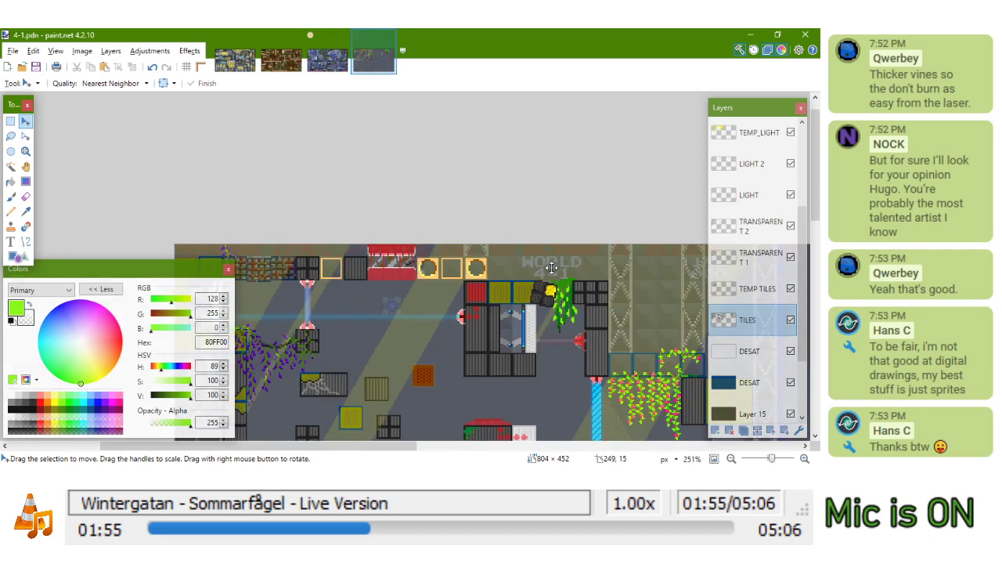
pyautogui.scroll(4, 552, 268)
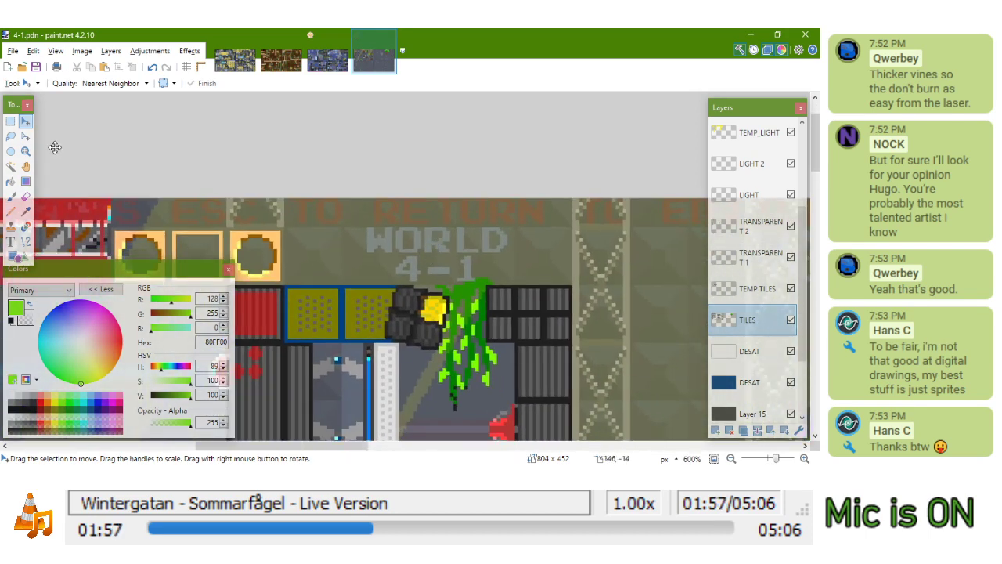
# Copy the lattice column's top 16 × 40 pixel section, rotate it -15°, place it above the tilted dark crates, and deselect
pyautogui.click(10, 121)
pyautogui.scroll(-3, 582, 282)
pyautogui.scroll(4, 582, 281)
pyautogui.moveTo(582, 282); pyautogui.dragTo(653, 288)
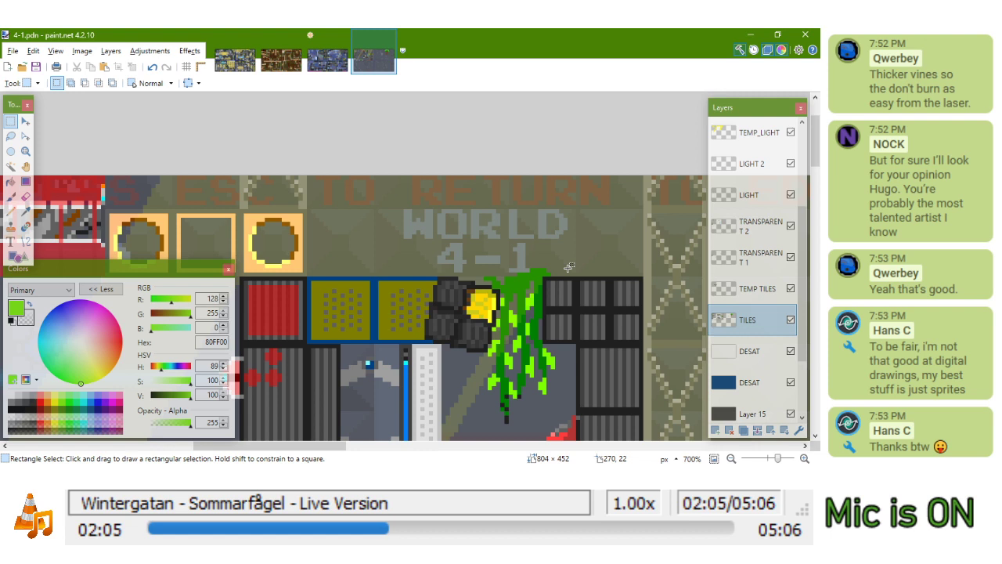
pyautogui.moveTo(616, 297); pyautogui.dragTo(524, 280)
pyautogui.moveTo(554, 323); pyautogui.dragTo(619, 160)
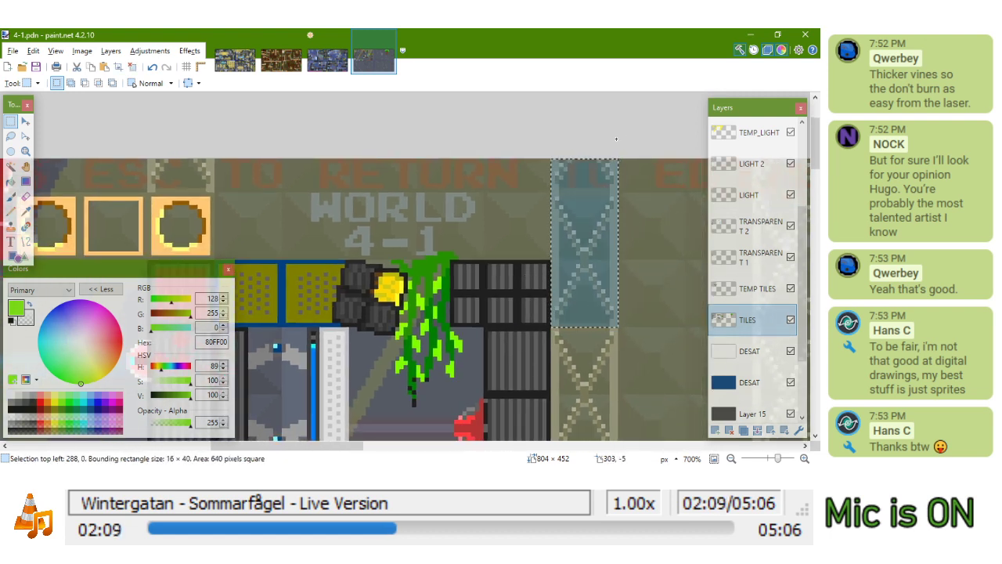
pyautogui.press('m')
pyautogui.moveTo(609, 263); pyautogui.dragTo(416, 172)
pyautogui.moveTo(451, 220); pyautogui.dragTo(430, 236)
pyautogui.moveTo(410, 184); pyautogui.dragTo(420, 222)
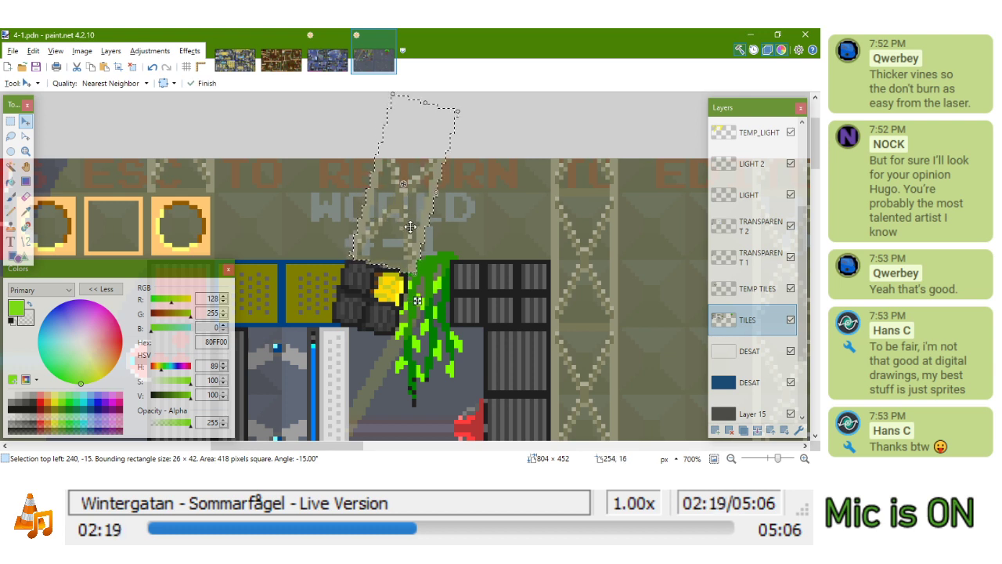
pyautogui.scroll(-4, 409, 227)
pyautogui.hotkey('ctrl', 'd')
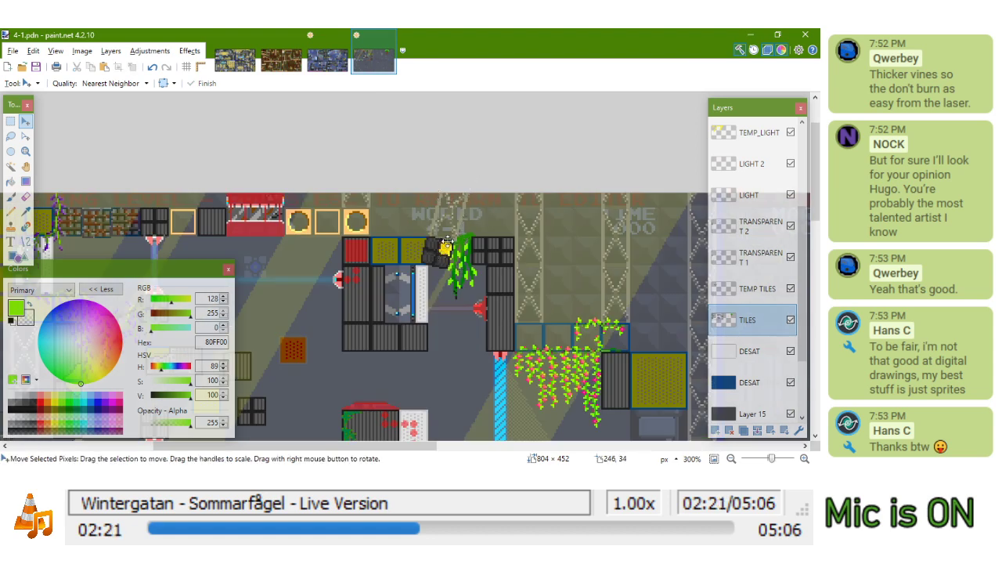
# Patch the base of the tilted lattice piece with sampled grey (606060) pixels where it meets the dark crates
pyautogui.scroll(6, 457, 207)
pyautogui.click(10, 211)
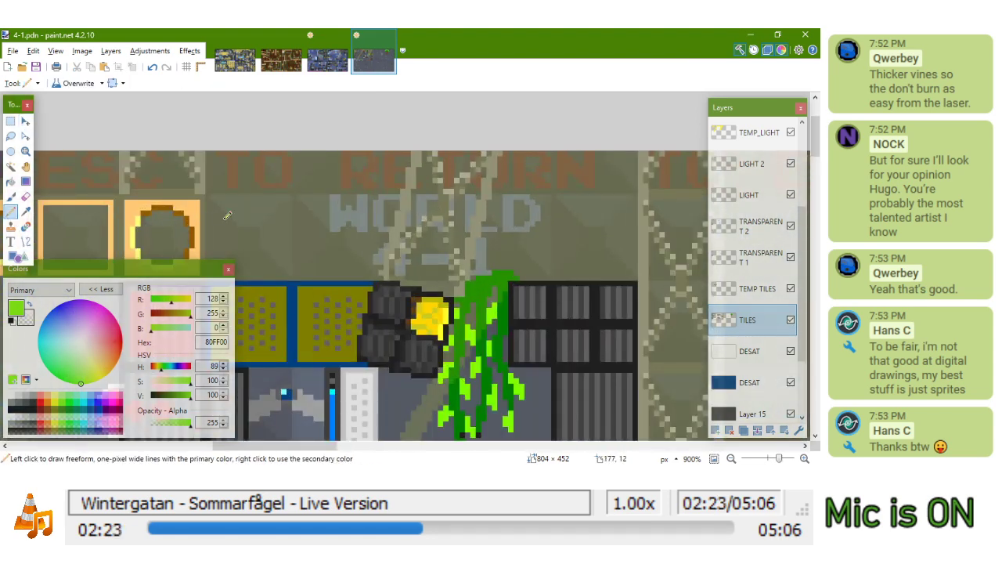
pyautogui.scroll(5, 402, 279)
pyautogui.press('l')
pyautogui.click(401, 267)
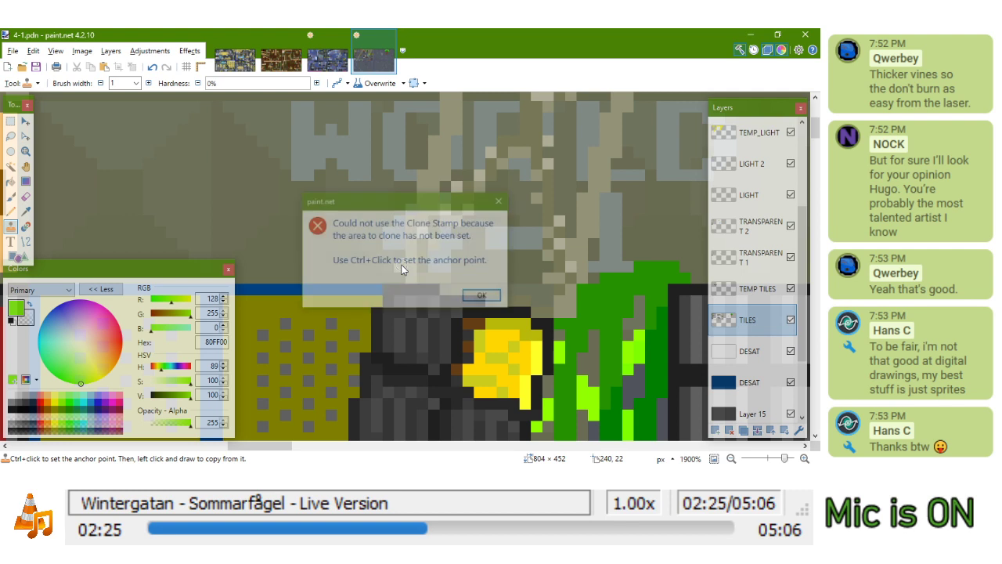
pyautogui.press('Return')
pyautogui.press('p')
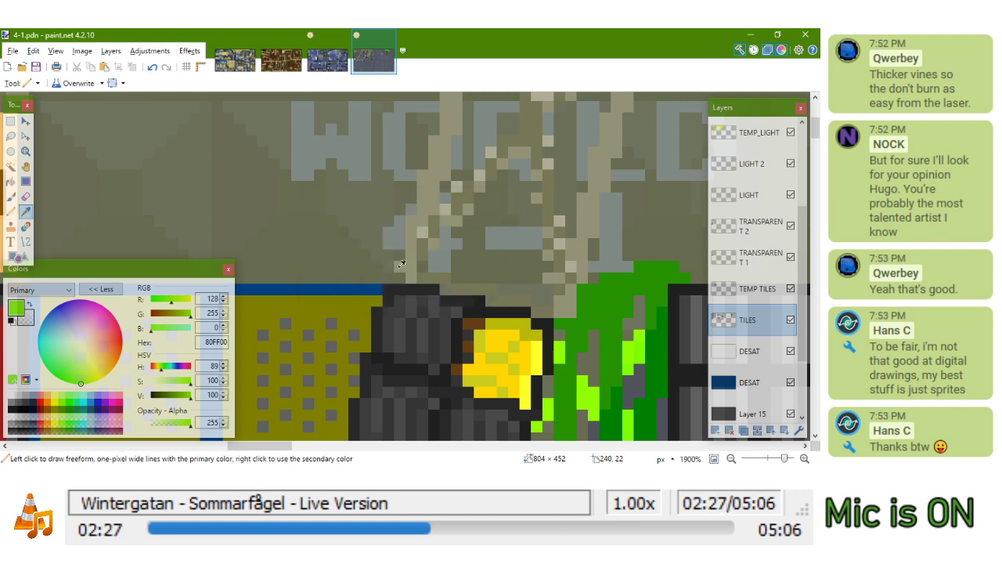
pyautogui.keyDown('ctrl'); pyautogui.click(400, 269); pyautogui.keyUp('ctrl')
pyautogui.hotkey('ctrl', 'z')
pyautogui.keyDown('ctrl'); pyautogui.click(450, 285); pyautogui.keyUp('ctrl')
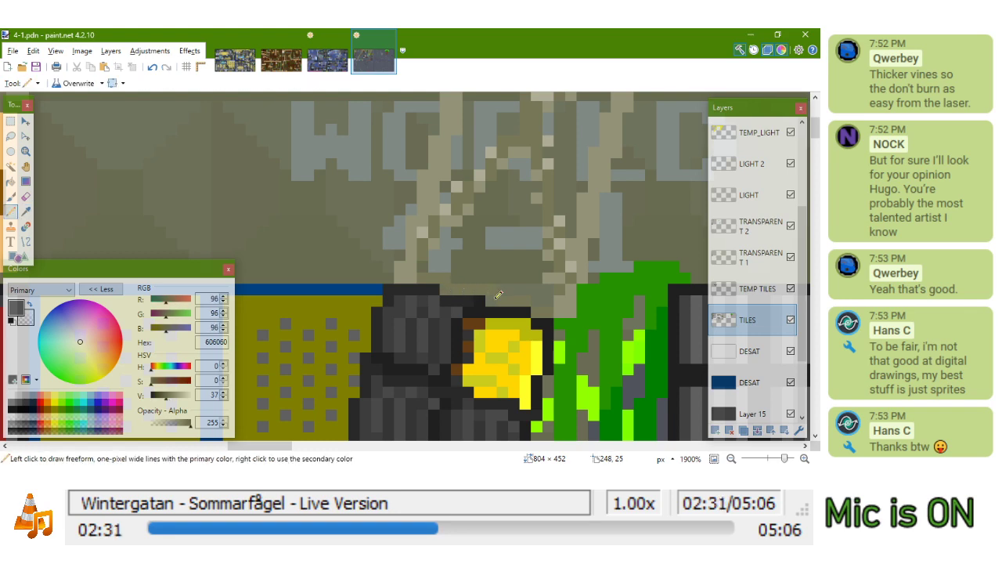
# Paint a dark green (008000) vine strand upward from the hanging vines onto the tilted lattice piece
pyautogui.scroll(-4, 499, 294)
pyautogui.scroll(3, 560, 291)
pyautogui.moveTo(566, 307)
pyautogui.mouseDown()
pyautogui.moveTo(543, 232)
pyautogui.moveTo(554, 193)
pyautogui.moveTo(549, 213)
pyautogui.mouseUp()
pyautogui.keyDown('ctrl'); pyautogui.click(561, 267); pyautogui.keyUp('ctrl')
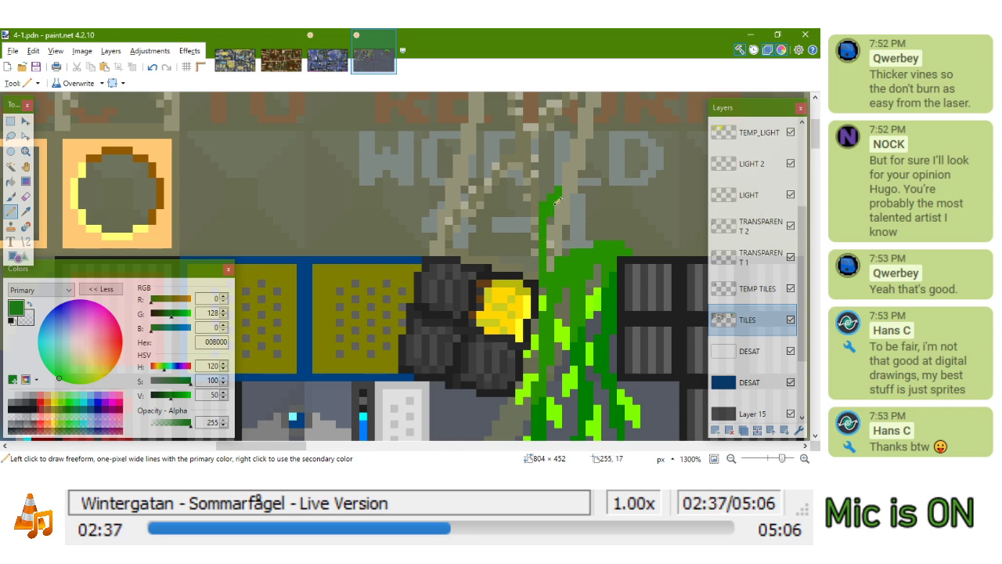
pyautogui.scroll(-3, 558, 204)
pyautogui.scroll(-3, 752, 376)
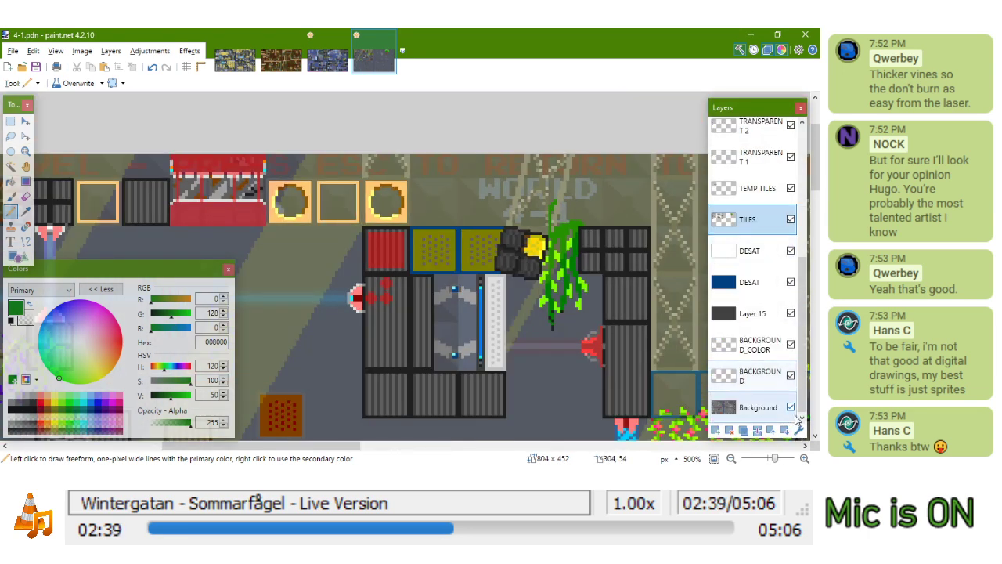
# Add a new layer directly above the Background layer and fill it with solid black
pyautogui.click(763, 407)
pyautogui.click(714, 430)
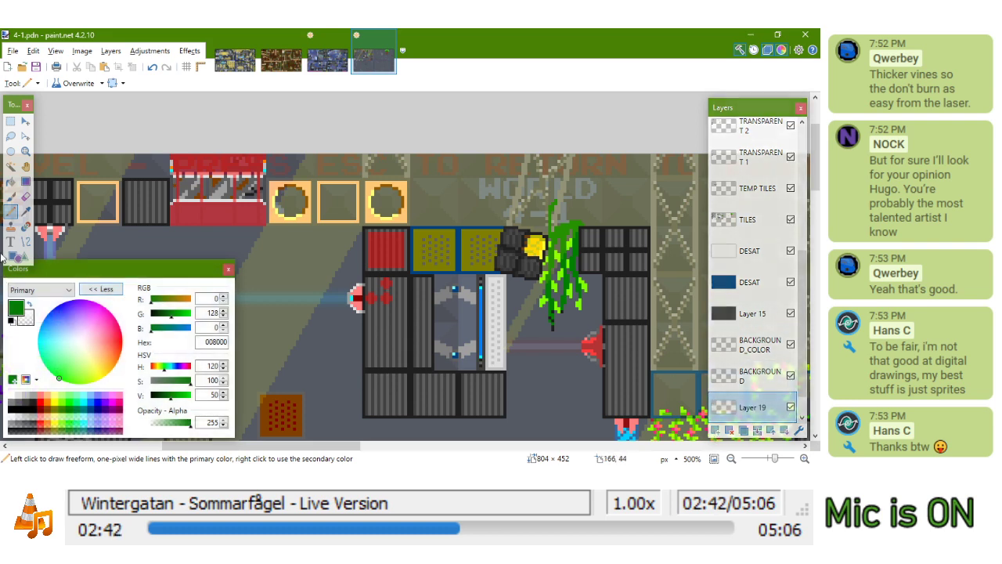
pyautogui.click(10, 181)
pyautogui.click(26, 411)
pyautogui.click(309, 282)
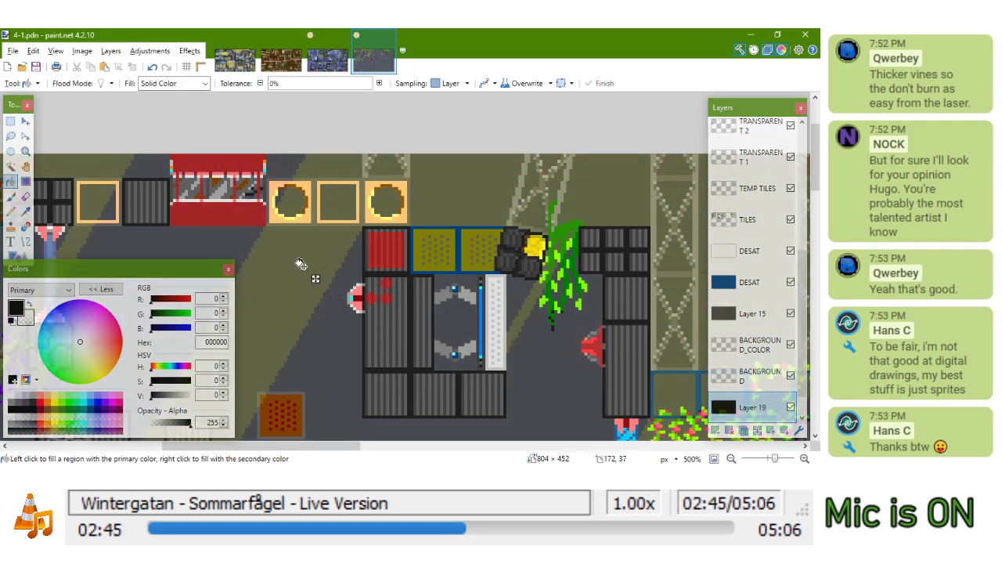
pyautogui.scroll(-3, 446, 214)
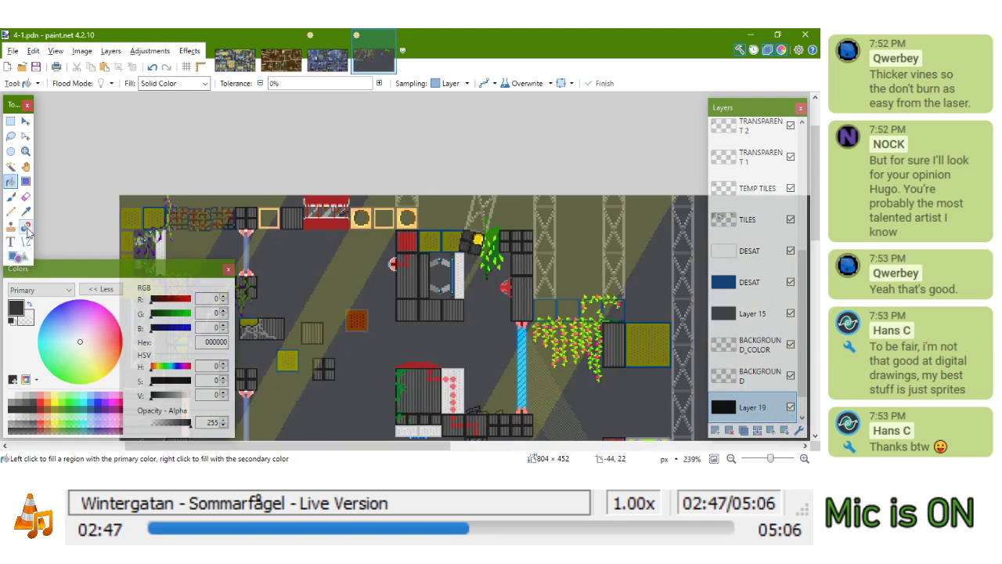
# On the TILES layer, widen the lower part of the rising strand beside the lamp with dark green (008000) pixels
pyautogui.click(10, 210)
pyautogui.click(755, 227)
pyautogui.scroll(8, 562, 194)
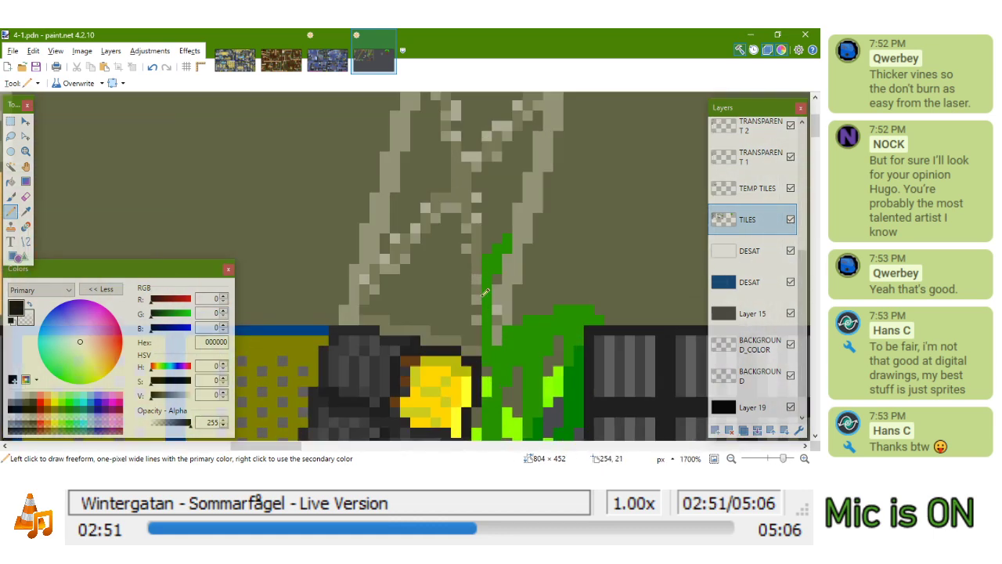
pyautogui.scroll(3, 532, 197)
pyautogui.press('k')
pyautogui.click(495, 235)
pyautogui.moveTo(495, 236); pyautogui.dragTo(477, 262)
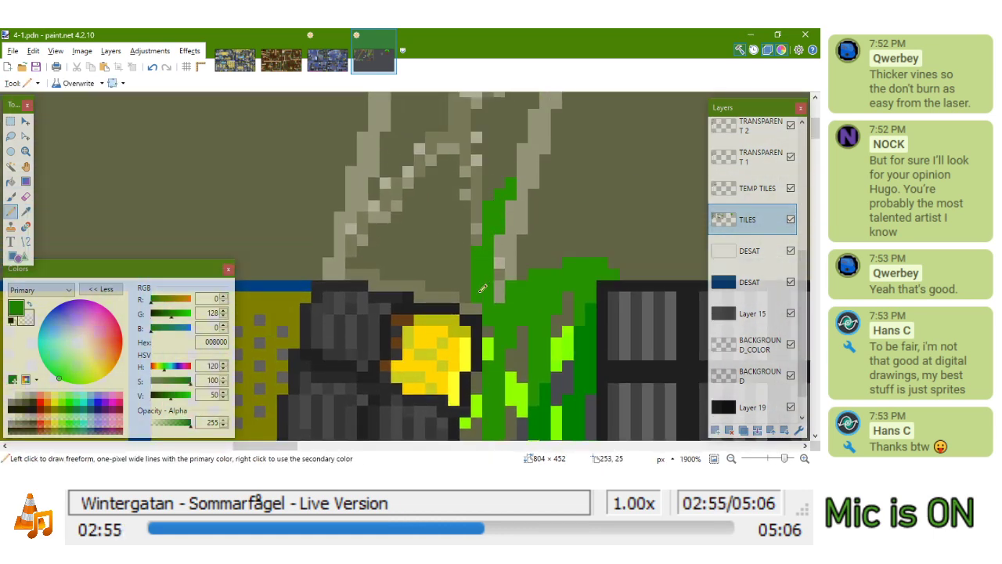
pyautogui.scroll(-4, 500, 298)
pyautogui.scroll(3, 522, 268)
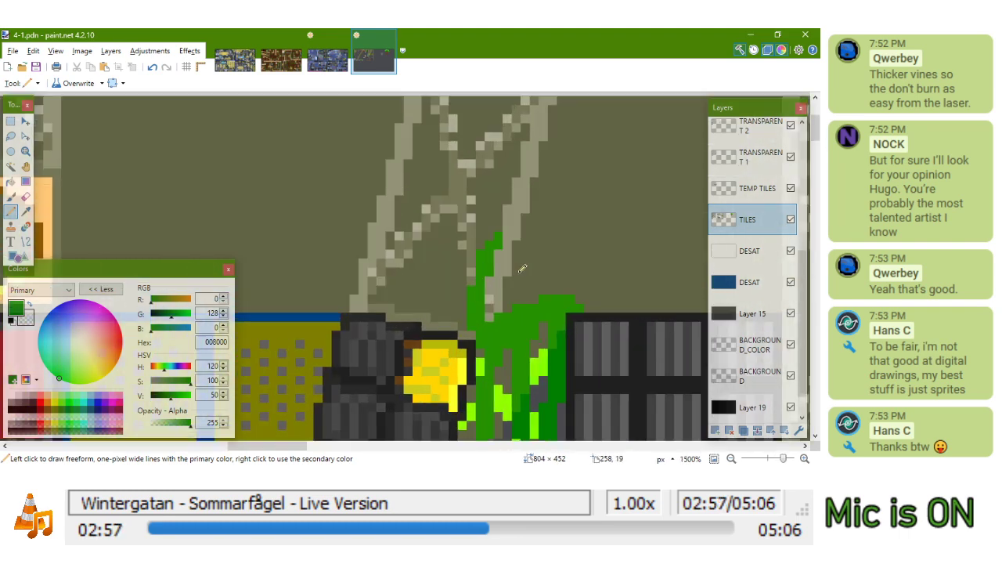
# Paint a dark green strand along the tilted lattice's right leg up to the top edge of the level
pyautogui.scroll(1, 514, 223)
pyautogui.moveTo(521, 249); pyautogui.dragTo(509, 269)
pyautogui.click(521, 241)
pyautogui.moveTo(528, 235); pyautogui.dragTo(537, 218)
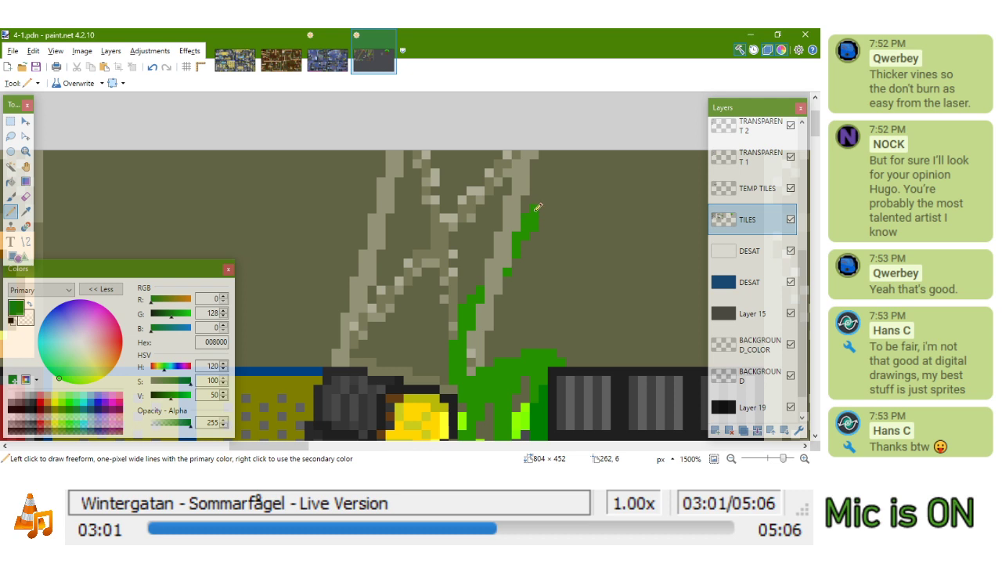
pyautogui.moveTo(536, 191)
pyautogui.mouseDown()
pyautogui.moveTo(523, 163)
pyautogui.moveTo(527, 172)
pyautogui.mouseUp()
pyautogui.click(509, 154)
pyautogui.scroll(-5, 508, 153)
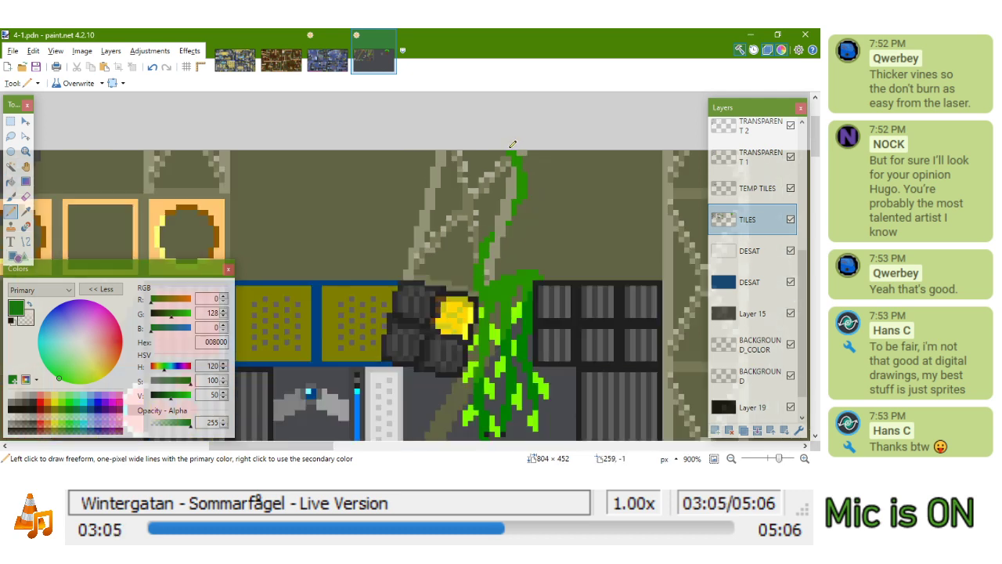
pyautogui.scroll(3, 524, 171)
pyautogui.scroll(-6, 535, 136)
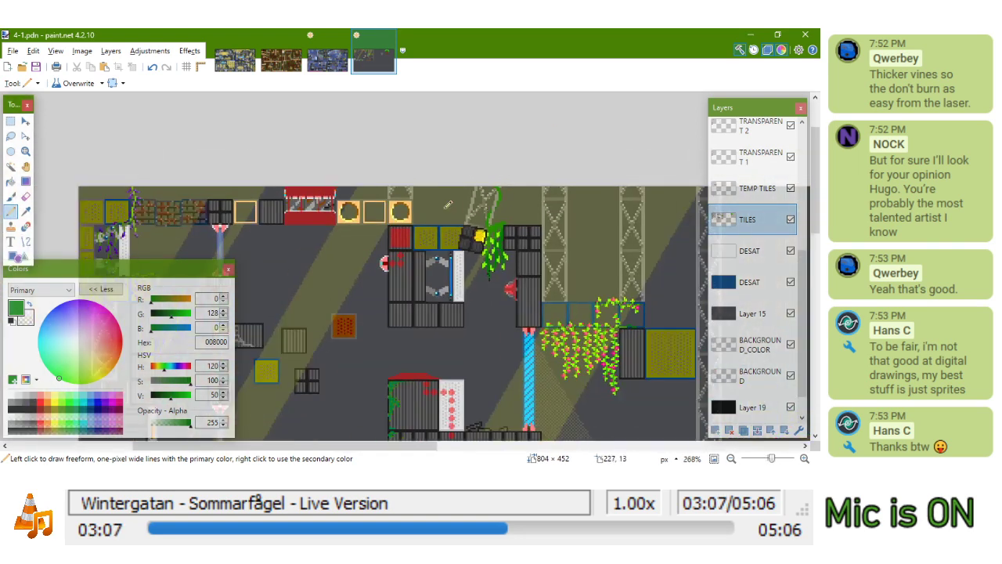
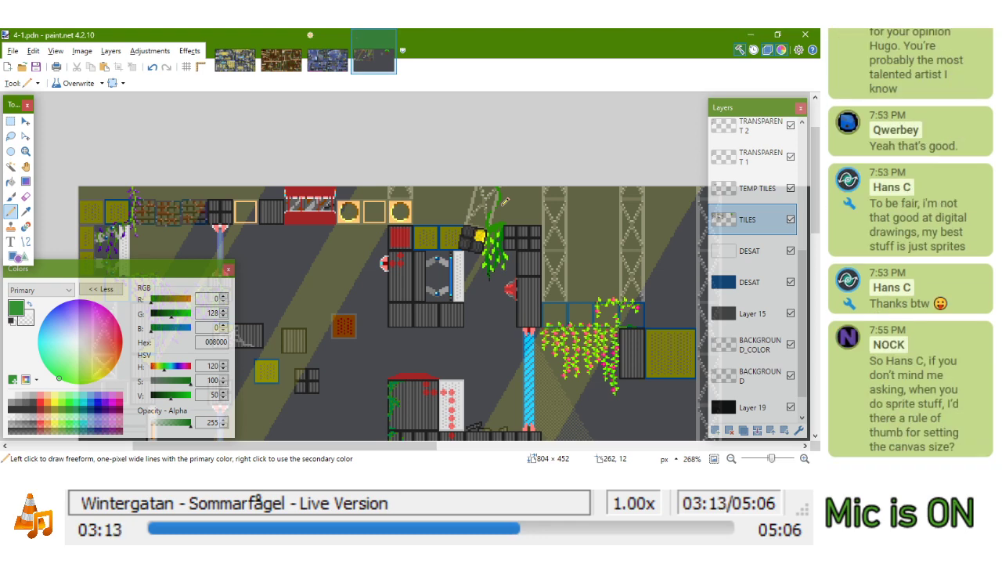
# Paint dark green strands across the tilted lattice's base above the crates and onto its inner brace
pyautogui.scroll(8, 481, 196)
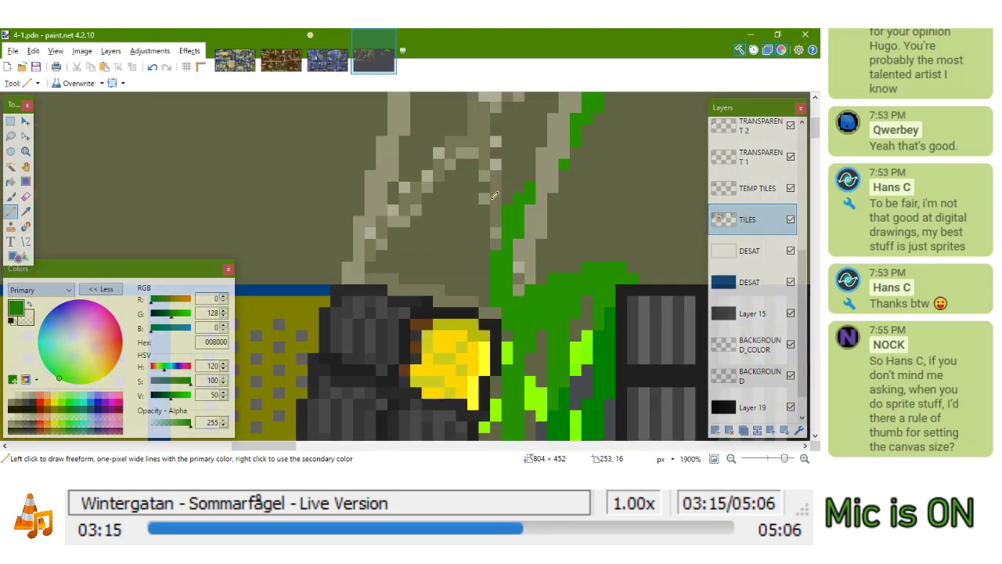
pyautogui.hscroll(-1, 594, 244)
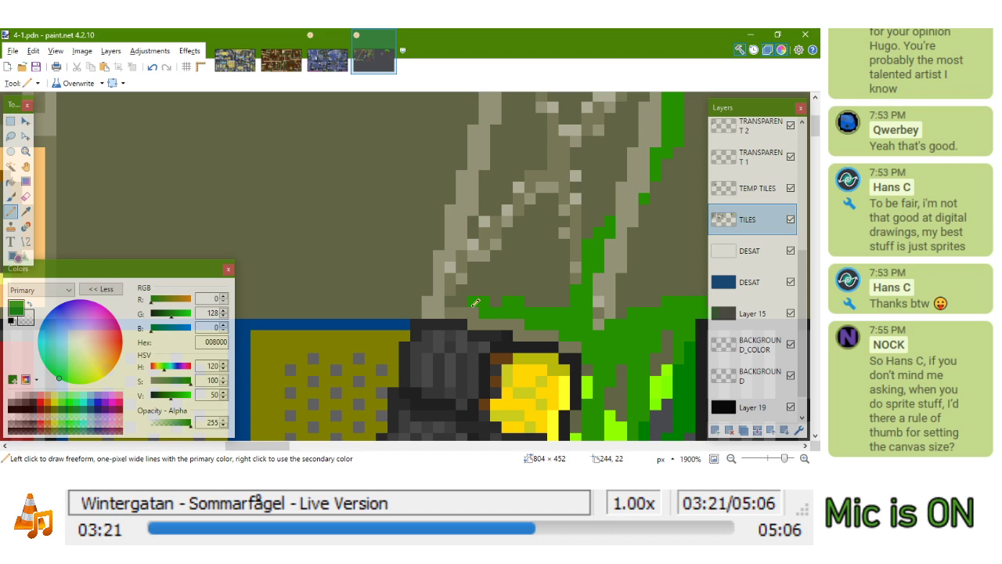
pyautogui.scroll(-3, 467, 300)
pyautogui.scroll(2, 490, 289)
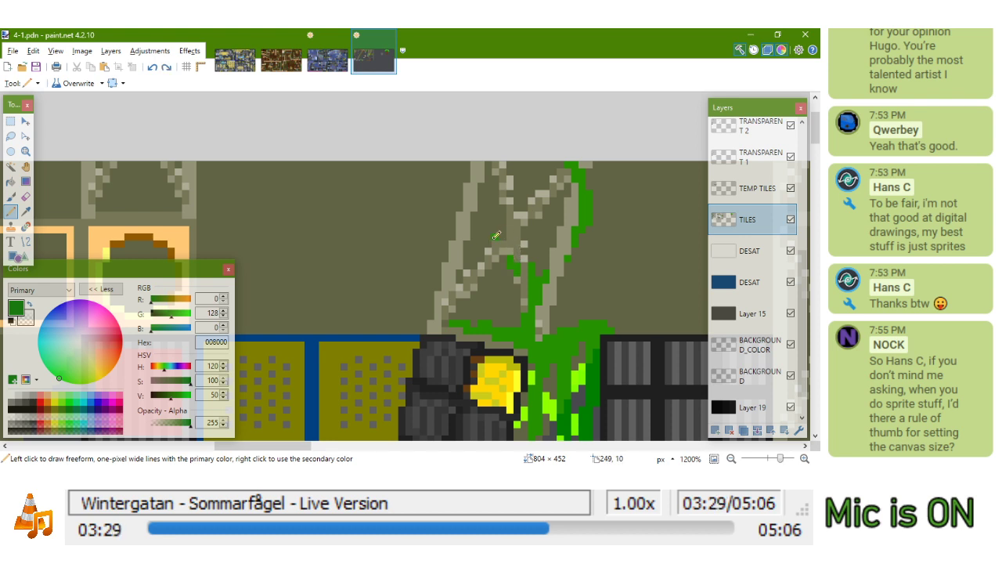
# Paint a curved dark green strand beside the tilted lattice's left leg
pyautogui.moveTo(476, 262); pyautogui.dragTo(479, 272)
pyautogui.scroll(-3, 483, 273)
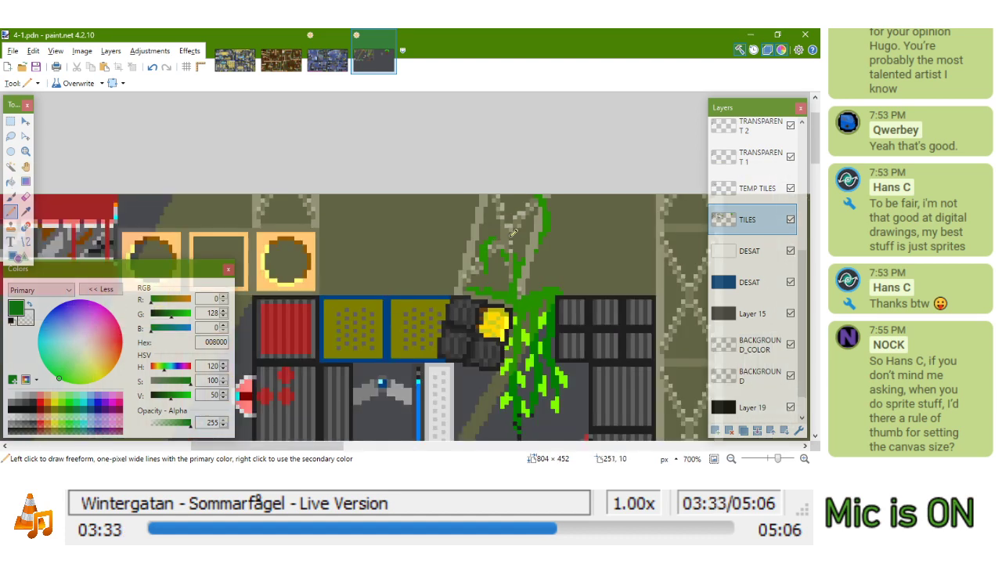
pyautogui.scroll(1, 516, 249)
pyautogui.scroll(-2, 529, 213)
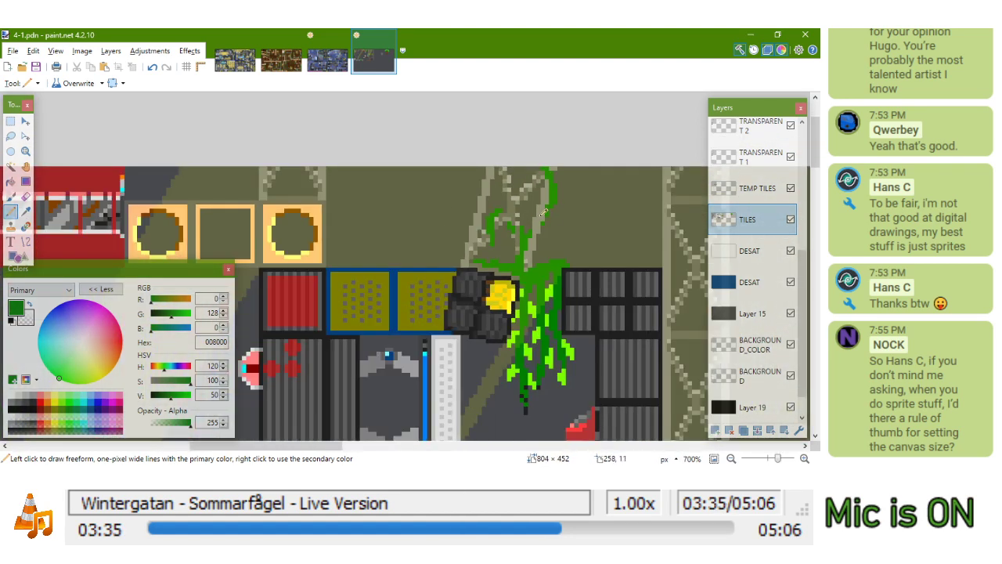
# Touch up the middle strand, then sample bright green (80FF00) and add a leaf beside it near the lattice's right leg
pyautogui.scroll(1, 550, 198)
pyautogui.scroll(2, 553, 217)
pyautogui.moveTo(535, 240); pyautogui.dragTo(555, 315)
pyautogui.press('k')
pyautogui.click(564, 377)
pyautogui.scroll(3, 541, 301)
pyautogui.click(554, 313)
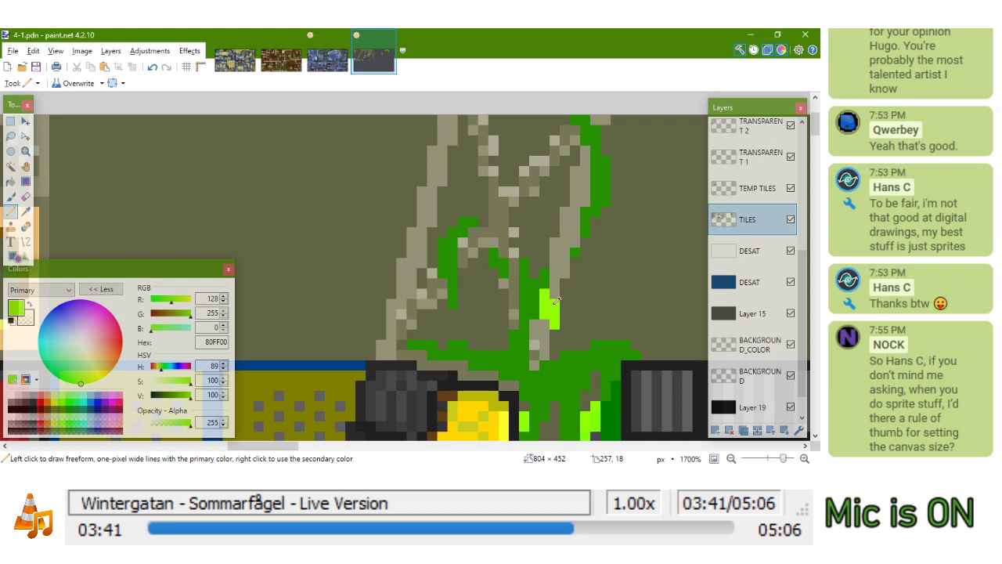
pyautogui.scroll(-2, 555, 300)
pyautogui.scroll(3, 595, 320)
pyautogui.scroll(-2, 589, 294)
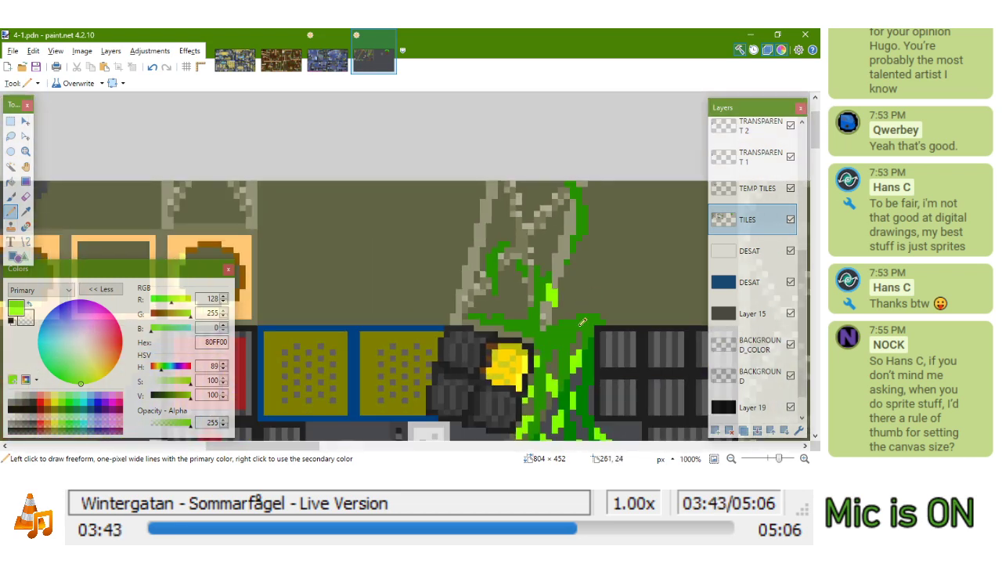
# Add bright green leaves along the strand crossing the lattice's base above the dark crates
pyautogui.scroll(2, 485, 302)
pyautogui.moveTo(490, 310); pyautogui.dragTo(469, 294)
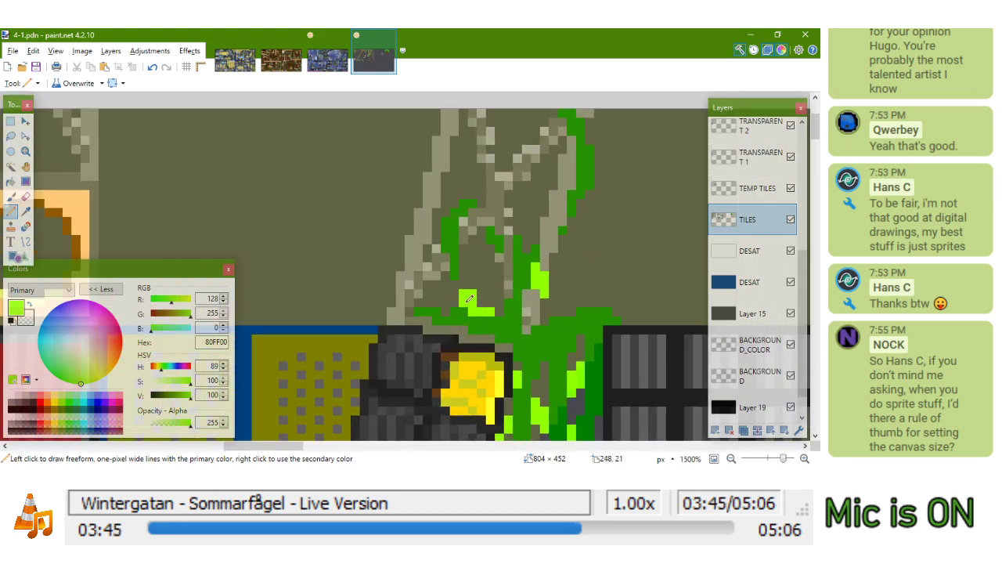
pyautogui.scroll(3, 460, 257)
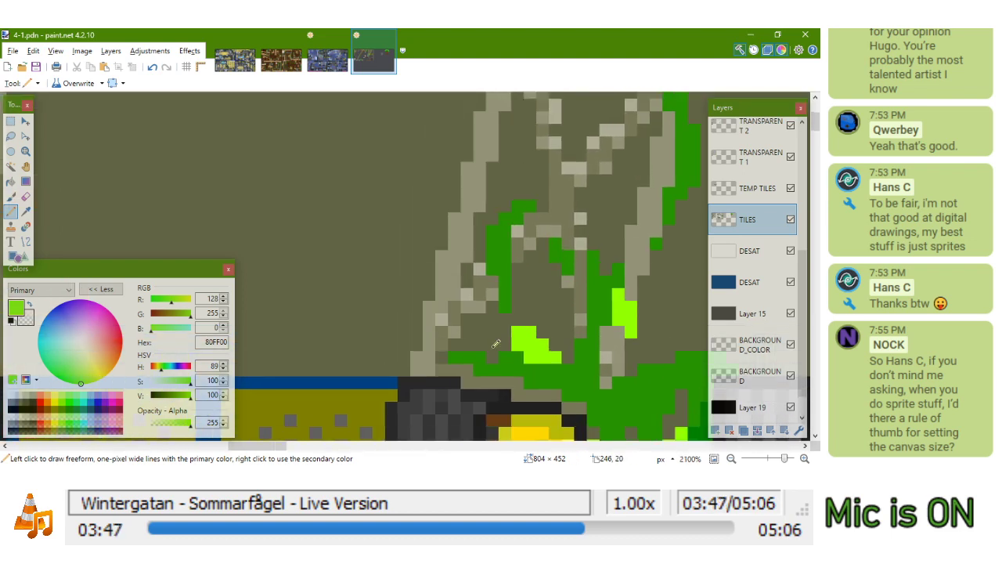
pyautogui.moveTo(468, 342); pyautogui.dragTo(450, 329)
pyautogui.scroll(-3, 453, 325)
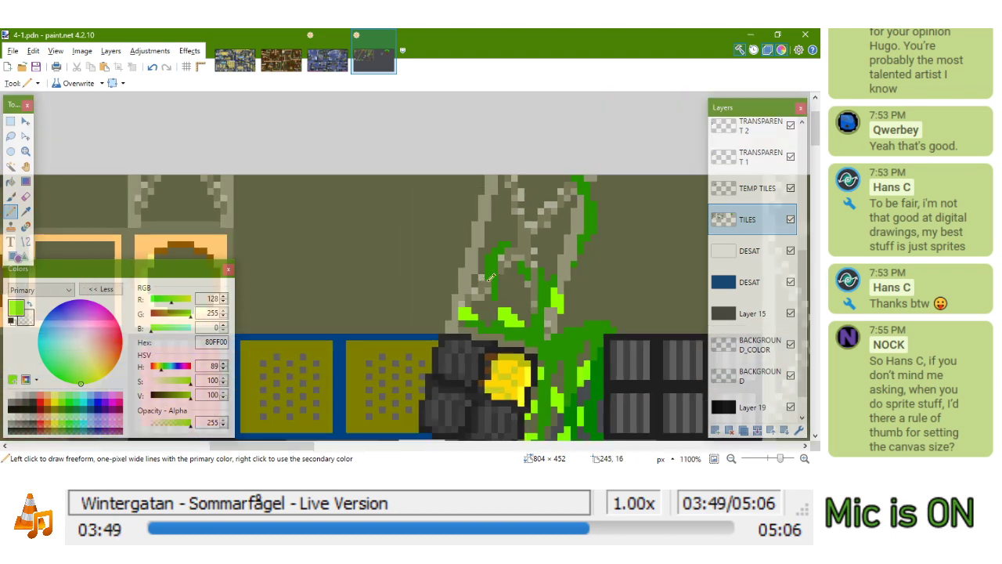
# Add bright green leaves to both sides of the curved strand and to the small inner strands of the lattice
pyautogui.scroll(2, 460, 302)
pyautogui.moveTo(460, 303); pyautogui.dragTo(475, 323)
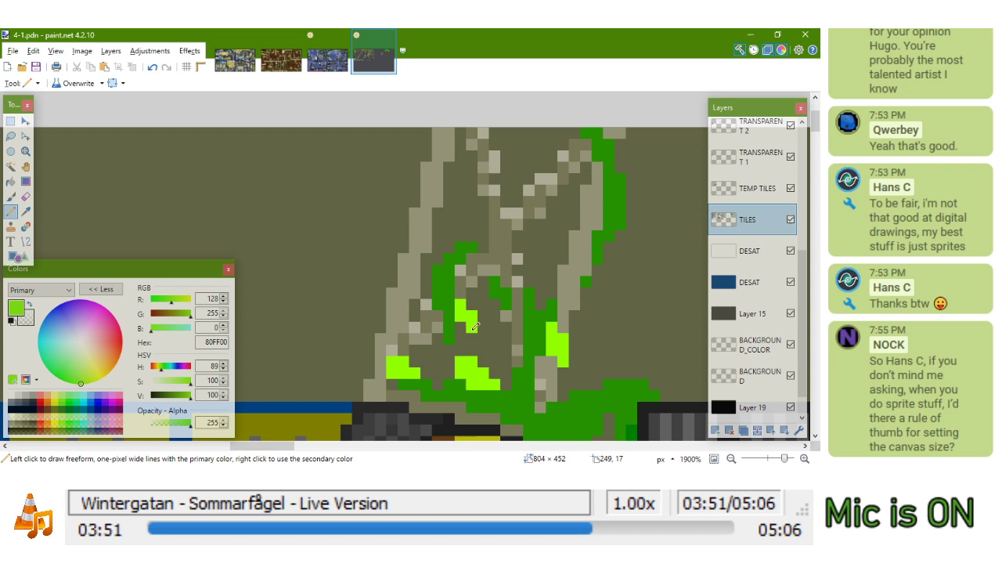
pyautogui.moveTo(452, 247); pyautogui.dragTo(412, 266)
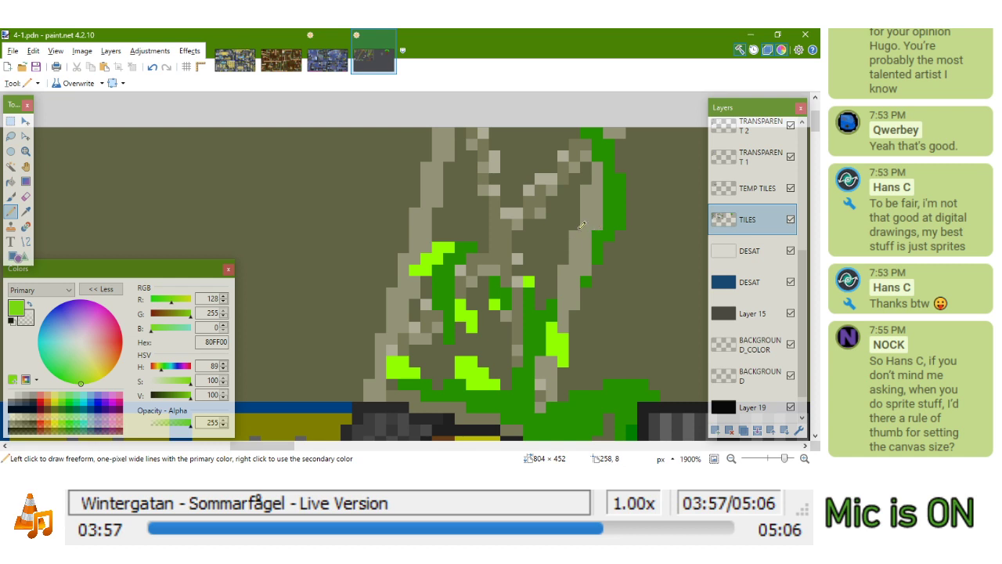
# Add bright green leaves on both sides of the tall strand along the lattice's right leg
pyautogui.moveTo(625, 247)
pyautogui.mouseDown()
pyautogui.moveTo(630, 241)
pyautogui.moveTo(612, 248)
pyautogui.moveTo(638, 266)
pyautogui.mouseUp()
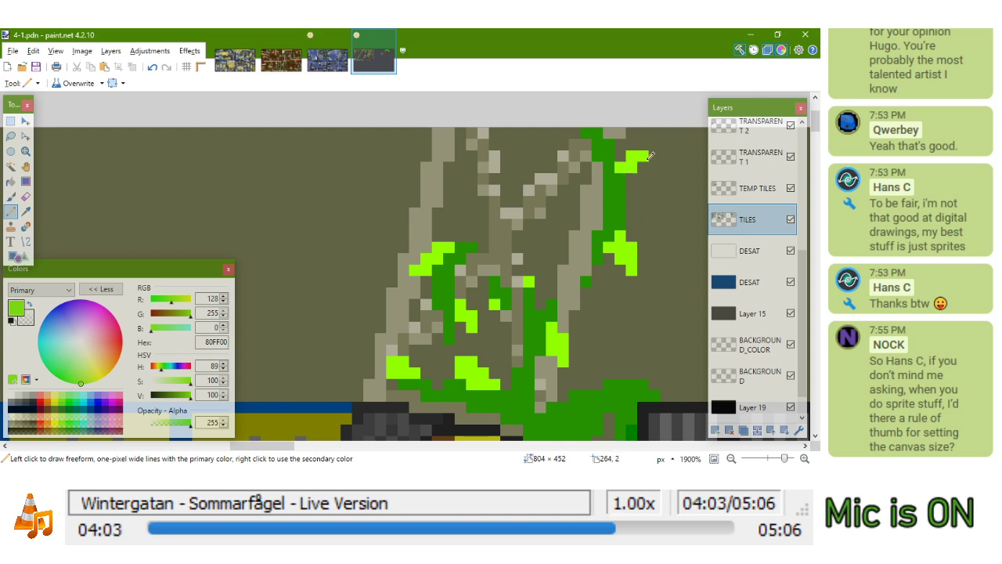
pyautogui.keyDown('ctrl'); pyautogui.scroll(-5, 635, 163); pyautogui.keyUp('ctrl')
pyautogui.moveTo(636, 163)
pyautogui.mouseDown()
pyautogui.moveTo(587, 205)
pyautogui.moveTo(610, 219)
pyautogui.moveTo(585, 205)
pyautogui.mouseUp()
pyautogui.keyDown('ctrl'); pyautogui.scroll(6, 570, 205); pyautogui.keyUp('ctrl')
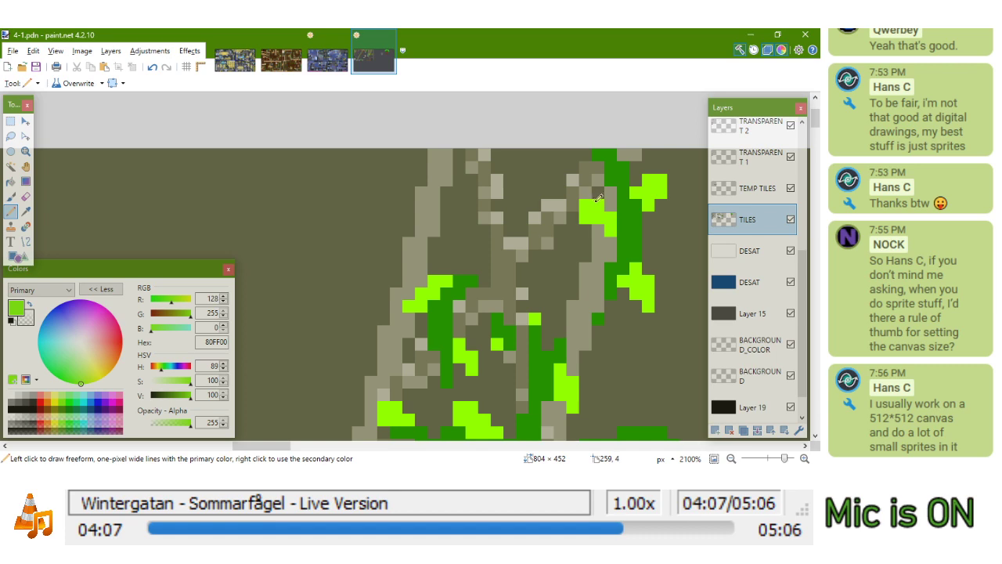
# Examine the leafy vines on the tilted lattice up close and in the context of the surrounding level
pyautogui.keyDown('ctrl'); pyautogui.scroll(-3, 606, 227); pyautogui.keyUp('ctrl')
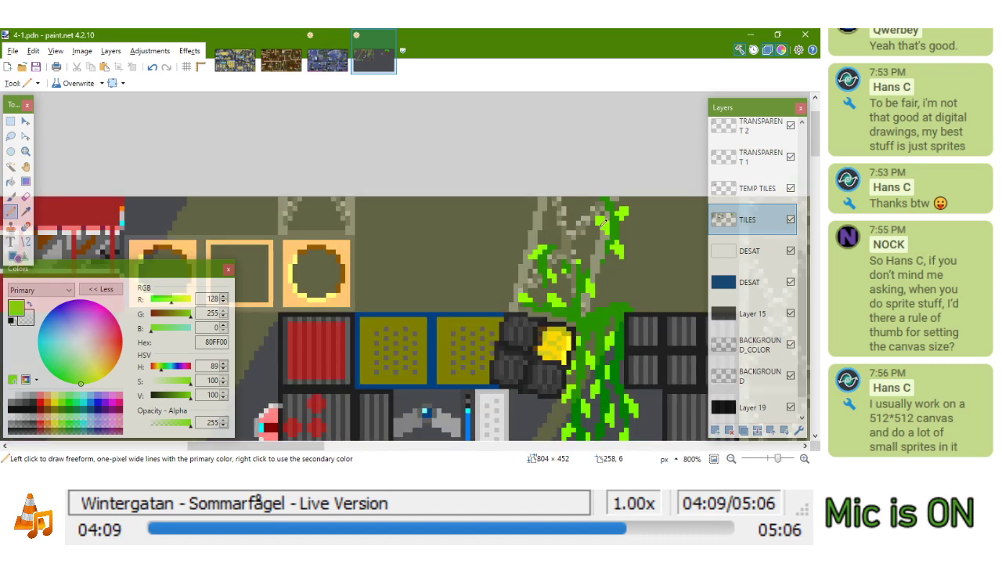
pyautogui.keyDown('ctrl'); pyautogui.scroll(2, 602, 220); pyautogui.keyUp('ctrl')
pyautogui.keyDown('ctrl'); pyautogui.scroll(-6, 601, 221); pyautogui.keyUp('ctrl')
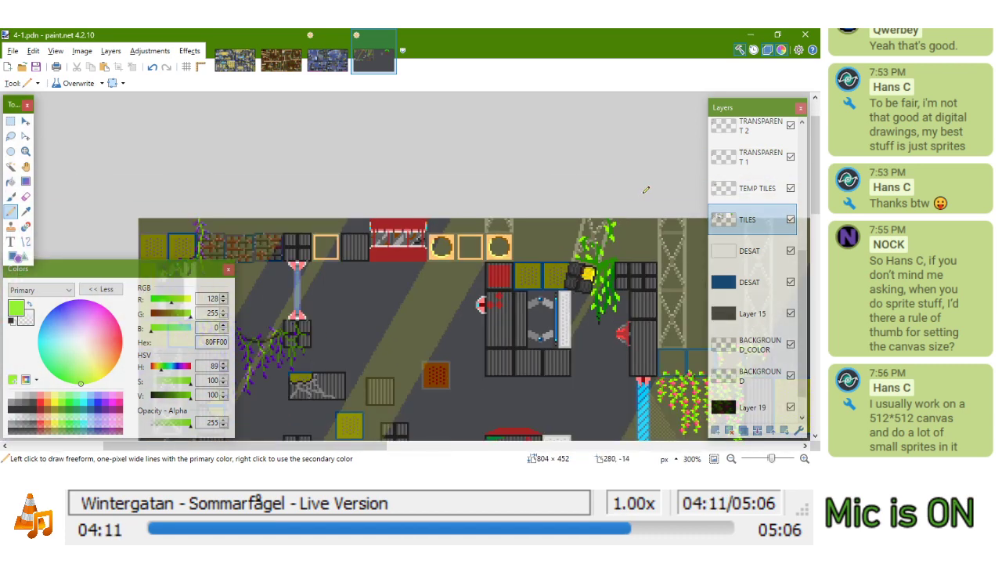
pyautogui.keyDown('ctrl'); pyautogui.scroll(5, 559, 267); pyautogui.keyUp('ctrl')
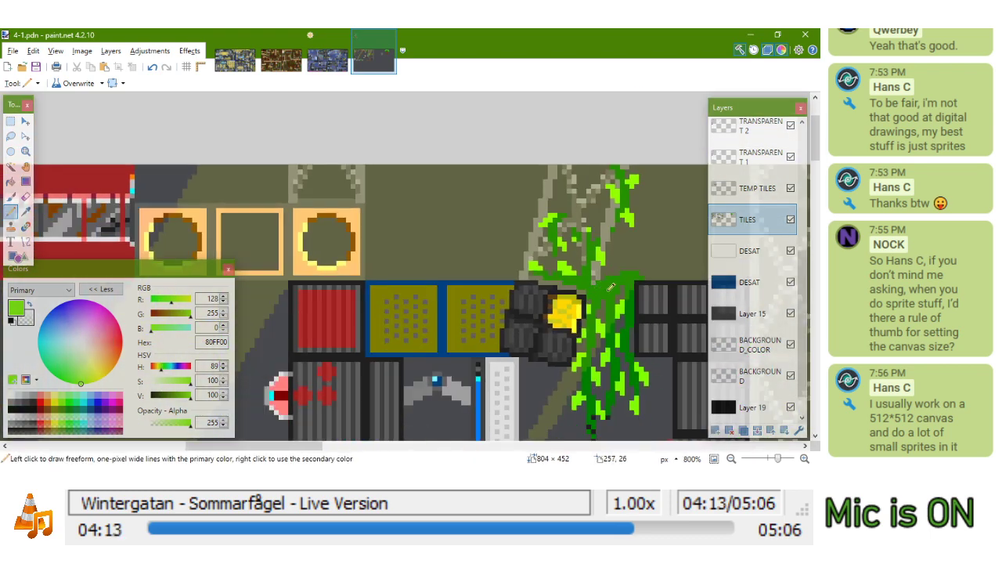
pyautogui.moveTo(558, 267); pyautogui.dragTo(553, 262)
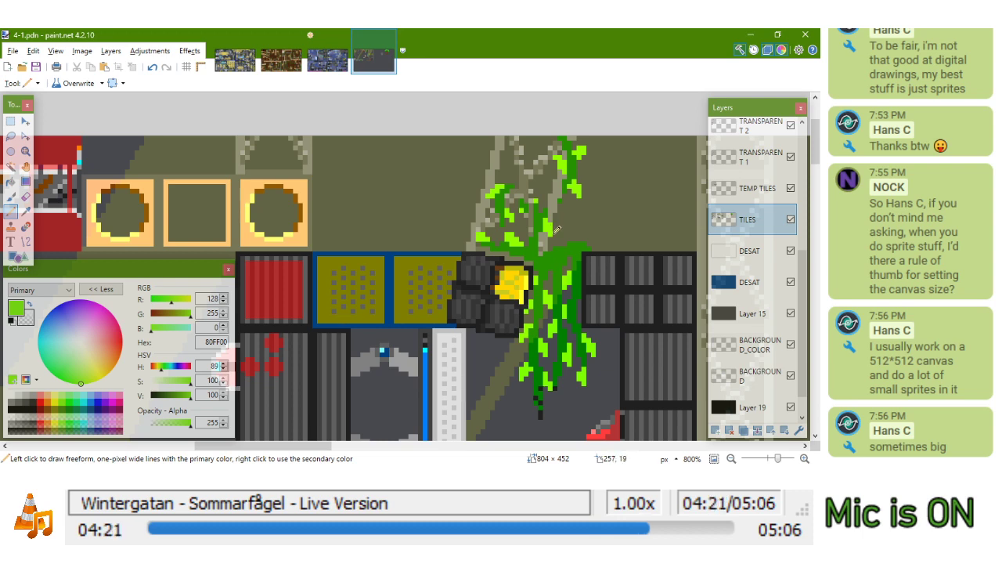
pyautogui.scroll(3, 557, 230)
pyautogui.scroll(-2, 563, 258)
pyautogui.scroll(2, 571, 287)
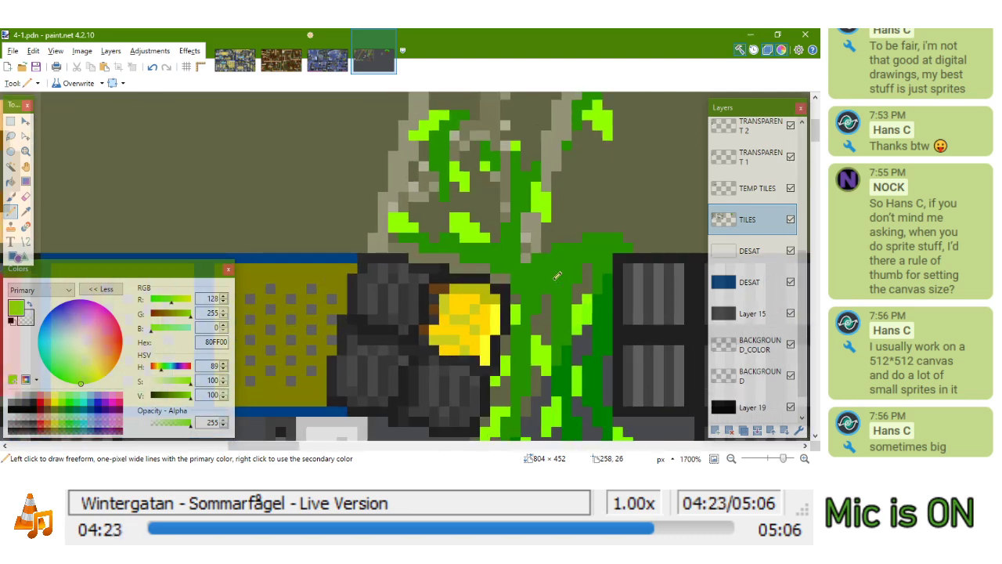
# Add a bright green leaf near the top of the hanging strand beside the yellow block and check the hanging vines
pyautogui.moveTo(541, 279); pyautogui.dragTo(542, 296)
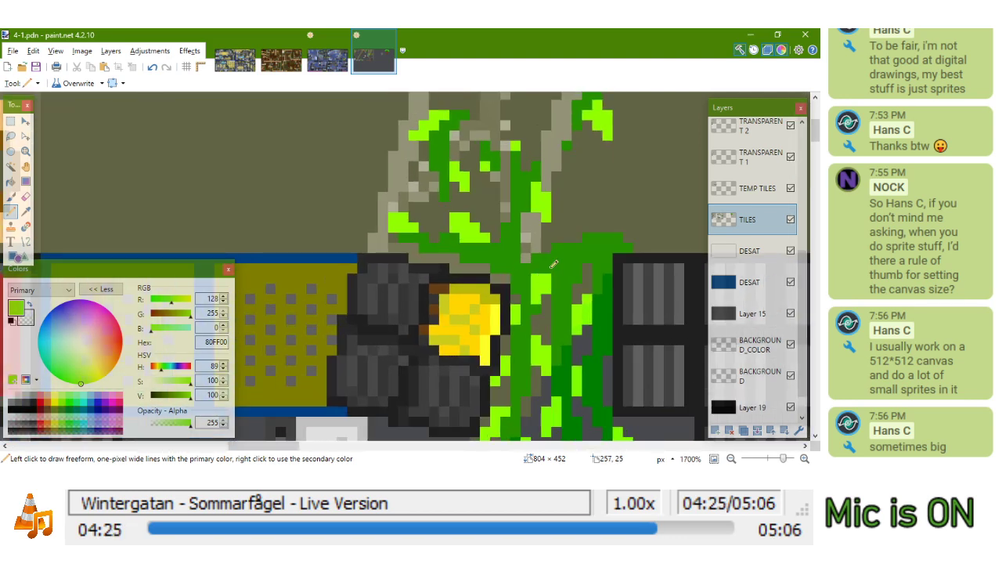
pyautogui.scroll(-5, 565, 246)
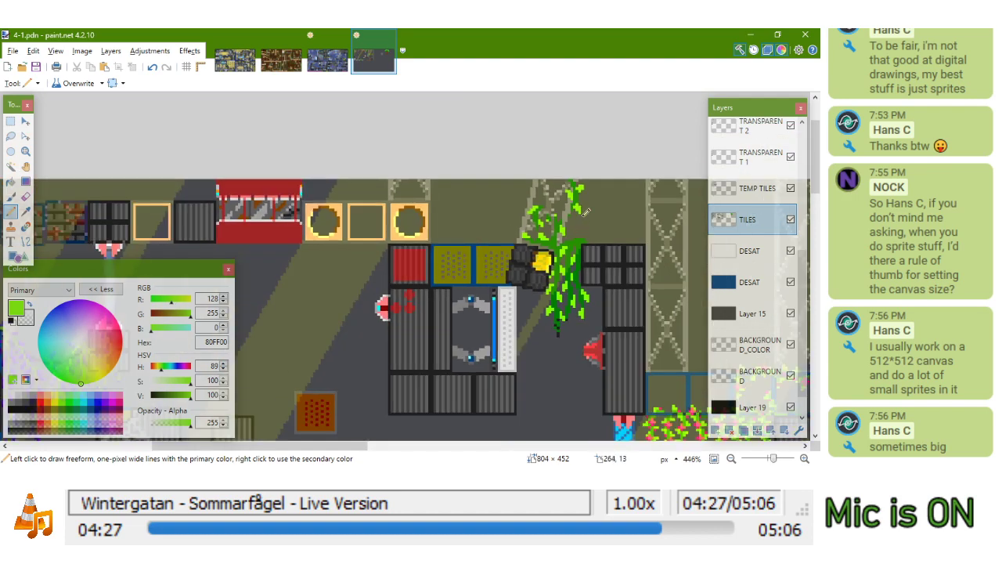
pyautogui.scroll(3, 588, 245)
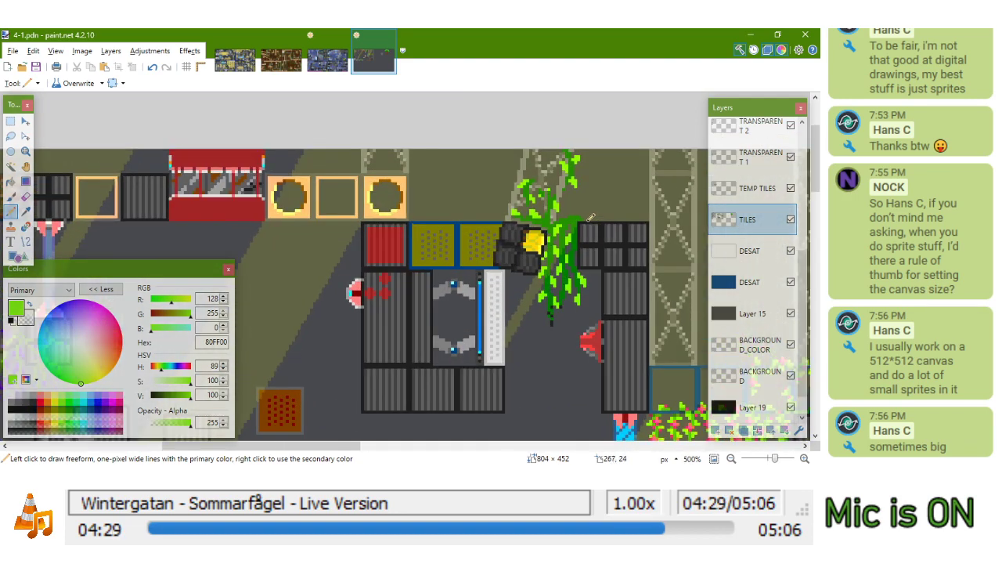
pyautogui.scroll(-2, 587, 249)
pyautogui.scroll(2, 583, 254)
pyautogui.scroll(4, 581, 257)
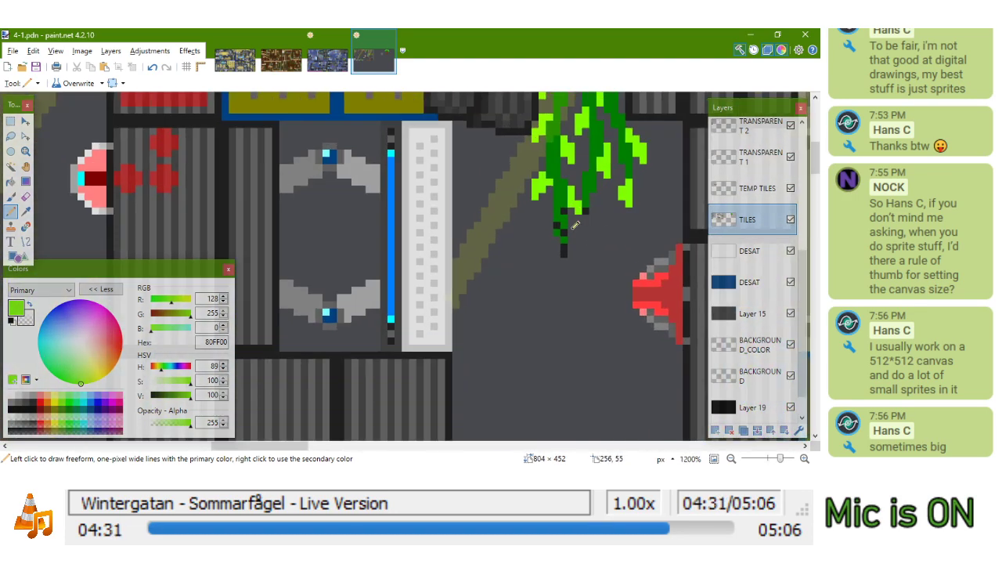
pyautogui.scroll(-5, 550, 266)
pyautogui.scroll(3, 550, 329)
pyautogui.scroll(3, 548, 270)
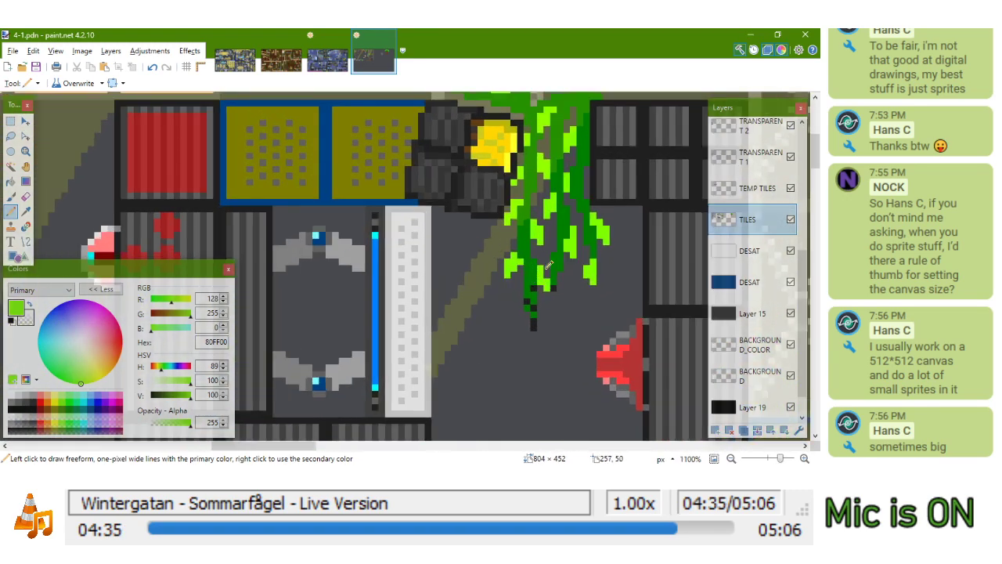
pyautogui.scroll(-3, 548, 266)
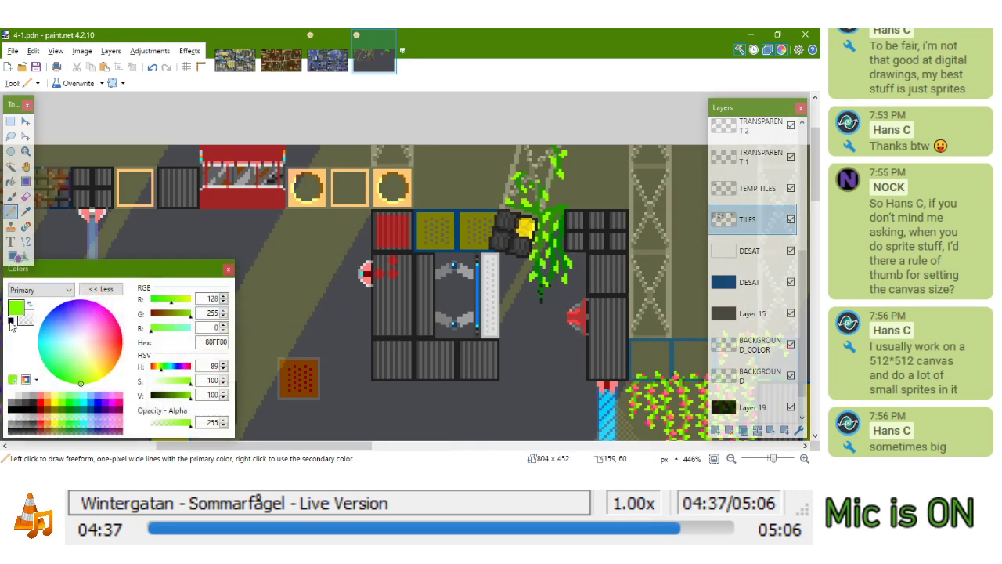
# Dot olive green (408000) shading pixels along the lower edges and tips of the strands hanging below the tilted crates
pyautogui.click(76, 414)
pyautogui.scroll(6, 552, 313)
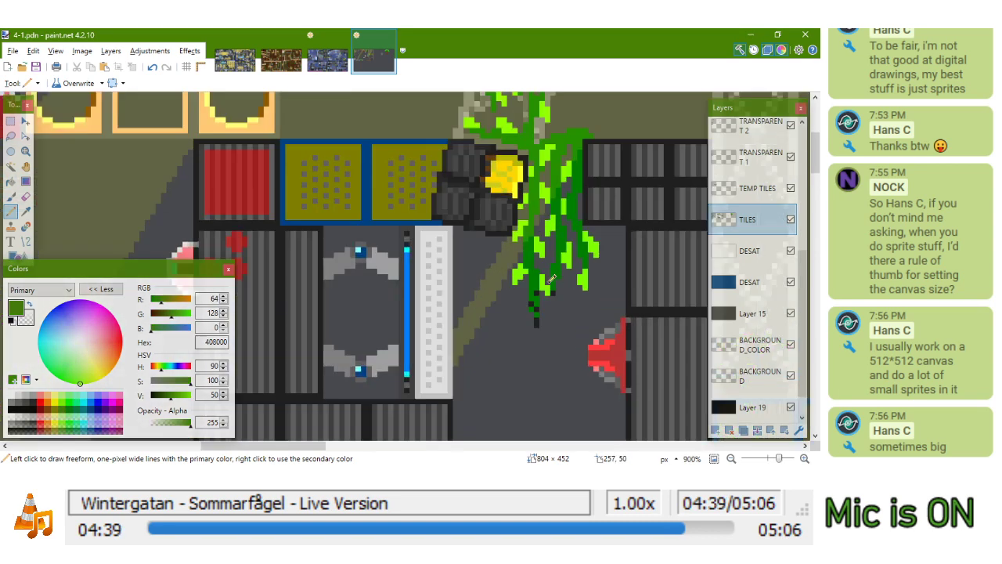
pyautogui.click(549, 317)
pyautogui.click(530, 302)
pyautogui.click(545, 287)
pyautogui.click(530, 272)
pyautogui.click(530, 244)
pyautogui.click(589, 231)
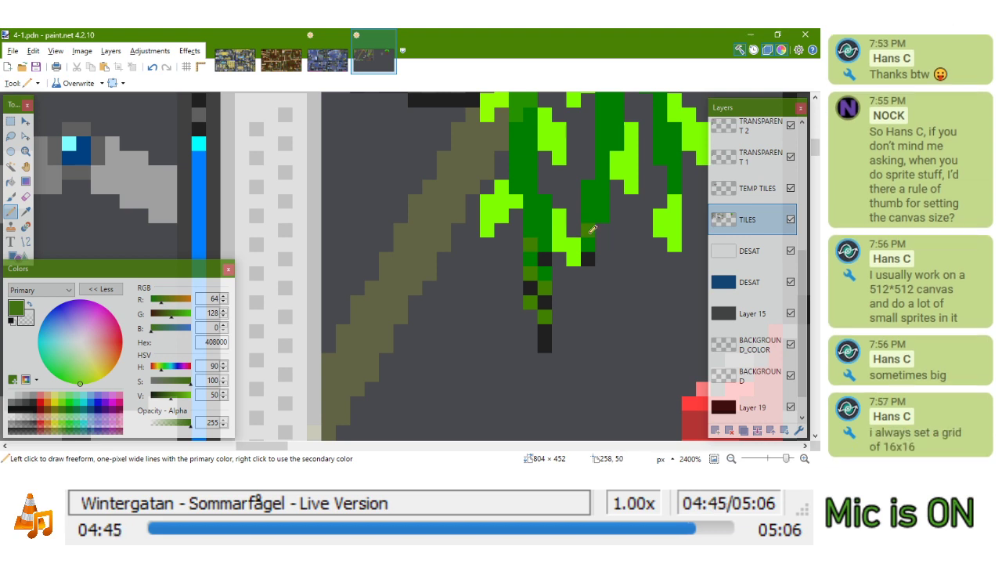
pyautogui.click(598, 217)
pyautogui.scroll(-5, 597, 213)
pyautogui.scroll(-2, 569, 276)
pyautogui.scroll(-3, 489, 290)
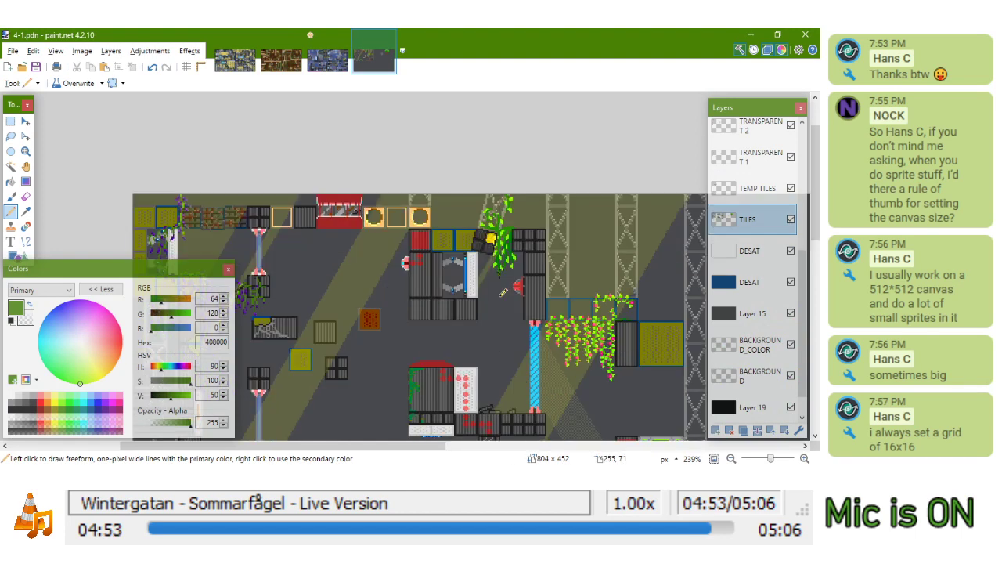
# With the vine's dark green (008000), draw a line about 27 pixels long from the tilted lattice's strand to the neighbouring upright support
pyautogui.hscroll(-2, 537, 248)
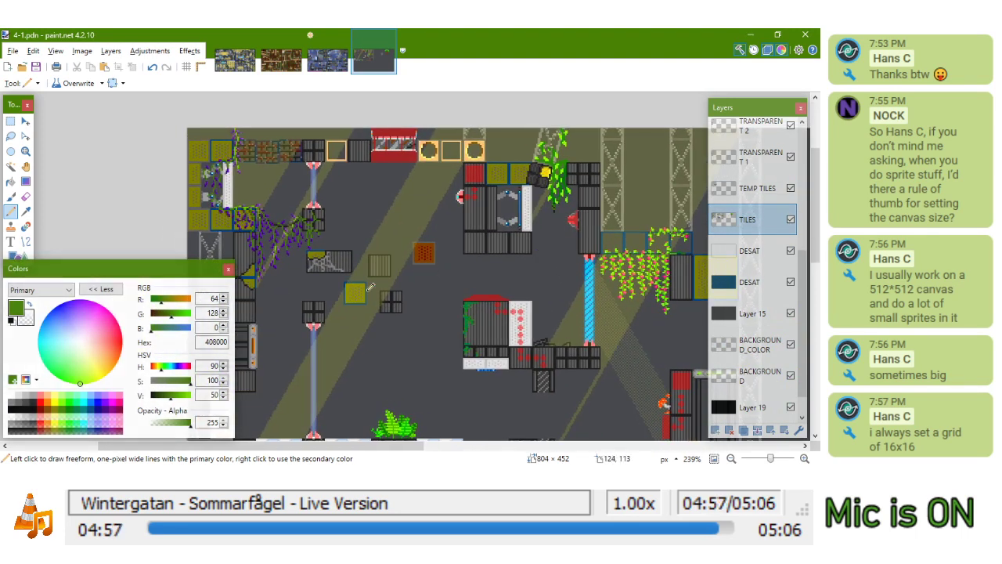
pyautogui.hscroll(-1, 395, 297)
pyautogui.moveTo(391, 298)
pyautogui.mouseDown()
pyautogui.moveTo(345, 243)
pyautogui.moveTo(414, 266)
pyautogui.moveTo(318, 317)
pyautogui.mouseUp()
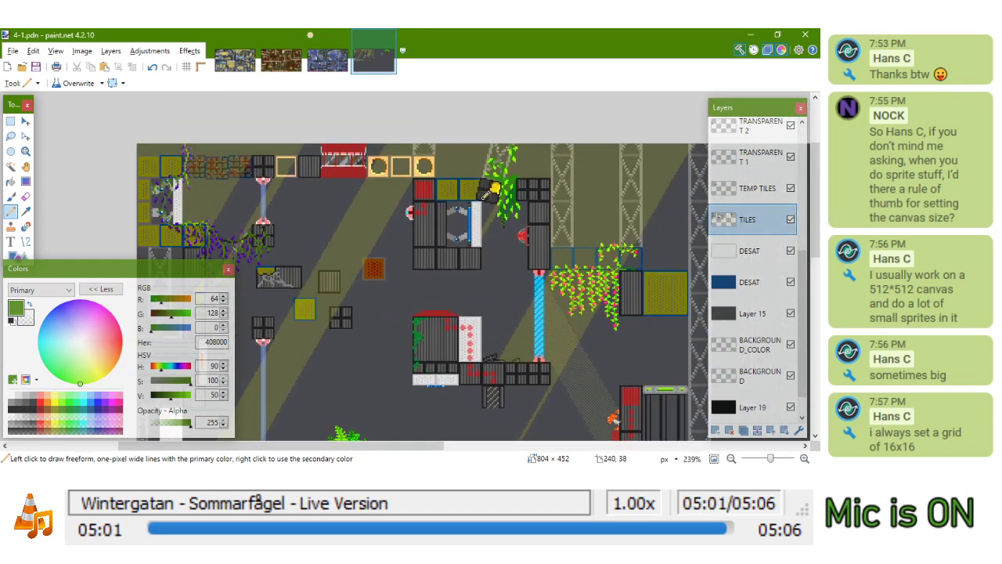
pyautogui.scroll(5, 486, 192)
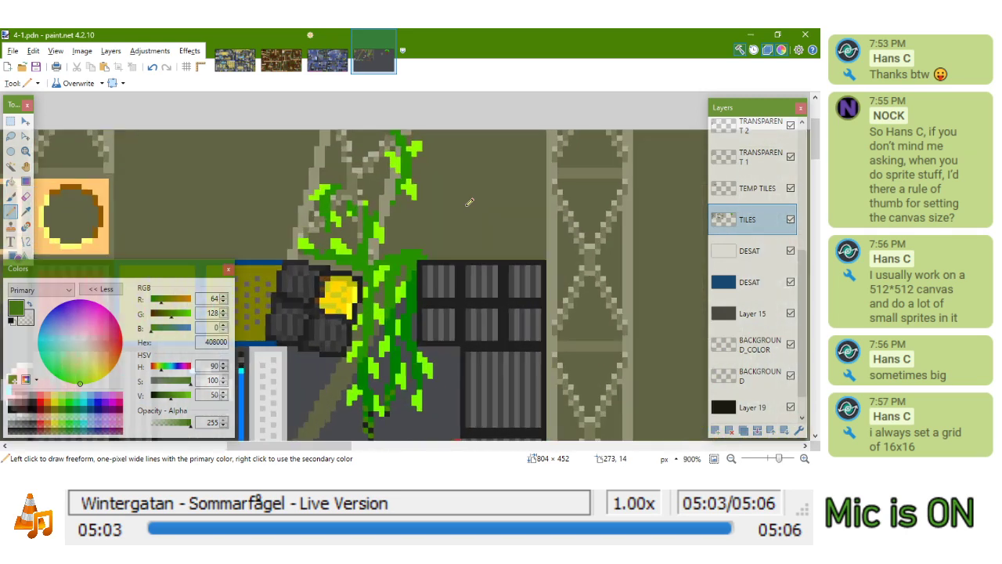
pyautogui.press('k')
pyautogui.click(430, 177)
pyautogui.scroll(1, 429, 177)
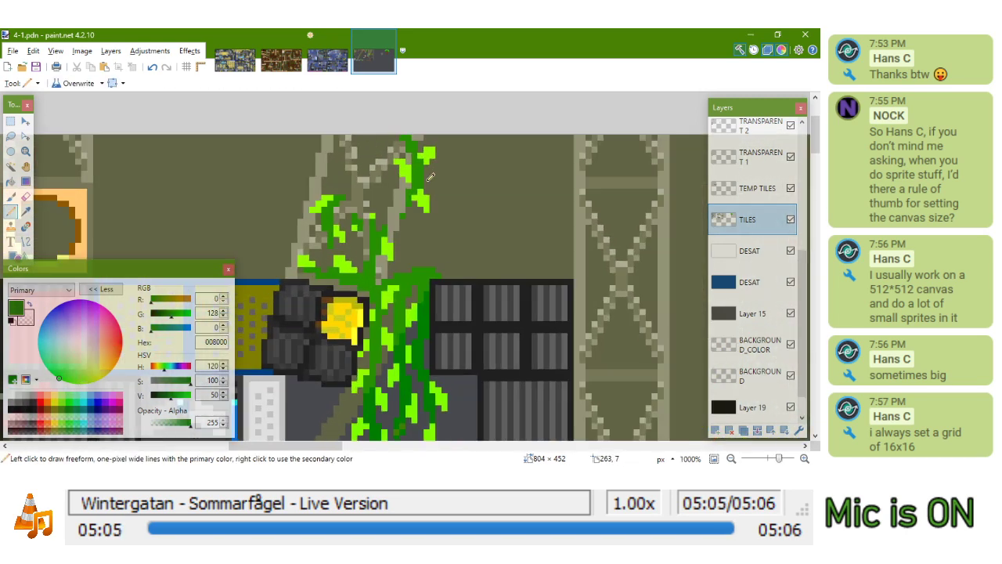
pyautogui.scroll(1, 427, 166)
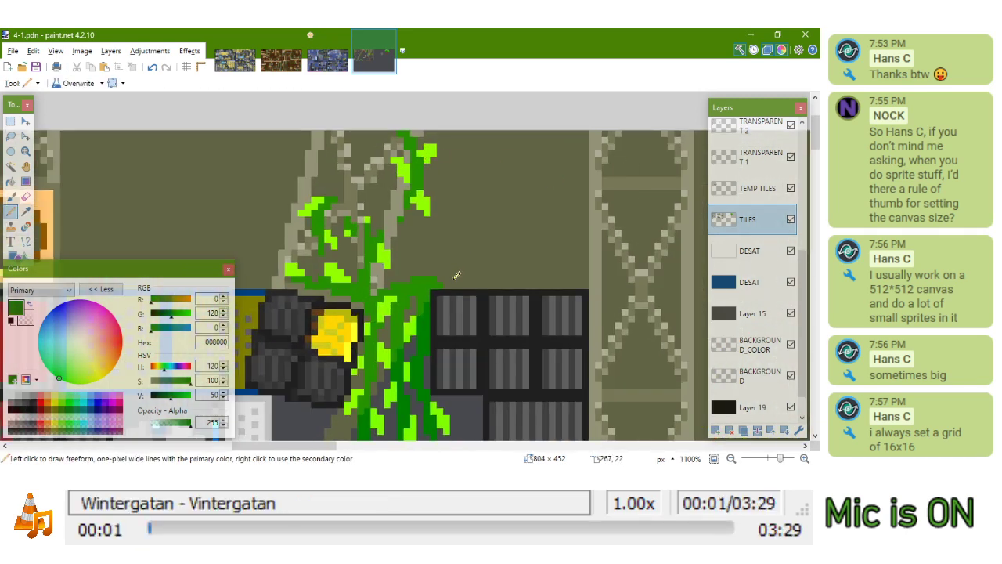
pyautogui.click(487, 279)
pyautogui.click(26, 241)
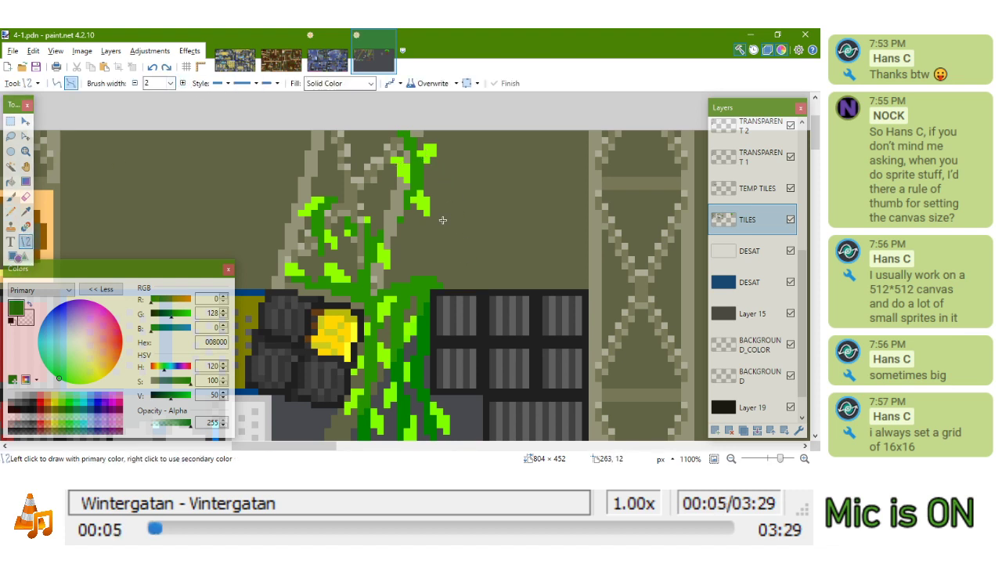
pyautogui.moveTo(420, 160); pyautogui.dragTo(592, 161)
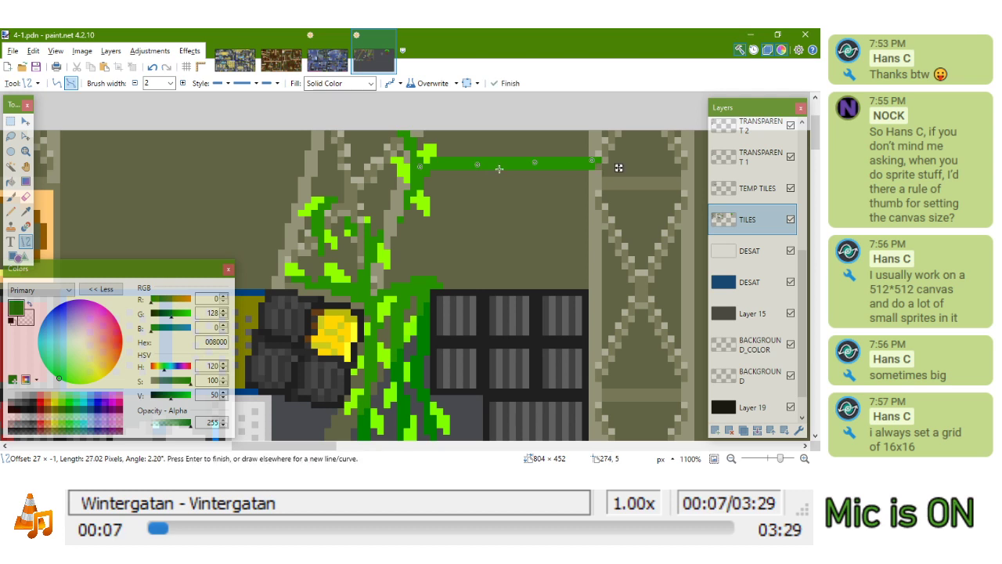
# Bend the green line into a sagging curve hanging between the tilted lattice and the upright support, and finish it
pyautogui.moveTo(482, 194); pyautogui.dragTo(479, 246)
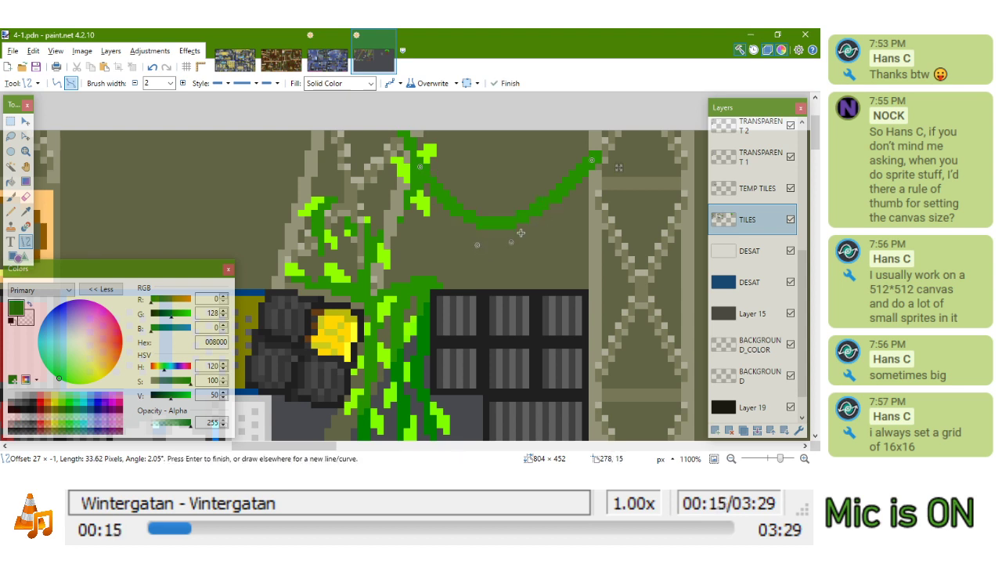
pyautogui.moveTo(514, 242); pyautogui.dragTo(532, 230)
pyautogui.moveTo(472, 244); pyautogui.dragTo(532, 242)
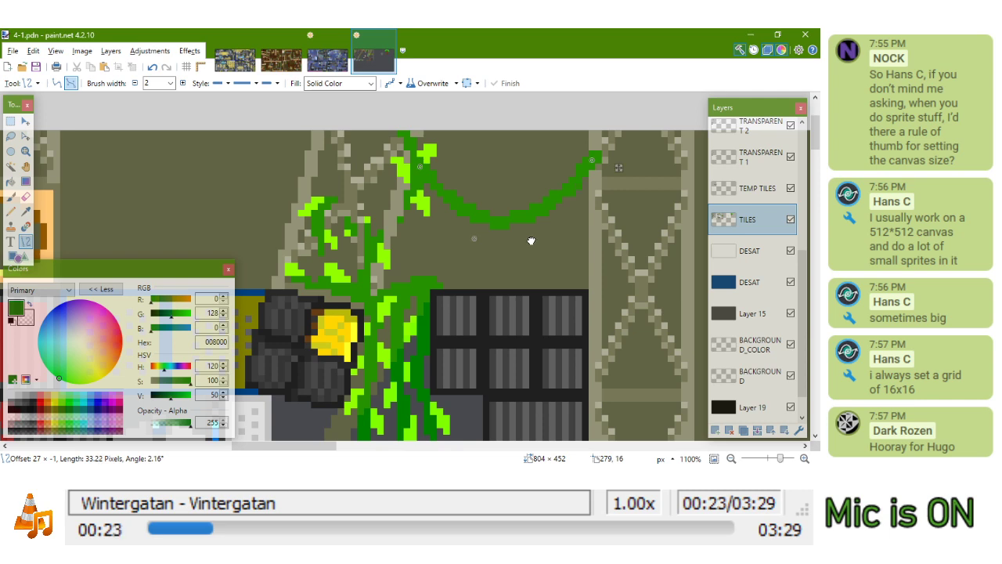
pyautogui.moveTo(530, 240); pyautogui.dragTo(533, 241)
pyautogui.press('Return')
pyautogui.scroll(-5, 533, 242)
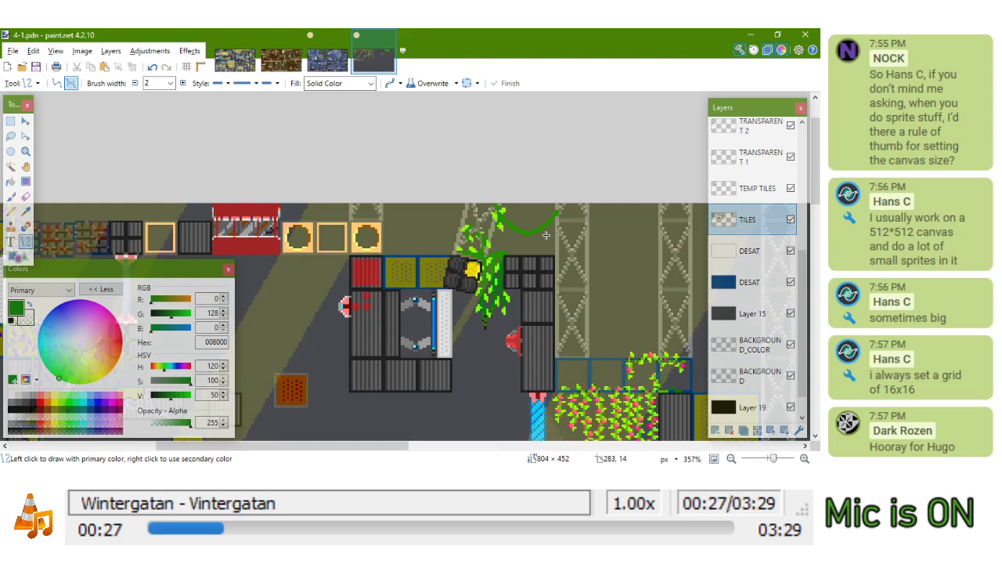
# Extend the hanging vine's right end up the upright support to the top edge of the level
pyautogui.scroll(5, 546, 235)
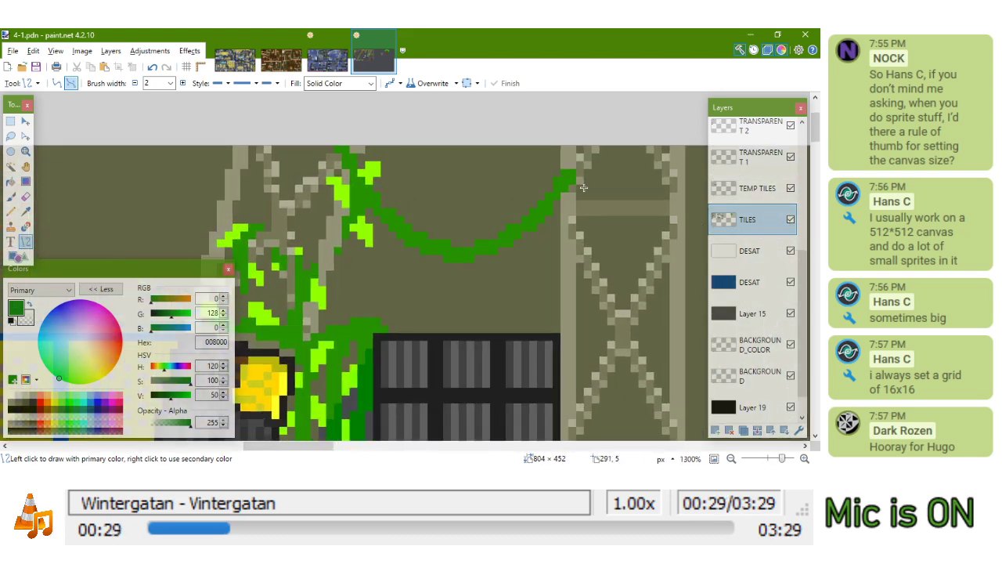
pyautogui.moveTo(575, 173); pyautogui.dragTo(588, 149)
pyautogui.press('Return')
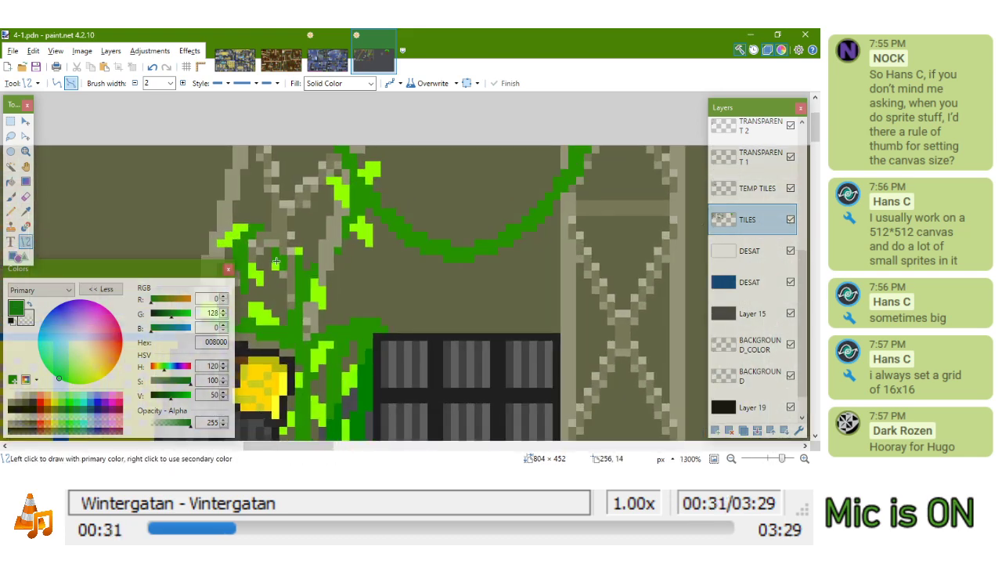
# Draw a dark green strand by hand winding down around the left leg of the upright support, partly hidden behind it
pyautogui.click(10, 211)
pyautogui.scroll(2, 543, 199)
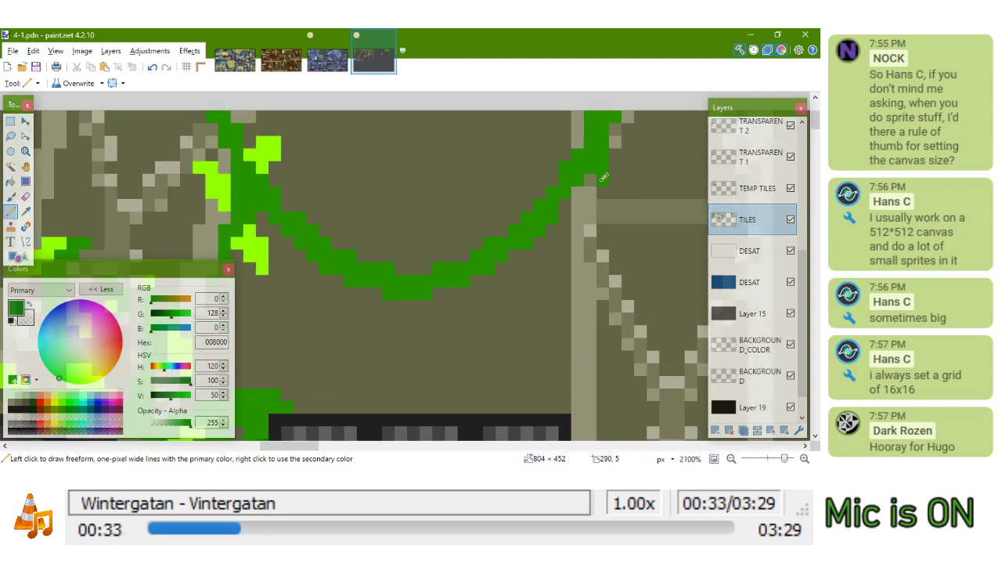
pyautogui.moveTo(595, 169); pyautogui.dragTo(616, 219)
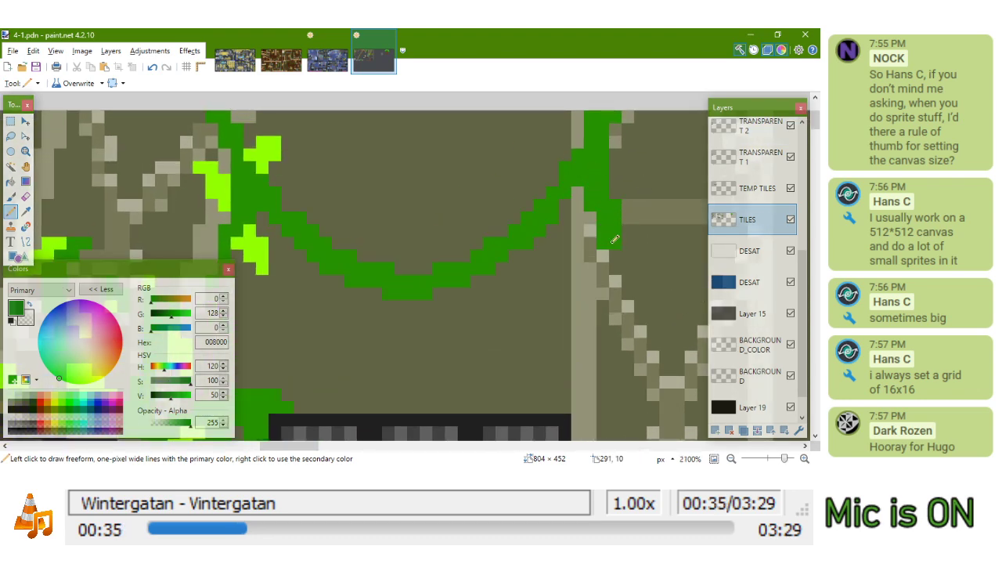
pyautogui.scroll(-2, 618, 234)
pyautogui.scroll(2, 630, 180)
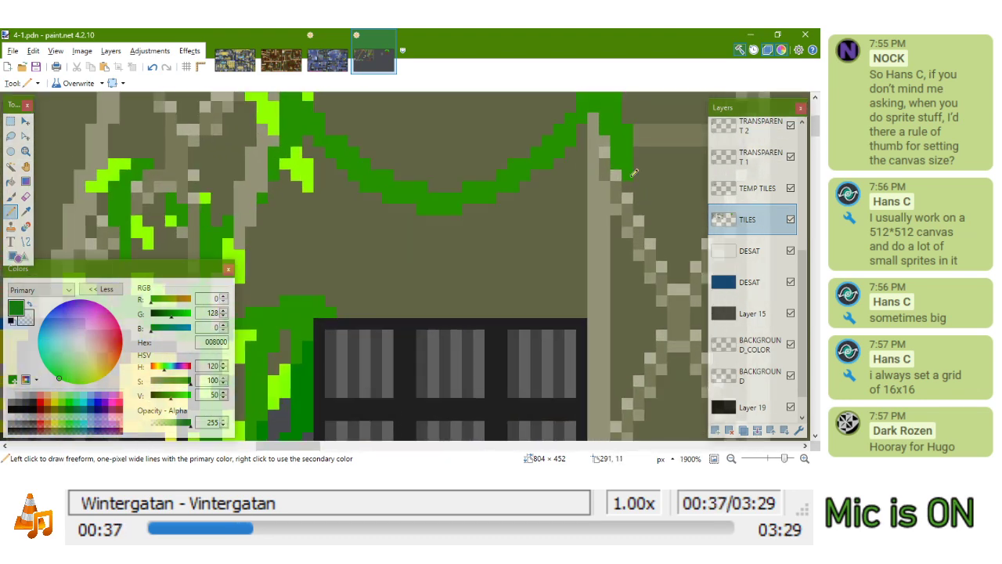
pyautogui.moveTo(620, 218); pyautogui.dragTo(620, 234)
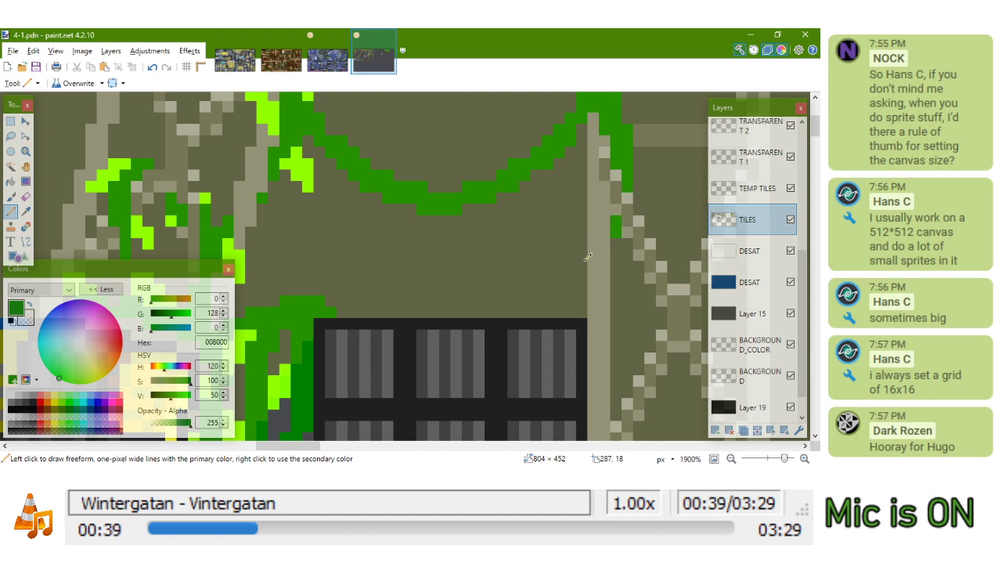
pyautogui.moveTo(584, 264)
pyautogui.mouseDown()
pyautogui.moveTo(593, 324)
pyautogui.moveTo(594, 311)
pyautogui.mouseUp()
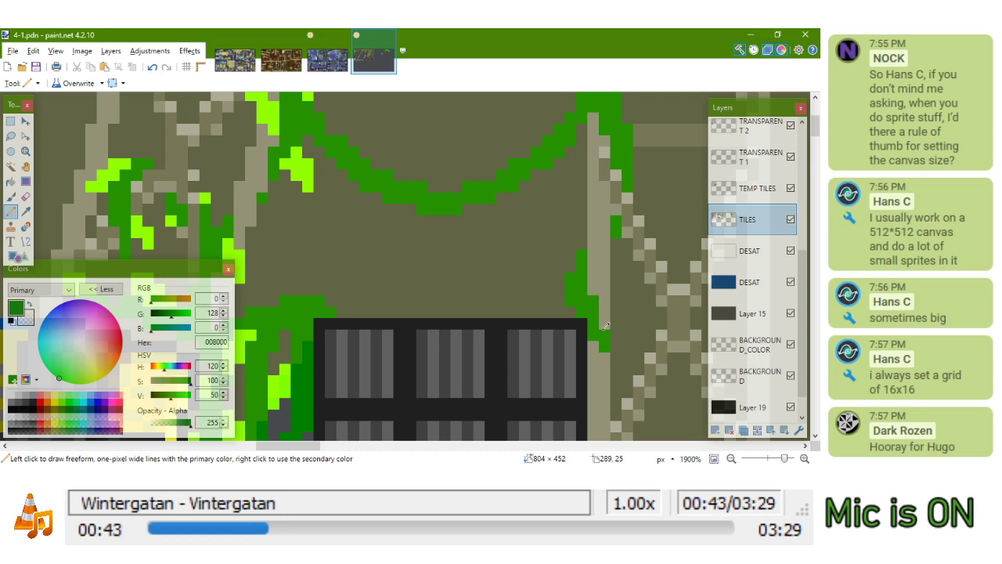
pyautogui.scroll(-3, 617, 345)
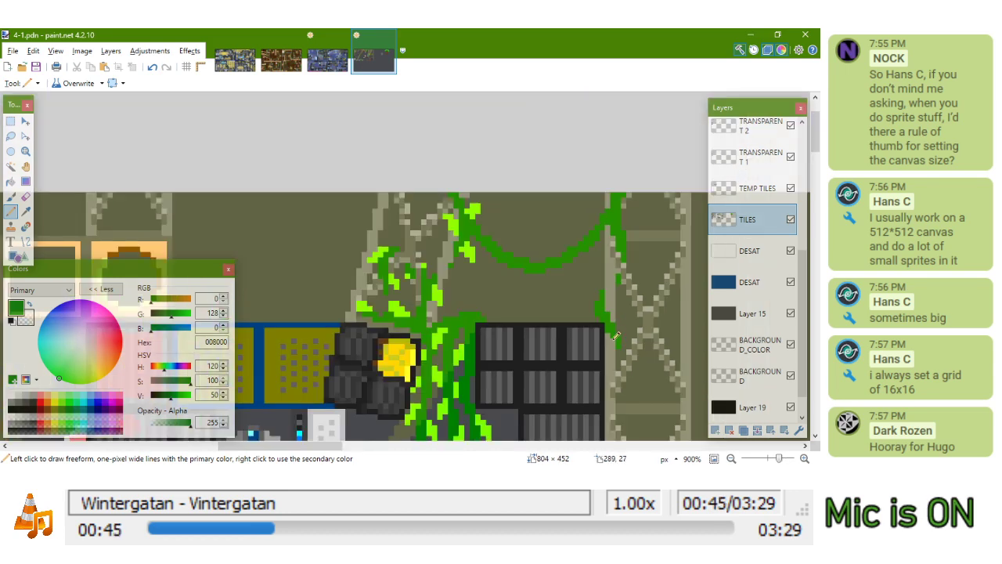
pyautogui.scroll(-5, 618, 345)
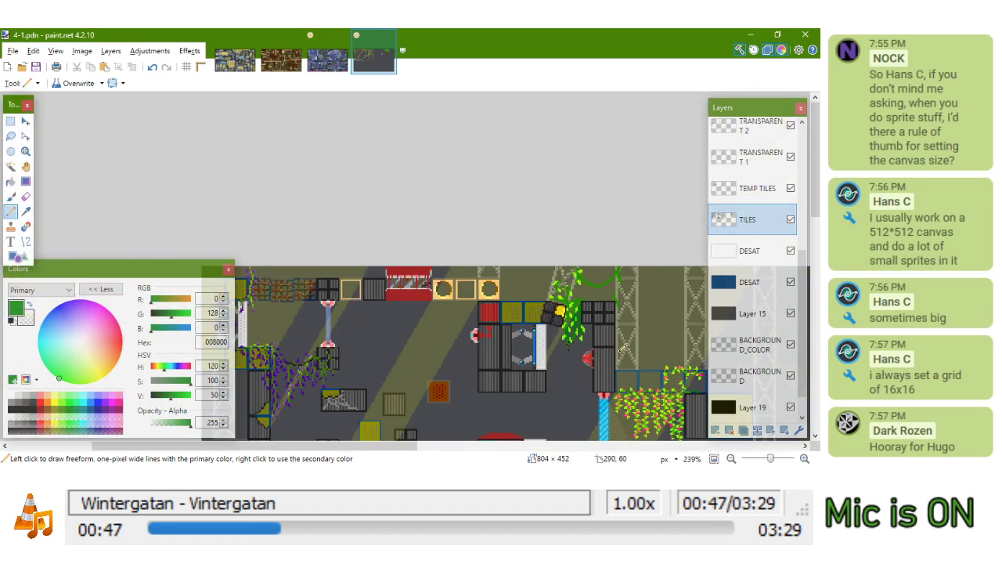
# Sample the bright leaf green (80FF00) and draw a leaf on the upper side of the hanging vine's left slope
pyautogui.scroll(6, 562, 290)
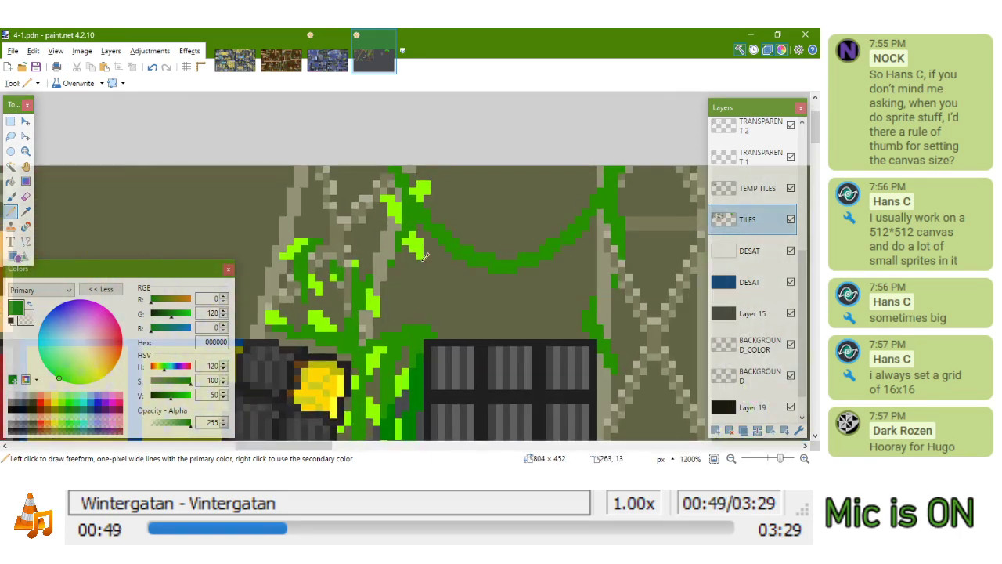
pyautogui.scroll(-2, 422, 255)
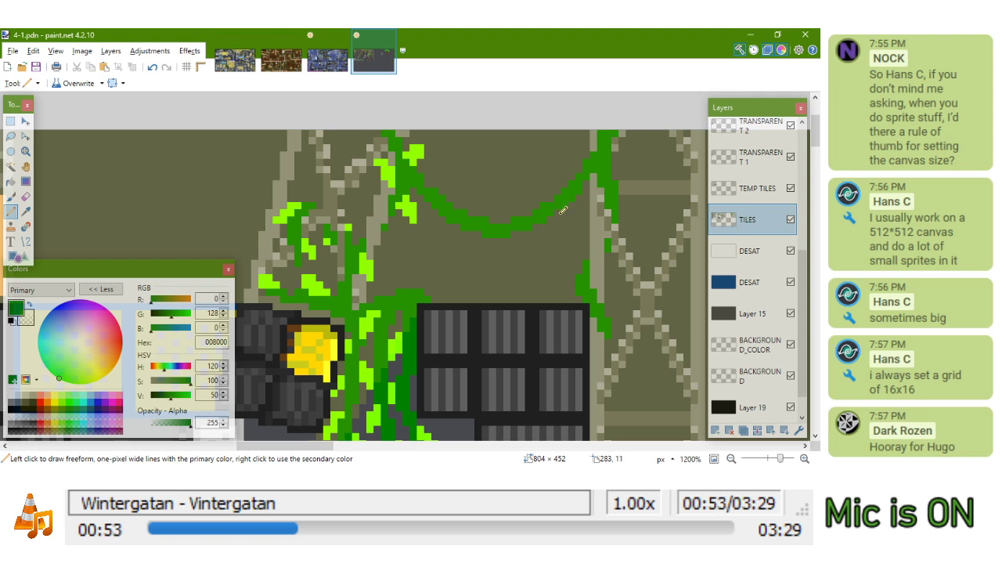
pyautogui.press('k')
pyautogui.click(410, 210)
pyautogui.moveTo(449, 198); pyautogui.dragTo(445, 187)
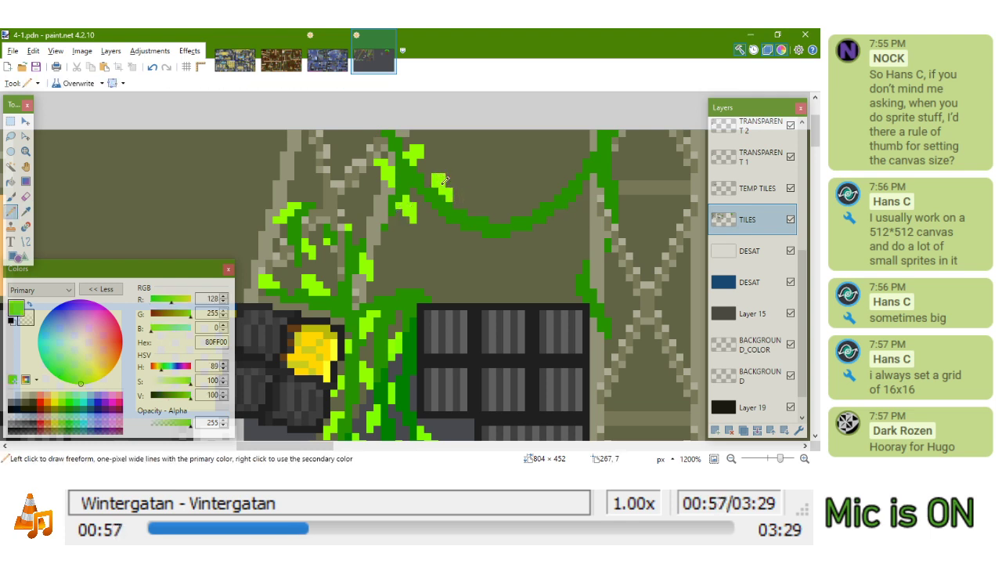
# Add two more bright green leaves toward the vine's sagging middle, one above the left half and one below it
pyautogui.moveTo(501, 198); pyautogui.dragTo(516, 212)
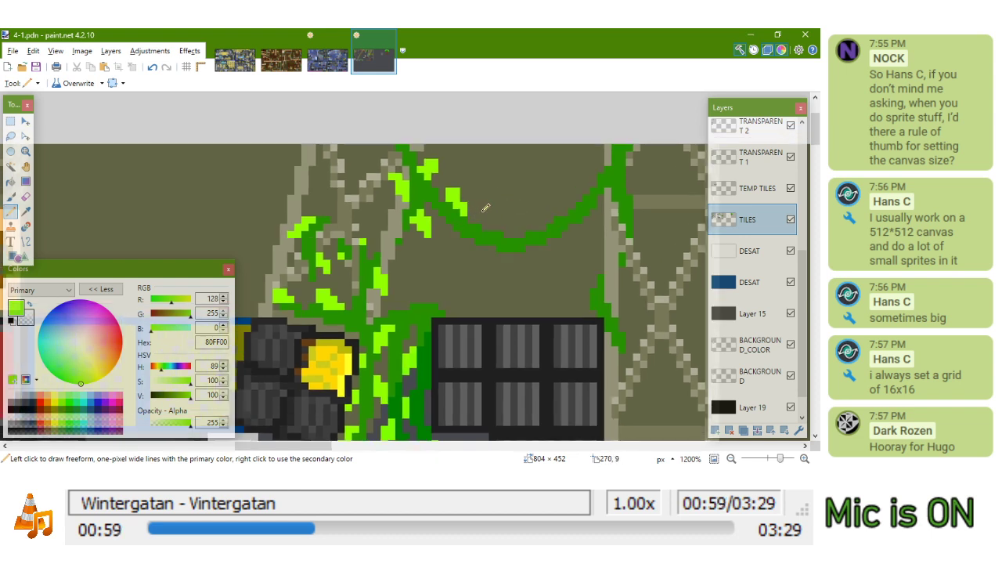
pyautogui.scroll(2, 485, 207)
pyautogui.moveTo(495, 230); pyautogui.dragTo(496, 216)
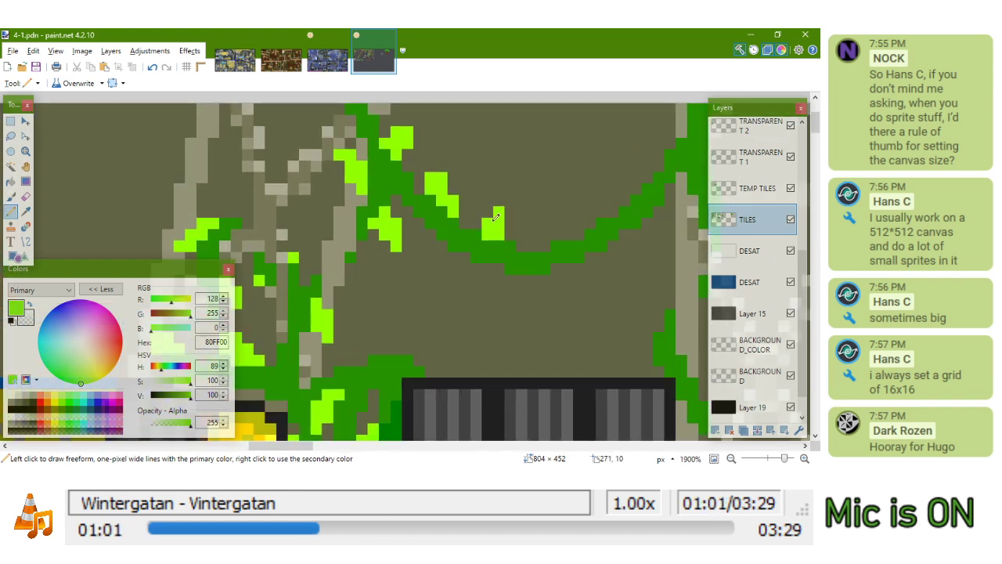
pyautogui.moveTo(454, 261); pyautogui.dragTo(463, 262)
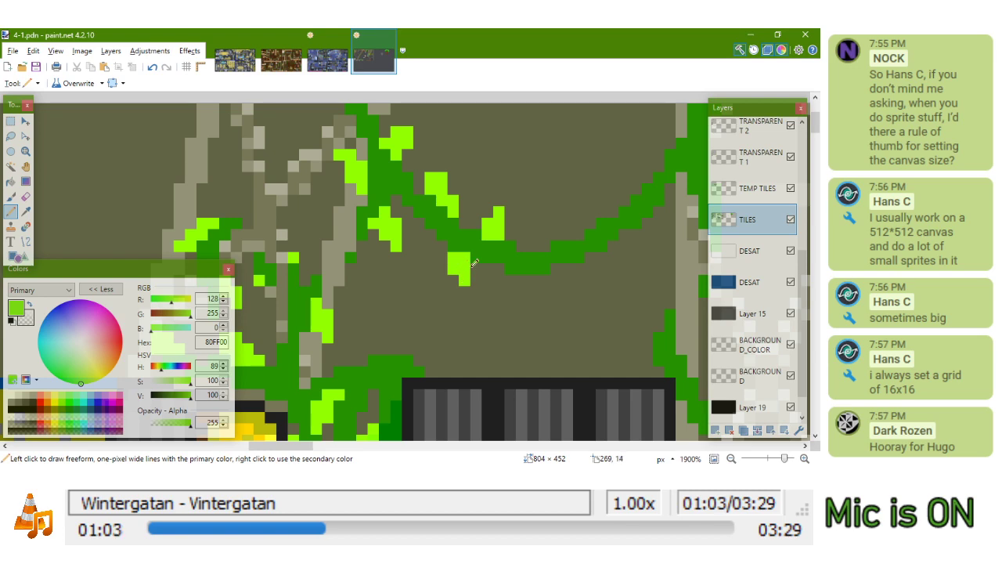
pyautogui.scroll(-3, 472, 261)
pyautogui.scroll(3, 470, 258)
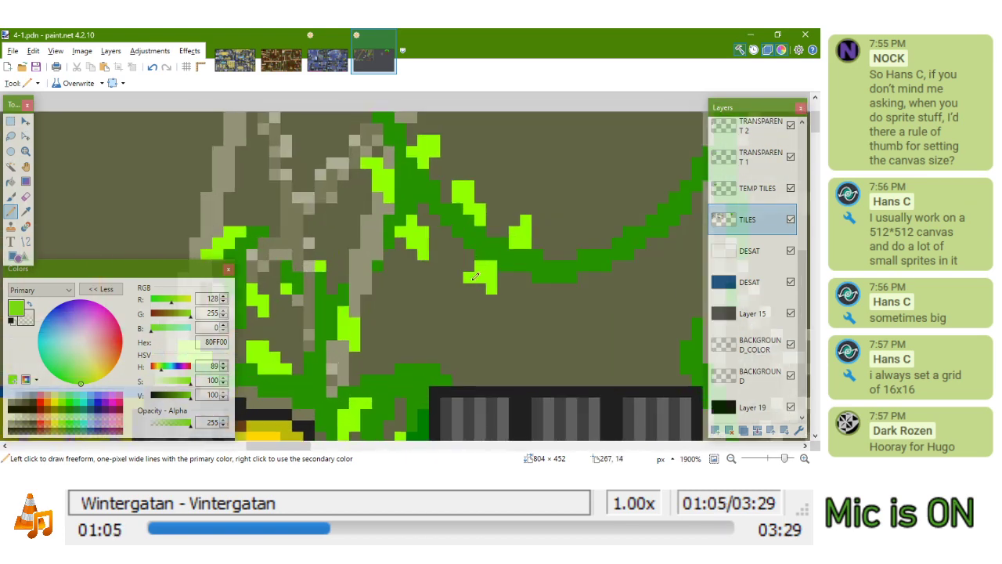
pyautogui.scroll(-3, 498, 286)
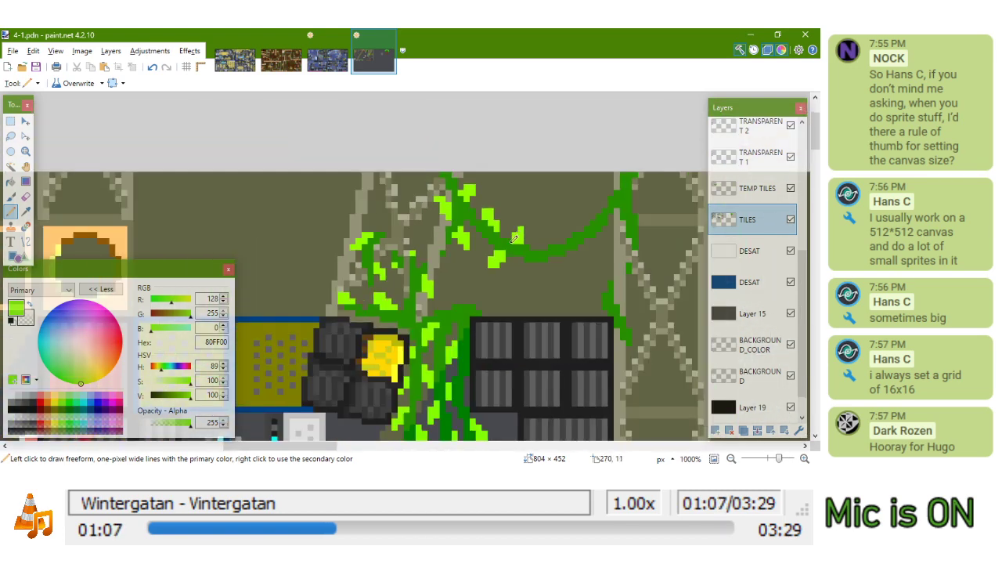
# Draw a bright green leaf on top of the foliage just left of the upright crates
pyautogui.scroll(-2, 514, 239)
pyautogui.scroll(3, 501, 249)
pyautogui.moveTo(419, 301); pyautogui.dragTo(408, 282)
pyautogui.scroll(-3, 418, 285)
pyautogui.scroll(3, 418, 284)
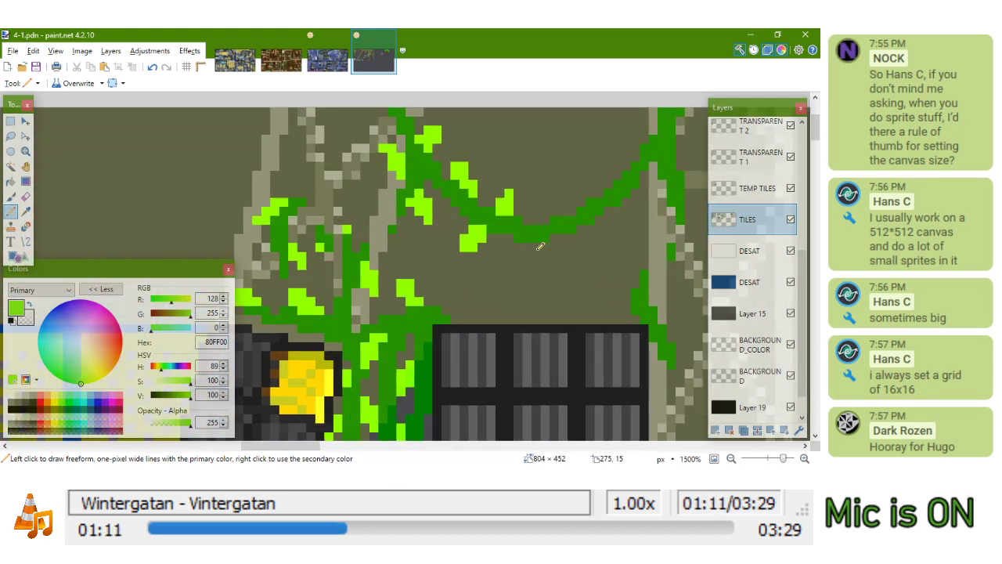
# Draw bright green leaves alternating above and below the hanging vine from its lowest point up the right slope to the upright support
pyautogui.moveTo(528, 246); pyautogui.dragTo(517, 241)
pyautogui.moveTo(559, 208)
pyautogui.mouseDown()
pyautogui.moveTo(550, 196)
pyautogui.moveTo(569, 205)
pyautogui.mouseUp()
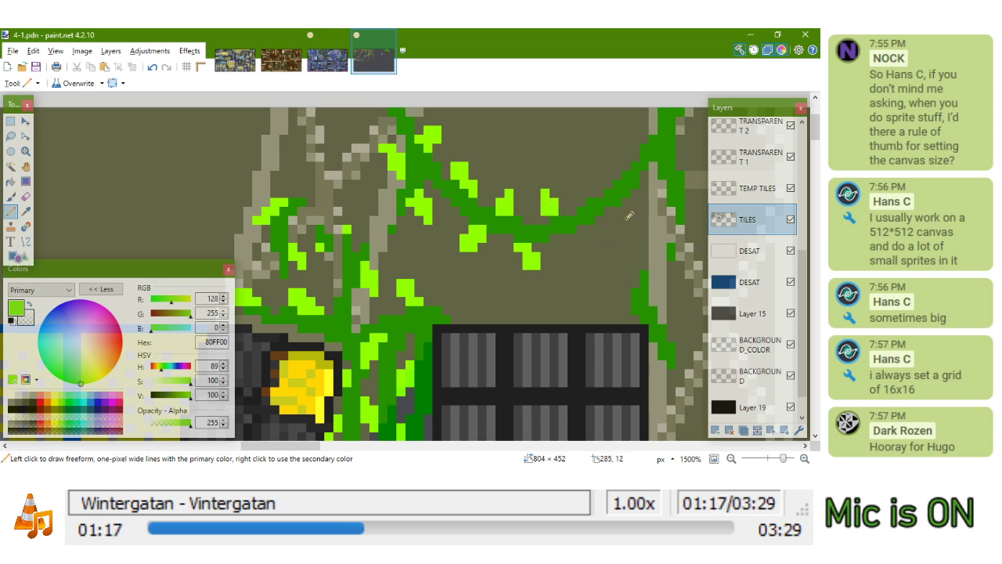
pyautogui.scroll(3, 634, 215)
pyautogui.moveTo(583, 229)
pyautogui.mouseDown()
pyautogui.moveTo(552, 251)
pyautogui.moveTo(556, 270)
pyautogui.mouseUp()
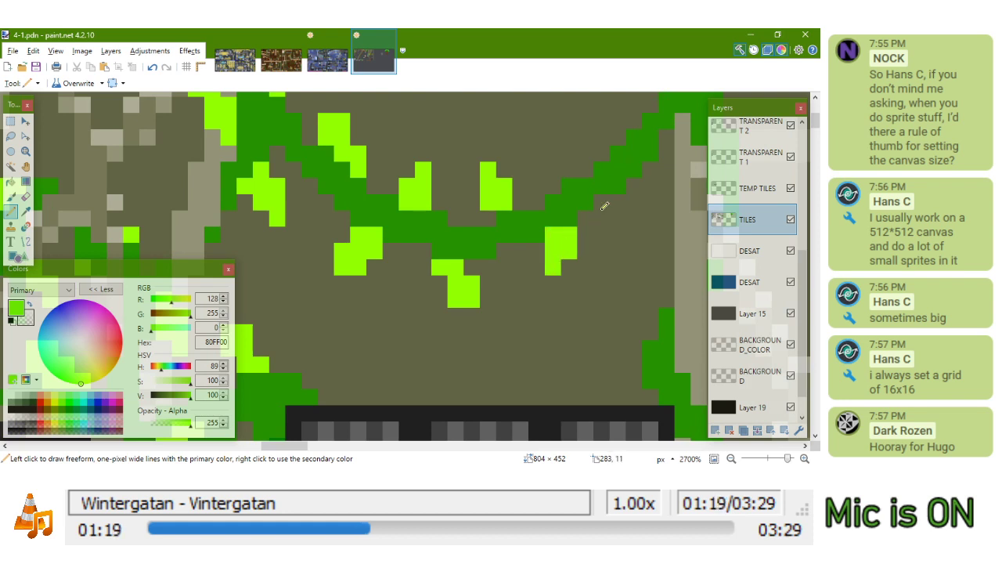
pyautogui.moveTo(603, 204); pyautogui.dragTo(572, 270)
pyautogui.moveTo(569, 220)
pyautogui.mouseDown()
pyautogui.moveTo(554, 233)
pyautogui.moveTo(539, 214)
pyautogui.moveTo(552, 204)
pyautogui.mouseUp()
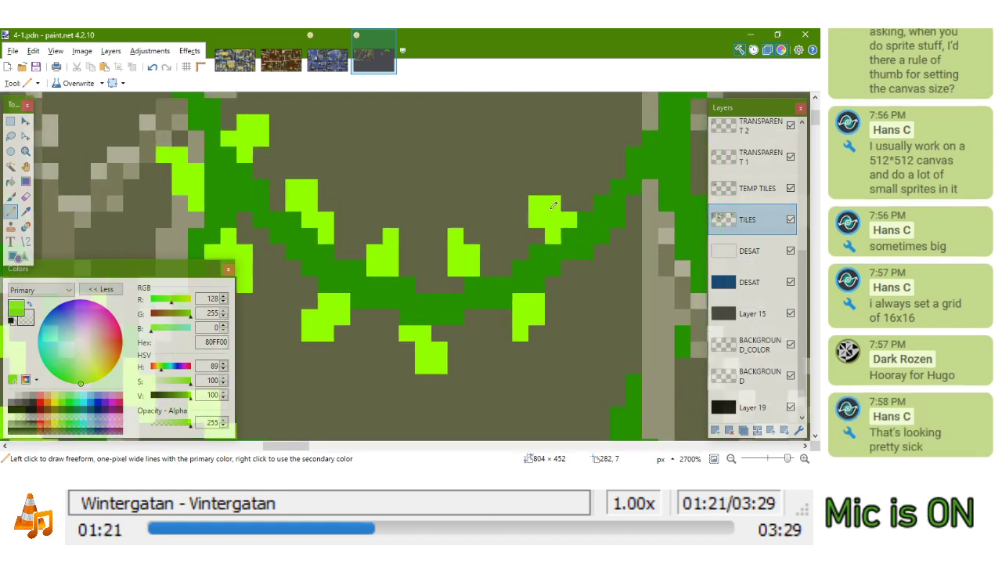
pyautogui.moveTo(644, 190)
pyautogui.mouseDown()
pyautogui.moveTo(569, 222)
pyautogui.moveTo(570, 265)
pyautogui.mouseUp()
# Add a leaf near the vine's top on the upright support and extend the leaf below the junction across the support's left leg
pyautogui.scroll(-6, 572, 243)
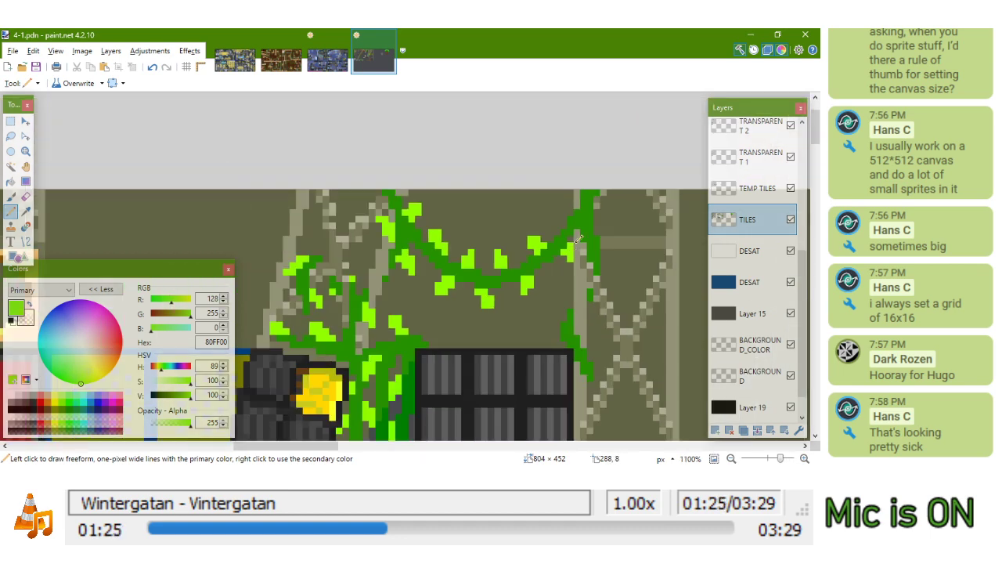
pyautogui.scroll(4, 574, 189)
pyautogui.moveTo(569, 223)
pyautogui.mouseDown()
pyautogui.moveTo(580, 211)
pyautogui.moveTo(557, 201)
pyautogui.mouseUp()
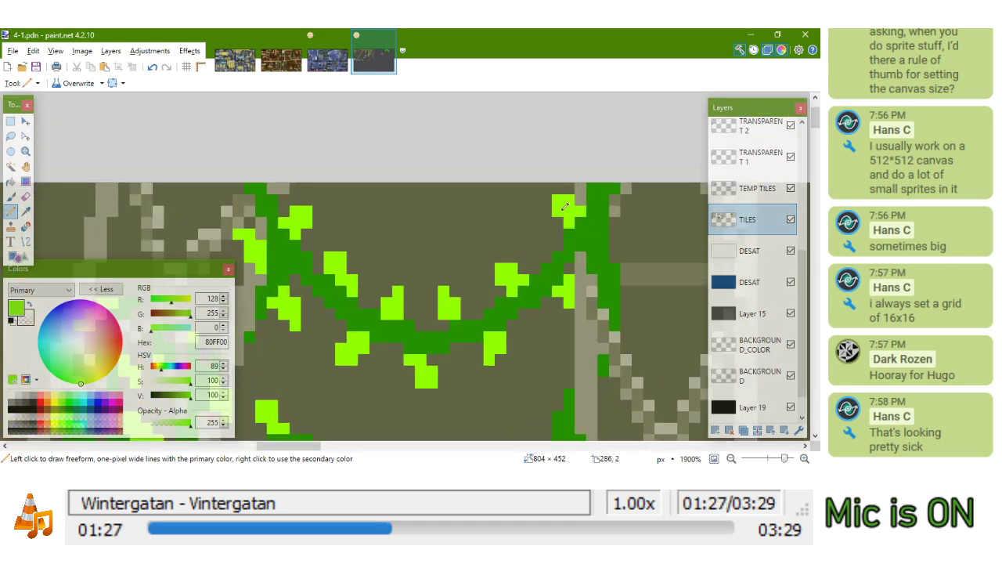
pyautogui.moveTo(582, 291); pyautogui.dragTo(580, 309)
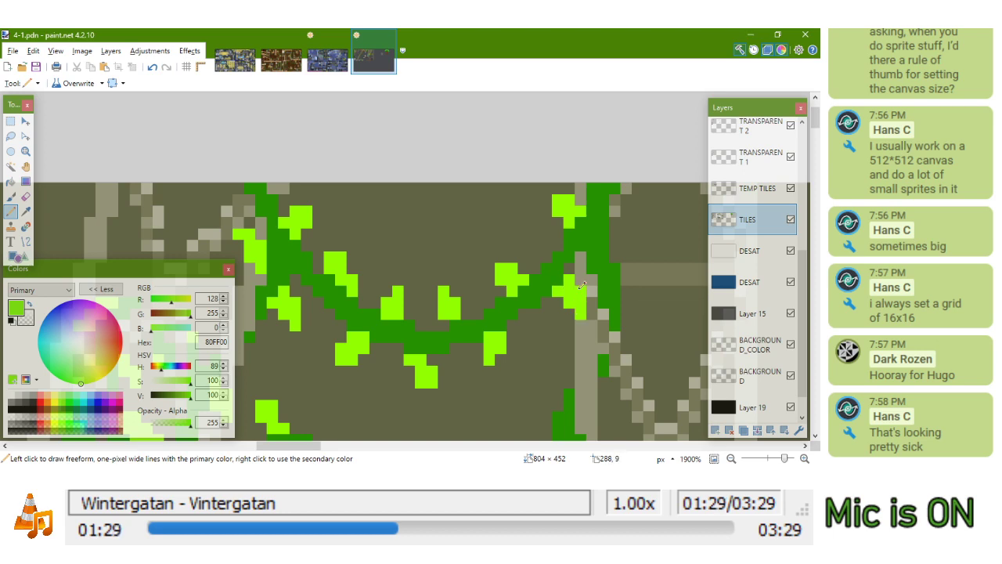
# Shrink the two leaves above the vine's sagging middle and add another leaf above the right slope
pyautogui.scroll(-5, 581, 286)
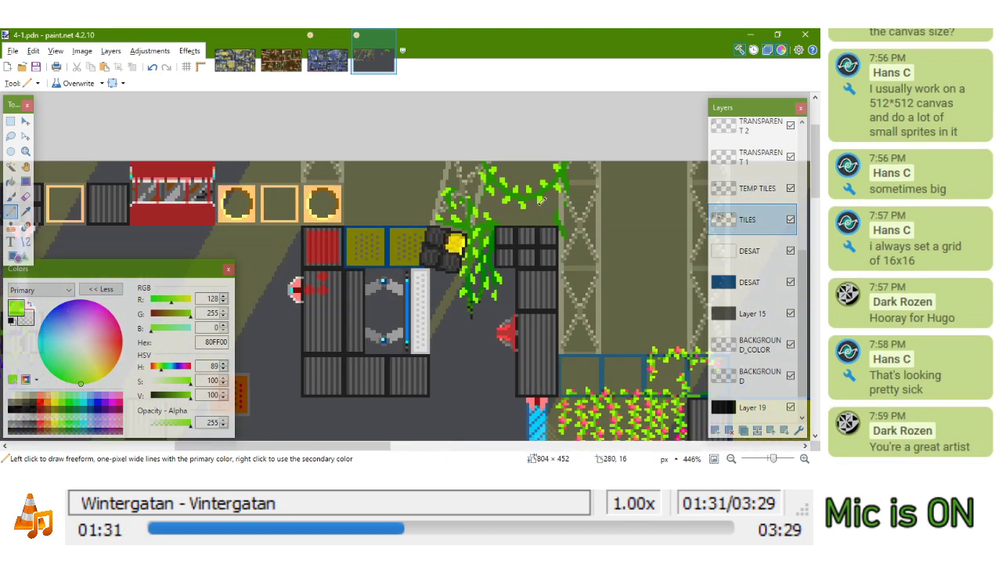
pyautogui.scroll(8, 534, 194)
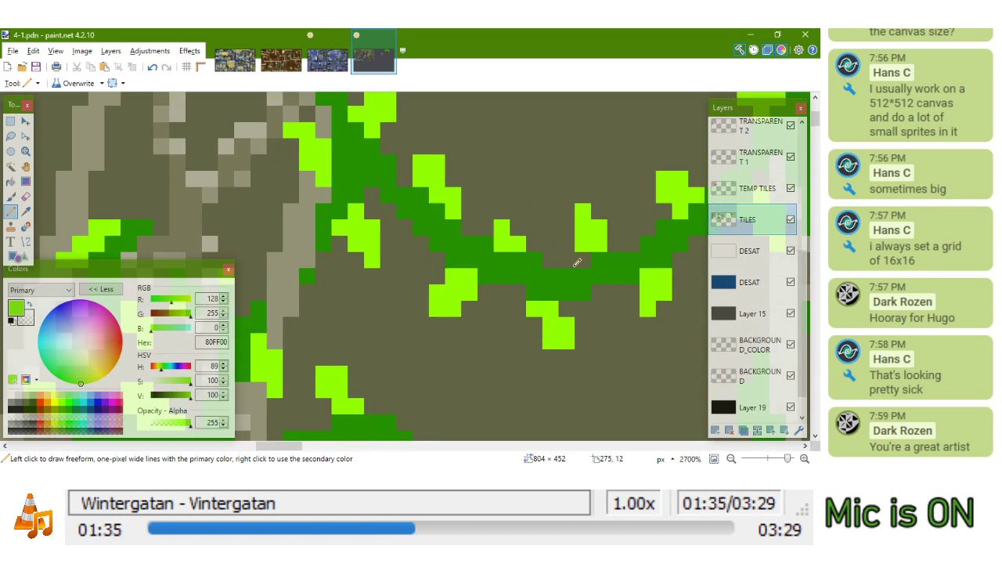
pyautogui.rightClick(587, 235)
pyautogui.moveTo(583, 257); pyautogui.dragTo(572, 251)
pyautogui.hotkey('ctrl', 'z')
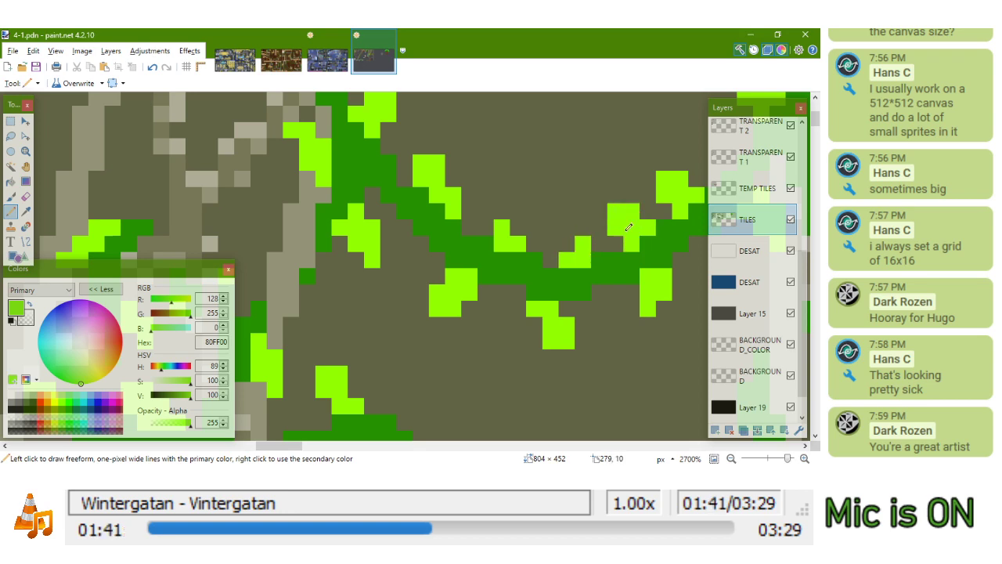
# Reshape the leaf hanging beneath the vine's lowest point into a smaller one
pyautogui.scroll(-3, 627, 237)
pyautogui.scroll(-2, 627, 236)
pyautogui.moveTo(603, 272); pyautogui.dragTo(483, 255)
pyautogui.scroll(4, 481, 255)
pyautogui.rightClick(481, 254)
pyautogui.rightClick(492, 255)
pyautogui.moveTo(514, 245)
pyautogui.mouseDown()
pyautogui.moveTo(501, 282)
pyautogui.moveTo(486, 283)
pyautogui.mouseUp()
pyautogui.scroll(-6, 483, 263)
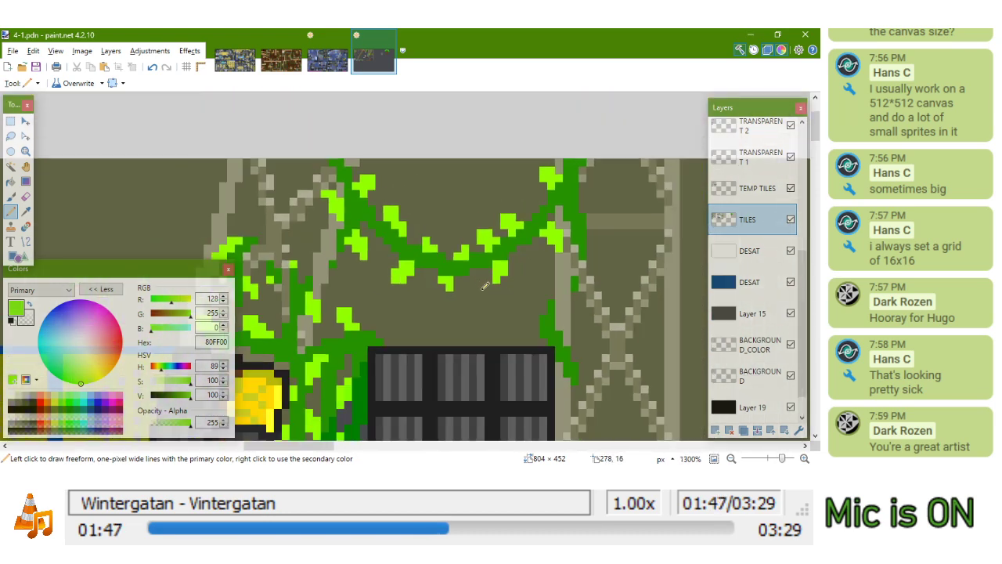
# Trim the leaves above and below the vine's left slope to smaller shapes
pyautogui.scroll(5, 457, 273)
pyautogui.scroll(1, 456, 272)
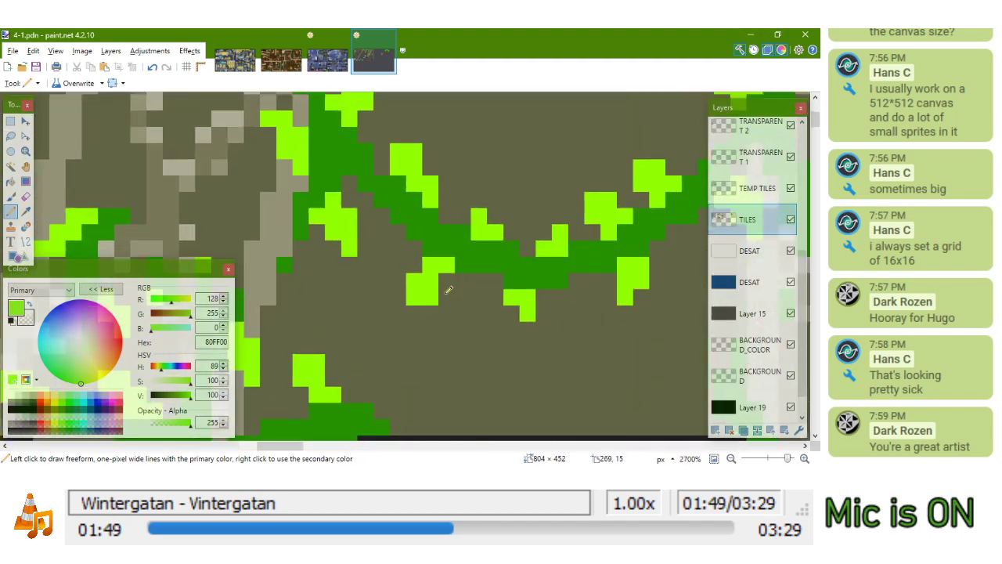
pyautogui.scroll(-4, 426, 287)
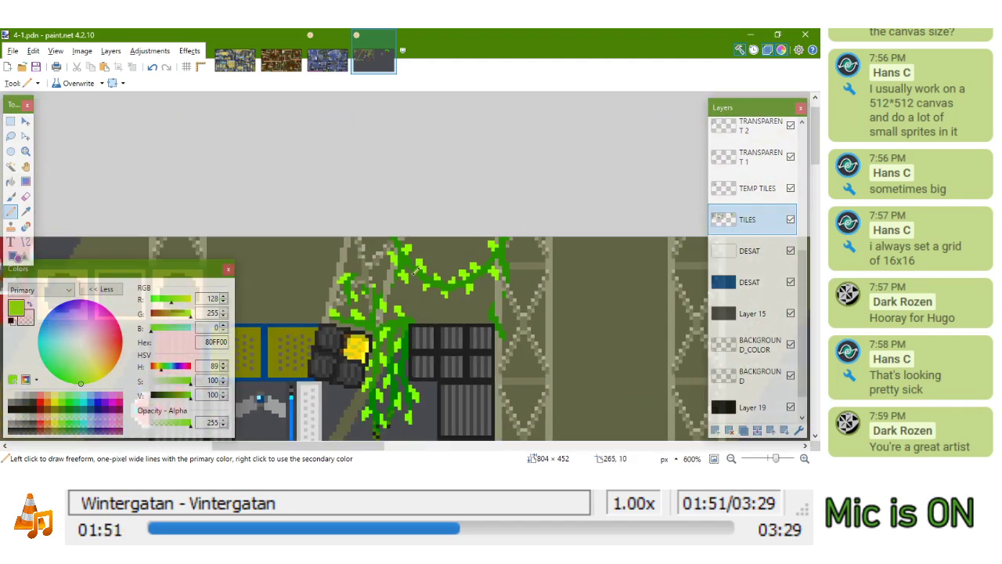
pyautogui.scroll(5, 416, 270)
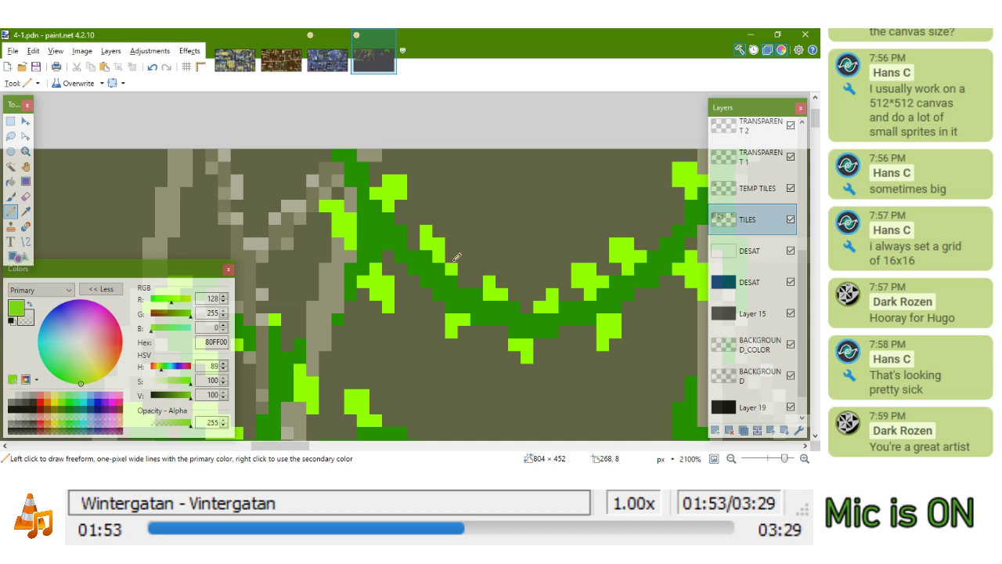
# Fill out the leaf beneath the vine's left end and add a tiny leaf under the left slope beside it
pyautogui.scroll(-3, 444, 239)
pyautogui.scroll(4, 439, 248)
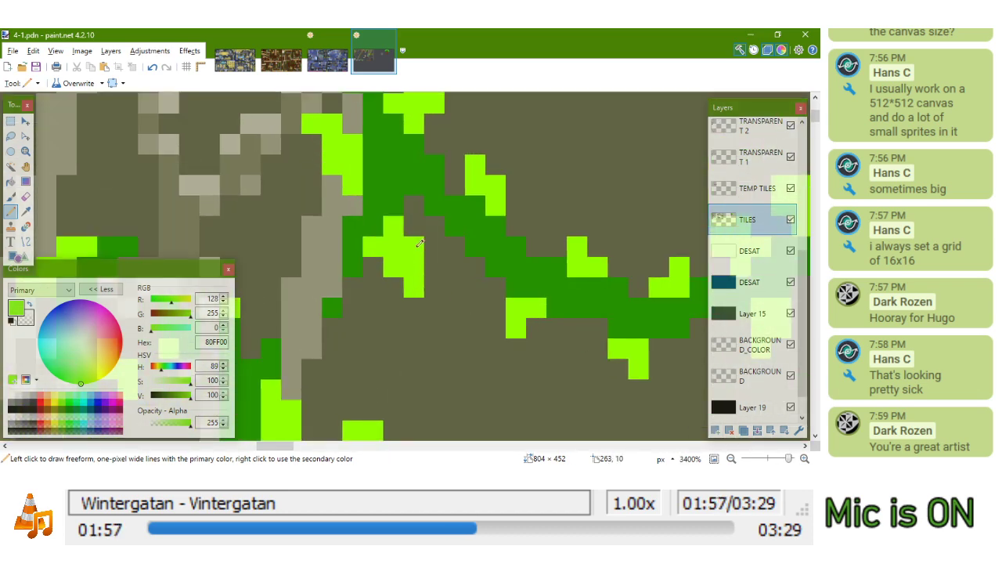
pyautogui.click(380, 260)
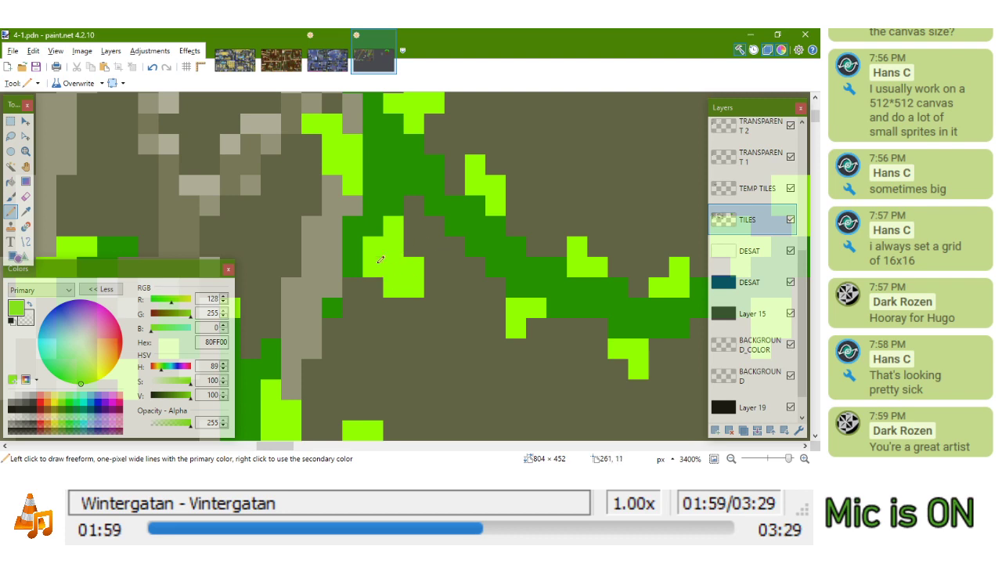
pyautogui.moveTo(477, 273); pyautogui.dragTo(480, 276)
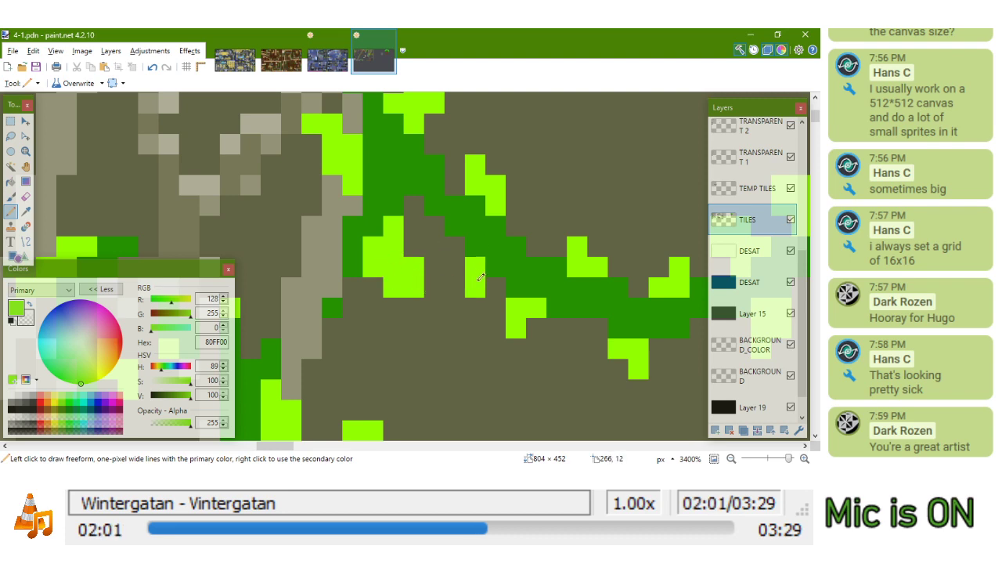
pyautogui.scroll(-12, 480, 282)
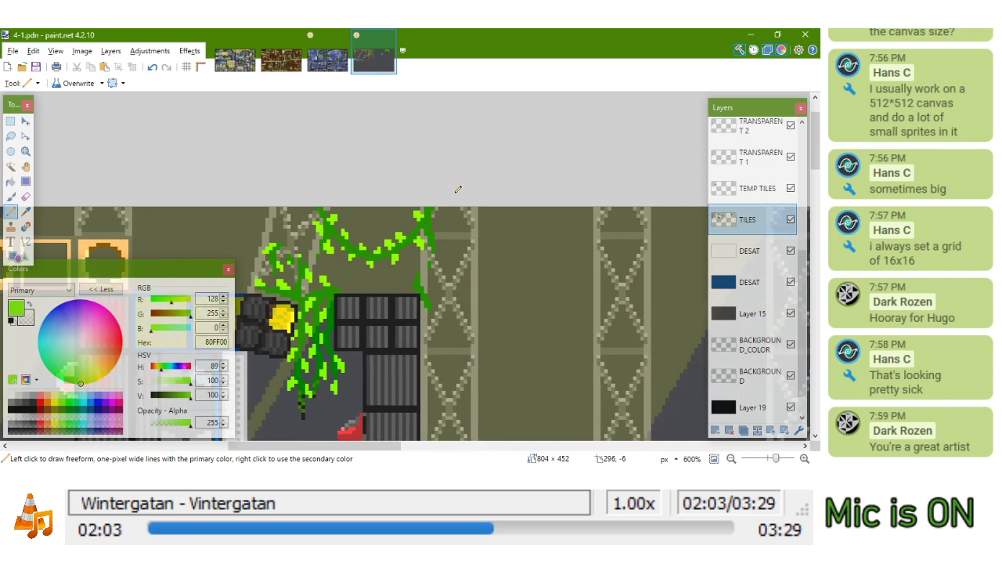
# Narrow the leaf on the upper side of the vine's right slope, just before the upright support
pyautogui.scroll(8, 472, 210)
pyautogui.rightClick(443, 202)
pyautogui.click(463, 204)
pyautogui.click(518, 192)
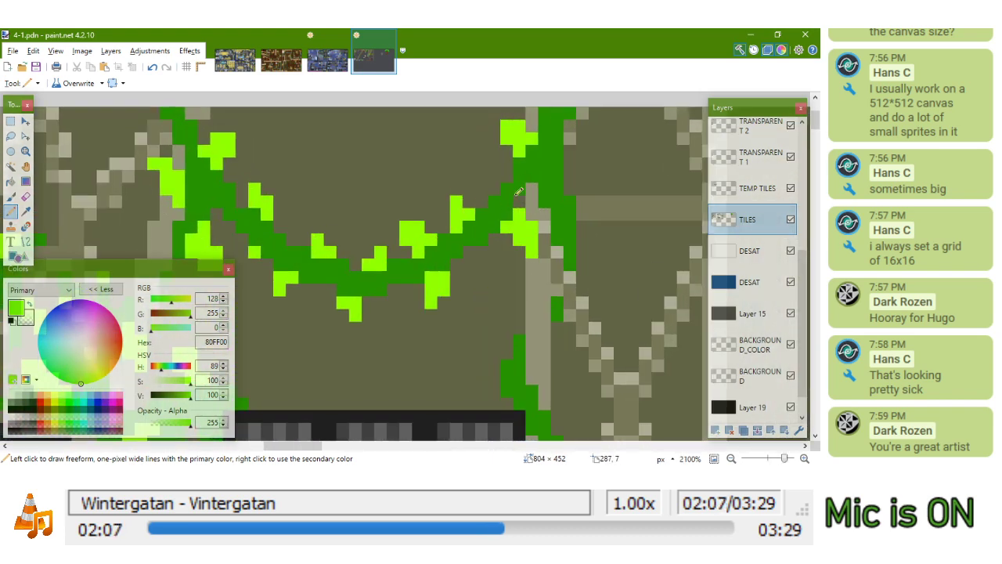
pyautogui.scroll(-4, 514, 176)
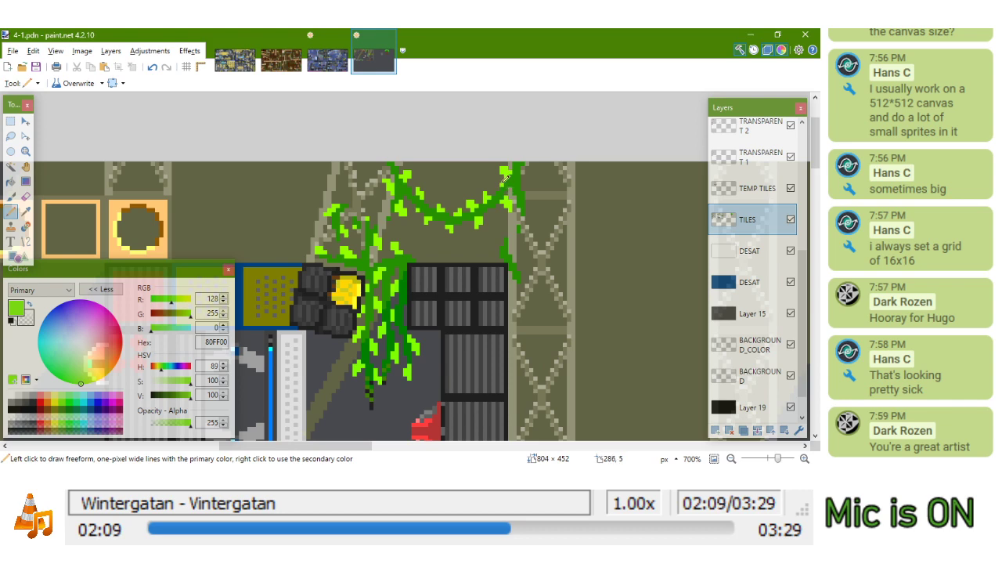
pyautogui.scroll(5, 484, 215)
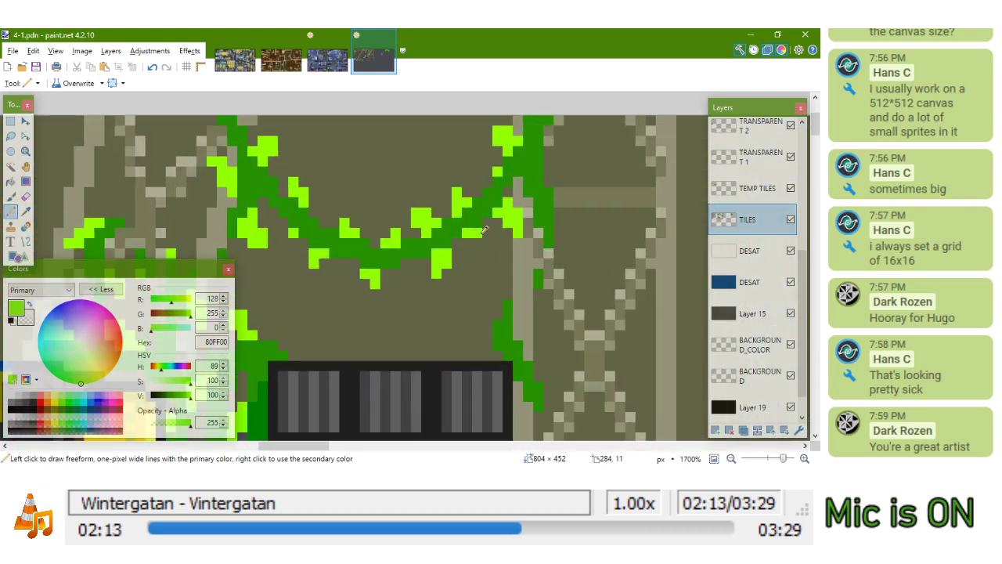
pyautogui.scroll(-4, 483, 228)
pyautogui.scroll(5, 578, 291)
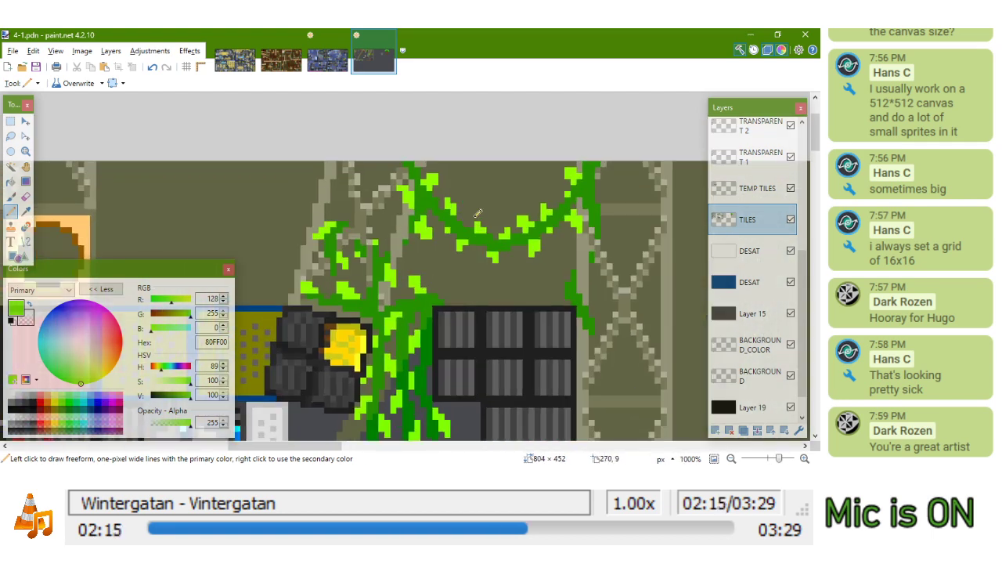
# Draw two bright green leaves along the right edge of the strand winding down the upright support's left leg
pyautogui.scroll(5, 583, 278)
pyautogui.hscroll(3, 587, 271)
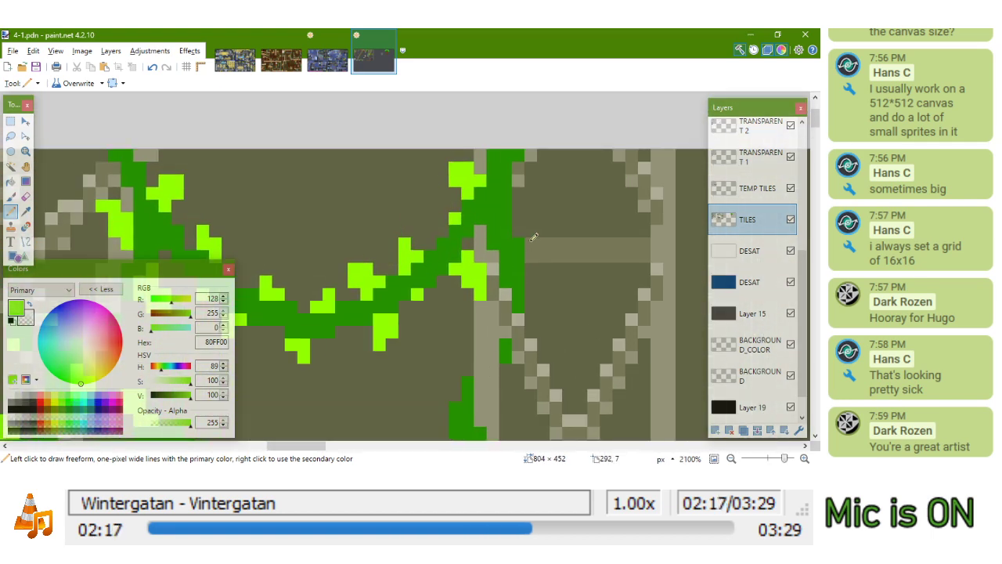
pyautogui.moveTo(529, 233); pyautogui.dragTo(516, 231)
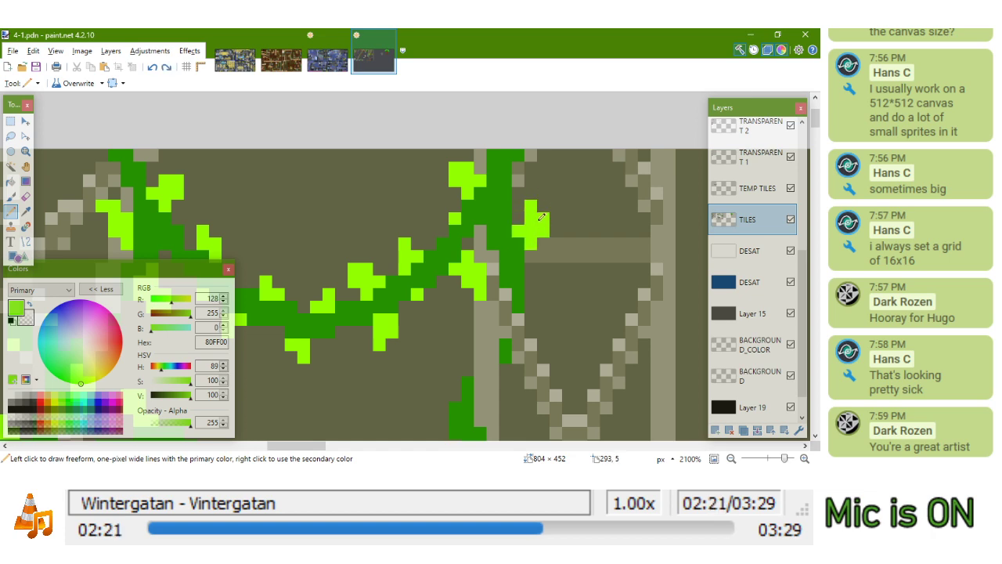
pyautogui.scroll(-3, 508, 247)
pyautogui.scroll(3, 508, 247)
pyautogui.moveTo(544, 224); pyautogui.dragTo(550, 254)
pyautogui.scroll(-3, 540, 255)
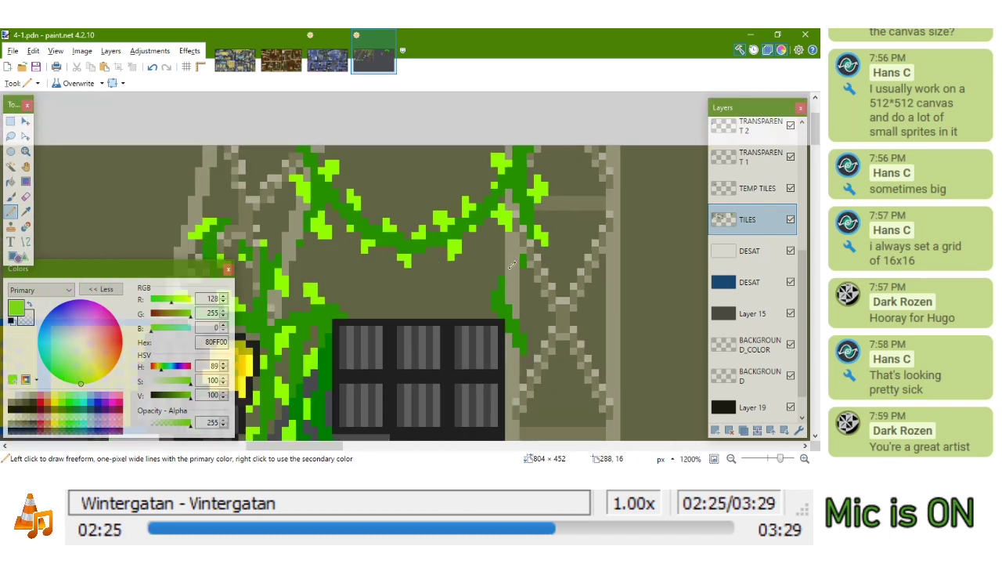
# Draw a bright green leaf on the left side of the support's lower vine strand above the crates, and trim its upper corner
pyautogui.scroll(3, 513, 271)
pyautogui.moveTo(486, 293); pyautogui.dragTo(467, 317)
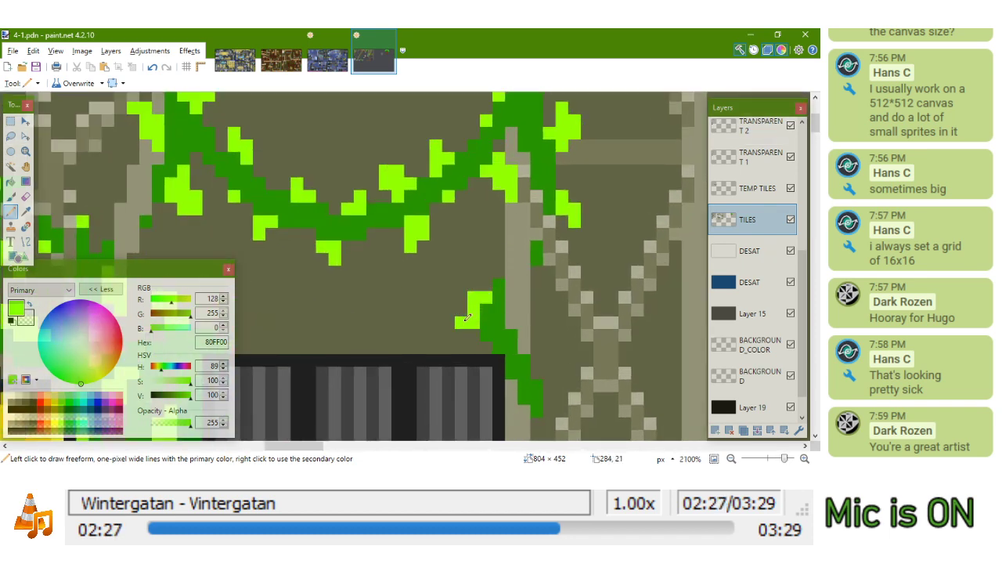
pyautogui.rightClick(474, 294)
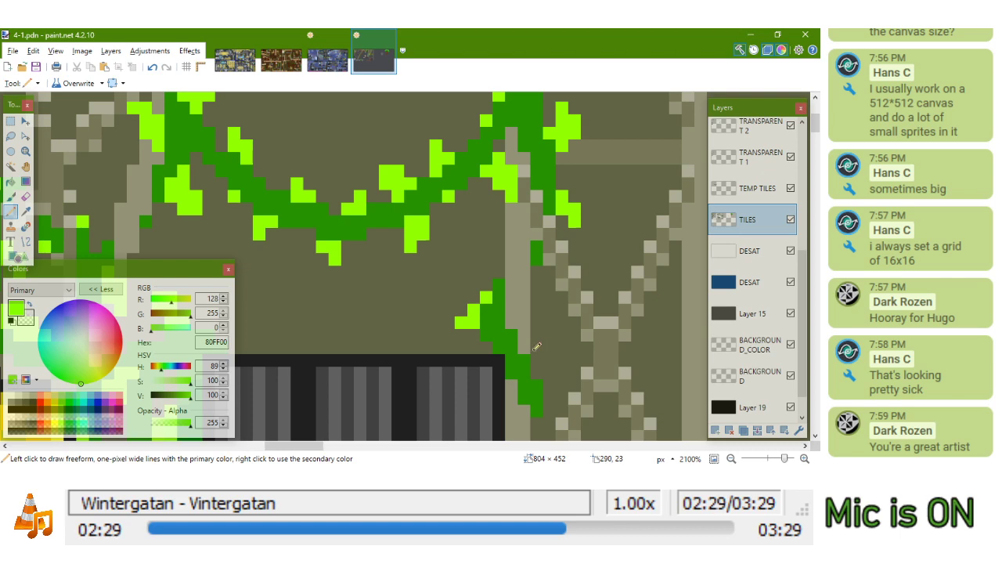
# Draw a bright green leaf on the right side of the support's lower vine strand above the crates
pyautogui.moveTo(537, 346); pyautogui.dragTo(540, 358)
pyautogui.scroll(-6, 552, 360)
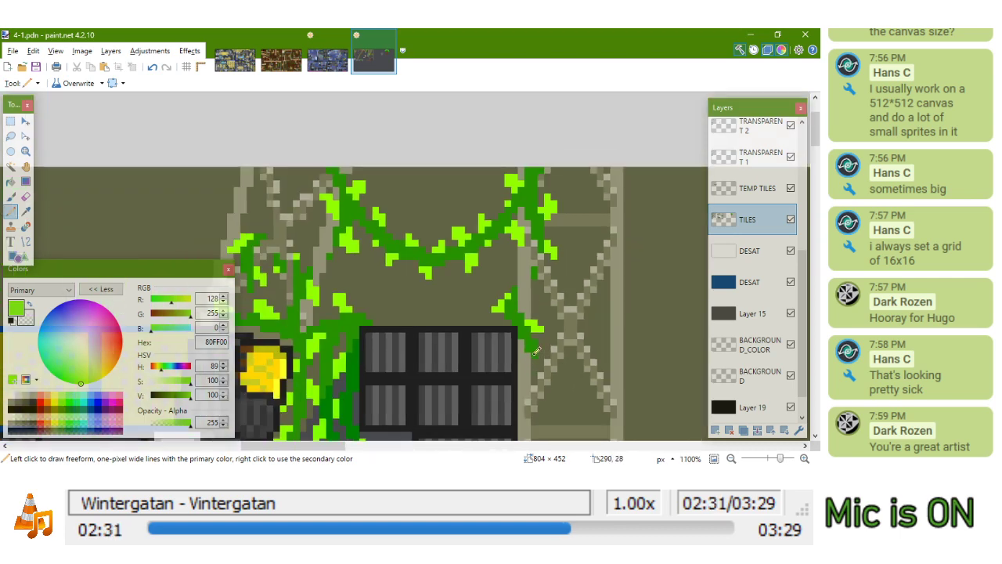
pyautogui.scroll(-3, 583, 241)
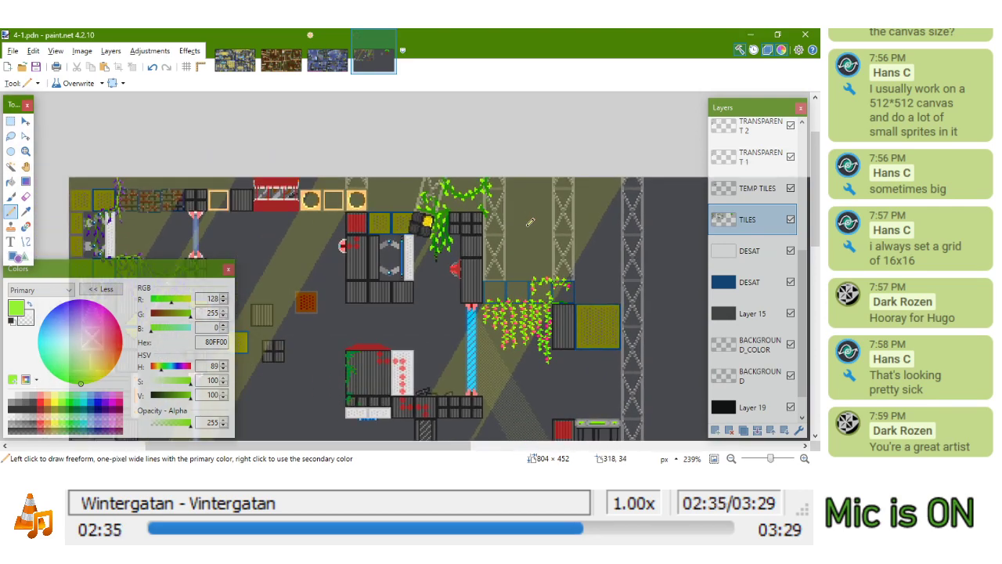
# Examine the vines around the crates and supports against the rest of the level, both overall and up close
pyautogui.scroll(-2, 437, 256)
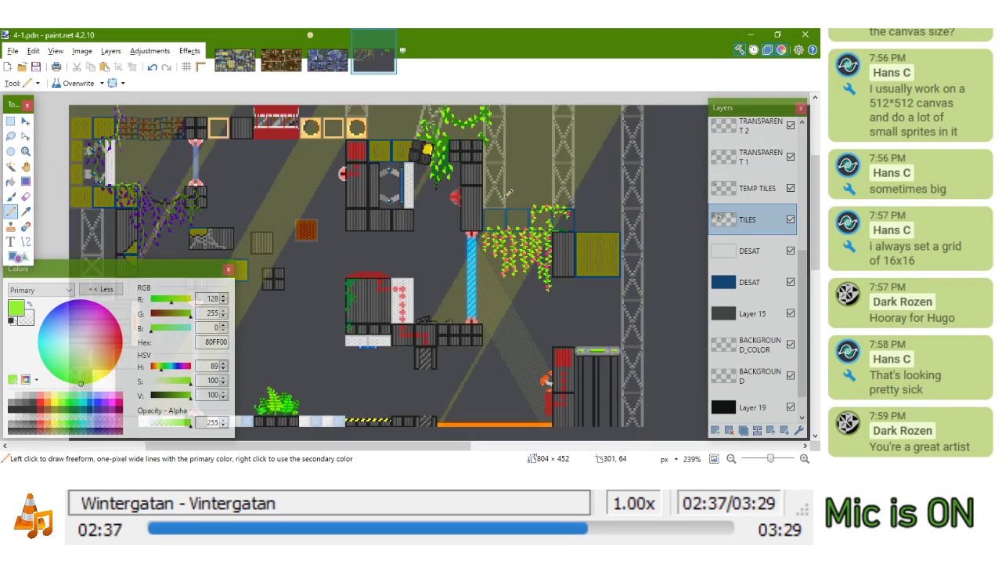
pyautogui.scroll(2, 508, 193)
pyautogui.scroll(2, 587, 312)
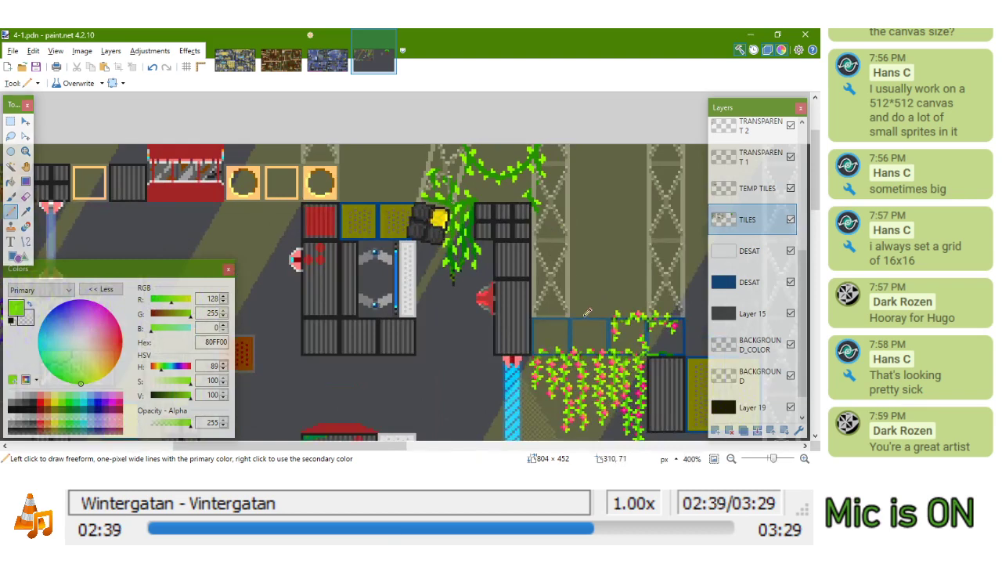
pyautogui.scroll(3, 528, 278)
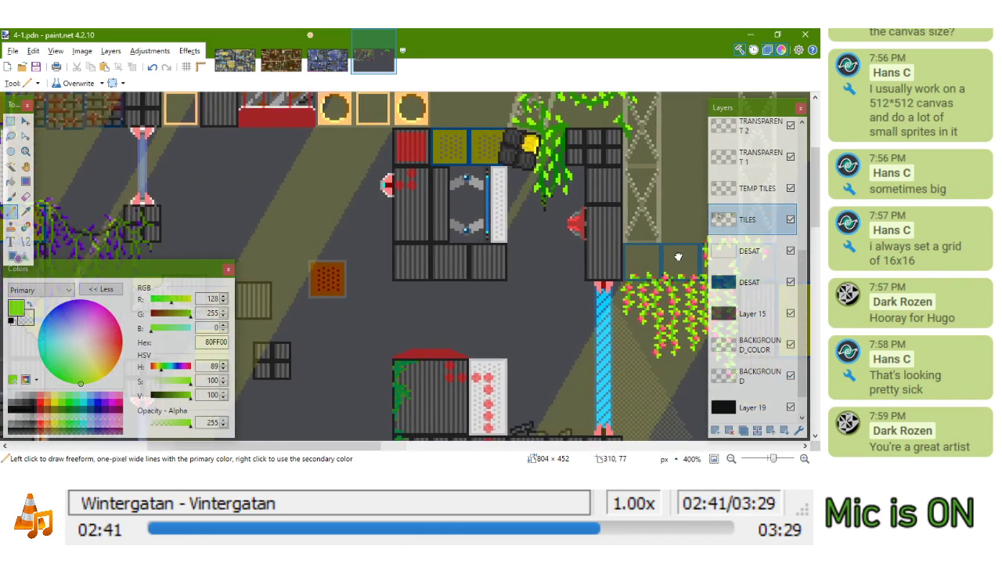
pyautogui.scroll(-3, 657, 286)
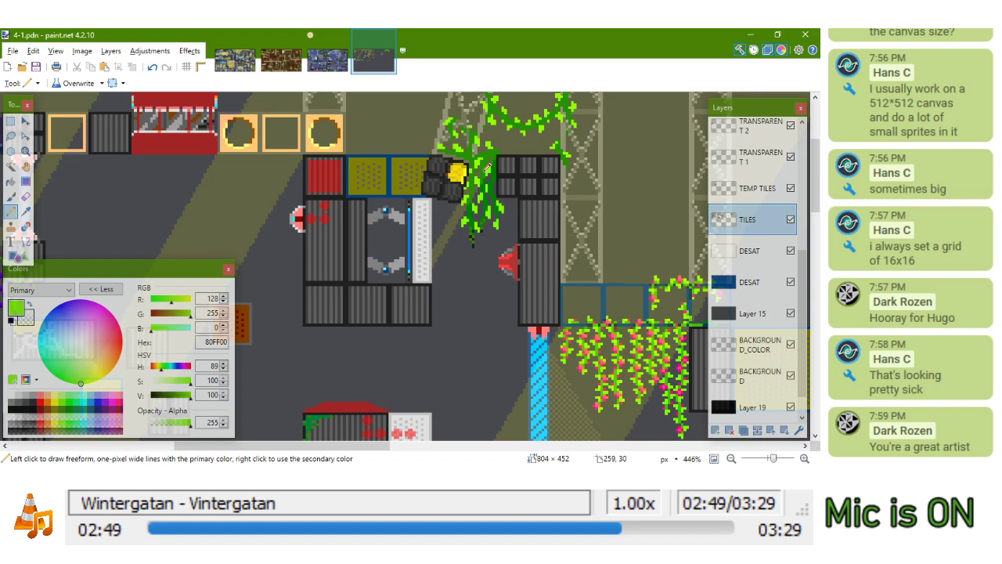
pyautogui.keyDown('ctrl'); pyautogui.scroll(-4, 630, 328); pyautogui.keyUp('ctrl')
pyautogui.moveTo(477, 194); pyautogui.dragTo(618, 173)
pyautogui.keyDown('ctrl'); pyautogui.scroll(1, 618, 173); pyautogui.keyUp('ctrl')
pyautogui.keyDown('ctrl'); pyautogui.scroll(-3, 622, 169); pyautogui.keyUp('ctrl')
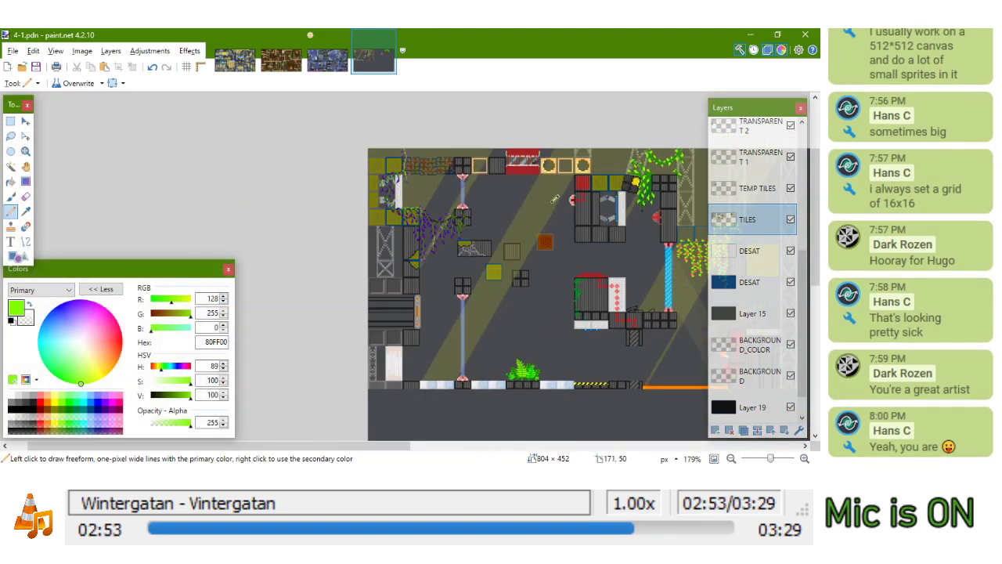
pyautogui.keyDown('ctrl'); pyautogui.scroll(2, 502, 221); pyautogui.keyUp('ctrl')
pyautogui.keyDown('ctrl'); pyautogui.scroll(3, 502, 221); pyautogui.keyUp('ctrl')
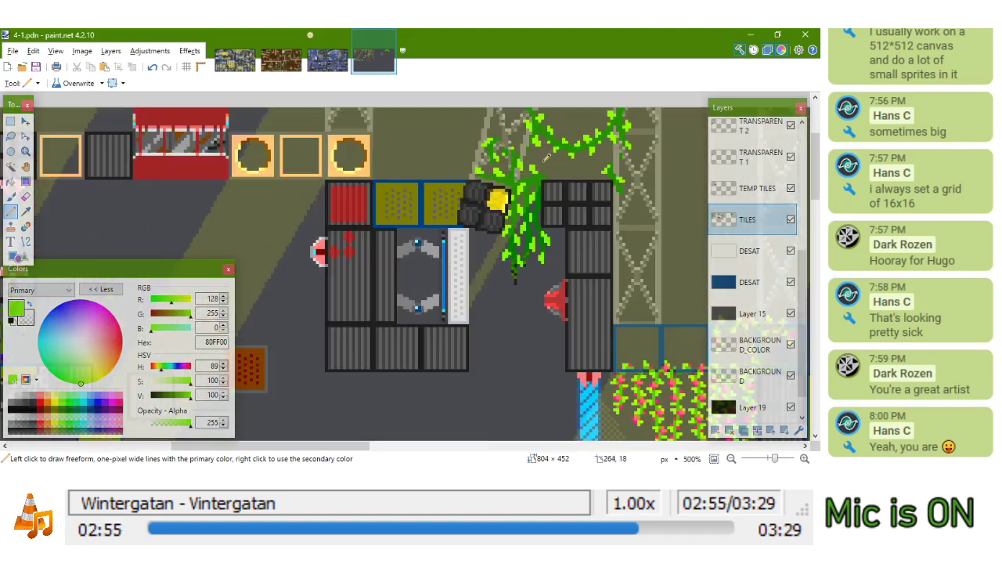
pyautogui.keyDown('ctrl'); pyautogui.scroll(-2, 485, 204); pyautogui.keyUp('ctrl')
pyautogui.keyDown('ctrl'); pyautogui.scroll(2, 445, 177); pyautogui.keyUp('ctrl')
pyautogui.keyDown('ctrl'); pyautogui.scroll(2, 445, 176); pyautogui.keyUp('ctrl')
pyautogui.keyDown('ctrl'); pyautogui.scroll(-2, 445, 175); pyautogui.keyUp('ctrl')
pyautogui.keyDown('ctrl'); pyautogui.scroll(5, 445, 172); pyautogui.keyUp('ctrl')
pyautogui.keyDown('ctrl'); pyautogui.scroll(-2, 446, 170); pyautogui.keyUp('ctrl')
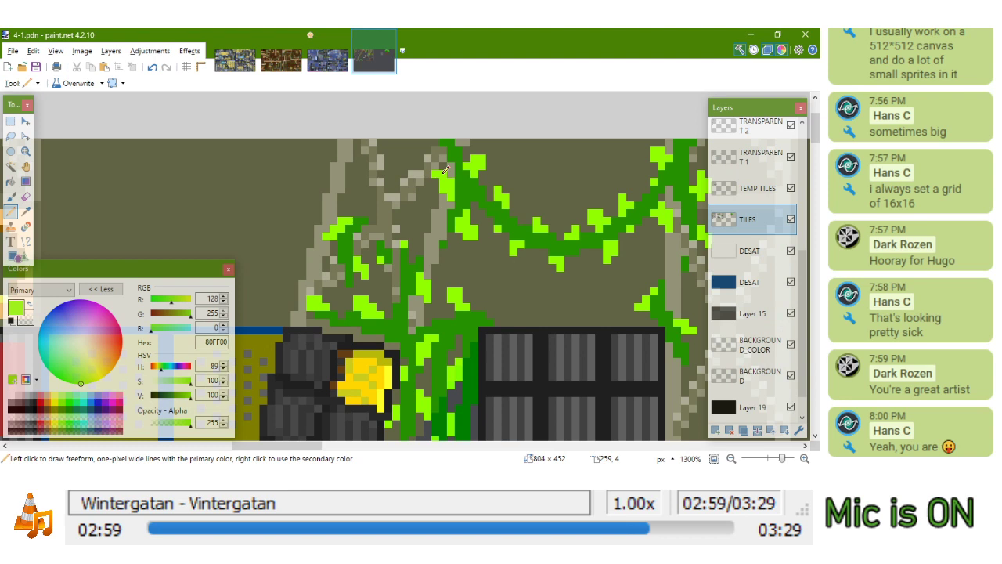
# Sample the vine's dark green and draw a strand arching from its top end over the slanted support's tip and down the other side
pyautogui.keyDown('ctrl'); pyautogui.scroll(3, 461, 211); pyautogui.keyUp('ctrl')
pyautogui.moveTo(468, 217); pyautogui.dragTo(471, 290)
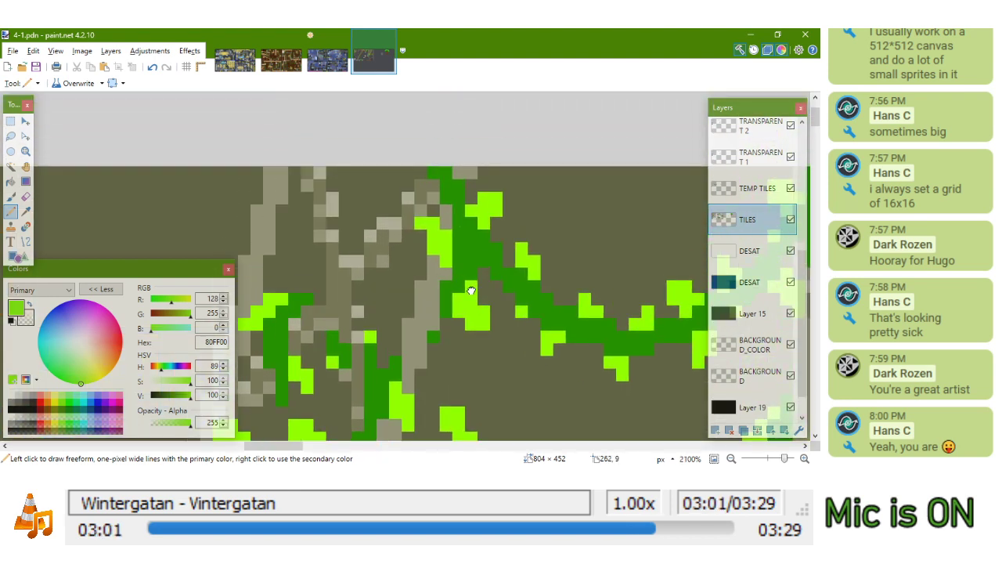
pyautogui.press('k')
pyautogui.click(450, 182)
pyautogui.moveTo(451, 182)
pyautogui.mouseDown()
pyautogui.moveTo(455, 169)
pyautogui.moveTo(475, 221)
pyautogui.moveTo(426, 235)
pyautogui.moveTo(426, 244)
pyautogui.mouseUp()
pyautogui.click(448, 213)
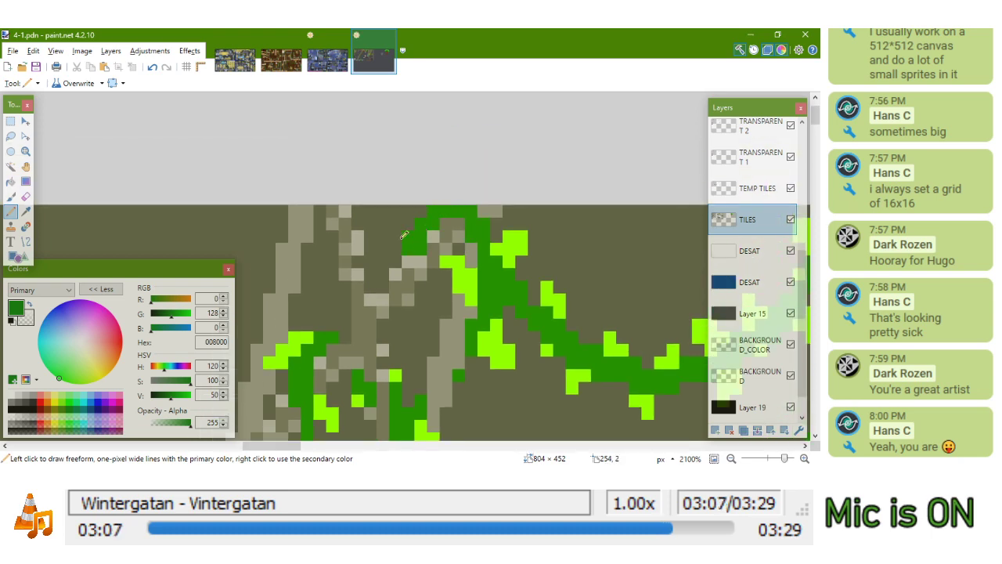
pyautogui.scroll(-3, 404, 235)
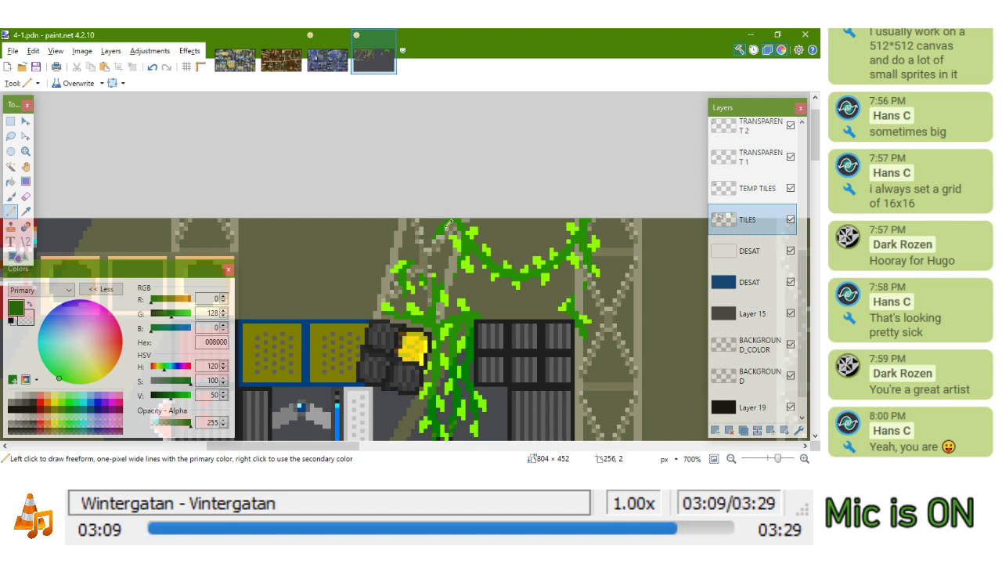
# Extend the dark green vine from its left end down to the lone green pixel along the slanted support's right edge
pyautogui.scroll(4, 448, 225)
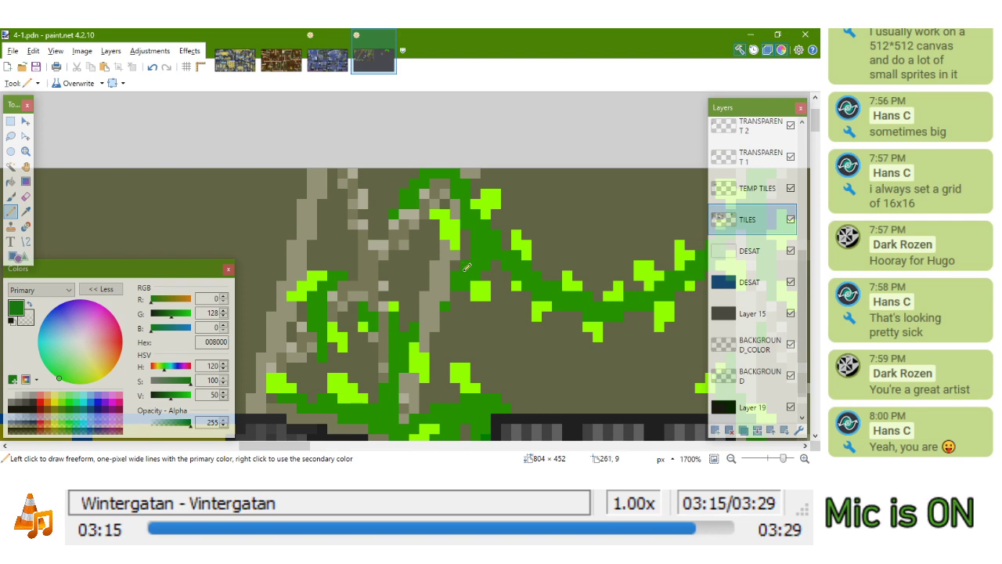
pyautogui.scroll(-3, 443, 301)
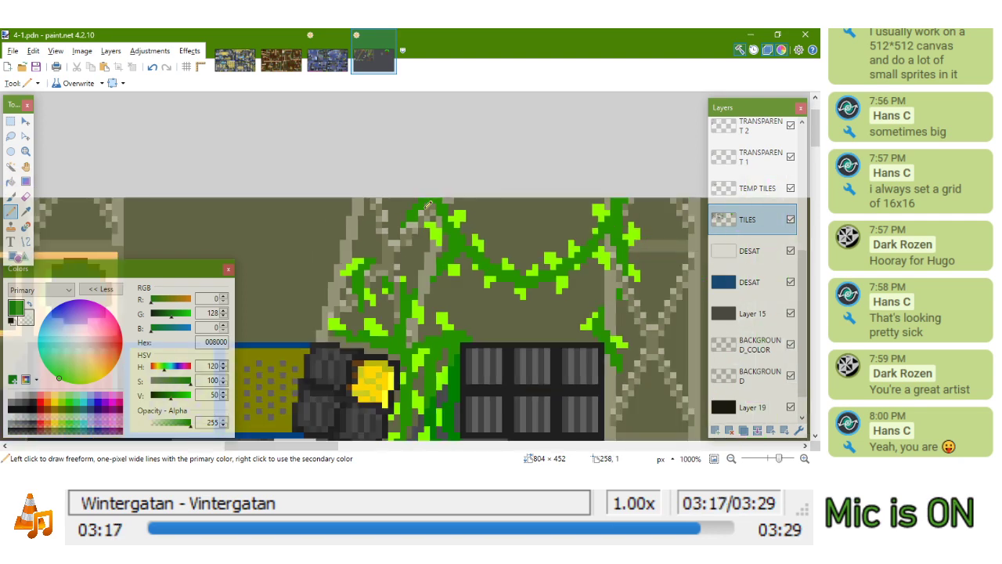
pyautogui.scroll(3, 437, 228)
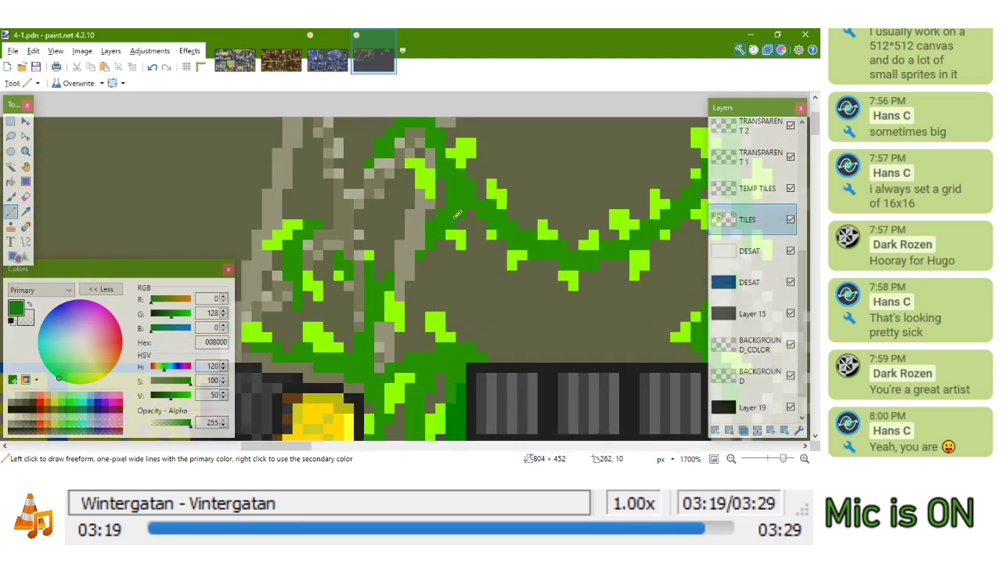
pyautogui.scroll(-3, 458, 213)
# Sample the bright green and add a small leaf at the lower end of the strand beside the slanted support
pyautogui.press('k')
pyautogui.click(425, 252)
pyautogui.scroll(-5, 425, 256)
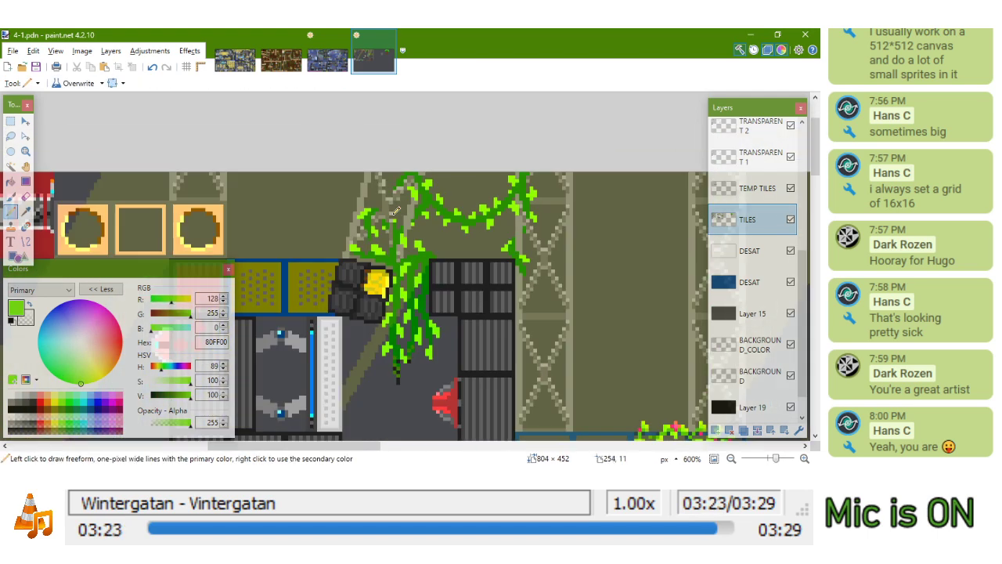
pyautogui.scroll(5, 399, 212)
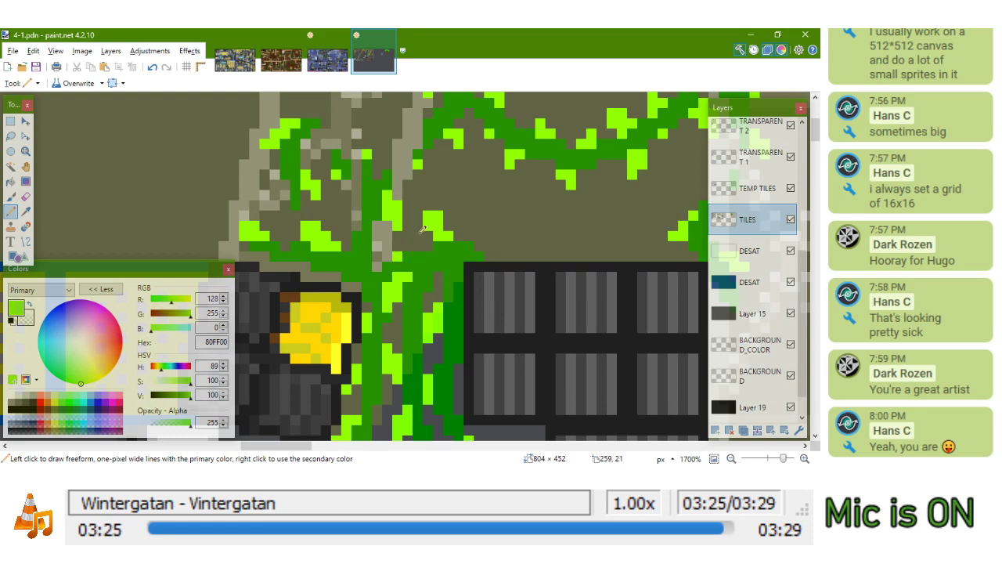
# Examine the vines around the tilted crates and slanted support up close and within the whole level
pyautogui.scroll(-4, 415, 241)
pyautogui.scroll(2, 422, 255)
pyautogui.scroll(-2, 441, 270)
pyautogui.scroll(4, 451, 304)
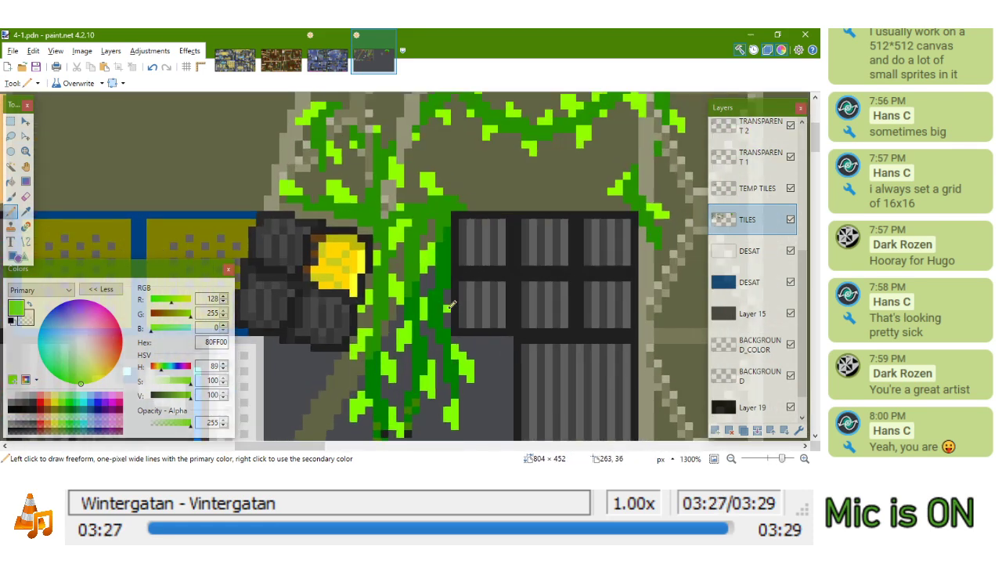
pyautogui.scroll(-3, 449, 232)
pyautogui.scroll(-2, 448, 305)
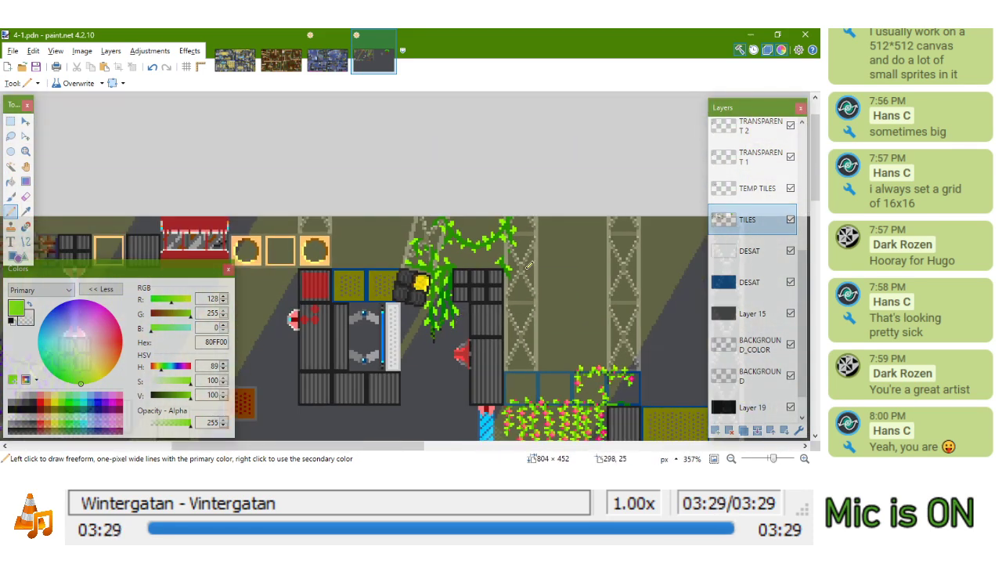
pyautogui.scroll(2, 501, 223)
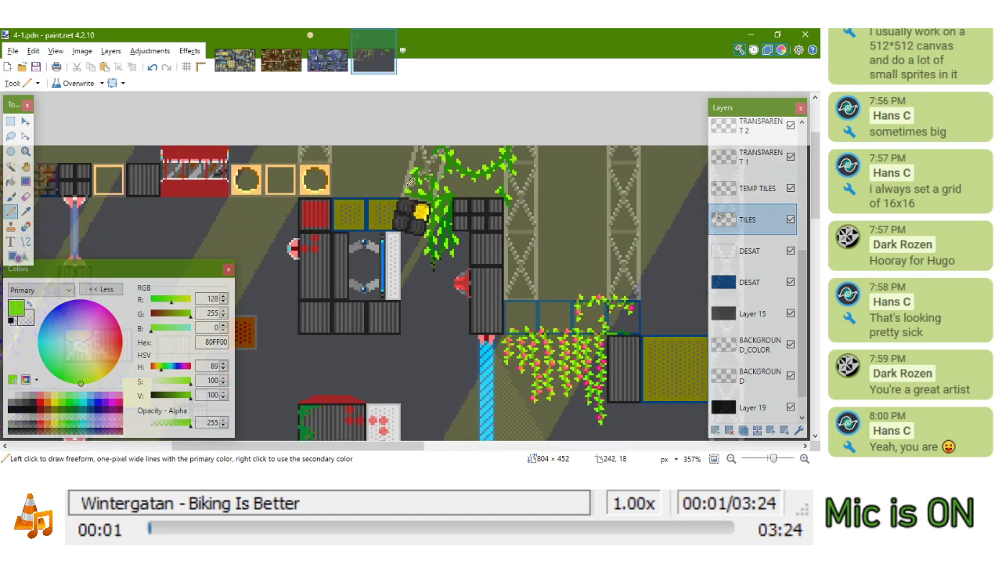
pyautogui.scroll(2, 505, 221)
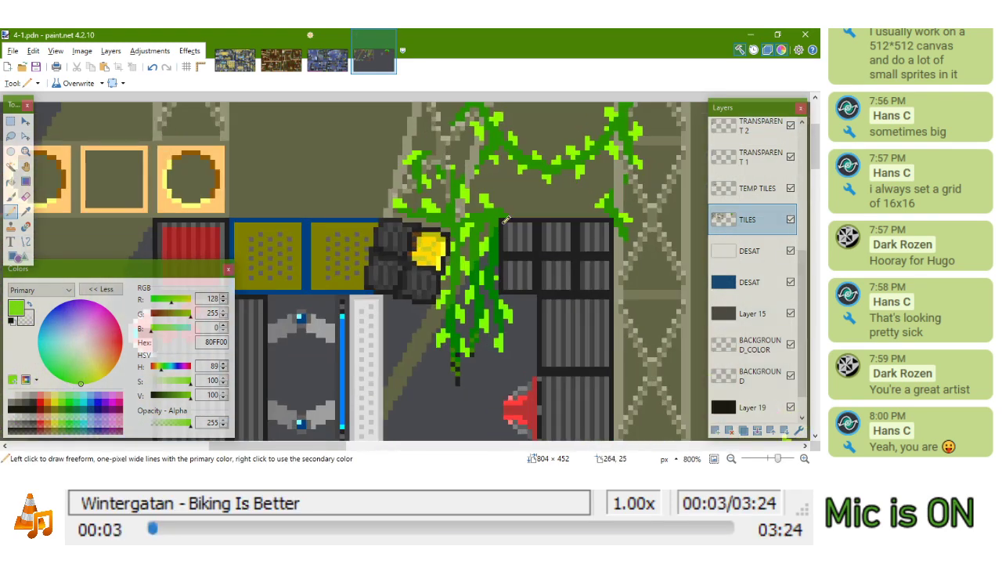
pyautogui.scroll(-2, 506, 220)
pyautogui.scroll(4, 436, 233)
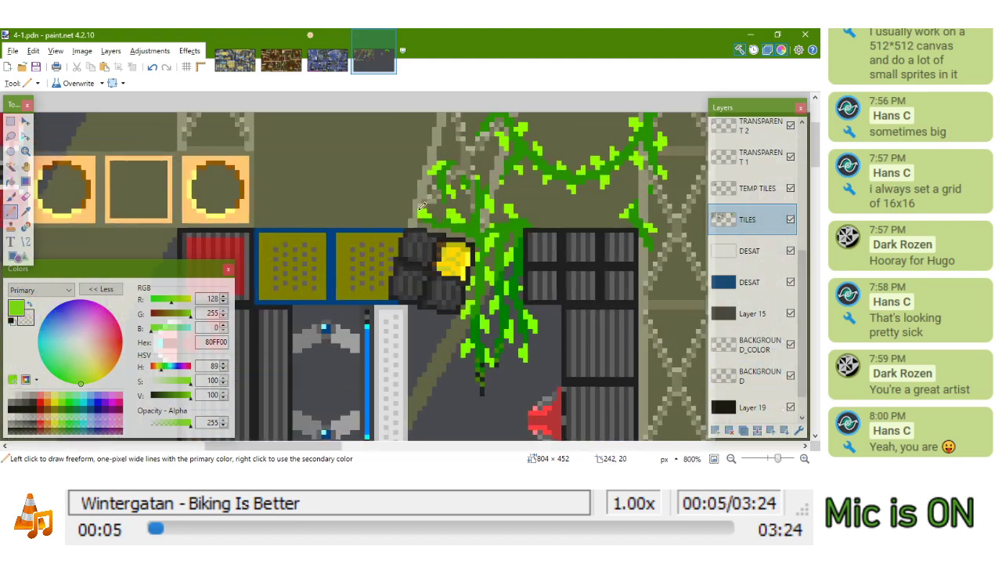
pyautogui.scroll(1, 436, 233)
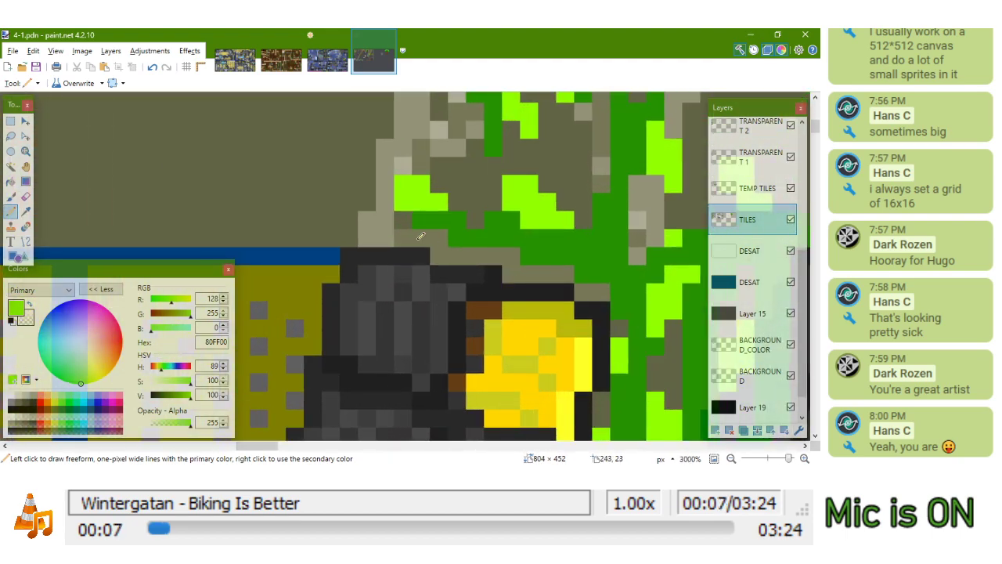
pyautogui.scroll(-5, 371, 237)
pyautogui.scroll(-1, 371, 237)
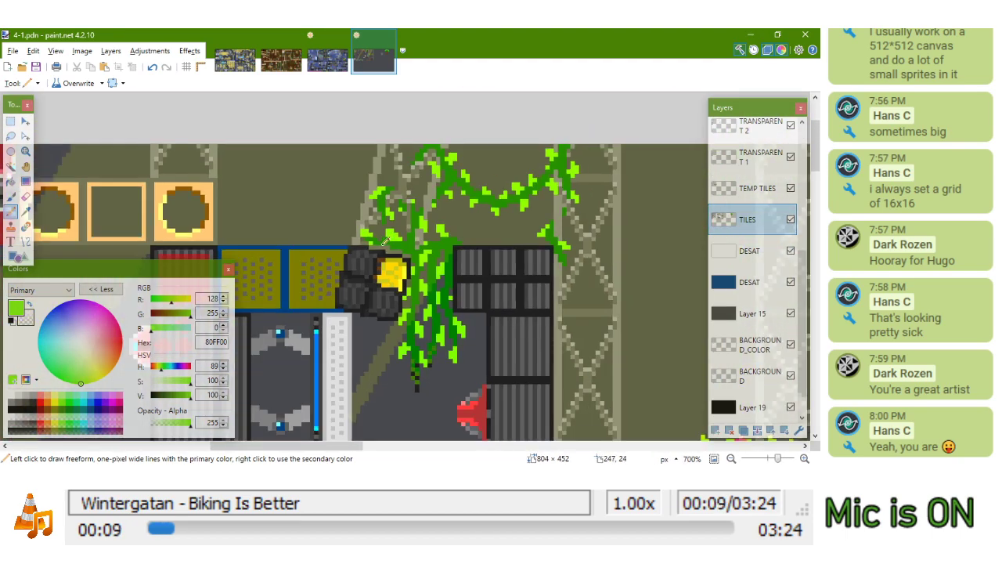
pyautogui.scroll(3, 375, 234)
pyautogui.scroll(-4, 385, 223)
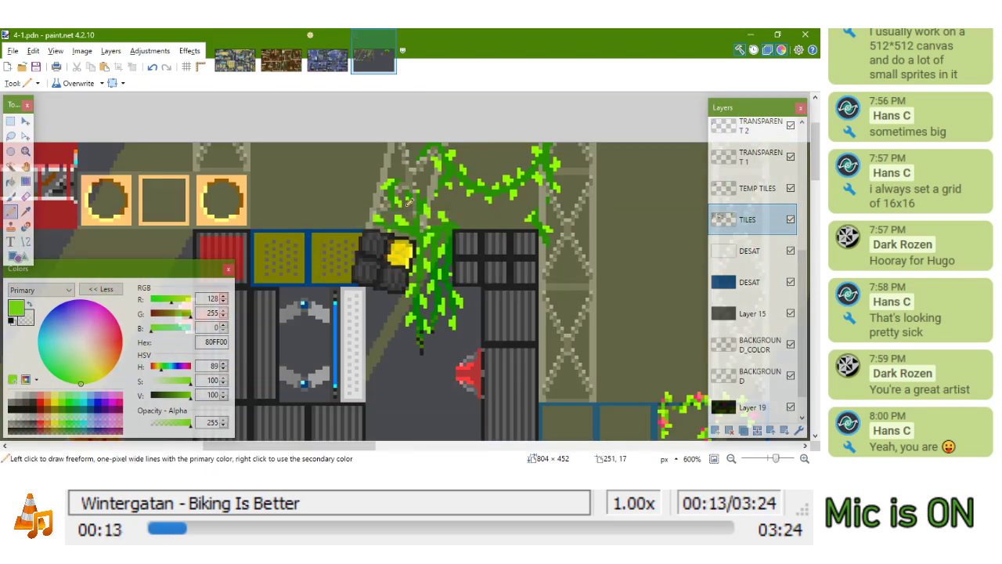
pyautogui.scroll(-4, 408, 202)
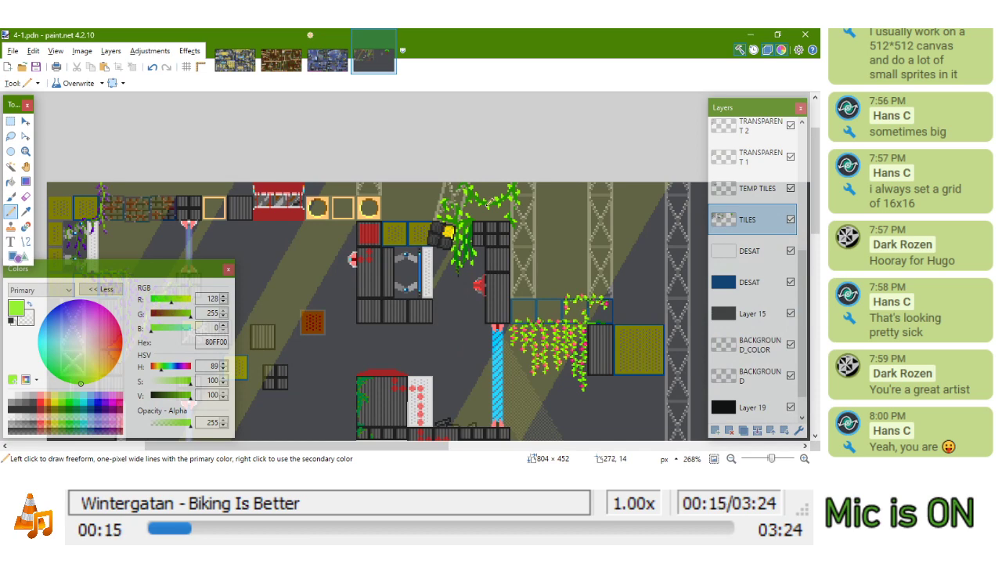
pyautogui.moveTo(508, 186); pyautogui.dragTo(545, 153)
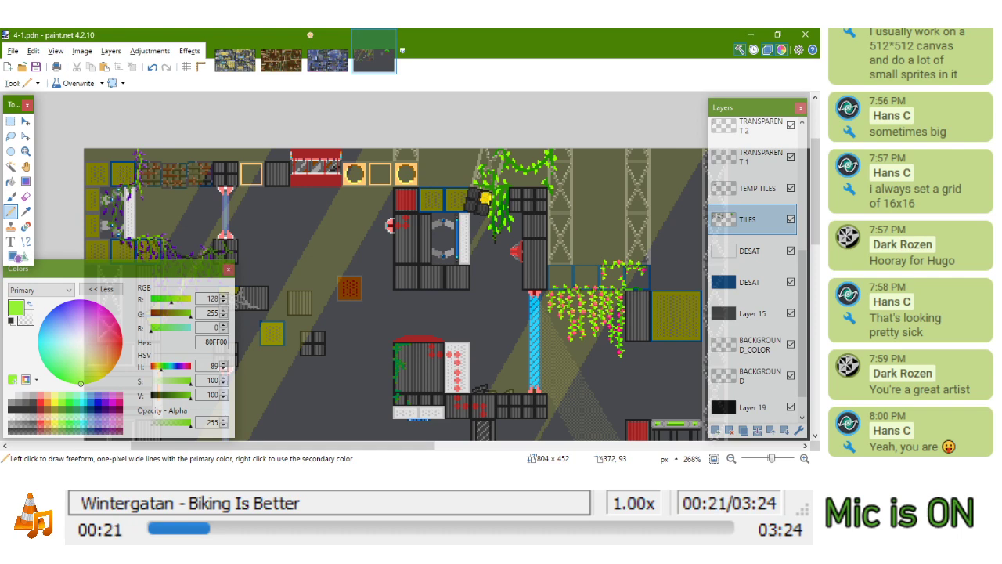
# Switch to the web browser and search Google Images for "vines" in a new tab
pyautogui.hotkey('alt', 'Tab')
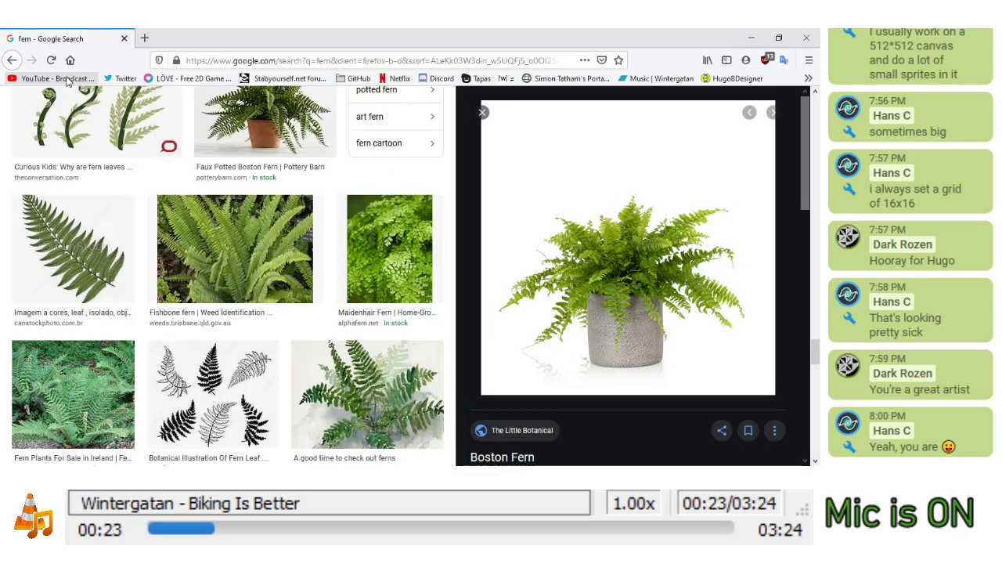
pyautogui.middleClick(70, 60)
pyautogui.click(737, 103)
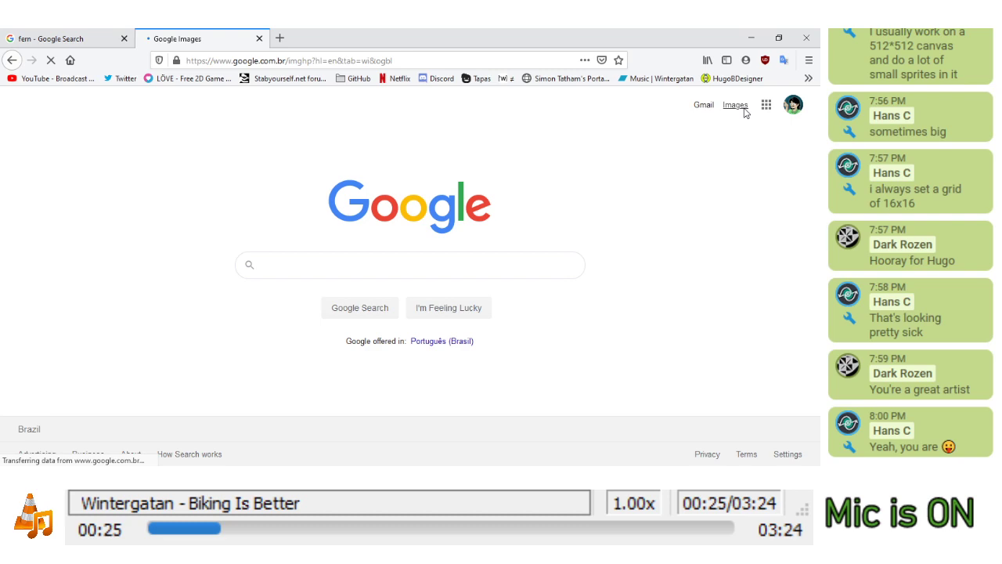
pyautogui.write('vines')
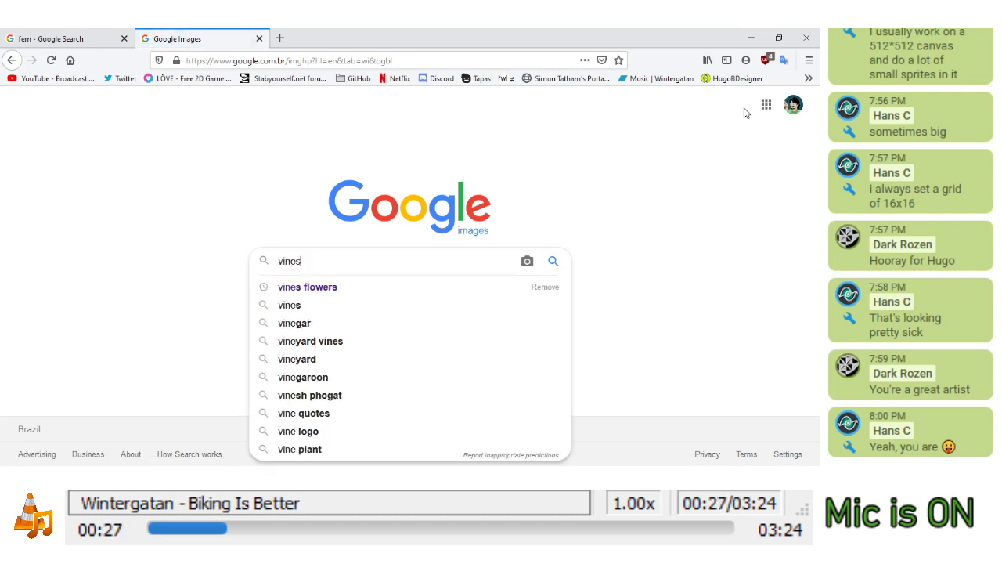
pyautogui.press('Return')
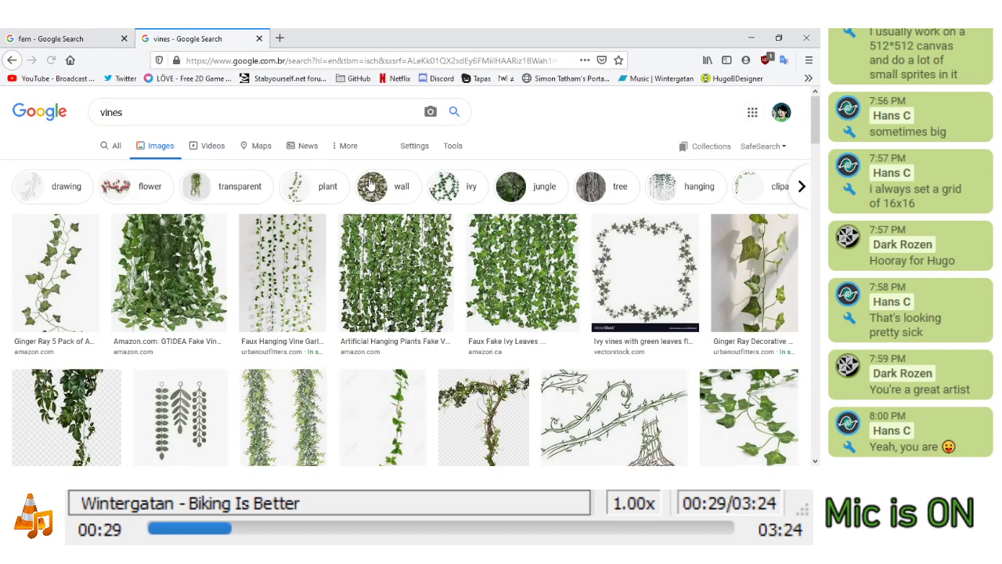
# Browse the vine image results for reference on how hanging vines and their leaves look
pyautogui.scroll(-5, 371, 183)
pyautogui.scroll(-5, 370, 182)
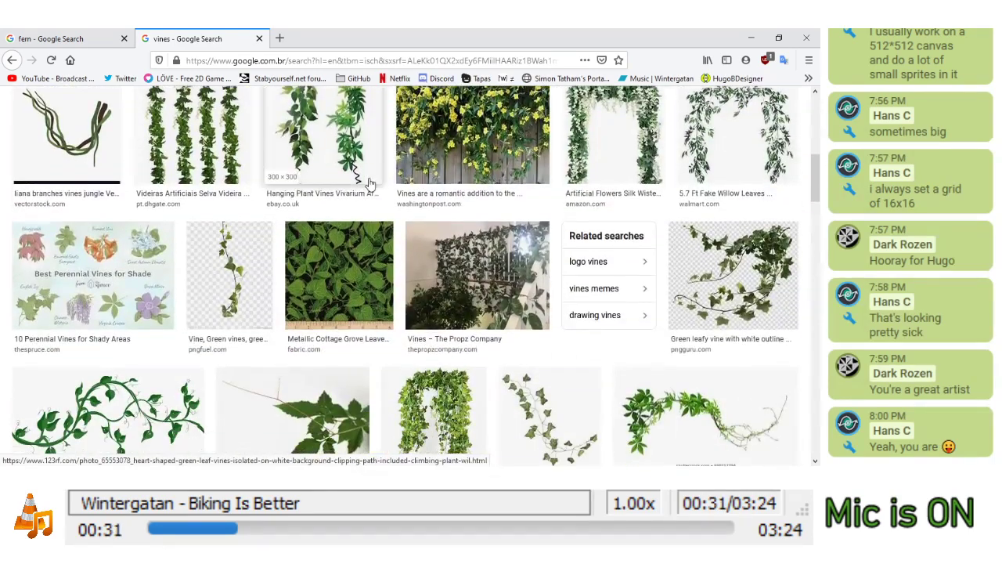
pyautogui.scroll(3, 371, 183)
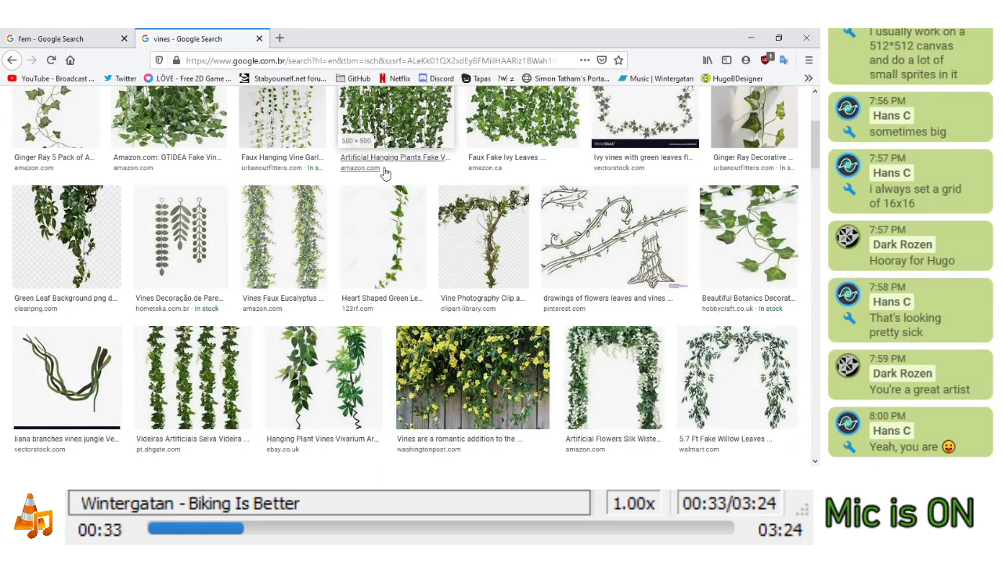
pyautogui.scroll(2, 384, 172)
pyautogui.scroll(-10, 383, 173)
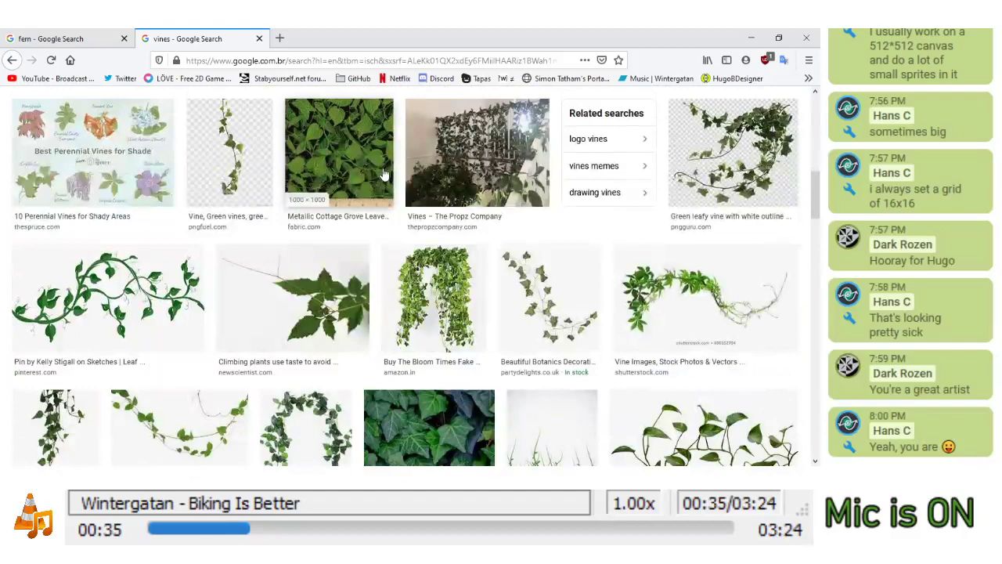
pyautogui.scroll(-3, 383, 172)
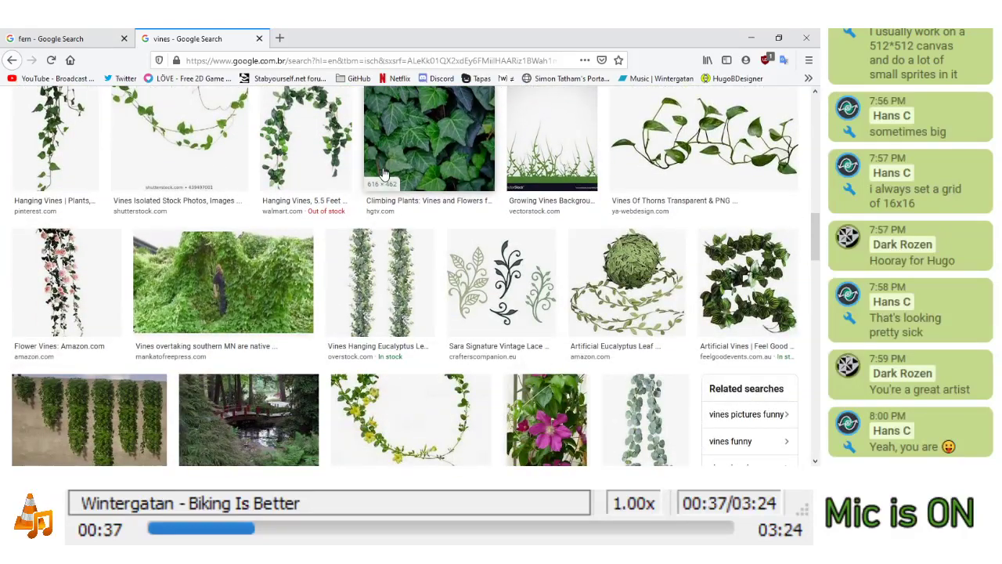
# Look further through the vine image results and preview the purple wisteria growing on a white wall trellis
pyautogui.scroll(-3, 313, 235)
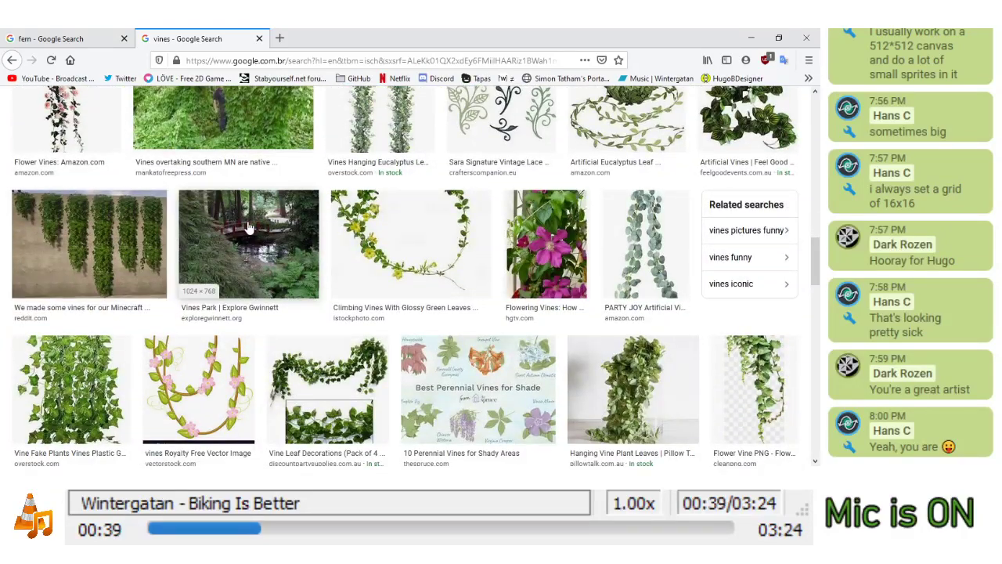
pyautogui.scroll(-3, 247, 227)
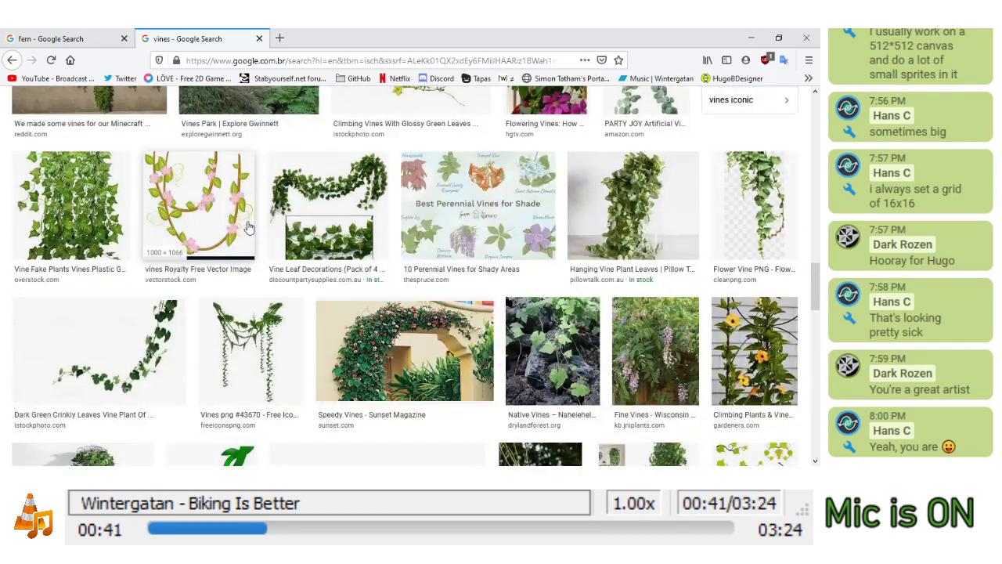
pyautogui.scroll(-3, 247, 227)
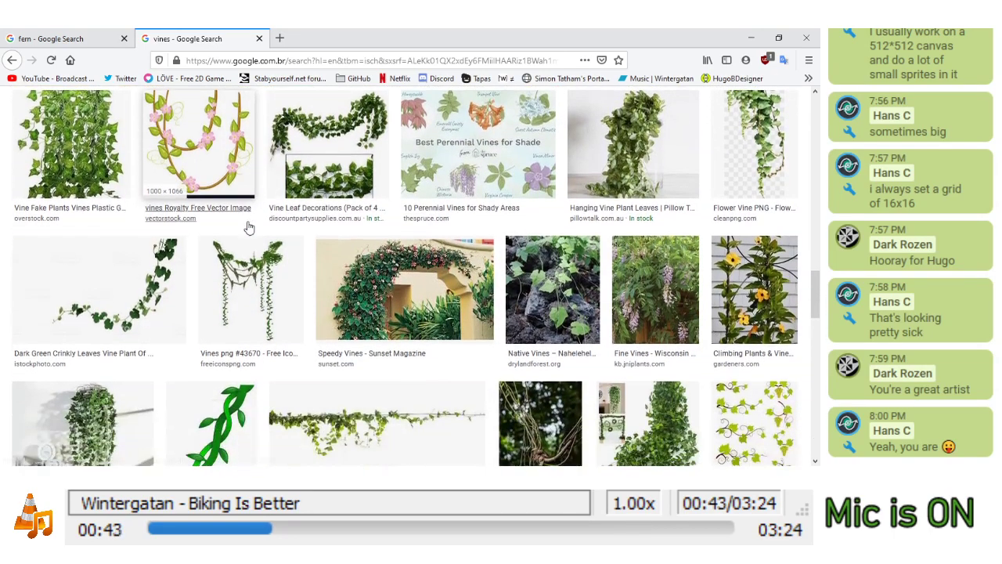
pyautogui.scroll(-3, 247, 227)
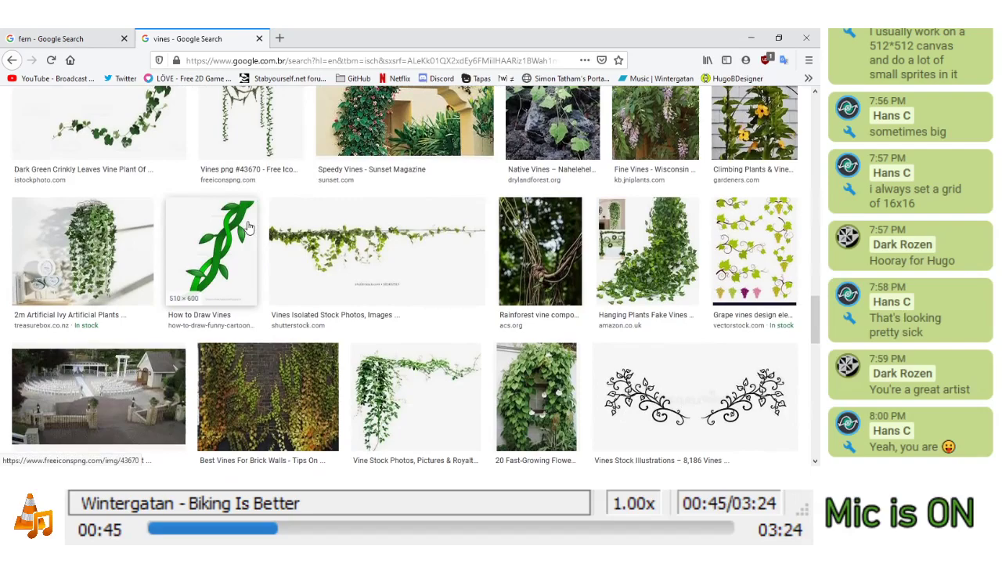
pyautogui.scroll(-1, 247, 227)
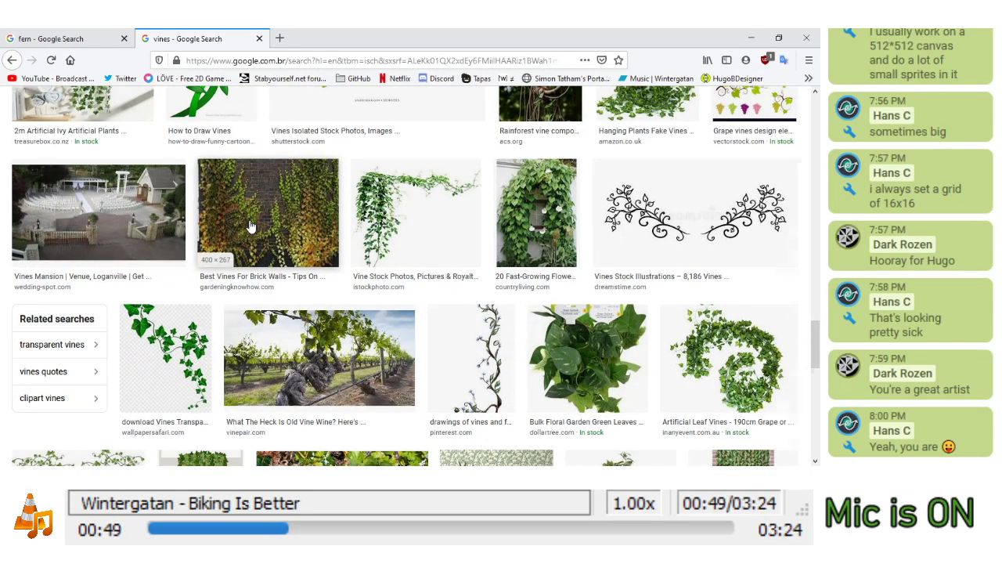
pyautogui.scroll(-5, 250, 226)
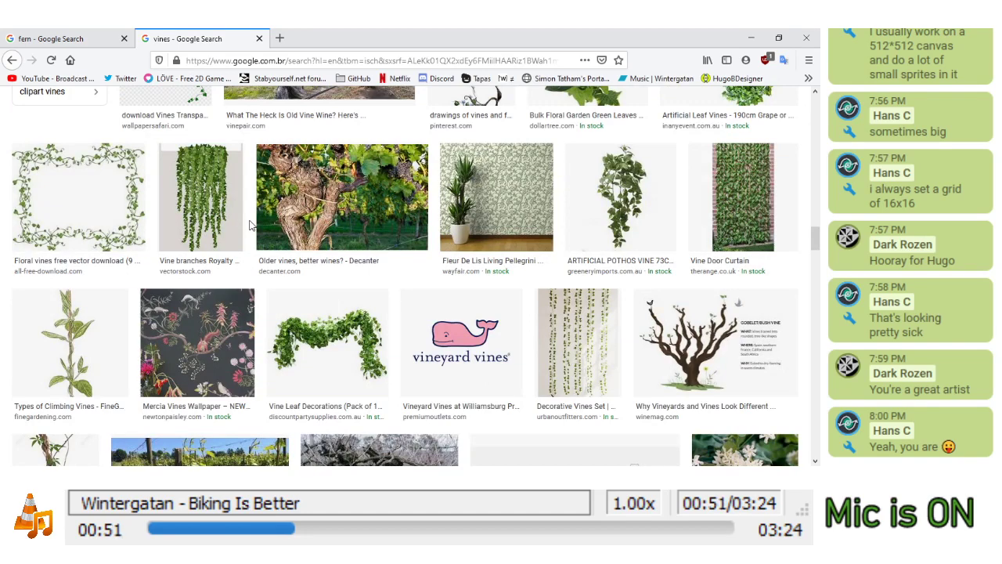
pyautogui.scroll(-2, 249, 225)
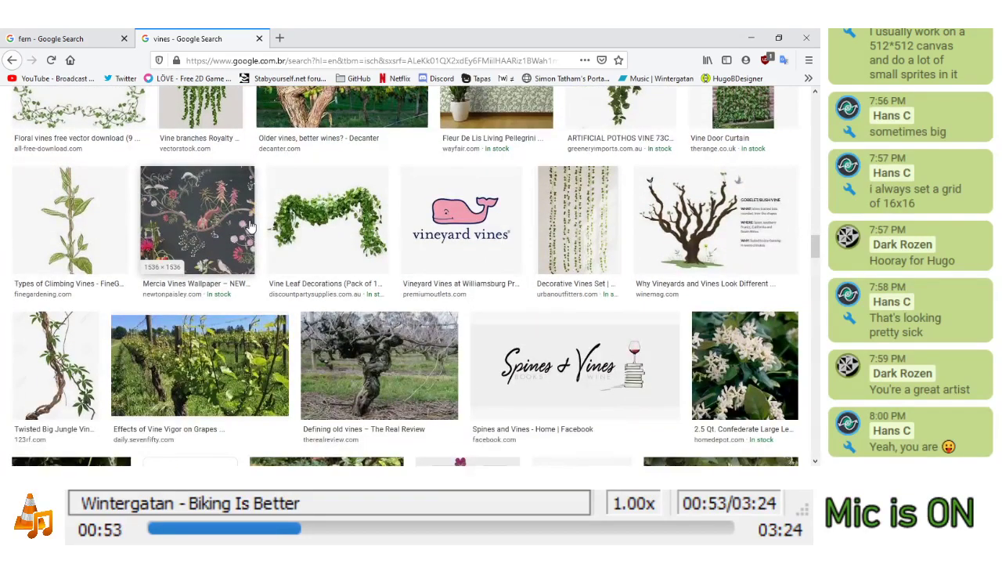
pyautogui.scroll(-1, 250, 225)
pyautogui.scroll(-3, 250, 225)
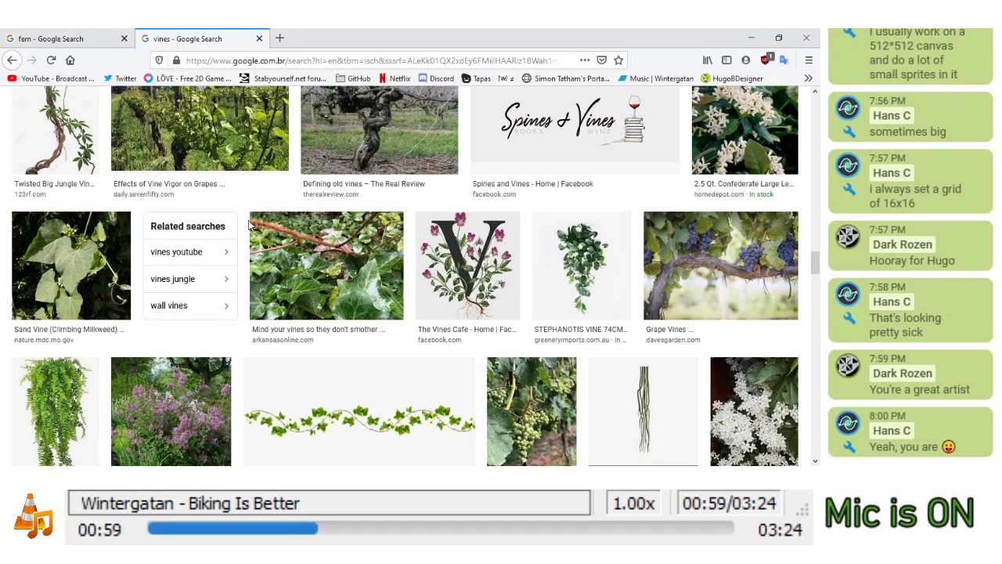
pyautogui.scroll(-3, 249, 226)
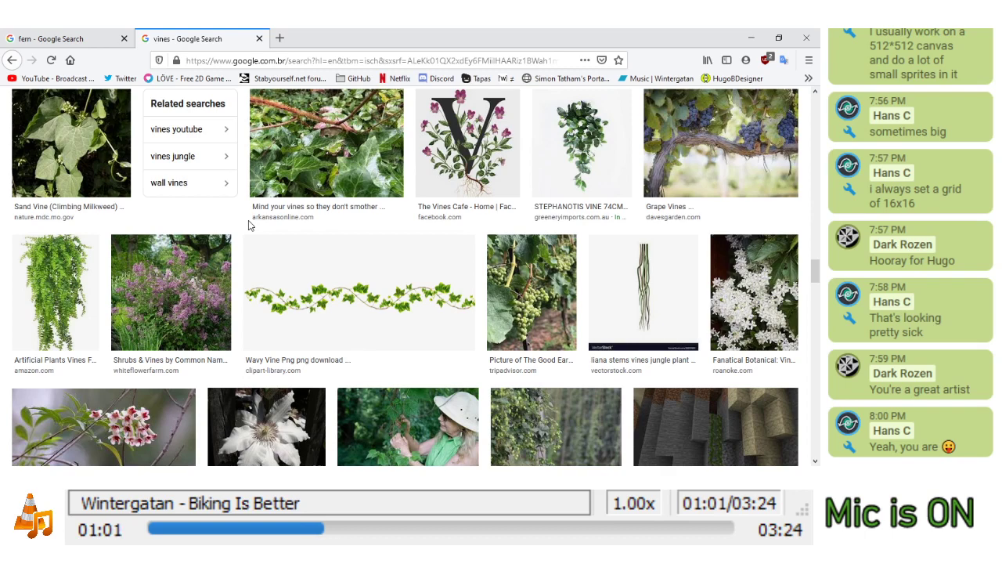
pyautogui.scroll(-5, 249, 225)
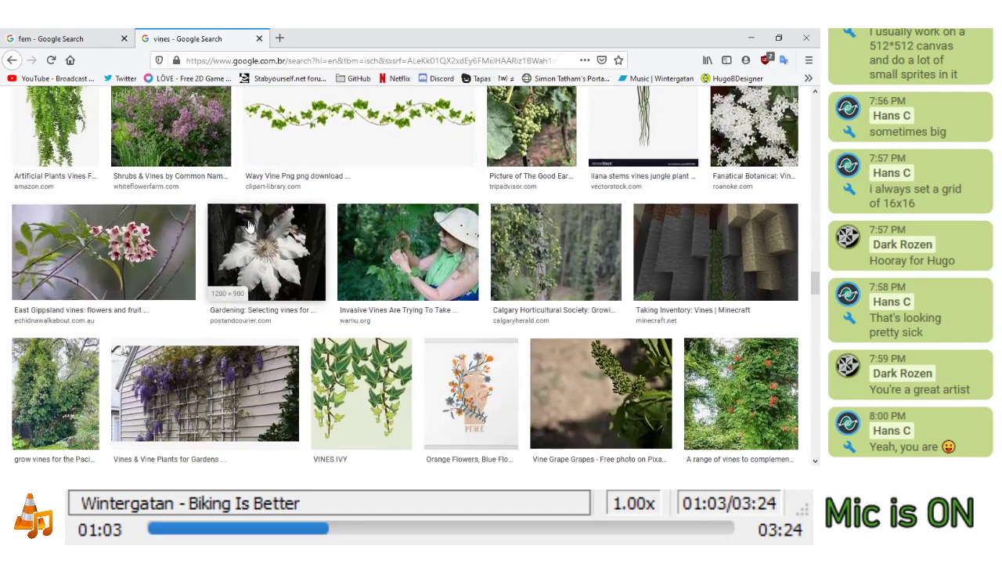
pyautogui.scroll(-2, 670, 234)
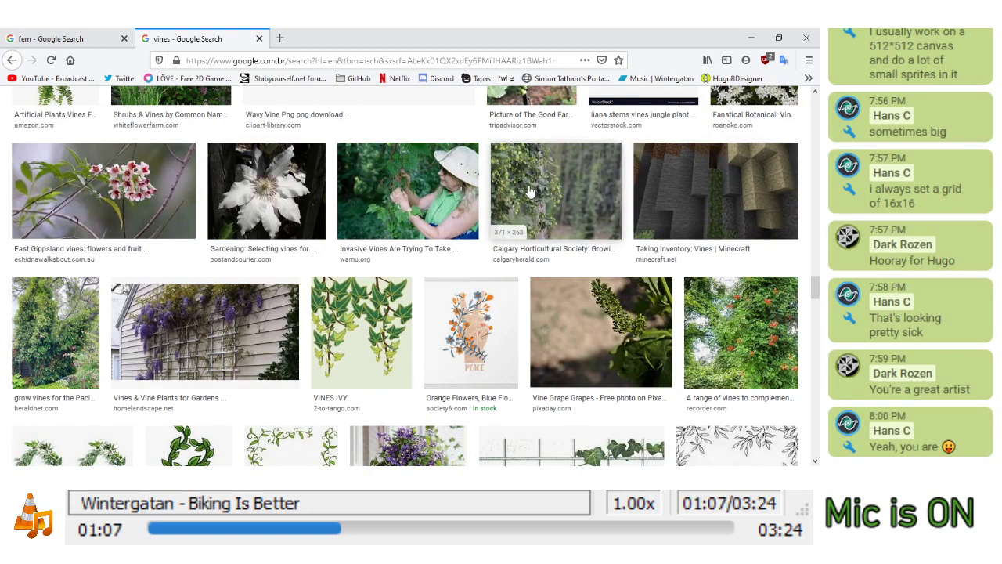
pyautogui.scroll(-2, 531, 191)
pyautogui.click(207, 278)
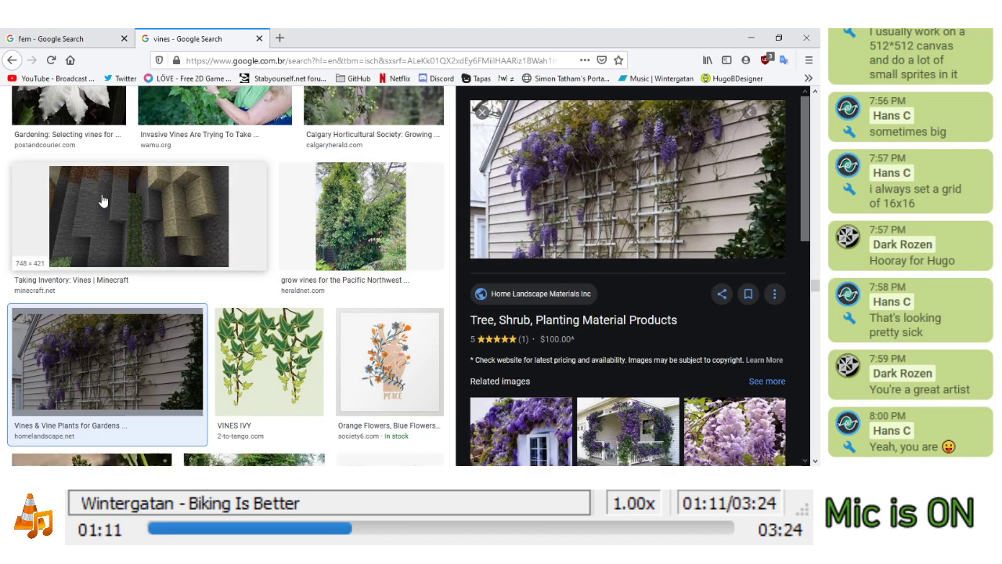
# Look through more vine image results and preview the Virginia creeper covering a brick wall
pyautogui.scroll(-5, 269, 193)
pyautogui.scroll(-4, 254, 213)
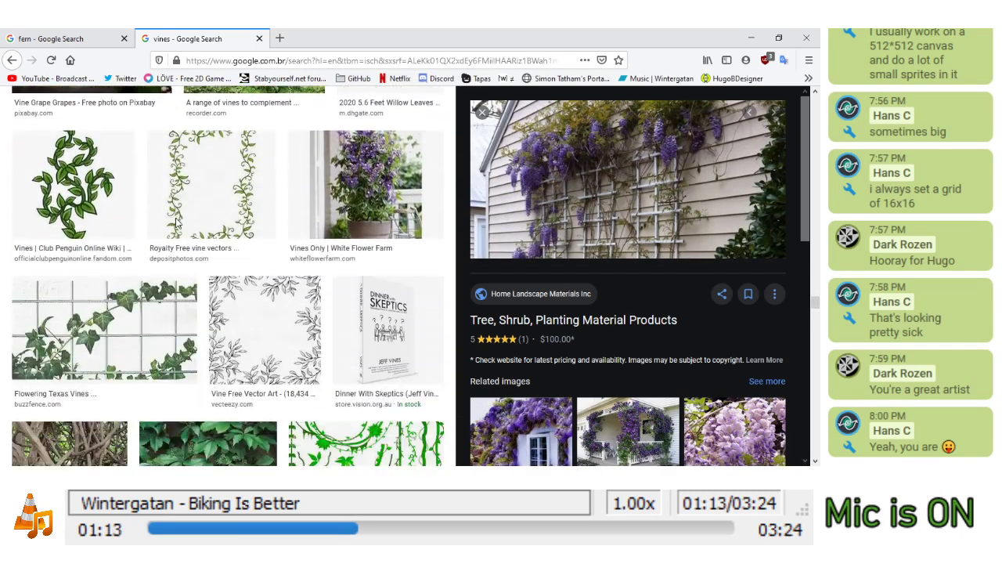
pyautogui.scroll(-5, 176, 223)
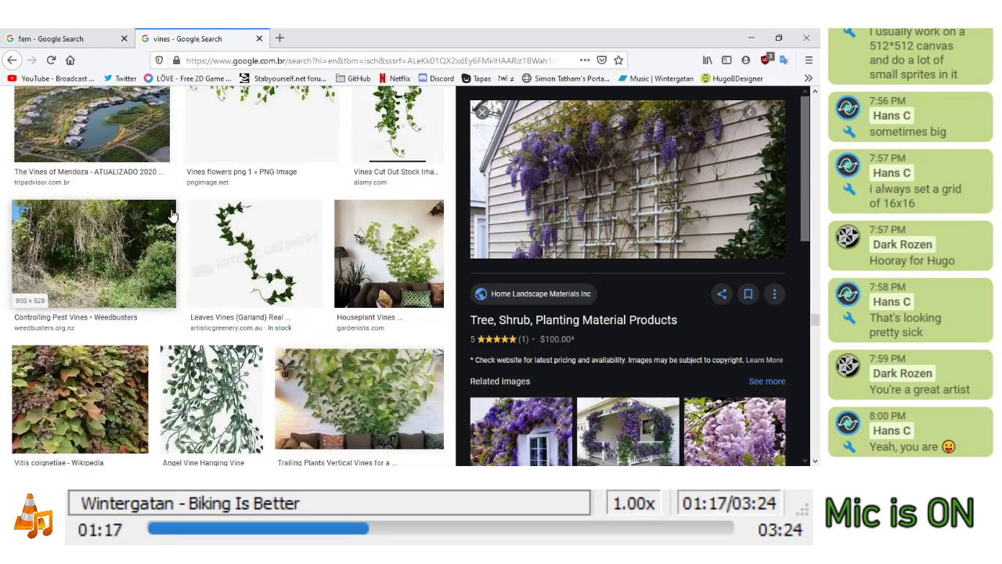
pyautogui.scroll(-5, 172, 213)
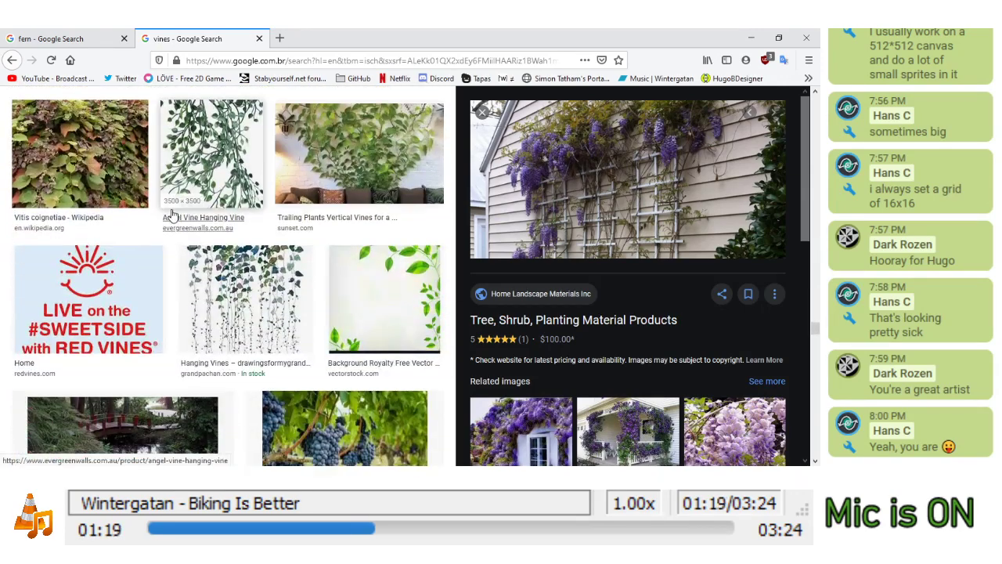
pyautogui.scroll(-5, 172, 214)
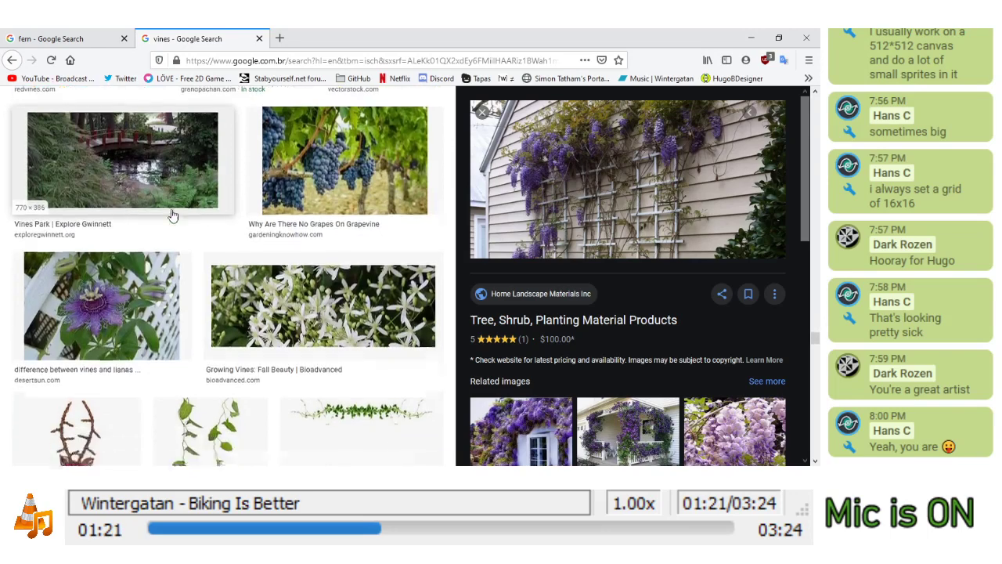
pyautogui.scroll(-5, 173, 213)
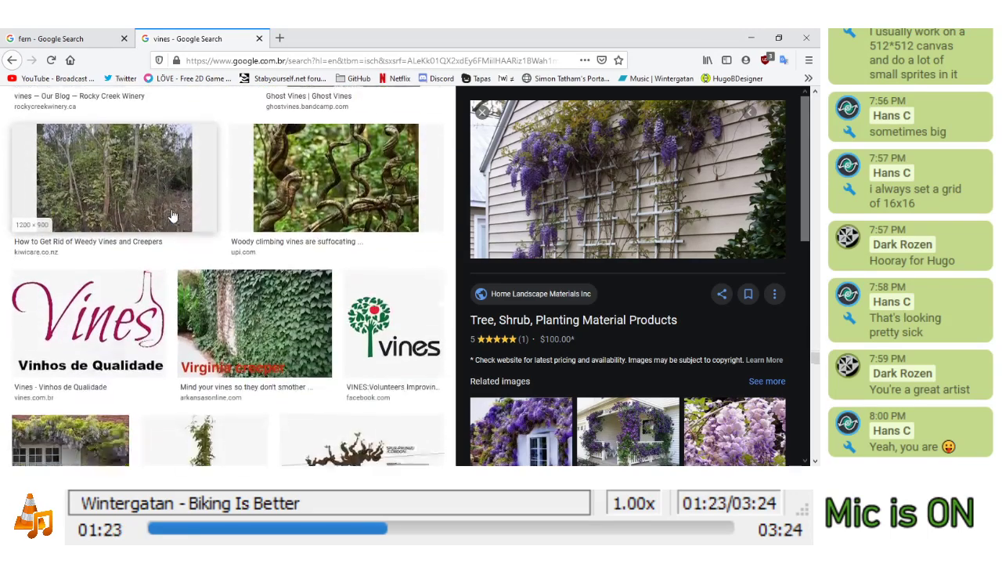
pyautogui.scroll(-2, 172, 214)
pyautogui.scroll(2, 176, 213)
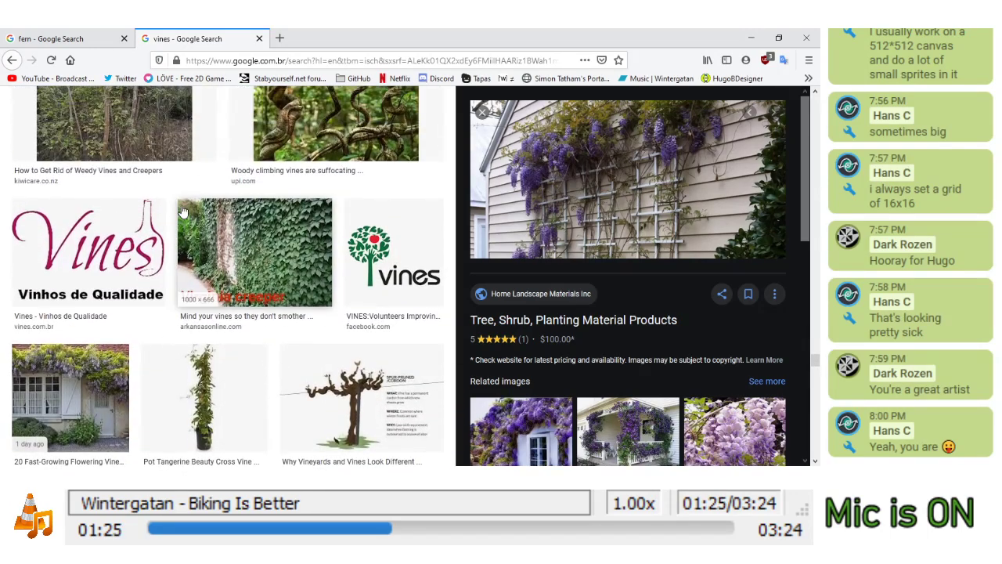
pyautogui.click(223, 253)
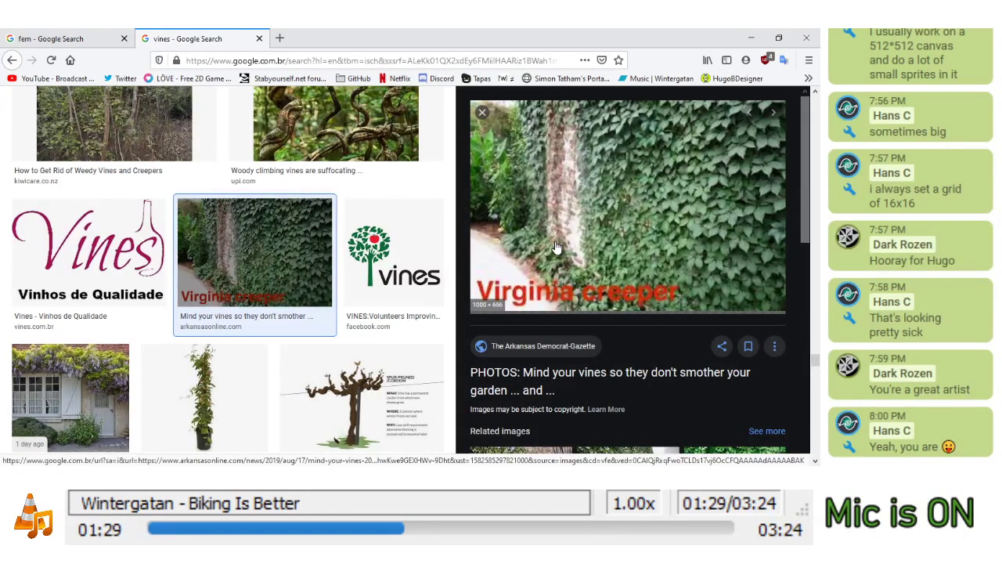
# Examine the Noor vines photo and the related images of vine-covered walls for how climbing vines spread
pyautogui.scroll(-3, 552, 245)
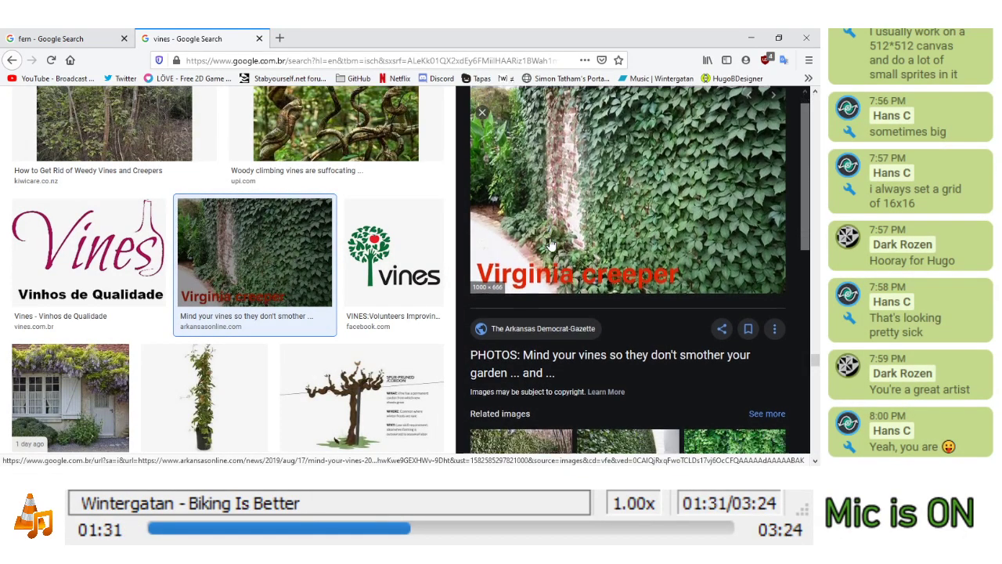
pyautogui.scroll(-4, 546, 241)
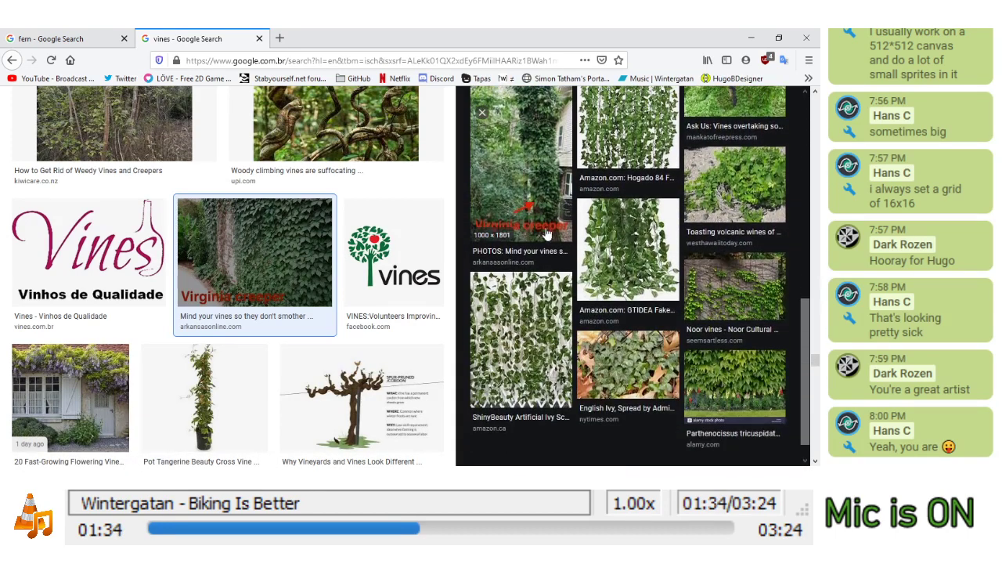
pyautogui.click(708, 288)
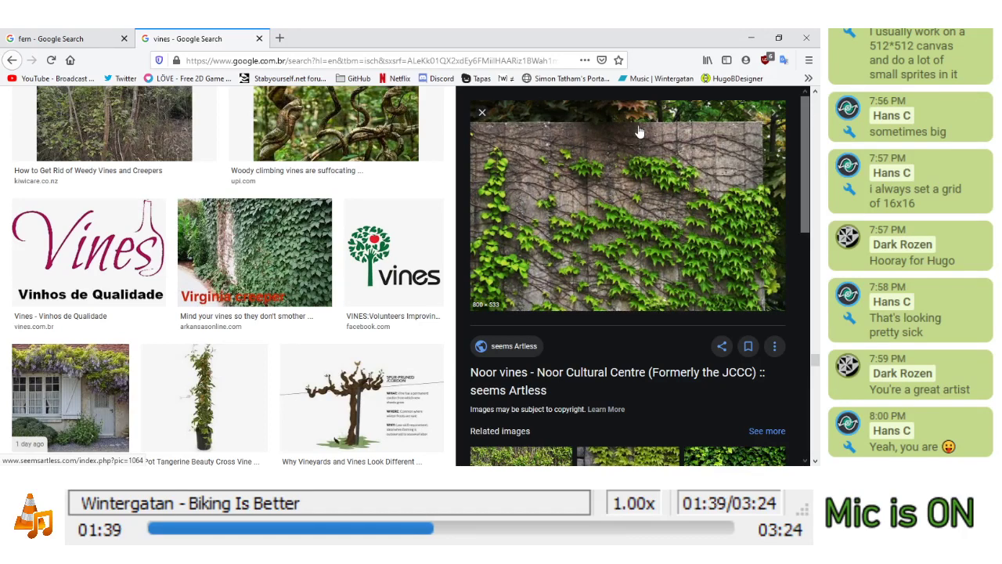
pyautogui.scroll(-2, 560, 235)
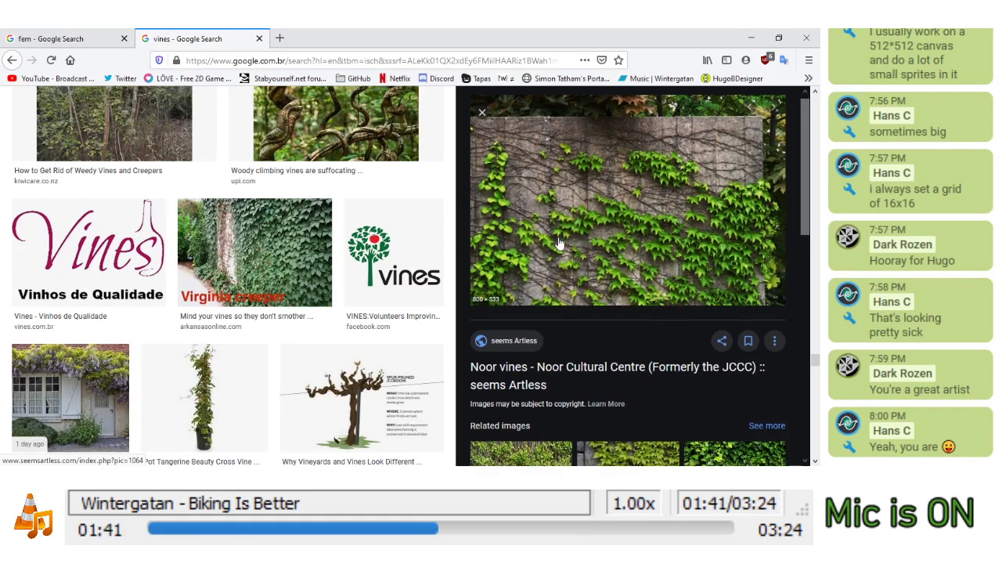
pyautogui.scroll(-5, 544, 231)
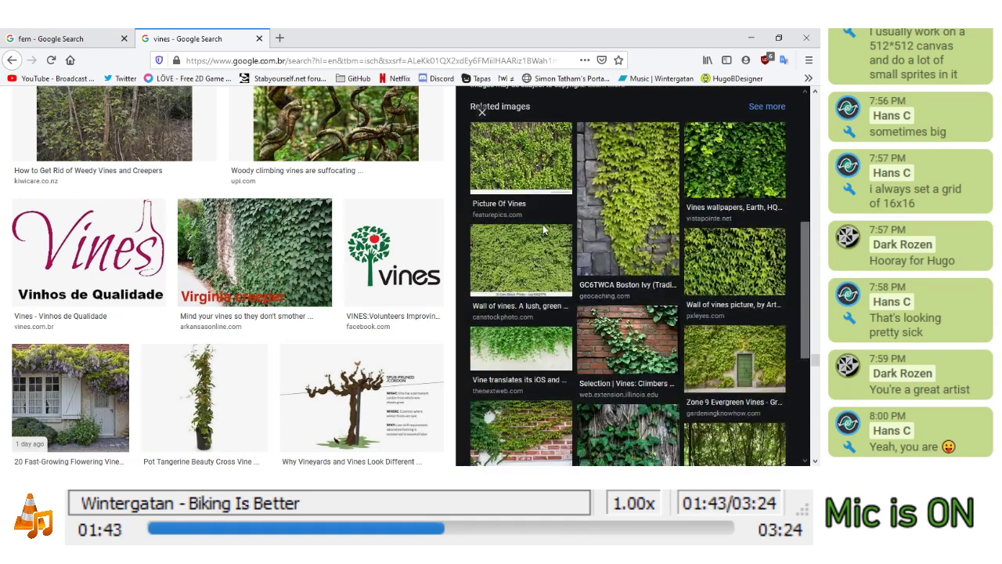
pyautogui.scroll(-2, 542, 235)
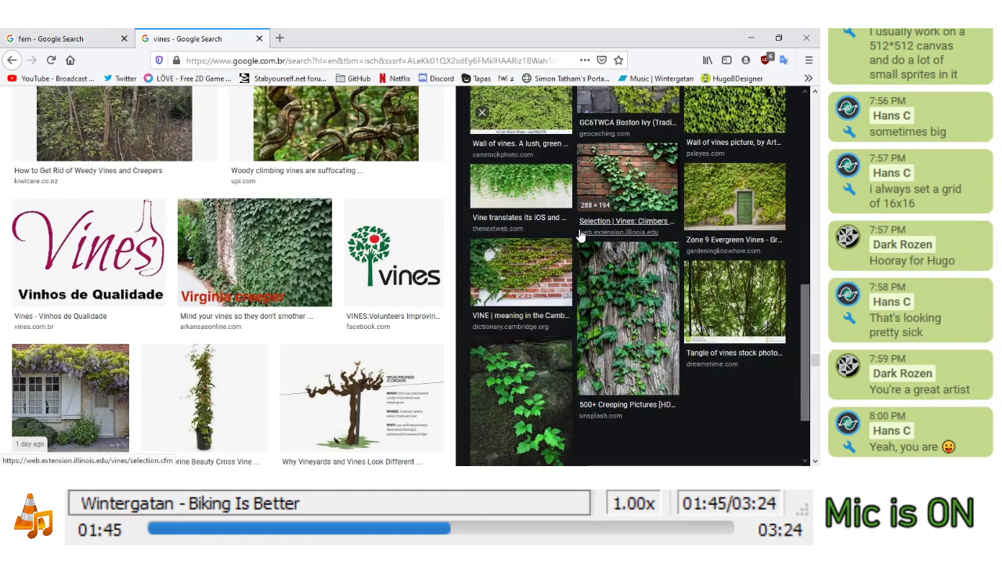
pyautogui.click(483, 423)
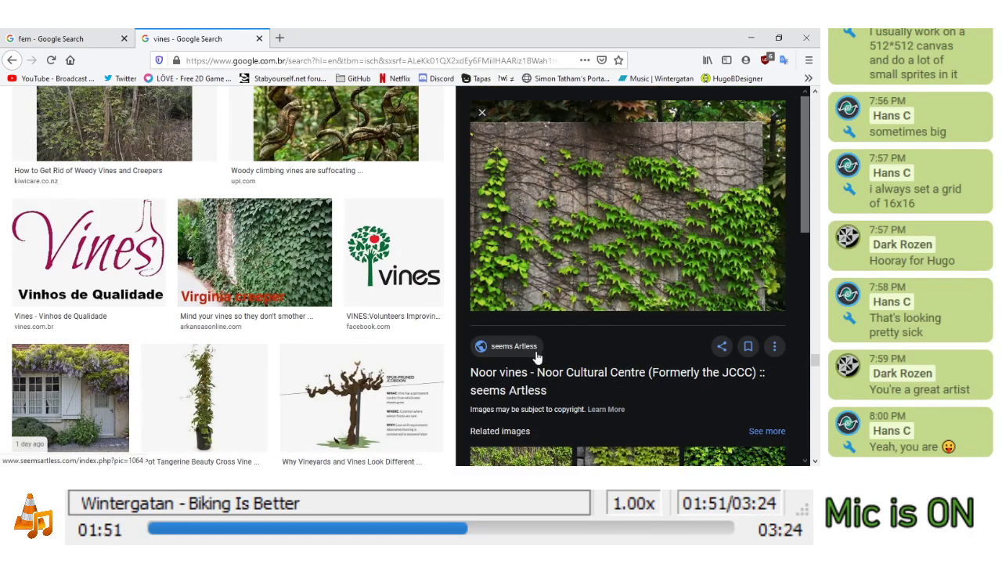
# Switch to 4-1.pdn in paint.net and bring the vine strand beside the black crates and lattice post into close view
pyautogui.moveTo(250, 464)
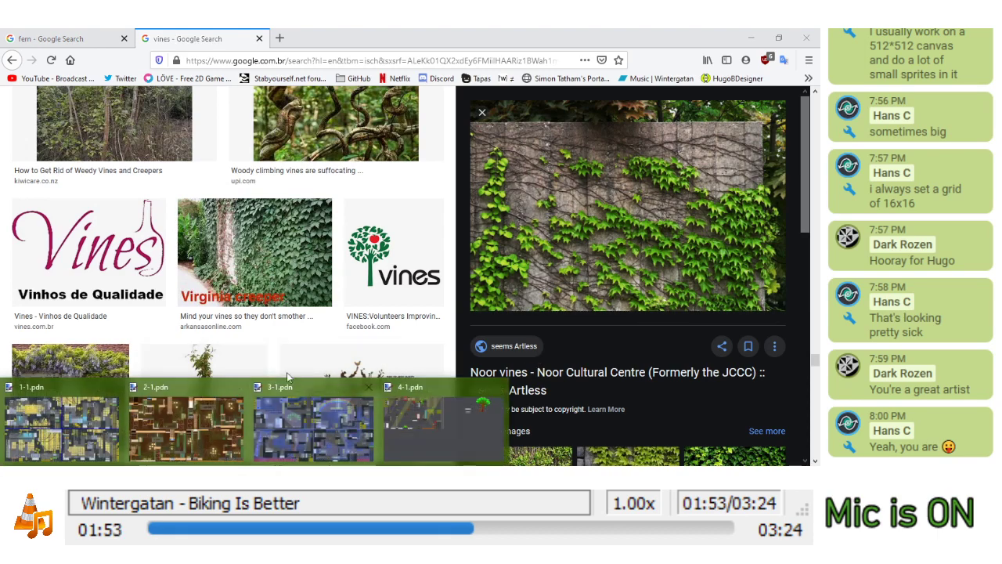
pyautogui.click(417, 423)
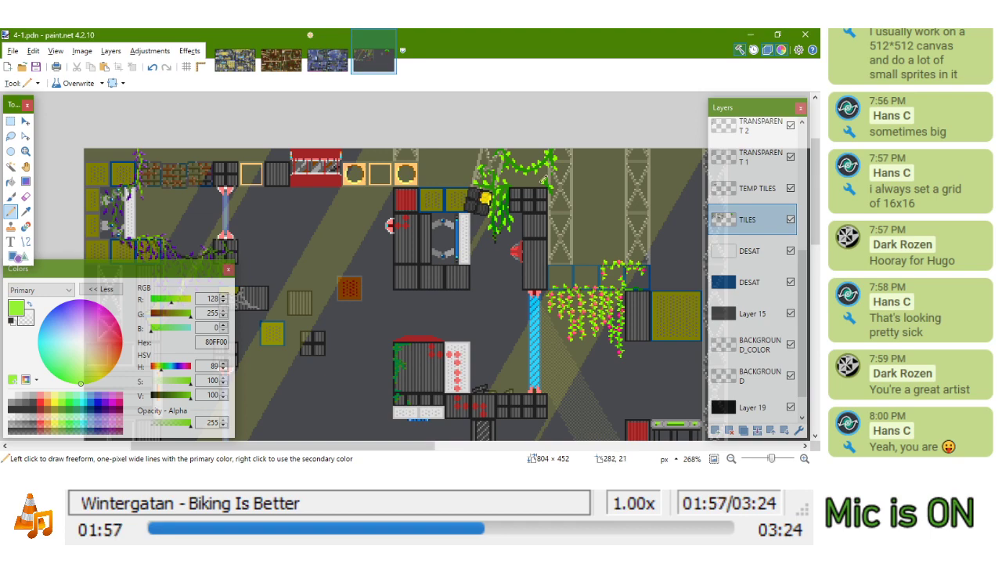
pyautogui.scroll(8, 547, 180)
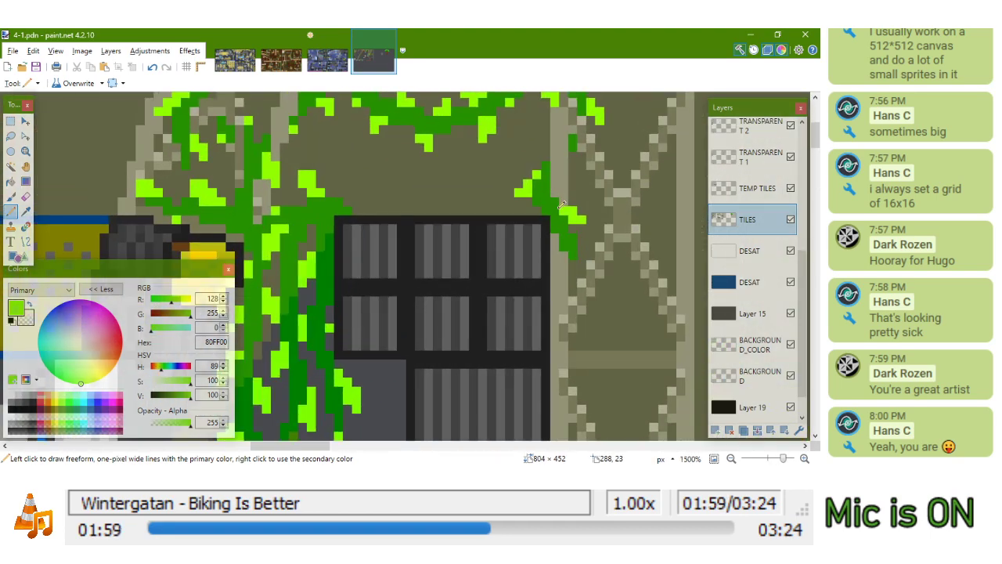
pyautogui.scroll(-4, 537, 211)
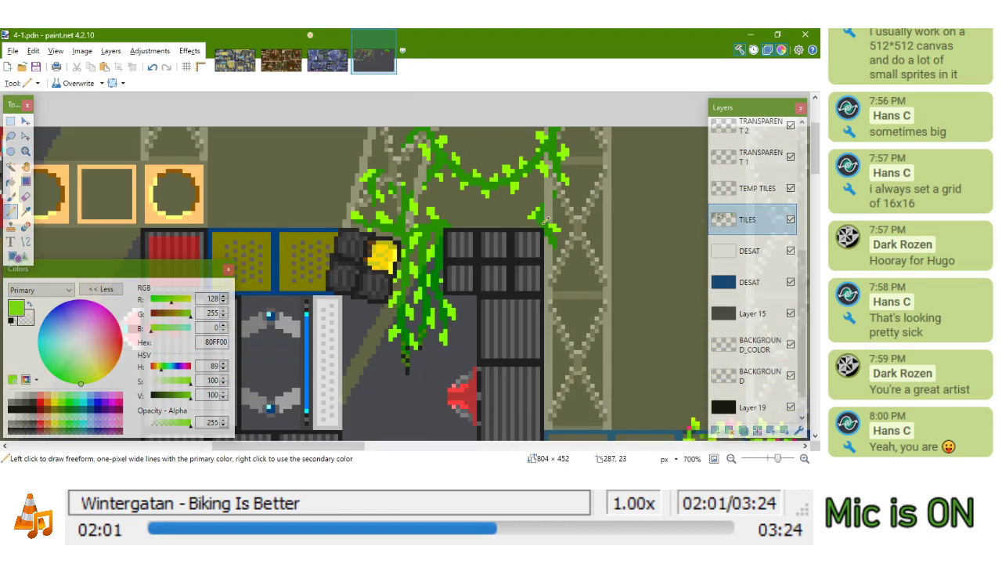
pyautogui.scroll(2, 541, 237)
pyautogui.scroll(-1, 557, 233)
# Sample the dark green 008000 and lengthen the lower end of the short strand on the lattice post beside the black crates
pyautogui.press('k')
pyautogui.click(565, 209)
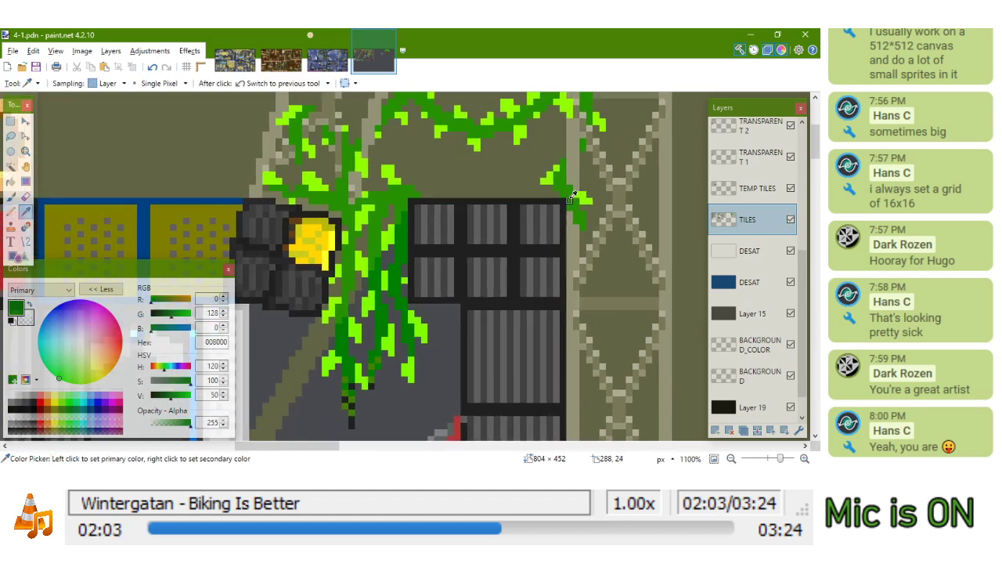
pyautogui.scroll(-1, 572, 201)
pyautogui.scroll(3, 575, 198)
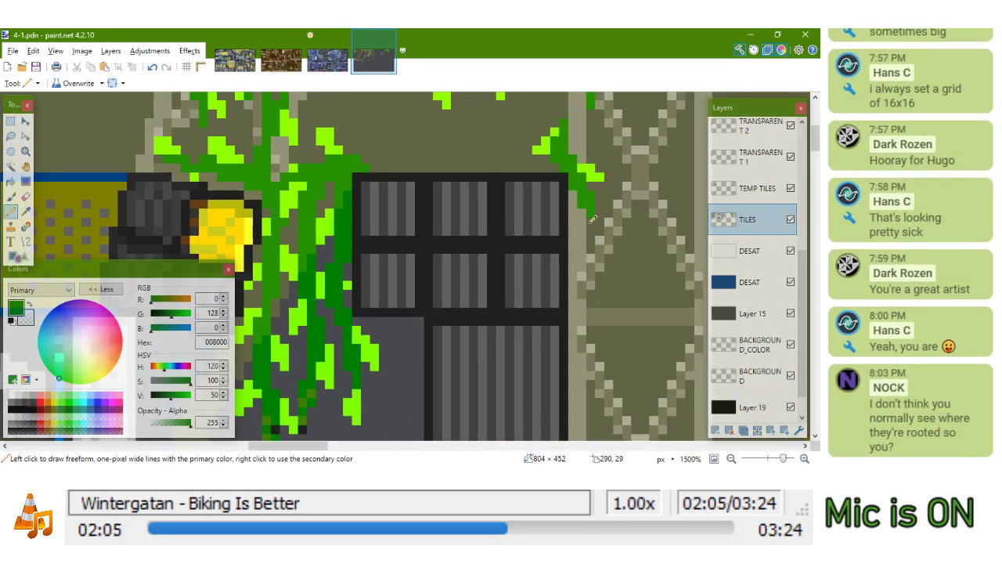
pyautogui.moveTo(591, 215); pyautogui.dragTo(565, 270)
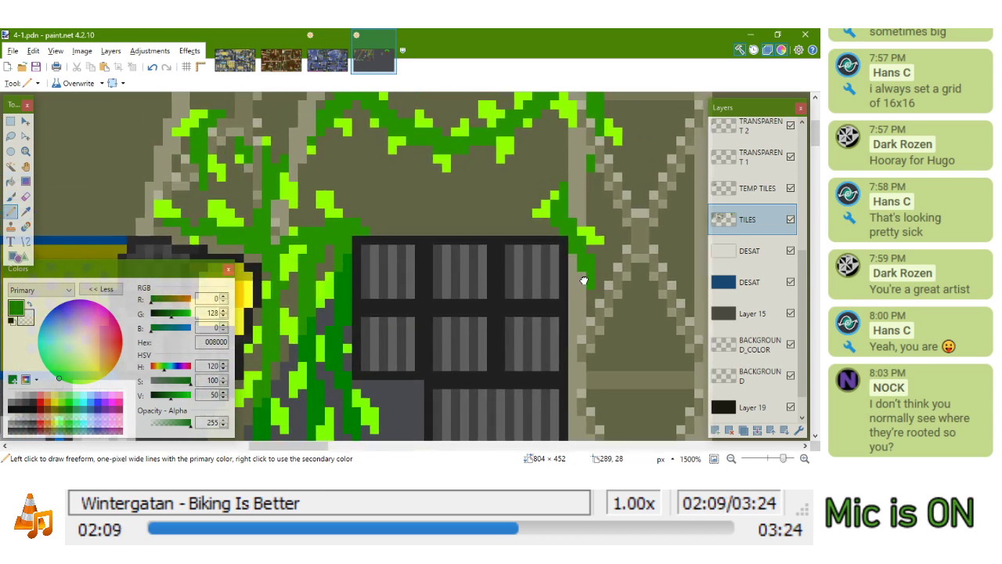
pyautogui.scroll(-4, 564, 270)
pyautogui.scroll(-1, 586, 261)
pyautogui.scroll(5, 587, 264)
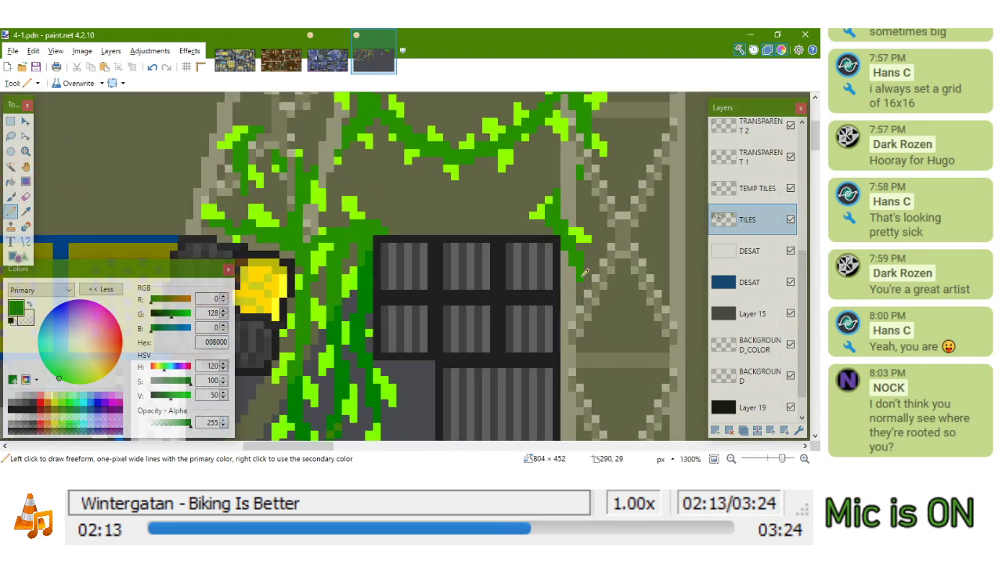
pyautogui.scroll(-2, 581, 274)
pyautogui.scroll(2, 581, 274)
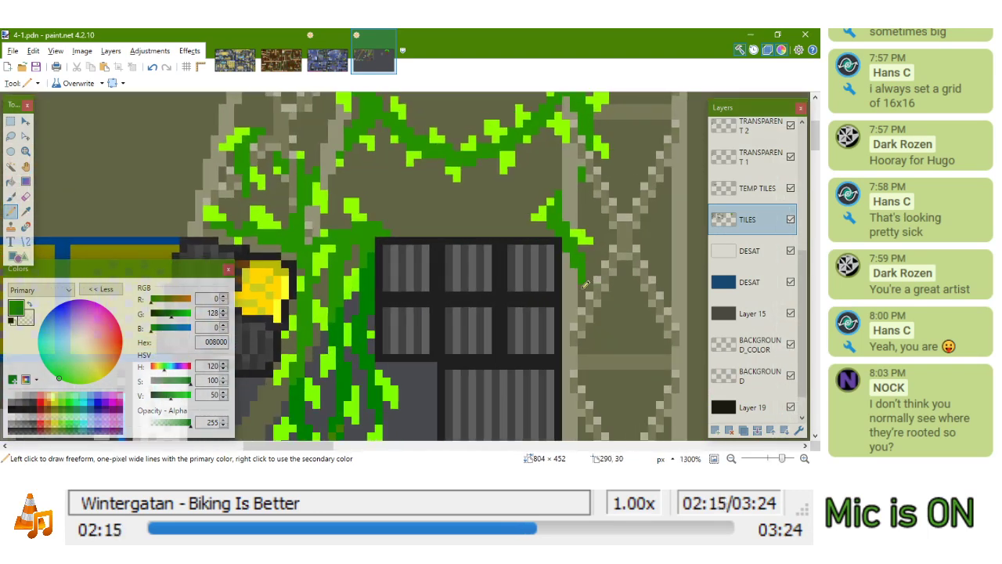
# Draw a forked vine strand in 008000 from the overhanging vine down across the upper-left panels of the black crates
pyautogui.scroll(2, 587, 284)
pyautogui.scroll(-5, 544, 300)
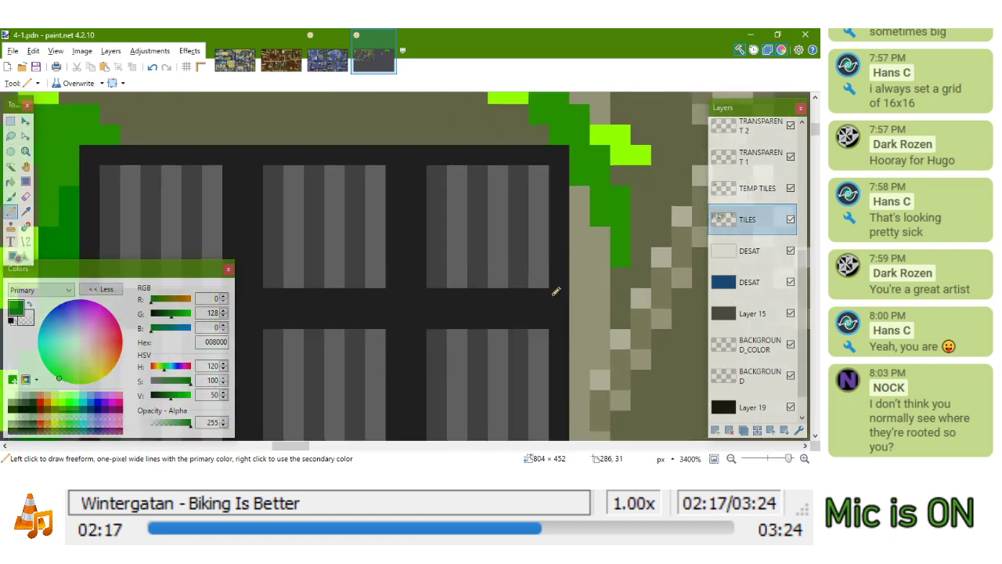
pyautogui.scroll(3, 481, 282)
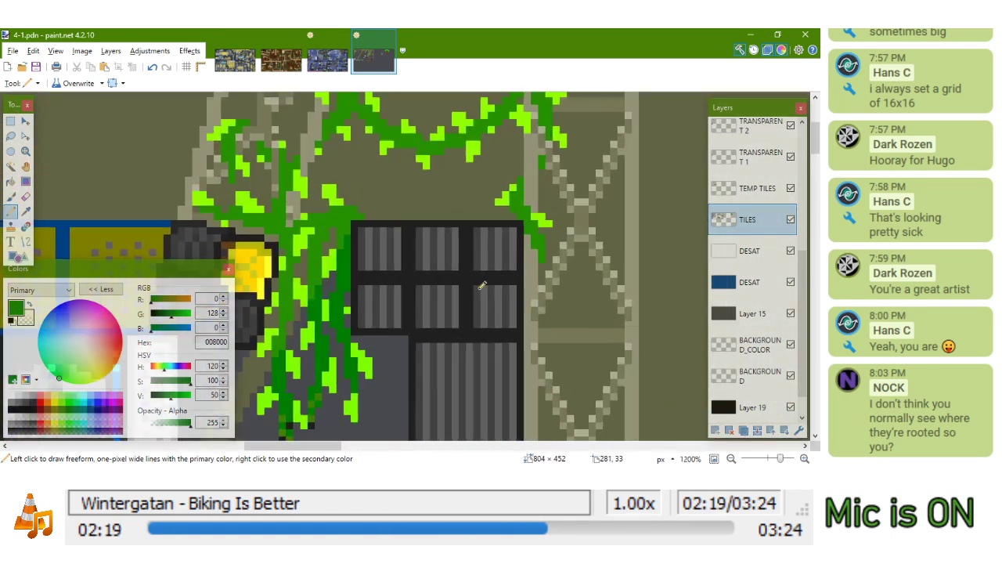
pyautogui.scroll(1, 440, 277)
pyautogui.moveTo(424, 230); pyautogui.dragTo(538, 252)
pyautogui.scroll(-3, 484, 239)
pyautogui.scroll(2, 485, 247)
pyautogui.scroll(2, 482, 248)
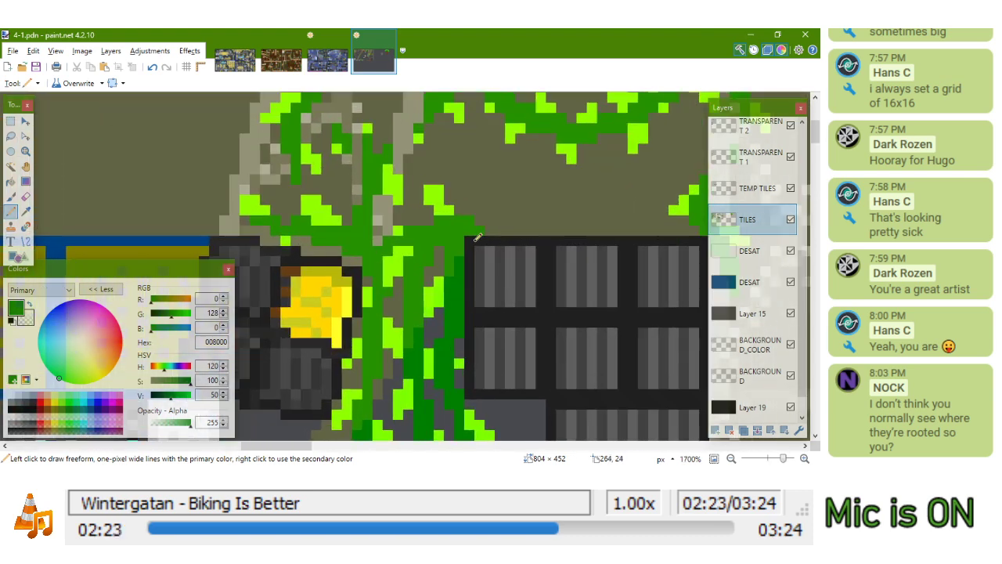
pyautogui.moveTo(509, 231)
pyautogui.mouseDown()
pyautogui.moveTo(541, 244)
pyautogui.moveTo(529, 252)
pyautogui.mouseUp()
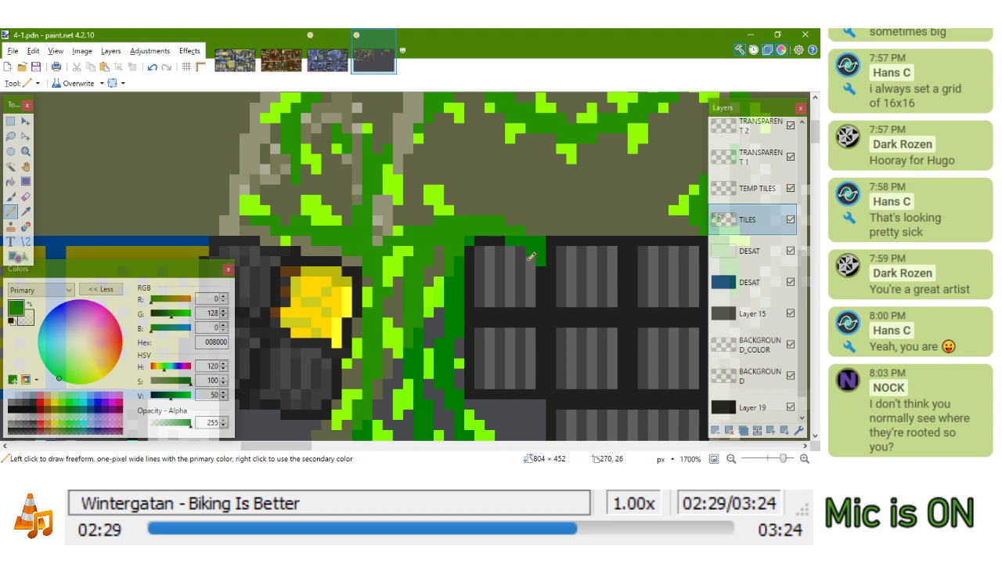
pyautogui.moveTo(534, 254)
pyautogui.mouseDown()
pyautogui.moveTo(508, 312)
pyautogui.moveTo(545, 280)
pyautogui.mouseUp()
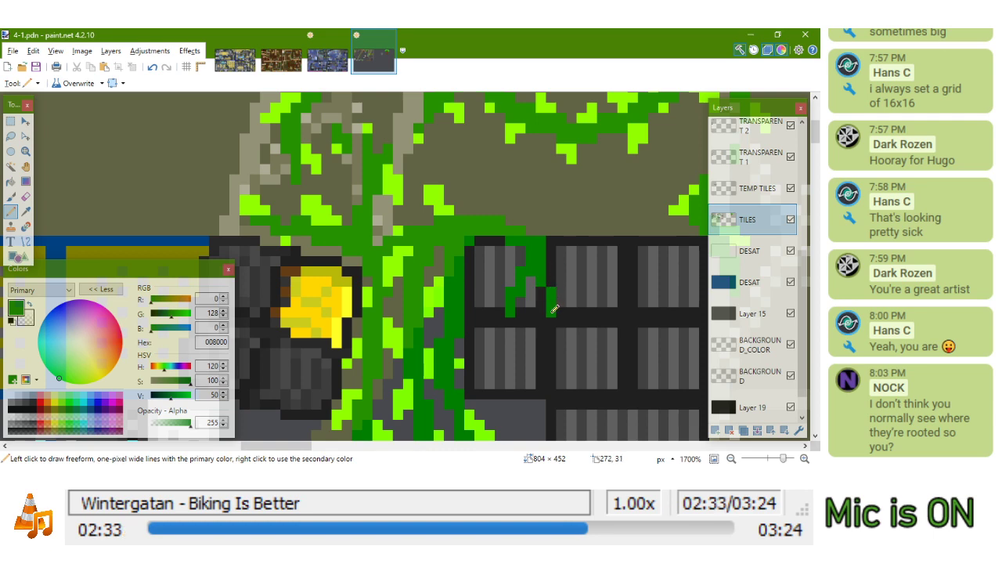
pyautogui.moveTo(566, 314)
pyautogui.mouseDown()
pyautogui.moveTo(581, 315)
pyautogui.moveTo(552, 319)
pyautogui.moveTo(553, 339)
pyautogui.mouseUp()
pyautogui.scroll(-2, 545, 287)
pyautogui.scroll(1, 563, 298)
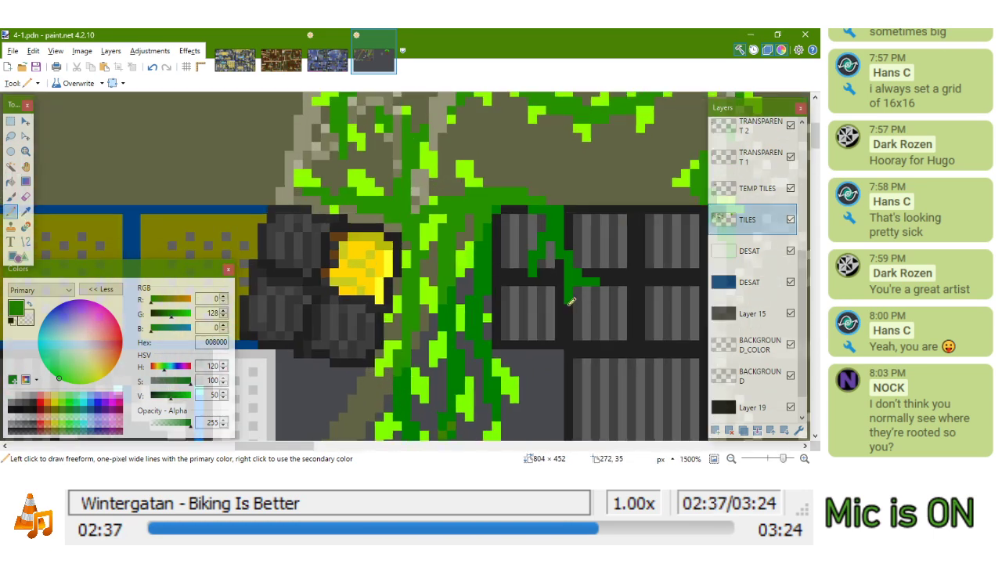
# Extend the crate vine's lower tip toward the next frame bar and lengthen its side branch along the middle bar
pyautogui.scroll(-3, 562, 313)
pyautogui.scroll(2, 561, 298)
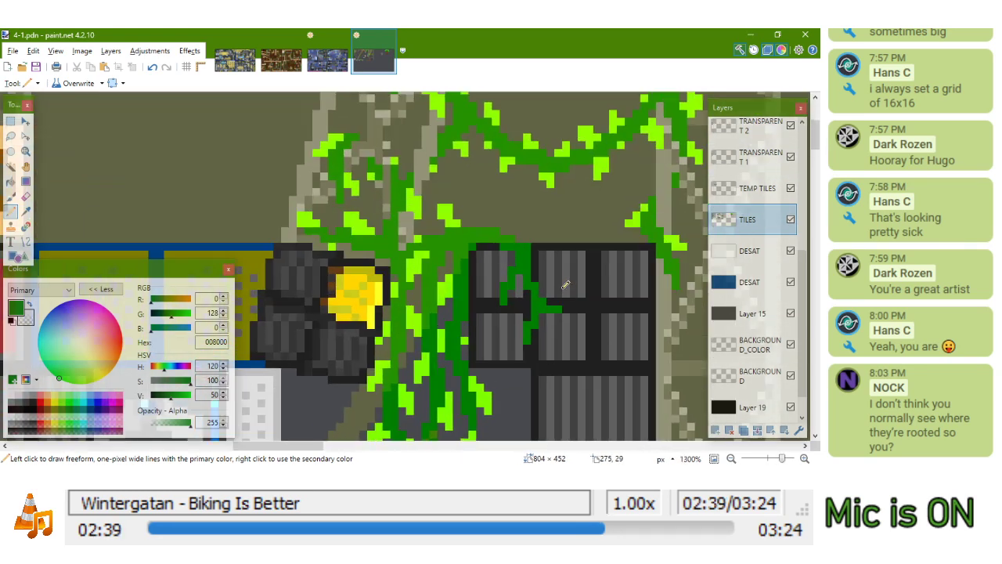
pyautogui.scroll(3, 560, 297)
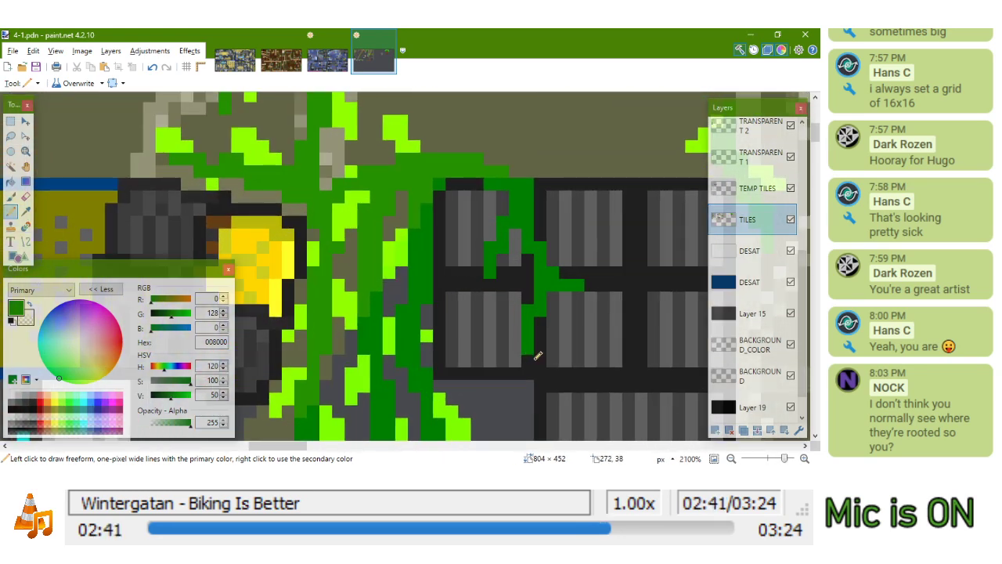
pyautogui.click(554, 373)
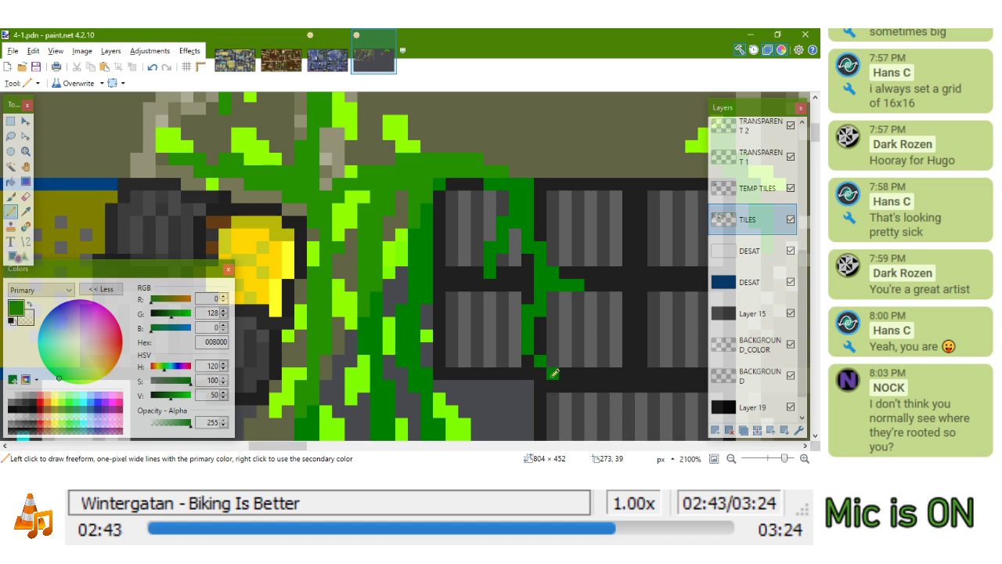
pyautogui.click(596, 274)
pyautogui.hotkey('ctrl', 'z')
pyautogui.click(602, 274)
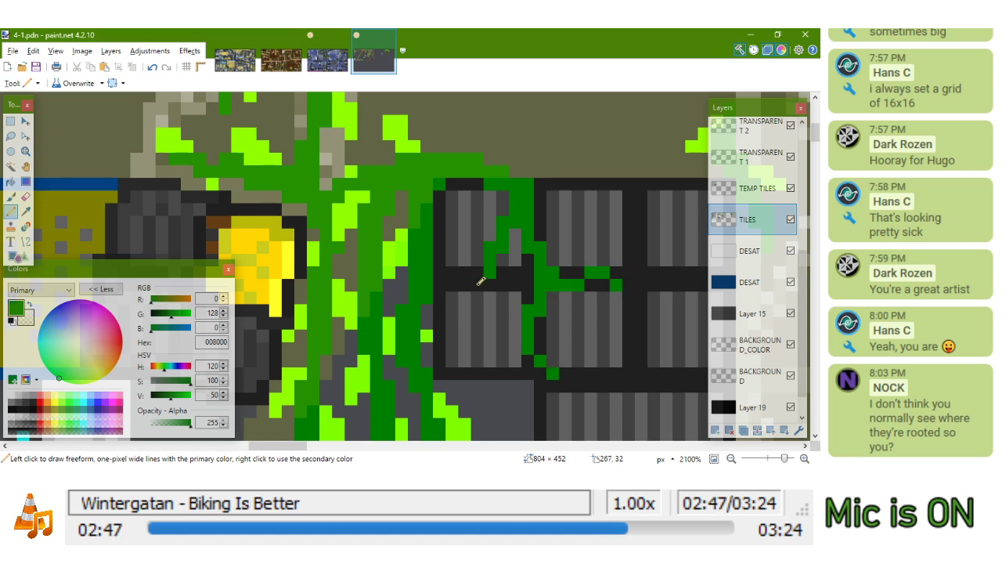
# Draw a curling 008000 strand from the black crates' upper corner beside the lattice post down to the middle bar
pyautogui.scroll(-4, 477, 274)
pyautogui.scroll(3, 377, 249)
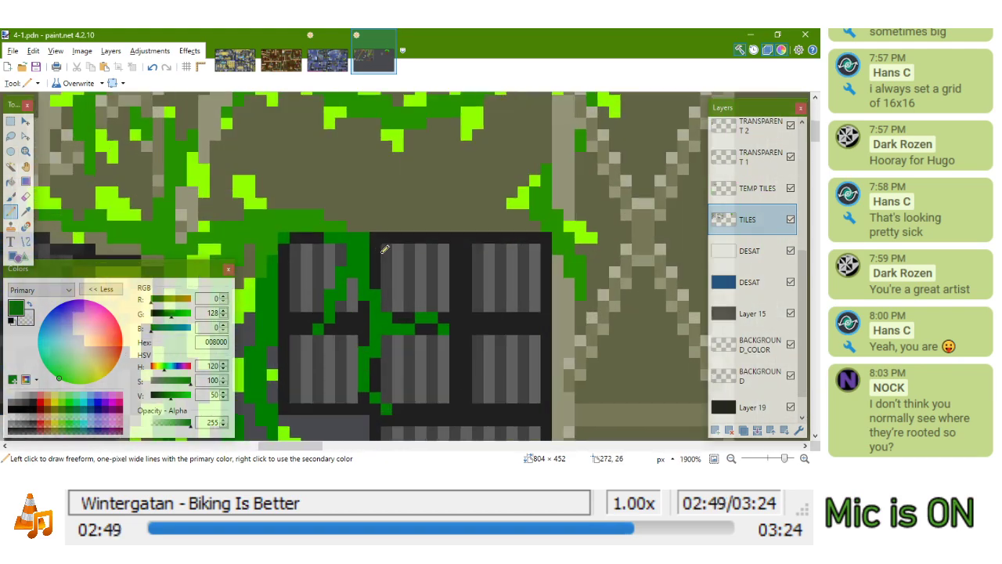
pyautogui.scroll(-4, 396, 230)
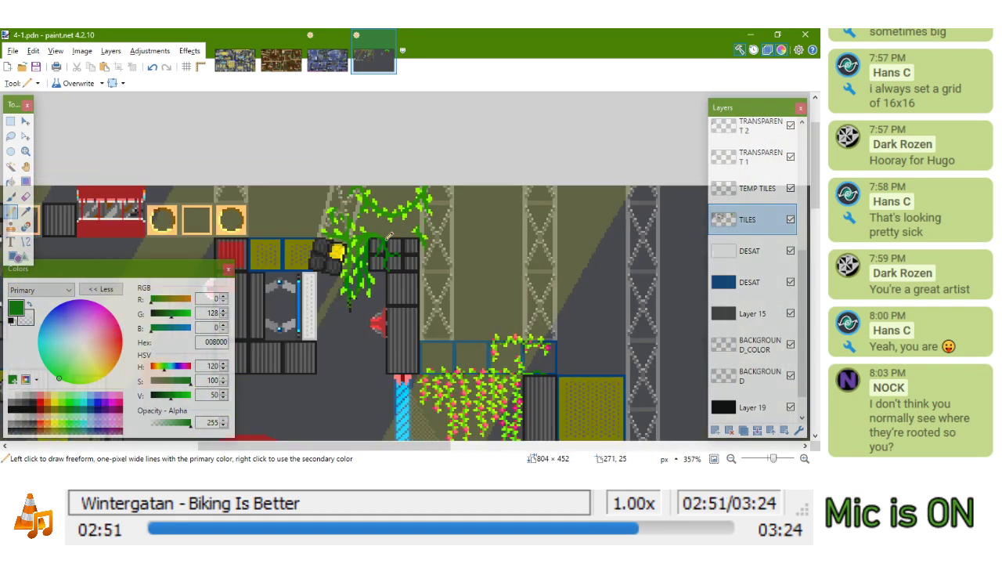
pyautogui.scroll(3, 391, 235)
pyautogui.scroll(3, 484, 240)
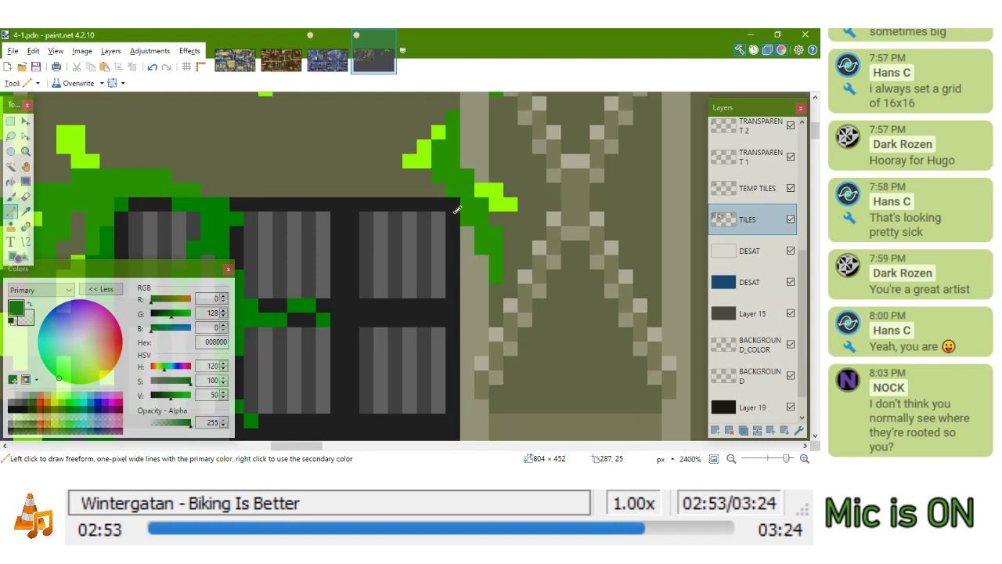
pyautogui.moveTo(458, 206)
pyautogui.mouseDown()
pyautogui.moveTo(428, 249)
pyautogui.moveTo(427, 233)
pyautogui.moveTo(440, 299)
pyautogui.mouseUp()
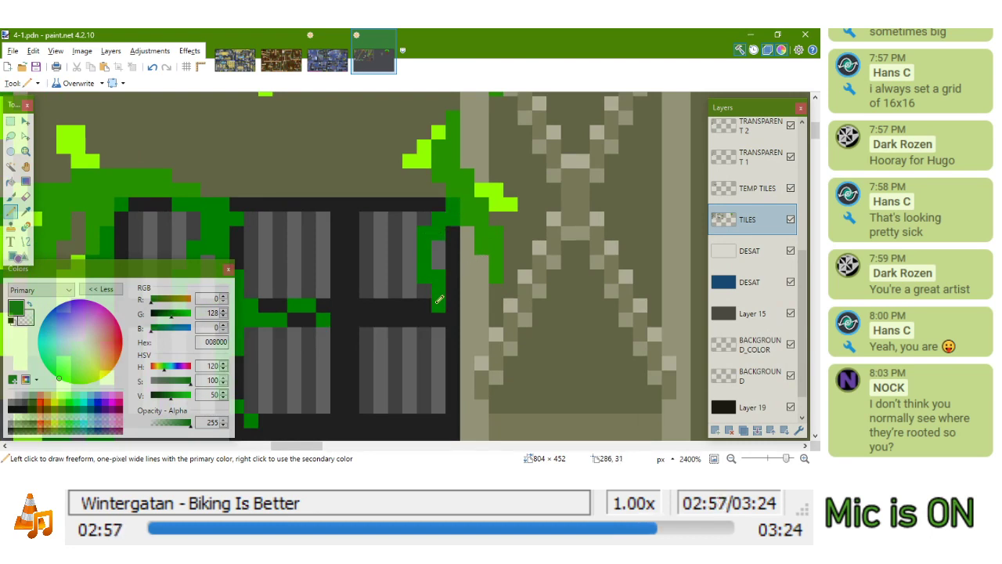
pyautogui.scroll(-3, 451, 326)
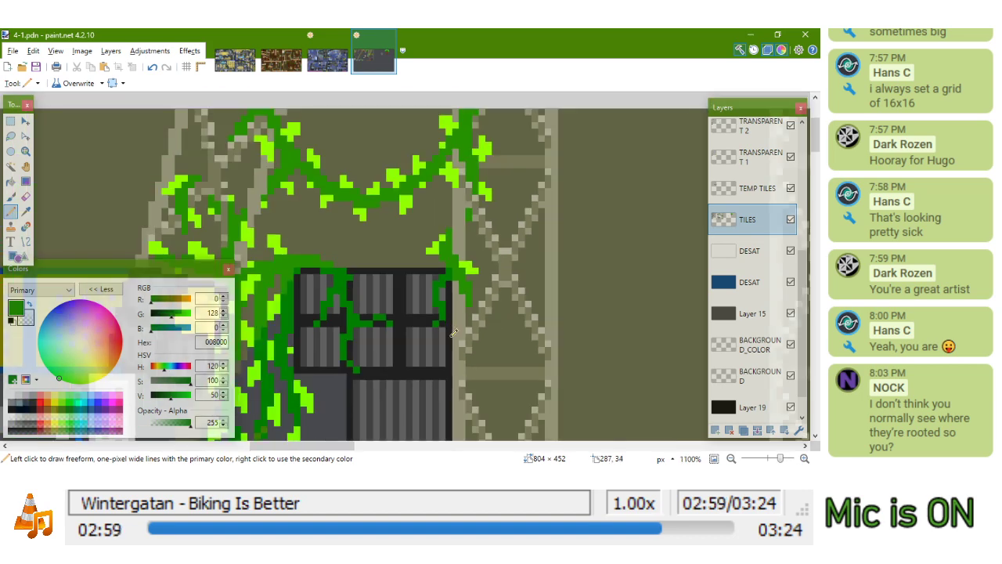
pyautogui.scroll(5, 453, 332)
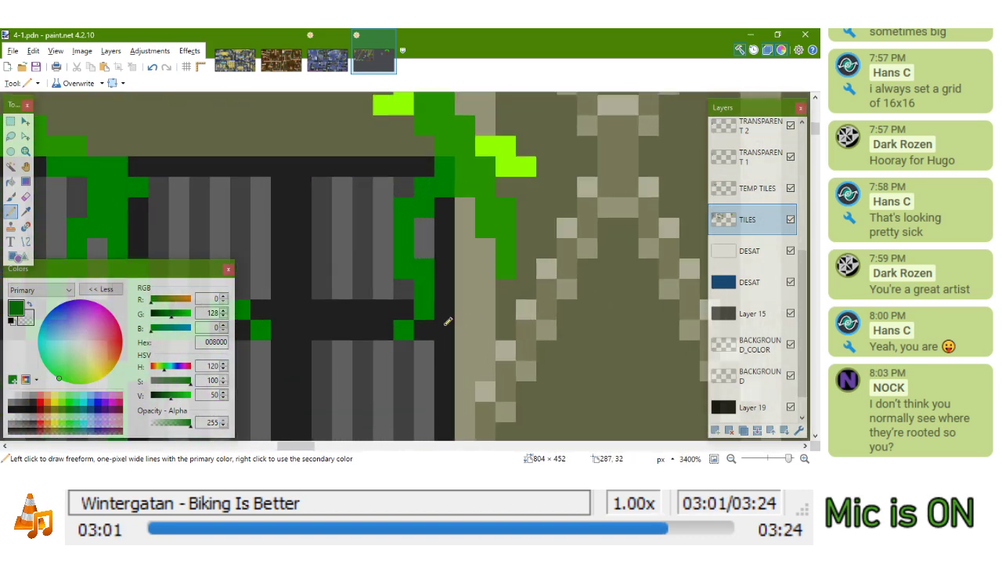
pyautogui.moveTo(410, 252)
pyautogui.mouseDown()
pyautogui.moveTo(543, 284)
pyautogui.moveTo(550, 318)
pyautogui.mouseUp()
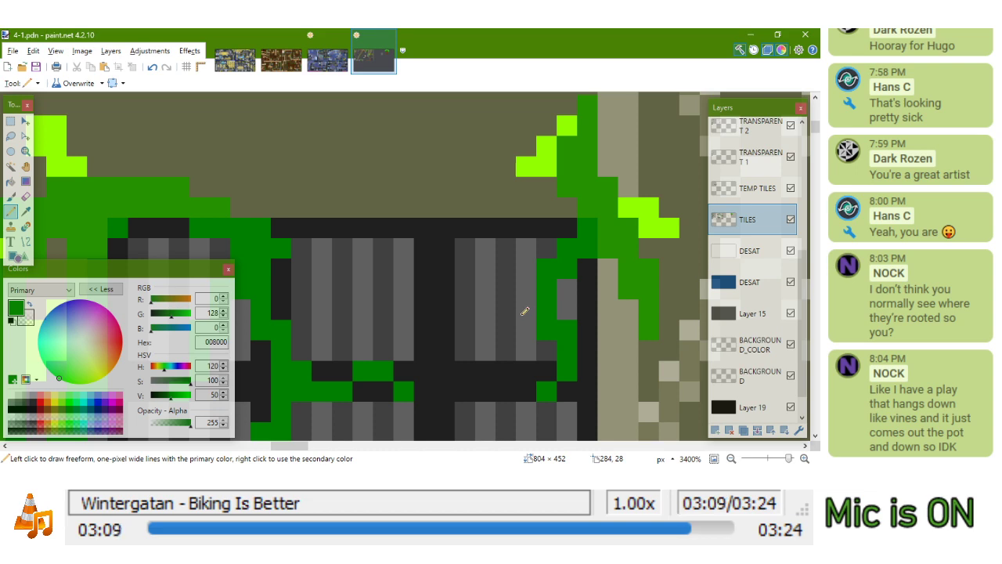
pyautogui.scroll(1, 553, 243)
pyautogui.scroll(-10, 562, 220)
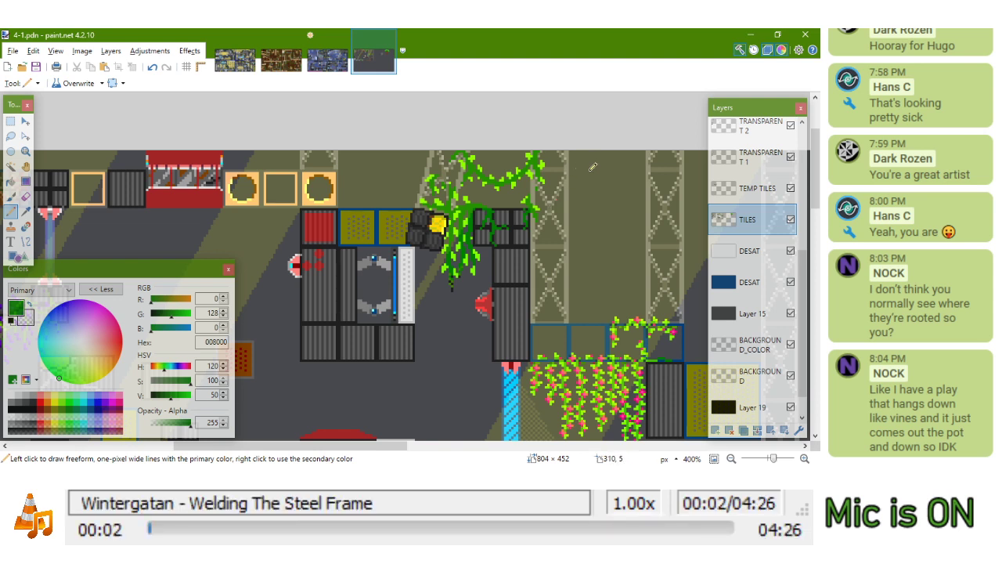
# Thicken and lengthen the lower end of the vine strand hanging on the lattice post beside the crates
pyautogui.scroll(7, 540, 207)
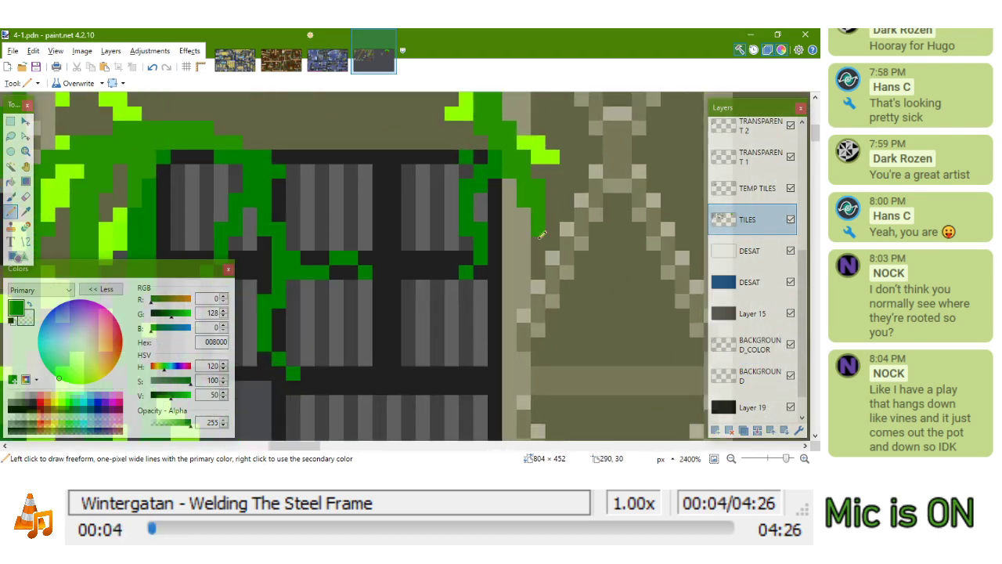
pyautogui.scroll(-8, 550, 221)
pyautogui.scroll(3, 551, 227)
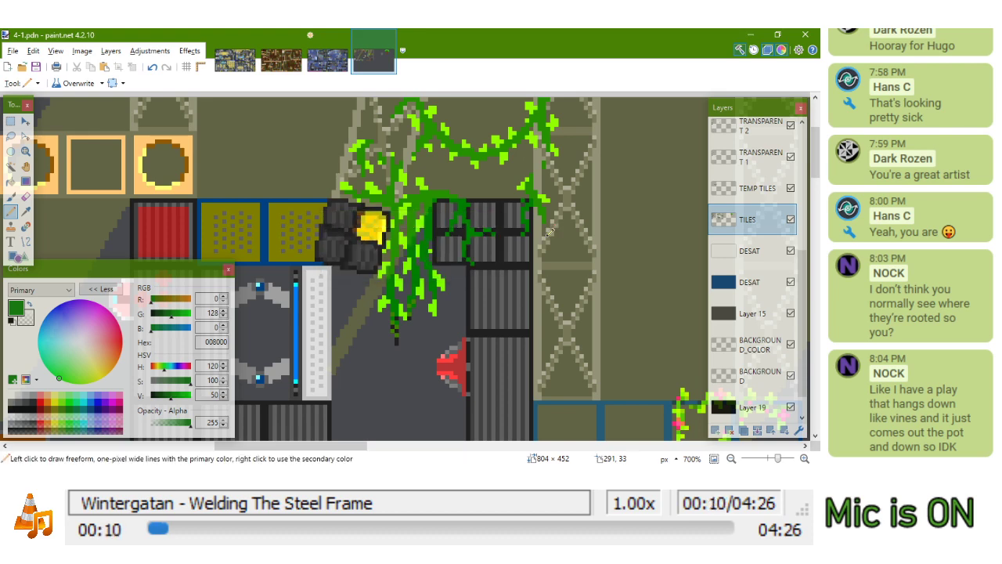
pyautogui.scroll(3, 546, 231)
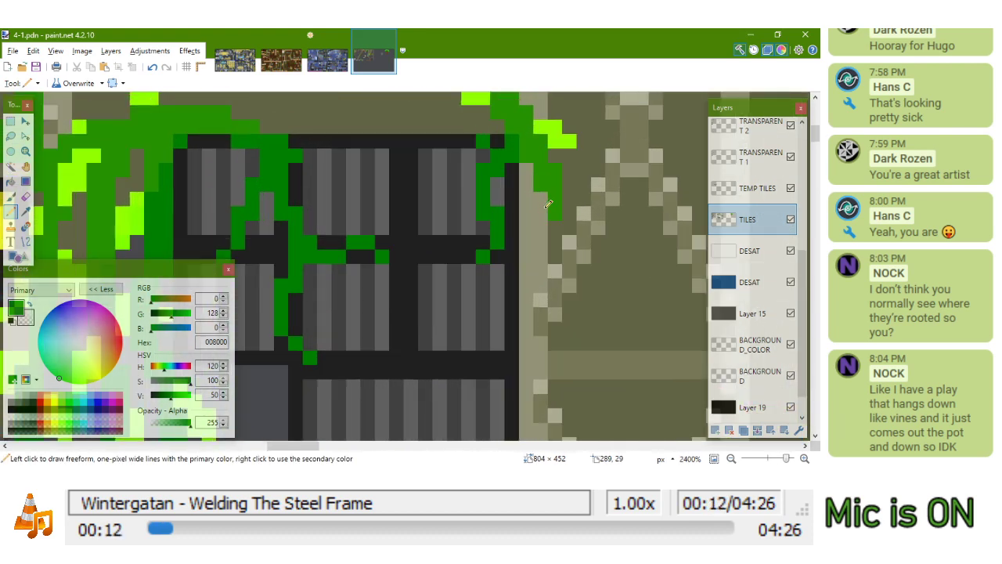
pyautogui.scroll(-1, 551, 199)
pyautogui.scroll(2, 557, 196)
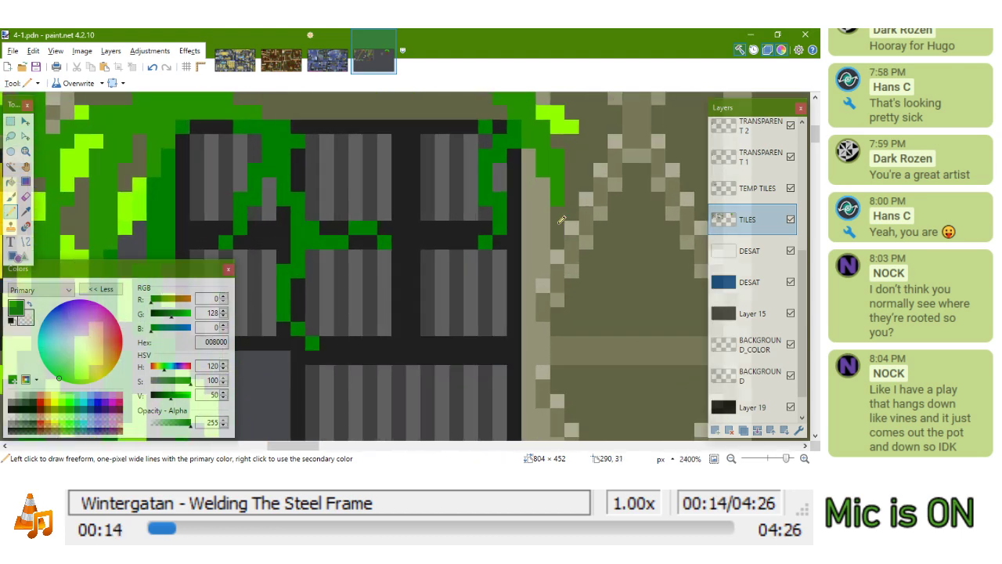
pyautogui.scroll(-2, 560, 196)
pyautogui.scroll(3, 572, 195)
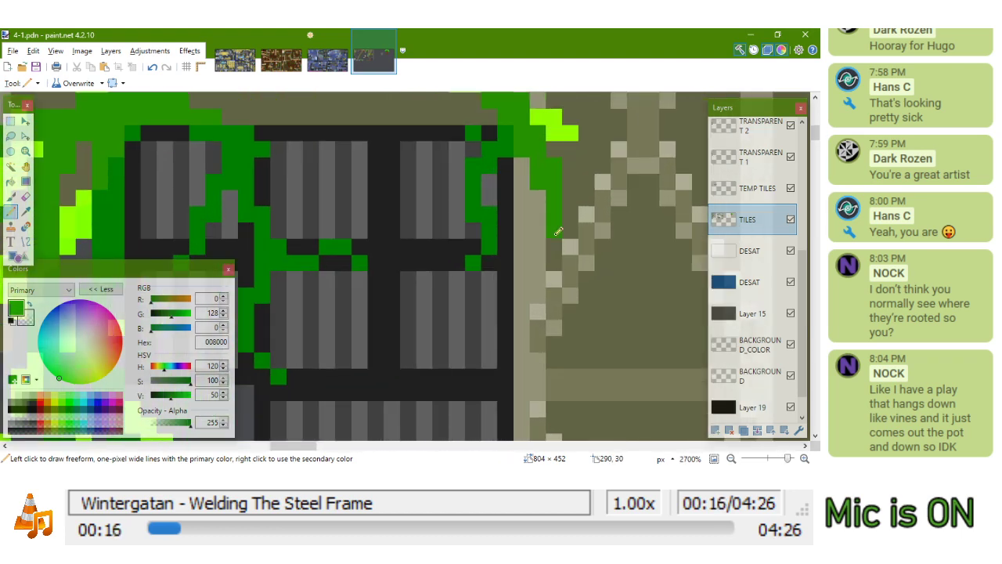
pyautogui.moveTo(546, 208)
pyautogui.mouseDown()
pyautogui.moveTo(540, 200)
pyautogui.moveTo(539, 219)
pyautogui.mouseUp()
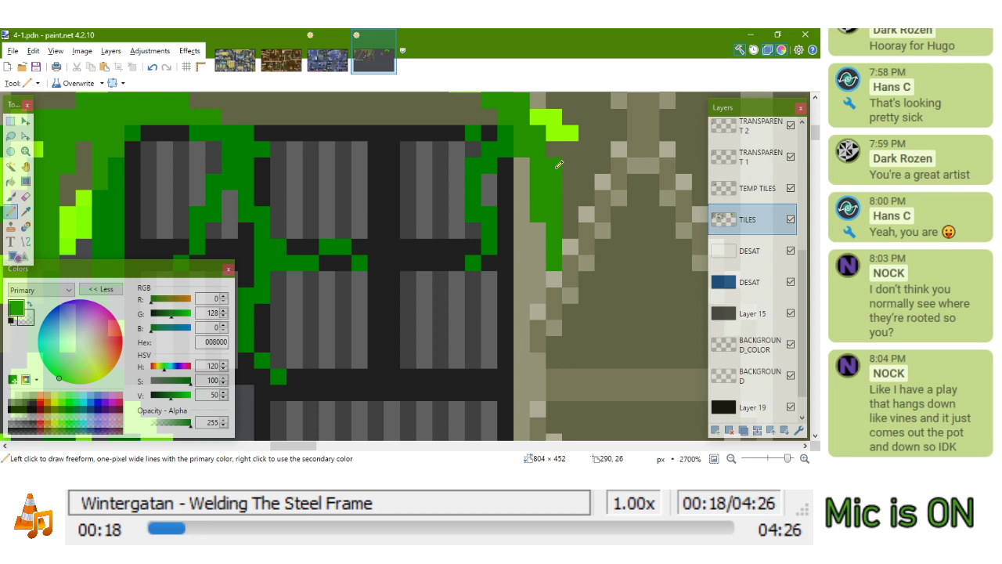
# Examine the new vines on the crates and lattice post, comparing them close up and within the overall level
pyautogui.scroll(-5, 567, 228)
pyautogui.scroll(4, 565, 268)
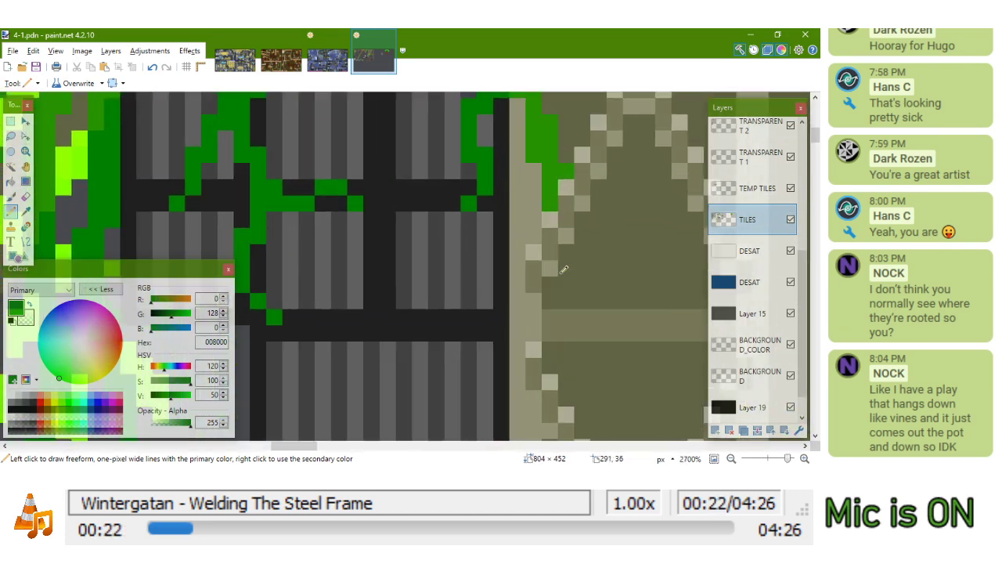
pyautogui.scroll(-7, 556, 280)
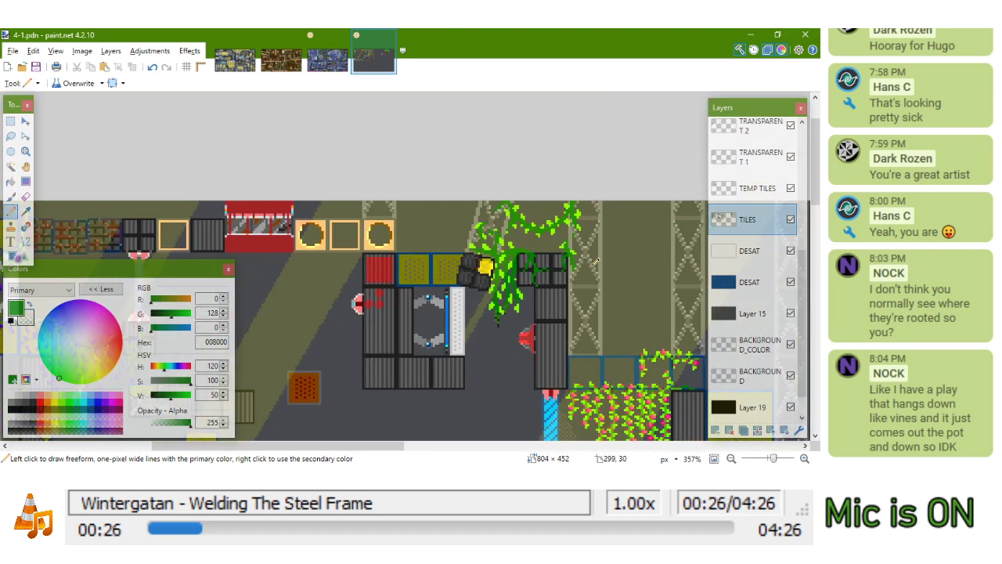
pyautogui.scroll(4, 595, 262)
pyautogui.scroll(2, 650, 288)
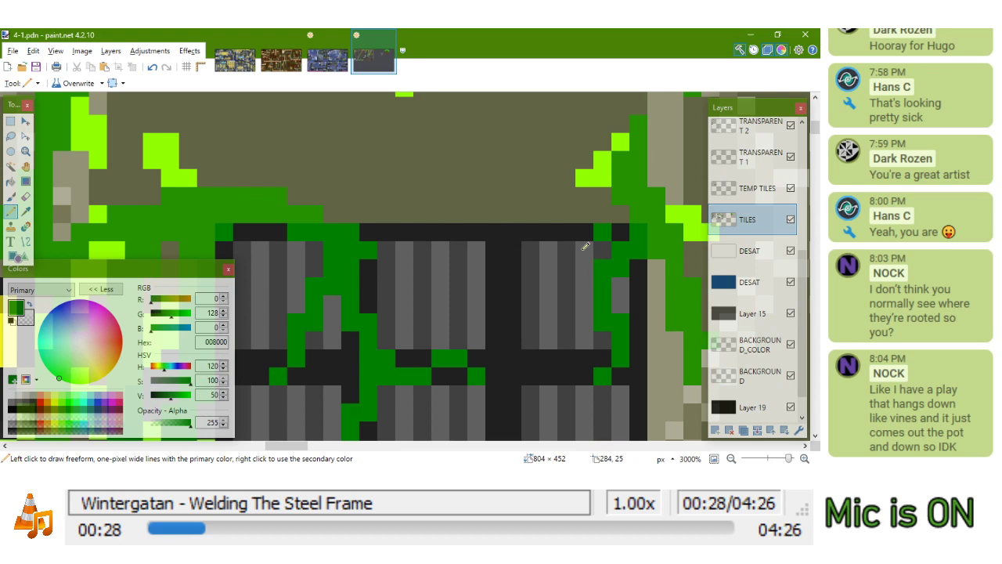
pyautogui.scroll(-6, 540, 231)
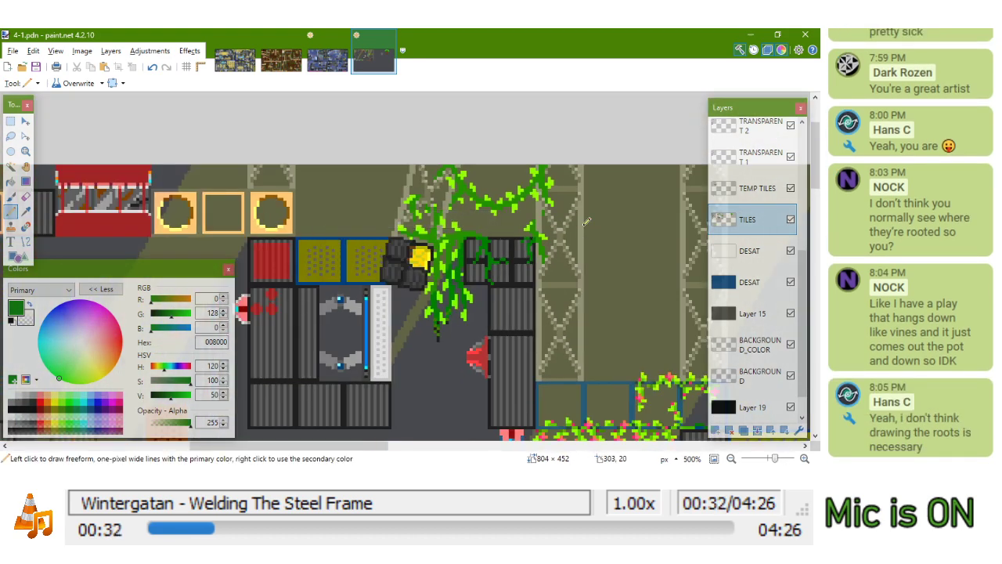
pyautogui.scroll(-1, 587, 222)
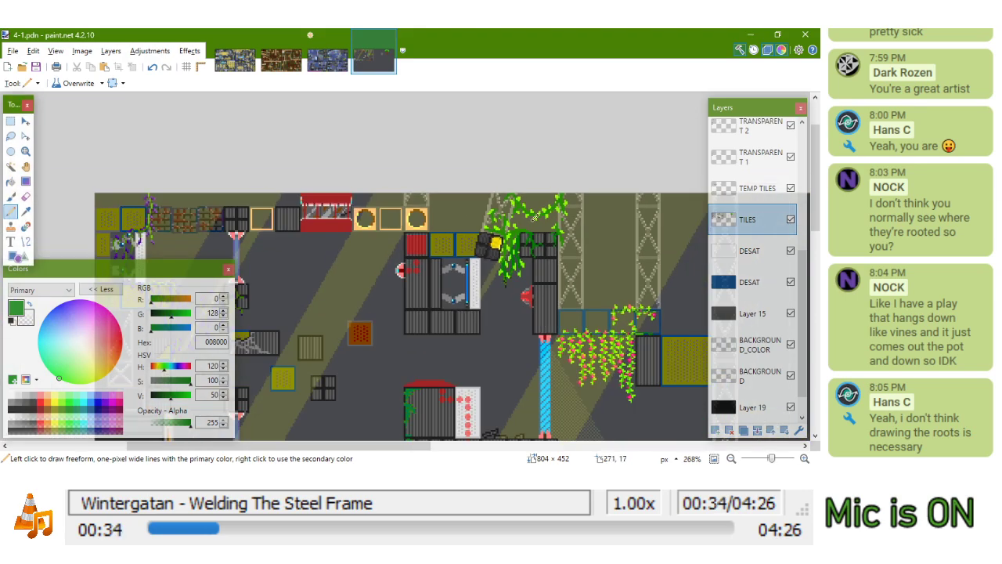
pyautogui.scroll(5, 585, 224)
pyautogui.scroll(1, 583, 227)
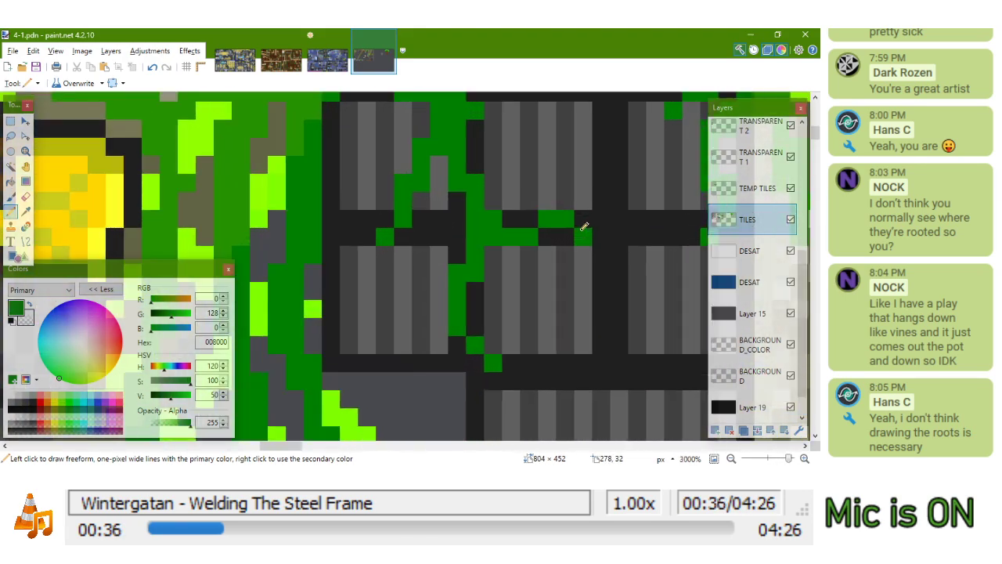
pyautogui.scroll(-2, 583, 228)
pyautogui.scroll(1, 581, 229)
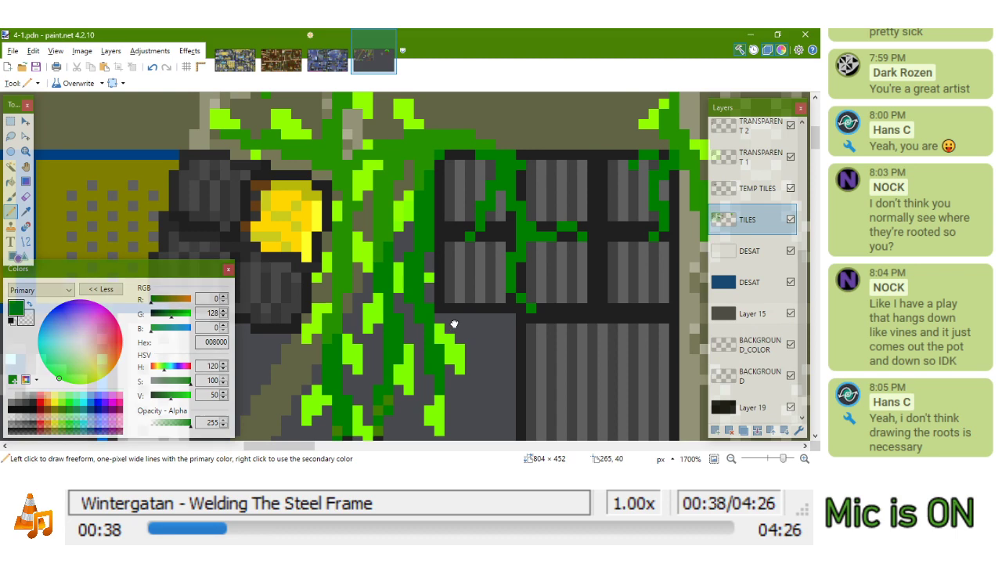
# Sample the 80FF00 leaf green and add single leaf pixels beside the black crates' vine strand and where it crosses the middle bar
pyautogui.moveTo(449, 317); pyautogui.dragTo(460, 327)
pyautogui.press('k')
pyautogui.click(388, 309)
pyautogui.scroll(2, 522, 227)
pyautogui.click(559, 202)
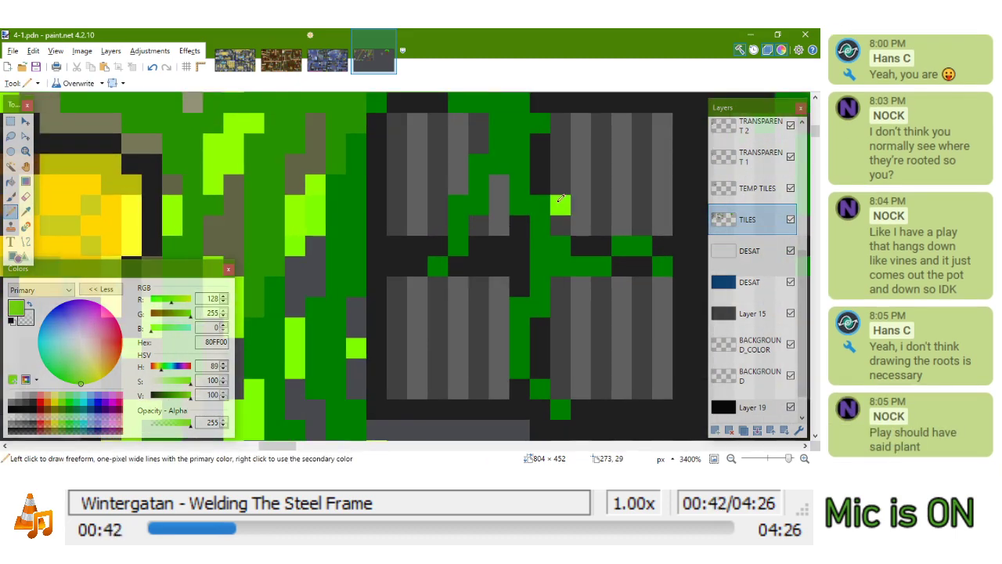
pyautogui.click(523, 275)
pyautogui.scroll(-3, 522, 258)
pyautogui.scroll(2, 522, 229)
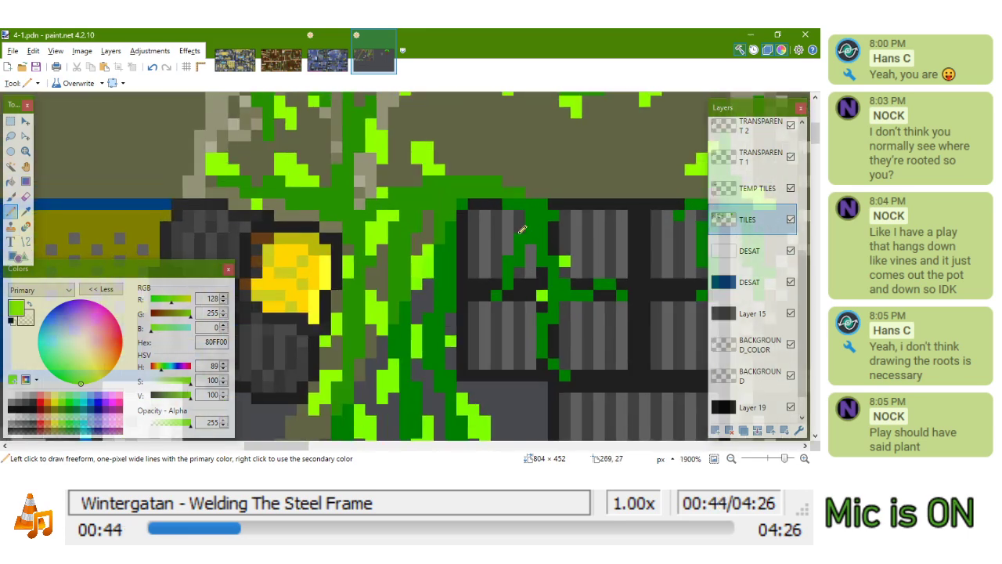
# Add 80FF00 leaf pixels to the crate strand's upper loop, its lower stem and its side branch along the middle bar
pyautogui.click(520, 225)
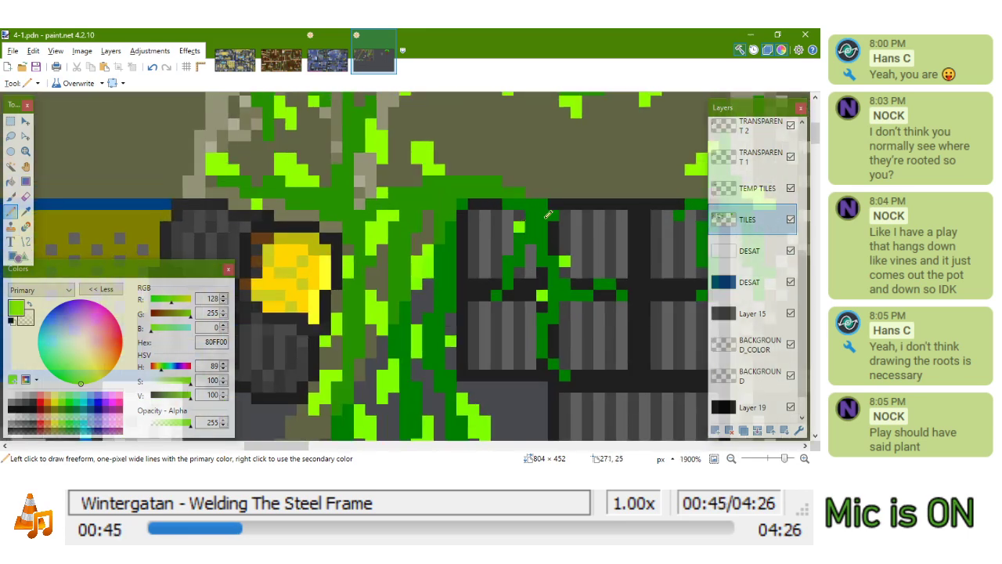
pyautogui.click(553, 342)
pyautogui.scroll(-3, 595, 273)
pyautogui.scroll(3, 577, 267)
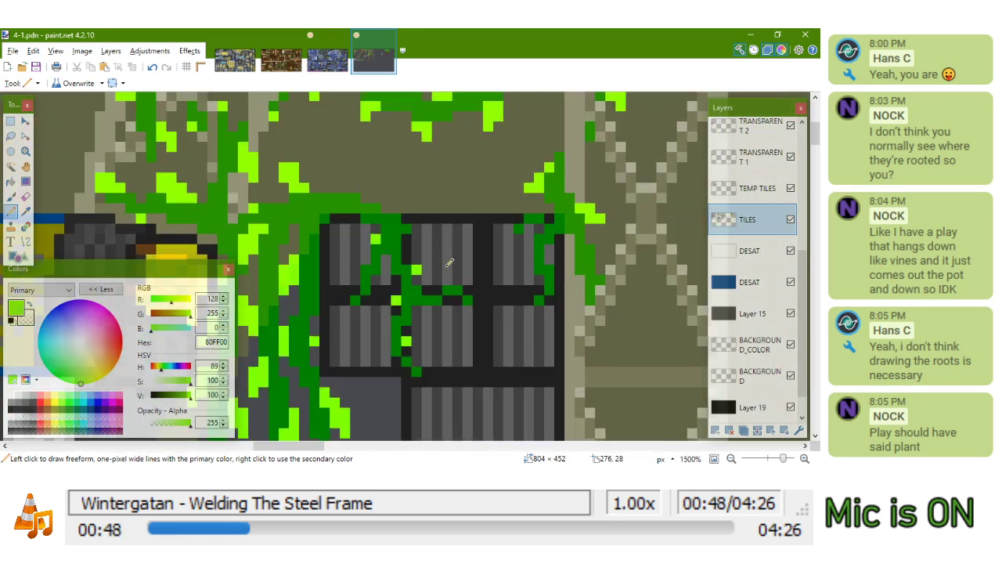
pyautogui.click(458, 281)
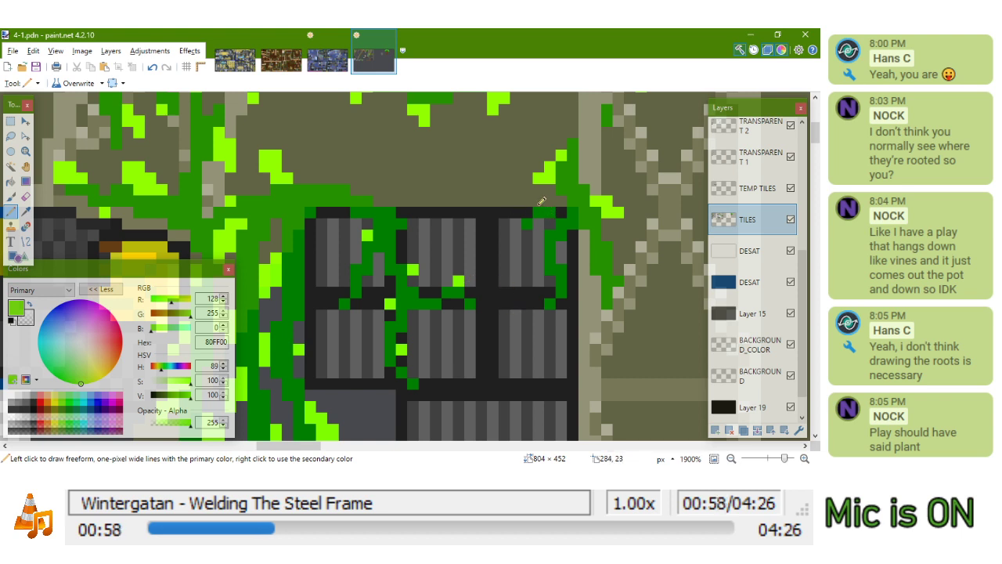
# Dot 80FF00 leaf pixels along the curling strand beside the lattice post and add a leaf on the vine above the crates
pyautogui.click(561, 247)
pyautogui.click(538, 259)
pyautogui.hotkey('ctrl', 'z')
pyautogui.click(539, 269)
pyautogui.click(572, 292)
pyautogui.scroll(-3, 551, 301)
pyautogui.scroll(3, 502, 302)
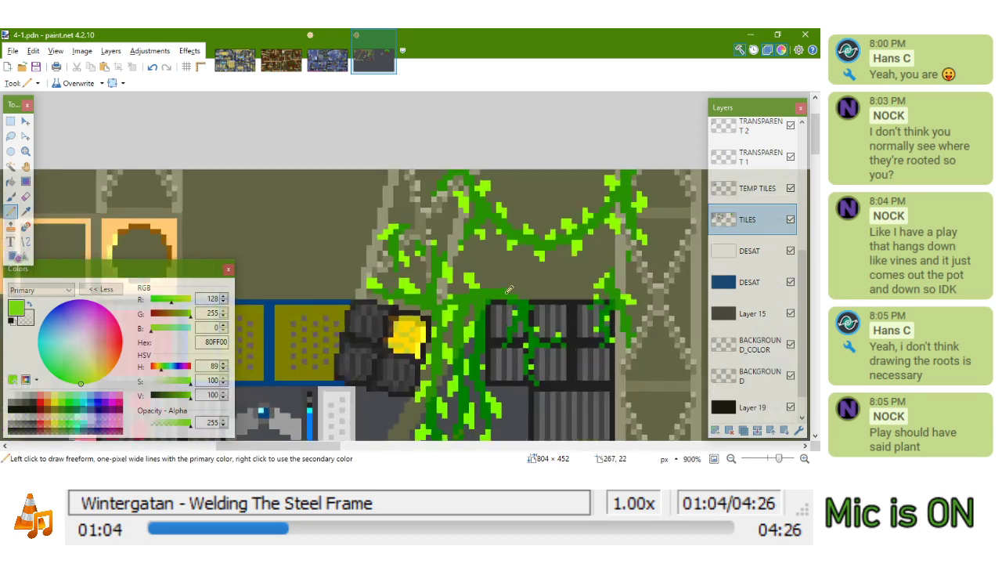
pyautogui.click(515, 274)
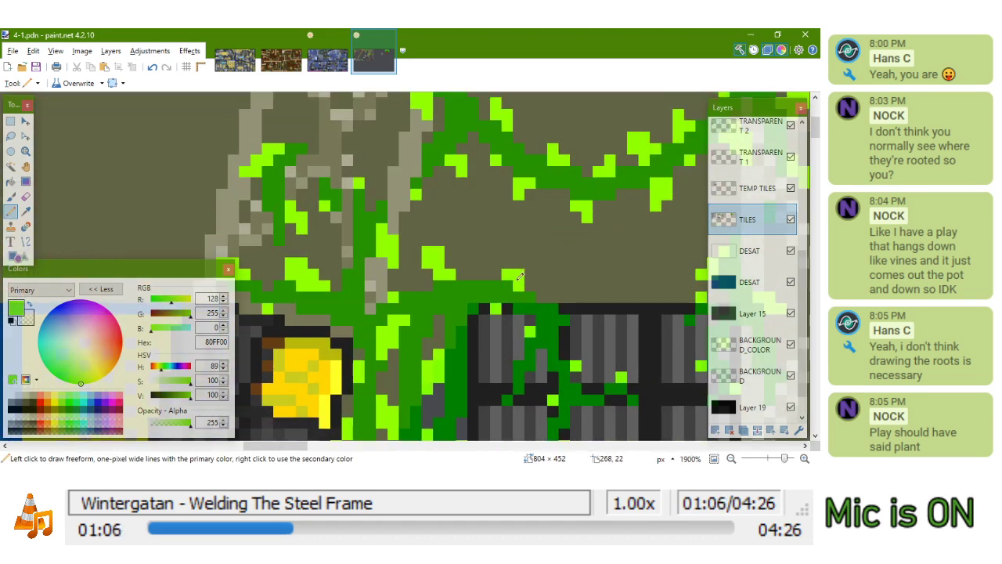
pyautogui.scroll(-4, 513, 260)
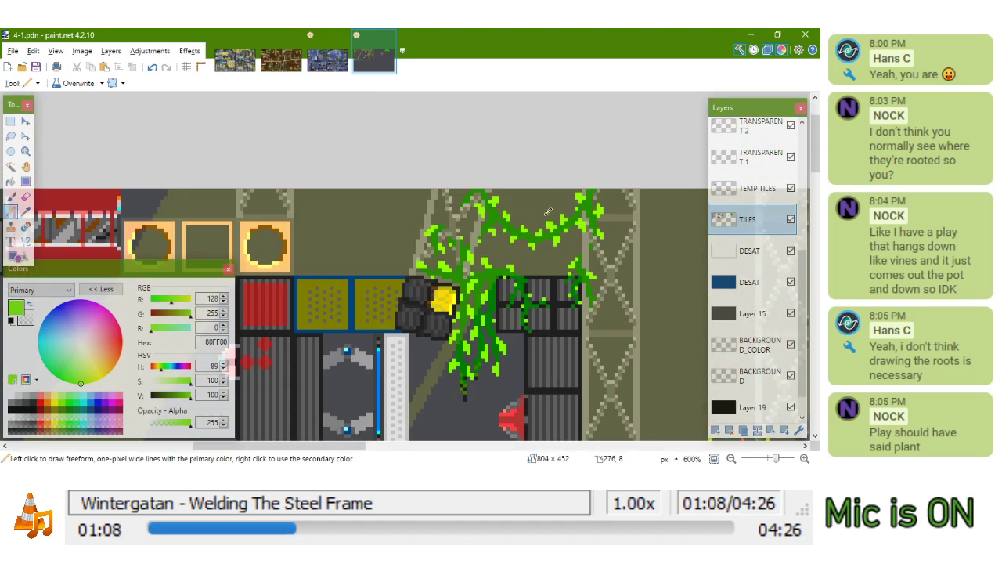
# Sample the crate frame colour 202020 and cover the stray green pixel on the black crates' upper frame edge
pyautogui.scroll(-2, 548, 266)
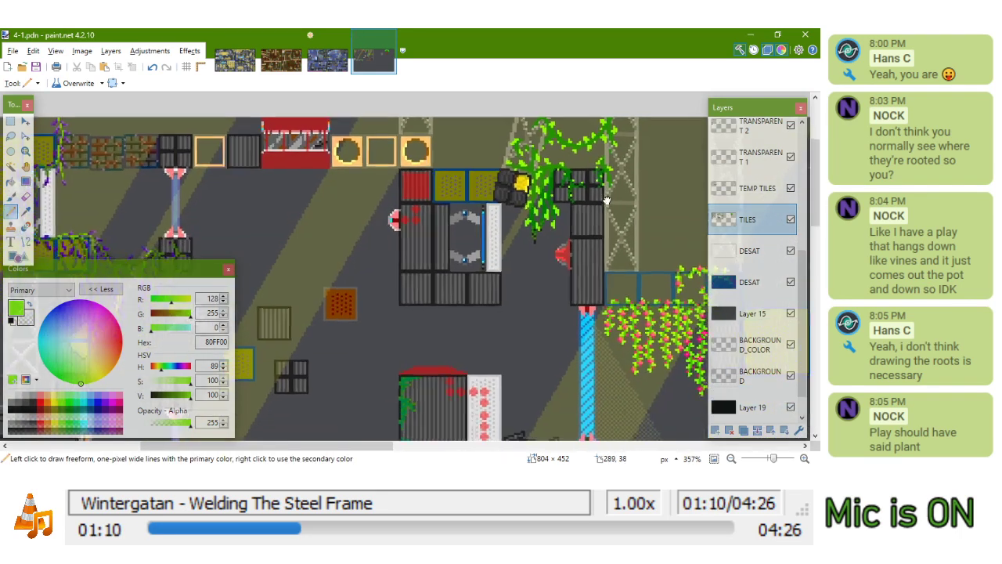
pyautogui.scroll(-4, 570, 283)
pyautogui.moveTo(631, 275); pyautogui.dragTo(628, 278)
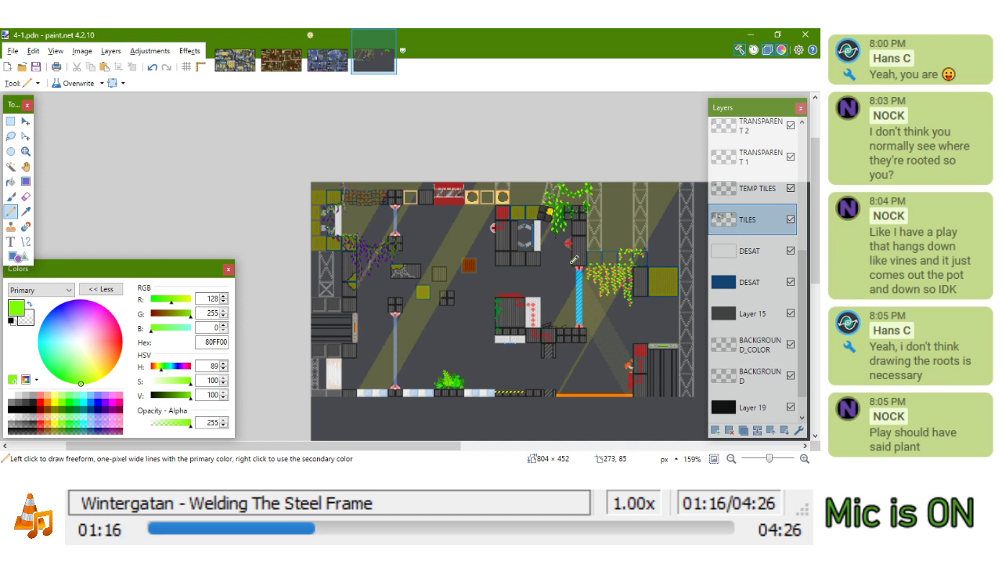
pyautogui.scroll(-3, 561, 257)
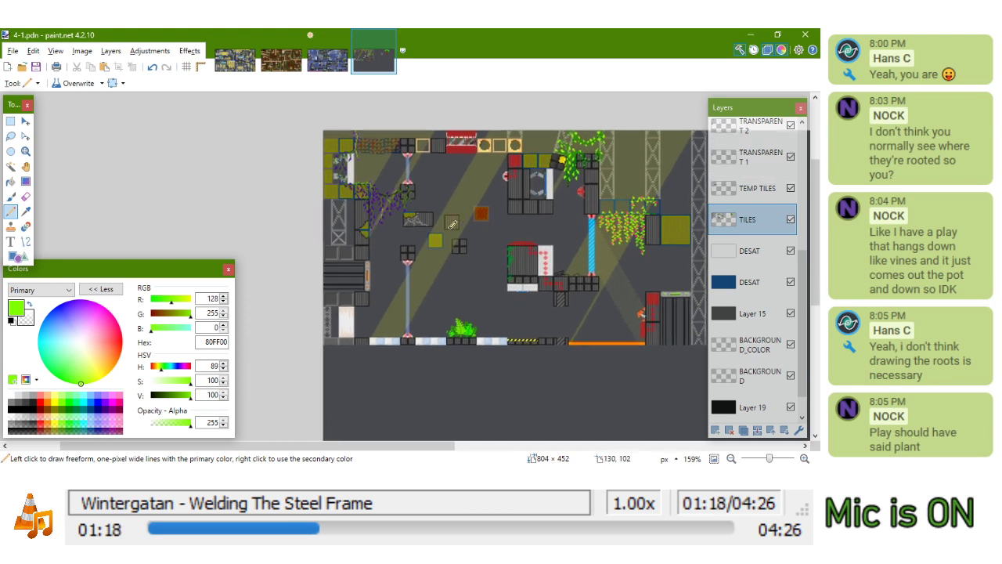
pyautogui.scroll(3, 517, 223)
pyautogui.scroll(-3, 542, 199)
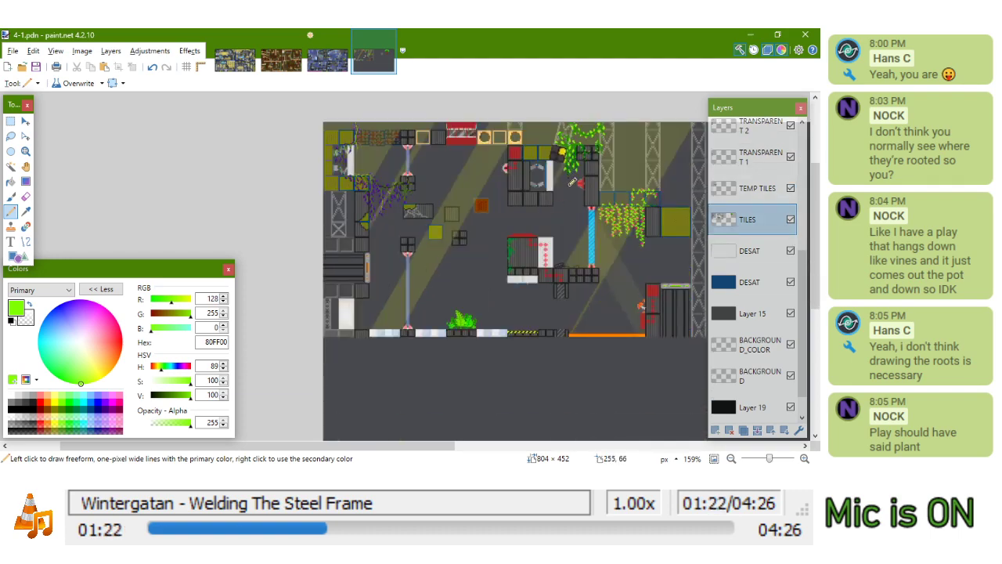
pyautogui.scroll(10, 572, 183)
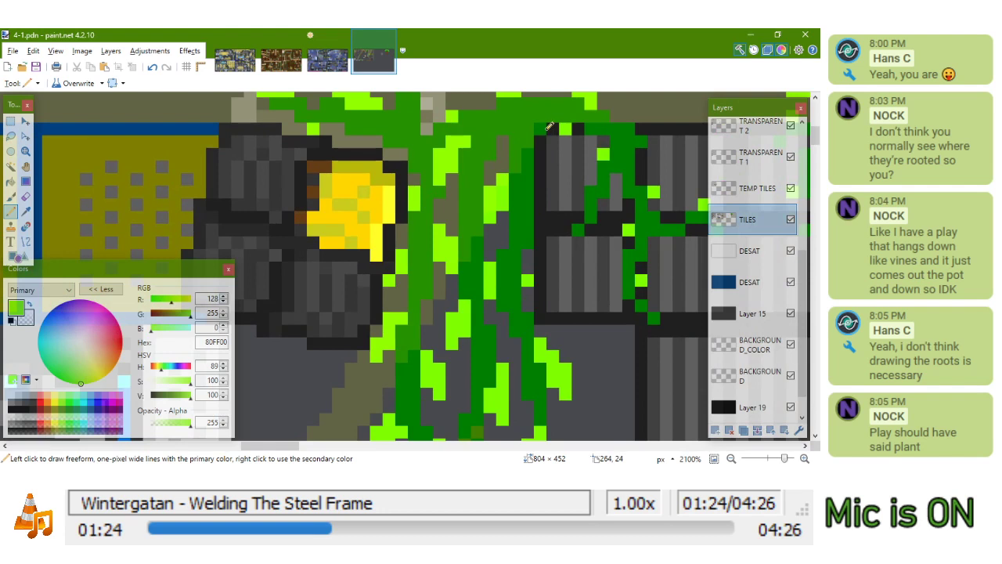
pyautogui.scroll(2, 551, 125)
pyautogui.moveTo(544, 190); pyautogui.dragTo(558, 178)
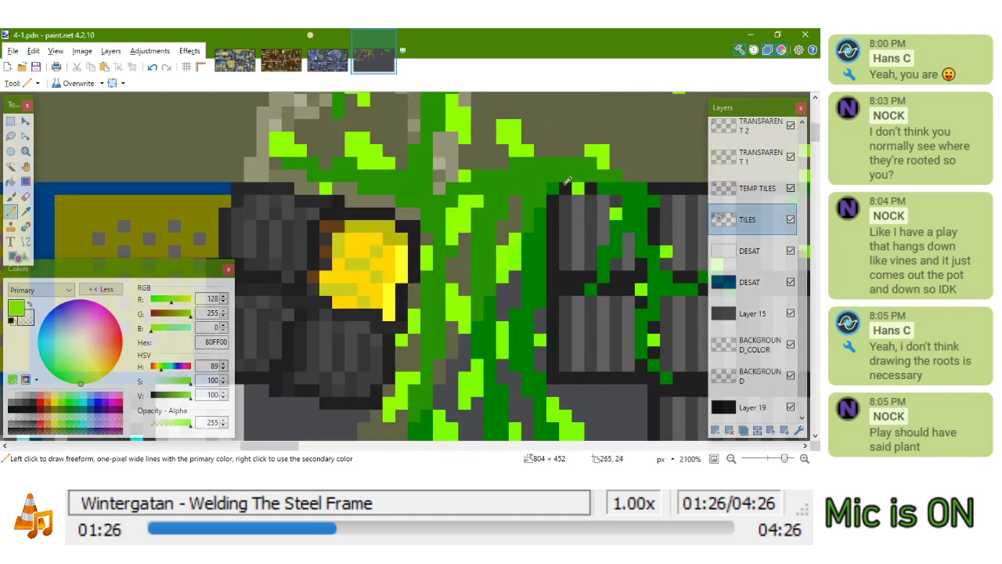
pyautogui.keyDown('ctrl'); pyautogui.click(566, 187); pyautogui.keyUp('ctrl')
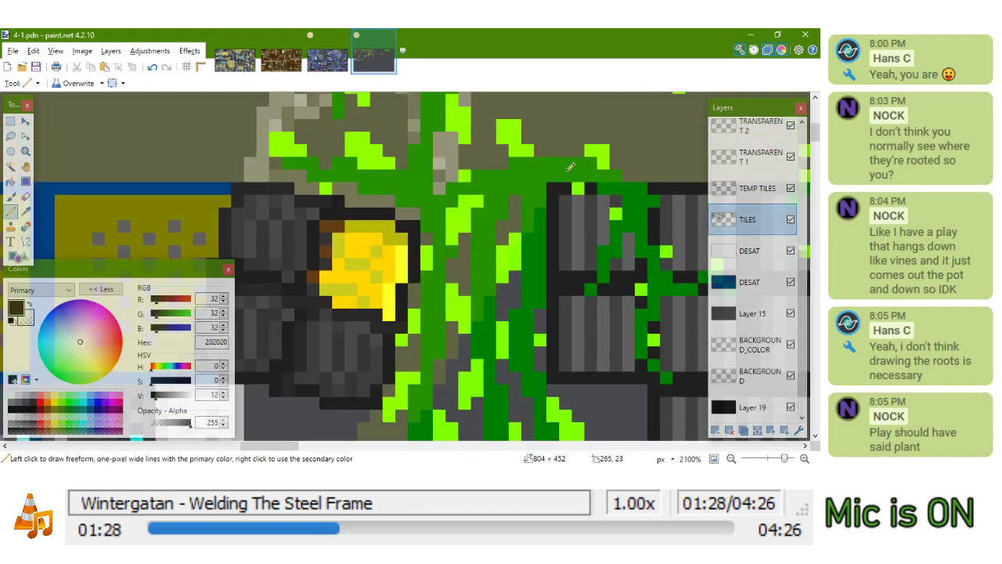
pyautogui.scroll(-4, 535, 180)
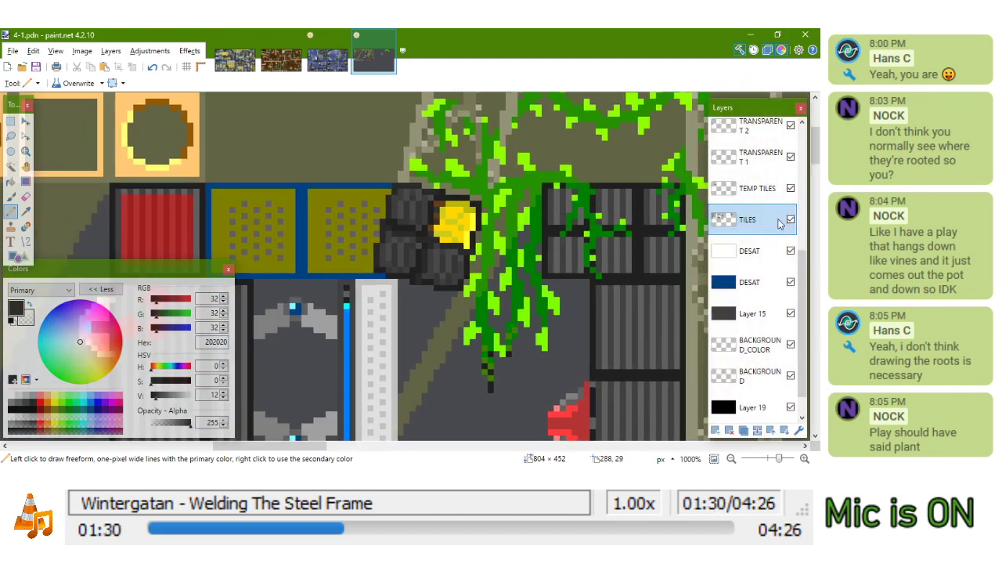
# With the TRANSPARENT 1 layer active, sample the 80FF00 leaf green from the purple-flowered vines at the far end of the level
pyautogui.click(759, 157)
pyautogui.scroll(-3, 508, 187)
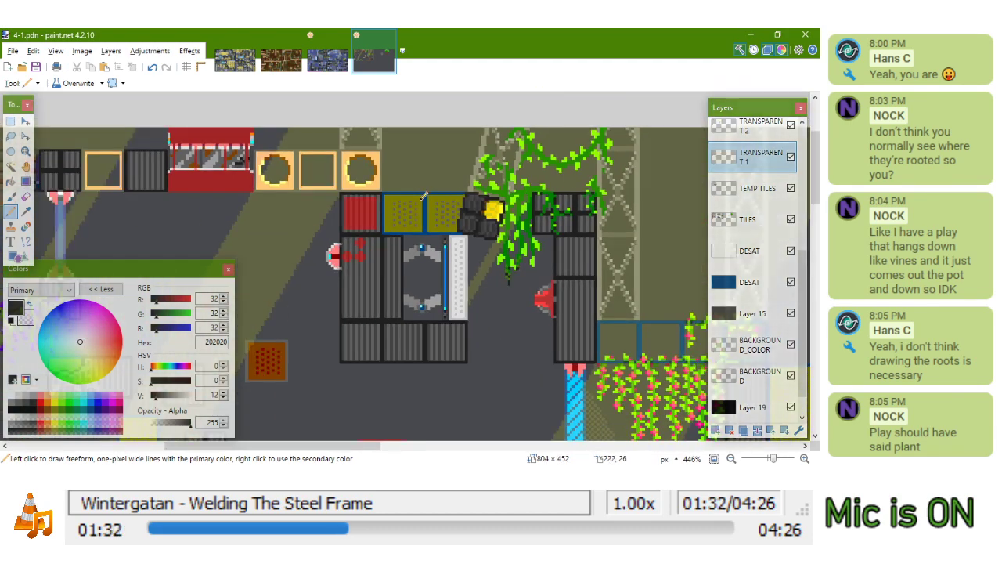
pyautogui.moveTo(506, 189); pyautogui.dragTo(434, 188)
pyautogui.scroll(-2, 462, 179)
pyautogui.scroll(6, 260, 195)
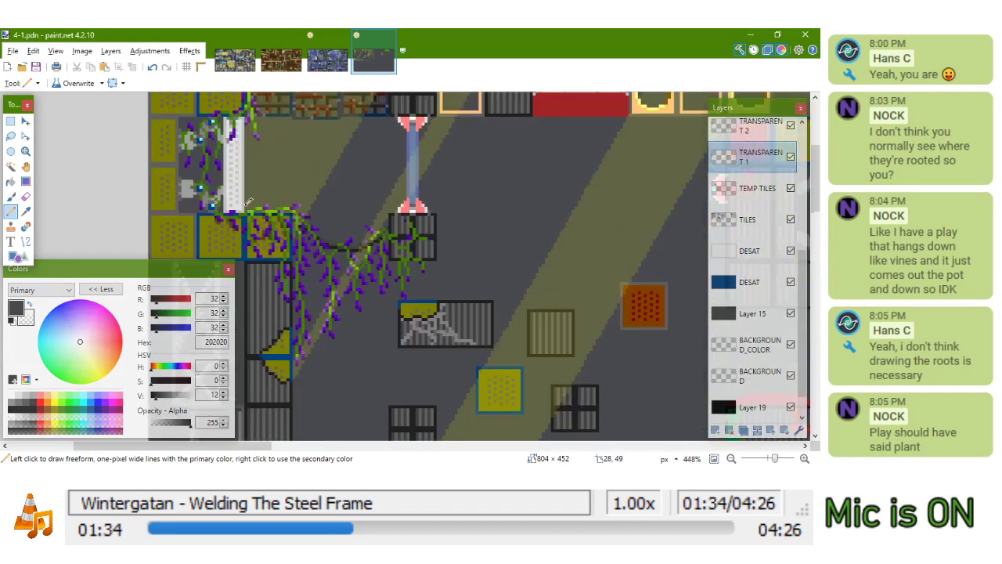
pyautogui.press('k')
pyautogui.click(253, 195)
pyautogui.scroll(-4, 254, 195)
pyautogui.moveTo(391, 157); pyautogui.dragTo(65, 235)
pyautogui.moveTo(224, 213); pyautogui.dragTo(380, 172)
pyautogui.moveTo(515, 152); pyautogui.dragTo(318, 188)
pyautogui.scroll(5, 597, 141)
pyautogui.scroll(-3, 494, 172)
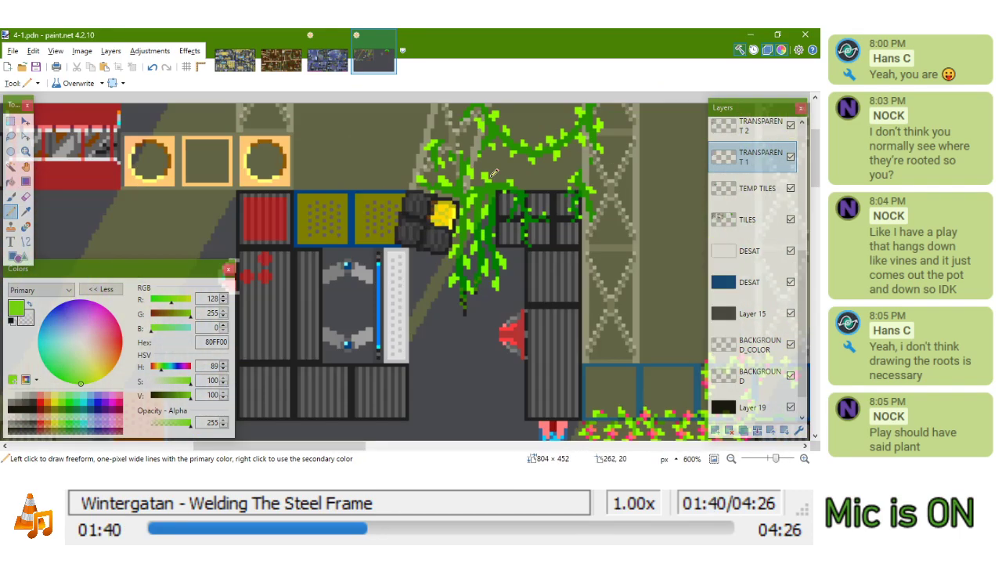
# On the TILES layer, select the area around the vines, restricting it to the 80FF00 leaf pixels with the Magic Wand in global flood mode
pyautogui.moveTo(446, 184); pyautogui.dragTo(385, 192)
pyautogui.click(757, 221)
pyautogui.scroll(-1, 566, 195)
pyautogui.click(9, 125)
pyautogui.moveTo(361, 114); pyautogui.dragTo(597, 313)
pyautogui.click(10, 166)
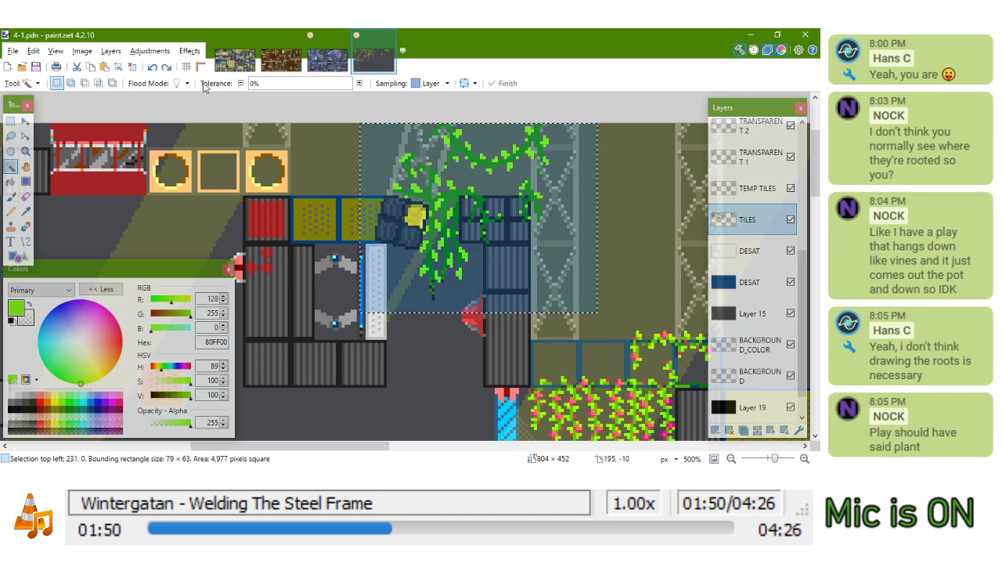
pyautogui.click(177, 83)
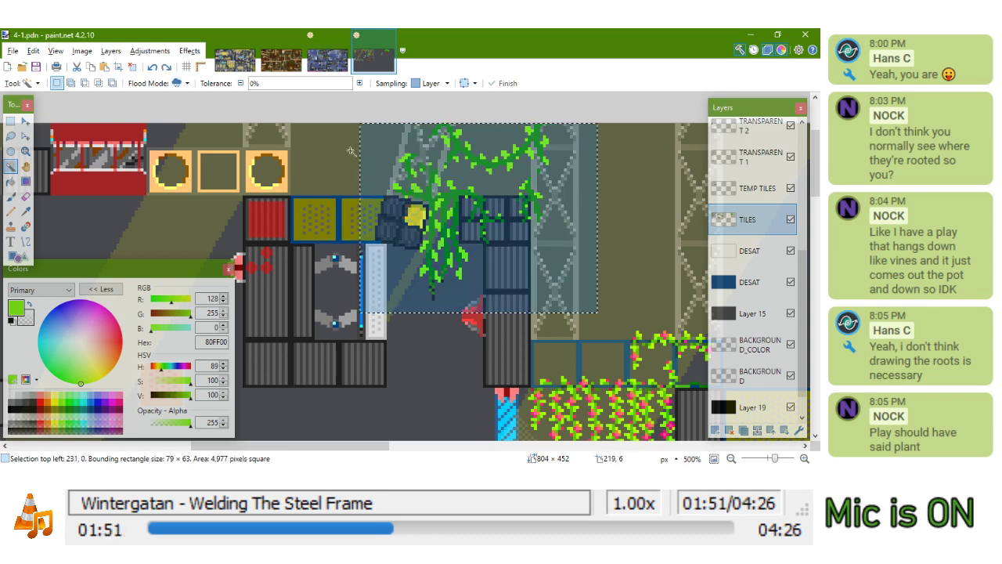
pyautogui.click(414, 189)
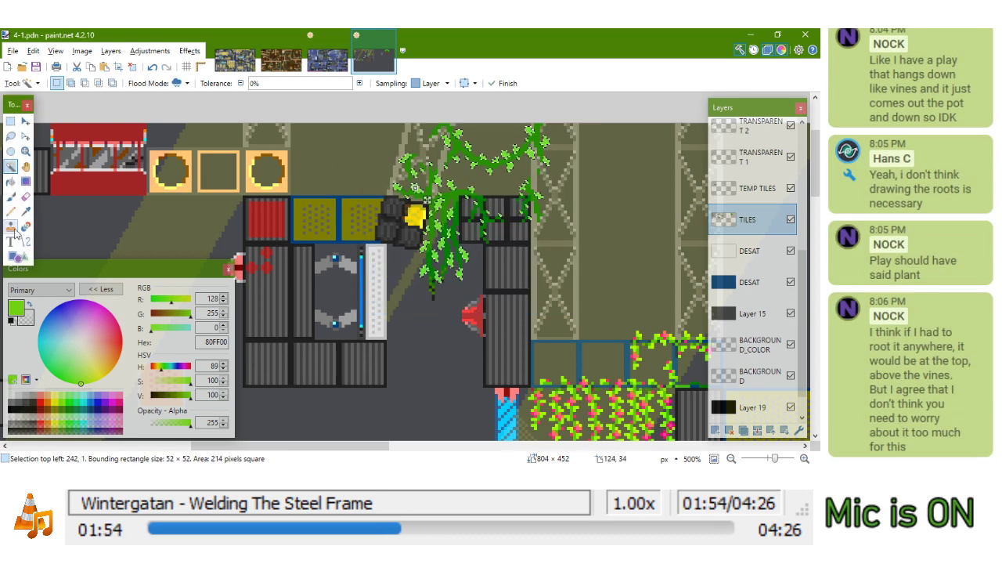
# Recolour the selected leaf pixels to 00FF00 by covering them with a filled rectangle about 68 × 58 pixels
pyautogui.click(17, 255)
pyautogui.click(64, 423)
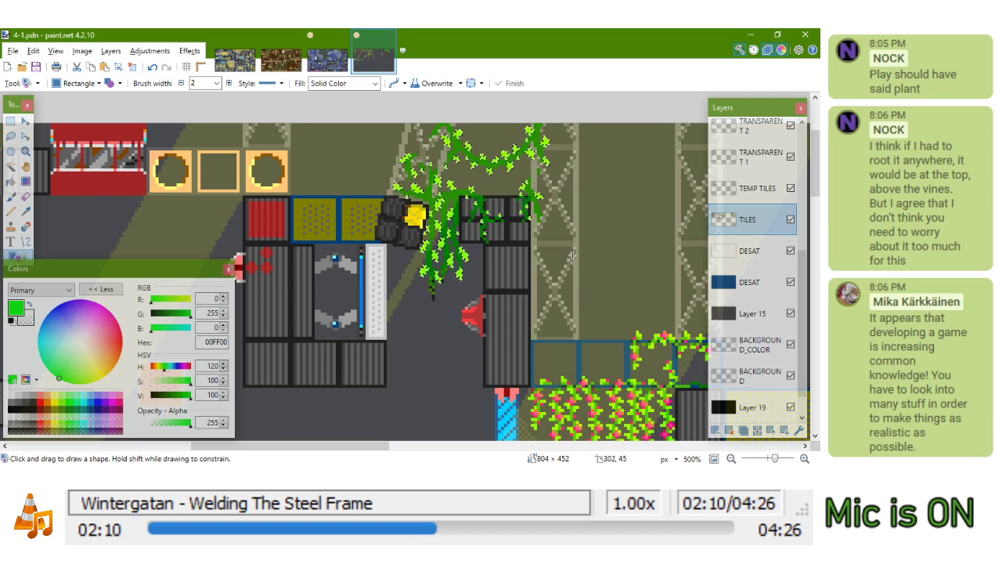
pyautogui.moveTo(536, 268); pyautogui.dragTo(365, 117)
pyautogui.moveTo(358, 184)
pyautogui.mouseDown()
pyautogui.moveTo(434, 214)
pyautogui.moveTo(372, 179)
pyautogui.mouseUp()
pyautogui.press('Return')
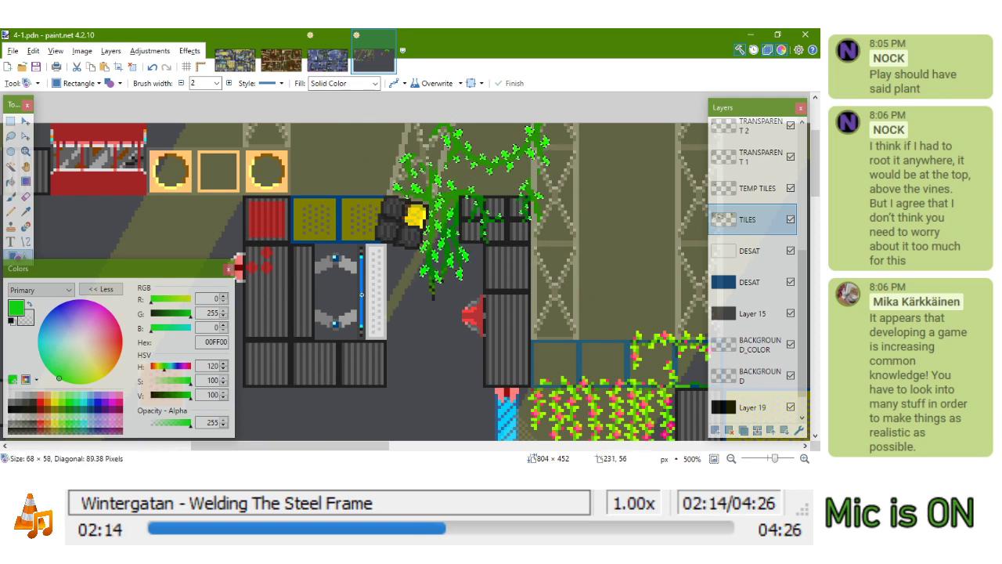
# Examine the recoloured vine leaves close up and against the other plants in the overall level
pyautogui.scroll(-3, 495, 222)
pyautogui.scroll(4, 494, 222)
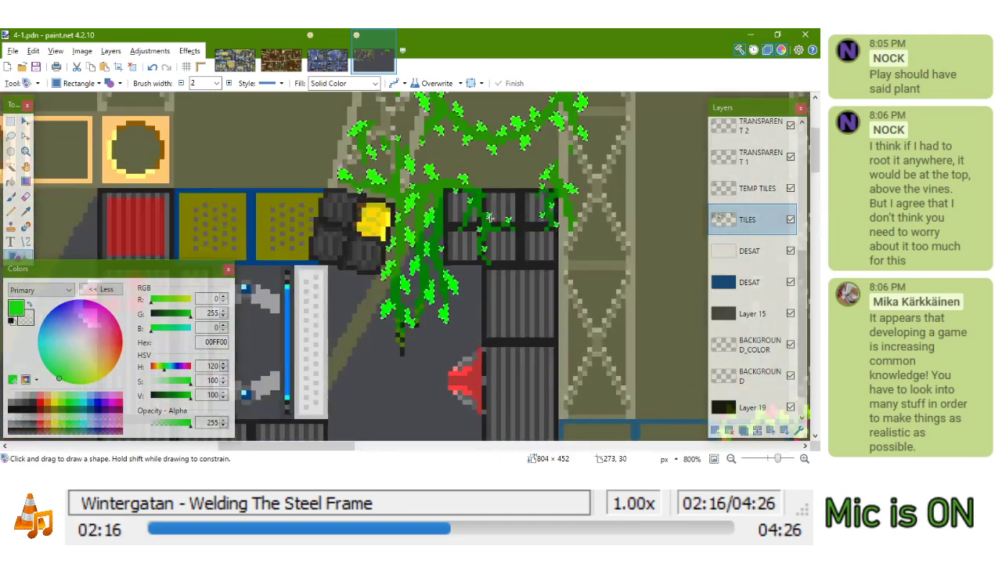
pyautogui.scroll(-1, 523, 197)
pyautogui.scroll(-3, 522, 197)
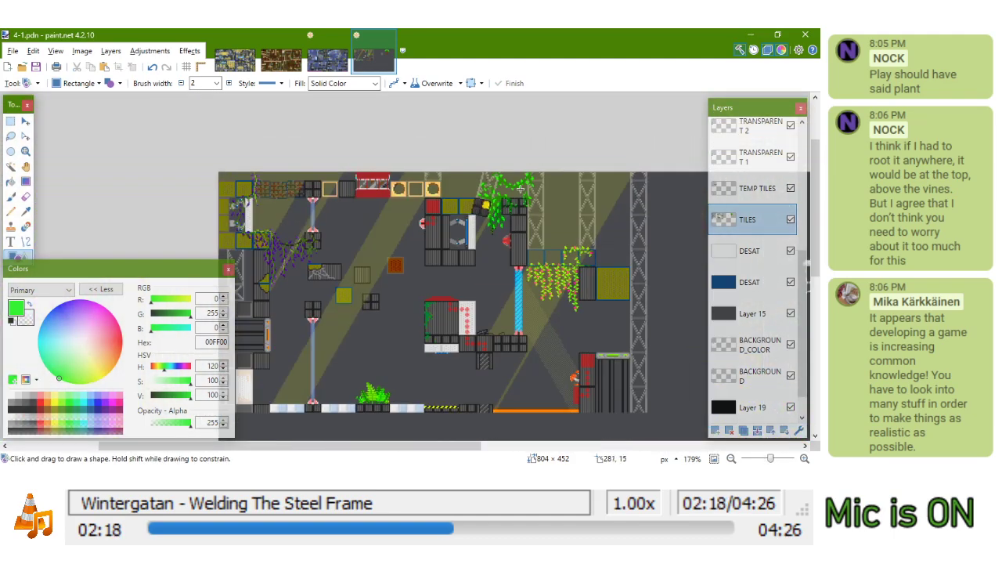
pyautogui.scroll(2, 483, 193)
pyautogui.scroll(-4, 483, 193)
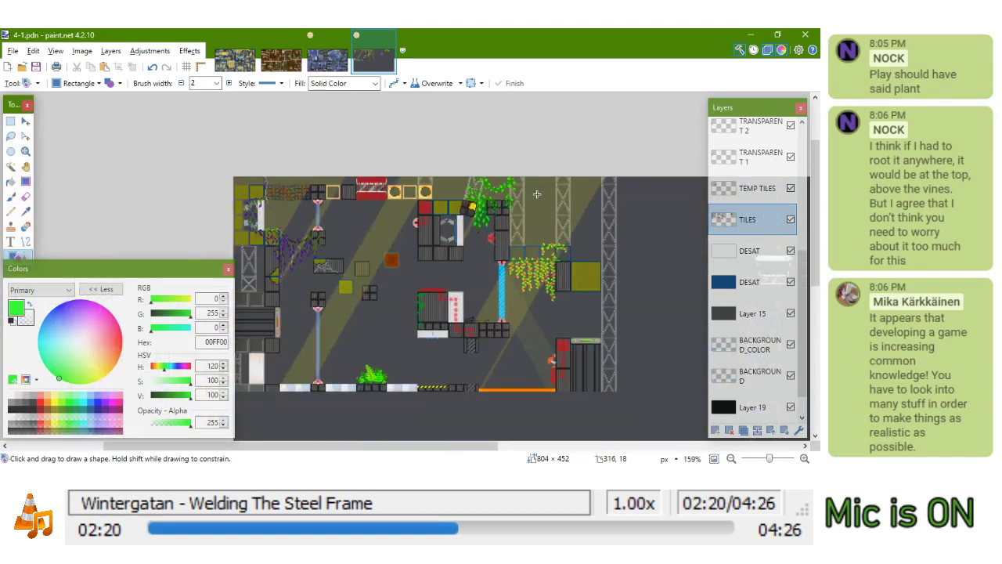
pyautogui.scroll(7, 385, 152)
pyautogui.scroll(2, 385, 153)
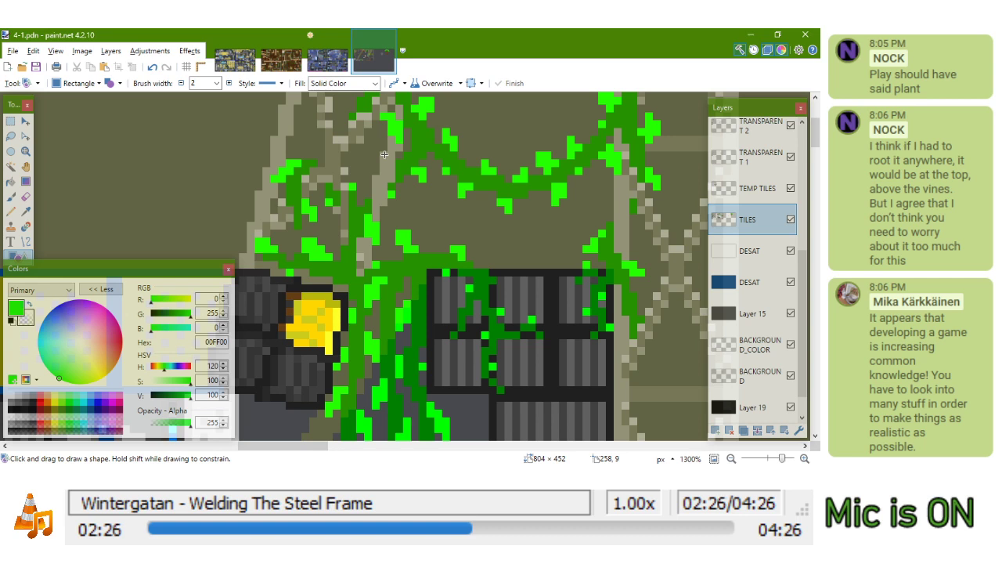
pyautogui.hscroll(-3, 399, 188)
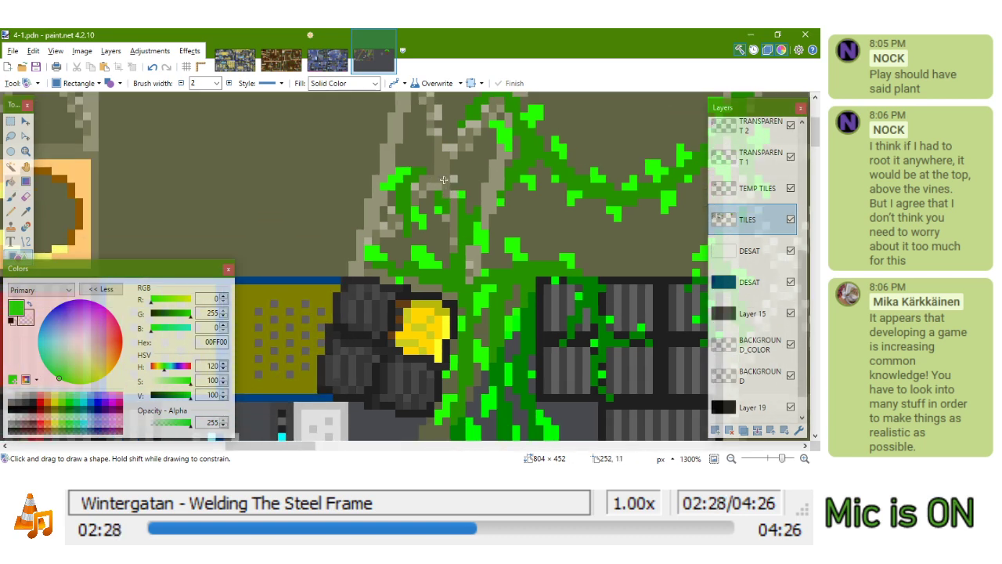
# Sample the 008000 vine green and pencil over the lattice pixel showing through the vine junction above the tilted crates
pyautogui.click(11, 212)
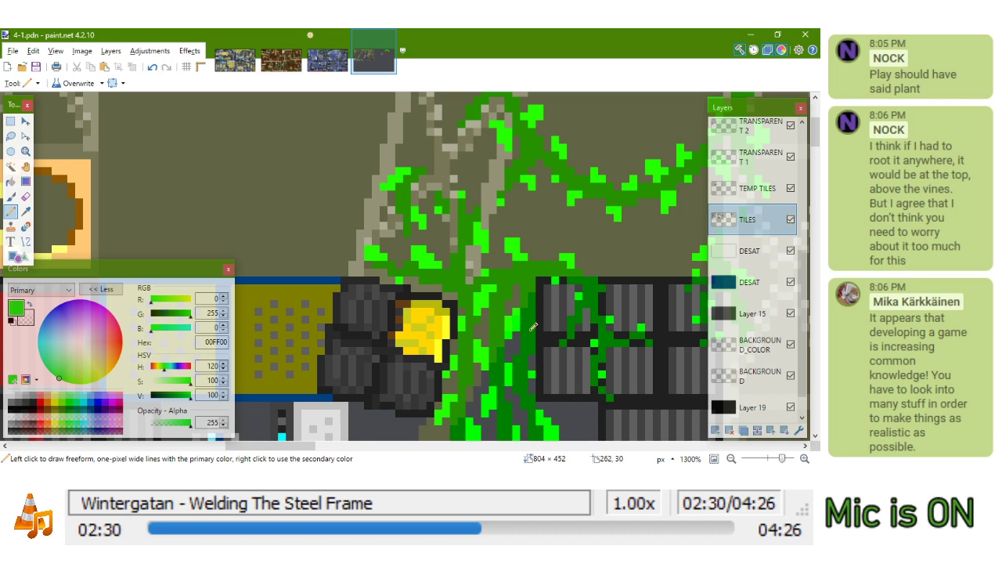
pyautogui.scroll(3, 426, 242)
pyautogui.moveTo(424, 246); pyautogui.dragTo(433, 240)
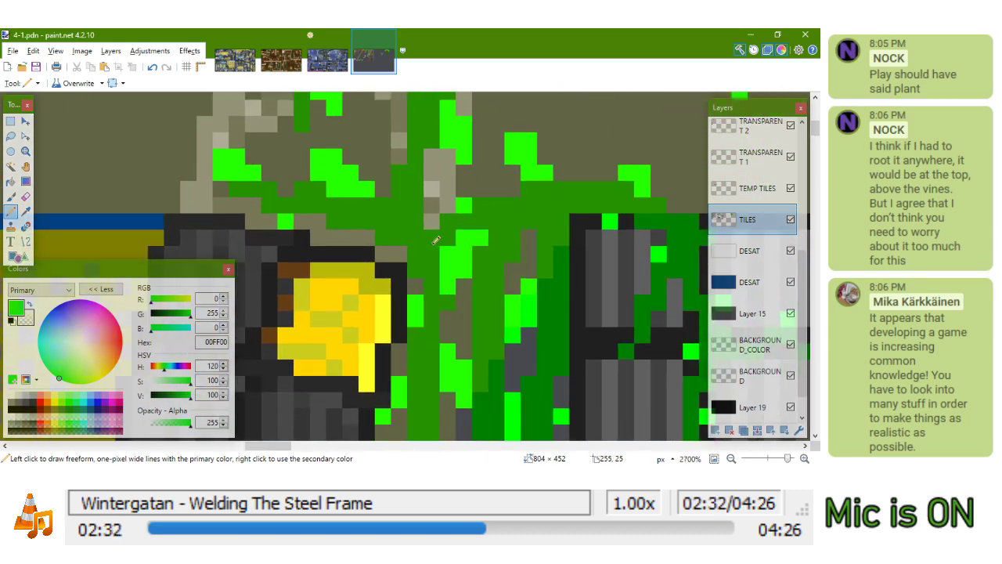
pyautogui.press('k')
pyautogui.click(433, 243)
pyautogui.click(431, 225)
pyautogui.scroll(-6, 431, 224)
# Save the level file and review the recoloured vines beside the surrounding crates and flowering vines
pyautogui.hotkey('ctrl', 's')
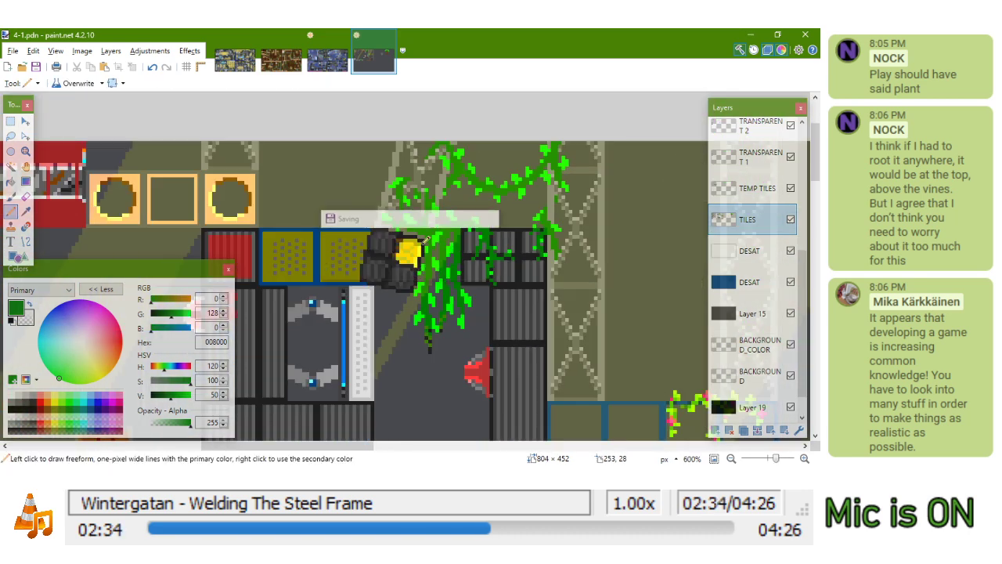
pyautogui.scroll(-3, 497, 268)
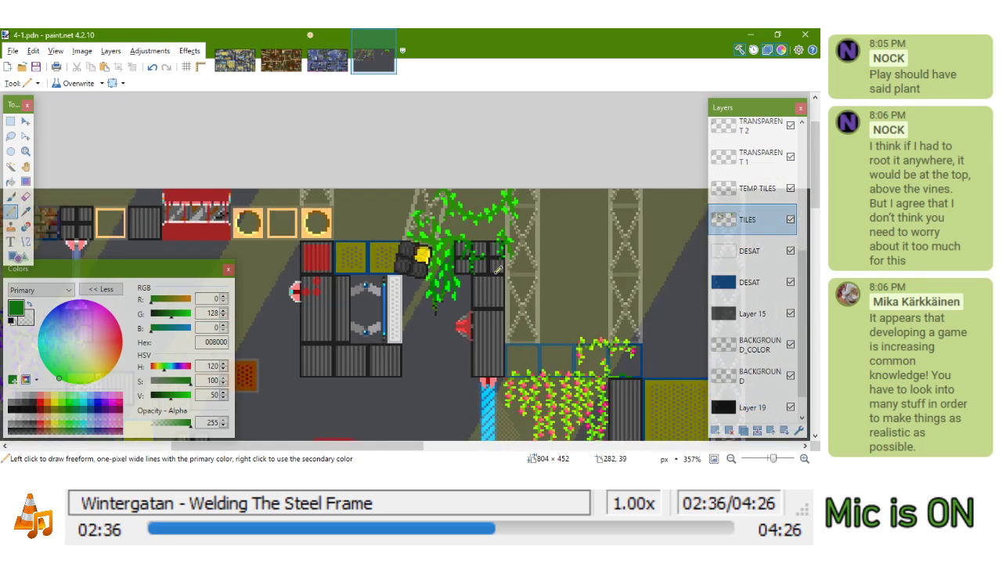
pyautogui.moveTo(389, 253); pyautogui.dragTo(492, 217)
pyautogui.hotkey('ctrl', 's')
pyautogui.scroll(2, 546, 207)
pyautogui.hscroll(3, 509, 219)
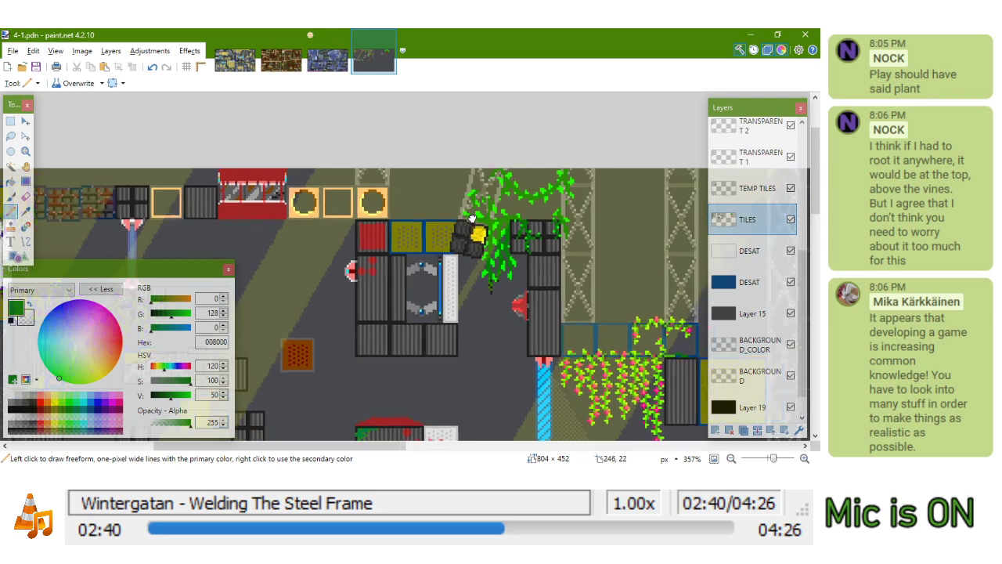
pyautogui.moveTo(476, 216); pyautogui.dragTo(482, 209)
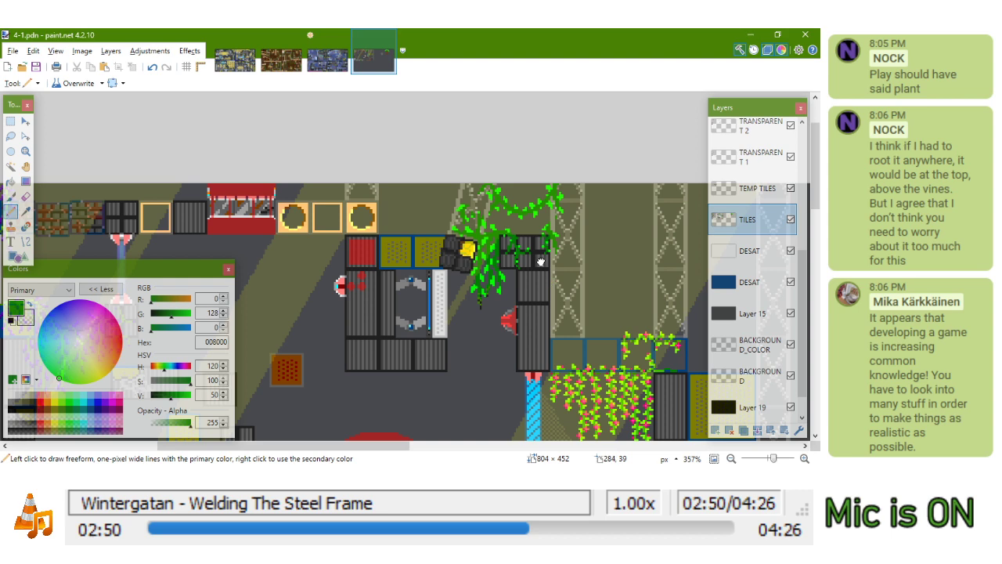
# Examine the bright green vines against the surrounding crates, purple vines and flowering plants across the upper level
pyautogui.scroll(-2, 549, 287)
pyautogui.moveTo(512, 223); pyautogui.dragTo(590, 290)
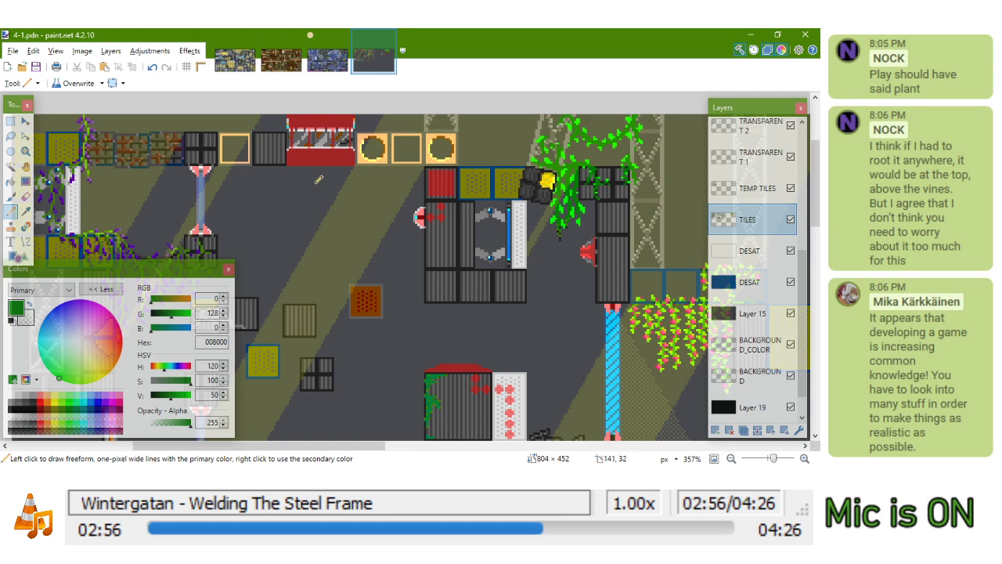
pyautogui.moveTo(472, 246); pyautogui.dragTo(587, 248)
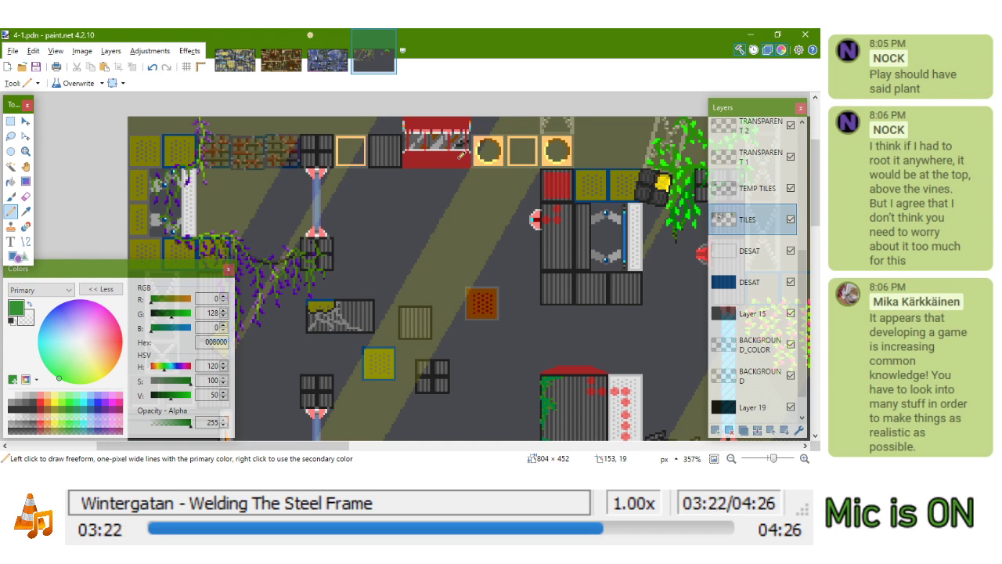
pyautogui.scroll(2, 461, 154)
pyautogui.hscroll(5, 439, 161)
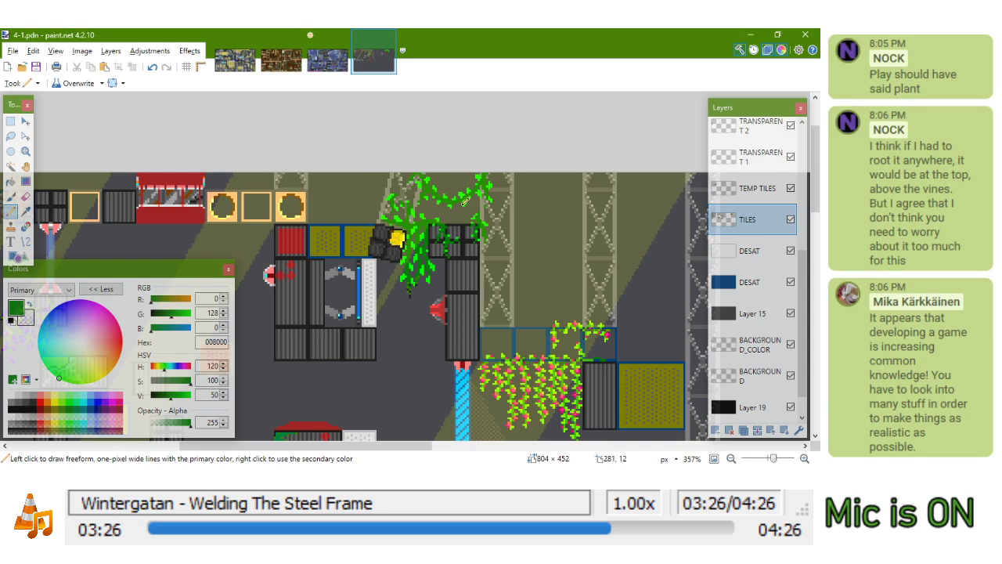
pyautogui.scroll(9, 434, 180)
pyautogui.scroll(-7, 443, 194)
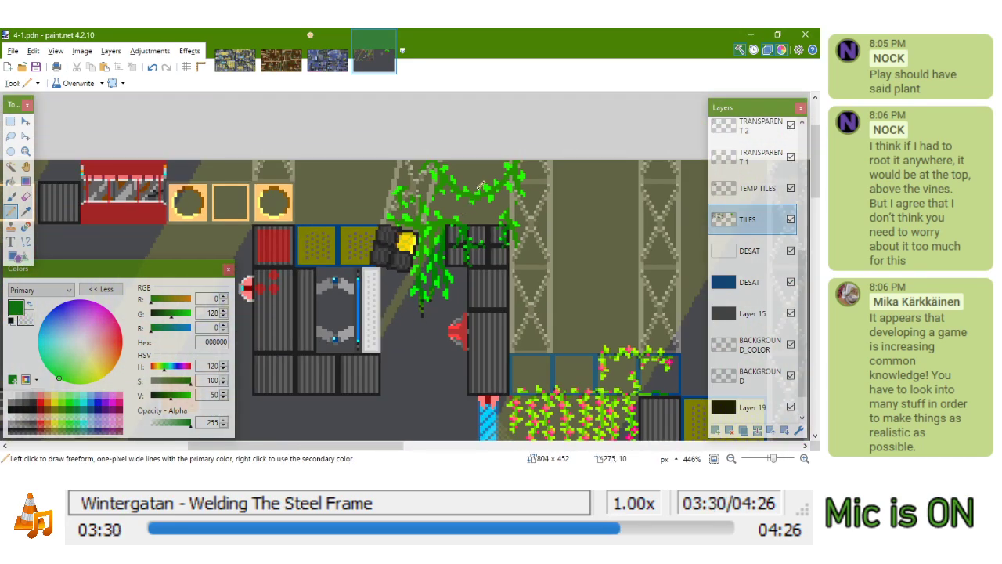
pyautogui.moveTo(468, 220); pyautogui.dragTo(515, 208)
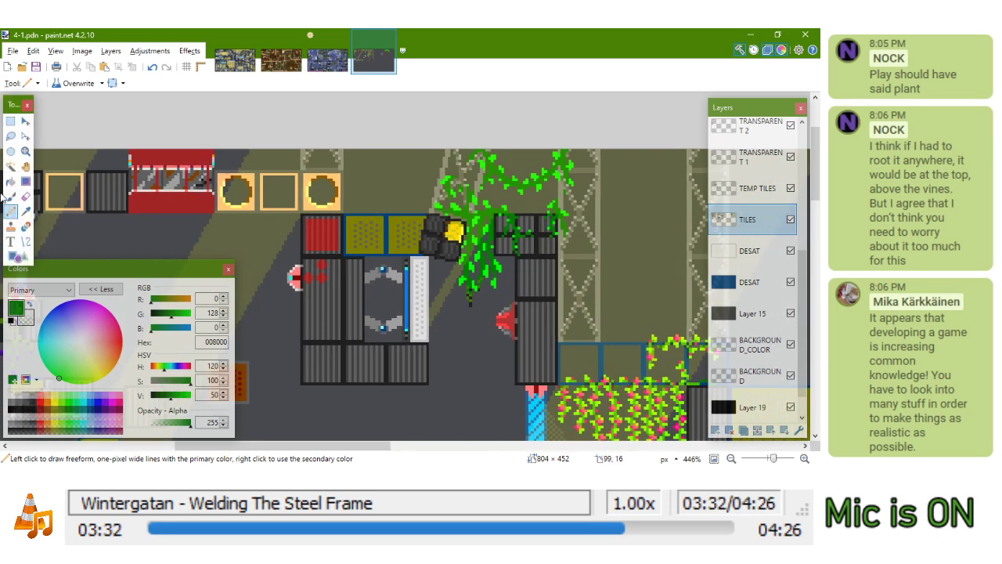
pyautogui.moveTo(462, 243); pyautogui.dragTo(382, 279)
pyautogui.moveTo(429, 235); pyautogui.dragTo(429, 245)
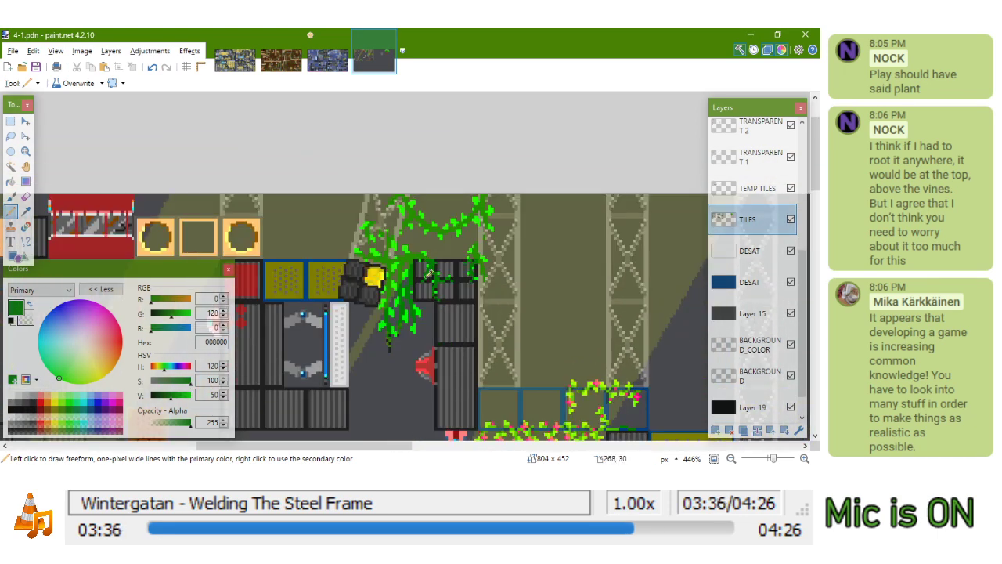
# Sample the 00FF00 leaf green from the vine on the upright crates and save the level file
pyautogui.scroll(8, 429, 273)
pyautogui.scroll(2, 471, 278)
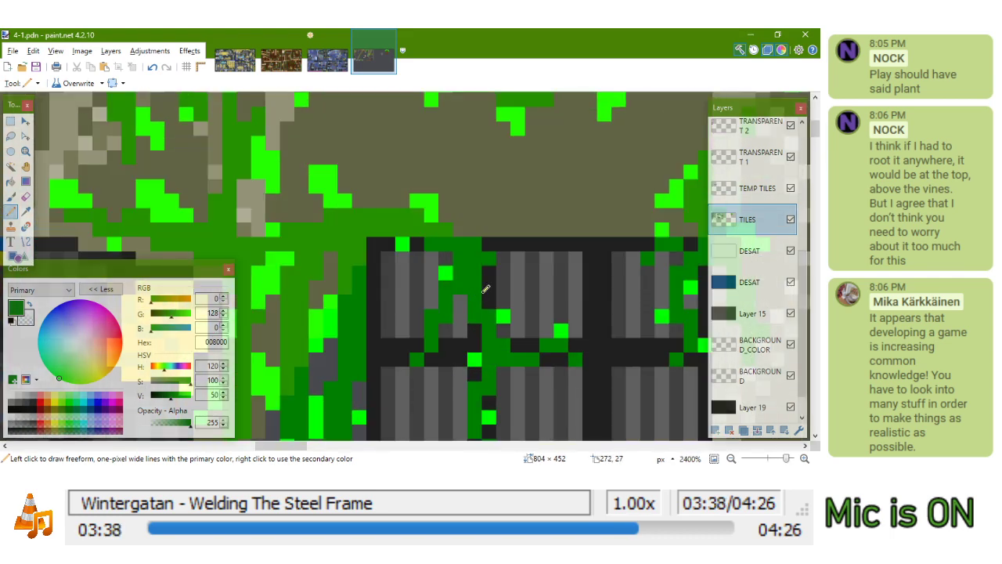
pyautogui.press('k')
pyautogui.click(475, 359)
pyautogui.scroll(-6, 462, 257)
pyautogui.scroll(-3, 476, 254)
pyautogui.hotkey('ctrl', 's')
pyautogui.scroll(5, 468, 235)
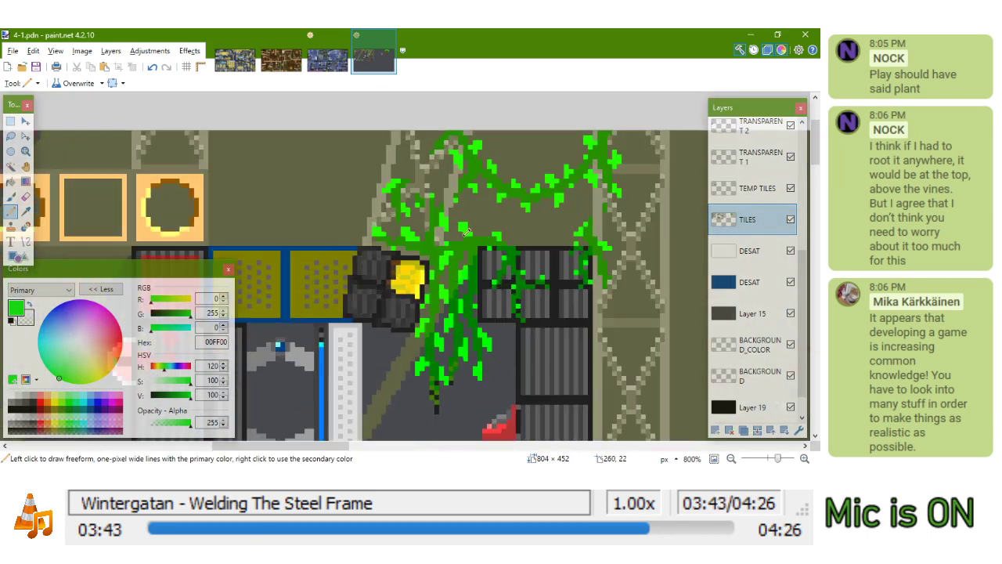
pyautogui.click(752, 167)
pyautogui.scroll(-4, 509, 212)
pyautogui.scroll(5, 476, 197)
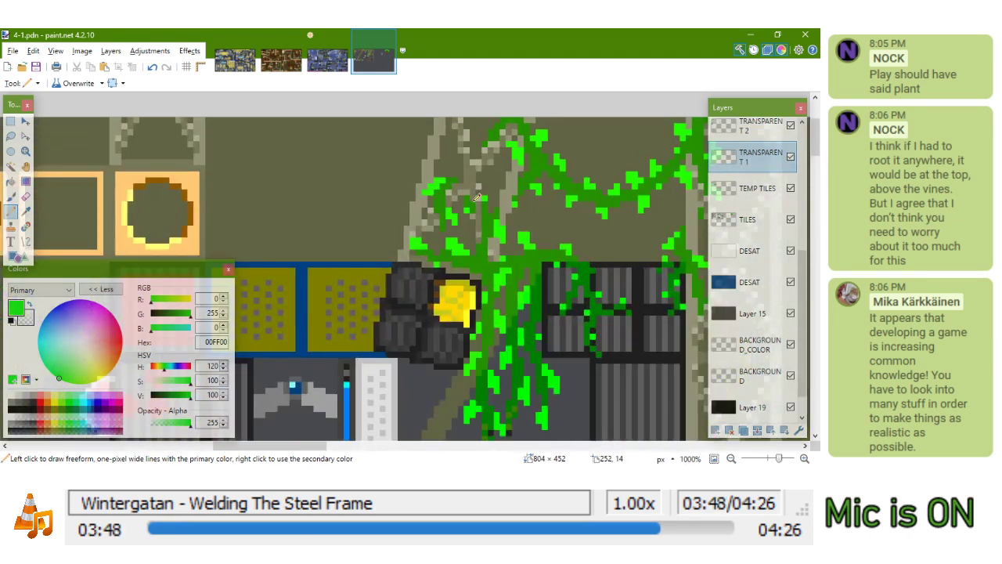
pyautogui.scroll(3, 466, 167)
pyautogui.moveTo(490, 184)
pyautogui.mouseDown()
pyautogui.moveTo(492, 217)
pyautogui.moveTo(473, 193)
pyautogui.moveTo(489, 184)
pyautogui.mouseUp()
pyautogui.press('k')
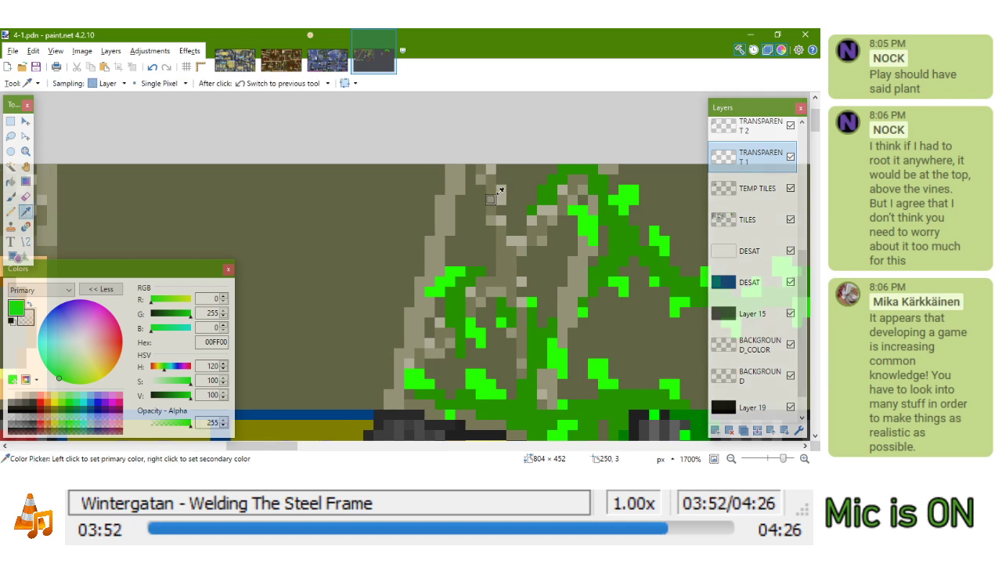
pyautogui.click(504, 205)
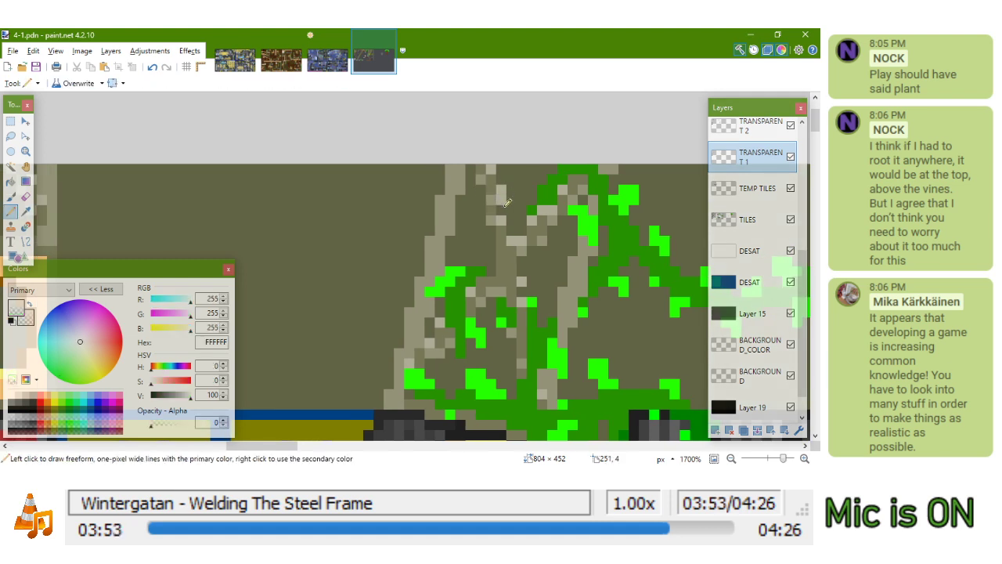
# Retouch the broken lattice pixels around the vines on the TILES layer with the sampled greys A0A0A0 and 606060
pyautogui.click(752, 219)
pyautogui.press('k')
pyautogui.click(498, 206)
pyautogui.press('k')
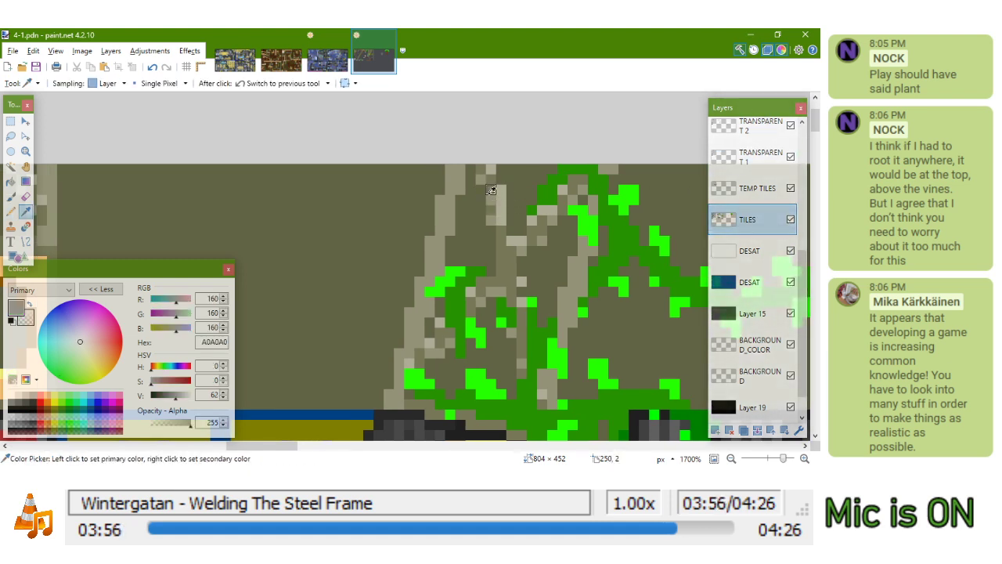
pyautogui.click(493, 205)
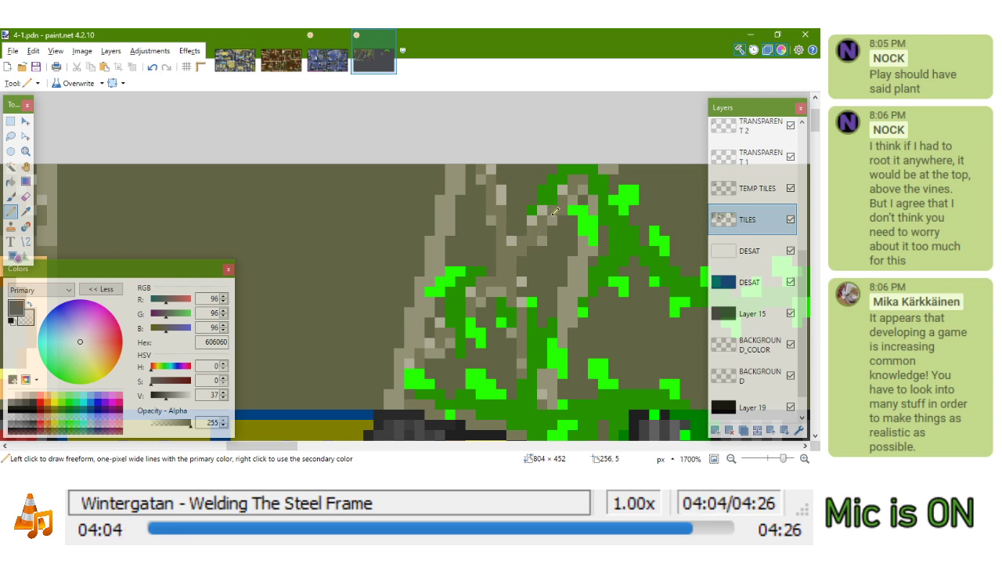
pyautogui.click(569, 190)
pyautogui.moveTo(570, 240); pyautogui.dragTo(600, 189)
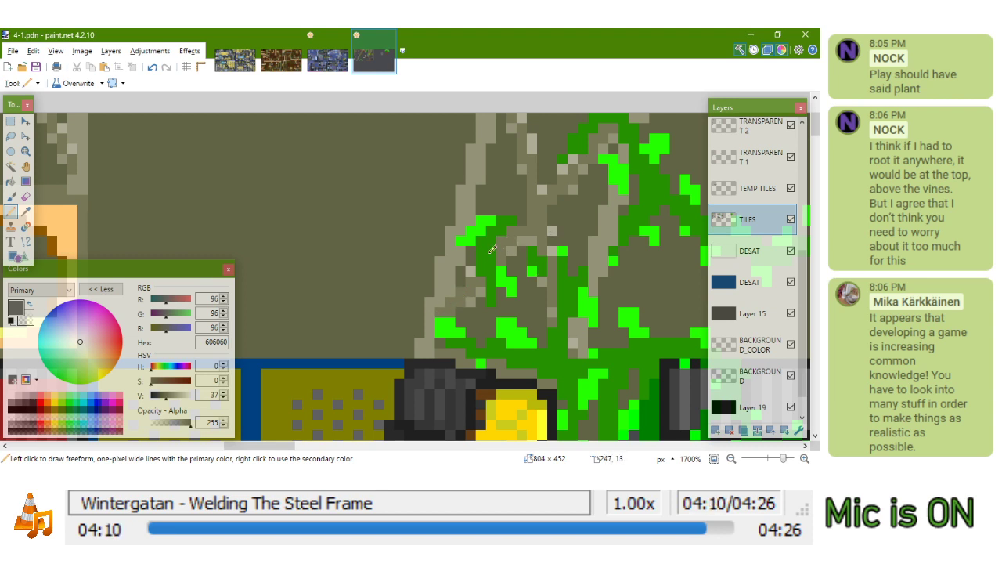
pyautogui.scroll(-3, 480, 274)
pyautogui.scroll(4, 539, 235)
pyautogui.press('k')
pyautogui.click(540, 233)
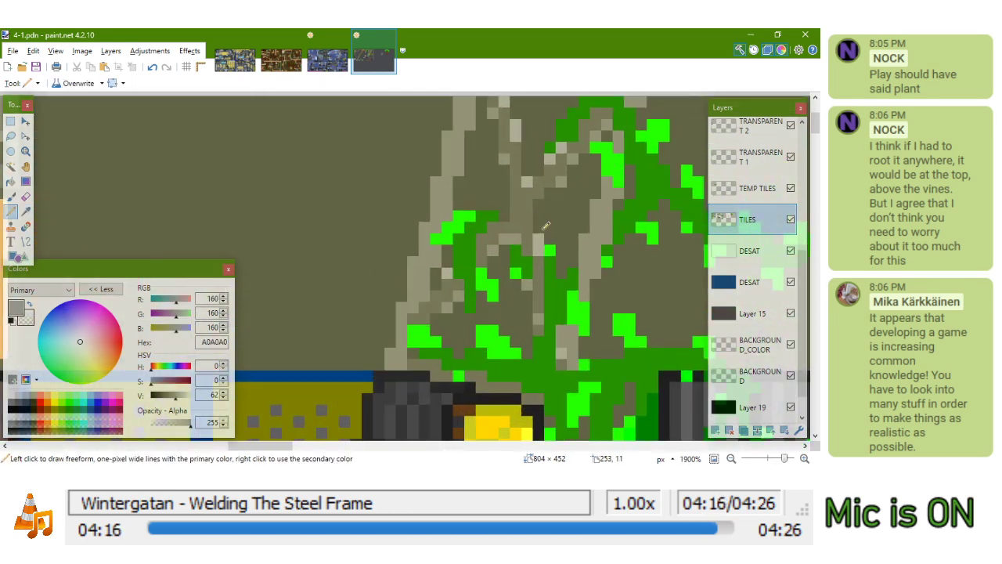
pyautogui.scroll(-5, 546, 226)
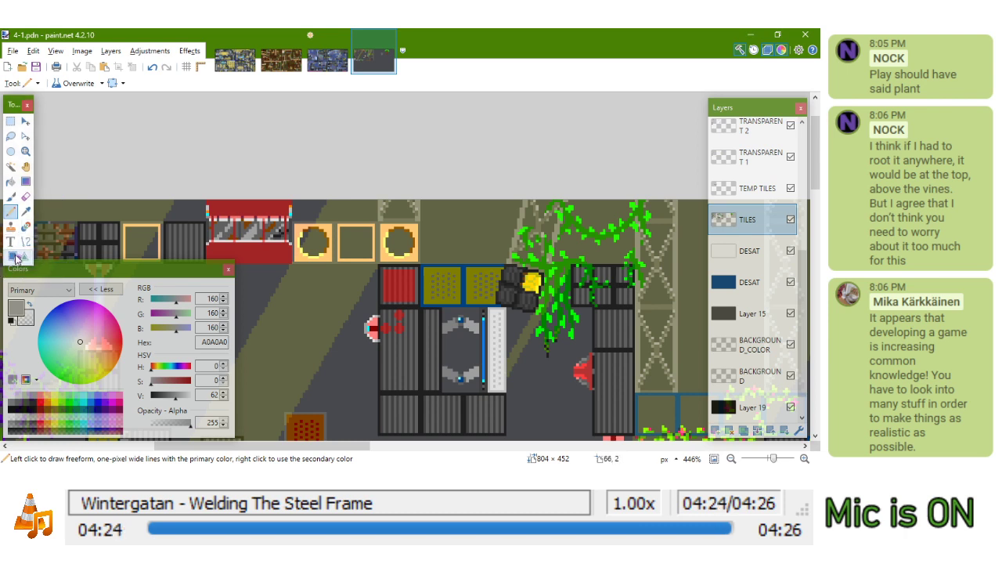
# On the TRANSPARENT 1 layer, pencil 202020 shading onto the lattice pixels beside the vine above the tilted crates
pyautogui.click(771, 167)
pyautogui.scroll(-3, 561, 215)
pyautogui.scroll(6, 560, 215)
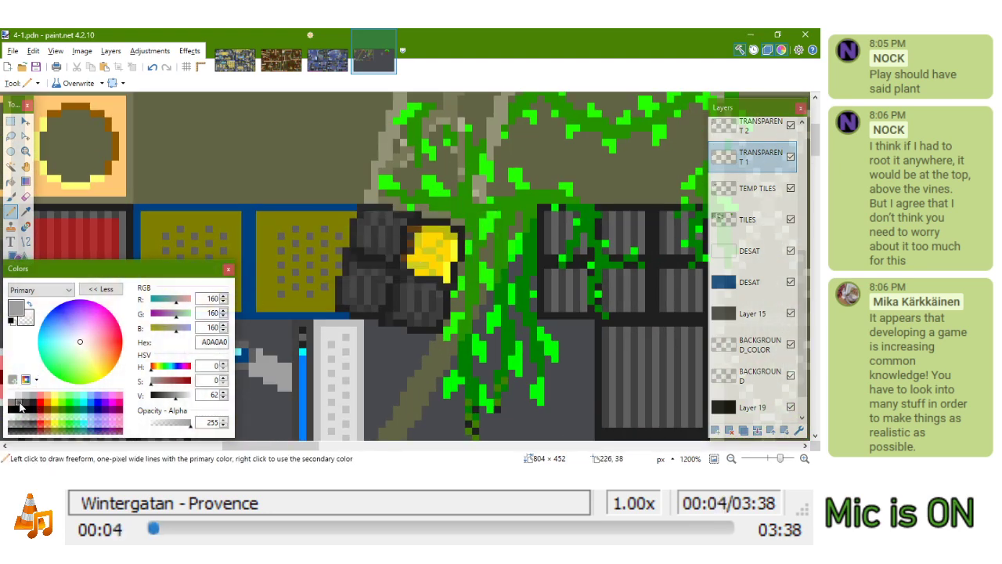
pyautogui.click(21, 404)
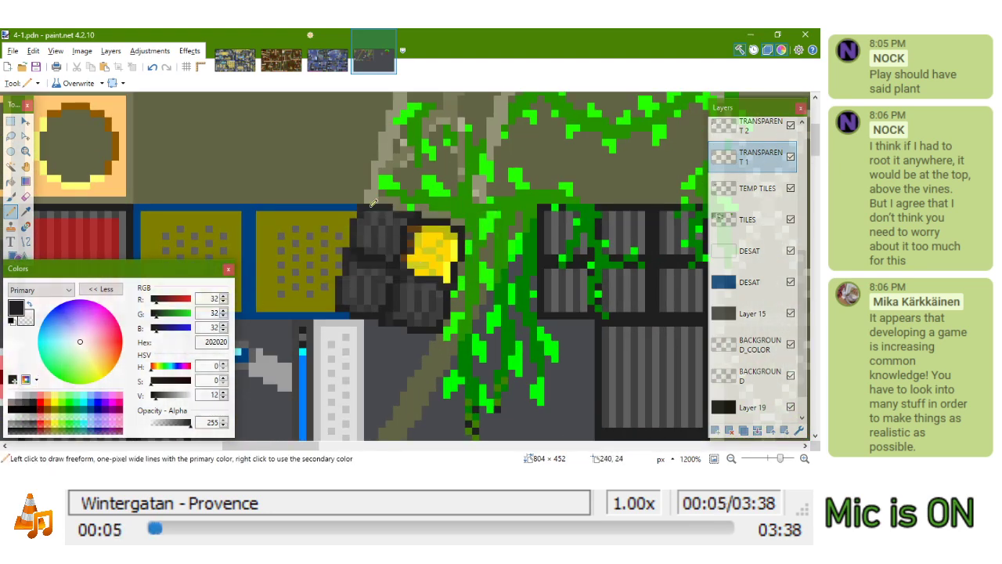
pyautogui.click(472, 194)
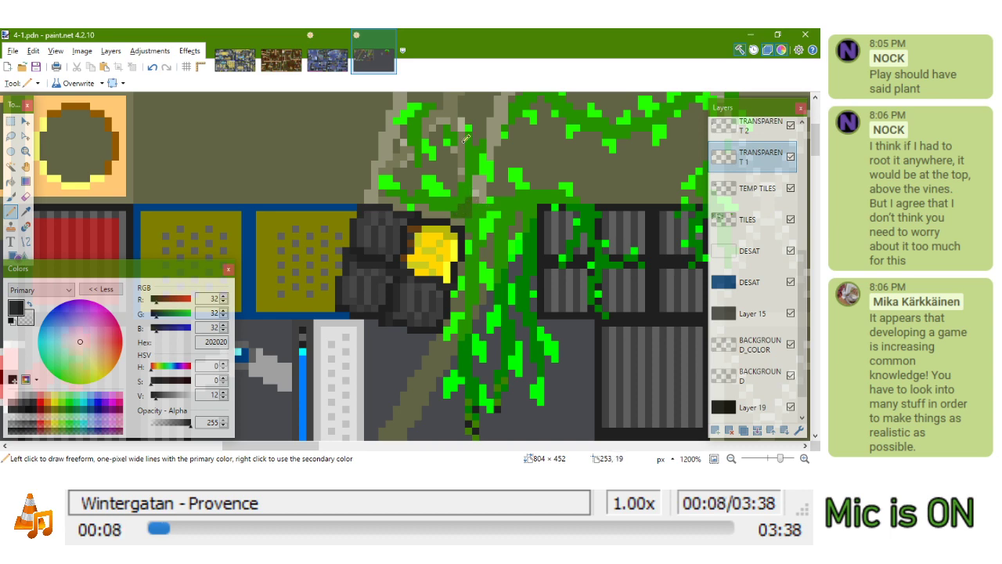
pyautogui.scroll(4, 472, 187)
pyautogui.scroll(-5, 475, 201)
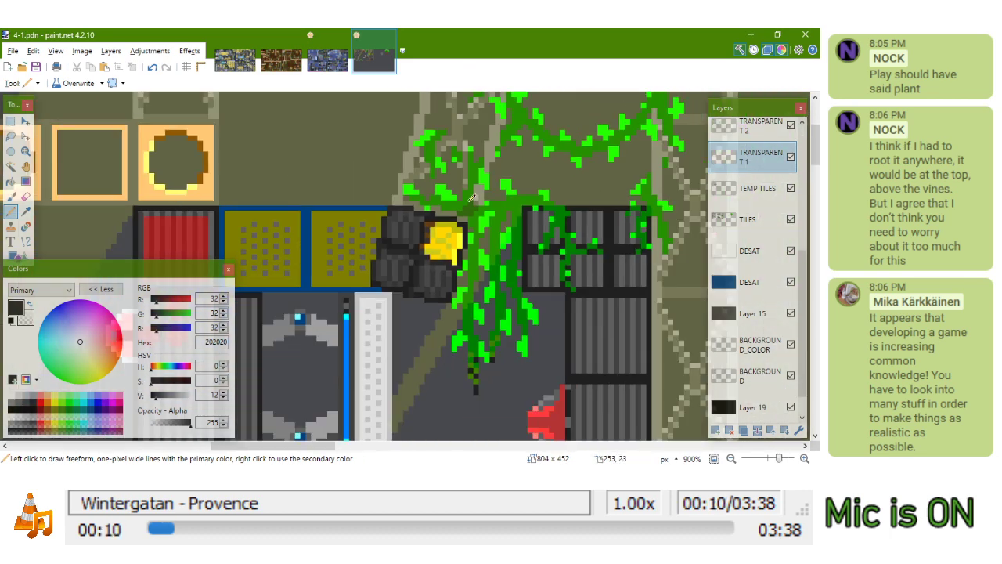
pyautogui.scroll(2, 475, 199)
pyautogui.scroll(-1, 483, 203)
pyautogui.scroll(-5, 470, 215)
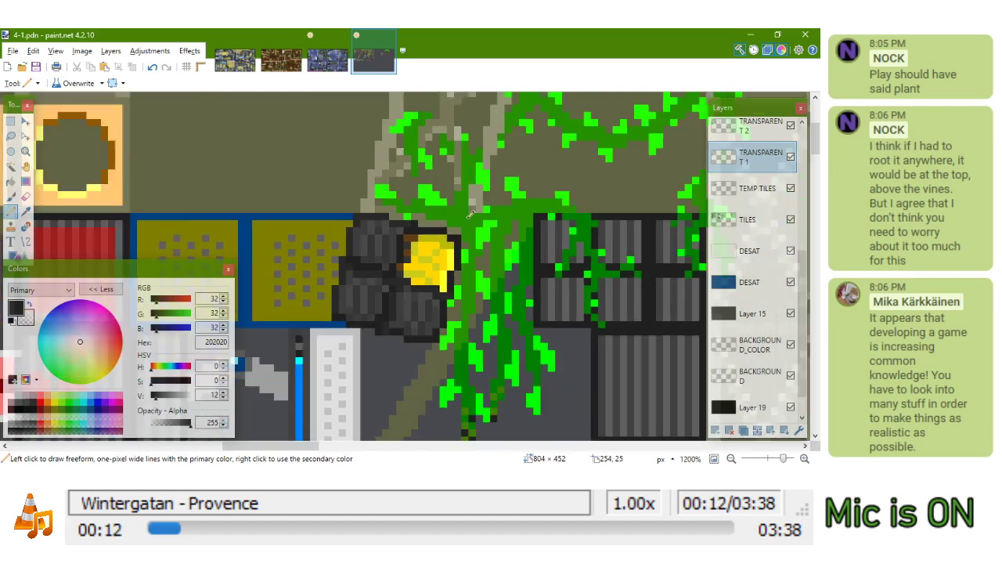
pyautogui.scroll(4, 476, 185)
pyautogui.scroll(-2, 516, 182)
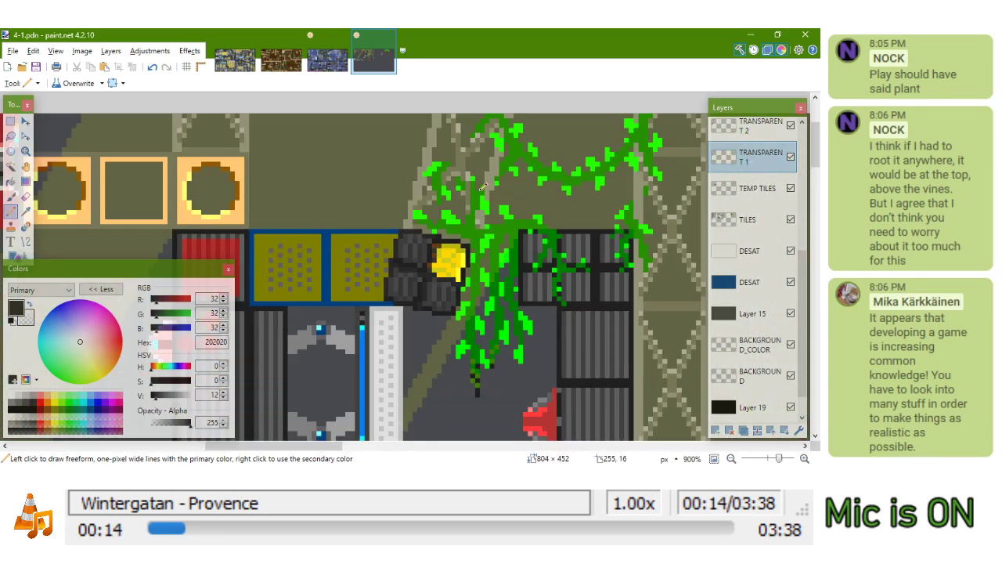
pyautogui.scroll(2, 485, 211)
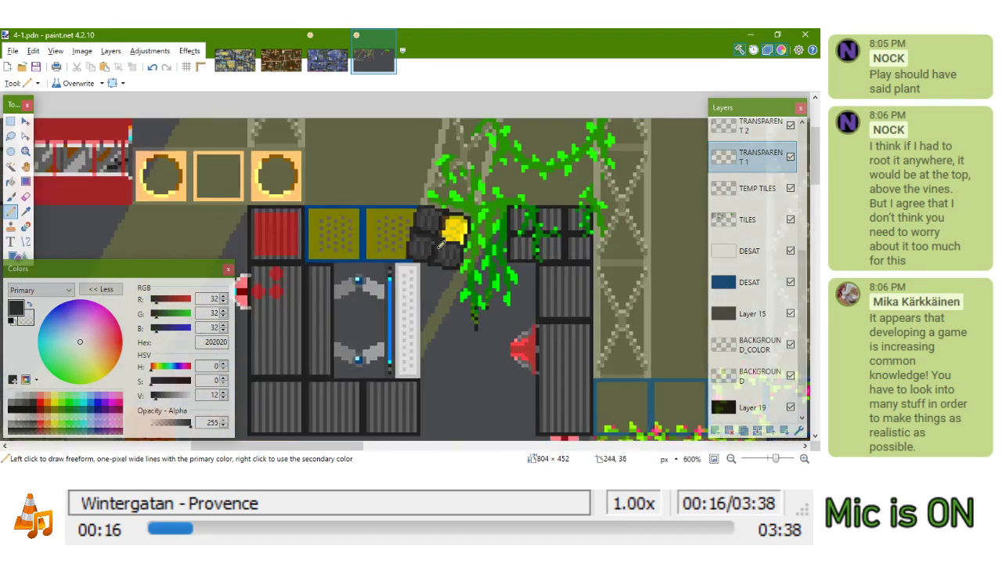
pyautogui.scroll(3, 441, 244)
pyautogui.click(61, 409)
pyautogui.scroll(1, 510, 195)
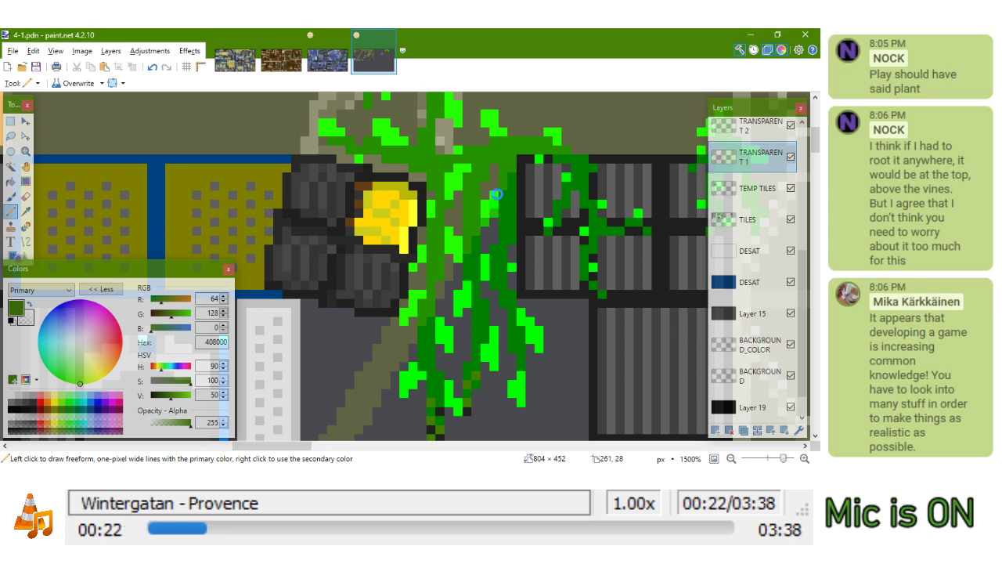
pyautogui.scroll(-2, 501, 200)
# Pencil FFFF00 highlights on the TRANSPARENT 1 layer over the upper edges of the leaves around the vine junction
pyautogui.click(55, 403)
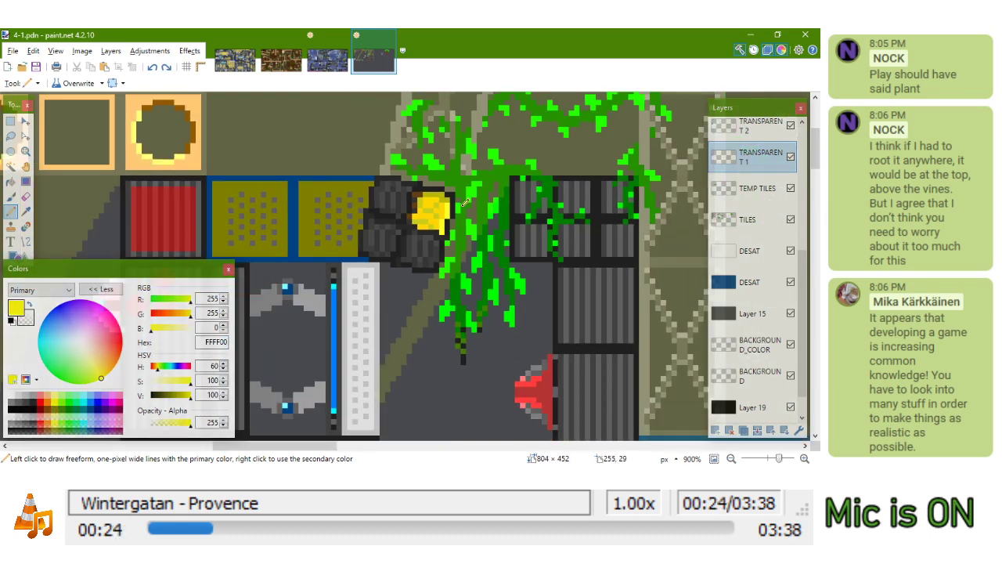
pyautogui.scroll(2, 516, 169)
pyautogui.scroll(1, 511, 171)
pyautogui.moveTo(483, 113); pyautogui.dragTo(493, 117)
pyautogui.click(494, 124)
pyautogui.click(505, 134)
pyautogui.moveTo(562, 134); pyautogui.dragTo(573, 146)
pyautogui.moveTo(505, 149); pyautogui.dragTo(562, 272)
pyautogui.click(494, 216)
pyautogui.moveTo(505, 227); pyautogui.dragTo(506, 239)
# Add FFFF00 highlight pixels to the upper leaves along the vine drooping between the two lattice supports
pyautogui.scroll(-4, 505, 238)
pyautogui.scroll(3, 510, 219)
pyautogui.click(449, 227)
pyautogui.click(500, 227)
pyautogui.click(520, 207)
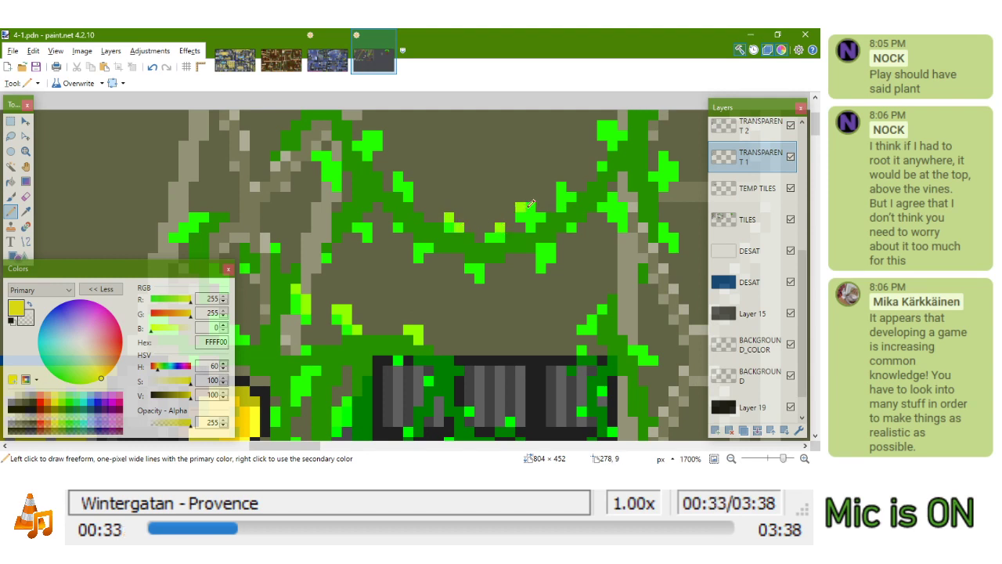
pyautogui.click(569, 195)
pyautogui.moveTo(564, 185); pyautogui.dragTo(524, 225)
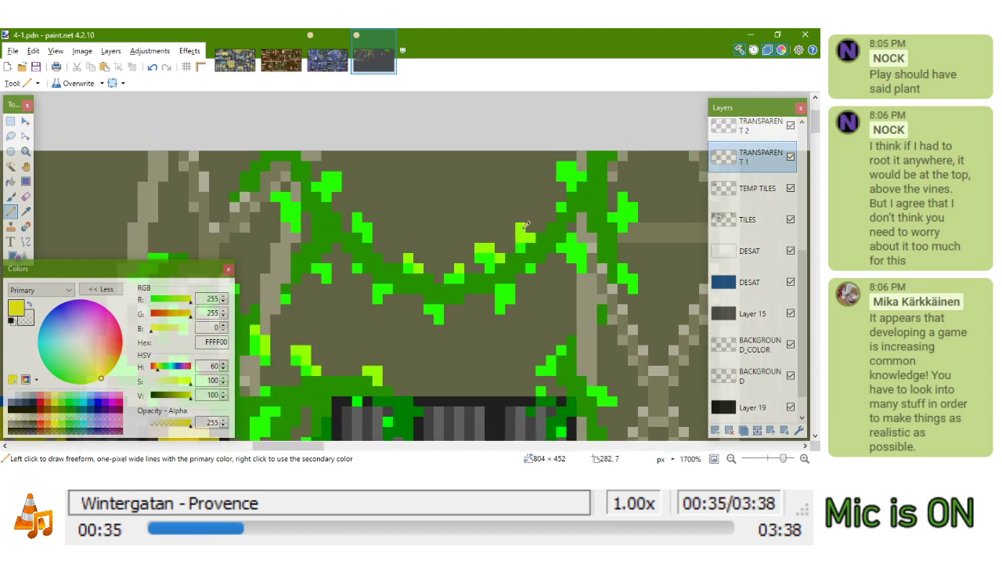
# Highlight the upper edges of the leaves at the top and outer side of the straight lattice support with FFFF00
pyautogui.click(565, 164)
pyautogui.click(623, 196)
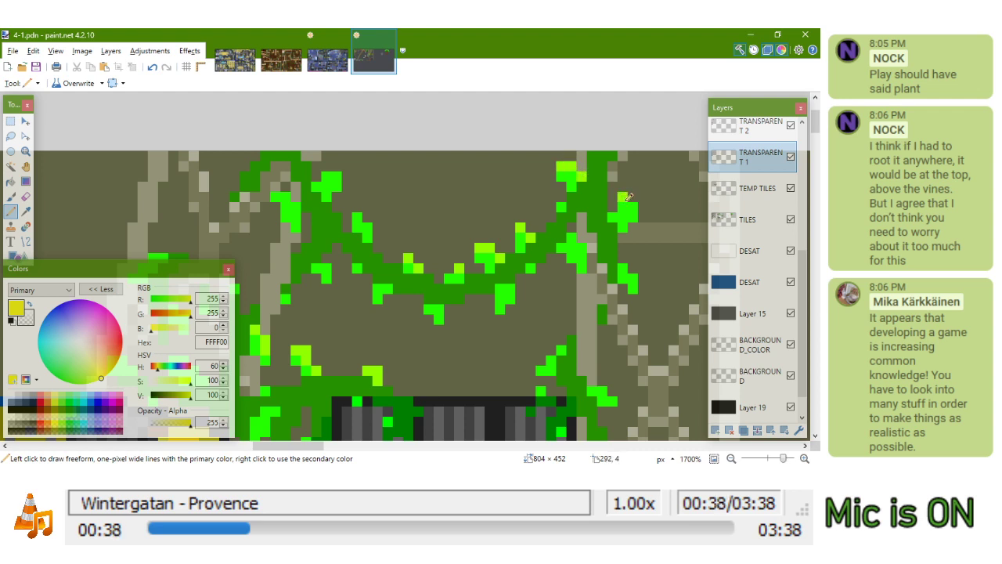
pyautogui.click(628, 205)
pyautogui.click(625, 268)
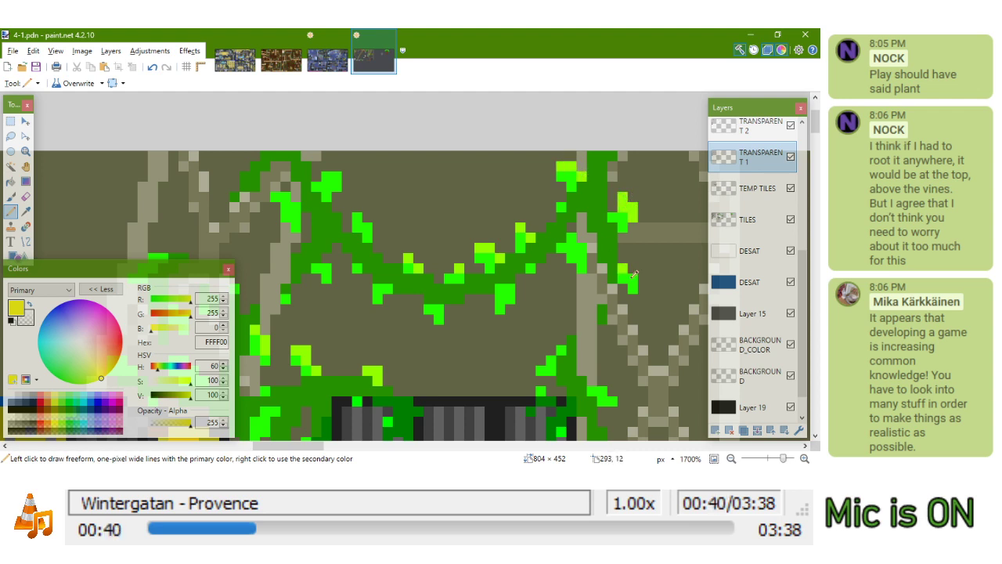
pyautogui.scroll(-3, 634, 276)
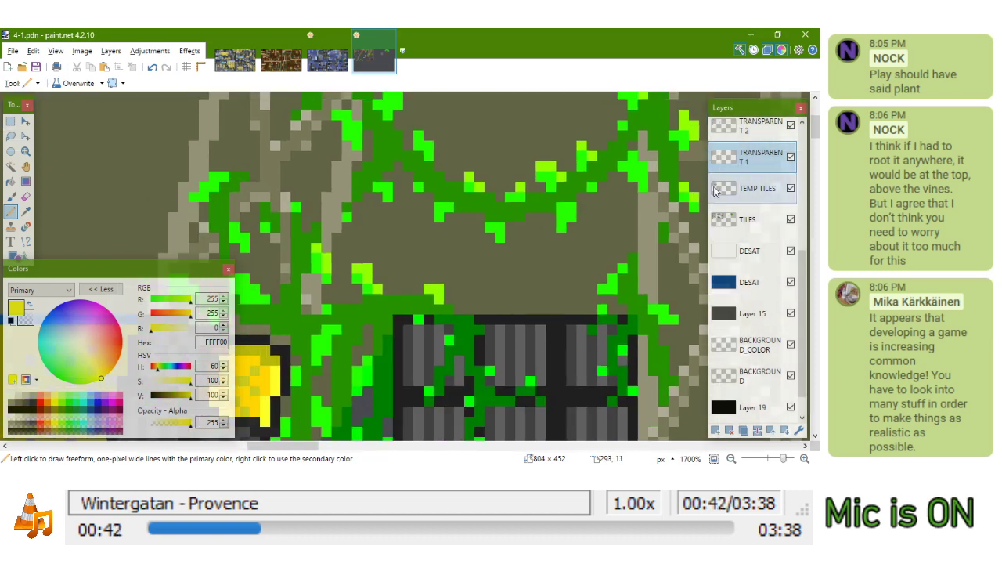
# Continue the FFFF00 highlights on the leaves on the inner side of the straight support and just above the crates
pyautogui.moveTo(599, 193); pyautogui.dragTo(486, 223)
pyautogui.click(521, 185)
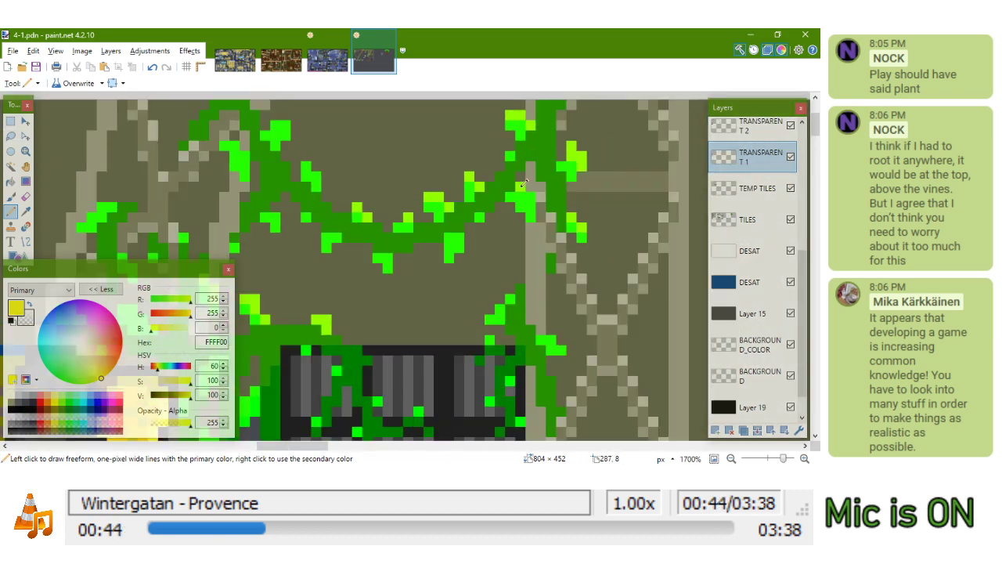
pyautogui.click(532, 199)
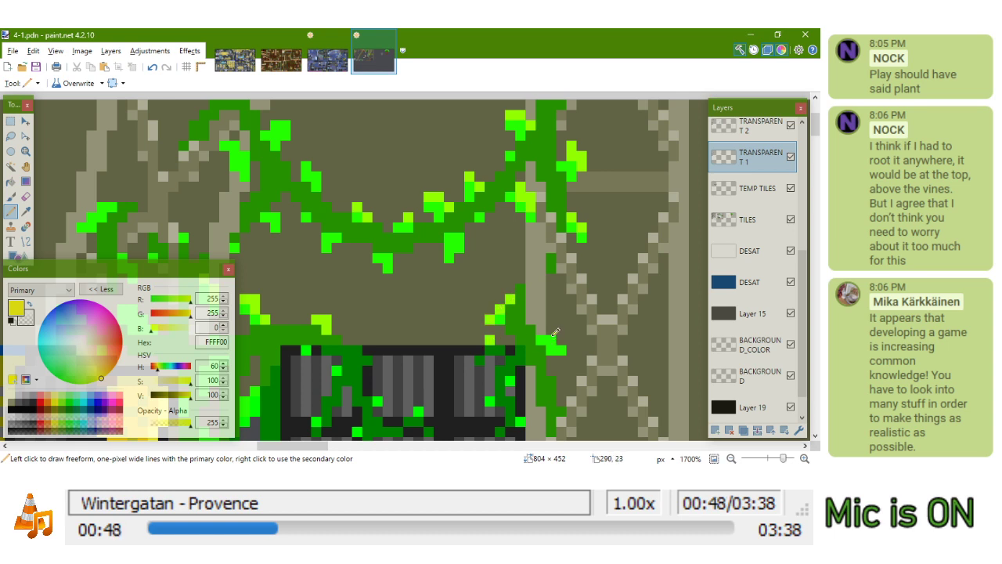
pyautogui.scroll(2, 553, 336)
pyautogui.click(467, 220)
pyautogui.moveTo(438, 335); pyautogui.dragTo(467, 350)
pyautogui.moveTo(544, 330)
pyautogui.mouseDown()
pyautogui.moveTo(541, 344)
pyautogui.moveTo(567, 368)
pyautogui.mouseUp()
# Add FFFF00 highlight pixels to the upper leaves of the vines hanging down between the barrels and the crates
pyautogui.scroll(-5, 550, 288)
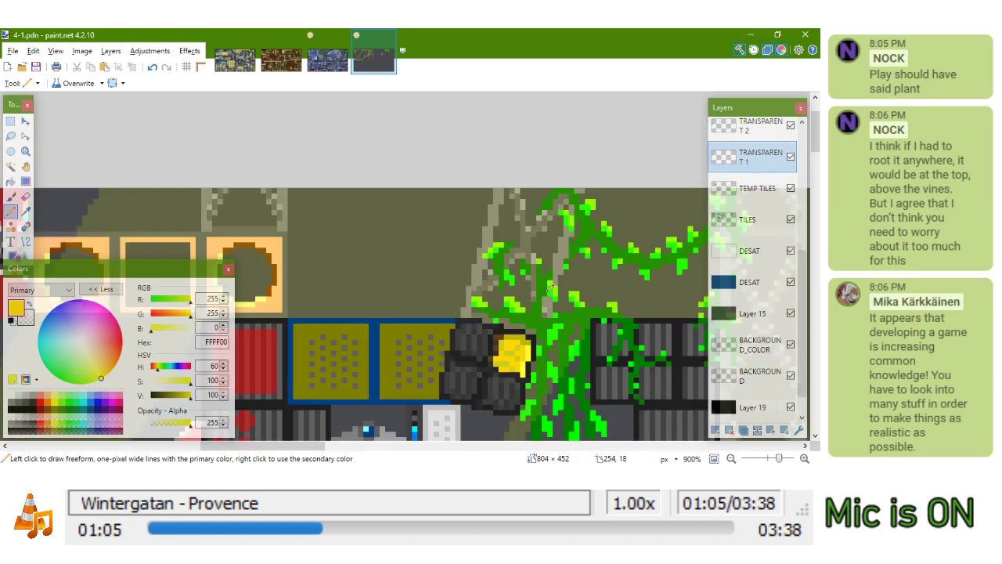
pyautogui.scroll(3, 550, 288)
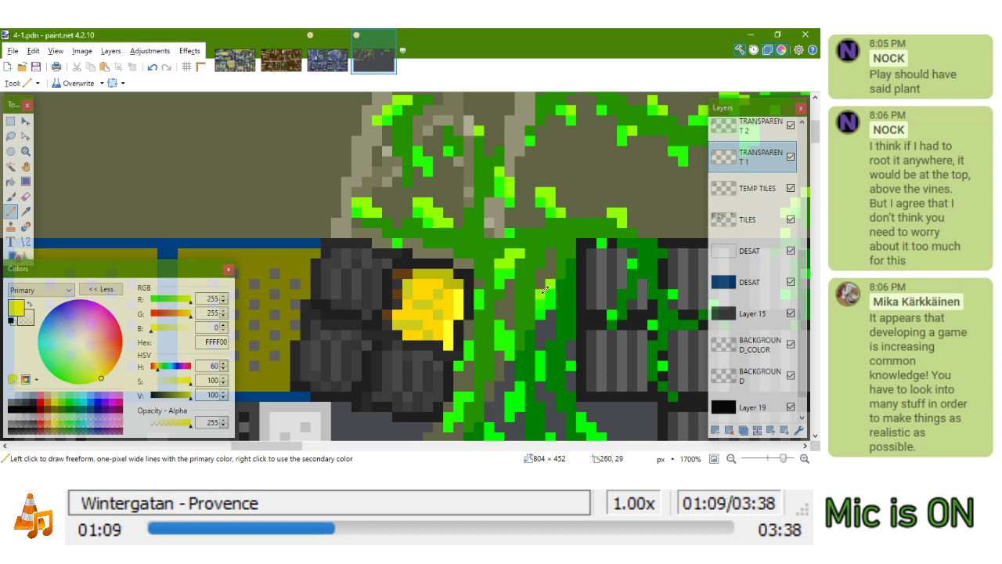
pyautogui.scroll(-3, 535, 305)
pyautogui.scroll(4, 516, 321)
pyautogui.scroll(-1, 509, 326)
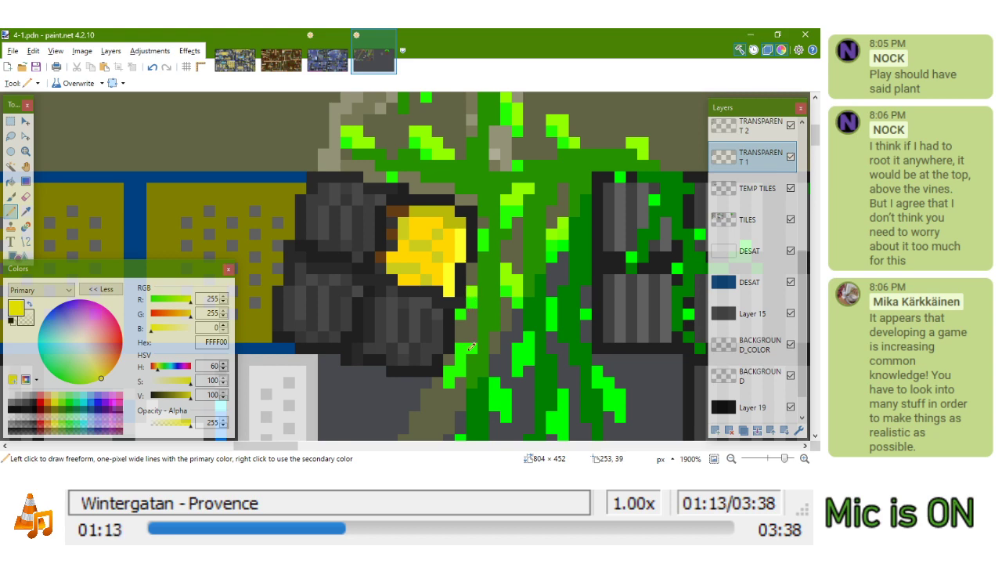
pyautogui.scroll(-3, 466, 349)
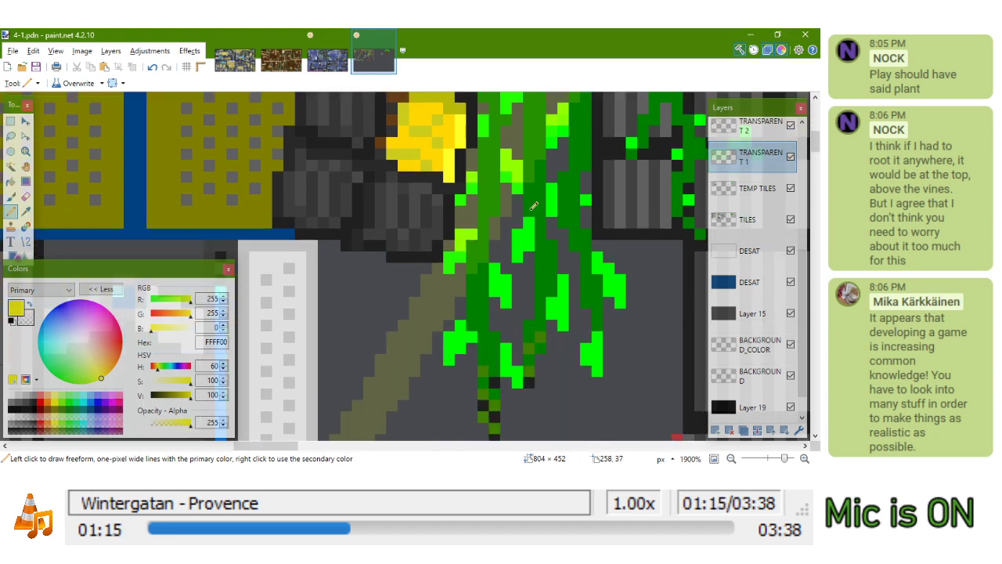
pyautogui.scroll(-3, 537, 250)
pyautogui.scroll(-3, 539, 274)
pyautogui.scroll(3, 537, 266)
pyautogui.scroll(-2, 535, 257)
pyautogui.scroll(3, 535, 257)
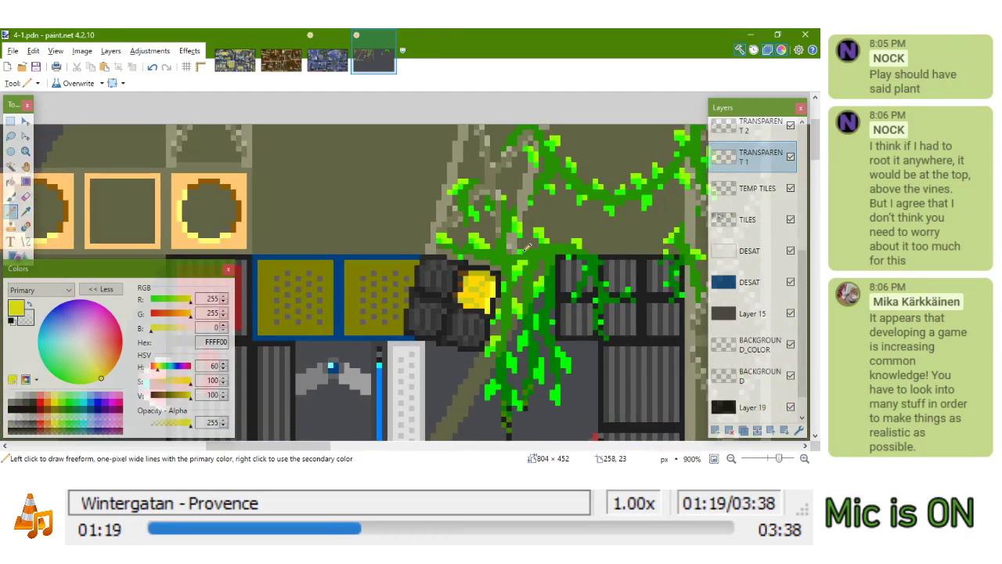
# Set the primary colour to 808000 and highlight the top of the curled vine stem on the slanted lattice support
pyautogui.click(67, 404)
pyautogui.scroll(3, 491, 235)
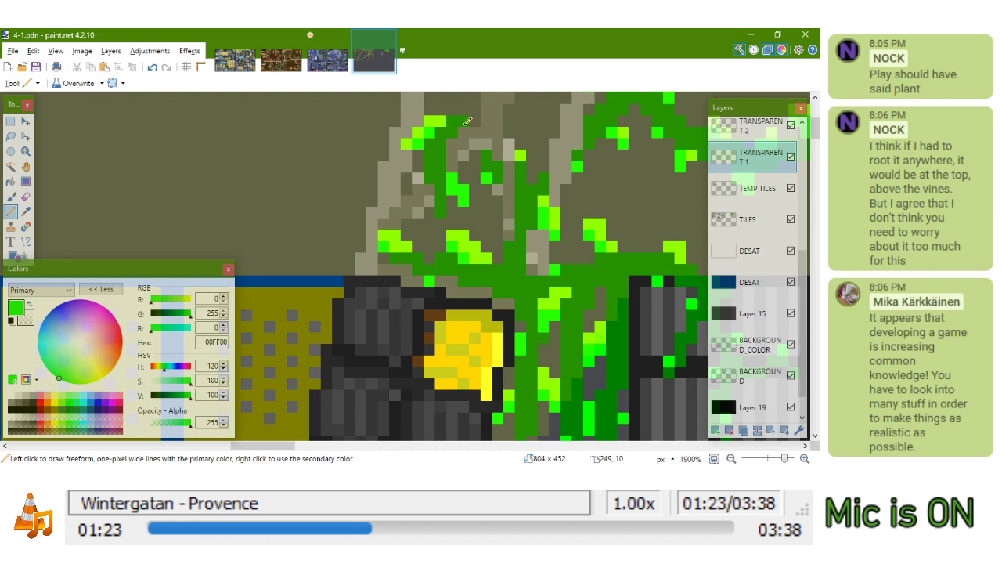
pyautogui.moveTo(515, 142); pyautogui.dragTo(448, 166)
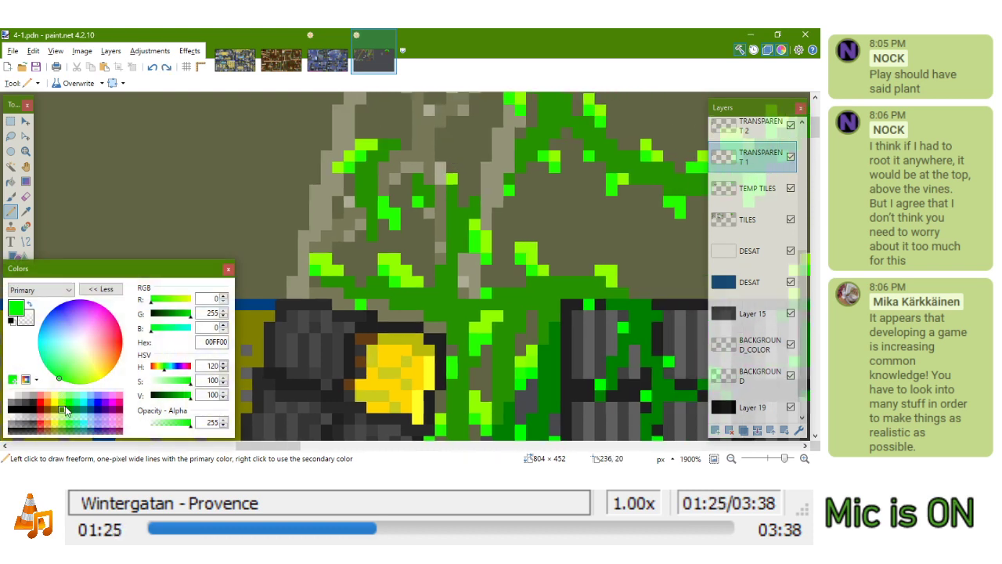
pyautogui.click(68, 410)
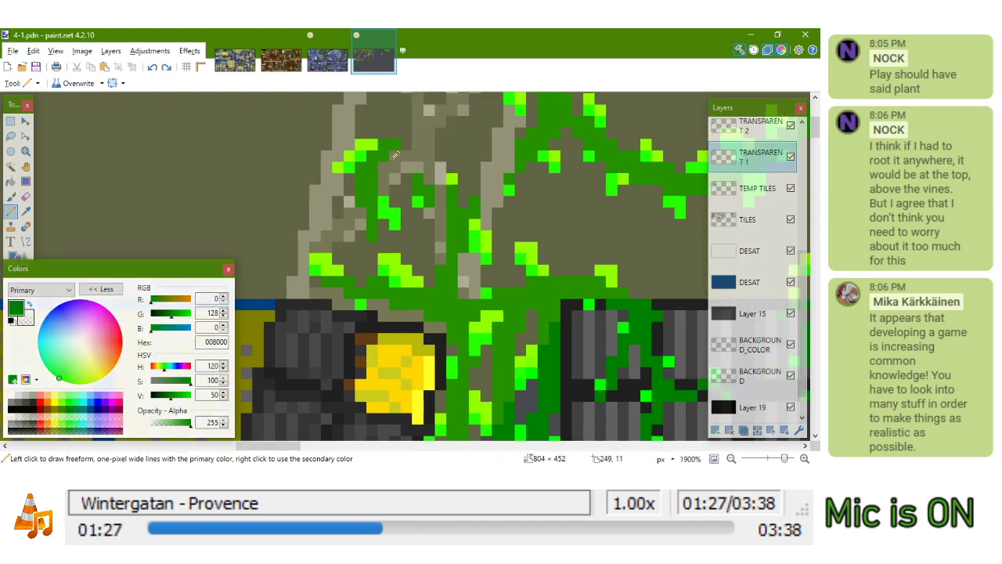
pyautogui.click(54, 402)
pyautogui.moveTo(395, 144); pyautogui.dragTo(384, 143)
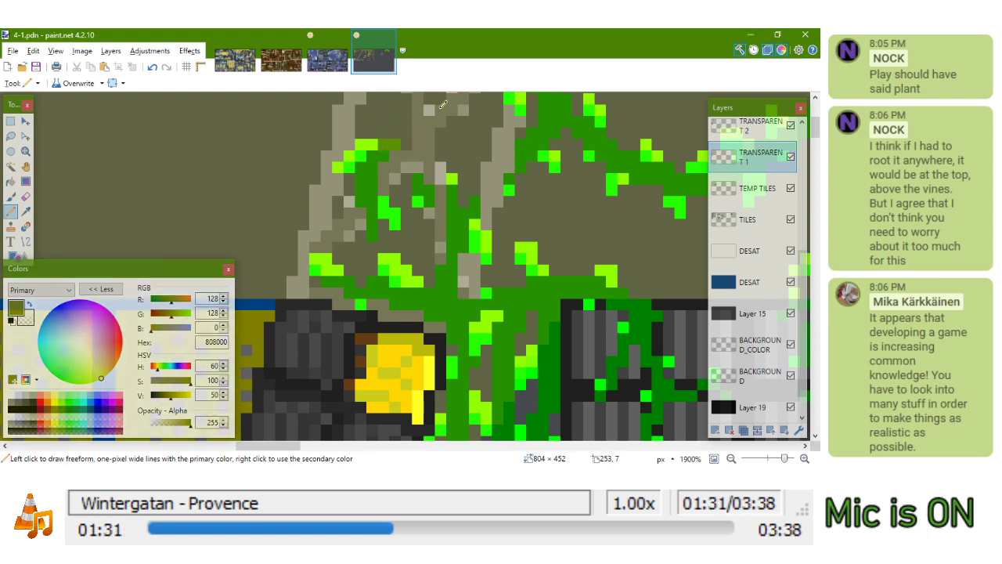
# Pencil 808000 highlights along the upper edges of the vine stems at the junction and above the crates
pyautogui.moveTo(543, 282)
pyautogui.mouseDown()
pyautogui.moveTo(616, 282)
pyautogui.moveTo(455, 220)
pyautogui.mouseUp()
pyautogui.scroll(-4, 474, 235)
pyautogui.scroll(4, 475, 234)
pyautogui.click(467, 235)
pyautogui.moveTo(373, 230)
pyautogui.mouseDown()
pyautogui.moveTo(316, 244)
pyautogui.moveTo(324, 248)
pyautogui.moveTo(307, 234)
pyautogui.moveTo(321, 180)
pyautogui.moveTo(331, 236)
pyautogui.mouseUp()
pyautogui.scroll(1, 362, 233)
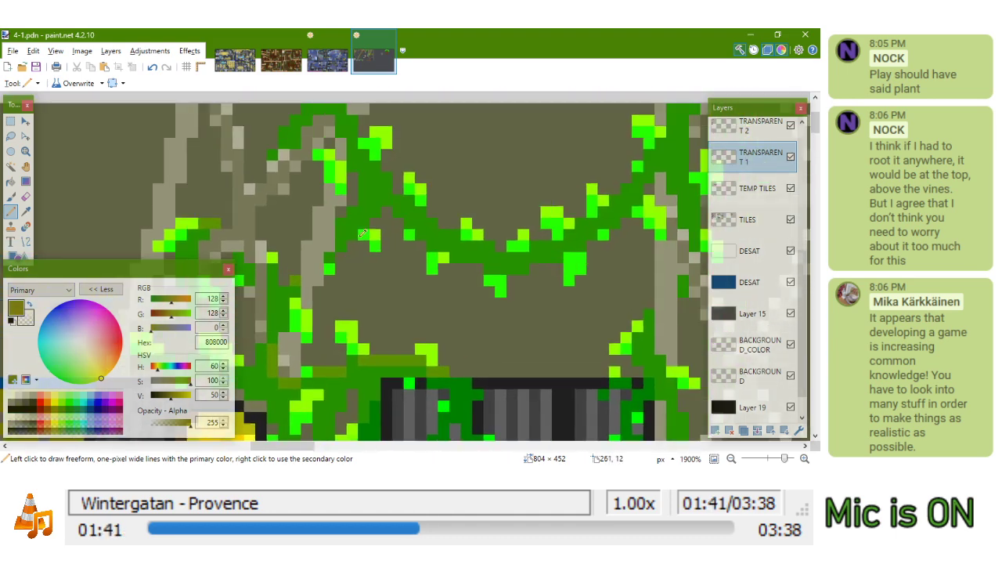
# Highlight the upper edge of the drooping vine and the outer side of the stem atop the straight support with 808000
pyautogui.moveTo(379, 162); pyautogui.dragTo(438, 223)
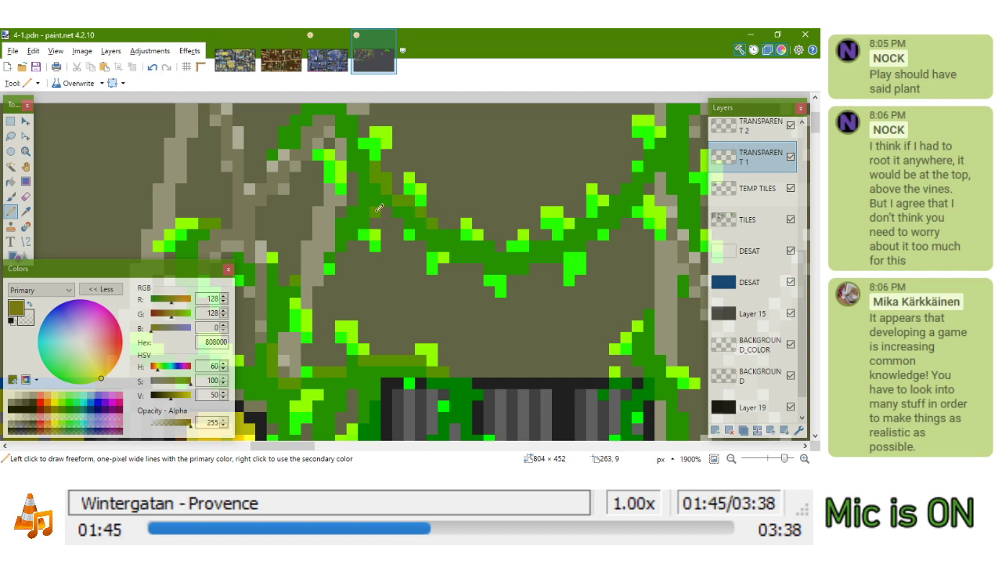
pyautogui.moveTo(443, 235)
pyautogui.mouseDown()
pyautogui.moveTo(485, 247)
pyautogui.moveTo(533, 225)
pyautogui.moveTo(538, 253)
pyautogui.moveTo(500, 251)
pyautogui.moveTo(518, 257)
pyautogui.moveTo(501, 255)
pyautogui.moveTo(565, 242)
pyautogui.moveTo(539, 241)
pyautogui.moveTo(591, 221)
pyautogui.moveTo(622, 191)
pyautogui.moveTo(485, 263)
pyautogui.mouseUp()
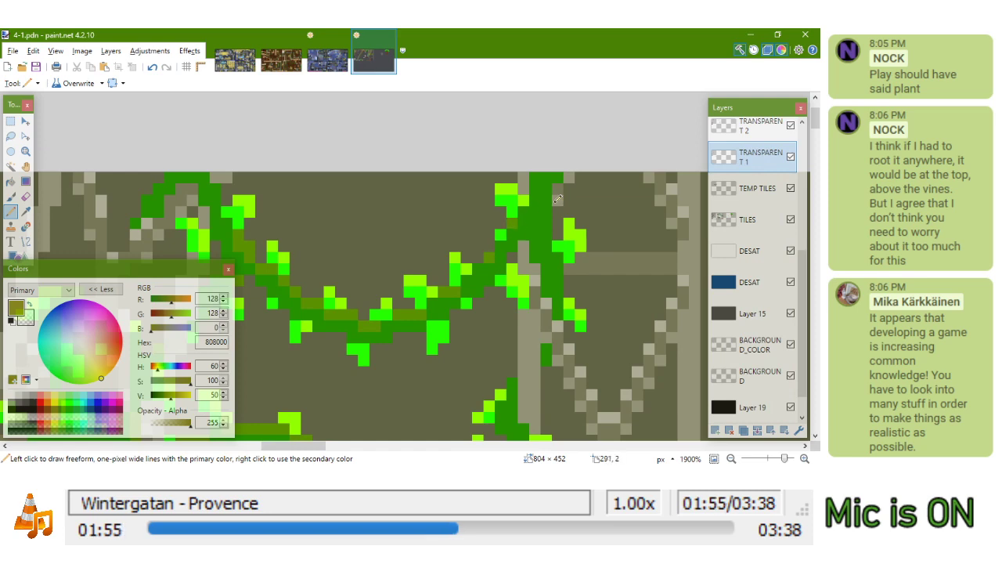
pyautogui.moveTo(551, 191); pyautogui.dragTo(549, 231)
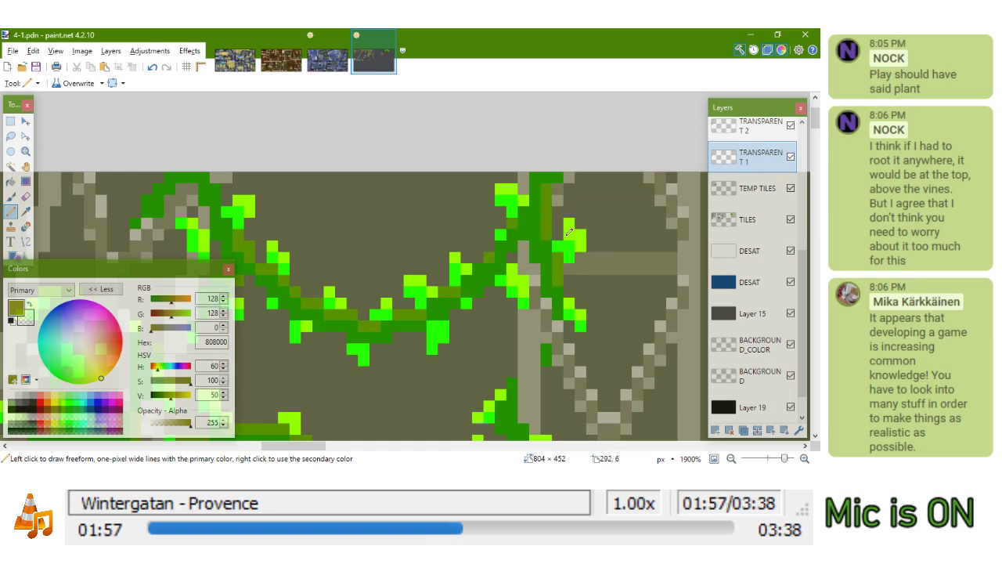
# Continue the 808000 highlights on the stem running down the straight support beside the crates and on the small stem piece above it
pyautogui.scroll(-5, 559, 259)
pyautogui.scroll(6, 527, 271)
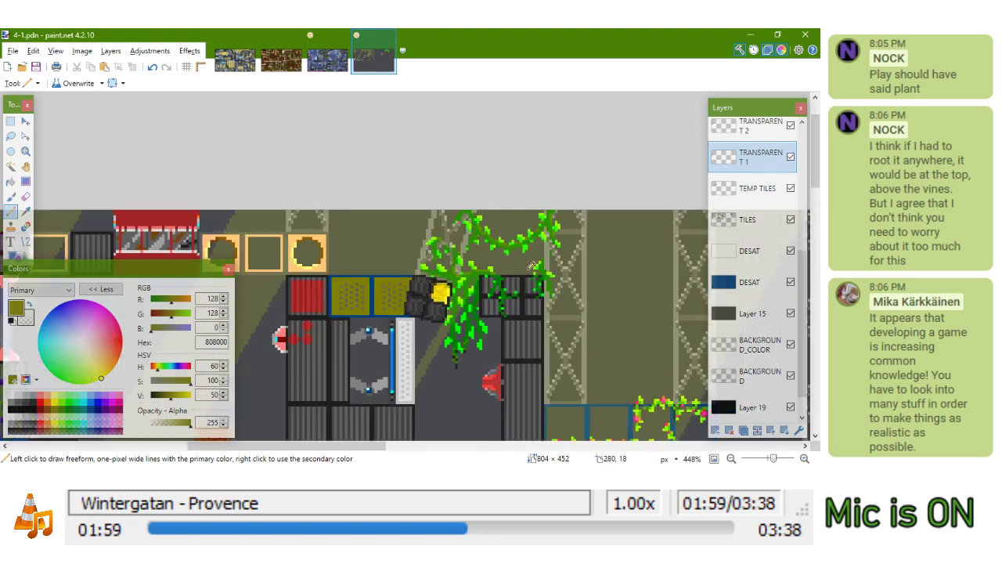
pyautogui.moveTo(555, 268)
pyautogui.mouseDown()
pyautogui.moveTo(579, 330)
pyautogui.moveTo(451, 190)
pyautogui.mouseUp()
pyautogui.scroll(1, 580, 332)
pyautogui.moveTo(463, 283); pyautogui.dragTo(465, 302)
pyautogui.scroll(-3, 469, 287)
pyautogui.scroll(2, 480, 275)
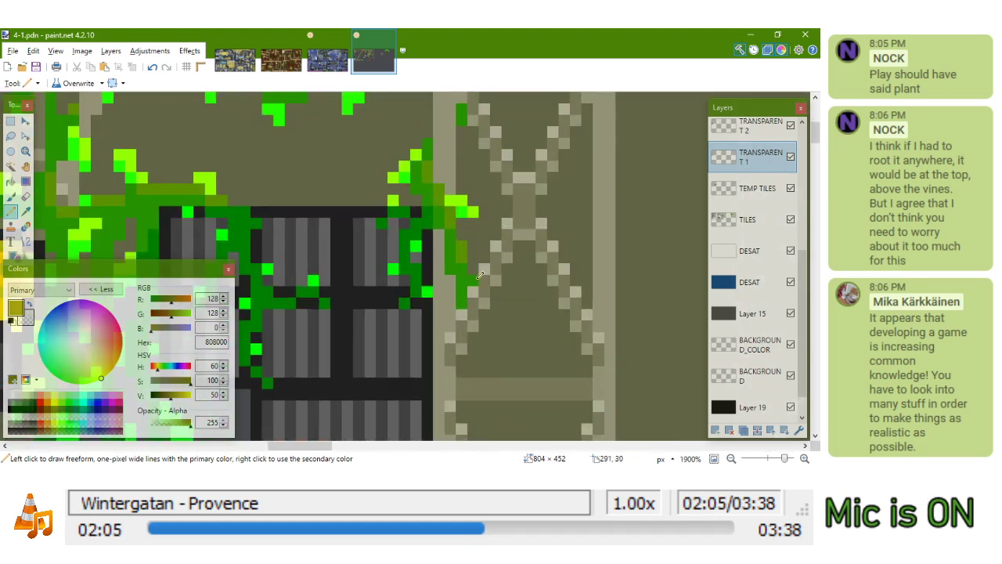
pyautogui.scroll(-6, 483, 270)
pyautogui.scroll(5, 498, 249)
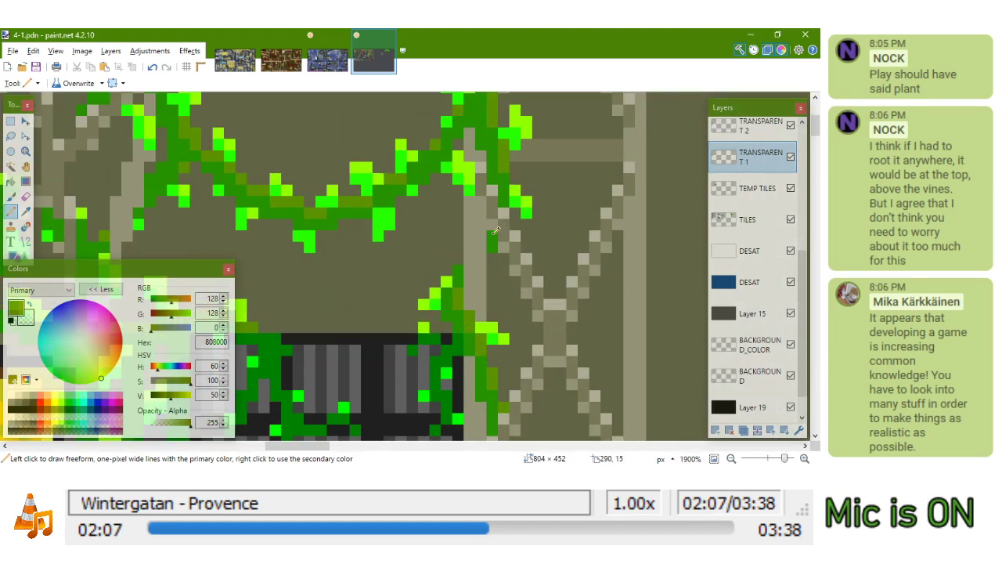
pyautogui.click(493, 234)
# Add 808000 highlights to the small curling stems on the slanted support and along the horizontal vine above the barrels
pyautogui.scroll(-4, 509, 195)
pyautogui.scroll(-1, 515, 184)
pyautogui.scroll(4, 527, 149)
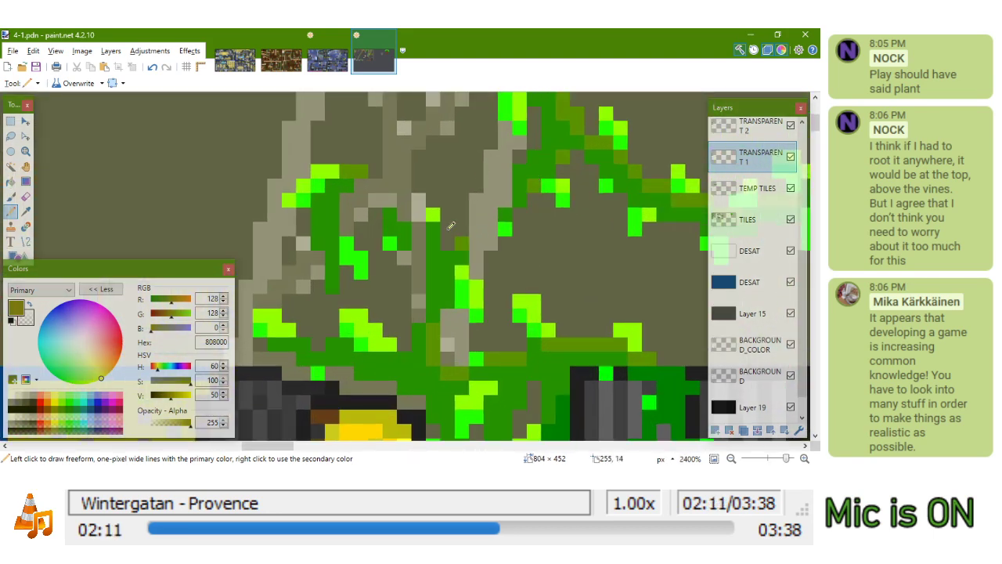
pyautogui.moveTo(333, 227); pyautogui.dragTo(333, 258)
pyautogui.click(391, 216)
pyautogui.click(404, 230)
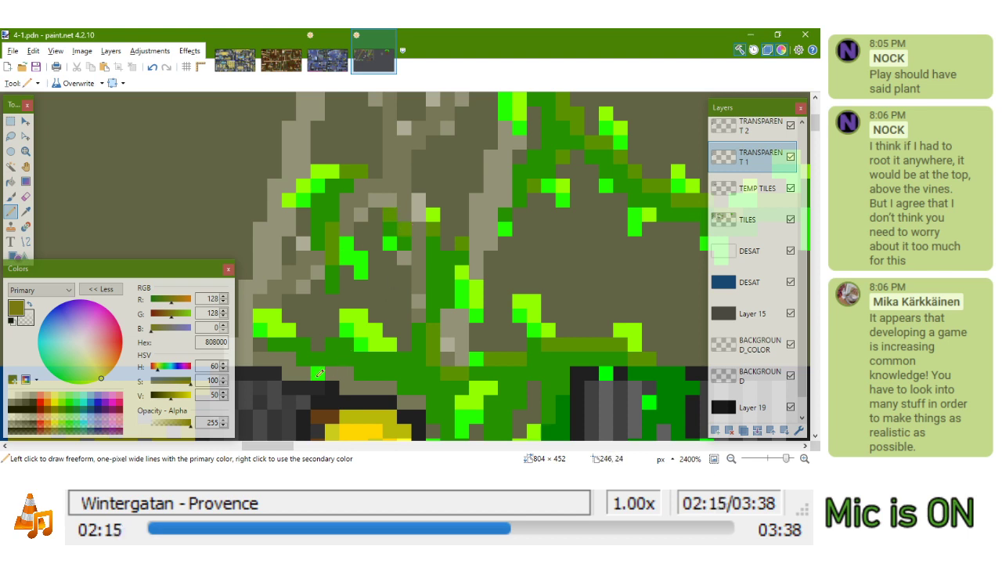
pyautogui.moveTo(333, 343); pyautogui.dragTo(342, 341)
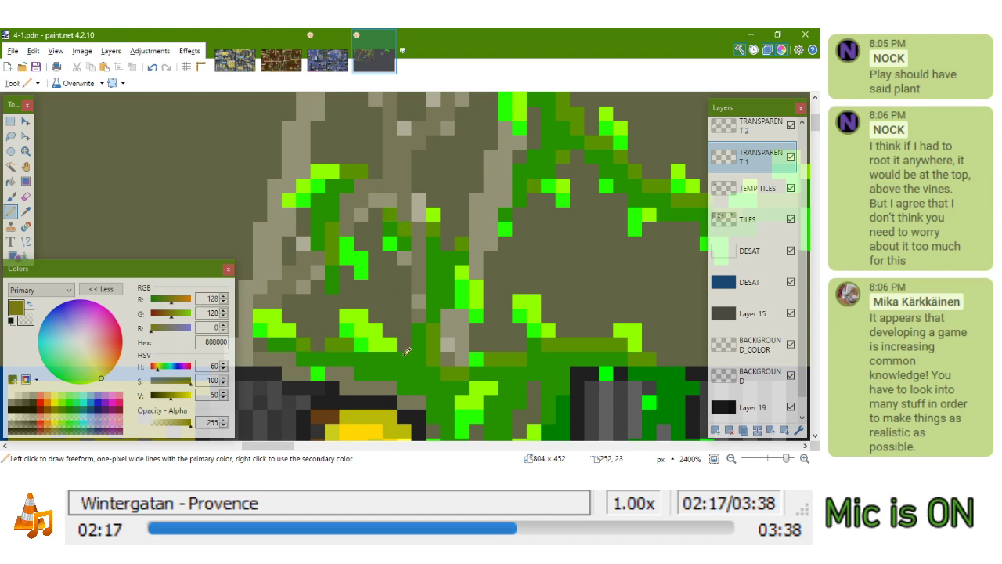
pyautogui.moveTo(404, 354); pyautogui.dragTo(389, 354)
# Highlight the upper stems of the vines hanging between the barrels and the crates with 808000
pyautogui.scroll(-5, 401, 341)
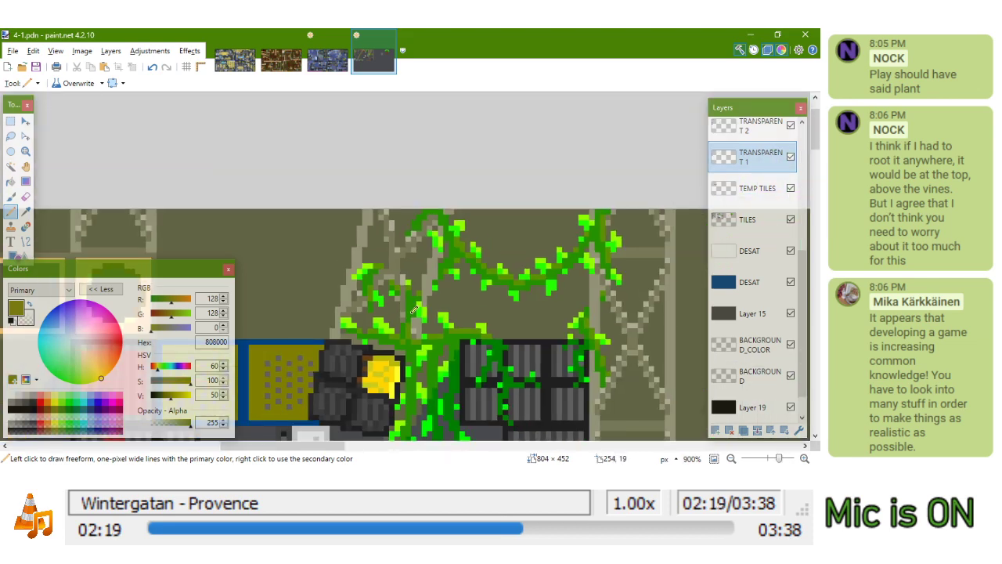
pyautogui.scroll(5, 497, 246)
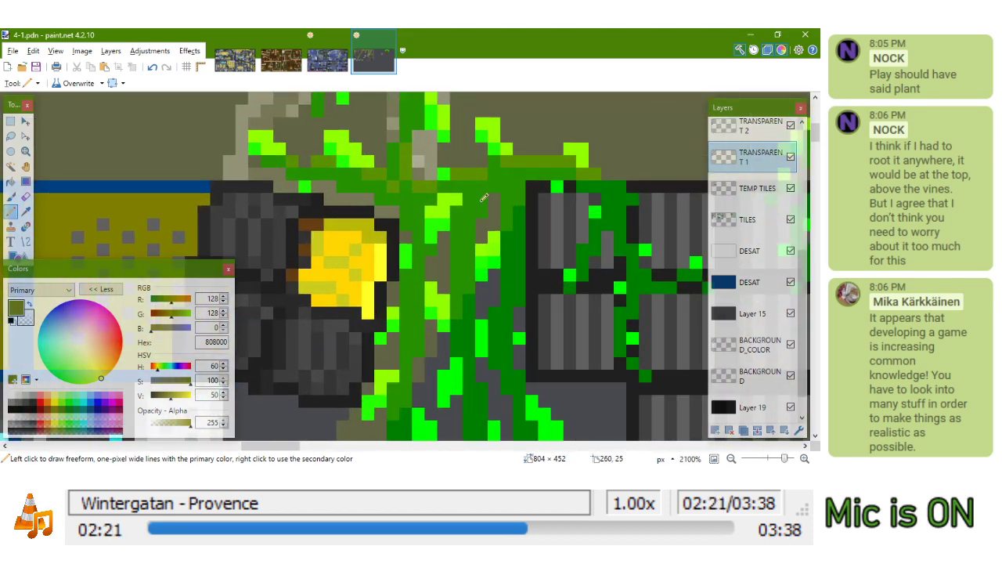
pyautogui.moveTo(477, 223); pyautogui.dragTo(467, 266)
pyautogui.scroll(-5, 468, 266)
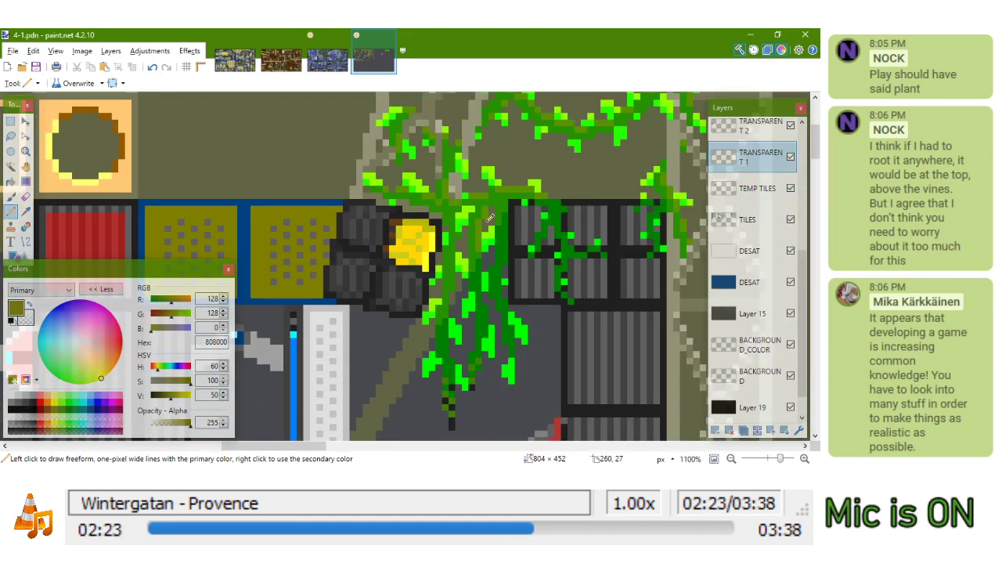
pyautogui.scroll(4, 486, 207)
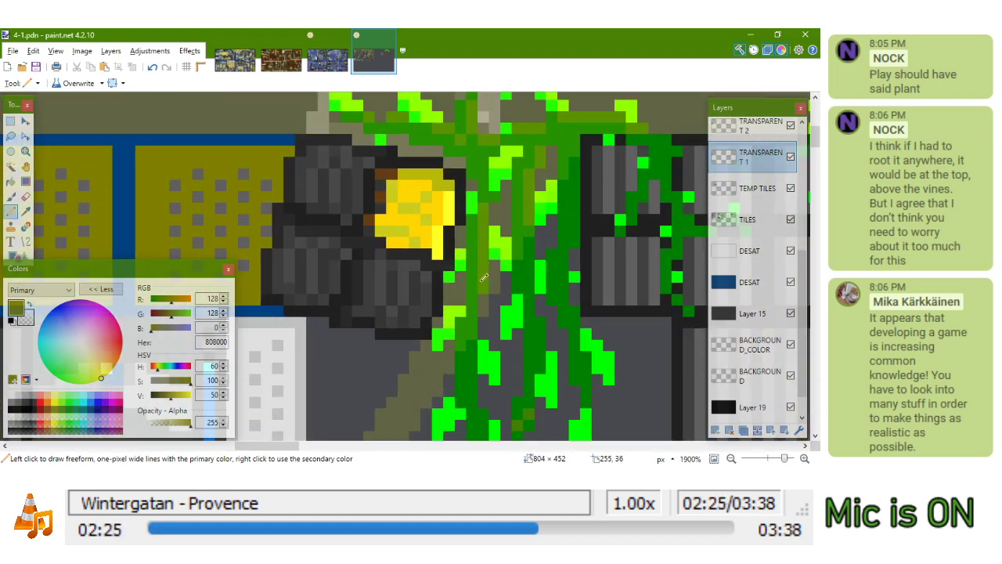
pyautogui.scroll(-5, 463, 279)
pyautogui.scroll(3, 463, 280)
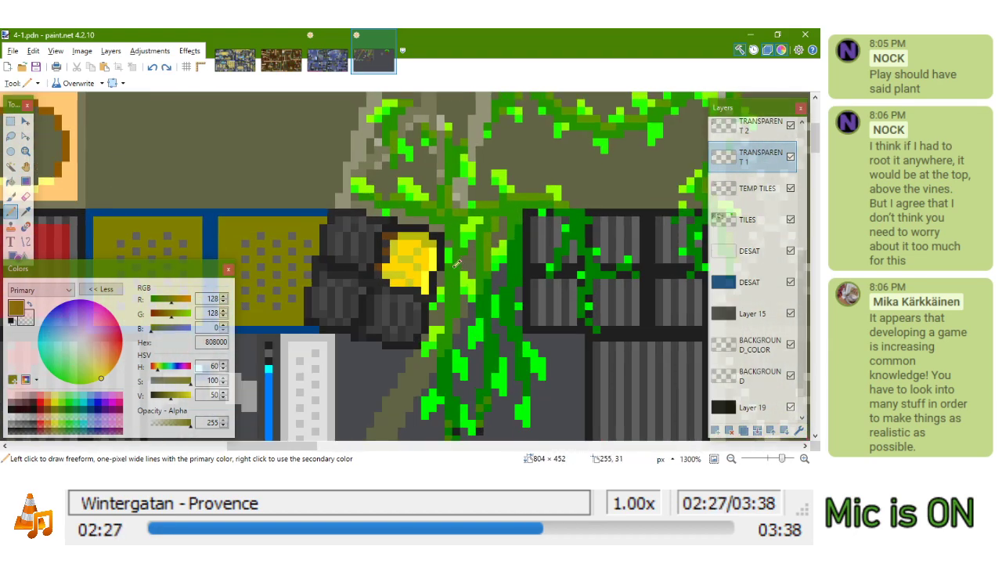
# Examine how the highlighted vines look within the whole level
pyautogui.scroll(-3, 443, 313)
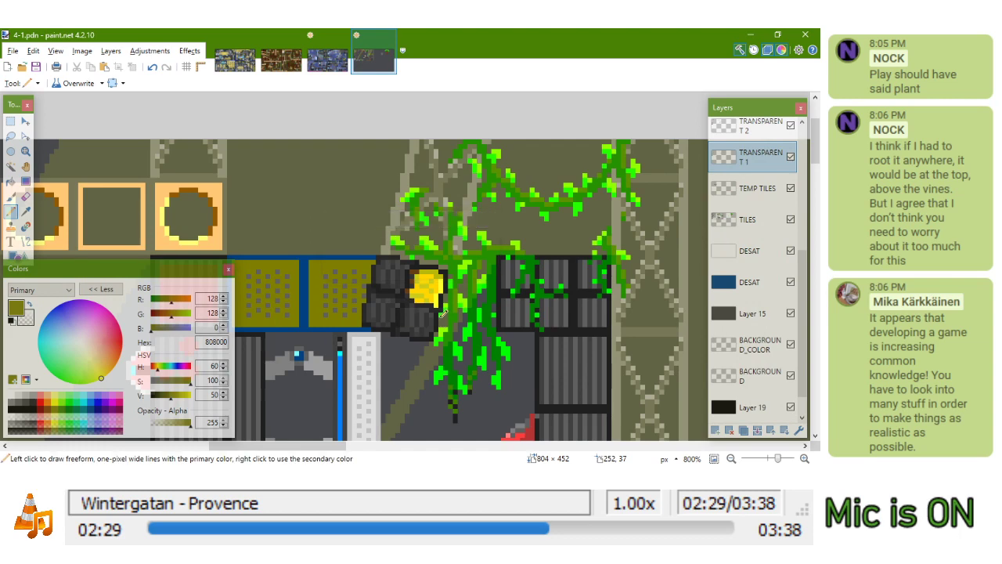
pyautogui.scroll(-4, 443, 313)
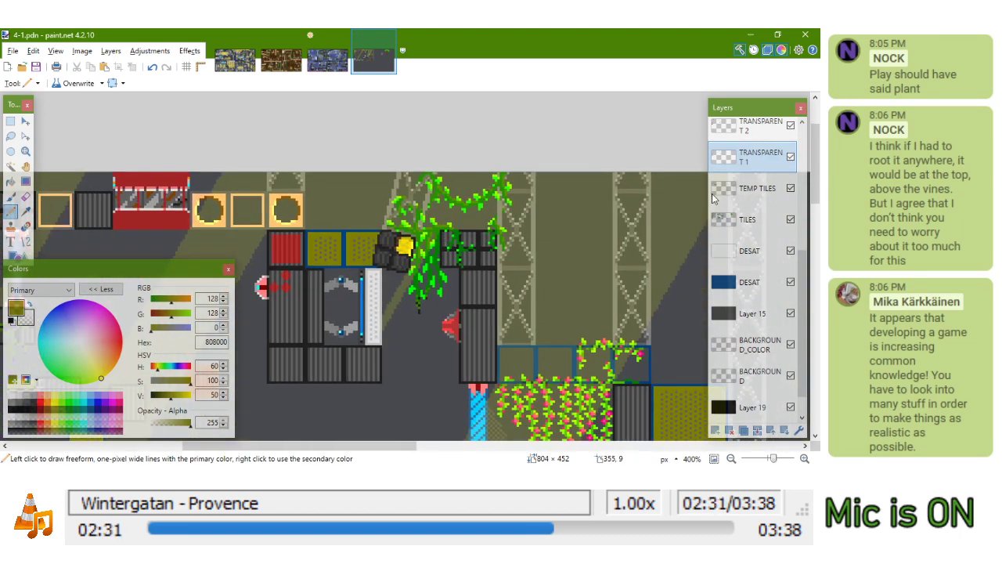
pyautogui.hotkey('alt', 'Tab')
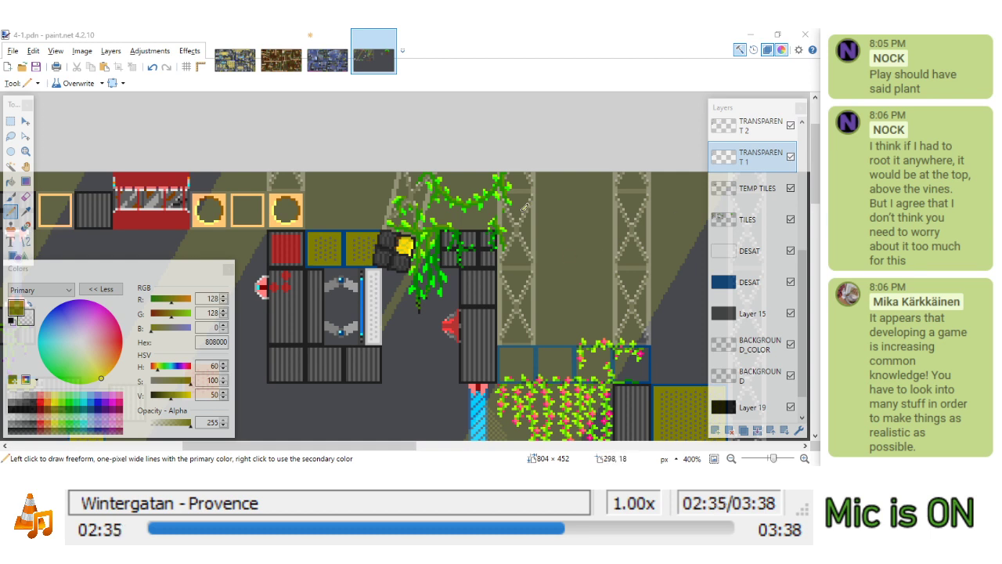
pyautogui.moveTo(463, 208); pyautogui.dragTo(526, 207)
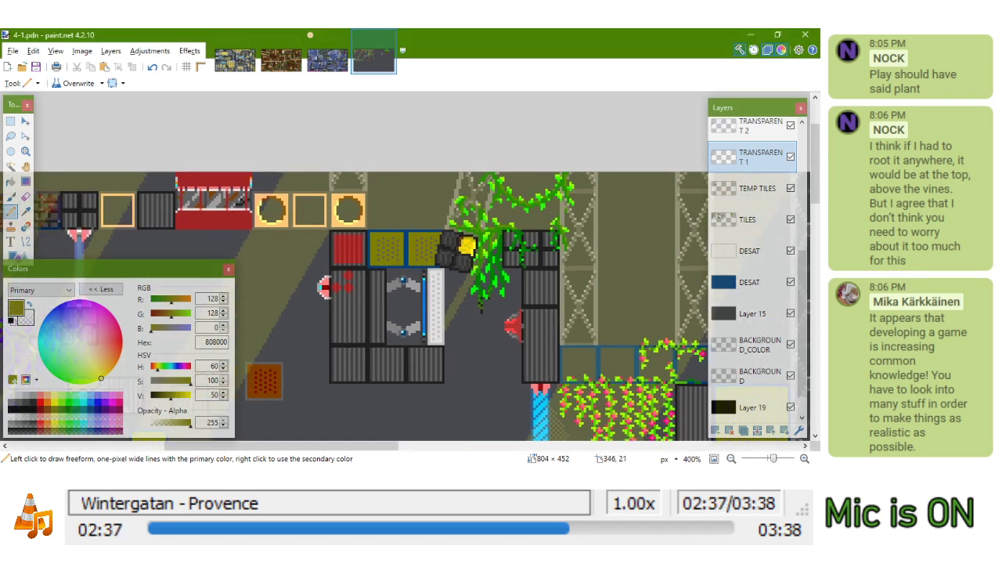
pyautogui.hotkey('alt', 'Tab')
pyautogui.scroll(-3, 642, 235)
pyautogui.moveTo(599, 166)
pyautogui.mouseDown()
pyautogui.moveTo(562, 134)
pyautogui.moveTo(562, 61)
pyautogui.mouseUp()
pyautogui.moveTo(548, 185); pyautogui.dragTo(501, 227)
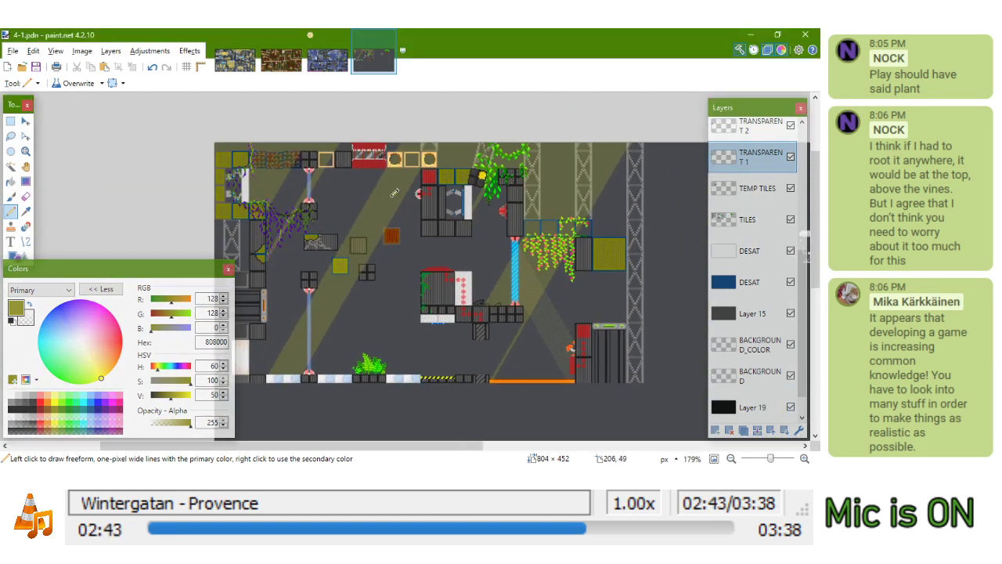
pyautogui.moveTo(430, 203); pyautogui.dragTo(422, 223)
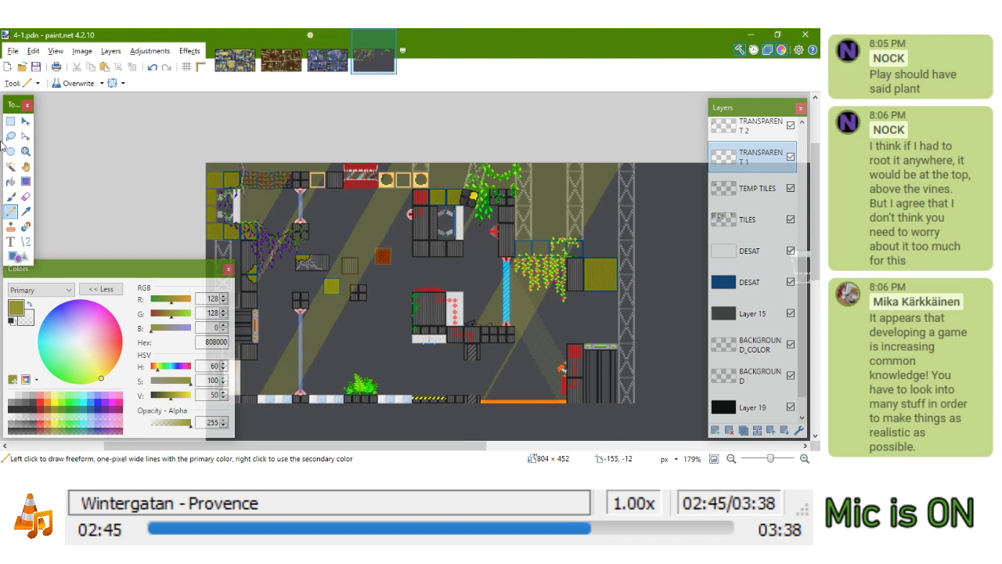
# Switch to the Rectangle Select tool and save 4-1.pdn
pyautogui.click(10, 121)
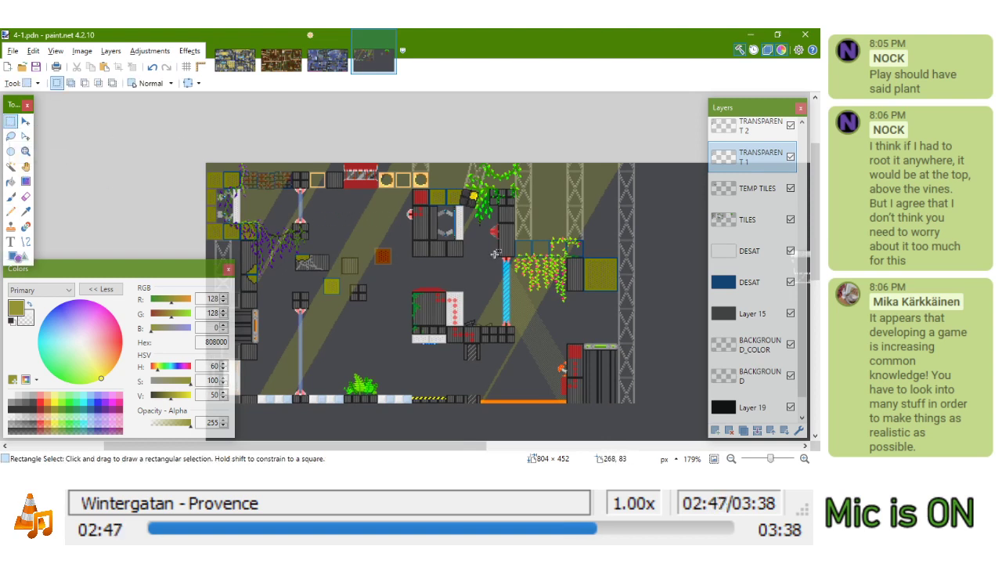
pyautogui.hotkey('ctrl', 's')
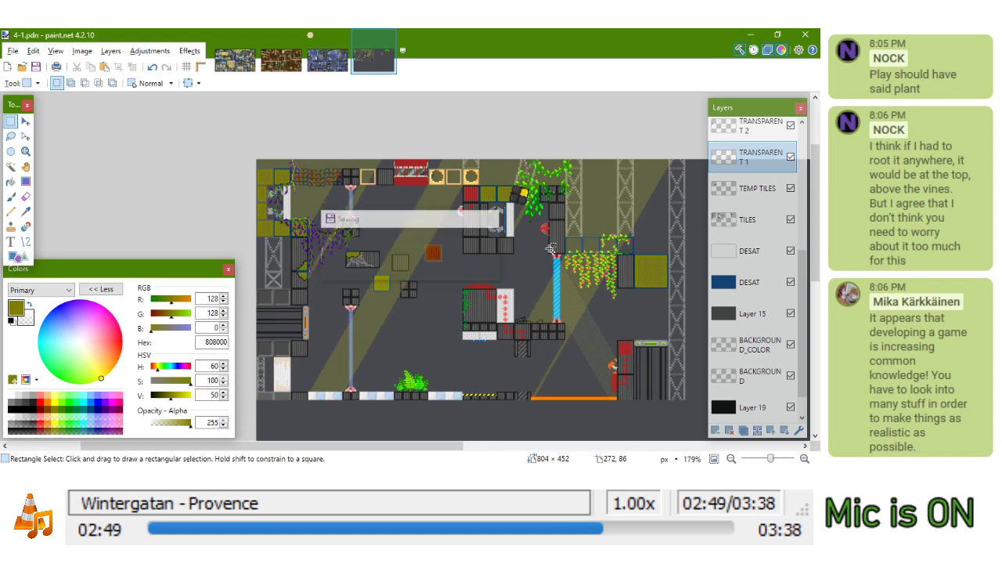